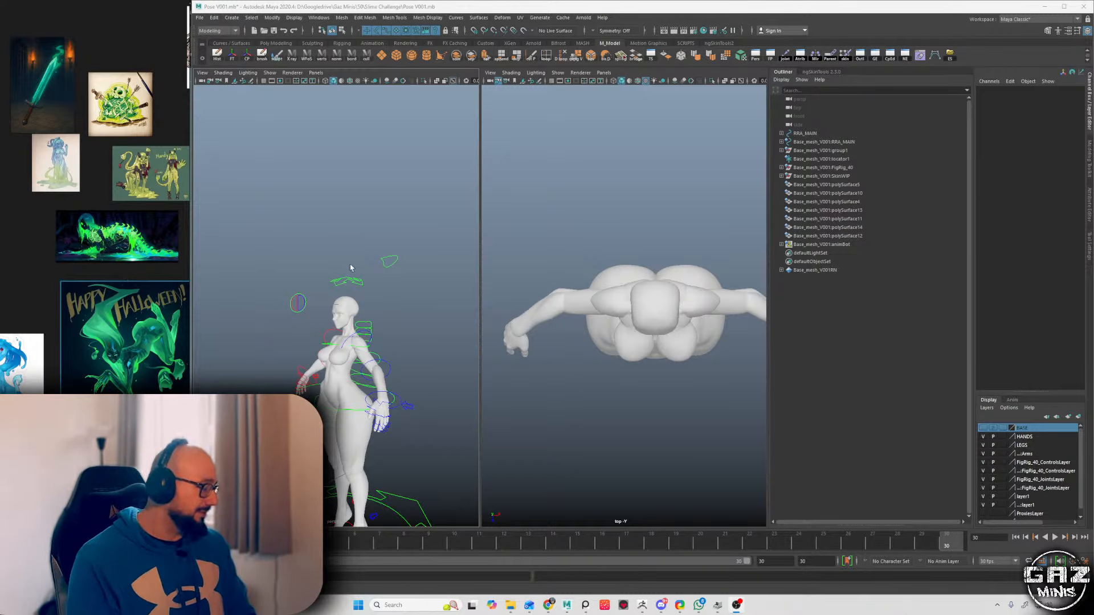
# - Look over the rigged base figure from several angles in the perspective view
pyautogui.click(461, 330)
pyautogui.keyDown('alt'); pyautogui.moveTo(461, 330); pyautogui.dragTo(432, 249); pyautogui.keyUp('alt')
pyautogui.keyDown('alt'); pyautogui.moveTo(432, 249); pyautogui.dragTo(469, 356, button='right'); pyautogui.keyUp('alt')
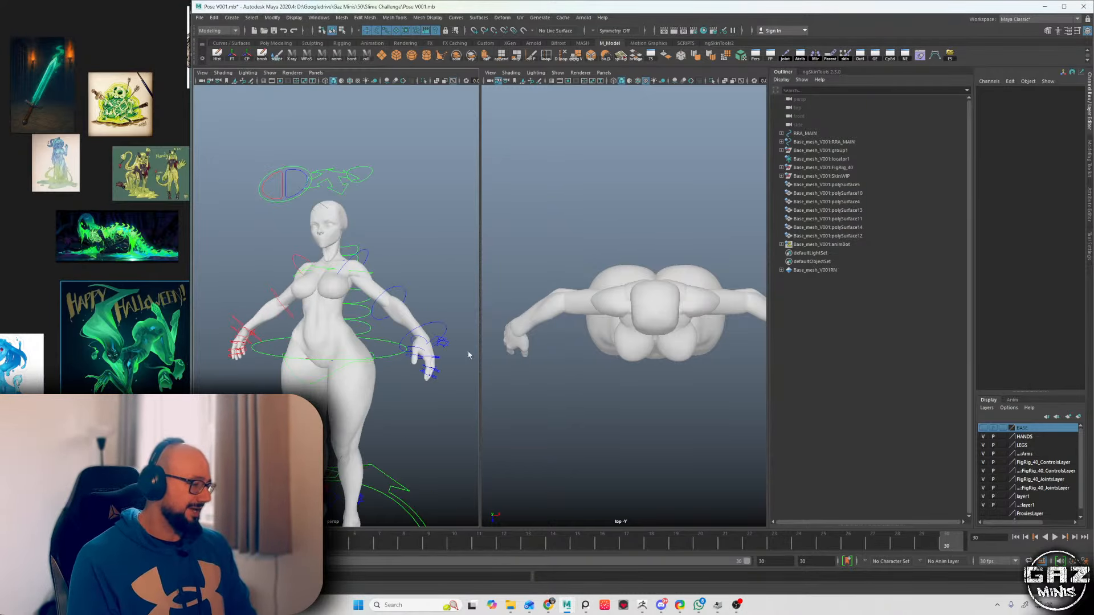
pyautogui.keyDown('alt'); pyautogui.moveTo(468, 356); pyautogui.dragTo(409, 343); pyautogui.keyUp('alt')
pyautogui.keyDown('alt'); pyautogui.moveTo(409, 343); pyautogui.dragTo(401, 291, button='middle'); pyautogui.keyUp('alt')
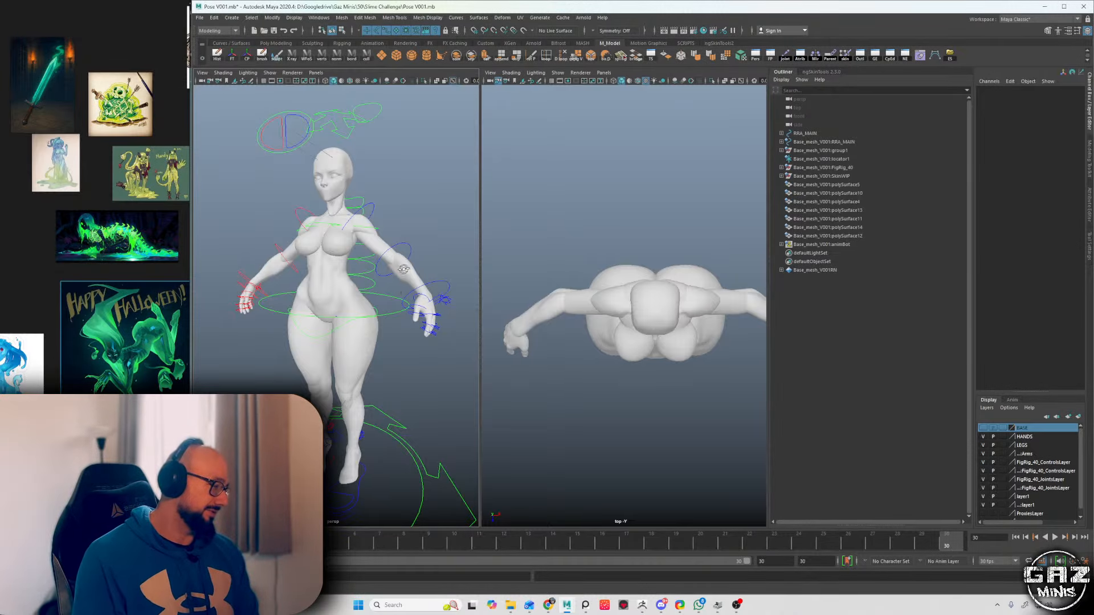
pyautogui.moveTo(403, 268)
pyautogui.keyDown('alt'); pyautogui.mouseDown()
pyautogui.moveTo(414, 268)
pyautogui.moveTo(377, 282)
pyautogui.moveTo(336, 278)
pyautogui.moveTo(398, 279)
pyautogui.mouseUp(); pyautogui.keyUp('alt')
pyautogui.keyDown('alt'); pyautogui.moveTo(397, 279); pyautogui.dragTo(328, 252, button='right'); pyautogui.keyUp('alt')
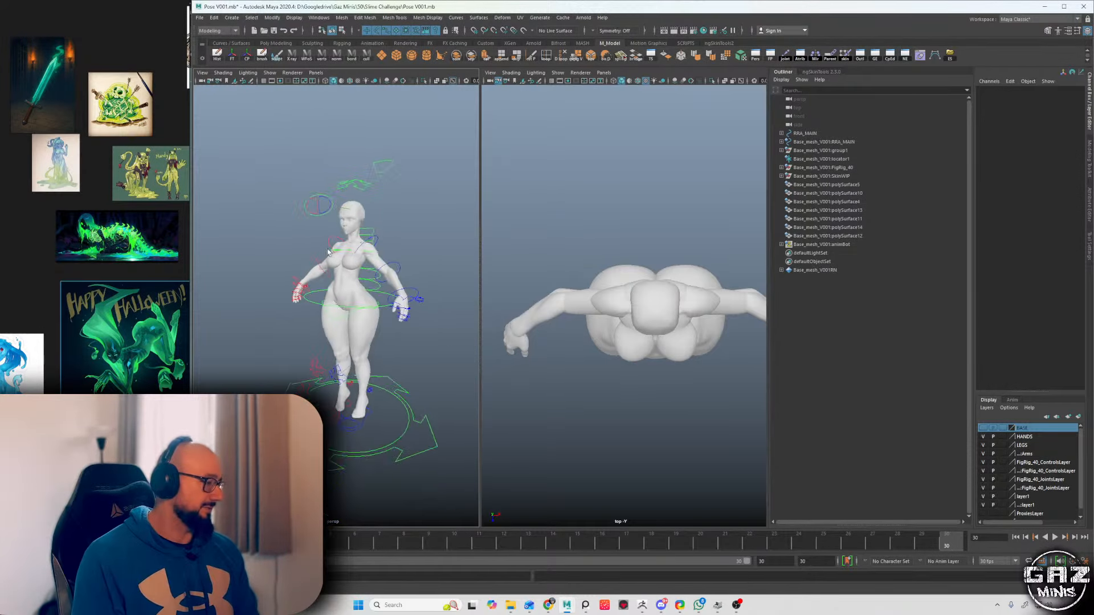
# - Hide the breast, arm and hand meshes of the figure, leaving its rig controls shown
pyautogui.click(350, 256)
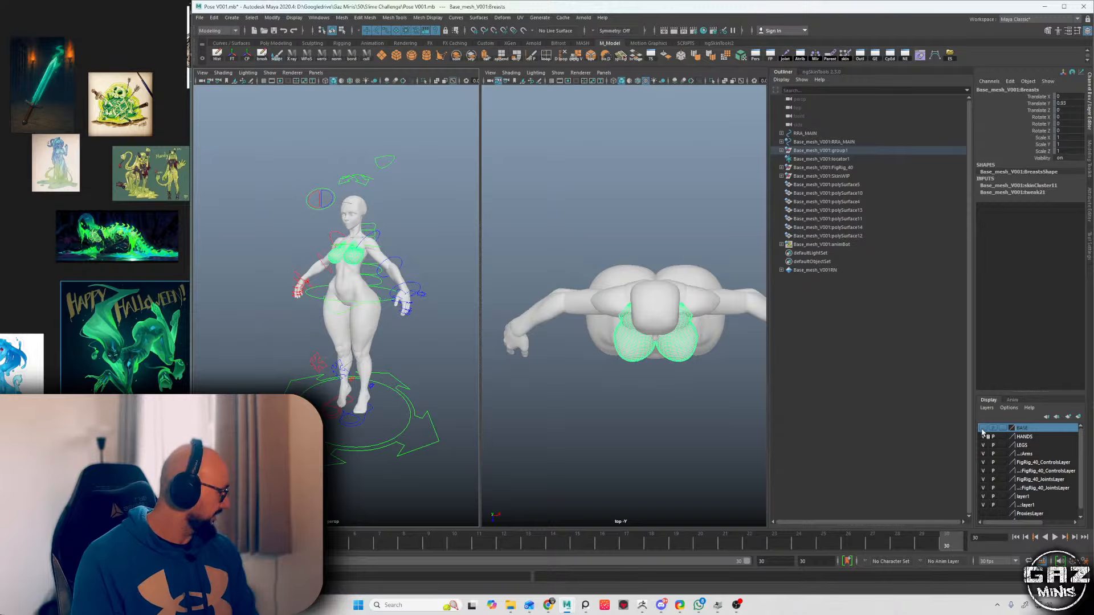
pyautogui.keyDown('alt'); pyautogui.moveTo(387, 296); pyautogui.dragTo(420, 298, button='right'); pyautogui.keyUp('alt')
pyautogui.keyDown('shift'); pyautogui.click(396, 244); pyautogui.keyUp('shift')
pyautogui.keyDown('shift'); pyautogui.click(417, 262); pyautogui.keyUp('shift')
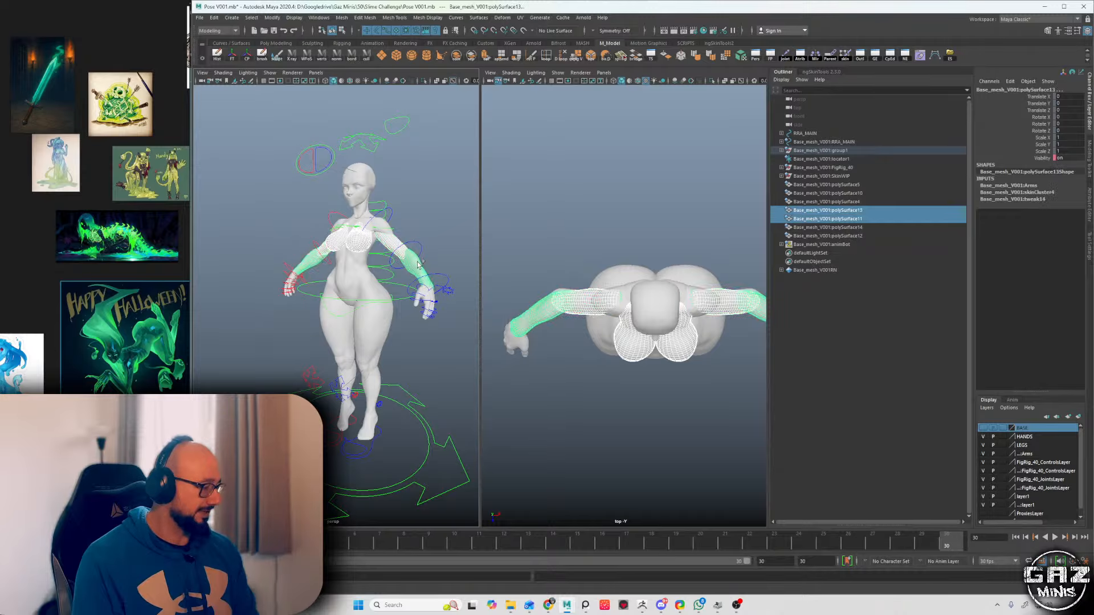
pyautogui.hotkey('ctrl', 'h')
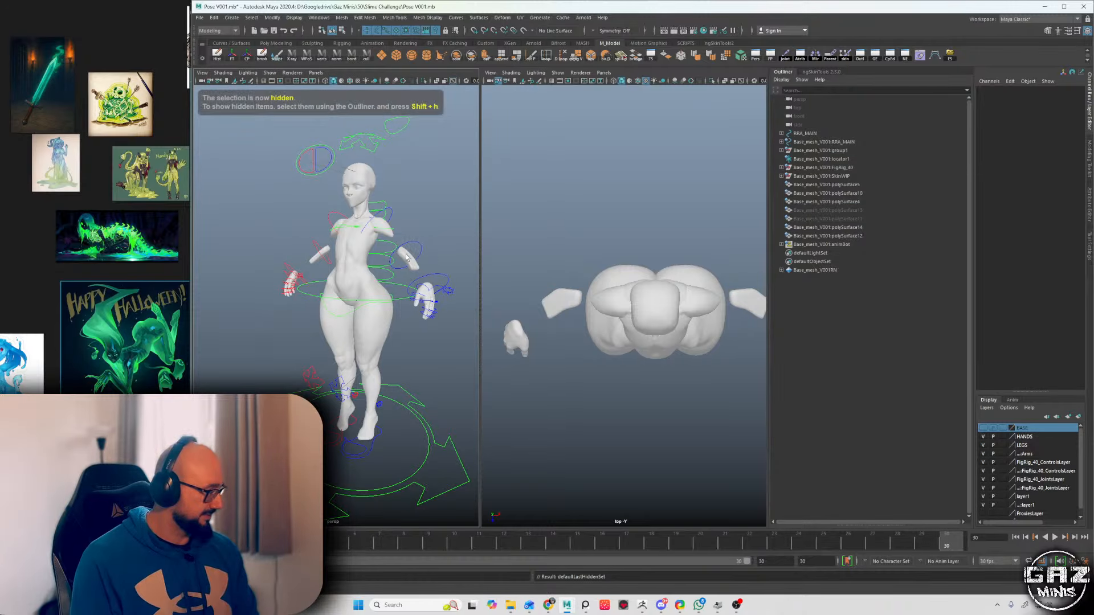
pyautogui.hotkey('ctrl', 'z')
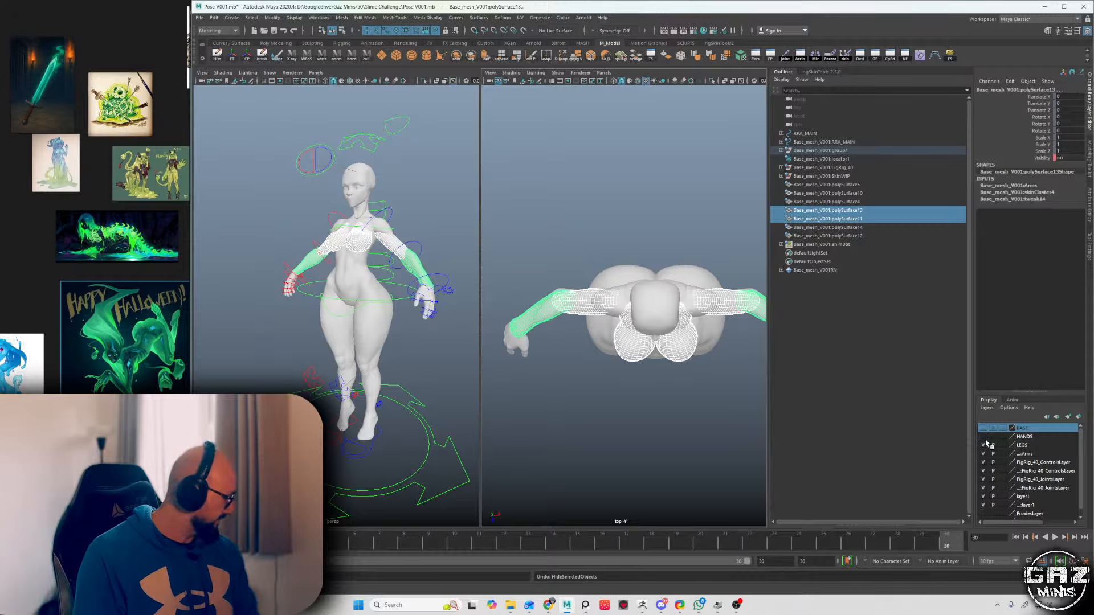
pyautogui.click(435, 299)
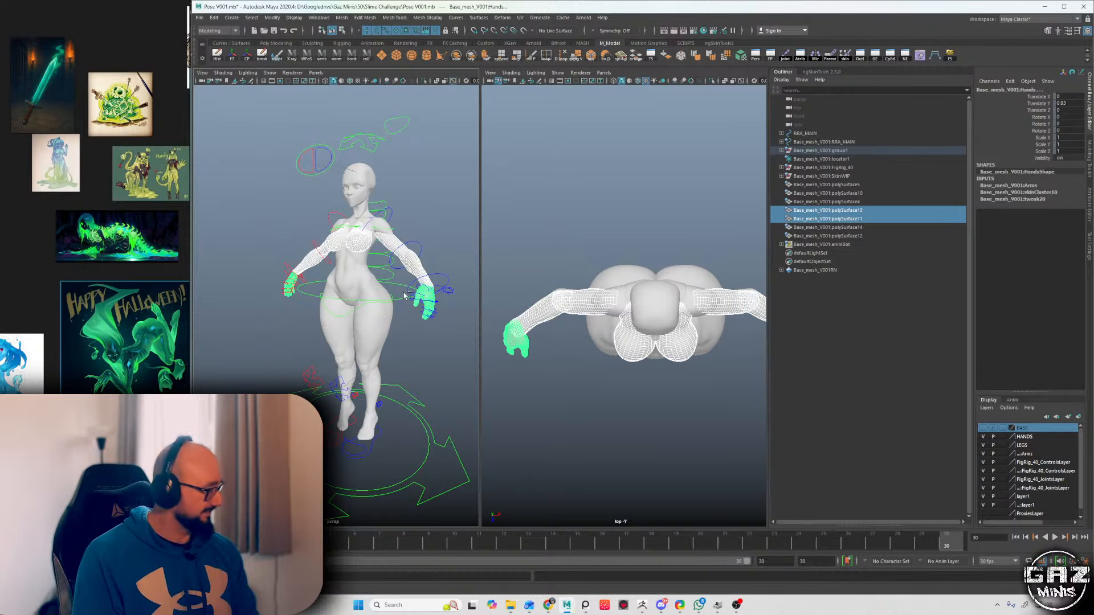
pyautogui.hotkey('ctrl', 'h')
pyautogui.hotkey('ctrl', 'z')
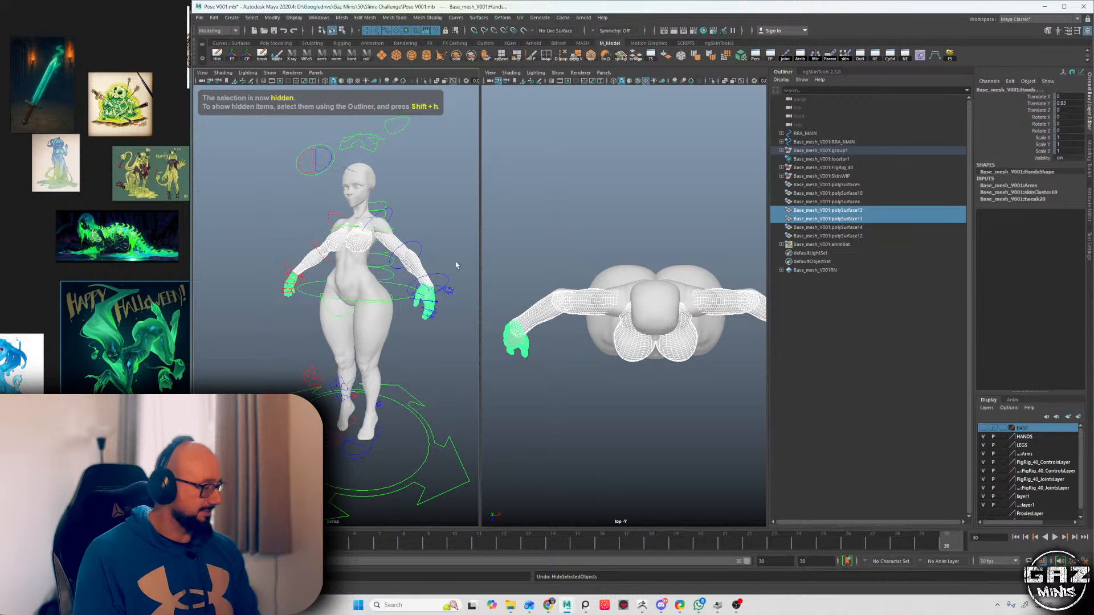
pyautogui.keyDown('alt'); pyautogui.moveTo(456, 265); pyautogui.dragTo(385, 263); pyautogui.keyUp('alt')
pyautogui.click(323, 267)
pyautogui.hotkey('ctrl', 'h')
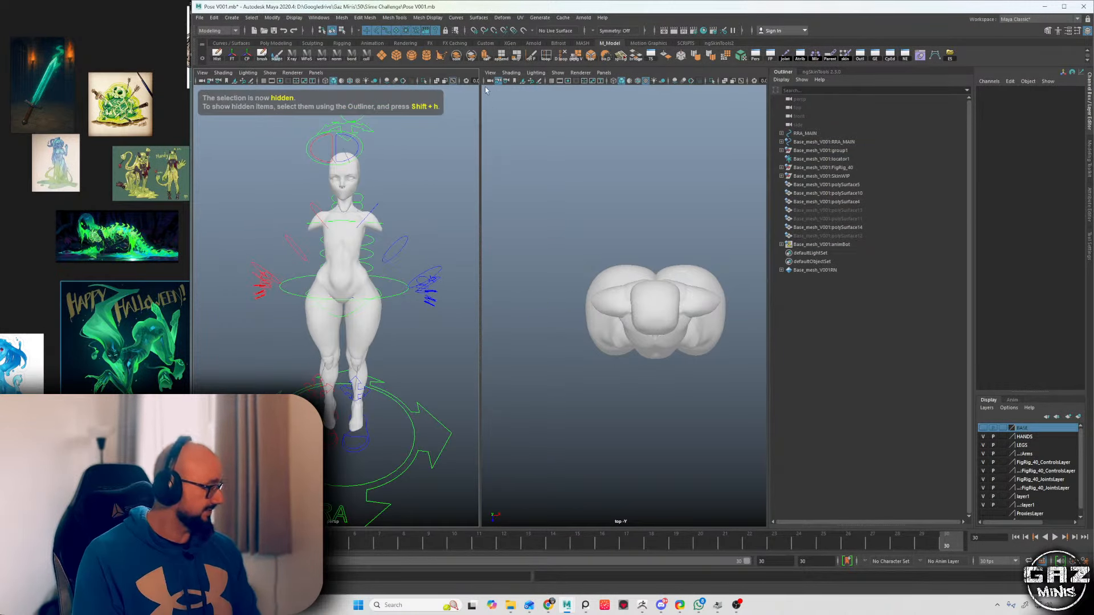
# - Replace the top view with a new perspective camera and frame the whole figure from the front in it
pyautogui.click(603, 73)
pyautogui.moveTo(615, 85)
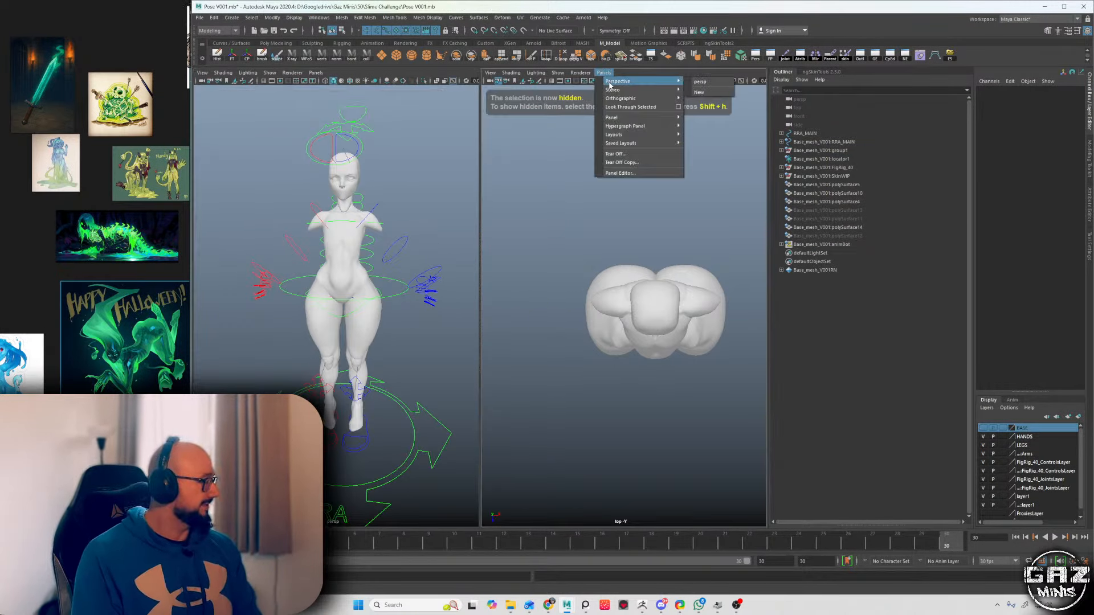
pyautogui.click(702, 94)
pyautogui.press('a')
pyautogui.scroll(12, 640, 289)
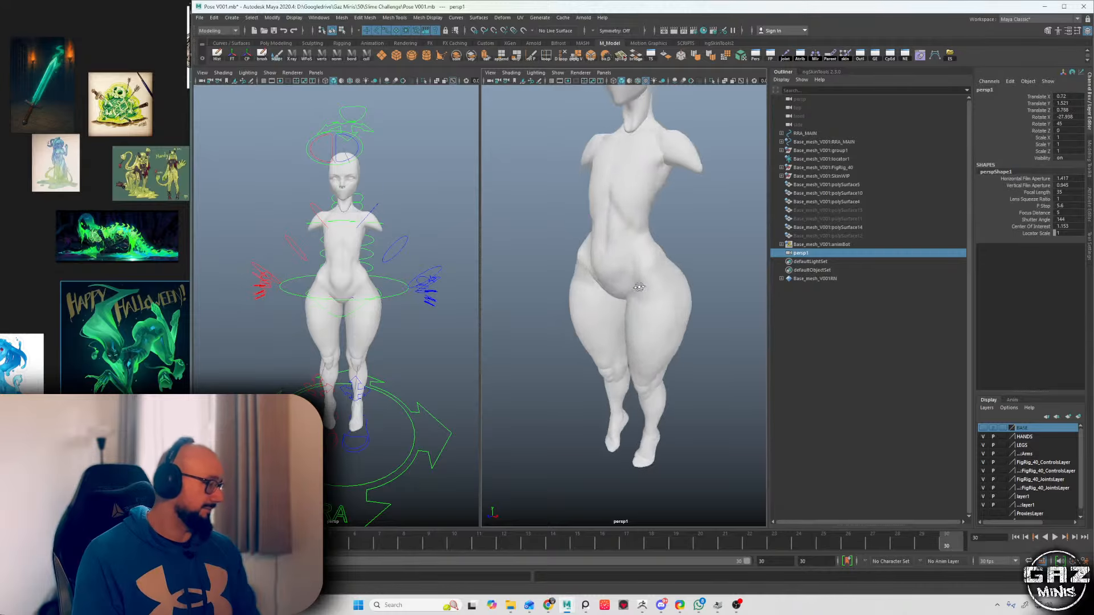
pyautogui.keyDown('alt'); pyautogui.moveTo(573, 295); pyautogui.dragTo(637, 279); pyautogui.keyUp('alt')
pyautogui.scroll(-3, 637, 279)
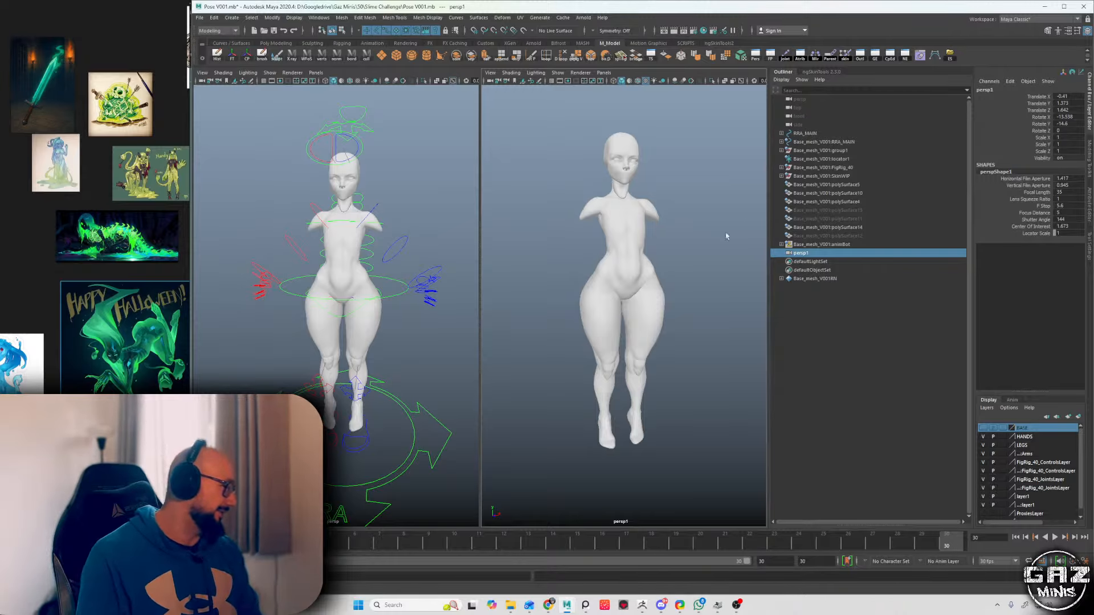
pyautogui.keyDown('alt'); pyautogui.moveTo(727, 236); pyautogui.dragTo(560, 260); pyautogui.keyUp('alt')
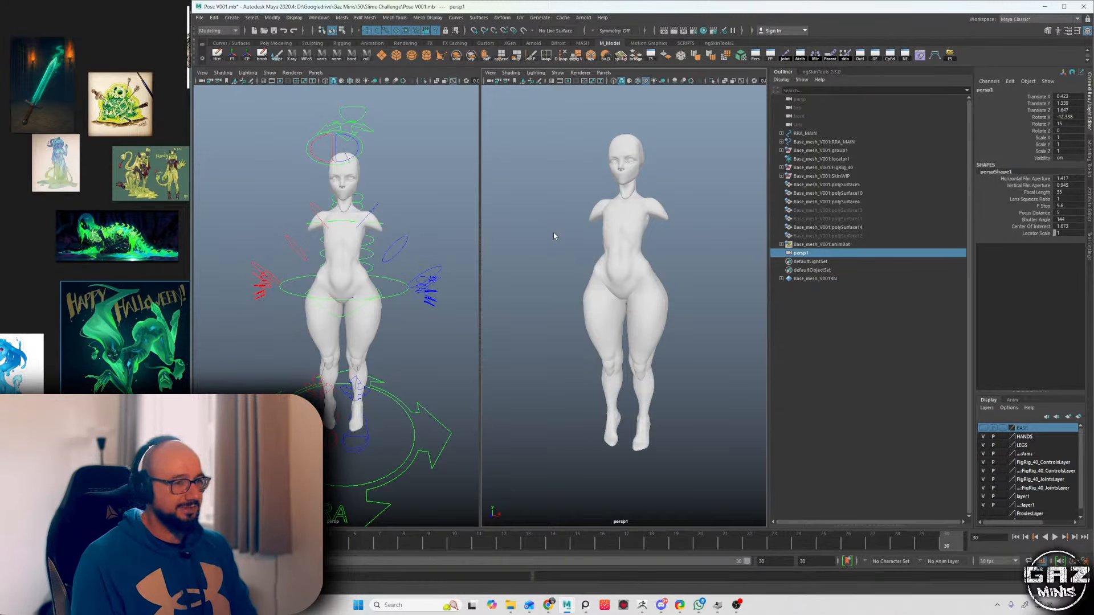
# - Examine the figure's back, hips, legs and feet from behind and from the side in the perspective view with controls
pyautogui.keyDown('alt'); pyautogui.moveTo(450, 282); pyautogui.dragTo(401, 282); pyautogui.keyUp('alt')
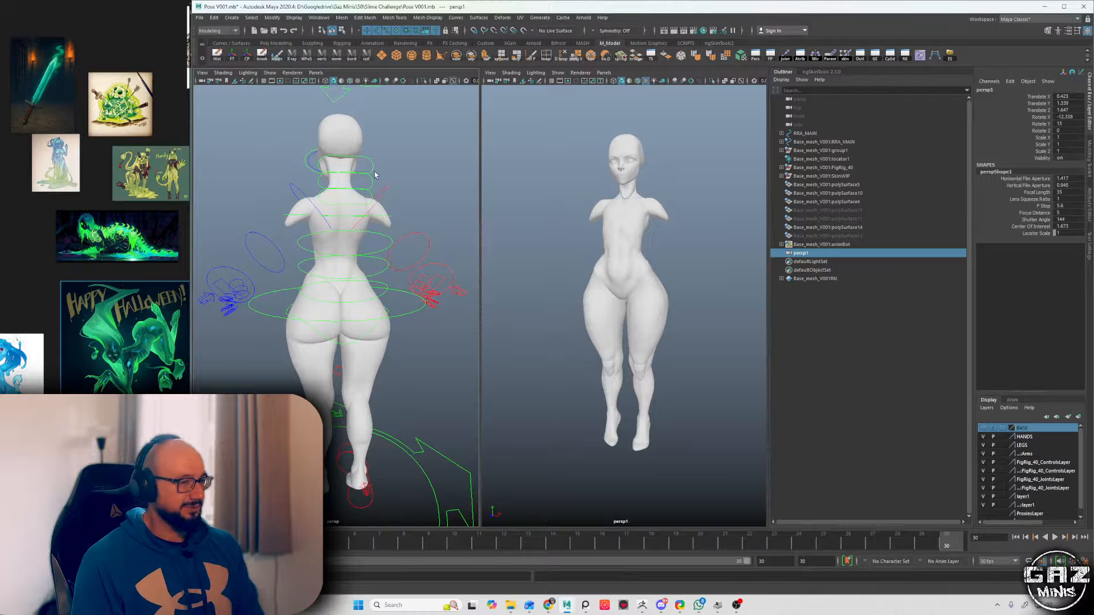
pyautogui.keyDown('alt'); pyautogui.moveTo(303, 178); pyautogui.dragTo(420, 163); pyautogui.keyUp('alt')
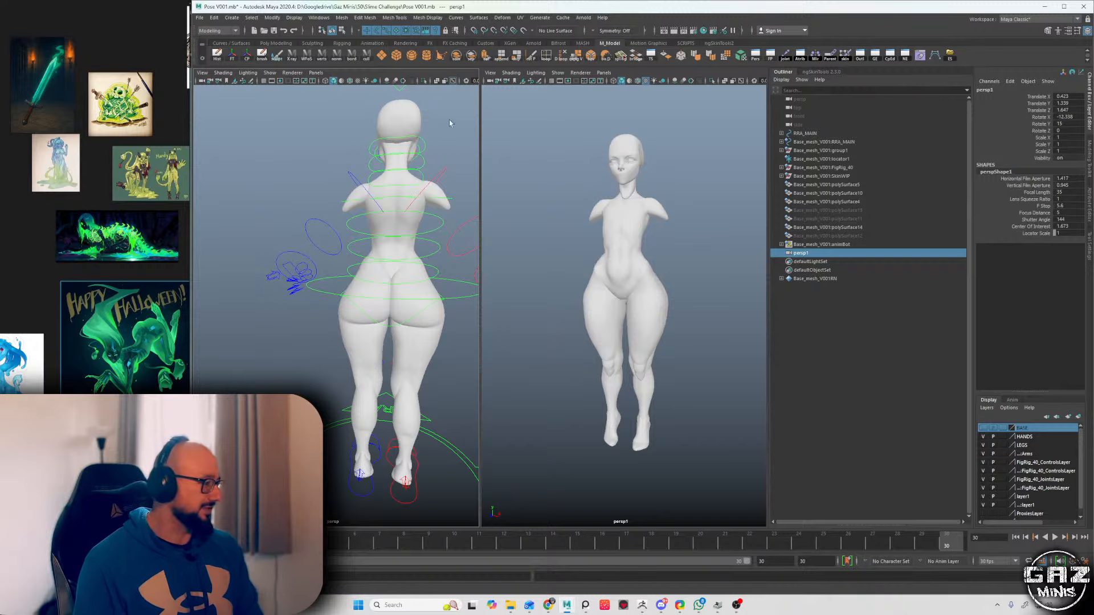
pyautogui.keyDown('alt'); pyautogui.moveTo(449, 123); pyautogui.dragTo(395, 129); pyautogui.keyUp('alt')
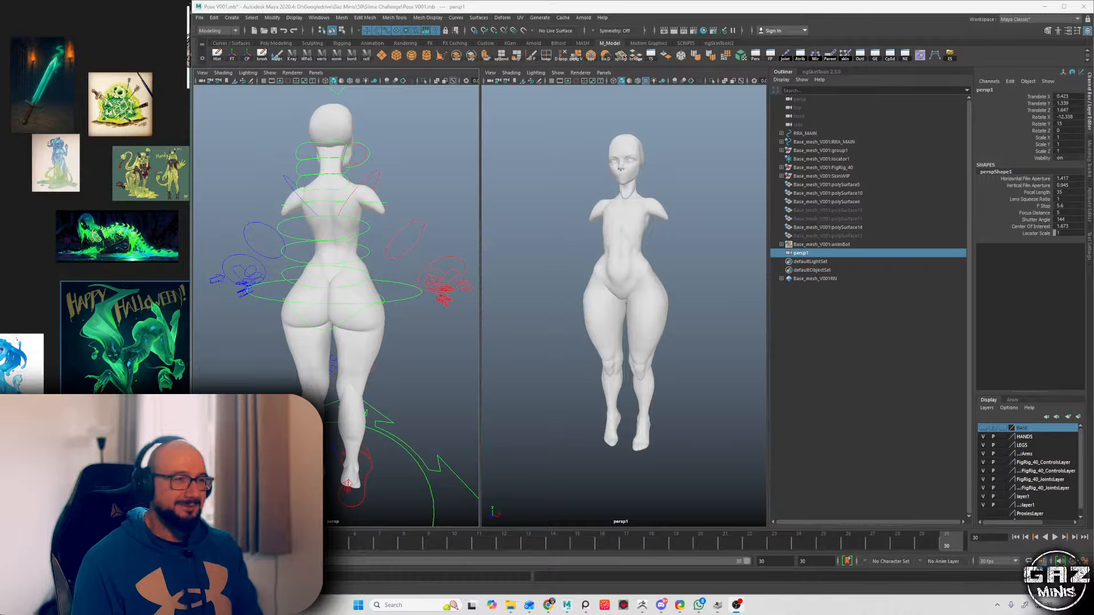
pyautogui.keyDown('alt'); pyautogui.moveTo(408, 194); pyautogui.dragTo(428, 179); pyautogui.keyUp('alt')
pyautogui.keyDown('alt'); pyautogui.moveTo(418, 254); pyautogui.dragTo(417, 166, button='middle'); pyautogui.keyUp('alt')
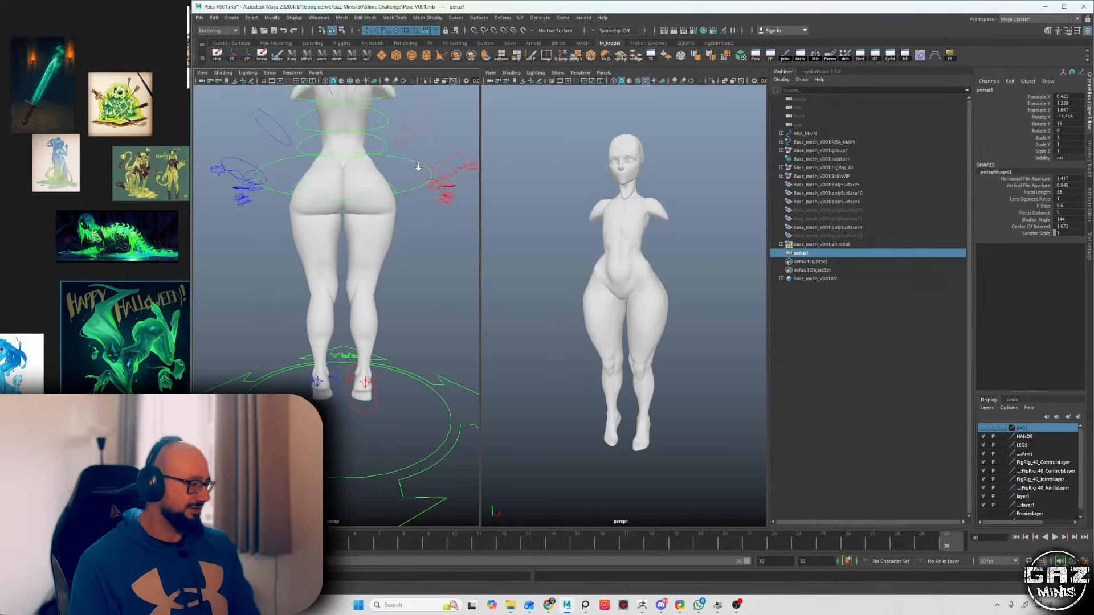
pyautogui.keyDown('alt'); pyautogui.moveTo(417, 166); pyautogui.dragTo(428, 232, button='right'); pyautogui.keyUp('alt')
pyautogui.keyDown('alt'); pyautogui.moveTo(427, 231); pyautogui.dragTo(323, 254); pyautogui.keyUp('alt')
pyautogui.click(399, 260)
pyautogui.click(430, 307)
pyautogui.keyDown('alt'); pyautogui.moveTo(323, 254); pyautogui.dragTo(319, 252, button='right'); pyautogui.keyUp('alt')
pyautogui.scroll(4, 231, 132)
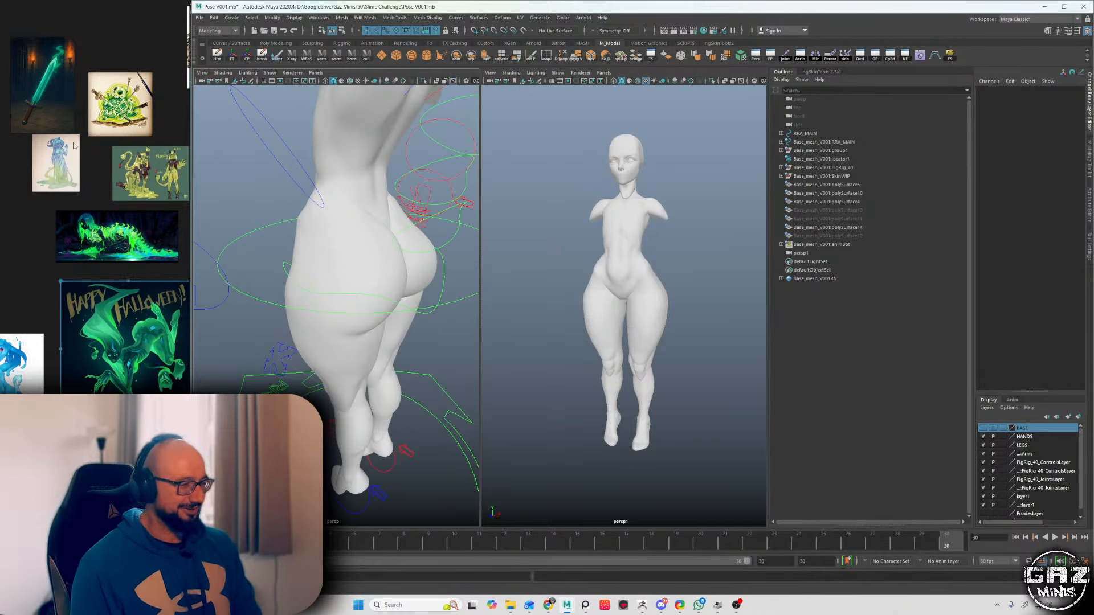
# - Switch to the reference board and enlarge the white-haired swordswoman seen from behind as the pose reference
pyautogui.scroll(-3, 74, 146)
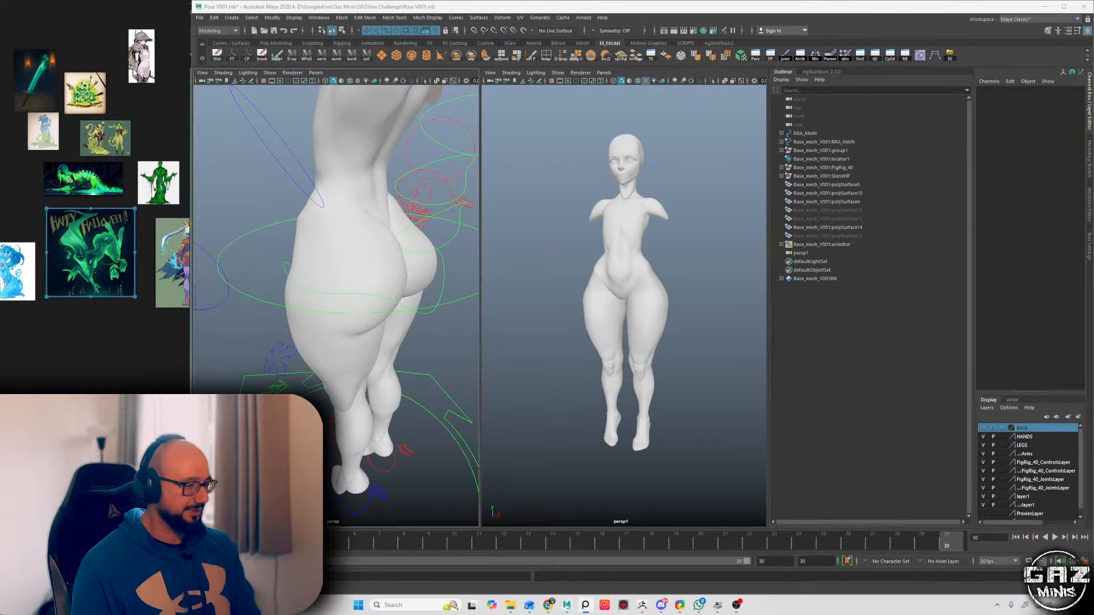
pyautogui.moveTo(189, 190); pyautogui.dragTo(134, 206, button='middle')
pyautogui.moveTo(147, 292); pyautogui.dragTo(117, 139)
pyautogui.moveTo(117, 139); pyautogui.dragTo(165, 235, button='middle')
pyautogui.moveTo(165, 236); pyautogui.dragTo(98, 141)
pyautogui.doubleClick(99, 142)
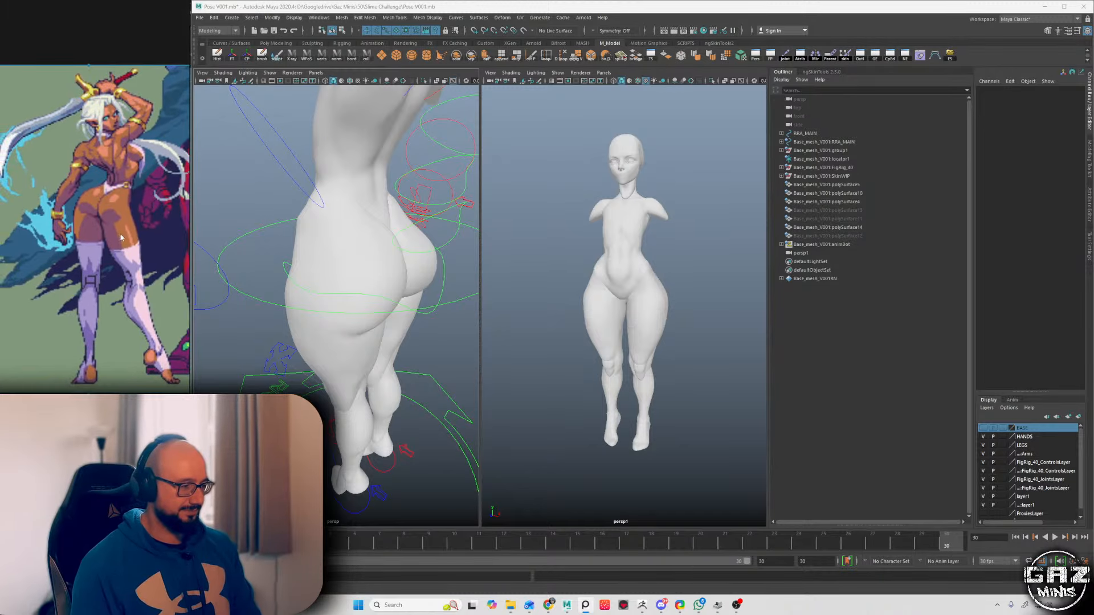
pyautogui.moveTo(96, 212); pyautogui.dragTo(110, 214, button='middle')
# - View the rig from behind, rotate the root control about -16.6° around Y, and shift it sideways to about 0.138 in X
pyautogui.keyDown('alt'); pyautogui.moveTo(320, 225); pyautogui.dragTo(296, 222); pyautogui.keyUp('alt')
pyautogui.keyDown('alt'); pyautogui.moveTo(319, 223); pyautogui.dragTo(296, 220, button='right'); pyautogui.keyUp('alt')
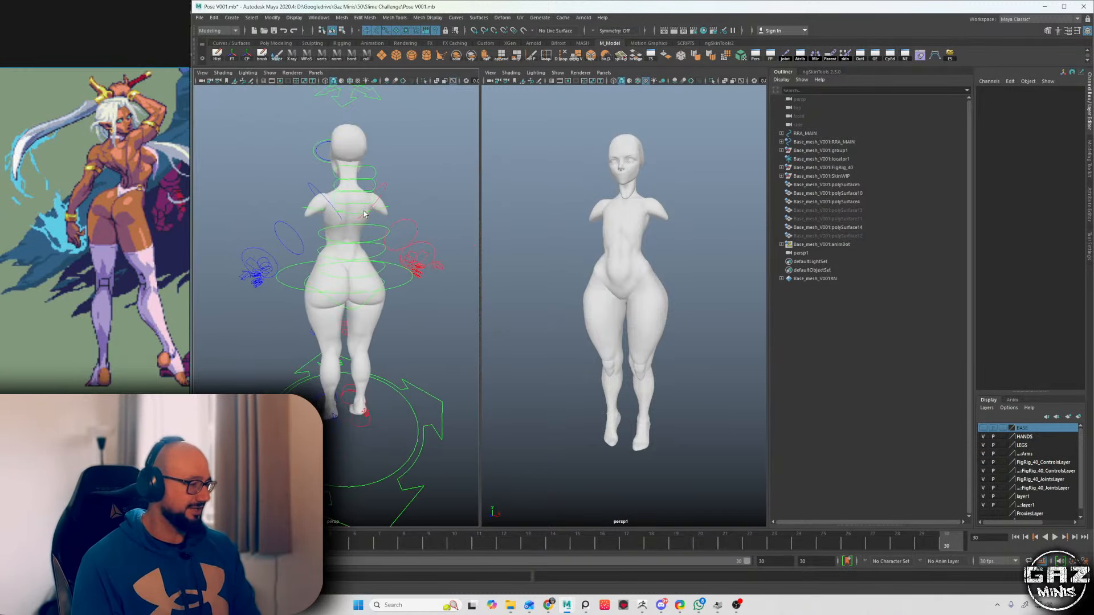
pyautogui.keyDown('alt'); pyautogui.moveTo(296, 220); pyautogui.dragTo(278, 212); pyautogui.keyUp('alt')
pyautogui.keyDown('alt'); pyautogui.moveTo(280, 214); pyautogui.dragTo(319, 210, button='middle'); pyautogui.keyUp('alt')
pyautogui.keyDown('alt'); pyautogui.moveTo(413, 279); pyautogui.dragTo(422, 266); pyautogui.keyUp('alt')
pyautogui.keyDown('alt'); pyautogui.moveTo(422, 266); pyautogui.dragTo(416, 265, button='right'); pyautogui.keyUp('alt')
pyautogui.keyDown('alt'); pyautogui.moveTo(416, 266); pyautogui.dragTo(425, 242, button='middle'); pyautogui.keyUp('alt')
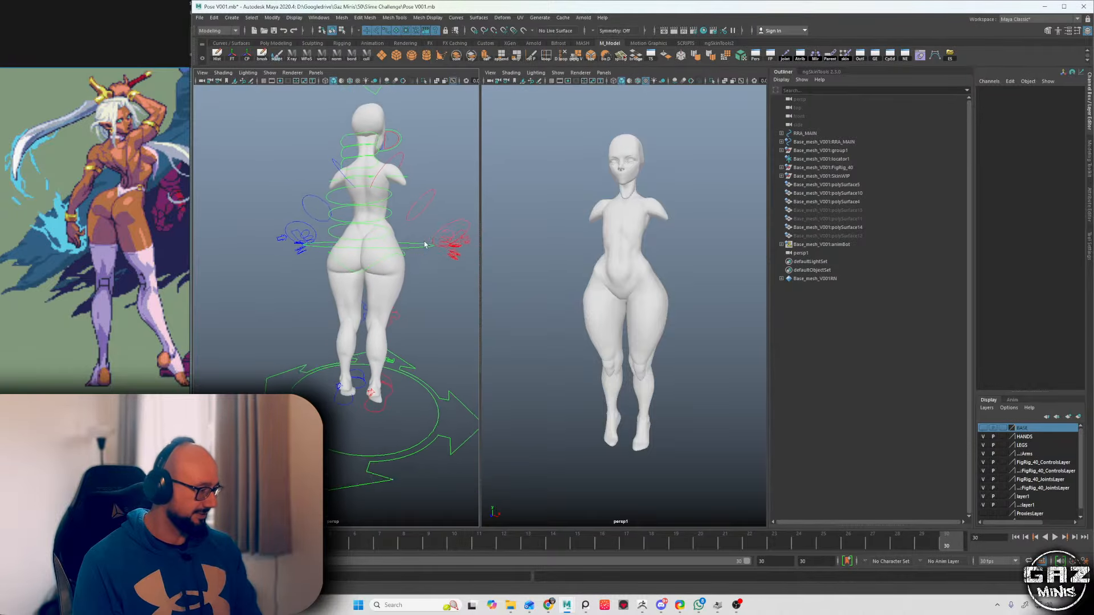
pyautogui.click(404, 253)
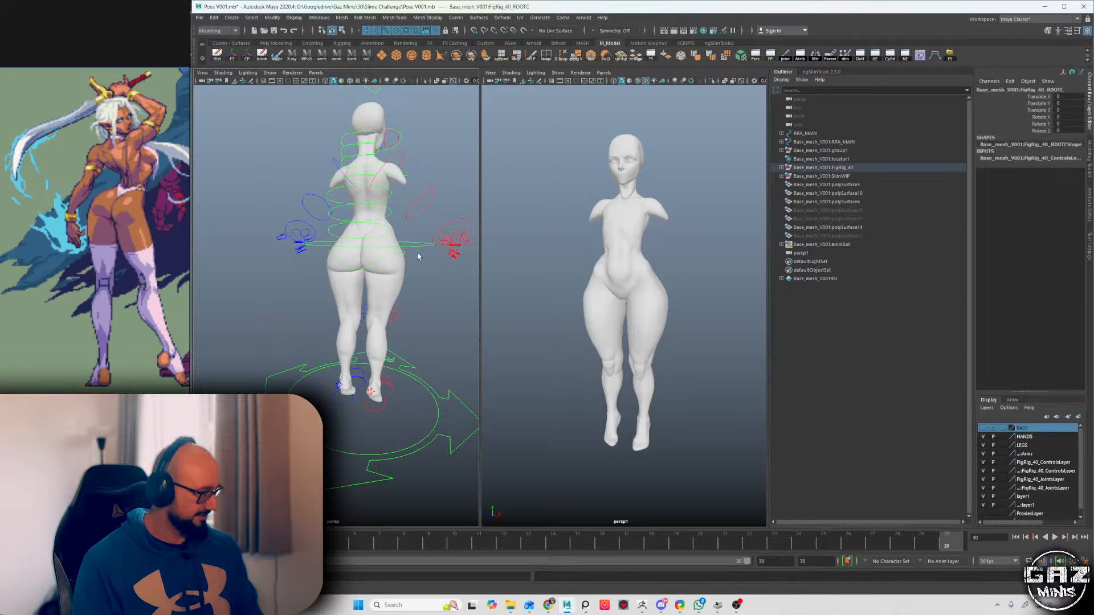
pyautogui.press('e')
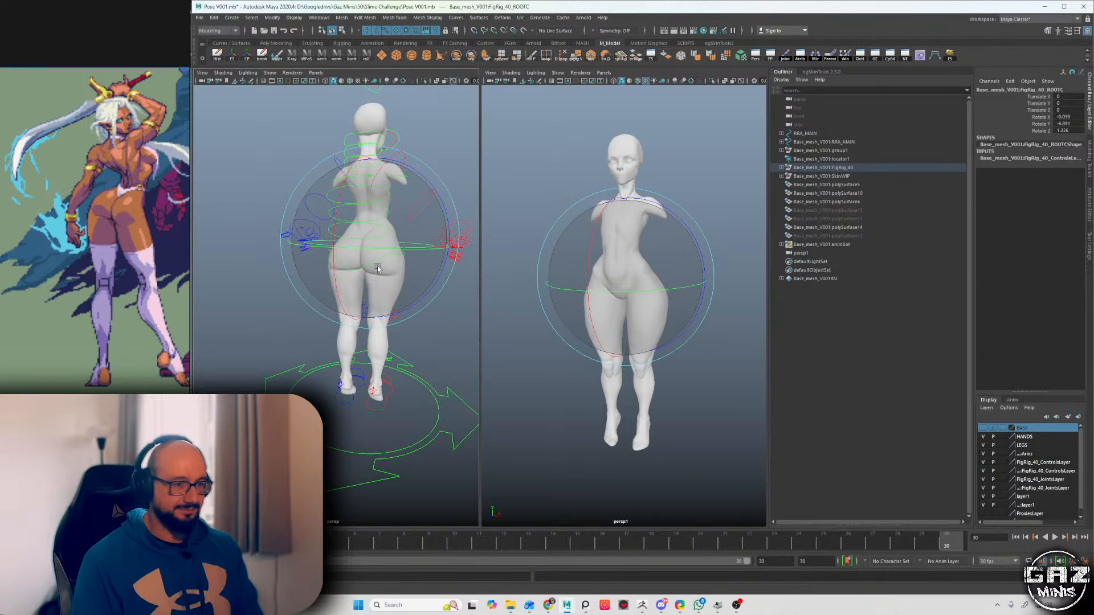
pyautogui.moveTo(397, 246); pyautogui.dragTo(340, 238)
pyautogui.press('w')
# - Move the left foot IK control outward to about X 0.074, Y 0.002, Z -0.016
pyautogui.scroll(3, 376, 319)
pyautogui.keyDown('alt'); pyautogui.moveTo(393, 344); pyautogui.dragTo(398, 294, button='middle'); pyautogui.keyUp('alt')
pyautogui.keyDown('alt'); pyautogui.moveTo(398, 294); pyautogui.dragTo(372, 367); pyautogui.keyUp('alt')
pyautogui.scroll(1, 372, 367)
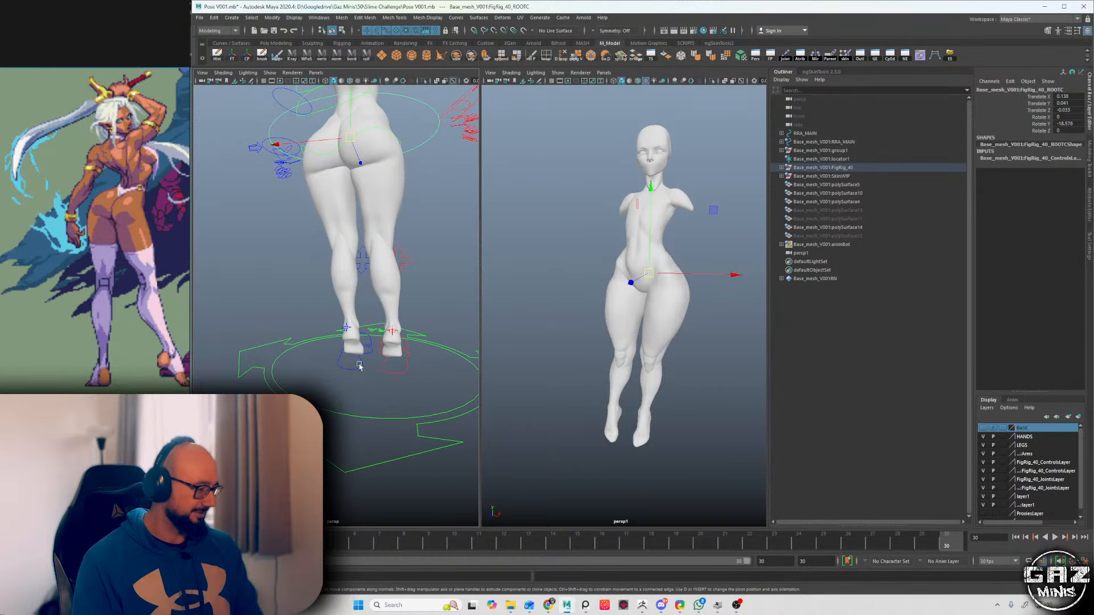
pyautogui.click(359, 365)
pyautogui.moveTo(352, 331); pyautogui.dragTo(338, 332)
pyautogui.scroll(-1, 600, 124)
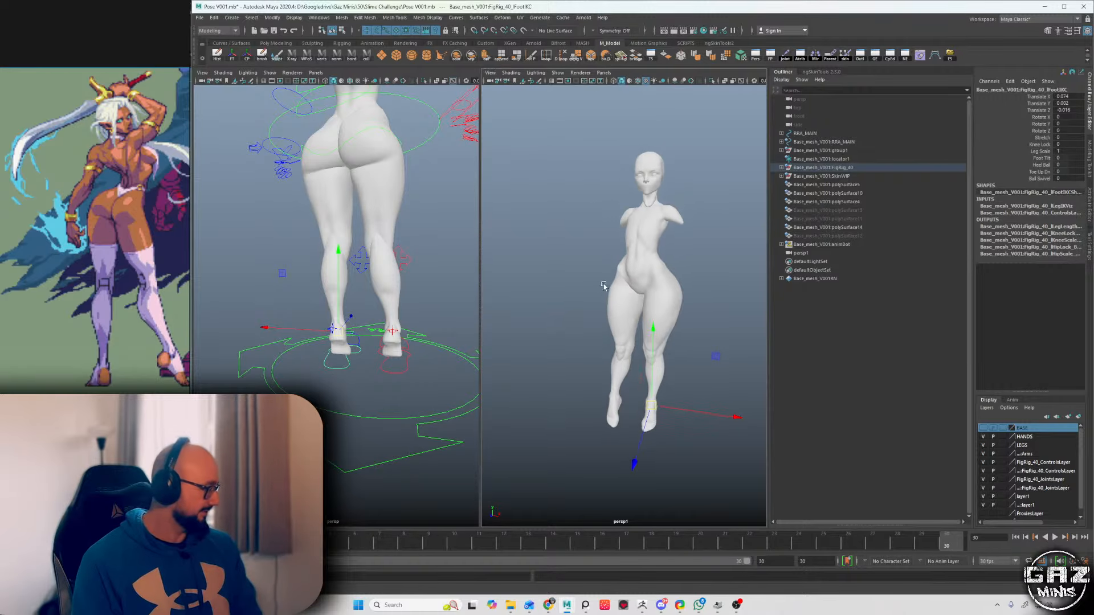
# - Set the focal length of the persp1 camera to 120 and reframe the full figure through it
pyautogui.keyDown('alt'); pyautogui.moveTo(603, 283); pyautogui.dragTo(547, 279); pyautogui.keyUp('alt')
pyautogui.click(487, 81)
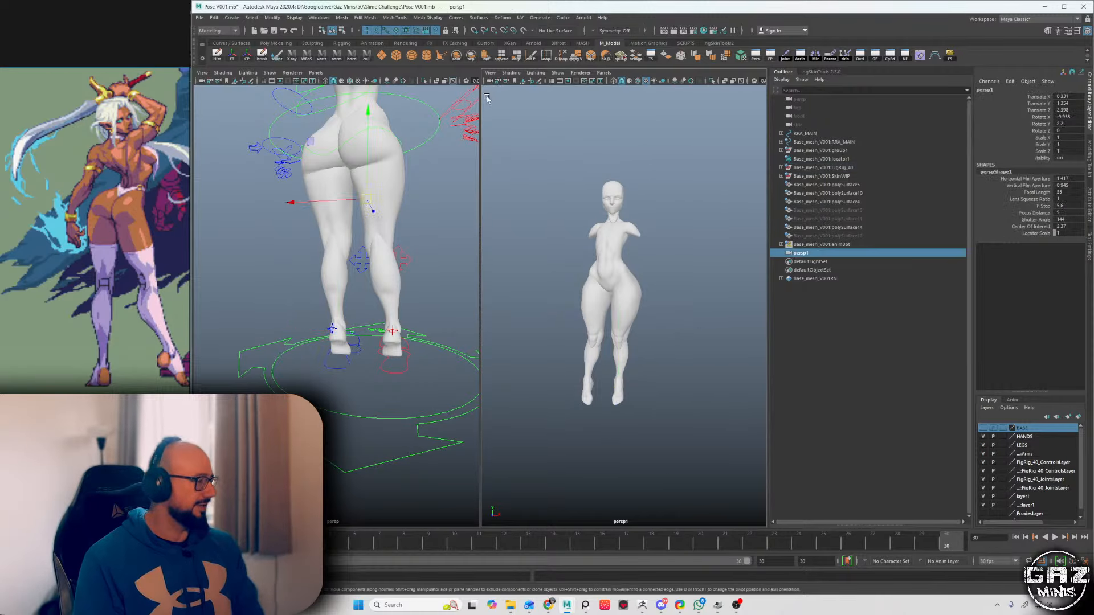
pyautogui.hotkey('ctrl', 'a')
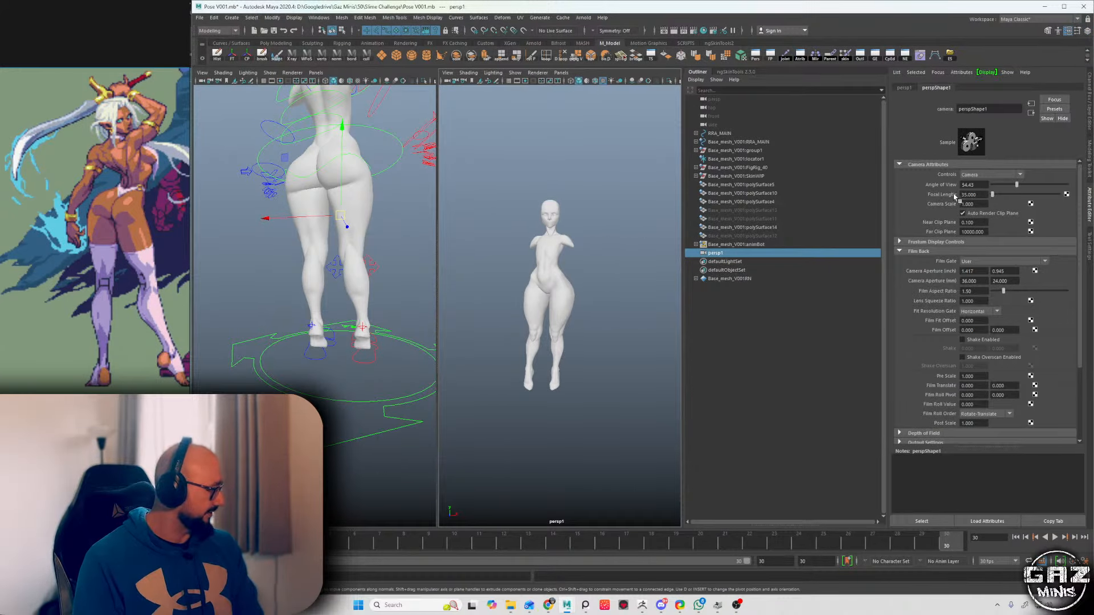
pyautogui.write('120')
pyautogui.press('Return')
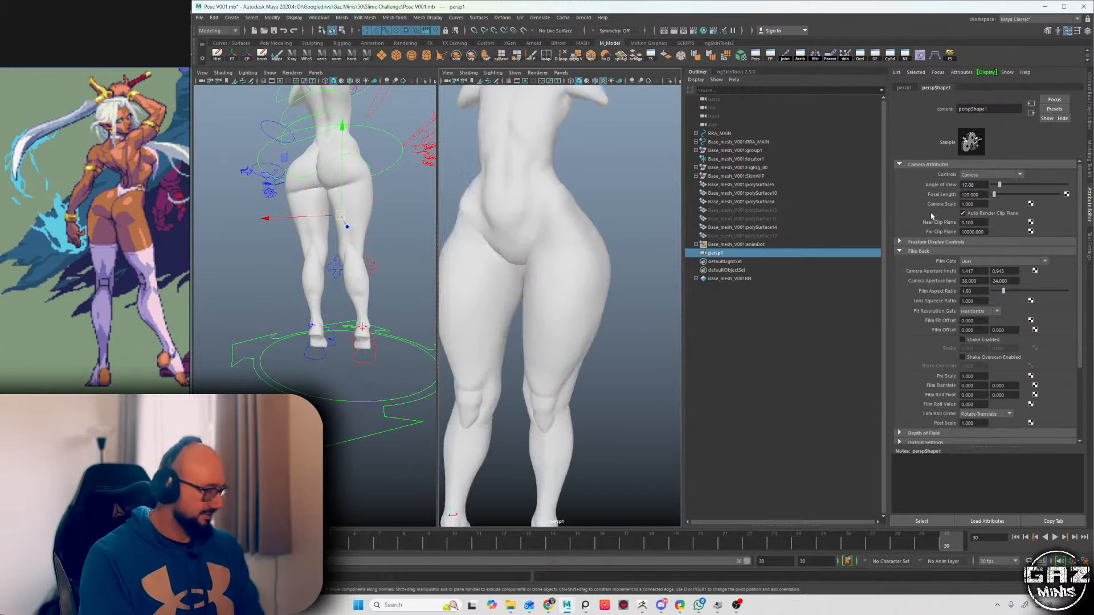
pyautogui.keyDown('alt'); pyautogui.moveTo(627, 225); pyautogui.dragTo(532, 227, button='right'); pyautogui.keyUp('alt')
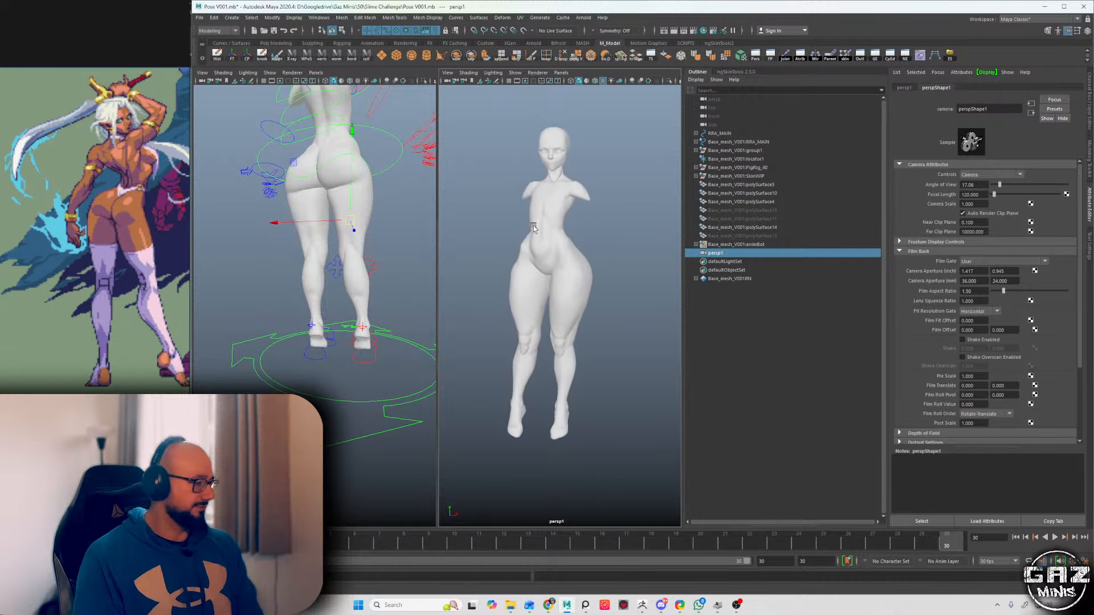
pyautogui.keyDown('alt'); pyautogui.moveTo(533, 226); pyautogui.dragTo(506, 229); pyautogui.keyUp('alt')
# - Tilt the root control sideways so the left hip sits higher than the right, and compare the pose from behind
pyautogui.keyDown('alt'); pyautogui.moveTo(381, 214); pyautogui.dragTo(356, 194); pyautogui.keyUp('alt')
pyautogui.click(295, 186)
pyautogui.press('e')
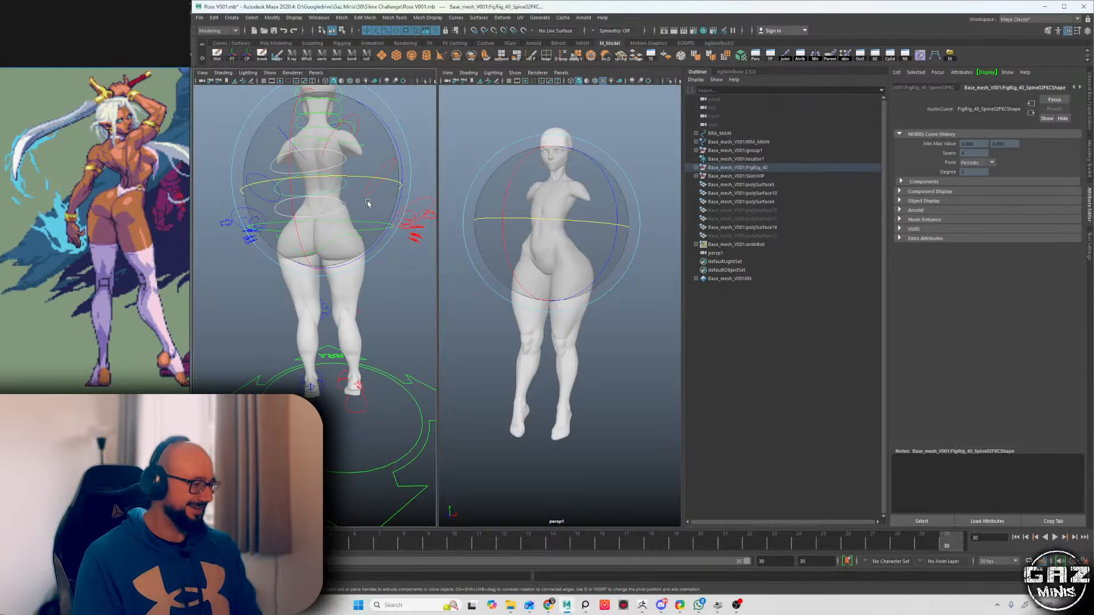
pyautogui.click(383, 230)
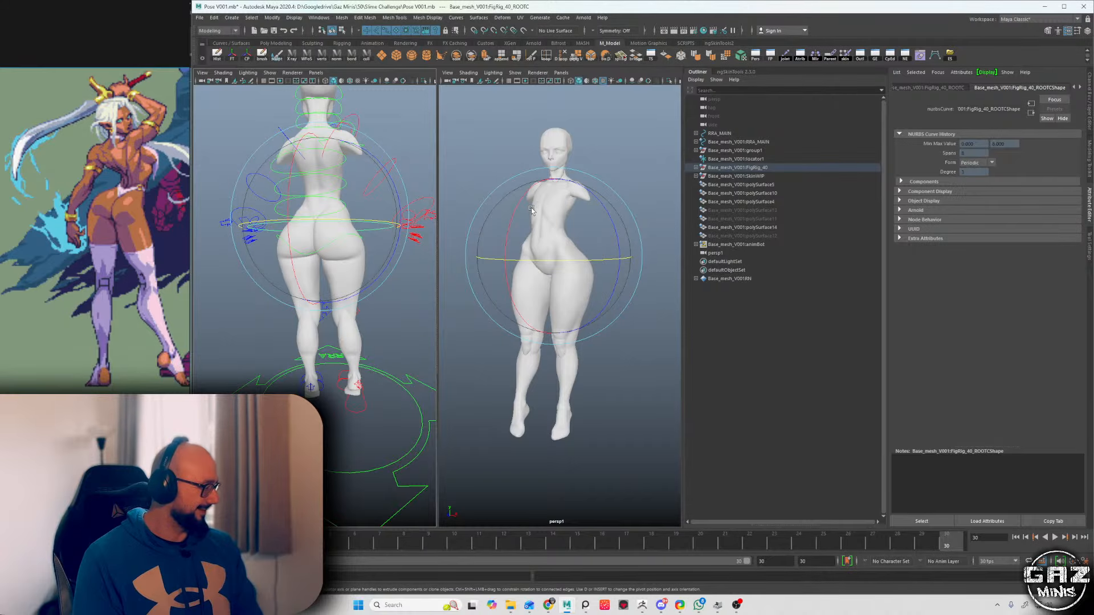
pyautogui.keyDown('alt'); pyautogui.moveTo(391, 182); pyautogui.dragTo(383, 176, button='right'); pyautogui.keyUp('alt')
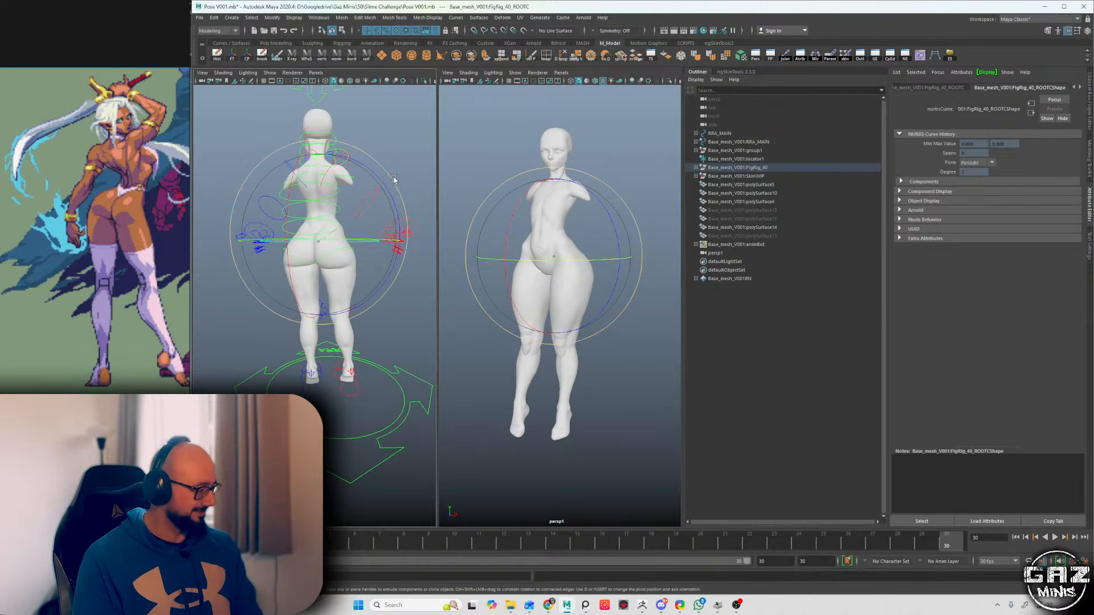
pyautogui.moveTo(396, 179); pyautogui.dragTo(415, 247)
pyautogui.keyDown('alt'); pyautogui.moveTo(547, 267); pyautogui.dragTo(540, 263); pyautogui.keyUp('alt')
pyautogui.keyDown('alt'); pyautogui.moveTo(540, 264); pyautogui.dragTo(530, 259, button='right'); pyautogui.keyUp('alt')
pyautogui.click(356, 398)
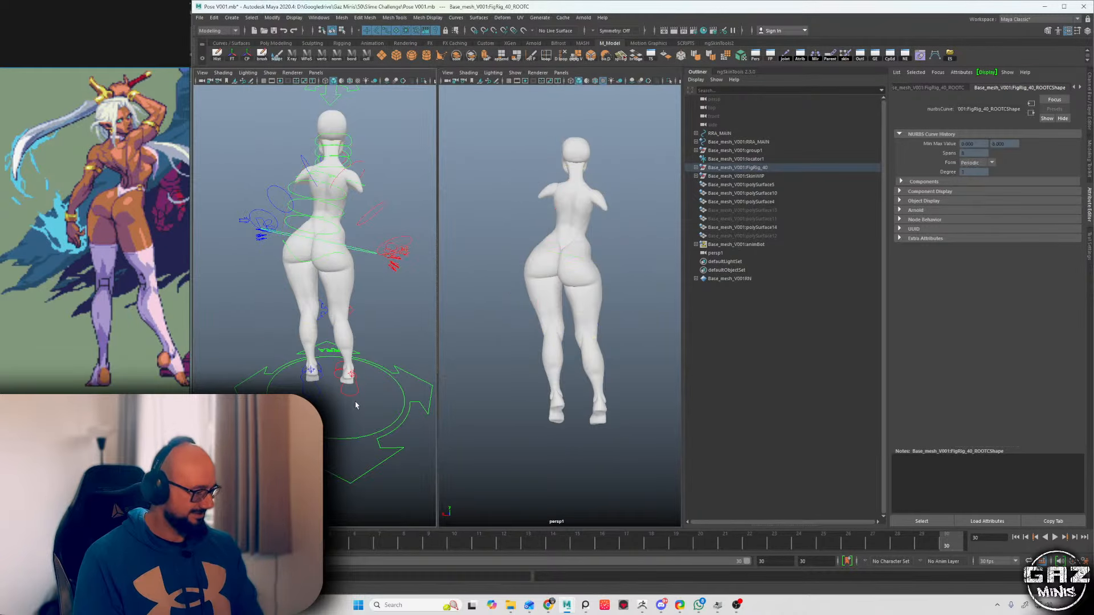
# - Move the right foot IK control outward to the side and rotate it so the right leg extends away from the body
pyautogui.keyDown('alt'); pyautogui.moveTo(380, 397); pyautogui.dragTo(321, 382); pyautogui.keyUp('alt')
pyautogui.press('w')
pyautogui.press('e')
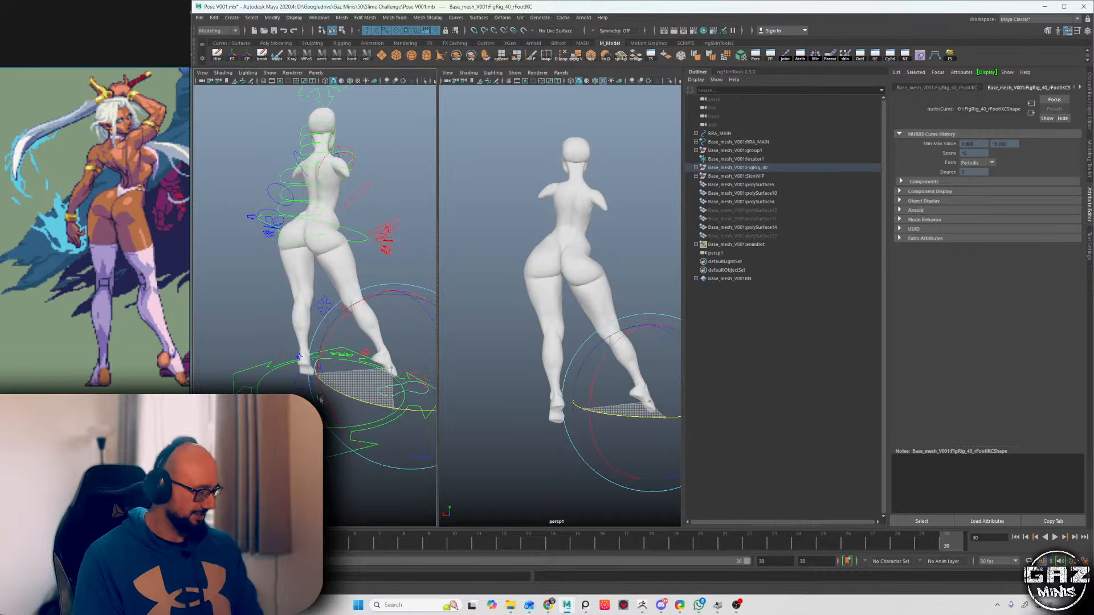
# - Move the right knee control to redirect the bend of the extended right leg
pyautogui.keyDown('alt'); pyautogui.moveTo(395, 298); pyautogui.dragTo(378, 293, button='right'); pyautogui.keyUp('alt')
pyautogui.keyDown('alt'); pyautogui.moveTo(379, 293); pyautogui.dragTo(245, 302); pyautogui.keyUp('alt')
pyautogui.click(401, 324)
pyautogui.click(295, 319)
pyautogui.press('w')
pyautogui.keyDown('alt'); pyautogui.moveTo(245, 302); pyautogui.dragTo(278, 301, button='middle'); pyautogui.keyUp('alt')
pyautogui.moveTo(365, 299); pyautogui.dragTo(338, 315)
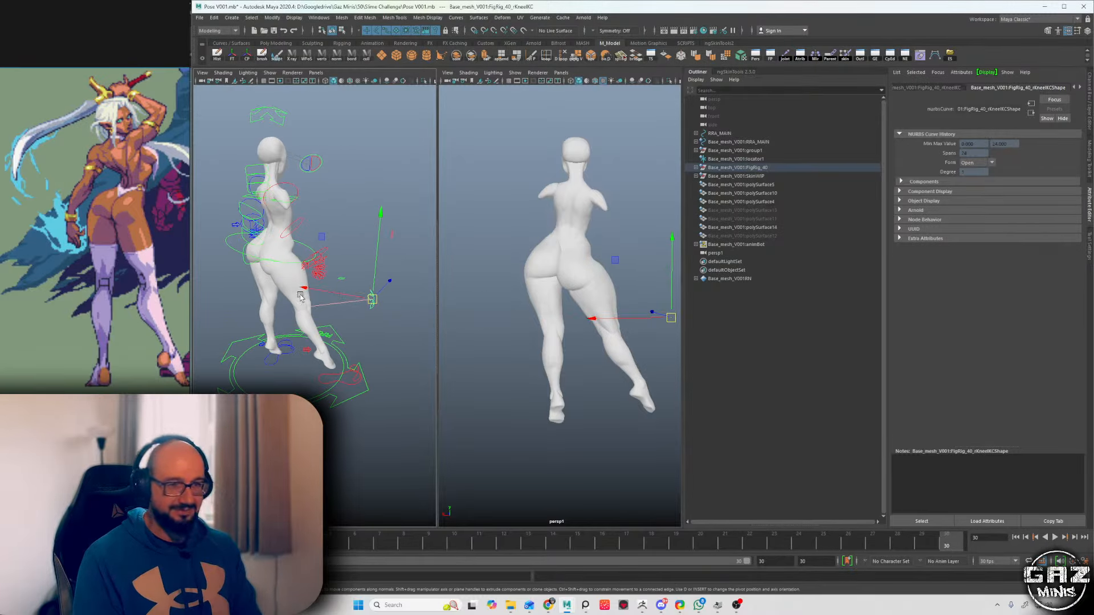
pyautogui.keyDown('alt'); pyautogui.moveTo(259, 259); pyautogui.dragTo(338, 241); pyautogui.keyUp('alt')
pyautogui.keyDown('alt'); pyautogui.moveTo(338, 241); pyautogui.dragTo(350, 277, button='right'); pyautogui.keyUp('alt')
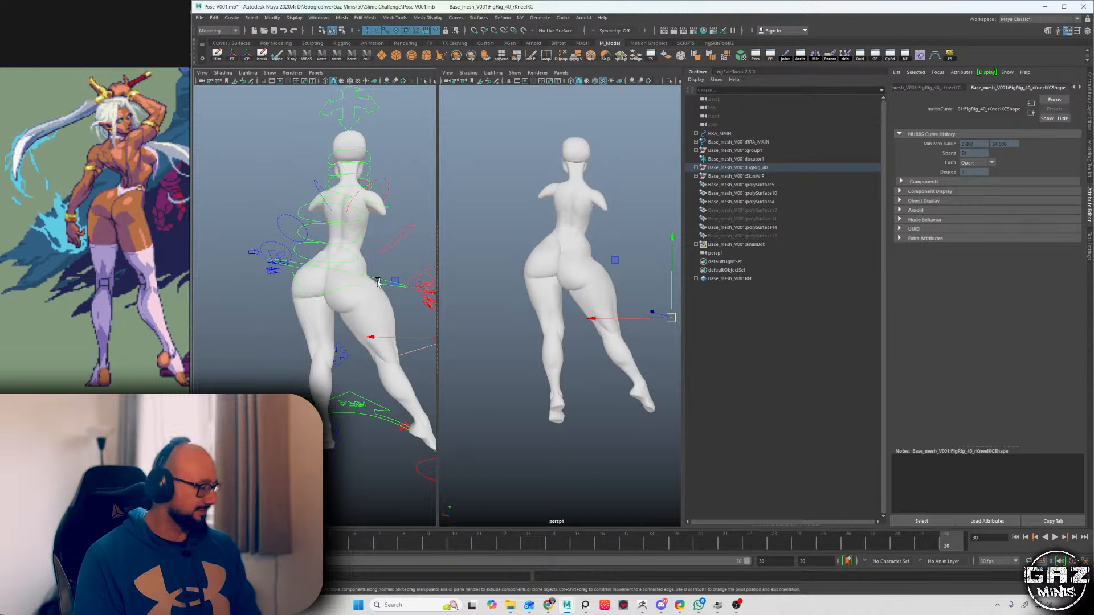
# - Rotate the root control and the lowest spine control slightly to refine the hip tilt and torso lean
pyautogui.click(376, 281)
pyautogui.keyDown('alt'); pyautogui.moveTo(371, 248); pyautogui.dragTo(421, 216); pyautogui.keyUp('alt')
pyautogui.press('e')
pyautogui.press('q')
pyautogui.keyDown('alt'); pyautogui.moveTo(363, 211); pyautogui.dragTo(340, 214, button='middle'); pyautogui.keyUp('alt')
pyautogui.click(292, 230)
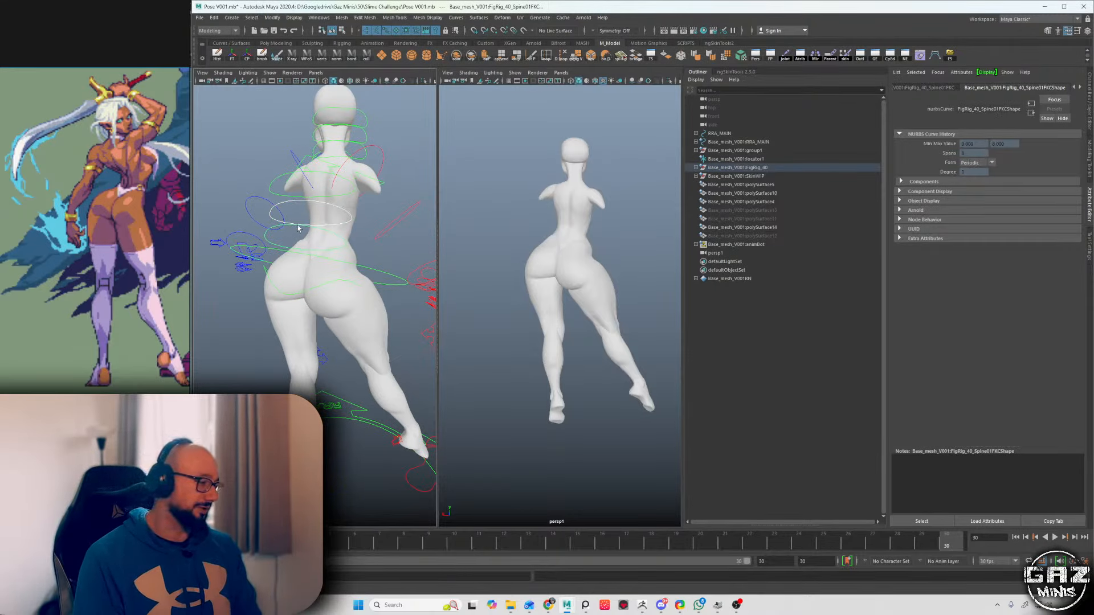
pyautogui.keyDown('alt'); pyautogui.moveTo(298, 228); pyautogui.dragTo(362, 267); pyautogui.keyUp('alt')
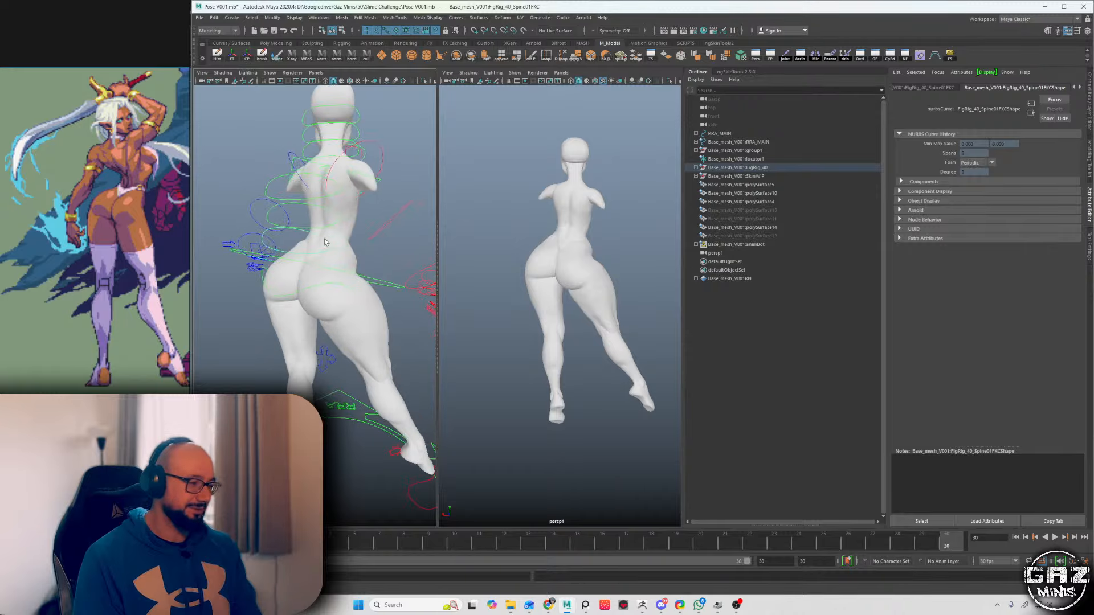
pyautogui.press('e')
pyautogui.press('q')
# - Rotate the root control further to turn the hips toward the reference stance
pyautogui.click(392, 285)
pyautogui.press('e')
pyautogui.keyDown('alt'); pyautogui.moveTo(393, 286); pyautogui.dragTo(373, 272, button='right'); pyautogui.keyUp('alt')
pyautogui.moveTo(394, 234); pyautogui.dragTo(363, 263)
pyautogui.press('q')
# - Move the right foot IK control closer to the standing leg and the left knee control outward
pyautogui.keyDown('alt'); pyautogui.moveTo(405, 354); pyautogui.dragTo(382, 312, button='middle'); pyautogui.keyUp('alt')
pyautogui.click(398, 400)
pyautogui.press('w')
pyautogui.keyDown('alt'); pyautogui.moveTo(400, 403); pyautogui.dragTo(302, 246); pyautogui.keyUp('alt')
pyautogui.click(306, 337)
pyautogui.scroll(-5, 297, 222)
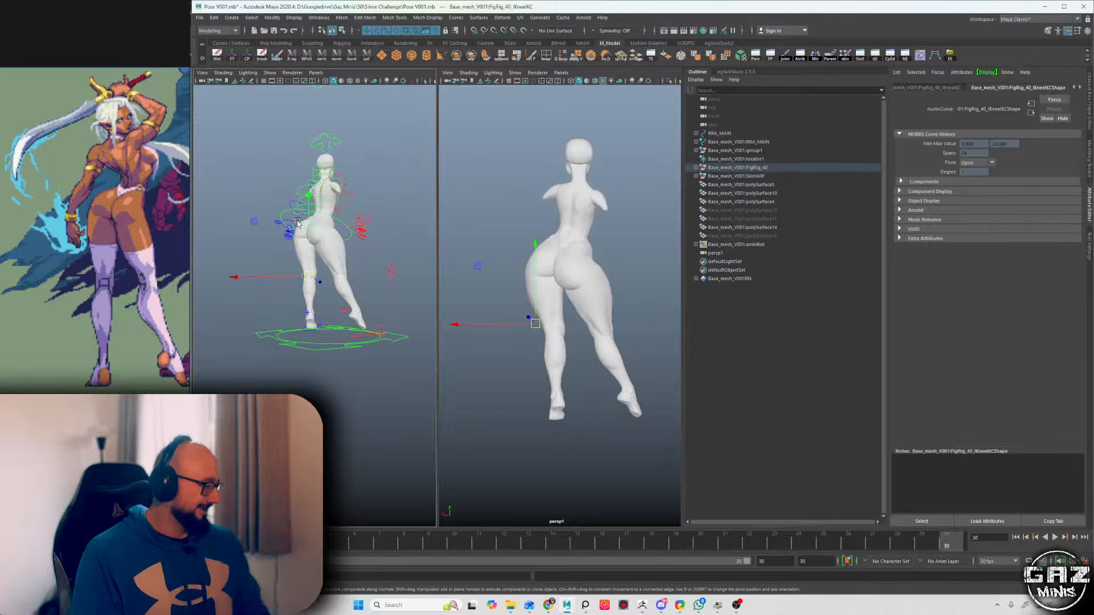
# - Readjust the rotation of the root control to twist the hips over the standing left leg
pyautogui.keyDown('alt'); pyautogui.moveTo(299, 187); pyautogui.dragTo(315, 220); pyautogui.keyUp('alt')
pyautogui.click(346, 224)
pyautogui.click(335, 272)
pyautogui.press('e')
pyautogui.moveTo(315, 281); pyautogui.dragTo(330, 259)
pyautogui.press('q')
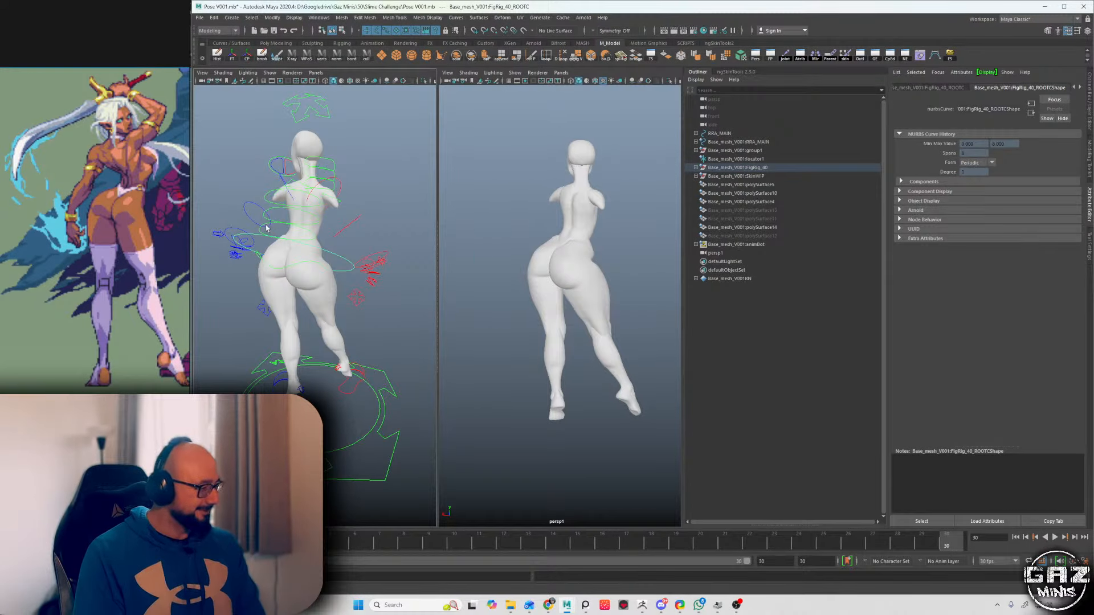
# - Rotate the first spine FK control so the torso leans back over the raised left hip
pyautogui.click(261, 231)
pyautogui.keyDown('alt'); pyautogui.moveTo(281, 241); pyautogui.dragTo(286, 257, button='middle'); pyautogui.keyUp('alt')
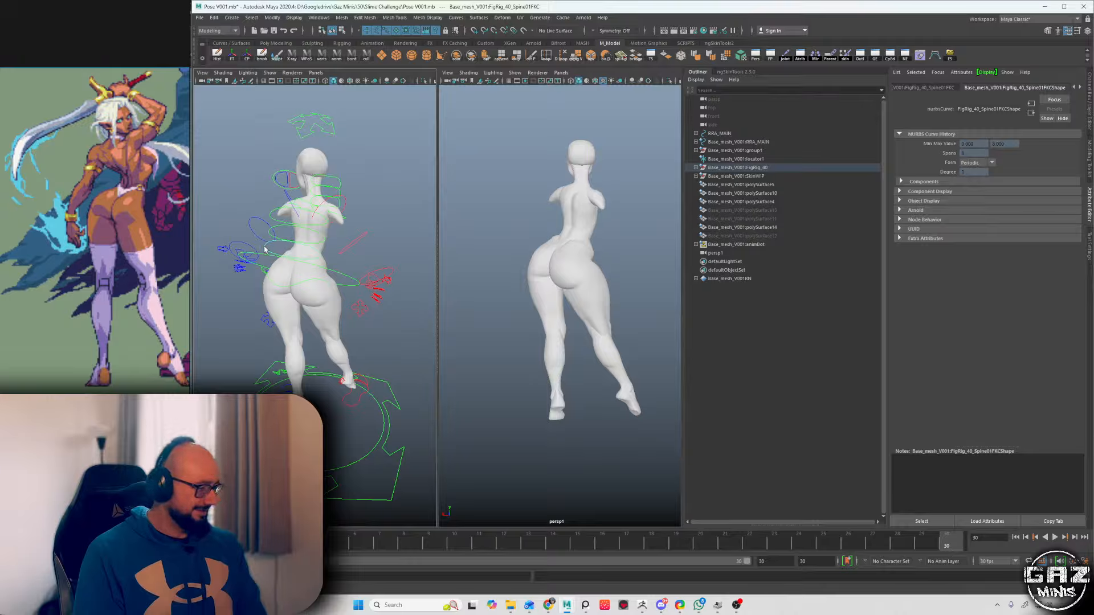
pyautogui.click(323, 243)
pyautogui.press('e')
pyautogui.click(259, 254)
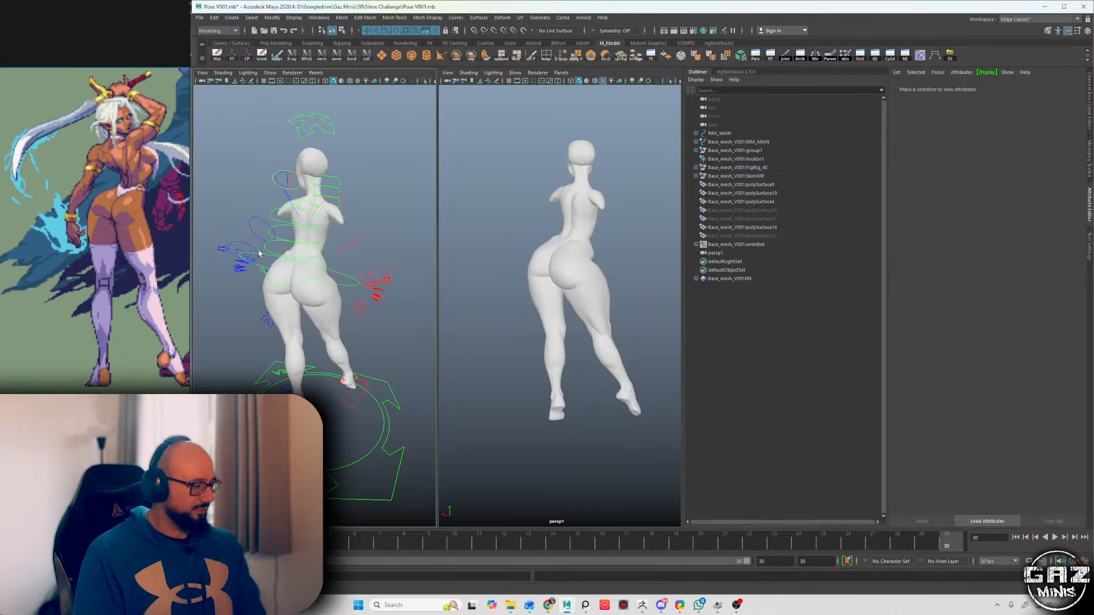
pyautogui.click(277, 246)
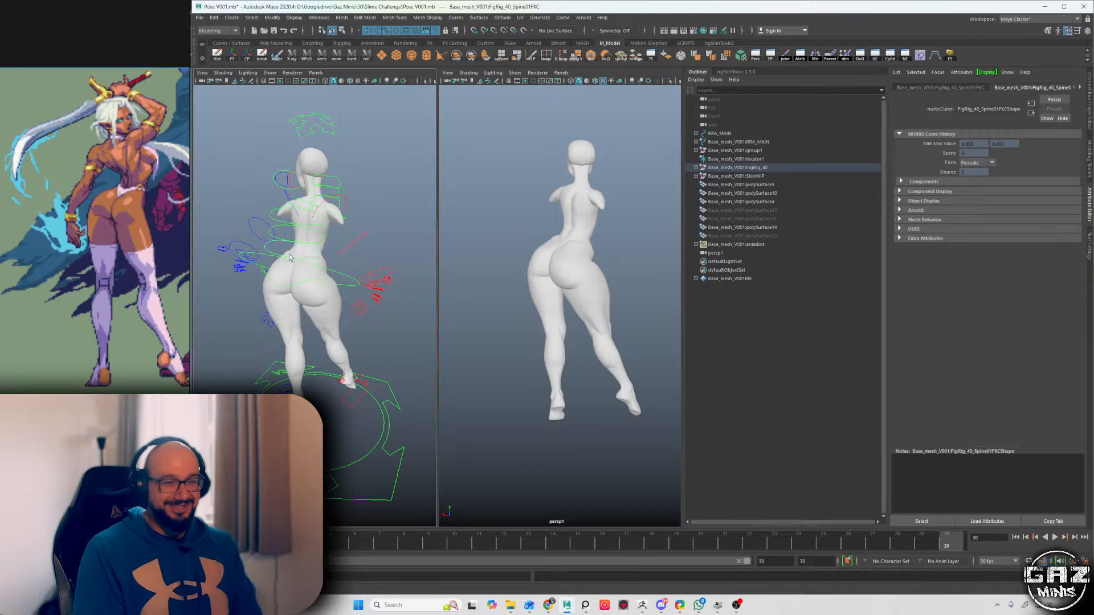
pyautogui.keyDown('alt'); pyautogui.moveTo(264, 268); pyautogui.dragTo(316, 241); pyautogui.keyUp('alt')
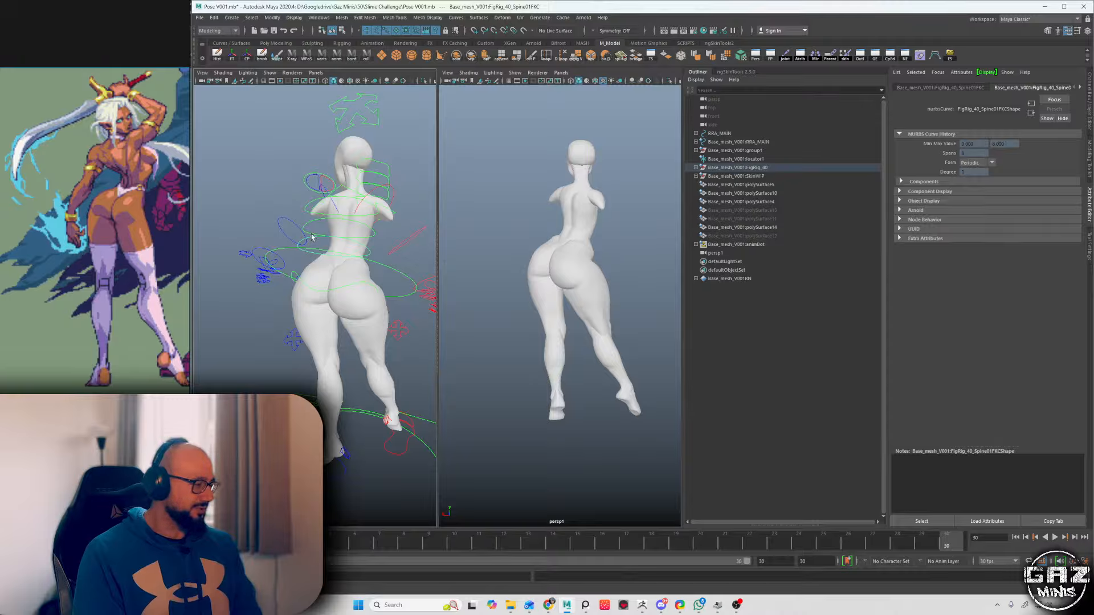
pyautogui.press('e')
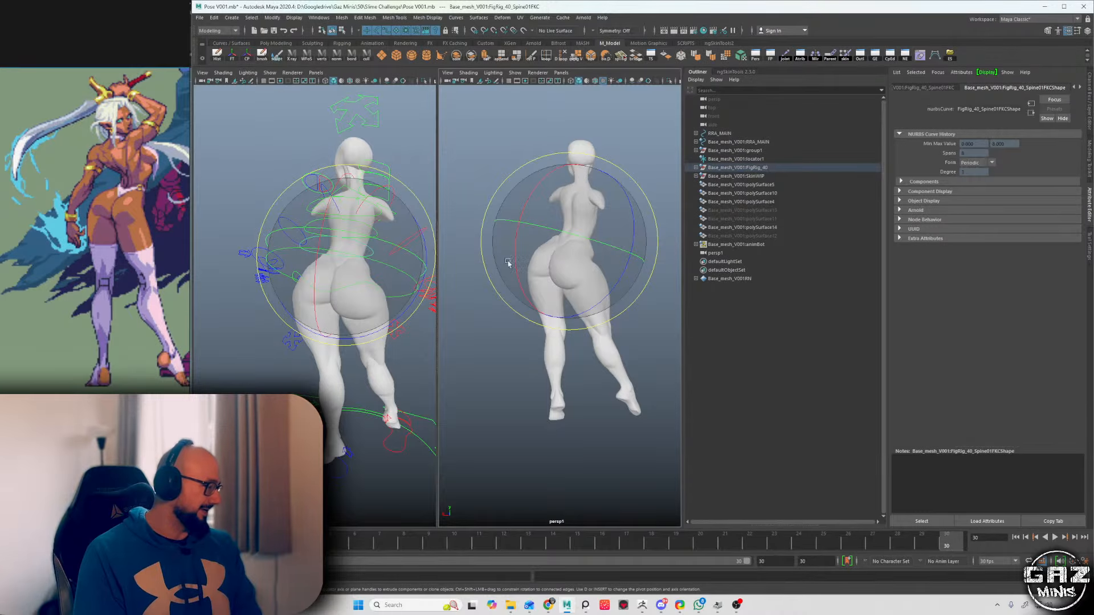
pyautogui.moveTo(508, 262)
pyautogui.mouseDown()
pyautogui.moveTo(488, 276)
pyautogui.moveTo(494, 283)
pyautogui.mouseUp()
# - Rotate the second spine FK control to lean the upper torso slightly further toward the left hip
pyautogui.click(302, 227)
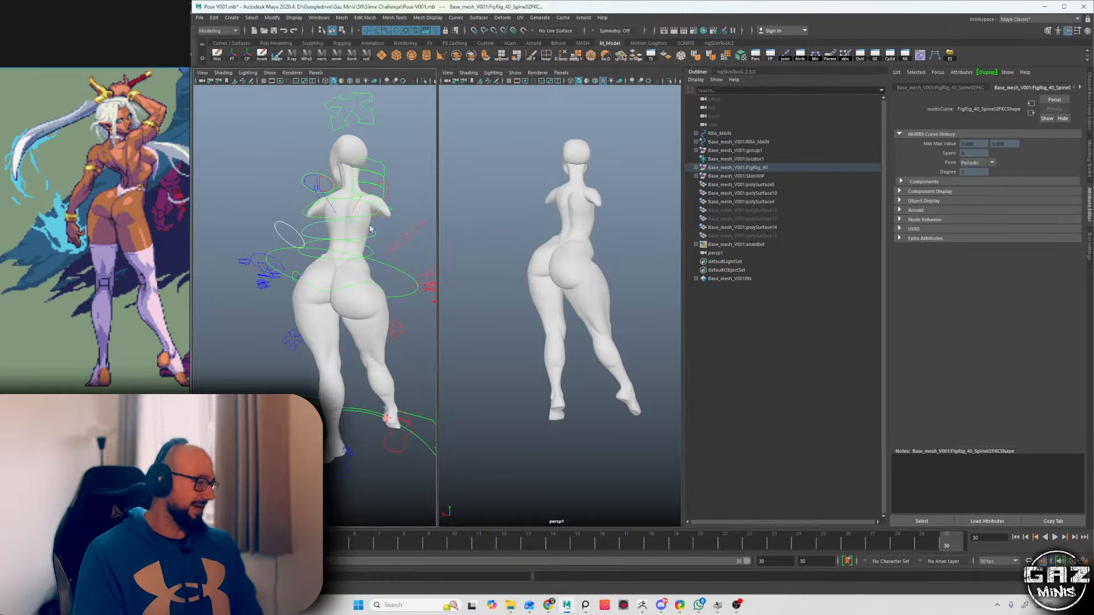
pyautogui.click(386, 231)
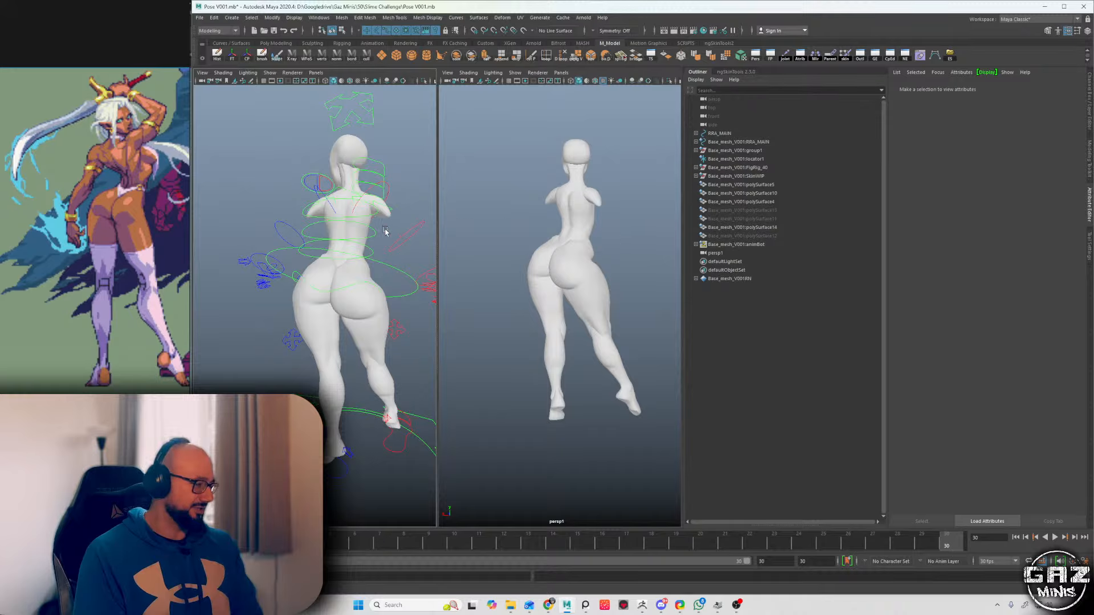
pyautogui.click(381, 238)
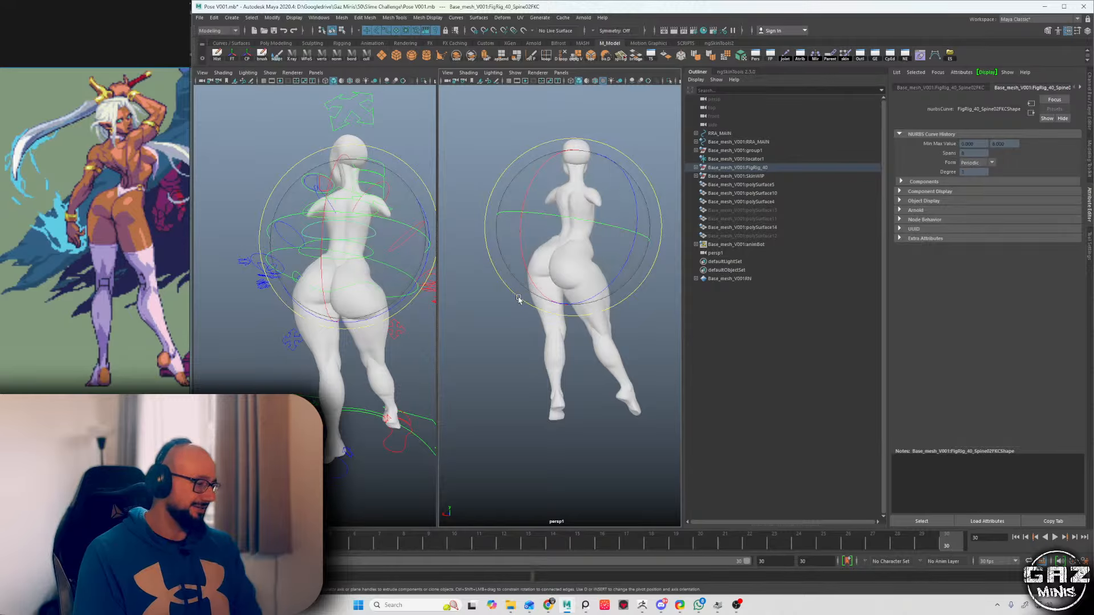
pyautogui.moveTo(520, 299); pyautogui.dragTo(522, 303)
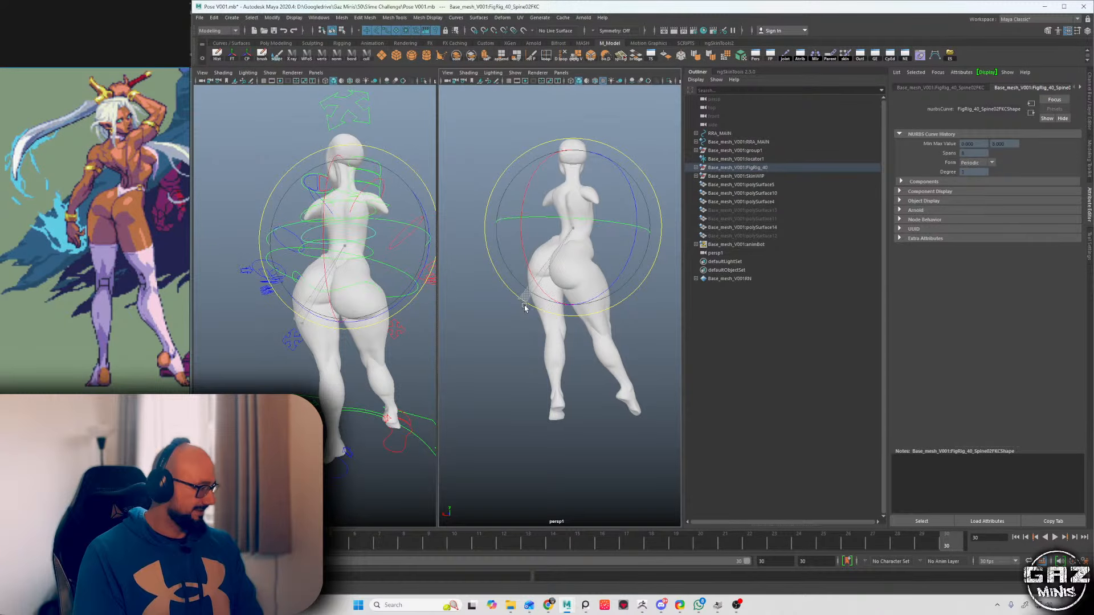
pyautogui.click(335, 192)
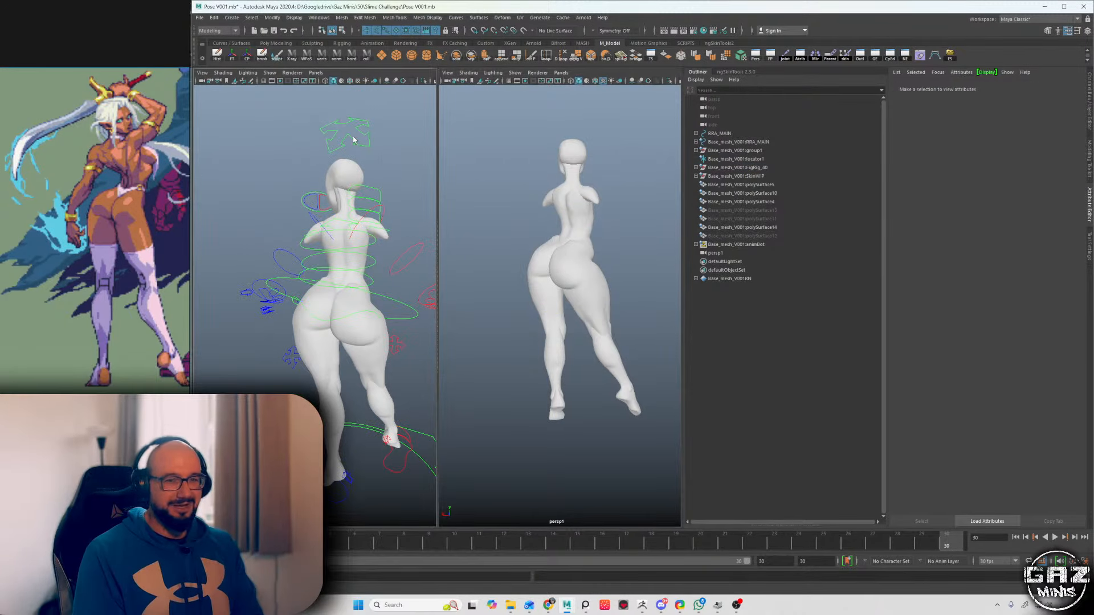
pyautogui.click(370, 141)
pyautogui.press('e')
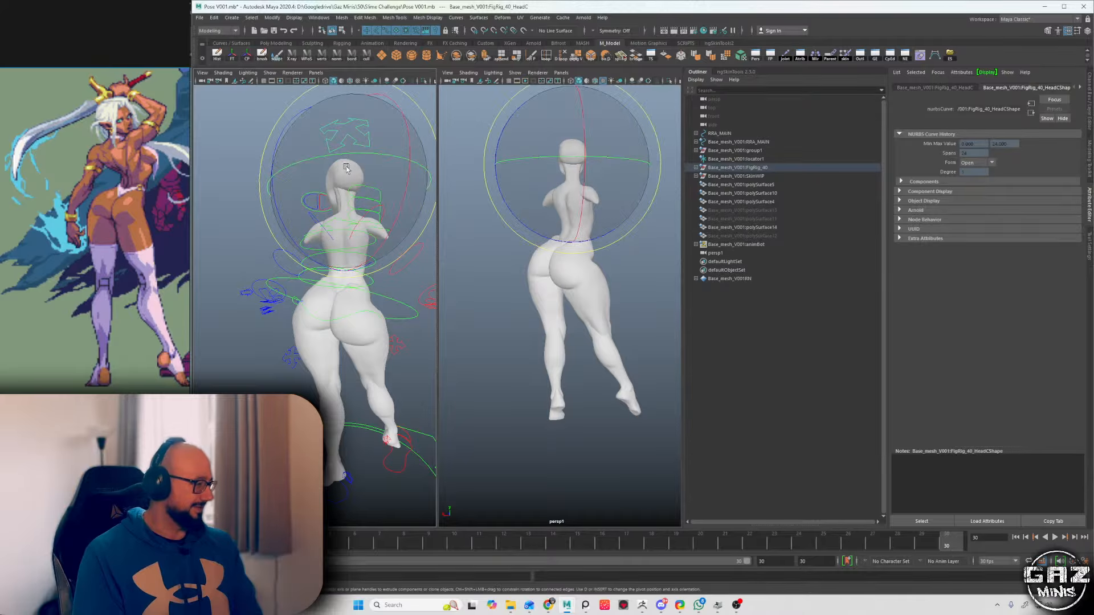
pyautogui.moveTo(345, 166); pyautogui.dragTo(286, 173)
pyautogui.hotkey('ctrl', 'z')
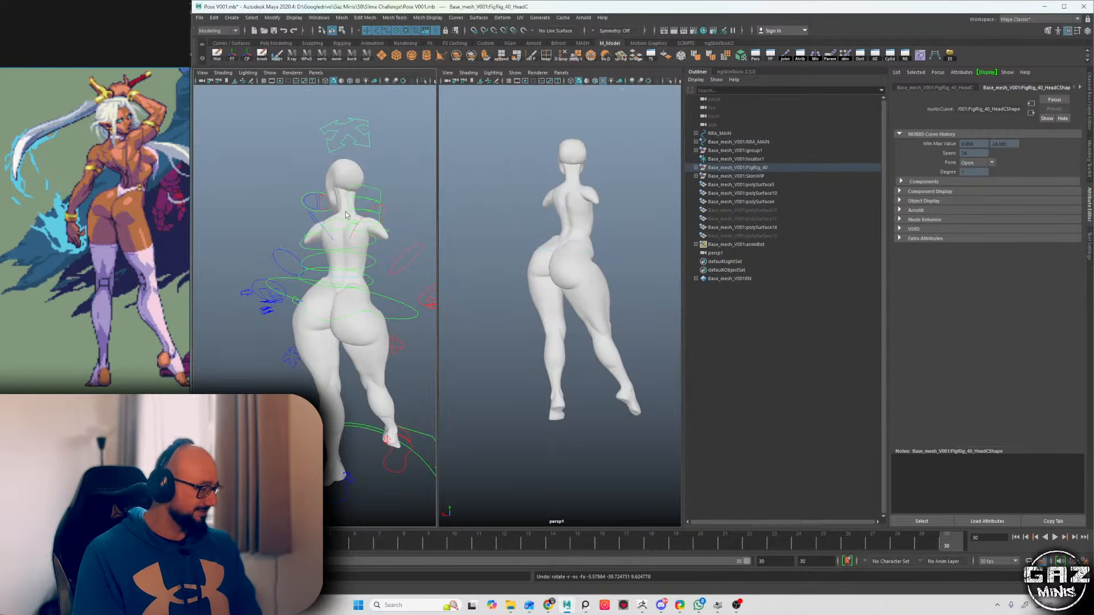
# - Rotate the neck FK control so the head turns toward the right shoulder and tilts to the left
pyautogui.click(349, 217)
pyautogui.press('q')
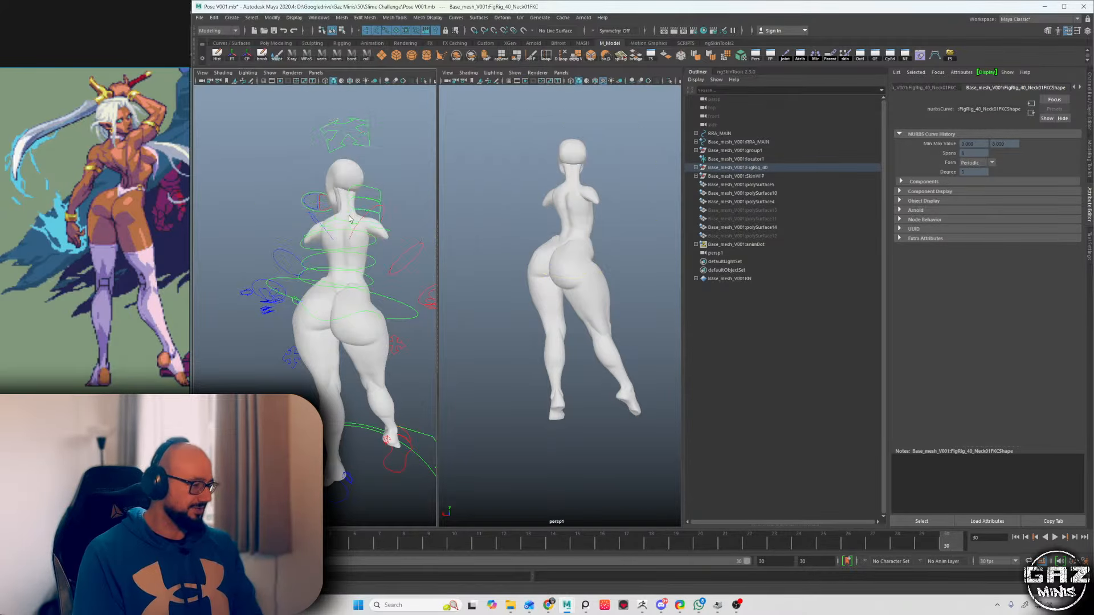
pyautogui.press('e')
pyautogui.moveTo(598, 187); pyautogui.dragTo(521, 185)
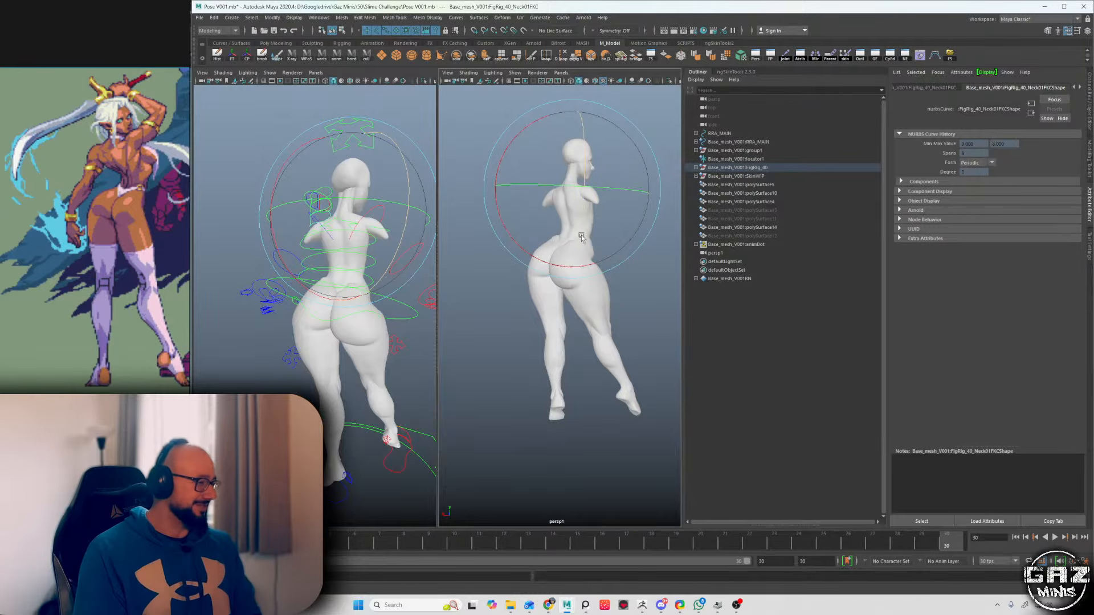
pyautogui.moveTo(499, 223); pyautogui.dragTo(536, 225)
# - Rotate the head control so the face looks back over the right shoulder
pyautogui.click(345, 131)
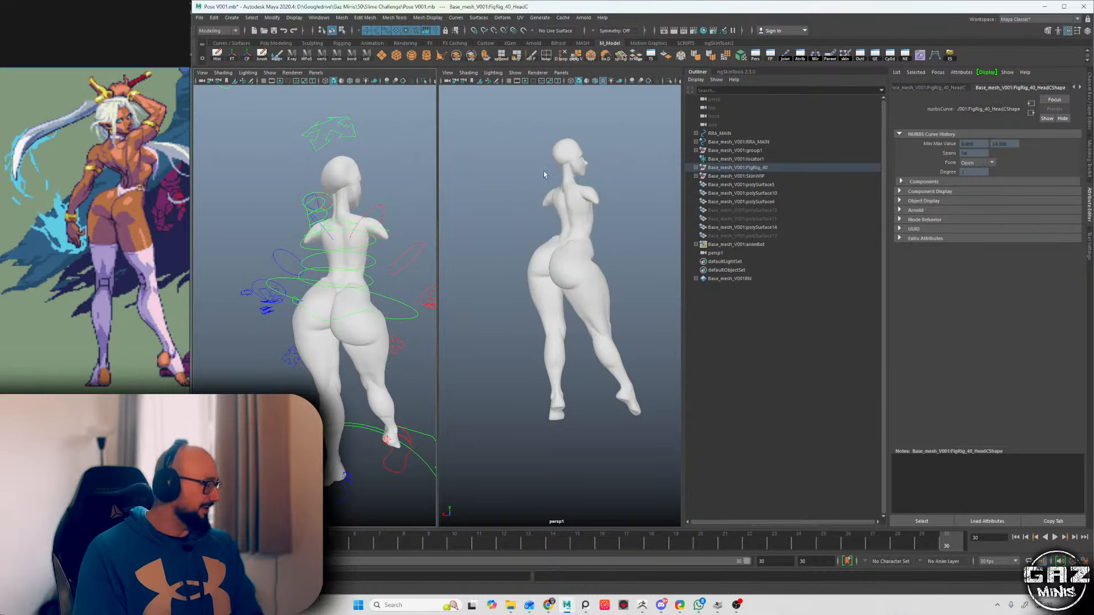
pyautogui.moveTo(357, 189); pyautogui.dragTo(366, 200)
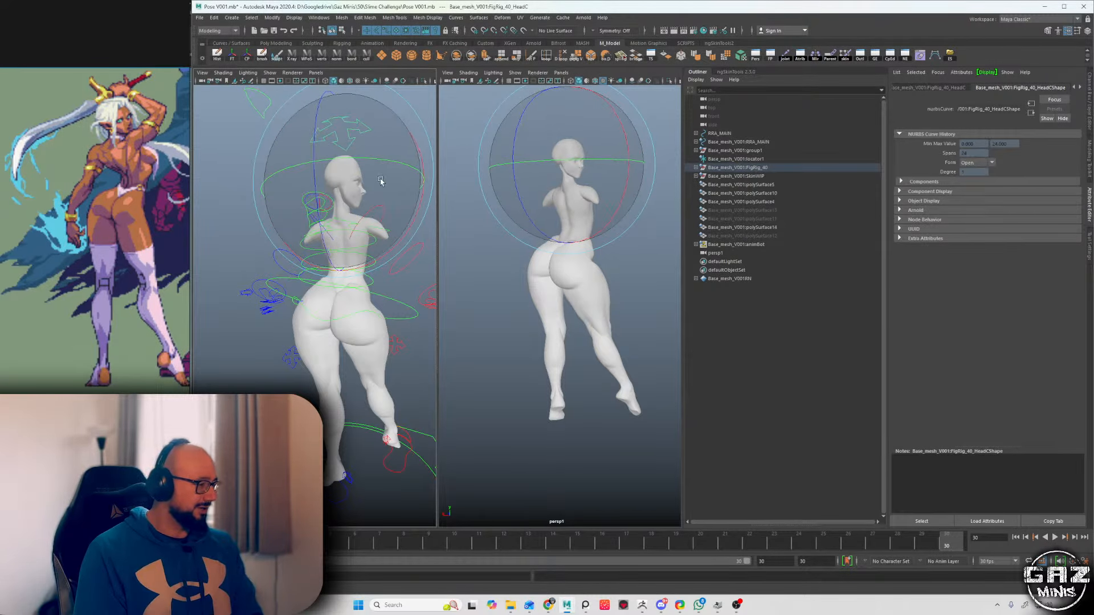
pyautogui.moveTo(573, 202); pyautogui.dragTo(579, 180)
pyautogui.click(271, 244)
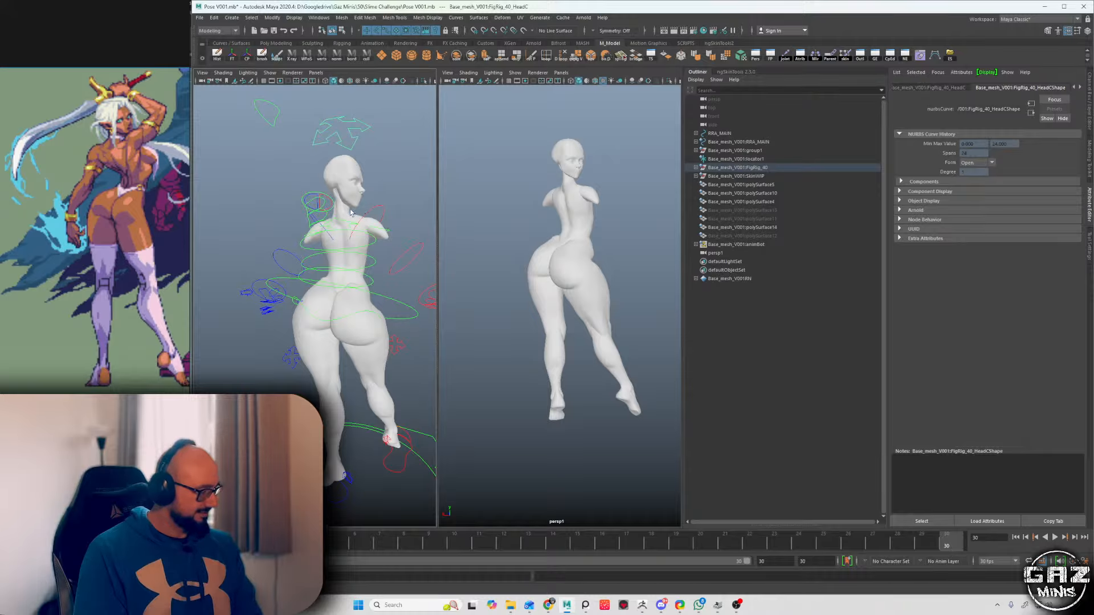
# - Rotate the right clavicle control to raise the right shoulder
pyautogui.keyDown('alt'); pyautogui.moveTo(350, 212); pyautogui.dragTo(383, 213); pyautogui.keyUp('alt')
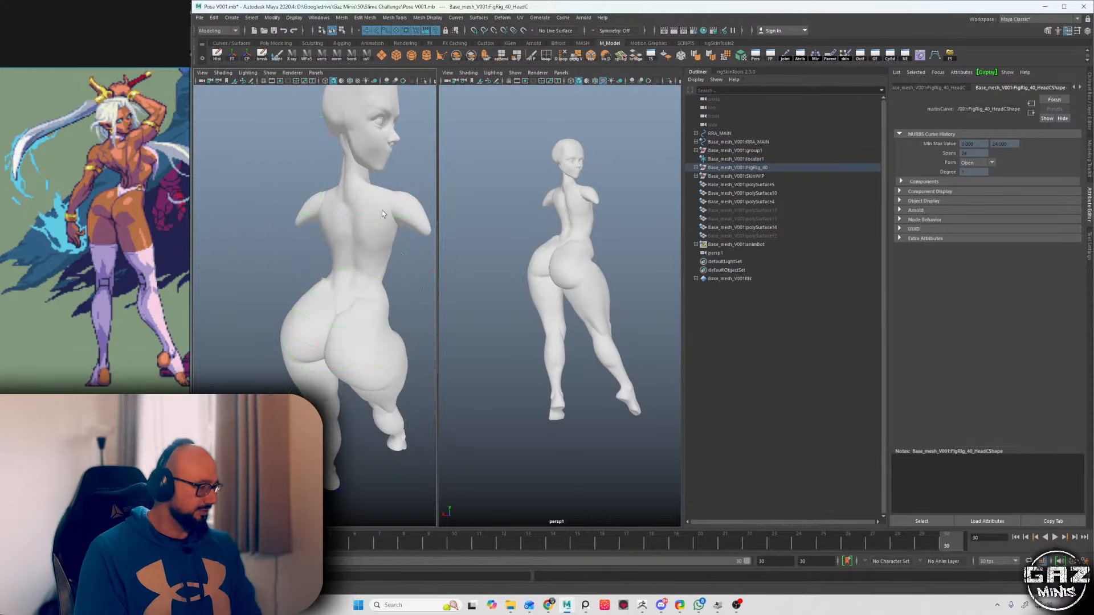
pyautogui.hotkey('alt', '1')
pyautogui.hotkey('alt', '1')
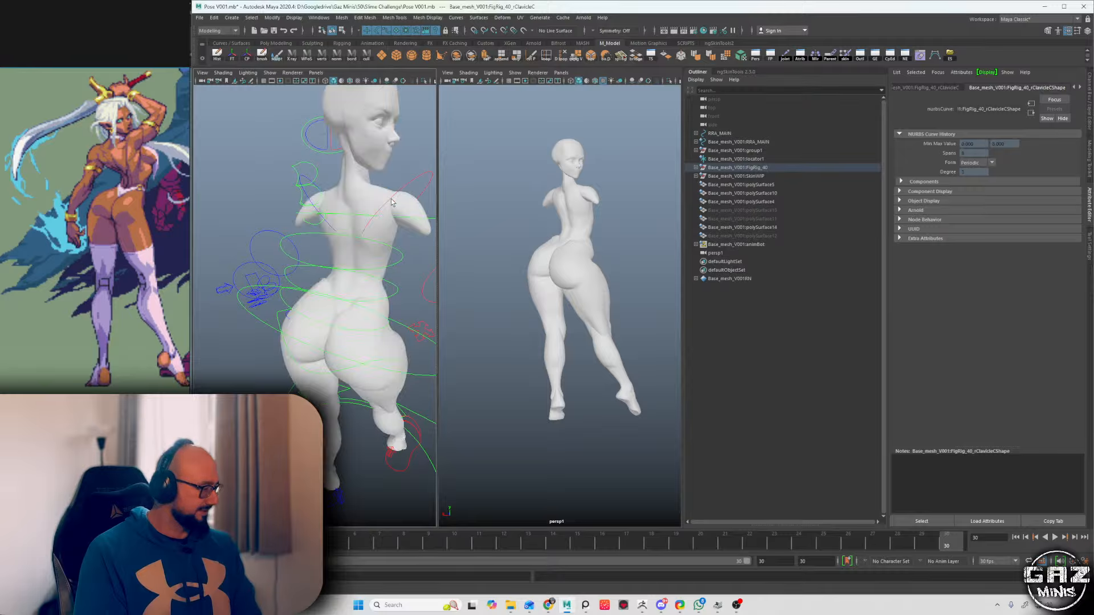
pyautogui.press('e')
pyautogui.click(403, 177)
pyautogui.scroll(-4, 403, 177)
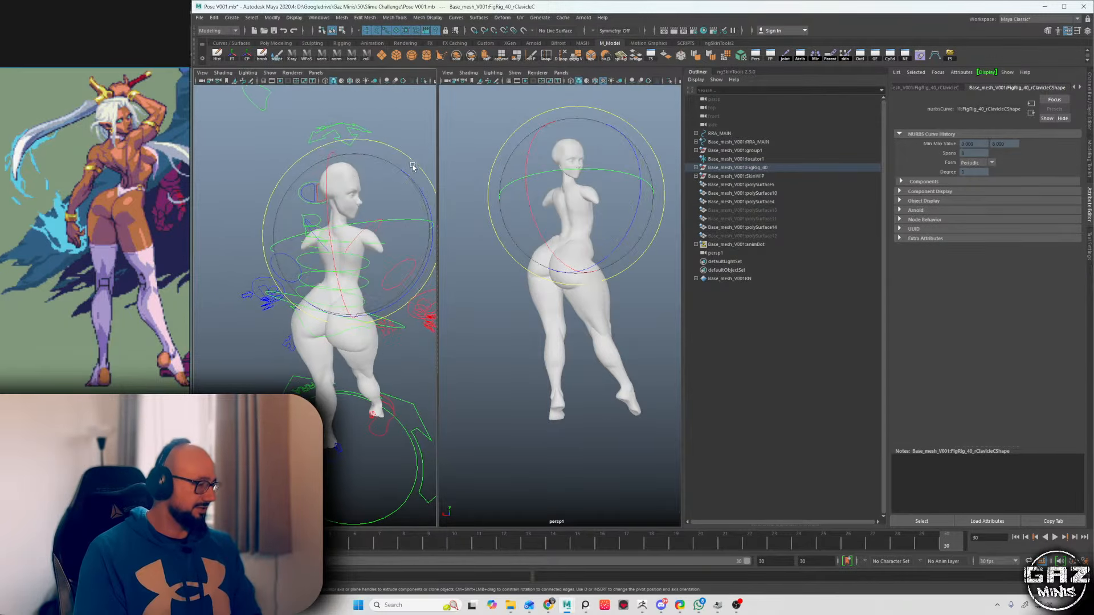
pyautogui.moveTo(415, 168); pyautogui.dragTo(385, 141)
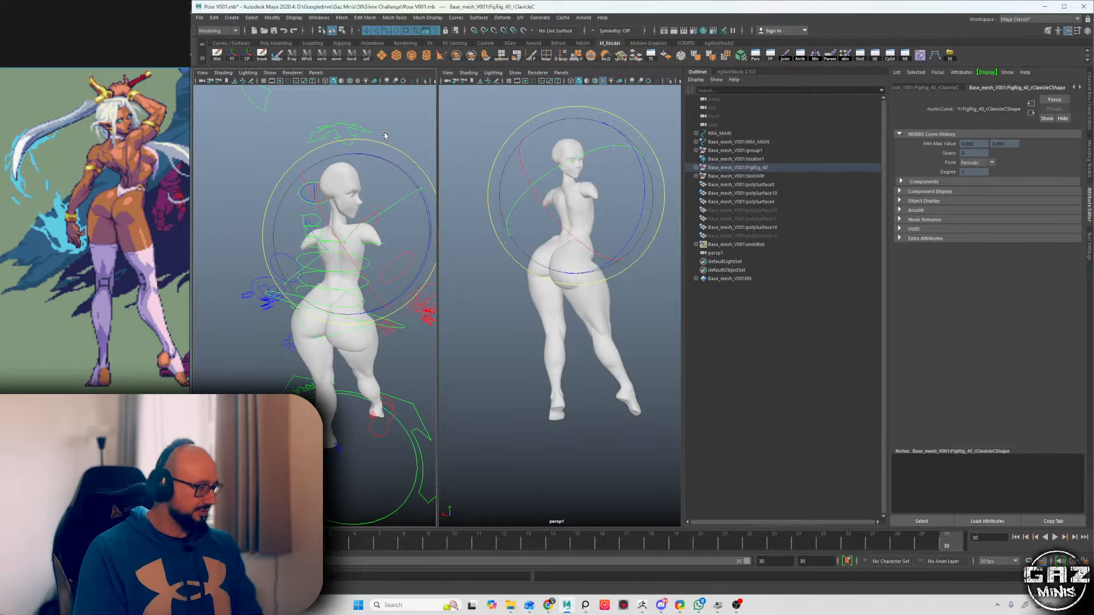
pyautogui.press('q')
# - Check the pose from several angles and rotate the left elbow FK control to adjust the left forearm beside the hip
pyautogui.keyDown('alt'); pyautogui.moveTo(259, 246); pyautogui.dragTo(364, 285); pyautogui.keyUp('alt')
pyautogui.keyDown('alt'); pyautogui.moveTo(379, 339); pyautogui.dragTo(390, 300, button='middle'); pyautogui.keyUp('alt')
pyautogui.keyDown('alt'); pyautogui.moveTo(391, 299); pyautogui.dragTo(312, 295); pyautogui.keyUp('alt')
pyautogui.keyDown('alt'); pyautogui.moveTo(549, 285); pyautogui.dragTo(495, 274); pyautogui.keyUp('alt')
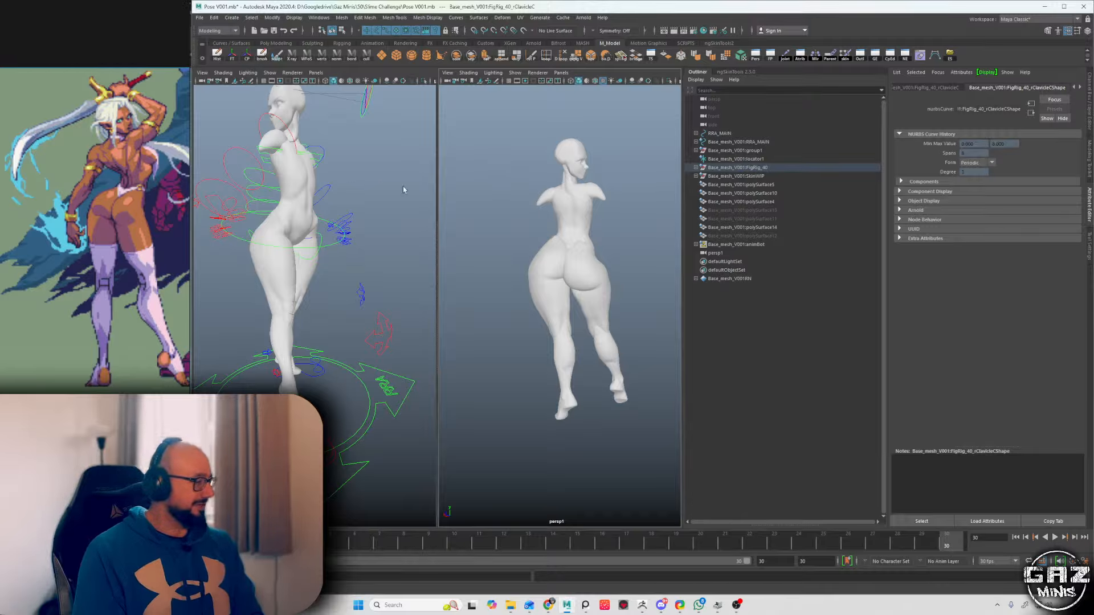
pyautogui.keyDown('alt'); pyautogui.moveTo(297, 206); pyautogui.dragTo(319, 175); pyautogui.keyUp('alt')
pyautogui.click(298, 192)
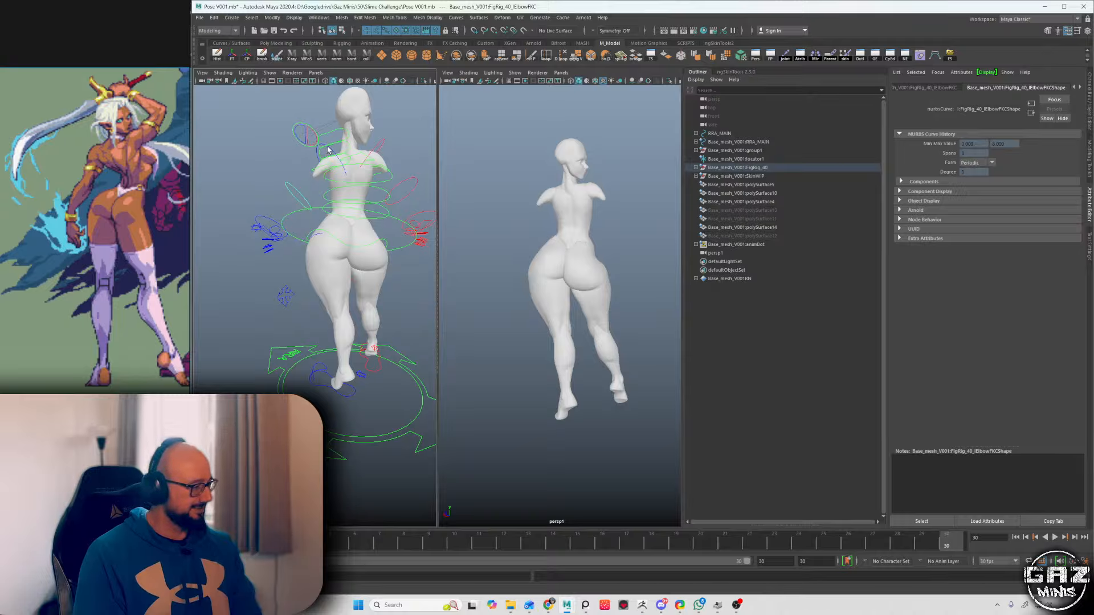
pyautogui.keyDown('alt'); pyautogui.moveTo(329, 149); pyautogui.dragTo(294, 182); pyautogui.keyUp('alt')
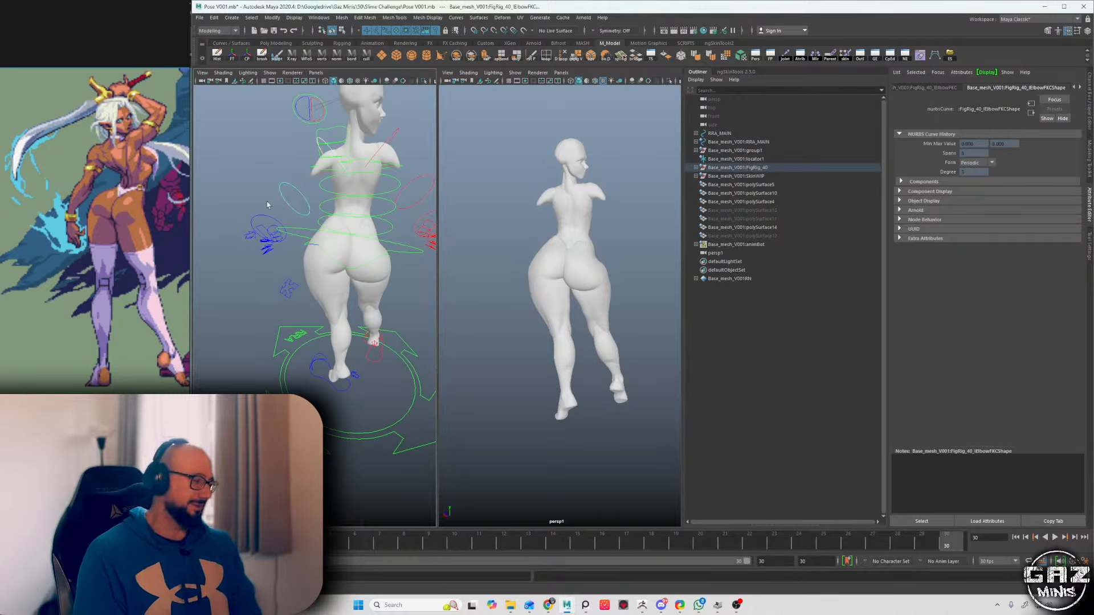
pyautogui.click(271, 204)
pyautogui.click(285, 181)
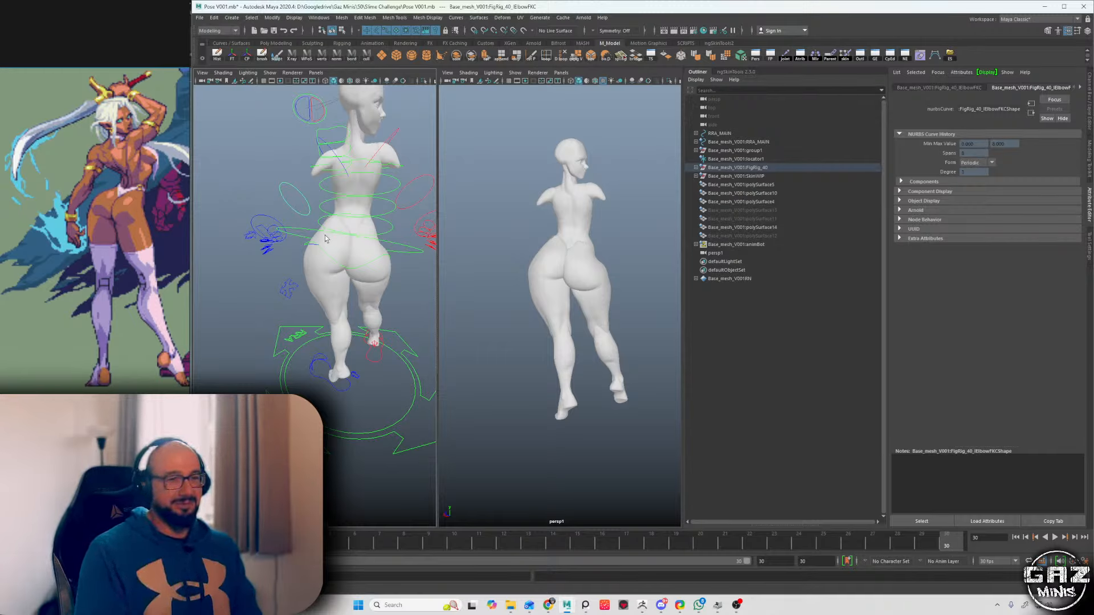
pyautogui.keyDown('alt'); pyautogui.moveTo(327, 205); pyautogui.dragTo(324, 190); pyautogui.keyUp('alt')
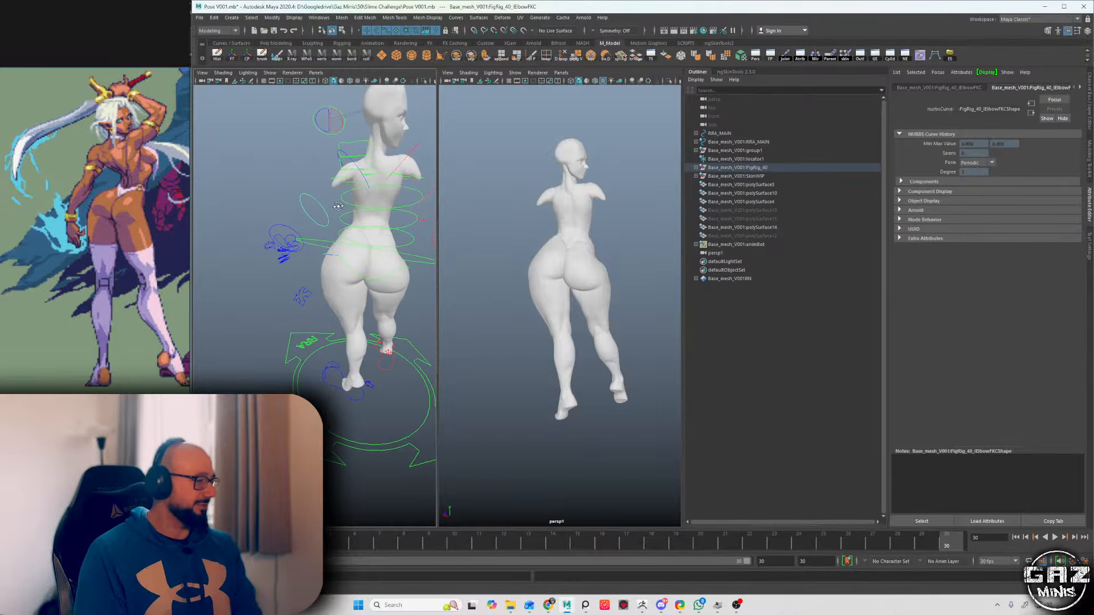
pyautogui.keyDown('alt'); pyautogui.moveTo(324, 189); pyautogui.dragTo(319, 206, button='middle'); pyautogui.keyUp('alt')
pyautogui.press('e')
pyautogui.moveTo(316, 164); pyautogui.dragTo(342, 158)
# - Rotate the left wrist FK control so the hand points down beside the hip
pyautogui.click(280, 241)
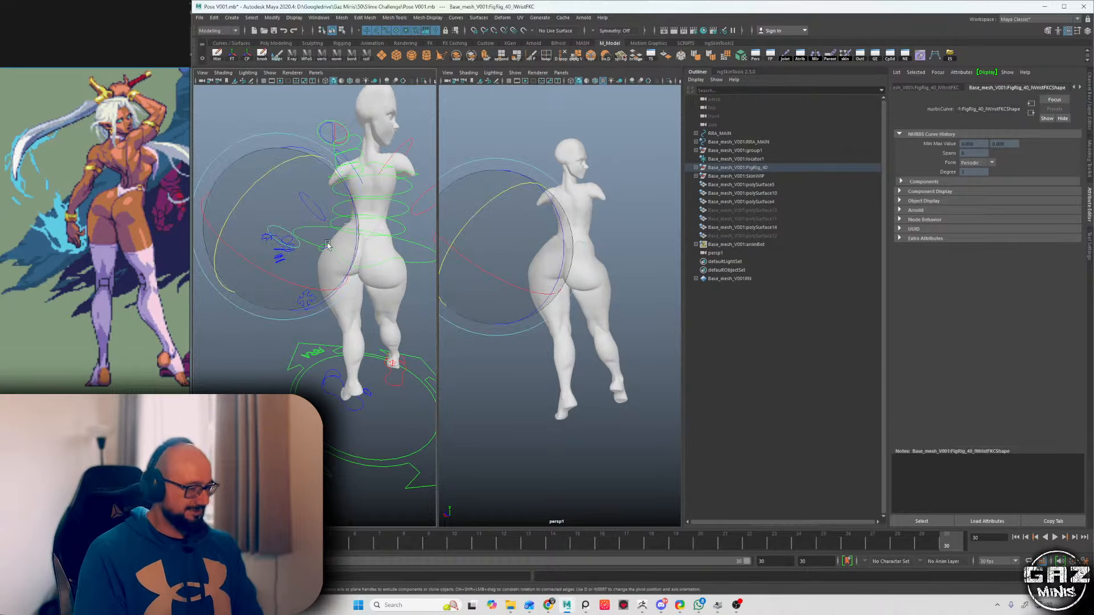
pyautogui.moveTo(351, 209); pyautogui.dragTo(342, 181)
pyautogui.press('q')
pyautogui.keyDown('alt'); pyautogui.moveTo(340, 171); pyautogui.dragTo(341, 188, button='middle'); pyautogui.keyUp('alt')
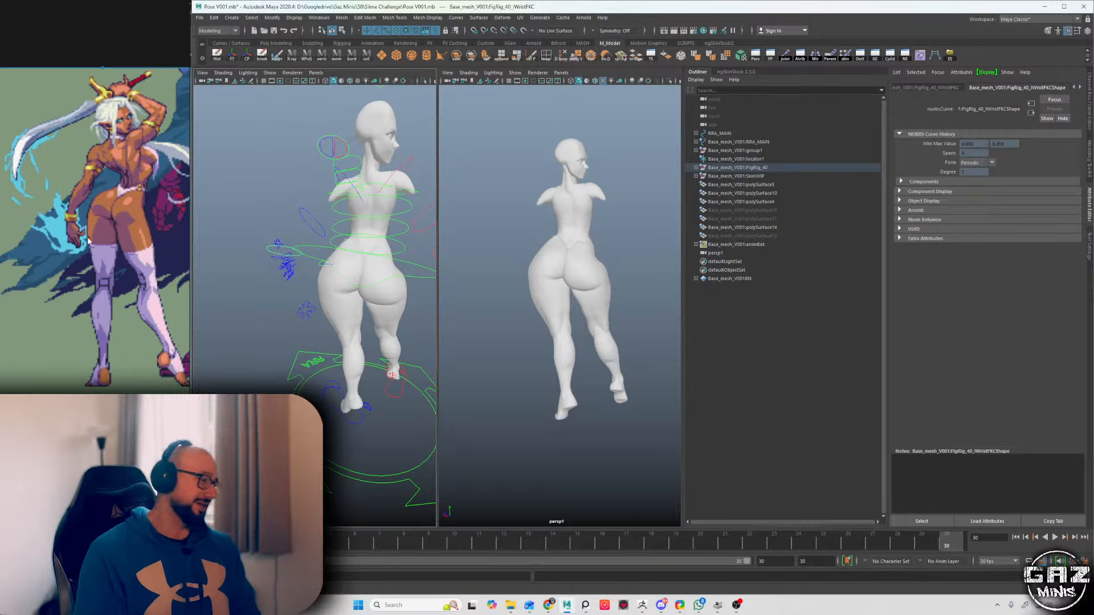
# - Rotate the left shoulder FK control to bring the left arm closer to the body and hip
pyautogui.keyDown('alt'); pyautogui.moveTo(395, 222); pyautogui.dragTo(345, 221); pyautogui.keyUp('alt')
pyautogui.keyDown('alt'); pyautogui.moveTo(345, 221); pyautogui.dragTo(362, 177, button='right'); pyautogui.keyUp('alt')
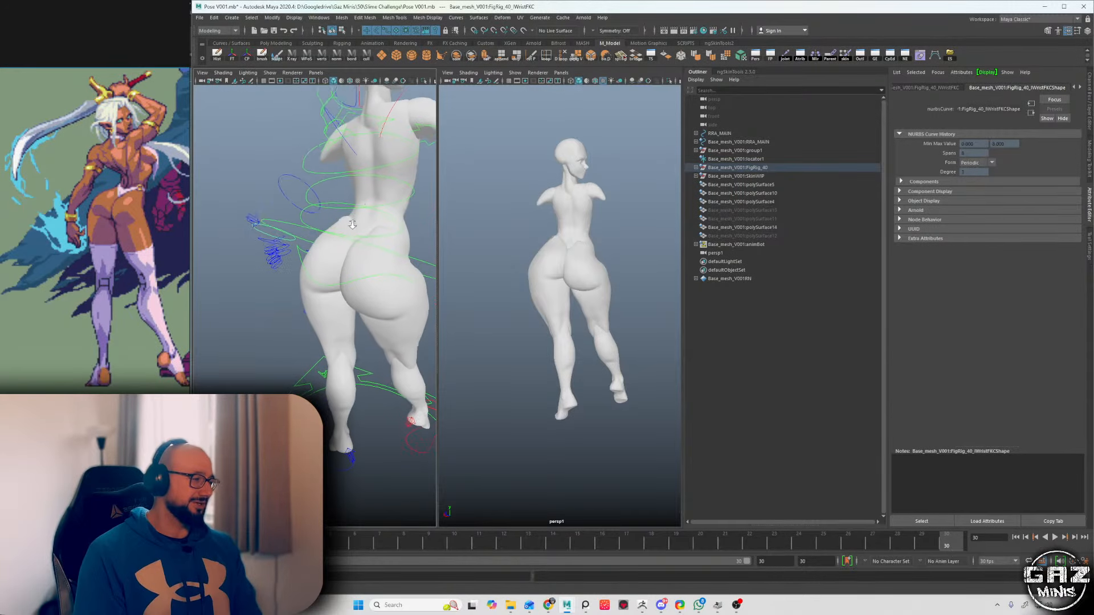
pyautogui.keyDown('alt'); pyautogui.moveTo(361, 176); pyautogui.dragTo(346, 243, button='middle'); pyautogui.keyUp('alt')
pyautogui.click(326, 208)
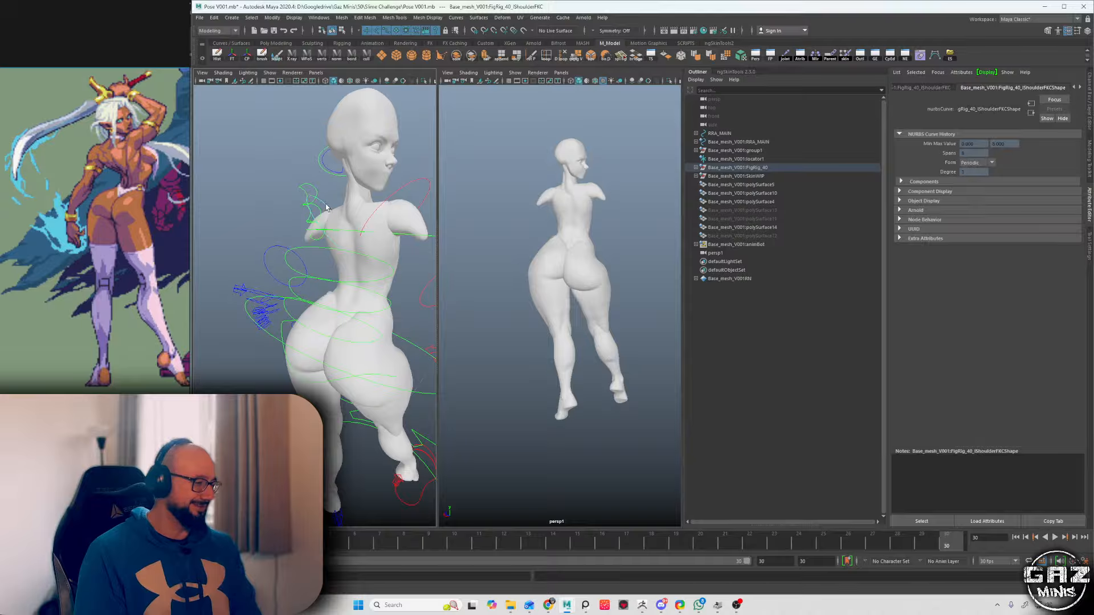
pyautogui.keyDown('alt'); pyautogui.moveTo(326, 208); pyautogui.dragTo(305, 214, button='right'); pyautogui.keyUp('alt')
pyautogui.keyDown('alt'); pyautogui.moveTo(305, 213); pyautogui.dragTo(350, 197); pyautogui.keyUp('alt')
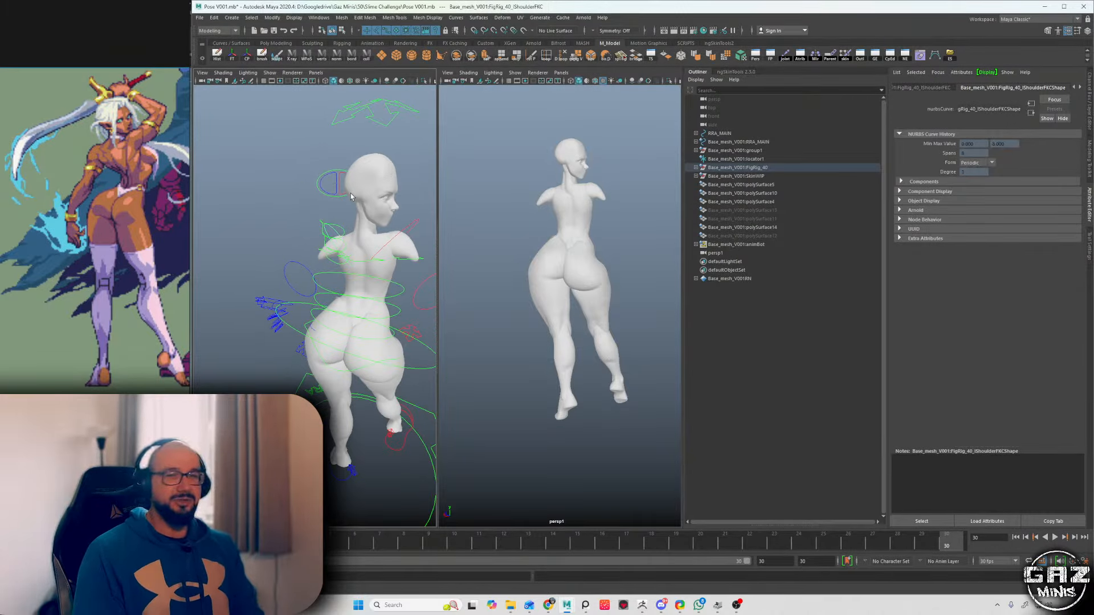
pyautogui.keyDown('alt'); pyautogui.moveTo(367, 264); pyautogui.dragTo(336, 258); pyautogui.keyUp('alt')
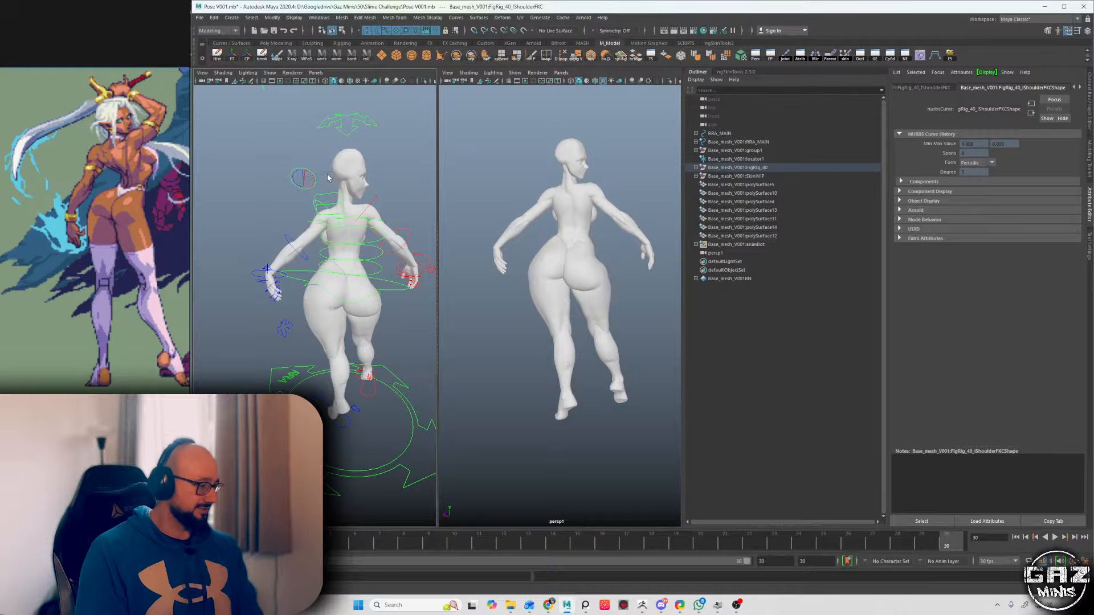
pyautogui.press('e')
pyautogui.keyDown('alt'); pyautogui.moveTo(365, 196); pyautogui.dragTo(398, 157); pyautogui.keyUp('alt')
pyautogui.press('q')
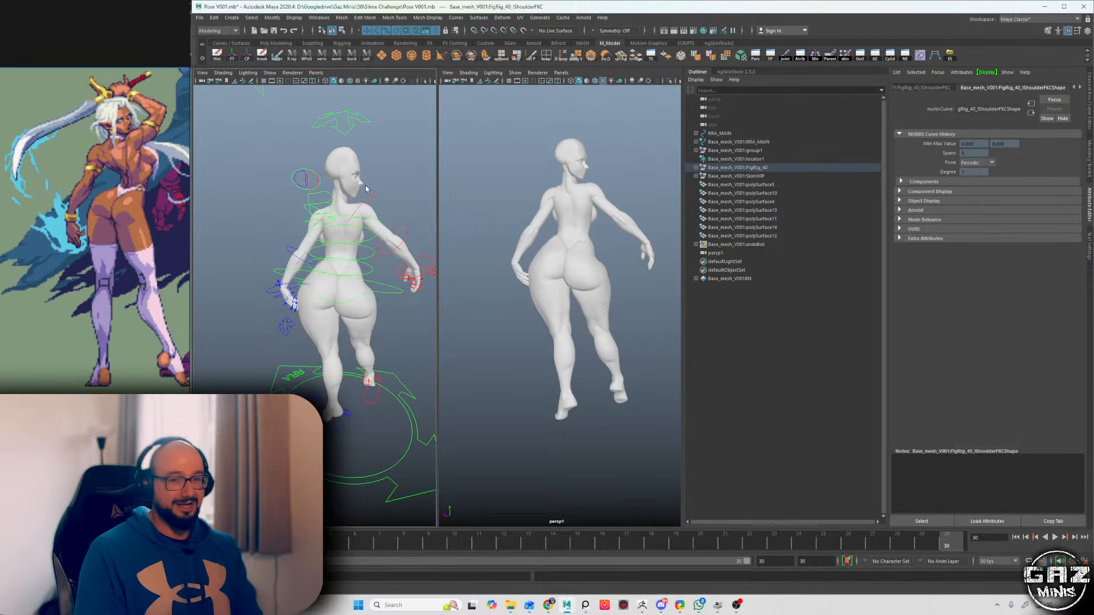
# - Rotate the left wrist FK control to straighten the hand in line with the lowered forearm
pyautogui.click(268, 293)
pyautogui.press('e')
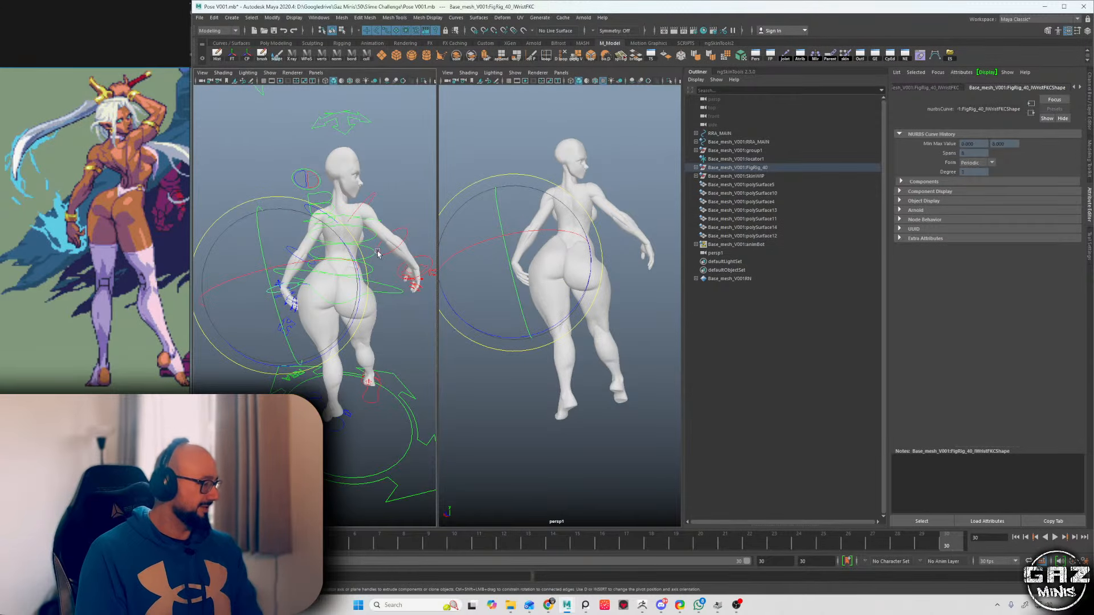
pyautogui.keyDown('alt'); pyautogui.moveTo(376, 251); pyautogui.dragTo(375, 219); pyautogui.keyUp('alt')
pyautogui.scroll(5, 376, 218)
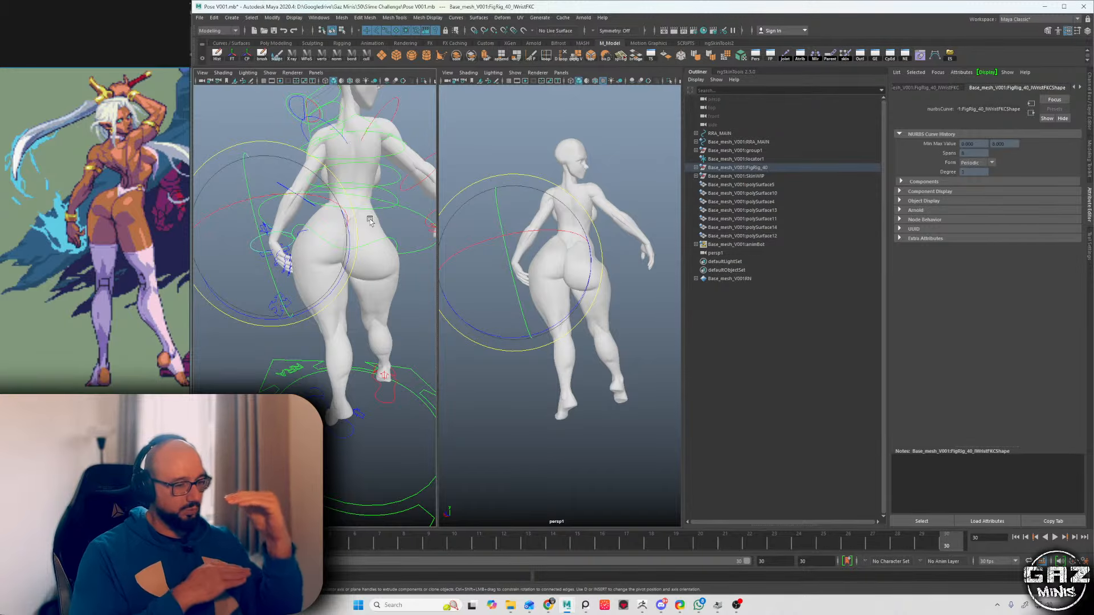
pyautogui.moveTo(349, 195)
pyautogui.mouseDown()
pyautogui.moveTo(360, 242)
pyautogui.moveTo(262, 269)
pyautogui.mouseUp()
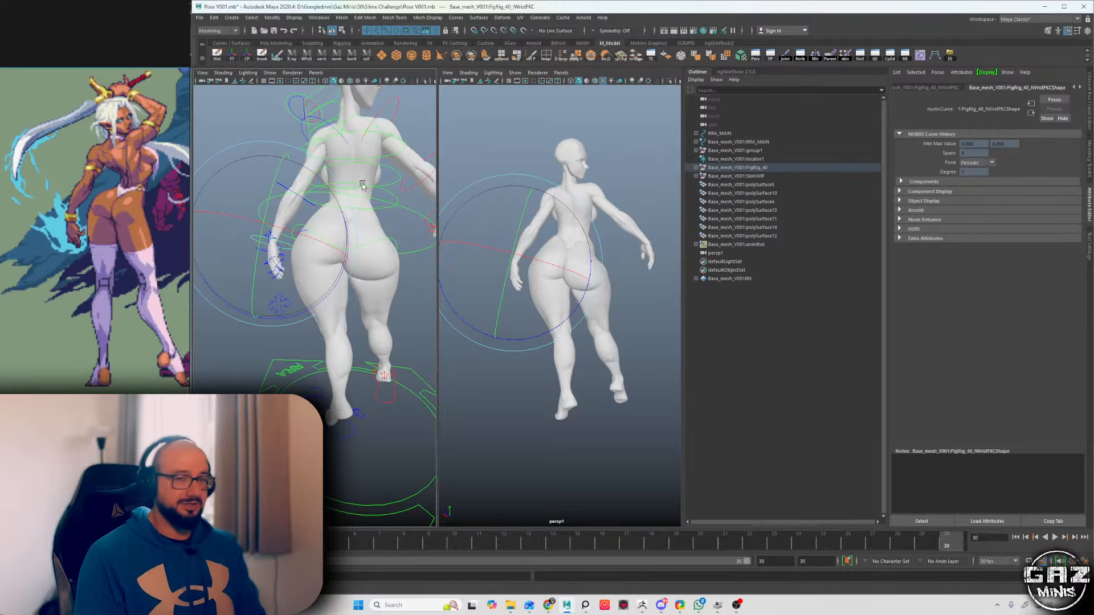
pyautogui.keyDown('alt'); pyautogui.moveTo(352, 194); pyautogui.dragTo(379, 167, button='middle'); pyautogui.keyUp('alt')
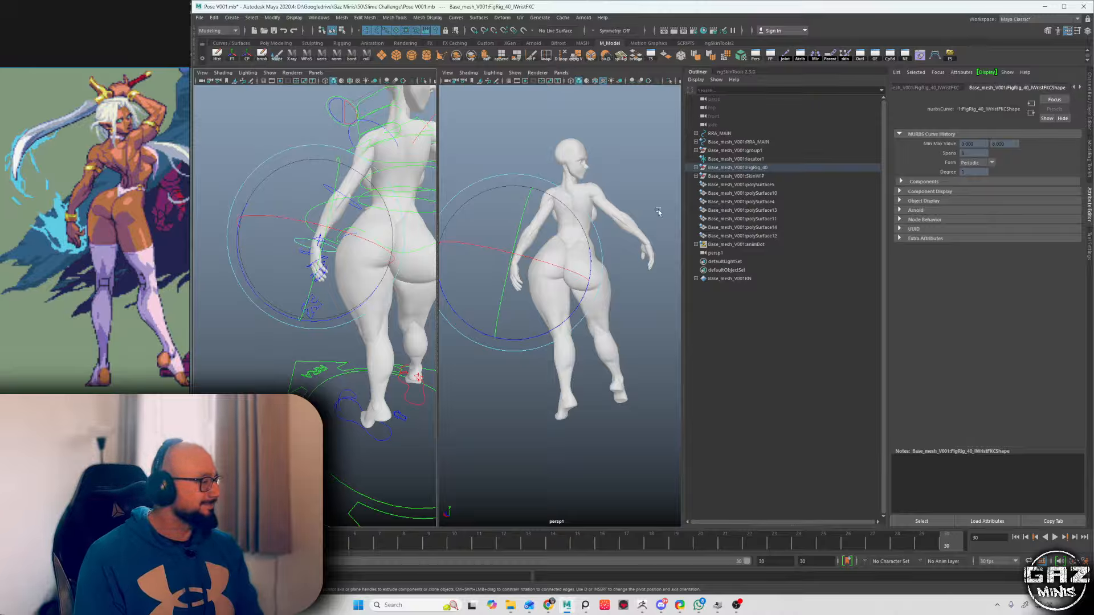
pyautogui.keyDown('alt'); pyautogui.moveTo(337, 223); pyautogui.dragTo(317, 219); pyautogui.keyUp('alt')
pyautogui.keyDown('alt'); pyautogui.moveTo(317, 219); pyautogui.dragTo(308, 261, button='middle'); pyautogui.keyUp('alt')
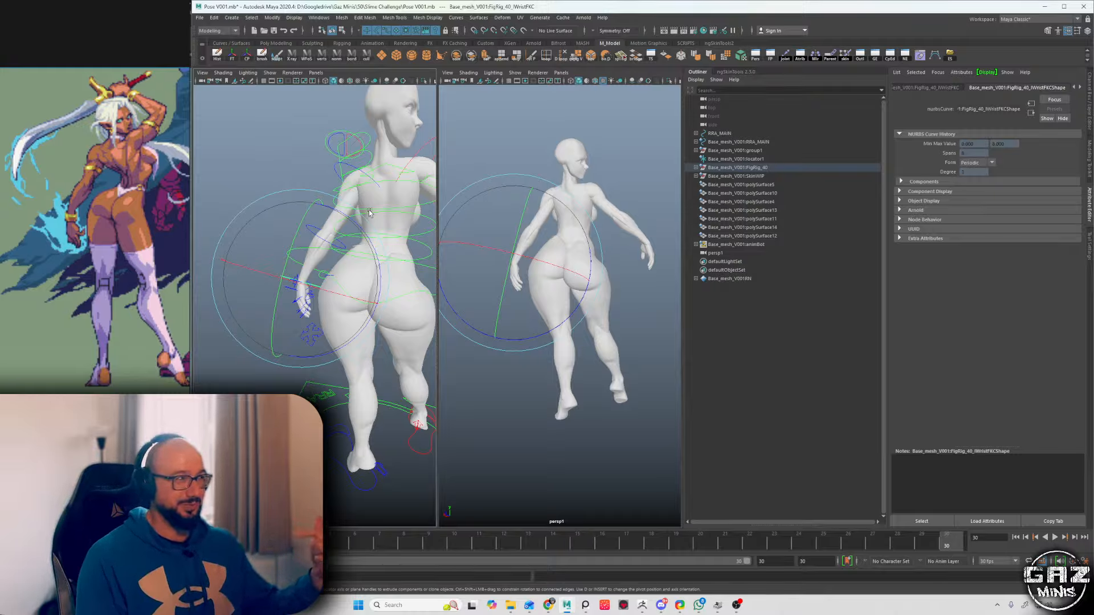
# - Rotate the right shoulder FK control to raise the right arm to about shoulder height
pyautogui.keyDown('alt'); pyautogui.moveTo(384, 199); pyautogui.dragTo(351, 218); pyautogui.keyUp('alt')
pyautogui.hotkey('ctrl', '1')
pyautogui.click(303, 200)
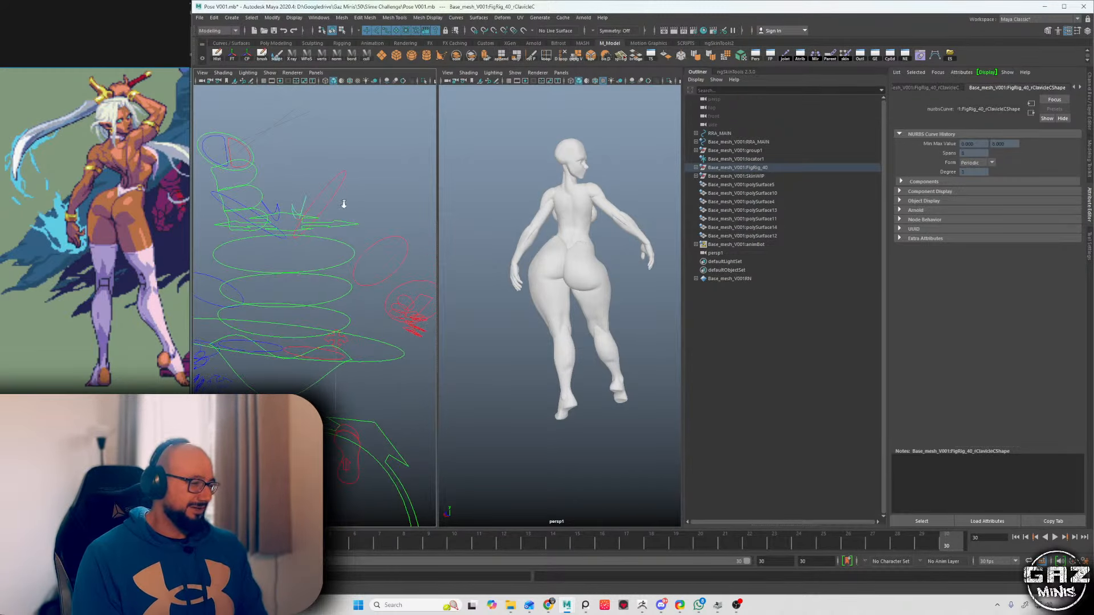
pyautogui.scroll(-2, 333, 199)
pyautogui.press('6')
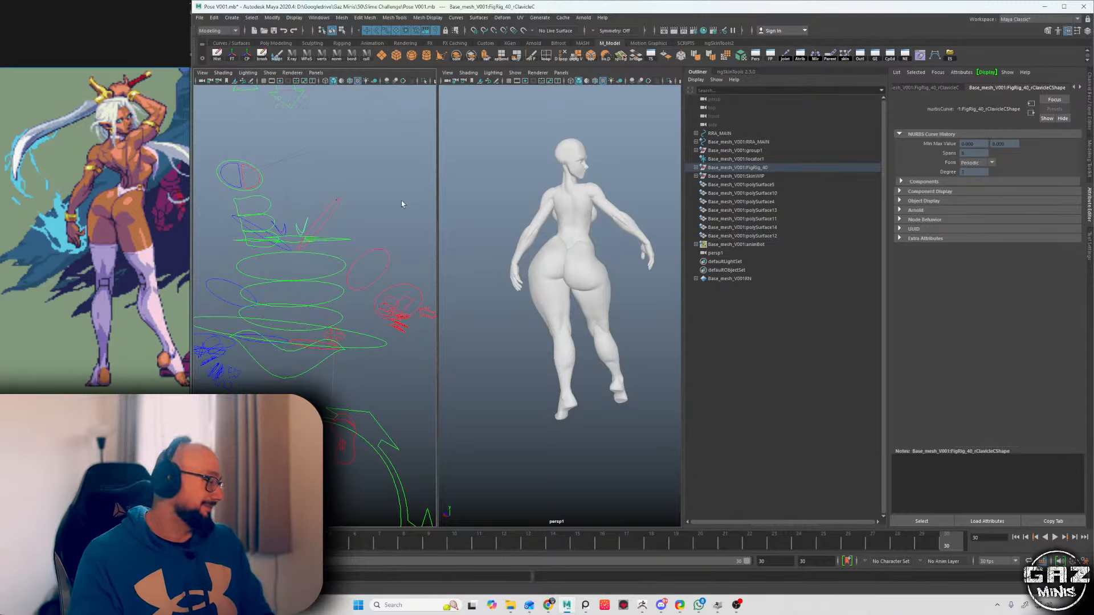
pyautogui.moveTo(355, 215)
pyautogui.keyDown('alt'); pyautogui.mouseDown()
pyautogui.moveTo(347, 218)
pyautogui.moveTo(350, 203)
pyautogui.moveTo(363, 205)
pyautogui.moveTo(350, 196)
pyautogui.mouseUp(); pyautogui.keyUp('alt')
pyautogui.hotkey('ctrl', '1')
pyautogui.click(343, 196)
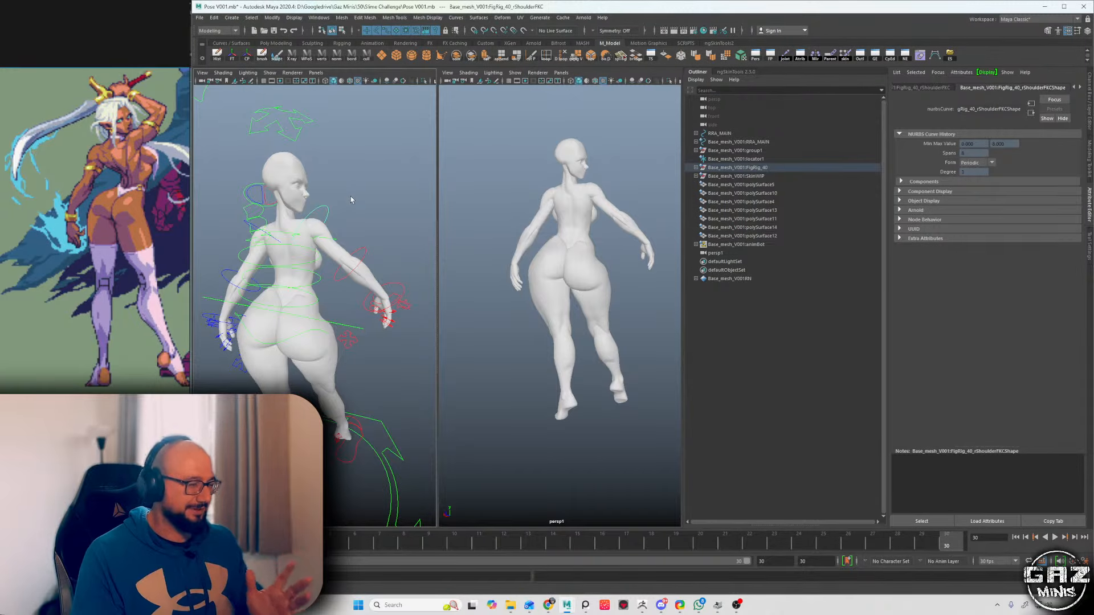
pyautogui.press('e')
pyautogui.moveTo(371, 235)
pyautogui.keyDown('alt'); pyautogui.mouseDown()
pyautogui.moveTo(349, 223)
pyautogui.moveTo(387, 232)
pyautogui.mouseUp(); pyautogui.keyUp('alt')
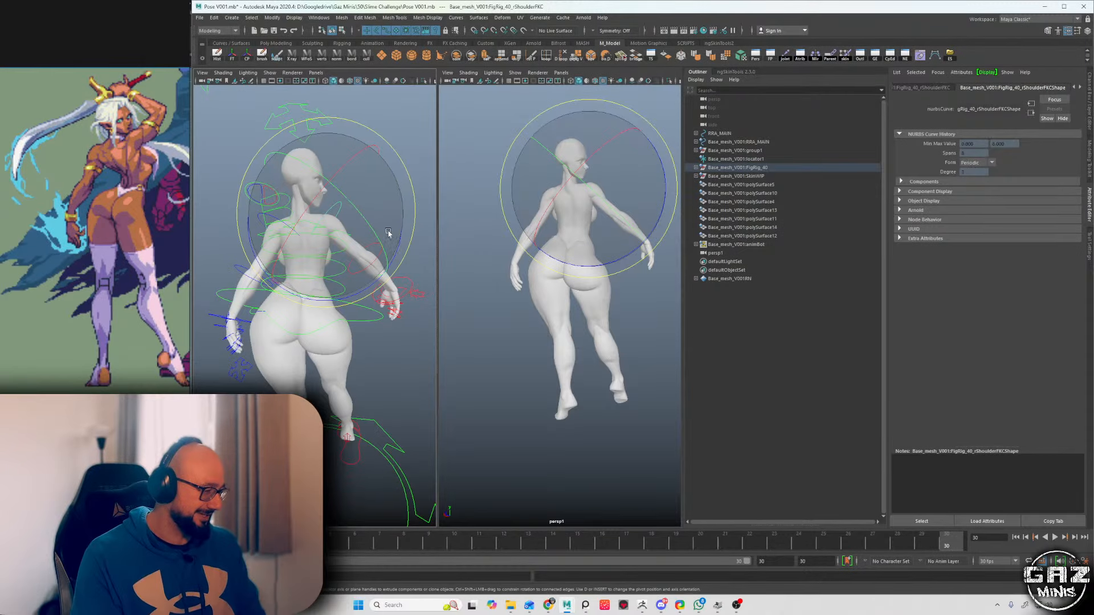
pyautogui.hotkey('ctrl', 'z')
pyautogui.moveTo(403, 195); pyautogui.dragTo(390, 148)
pyautogui.moveTo(369, 224); pyautogui.dragTo(448, 221)
# - Bend the right forearm with the right elbow FK control
pyautogui.press('q')
pyautogui.click(370, 227)
pyautogui.press('e')
pyautogui.press('q')
# - Rotate the right shoulder FK control further to lift the elbow and bring the forearm up beside the head
pyautogui.click(314, 213)
pyautogui.press('e')
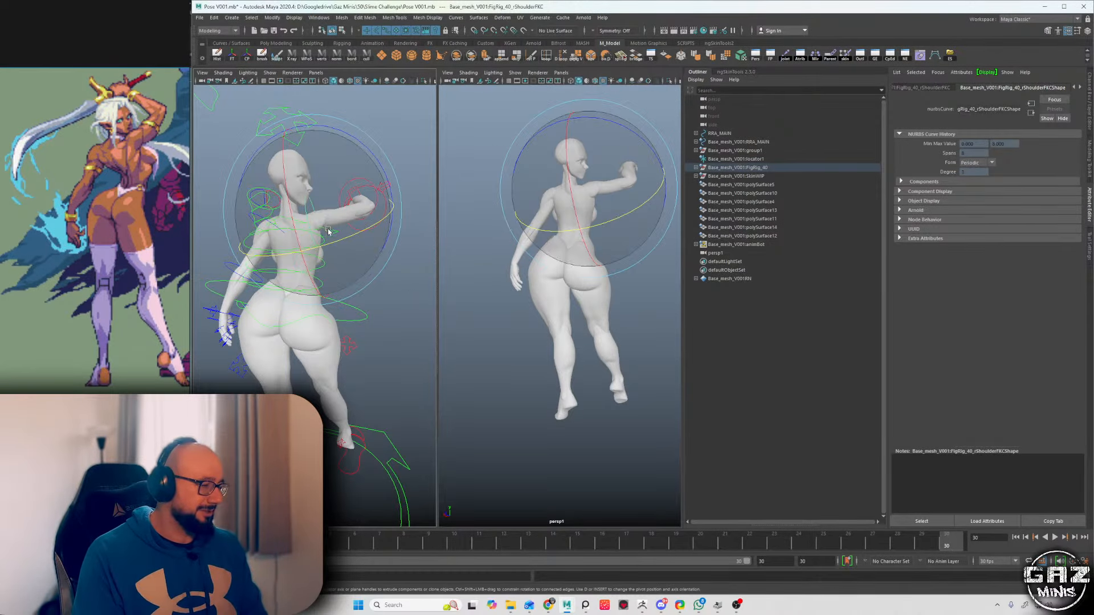
pyautogui.moveTo(341, 229); pyautogui.dragTo(348, 253)
pyautogui.moveTo(305, 211); pyautogui.dragTo(313, 237)
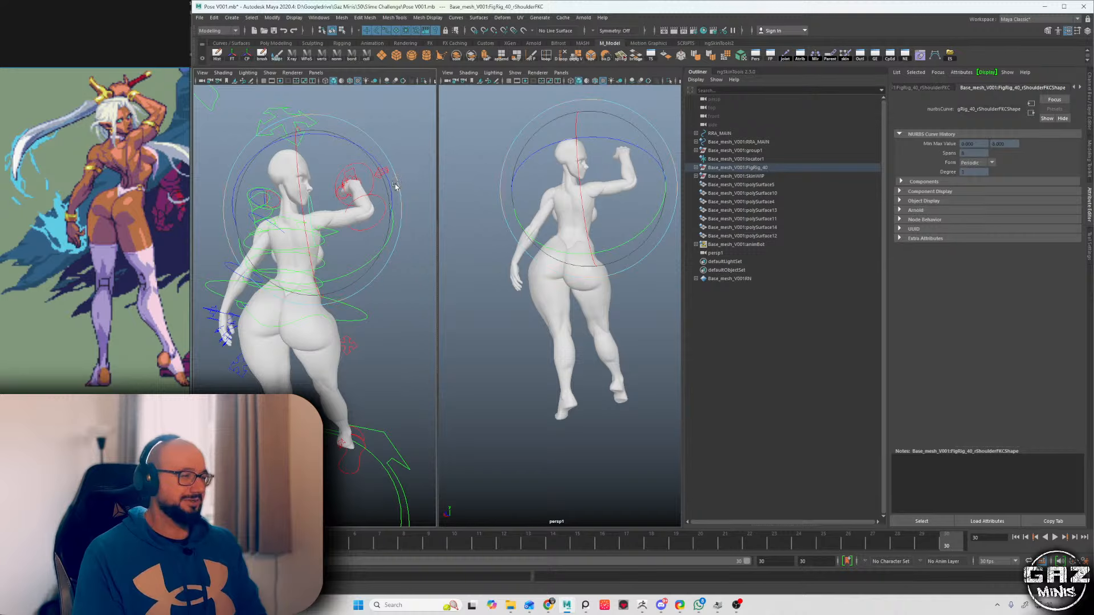
pyautogui.moveTo(395, 185); pyautogui.dragTo(372, 142)
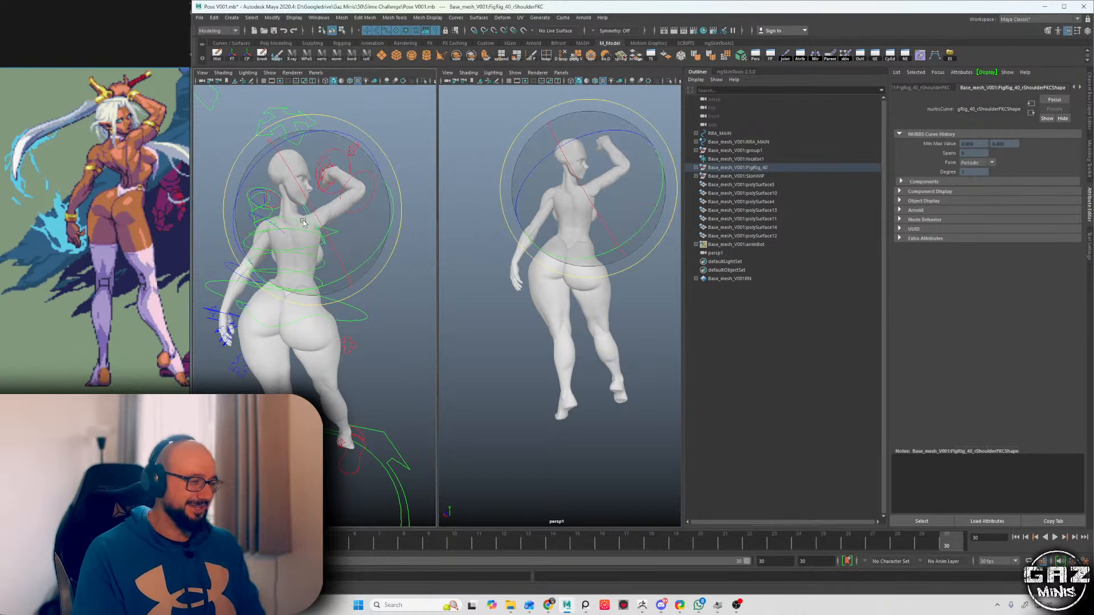
pyautogui.moveTo(305, 239); pyautogui.dragTo(298, 247)
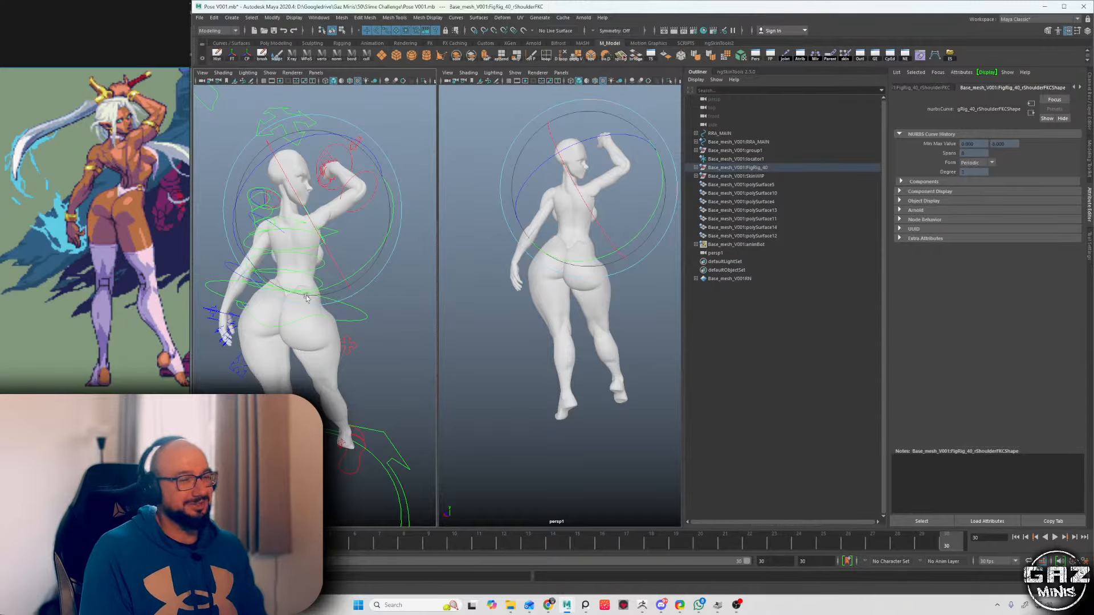
pyautogui.keyDown('alt'); pyautogui.moveTo(362, 220); pyautogui.dragTo(290, 251); pyautogui.keyUp('alt')
pyautogui.press('q')
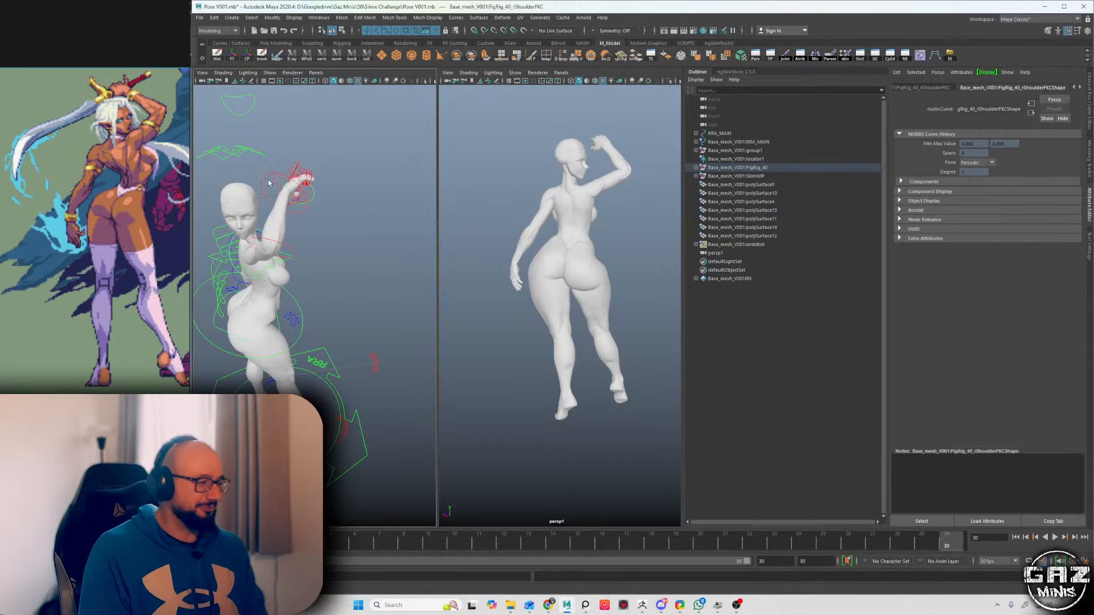
pyautogui.moveTo(267, 180); pyautogui.dragTo(372, 205)
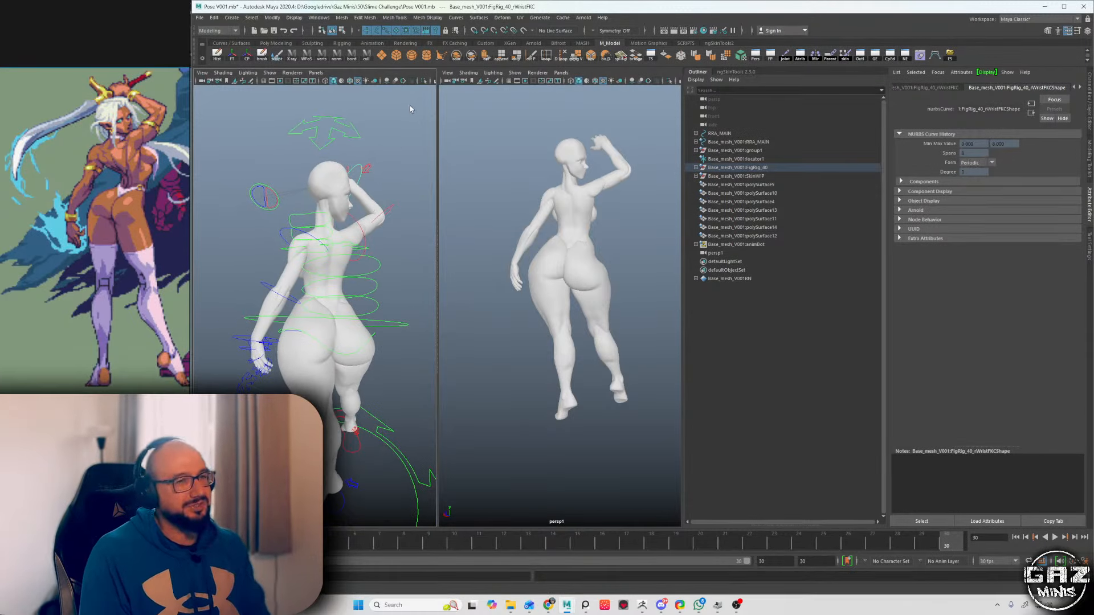
# - Create a polygon cylinder as a sword stand-in and scale it down to a small size near the feet
pyautogui.click(425, 56)
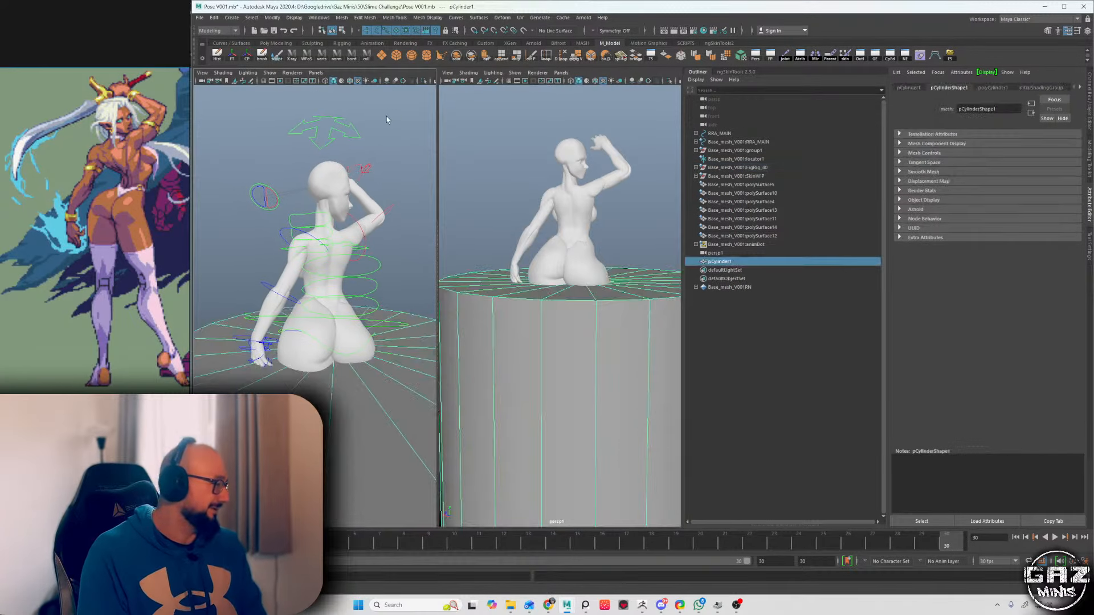
pyautogui.keyDown('alt'); pyautogui.moveTo(387, 116); pyautogui.dragTo(359, 180, button='right'); pyautogui.keyUp('alt')
pyautogui.keyDown('alt'); pyautogui.moveTo(359, 180); pyautogui.dragTo(257, 211); pyautogui.keyUp('alt')
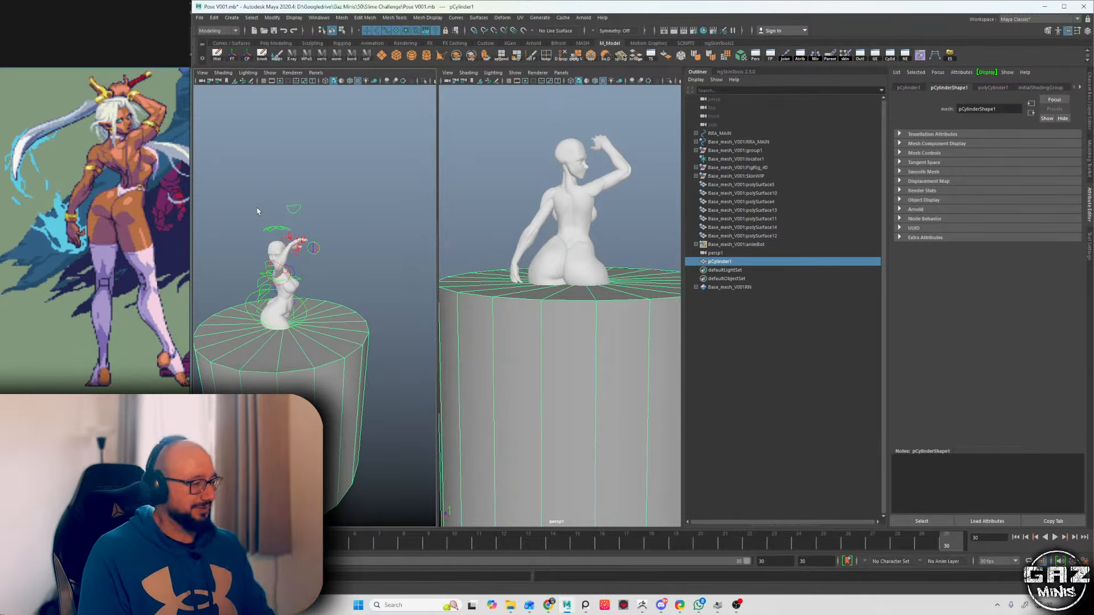
pyautogui.keyDown('alt'); pyautogui.moveTo(336, 254); pyautogui.dragTo(381, 263, button='right'); pyautogui.keyUp('alt')
pyautogui.keyDown('alt'); pyautogui.moveTo(342, 259); pyautogui.dragTo(378, 260, button='middle'); pyautogui.keyUp('alt')
pyautogui.keyDown('alt'); pyautogui.moveTo(364, 262); pyautogui.dragTo(320, 269); pyautogui.keyUp('alt')
pyautogui.keyDown('alt'); pyautogui.moveTo(320, 269); pyautogui.dragTo(300, 370, button='right'); pyautogui.keyUp('alt')
pyautogui.press('t')
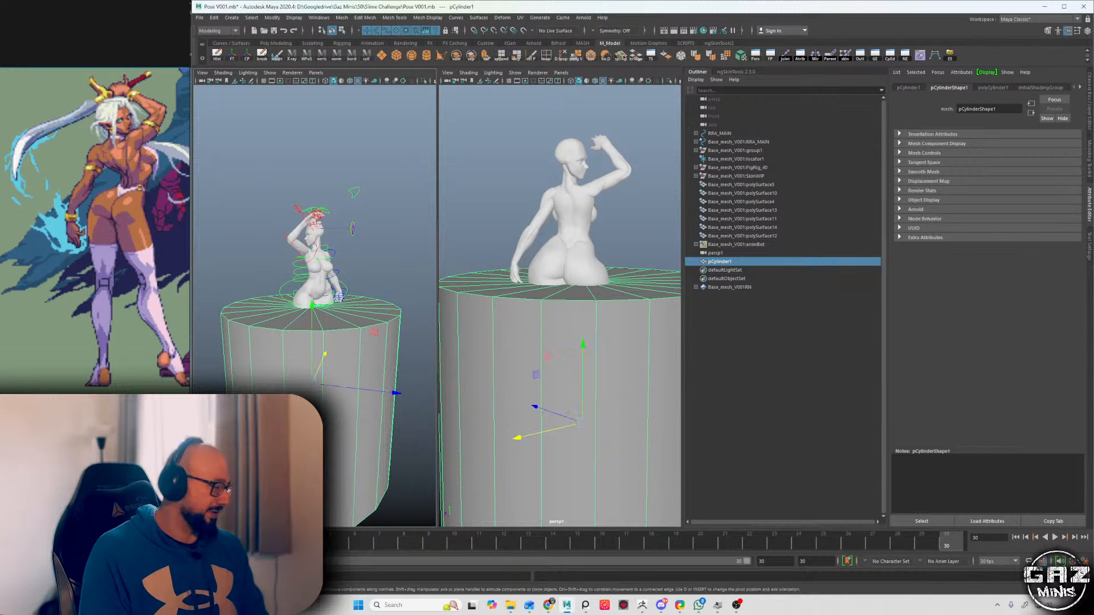
pyautogui.moveTo(299, 383); pyautogui.dragTo(227, 389)
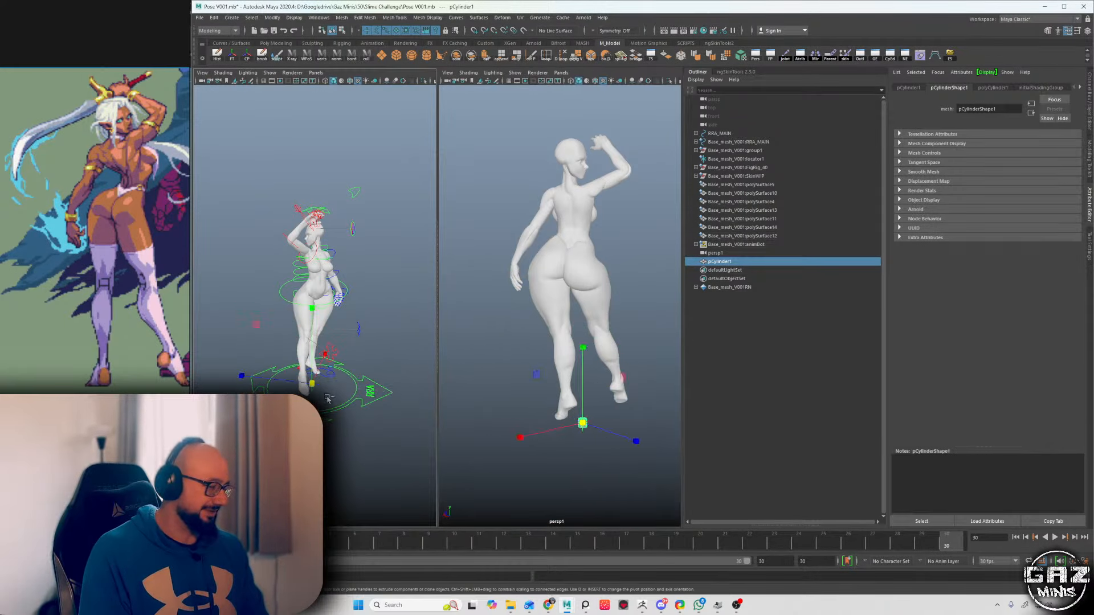
pyautogui.hotkey('ctrl', 'z')
pyautogui.moveTo(312, 383); pyautogui.dragTo(282, 339)
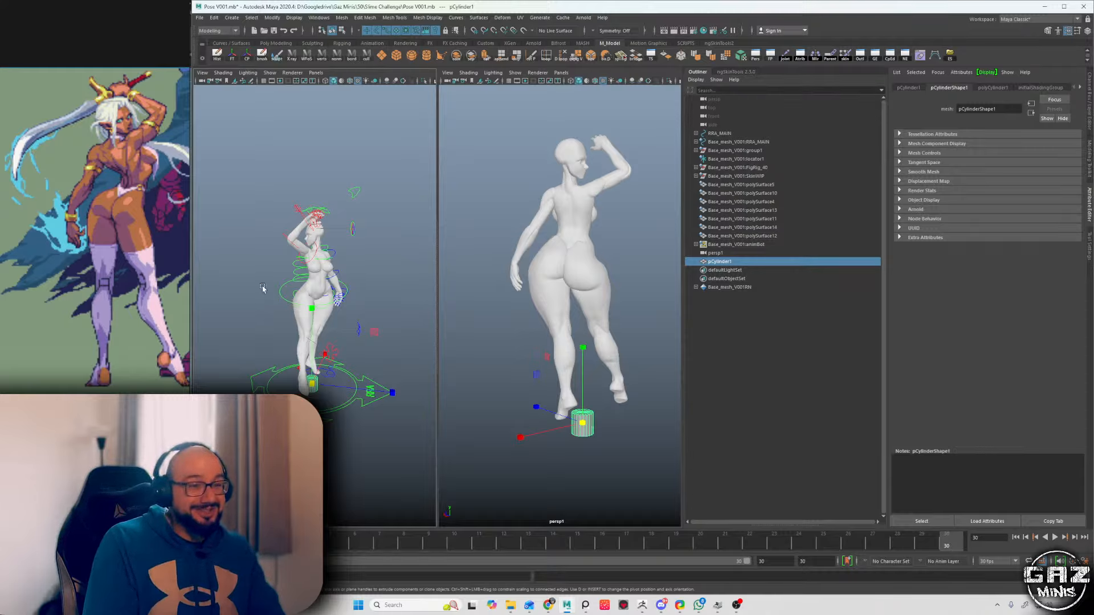
# - Move the small cylinder up to the raised right hand with point snapping
pyautogui.keyDown('alt'); pyautogui.moveTo(263, 287); pyautogui.dragTo(361, 276, button='right'); pyautogui.keyUp('alt')
pyautogui.keyDown('alt'); pyautogui.moveTo(361, 275); pyautogui.dragTo(312, 257); pyautogui.keyUp('alt')
pyautogui.press('w')
pyautogui.press('v')
pyautogui.moveTo(285, 221); pyautogui.dragTo(293, 217, button='middle')
pyautogui.press('w')
pyautogui.press('v')
# - Tilt the cylinder to follow the right hand and scale it down to fit the palm
pyautogui.press('e')
pyautogui.moveTo(291, 225); pyautogui.dragTo(279, 312)
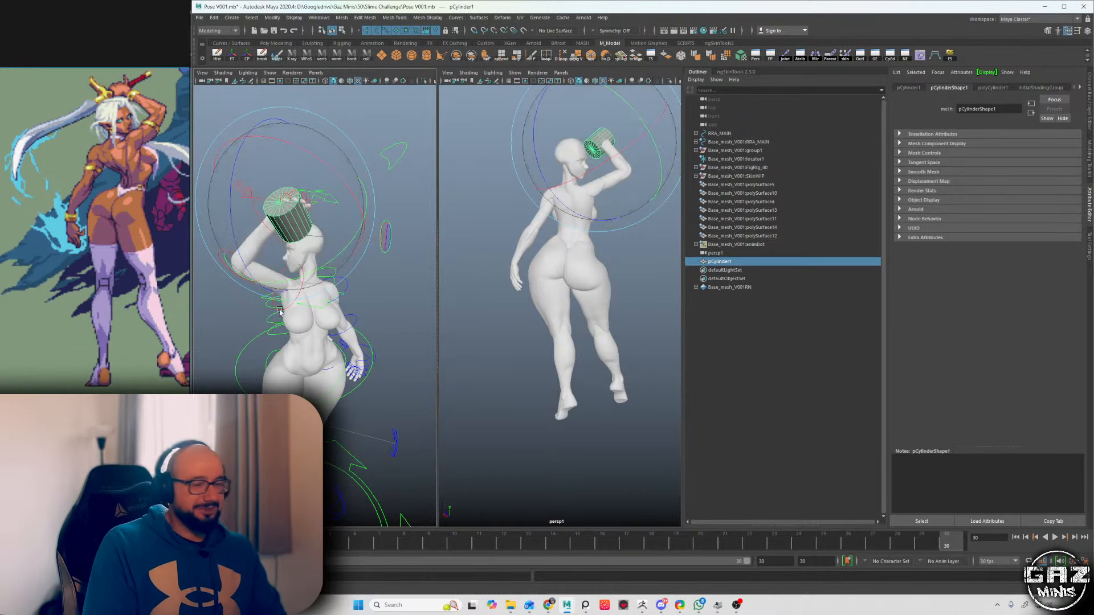
pyautogui.moveTo(311, 202); pyautogui.dragTo(276, 218)
pyautogui.press('r')
pyautogui.keyDown('alt'); pyautogui.moveTo(276, 218); pyautogui.dragTo(299, 213, button='right'); pyautogui.keyUp('alt')
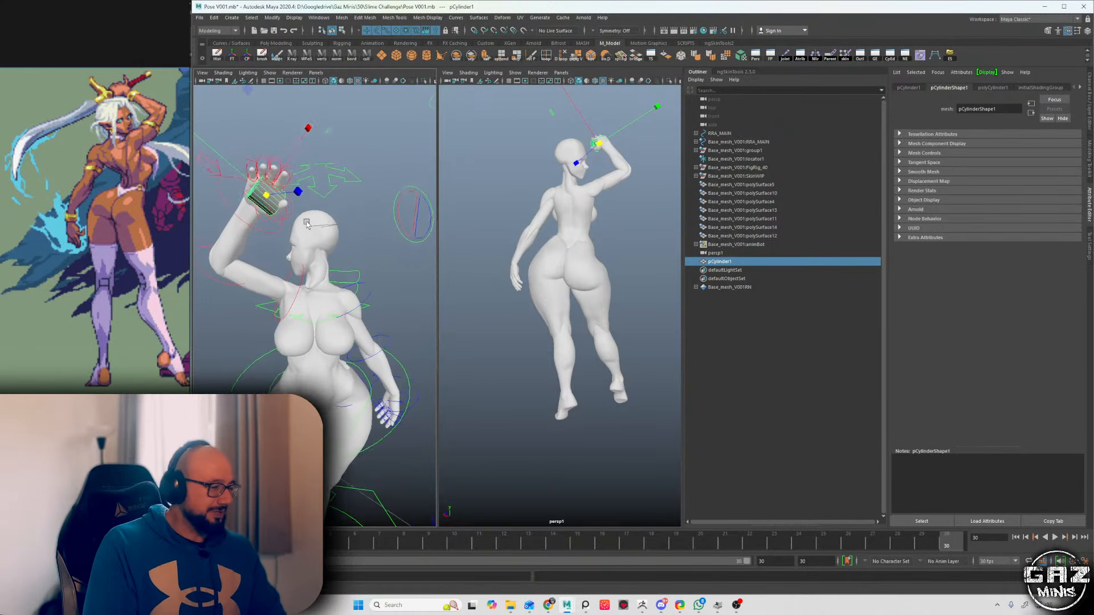
# - Adjust the cylinder's angle and position so it sits in the right palm
pyautogui.keyDown('alt'); pyautogui.moveTo(299, 213); pyautogui.dragTo(380, 183); pyautogui.keyUp('alt')
pyautogui.press('e')
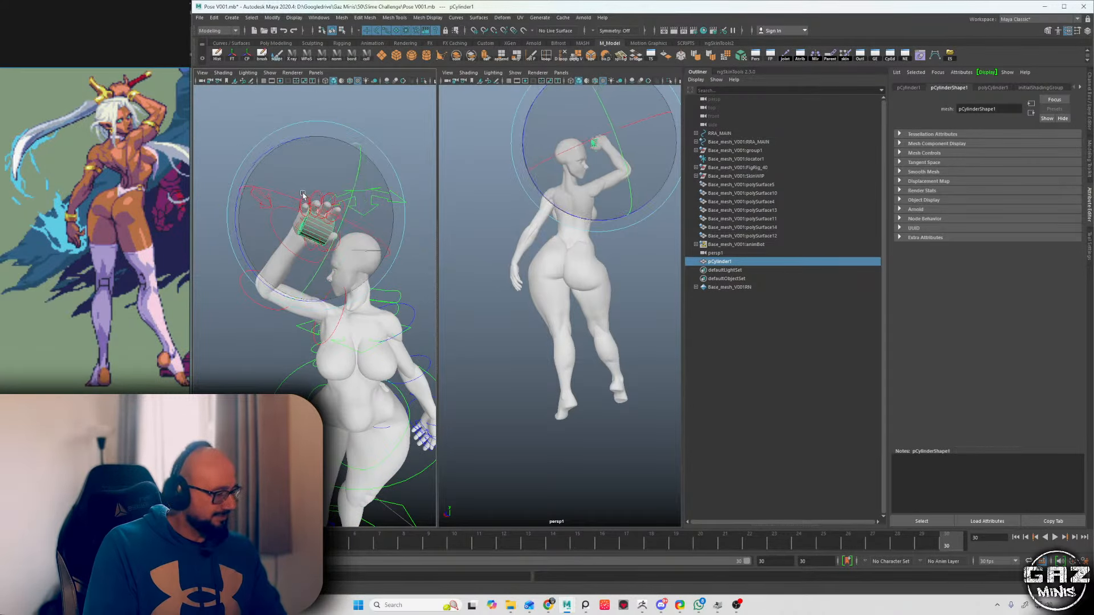
pyautogui.press('w')
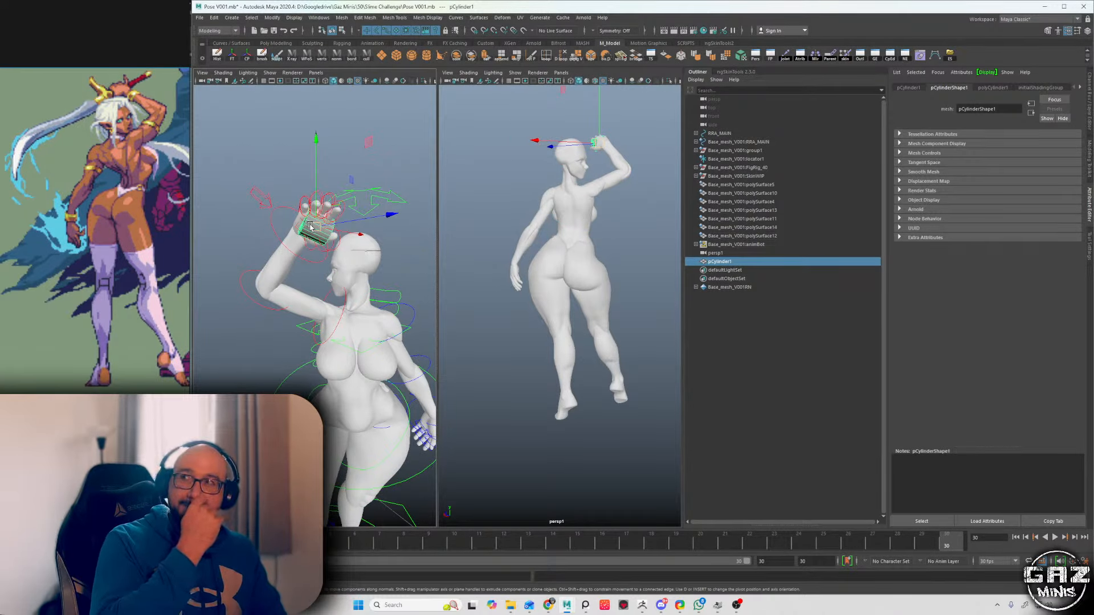
pyautogui.moveTo(310, 230); pyautogui.dragTo(284, 181)
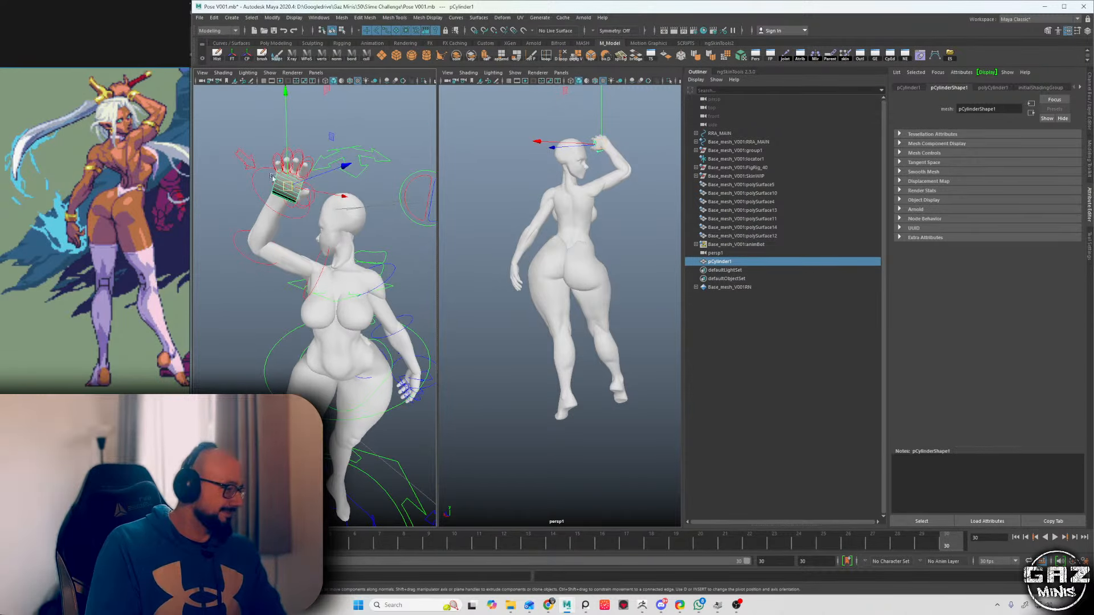
# - Stretch the cylinder along its length into a long rod passing through the right hand
pyautogui.press('r')
pyautogui.moveTo(210, 150); pyautogui.dragTo(41, 74)
pyautogui.keyDown('alt'); pyautogui.moveTo(234, 169); pyautogui.dragTo(222, 209, button='right'); pyautogui.keyUp('alt')
pyautogui.press('w')
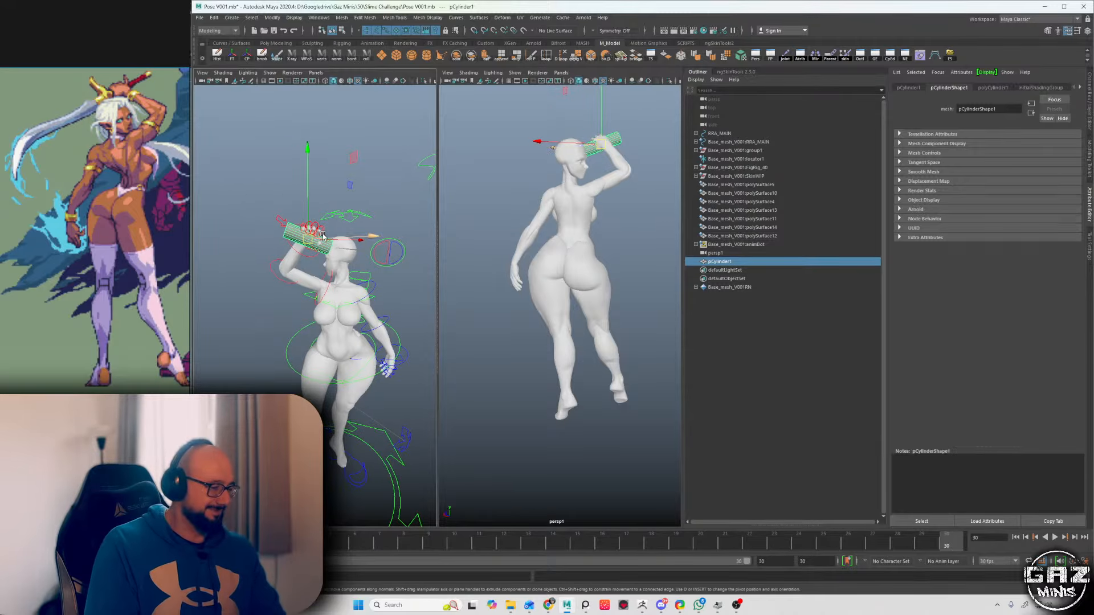
pyautogui.press('e')
pyautogui.press('r')
pyautogui.moveTo(231, 207); pyautogui.dragTo(195, 193)
pyautogui.press('w')
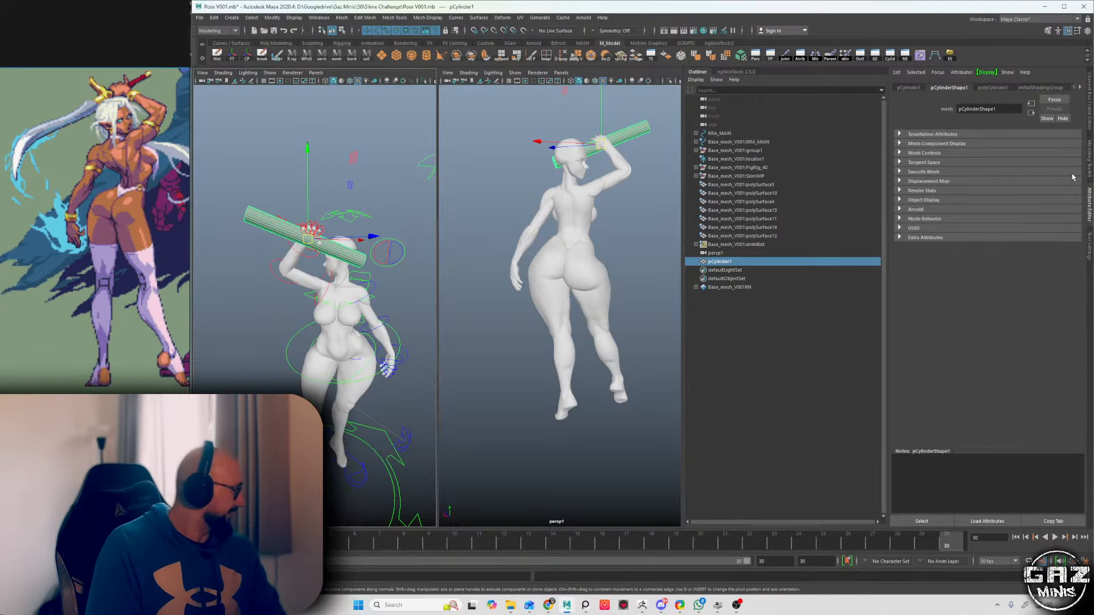
# - Set the Move tool's axis orientation to Object and slide the rod along its length behind the head
pyautogui.click(1089, 242)
pyautogui.click(956, 99)
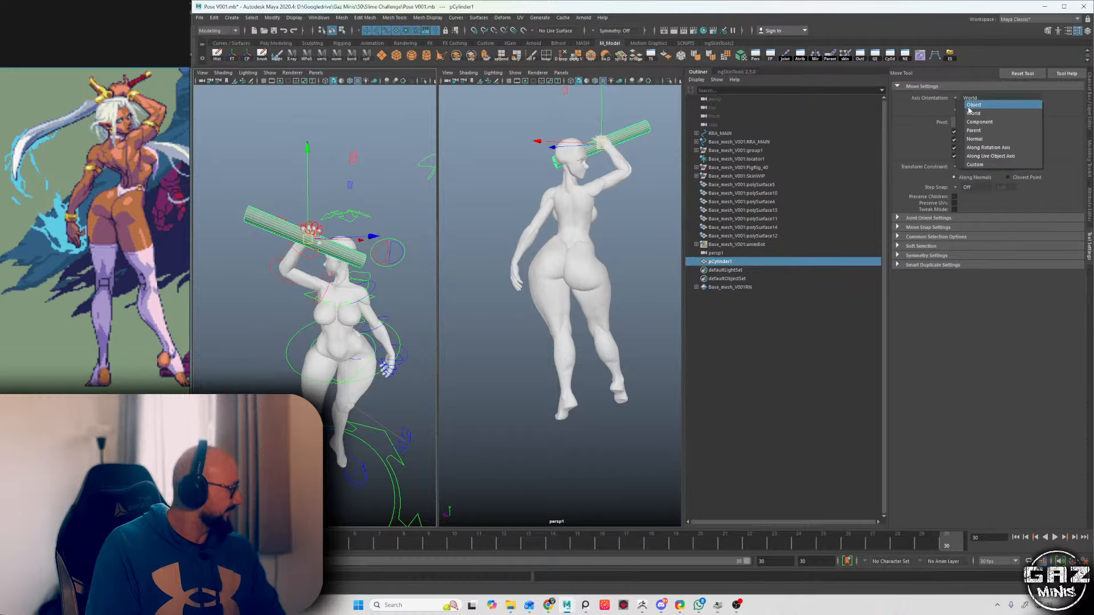
pyautogui.click(973, 105)
pyautogui.moveTo(228, 211); pyautogui.dragTo(275, 228)
# - Scale the rod thinner so it better matches a sword handle
pyautogui.scroll(2, 345, 236)
pyautogui.press('r')
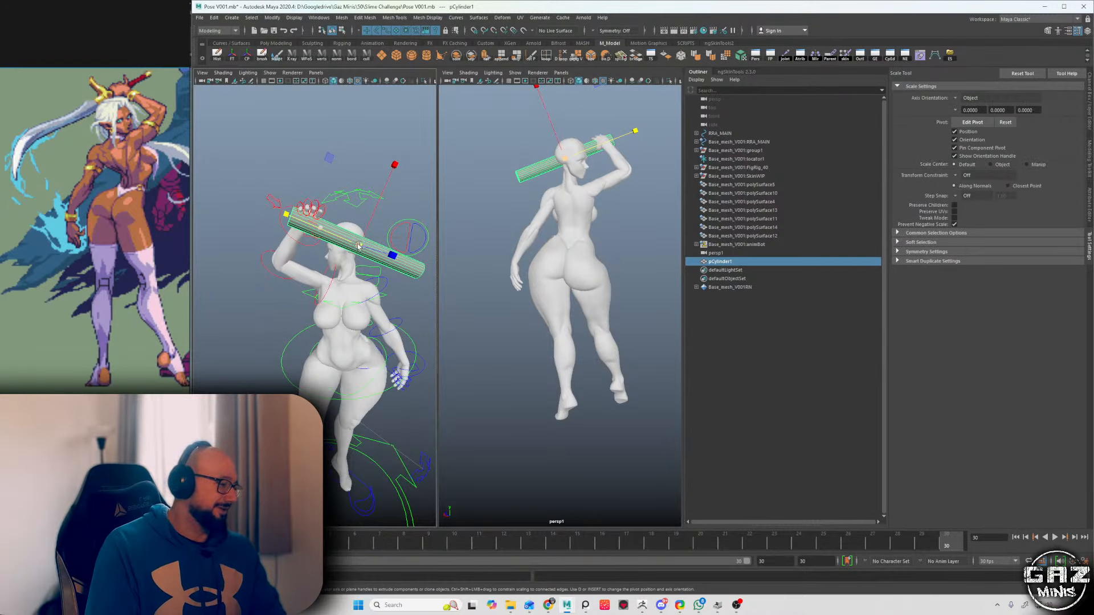
pyautogui.moveTo(345, 236); pyautogui.dragTo(245, 197)
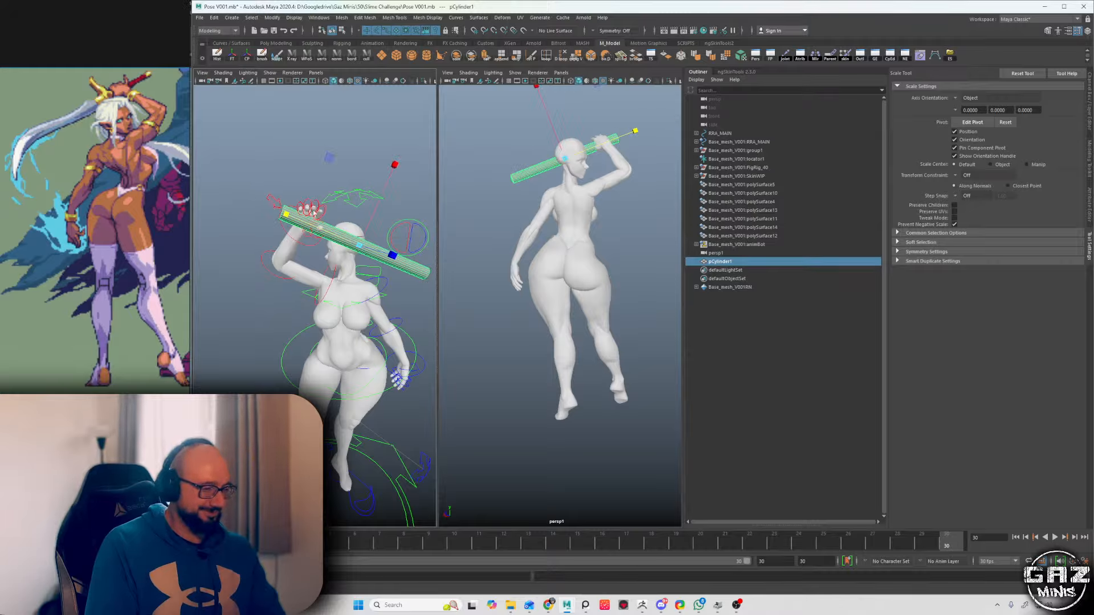
# - Relocate the rod's pivot point to where the right hand grips it
pyautogui.press('w')
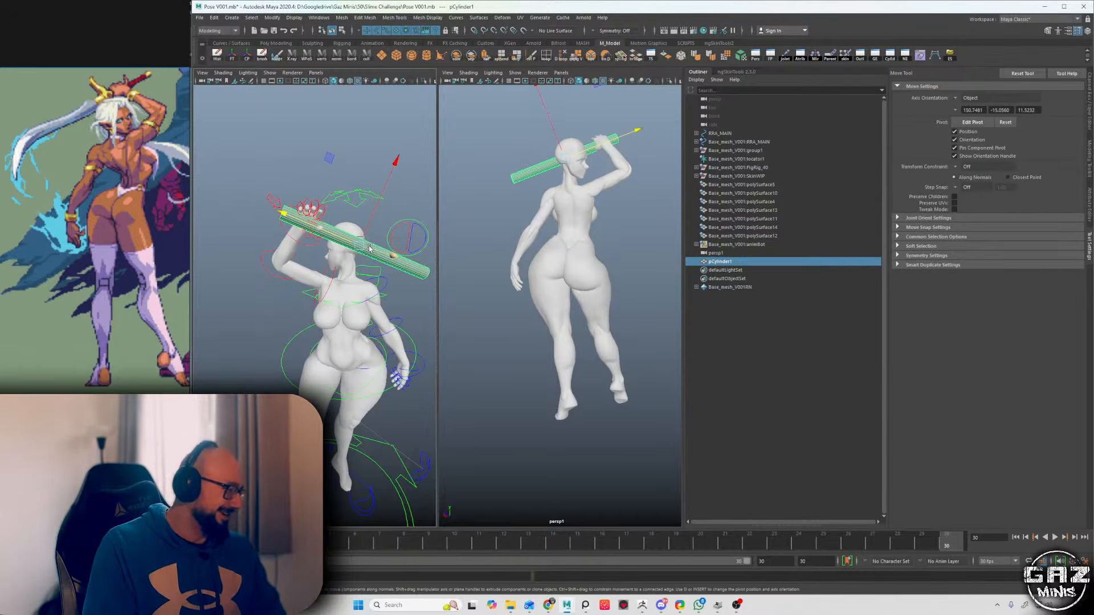
pyautogui.scroll(2, 353, 245)
pyautogui.keyDown('alt'); pyautogui.moveTo(355, 245); pyautogui.dragTo(385, 227); pyautogui.keyUp('alt')
pyautogui.keyDown('alt'); pyautogui.moveTo(324, 228); pyautogui.dragTo(378, 229); pyautogui.keyUp('alt')
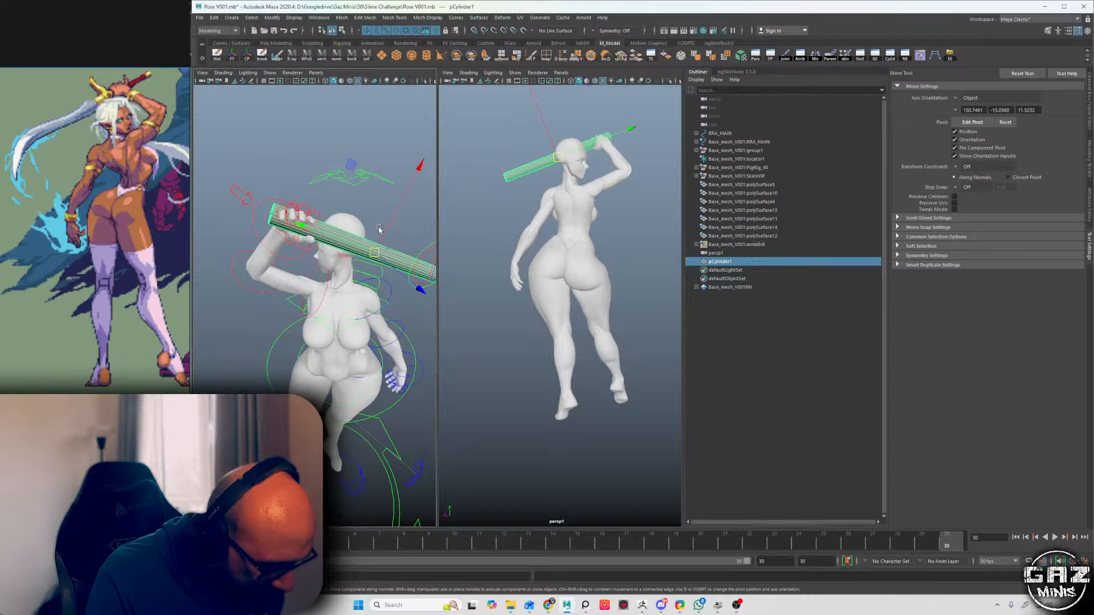
pyautogui.press('d')
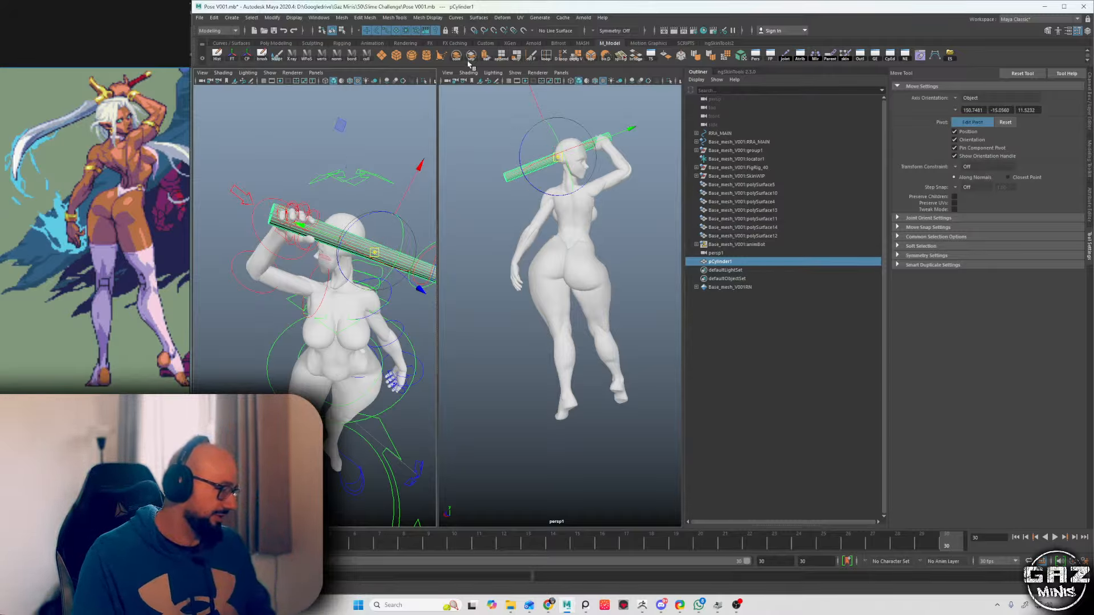
pyautogui.click(302, 226)
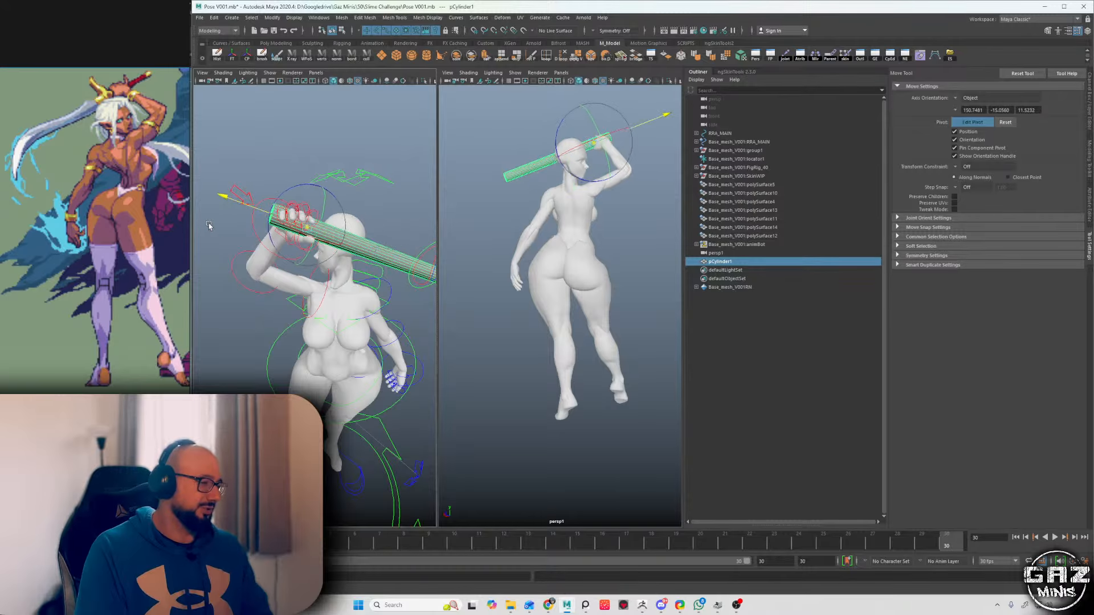
pyautogui.press('d')
pyautogui.keyDown('alt'); pyautogui.moveTo(320, 221); pyautogui.dragTo(278, 208); pyautogui.keyUp('alt')
pyautogui.keyDown('alt'); pyautogui.moveTo(278, 208); pyautogui.dragTo(305, 214, button='right'); pyautogui.keyUp('alt')
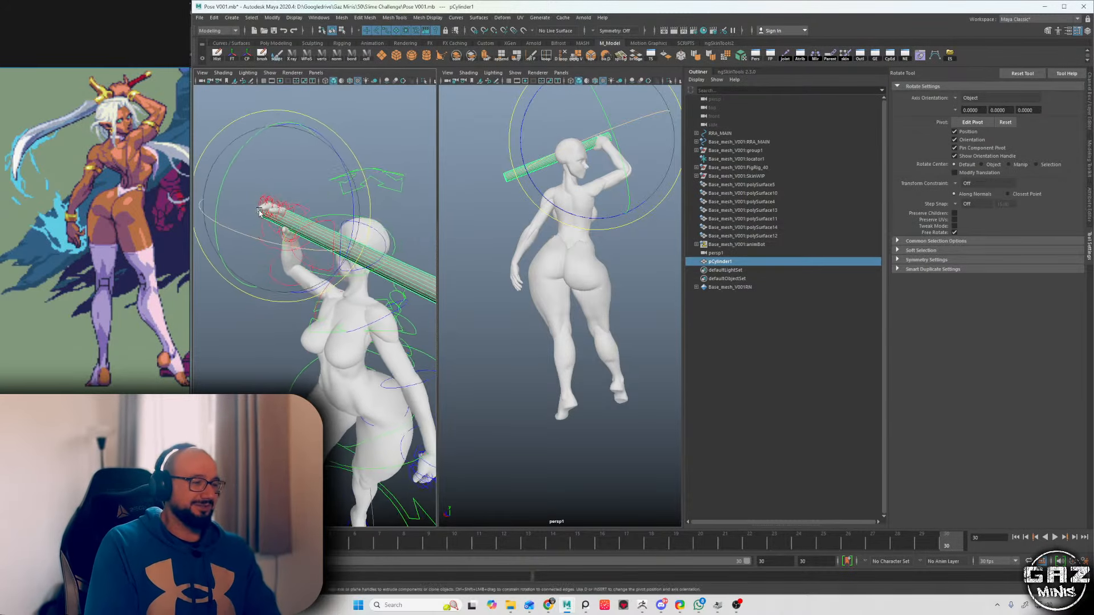
# - Rotate the base control of the right thumb beside the rod
pyautogui.keyDown('alt'); pyautogui.moveTo(305, 214); pyautogui.dragTo(272, 186); pyautogui.keyUp('alt')
pyautogui.press('q')
pyautogui.click(284, 189)
pyautogui.press('e')
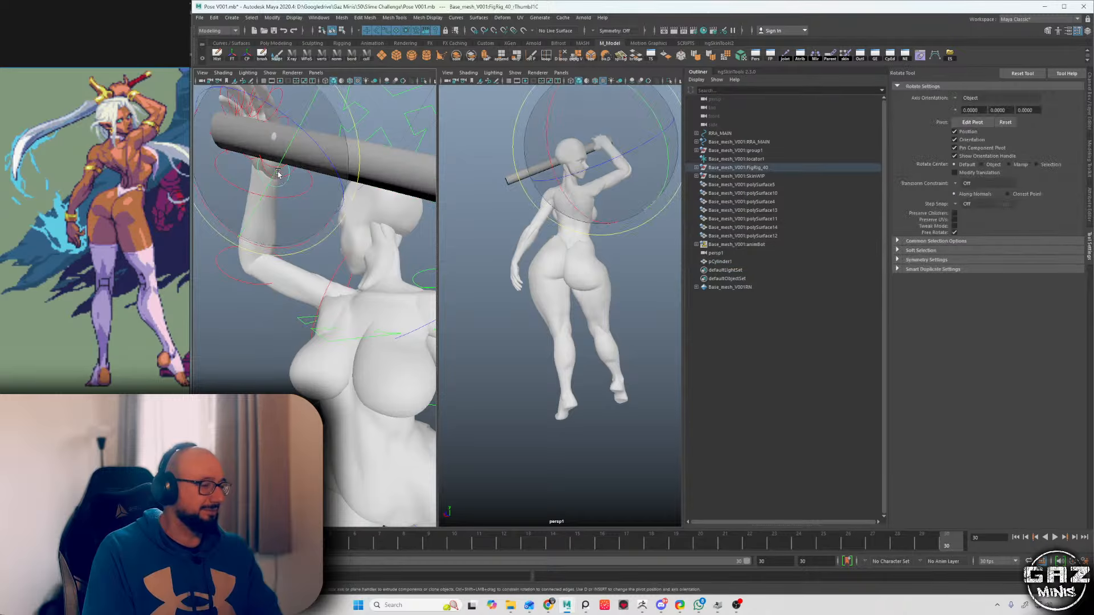
pyautogui.press('f')
pyautogui.keyDown('alt'); pyautogui.moveTo(322, 222); pyautogui.dragTo(261, 301); pyautogui.keyUp('alt')
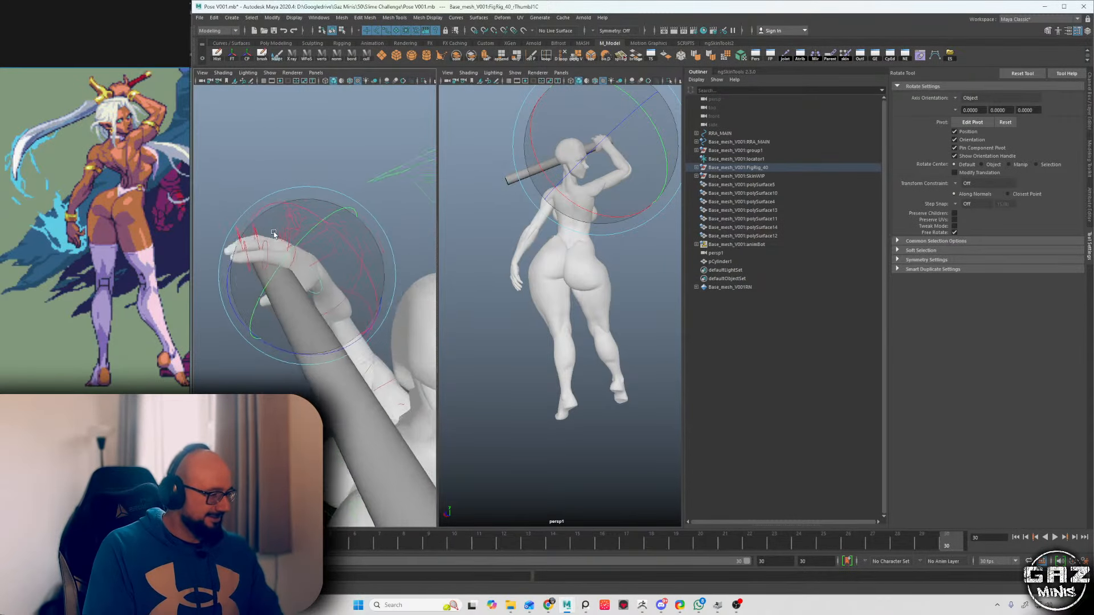
pyautogui.keyDown('alt'); pyautogui.moveTo(261, 300); pyautogui.dragTo(351, 153, button='right'); pyautogui.keyUp('alt')
pyautogui.press('q')
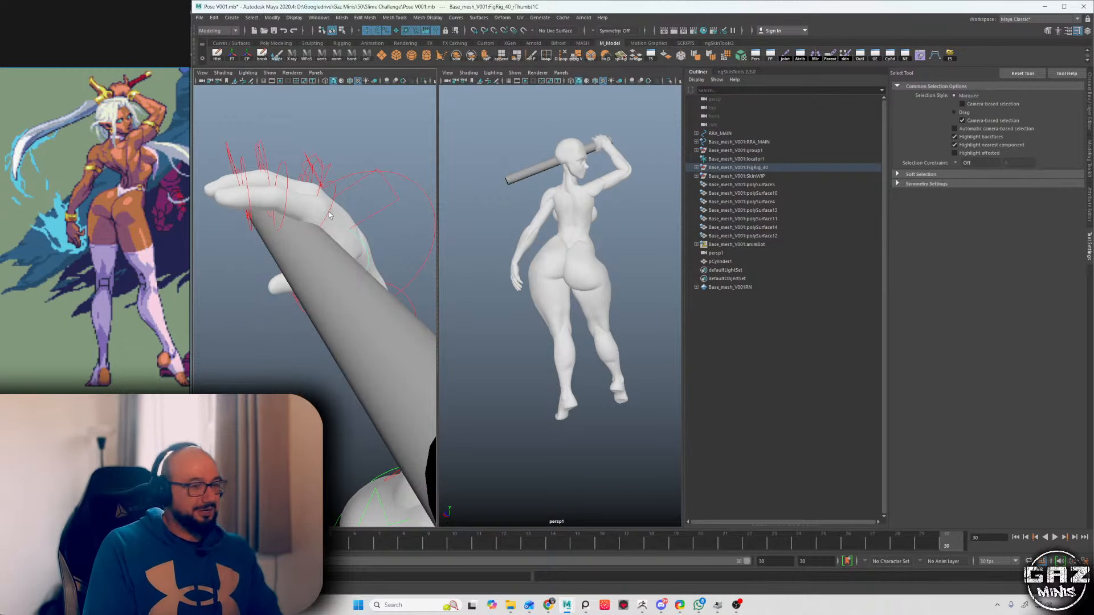
pyautogui.keyDown('alt'); pyautogui.moveTo(333, 222); pyautogui.dragTo(263, 240); pyautogui.keyUp('alt')
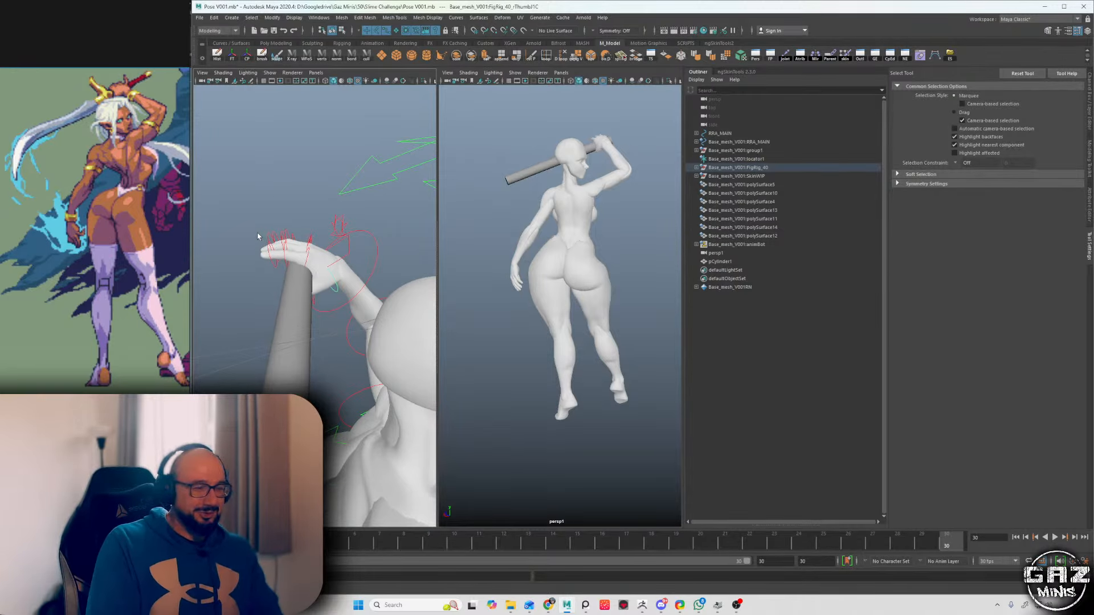
# - Select all finger controls of the right hand together and rotate them so the fingers curl around the rod
pyautogui.moveTo(311, 259); pyautogui.dragTo(312, 257)
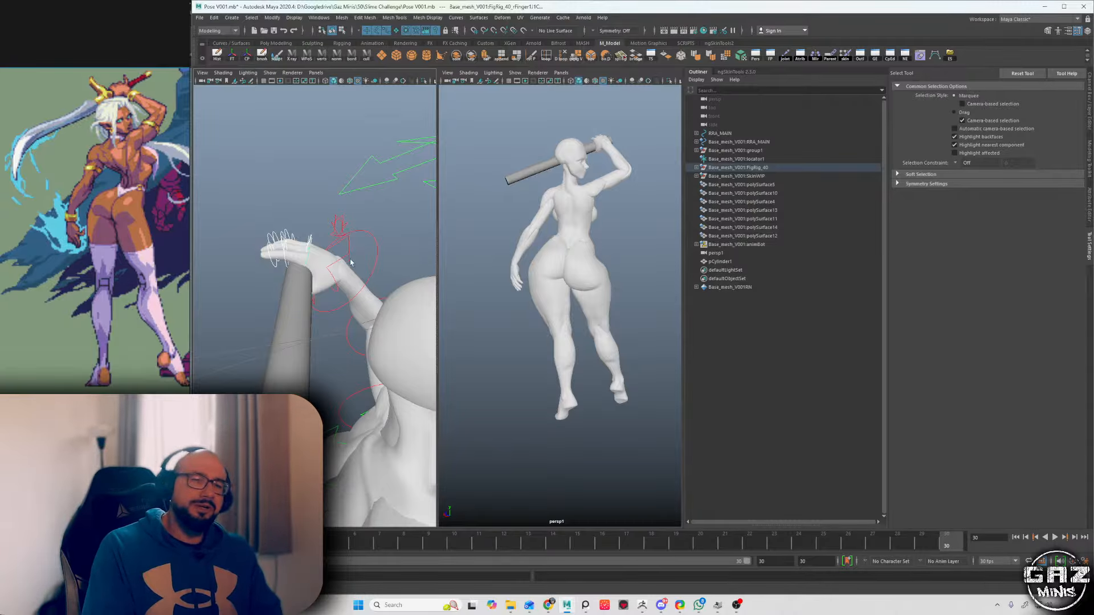
pyautogui.keyDown('alt'); pyautogui.moveTo(361, 254); pyautogui.dragTo(328, 232); pyautogui.keyUp('alt')
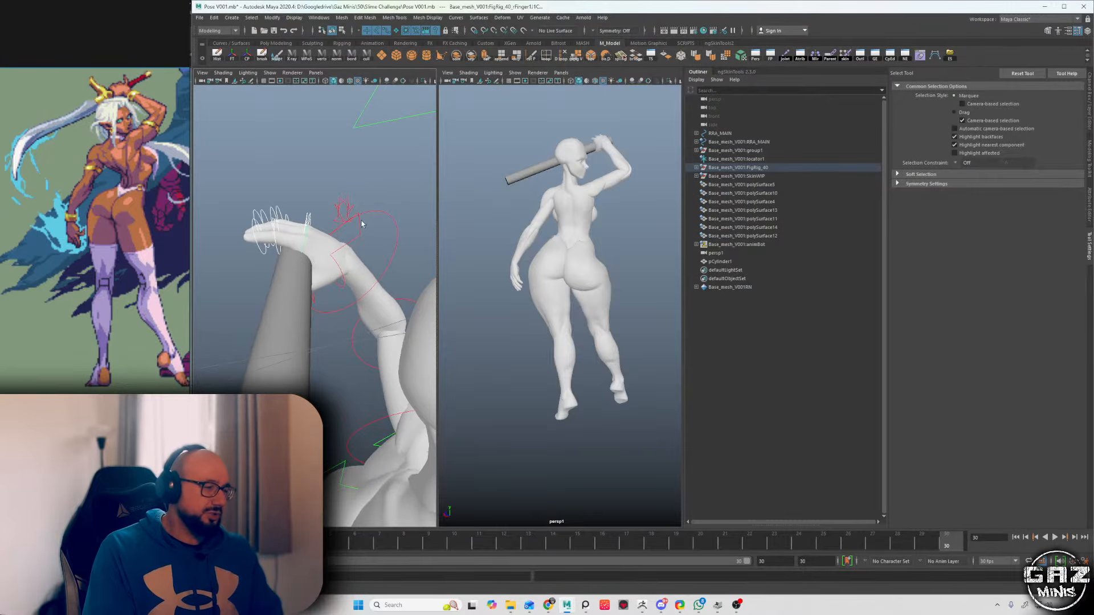
pyautogui.press('e')
pyautogui.moveTo(344, 172); pyautogui.dragTo(285, 170)
pyautogui.keyDown('alt'); pyautogui.moveTo(302, 214); pyautogui.dragTo(320, 233); pyautogui.keyUp('alt')
pyautogui.press('q')
pyautogui.keyDown('alt'); pyautogui.moveTo(320, 233); pyautogui.dragTo(347, 242, button='right'); pyautogui.keyUp('alt')
pyautogui.keyDown('alt'); pyautogui.moveTo(319, 216); pyautogui.dragTo(336, 211); pyautogui.keyUp('alt')
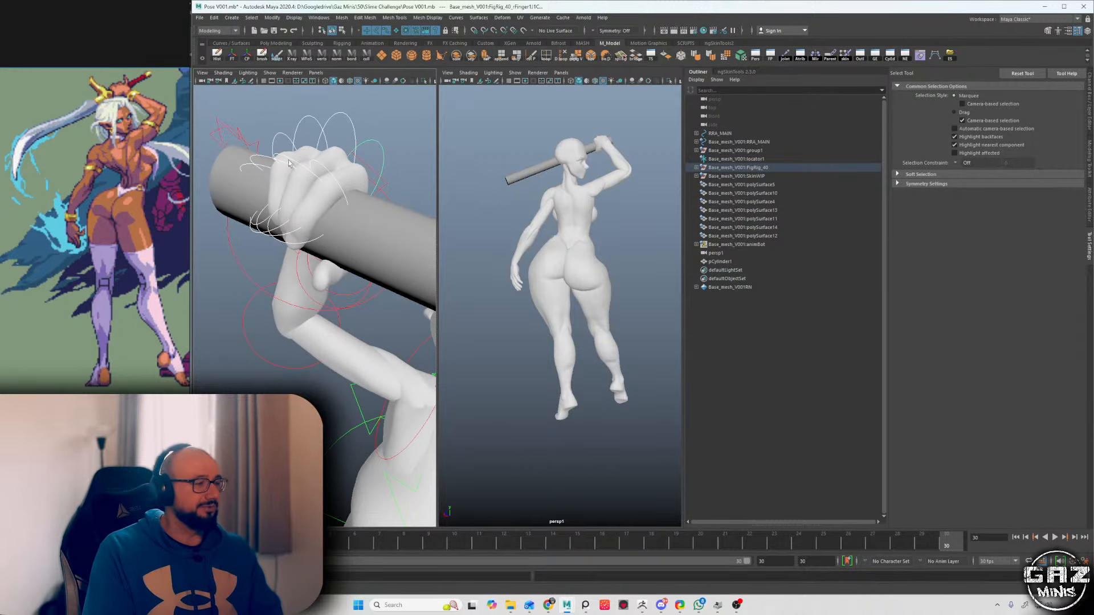
# - Rotate the right little finger's base control to refine its grip on the rod, and clear the selection
pyautogui.click(285, 138)
pyautogui.keyDown('alt'); pyautogui.moveTo(297, 171); pyautogui.dragTo(259, 165, button='right'); pyautogui.keyUp('alt')
pyautogui.keyDown('alt'); pyautogui.moveTo(273, 188); pyautogui.dragTo(293, 196); pyautogui.keyUp('alt')
pyautogui.press('e')
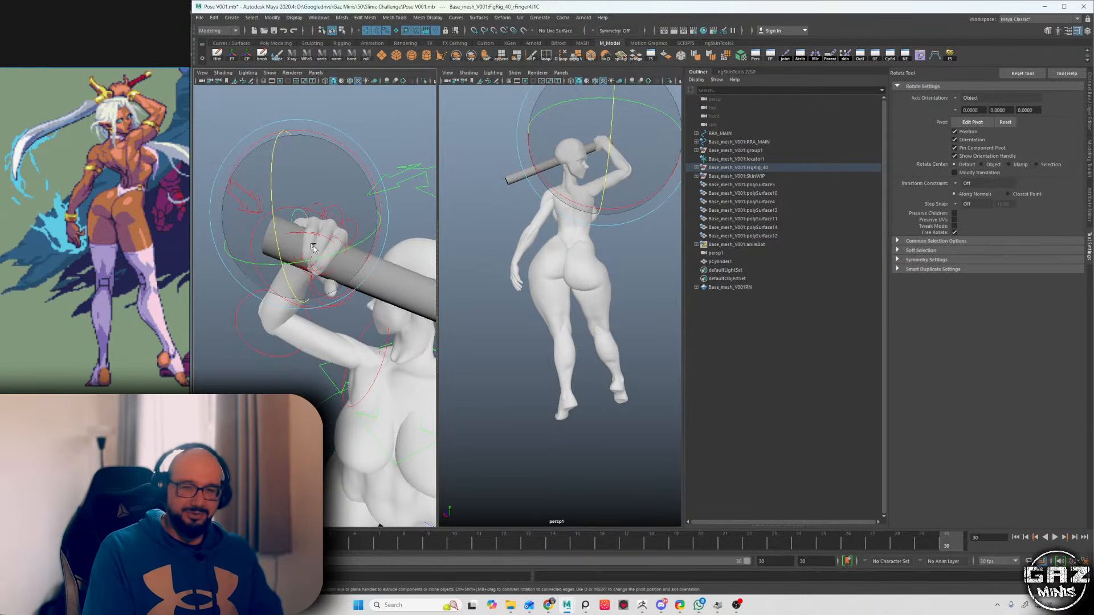
pyautogui.click(297, 249)
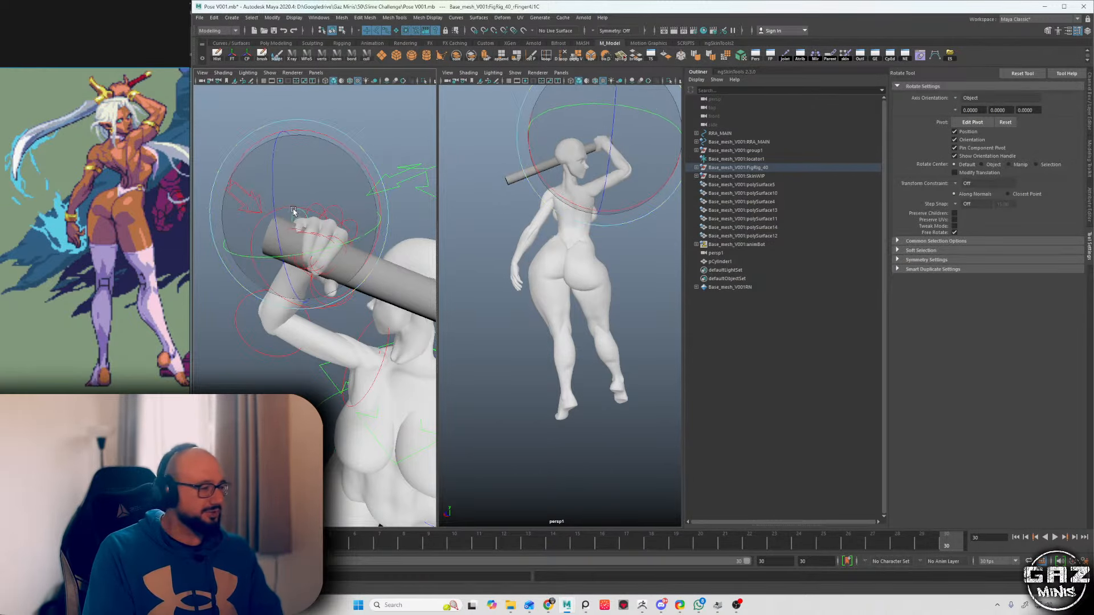
pyautogui.press('q')
pyautogui.click(311, 206)
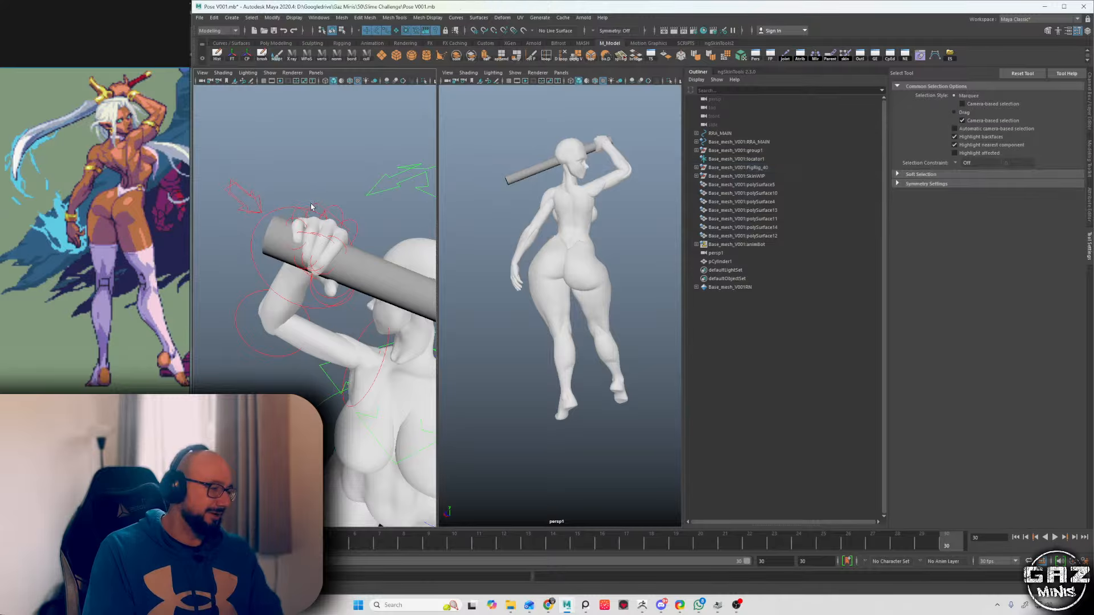
pyautogui.keyDown('alt'); pyautogui.moveTo(332, 243); pyautogui.dragTo(279, 217); pyautogui.keyUp('alt')
pyautogui.keyDown('alt'); pyautogui.moveTo(279, 217); pyautogui.dragTo(302, 220, button='right'); pyautogui.keyUp('alt')
pyautogui.keyDown('alt'); pyautogui.moveTo(303, 220); pyautogui.dragTo(327, 218); pyautogui.keyUp('alt')
pyautogui.press('e')
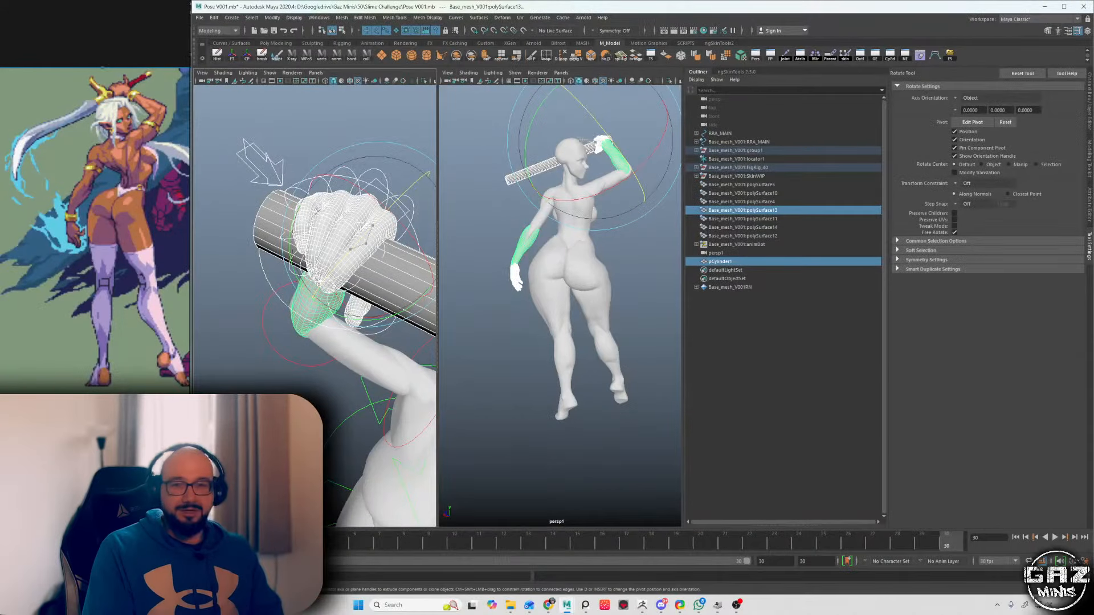
pyautogui.click(352, 116)
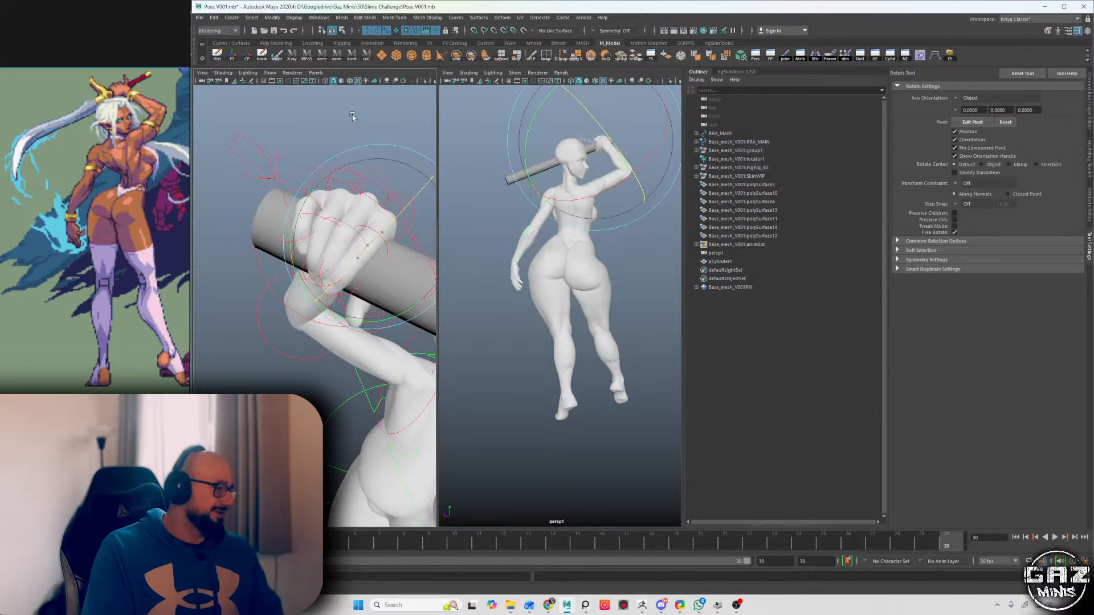
# - Rotate the right thumb's base control to bring the thumb under the rod
pyautogui.keyDown('alt'); pyautogui.moveTo(393, 165); pyautogui.dragTo(376, 287); pyautogui.keyUp('alt')
pyautogui.press('q')
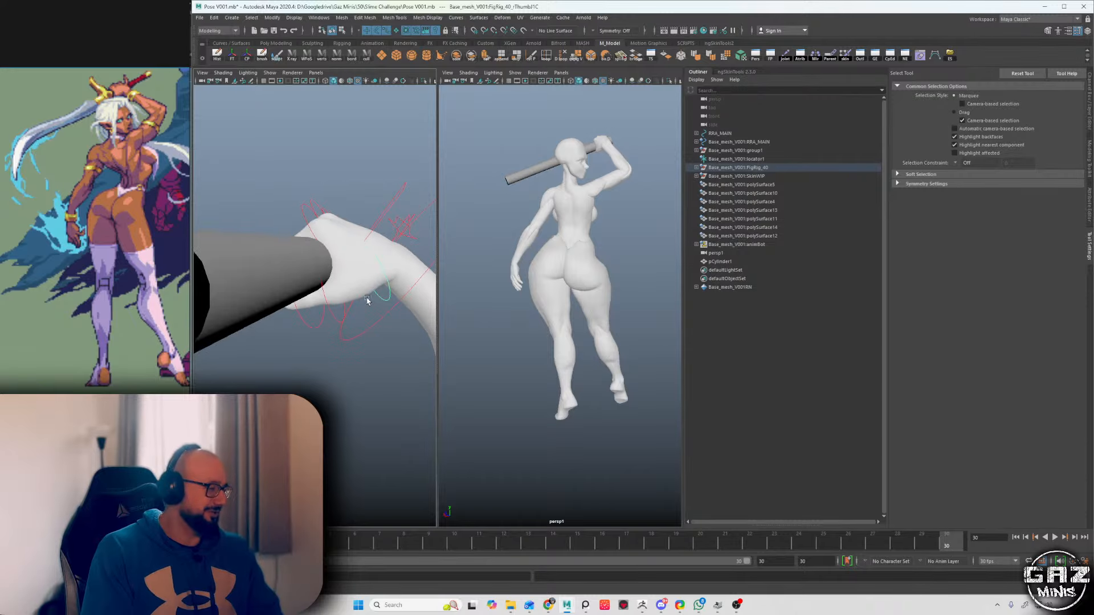
pyautogui.press('e')
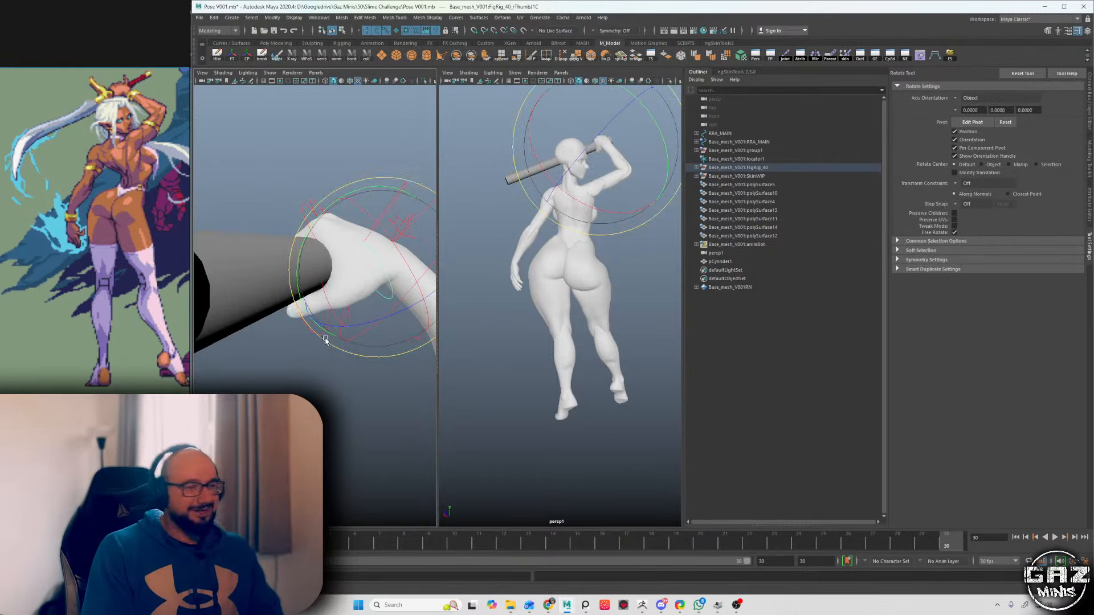
pyautogui.keyDown('alt'); pyautogui.moveTo(317, 333); pyautogui.dragTo(402, 322); pyautogui.keyUp('alt')
pyautogui.scroll(4, 303, 330)
pyautogui.press('q')
pyautogui.click(306, 342)
pyautogui.scroll(-5, 355, 333)
pyautogui.press('e')
# - Adjust the rotation of the right thumb's second joint and base so the thumb closes against the rod
pyautogui.press('q')
pyautogui.click(347, 312)
pyautogui.press('e')
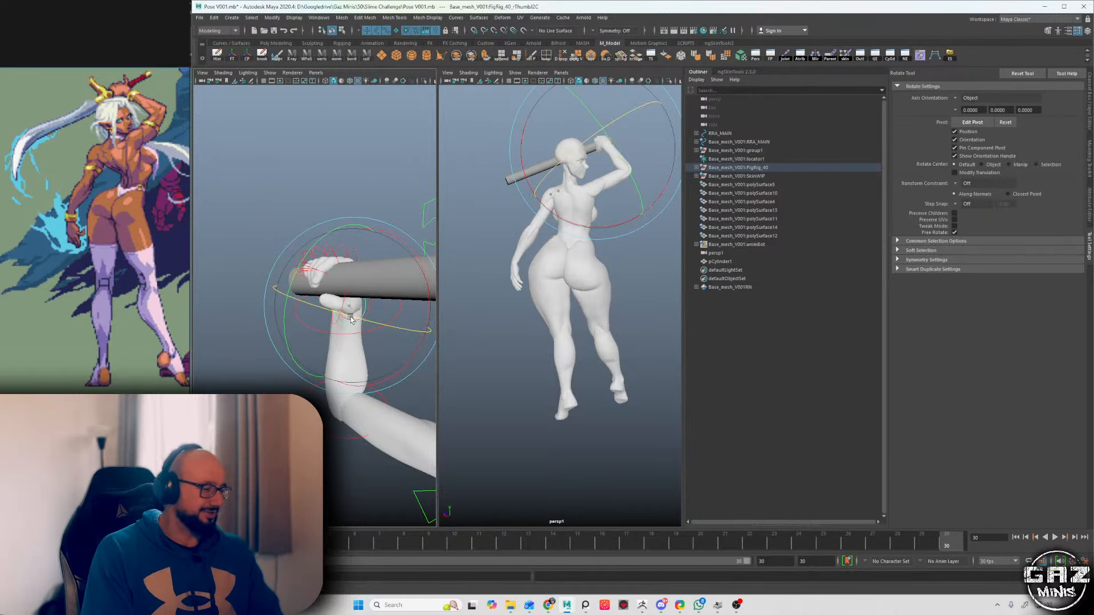
pyautogui.press('q')
pyautogui.click(370, 311)
pyautogui.press('e')
pyautogui.keyDown('alt'); pyautogui.moveTo(372, 308); pyautogui.dragTo(285, 325); pyautogui.keyUp('alt')
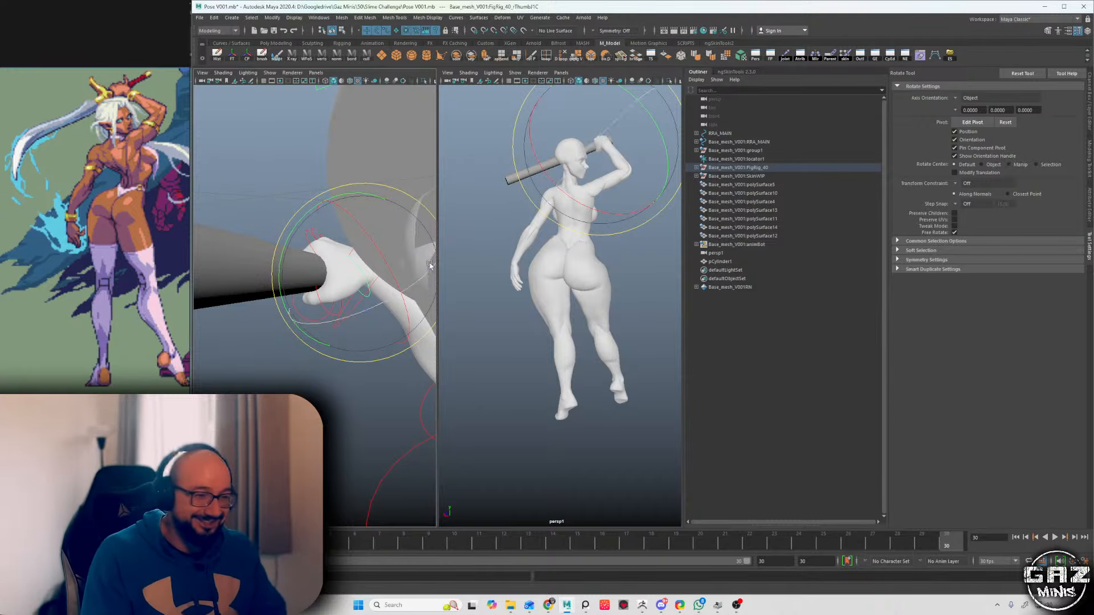
pyautogui.moveTo(341, 264)
pyautogui.keyDown('alt'); pyautogui.mouseDown()
pyautogui.moveTo(402, 266)
pyautogui.moveTo(360, 226)
pyautogui.mouseUp(); pyautogui.keyUp('alt')
# - Adjust the rotation of the right index finger's base control around the rod
pyautogui.press('q')
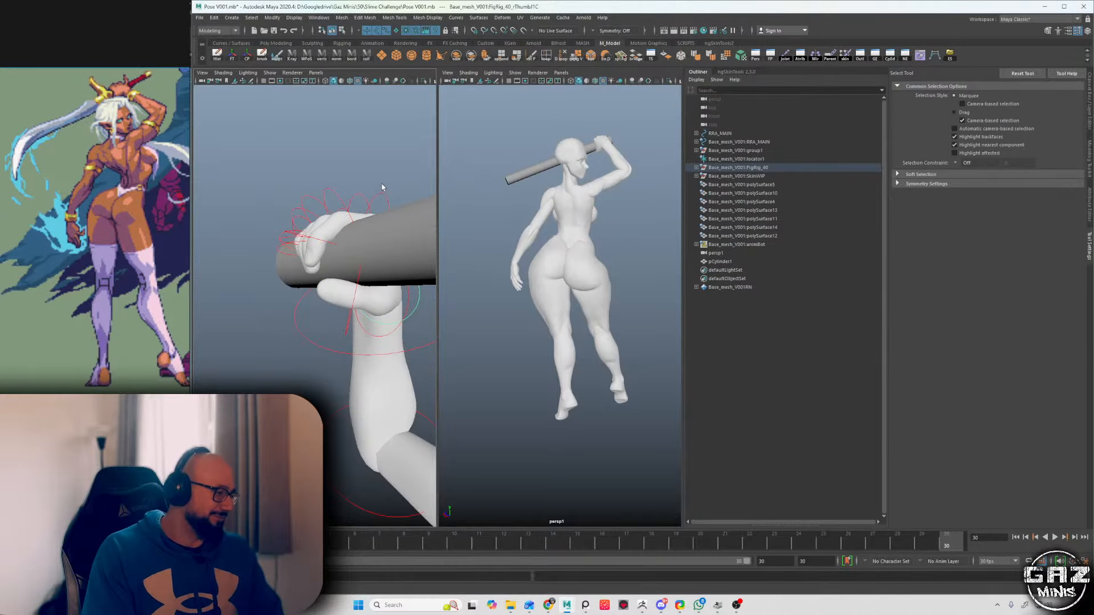
pyautogui.click(382, 190)
pyautogui.keyDown('alt'); pyautogui.moveTo(382, 191); pyautogui.dragTo(365, 279); pyautogui.keyUp('alt')
pyautogui.press('e')
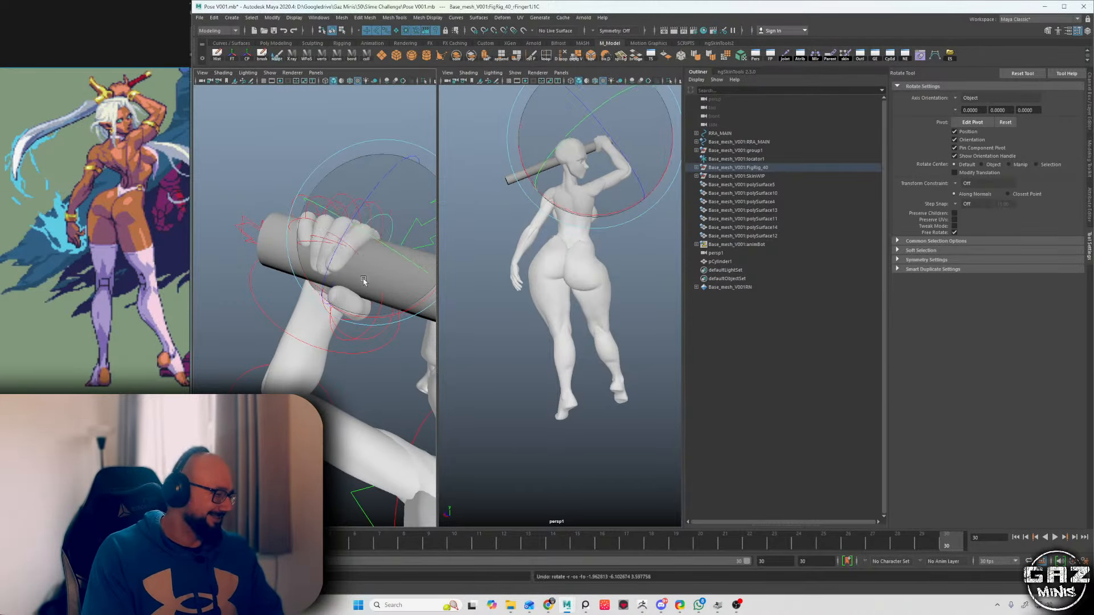
pyautogui.moveTo(360, 316)
pyautogui.keyDown('alt'); pyautogui.mouseDown()
pyautogui.moveTo(371, 332)
pyautogui.moveTo(370, 299)
pyautogui.mouseUp(); pyautogui.keyUp('alt')
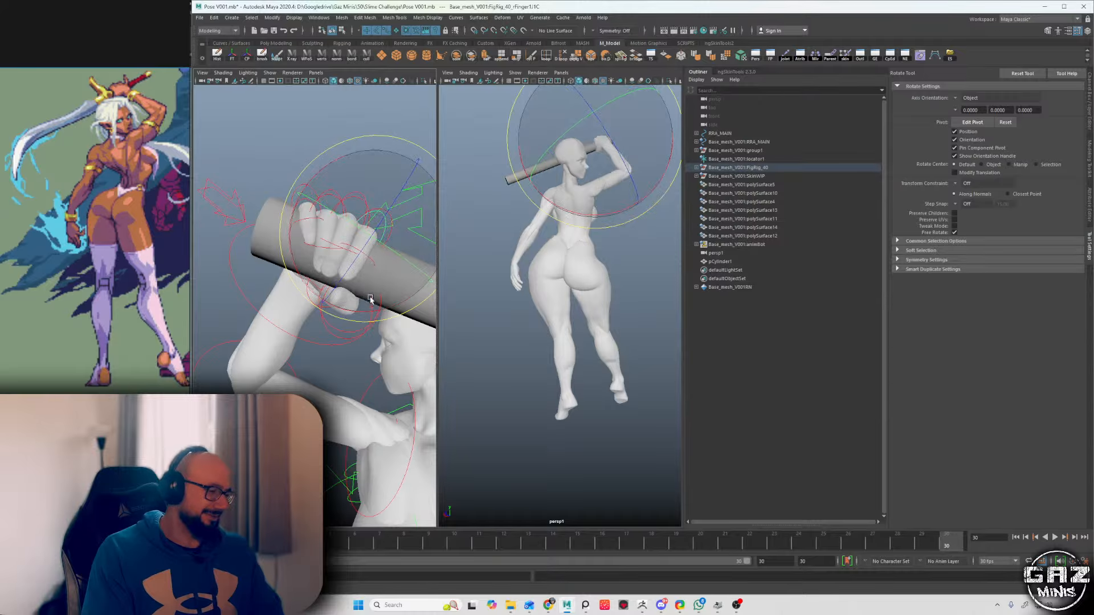
# - Fine-tune the rotation of the right hand's inner finger controls around the rod, and clear the selection
pyautogui.press('q')
pyautogui.keyDown('alt'); pyautogui.moveTo(345, 241); pyautogui.dragTo(342, 191); pyautogui.keyUp('alt')
pyautogui.click(329, 170)
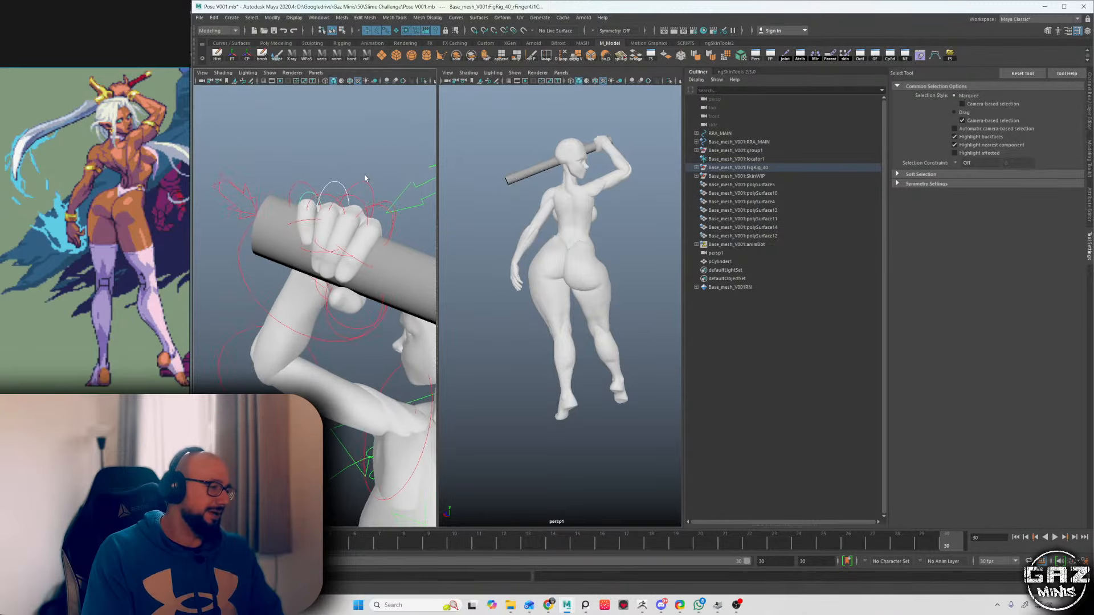
pyautogui.press('e')
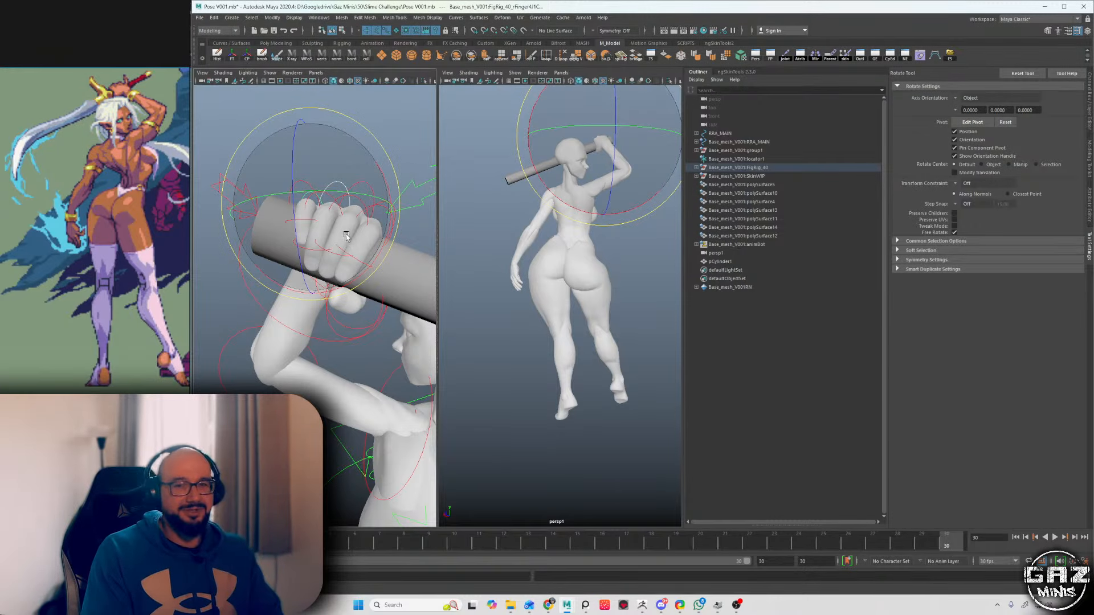
pyautogui.press('q')
pyautogui.click(377, 152)
# - Examine the right hand's grip and the rod behind the head from the front and from behind
pyautogui.scroll(-8, 373, 162)
pyautogui.keyDown('alt'); pyautogui.moveTo(364, 191); pyautogui.dragTo(402, 231); pyautogui.keyUp('alt')
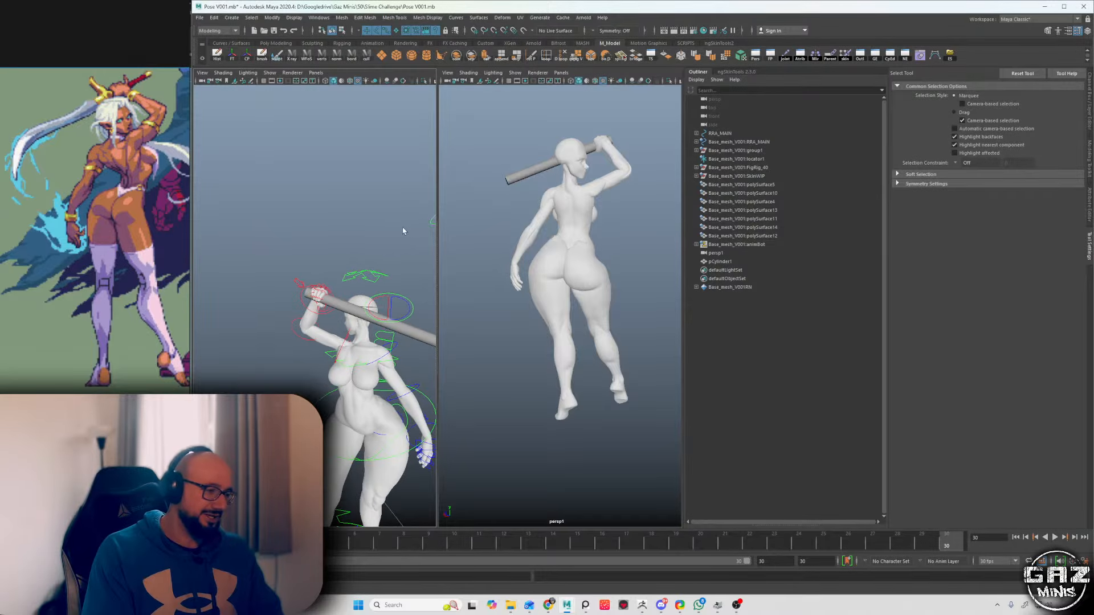
pyautogui.keyDown('alt'); pyautogui.moveTo(401, 230); pyautogui.dragTo(391, 266, button='right'); pyautogui.keyUp('alt')
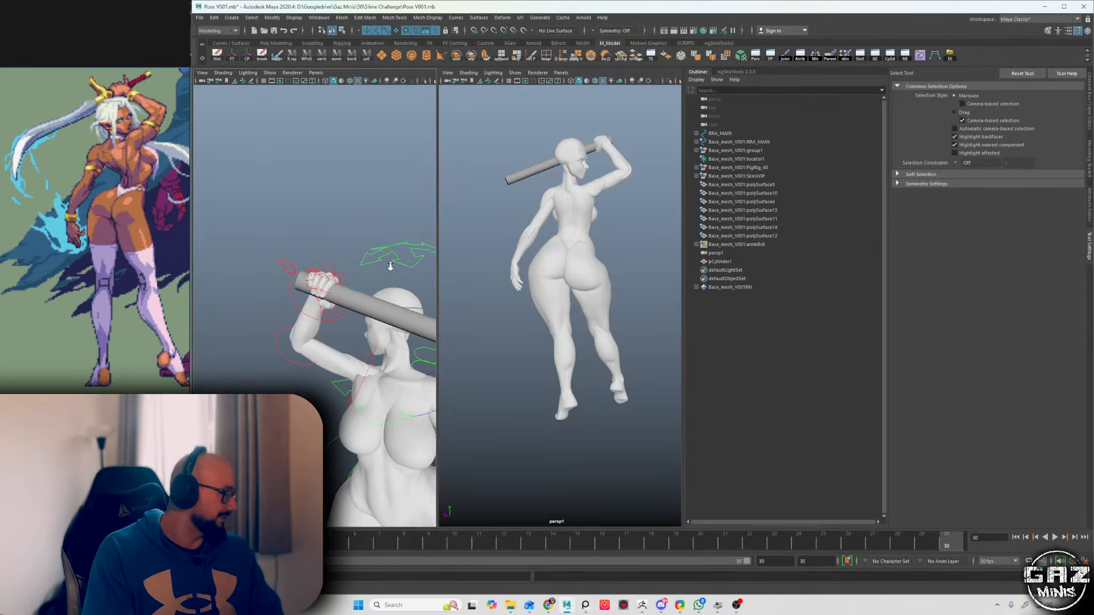
pyautogui.keyDown('alt'); pyautogui.moveTo(391, 266); pyautogui.dragTo(369, 220, button='middle'); pyautogui.keyUp('alt')
pyautogui.keyDown('alt'); pyautogui.moveTo(368, 220); pyautogui.dragTo(519, 223); pyautogui.keyUp('alt')
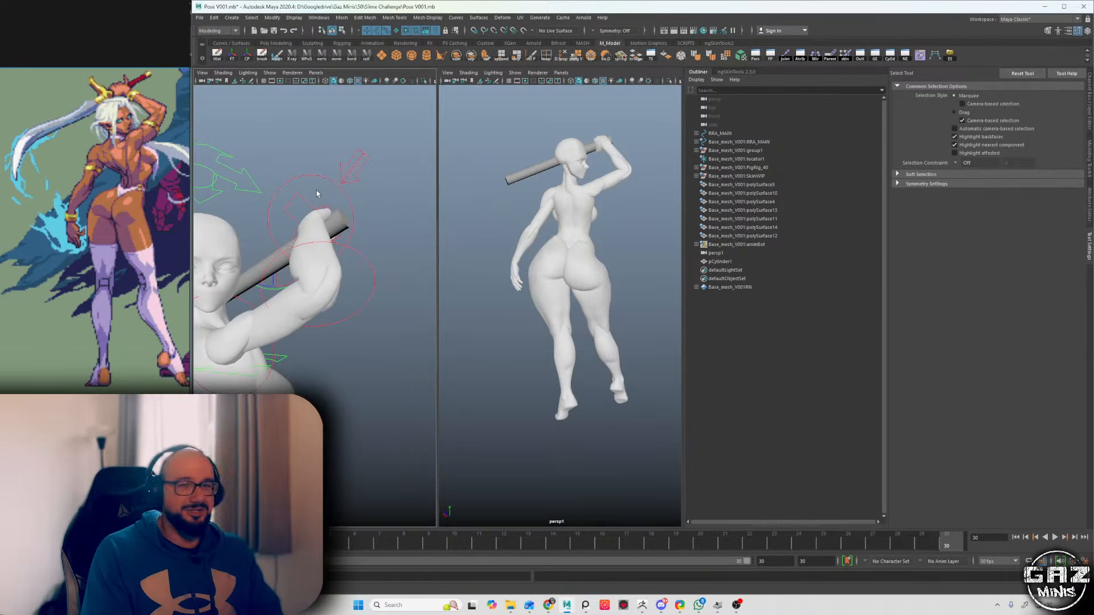
pyautogui.keyDown('alt'); pyautogui.moveTo(317, 193); pyautogui.dragTo(496, 208); pyautogui.keyUp('alt')
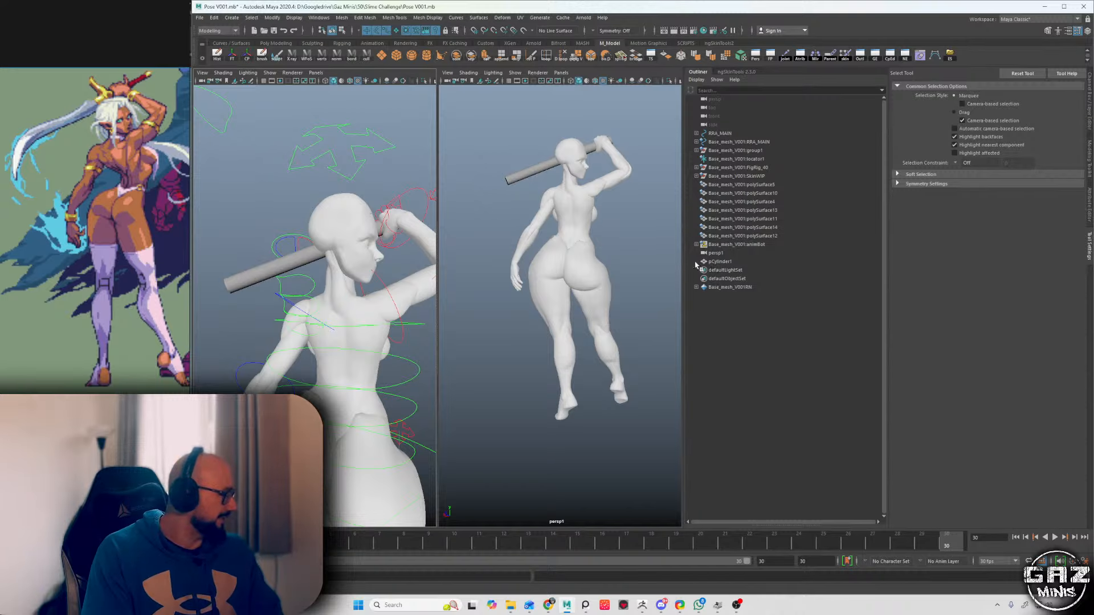
pyautogui.keyDown('alt'); pyautogui.moveTo(328, 251); pyautogui.dragTo(326, 242, button='right'); pyautogui.keyUp('alt')
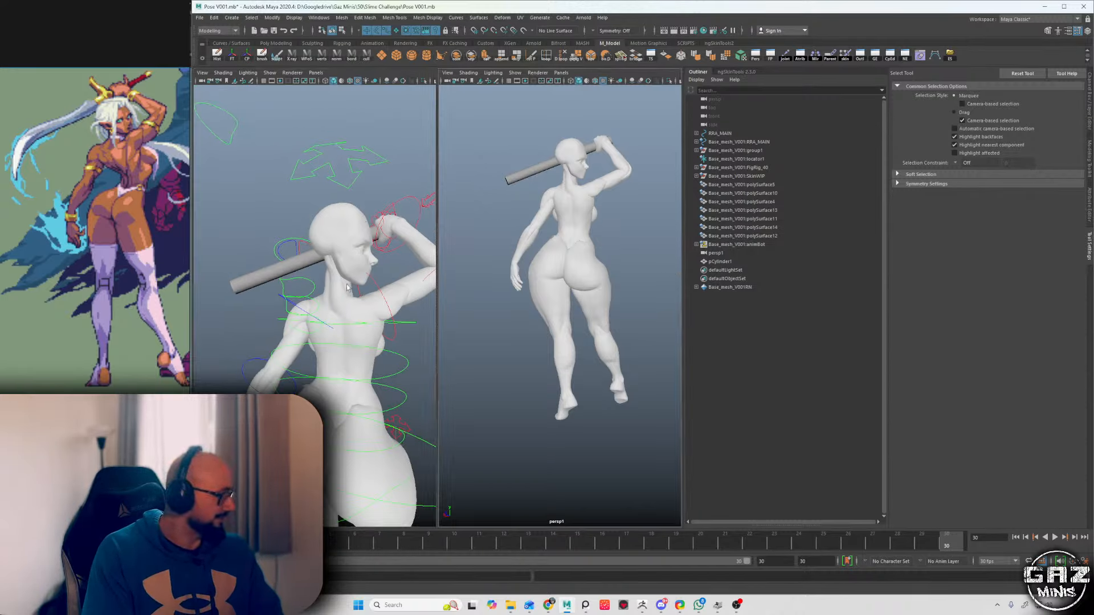
# - Put pCylinder1 into a group of its own
pyautogui.click(720, 261)
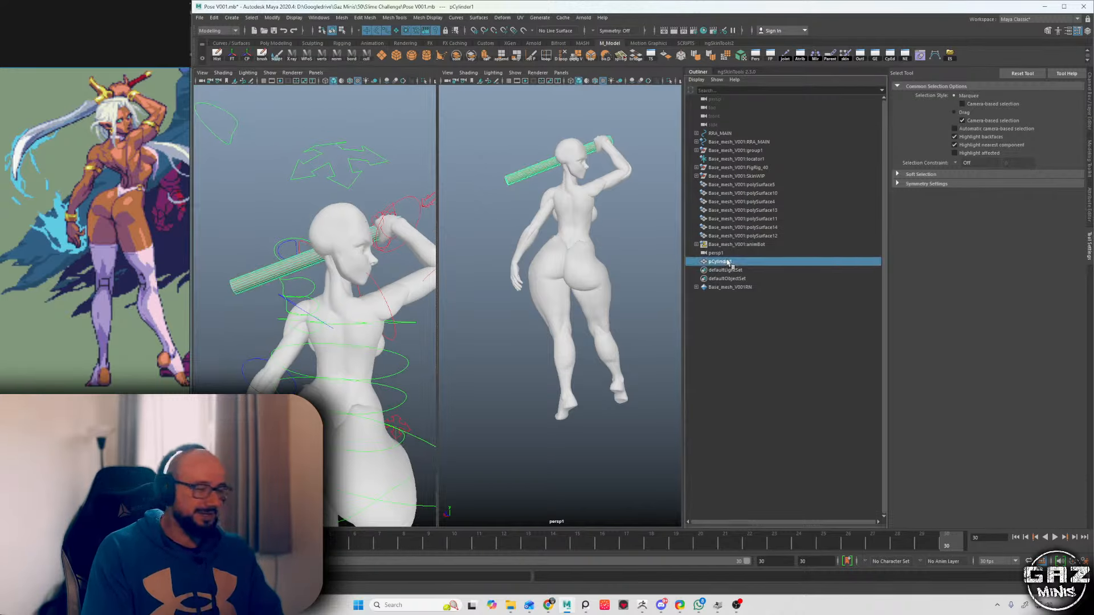
pyautogui.hotkey('ctrl', 'g')
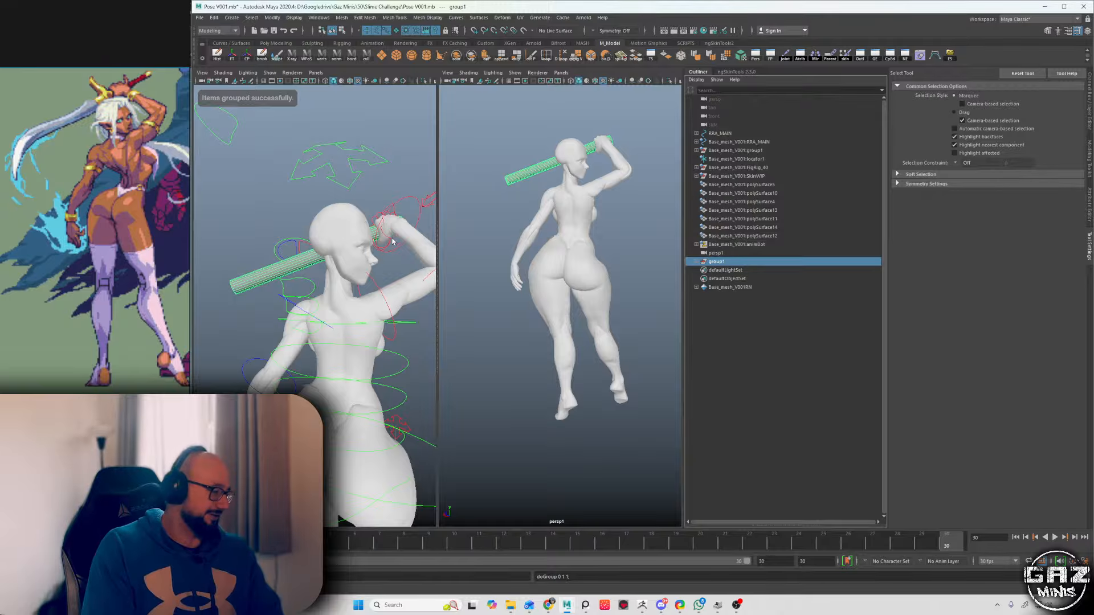
# - Parent-constrain group1, which holds the cylinder, to the right wrist control
pyautogui.keyDown('alt'); pyautogui.moveTo(393, 242); pyautogui.dragTo(371, 240, button='middle'); pyautogui.keyUp('alt')
pyautogui.click(395, 203)
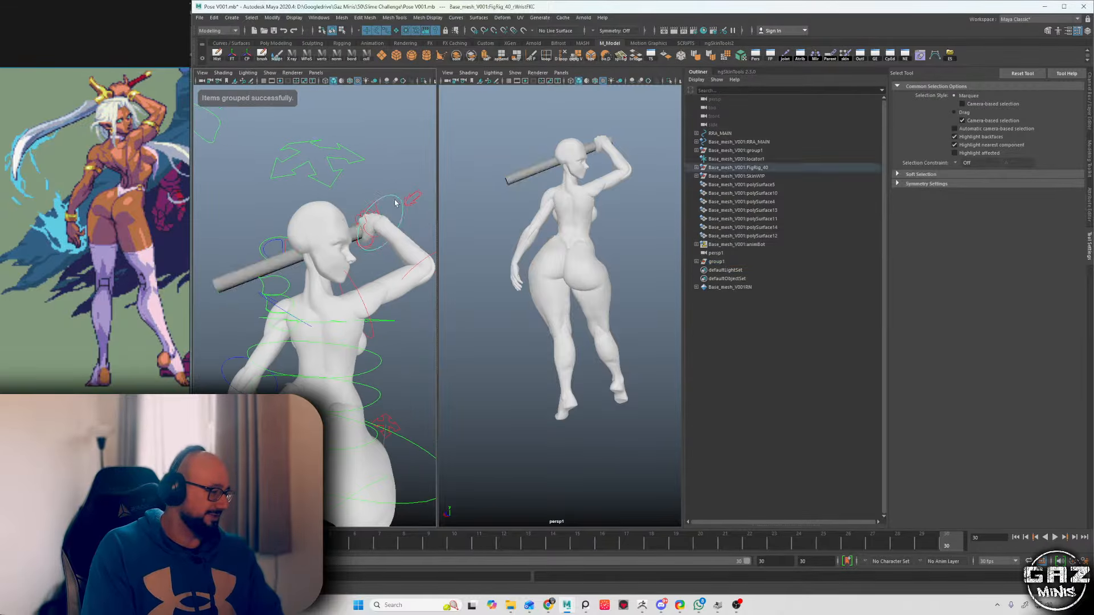
pyautogui.click(720, 261)
pyautogui.press('space')
pyautogui.click(361, 206)
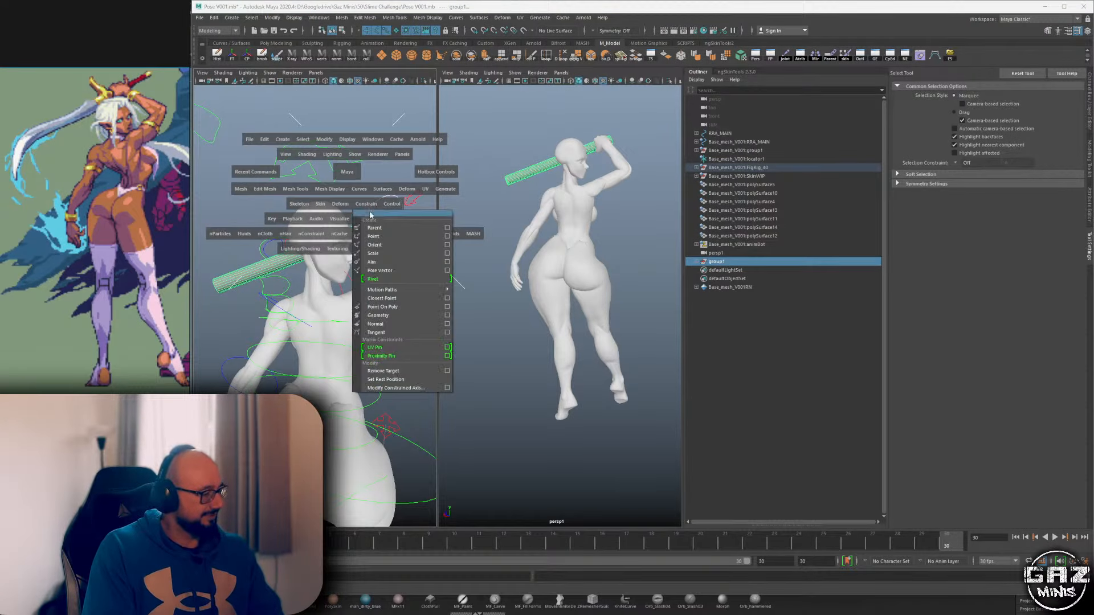
pyautogui.click(368, 228)
pyautogui.keyDown('alt'); pyautogui.moveTo(419, 266); pyautogui.dragTo(402, 241); pyautogui.keyUp('alt')
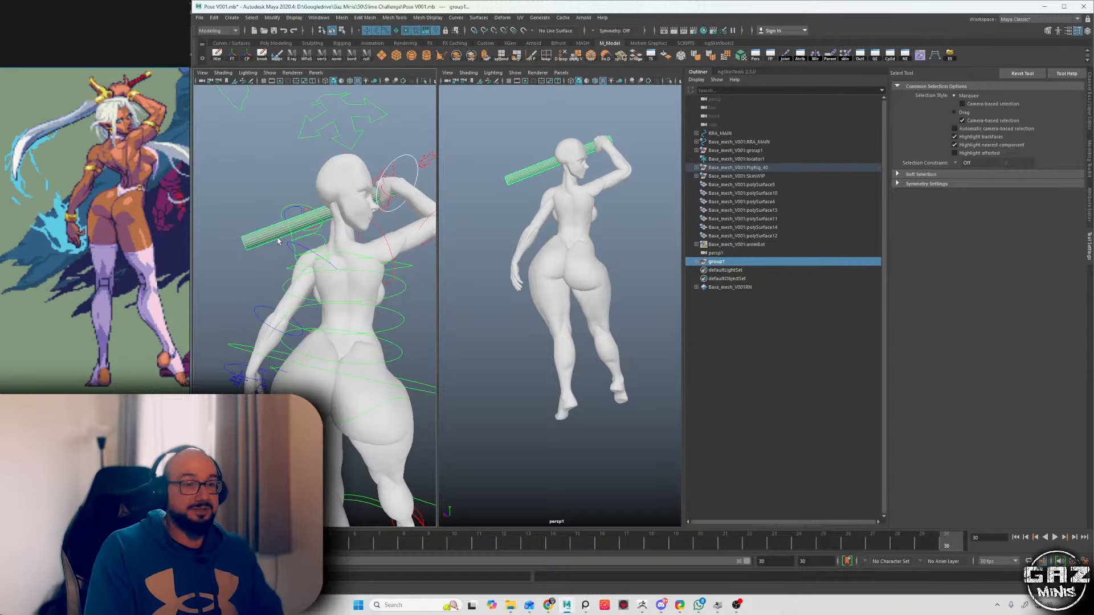
# - Rotate the left wrist control so the lowered hand turns in toward the hip
pyautogui.keyDown('alt'); pyautogui.moveTo(278, 241); pyautogui.dragTo(276, 293); pyautogui.keyUp('alt')
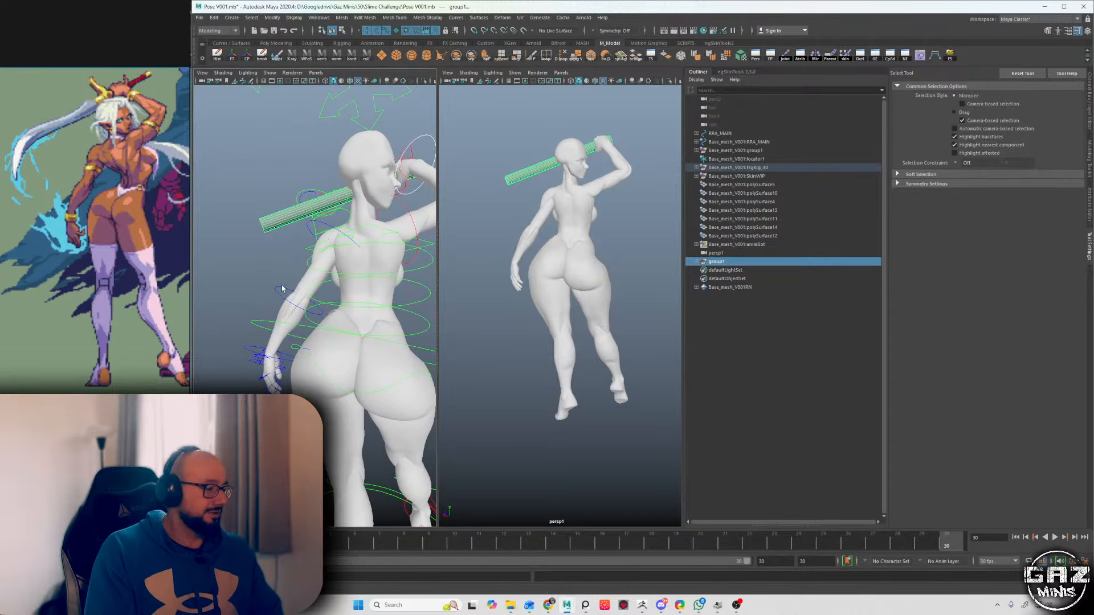
pyautogui.click(276, 297)
pyautogui.click(263, 358)
pyautogui.keyDown('alt'); pyautogui.moveTo(268, 341); pyautogui.dragTo(302, 307); pyautogui.keyUp('alt')
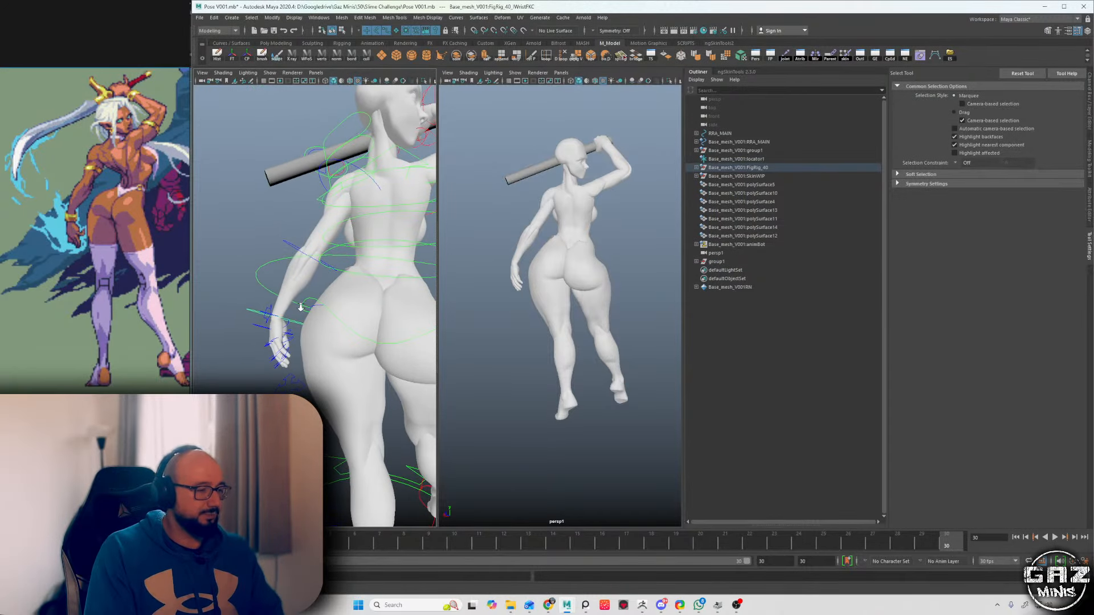
pyautogui.press('e')
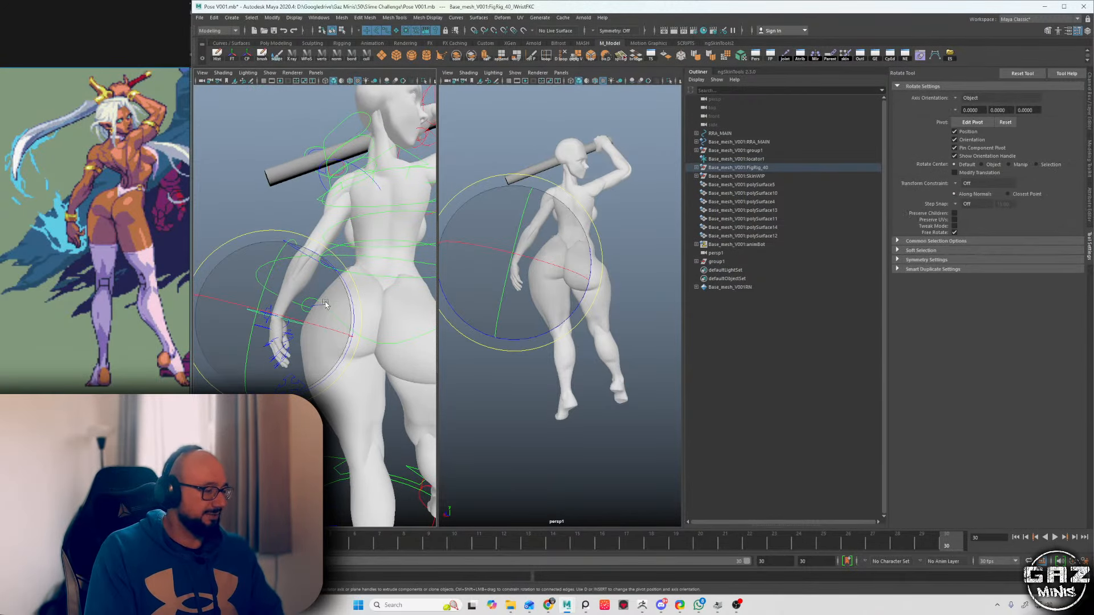
pyautogui.click(343, 276)
pyautogui.hotkey('ctrl', 'z')
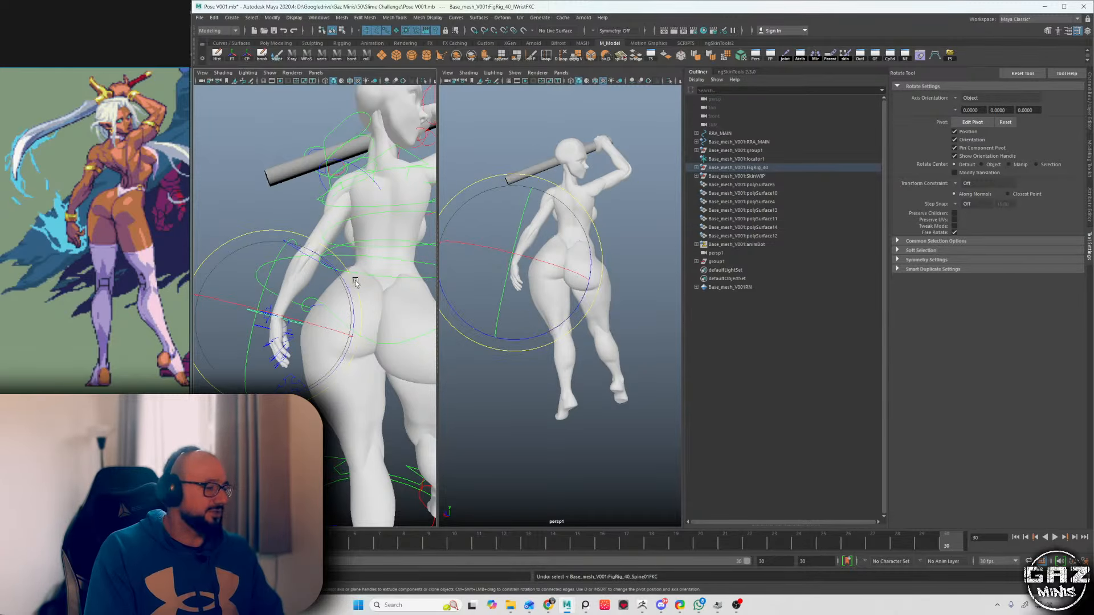
pyautogui.moveTo(355, 283); pyautogui.dragTo(340, 257)
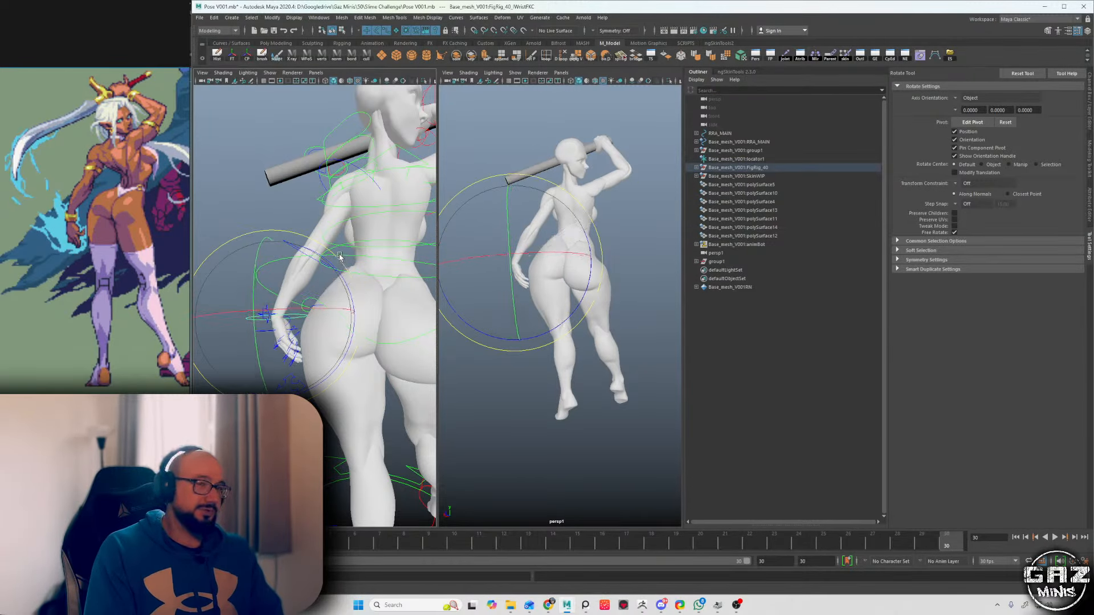
pyautogui.keyDown('alt'); pyautogui.moveTo(282, 319); pyautogui.dragTo(425, 258); pyautogui.keyUp('alt')
pyautogui.press('q')
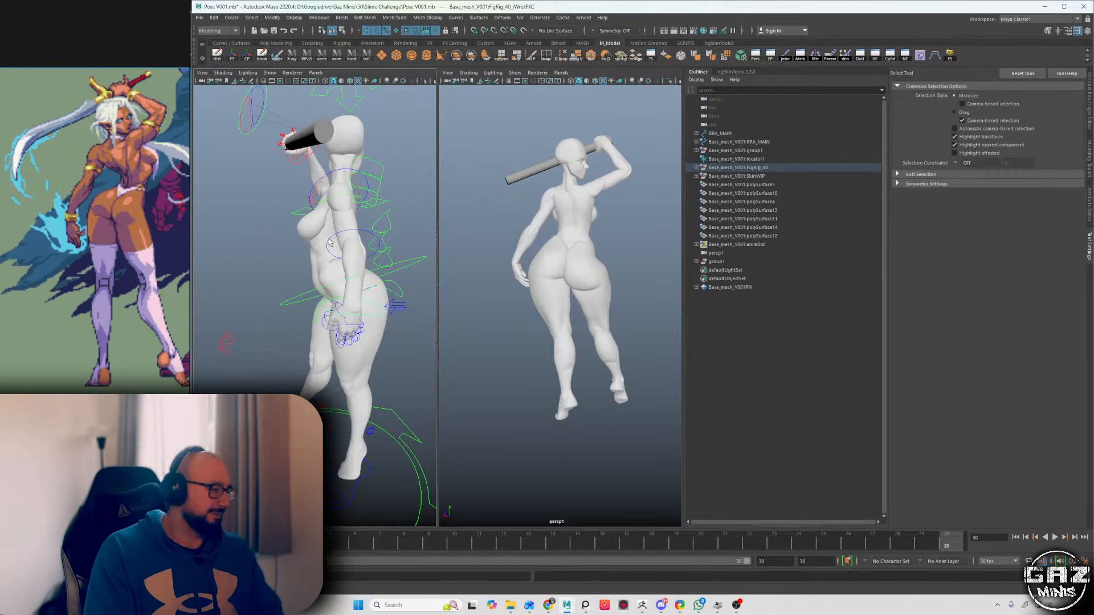
# - Adjust the left elbow control's rotation, and select the left shoulder control to check the arm from the side and behind
pyautogui.click(329, 243)
pyautogui.press('e')
pyautogui.keyDown('alt'); pyautogui.moveTo(330, 244); pyautogui.dragTo(370, 250); pyautogui.keyUp('alt')
pyautogui.moveTo(291, 291); pyautogui.dragTo(319, 303)
pyautogui.press('q')
pyautogui.keyDown('alt'); pyautogui.moveTo(361, 216); pyautogui.dragTo(390, 214); pyautogui.keyUp('alt')
pyautogui.click(319, 167)
pyautogui.press('e')
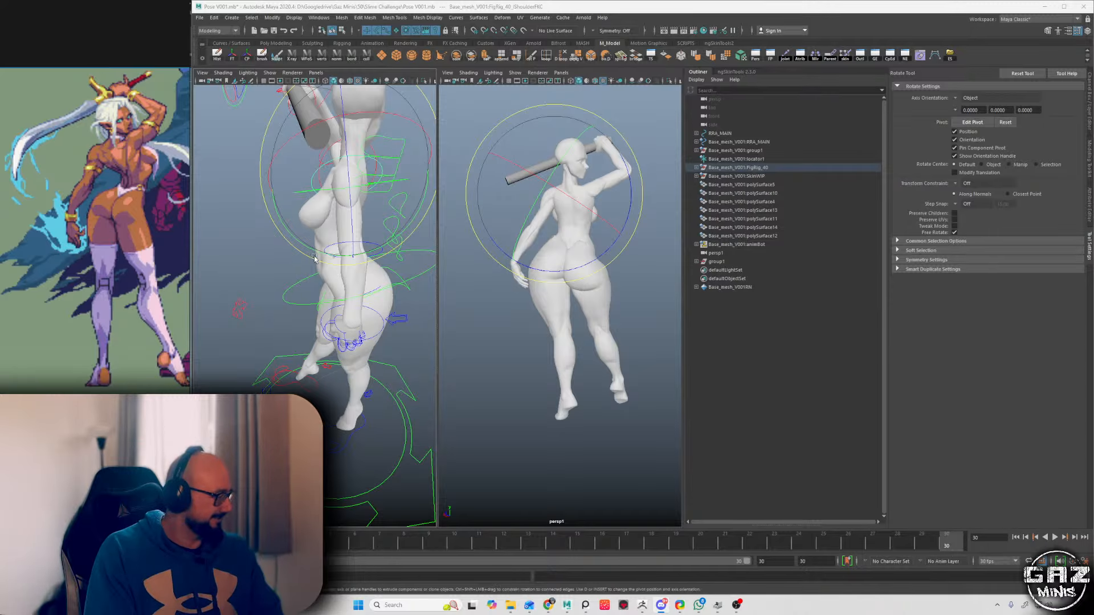
pyautogui.keyDown('alt'); pyautogui.moveTo(312, 256); pyautogui.dragTo(35, 239); pyautogui.keyUp('alt')
pyautogui.keyDown('alt'); pyautogui.moveTo(291, 232); pyautogui.dragTo(167, 232); pyautogui.keyUp('alt')
pyautogui.keyDown('alt'); pyautogui.moveTo(249, 243); pyautogui.dragTo(308, 241); pyautogui.keyUp('alt')
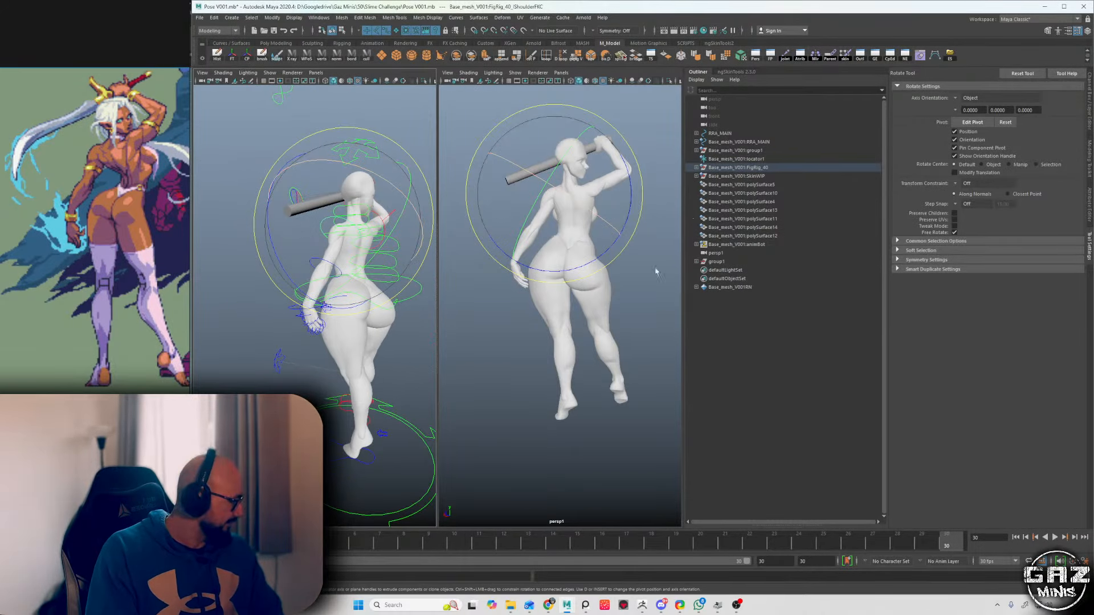
# - Clear the selection and save the scene, and duplicate all the figure's meshes together with the cylinder
pyautogui.click(542, 376)
pyautogui.hotkey('ctrl', 's')
pyautogui.moveTo(488, 112); pyautogui.dragTo(654, 388)
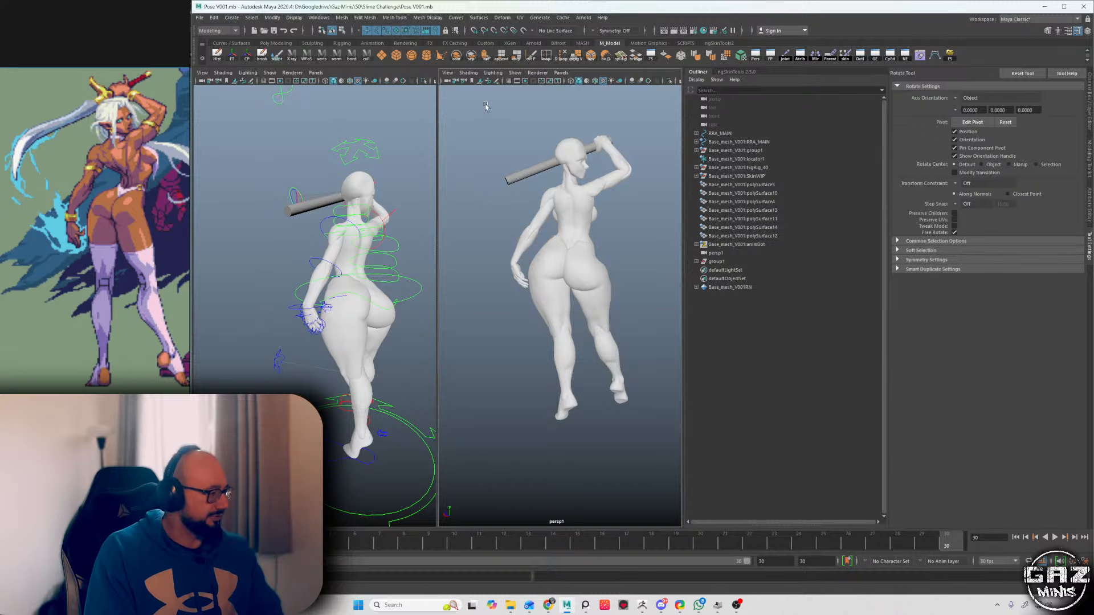
pyautogui.moveTo(487, 104); pyautogui.dragTo(729, 434)
pyautogui.hotkey('ctrl', 'd')
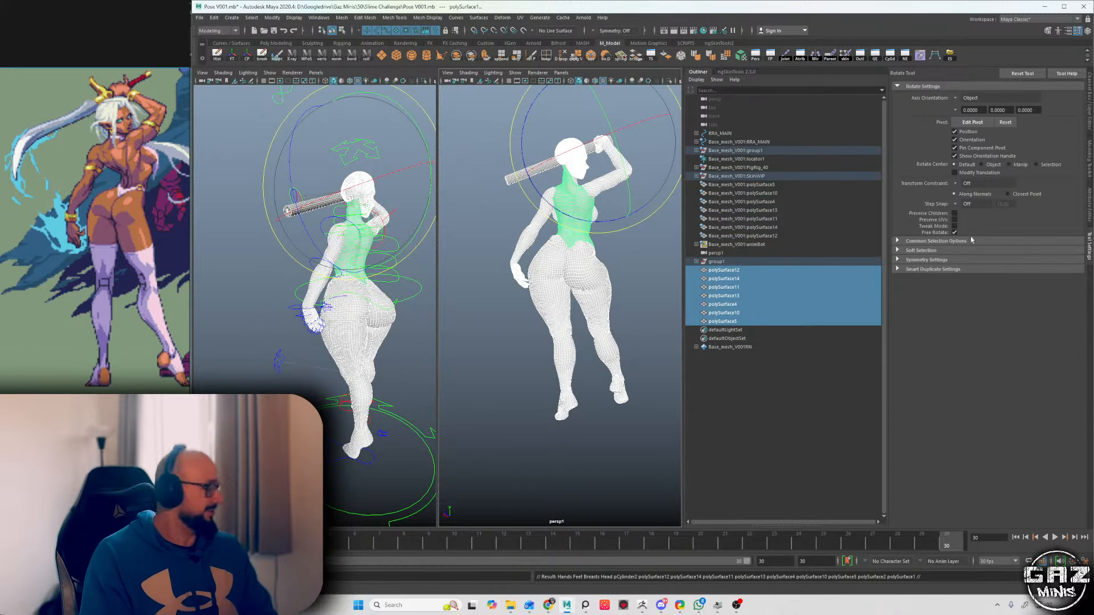
# - Unlock all transform and visibility channels on the duplicated meshes and put the duplicates into one group
pyautogui.hotkey('ctrl', 'a')
pyautogui.hotkey('ctrl', 'a')
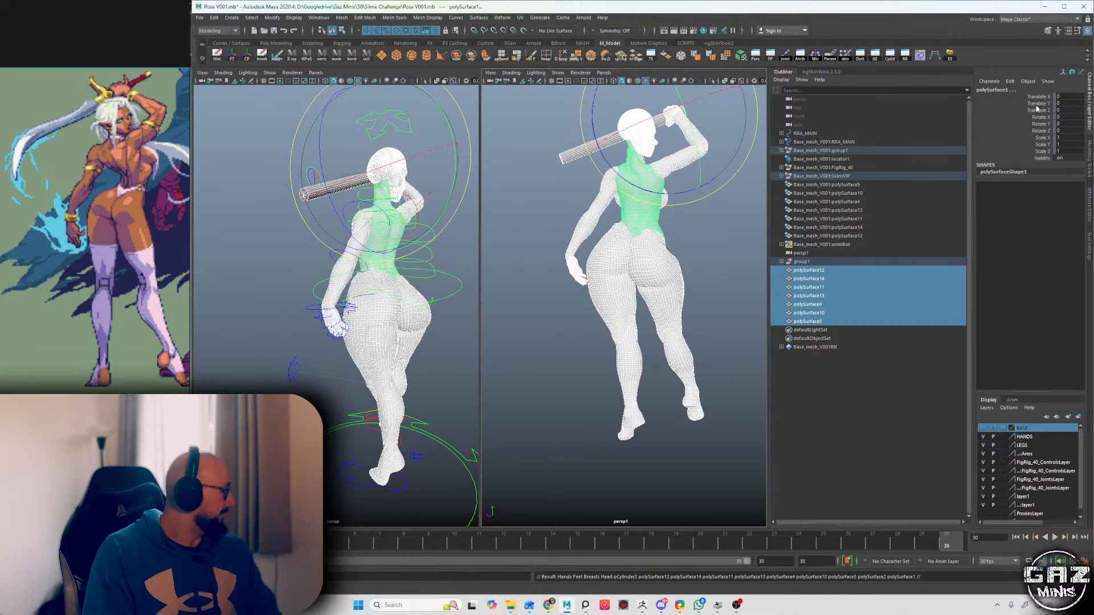
pyautogui.moveTo(1036, 97); pyautogui.dragTo(1037, 158)
pyautogui.rightClick(998, 151)
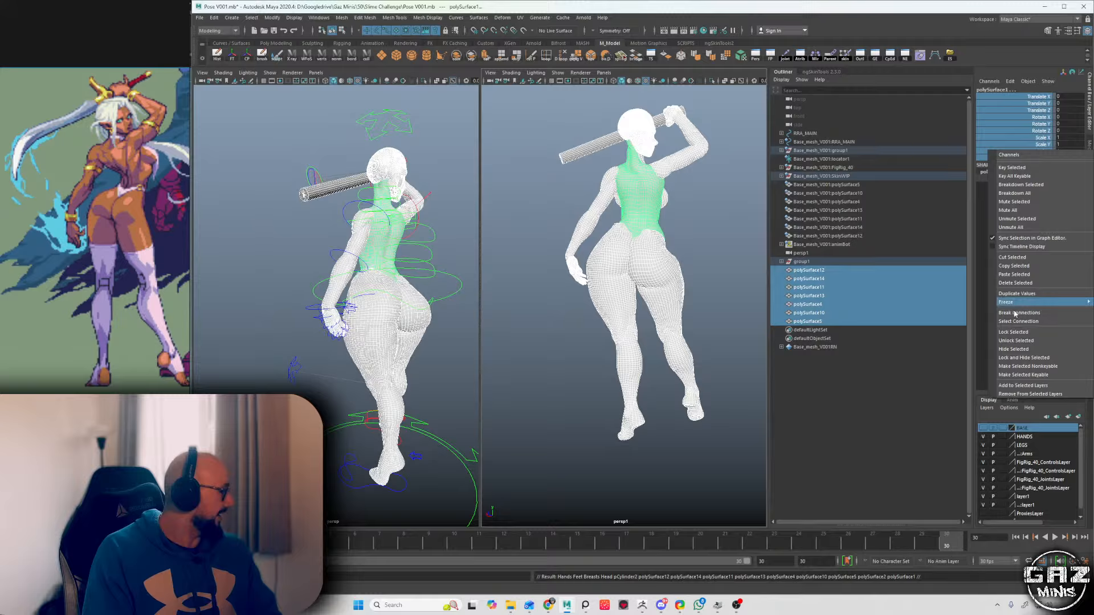
pyautogui.click(1002, 347)
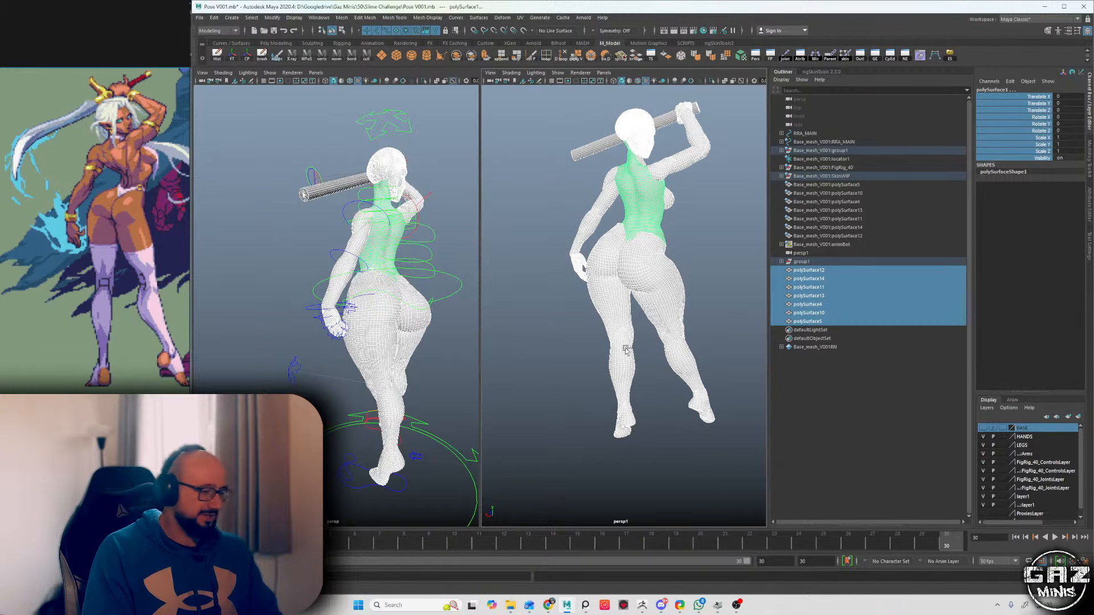
pyautogui.hotkey('ctrl', 'g')
pyautogui.click(801, 270)
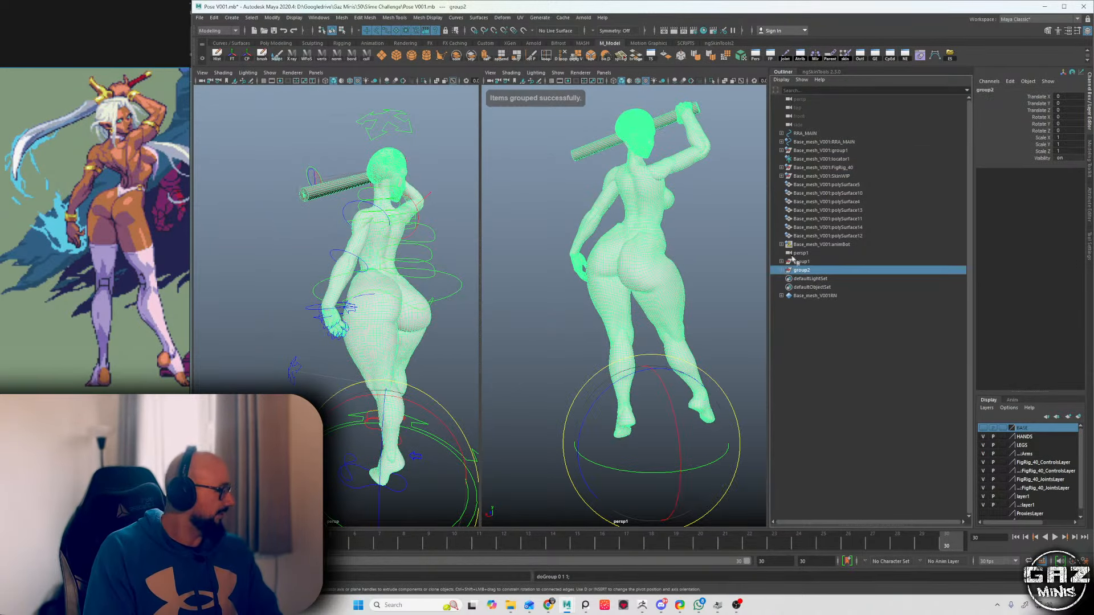
# - Set up a selection export of group2 into the Slime Challenge folder with FBX export as the file type
pyautogui.click(949, 54)
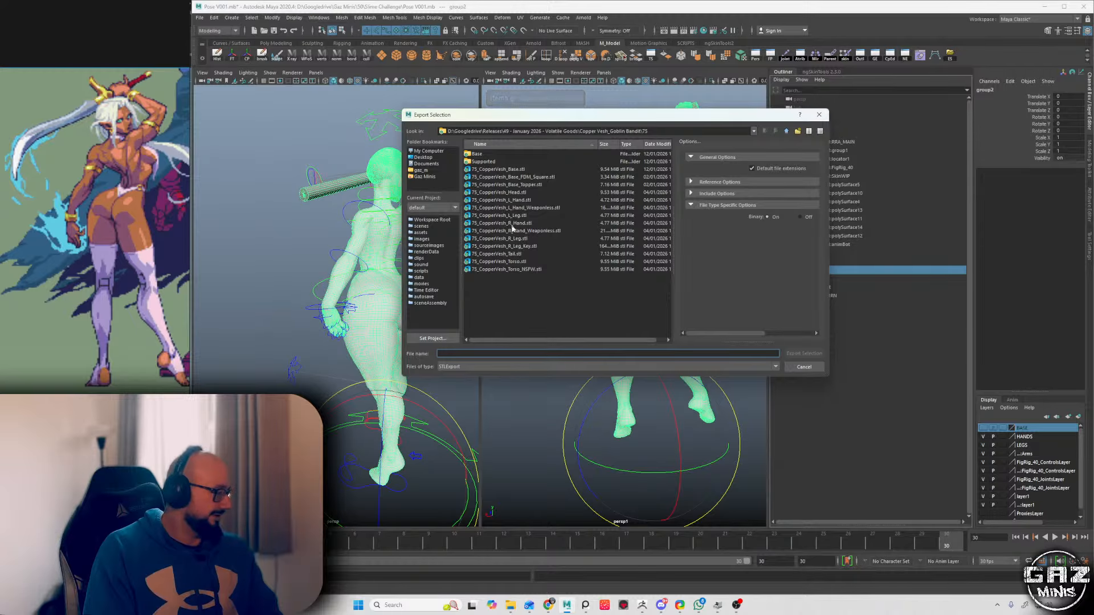
pyautogui.click(424, 178)
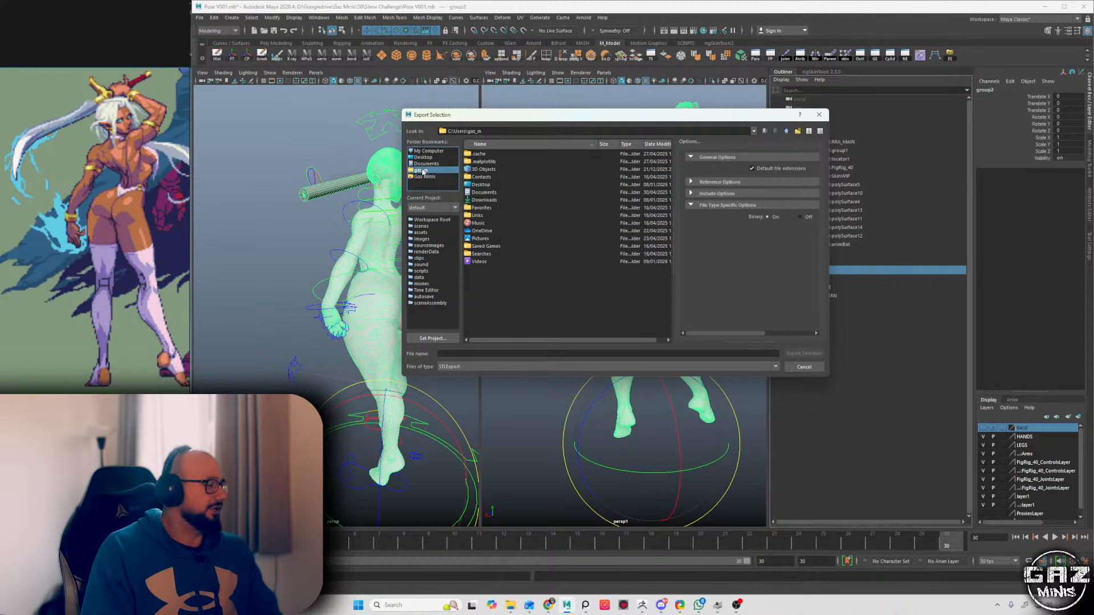
pyautogui.doubleClick(476, 245)
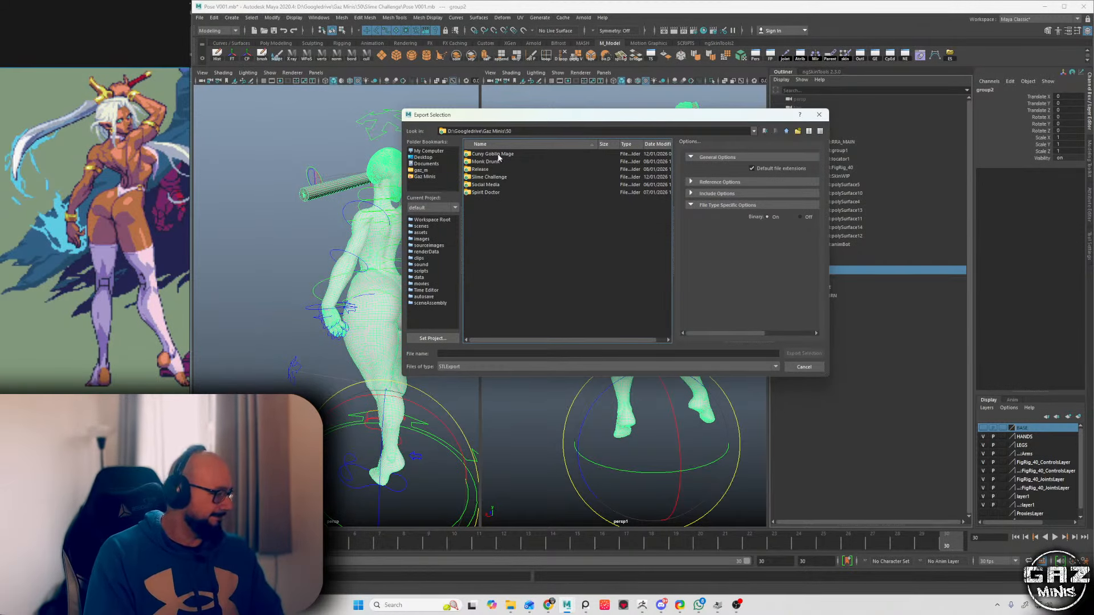
pyautogui.doubleClick(489, 177)
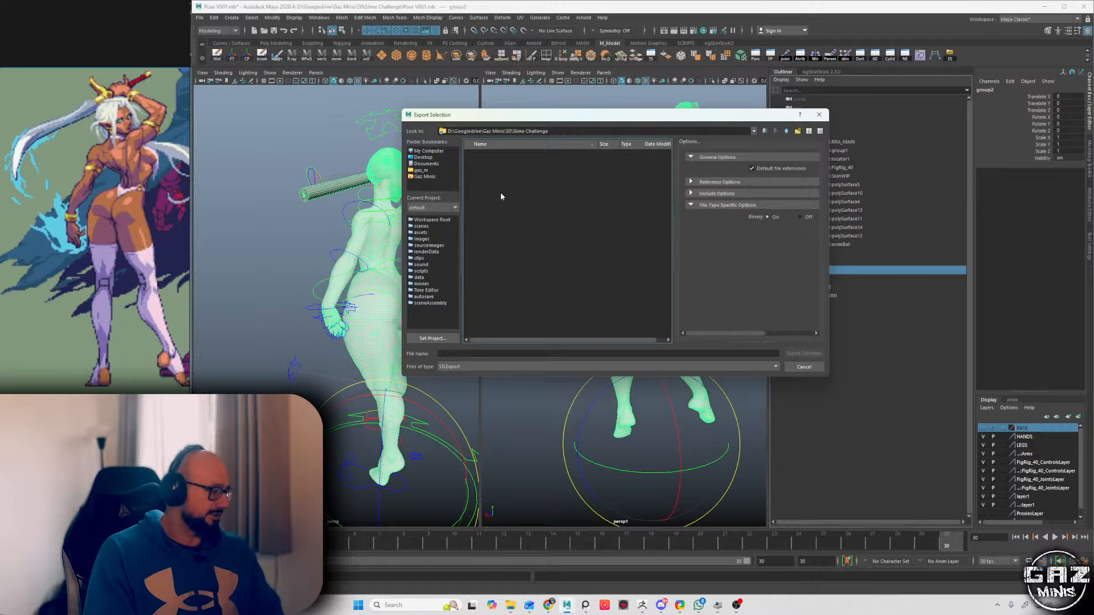
pyautogui.click(488, 354)
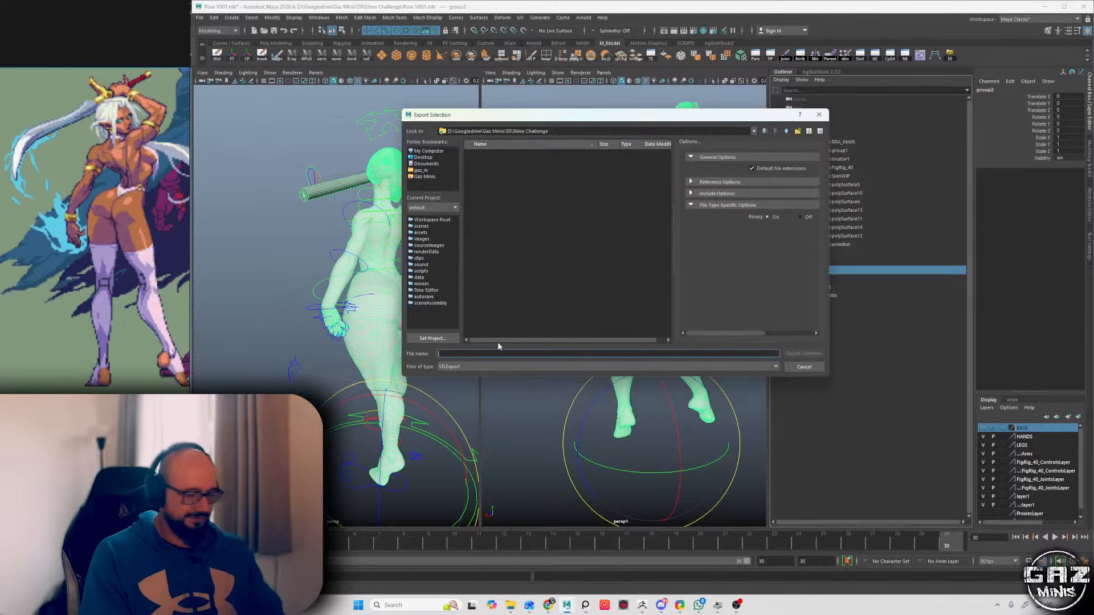
pyautogui.click(481, 366)
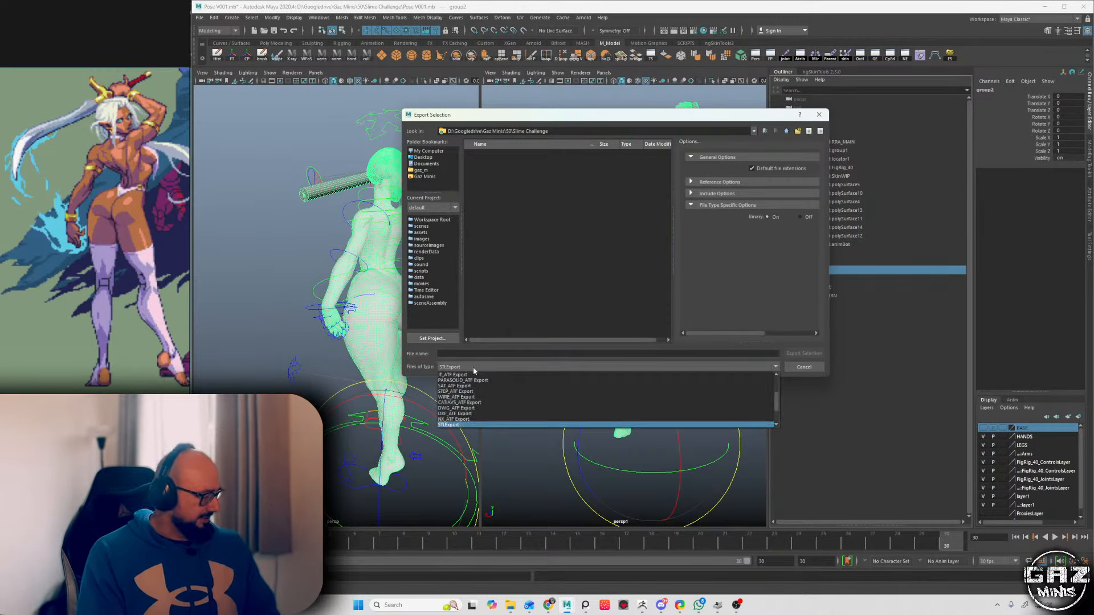
pyautogui.scroll(-1, 466, 416)
pyautogui.click(464, 414)
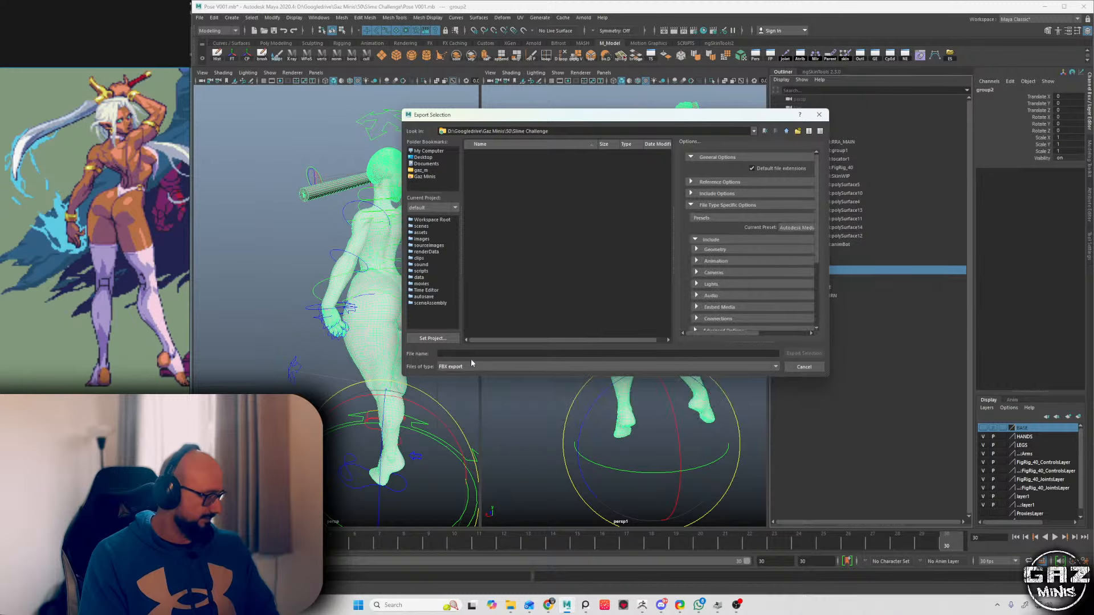
# - Name the export file Slime Girl Pose V001 and export the selected group
pyautogui.click(469, 355)
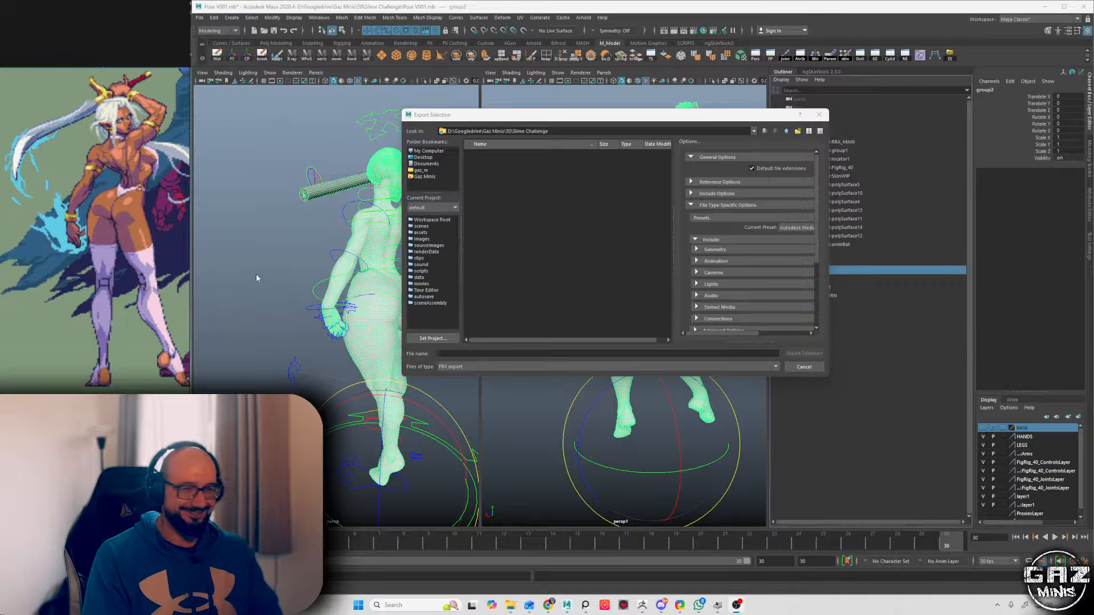
pyautogui.click(471, 351)
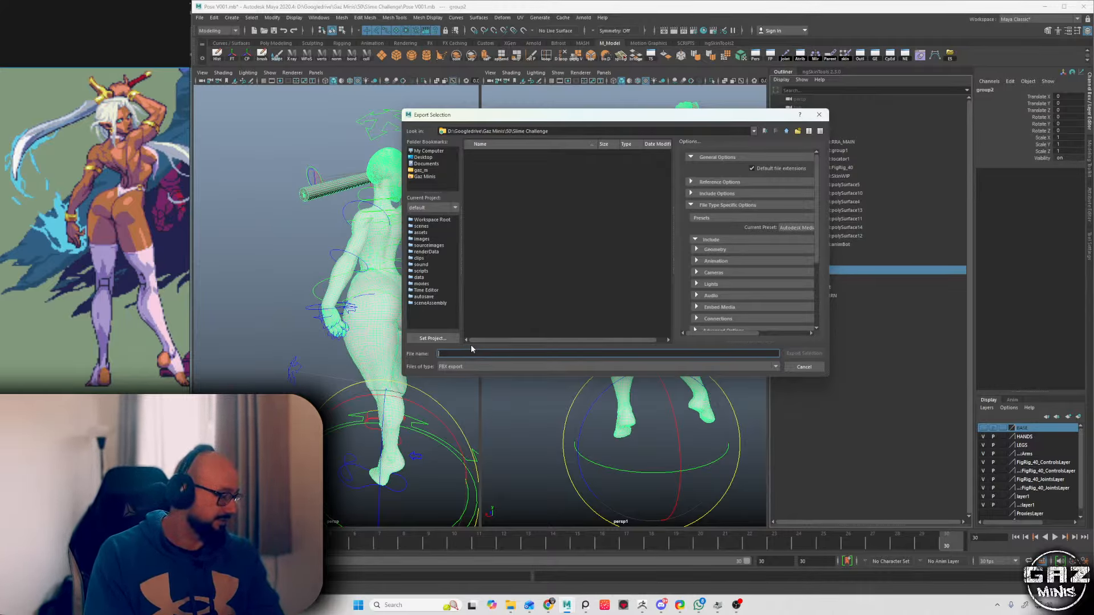
pyautogui.write('S')
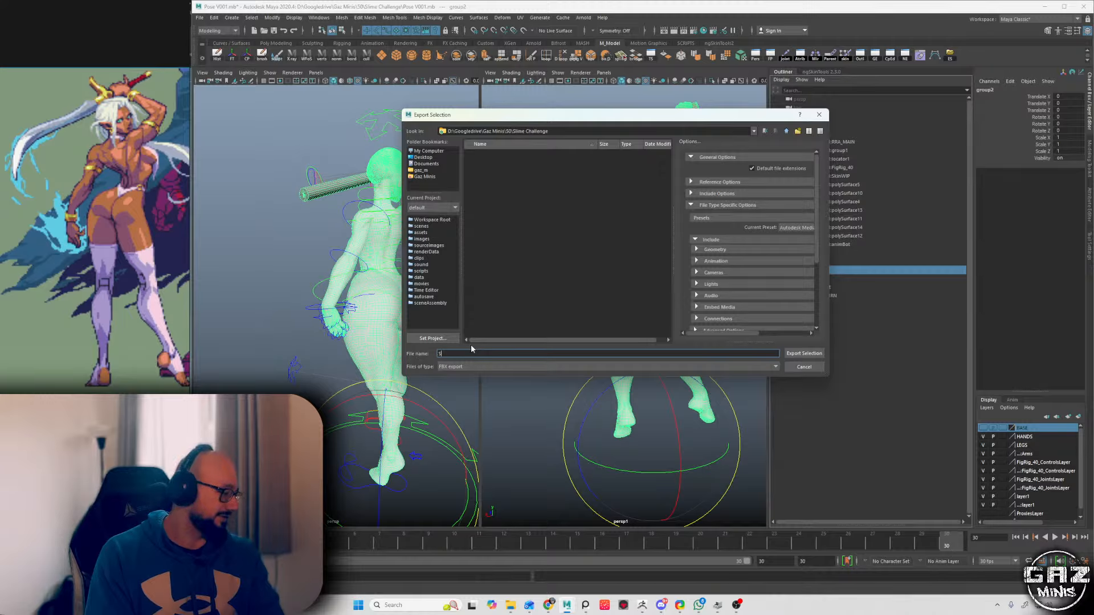
pyautogui.press('BackSpace')
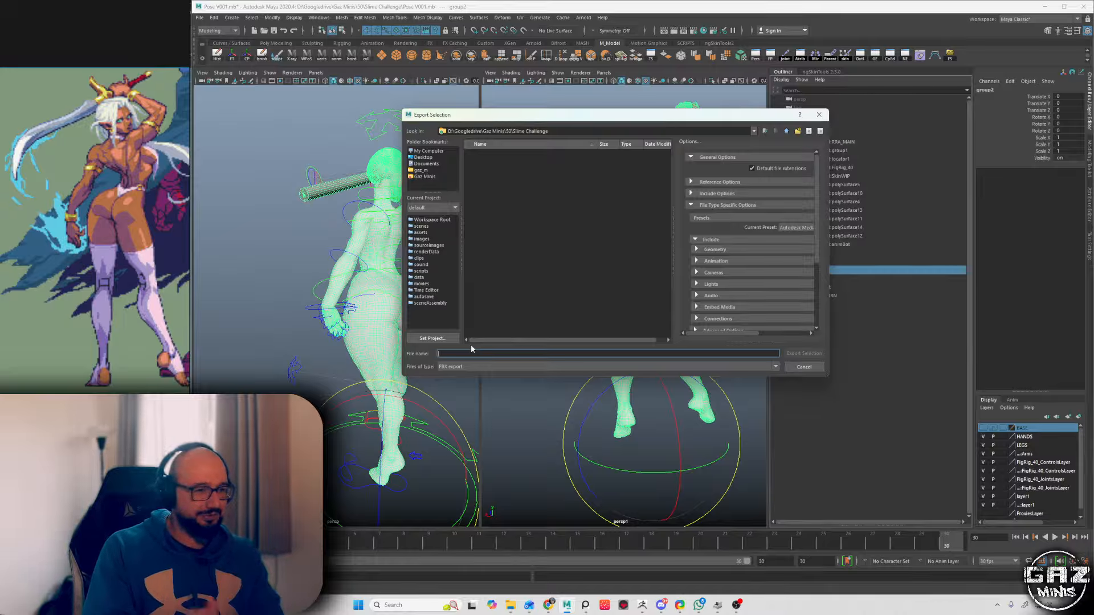
pyautogui.write('Slime G')
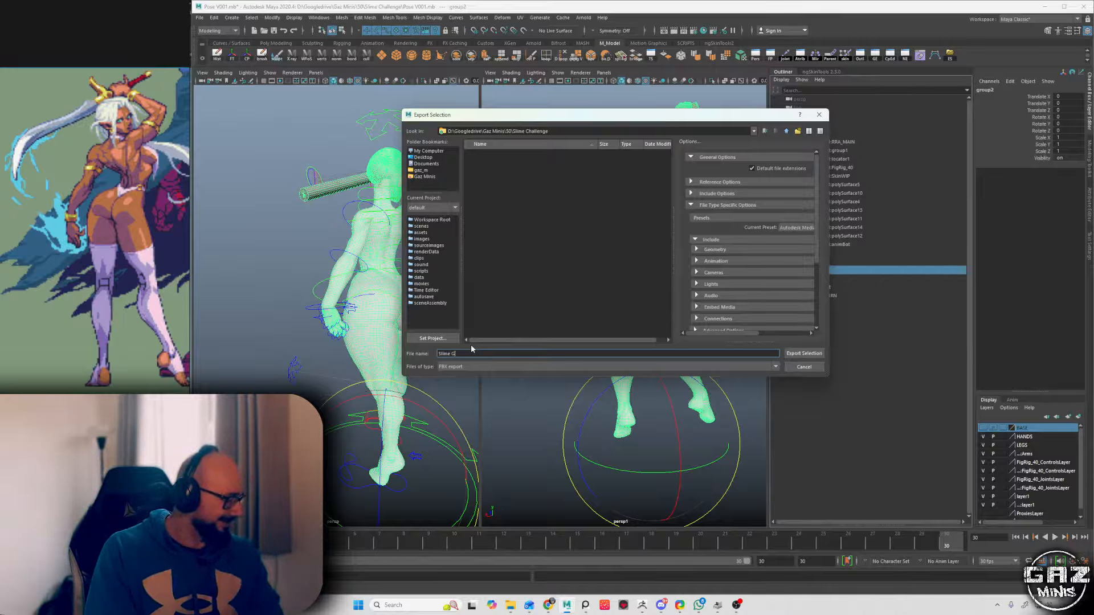
pyautogui.write('irl Pose V001')
pyautogui.press('Return')
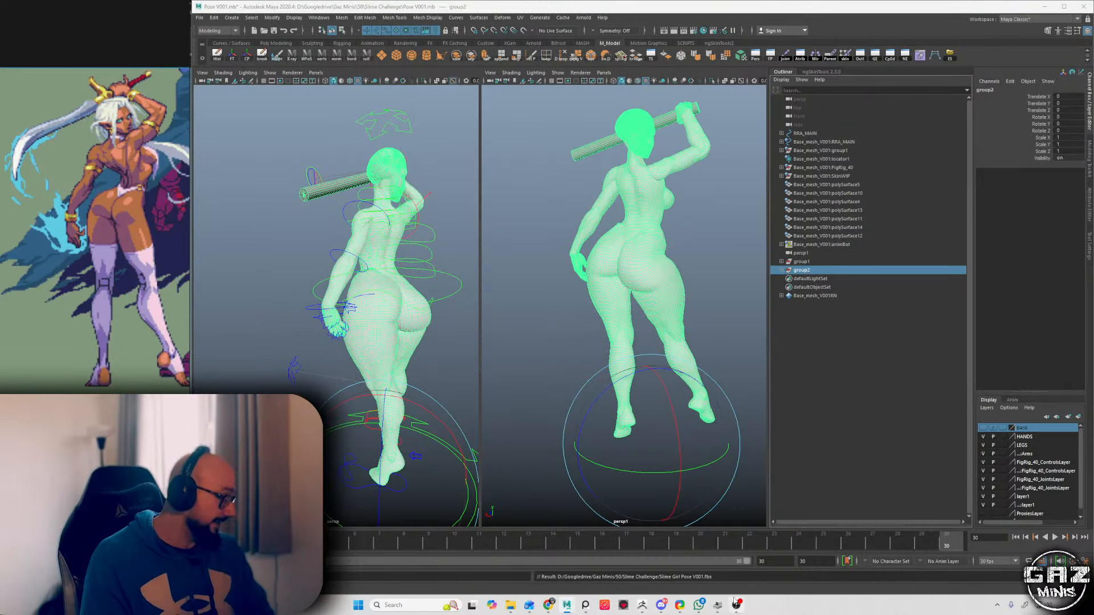
# - Switch to ZBrush and resize its window to fill the space beside the reference image, framing the star mesh
pyautogui.click(642, 605)
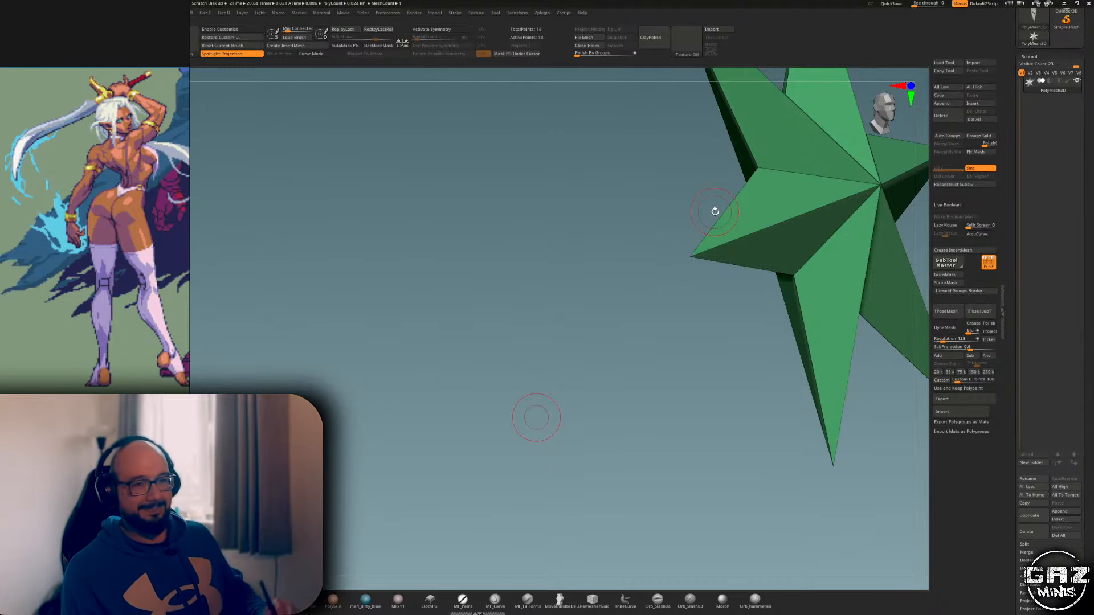
pyautogui.click(1077, 5)
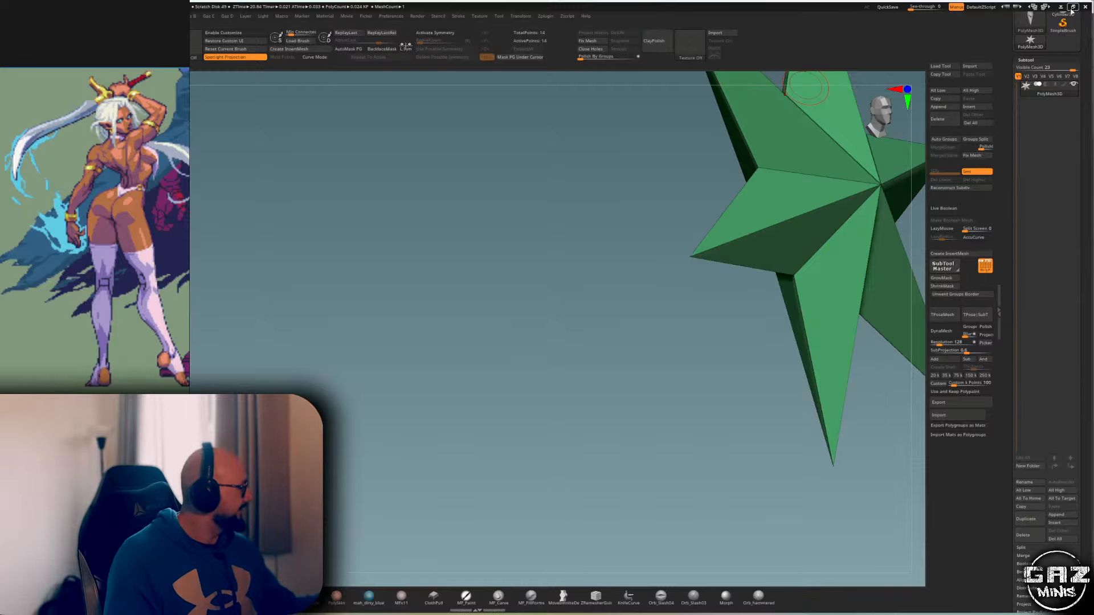
pyautogui.moveTo(776, 3); pyautogui.dragTo(1091, 24)
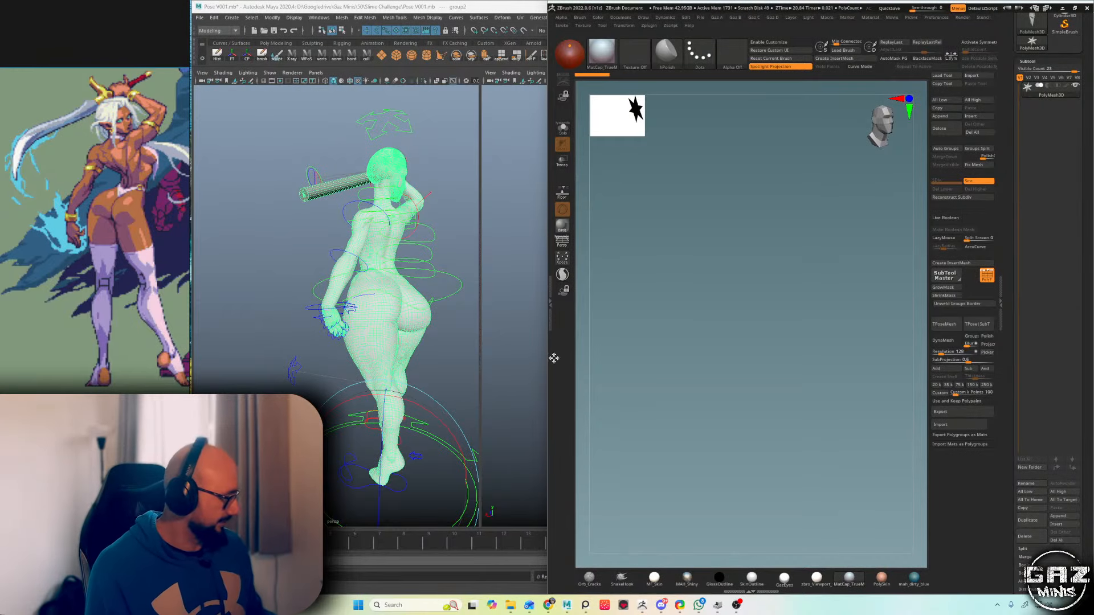
pyautogui.moveTo(545, 368); pyautogui.dragTo(192, 402)
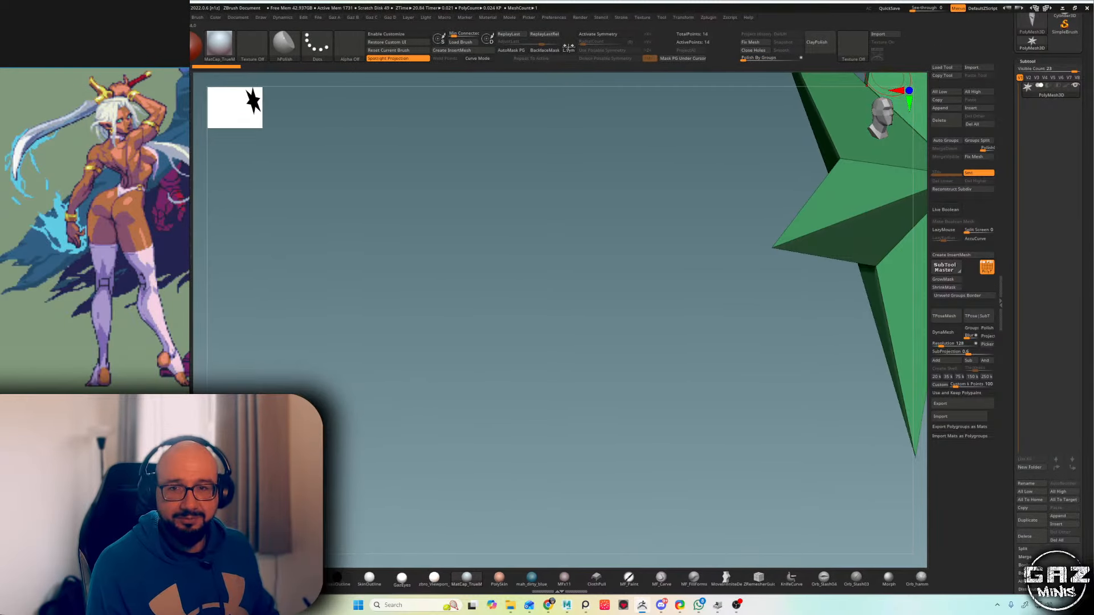
pyautogui.moveTo(527, 261); pyautogui.dragTo(562, 259)
pyautogui.press('f')
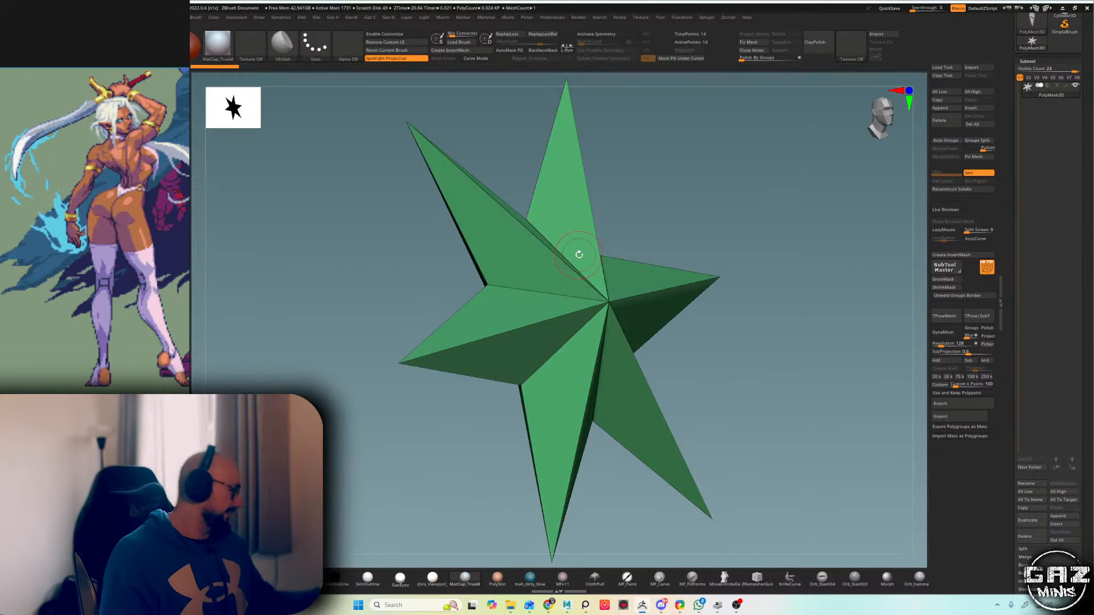
# - Import the Slime Girl Pose V001 FBX file from the Slime Challenge folder inside folder 50
pyautogui.click(950, 421)
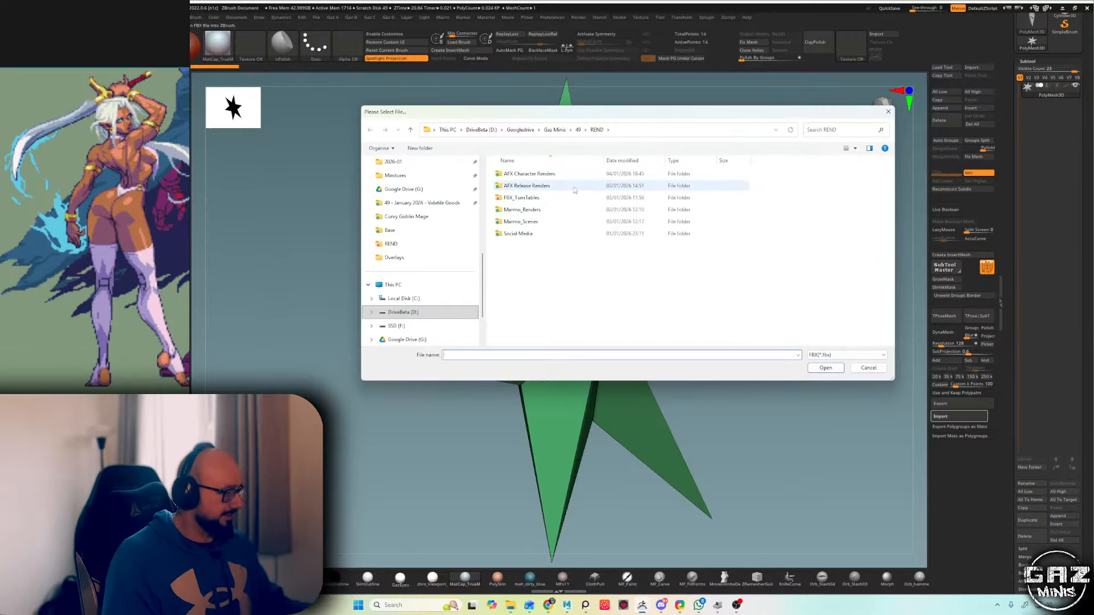
pyautogui.scroll(2, 450, 211)
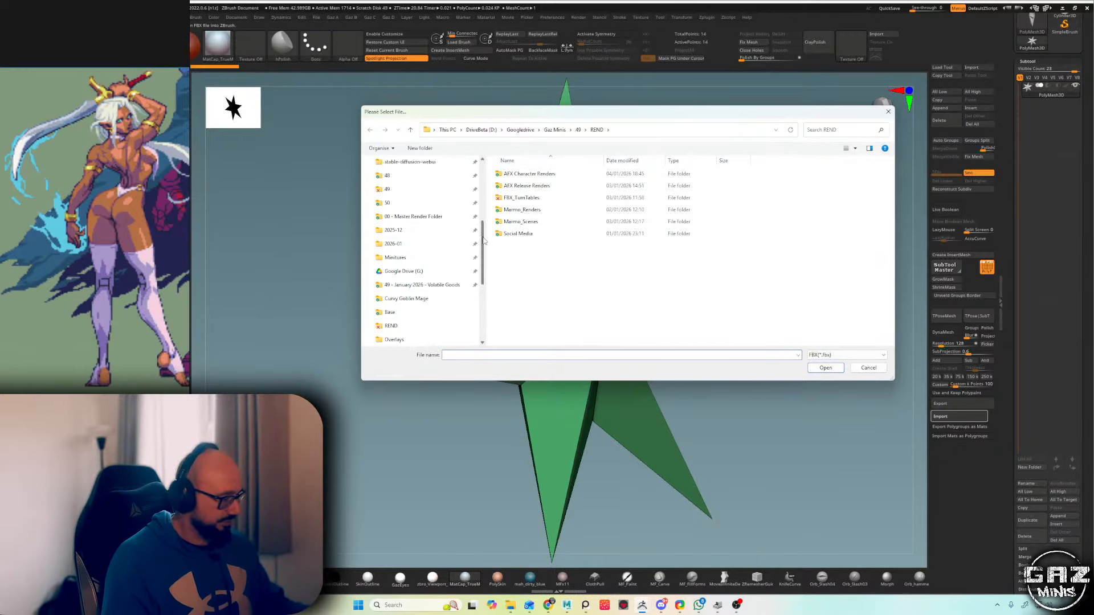
pyautogui.click(448, 206)
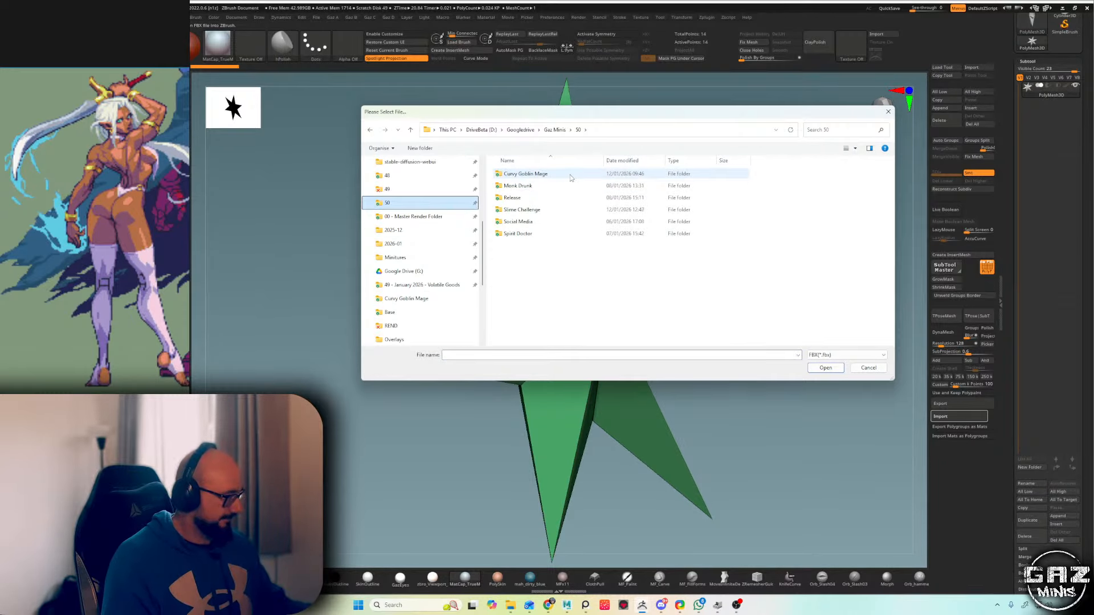
pyautogui.click(571, 177)
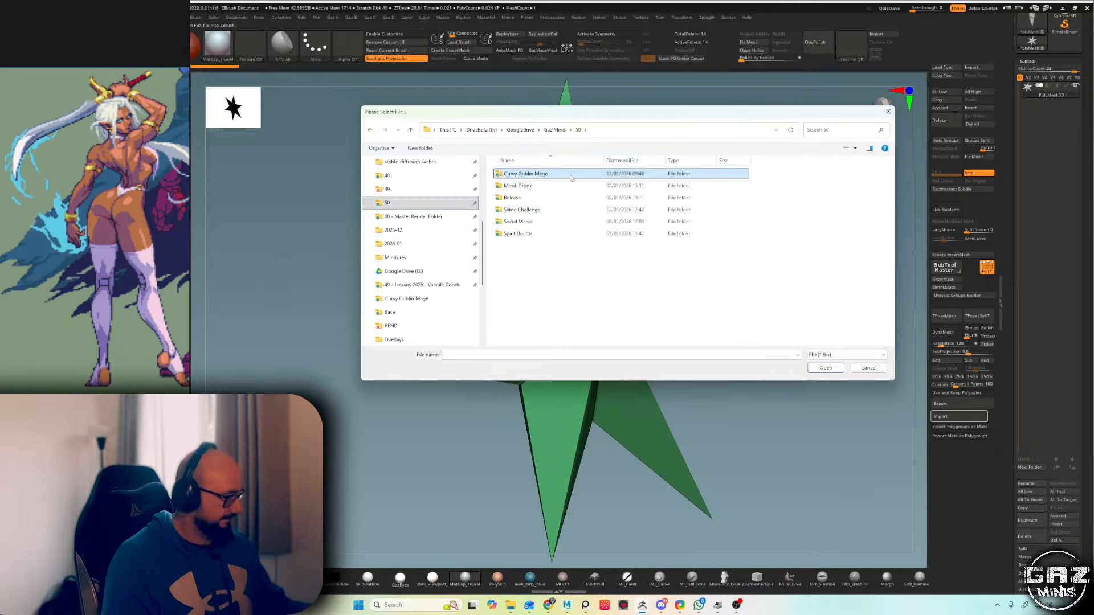
pyautogui.doubleClick(551, 210)
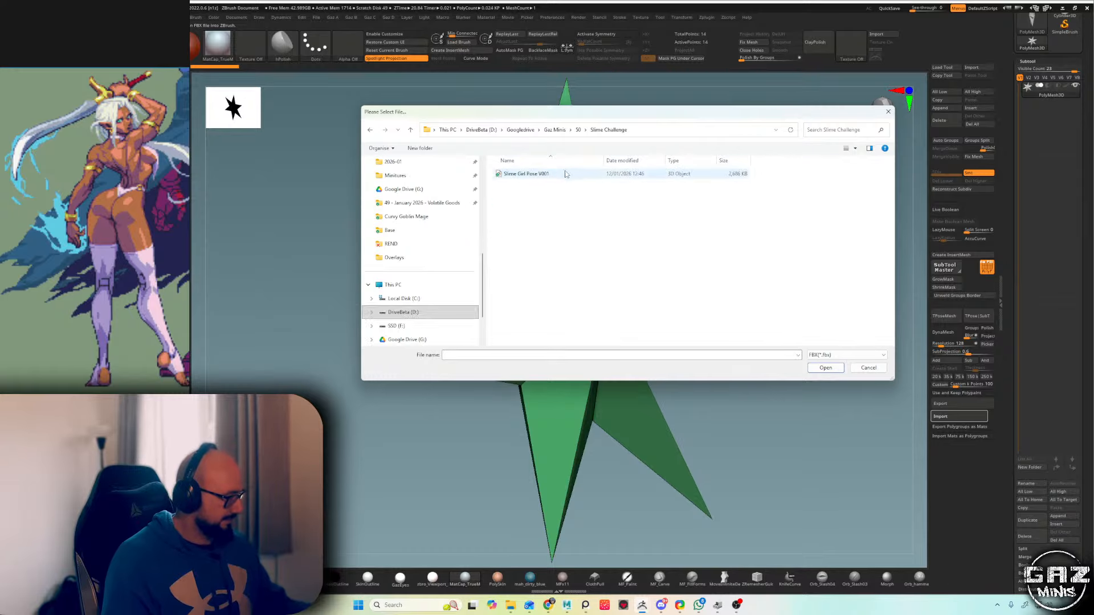
pyautogui.doubleClick(567, 174)
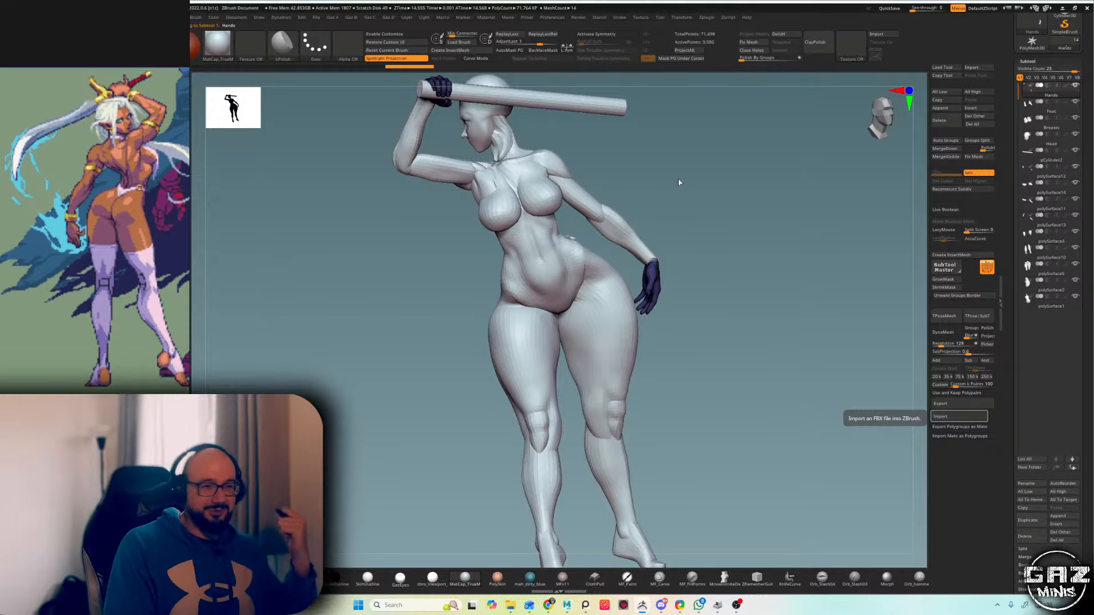
# - Merge all visible subtools into one mesh, make the merged figure active, and auto-group its separate parts with polygroup display on
pyautogui.moveTo(677, 182); pyautogui.dragTo(737, 89)
pyautogui.press('f')
pyautogui.press('f')
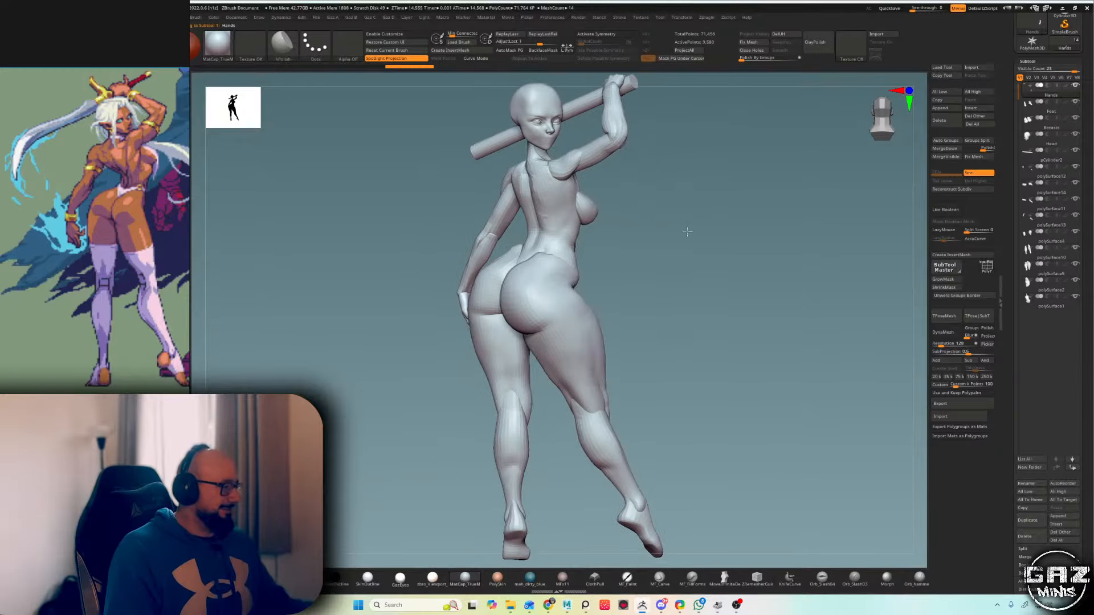
pyautogui.hotkey('shift', 'f')
pyautogui.moveTo(640, 168)
pyautogui.mouseDown()
pyautogui.moveTo(659, 196)
pyautogui.moveTo(776, 164)
pyautogui.mouseUp()
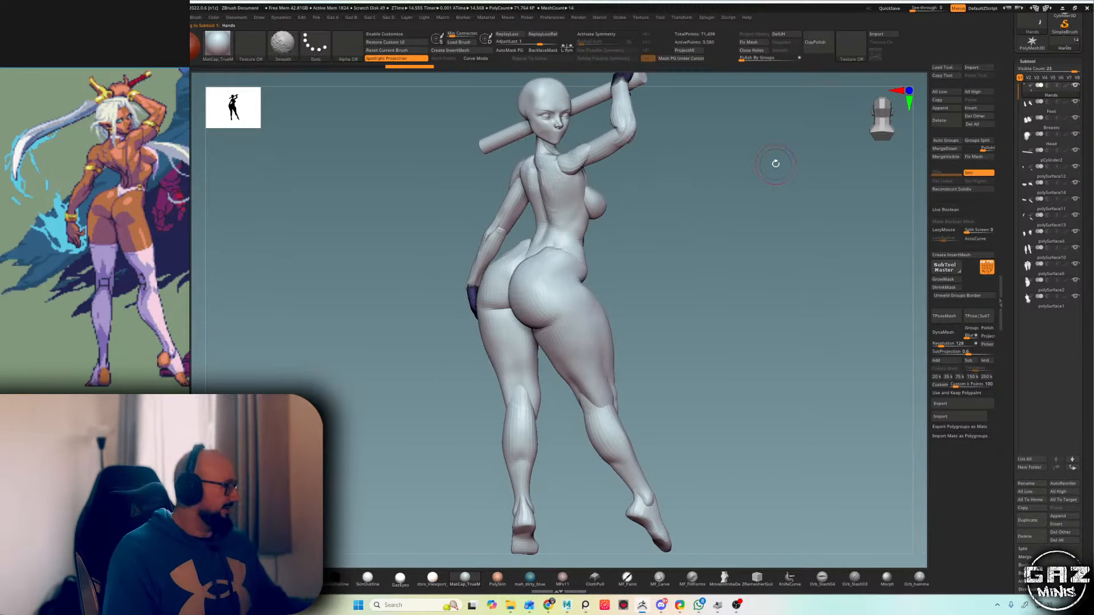
pyautogui.click(951, 159)
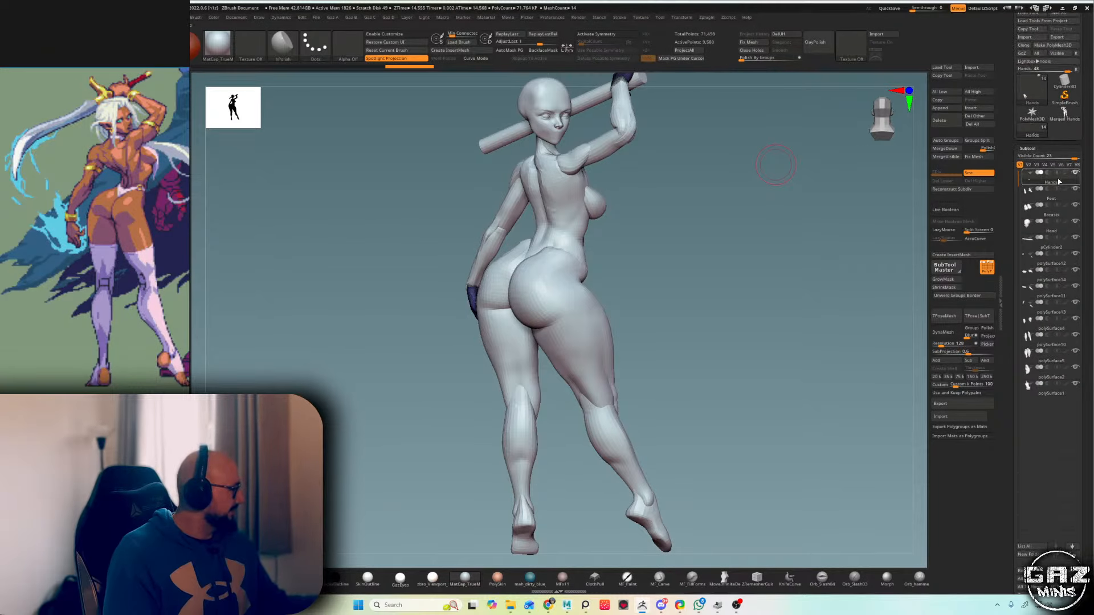
pyautogui.click(1064, 114)
pyautogui.hotkey('shift', 'f')
pyautogui.keyDown('alt'); pyautogui.moveTo(700, 181); pyautogui.dragTo(700, 216); pyautogui.keyUp('alt')
pyautogui.hotkey('shift', 'f')
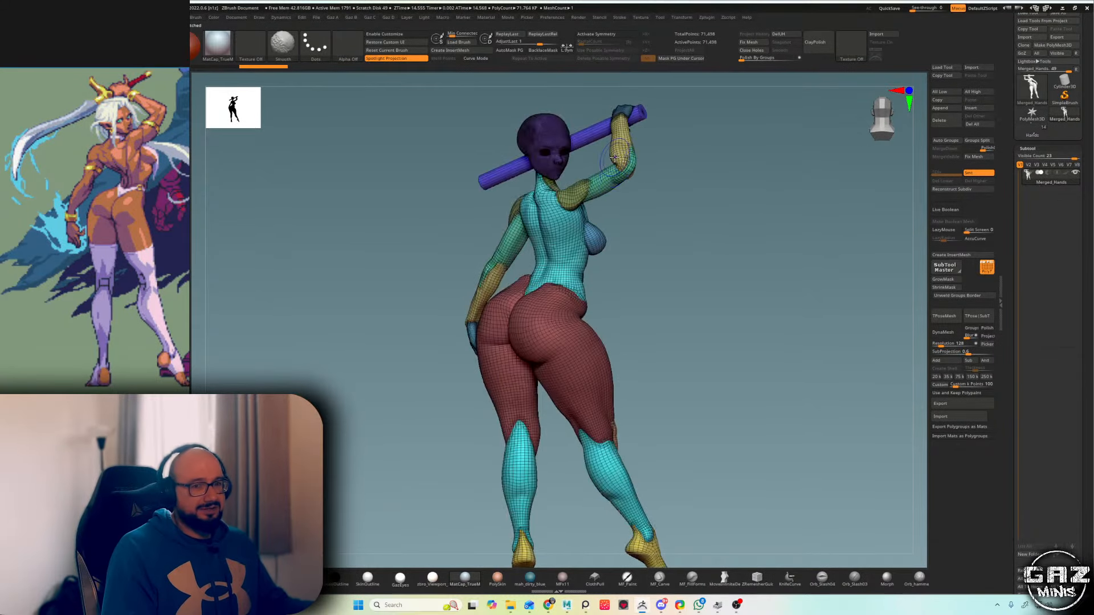
pyautogui.press('space')
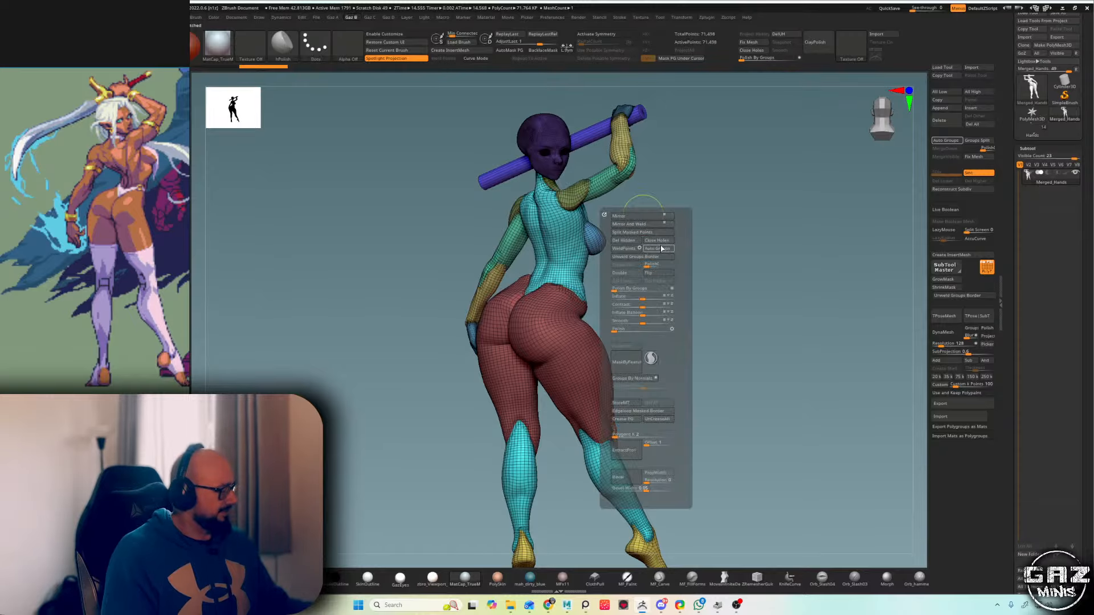
pyautogui.click(661, 248)
# - Isolate the right leg's buttock, thigh, knee and calf polygroups, leaving out the foot, and split them into a separate subtool
pyautogui.keyDown('alt'); pyautogui.moveTo(643, 277); pyautogui.dragTo(682, 340); pyautogui.keyUp('alt')
pyautogui.keyDown('ctrl'); pyautogui.keyDown('shift'); pyautogui.click(599, 300); pyautogui.keyUp('shift'); pyautogui.keyUp('ctrl')
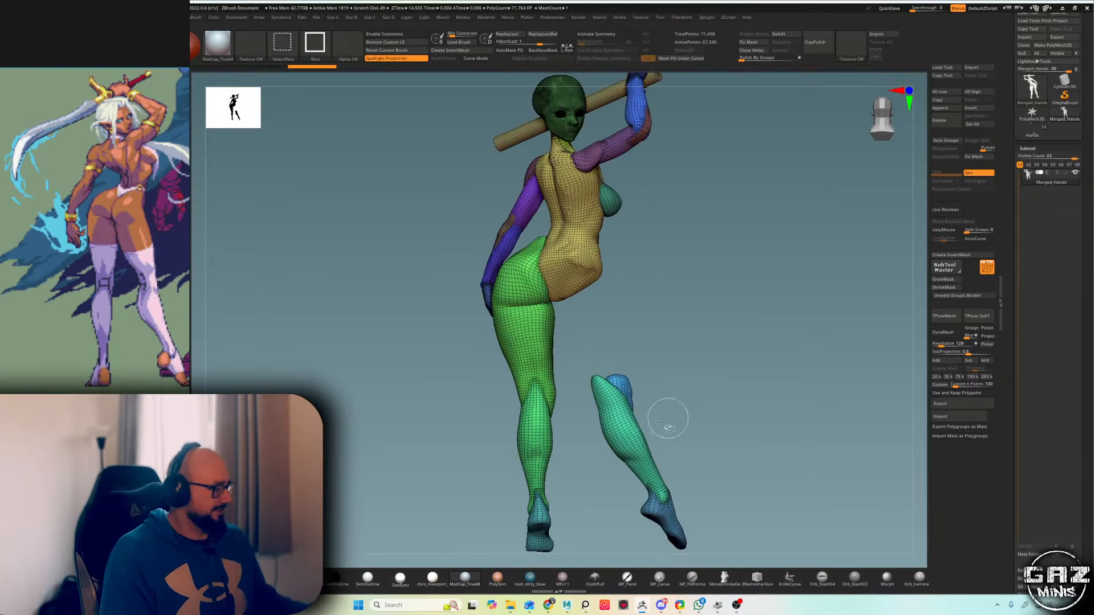
pyautogui.keyDown('ctrl'); pyautogui.keyDown('shift'); pyautogui.click(628, 389); pyautogui.keyUp('shift'); pyautogui.keyUp('ctrl')
pyautogui.keyDown('ctrl'); pyautogui.keyDown('shift'); pyautogui.click(658, 494); pyautogui.keyUp('shift'); pyautogui.keyUp('ctrl')
pyautogui.hotkey('ctrl', 'z')
pyautogui.keyDown('ctrl'); pyautogui.keyDown('shift'); pyautogui.click(637, 437); pyautogui.keyUp('shift'); pyautogui.keyUp('ctrl')
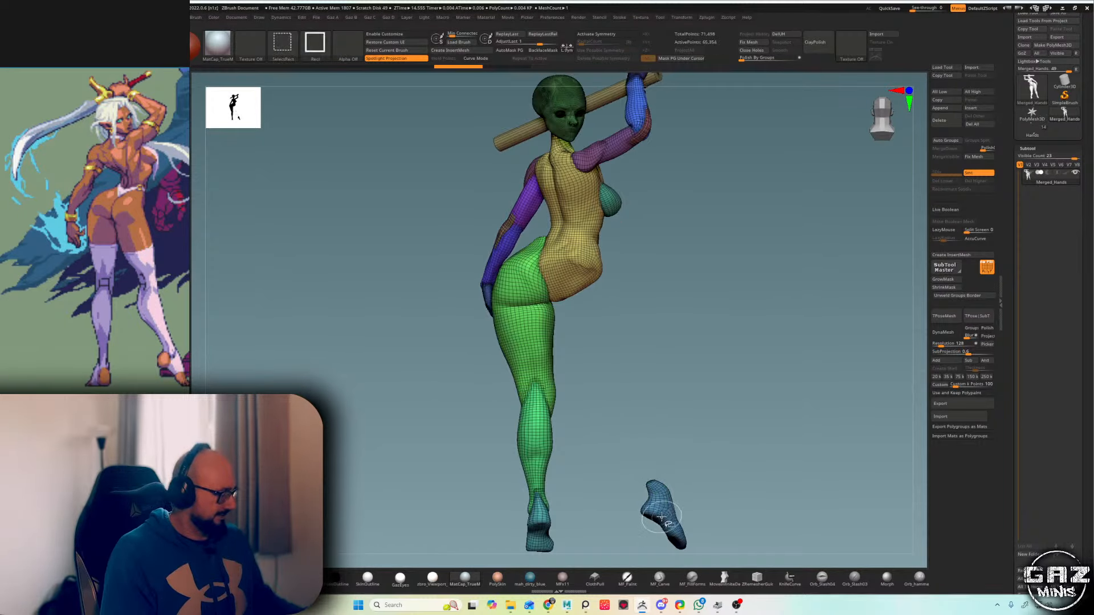
pyautogui.keyDown('ctrl'); pyautogui.keyDown('shift'); pyautogui.click(665, 515); pyautogui.keyUp('shift'); pyautogui.keyUp('ctrl')
pyautogui.keyDown('alt'); pyautogui.moveTo(708, 336); pyautogui.dragTo(708, 316); pyautogui.keyUp('alt')
pyautogui.hotkey('ctrl', 'z')
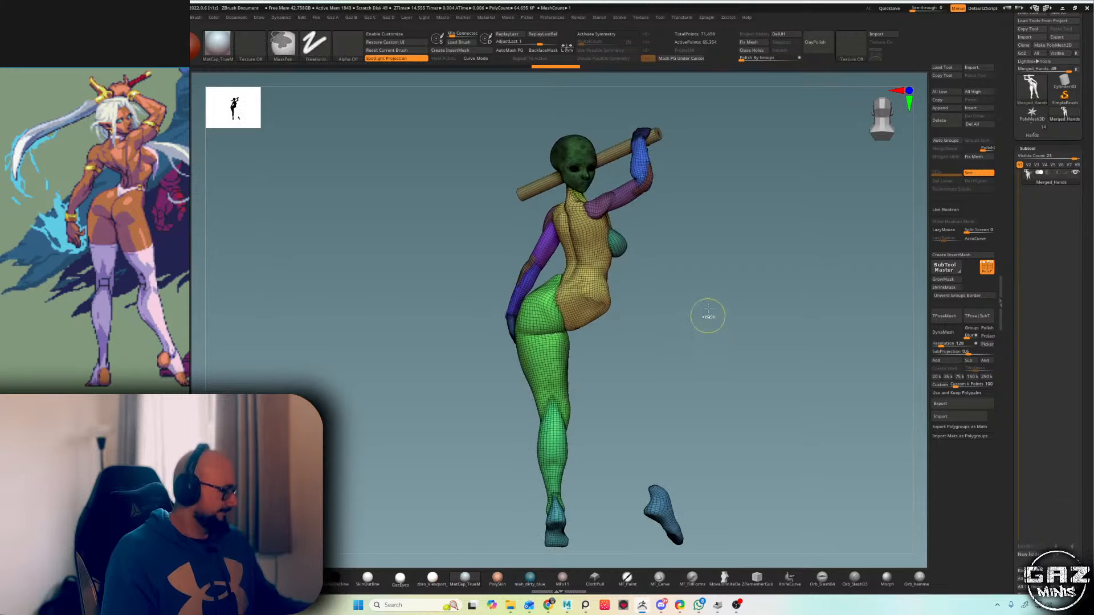
pyautogui.keyDown('ctrl'); pyautogui.click(718, 284); pyautogui.keyUp('ctrl')
pyautogui.keyDown('ctrl'); pyautogui.keyDown('shift'); pyautogui.click(718, 284); pyautogui.keyUp('shift'); pyautogui.keyUp('ctrl')
pyautogui.hotkey('ctrl', 'space')
pyautogui.click(735, 288)
# - Split the left leg's buttock, thigh, knee and calf polygroups from the remaining body into their own subtool, leaving out the foot
pyautogui.keyDown('alt'); pyautogui.moveTo(643, 358); pyautogui.dragTo(659, 312); pyautogui.keyUp('alt')
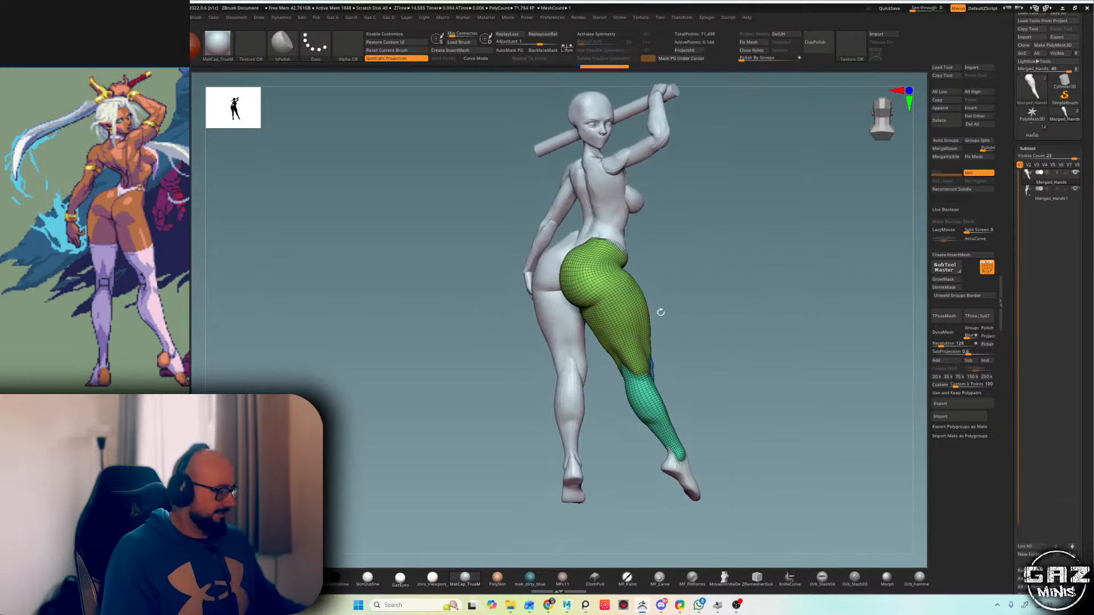
pyautogui.keyDown('alt'); pyautogui.click(569, 382); pyautogui.keyUp('alt')
pyautogui.hotkey('alt', 's')
pyautogui.keyDown('ctrl'); pyautogui.keyDown('shift'); pyautogui.click(569, 381); pyautogui.keyUp('shift'); pyautogui.keyUp('ctrl')
pyautogui.moveTo(596, 367)
pyautogui.keyDown('ctrl'); pyautogui.keyDown('shift'); pyautogui.mouseDown()
pyautogui.moveTo(622, 373)
pyautogui.moveTo(573, 369)
pyautogui.mouseUp(); pyautogui.keyUp('shift'); pyautogui.keyUp('ctrl')
pyautogui.keyDown('ctrl'); pyautogui.keyDown('shift'); pyautogui.click(576, 455); pyautogui.keyUp('shift'); pyautogui.keyUp('ctrl')
pyautogui.keyDown('ctrl'); pyautogui.keyDown('shift'); pyautogui.click(576, 368); pyautogui.keyUp('shift'); pyautogui.keyUp('ctrl')
pyautogui.hotkey('ctrl', 'z')
pyautogui.hotkey('ctrl', 'z')
pyautogui.keyDown('ctrl'); pyautogui.keyDown('shift'); pyautogui.click(573, 375); pyautogui.keyUp('shift'); pyautogui.keyUp('ctrl')
pyautogui.hotkey('ctrl', 'z')
pyautogui.keyDown('ctrl'); pyautogui.keyDown('shift'); pyautogui.click(570, 373); pyautogui.keyUp('shift'); pyautogui.keyUp('ctrl')
pyautogui.keyDown('ctrl'); pyautogui.click(735, 252); pyautogui.keyUp('ctrl')
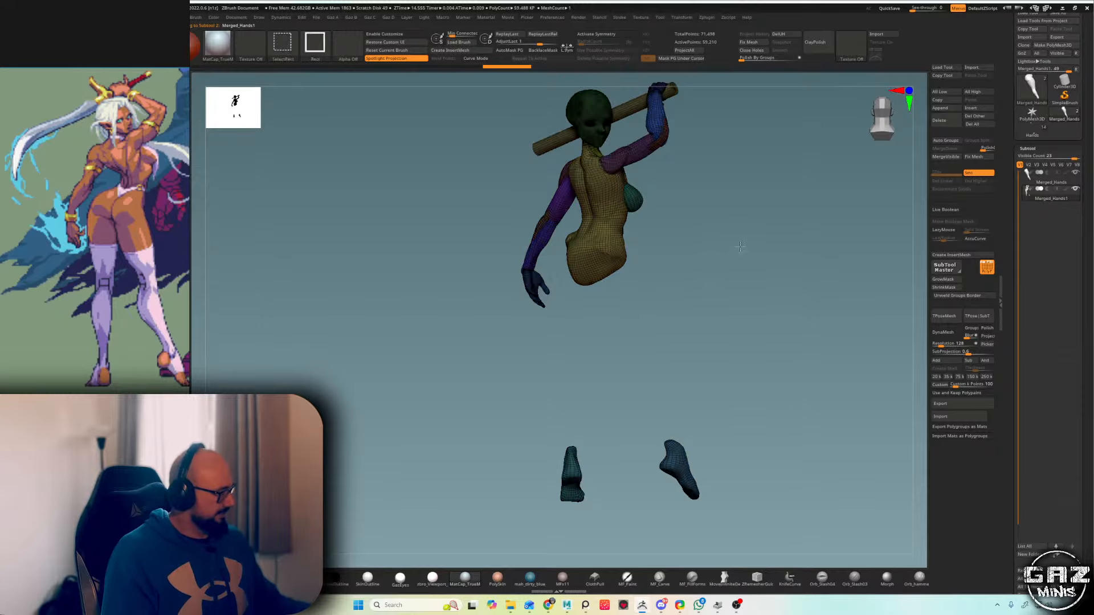
pyautogui.keyDown('ctrl'); pyautogui.keyDown('shift'); pyautogui.click(743, 244); pyautogui.keyUp('shift'); pyautogui.keyUp('ctrl')
pyautogui.hotkey('ctrl', 'space')
pyautogui.click(740, 235)
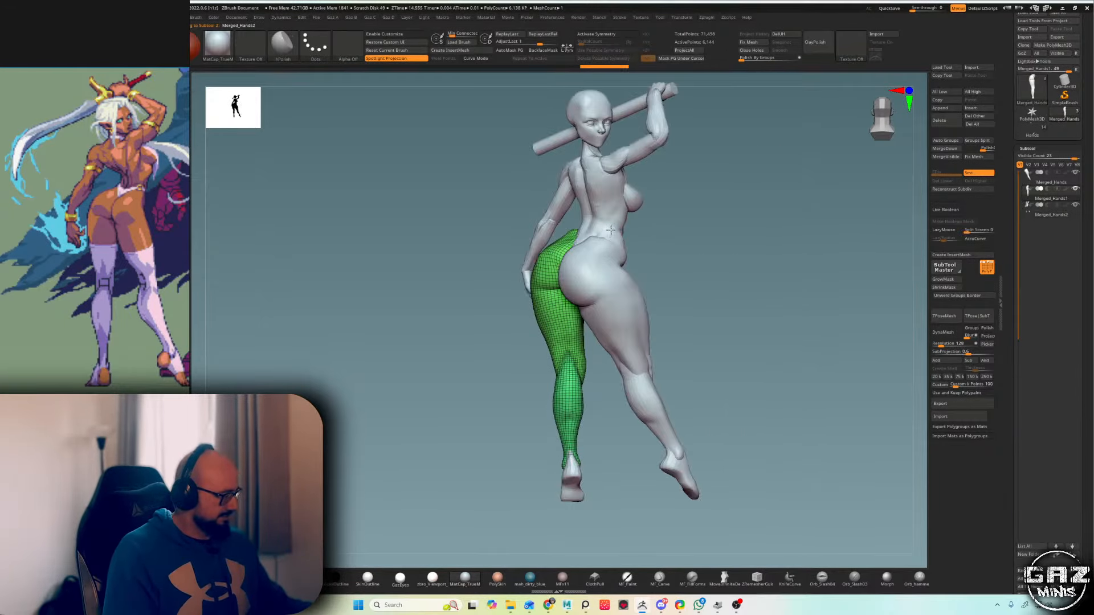
# - Isolate the torso and neck polygroups and split them from the remaining body parts into their own subtool
pyautogui.keyDown('alt'); pyautogui.click(617, 218); pyautogui.keyUp('alt')
pyautogui.keyDown('ctrl'); pyautogui.keyDown('shift'); pyautogui.click(617, 219); pyautogui.keyUp('shift'); pyautogui.keyUp('ctrl')
pyautogui.keyDown('ctrl'); pyautogui.keyDown('shift'); pyautogui.click(597, 152); pyautogui.keyUp('shift'); pyautogui.keyUp('ctrl')
pyautogui.keyDown('ctrl'); pyautogui.keyDown('shift'); pyautogui.moveTo(678, 178); pyautogui.dragTo(724, 162); pyautogui.keyUp('shift'); pyautogui.keyUp('ctrl')
pyautogui.keyDown('ctrl'); pyautogui.click(725, 162); pyautogui.keyUp('ctrl')
pyautogui.keyDown('ctrl'); pyautogui.click(735, 160); pyautogui.keyUp('ctrl')
pyautogui.hotkey('ctrl', 'space')
pyautogui.keyDown('ctrl'); pyautogui.click(730, 126); pyautogui.keyUp('ctrl')
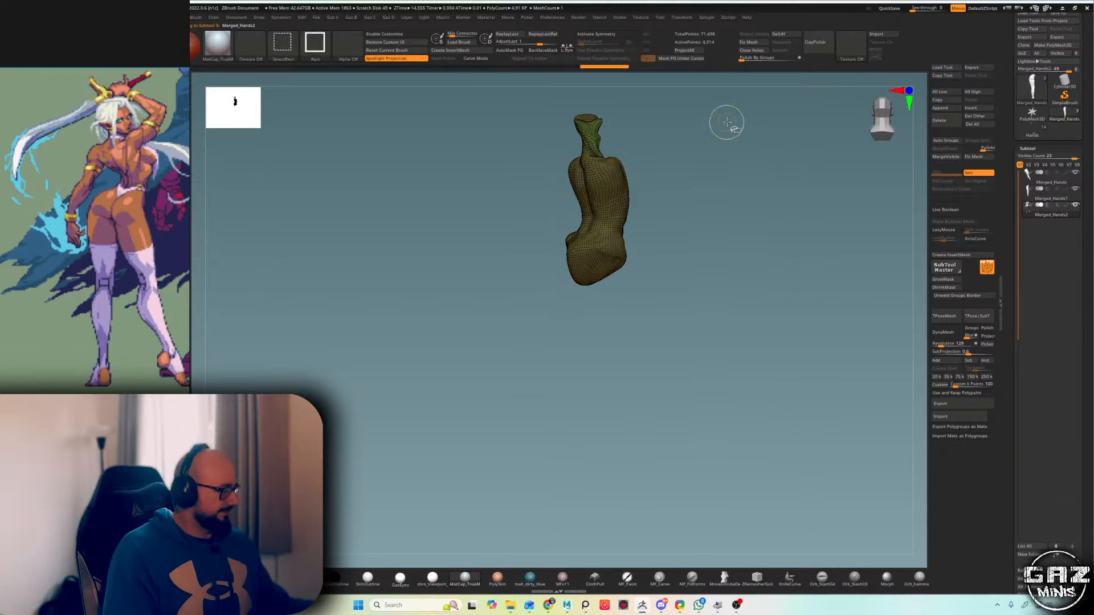
pyautogui.keyDown('ctrl'); pyautogui.keyDown('shift'); pyautogui.click(731, 128); pyautogui.keyUp('shift'); pyautogui.keyUp('ctrl')
pyautogui.hotkey('ctrl', 'space')
pyautogui.click(739, 158)
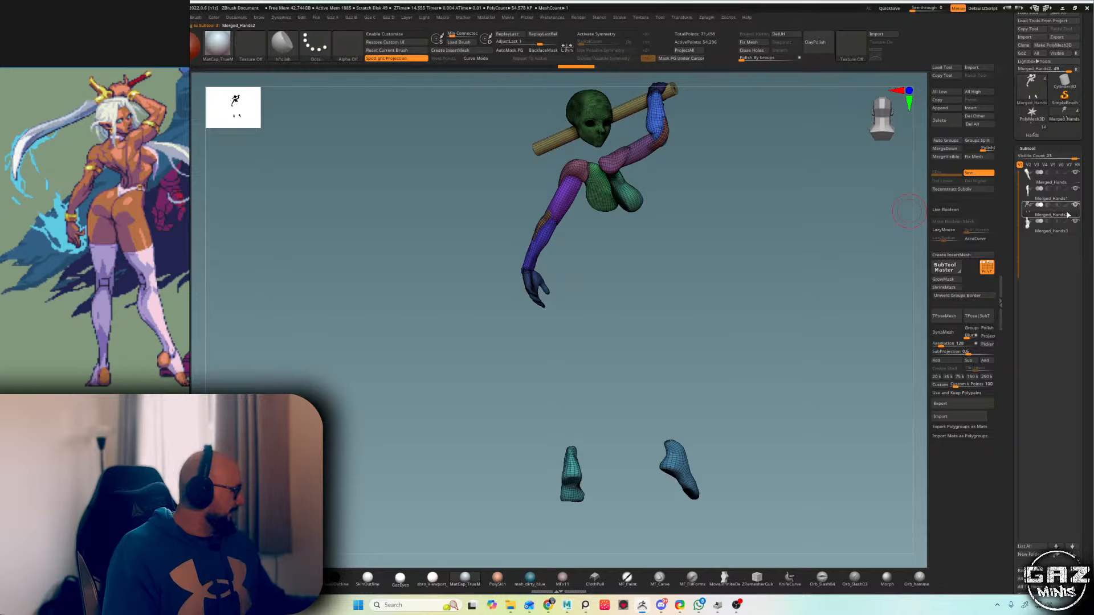
# - Mask both feet and split them off into a separate subtool
pyautogui.keyDown('alt'); pyautogui.moveTo(752, 331); pyautogui.dragTo(752, 263); pyautogui.keyUp('alt')
pyautogui.keyDown('ctrl'); pyautogui.moveTo(511, 320); pyautogui.dragTo(812, 466); pyautogui.keyUp('ctrl')
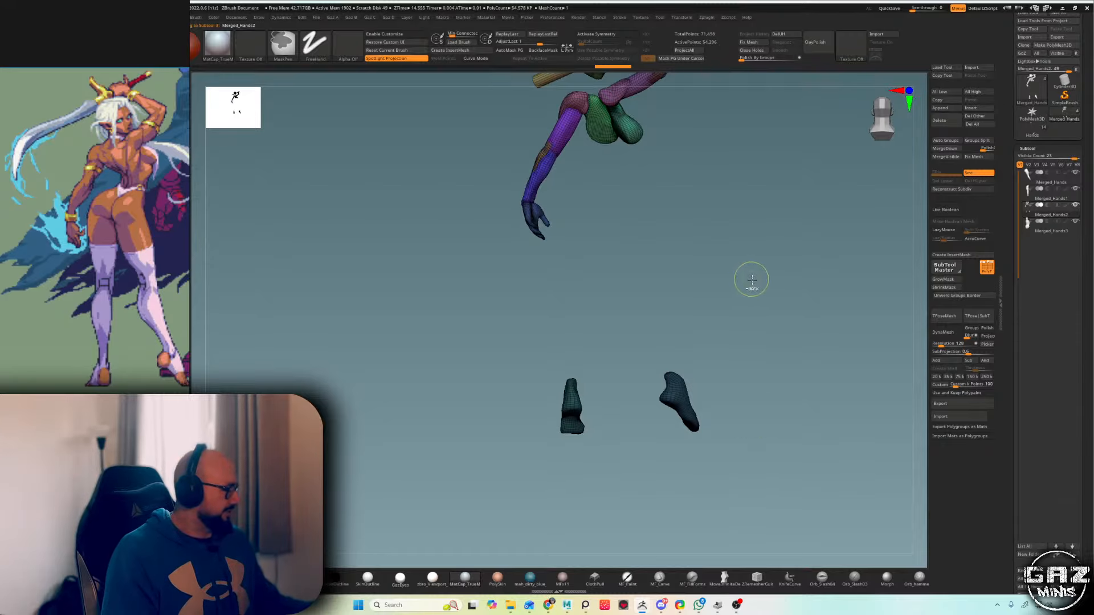
pyautogui.hotkey('ctrl', 'space')
pyautogui.click(746, 302)
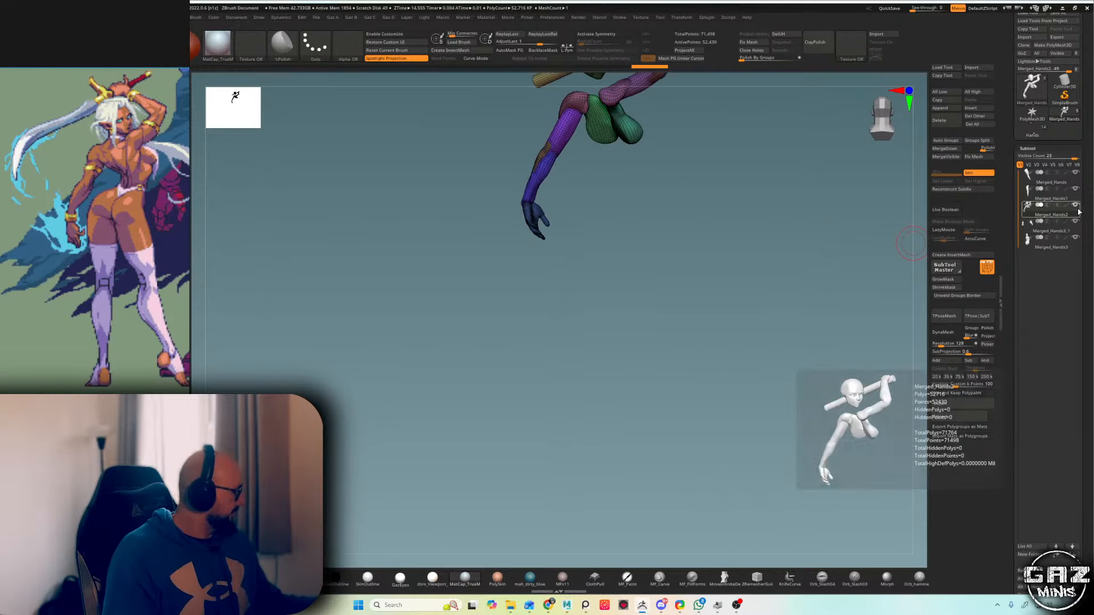
# - Mask the arms and breasts, leaving out the head, staff and hands, and split them into a separate subtool
pyautogui.keyDown('alt'); pyautogui.moveTo(798, 267); pyautogui.dragTo(772, 388); pyautogui.keyUp('alt')
pyautogui.keyDown('ctrl'); pyautogui.keyDown('shift'); pyautogui.click(567, 170); pyautogui.keyUp('shift'); pyautogui.keyUp('ctrl')
pyautogui.keyDown('ctrl'); pyautogui.keyDown('shift'); pyautogui.click(722, 162); pyautogui.keyUp('shift'); pyautogui.keyUp('ctrl')
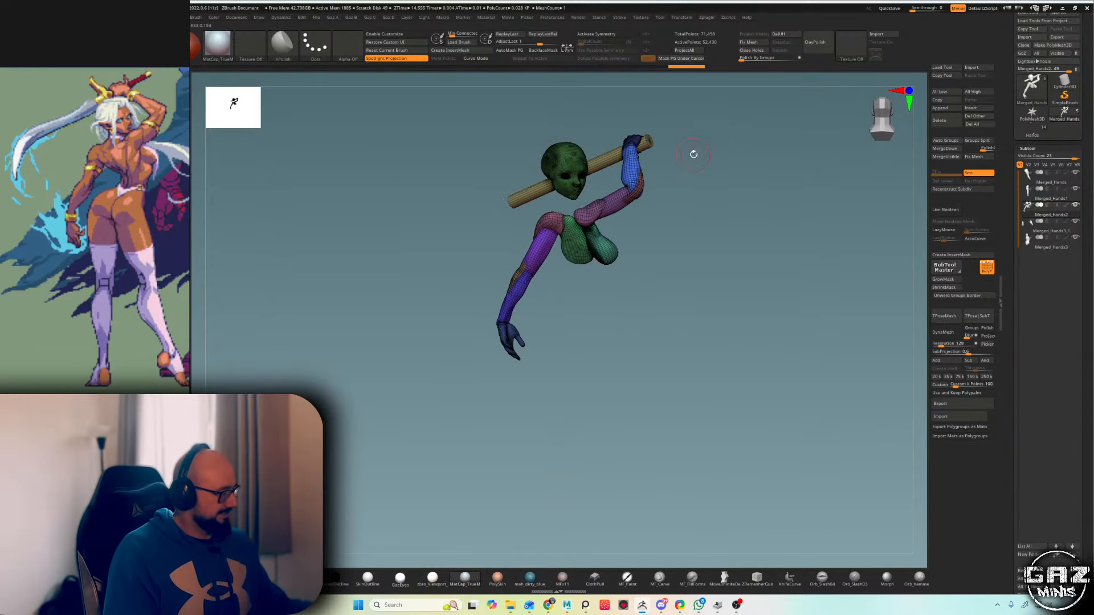
pyautogui.keyDown('alt'); pyautogui.moveTo(693, 154); pyautogui.dragTo(711, 242); pyautogui.keyUp('alt')
pyautogui.keyDown('ctrl'); pyautogui.keyDown('shift'); pyautogui.click(596, 244); pyautogui.keyUp('shift'); pyautogui.keyUp('ctrl')
pyautogui.keyDown('ctrl'); pyautogui.keyDown('shift'); pyautogui.click(595, 244); pyautogui.keyUp('shift'); pyautogui.keyUp('ctrl')
pyautogui.keyDown('ctrl'); pyautogui.keyDown('shift'); pyautogui.click(581, 253); pyautogui.keyUp('shift'); pyautogui.keyUp('ctrl')
pyautogui.keyDown('ctrl'); pyautogui.keyDown('shift'); pyautogui.click(581, 252); pyautogui.keyUp('shift'); pyautogui.keyUp('ctrl')
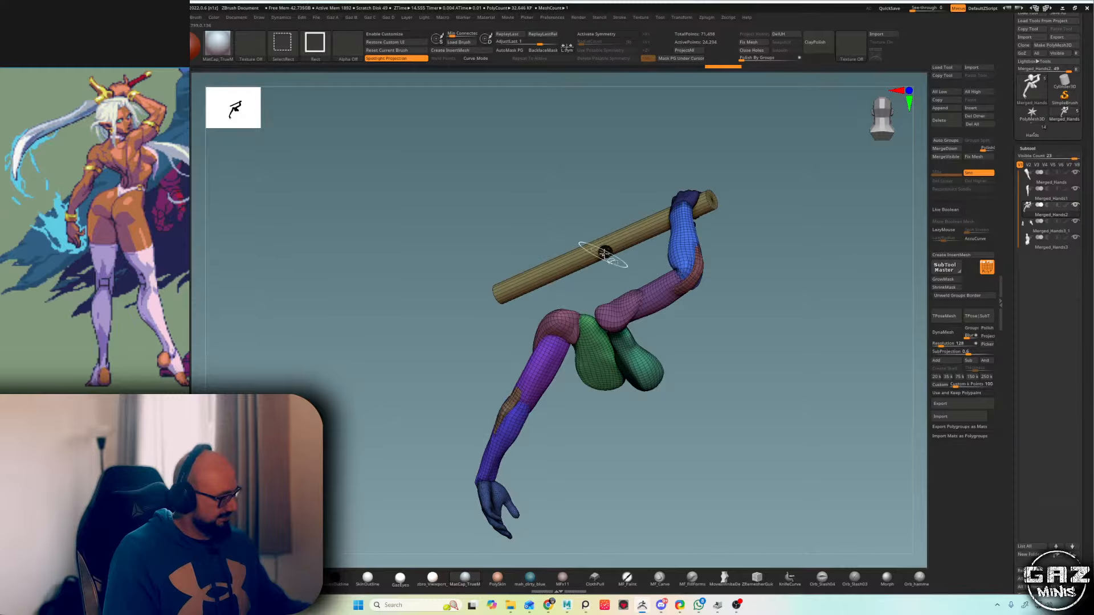
pyautogui.keyDown('ctrl'); pyautogui.keyDown('shift'); pyautogui.click(605, 252); pyautogui.keyUp('shift'); pyautogui.keyUp('ctrl')
pyautogui.keyDown('ctrl'); pyautogui.keyDown('shift'); pyautogui.click(605, 252); pyautogui.keyUp('shift'); pyautogui.keyUp('ctrl')
pyautogui.keyDown('ctrl'); pyautogui.keyDown('shift'); pyautogui.click(714, 209); pyautogui.keyUp('shift'); pyautogui.keyUp('ctrl')
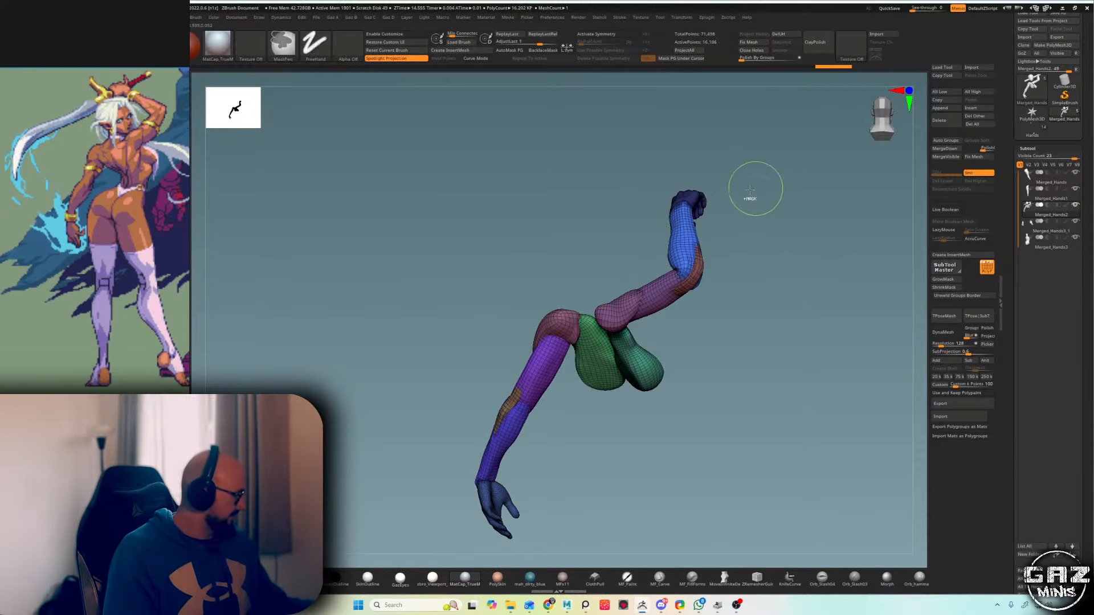
pyautogui.keyDown('ctrl'); pyautogui.keyDown('shift'); pyautogui.click(687, 197); pyautogui.keyUp('shift'); pyautogui.keyUp('ctrl')
pyautogui.keyDown('ctrl'); pyautogui.keyDown('shift'); pyautogui.click(497, 499); pyautogui.keyUp('shift'); pyautogui.keyUp('ctrl')
pyautogui.keyDown('ctrl'); pyautogui.click(786, 200); pyautogui.keyUp('ctrl')
pyautogui.keyDown('ctrl'); pyautogui.keyDown('shift'); pyautogui.click(798, 197); pyautogui.keyUp('shift'); pyautogui.keyUp('ctrl')
pyautogui.press('2')
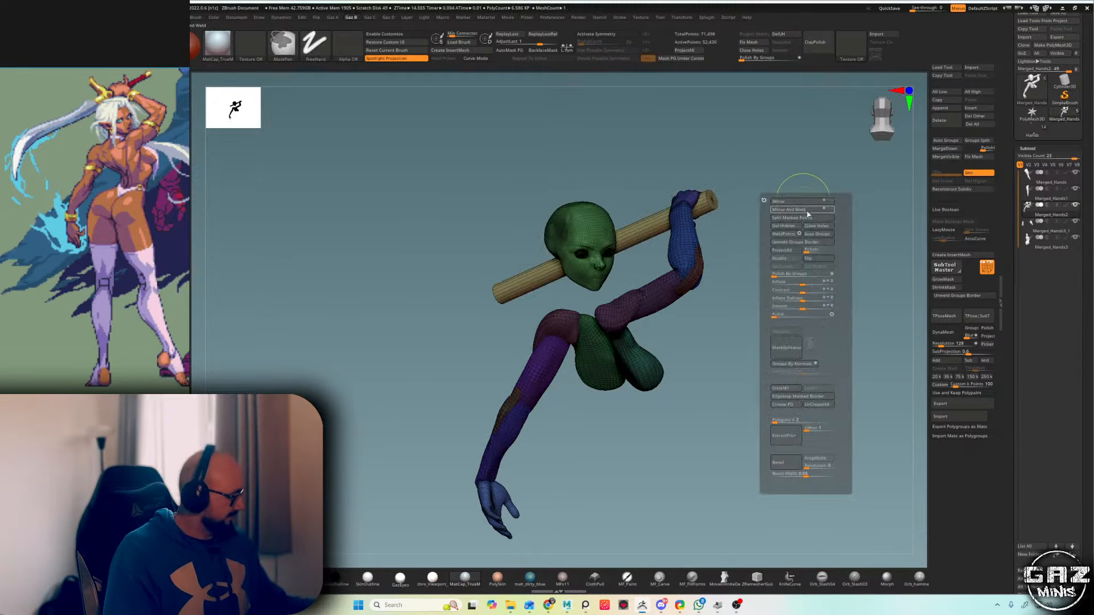
pyautogui.click(801, 221)
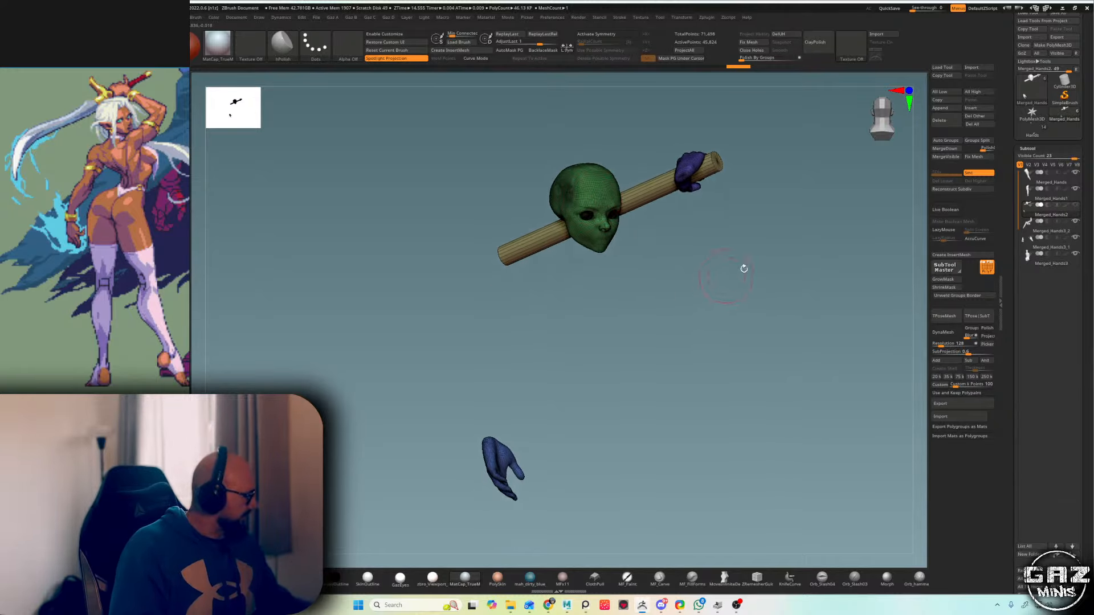
# - With the arms and breasts subtool hidden, mask the head and split it from the hands and staff into its own subtool
pyautogui.click(1074, 223)
pyautogui.click(1075, 223)
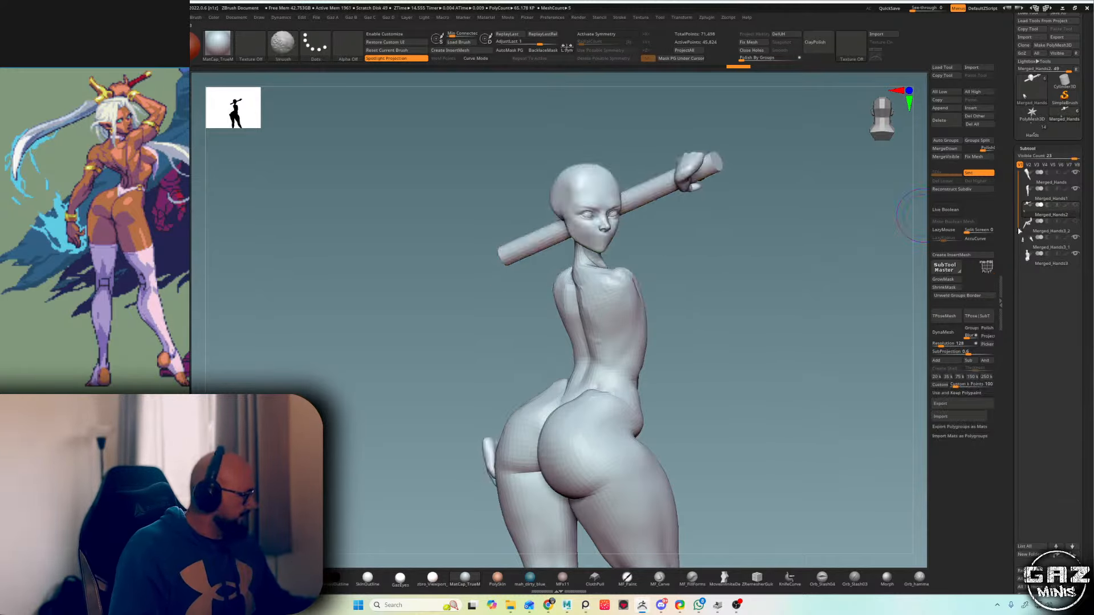
pyautogui.hotkey('shift', 'f')
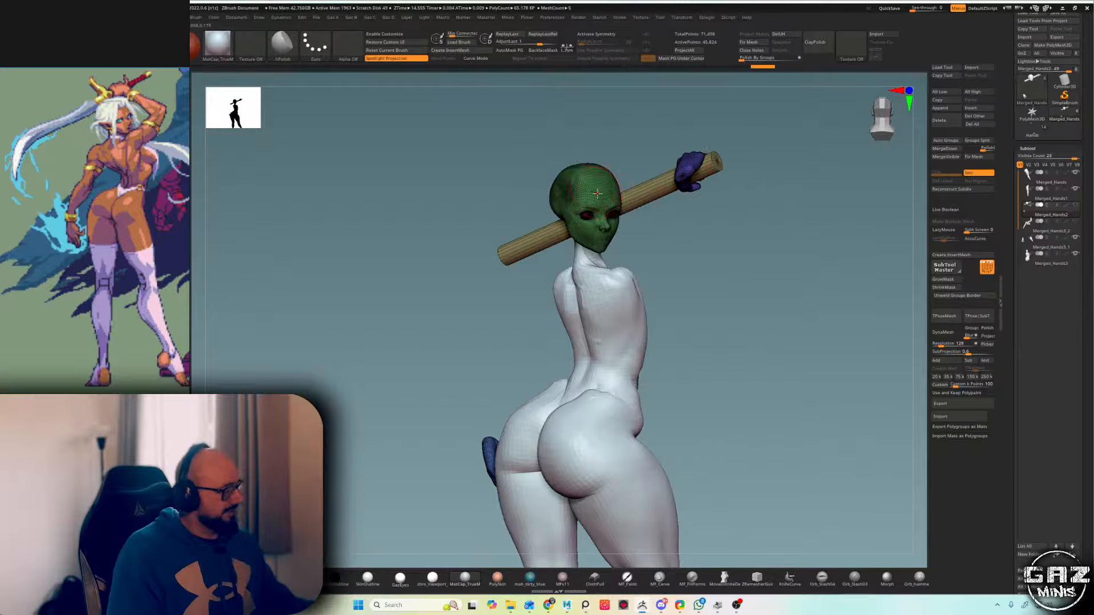
pyautogui.keyDown('ctrl'); pyautogui.keyDown('shift'); pyautogui.click(689, 172); pyautogui.keyUp('shift'); pyautogui.keyUp('ctrl')
pyautogui.keyDown('ctrl'); pyautogui.keyDown('shift'); pyautogui.moveTo(727, 155); pyautogui.dragTo(732, 172); pyautogui.keyUp('shift'); pyautogui.keyUp('ctrl')
pyautogui.keyDown('ctrl'); pyautogui.keyDown('shift'); pyautogui.click(711, 165); pyautogui.keyUp('shift'); pyautogui.keyUp('ctrl')
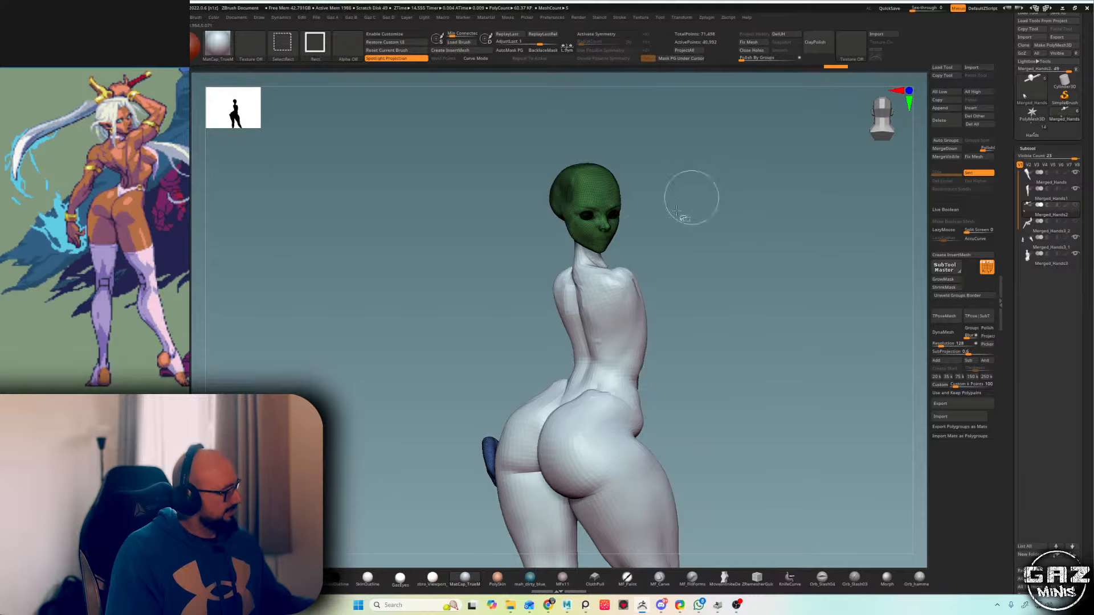
pyautogui.keyDown('ctrl'); pyautogui.keyDown('shift'); pyautogui.click(488, 450); pyautogui.keyUp('shift'); pyautogui.keyUp('ctrl')
pyautogui.moveTo(722, 224); pyautogui.dragTo(709, 203)
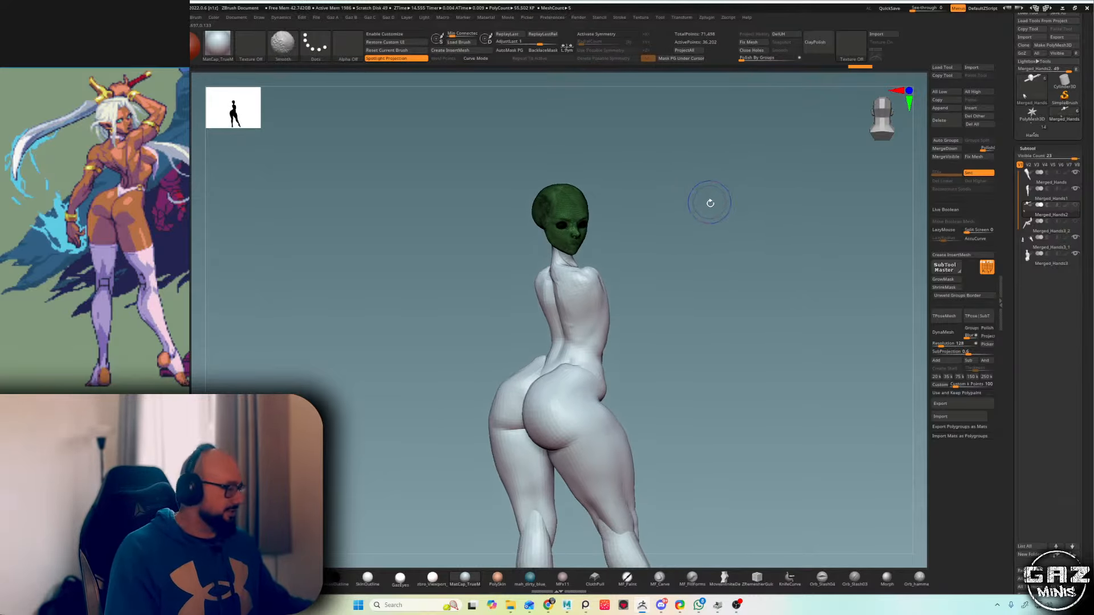
pyautogui.hotkey('shift', 'f')
pyautogui.keyDown('ctrl'); pyautogui.keyDown('shift'); pyautogui.click(716, 172); pyautogui.keyUp('shift'); pyautogui.keyUp('ctrl')
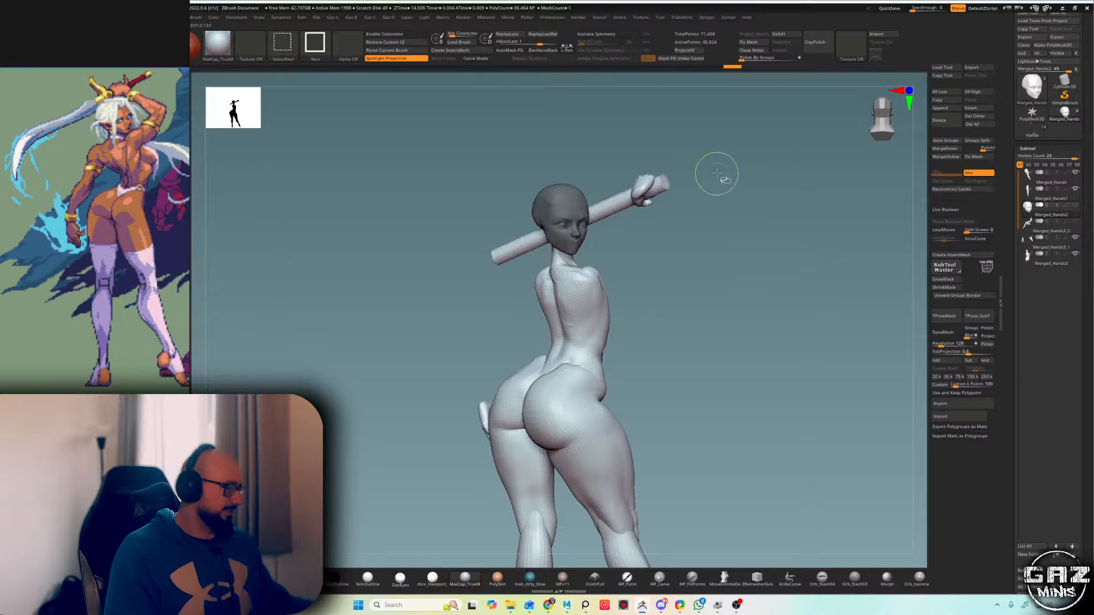
pyautogui.hotkey('ctrl', '2')
pyautogui.click(736, 203)
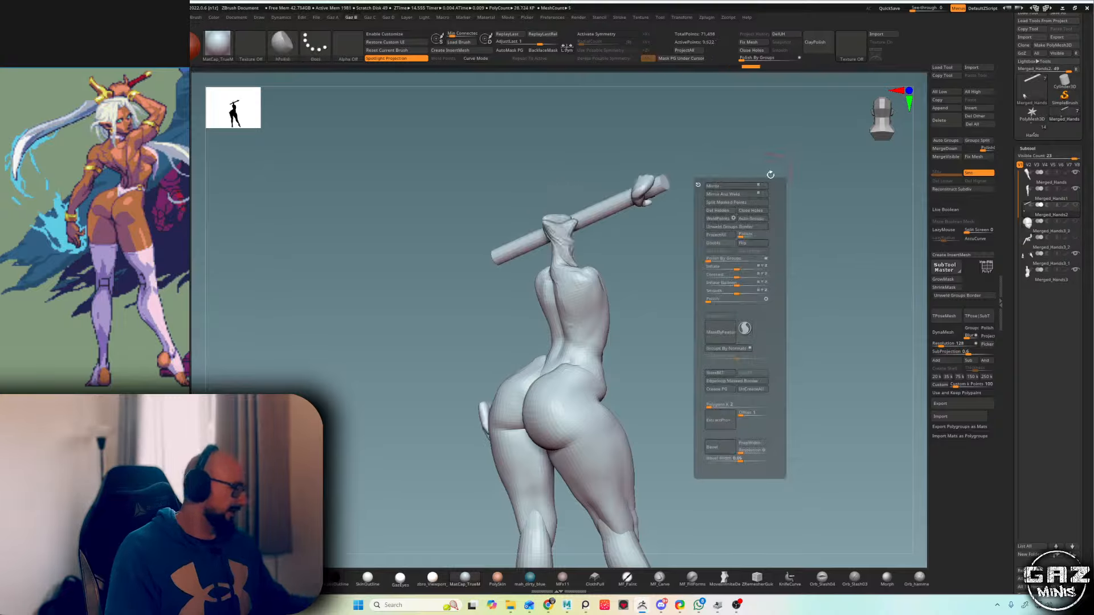
# - Hide the hands and staff subtool, and make the right leg the active subtool
pyautogui.click(1052, 230)
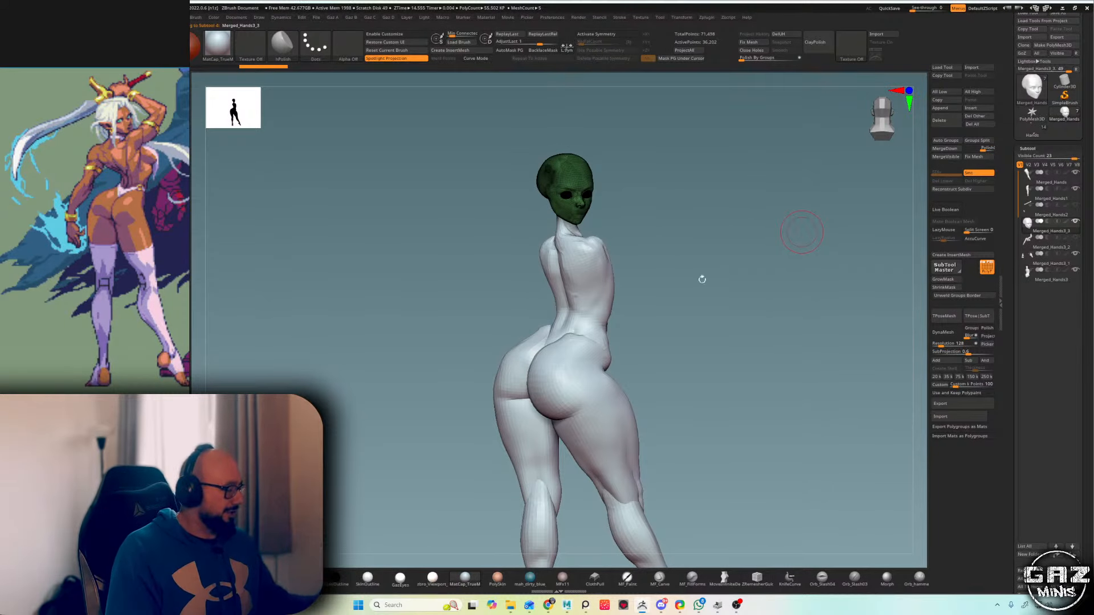
pyautogui.moveTo(701, 280); pyautogui.dragTo(728, 194)
pyautogui.moveTo(735, 245)
pyautogui.keyDown('alt'); pyautogui.mouseDown()
pyautogui.moveTo(754, 307)
pyautogui.moveTo(791, 302)
pyautogui.moveTo(789, 287)
pyautogui.moveTo(735, 275)
pyautogui.moveTo(752, 252)
pyautogui.moveTo(708, 276)
pyautogui.moveTo(706, 239)
pyautogui.mouseUp(); pyautogui.keyUp('alt')
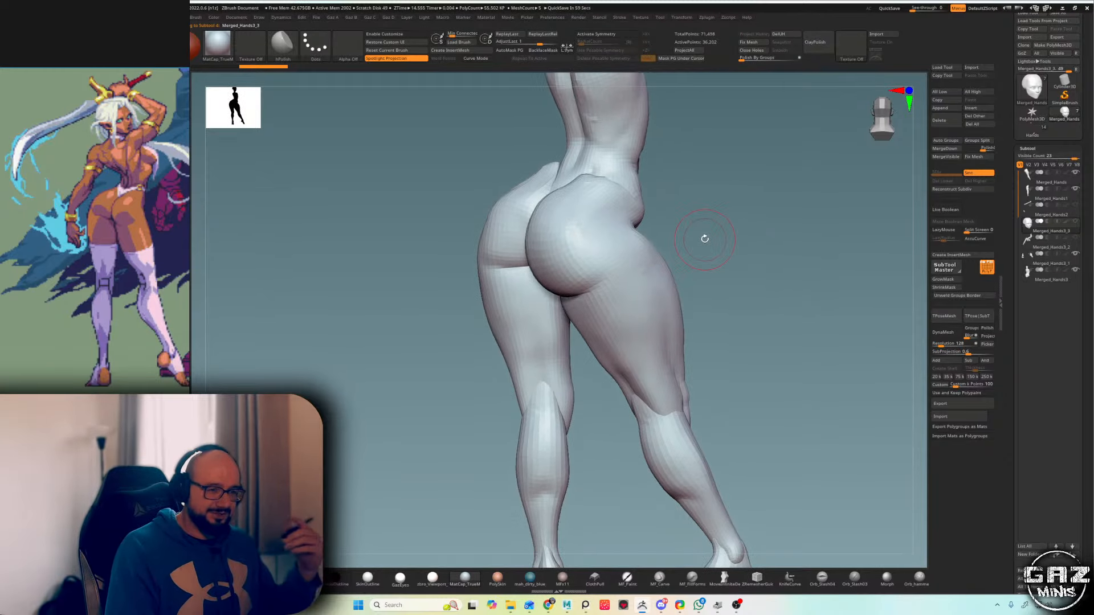
pyautogui.keyDown('alt'); pyautogui.click(642, 268); pyautogui.keyUp('alt')
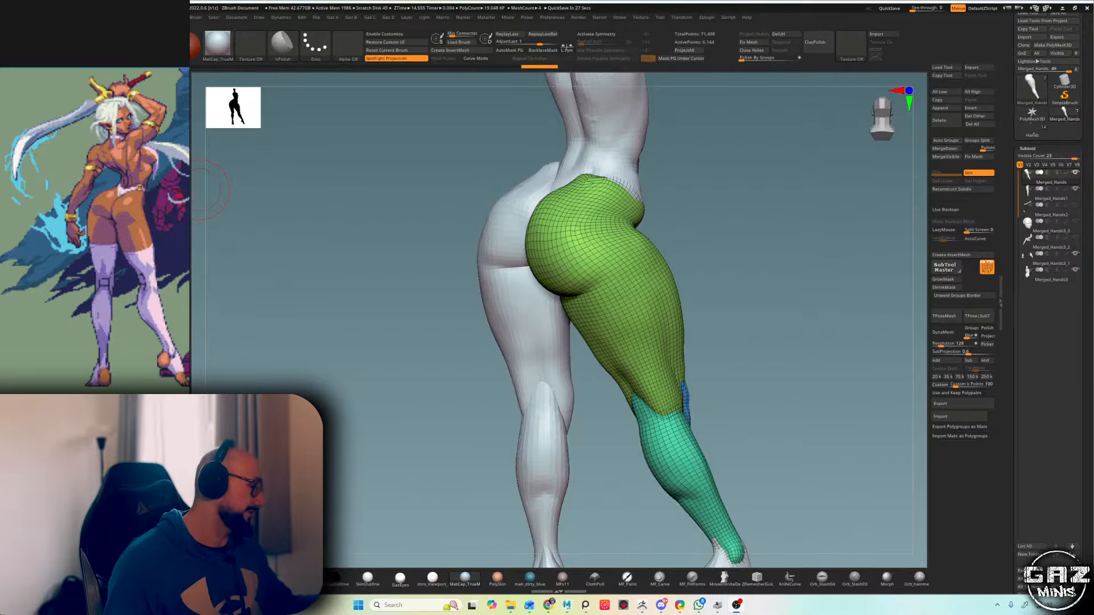
# - Make the left leg the active subtool and check its upper end in isolation and against the whole figure
pyautogui.moveTo(742, 208); pyautogui.dragTo(652, 176)
pyautogui.keyDown('alt'); pyautogui.click(516, 202); pyautogui.keyUp('alt')
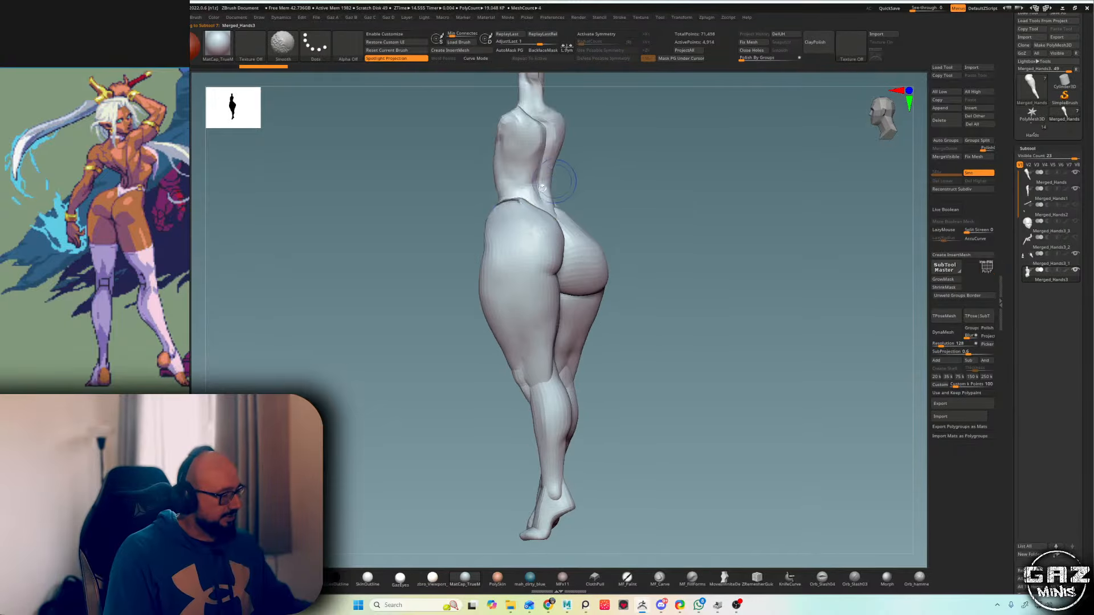
pyautogui.keyDown('alt'); pyautogui.click(524, 246); pyautogui.keyUp('alt')
pyautogui.hotkey('shift', 's')
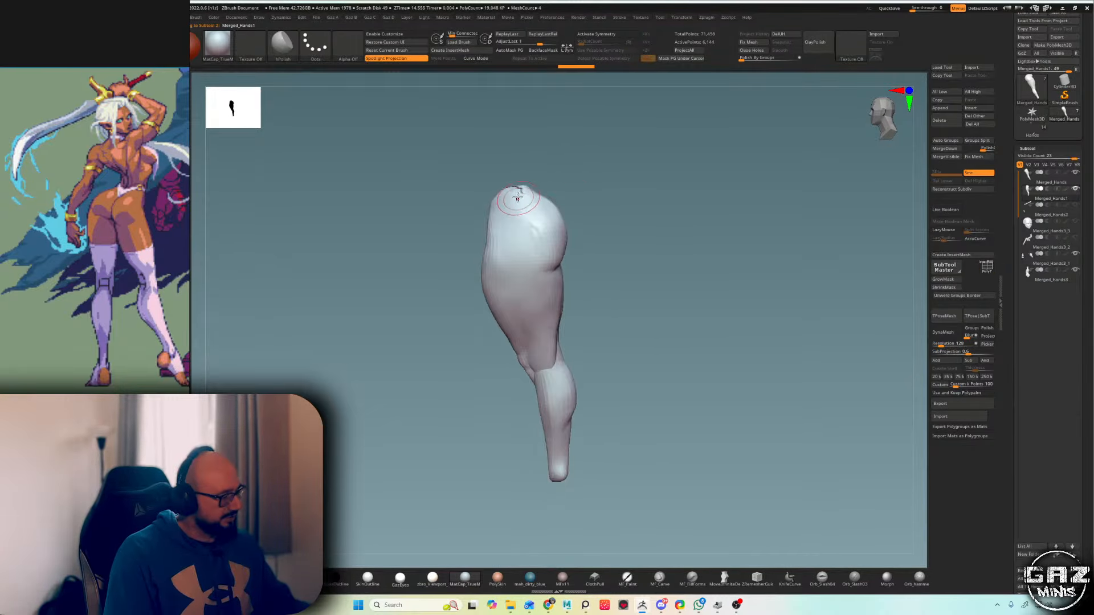
pyautogui.hotkey('shift', 's')
pyautogui.press('space')
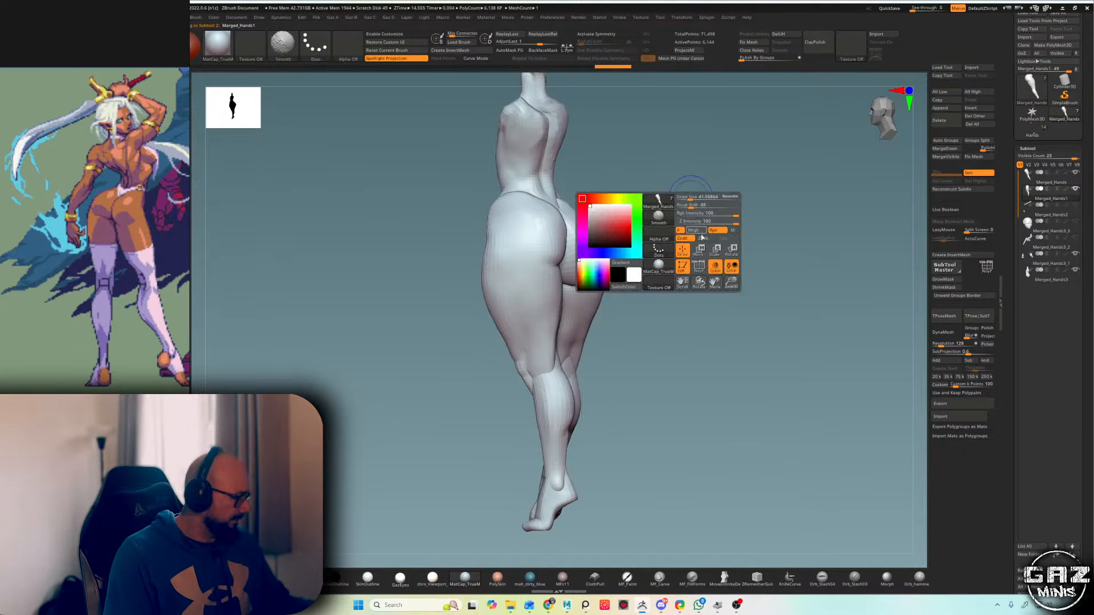
pyautogui.hotkey('shift', 's')
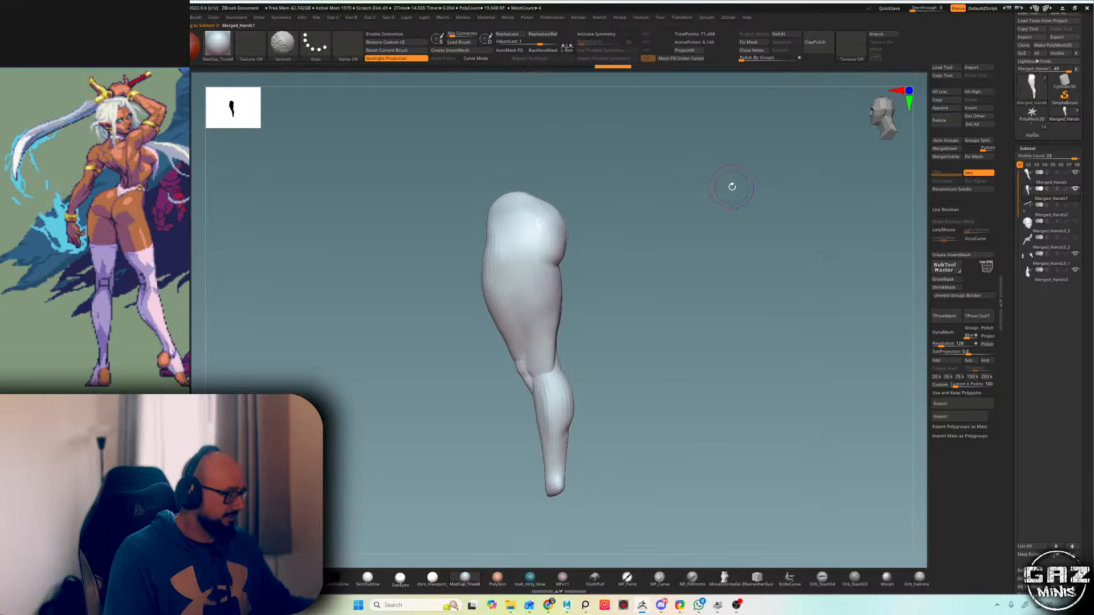
pyautogui.hotkey('shift', 'f')
pyautogui.keyDown('shift'); pyautogui.moveTo(767, 187); pyautogui.dragTo(720, 205); pyautogui.keyUp('shift')
pyautogui.hotkey('shift', 'f')
pyautogui.hotkey('shift', 's')
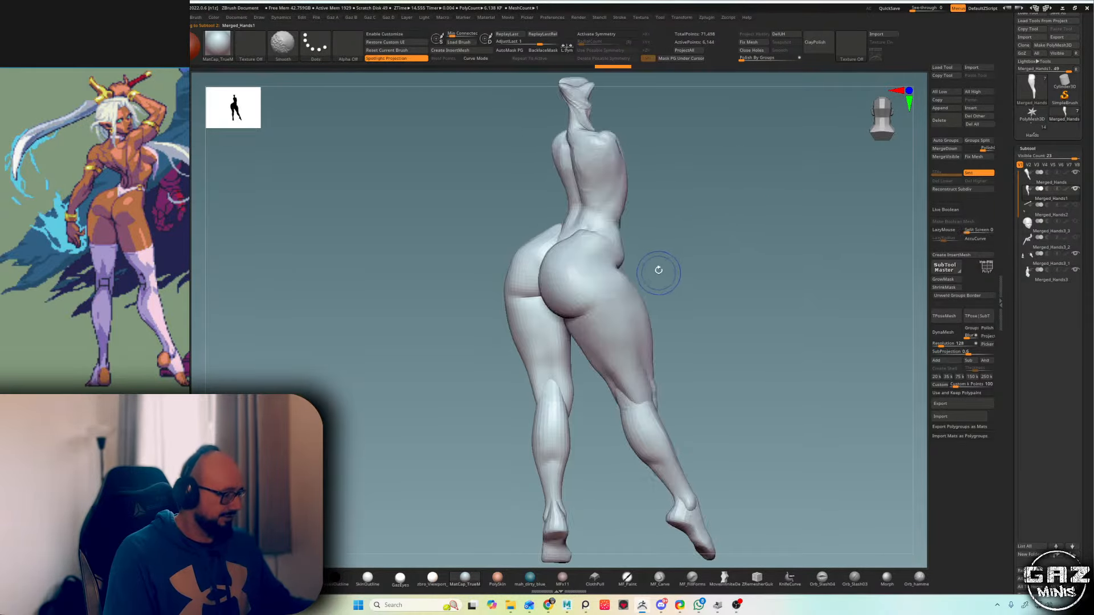
# - DynaMesh the left leg at a resolution of 224
pyautogui.hotkey('shift', 'f')
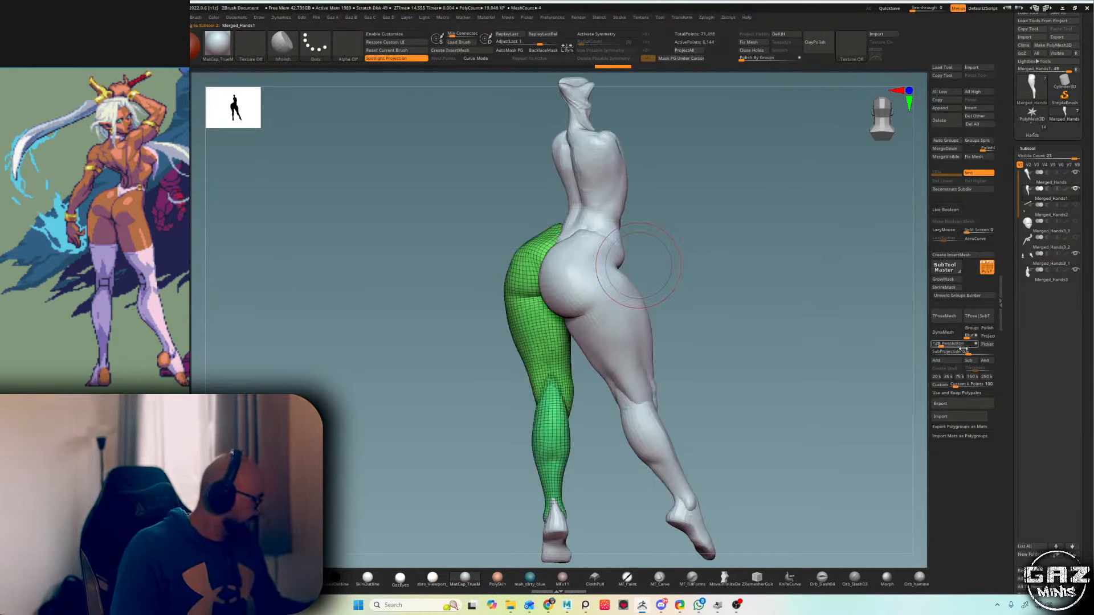
pyautogui.moveTo(940, 347); pyautogui.dragTo(942, 347)
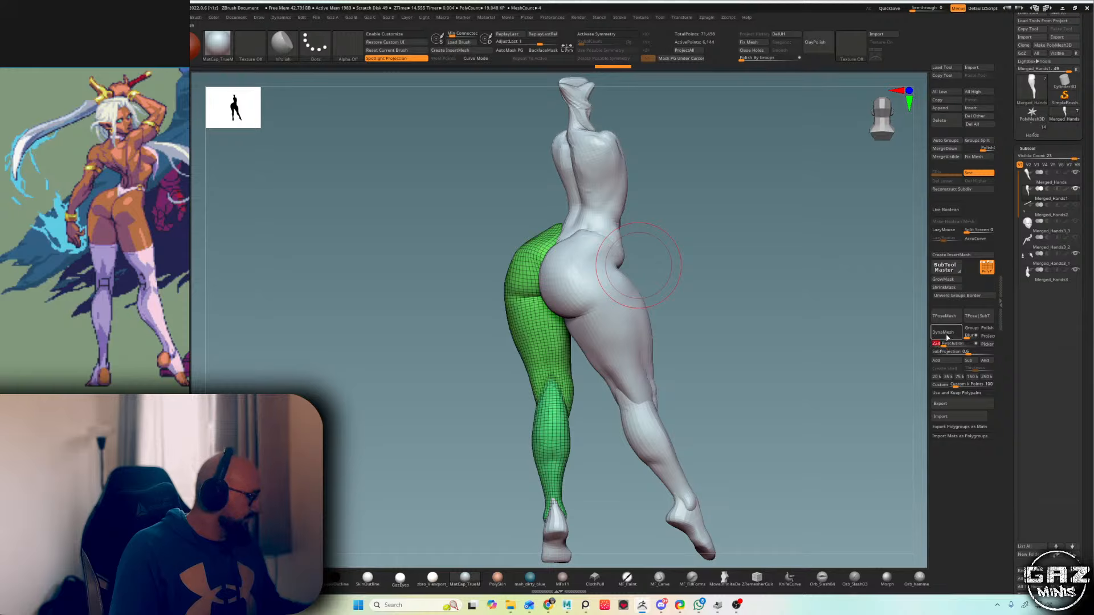
pyautogui.click(942, 332)
# - Inflate the back of the left thigh below the buttock with the Inflate brush
pyautogui.press('s')
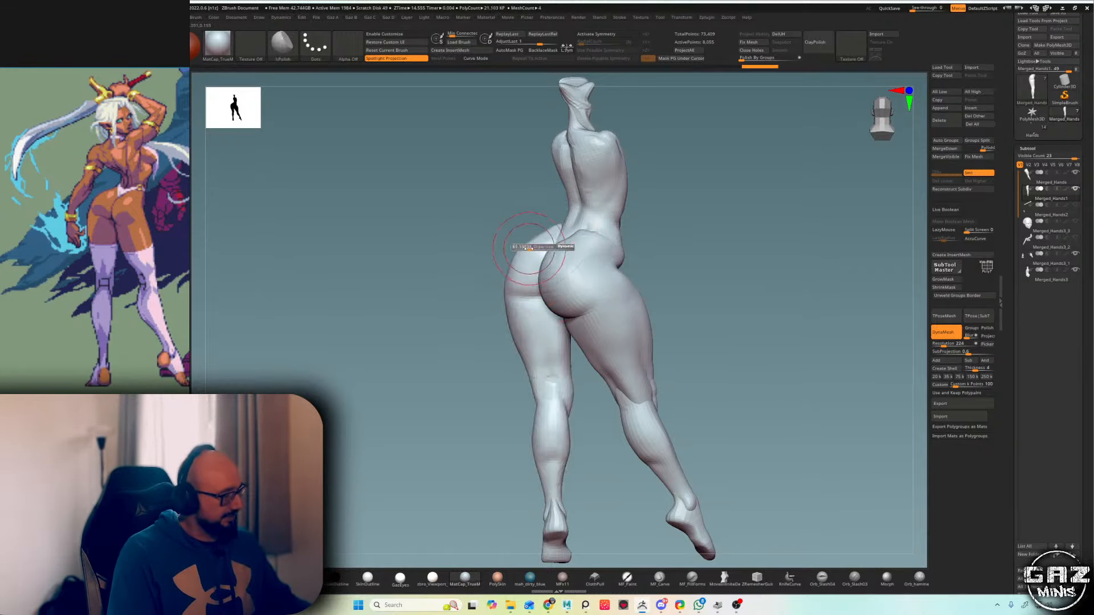
pyautogui.press('b')
pyautogui.press('m')
pyautogui.press('v')
pyautogui.press('space')
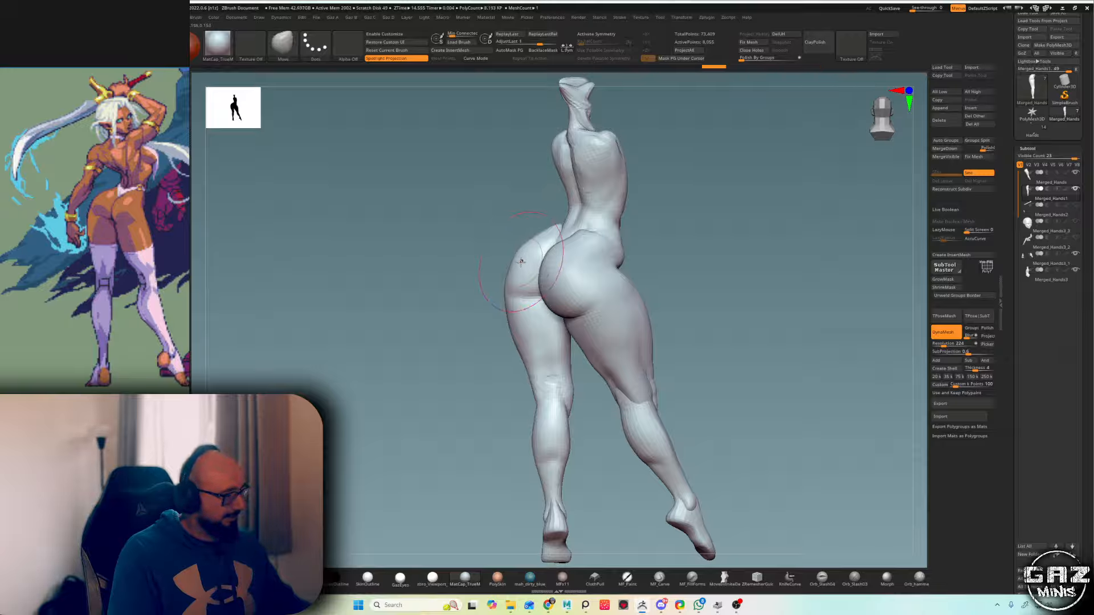
pyautogui.press('b')
pyautogui.press('i')
pyautogui.press('n')
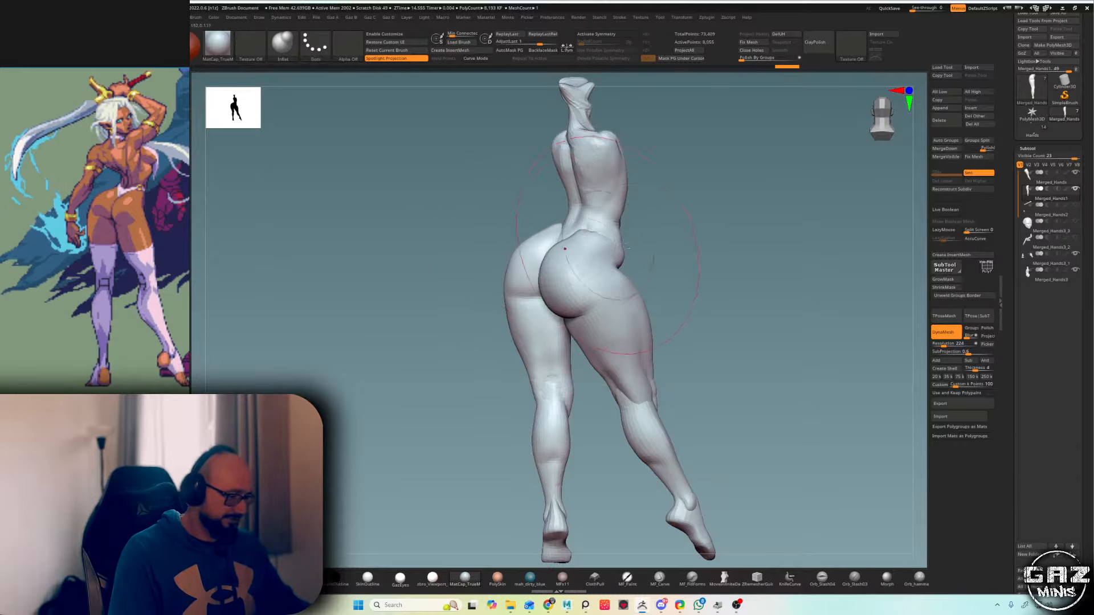
pyautogui.keyDown('ctrl'); pyautogui.moveTo(569, 240); pyautogui.dragTo(586, 259, button='right'); pyautogui.keyUp('ctrl')
pyautogui.press('s')
pyautogui.moveTo(586, 259); pyautogui.dragTo(604, 259)
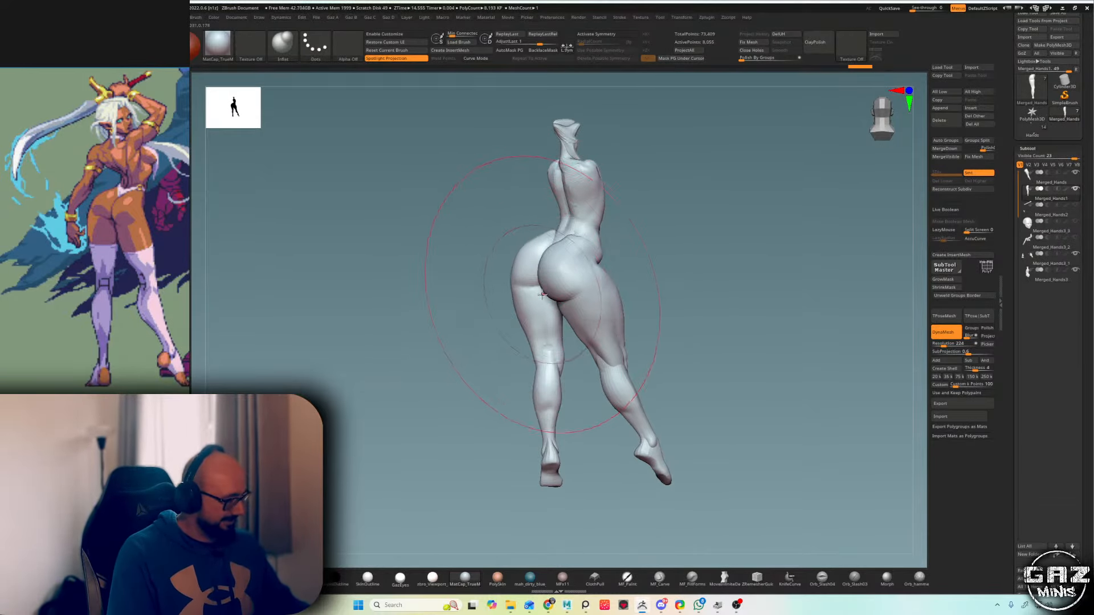
pyautogui.press('s')
pyautogui.moveTo(543, 320)
pyautogui.mouseDown()
pyautogui.moveTo(545, 369)
pyautogui.moveTo(627, 307)
pyautogui.mouseUp()
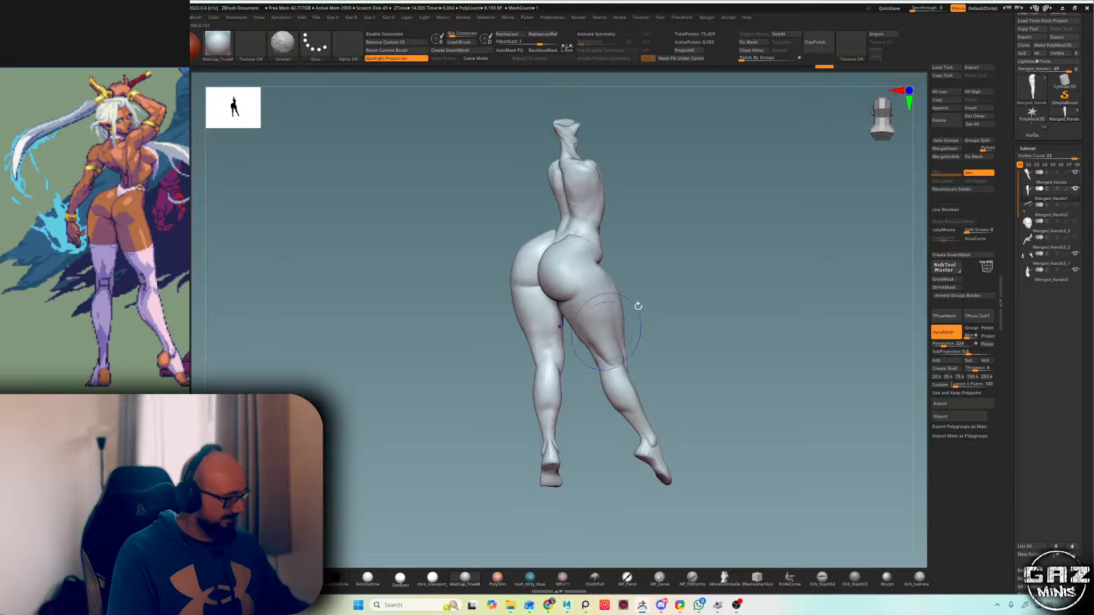
# - Smooth the back of the left thigh above the knee and switch to the Move brush
pyautogui.moveTo(689, 270); pyautogui.dragTo(843, 279, button='right')
pyautogui.moveTo(561, 312)
pyautogui.mouseDown(button='right')
pyautogui.moveTo(647, 305)
pyautogui.moveTo(622, 330)
pyautogui.moveTo(615, 307)
pyautogui.moveTo(576, 307)
pyautogui.mouseUp(button='right')
pyautogui.press('s')
pyautogui.keyDown('shift'); pyautogui.moveTo(578, 311); pyautogui.dragTo(572, 341); pyautogui.keyUp('shift')
pyautogui.moveTo(556, 295)
pyautogui.mouseDown(button='right')
pyautogui.moveTo(591, 374)
pyautogui.moveTo(619, 289)
pyautogui.mouseUp(button='right')
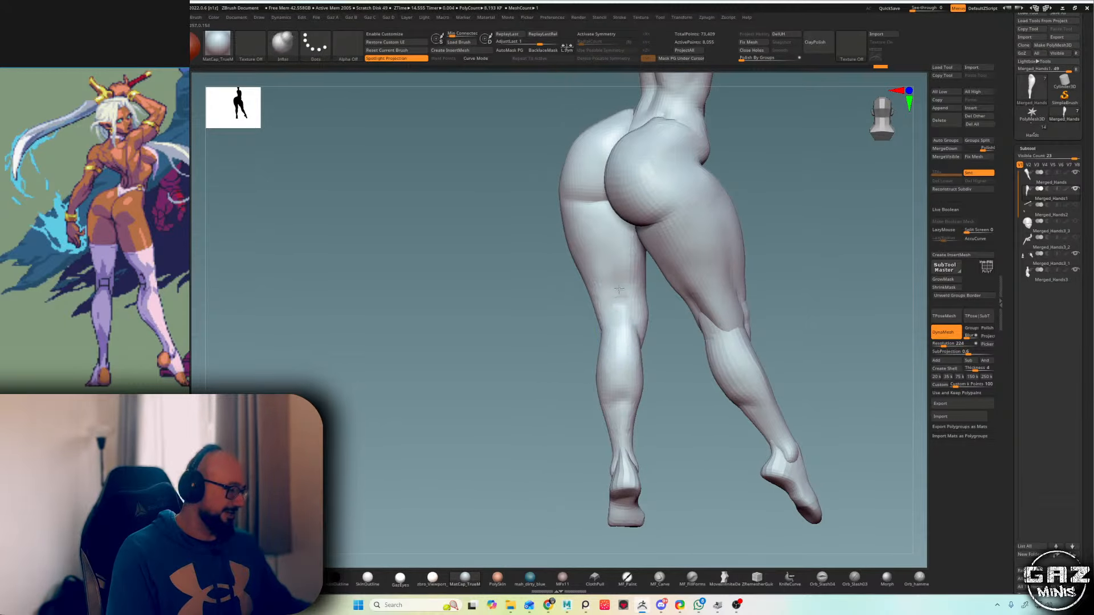
pyautogui.moveTo(781, 237); pyautogui.dragTo(630, 293, button='right')
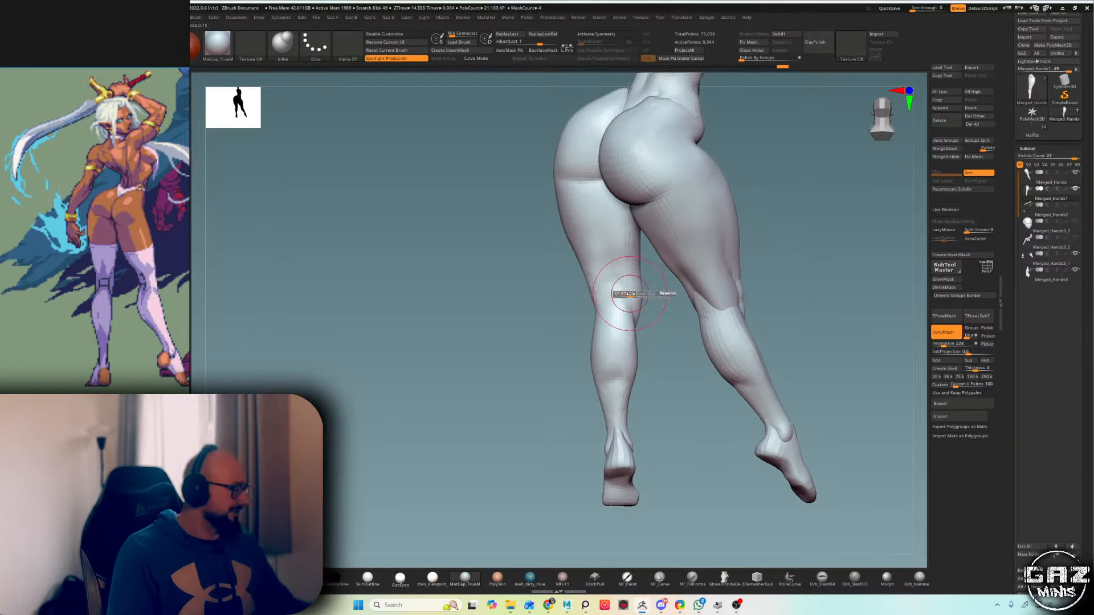
pyautogui.keyDown('alt'); pyautogui.moveTo(661, 332); pyautogui.dragTo(657, 296, button='right'); pyautogui.keyUp('alt')
pyautogui.press('b')
pyautogui.press('m')
pyautogui.press('v')
pyautogui.keyDown('ctrl'); pyautogui.moveTo(579, 354); pyautogui.dragTo(488, 514, button='right'); pyautogui.keyUp('ctrl')
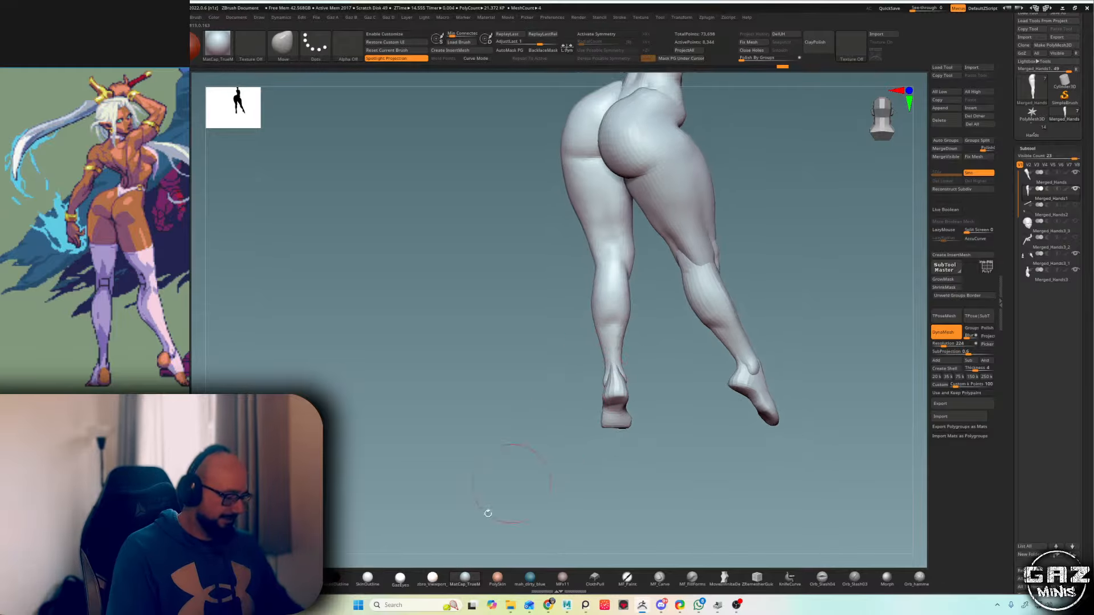
# - Change the figure's display material to the light MF_Skin material
pyautogui.click(377, 576)
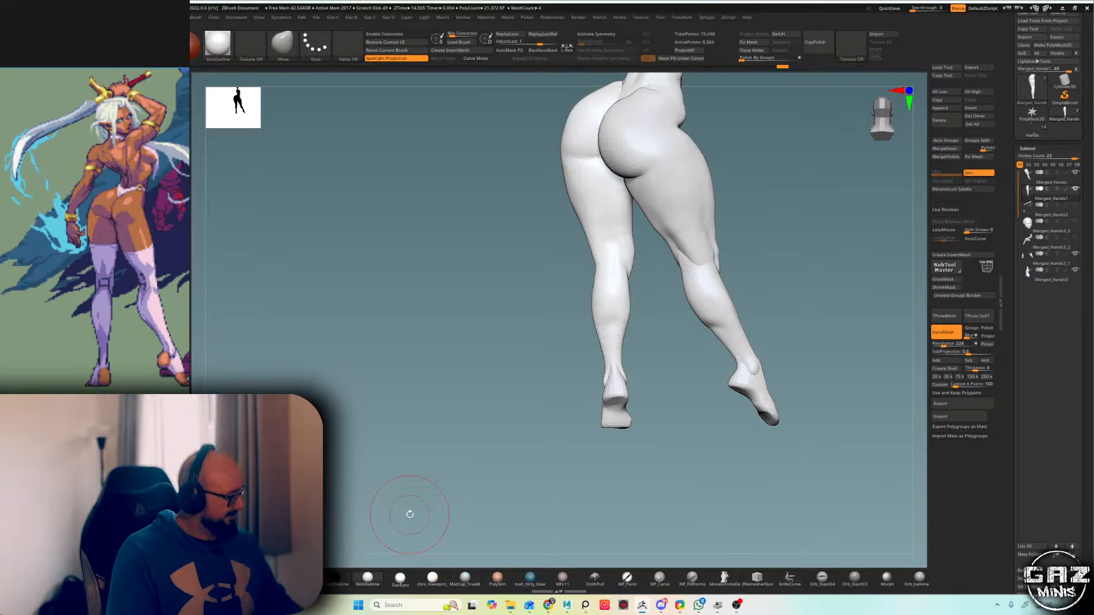
pyautogui.moveTo(410, 513); pyautogui.dragTo(912, 263, button='right')
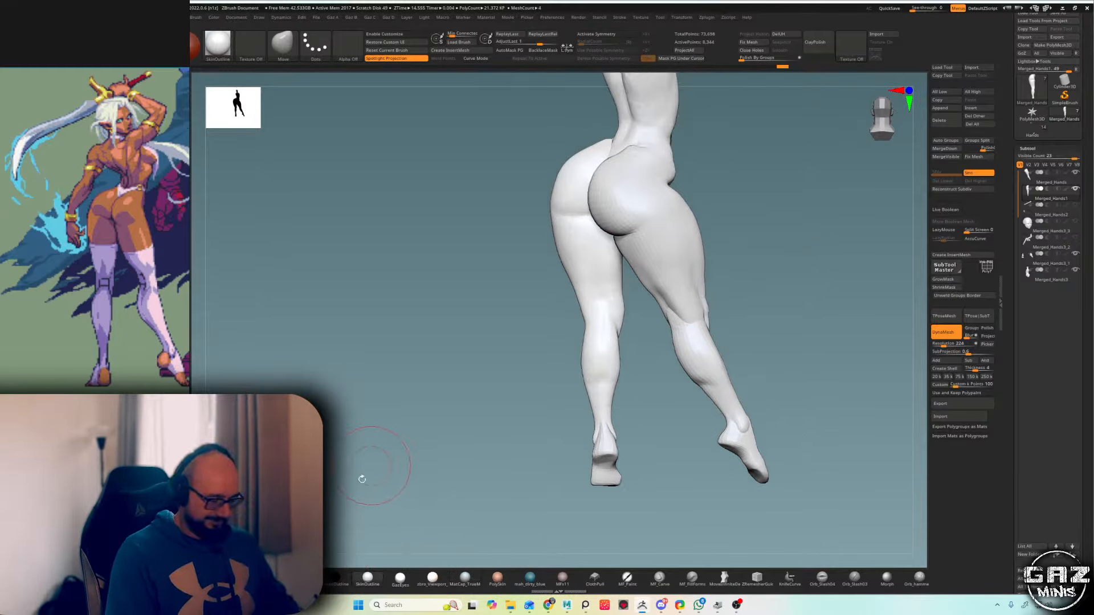
pyautogui.click(302, 578)
pyautogui.keyDown('alt'); pyautogui.moveTo(754, 174); pyautogui.dragTo(696, 192, button='right'); pyautogui.keyUp('alt')
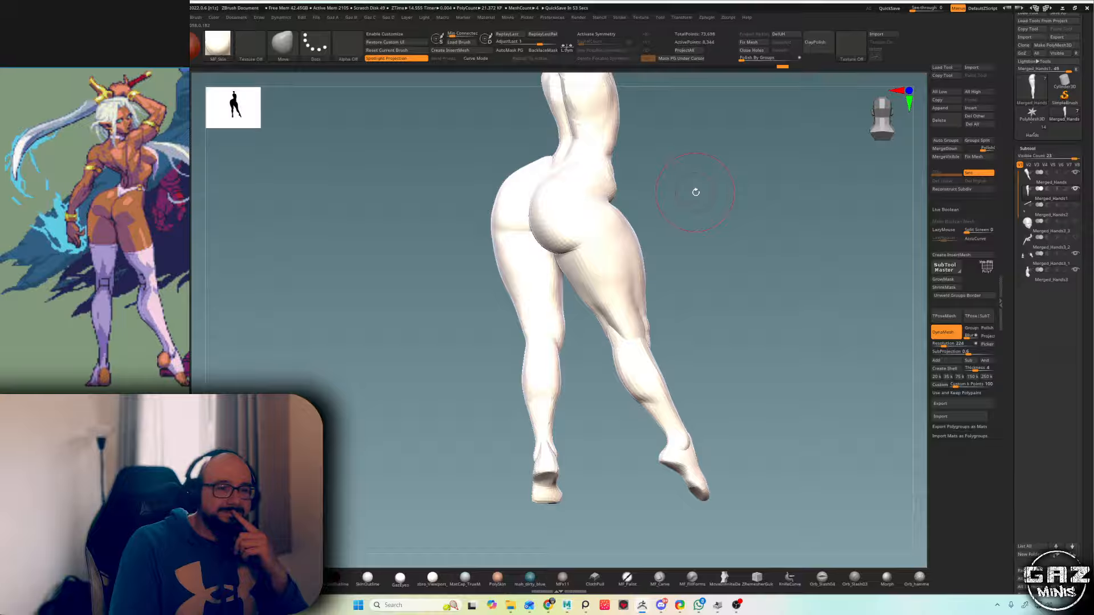
# - Make the right leg the active subtool and DynaMesh it at a resolution of 328
pyautogui.moveTo(781, 199)
pyautogui.mouseDown()
pyautogui.moveTo(638, 237)
pyautogui.moveTo(593, 236)
pyautogui.mouseUp()
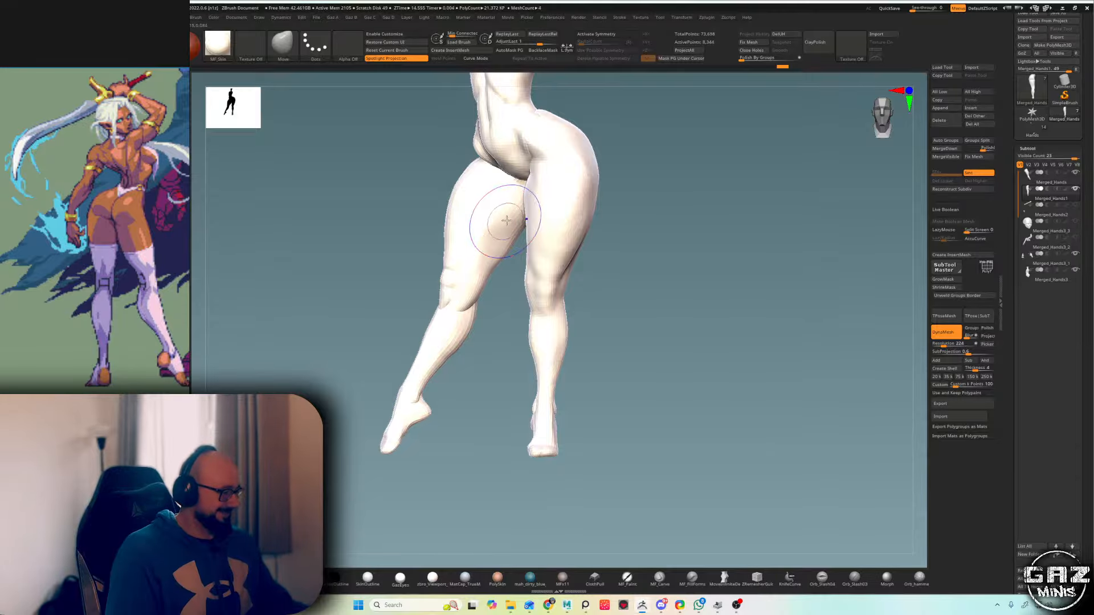
pyautogui.hotkey('shift', 'f')
pyautogui.moveTo(505, 220); pyautogui.dragTo(579, 224, button='right')
pyautogui.keyDown('alt'); pyautogui.click(580, 224); pyautogui.keyUp('alt')
pyautogui.hotkey('shift', 'f')
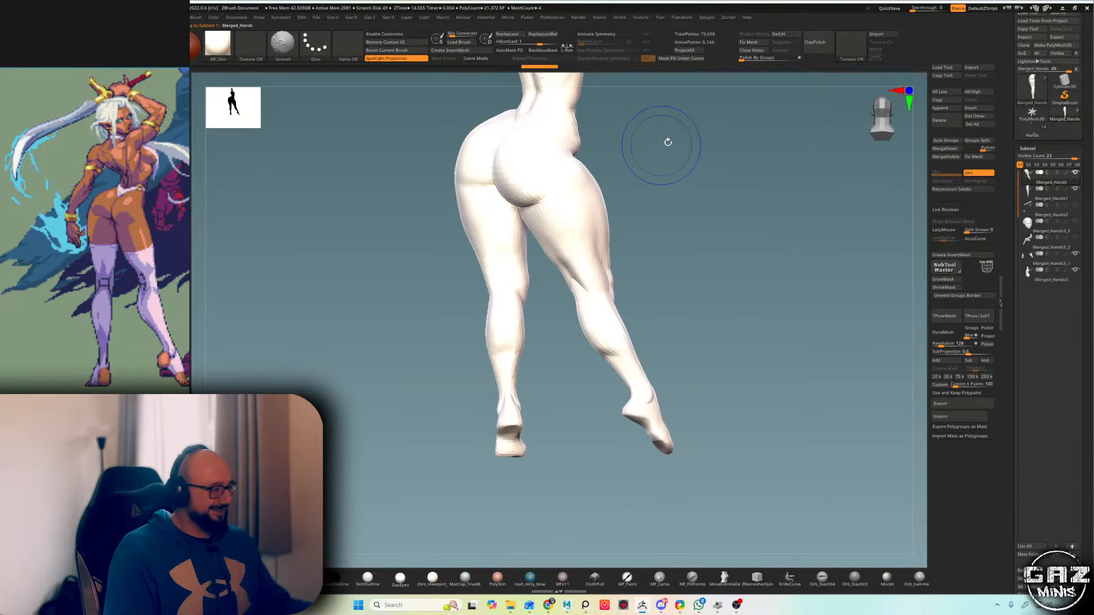
pyautogui.hotkey('shift', 'f')
pyautogui.moveTo(710, 143); pyautogui.dragTo(674, 143)
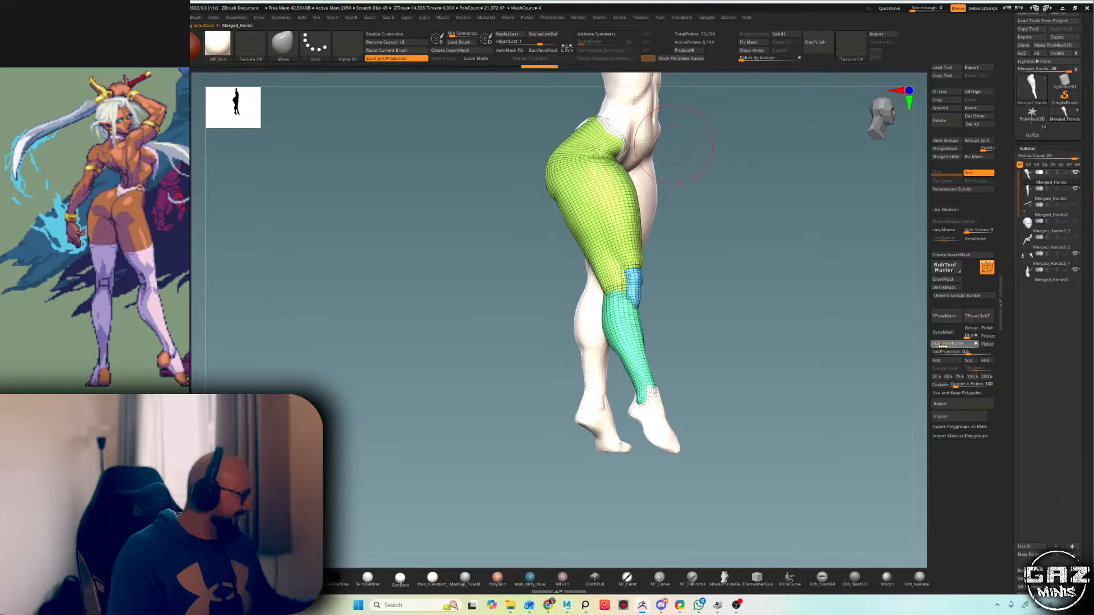
pyautogui.click(950, 335)
pyautogui.hotkey('shift', 'f')
# - Build up the front of the right hip with the ClayBuildup brush and smooth the added volume
pyautogui.moveTo(728, 182); pyautogui.dragTo(677, 226)
pyautogui.press('b')
pyautogui.press('c')
pyautogui.press('b')
pyautogui.moveTo(608, 191); pyautogui.dragTo(599, 200)
pyautogui.moveTo(729, 185); pyautogui.dragTo(677, 187)
pyautogui.keyDown('shift'); pyautogui.moveTo(601, 191); pyautogui.dragTo(596, 197); pyautogui.keyUp('shift')
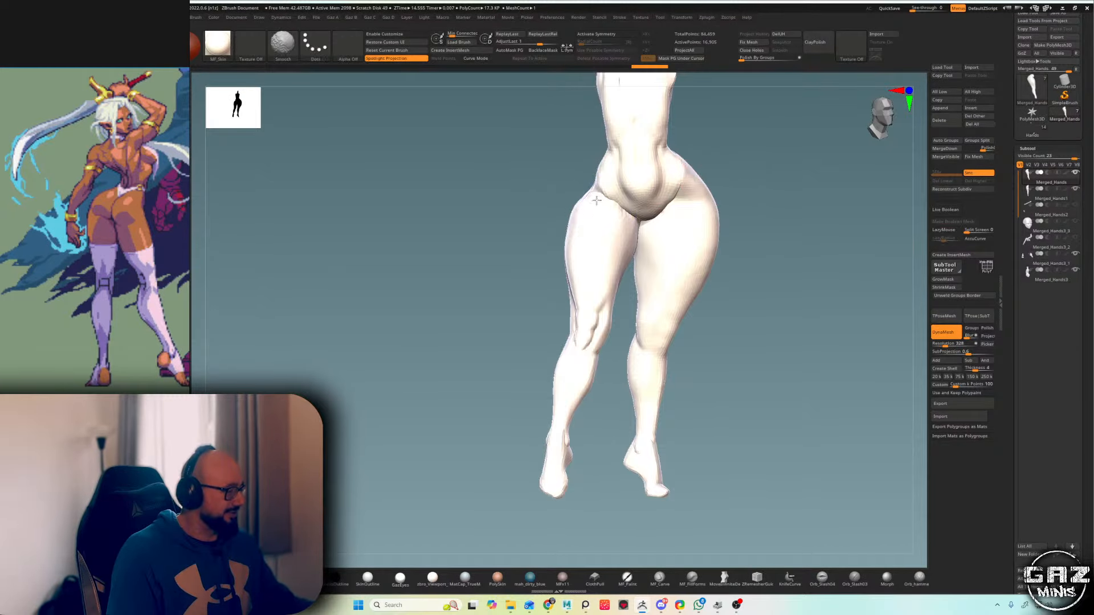
pyautogui.moveTo(758, 154)
pyautogui.mouseDown()
pyautogui.moveTo(821, 155)
pyautogui.moveTo(602, 197)
pyautogui.mouseUp()
# - Turn on LazyMouse and re-DynaMesh the right leg at a resolution of 152
pyautogui.hotkey('shift', 'f')
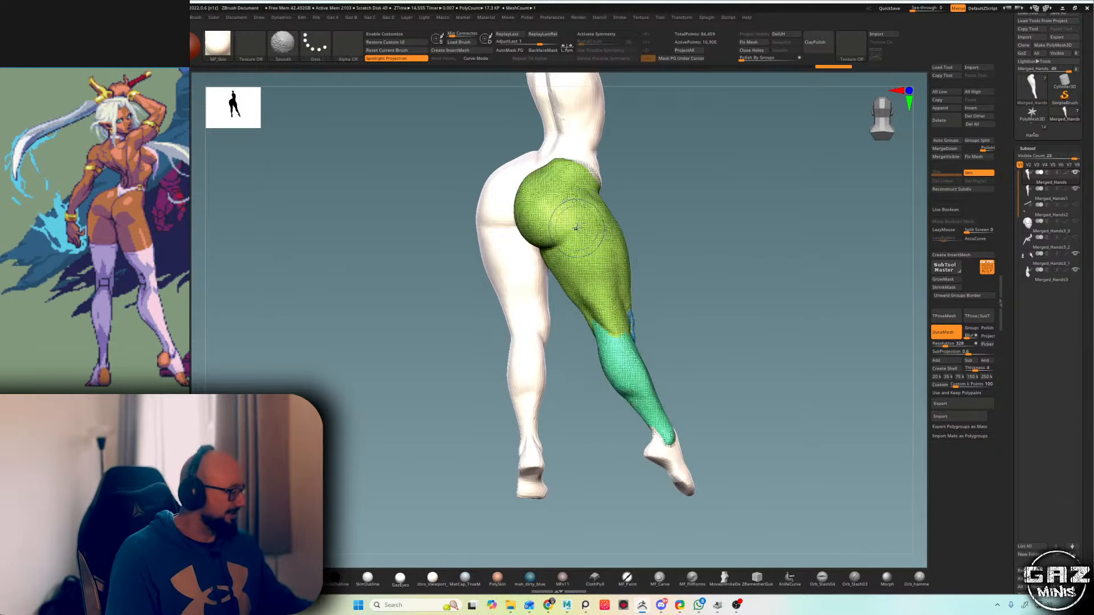
pyautogui.hotkey('shift', 'f')
pyautogui.press('l')
pyautogui.hotkey('shift', 'f')
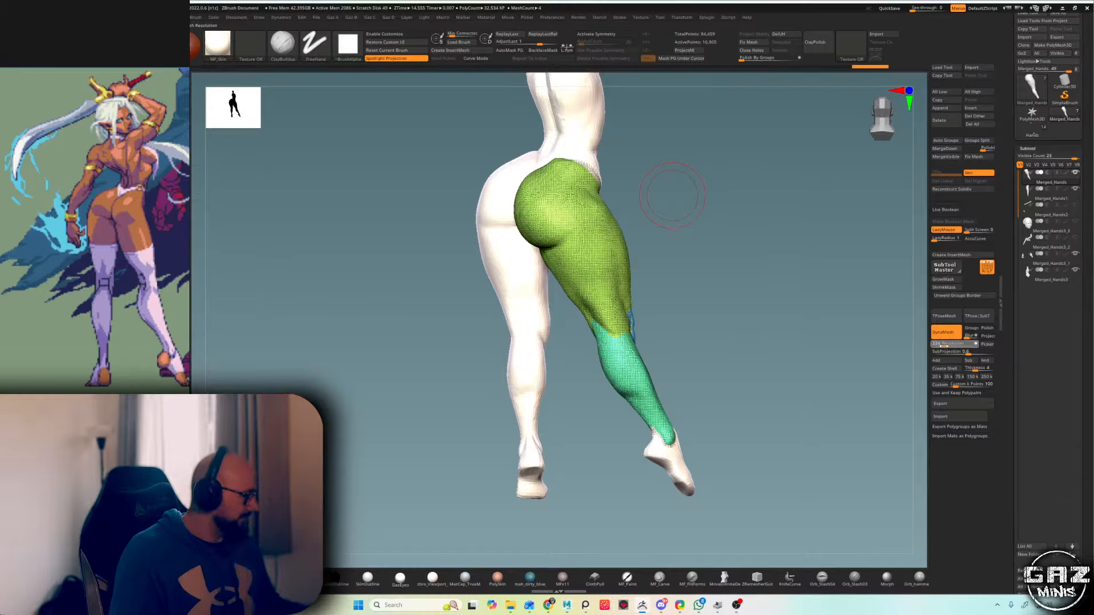
pyautogui.moveTo(943, 346); pyautogui.dragTo(938, 345)
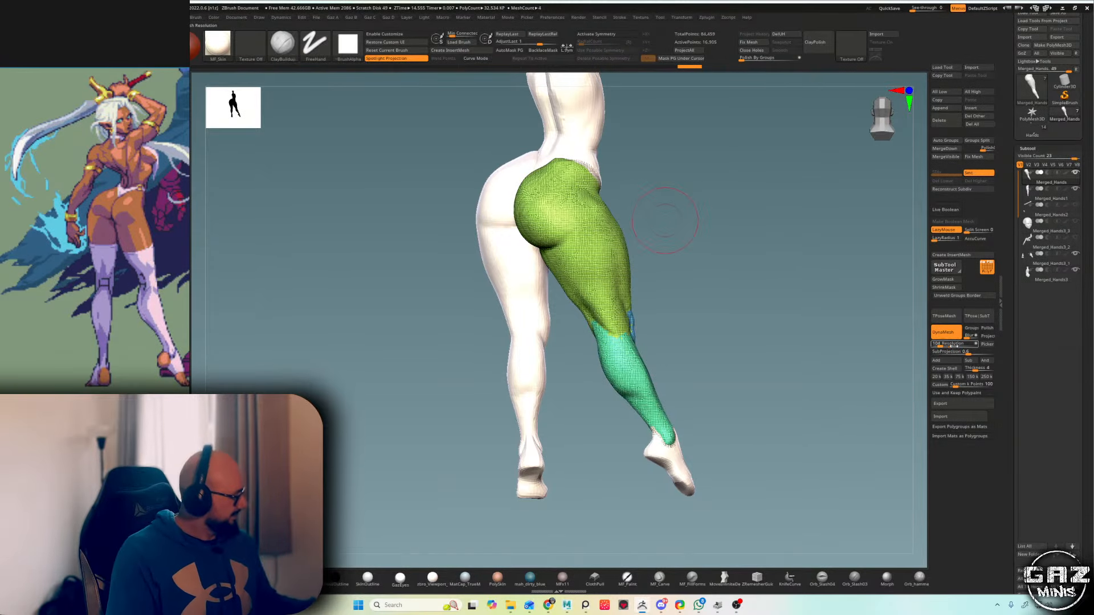
pyautogui.moveTo(942, 346); pyautogui.dragTo(942, 345)
pyautogui.keyDown('ctrl'); pyautogui.moveTo(722, 393); pyautogui.dragTo(740, 414); pyautogui.keyUp('ctrl')
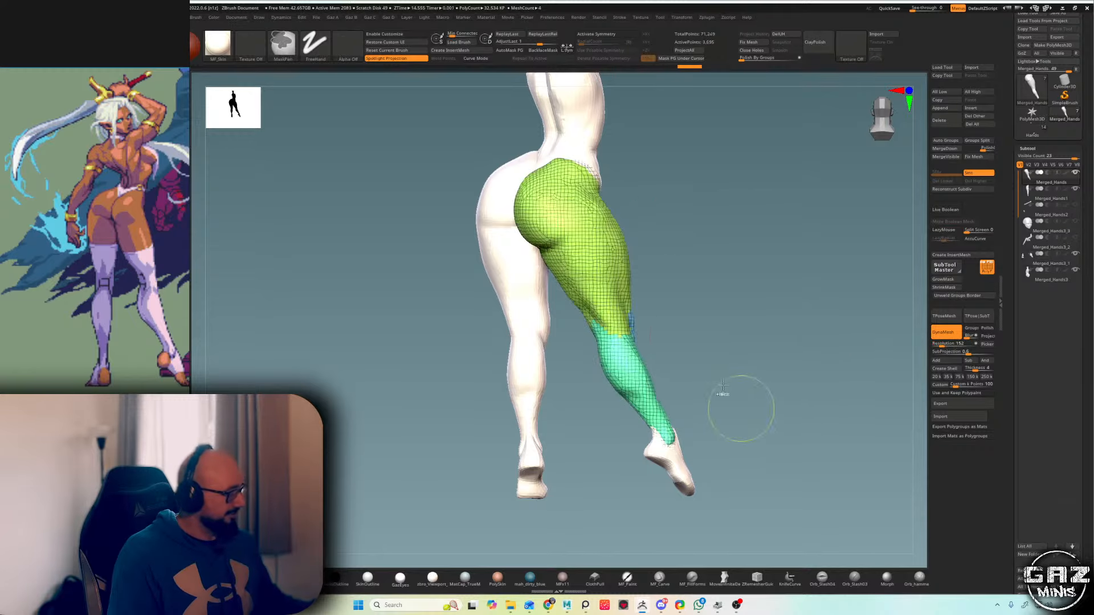
# - Build up clay on the outer side of the right hip just below the waist
pyautogui.hotkey('shift', 'f')
pyautogui.press('s')
pyautogui.moveTo(616, 186); pyautogui.dragTo(625, 185)
pyautogui.moveTo(626, 183); pyautogui.dragTo(617, 180)
# - Adjust the right buttock and hip with the Move brush, and undo the last adjustment
pyautogui.press('b')
pyautogui.press('m')
pyautogui.press('v')
pyautogui.moveTo(534, 224); pyautogui.dragTo(606, 194)
pyautogui.press('s')
pyautogui.hotkey('ctrl', 'z')
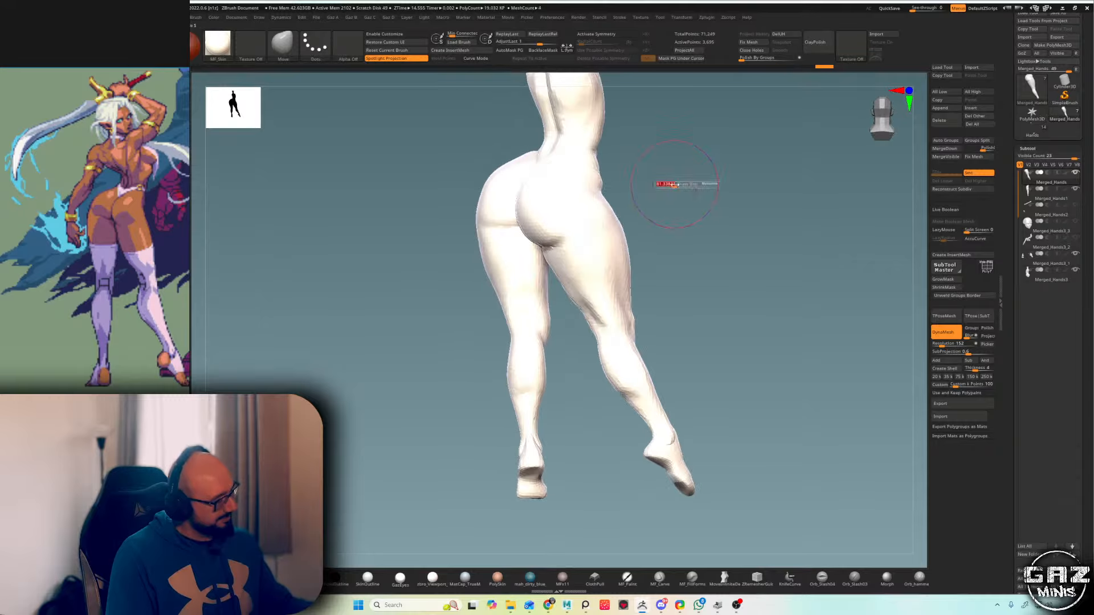
# - Reshape the inner crease beneath the right buttock with the Move brush
pyautogui.moveTo(696, 183); pyautogui.dragTo(642, 193)
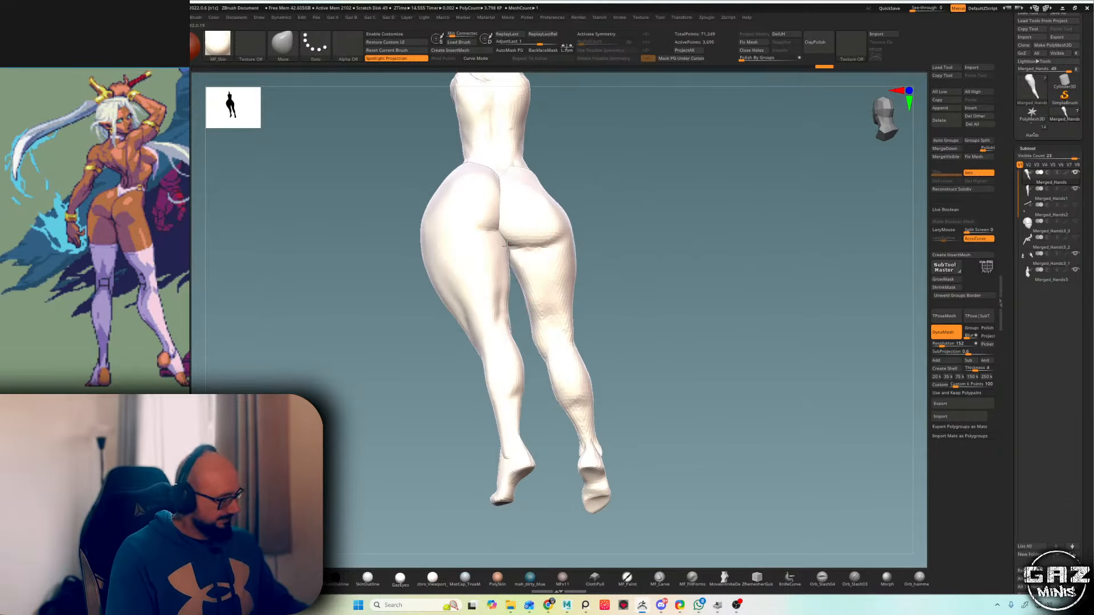
pyautogui.moveTo(507, 244); pyautogui.dragTo(503, 242)
pyautogui.moveTo(683, 191); pyautogui.dragTo(621, 192)
pyautogui.moveTo(490, 245); pyautogui.dragTo(495, 241)
pyautogui.moveTo(624, 187)
pyautogui.mouseDown()
pyautogui.moveTo(640, 188)
pyautogui.moveTo(601, 181)
pyautogui.moveTo(513, 251)
pyautogui.moveTo(576, 225)
pyautogui.moveTo(554, 243)
pyautogui.mouseUp()
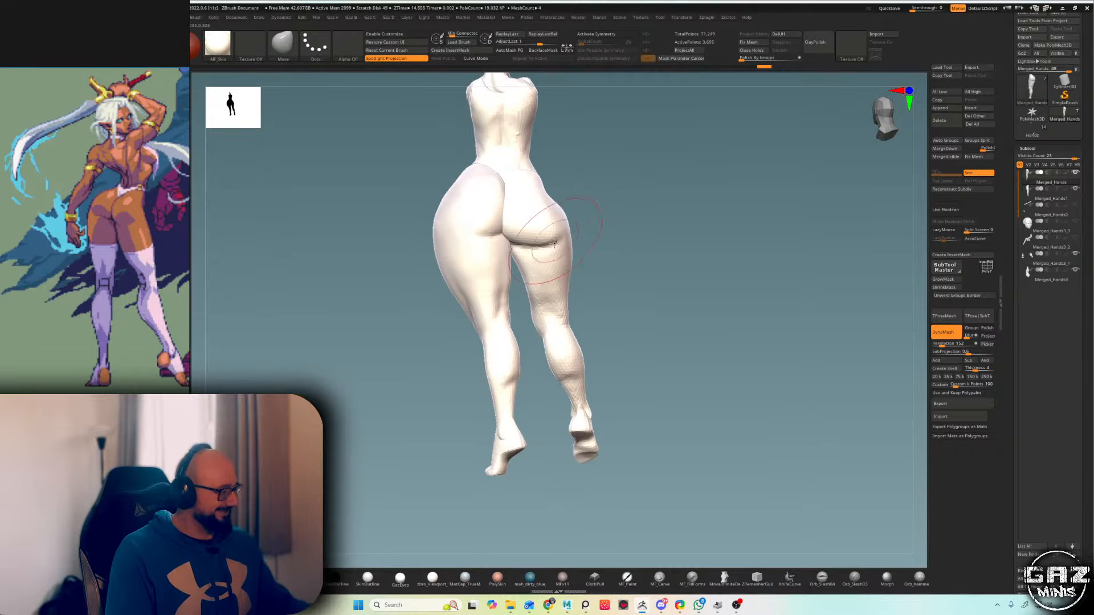
# - Make the left leg the active subtool and reshape its buttock with the Move brush
pyautogui.keyDown('alt'); pyautogui.click(485, 246); pyautogui.keyUp('alt')
pyautogui.moveTo(587, 195); pyautogui.dragTo(512, 234)
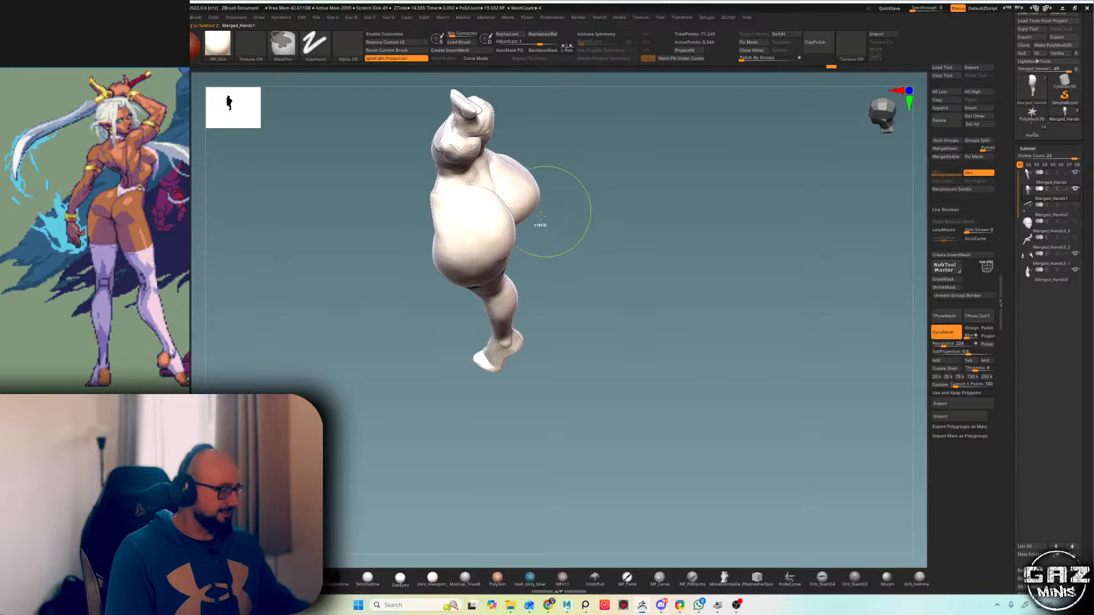
pyautogui.moveTo(516, 231); pyautogui.dragTo(507, 220, button='right')
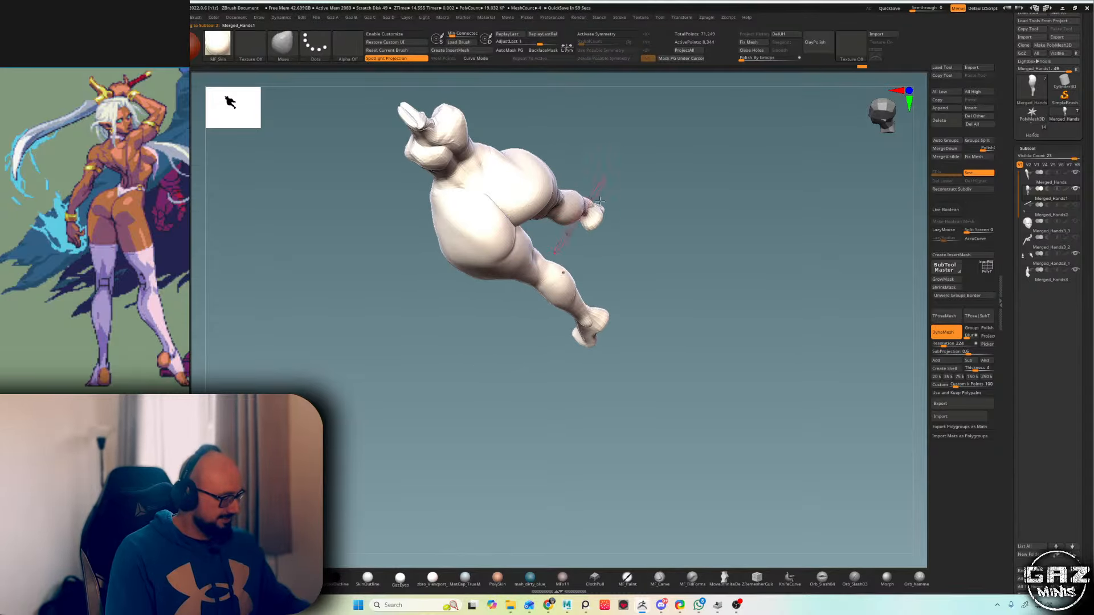
pyautogui.keyDown('shift'); pyautogui.moveTo(600, 200); pyautogui.dragTo(545, 200, button='right'); pyautogui.keyUp('shift')
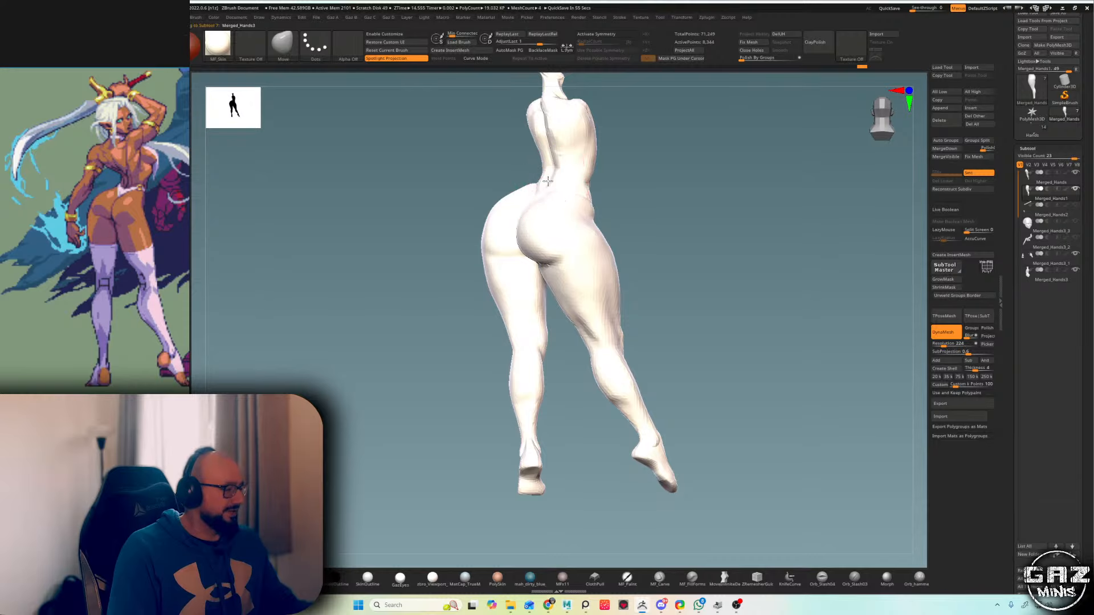
# - Make the torso the active subtool and DynaMesh it at a resolution of 240
pyautogui.keyDown('alt'); pyautogui.click(547, 181); pyautogui.keyUp('alt')
pyautogui.hotkey('shift', 'f')
pyautogui.keyDown('alt'); pyautogui.moveTo(645, 104); pyautogui.dragTo(640, 166, button='right'); pyautogui.keyUp('alt')
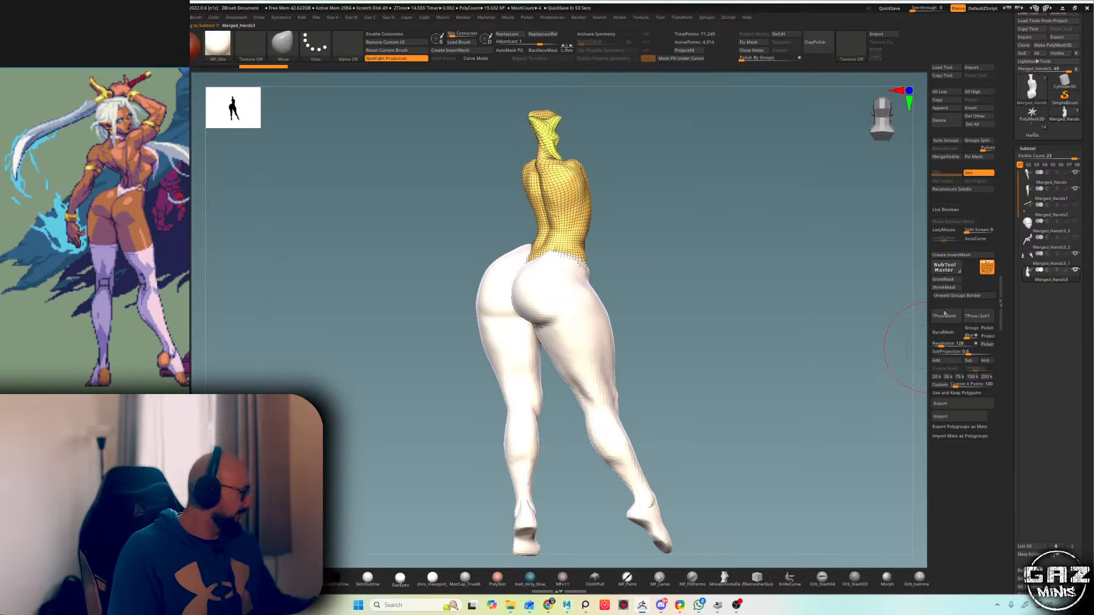
pyautogui.moveTo(937, 344); pyautogui.dragTo(939, 346)
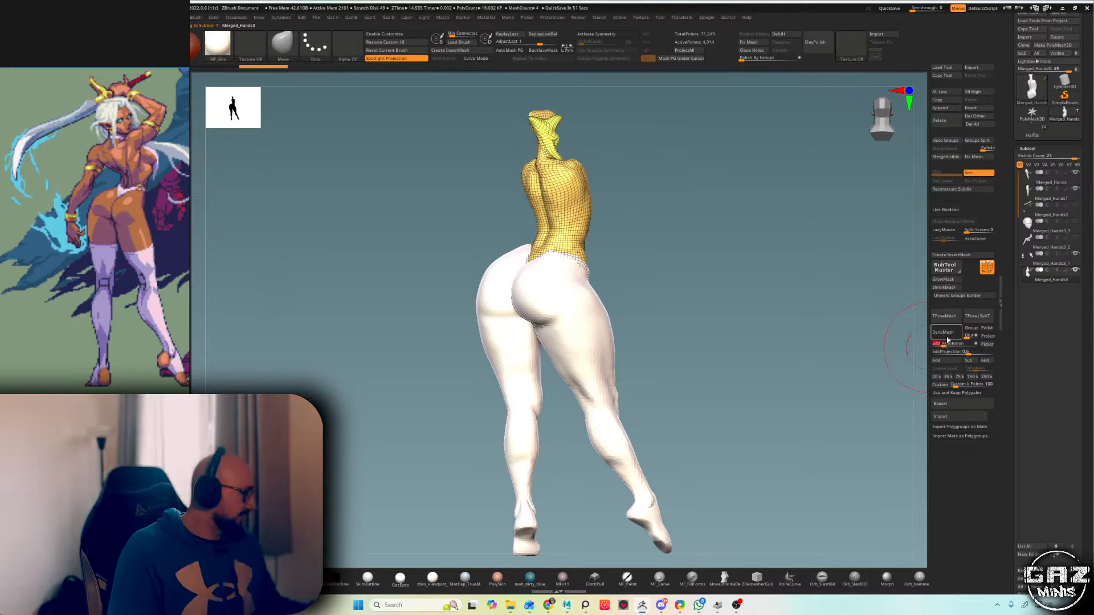
pyautogui.click(943, 333)
pyautogui.hotkey('shift', 'f')
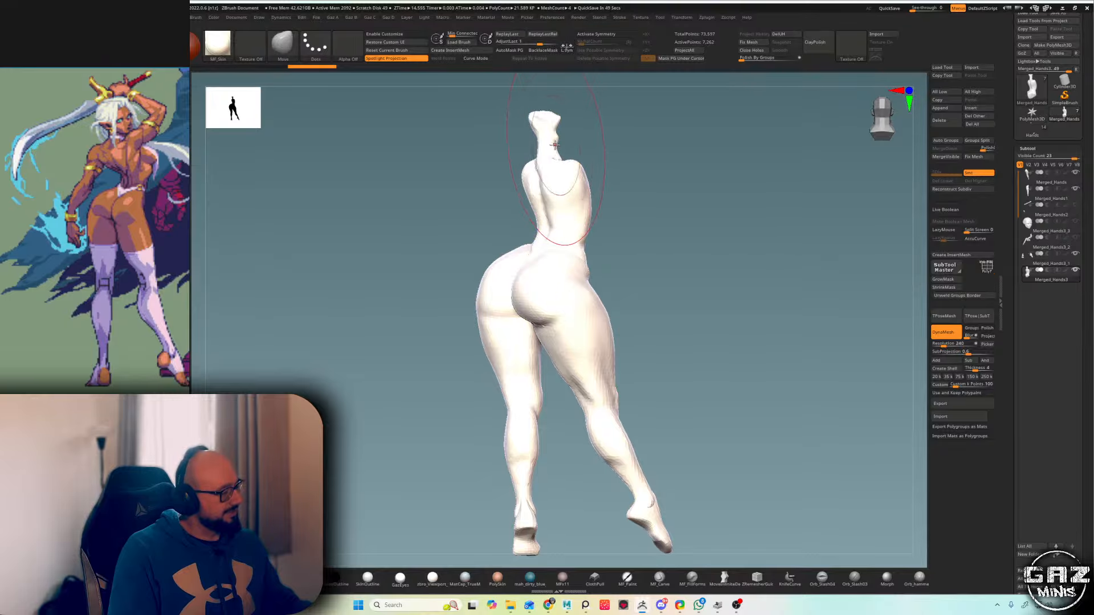
# - Select the Inflate brush and refresh the torso's DynaMesh
pyautogui.press('b')
pyautogui.press('i')
pyautogui.press('n')
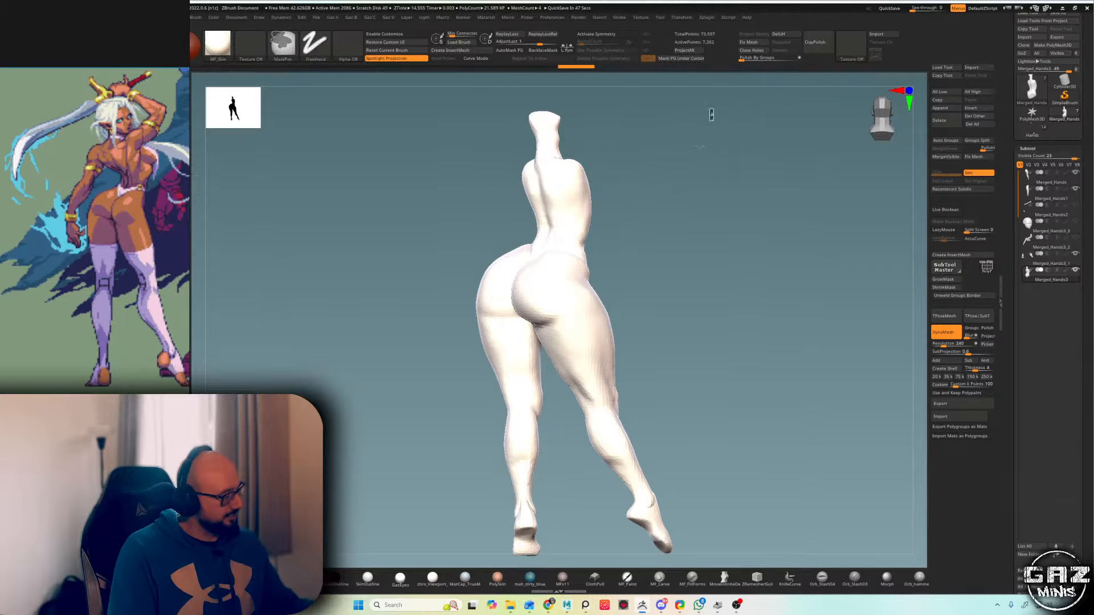
pyautogui.moveTo(710, 113)
pyautogui.mouseDown()
pyautogui.moveTo(578, 186)
pyautogui.moveTo(605, 196)
pyautogui.moveTo(659, 163)
pyautogui.mouseUp()
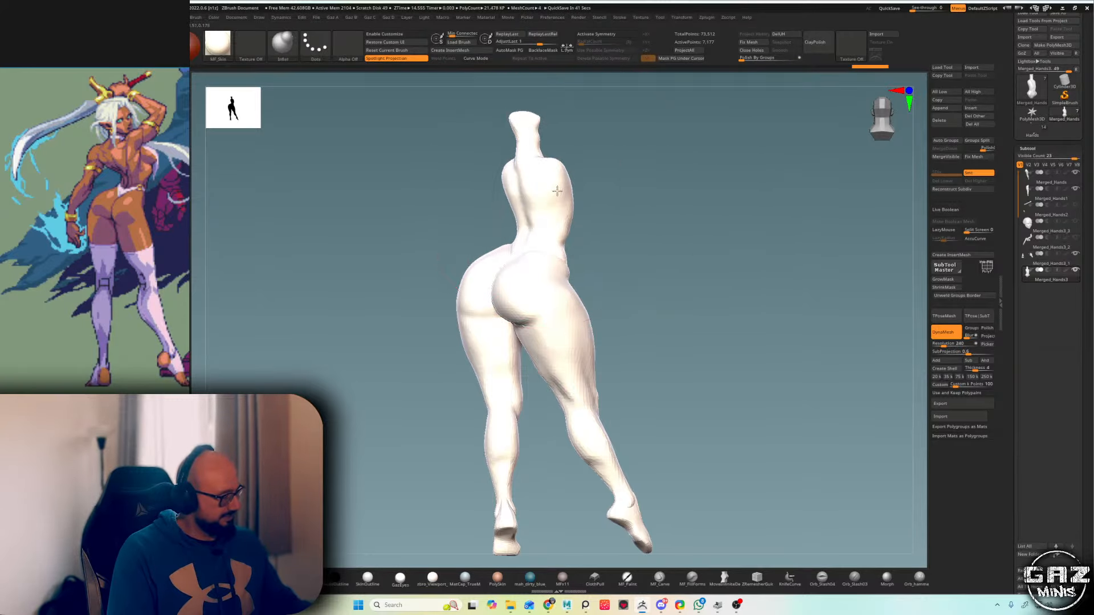
# - Undo and redo the latest torso changes to compare them, and smooth the back down toward the waist
pyautogui.press('s')
pyautogui.hotkey('ctrl', 'z')
pyautogui.hotkey('ctrl', 'z')
pyautogui.press('s')
pyautogui.moveTo(525, 185); pyautogui.dragTo(526, 185)
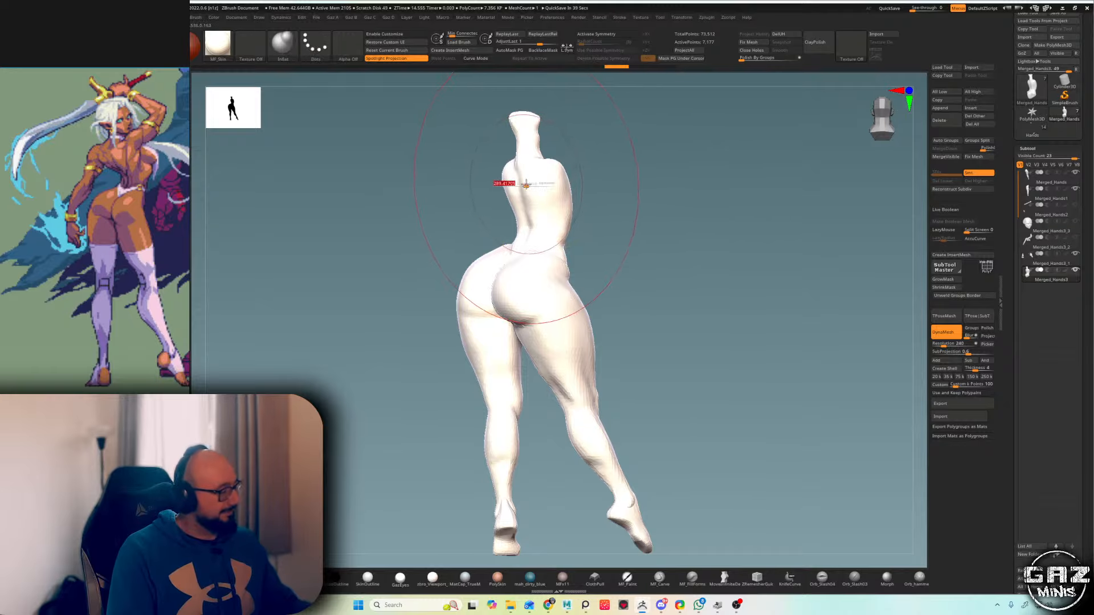
pyautogui.hotkey('ctrl', 'shift', 'z')
pyautogui.hotkey('ctrl', 'shift', 'z')
pyautogui.hotkey('ctrl', 'shift', 'z')
pyautogui.press('s')
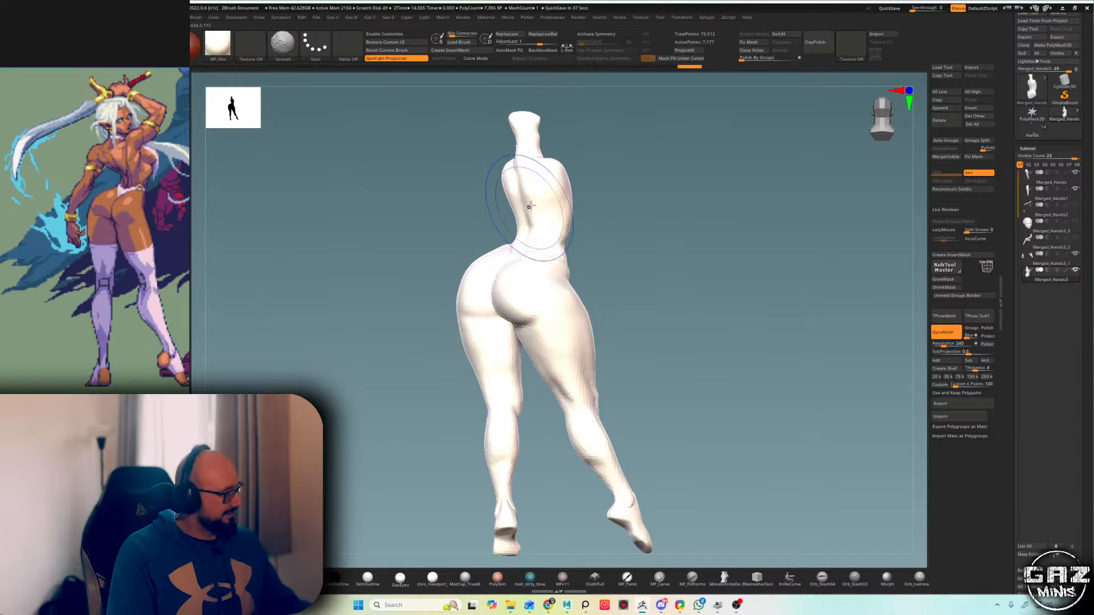
pyautogui.keyDown('shift'); pyautogui.moveTo(561, 194); pyautogui.dragTo(536, 231); pyautogui.keyUp('shift')
# - Reshape the right contour of the torso between ribcage and waist with the Move brush
pyautogui.press('b')
pyautogui.press('m')
pyautogui.press('v')
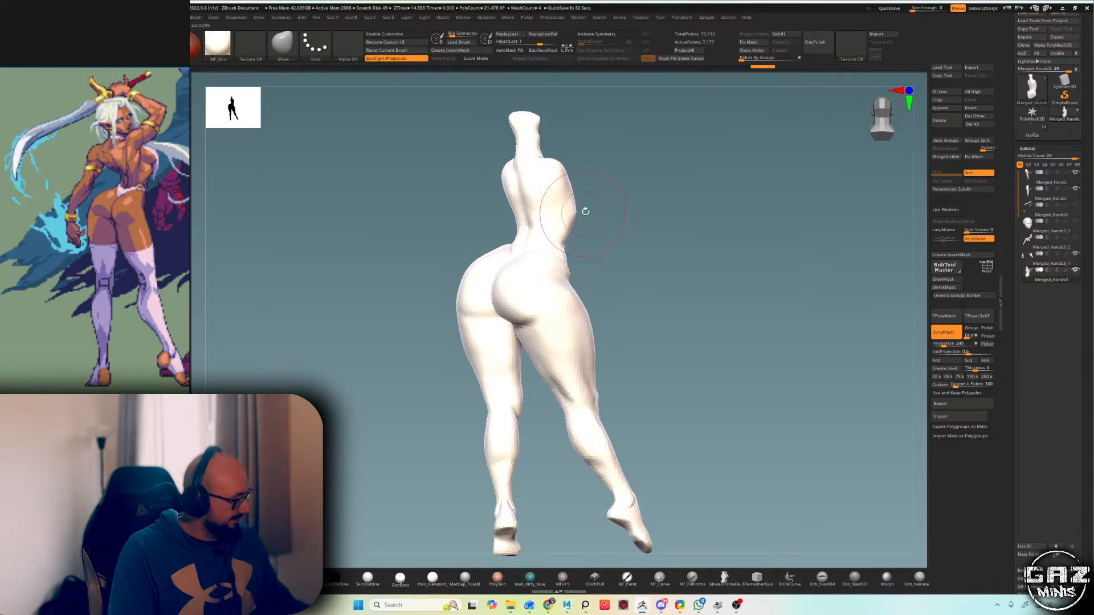
pyautogui.moveTo(585, 212)
pyautogui.mouseDown()
pyautogui.moveTo(596, 209)
pyautogui.moveTo(584, 220)
pyautogui.mouseUp()
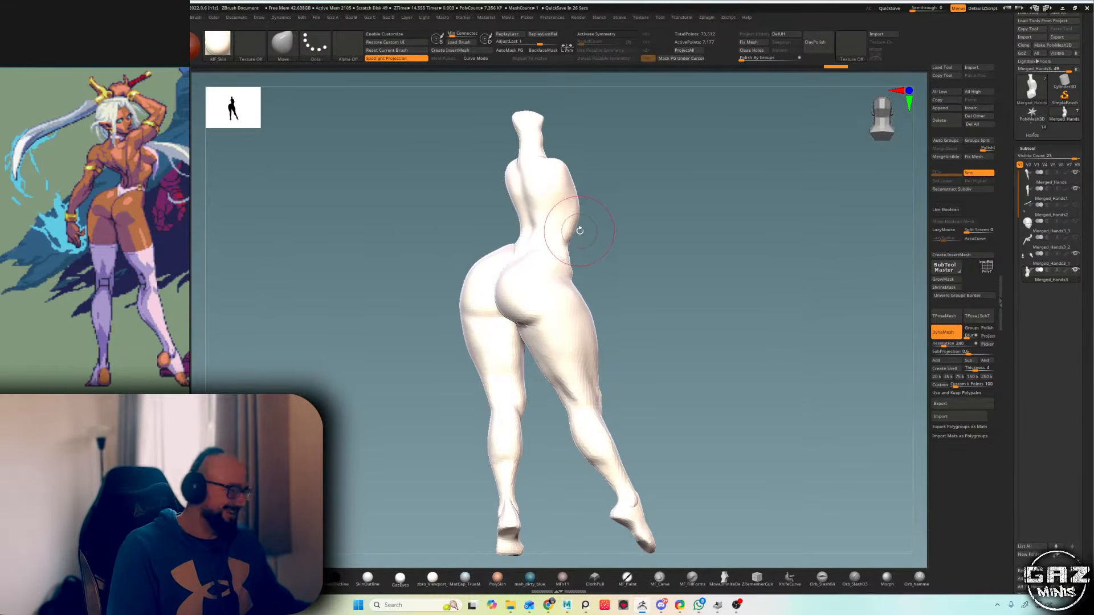
pyautogui.moveTo(579, 230); pyautogui.dragTo(656, 210)
# - Refine the torso's lower belly and right side of the waist with smoothing and the Move brush
pyautogui.moveTo(599, 263); pyautogui.dragTo(558, 257, button='right')
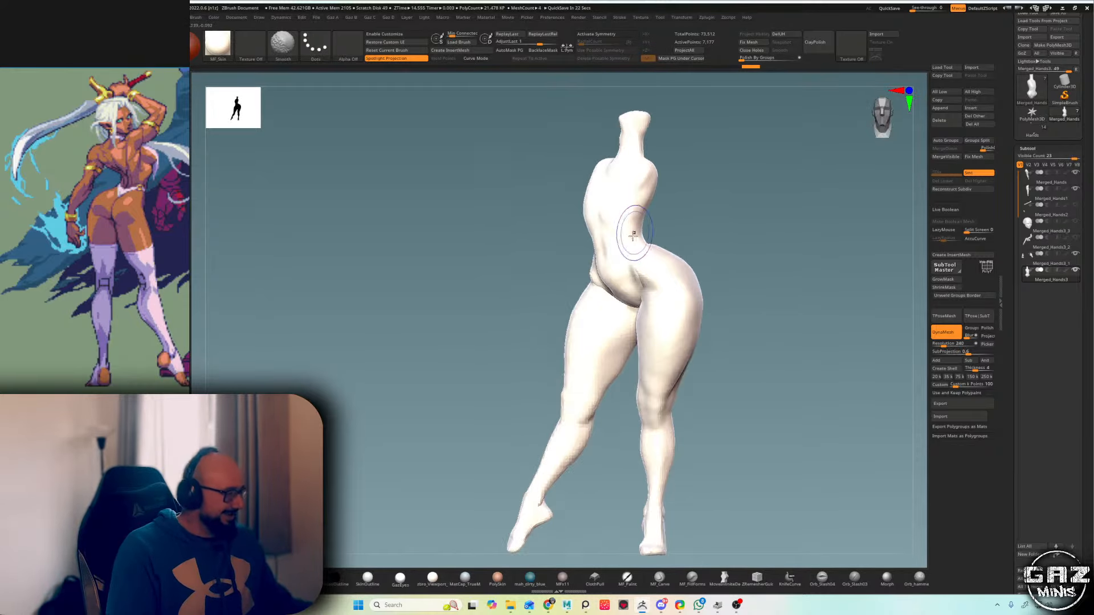
pyautogui.keyDown('alt'); pyautogui.moveTo(716, 229); pyautogui.dragTo(690, 228, button='right'); pyautogui.keyUp('alt')
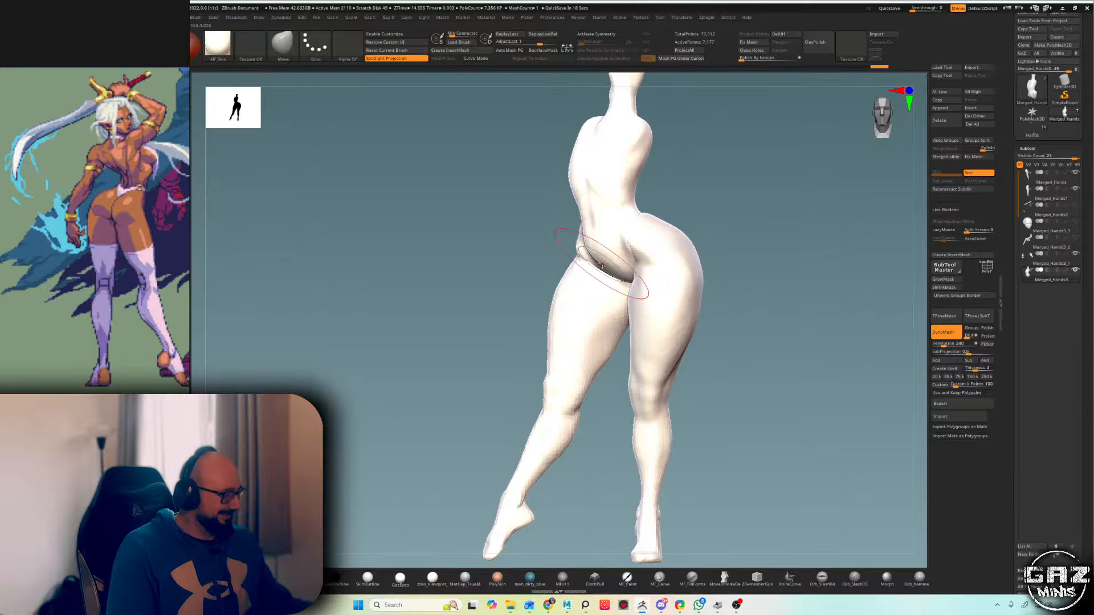
pyautogui.moveTo(595, 262); pyautogui.dragTo(735, 206, button='right')
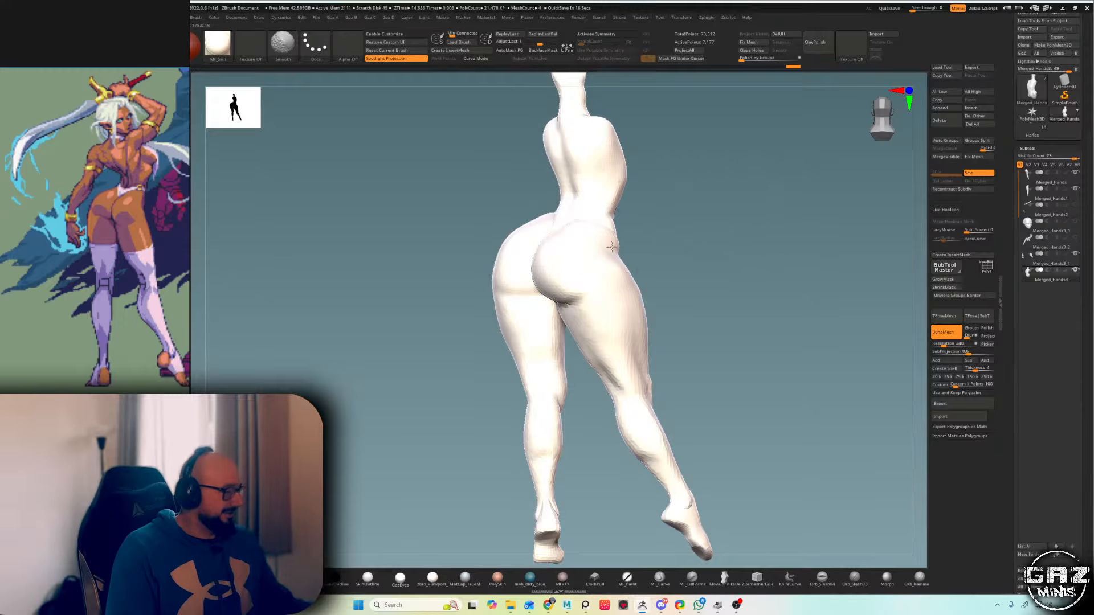
pyautogui.hotkey('shift', 'f')
pyautogui.hotkey('shift', 'f')
pyautogui.moveTo(633, 224); pyautogui.dragTo(614, 218)
pyautogui.keyDown('alt'); pyautogui.moveTo(661, 198); pyautogui.dragTo(688, 225, button='right'); pyautogui.keyUp('alt')
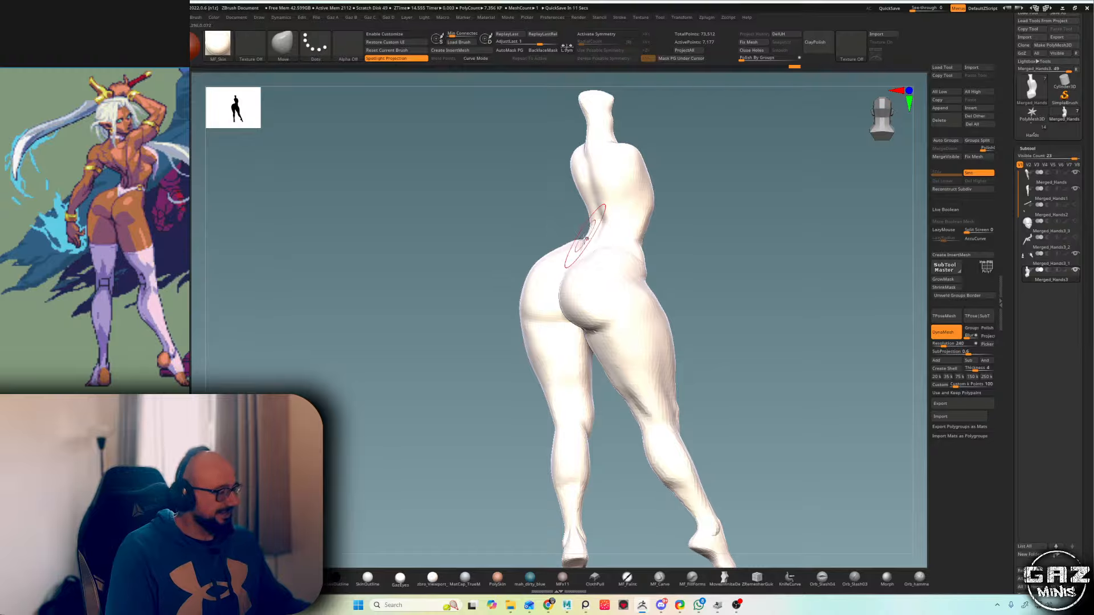
# - Make the left leg the active subtool, smooth the top of its buttock and refresh its DynaMesh
pyautogui.keyDown('alt'); pyautogui.click(561, 256); pyautogui.keyUp('alt')
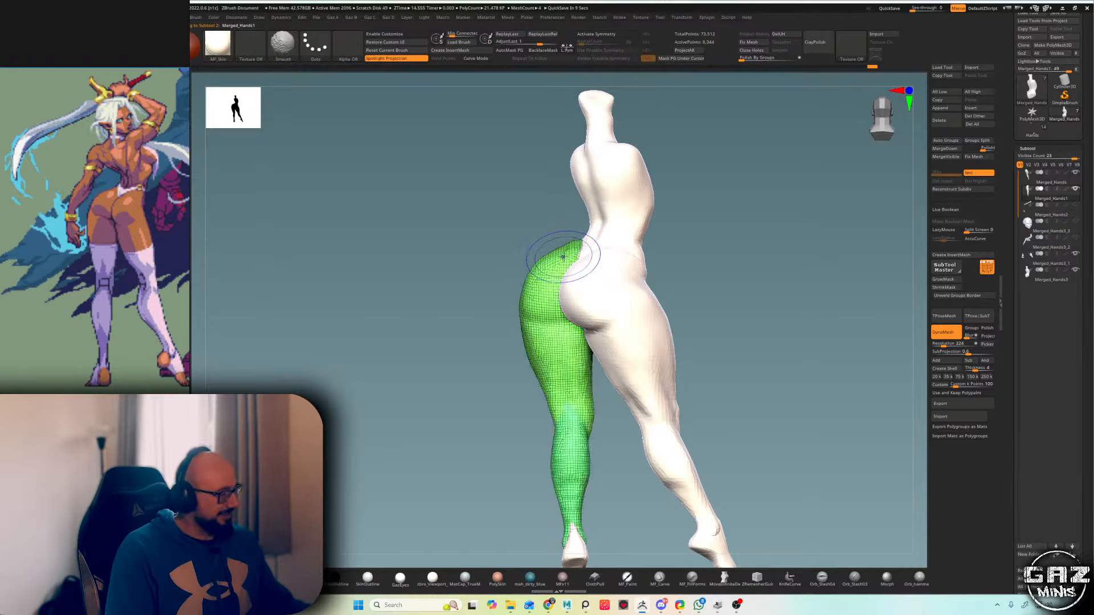
pyautogui.press('shift')
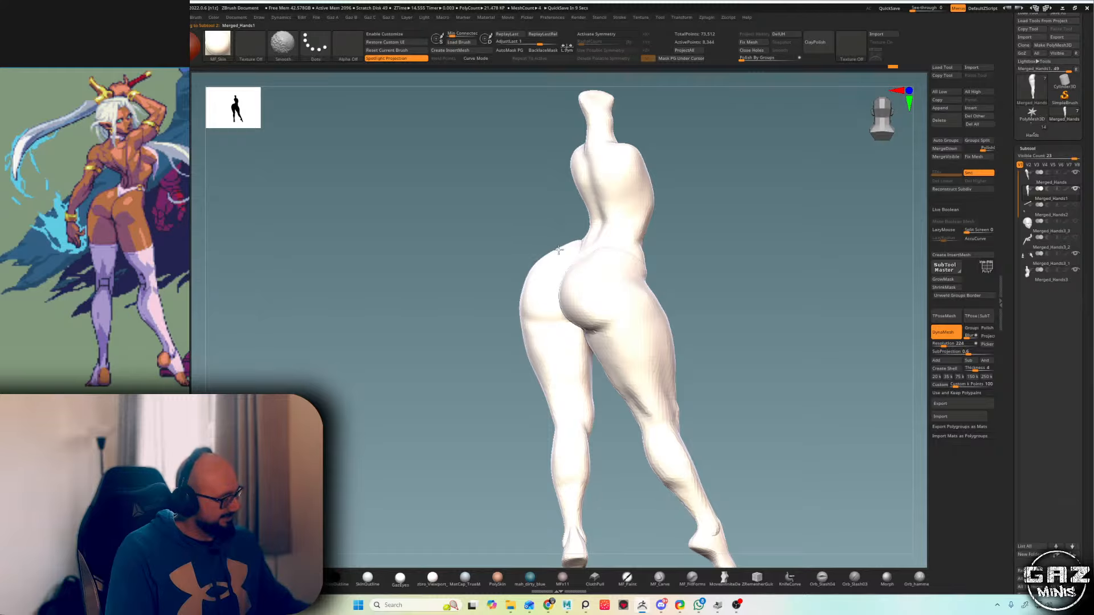
pyautogui.keyDown('ctrl'); pyautogui.moveTo(737, 259); pyautogui.dragTo(745, 272); pyautogui.keyUp('ctrl')
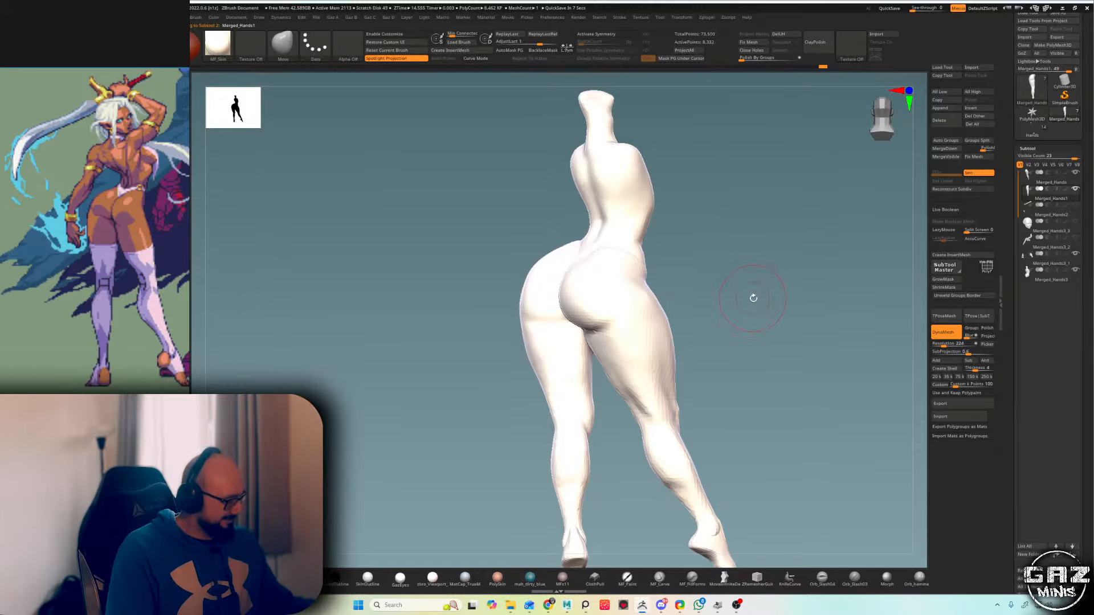
# - Adjust the left leg's lower shin and ankle from the front with the Move brush
pyautogui.moveTo(752, 298)
pyautogui.keyDown('alt'); pyautogui.mouseDown(button='right')
pyautogui.moveTo(707, 204)
pyautogui.moveTo(676, 246)
pyautogui.mouseUp(button='right'); pyautogui.keyUp('alt')
pyautogui.hotkey('shift', 'f')
pyautogui.hotkey('shift', 'f')
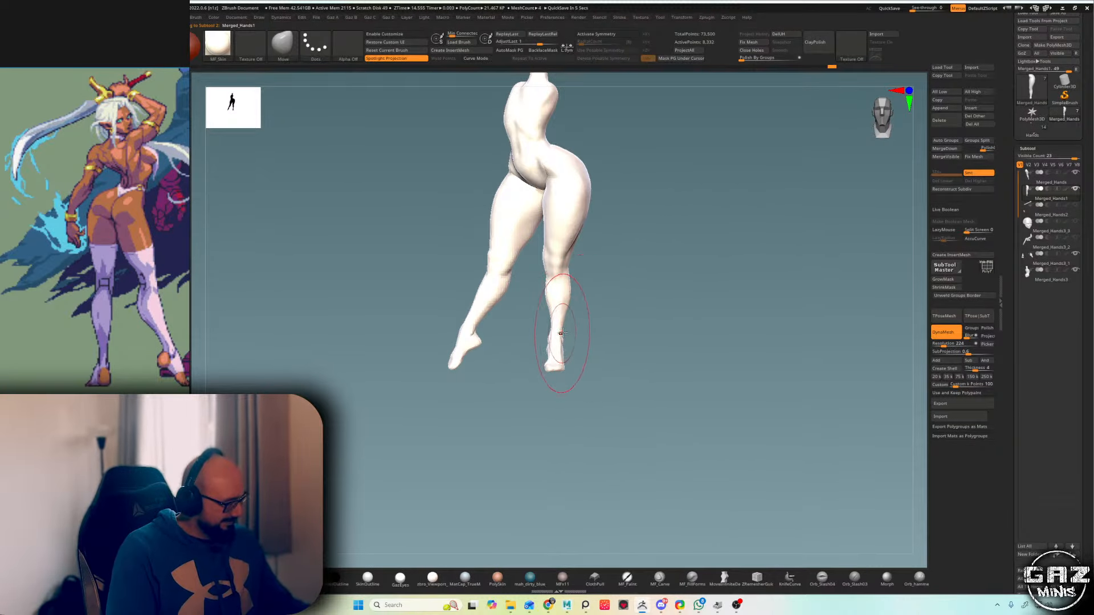
pyautogui.moveTo(562, 335); pyautogui.dragTo(560, 333)
pyautogui.moveTo(686, 258); pyautogui.dragTo(679, 299, button='right')
pyautogui.hotkey('shift', 'f')
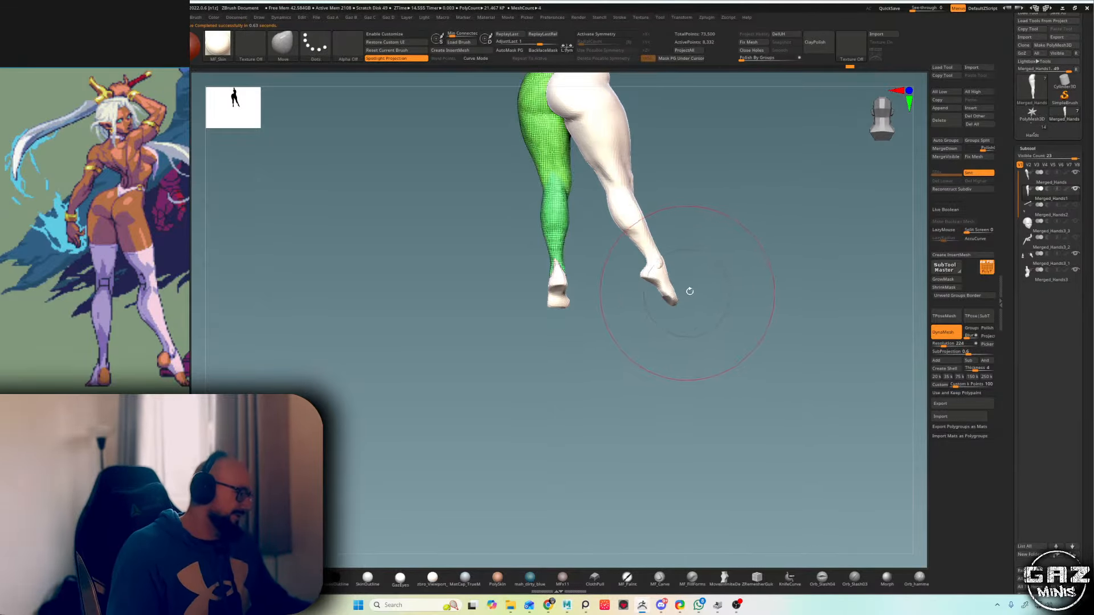
# - Make the feet the active subtool, regenerate their polygroups and split them into separate subtools by group
pyautogui.press('s')
pyautogui.keyDown('alt'); pyautogui.click(675, 296); pyautogui.keyUp('alt')
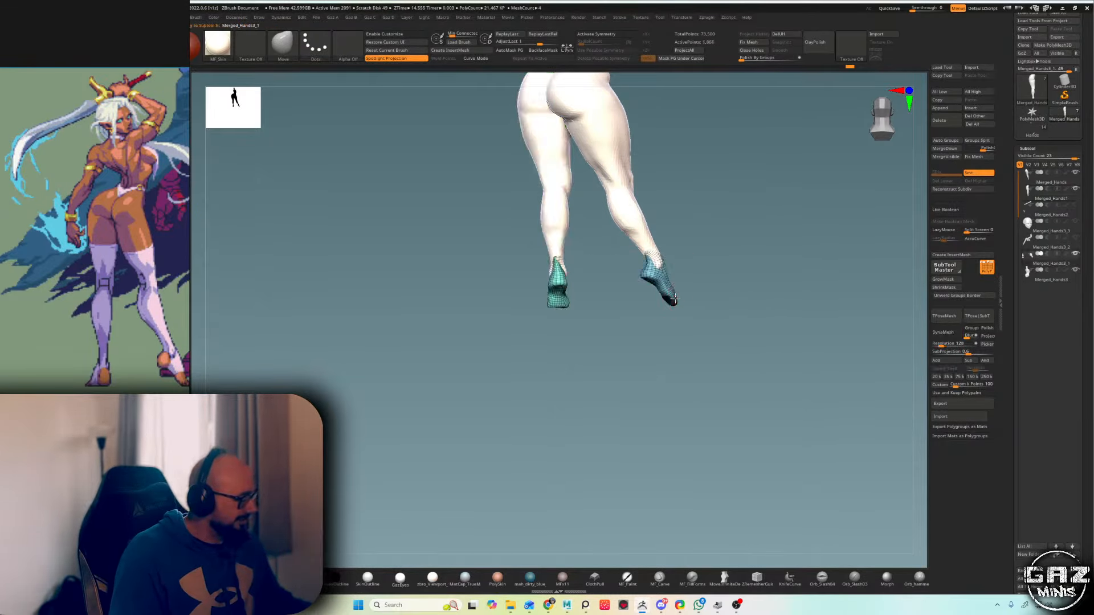
pyautogui.moveTo(695, 285); pyautogui.dragTo(747, 295, button='right')
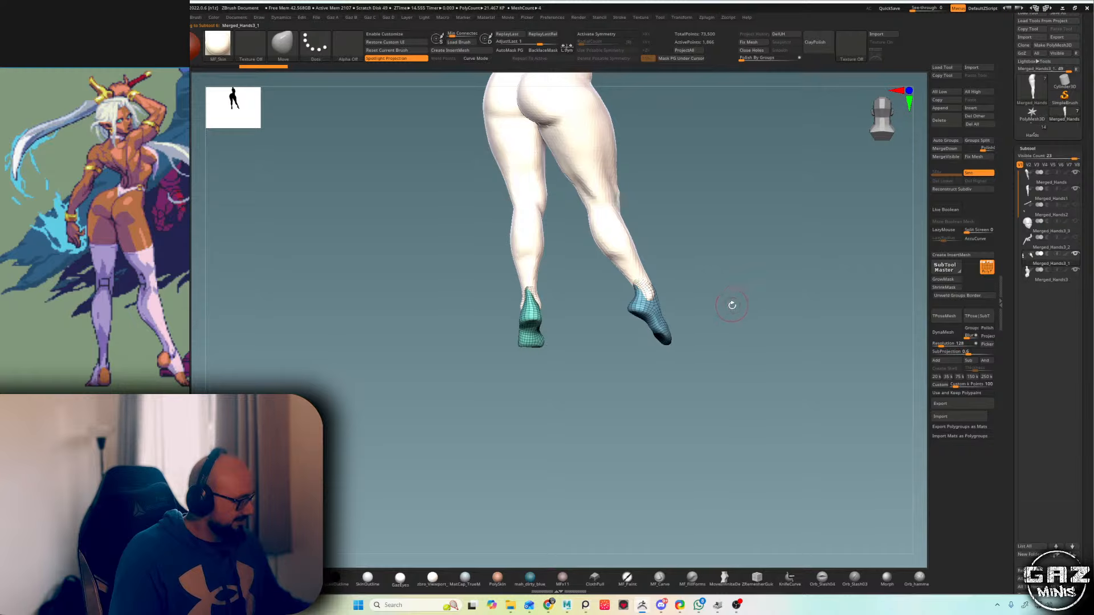
pyautogui.click(977, 140)
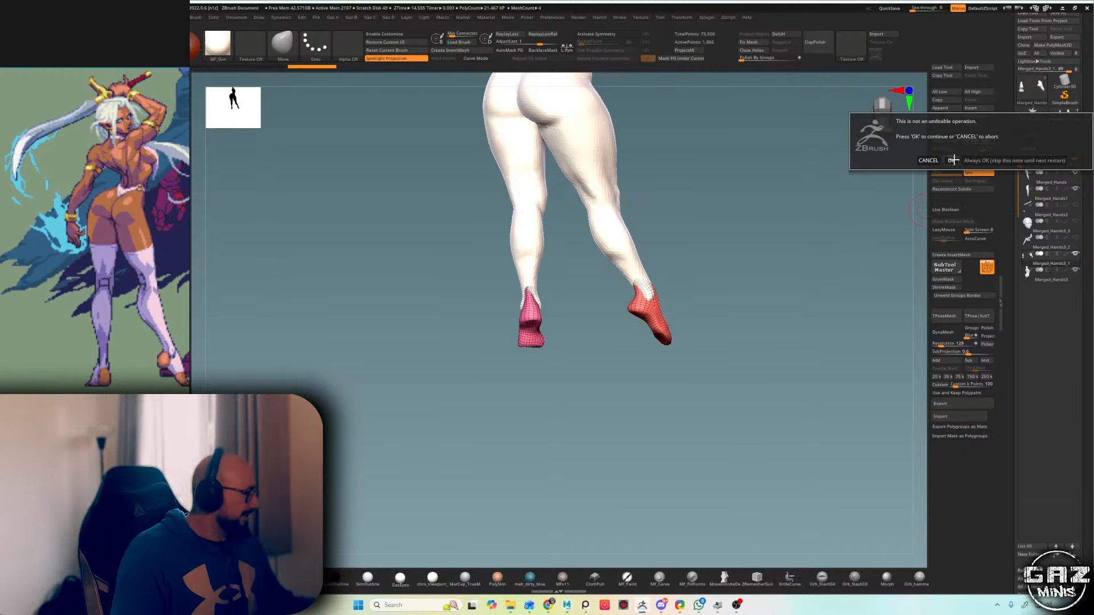
# - Reshape the right foot's ankle and heel to blend into the leg with the Move brush, and smooth the heel
pyautogui.moveTo(715, 268); pyautogui.dragTo(676, 284, button='right')
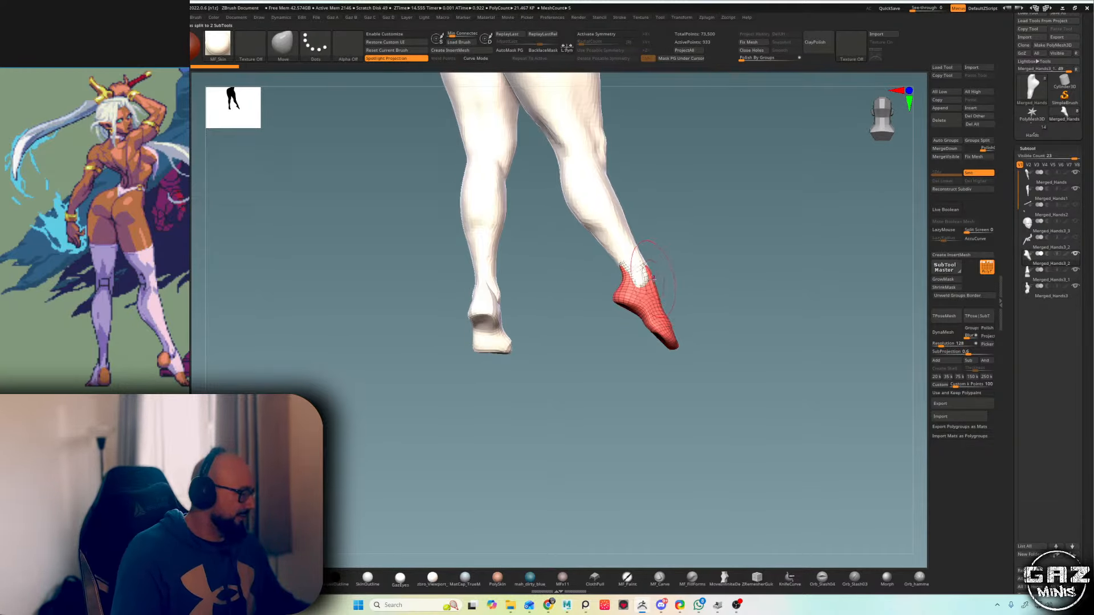
pyautogui.moveTo(652, 278); pyautogui.dragTo(644, 269)
pyautogui.moveTo(664, 308); pyautogui.dragTo(669, 306)
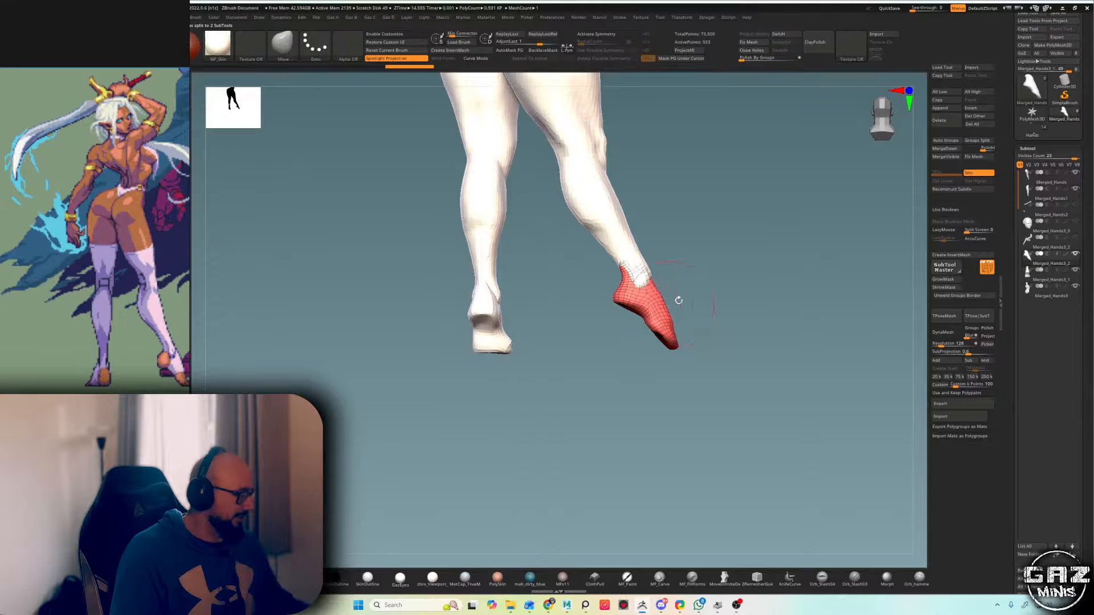
pyautogui.moveTo(678, 301)
pyautogui.mouseDown(button='right')
pyautogui.moveTo(667, 304)
pyautogui.moveTo(689, 300)
pyautogui.moveTo(636, 295)
pyautogui.mouseUp(button='right')
pyautogui.hotkey('shift', 'f')
pyautogui.moveTo(631, 291); pyautogui.dragTo(624, 287)
pyautogui.keyDown('shift'); pyautogui.moveTo(621, 287); pyautogui.dragTo(641, 285, button='right'); pyautogui.keyUp('shift')
pyautogui.keyDown('shift'); pyautogui.moveTo(633, 284); pyautogui.dragTo(624, 285); pyautogui.keyUp('shift')
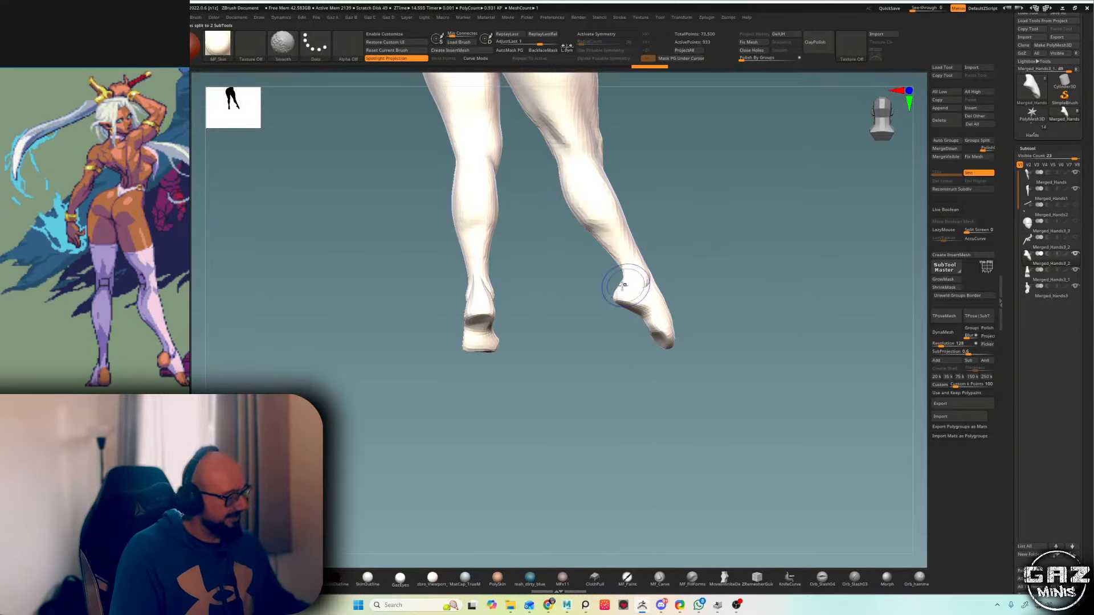
# - Mask the right foot except for the toes and rotate the toes upward so they bend at the ball
pyautogui.moveTo(624, 285)
pyautogui.mouseDown(button='right')
pyautogui.moveTo(611, 293)
pyautogui.moveTo(724, 268)
pyautogui.moveTo(701, 225)
pyautogui.mouseUp(button='right')
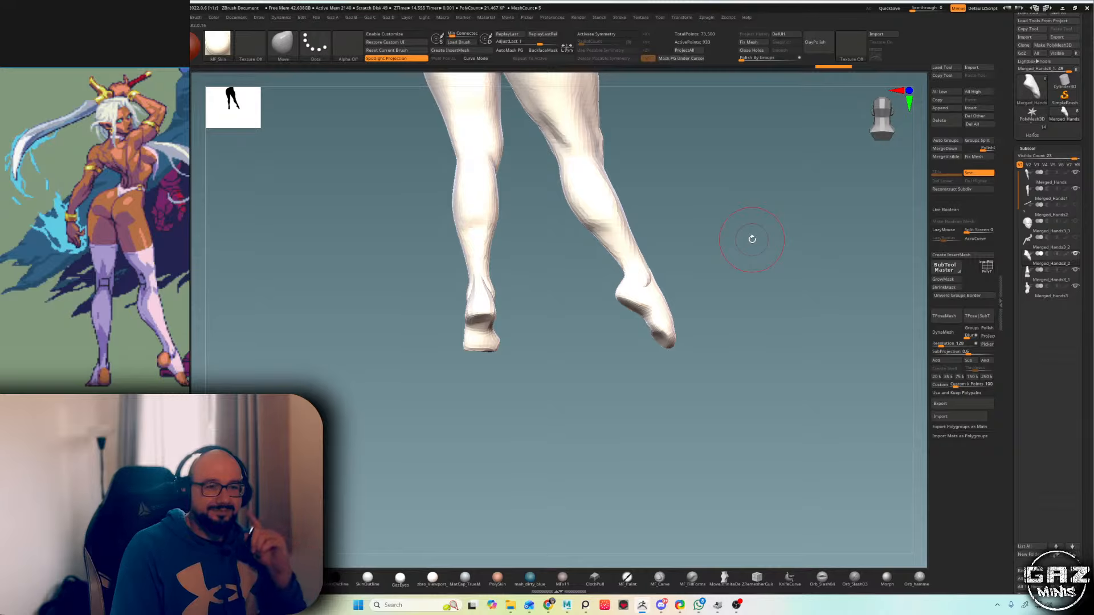
pyautogui.moveTo(752, 239); pyautogui.dragTo(704, 242, button='right')
pyautogui.hotkey('shift', 'f')
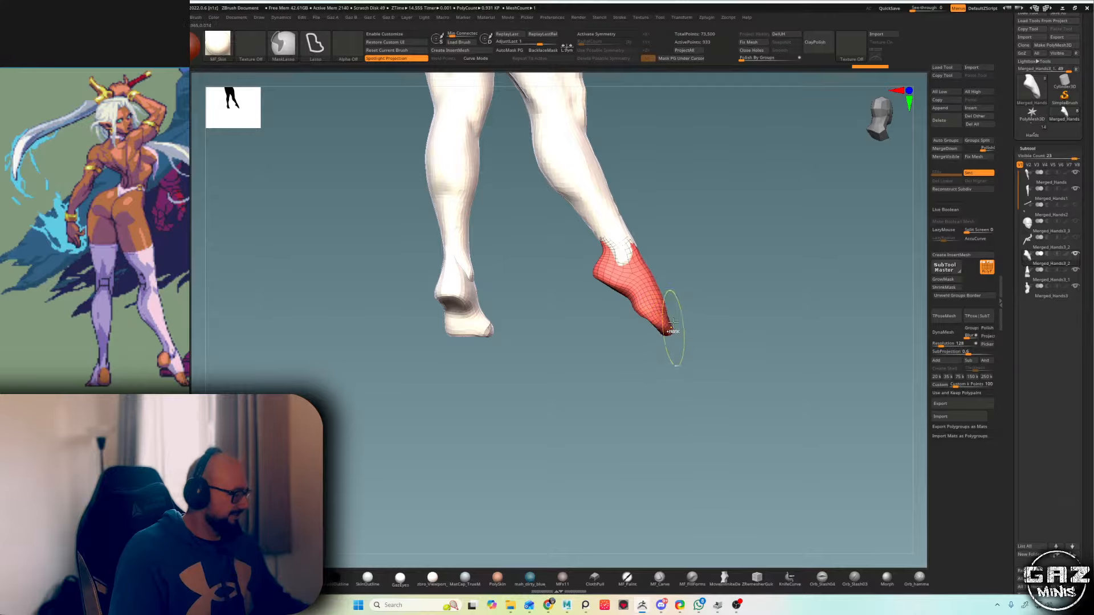
pyautogui.moveTo(674, 320)
pyautogui.keyDown('ctrl'); pyautogui.mouseDown()
pyautogui.moveTo(622, 309)
pyautogui.moveTo(668, 308)
pyautogui.mouseUp(); pyautogui.keyUp('ctrl')
pyautogui.keyDown('ctrl'); pyautogui.click(689, 309); pyautogui.keyUp('ctrl')
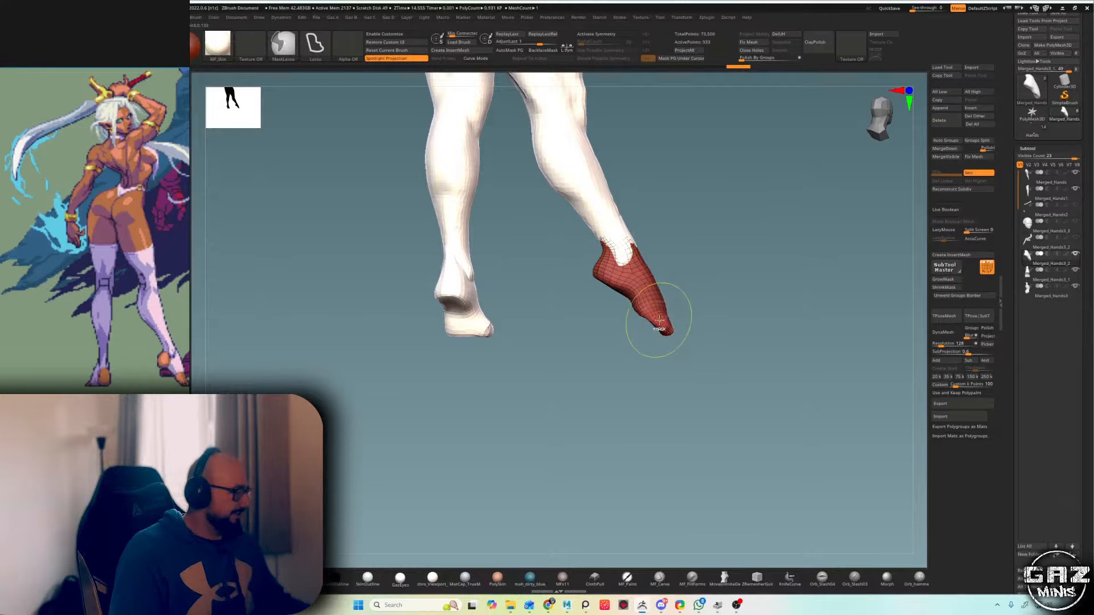
pyautogui.press('r')
pyautogui.keyDown('alt'); pyautogui.moveTo(644, 294); pyautogui.dragTo(625, 307, button='right'); pyautogui.keyUp('alt')
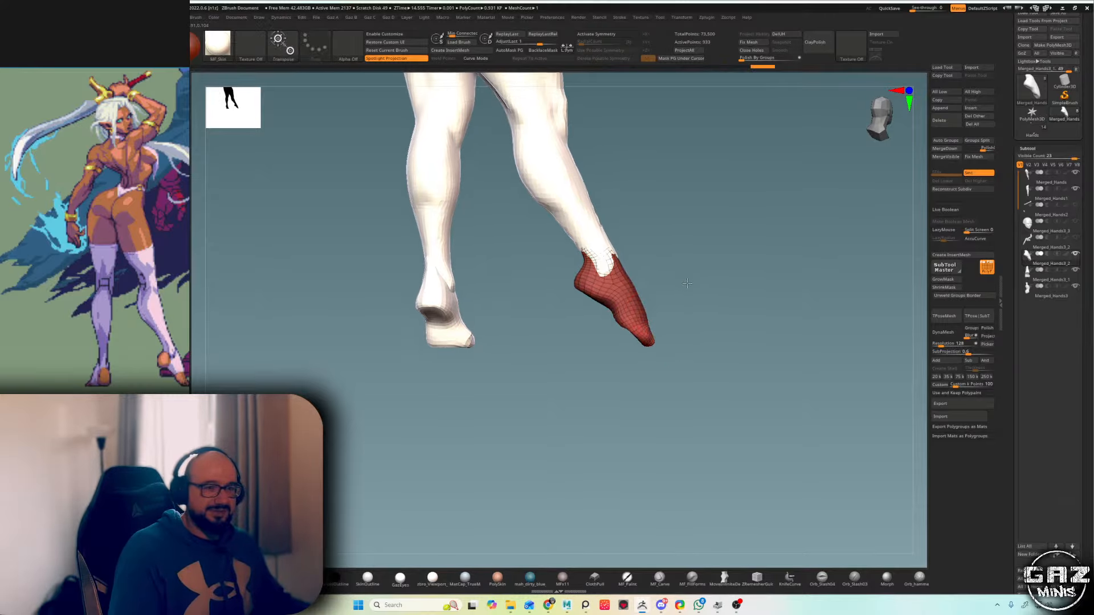
pyautogui.keyDown('alt'); pyautogui.click(640, 327); pyautogui.keyUp('alt')
pyautogui.moveTo(674, 307); pyautogui.dragTo(642, 289)
pyautogui.press('q')
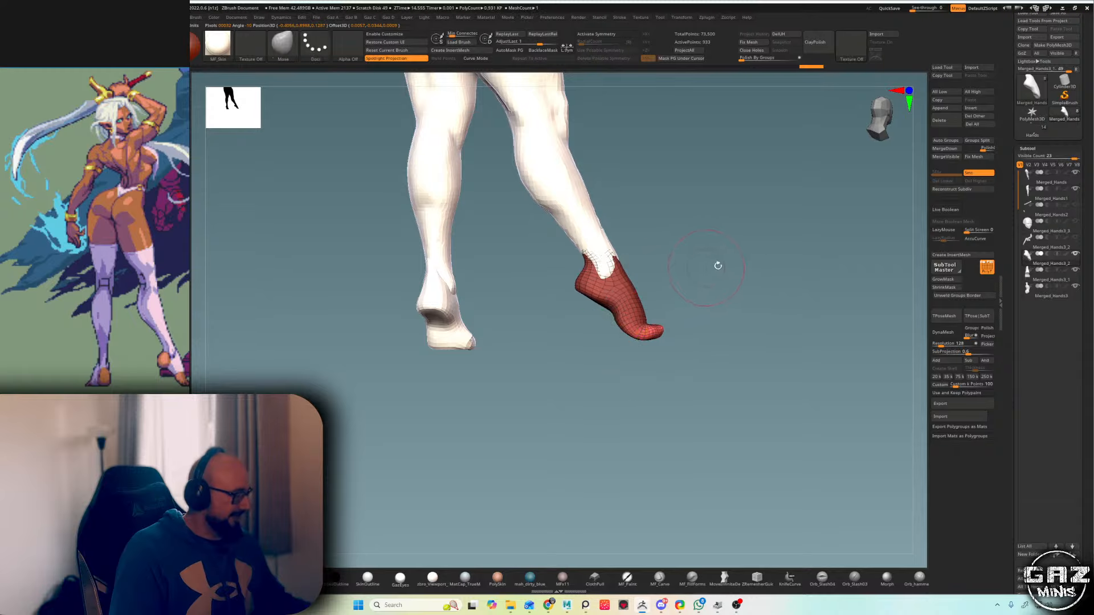
pyautogui.moveTo(715, 266); pyautogui.dragTo(710, 219, button='right')
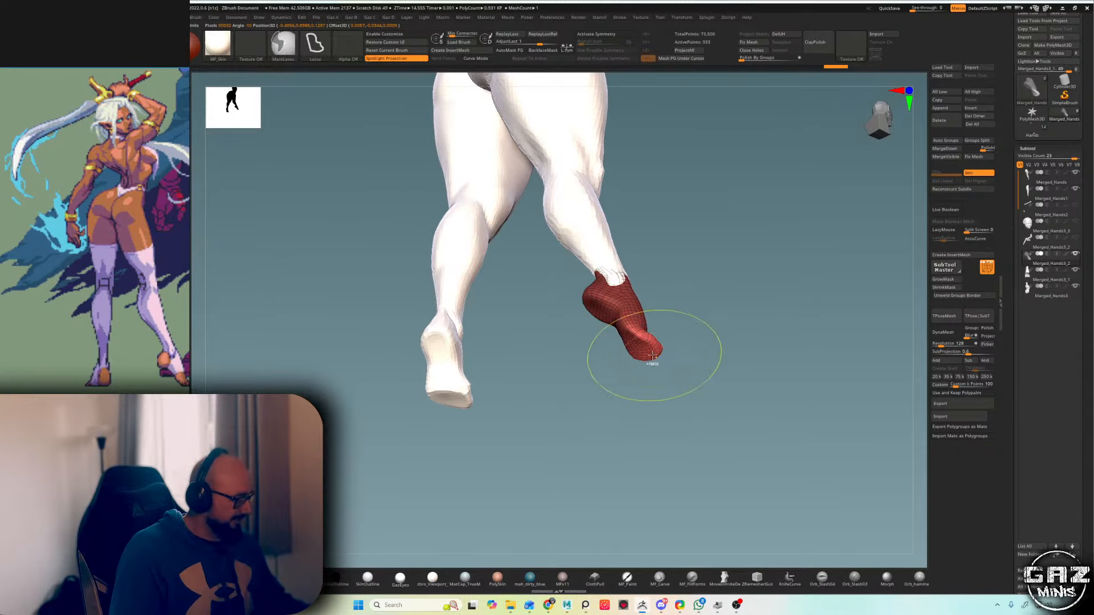
pyautogui.moveTo(651, 347)
pyautogui.mouseDown(button='right')
pyautogui.moveTo(708, 310)
pyautogui.moveTo(671, 338)
pyautogui.moveTo(683, 336)
pyautogui.moveTo(744, 278)
pyautogui.moveTo(760, 311)
pyautogui.moveTo(776, 290)
pyautogui.moveTo(740, 281)
pyautogui.mouseUp(button='right')
pyautogui.hotkey('shift', 'f')
pyautogui.press('f')
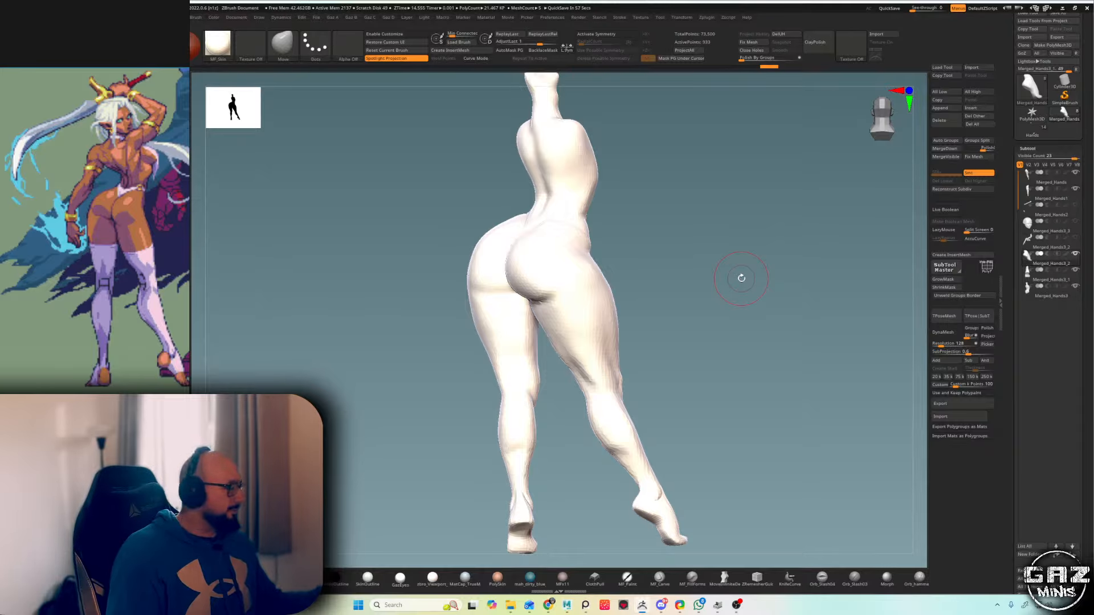
# - Show the head subtool, make it active and DynaMesh it at a resolution of 200
pyautogui.click(1075, 222)
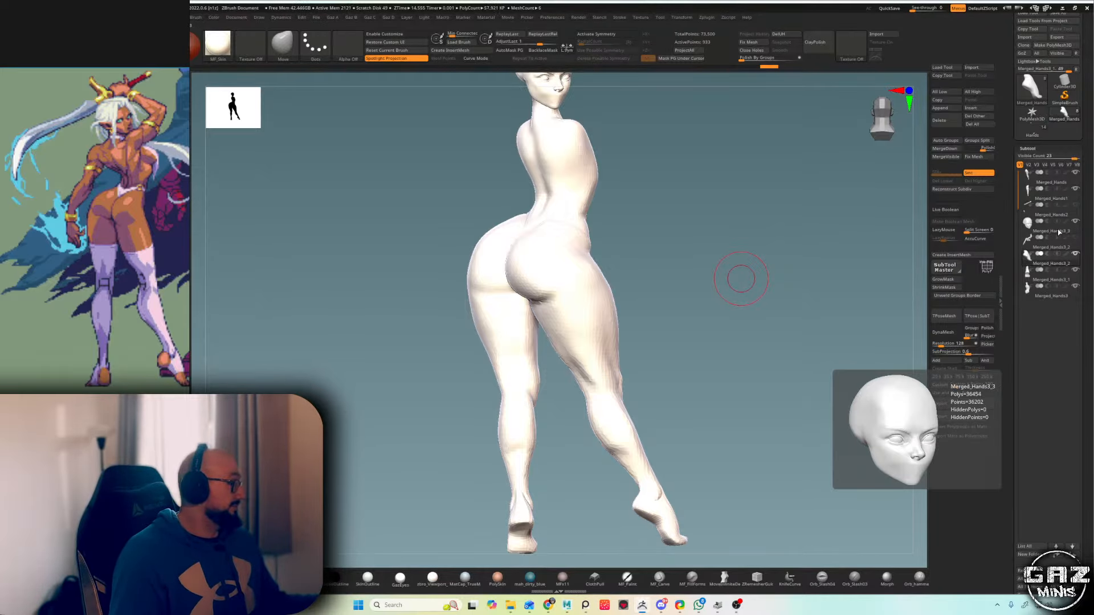
pyautogui.click(1058, 230)
pyautogui.keyDown('alt'); pyautogui.moveTo(675, 157); pyautogui.dragTo(664, 271, button='right'); pyautogui.keyUp('alt')
pyautogui.hotkey('shift', 'f')
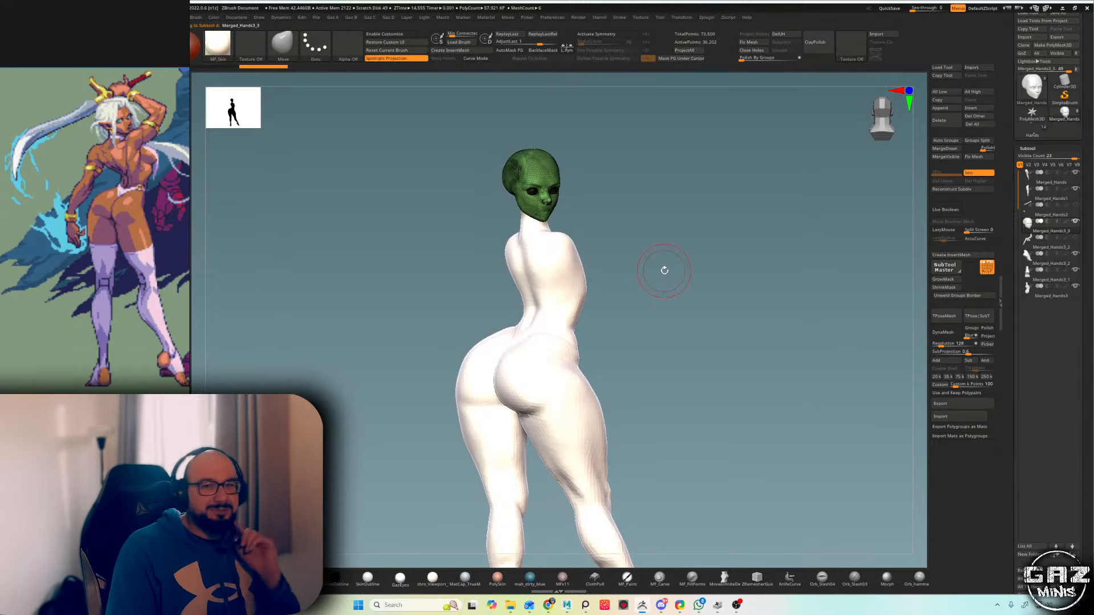
pyautogui.press('f')
pyautogui.keyDown('ctrl'); pyautogui.moveTo(691, 189); pyautogui.dragTo(698, 215, button='right'); pyautogui.keyUp('ctrl')
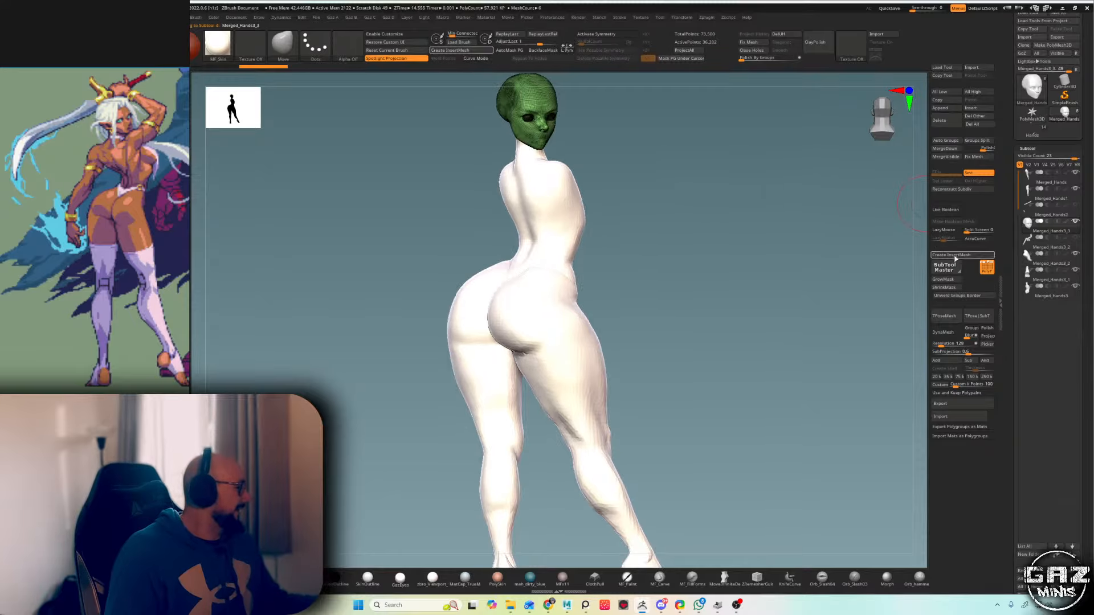
pyautogui.moveTo(944, 343); pyautogui.dragTo(949, 342)
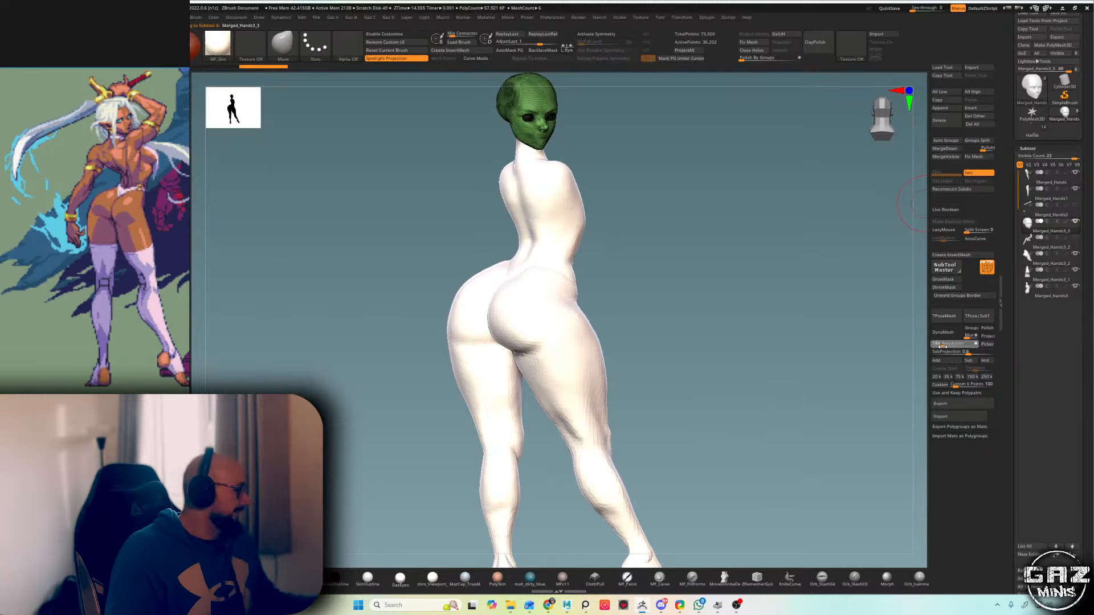
pyautogui.click(944, 334)
pyautogui.hotkey('shift', 'f')
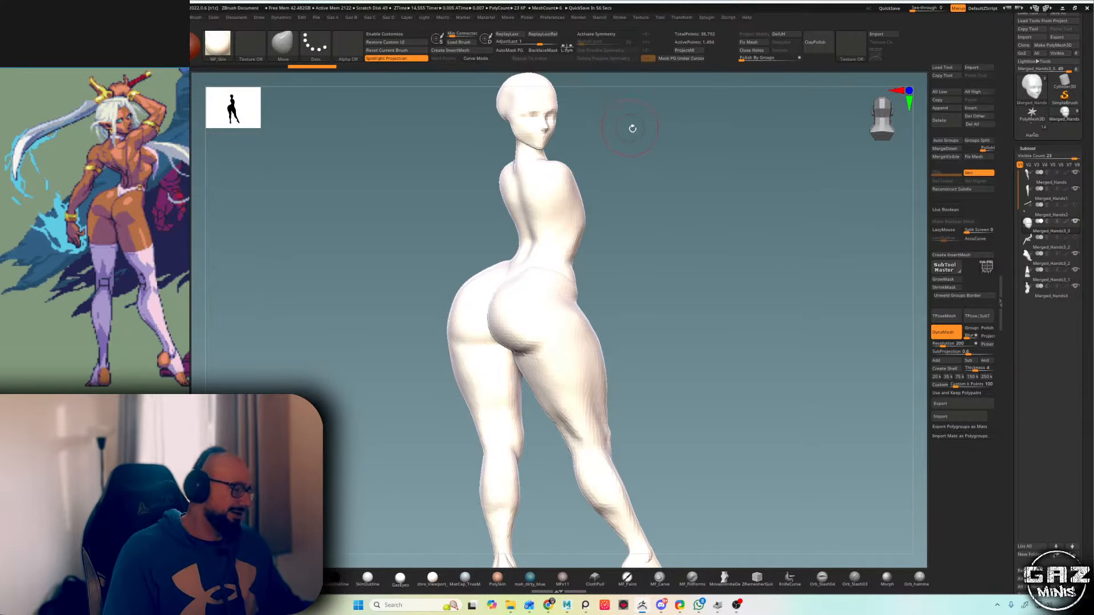
# - Centre the gizmo on the head and adjust the head's position and tilt above the neck
pyautogui.press('w')
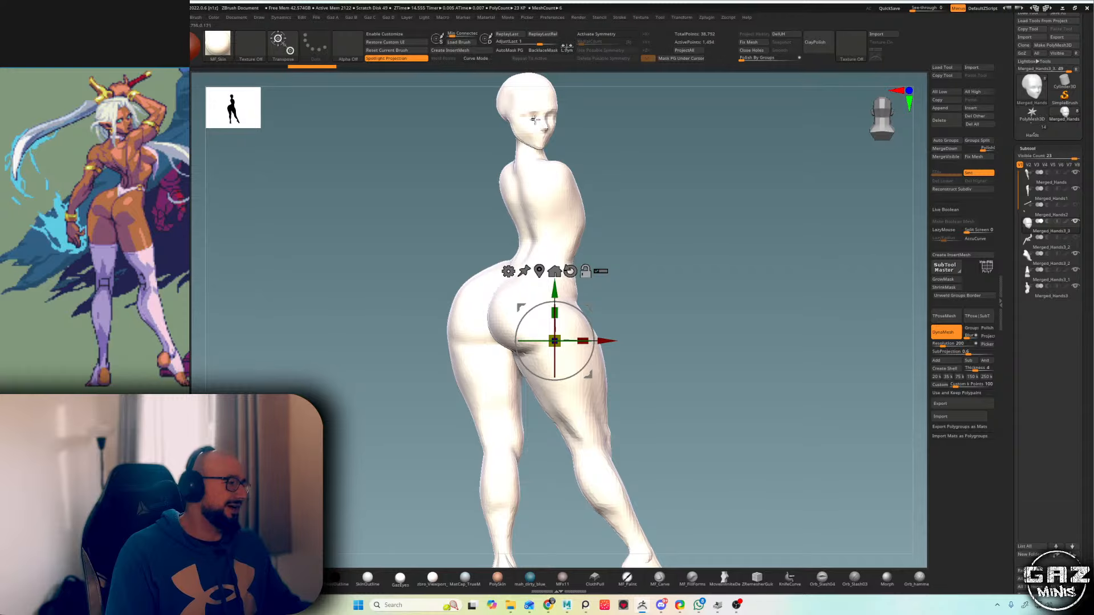
pyautogui.keyDown('alt'); pyautogui.click(535, 120); pyautogui.keyUp('alt')
pyautogui.keyDown('alt'); pyautogui.moveTo(574, 85); pyautogui.dragTo(557, 140); pyautogui.keyUp('alt')
pyautogui.click(516, 105)
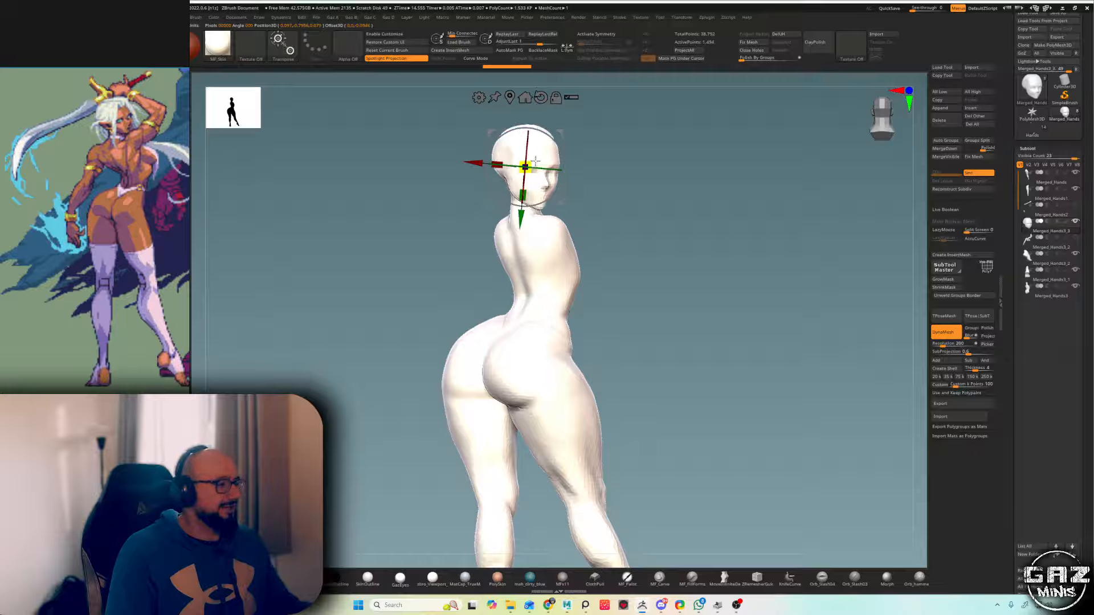
pyautogui.moveTo(535, 162); pyautogui.dragTo(591, 141, button='right')
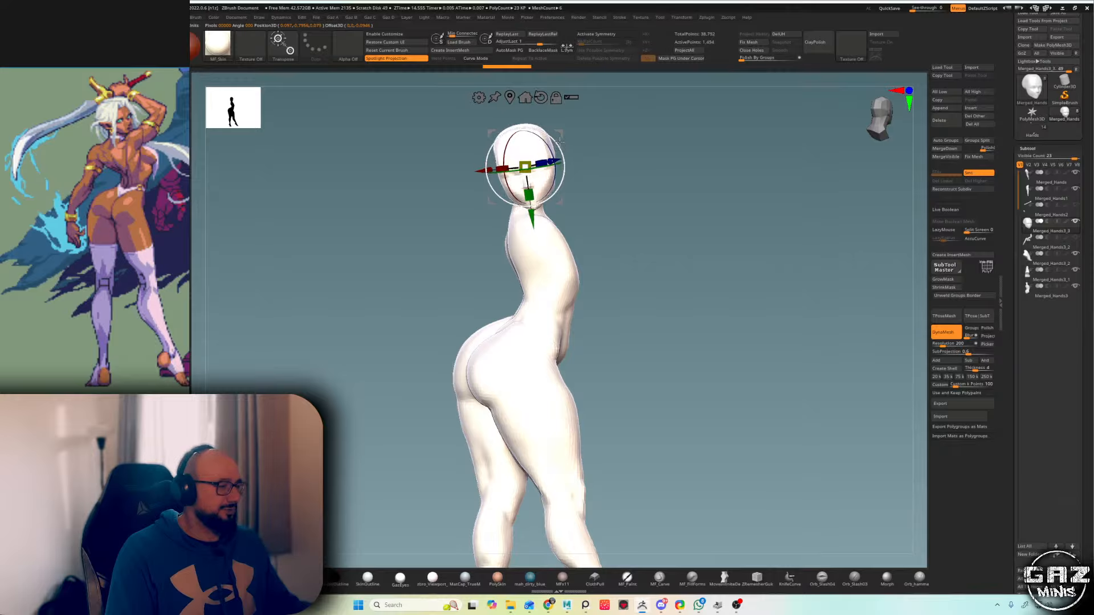
pyautogui.moveTo(722, 122); pyautogui.dragTo(609, 149, button='right')
pyautogui.keyDown('alt'); pyautogui.moveTo(558, 138); pyautogui.dragTo(555, 144); pyautogui.keyUp('alt')
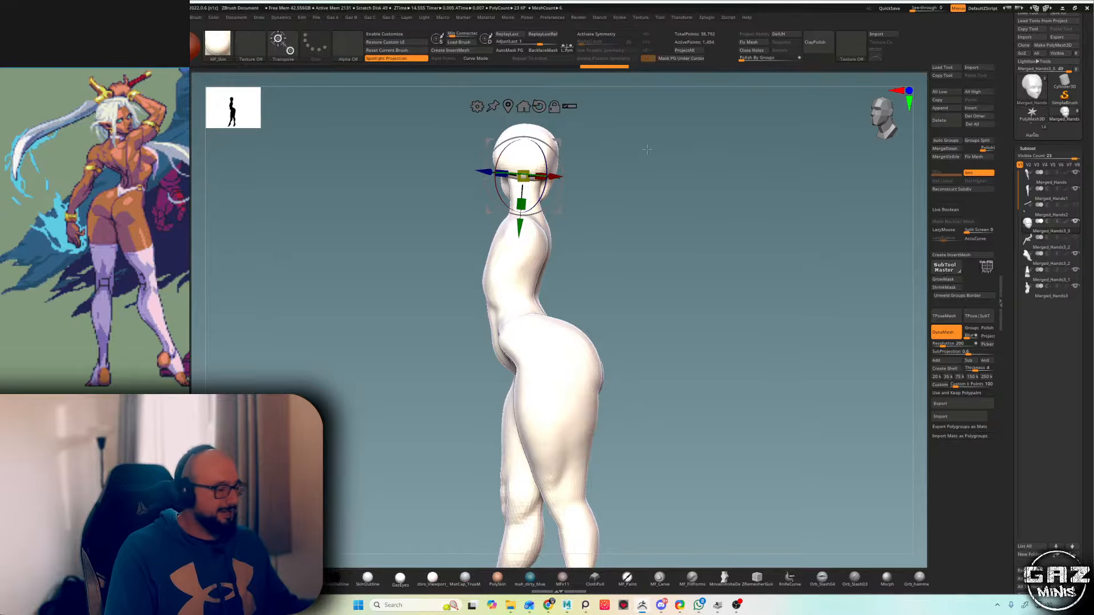
pyautogui.moveTo(647, 149); pyautogui.dragTo(631, 145, button='right')
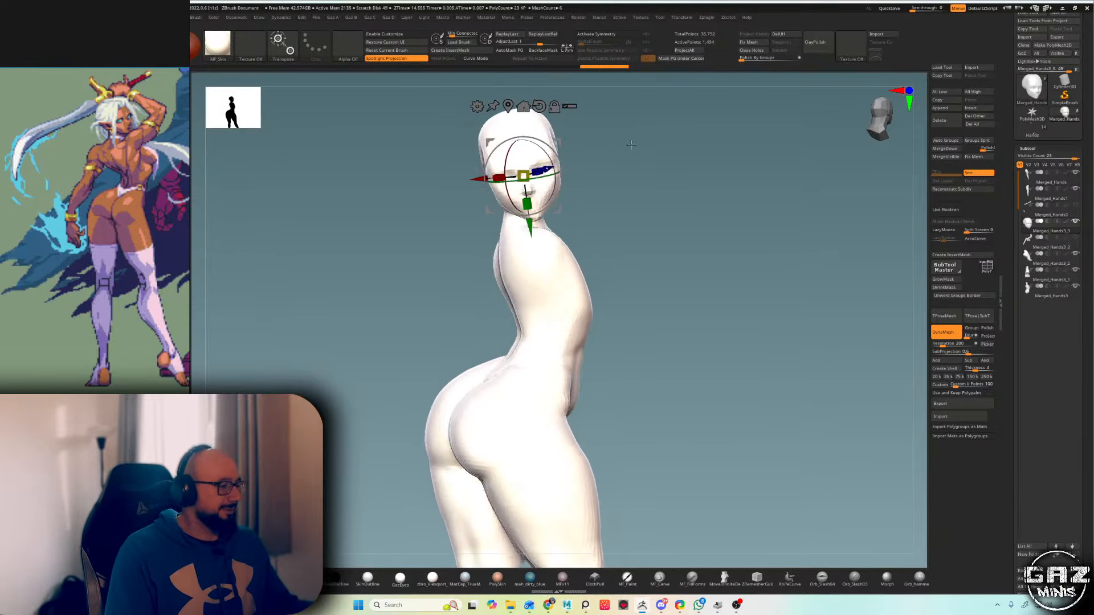
pyautogui.moveTo(556, 169); pyautogui.dragTo(550, 181)
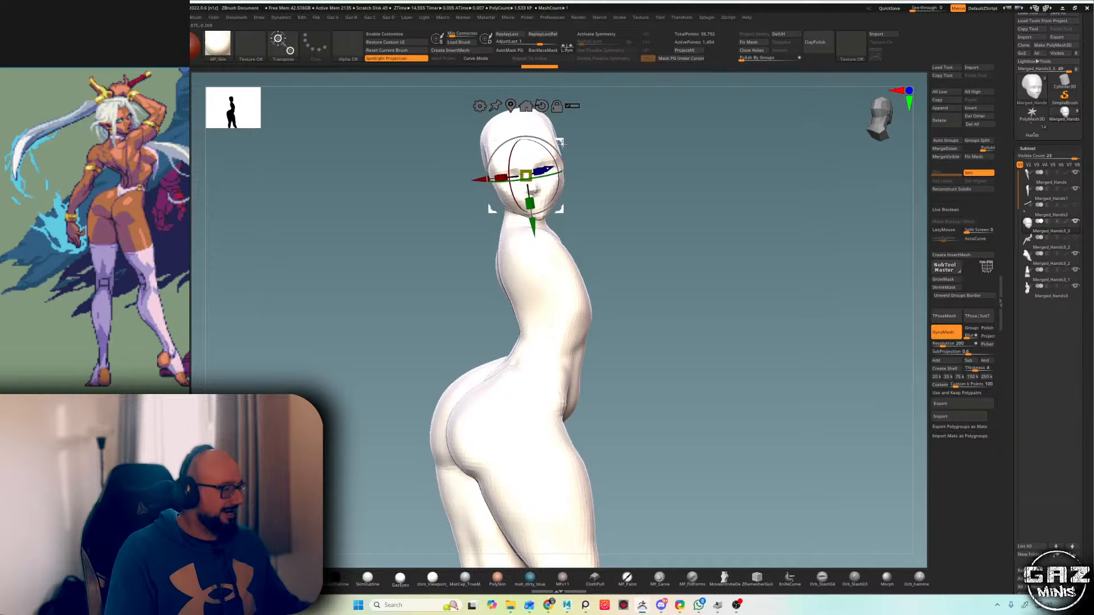
# - Refine the head's silhouette around the skull base and jaw with the Move brush
pyautogui.press('q')
pyautogui.moveTo(649, 146)
pyautogui.mouseDown(button='right')
pyautogui.moveTo(589, 152)
pyautogui.moveTo(587, 169)
pyautogui.mouseUp(button='right')
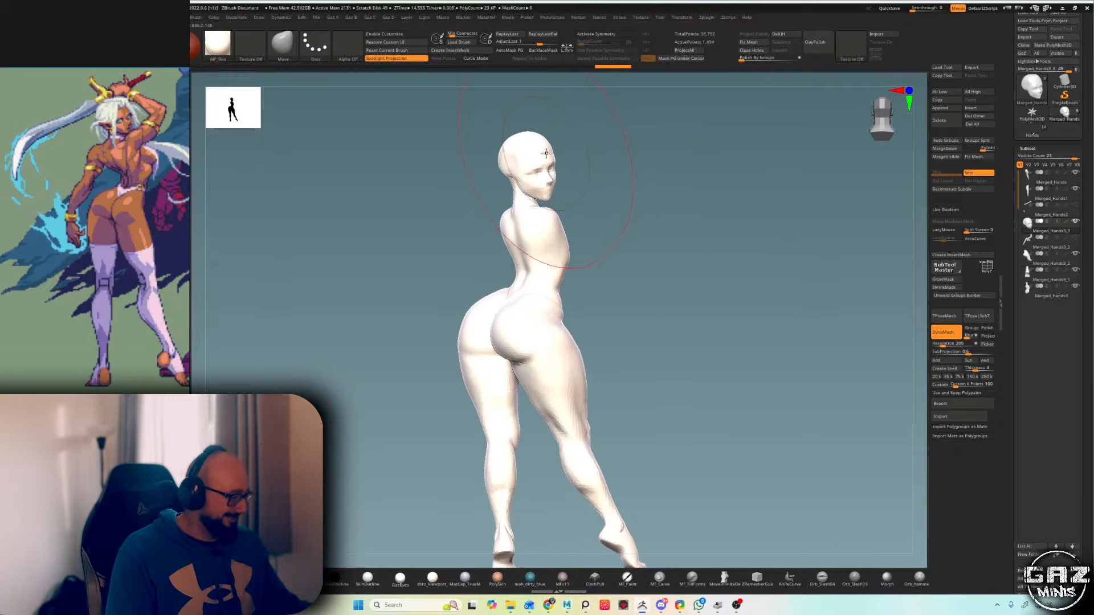
pyautogui.moveTo(525, 171); pyautogui.dragTo(561, 194)
pyautogui.moveTo(582, 198)
pyautogui.mouseDown(button='right')
pyautogui.moveTo(559, 199)
pyautogui.moveTo(558, 185)
pyautogui.mouseUp(button='right')
pyautogui.moveTo(524, 189); pyautogui.dragTo(522, 186)
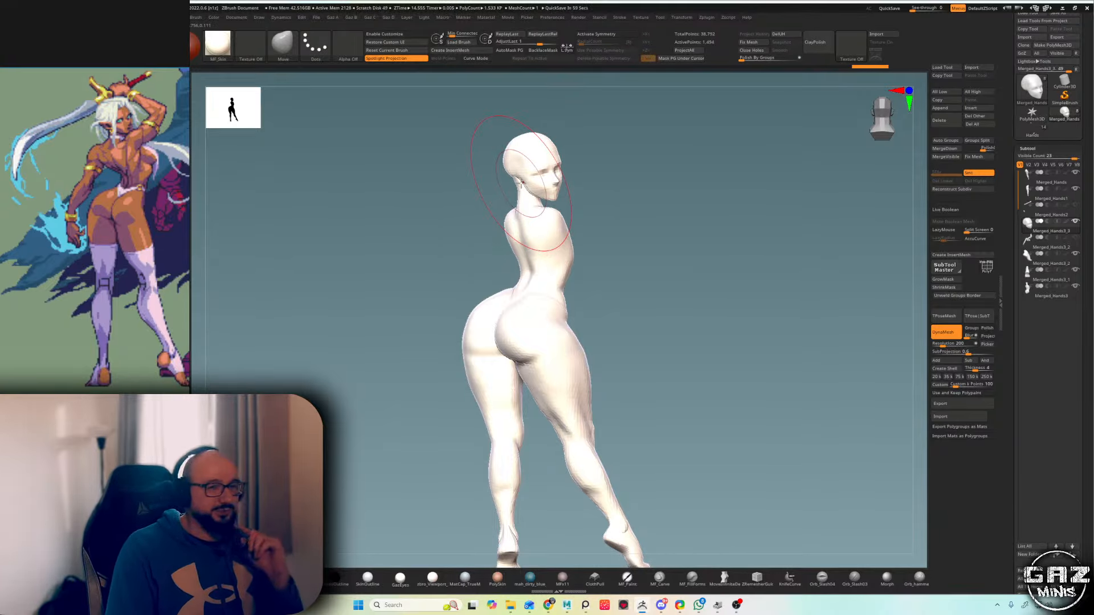
# - Choose the ClayBuildup brush and turn its alpha off
pyautogui.moveTo(522, 182); pyautogui.dragTo(664, 121, button='right')
pyautogui.moveTo(538, 165)
pyautogui.mouseDown(button='right')
pyautogui.moveTo(573, 161)
pyautogui.moveTo(557, 157)
pyautogui.moveTo(568, 148)
pyautogui.mouseUp(button='right')
pyautogui.press('b')
pyautogui.press('c')
pyautogui.press('b')
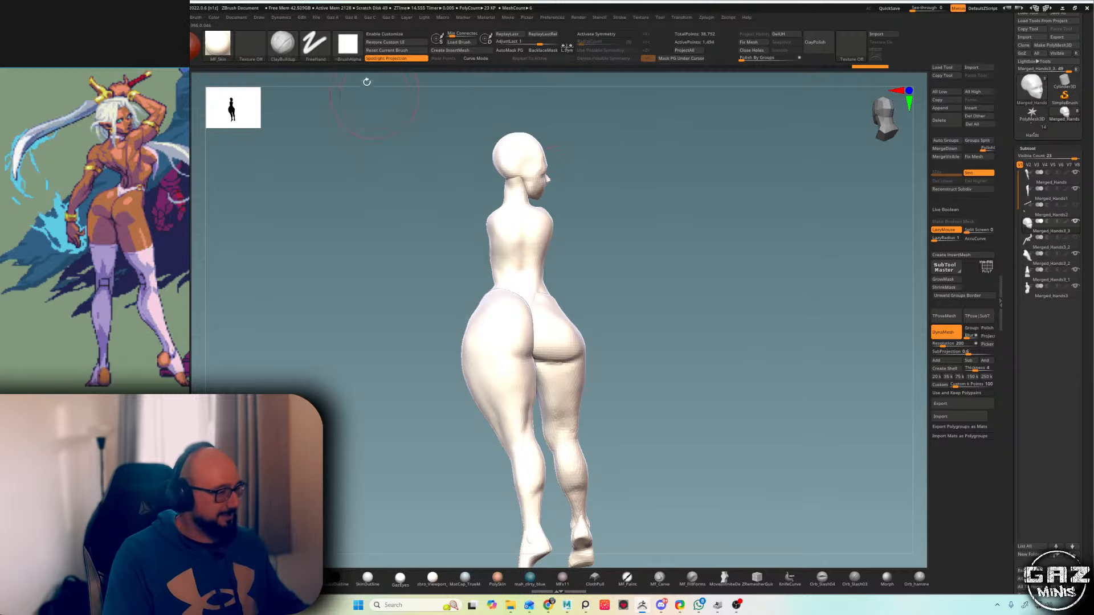
pyautogui.click(347, 44)
pyautogui.click(196, 94)
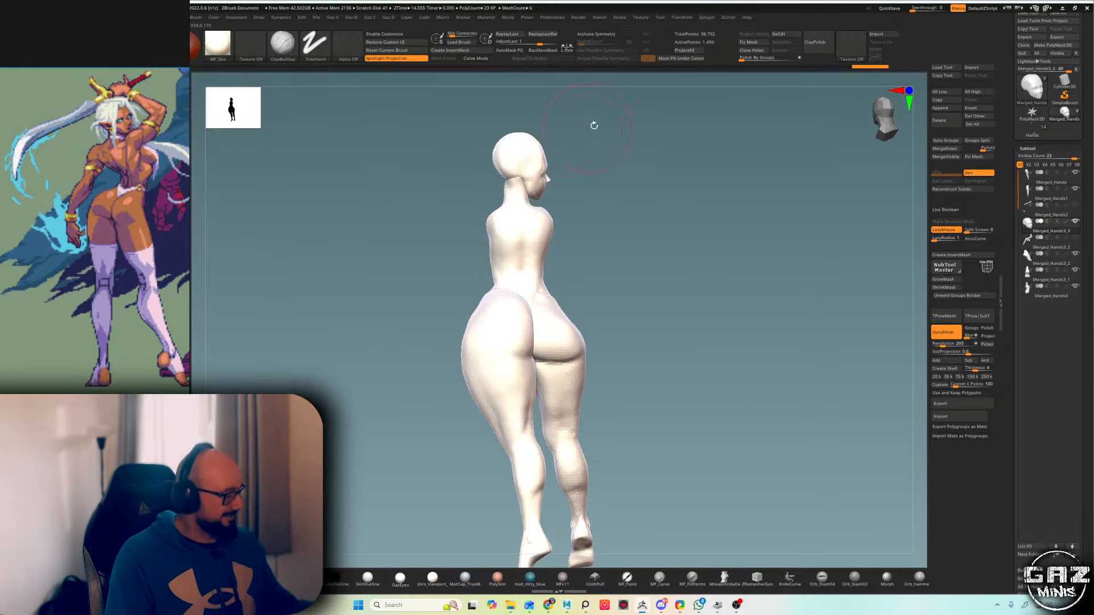
# - Make the torso the active subtool and smooth the transition from the back of the neck into the shoulders
pyautogui.moveTo(593, 124)
pyautogui.mouseDown(button='right')
pyautogui.moveTo(553, 153)
pyautogui.moveTo(504, 148)
pyautogui.moveTo(631, 154)
pyautogui.moveTo(559, 146)
pyautogui.moveTo(533, 160)
pyautogui.moveTo(572, 150)
pyautogui.moveTo(549, 147)
pyautogui.mouseUp(button='right')
pyautogui.keyDown('alt'); pyautogui.click(498, 196); pyautogui.keyUp('alt')
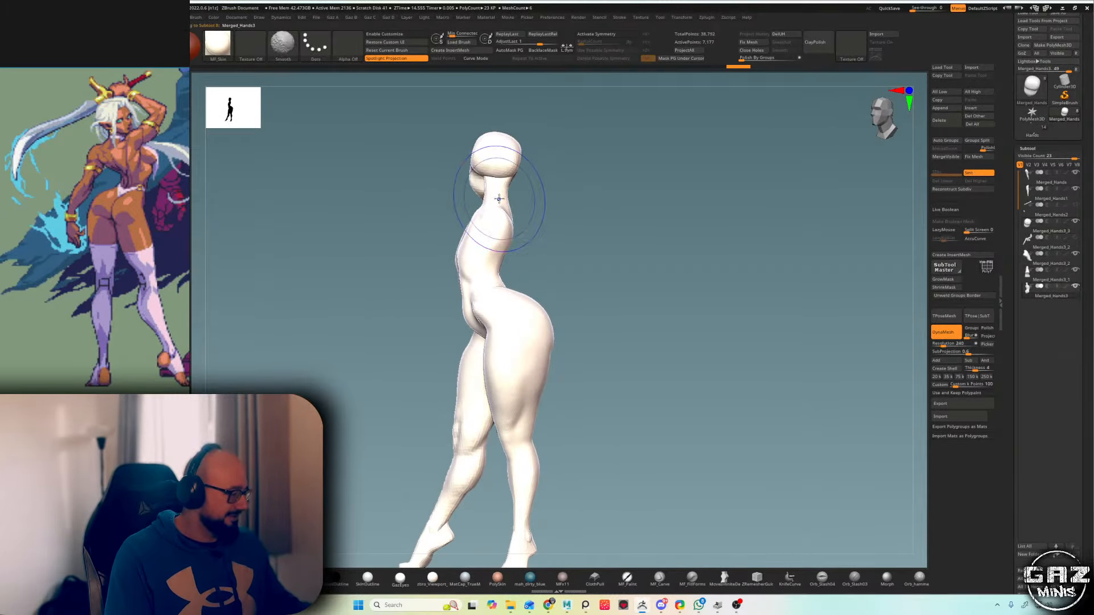
pyautogui.moveTo(505, 200)
pyautogui.keyDown('shift'); pyautogui.mouseDown()
pyautogui.moveTo(493, 209)
pyautogui.moveTo(490, 199)
pyautogui.mouseUp(); pyautogui.keyUp('shift')
pyautogui.moveTo(507, 191)
pyautogui.mouseDown(button='right')
pyautogui.moveTo(639, 166)
pyautogui.moveTo(599, 175)
pyautogui.mouseUp(button='right')
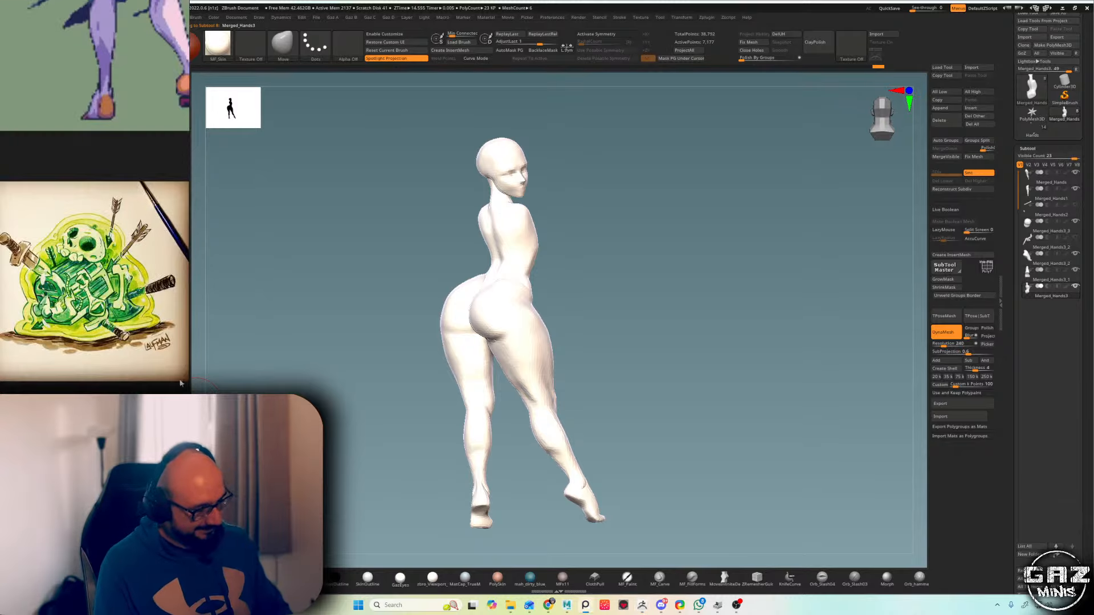
# - Show the hands and sword handle subtool, make it active, and frame the swordswoman's full figure in the reference board
pyautogui.click(1074, 205)
pyautogui.click(1069, 212)
pyautogui.keyDown('alt'); pyautogui.moveTo(742, 237); pyautogui.dragTo(650, 233, button='right'); pyautogui.keyUp('alt')
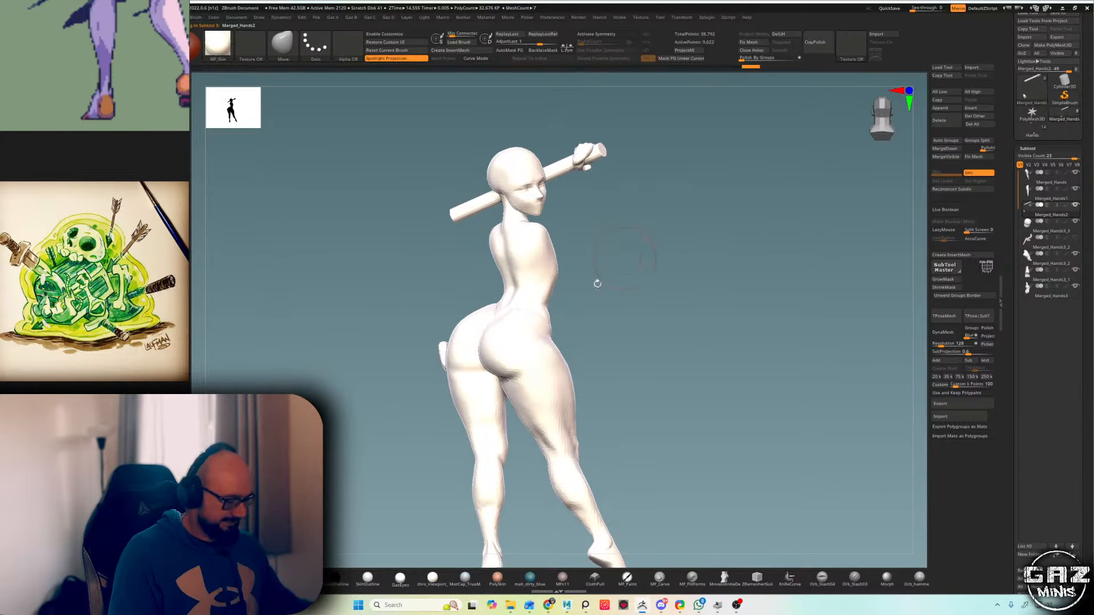
pyautogui.click(131, 228)
pyautogui.scroll(-4, 131, 222)
pyautogui.moveTo(147, 182); pyautogui.dragTo(149, 232, button='middle')
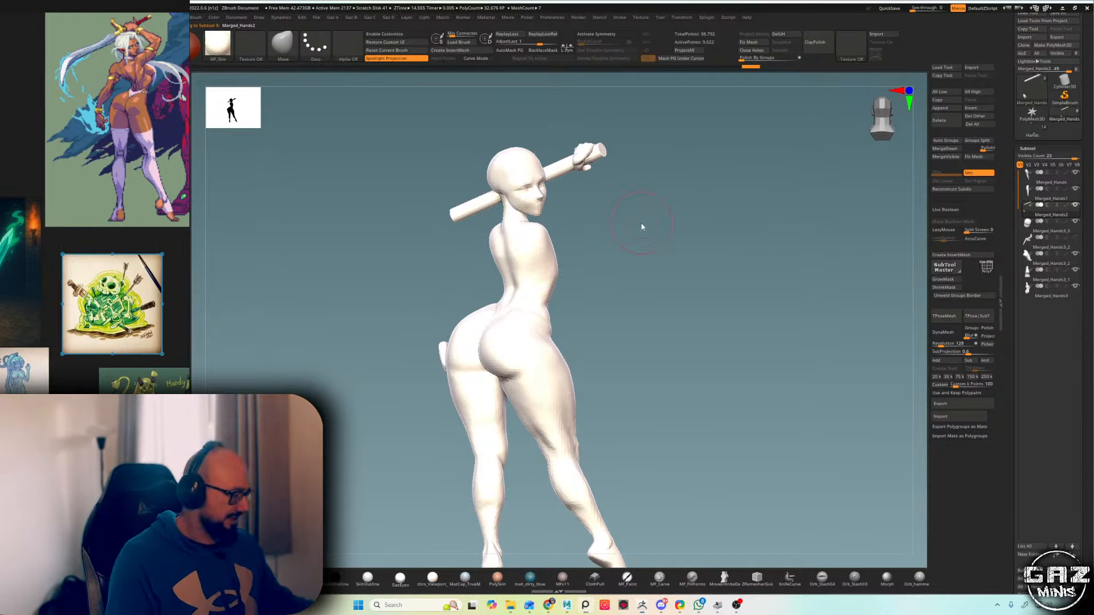
# - Split the free hand off by polygroup into its own subtool and rotate it beside the hip
pyautogui.hotkey('shift', 'f')
pyautogui.keyDown('ctrl'); pyautogui.keyDown('shift'); pyautogui.click(443, 358); pyautogui.keyUp('shift'); pyautogui.keyUp('ctrl')
pyautogui.press('w')
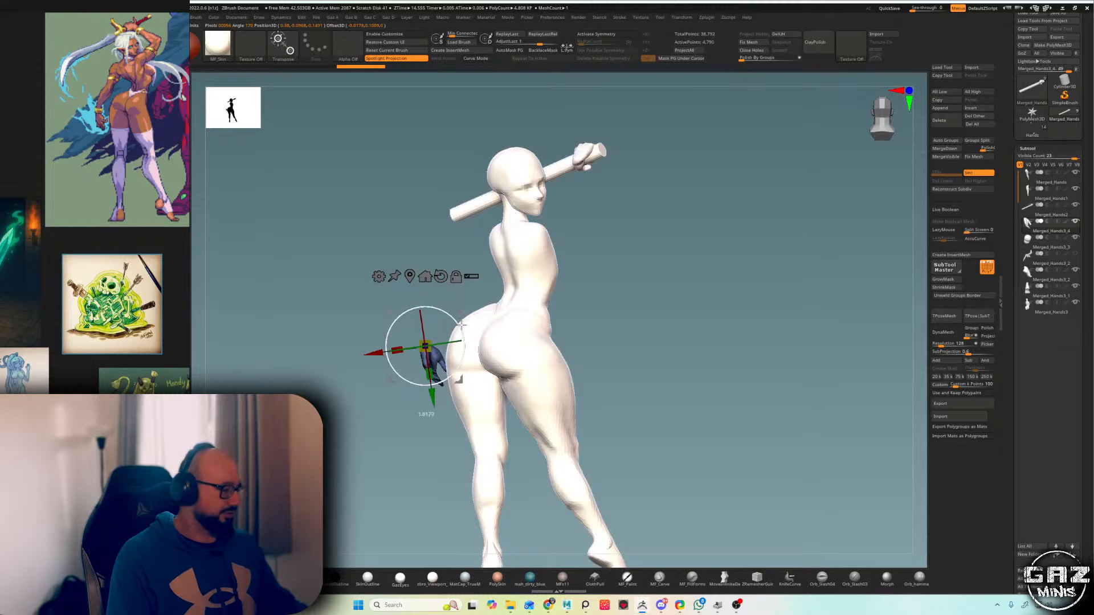
pyautogui.moveTo(457, 373); pyautogui.dragTo(453, 380)
# - Move and rotate the free hand to sit beside the hip with the fingers pointing down, checking it from several angles
pyautogui.press('q')
pyautogui.moveTo(588, 273)
pyautogui.mouseDown(button='right')
pyautogui.moveTo(719, 254)
pyautogui.moveTo(598, 292)
pyautogui.moveTo(618, 293)
pyautogui.moveTo(513, 301)
pyautogui.moveTo(452, 341)
pyautogui.moveTo(629, 260)
pyautogui.mouseUp(button='right')
pyautogui.press('w')
pyautogui.press('q')
pyautogui.press('w')
pyautogui.press('q')
pyautogui.press('w')
pyautogui.press('q')
pyautogui.press('w')
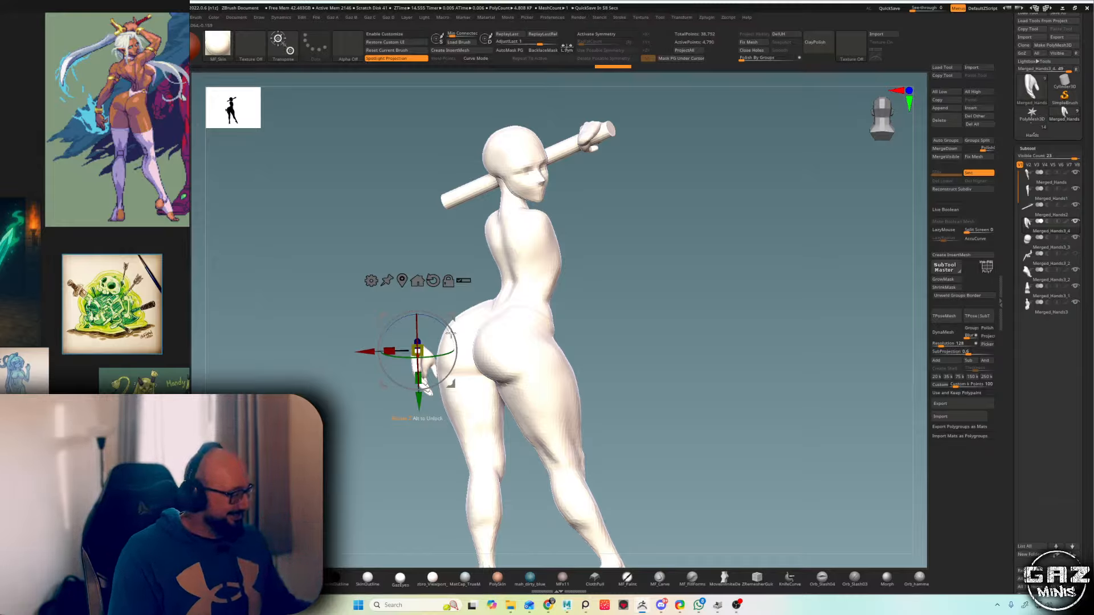
pyautogui.moveTo(450, 332)
pyautogui.mouseDown(button='right')
pyautogui.moveTo(701, 243)
pyautogui.moveTo(552, 264)
pyautogui.moveTo(786, 256)
pyautogui.moveTo(570, 285)
pyautogui.moveTo(455, 315)
pyautogui.mouseUp(button='right')
pyautogui.press('q')
pyautogui.press('w')
pyautogui.press('q')
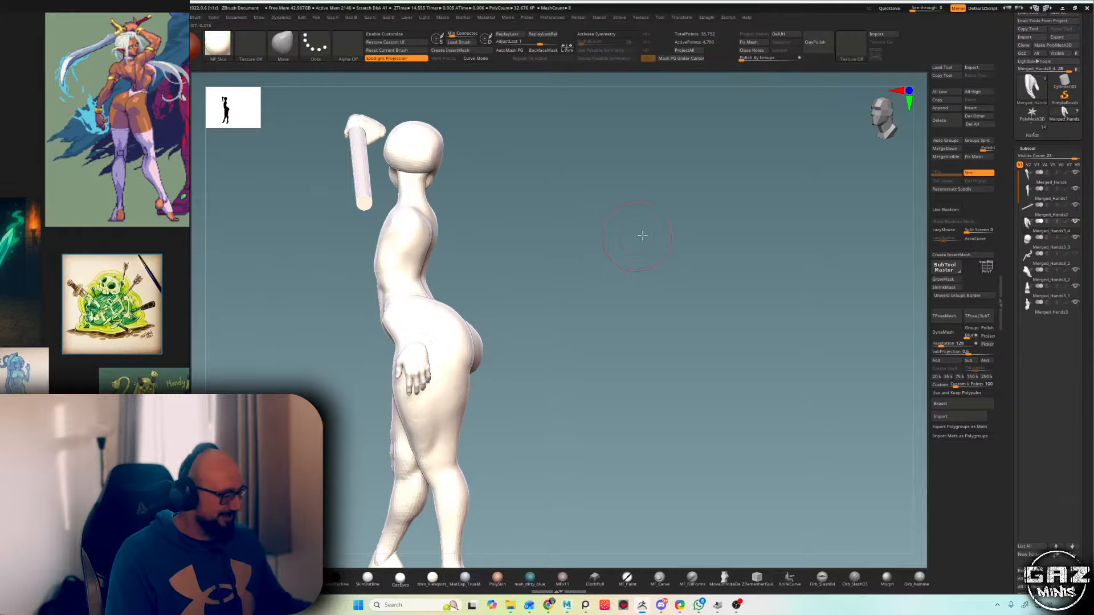
pyautogui.moveTo(626, 245); pyautogui.dragTo(708, 222, button='right')
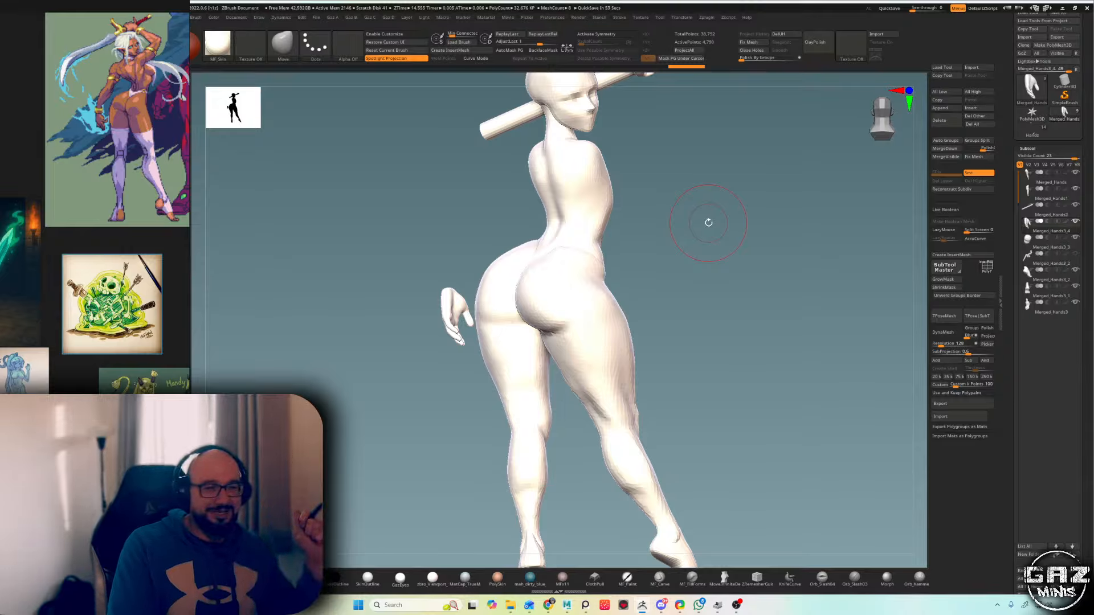
pyautogui.press('w')
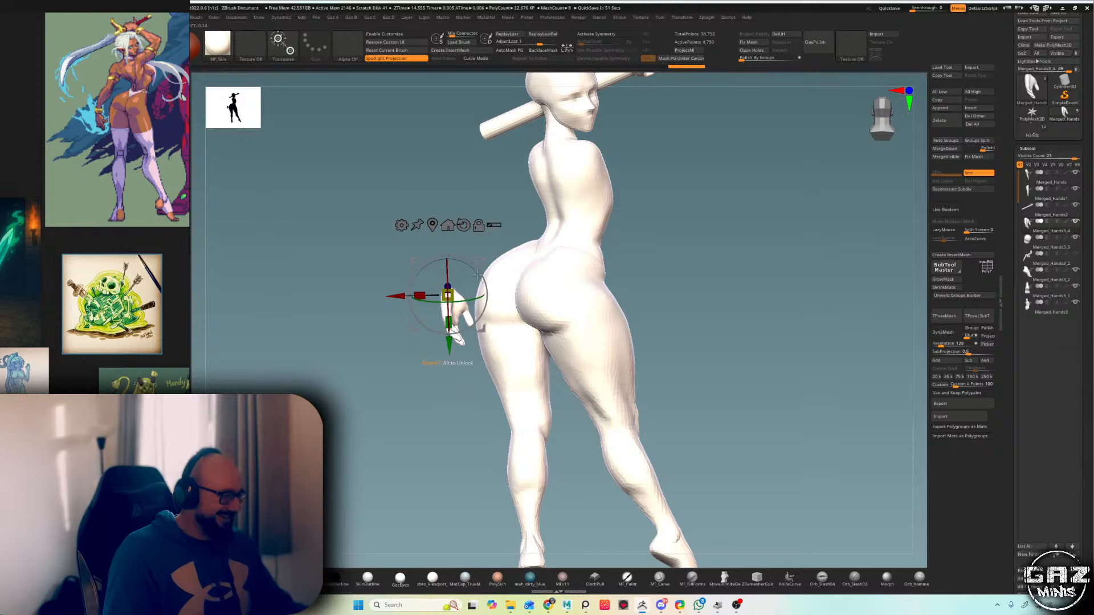
pyautogui.press('q')
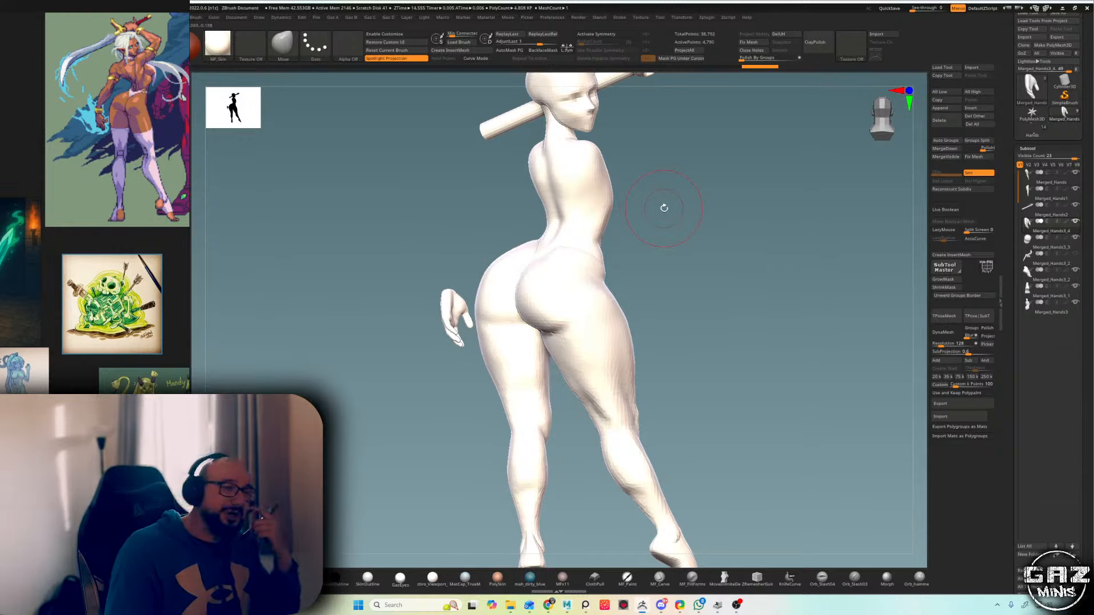
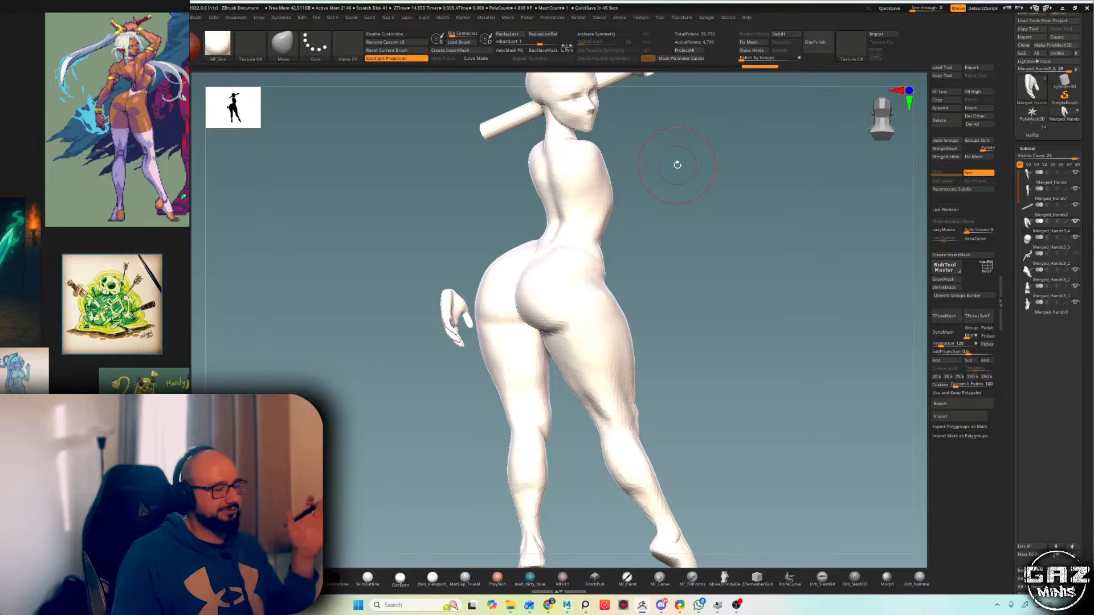
pyautogui.moveTo(677, 164); pyautogui.dragTo(744, 189)
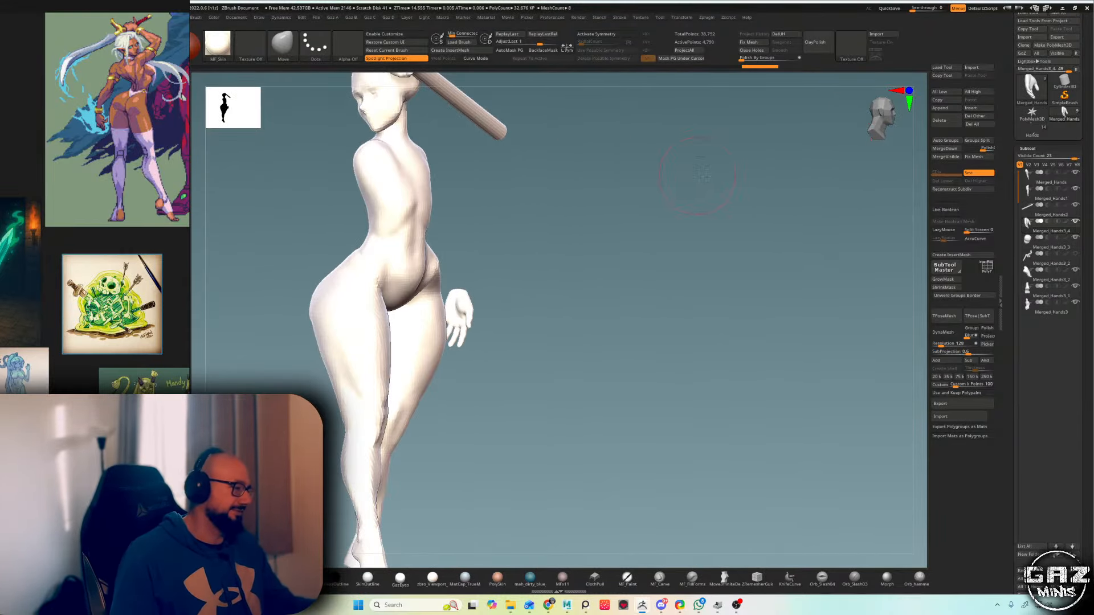
pyautogui.hotkey('ctrl', 'z')
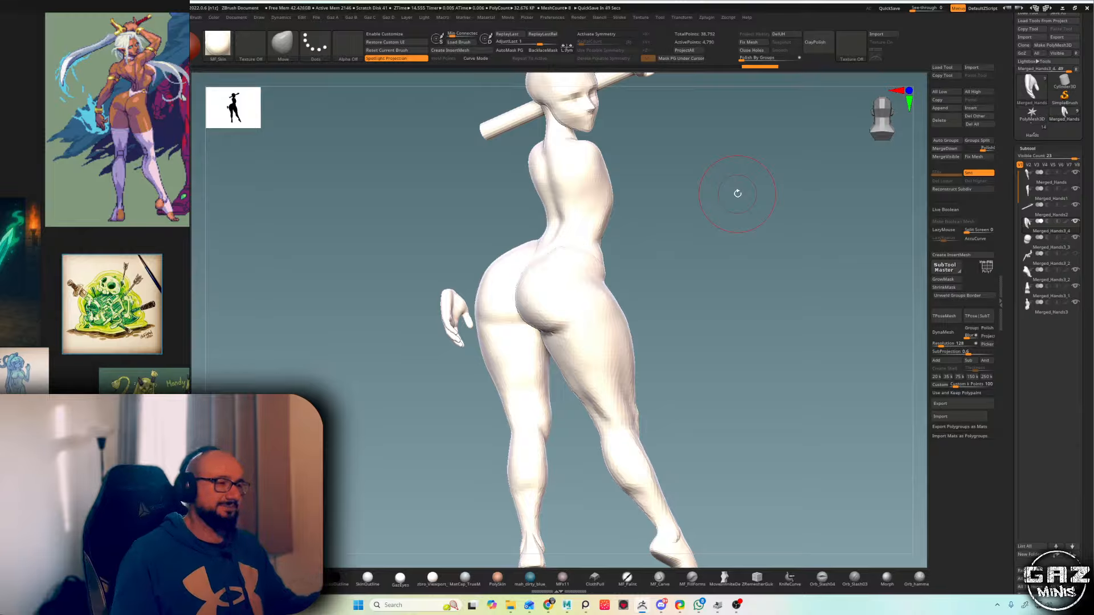
# - Set the gizmo's pivot at the free hand's wrist and rotate the hand in towards the thigh
pyautogui.moveTo(703, 165)
pyautogui.mouseDown()
pyautogui.moveTo(585, 217)
pyautogui.moveTo(602, 178)
pyautogui.moveTo(521, 224)
pyautogui.moveTo(618, 228)
pyautogui.mouseUp()
pyautogui.press('w')
pyautogui.keyDown('alt'); pyautogui.moveTo(489, 229); pyautogui.dragTo(473, 344); pyautogui.keyUp('alt')
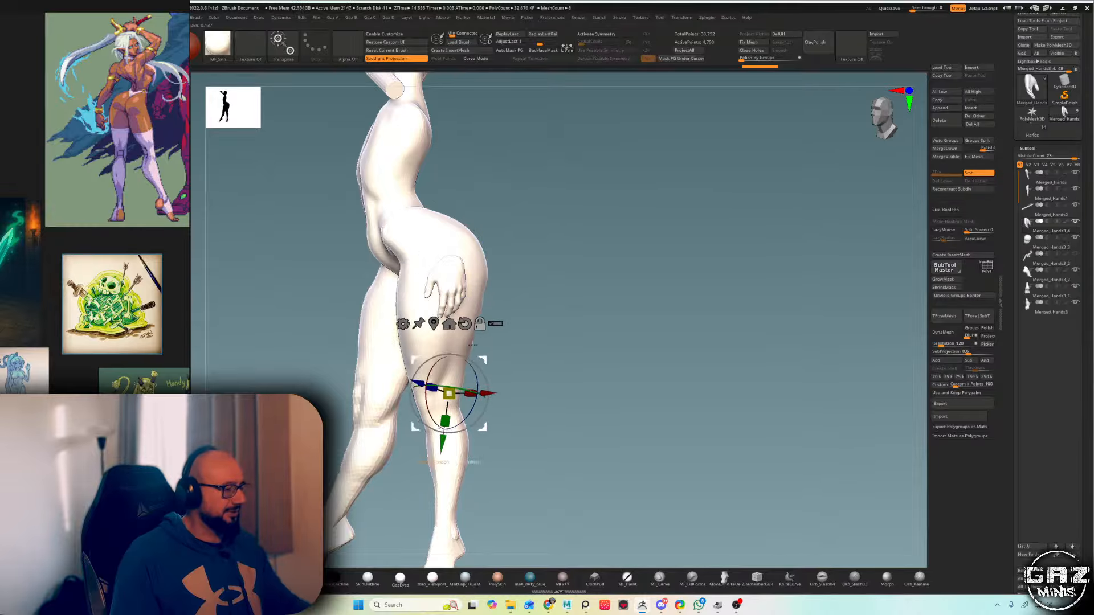
pyautogui.keyDown('alt'); pyautogui.click(454, 261); pyautogui.keyUp('alt')
pyautogui.moveTo(482, 254); pyautogui.dragTo(480, 268)
pyautogui.press('q')
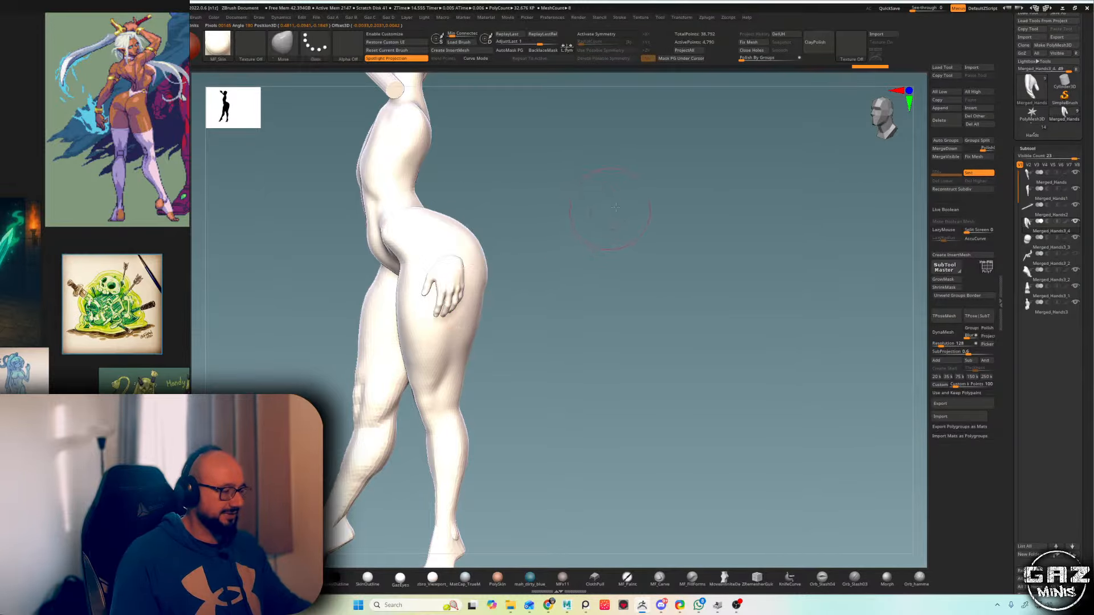
pyautogui.moveTo(615, 206); pyautogui.dragTo(557, 220)
pyautogui.press('w')
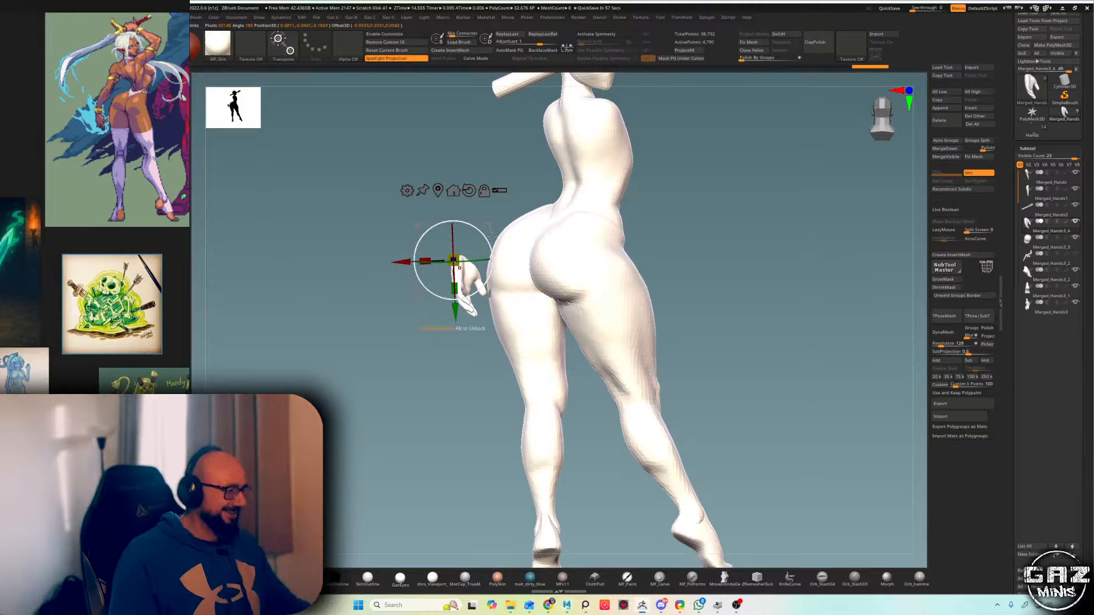
pyautogui.press('q')
pyautogui.keyDown('alt'); pyautogui.moveTo(737, 156); pyautogui.dragTo(720, 153); pyautogui.keyUp('alt')
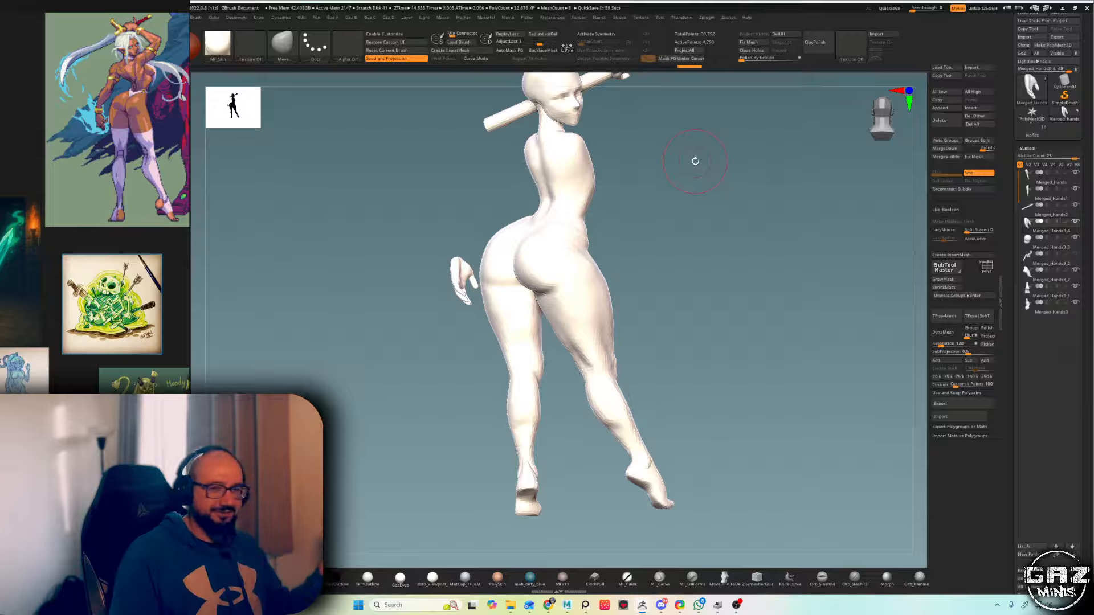
# - Make the raised hand and sword handle the active subtool and display its polygroups
pyautogui.moveTo(695, 162); pyautogui.dragTo(820, 132)
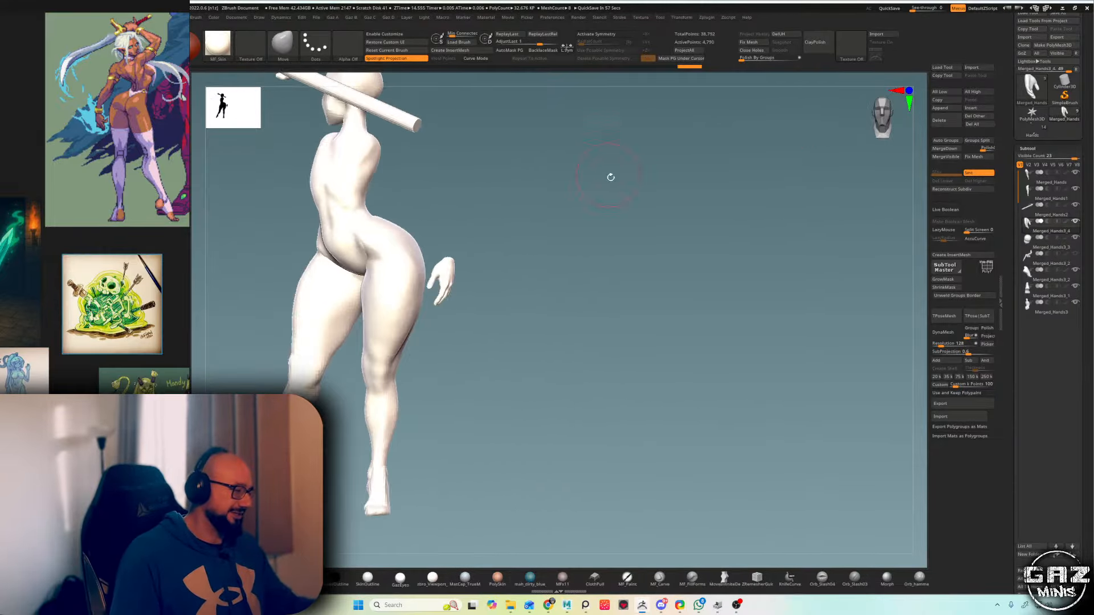
pyautogui.moveTo(610, 176); pyautogui.dragTo(749, 156)
pyautogui.keyDown('alt'); pyautogui.moveTo(677, 123); pyautogui.dragTo(655, 199); pyautogui.keyUp('alt')
pyautogui.keyDown('alt'); pyautogui.click(619, 166); pyautogui.keyUp('alt')
pyautogui.hotkey('shift', 'f')
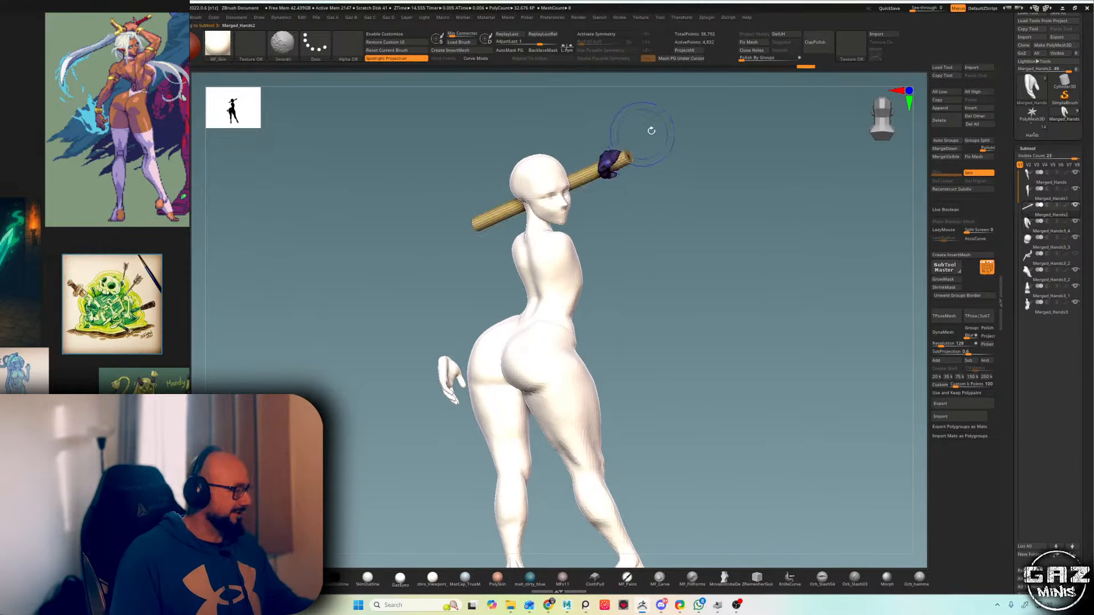
# - Set the gizmo's pivot on the raised hand, adjust its placement on the sword handle, and hide the polygroup display
pyautogui.moveTo(650, 130); pyautogui.dragTo(709, 273)
pyautogui.press('w')
pyautogui.keyDown('alt'); pyautogui.click(623, 356); pyautogui.keyUp('alt')
pyautogui.press('s')
pyautogui.moveTo(638, 346); pyautogui.dragTo(654, 326)
pyautogui.press('q')
pyautogui.moveTo(707, 393); pyautogui.dragTo(733, 215)
pyautogui.hotkey('shift', 'f')
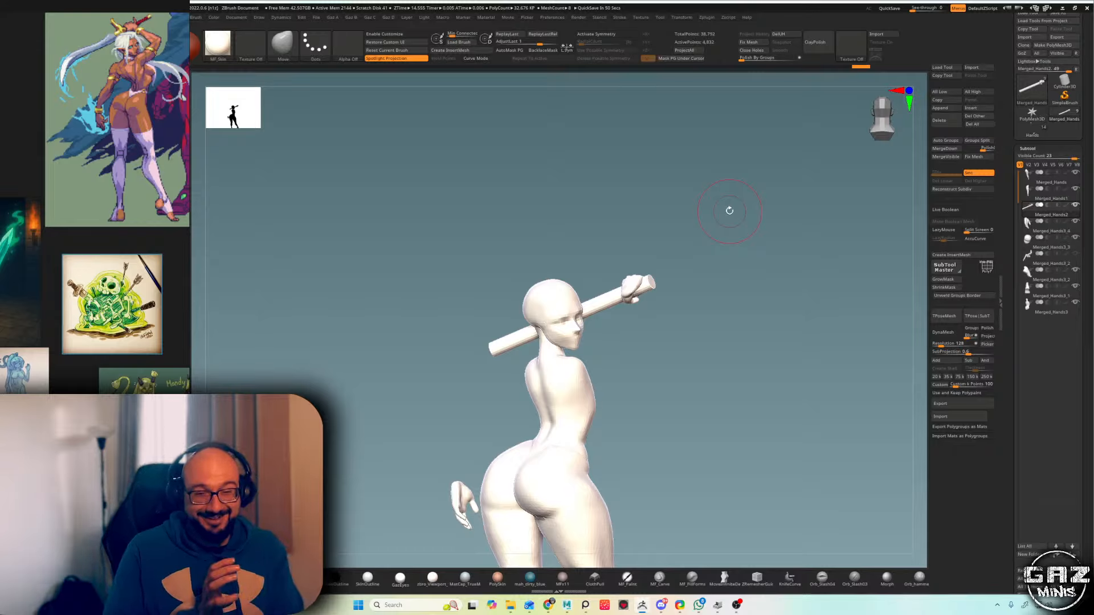
# - Switch to the Chrome browser and search Google for "twitch art"
pyautogui.click(82, 332)
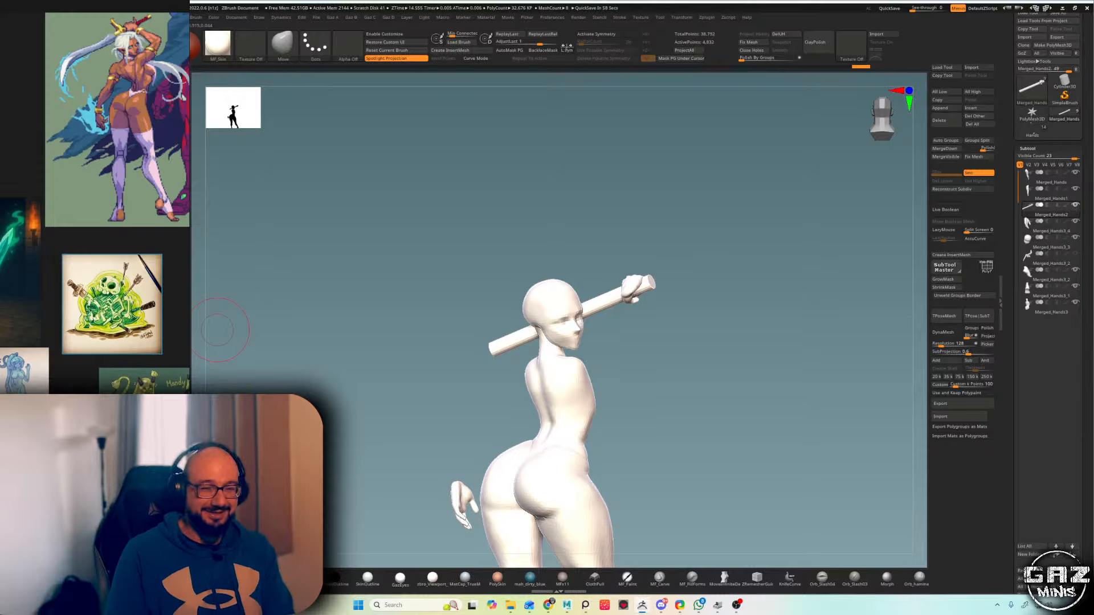
pyautogui.hotkey('alt', 'Tab')
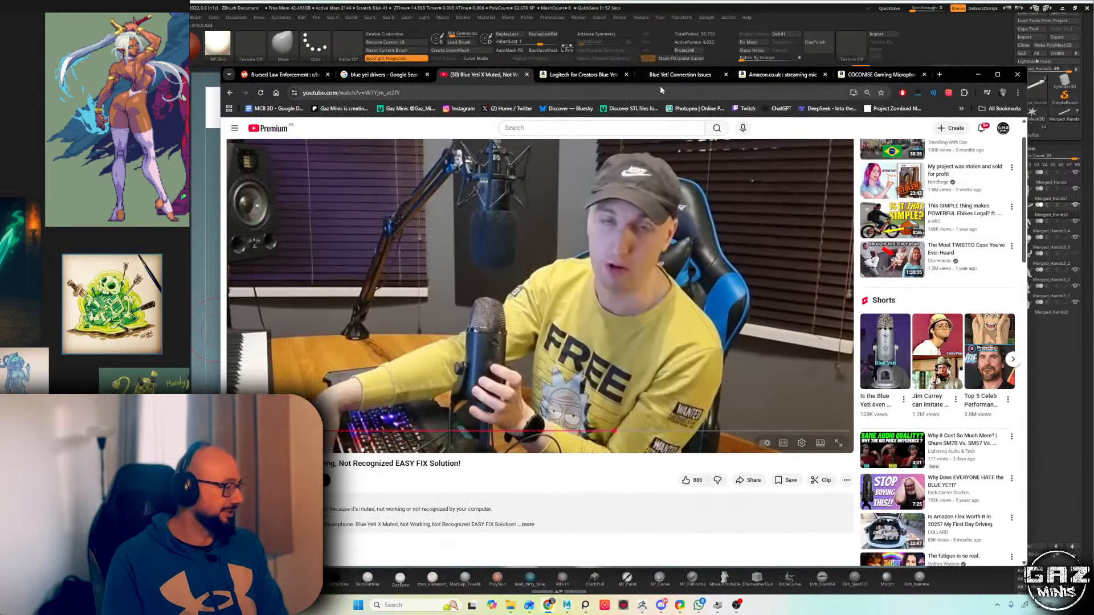
pyautogui.click(635, 90)
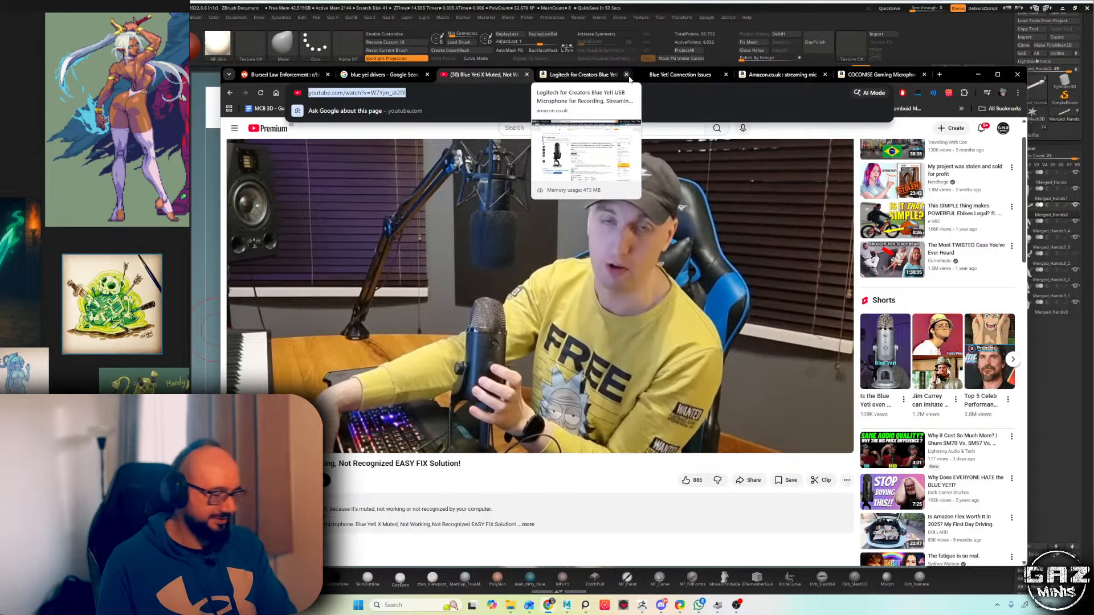
pyautogui.write('twitch art')
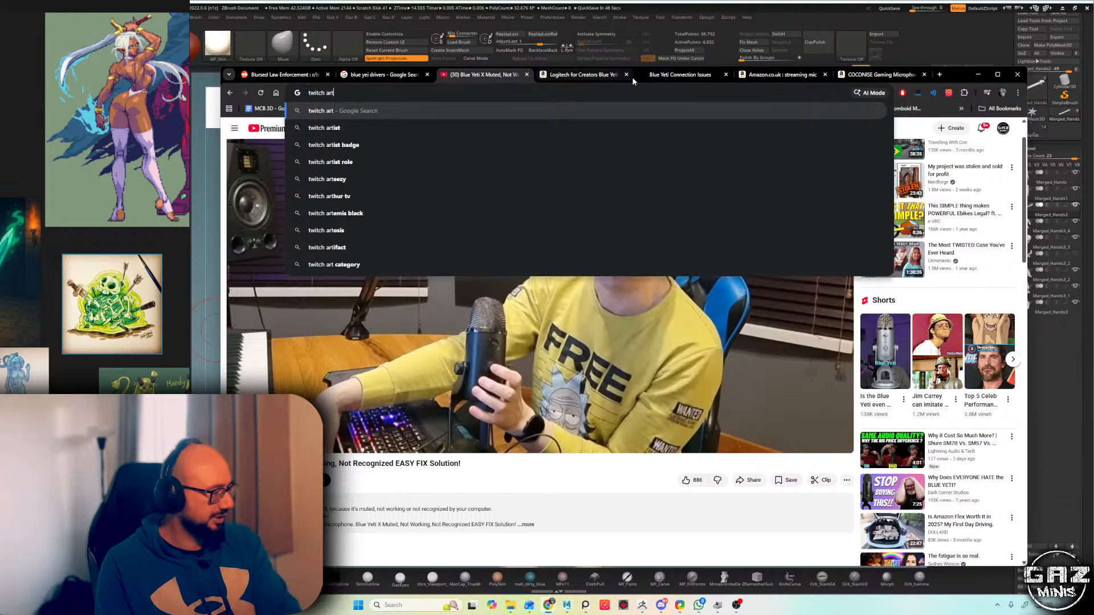
pyautogui.press('Return')
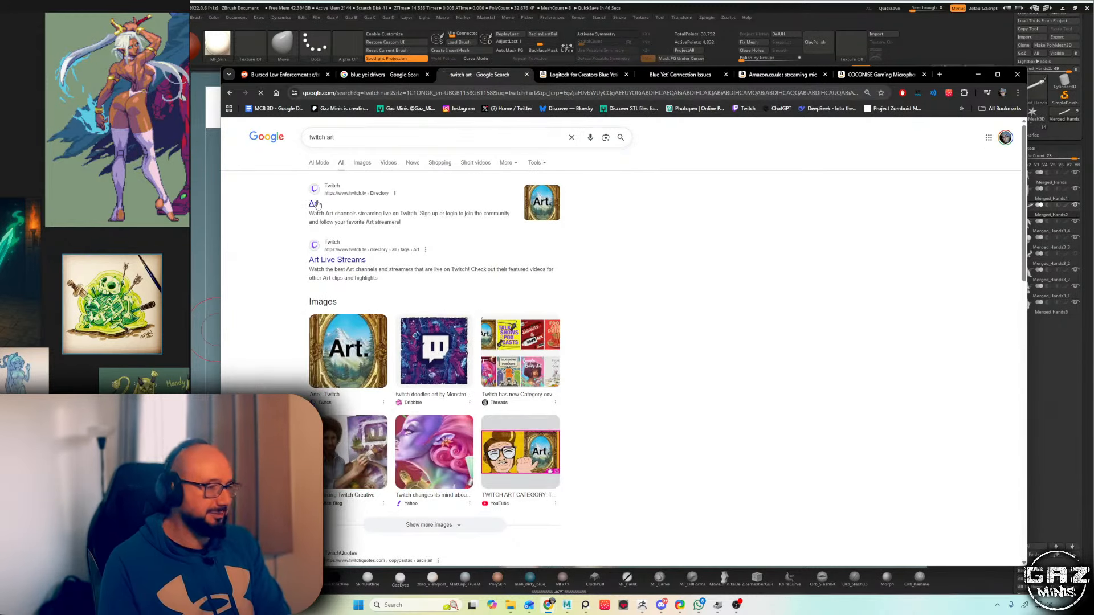
# - View Twitch's Art category page, and search Google for "twitch stats art catagory"
pyautogui.click(314, 203)
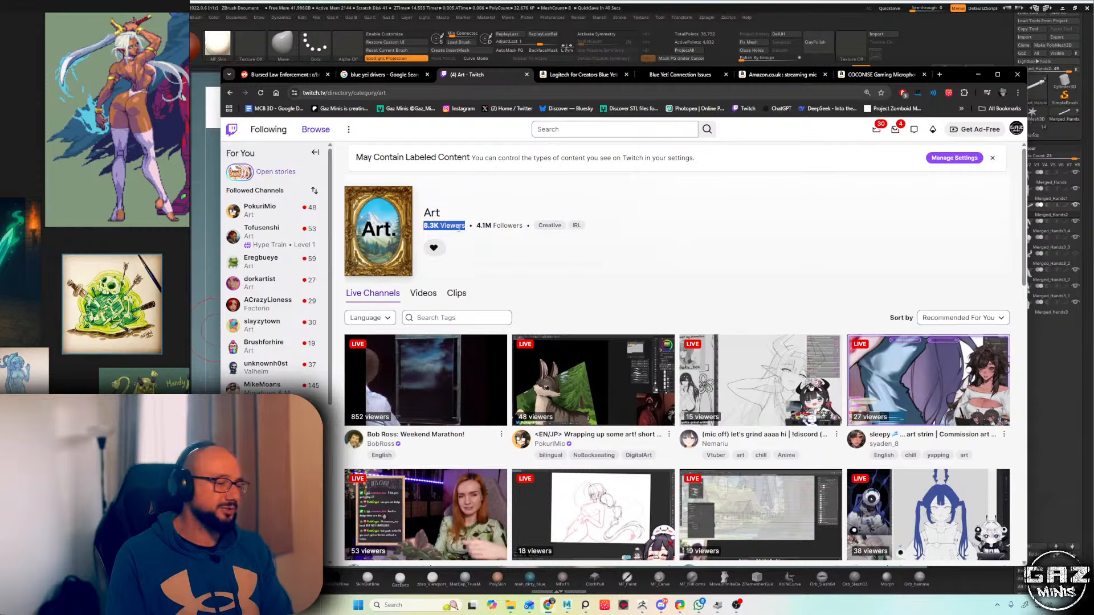
pyautogui.click(441, 245)
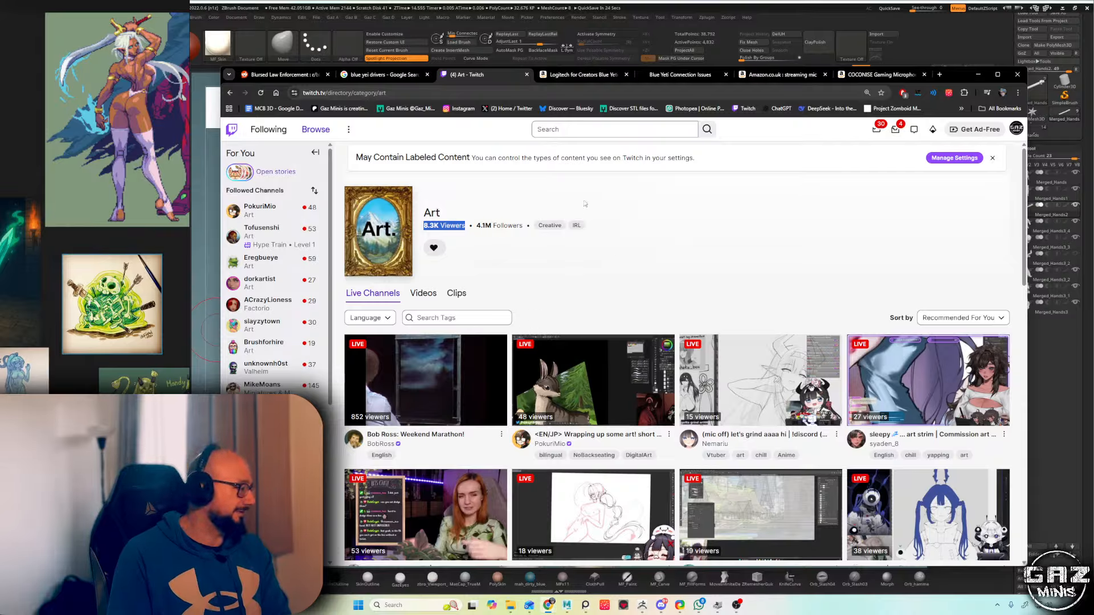
pyautogui.click(596, 91)
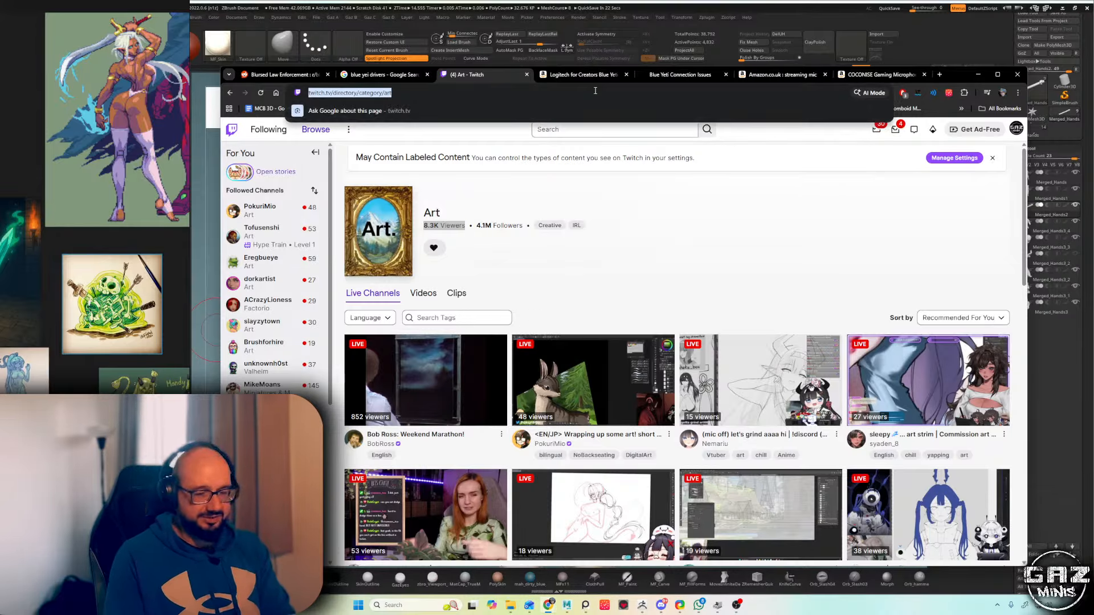
pyautogui.write('twitch stats')
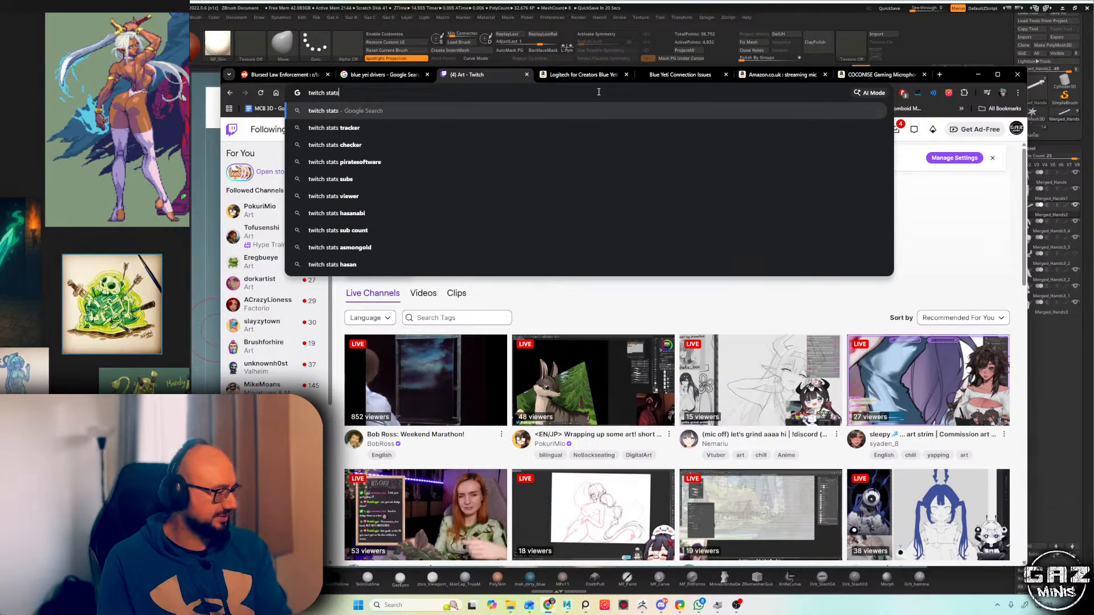
pyautogui.write(' art cata')
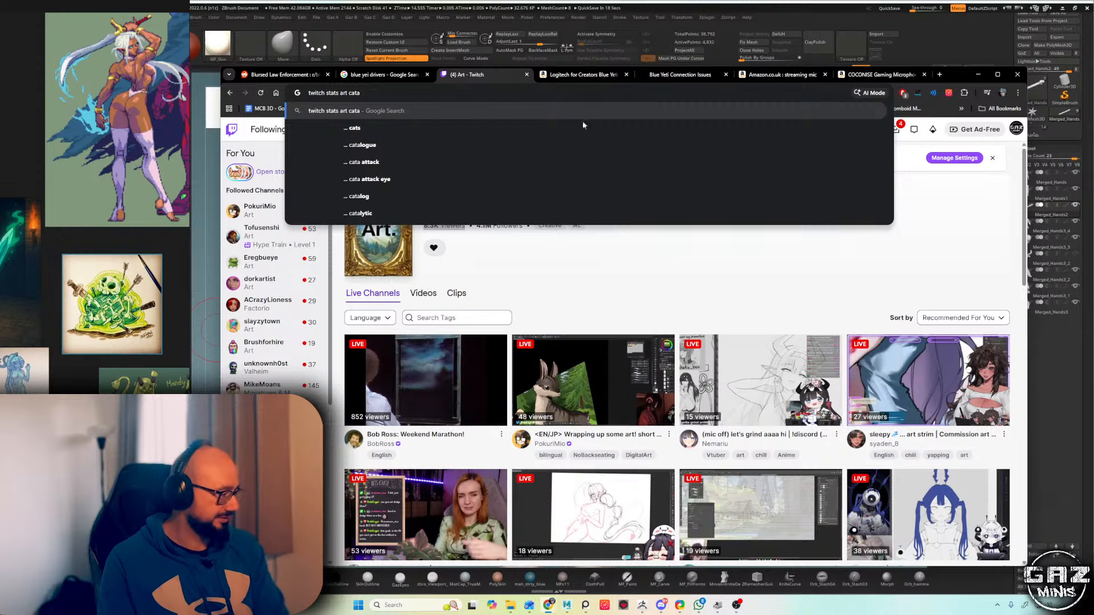
pyautogui.write('gory')
pyautogui.press('Return')
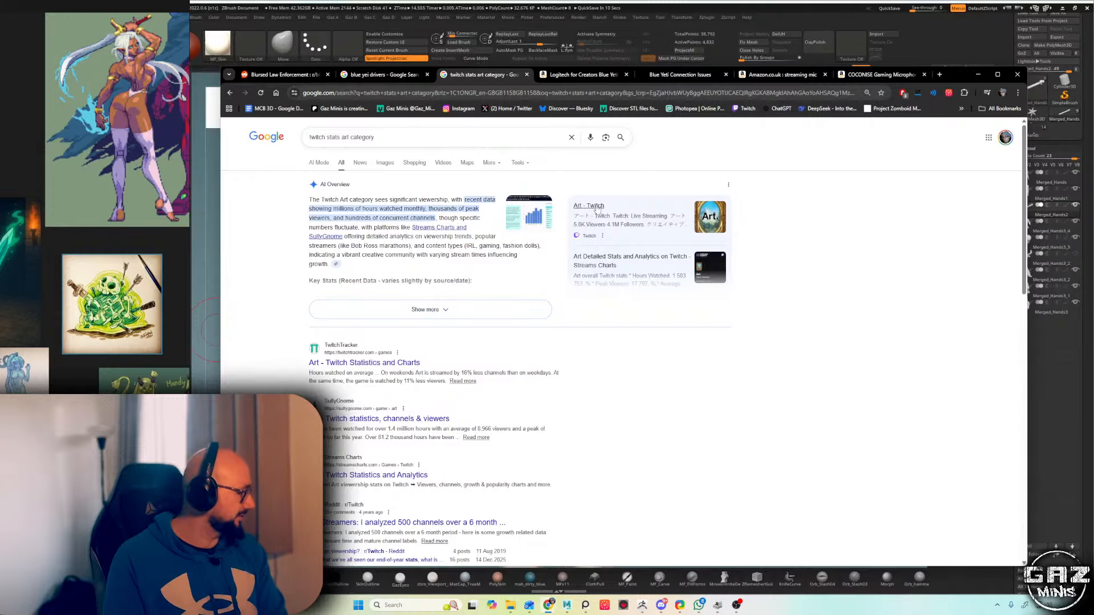
# - Open the TwitchTracker result for Art statistics and charts in a separate tab
pyautogui.scroll(-2, 587, 222)
pyautogui.scroll(2, 585, 222)
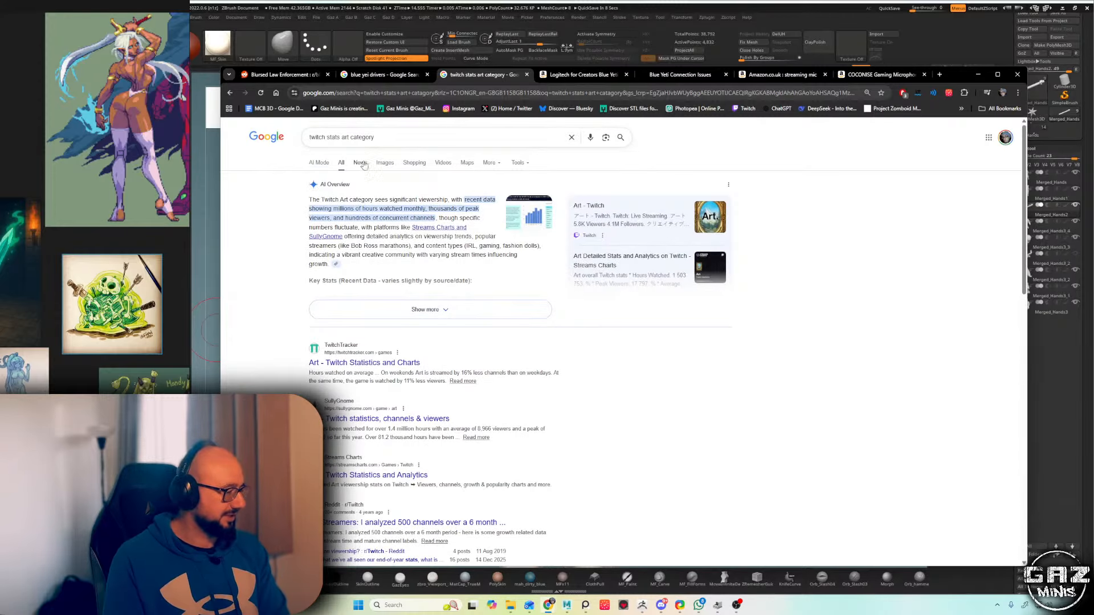
pyautogui.middleClick(378, 363)
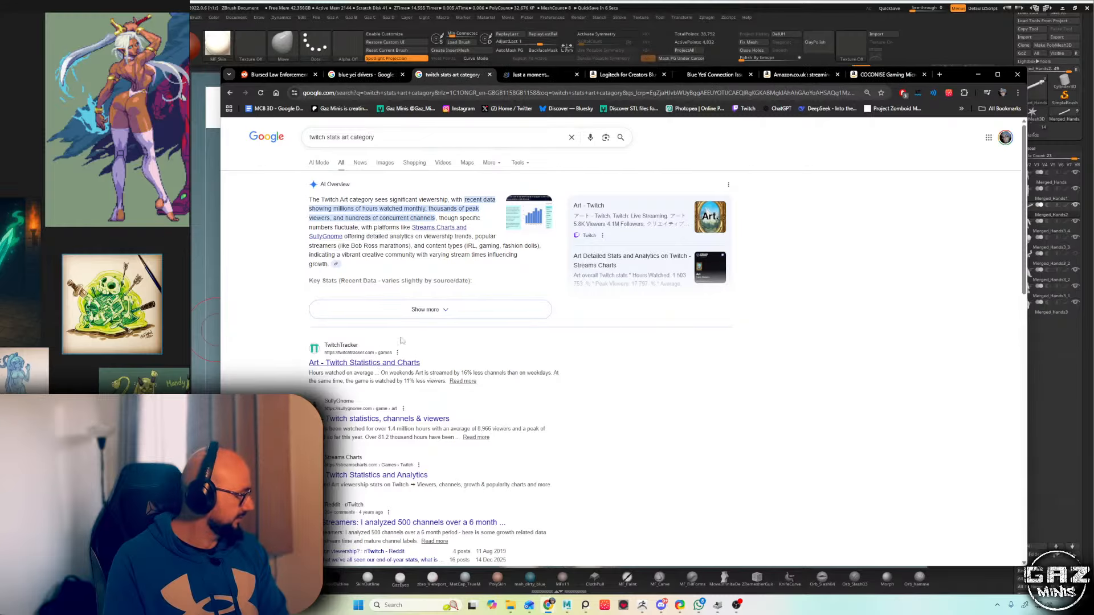
pyautogui.click(538, 76)
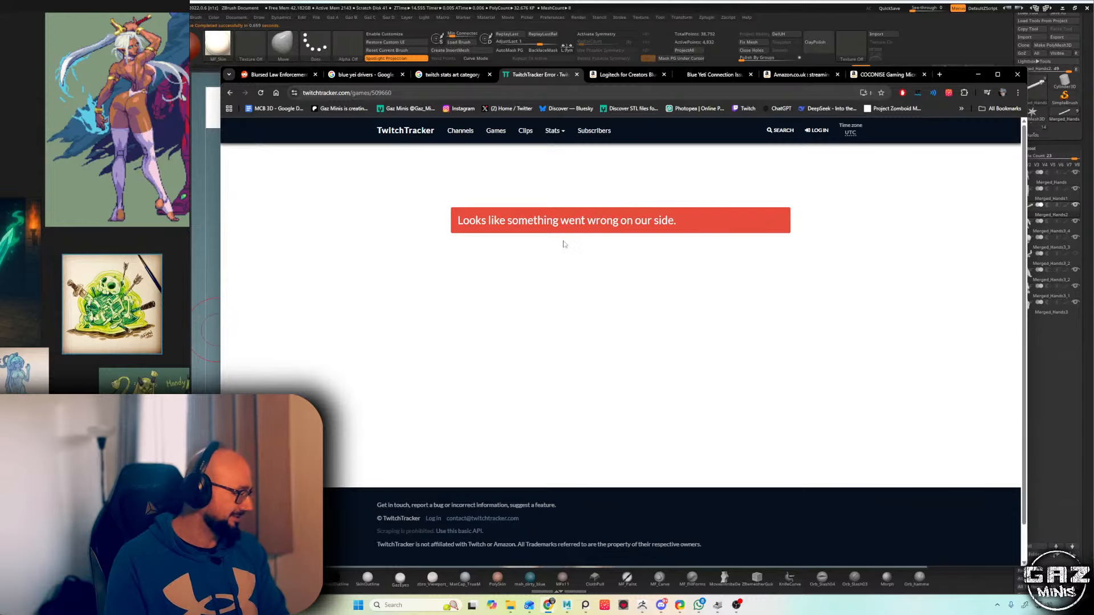
# - Open SullyGnome's Art statistics from the search results and examine the category's viewer and channel charts
pyautogui.click(460, 79)
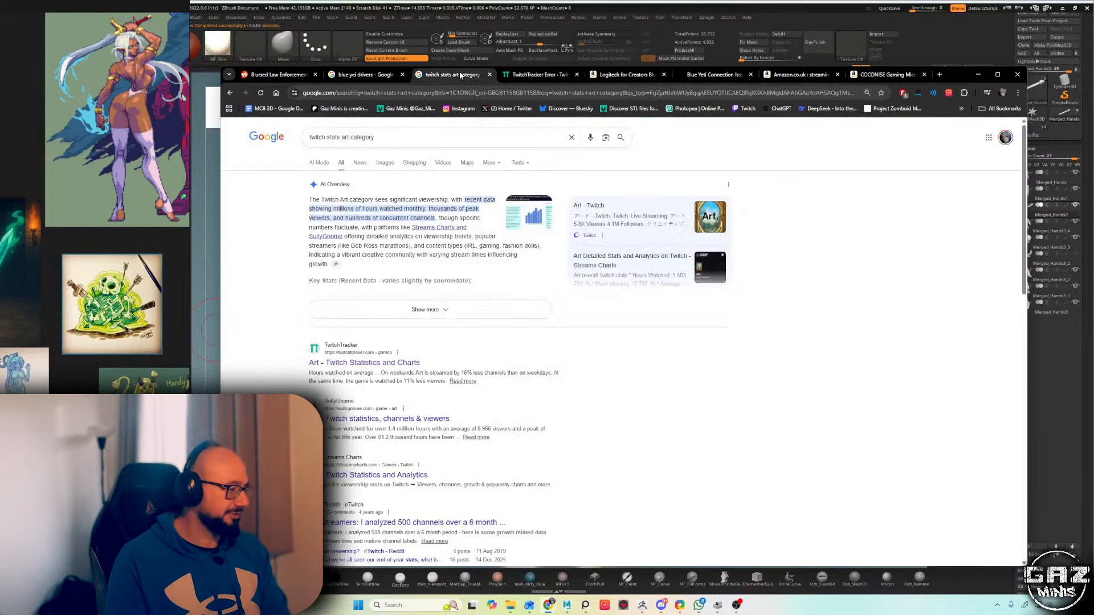
pyautogui.scroll(-2, 363, 340)
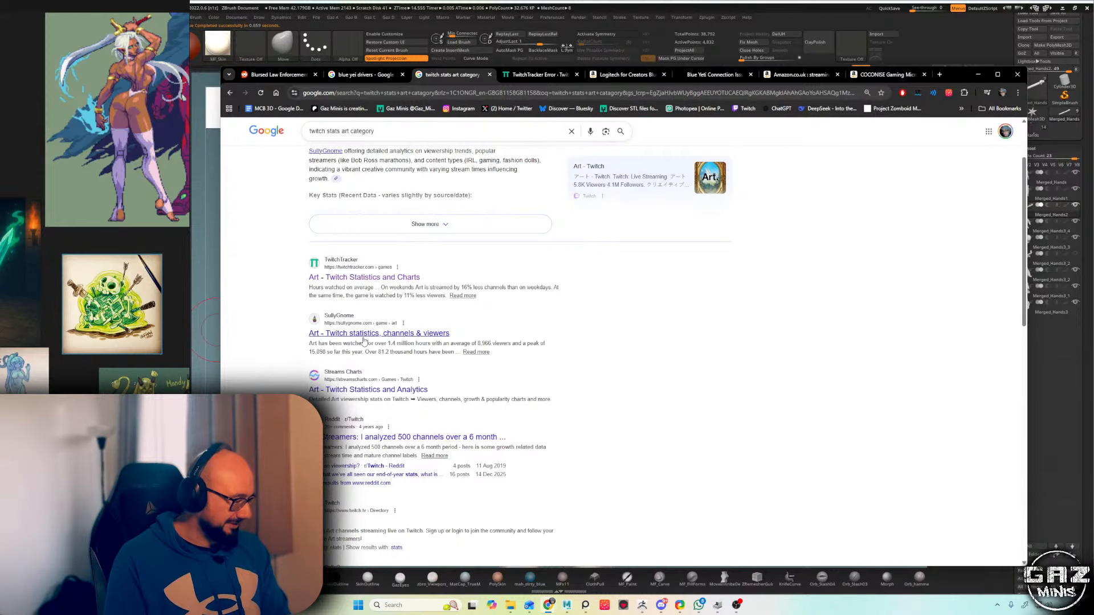
pyautogui.middleClick(364, 336)
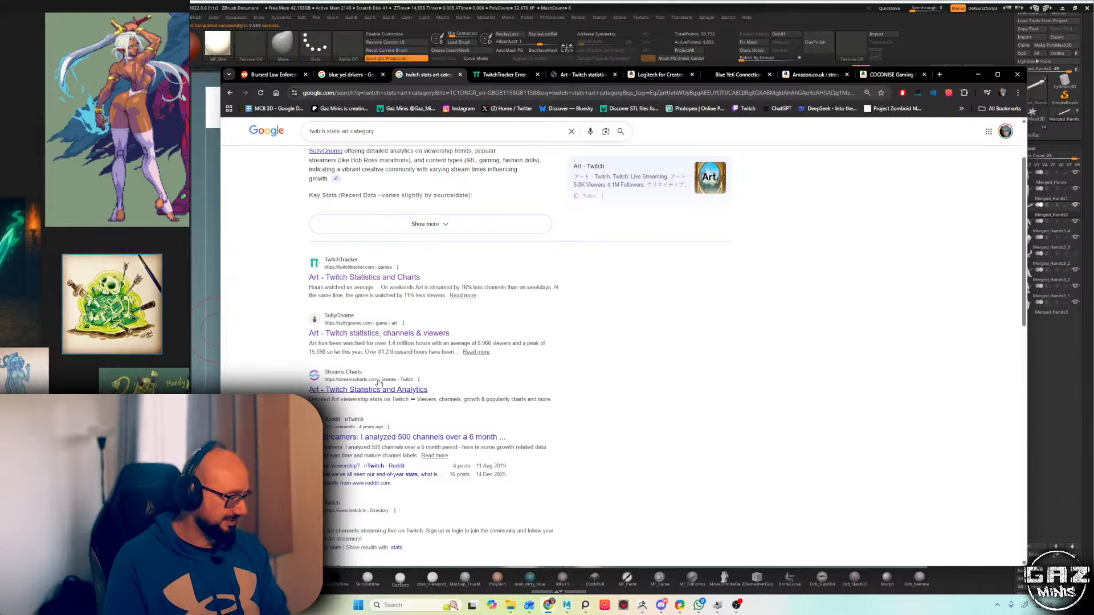
pyautogui.click(561, 76)
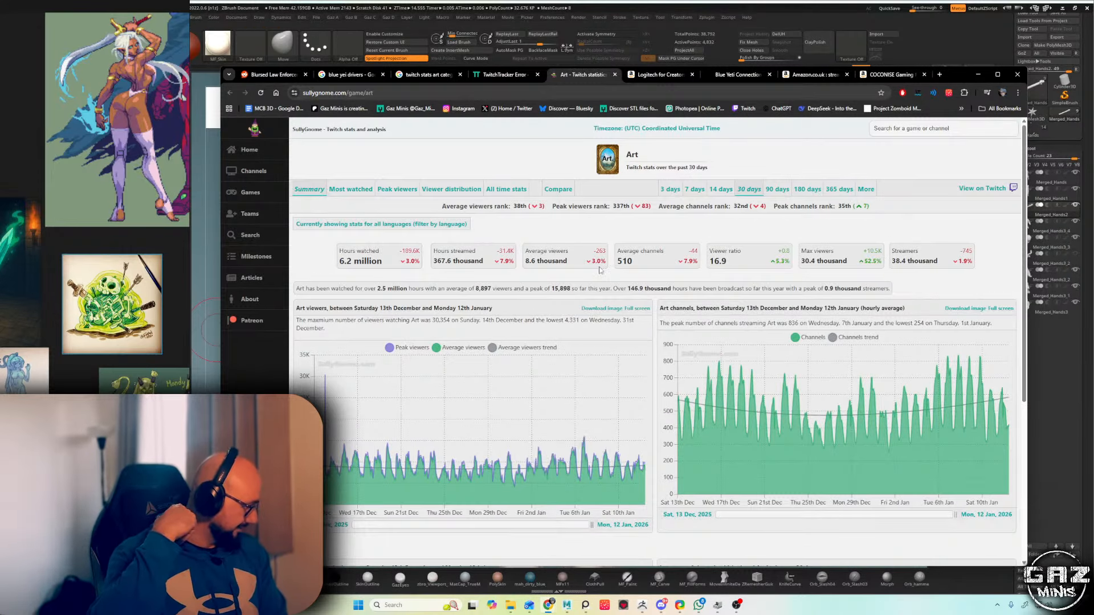
pyautogui.scroll(-4, 648, 261)
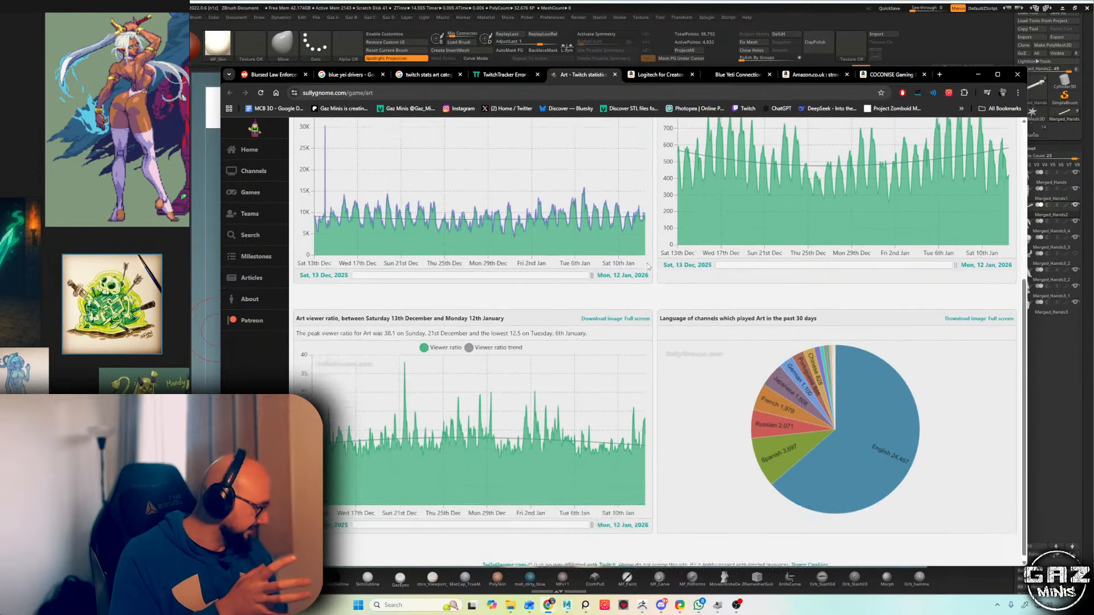
pyautogui.scroll(3, 743, 393)
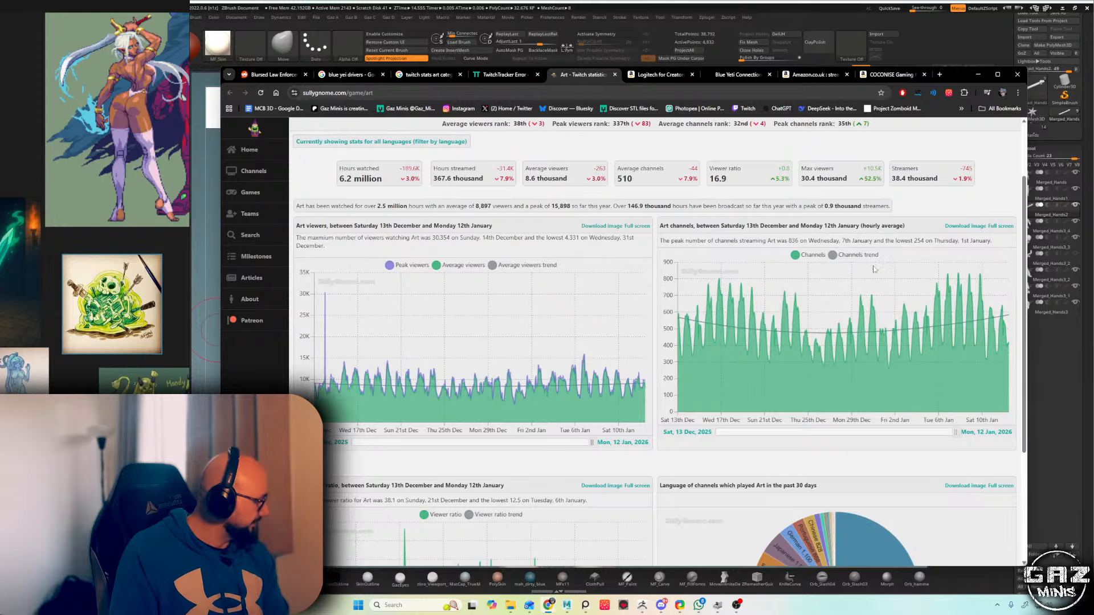
pyautogui.scroll(1, 875, 268)
pyautogui.scroll(1, 759, 234)
pyautogui.scroll(-3, 651, 357)
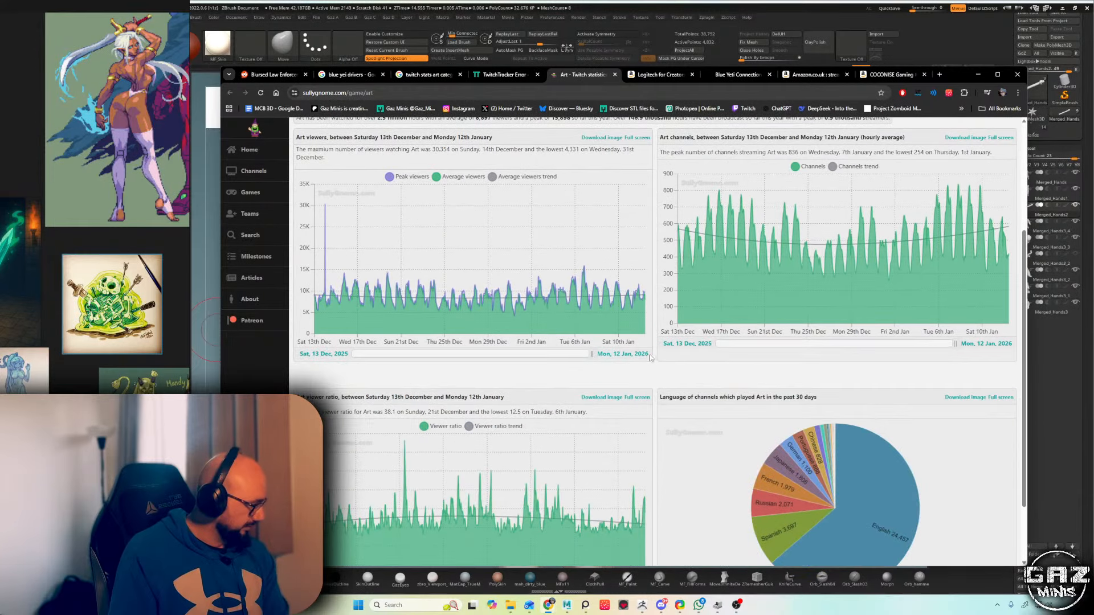
# - Start the Art channels chart at 1 December 2018, and narrow its range to start at 8 August 2021
pyautogui.click(691, 344)
pyautogui.click(741, 347)
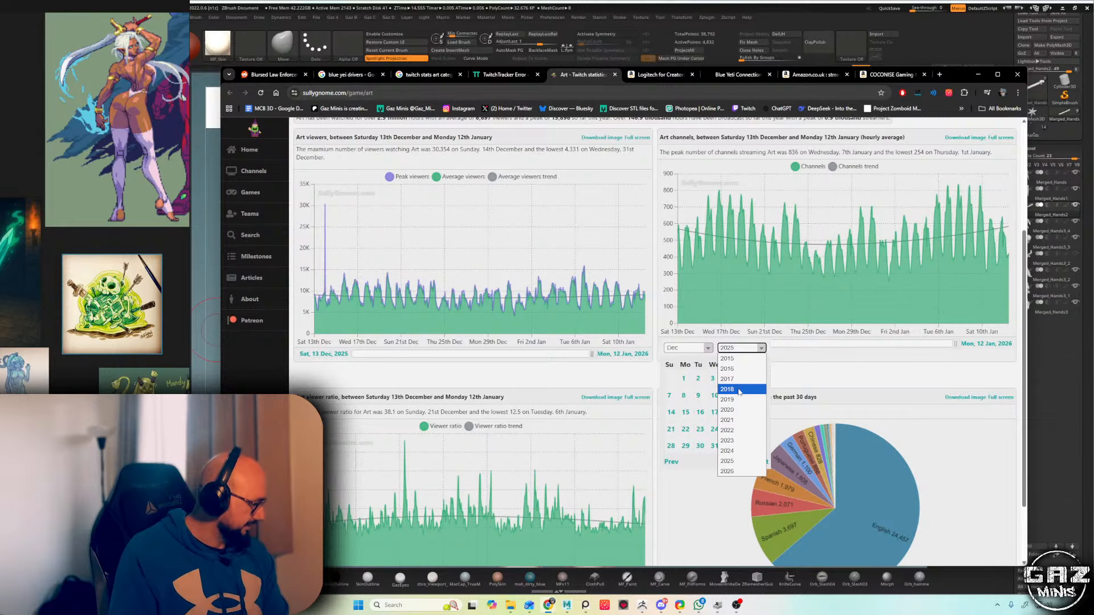
pyautogui.click(738, 390)
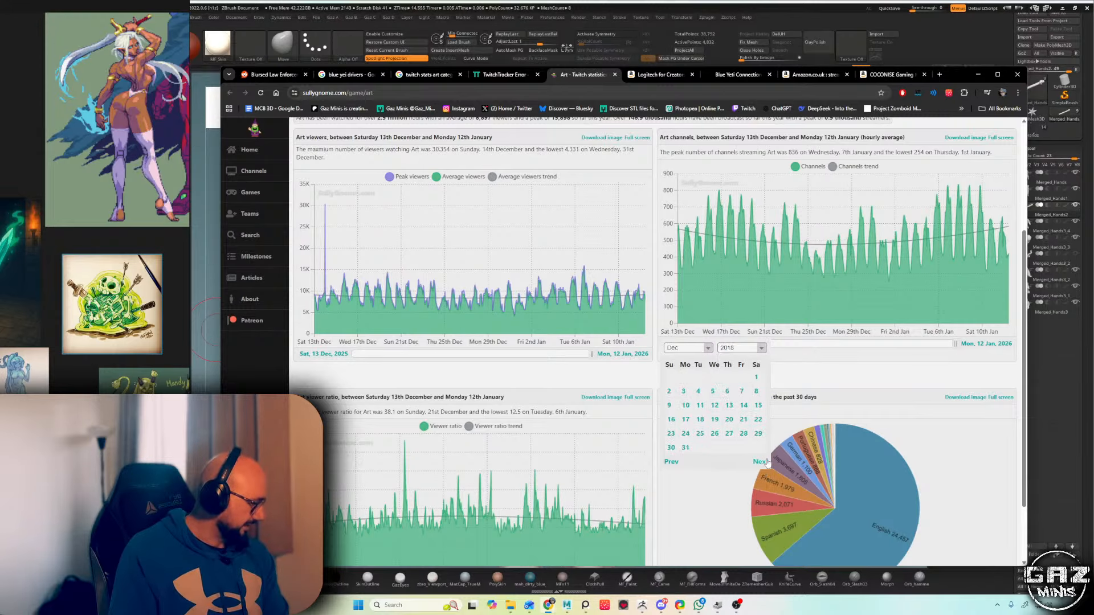
pyautogui.click(756, 377)
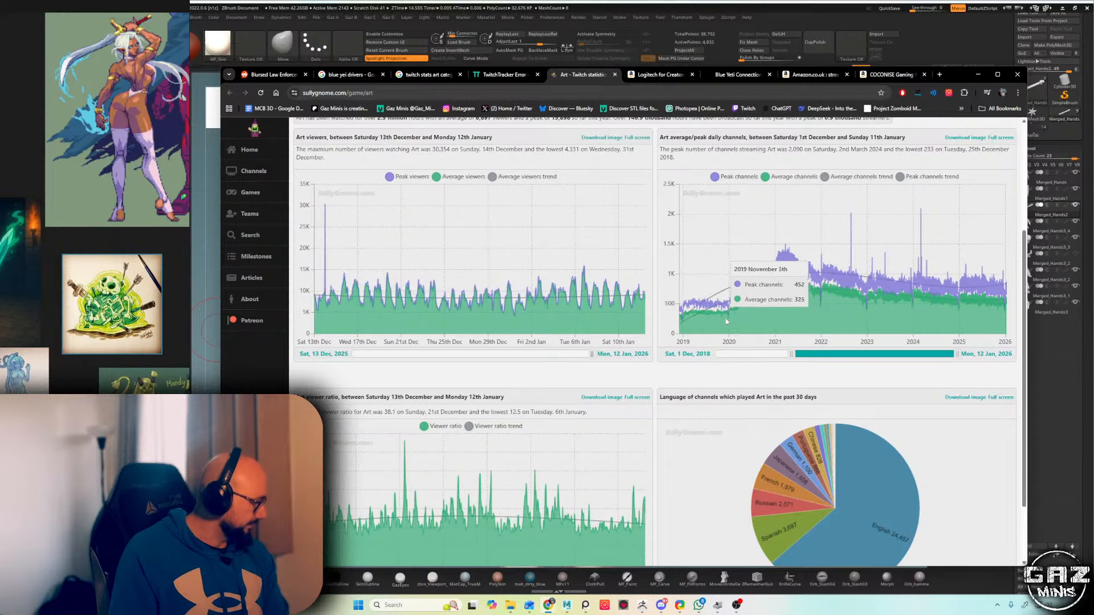
pyautogui.moveTo(791, 356); pyautogui.dragTo(843, 358)
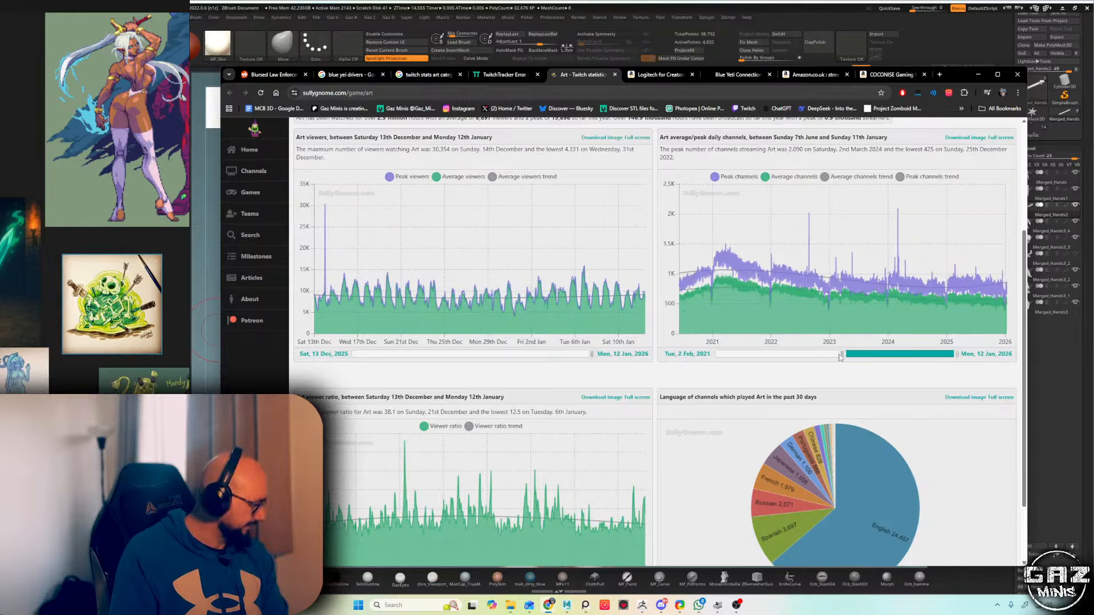
pyautogui.moveTo(853, 353); pyautogui.dragTo(861, 356)
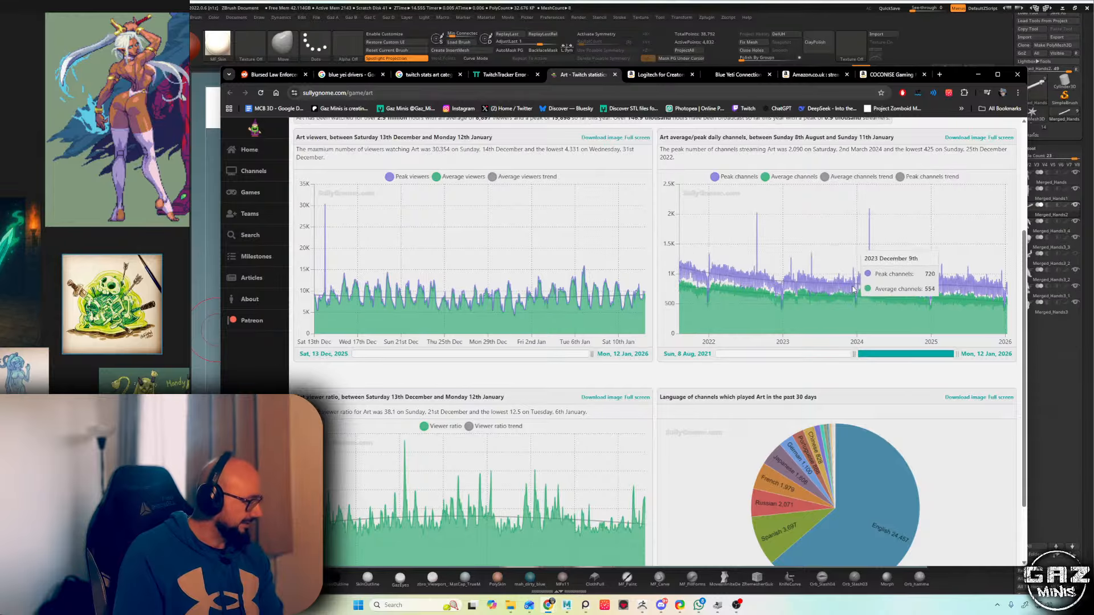
# - Set the Art viewers chart to start at 1 December 2022
pyautogui.scroll(-2, 582, 332)
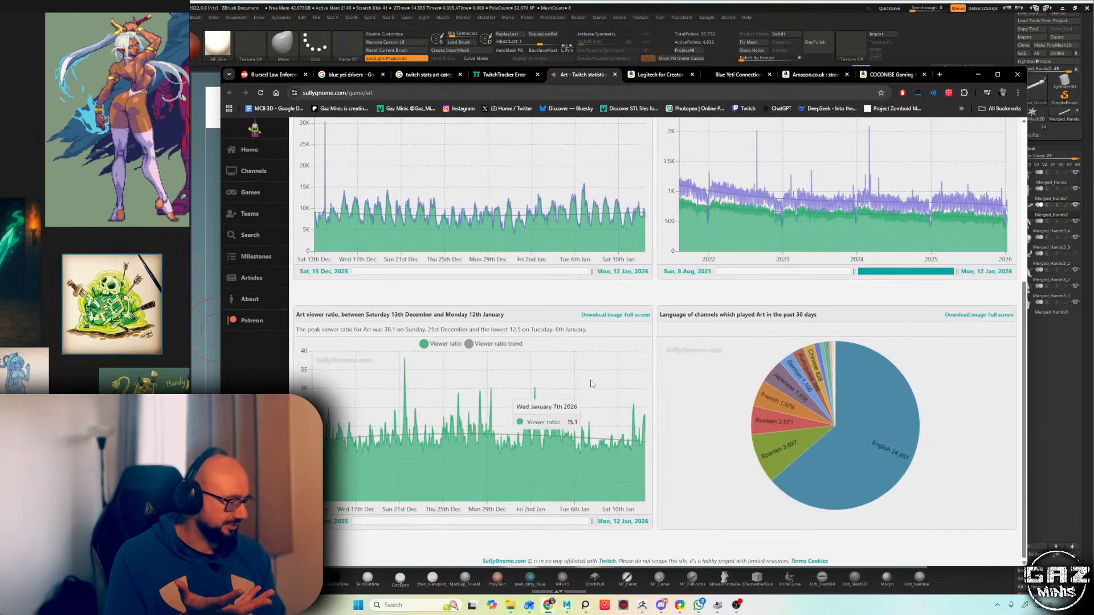
pyautogui.scroll(3, 485, 399)
pyautogui.click(337, 443)
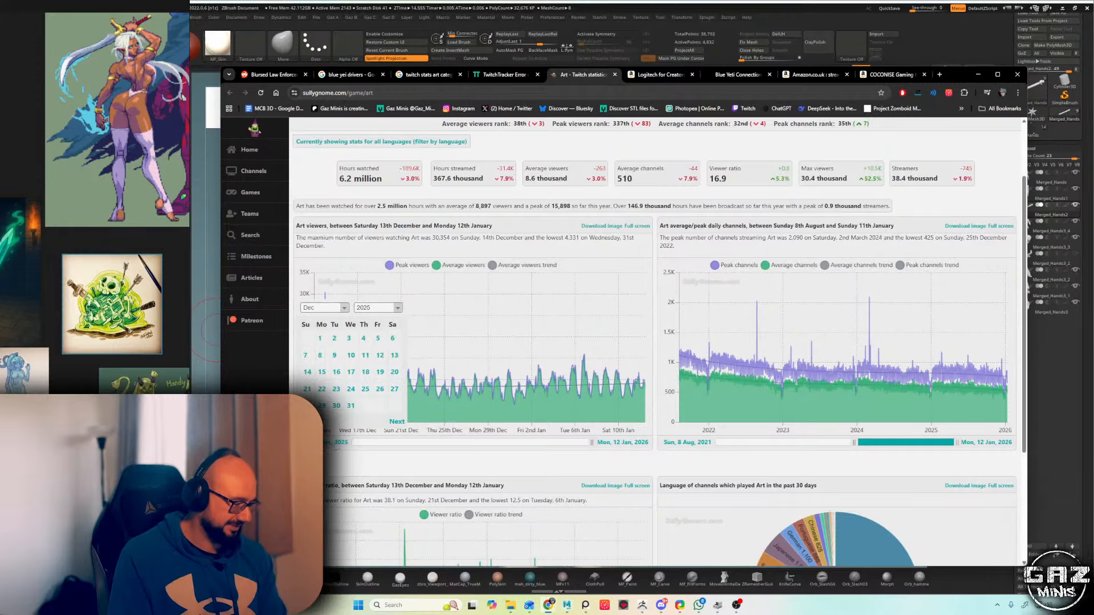
pyautogui.click(368, 308)
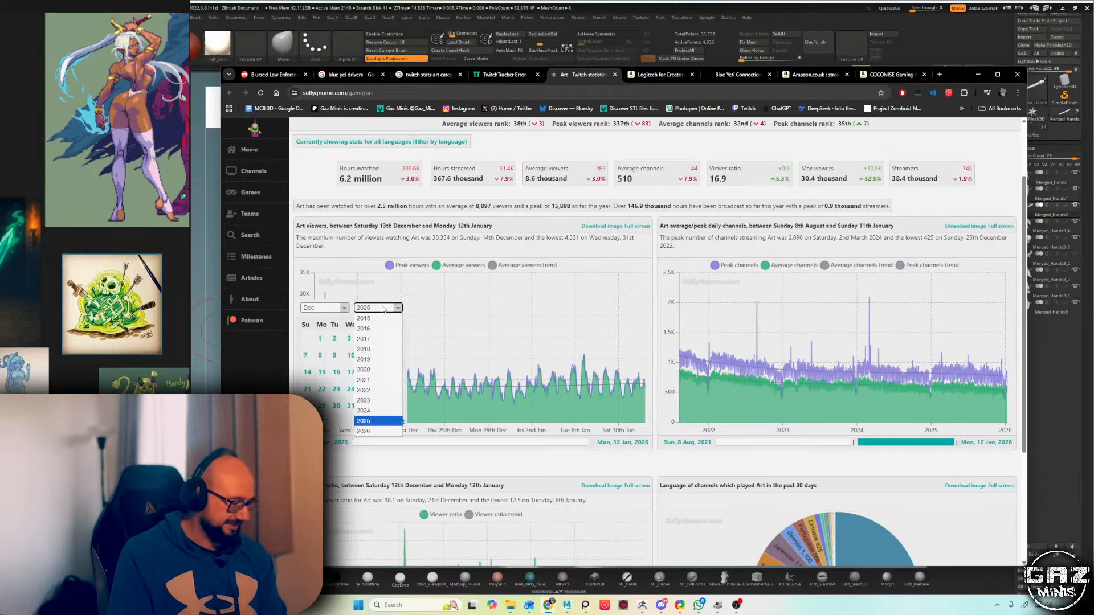
pyautogui.click(380, 390)
pyautogui.click(369, 343)
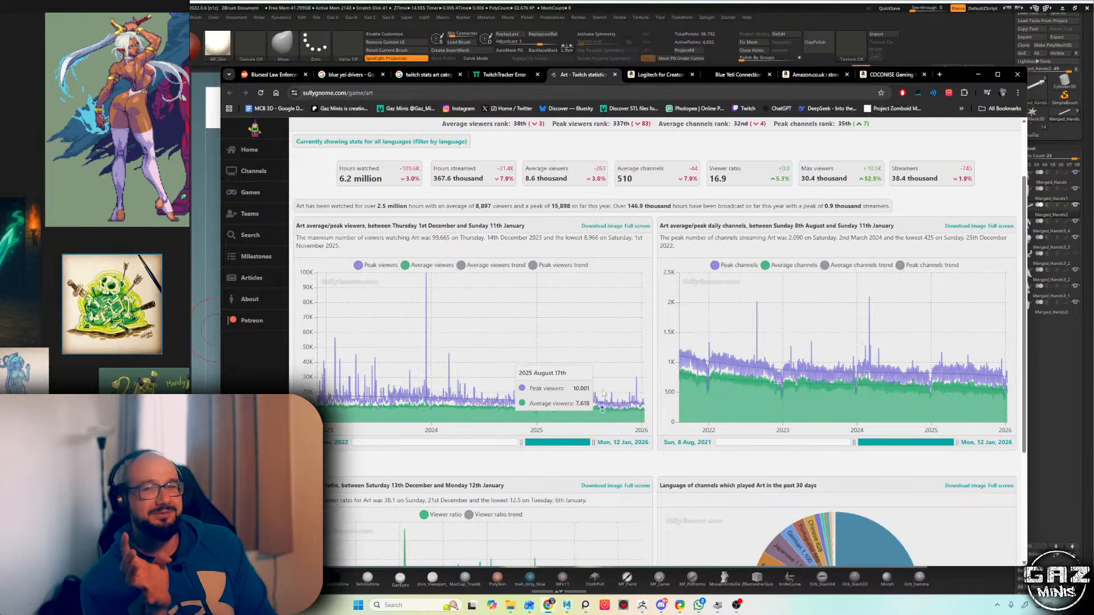
# - Switch back to ZBrush, make the torso the active subtool and nudge its chest-side outline slightly outward with the Move brush
pyautogui.hotkey('alt', 'Tab')
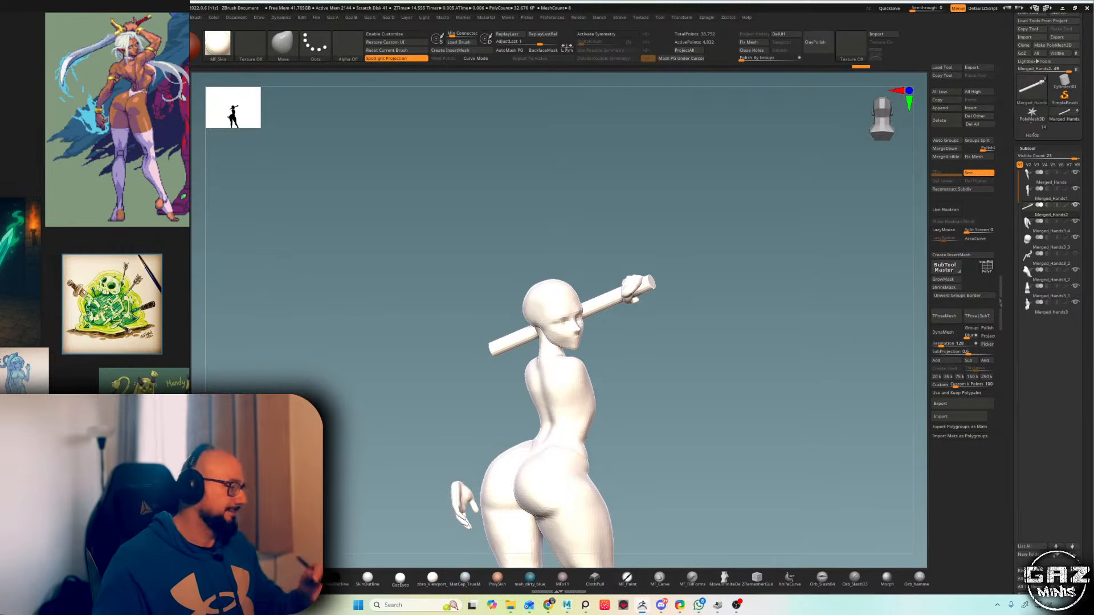
pyautogui.moveTo(670, 196); pyautogui.dragTo(696, 197)
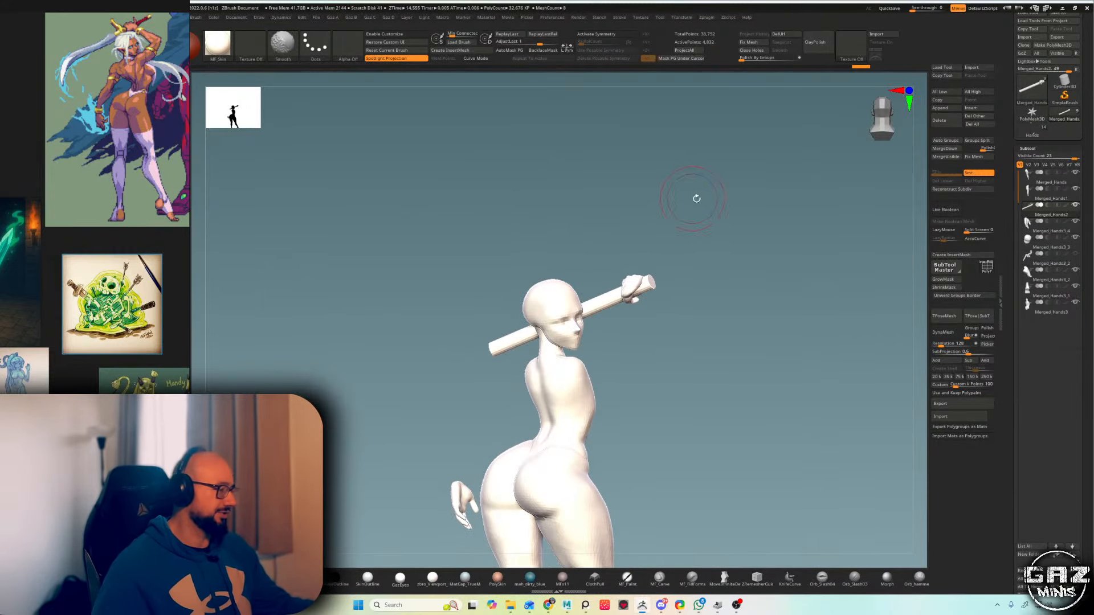
pyautogui.press('f')
pyautogui.press('f')
pyautogui.moveTo(753, 221)
pyautogui.mouseDown()
pyautogui.moveTo(749, 234)
pyautogui.moveTo(728, 206)
pyautogui.mouseUp()
pyautogui.keyDown('alt'); pyautogui.click(541, 206); pyautogui.keyUp('alt')
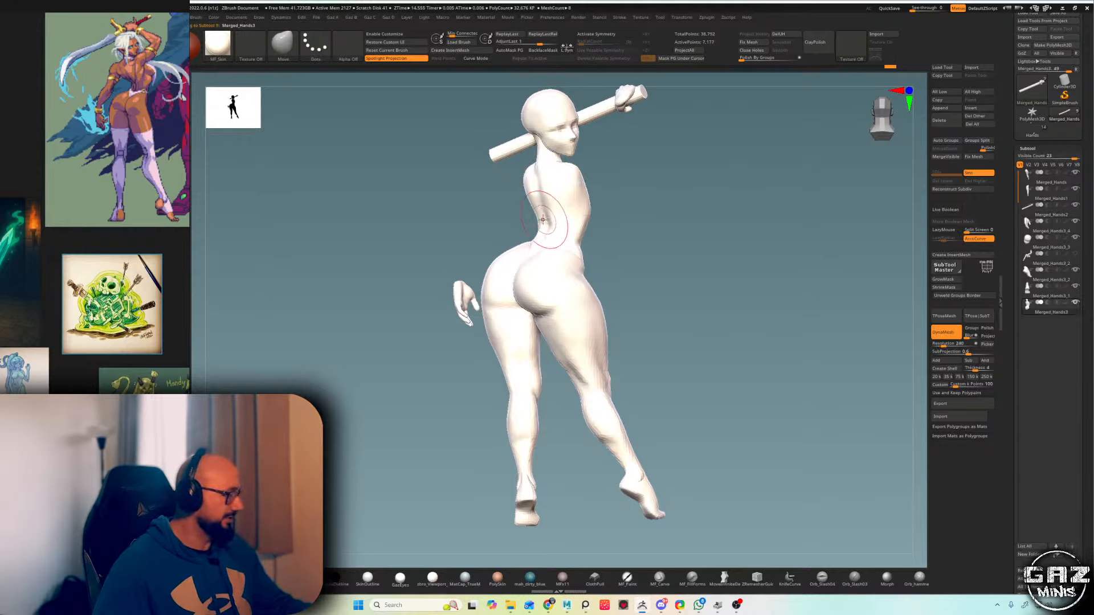
pyautogui.moveTo(590, 217); pyautogui.dragTo(596, 224)
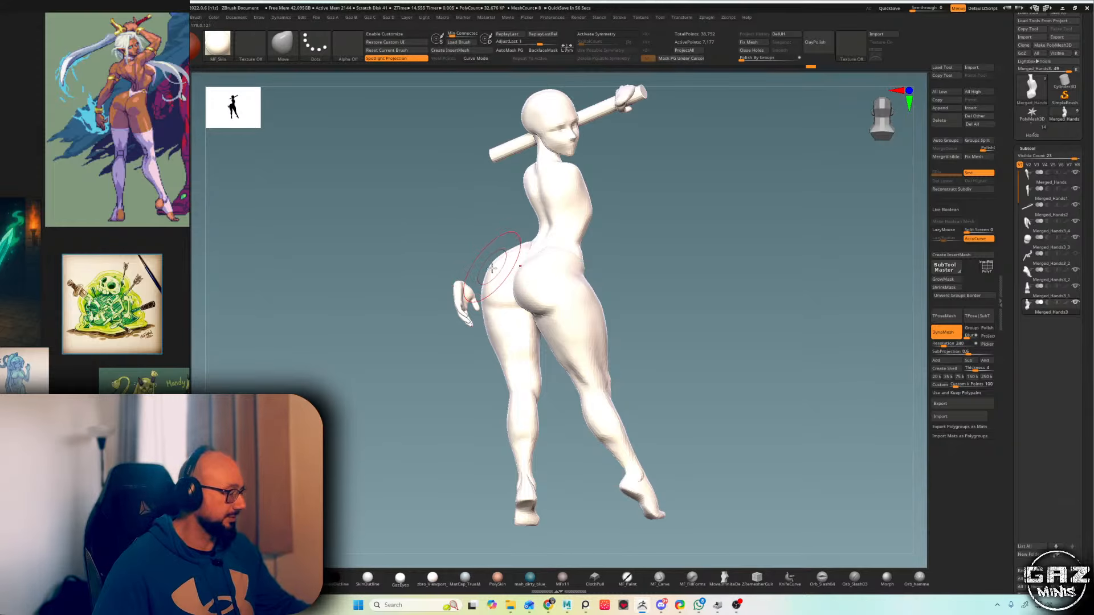
# - Make the standing leg the active subtool, checking it against the polygroup display, and reshape the top of its hip with the Move brush
pyautogui.hotkey('shift', 'f')
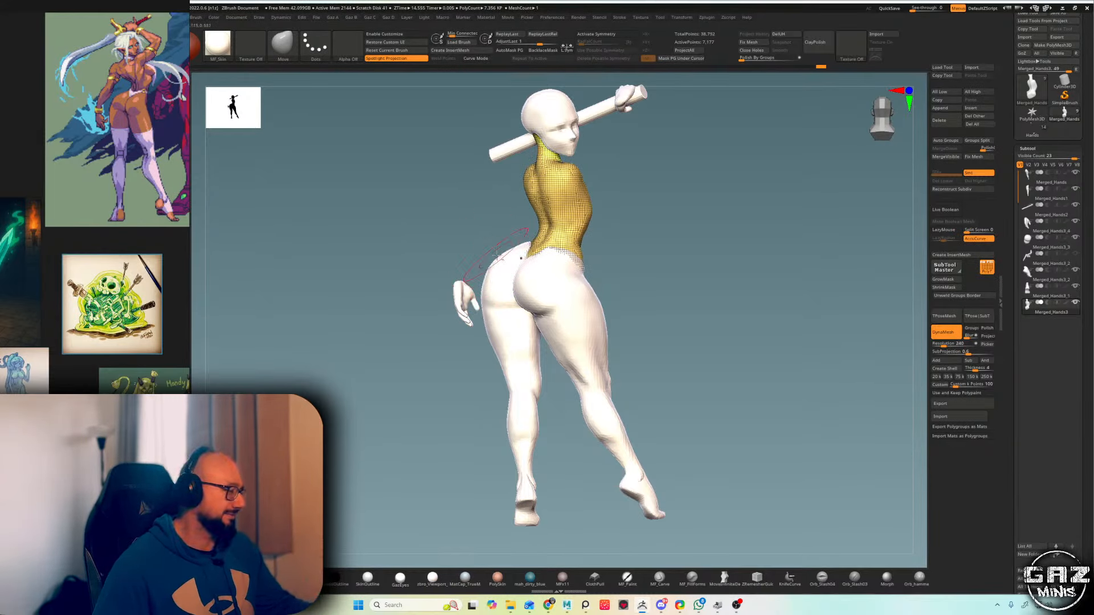
pyautogui.keyDown('alt'); pyautogui.click(495, 278); pyautogui.keyUp('alt')
pyautogui.moveTo(654, 240); pyautogui.dragTo(635, 227)
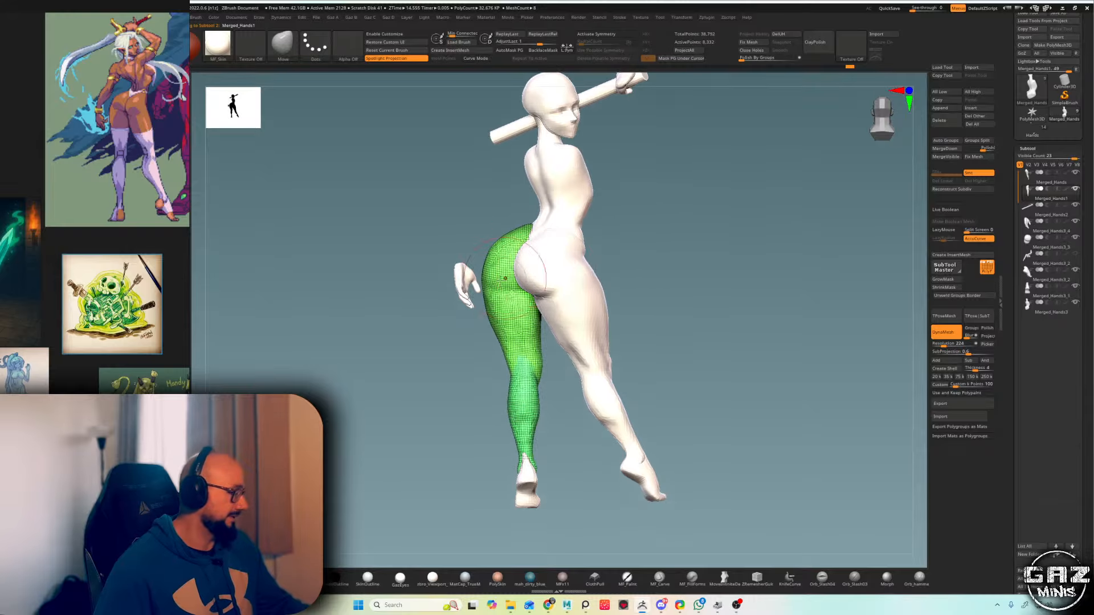
pyautogui.hotkey('shift', 'f')
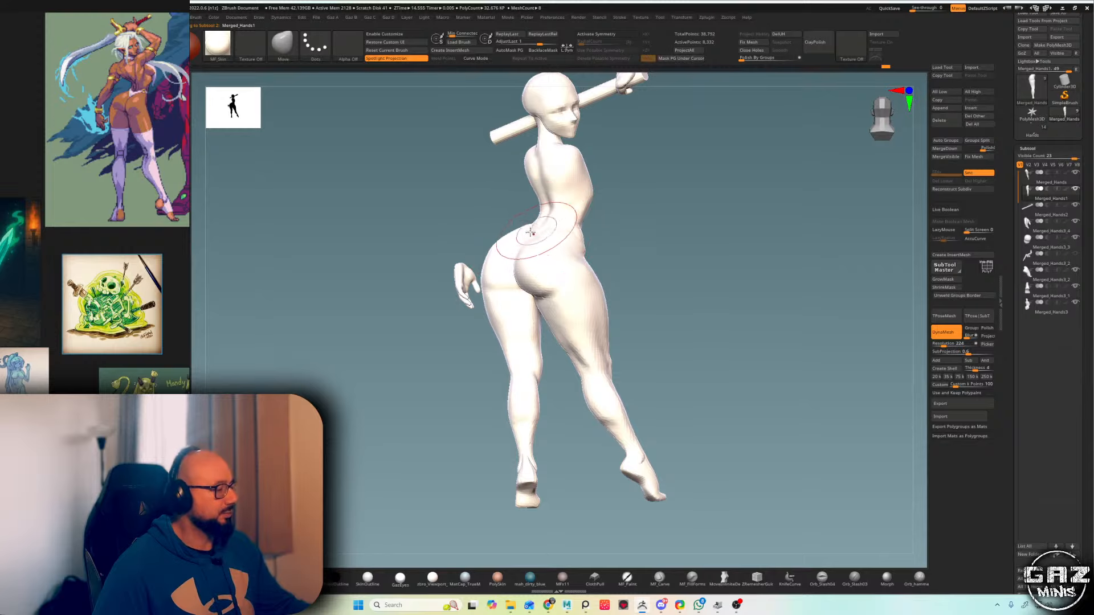
pyautogui.moveTo(519, 237); pyautogui.dragTo(505, 240)
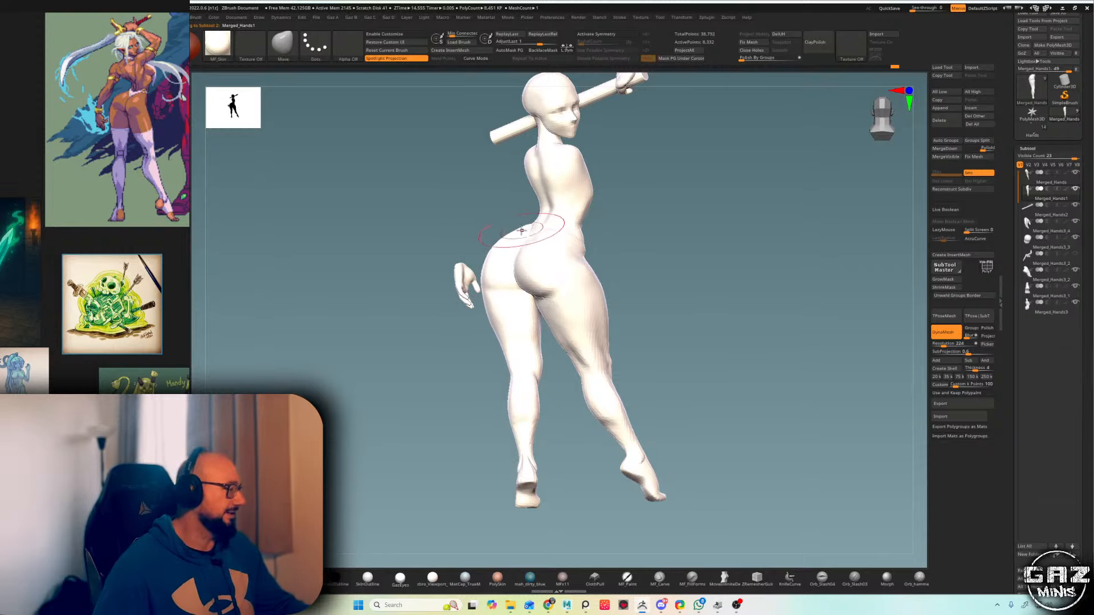
# - Select the hPolish brush for the standing leg, and switch to the Move brush after checking the legs from behind
pyautogui.moveTo(511, 230)
pyautogui.mouseDown(button='right')
pyautogui.moveTo(527, 235)
pyautogui.moveTo(544, 216)
pyautogui.mouseUp(button='right')
pyautogui.press('b')
pyautogui.press('h')
pyautogui.press('p')
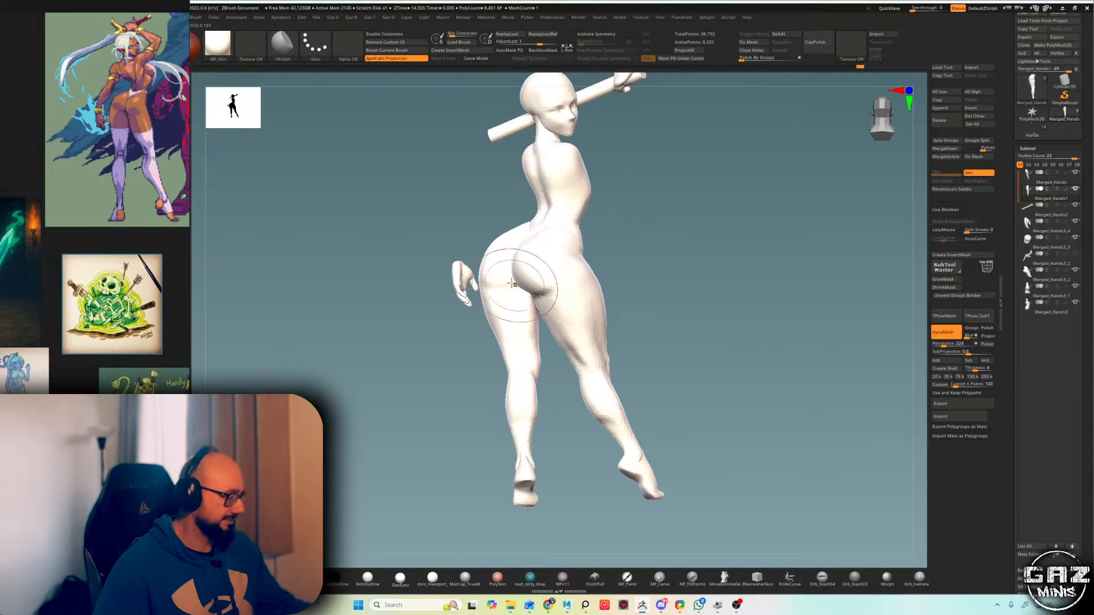
pyautogui.keyDown('alt'); pyautogui.moveTo(550, 381); pyautogui.dragTo(560, 273, button='right'); pyautogui.keyUp('alt')
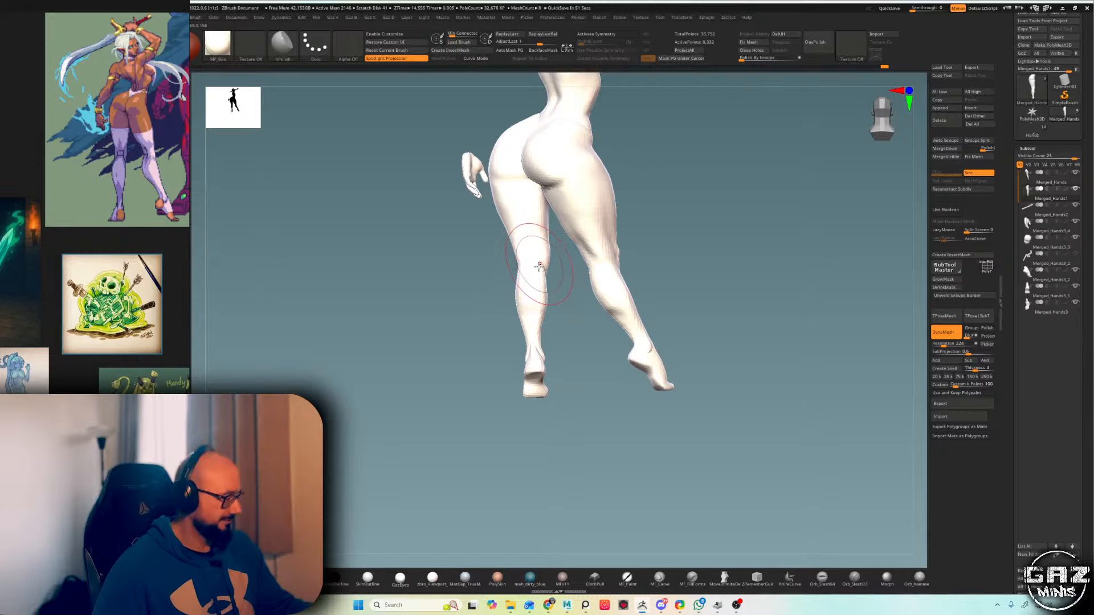
pyautogui.press('b')
pyautogui.press('m')
pyautogui.press('v')
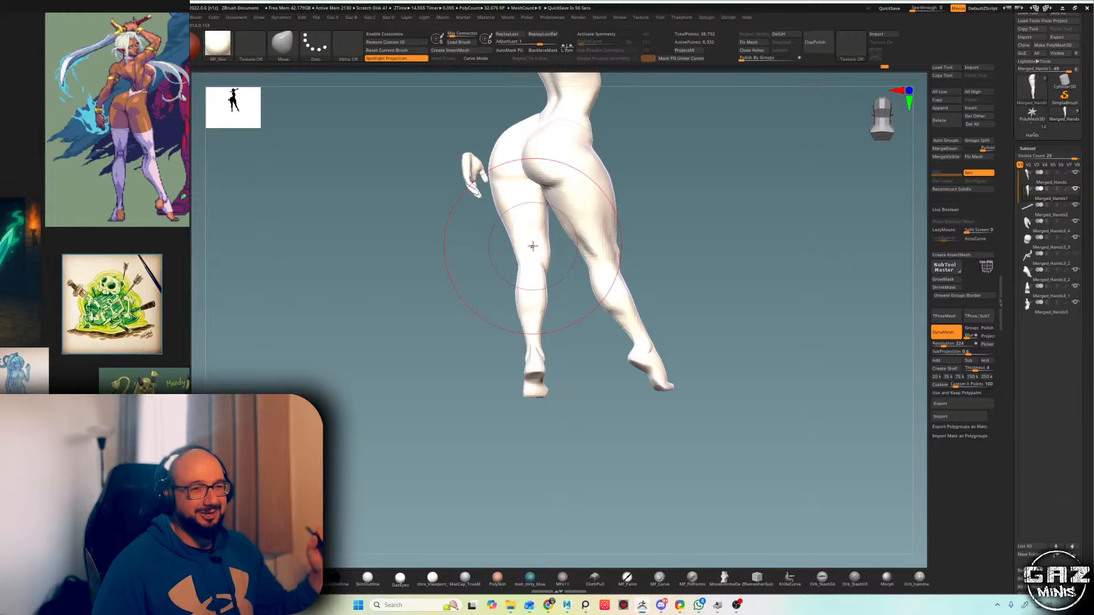
# - Glance at the Twitch Art statistics in the browser, and return to ZBrush to check the whole figure
pyautogui.hotkey('alt', 'Tab')
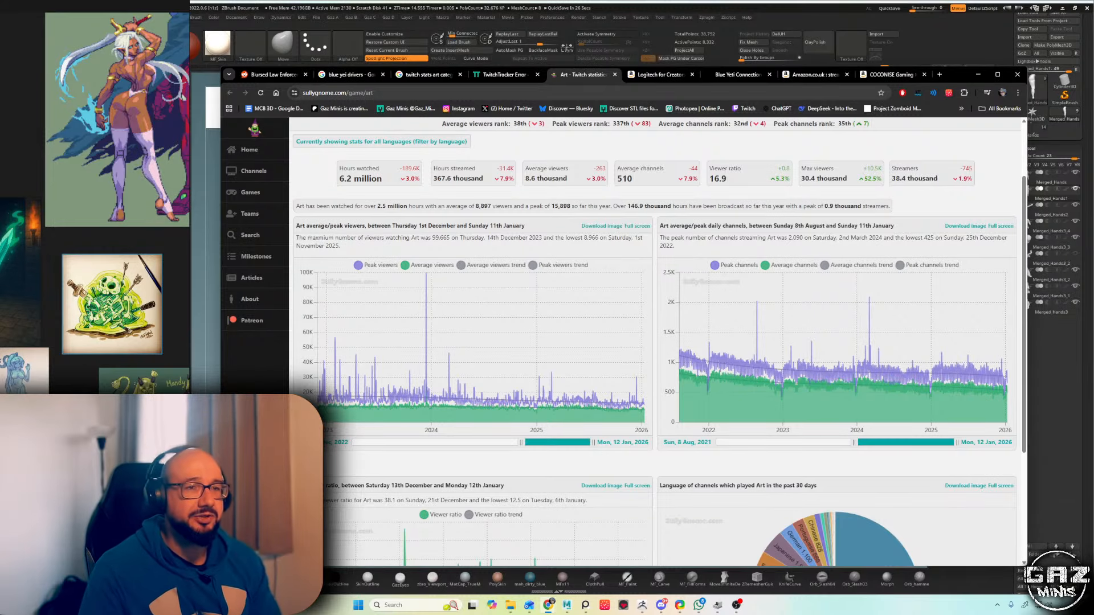
pyautogui.click(202, 231)
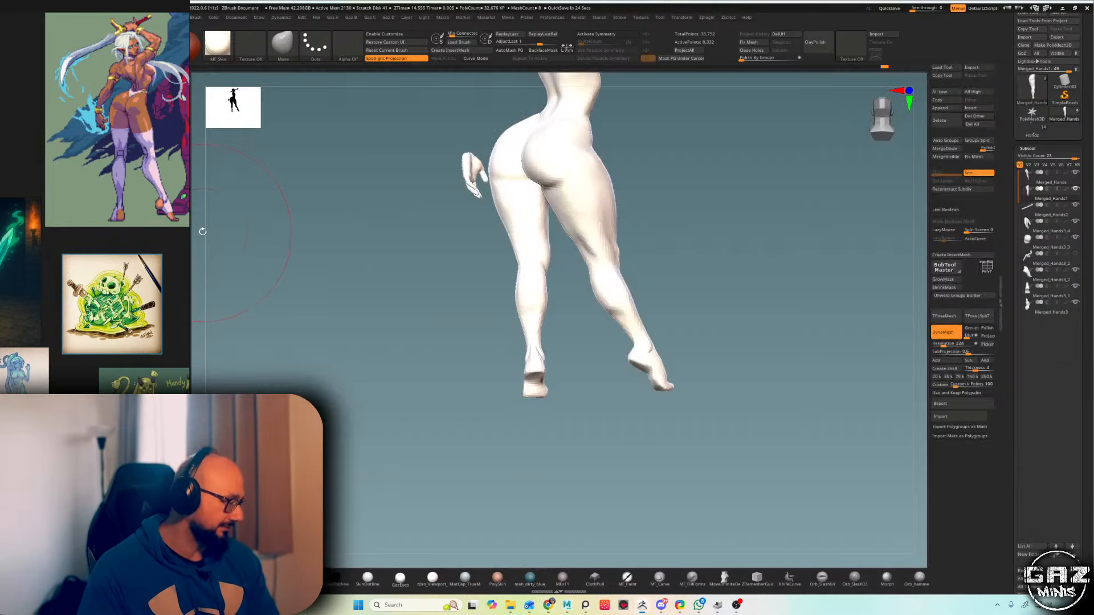
pyautogui.keyDown('ctrl'); pyautogui.moveTo(729, 136); pyautogui.dragTo(716, 158, button='right'); pyautogui.keyUp('ctrl')
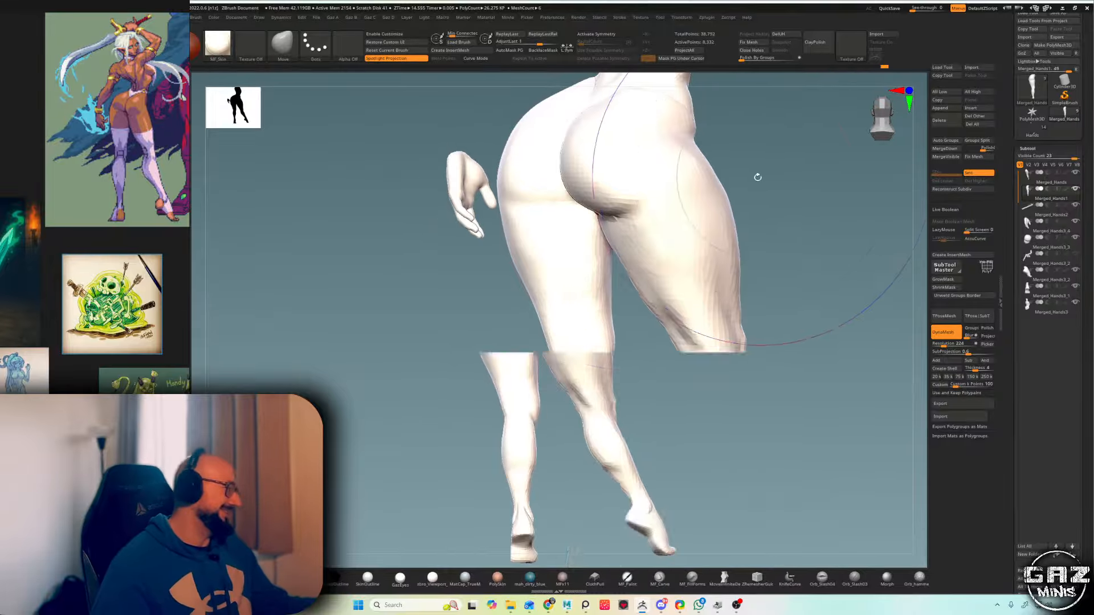
pyautogui.press('f')
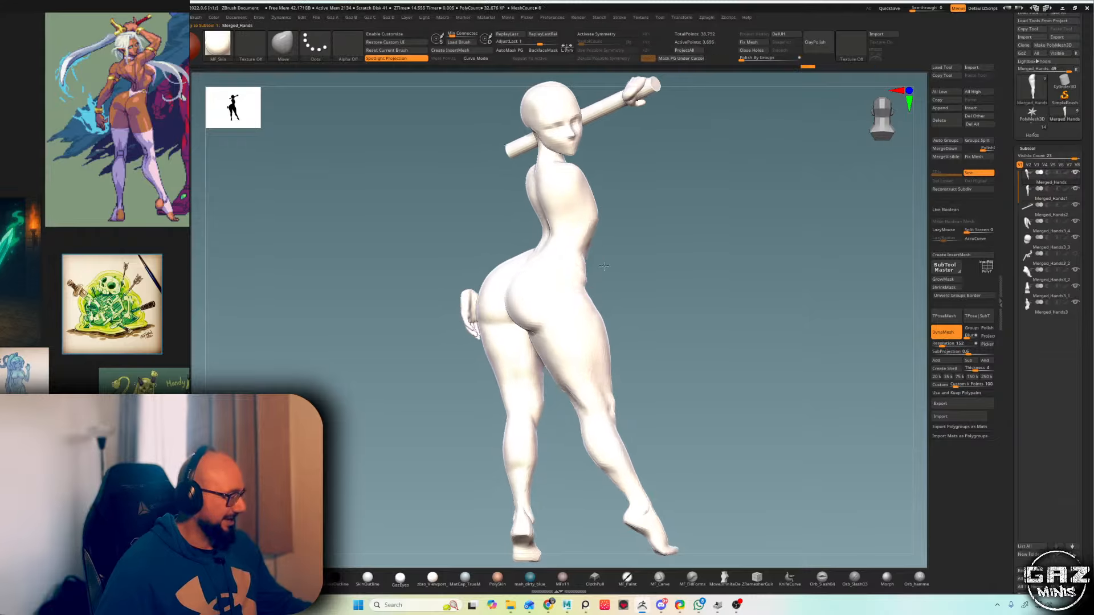
# - Make the extended leg the active subtool and smooth the outer side of its hip where it meets the waist
pyautogui.keyDown('alt'); pyautogui.click(581, 285); pyautogui.keyUp('alt')
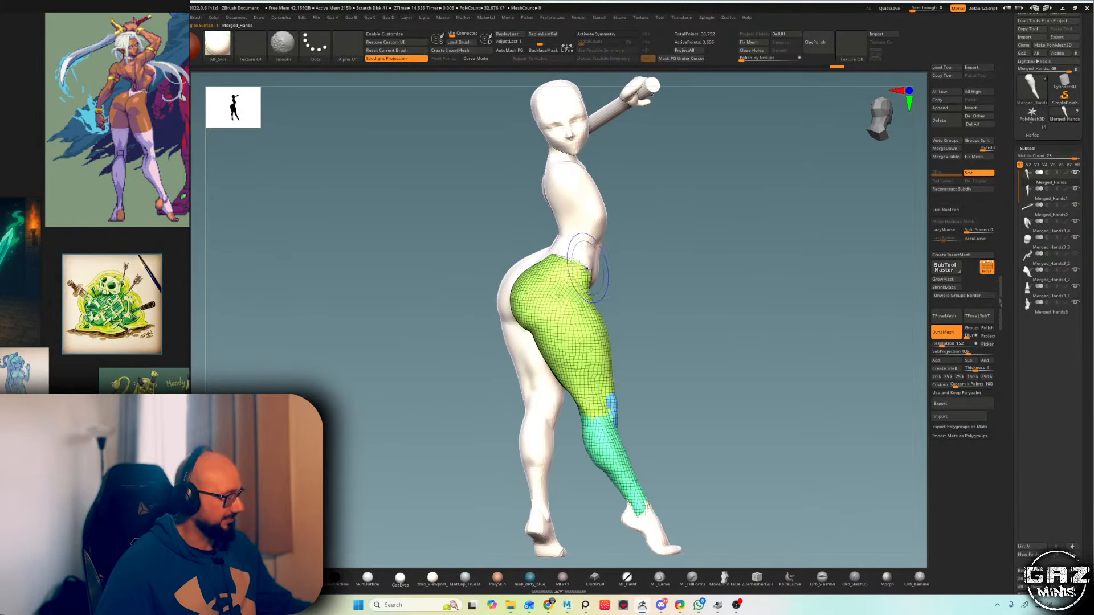
pyautogui.hotkey('shift', 'f')
pyautogui.keyDown('shift'); pyautogui.moveTo(587, 253); pyautogui.dragTo(578, 274); pyautogui.keyUp('shift')
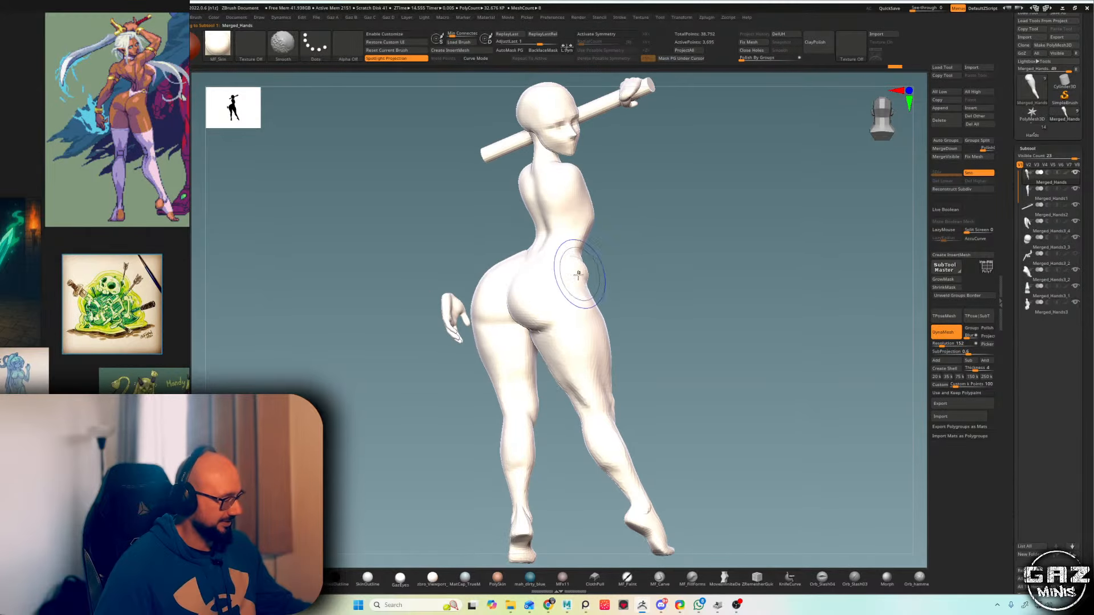
pyautogui.moveTo(667, 274)
pyautogui.keyDown('alt'); pyautogui.mouseDown()
pyautogui.moveTo(655, 286)
pyautogui.moveTo(646, 227)
pyautogui.mouseUp(); pyautogui.keyUp('alt')
pyautogui.moveTo(589, 277); pyautogui.dragTo(592, 305)
pyautogui.moveTo(652, 277)
pyautogui.keyDown('alt'); pyautogui.mouseDown()
pyautogui.moveTo(658, 302)
pyautogui.moveTo(639, 262)
pyautogui.mouseUp(); pyautogui.keyUp('alt')
pyautogui.moveTo(594, 290); pyautogui.dragTo(586, 288)
pyautogui.moveTo(663, 279)
pyautogui.mouseDown()
pyautogui.moveTo(610, 277)
pyautogui.moveTo(590, 296)
pyautogui.mouseUp()
pyautogui.moveTo(652, 287)
pyautogui.mouseDown()
pyautogui.moveTo(703, 279)
pyautogui.moveTo(592, 290)
pyautogui.mouseUp()
pyautogui.moveTo(650, 291)
pyautogui.mouseDown()
pyautogui.moveTo(742, 219)
pyautogui.moveTo(747, 228)
pyautogui.mouseUp()
pyautogui.moveTo(758, 221)
pyautogui.mouseDown()
pyautogui.moveTo(668, 225)
pyautogui.moveTo(662, 249)
pyautogui.moveTo(641, 256)
pyautogui.mouseUp()
# - Refine the extended leg's inner contour just above the knee, checking it against the polygroup display
pyautogui.hotkey('shift', 'f')
pyautogui.hotkey('shift', 'f')
pyautogui.moveTo(546, 261); pyautogui.dragTo(561, 279)
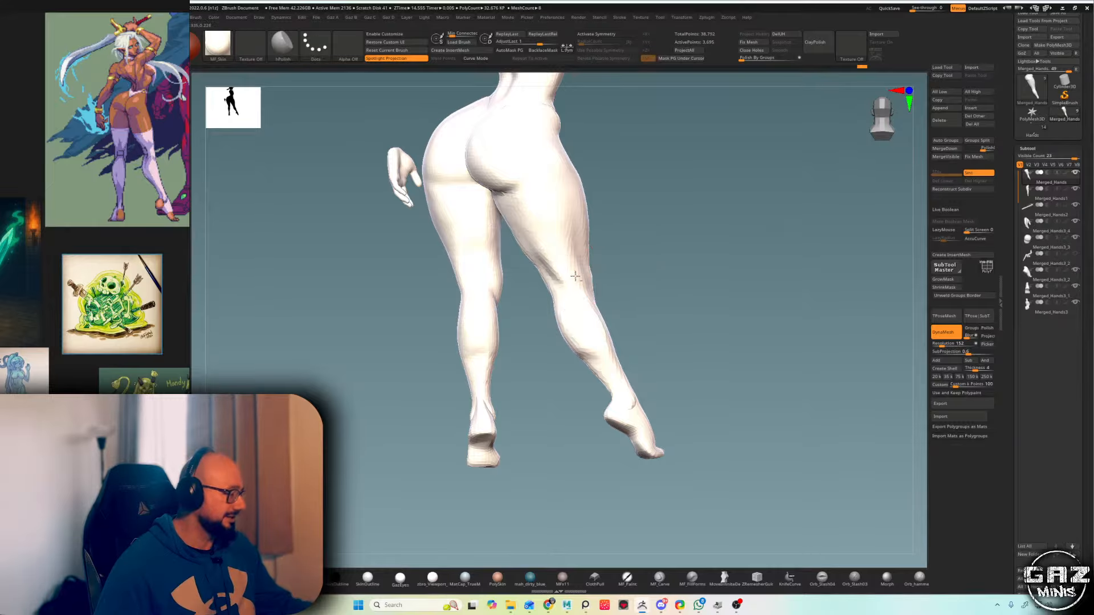
pyautogui.moveTo(629, 265); pyautogui.dragTo(650, 265)
pyautogui.moveTo(551, 261); pyautogui.dragTo(561, 278)
pyautogui.moveTo(641, 265)
pyautogui.mouseDown()
pyautogui.moveTo(572, 282)
pyautogui.moveTo(627, 241)
pyautogui.moveTo(627, 302)
pyautogui.mouseUp()
pyautogui.hotkey('shift', 'f')
pyautogui.keyDown('alt'); pyautogui.moveTo(680, 251); pyautogui.dragTo(730, 250); pyautogui.keyUp('alt')
pyautogui.hotkey('shift', 'f')
# - Apply the grey MatCap material to the model and review the full figure with it
pyautogui.click(465, 578)
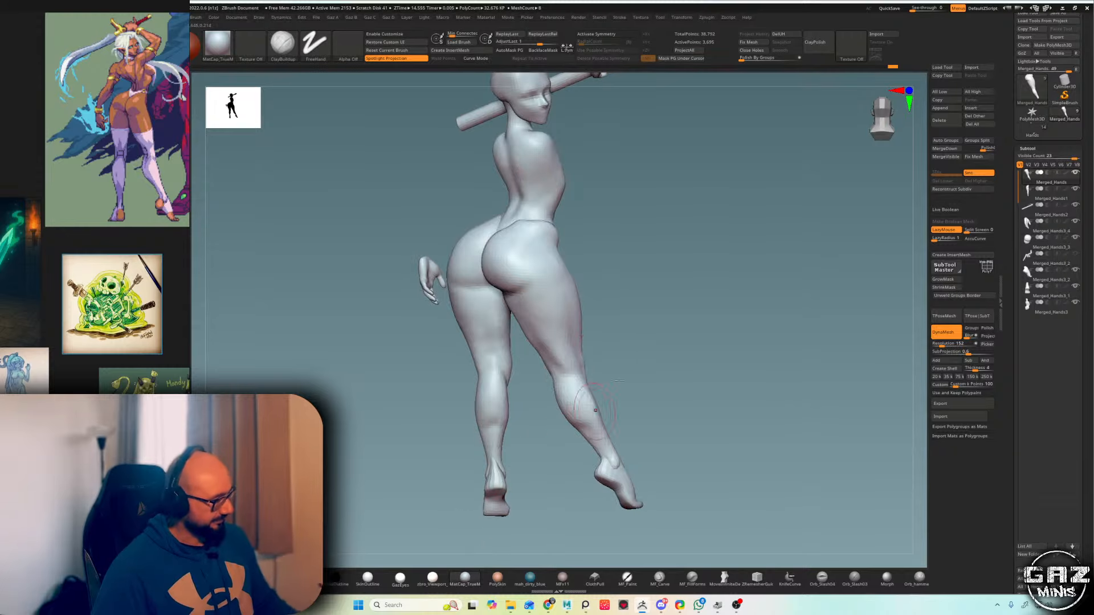
pyautogui.keyDown('alt'); pyautogui.moveTo(656, 203); pyautogui.dragTo(650, 220); pyautogui.keyUp('alt')
pyautogui.rightClick(651, 220)
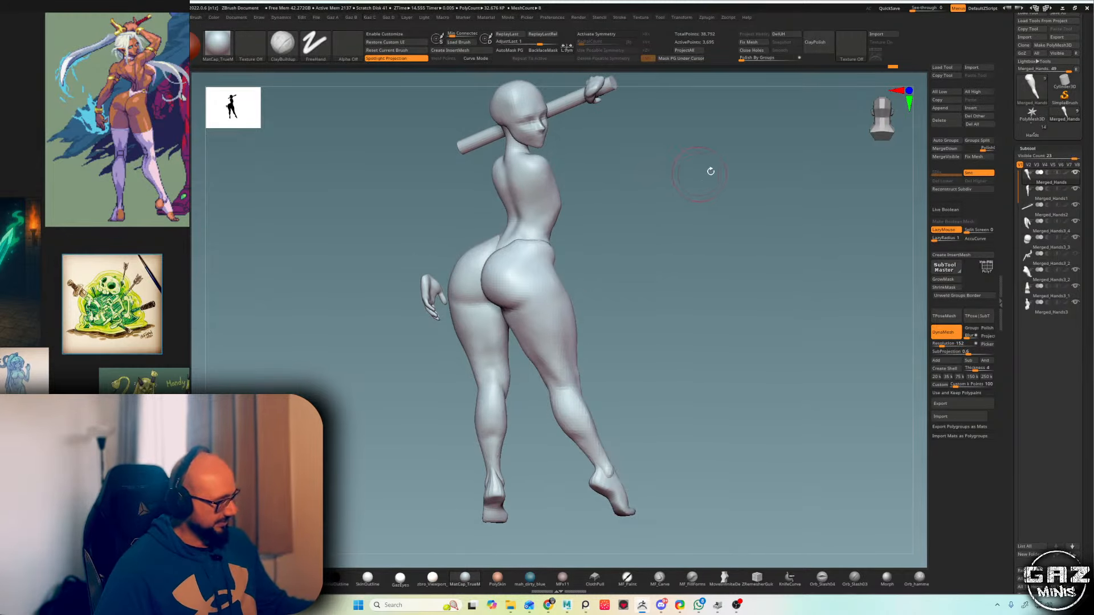
pyautogui.moveTo(735, 173)
pyautogui.mouseDown()
pyautogui.moveTo(710, 173)
pyautogui.moveTo(719, 211)
pyautogui.moveTo(706, 216)
pyautogui.mouseUp()
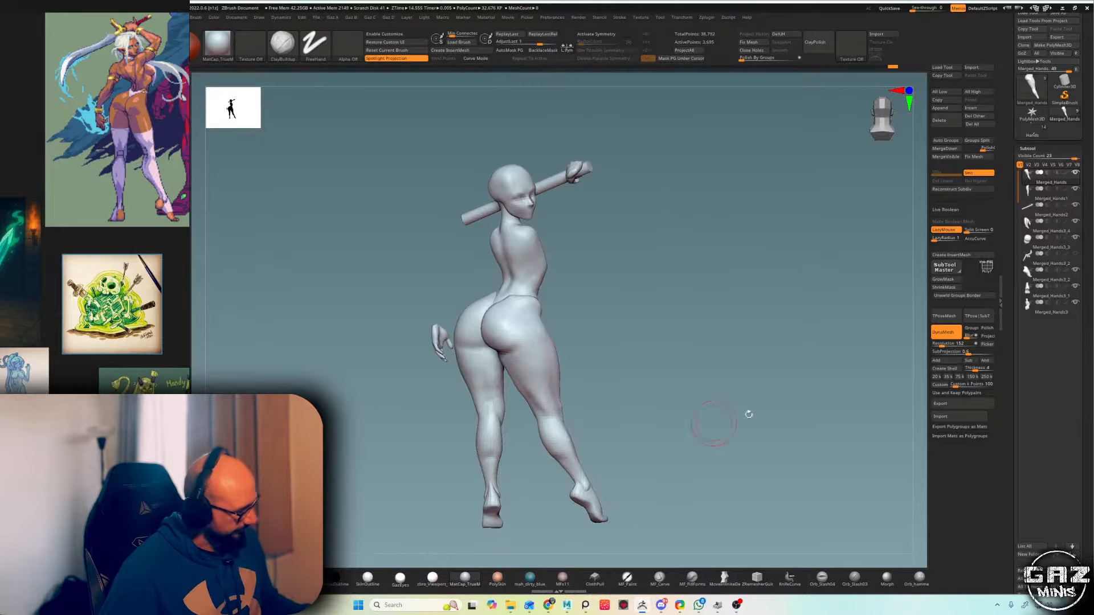
# - Insert a Cylinder3D subtool, scale it down, flatten it into a thin disc and place it beneath the feet as a base
pyautogui.click(976, 109)
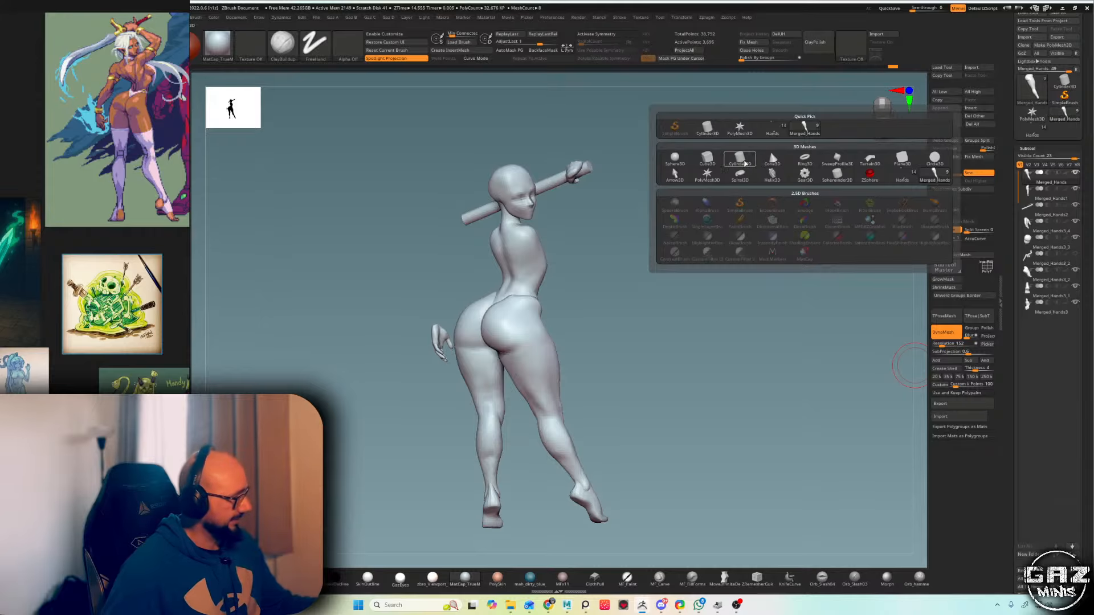
pyautogui.click(740, 160)
pyautogui.moveTo(526, 292); pyautogui.dragTo(527, 472)
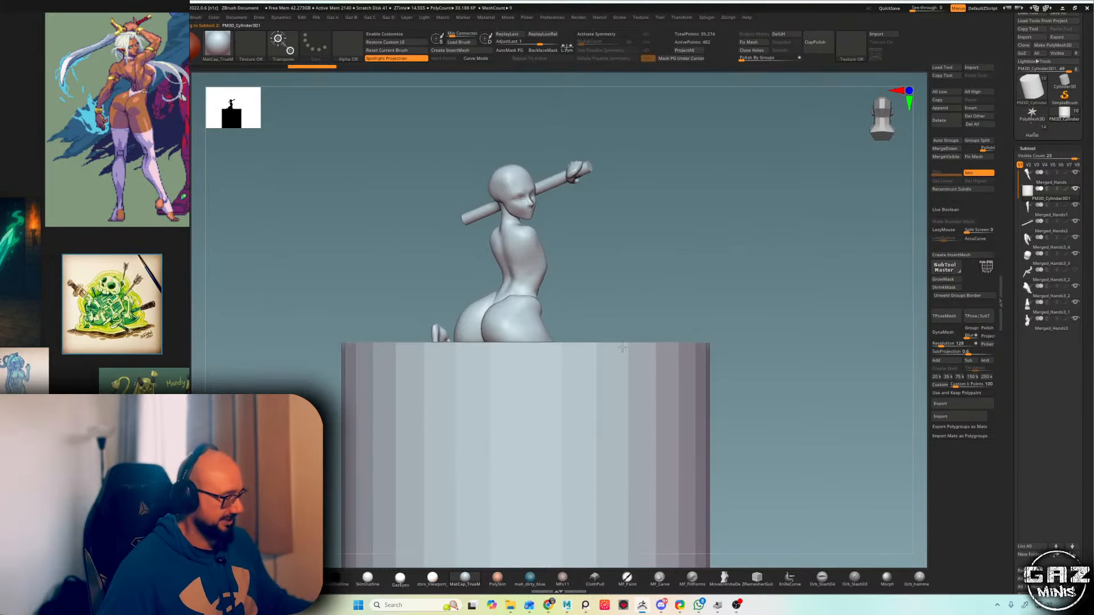
pyautogui.keyDown('alt'); pyautogui.moveTo(588, 430); pyautogui.dragTo(600, 251, button='right'); pyautogui.keyUp('alt')
pyautogui.moveTo(540, 345); pyautogui.dragTo(515, 359)
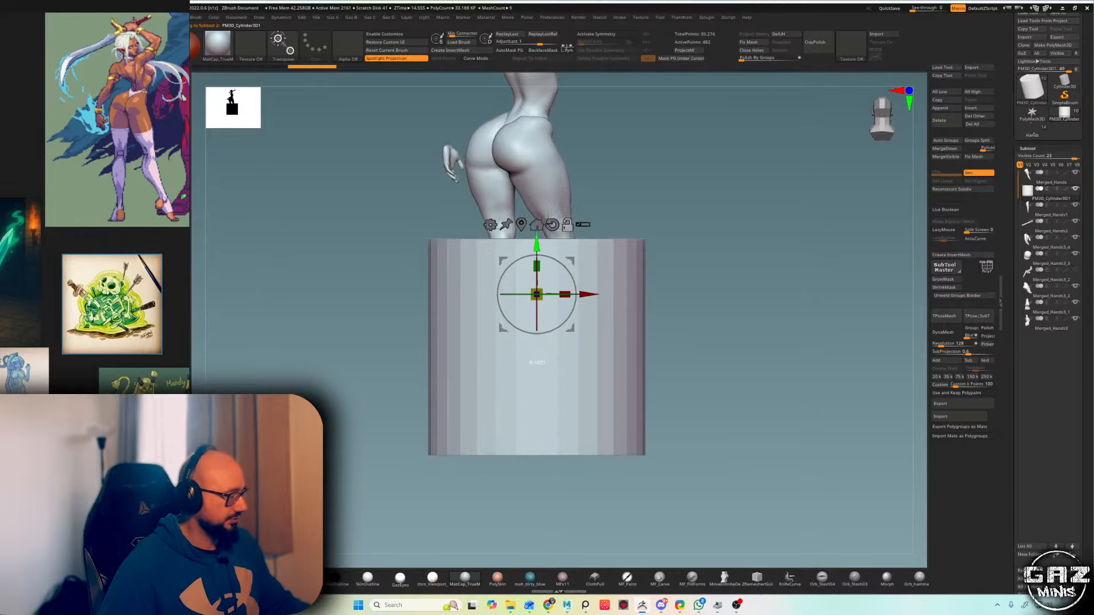
pyautogui.hotkey('shift', 'f')
pyautogui.keyDown('alt'); pyautogui.moveTo(548, 218); pyautogui.dragTo(558, 298); pyautogui.keyUp('alt')
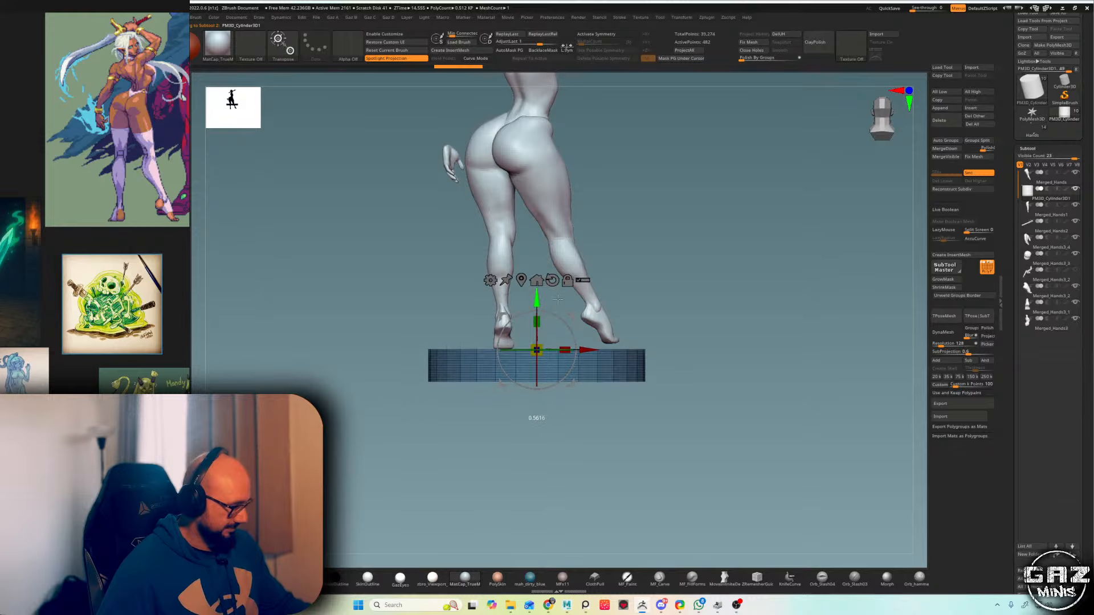
# - Check both leg subtools against the base, and nudge the cylinder up and sideways so that it sits under the feet
pyautogui.press('q')
pyautogui.keyDown('alt'); pyautogui.click(596, 302); pyautogui.keyUp('alt')
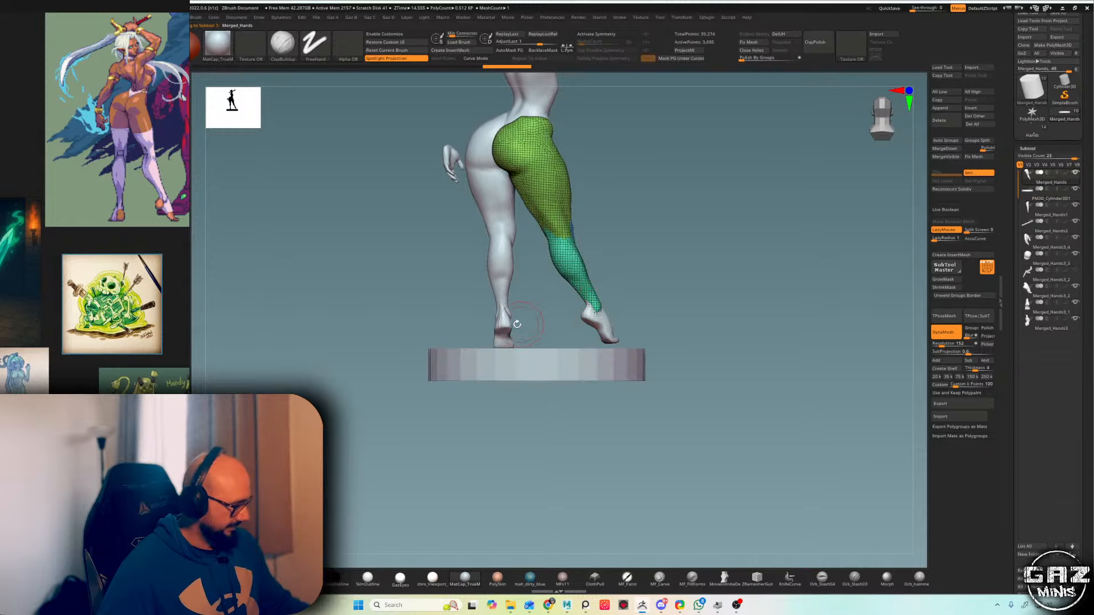
pyautogui.keyDown('alt'); pyautogui.click(510, 291); pyautogui.keyUp('alt')
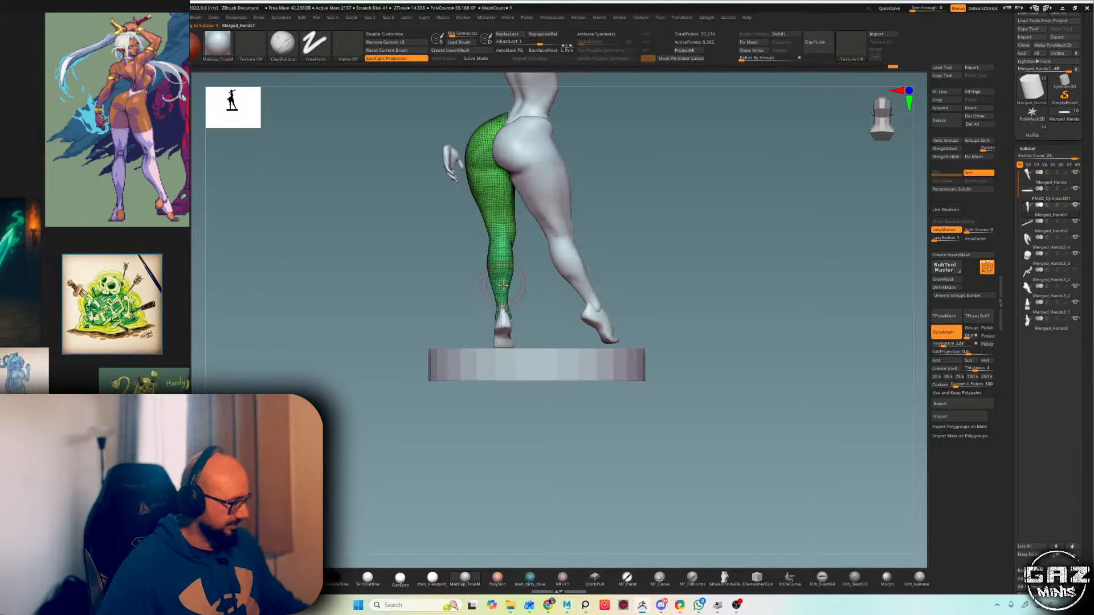
pyautogui.keyDown('alt'); pyautogui.click(593, 305); pyautogui.keyUp('alt')
pyautogui.moveTo(627, 447); pyautogui.dragTo(628, 272)
pyautogui.moveTo(642, 328); pyautogui.dragTo(598, 376)
pyautogui.keyDown('alt'); pyautogui.click(565, 344); pyautogui.keyUp('alt')
pyautogui.press('w')
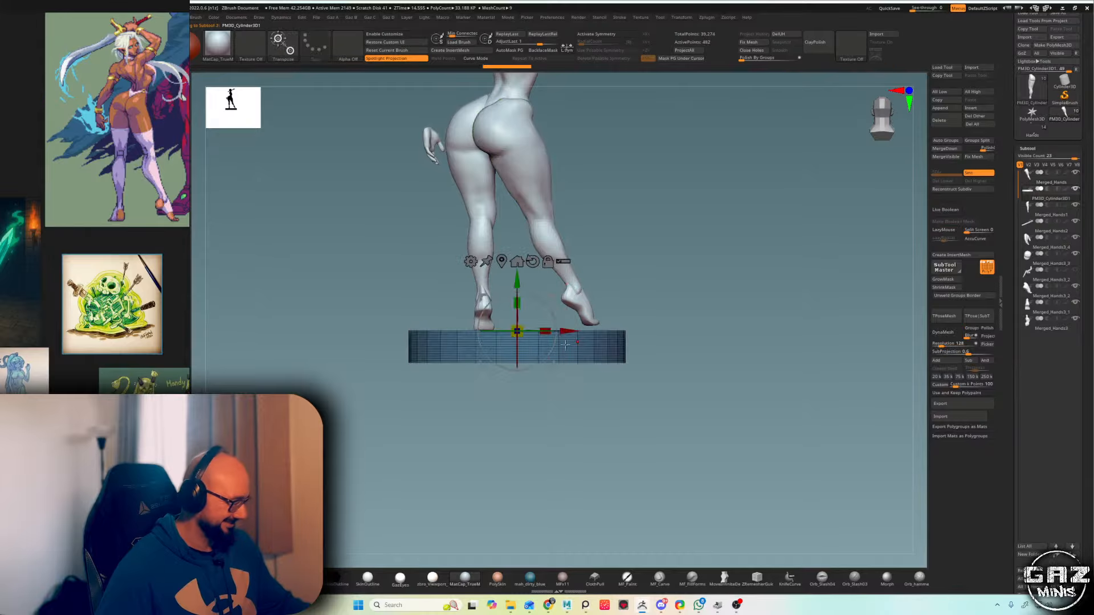
pyautogui.press('q')
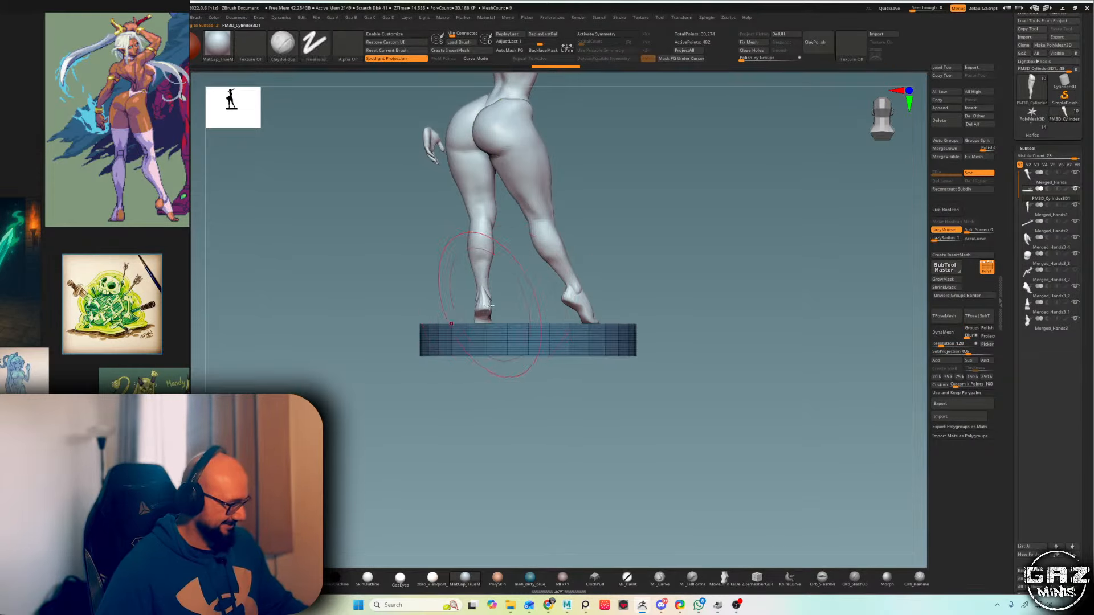
# - Make the standing leg's foot the active subtool, set the gizmo pivot at its ankle and rotate it in side view towards the base
pyautogui.keyDown('alt'); pyautogui.click(484, 312); pyautogui.keyUp('alt')
pyautogui.moveTo(424, 380); pyautogui.dragTo(576, 276)
pyautogui.hotkey('shift', 'f')
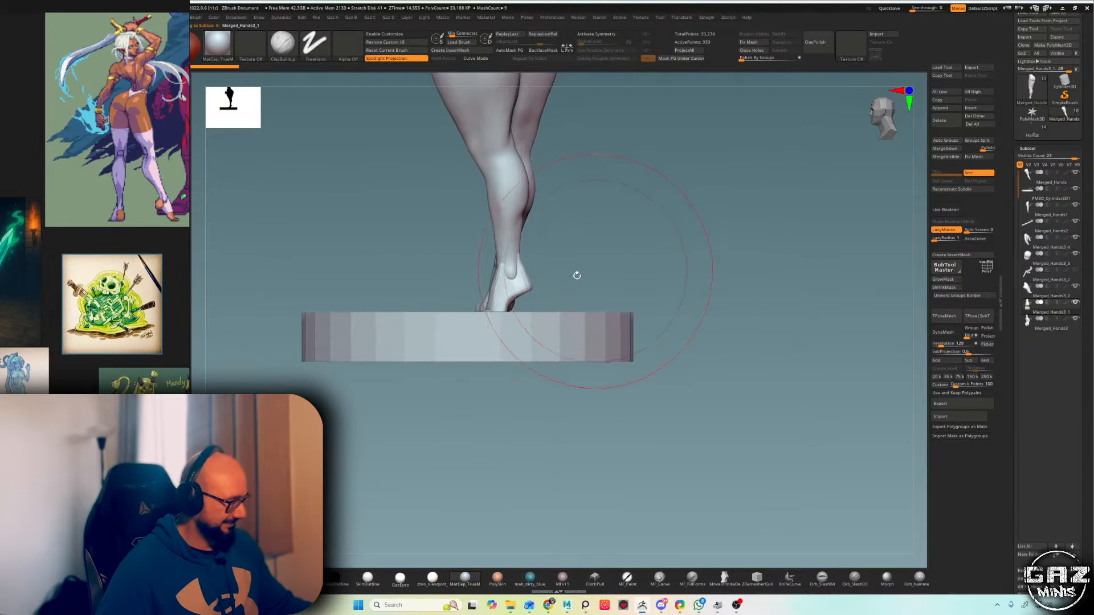
pyautogui.hotkey('alt', 's')
pyautogui.press('w')
pyautogui.keyDown('alt'); pyautogui.click(514, 276); pyautogui.keyUp('alt')
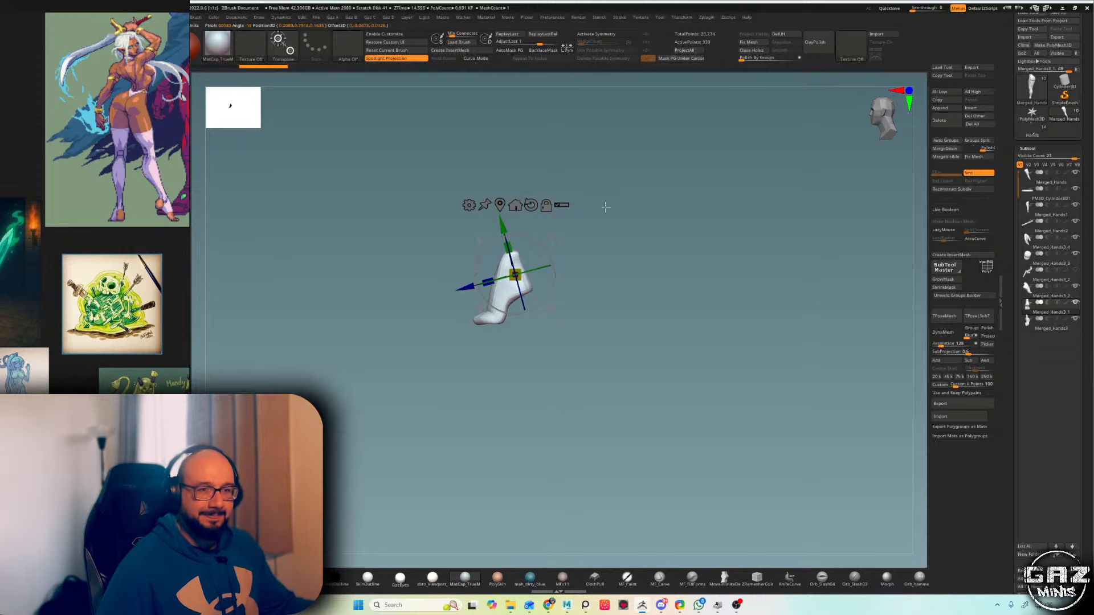
pyautogui.moveTo(545, 244); pyautogui.dragTo(546, 246)
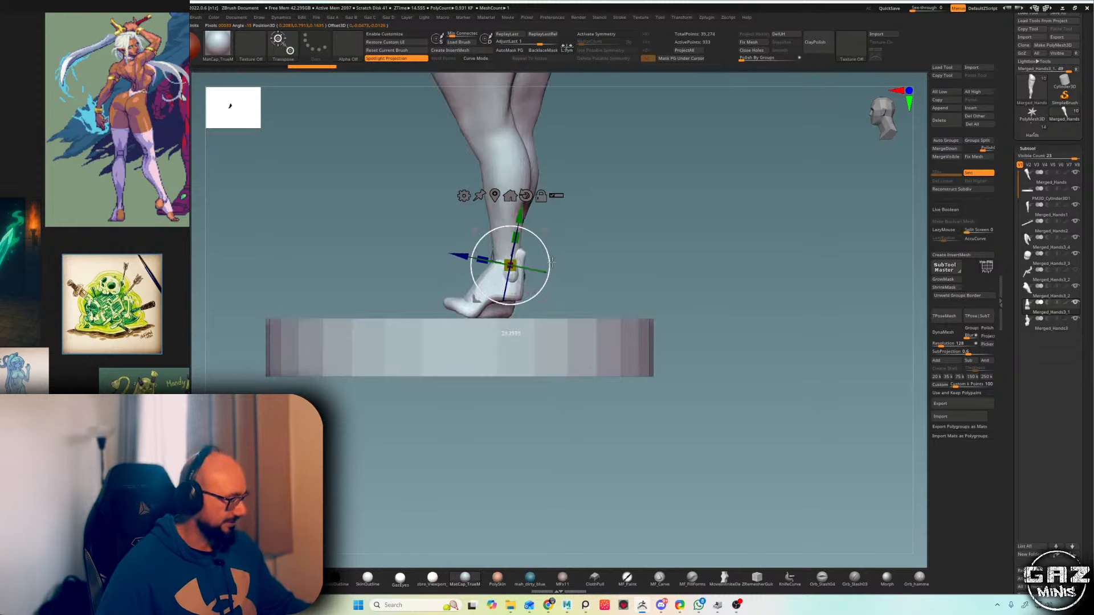
pyautogui.moveTo(492, 271)
pyautogui.keyDown('ctrl'); pyautogui.mouseDown()
pyautogui.moveTo(426, 331)
pyautogui.moveTo(500, 266)
pyautogui.moveTo(551, 250)
pyautogui.mouseUp(); pyautogui.keyUp('ctrl')
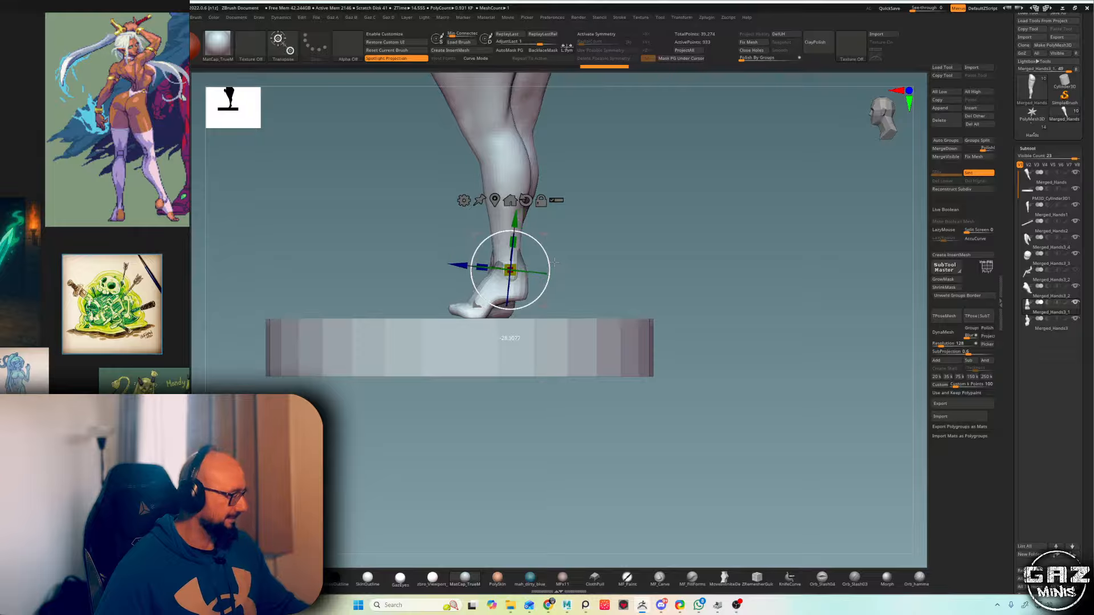
pyautogui.press('q')
# - Isolate the standing foot, mask its heel and ankle with MaskLasso, and rotate the forefoot upward with the gizmo
pyautogui.moveTo(554, 264); pyautogui.dragTo(537, 281)
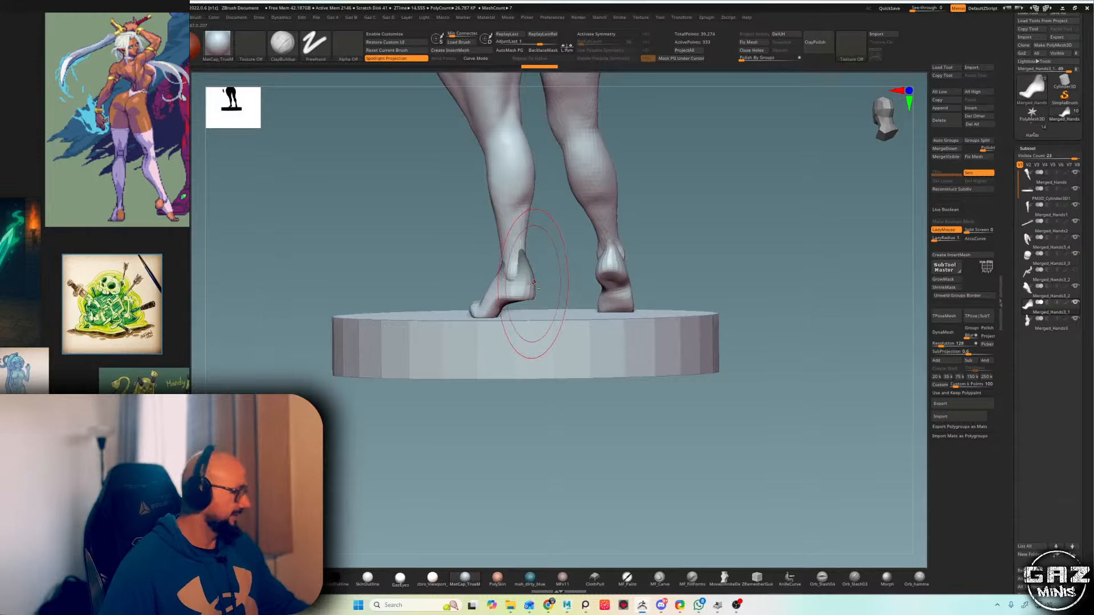
pyautogui.moveTo(533, 283); pyautogui.dragTo(537, 276, button='right')
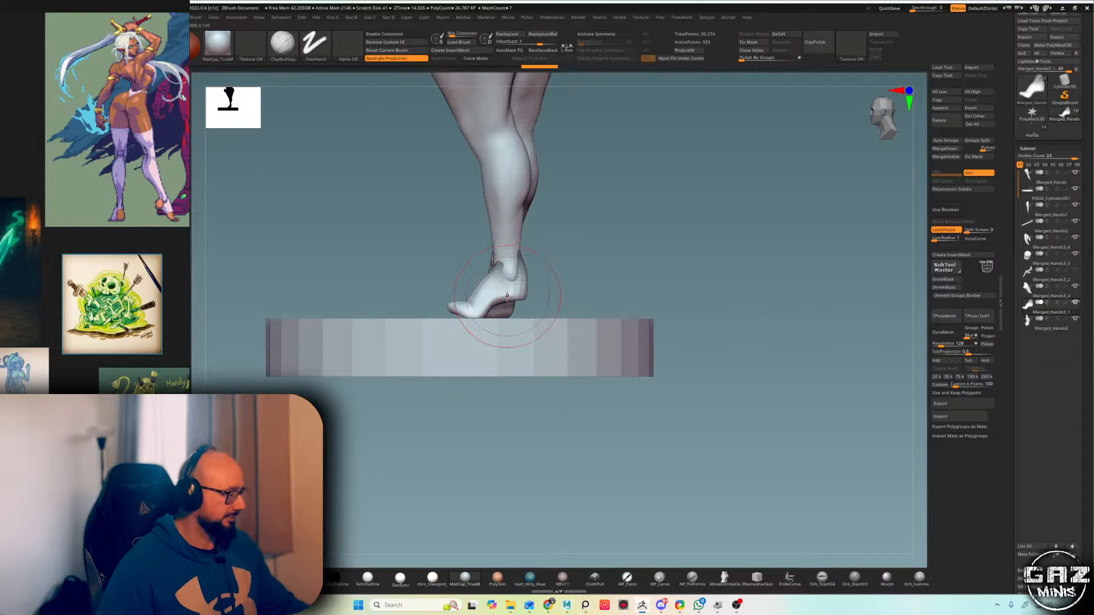
pyautogui.hotkey('shift', 'f')
pyautogui.hotkey('shift', 's')
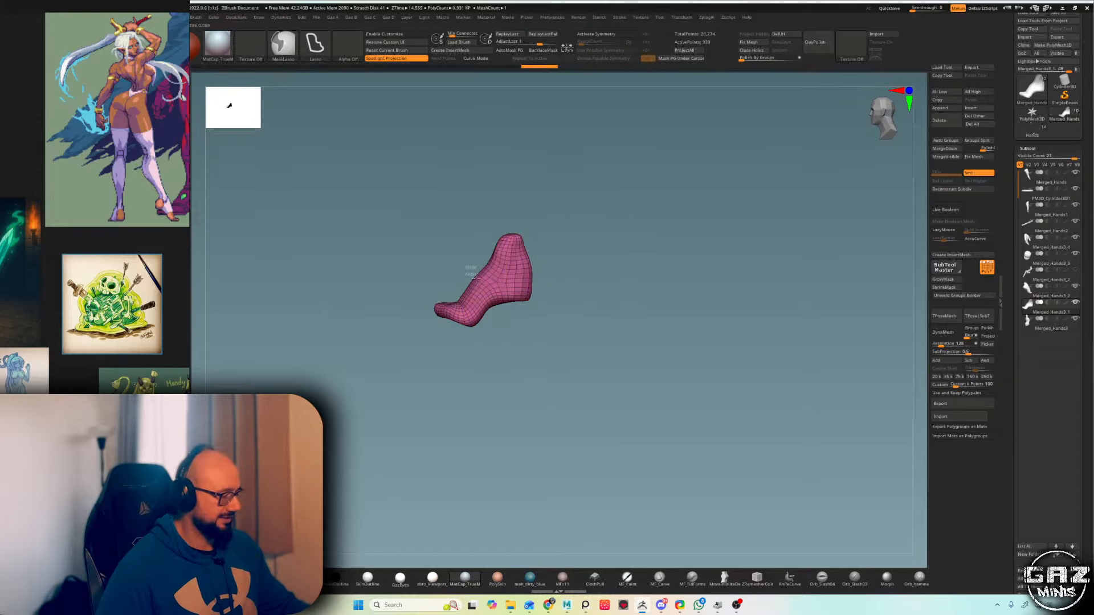
pyautogui.keyDown('ctrl'); pyautogui.moveTo(487, 264); pyautogui.dragTo(496, 264); pyautogui.keyUp('ctrl')
pyautogui.press('w')
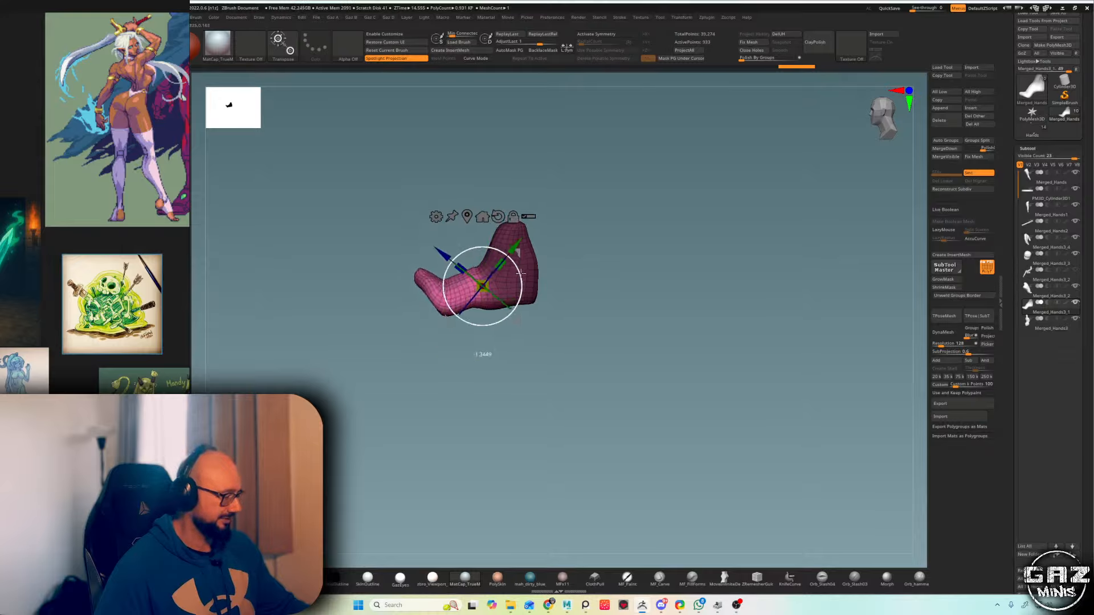
# - Mask the rear part of the isolated foot, leaving the toe section free to be posed
pyautogui.moveTo(522, 257); pyautogui.dragTo(521, 259)
pyautogui.press('q')
pyautogui.keyDown('ctrl'); pyautogui.moveTo(575, 236); pyautogui.dragTo(592, 256); pyautogui.keyUp('ctrl')
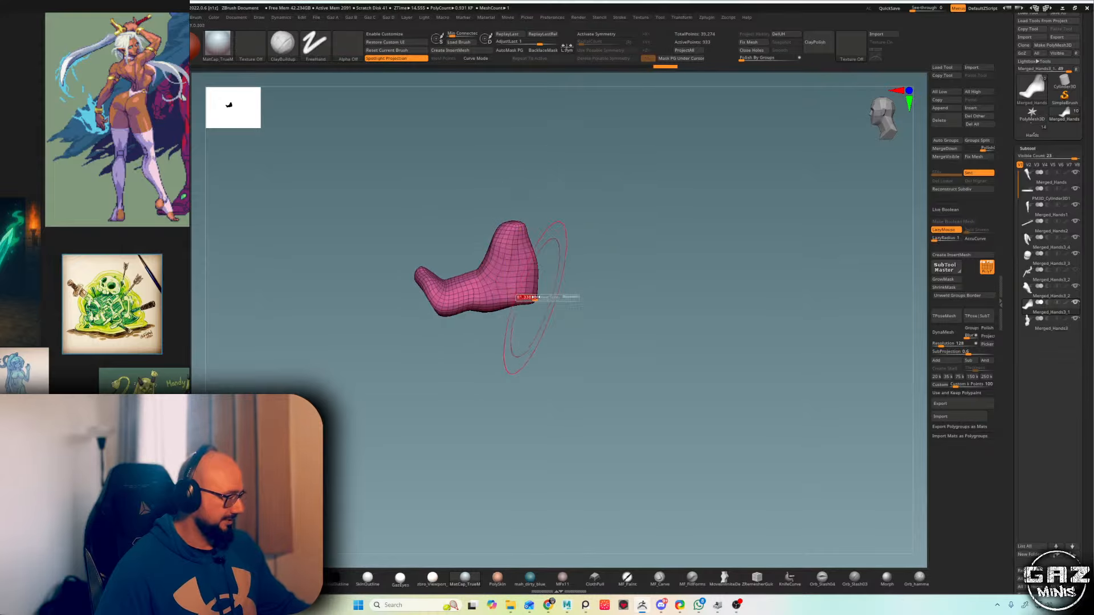
pyautogui.hotkey('shift', 'f')
pyautogui.hotkey('shift', 'f')
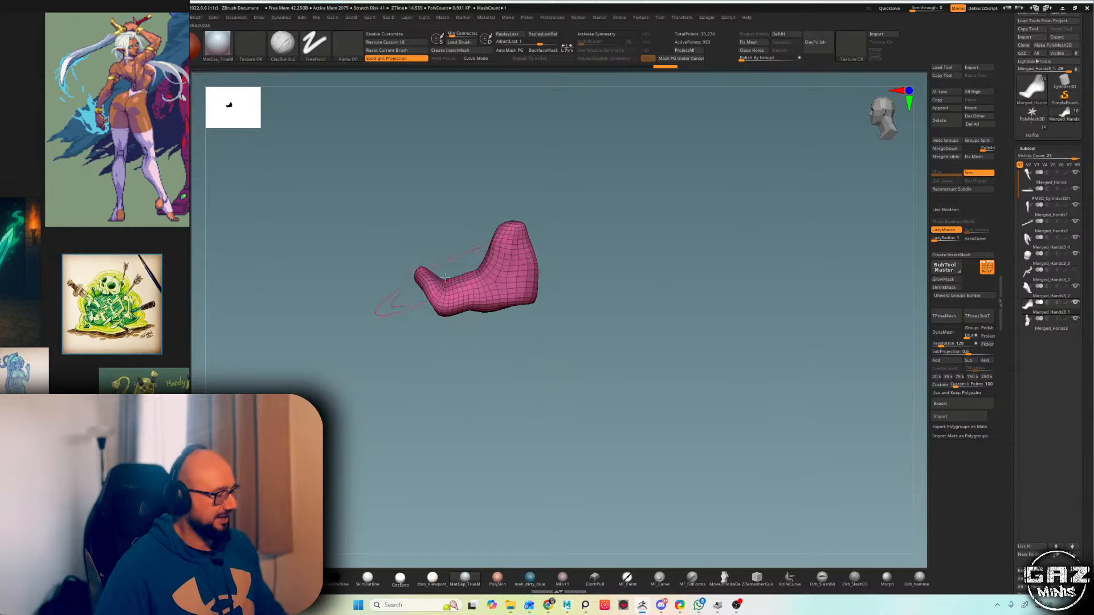
pyautogui.moveTo(443, 261)
pyautogui.keyDown('ctrl'); pyautogui.mouseDown()
pyautogui.moveTo(432, 378)
pyautogui.moveTo(448, 261)
pyautogui.moveTo(415, 374)
pyautogui.moveTo(431, 249)
pyautogui.moveTo(430, 346)
pyautogui.moveTo(435, 257)
pyautogui.mouseUp(); pyautogui.keyUp('ctrl')
pyautogui.hotkey('ctrl', 'z')
pyautogui.keyDown('ctrl'); pyautogui.click(434, 256); pyautogui.keyUp('ctrl')
# - Place the transform pivot at the ball of the foot, rotate the toes flat, clear the mask and show the other subtools
pyautogui.press('w')
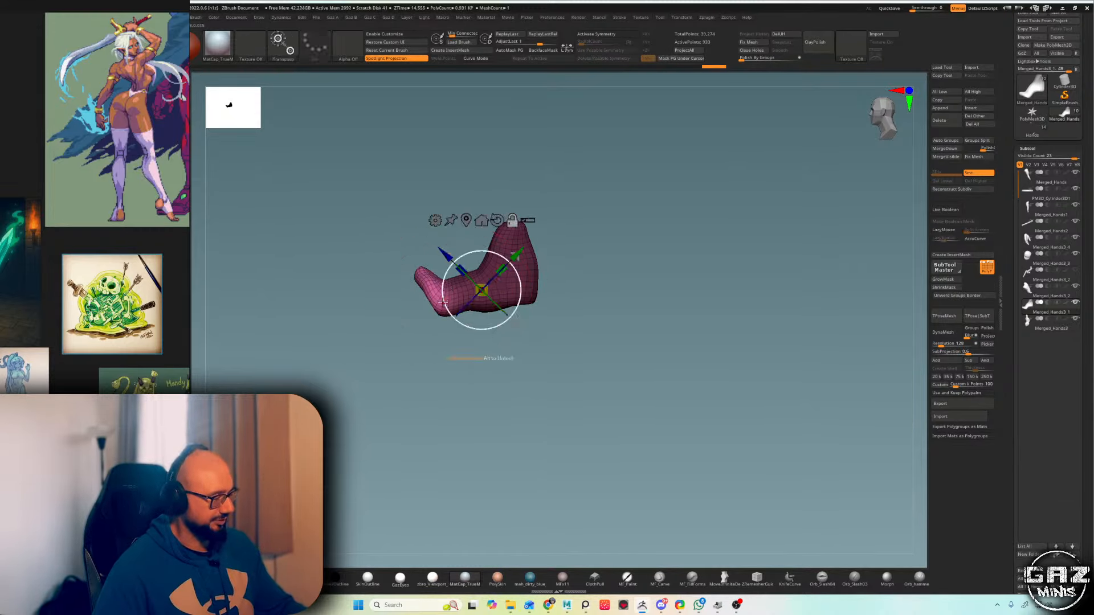
pyautogui.keyDown('alt'); pyautogui.moveTo(518, 261); pyautogui.dragTo(481, 271); pyautogui.keyUp('alt')
pyautogui.keyDown('alt'); pyautogui.moveTo(481, 285); pyautogui.dragTo(463, 264); pyautogui.keyUp('alt')
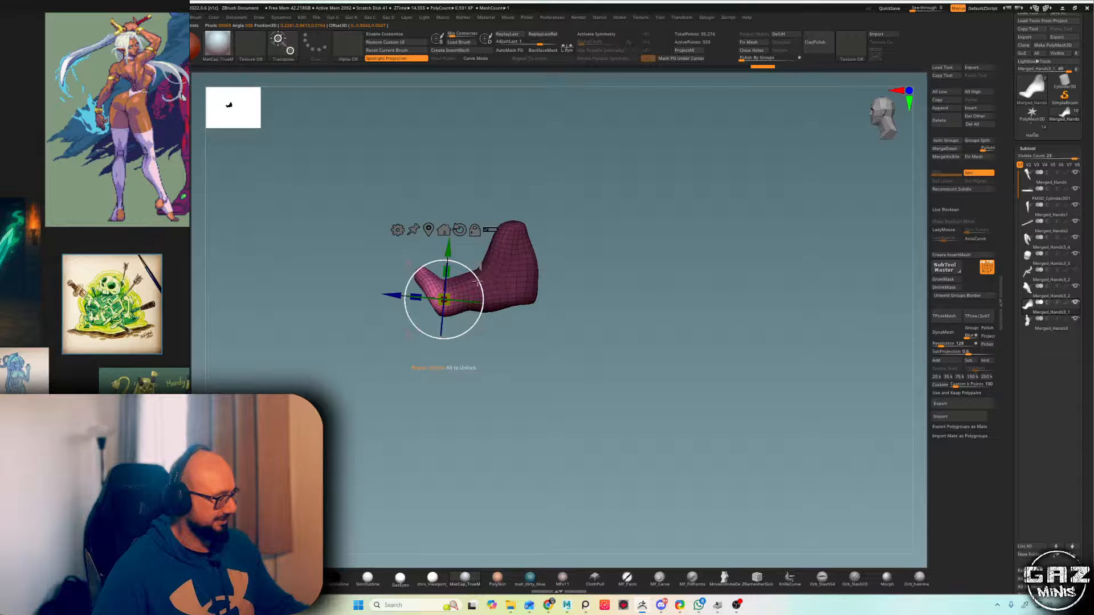
pyautogui.press('q')
pyautogui.moveTo(581, 227)
pyautogui.mouseDown()
pyautogui.moveTo(588, 283)
pyautogui.moveTo(578, 181)
pyautogui.moveTo(559, 234)
pyautogui.mouseUp()
pyautogui.keyDown('ctrl'); pyautogui.click(588, 283); pyautogui.keyUp('ctrl')
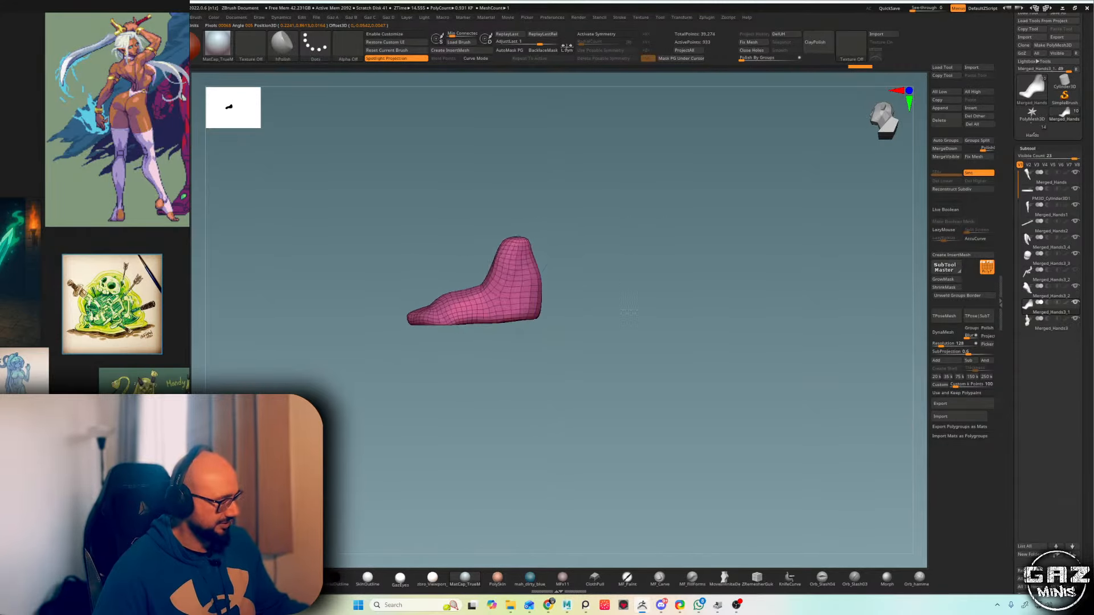
pyautogui.keyDown('shift'); pyautogui.moveTo(627, 311); pyautogui.dragTo(624, 309); pyautogui.keyUp('shift')
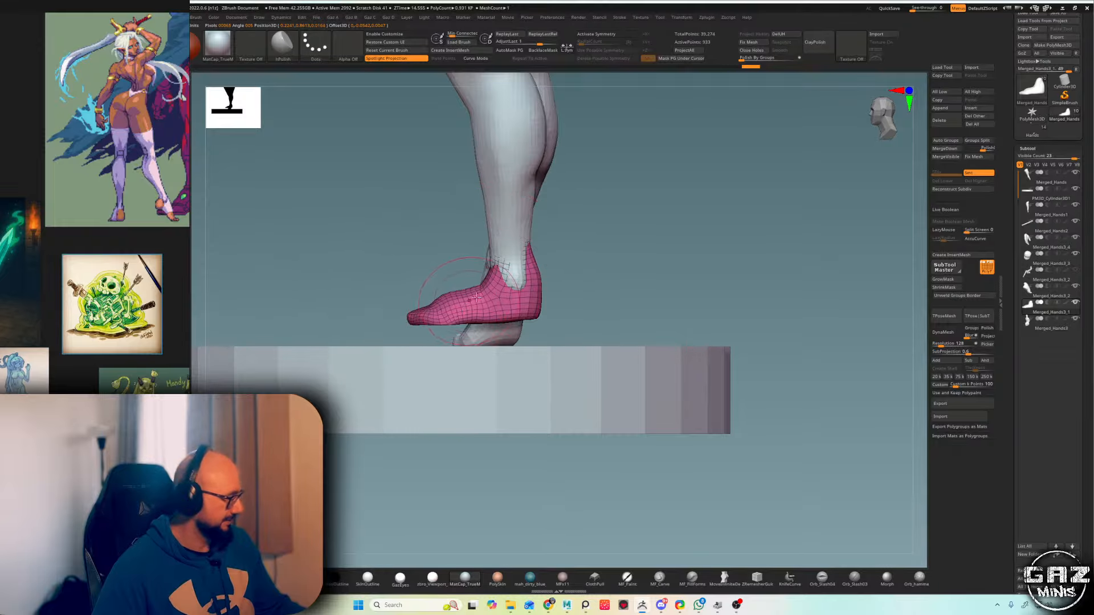
# - Smooth the front of the ankle and trim the foot's sole flat with the ClipCurve brush
pyautogui.keyDown('shift'); pyautogui.moveTo(476, 296); pyautogui.dragTo(485, 291); pyautogui.keyUp('shift')
pyautogui.hotkey('ctrl', 'z')
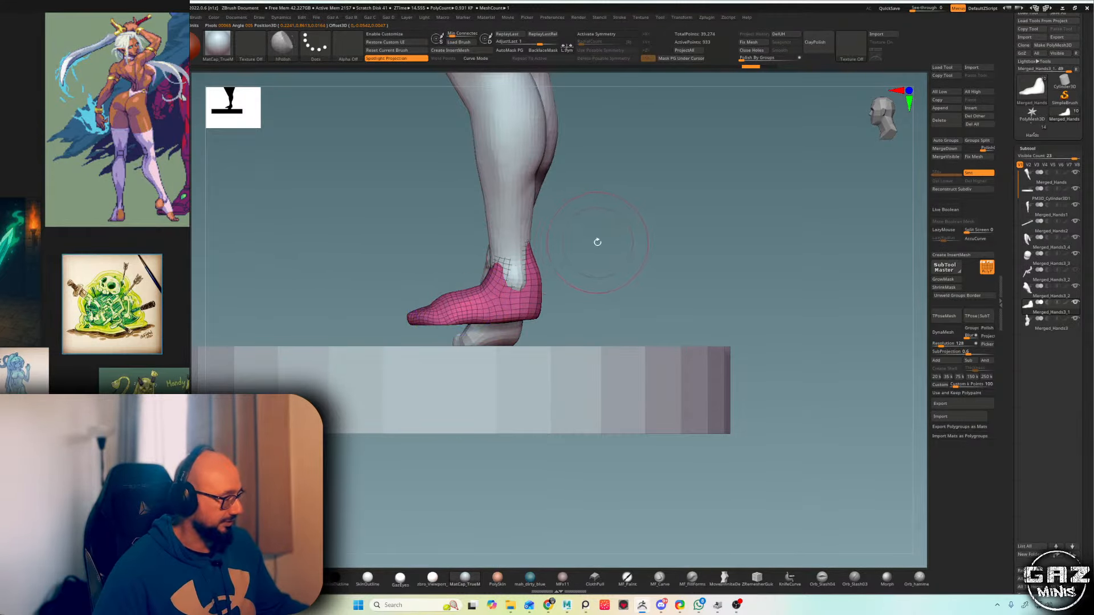
pyautogui.hotkey('ctrl', 'shift', 'z')
pyautogui.hotkey('ctrl', 'shift', 'z')
pyautogui.press('b')
pyautogui.press('c')
pyautogui.press('c')
pyautogui.moveTo(362, 323)
pyautogui.keyDown('ctrl'); pyautogui.keyDown('shift'); pyautogui.mouseDown()
pyautogui.moveTo(480, 282)
pyautogui.moveTo(495, 258)
pyautogui.moveTo(604, 274)
pyautogui.mouseUp(); pyautogui.keyUp('shift'); pyautogui.keyUp('ctrl')
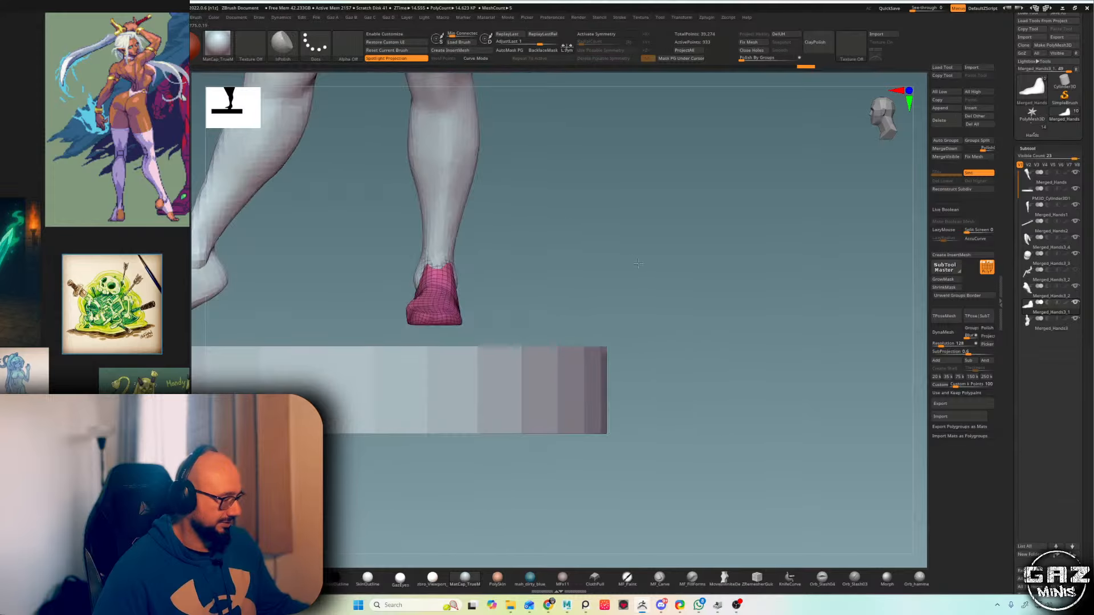
# - Reshape the outline of the flat foot's toes and forefoot from above with the Move brush
pyautogui.hotkey('shift', 'f')
pyautogui.moveTo(570, 227); pyautogui.dragTo(555, 302)
pyautogui.press('b')
pyautogui.press('m')
pyautogui.press('v')
pyautogui.moveTo(428, 336); pyautogui.dragTo(431, 327)
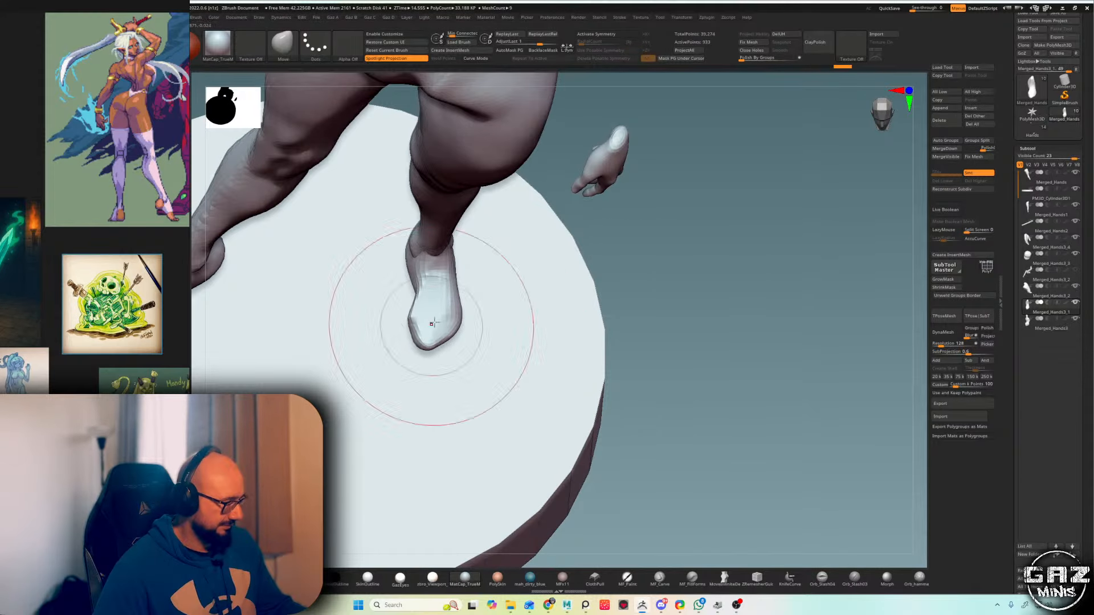
pyautogui.moveTo(606, 308)
pyautogui.mouseDown()
pyautogui.moveTo(610, 256)
pyautogui.moveTo(589, 224)
pyautogui.mouseUp()
pyautogui.moveTo(436, 340); pyautogui.dragTo(434, 344)
pyautogui.moveTo(604, 256)
pyautogui.mouseDown()
pyautogui.moveTo(649, 276)
pyautogui.moveTo(631, 257)
pyautogui.moveTo(624, 322)
pyautogui.mouseUp()
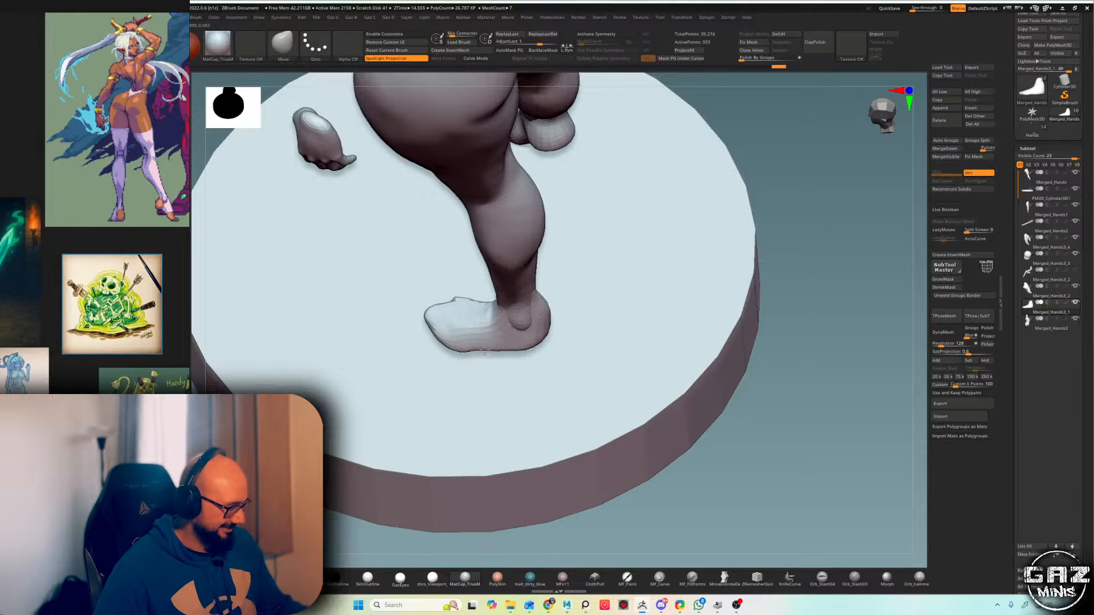
# - Refine the sole and forefoot profile of the flat foot from the side
pyautogui.keyDown('shift'); pyautogui.moveTo(792, 215); pyautogui.dragTo(788, 154); pyautogui.keyUp('shift')
pyautogui.moveTo(474, 346); pyautogui.dragTo(472, 353)
pyautogui.moveTo(464, 346); pyautogui.dragTo(456, 353)
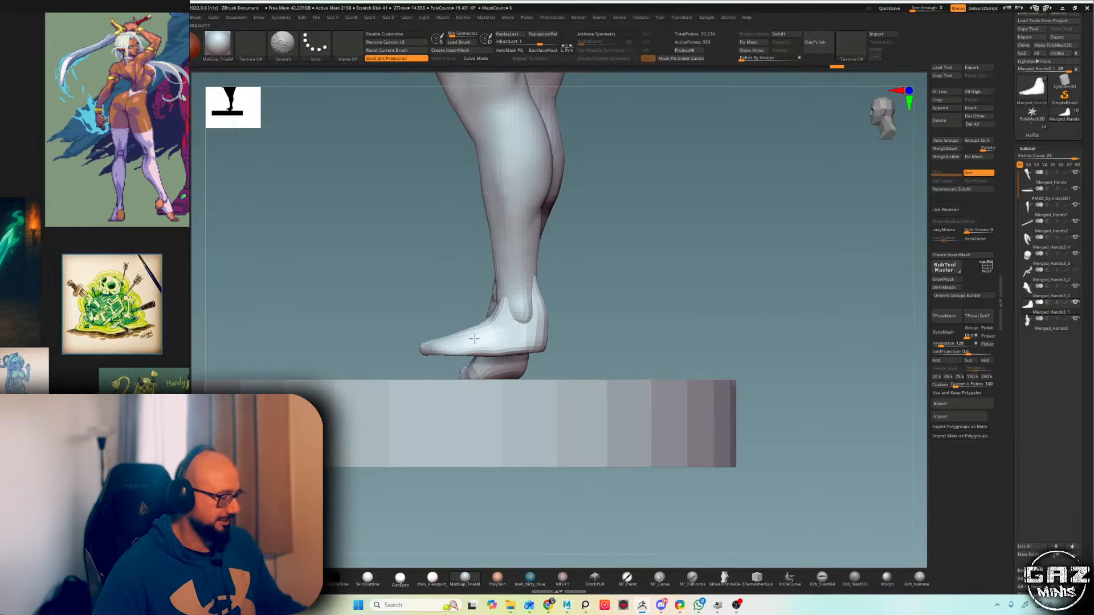
# - Select the cylindrical base and raise it to meet the sole of the flat foot
pyautogui.moveTo(644, 256); pyautogui.dragTo(612, 276)
pyautogui.moveTo(612, 276)
pyautogui.keyDown('alt'); pyautogui.mouseDown()
pyautogui.moveTo(603, 257)
pyautogui.moveTo(592, 272)
pyautogui.moveTo(550, 273)
pyautogui.mouseUp(); pyautogui.keyUp('alt')
pyautogui.keyDown('alt'); pyautogui.click(523, 375); pyautogui.keyUp('alt')
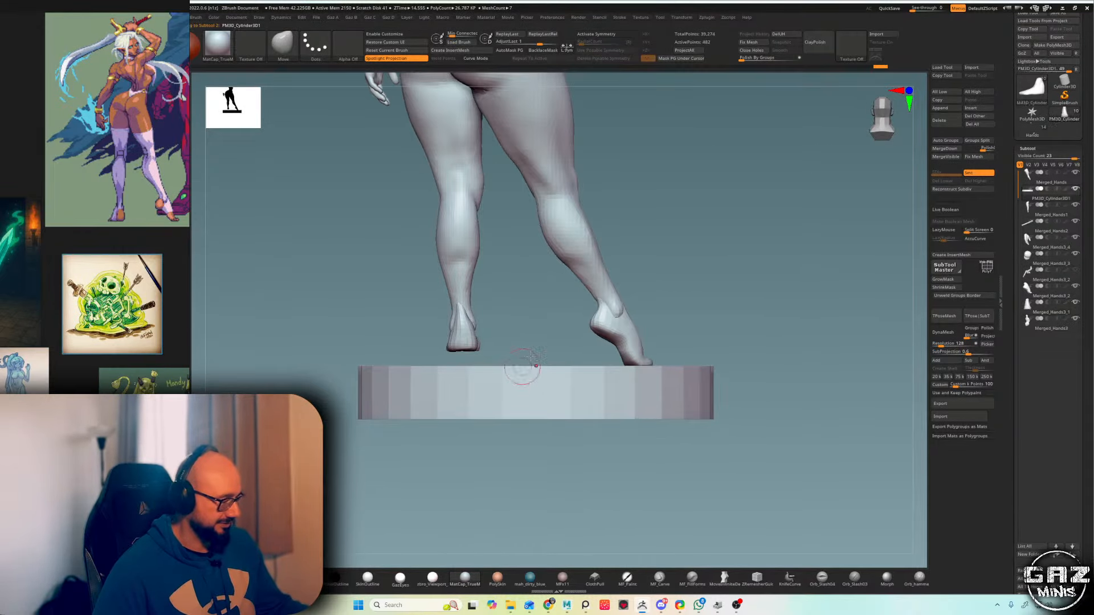
pyautogui.keyDown('alt'); pyautogui.moveTo(673, 251); pyautogui.dragTo(610, 259); pyautogui.keyUp('alt')
pyautogui.keyDown('alt'); pyautogui.moveTo(666, 239); pyautogui.dragTo(580, 257); pyautogui.keyUp('alt')
pyautogui.press('w')
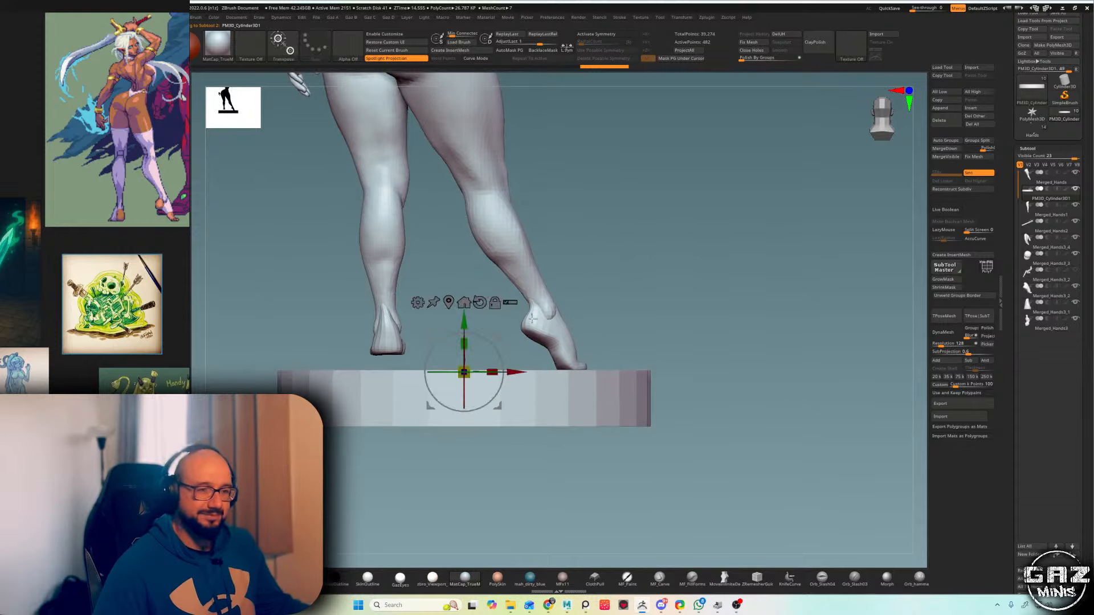
pyautogui.moveTo(475, 321); pyautogui.dragTo(475, 304)
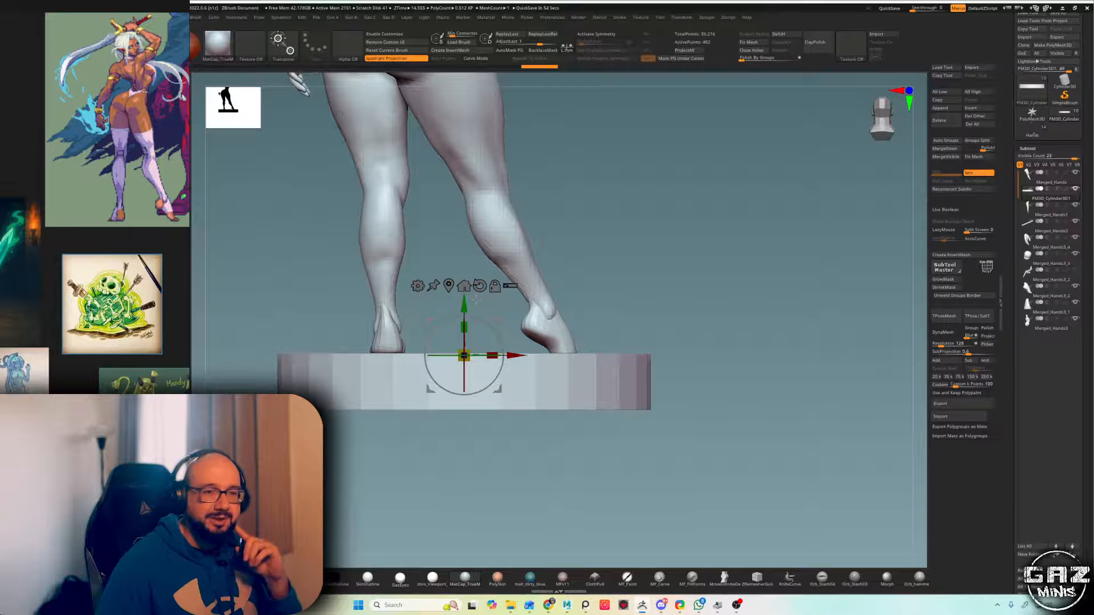
# - Select the tiptoe foot and adjust its toes against the base with a resized Move brush
pyautogui.keyDown('alt'); pyautogui.moveTo(476, 299); pyautogui.dragTo(441, 290); pyautogui.keyUp('alt')
pyautogui.keyDown('alt'); pyautogui.click(479, 251); pyautogui.keyUp('alt')
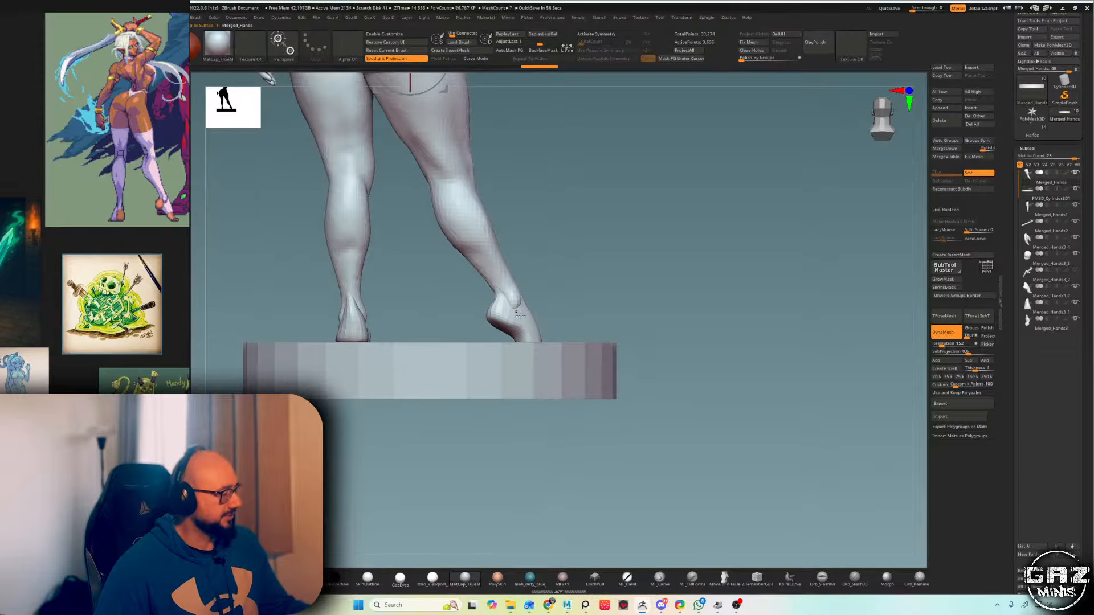
pyautogui.moveTo(574, 276)
pyautogui.keyDown('alt'); pyautogui.mouseDown()
pyautogui.moveTo(535, 238)
pyautogui.moveTo(548, 285)
pyautogui.mouseUp(); pyautogui.keyUp('alt')
pyautogui.press('q')
pyautogui.hotkey('shift', 'f')
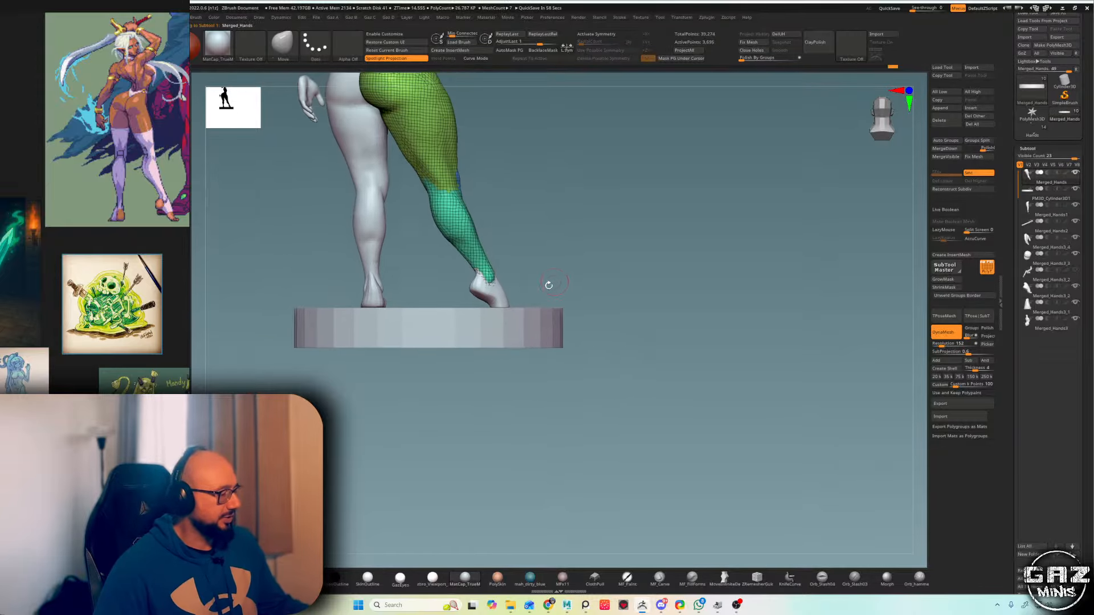
pyautogui.keyDown('alt'); pyautogui.click(501, 299); pyautogui.keyUp('alt')
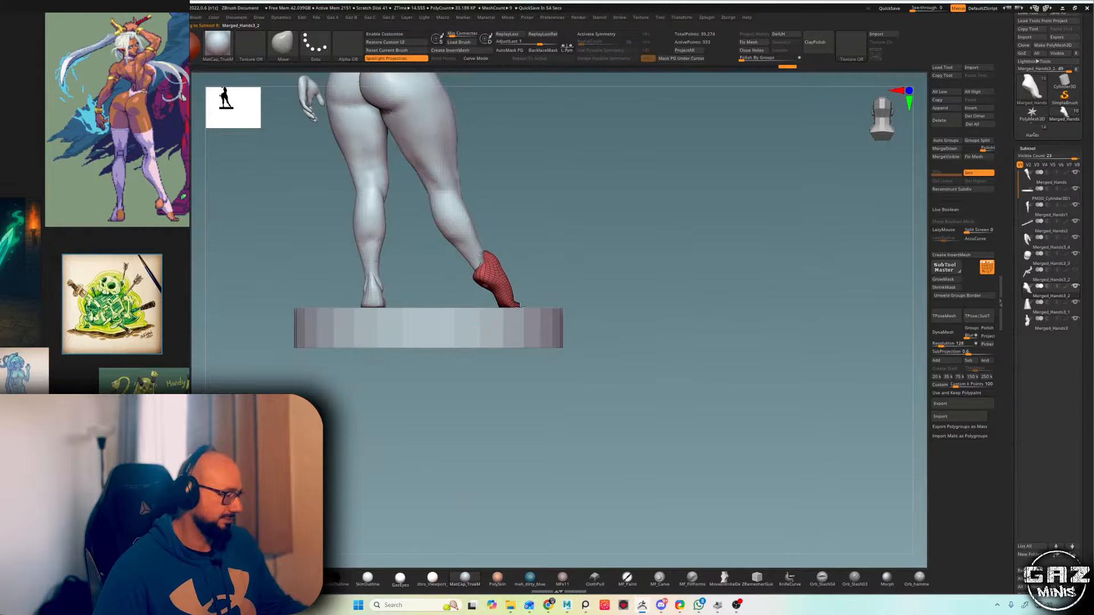
pyautogui.press('s')
pyautogui.click(434, 343)
pyautogui.moveTo(520, 306); pyautogui.dragTo(518, 304)
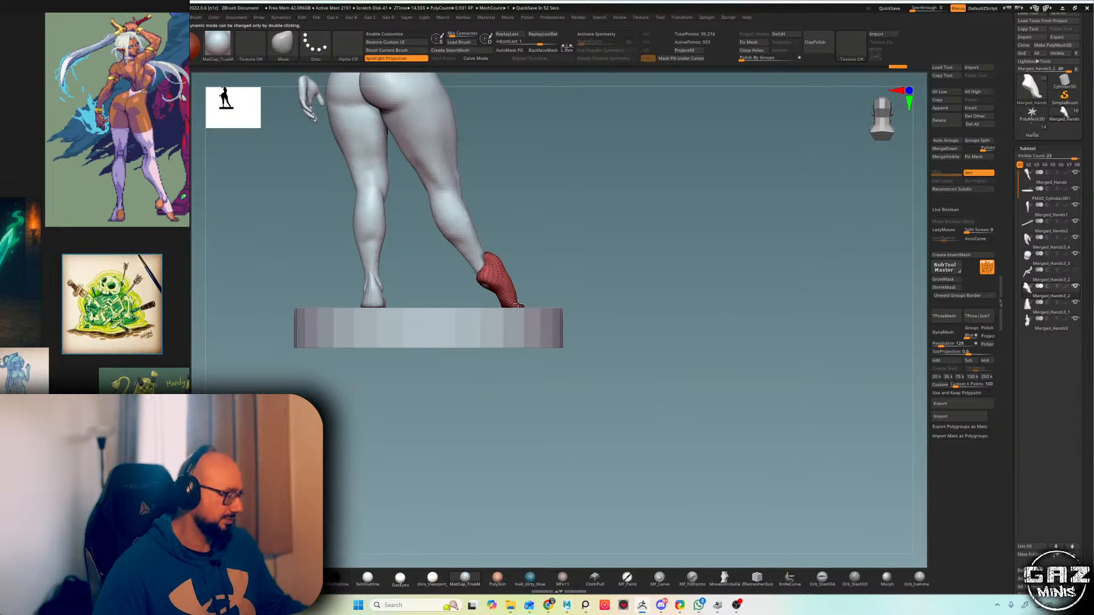
# - Select the leg above the tiptoe foot and shape its ankle area with a resized Move brush
pyautogui.keyDown('alt'); pyautogui.click(466, 233); pyautogui.keyUp('alt')
pyautogui.keyDown('alt'); pyautogui.moveTo(517, 237); pyautogui.dragTo(492, 242); pyautogui.keyUp('alt')
pyautogui.moveTo(492, 242)
pyautogui.mouseDown()
pyautogui.moveTo(507, 271)
pyautogui.moveTo(621, 213)
pyautogui.moveTo(488, 260)
pyautogui.mouseUp()
pyautogui.hotkey('shift', 'f')
pyautogui.press('s')
pyautogui.moveTo(524, 262)
pyautogui.mouseDown()
pyautogui.moveTo(618, 268)
pyautogui.moveTo(508, 257)
pyautogui.moveTo(493, 270)
pyautogui.mouseUp()
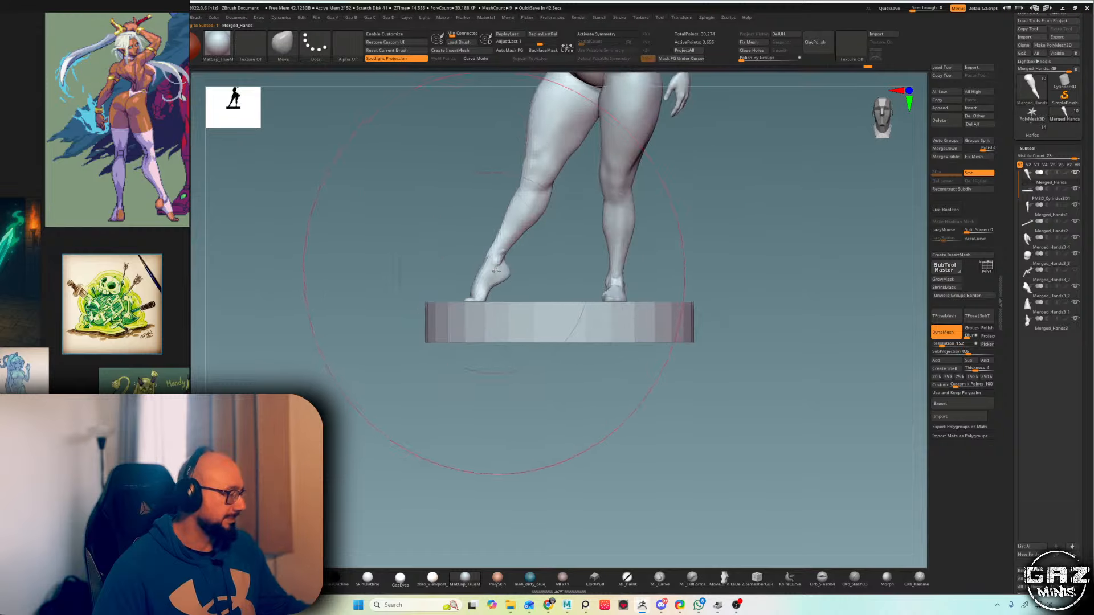
pyautogui.moveTo(638, 250); pyautogui.dragTo(510, 261)
pyautogui.keyDown('shift'); pyautogui.moveTo(675, 200); pyautogui.dragTo(623, 192); pyautogui.keyUp('shift')
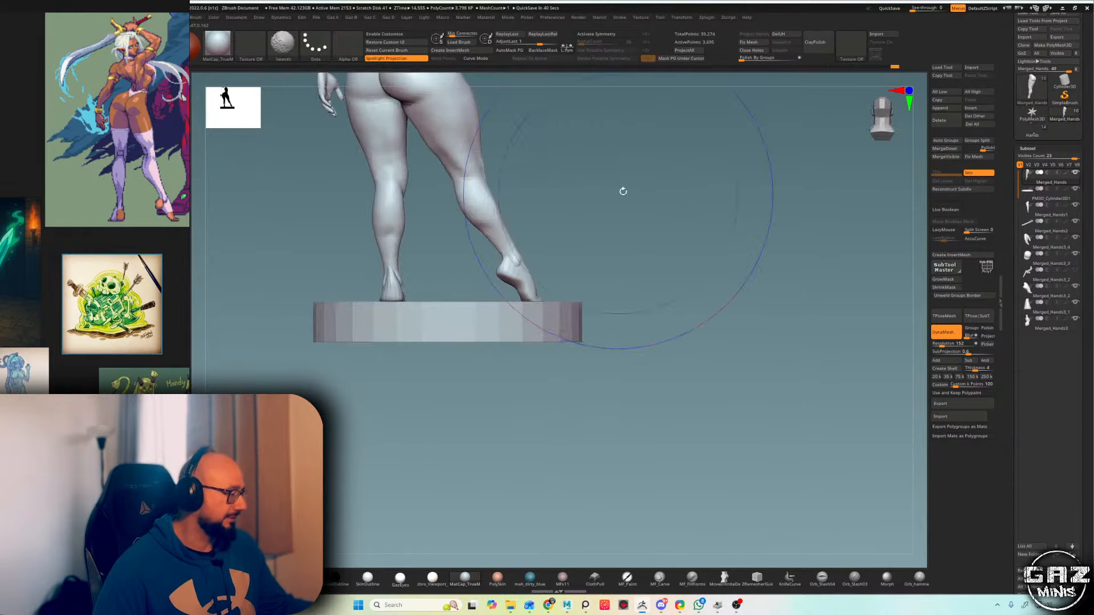
# - Select the torso subtool and set up a resized Move brush for shaping it
pyautogui.press('f')
pyautogui.press('f')
pyautogui.keyDown('alt'); pyautogui.moveTo(666, 287); pyautogui.dragTo(617, 171); pyautogui.keyUp('alt')
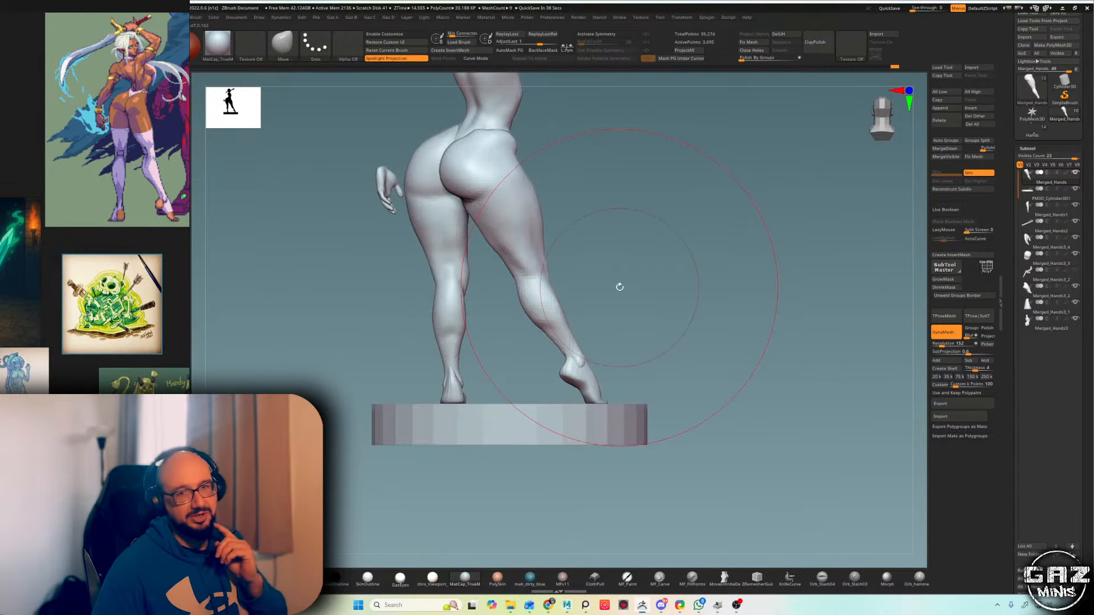
pyautogui.press('f')
pyautogui.moveTo(619, 287)
pyautogui.keyDown('alt'); pyautogui.mouseDown()
pyautogui.moveTo(630, 231)
pyautogui.moveTo(610, 289)
pyautogui.mouseUp(); pyautogui.keyUp('alt')
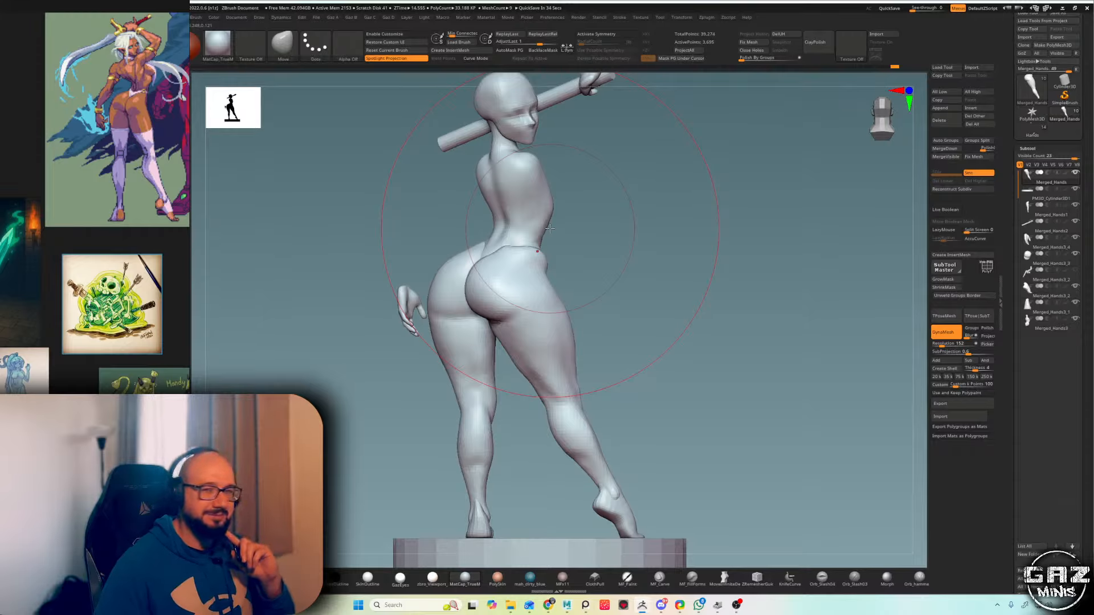
pyautogui.keyDown('alt'); pyautogui.click(527, 226); pyautogui.keyUp('alt')
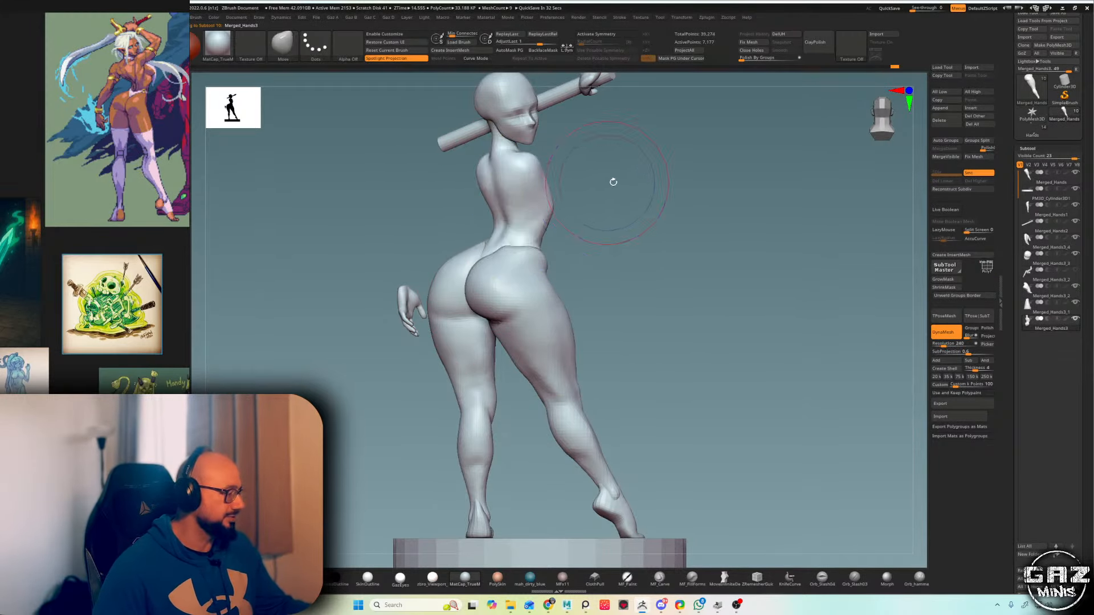
pyautogui.moveTo(613, 181); pyautogui.dragTo(614, 212)
pyautogui.press('b')
pyautogui.press('d')
pyautogui.press('s')
pyautogui.press('s')
pyautogui.press('b')
pyautogui.press('m')
pyautogui.press('v')
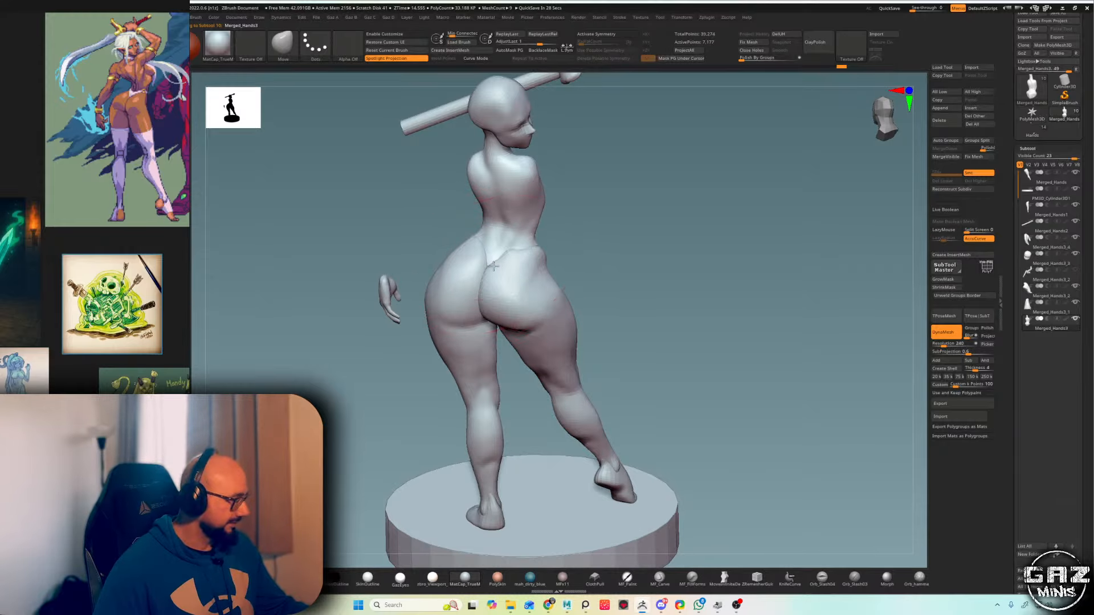
pyautogui.press('s')
pyautogui.keyDown('shift'); pyautogui.moveTo(593, 219); pyautogui.dragTo(598, 196); pyautogui.keyUp('shift')
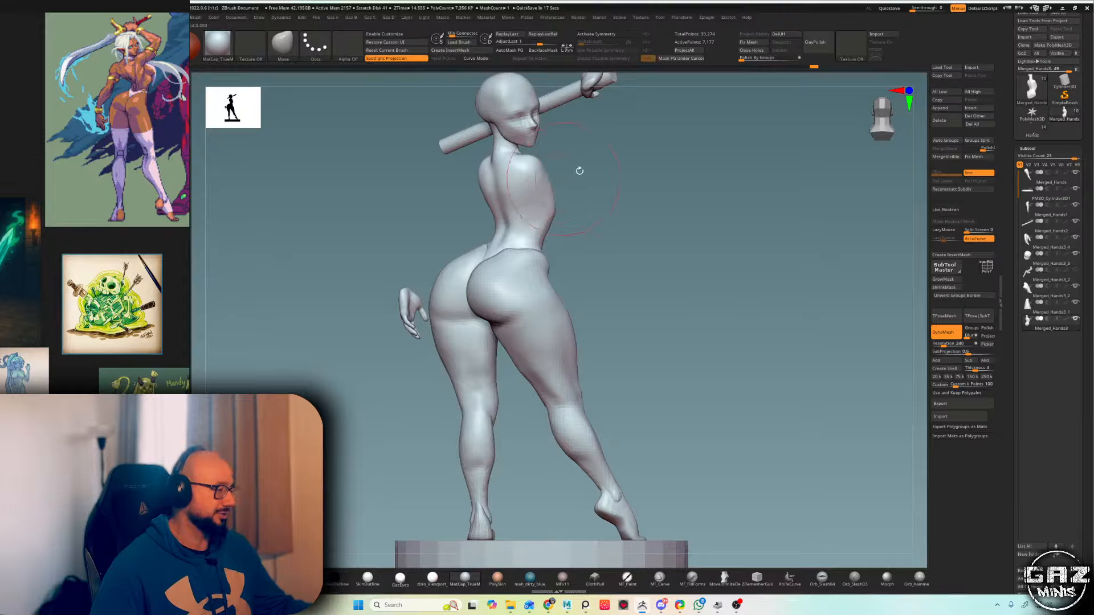
# - Adjust the front contour of the rib cage in side view with the Move brush
pyautogui.moveTo(621, 156); pyautogui.dragTo(490, 168)
pyautogui.moveTo(733, 124); pyautogui.dragTo(581, 151)
pyautogui.moveTo(693, 129); pyautogui.dragTo(572, 179)
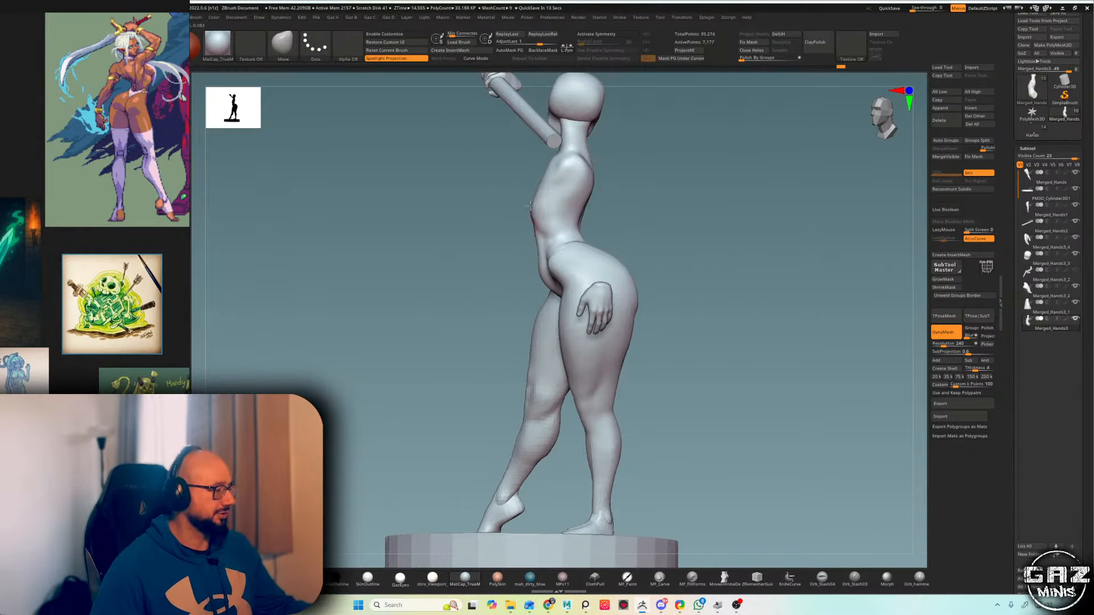
pyautogui.moveTo(538, 209); pyautogui.dragTo(538, 210)
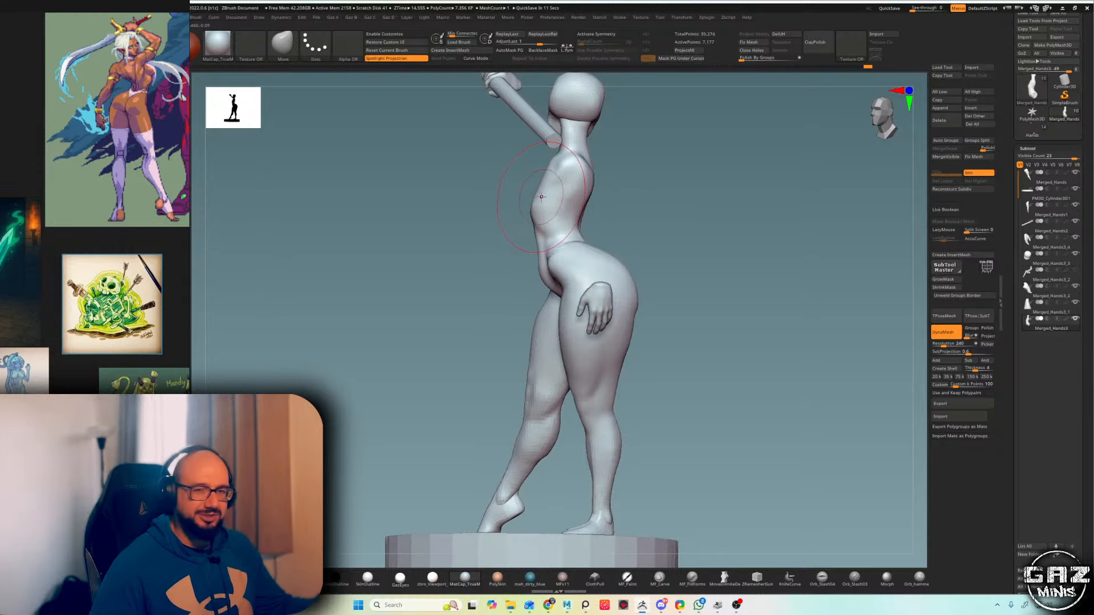
pyautogui.moveTo(625, 164); pyautogui.dragTo(528, 205)
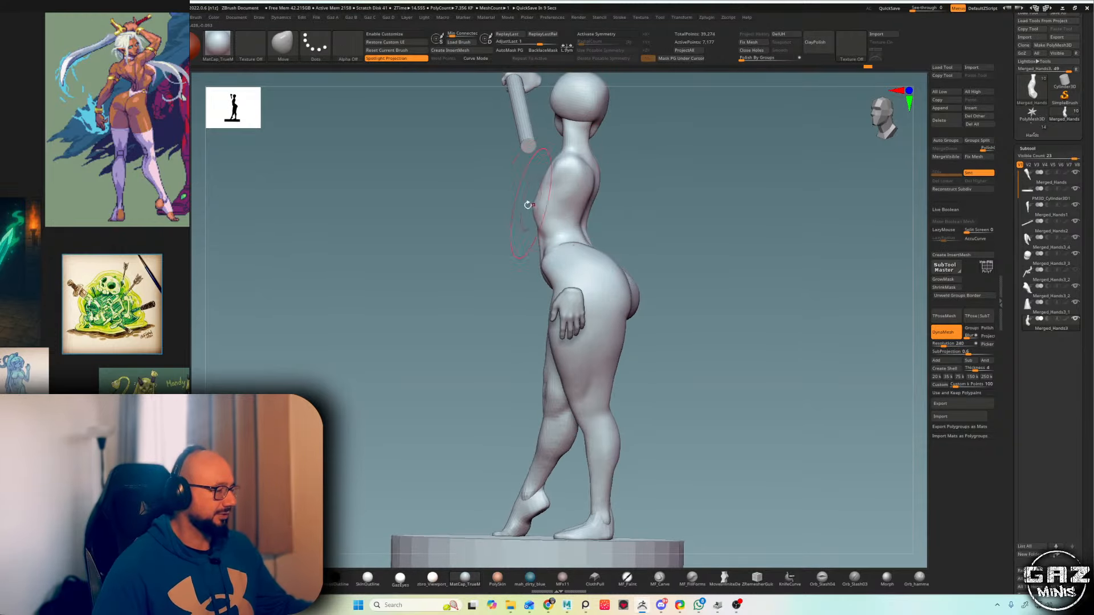
pyautogui.moveTo(604, 173)
pyautogui.mouseDown()
pyautogui.moveTo(671, 166)
pyautogui.moveTo(620, 180)
pyautogui.moveTo(622, 191)
pyautogui.moveTo(536, 202)
pyautogui.mouseUp()
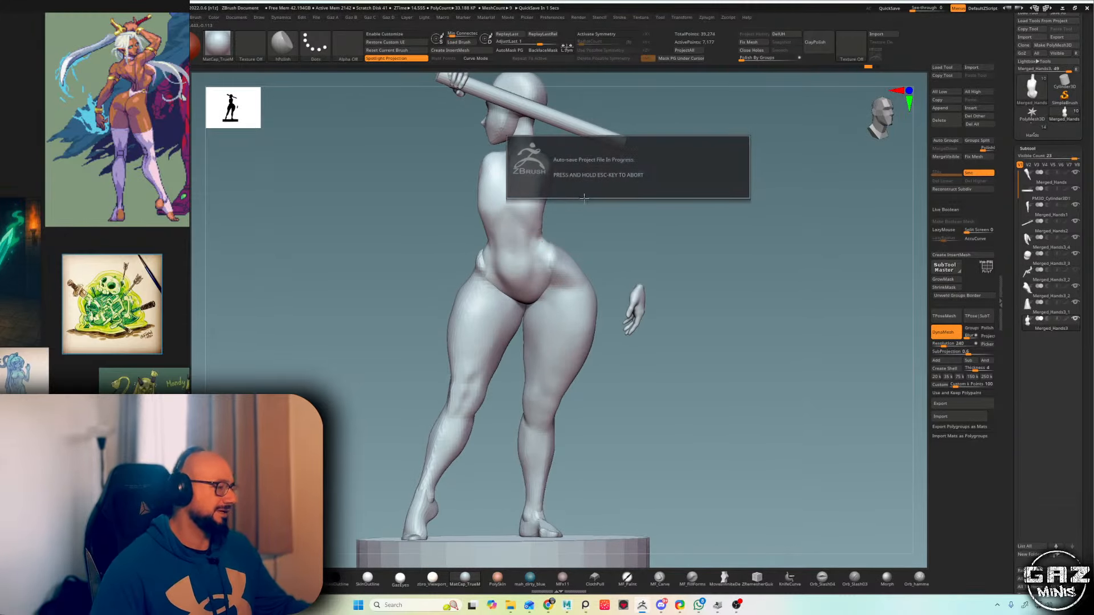
# - Switch to the DamStandard brush and work on the side of the torso below the shoulder
pyautogui.moveTo(672, 188); pyautogui.dragTo(593, 191)
pyautogui.press('b')
pyautogui.press('d')
pyautogui.press('s')
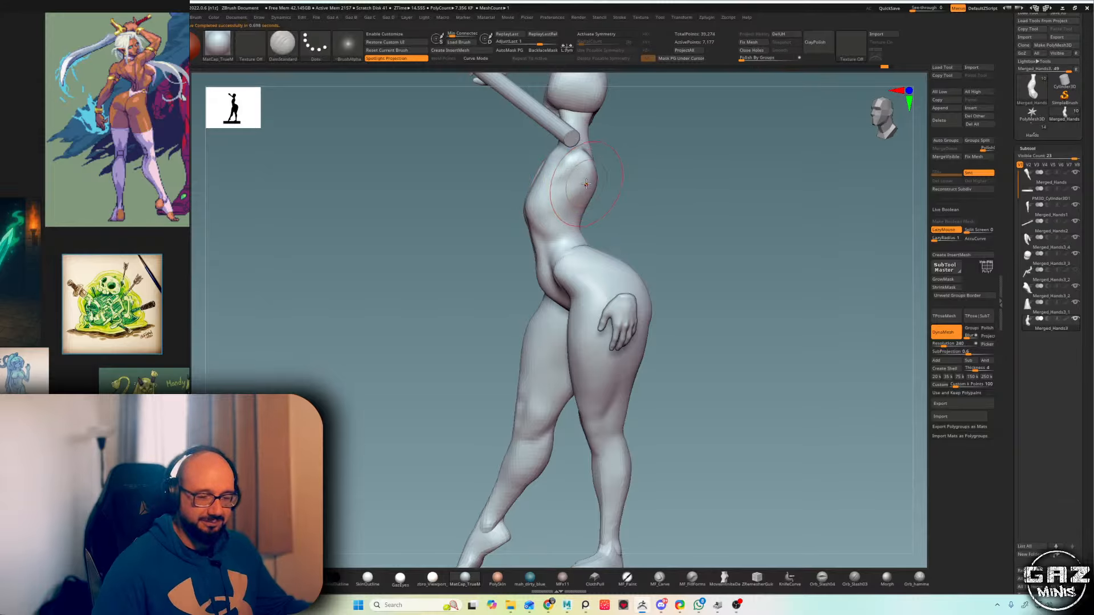
pyautogui.keyDown('shift'); pyautogui.moveTo(582, 188); pyautogui.dragTo(610, 176, button='right'); pyautogui.keyUp('shift')
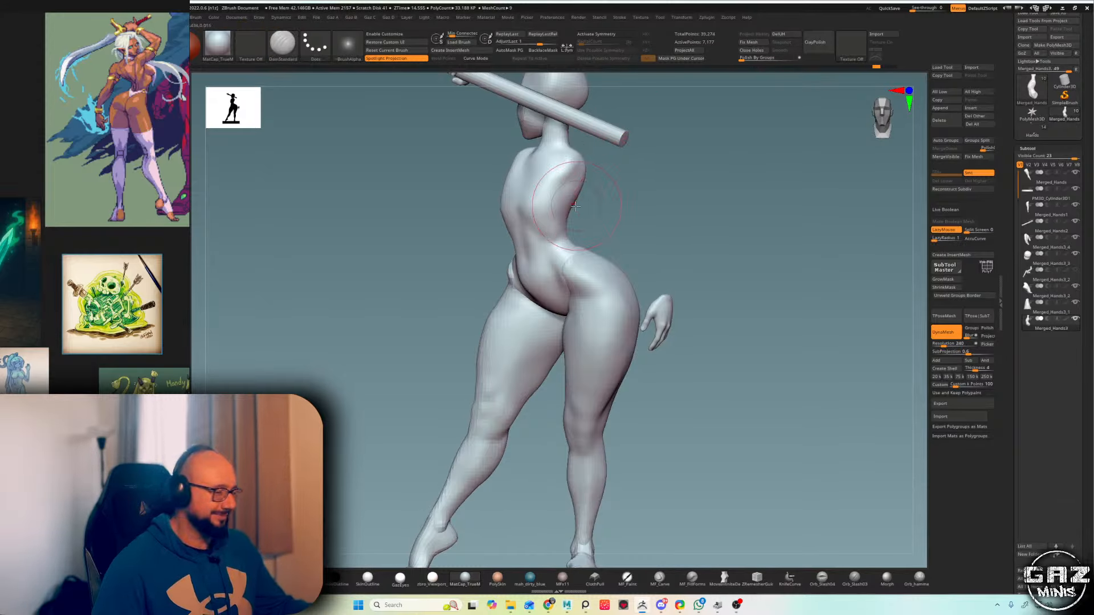
pyautogui.moveTo(544, 212); pyautogui.dragTo(580, 170, button='right')
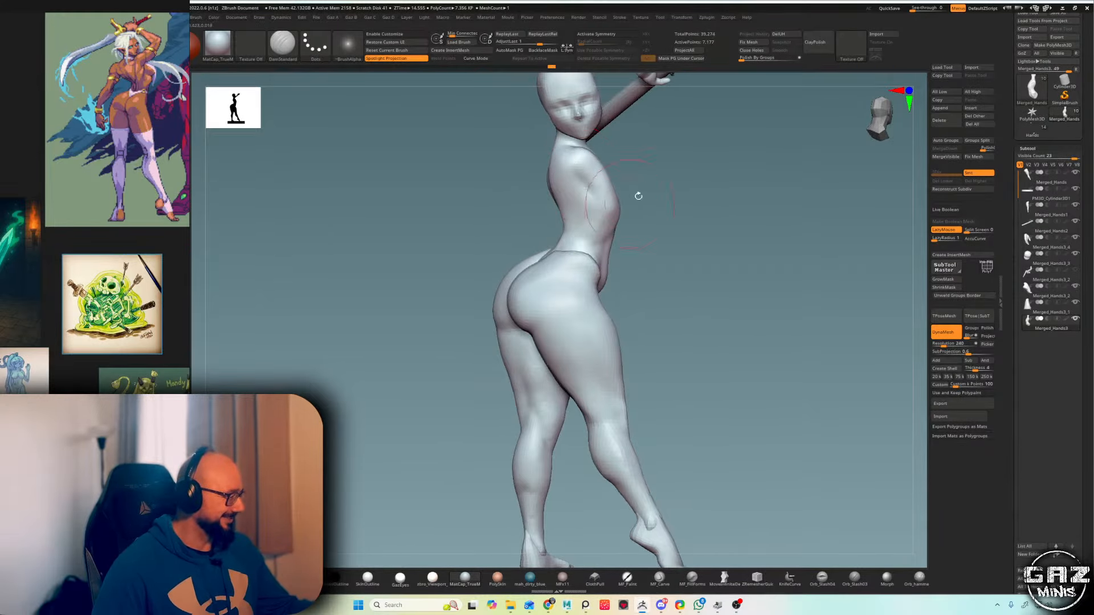
pyautogui.moveTo(638, 196); pyautogui.dragTo(772, 160, button='right')
# - Try a stroke along the side of the upper back, undo it and check the torso from behind
pyautogui.moveTo(599, 209); pyautogui.dragTo(589, 183)
pyautogui.hotkey('ctrl', 'z')
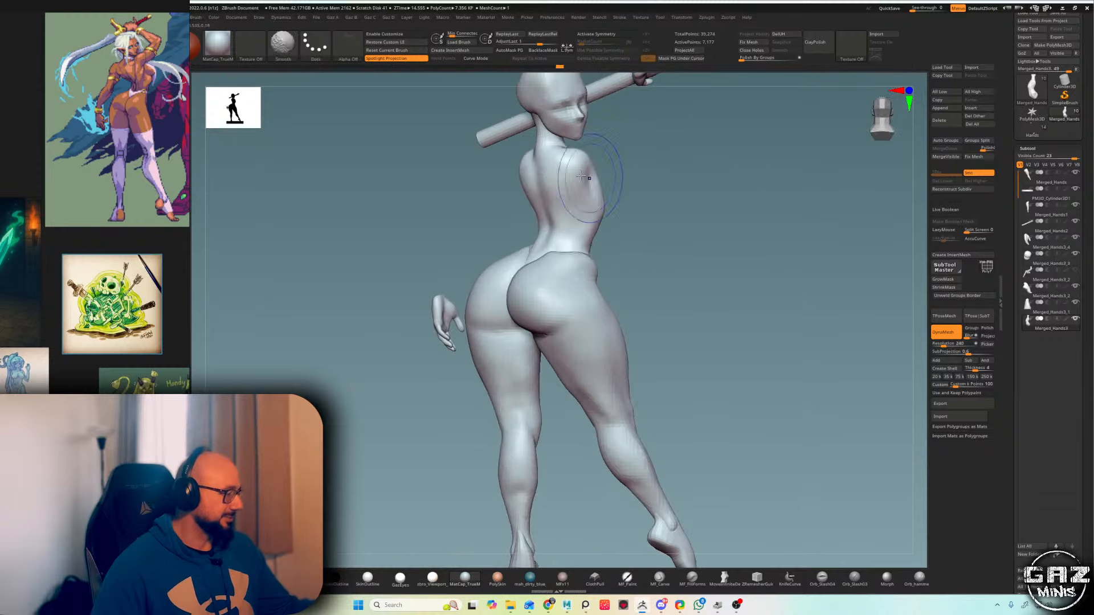
pyautogui.keyDown('ctrl'); pyautogui.moveTo(657, 161); pyautogui.dragTo(637, 177, button='right'); pyautogui.keyUp('ctrl')
pyautogui.moveTo(637, 176); pyautogui.dragTo(608, 209, button='right')
pyautogui.hotkey('shift', 'f')
pyautogui.hotkey('shift', 'f')
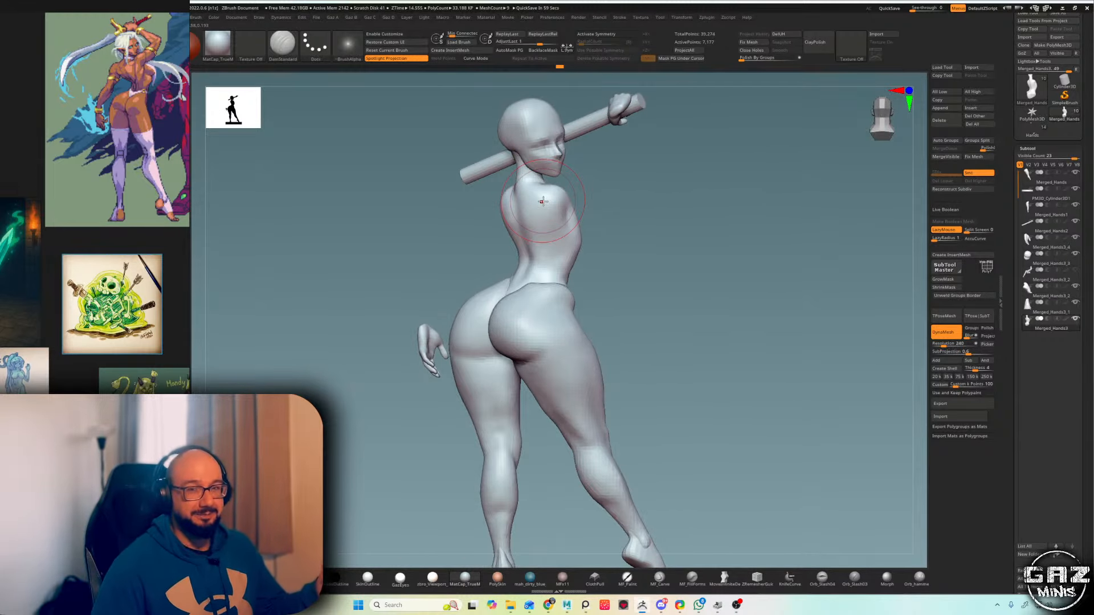
pyautogui.moveTo(612, 172); pyautogui.dragTo(576, 196, button='right')
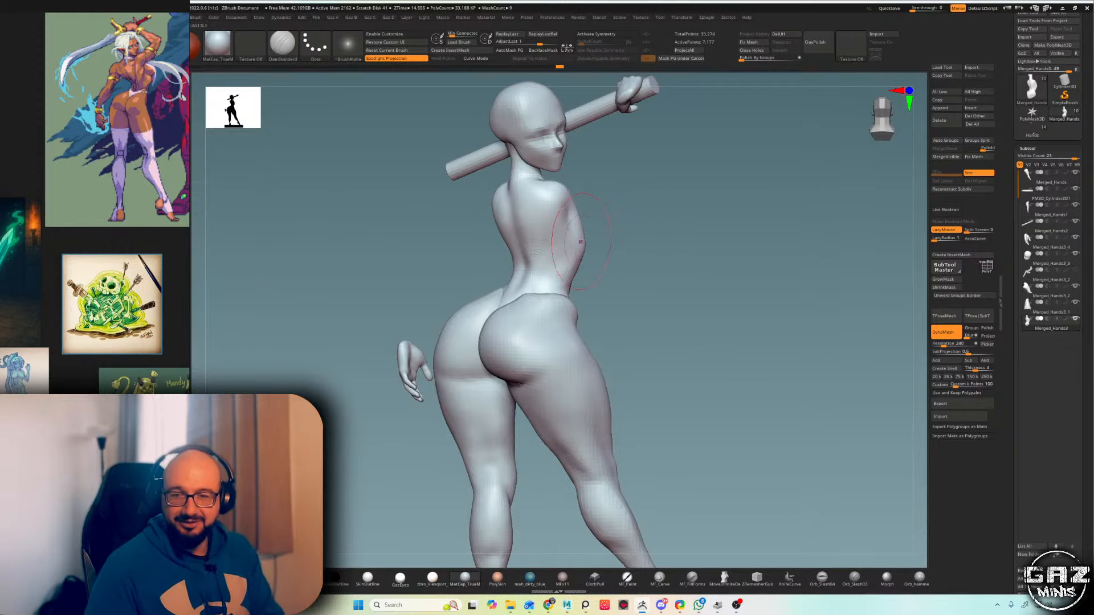
# - Examine the torso from behind and compare the whole figure's silhouette with the reference art
pyautogui.moveTo(353, 336)
pyautogui.mouseDown()
pyautogui.moveTo(239, 336)
pyautogui.moveTo(353, 336)
pyautogui.mouseUp()
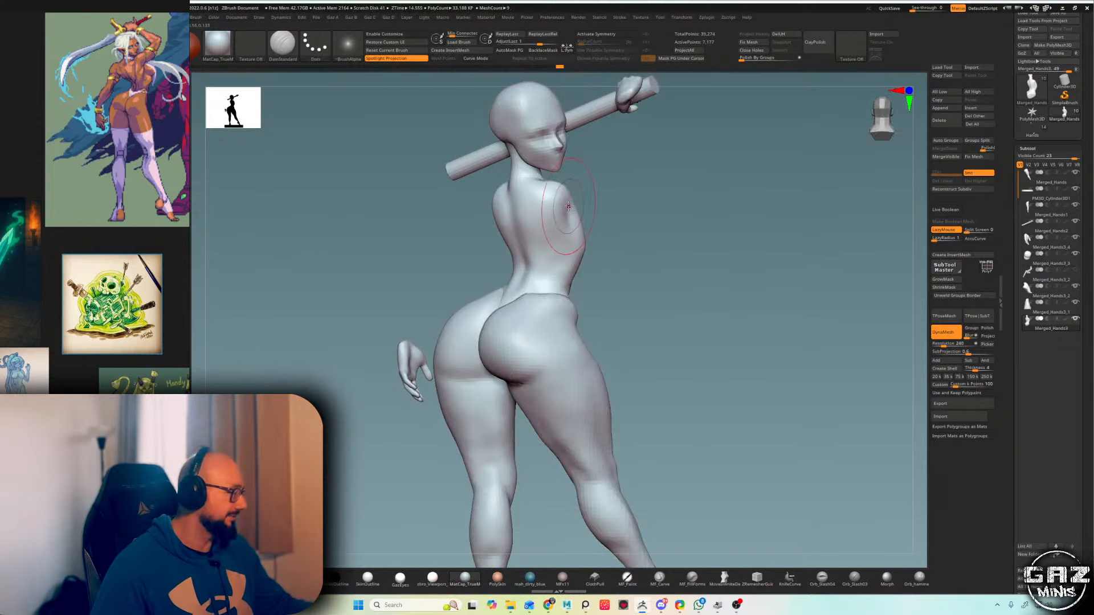
pyautogui.hotkey('shift', 'f')
pyautogui.hotkey('shift', 'f')
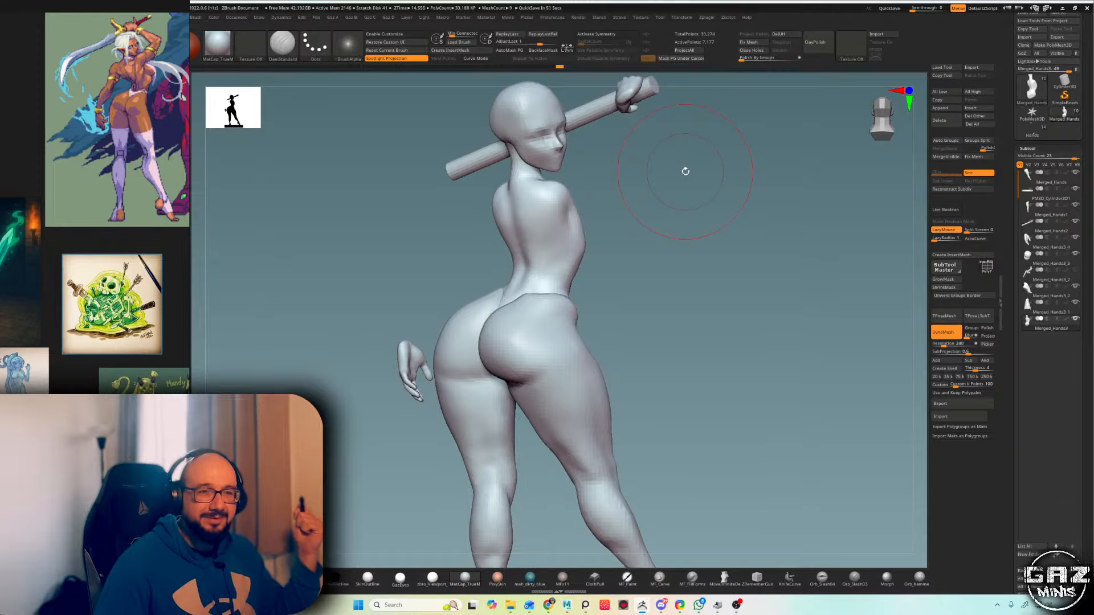
pyautogui.moveTo(685, 171)
pyautogui.mouseDown()
pyautogui.moveTo(752, 166)
pyautogui.moveTo(641, 135)
pyautogui.moveTo(562, 215)
pyautogui.mouseUp()
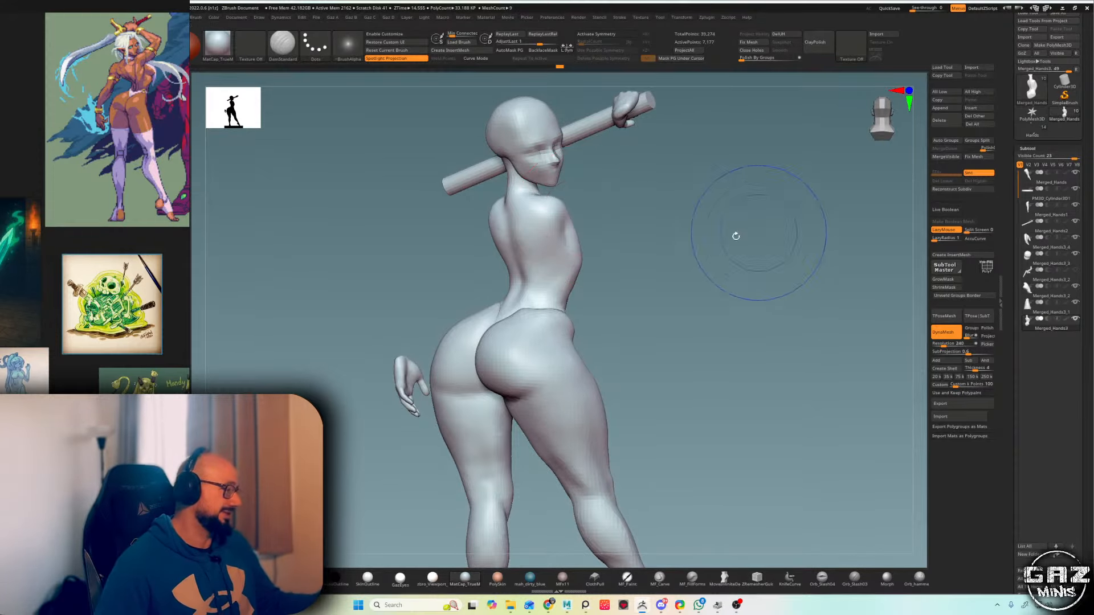
pyautogui.hotkey('shift', 'f')
pyautogui.moveTo(735, 234)
pyautogui.keyDown('alt'); pyautogui.mouseDown()
pyautogui.moveTo(661, 305)
pyautogui.moveTo(673, 280)
pyautogui.moveTo(659, 288)
pyautogui.moveTo(635, 270)
pyautogui.mouseUp(); pyautogui.keyUp('alt')
pyautogui.hotkey('shift', 'f')
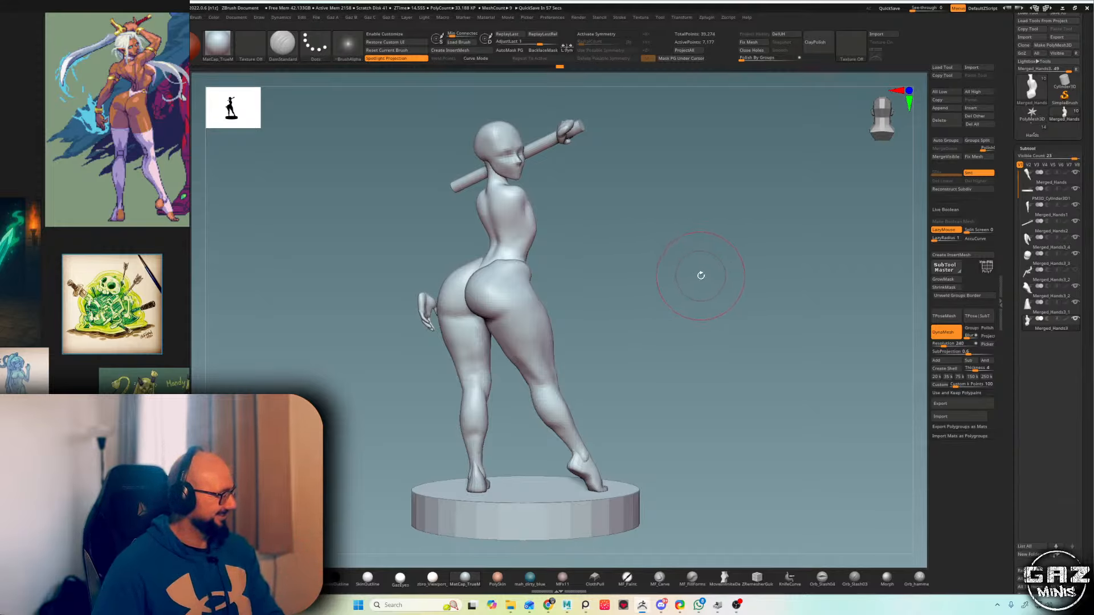
pyautogui.keyDown('alt'); pyautogui.moveTo(803, 269); pyautogui.dragTo(774, 263); pyautogui.keyUp('alt')
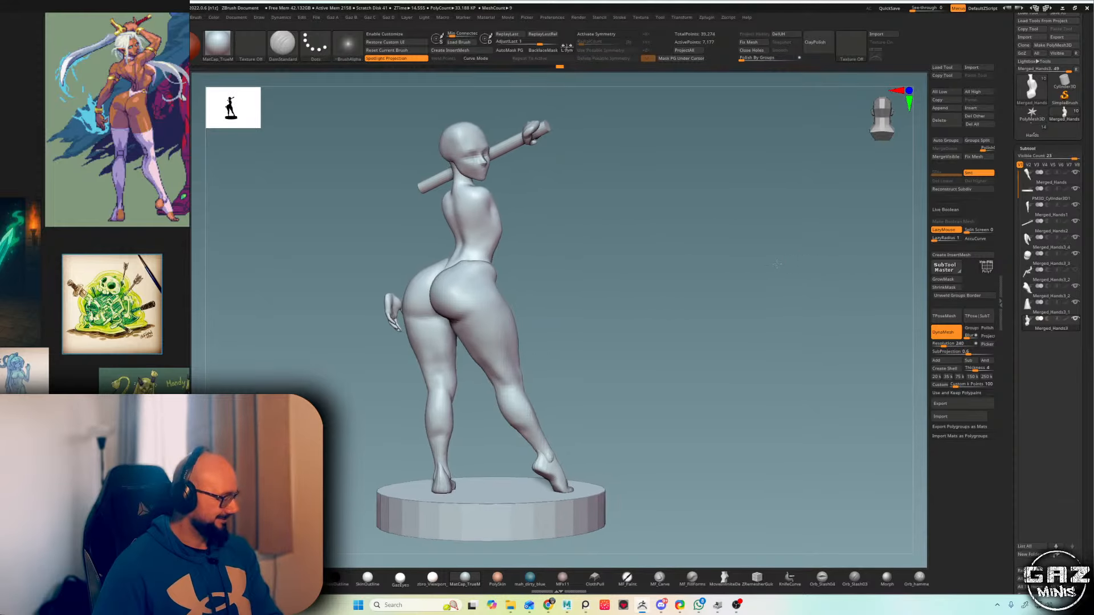
# - Select the round base subtool, display its wireframe and switch to the ZModeler brush
pyautogui.keyDown('alt'); pyautogui.click(560, 523); pyautogui.keyUp('alt')
pyautogui.hotkey('shift', 'f')
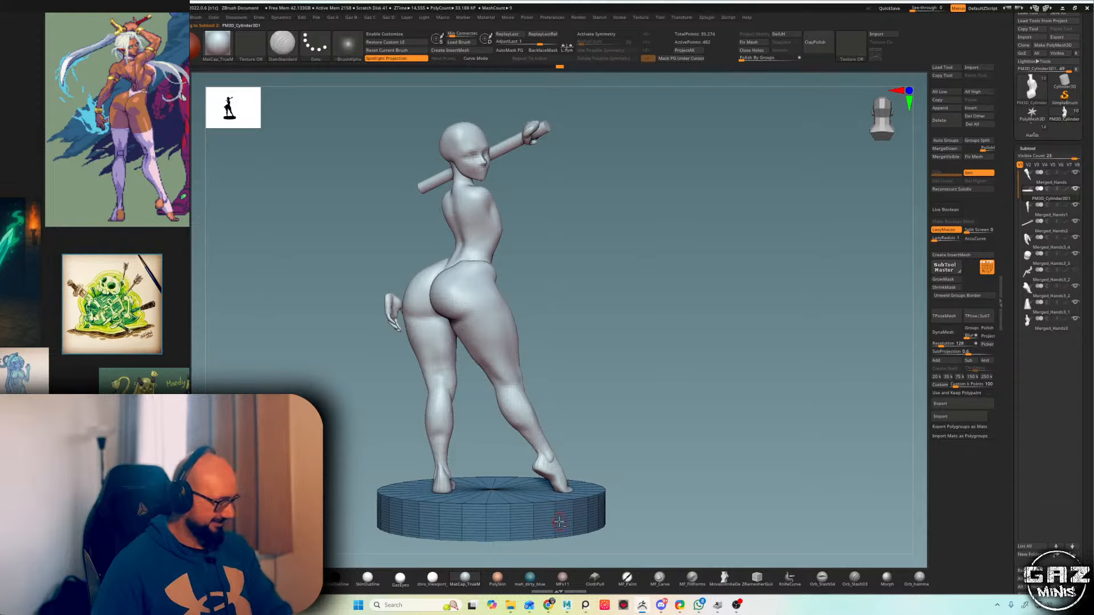
pyautogui.moveTo(664, 296)
pyautogui.keyDown('alt'); pyautogui.mouseDown()
pyautogui.moveTo(666, 310)
pyautogui.moveTo(656, 278)
pyautogui.mouseUp(); pyautogui.keyUp('alt')
pyautogui.press('b')
pyautogui.press('z')
pyautogui.press('m')
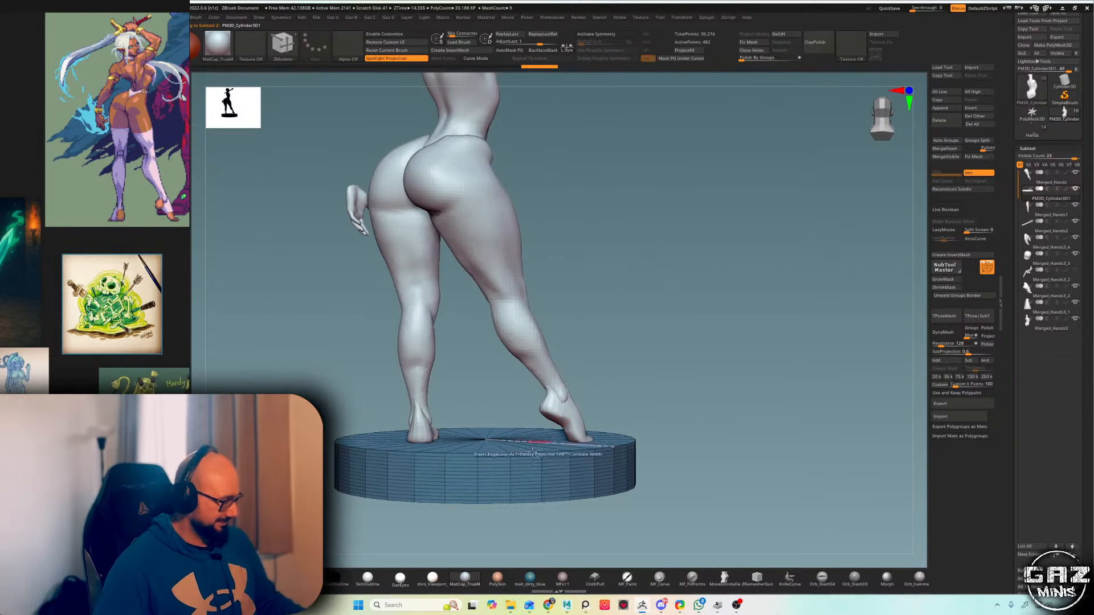
pyautogui.keyDown('ctrl'); pyautogui.moveTo(616, 378); pyautogui.dragTo(613, 407, button='right'); pyautogui.keyUp('ctrl')
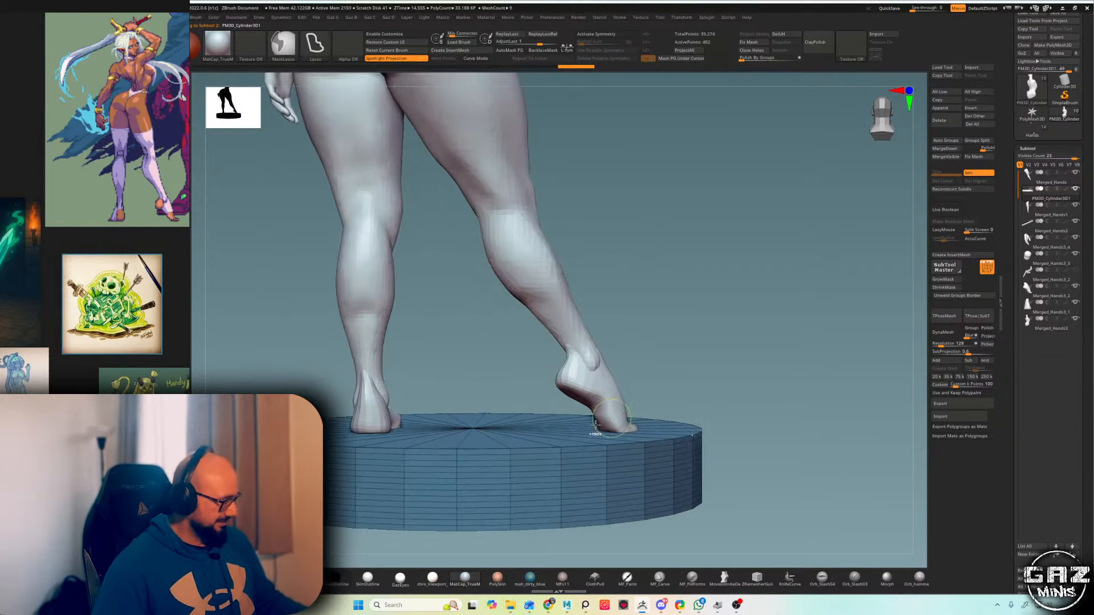
# - Delete the horizontal edge loops around the side wall of the round base
pyautogui.keyDown('alt'); pyautogui.click(536, 457); pyautogui.keyUp('alt')
pyautogui.keyDown('alt'); pyautogui.click(540, 466); pyautogui.keyUp('alt')
pyautogui.keyDown('alt'); pyautogui.click(540, 471); pyautogui.keyUp('alt')
pyautogui.keyDown('alt'); pyautogui.click(540, 477); pyautogui.keyUp('alt')
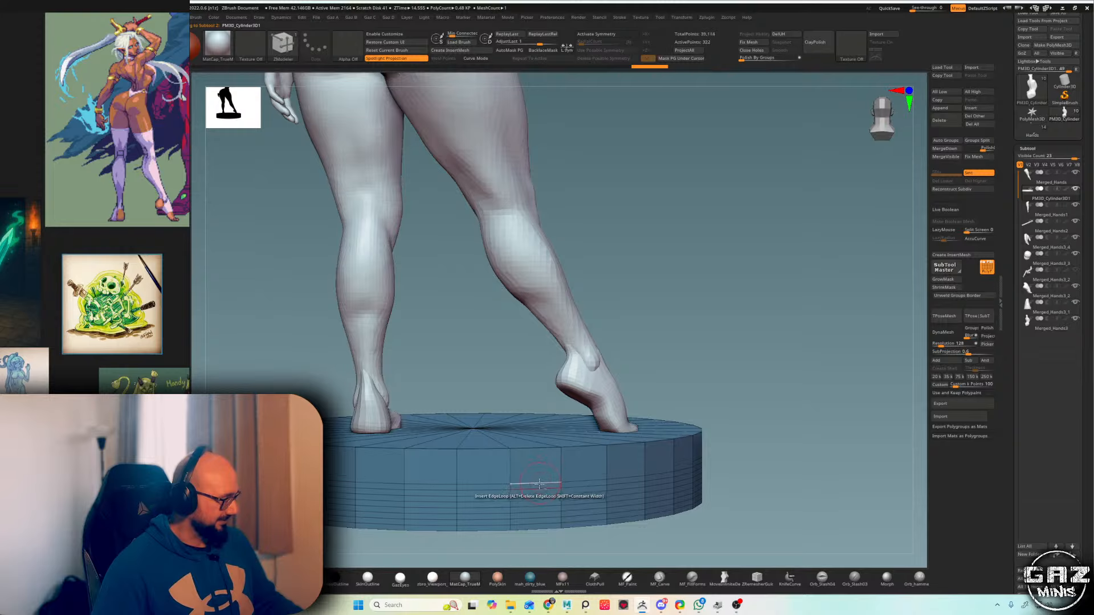
pyautogui.keyDown('alt'); pyautogui.click(539, 483); pyautogui.keyUp('alt')
pyautogui.keyDown('alt'); pyautogui.click(539, 488); pyautogui.keyUp('alt')
pyautogui.keyDown('alt'); pyautogui.click(539, 494); pyautogui.keyUp('alt')
pyautogui.keyDown('alt'); pyautogui.click(539, 499); pyautogui.keyUp('alt')
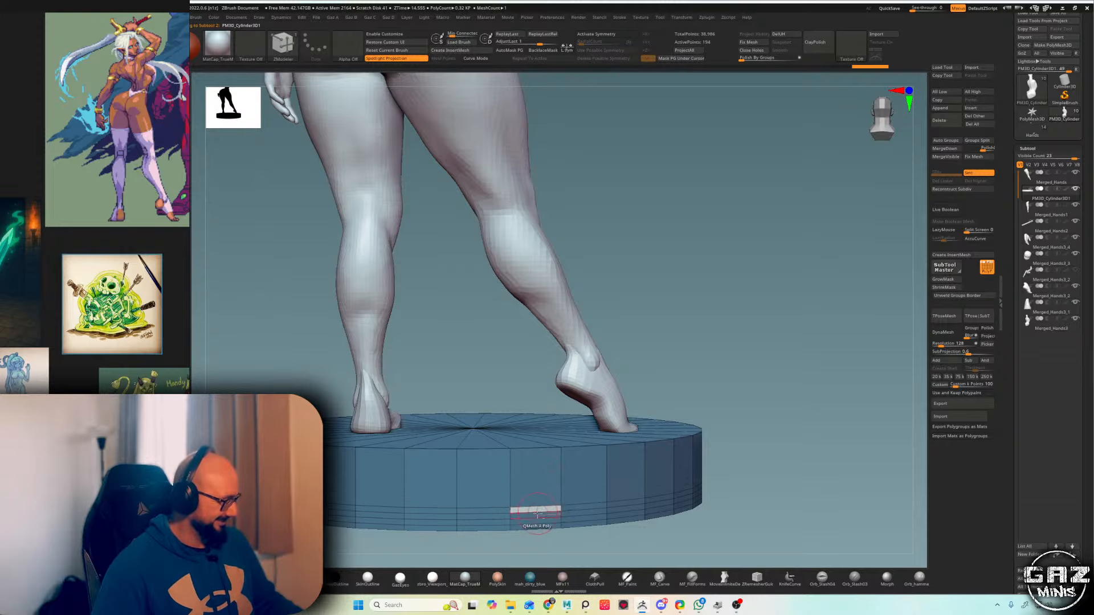
pyautogui.keyDown('alt'); pyautogui.click(536, 506); pyautogui.keyUp('alt')
pyautogui.keyDown('alt'); pyautogui.click(534, 517); pyautogui.keyUp('alt')
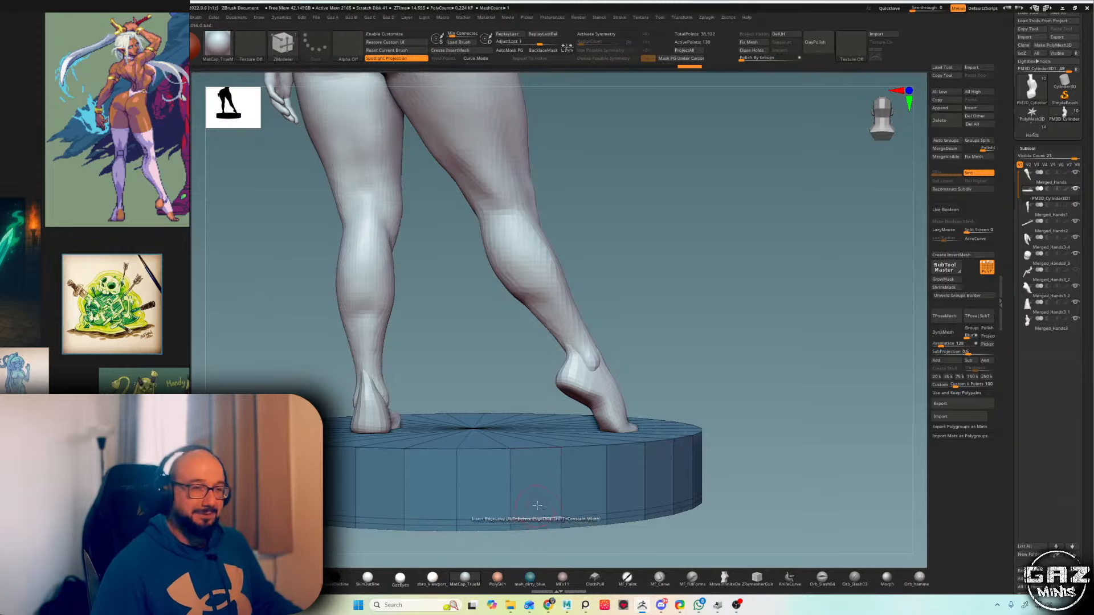
pyautogui.keyDown('alt'); pyautogui.click(531, 523); pyautogui.keyUp('alt')
pyautogui.keyDown('alt'); pyautogui.click(530, 523); pyautogui.keyUp('alt')
pyautogui.keyDown('alt'); pyautogui.moveTo(710, 449); pyautogui.dragTo(703, 317); pyautogui.keyUp('alt')
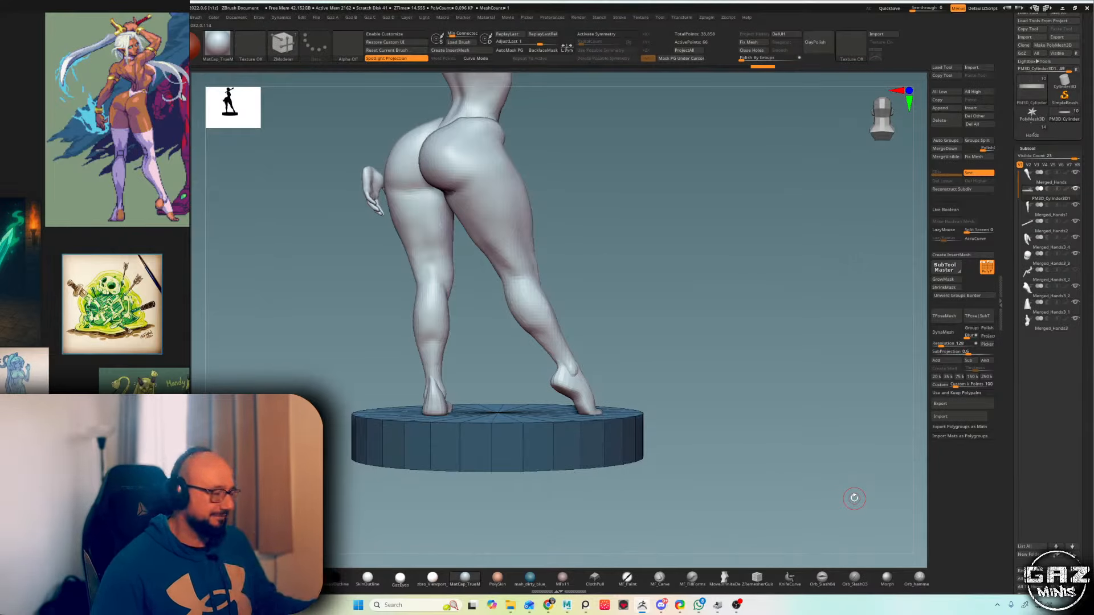
# - Adjust the base's placement beneath the figure with the gizmo, checking it from above and in side view
pyautogui.press('w')
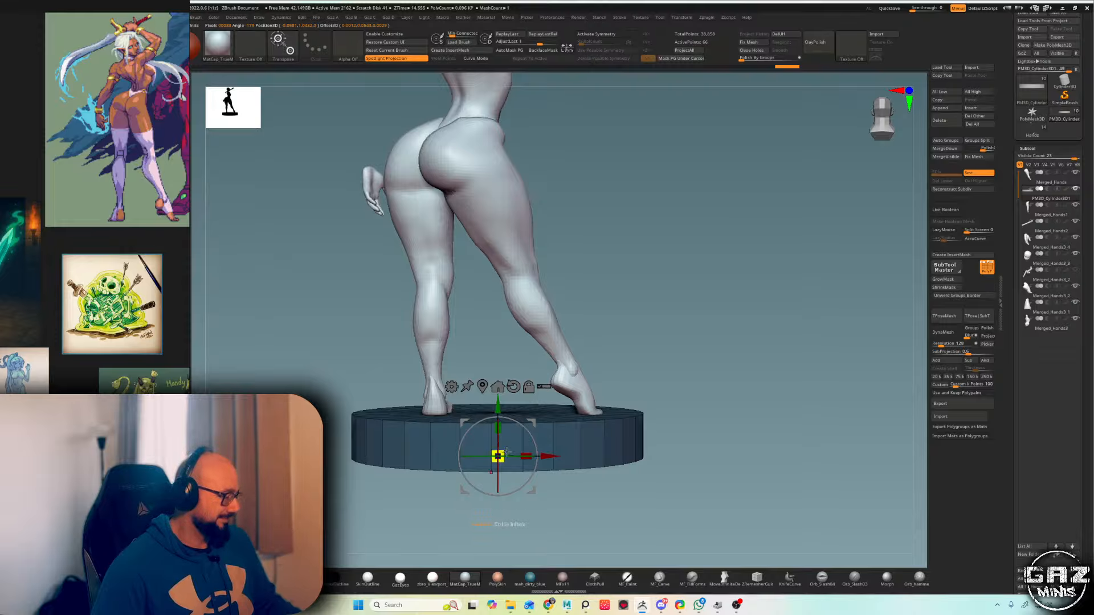
pyautogui.press('q')
pyautogui.moveTo(735, 310); pyautogui.dragTo(742, 442)
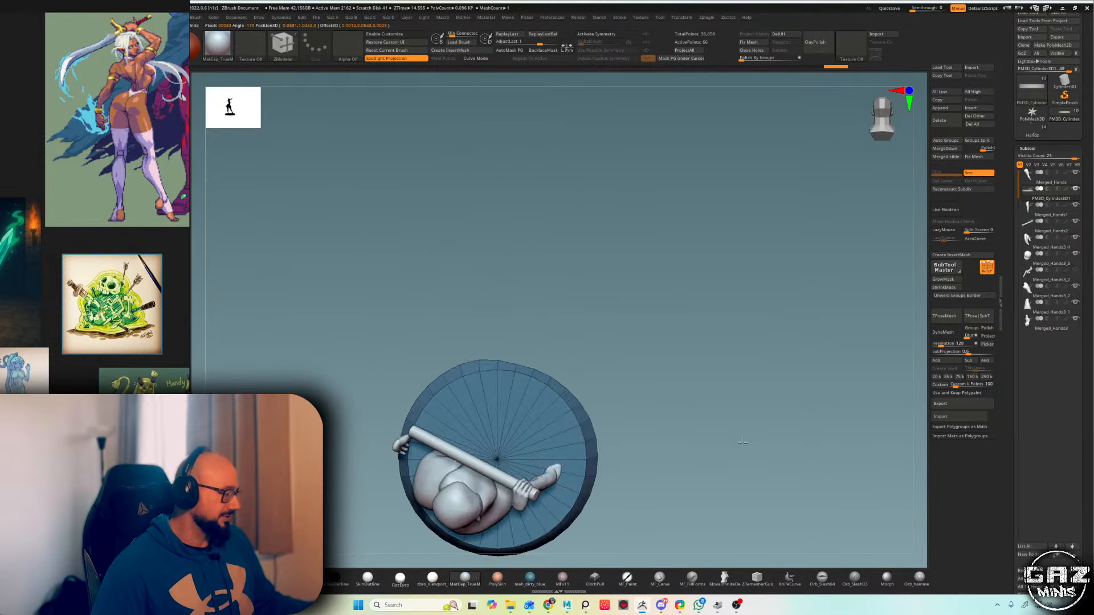
pyautogui.press('w')
pyautogui.press('q')
pyautogui.moveTo(627, 332)
pyautogui.mouseDown()
pyautogui.moveTo(625, 319)
pyautogui.moveTo(607, 365)
pyautogui.moveTo(575, 370)
pyautogui.moveTo(535, 274)
pyautogui.moveTo(507, 278)
pyautogui.moveTo(495, 460)
pyautogui.moveTo(497, 254)
pyautogui.mouseUp()
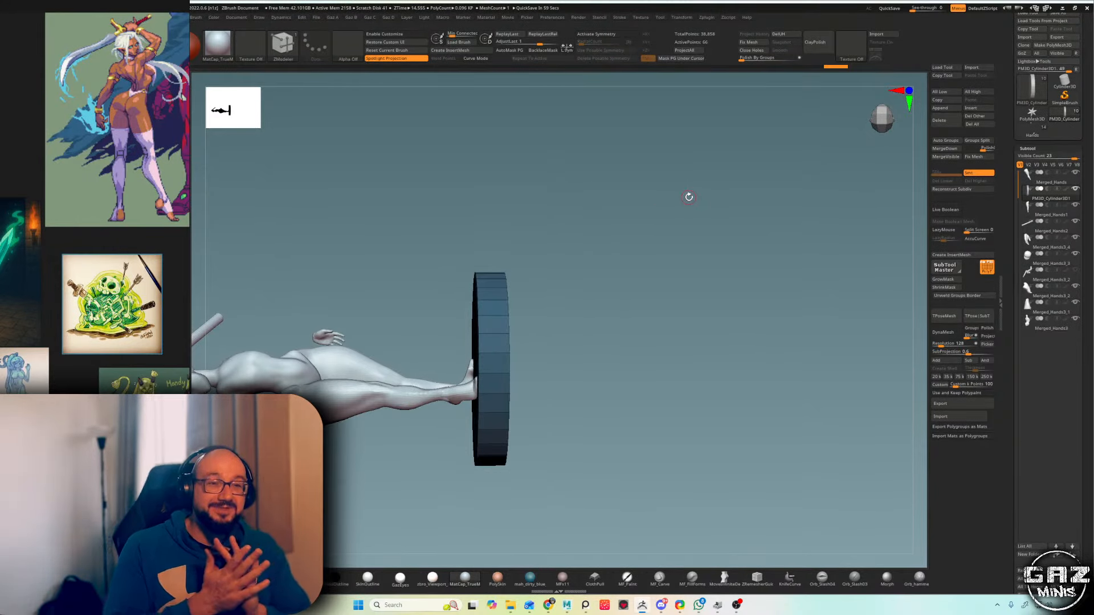
# - Scale the base's lower edge outward to give the side wall a taper that widens downward
pyautogui.moveTo(689, 197); pyautogui.dragTo(546, 330)
pyautogui.press('w')
pyautogui.press('q')
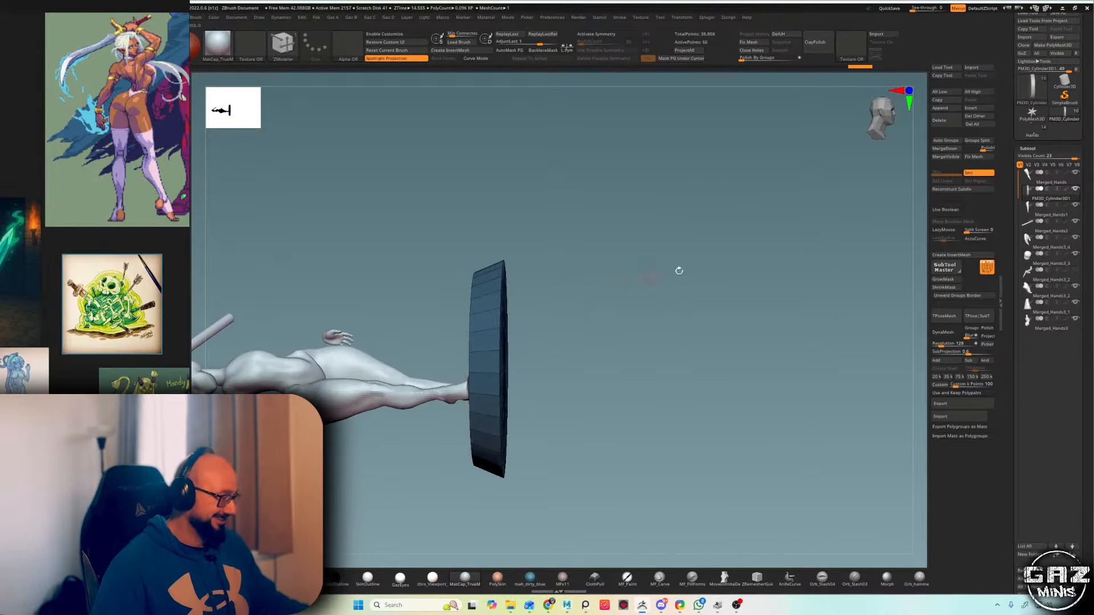
pyautogui.keyDown('shift'); pyautogui.moveTo(707, 282); pyautogui.dragTo(708, 249); pyautogui.keyUp('shift')
pyautogui.press('w')
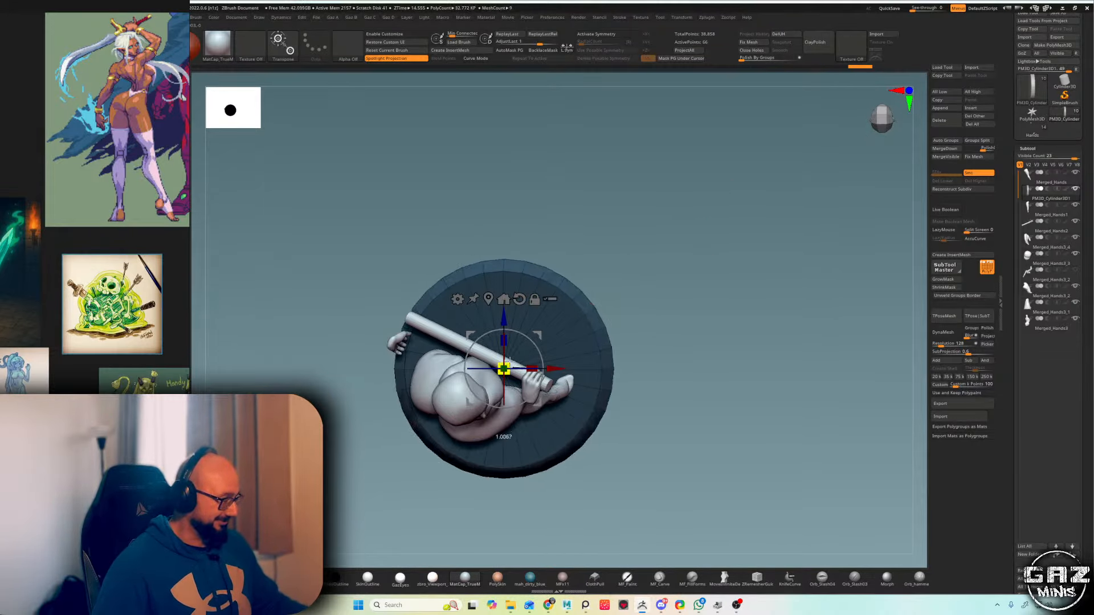
pyautogui.moveTo(508, 368); pyautogui.dragTo(520, 364)
pyautogui.press('q')
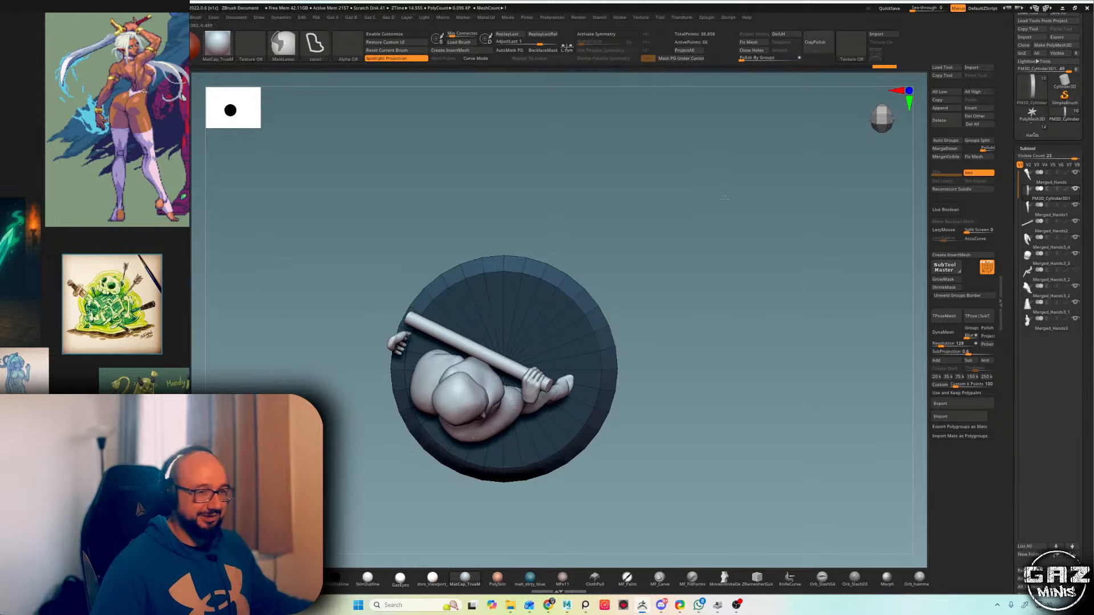
pyautogui.keyDown('shift'); pyautogui.moveTo(723, 273); pyautogui.dragTo(731, 200); pyautogui.keyUp('shift')
pyautogui.keyDown('alt'); pyautogui.moveTo(679, 239); pyautogui.dragTo(677, 239); pyautogui.keyUp('alt')
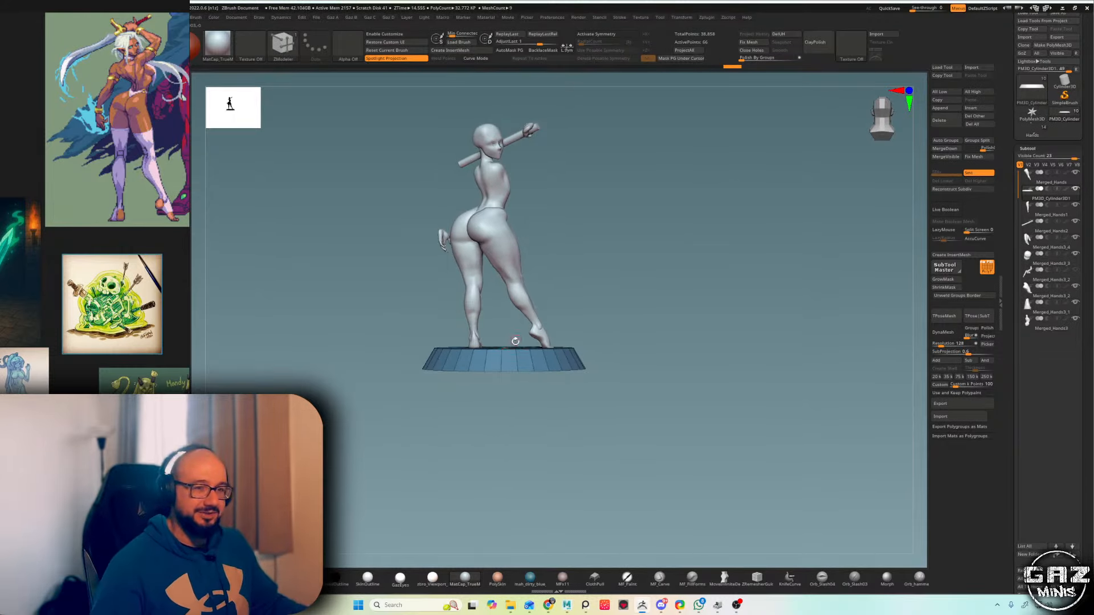
# - Shift the tapered base slightly sideways under the feet and check it from the figure's other sides
pyautogui.press('w')
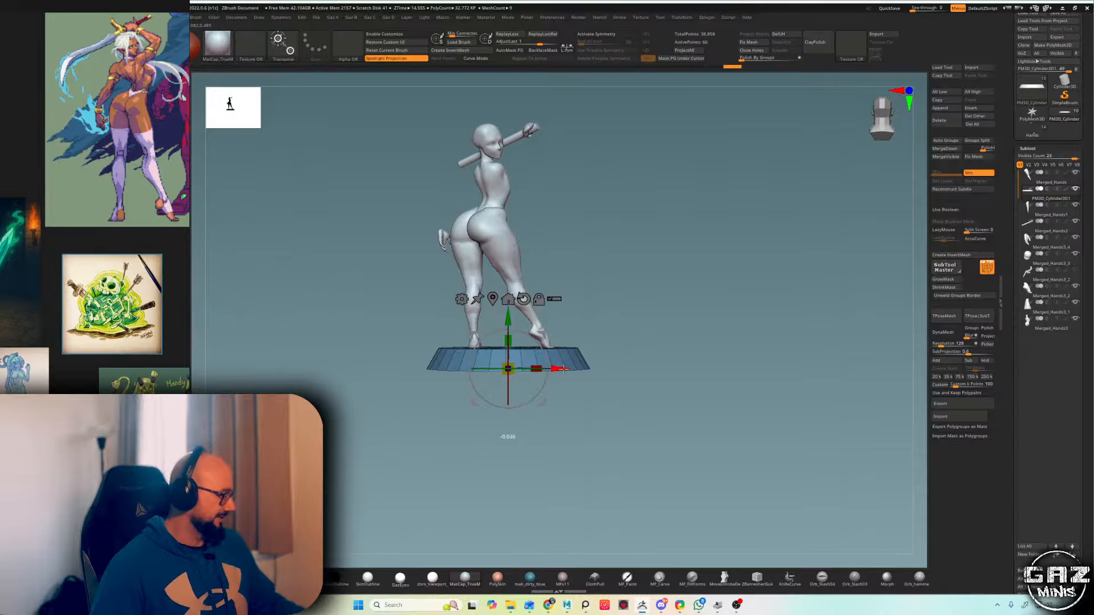
pyautogui.press('q')
pyautogui.moveTo(720, 281)
pyautogui.mouseDown()
pyautogui.moveTo(810, 268)
pyautogui.moveTo(749, 242)
pyautogui.mouseUp()
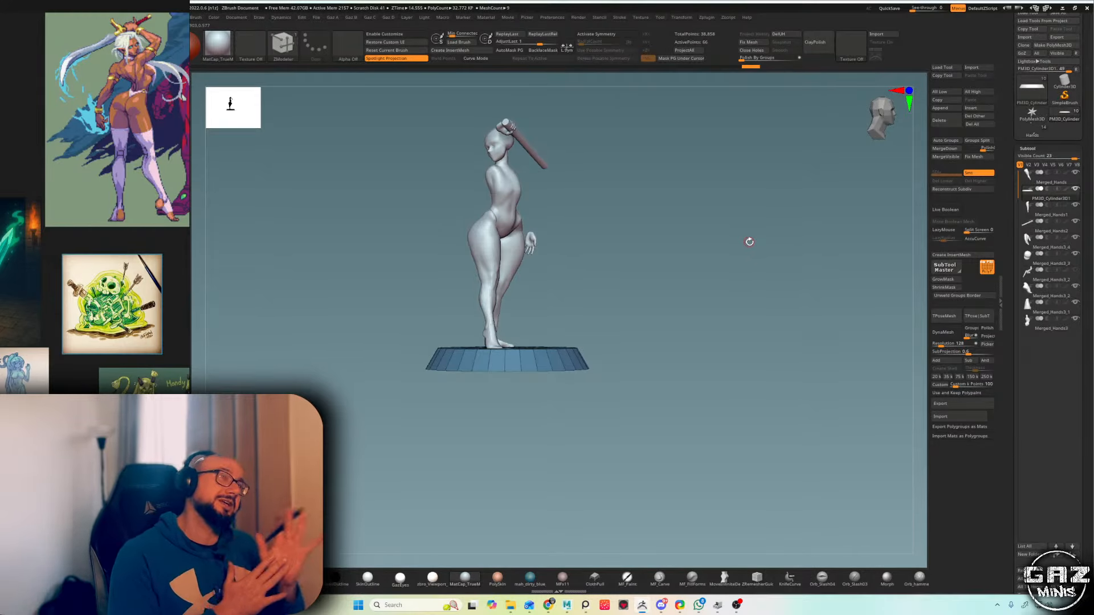
pyautogui.moveTo(750, 242); pyautogui.dragTo(614, 242)
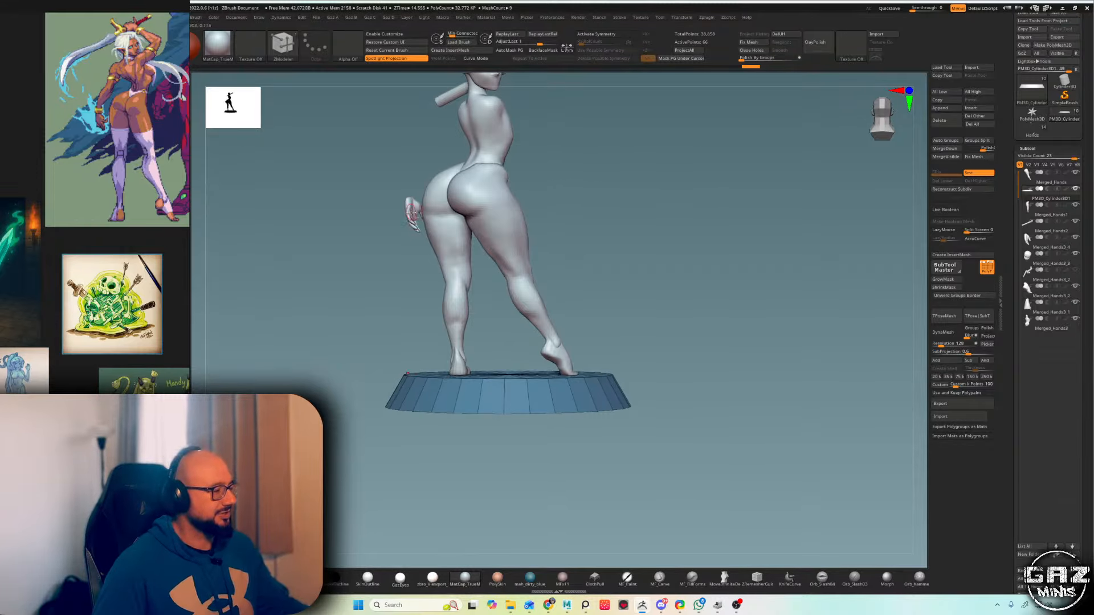
# - Select the lowered hand subtool and adjust its placement beside the hip with the gizmo
pyautogui.keyDown('alt'); pyautogui.click(411, 211); pyautogui.keyUp('alt')
pyautogui.hotkey('shift', 'f')
pyautogui.moveTo(616, 156)
pyautogui.keyDown('alt'); pyautogui.mouseDown()
pyautogui.moveTo(618, 141)
pyautogui.moveTo(638, 204)
pyautogui.mouseUp(); pyautogui.keyUp('alt')
pyautogui.press('w')
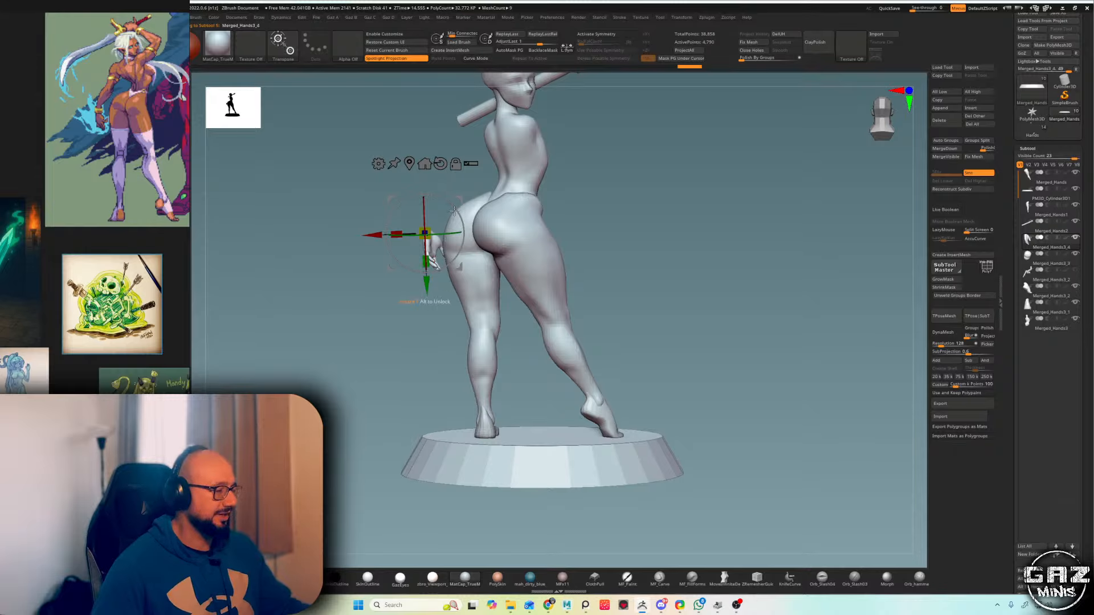
pyautogui.keyDown('alt'); pyautogui.moveTo(642, 154); pyautogui.dragTo(637, 171); pyautogui.keyUp('alt')
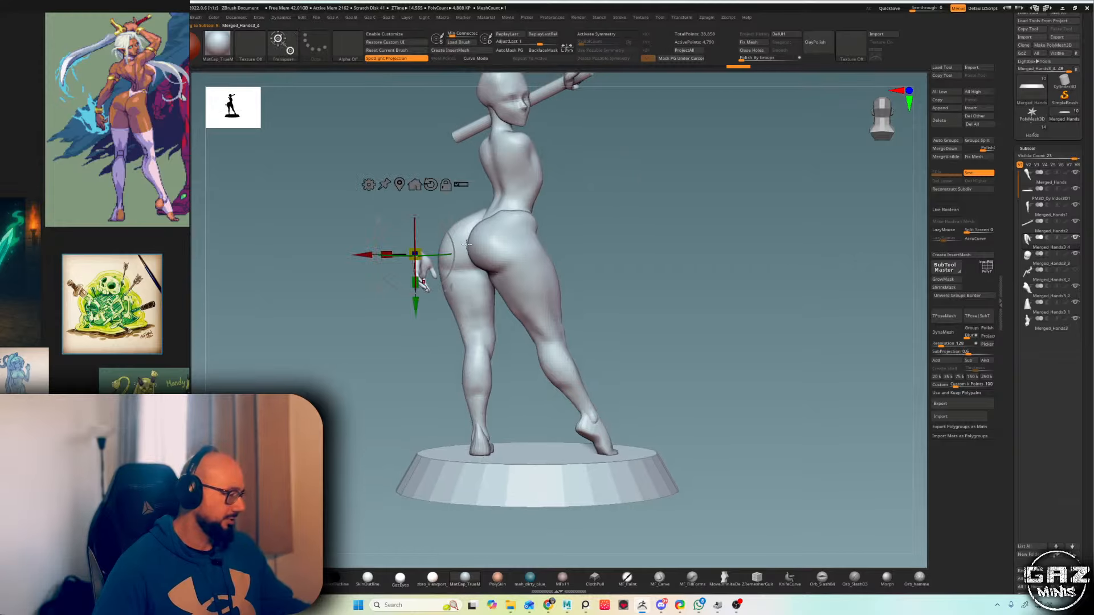
pyautogui.press('q')
# - Frame the full figure with its tapered base and capture that area as a screenshot
pyautogui.moveTo(356, 182); pyautogui.dragTo(656, 190)
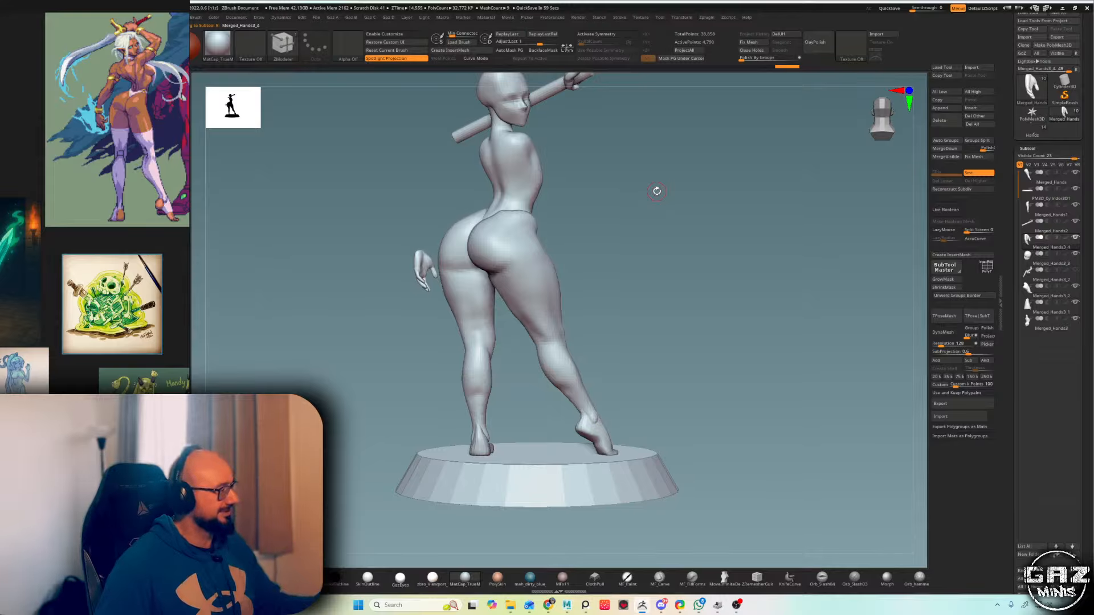
pyautogui.moveTo(656, 191); pyautogui.dragTo(670, 225)
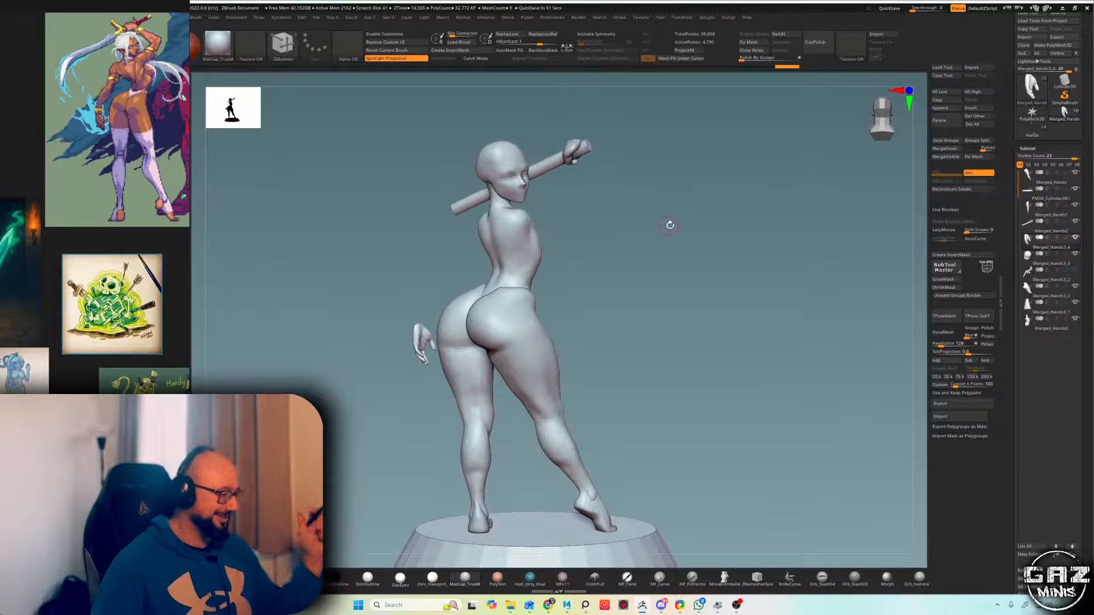
pyautogui.moveTo(653, 196)
pyautogui.mouseDown()
pyautogui.moveTo(684, 183)
pyautogui.moveTo(501, 192)
pyautogui.moveTo(652, 195)
pyautogui.moveTo(650, 220)
pyautogui.moveTo(673, 202)
pyautogui.mouseUp()
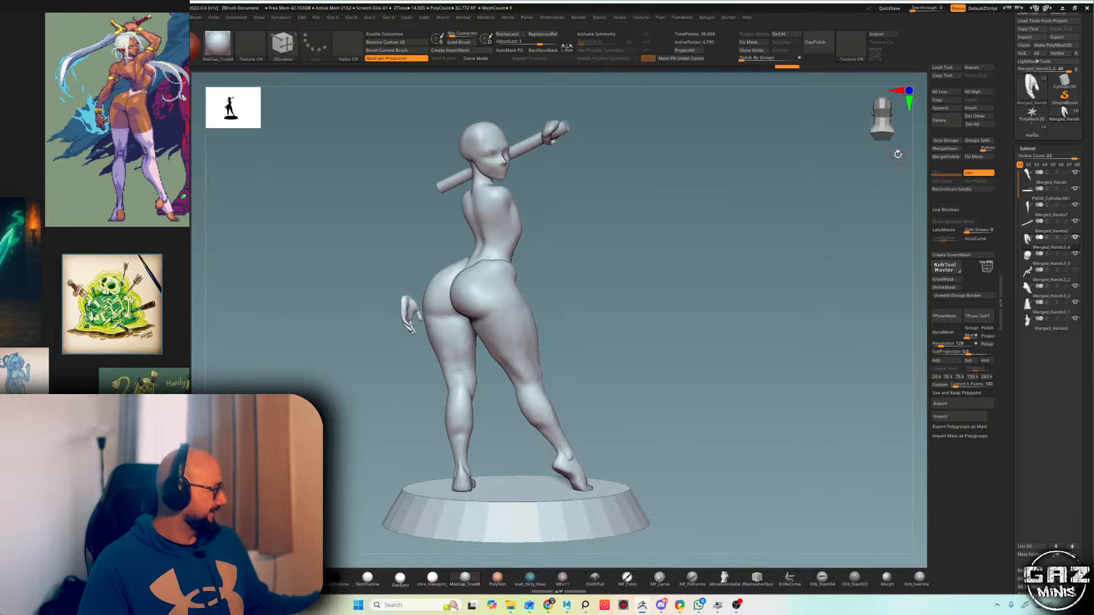
pyautogui.press('shift+super+s')
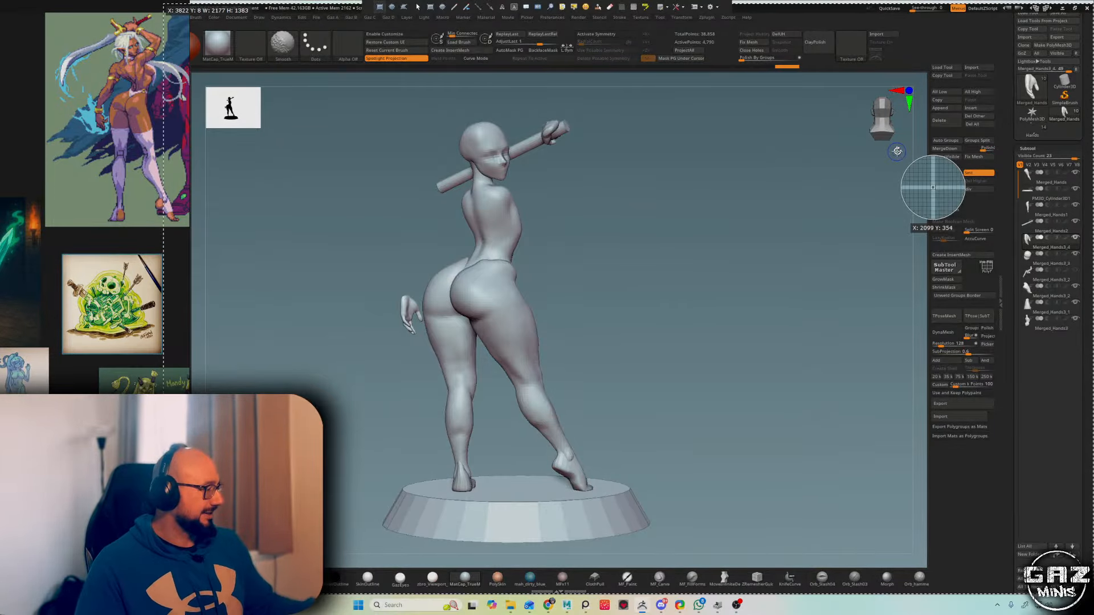
pyautogui.moveTo(694, 116); pyautogui.dragTo(314, 551)
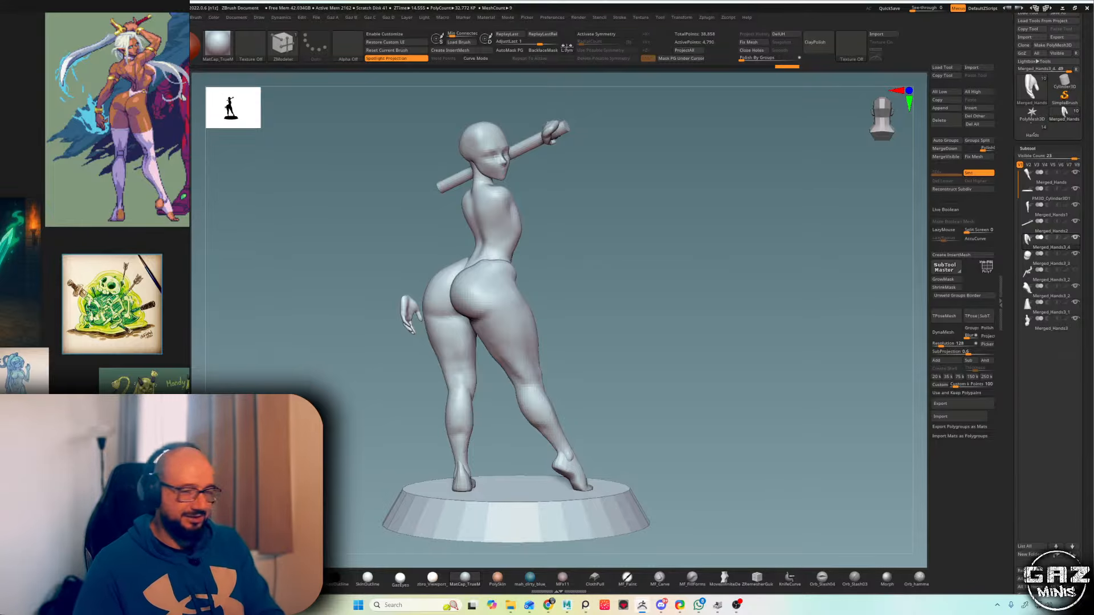
pyautogui.press('super')
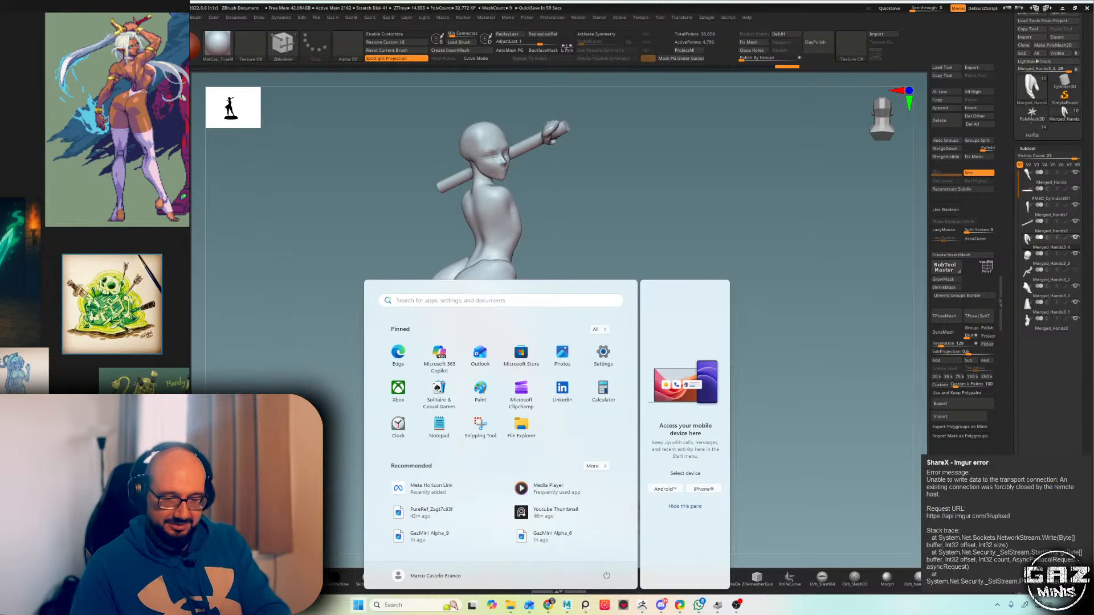
pyautogui.write('sh')
pyautogui.press('Escape')
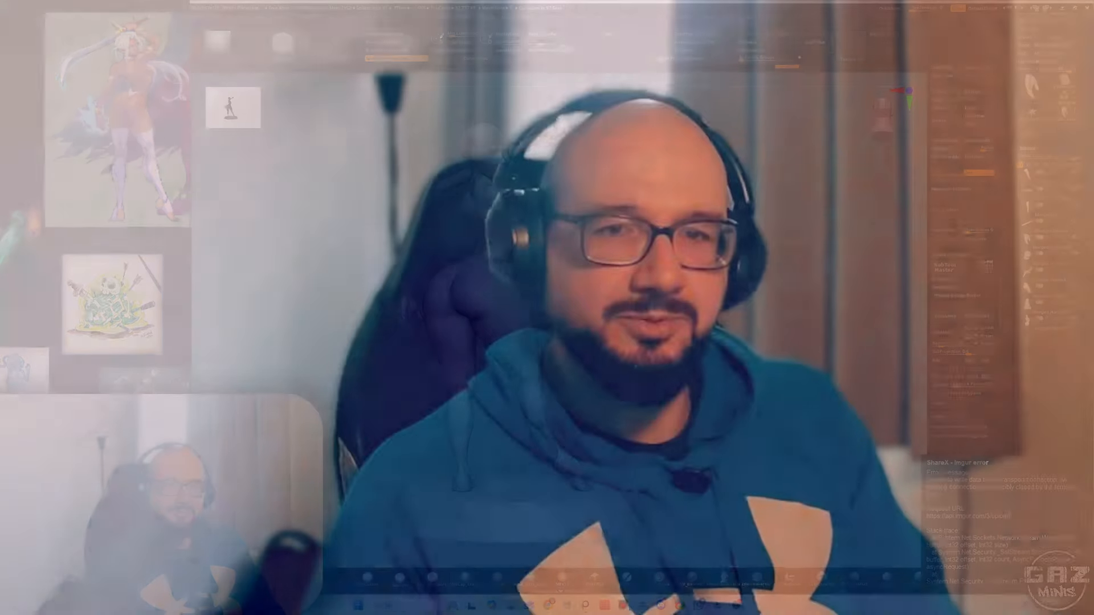
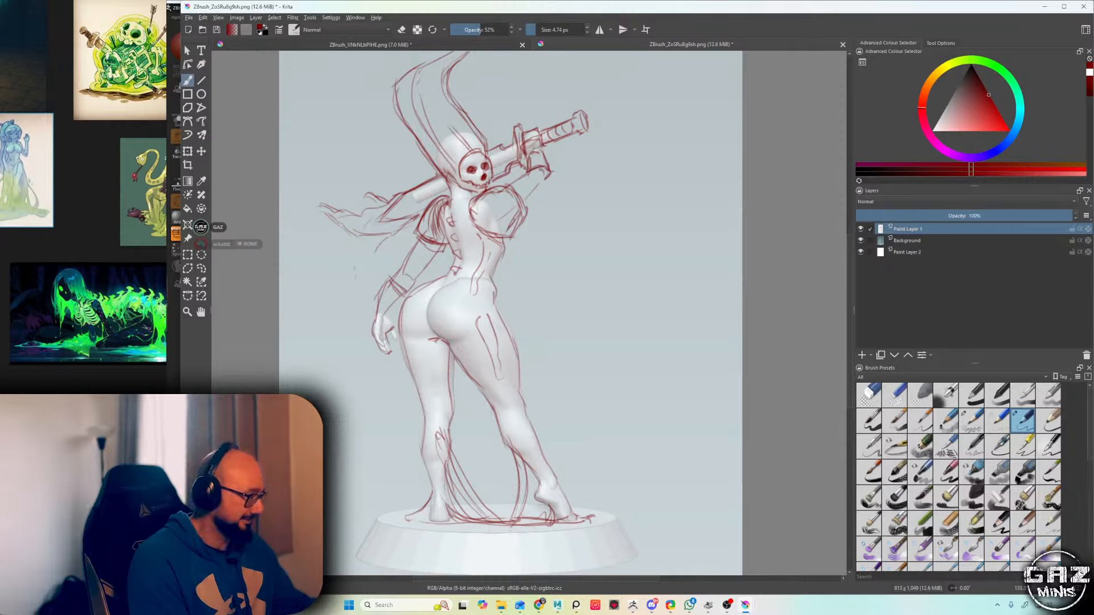
# - In Krita, add a sketch stroke to the raised forearm near the sword hilt and capture the sketched figure as a screenshot
pyautogui.moveTo(543, 158); pyautogui.dragTo(547, 179)
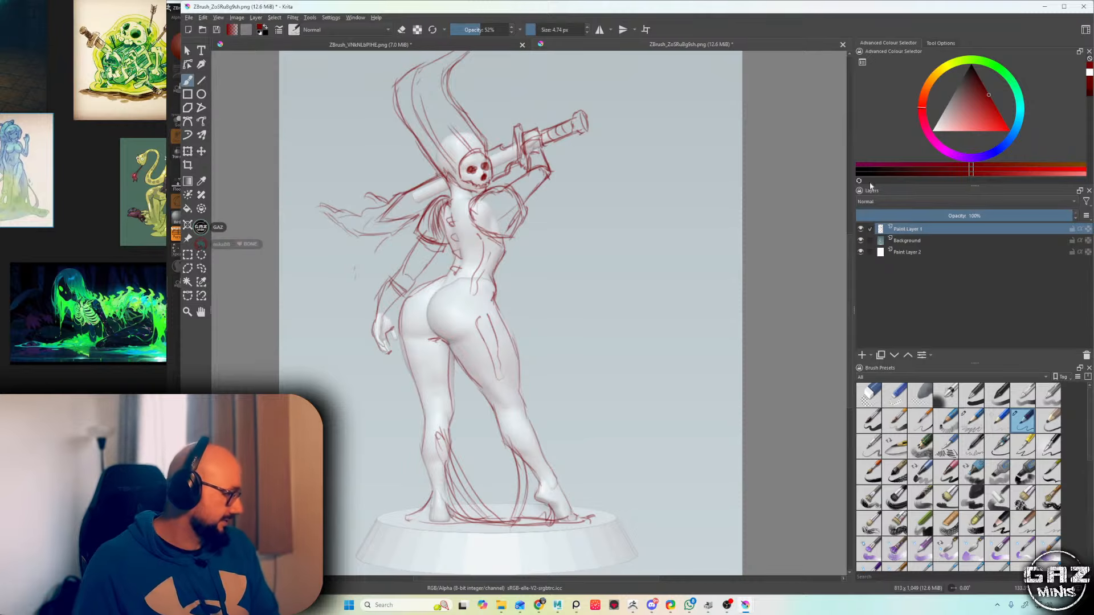
pyautogui.press('super+shift+s')
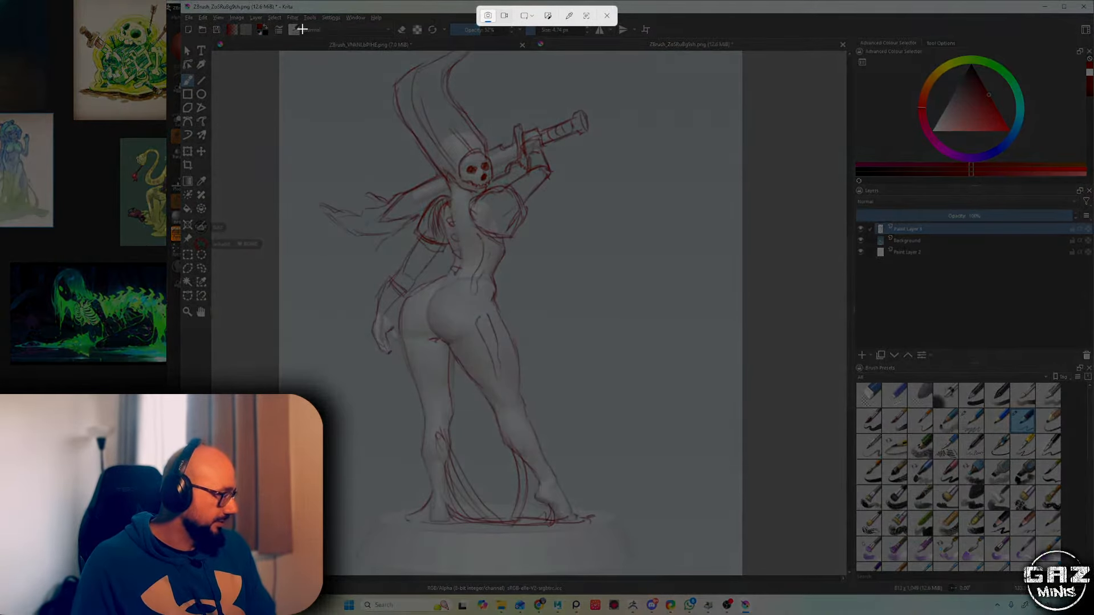
pyautogui.moveTo(309, 50); pyautogui.dragTo(675, 536)
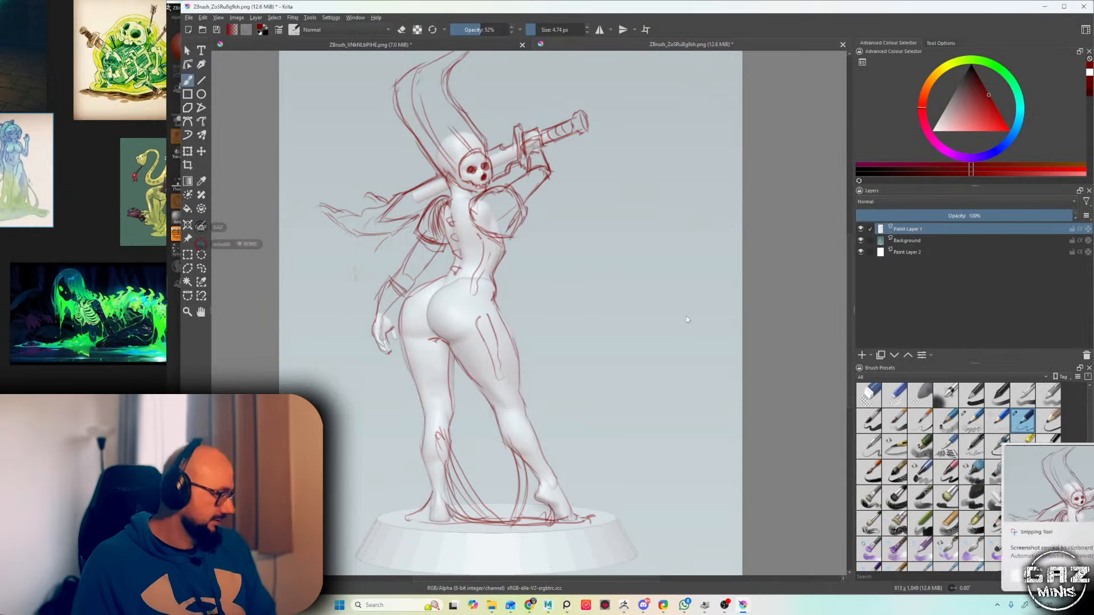
# - Save the sketched image as a PNG named "Slime challenge concept" in the Slime Challenge folder under Gaz Minis 50, keeping the default export options
pyautogui.hotkey('ctrl', 'shift', 's')
pyautogui.scroll(-2, 219, 200)
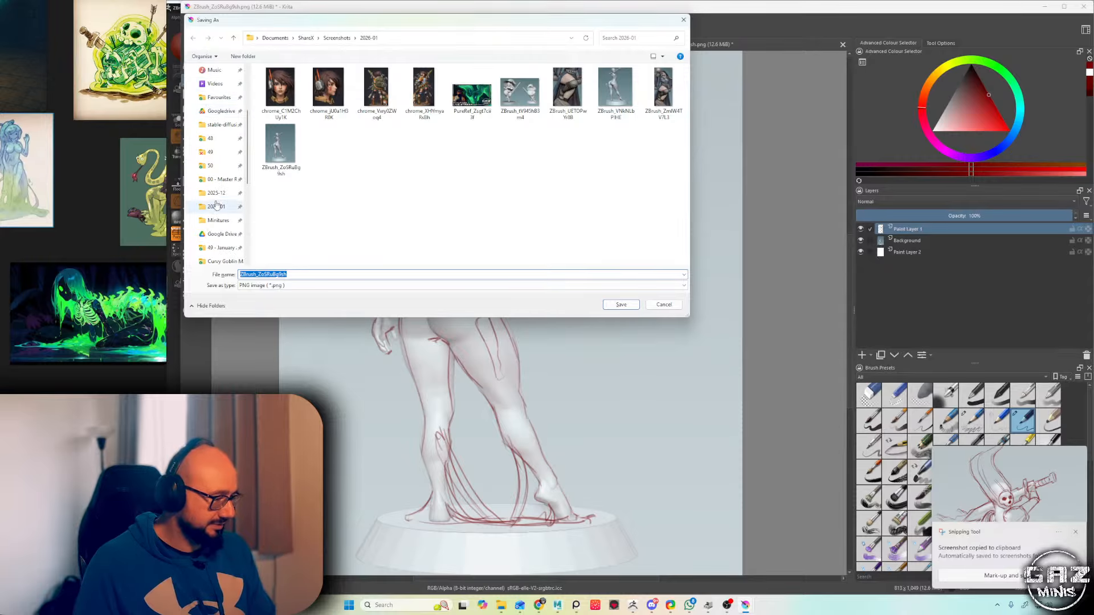
pyautogui.click(225, 166)
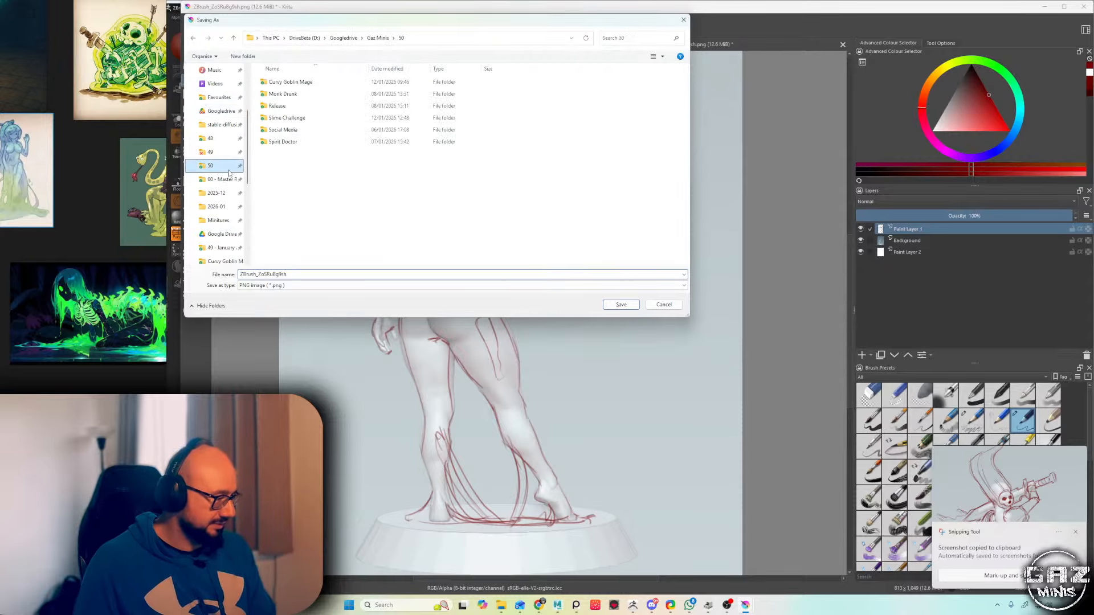
pyautogui.doubleClick(298, 117)
pyautogui.write('S')
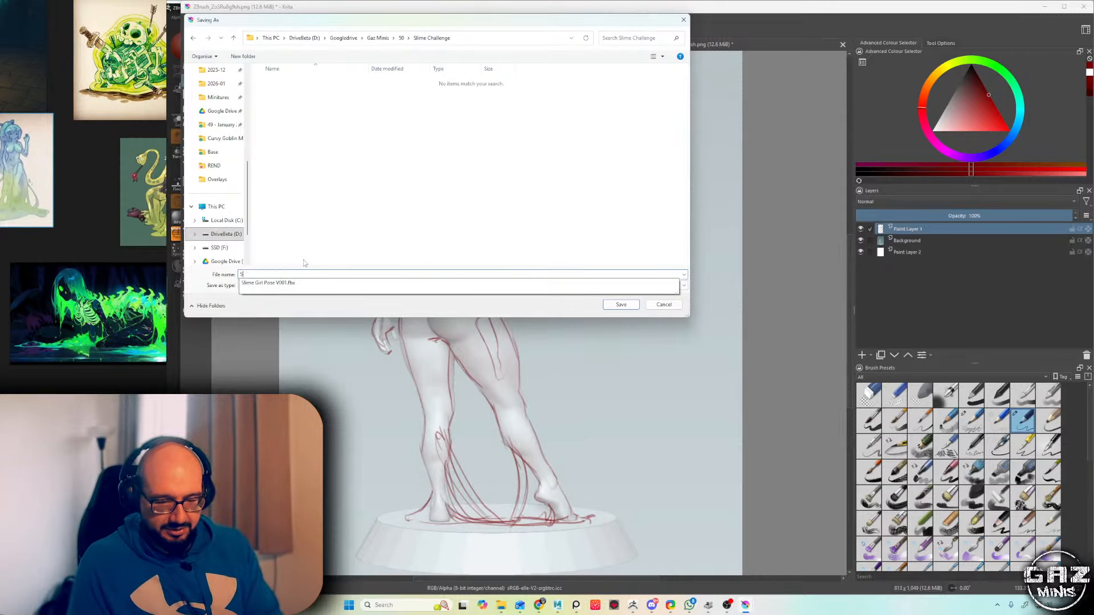
pyautogui.write('lime challenge concept')
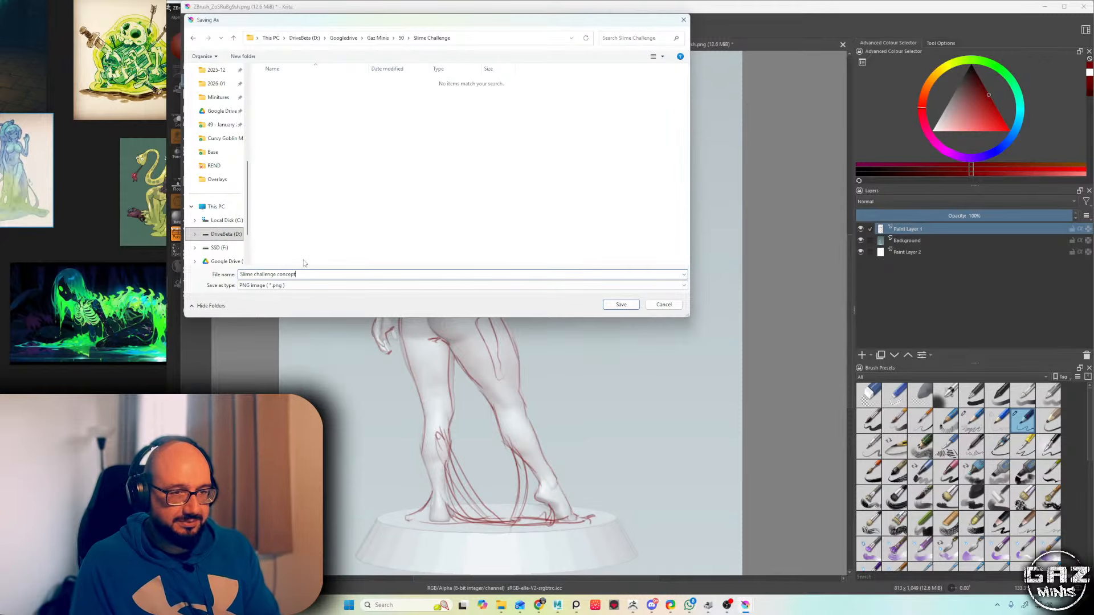
pyautogui.press('Return')
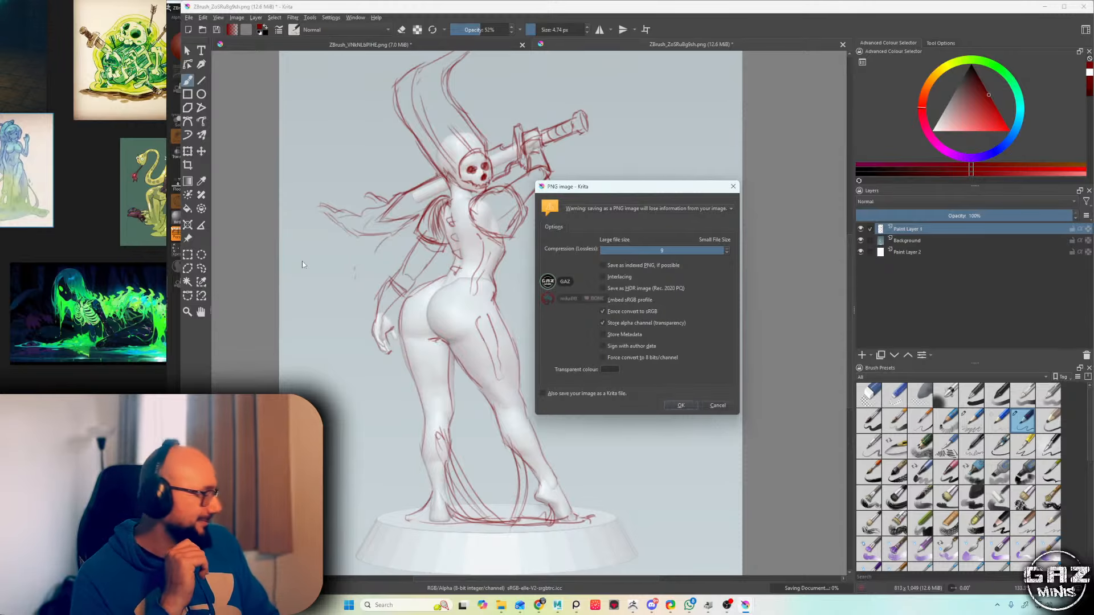
pyautogui.click(690, 404)
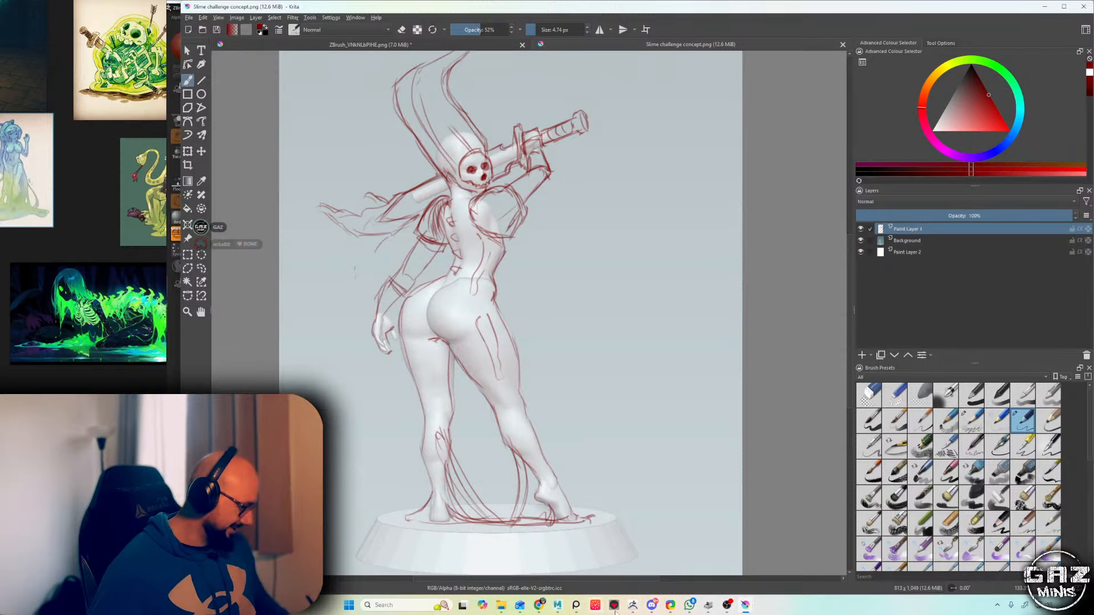
# - Switch to ZBrush, frame the figure on its base from the back three-quarter angle and activate the Move brush
pyautogui.moveTo(633, 607)
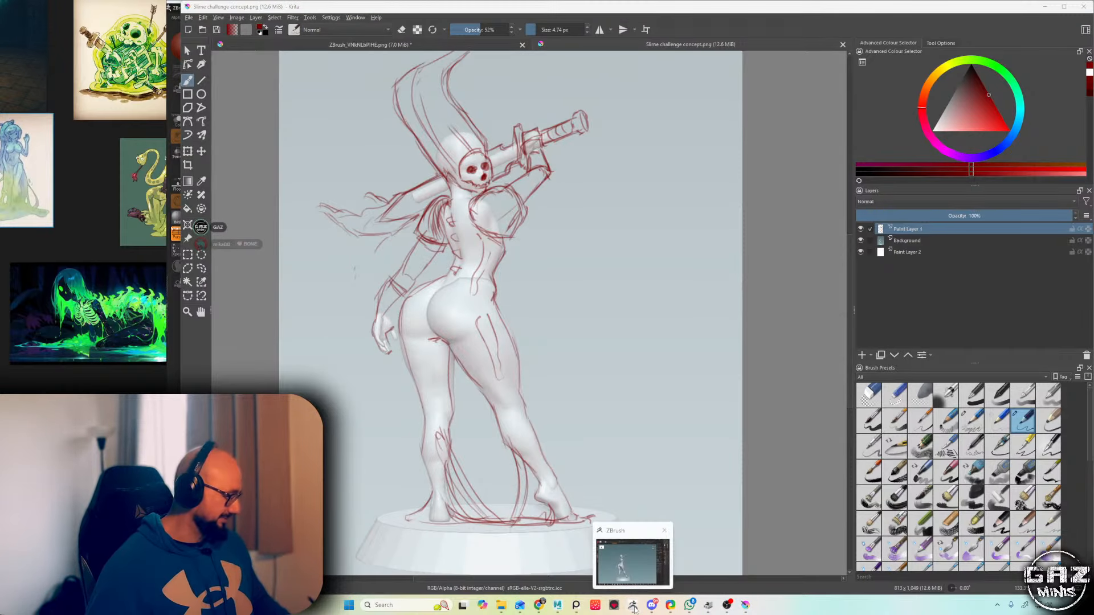
pyautogui.click(631, 563)
pyautogui.keyDown('alt'); pyautogui.moveTo(638, 208); pyautogui.dragTo(347, 184); pyautogui.keyUp('alt')
pyautogui.moveTo(626, 177); pyautogui.dragTo(572, 186)
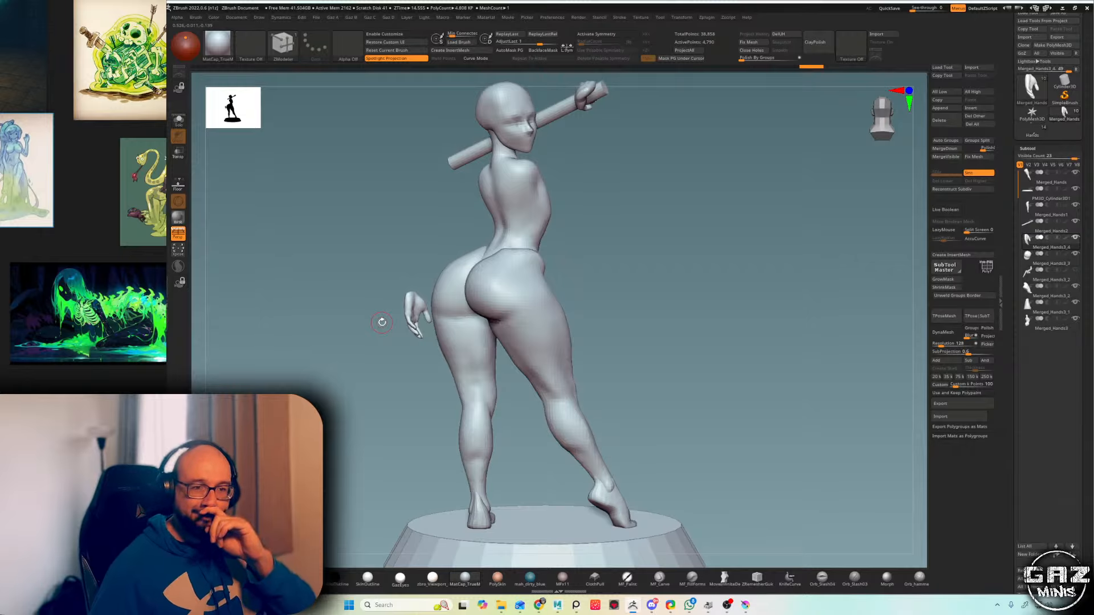
pyautogui.press('b')
pyautogui.press('m')
pyautogui.press('v')
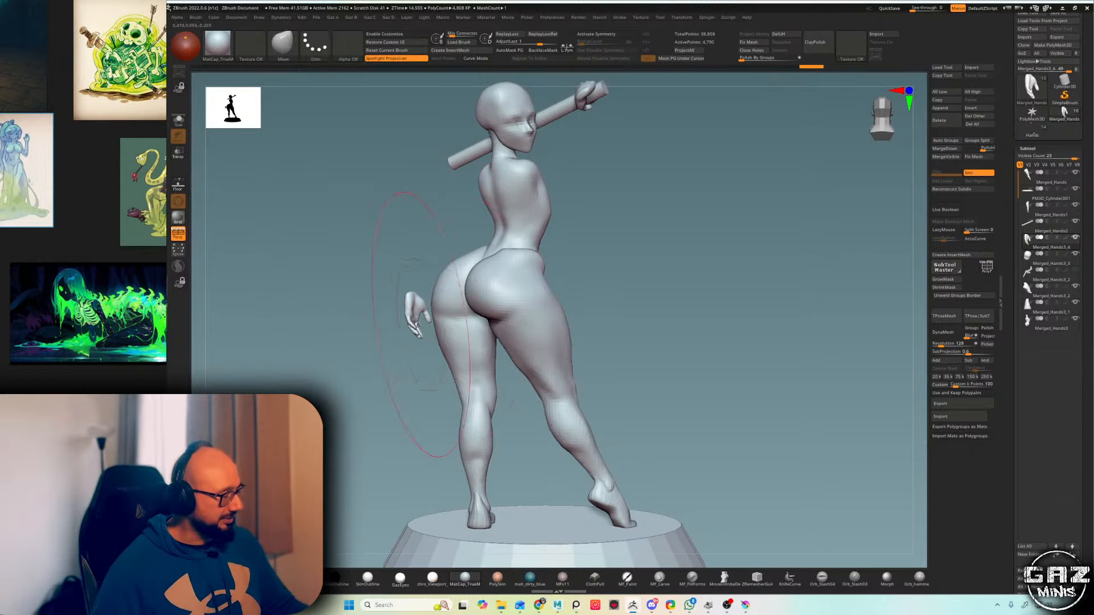
pyautogui.hotkey('ctrl', 'z')
pyautogui.hotkey('ctrl', 'shift', 'z')
pyautogui.click(612, 186)
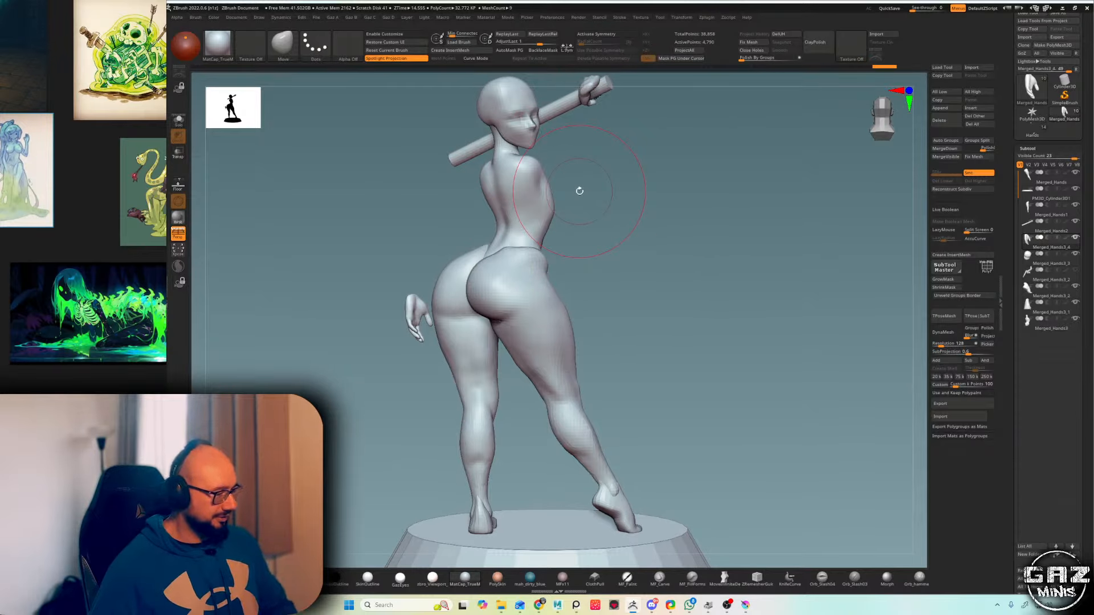
# - Bring the red-line concept sketch into view on the reference board beside the sculpt
pyautogui.scroll(-4, 92, 194)
pyautogui.click(106, 233)
pyautogui.scroll(5, 106, 234)
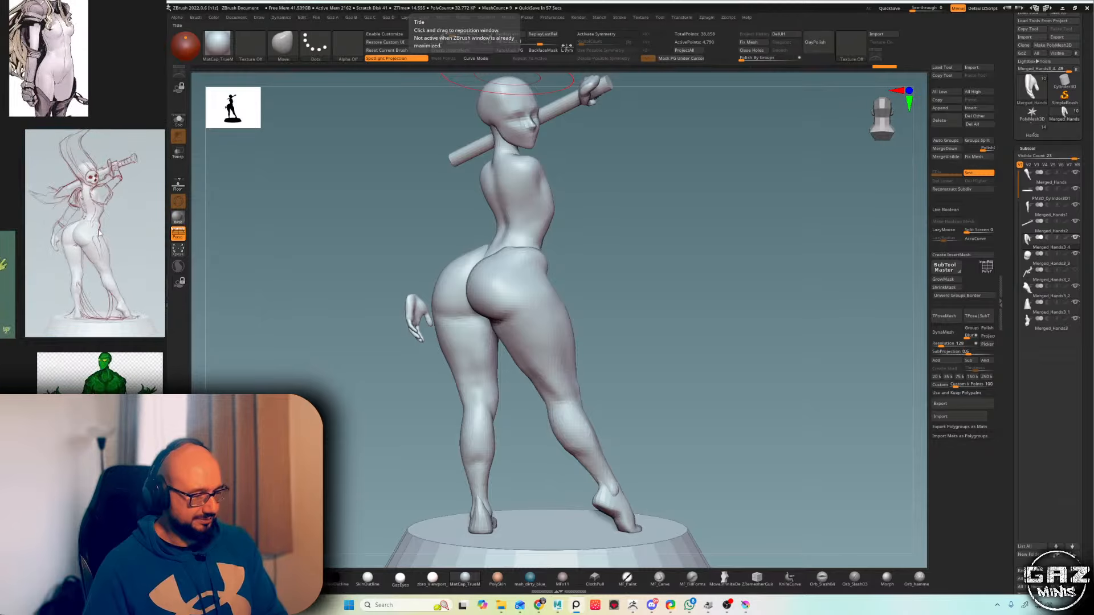
# - Select a subtool on the figure's upper body and examine its polyframe wireframe
pyautogui.keyDown('alt'); pyautogui.moveTo(645, 164); pyautogui.dragTo(635, 218); pyautogui.keyUp('alt')
pyautogui.keyDown('alt'); pyautogui.click(553, 180); pyautogui.keyUp('alt')
pyautogui.hotkey('shift', 'f')
pyautogui.hotkey('shift', 'f')
pyautogui.moveTo(634, 134); pyautogui.dragTo(571, 138)
pyautogui.hotkey('shift', 'f')
# - Import the FBX file "40 base mesh 2" from the Gaz Minis 00_Assets folder and view the imported figure from the front
pyautogui.click(953, 415)
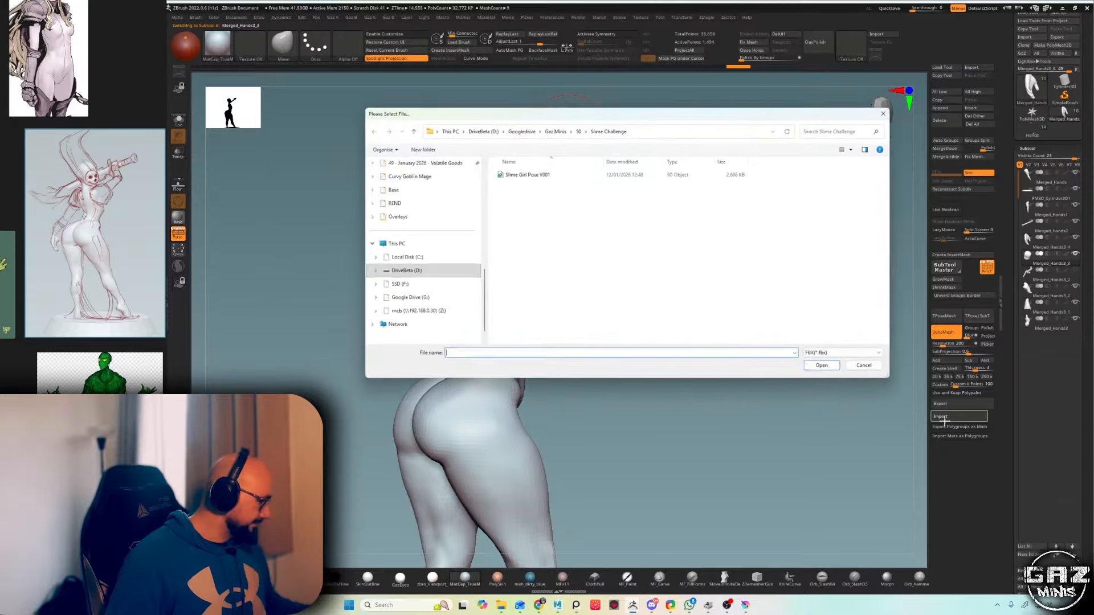
pyautogui.click(578, 130)
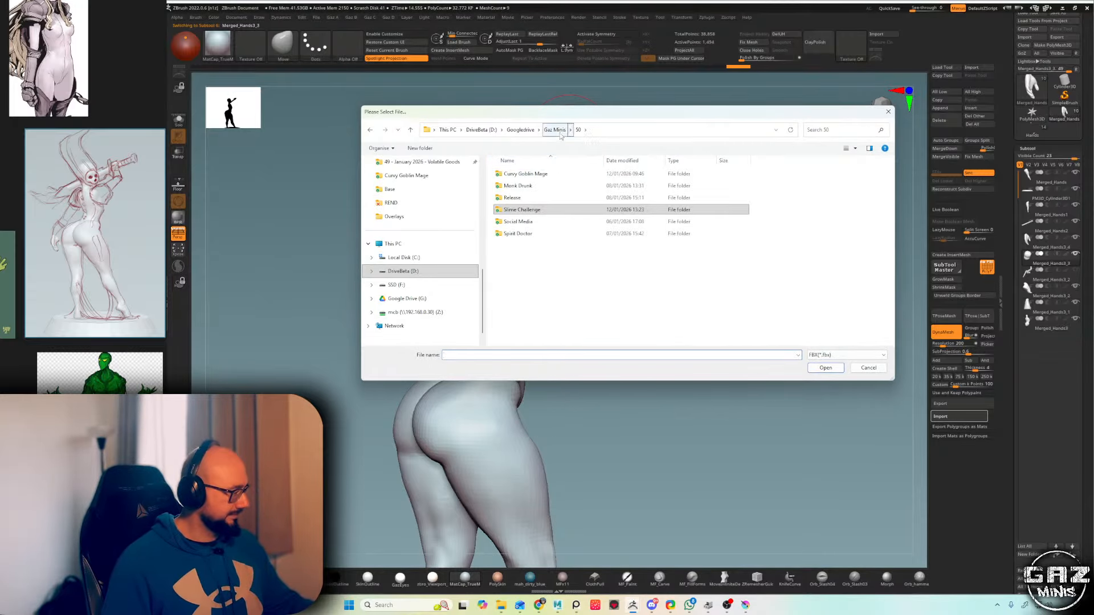
pyautogui.click(555, 130)
pyautogui.doubleClick(526, 198)
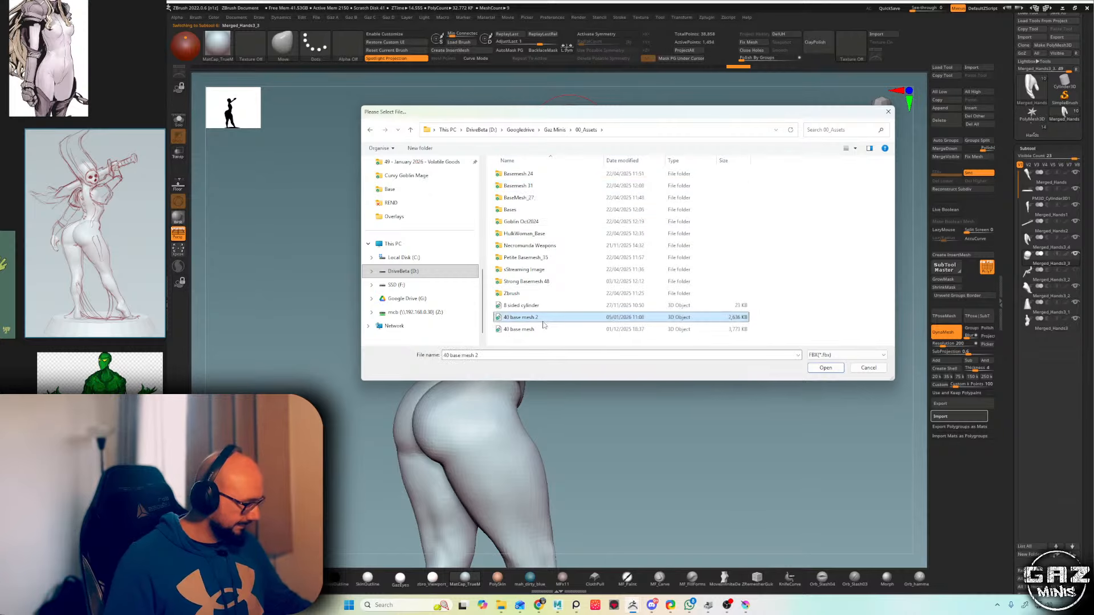
pyautogui.doubleClick(520, 317)
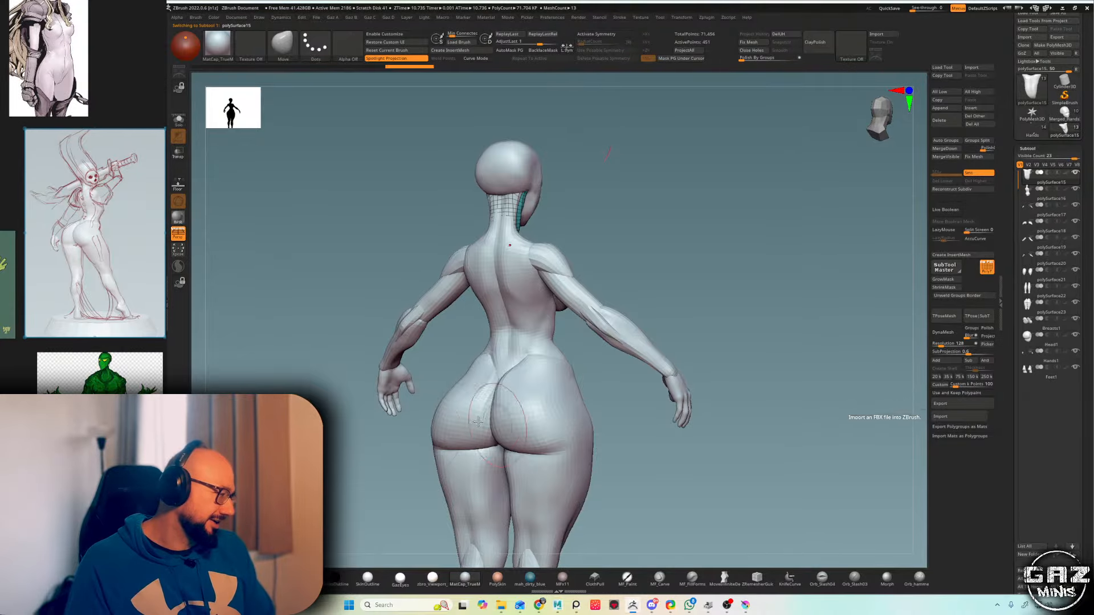
pyautogui.keyDown('shift'); pyautogui.moveTo(745, 257); pyautogui.dragTo(655, 252); pyautogui.keyUp('shift')
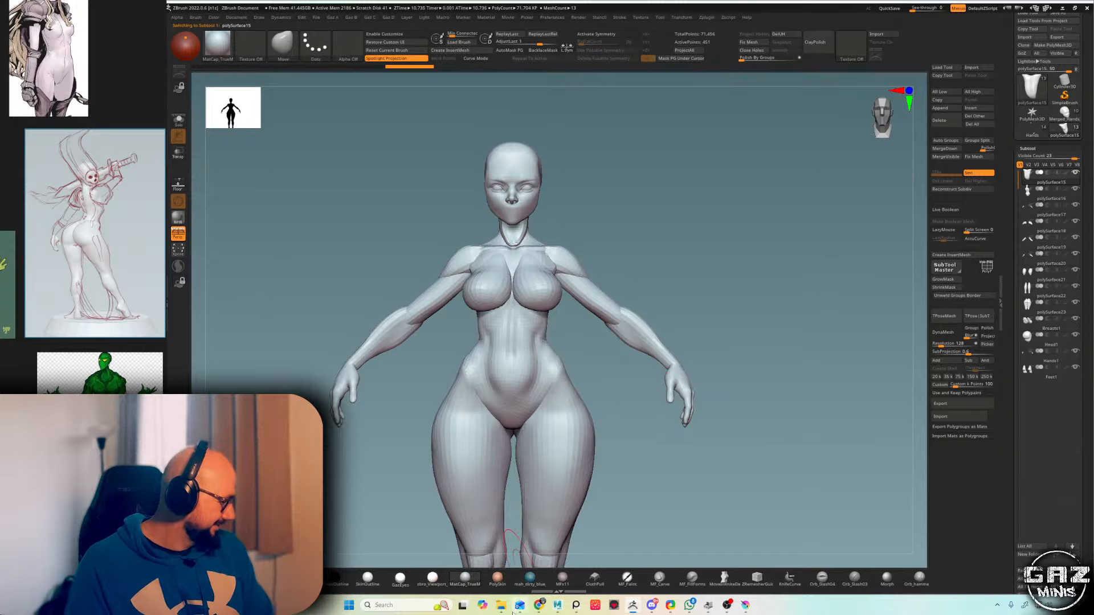
# - Switch to Chrome, search Google for "traitors masks" and look through the image results
pyautogui.moveTo(518, 607)
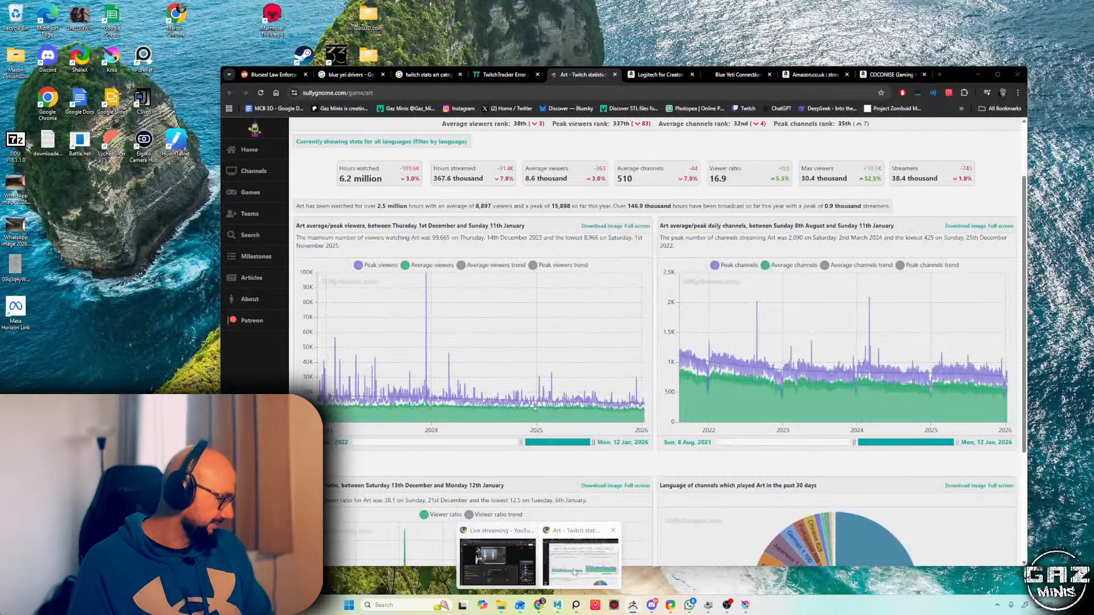
pyautogui.click(575, 572)
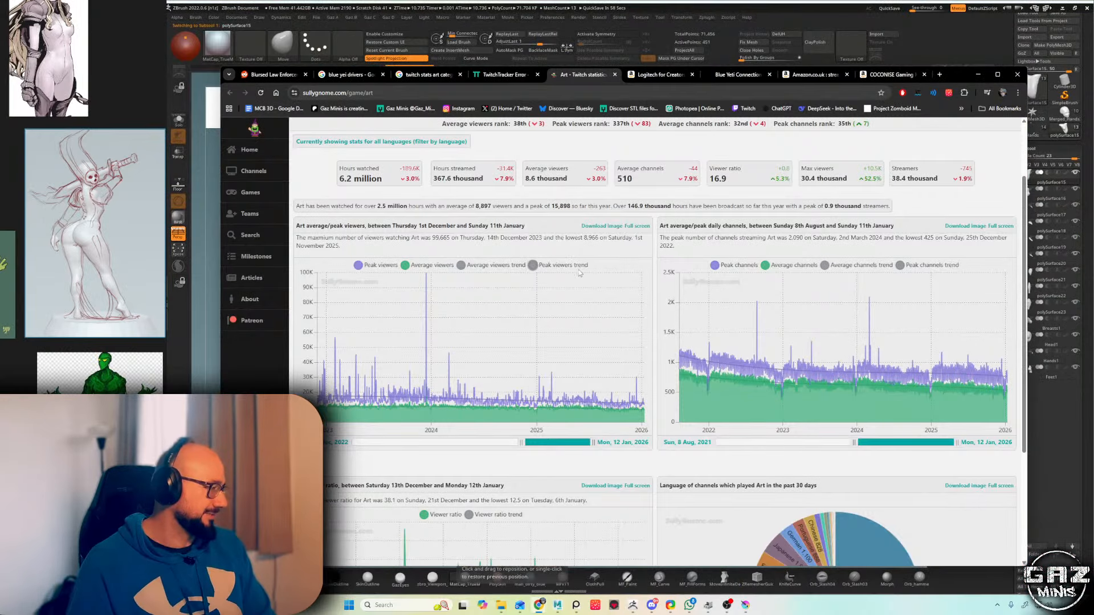
pyautogui.hotkey('ctrl', 'l')
pyautogui.press('BackSpace')
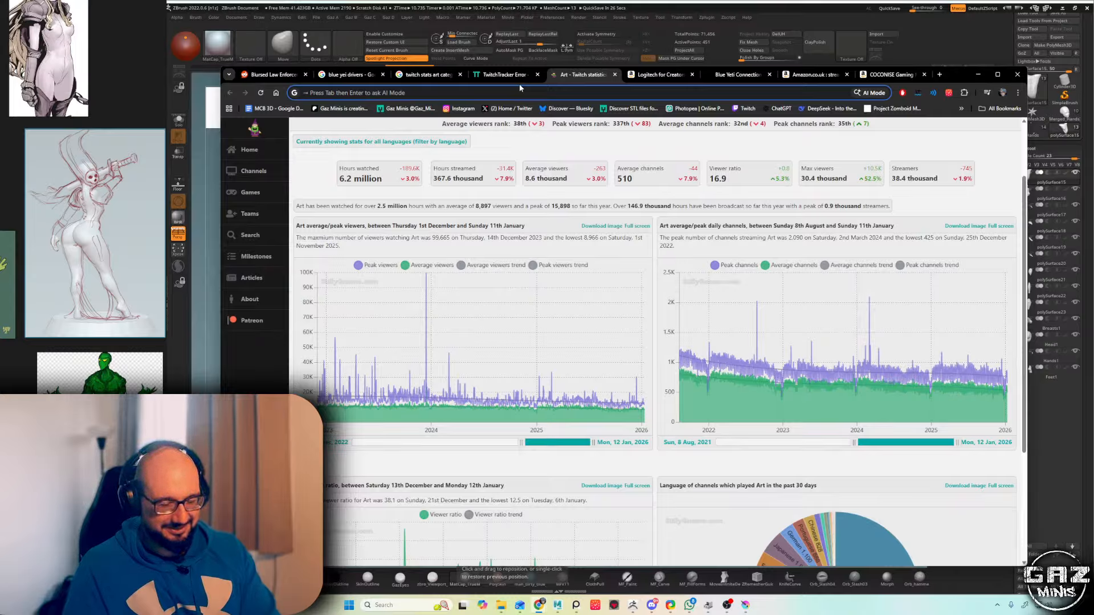
pyautogui.write('traitors masks')
pyautogui.press('Return')
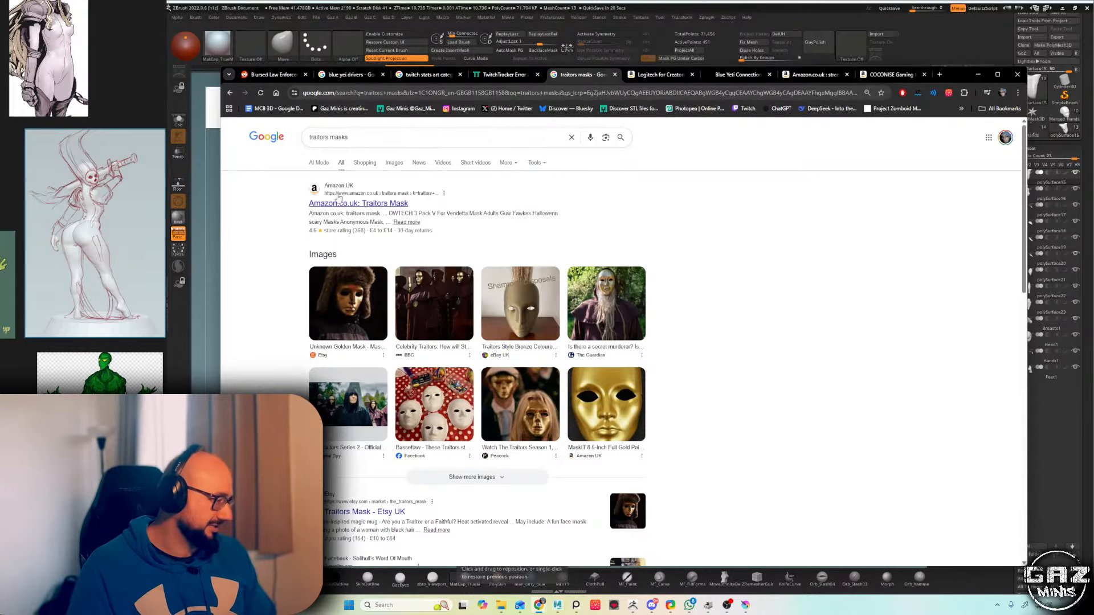
pyautogui.click(392, 163)
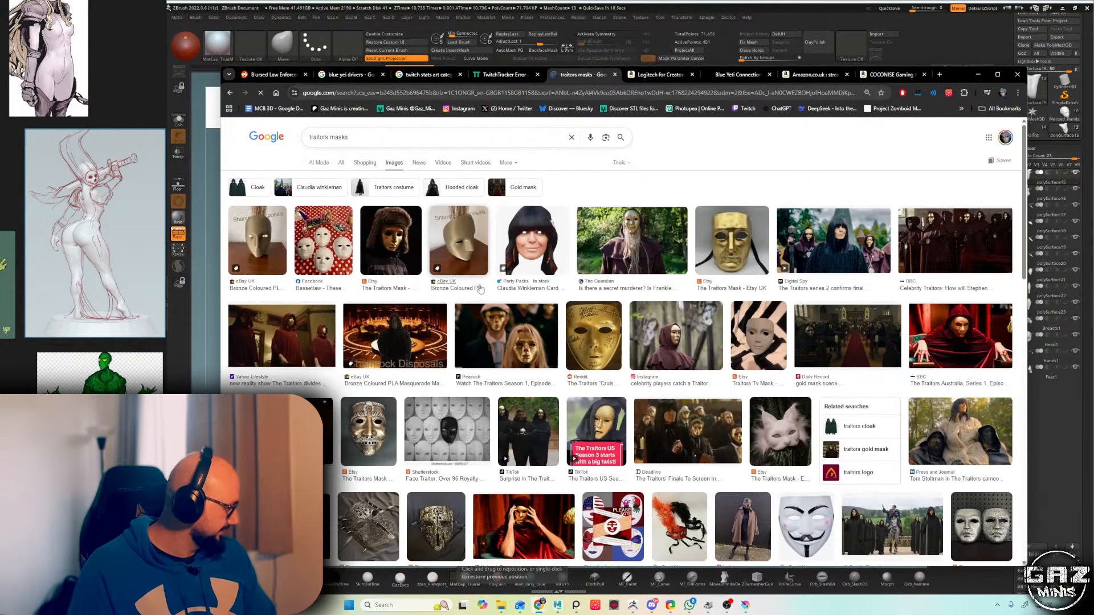
pyautogui.scroll(-5, 488, 298)
pyautogui.scroll(5, 482, 308)
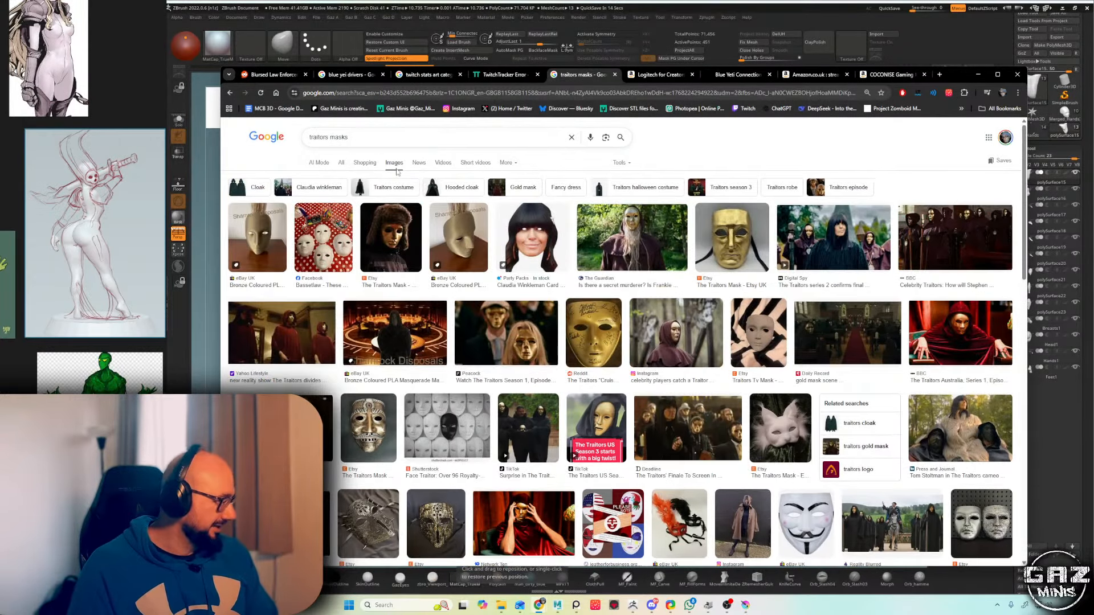
# - Search Google Images for "death eaters masks"
pyautogui.click(374, 136)
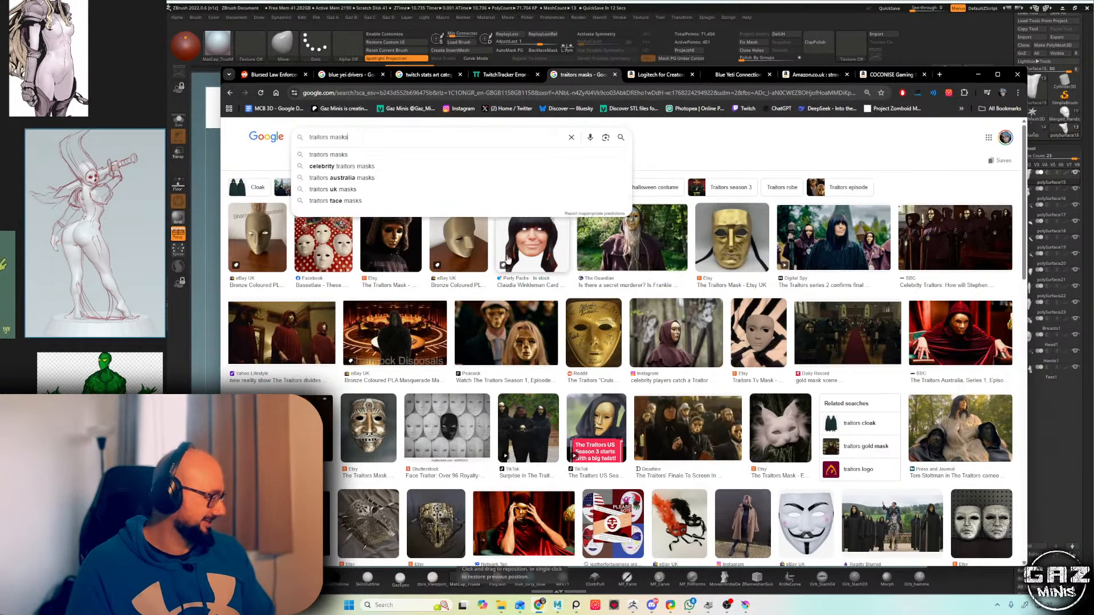
pyautogui.tripleClick(396, 132)
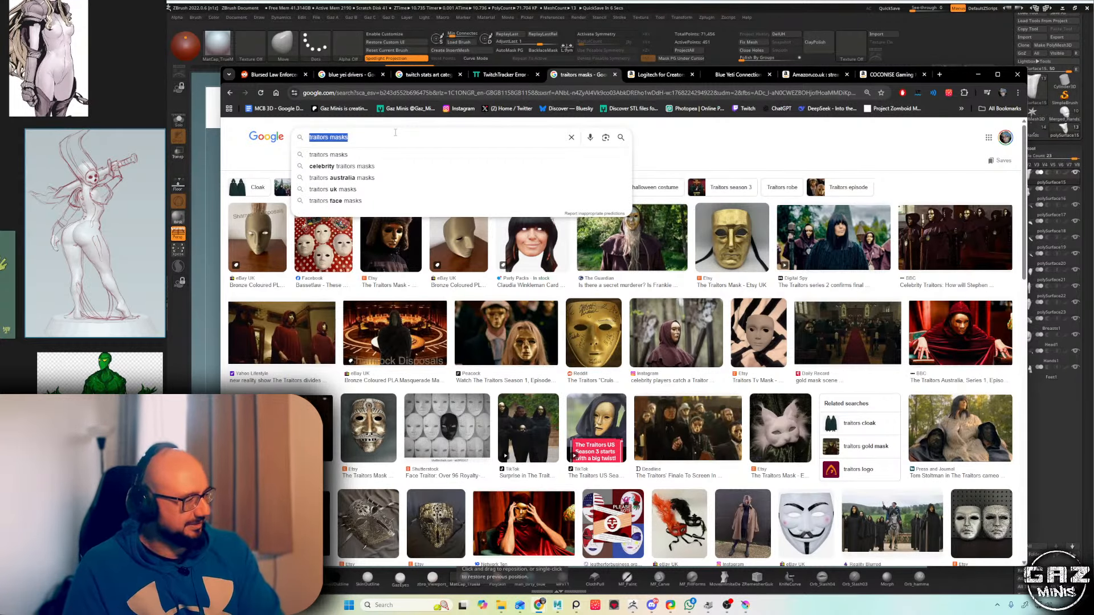
pyautogui.write('death eater')
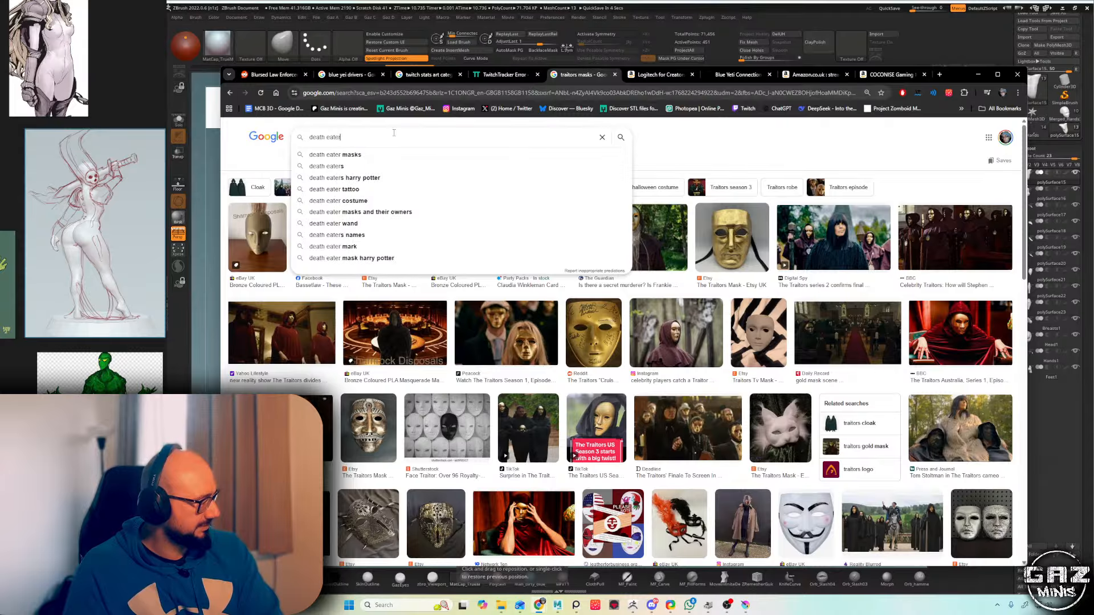
pyautogui.write('s masks')
pyautogui.press('Return')
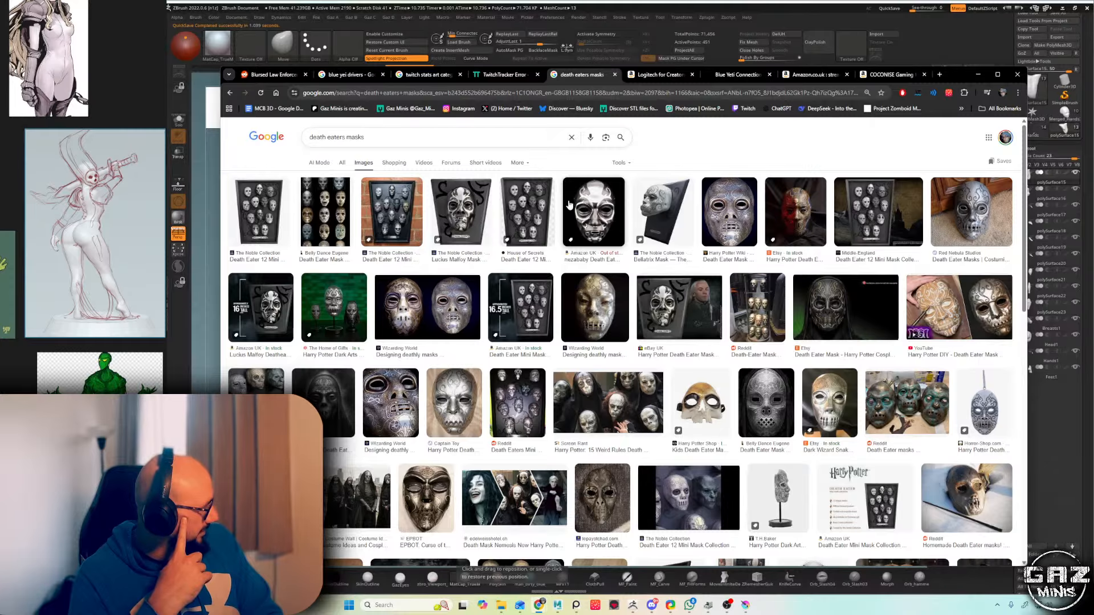
# - Replace the Google image search with "skull mask"
pyautogui.click(389, 133)
pyautogui.hotkey('ctrl', 'a')
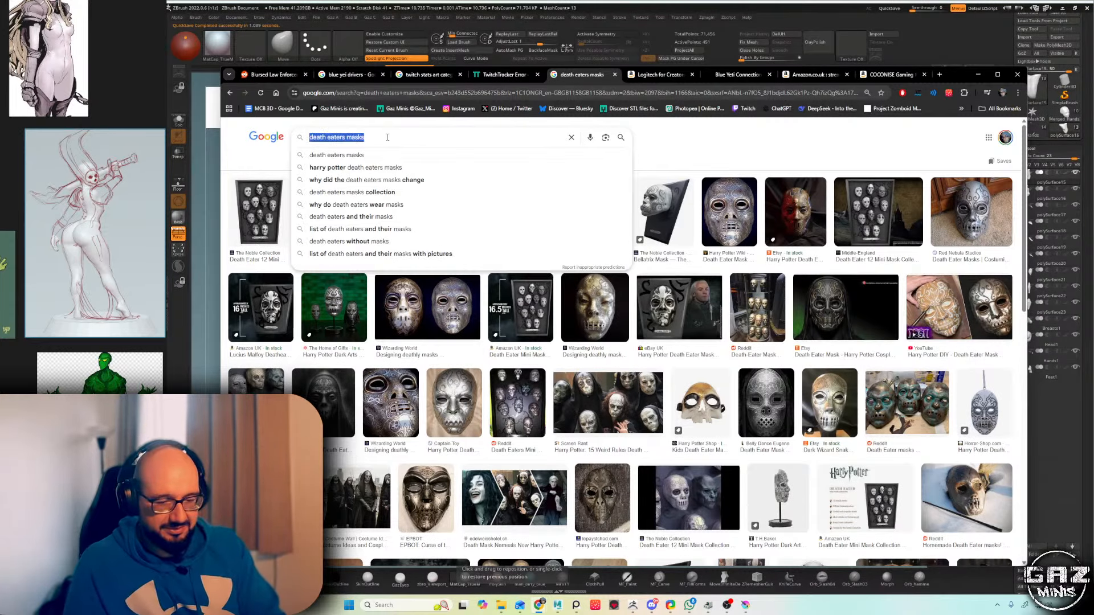
pyautogui.write('skul')
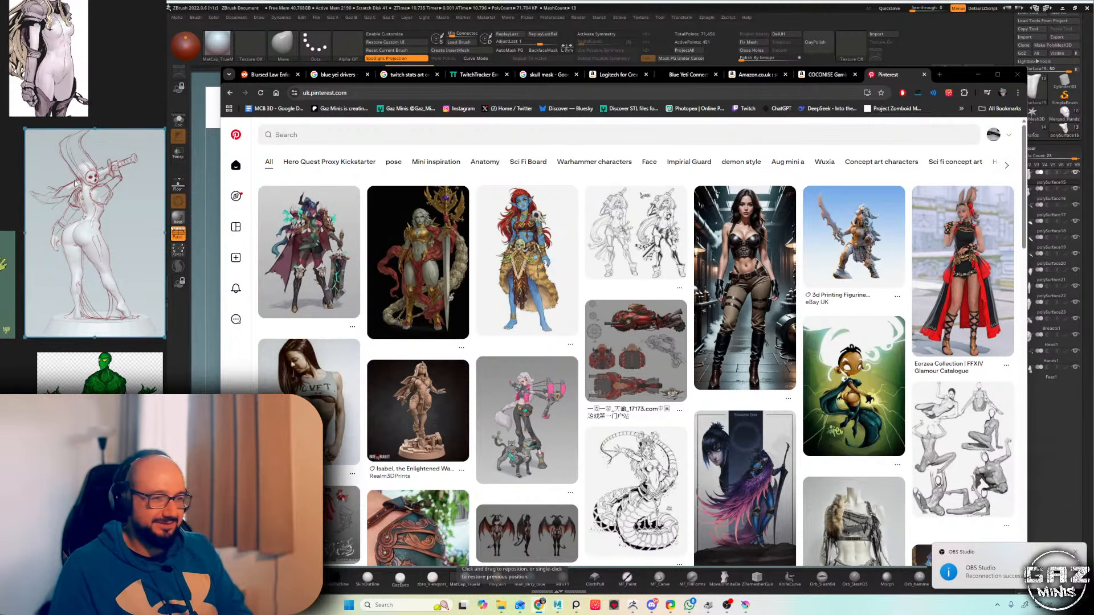
# - Search Pinterest for "skull mask" and browse the pins for a suitable face mask reference
pyautogui.click(339, 133)
pyautogui.write('skull mask')
pyautogui.press('Return')
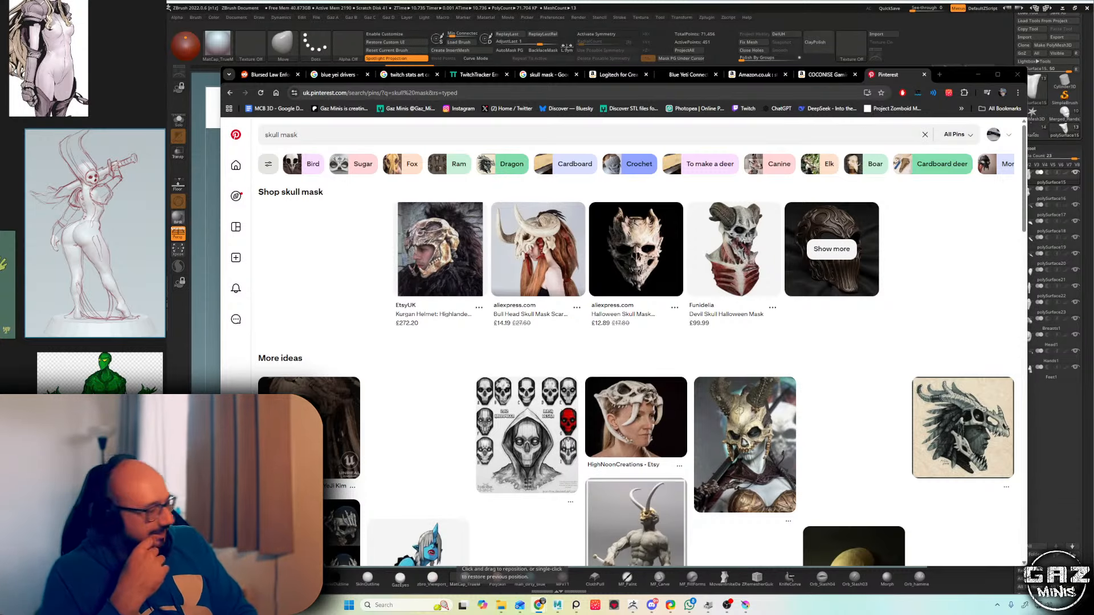
pyautogui.scroll(-5, 406, 398)
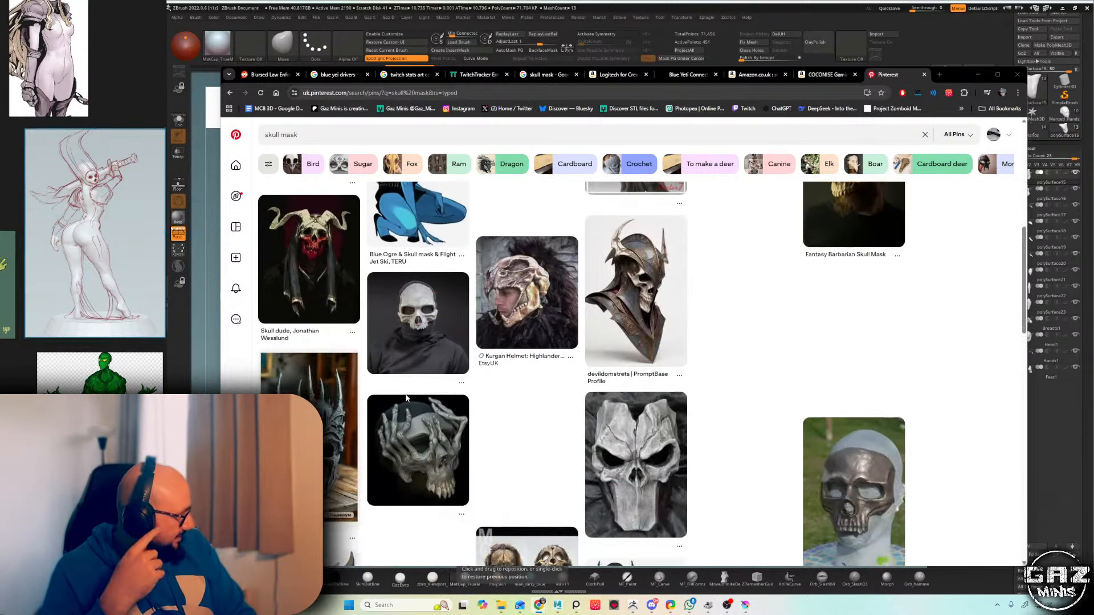
pyautogui.scroll(-4, 407, 405)
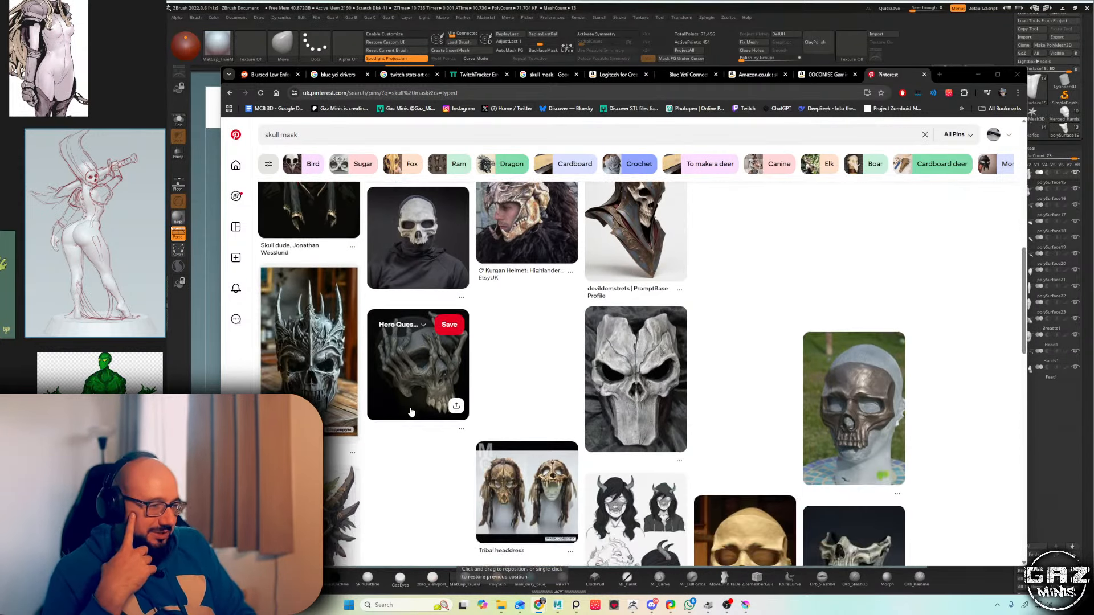
pyautogui.scroll(-3, 411, 413)
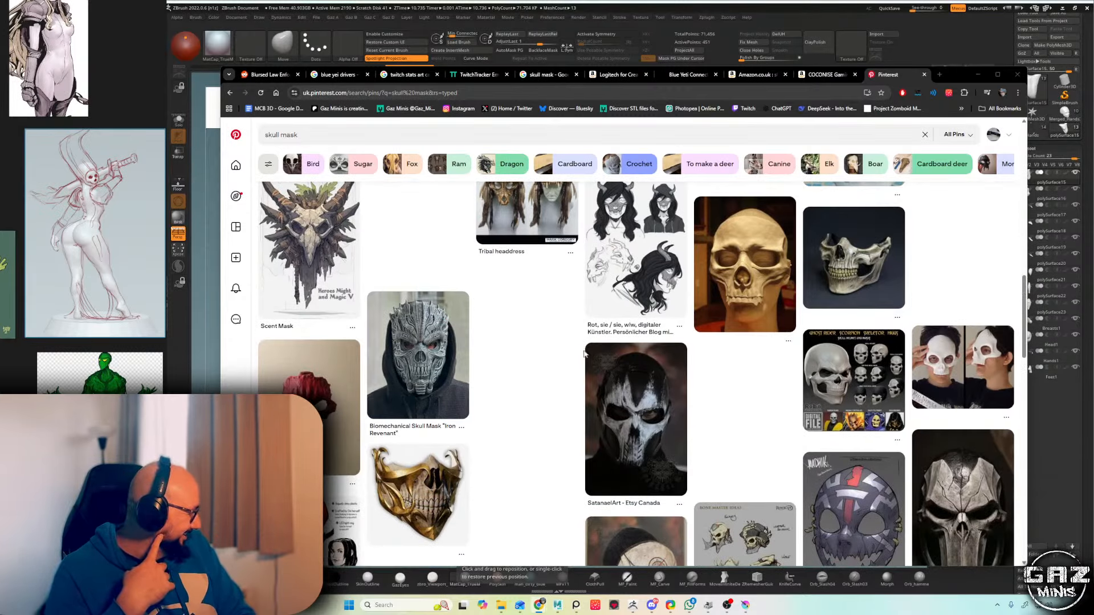
# - Open the pin showing the white half-face skull mask from front and side, copy its image and browse the related pins
pyautogui.click(950, 378)
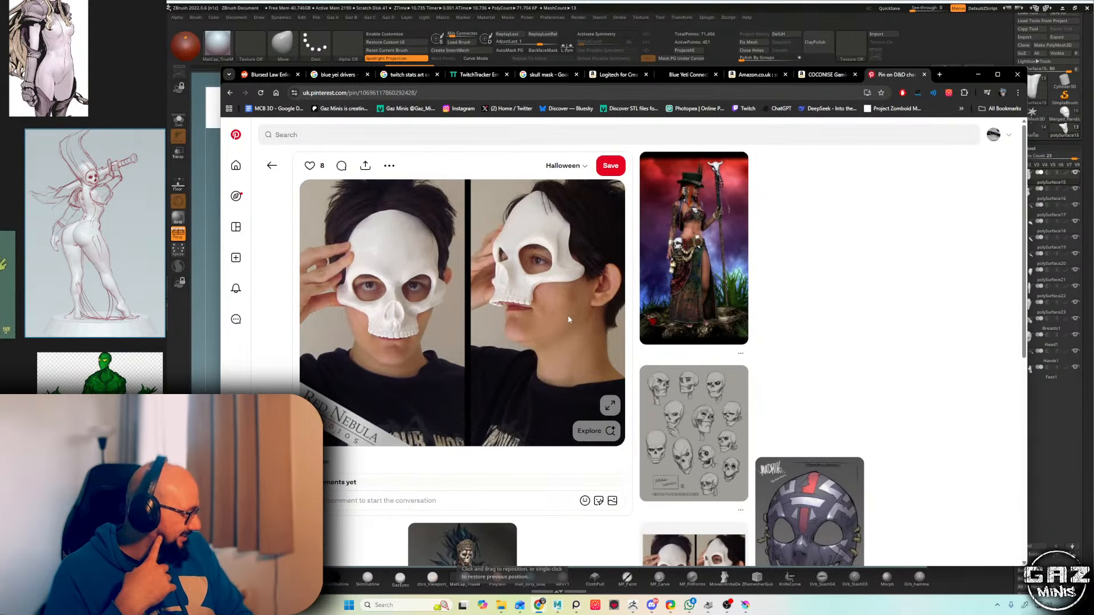
pyautogui.rightClick(564, 271)
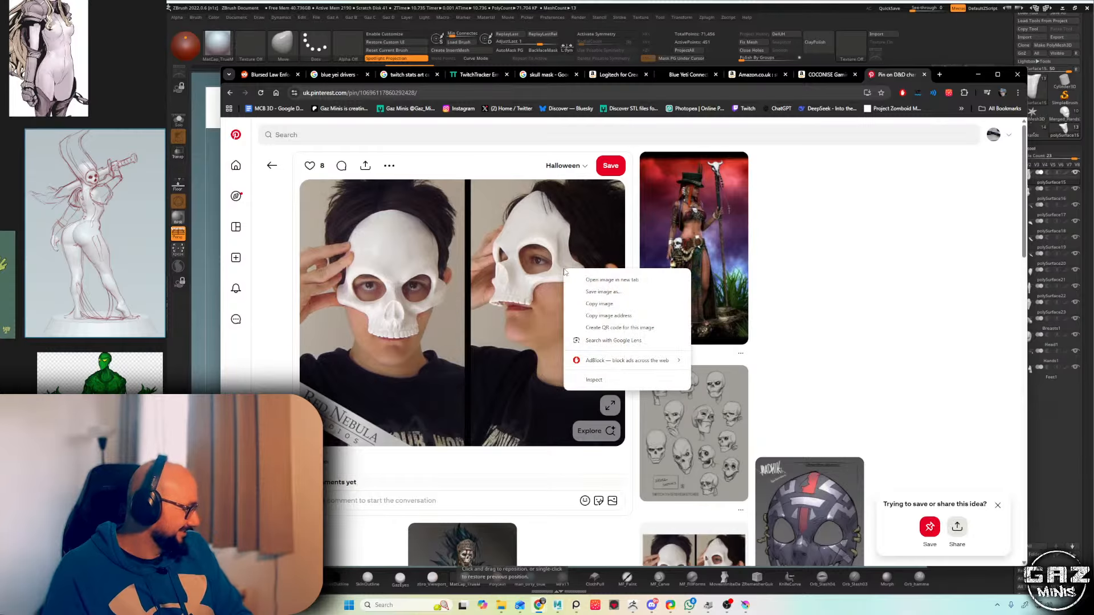
pyautogui.click(571, 305)
pyautogui.scroll(-1, 631, 339)
pyautogui.scroll(-5, 631, 338)
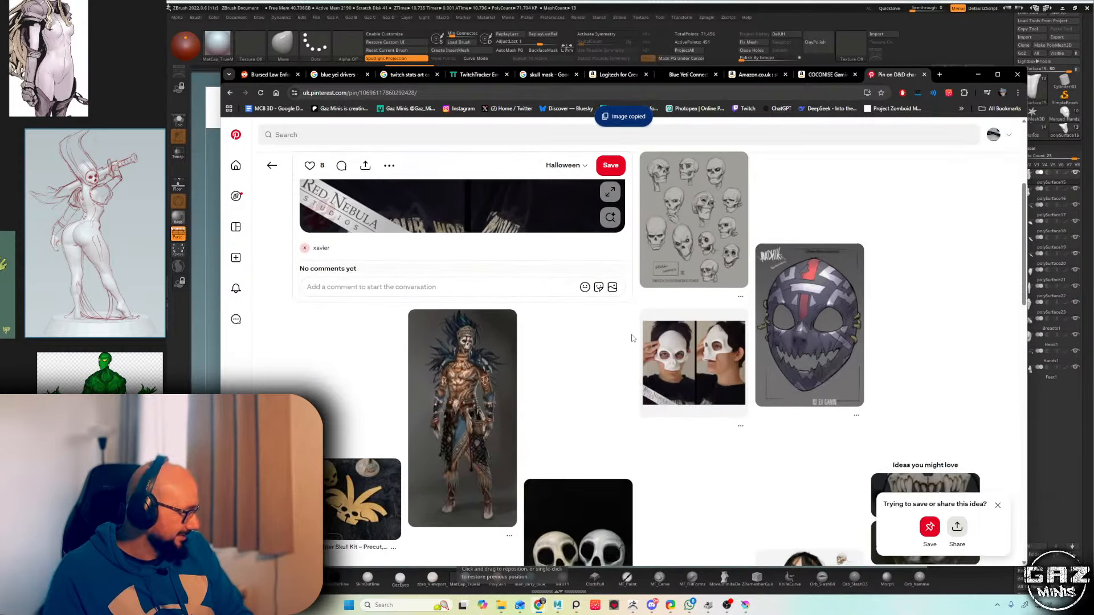
# - Paste the copied half-face skull mask image into the reference board and enlarge its front view
pyautogui.scroll(-2, 631, 337)
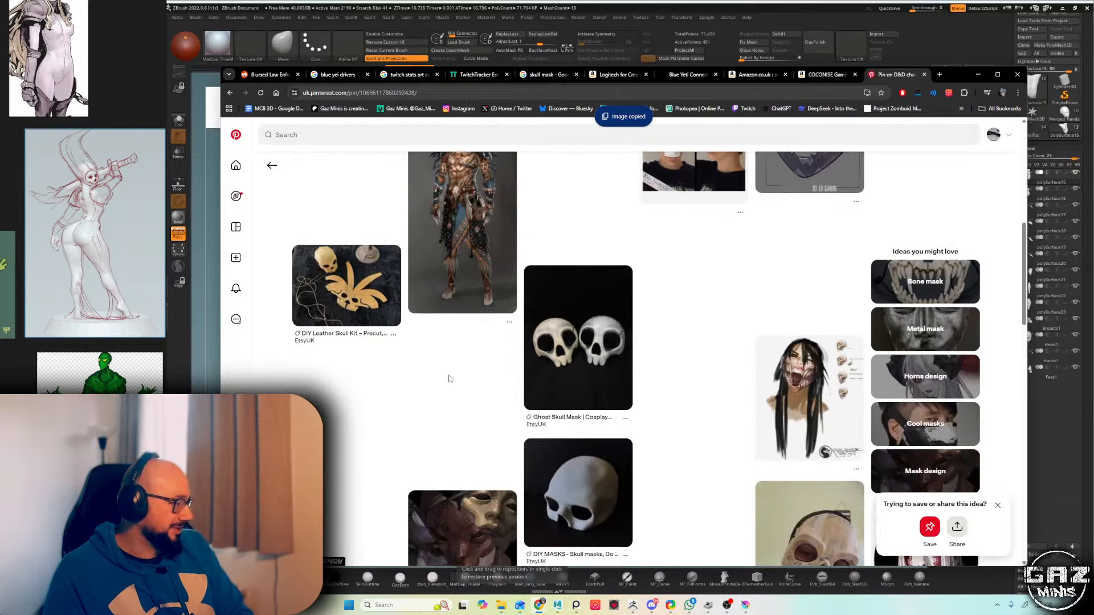
pyautogui.scroll(-4, 74, 264)
pyautogui.moveTo(74, 265); pyautogui.dragTo(76, 367, button='middle')
pyautogui.hotkey('ctrl', 'v')
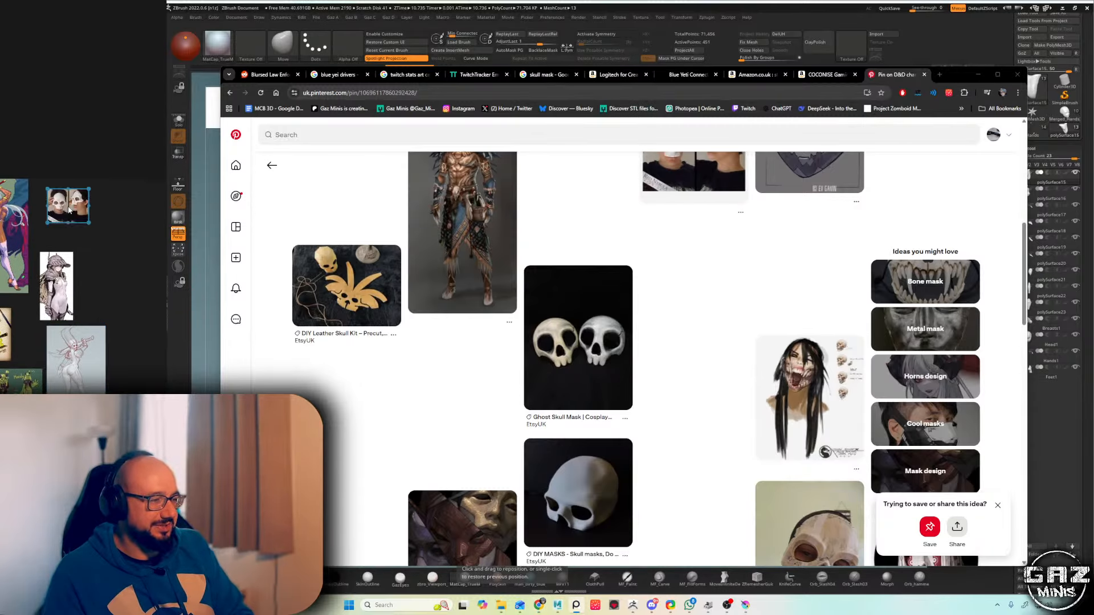
pyautogui.scroll(1, 64, 213)
pyautogui.scroll(6, 64, 212)
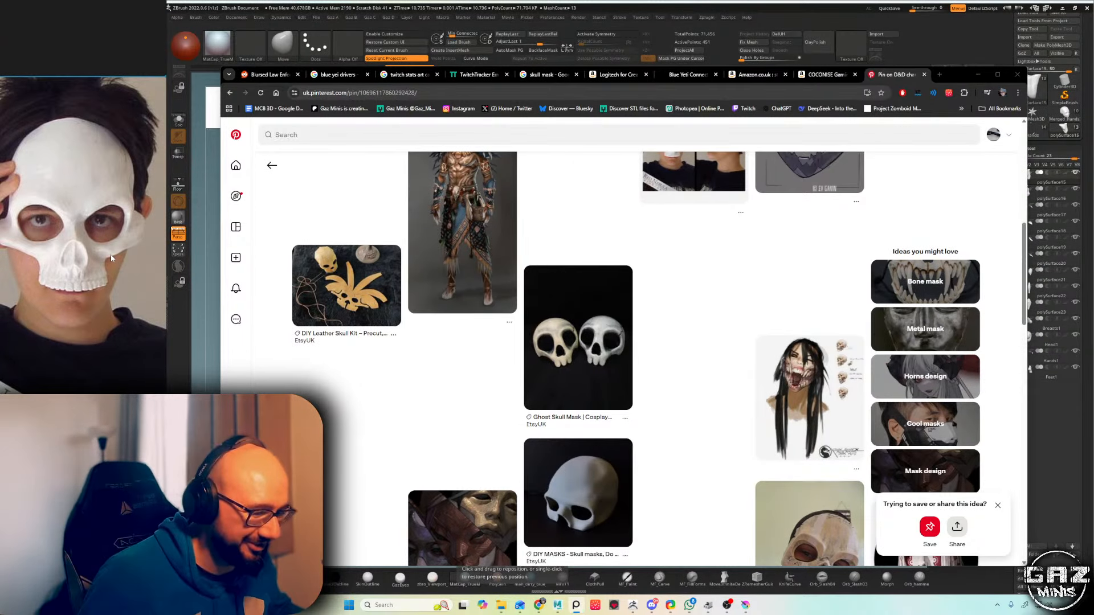
# - In ZBrush, merge all visible body subtools into one mesh, delete the separate originals and load the merged figure
pyautogui.click(201, 320)
pyautogui.moveTo(638, 173); pyautogui.dragTo(614, 185)
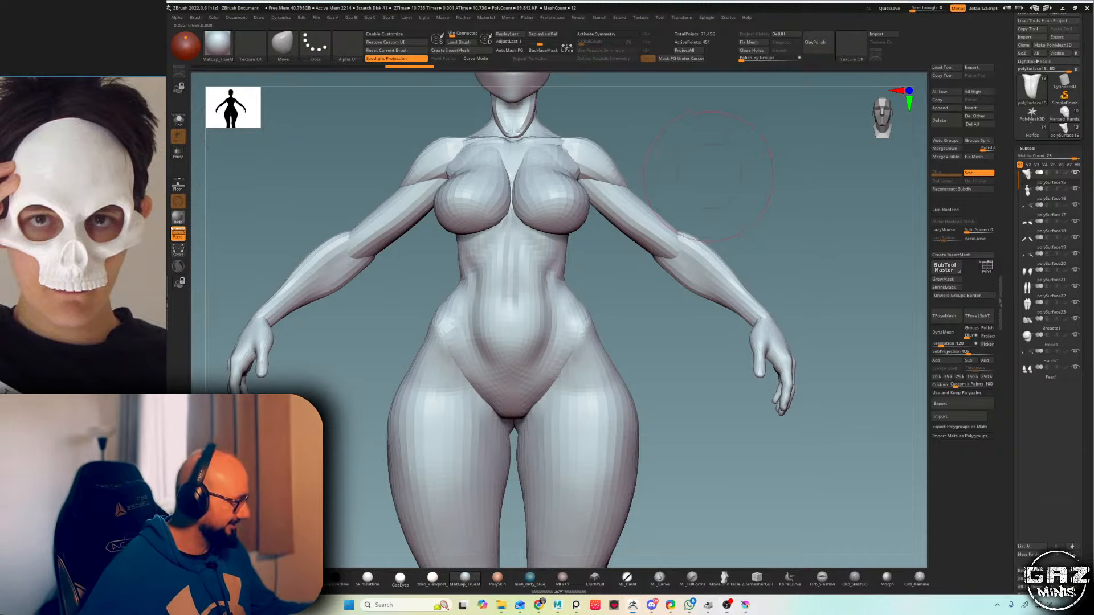
pyautogui.moveTo(723, 131)
pyautogui.keyDown('shift'); pyautogui.mouseDown()
pyautogui.moveTo(677, 133)
pyautogui.moveTo(727, 145)
pyautogui.mouseUp(); pyautogui.keyUp('shift')
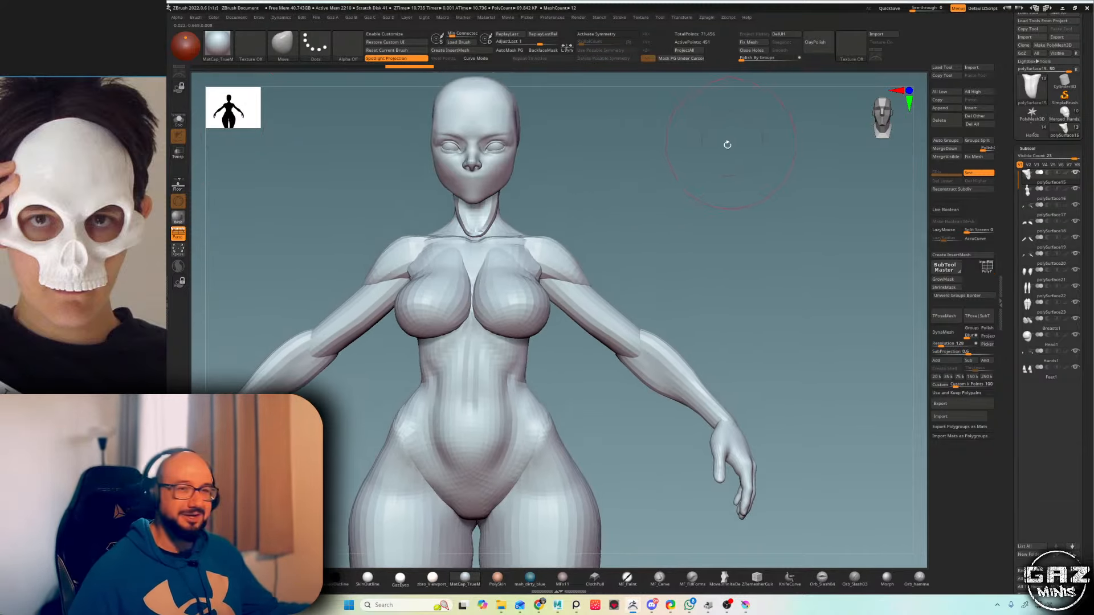
pyautogui.click(945, 157)
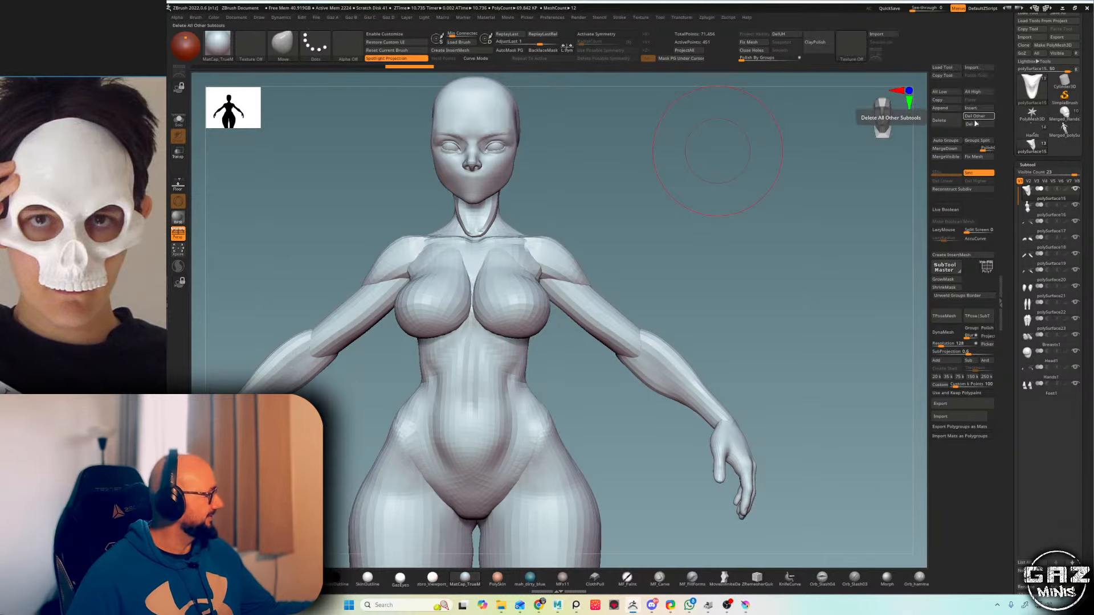
pyautogui.click(975, 121)
pyautogui.click(955, 145)
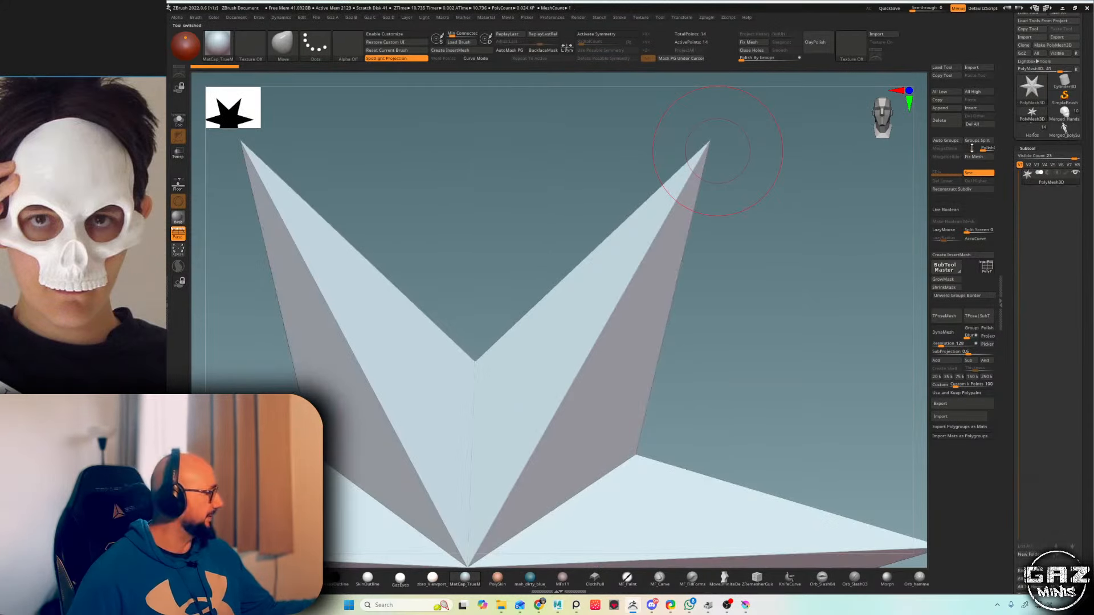
pyautogui.click(1064, 130)
# - Duplicate the merged figure subtool and DynaMesh the copy at a higher resolution
pyautogui.keyDown('alt'); pyautogui.moveTo(664, 173); pyautogui.dragTo(610, 293); pyautogui.keyUp('alt')
pyautogui.hotkey('shift', 'f')
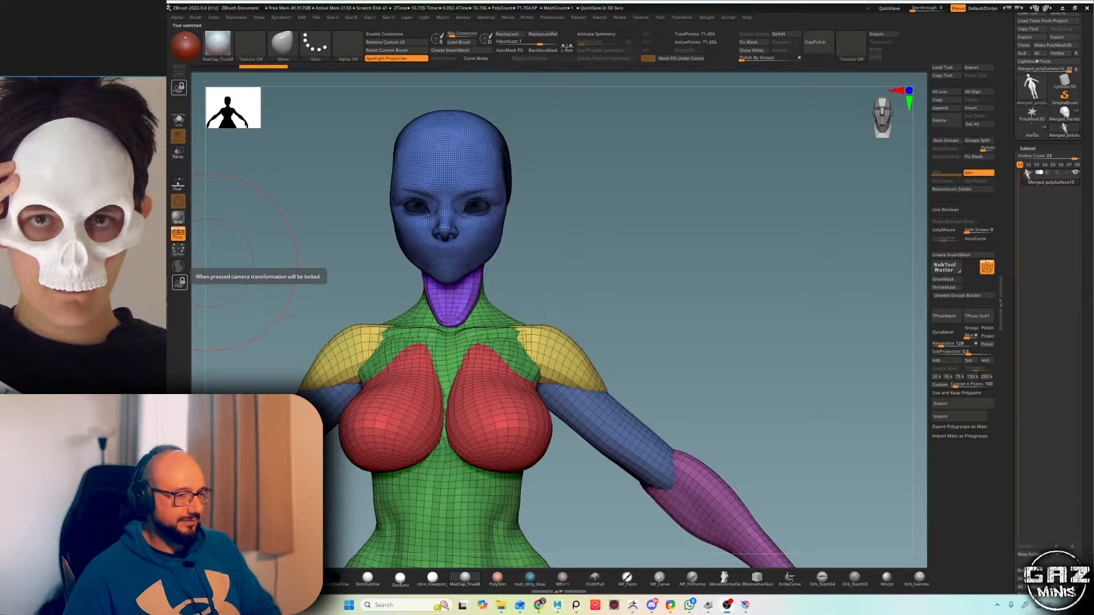
pyautogui.moveTo(607, 161)
pyautogui.keyDown('alt'); pyautogui.mouseDown()
pyautogui.moveTo(615, 142)
pyautogui.moveTo(640, 231)
pyautogui.mouseUp(); pyautogui.keyUp('alt')
pyautogui.hotkey('shift', 'f')
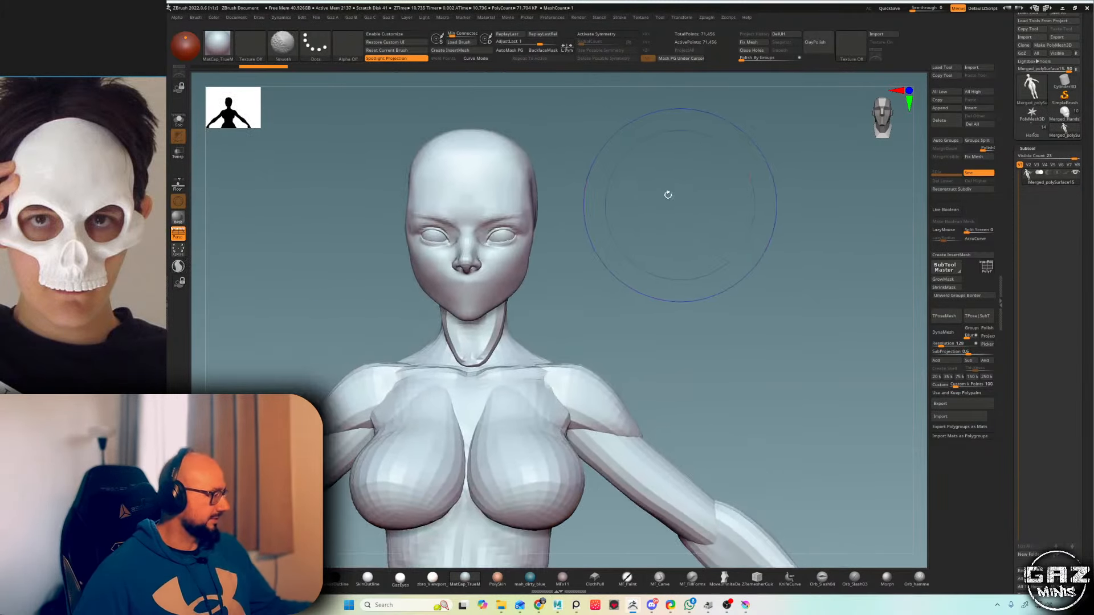
pyautogui.hotkey('shift', 'f')
pyautogui.hotkey('shift', 'f')
pyautogui.hotkey('shift', 'f')
pyautogui.hotkey('ctrl', 'shift')
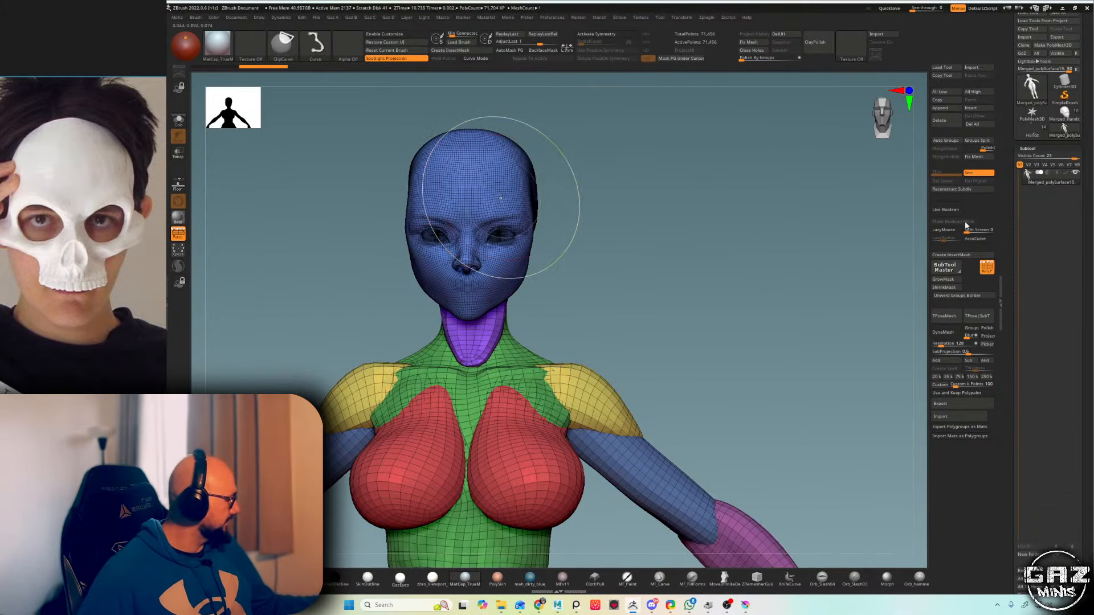
pyautogui.hotkey('ctrl', 'shift', 'd')
pyautogui.click(945, 345)
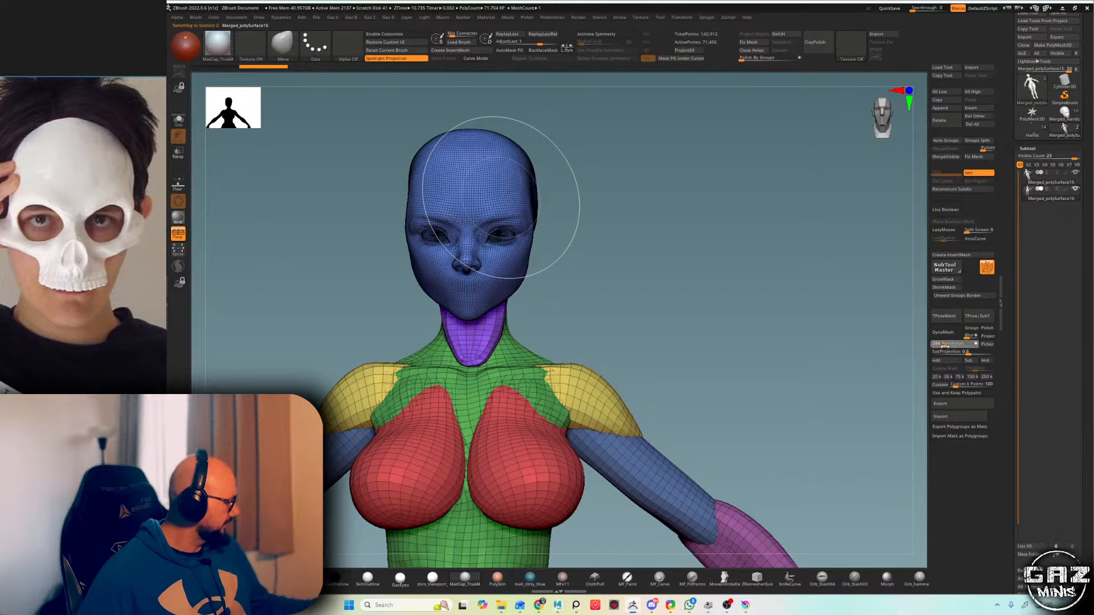
pyautogui.click(944, 332)
# - Turn on X symmetry, smooth down the facial features of the duplicated figure's head and re-DynaMesh it
pyautogui.moveTo(652, 291); pyautogui.dragTo(581, 290)
pyautogui.hotkey('alt', 's')
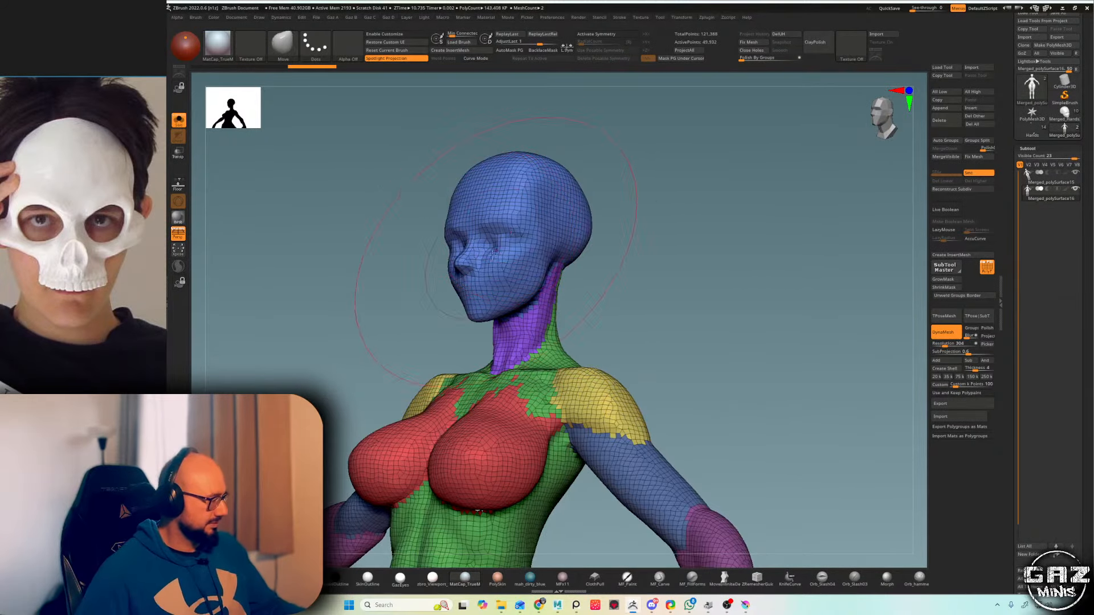
pyautogui.press('x')
pyautogui.moveTo(474, 259); pyautogui.dragTo(484, 260)
pyautogui.keyDown('ctrl'); pyautogui.moveTo(649, 186); pyautogui.dragTo(675, 219); pyautogui.keyUp('ctrl')
pyautogui.hotkey('alt', 's')
pyautogui.keyDown('shift'); pyautogui.moveTo(655, 216); pyautogui.dragTo(717, 219); pyautogui.keyUp('shift')
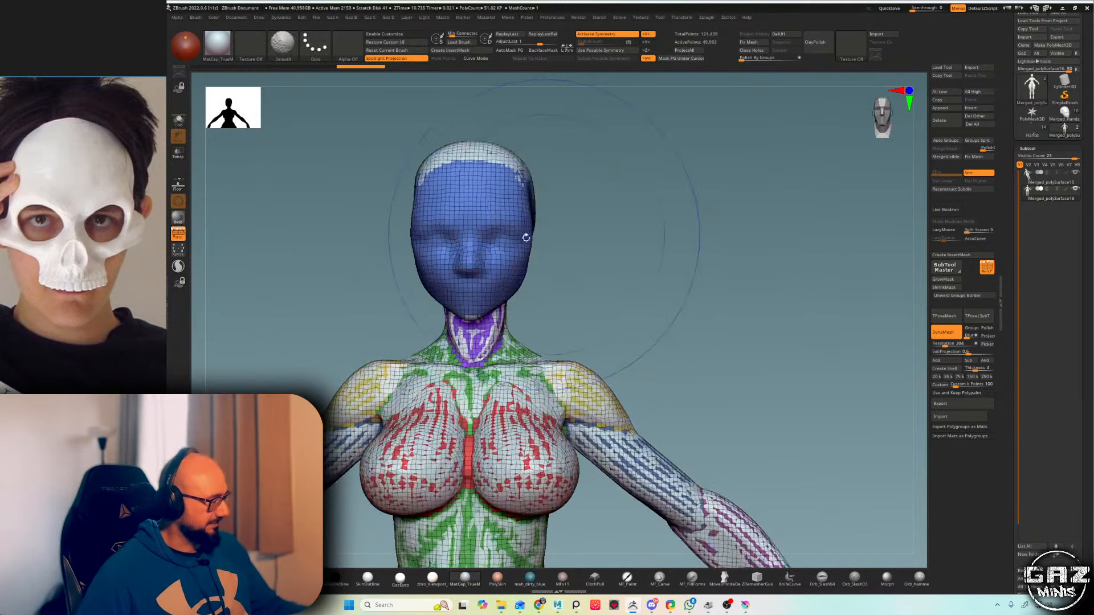
pyautogui.keyDown('shift'); pyautogui.moveTo(524, 237); pyautogui.dragTo(511, 234); pyautogui.keyUp('shift')
pyautogui.hotkey('shift', 'f')
pyautogui.hotkey('shift', 'f')
pyautogui.moveTo(661, 189)
pyautogui.mouseDown()
pyautogui.moveTo(584, 188)
pyautogui.moveTo(556, 206)
pyautogui.moveTo(533, 169)
pyautogui.moveTo(561, 197)
pyautogui.mouseUp()
pyautogui.press('s')
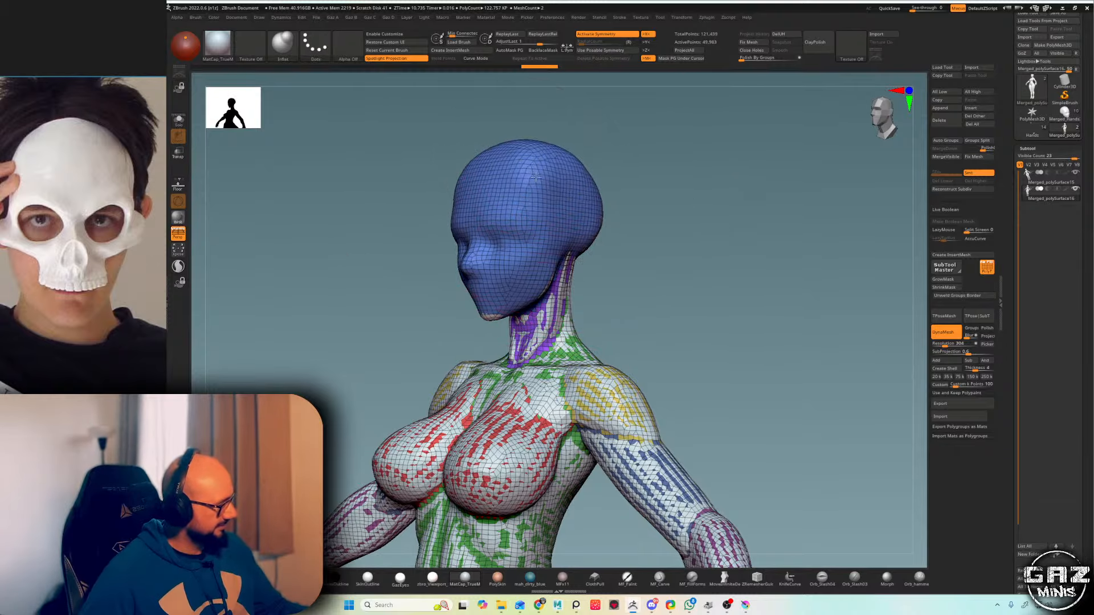
pyautogui.keyDown('ctrl'); pyautogui.moveTo(689, 210); pyautogui.dragTo(720, 228); pyautogui.keyUp('ctrl')
# - Trim away the neck and torso below the head on the duplicated figure from the side
pyautogui.moveTo(727, 221); pyautogui.dragTo(695, 228)
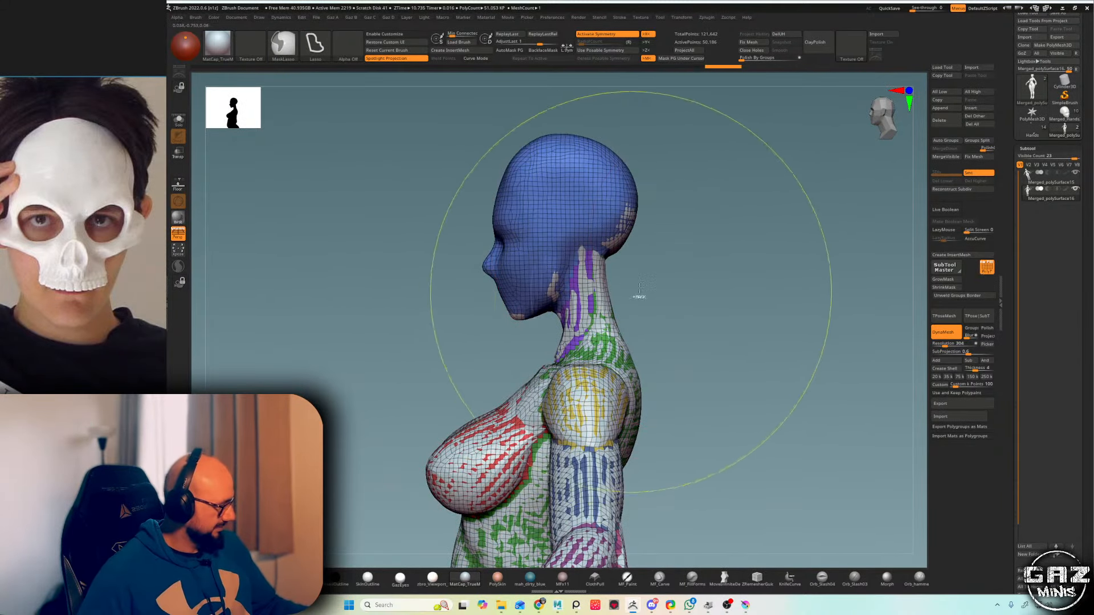
pyautogui.keyDown('ctrl'); pyautogui.keyDown('shift'); pyautogui.moveTo(650, 283); pyautogui.dragTo(484, 356); pyautogui.keyUp('shift'); pyautogui.keyUp('ctrl')
pyautogui.moveTo(700, 236); pyautogui.dragTo(765, 261)
pyautogui.hotkey('shift', 'f')
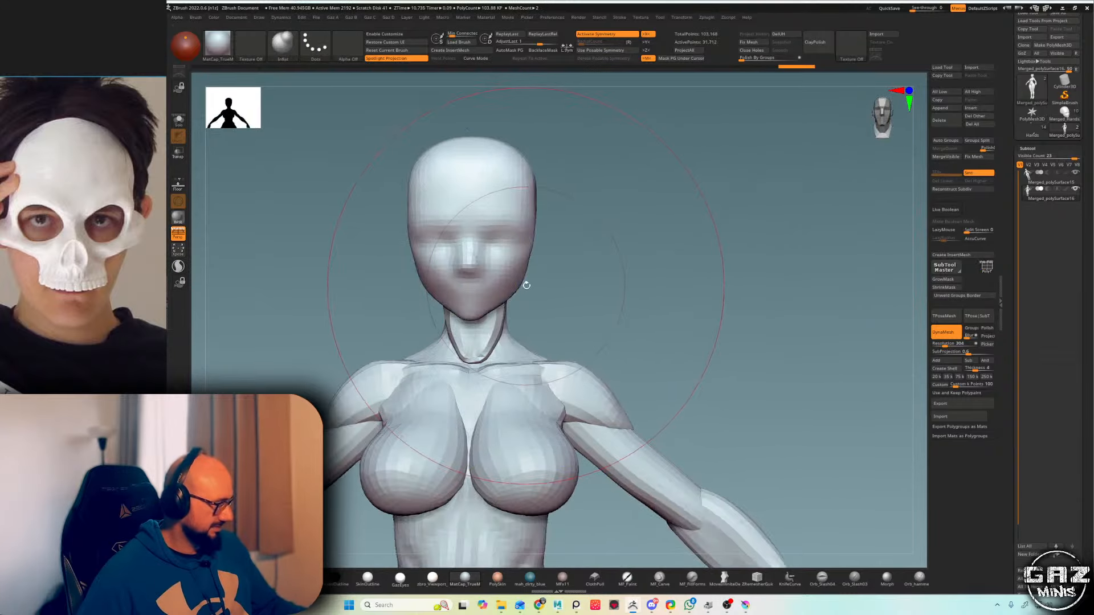
# - Select the original figure subtool and DynaMesh it at resolution 552
pyautogui.keyDown('alt'); pyautogui.moveTo(761, 200); pyautogui.dragTo(815, 183); pyautogui.keyUp('alt')
pyautogui.click(1050, 183)
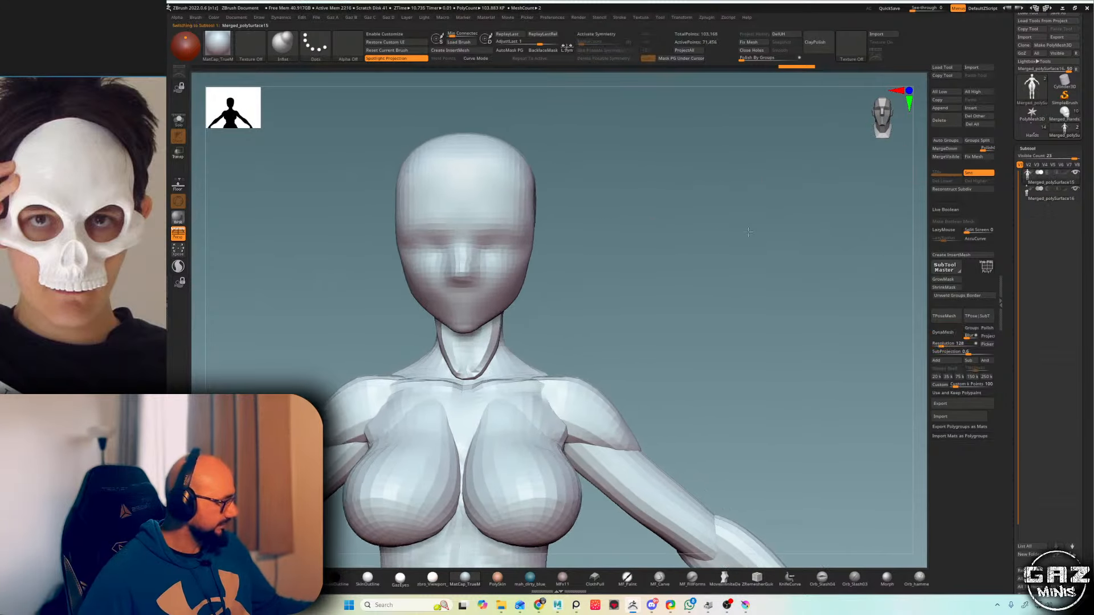
pyautogui.hotkey('shift', 'f')
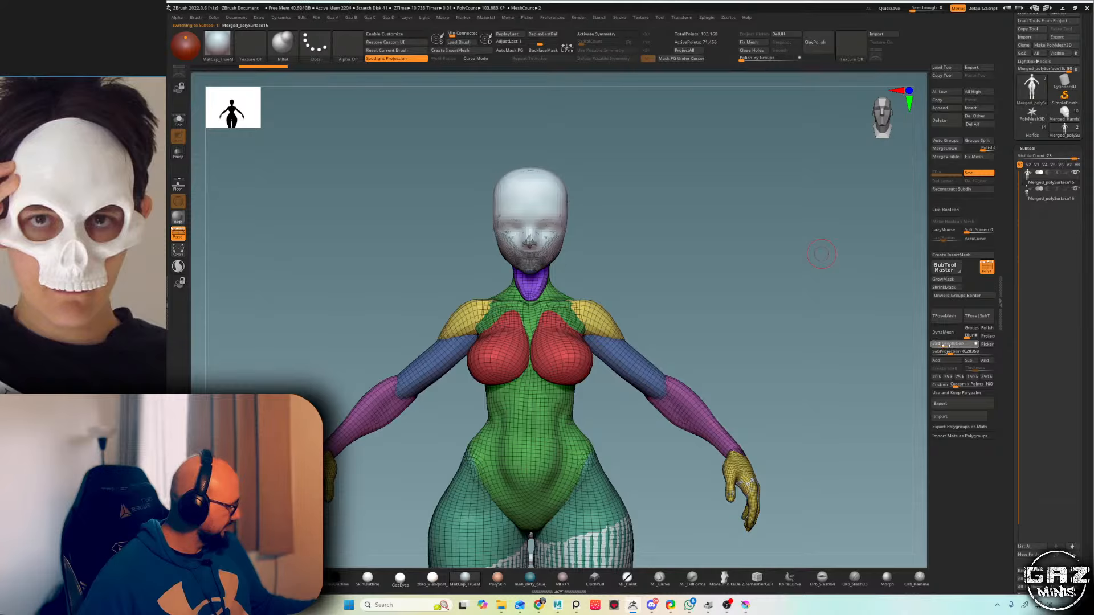
pyautogui.click(942, 332)
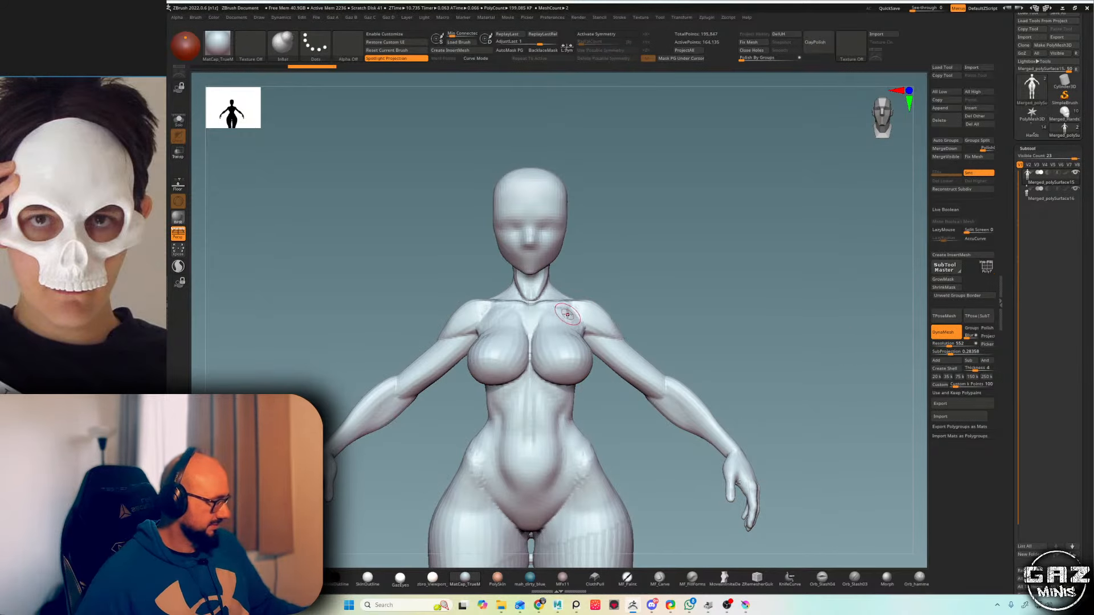
# - Turn on X symmetry for the original figure and trim away its torso below the neck
pyautogui.press('x')
pyautogui.moveTo(544, 292)
pyautogui.keyDown('shift'); pyautogui.mouseDown()
pyautogui.moveTo(547, 279)
pyautogui.moveTo(610, 274)
pyautogui.mouseUp(); pyautogui.keyUp('shift')
pyautogui.keyDown('ctrl'); pyautogui.moveTo(593, 245); pyautogui.dragTo(586, 270, button='right'); pyautogui.keyUp('ctrl')
pyautogui.keyDown('ctrl'); pyautogui.keyDown('shift'); pyautogui.moveTo(596, 276); pyautogui.dragTo(425, 422); pyautogui.keyUp('shift'); pyautogui.keyUp('ctrl')
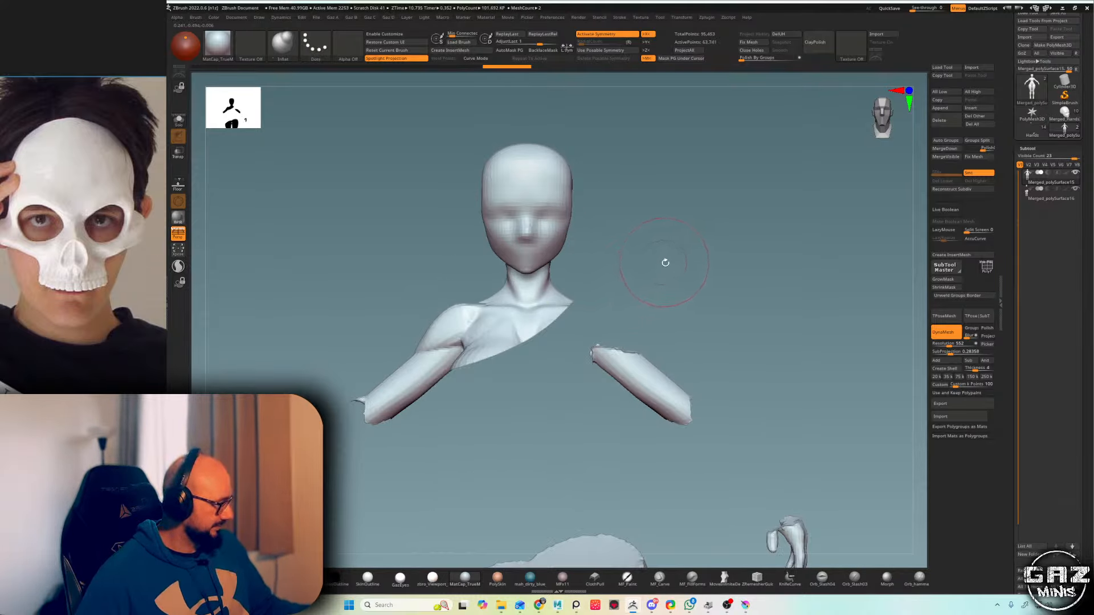
# - Try to mirror and weld the unevenly trimmed bust across the X axis
pyautogui.press('m')
pyautogui.click(676, 279)
pyautogui.hotkey('shift', 'f')
pyautogui.hotkey('shift', 'f')
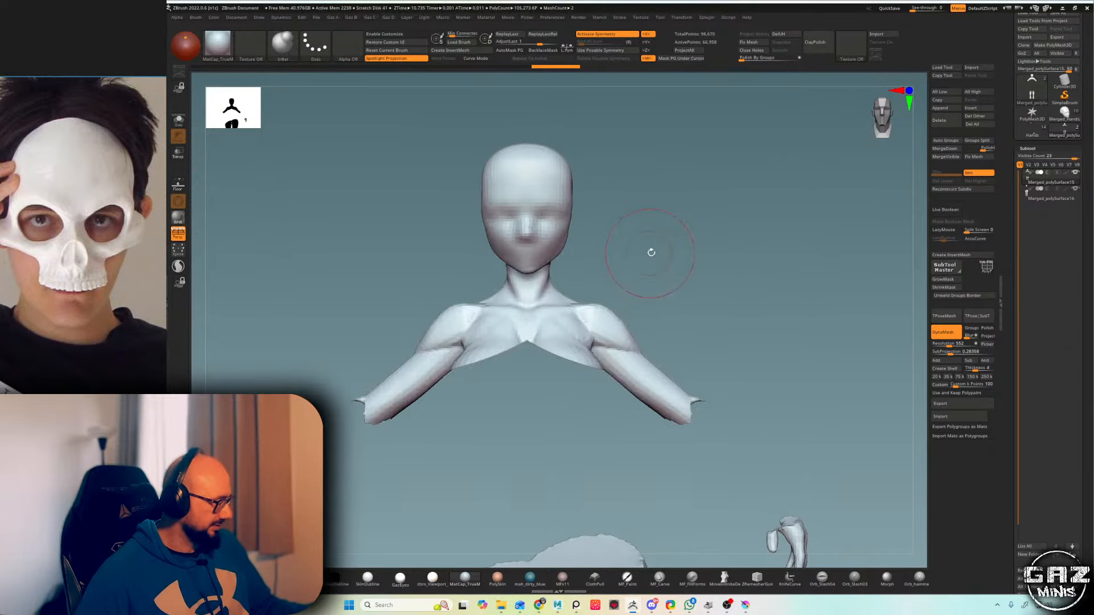
pyautogui.hotkey('ctrl', 'b')
pyautogui.hotkey('ctrl', 'z')
# - Mirror the trimmed bust to its other side, then apply Mirror And Weld to trim both shoulders equally
pyautogui.hotkey('ctrl', 'b')
pyautogui.click(667, 231)
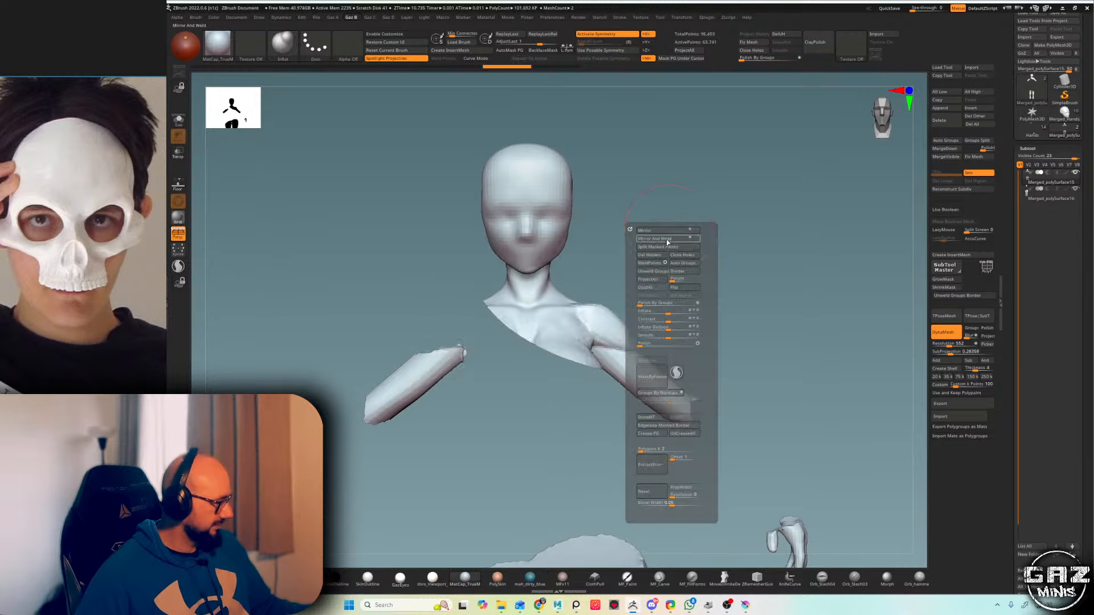
pyautogui.click(667, 240)
# - Auto-group the trimmed pieces, isolate the head and neck bust and delete the hidden arm and body leftovers
pyautogui.hotkey('ctrl', 'b')
pyautogui.hotkey('shift', 'f')
pyautogui.click(636, 315)
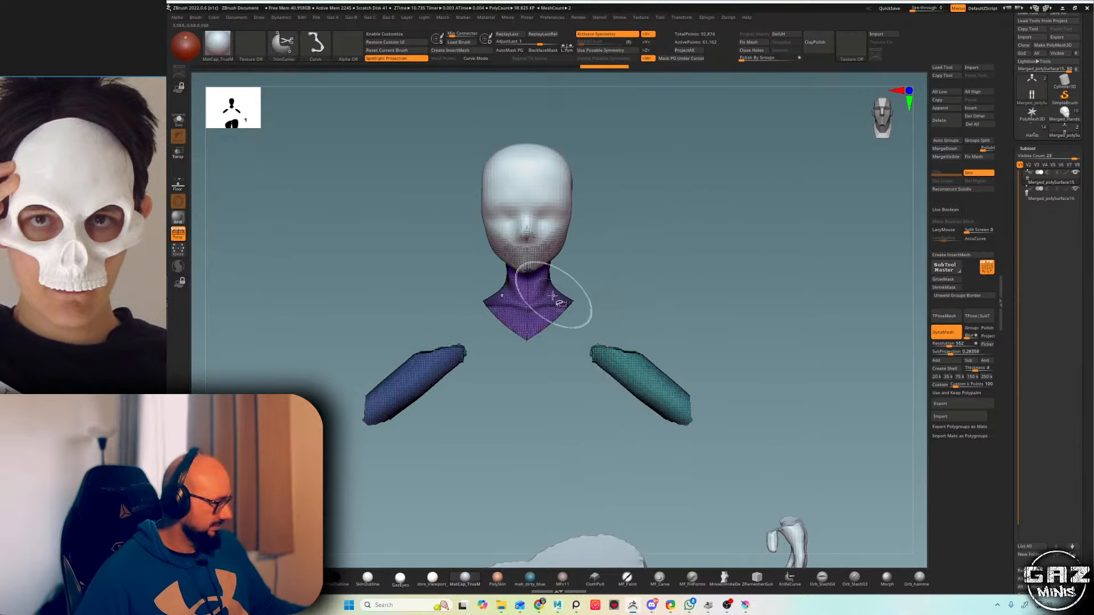
pyautogui.keyDown('ctrl'); pyautogui.keyDown('shift'); pyautogui.click(553, 295); pyautogui.keyUp('shift'); pyautogui.keyUp('ctrl')
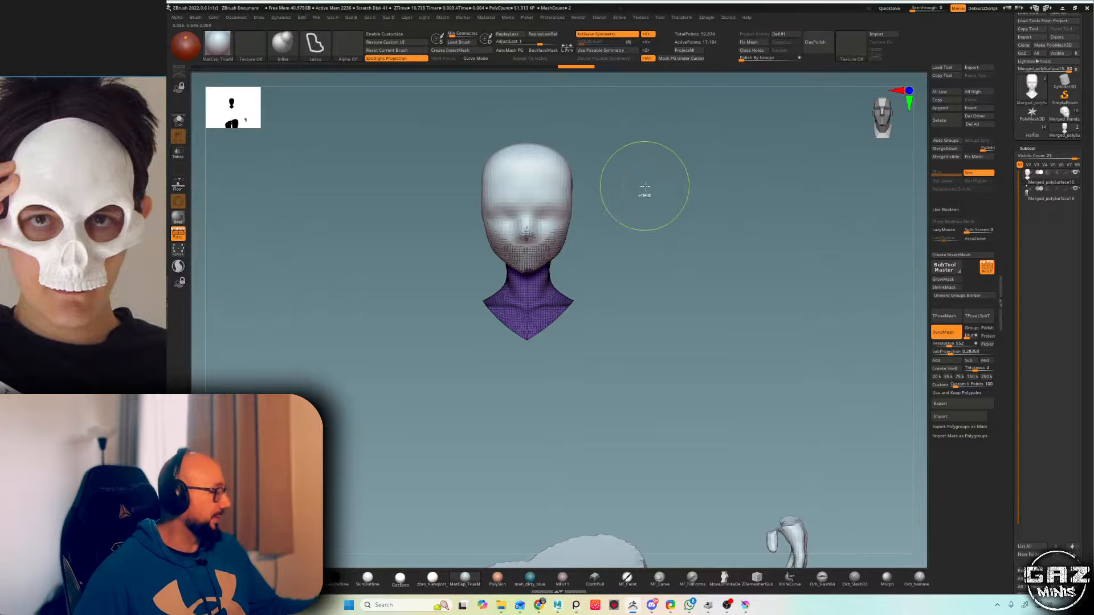
pyautogui.hotkey('ctrl', 'b')
pyautogui.click(638, 229)
# - Select the duplicated head subtool, isolate its head and delete the leftover legs and hand fragments
pyautogui.keyDown('ctrl'); pyautogui.moveTo(720, 208); pyautogui.dragTo(720, 178, button='right'); pyautogui.keyUp('ctrl')
pyautogui.keyDown('shift'); pyautogui.moveTo(719, 178); pyautogui.dragTo(622, 242); pyautogui.keyUp('shift')
pyautogui.keyDown('alt'); pyautogui.click(581, 342); pyautogui.keyUp('alt')
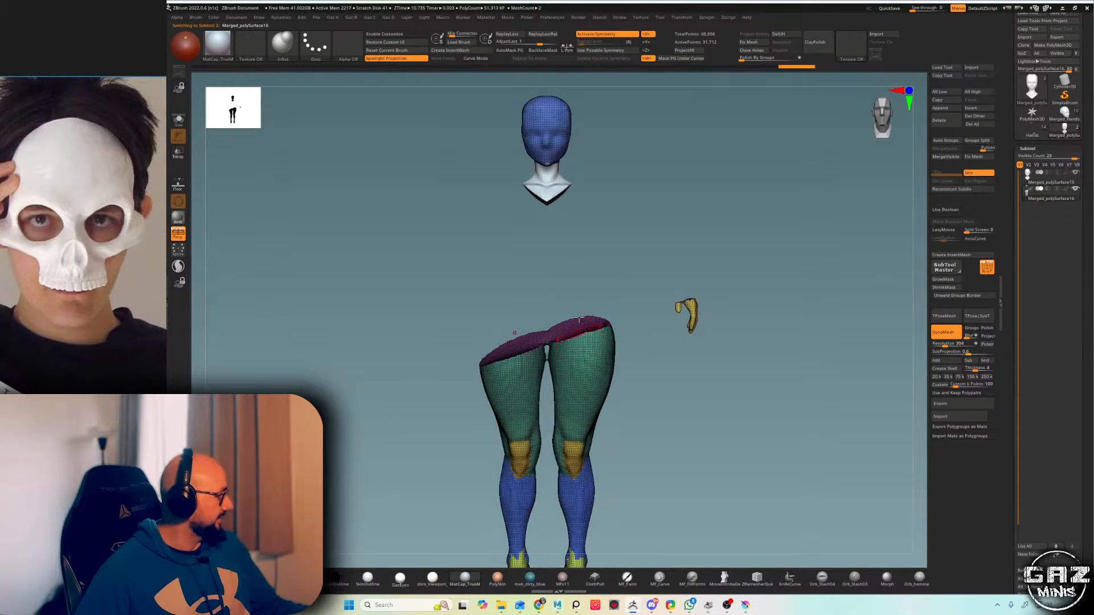
pyautogui.hotkey('shift', 's')
pyautogui.hotkey('shift', 's')
pyautogui.hotkey('shift', 's')
pyautogui.keyDown('alt'); pyautogui.moveTo(644, 168); pyautogui.dragTo(633, 300); pyautogui.keyUp('alt')
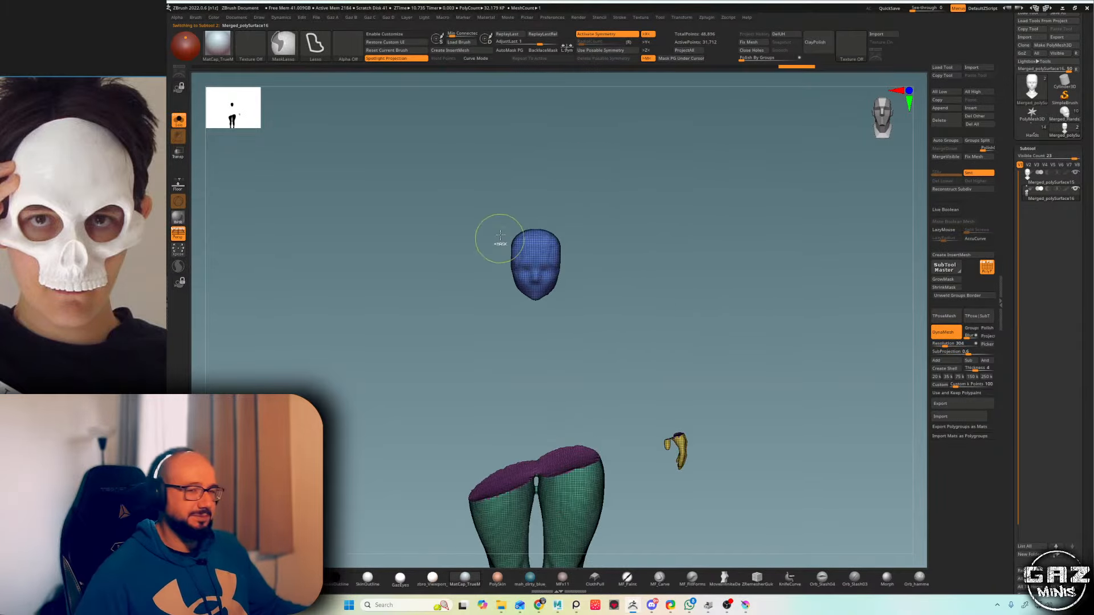
pyautogui.keyDown('ctrl'); pyautogui.keyDown('shift'); pyautogui.moveTo(504, 181); pyautogui.dragTo(595, 335); pyautogui.keyUp('shift'); pyautogui.keyUp('ctrl')
pyautogui.press('2')
pyautogui.click(591, 252)
pyautogui.hotkey('shift', 's')
# - Set the duplicated head's DynaMesh resolution to 464 and remesh it
pyautogui.keyDown('alt'); pyautogui.moveTo(632, 211); pyautogui.dragTo(703, 251); pyautogui.keyUp('alt')
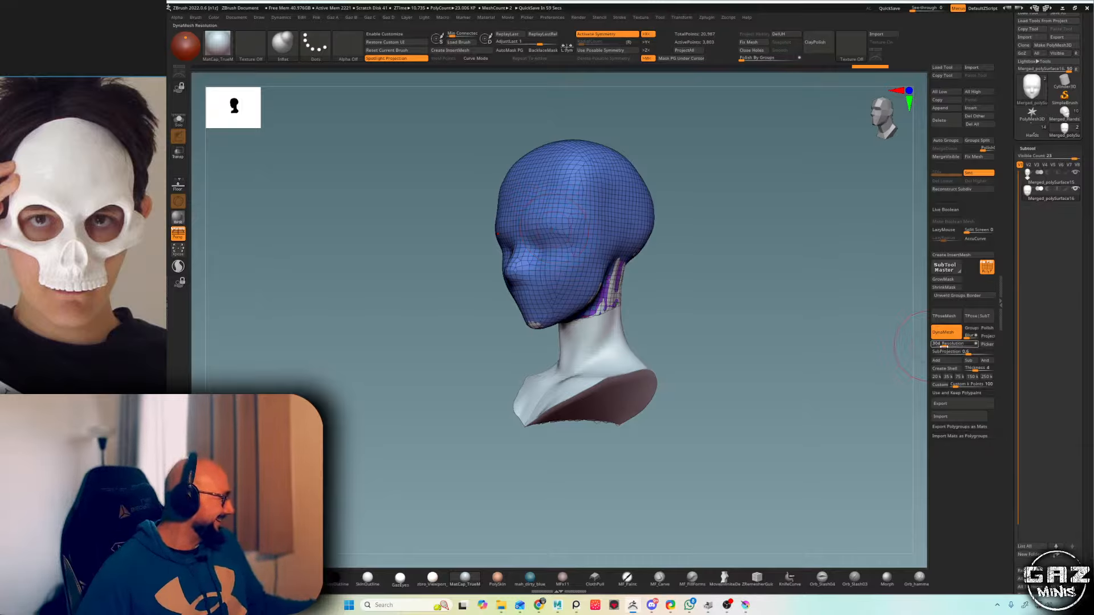
pyautogui.moveTo(945, 345); pyautogui.dragTo(942, 345)
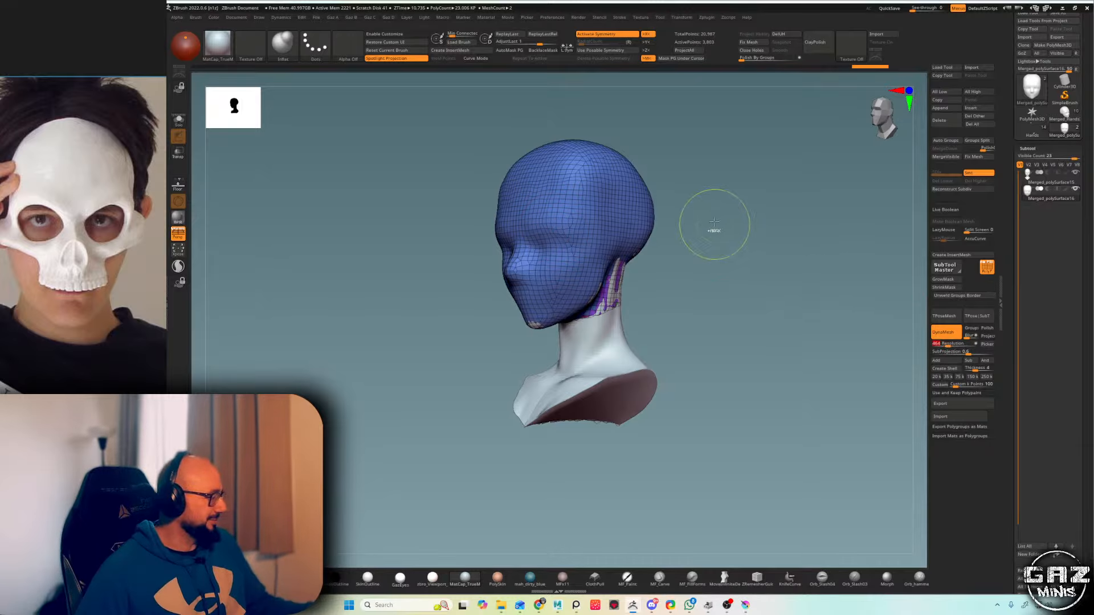
pyautogui.moveTo(714, 222)
pyautogui.keyDown('ctrl'); pyautogui.mouseDown()
pyautogui.moveTo(691, 301)
pyautogui.moveTo(711, 227)
pyautogui.mouseUp(); pyautogui.keyUp('ctrl')
pyautogui.hotkey('shift', 'f')
# - Bring the side view of the skull mask reference into view and compare it with the head's profile
pyautogui.doubleClick(138, 264)
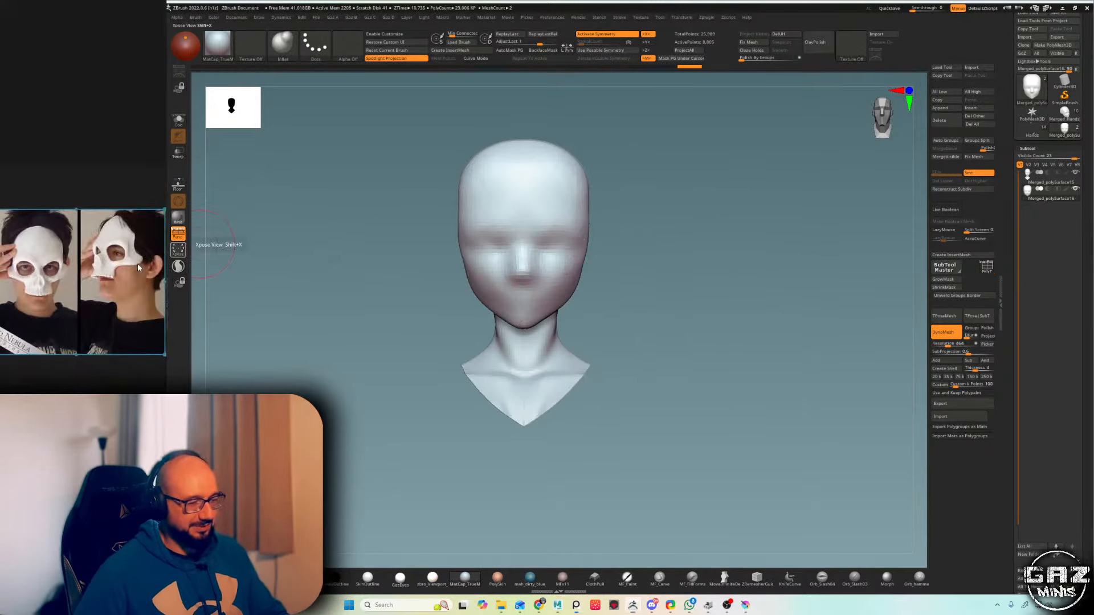
pyautogui.scroll(3, 137, 267)
pyautogui.moveTo(706, 185)
pyautogui.mouseDown()
pyautogui.moveTo(703, 171)
pyautogui.moveTo(744, 199)
pyautogui.moveTo(726, 188)
pyautogui.mouseUp()
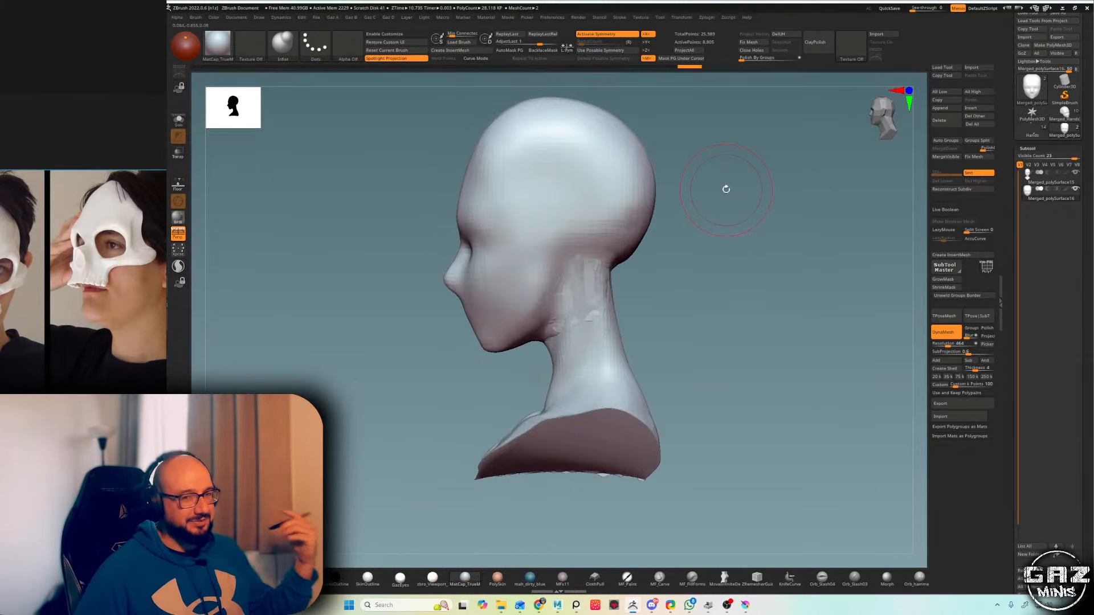
pyautogui.moveTo(725, 187); pyautogui.dragTo(659, 168)
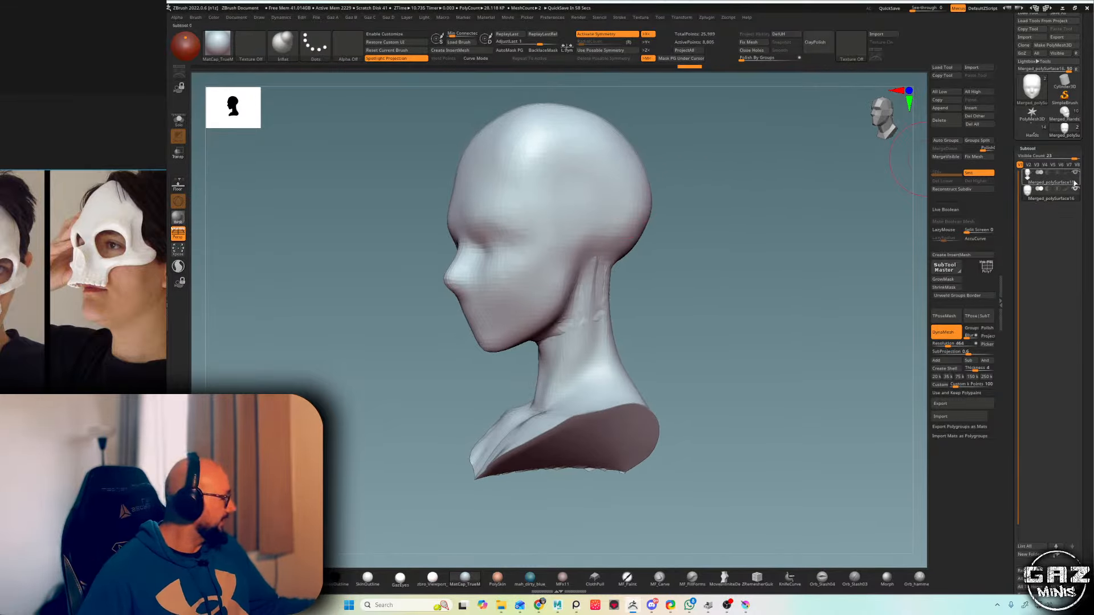
# - Select the head and neck bust subtool and fill it with a darker grey colour
pyautogui.click(1067, 179)
pyautogui.hotkey('ctrl', 'c')
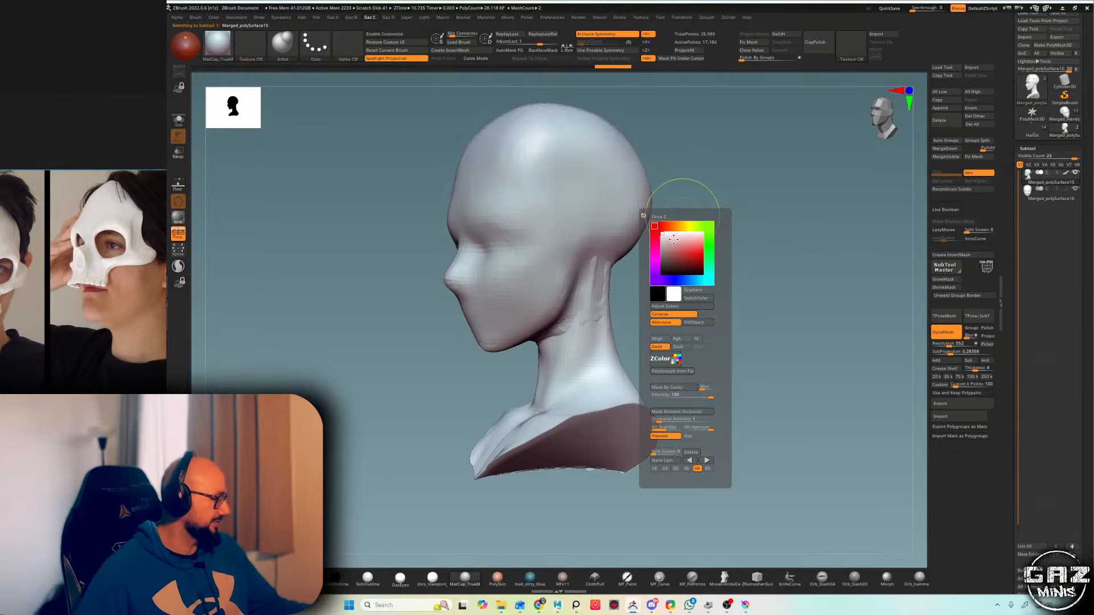
pyautogui.click(662, 249)
pyautogui.press('p')
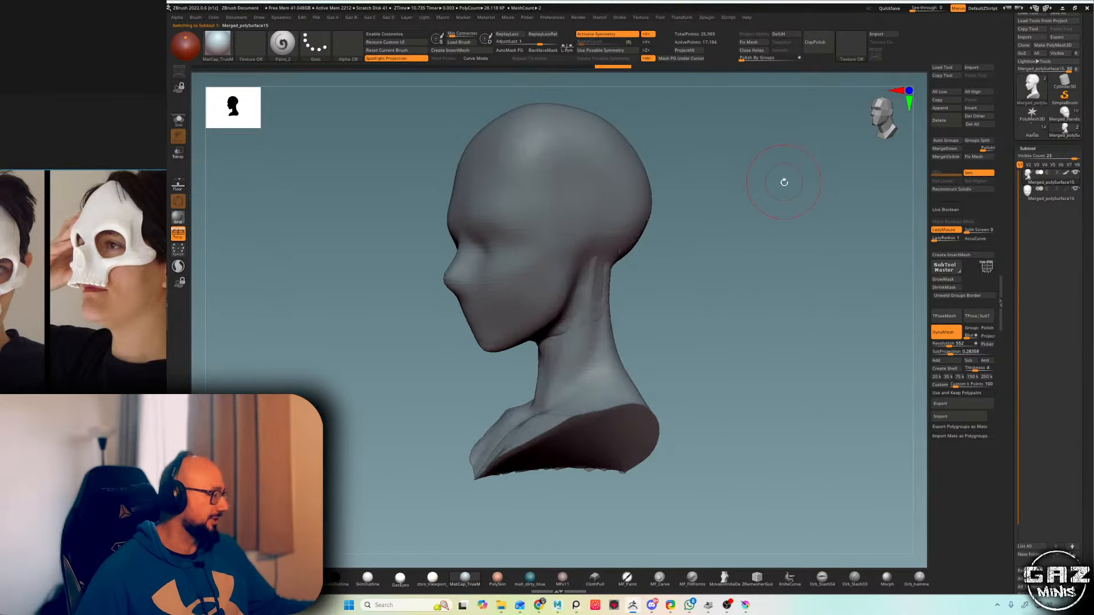
# - Select the duplicated head subtool and set up the ClayBuildup brush with the square Alpha 28
pyautogui.click(1054, 199)
pyautogui.hotkey('ctrl', 'c')
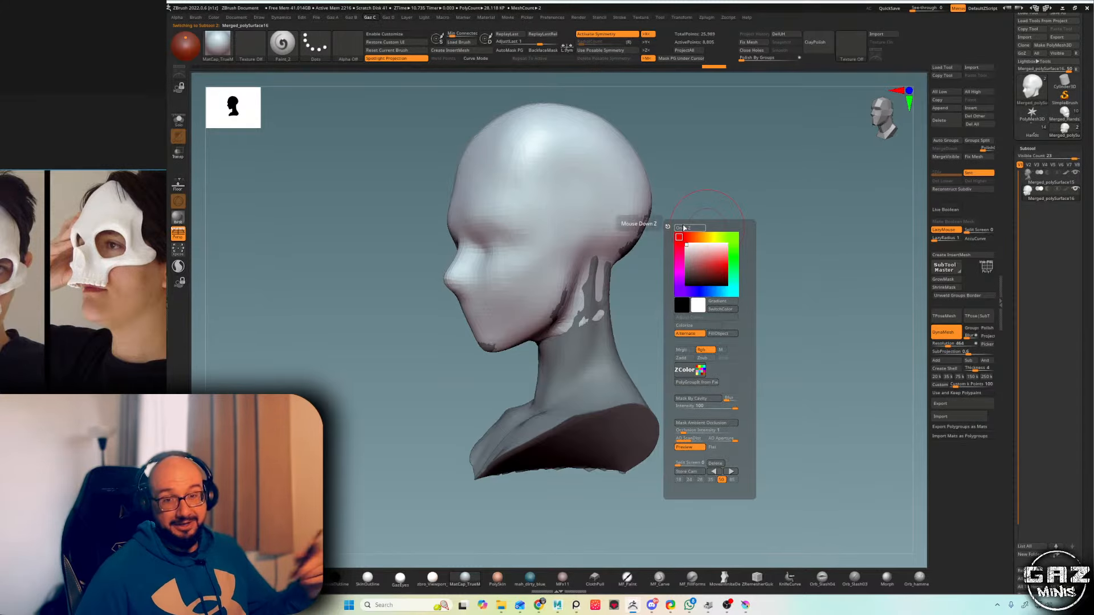
pyautogui.moveTo(663, 226); pyautogui.dragTo(758, 228)
pyautogui.hotkey('shift', 'f')
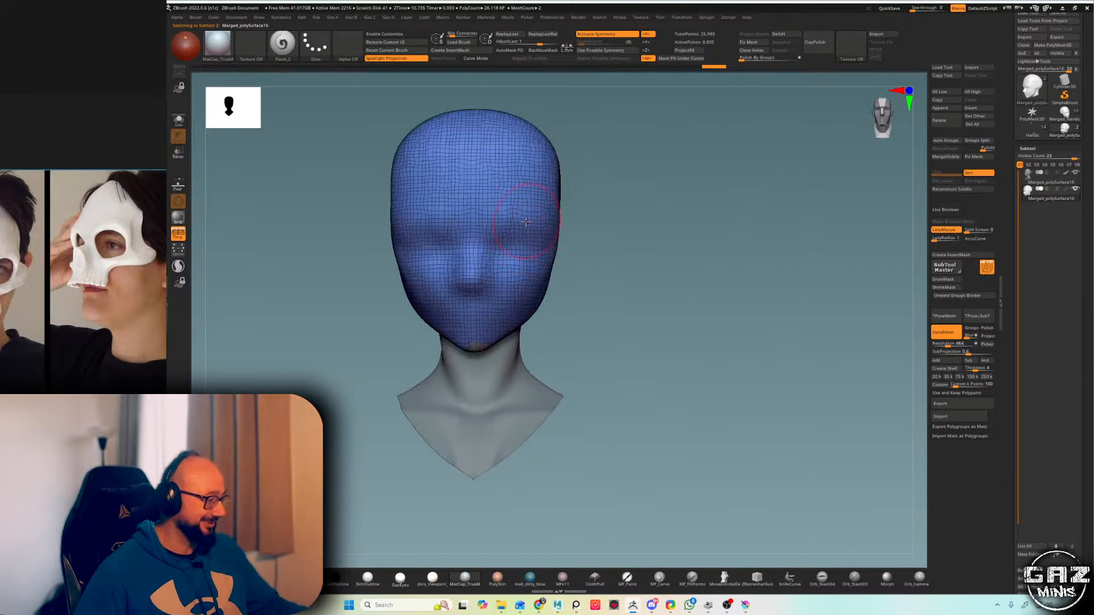
pyautogui.press('b')
pyautogui.press('c')
pyautogui.press('b')
pyautogui.click(345, 50)
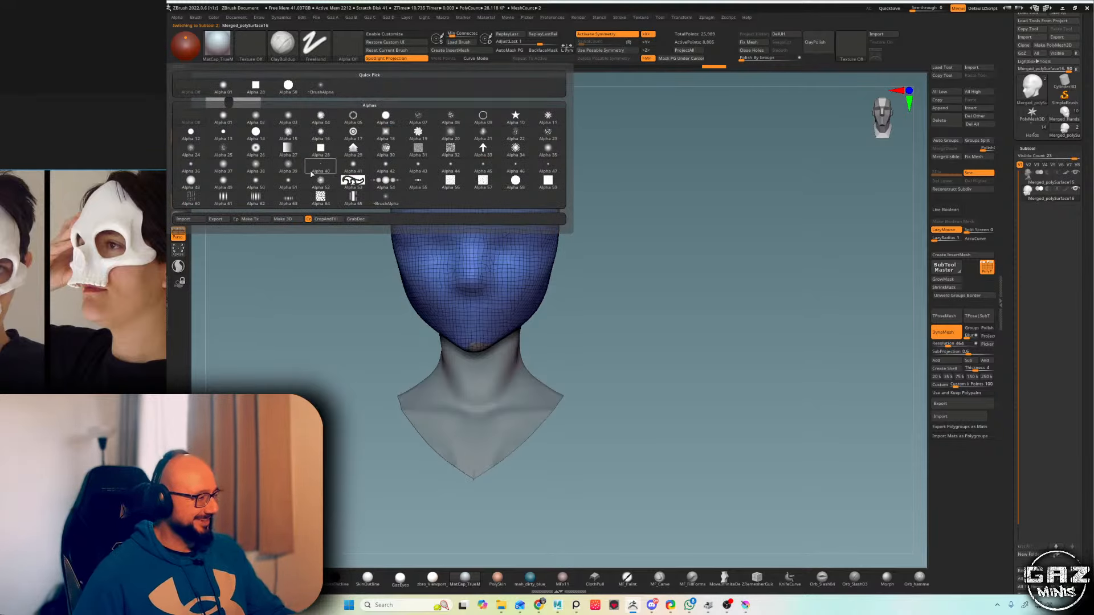
pyautogui.click(256, 86)
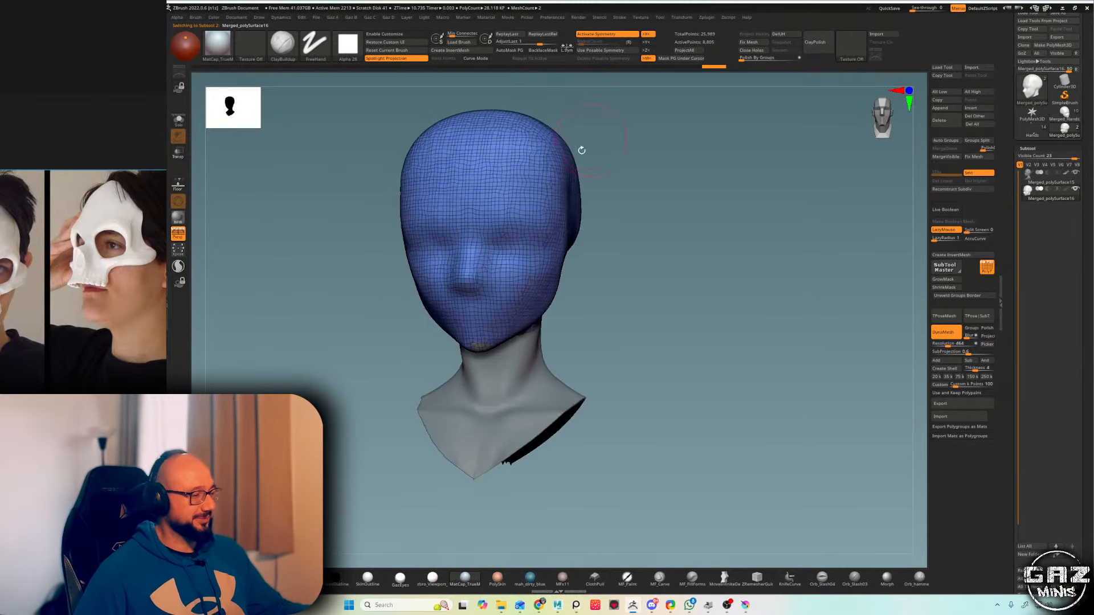
# - Carve both eye sockets into the mask head with symmetrical ClayBuildup strokes
pyautogui.hotkey('shift', 'f')
pyautogui.press('s')
pyautogui.keyDown('alt'); pyautogui.moveTo(499, 241); pyautogui.dragTo(516, 240); pyautogui.keyUp('alt')
pyautogui.keyDown('alt'); pyautogui.moveTo(507, 238); pyautogui.dragTo(523, 255); pyautogui.keyUp('alt')
pyautogui.moveTo(611, 199); pyautogui.dragTo(562, 214)
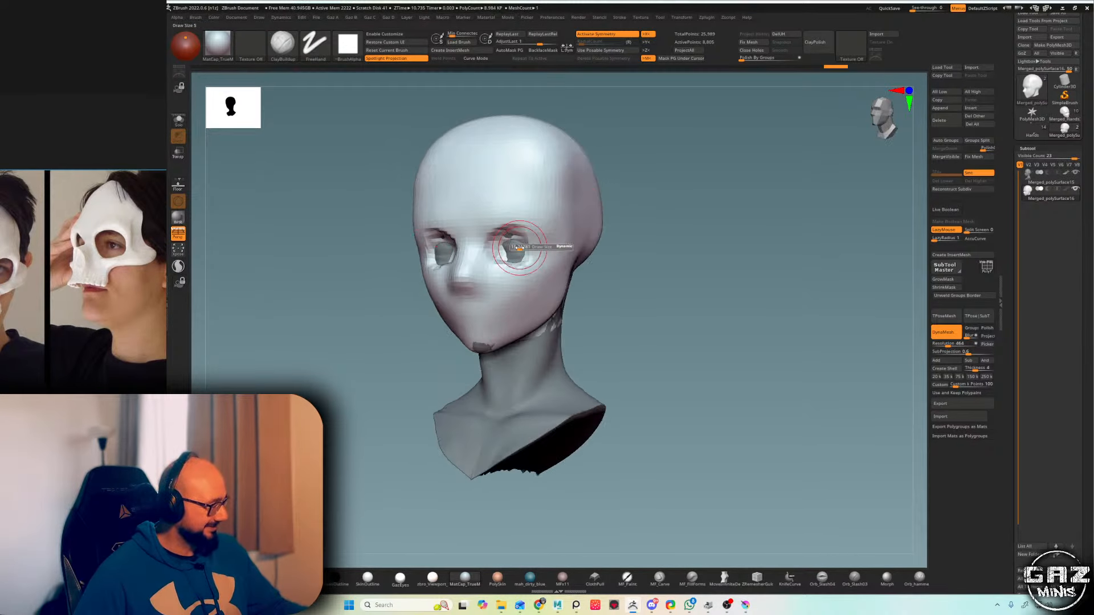
pyautogui.keyDown('alt'); pyautogui.moveTo(525, 245); pyautogui.dragTo(510, 254); pyautogui.keyUp('alt')
pyautogui.moveTo(624, 199)
pyautogui.keyDown('shift'); pyautogui.mouseDown()
pyautogui.moveTo(677, 194)
pyautogui.moveTo(611, 215)
pyautogui.mouseUp(); pyautogui.keyUp('shift')
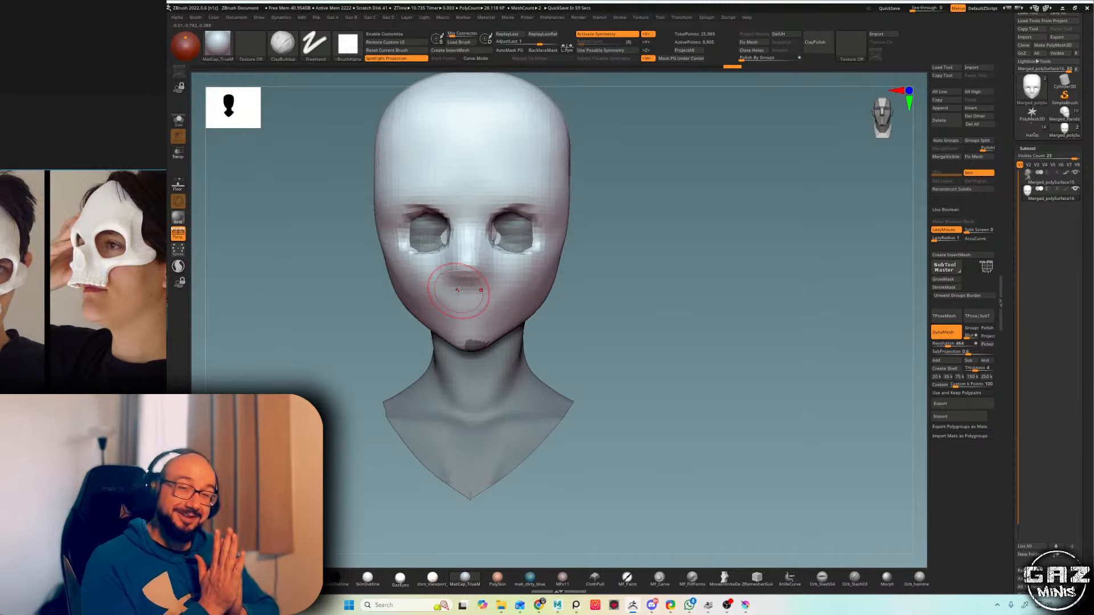
# - Carve the skull's nasal opening at the nose tip and remesh the mask head with DynaMesh
pyautogui.keyDown('ctrl'); pyautogui.moveTo(511, 233); pyautogui.dragTo(510, 229, button='right'); pyautogui.keyUp('ctrl')
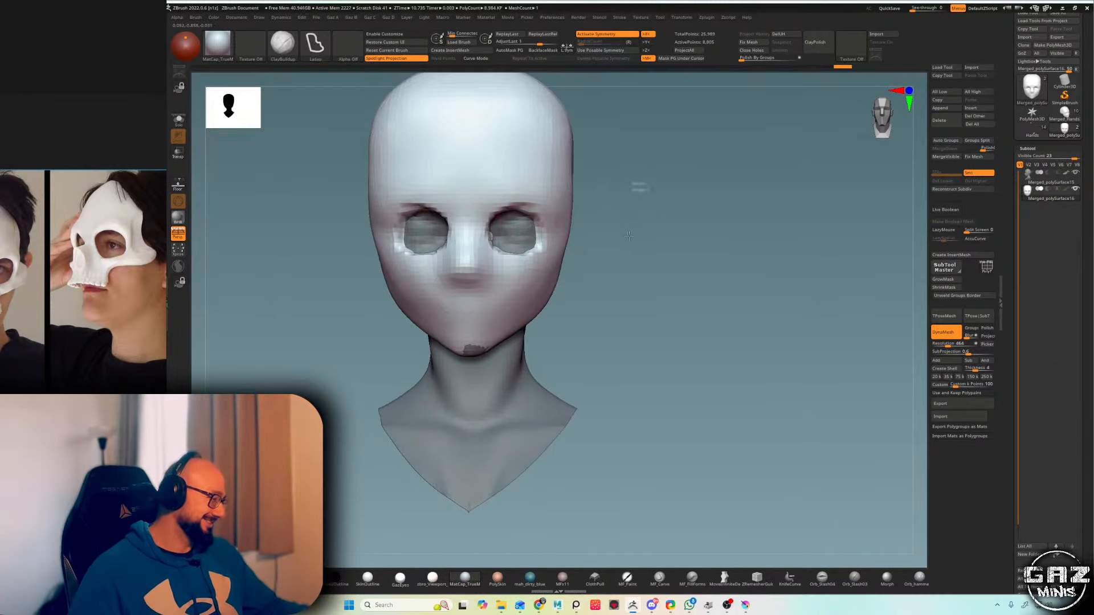
pyautogui.keyDown('ctrl'); pyautogui.moveTo(638, 186); pyautogui.dragTo(634, 189); pyautogui.keyUp('ctrl')
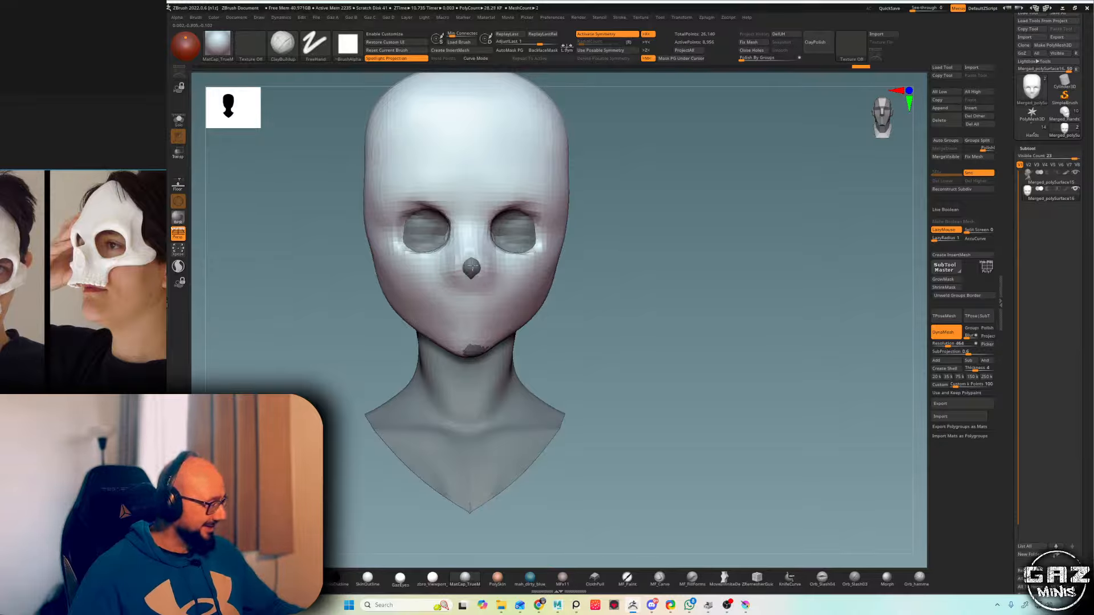
pyautogui.keyDown('alt'); pyautogui.moveTo(471, 266); pyautogui.dragTo(471, 267); pyautogui.keyUp('alt')
pyautogui.moveTo(471, 267)
pyautogui.mouseDown(button='right')
pyautogui.moveTo(579, 214)
pyautogui.moveTo(471, 257)
pyautogui.mouseUp(button='right')
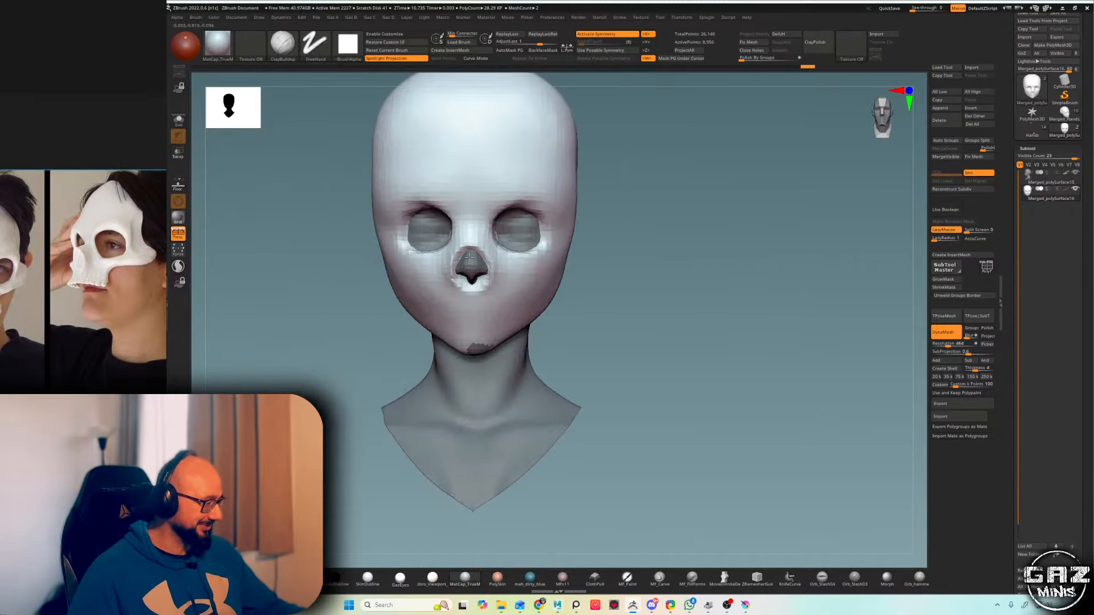
pyautogui.keyDown('ctrl'); pyautogui.moveTo(659, 186); pyautogui.dragTo(663, 212); pyautogui.keyUp('ctrl')
# - Cut the chin off the mask head with a straight horizontal cut below the nasal opening
pyautogui.moveTo(724, 245); pyautogui.dragTo(637, 224, button='right')
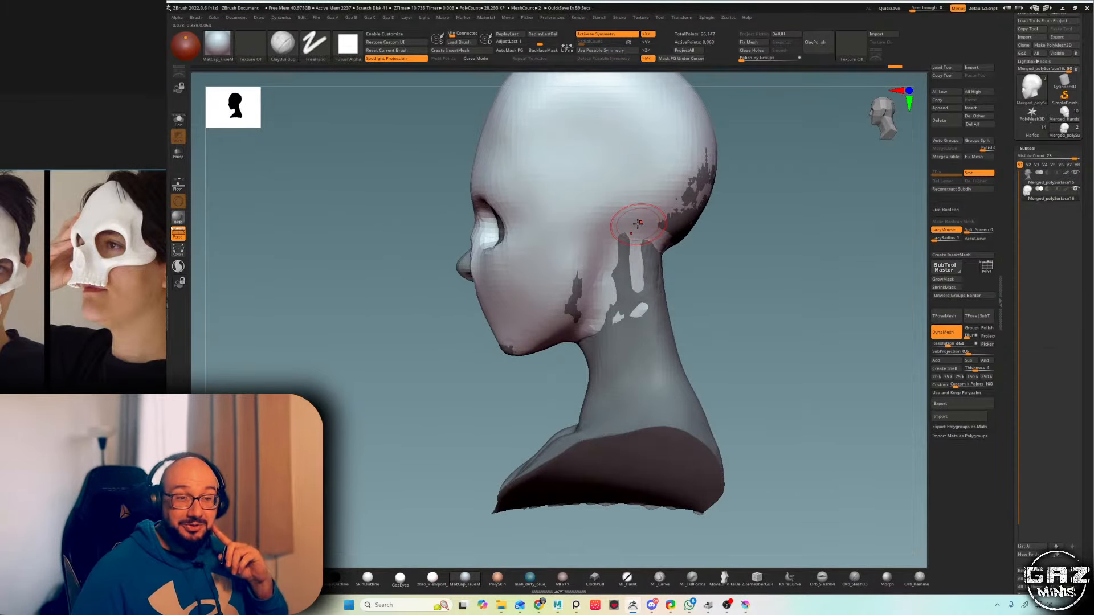
pyautogui.moveTo(637, 224); pyautogui.dragTo(702, 193, button='right')
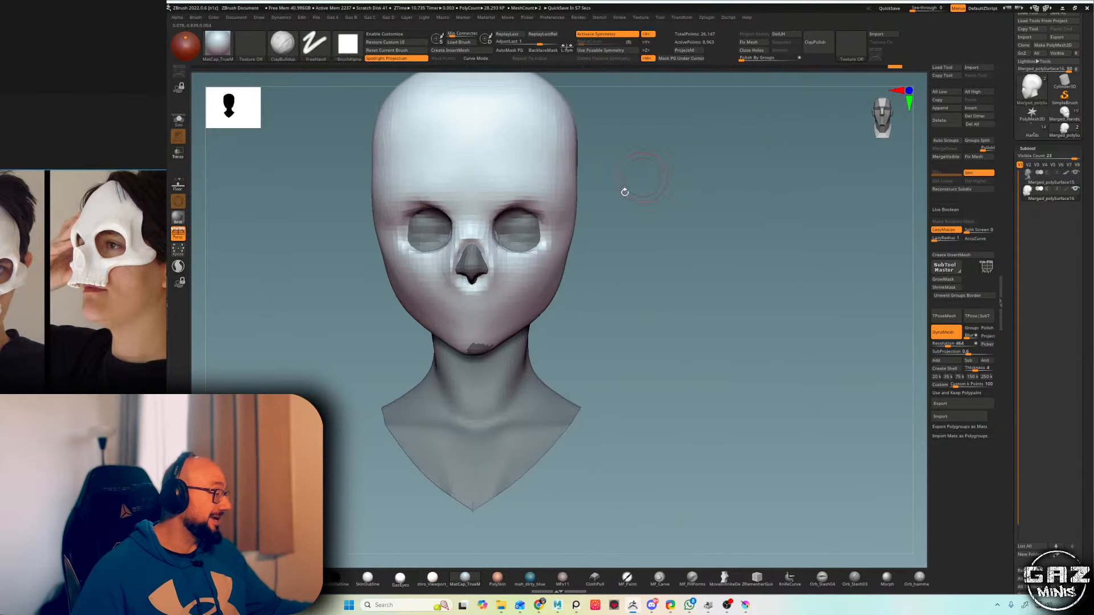
pyautogui.keyDown('alt'); pyautogui.moveTo(576, 254); pyautogui.dragTo(590, 180, button='right'); pyautogui.keyUp('alt')
pyautogui.keyDown('ctrl'); pyautogui.keyDown('shift'); pyautogui.moveTo(577, 234); pyautogui.dragTo(361, 234); pyautogui.keyUp('shift'); pyautogui.keyUp('ctrl')
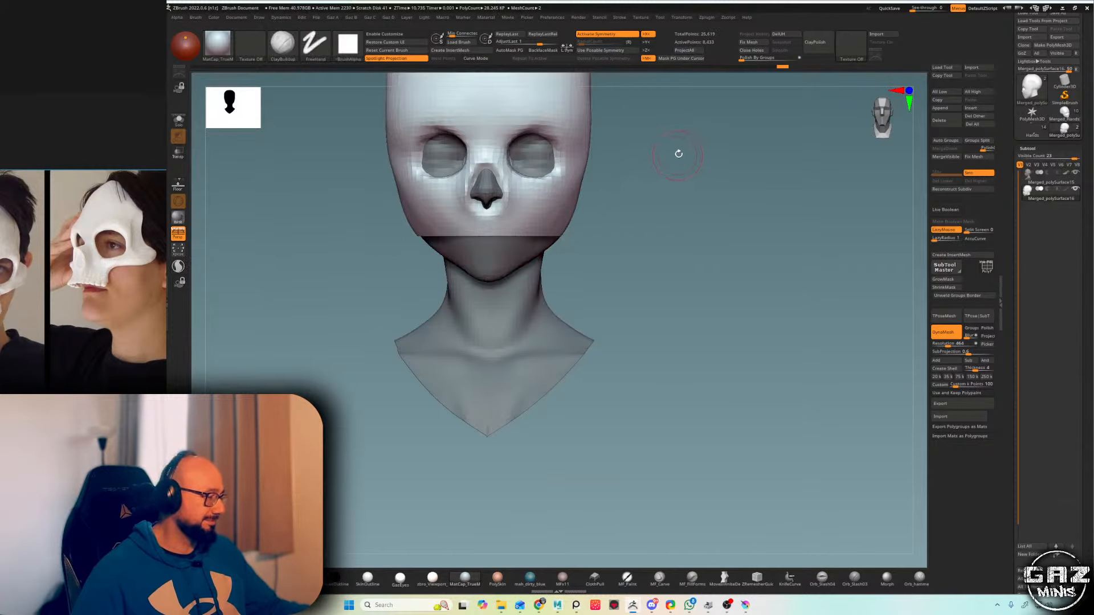
pyautogui.moveTo(676, 151)
pyautogui.mouseDown(button='right')
pyautogui.moveTo(723, 188)
pyautogui.moveTo(675, 221)
pyautogui.mouseUp(button='right')
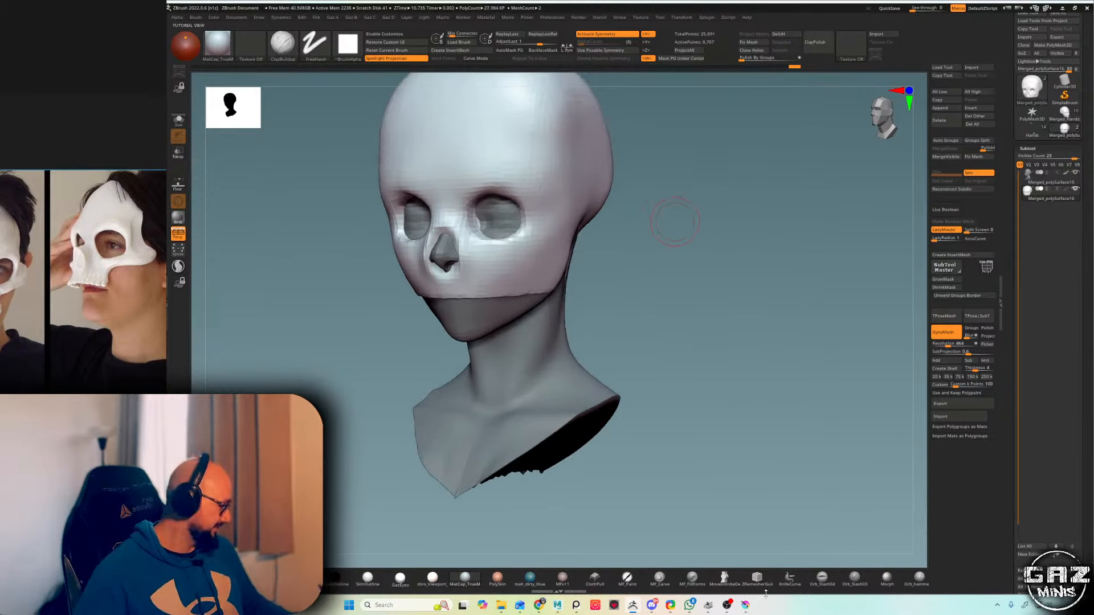
# - Cut a curved lower edge along one cheek with KnifeCurve and apply Mirror And Weld to match the other side
pyautogui.moveTo(690, 170); pyautogui.dragTo(676, 254, button='right')
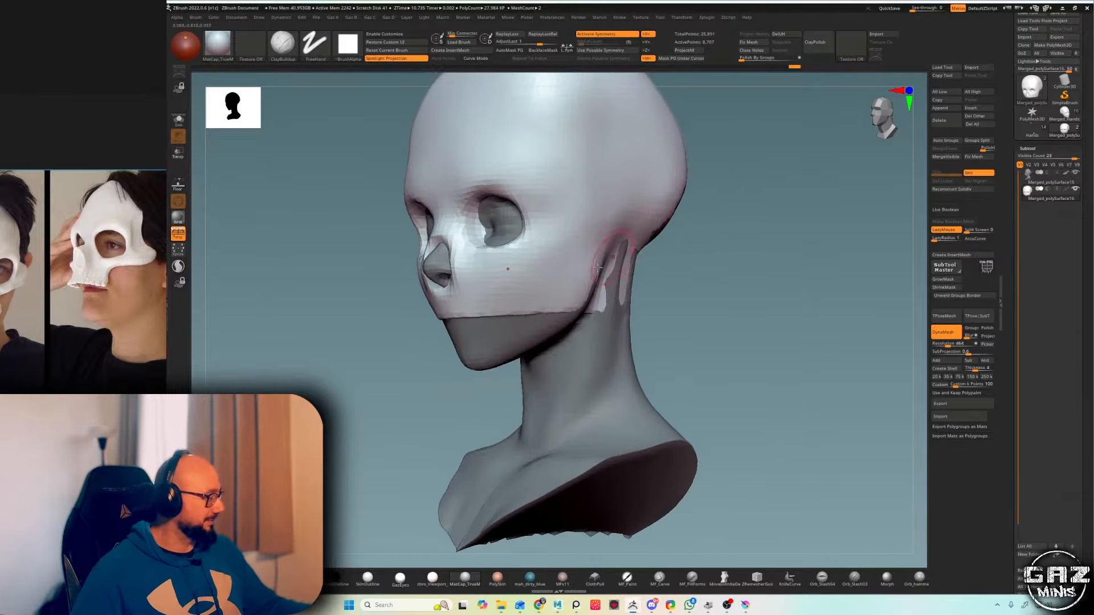
pyautogui.moveTo(675, 251)
pyautogui.keyDown('ctrl'); pyautogui.keyDown('shift'); pyautogui.mouseDown()
pyautogui.moveTo(553, 268)
pyautogui.moveTo(492, 322)
pyautogui.mouseUp(); pyautogui.keyUp('shift'); pyautogui.keyUp('ctrl')
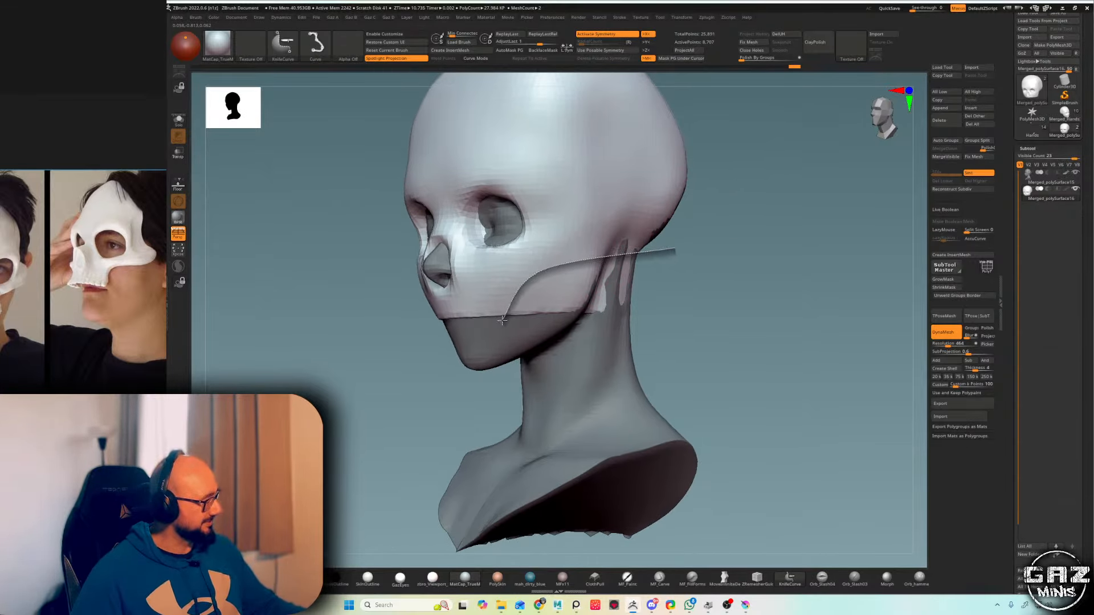
pyautogui.keyDown('ctrl'); pyautogui.keyDown('shift'); pyautogui.moveTo(503, 395); pyautogui.dragTo(490, 406); pyautogui.keyUp('shift'); pyautogui.keyUp('ctrl')
pyautogui.moveTo(734, 299)
pyautogui.keyDown('alt'); pyautogui.mouseDown(button='right')
pyautogui.moveTo(733, 262)
pyautogui.moveTo(699, 215)
pyautogui.moveTo(696, 244)
pyautogui.mouseUp(button='right'); pyautogui.keyUp('alt')
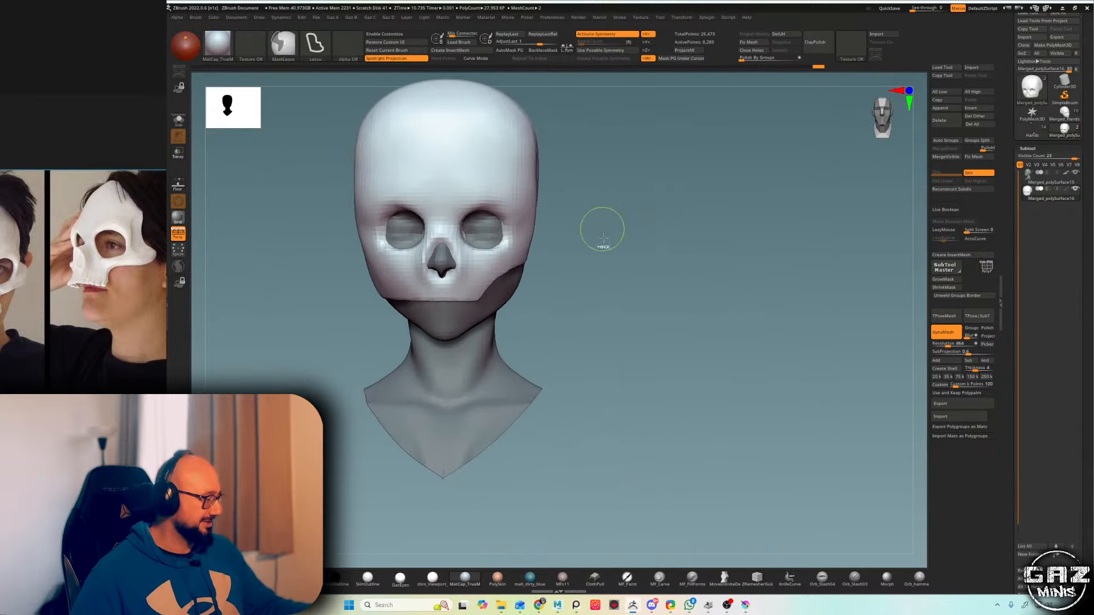
pyautogui.hotkey('ctrl', '2')
pyautogui.click(605, 248)
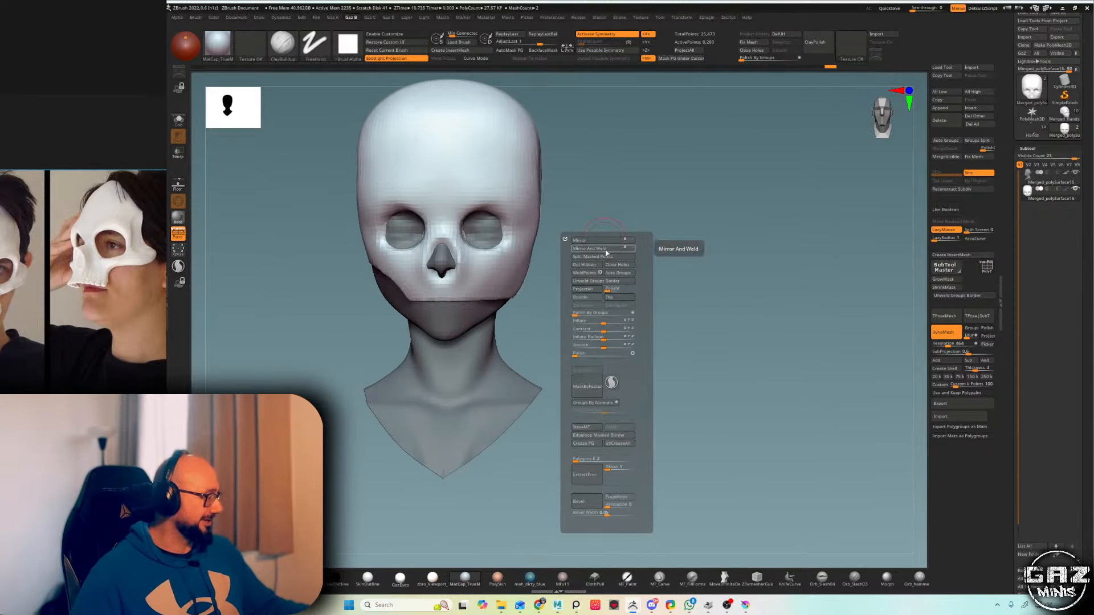
pyautogui.click(609, 251)
# - Slice away the back of the mask head diagonally from the top of the forehead to the nape
pyautogui.moveTo(727, 222); pyautogui.dragTo(678, 182, button='right')
pyautogui.moveTo(678, 182)
pyautogui.keyDown('alt'); pyautogui.mouseDown(button='right')
pyautogui.moveTo(664, 249)
pyautogui.moveTo(666, 215)
pyautogui.moveTo(488, 190)
pyautogui.mouseUp(button='right'); pyautogui.keyUp('alt')
pyautogui.moveTo(450, 179)
pyautogui.keyDown('ctrl'); pyautogui.keyDown('shift'); pyautogui.mouseDown()
pyautogui.moveTo(570, 364)
pyautogui.moveTo(641, 389)
pyautogui.mouseUp(); pyautogui.keyUp('shift'); pyautogui.keyUp('ctrl')
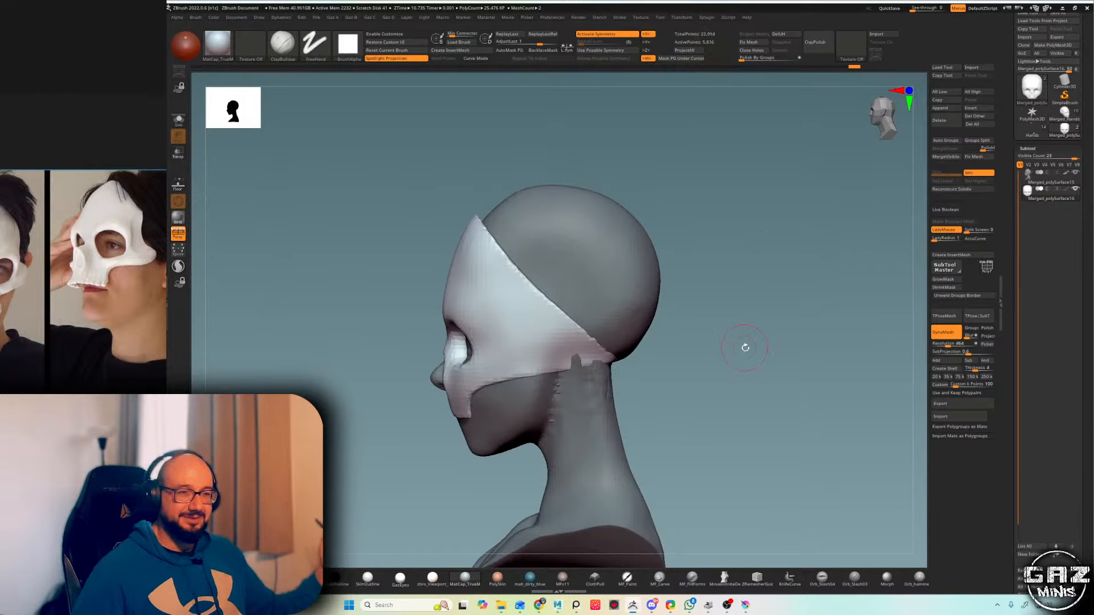
# - Remesh the cut mask with DynaMesh and smooth its rear edge
pyautogui.moveTo(718, 137); pyautogui.dragTo(689, 133, button='right')
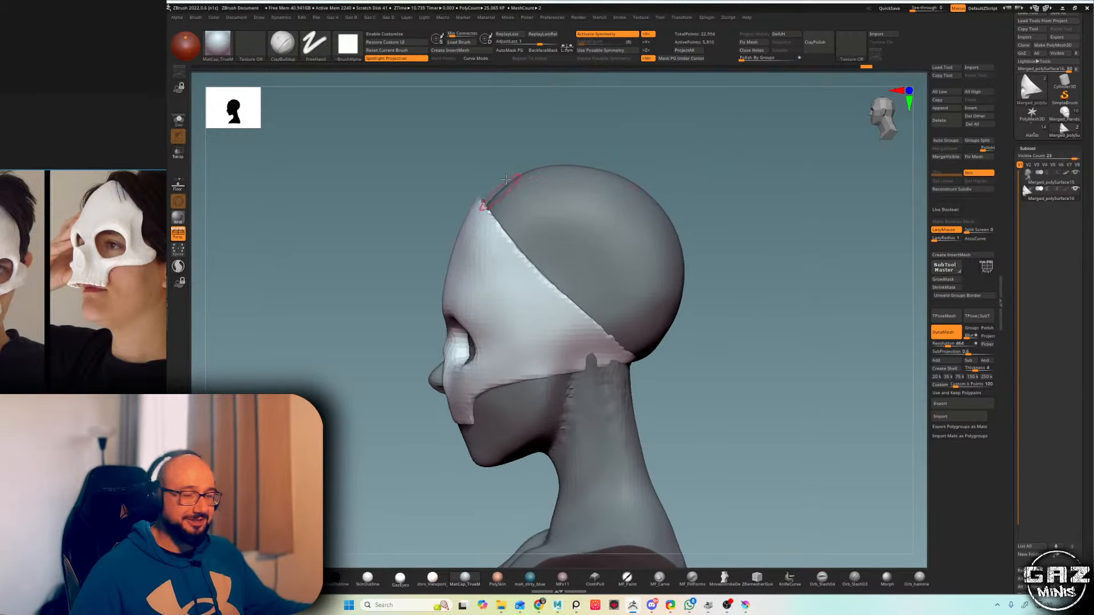
pyautogui.moveTo(505, 180); pyautogui.dragTo(499, 183, button='right')
pyautogui.moveTo(556, 94); pyautogui.dragTo(518, 154, button='right')
pyautogui.keyDown('ctrl'); pyautogui.moveTo(402, 338); pyautogui.dragTo(411, 354); pyautogui.keyUp('ctrl')
pyautogui.keyDown('shift'); pyautogui.moveTo(476, 237); pyautogui.dragTo(485, 188); pyautogui.keyUp('shift')
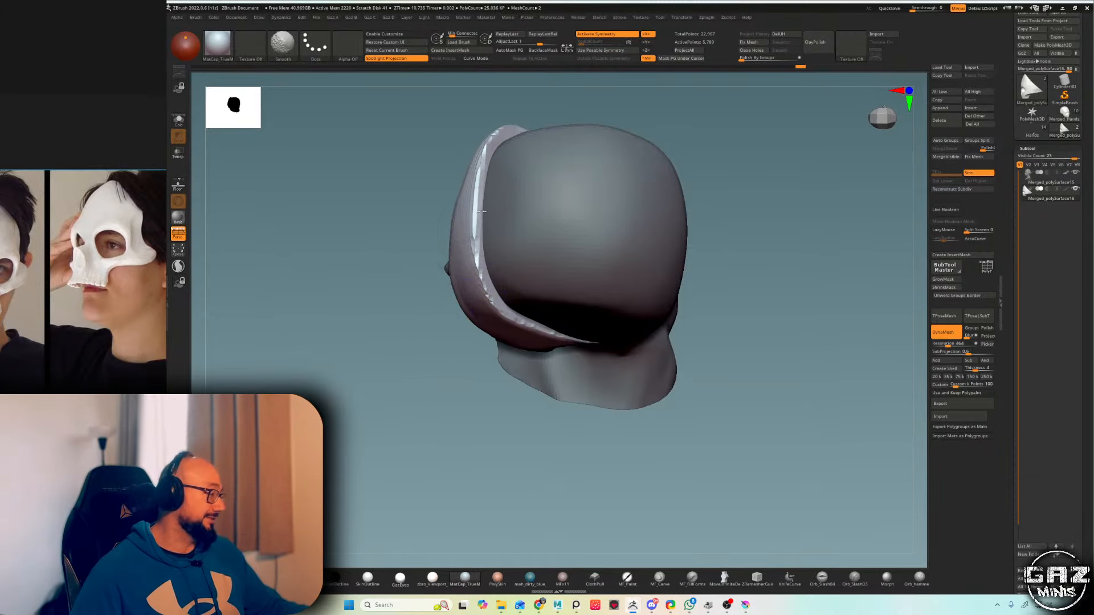
pyautogui.keyDown('shift'); pyautogui.moveTo(486, 228); pyautogui.dragTo(522, 224, button='right'); pyautogui.keyUp('shift')
# - Cut a concave curve into the mask's side edge at the temple with KnifeCurve and smooth the edge
pyautogui.moveTo(700, 197)
pyautogui.keyDown('alt'); pyautogui.mouseDown(button='right')
pyautogui.moveTo(687, 147)
pyautogui.moveTo(630, 140)
pyautogui.mouseUp(button='right'); pyautogui.keyUp('alt')
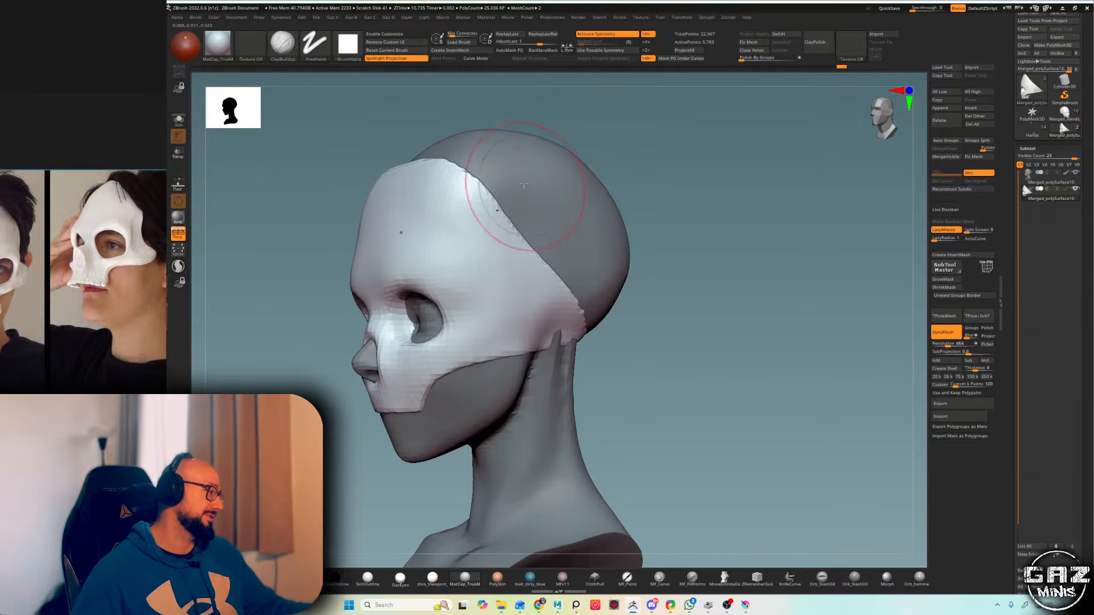
pyautogui.moveTo(511, 109)
pyautogui.keyDown('ctrl'); pyautogui.keyDown('shift'); pyautogui.mouseDown()
pyautogui.moveTo(510, 245)
pyautogui.moveTo(555, 319)
pyautogui.moveTo(673, 354)
pyautogui.mouseUp(); pyautogui.keyUp('shift'); pyautogui.keyUp('ctrl')
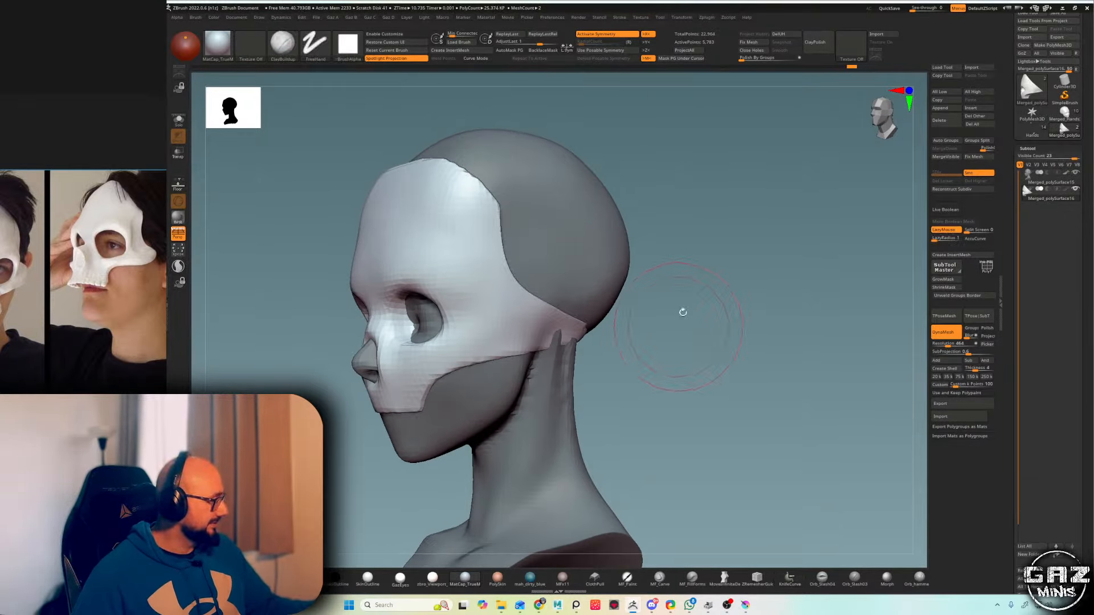
pyautogui.moveTo(706, 268); pyautogui.dragTo(540, 226, button='right')
pyautogui.keyDown('shift'); pyautogui.moveTo(496, 220); pyautogui.dragTo(535, 193); pyautogui.keyUp('shift')
pyautogui.moveTo(704, 123)
pyautogui.keyDown('alt'); pyautogui.mouseDown(button='right')
pyautogui.moveTo(702, 107)
pyautogui.moveTo(723, 166)
pyautogui.moveTo(681, 204)
pyautogui.moveTo(661, 193)
pyautogui.mouseUp(button='right'); pyautogui.keyUp('alt')
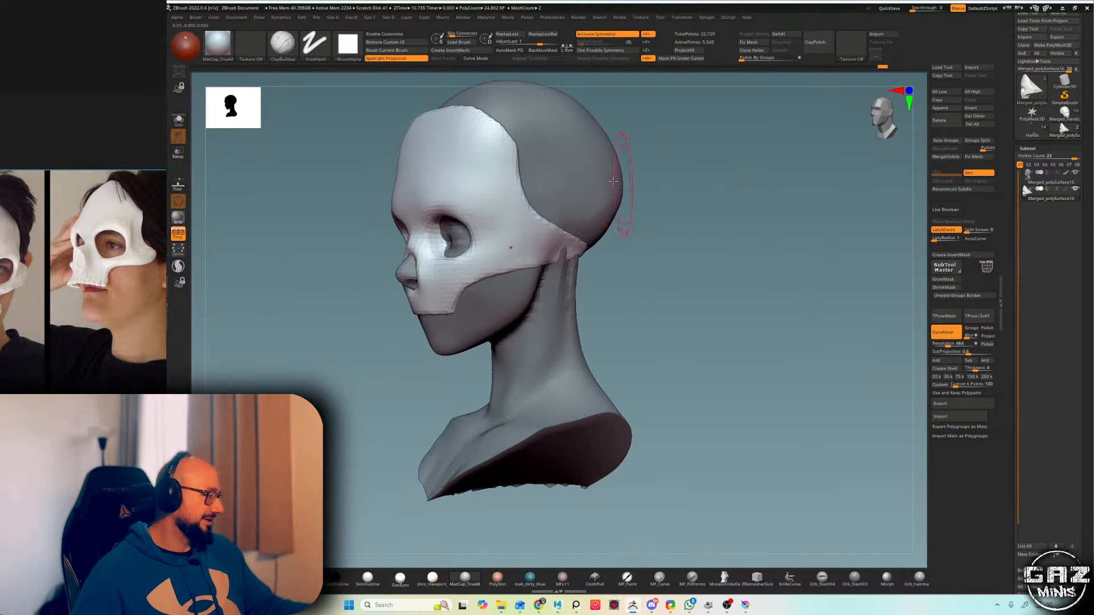
# - Trim the mask's rear ends behind the cheeks with a curved KnifeCurve cut and choose the Move brush
pyautogui.moveTo(578, 115)
pyautogui.keyDown('ctrl'); pyautogui.keyDown('shift'); pyautogui.mouseDown()
pyautogui.moveTo(564, 236)
pyautogui.moveTo(530, 277)
pyautogui.moveTo(483, 288)
pyautogui.mouseUp(); pyautogui.keyUp('shift'); pyautogui.keyUp('ctrl')
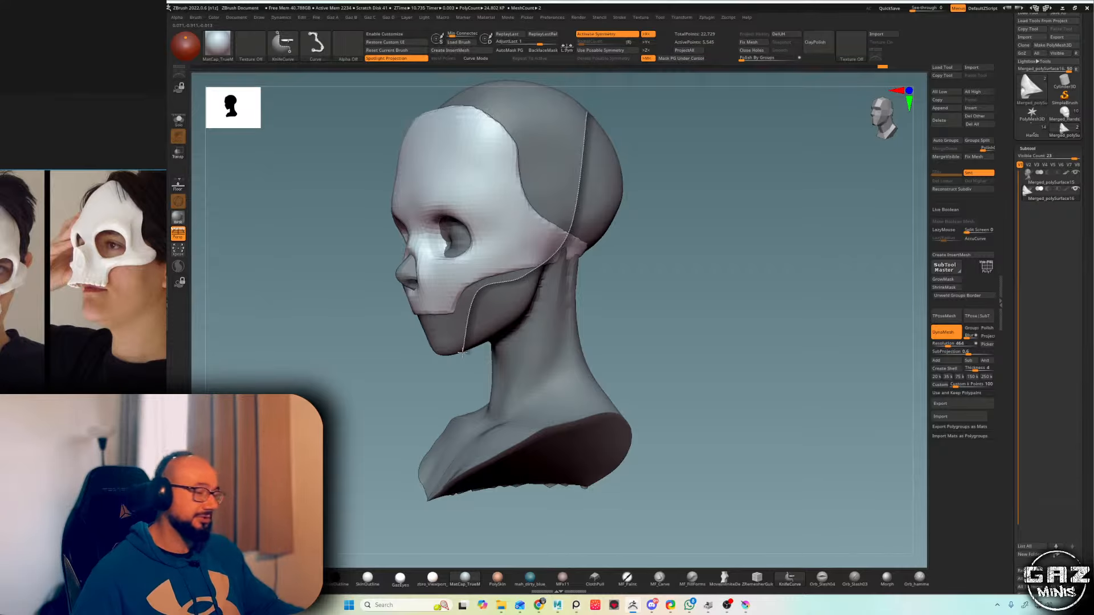
pyautogui.keyDown('ctrl'); pyautogui.keyDown('shift'); pyautogui.moveTo(462, 354); pyautogui.dragTo(460, 358); pyautogui.keyUp('shift'); pyautogui.keyUp('ctrl')
pyautogui.moveTo(689, 191)
pyautogui.keyDown('shift'); pyautogui.mouseDown(button='right')
pyautogui.moveTo(690, 213)
pyautogui.moveTo(615, 220)
pyautogui.moveTo(704, 222)
pyautogui.mouseUp(button='right'); pyautogui.keyUp('shift')
pyautogui.press('s')
pyautogui.press('b')
pyautogui.press('m')
pyautogui.press('v')
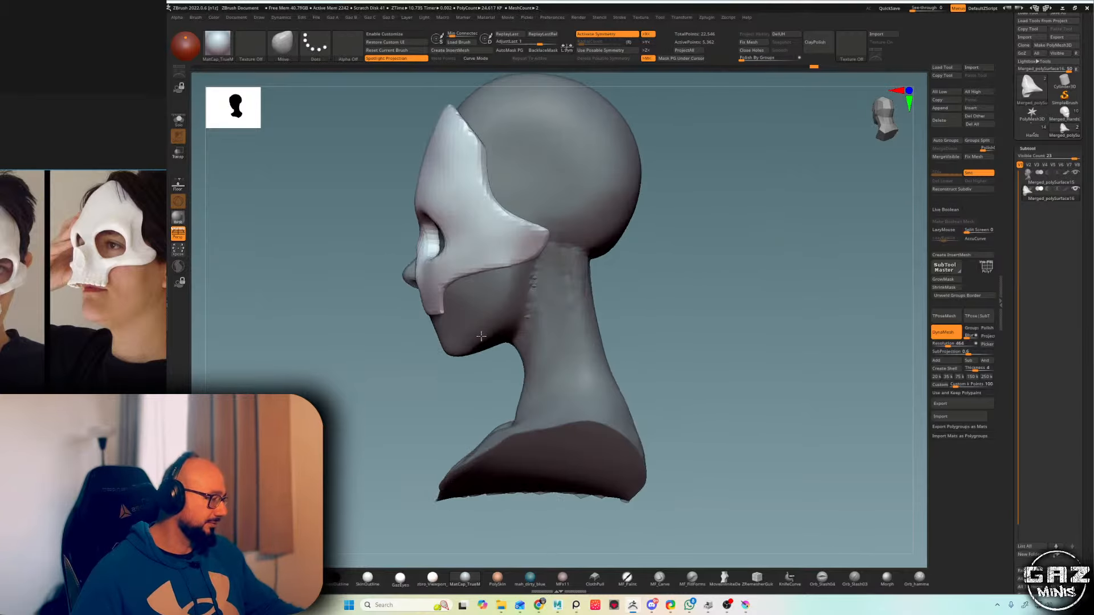
# - Cut the mask's rear cheek ends at an angle in side view with KnifeCurve
pyautogui.keyDown('shift'); pyautogui.moveTo(728, 150); pyautogui.dragTo(735, 151, button='right'); pyautogui.keyUp('shift')
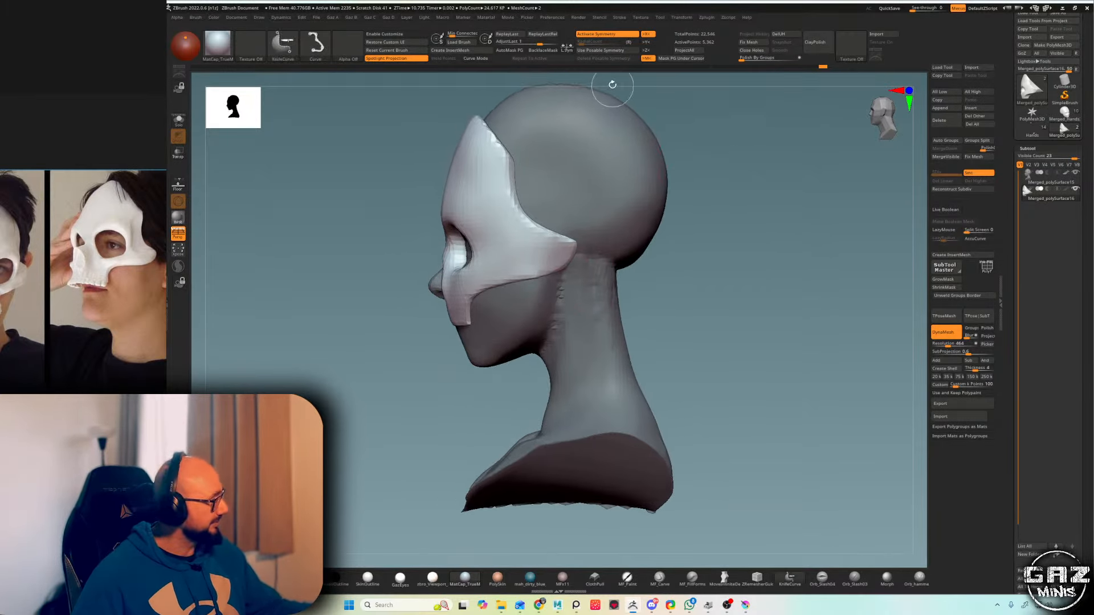
pyautogui.moveTo(612, 85)
pyautogui.keyDown('ctrl'); pyautogui.keyDown('shift'); pyautogui.mouseDown()
pyautogui.moveTo(558, 251)
pyautogui.moveTo(468, 345)
pyautogui.mouseUp(); pyautogui.keyUp('shift'); pyautogui.keyUp('ctrl')
pyautogui.keyDown('ctrl'); pyautogui.keyDown('shift'); pyautogui.moveTo(407, 379); pyautogui.dragTo(394, 373); pyautogui.keyUp('shift'); pyautogui.keyUp('ctrl')
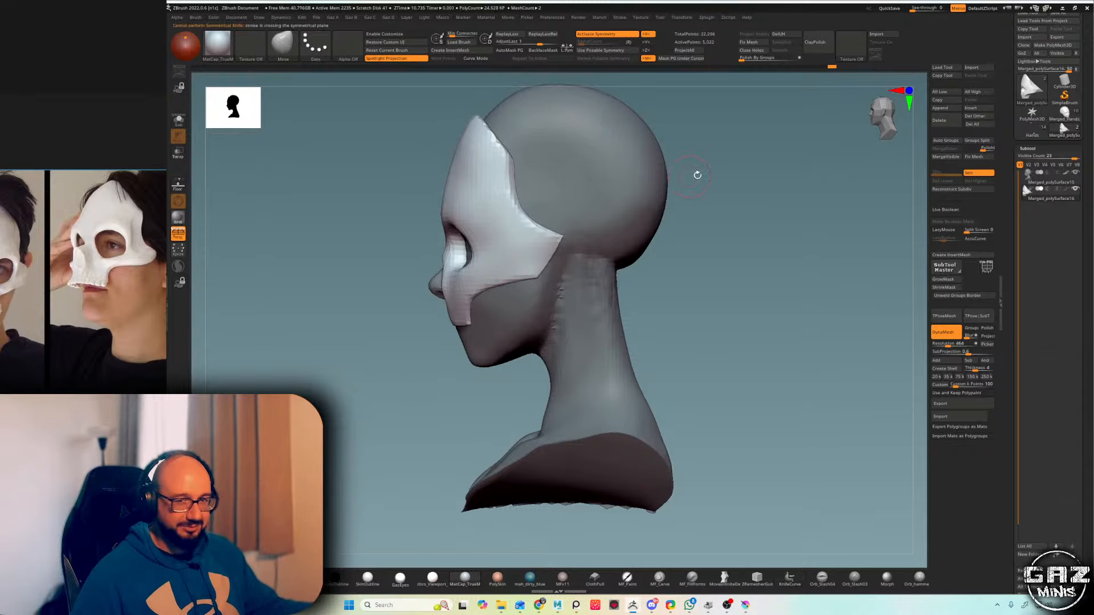
# - Reshape the rims of the mask's eye sockets with the Move brush
pyautogui.moveTo(626, 231)
pyautogui.mouseDown(button='right')
pyautogui.moveTo(688, 228)
pyautogui.moveTo(638, 223)
pyautogui.moveTo(664, 127)
pyautogui.moveTo(633, 150)
pyautogui.mouseUp(button='right')
pyautogui.press('s')
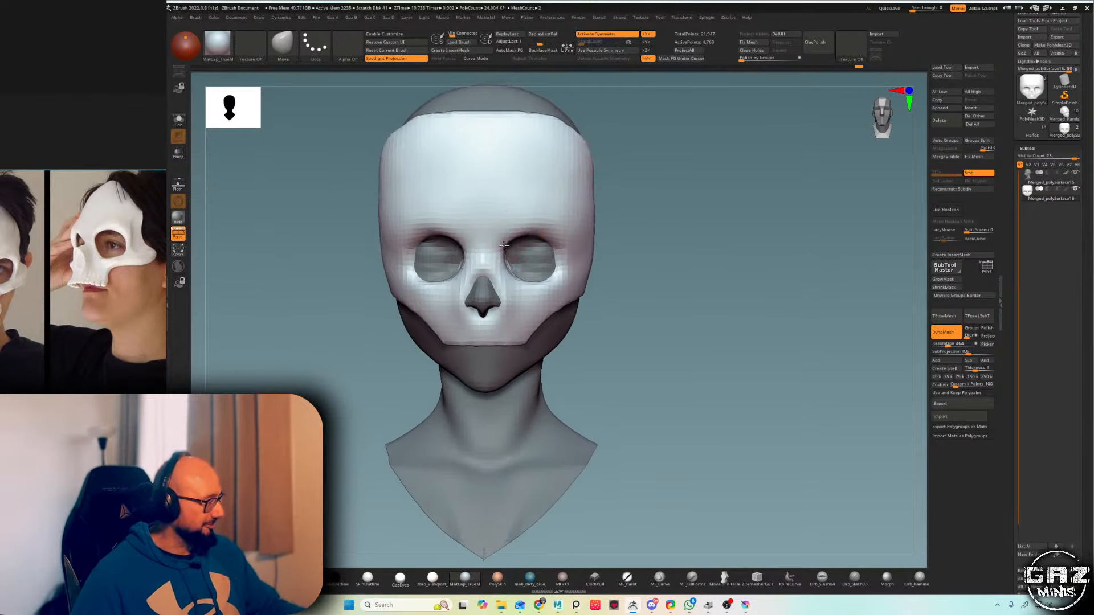
pyautogui.moveTo(670, 219); pyautogui.dragTo(603, 211)
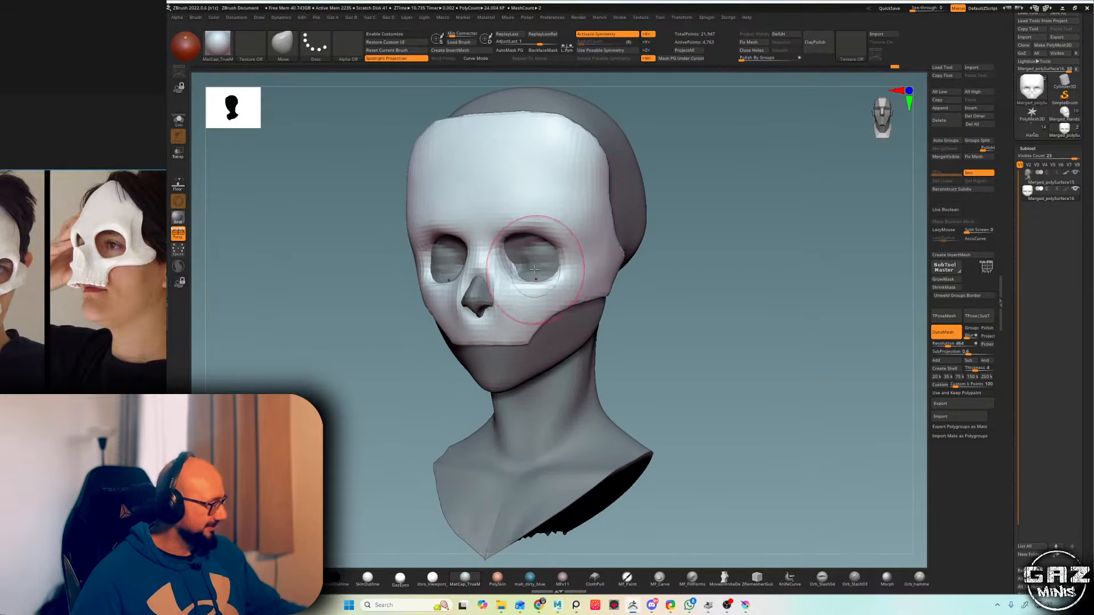
pyautogui.moveTo(533, 270); pyautogui.dragTo(533, 265)
pyautogui.moveTo(669, 245)
pyautogui.keyDown('shift'); pyautogui.mouseDown()
pyautogui.moveTo(712, 242)
pyautogui.moveTo(626, 222)
pyautogui.mouseUp(); pyautogui.keyUp('shift')
pyautogui.moveTo(546, 242); pyautogui.dragTo(542, 246)
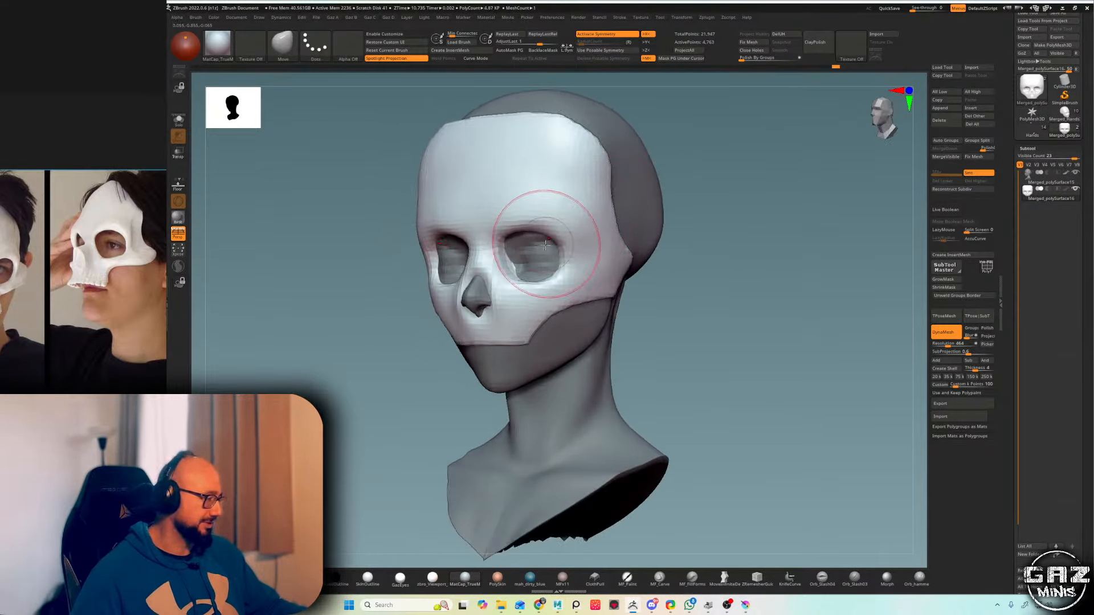
pyautogui.moveTo(662, 198); pyautogui.dragTo(640, 203)
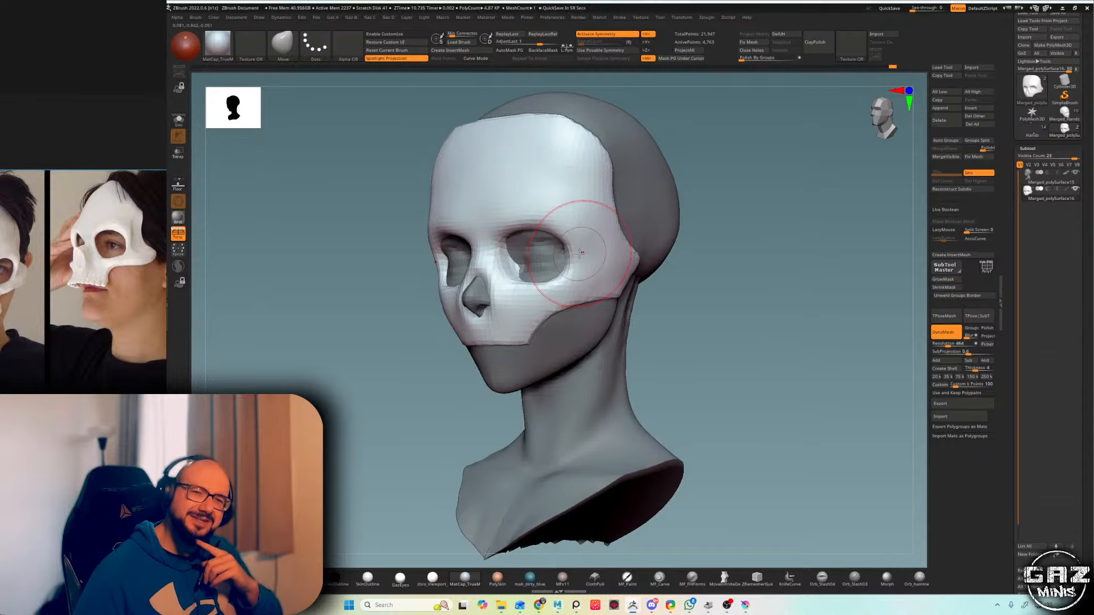
pyautogui.keyDown('shift'); pyautogui.moveTo(710, 201); pyautogui.dragTo(700, 166); pyautogui.keyUp('shift')
pyautogui.press('b')
pyautogui.press('c')
pyautogui.press('b')
pyautogui.moveTo(660, 245); pyautogui.dragTo(598, 237)
pyautogui.press('b')
pyautogui.press('m')
pyautogui.press('v')
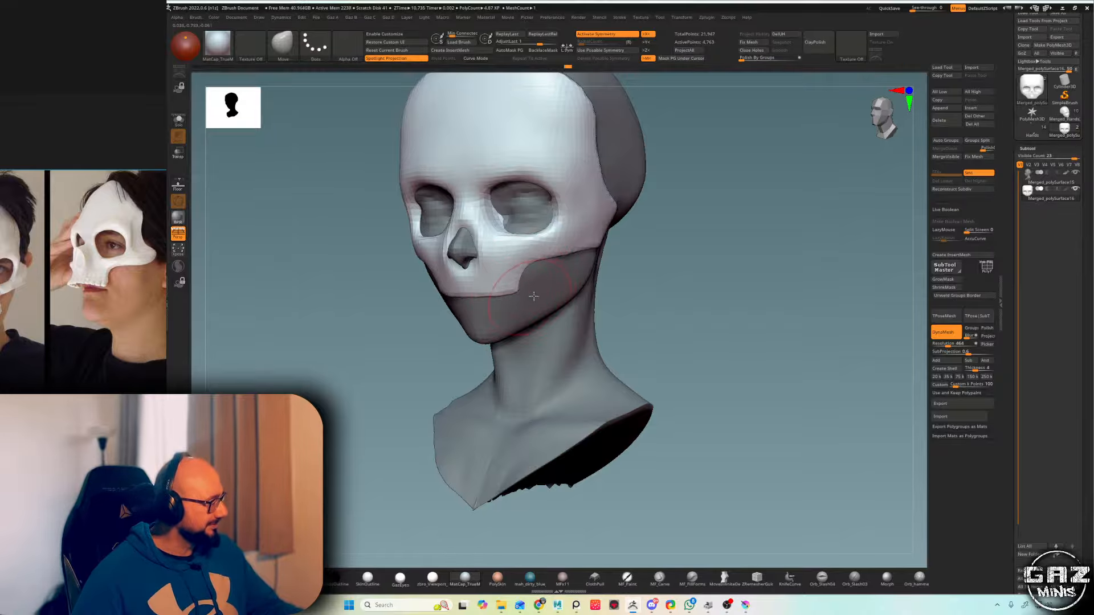
# - Adjust the mask's lower corners and pull its upper jaw front outward with the Move brush
pyautogui.keyDown('shift'); pyautogui.moveTo(610, 274); pyautogui.dragTo(618, 251); pyautogui.keyUp('shift')
pyautogui.moveTo(520, 302); pyautogui.dragTo(519, 299)
pyautogui.moveTo(618, 275); pyautogui.dragTo(562, 269)
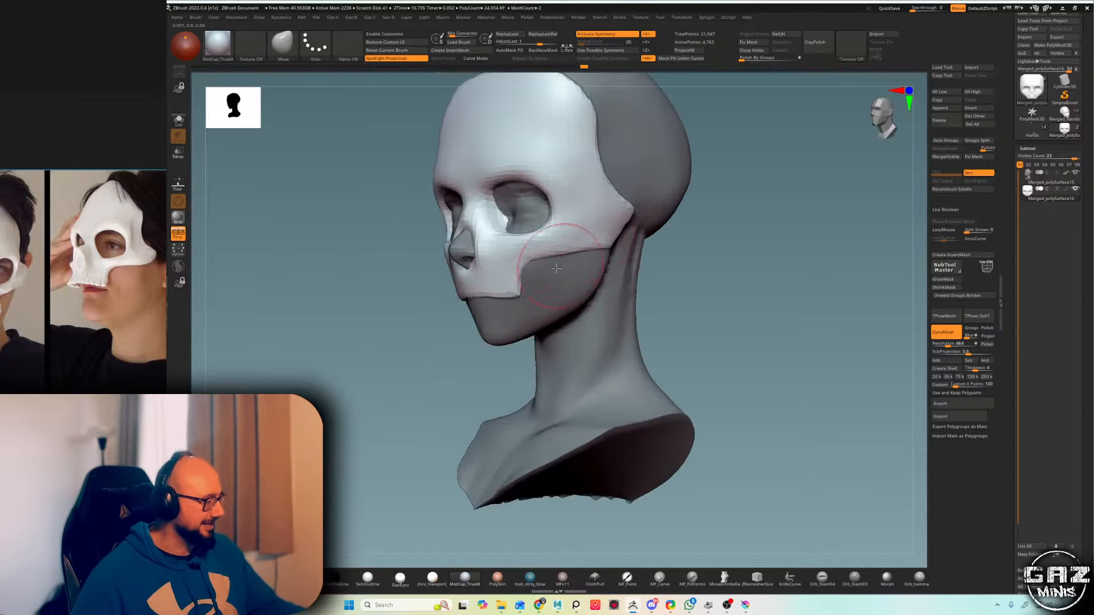
pyautogui.keyDown('shift'); pyautogui.moveTo(467, 330); pyautogui.dragTo(462, 317); pyautogui.keyUp('shift')
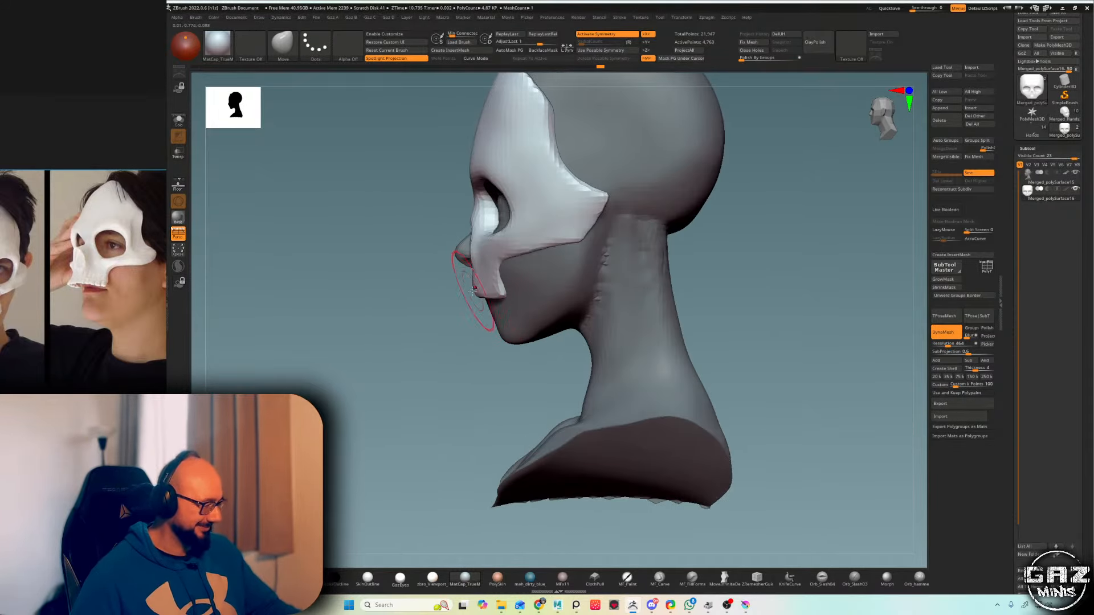
pyautogui.moveTo(472, 276); pyautogui.dragTo(469, 276)
pyautogui.keyDown('shift'); pyautogui.moveTo(419, 286); pyautogui.dragTo(456, 288); pyautogui.keyUp('shift')
pyautogui.moveTo(607, 184); pyautogui.dragTo(651, 177)
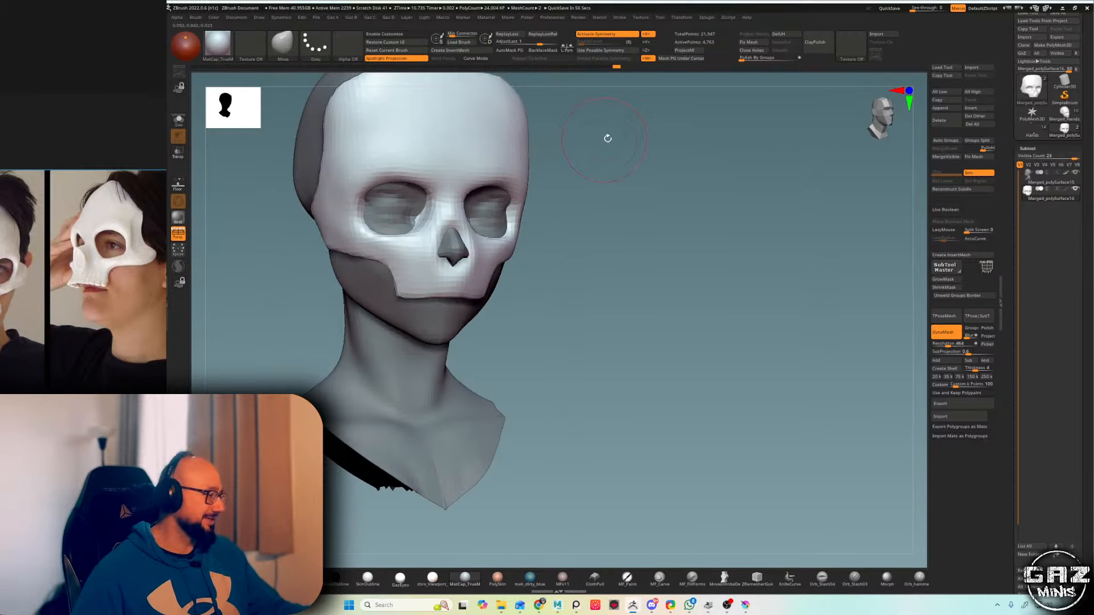
# - Reshape the upper and outer rims of the mask's eye sockets with a resized Move brush
pyautogui.keyDown('shift'); pyautogui.moveTo(608, 136); pyautogui.dragTo(604, 153); pyautogui.keyUp('shift')
pyautogui.press(']')
pyautogui.press(']')
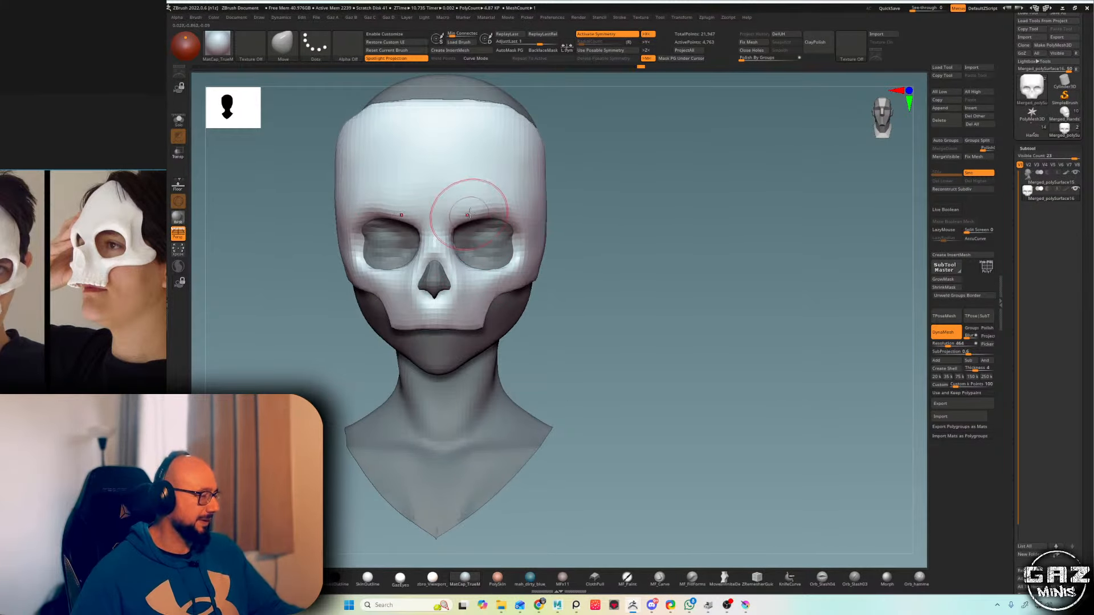
pyautogui.moveTo(592, 181); pyautogui.dragTo(570, 179)
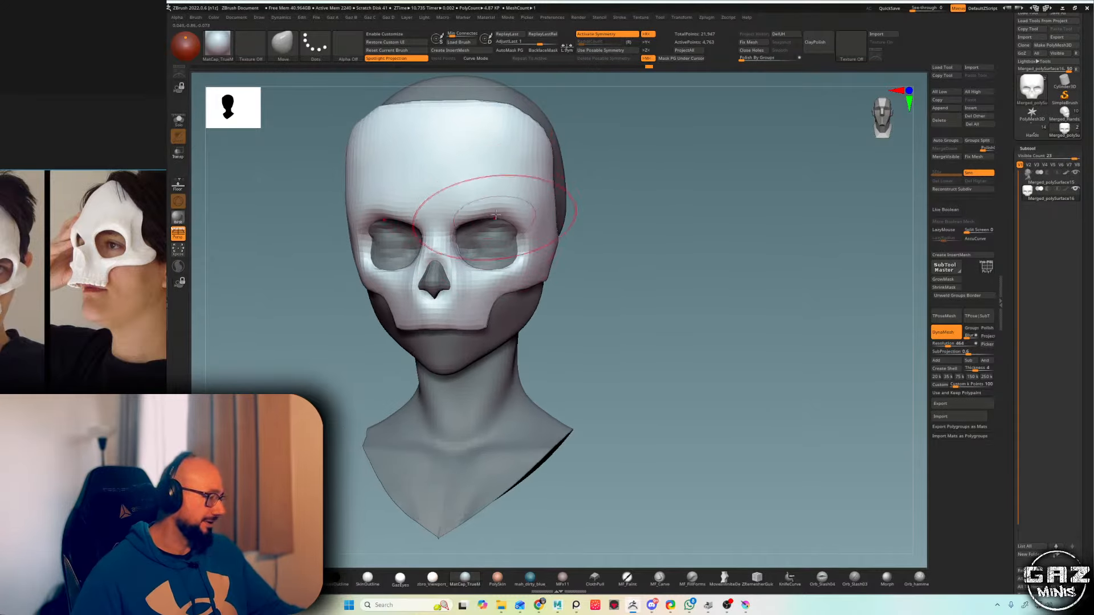
pyautogui.moveTo(498, 208); pyautogui.dragTo(497, 213)
pyautogui.moveTo(590, 170); pyautogui.dragTo(612, 170)
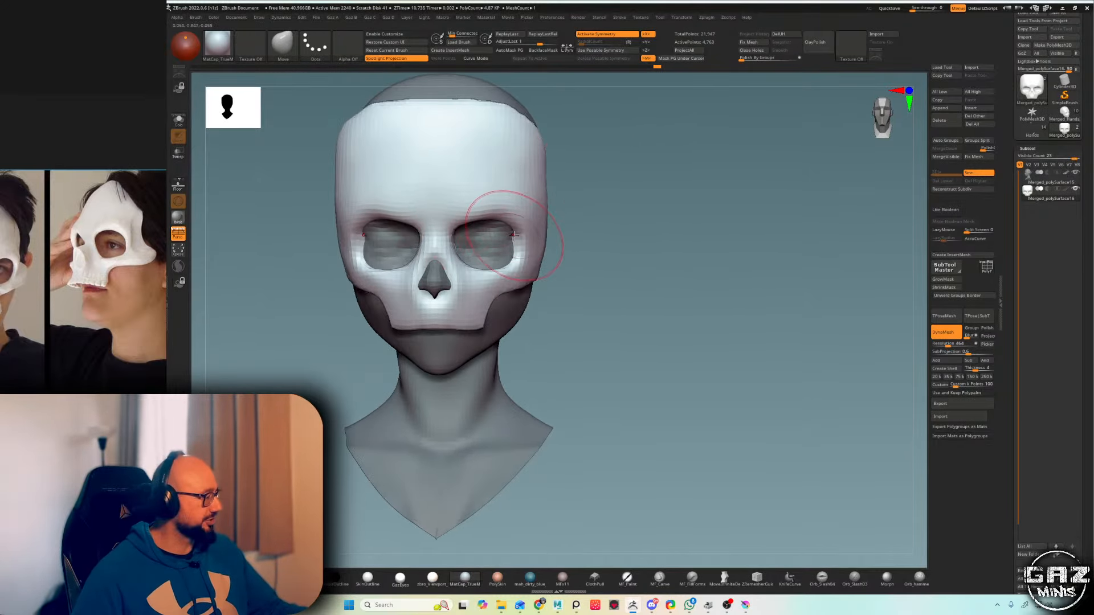
pyautogui.moveTo(514, 239); pyautogui.dragTo(524, 232)
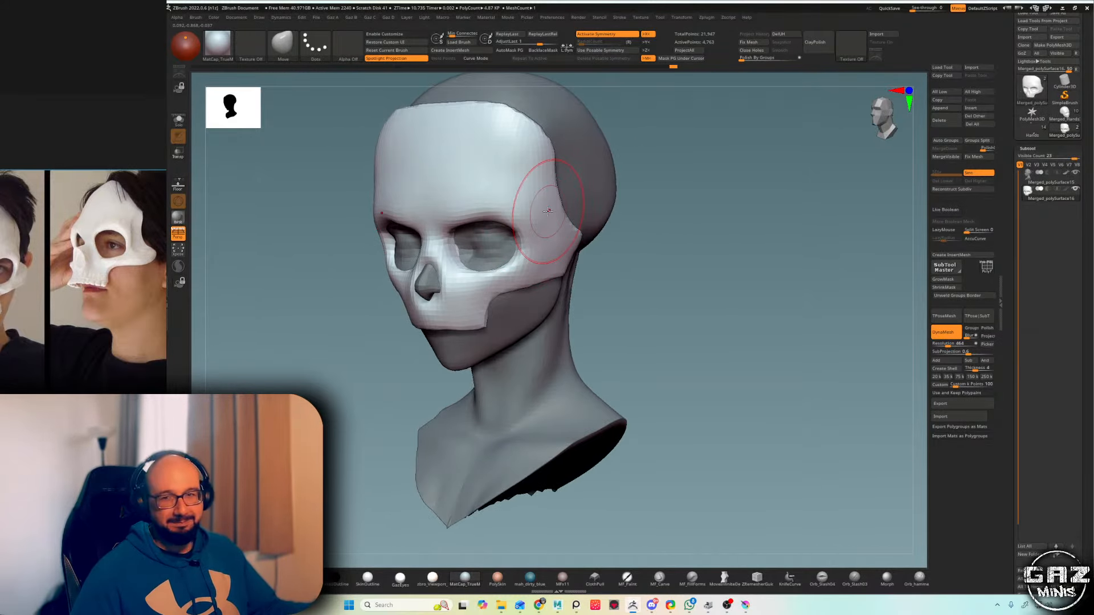
pyautogui.keyDown('shift'); pyautogui.moveTo(638, 156); pyautogui.dragTo(678, 147); pyautogui.keyUp('shift')
pyautogui.press('s')
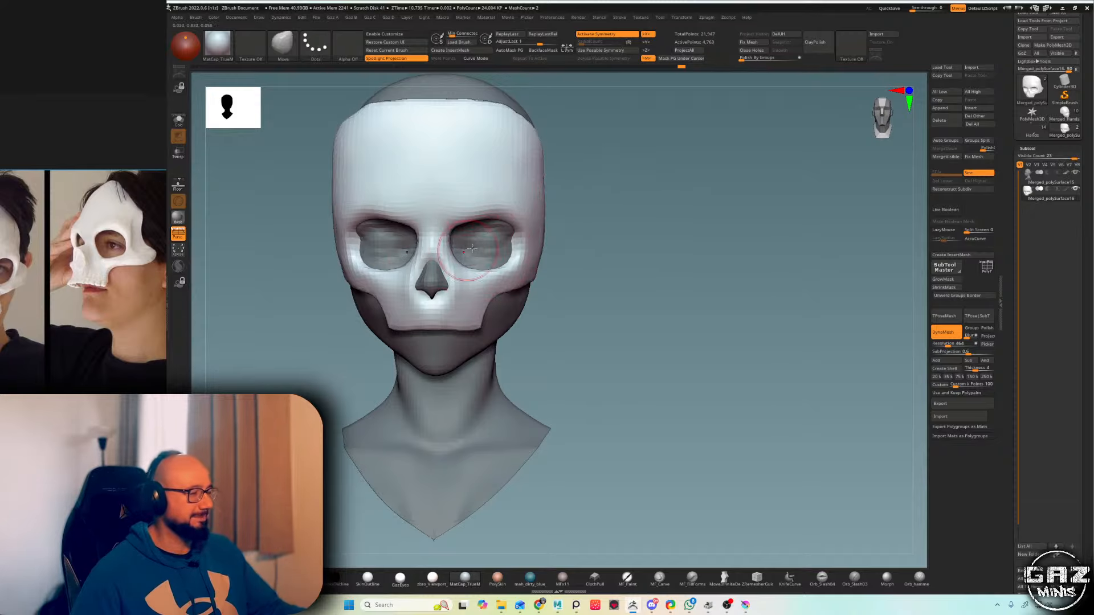
# - Round the mask's flat top edge and forehead corners with a large Move brush
pyautogui.keyDown('alt'); pyautogui.moveTo(602, 176); pyautogui.dragTo(616, 150); pyautogui.keyUp('alt')
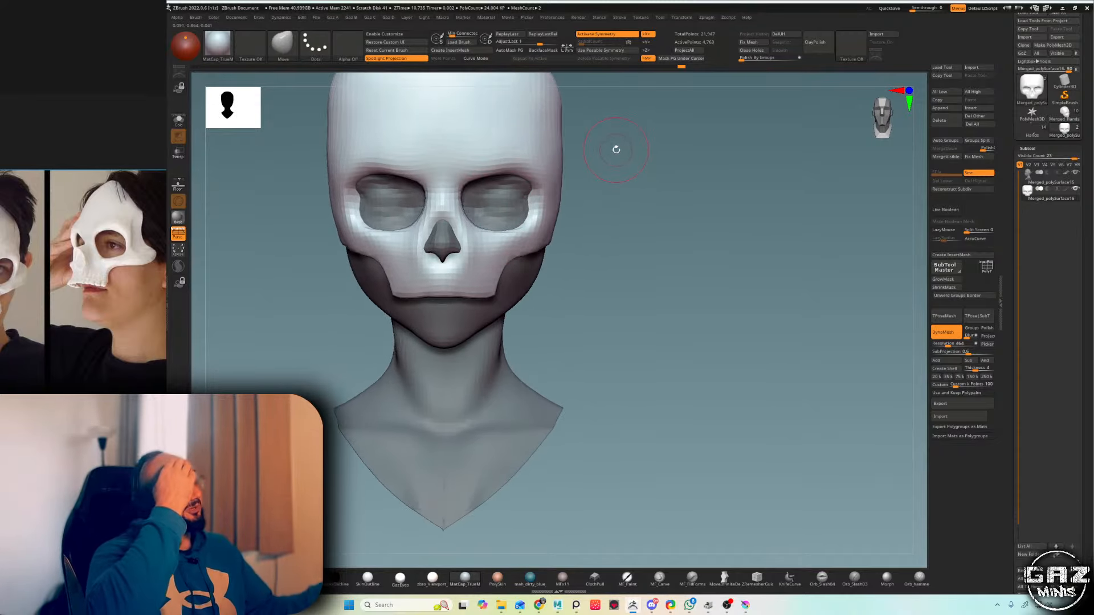
pyautogui.moveTo(631, 154); pyautogui.dragTo(638, 191)
pyautogui.moveTo(627, 138)
pyautogui.mouseDown()
pyautogui.moveTo(638, 132)
pyautogui.moveTo(624, 129)
pyautogui.mouseUp()
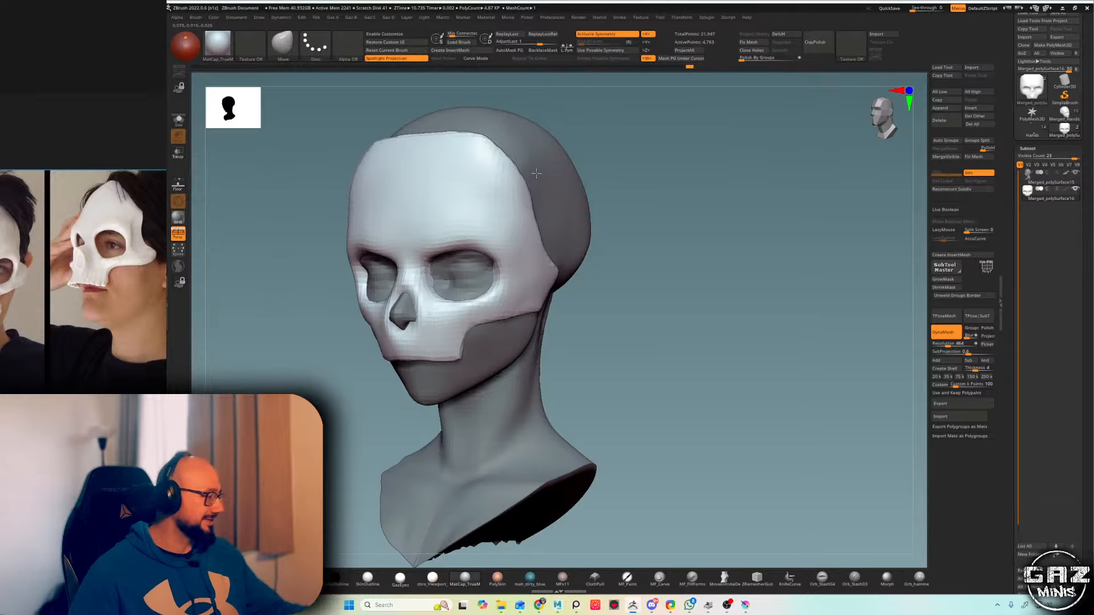
pyautogui.moveTo(536, 173); pyautogui.dragTo(581, 136)
pyautogui.moveTo(352, 220); pyautogui.dragTo(374, 198)
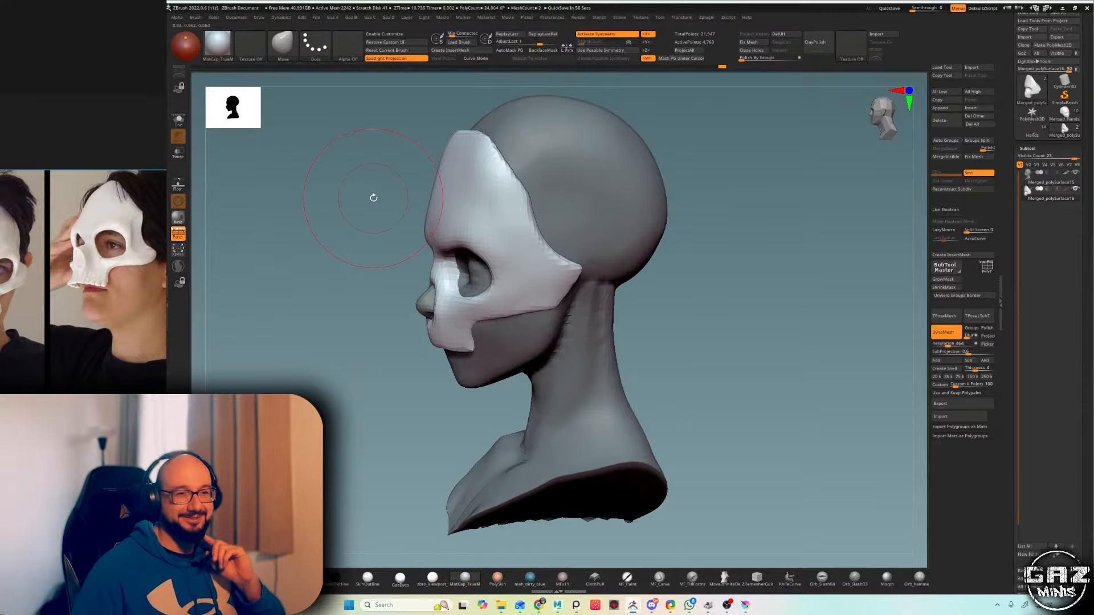
pyautogui.moveTo(371, 196); pyautogui.dragTo(479, 162)
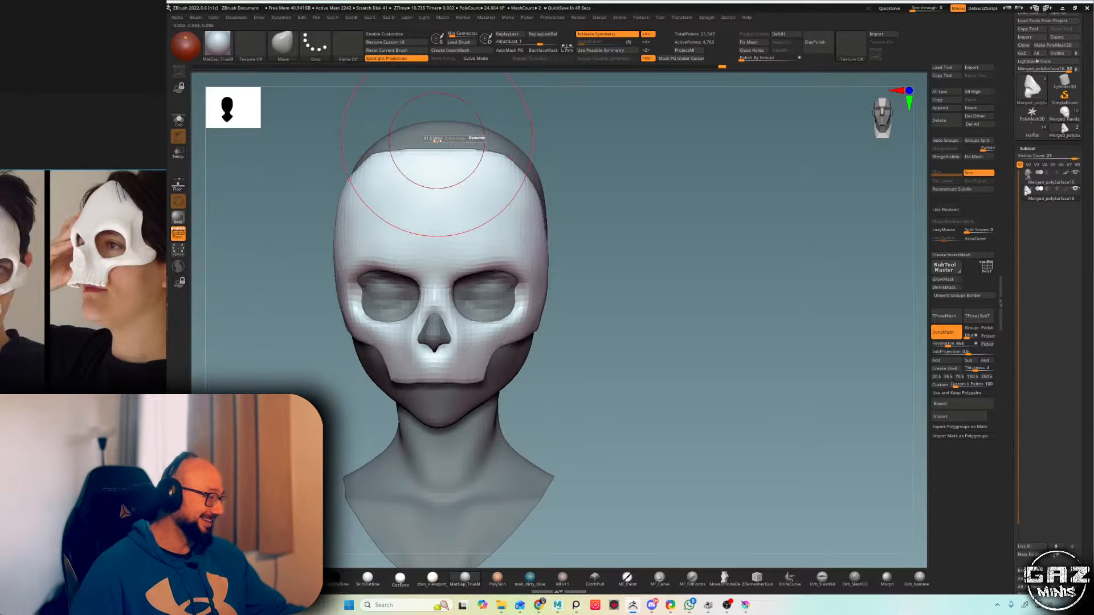
pyautogui.moveTo(437, 140); pyautogui.dragTo(441, 141)
pyautogui.moveTo(571, 145)
pyautogui.mouseDown()
pyautogui.moveTo(532, 142)
pyautogui.moveTo(609, 142)
pyautogui.moveTo(615, 92)
pyautogui.moveTo(587, 129)
pyautogui.mouseUp()
# - Show the polygon wireframe and ZRemesh the mask with the Same polygon count option and a lower adaptive size
pyautogui.hotkey('shift', 'f')
pyautogui.hotkey('shift', 'f')
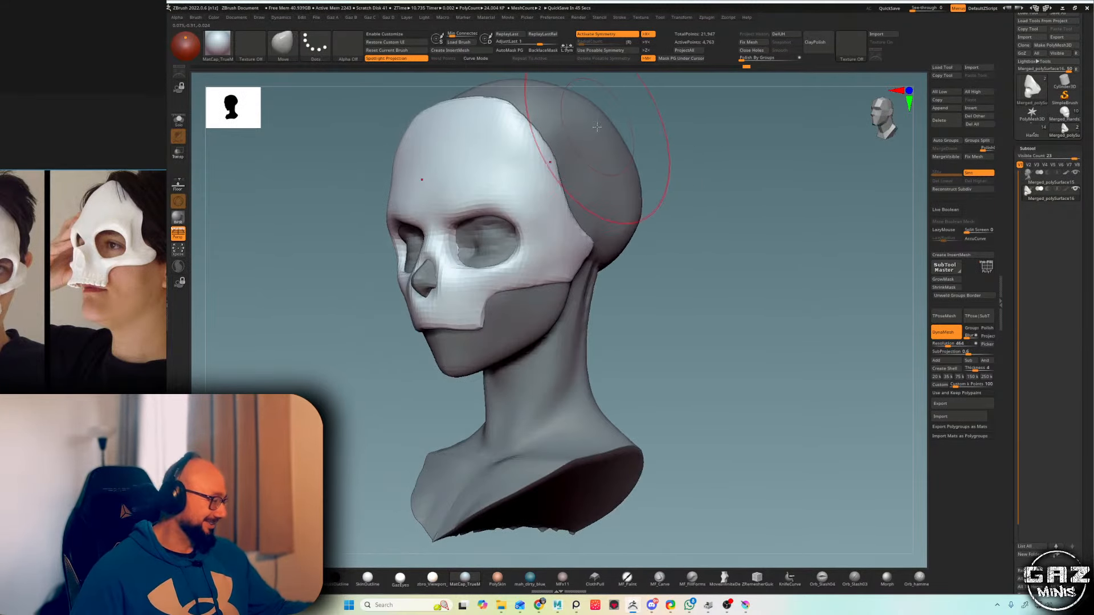
pyautogui.hotkey('shift', 'f')
pyautogui.hotkey('ctrl', 'a')
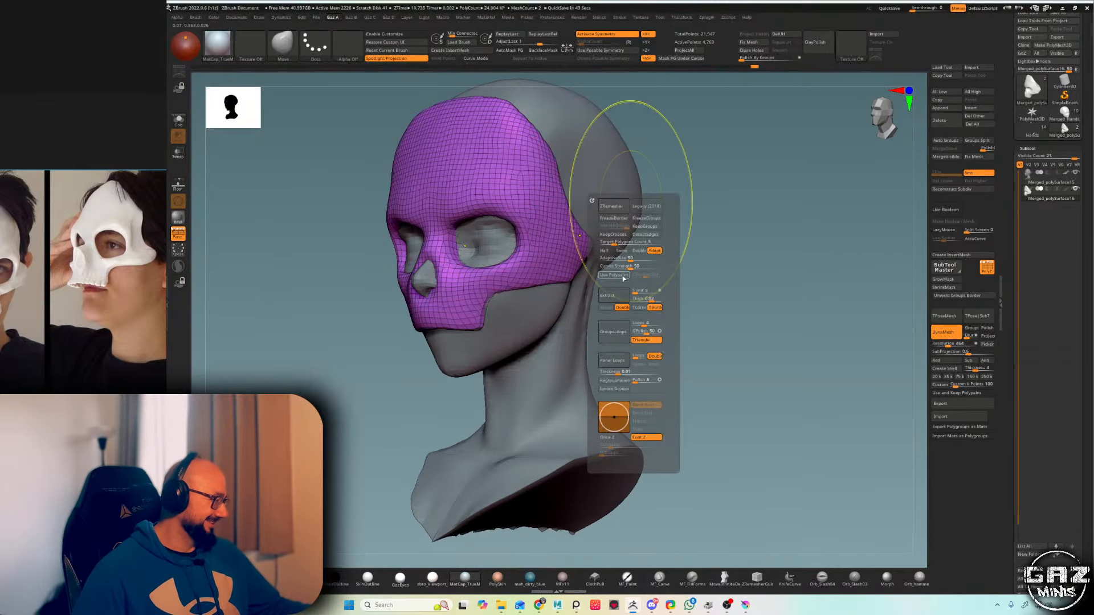
pyautogui.moveTo(618, 258); pyautogui.dragTo(615, 259)
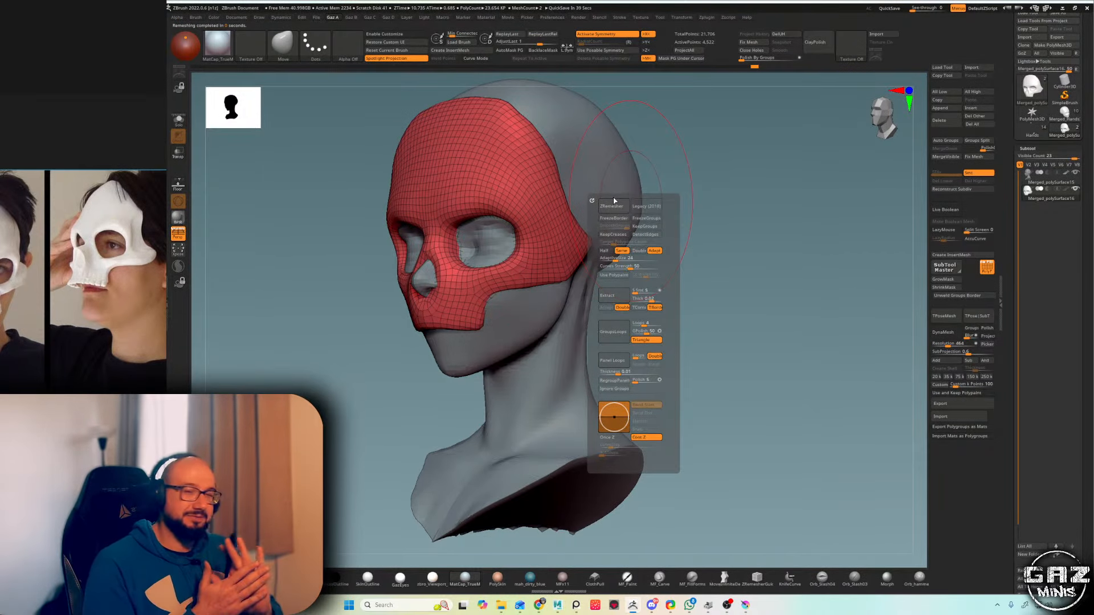
pyautogui.moveTo(651, 107); pyautogui.dragTo(497, 158)
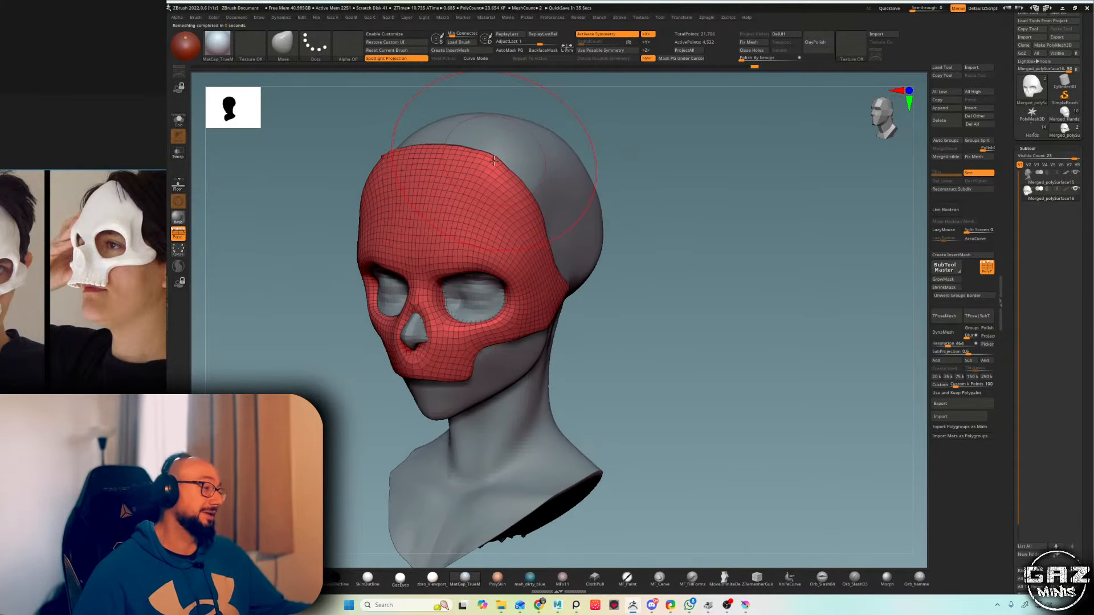
# - Smooth the upper side edges of the mask's forehead and hide the polygon wireframe
pyautogui.moveTo(494, 160); pyautogui.dragTo(520, 158, button='right')
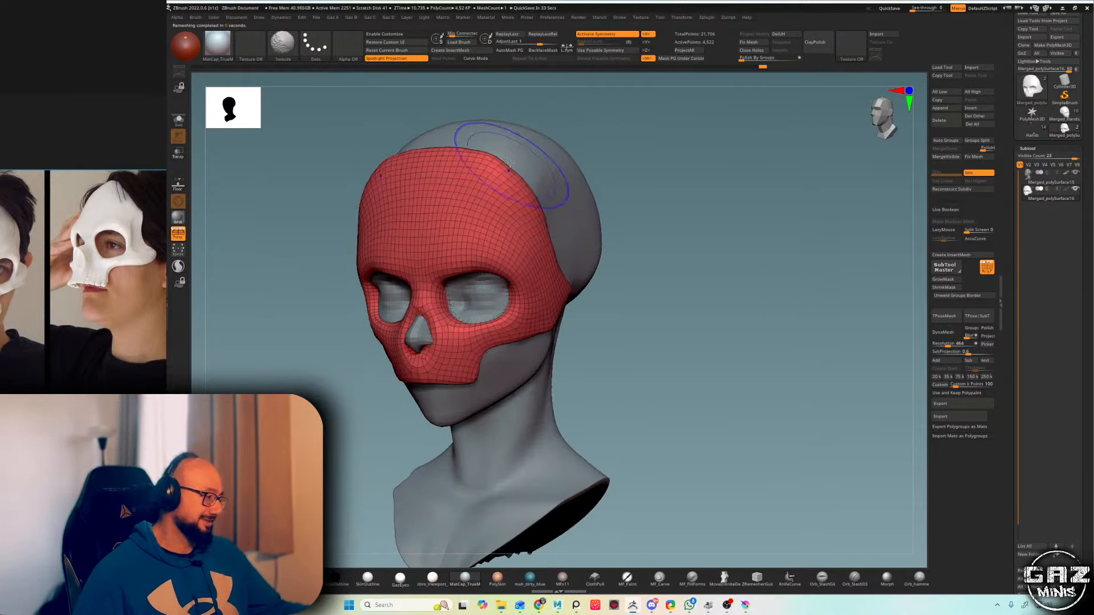
pyautogui.keyDown('shift'); pyautogui.moveTo(603, 120); pyautogui.dragTo(622, 122); pyautogui.keyUp('shift')
pyautogui.hotkey('shift', 'f')
pyautogui.keyDown('shift'); pyautogui.moveTo(511, 173); pyautogui.dragTo(530, 185); pyautogui.keyUp('shift')
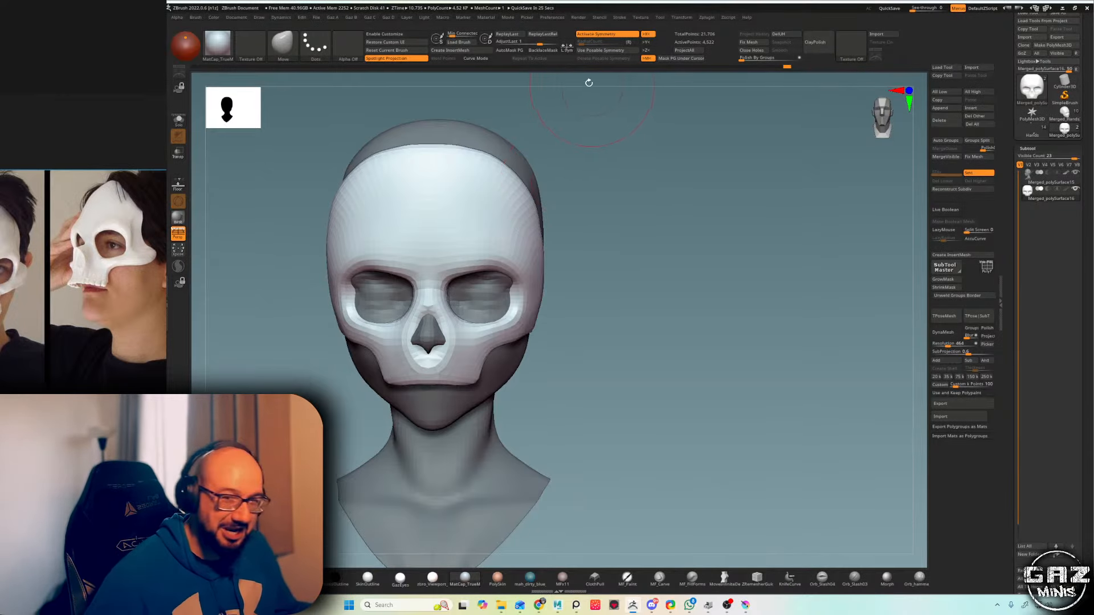
pyautogui.moveTo(559, 142); pyautogui.dragTo(552, 151)
pyautogui.press('b')
pyautogui.press('c')
pyautogui.press('b')
pyautogui.click(346, 50)
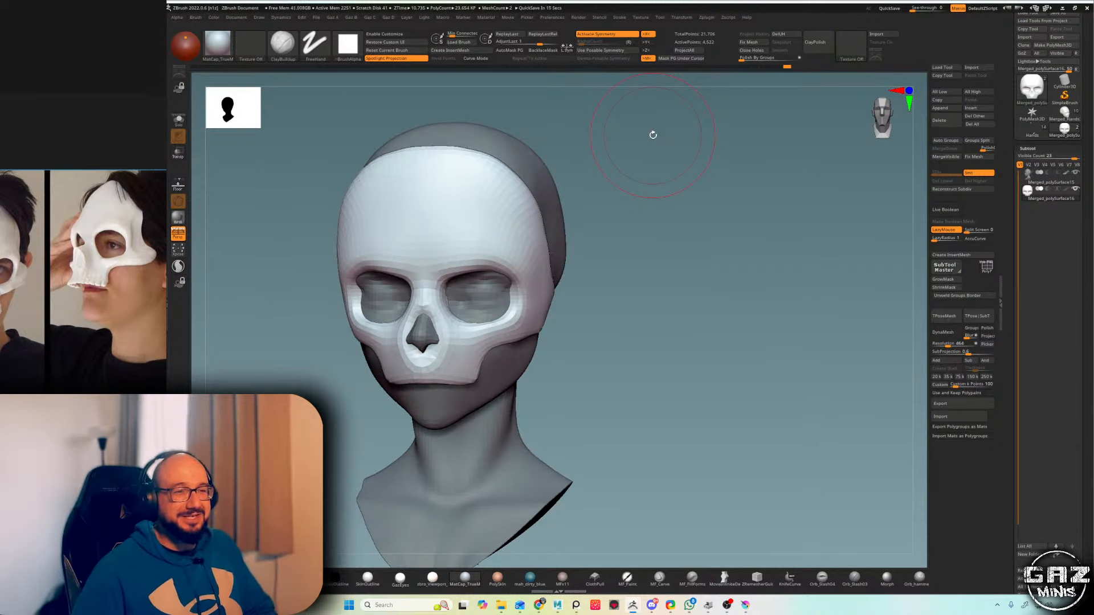
pyautogui.moveTo(653, 135)
pyautogui.mouseDown()
pyautogui.moveTo(596, 180)
pyautogui.moveTo(598, 159)
pyautogui.mouseUp()
pyautogui.hotkey('shift', 'f')
pyautogui.hotkey('shift', 'f')
# - Adjust the mask's nose bridge, jaw front and upper forehead edge in side and three-quarter views with the Move brush
pyautogui.moveTo(439, 310)
pyautogui.keyDown('alt'); pyautogui.mouseDown(button='right')
pyautogui.moveTo(441, 275)
pyautogui.moveTo(567, 202)
pyautogui.mouseUp(button='right'); pyautogui.keyUp('alt')
pyautogui.press('b')
pyautogui.press('m')
pyautogui.press('v')
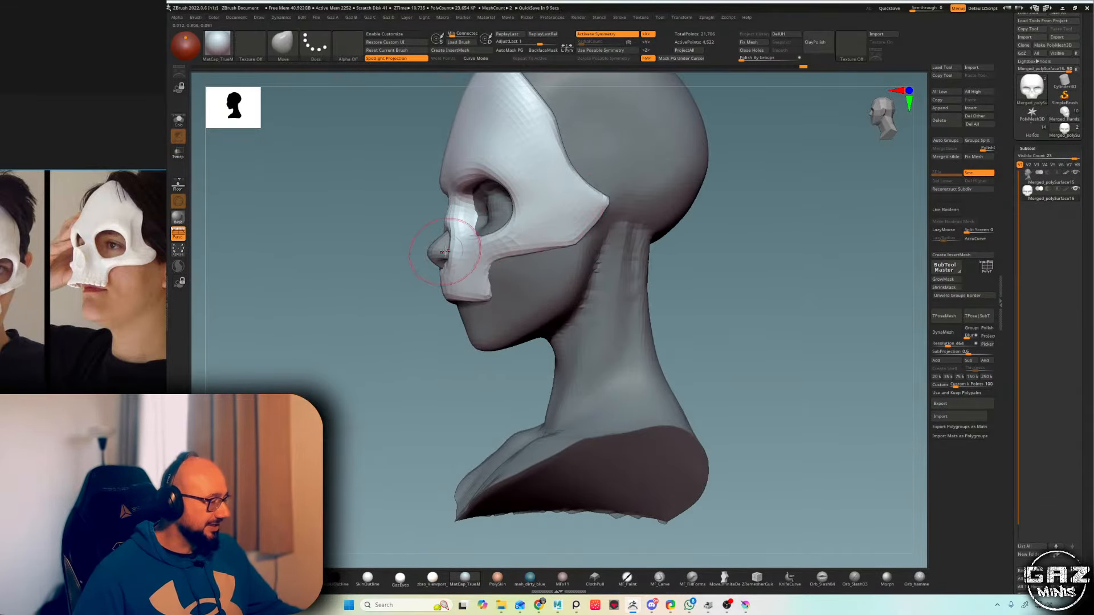
pyautogui.moveTo(444, 252); pyautogui.dragTo(440, 218, button='right')
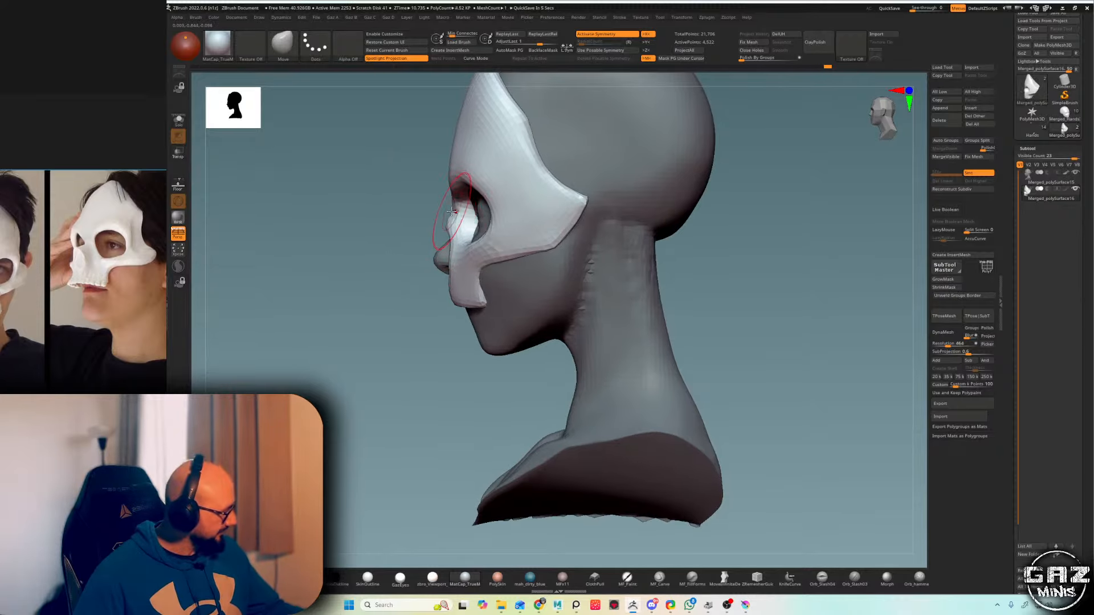
pyautogui.moveTo(450, 220)
pyautogui.mouseDown(button='right')
pyautogui.moveTo(443, 228)
pyautogui.moveTo(512, 188)
pyautogui.moveTo(498, 171)
pyautogui.moveTo(465, 178)
pyautogui.mouseUp(button='right')
pyautogui.press('s')
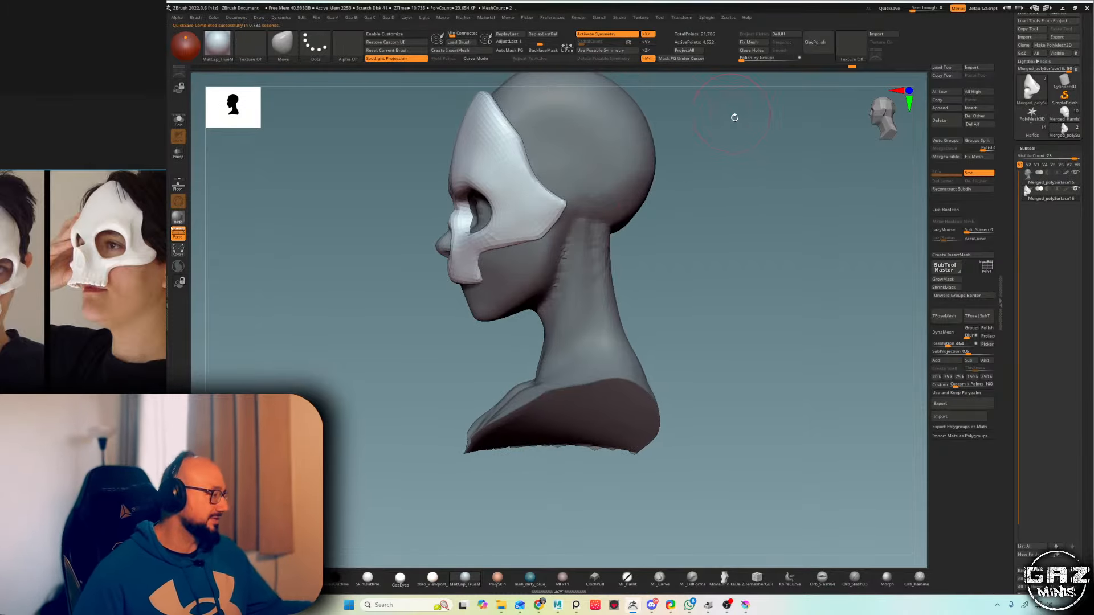
pyautogui.moveTo(734, 117); pyautogui.dragTo(516, 182, button='right')
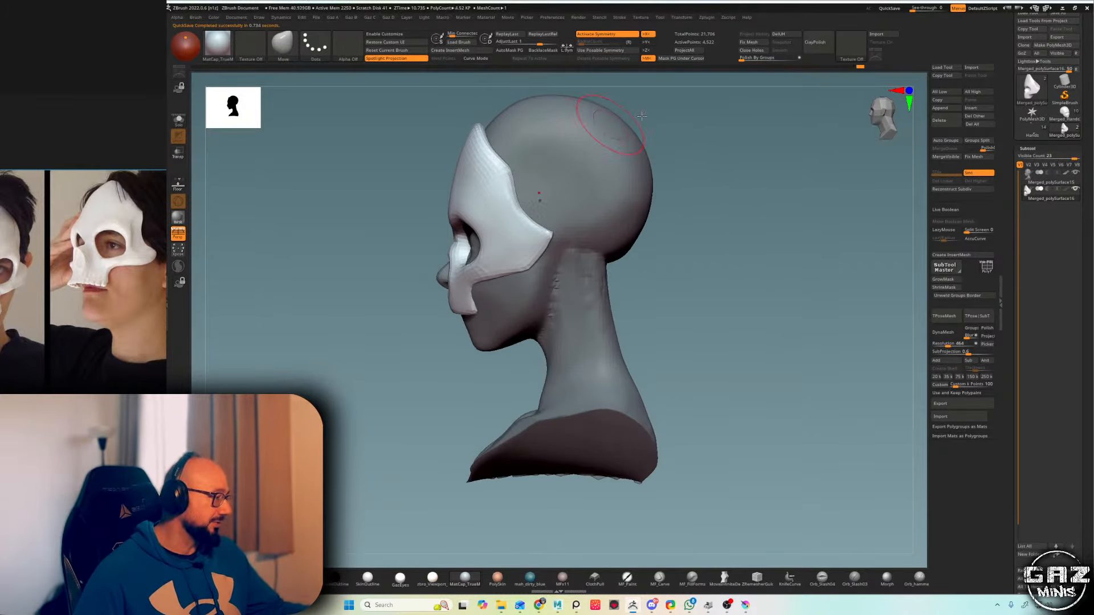
pyautogui.moveTo(642, 116); pyautogui.dragTo(627, 158, button='right')
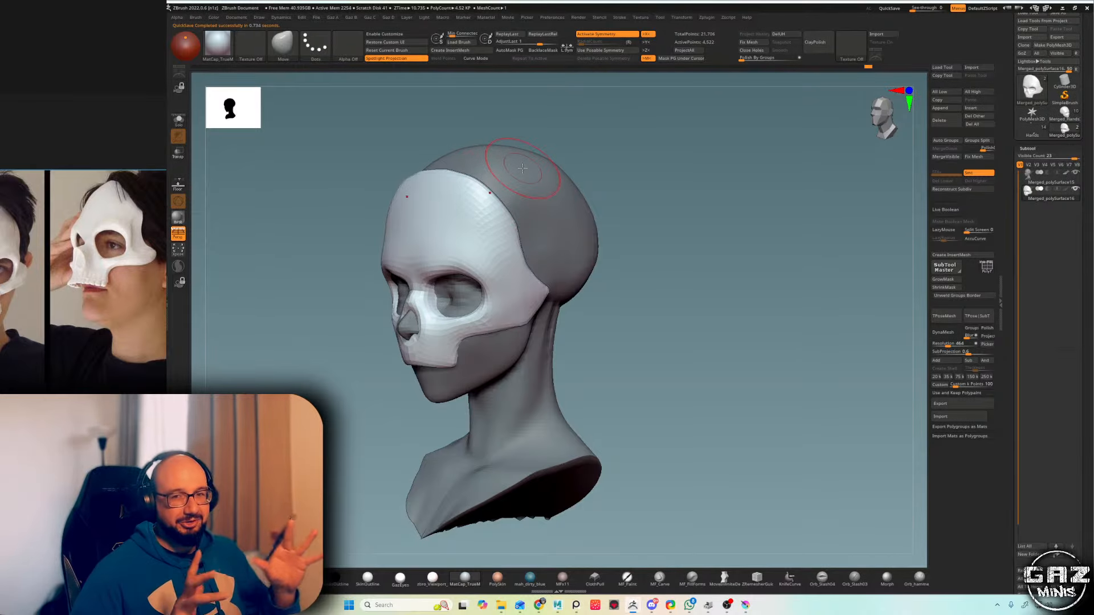
pyautogui.moveTo(541, 142)
pyautogui.keyDown('shift'); pyautogui.mouseDown(button='right')
pyautogui.moveTo(535, 130)
pyautogui.moveTo(595, 160)
pyautogui.moveTo(603, 145)
pyautogui.mouseUp(button='right'); pyautogui.keyUp('shift')
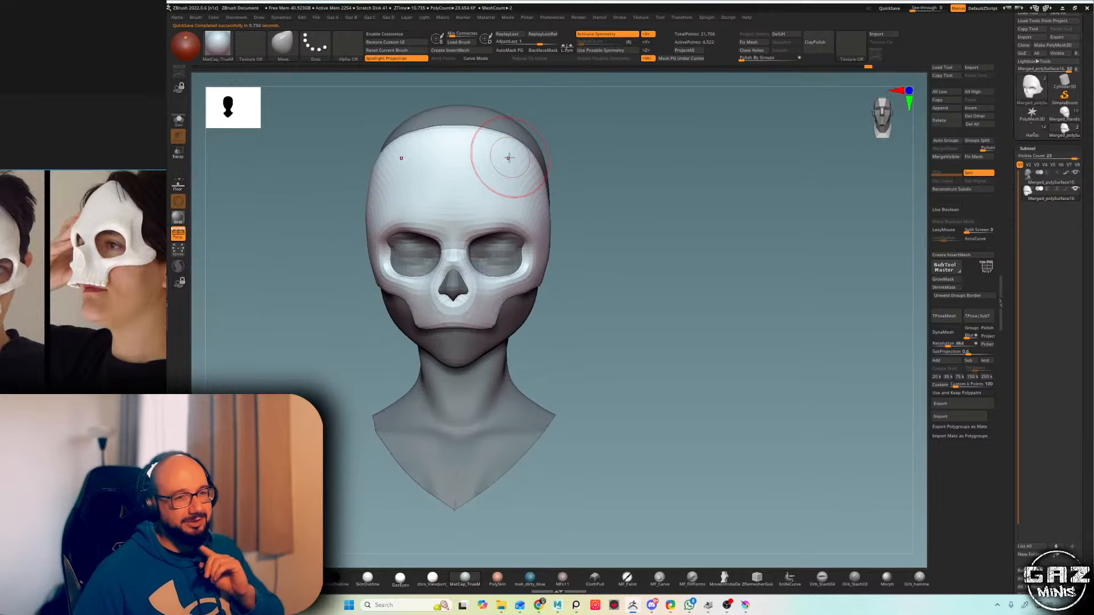
pyautogui.keyDown('alt'); pyautogui.moveTo(502, 158); pyautogui.dragTo(519, 158, button='right'); pyautogui.keyUp('alt')
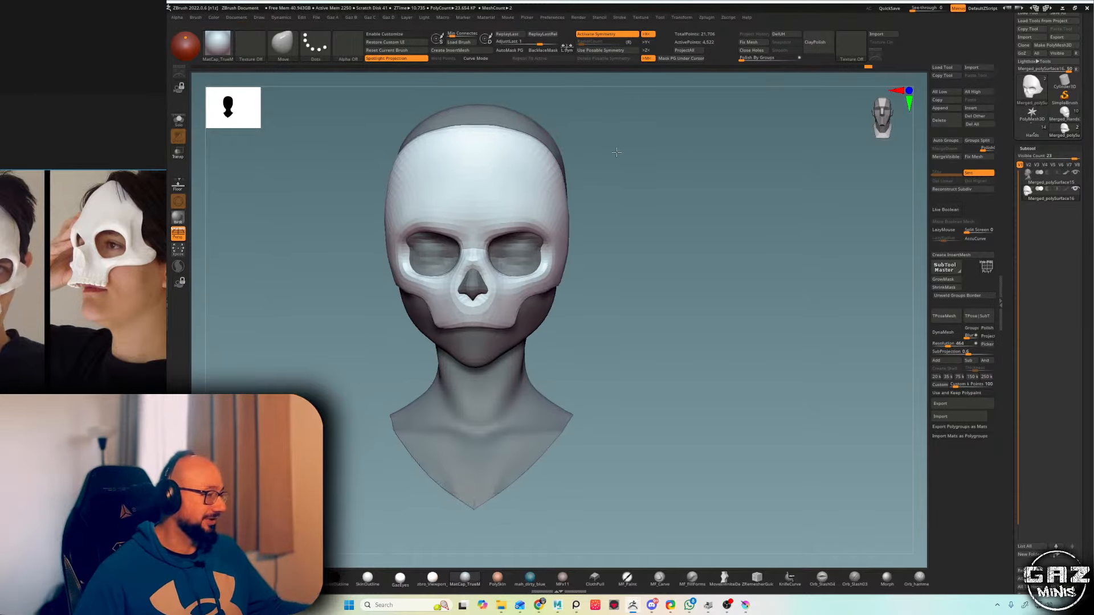
# - Assign the square Alpha 28 to the Move brush and subdivide the mask to level 2
pyautogui.click(343, 48)
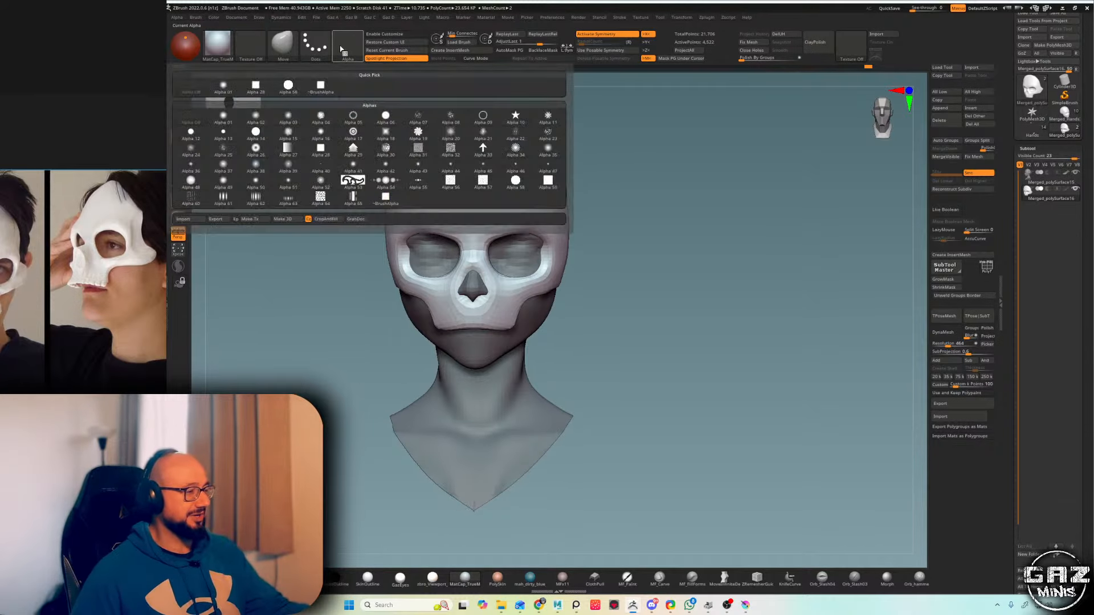
pyautogui.click(255, 89)
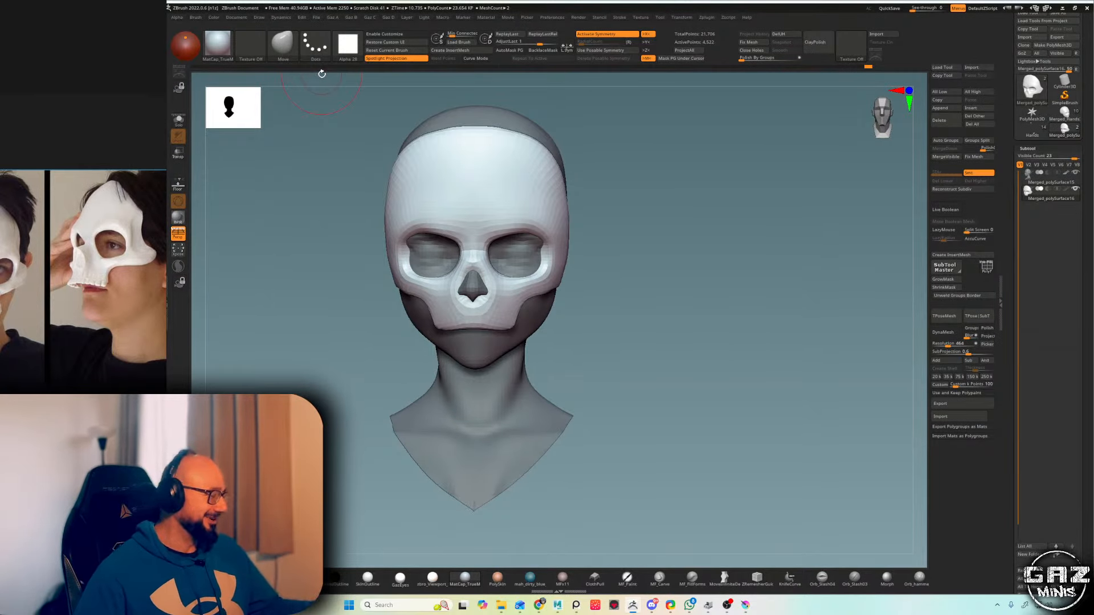
pyautogui.moveTo(642, 168); pyautogui.dragTo(513, 191)
pyautogui.hotkey('ctrl', 'd')
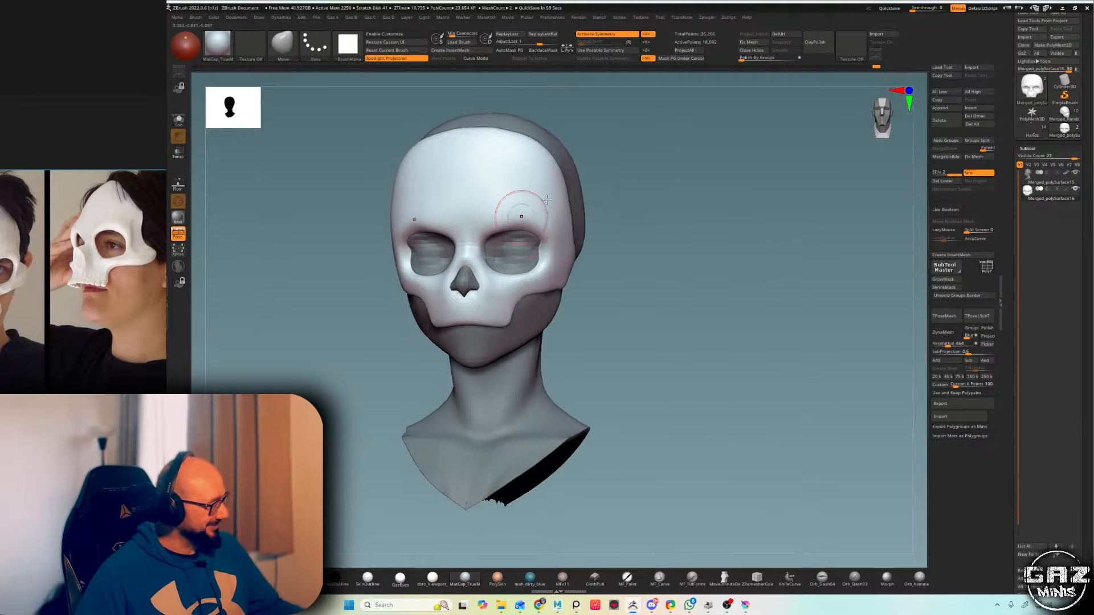
# - Carve the temple hollows behind the mask's eye sockets with the ClayBuildup brush, undoing the first stroke and adjusting the brush intensity
pyautogui.moveTo(546, 200)
pyautogui.mouseDown(button='right')
pyautogui.moveTo(576, 197)
pyautogui.moveTo(554, 198)
pyautogui.mouseUp(button='right')
pyautogui.press('b')
pyautogui.press('c')
pyautogui.press('b')
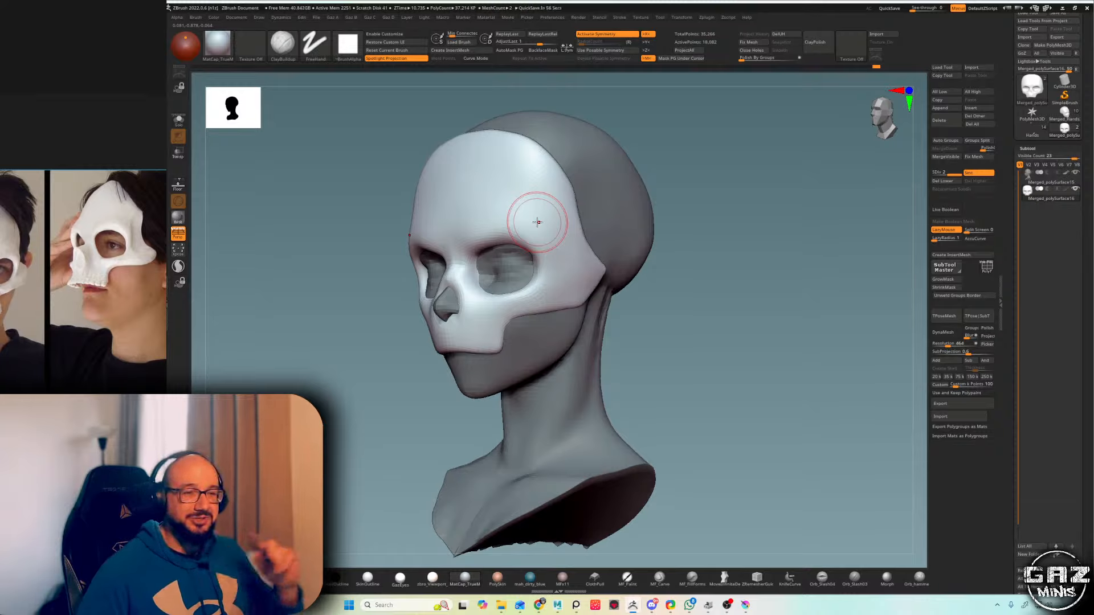
pyautogui.moveTo(614, 201); pyautogui.dragTo(551, 213, button='right')
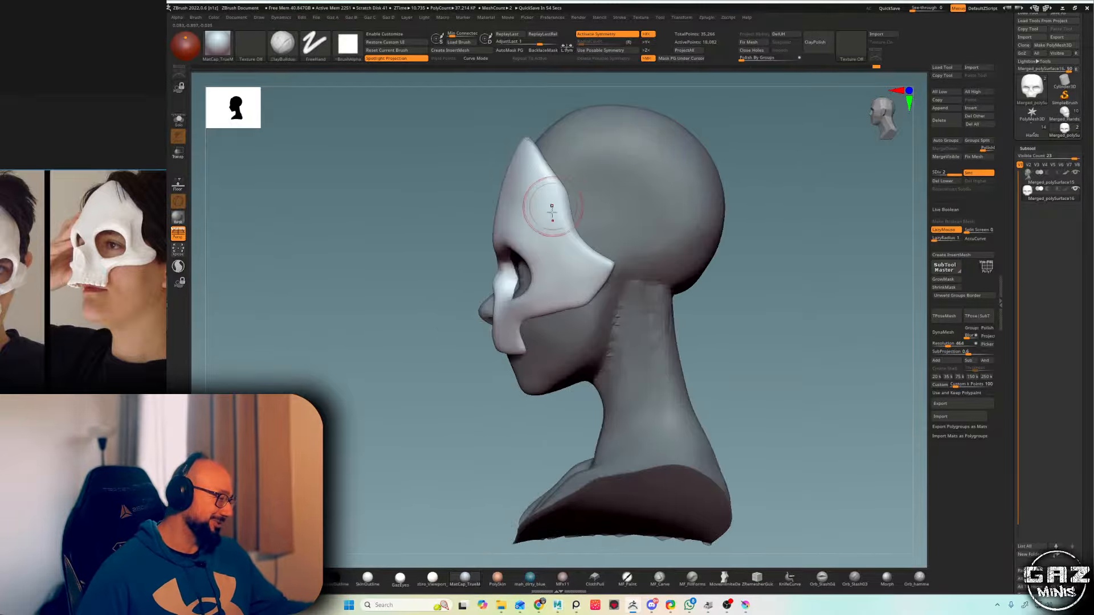
pyautogui.moveTo(551, 212); pyautogui.dragTo(545, 252)
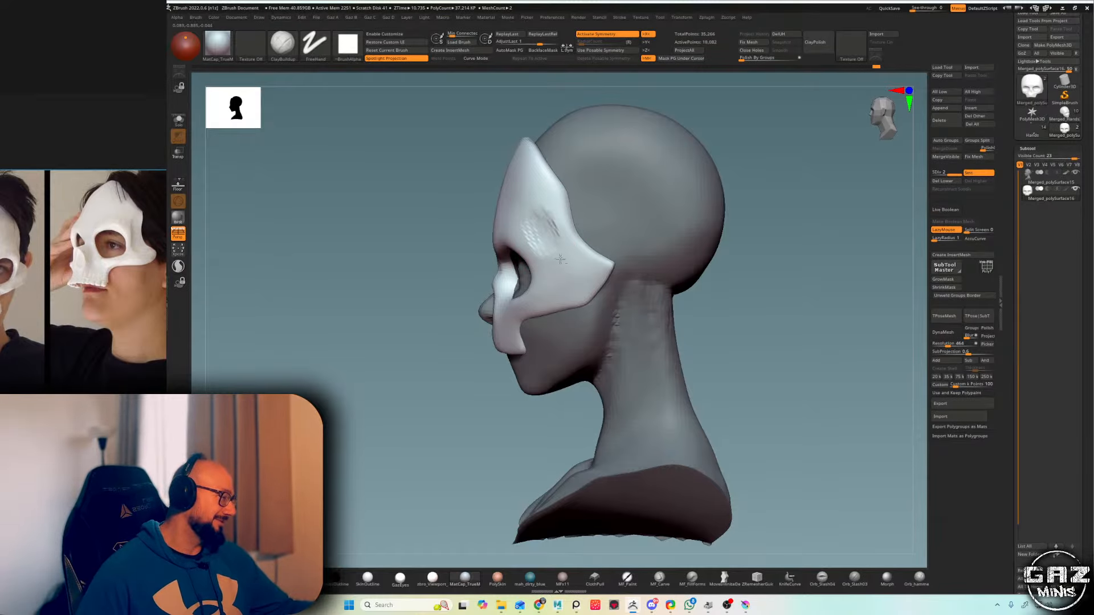
pyautogui.hotkey('ctrl', 'z')
pyautogui.press('u')
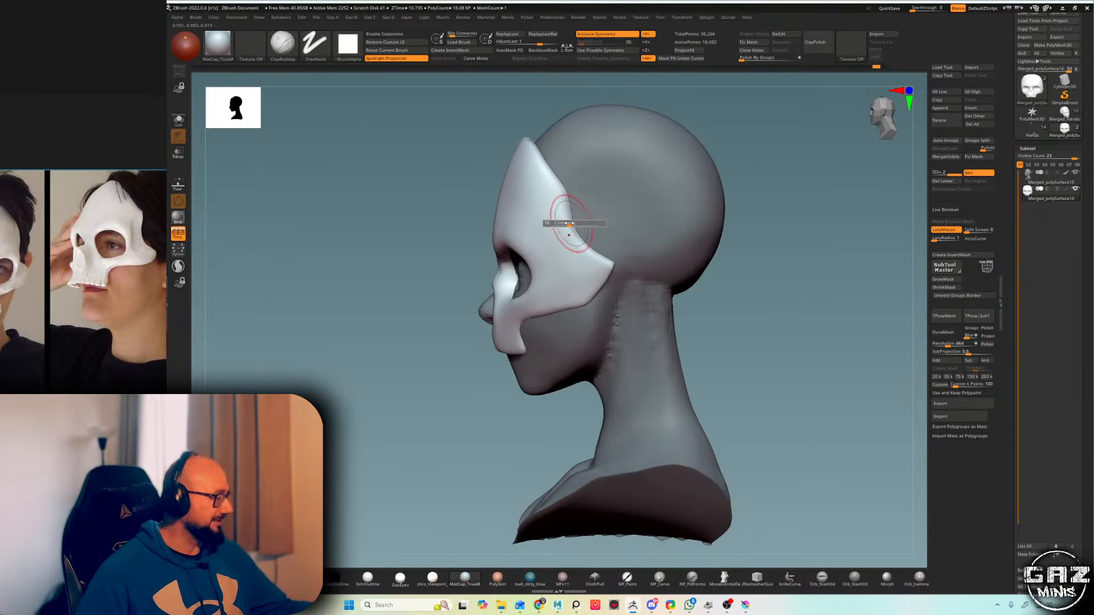
pyautogui.moveTo(564, 234)
pyautogui.mouseDown(button='right')
pyautogui.moveTo(542, 244)
pyautogui.moveTo(561, 239)
pyautogui.moveTo(553, 222)
pyautogui.moveTo(647, 169)
pyautogui.mouseUp(button='right')
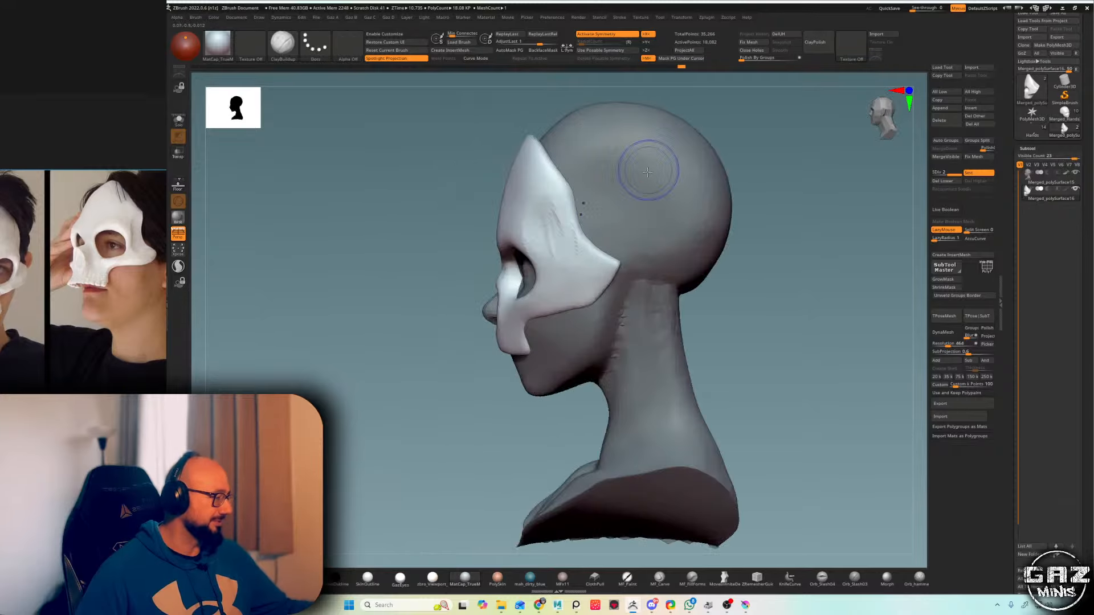
pyautogui.moveTo(562, 221); pyautogui.dragTo(552, 233)
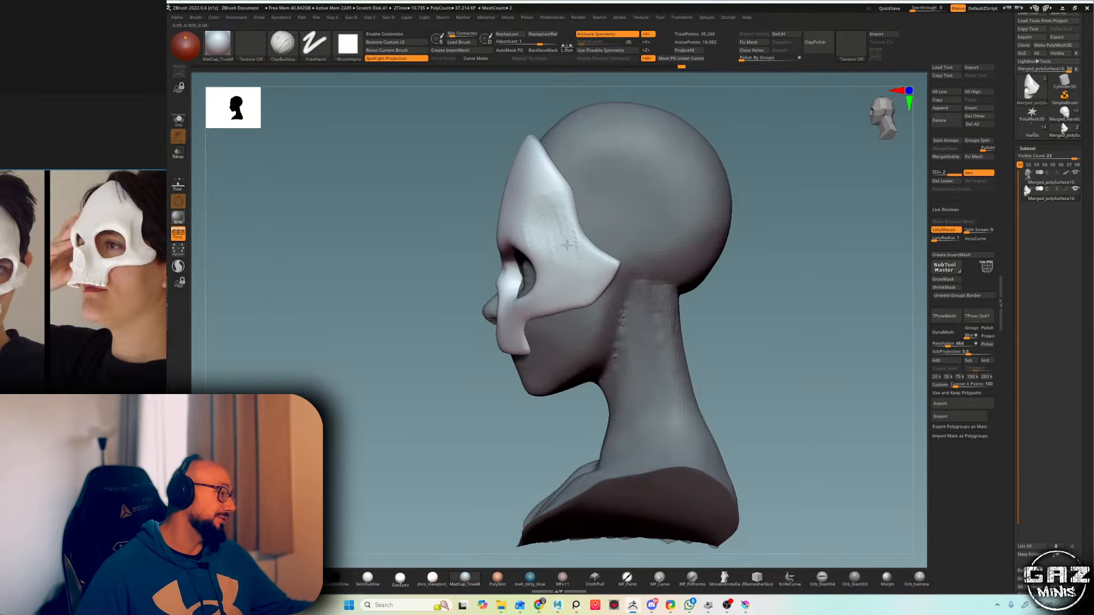
pyautogui.moveTo(551, 227)
pyautogui.mouseDown(button='right')
pyautogui.moveTo(561, 217)
pyautogui.moveTo(553, 193)
pyautogui.moveTo(650, 143)
pyautogui.moveTo(626, 130)
pyautogui.mouseUp(button='right')
# - Build up ridges along the mask's outer brow corners and temple edges with the ClayBuildup brush, smoothing the transition above each socket
pyautogui.moveTo(474, 202); pyautogui.dragTo(516, 186)
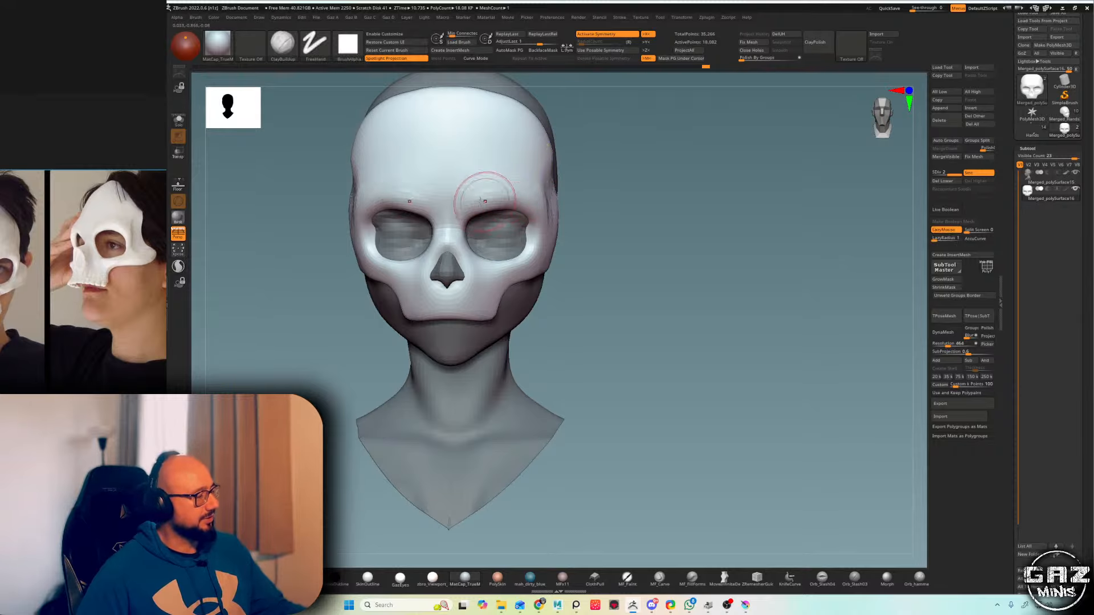
pyautogui.moveTo(553, 189)
pyautogui.mouseDown(button='right')
pyautogui.moveTo(507, 196)
pyautogui.moveTo(550, 192)
pyautogui.moveTo(549, 180)
pyautogui.moveTo(535, 203)
pyautogui.moveTo(644, 171)
pyautogui.moveTo(678, 147)
pyautogui.moveTo(586, 193)
pyautogui.moveTo(544, 233)
pyautogui.mouseUp(button='right')
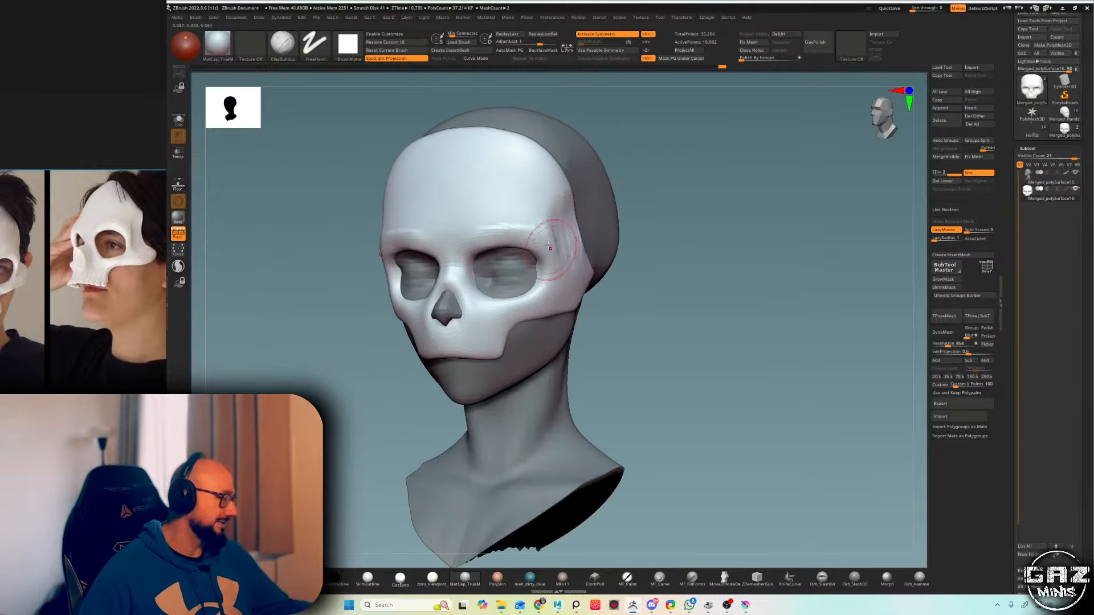
pyautogui.keyDown('shift'); pyautogui.moveTo(556, 213); pyautogui.dragTo(553, 220); pyautogui.keyUp('shift')
pyautogui.press('s')
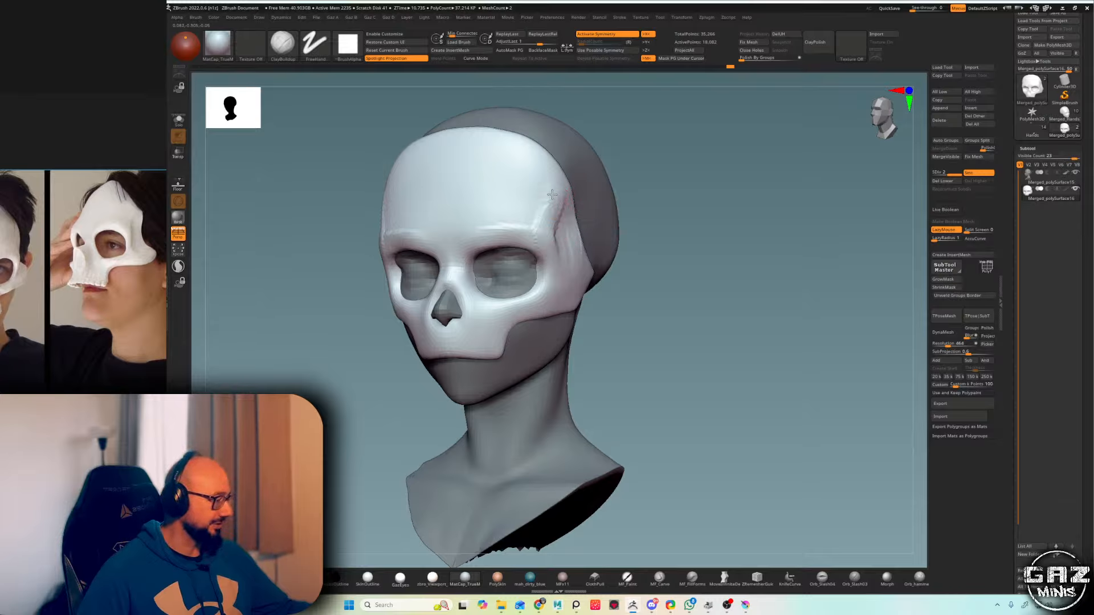
pyautogui.moveTo(550, 228); pyautogui.dragTo(543, 202, button='right')
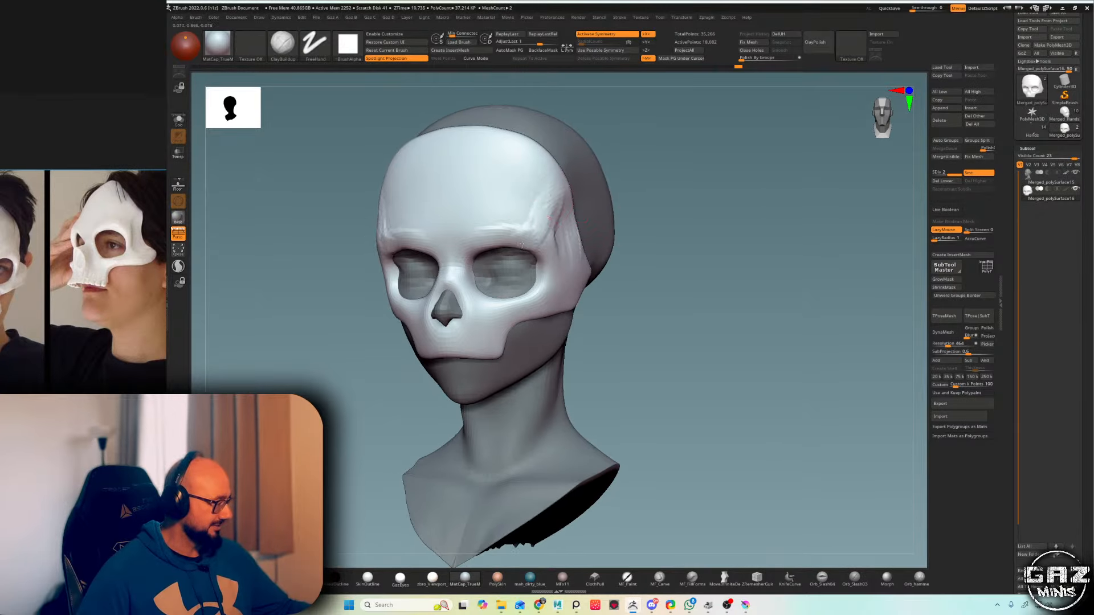
pyautogui.keyDown('shift'); pyautogui.moveTo(522, 245); pyautogui.dragTo(524, 228, button='right'); pyautogui.keyUp('shift')
pyautogui.moveTo(524, 228); pyautogui.dragTo(524, 238)
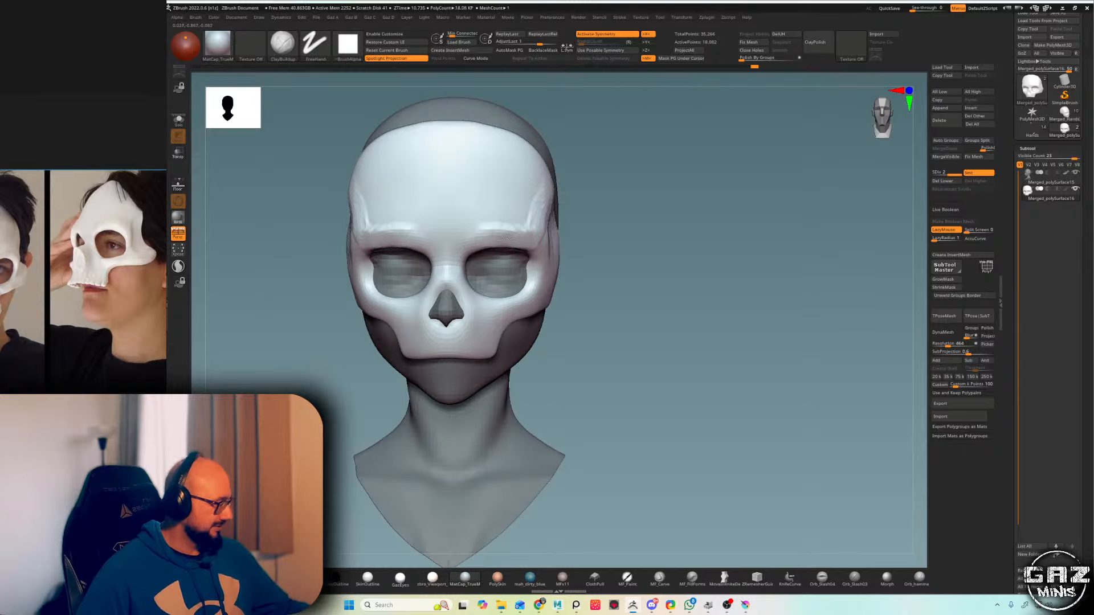
pyautogui.moveTo(621, 201); pyautogui.dragTo(541, 255, button='right')
pyautogui.keyDown('shift'); pyautogui.moveTo(653, 180); pyautogui.dragTo(655, 228, button='right'); pyautogui.keyUp('shift')
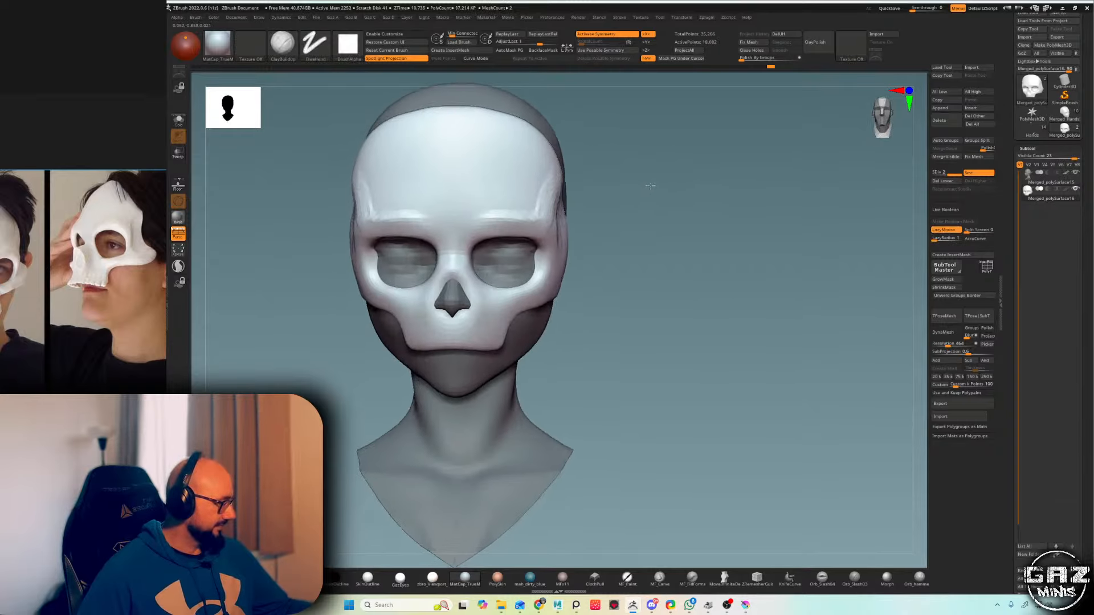
pyautogui.press('s')
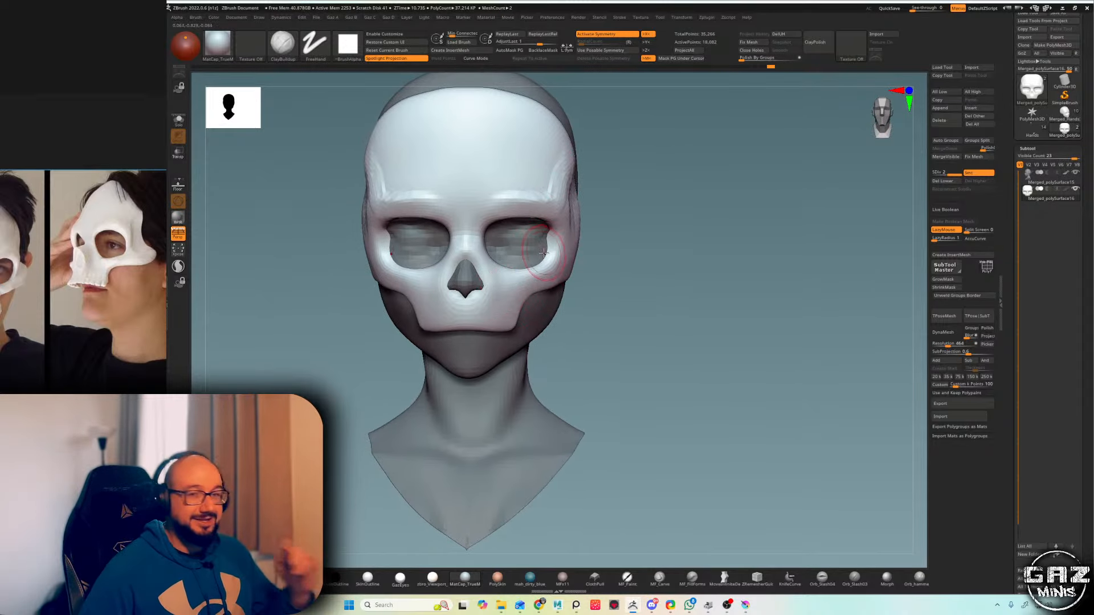
# - Isolate the mask to examine its brows, eye sockets and nose in three-quarter view, and show the head again
pyautogui.moveTo(544, 253); pyautogui.dragTo(585, 145, button='right')
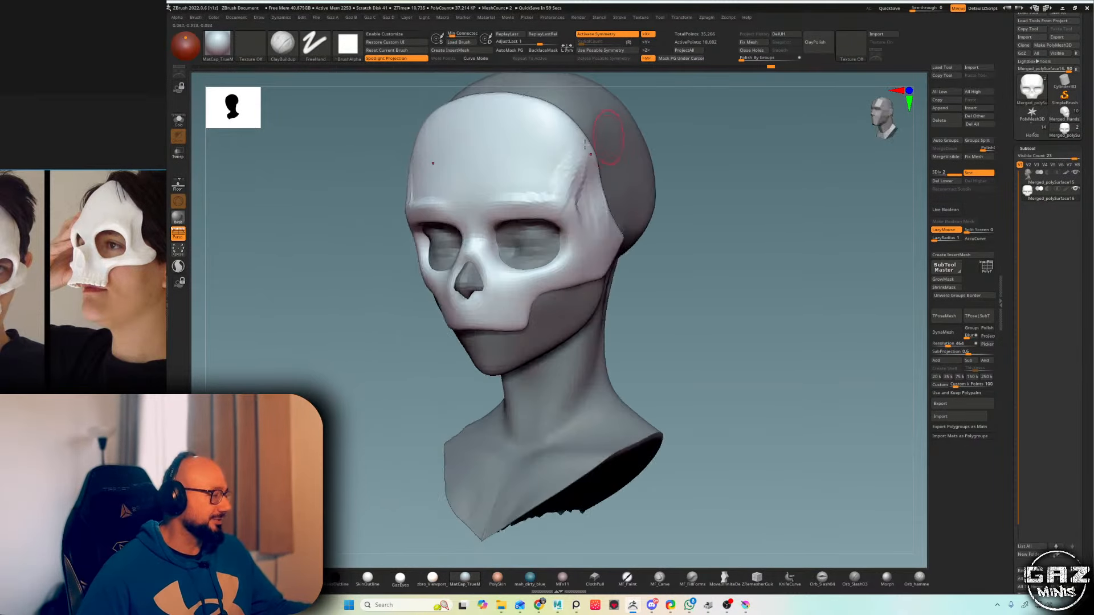
pyautogui.hotkey('shift', 's')
pyautogui.moveTo(472, 255); pyautogui.dragTo(484, 271)
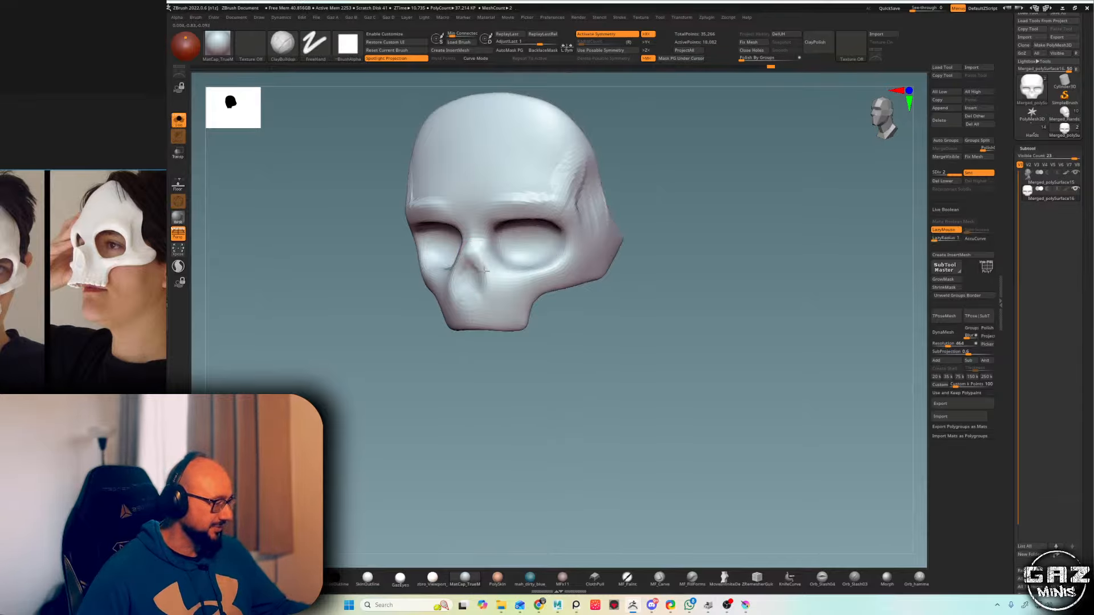
pyautogui.moveTo(496, 330)
pyautogui.mouseDown(button='right')
pyautogui.moveTo(598, 215)
pyautogui.moveTo(466, 246)
pyautogui.mouseUp(button='right')
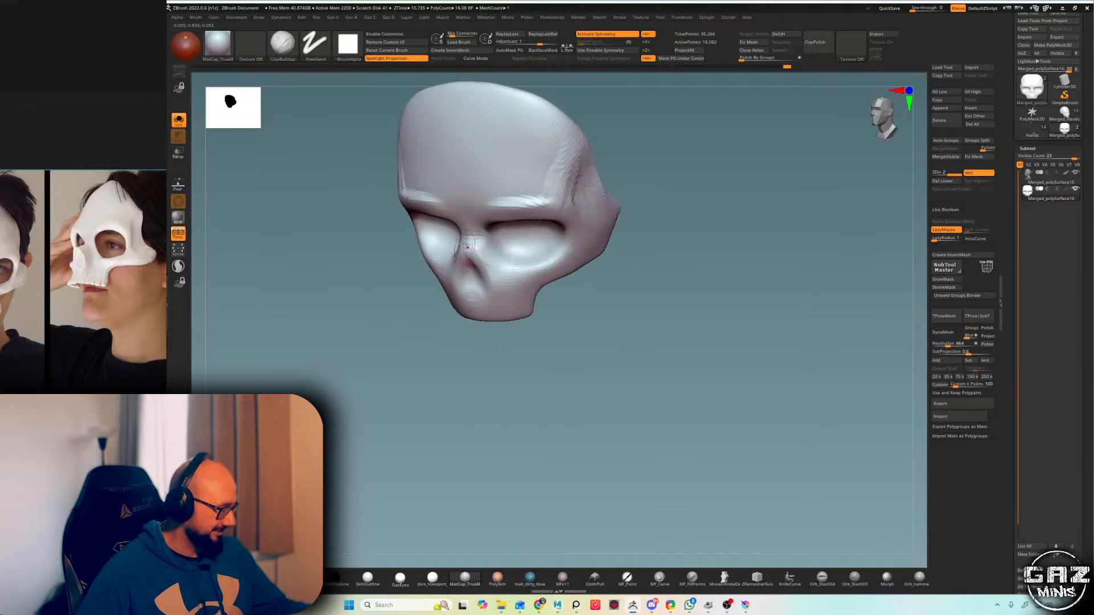
pyautogui.keyDown('shift'); pyautogui.moveTo(511, 344); pyautogui.dragTo(532, 334, button='right'); pyautogui.keyUp('shift')
pyautogui.hotkey('shift', 's')
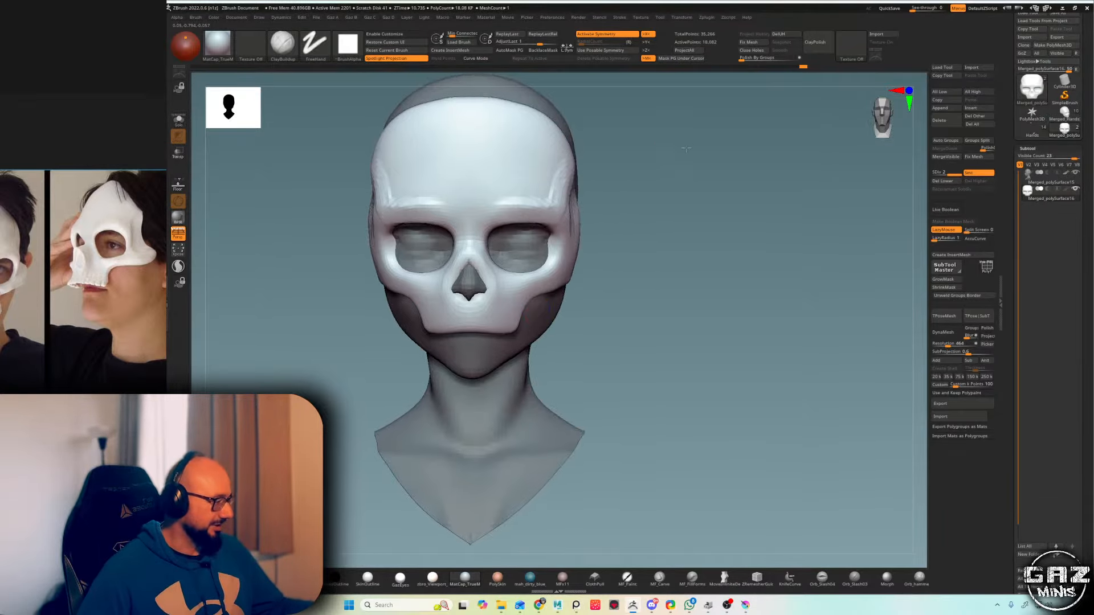
# - Build up the inner brow ridges above the eye sockets and nose bridge with ClayBuildup
pyautogui.moveTo(456, 285); pyautogui.dragTo(511, 237, button='right')
pyautogui.keyDown('shift'); pyautogui.moveTo(633, 143); pyautogui.dragTo(550, 152); pyautogui.keyUp('shift')
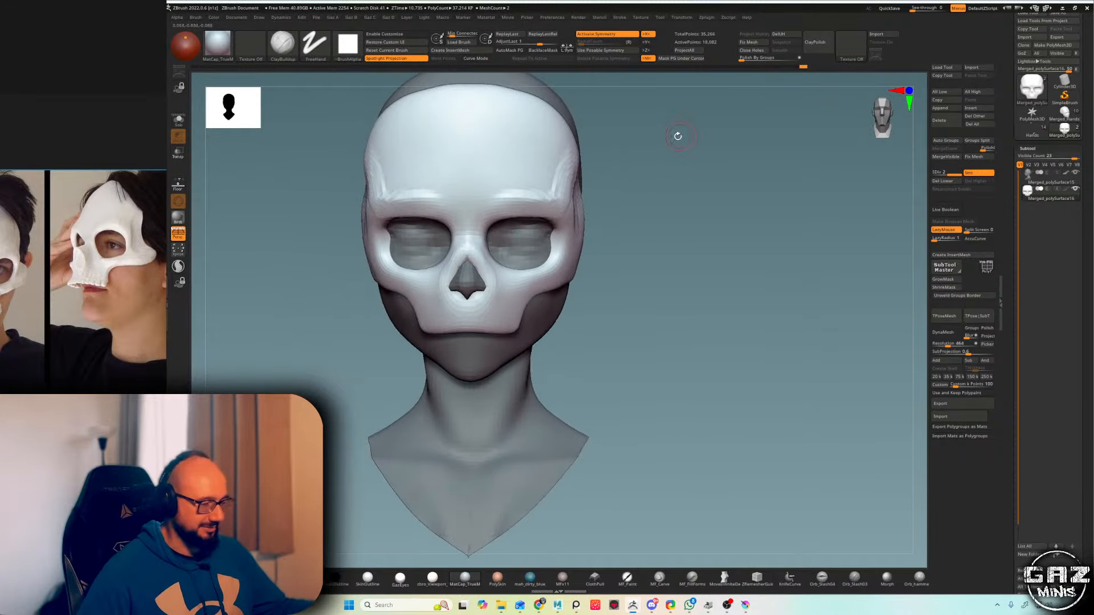
pyautogui.moveTo(679, 137); pyautogui.dragTo(561, 165)
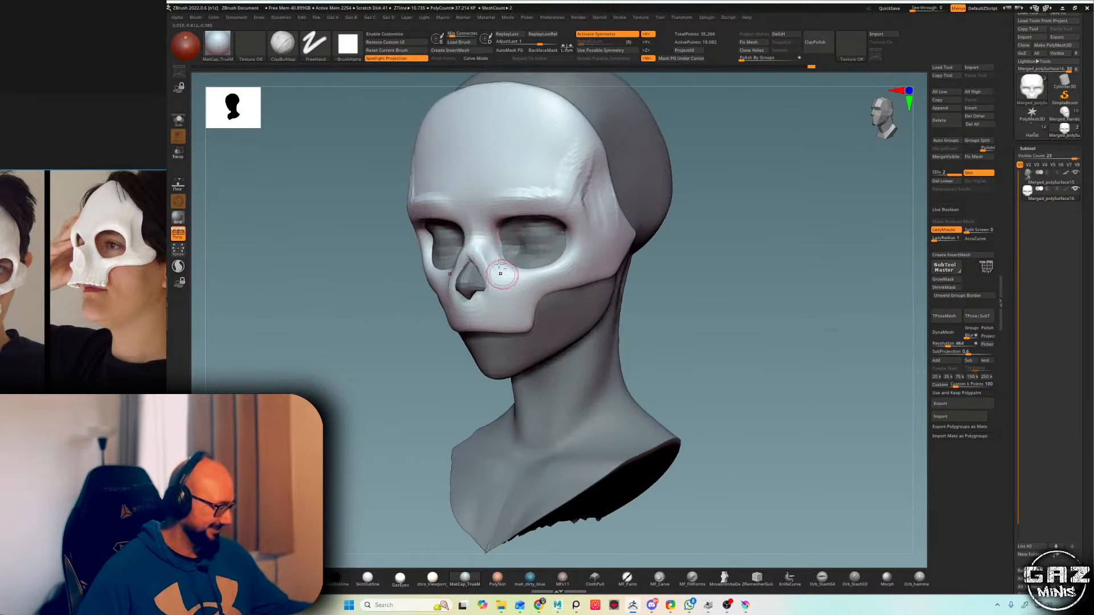
pyautogui.keyDown('shift'); pyautogui.moveTo(533, 255); pyautogui.dragTo(564, 239, button='right'); pyautogui.keyUp('shift')
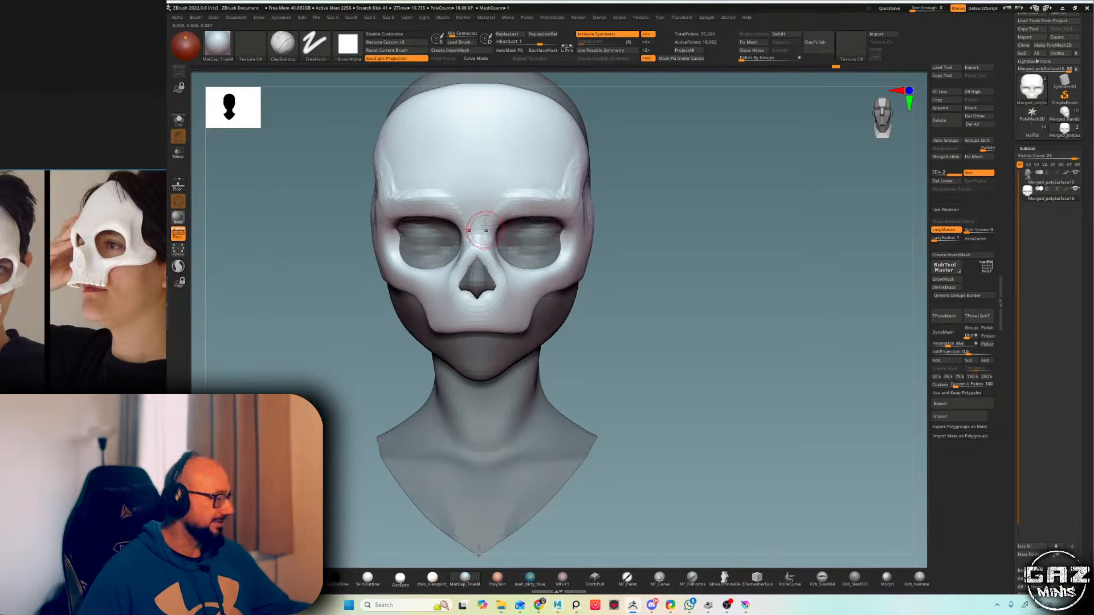
pyautogui.keyDown('alt'); pyautogui.moveTo(641, 134); pyautogui.dragTo(647, 163); pyautogui.keyUp('alt')
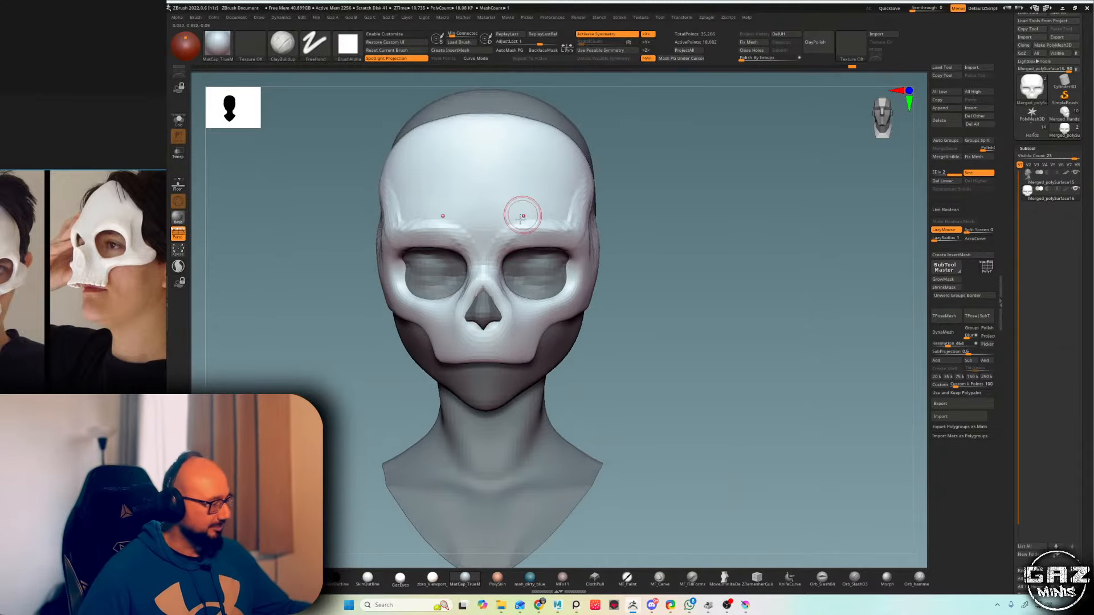
pyautogui.moveTo(507, 242); pyautogui.dragTo(552, 225)
pyautogui.moveTo(612, 224)
pyautogui.mouseDown(button='right')
pyautogui.moveTo(577, 229)
pyautogui.moveTo(773, 172)
pyautogui.mouseUp(button='right')
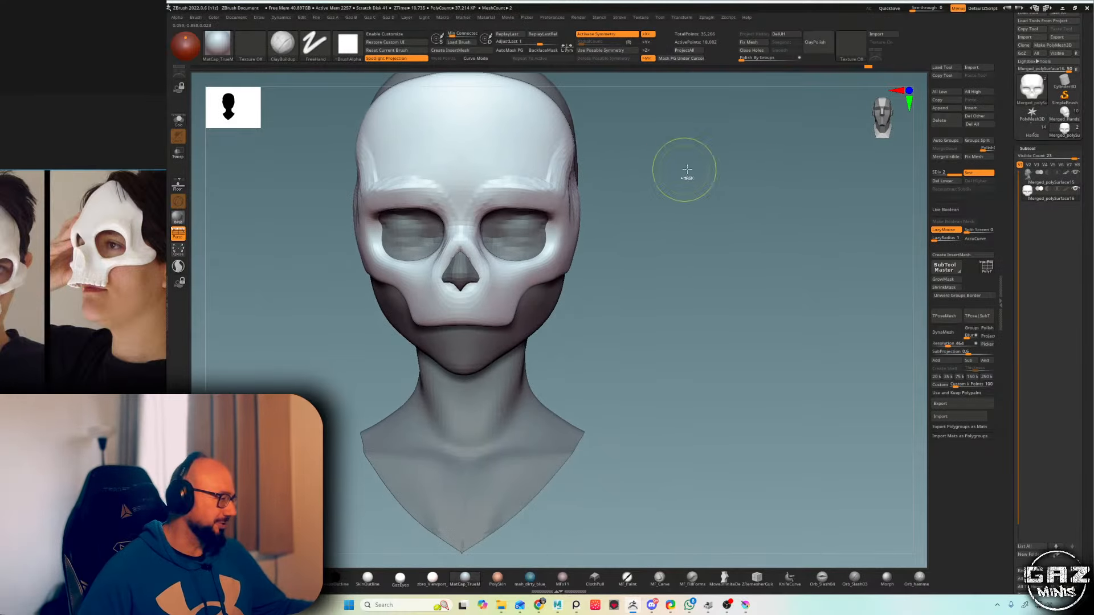
# - Sculpt the outer rims of the eye sockets and the adjoining cheekbones in three-quarter view with ClayBuildup
pyautogui.moveTo(684, 165); pyautogui.dragTo(565, 194)
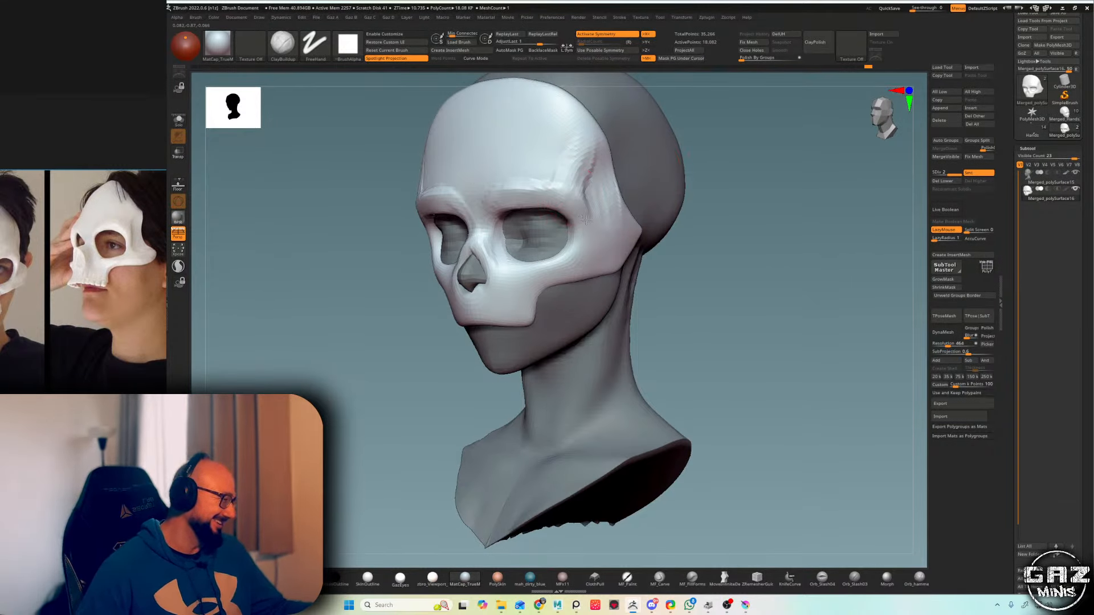
pyautogui.moveTo(585, 220); pyautogui.dragTo(535, 218, button='right')
pyautogui.moveTo(759, 108)
pyautogui.keyDown('shift'); pyautogui.mouseDown(button='right')
pyautogui.moveTo(654, 154)
pyautogui.moveTo(686, 170)
pyautogui.moveTo(610, 160)
pyautogui.mouseUp(button='right'); pyautogui.keyUp('shift')
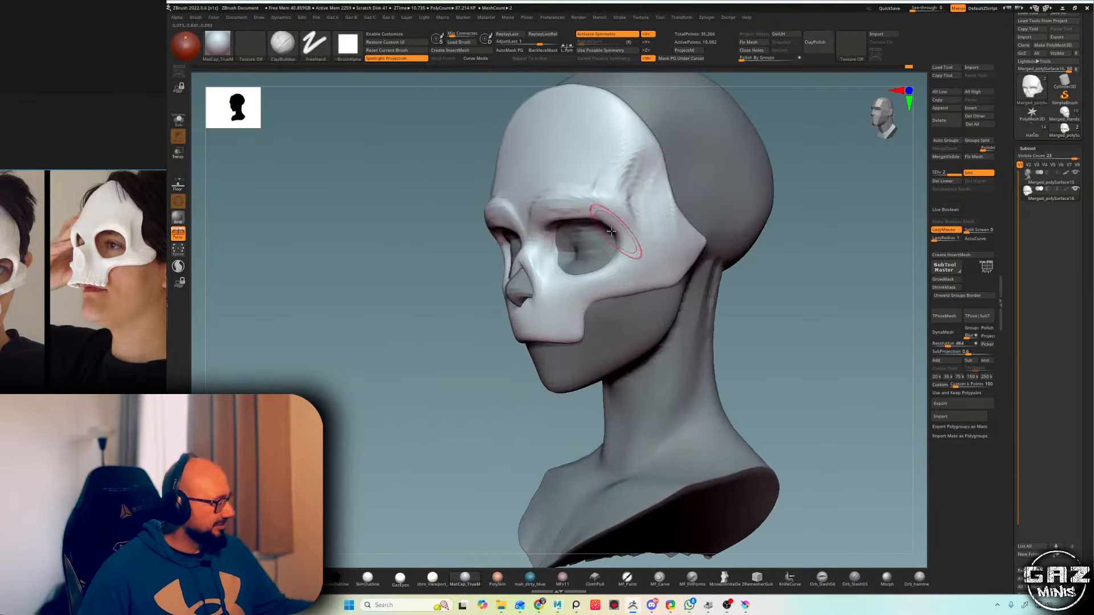
pyautogui.moveTo(611, 232); pyautogui.dragTo(640, 255)
pyautogui.moveTo(758, 174)
pyautogui.mouseDown(button='right')
pyautogui.moveTo(803, 176)
pyautogui.moveTo(663, 208)
pyautogui.mouseUp(button='right')
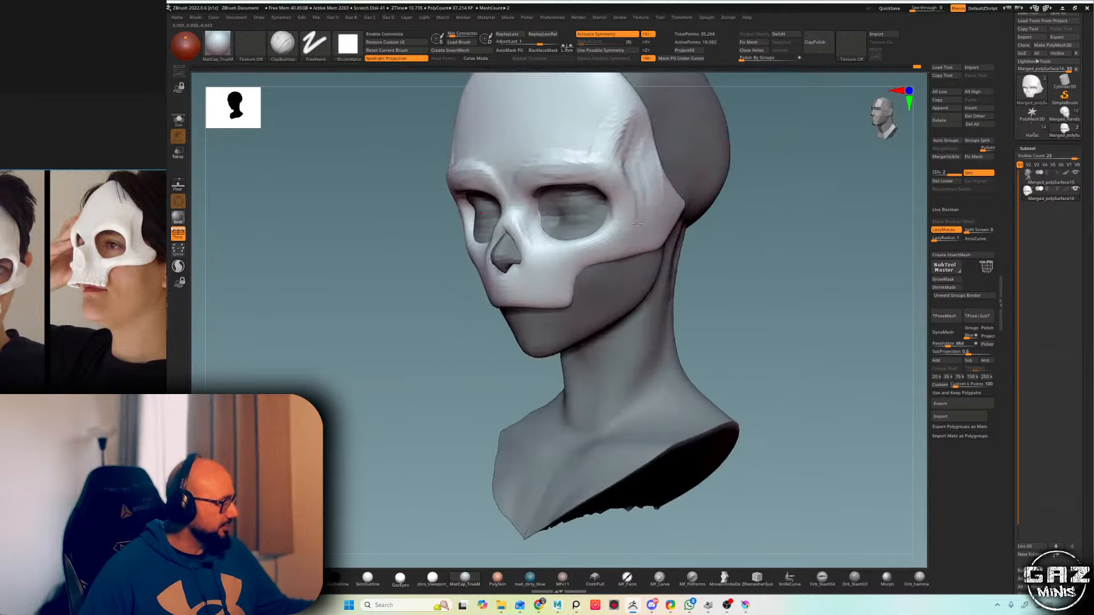
pyautogui.moveTo(636, 222); pyautogui.dragTo(634, 234)
pyautogui.moveTo(689, 184)
pyautogui.mouseDown(button='right')
pyautogui.moveTo(769, 179)
pyautogui.moveTo(711, 227)
pyautogui.moveTo(582, 290)
pyautogui.mouseUp(button='right')
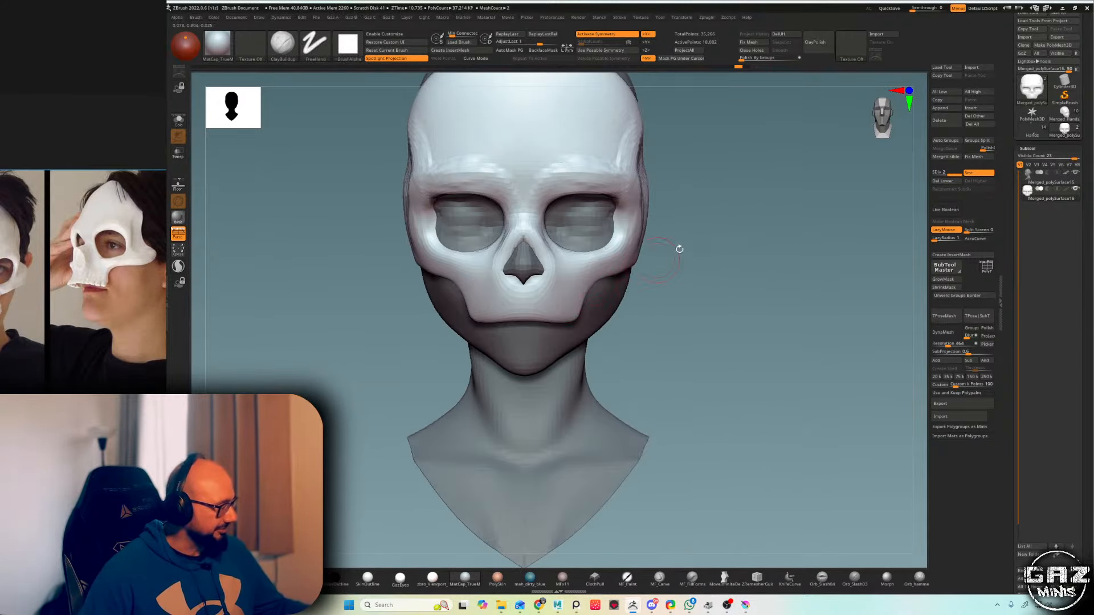
pyautogui.moveTo(679, 249); pyautogui.dragTo(605, 268, button='right')
# - Reshape the mask's edge where the cheek meets the upper jaw with the Move brush
pyautogui.press('b')
pyautogui.press('m')
pyautogui.press('v')
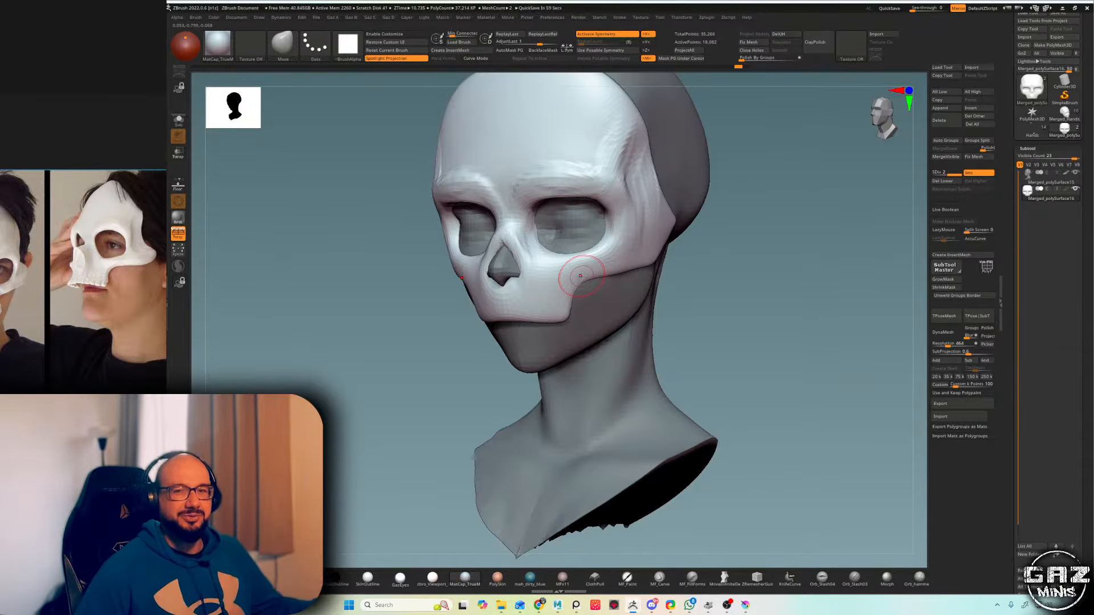
pyautogui.moveTo(580, 276); pyautogui.dragTo(582, 294)
pyautogui.moveTo(636, 264)
pyautogui.keyDown('shift'); pyautogui.mouseDown(button='right')
pyautogui.moveTo(757, 225)
pyautogui.moveTo(758, 246)
pyautogui.mouseUp(button='right'); pyautogui.keyUp('shift')
pyautogui.keyDown('alt'); pyautogui.moveTo(758, 246); pyautogui.dragTo(782, 228, button='right'); pyautogui.keyUp('alt')
# - Choose the DamStandard brush and subdivide the mask to level 3
pyautogui.press('b')
pyautogui.press('d')
pyautogui.press('s')
pyautogui.hotkey('ctrl', 'd')
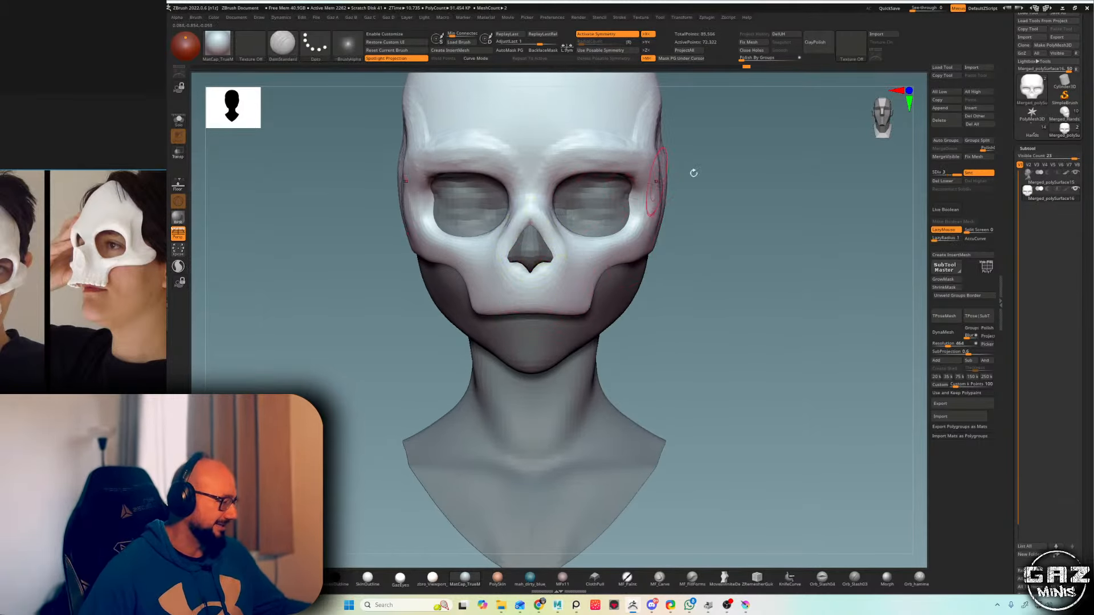
# - Isolate the mask and sculpt the inside and lower rim of the nose opening with smoothing and ClayBuildup strokes
pyautogui.moveTo(694, 173)
pyautogui.mouseDown(button='right')
pyautogui.moveTo(621, 191)
pyautogui.moveTo(751, 138)
pyautogui.mouseUp(button='right')
pyautogui.hotkey('alt', 's')
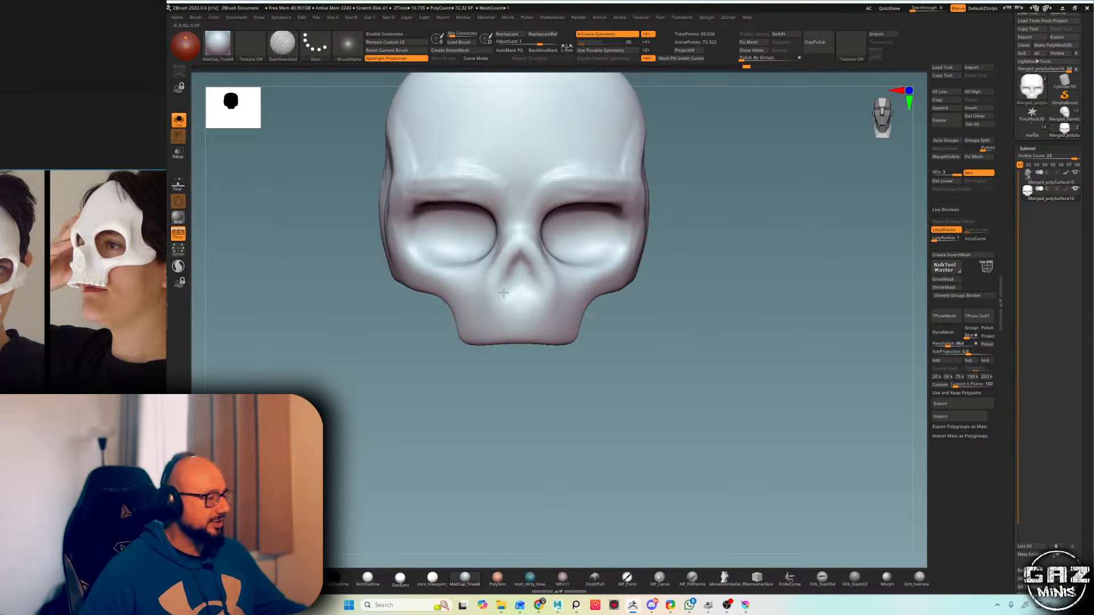
pyautogui.moveTo(559, 255)
pyautogui.mouseDown(button='right')
pyautogui.moveTo(710, 186)
pyautogui.moveTo(627, 228)
pyautogui.mouseUp(button='right')
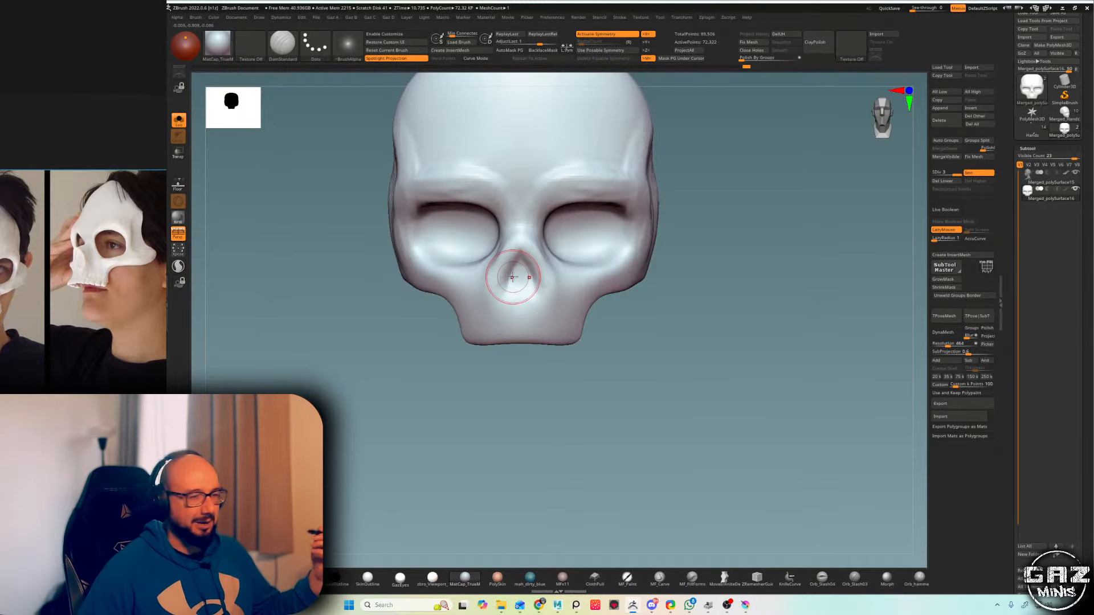
pyautogui.keyDown('shift'); pyautogui.moveTo(512, 284); pyautogui.dragTo(520, 295); pyautogui.keyUp('shift')
pyautogui.press('b')
pyautogui.press('c')
pyautogui.press('b')
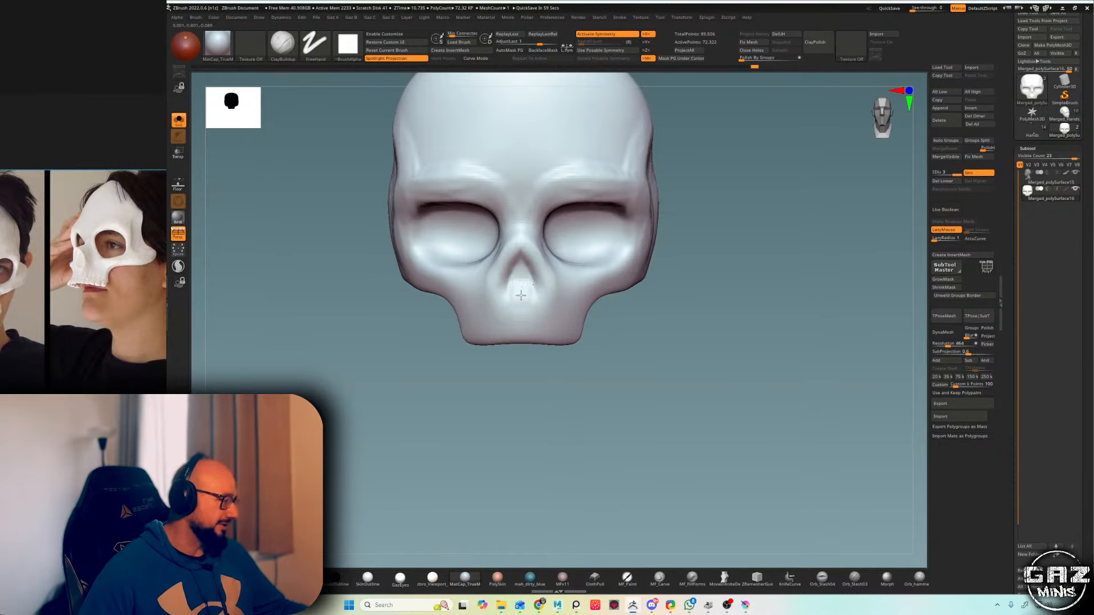
pyautogui.moveTo(512, 283); pyautogui.dragTo(759, 202, button='right')
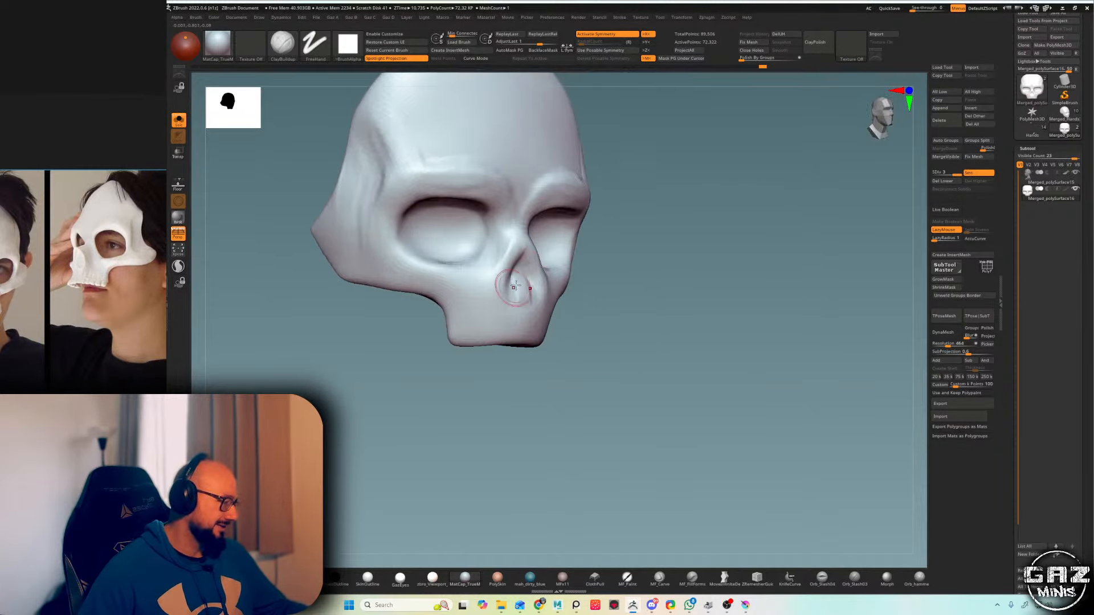
pyautogui.moveTo(515, 287); pyautogui.dragTo(604, 228, button='right')
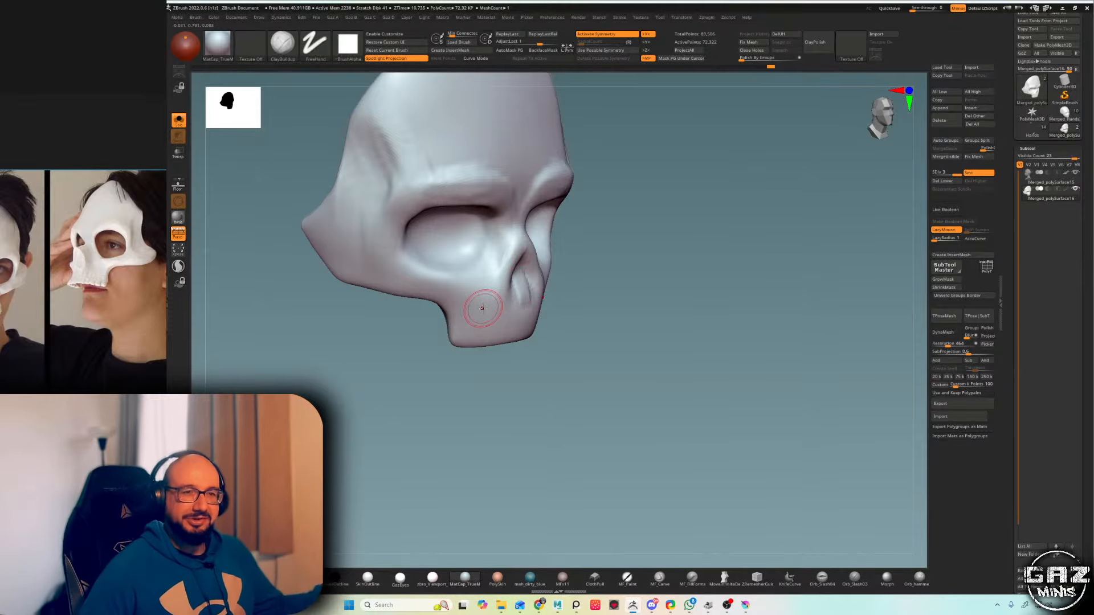
pyautogui.moveTo(751, 179); pyautogui.dragTo(548, 251, button='right')
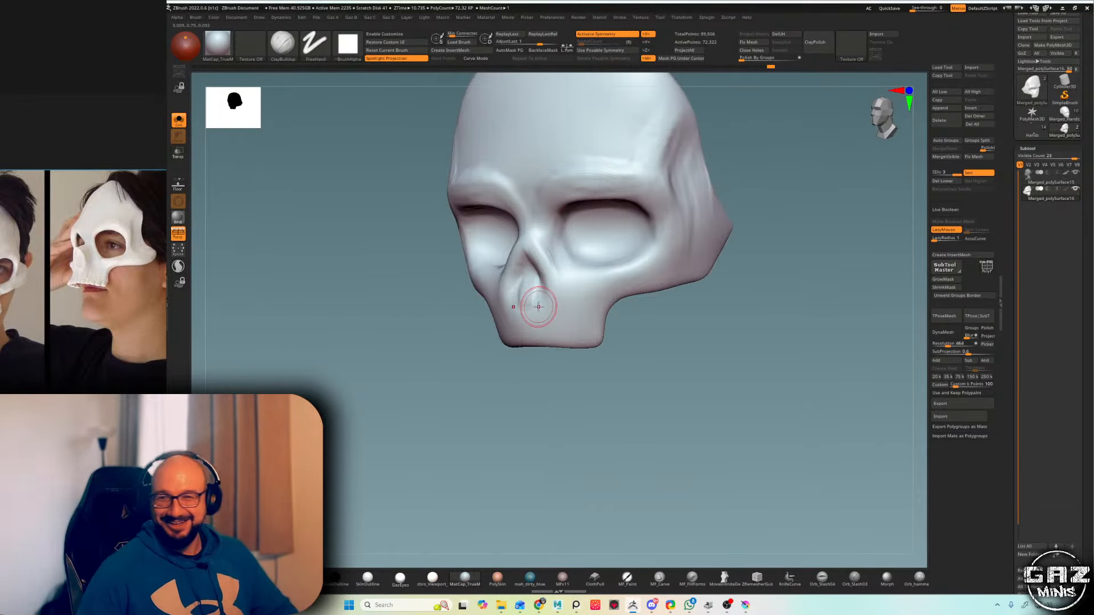
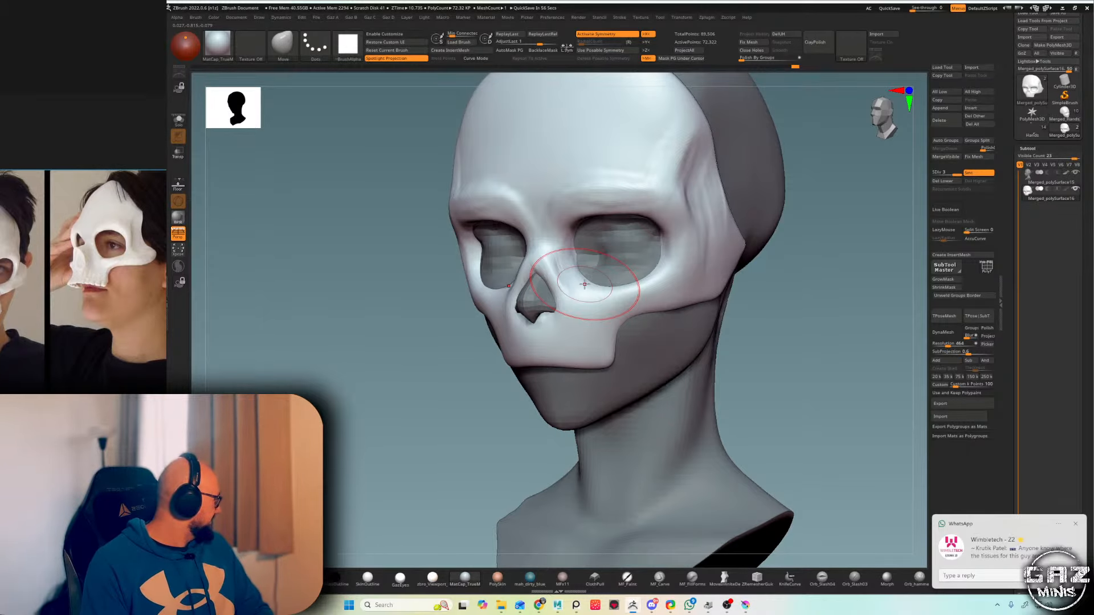
pyautogui.keyDown('shift'); pyautogui.moveTo(732, 319); pyautogui.dragTo(695, 313); pyautogui.keyUp('shift')
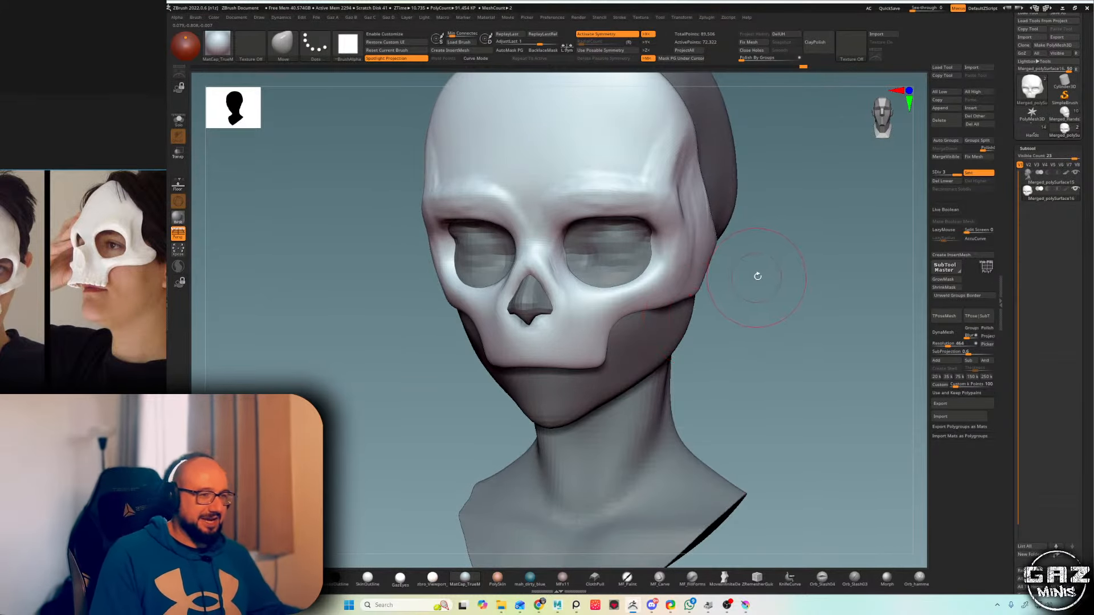
pyautogui.moveTo(757, 274)
pyautogui.keyDown('shift'); pyautogui.mouseDown()
pyautogui.moveTo(684, 299)
pyautogui.moveTo(708, 279)
pyautogui.moveTo(677, 302)
pyautogui.moveTo(690, 283)
pyautogui.mouseUp(); pyautogui.keyUp('shift')
pyautogui.keyDown('shift'); pyautogui.moveTo(789, 280); pyautogui.dragTo(838, 276); pyautogui.keyUp('shift')
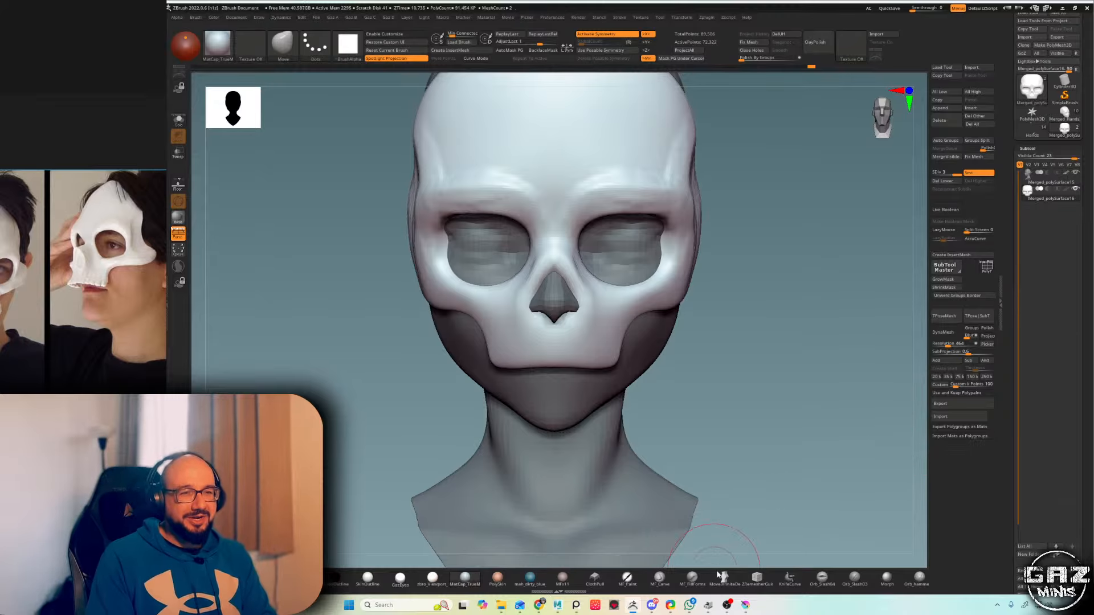
# - Switch to the Pinterest page in the browser to look over skull mask references
pyautogui.hotkey('alt', 'Tab')
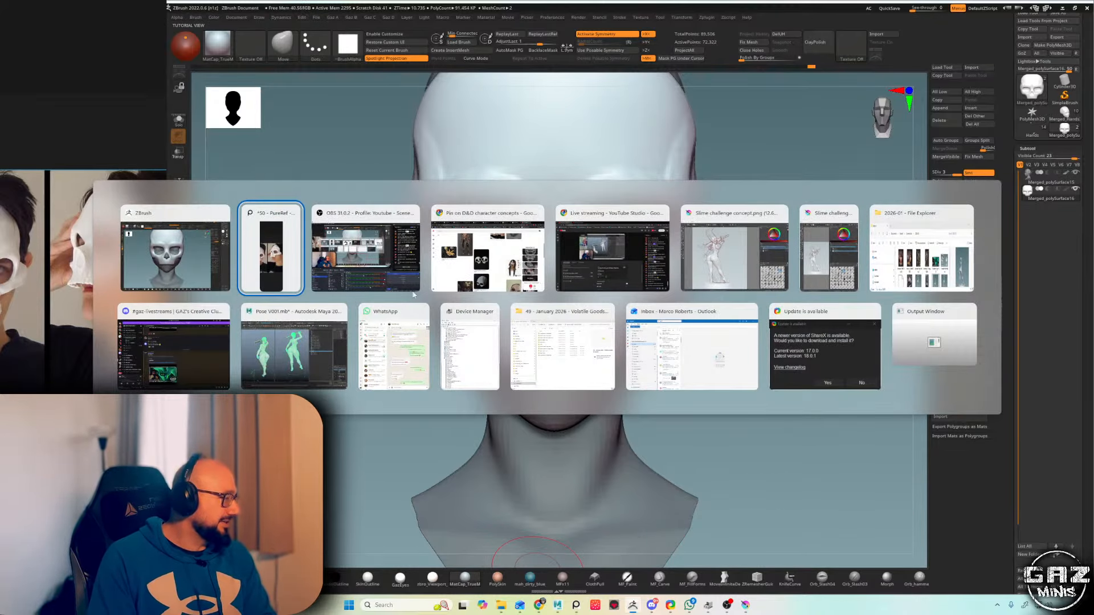
pyautogui.click(509, 267)
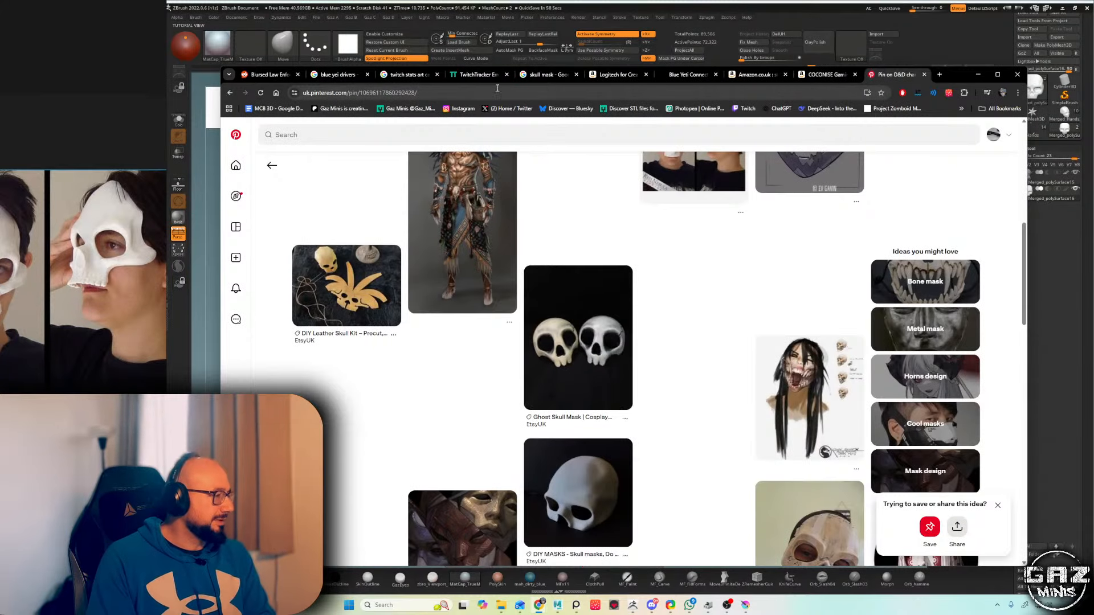
pyautogui.hotkey('alt', 'Tab')
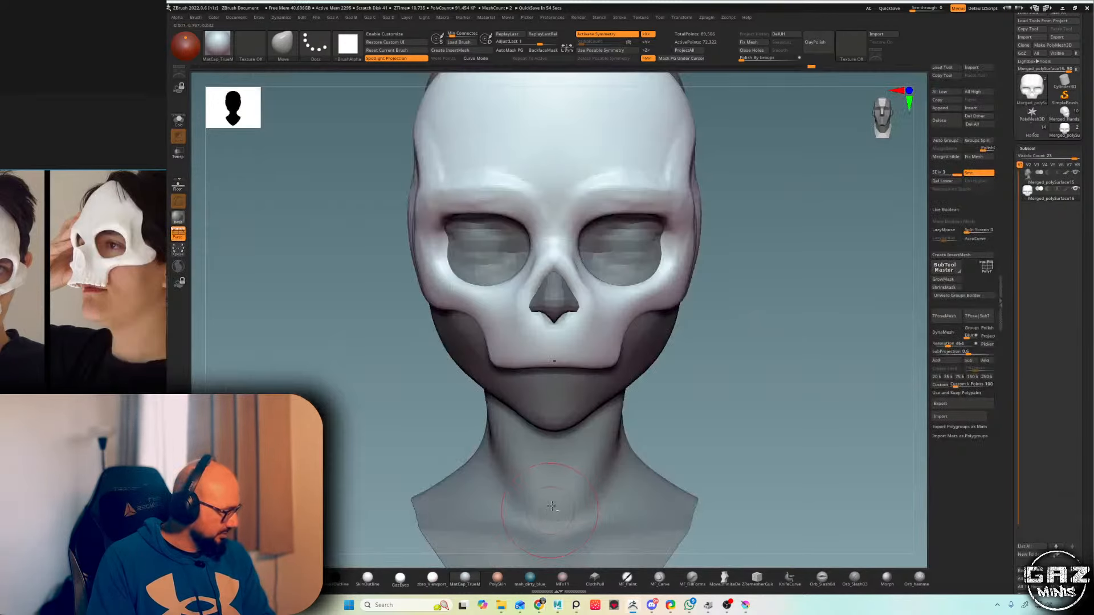
pyautogui.hotkey('alt', 'Tab')
pyautogui.click(541, 604)
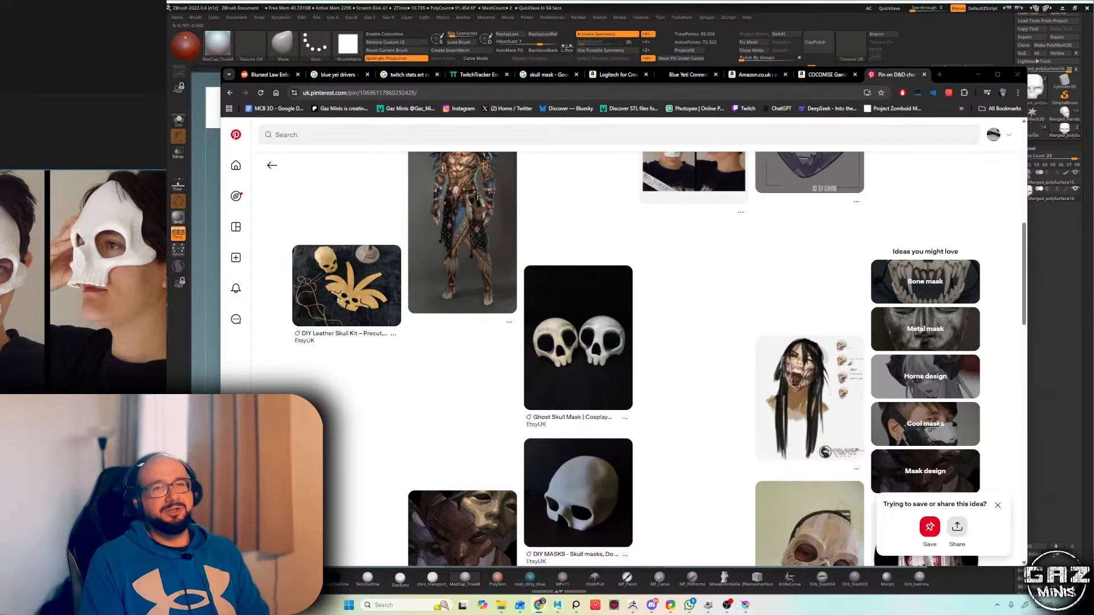
# - Switch back to ZBrush and smooth the skull mask beside the outer corner of the eye socket
pyautogui.click(804, 26)
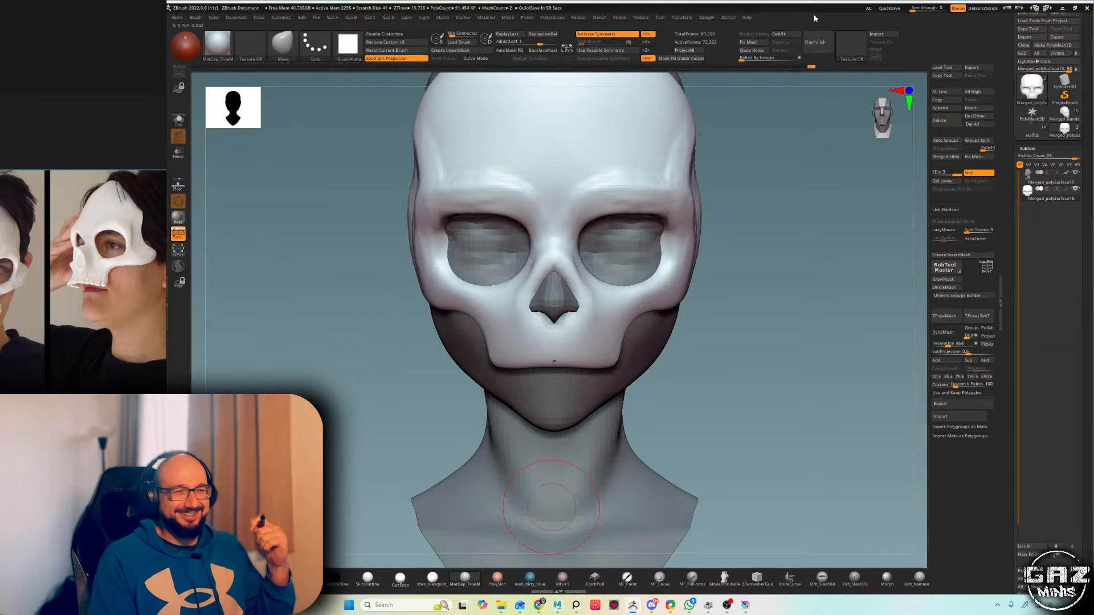
pyautogui.moveTo(738, 184); pyautogui.dragTo(723, 193)
pyautogui.moveTo(766, 229)
pyautogui.keyDown('alt'); pyautogui.mouseDown()
pyautogui.moveTo(770, 240)
pyautogui.moveTo(672, 251)
pyautogui.mouseUp(); pyautogui.keyUp('alt')
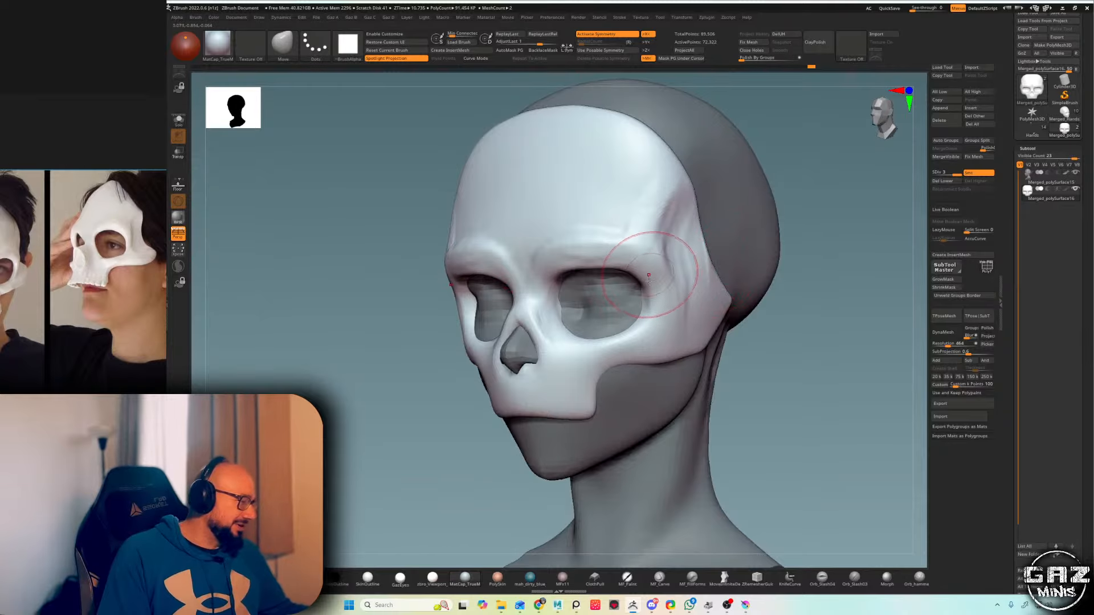
pyautogui.keyDown('shift'); pyautogui.moveTo(678, 299); pyautogui.dragTo(667, 276); pyautogui.keyUp('shift')
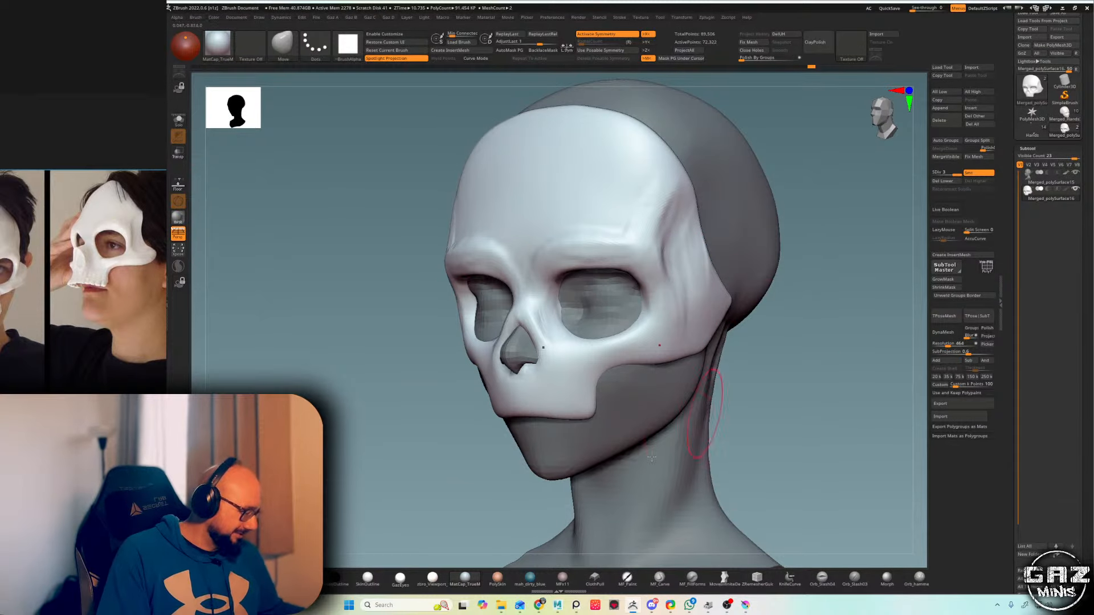
# - Apply the PolySkin material to the skull mask and head
pyautogui.click(497, 577)
pyautogui.moveTo(740, 408); pyautogui.dragTo(722, 401)
pyautogui.keyDown('shift'); pyautogui.moveTo(814, 365); pyautogui.dragTo(717, 379); pyautogui.keyUp('shift')
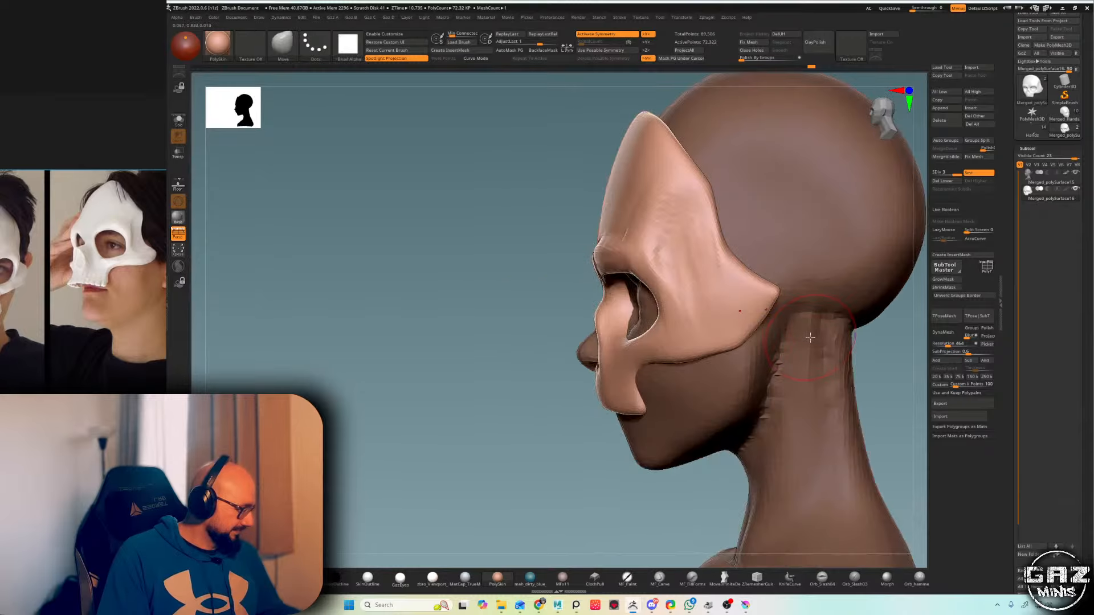
# - Build up rough bony texture on the mask's cheekbone below the outer eye socket with the ClayBuildup brush
pyautogui.moveTo(535, 465); pyautogui.dragTo(561, 459)
pyautogui.press('b')
pyautogui.press('c')
pyautogui.press('b')
pyautogui.moveTo(687, 339)
pyautogui.mouseDown()
pyautogui.moveTo(688, 311)
pyautogui.moveTo(691, 324)
pyautogui.moveTo(661, 343)
pyautogui.moveTo(701, 313)
pyautogui.moveTo(679, 334)
pyautogui.mouseUp()
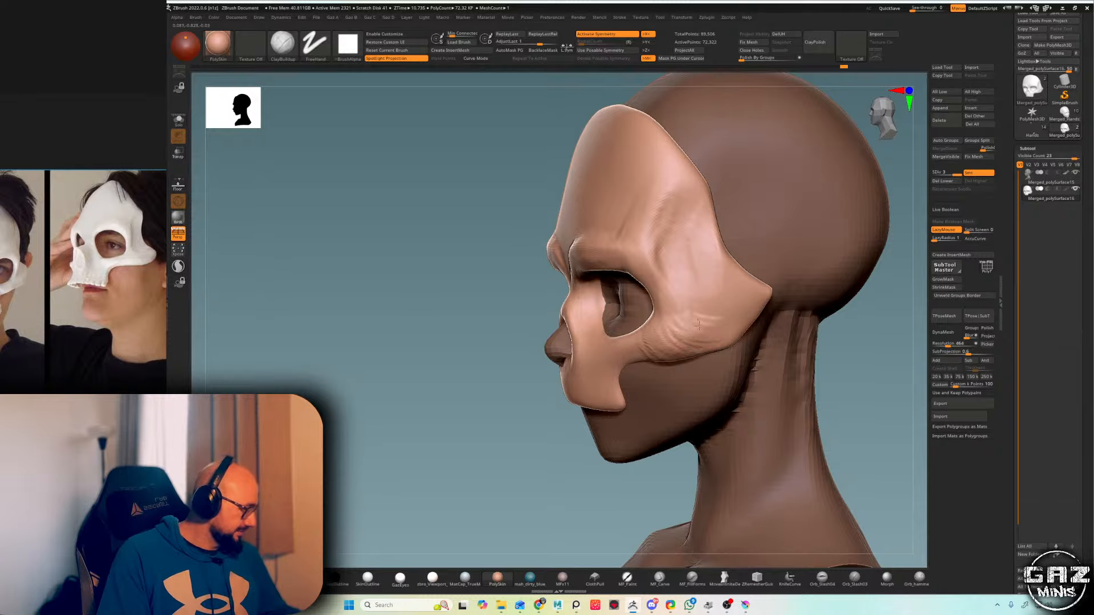
pyautogui.press('l')
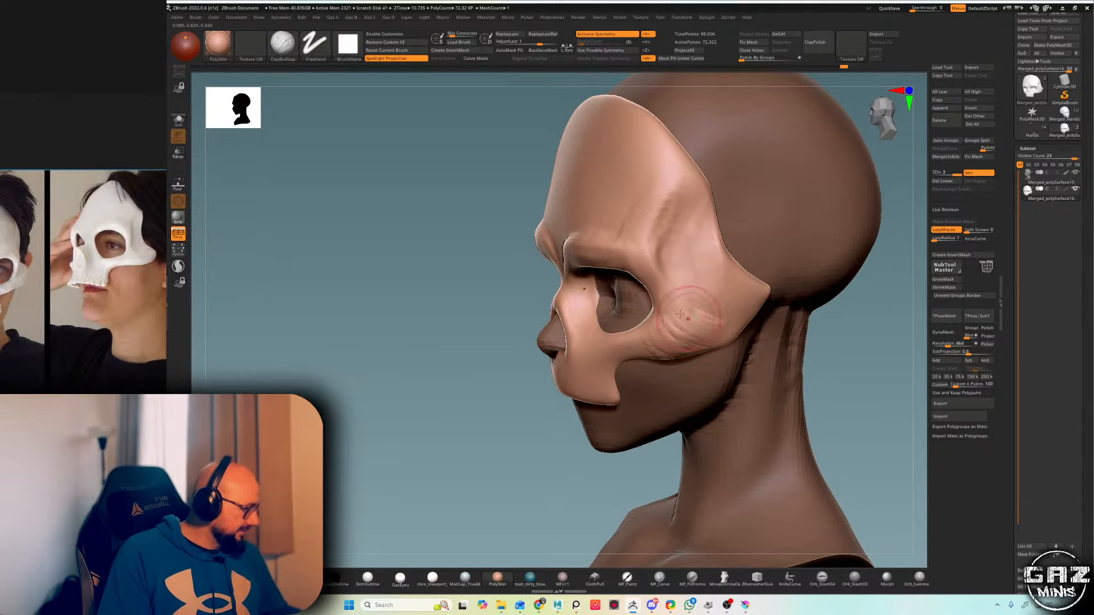
pyautogui.keyDown('shift'); pyautogui.moveTo(842, 313); pyautogui.dragTo(766, 334); pyautogui.keyUp('shift')
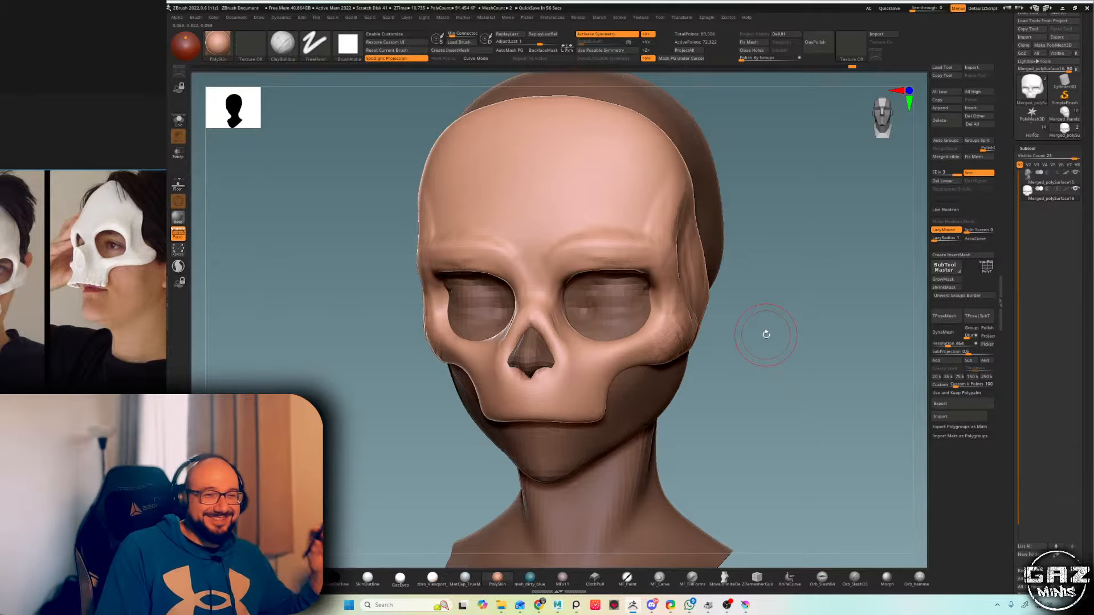
# - Add fine ridges along the rear edge of the mask's temple with ClayBuildup strokes
pyautogui.moveTo(752, 212); pyautogui.dragTo(766, 296)
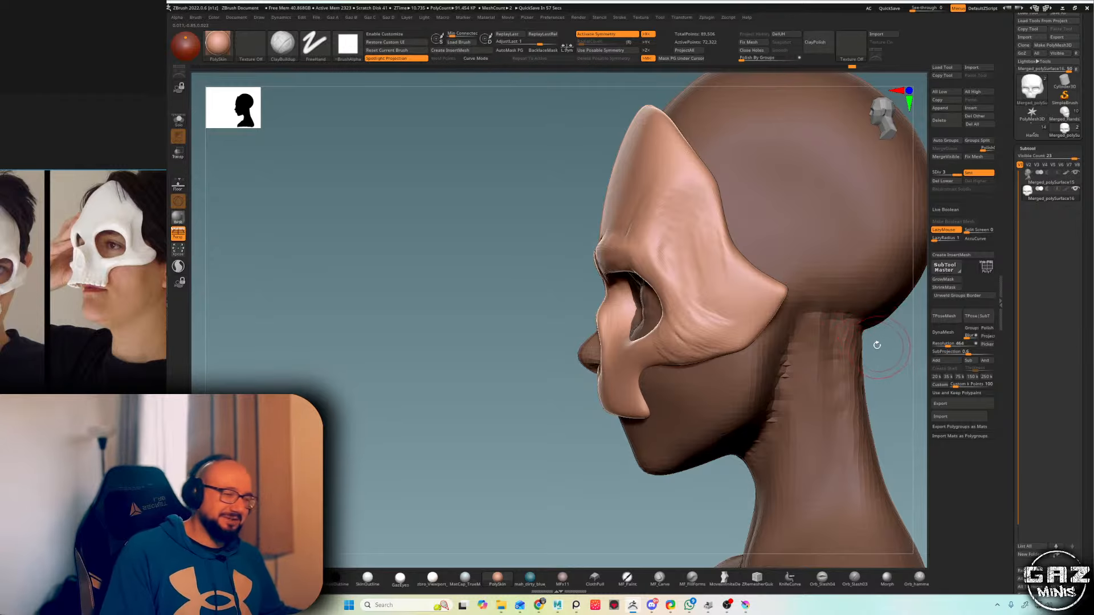
pyautogui.moveTo(892, 340); pyautogui.dragTo(850, 323)
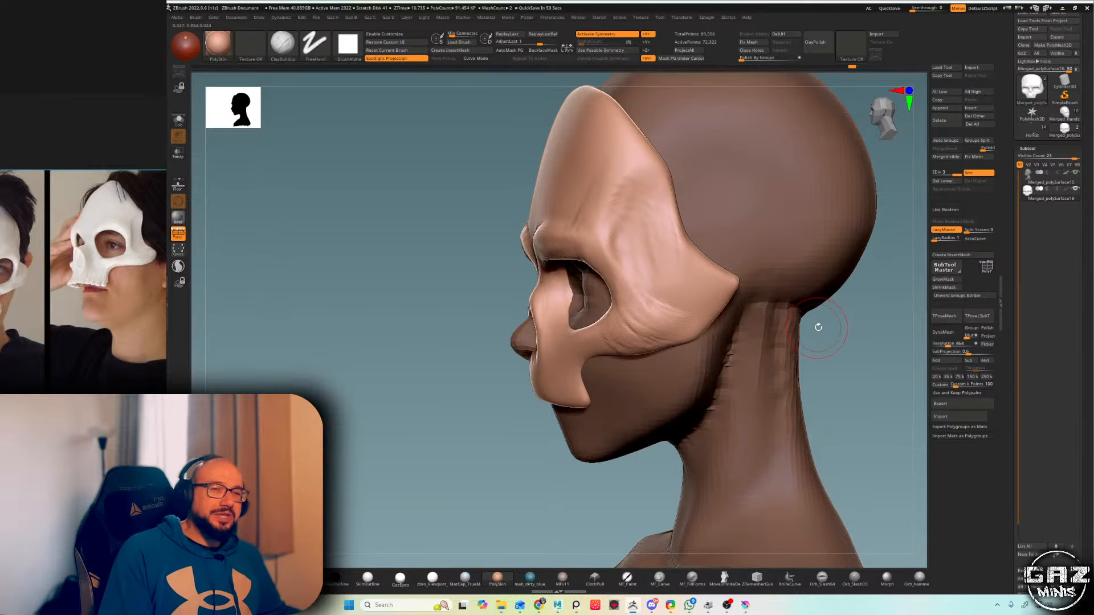
pyautogui.moveTo(818, 327); pyautogui.dragTo(840, 327)
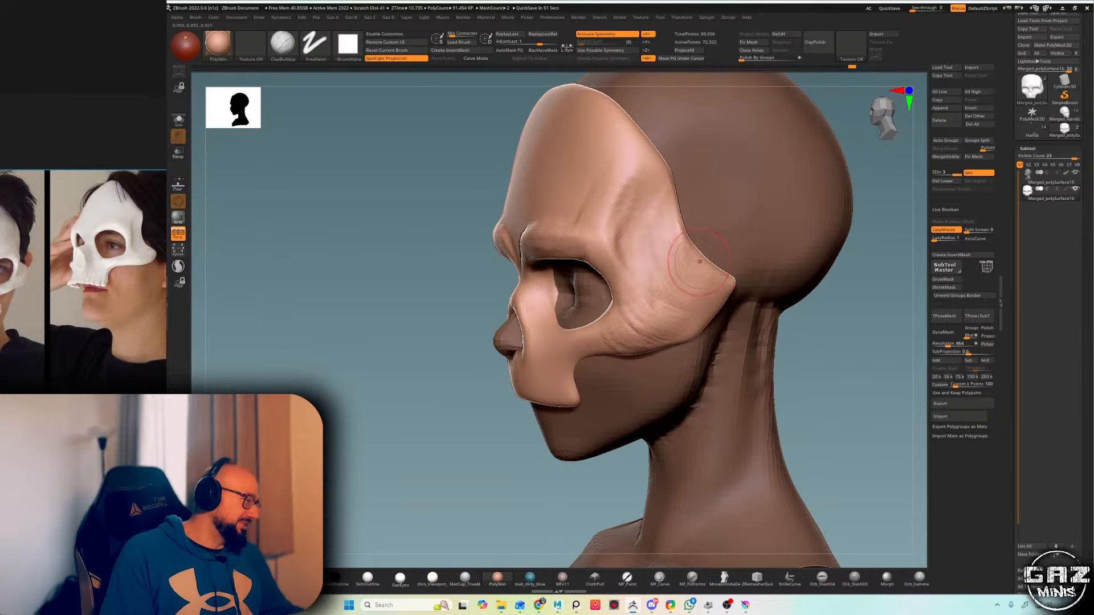
pyautogui.moveTo(699, 261); pyautogui.dragTo(687, 288)
pyautogui.moveTo(686, 263)
pyautogui.mouseDown(button='right')
pyautogui.moveTo(706, 262)
pyautogui.moveTo(668, 259)
pyautogui.mouseUp(button='right')
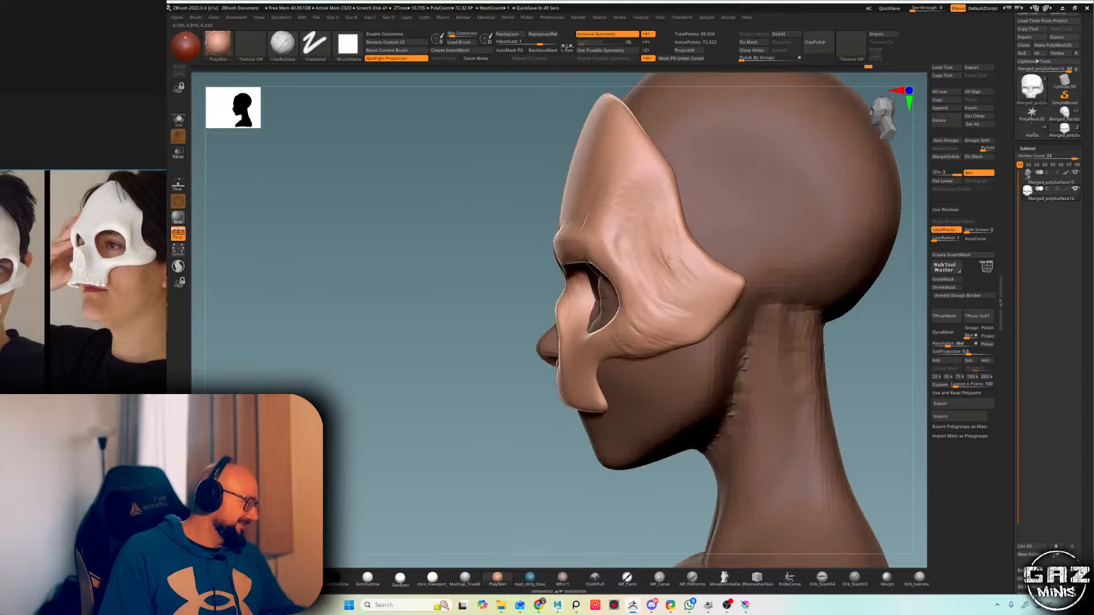
pyautogui.moveTo(668, 259)
pyautogui.mouseDown()
pyautogui.moveTo(684, 261)
pyautogui.moveTo(671, 263)
pyautogui.mouseUp()
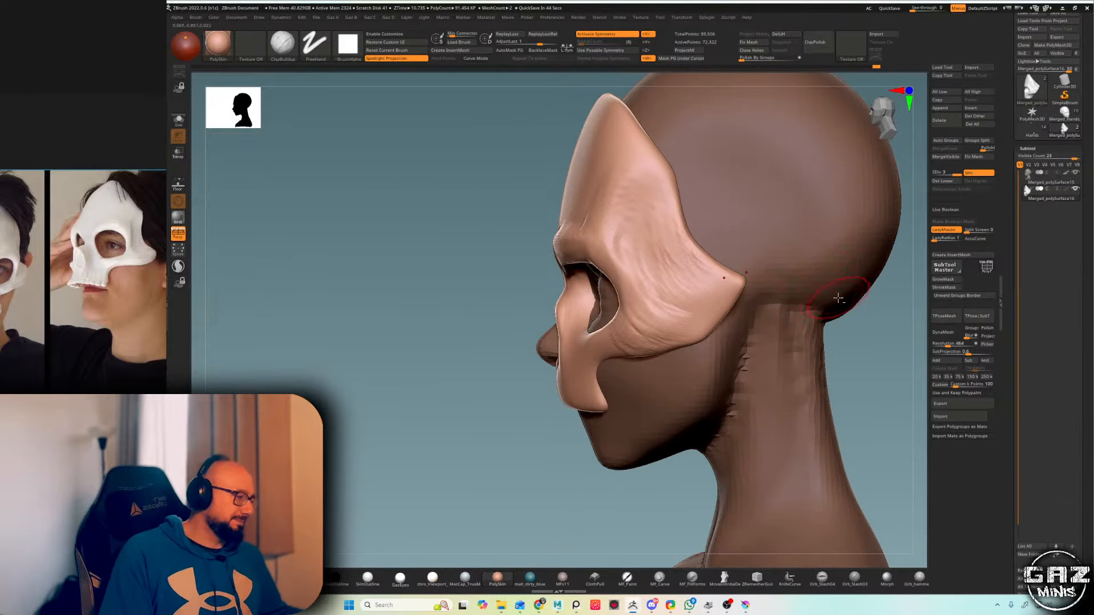
pyautogui.moveTo(454, 464); pyautogui.dragTo(494, 468, button='right')
pyautogui.moveTo(664, 287); pyautogui.dragTo(684, 292, button='right')
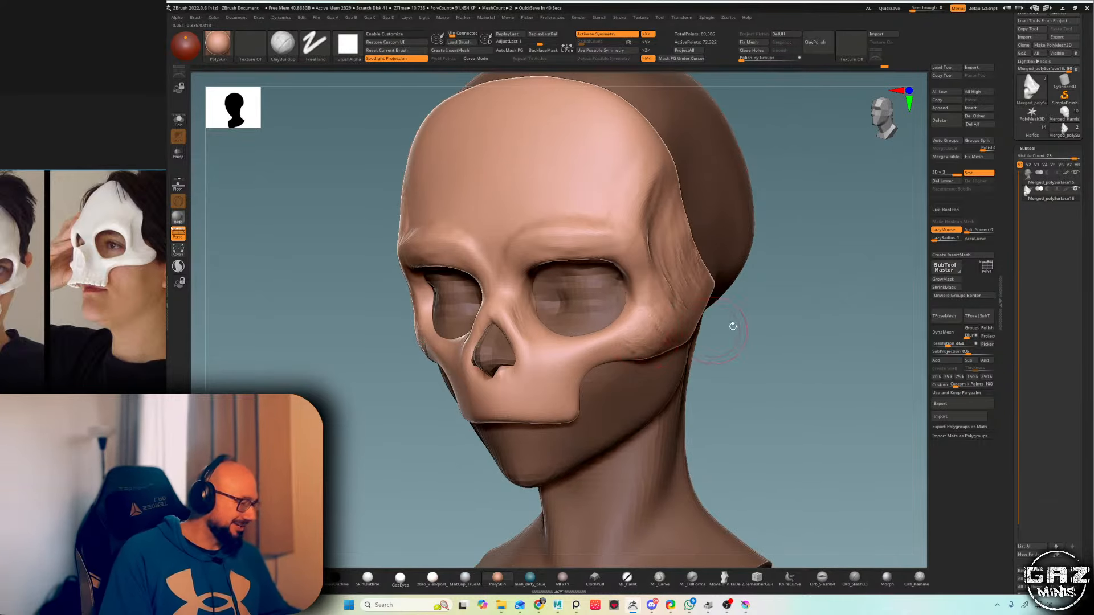
# - Choose the DamStandard brush and subdivide the skull mask to level 4
pyautogui.moveTo(733, 326); pyautogui.dragTo(780, 329, button='right')
pyautogui.moveTo(701, 328); pyautogui.dragTo(708, 337, button='right')
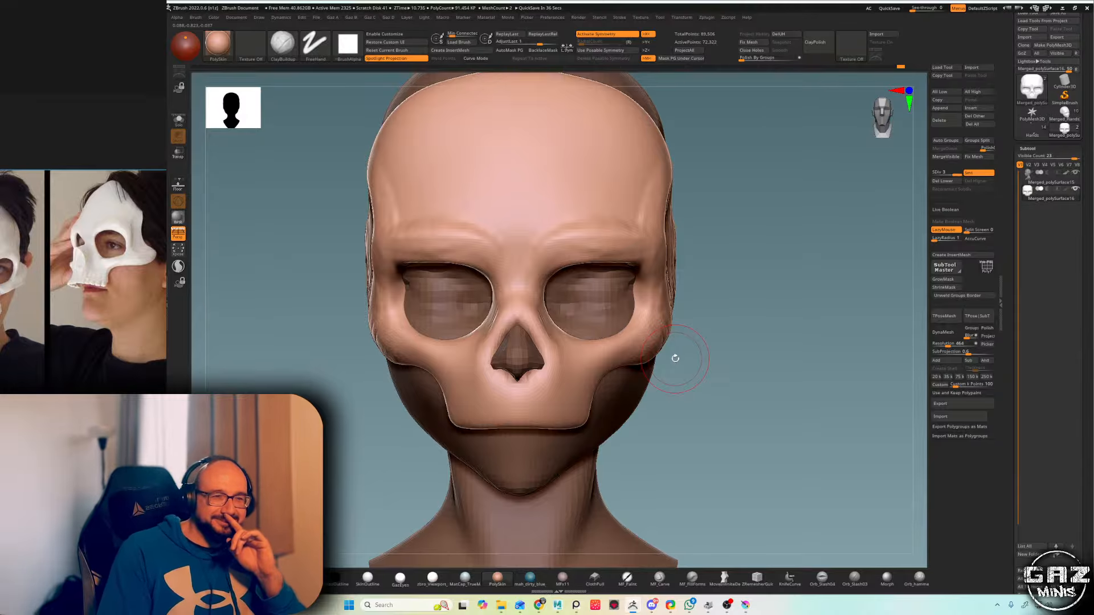
pyautogui.moveTo(674, 359); pyautogui.dragTo(721, 256, button='right')
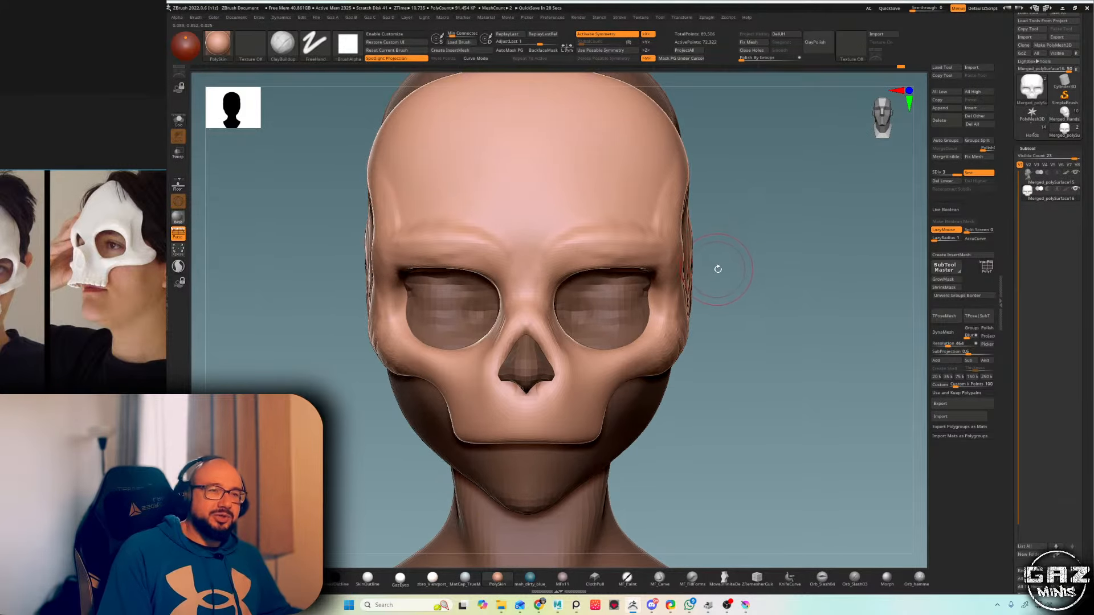
pyautogui.keyDown('alt'); pyautogui.moveTo(595, 380); pyautogui.dragTo(650, 348, button='right'); pyautogui.keyUp('alt')
pyautogui.press('b')
pyautogui.press('d')
pyautogui.press('s')
pyautogui.press('d')
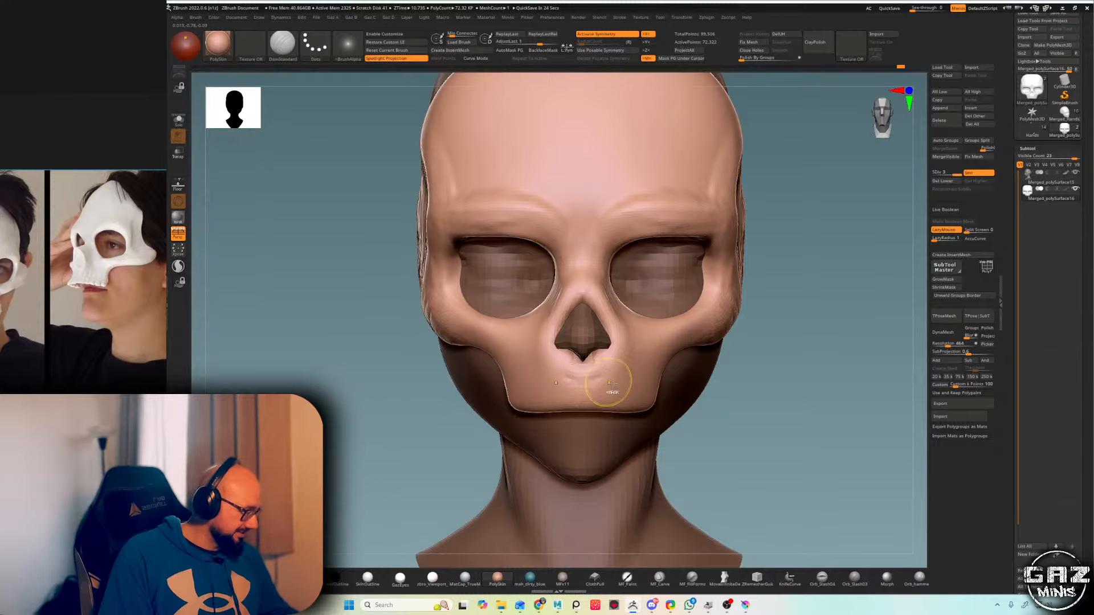
# - Enlarge the front-view mask reference and carve tooth grooves along the lower edge of the mask's upper jaw
pyautogui.scroll(-2, 140, 291)
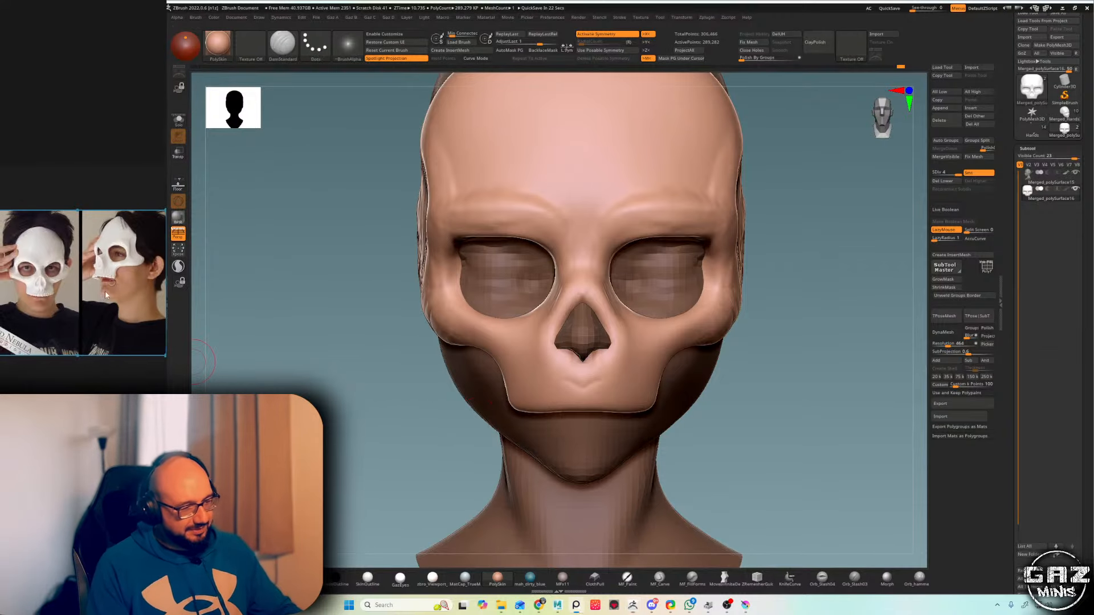
pyautogui.scroll(5, 70, 294)
pyautogui.moveTo(69, 294); pyautogui.dragTo(136, 281, button='middle')
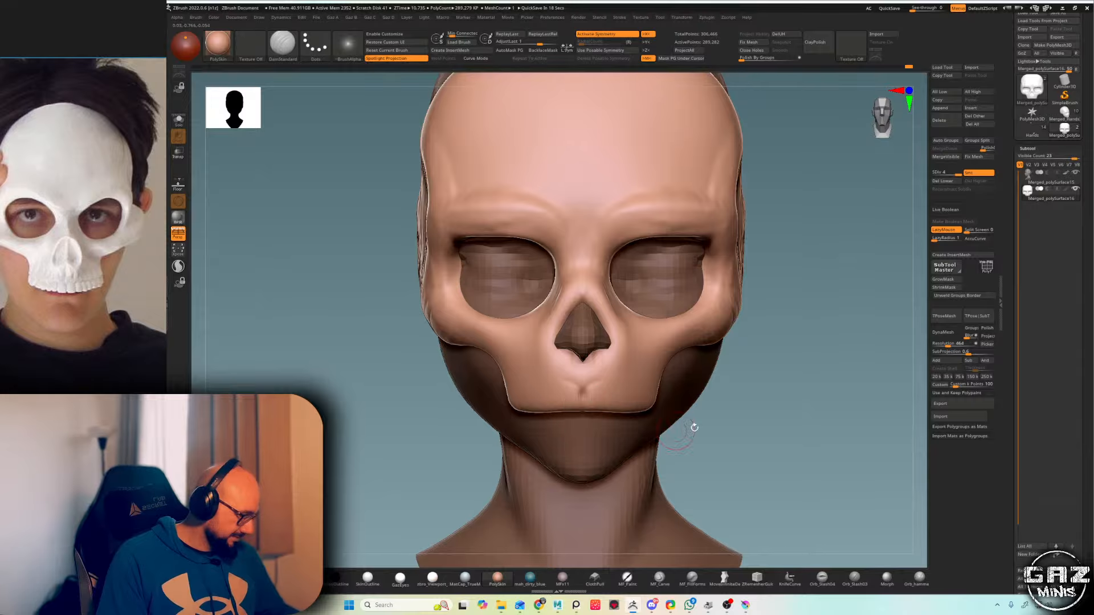
pyautogui.moveTo(694, 427); pyautogui.dragTo(591, 391)
pyautogui.moveTo(770, 462); pyautogui.dragTo(746, 354)
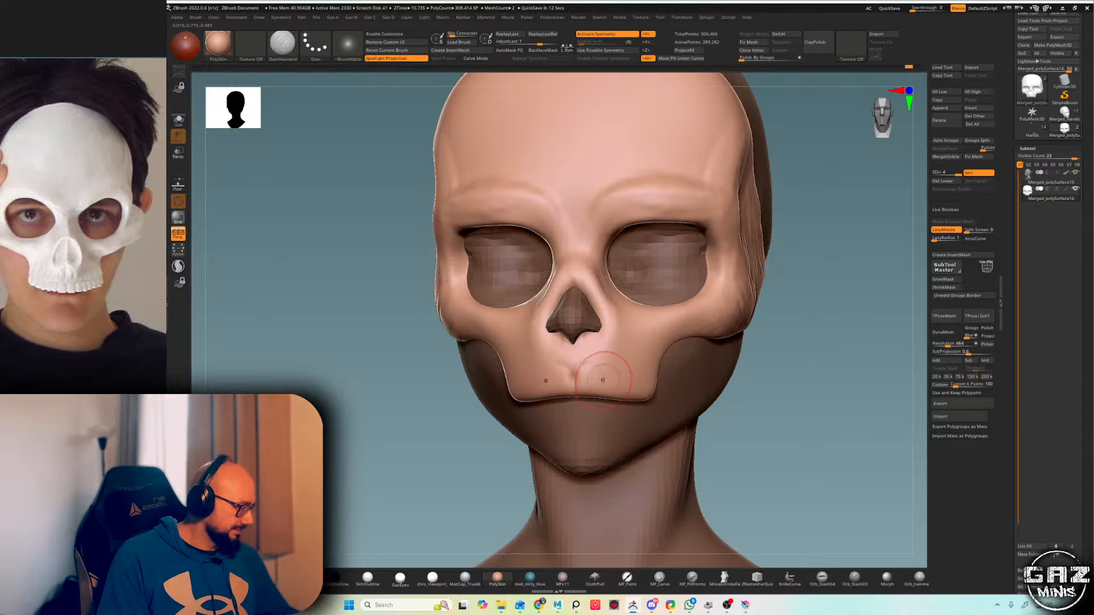
pyautogui.moveTo(741, 384); pyautogui.dragTo(621, 393)
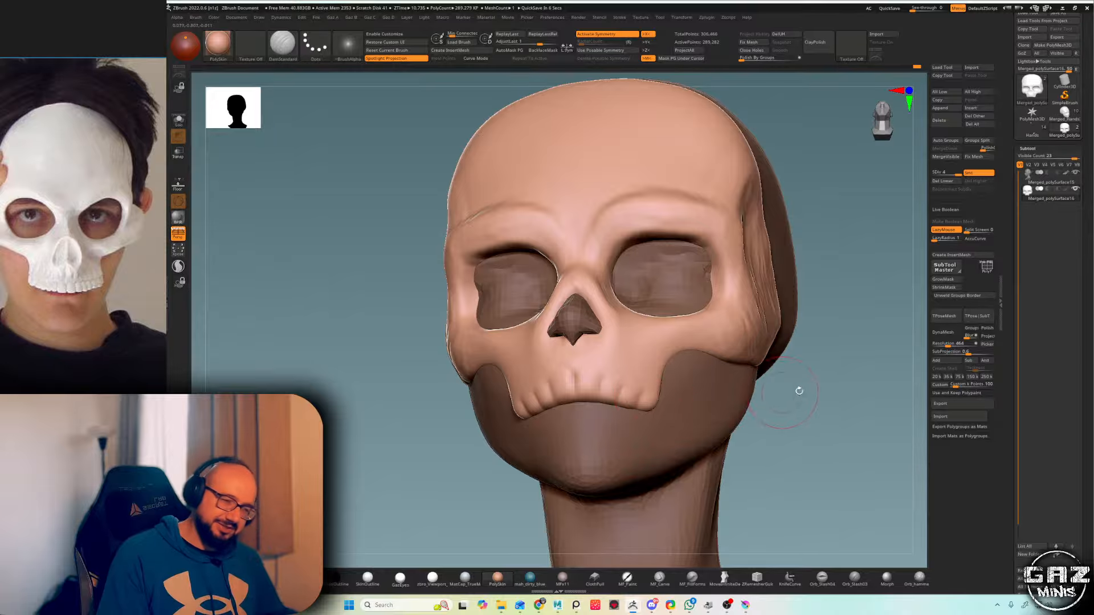
pyautogui.moveTo(798, 391); pyautogui.dragTo(633, 405)
pyautogui.moveTo(532, 484); pyautogui.dragTo(626, 476)
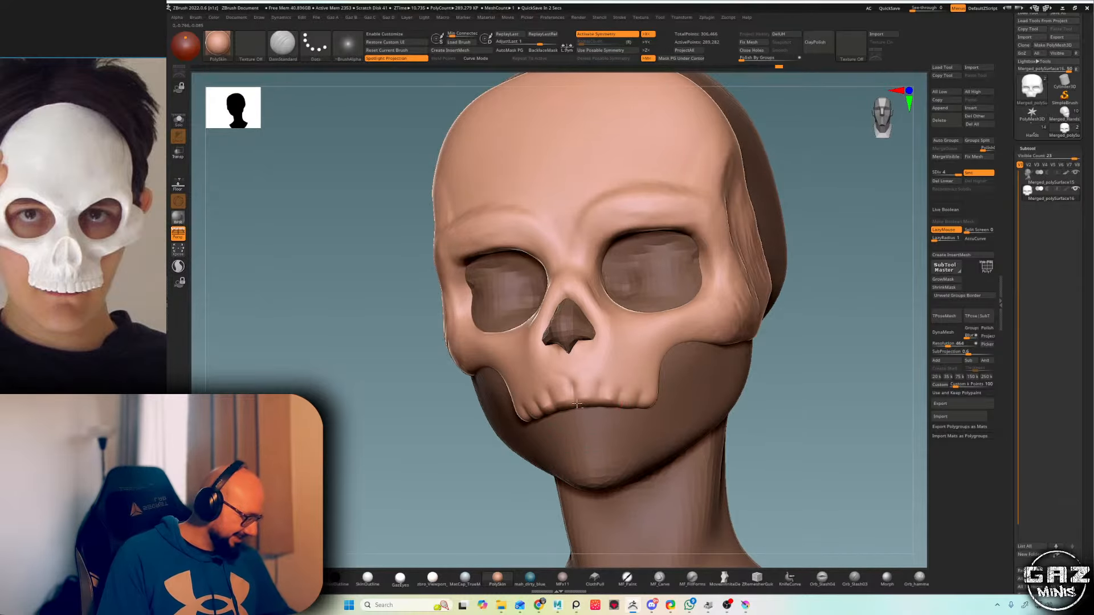
# - Reshape the toothed lower edge and outer corner of the mask's upper jaw with the Move brush
pyautogui.moveTo(794, 387); pyautogui.dragTo(762, 366)
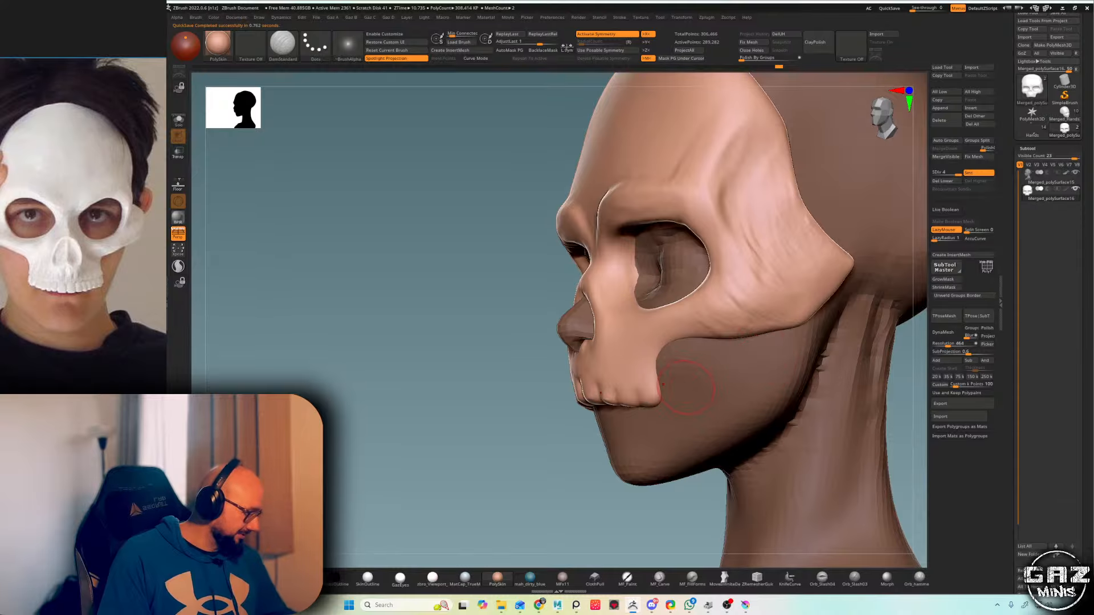
pyautogui.moveTo(687, 387)
pyautogui.mouseDown()
pyautogui.moveTo(631, 399)
pyautogui.moveTo(600, 434)
pyautogui.moveTo(671, 411)
pyautogui.mouseUp()
pyautogui.press('b')
pyautogui.press('m')
pyautogui.press('v')
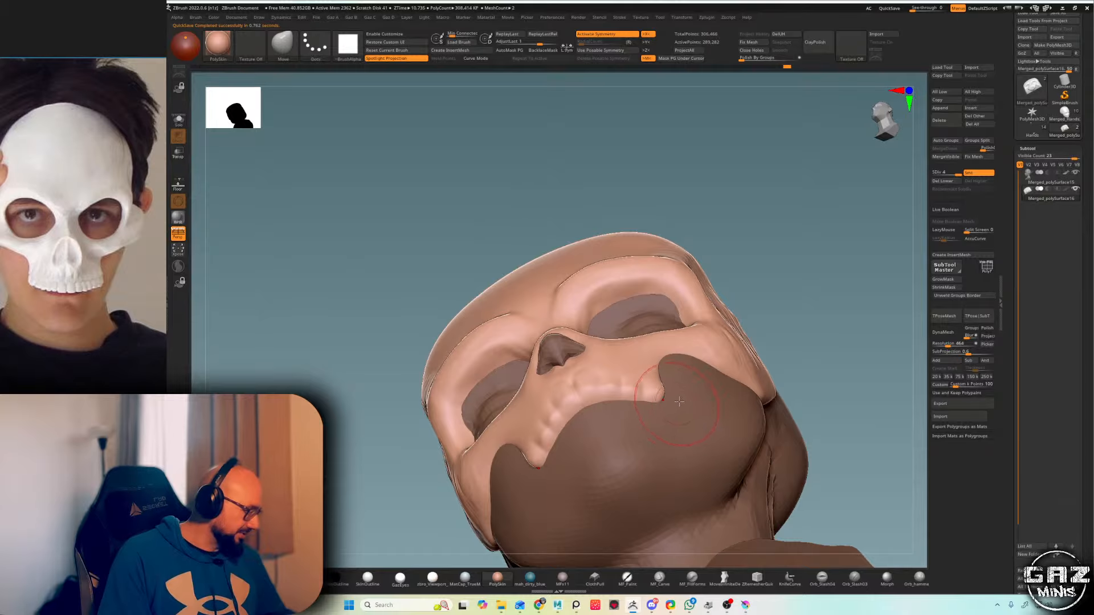
pyautogui.moveTo(805, 340); pyautogui.dragTo(805, 371)
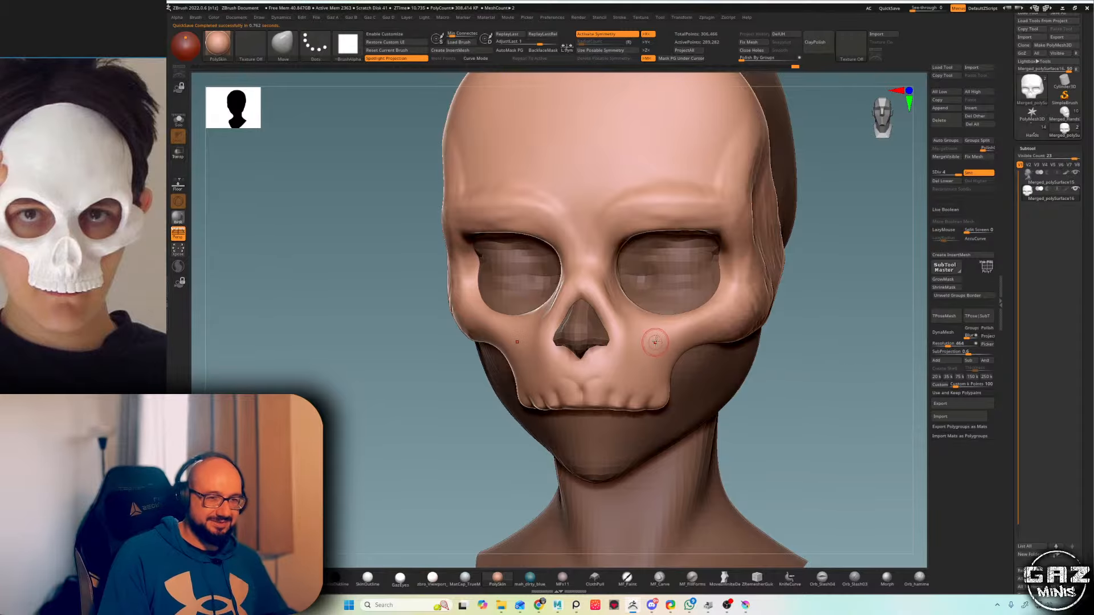
pyautogui.moveTo(736, 360); pyautogui.dragTo(763, 355)
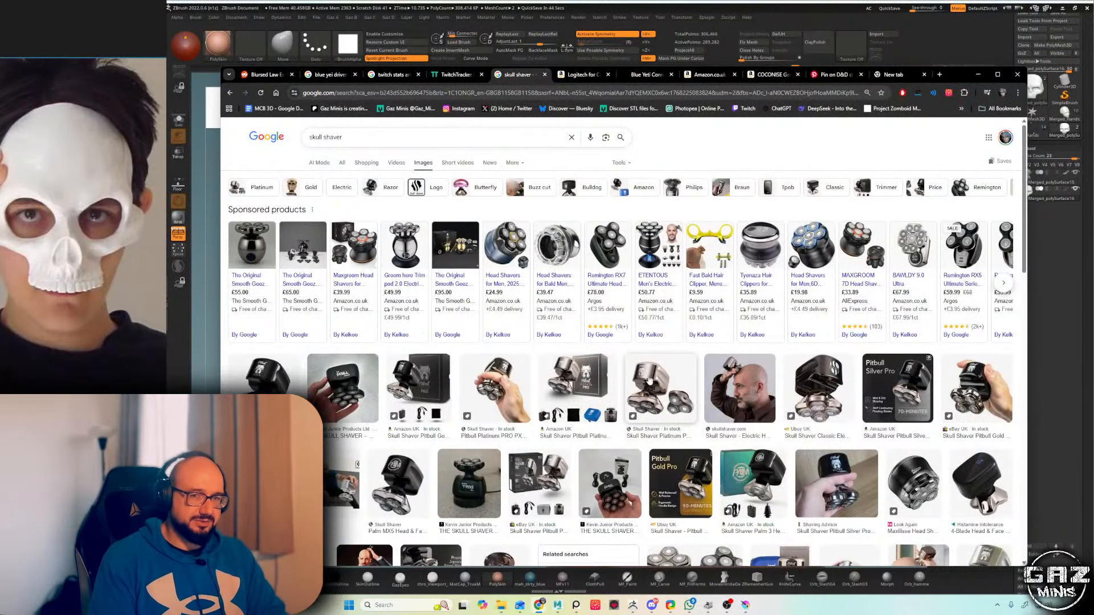
# - Examine the Pitbull Platinum PRO and Gold PRO head shavers in the browser's skull shaver image results
pyautogui.click(643, 388)
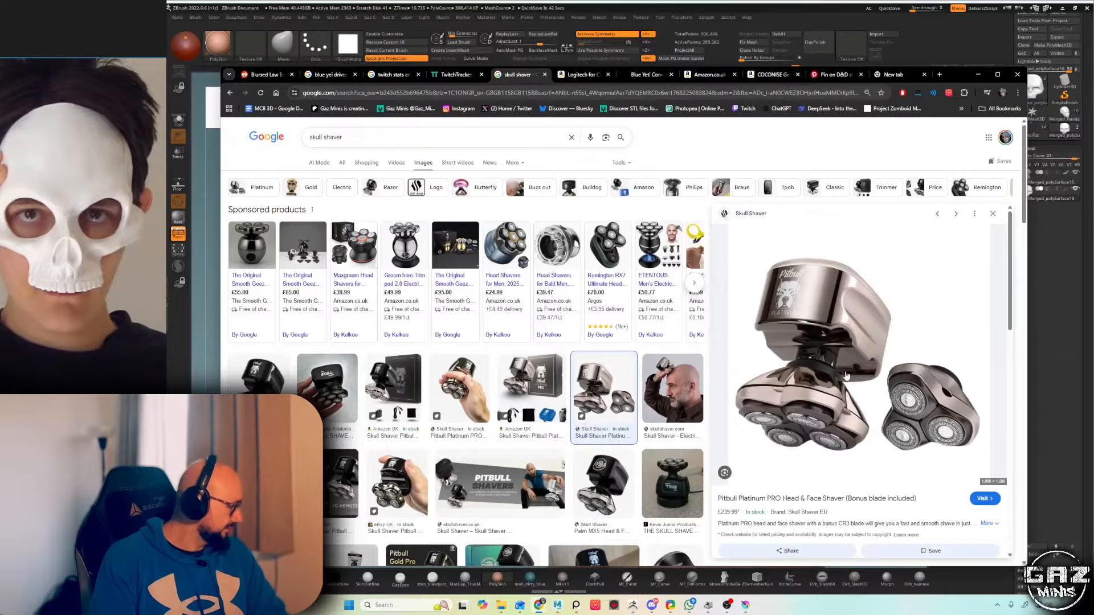
pyautogui.scroll(-2, 801, 323)
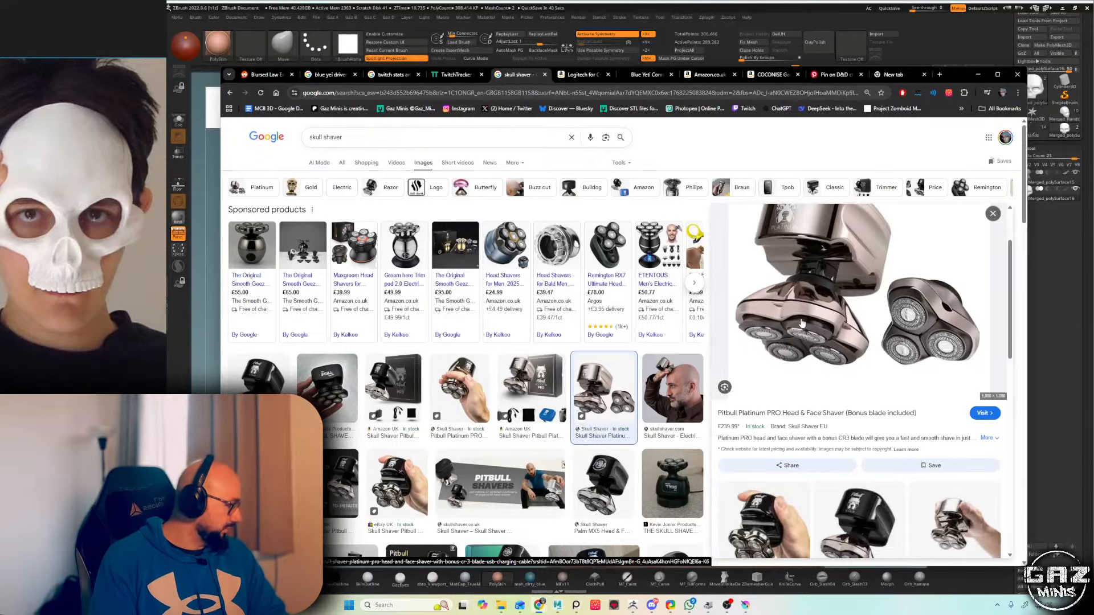
pyautogui.scroll(-2, 811, 387)
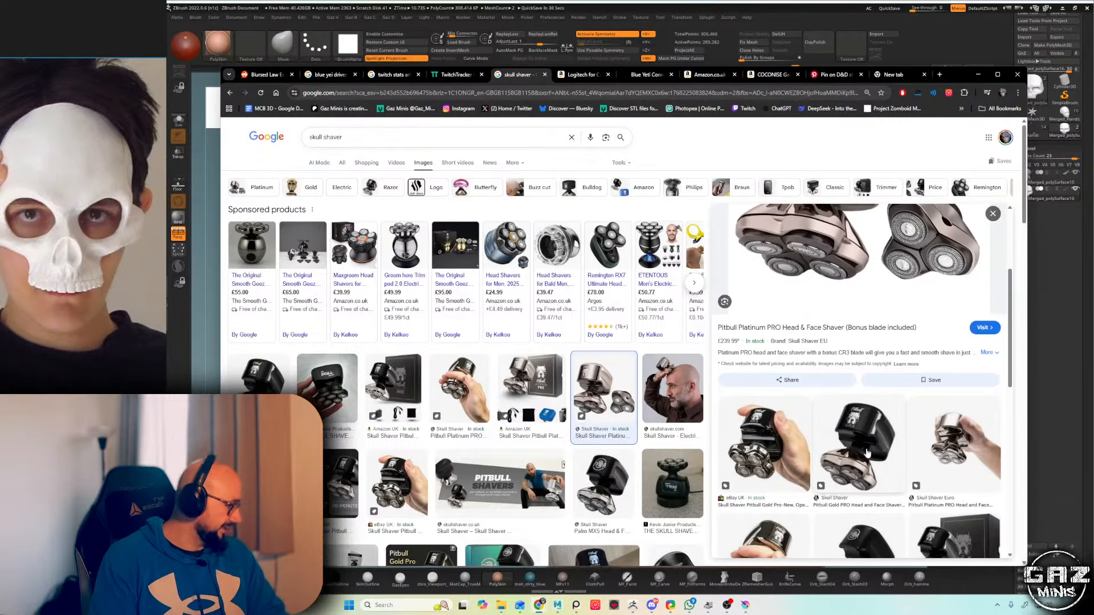
pyautogui.click(867, 429)
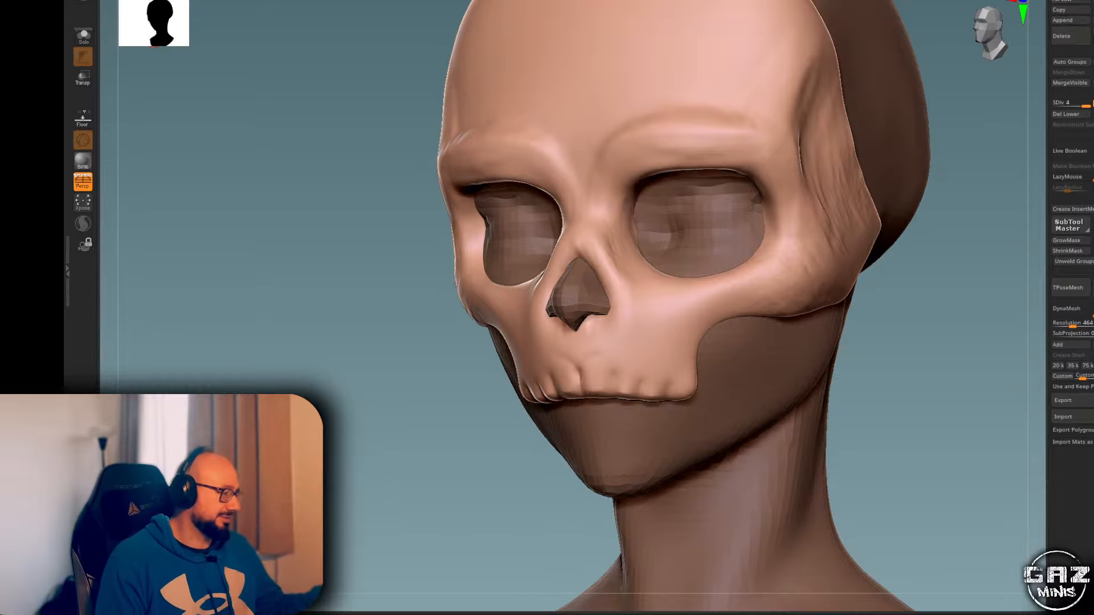
# - Return to the sculpt and refine the grooves and root shapes of the skull mask's front teeth
pyautogui.moveTo(933, 196); pyautogui.dragTo(954, 228)
pyautogui.keyDown('alt'); pyautogui.moveTo(826, 334); pyautogui.dragTo(823, 310); pyautogui.keyUp('alt')
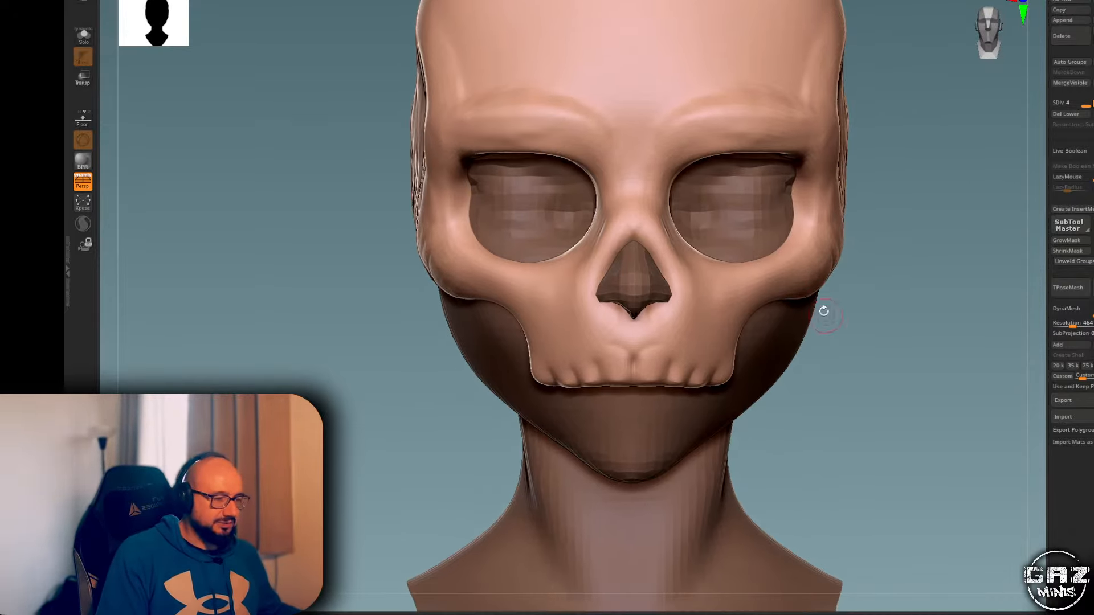
pyautogui.press('1')
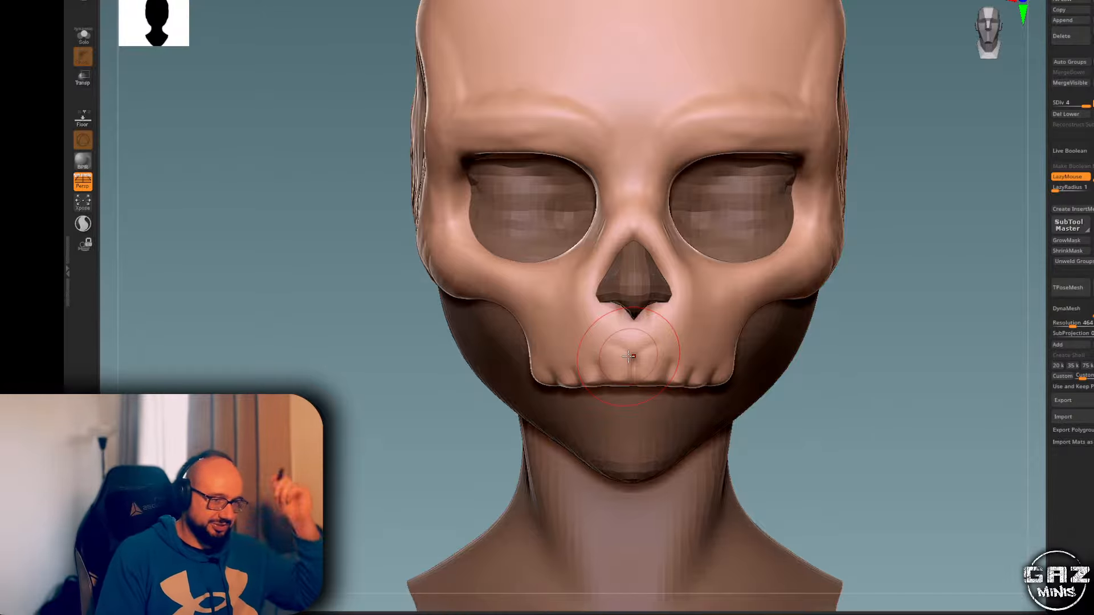
pyautogui.press('s')
pyautogui.moveTo(633, 320)
pyautogui.mouseDown()
pyautogui.moveTo(631, 338)
pyautogui.moveTo(647, 346)
pyautogui.mouseUp()
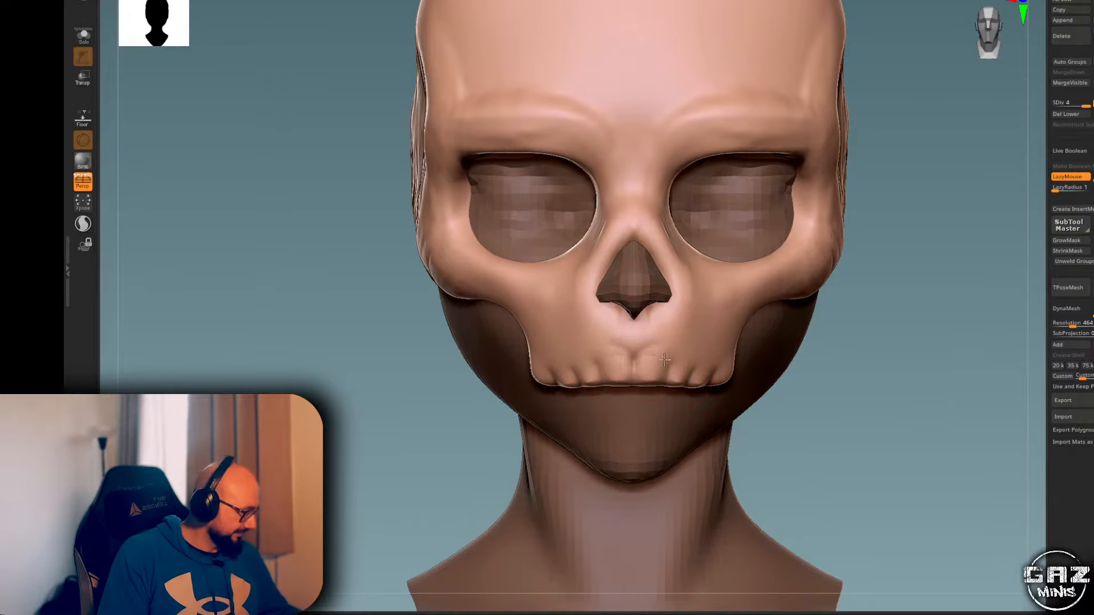
pyautogui.moveTo(813, 336)
pyautogui.mouseDown()
pyautogui.moveTo(830, 336)
pyautogui.moveTo(777, 337)
pyautogui.mouseUp()
pyautogui.moveTo(653, 360)
pyautogui.mouseDown()
pyautogui.moveTo(650, 350)
pyautogui.moveTo(682, 355)
pyautogui.mouseUp()
# - Define the side teeth and their roots towards the outer corner of the mask's upper jaw
pyautogui.moveTo(864, 324); pyautogui.dragTo(814, 327)
pyautogui.press('l')
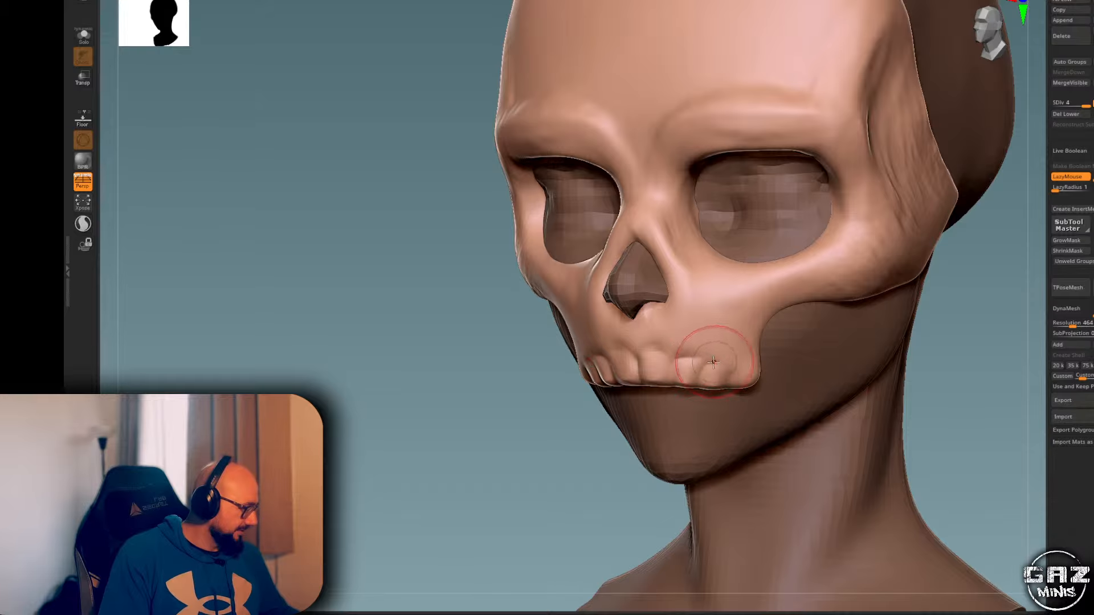
pyautogui.moveTo(991, 332); pyautogui.dragTo(942, 329)
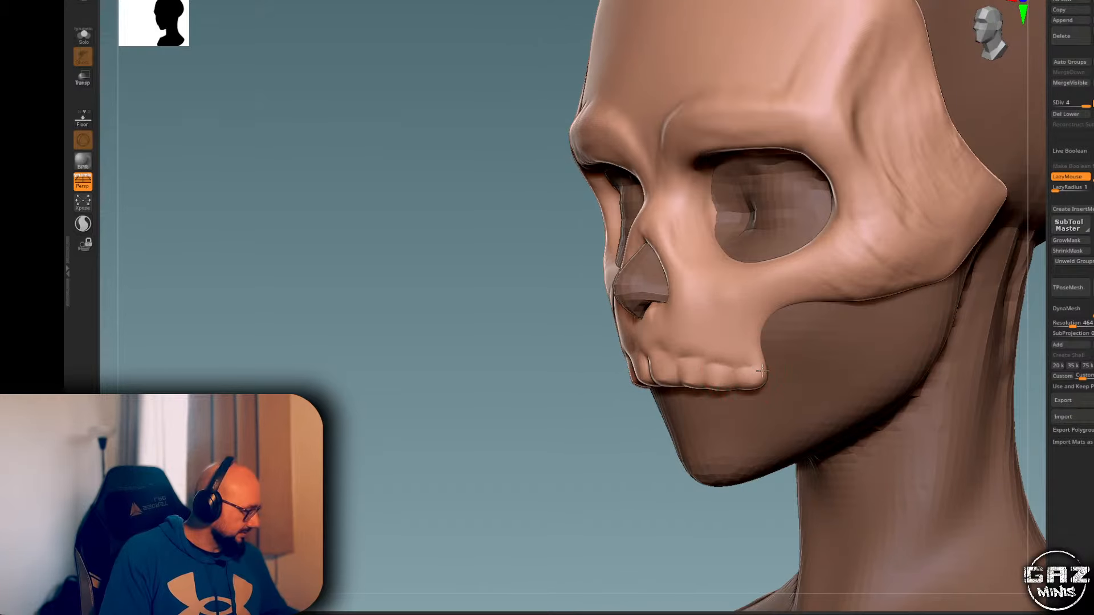
pyautogui.keyDown('shift'); pyautogui.moveTo(646, 504); pyautogui.dragTo(697, 503); pyautogui.keyUp('shift')
pyautogui.moveTo(777, 365)
pyautogui.mouseDown()
pyautogui.moveTo(752, 339)
pyautogui.moveTo(750, 365)
pyautogui.mouseUp()
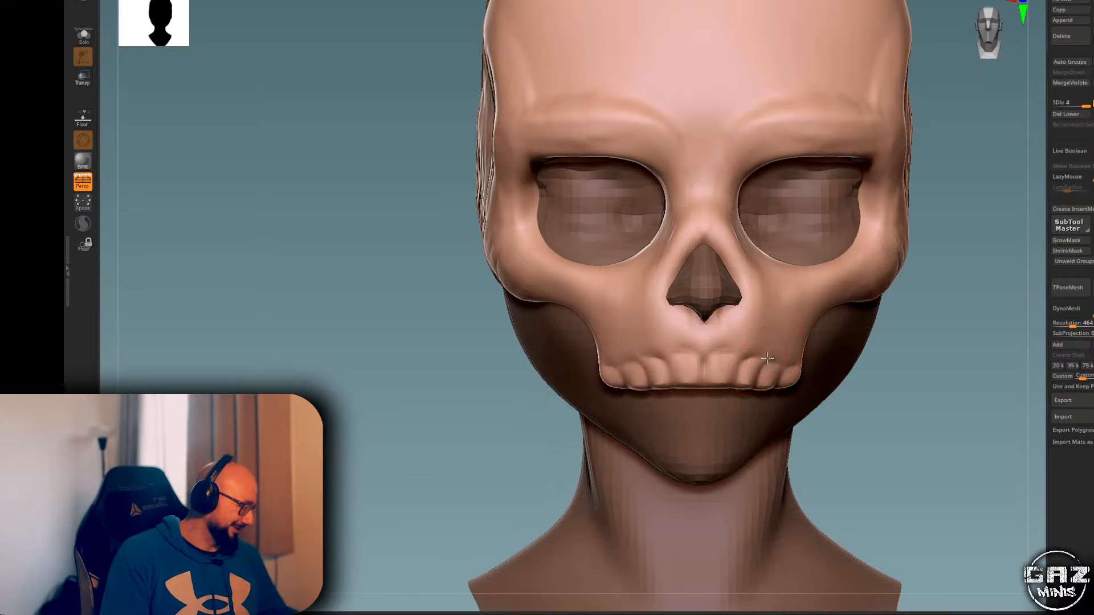
# - Refine the side teeth and their separating grooves near the outer corner of the mask's upper jaw
pyautogui.moveTo(894, 352); pyautogui.dragTo(912, 353)
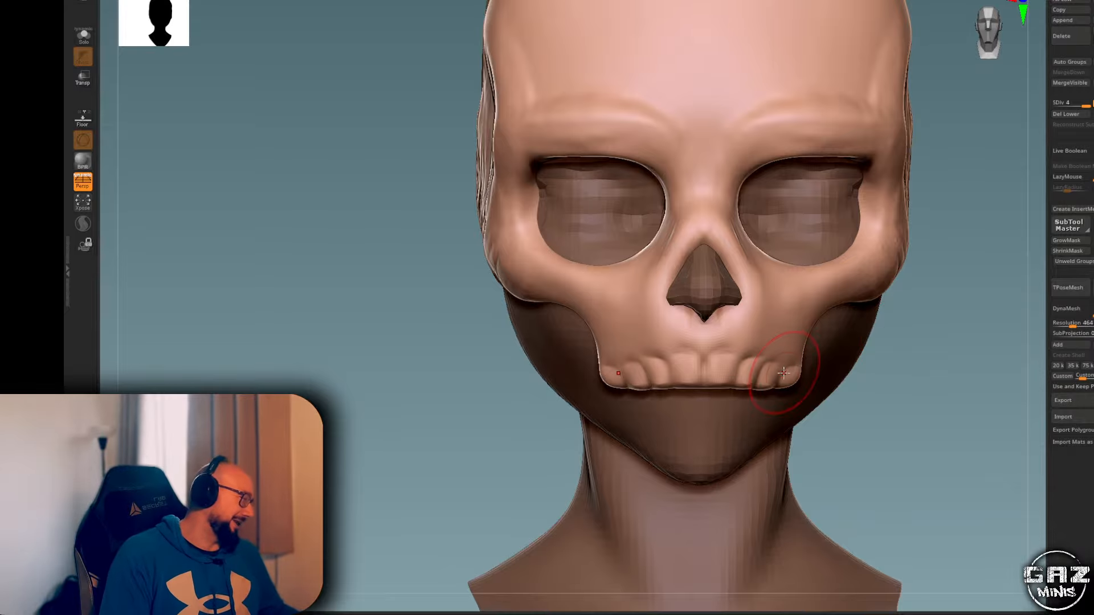
pyautogui.moveTo(786, 364); pyautogui.dragTo(791, 365)
pyautogui.moveTo(906, 349); pyautogui.dragTo(848, 344)
pyautogui.moveTo(789, 363); pyautogui.dragTo(794, 365)
pyautogui.moveTo(957, 359)
pyautogui.mouseDown()
pyautogui.moveTo(933, 361)
pyautogui.moveTo(900, 342)
pyautogui.moveTo(817, 347)
pyautogui.mouseUp()
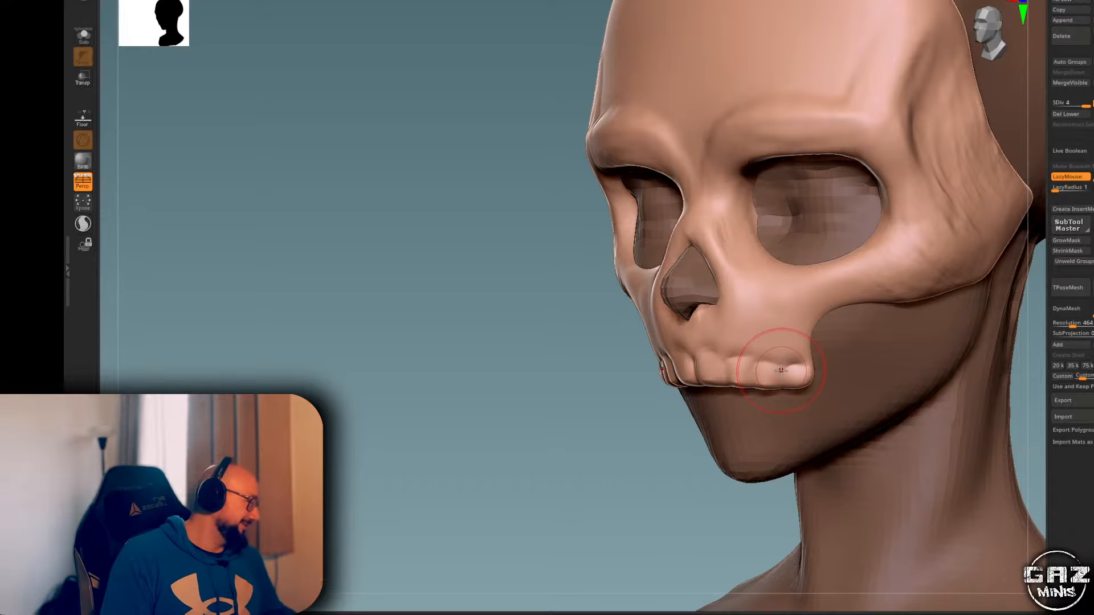
pyautogui.keyDown('shift'); pyautogui.moveTo(638, 438); pyautogui.dragTo(715, 446); pyautogui.keyUp('shift')
pyautogui.moveTo(889, 376)
pyautogui.mouseDown()
pyautogui.moveTo(879, 371)
pyautogui.moveTo(908, 337)
pyautogui.mouseUp()
# - Adjust the outer teeth and corner of the mask's upper jaw with the Move brush
pyautogui.press('b')
pyautogui.press('m')
pyautogui.press('v')
pyautogui.moveTo(803, 359); pyautogui.dragTo(807, 360)
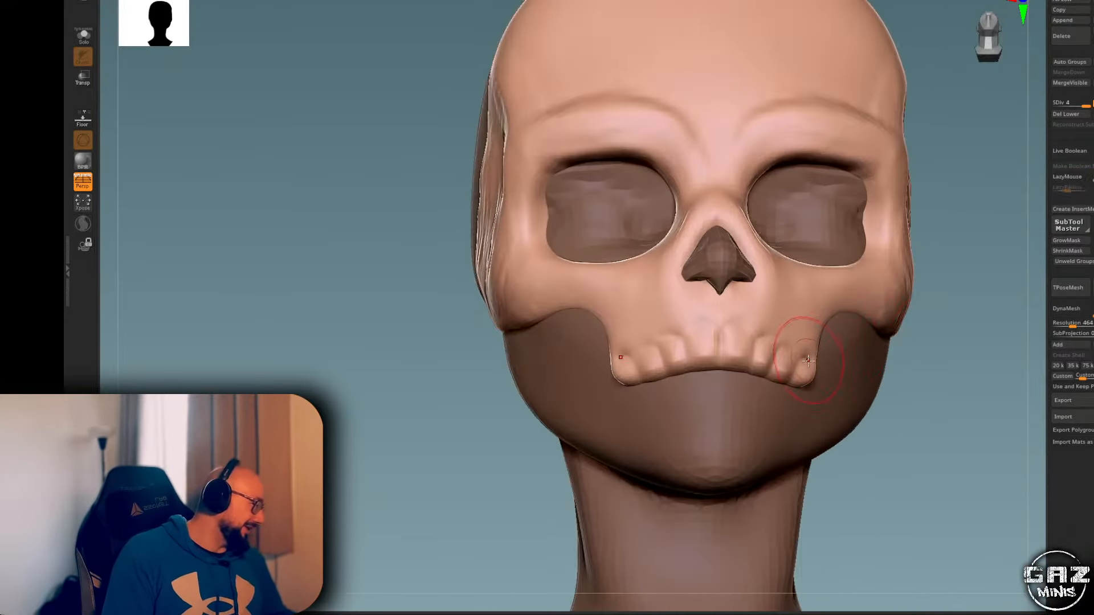
pyautogui.moveTo(921, 340)
pyautogui.keyDown('shift'); pyautogui.mouseDown()
pyautogui.moveTo(959, 347)
pyautogui.moveTo(947, 330)
pyautogui.moveTo(939, 343)
pyautogui.mouseUp(); pyautogui.keyUp('shift')
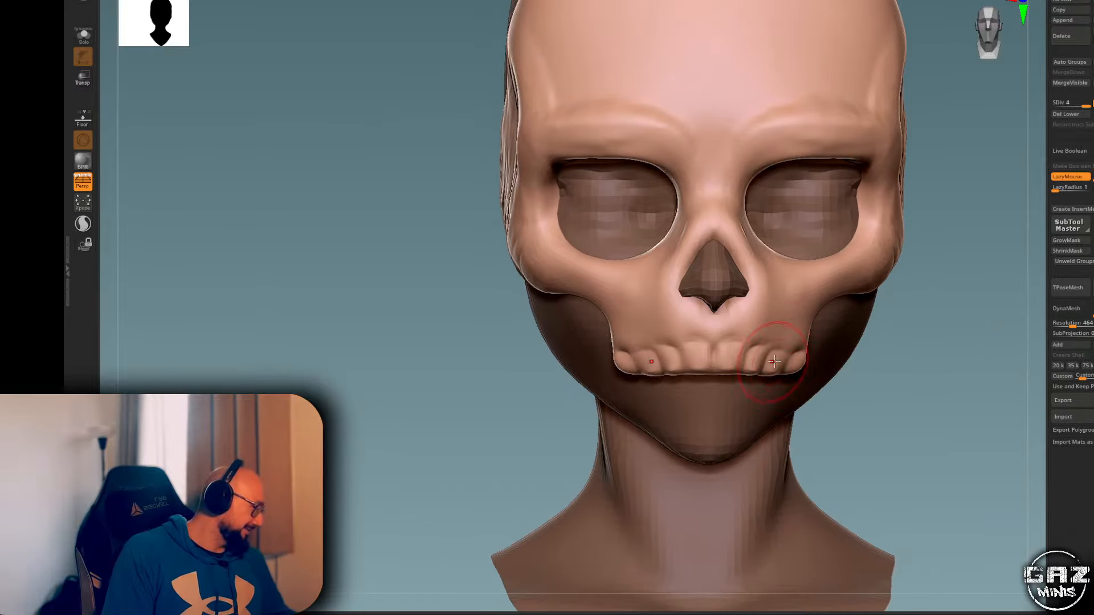
pyautogui.moveTo(849, 369); pyautogui.dragTo(797, 356)
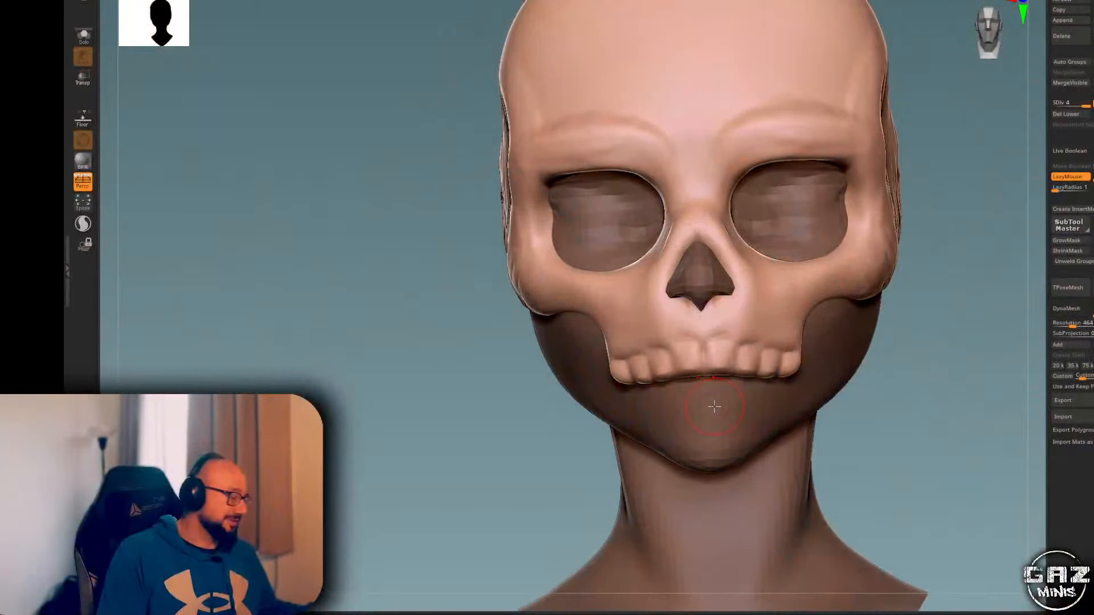
# - Sculpt the tooth roots and bone hollows above the side teeth up towards the cheek
pyautogui.moveTo(714, 406); pyautogui.dragTo(719, 427, button='right')
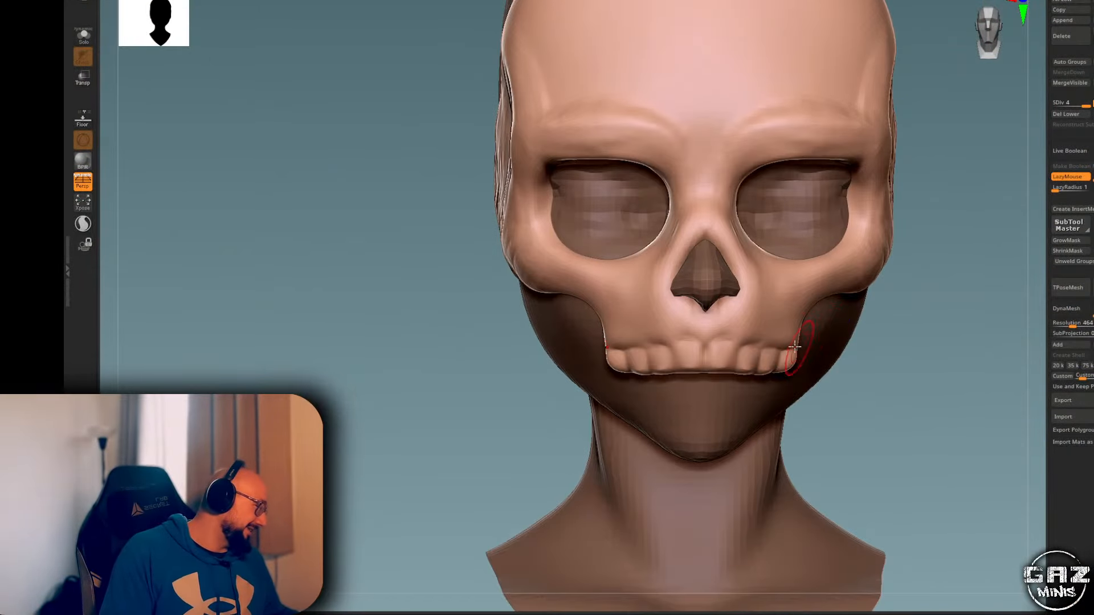
pyautogui.moveTo(795, 357); pyautogui.dragTo(820, 327, button='right')
pyautogui.moveTo(735, 317)
pyautogui.mouseDown()
pyautogui.moveTo(754, 326)
pyautogui.moveTo(771, 310)
pyautogui.mouseUp()
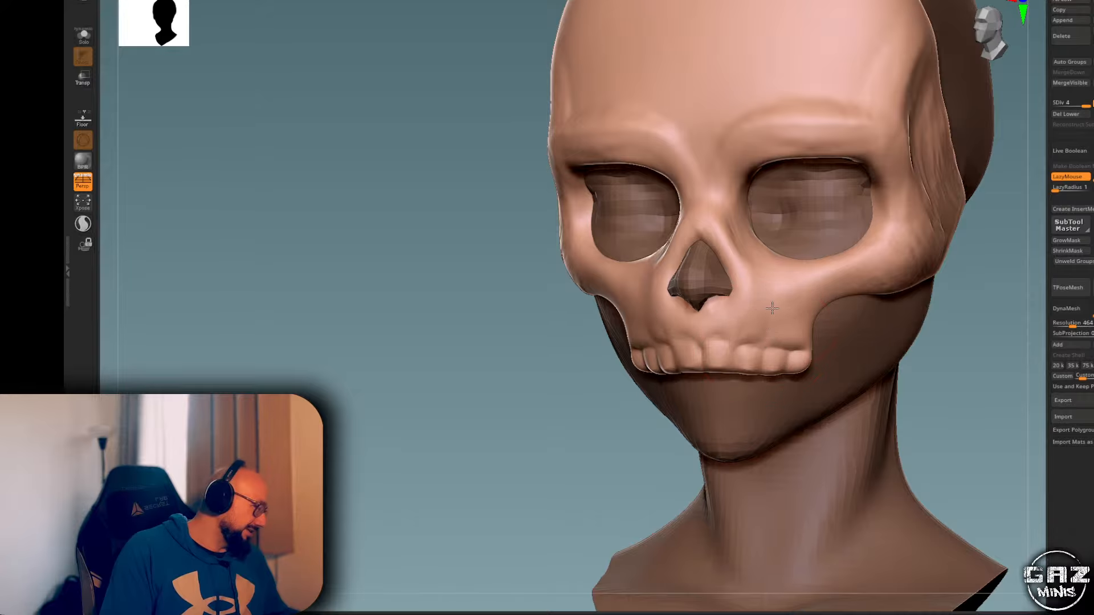
pyautogui.keyDown('shift'); pyautogui.moveTo(876, 332); pyautogui.dragTo(959, 347); pyautogui.keyUp('shift')
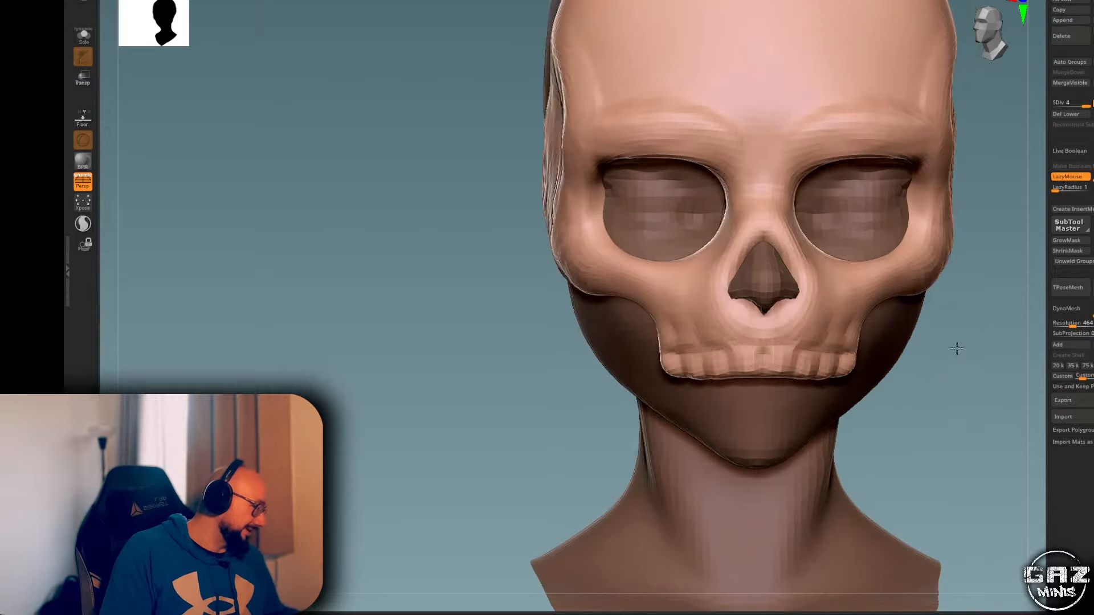
pyautogui.moveTo(811, 332); pyautogui.dragTo(822, 297)
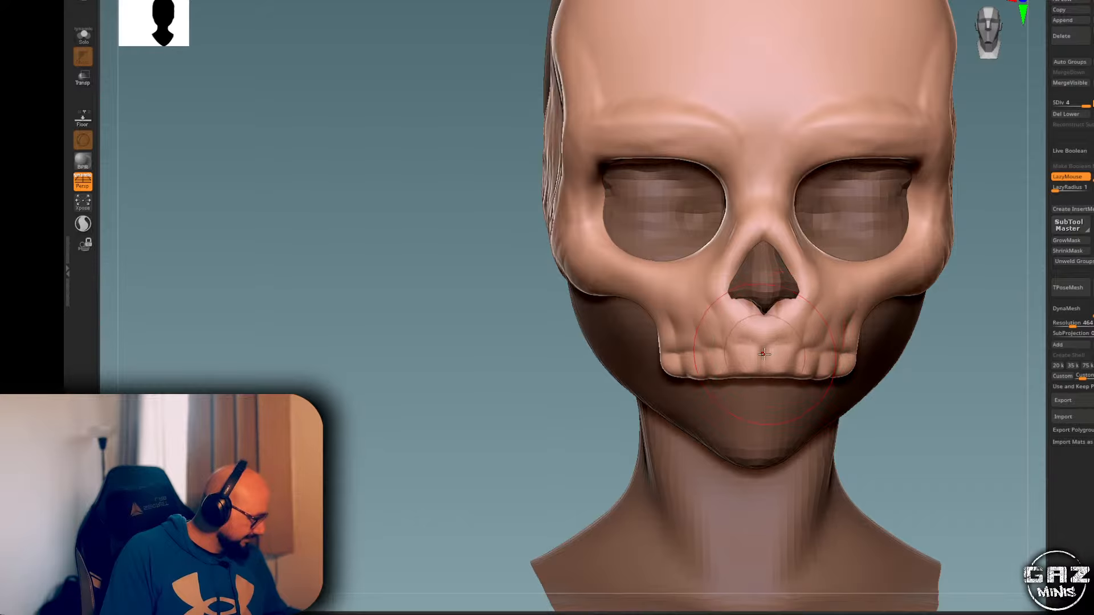
# - Check the mask in isolation, then push the underlying head's nose area back behind the mask's nasal cavity
pyautogui.keyDown('alt'); pyautogui.moveTo(779, 377); pyautogui.dragTo(756, 416, button='right'); pyautogui.keyUp('alt')
pyautogui.hotkey('shift', 's')
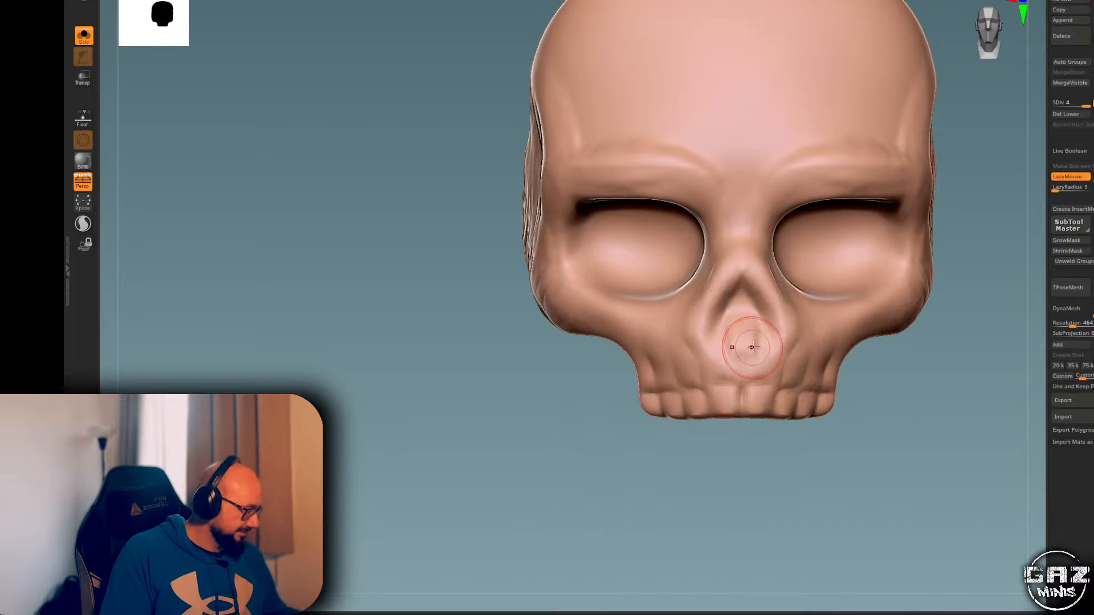
pyautogui.keyDown('alt'); pyautogui.moveTo(745, 348); pyautogui.dragTo(719, 372, button='right'); pyautogui.keyUp('alt')
pyautogui.hotkey('shift', 's')
pyautogui.keyDown('alt'); pyautogui.click(717, 353); pyautogui.keyUp('alt')
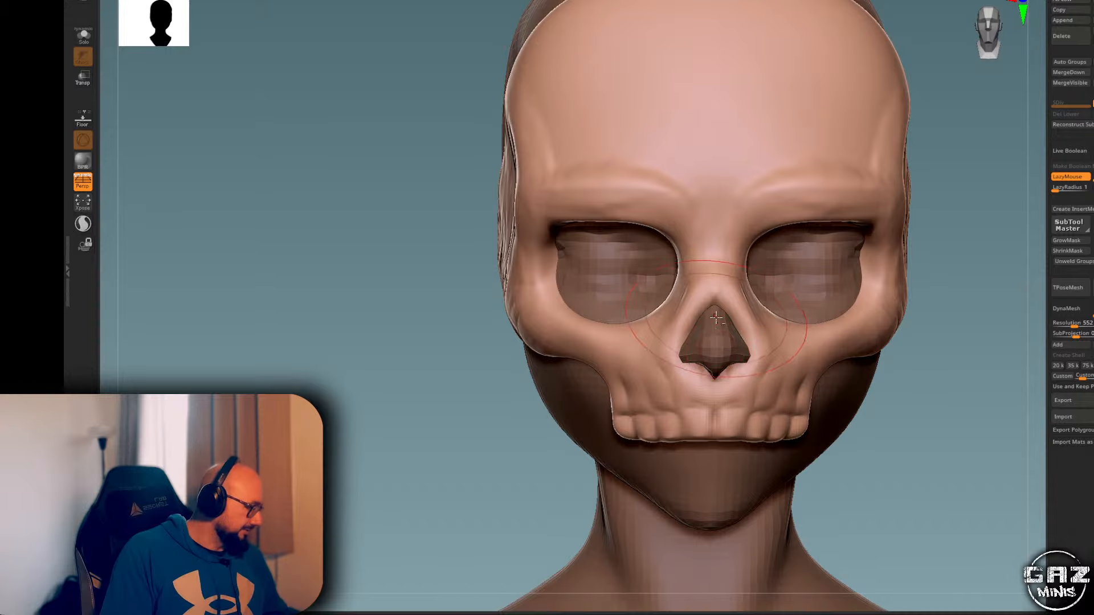
pyautogui.moveTo(714, 328); pyautogui.dragTo(715, 357)
pyautogui.moveTo(717, 328); pyautogui.dragTo(922, 395, button='right')
pyautogui.keyDown('alt'); pyautogui.moveTo(631, 449); pyautogui.dragTo(505, 443, button='right'); pyautogui.keyUp('alt')
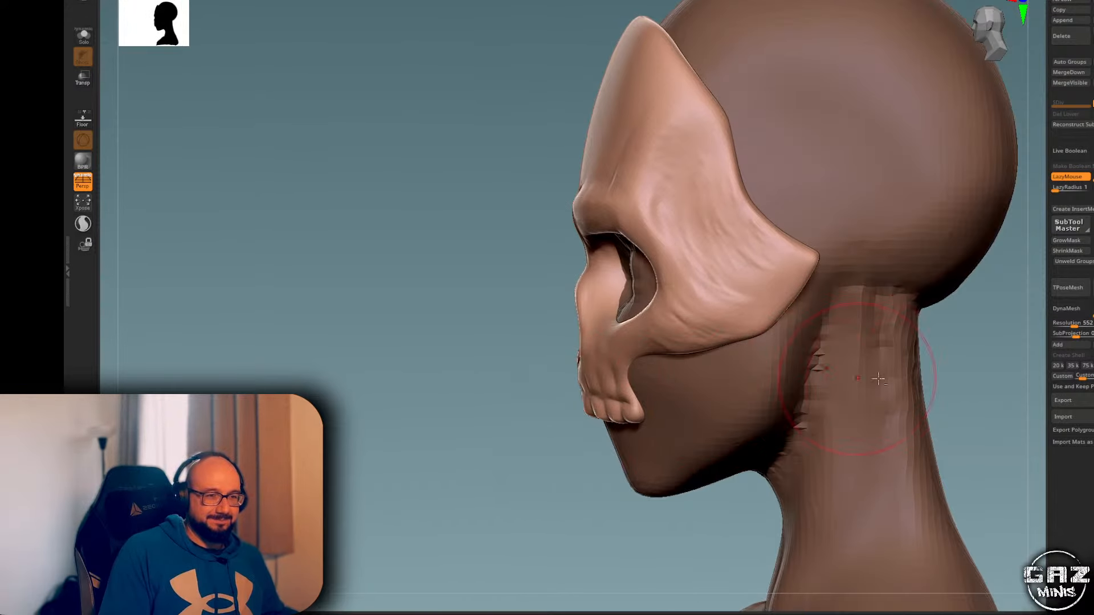
pyautogui.keyDown('alt'); pyautogui.moveTo(995, 365); pyautogui.dragTo(927, 341, button='right'); pyautogui.keyUp('alt')
pyautogui.keyDown('shift'); pyautogui.moveTo(621, 251); pyautogui.dragTo(529, 350, button='right'); pyautogui.keyUp('shift')
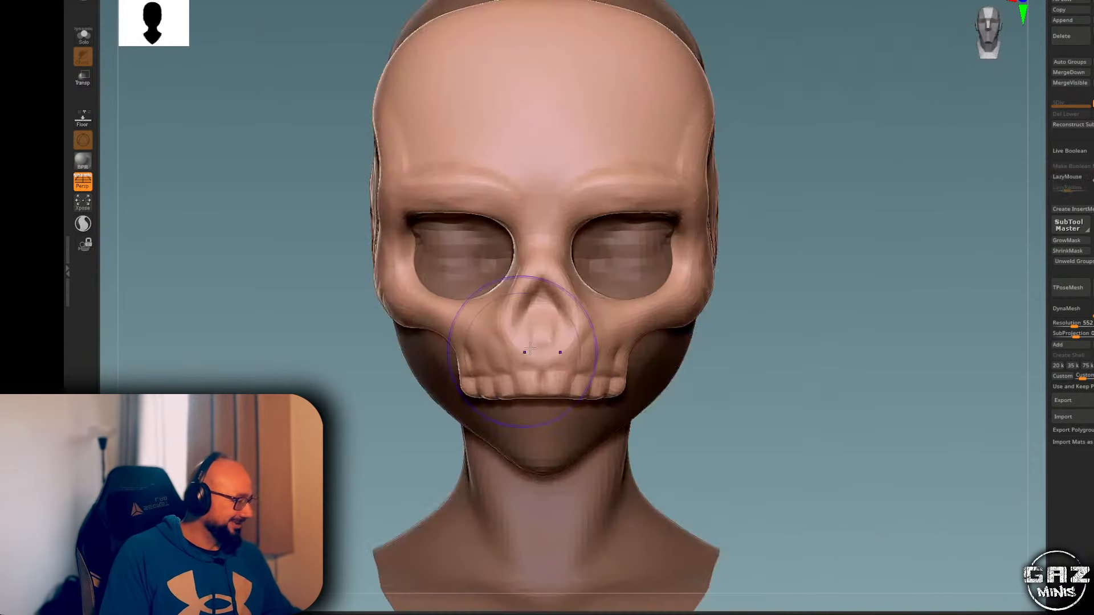
# - Smooth and reshape the underlying head's eye areas inside the mask's eye sockets
pyautogui.keyDown('alt'); pyautogui.click(635, 246); pyautogui.keyUp('alt')
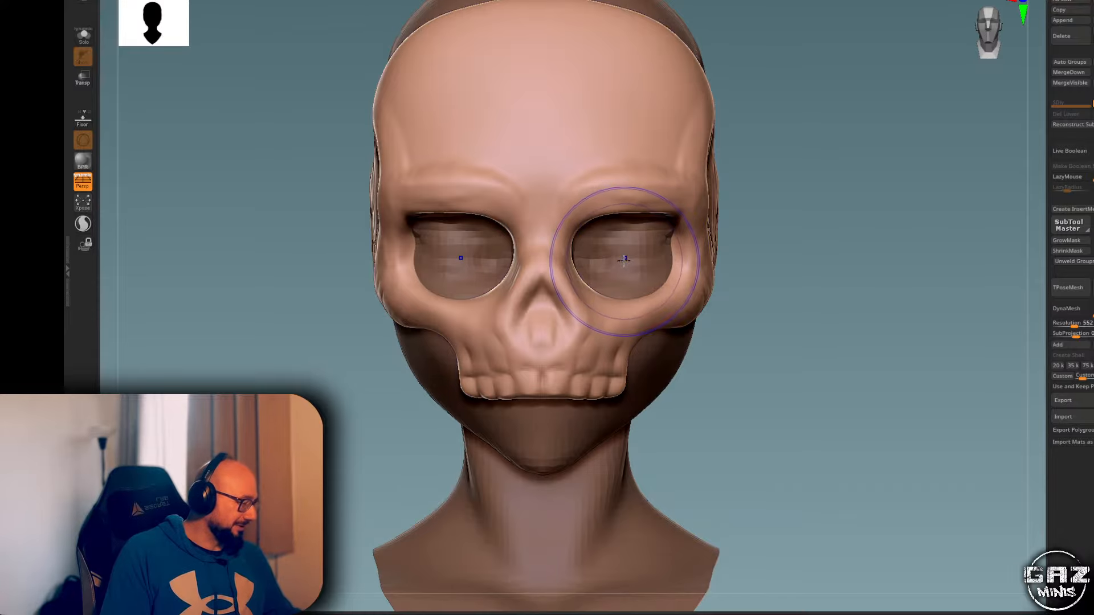
pyautogui.moveTo(783, 232); pyautogui.dragTo(654, 264)
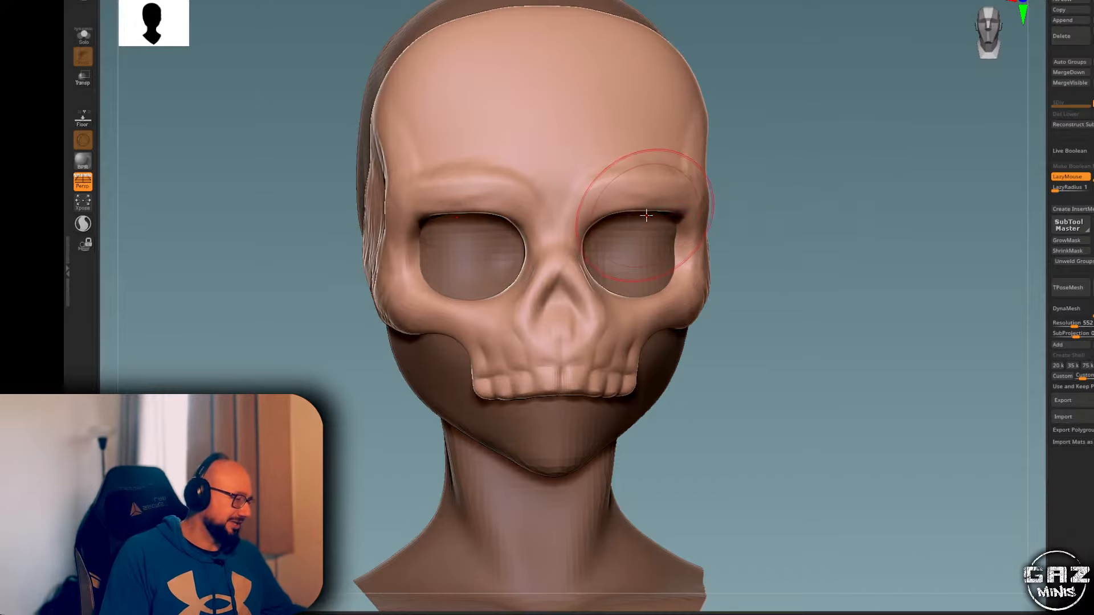
pyautogui.keyDown('shift'); pyautogui.moveTo(761, 185); pyautogui.dragTo(752, 178); pyautogui.keyUp('shift')
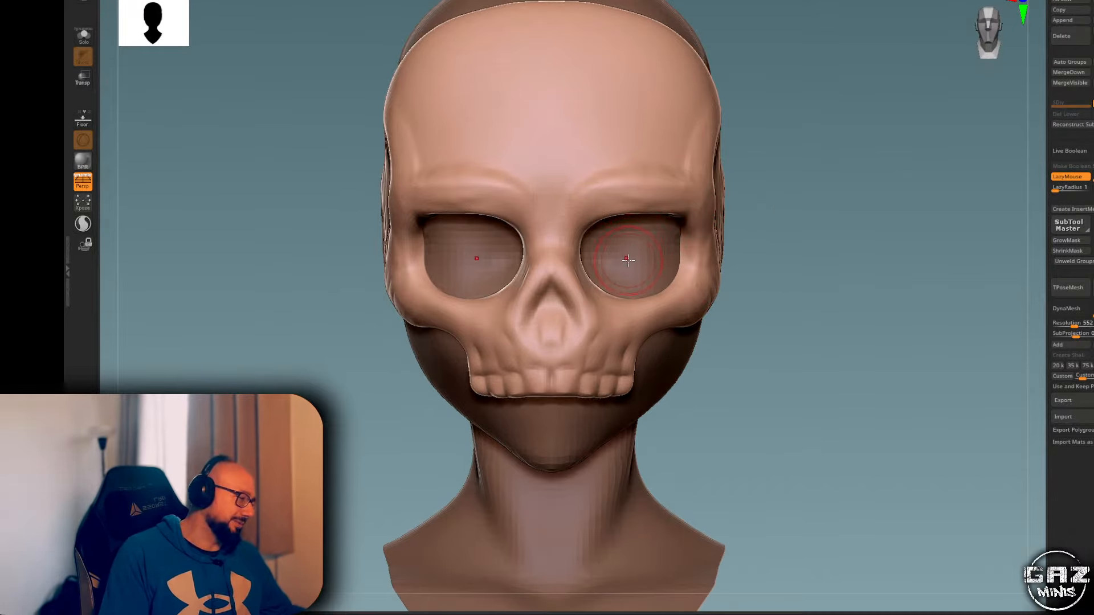
pyautogui.moveTo(637, 258); pyautogui.dragTo(633, 244)
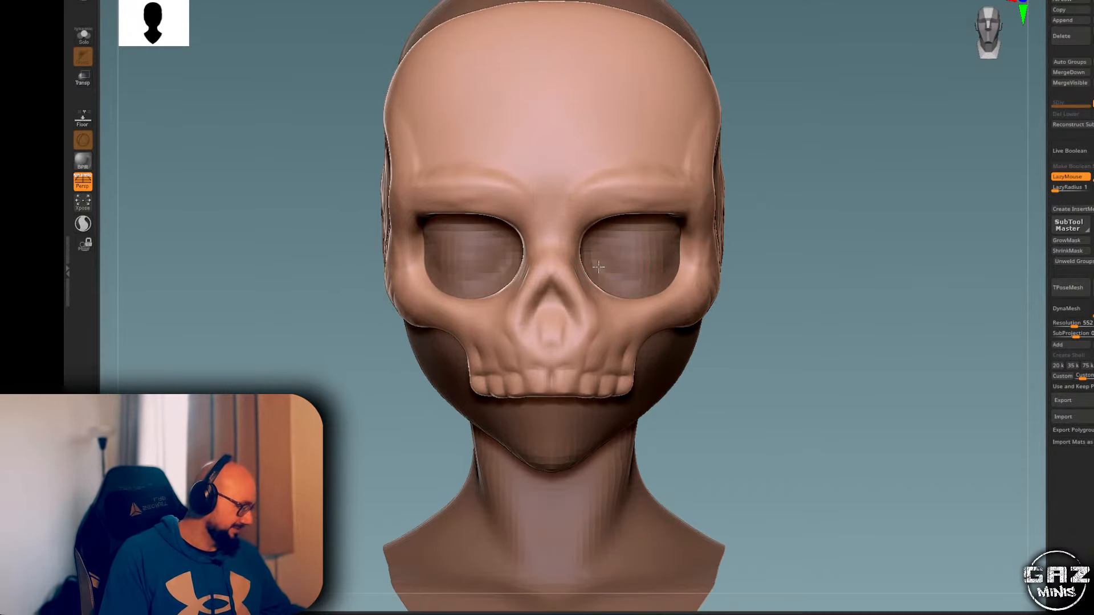
pyautogui.moveTo(767, 220); pyautogui.dragTo(618, 254)
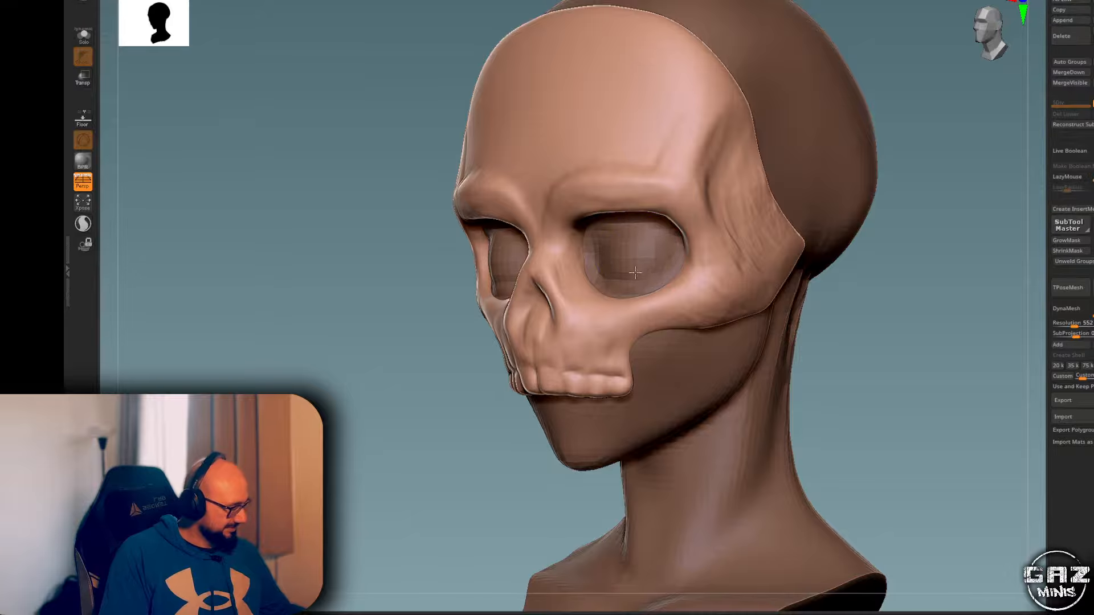
pyautogui.keyDown('shift'); pyautogui.moveTo(486, 398); pyautogui.dragTo(491, 420); pyautogui.keyUp('shift')
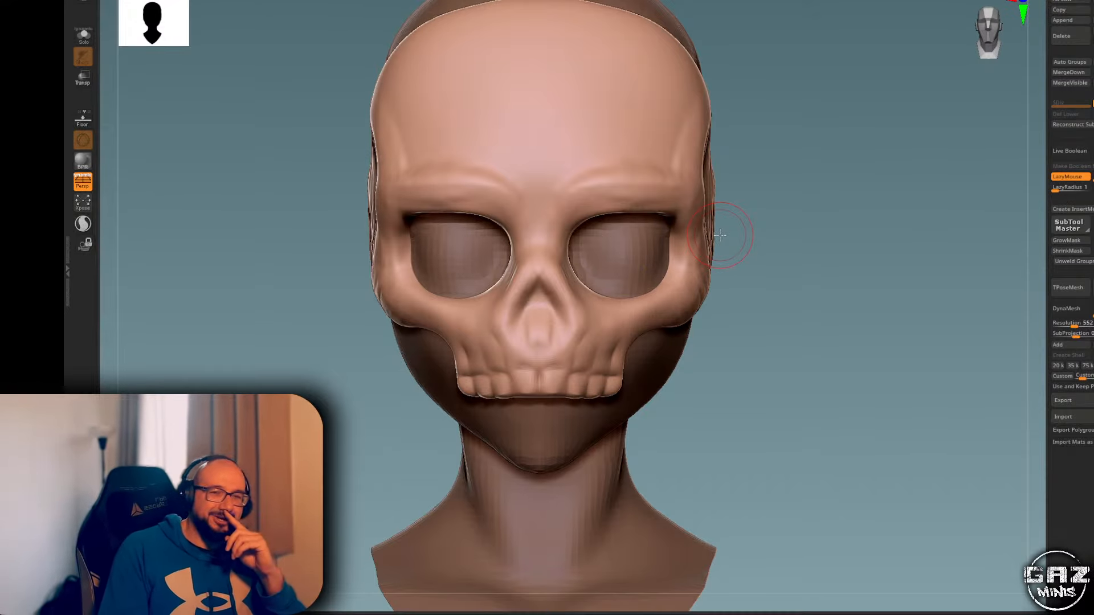
# - Select the mask again and reshape the underside of its cheekbone where it curves into the upper jaw
pyautogui.keyDown('alt'); pyautogui.moveTo(719, 235); pyautogui.dragTo(612, 242); pyautogui.keyUp('alt')
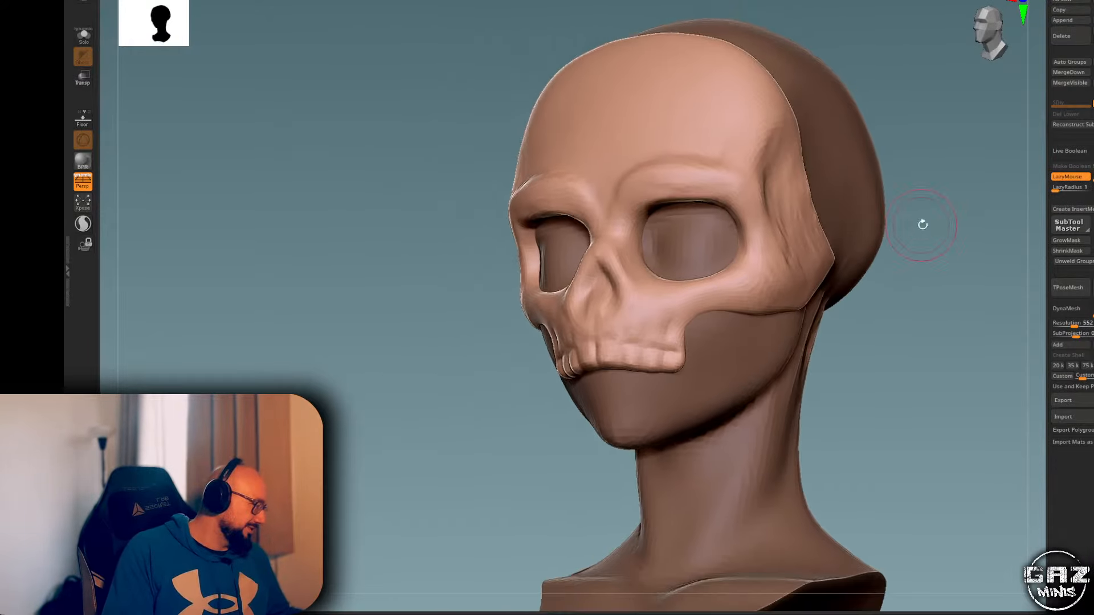
pyautogui.moveTo(923, 224)
pyautogui.keyDown('shift'); pyautogui.mouseDown()
pyautogui.moveTo(963, 228)
pyautogui.moveTo(860, 244)
pyautogui.mouseUp(); pyautogui.keyUp('shift')
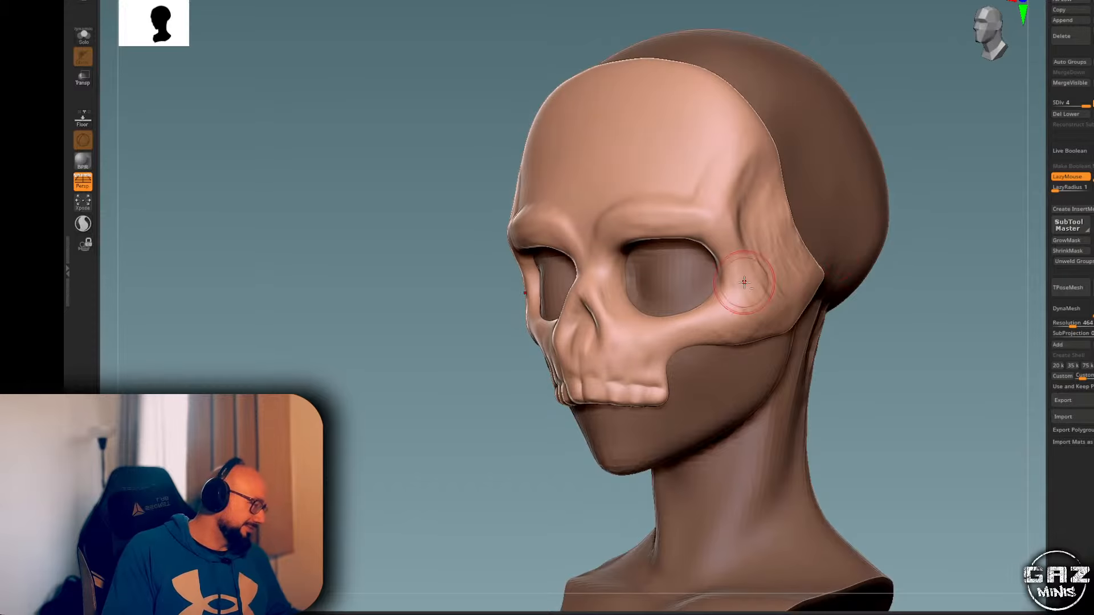
pyautogui.hotkey('shift', 'f')
pyautogui.keyDown('alt'); pyautogui.moveTo(923, 288); pyautogui.dragTo(934, 262); pyautogui.keyUp('alt')
pyautogui.hotkey('shift', 'f')
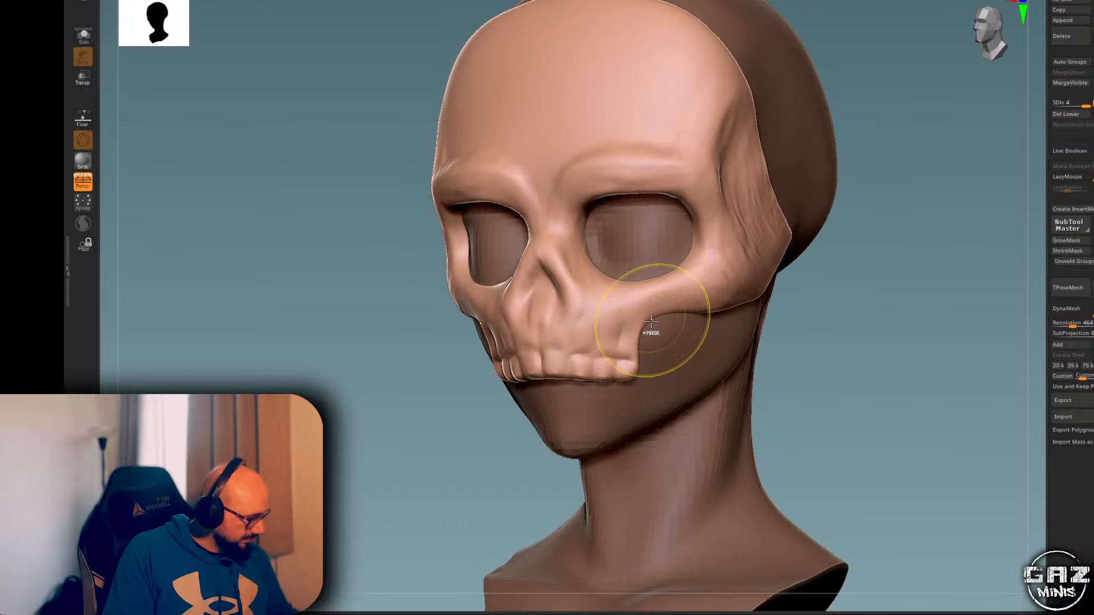
pyautogui.moveTo(631, 327); pyautogui.dragTo(675, 305)
pyautogui.moveTo(826, 256); pyautogui.dragTo(871, 252)
pyautogui.moveTo(632, 309); pyautogui.dragTo(652, 300)
pyautogui.moveTo(766, 261)
pyautogui.mouseDown()
pyautogui.moveTo(714, 267)
pyautogui.moveTo(800, 243)
pyautogui.mouseUp()
pyautogui.press('l')
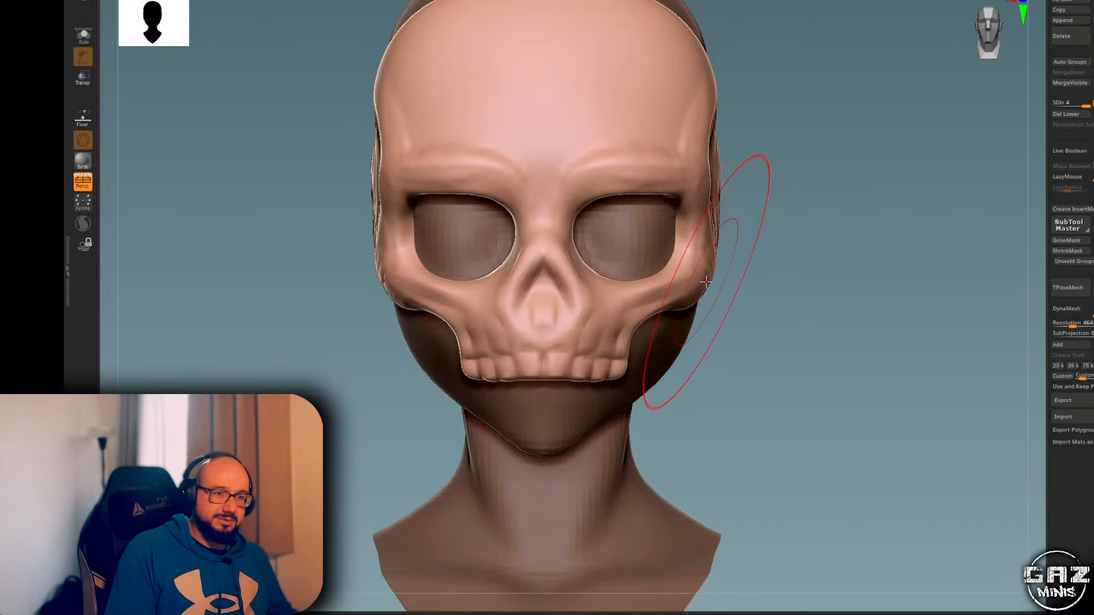
# - Adjust the mask's side silhouette around the temple and outer cheekbone
pyautogui.moveTo(726, 251); pyautogui.dragTo(748, 246)
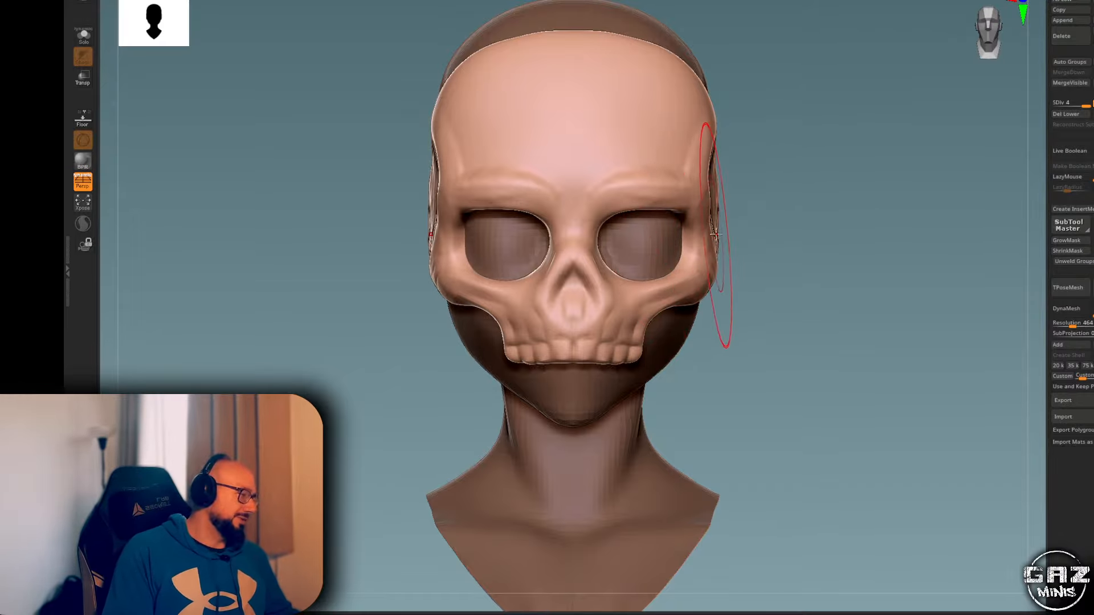
pyautogui.moveTo(732, 239)
pyautogui.mouseDown()
pyautogui.moveTo(745, 215)
pyautogui.moveTo(710, 202)
pyautogui.mouseUp()
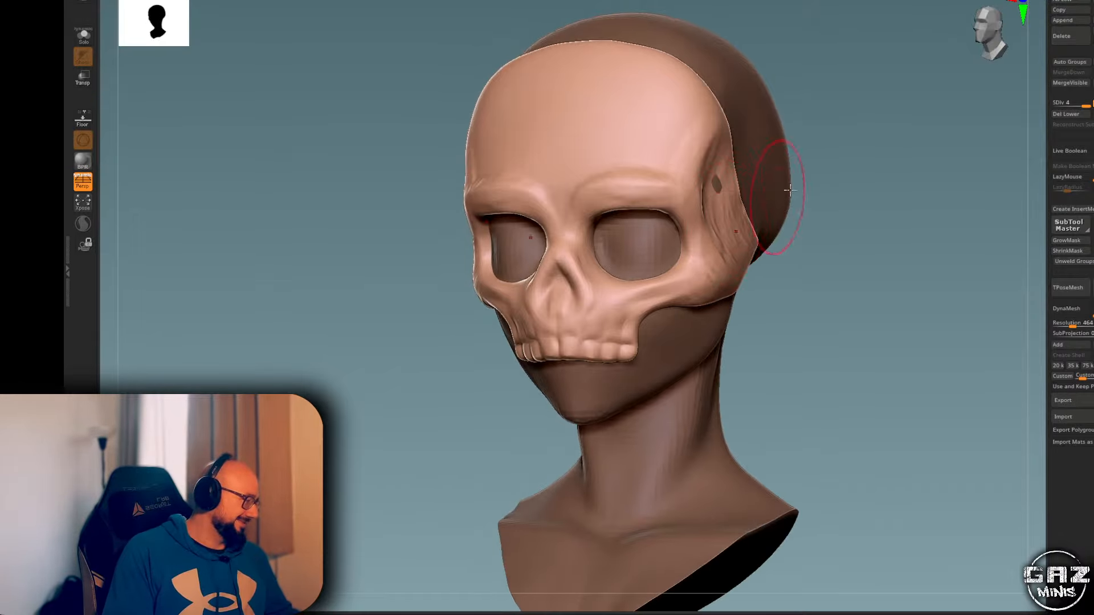
pyautogui.moveTo(820, 169); pyautogui.dragTo(812, 163)
pyautogui.moveTo(716, 171); pyautogui.dragTo(718, 191)
pyautogui.moveTo(781, 176)
pyautogui.mouseDown()
pyautogui.moveTo(838, 200)
pyautogui.moveTo(777, 193)
pyautogui.mouseUp()
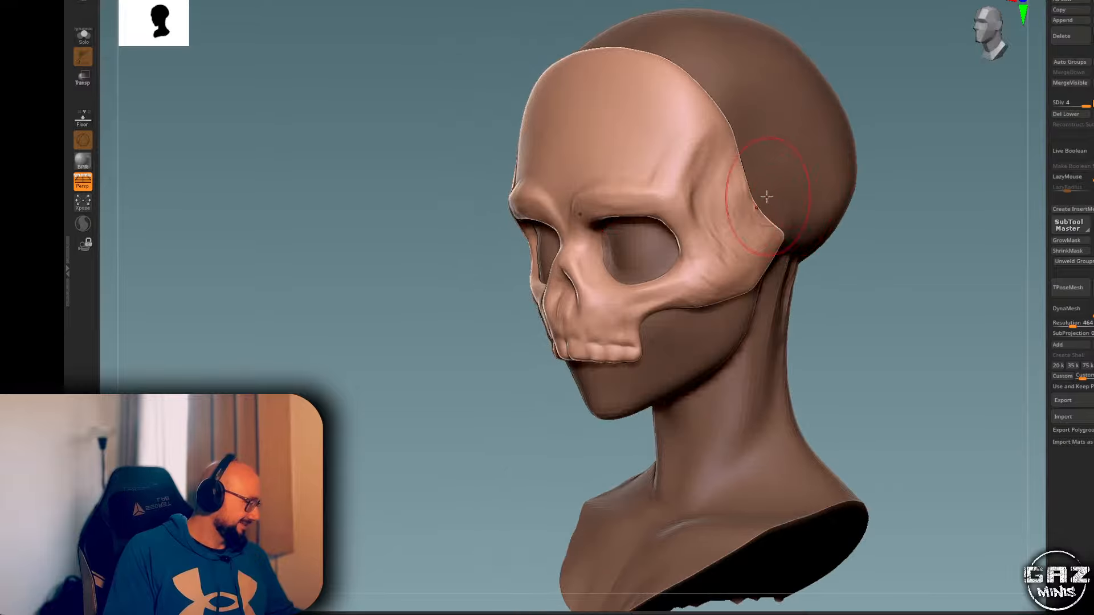
# - Reshape the mask's rear edge beside the forehead and temple in profile with the Move brush
pyautogui.moveTo(965, 177); pyautogui.dragTo(904, 173)
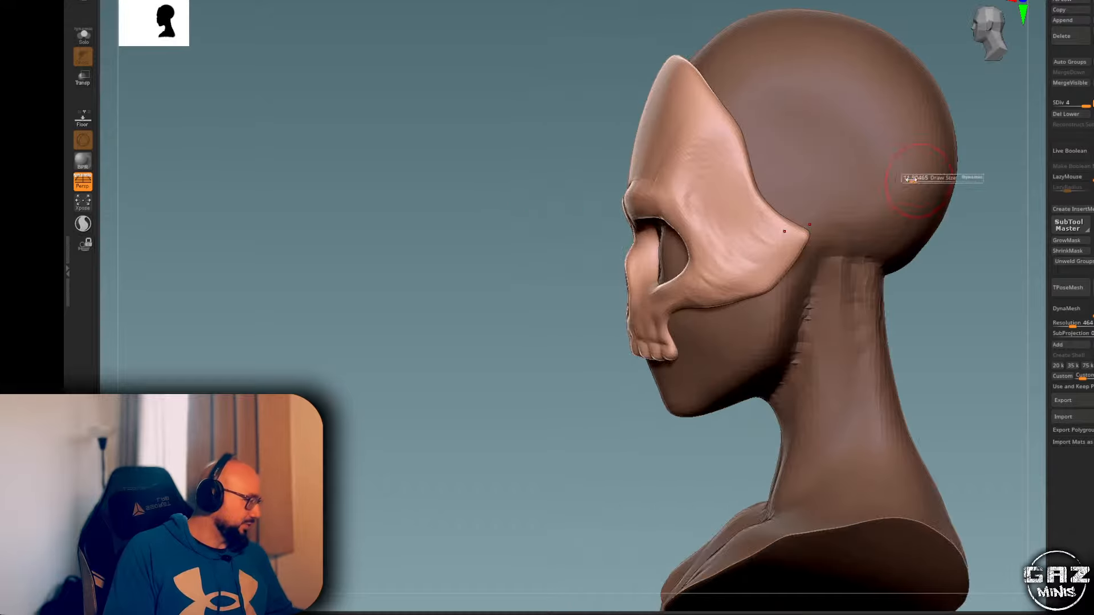
pyautogui.press('b')
pyautogui.press('m')
pyautogui.press('v')
pyautogui.keyDown('alt'); pyautogui.moveTo(586, 300); pyautogui.dragTo(576, 368); pyautogui.keyUp('alt')
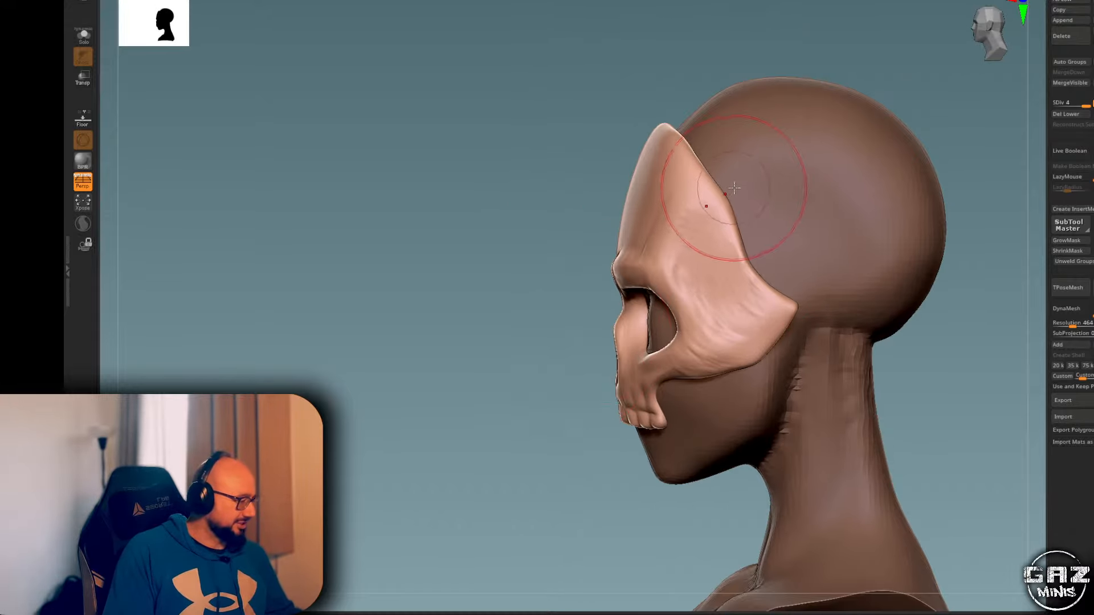
pyautogui.moveTo(687, 187); pyautogui.dragTo(709, 171)
pyautogui.moveTo(516, 215); pyautogui.dragTo(665, 207)
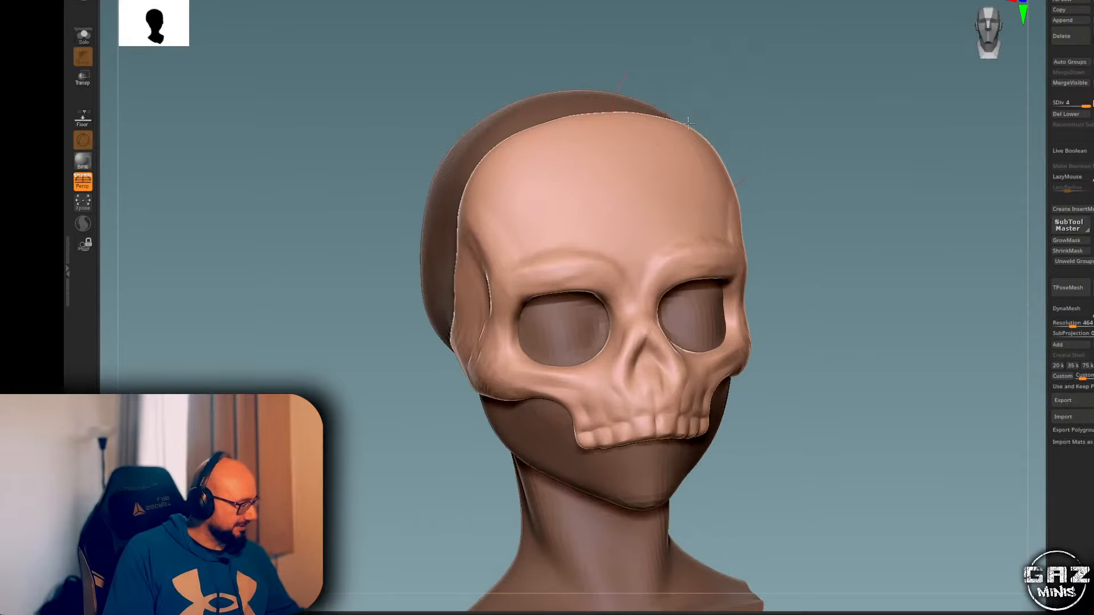
pyautogui.moveTo(741, 130); pyautogui.dragTo(816, 190)
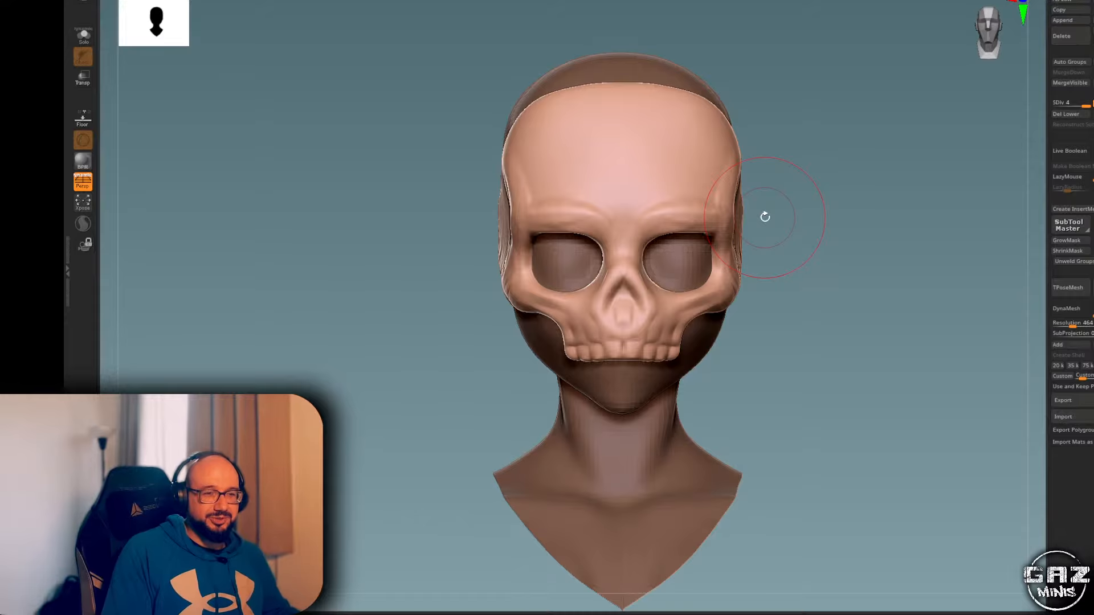
pyautogui.keyDown('alt'); pyautogui.moveTo(828, 227); pyautogui.dragTo(837, 254); pyautogui.keyUp('alt')
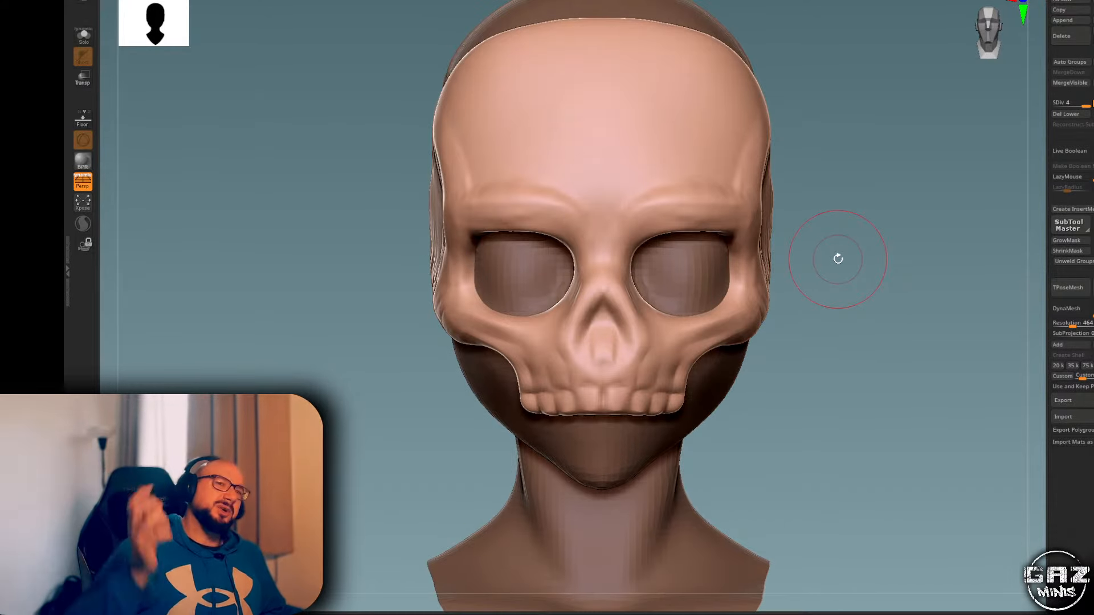
# - Refine and smooth the bone beside the nasal opening, between the nose and the eye socket
pyautogui.moveTo(838, 256); pyautogui.dragTo(791, 301)
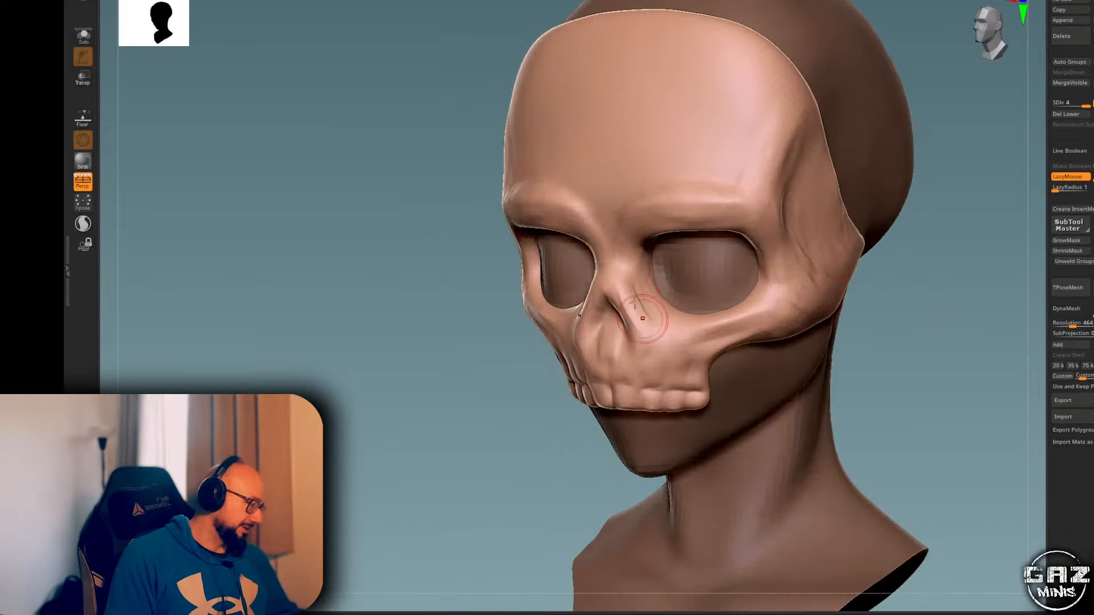
pyautogui.press('s')
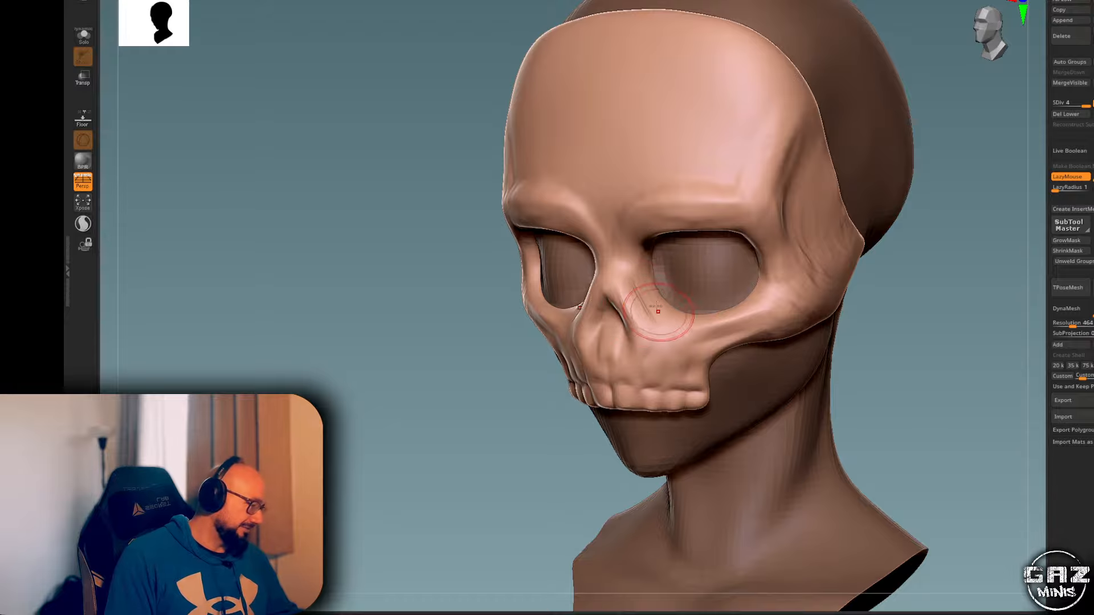
pyautogui.moveTo(393, 445)
pyautogui.mouseDown()
pyautogui.moveTo(564, 464)
pyautogui.moveTo(875, 265)
pyautogui.moveTo(923, 263)
pyautogui.mouseUp()
pyautogui.moveTo(733, 269)
pyautogui.keyDown('alt'); pyautogui.mouseDown()
pyautogui.moveTo(776, 262)
pyautogui.moveTo(638, 291)
pyautogui.moveTo(747, 288)
pyautogui.moveTo(733, 329)
pyautogui.mouseUp(); pyautogui.keyUp('alt')
pyautogui.press('s')
pyautogui.moveTo(725, 281)
pyautogui.keyDown('shift'); pyautogui.mouseDown()
pyautogui.moveTo(706, 261)
pyautogui.moveTo(719, 267)
pyautogui.moveTo(705, 289)
pyautogui.mouseUp(); pyautogui.keyUp('shift')
# - Sculpt a narrow vertical ridge down the centre of the mask's nasal cavity
pyautogui.keyDown('alt'); pyautogui.moveTo(781, 344); pyautogui.dragTo(734, 331, button='right'); pyautogui.keyUp('alt')
pyautogui.press('1')
pyautogui.press('s')
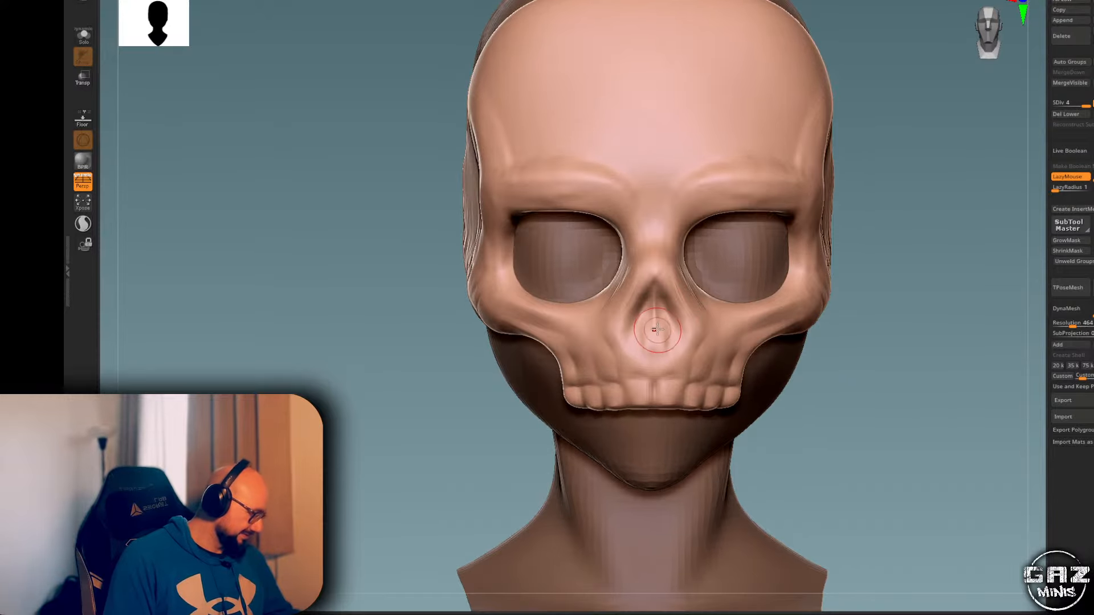
pyautogui.moveTo(658, 329); pyautogui.dragTo(658, 294)
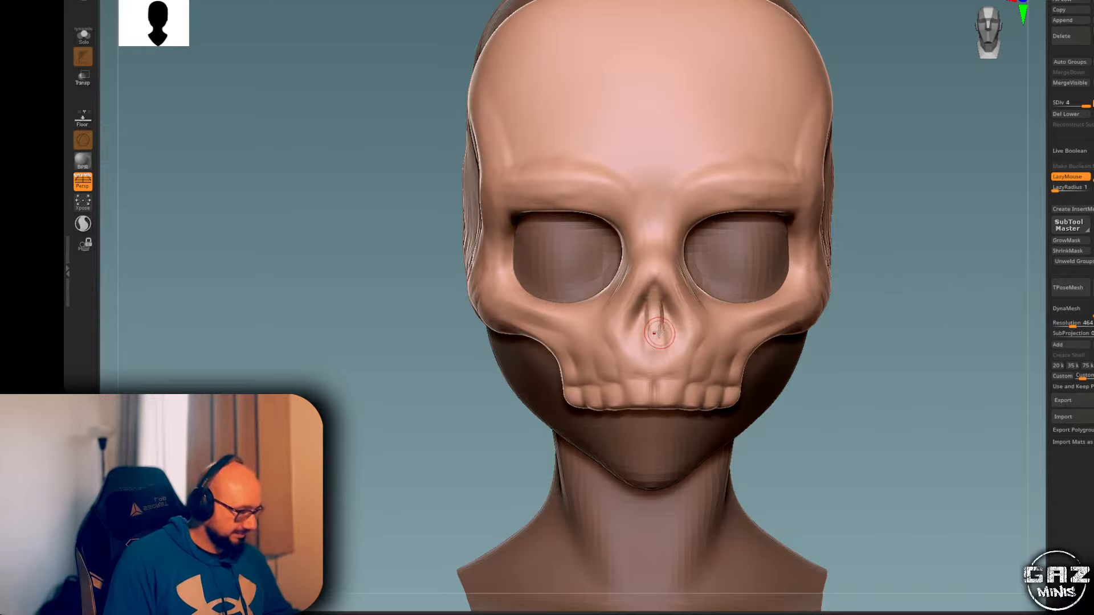
# - Adjust the brush size and build up the bone along the lower rim of the mask's nasal cavity
pyautogui.press('s')
pyautogui.press('s')
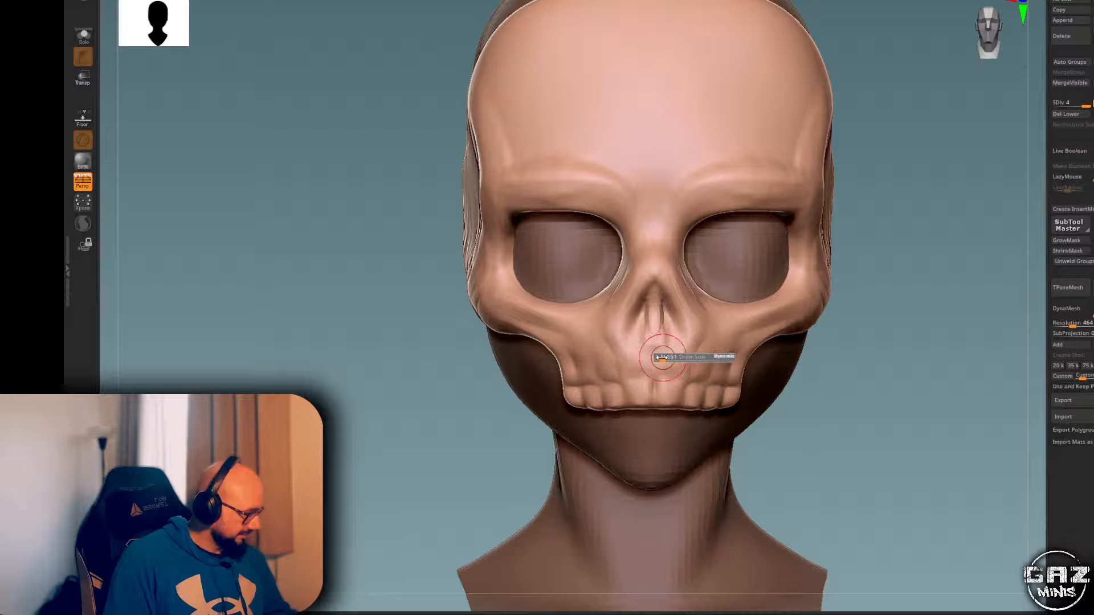
pyautogui.moveTo(655, 348)
pyautogui.mouseDown()
pyautogui.moveTo(654, 337)
pyautogui.moveTo(669, 347)
pyautogui.mouseUp()
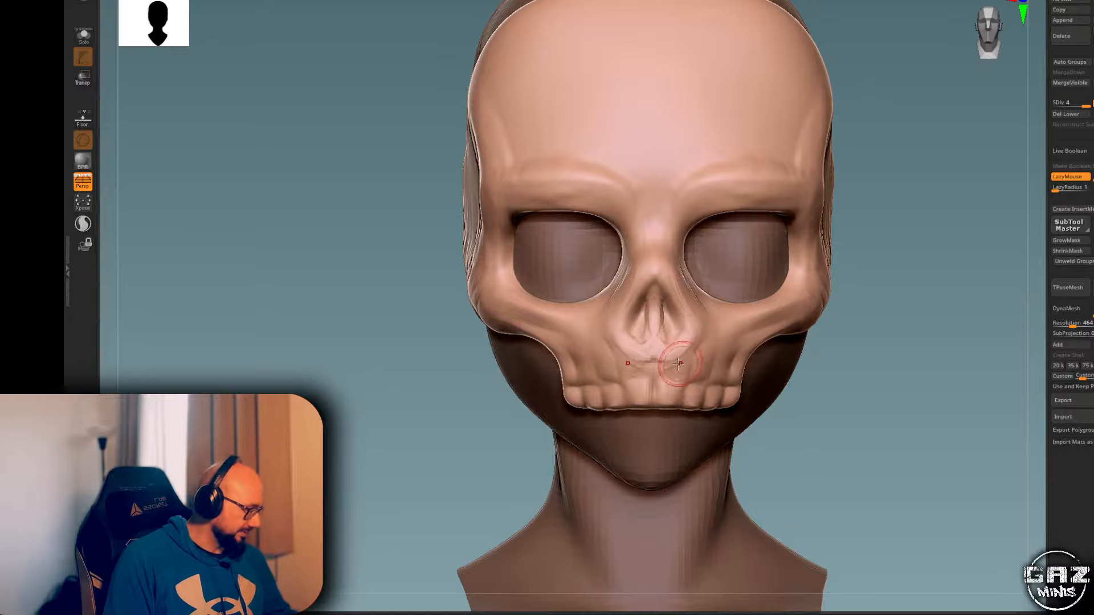
pyautogui.press('l')
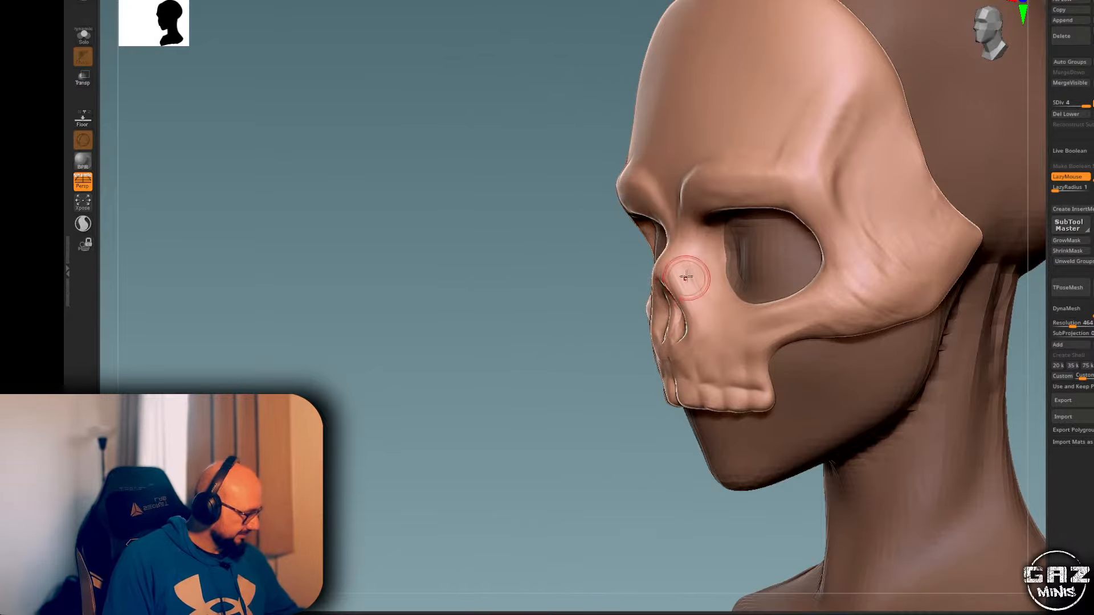
# - Enlarge the brush and refine the nose bridge between the brows and the eye sockets
pyautogui.moveTo(433, 341); pyautogui.dragTo(570, 341)
pyautogui.moveTo(932, 321)
pyautogui.keyDown('alt'); pyautogui.mouseDown()
pyautogui.moveTo(913, 342)
pyautogui.moveTo(1003, 347)
pyautogui.mouseUp(); pyautogui.keyUp('alt')
pyautogui.moveTo(779, 258)
pyautogui.mouseDown()
pyautogui.moveTo(740, 256)
pyautogui.moveTo(802, 222)
pyautogui.mouseUp()
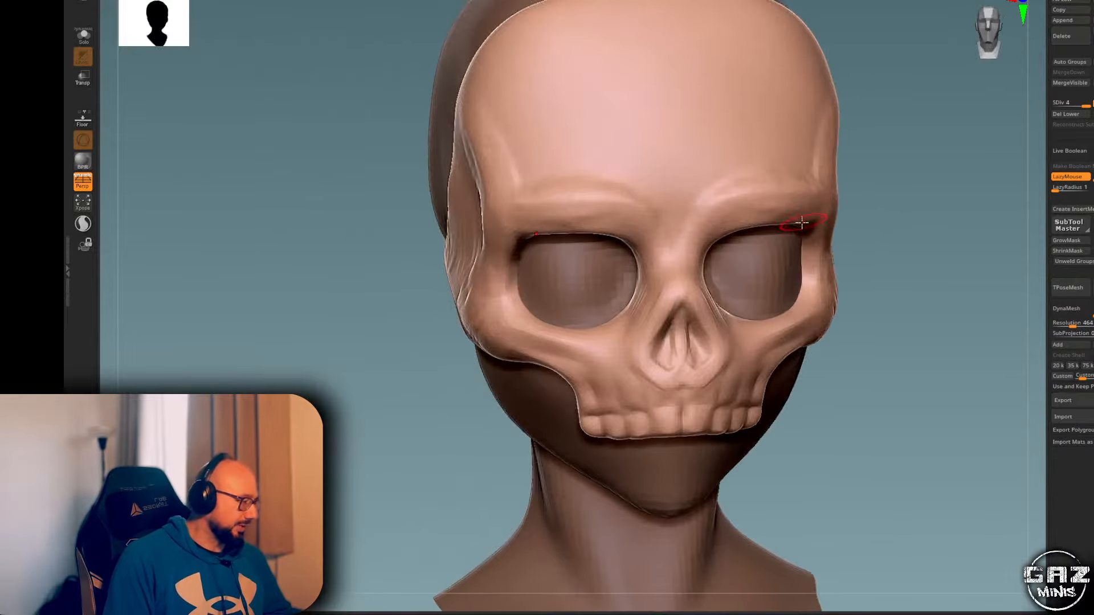
pyautogui.press('s')
pyautogui.moveTo(677, 266); pyautogui.dragTo(683, 267)
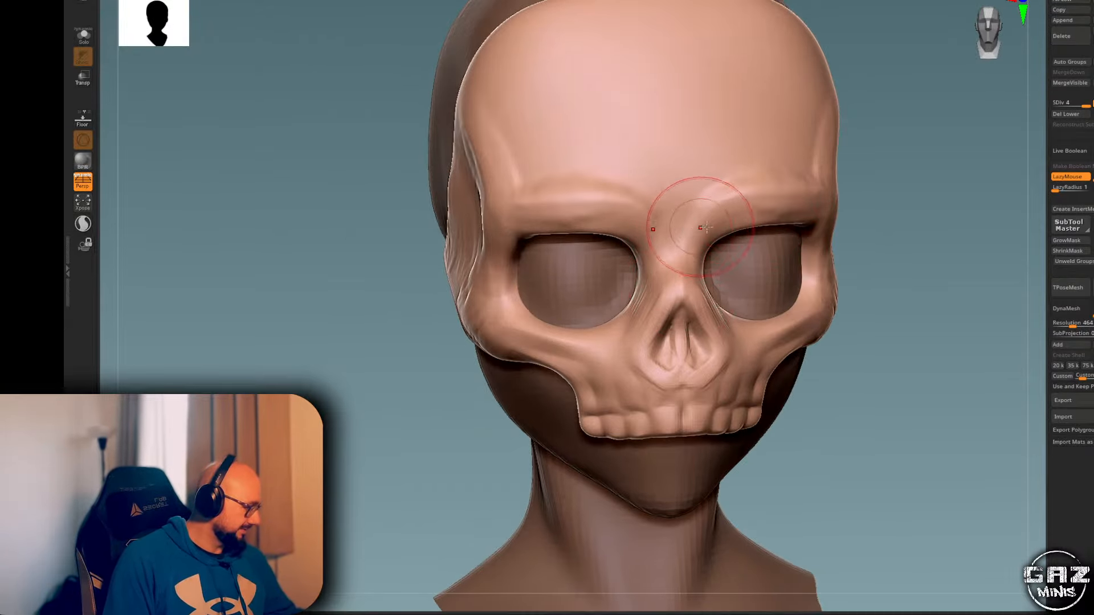
pyautogui.moveTo(541, 382)
pyautogui.mouseDown()
pyautogui.moveTo(499, 357)
pyautogui.moveTo(407, 356)
pyautogui.mouseUp()
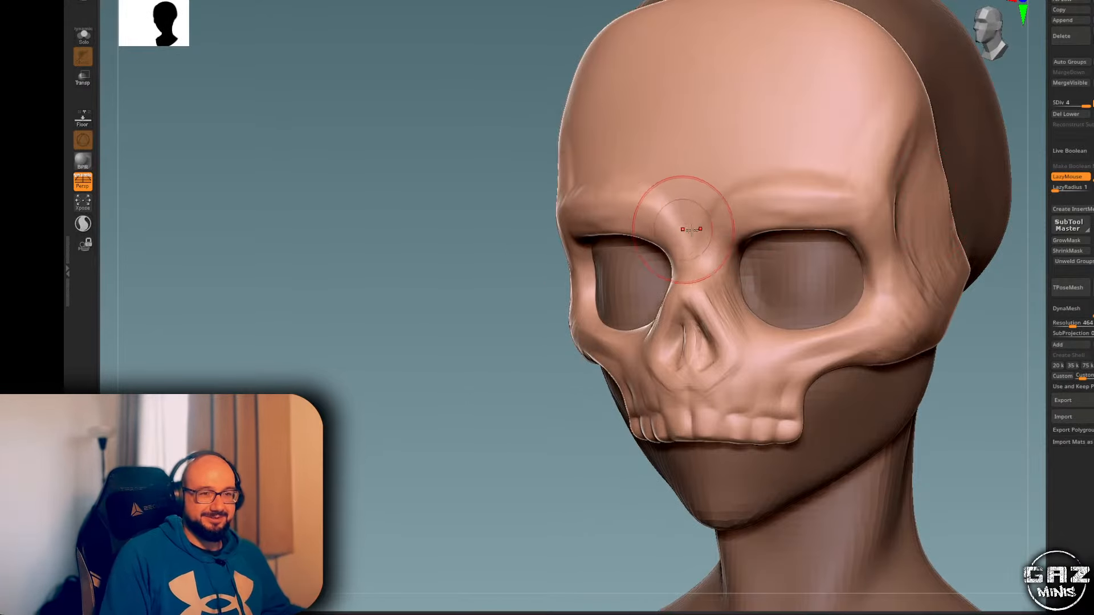
pyautogui.moveTo(540, 356)
pyautogui.mouseDown()
pyautogui.moveTo(546, 336)
pyautogui.moveTo(529, 321)
pyautogui.mouseUp()
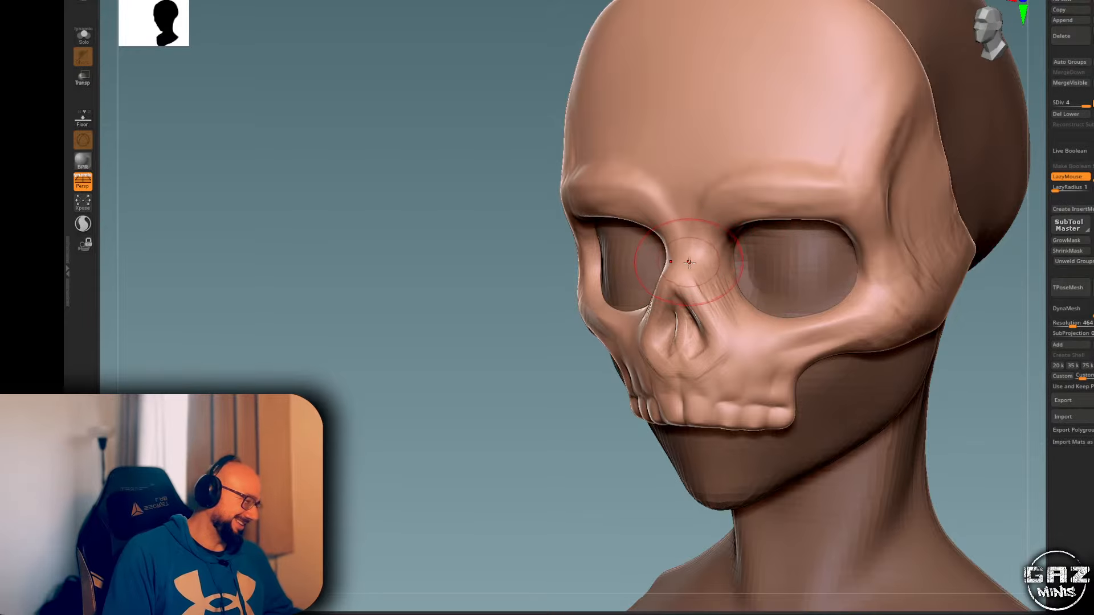
pyautogui.moveTo(546, 302)
pyautogui.mouseDown()
pyautogui.moveTo(504, 319)
pyautogui.moveTo(555, 301)
pyautogui.mouseUp()
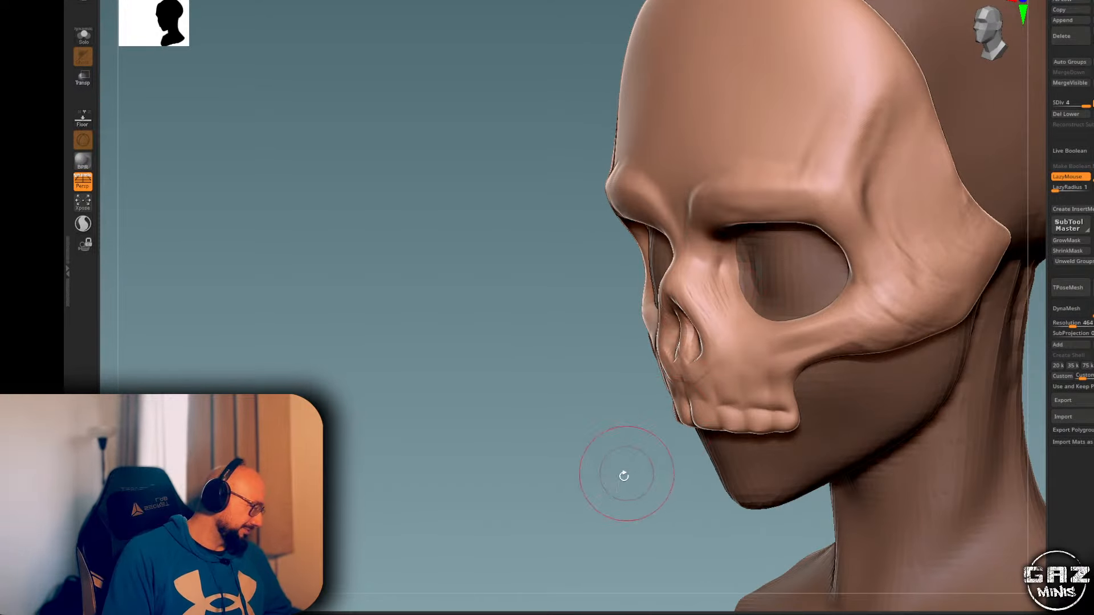
# - Sculpt the side of the nasal bone beside the inner corner of the eye socket with a smaller brush
pyautogui.moveTo(623, 475); pyautogui.dragTo(624, 464)
pyautogui.press('s')
pyautogui.moveTo(732, 281); pyautogui.dragTo(724, 283)
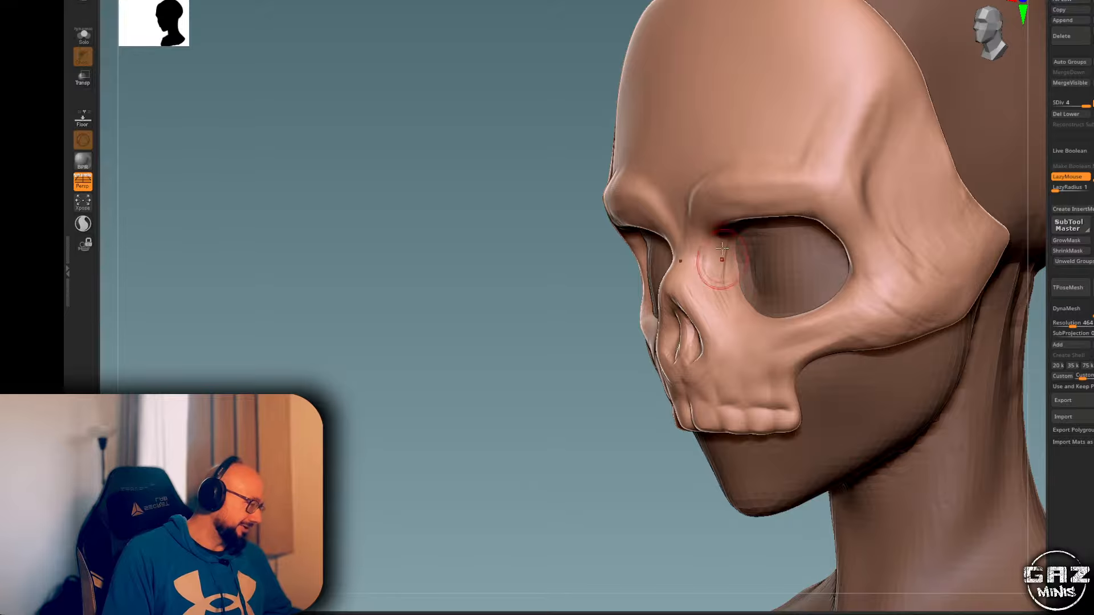
pyautogui.keyDown('shift'); pyautogui.moveTo(609, 443); pyautogui.dragTo(632, 436); pyautogui.keyUp('shift')
pyautogui.keyDown('alt'); pyautogui.moveTo(823, 216); pyautogui.dragTo(771, 234, button='right'); pyautogui.keyUp('alt')
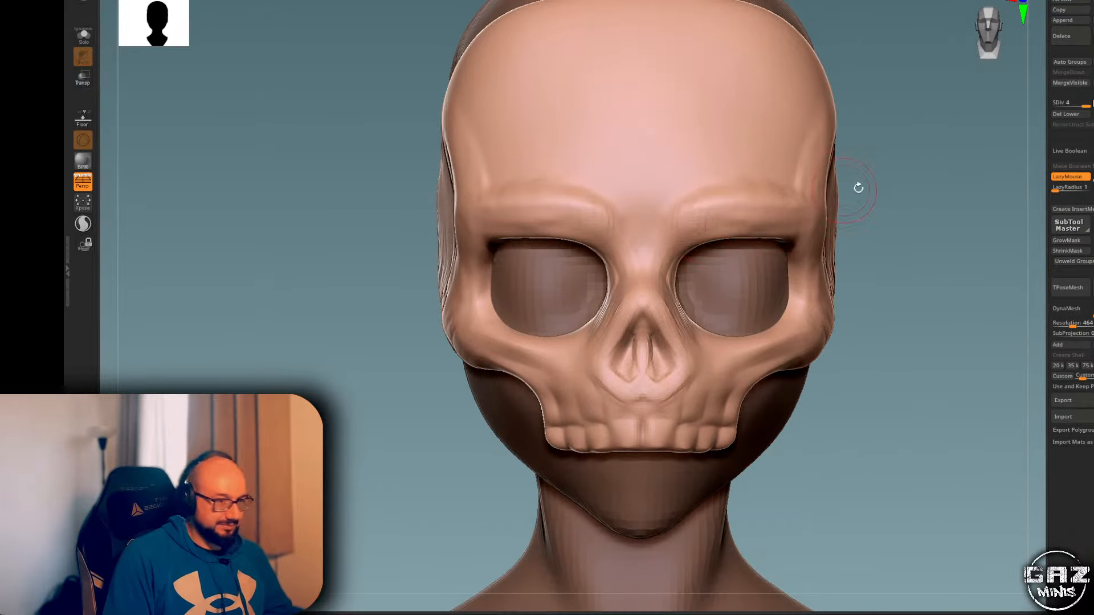
# - Build up the brow ridges above both eye sockets with short textured strokes
pyautogui.keyDown('ctrl'); pyautogui.moveTo(871, 186); pyautogui.dragTo(869, 163, button='right'); pyautogui.keyUp('ctrl')
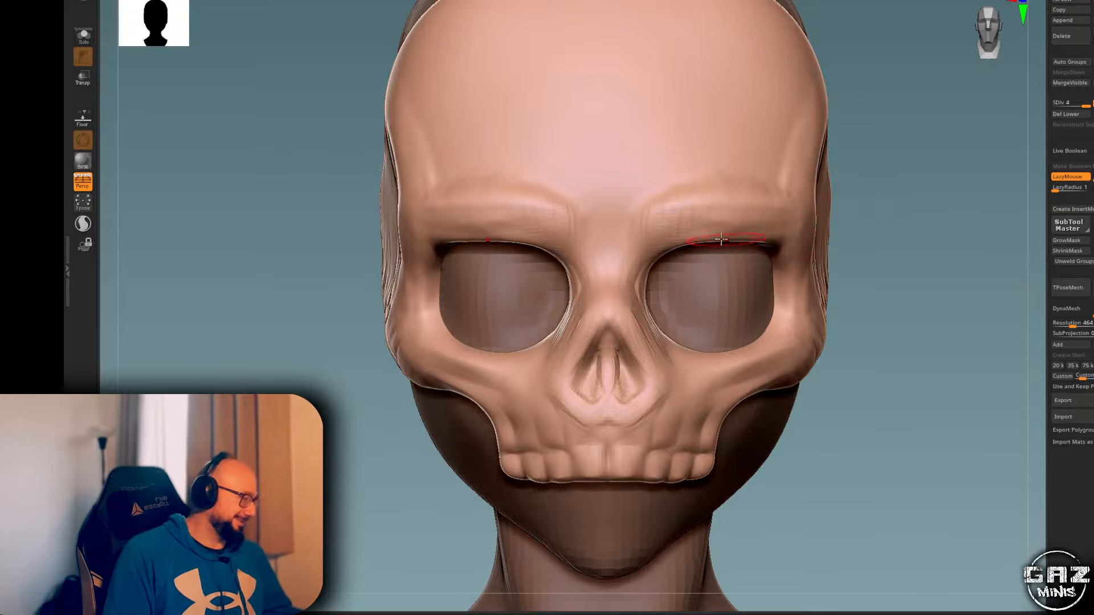
pyautogui.moveTo(687, 229)
pyautogui.mouseDown()
pyautogui.moveTo(681, 203)
pyautogui.moveTo(762, 219)
pyautogui.mouseUp()
pyautogui.moveTo(886, 199)
pyautogui.mouseDown(button='right')
pyautogui.moveTo(902, 199)
pyautogui.moveTo(790, 220)
pyautogui.mouseUp(button='right')
pyautogui.moveTo(899, 201); pyautogui.dragTo(790, 197, button='right')
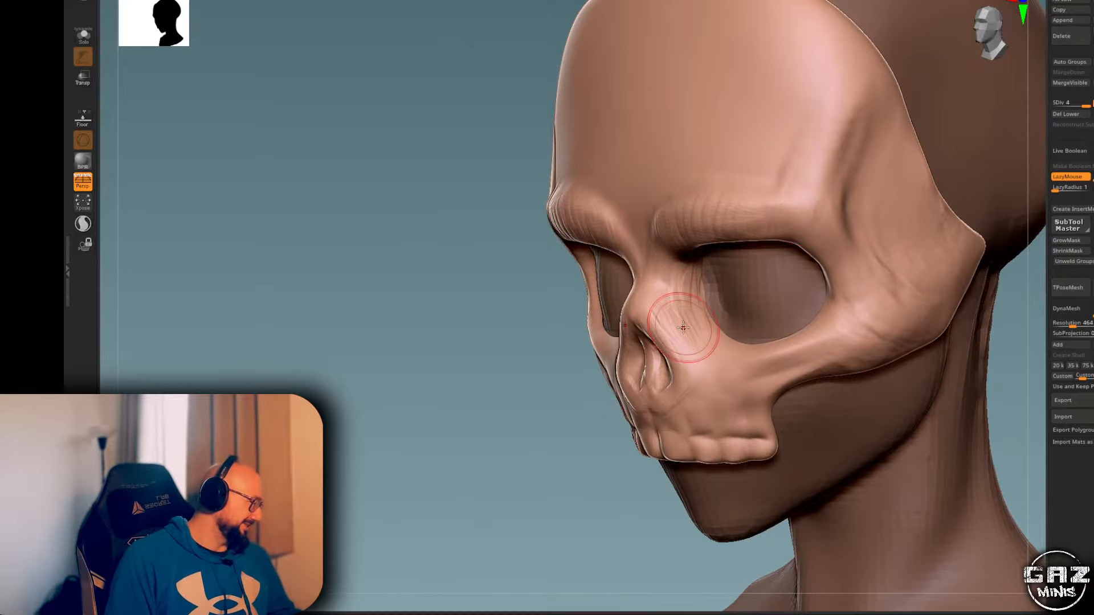
pyautogui.keyDown('shift'); pyautogui.moveTo(376, 422); pyautogui.dragTo(486, 442); pyautogui.keyUp('shift')
pyautogui.moveTo(888, 196); pyautogui.dragTo(894, 228)
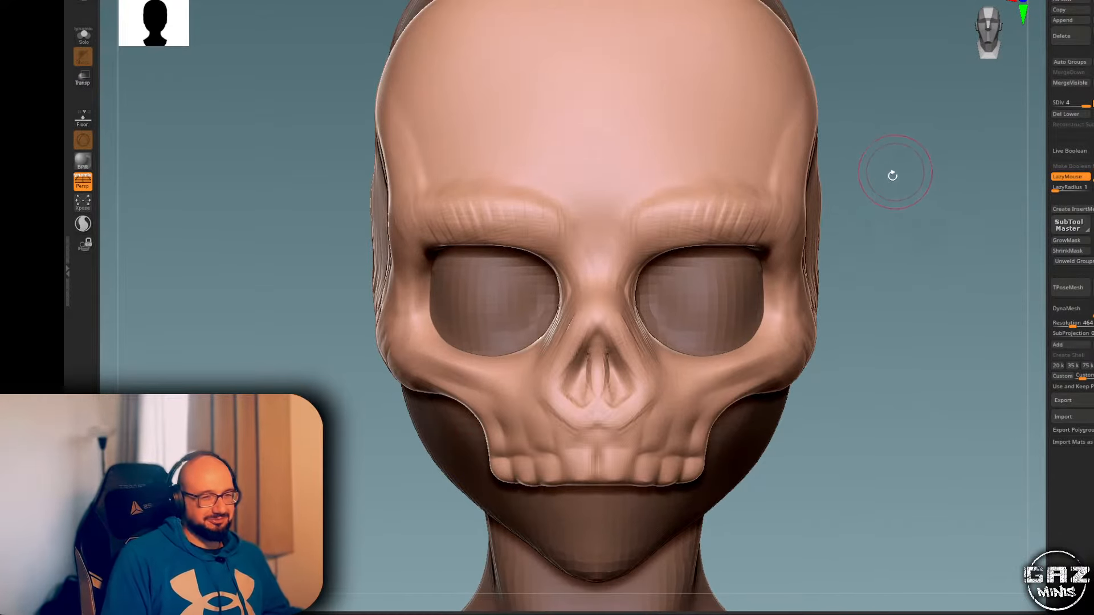
pyautogui.moveTo(892, 175); pyautogui.dragTo(793, 220, button='right')
# - Continue the textured bone strokes around the outer brow and up the temple ridge to the mask's upper edge
pyautogui.moveTo(900, 262); pyautogui.dragTo(954, 241)
pyautogui.moveTo(894, 204)
pyautogui.mouseDown()
pyautogui.moveTo(888, 235)
pyautogui.moveTo(899, 205)
pyautogui.mouseUp()
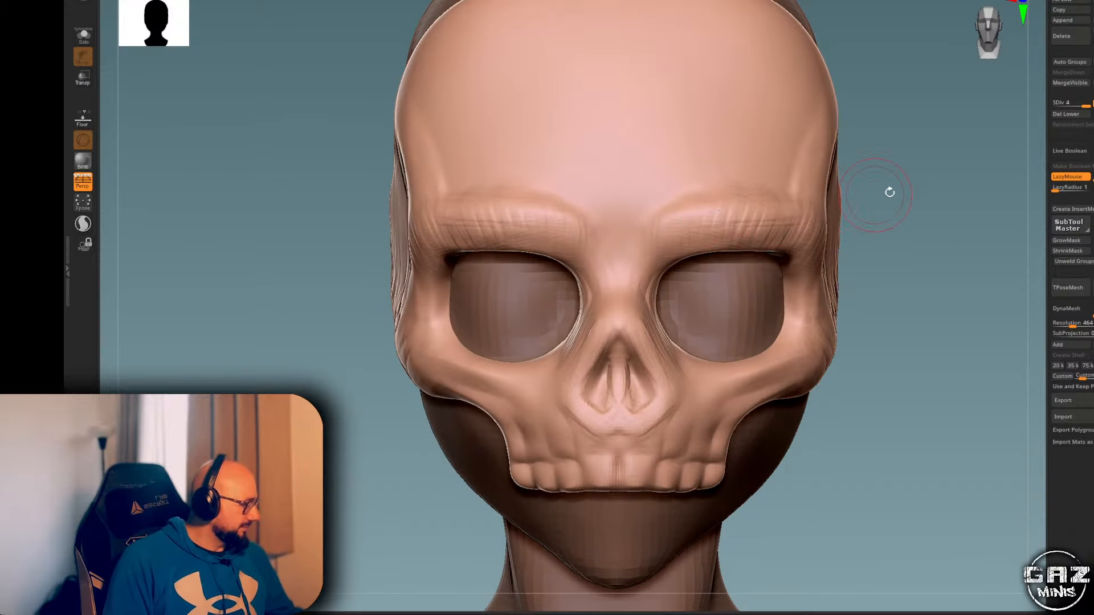
pyautogui.moveTo(888, 190)
pyautogui.mouseDown()
pyautogui.moveTo(863, 182)
pyautogui.moveTo(788, 194)
pyautogui.mouseUp()
pyautogui.moveTo(550, 345)
pyautogui.mouseDown()
pyautogui.moveTo(667, 364)
pyautogui.moveTo(581, 365)
pyautogui.mouseUp()
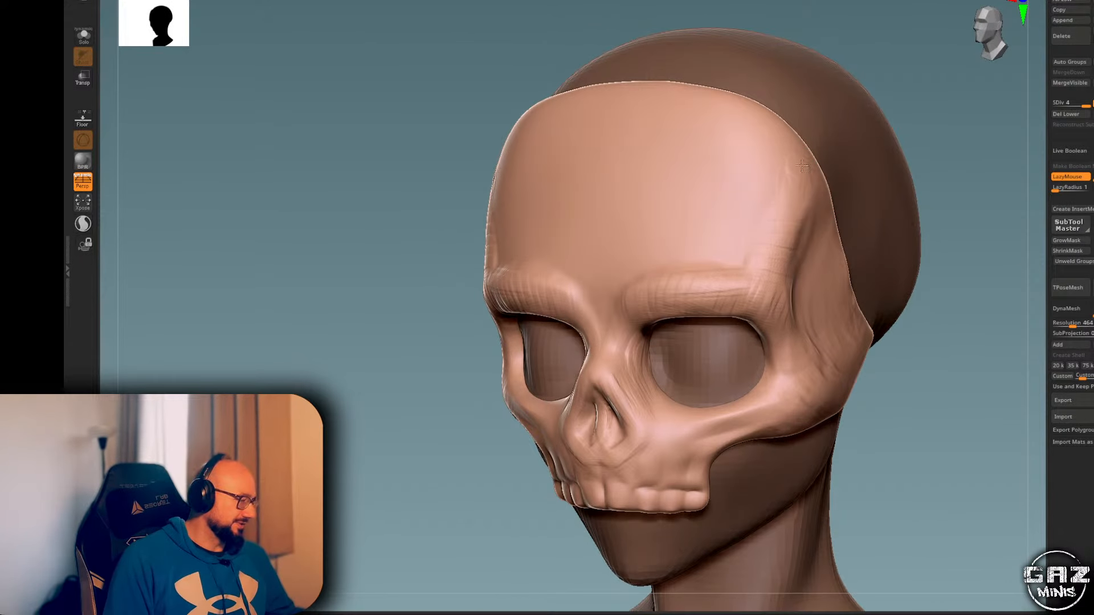
pyautogui.moveTo(802, 166); pyautogui.dragTo(795, 166, button='right')
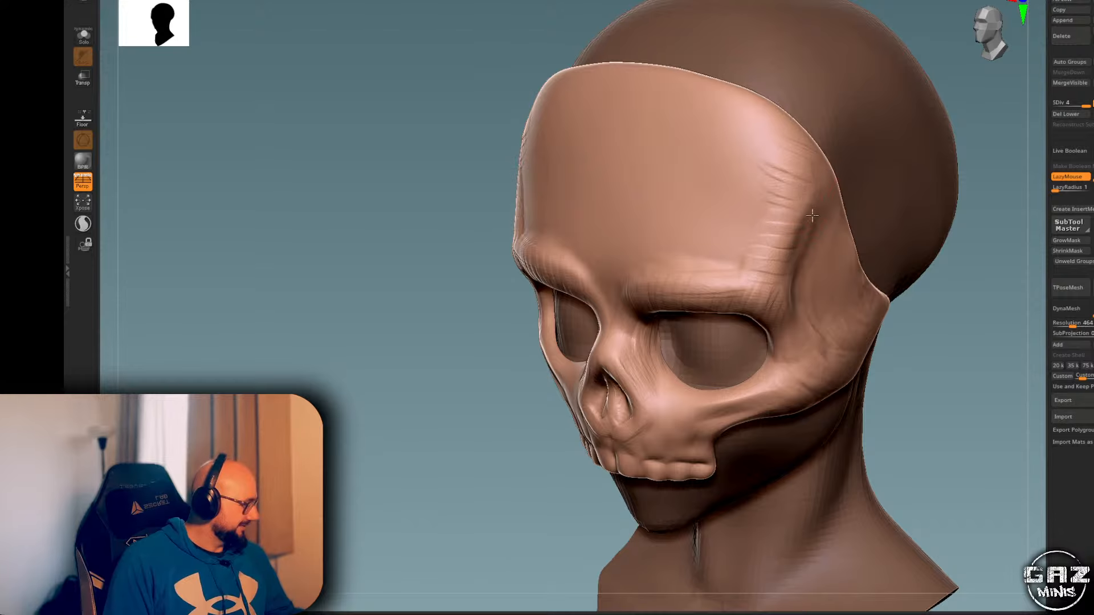
pyautogui.keyDown('shift'); pyautogui.moveTo(934, 202); pyautogui.dragTo(995, 199); pyautogui.keyUp('shift')
pyautogui.keyDown('alt'); pyautogui.moveTo(892, 195); pyautogui.dragTo(901, 190); pyautogui.keyUp('alt')
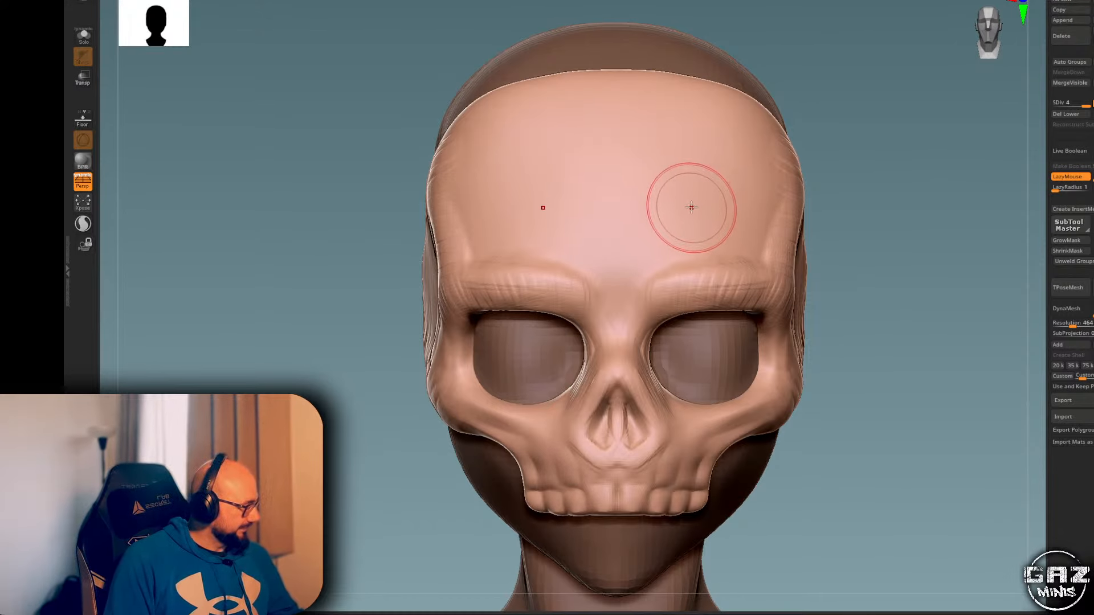
# - Sculpt symmetrical diagonal ridges rising from between the brows across the forehead, using a larger brush
pyautogui.press(']')
pyautogui.moveTo(628, 281); pyautogui.dragTo(786, 167)
pyautogui.hotkey('ctrl', 'z')
pyautogui.moveTo(629, 288)
pyautogui.mouseDown()
pyautogui.moveTo(838, 143)
pyautogui.moveTo(733, 207)
pyautogui.mouseUp()
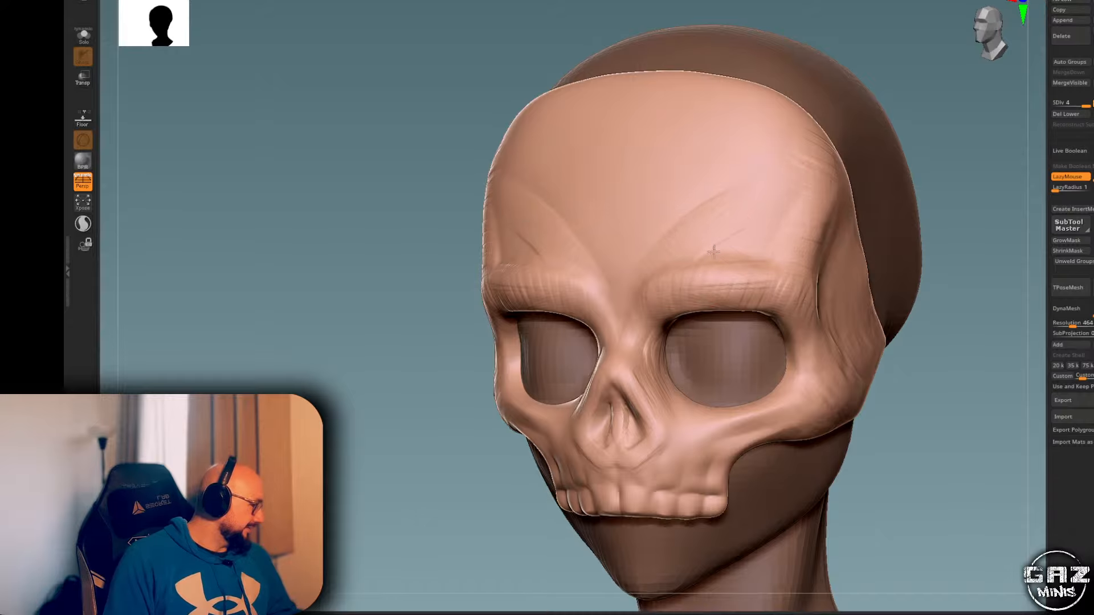
pyautogui.keyDown('shift'); pyautogui.moveTo(971, 152); pyautogui.dragTo(859, 175); pyautogui.keyUp('shift')
pyautogui.moveTo(884, 232)
pyautogui.keyDown('alt'); pyautogui.mouseDown()
pyautogui.moveTo(835, 179)
pyautogui.moveTo(801, 197)
pyautogui.mouseUp(); pyautogui.keyUp('alt')
# - Adjust the shape of the brows and upper eye sockets with the Move brush
pyautogui.press('b')
pyautogui.press('m')
pyautogui.press('v')
pyautogui.keyDown('shift'); pyautogui.moveTo(638, 348); pyautogui.dragTo(706, 319); pyautogui.keyUp('shift')
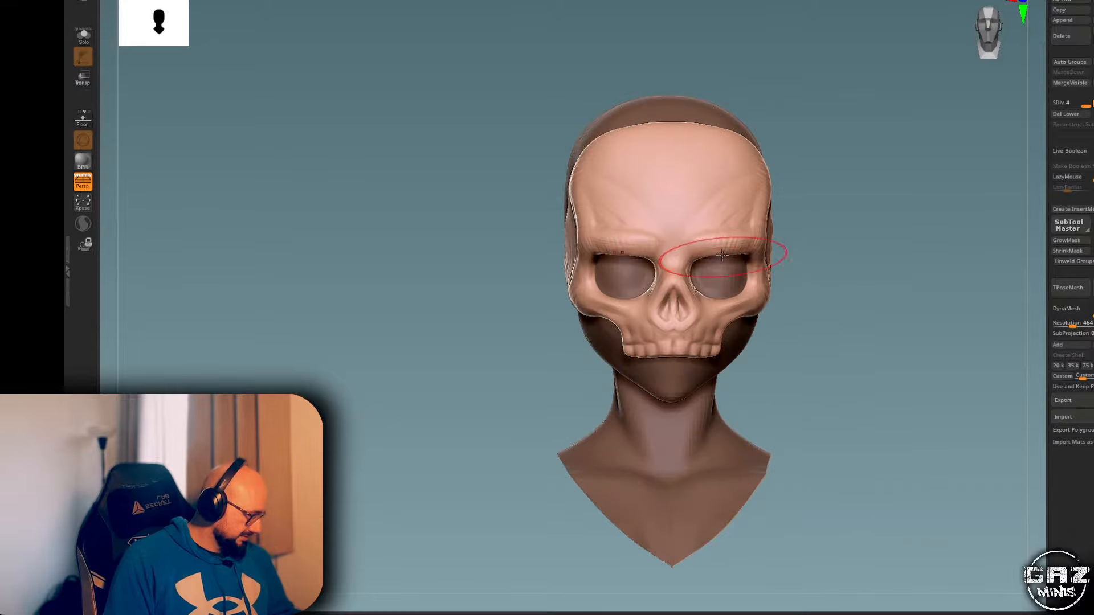
pyautogui.moveTo(783, 248); pyautogui.dragTo(762, 210)
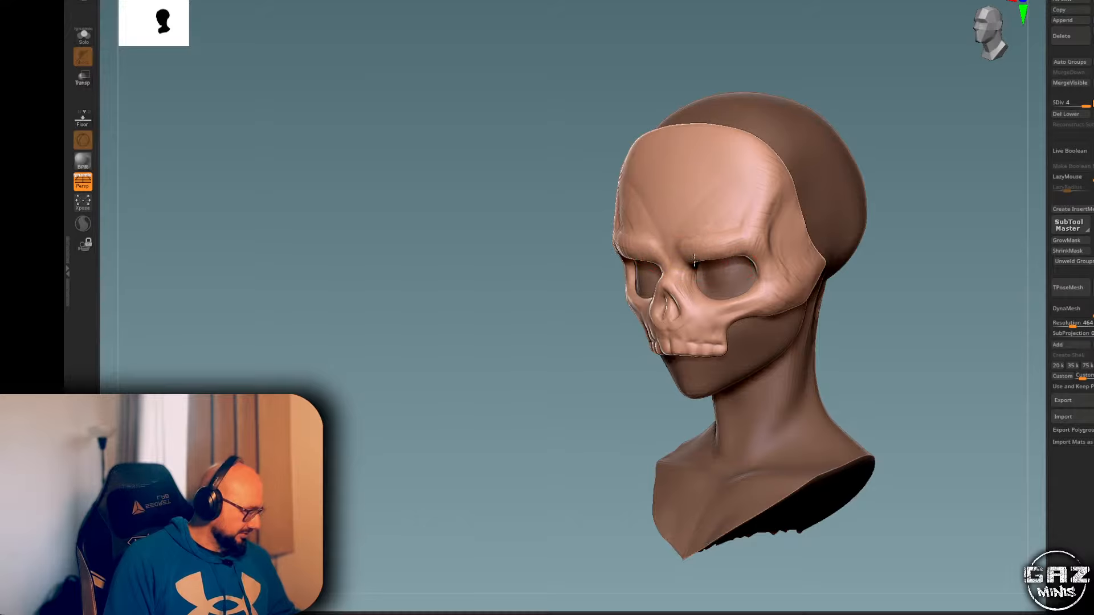
pyautogui.keyDown('shift'); pyautogui.moveTo(935, 181); pyautogui.dragTo(941, 143); pyautogui.keyUp('shift')
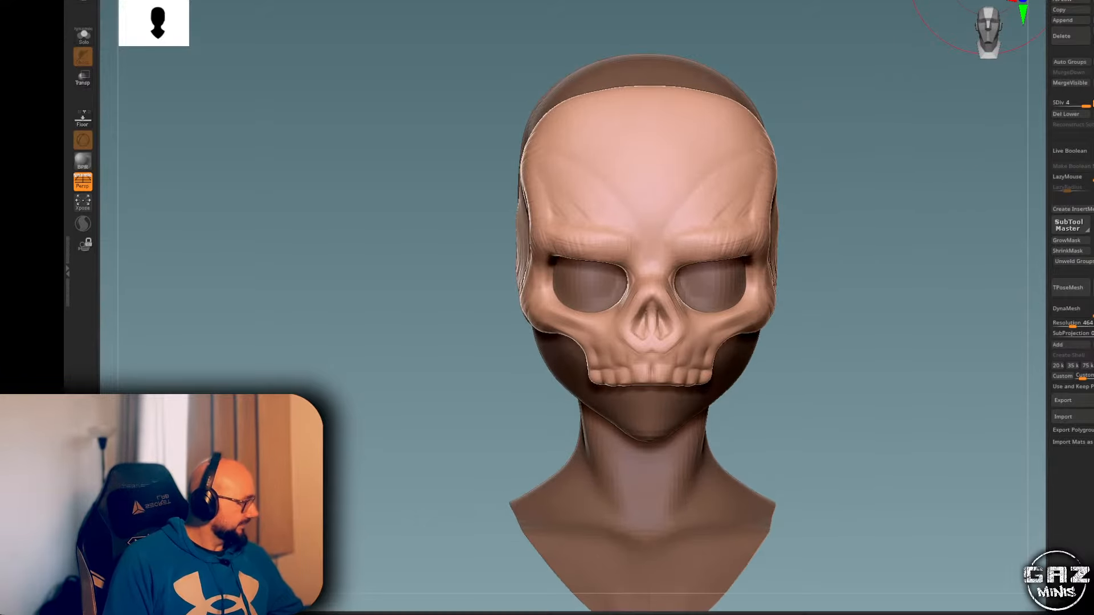
# - Refine the rounded forms of the upper teeth and the gap between the front teeth from below
pyautogui.moveTo(873, 175)
pyautogui.keyDown('ctrl'); pyautogui.mouseDown(button='right')
pyautogui.moveTo(918, 251)
pyautogui.moveTo(883, 202)
pyautogui.mouseUp(button='right'); pyautogui.keyUp('ctrl')
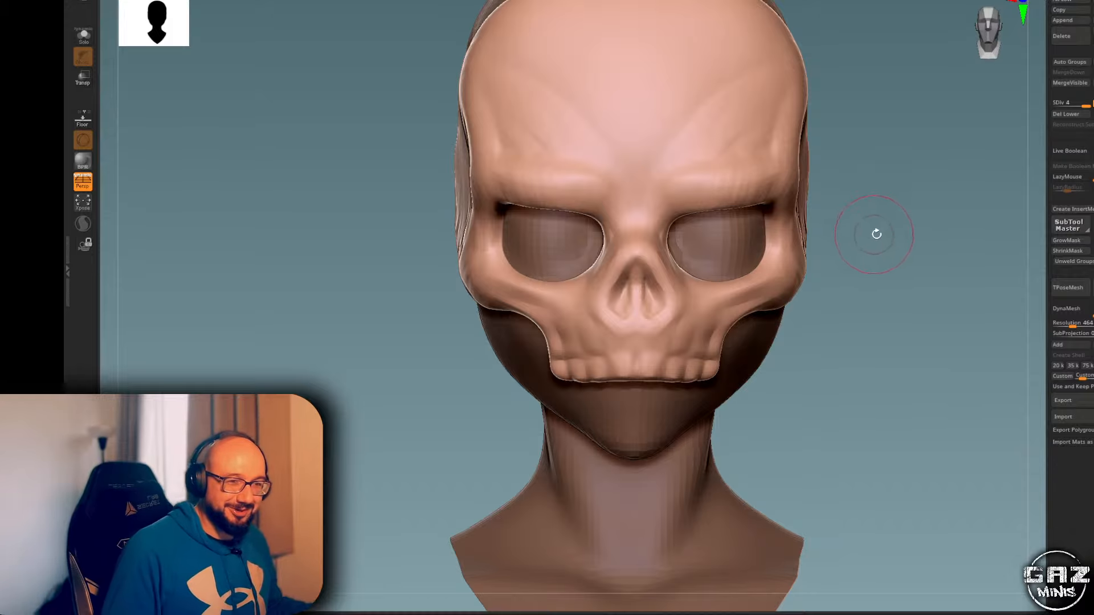
pyautogui.keyDown('alt'); pyautogui.moveTo(874, 232); pyautogui.dragTo(560, 236, button='right'); pyautogui.keyUp('alt')
pyautogui.press('l')
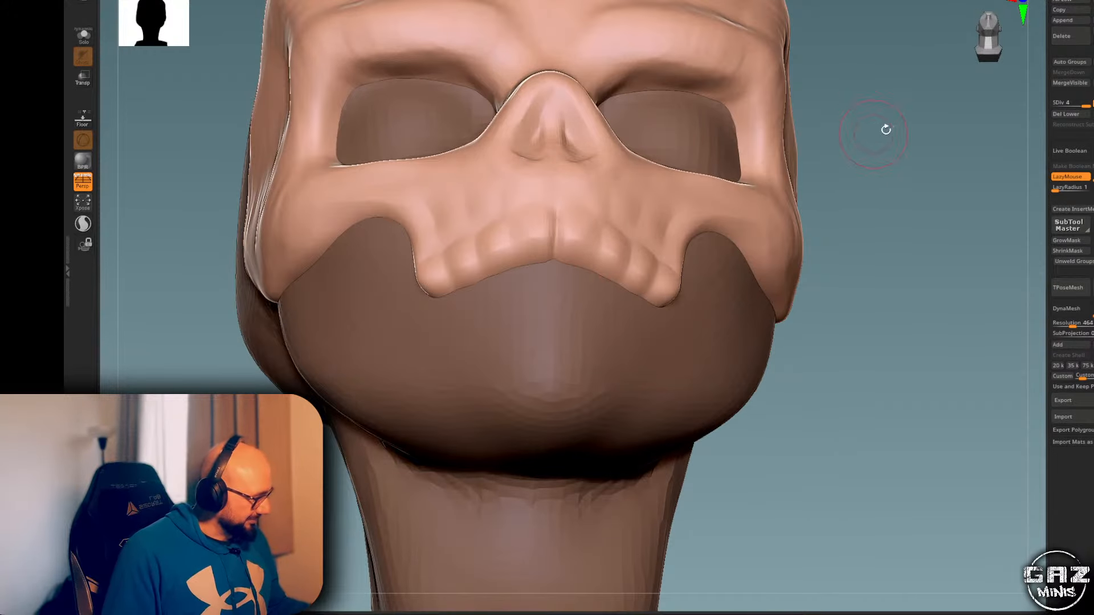
pyautogui.moveTo(886, 129); pyautogui.dragTo(594, 258, button='right')
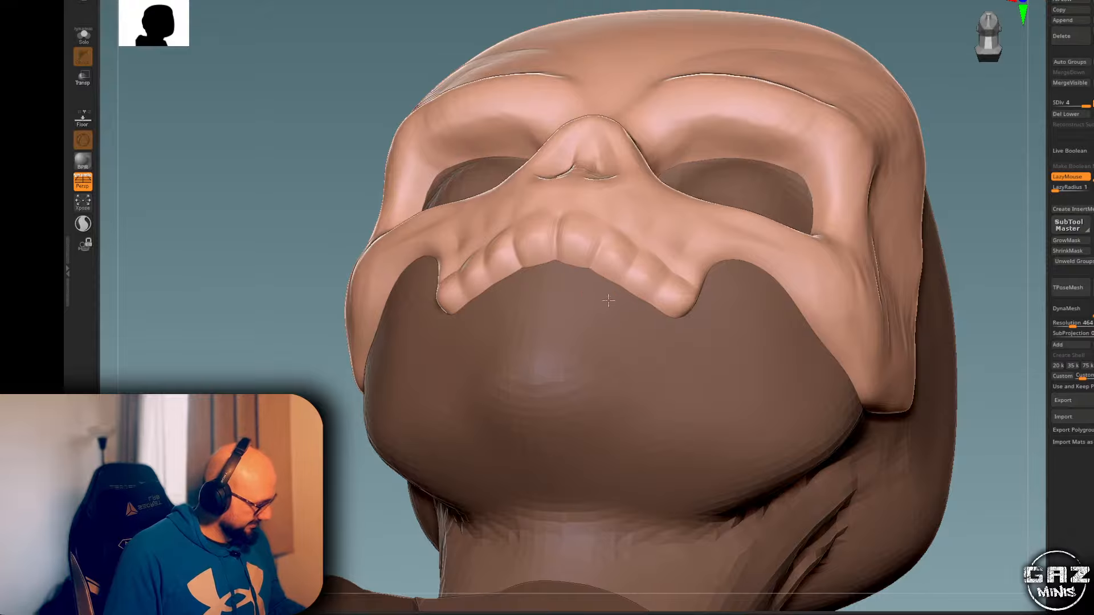
pyautogui.moveTo(737, 212); pyautogui.dragTo(826, 167, button='right')
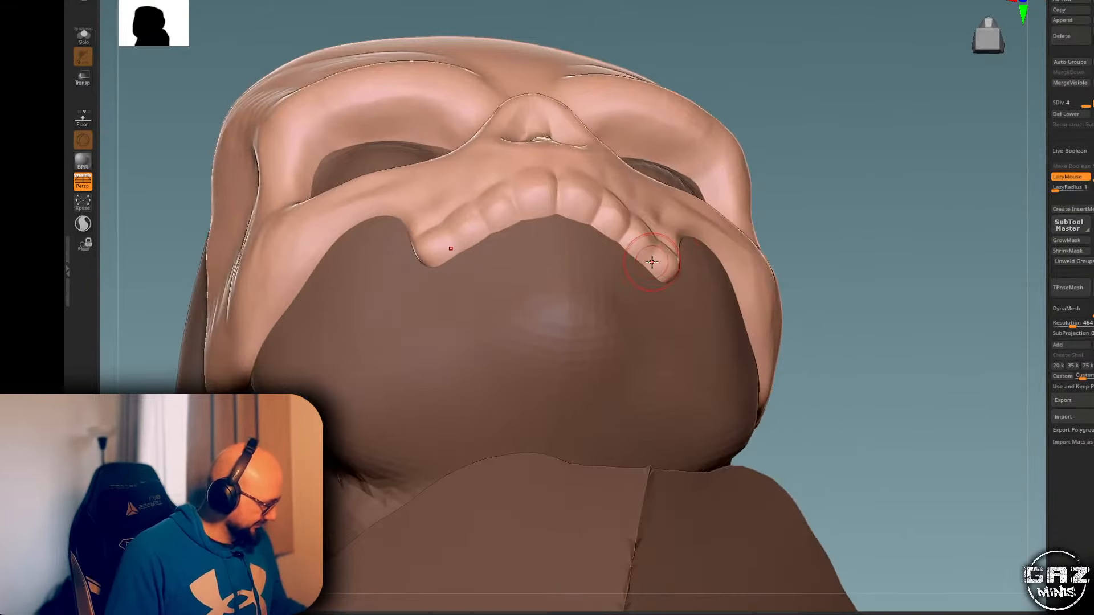
pyautogui.moveTo(826, 114); pyautogui.dragTo(957, 137)
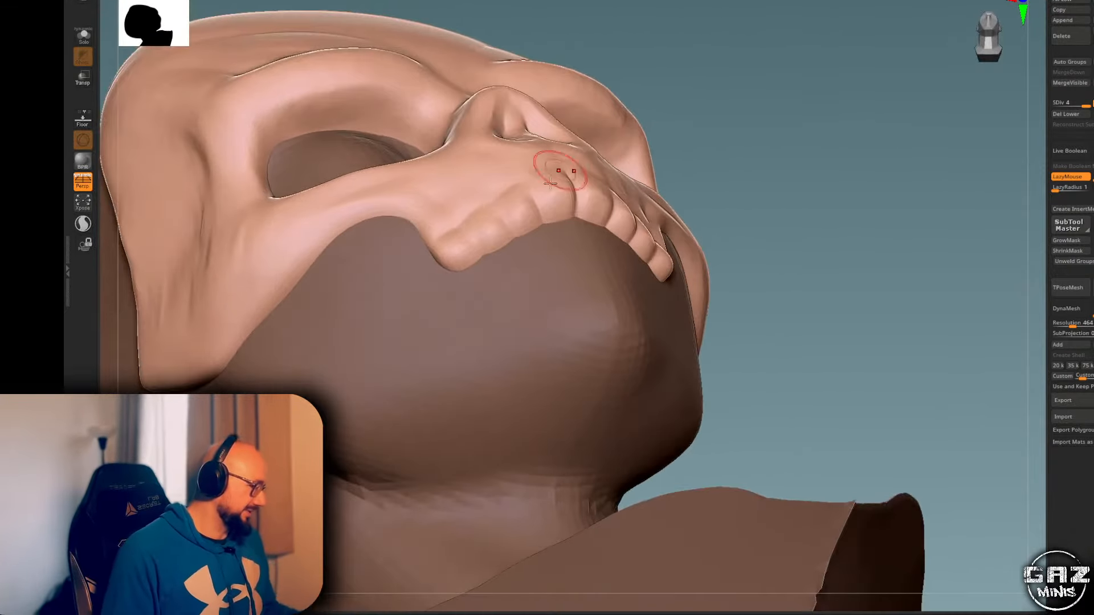
# - Turn on ghost transparency for the head and shape the lower edges of the mask's teeth
pyautogui.hotkey('shift', 't')
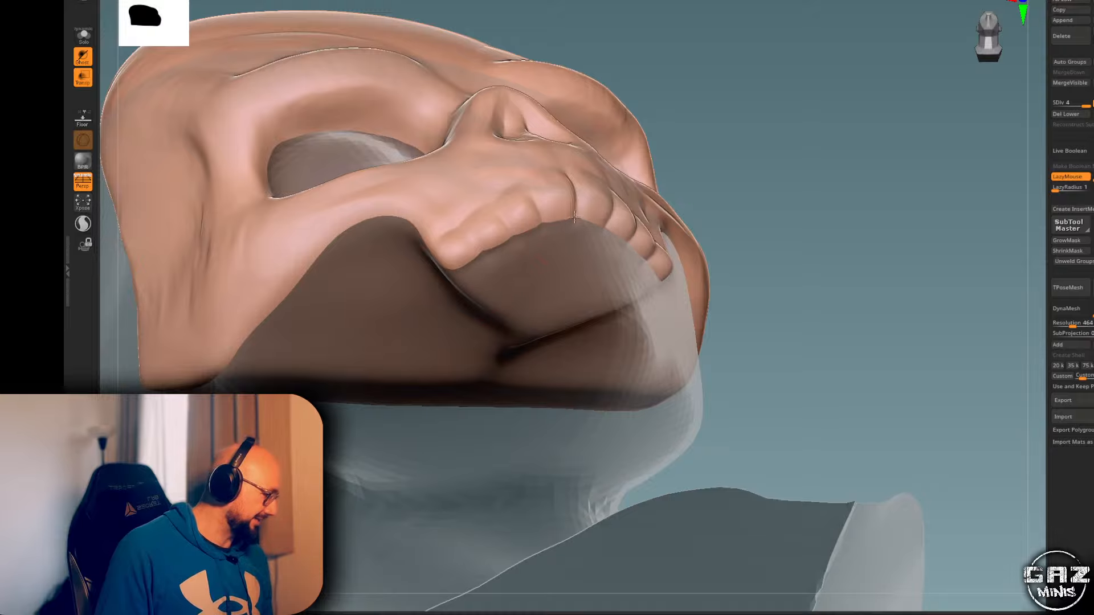
pyautogui.moveTo(735, 165); pyautogui.dragTo(744, 209)
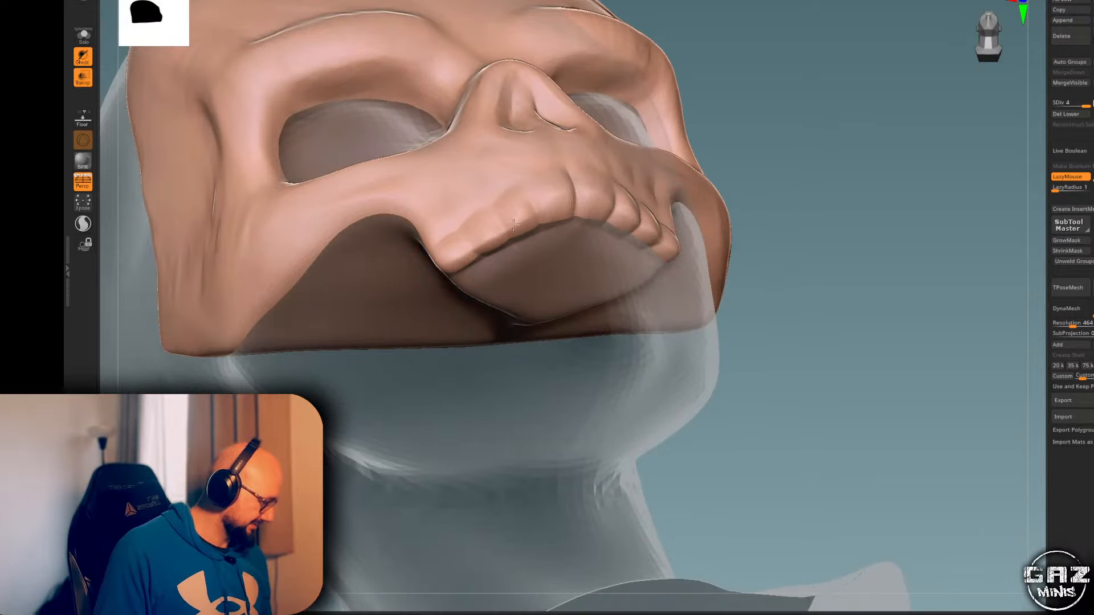
pyautogui.moveTo(556, 205); pyautogui.dragTo(564, 187)
pyautogui.moveTo(757, 188)
pyautogui.mouseDown()
pyautogui.moveTo(766, 228)
pyautogui.moveTo(771, 174)
pyautogui.moveTo(762, 232)
pyautogui.moveTo(799, 232)
pyautogui.mouseUp()
pyautogui.press('l')
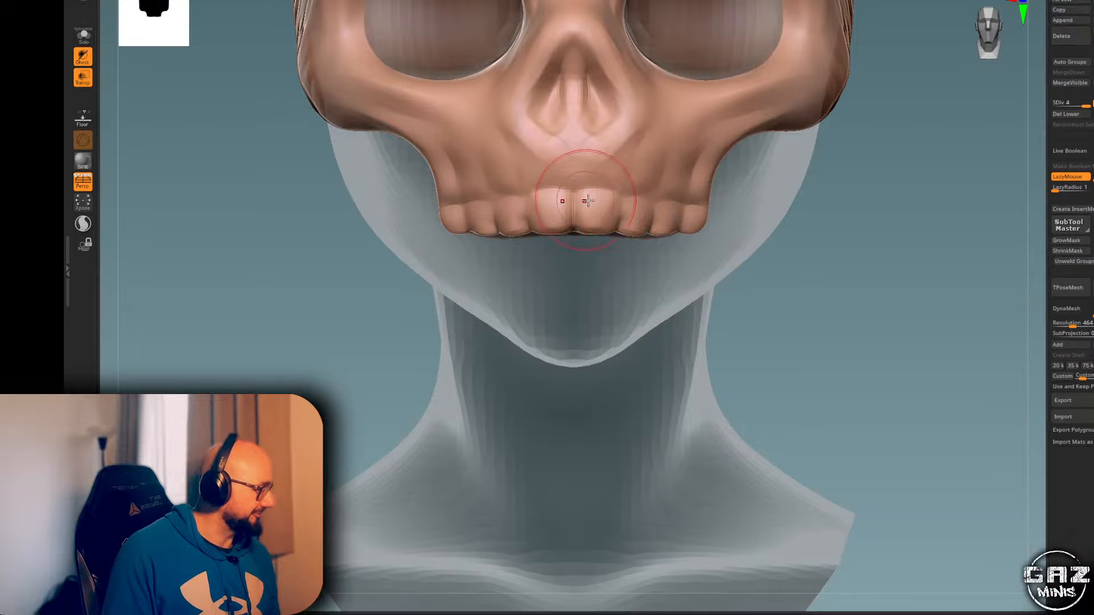
# - Carve a clearer gum line and deeper gaps between the upper teeth
pyautogui.moveTo(633, 197)
pyautogui.mouseDown(button='right')
pyautogui.moveTo(687, 180)
pyautogui.moveTo(639, 194)
pyautogui.mouseUp(button='right')
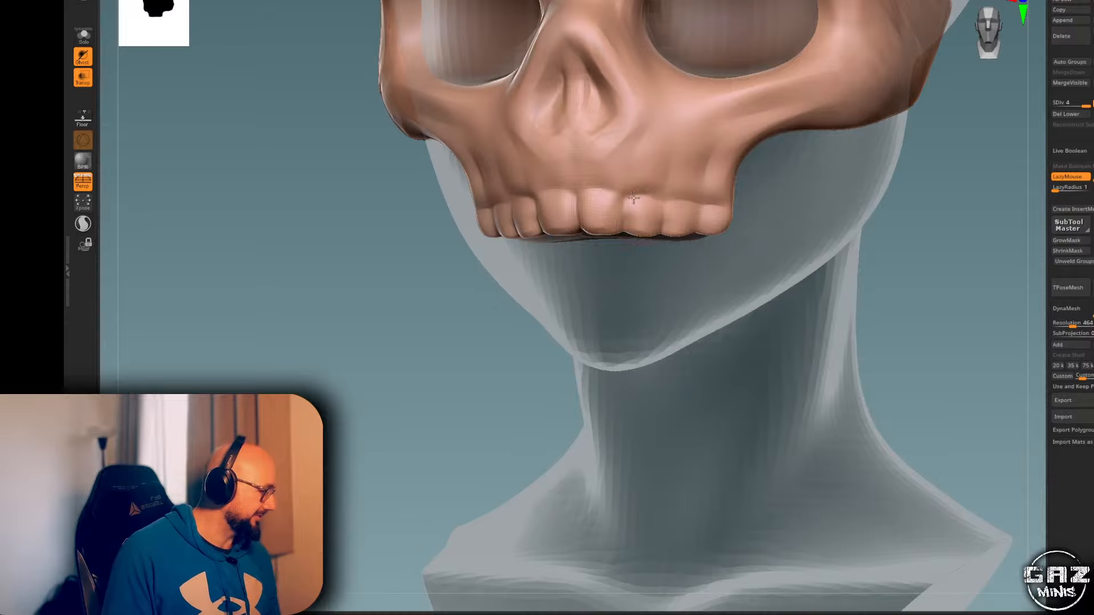
pyautogui.keyDown('shift'); pyautogui.moveTo(901, 178); pyautogui.dragTo(877, 181); pyautogui.keyUp('shift')
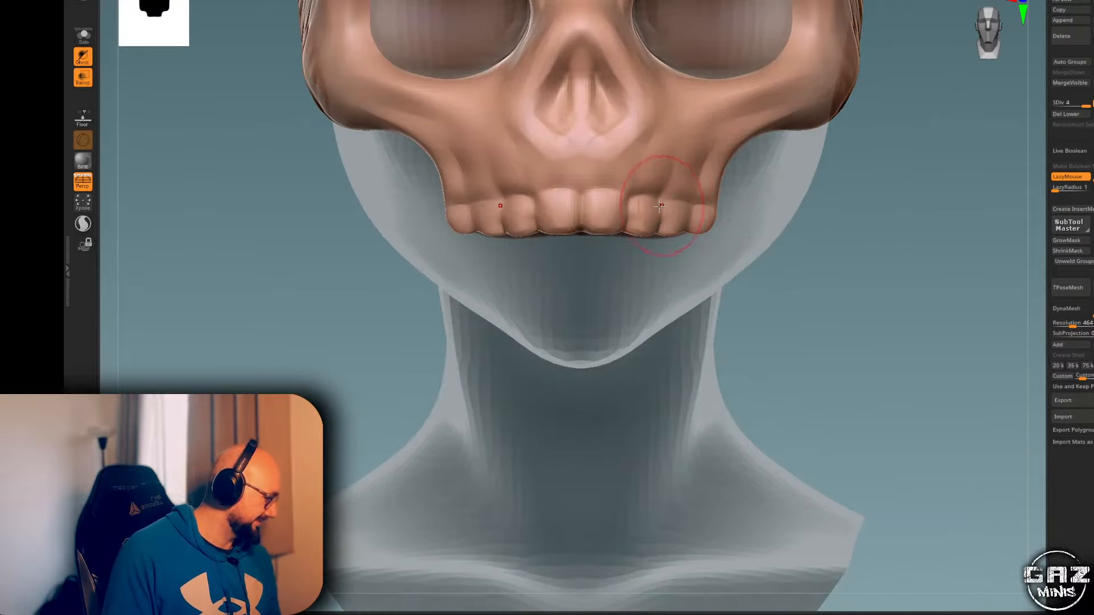
pyautogui.moveTo(660, 202); pyautogui.dragTo(717, 200, button='right')
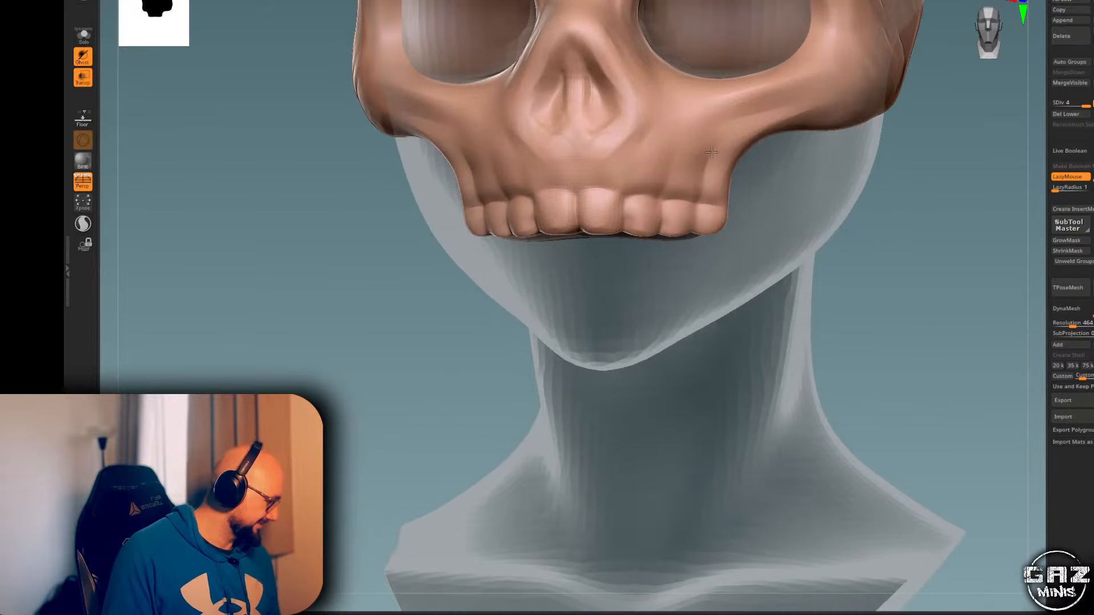
pyautogui.keyDown('shift'); pyautogui.moveTo(931, 161); pyautogui.dragTo(918, 163); pyautogui.keyUp('shift')
pyautogui.keyDown('alt'); pyautogui.moveTo(918, 163); pyautogui.dragTo(897, 226); pyautogui.keyUp('alt')
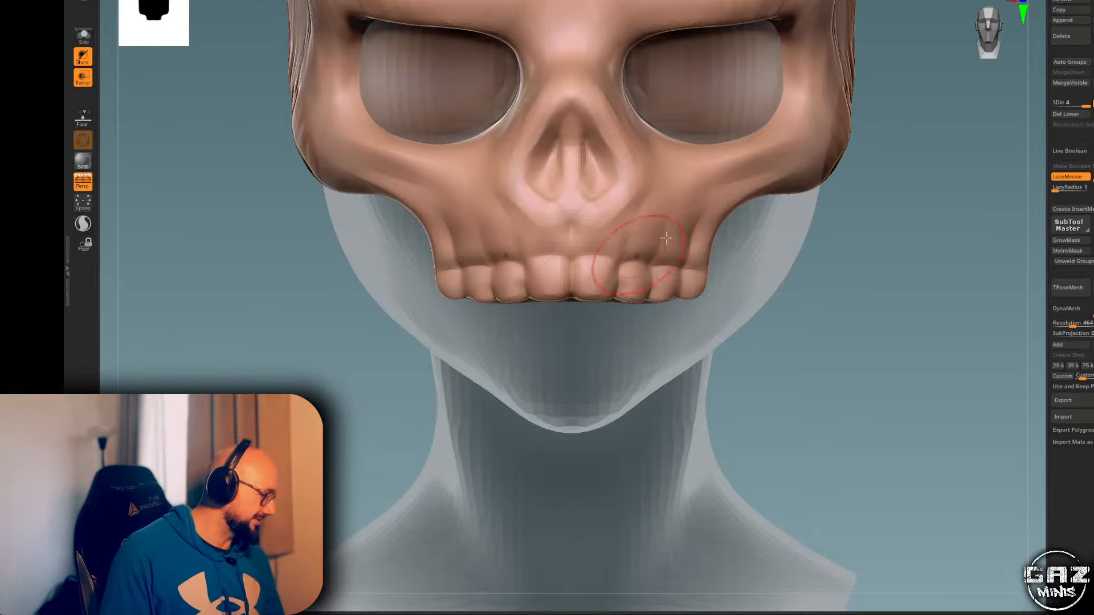
# - Turn off the head's ghost transparency and check the skull mask's fit from both sides, three-quarter and front
pyautogui.moveTo(570, 228); pyautogui.dragTo(869, 182, button='right')
pyautogui.press('l')
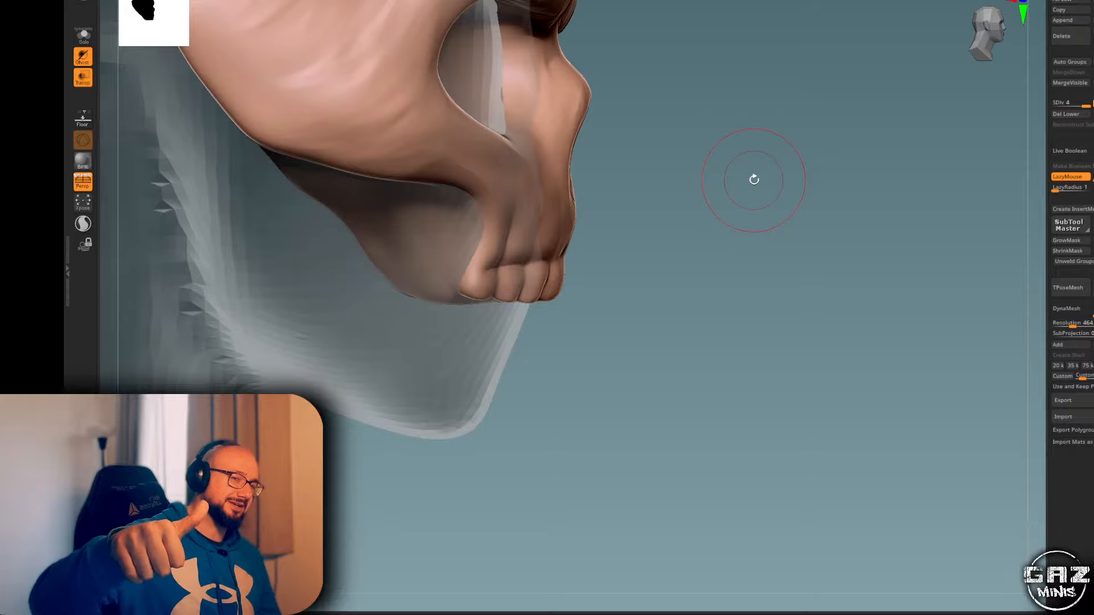
pyautogui.moveTo(753, 179); pyautogui.dragTo(808, 137, button='right')
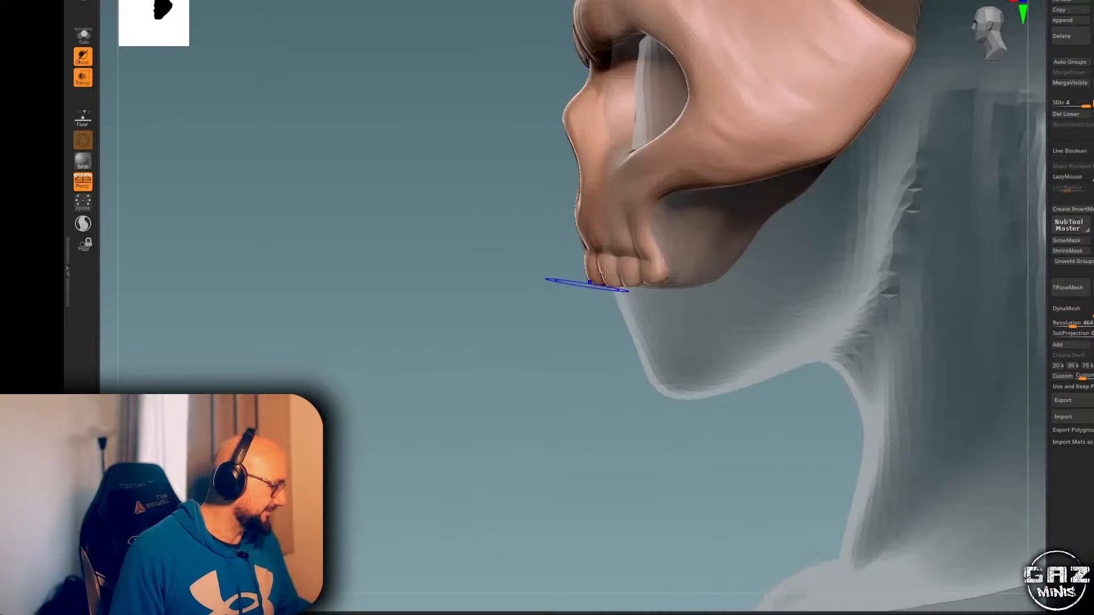
pyautogui.hotkey('shift', 't')
pyautogui.keyDown('ctrl'); pyautogui.moveTo(492, 382); pyautogui.dragTo(495, 349, button='right'); pyautogui.keyUp('ctrl')
pyautogui.moveTo(494, 349); pyautogui.dragTo(704, 171, button='right')
pyautogui.moveTo(812, 129)
pyautogui.keyDown('shift'); pyautogui.mouseDown(button='right')
pyautogui.moveTo(815, 141)
pyautogui.moveTo(836, 138)
pyautogui.moveTo(697, 182)
pyautogui.mouseUp(button='right'); pyautogui.keyUp('shift')
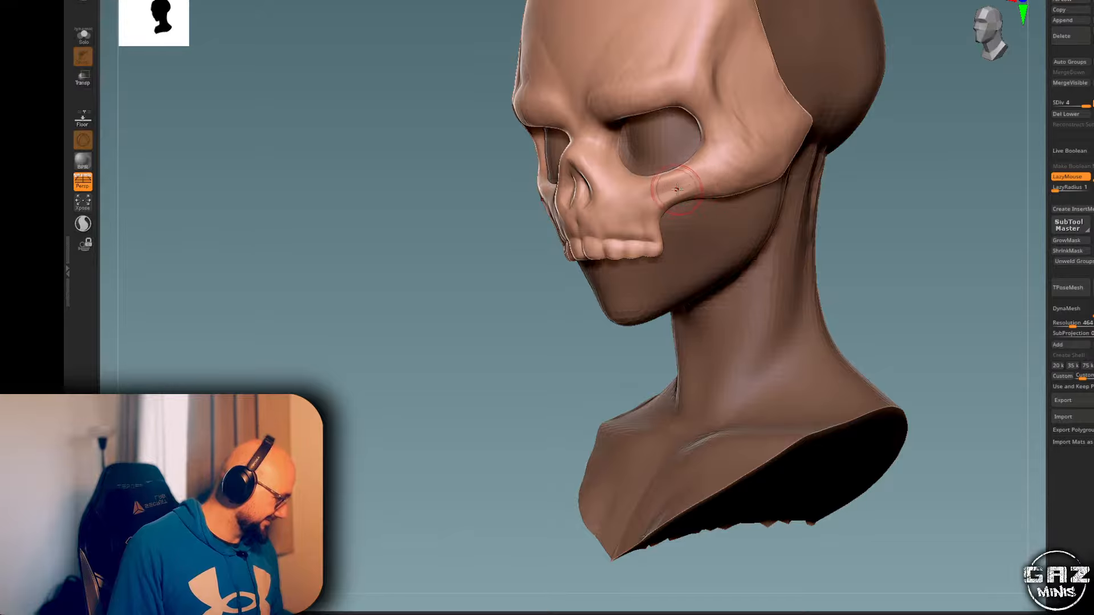
pyautogui.keyDown('shift'); pyautogui.moveTo(696, 188); pyautogui.dragTo(911, 137, button='right'); pyautogui.keyUp('shift')
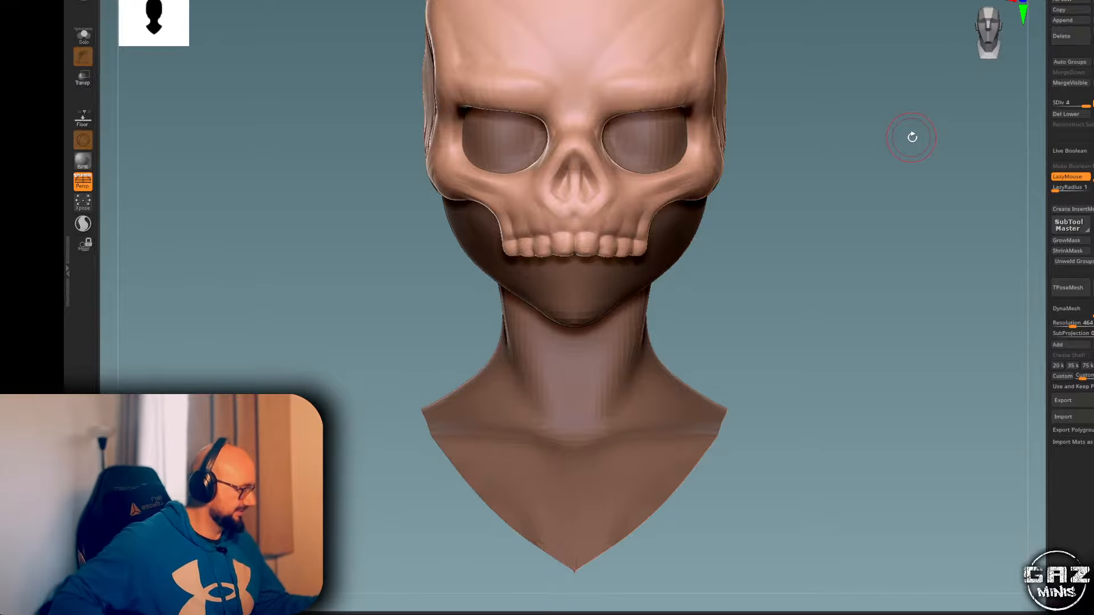
# - Shape the upper jaw surface beside the nasal cavity and below the inner eye sockets
pyautogui.moveTo(877, 129); pyautogui.dragTo(808, 136, button='right')
pyautogui.moveTo(740, 150)
pyautogui.keyDown('shift'); pyautogui.mouseDown(button='right')
pyautogui.moveTo(796, 139)
pyautogui.moveTo(757, 193)
pyautogui.mouseUp(button='right'); pyautogui.keyUp('shift')
pyautogui.keyDown('alt'); pyautogui.moveTo(795, 117); pyautogui.dragTo(861, 97, button='right'); pyautogui.keyUp('alt')
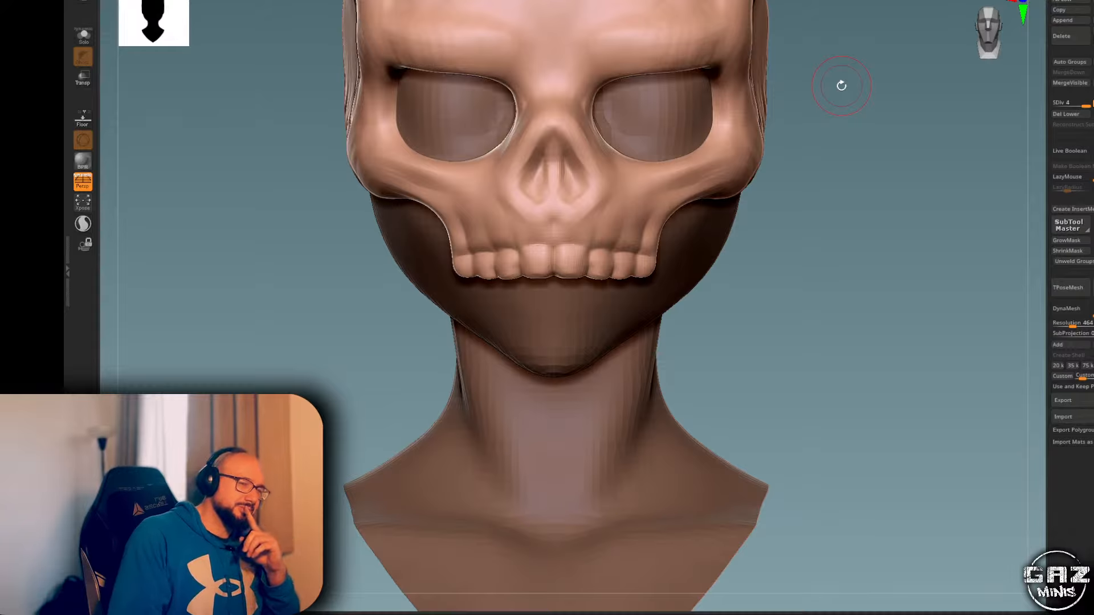
pyautogui.keyDown('alt'); pyautogui.moveTo(841, 85); pyautogui.dragTo(835, 80, button='right'); pyautogui.keyUp('alt')
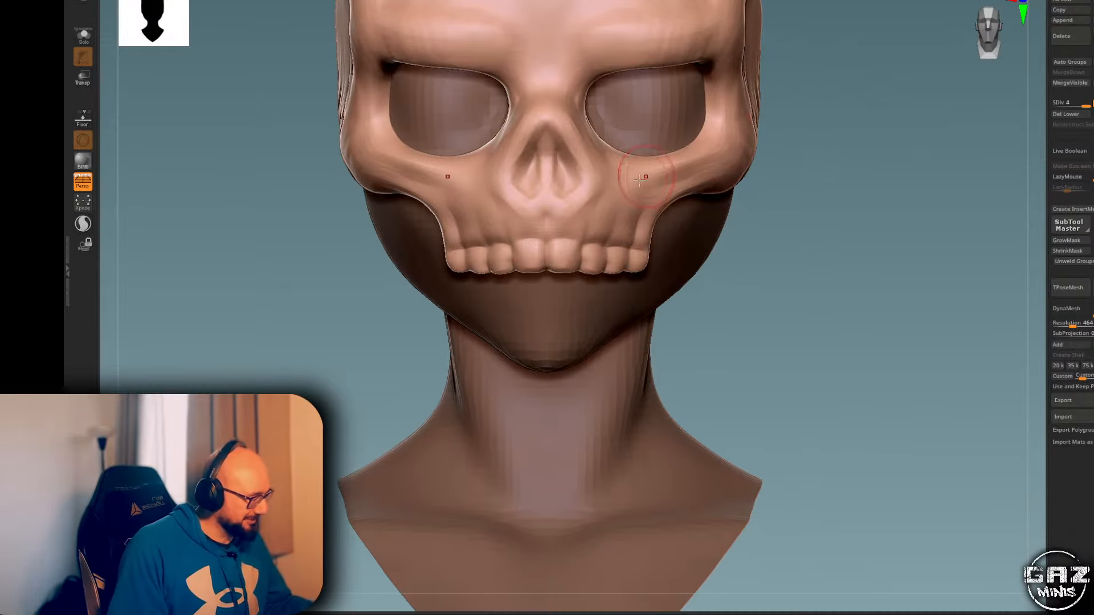
pyautogui.moveTo(605, 187); pyautogui.dragTo(569, 215)
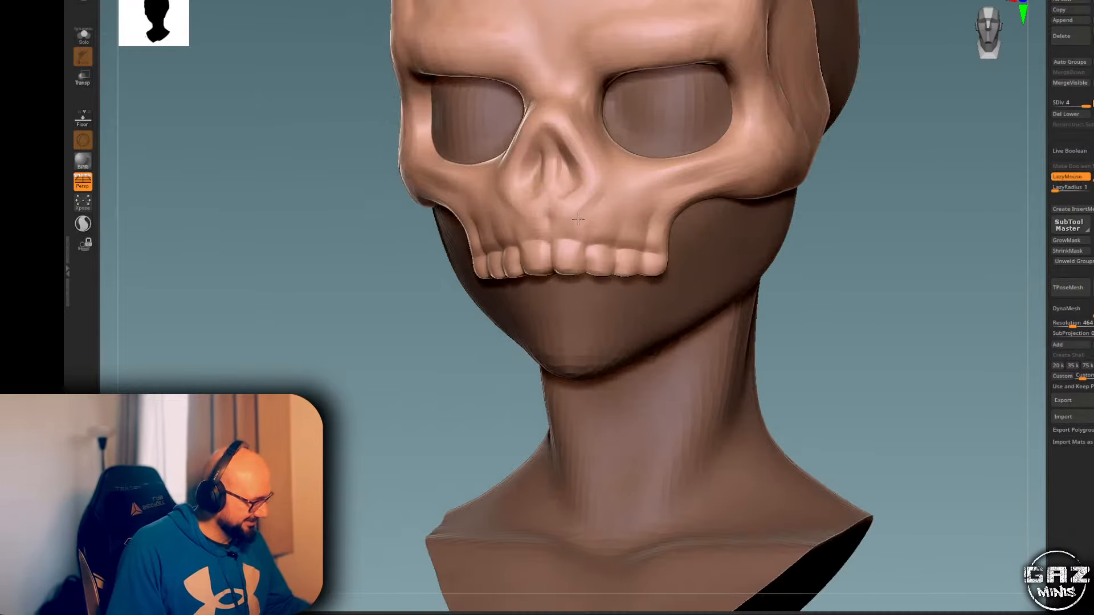
pyautogui.moveTo(602, 188); pyautogui.dragTo(570, 218)
pyautogui.moveTo(896, 77); pyautogui.dragTo(916, 114)
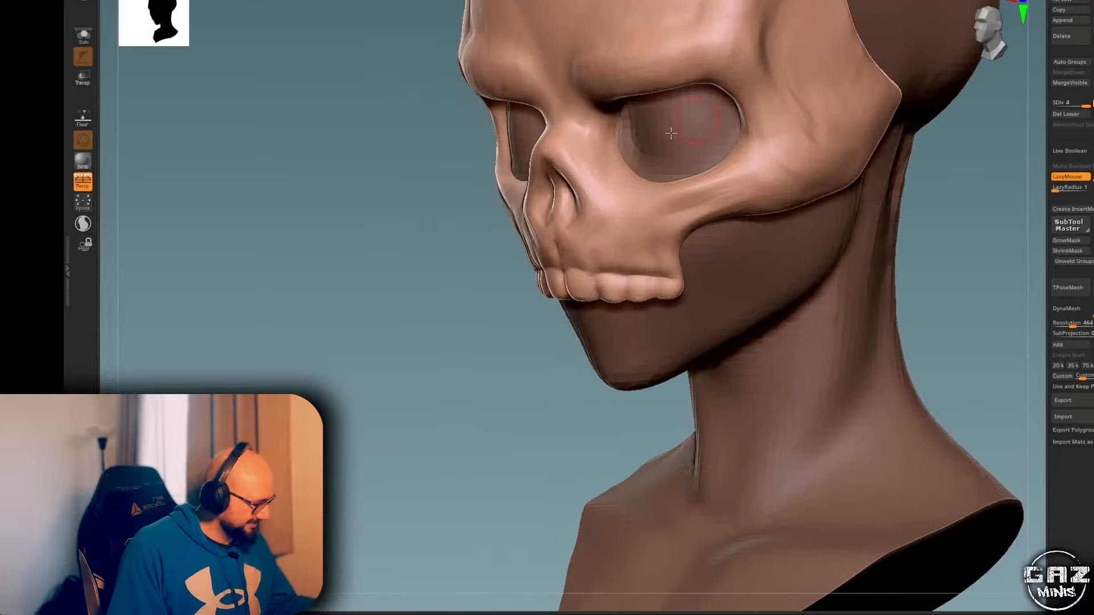
pyautogui.moveTo(618, 188); pyautogui.dragTo(572, 139)
pyautogui.moveTo(621, 200); pyautogui.dragTo(600, 149)
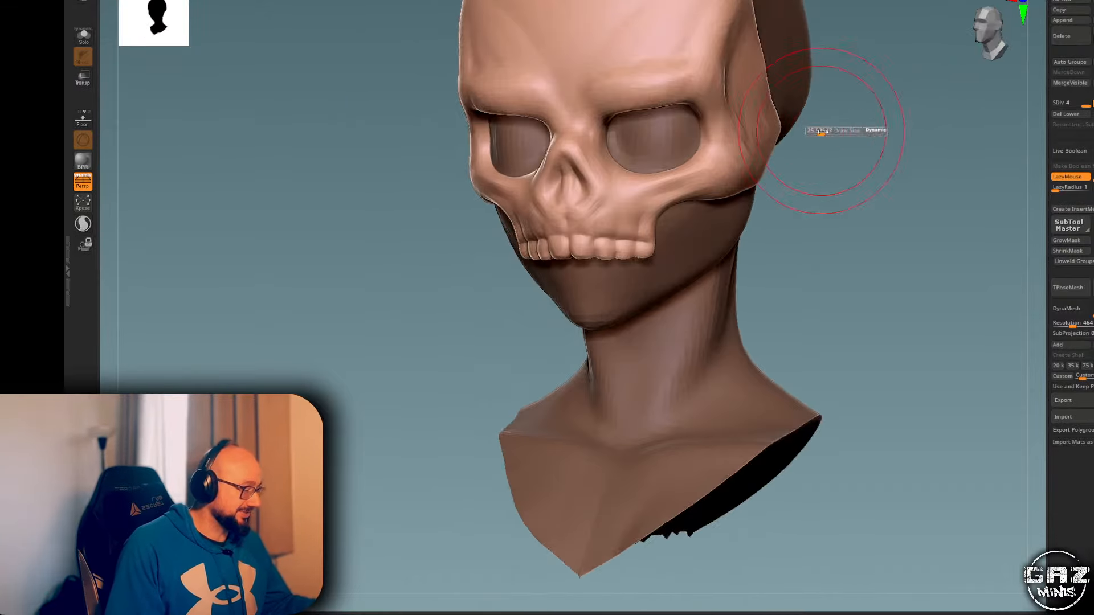
# - Enlarge the brush and pull the outer teeth and jaw corners inward to narrow the tooth row
pyautogui.press('l')
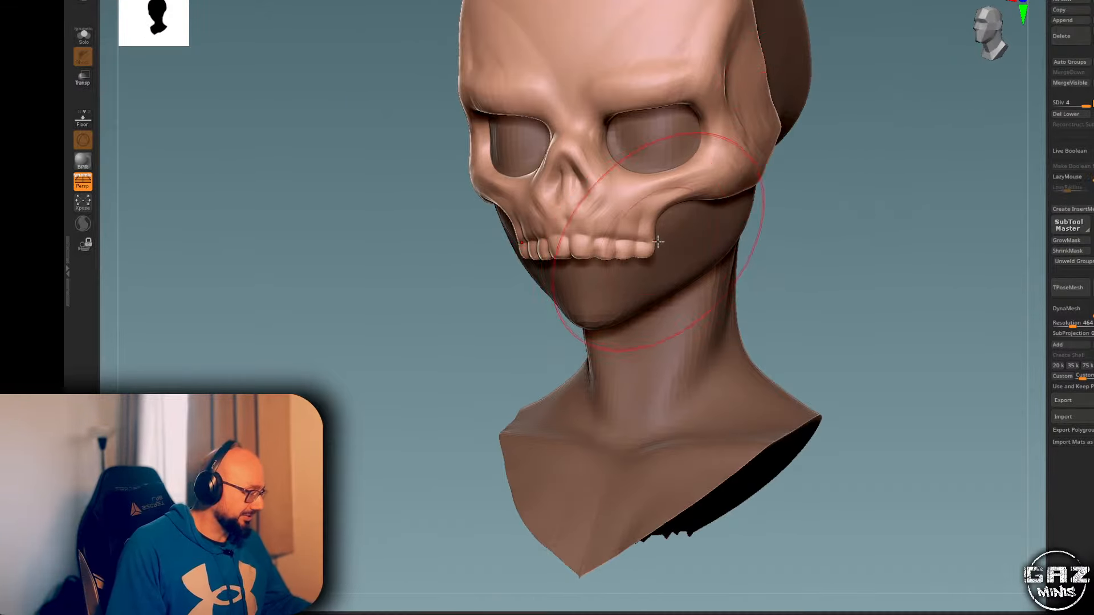
pyautogui.press('s')
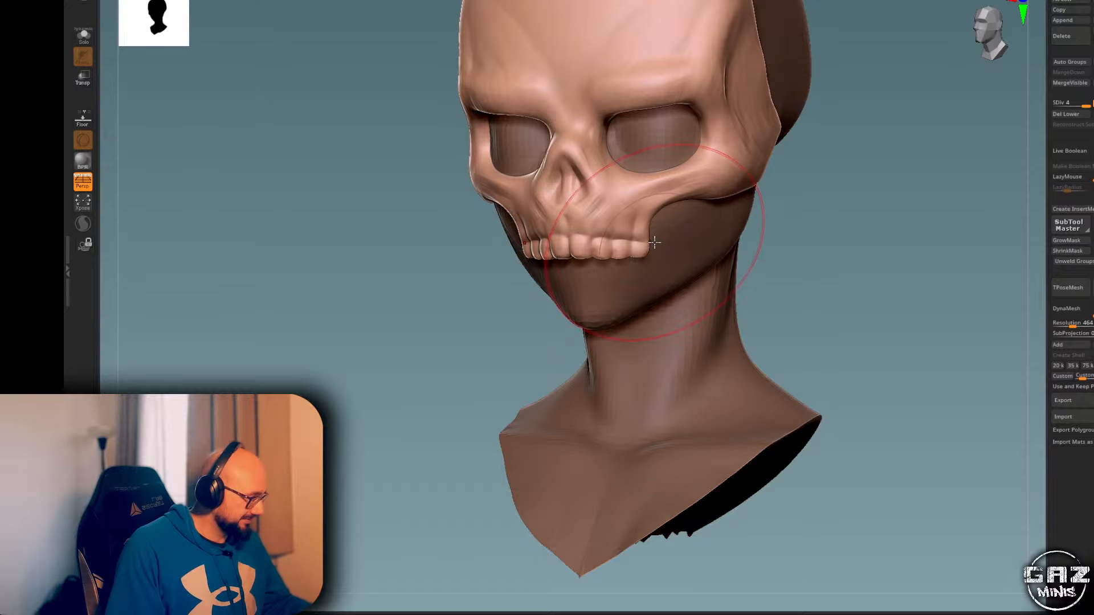
pyautogui.keyDown('shift'); pyautogui.moveTo(824, 159); pyautogui.dragTo(809, 173); pyautogui.keyUp('shift')
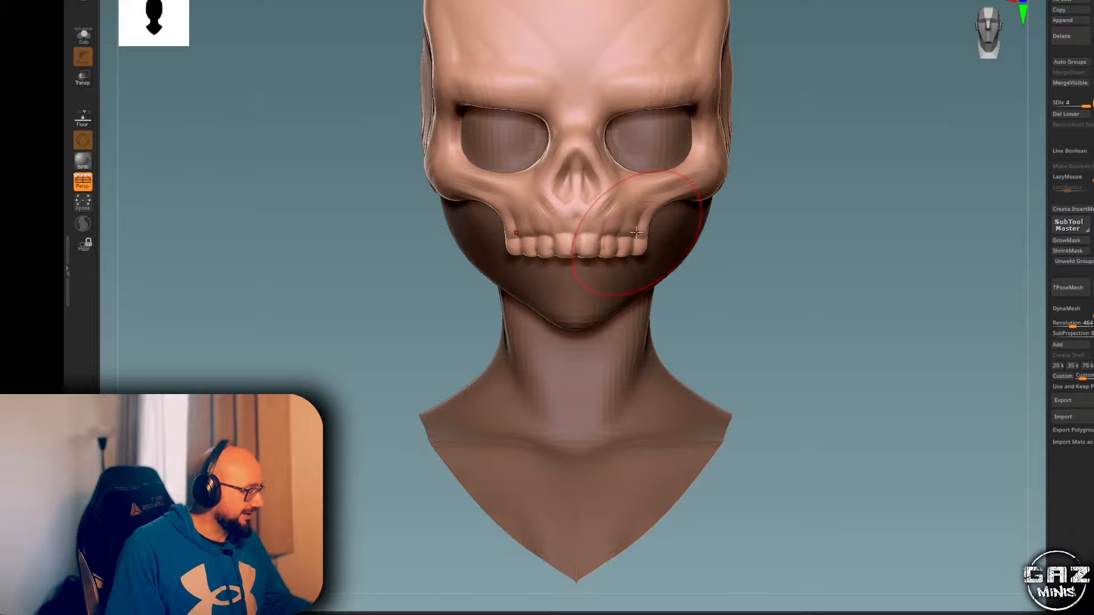
pyautogui.moveTo(750, 204); pyautogui.dragTo(650, 247)
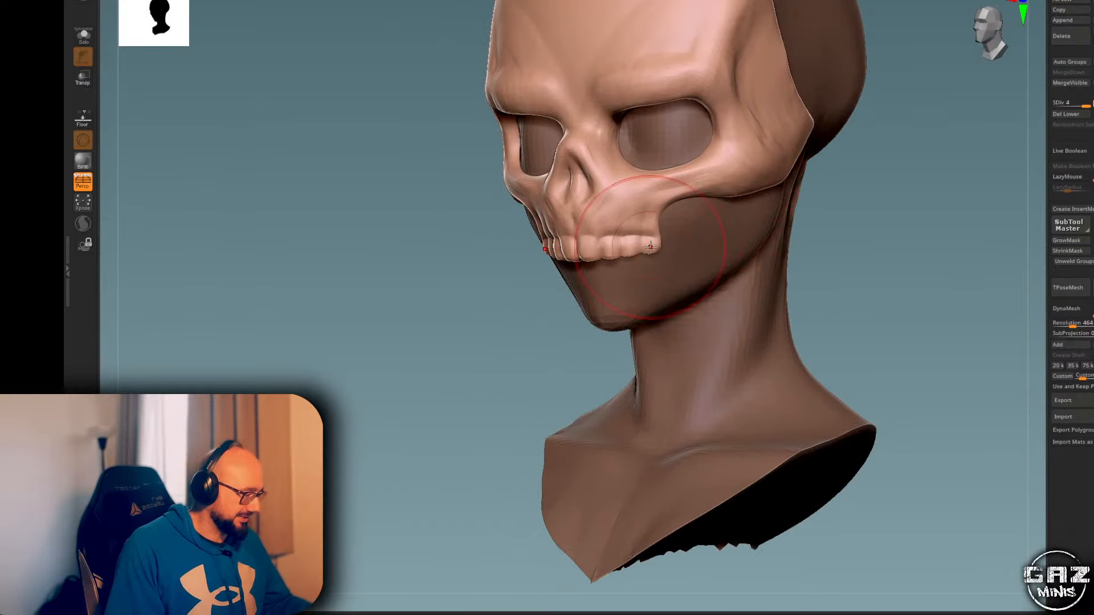
pyautogui.keyDown('shift'); pyautogui.moveTo(863, 183); pyautogui.dragTo(758, 211); pyautogui.keyUp('shift')
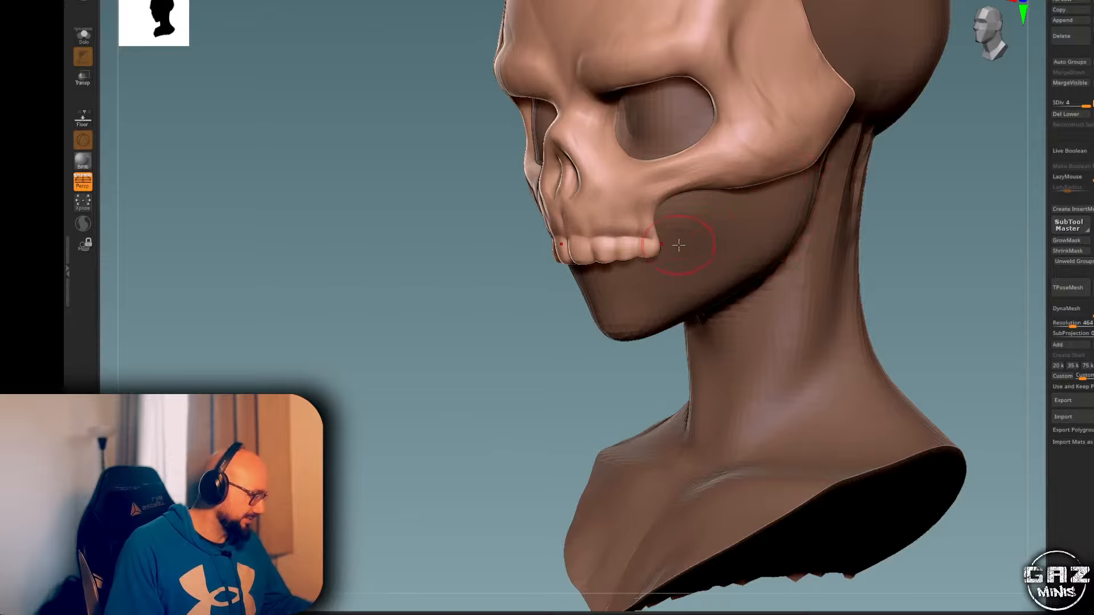
pyautogui.moveTo(871, 208); pyautogui.dragTo(570, 256)
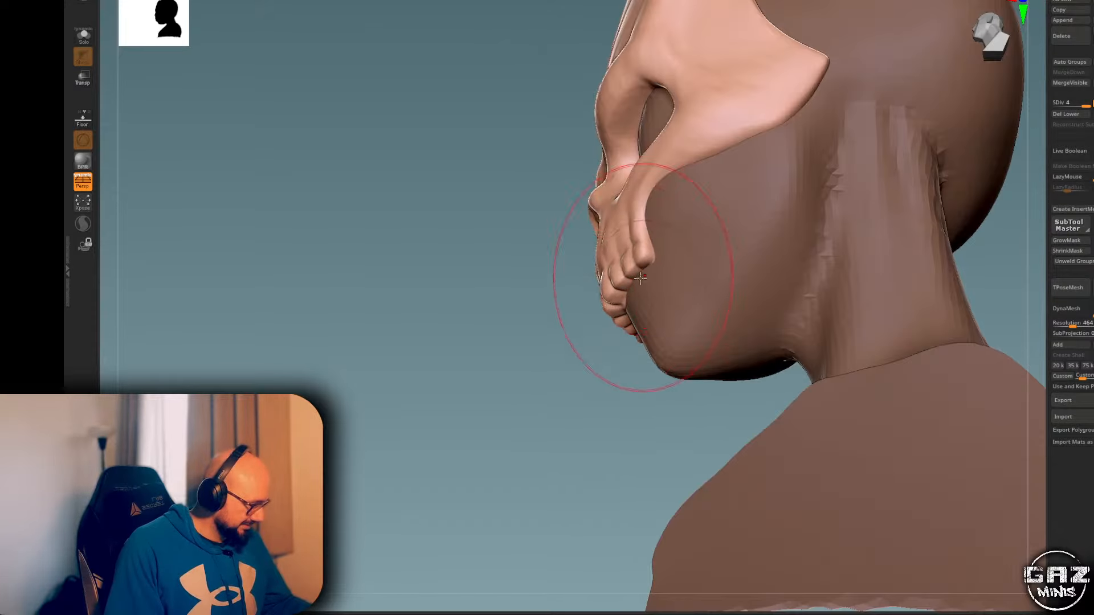
pyautogui.moveTo(529, 334)
pyautogui.mouseDown()
pyautogui.moveTo(620, 342)
pyautogui.moveTo(742, 246)
pyautogui.moveTo(872, 176)
pyautogui.moveTo(871, 222)
pyautogui.mouseUp()
pyautogui.press('s')
pyautogui.moveTo(645, 256); pyautogui.dragTo(635, 255)
# - Deepen the gum line above the upper teeth and the gap between the front teeth
pyautogui.press('l')
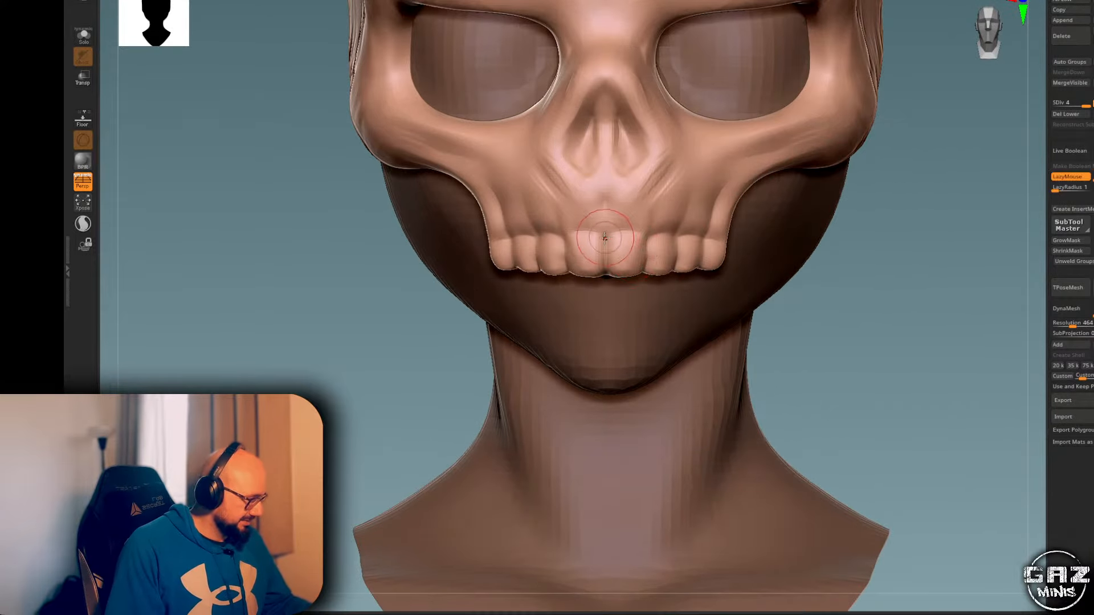
pyautogui.keyDown('shift'); pyautogui.moveTo(915, 182); pyautogui.dragTo(908, 183); pyautogui.keyUp('shift')
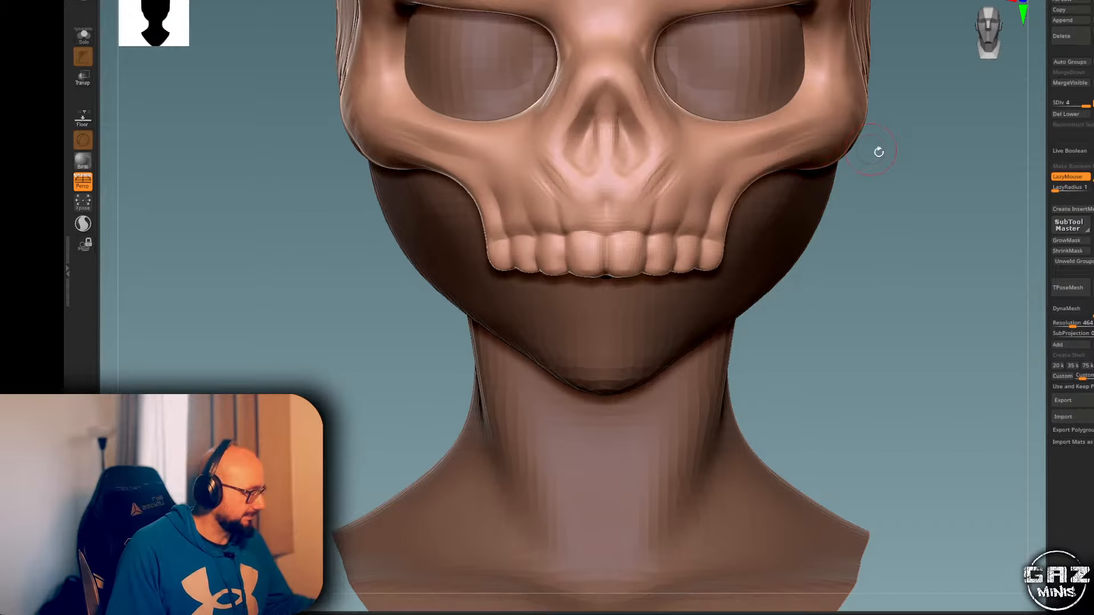
pyautogui.moveTo(878, 152); pyautogui.dragTo(889, 171)
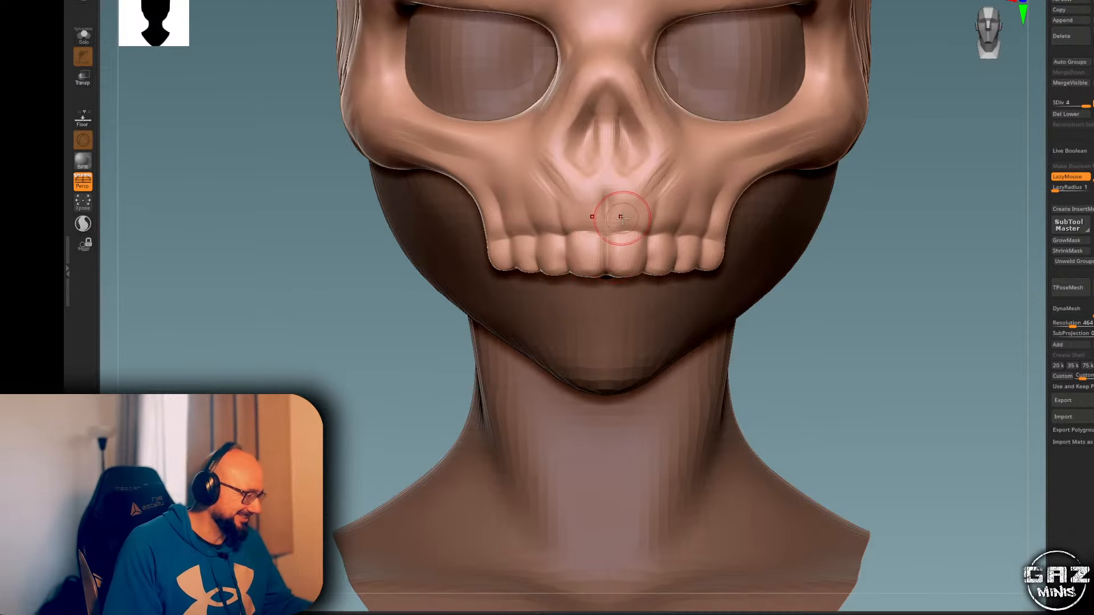
pyautogui.moveTo(877, 177); pyautogui.dragTo(963, 168)
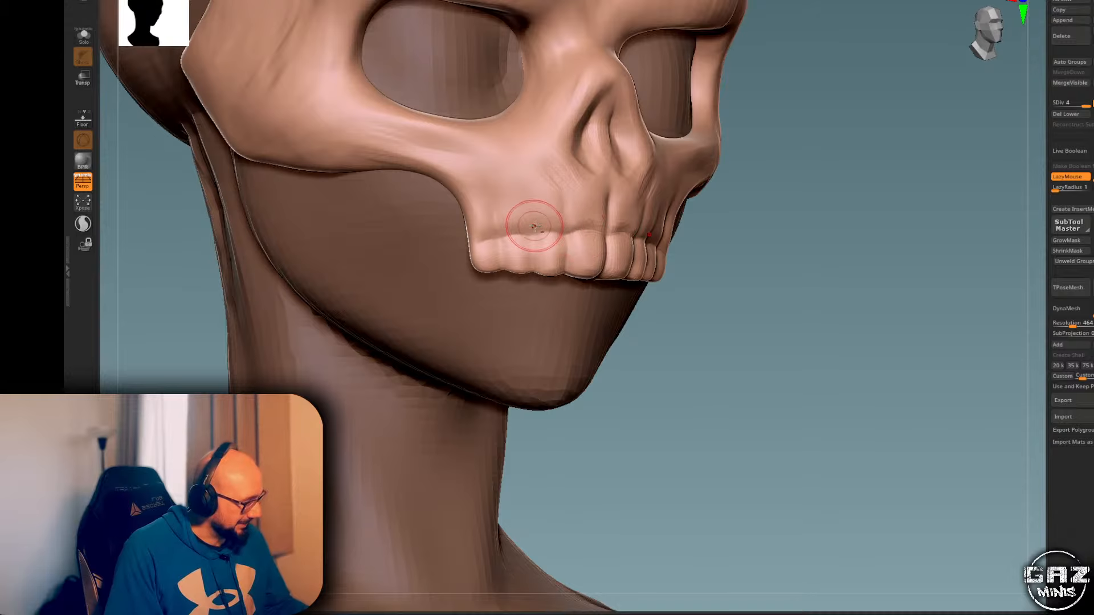
pyautogui.keyDown('shift'); pyautogui.moveTo(872, 185); pyautogui.dragTo(786, 193); pyautogui.keyUp('shift')
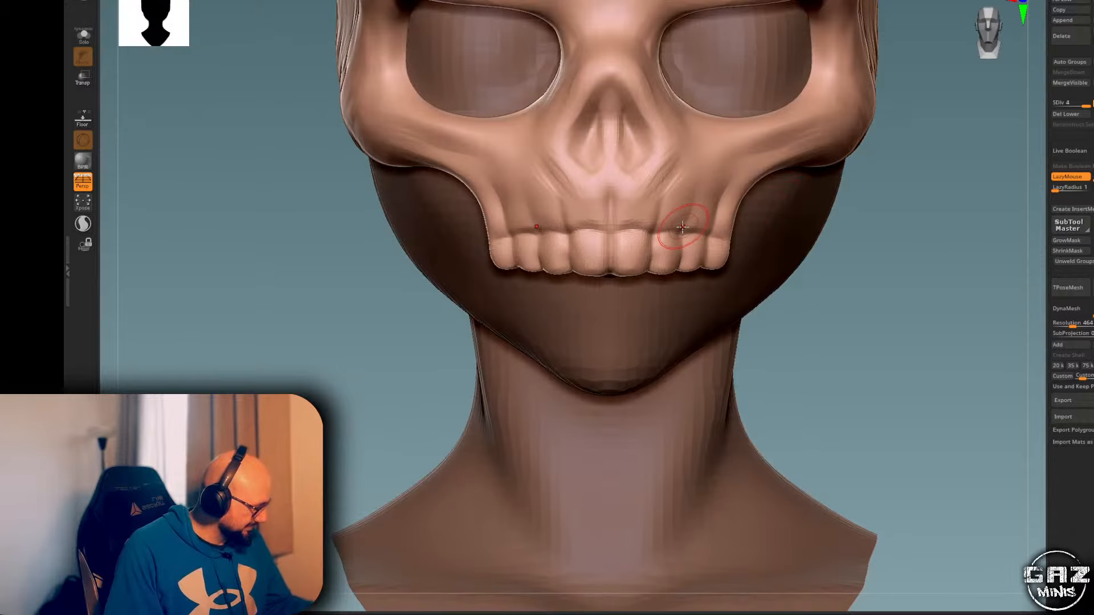
# - Carve and smooth vertical root grooves in the upper jaw above the outer teeth
pyautogui.moveTo(693, 196); pyautogui.dragTo(698, 189)
pyautogui.hotkey('ctrl', 'z')
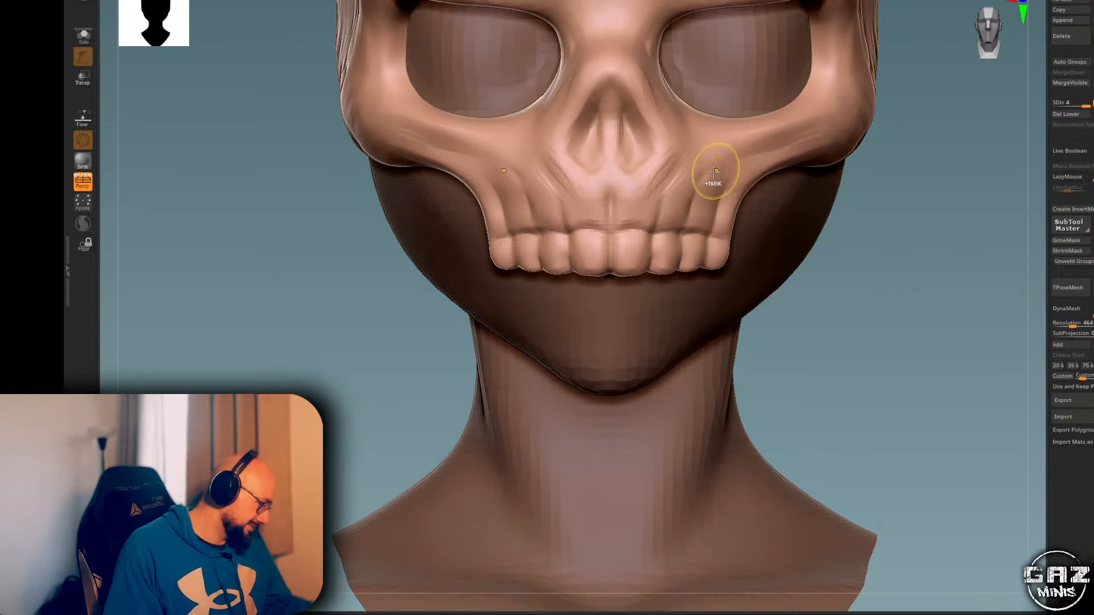
pyautogui.moveTo(948, 139); pyautogui.dragTo(892, 146)
pyautogui.keyDown('shift'); pyautogui.moveTo(731, 170); pyautogui.dragTo(718, 175); pyautogui.keyUp('shift')
pyautogui.keyDown('shift'); pyautogui.moveTo(709, 176); pyautogui.dragTo(789, 163, button='right'); pyautogui.keyUp('shift')
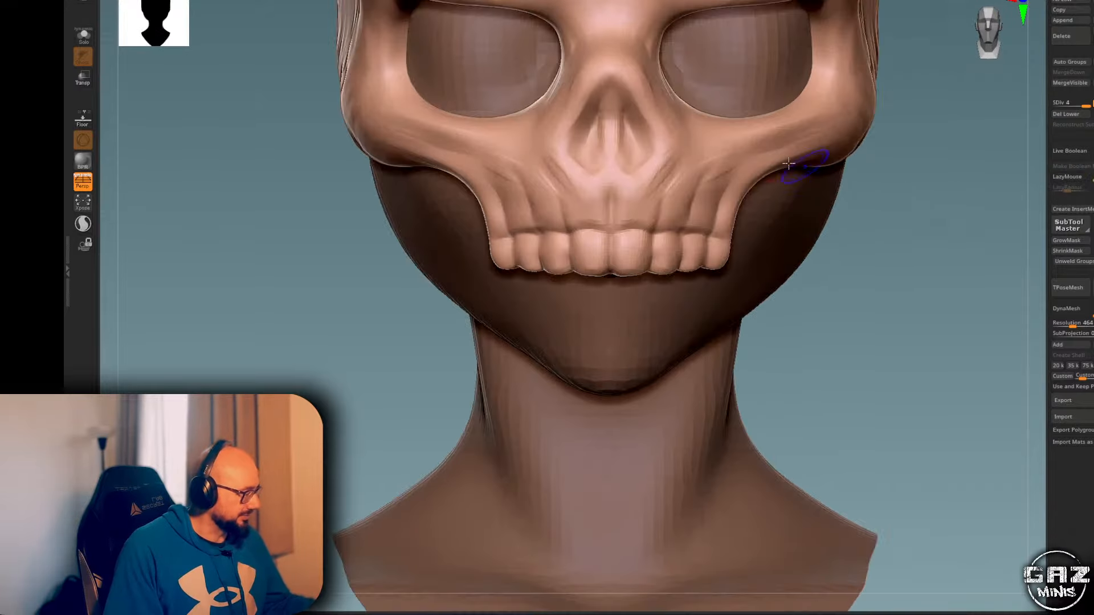
# - Adjust the brush size and refine the lower edges and gaps of the upper teeth
pyautogui.keyDown('alt'); pyautogui.moveTo(905, 123); pyautogui.dragTo(893, 186); pyautogui.keyUp('alt')
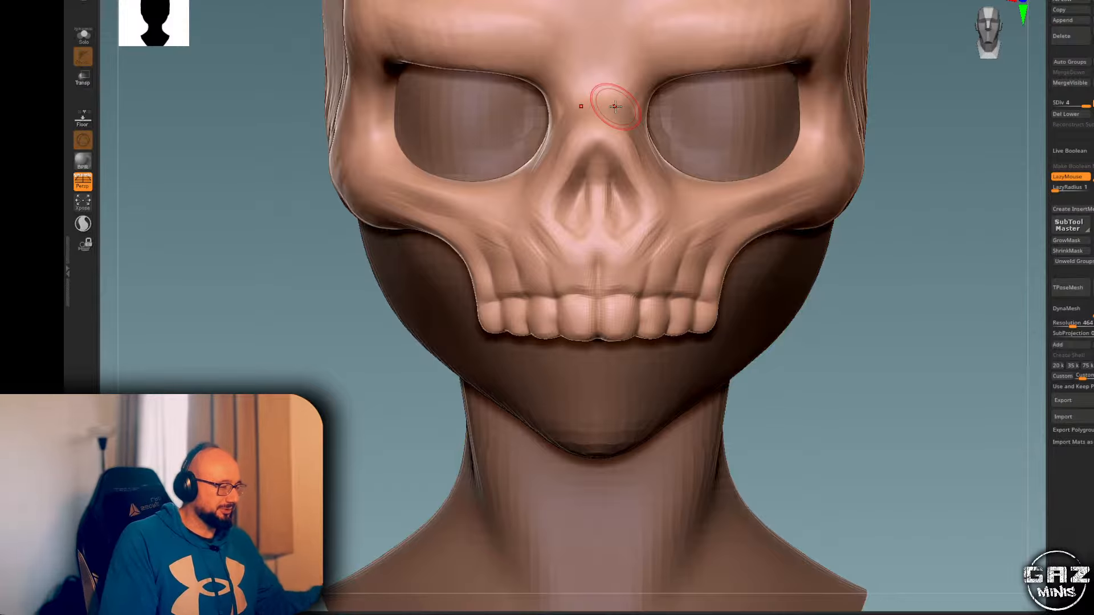
pyautogui.keyDown('alt'); pyautogui.moveTo(912, 171); pyautogui.dragTo(884, 93); pyautogui.keyUp('alt')
pyautogui.moveTo(963, 97); pyautogui.dragTo(912, 165)
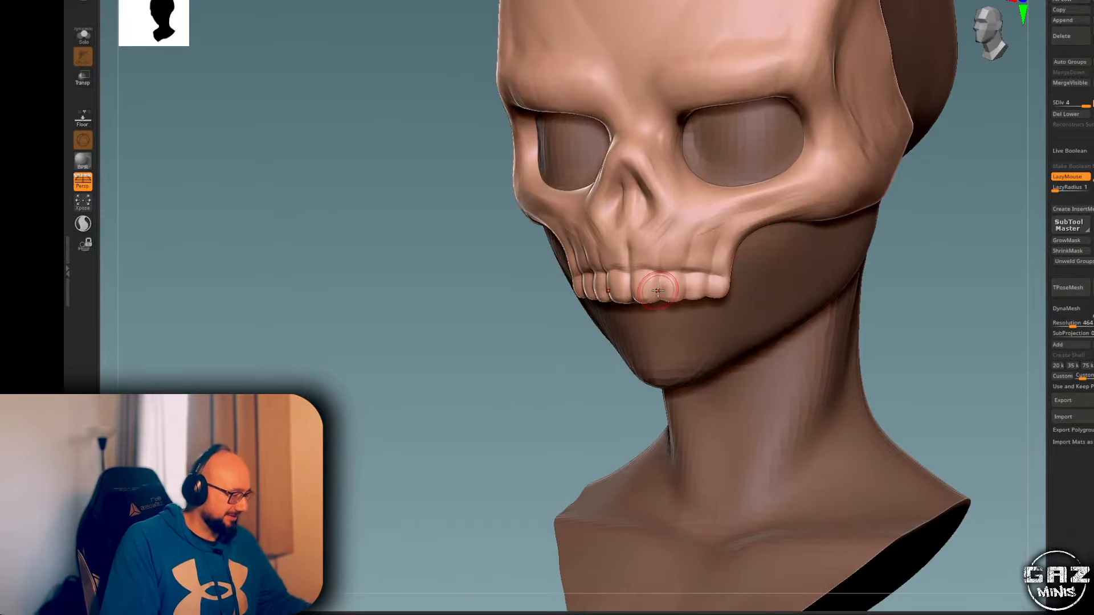
pyautogui.keyDown('shift'); pyautogui.moveTo(575, 352); pyautogui.dragTo(643, 325); pyautogui.keyUp('shift')
pyautogui.keyDown('alt'); pyautogui.moveTo(911, 171); pyautogui.dragTo(917, 205); pyautogui.keyUp('alt')
pyautogui.press('s')
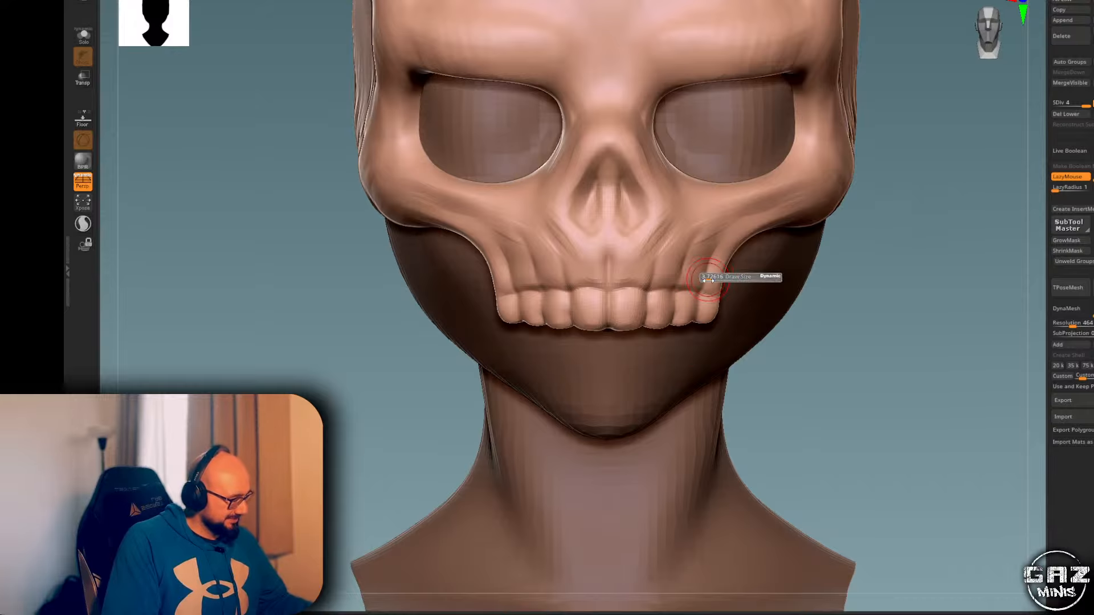
pyautogui.click(742, 277)
pyautogui.moveTo(900, 251); pyautogui.dragTo(797, 285)
pyautogui.keyDown('alt'); pyautogui.moveTo(592, 347); pyautogui.dragTo(618, 378); pyautogui.keyUp('alt')
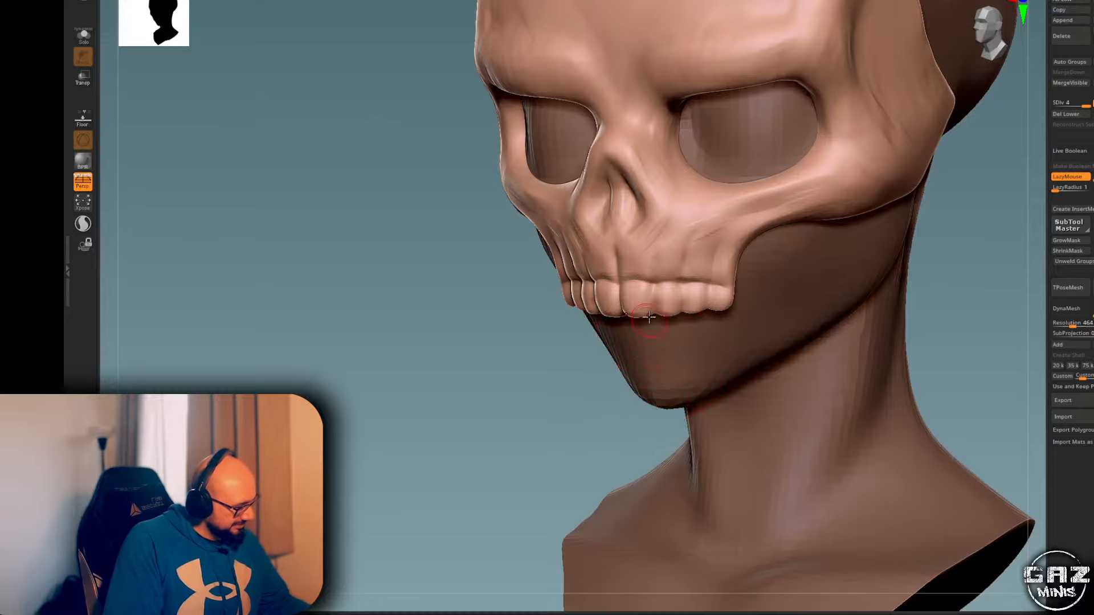
pyautogui.moveTo(559, 400); pyautogui.dragTo(564, 419)
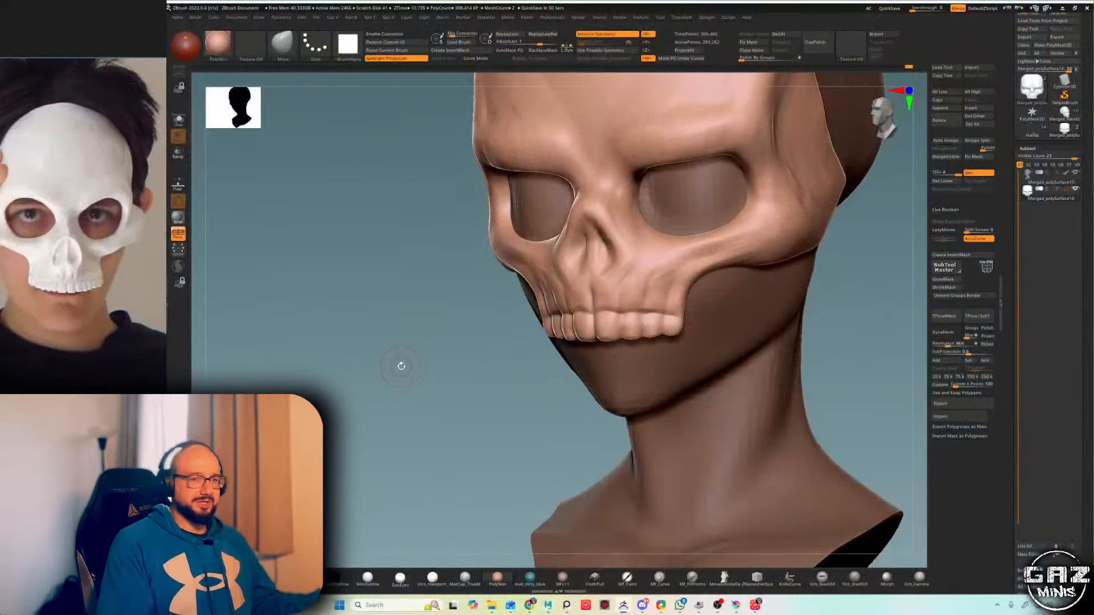
# - Lengthen the two front teeth downward with the Move brush and reduce the brush size
pyautogui.moveTo(369, 352); pyautogui.dragTo(490, 348)
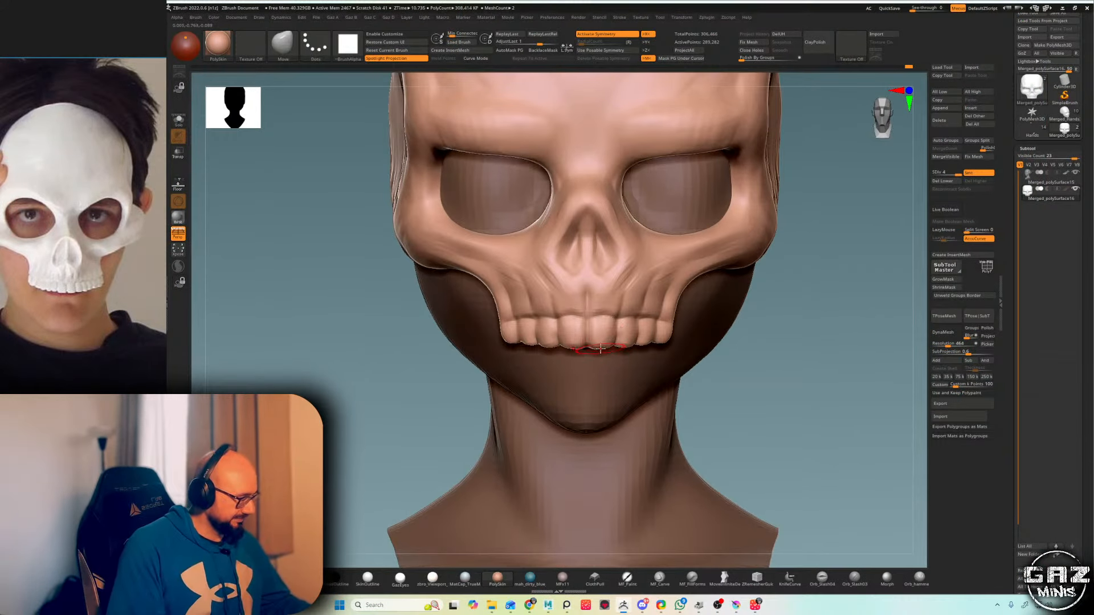
pyautogui.keyDown('shift'); pyautogui.moveTo(598, 343); pyautogui.dragTo(603, 357); pyautogui.keyUp('shift')
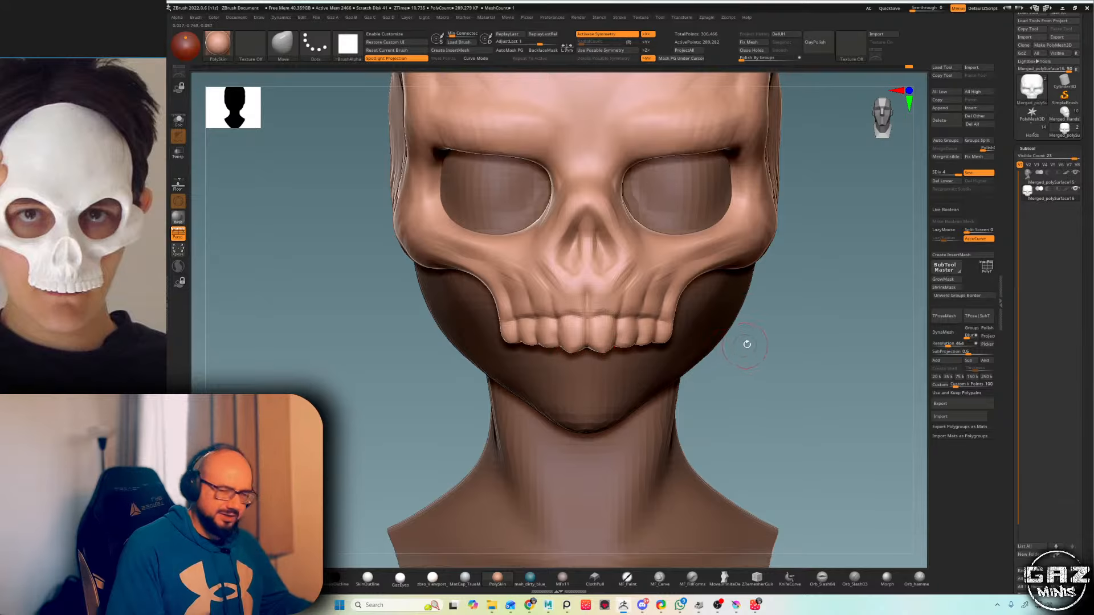
pyautogui.moveTo(746, 344)
pyautogui.mouseDown()
pyautogui.moveTo(648, 356)
pyautogui.moveTo(780, 345)
pyautogui.moveTo(757, 319)
pyautogui.mouseUp()
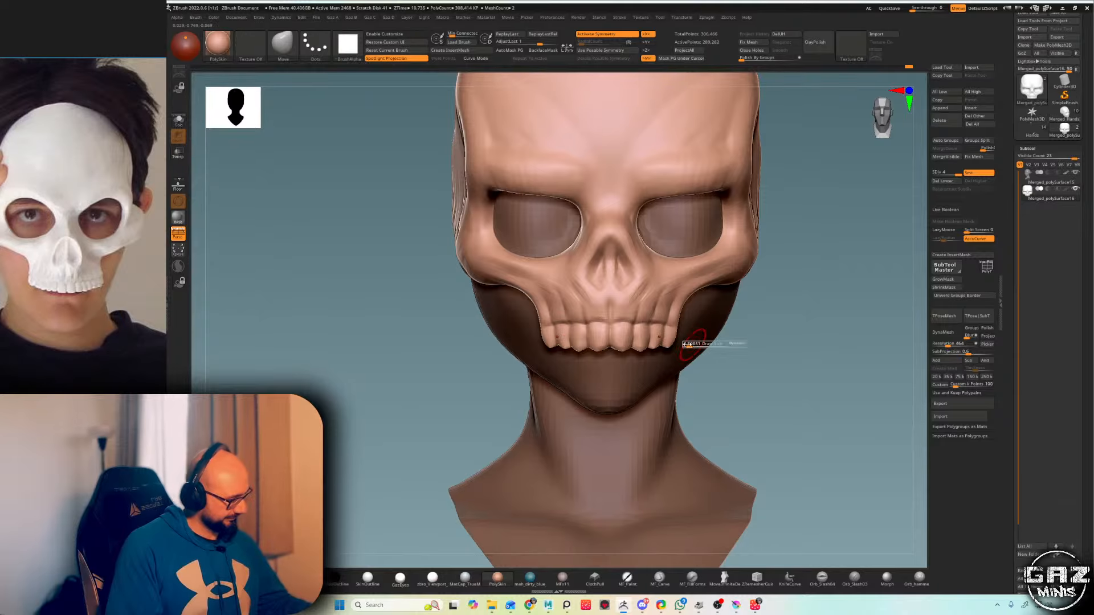
pyautogui.moveTo(688, 344); pyautogui.dragTo(677, 345)
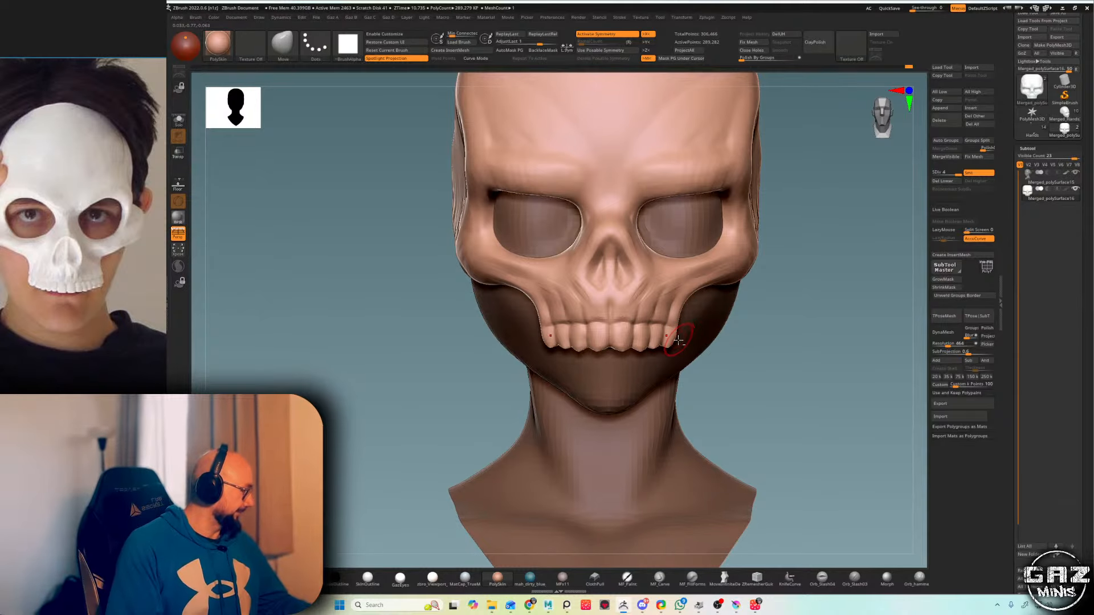
# - Adjust the Move brush size and reshape the outer upper teeth of the skull mask
pyautogui.press('s')
pyautogui.moveTo(712, 343); pyautogui.dragTo(725, 345)
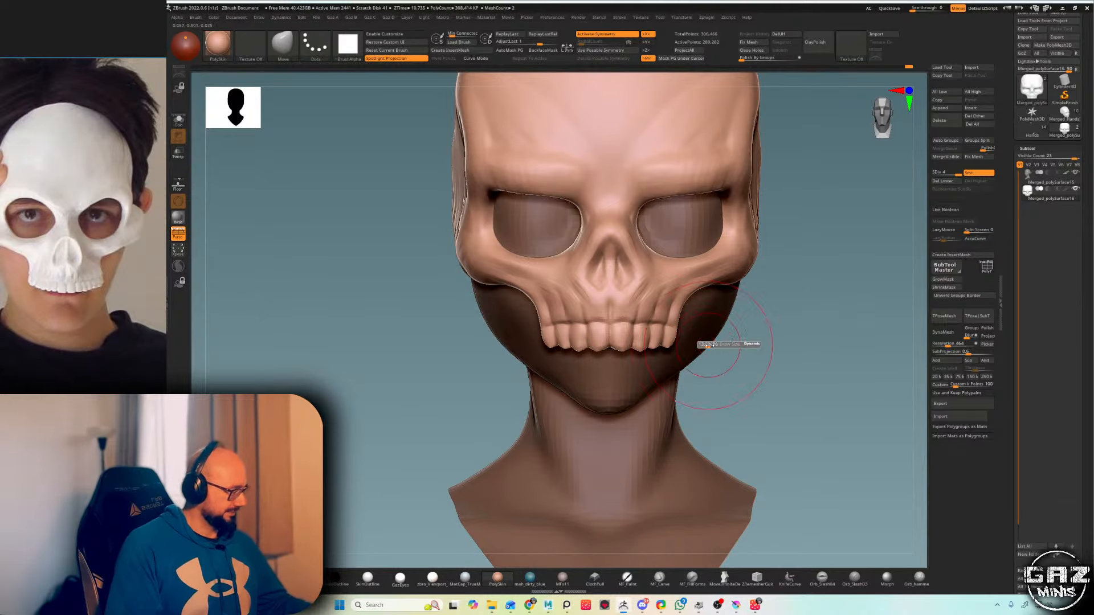
pyautogui.moveTo(659, 349); pyautogui.dragTo(654, 358)
pyautogui.press('s')
pyautogui.moveTo(686, 314); pyautogui.dragTo(674, 317)
# - Adjust the rear lower edge of the mask's cheekbone with the Move brush, checking it from three-quarter and side views
pyautogui.moveTo(766, 333)
pyautogui.keyDown('alt'); pyautogui.mouseDown()
pyautogui.moveTo(761, 293)
pyautogui.moveTo(621, 287)
pyautogui.mouseUp(); pyautogui.keyUp('alt')
pyautogui.moveTo(561, 307)
pyautogui.mouseDown()
pyautogui.moveTo(605, 309)
pyautogui.moveTo(618, 276)
pyautogui.mouseUp()
pyautogui.keyDown('shift'); pyautogui.moveTo(521, 322); pyautogui.dragTo(555, 323); pyautogui.keyUp('shift')
pyautogui.moveTo(780, 219); pyautogui.dragTo(702, 222)
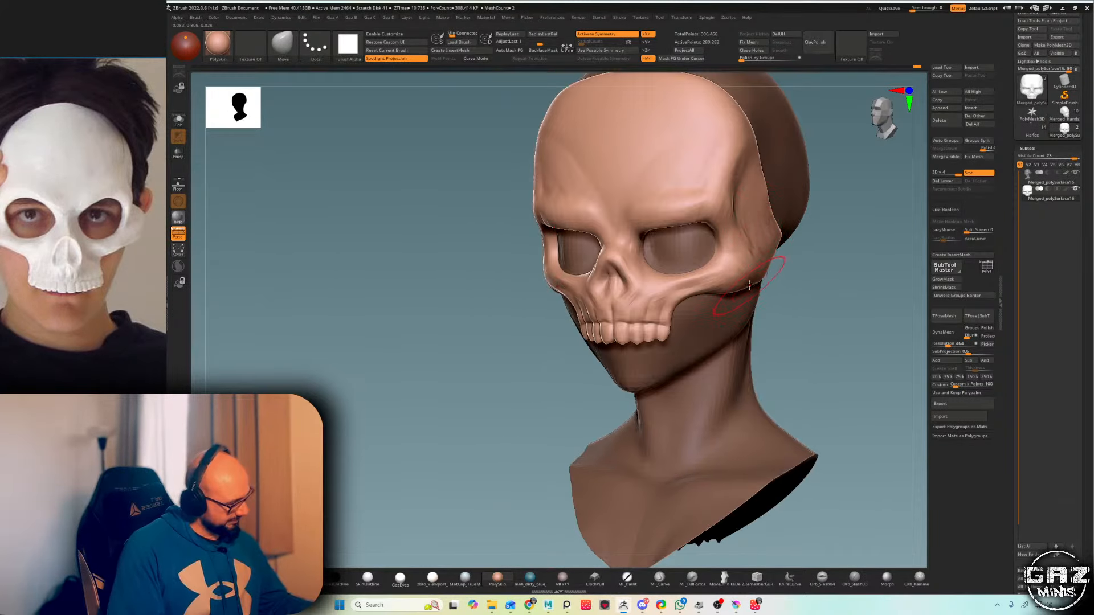
pyautogui.moveTo(755, 278); pyautogui.dragTo(754, 283)
pyautogui.moveTo(833, 239)
pyautogui.mouseDown()
pyautogui.moveTo(805, 236)
pyautogui.moveTo(852, 244)
pyautogui.moveTo(844, 305)
pyautogui.moveTo(830, 293)
pyautogui.mouseUp()
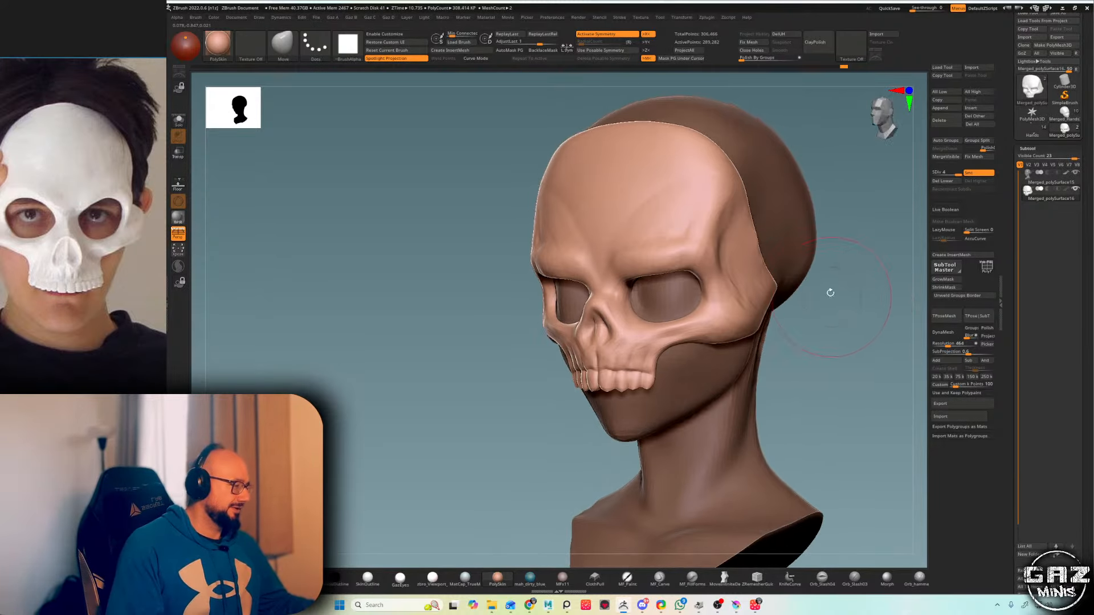
pyautogui.moveTo(814, 228)
pyautogui.mouseDown()
pyautogui.moveTo(833, 203)
pyautogui.moveTo(796, 186)
pyautogui.moveTo(761, 199)
pyautogui.mouseUp()
pyautogui.moveTo(760, 207); pyautogui.dragTo(798, 169, button='right')
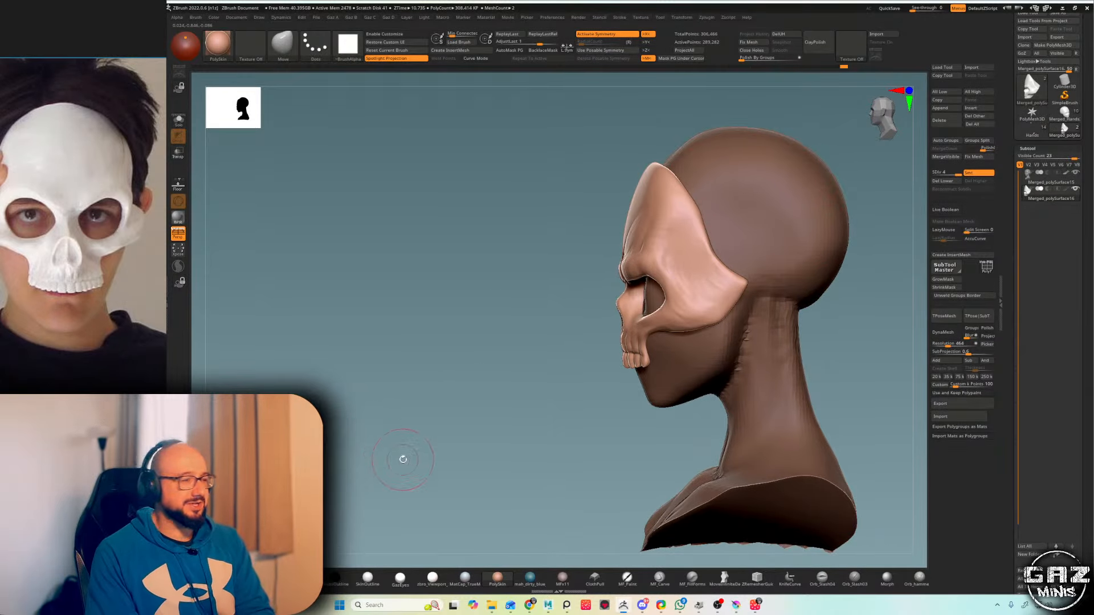
# - Show the three-quarter reference photo and build up the rear end of the cheekbone with the ClayBuildup brush
pyautogui.scroll(-5, 9, 265)
pyautogui.scroll(4, 134, 235)
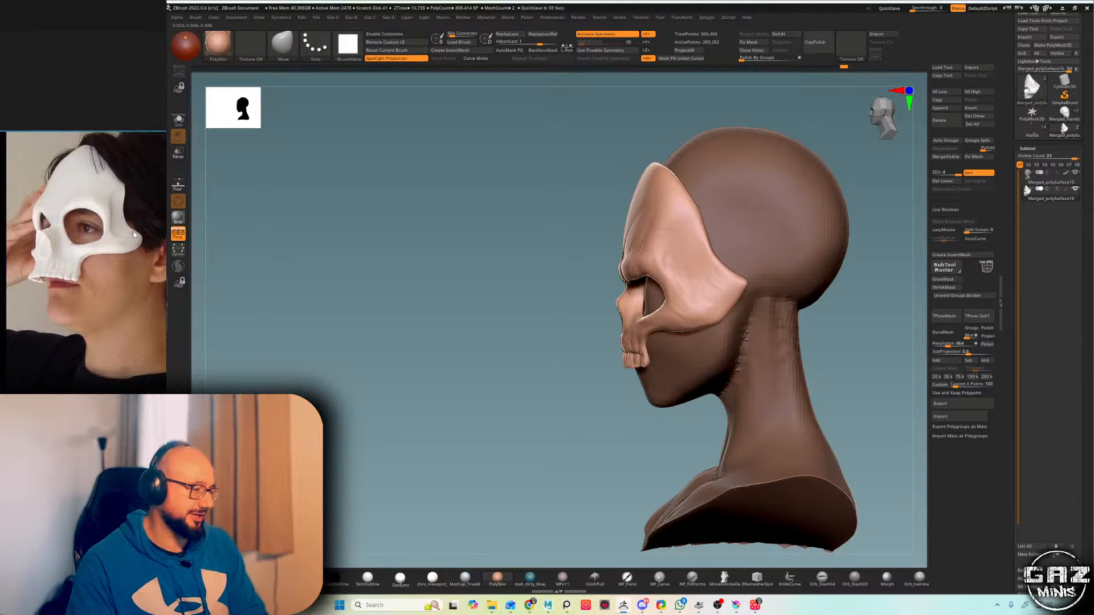
pyautogui.moveTo(641, 272)
pyautogui.mouseDown(button='right')
pyautogui.moveTo(691, 274)
pyautogui.moveTo(695, 319)
pyautogui.mouseUp(button='right')
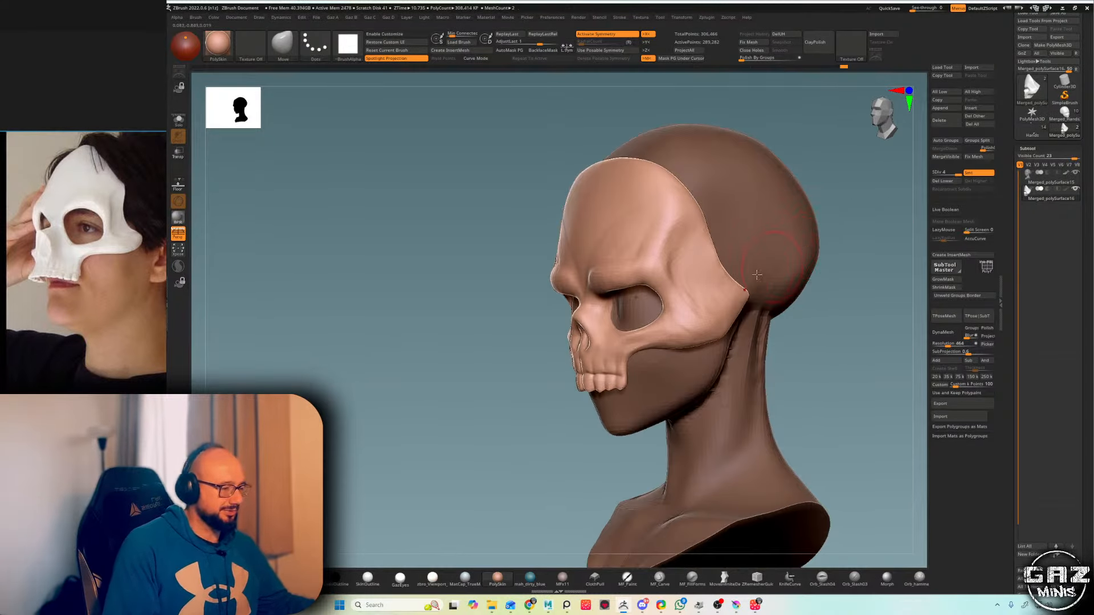
pyautogui.press('b')
pyautogui.press('c')
pyautogui.press('b')
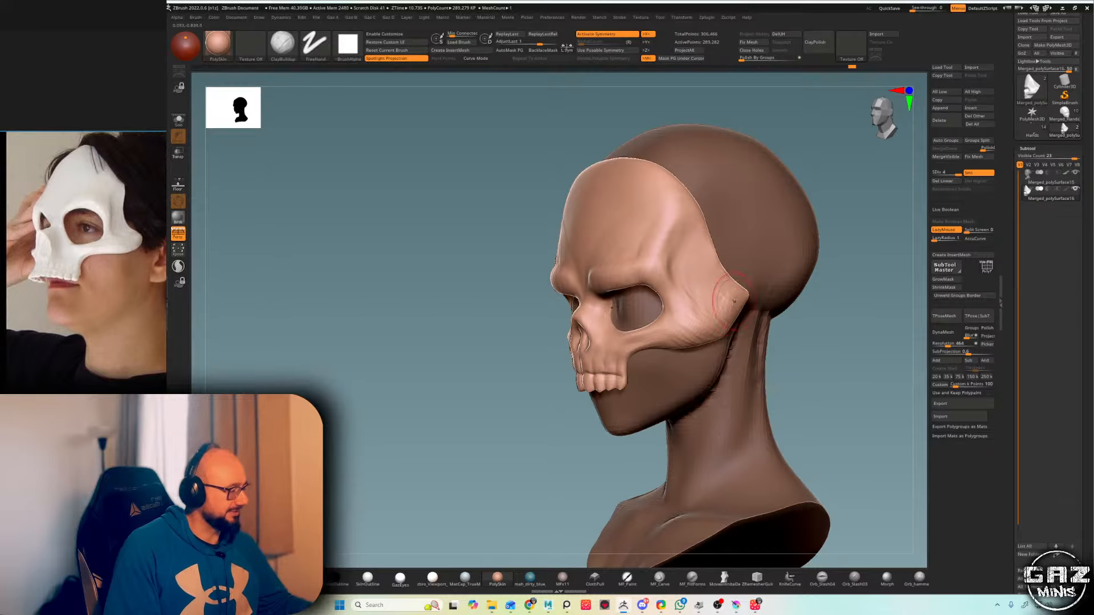
pyautogui.keyDown('ctrl'); pyautogui.moveTo(866, 237); pyautogui.dragTo(845, 251, button='right'); pyautogui.keyUp('ctrl')
# - Refine the cheekbone's rear tip and the temple area beside the eye socket using the Move and ClayBuildup brushes
pyautogui.press('b')
pyautogui.press('m')
pyautogui.press('v')
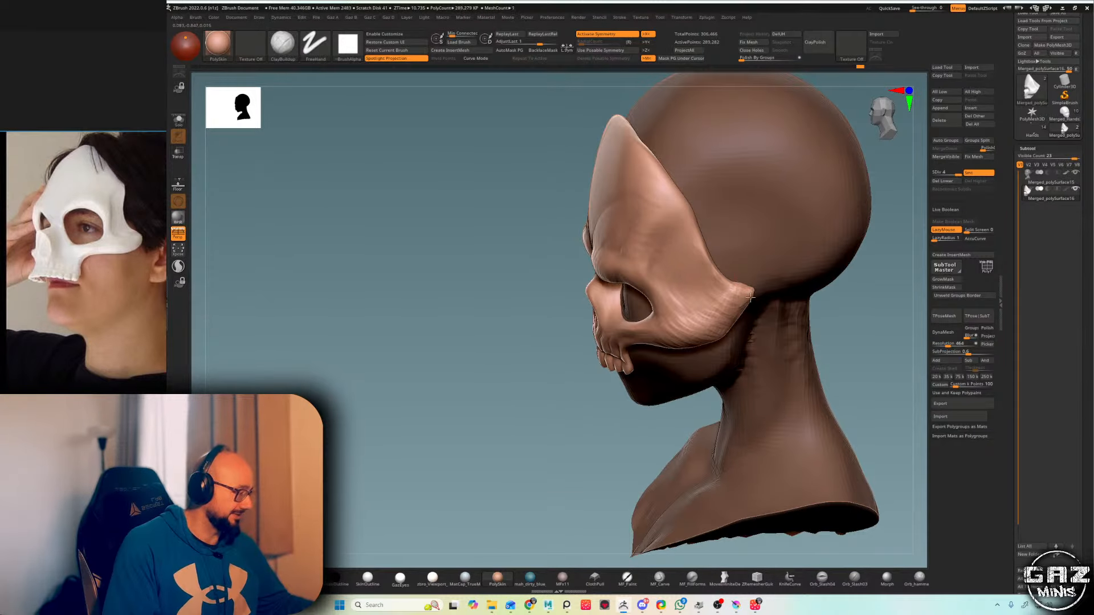
pyautogui.moveTo(758, 301)
pyautogui.mouseDown(button='right')
pyautogui.moveTo(781, 298)
pyautogui.moveTo(745, 302)
pyautogui.mouseUp(button='right')
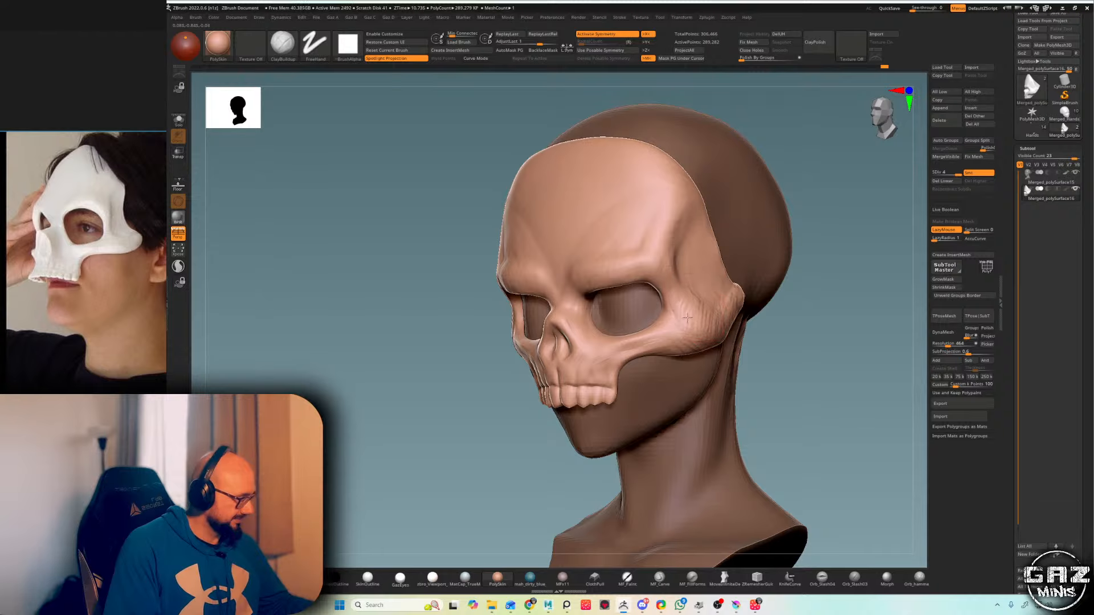
pyautogui.moveTo(699, 312); pyautogui.dragTo(718, 268, button='right')
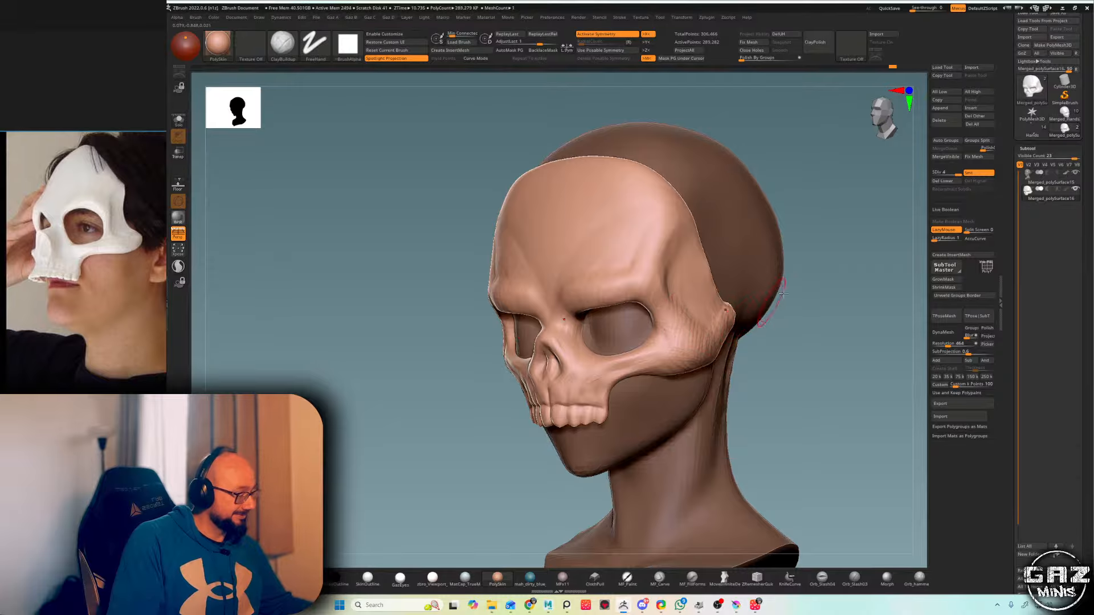
pyautogui.moveTo(782, 294); pyautogui.dragTo(672, 286, button='right')
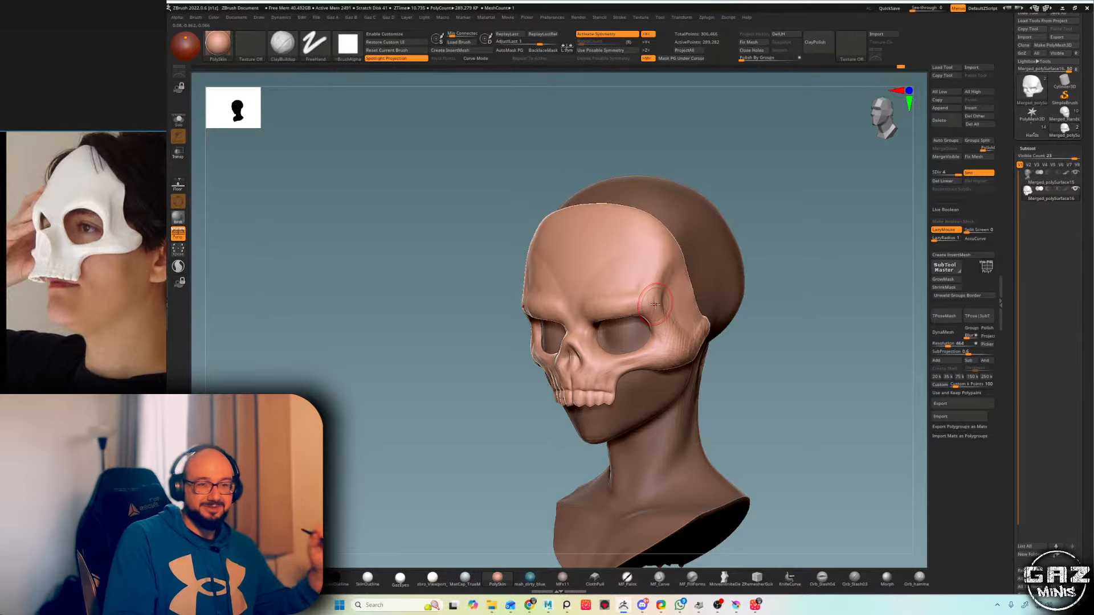
# - Examine the mask's overall shape from the front, three-quarter and side views
pyautogui.moveTo(740, 123); pyautogui.dragTo(741, 156, button='right')
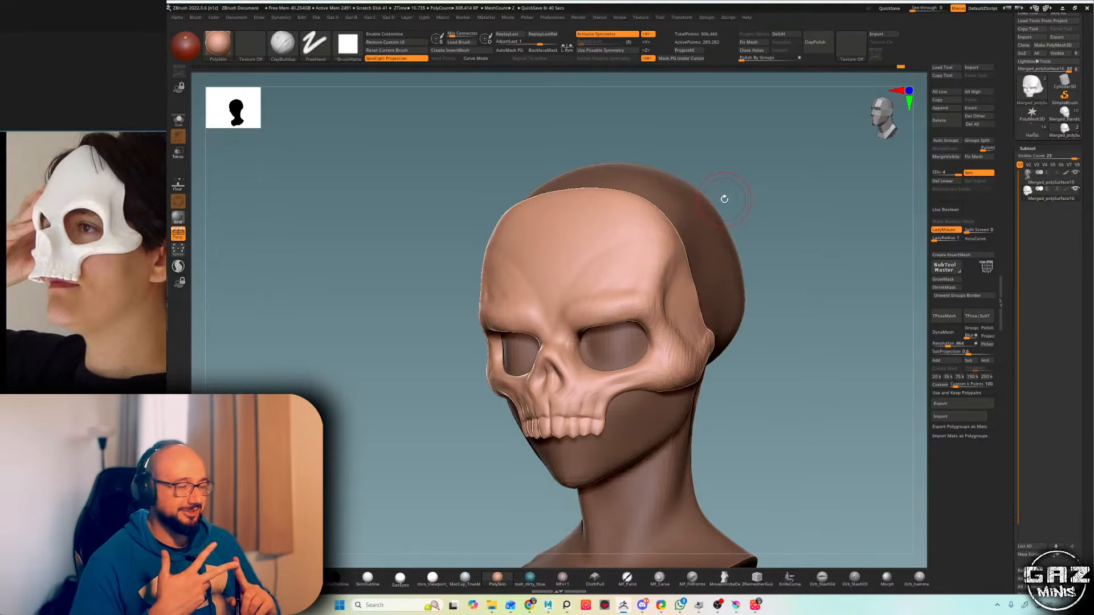
pyautogui.keyDown('shift'); pyautogui.moveTo(769, 196); pyautogui.dragTo(723, 180); pyautogui.keyUp('shift')
pyautogui.moveTo(655, 219); pyautogui.dragTo(701, 192)
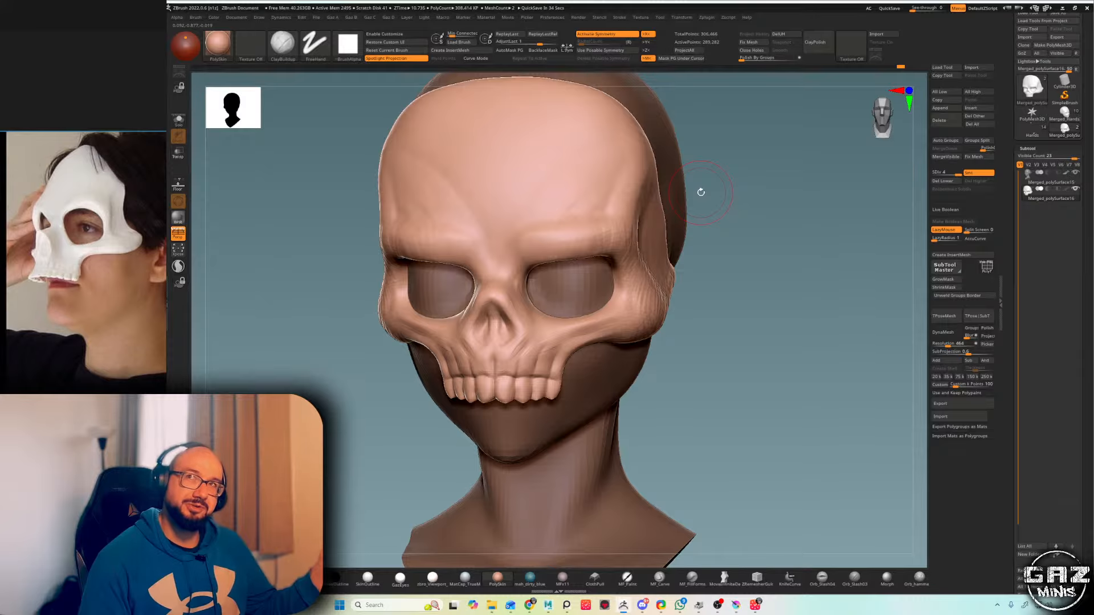
pyautogui.moveTo(700, 192)
pyautogui.mouseDown()
pyautogui.moveTo(723, 151)
pyautogui.moveTo(680, 191)
pyautogui.mouseUp()
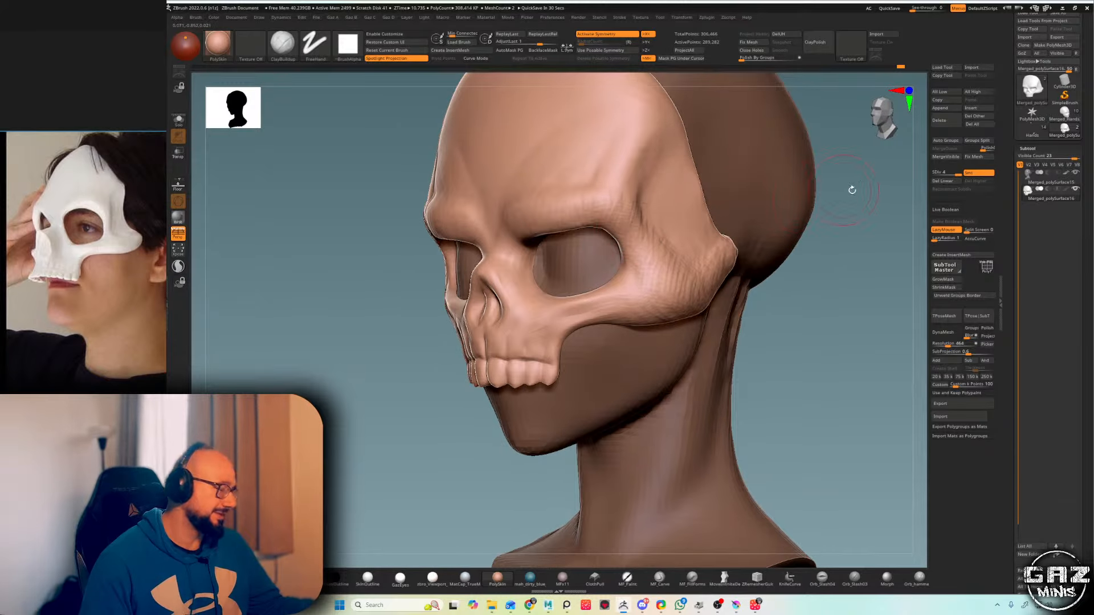
pyautogui.moveTo(852, 190); pyautogui.dragTo(854, 194)
pyautogui.press('f')
pyautogui.press('f')
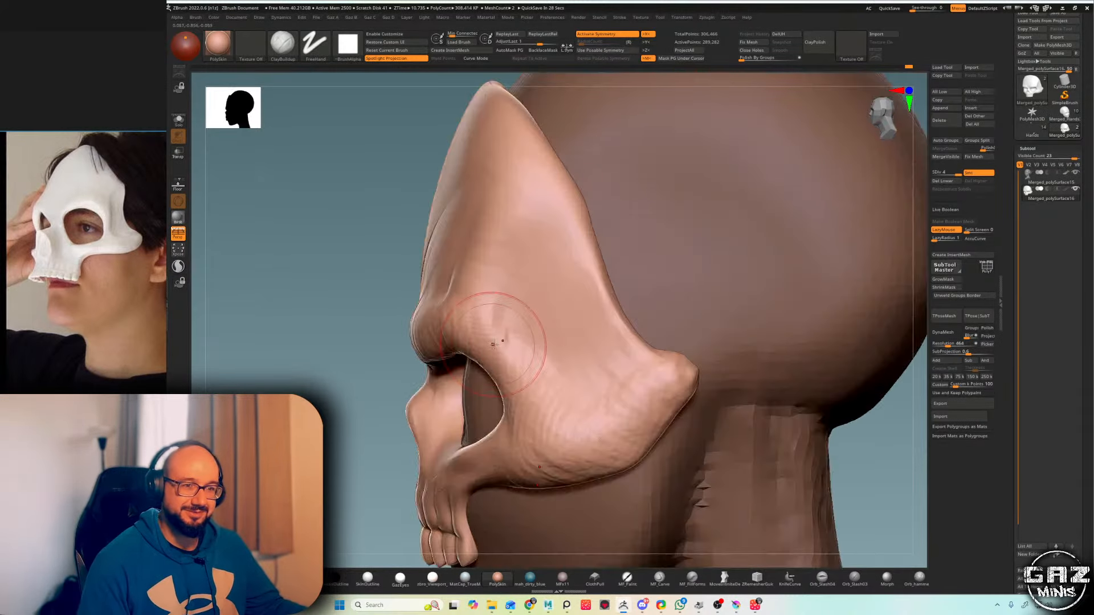
pyautogui.press('f')
pyautogui.moveTo(709, 162)
pyautogui.mouseDown()
pyautogui.moveTo(784, 156)
pyautogui.moveTo(728, 146)
pyautogui.moveTo(724, 134)
pyautogui.moveTo(709, 161)
pyautogui.moveTo(670, 155)
pyautogui.mouseUp()
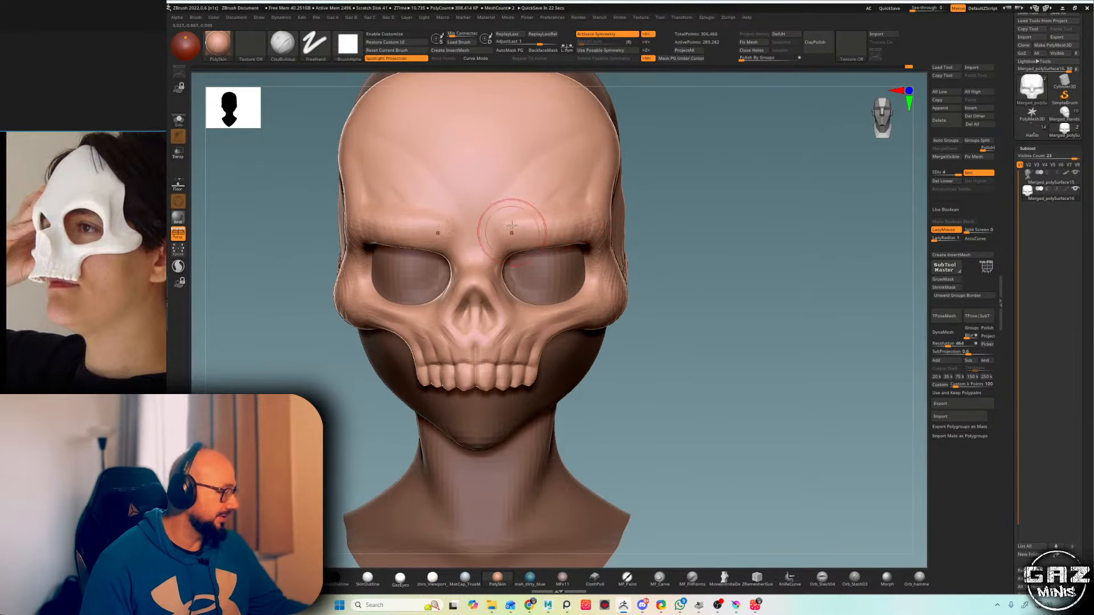
# - Build up thicker brow ridges above both eye sockets with symmetrical ClayBuildup strokes
pyautogui.keyDown('alt'); pyautogui.moveTo(555, 245); pyautogui.dragTo(532, 247, button='right'); pyautogui.keyUp('alt')
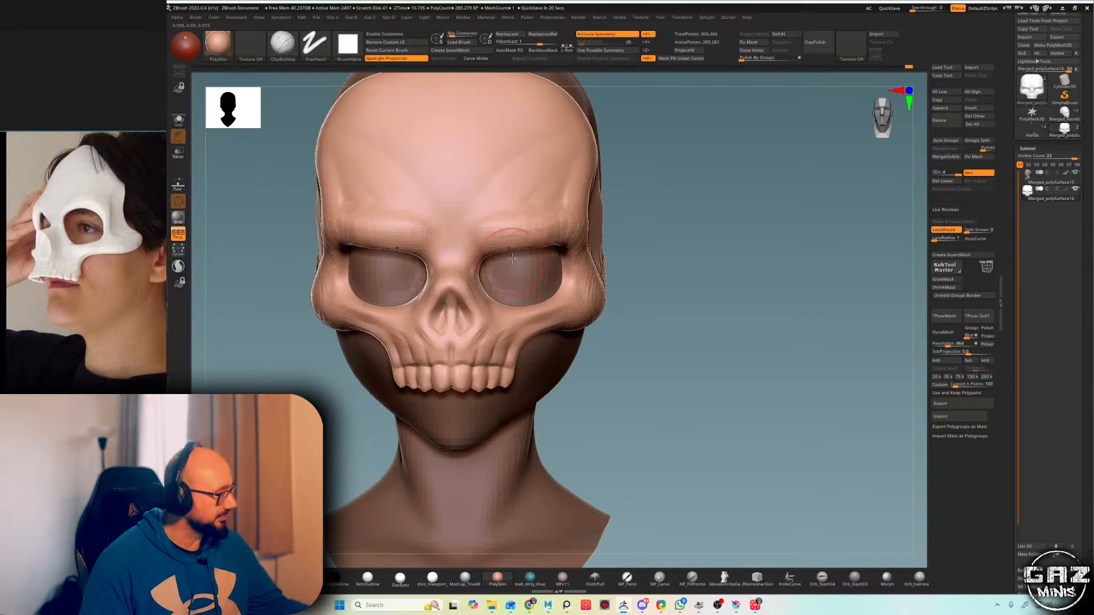
pyautogui.moveTo(647, 193); pyautogui.dragTo(571, 232)
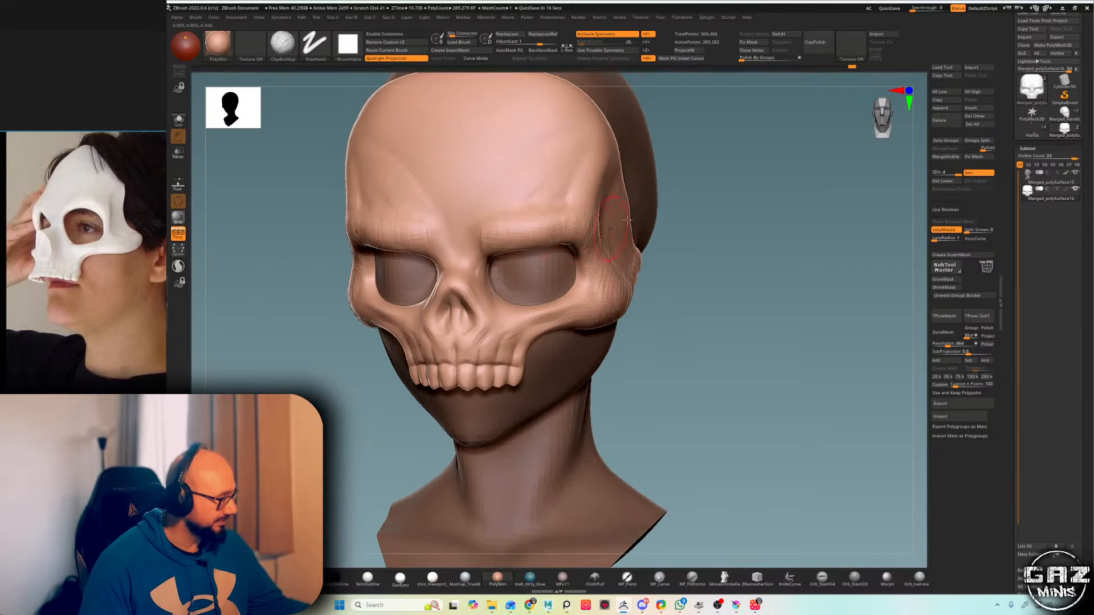
pyautogui.moveTo(629, 219); pyautogui.dragTo(698, 173, button='right')
pyautogui.keyDown('alt'); pyautogui.moveTo(494, 243); pyautogui.dragTo(618, 187, button='right'); pyautogui.keyUp('alt')
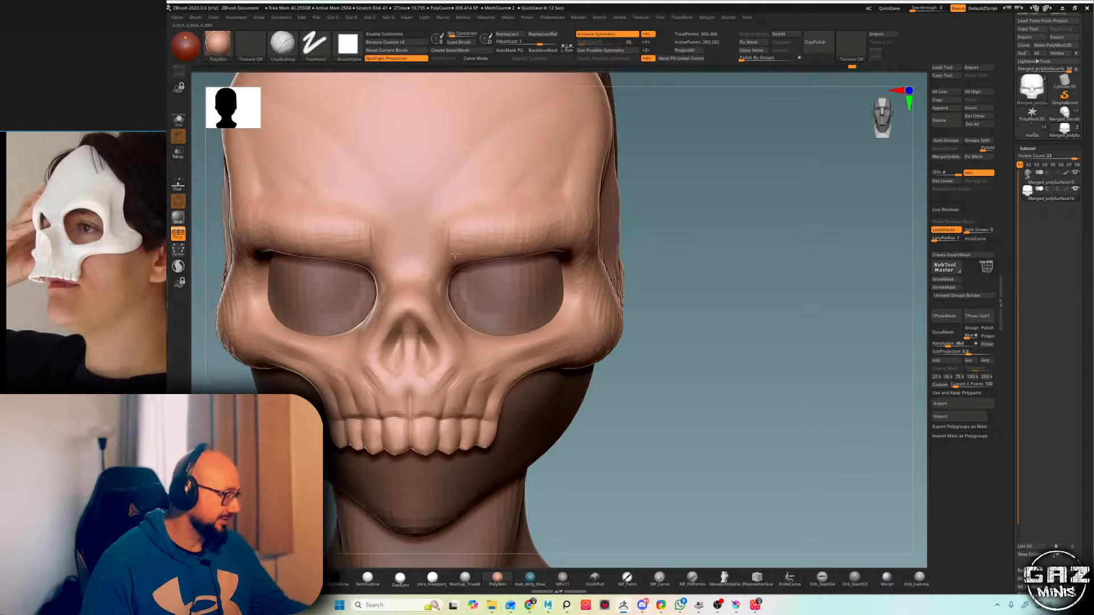
pyautogui.moveTo(516, 234); pyautogui.dragTo(538, 252)
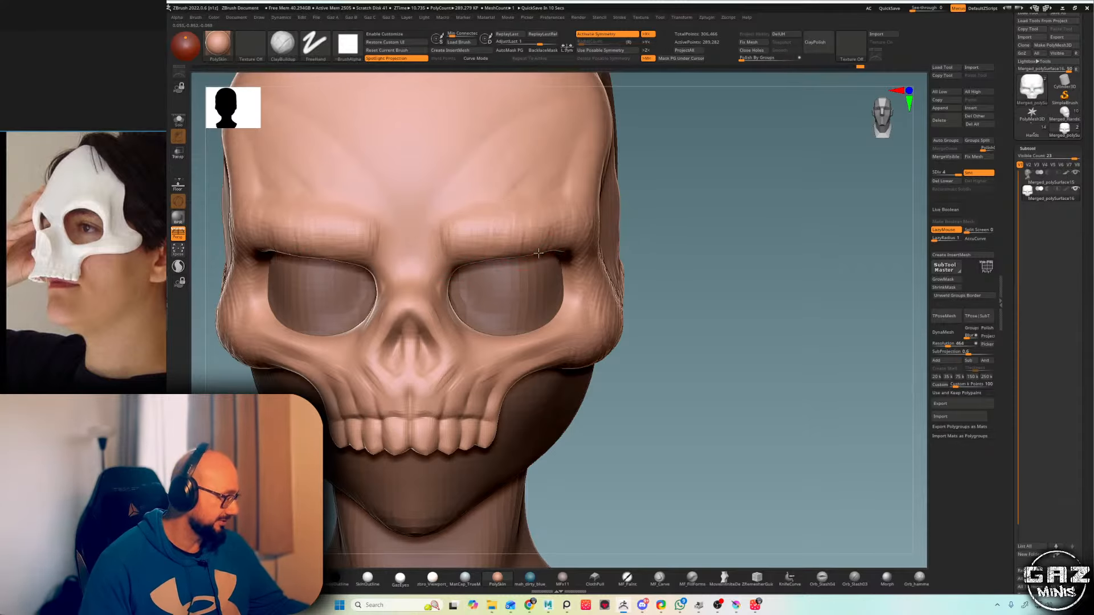
pyautogui.moveTo(676, 196); pyautogui.dragTo(584, 227, button='right')
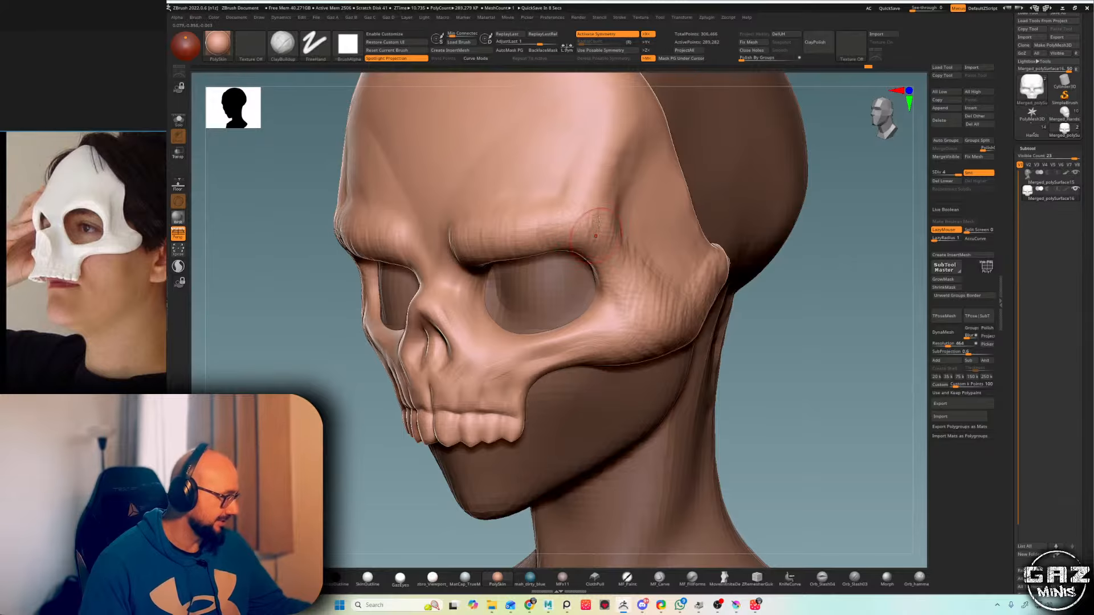
pyautogui.moveTo(761, 172); pyautogui.dragTo(849, 171, button='right')
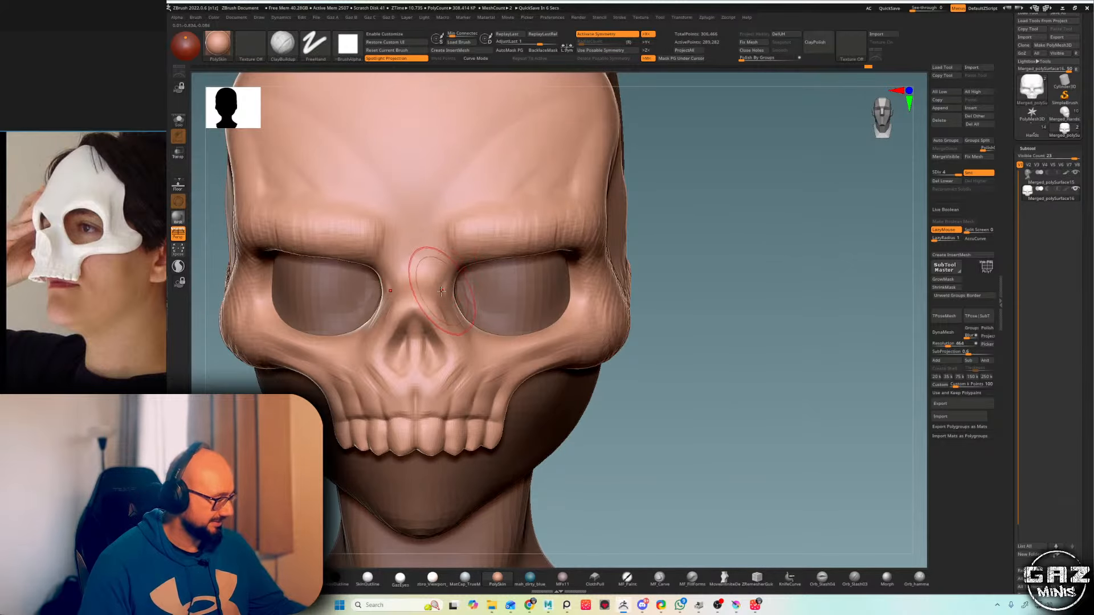
# - Choose the Orb_Cracks brush and carve creases at the inner ends of the brow ridges beside the nose bridge
pyautogui.press('b')
pyautogui.press('d')
pyautogui.press('s')
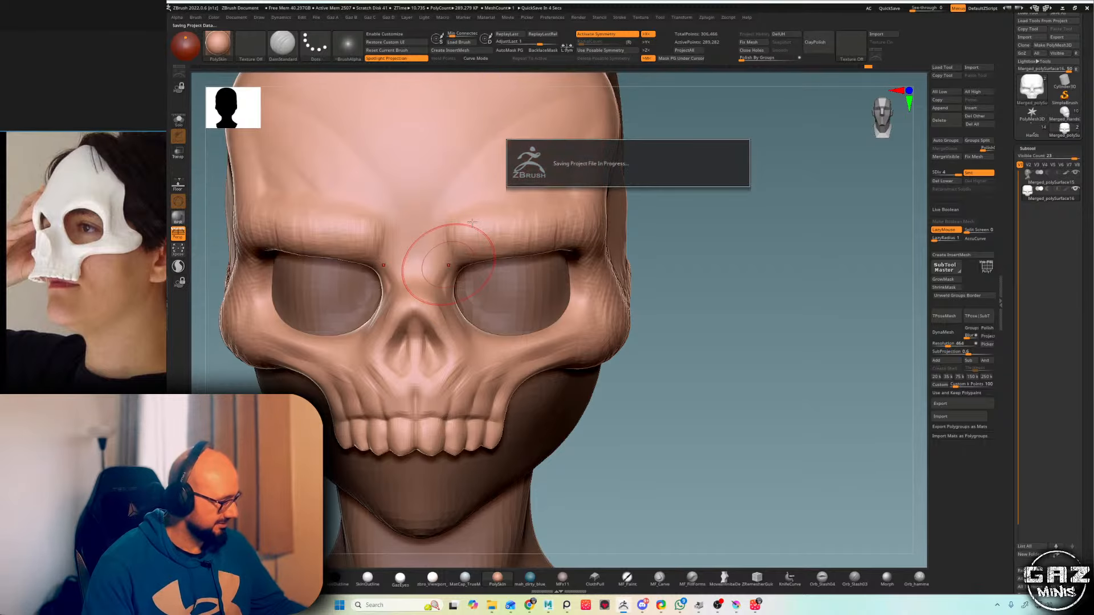
pyautogui.press('b')
pyautogui.press('o')
pyautogui.press('c')
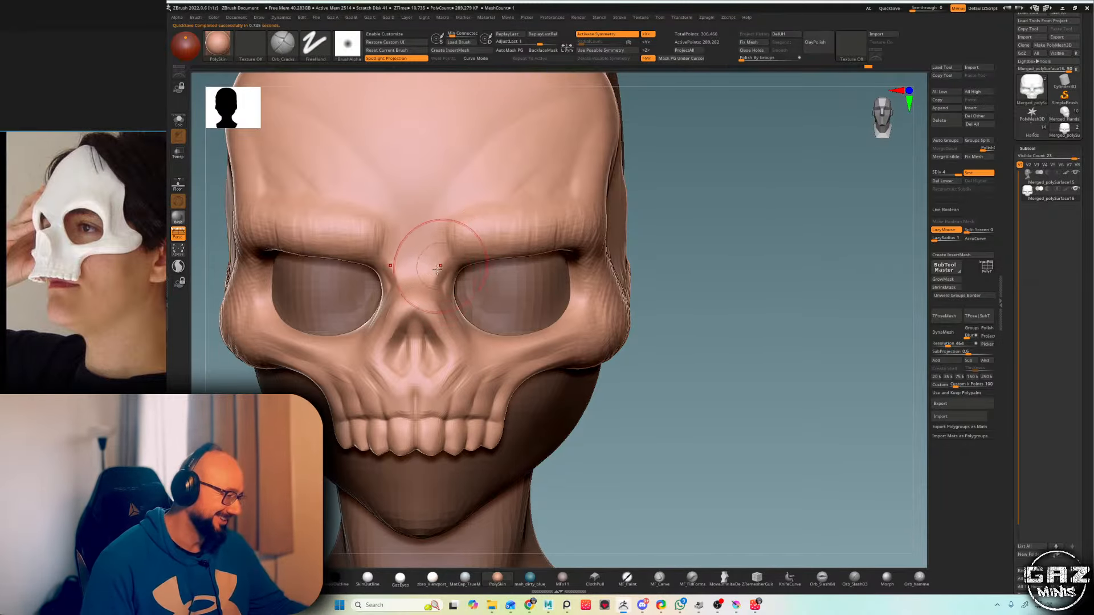
pyautogui.moveTo(655, 148); pyautogui.dragTo(350, 370)
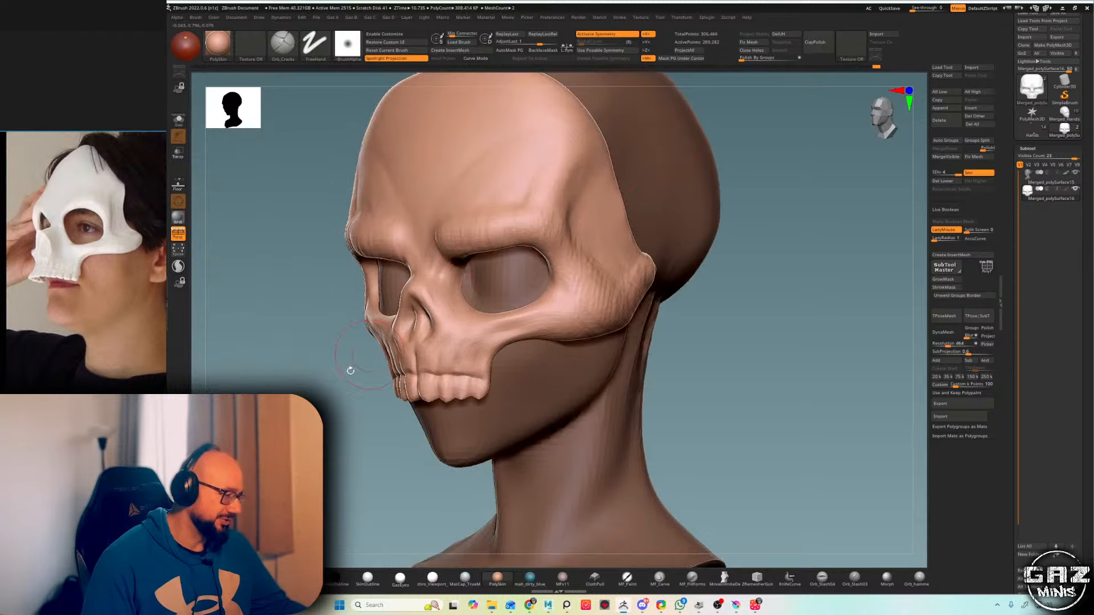
# - Isolate the skull mask to examine its brow and eye sockets, and show the bust again
pyautogui.keyDown('ctrl'); pyautogui.moveTo(350, 371); pyautogui.dragTo(365, 399, button='right'); pyautogui.keyUp('ctrl')
pyautogui.hotkey('shift', 's')
pyautogui.keyDown('alt'); pyautogui.moveTo(629, 217); pyautogui.dragTo(610, 181, button='right'); pyautogui.keyUp('alt')
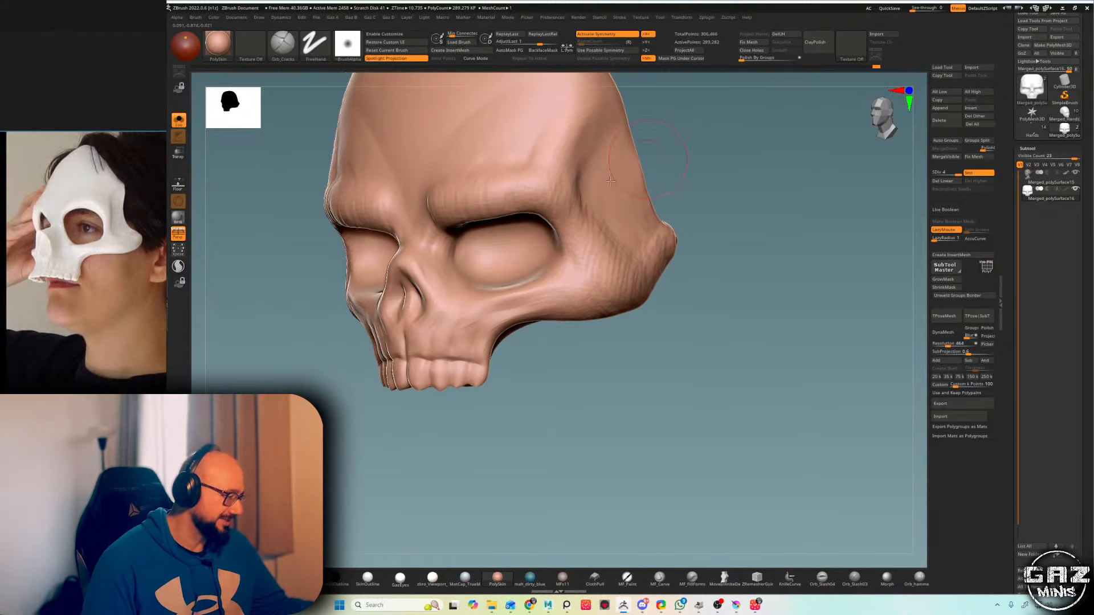
pyautogui.hotkey('shift', 's')
pyautogui.keyDown('shift'); pyautogui.moveTo(692, 160); pyautogui.dragTo(777, 130); pyautogui.keyUp('shift')
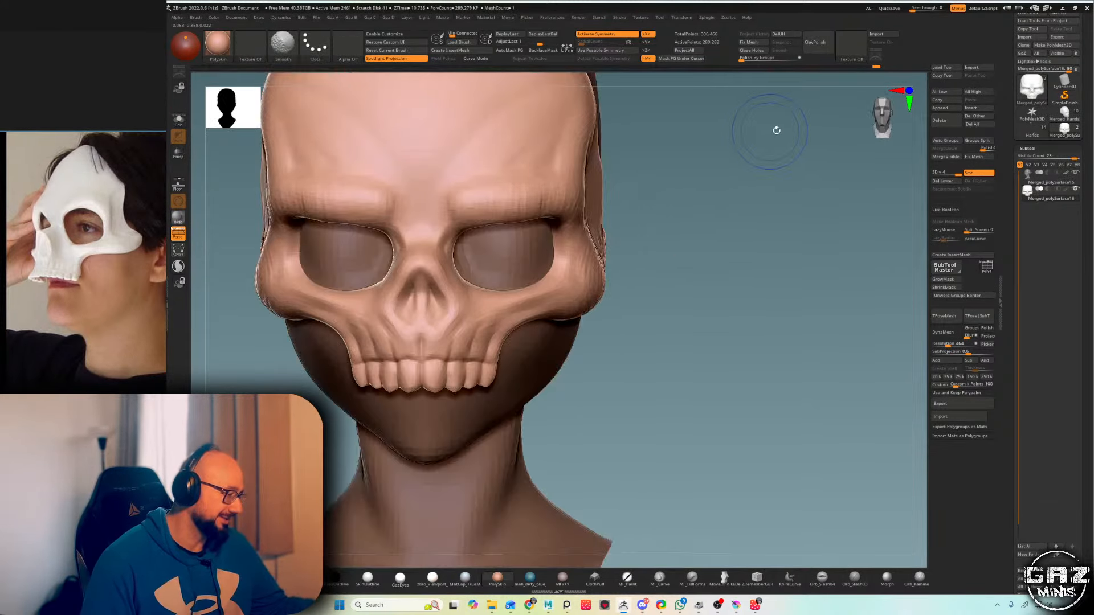
# - Adjust the side of the nasal area with the Move brush from a three-quarter view
pyautogui.moveTo(726, 167)
pyautogui.mouseDown()
pyautogui.moveTo(713, 161)
pyautogui.moveTo(719, 152)
pyautogui.moveTo(696, 147)
pyautogui.moveTo(640, 152)
pyautogui.mouseUp()
pyautogui.press('b')
pyautogui.press('m')
pyautogui.press('v')
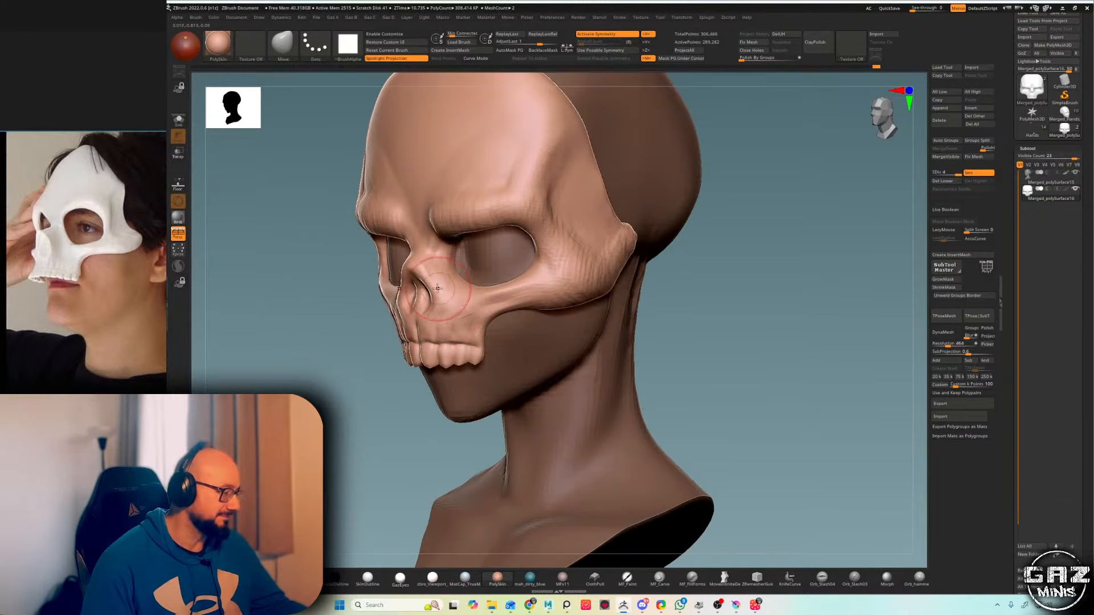
pyautogui.moveTo(371, 395); pyautogui.dragTo(342, 405)
# - Build up the nasal bone beside the inner eye socket with ClayBuildup and smooth the transition
pyautogui.press('b')
pyautogui.press('c')
pyautogui.press('b')
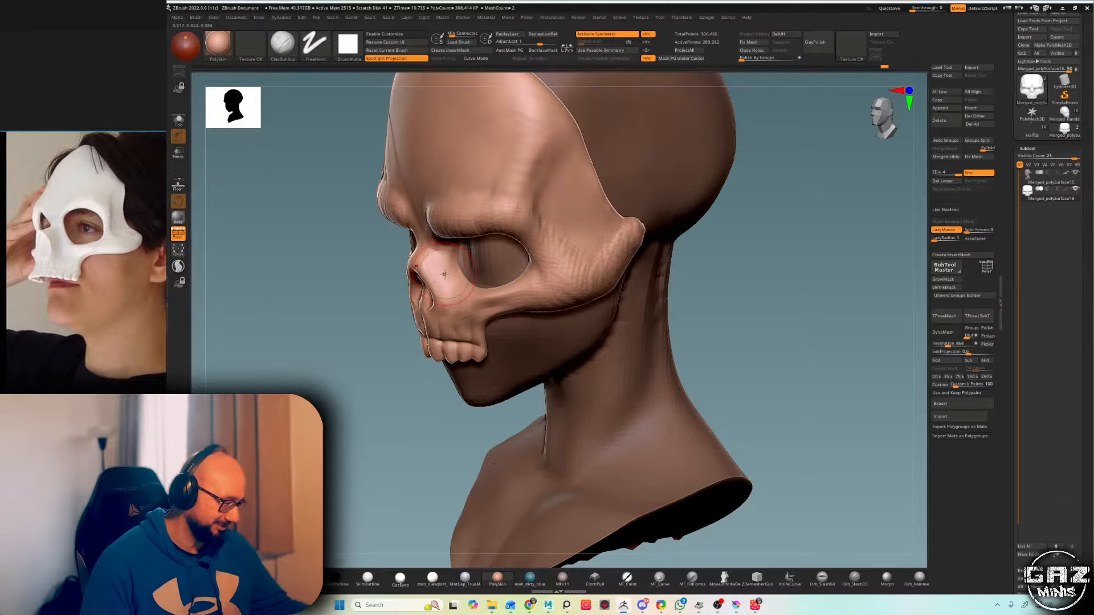
pyautogui.moveTo(402, 357); pyautogui.dragTo(442, 365)
pyautogui.keyDown('shift'); pyautogui.moveTo(469, 256); pyautogui.dragTo(453, 238); pyautogui.keyUp('shift')
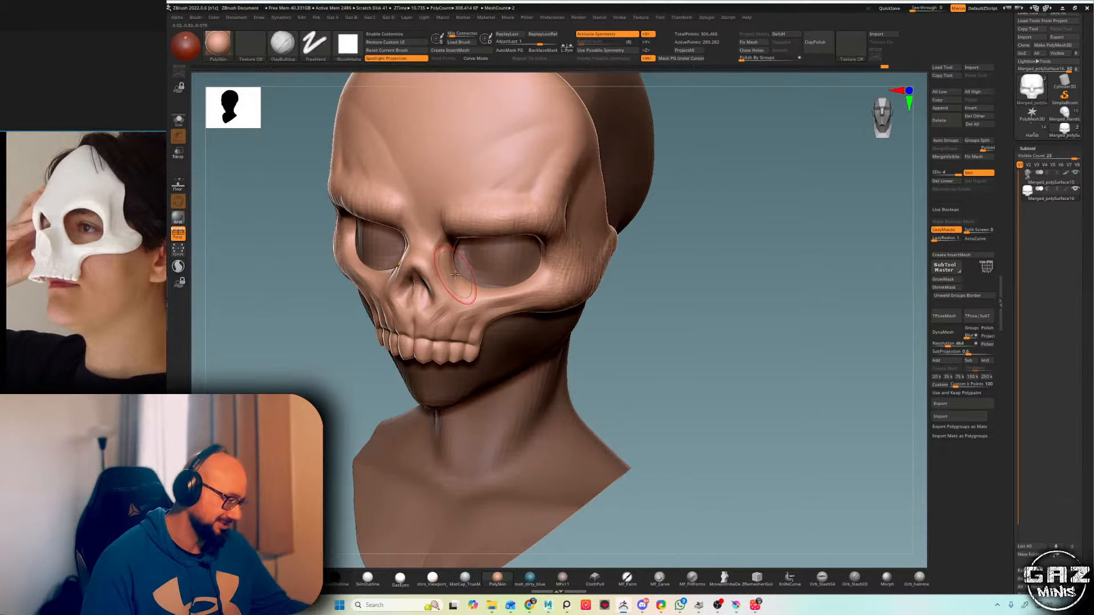
pyautogui.moveTo(704, 163); pyautogui.dragTo(636, 150)
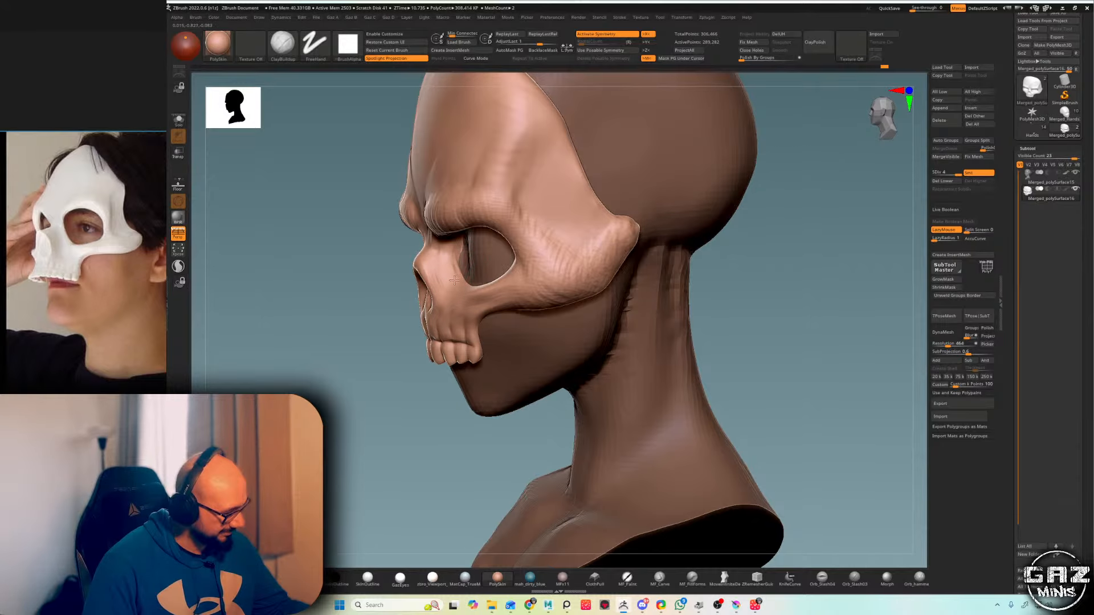
# - Refine the nasal and eye socket contours with the Move brush and frame the whole bust from the front
pyautogui.moveTo(701, 137)
pyautogui.mouseDown()
pyautogui.moveTo(760, 125)
pyautogui.moveTo(737, 122)
pyautogui.moveTo(792, 131)
pyautogui.moveTo(677, 140)
pyautogui.moveTo(729, 135)
pyautogui.mouseUp()
pyautogui.press('b')
pyautogui.press('m')
pyautogui.press('v')
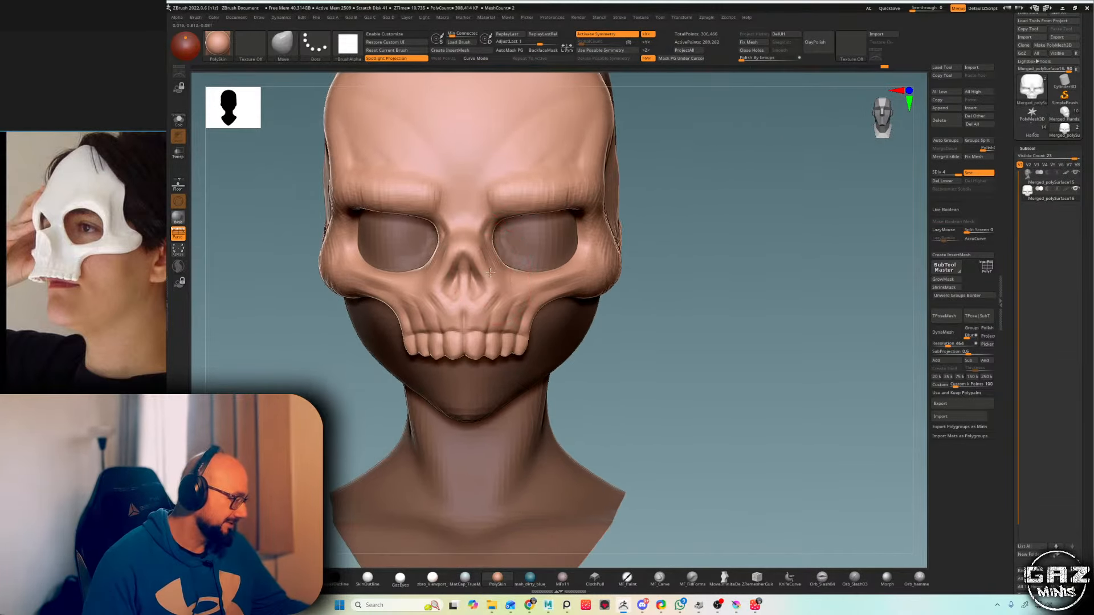
pyautogui.press('f')
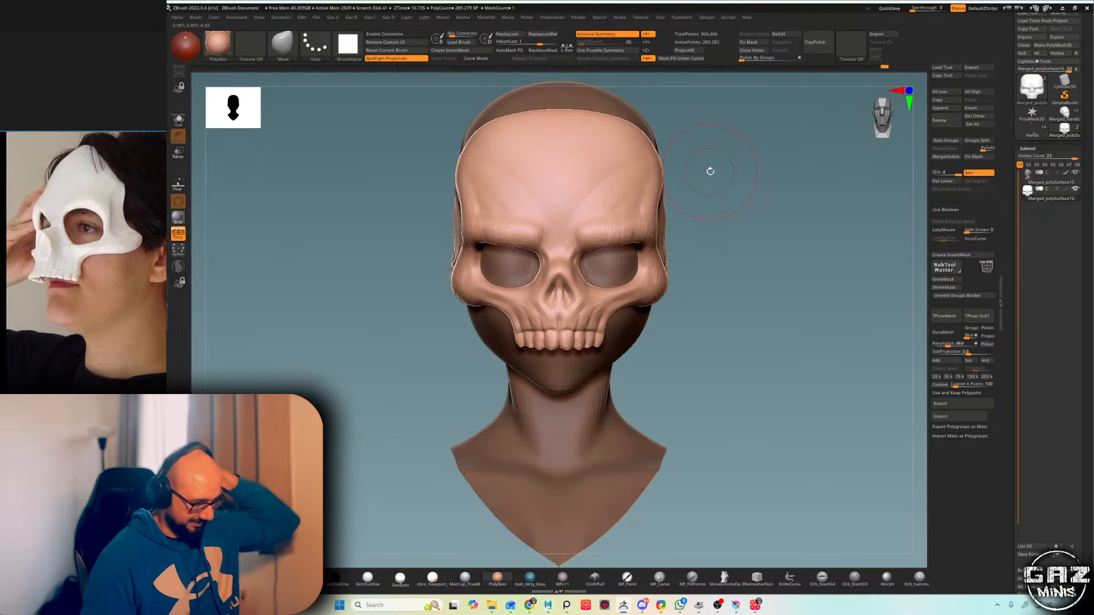
# - Flatten and polish the rough surface of the outer cheekbone with the hPolish brush
pyautogui.moveTo(709, 171)
pyautogui.mouseDown()
pyautogui.moveTo(683, 183)
pyautogui.moveTo(661, 228)
pyautogui.mouseUp()
pyautogui.press('b')
pyautogui.press('h')
pyautogui.press('p')
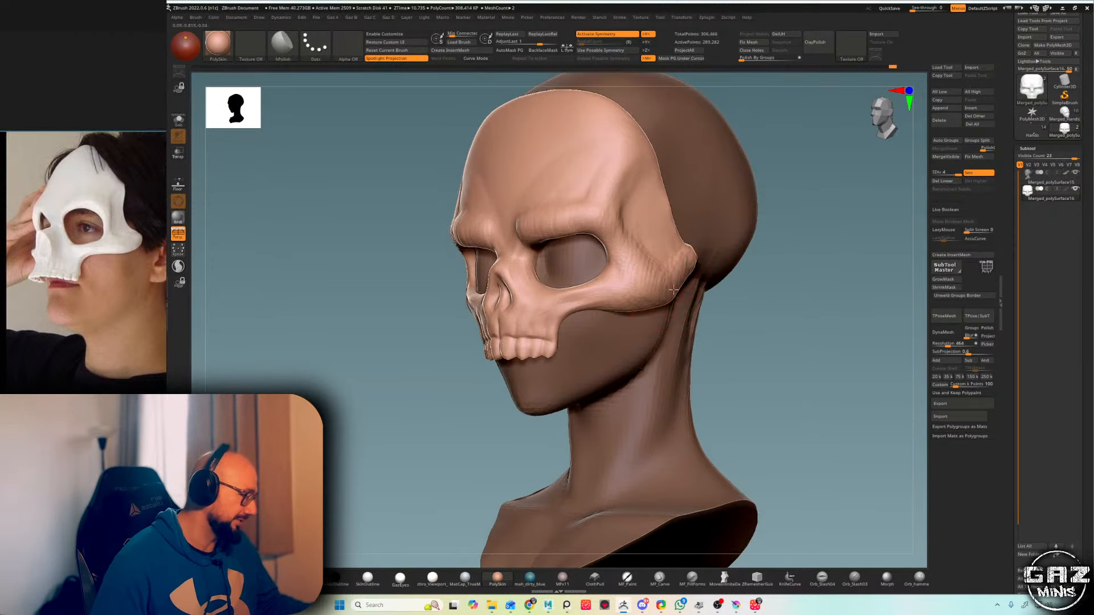
pyautogui.moveTo(673, 290); pyautogui.dragTo(705, 265, button='right')
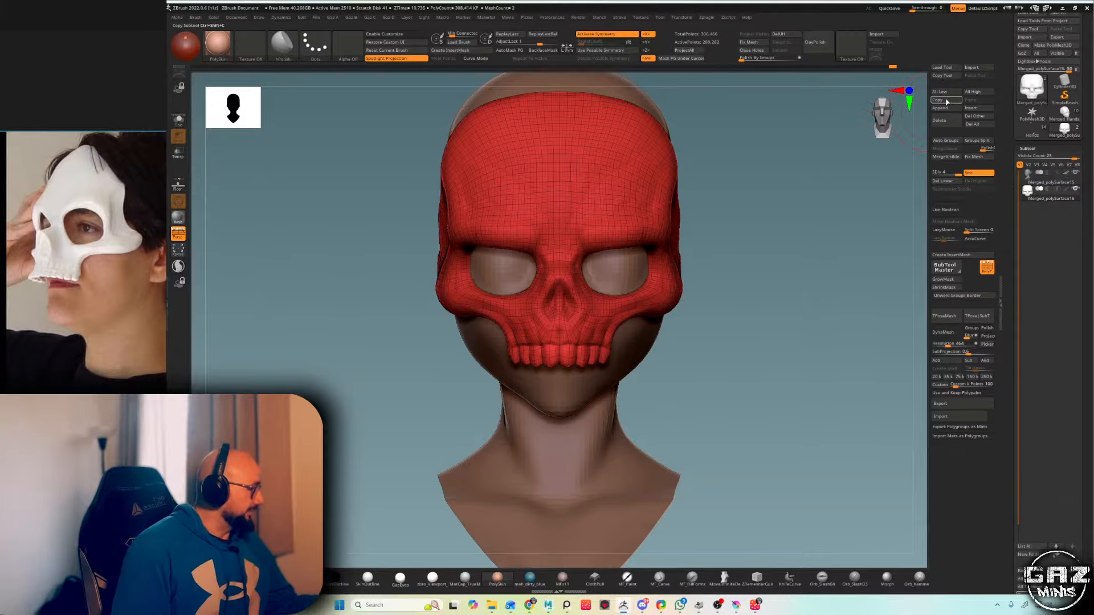
# - Copy the skull mask subtool, select the head bust and isolate it in a side view
pyautogui.click(946, 102)
pyautogui.moveTo(872, 157)
pyautogui.mouseDown(button='right')
pyautogui.moveTo(788, 173)
pyautogui.moveTo(785, 267)
pyautogui.mouseUp(button='right')
pyautogui.hotkey('shift', 'f')
pyautogui.keyDown('alt'); pyautogui.click(723, 202); pyautogui.keyUp('alt')
pyautogui.hotkey('shift', 'f')
pyautogui.hotkey('alt', 's')
# - Duplicate the head bust and slice off the copy's neck below the skull and jaw with the KnifeCurve brush
pyautogui.click(789, 578)
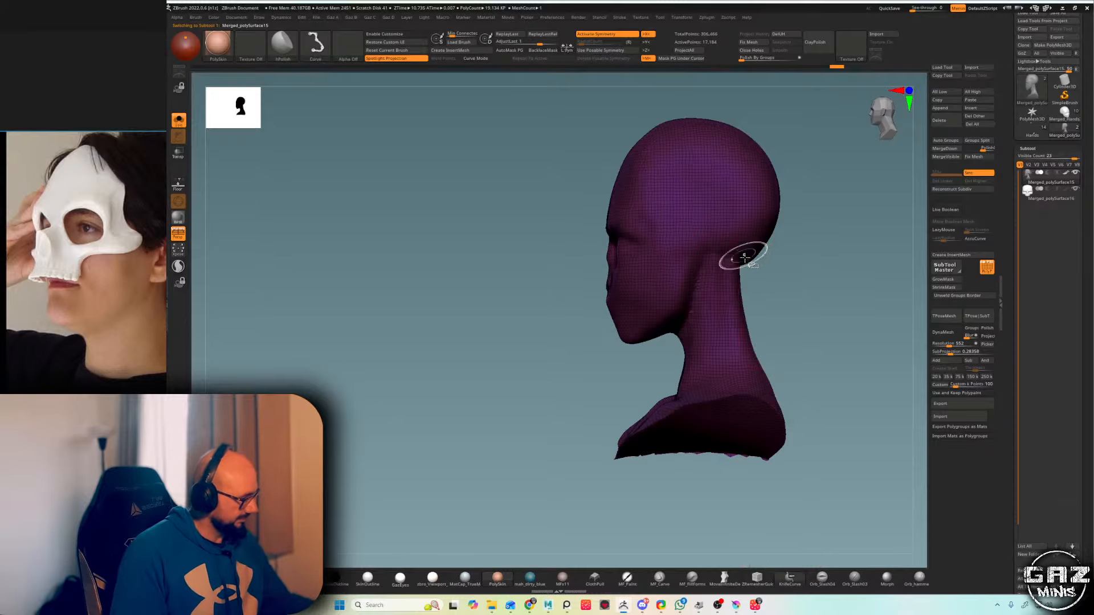
pyautogui.keyDown('ctrl'); pyautogui.rightClick(846, 323); pyautogui.keyUp('ctrl')
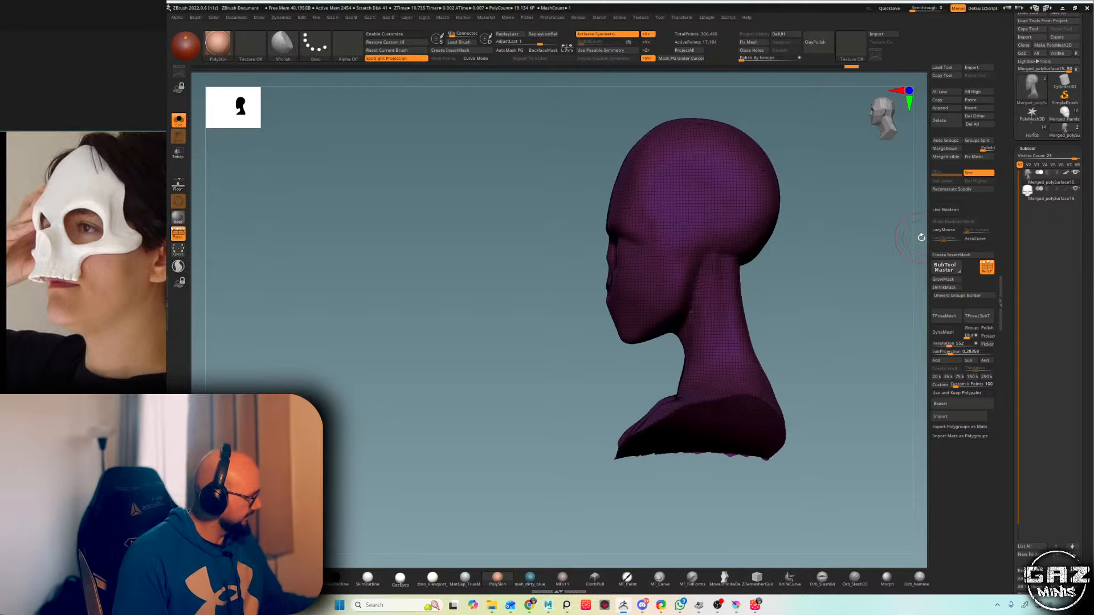
pyautogui.hotkey('ctrl', 'shift', 'd')
pyautogui.press('Down')
pyautogui.moveTo(769, 265)
pyautogui.keyDown('ctrl'); pyautogui.keyDown('shift'); pyautogui.mouseDown()
pyautogui.moveTo(711, 255)
pyautogui.moveTo(684, 320)
pyautogui.moveTo(617, 370)
pyautogui.mouseUp(); pyautogui.keyUp('shift'); pyautogui.keyUp('ctrl')
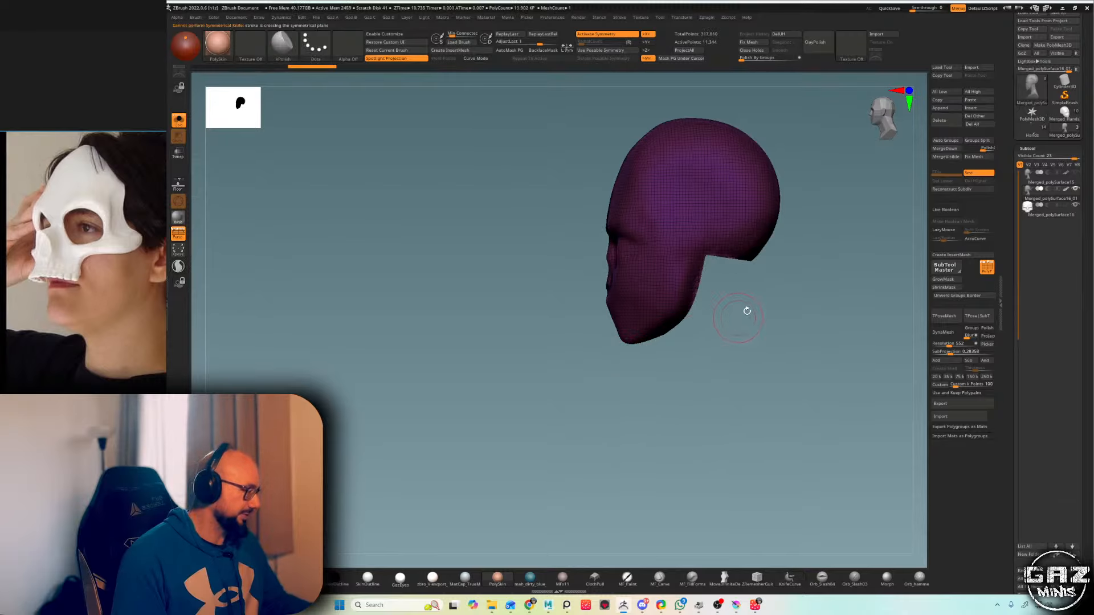
# - Merge the cut head into one polygroup and remesh it with ZRemesher using the Half option
pyautogui.moveTo(747, 311); pyautogui.dragTo(771, 263, button='right')
pyautogui.hotkey('ctrl', 'w')
pyautogui.hotkey('ctrl', 'a')
pyautogui.click(749, 321)
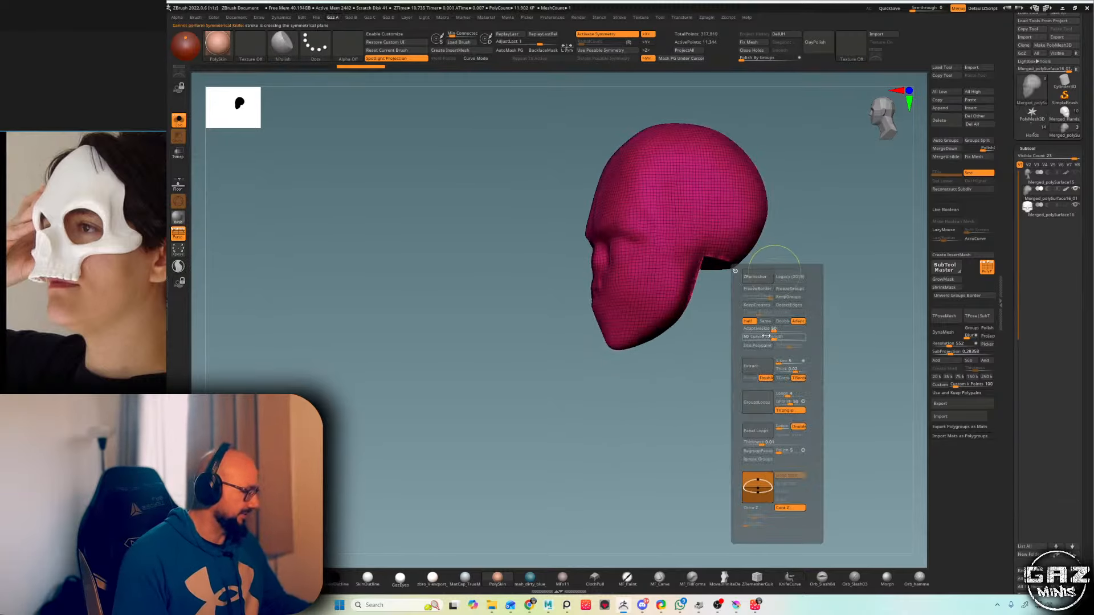
pyautogui.click(758, 329)
pyautogui.click(746, 277)
# - Smooth the cut underside of the head and reshape the rear of the jaw with the Move brush
pyautogui.moveTo(525, 416)
pyautogui.mouseDown(button='right')
pyautogui.moveTo(776, 234)
pyautogui.moveTo(724, 376)
pyautogui.moveTo(719, 300)
pyautogui.mouseUp(button='right')
pyautogui.moveTo(809, 272); pyautogui.dragTo(768, 272, button='right')
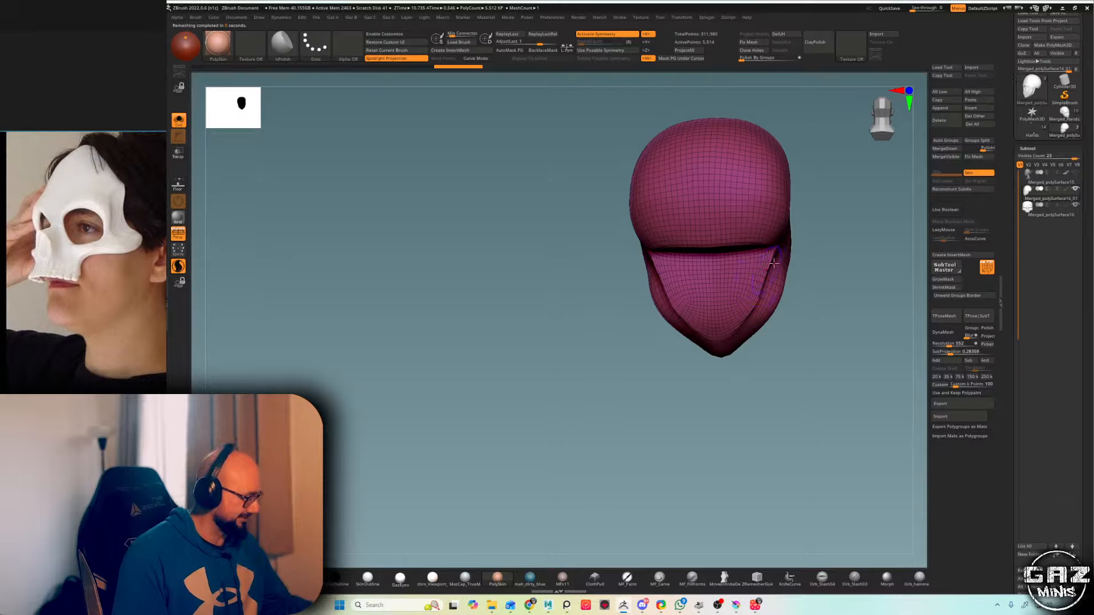
pyautogui.keyDown('shift'); pyautogui.moveTo(773, 262); pyautogui.dragTo(750, 316); pyautogui.keyUp('shift')
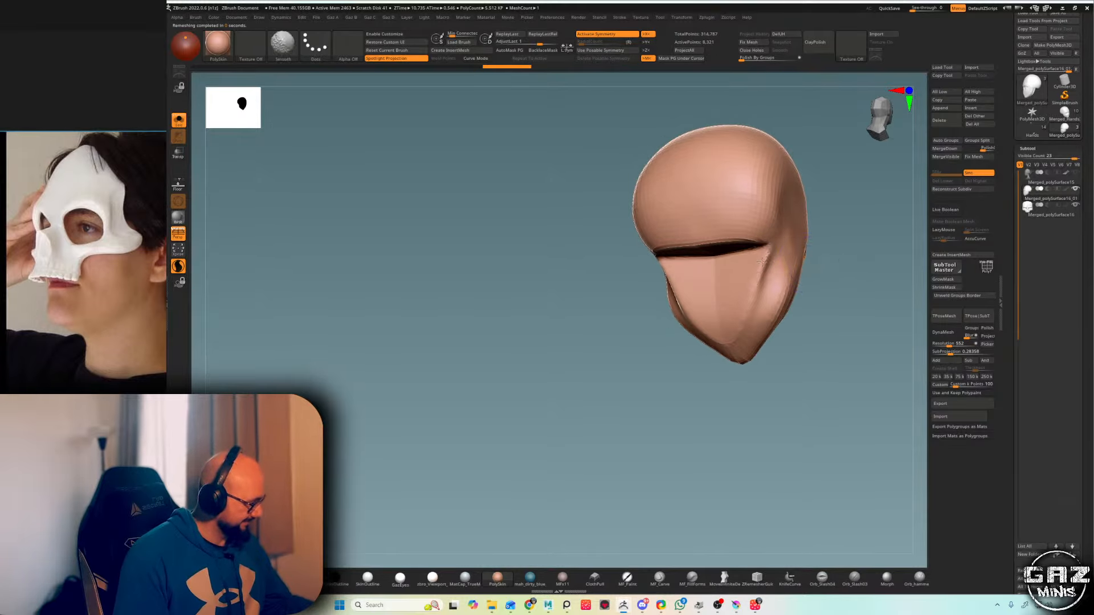
pyautogui.moveTo(767, 249)
pyautogui.keyDown('shift'); pyautogui.mouseDown()
pyautogui.moveTo(762, 260)
pyautogui.moveTo(702, 246)
pyautogui.mouseUp(); pyautogui.keyUp('shift')
pyautogui.moveTo(820, 229)
pyautogui.mouseDown()
pyautogui.moveTo(804, 259)
pyautogui.moveTo(782, 258)
pyautogui.mouseUp()
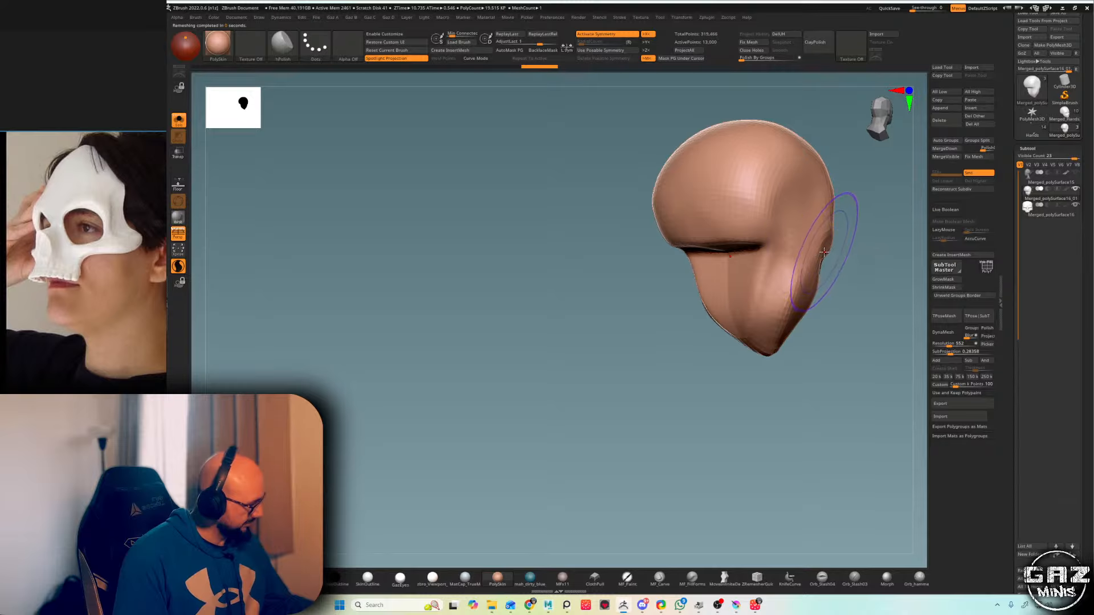
pyautogui.moveTo(866, 234); pyautogui.dragTo(721, 270)
pyautogui.press('s')
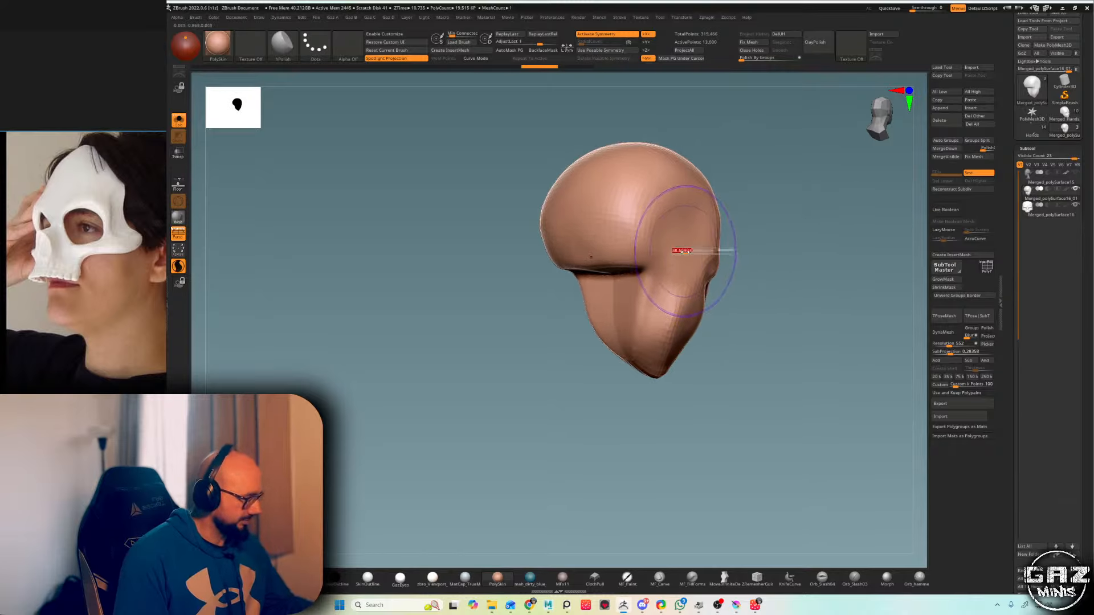
pyautogui.keyDown('shift'); pyautogui.moveTo(621, 289); pyautogui.dragTo(620, 294); pyautogui.keyUp('shift')
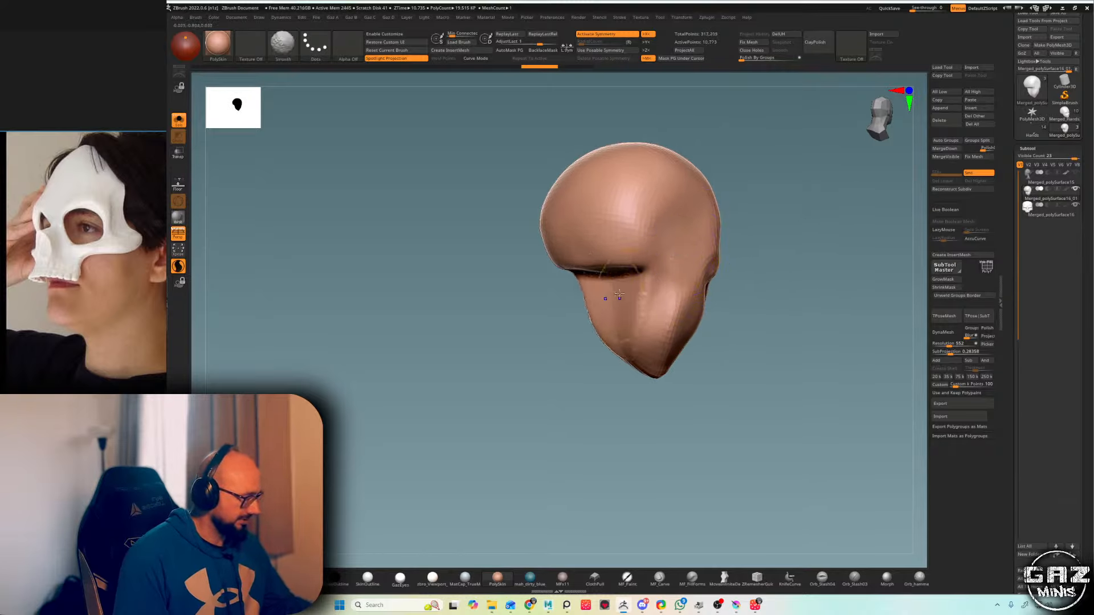
# - Bring the skull mask back into view and fit the sides of the trimmed head beneath it with the Move brush
pyautogui.moveTo(632, 302)
pyautogui.mouseDown(button='right')
pyautogui.moveTo(678, 230)
pyautogui.moveTo(642, 312)
pyautogui.mouseUp(button='right')
pyautogui.hotkey('alt', 's')
pyautogui.moveTo(830, 240); pyautogui.dragTo(789, 256, button='right')
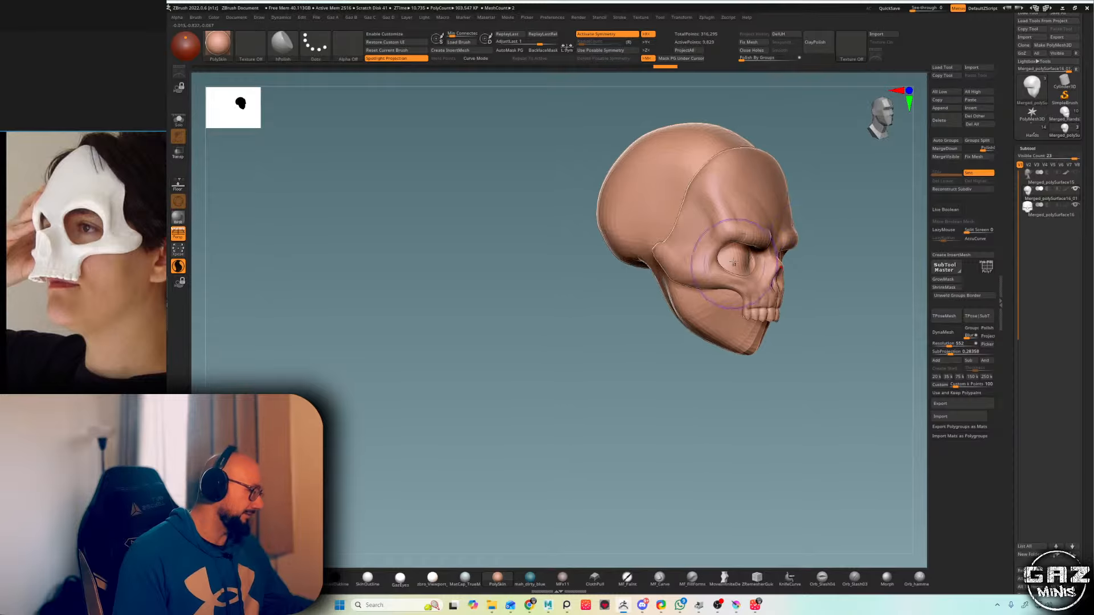
pyautogui.moveTo(820, 296)
pyautogui.mouseDown(button='right')
pyautogui.moveTo(766, 310)
pyautogui.moveTo(792, 279)
pyautogui.mouseUp(button='right')
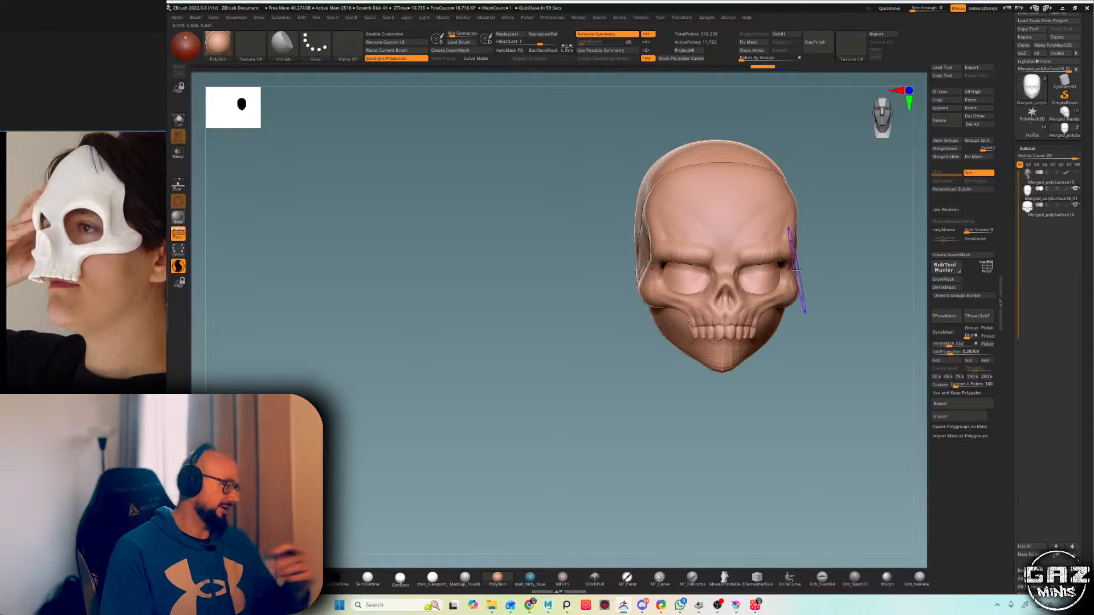
pyautogui.keyDown('shift'); pyautogui.moveTo(796, 269); pyautogui.dragTo(682, 343, button='right'); pyautogui.keyUp('shift')
pyautogui.moveTo(752, 305); pyautogui.dragTo(775, 296, button='right')
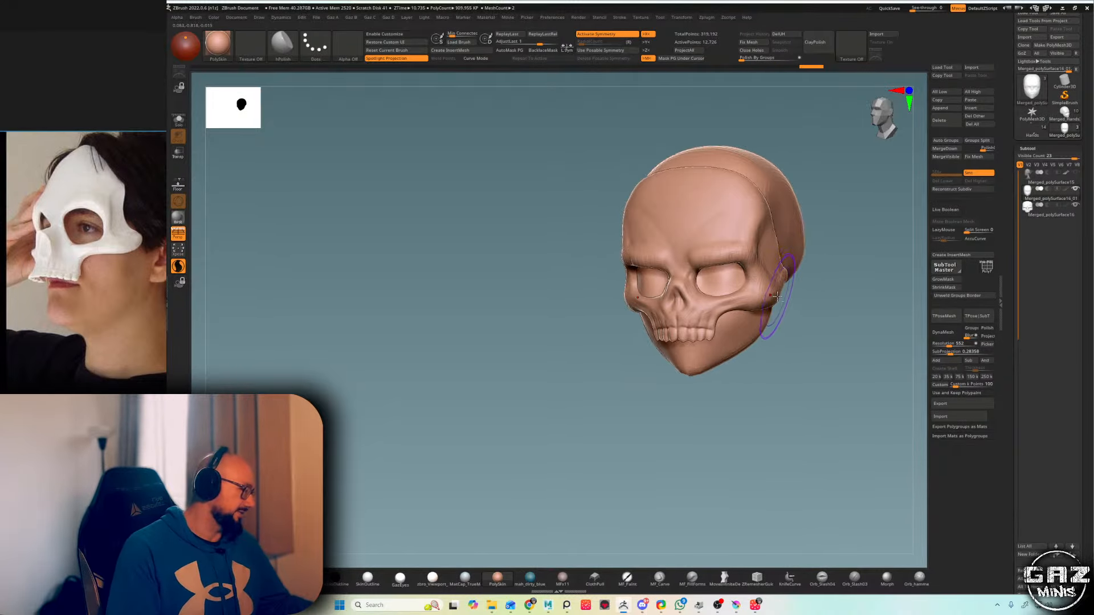
pyautogui.keyDown('shift'); pyautogui.moveTo(849, 251); pyautogui.dragTo(752, 255, button='right'); pyautogui.keyUp('shift')
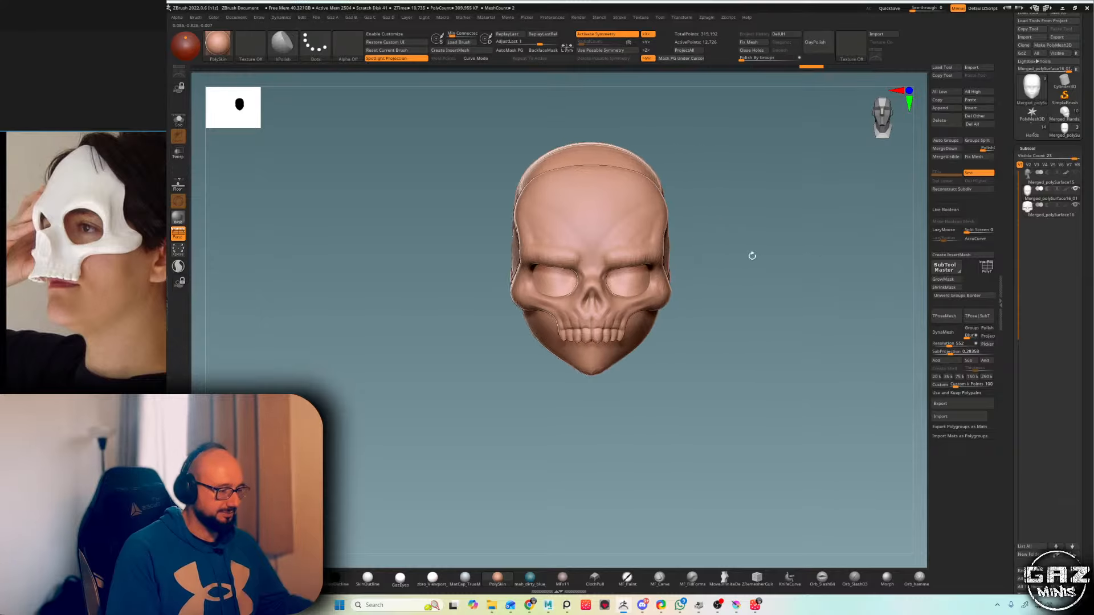
# - Remesh the trimmed head with ZRemesher using the Same option and a lower adaptive size, and check its wireframe under the mask
pyautogui.rightClick(759, 254)
pyautogui.hotkey('ctrl', 'alt', 'a')
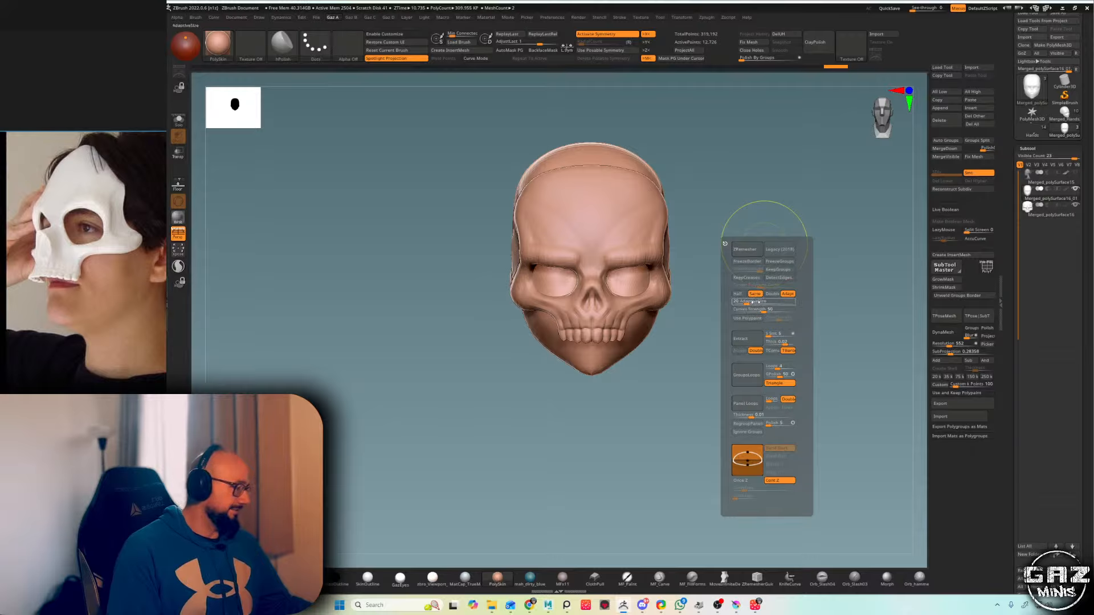
pyautogui.moveTo(742, 302); pyautogui.dragTo(739, 302)
pyautogui.click(744, 251)
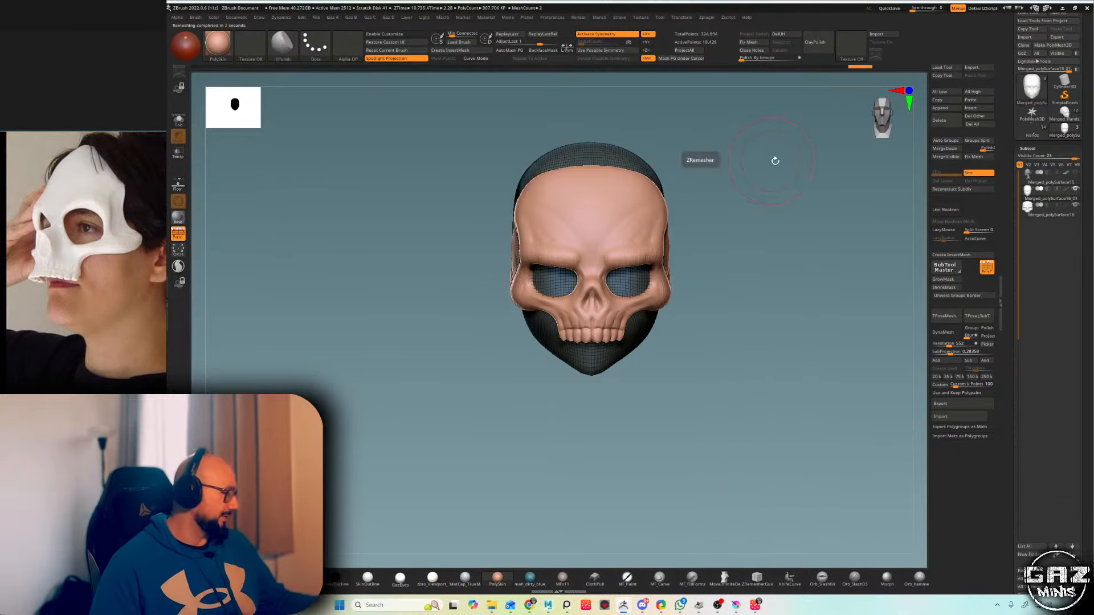
pyautogui.moveTo(774, 162); pyautogui.dragTo(715, 169, button='right')
pyautogui.keyDown('shift'); pyautogui.moveTo(721, 170); pyautogui.dragTo(732, 169); pyautogui.keyUp('shift')
pyautogui.moveTo(795, 165); pyautogui.dragTo(761, 171, button='right')
pyautogui.hotkey('shift', 'f')
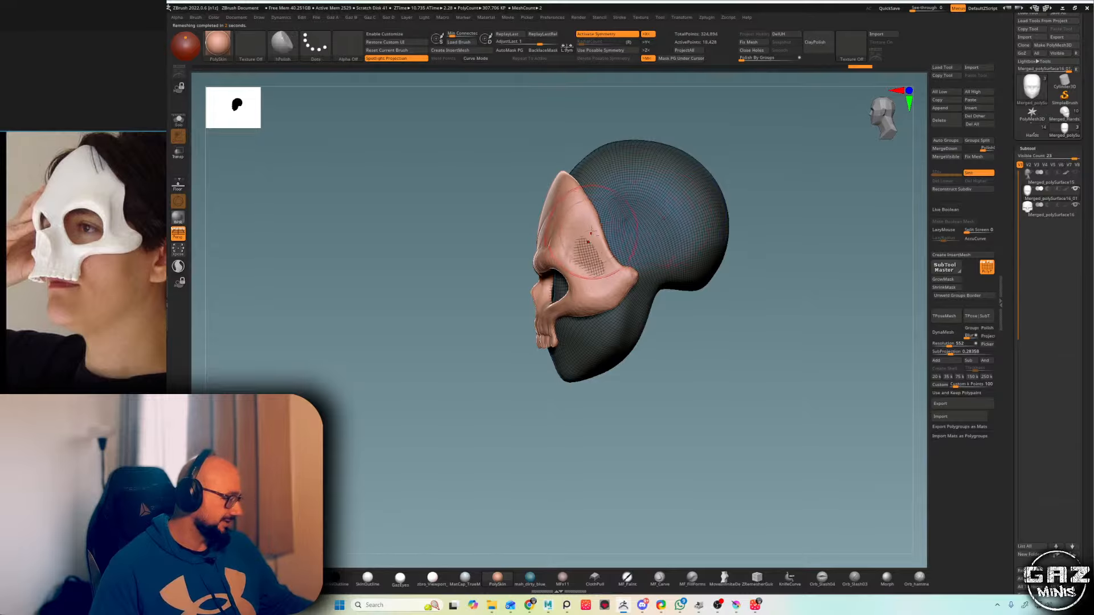
pyautogui.moveTo(500, 312); pyautogui.dragTo(574, 204, button='right')
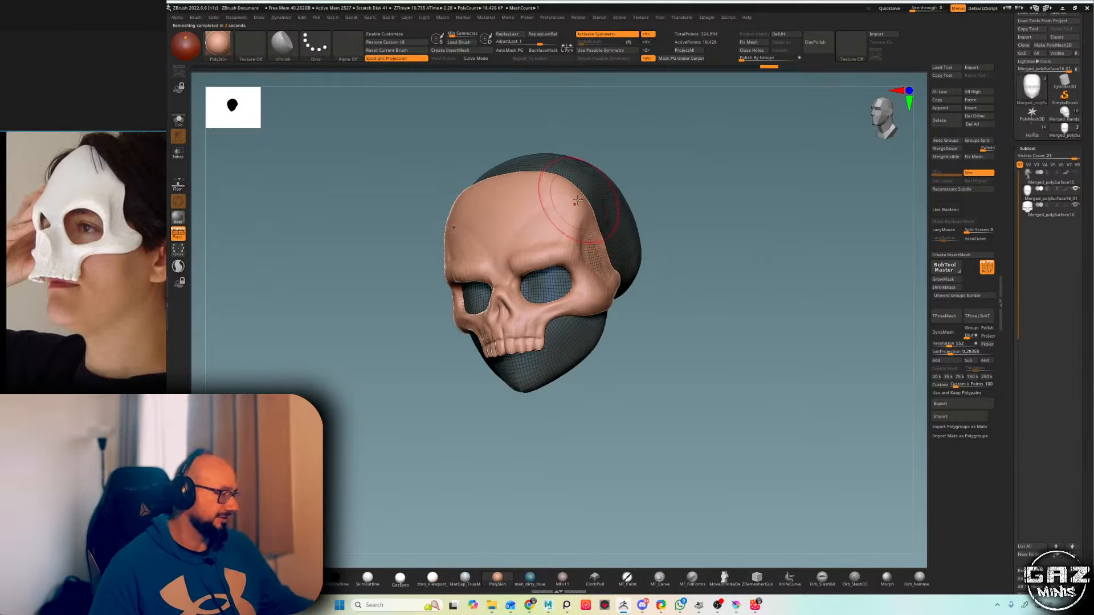
# - Select the skull mask, hide the wireframe and adjust the mask's temple and side contour with the Move brush
pyautogui.keyDown('alt'); pyautogui.click(577, 200); pyautogui.keyUp('alt')
pyautogui.moveTo(612, 168)
pyautogui.mouseDown(button='right')
pyautogui.moveTo(683, 139)
pyautogui.moveTo(654, 174)
pyautogui.mouseUp(button='right')
pyautogui.hotkey('shift', 'f')
pyautogui.press('b')
pyautogui.press('m')
pyautogui.press('v')
pyautogui.moveTo(655, 211)
pyautogui.mouseDown(button='right')
pyautogui.moveTo(610, 259)
pyautogui.moveTo(638, 230)
pyautogui.moveTo(573, 177)
pyautogui.mouseUp(button='right')
pyautogui.moveTo(649, 157); pyautogui.dragTo(698, 150, button='right')
pyautogui.keyDown('ctrl'); pyautogui.moveTo(697, 149); pyautogui.dragTo(586, 206, button='right'); pyautogui.keyUp('ctrl')
# - Define the temple hollow and the outer cheekbone of the mask with the DamStandard brush
pyautogui.press('b')
pyautogui.press('d')
pyautogui.press('s')
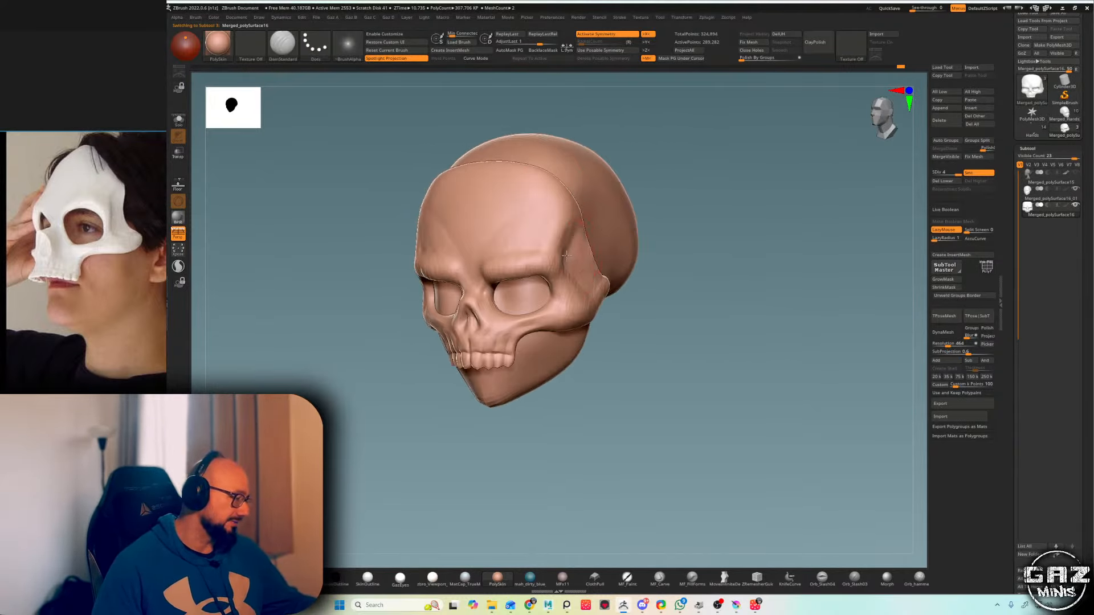
pyautogui.moveTo(677, 215); pyautogui.dragTo(568, 275, button='right')
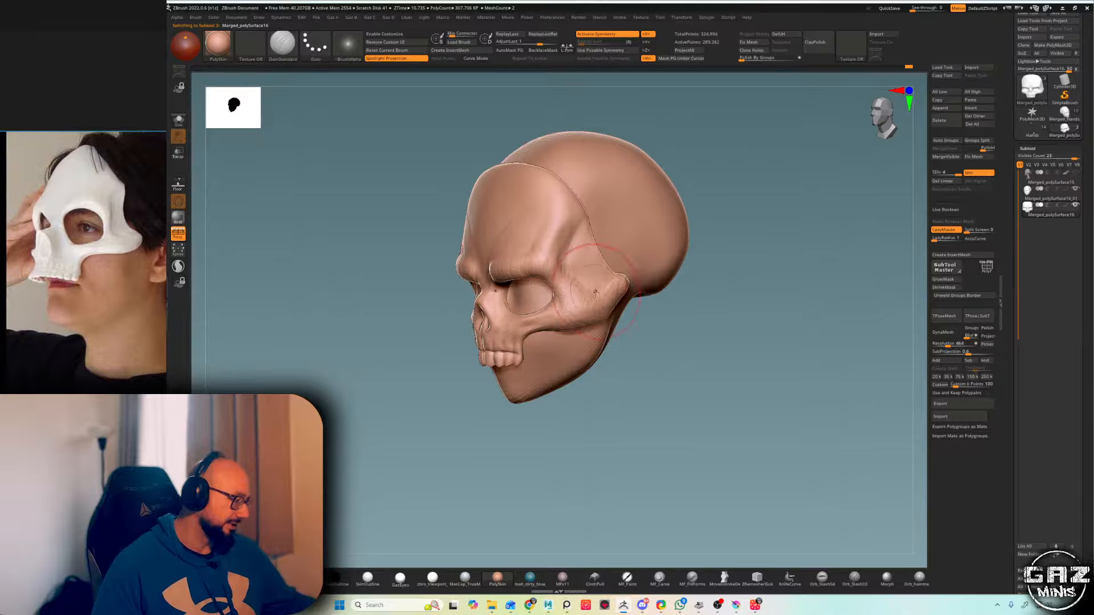
pyautogui.moveTo(676, 240); pyautogui.dragTo(554, 268, button='right')
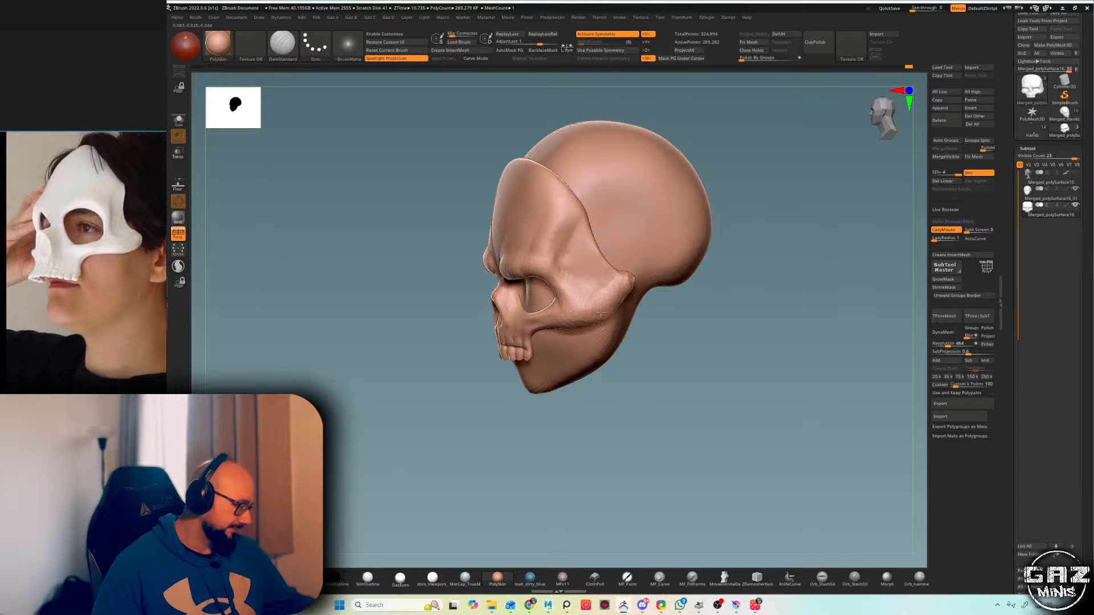
pyautogui.moveTo(601, 312); pyautogui.dragTo(662, 204, button='right')
# - Sharpen the forms below the cheekbones and beside the upper teeth with the DamStandard brush
pyautogui.moveTo(577, 274); pyautogui.dragTo(536, 299)
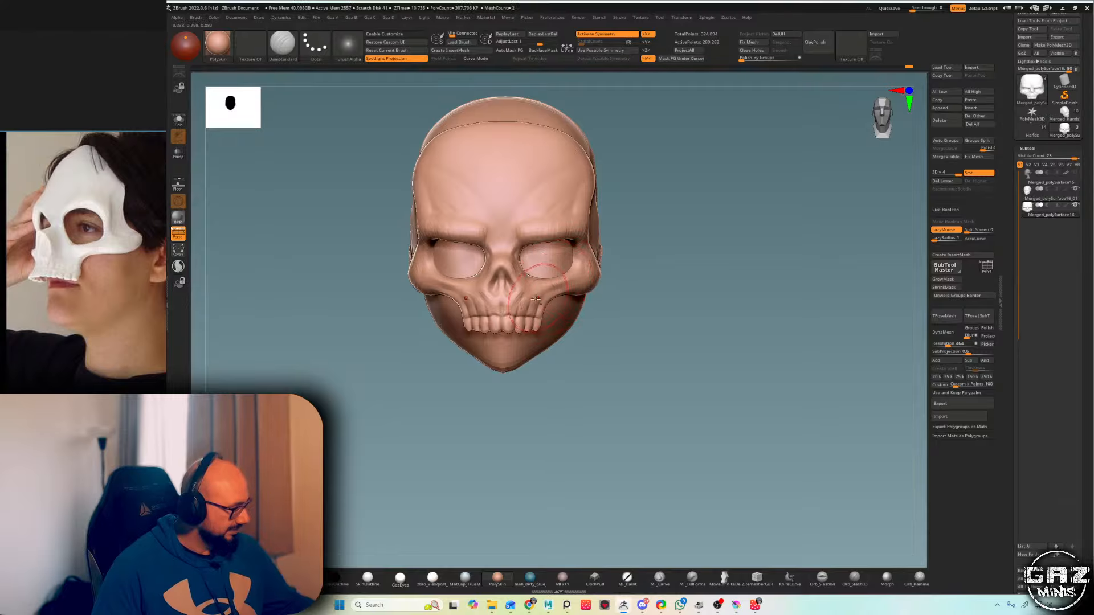
pyautogui.keyDown('ctrl'); pyautogui.moveTo(667, 218); pyautogui.dragTo(649, 242, button='right'); pyautogui.keyUp('ctrl')
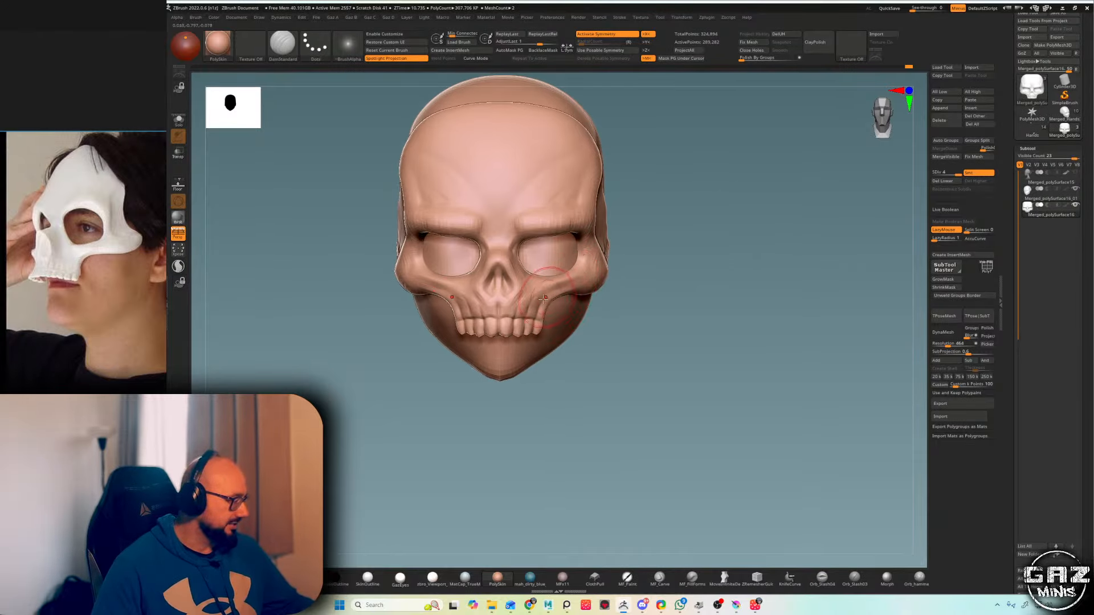
pyautogui.moveTo(568, 282); pyautogui.dragTo(602, 283, button='right')
pyautogui.moveTo(695, 234)
pyautogui.keyDown('shift'); pyautogui.mouseDown(button='right')
pyautogui.moveTo(754, 195)
pyautogui.moveTo(769, 147)
pyautogui.moveTo(698, 187)
pyautogui.mouseUp(button='right'); pyautogui.keyUp('shift')
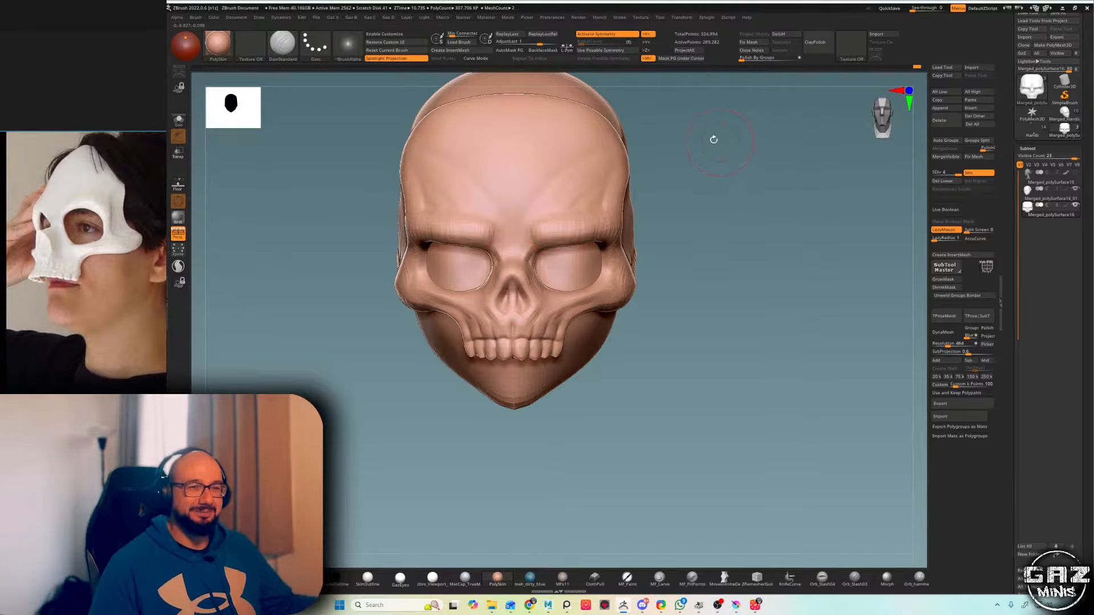
# - Refine the side of the nasal bone and the outer brow ridge from a three-quarter view
pyautogui.keyDown('ctrl'); pyautogui.moveTo(699, 140); pyautogui.dragTo(613, 165, button='right'); pyautogui.keyUp('ctrl')
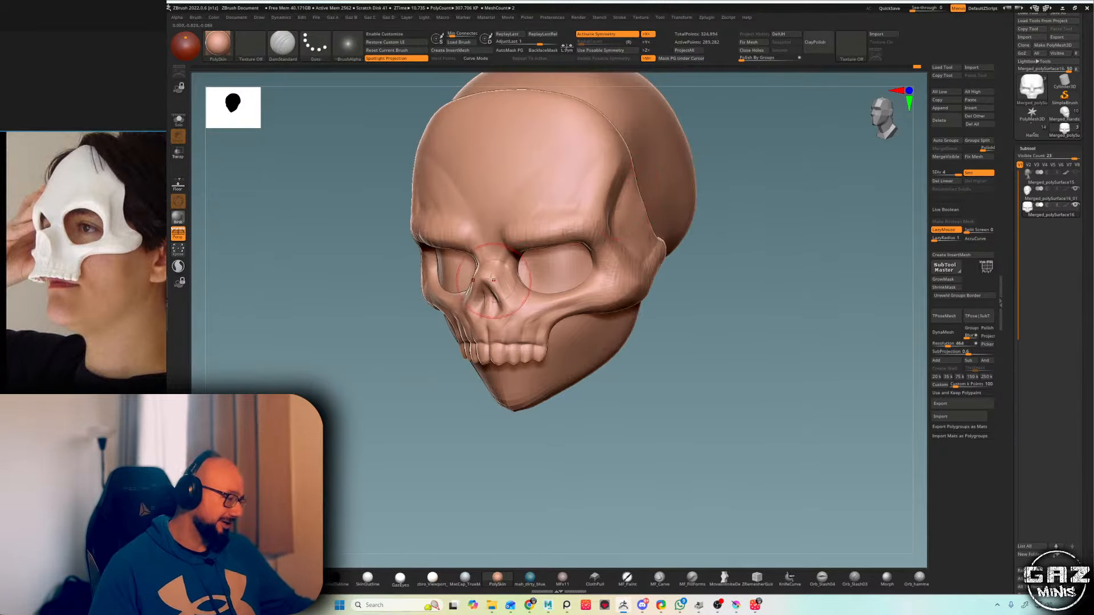
pyautogui.moveTo(511, 305); pyautogui.dragTo(541, 289, button='right')
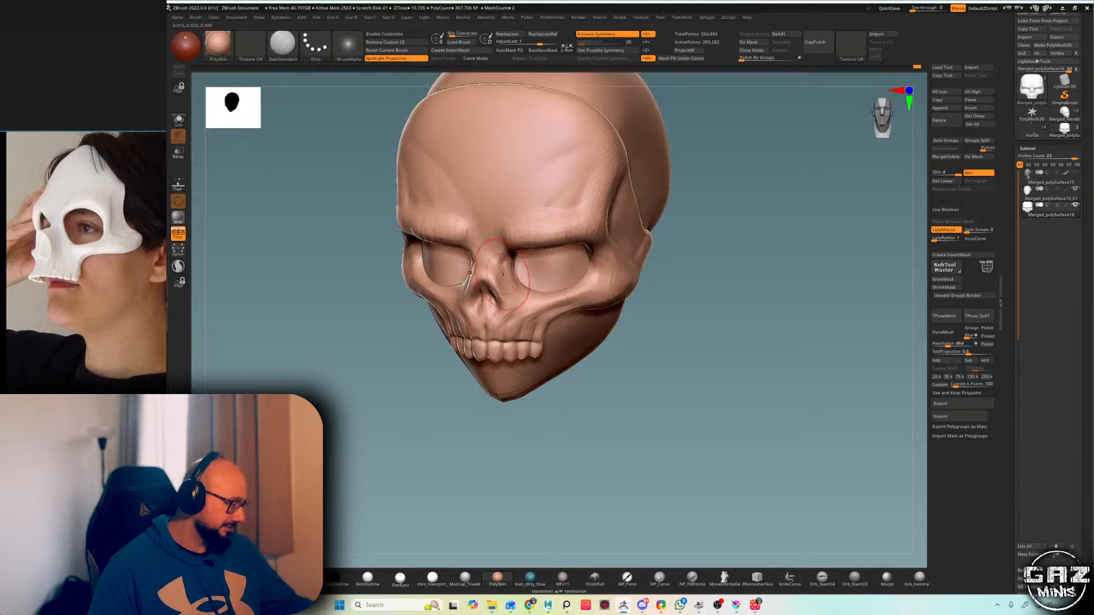
pyautogui.moveTo(696, 160); pyautogui.dragTo(655, 188, button='right')
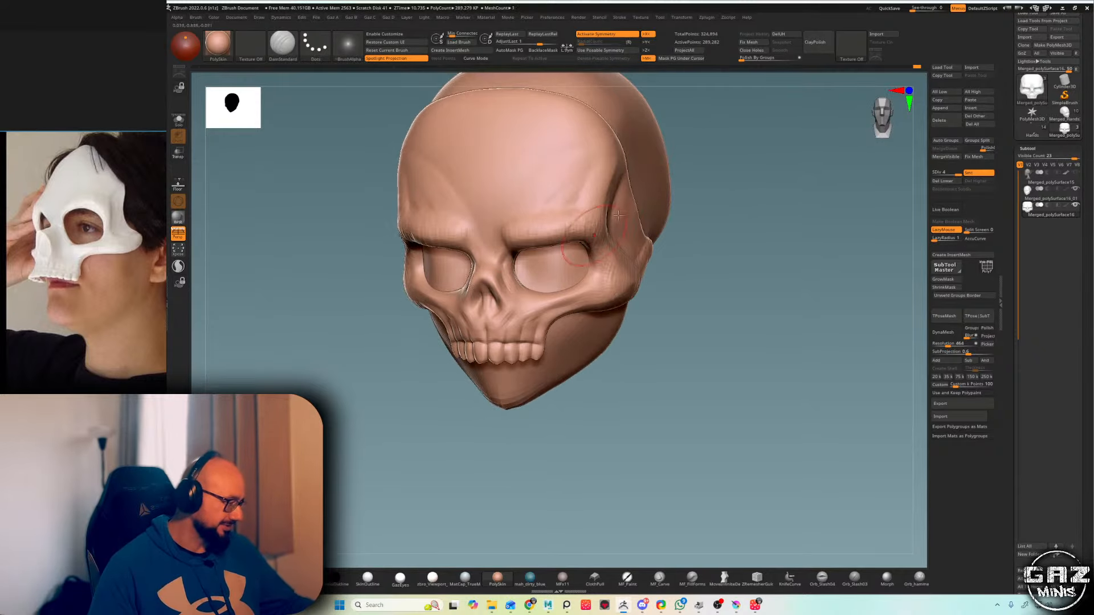
pyautogui.moveTo(584, 219); pyautogui.dragTo(622, 200, button='right')
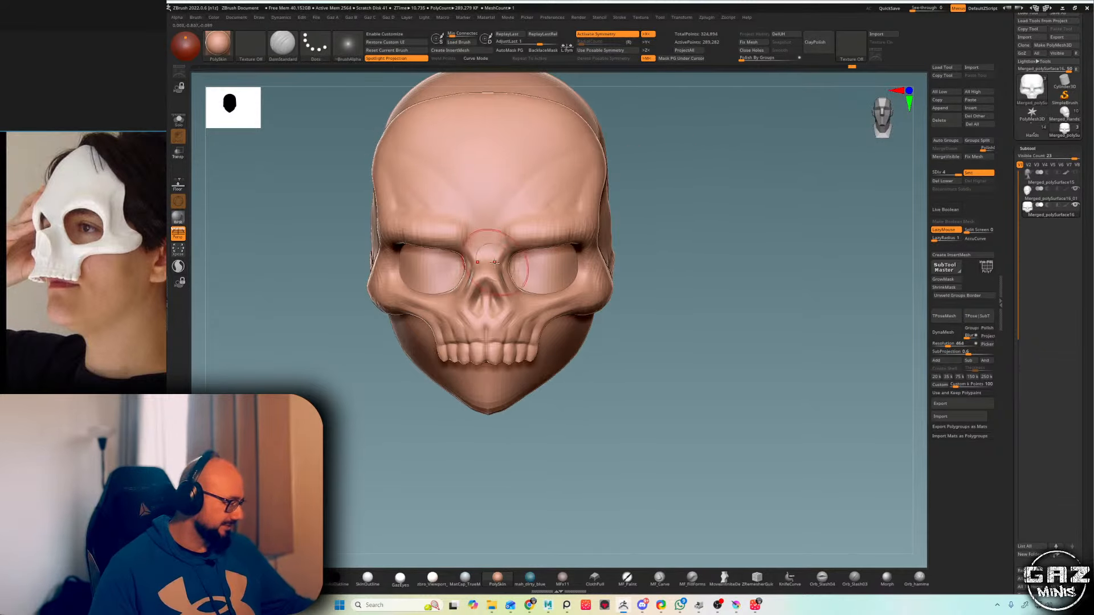
# - Undo the last stroke between the brows and sculpt diagonal frown lines from the nose bridge up the forehead
pyautogui.keyDown('alt'); pyautogui.moveTo(558, 189); pyautogui.dragTo(598, 209, button='right'); pyautogui.keyUp('alt')
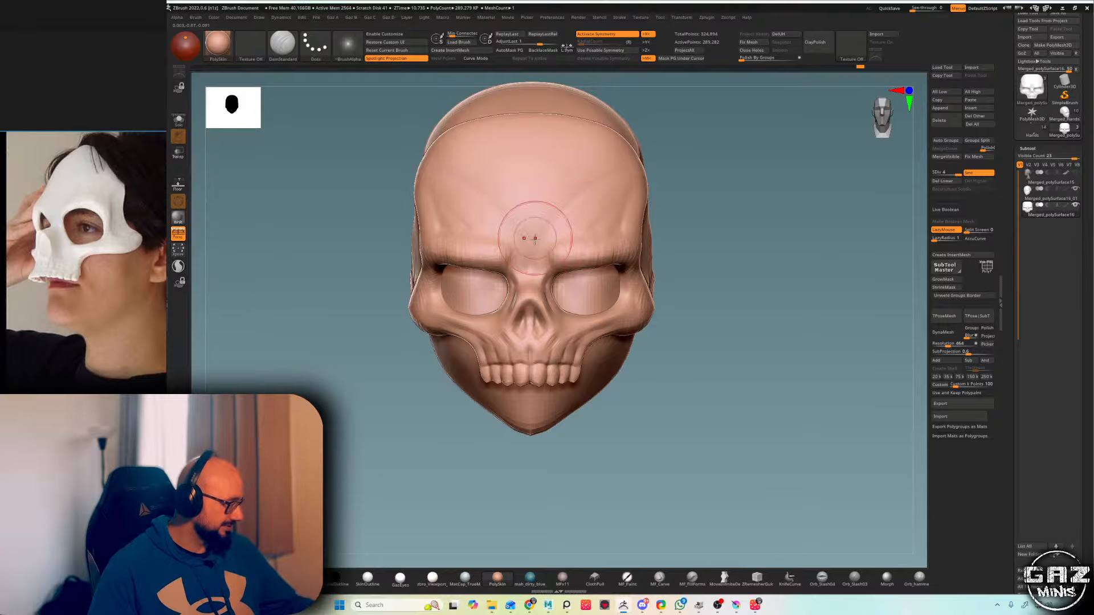
pyautogui.hotkey('ctrl', 'z')
pyautogui.moveTo(531, 254)
pyautogui.mouseDown()
pyautogui.moveTo(565, 227)
pyautogui.moveTo(571, 204)
pyautogui.mouseUp()
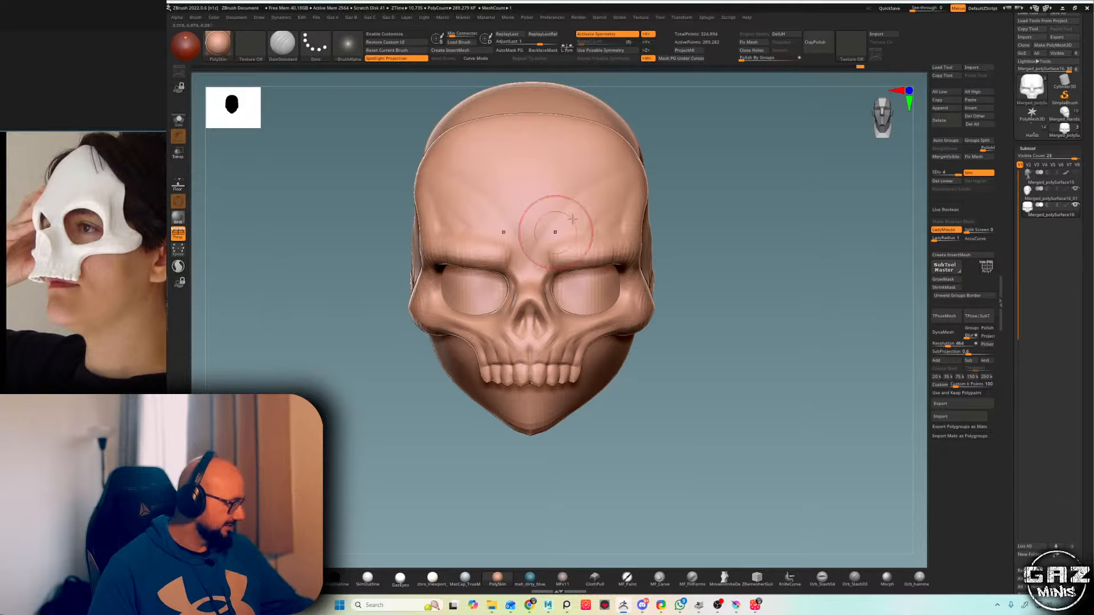
pyautogui.keyDown('shift'); pyautogui.moveTo(555, 231); pyautogui.dragTo(626, 191, button='right'); pyautogui.keyUp('shift')
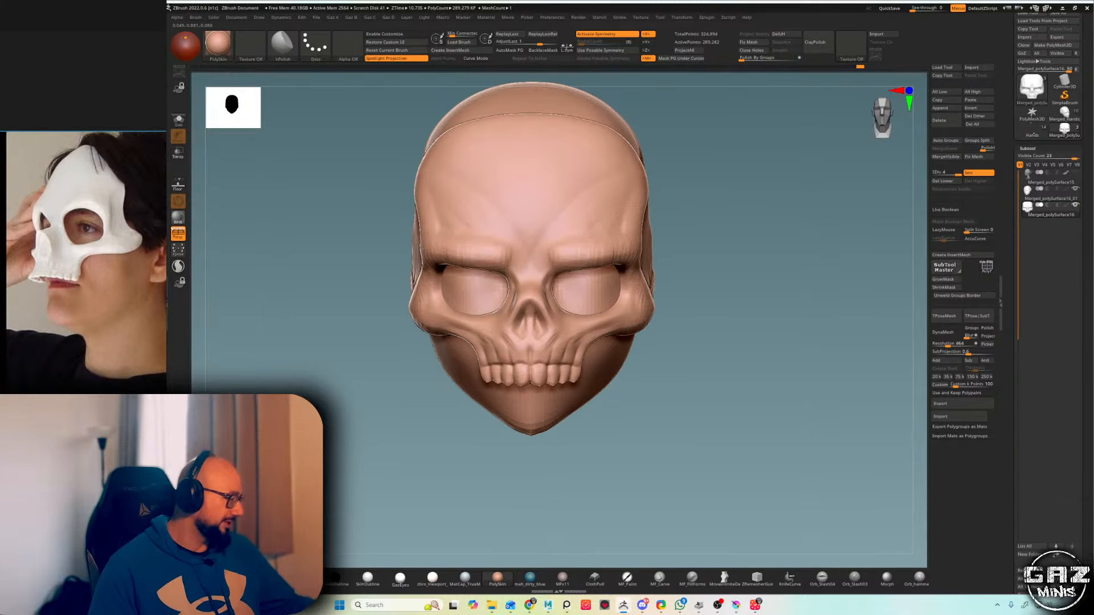
# - Adjust the outer corners of the upper jaw beside the back teeth with the Move brush
pyautogui.moveTo(753, 169); pyautogui.dragTo(597, 220, button='right')
pyautogui.keyDown('shift'); pyautogui.moveTo(802, 132); pyautogui.dragTo(841, 132, button='right'); pyautogui.keyUp('shift')
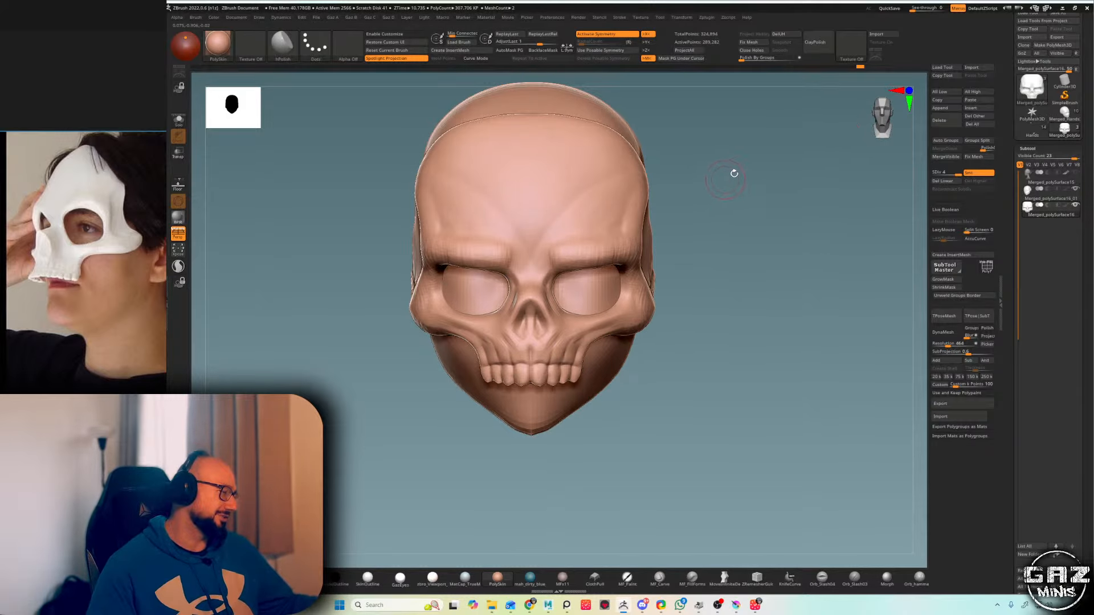
pyautogui.moveTo(734, 173); pyautogui.dragTo(762, 137, button='right')
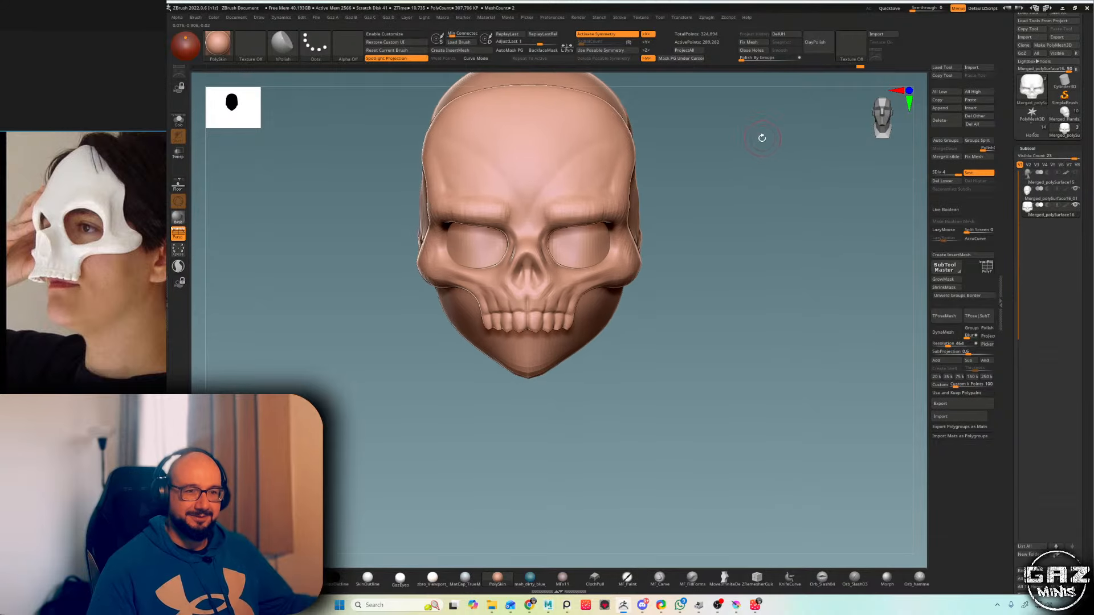
pyautogui.press('b')
pyautogui.press('m')
pyautogui.press('v')
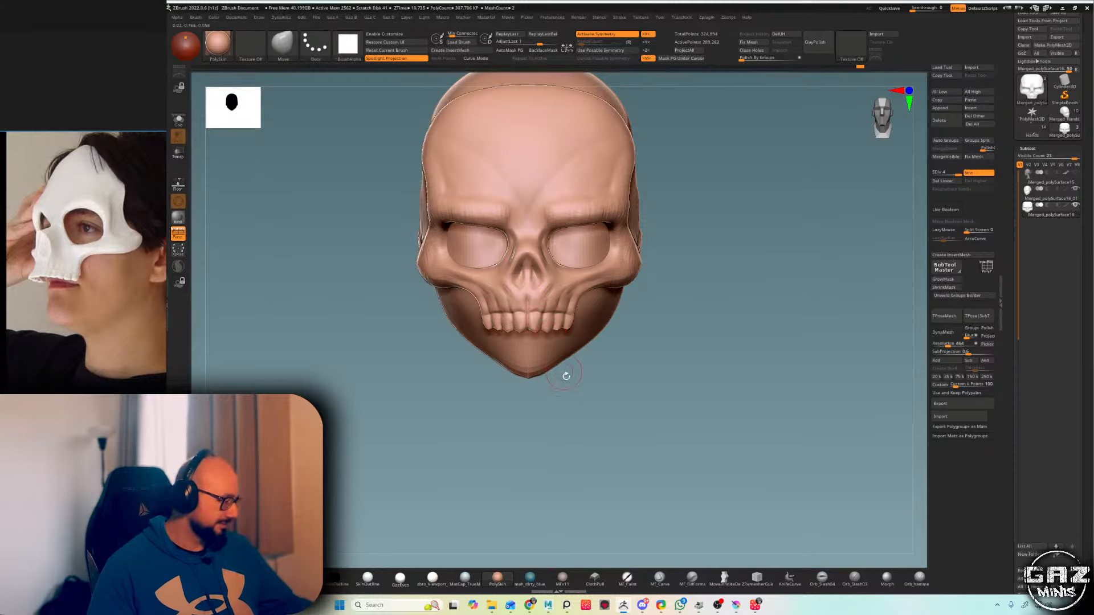
pyautogui.moveTo(565, 376); pyautogui.dragTo(559, 368, button='right')
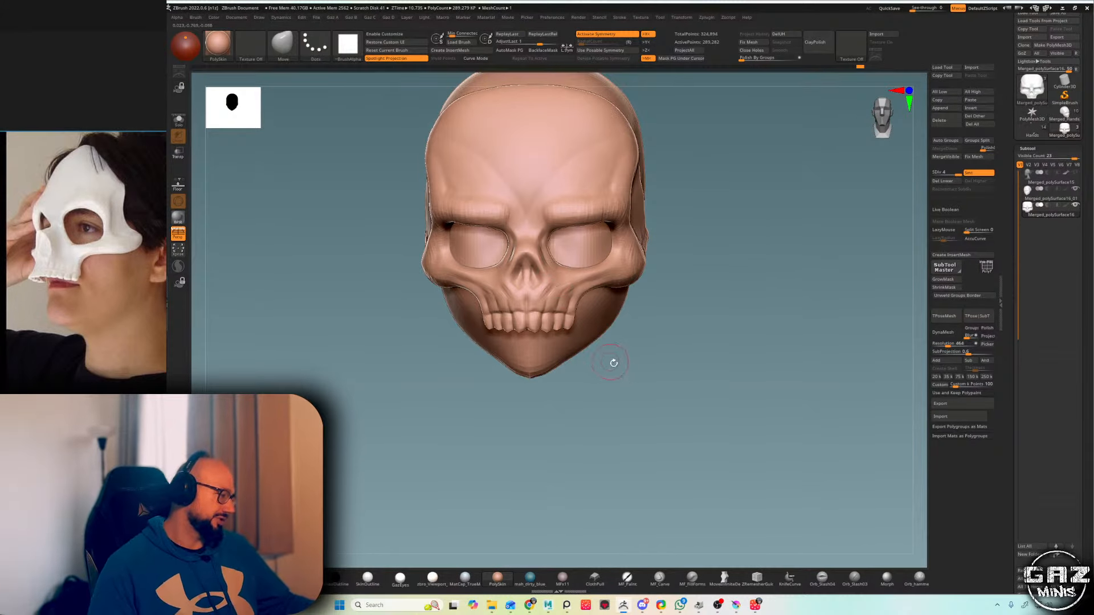
pyautogui.moveTo(613, 363); pyautogui.dragTo(615, 323)
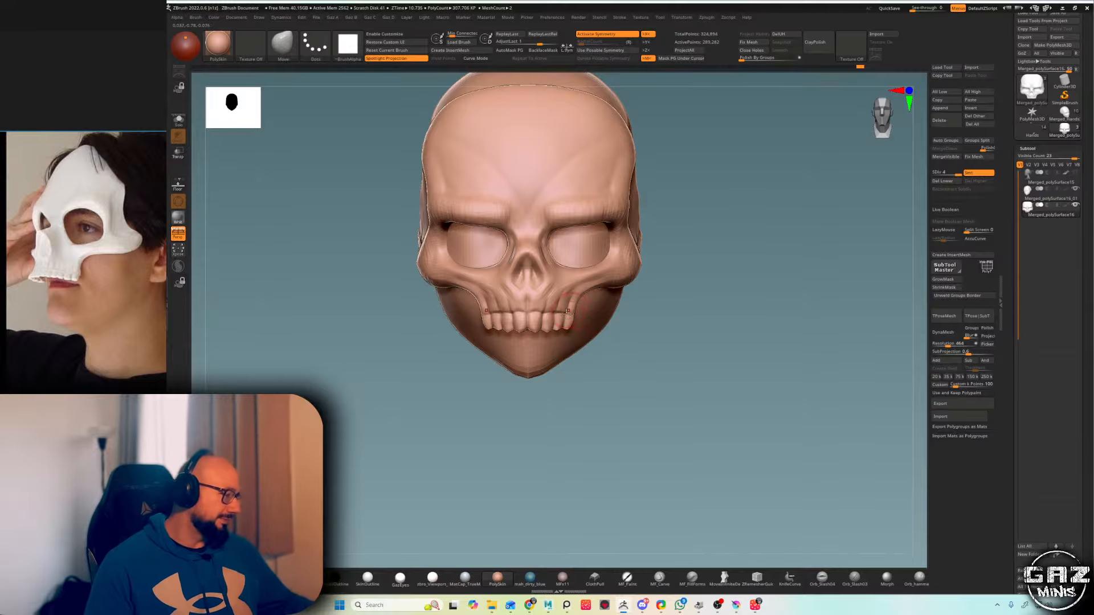
# - Refine the edge beside the back teeth with the DamStandard brush, checking it in side profile and from the front
pyautogui.press('b')
pyautogui.press('d')
pyautogui.press('s')
pyautogui.keyDown('alt'); pyautogui.moveTo(566, 313); pyautogui.dragTo(549, 333, button='right'); pyautogui.keyUp('alt')
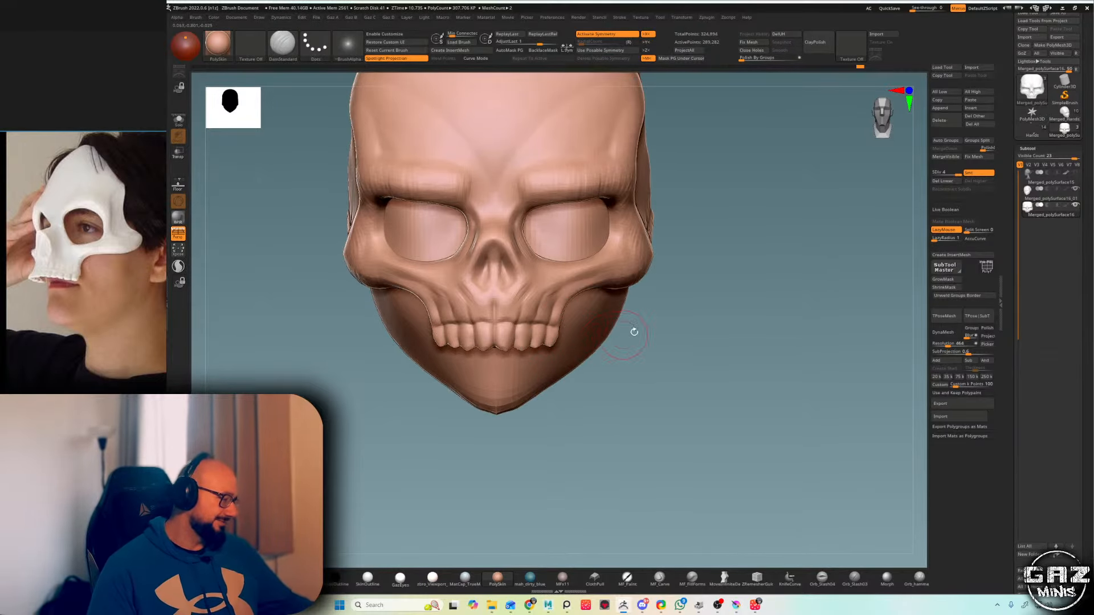
pyautogui.moveTo(634, 331); pyautogui.dragTo(590, 326)
pyautogui.keyDown('shift'); pyautogui.moveTo(825, 242); pyautogui.dragTo(775, 259); pyautogui.keyUp('shift')
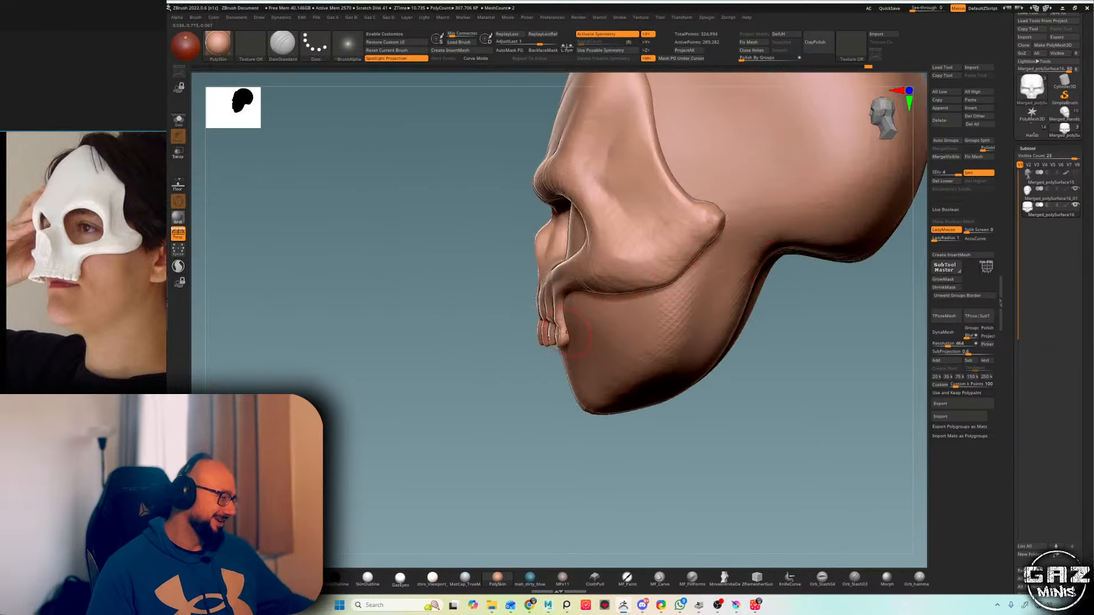
pyautogui.keyDown('shift'); pyautogui.moveTo(542, 414); pyautogui.dragTo(566, 383); pyautogui.keyUp('shift')
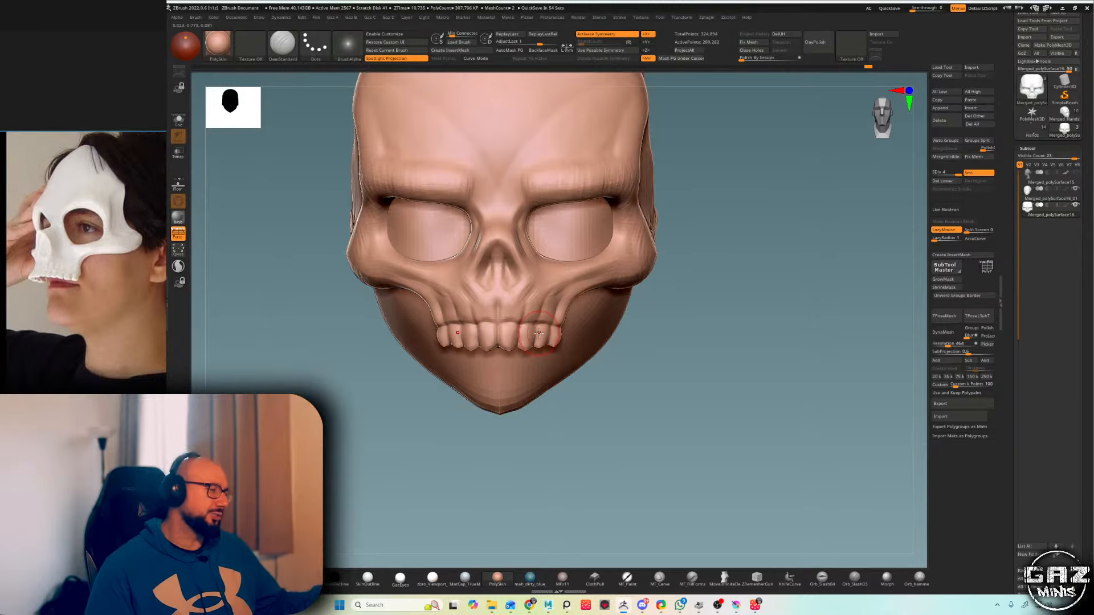
# - Review the mask from several angles and refine the gum line above the front teeth with a resized DamStandard brush
pyautogui.moveTo(702, 170); pyautogui.dragTo(689, 149)
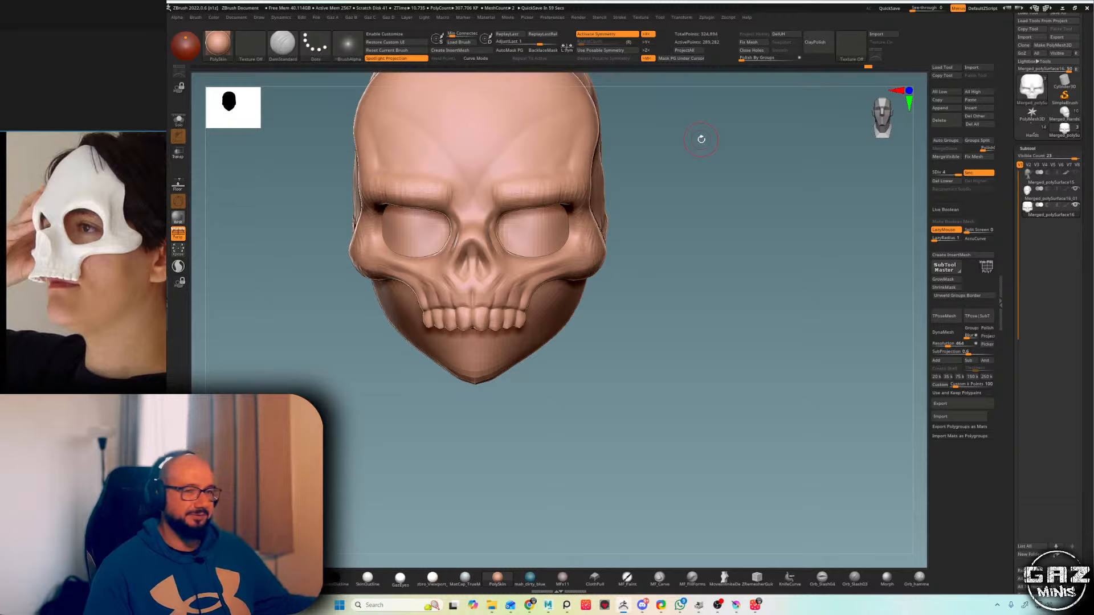
pyautogui.moveTo(686, 163); pyautogui.dragTo(562, 228)
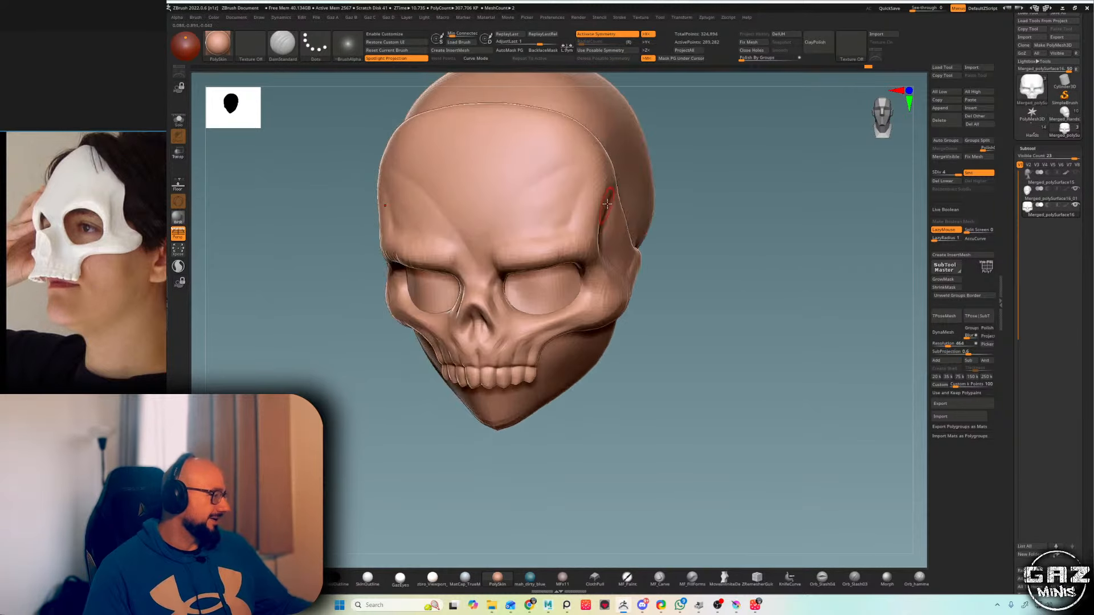
pyautogui.moveTo(665, 186)
pyautogui.keyDown('shift'); pyautogui.mouseDown()
pyautogui.moveTo(705, 175)
pyautogui.moveTo(658, 195)
pyautogui.mouseUp(); pyautogui.keyUp('shift')
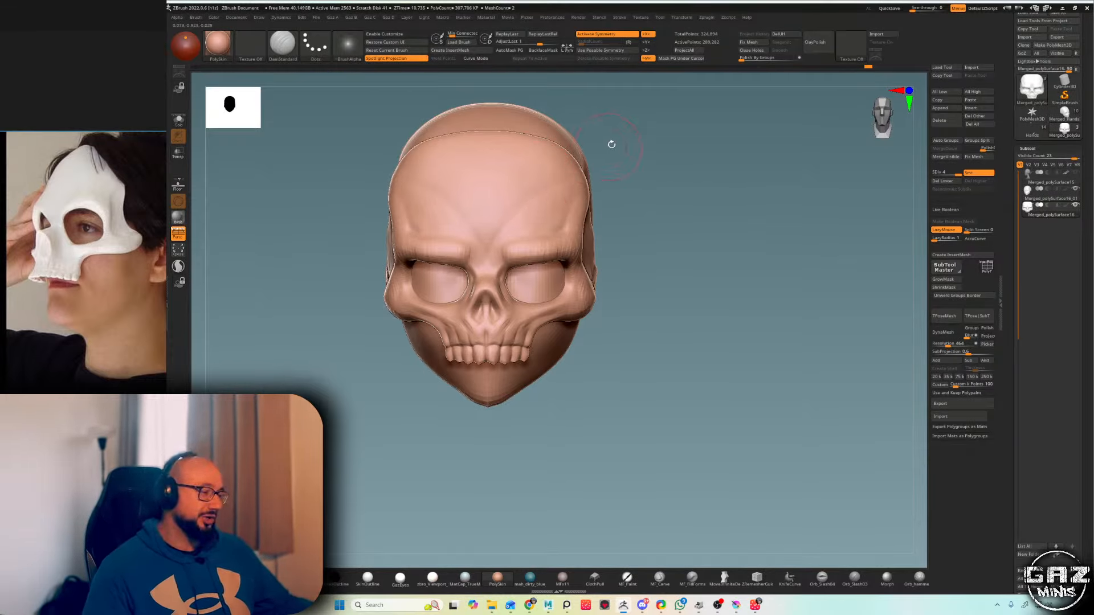
pyautogui.keyDown('alt'); pyautogui.moveTo(674, 194); pyautogui.dragTo(696, 169); pyautogui.keyUp('alt')
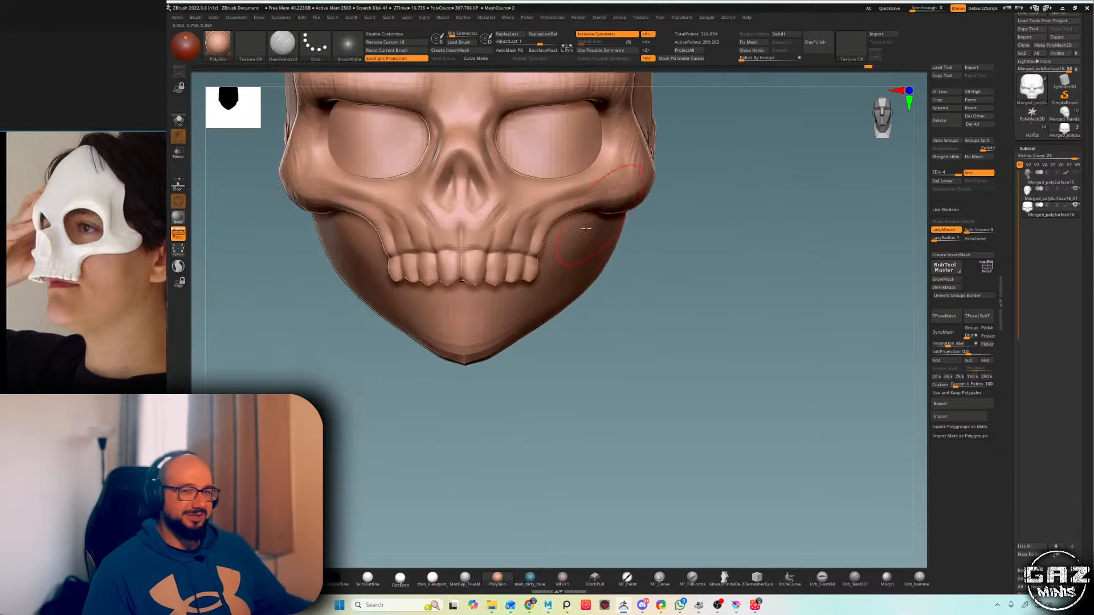
pyautogui.press('s')
pyautogui.press('s')
pyautogui.moveTo(485, 247); pyautogui.dragTo(475, 248)
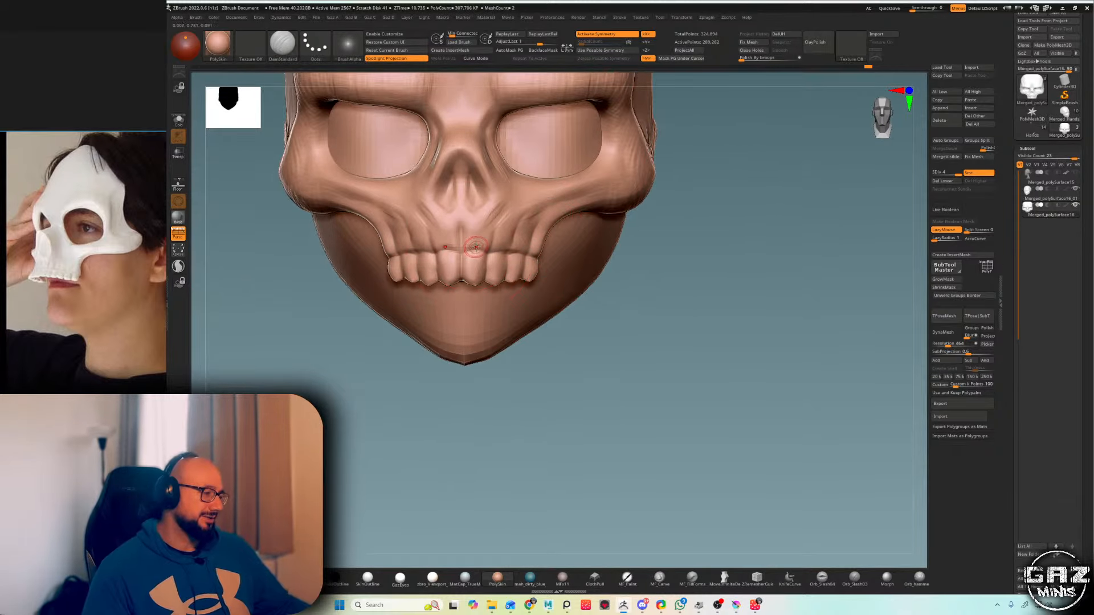
# - Shape and smooth the bone between the nose opening and the front teeth using the Move and DamStandard brushes
pyautogui.press('b')
pyautogui.press('m')
pyautogui.press('v')
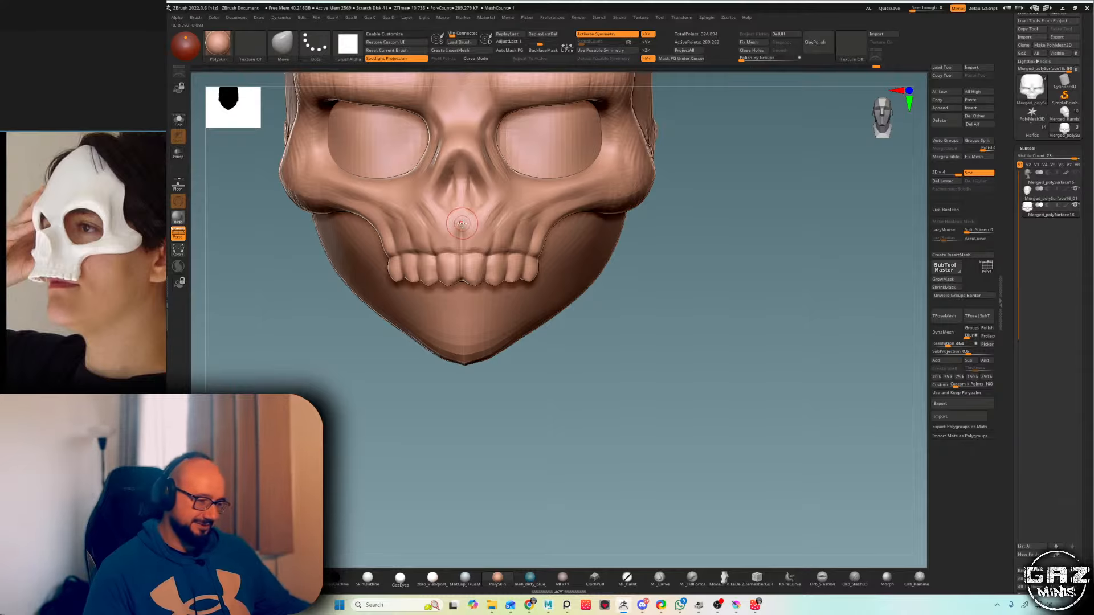
pyautogui.press('b')
pyautogui.press('d')
pyautogui.press('s')
pyautogui.moveTo(729, 100)
pyautogui.mouseDown()
pyautogui.moveTo(764, 105)
pyautogui.moveTo(535, 166)
pyautogui.moveTo(589, 147)
pyautogui.mouseUp()
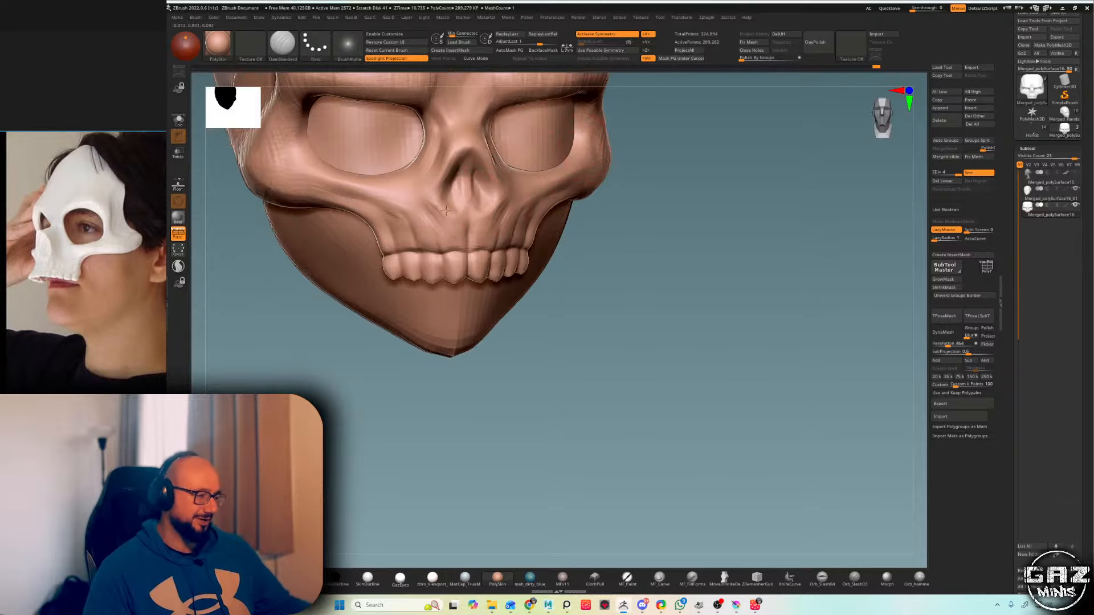
pyautogui.moveTo(672, 121); pyautogui.dragTo(712, 124)
pyautogui.keyDown('shift'); pyautogui.moveTo(479, 200); pyautogui.dragTo(484, 217); pyautogui.keyUp('shift')
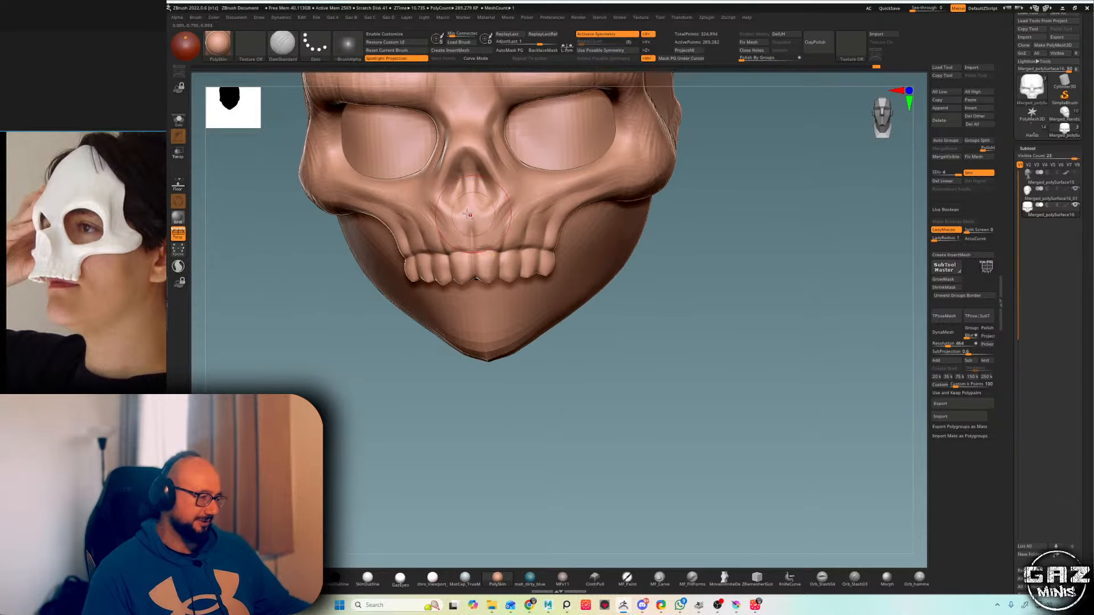
# - Refine the nasal bridge and the rim of the nose opening from both three-quarter views
pyautogui.moveTo(709, 138); pyautogui.dragTo(685, 184)
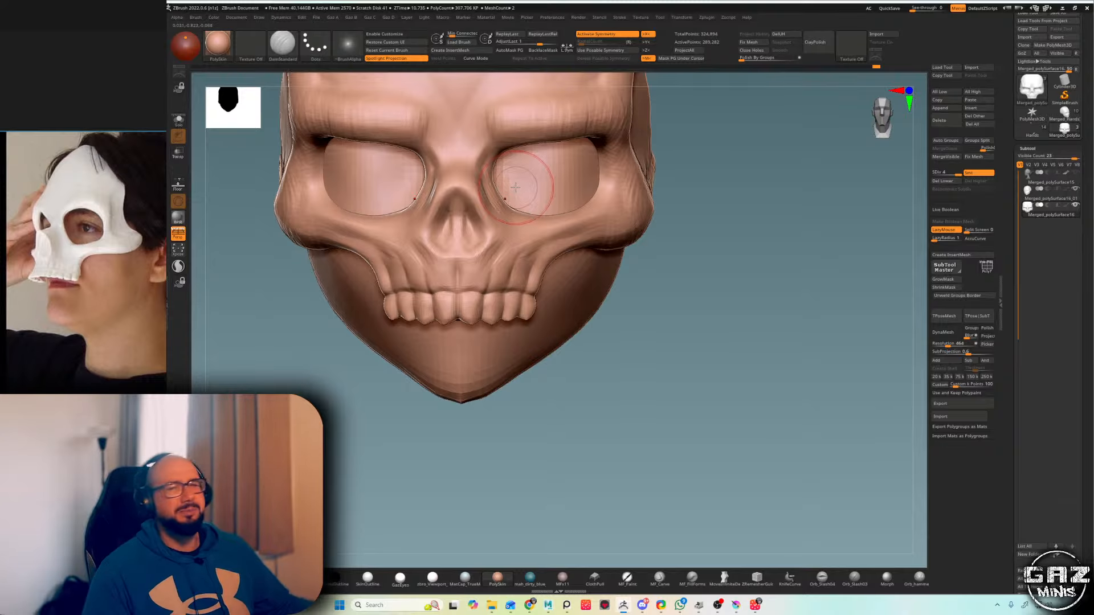
pyautogui.moveTo(745, 122); pyautogui.dragTo(641, 137)
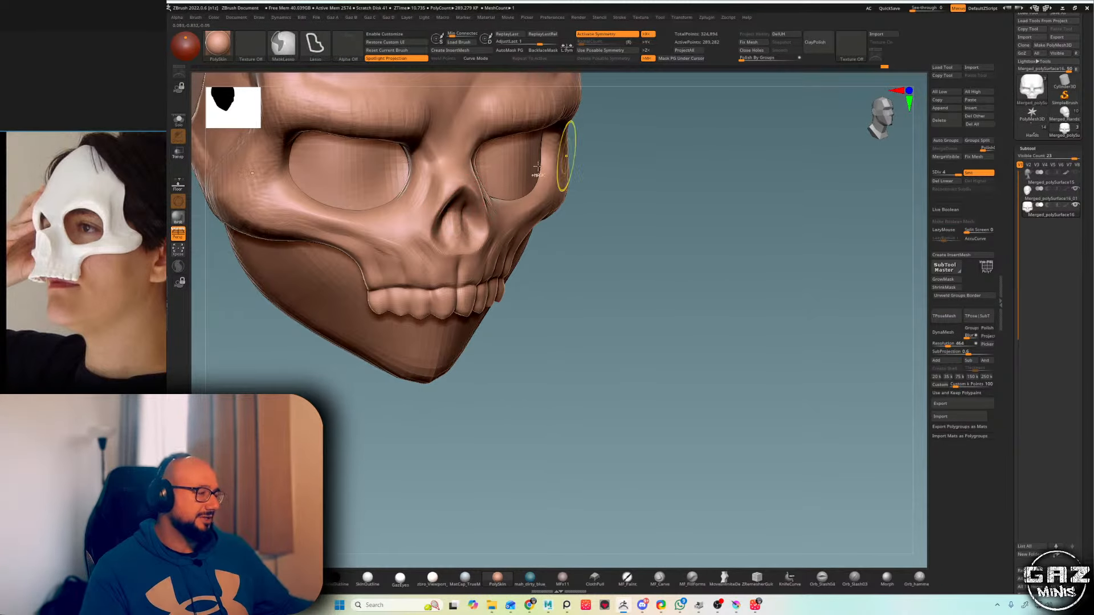
pyautogui.keyDown('shift'); pyautogui.moveTo(714, 122); pyautogui.dragTo(674, 114); pyautogui.keyUp('shift')
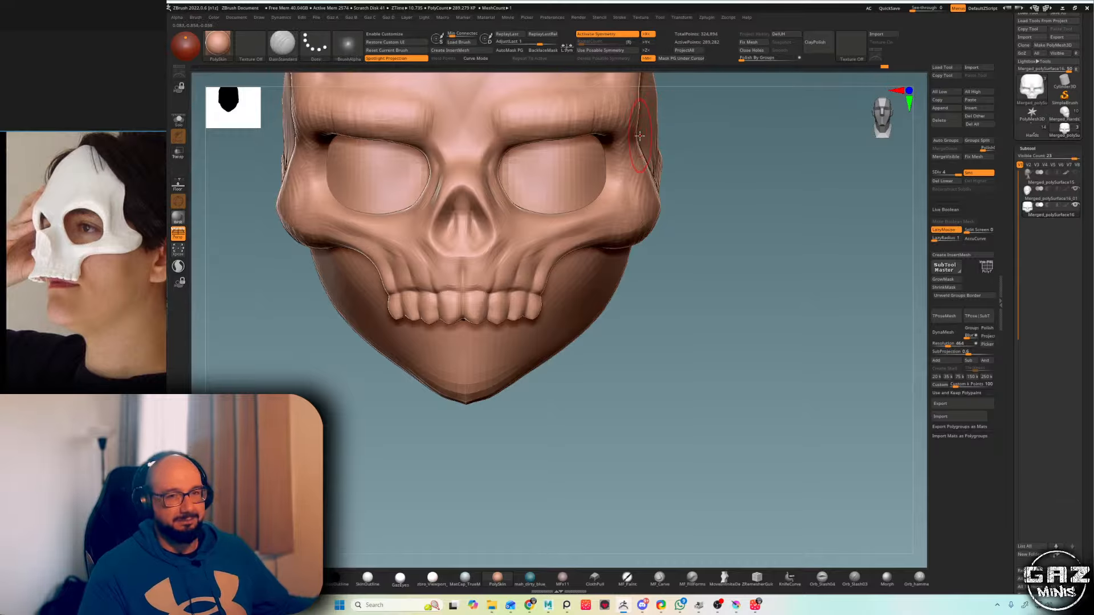
pyautogui.moveTo(750, 123); pyautogui.dragTo(705, 123)
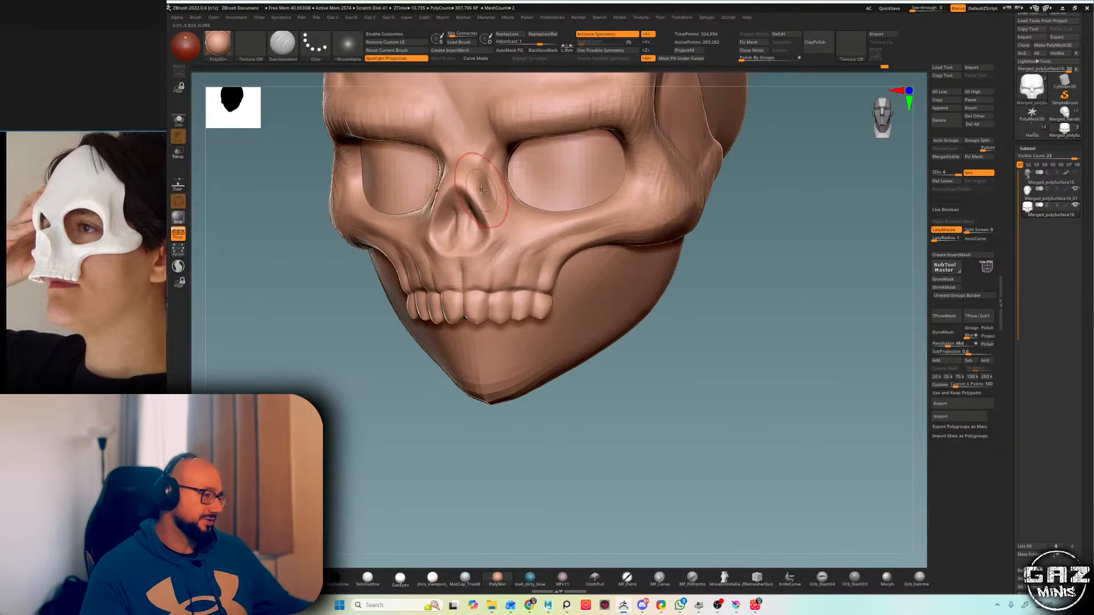
pyautogui.press('h')
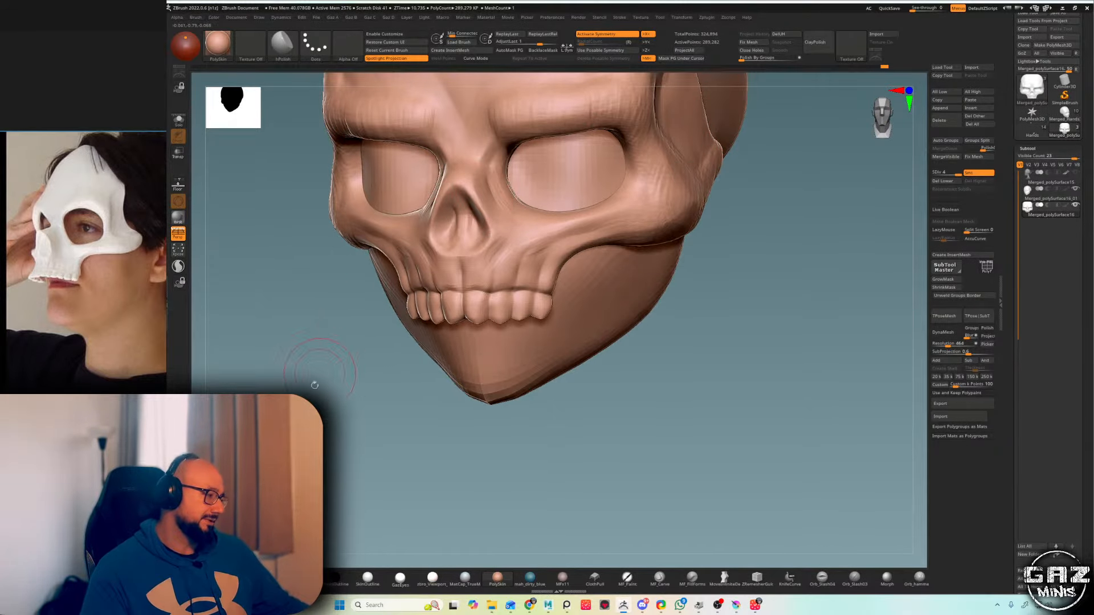
pyautogui.moveTo(336, 365); pyautogui.dragTo(383, 456)
pyautogui.keyDown('alt'); pyautogui.click(467, 210); pyautogui.keyUp('alt')
pyautogui.keyDown('alt'); pyautogui.click(453, 252); pyautogui.keyUp('alt')
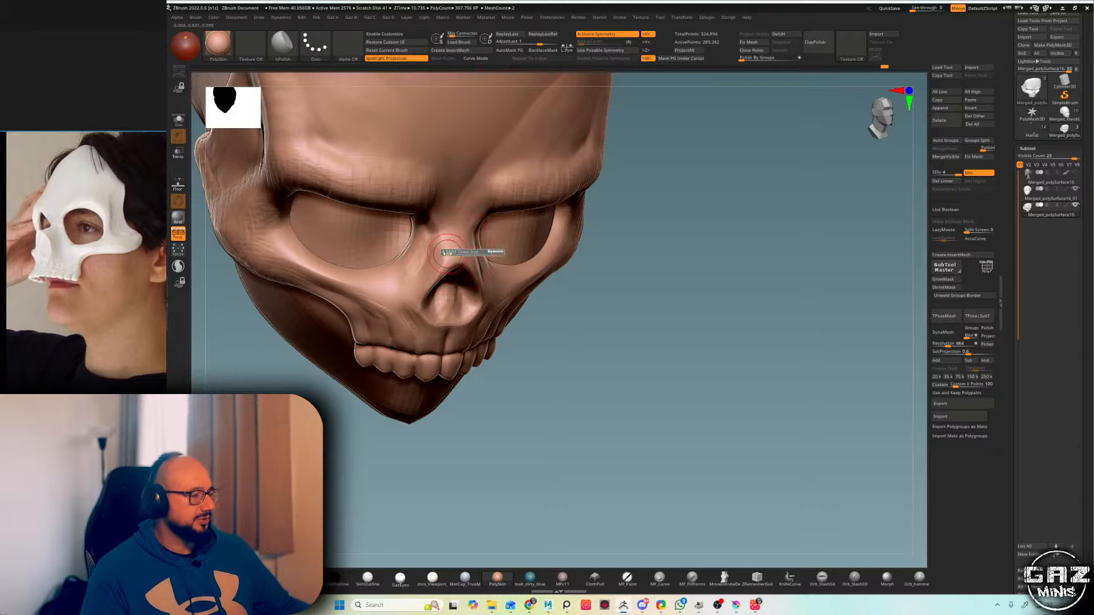
pyautogui.moveTo(686, 166); pyautogui.dragTo(632, 162)
pyautogui.moveTo(703, 177); pyautogui.dragTo(624, 175)
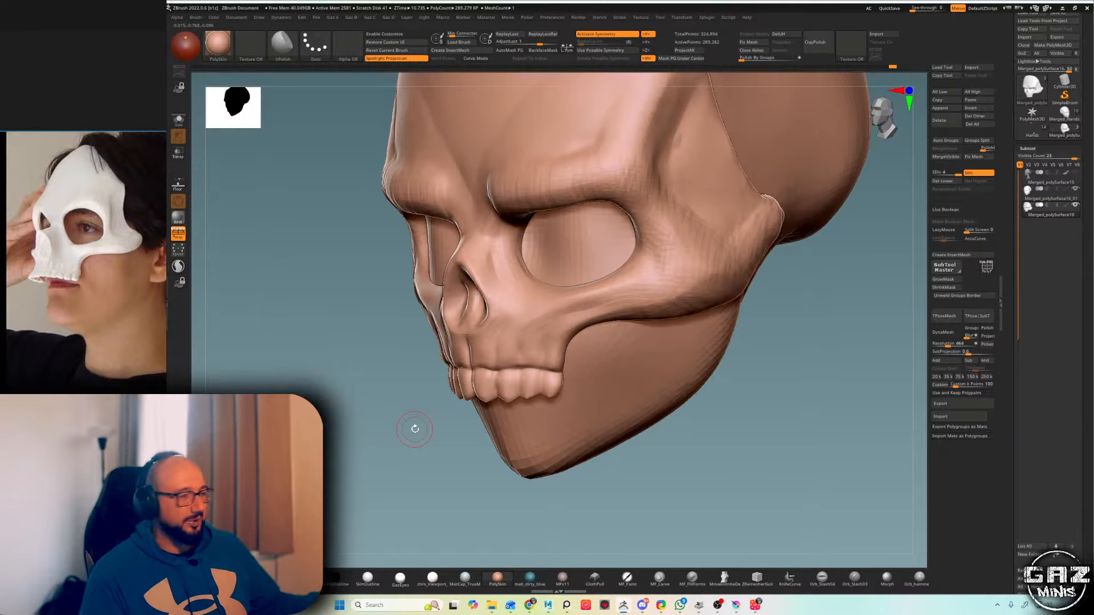
# - Check the whole skull from the front with its wireframe and merge the visible mask and head base into one tool
pyautogui.moveTo(847, 269); pyautogui.dragTo(602, 222)
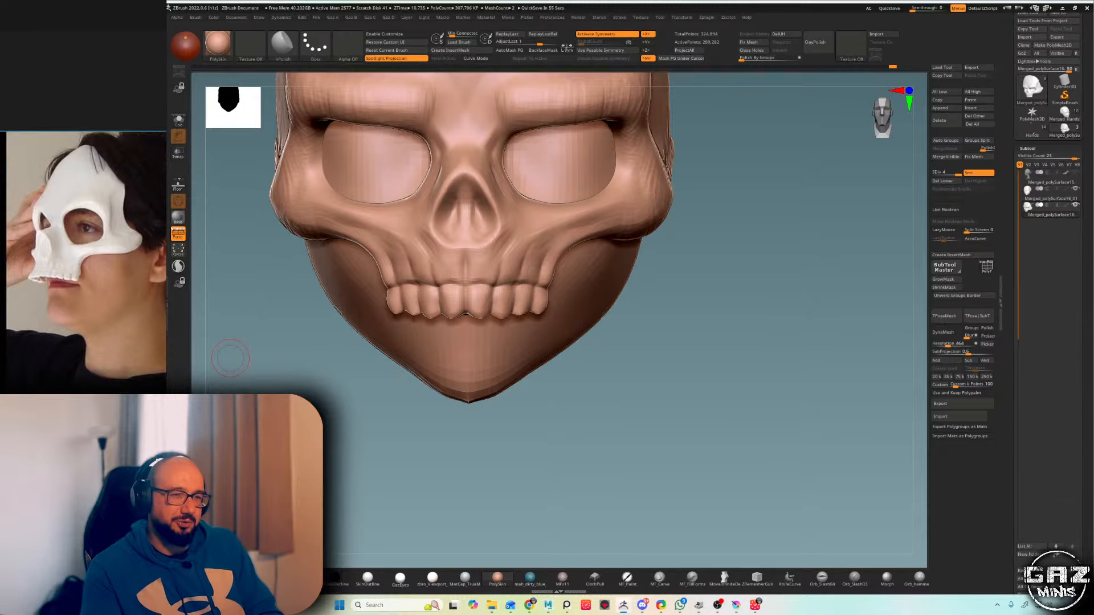
pyautogui.keyDown('alt'); pyautogui.moveTo(774, 167); pyautogui.dragTo(720, 200); pyautogui.keyUp('alt')
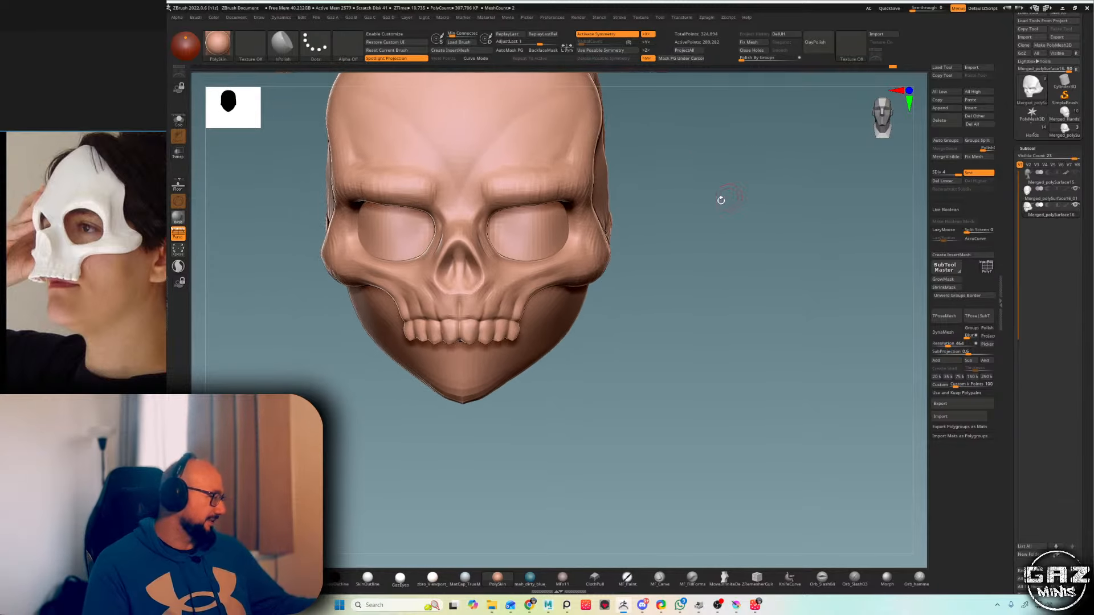
pyautogui.hotkey('shift', 'f')
pyautogui.keyDown('alt'); pyautogui.moveTo(618, 183); pyautogui.dragTo(635, 188); pyautogui.keyUp('alt')
pyautogui.hotkey('shift', 'f')
pyautogui.hotkey('shift', 'f')
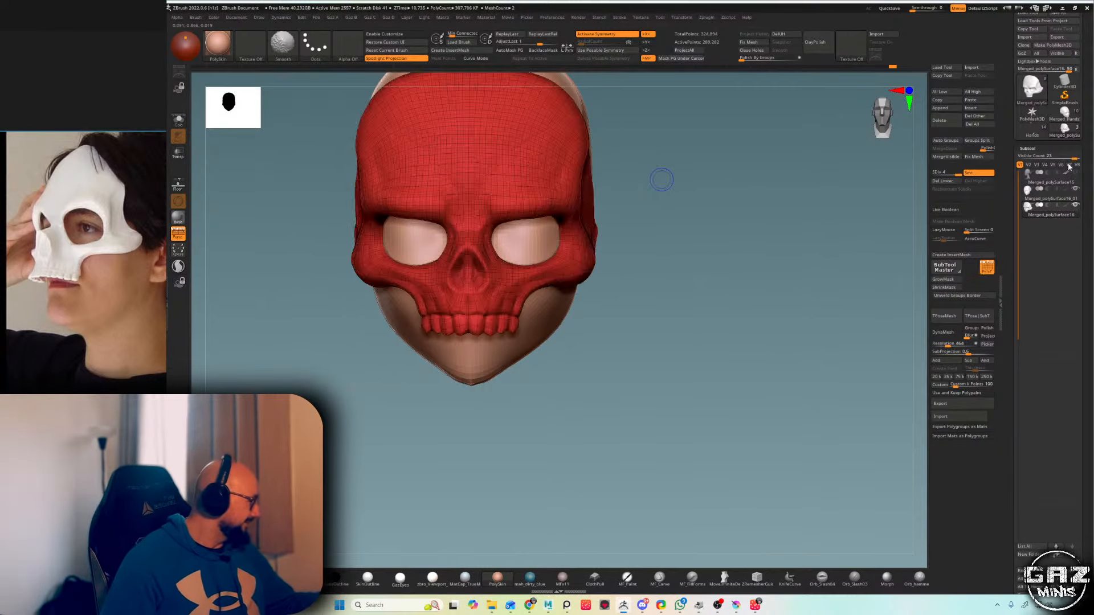
pyautogui.click(946, 156)
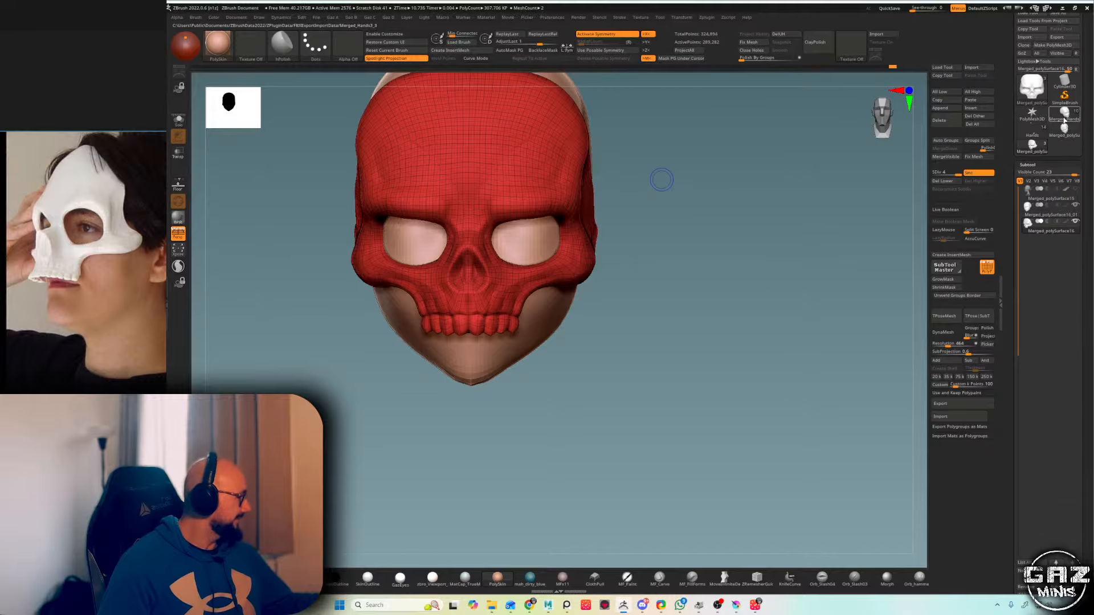
# - Open the old Hands figure tool, hide the wireframe and delete all its subtools
pyautogui.press('f')
pyautogui.moveTo(782, 264); pyautogui.dragTo(719, 262)
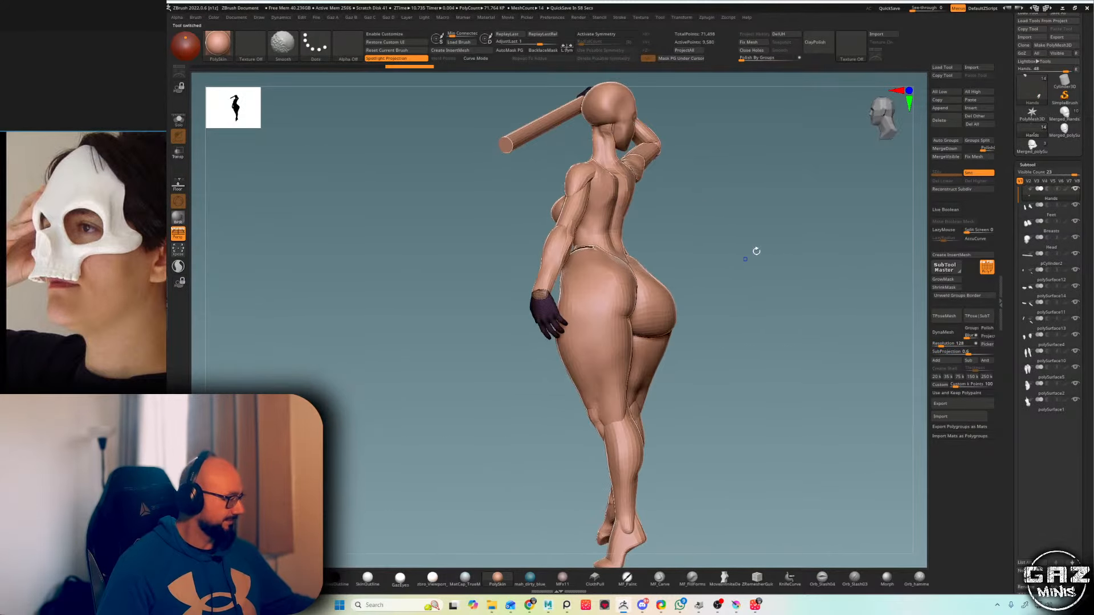
pyautogui.hotkey('shift', 'f')
pyautogui.click(982, 126)
pyautogui.click(952, 144)
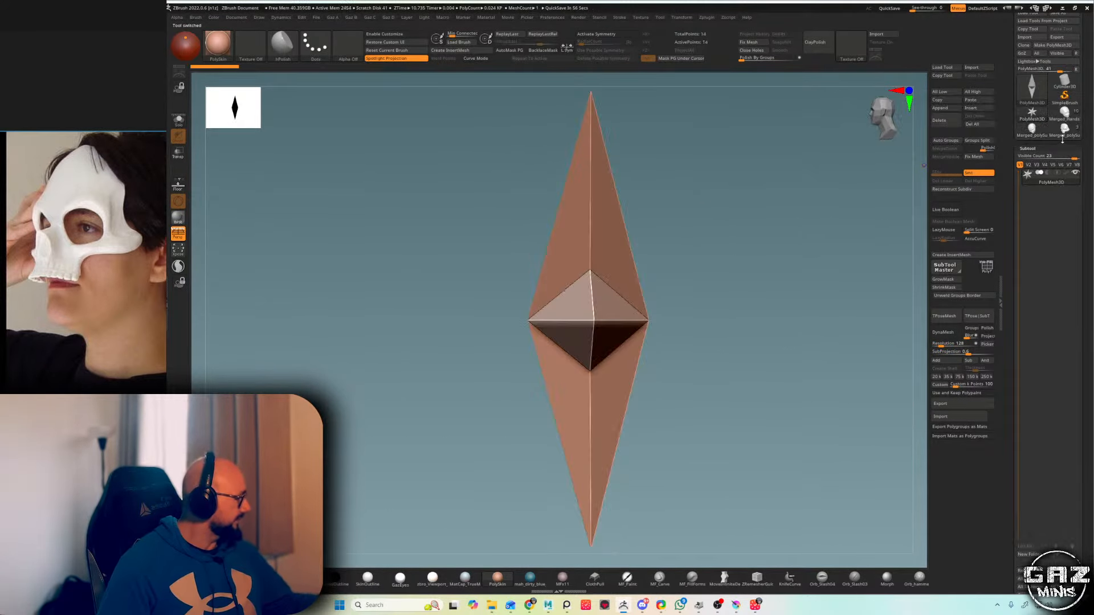
# - Insert the merged skull head into the posed Merged_Hands figure as a new subtool
pyautogui.click(1062, 131)
pyautogui.press('f')
pyautogui.press('f')
pyautogui.click(947, 156)
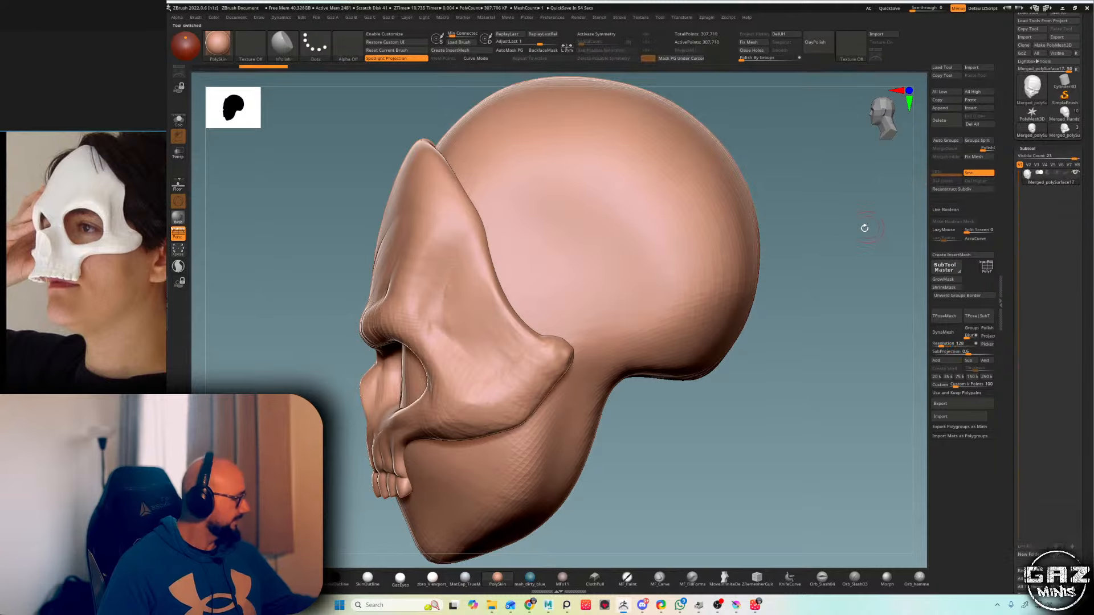
pyautogui.click(1064, 114)
pyautogui.press('f')
pyautogui.moveTo(848, 222); pyautogui.dragTo(832, 279)
pyautogui.click(1076, 500)
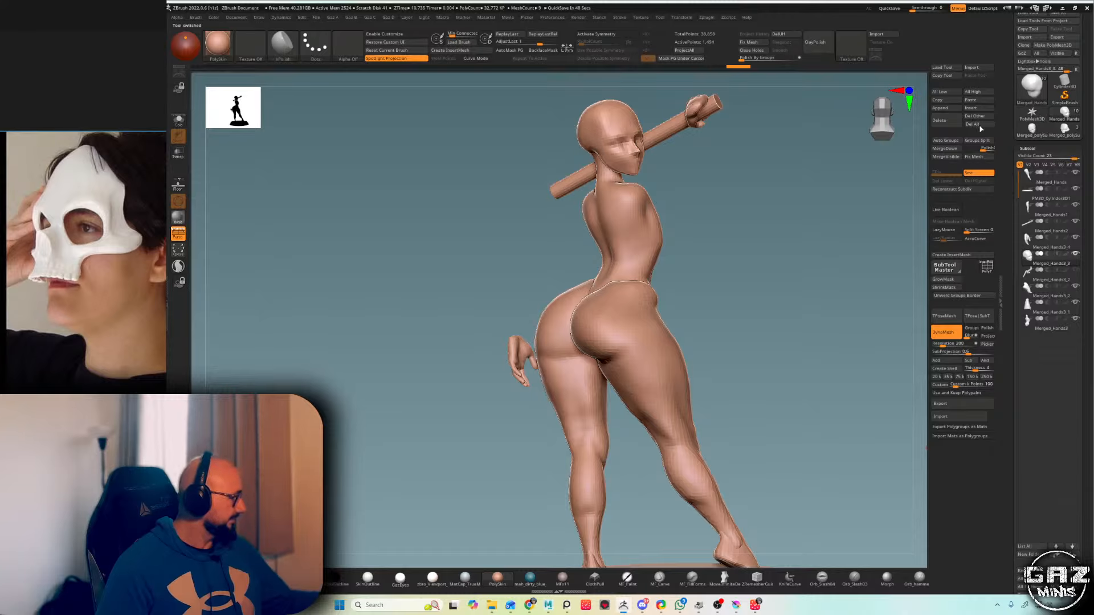
pyautogui.click(981, 109)
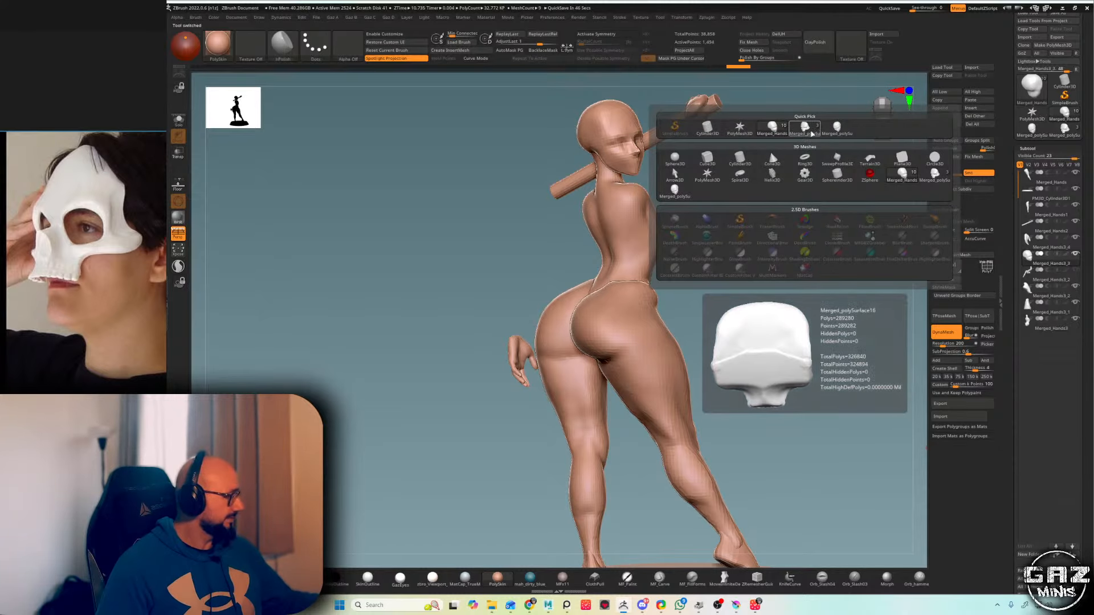
pyautogui.click(835, 130)
# - Select the inserted skull head with the move gizmo and compare its size and position with the figure's own head
pyautogui.moveTo(761, 207); pyautogui.dragTo(545, 203)
pyautogui.hotkey('shift', 's')
pyautogui.press('w')
pyautogui.keyDown('alt'); pyautogui.click(469, 194); pyautogui.keyUp('alt')
pyautogui.moveTo(468, 196)
pyautogui.keyDown('alt'); pyautogui.mouseDown()
pyautogui.moveTo(469, 270)
pyautogui.moveTo(481, 194)
pyautogui.mouseUp(); pyautogui.keyUp('alt')
pyautogui.hotkey('shift', 's')
pyautogui.moveTo(427, 210); pyautogui.dragTo(425, 211)
pyautogui.keyDown('ctrl'); pyautogui.moveTo(568, 150); pyautogui.dragTo(542, 118, button='right'); pyautogui.keyUp('ctrl')
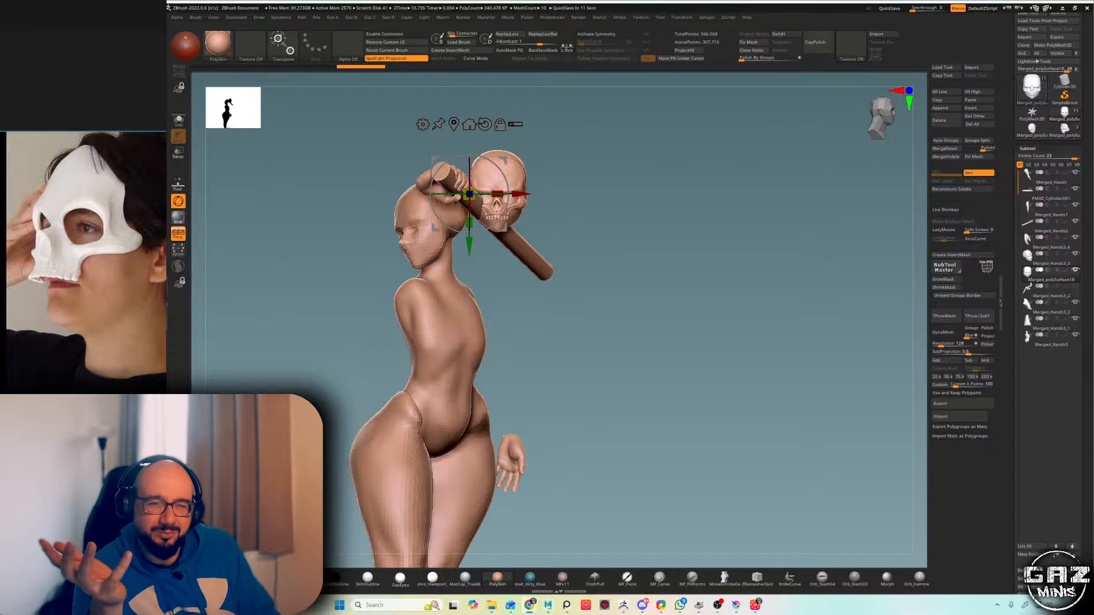
# - Switch to the web browser and look over the FIFINE AmpliGame AM8 microphone page on Amazon
pyautogui.moveTo(0, 95); pyautogui.dragTo(516, 74)
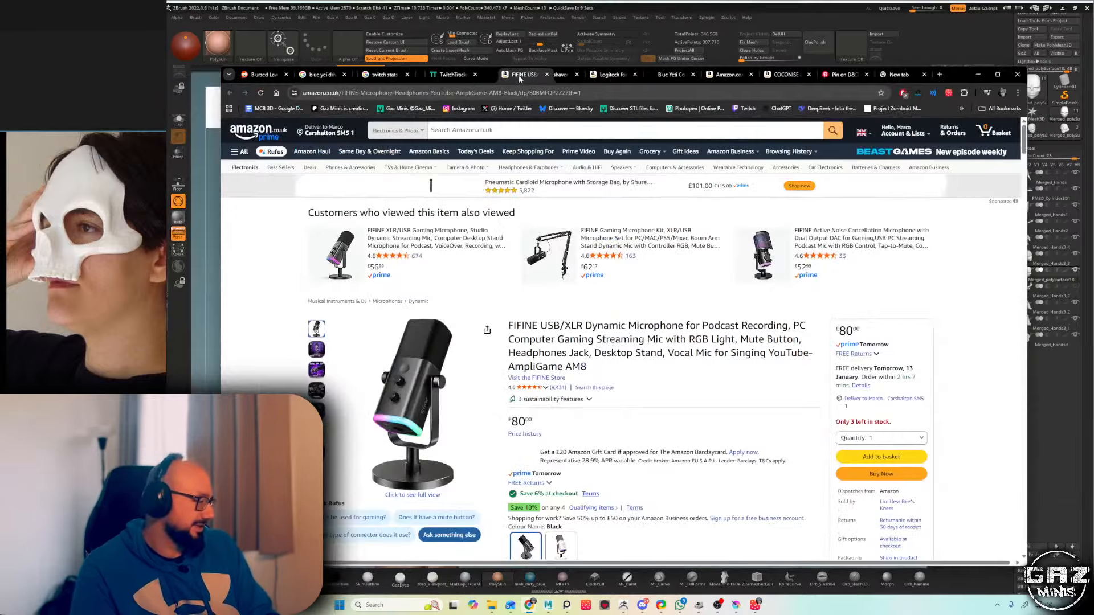
pyautogui.scroll(-3, 488, 300)
pyautogui.scroll(3, 487, 300)
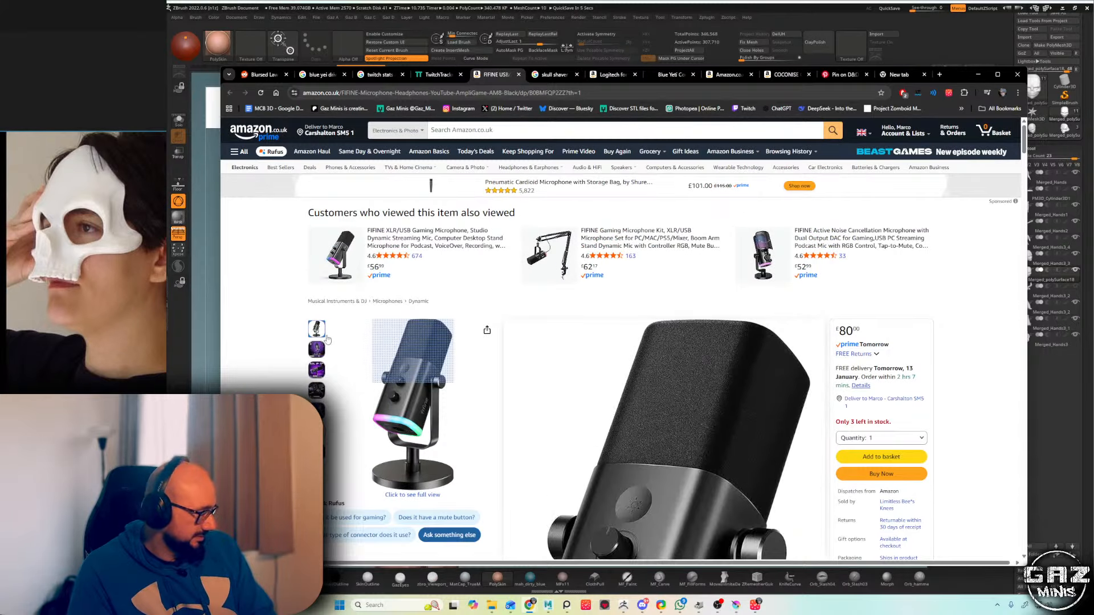
# - Look over the FIFINE AmpliGame AM8 product images and details, and return to ZBrush
pyautogui.moveTo(319, 380)
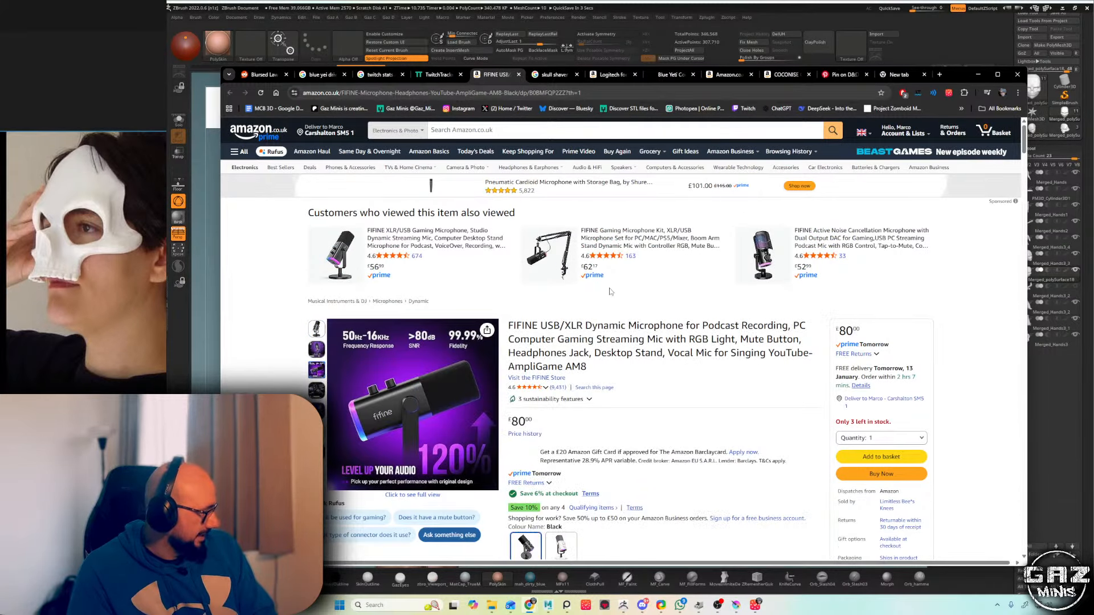
pyautogui.scroll(-1, 610, 291)
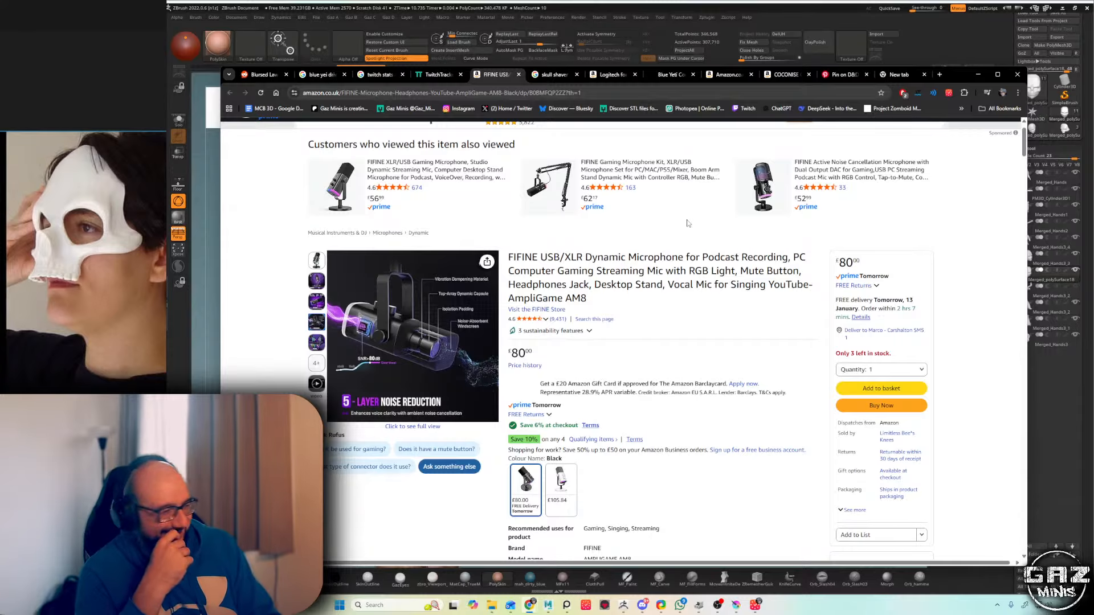
pyautogui.click(210, 219)
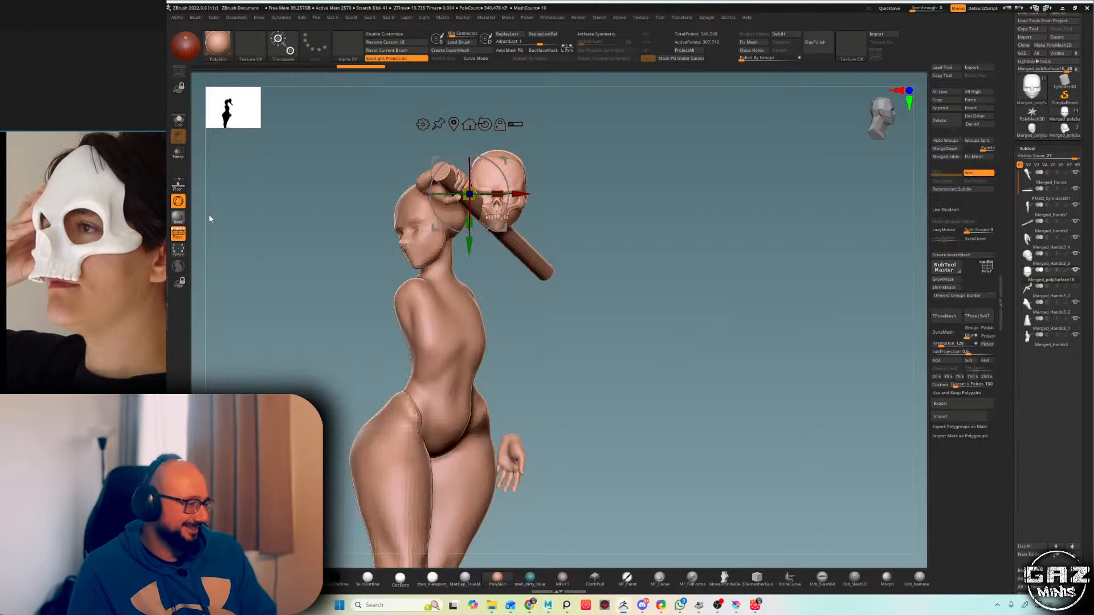
# - Reframe the reference board from the skull mask photo to the white-haired pixel-art character seen from behind
pyautogui.scroll(-3, 102, 194)
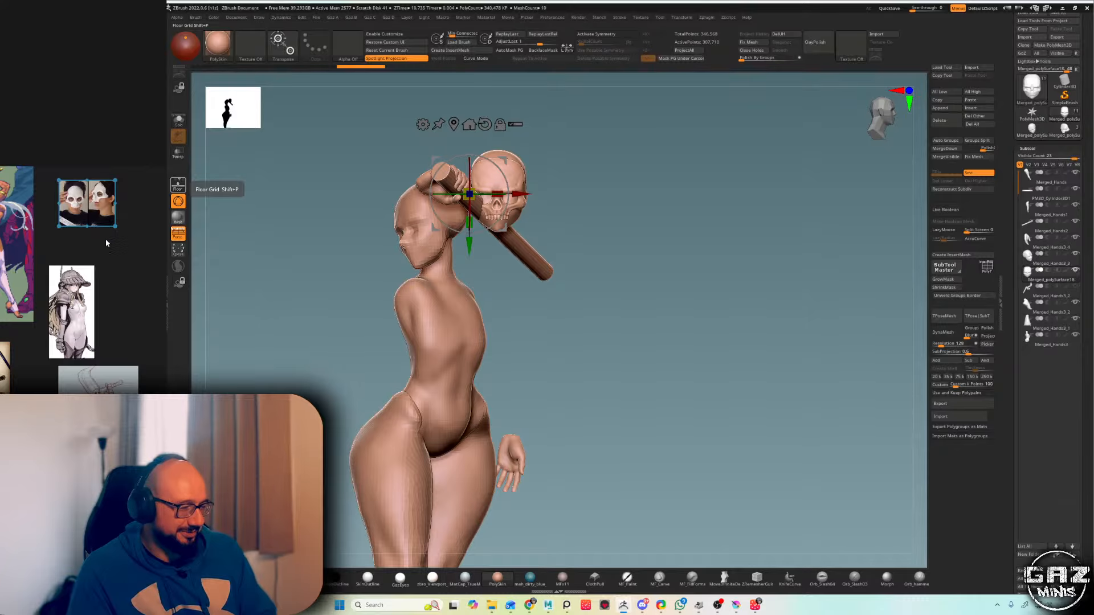
pyautogui.moveTo(106, 243); pyautogui.dragTo(236, 228, button='middle')
pyautogui.scroll(5, 97, 195)
pyautogui.moveTo(92, 173); pyautogui.dragTo(103, 188, button='middle')
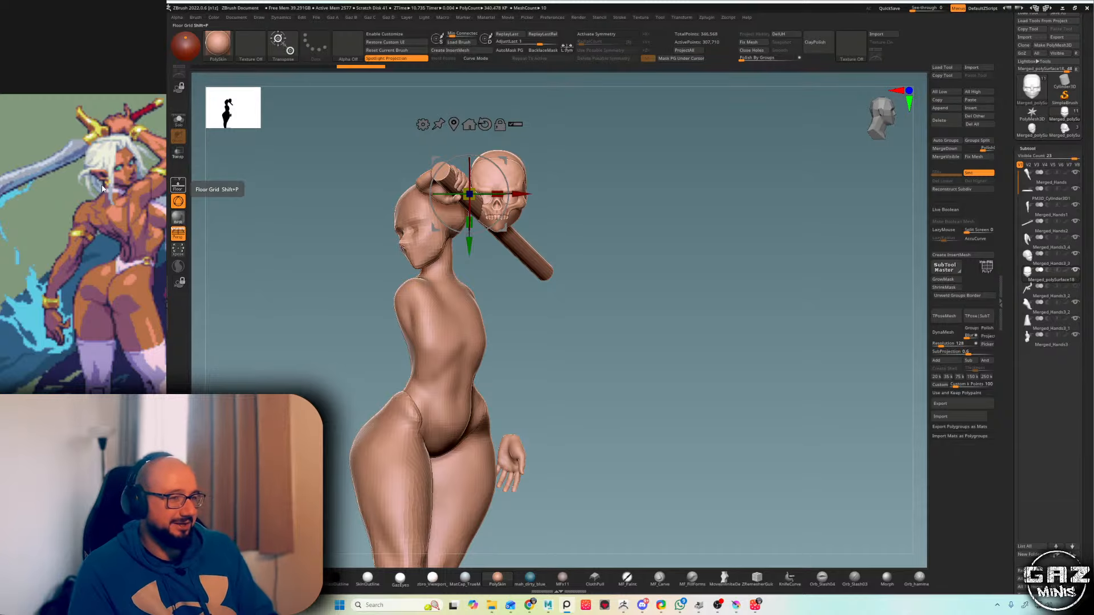
pyautogui.hotkey('alt', 'Tab')
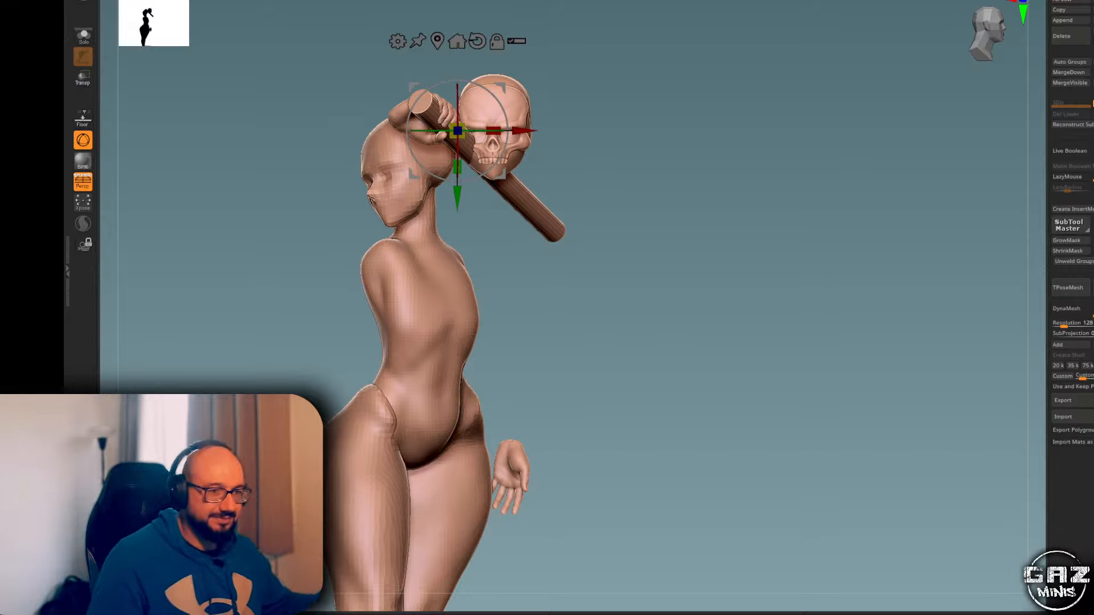
# - Centre the gizmo on the skull head and move the skull over the figure's own head
pyautogui.moveTo(753, 102); pyautogui.dragTo(714, 85)
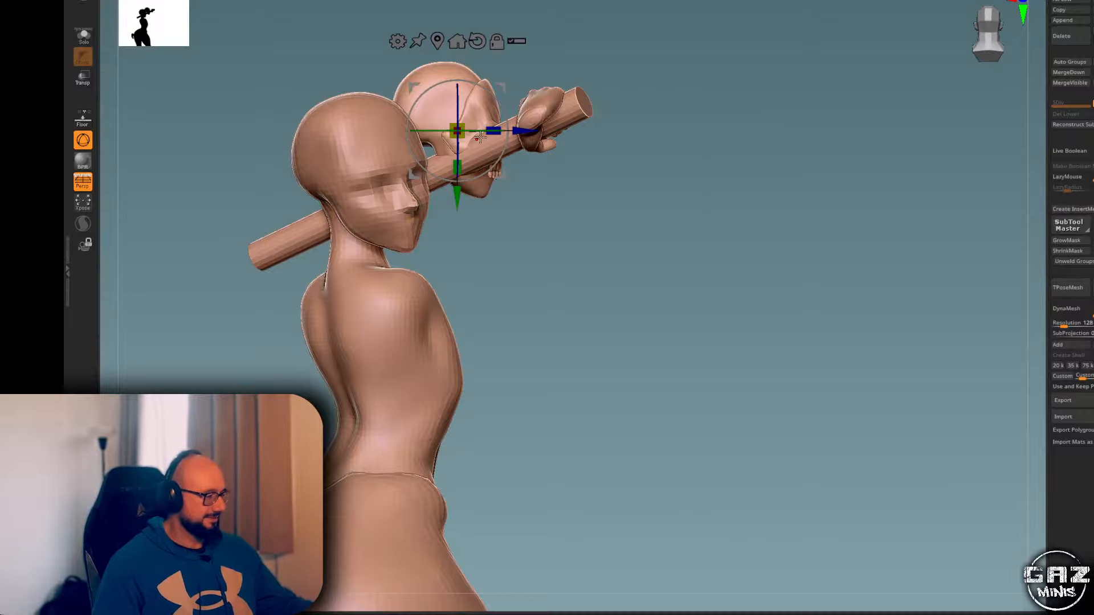
pyautogui.moveTo(475, 131); pyautogui.dragTo(430, 131)
pyautogui.click(438, 41)
pyautogui.moveTo(585, 52); pyautogui.dragTo(558, 53)
pyautogui.moveTo(537, 111); pyautogui.dragTo(380, 147)
pyautogui.moveTo(574, 51); pyautogui.dragTo(497, 100)
pyautogui.moveTo(376, 147); pyautogui.dragTo(300, 131)
pyautogui.moveTo(410, 85); pyautogui.dragTo(524, 58)
pyautogui.keyDown('alt'); pyautogui.moveTo(524, 59); pyautogui.dragTo(549, 35); pyautogui.keyUp('alt')
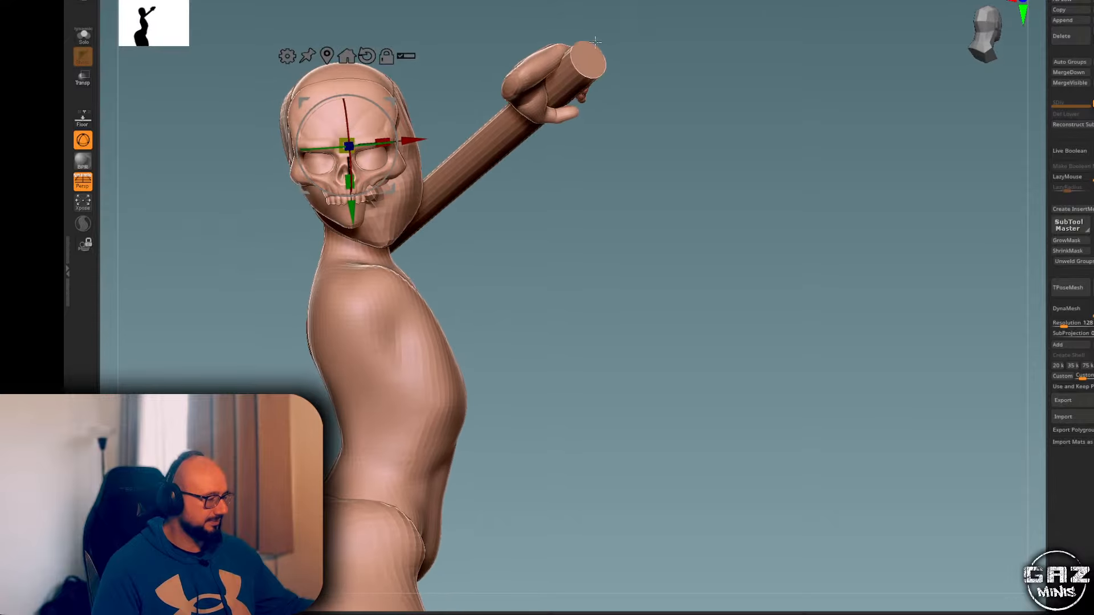
# - Scale, rotate and reposition the skull head so its face lines up with the figure's head from front and side
pyautogui.moveTo(389, 120); pyautogui.dragTo(406, 110)
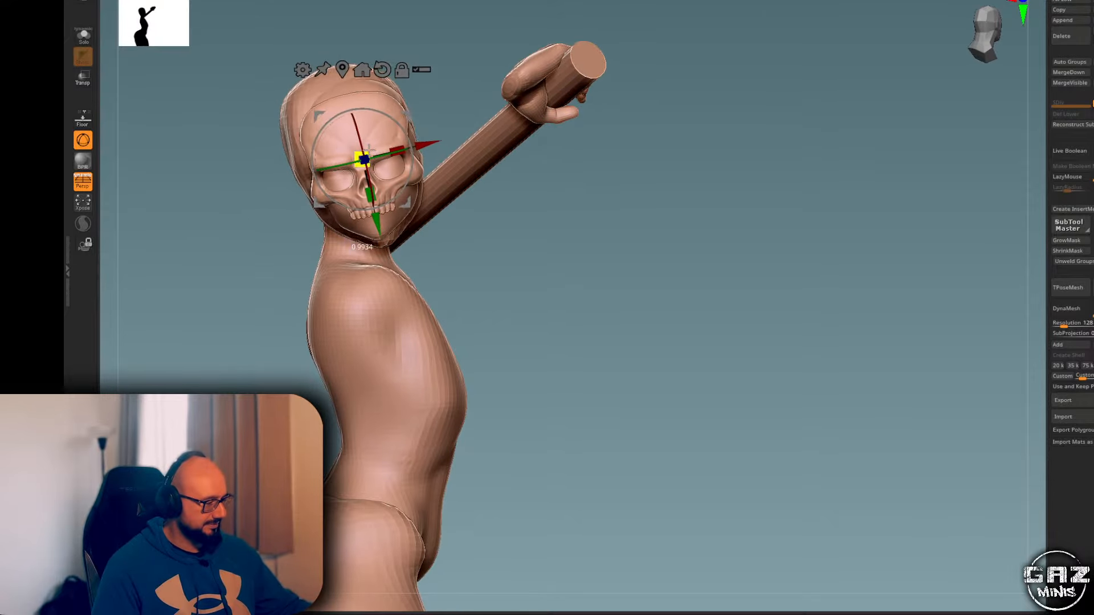
pyautogui.moveTo(362, 159); pyautogui.dragTo(390, 167)
pyautogui.moveTo(464, 232); pyautogui.dragTo(562, 198)
pyautogui.keyDown('alt'); pyautogui.moveTo(563, 198); pyautogui.dragTo(633, 170); pyautogui.keyUp('alt')
pyautogui.moveTo(509, 99); pyautogui.dragTo(485, 96)
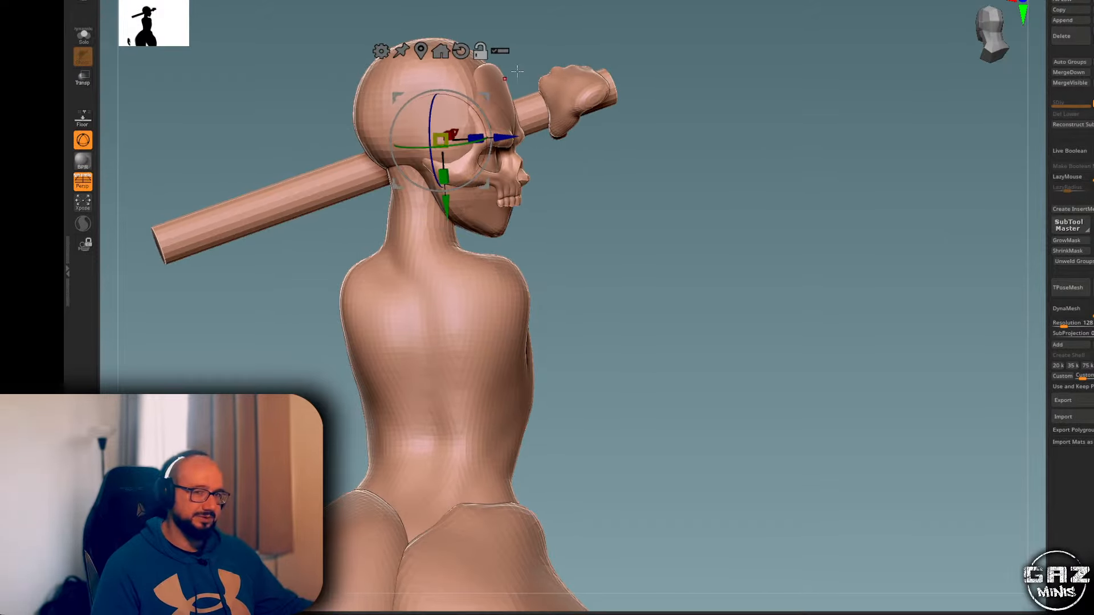
pyautogui.moveTo(798, 94); pyautogui.dragTo(736, 86)
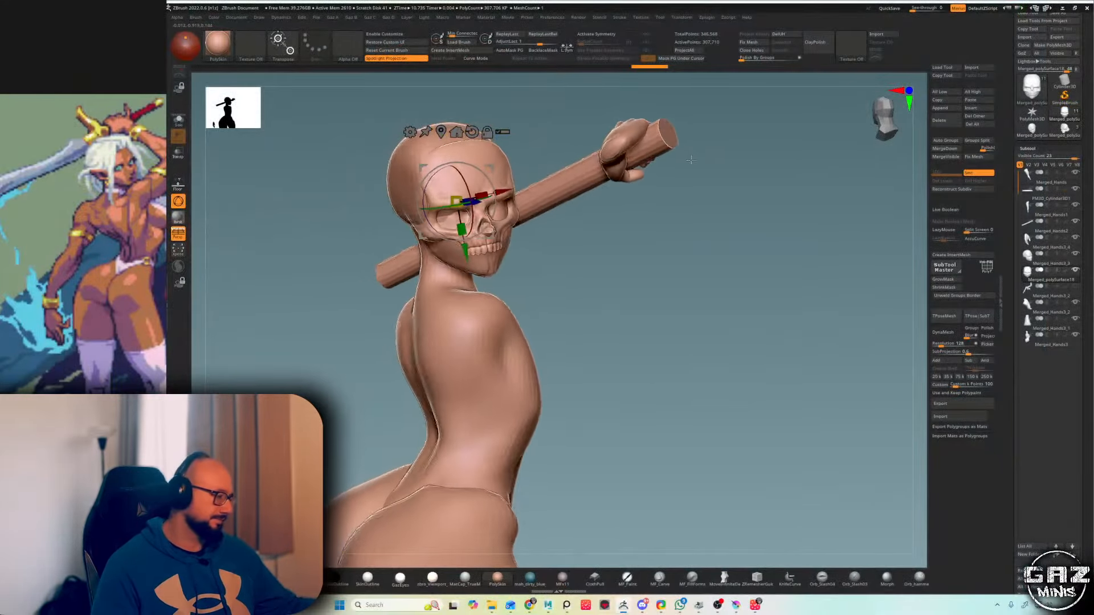
pyautogui.moveTo(690, 160); pyautogui.dragTo(644, 188)
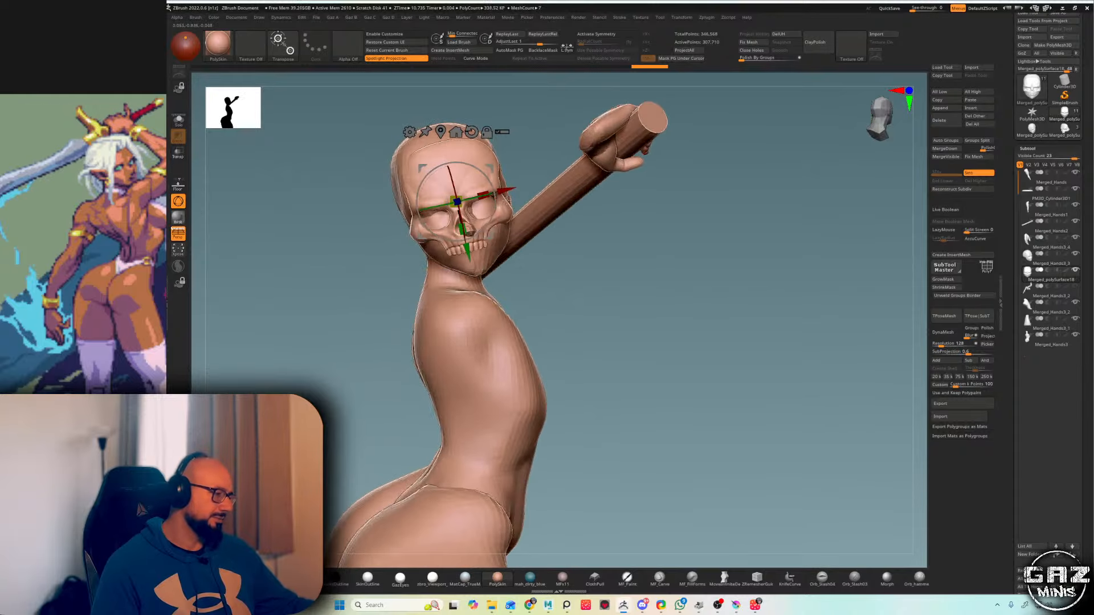
pyautogui.moveTo(490, 169); pyautogui.dragTo(488, 166)
# - Show the polyframe and nudge the skull head to refine its fit over the original head
pyautogui.press('q')
pyautogui.moveTo(576, 230)
pyautogui.mouseDown()
pyautogui.moveTo(635, 255)
pyautogui.moveTo(547, 247)
pyautogui.moveTo(561, 261)
pyautogui.mouseUp()
pyautogui.press('w')
pyautogui.hotkey('shift', 'f')
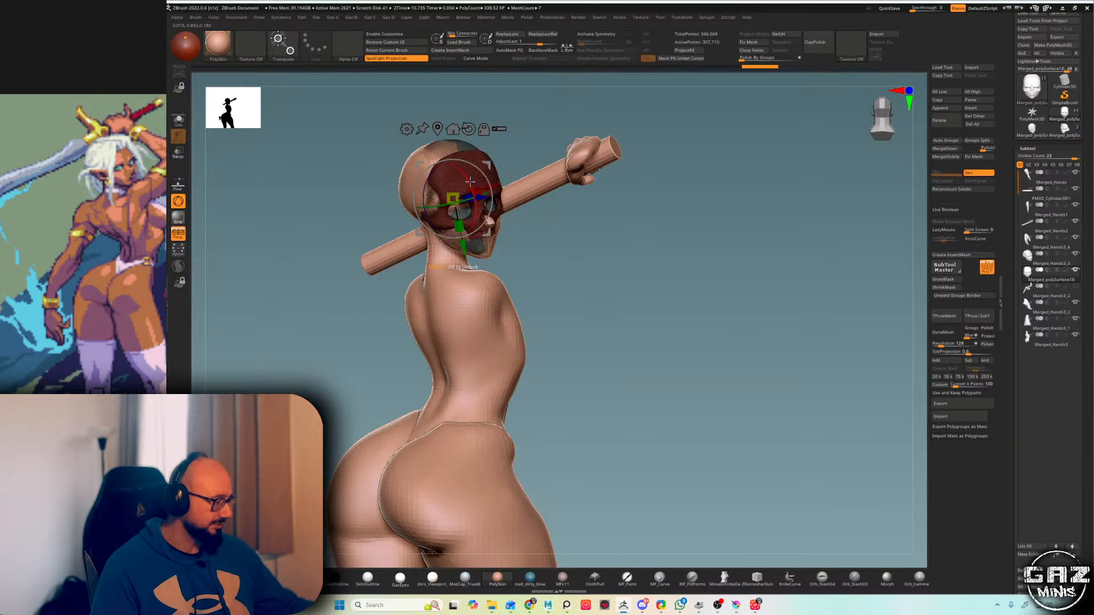
pyautogui.moveTo(471, 179); pyautogui.dragTo(488, 165)
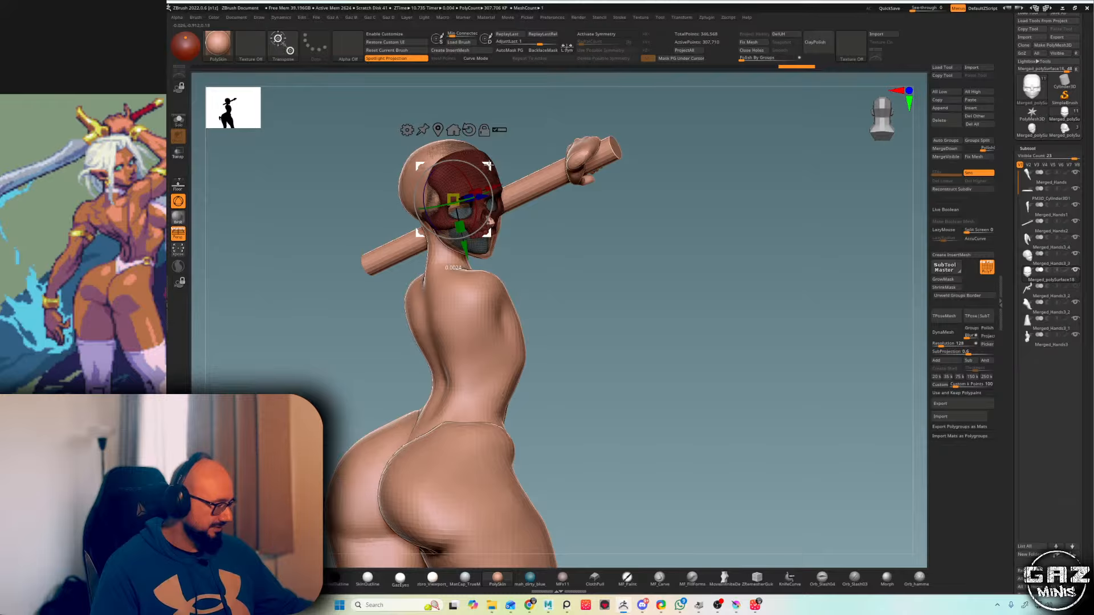
# - Select the figure's original head subtool and hide it, leaving the merged skull head in its place
pyautogui.press('q')
pyautogui.moveTo(518, 261)
pyautogui.keyDown('alt'); pyautogui.mouseDown()
pyautogui.moveTo(508, 253)
pyautogui.moveTo(514, 264)
pyautogui.mouseUp(); pyautogui.keyUp('alt')
pyautogui.keyDown('alt'); pyautogui.click(420, 209); pyautogui.keyUp('alt')
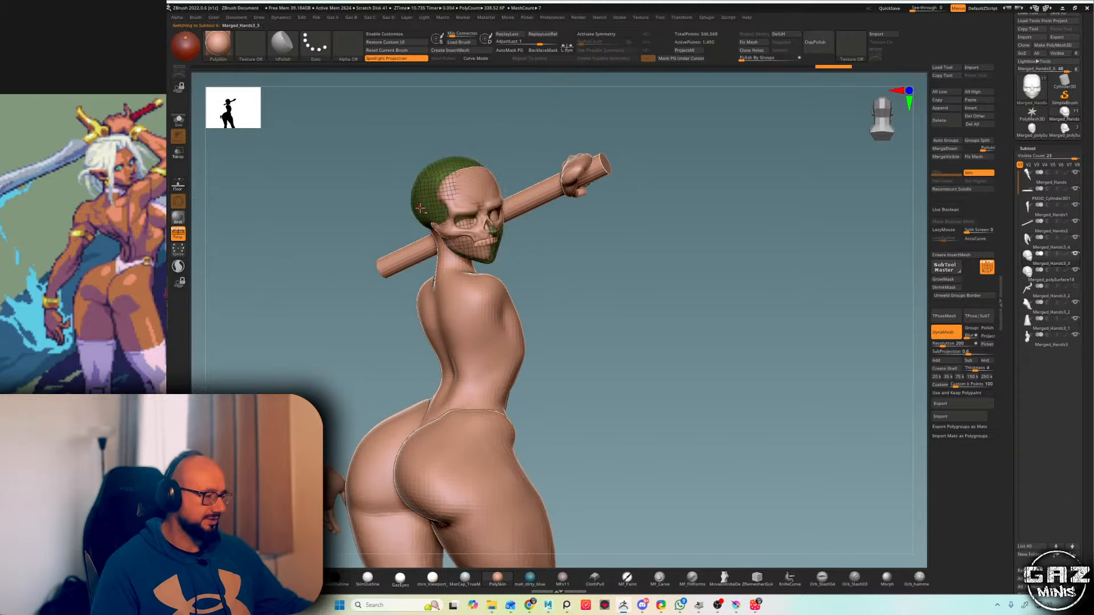
pyautogui.hotkey('alt', 's')
pyautogui.hotkey('alt', 's')
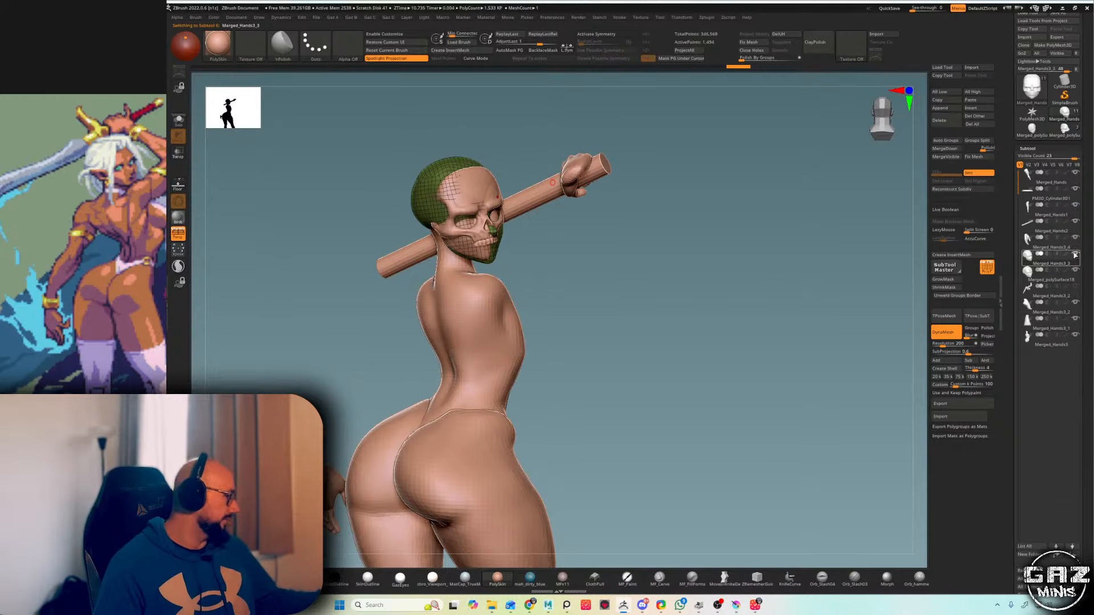
pyautogui.click(1051, 242)
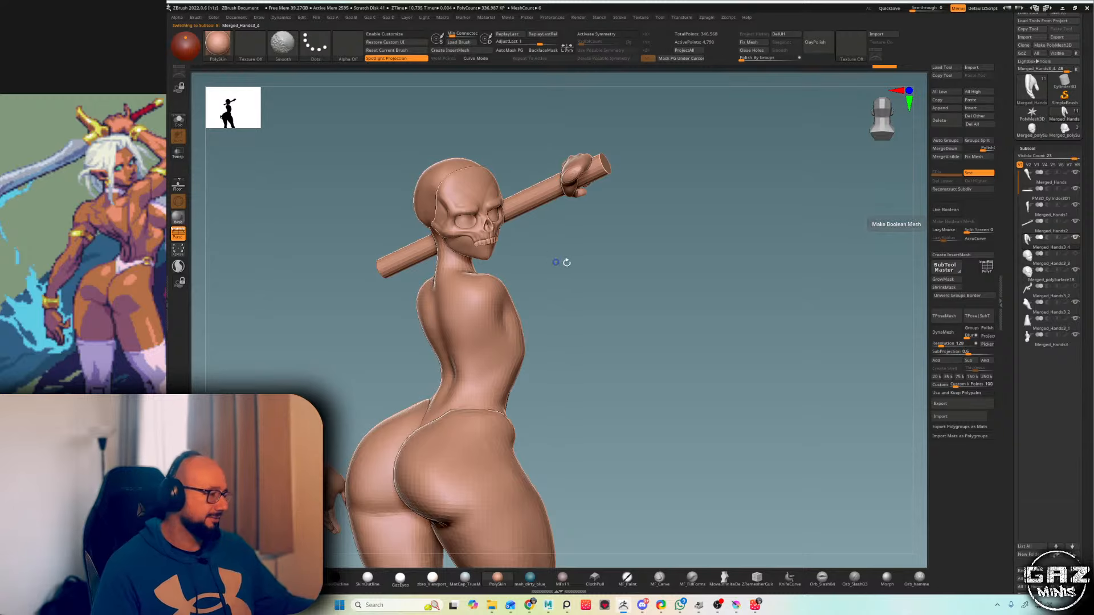
# - Examine the fitted skull head's proportions against the full figure from several angles
pyautogui.moveTo(615, 215); pyautogui.dragTo(601, 214)
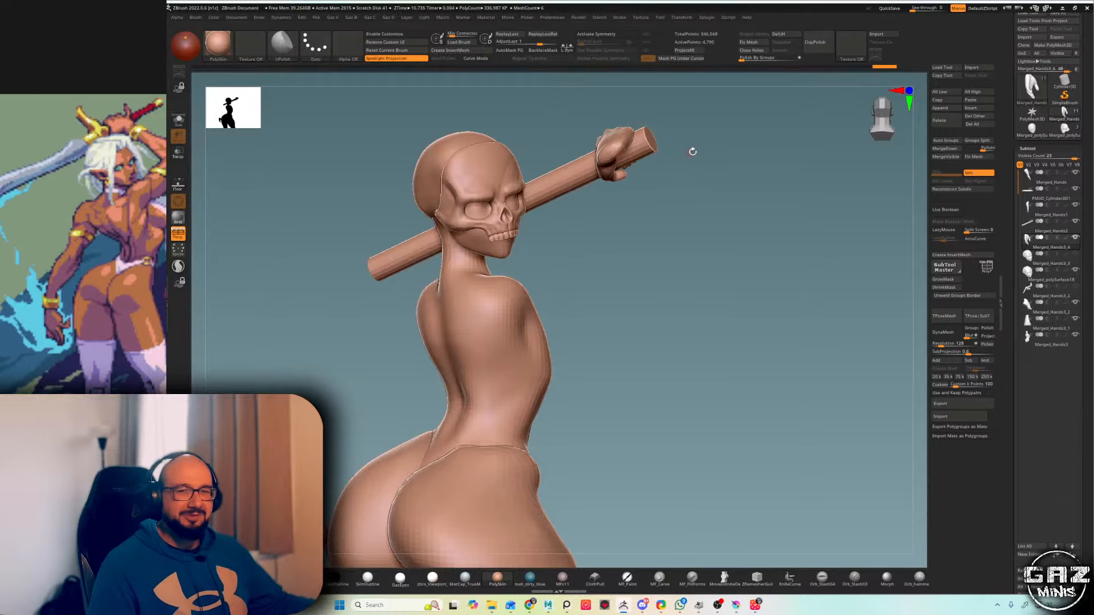
pyautogui.moveTo(694, 97); pyautogui.dragTo(670, 194)
pyautogui.keyDown('alt'); pyautogui.moveTo(565, 250); pyautogui.dragTo(567, 243); pyautogui.keyUp('alt')
pyautogui.keyDown('alt'); pyautogui.click(552, 237); pyautogui.keyUp('alt')
pyautogui.keyDown('alt'); pyautogui.moveTo(542, 295); pyautogui.dragTo(592, 258); pyautogui.keyUp('alt')
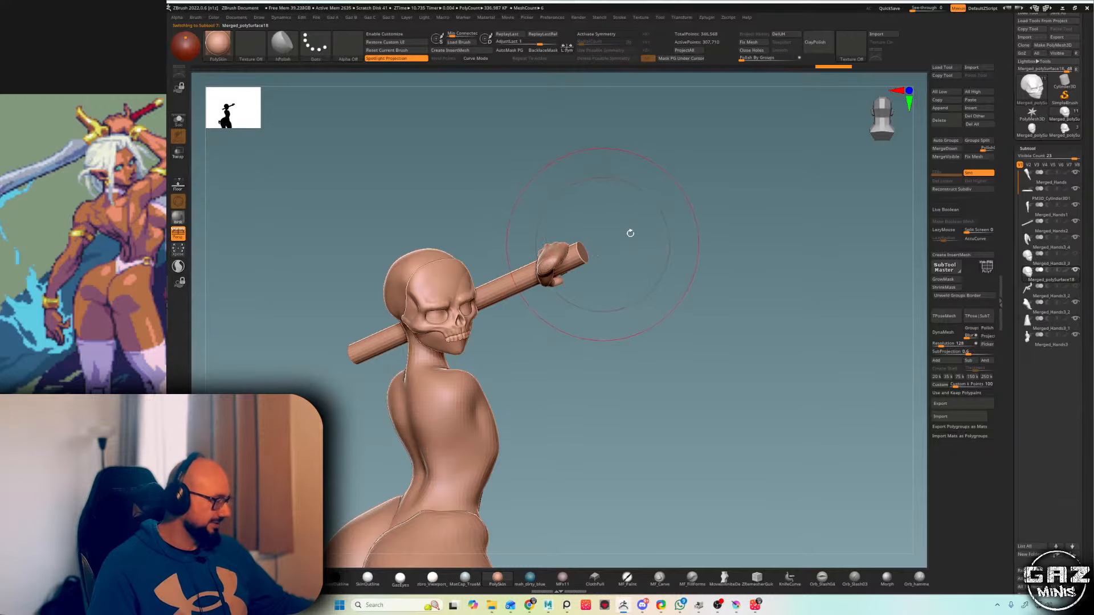
pyautogui.press('f')
pyautogui.press('f')
pyautogui.keyDown('alt'); pyautogui.moveTo(708, 182); pyautogui.dragTo(707, 234); pyautogui.keyUp('alt')
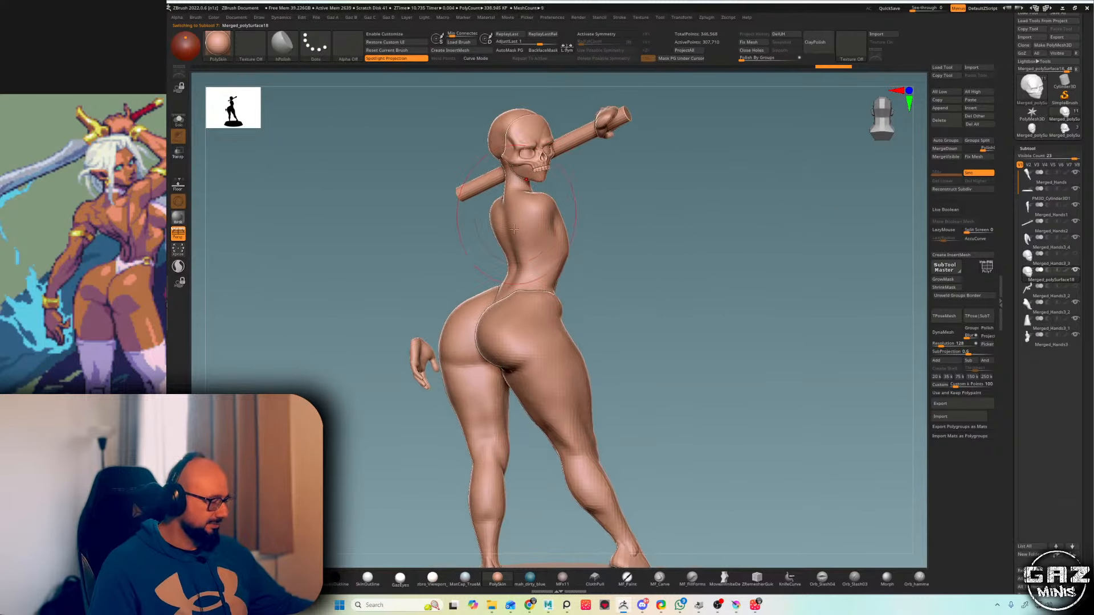
# - Select the torso subtool and isolate it with Solo and the polyframe shown
pyautogui.hotkey('shift', 'f')
pyautogui.moveTo(644, 184); pyautogui.dragTo(603, 182)
pyautogui.keyDown('alt'); pyautogui.moveTo(603, 182); pyautogui.dragTo(615, 203); pyautogui.keyUp('alt')
pyautogui.keyDown('alt'); pyautogui.click(568, 218); pyautogui.keyUp('alt')
pyautogui.hotkey('alt', 's')
pyautogui.hotkey('shift', 's')
pyautogui.hotkey('shift', 's')
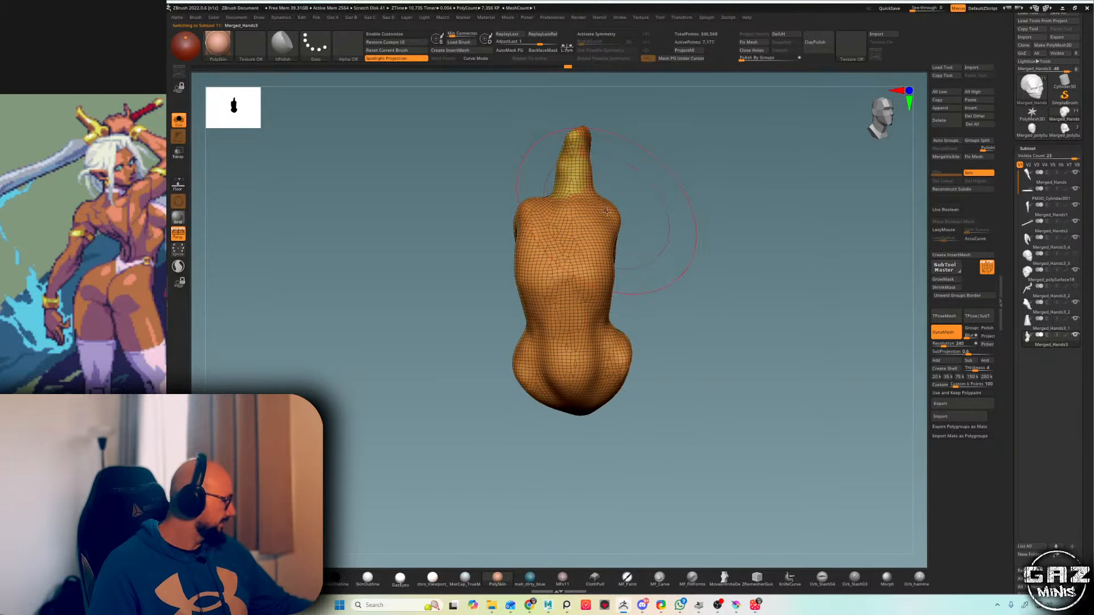
# - Duplicate the torso subtool and assign the whole copy to a single polygroup
pyautogui.hotkey('ctrl', 'shift', 'd')
pyautogui.click(1049, 356)
pyautogui.hotkey('ctrl', 'w')
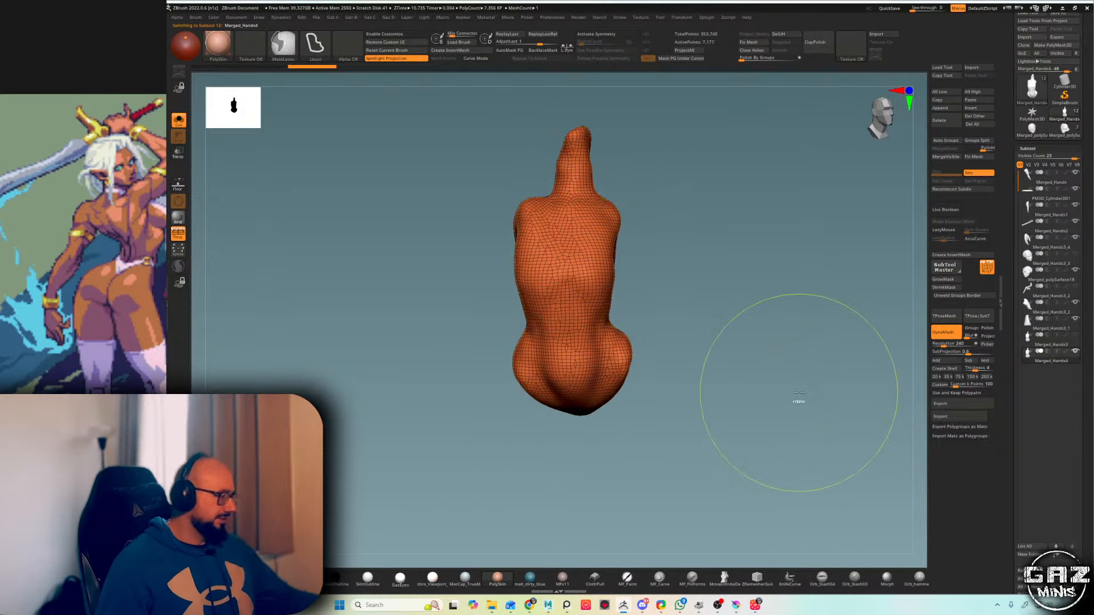
# - Slice the torso copy with curved cuts into neck, chest, waist and hip polygroups
pyautogui.moveTo(510, 192)
pyautogui.keyDown('ctrl'); pyautogui.keyDown('shift'); pyautogui.mouseDown()
pyautogui.moveTo(635, 189)
pyautogui.moveTo(664, 231)
pyautogui.moveTo(664, 261)
pyautogui.mouseUp(); pyautogui.keyUp('shift'); pyautogui.keyUp('ctrl')
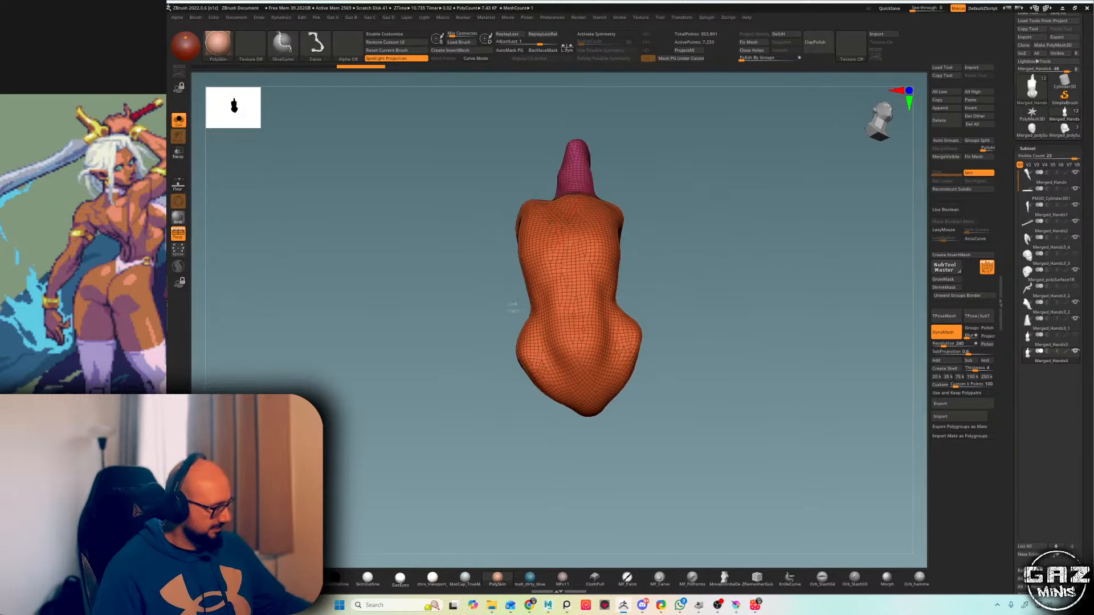
pyautogui.moveTo(513, 293)
pyautogui.keyDown('ctrl'); pyautogui.keyDown('shift'); pyautogui.mouseDown()
pyautogui.moveTo(555, 343)
pyautogui.moveTo(640, 295)
pyautogui.moveTo(642, 279)
pyautogui.mouseUp(); pyautogui.keyUp('shift'); pyautogui.keyUp('ctrl')
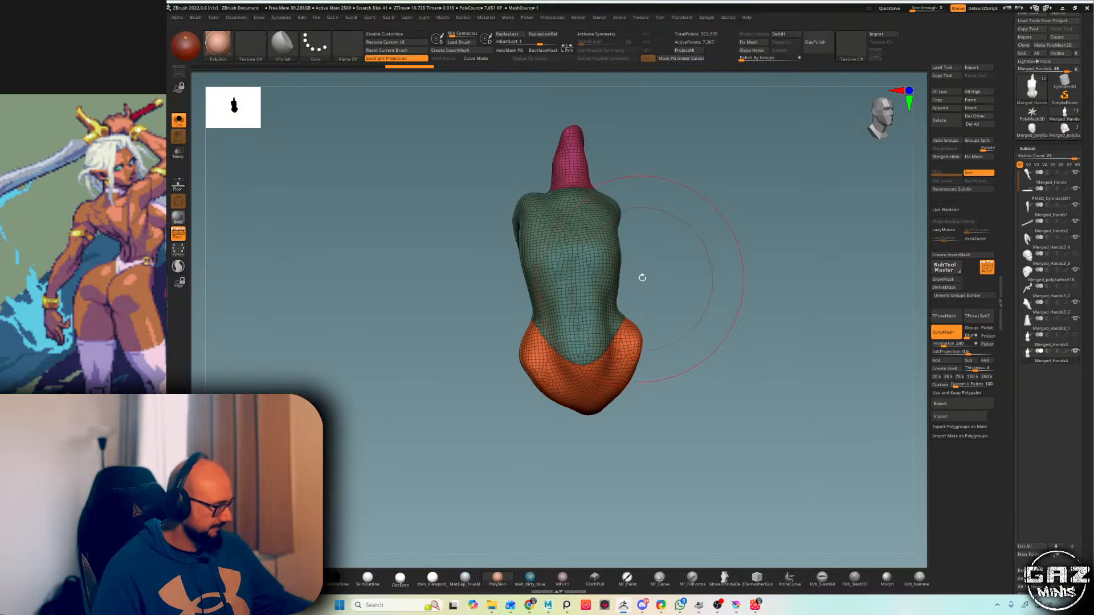
pyautogui.moveTo(503, 317)
pyautogui.keyDown('ctrl'); pyautogui.keyDown('shift'); pyautogui.mouseDown()
pyautogui.moveTo(545, 286)
pyautogui.moveTo(638, 292)
pyautogui.mouseUp(); pyautogui.keyUp('shift'); pyautogui.keyUp('ctrl')
# - Separate the torso copy into closed pieces along its polygroup borders
pyautogui.moveTo(646, 285); pyautogui.dragTo(726, 225)
pyautogui.press('2')
pyautogui.click(679, 287)
pyautogui.click(672, 304)
pyautogui.click(683, 288)
pyautogui.click(686, 297)
# - Remesh the torso pieces with ZRemesher set to Half and polish their surfaces
pyautogui.press('1')
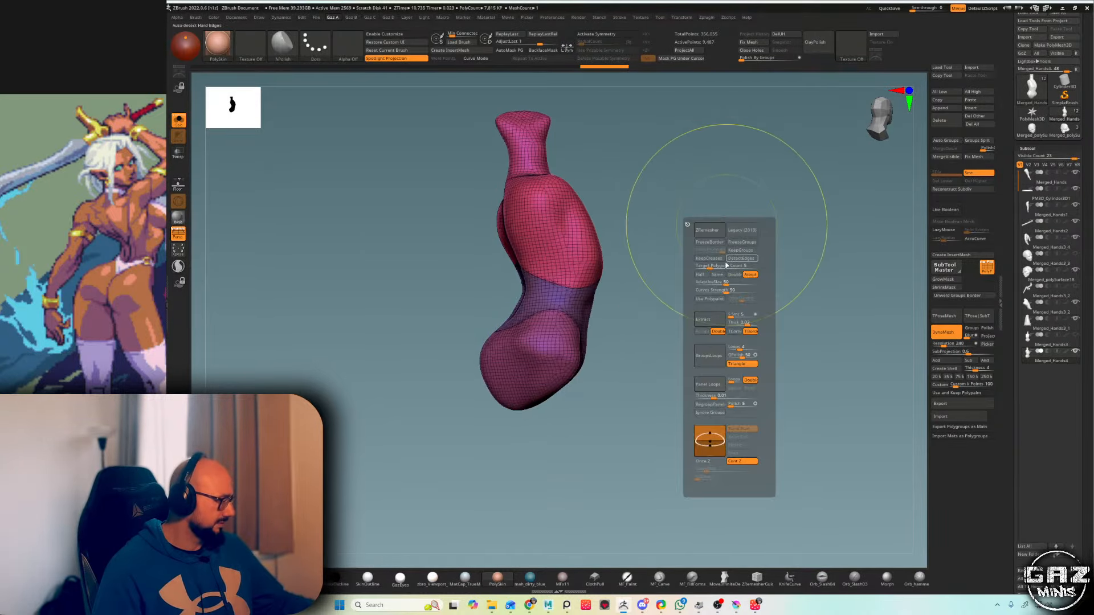
pyautogui.click(699, 274)
pyautogui.click(709, 230)
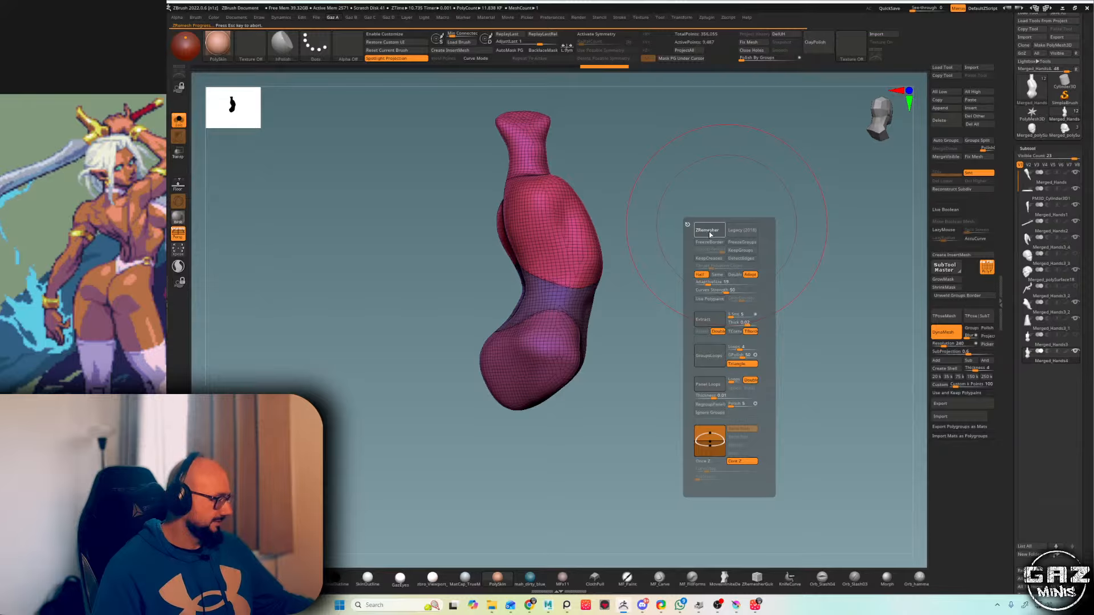
pyautogui.press('2')
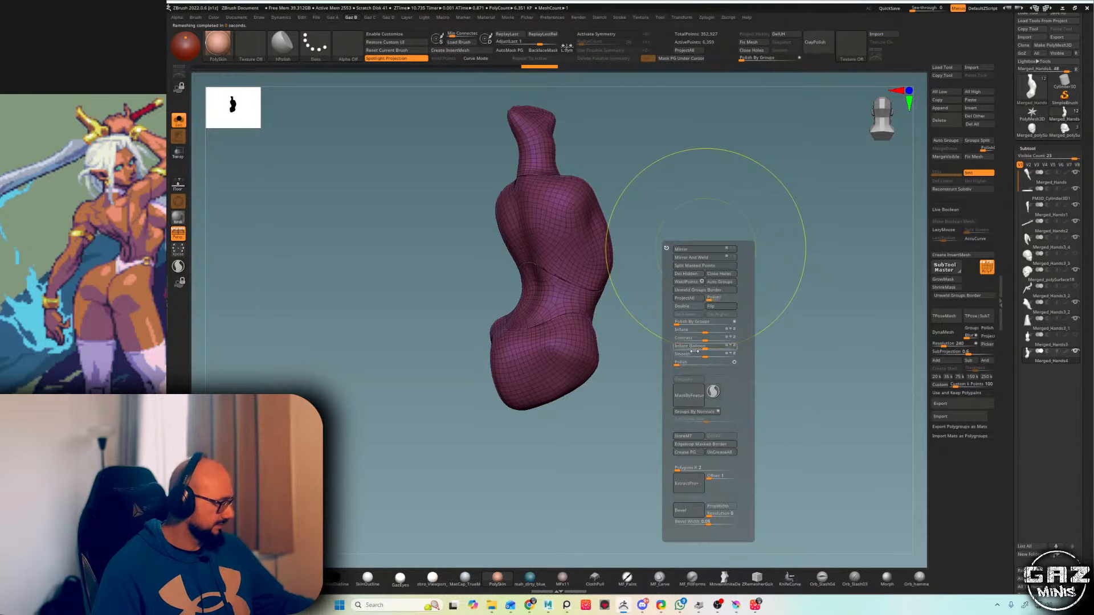
pyautogui.click(714, 363)
# - Run ZRemesher on the polished pieces again at Half and give each piece its own polygroup
pyautogui.hotkey('ctrl', '1')
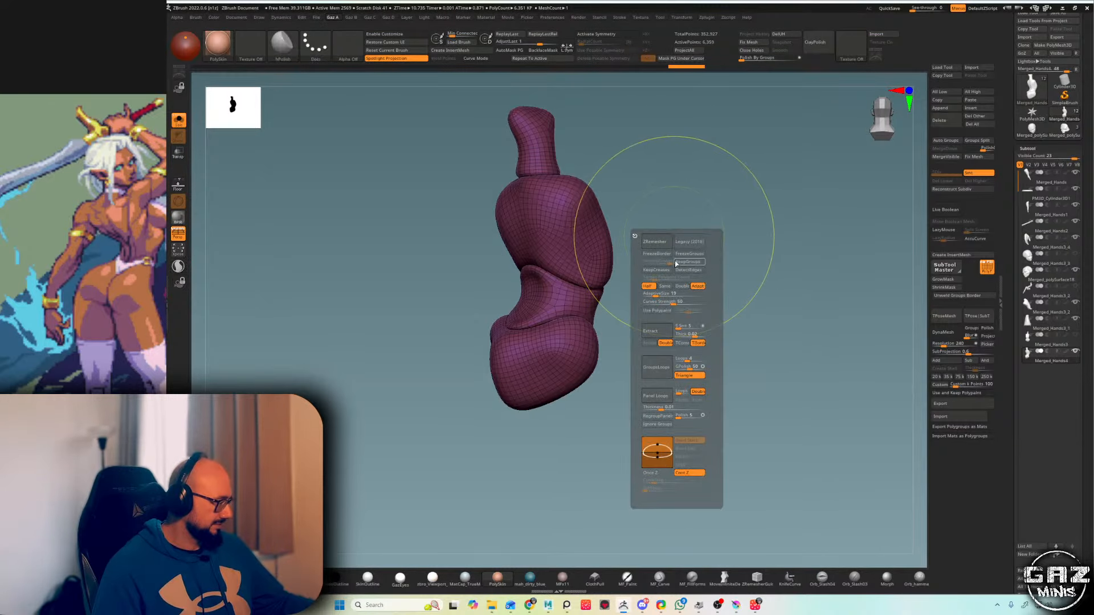
pyautogui.click(660, 241)
pyautogui.hotkey('ctrl', '1')
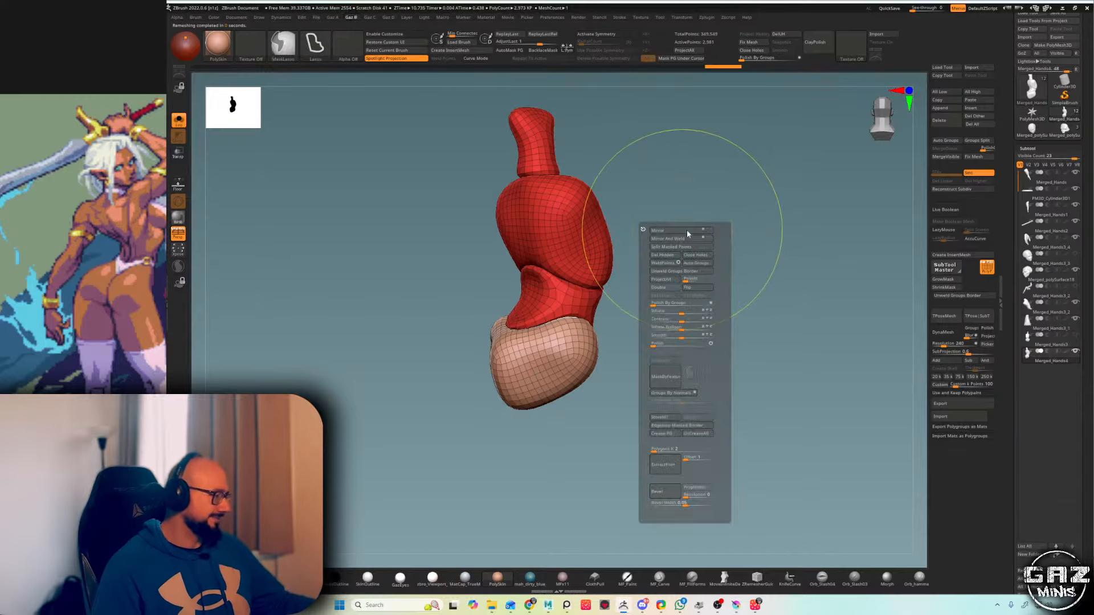
pyautogui.click(693, 256)
pyautogui.hotkey('shift', 'f')
pyautogui.hotkey('shift', 'f')
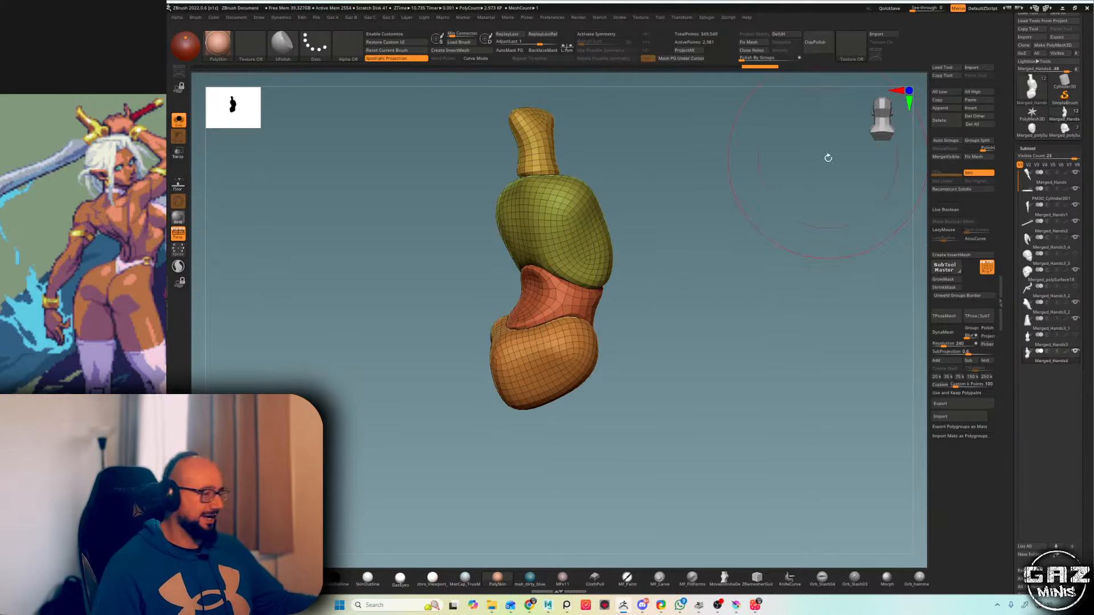
# - Bring back the other subtools and split the torso copy into separate subtools by polygroup
pyautogui.keyDown('alt'); pyautogui.moveTo(653, 136); pyautogui.dragTo(667, 164); pyautogui.keyUp('alt')
pyautogui.hotkey('alt', 's')
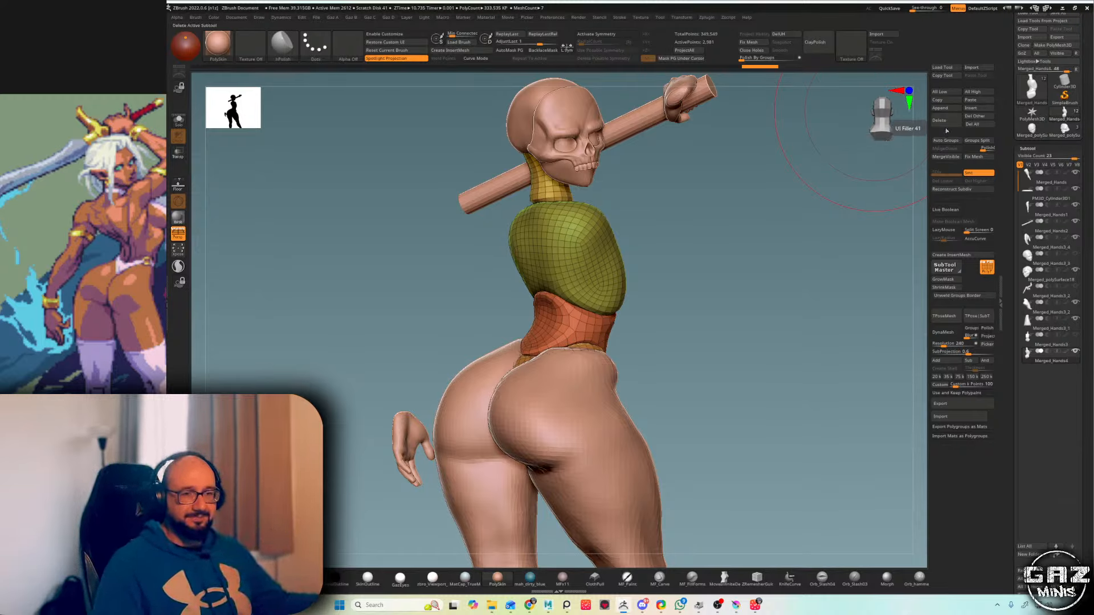
pyautogui.click(985, 141)
pyautogui.click(951, 160)
# - Hide the waist piece and select the hip piece among the split torso subtools
pyautogui.moveTo(1072, 370)
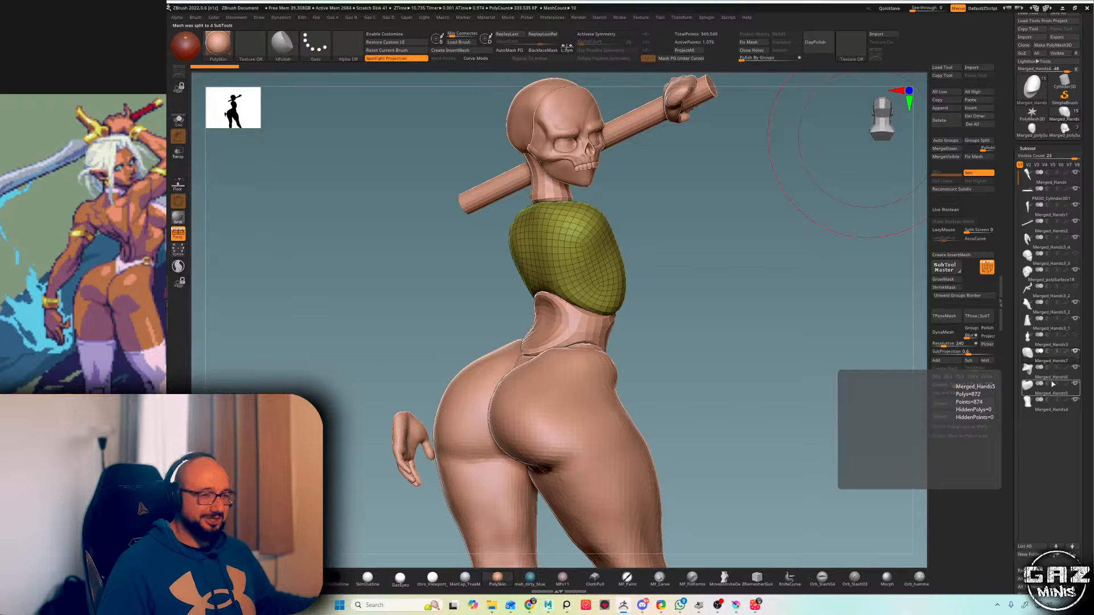
pyautogui.click(1075, 368)
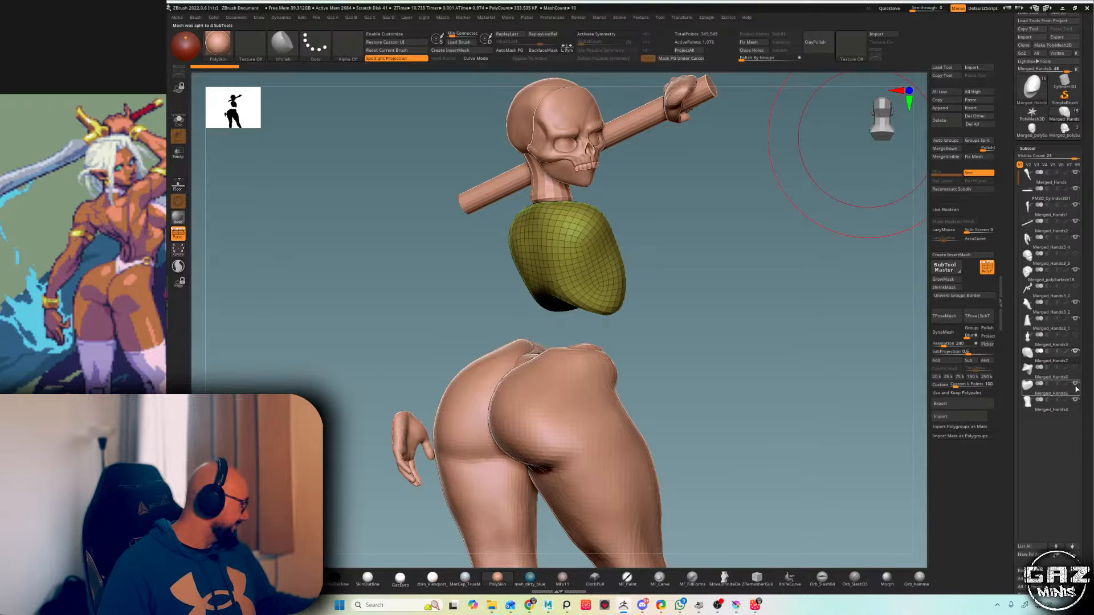
pyautogui.moveTo(1077, 388)
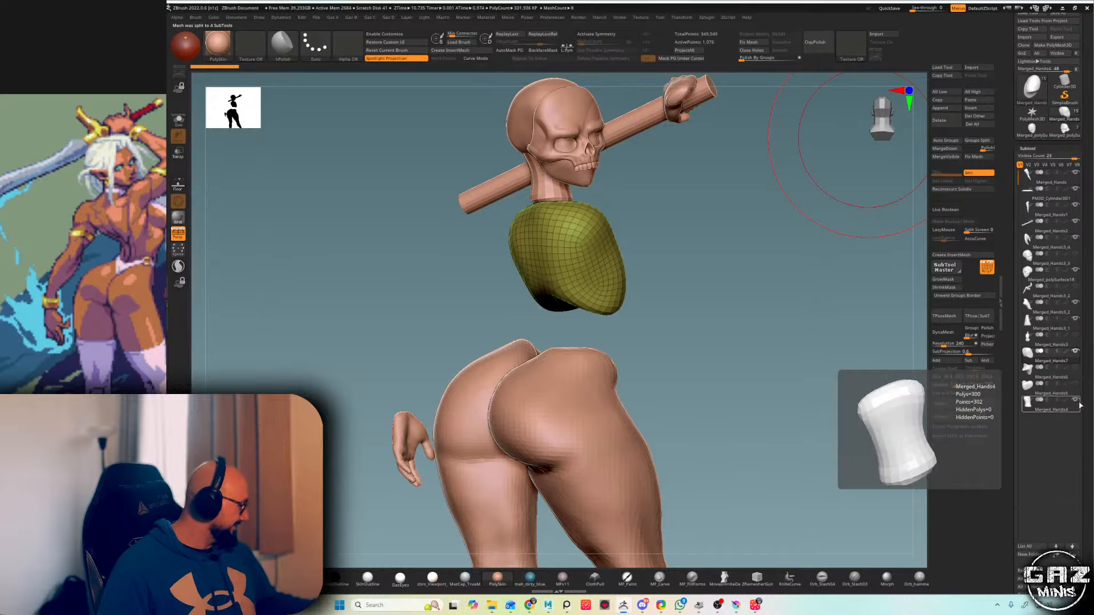
pyautogui.click(1060, 402)
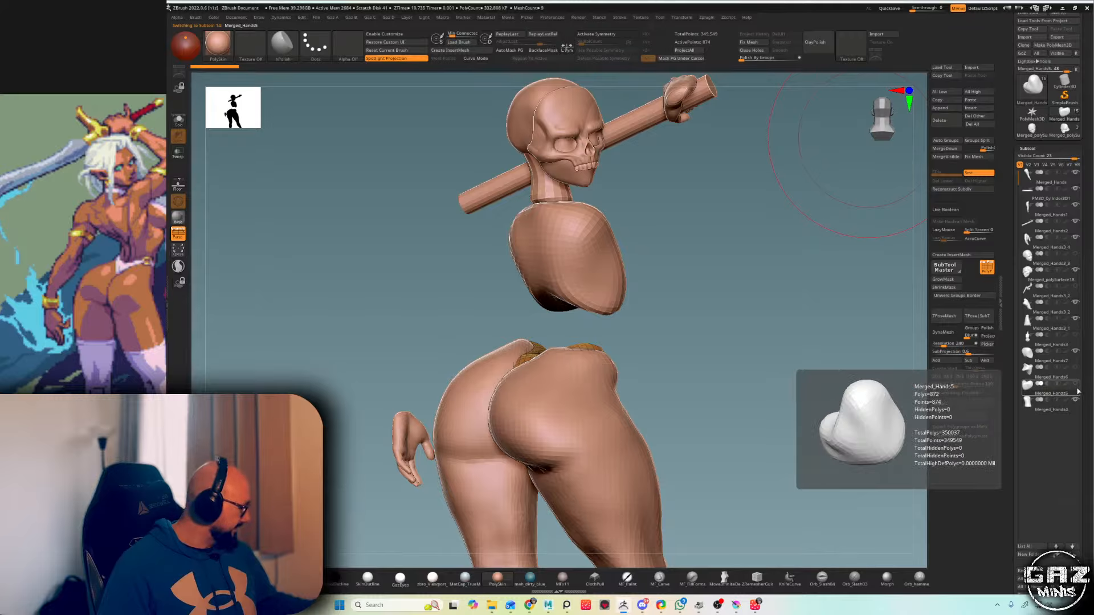
# - Hide the hip and neck pieces and select the chest piece
pyautogui.click(1075, 384)
pyautogui.hotkey('shift', 'f')
pyautogui.click(584, 344)
pyautogui.keyDown('ctrl'); pyautogui.moveTo(592, 336); pyautogui.dragTo(625, 236, button='right'); pyautogui.keyUp('ctrl')
pyautogui.hotkey('shift', 'f')
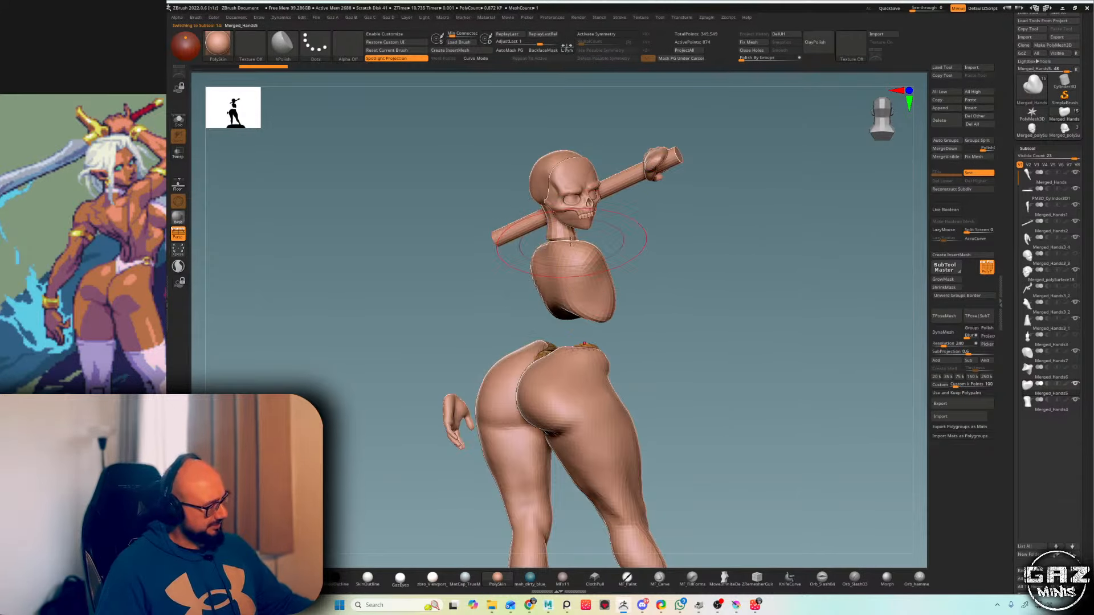
pyautogui.keyDown('alt'); pyautogui.click(570, 236); pyautogui.keyUp('alt')
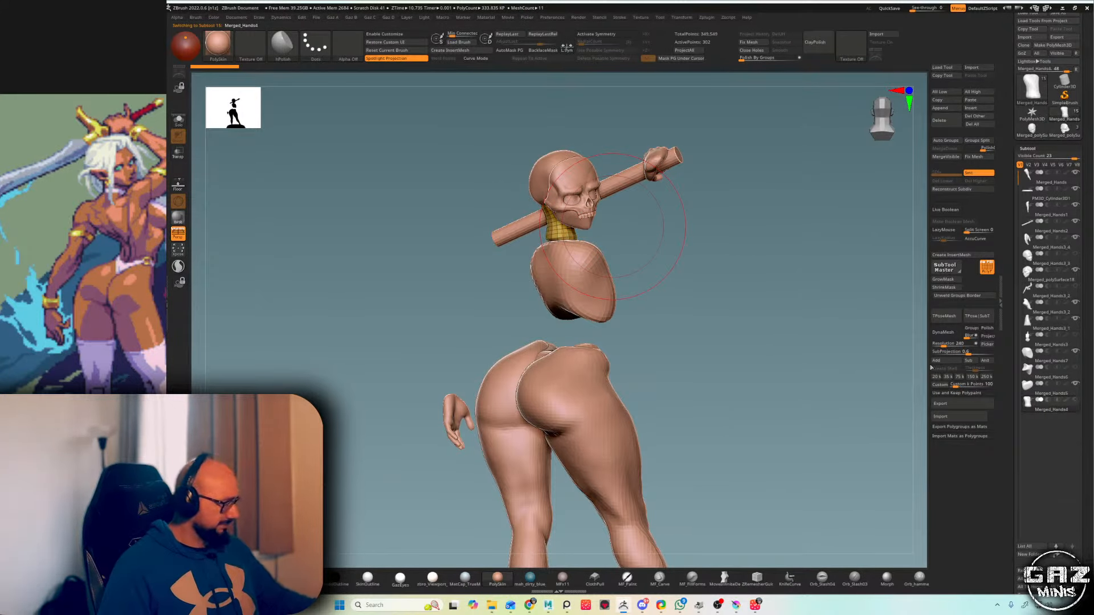
pyautogui.keyDown('alt'); pyautogui.click(583, 254); pyautogui.keyUp('alt')
# - Refine the chest block's outline with the Move brush, checking its shape from the back and the front
pyautogui.hotkey('shift', 'f')
pyautogui.keyDown('ctrl'); pyautogui.moveTo(612, 285); pyautogui.dragTo(601, 264, button='right'); pyautogui.keyUp('ctrl')
pyautogui.press('w')
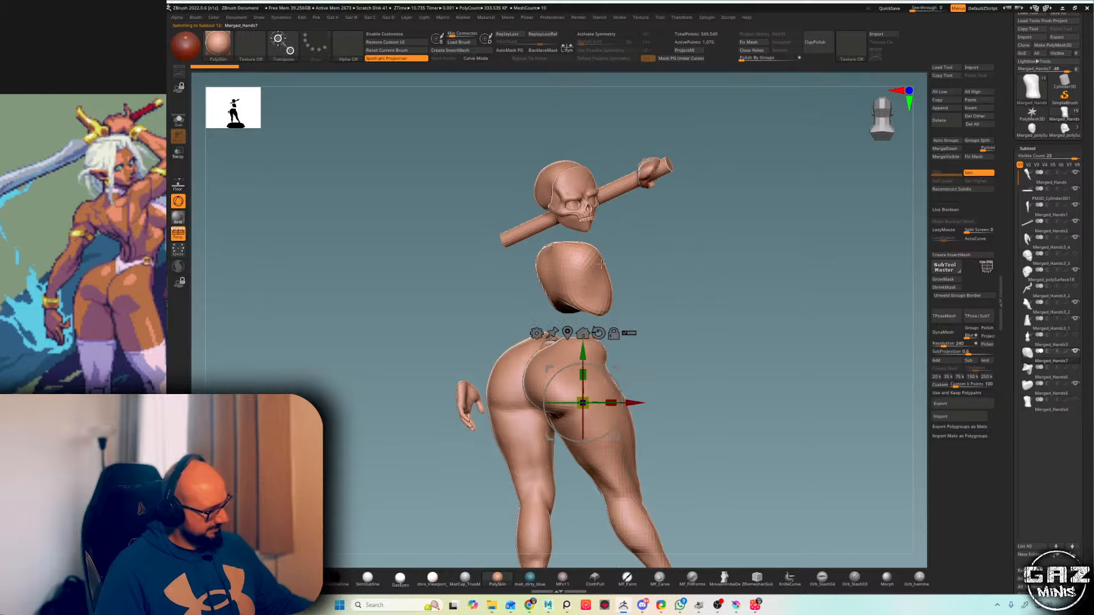
pyautogui.click(550, 266)
pyautogui.moveTo(634, 235)
pyautogui.mouseDown()
pyautogui.moveTo(658, 246)
pyautogui.moveTo(626, 251)
pyautogui.moveTo(664, 269)
pyautogui.moveTo(612, 288)
pyautogui.moveTo(603, 276)
pyautogui.mouseUp()
pyautogui.press('q')
pyautogui.hotkey('shift', 'f')
pyautogui.moveTo(638, 290); pyautogui.dragTo(729, 294)
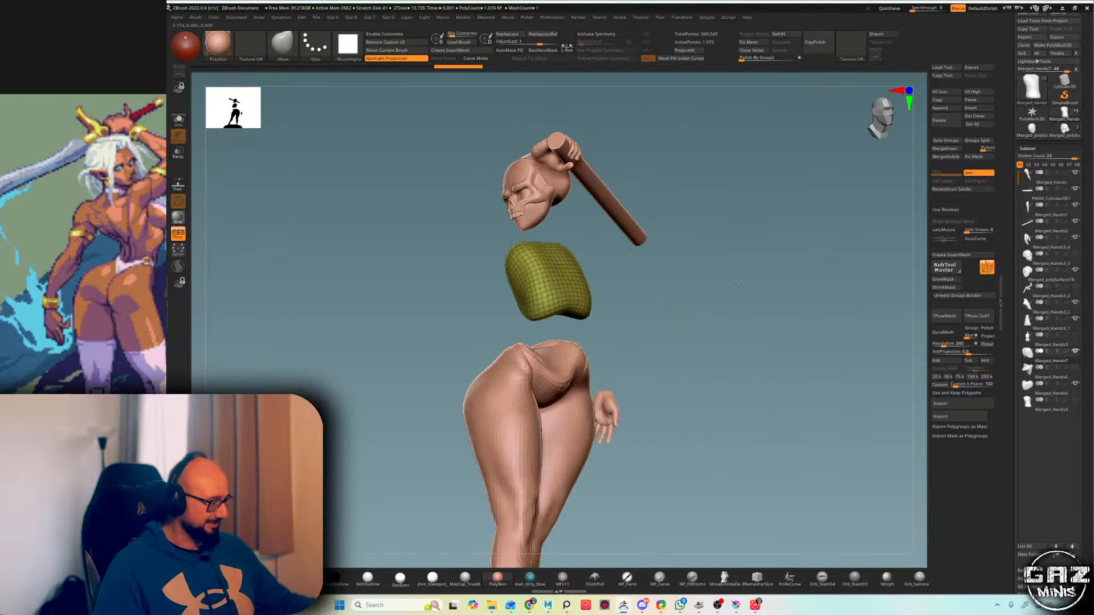
pyautogui.moveTo(604, 296); pyautogui.dragTo(684, 296)
pyautogui.hotkey('shift', 'f')
pyautogui.moveTo(510, 243); pyautogui.dragTo(504, 243)
pyautogui.moveTo(599, 251); pyautogui.dragTo(667, 249)
pyautogui.moveTo(510, 255); pyautogui.dragTo(504, 257)
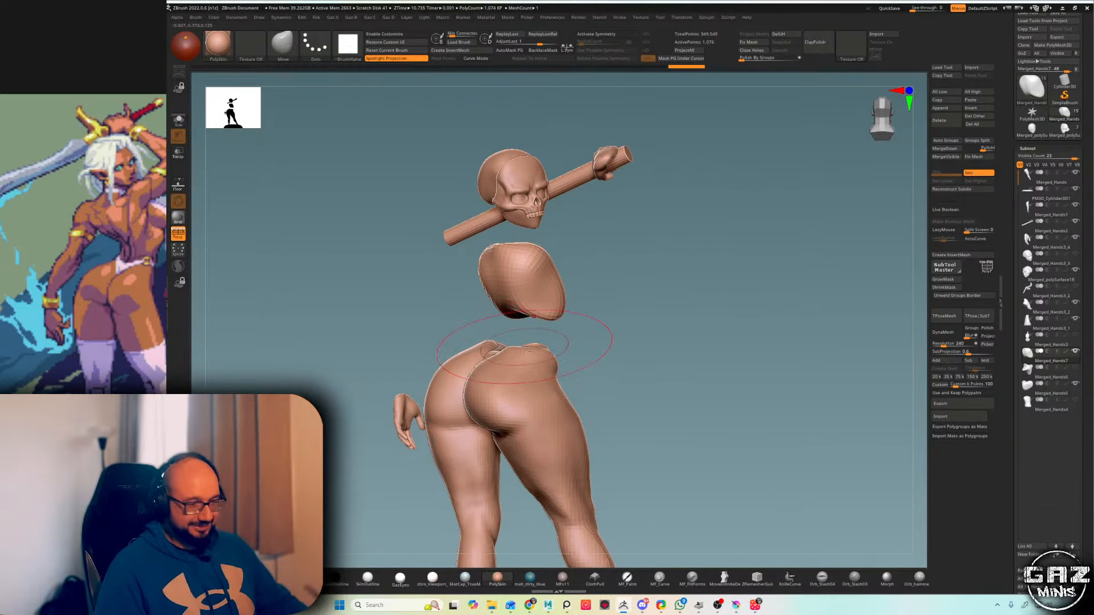
# - Switch to Chrome and search the web for "audiotechnica 2020" in a new tab
pyautogui.hotkey('alt', 'Tab')
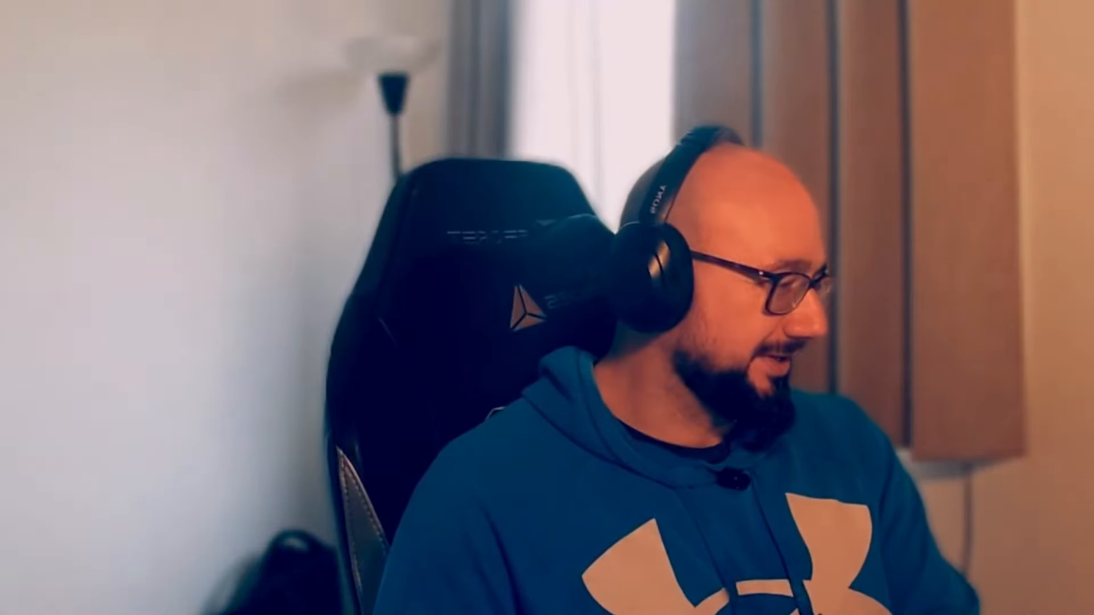
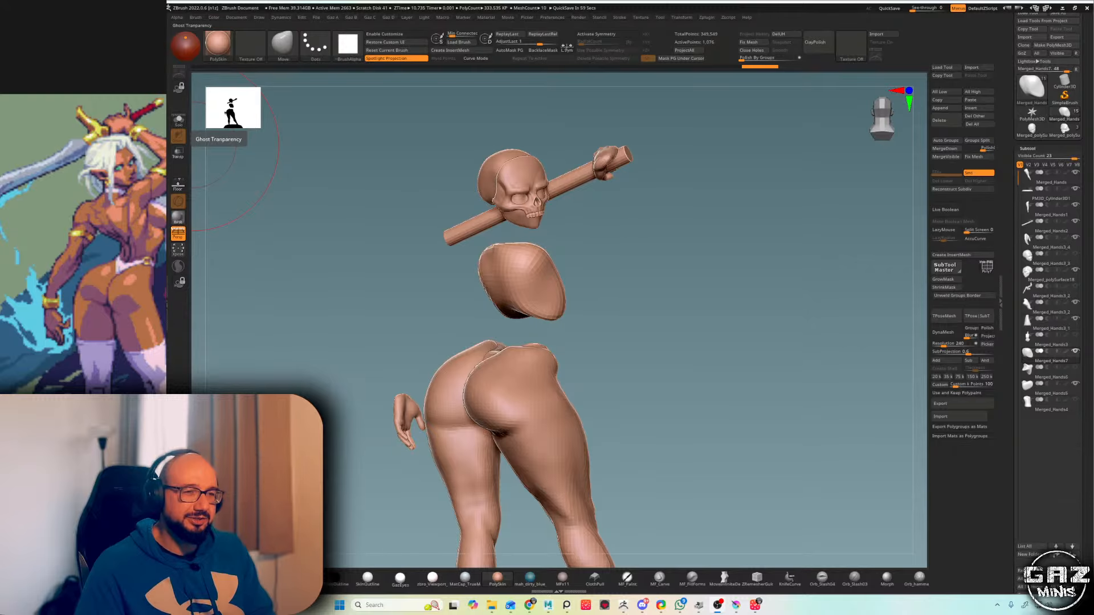
pyautogui.hotkey('alt', 'Tab')
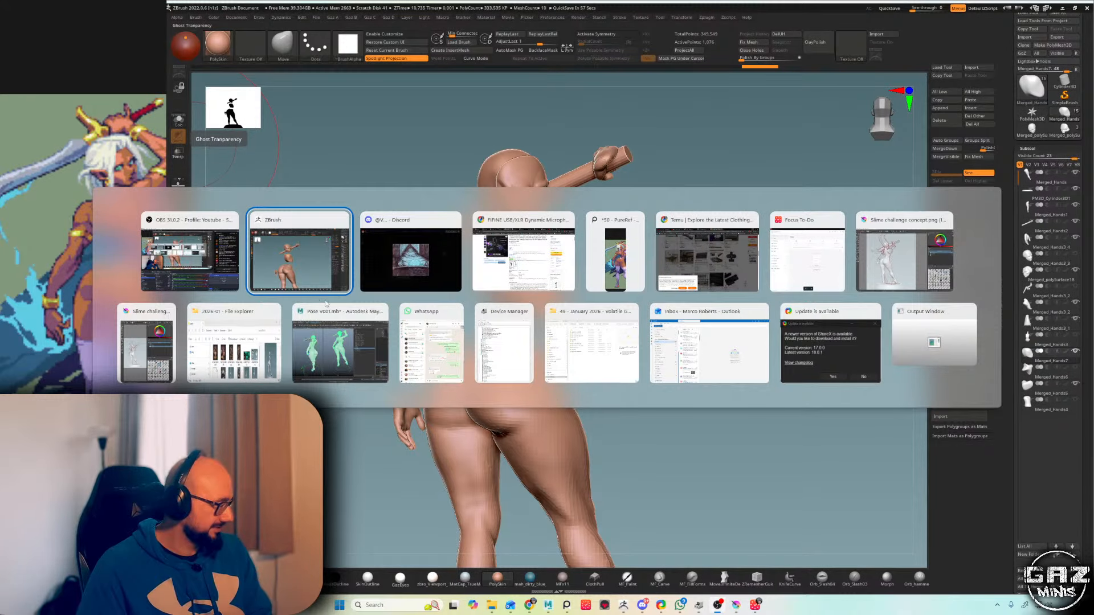
pyautogui.click(523, 251)
pyautogui.hotkey('ctrl', 't')
pyautogui.write('audiotechnica 2020')
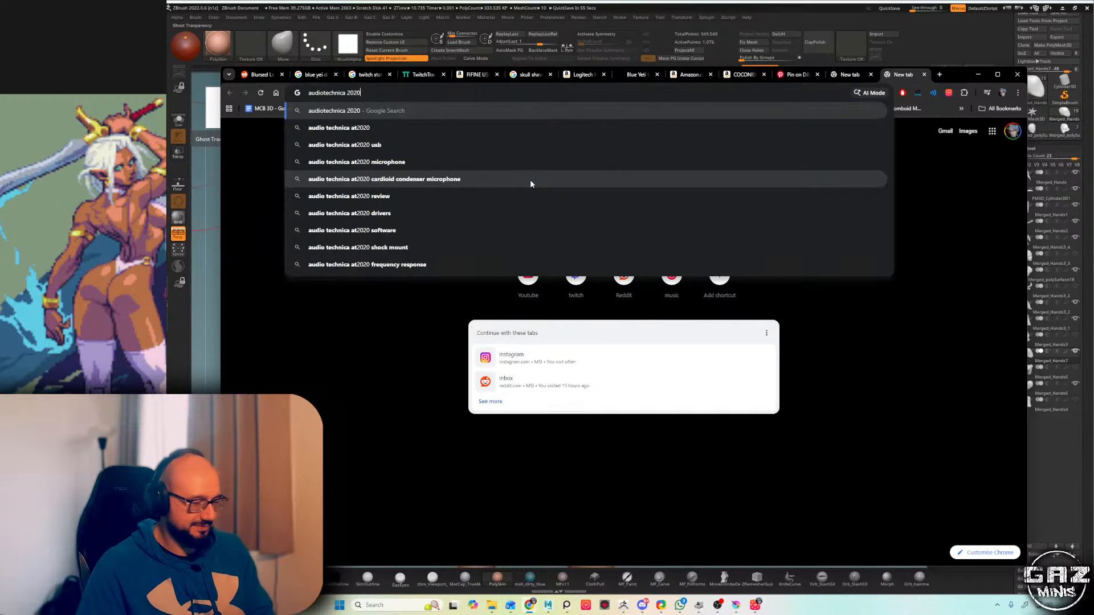
pyautogui.press('Return')
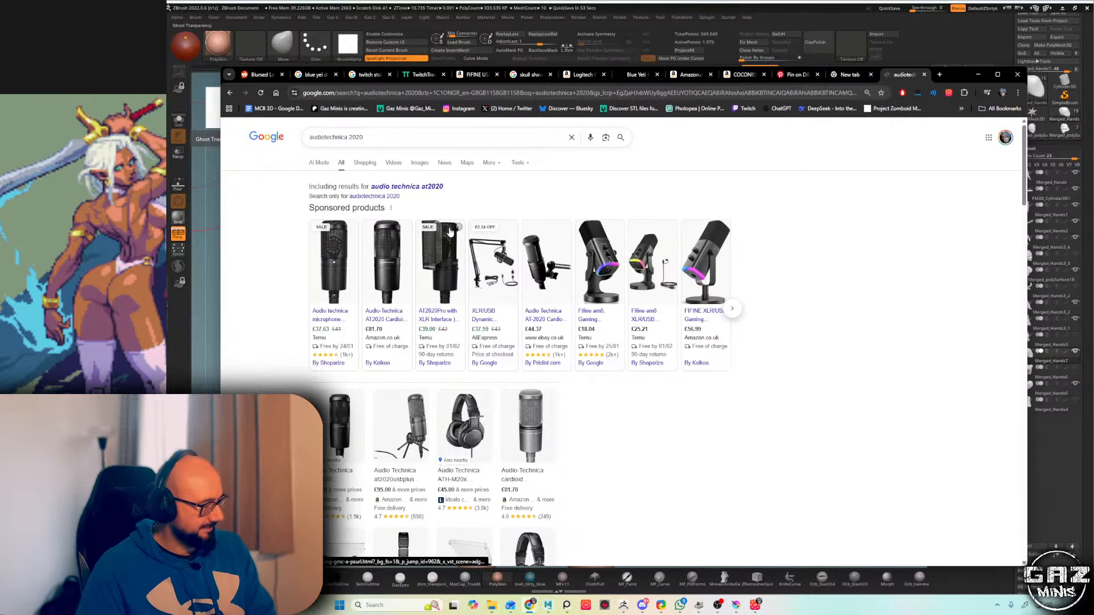
# - Narrow the search to "audio technica at2020" and view the Amazon listing for the AT2020 Cardioid Condenser Microphone
pyautogui.scroll(-2, 312, 285)
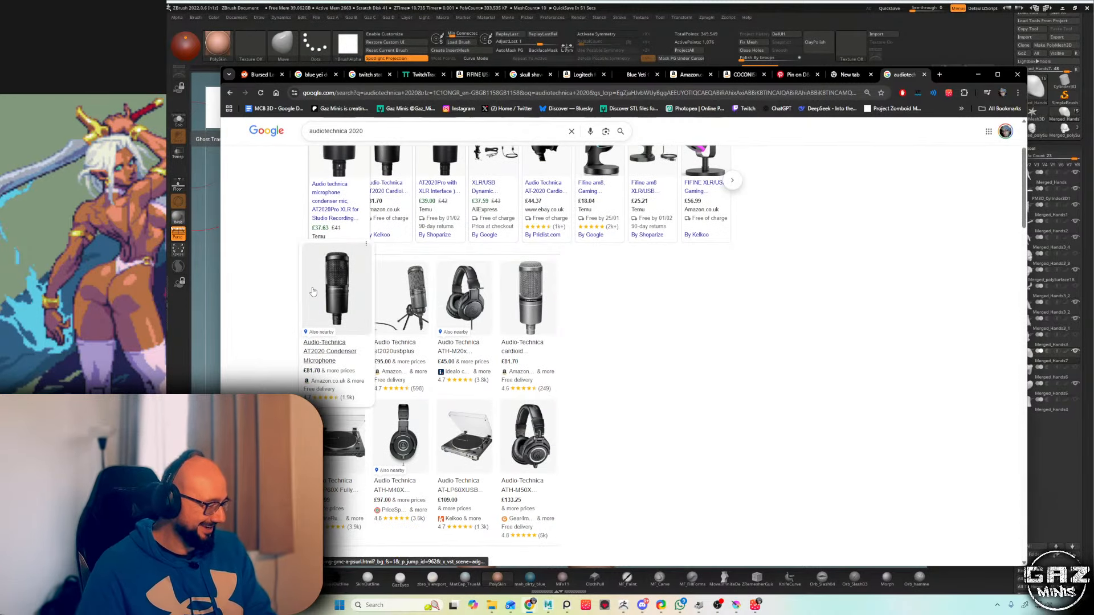
pyautogui.scroll(-2, 313, 292)
pyautogui.scroll(5, 365, 228)
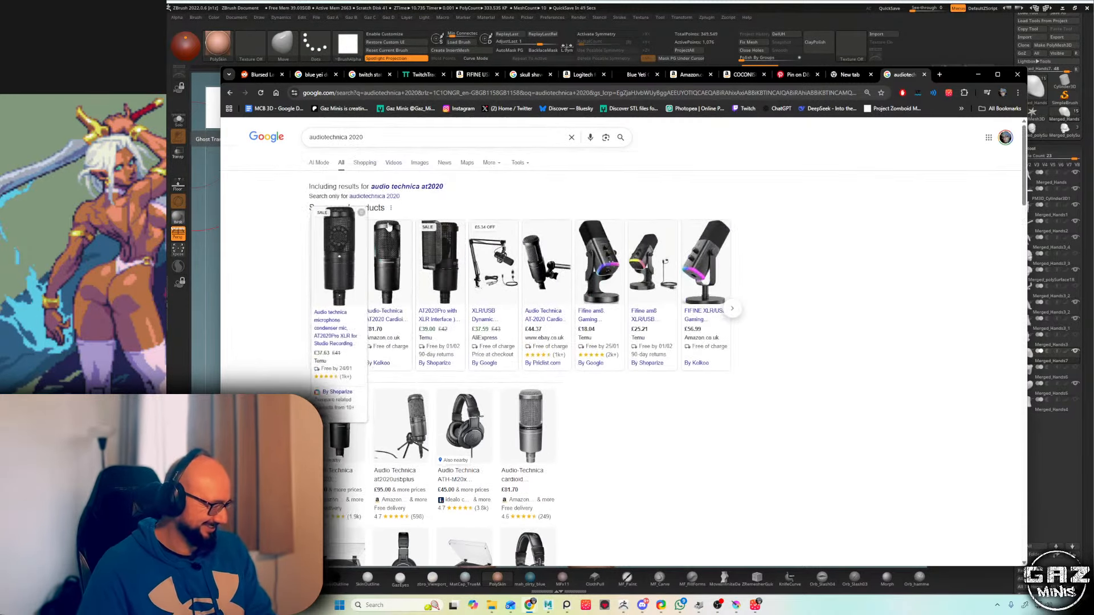
pyautogui.click(397, 188)
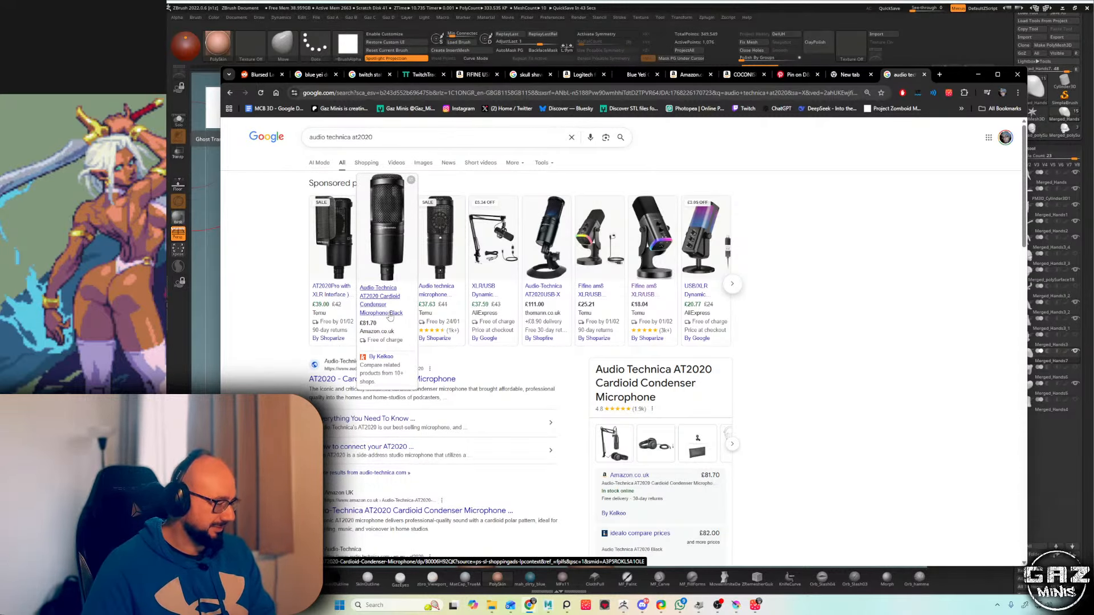
pyautogui.scroll(-4, 365, 307)
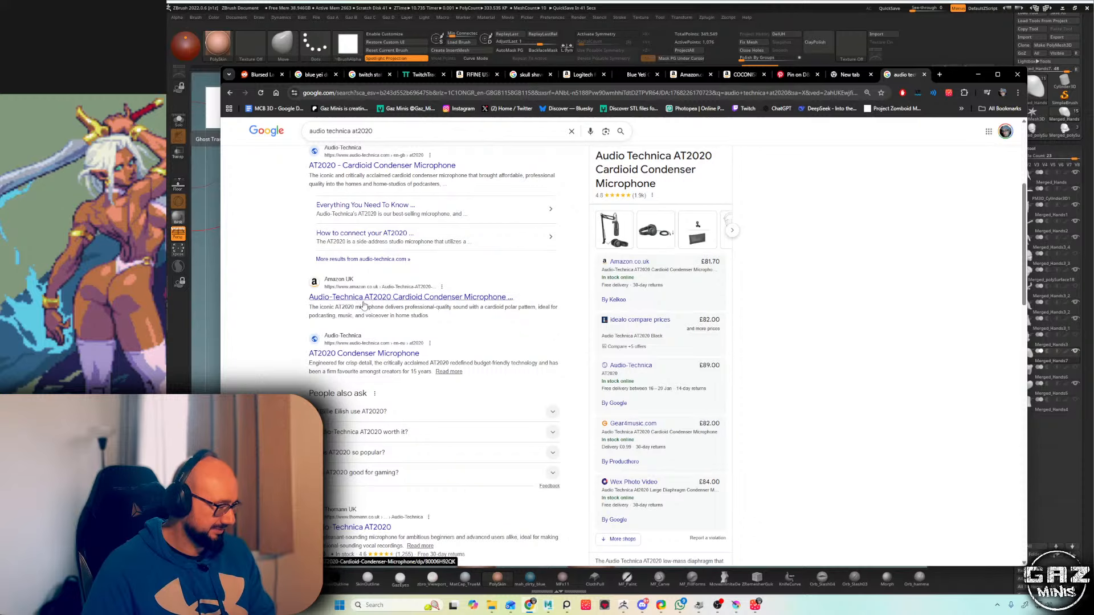
pyautogui.click(367, 297)
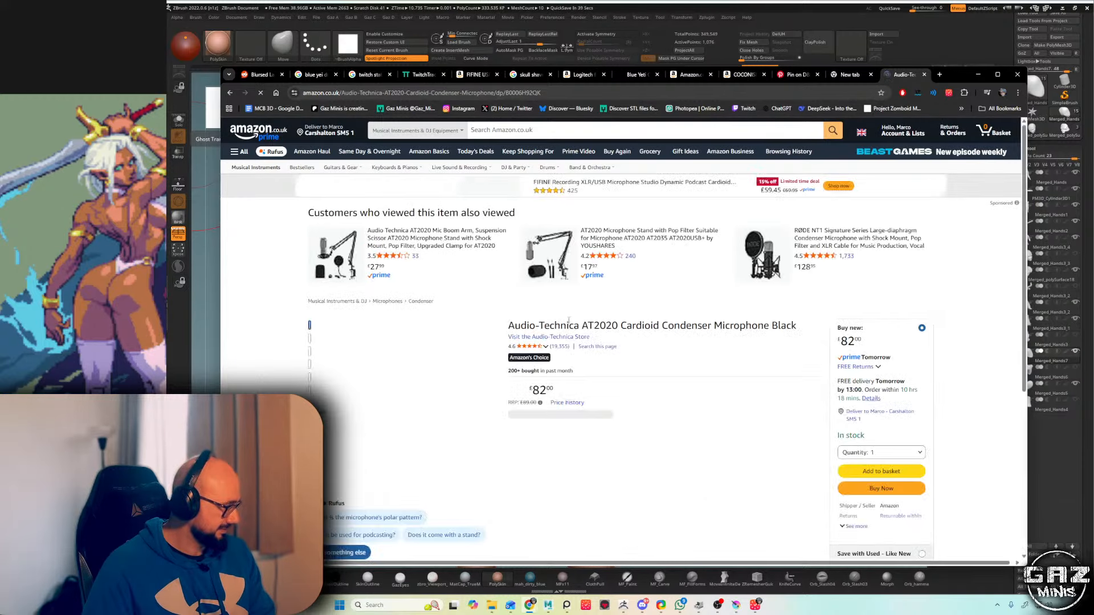
pyautogui.scroll(-3, 575, 314)
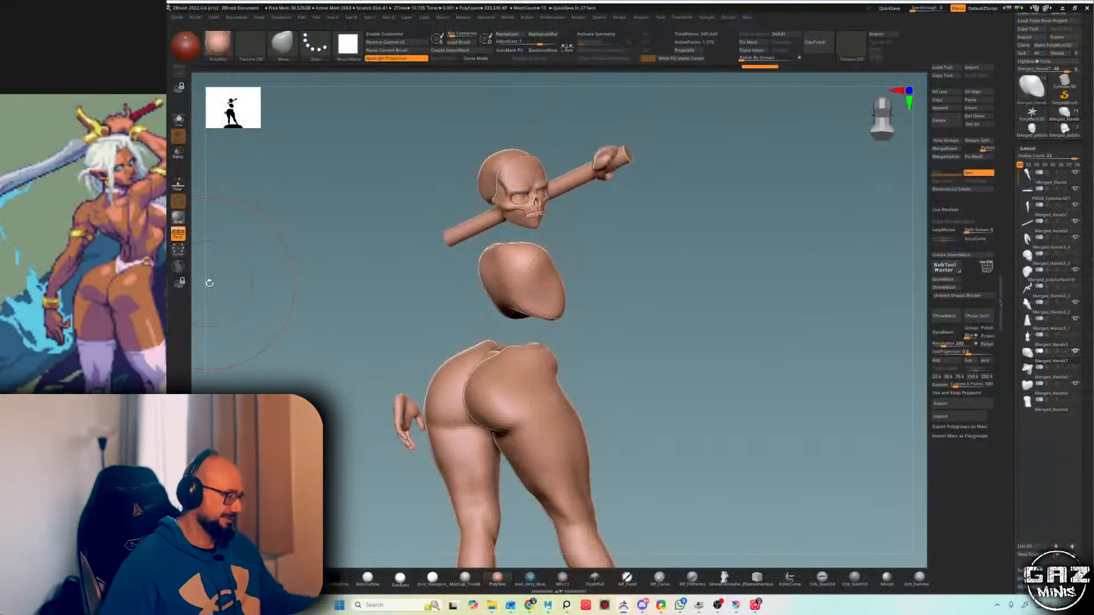
# - Switch back to ZBrush and flatten the side plane of the chest block with the hPolish brush
pyautogui.moveTo(797, 142); pyautogui.dragTo(702, 159)
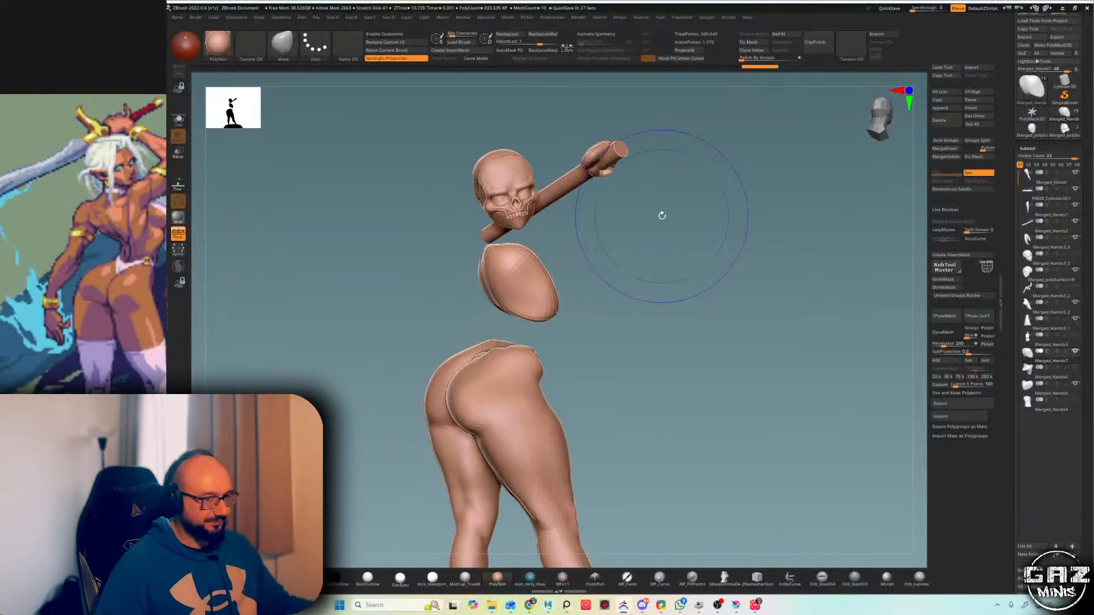
pyautogui.moveTo(662, 216); pyautogui.dragTo(624, 243)
pyautogui.hotkey('shift', 'f')
pyautogui.hotkey('shift', 'f')
pyautogui.press('b')
pyautogui.press('h')
pyautogui.press('p')
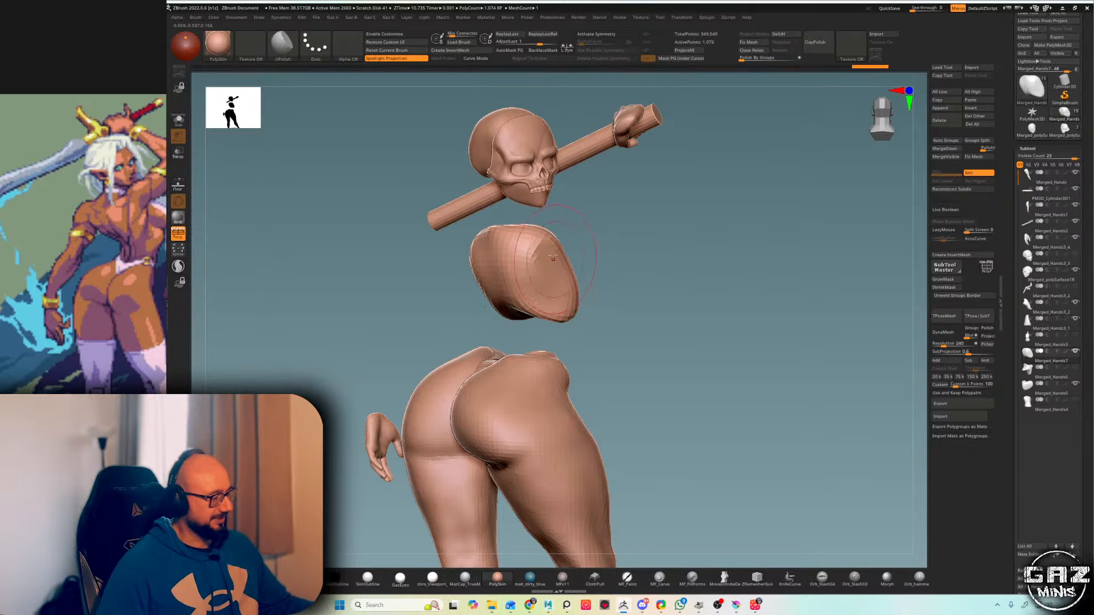
pyautogui.moveTo(607, 262)
pyautogui.mouseDown()
pyautogui.moveTo(500, 268)
pyautogui.moveTo(632, 242)
pyautogui.moveTo(416, 319)
pyautogui.moveTo(374, 351)
pyautogui.mouseUp()
# - Select the skull head and duplicate it as a new subtool
pyautogui.scroll(-10, 113, 313)
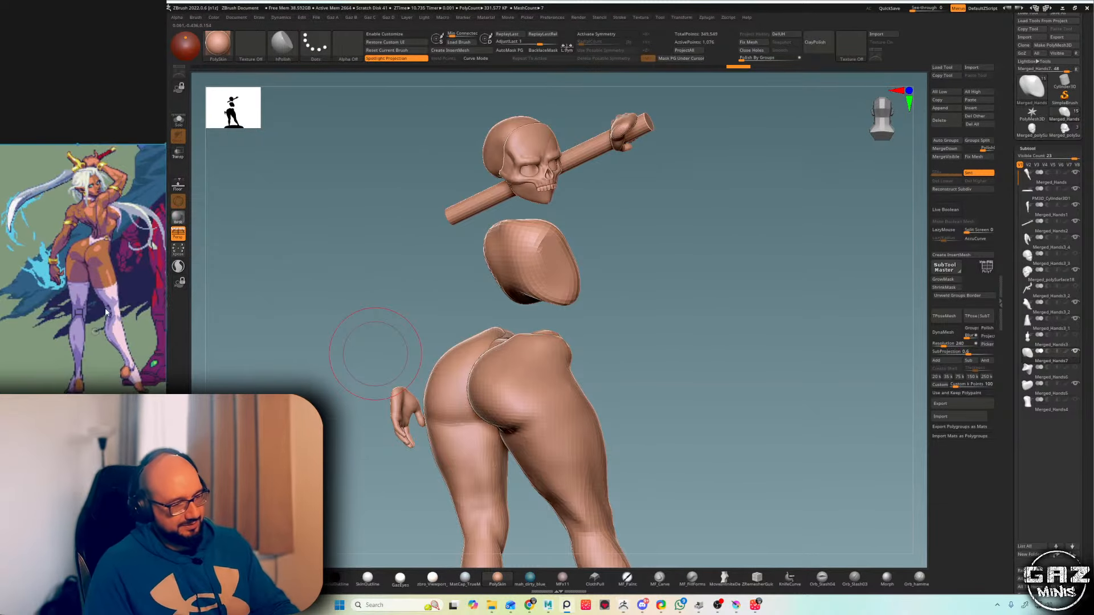
pyautogui.scroll(10, 115, 314)
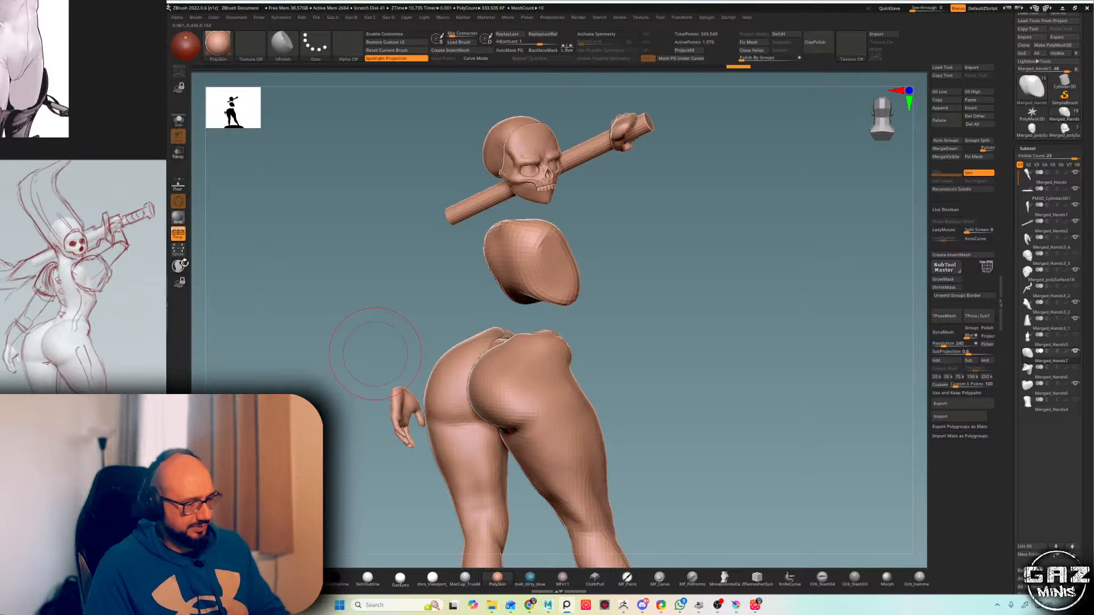
pyautogui.moveTo(576, 222); pyautogui.dragTo(564, 193)
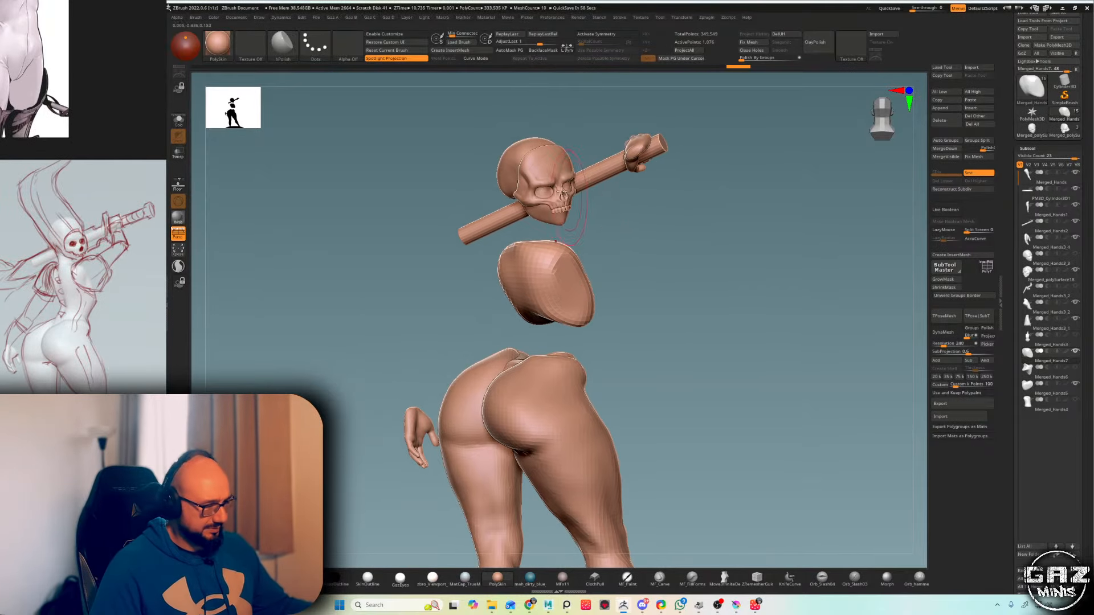
pyautogui.keyDown('alt'); pyautogui.click(533, 145); pyautogui.keyUp('alt')
pyautogui.hotkey('shift', 'f')
pyautogui.keyDown('alt'); pyautogui.moveTo(590, 114); pyautogui.dragTo(586, 185); pyautogui.keyUp('alt')
pyautogui.hotkey('ctrl', 'shift', 'd')
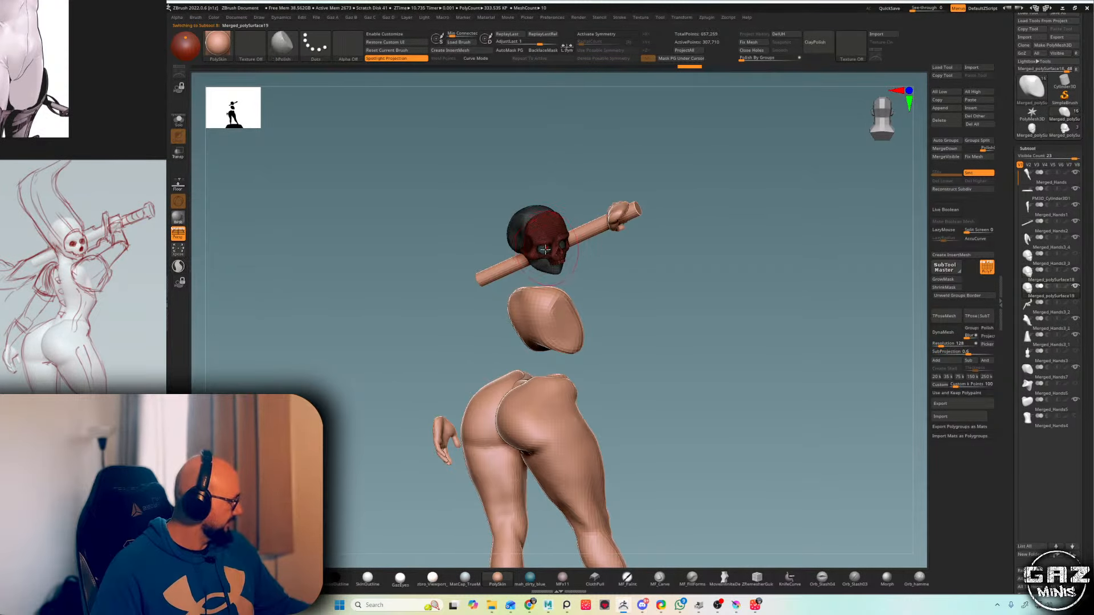
pyautogui.keyDown('alt'); pyautogui.moveTo(599, 238); pyautogui.dragTo(600, 223); pyautogui.keyUp('alt')
# - Isolate the head copy, run Auto Groups on it, and keep only the base head by deleting the hidden skull face
pyautogui.hotkey('alt', 's')
pyautogui.hotkey('ctrl', '2')
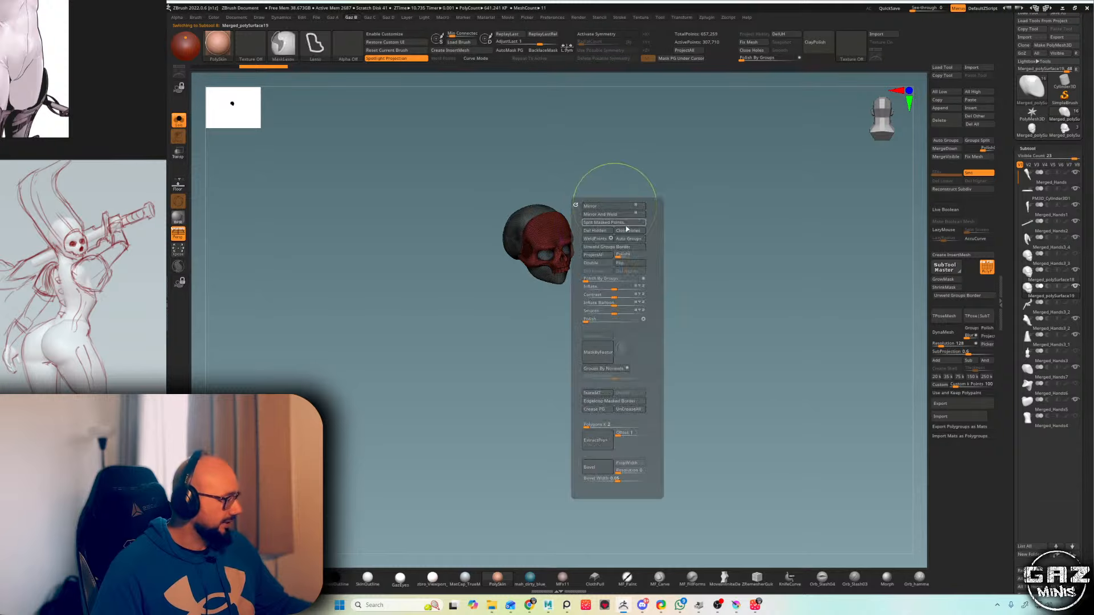
pyautogui.click(633, 242)
pyautogui.keyDown('ctrl'); pyautogui.keyDown('shift'); pyautogui.click(546, 224); pyautogui.keyUp('shift'); pyautogui.keyUp('ctrl')
pyautogui.hotkey('ctrl', '2')
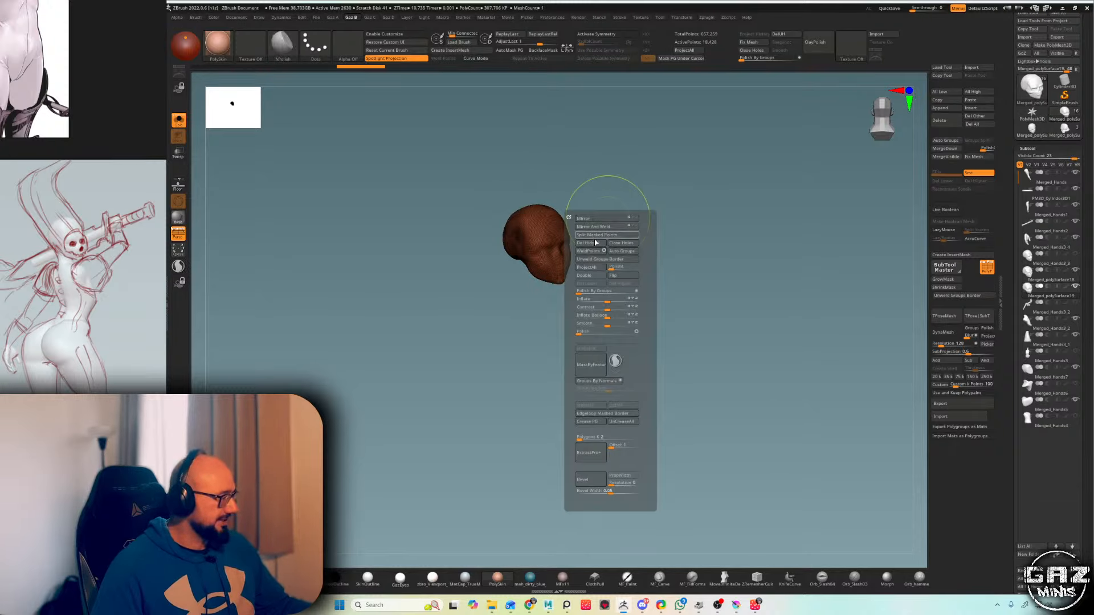
pyautogui.click(598, 243)
# - Cut the face and jaw off the base head with the KnifeCurve brush, leaving only the cranium cap
pyautogui.moveTo(648, 166); pyautogui.dragTo(662, 169)
pyautogui.keyDown('alt'); pyautogui.moveTo(662, 170); pyautogui.dragTo(669, 186); pyautogui.keyUp('alt')
pyautogui.hotkey('alt', 's')
pyautogui.hotkey('shift', 'f')
pyautogui.hotkey('alt', 's')
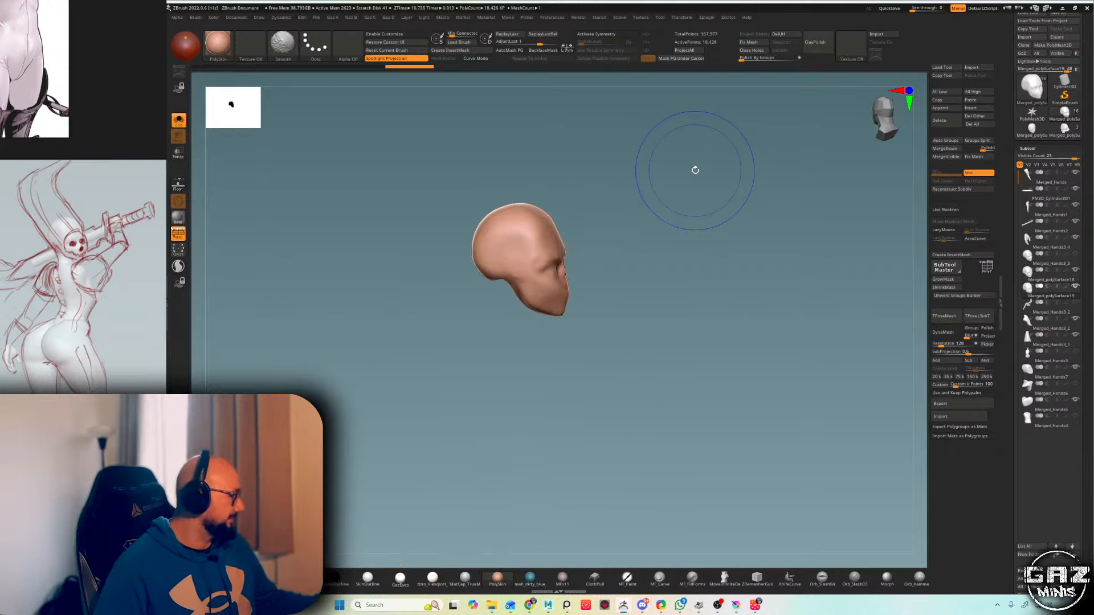
pyautogui.keyDown('alt'); pyautogui.moveTo(717, 263); pyautogui.dragTo(737, 303); pyautogui.keyUp('alt')
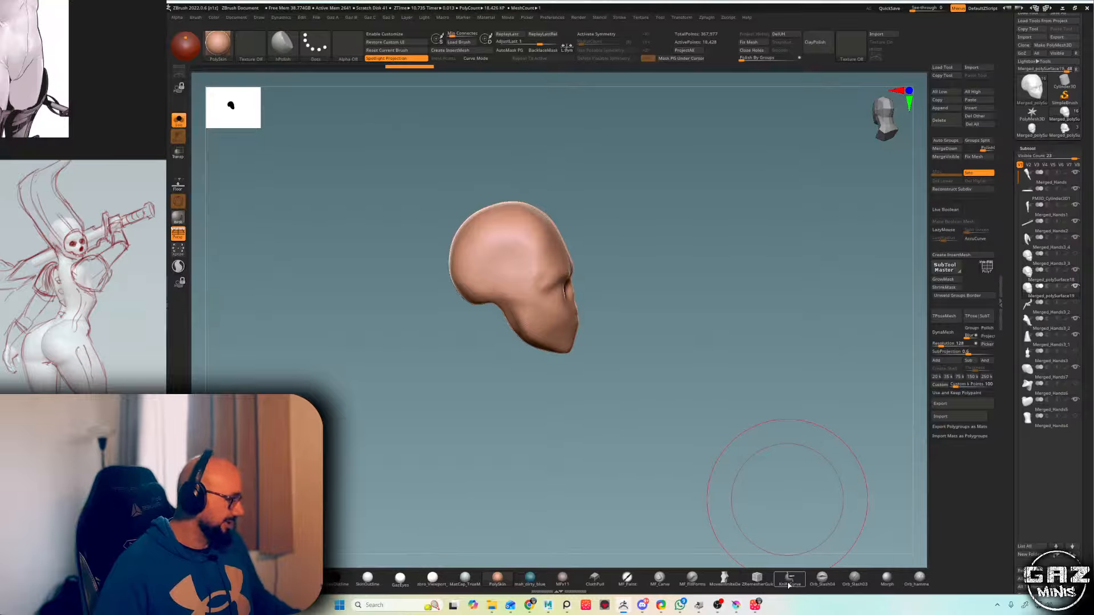
pyautogui.keyDown('alt'); pyautogui.moveTo(602, 222); pyautogui.dragTo(591, 229); pyautogui.keyUp('alt')
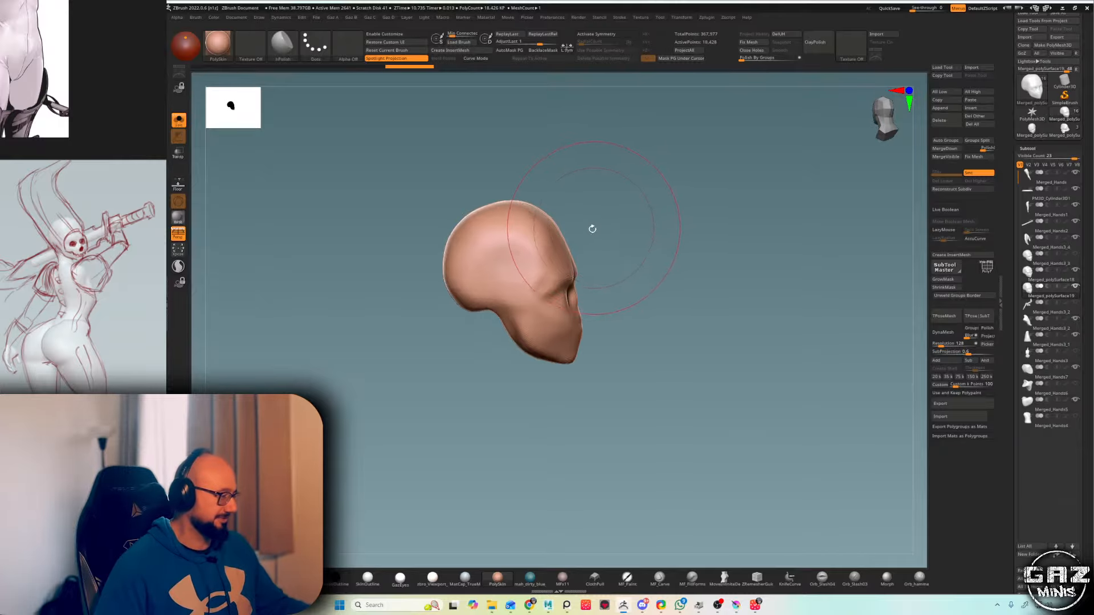
pyautogui.keyDown('ctrl'); pyautogui.keyDown('shift'); pyautogui.moveTo(502, 297); pyautogui.dragTo(434, 356); pyautogui.keyUp('shift'); pyautogui.keyUp('ctrl')
# - Centre the gizmo on the cranium cap, show the other subtools again, and apply the Bend Curve deformer to the cap
pyautogui.moveTo(675, 220)
pyautogui.mouseDown()
pyautogui.moveTo(654, 200)
pyautogui.moveTo(667, 205)
pyautogui.moveTo(623, 214)
pyautogui.mouseUp()
pyautogui.press('w')
pyautogui.hotkey('shift', 'f')
pyautogui.keyDown('alt'); pyautogui.moveTo(580, 254); pyautogui.dragTo(586, 262); pyautogui.keyUp('alt')
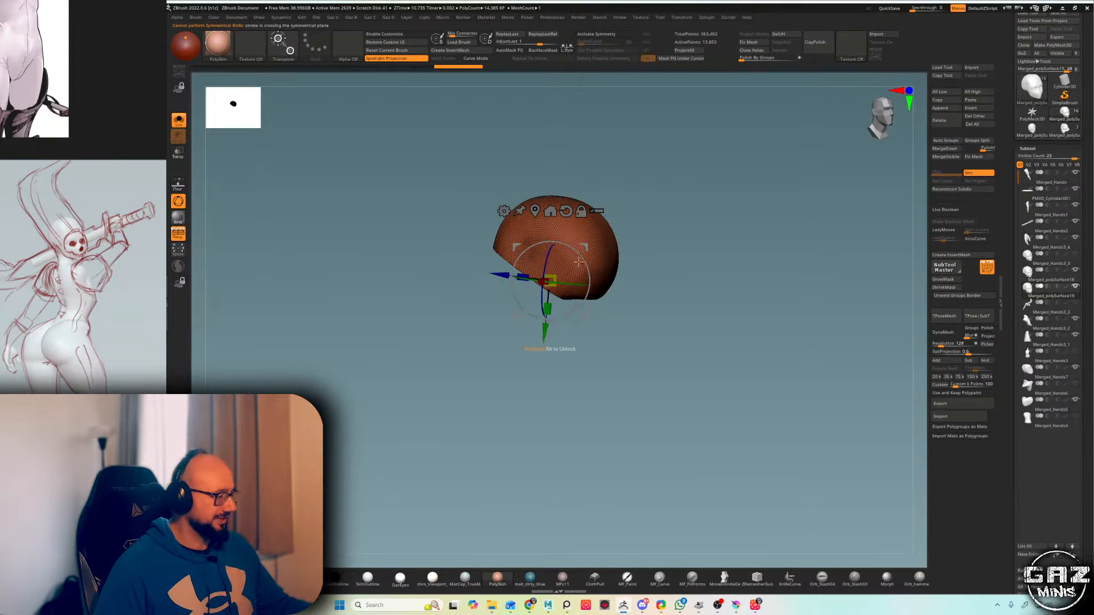
pyautogui.click(535, 212)
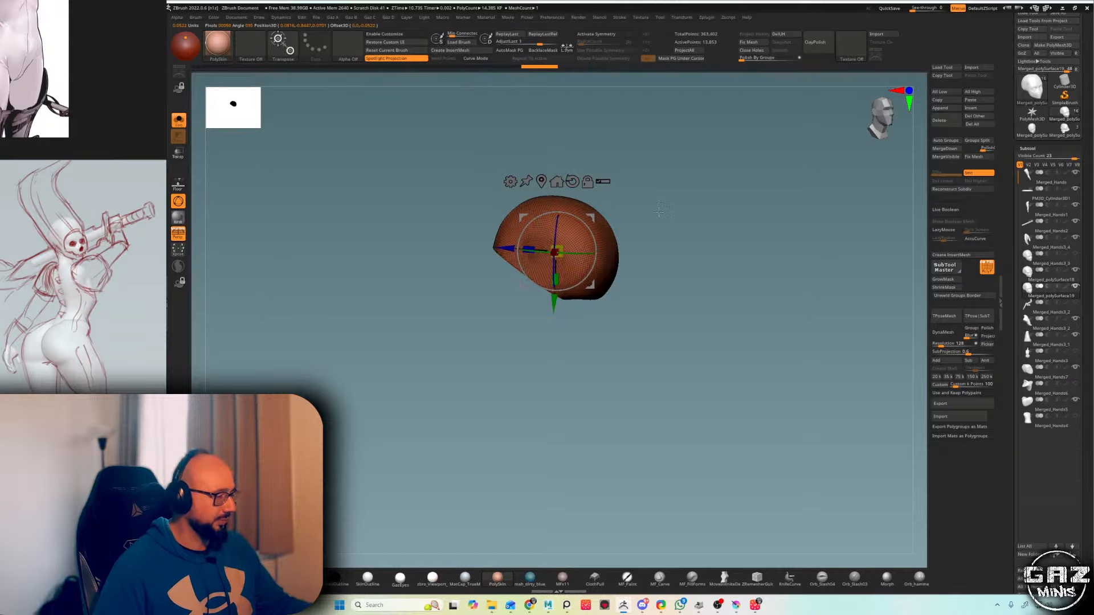
pyautogui.moveTo(393, 191); pyautogui.dragTo(514, 174)
pyautogui.hotkey('alt', 's')
pyautogui.click(509, 181)
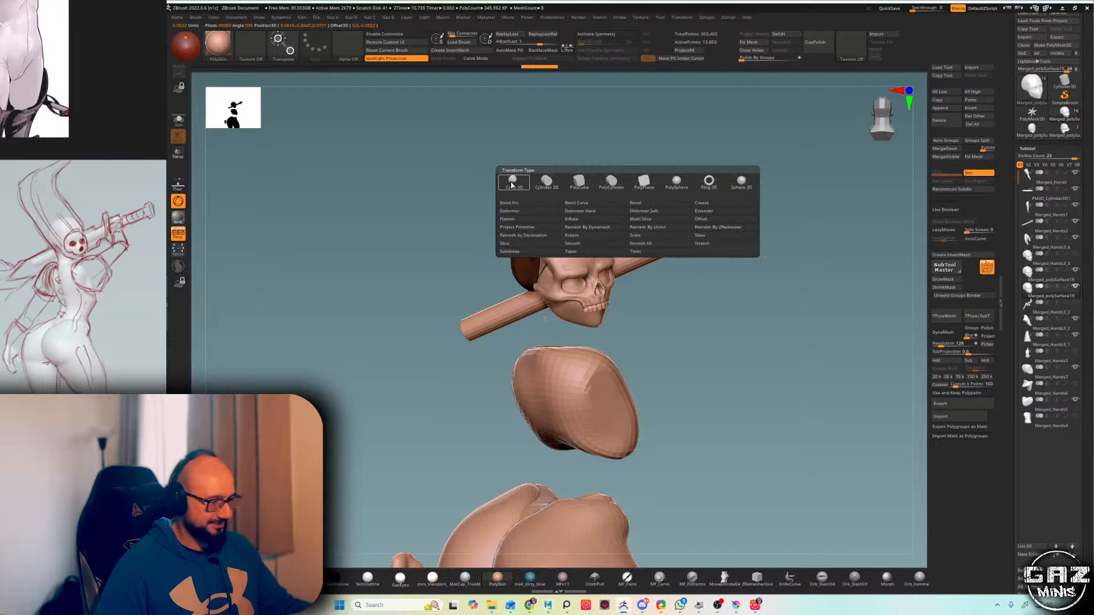
pyautogui.click(613, 204)
pyautogui.moveTo(615, 205); pyautogui.dragTo(648, 198)
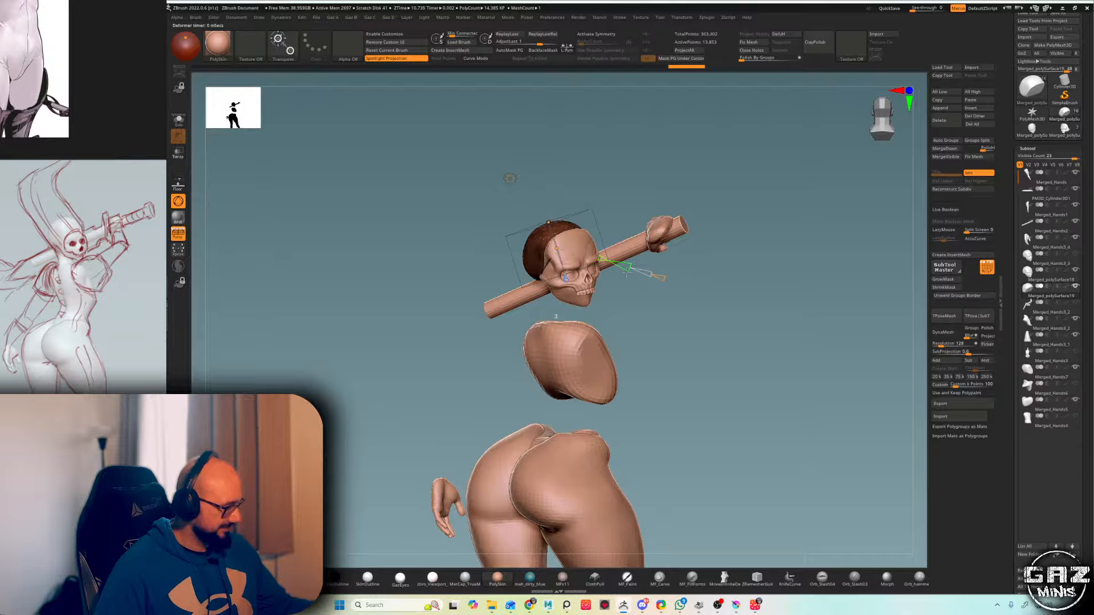
# - Stretch the cap's top curve point far above the skull as a tall tapering hood and bow its middle backwards
pyautogui.keyDown('alt'); pyautogui.moveTo(639, 181); pyautogui.dragTo(623, 157); pyautogui.keyUp('alt')
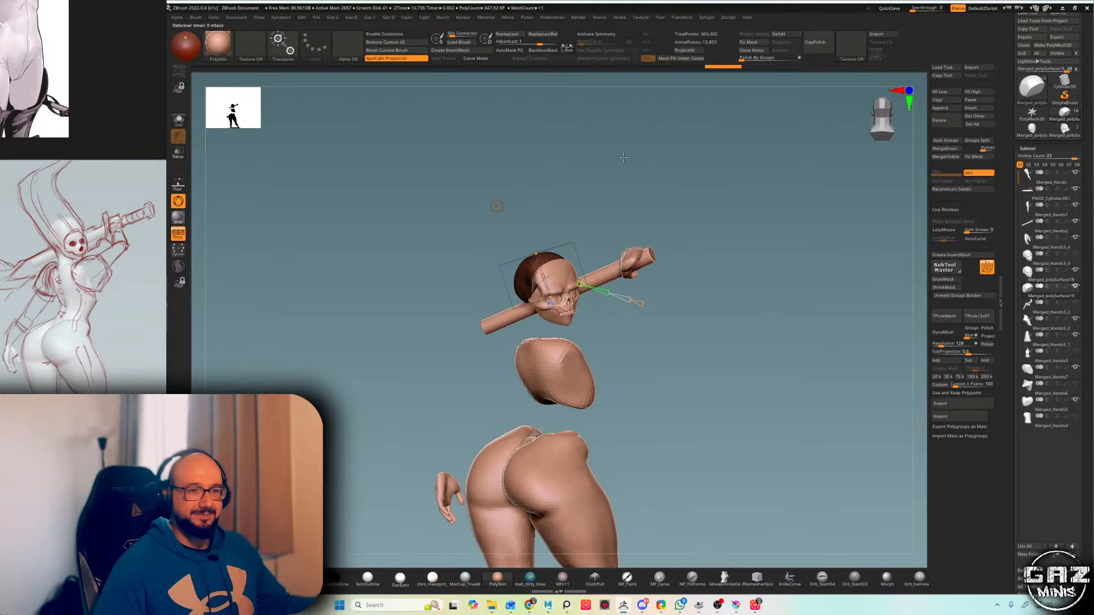
pyautogui.keyDown('alt'); pyautogui.moveTo(588, 201); pyautogui.dragTo(573, 265); pyautogui.keyUp('alt')
pyautogui.moveTo(540, 301); pyautogui.dragTo(634, 134)
pyautogui.hotkey('ctrl', 'z')
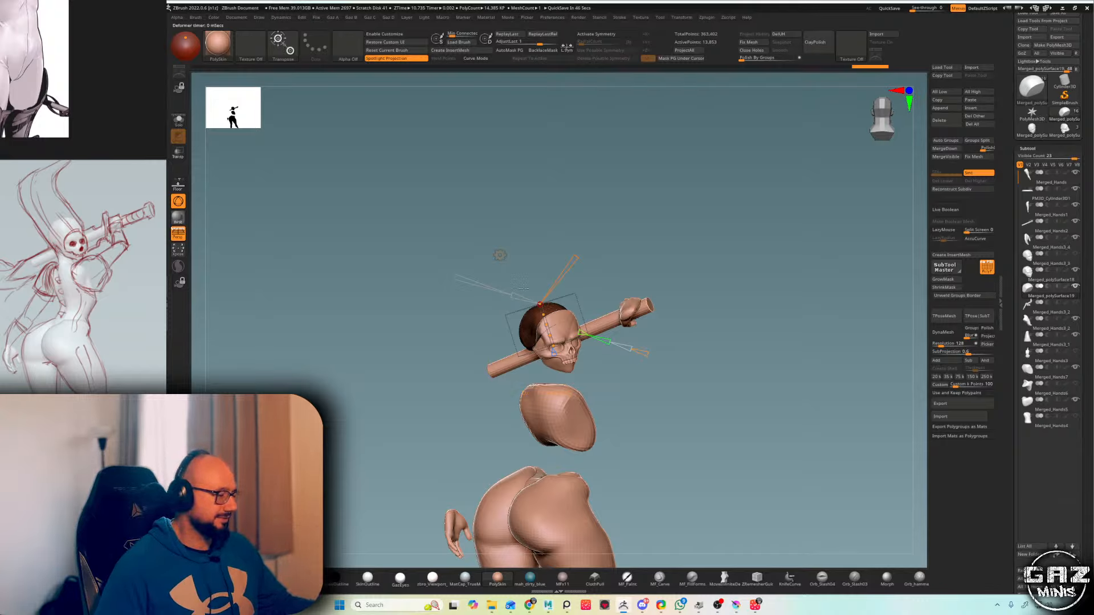
pyautogui.moveTo(540, 304); pyautogui.dragTo(591, 155)
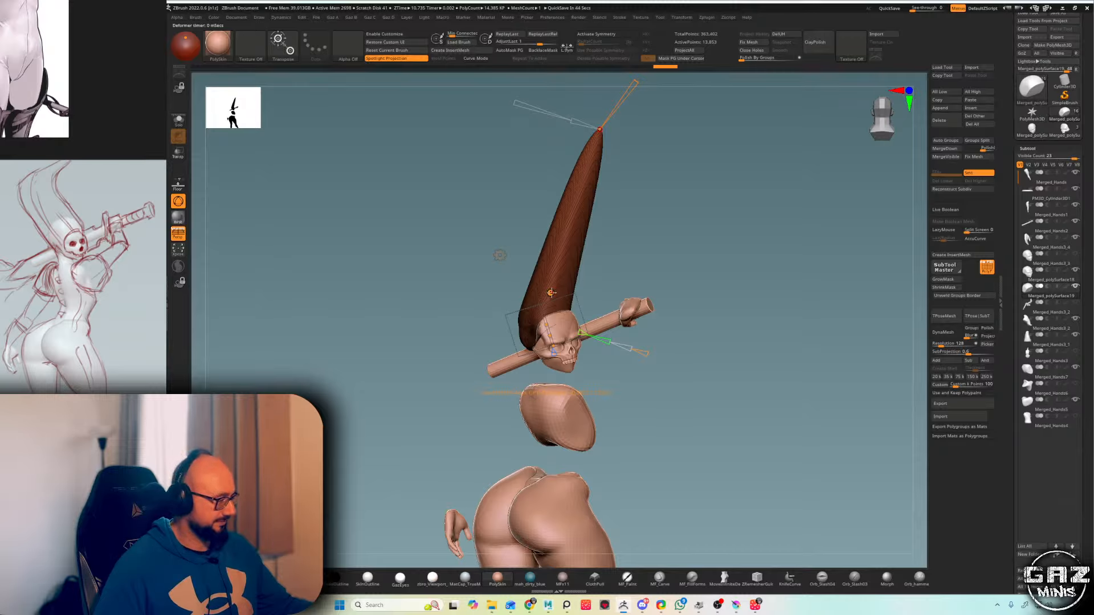
pyautogui.moveTo(551, 293); pyautogui.dragTo(479, 220)
pyautogui.hotkey('shift', 'f')
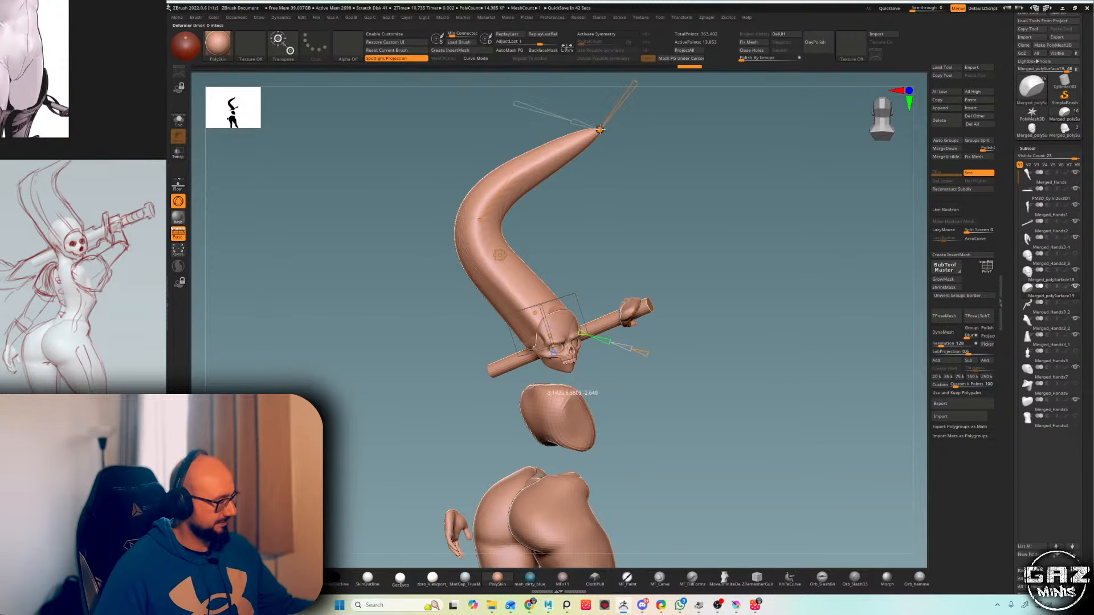
# - Bend the hood's tip down and forward, tuck its lower curve point toward the skull, and leave the deformer
pyautogui.moveTo(599, 130); pyautogui.dragTo(577, 176)
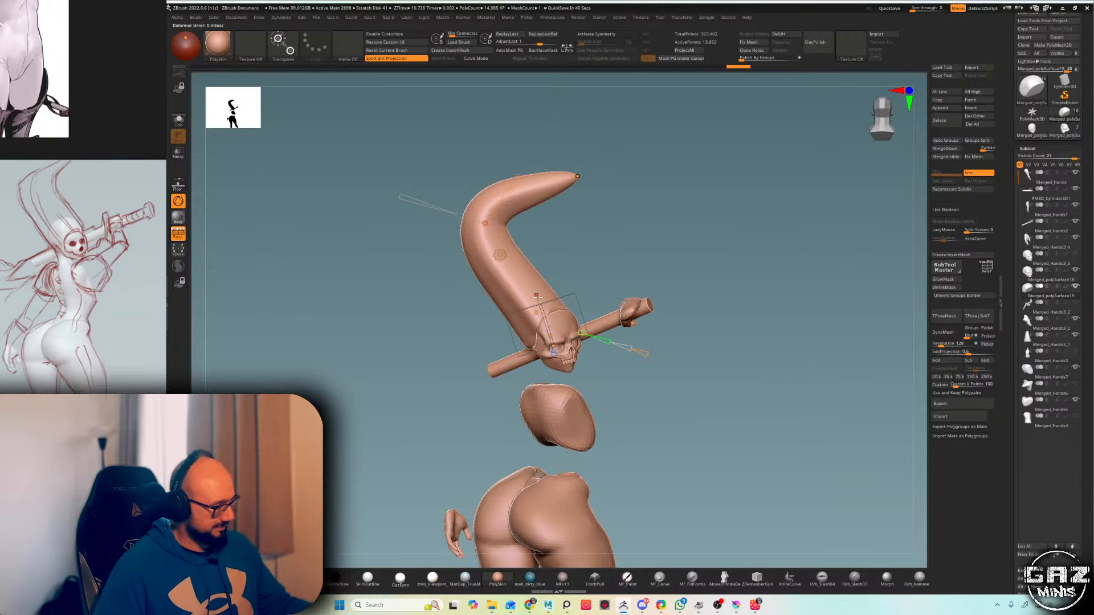
pyautogui.moveTo(536, 296); pyautogui.dragTo(557, 328)
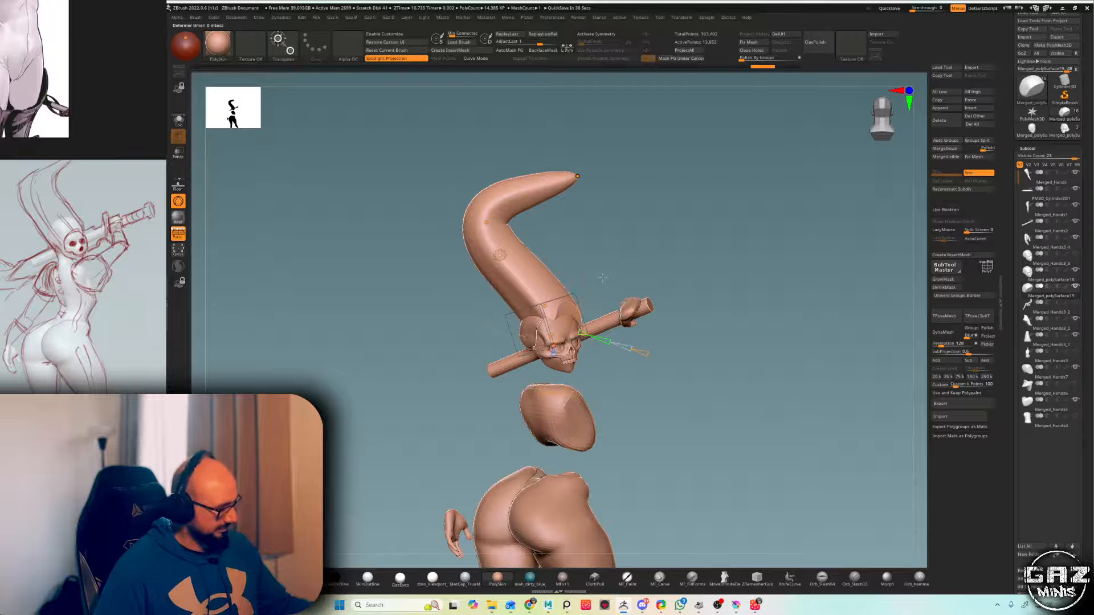
pyautogui.press('q')
pyautogui.hotkey('shift', 'f')
pyautogui.hotkey('shift', 'f')
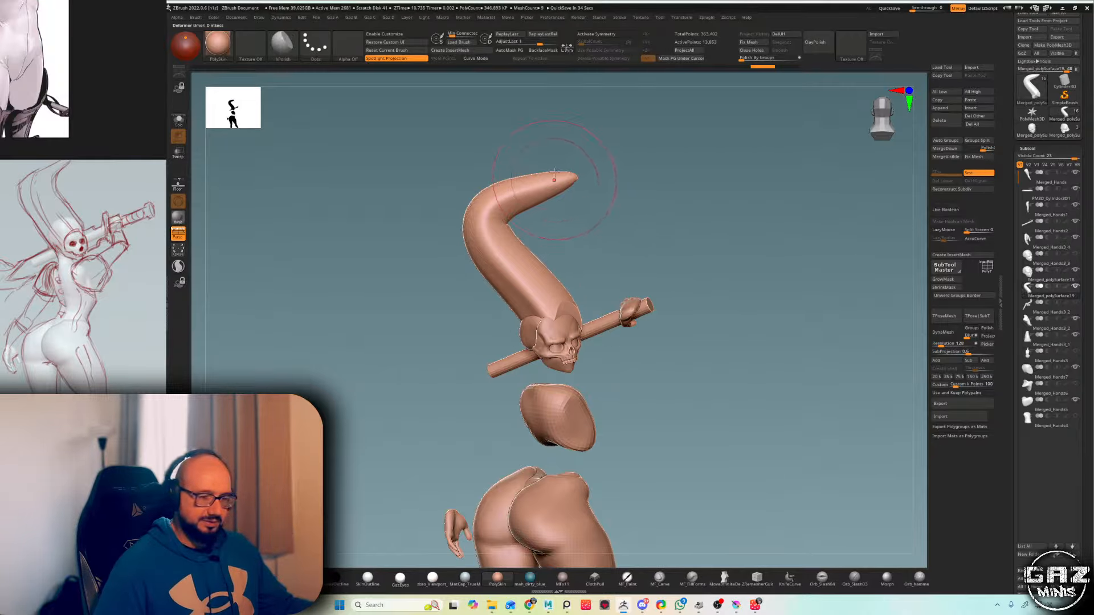
# - Switch to the Snake Hook brush and remesh the hood with ZRemesher while its polyframe is shown
pyautogui.press('4')
pyautogui.click(593, 188)
pyautogui.hotkey('shift', 'f')
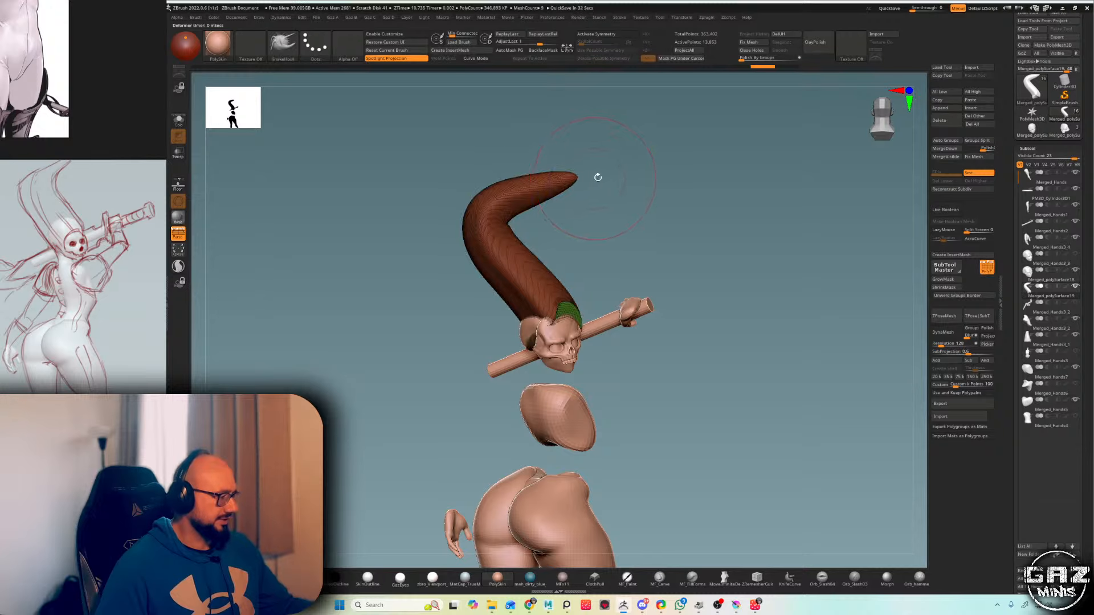
pyautogui.hotkey('shift', 'a')
pyautogui.click(591, 190)
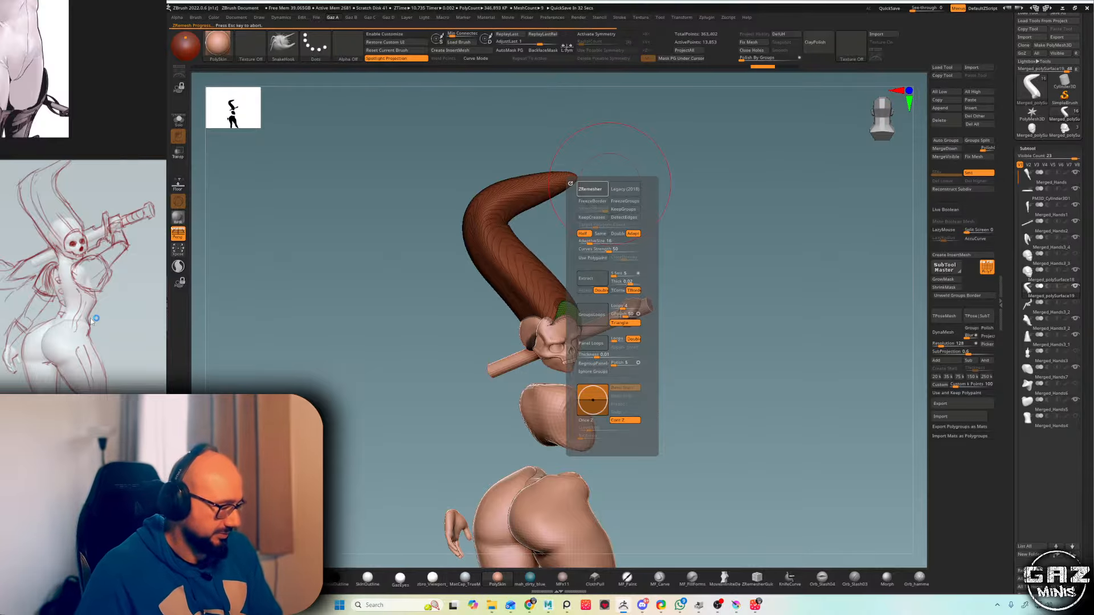
# - Find the green Happy Halloween ghost illustration on the reference board and enlarge it for study
pyautogui.scroll(-8, 96, 317)
pyautogui.moveTo(80, 337)
pyautogui.mouseDown(button='middle')
pyautogui.moveTo(129, 324)
pyautogui.moveTo(65, 326)
pyautogui.mouseUp(button='middle')
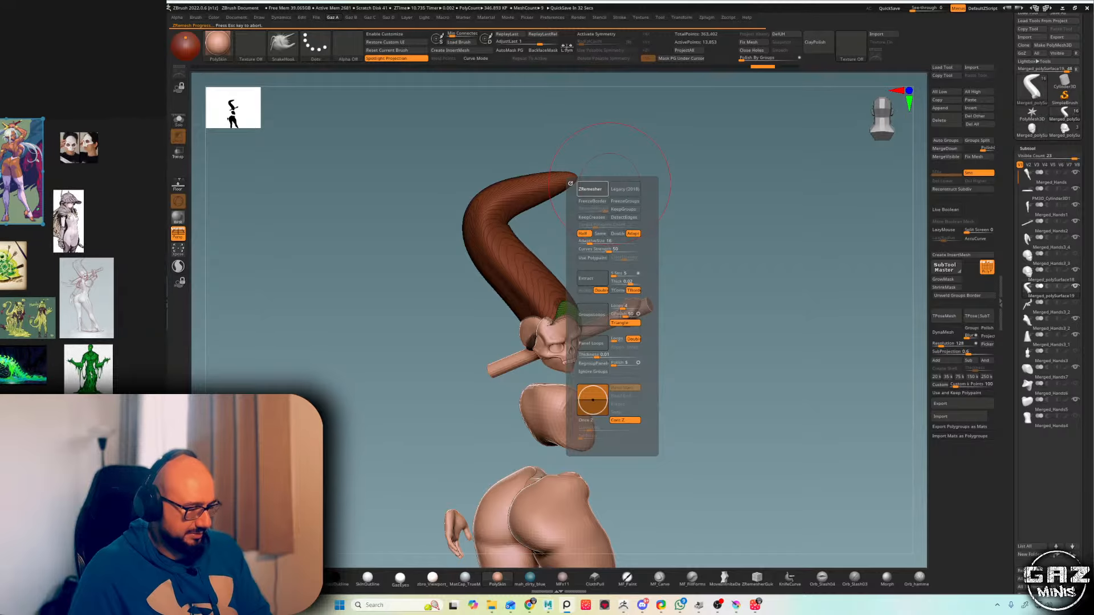
pyautogui.moveTo(159, 305); pyautogui.dragTo(140, 262)
pyautogui.moveTo(140, 262); pyautogui.dragTo(89, 268, button='middle')
pyautogui.scroll(6, 112, 260)
pyautogui.scroll(2, 114, 258)
pyautogui.scroll(-2, 111, 261)
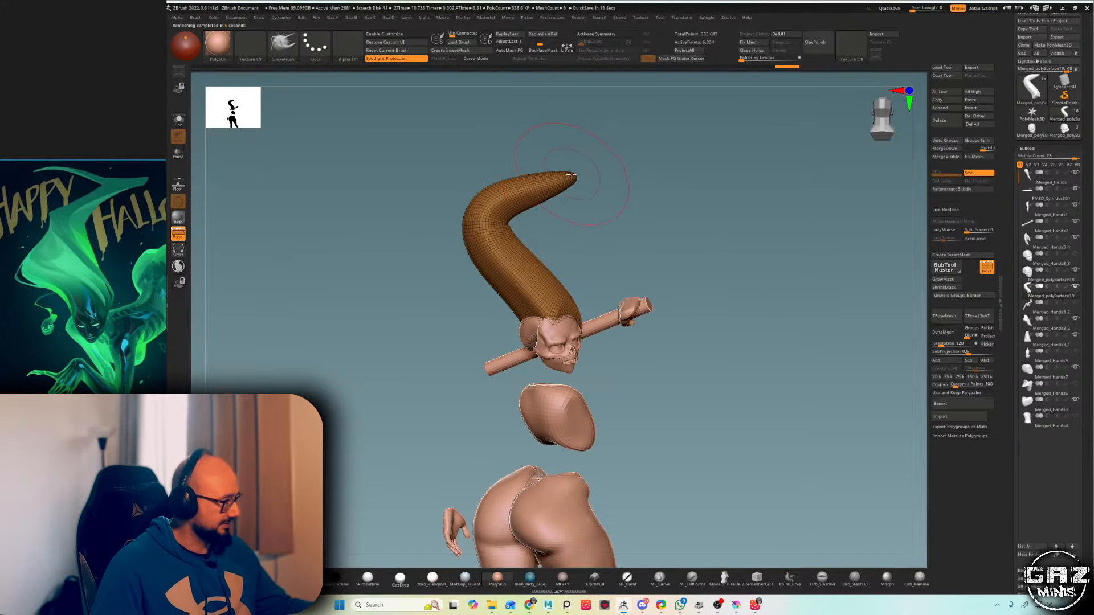
# - Draw the hood's tip up and backward into a second curl with Snake Hook, undoing the first attempt
pyautogui.moveTo(571, 174); pyautogui.dragTo(530, 130)
pyautogui.hotkey('ctrl', 'z')
pyautogui.moveTo(571, 174)
pyautogui.mouseDown()
pyautogui.moveTo(529, 141)
pyautogui.moveTo(573, 180)
pyautogui.moveTo(506, 184)
pyautogui.mouseUp()
# - Remesh the stretched hood with ZRemesher and hide the polyframe
pyautogui.hotkey('shift', 'f')
pyautogui.hotkey('shift', 'f')
pyautogui.hotkey('ctrl', '1')
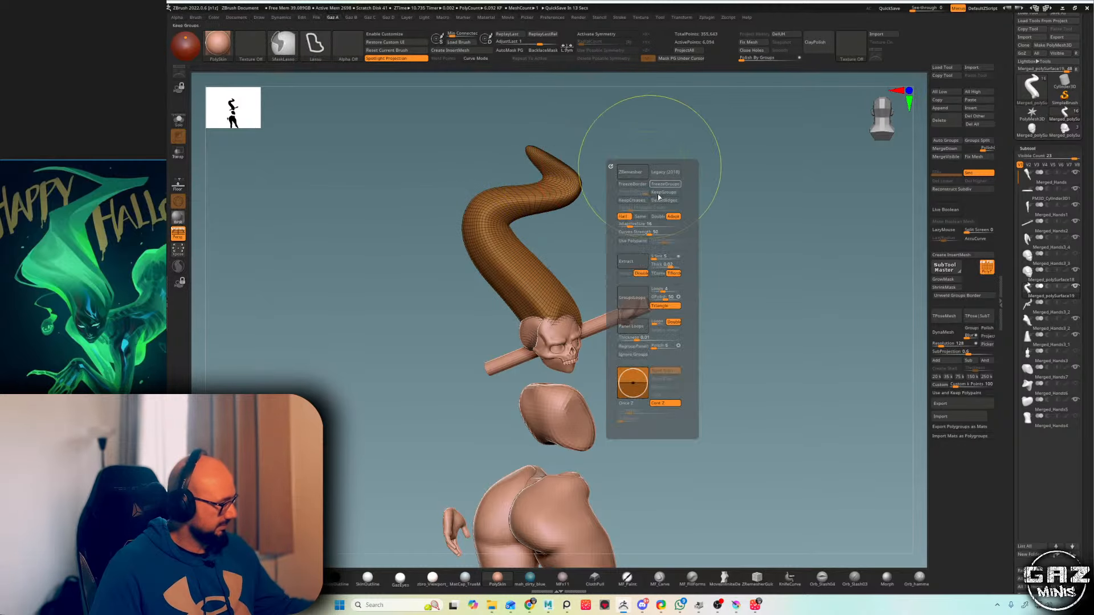
pyautogui.click(631, 174)
pyautogui.keyDown('alt'); pyautogui.moveTo(588, 283); pyautogui.dragTo(582, 253); pyautogui.keyUp('alt')
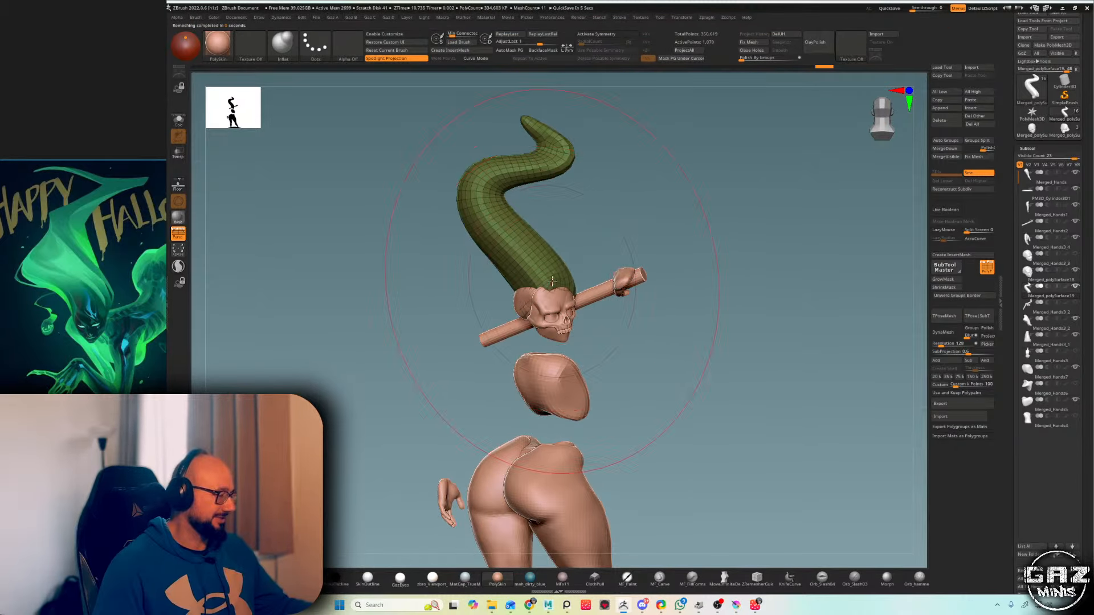
pyautogui.hotkey('shift', 'f')
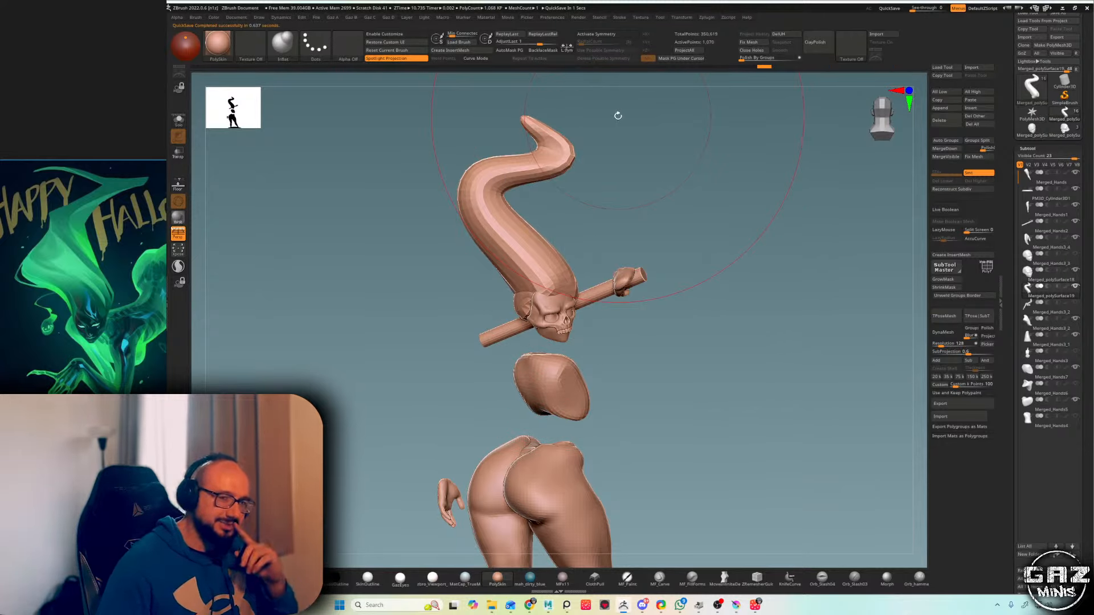
# - Reshape the hood's lower front edge around the skull's forehead with the Move brush
pyautogui.press('b')
pyautogui.press('m')
pyautogui.press('v')
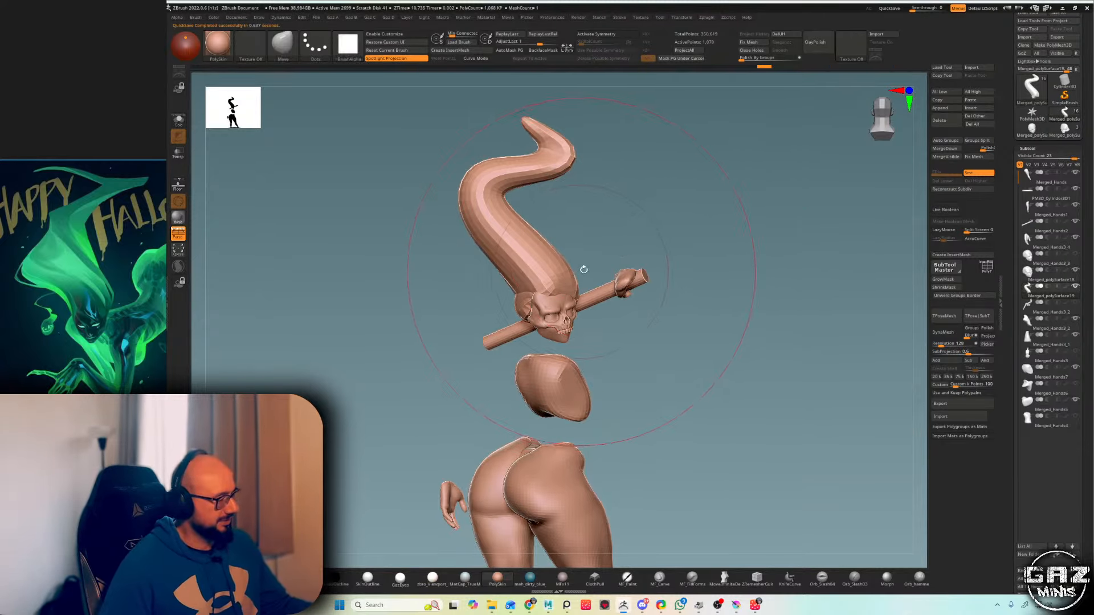
pyautogui.moveTo(581, 272)
pyautogui.mouseDown()
pyautogui.moveTo(596, 252)
pyautogui.moveTo(561, 245)
pyautogui.moveTo(570, 259)
pyautogui.mouseUp()
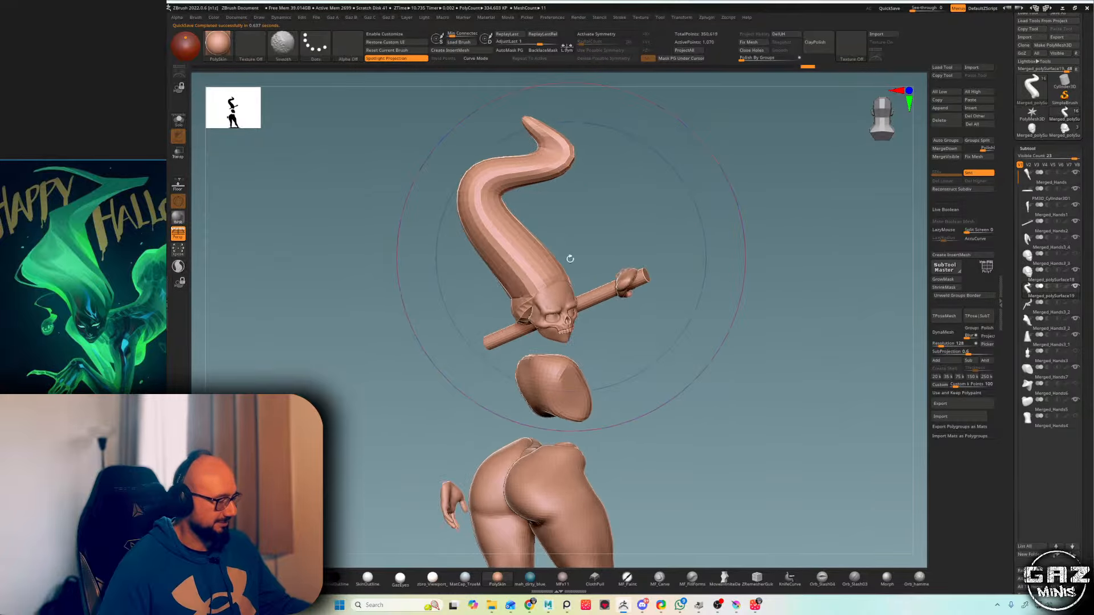
# - Trim the hood's lower edge behind the skull with the KnifeCurve brush and undo the extra cut across its back
pyautogui.click(794, 580)
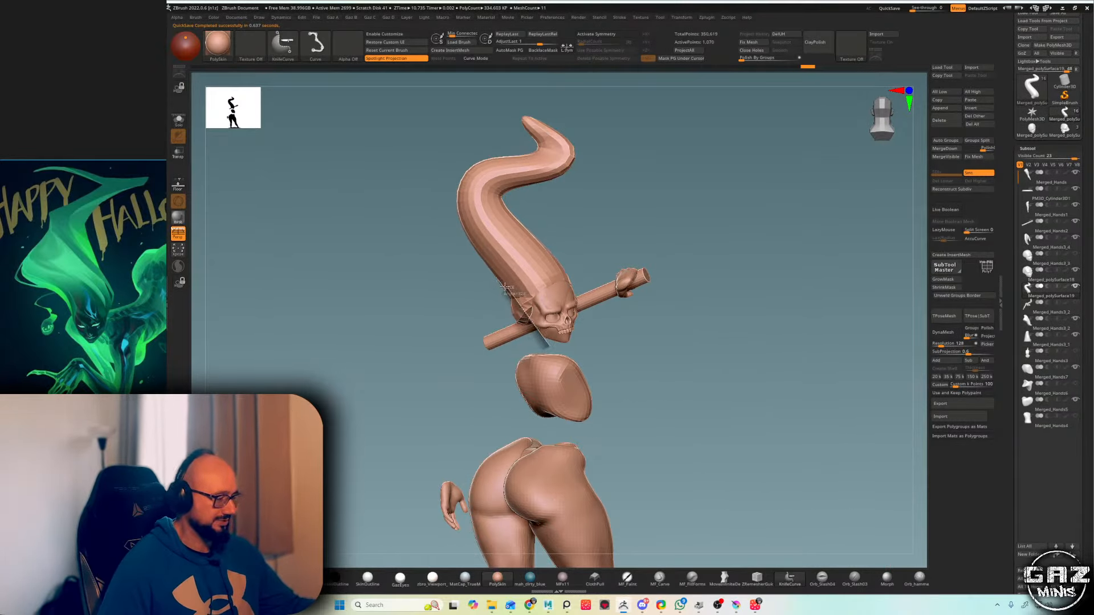
pyautogui.moveTo(421, 209)
pyautogui.keyDown('ctrl'); pyautogui.keyDown('shift'); pyautogui.mouseDown()
pyautogui.moveTo(461, 224)
pyautogui.moveTo(441, 226)
pyautogui.moveTo(475, 204)
pyautogui.moveTo(459, 199)
pyautogui.mouseUp(); pyautogui.keyUp('shift'); pyautogui.keyUp('ctrl')
pyautogui.hotkey('ctrl', 'z')
pyautogui.hotkey('ctrl', 'z')
pyautogui.hotkey('ctrl', 'z')
# - Build up the hood's bends with ClayBuildup and push its upper outer bend upward with the Move brush
pyautogui.press('s')
pyautogui.press('b')
pyautogui.press('c')
pyautogui.press('b')
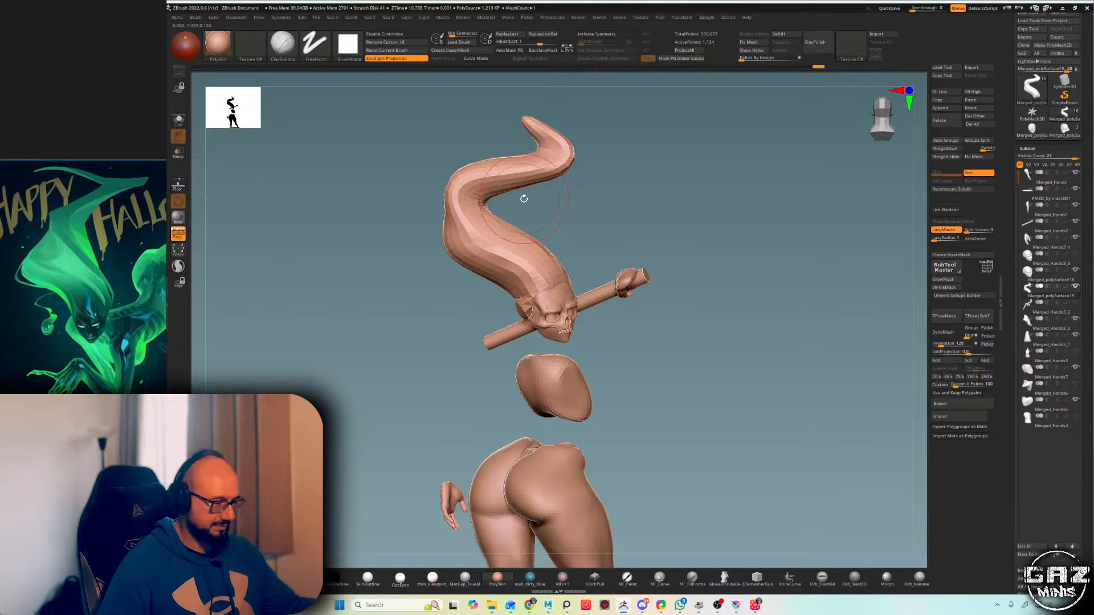
pyautogui.press('b')
pyautogui.press('m')
pyautogui.press('v')
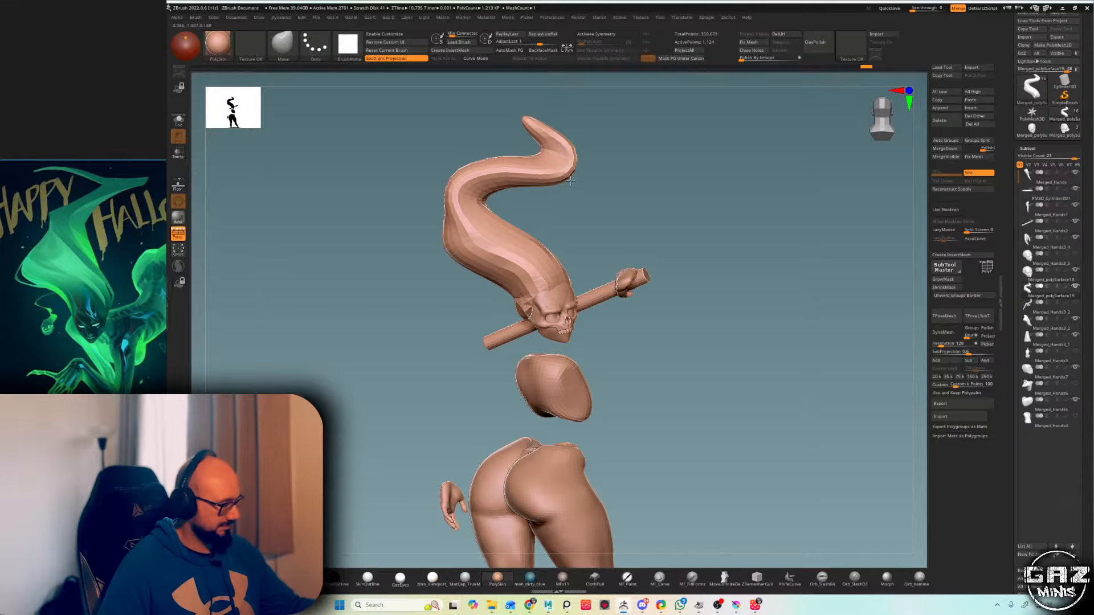
pyautogui.moveTo(571, 182); pyautogui.dragTo(567, 152)
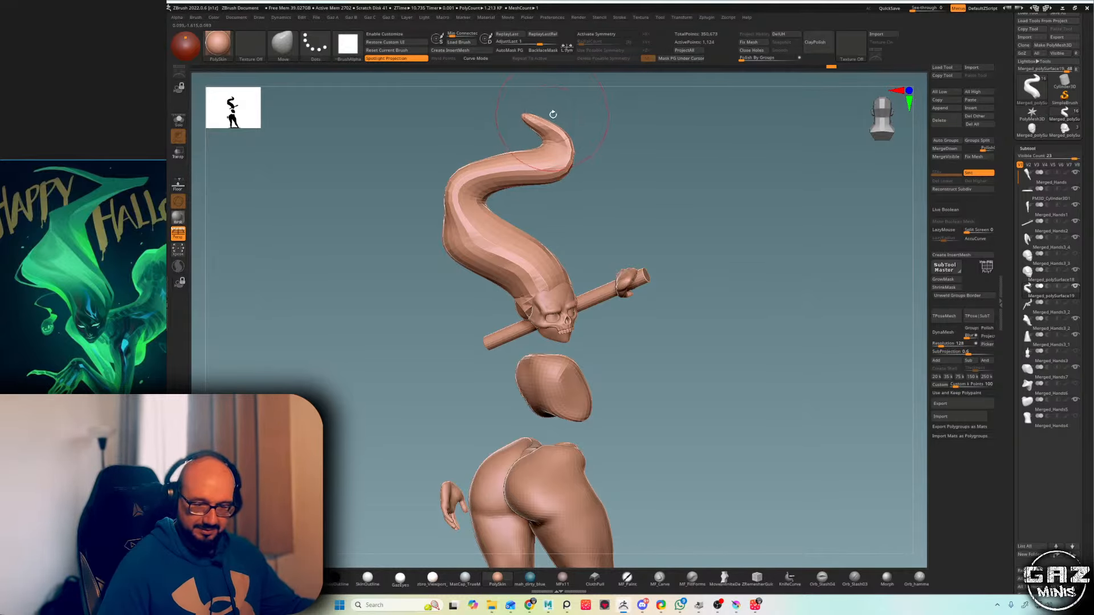
# - Slim the hood's tip along its outer edge with a curved ClipCurve stroke and the Move brush
pyautogui.press('b')
pyautogui.press('m')
pyautogui.press('v')
pyautogui.keyDown('ctrl'); pyautogui.keyDown('shift'); pyautogui.moveTo(463, 112); pyautogui.dragTo(527, 119); pyautogui.keyUp('shift'); pyautogui.keyUp('ctrl')
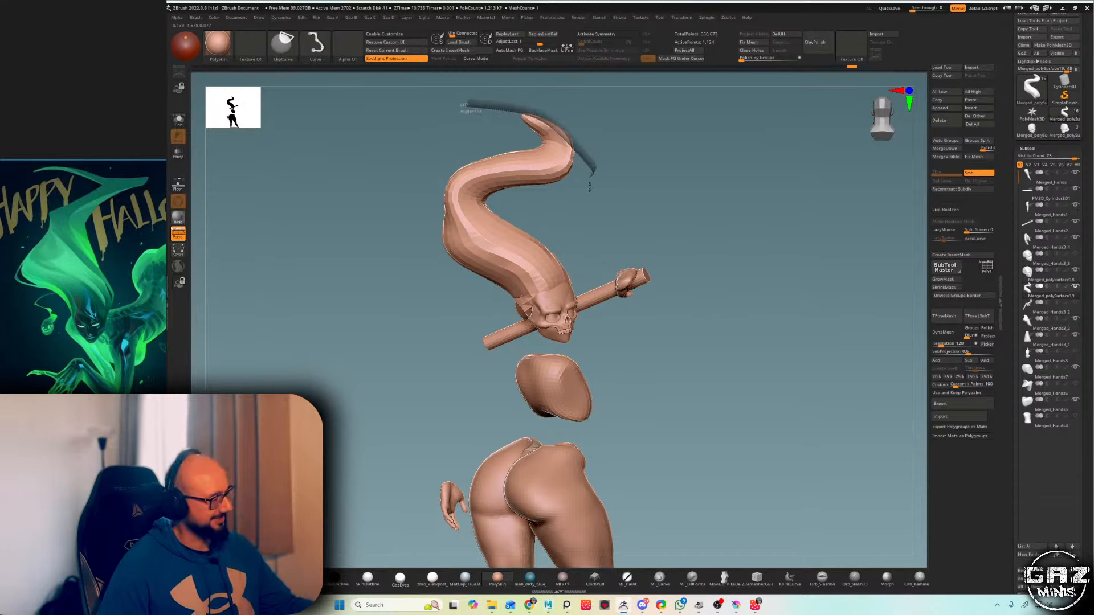
pyautogui.keyDown('ctrl'); pyautogui.keyDown('shift'); pyautogui.moveTo(588, 234); pyautogui.dragTo(588, 233); pyautogui.keyUp('shift'); pyautogui.keyUp('ctrl')
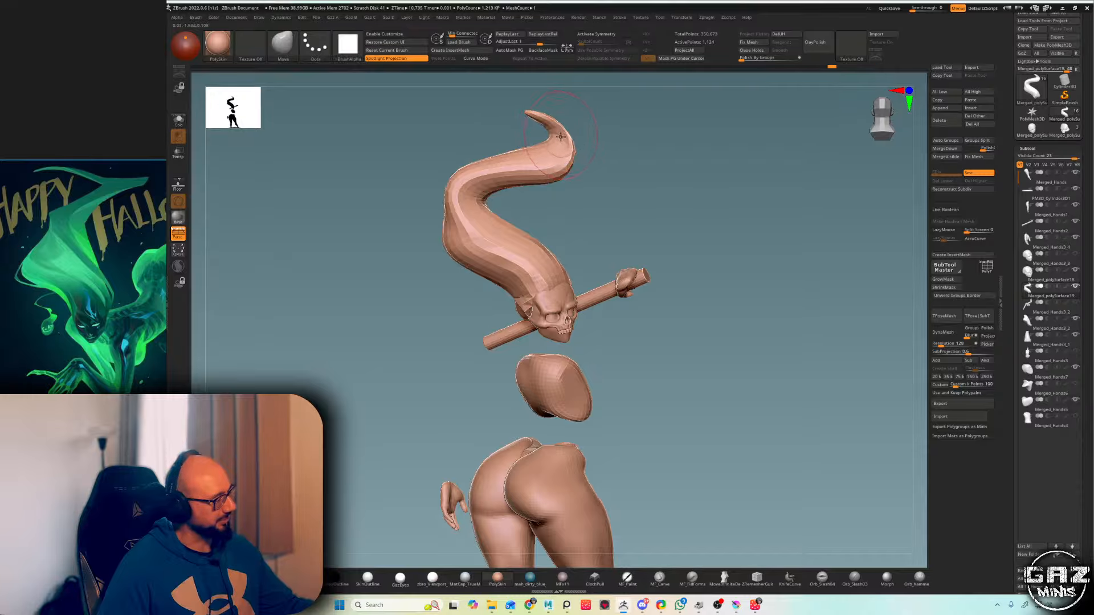
# - Push the back of the hood's middle bend outward using an inverted mask and clear the mask
pyautogui.keyDown('ctrl'); pyautogui.moveTo(611, 149); pyautogui.dragTo(611, 154, button='right'); pyautogui.keyUp('ctrl')
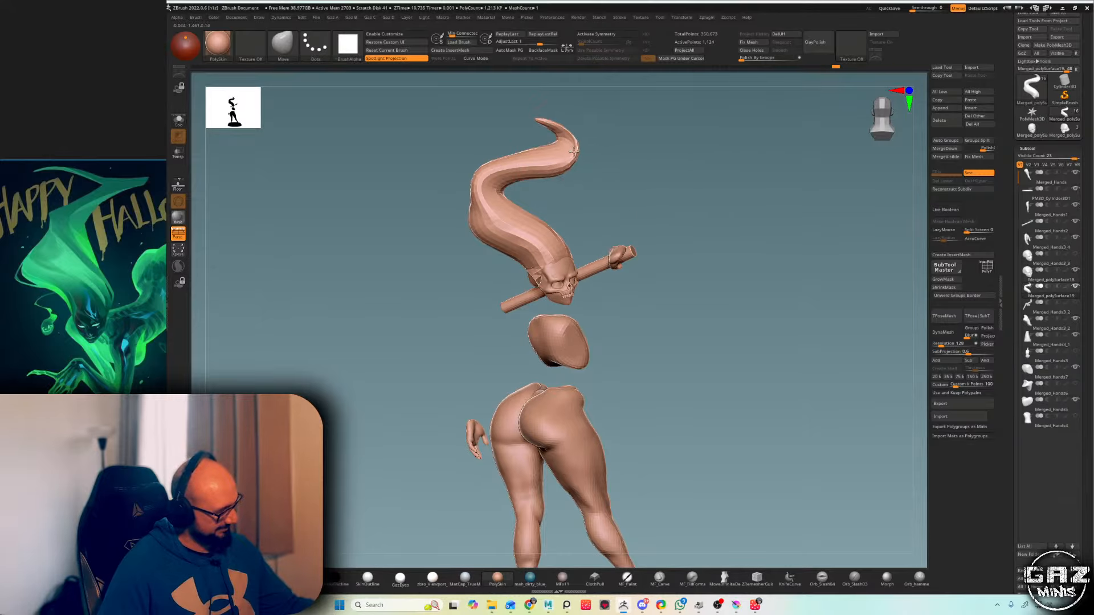
pyautogui.moveTo(498, 189)
pyautogui.keyDown('shift'); pyautogui.mouseDown()
pyautogui.moveTo(467, 337)
pyautogui.moveTo(460, 200)
pyautogui.mouseUp(); pyautogui.keyUp('shift')
pyautogui.press('ctrl')
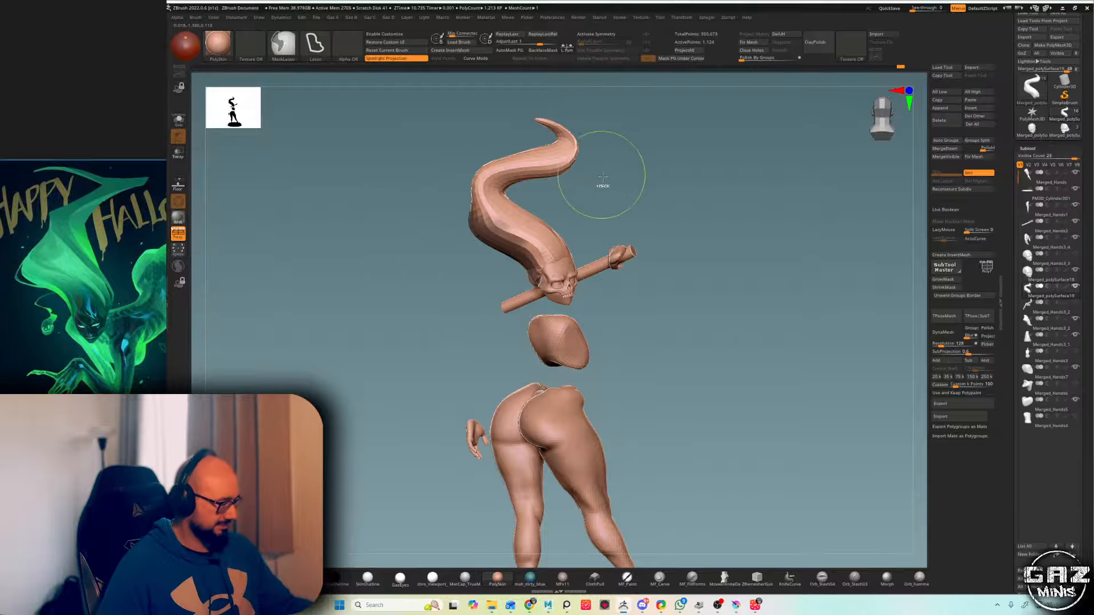
pyautogui.keyDown('ctrl'); pyautogui.click(603, 182); pyautogui.keyUp('ctrl')
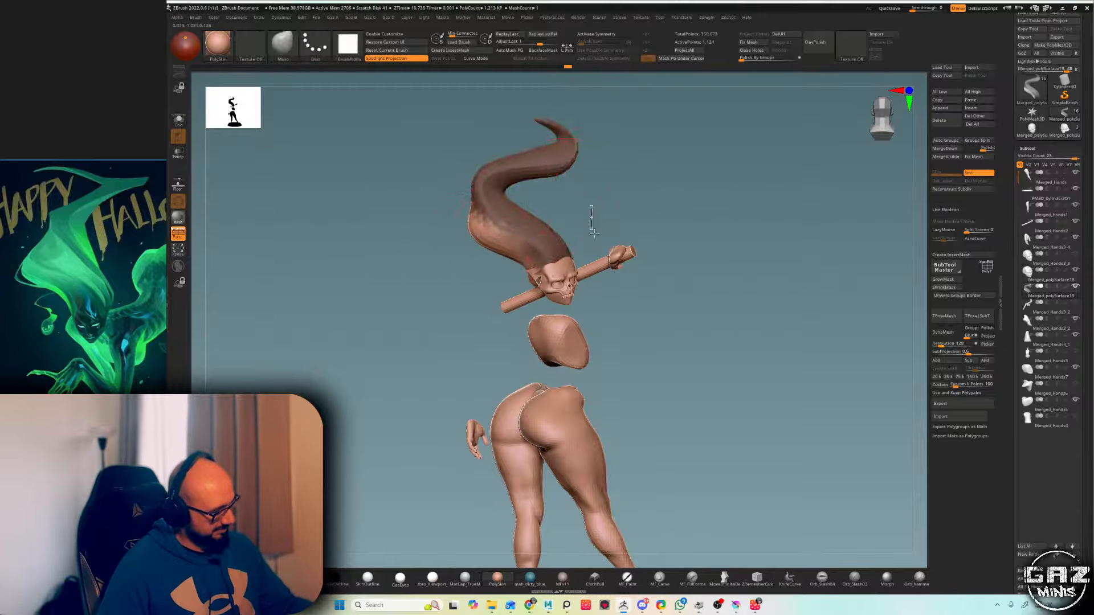
pyautogui.moveTo(593, 231)
pyautogui.keyDown('ctrl'); pyautogui.mouseDown()
pyautogui.moveTo(669, 212)
pyautogui.moveTo(543, 268)
pyautogui.mouseUp(); pyautogui.keyUp('ctrl')
# - Isolate the hood with its polyframe shown and assign the whole mesh to a single polygroup
pyautogui.hotkey('shift', 'f')
pyautogui.hotkey('shift', 'f')
pyautogui.press('s')
pyautogui.hotkey('shift', 'f')
pyautogui.hotkey('shift', 's')
pyautogui.hotkey('ctrl', 'w')
pyautogui.keyDown('shift'); pyautogui.moveTo(617, 230); pyautogui.dragTo(624, 203); pyautogui.keyUp('shift')
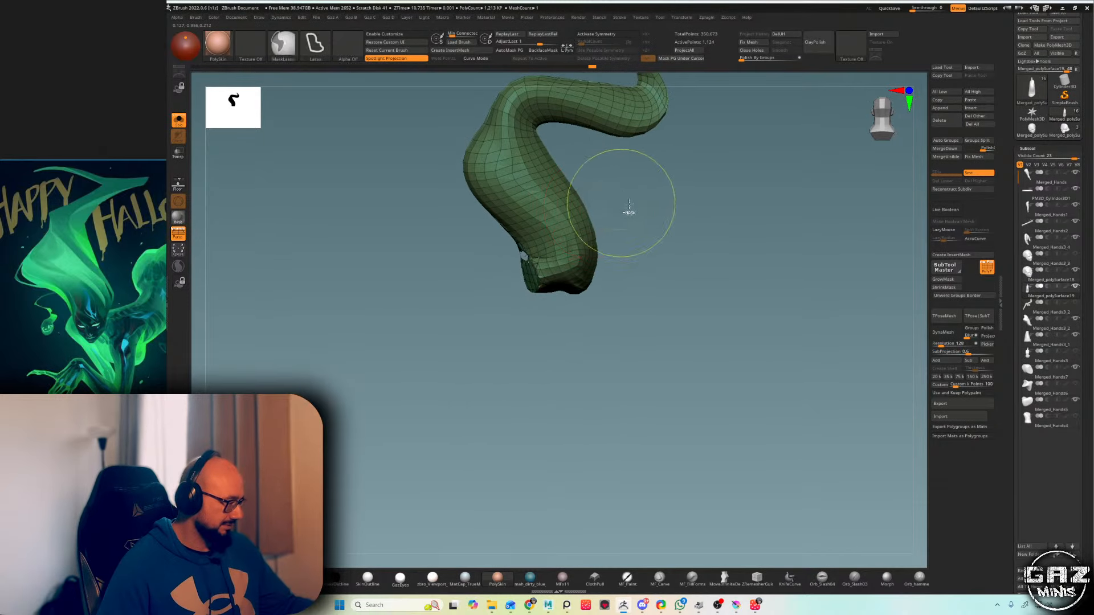
# - Smooth and reshape the mesh around the hole at the hood's lower end, and quick-save the project
pyautogui.hotkey('ctrl', 'q')
pyautogui.click(647, 234)
pyautogui.moveTo(675, 171)
pyautogui.mouseDown()
pyautogui.moveTo(695, 159)
pyautogui.moveTo(658, 201)
pyautogui.moveTo(750, 182)
pyautogui.moveTo(706, 143)
pyautogui.moveTo(691, 151)
pyautogui.moveTo(652, 266)
pyautogui.moveTo(727, 165)
pyautogui.moveTo(645, 296)
pyautogui.mouseUp()
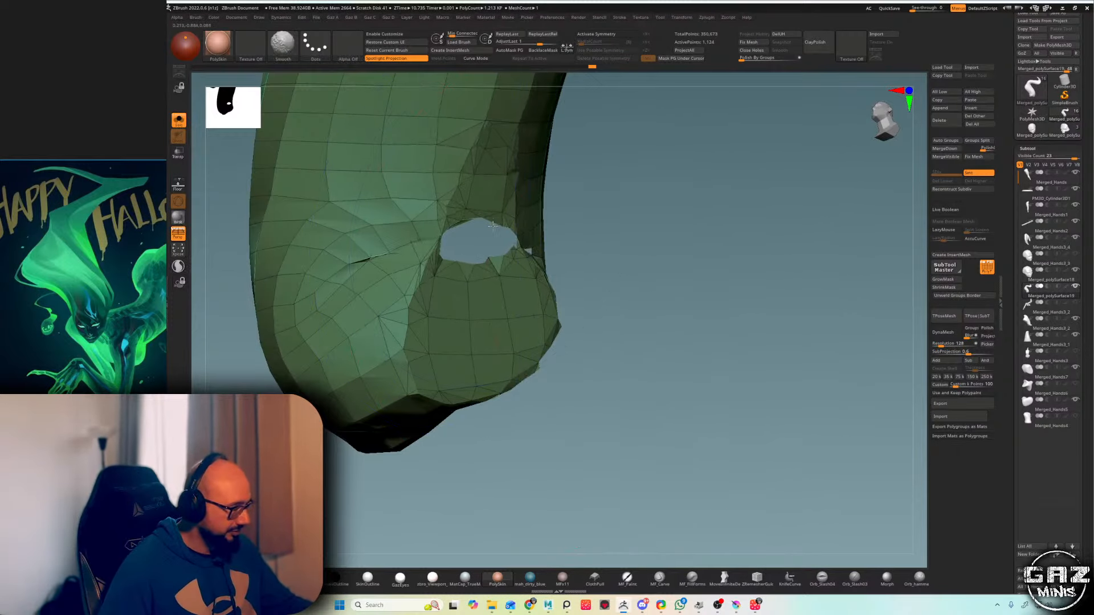
pyautogui.keyDown('shift'); pyautogui.moveTo(493, 226); pyautogui.dragTo(515, 307); pyautogui.keyUp('shift')
pyautogui.moveTo(649, 285)
pyautogui.mouseDown()
pyautogui.moveTo(564, 250)
pyautogui.moveTo(592, 156)
pyautogui.moveTo(610, 126)
pyautogui.moveTo(614, 136)
pyautogui.mouseUp()
pyautogui.hotkey('ctrl', '1')
pyautogui.click(647, 210)
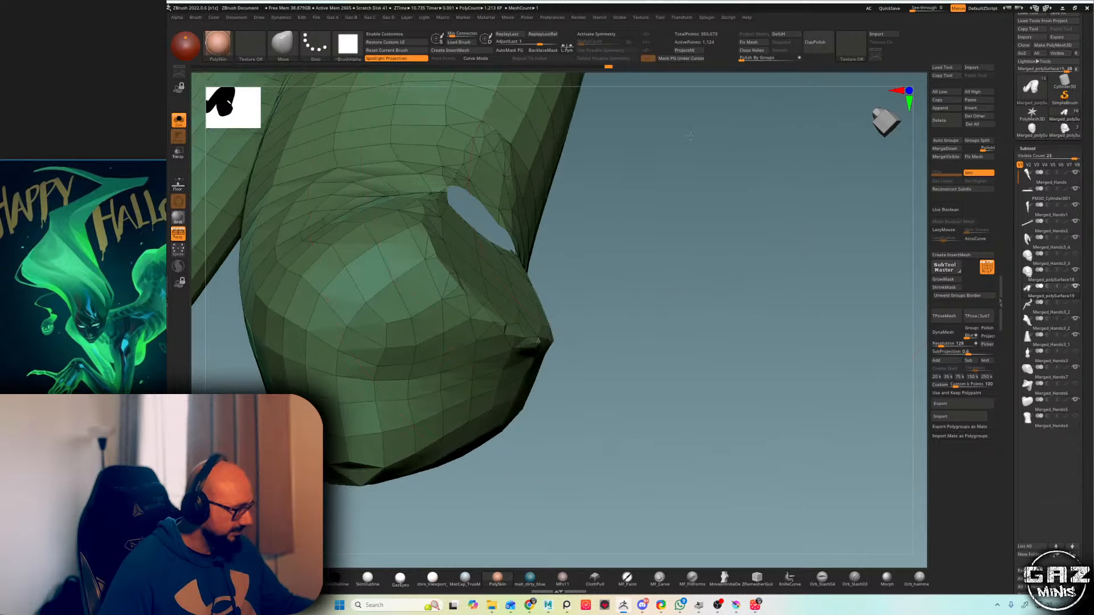
pyautogui.moveTo(689, 135); pyautogui.dragTo(649, 154)
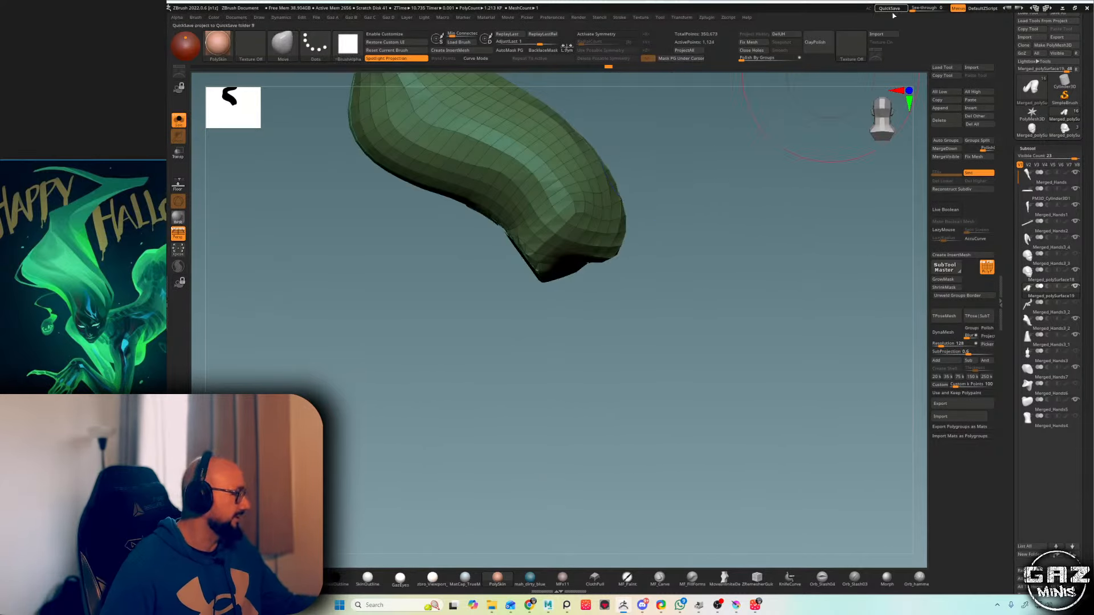
pyautogui.click(892, 11)
pyautogui.moveTo(632, 190)
pyautogui.mouseDown()
pyautogui.moveTo(681, 182)
pyautogui.moveTo(599, 166)
pyautogui.mouseUp()
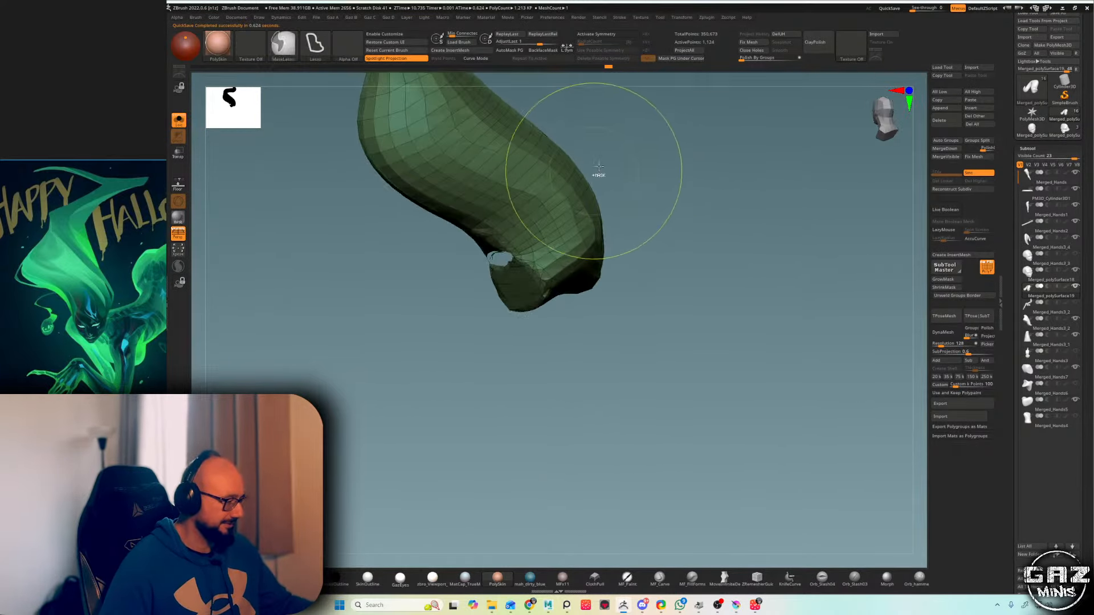
# - DynaMesh the isolated hood at resolution 184 to close its hole, and show the other subtools again
pyautogui.hotkey('ctrl', 'z')
pyautogui.moveTo(427, 264)
pyautogui.mouseDown()
pyautogui.moveTo(664, 159)
pyautogui.moveTo(708, 195)
pyautogui.moveTo(749, 159)
pyautogui.mouseUp()
pyautogui.hotkey('ctrl', 'shift', 'z')
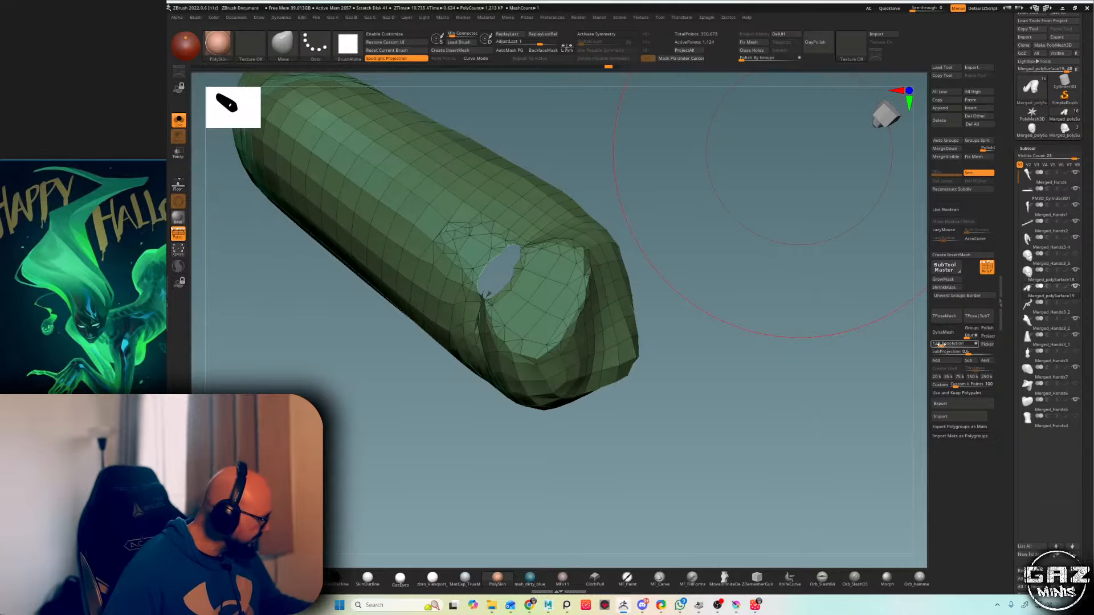
pyautogui.click(944, 333)
pyautogui.moveTo(797, 199); pyautogui.dragTo(799, 253)
pyautogui.hotkey('alt', 's')
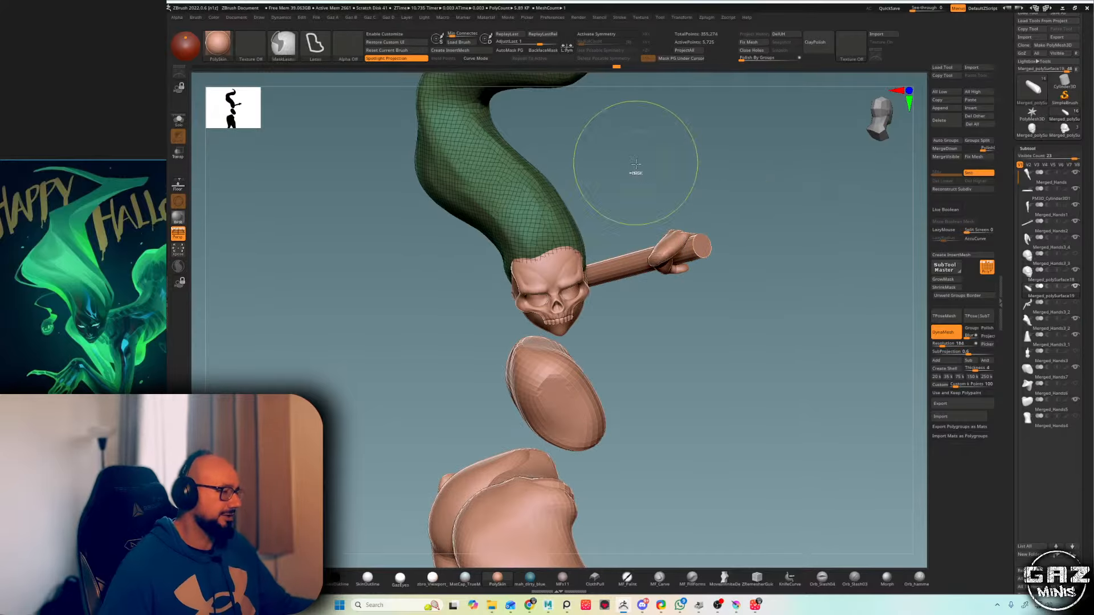
# - Hide the polyframe and pull the hood's lower edge around the back of the skull with the Move brush
pyautogui.hotkey('ctrl', 'a')
pyautogui.hotkey('shift', 'f')
pyautogui.moveTo(598, 168)
pyautogui.mouseDown()
pyautogui.moveTo(625, 164)
pyautogui.moveTo(644, 197)
pyautogui.mouseUp()
pyautogui.press('s')
pyautogui.moveTo(630, 205); pyautogui.dragTo(623, 204)
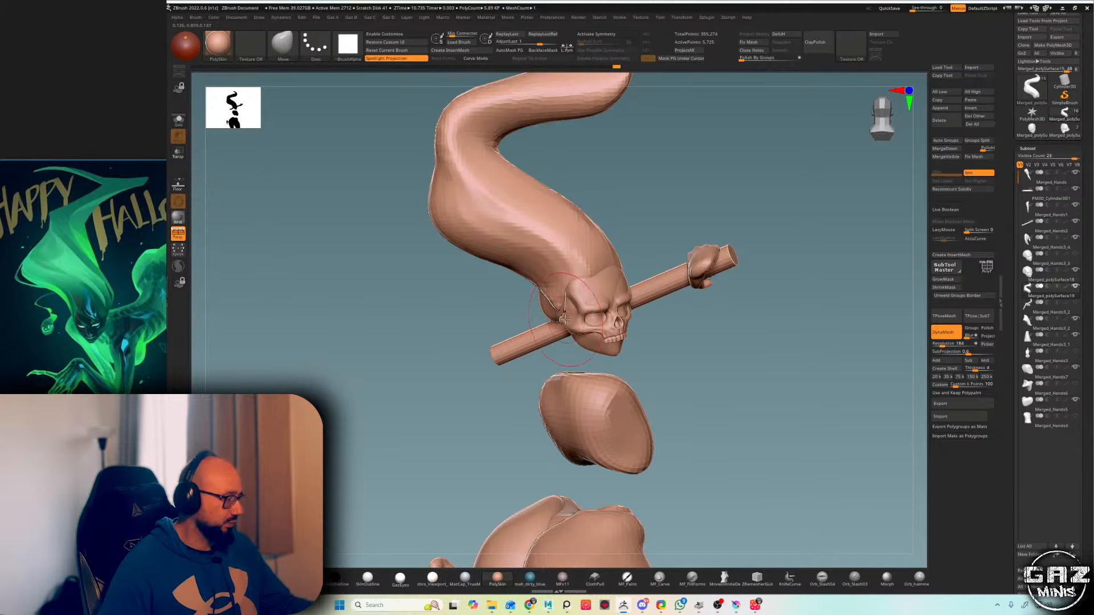
pyautogui.moveTo(564, 295); pyautogui.dragTo(574, 282)
pyautogui.moveTo(615, 225)
pyautogui.mouseDown()
pyautogui.moveTo(657, 229)
pyautogui.moveTo(580, 253)
pyautogui.moveTo(516, 306)
pyautogui.mouseUp()
# - Sculpt flowing folds along the hood's lower half with ClayBuildup and smooth the strokes
pyautogui.press('b')
pyautogui.press('c')
pyautogui.press('b')
pyautogui.moveTo(604, 242)
pyautogui.mouseDown()
pyautogui.moveTo(655, 234)
pyautogui.moveTo(564, 249)
pyautogui.mouseUp()
pyautogui.moveTo(513, 277)
pyautogui.keyDown('shift'); pyautogui.mouseDown()
pyautogui.moveTo(558, 258)
pyautogui.moveTo(538, 258)
pyautogui.mouseUp(); pyautogui.keyUp('shift')
pyautogui.moveTo(670, 161); pyautogui.dragTo(637, 174)
pyautogui.moveTo(452, 289); pyautogui.dragTo(525, 245)
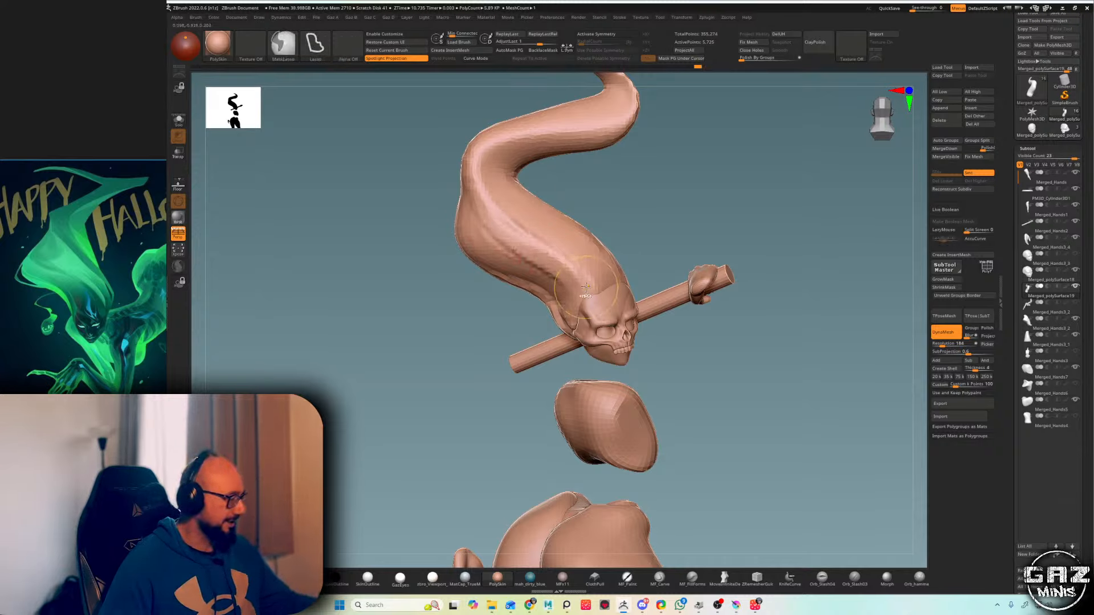
pyautogui.keyDown('shift'); pyautogui.moveTo(534, 264); pyautogui.dragTo(560, 284); pyautogui.keyUp('shift')
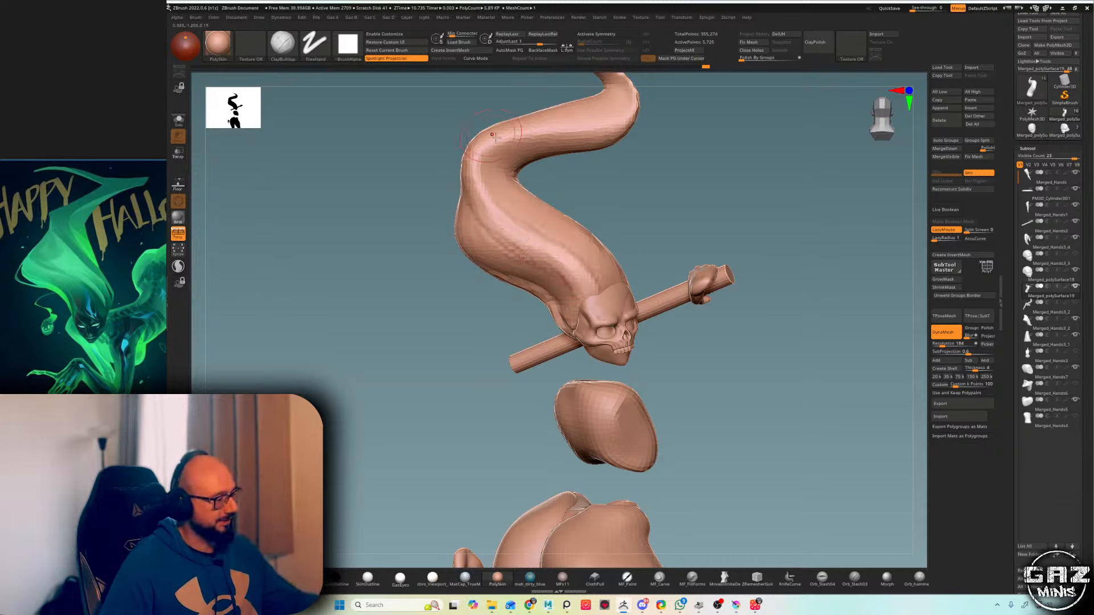
pyautogui.keyDown('alt'); pyautogui.moveTo(558, 214); pyautogui.dragTo(568, 236); pyautogui.keyUp('alt')
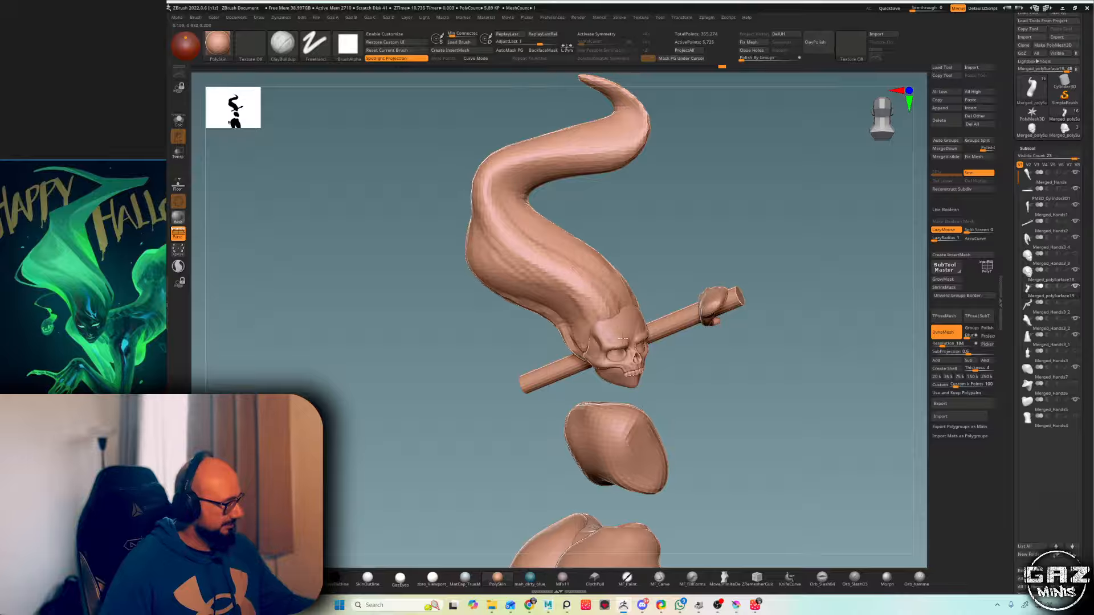
# - Adjust the hood's front edge over the skull's forehead with the Move brush
pyautogui.press('b')
pyautogui.press('m')
pyautogui.press('v')
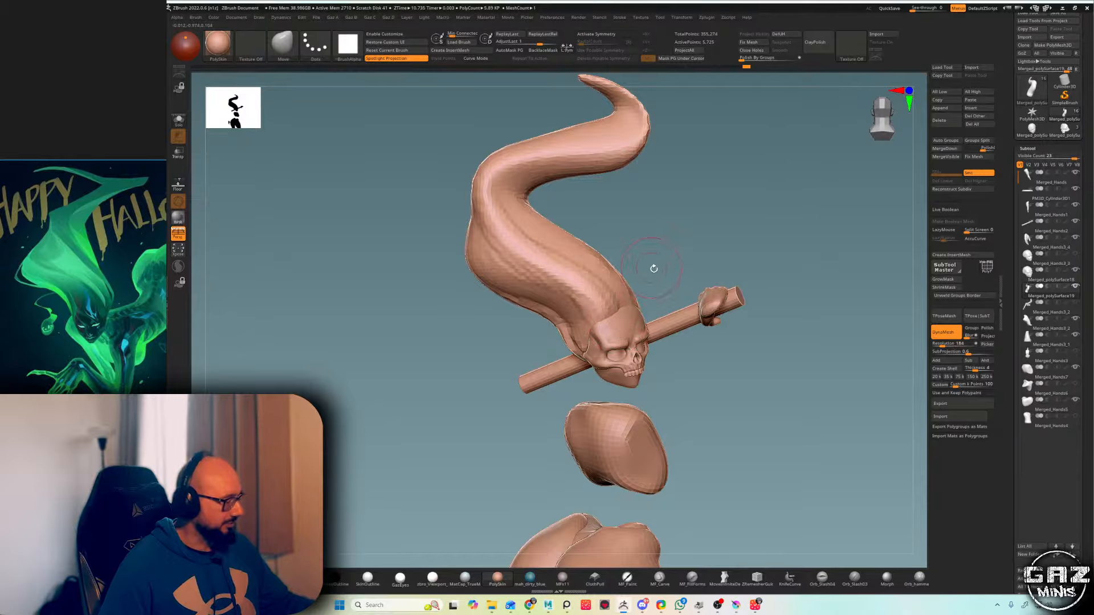
pyautogui.moveTo(653, 268); pyautogui.dragTo(637, 298)
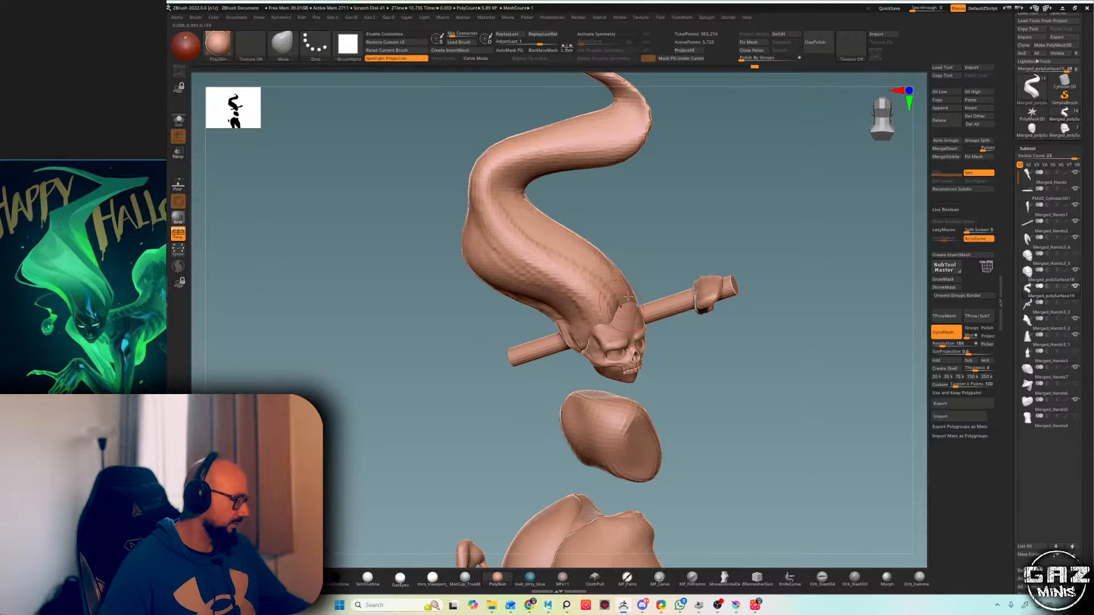
pyautogui.moveTo(628, 297); pyautogui.dragTo(667, 230, button='right')
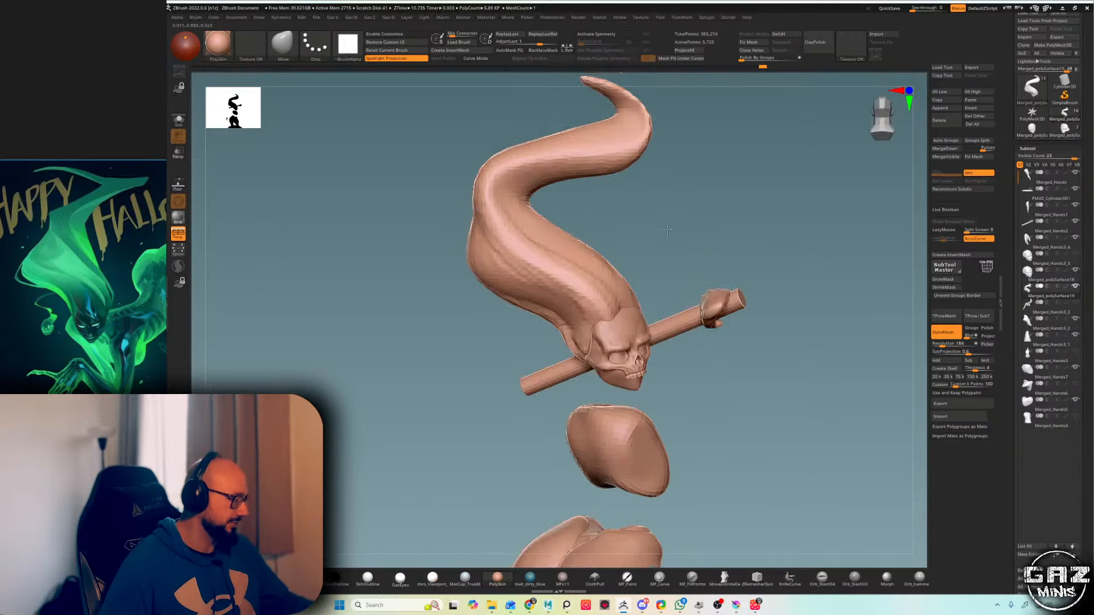
# - Build up flowing folds along the hood's lower front side with the ClayBuildup brush
pyautogui.moveTo(615, 327); pyautogui.dragTo(671, 274, button='right')
pyautogui.moveTo(639, 341)
pyautogui.mouseDown(button='right')
pyautogui.moveTo(678, 335)
pyautogui.moveTo(657, 298)
pyautogui.moveTo(612, 312)
pyautogui.mouseUp(button='right')
pyautogui.press('b')
pyautogui.press('c')
pyautogui.press('b')
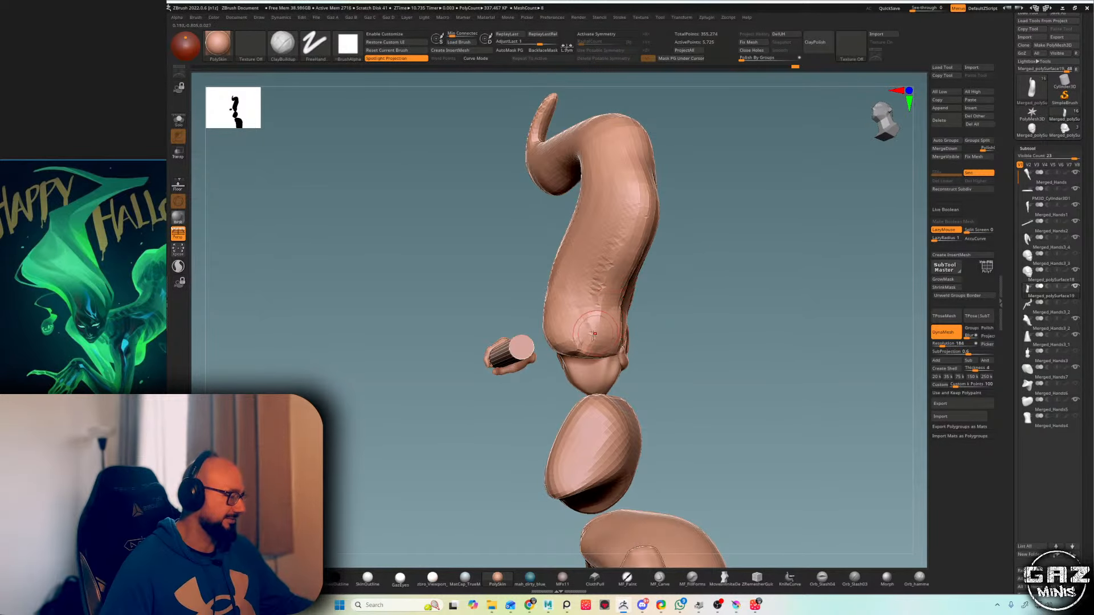
pyautogui.moveTo(641, 256); pyautogui.dragTo(672, 244, button='right')
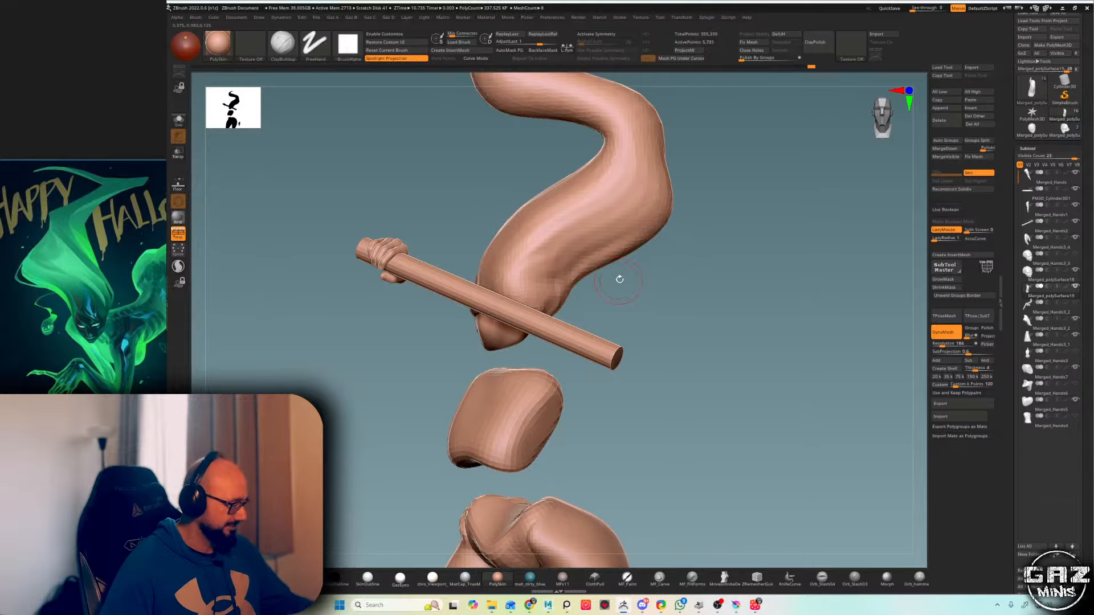
pyautogui.moveTo(618, 281); pyautogui.dragTo(604, 286, button='right')
pyautogui.moveTo(553, 257); pyautogui.dragTo(661, 220, button='right')
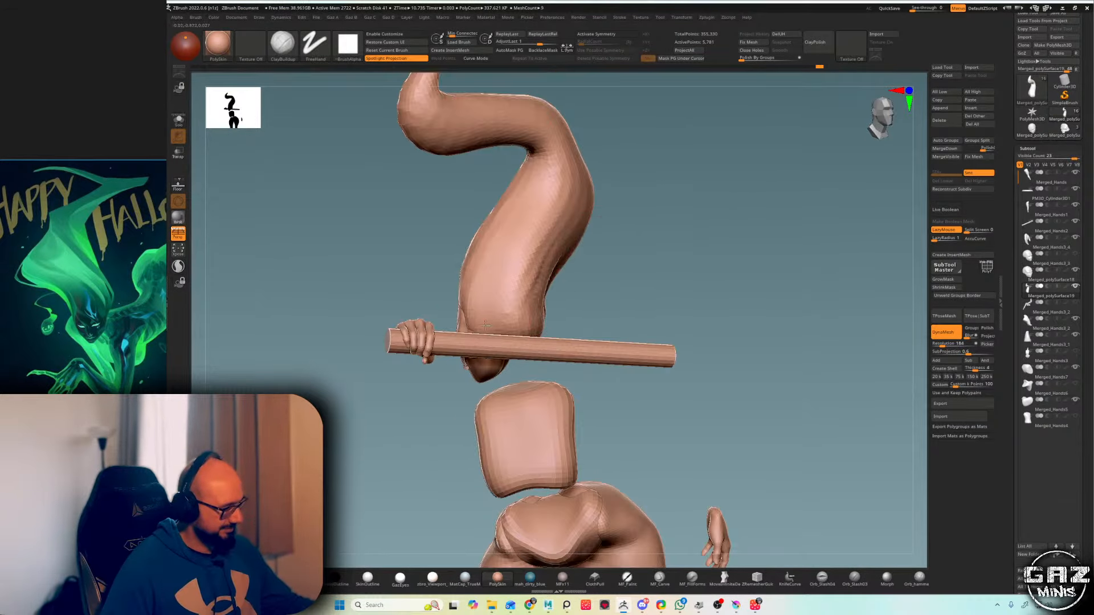
pyautogui.moveTo(485, 325); pyautogui.dragTo(495, 290)
pyautogui.press('s')
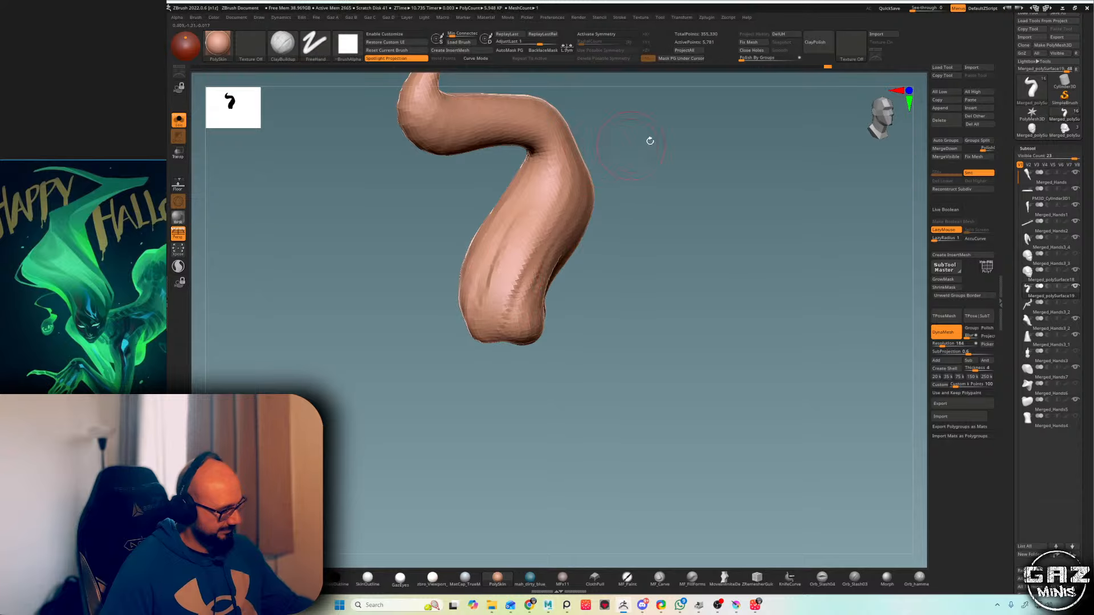
pyautogui.hotkey('shift', 's')
pyautogui.moveTo(650, 140); pyautogui.dragTo(642, 225, button='right')
pyautogui.moveTo(519, 325)
pyautogui.mouseDown(button='right')
pyautogui.moveTo(613, 283)
pyautogui.moveTo(659, 200)
pyautogui.moveTo(655, 285)
pyautogui.moveTo(681, 237)
pyautogui.mouseUp(button='right')
# - Bring the concept sketches into view in the reference board and duplicate the subtool of the leg with the lifted heel
pyautogui.press('b')
pyautogui.press('m')
pyautogui.press('v')
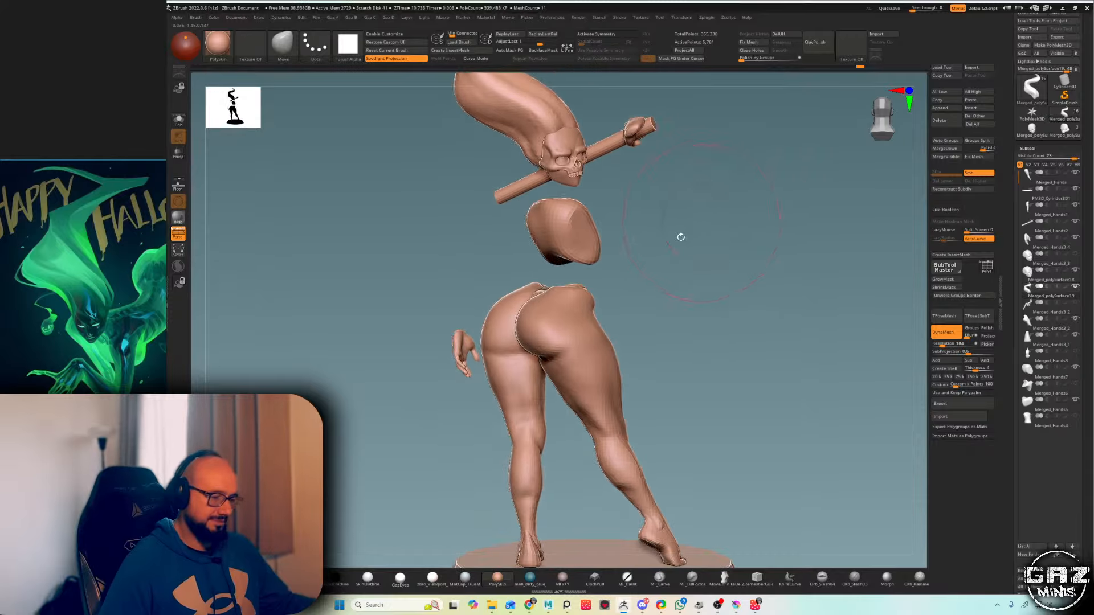
pyautogui.scroll(-8, 91, 316)
pyautogui.moveTo(69, 339); pyautogui.dragTo(105, 284, button='middle')
pyautogui.scroll(5, 103, 286)
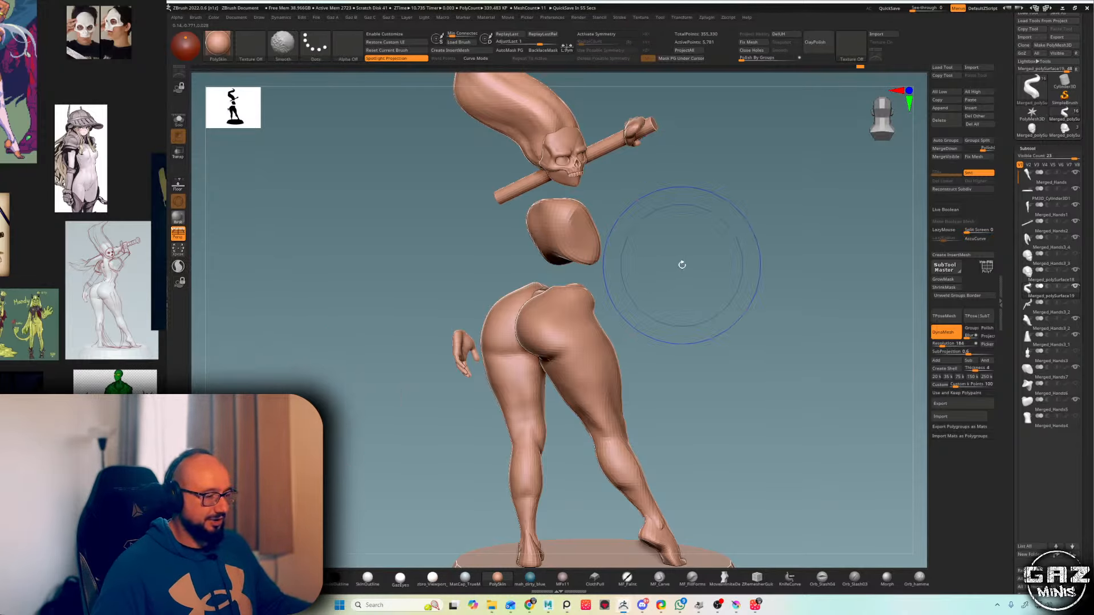
pyautogui.keyDown('alt'); pyautogui.moveTo(682, 334); pyautogui.dragTo(685, 228); pyautogui.keyUp('alt')
pyautogui.keyDown('alt'); pyautogui.click(614, 325); pyautogui.keyUp('alt')
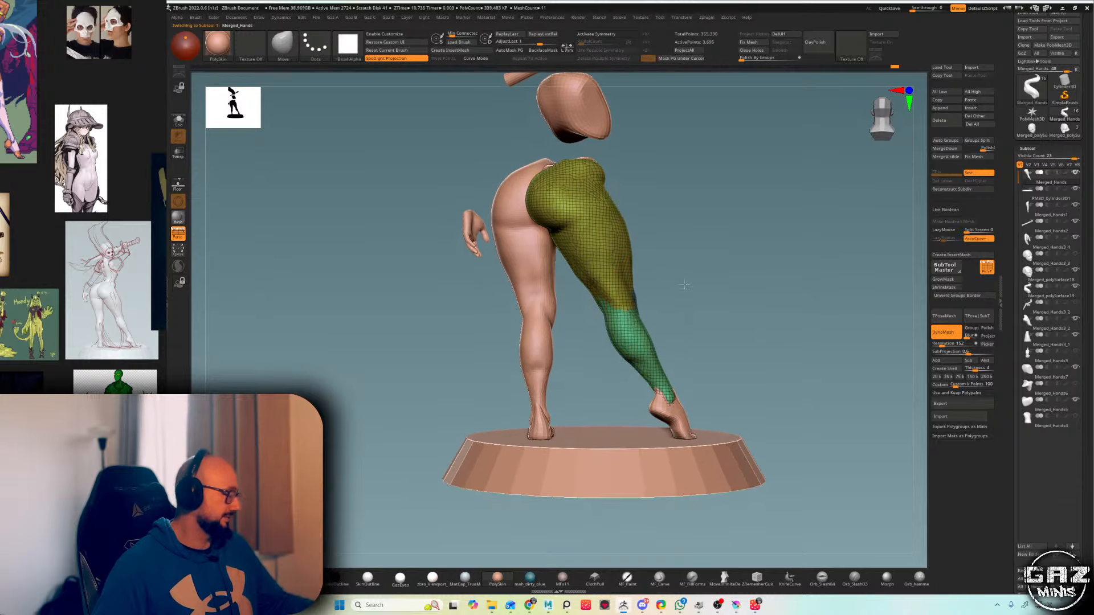
pyautogui.moveTo(641, 319); pyautogui.dragTo(660, 314)
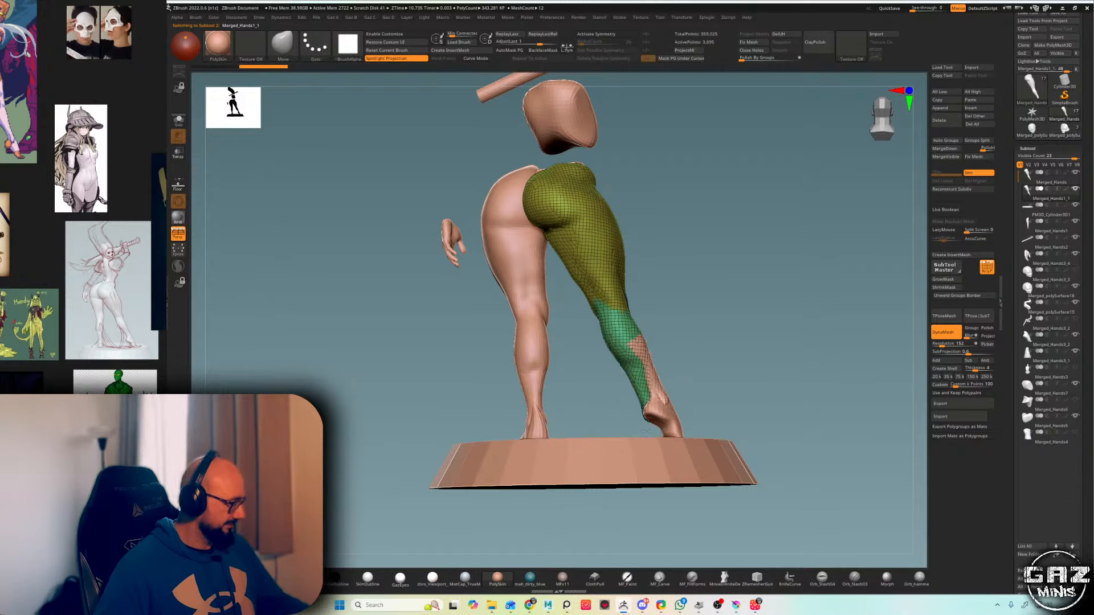
pyautogui.press('ctrl')
# - Pull the duplicated leg's lower end inward between the two legs, down to the base, with the Move brush
pyautogui.press('s')
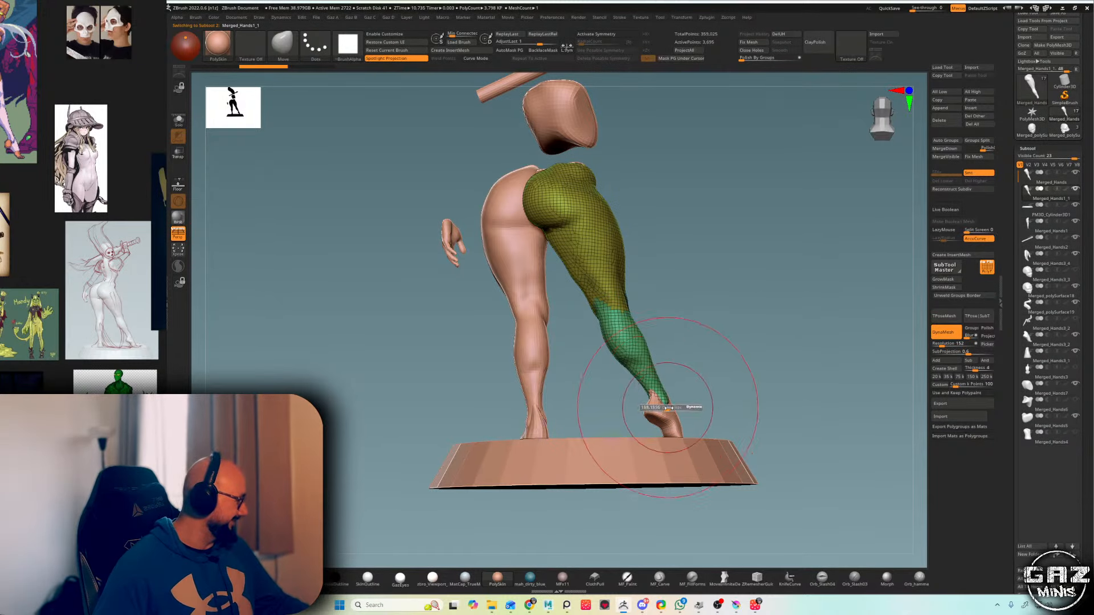
pyautogui.moveTo(661, 398); pyautogui.dragTo(626, 427)
pyautogui.moveTo(601, 372); pyautogui.dragTo(617, 374)
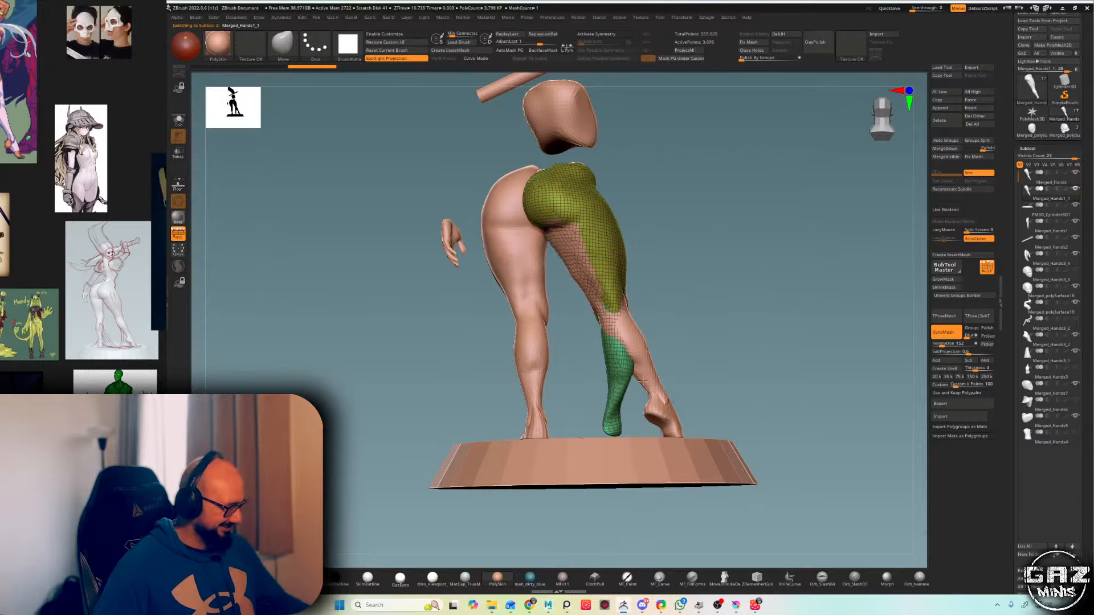
pyautogui.moveTo(655, 422); pyautogui.dragTo(616, 434, button='right')
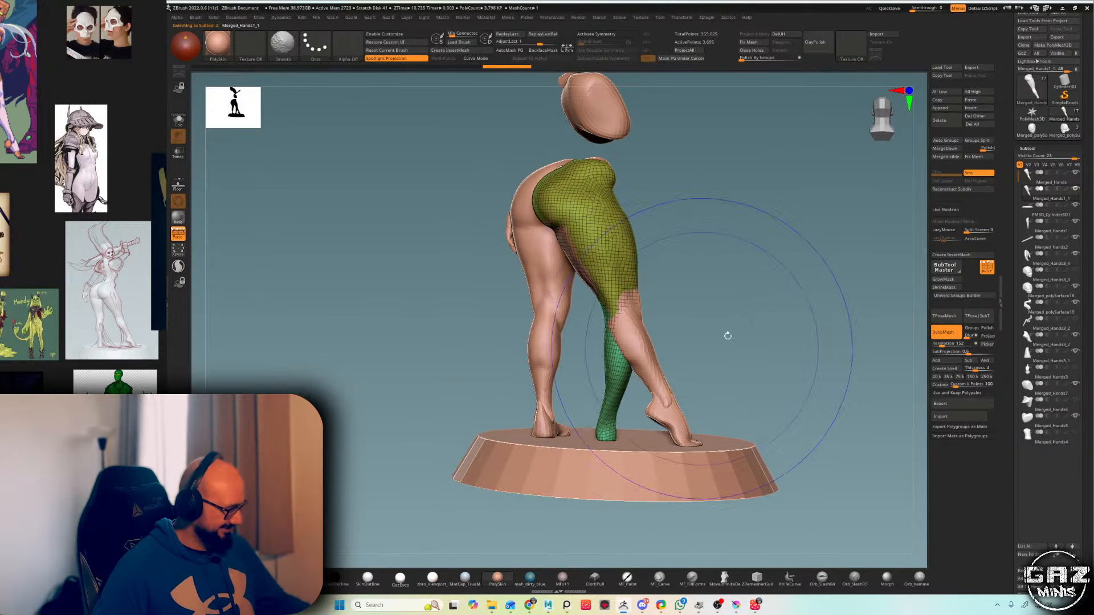
# - Re-DynaMesh the duplicated leg and smooth its stretched lower part
pyautogui.keyDown('shift'); pyautogui.moveTo(728, 336); pyautogui.dragTo(737, 327); pyautogui.keyUp('shift')
pyautogui.hotkey('shift', 'f')
pyautogui.keyDown('ctrl'); pyautogui.moveTo(803, 292); pyautogui.dragTo(803, 391); pyautogui.keyUp('ctrl')
pyautogui.keyDown('shift'); pyautogui.moveTo(622, 365); pyautogui.dragTo(625, 391); pyautogui.keyUp('shift')
pyautogui.press('b')
pyautogui.press('i')
pyautogui.press('n')
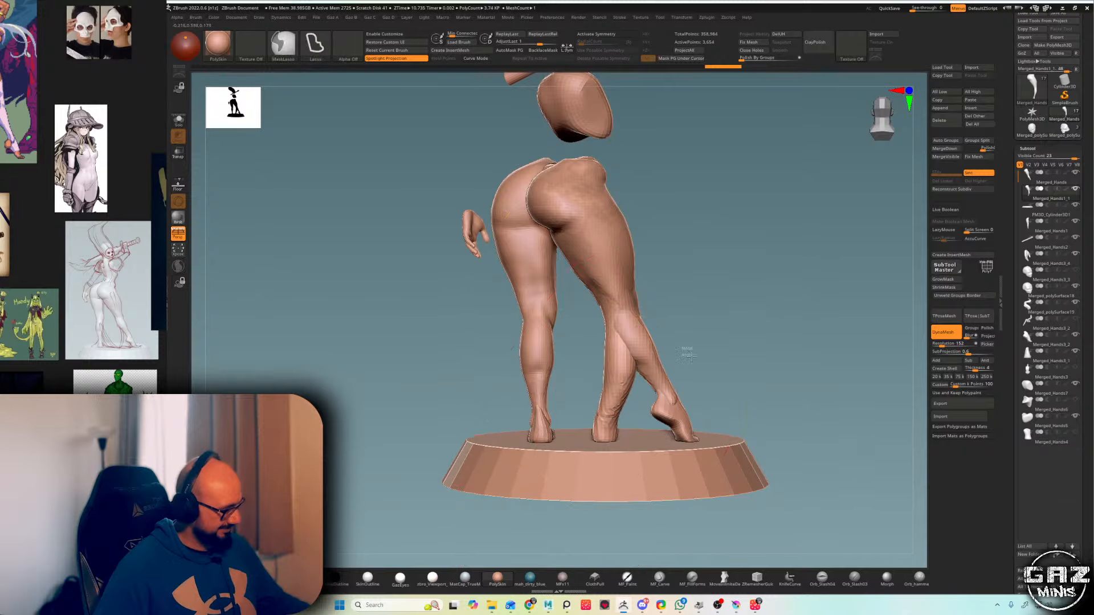
pyautogui.moveTo(690, 356); pyautogui.dragTo(720, 354)
pyautogui.moveTo(686, 353)
pyautogui.keyDown('ctrl'); pyautogui.mouseDown()
pyautogui.moveTo(743, 353)
pyautogui.moveTo(670, 331)
pyautogui.mouseUp(); pyautogui.keyUp('ctrl')
pyautogui.keyDown('shift'); pyautogui.moveTo(624, 366); pyautogui.dragTo(622, 344); pyautogui.keyUp('shift')
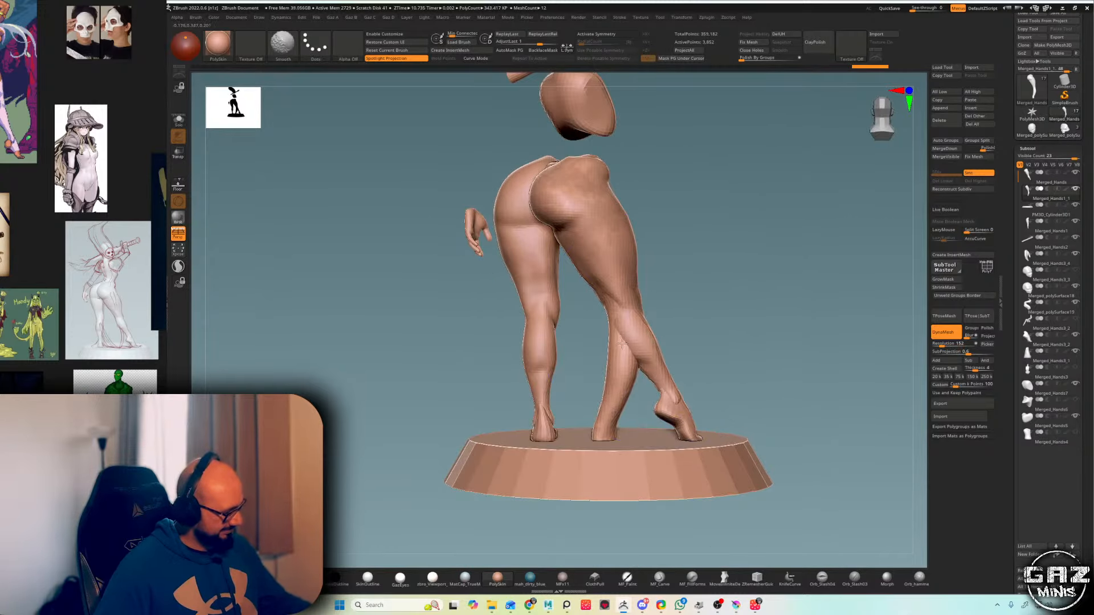
# - Bend the duplicated leg's lower part into a slim curve meeting the base with the Move brush
pyautogui.press('b')
pyautogui.press('m')
pyautogui.press('v')
pyautogui.moveTo(729, 331); pyautogui.dragTo(672, 343)
pyautogui.moveTo(625, 341); pyautogui.dragTo(608, 348)
pyautogui.moveTo(698, 337); pyautogui.dragTo(748, 330)
pyautogui.moveTo(631, 426); pyautogui.dragTo(626, 430)
pyautogui.moveTo(706, 353); pyautogui.dragTo(738, 339)
pyautogui.moveTo(619, 434)
pyautogui.mouseDown()
pyautogui.moveTo(610, 451)
pyautogui.moveTo(607, 424)
pyautogui.mouseUp()
pyautogui.hotkey('alt', 's')
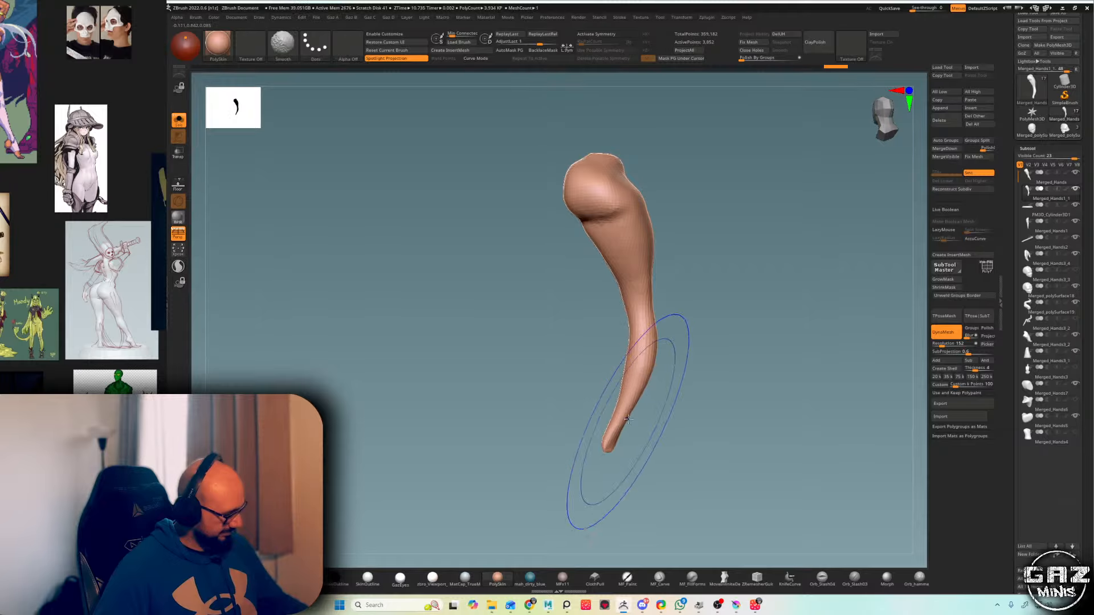
pyautogui.hotkey('alt', 's')
pyautogui.moveTo(552, 330); pyautogui.dragTo(759, 310)
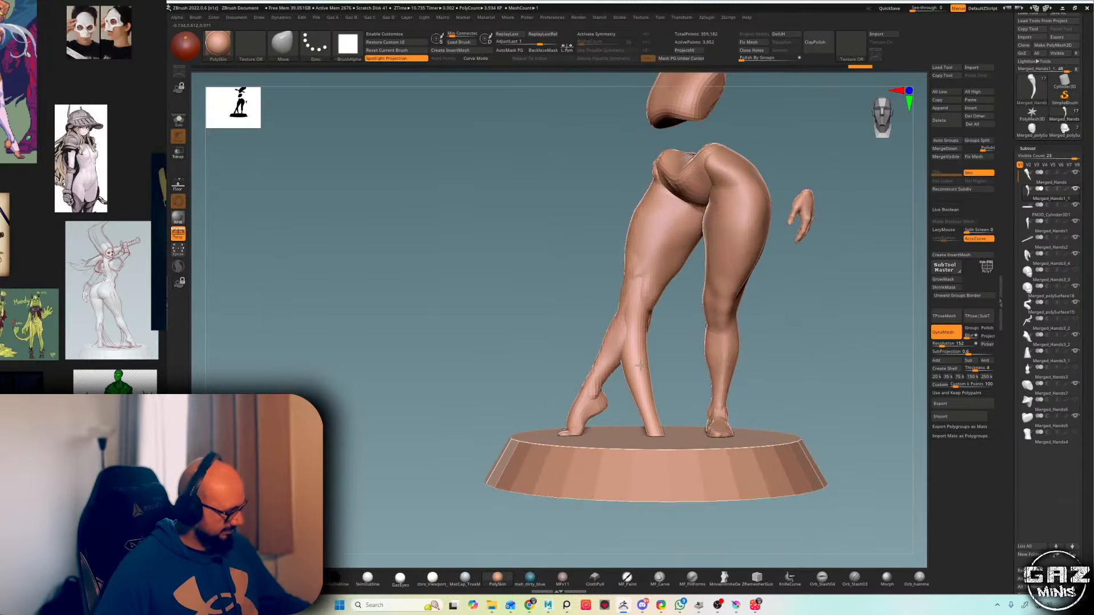
pyautogui.moveTo(641, 365); pyautogui.dragTo(649, 376)
pyautogui.moveTo(629, 318); pyautogui.dragTo(665, 341)
# - Isolate the duplicated leg's curved lower part and discard the upper thigh section
pyautogui.hotkey('shift', 'f')
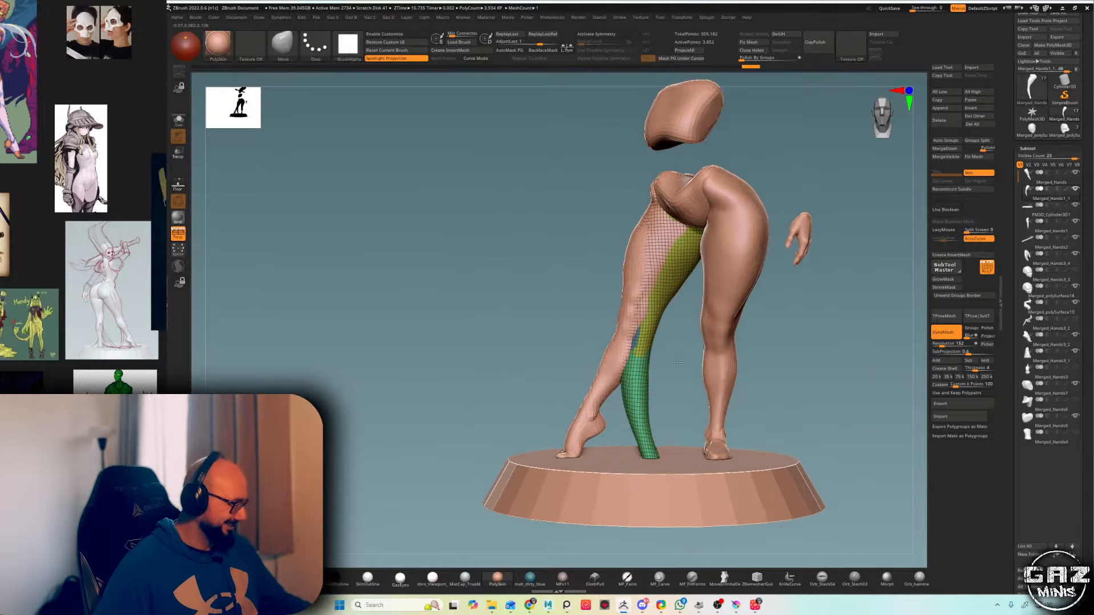
pyautogui.hotkey('shift', 'f')
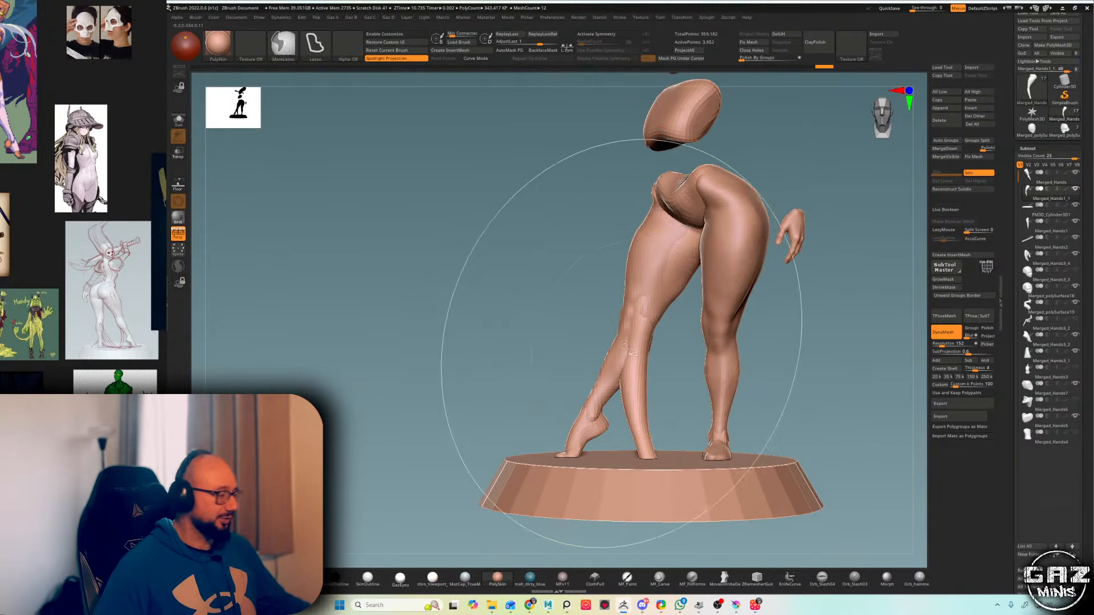
pyautogui.keyDown('ctrl'); pyautogui.keyDown('shift'); pyautogui.moveTo(595, 343); pyautogui.dragTo(637, 308); pyautogui.keyUp('shift'); pyautogui.keyUp('ctrl')
pyautogui.moveTo(667, 341)
pyautogui.keyDown('ctrl'); pyautogui.keyDown('shift'); pyautogui.mouseDown()
pyautogui.moveTo(661, 364)
pyautogui.moveTo(757, 371)
pyautogui.moveTo(752, 317)
pyautogui.moveTo(746, 327)
pyautogui.mouseUp(); pyautogui.keyUp('shift'); pyautogui.keyUp('ctrl')
pyautogui.hotkey('shift', 'f')
# - Assign one polygroup to the curved piece and ZRemesh it with the Same polygon count option
pyautogui.press('s')
pyautogui.hotkey('ctrl', 'w')
pyautogui.hotkey('ctrl', 'a')
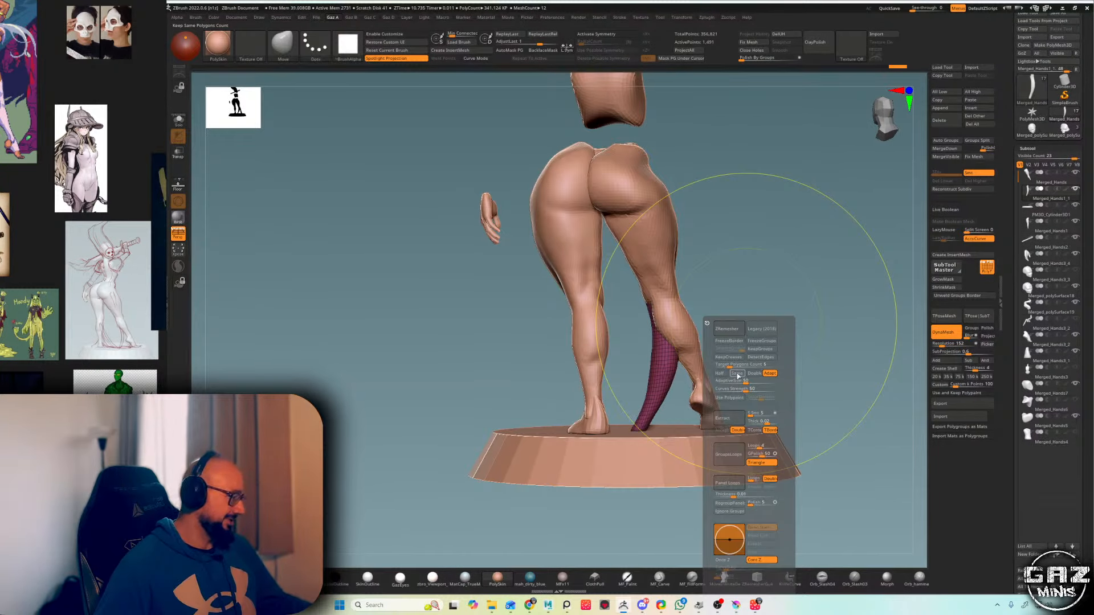
pyautogui.click(739, 384)
pyautogui.click(726, 329)
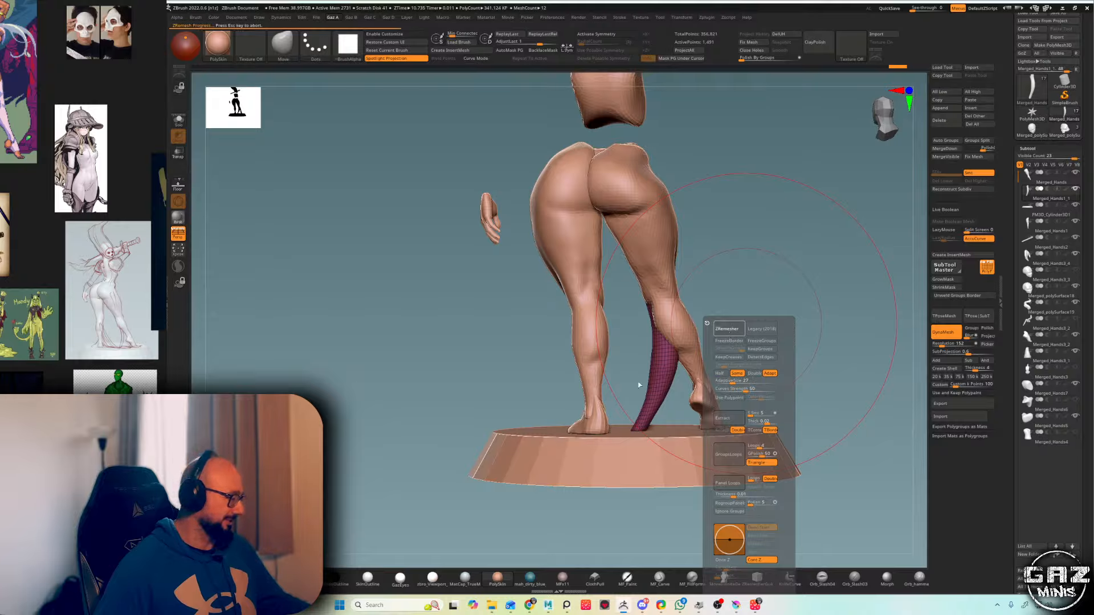
# - Smooth the remeshed curved piece between the legs, switch to the Inflat brush and hide the polyframe
pyautogui.keyDown('shift'); pyautogui.moveTo(649, 402); pyautogui.dragTo(660, 370); pyautogui.keyUp('shift')
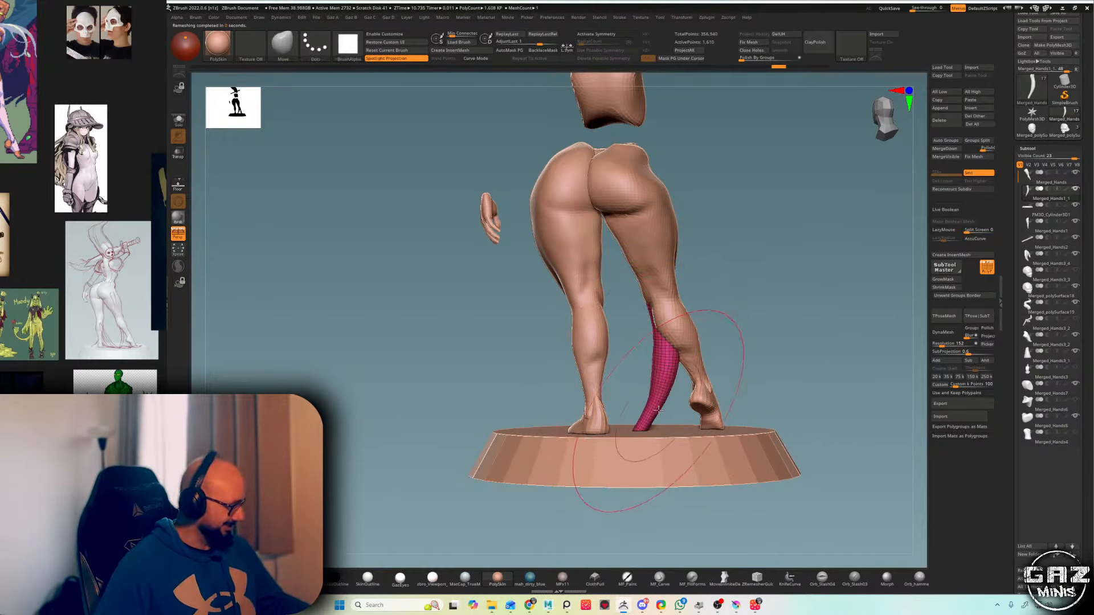
pyautogui.moveTo(658, 410)
pyautogui.mouseDown()
pyautogui.moveTo(667, 403)
pyautogui.moveTo(657, 410)
pyautogui.mouseUp()
pyautogui.keyDown('shift'); pyautogui.moveTo(706, 356); pyautogui.dragTo(684, 347, button='right'); pyautogui.keyUp('shift')
pyautogui.keyDown('shift'); pyautogui.moveTo(678, 353); pyautogui.dragTo(661, 404); pyautogui.keyUp('shift')
pyautogui.press('b')
pyautogui.press('i')
pyautogui.press('n')
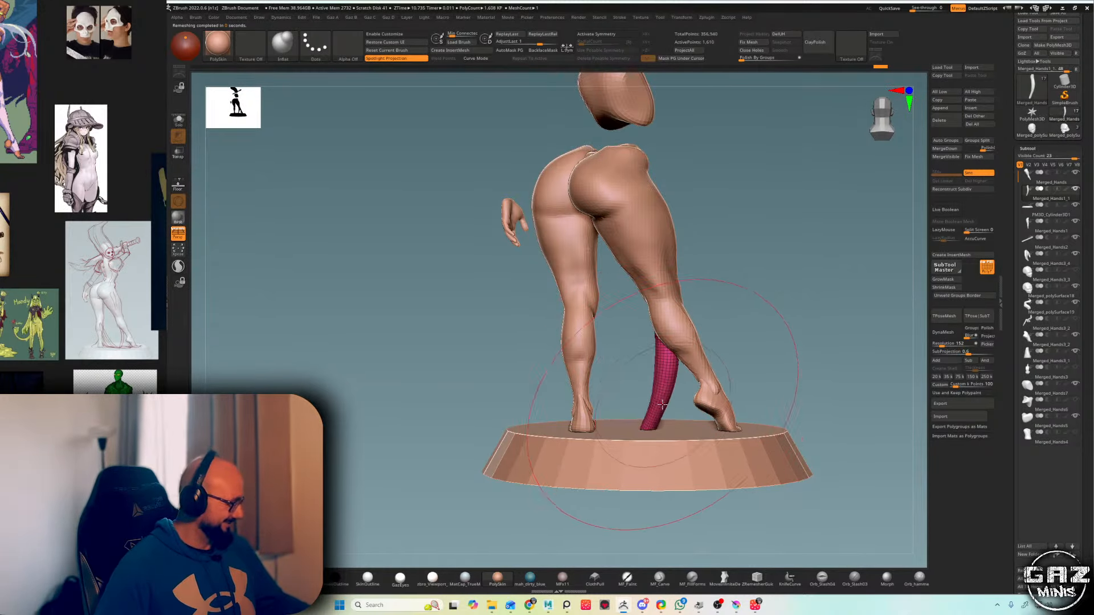
pyautogui.moveTo(766, 407)
pyautogui.keyDown('ctrl'); pyautogui.mouseDown(button='right')
pyautogui.moveTo(820, 356)
pyautogui.moveTo(759, 344)
pyautogui.moveTo(853, 342)
pyautogui.moveTo(779, 340)
pyautogui.mouseUp(button='right'); pyautogui.keyUp('ctrl')
pyautogui.hotkey('shift', 'f')
pyautogui.keyDown('ctrl'); pyautogui.moveTo(779, 340); pyautogui.dragTo(779, 361, button='right'); pyautogui.keyUp('ctrl')
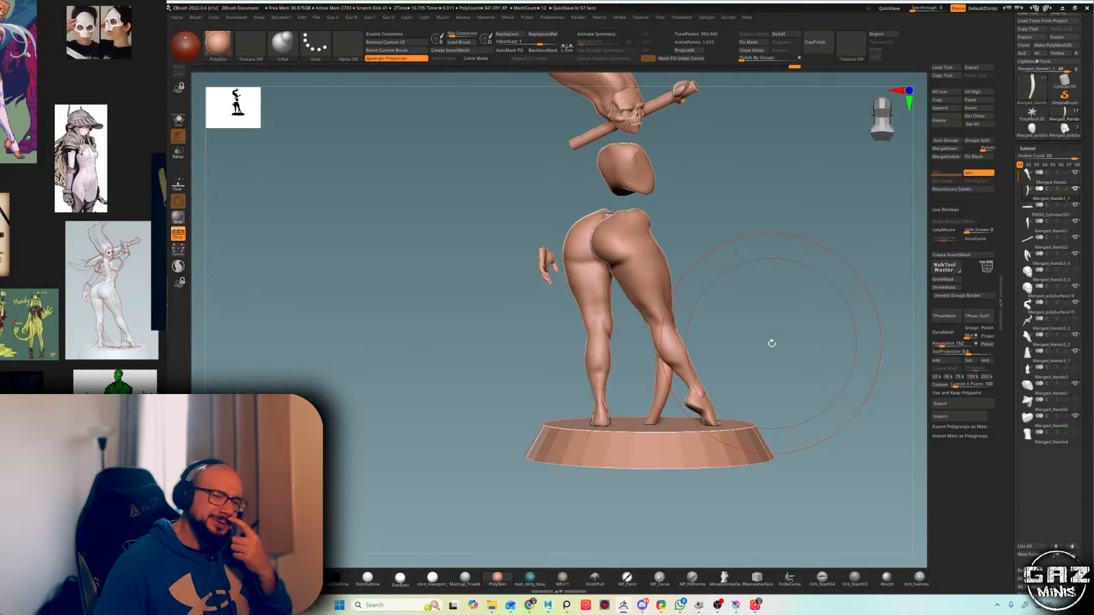
# - Adjust the curved piece's lower end behind the feet with the Move brush
pyautogui.moveTo(771, 343); pyautogui.dragTo(836, 321, button='right')
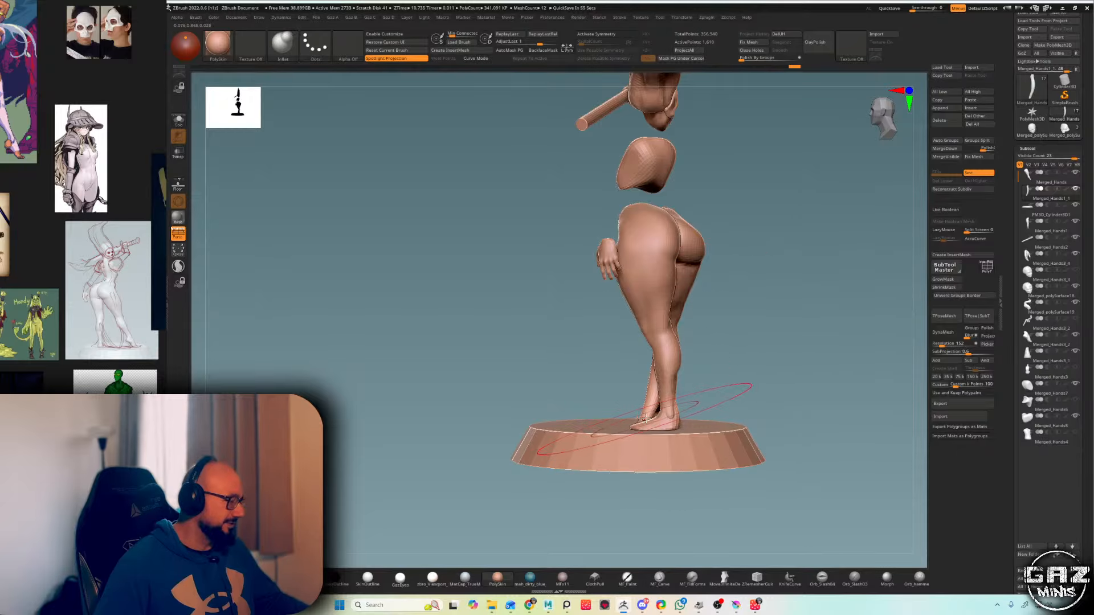
pyautogui.press('b')
pyautogui.press('m')
pyautogui.press('v')
pyautogui.moveTo(644, 419)
pyautogui.mouseDown(button='right')
pyautogui.moveTo(658, 431)
pyautogui.moveTo(740, 350)
pyautogui.moveTo(713, 344)
pyautogui.moveTo(775, 345)
pyautogui.moveTo(732, 333)
pyautogui.moveTo(754, 291)
pyautogui.moveTo(761, 304)
pyautogui.moveTo(686, 346)
pyautogui.moveTo(777, 313)
pyautogui.mouseUp(button='right')
pyautogui.press('s')
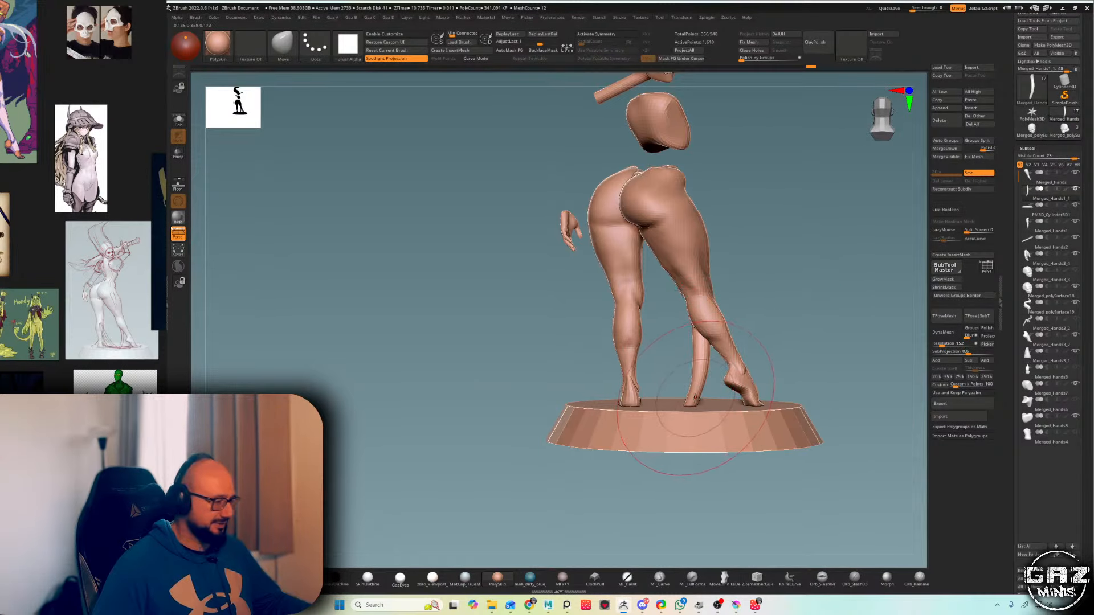
# - Isolate the round base with its polyframe in a top view and duplicate the subtool
pyautogui.keyDown('alt'); pyautogui.click(695, 400); pyautogui.keyUp('alt')
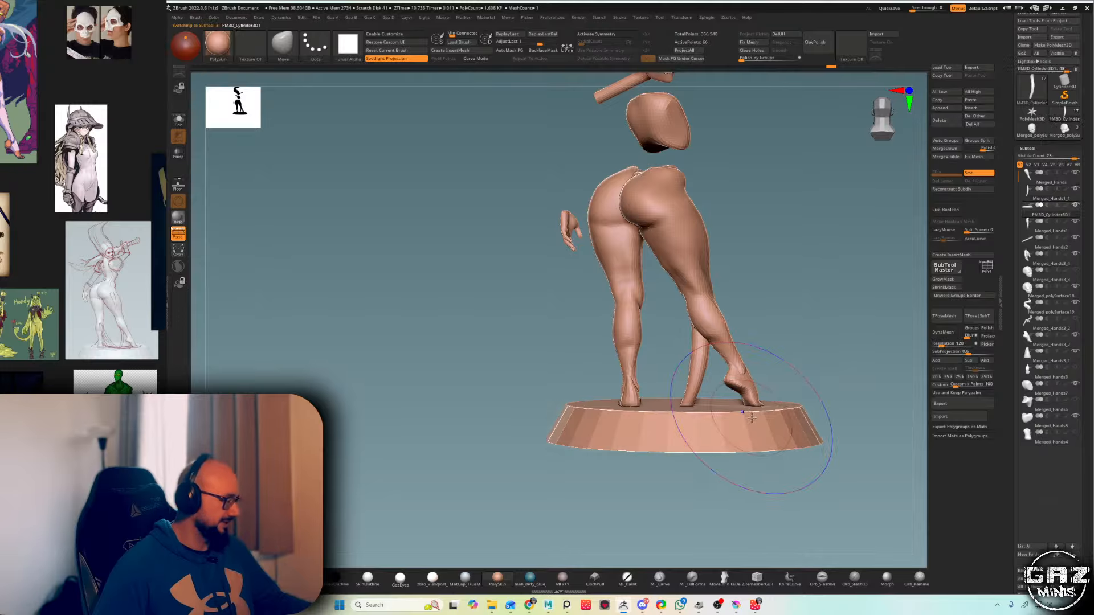
pyautogui.hotkey('shift', 'f')
pyautogui.moveTo(814, 256)
pyautogui.keyDown('shift'); pyautogui.mouseDown(button='right')
pyautogui.moveTo(848, 359)
pyautogui.moveTo(762, 393)
pyautogui.mouseUp(button='right'); pyautogui.keyUp('shift')
pyautogui.hotkey('shift', 's')
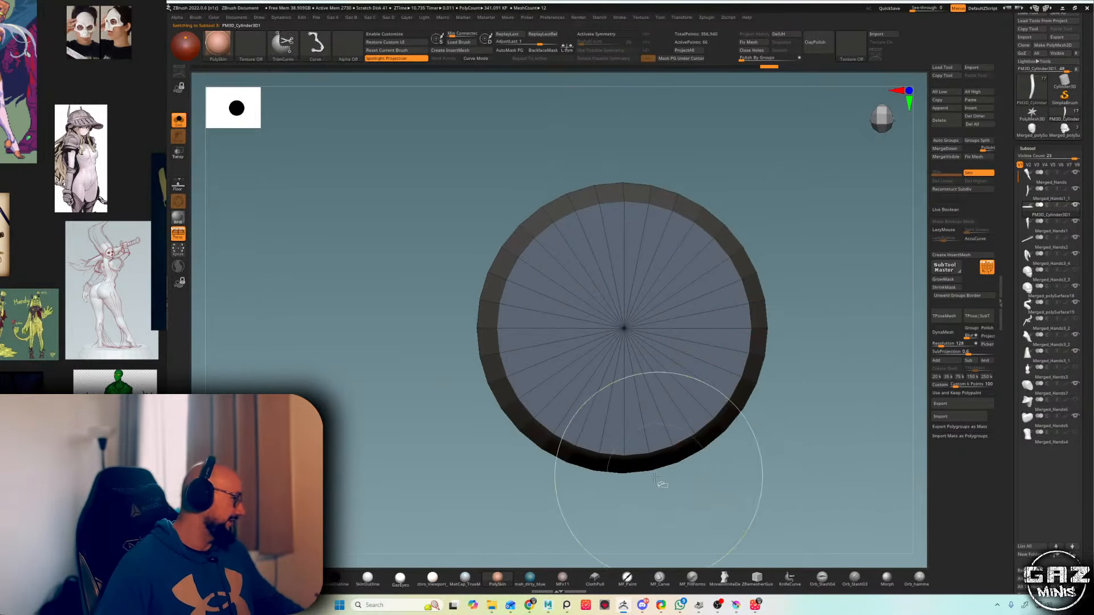
pyautogui.hotkey('ctrl', 'shift', 'd')
pyautogui.keyDown('alt'); pyautogui.moveTo(758, 229); pyautogui.dragTo(686, 227, button='right'); pyautogui.keyUp('alt')
pyautogui.press('1')
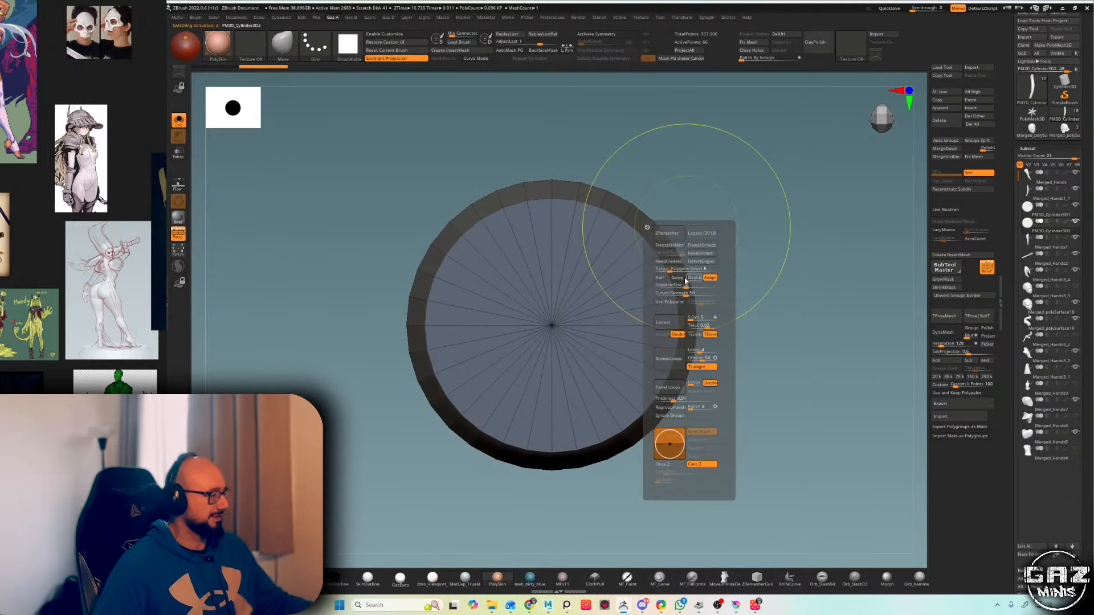
pyautogui.click(667, 233)
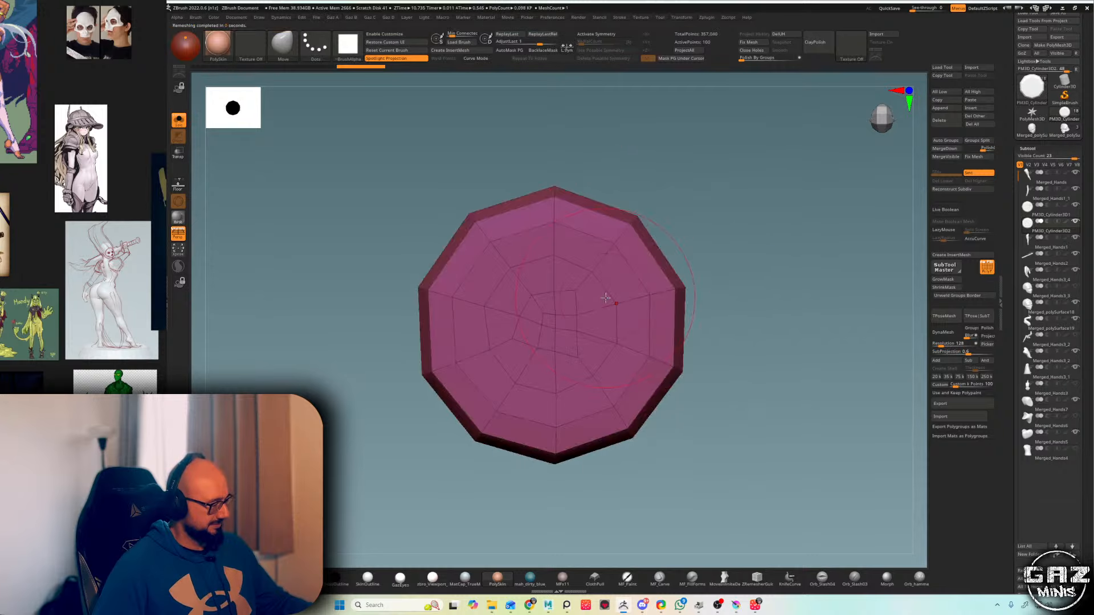
pyautogui.moveTo(605, 297); pyautogui.dragTo(733, 283, button='right')
pyautogui.hotkey('ctrl', 'z')
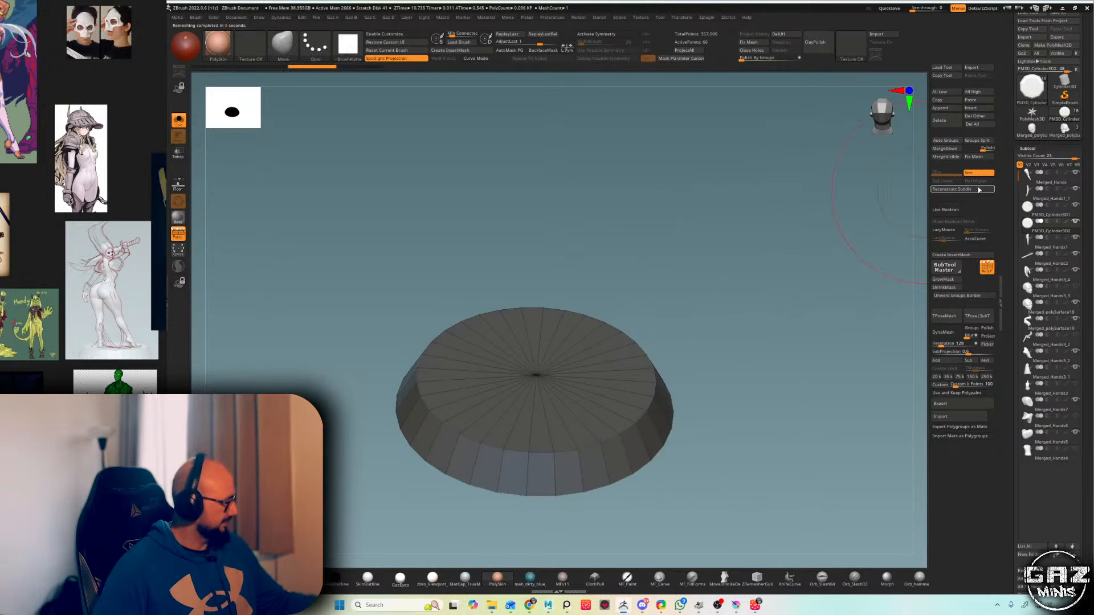
# - Subdivide the base copy twice, delete its lower levels and ZRemesh it with the Same polygon count option
pyautogui.hotkey('ctrl', 'd')
pyautogui.hotkey('ctrl', 'd')
pyautogui.click(944, 181)
pyautogui.moveTo(781, 223); pyautogui.dragTo(759, 251, button='right')
pyautogui.press('1')
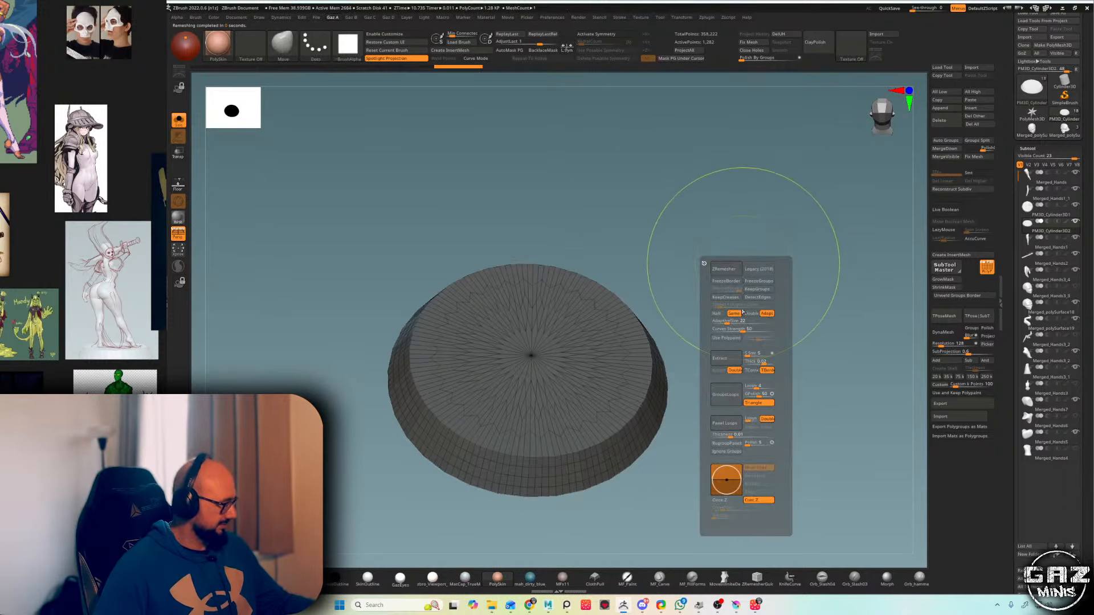
pyautogui.moveTo(651, 246); pyautogui.dragTo(615, 285, button='right')
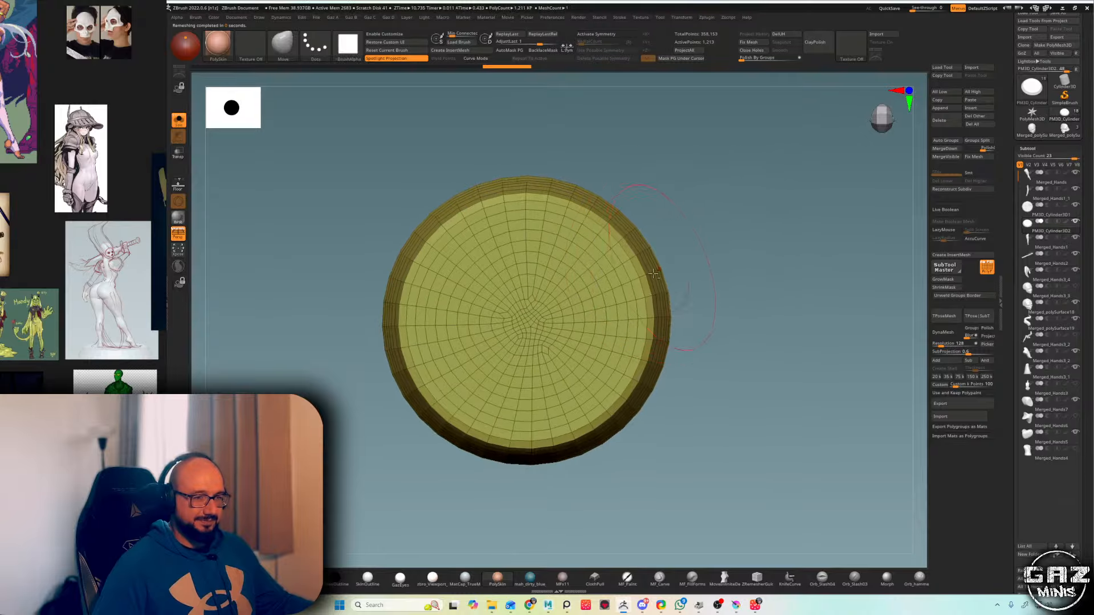
# - Mask an irregular patch across the base copy's top face, turn it into a polygroup and isolate it
pyautogui.hotkey('shift', 'f')
pyautogui.hotkey('shift', 's')
pyautogui.hotkey('shift', 's')
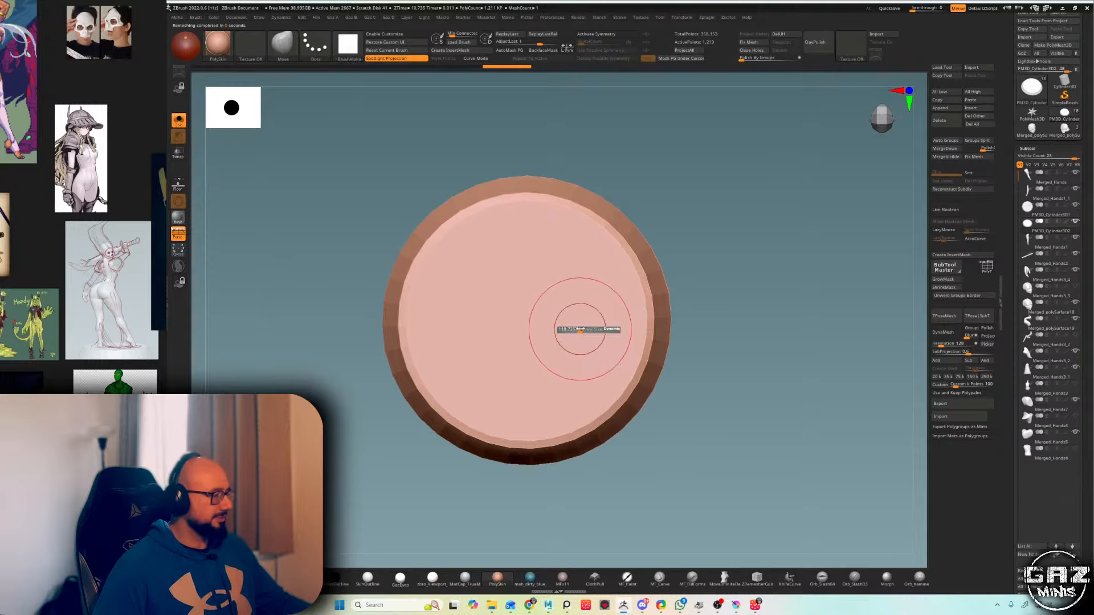
pyautogui.hotkey('shift', 'f')
pyautogui.moveTo(521, 279)
pyautogui.keyDown('ctrl'); pyautogui.mouseDown()
pyautogui.moveTo(472, 314)
pyautogui.moveTo(433, 319)
pyautogui.moveTo(583, 305)
pyautogui.moveTo(545, 337)
pyautogui.moveTo(589, 348)
pyautogui.moveTo(592, 319)
pyautogui.mouseUp(); pyautogui.keyUp('ctrl')
pyautogui.hotkey('ctrl', 'w')
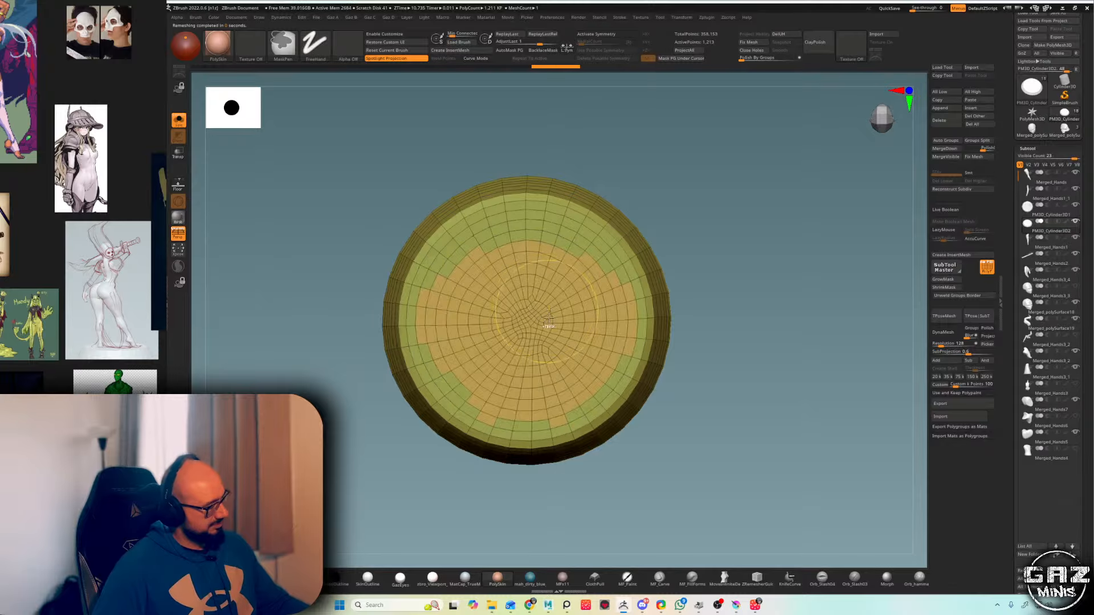
pyautogui.keyDown('ctrl'); pyautogui.keyDown('shift'); pyautogui.click(572, 306); pyautogui.keyUp('shift'); pyautogui.keyUp('ctrl')
# - Smooth the isolated patch's jagged outline with Polish By Groups and show the other subtools again
pyautogui.moveTo(740, 291); pyautogui.dragTo(749, 219)
pyautogui.hotkey('shift', 'd')
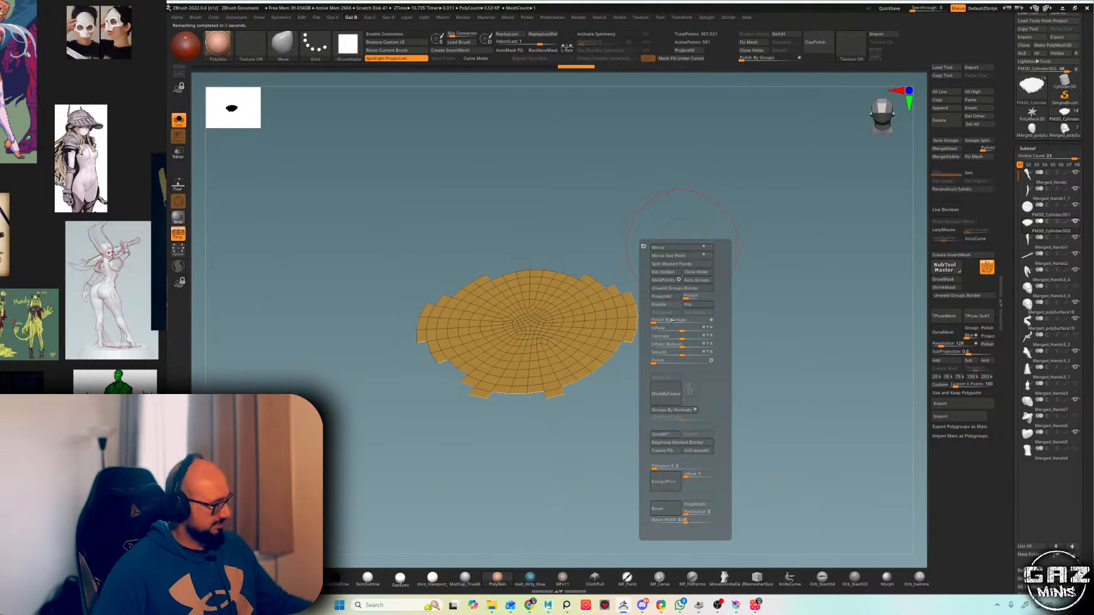
pyautogui.moveTo(667, 322); pyautogui.dragTo(714, 320)
pyautogui.keyDown('ctrl'); pyautogui.keyDown('shift'); pyautogui.click(742, 260); pyautogui.keyUp('shift'); pyautogui.keyUp('ctrl')
pyautogui.moveTo(771, 226); pyautogui.dragTo(746, 199)
pyautogui.hotkey('shift', 'a')
pyautogui.click(704, 266)
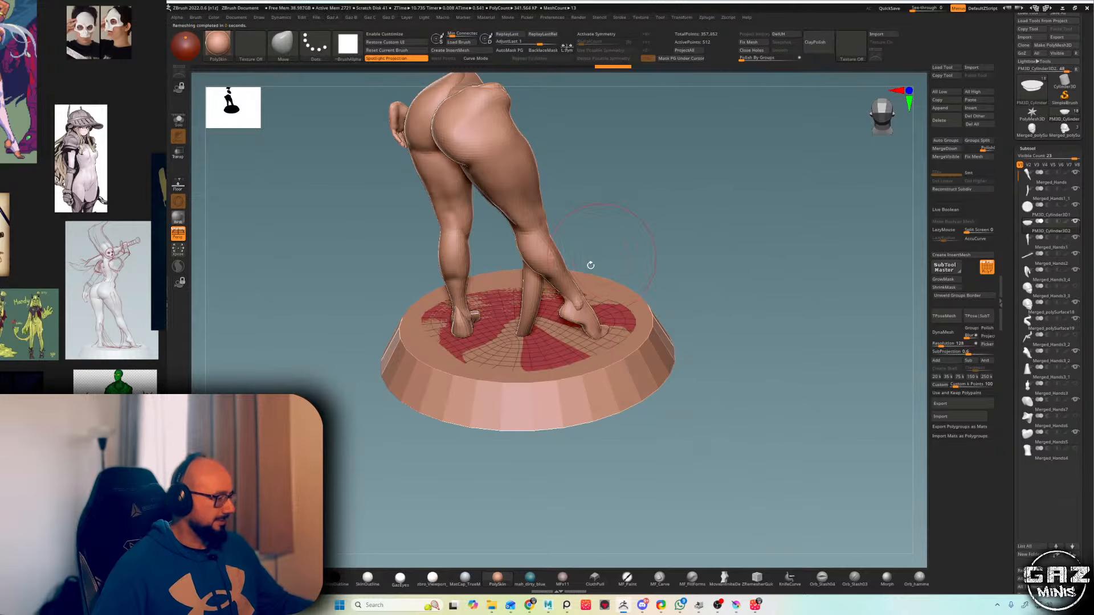
# - Isolate the base patch and extrude its whole polygroup with the ZModeler Extrude action on Polygroup All to give it thickness
pyautogui.hotkey('alt', 's')
pyautogui.press('b')
pyautogui.press('z')
pyautogui.press('m')
pyautogui.moveTo(581, 268); pyautogui.dragTo(664, 203)
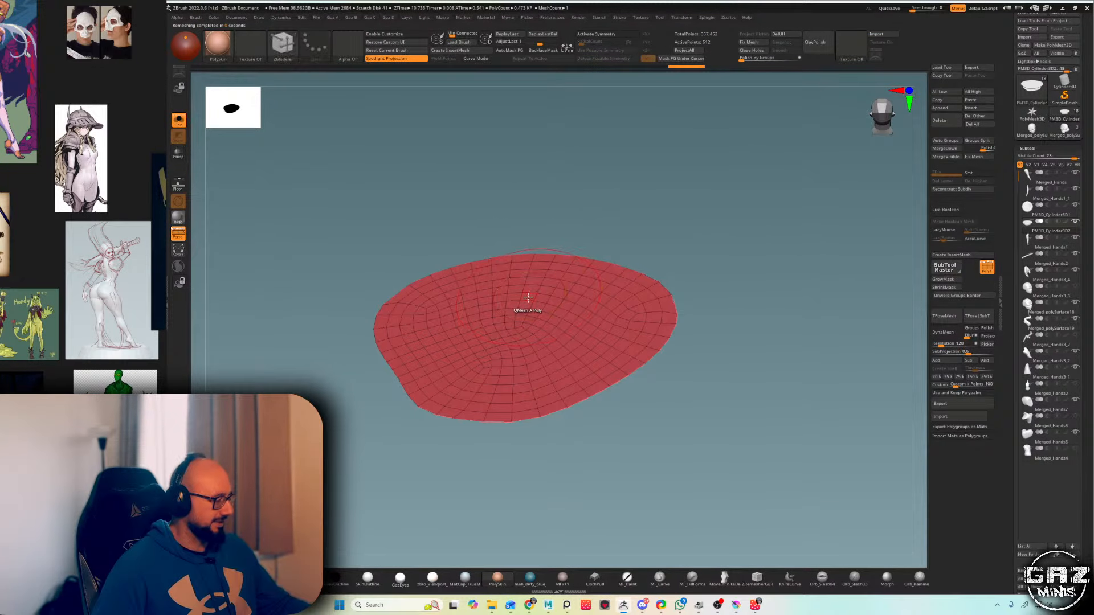
pyautogui.press('space')
pyautogui.click(457, 344)
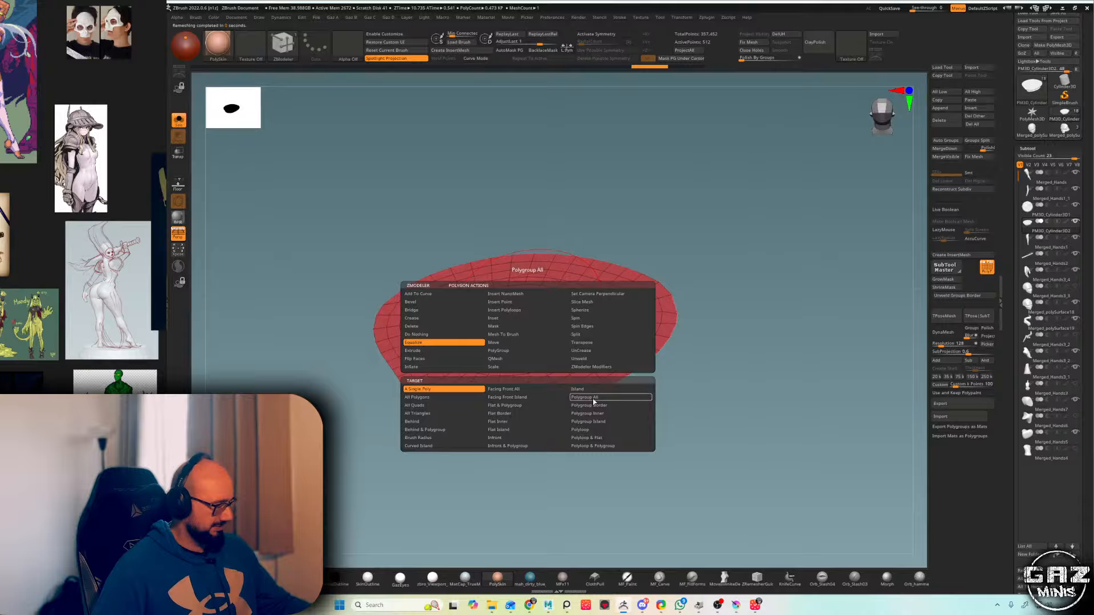
pyautogui.click(596, 397)
pyautogui.click(458, 352)
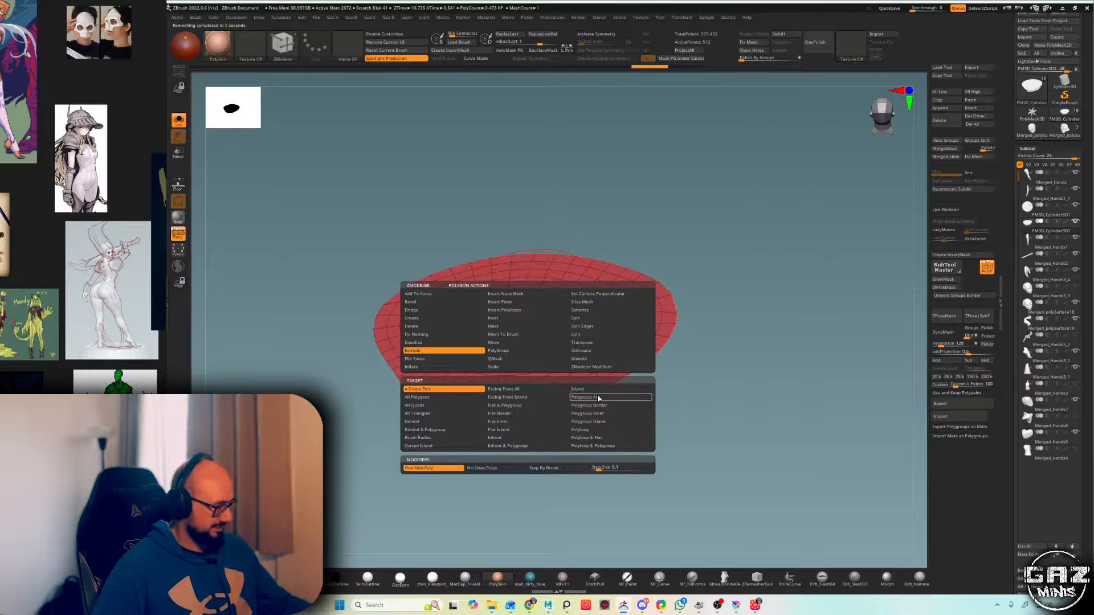
pyautogui.click(597, 398)
pyautogui.moveTo(571, 306); pyautogui.dragTo(570, 280)
# - Smooth the thickened patch with dynamic subdivision and show the figure and base again without the polyframe
pyautogui.keyDown('shift'); pyautogui.moveTo(655, 227); pyautogui.dragTo(659, 207); pyautogui.keyUp('shift')
pyautogui.keyDown('ctrl'); pyautogui.keyDown('shift'); pyautogui.moveTo(363, 247); pyautogui.dragTo(715, 317); pyautogui.keyUp('shift'); pyautogui.keyUp('ctrl')
pyautogui.hotkey('ctrl', 't')
pyautogui.click(718, 304)
pyautogui.press('d')
pyautogui.hotkey('shift', 'f')
pyautogui.hotkey('shift', 's')
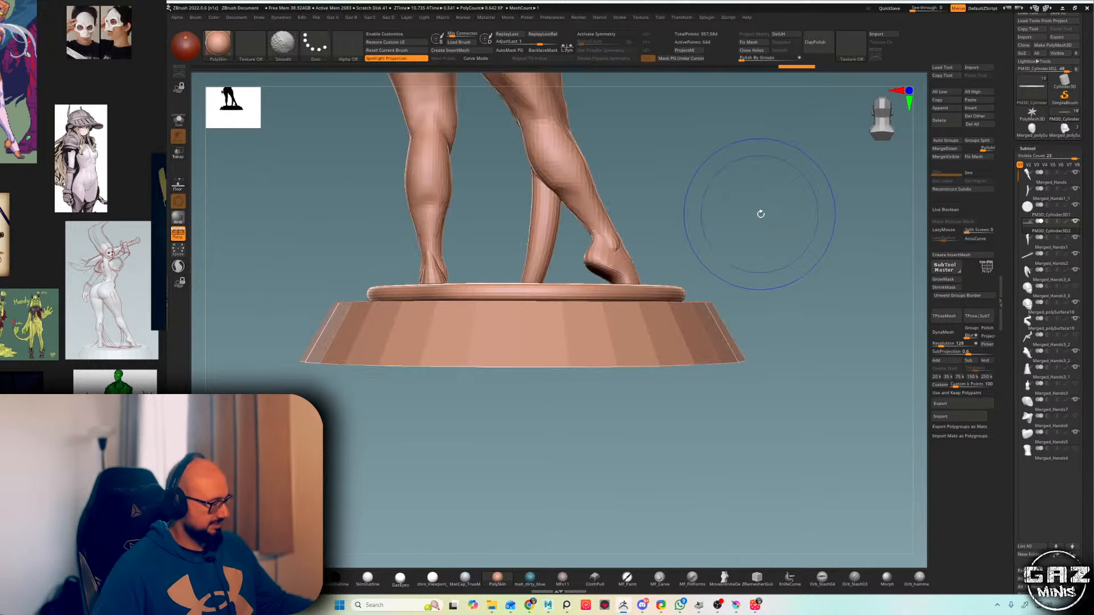
# - Sink the thick patch onto the base and push its side edge outward with the Move brush
pyautogui.moveTo(759, 215)
pyautogui.keyDown('alt'); pyautogui.mouseDown()
pyautogui.moveTo(763, 197)
pyautogui.moveTo(760, 228)
pyautogui.mouseUp(); pyautogui.keyUp('alt')
pyautogui.press('b')
pyautogui.press('m')
pyautogui.press('v')
pyautogui.moveTo(575, 292); pyautogui.dragTo(577, 307)
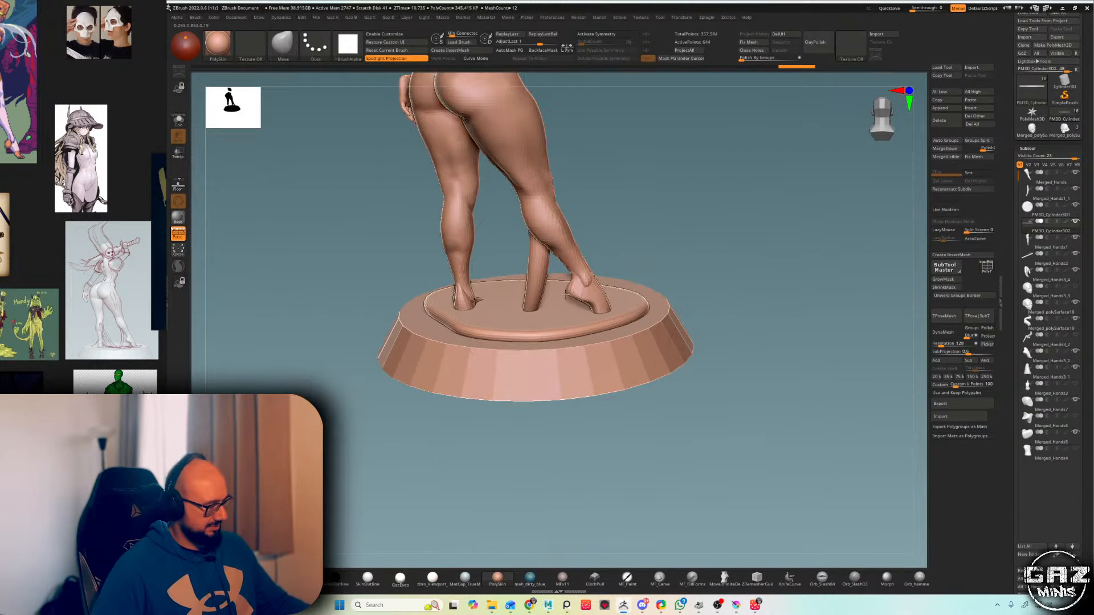
pyautogui.keyDown('shift'); pyautogui.moveTo(667, 235); pyautogui.dragTo(691, 234); pyautogui.keyUp('shift')
pyautogui.moveTo(632, 311)
pyautogui.mouseDown()
pyautogui.moveTo(654, 264)
pyautogui.moveTo(674, 261)
pyautogui.moveTo(647, 308)
pyautogui.moveTo(652, 244)
pyautogui.moveTo(644, 327)
pyautogui.moveTo(663, 284)
pyautogui.moveTo(691, 273)
pyautogui.moveTo(693, 310)
pyautogui.mouseUp()
# - Pick the Inflat brush and bring the green slime figure into view on the reference board
pyautogui.press('b')
pyautogui.press('i')
pyautogui.press('n')
pyautogui.doubleClick(122, 436)
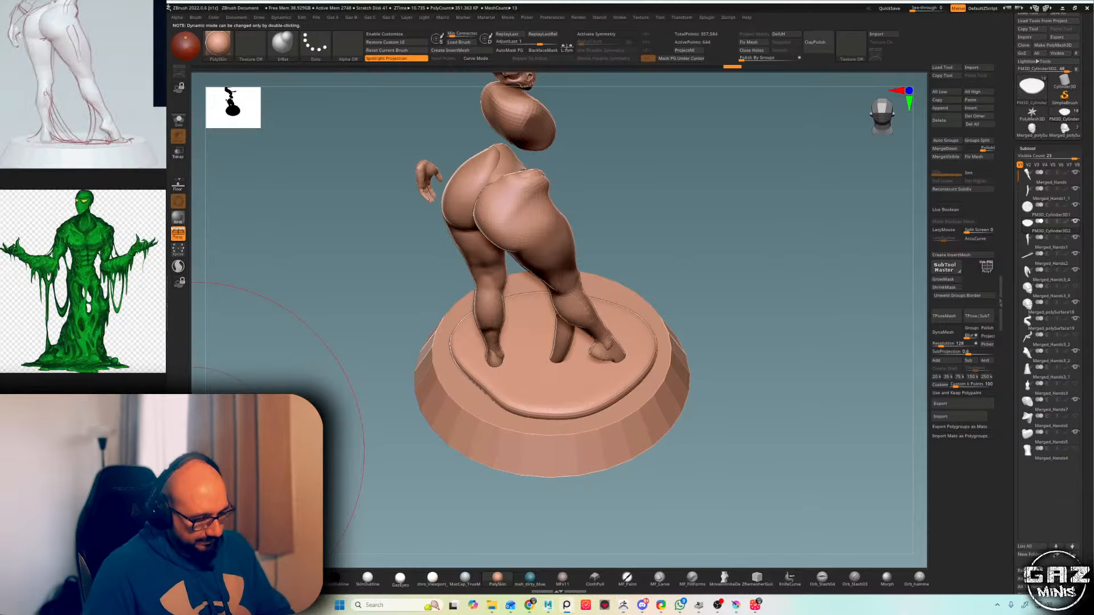
# - Round off the large patch's outline from above with the Move brush, with the polyframe shown
pyautogui.moveTo(708, 252)
pyautogui.mouseDown()
pyautogui.moveTo(716, 272)
pyautogui.moveTo(706, 272)
pyautogui.mouseUp()
pyautogui.hotkey('shift', 'f')
pyautogui.press('b')
pyautogui.press('m')
pyautogui.press('v')
pyautogui.moveTo(661, 328)
pyautogui.mouseDown()
pyautogui.moveTo(645, 341)
pyautogui.moveTo(647, 364)
pyautogui.mouseUp()
pyautogui.moveTo(630, 279); pyautogui.dragTo(619, 287)
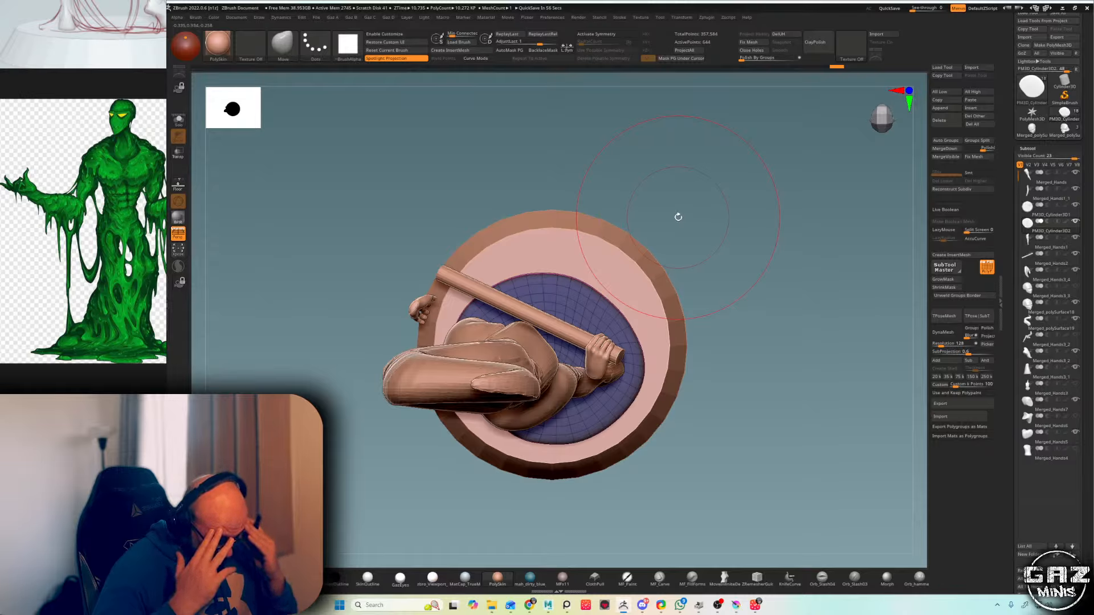
pyautogui.moveTo(676, 215); pyautogui.dragTo(624, 224)
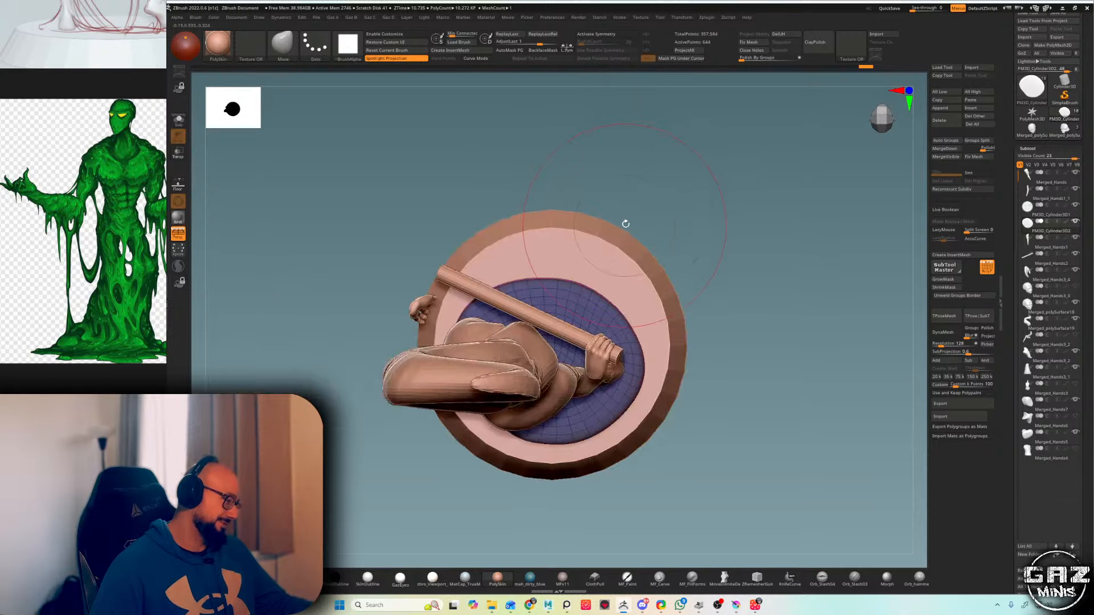
# - Duplicate the large patch, rotate the copy and scale or shift it so it overlaps toward the base's front edge
pyautogui.press('w')
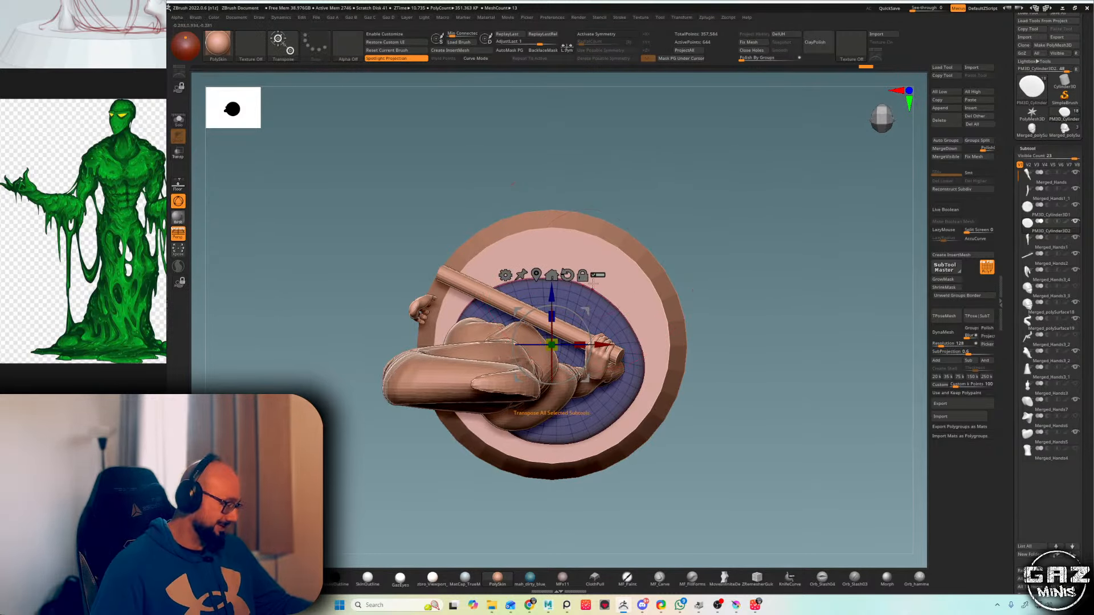
pyautogui.hotkey('alt', 's')
pyautogui.hotkey('ctrl', 'shift', 'd')
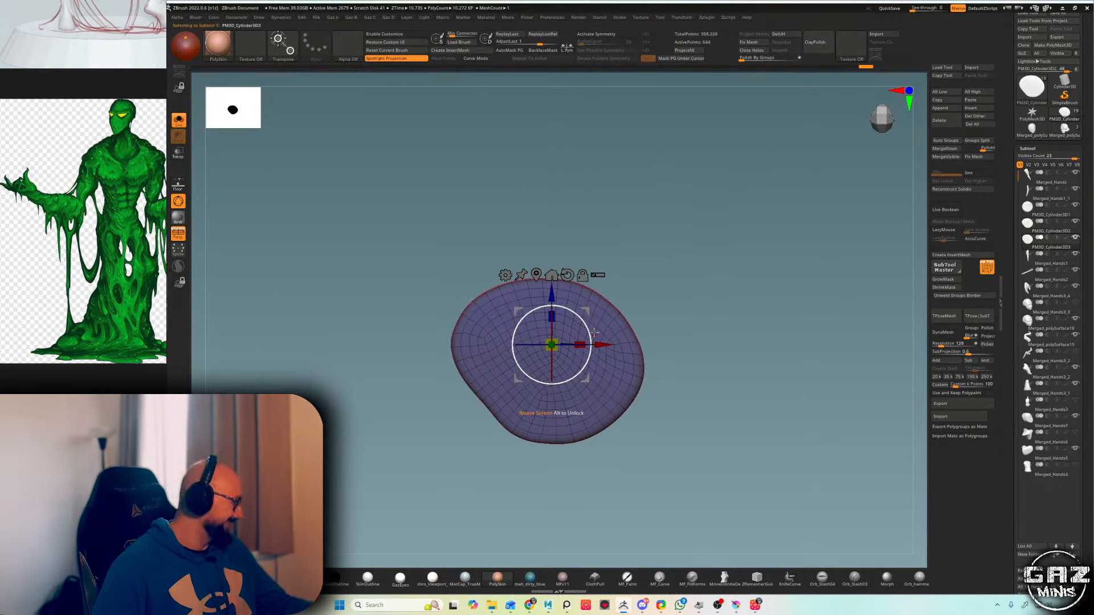
pyautogui.hotkey('alt', 's')
pyautogui.moveTo(591, 342); pyautogui.dragTo(580, 372)
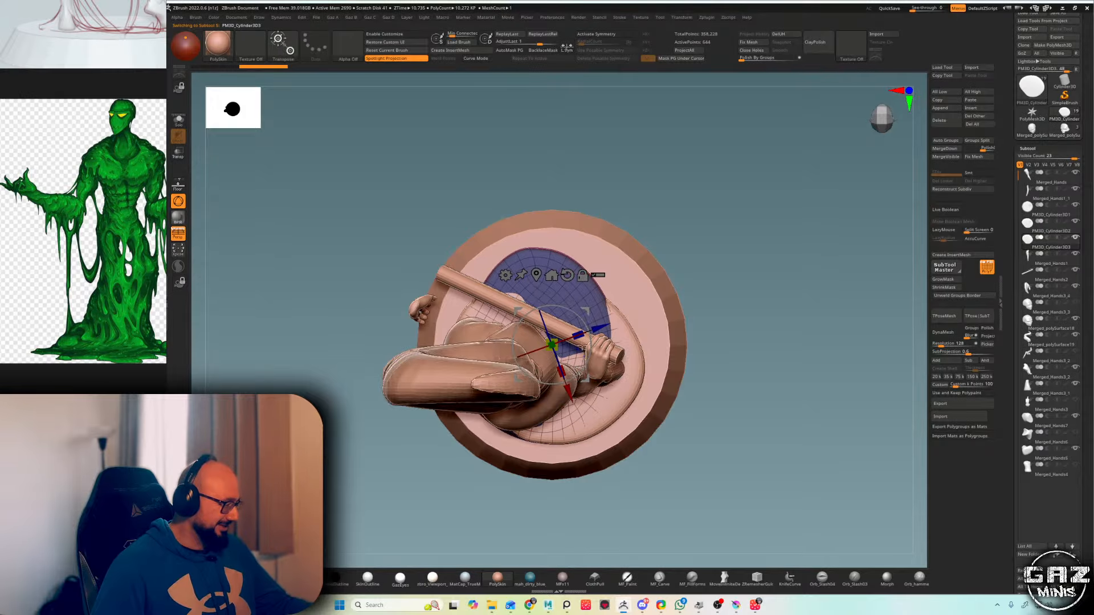
pyautogui.moveTo(585, 311)
pyautogui.mouseDown()
pyautogui.moveTo(600, 296)
pyautogui.moveTo(564, 325)
pyautogui.moveTo(599, 291)
pyautogui.mouseUp()
pyautogui.press('q')
# - Adjust the front patch copy's height on the base with the gizmo and check the overlap from above
pyautogui.moveTo(715, 263)
pyautogui.keyDown('shift'); pyautogui.mouseDown()
pyautogui.moveTo(718, 214)
pyautogui.moveTo(766, 217)
pyautogui.mouseUp(); pyautogui.keyUp('shift')
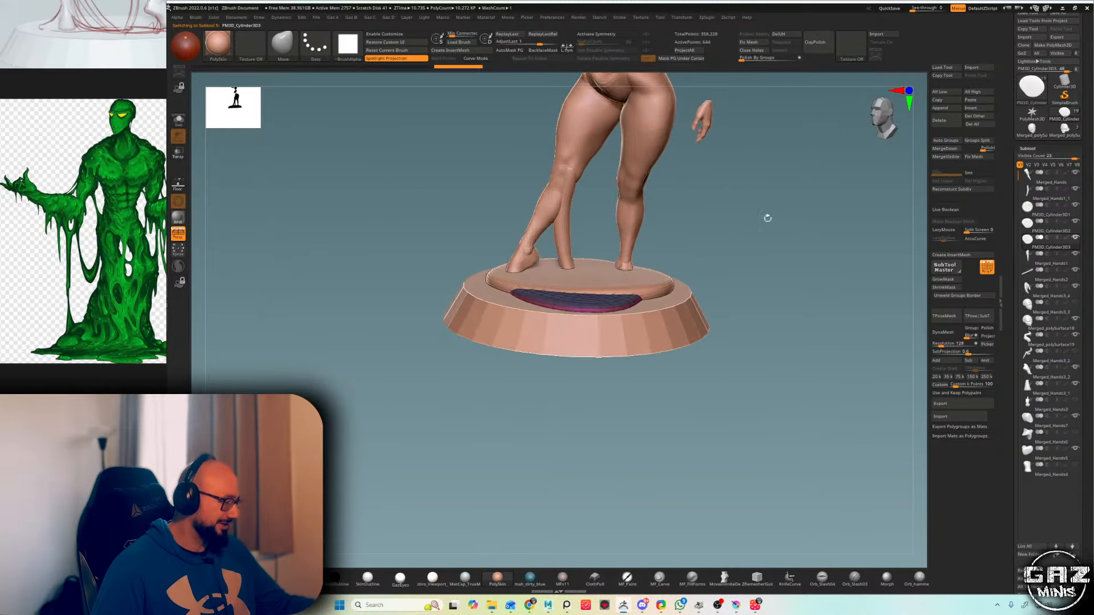
pyautogui.press('w')
pyautogui.moveTo(565, 297); pyautogui.dragTo(565, 292)
pyautogui.press('q')
pyautogui.moveTo(715, 208); pyautogui.dragTo(616, 356)
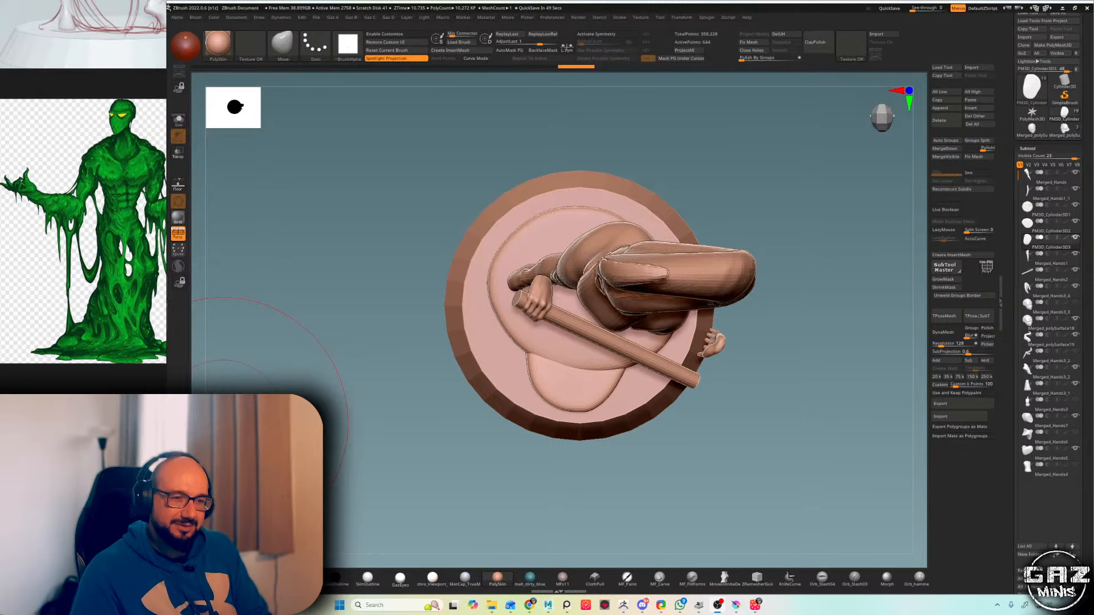
pyautogui.hotkey('alt', 'Tab')
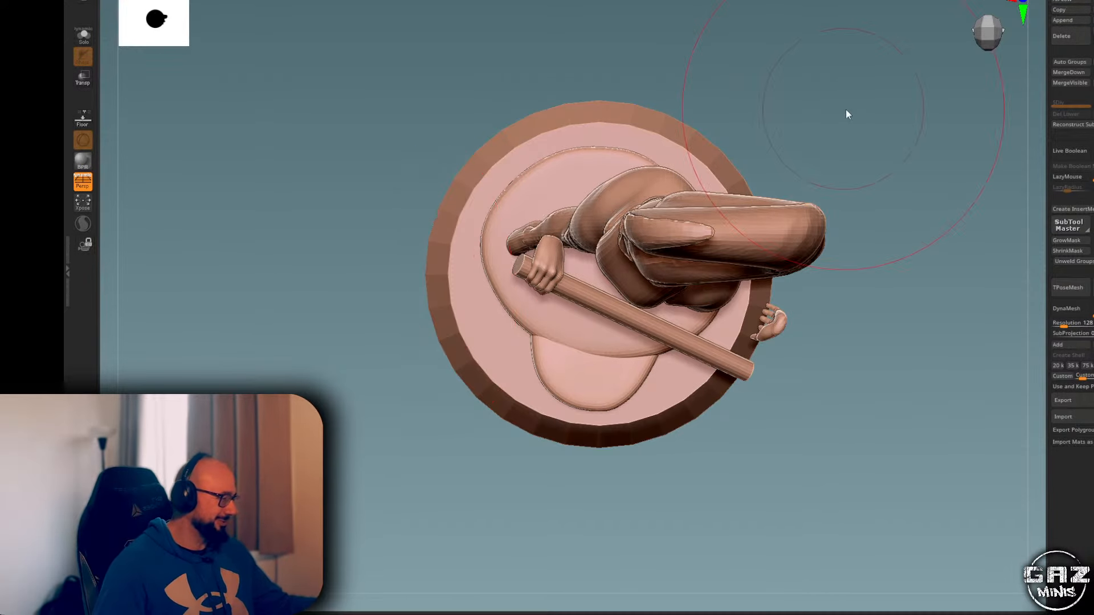
# - Duplicate the front patch as another subtool and rotate the isolated copy in a top view
pyautogui.moveTo(847, 112); pyautogui.dragTo(795, 257)
pyautogui.hotkey('shift', 'f')
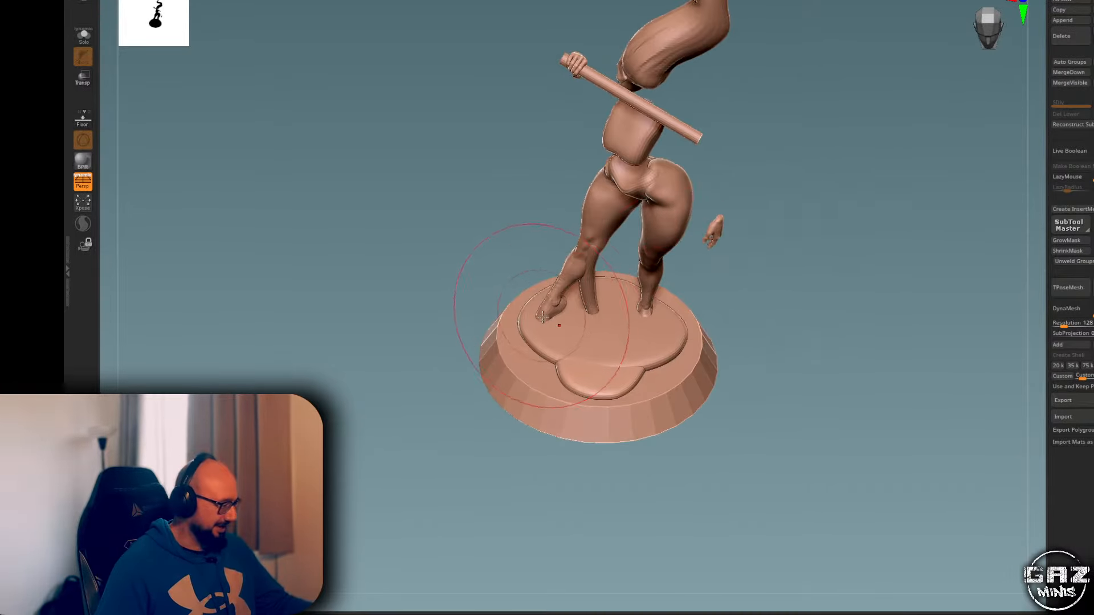
pyautogui.moveTo(775, 319)
pyautogui.mouseDown()
pyautogui.moveTo(800, 367)
pyautogui.moveTo(765, 350)
pyautogui.moveTo(741, 310)
pyautogui.moveTo(814, 353)
pyautogui.mouseUp()
pyautogui.hotkey('shift', 'f')
pyautogui.hotkey('alt', 's')
pyautogui.press('w')
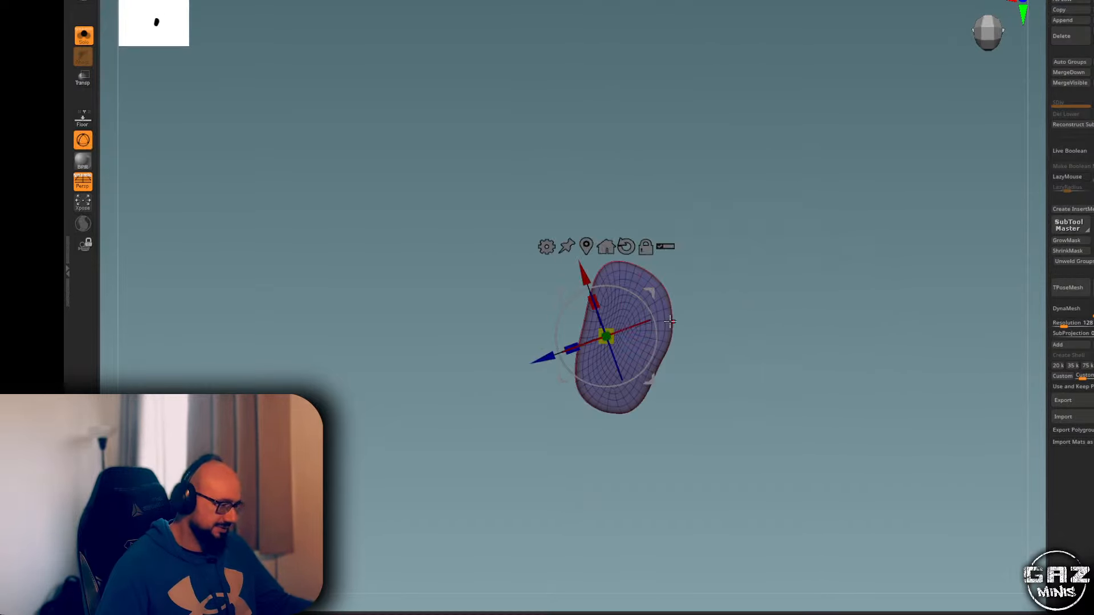
pyautogui.keyDown('alt'); pyautogui.moveTo(760, 260); pyautogui.dragTo(725, 241); pyautogui.keyUp('alt')
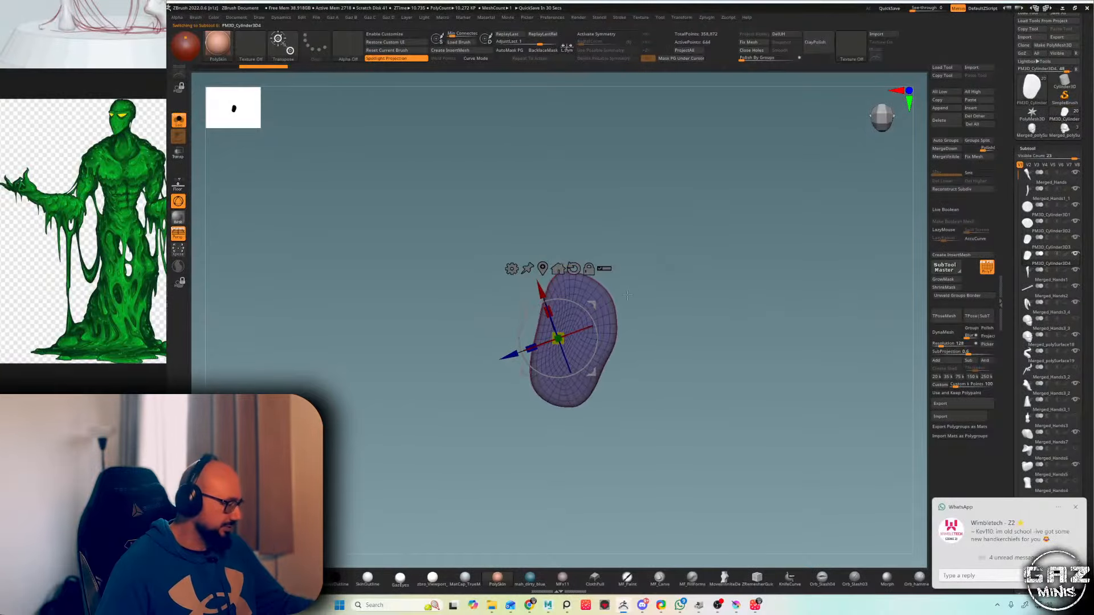
pyautogui.moveTo(590, 316); pyautogui.dragTo(576, 373)
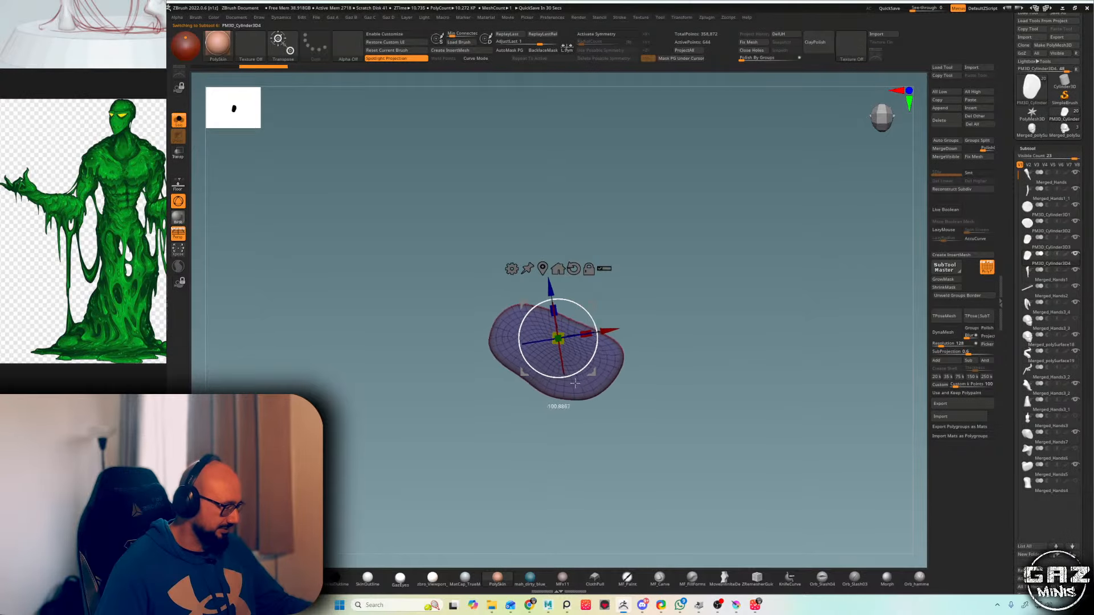
# - Move the rotated patch copy to the rear edge of the base so it overlaps the large patch
pyautogui.hotkey('alt', 's')
pyautogui.moveTo(592, 304); pyautogui.dragTo(607, 241)
pyautogui.press('q')
pyautogui.moveTo(675, 196)
pyautogui.mouseDown()
pyautogui.moveTo(681, 140)
pyautogui.moveTo(687, 222)
pyautogui.mouseUp()
pyautogui.hotkey('shift', 'f')
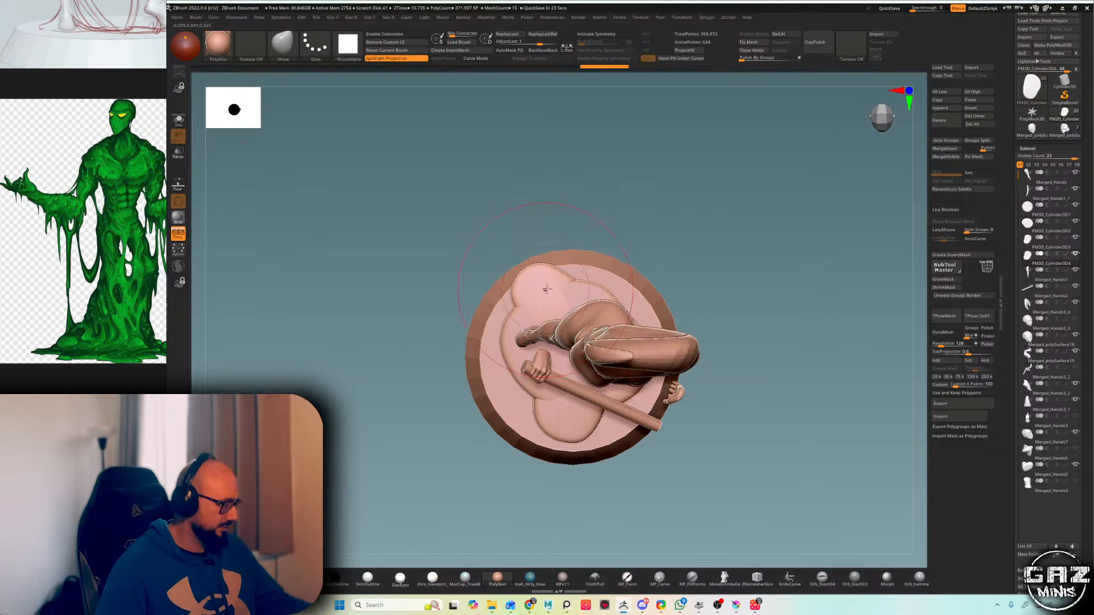
pyautogui.moveTo(650, 258)
pyautogui.mouseDown()
pyautogui.moveTo(681, 227)
pyautogui.moveTo(672, 245)
pyautogui.moveTo(709, 219)
pyautogui.moveTo(771, 210)
pyautogui.moveTo(655, 330)
pyautogui.mouseUp()
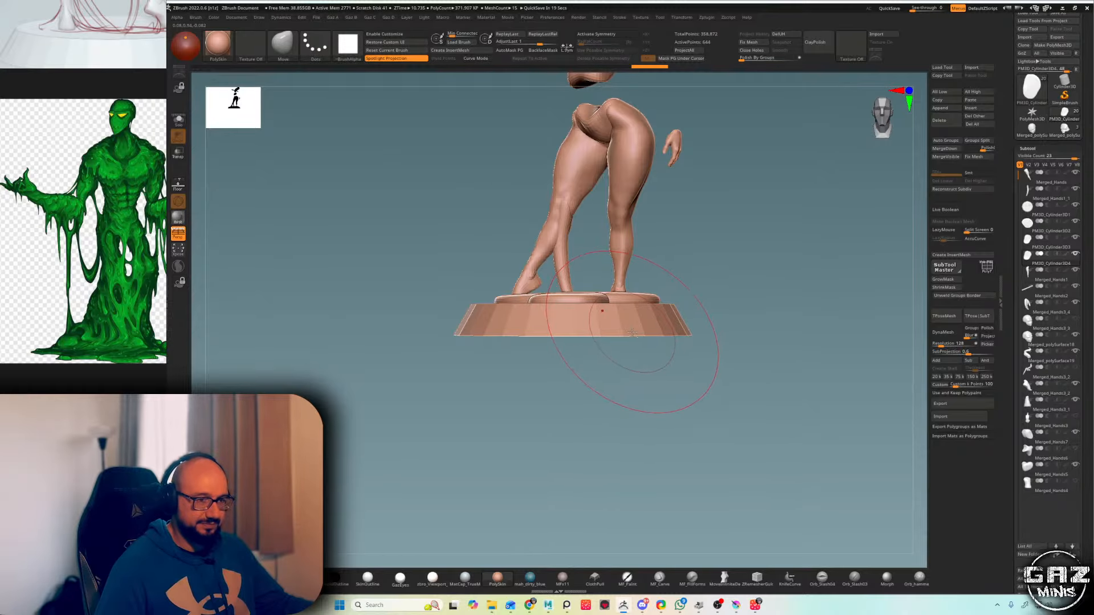
pyautogui.keyDown('alt'); pyautogui.click(633, 332); pyautogui.keyUp('alt')
pyautogui.hotkey('shift', 'f')
pyautogui.keyDown('shift'); pyautogui.moveTo(712, 233); pyautogui.dragTo(720, 289); pyautogui.keyUp('shift')
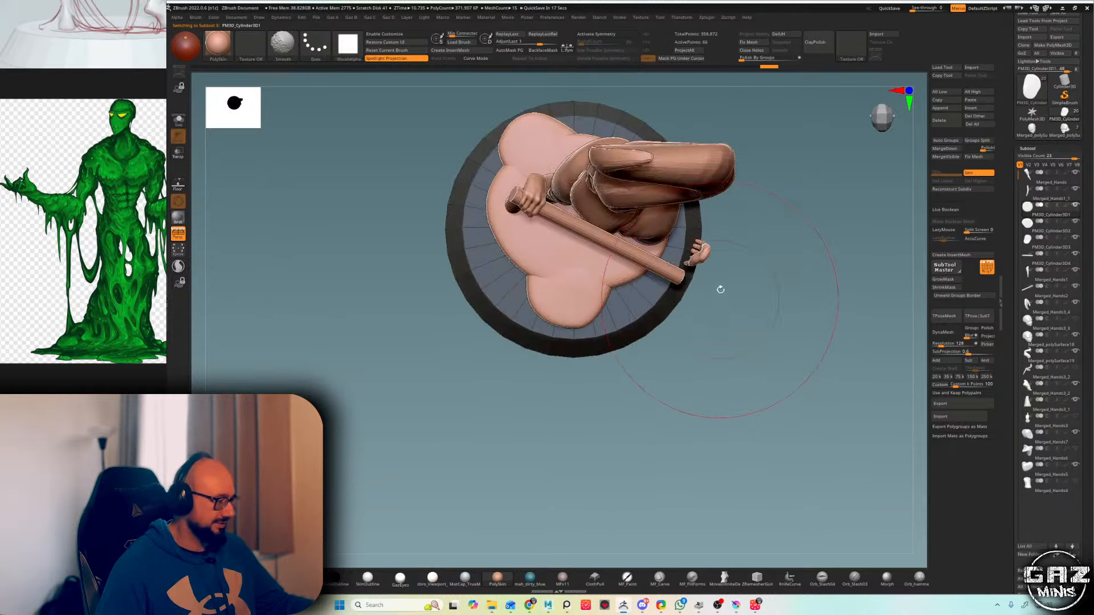
pyautogui.press('w')
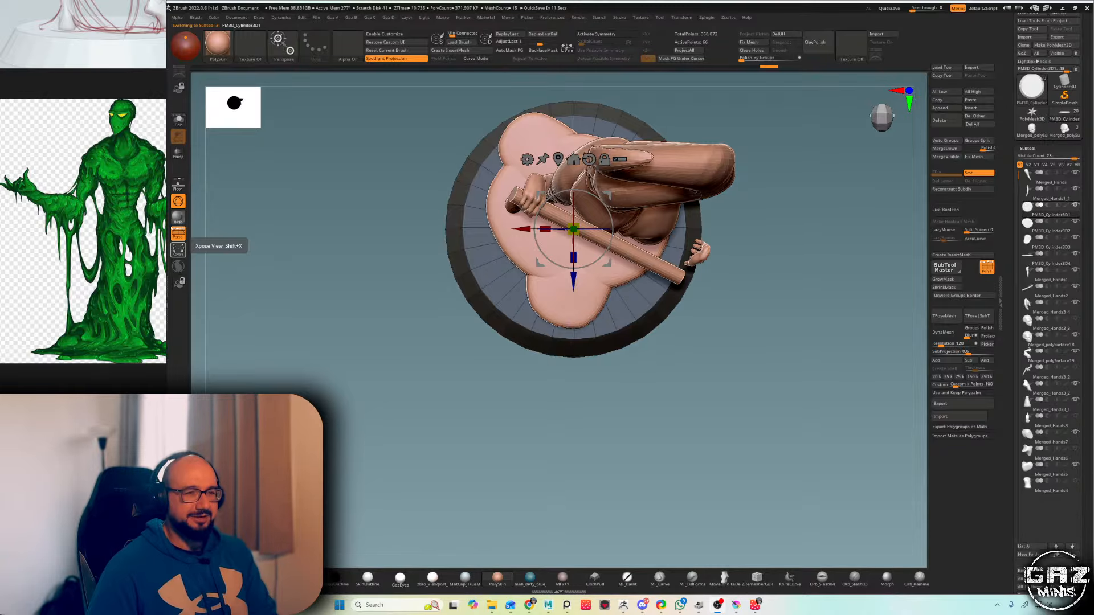
# - Switch to the web browser and search for a person's name together with "blusky"
pyautogui.hotkey('alt', 'Tab')
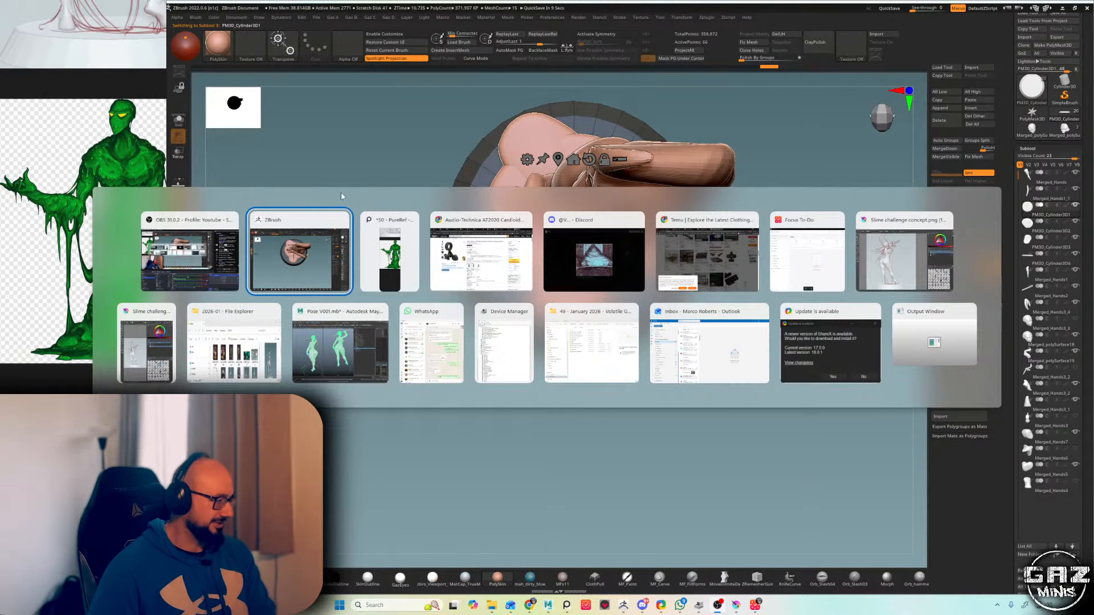
pyautogui.click(517, 282)
pyautogui.click(579, 88)
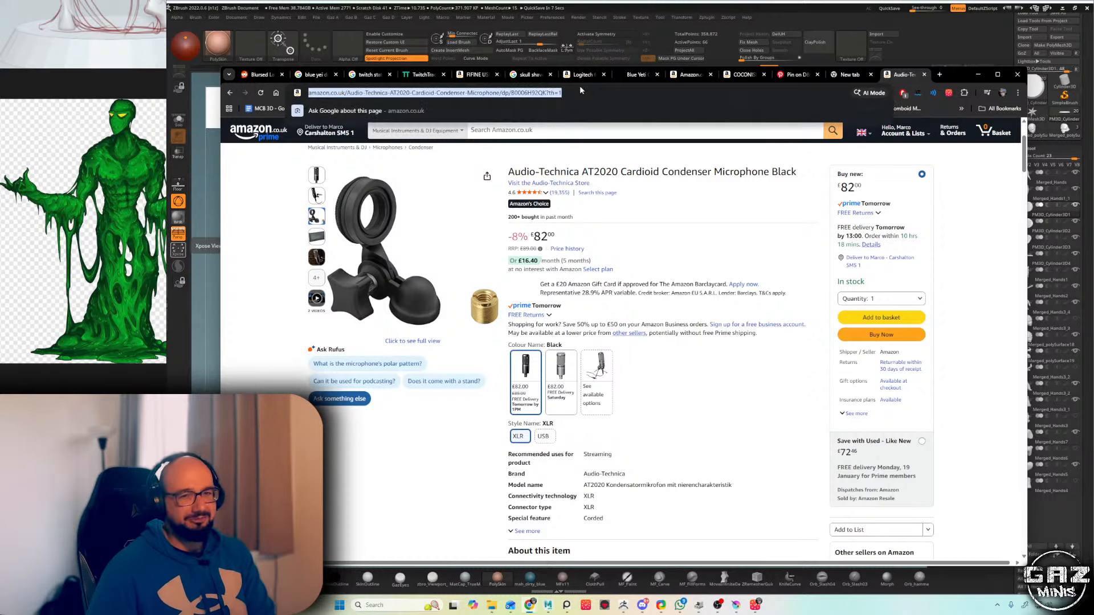
pyautogui.write('Jorge ')
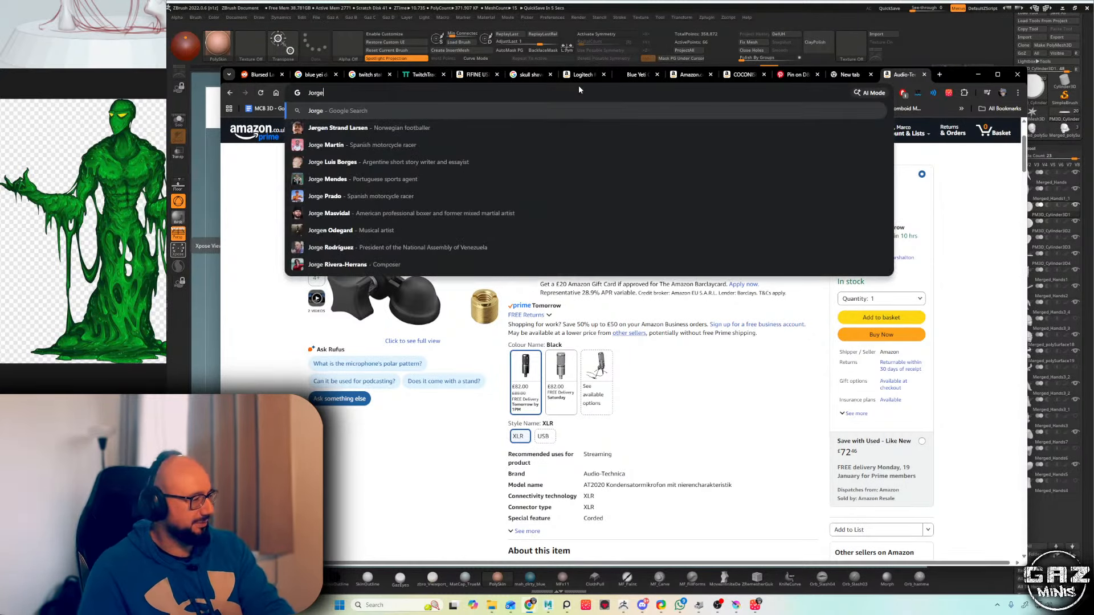
pyautogui.write('blusky')
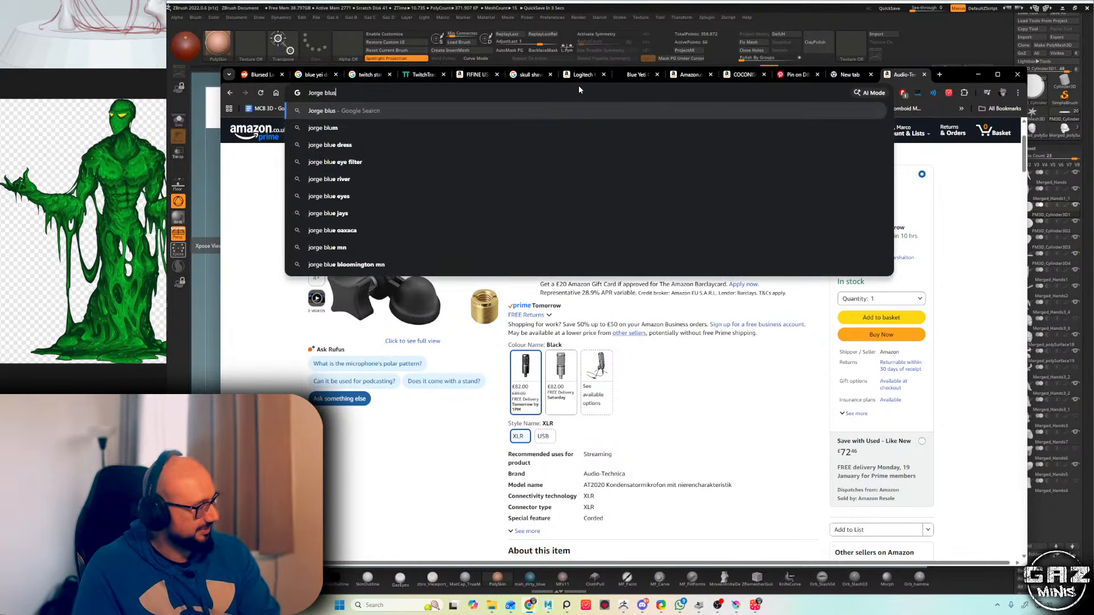
pyautogui.press('Return')
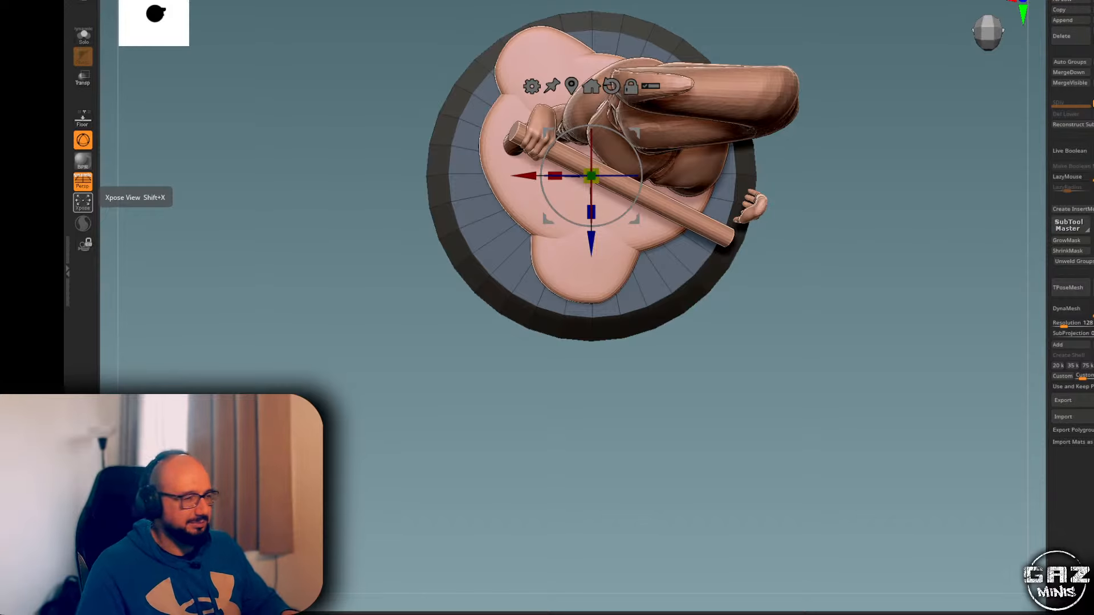
# - Return to ZBrush and refine the outlines of the large patch and the front patch on the base with the Move brush
pyautogui.moveTo(854, 165); pyautogui.dragTo(872, 98)
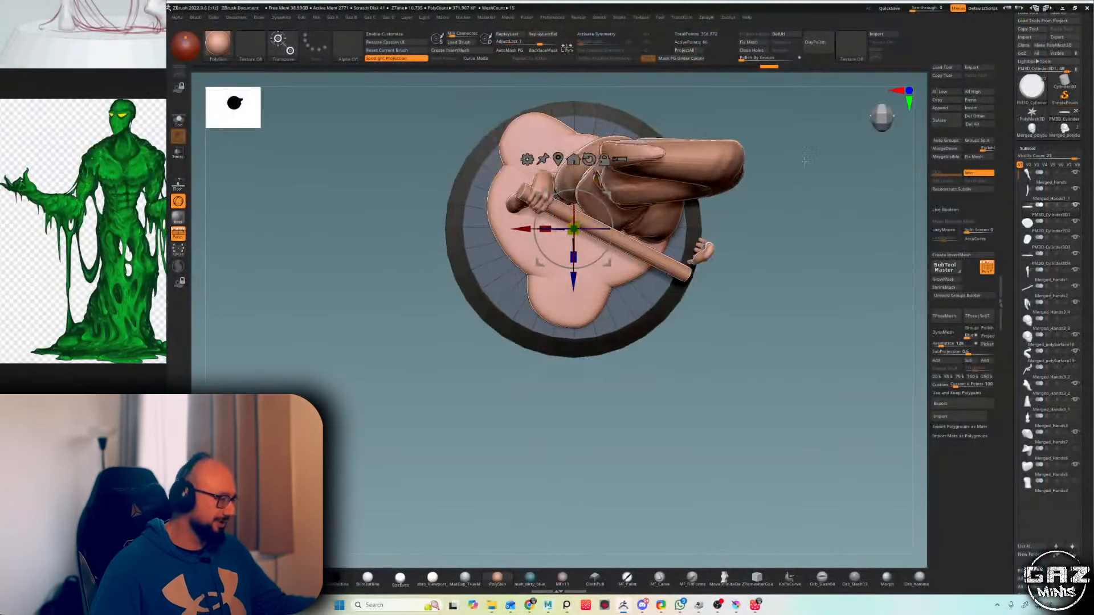
pyautogui.keyDown('alt'); pyautogui.moveTo(808, 158); pyautogui.dragTo(802, 234); pyautogui.keyUp('alt')
pyautogui.press('q')
pyautogui.keyDown('alt'); pyautogui.click(540, 228); pyautogui.keyUp('alt')
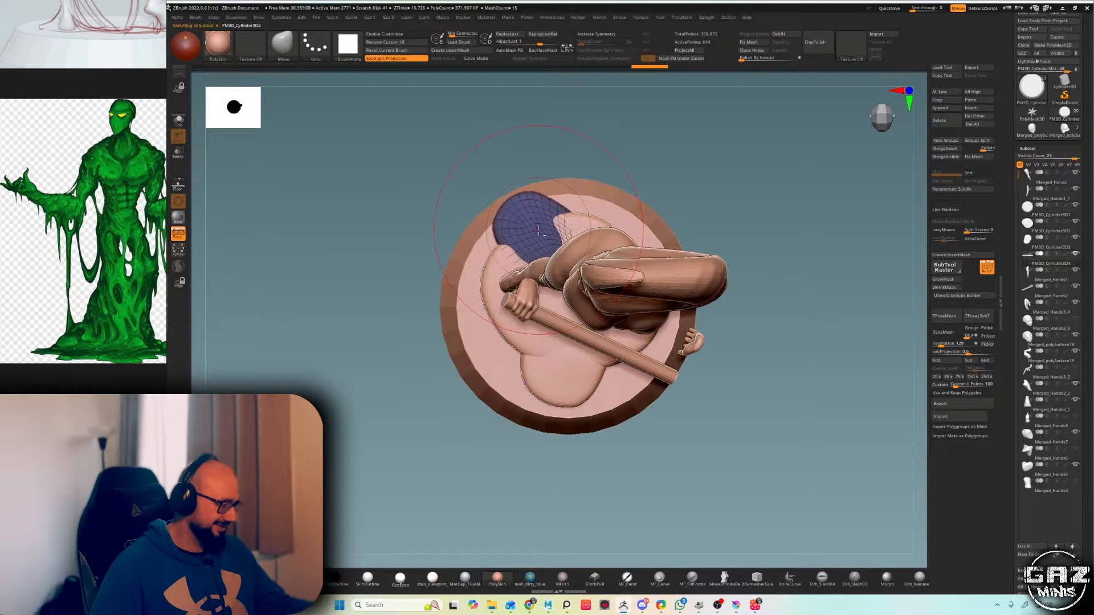
pyautogui.moveTo(718, 215); pyautogui.dragTo(678, 254)
pyautogui.keyDown('alt'); pyautogui.click(499, 453); pyautogui.keyUp('alt')
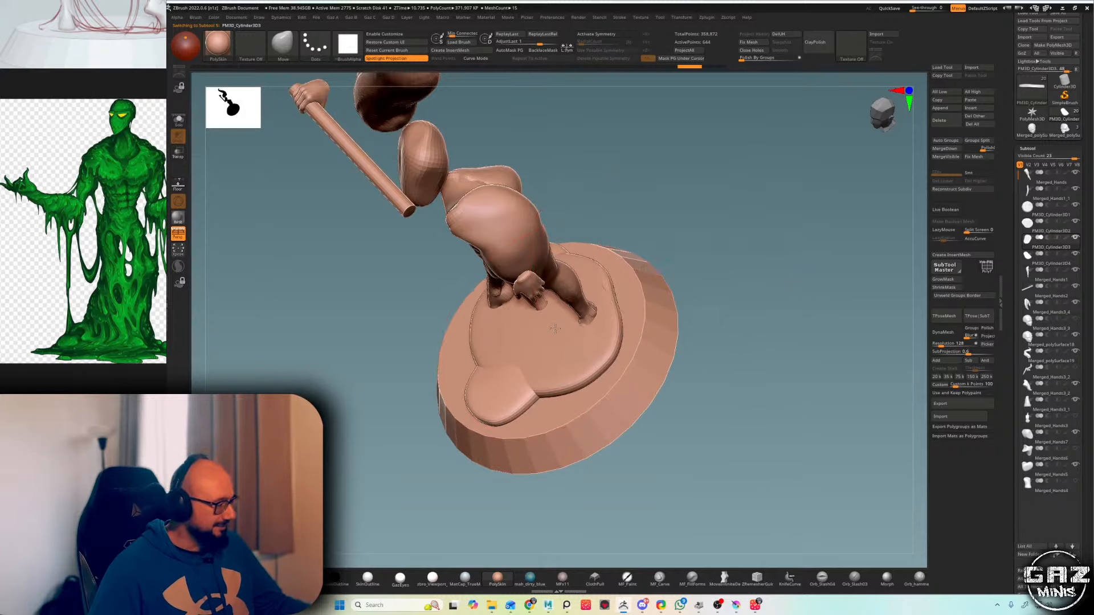
pyautogui.keyDown('alt'); pyautogui.click(537, 350); pyautogui.keyUp('alt')
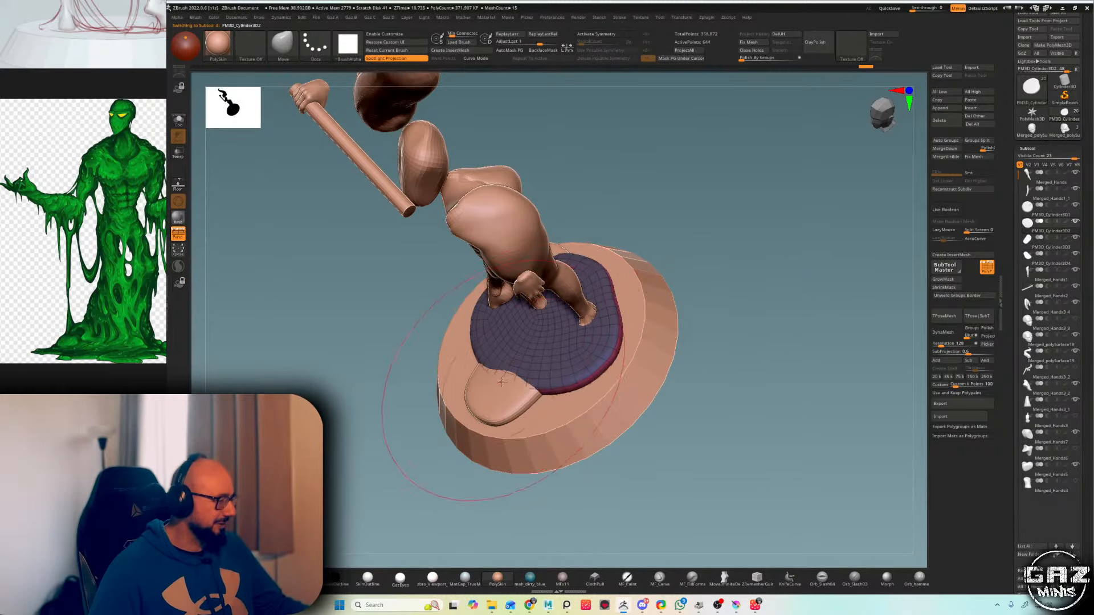
pyautogui.keyDown('alt'); pyautogui.click(506, 389); pyautogui.keyUp('alt')
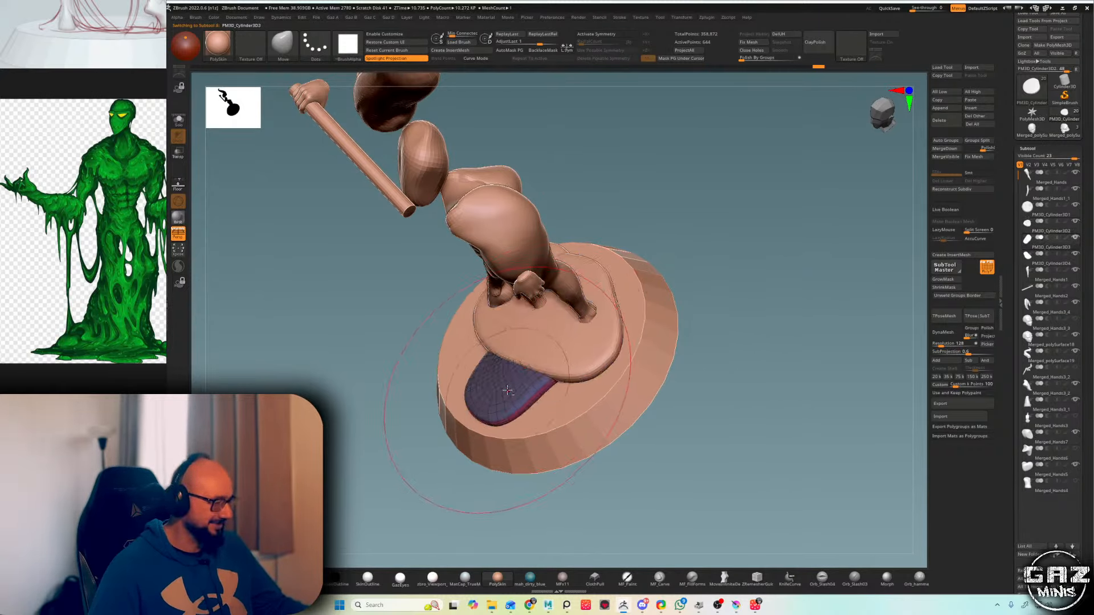
pyautogui.moveTo(686, 279); pyautogui.dragTo(706, 327)
pyautogui.hotkey('shift', 'f')
pyautogui.moveTo(637, 326); pyautogui.dragTo(581, 341)
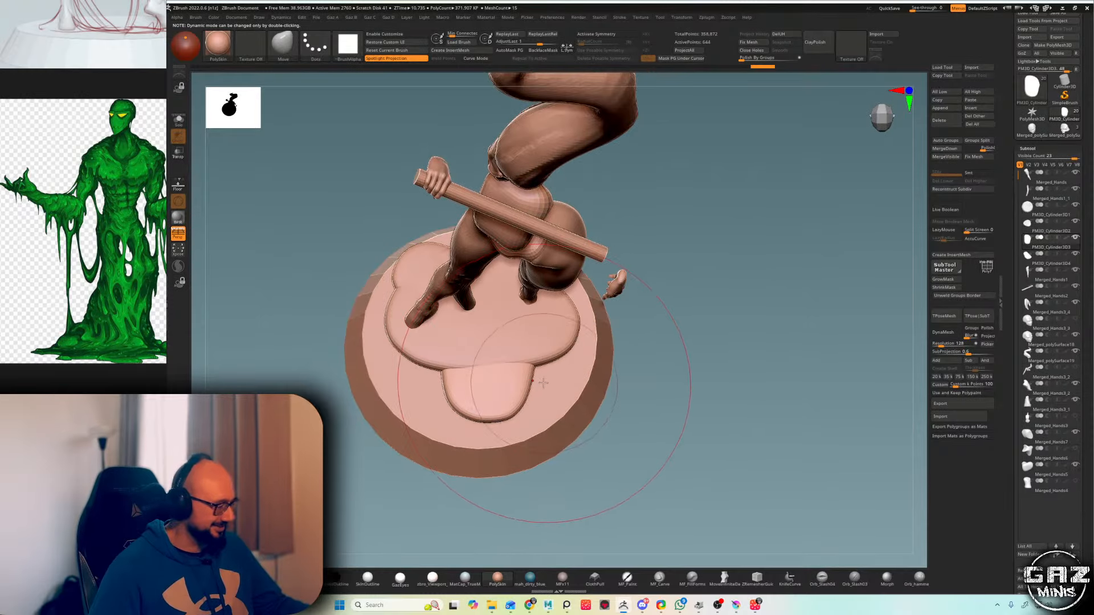
# - Select the round base in a side view and shift it slightly sideways beneath the figure with the gizmo
pyautogui.moveTo(671, 324); pyautogui.dragTo(605, 312)
pyautogui.keyDown('alt'); pyautogui.click(622, 417); pyautogui.keyUp('alt')
pyautogui.keyDown('alt'); pyautogui.moveTo(639, 374); pyautogui.dragTo(636, 403); pyautogui.keyUp('alt')
pyautogui.press('w')
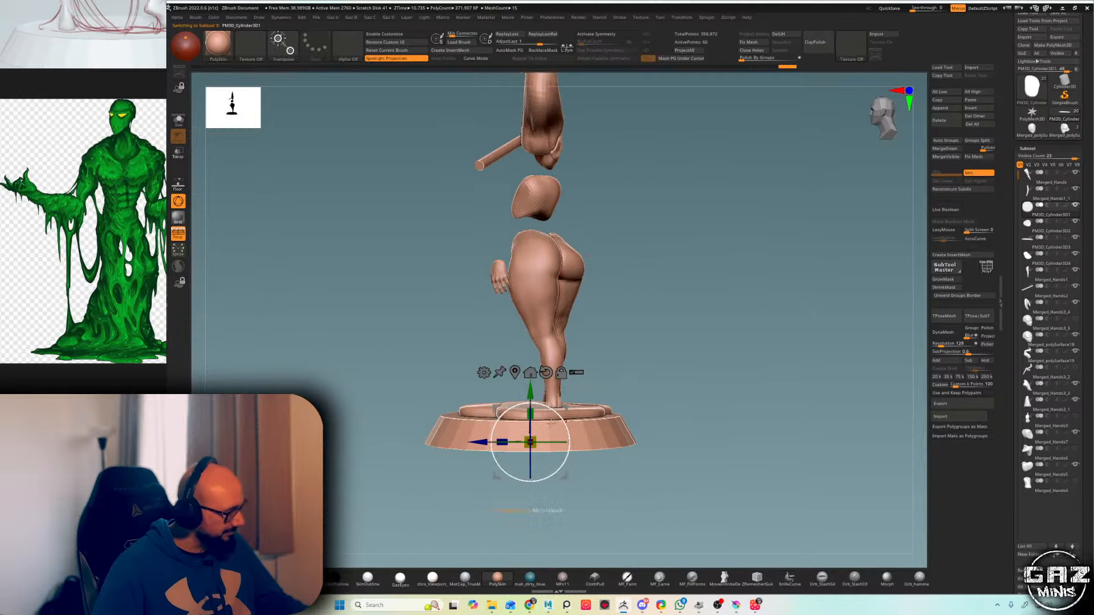
pyautogui.press('q')
pyautogui.moveTo(719, 274)
pyautogui.mouseDown()
pyautogui.moveTo(710, 407)
pyautogui.moveTo(786, 154)
pyautogui.moveTo(748, 140)
pyautogui.moveTo(688, 149)
pyautogui.mouseUp()
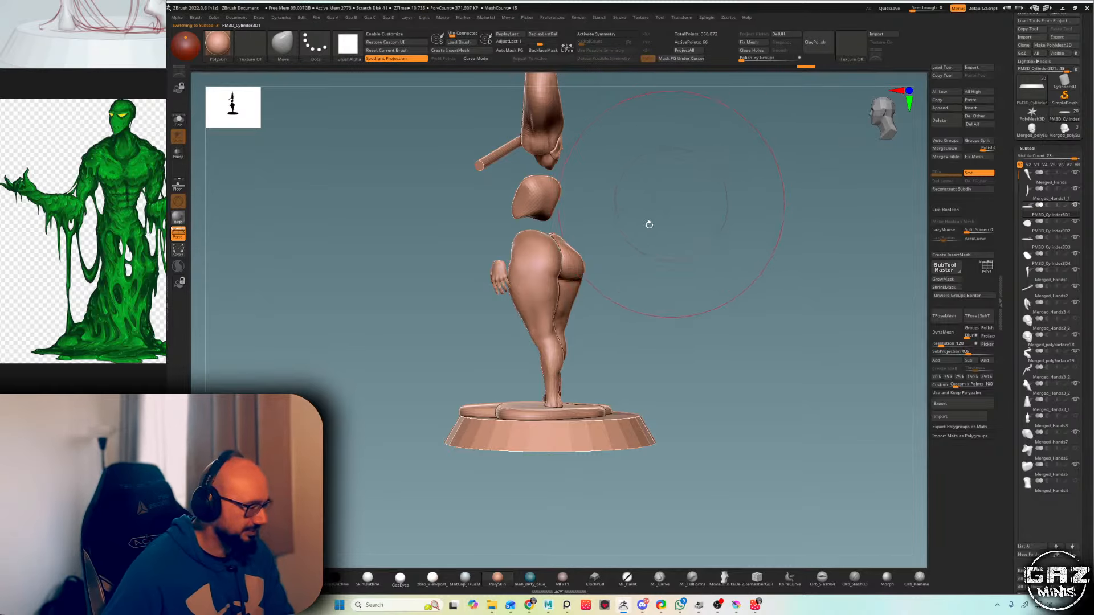
# - Select the ribcage block and sharpen its form with the DamStandard brush, smoothing the surface
pyautogui.moveTo(806, 132)
pyautogui.mouseDown()
pyautogui.moveTo(705, 127)
pyautogui.moveTo(676, 220)
pyautogui.mouseUp()
pyautogui.press('s')
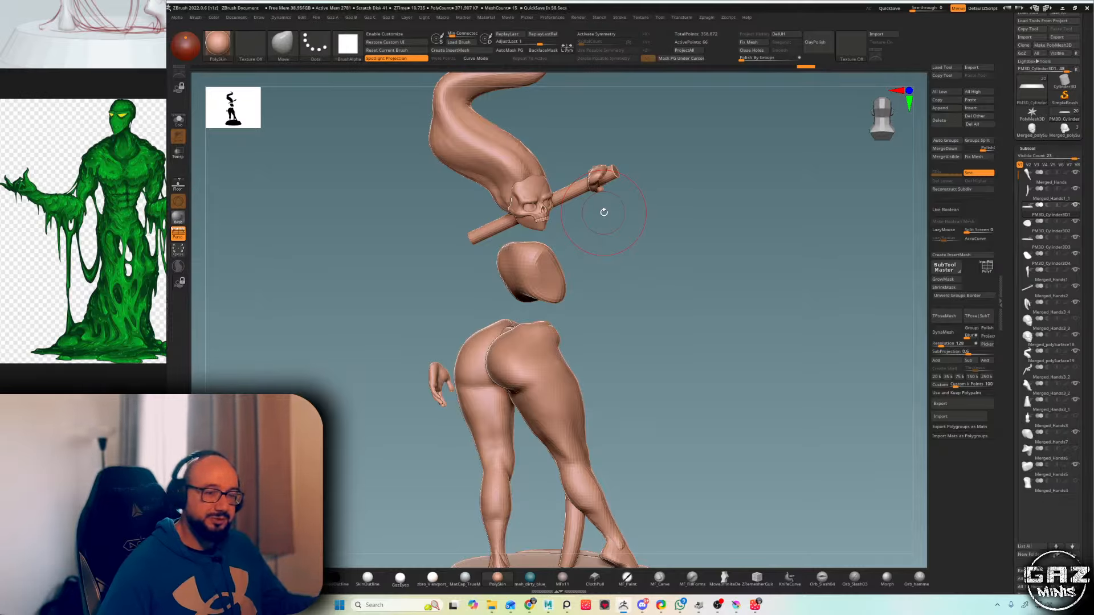
pyautogui.keyDown('alt'); pyautogui.moveTo(761, 146); pyautogui.dragTo(720, 196); pyautogui.keyUp('alt')
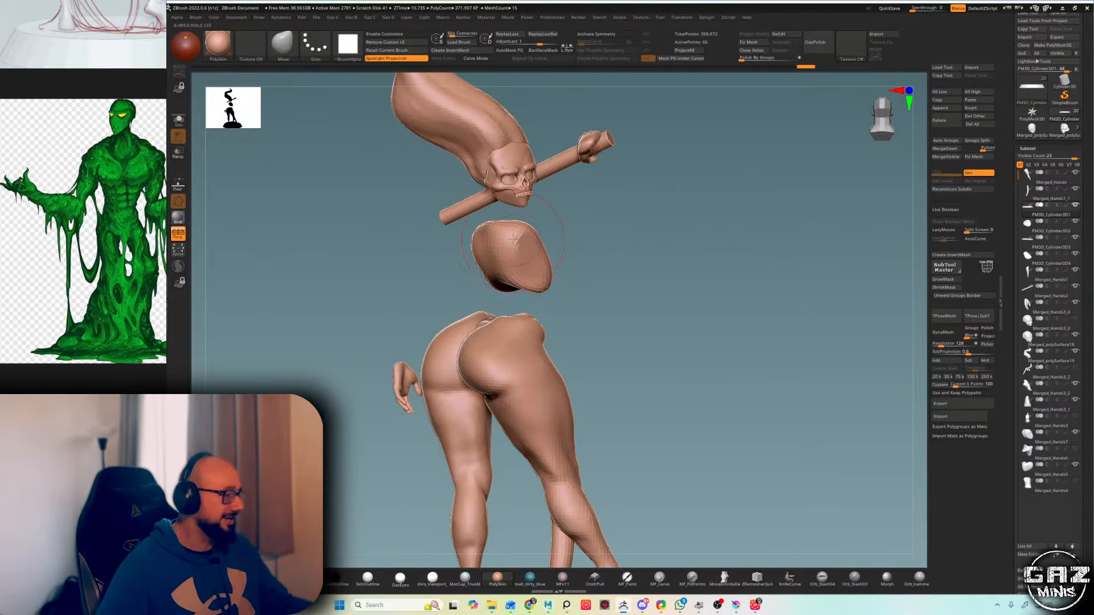
pyautogui.keyDown('alt'); pyautogui.click(513, 239); pyautogui.keyUp('alt')
pyautogui.hotkey('shift', 'f')
pyautogui.moveTo(567, 216); pyautogui.dragTo(608, 208)
pyautogui.hotkey('shift', 'f')
pyautogui.press('b')
pyautogui.press('d')
pyautogui.press('s')
pyautogui.moveTo(538, 233)
pyautogui.mouseDown()
pyautogui.moveTo(552, 228)
pyautogui.moveTo(540, 237)
pyautogui.moveTo(542, 224)
pyautogui.moveTo(529, 225)
pyautogui.moveTo(583, 227)
pyautogui.moveTo(530, 231)
pyautogui.mouseUp()
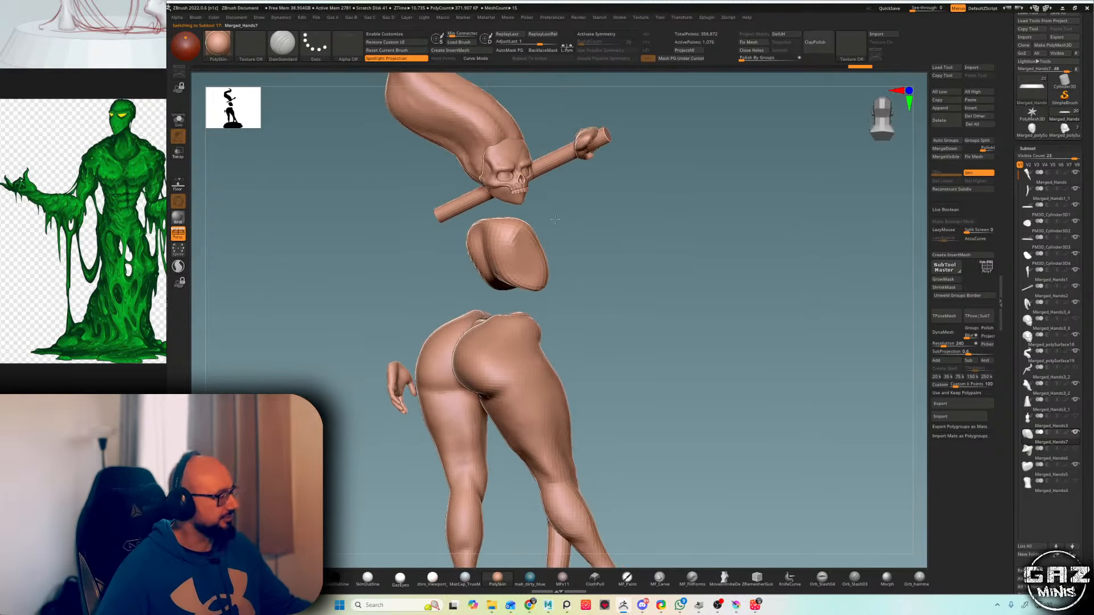
# - Select the pelvis block, smooth it at the back and carve its contours with the DamStandard brush
pyautogui.press('b')
pyautogui.press('m')
pyautogui.press('v')
pyautogui.moveTo(543, 283); pyautogui.dragTo(506, 357)
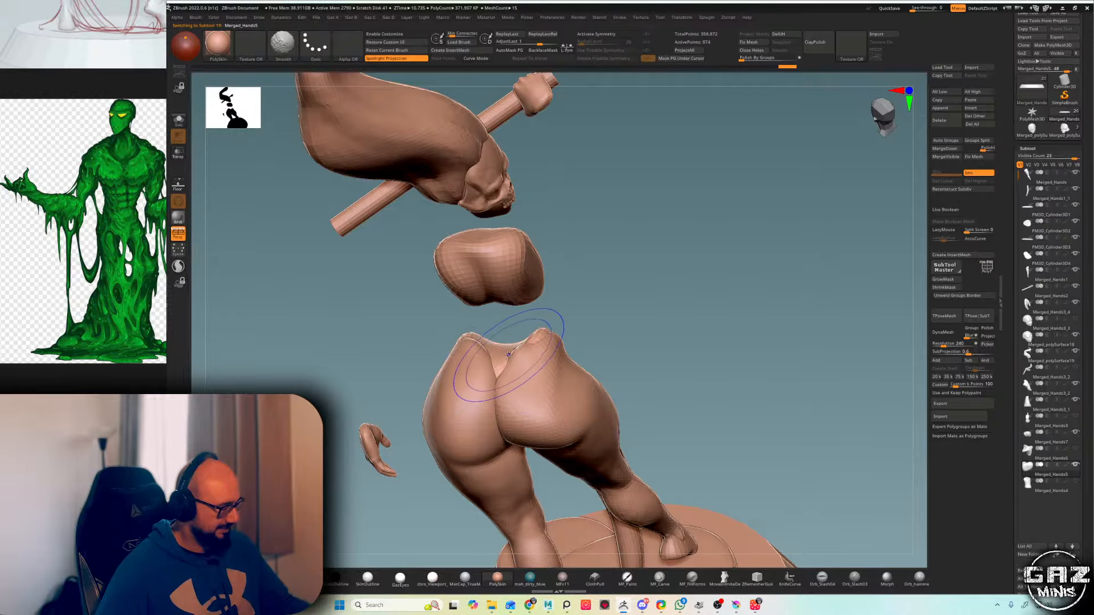
pyautogui.press('b')
pyautogui.press('d')
pyautogui.press('s')
pyautogui.moveTo(556, 326)
pyautogui.mouseDown()
pyautogui.moveTo(561, 313)
pyautogui.moveTo(600, 341)
pyautogui.moveTo(625, 298)
pyautogui.moveTo(606, 302)
pyautogui.moveTo(640, 313)
pyautogui.moveTo(683, 301)
pyautogui.mouseUp()
pyautogui.press('f')
pyautogui.press('f')
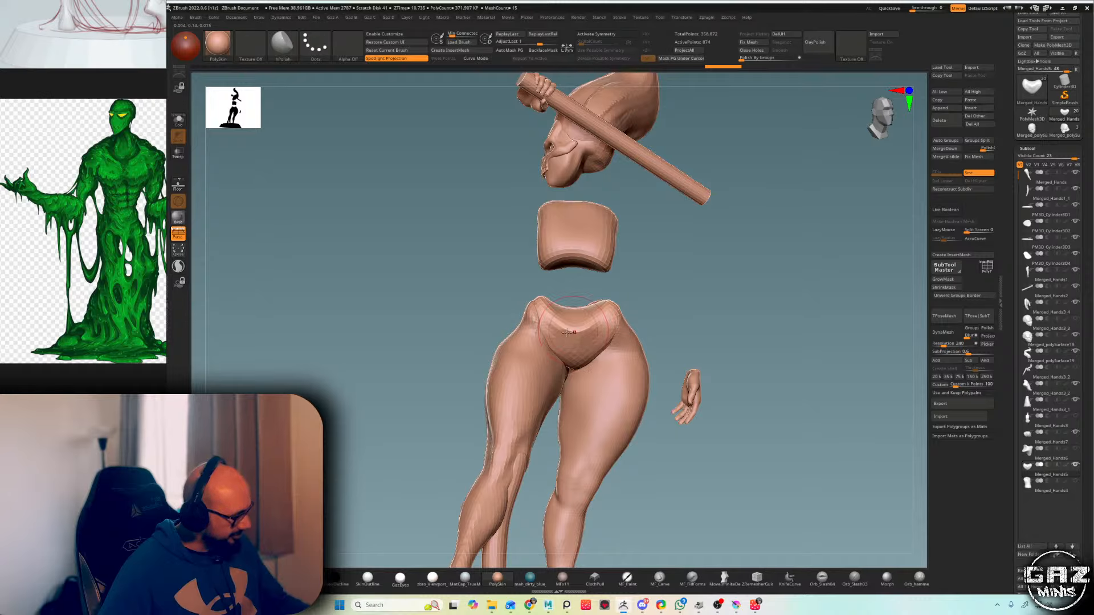
# - Reshape the pelvis block's outline from the front, side and back with the Move brush
pyautogui.moveTo(584, 329); pyautogui.dragTo(598, 342, button='right')
pyautogui.press('b')
pyautogui.press('m')
pyautogui.press('v')
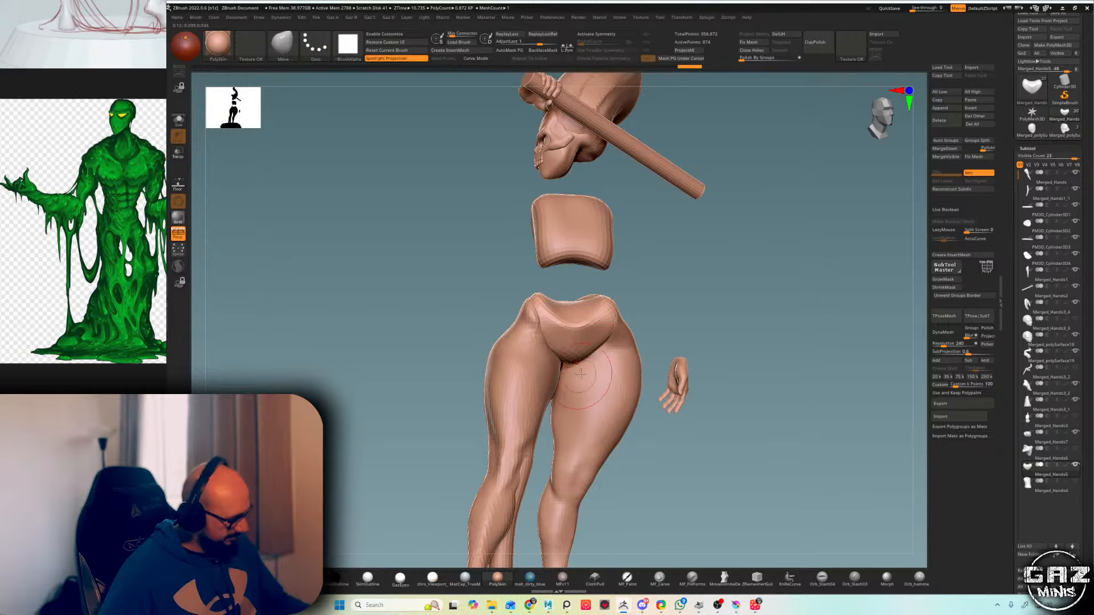
pyautogui.moveTo(668, 299); pyautogui.dragTo(692, 324)
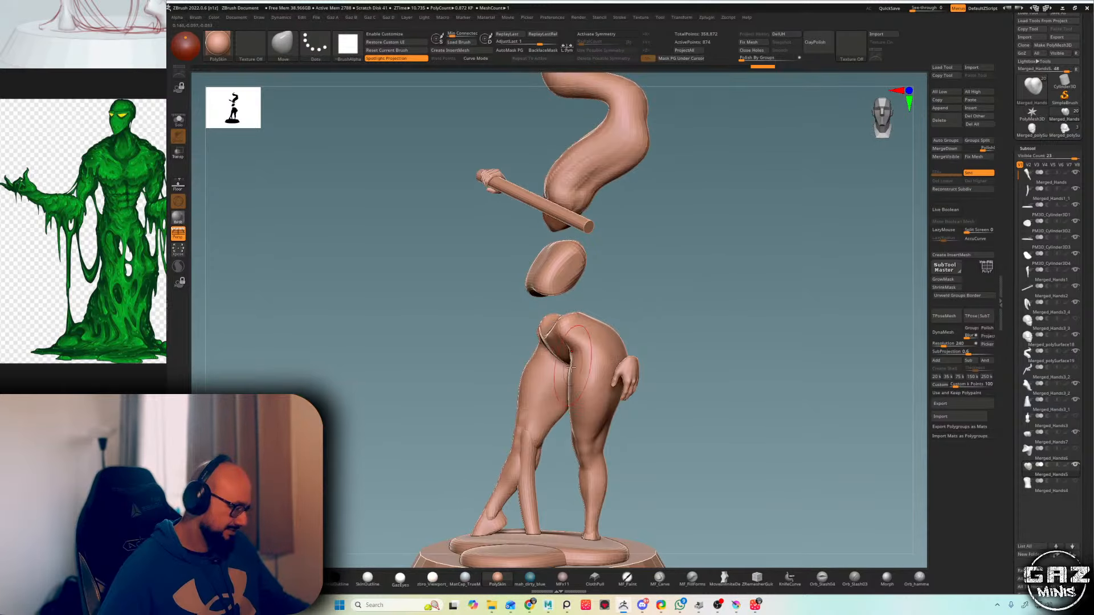
pyautogui.moveTo(564, 371); pyautogui.dragTo(572, 351, button='right')
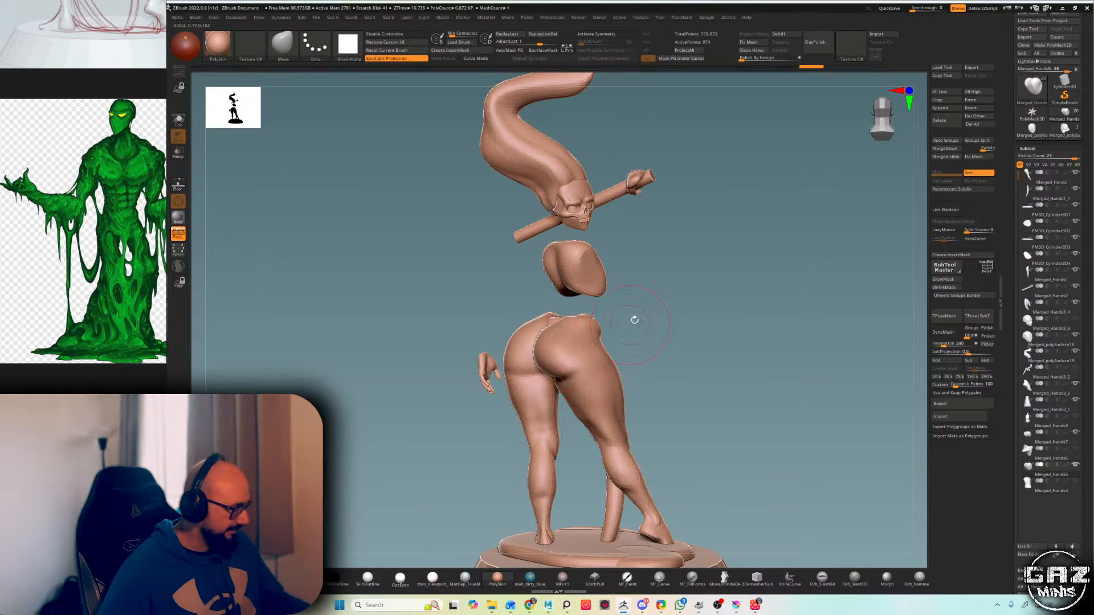
pyautogui.moveTo(634, 320); pyautogui.dragTo(610, 333, button='right')
pyautogui.moveTo(555, 303); pyautogui.dragTo(669, 286, button='right')
# - Select the round base, its patches and the support post together and lower them slightly with the gizmo
pyautogui.keyDown('alt'); pyautogui.click(618, 419); pyautogui.keyUp('alt')
pyautogui.keyDown('alt'); pyautogui.click(547, 425); pyautogui.keyUp('alt')
pyautogui.moveTo(655, 356)
pyautogui.keyDown('alt'); pyautogui.mouseDown(button='right')
pyautogui.moveTo(659, 293)
pyautogui.moveTo(621, 274)
pyautogui.moveTo(659, 297)
pyautogui.mouseUp(button='right'); pyautogui.keyUp('alt')
pyautogui.press('s')
pyautogui.keyDown('alt'); pyautogui.click(596, 427); pyautogui.keyUp('alt')
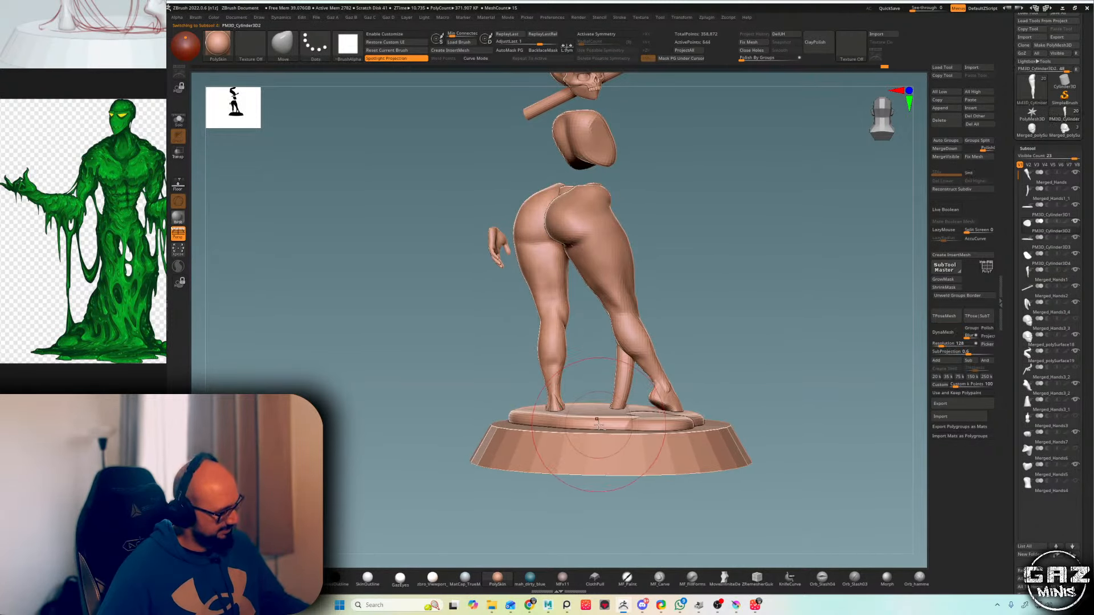
pyautogui.press('w')
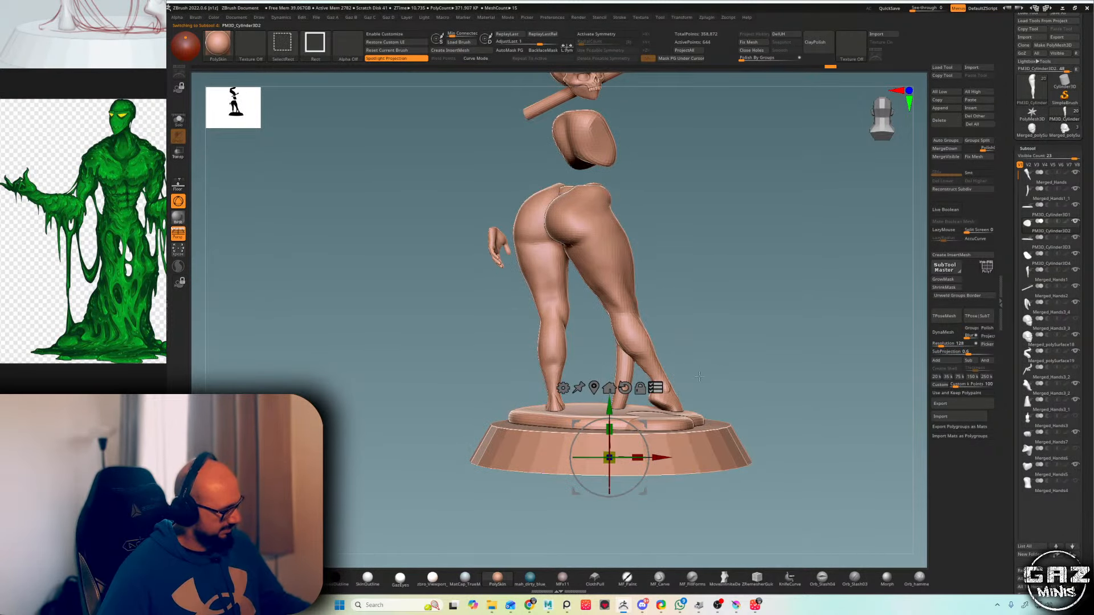
pyautogui.keyDown('ctrl'); pyautogui.keyDown('shift'); pyautogui.click(625, 371); pyautogui.keyUp('shift'); pyautogui.keyUp('ctrl')
pyautogui.keyDown('ctrl'); pyautogui.keyDown('shift'); pyautogui.click(644, 421); pyautogui.keyUp('shift'); pyautogui.keyUp('ctrl')
pyautogui.keyDown('ctrl'); pyautogui.keyDown('shift'); pyautogui.click(649, 437); pyautogui.keyUp('shift'); pyautogui.keyUp('ctrl')
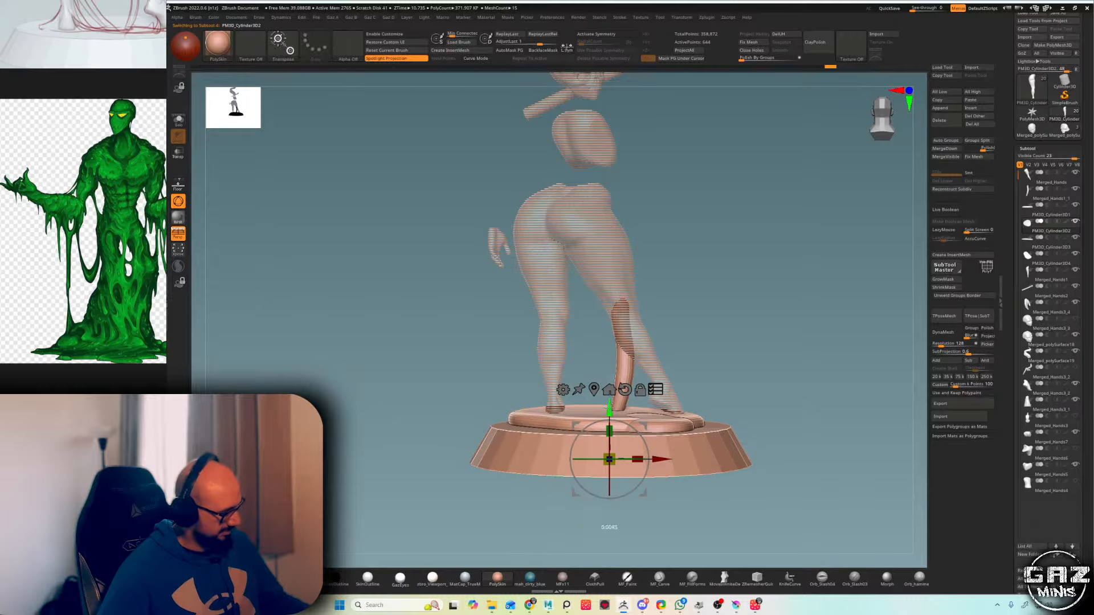
pyautogui.moveTo(609, 407); pyautogui.dragTo(609, 413)
pyautogui.press('q')
# - Select the outstretched leg's foot and reshape it into a tiptoe pose on the base with the Move brush
pyautogui.moveTo(737, 340)
pyautogui.mouseDown()
pyautogui.moveTo(687, 341)
pyautogui.moveTo(706, 334)
pyautogui.moveTo(608, 374)
pyautogui.mouseUp()
pyautogui.keyDown('alt'); pyautogui.click(557, 397); pyautogui.keyUp('alt')
pyautogui.moveTo(565, 344); pyautogui.dragTo(538, 337)
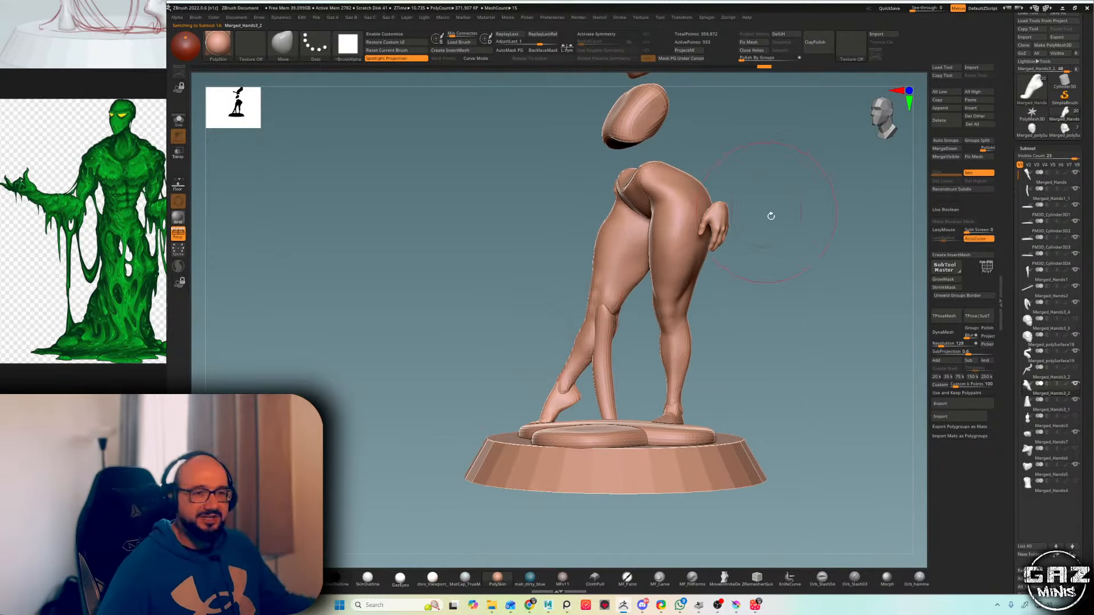
pyautogui.moveTo(771, 216); pyautogui.dragTo(736, 229)
pyautogui.moveTo(522, 359); pyautogui.dragTo(535, 427)
# - Select the outstretched leg and refine its calf and outer thigh contour
pyautogui.keyDown('alt'); pyautogui.click(498, 356); pyautogui.keyUp('alt')
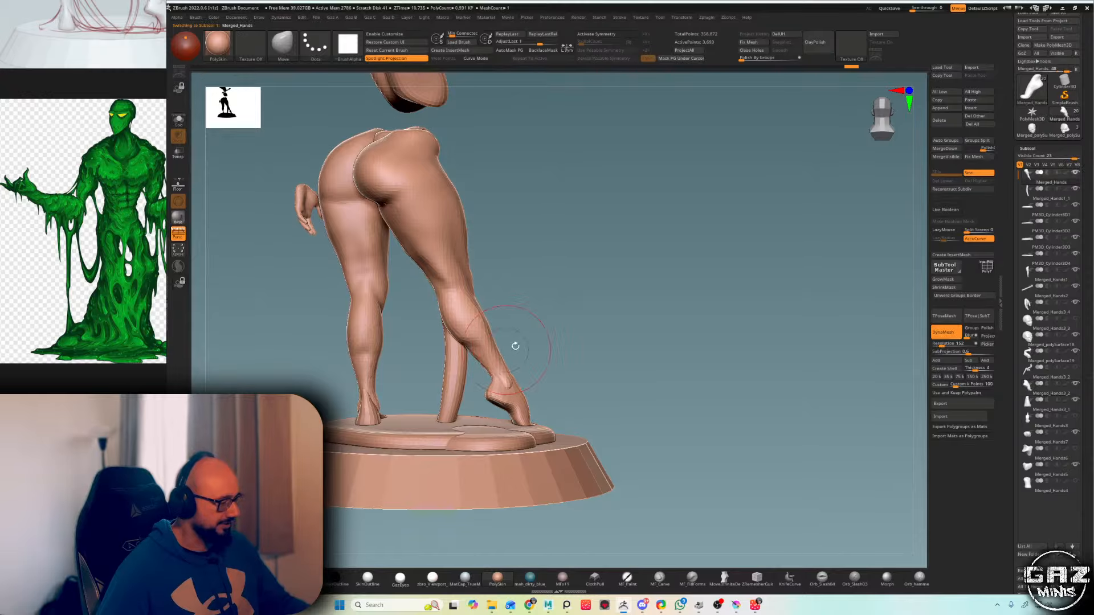
pyautogui.moveTo(507, 356)
pyautogui.mouseDown()
pyautogui.moveTo(521, 348)
pyautogui.moveTo(502, 354)
pyautogui.moveTo(514, 383)
pyautogui.moveTo(543, 361)
pyautogui.moveTo(621, 376)
pyautogui.mouseUp()
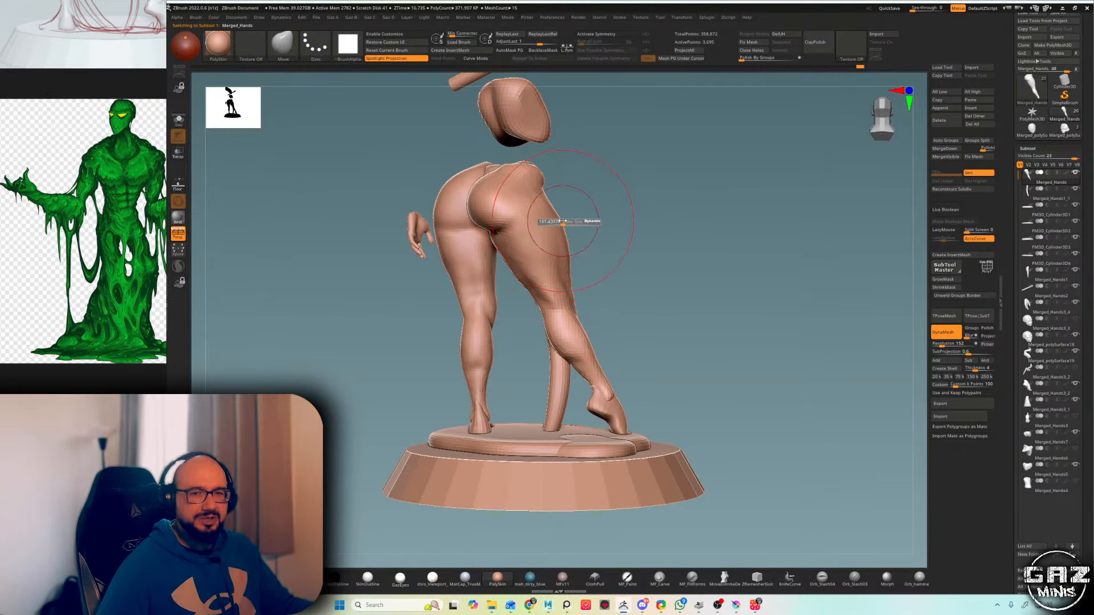
pyautogui.keyDown('shift'); pyautogui.moveTo(557, 229); pyautogui.dragTo(564, 229); pyautogui.keyUp('shift')
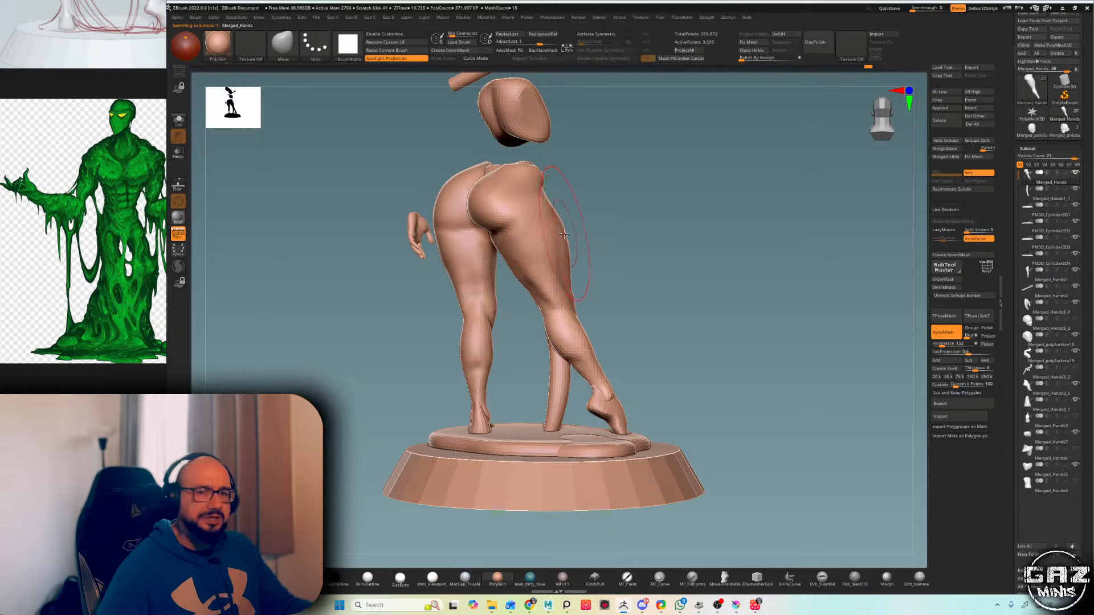
# - Select the standing leg and the pelvis block in turn and refine their hip contours with the Move brush
pyautogui.keyDown('alt'); pyautogui.click(466, 290); pyautogui.keyUp('alt')
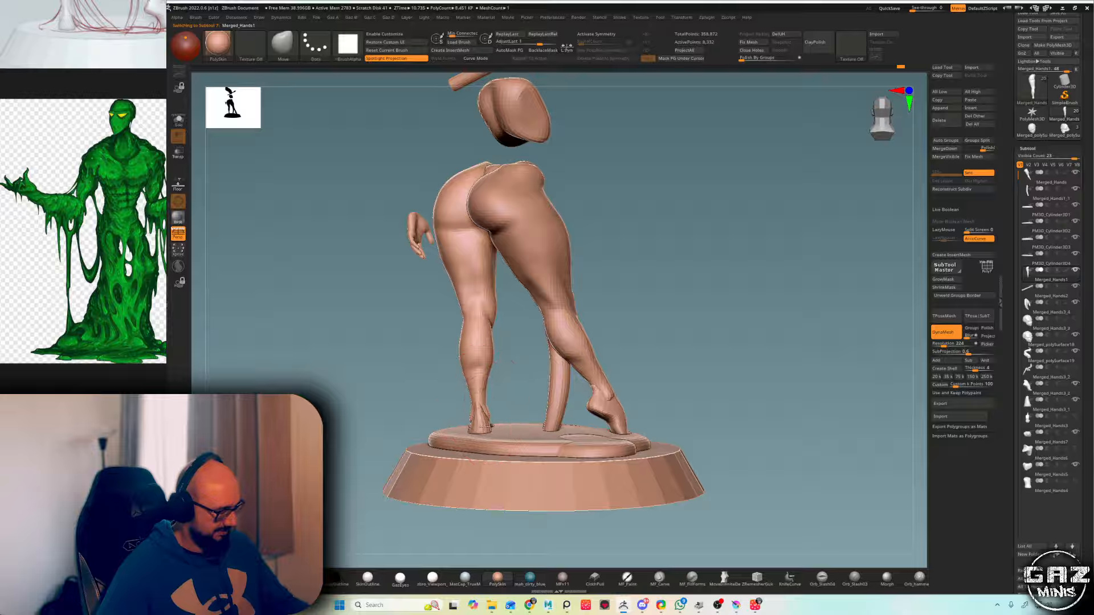
pyautogui.moveTo(440, 212)
pyautogui.keyDown('alt'); pyautogui.mouseDown(button='right')
pyautogui.moveTo(470, 262)
pyautogui.moveTo(516, 260)
pyautogui.mouseUp(button='right'); pyautogui.keyUp('alt')
pyautogui.press('s')
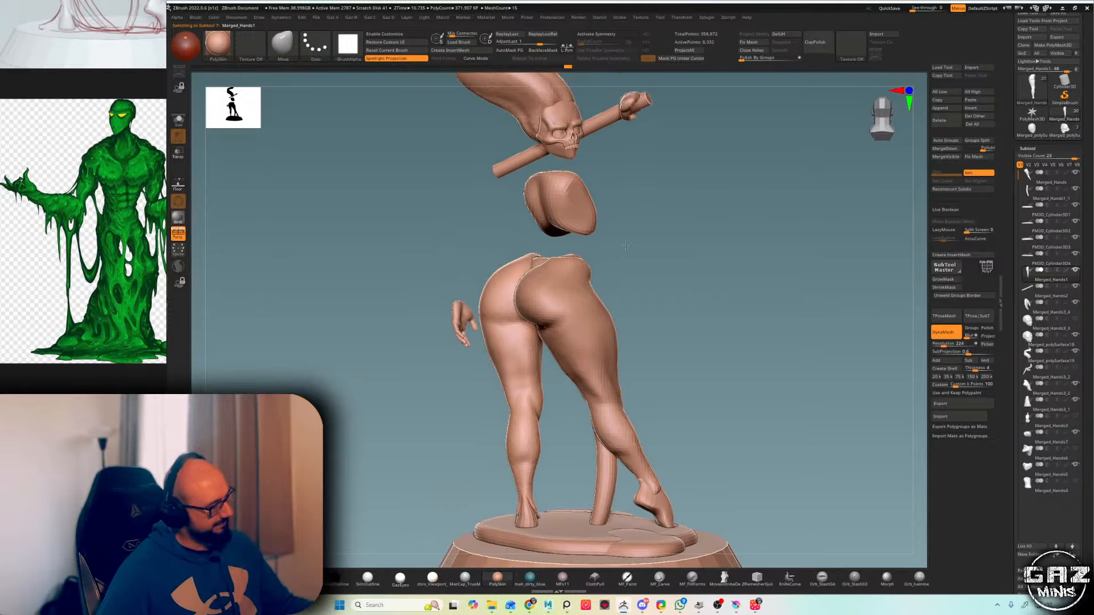
pyautogui.moveTo(551, 253); pyautogui.dragTo(496, 256, button='right')
pyautogui.moveTo(547, 260); pyautogui.dragTo(551, 254)
pyautogui.moveTo(595, 256); pyautogui.dragTo(549, 258, button='right')
pyautogui.moveTo(608, 232); pyautogui.dragTo(546, 259, button='right')
pyautogui.keyDown('alt'); pyautogui.click(546, 259); pyautogui.keyUp('alt')
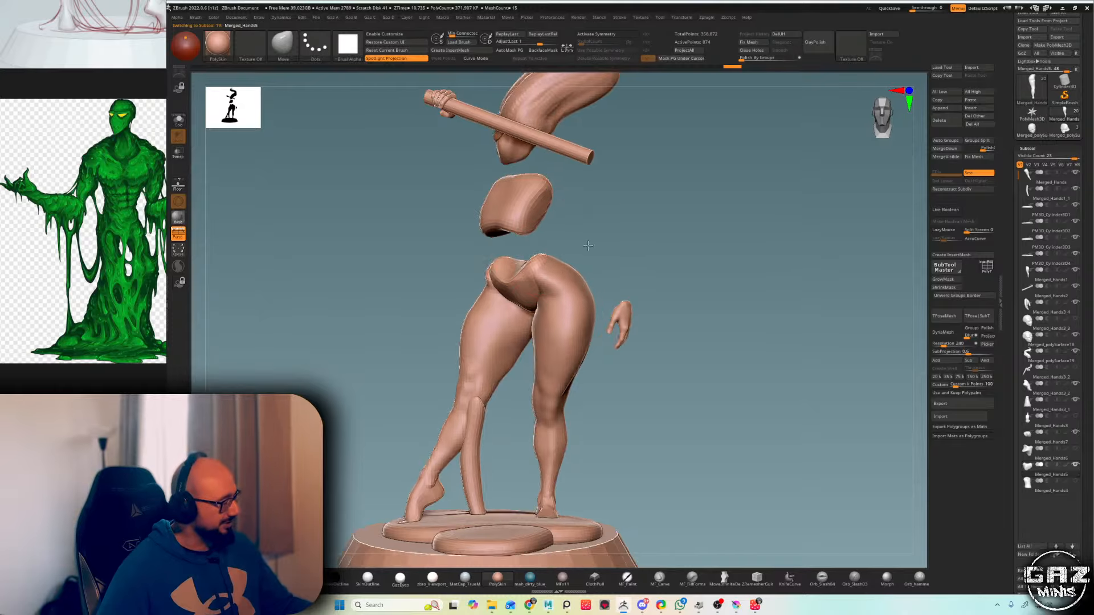
pyautogui.moveTo(595, 231); pyautogui.dragTo(578, 234, button='right')
pyautogui.moveTo(650, 227); pyautogui.dragTo(614, 256, button='right')
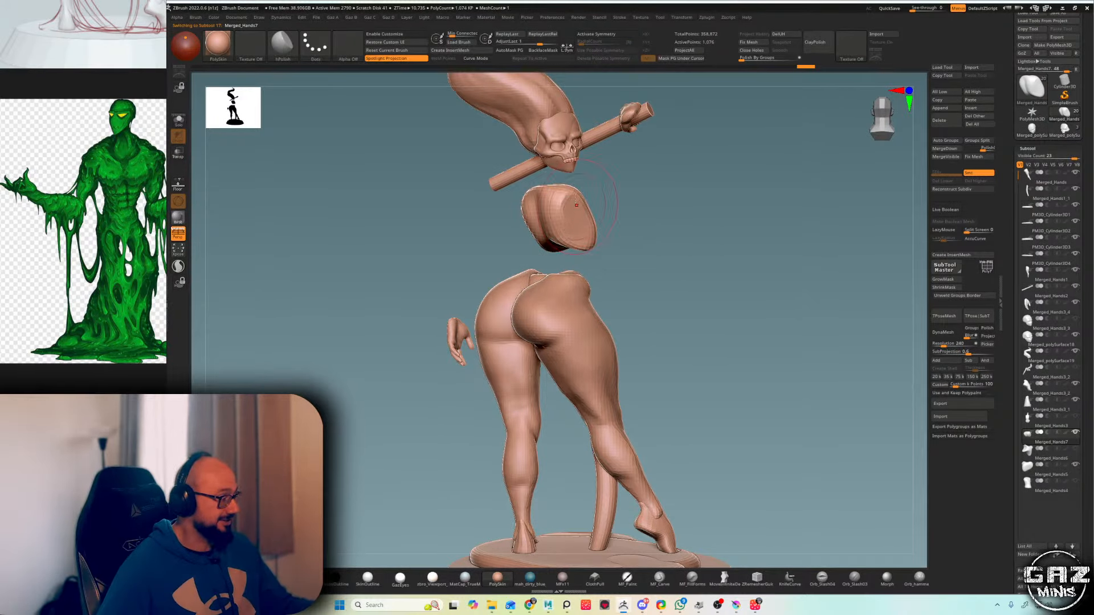
# - Refine the ribcage block's shape from the back and front with the Move brush
pyautogui.moveTo(576, 204); pyautogui.dragTo(594, 212, button='right')
pyautogui.moveTo(679, 179)
pyautogui.mouseDown(button='right')
pyautogui.moveTo(698, 213)
pyautogui.moveTo(643, 215)
pyautogui.moveTo(664, 228)
pyautogui.moveTo(602, 234)
pyautogui.mouseUp(button='right')
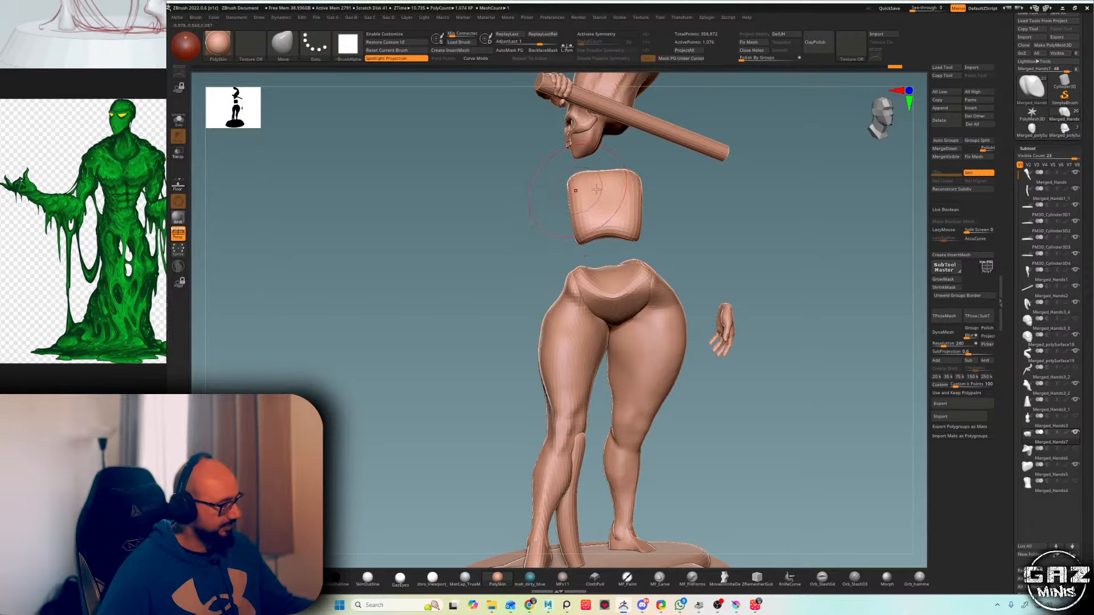
pyautogui.moveTo(596, 189); pyautogui.dragTo(704, 256, button='right')
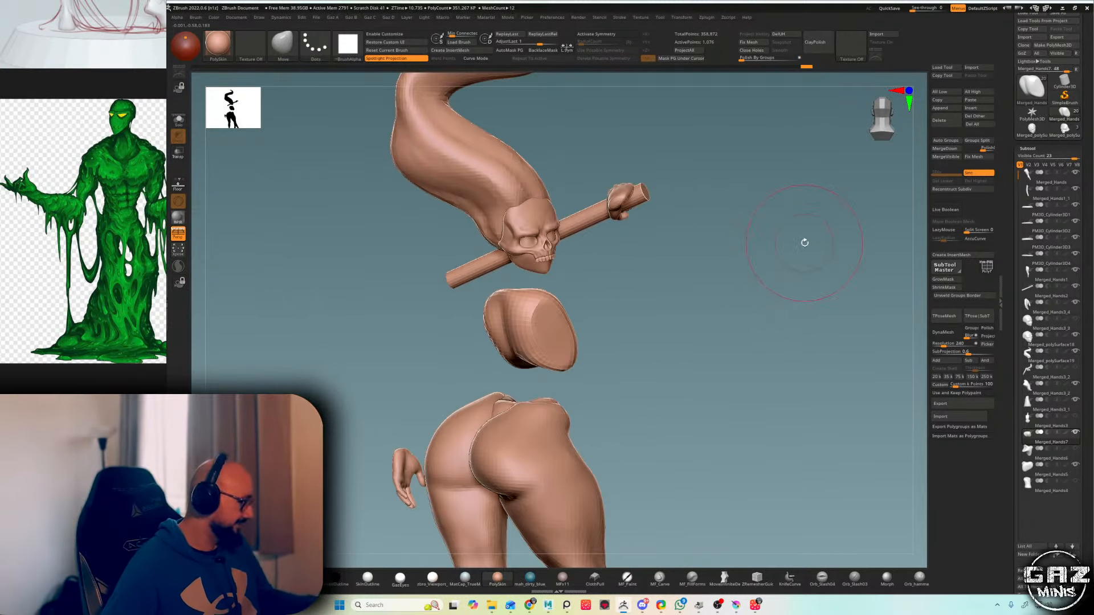
pyautogui.press('f')
pyautogui.press('f')
pyautogui.moveTo(782, 402); pyautogui.dragTo(542, 406, button='right')
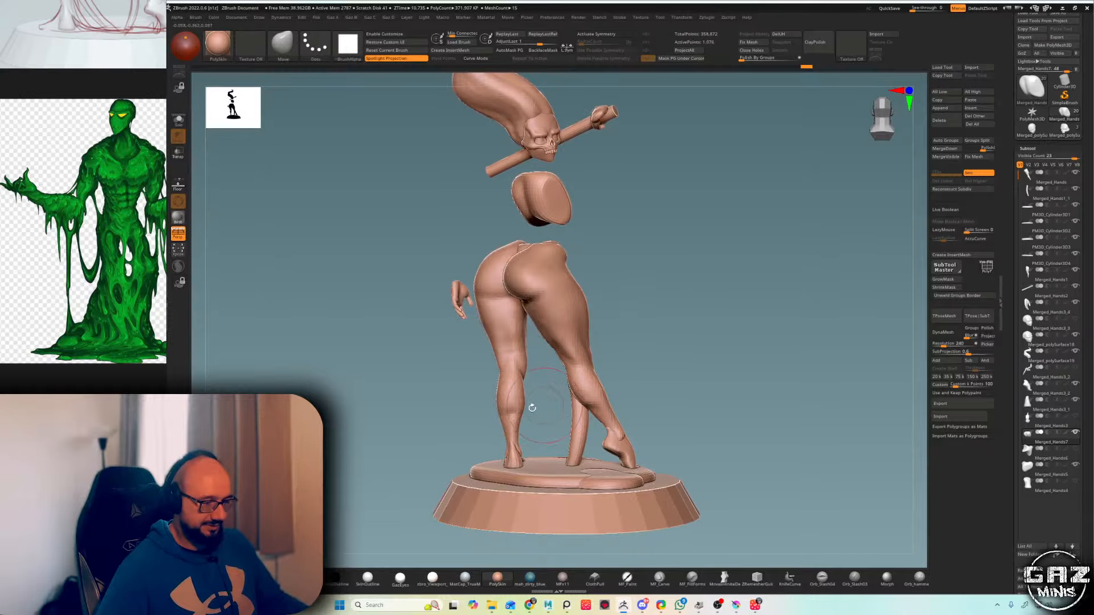
# - Examine the green slime figure and the pose sketch on the reference board
pyautogui.doubleClick(121, 299)
pyautogui.scroll(3, 117, 281)
pyautogui.moveTo(115, 281); pyautogui.dragTo(123, 269, button='middle')
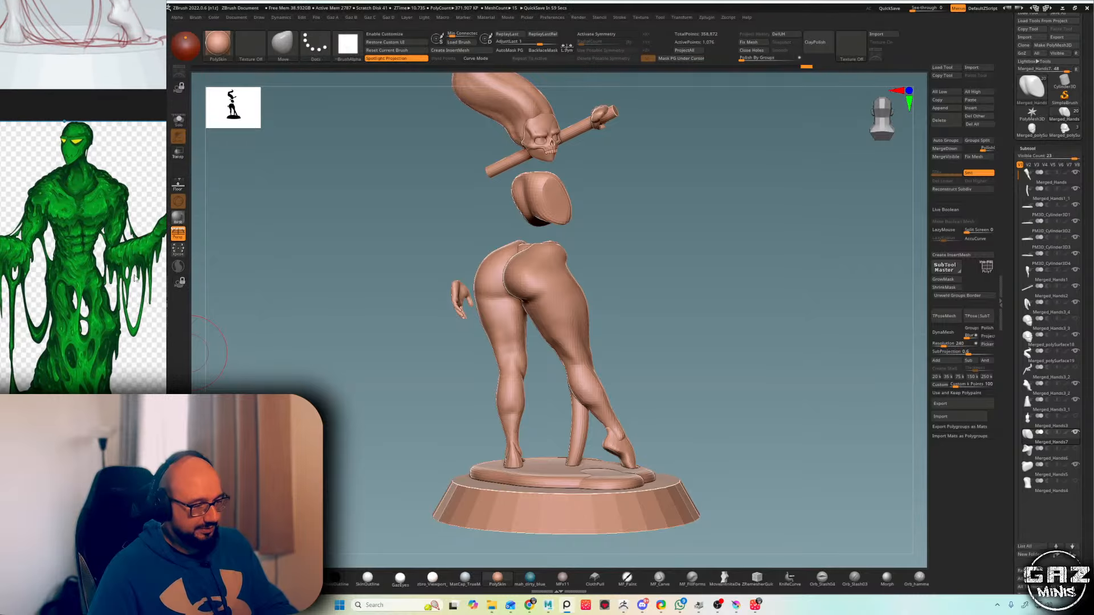
pyautogui.scroll(-6, 117, 274)
pyautogui.scroll(-5, 125, 280)
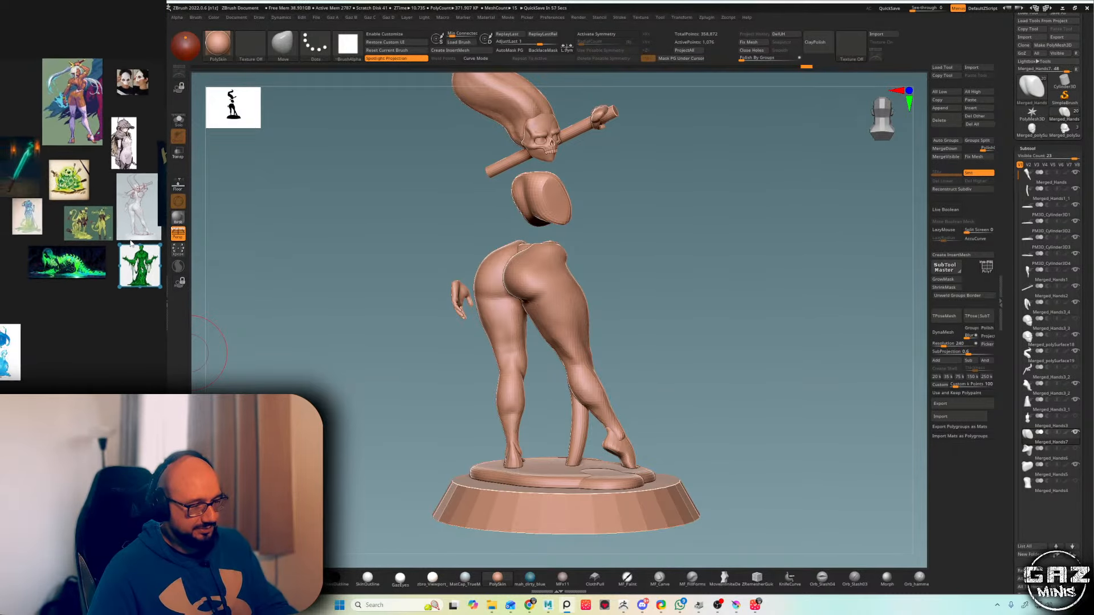
pyautogui.scroll(8, 137, 290)
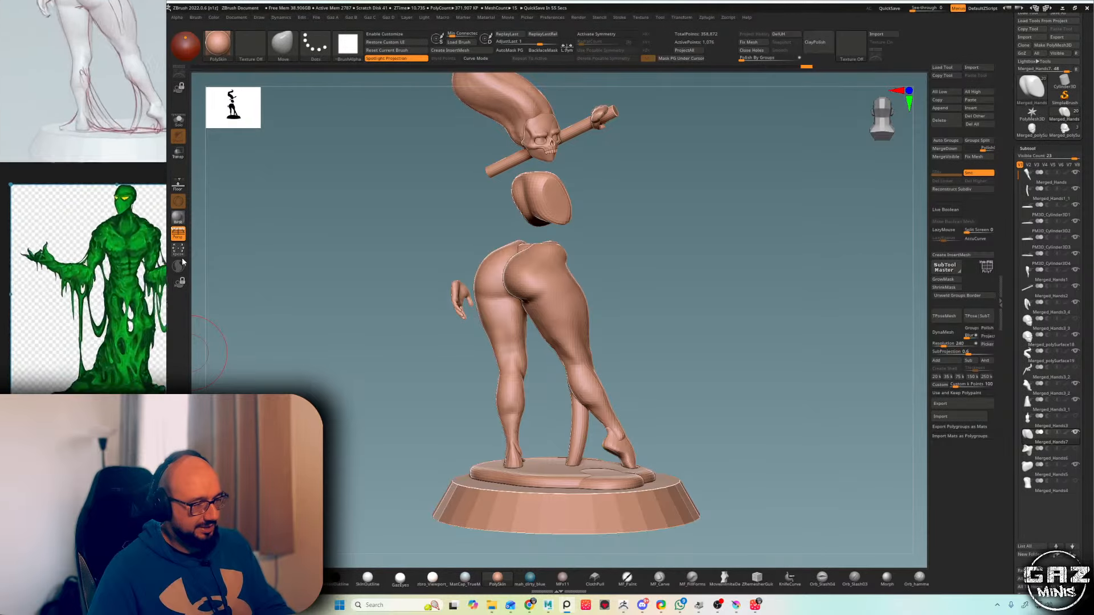
pyautogui.scroll(-2, 147, 301)
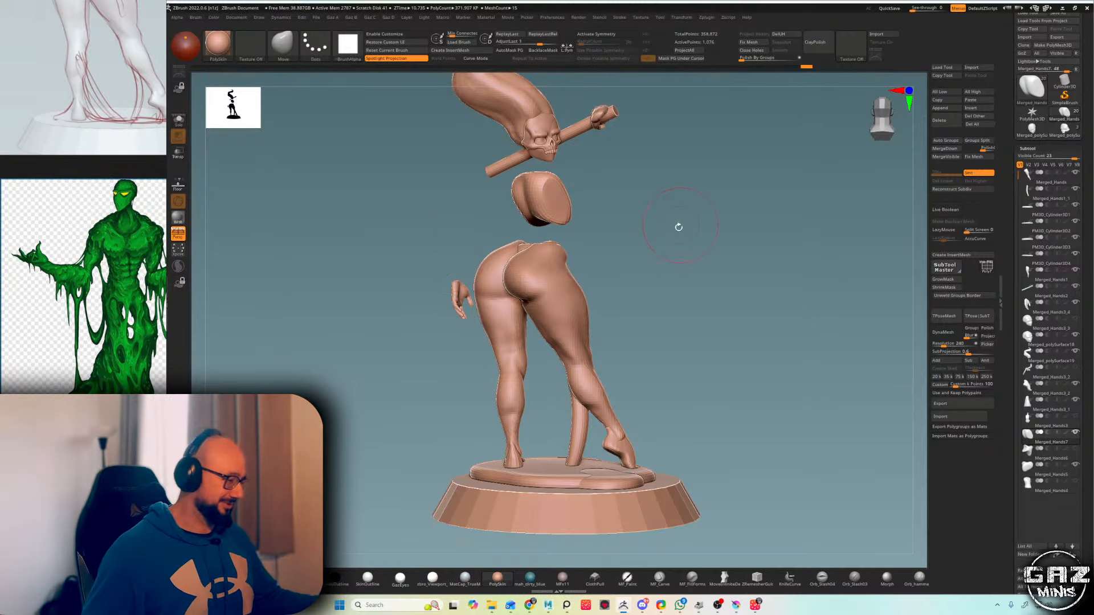
# - Insert a cylinder with the IMM Primitives brush at the ribcage's shoulder and split it into its own subtool
pyautogui.press('b')
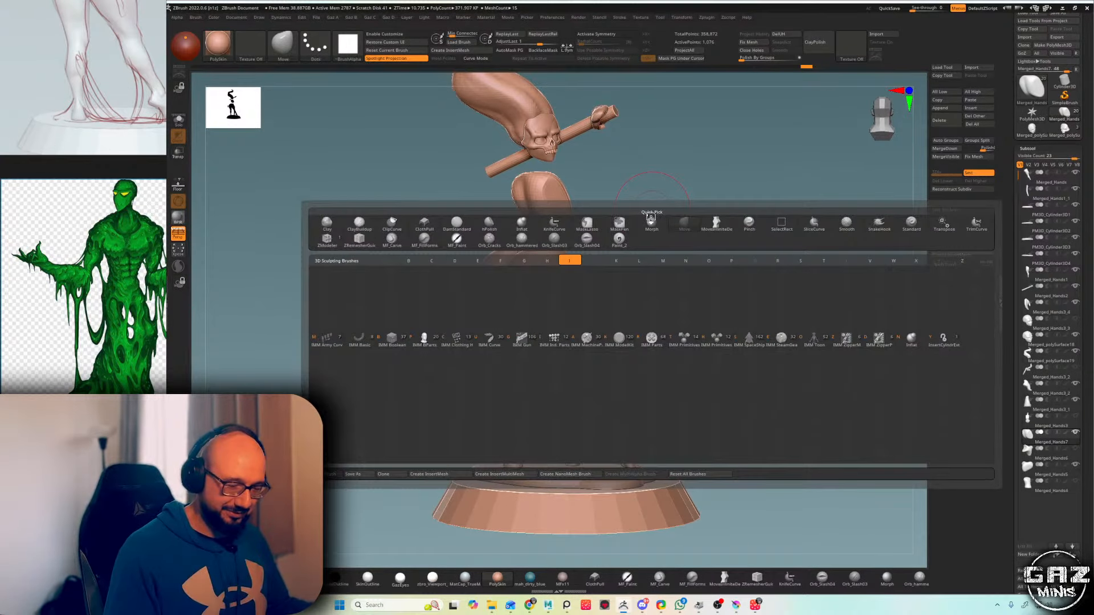
pyautogui.press('t')
pyautogui.hotkey('shift', 'f')
pyautogui.keyDown('alt'); pyautogui.moveTo(660, 285); pyautogui.dragTo(631, 240); pyautogui.keyUp('alt')
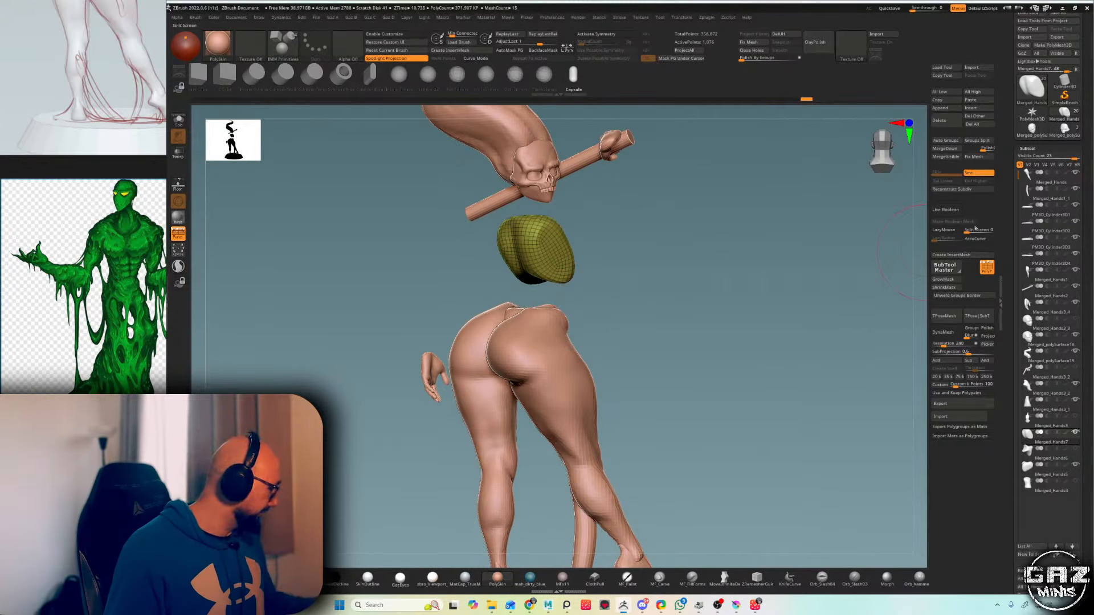
pyautogui.press('b')
pyautogui.press('i')
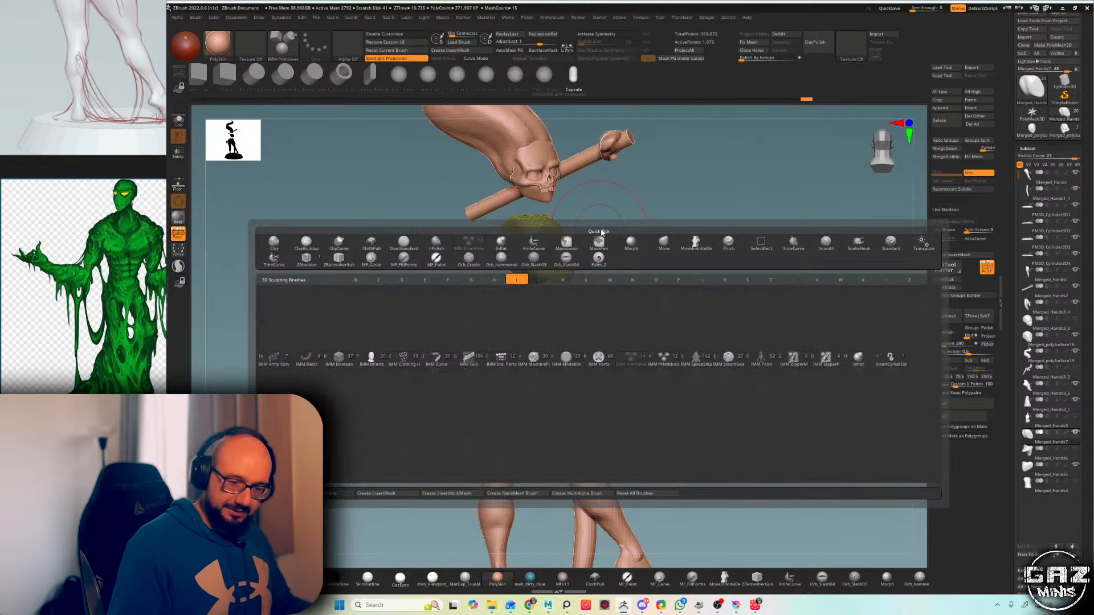
pyautogui.press('t')
pyautogui.press('m')
pyautogui.click(557, 256)
pyautogui.moveTo(621, 245); pyautogui.dragTo(581, 241)
pyautogui.moveTo(553, 220)
pyautogui.mouseDown()
pyautogui.moveTo(659, 209)
pyautogui.moveTo(598, 225)
pyautogui.moveTo(605, 201)
pyautogui.mouseUp()
pyautogui.hotkey('ctrl', '2')
pyautogui.click(659, 226)
# - Rotate the shoulder cylinder outward and stretch it lengthwise with the gizmo to form the upper arm
pyautogui.press('w')
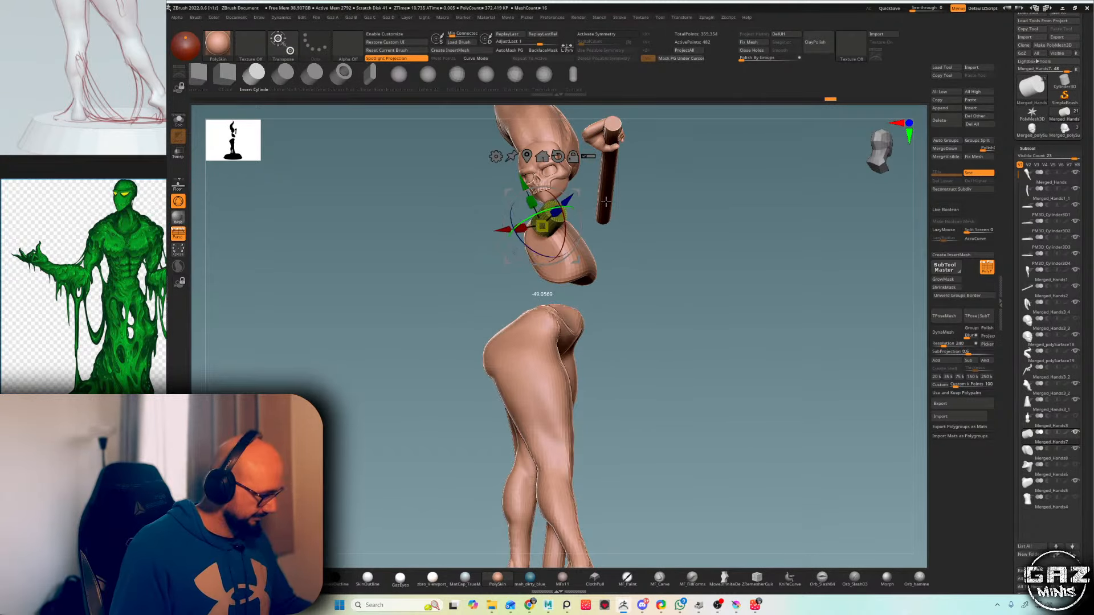
pyautogui.press('q')
pyautogui.moveTo(710, 208)
pyautogui.mouseDown()
pyautogui.moveTo(761, 209)
pyautogui.moveTo(758, 228)
pyautogui.mouseUp()
pyautogui.hotkey('shift', 'f')
pyautogui.press('w')
pyautogui.hotkey('shift', 'f')
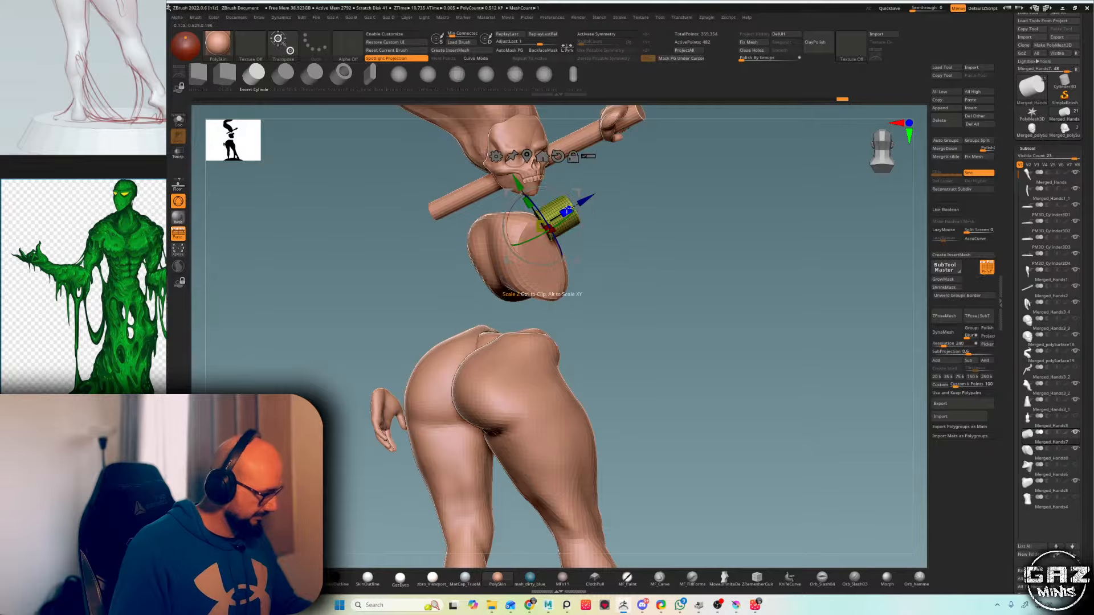
pyautogui.moveTo(590, 199); pyautogui.dragTo(615, 184)
pyautogui.press('q')
pyautogui.hotkey('shift', 'f')
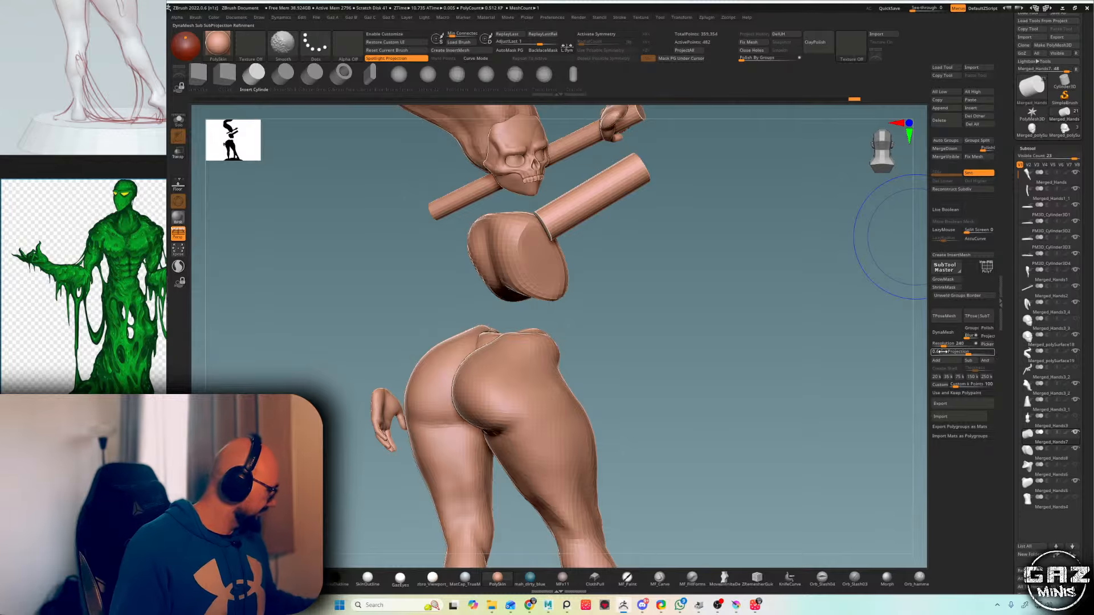
pyautogui.hotkey('shift', 'f')
# - DynaMesh the upper-arm cylinder at resolution 240 and thicken it near the shoulder with the Inflat brush
pyautogui.click(945, 333)
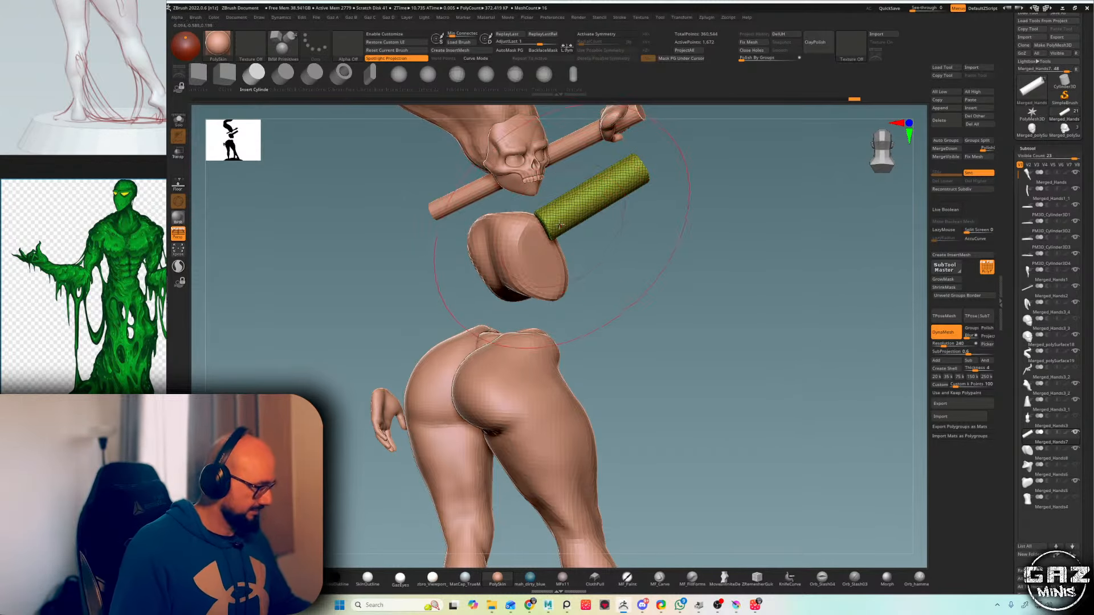
pyautogui.press('b')
pyautogui.press('i')
pyautogui.press('n')
pyautogui.moveTo(559, 224); pyautogui.dragTo(586, 184)
pyautogui.hotkey('shift', 'f')
pyautogui.keyDown('alt'); pyautogui.moveTo(673, 179); pyautogui.dragTo(662, 202); pyautogui.keyUp('alt')
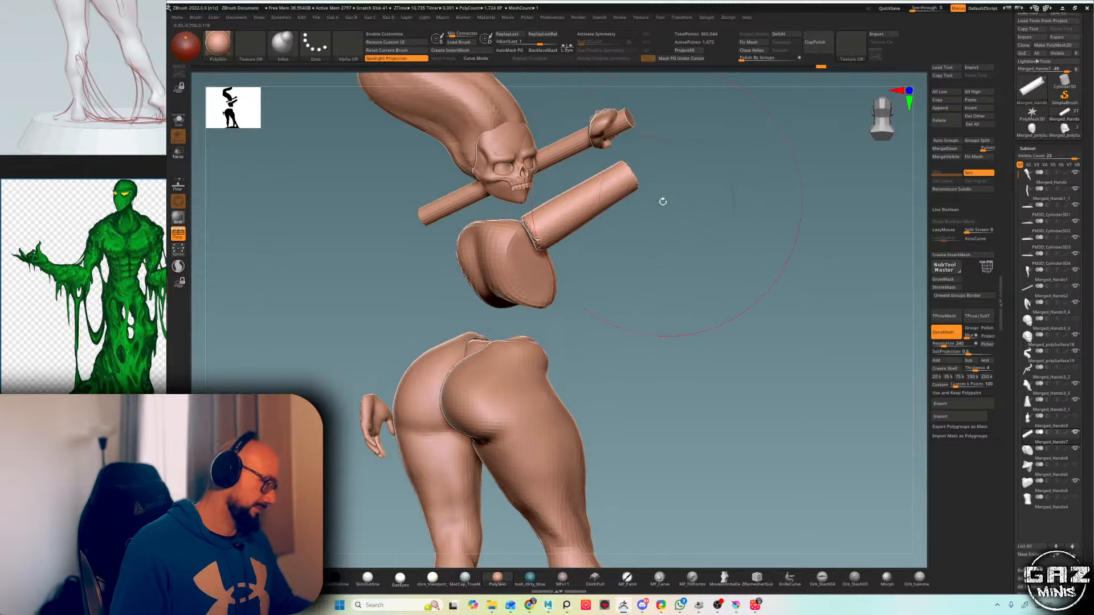
pyautogui.press('ctrl')
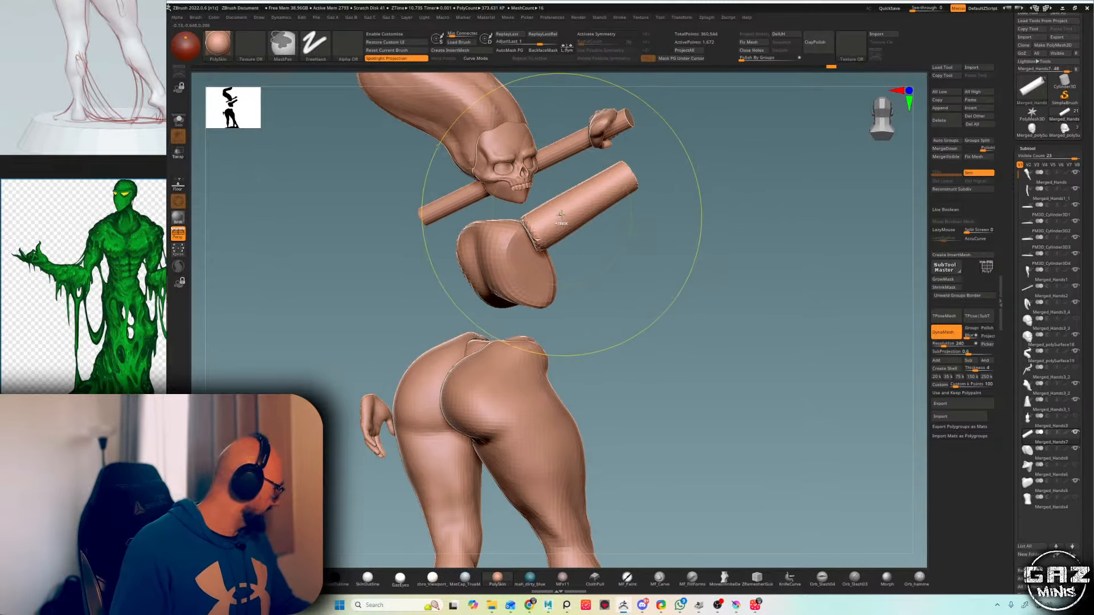
# - Duplicate the upper-arm cylinder, trim the copy to its shoulder end with a curve cut and re-DynaMesh it as the deltoid
pyautogui.hotkey('ctrl', 'shift', 'd')
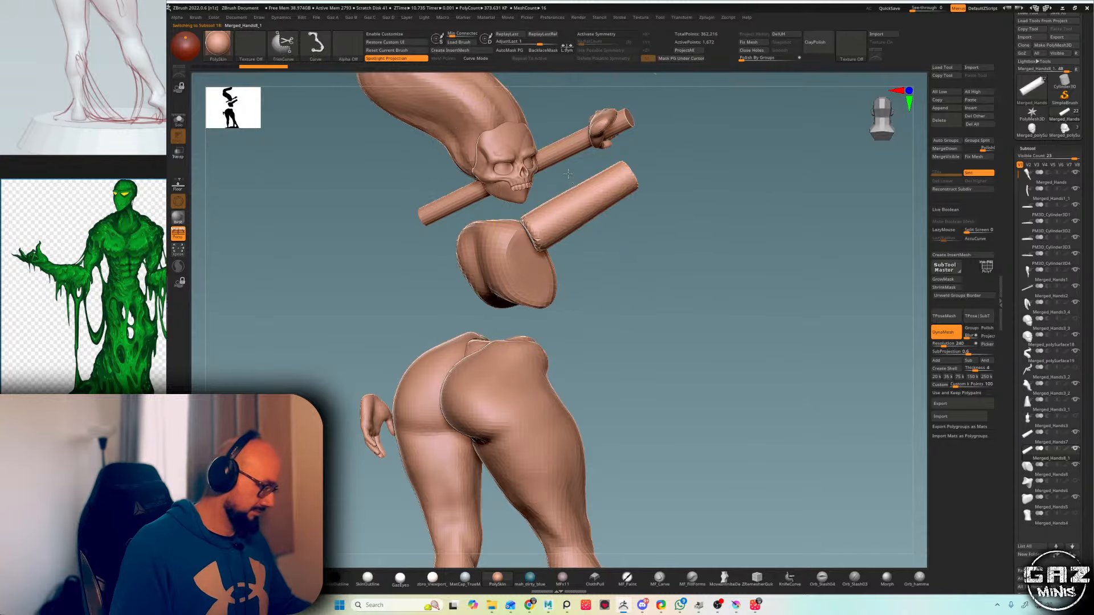
pyautogui.keyDown('ctrl'); pyautogui.keyDown('shift'); pyautogui.moveTo(534, 277); pyautogui.dragTo(531, 282); pyautogui.keyUp('shift'); pyautogui.keyUp('ctrl')
pyautogui.hotkey('shift', 'f')
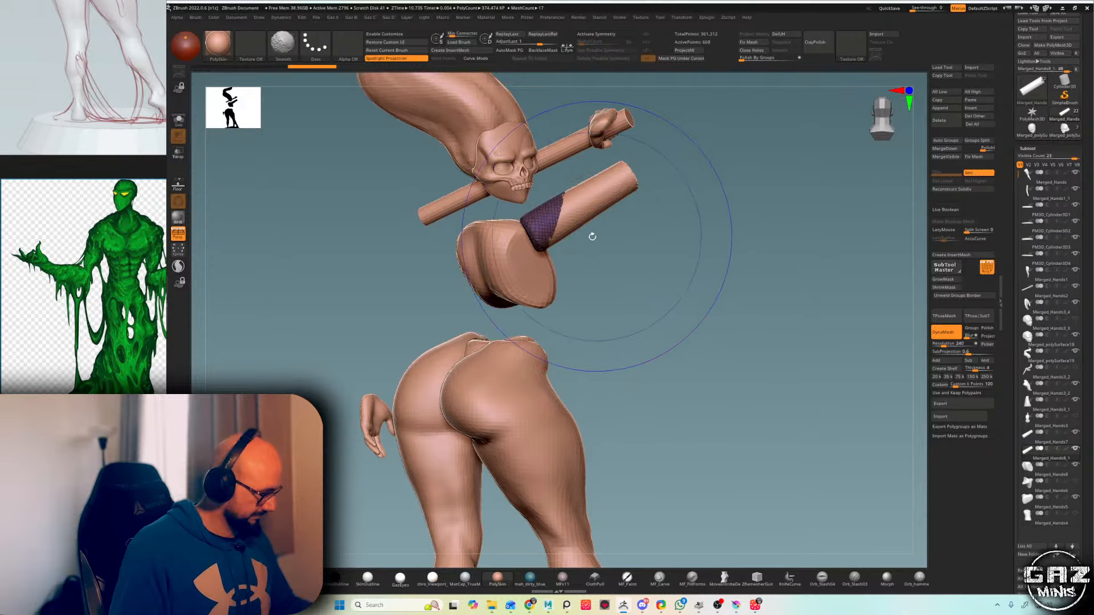
pyautogui.keyDown('ctrl'); pyautogui.moveTo(661, 224); pyautogui.dragTo(675, 230); pyautogui.keyUp('ctrl')
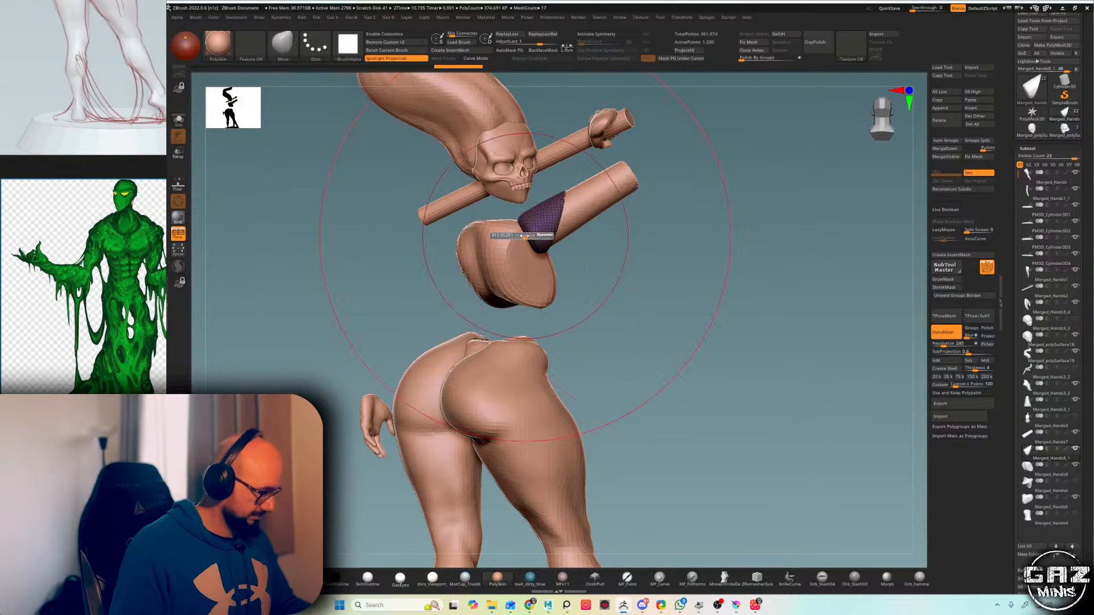
# - Bring up the pixel-art back-view figure on the reference board, round the deltoid over the shoulder with the Move brush and re-DynaMesh it
pyautogui.scroll(-5, 79, 241)
pyautogui.moveTo(26, 172)
pyautogui.mouseDown(button='middle')
pyautogui.moveTo(39, 225)
pyautogui.moveTo(140, 214)
pyautogui.mouseUp(button='middle')
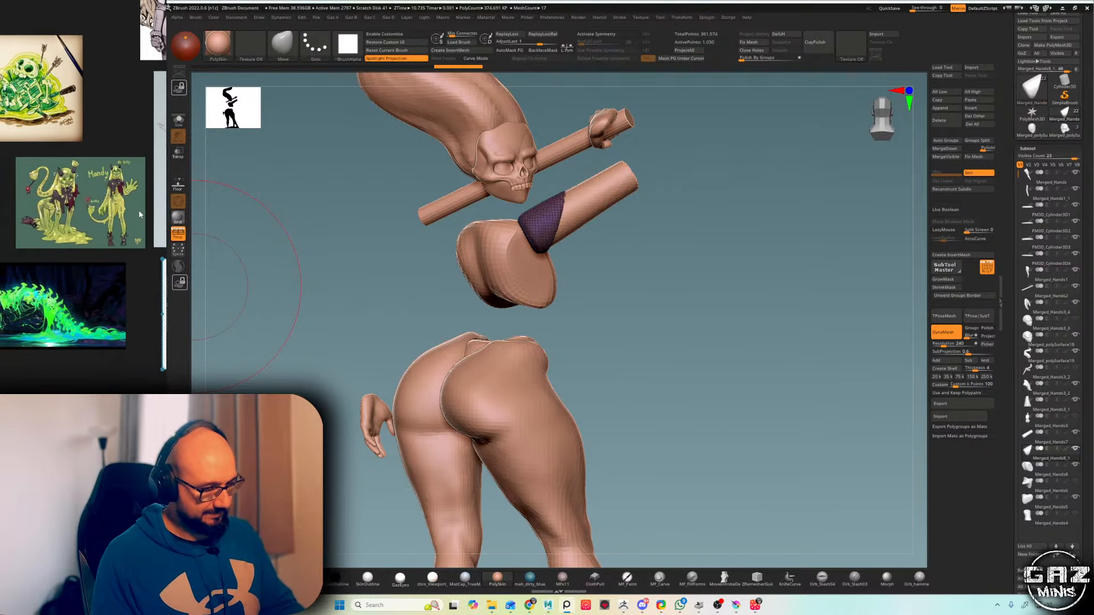
pyautogui.moveTo(94, 145); pyautogui.dragTo(157, 373, button='middle')
pyautogui.scroll(5, 130, 183)
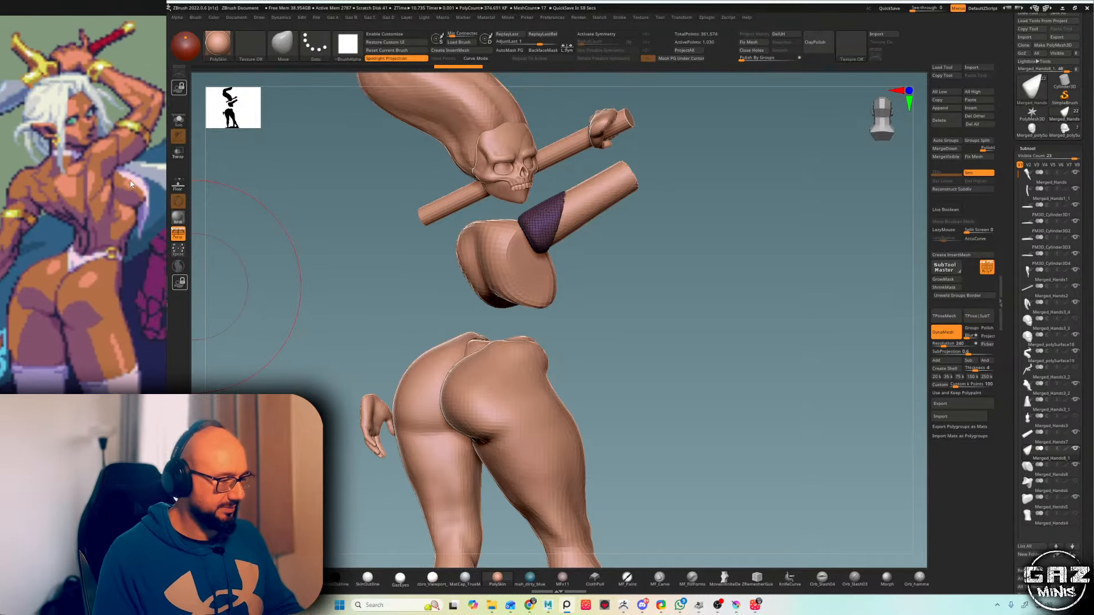
pyautogui.moveTo(692, 170); pyautogui.dragTo(708, 173)
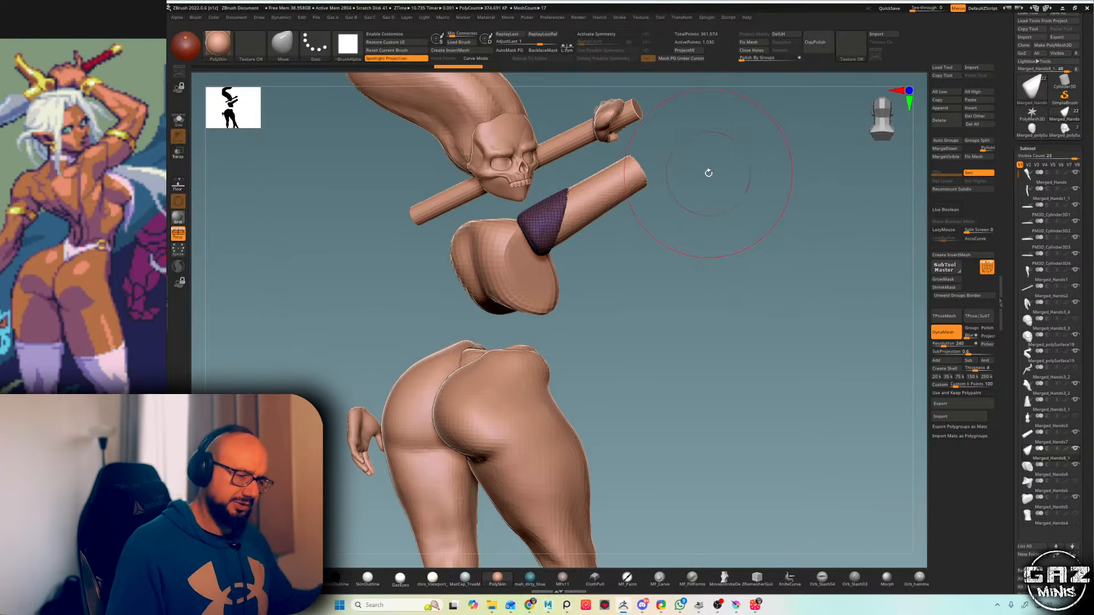
pyautogui.press('s')
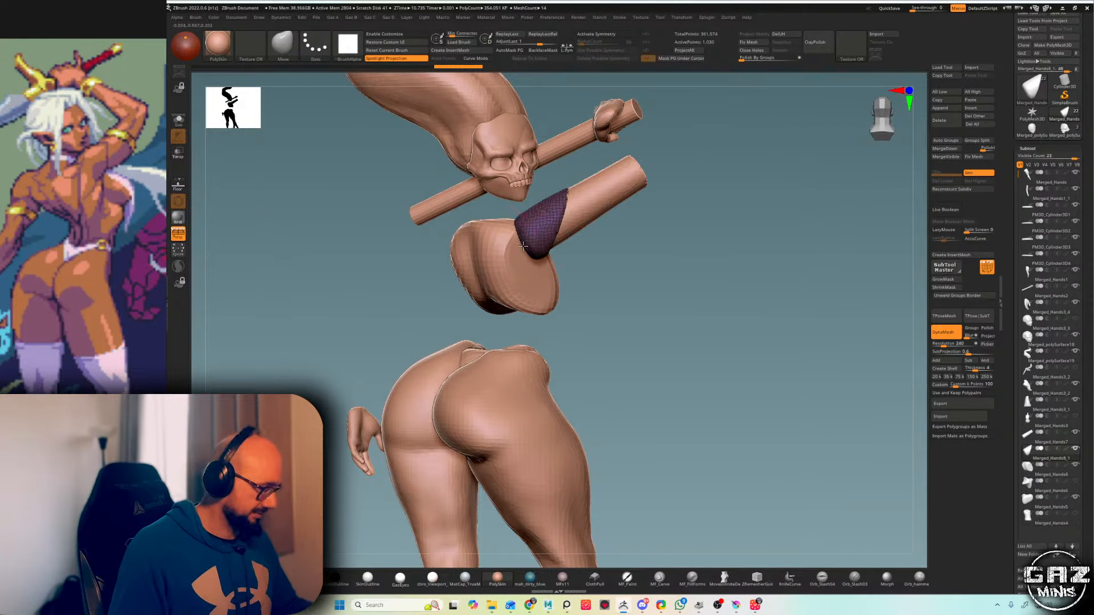
pyautogui.moveTo(518, 252); pyautogui.dragTo(515, 250)
pyautogui.hotkey('shift', 'f')
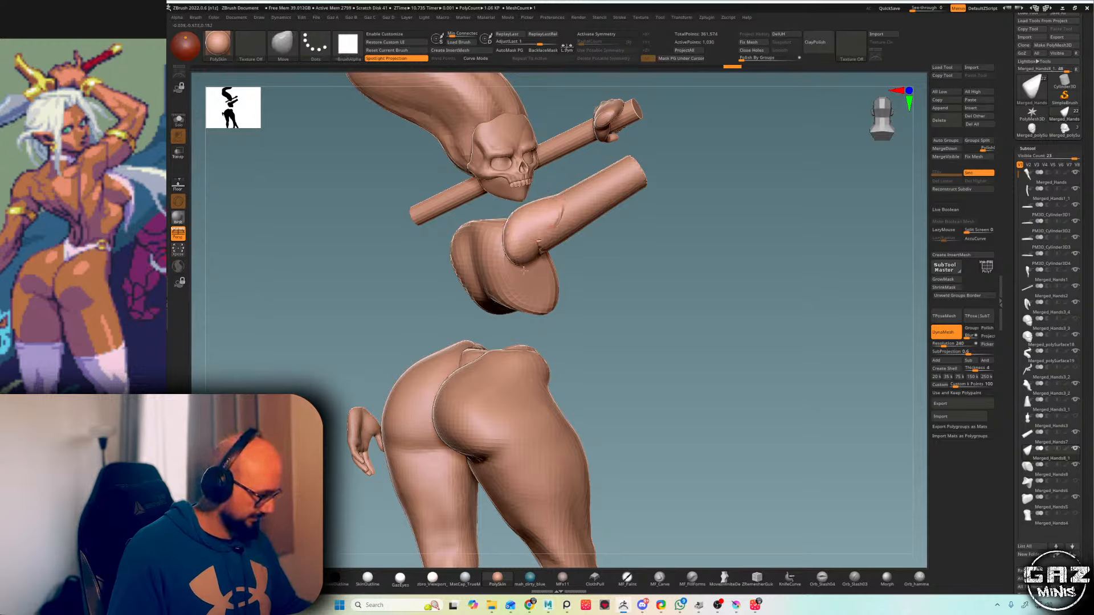
pyautogui.moveTo(598, 263); pyautogui.dragTo(501, 234)
pyautogui.keyDown('ctrl'); pyautogui.moveTo(650, 251); pyautogui.dragTo(664, 215); pyautogui.keyUp('ctrl')
pyautogui.hotkey('shift', 'f')
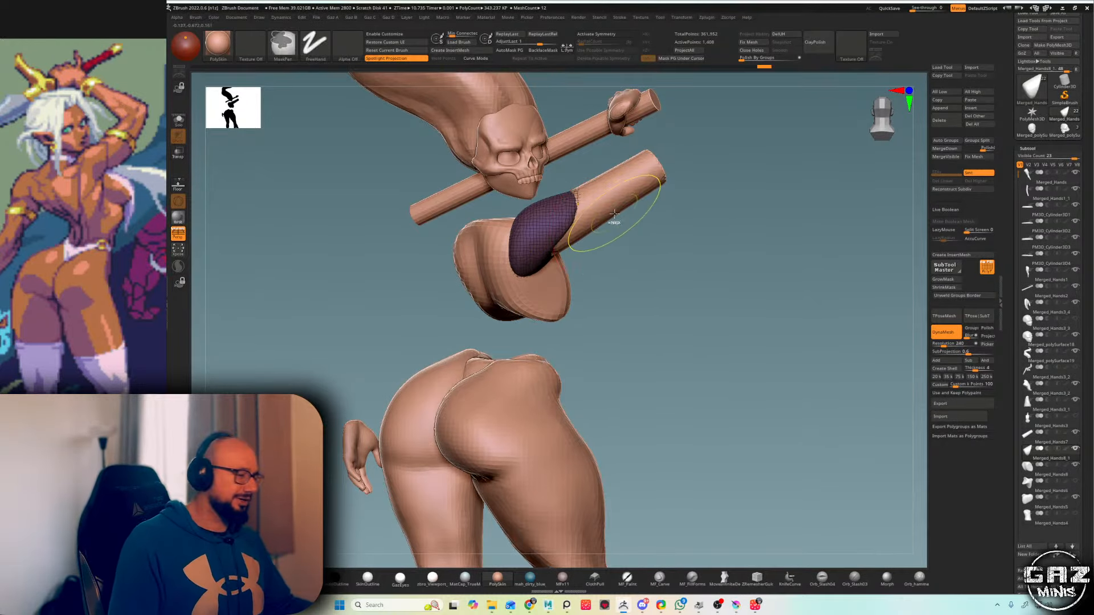
# - Assign the deltoid to a single new polygroup and adjust its upper edge along the arm with the Move brush
pyautogui.hotkey('ctrl', 'w')
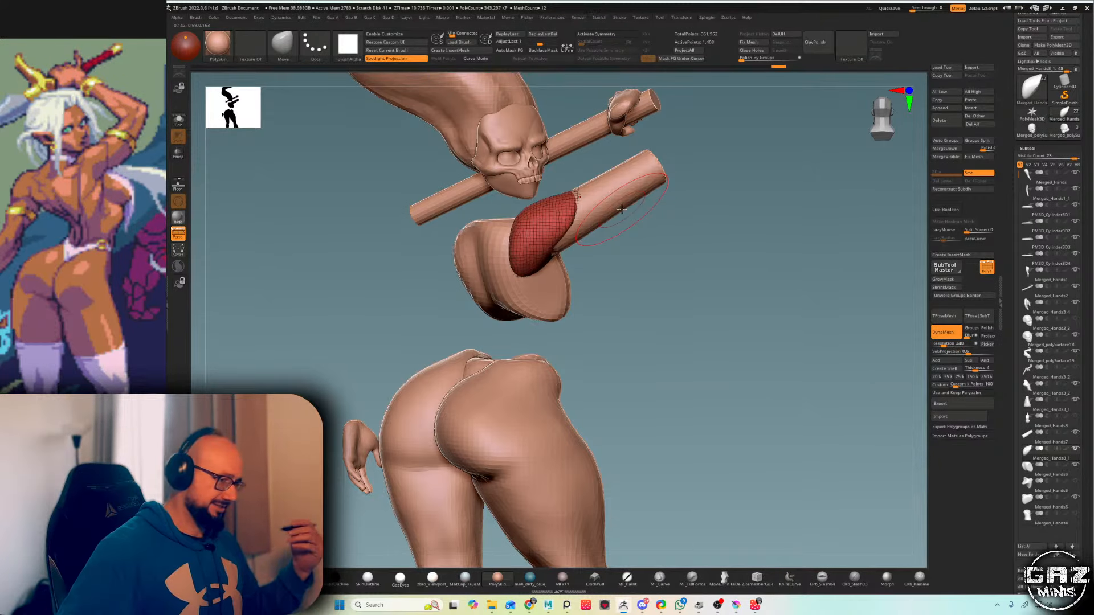
pyautogui.moveTo(622, 209)
pyautogui.mouseDown(button='right')
pyautogui.moveTo(667, 211)
pyautogui.moveTo(622, 209)
pyautogui.mouseUp(button='right')
pyautogui.moveTo(575, 202); pyautogui.dragTo(580, 206)
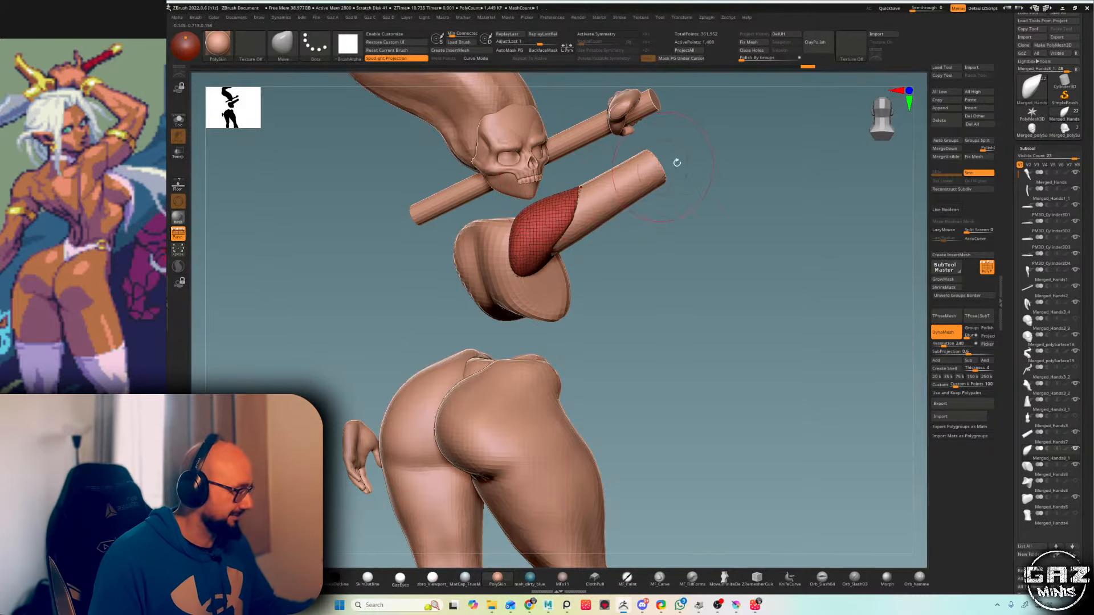
pyautogui.keyDown('alt'); pyautogui.moveTo(676, 163); pyautogui.dragTo(678, 173); pyautogui.keyUp('alt')
pyautogui.hotkey('shift', 'f')
pyautogui.hotkey('shift', 'f')
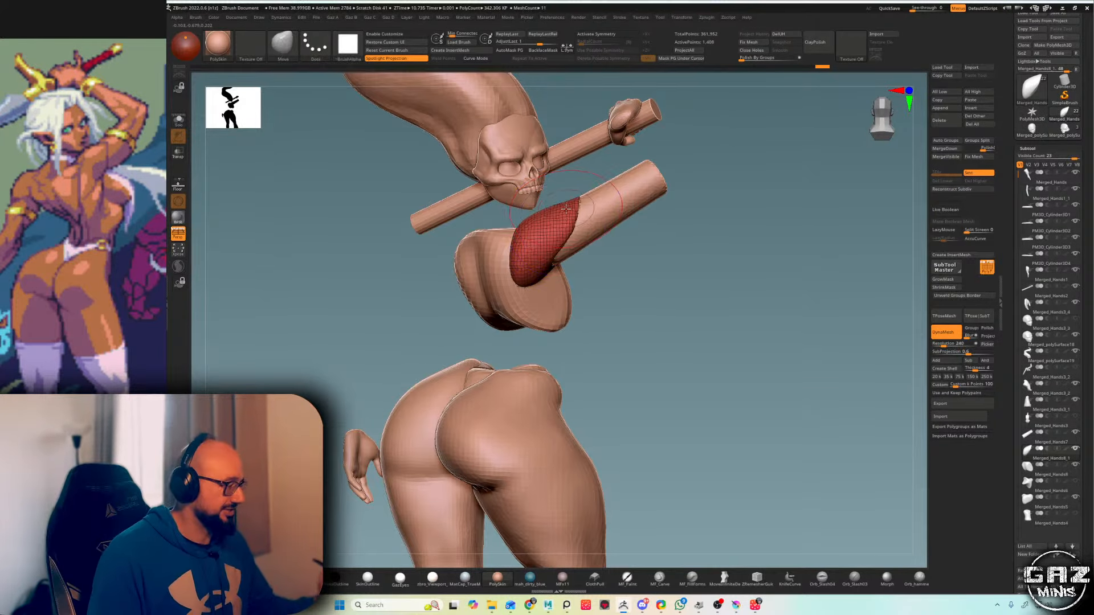
# - Auto-group the skull and split its masked points into a separate subtool
pyautogui.keyDown('alt'); pyautogui.moveTo(660, 242); pyautogui.dragTo(661, 153); pyautogui.keyUp('alt')
pyautogui.keyDown('alt'); pyautogui.click(579, 169); pyautogui.keyUp('alt')
pyautogui.hotkey('shift', 'f')
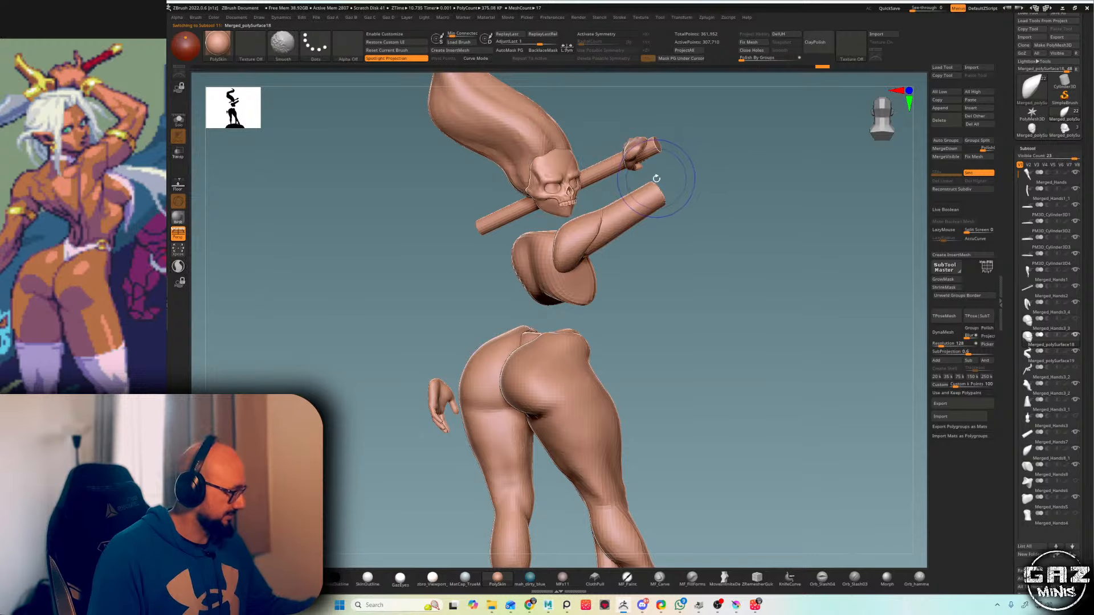
pyautogui.hotkey('shift', 'f')
pyautogui.hotkey('ctrl', '2')
pyautogui.click(730, 198)
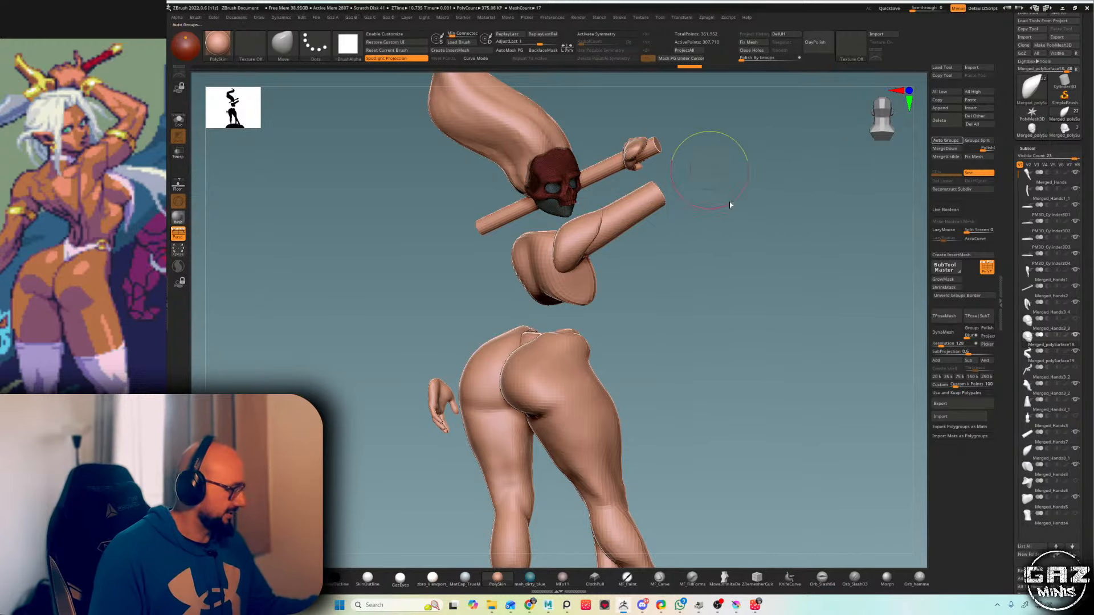
pyautogui.hotkey('shift', 'f')
pyautogui.hotkey('ctrl', '2')
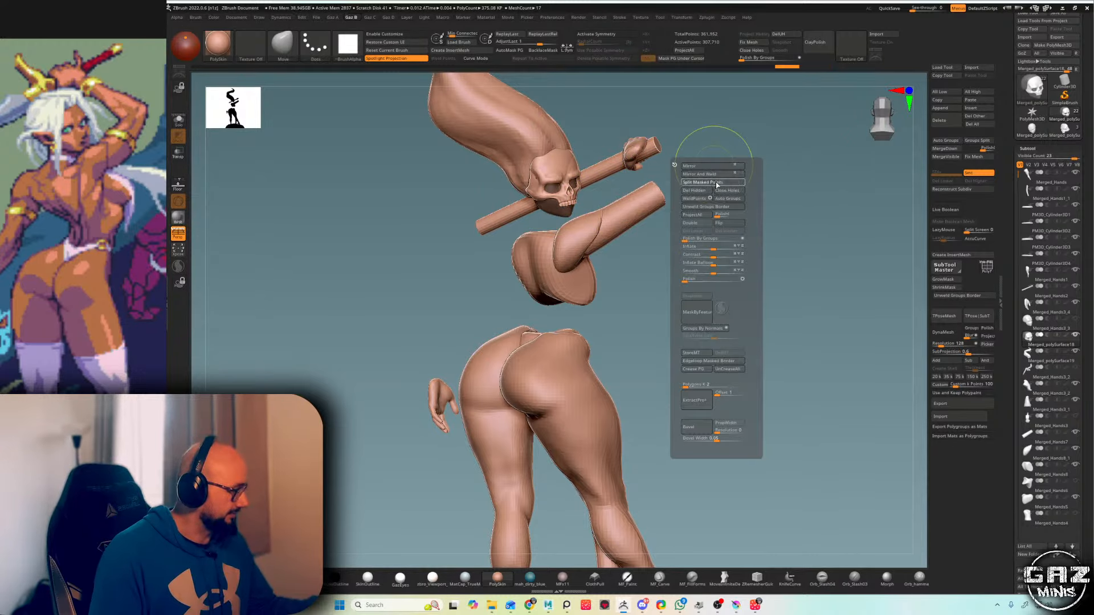
pyautogui.click(716, 183)
# - Give the figure's skin parts, including the deltoid, ribcage, legs and lowered hand, a lighter tone than the skull mask and base
pyautogui.keyDown('alt'); pyautogui.moveTo(727, 137); pyautogui.dragTo(706, 188); pyautogui.keyUp('alt')
pyautogui.hotkey('shift', 'f')
pyautogui.hotkey('ctrl', '1')
pyautogui.click(653, 225)
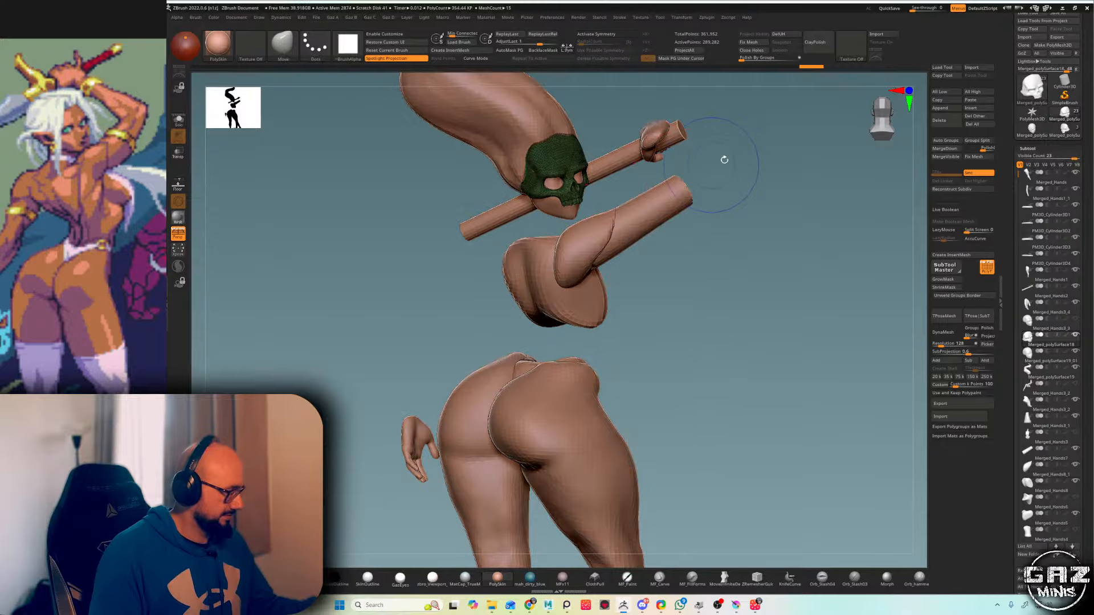
pyautogui.hotkey('shift', 'f')
pyautogui.keyDown('alt'); pyautogui.click(555, 242); pyautogui.keyUp('alt')
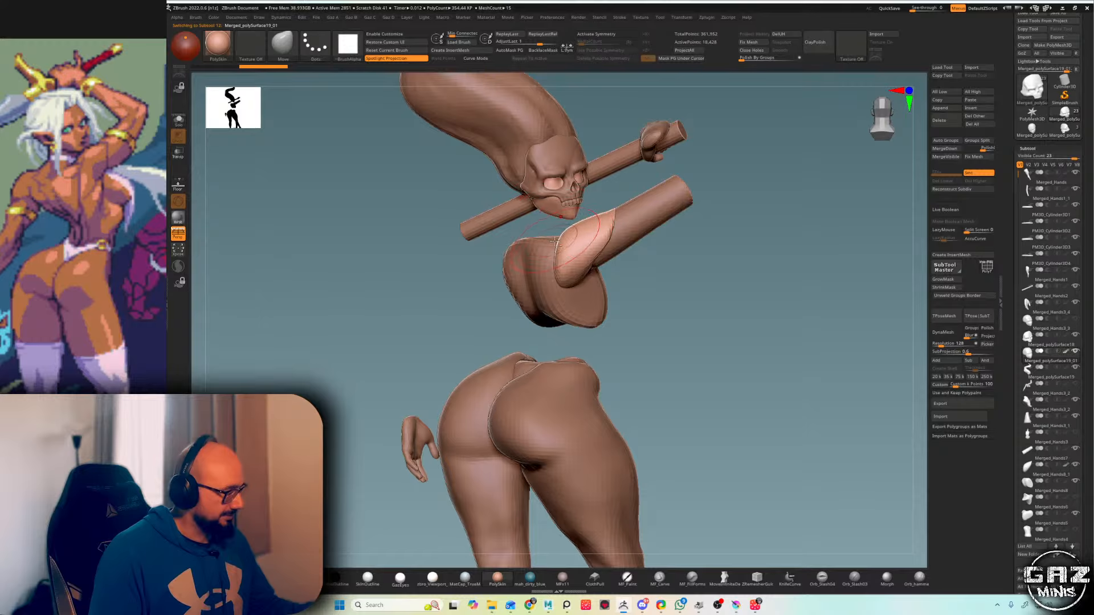
pyautogui.keyDown('alt'); pyautogui.click(543, 265); pyautogui.keyUp('alt')
pyautogui.keyDown('alt'); pyautogui.moveTo(685, 239); pyautogui.dragTo(645, 182); pyautogui.keyUp('alt')
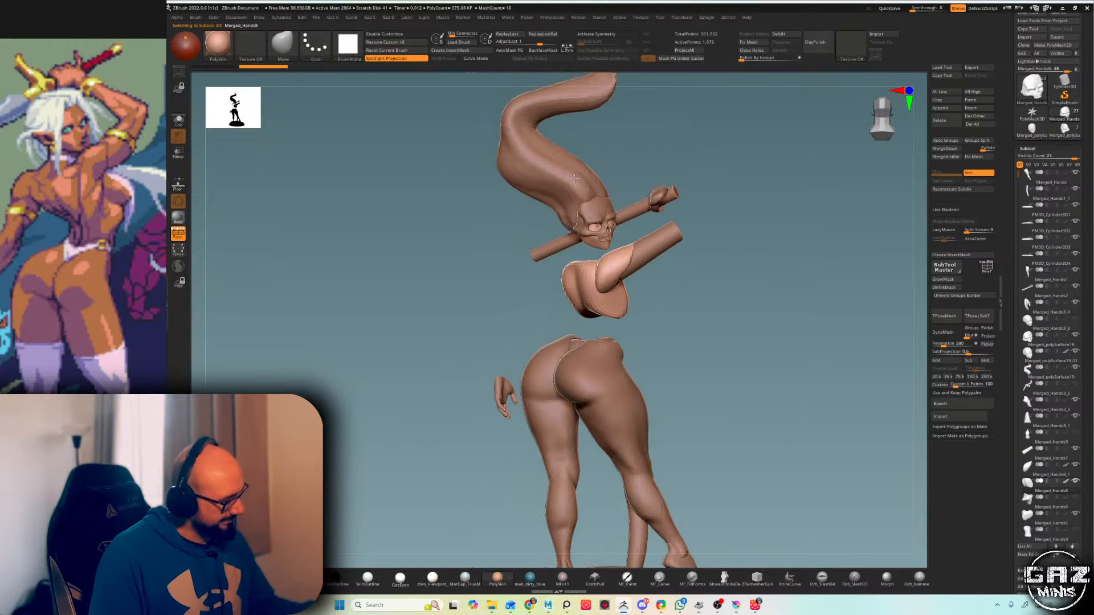
pyautogui.keyDown('alt'); pyautogui.click(561, 165); pyautogui.keyUp('alt')
pyautogui.keyDown('alt'); pyautogui.moveTo(712, 169); pyautogui.dragTo(707, 127); pyautogui.keyUp('alt')
pyautogui.keyDown('alt'); pyautogui.click(639, 212); pyautogui.keyUp('alt')
pyautogui.keyDown('alt'); pyautogui.moveTo(653, 278); pyautogui.dragTo(652, 229); pyautogui.keyUp('alt')
pyautogui.keyDown('alt'); pyautogui.click(587, 288); pyautogui.keyUp('alt')
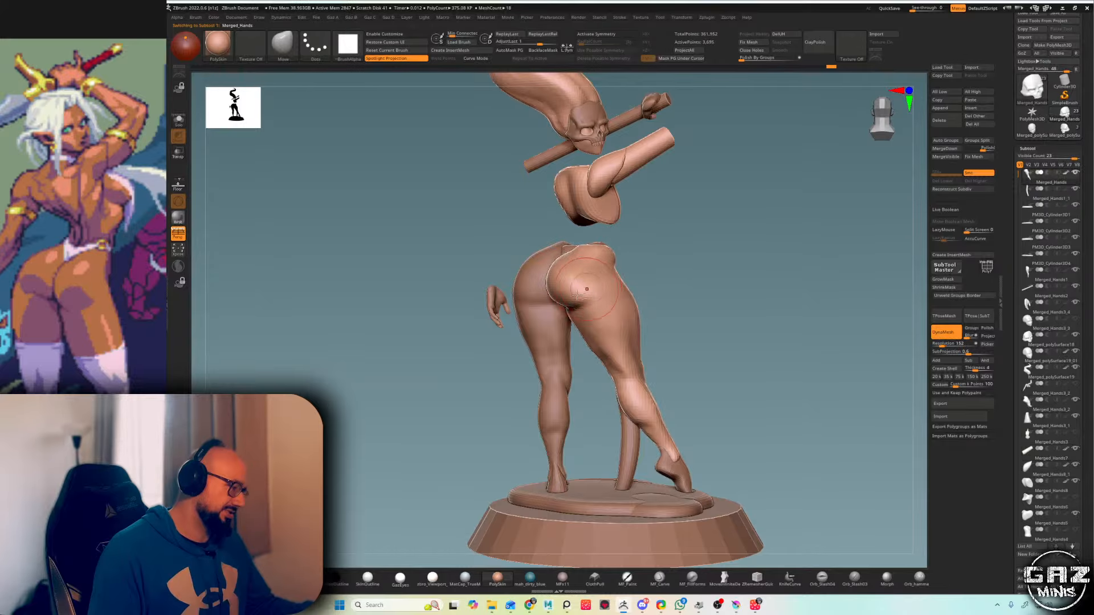
pyautogui.keyDown('alt'); pyautogui.click(503, 295); pyautogui.keyUp('alt')
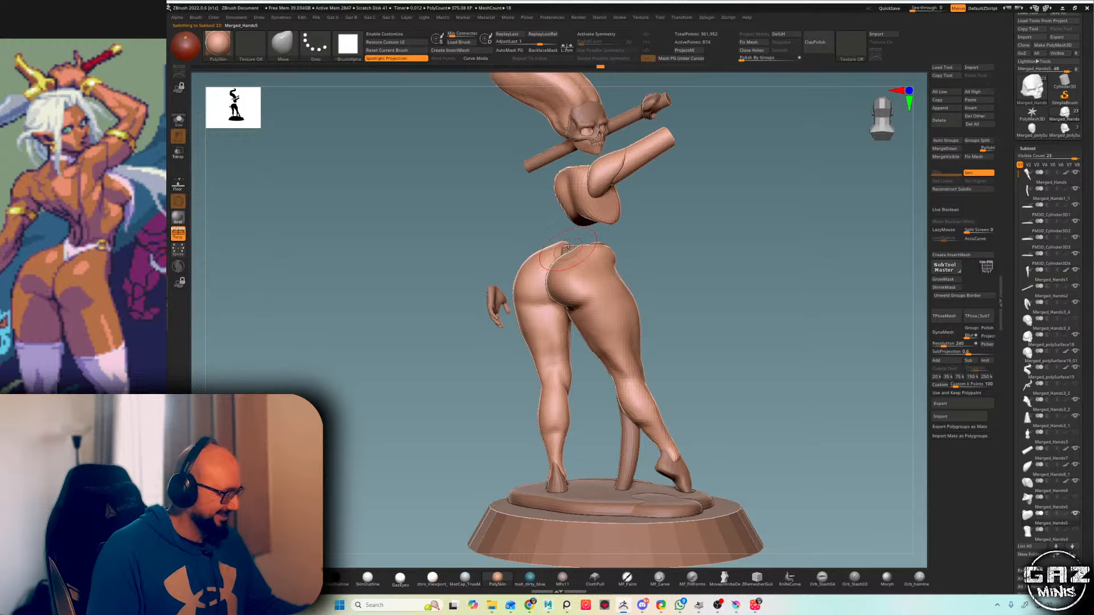
pyautogui.keyDown('alt'); pyautogui.click(497, 293); pyautogui.keyUp('alt')
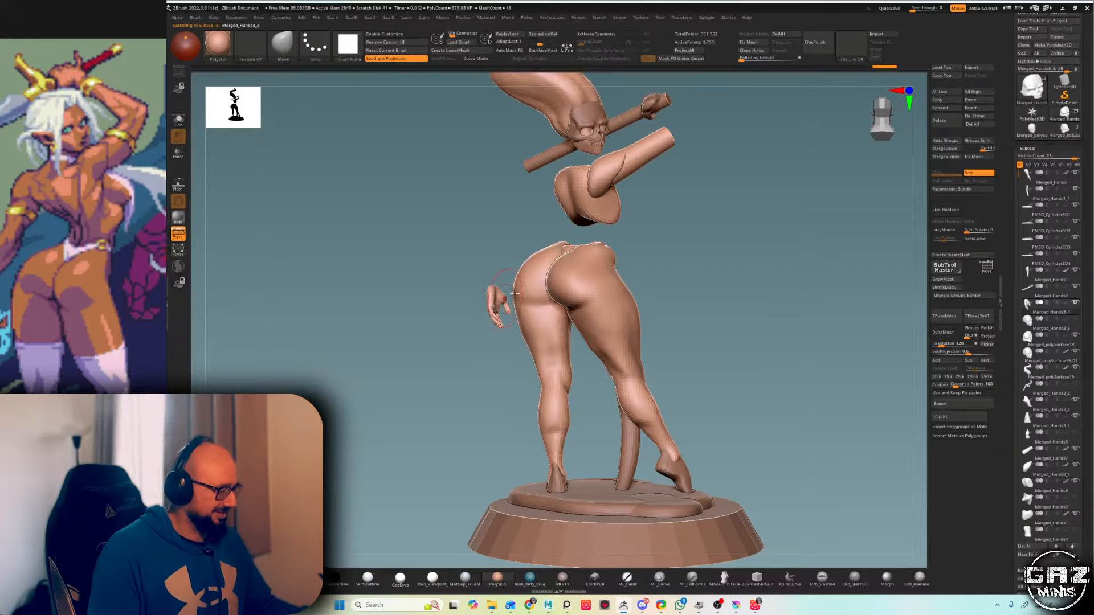
# - ZRemesh the deltoid twice with the Half option to reduce it to a low-poly mesh
pyautogui.keyDown('alt'); pyautogui.moveTo(702, 161); pyautogui.dragTo(700, 195); pyautogui.keyUp('alt')
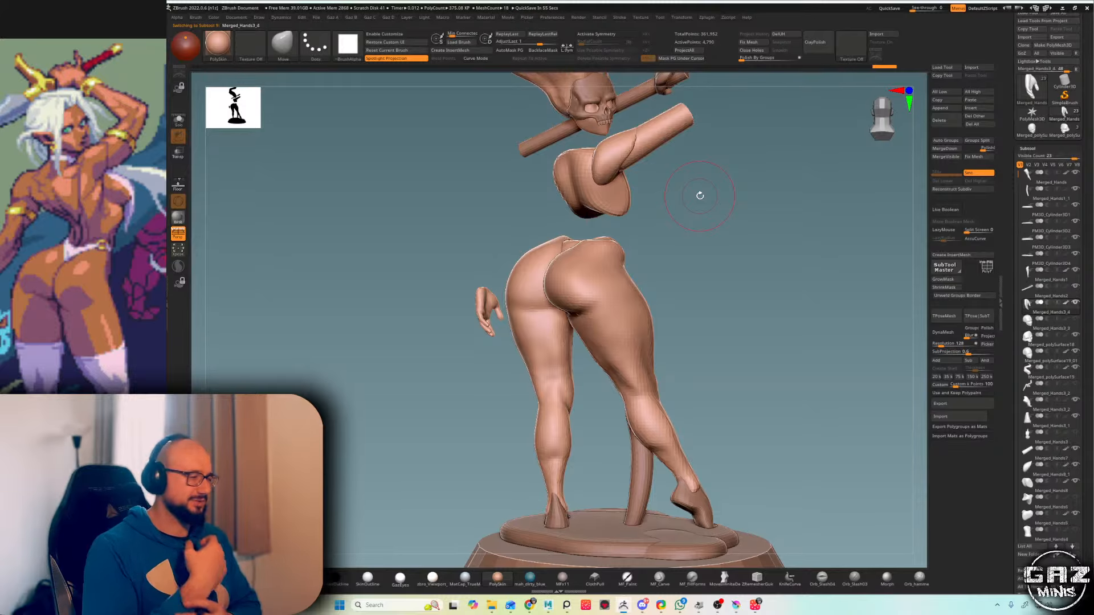
pyautogui.keyDown('alt'); pyautogui.click(626, 148); pyautogui.keyUp('alt')
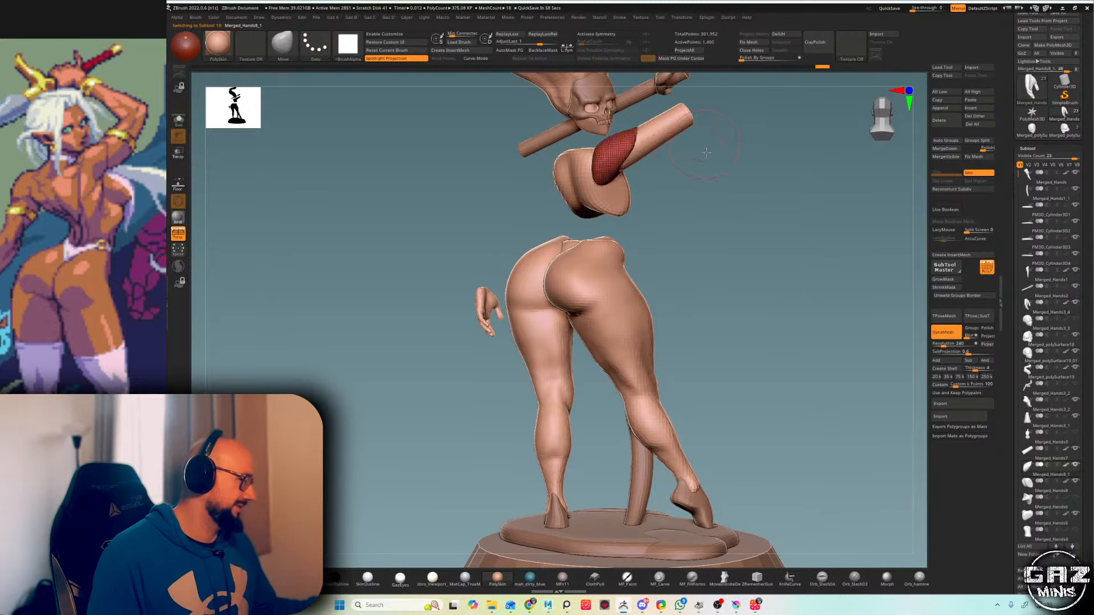
pyautogui.keyDown('ctrl'); pyautogui.moveTo(705, 150); pyautogui.dragTo(702, 159, button='right'); pyautogui.keyUp('ctrl')
pyautogui.keyDown('ctrl'); pyautogui.click(726, 134); pyautogui.keyUp('ctrl')
pyautogui.keyDown('ctrl'); pyautogui.moveTo(754, 140); pyautogui.dragTo(733, 187); pyautogui.keyUp('ctrl')
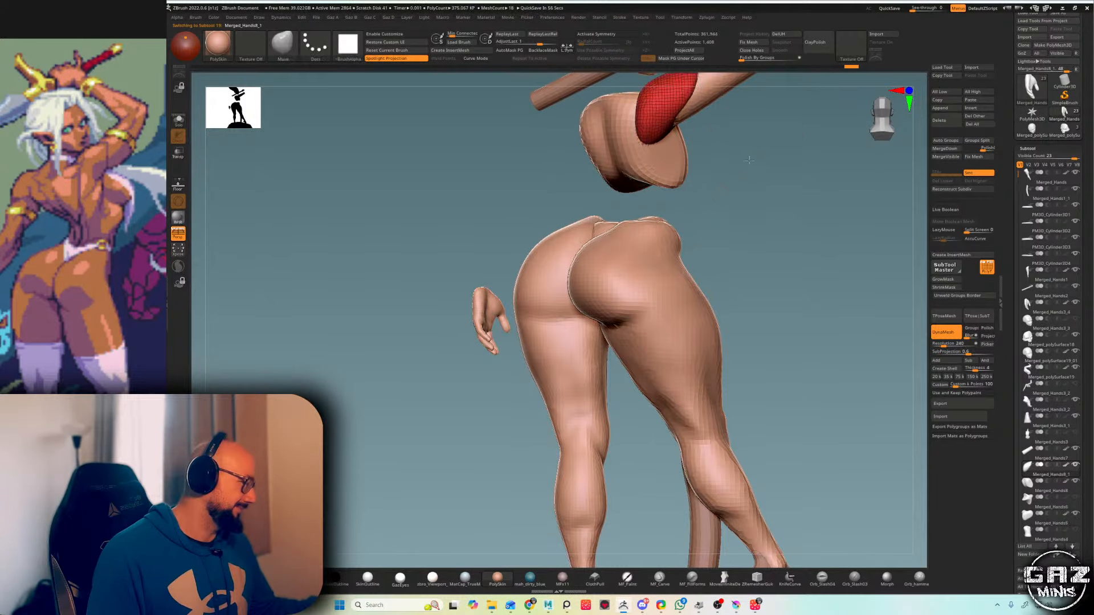
pyautogui.keyDown('alt'); pyautogui.moveTo(766, 102); pyautogui.dragTo(697, 200, button='right'); pyautogui.keyUp('alt')
pyautogui.hotkey('ctrl', 'a')
pyautogui.click(688, 203)
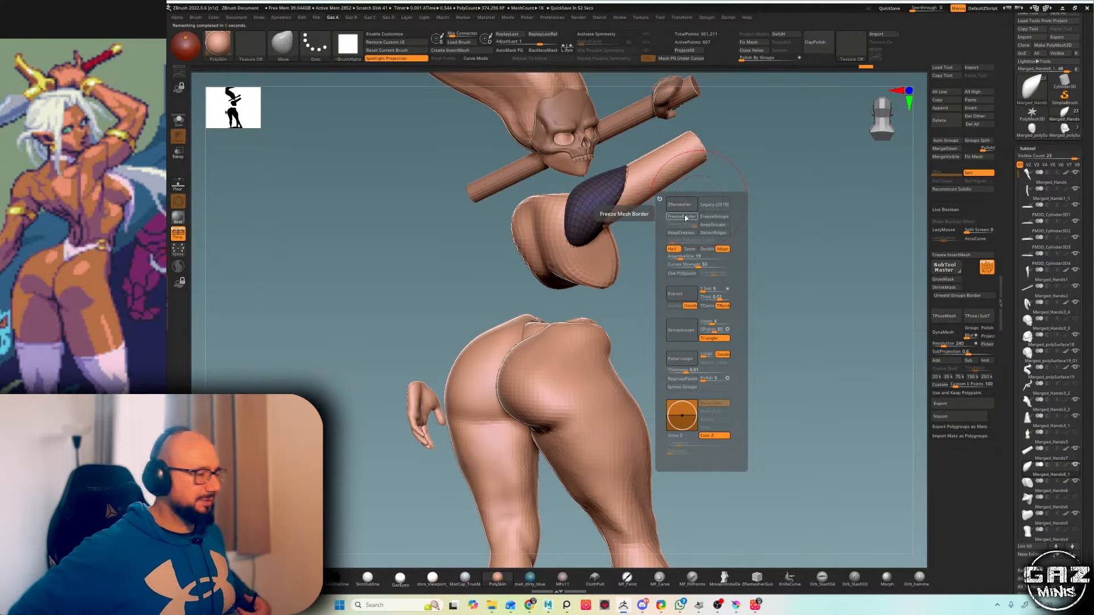
pyautogui.click(679, 204)
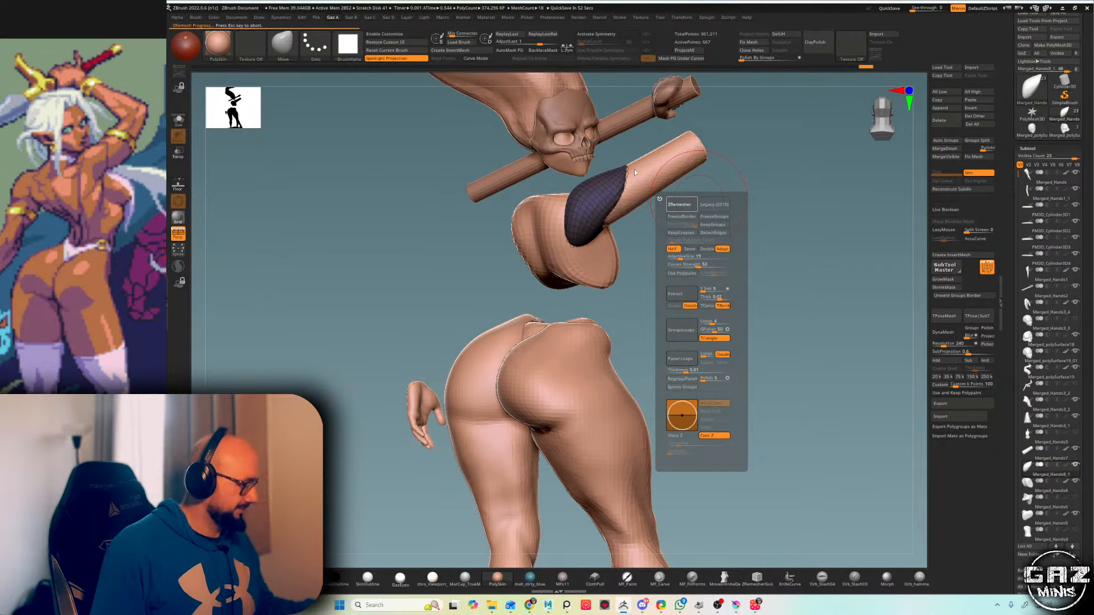
pyautogui.hotkey('shift', 'f')
pyautogui.moveTo(720, 166)
pyautogui.mouseDown(button='right')
pyautogui.moveTo(611, 211)
pyautogui.moveTo(740, 147)
pyautogui.mouseUp(button='right')
pyautogui.press('s')
pyautogui.hotkey('shift', 'f')
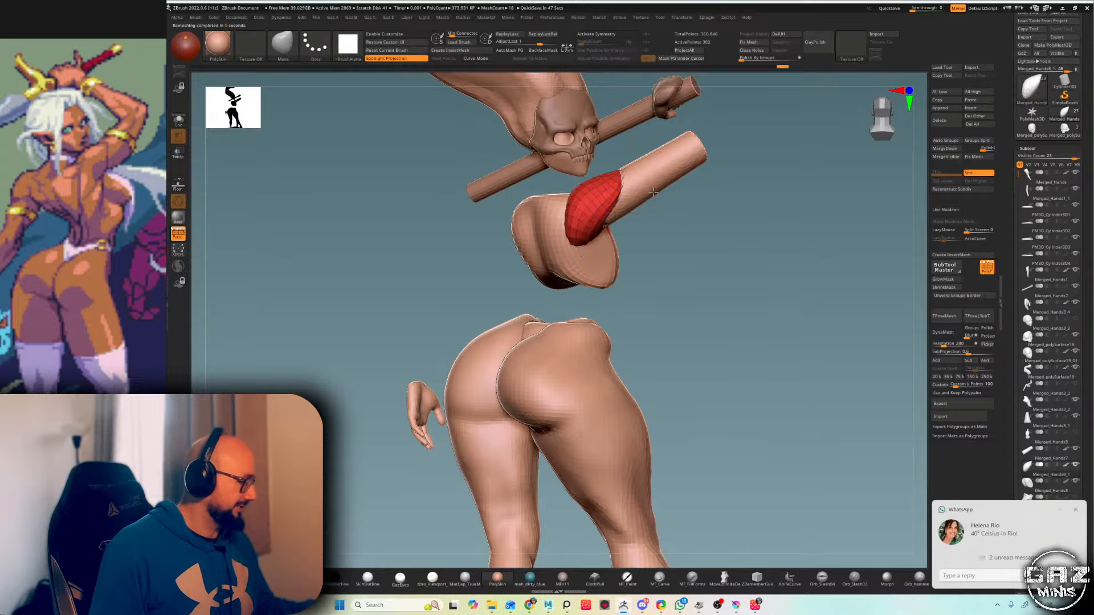
# - ZRemesh the upper-arm cylinder repeatedly with the Half option to reduce it to a low-poly mesh
pyautogui.keyDown('alt'); pyautogui.click(654, 191); pyautogui.keyUp('alt')
pyautogui.keyDown('ctrl'); pyautogui.moveTo(633, 254); pyautogui.dragTo(626, 266, button='right'); pyautogui.keyUp('ctrl')
pyautogui.hotkey('ctrl', 'a')
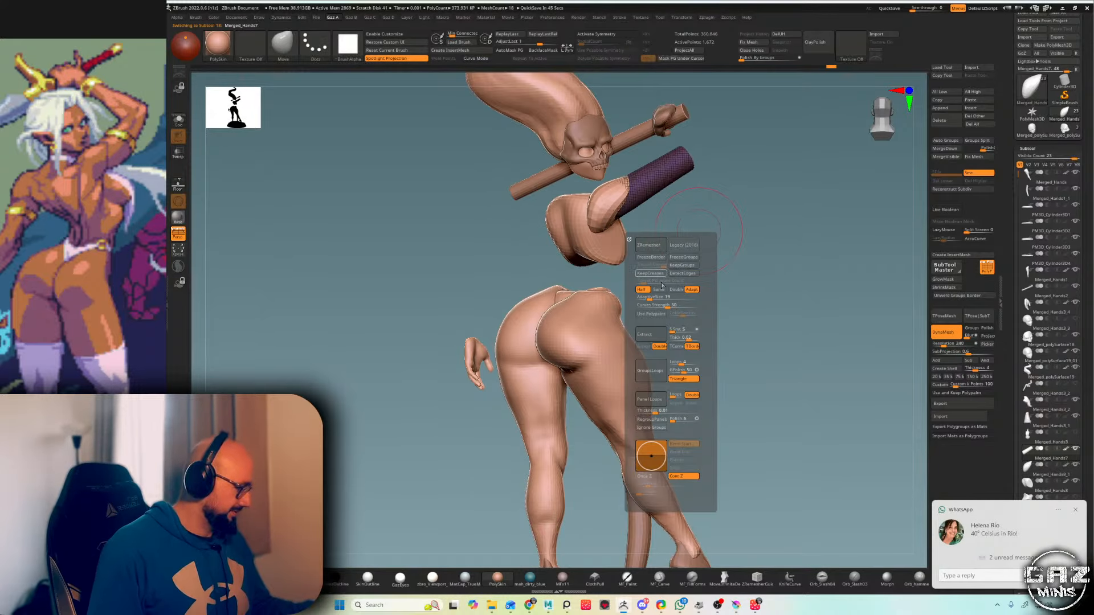
pyautogui.click(658, 246)
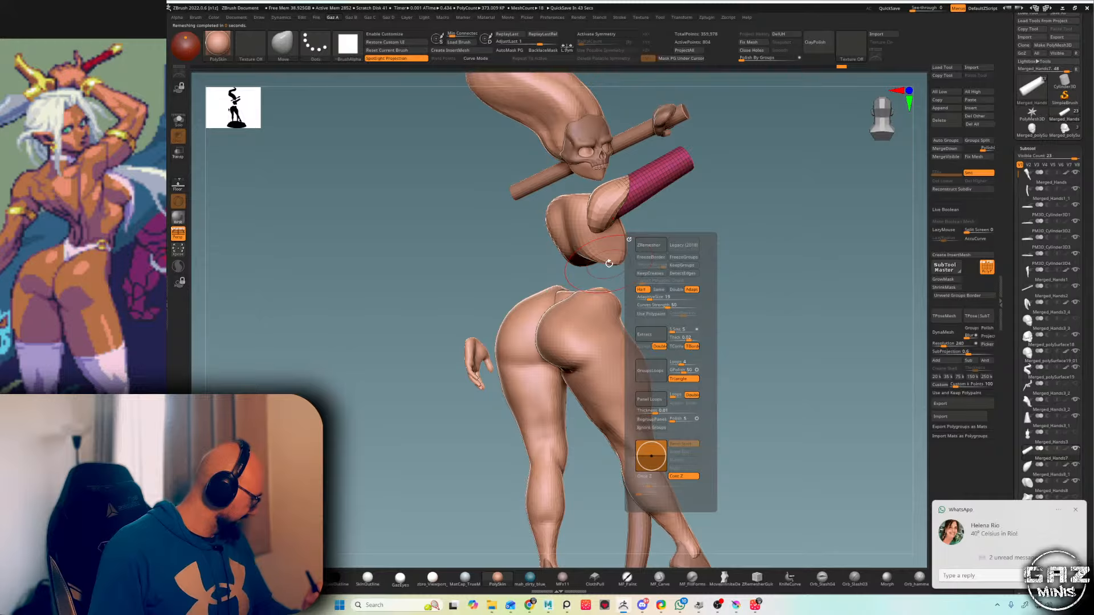
pyautogui.hotkey('ctrl', 'a')
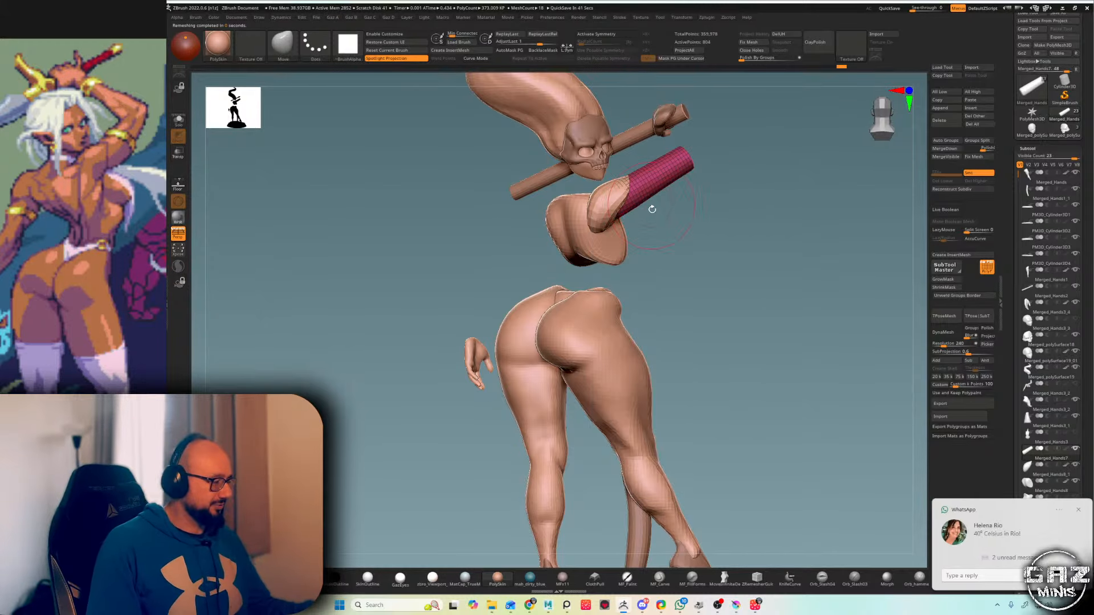
pyautogui.hotkey('ctrl', 'a')
pyautogui.click(697, 171)
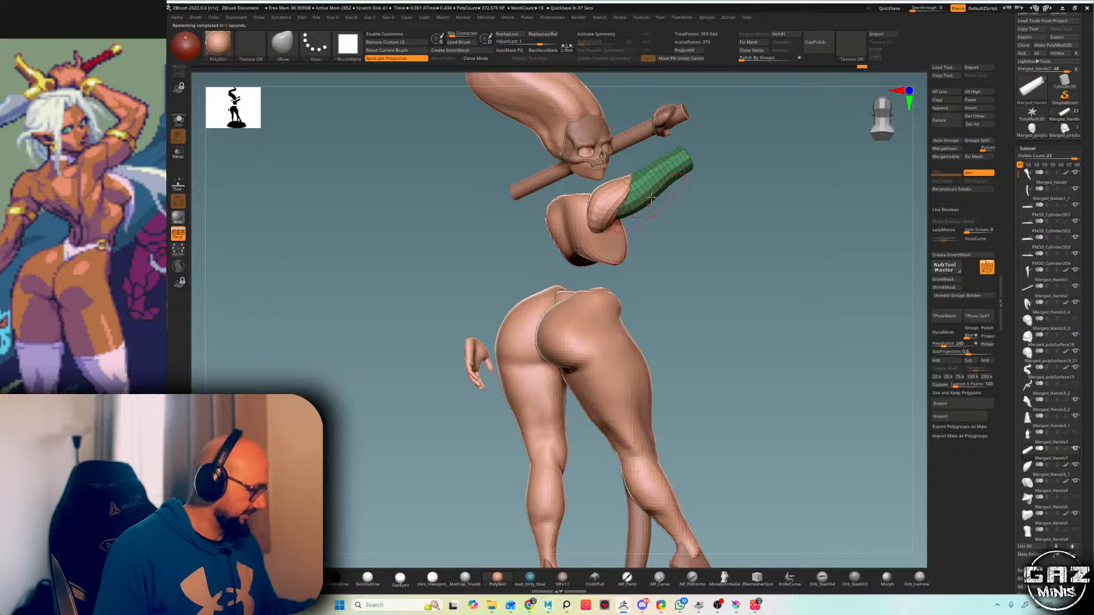
pyautogui.press('shift')
pyautogui.hotkey('shift', 'f')
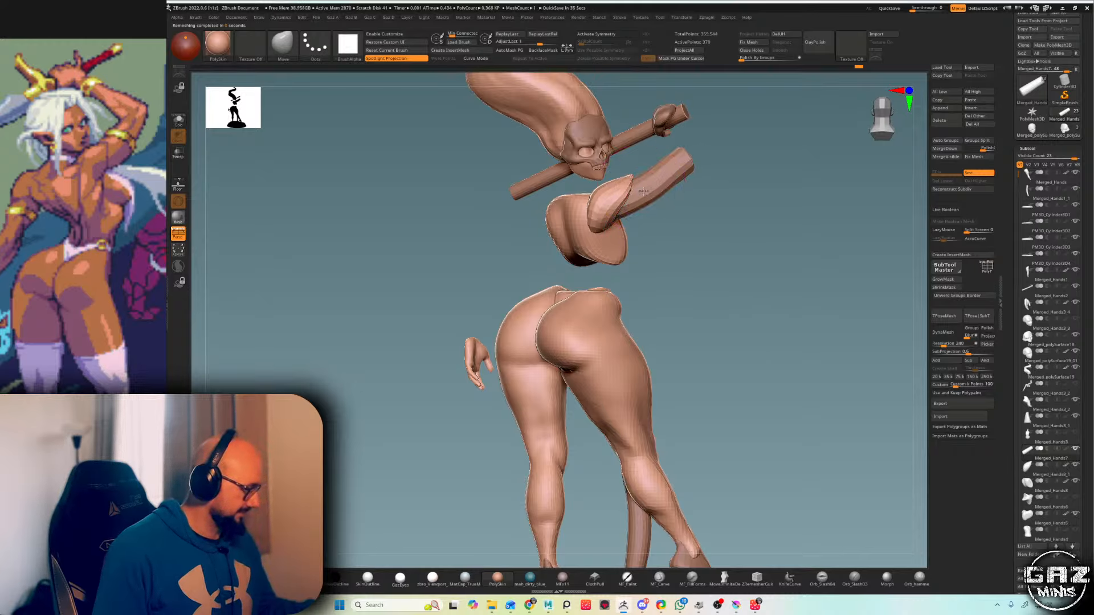
# - Thicken the low-poly upper-arm cylinder with the Inflate brush, comparing it with its previous state
pyautogui.press('b')
pyautogui.press('i')
pyautogui.press('n')
pyautogui.hotkey('ctrl', 'z')
pyautogui.hotkey('ctrl', 'z')
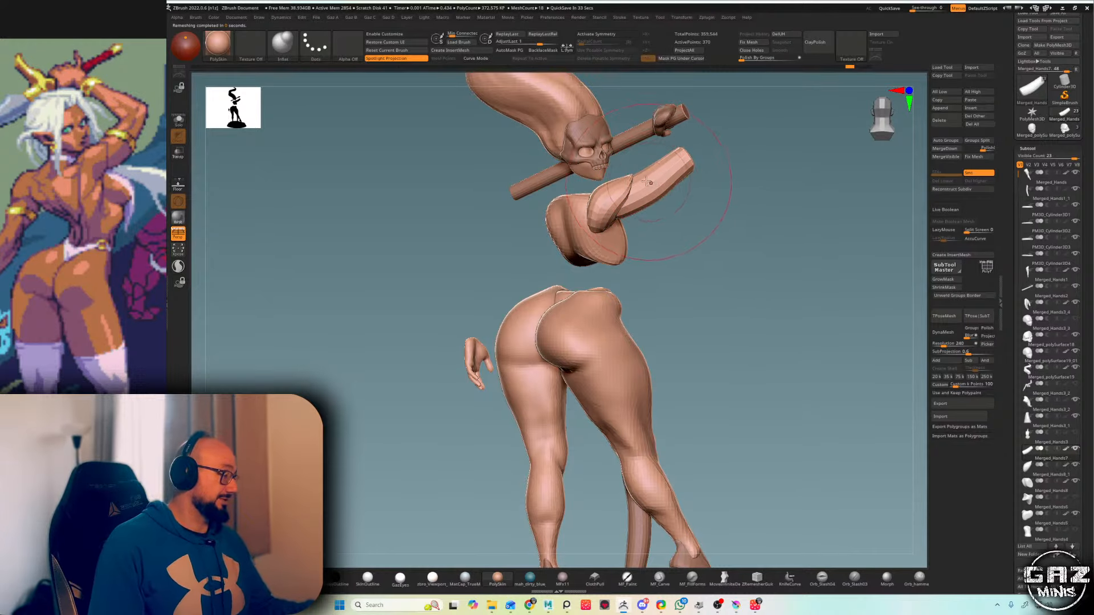
pyautogui.hotkey('ctrl', 'shift', 'z')
# - Reshape the upper arm with the Move brush so it tapers cleanly and seats under the deltoid
pyautogui.press('b')
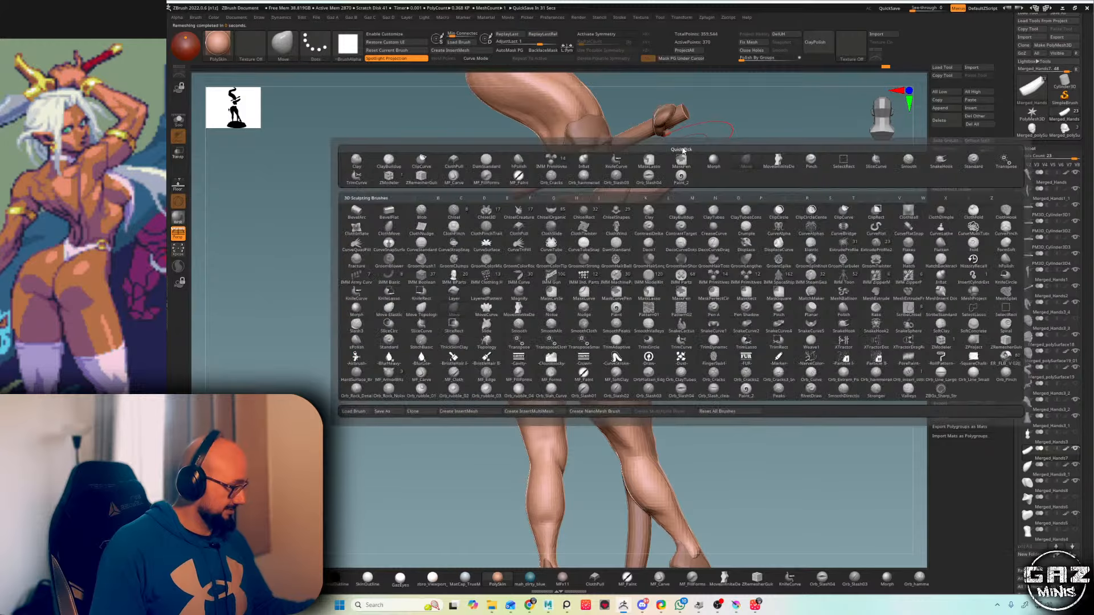
pyautogui.press('c')
pyautogui.press('c')
pyautogui.moveTo(571, 196)
pyautogui.keyDown('ctrl'); pyautogui.keyDown('shift'); pyautogui.mouseDown()
pyautogui.moveTo(699, 144)
pyautogui.moveTo(762, 162)
pyautogui.moveTo(739, 200)
pyautogui.mouseUp(); pyautogui.keyUp('shift'); pyautogui.keyUp('ctrl')
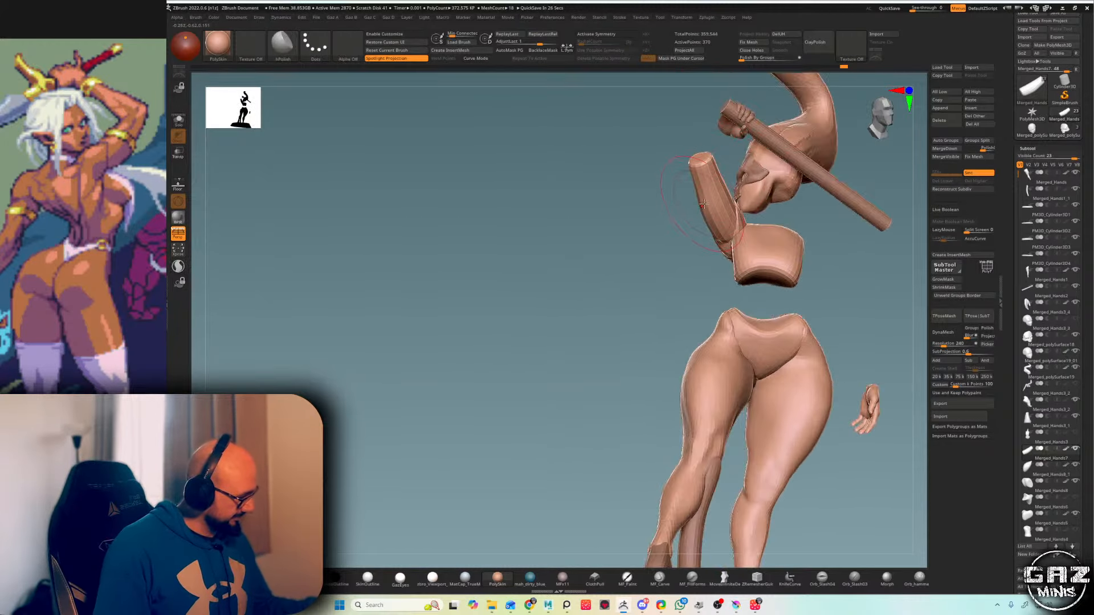
pyautogui.moveTo(697, 270); pyautogui.dragTo(714, 245)
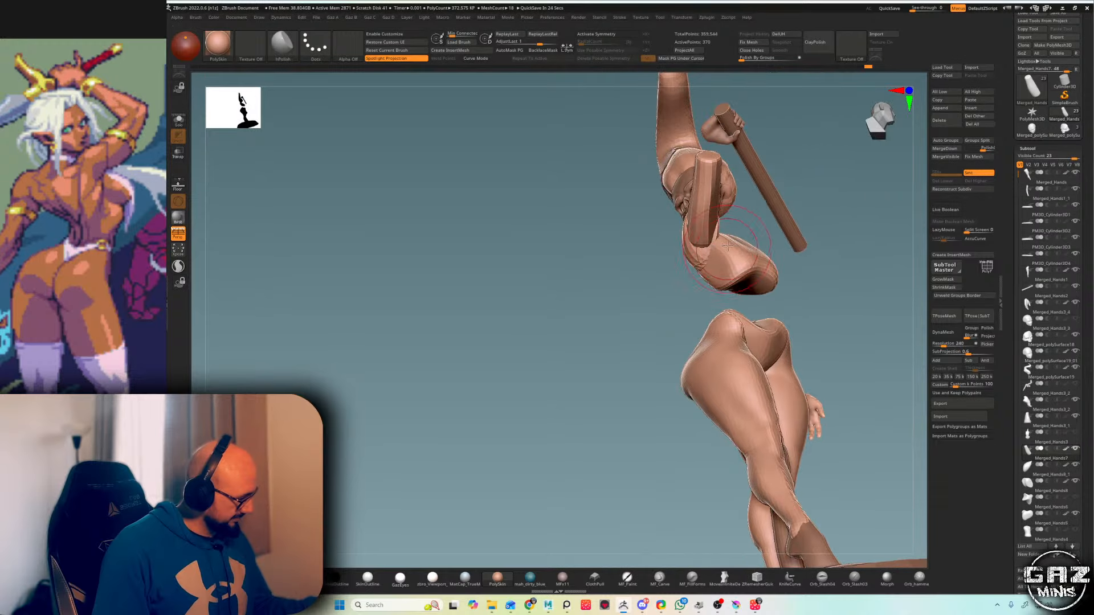
pyautogui.press('b')
pyautogui.press('m')
pyautogui.press('v')
pyautogui.moveTo(813, 185)
pyautogui.mouseDown()
pyautogui.moveTo(810, 203)
pyautogui.moveTo(846, 185)
pyautogui.moveTo(700, 251)
pyautogui.moveTo(735, 239)
pyautogui.moveTo(706, 240)
pyautogui.mouseUp()
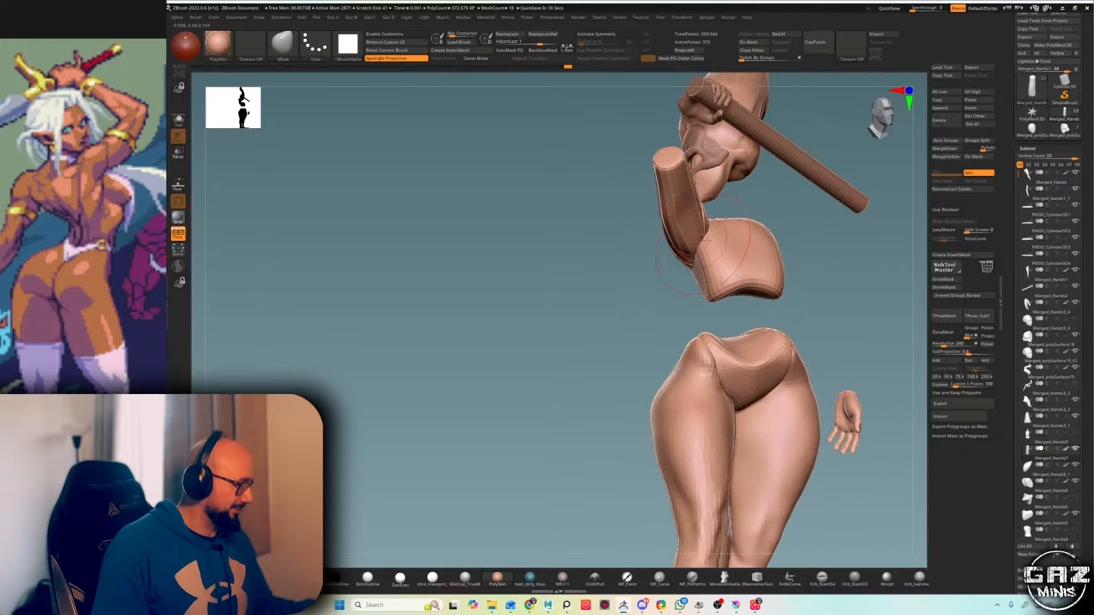
pyautogui.moveTo(512, 248)
pyautogui.mouseDown()
pyautogui.moveTo(712, 215)
pyautogui.moveTo(667, 203)
pyautogui.moveTo(711, 195)
pyautogui.moveTo(723, 179)
pyautogui.moveTo(745, 234)
pyautogui.moveTo(637, 206)
pyautogui.moveTo(686, 166)
pyautogui.moveTo(759, 152)
pyautogui.moveTo(690, 180)
pyautogui.mouseUp()
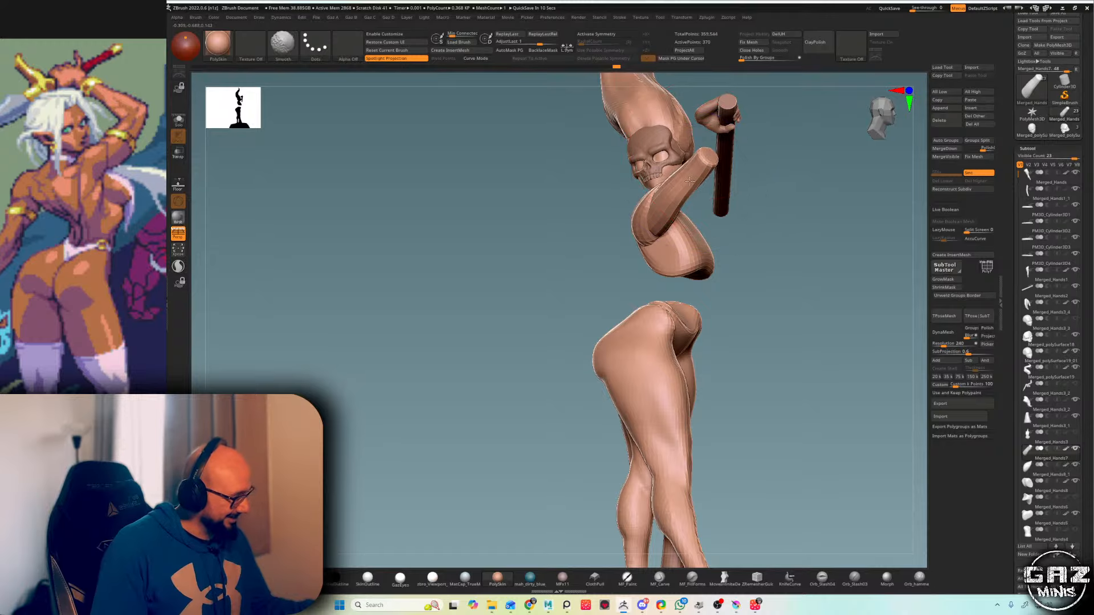
pyautogui.moveTo(728, 179)
pyautogui.mouseDown(button='right')
pyautogui.moveTo(735, 222)
pyautogui.moveTo(743, 200)
pyautogui.moveTo(655, 178)
pyautogui.mouseUp(button='right')
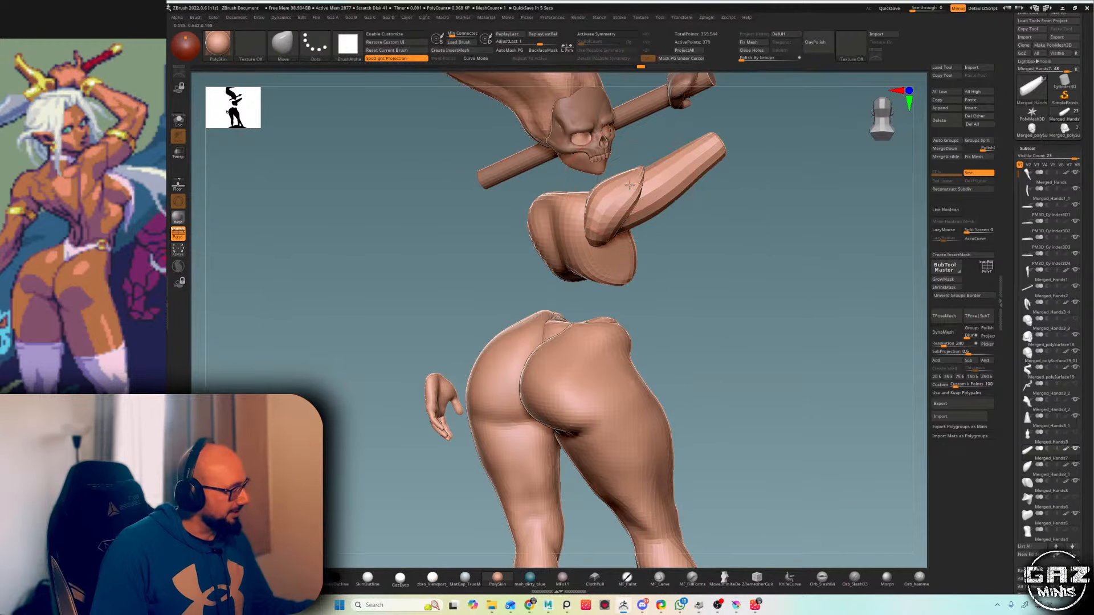
# - Select the deltoid and refine its volume and edge over the upper arm with the Inflate and Move brushes
pyautogui.keyDown('alt'); pyautogui.click(724, 154); pyautogui.keyUp('alt')
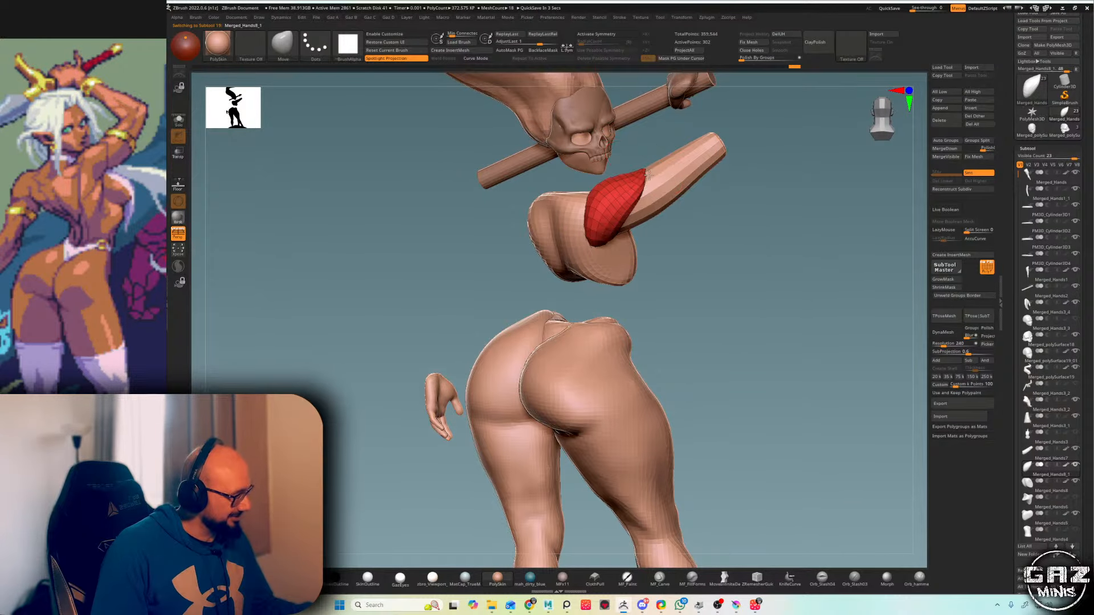
pyautogui.moveTo(720, 155); pyautogui.dragTo(741, 155, button='right')
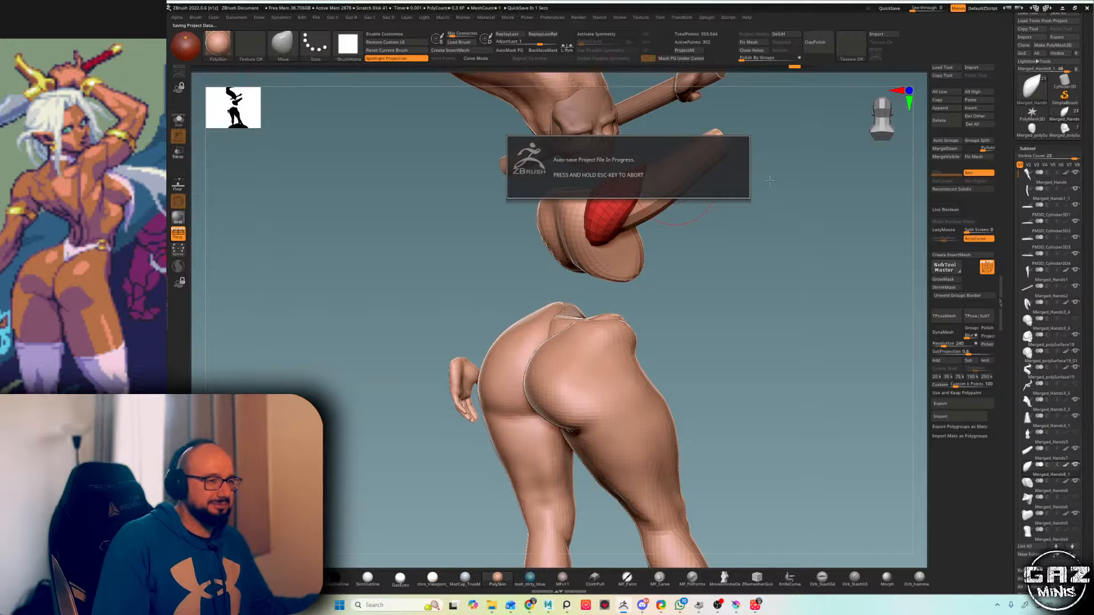
pyautogui.moveTo(764, 118)
pyautogui.mouseDown(button='right')
pyautogui.moveTo(654, 164)
pyautogui.moveTo(687, 187)
pyautogui.moveTo(757, 178)
pyautogui.moveTo(677, 181)
pyautogui.moveTo(724, 185)
pyautogui.mouseUp(button='right')
pyautogui.hotkey('shift', 'f')
pyautogui.press('b')
pyautogui.press('i')
pyautogui.press('n')
pyautogui.press('b')
pyautogui.press('m')
pyautogui.press('v')
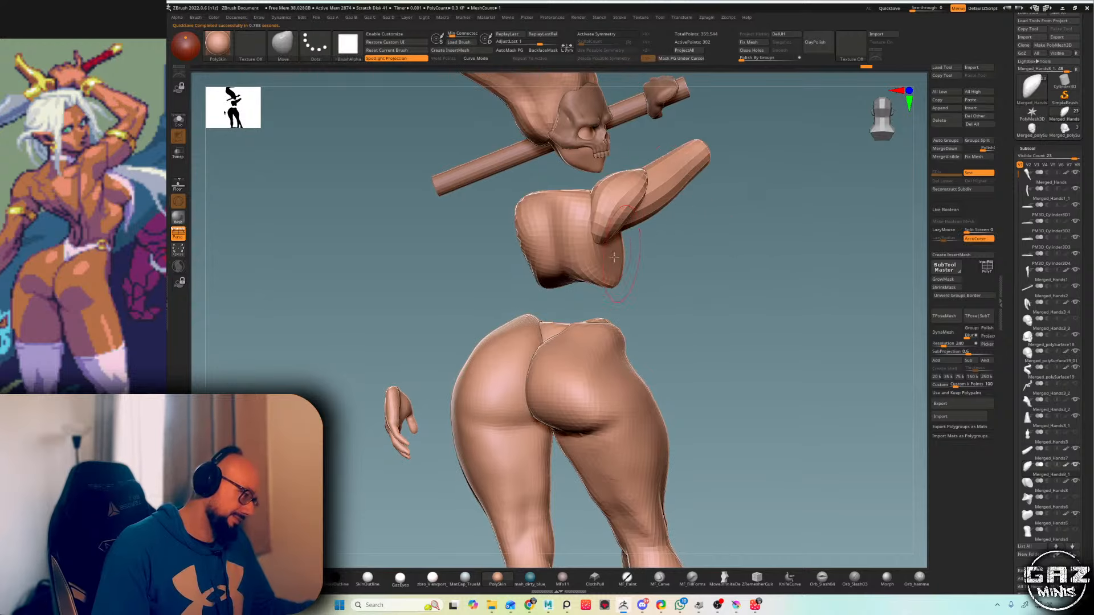
pyautogui.moveTo(641, 257)
pyautogui.mouseDown(button='right')
pyautogui.moveTo(672, 261)
pyautogui.moveTo(667, 207)
pyautogui.mouseUp(button='right')
pyautogui.moveTo(633, 200); pyautogui.dragTo(640, 208)
pyautogui.moveTo(655, 216); pyautogui.dragTo(689, 275, button='right')
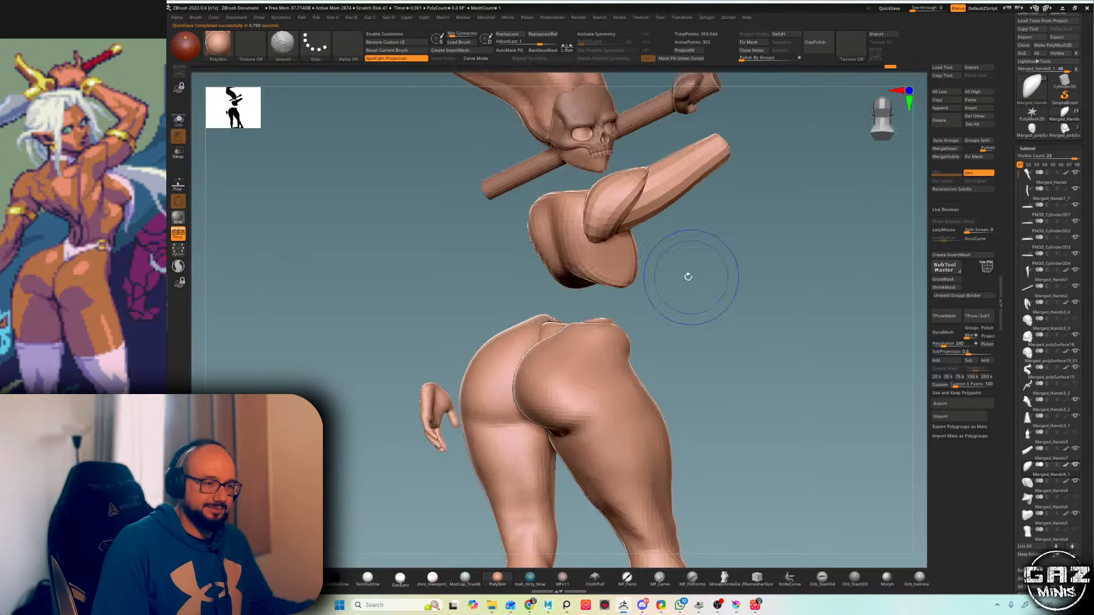
# - Select the ribcage and refine its back and side planes with a resized brush
pyautogui.keyDown('alt'); pyautogui.click(613, 267); pyautogui.keyUp('alt')
pyautogui.moveTo(614, 267)
pyautogui.mouseDown(button='right')
pyautogui.moveTo(664, 254)
pyautogui.moveTo(619, 246)
pyautogui.moveTo(641, 240)
pyautogui.mouseUp(button='right')
pyautogui.hotkey('shift', 'f')
pyautogui.press('s')
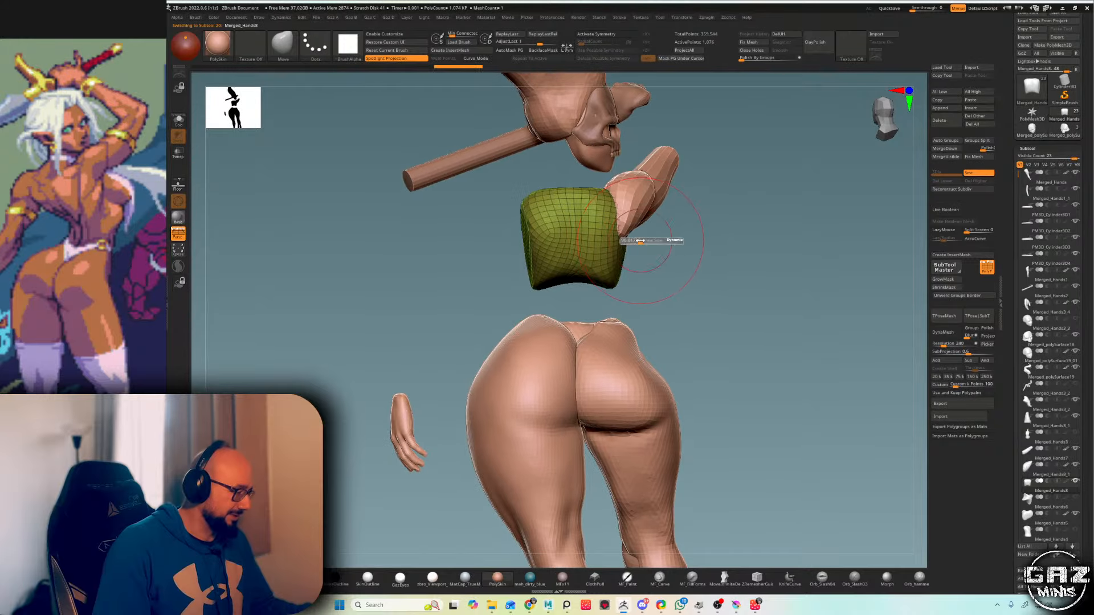
pyautogui.moveTo(625, 241); pyautogui.dragTo(628, 241)
pyautogui.moveTo(629, 240); pyautogui.dragTo(633, 240, button='right')
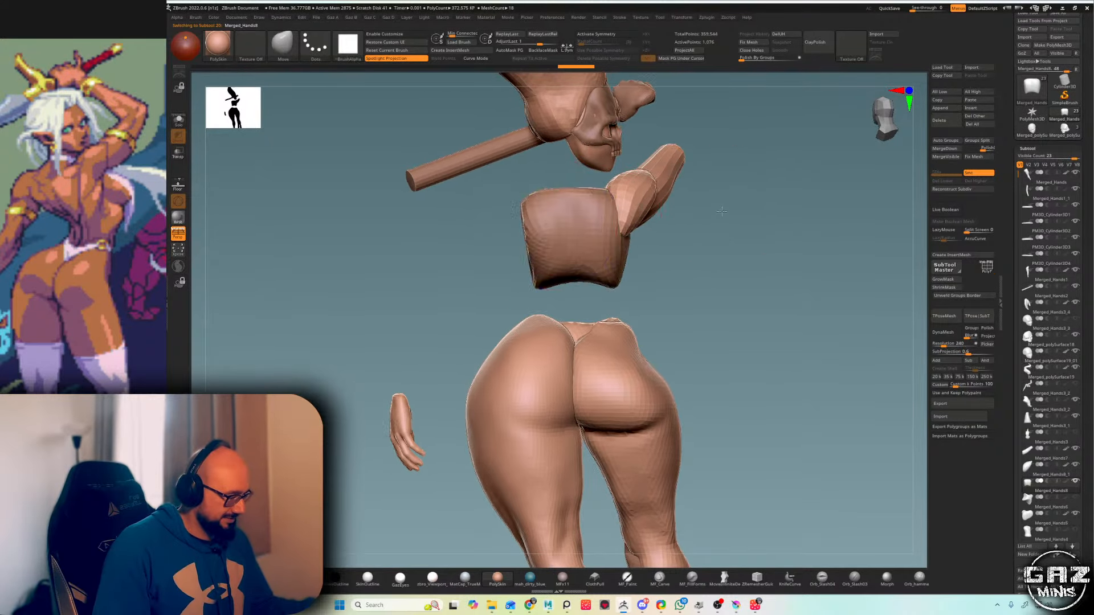
pyautogui.moveTo(536, 238); pyautogui.dragTo(564, 218, button='right')
pyautogui.moveTo(700, 223); pyautogui.dragTo(617, 223, button='right')
# - Carve the spine groove down the back of the ribcage with the DamStandard brush
pyautogui.press('b')
pyautogui.press('d')
pyautogui.press('s')
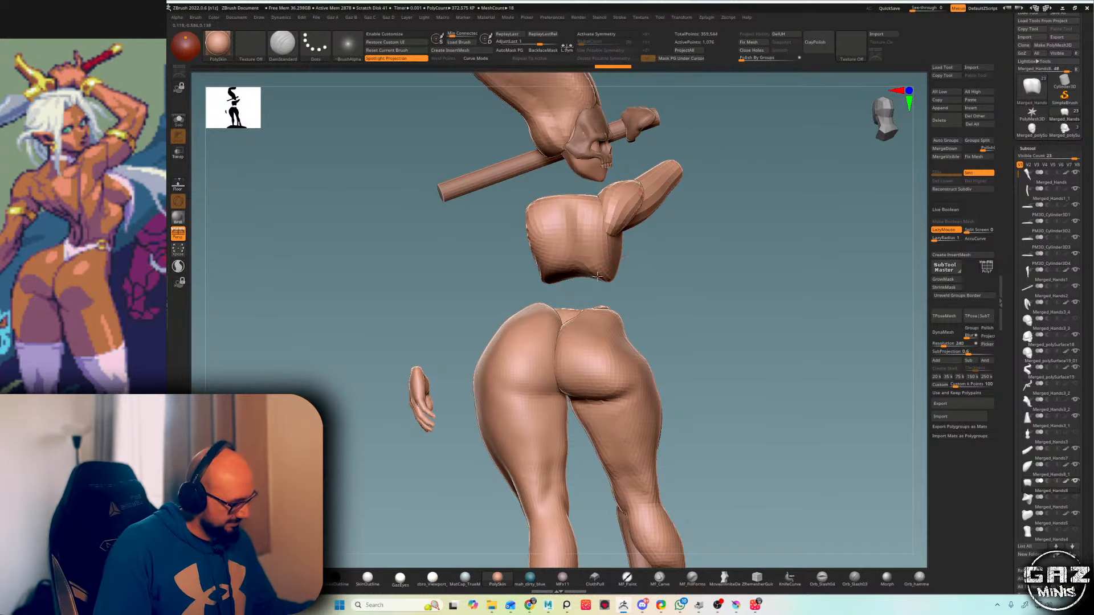
pyautogui.moveTo(597, 276); pyautogui.dragTo(574, 209, button='right')
pyautogui.moveTo(626, 253)
pyautogui.mouseDown(button='right')
pyautogui.moveTo(702, 212)
pyautogui.moveTo(617, 204)
pyautogui.mouseUp(button='right')
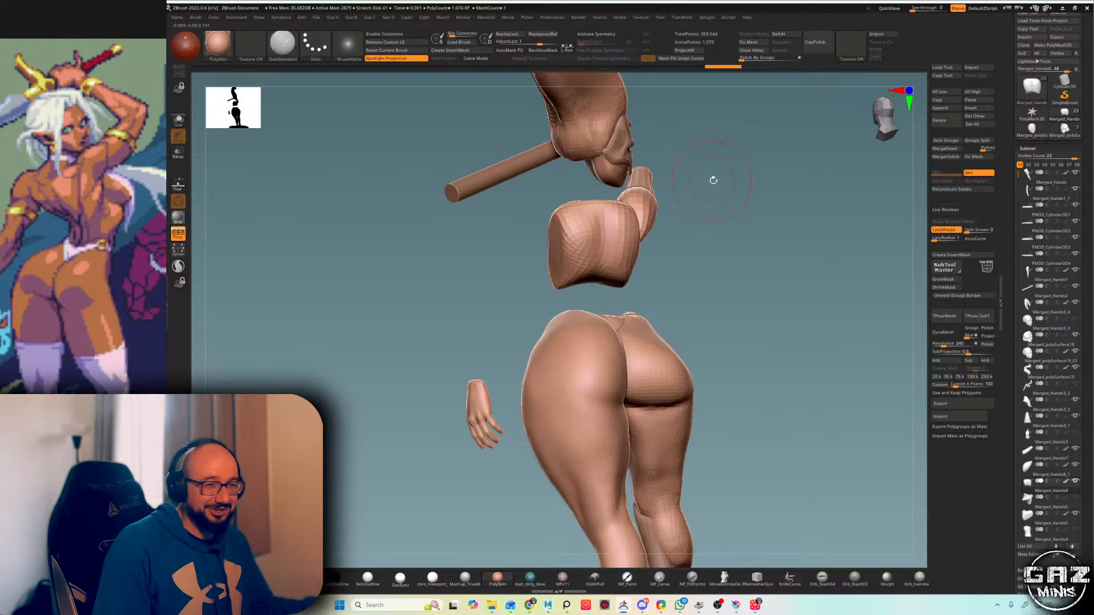
pyautogui.moveTo(712, 180); pyautogui.dragTo(603, 231, button='right')
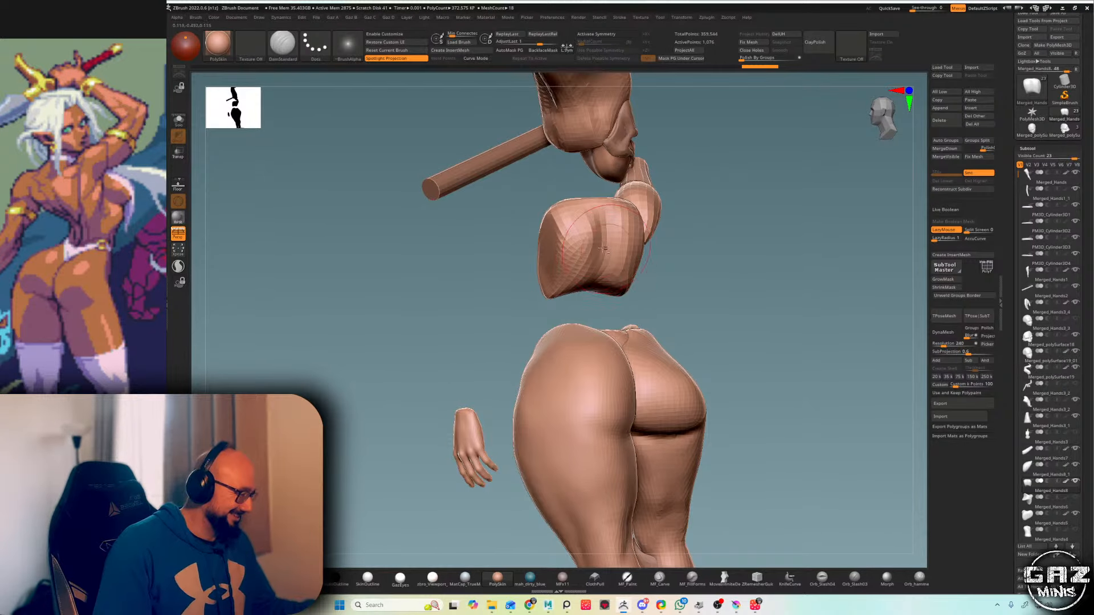
pyautogui.moveTo(680, 214); pyautogui.dragTo(716, 189, button='right')
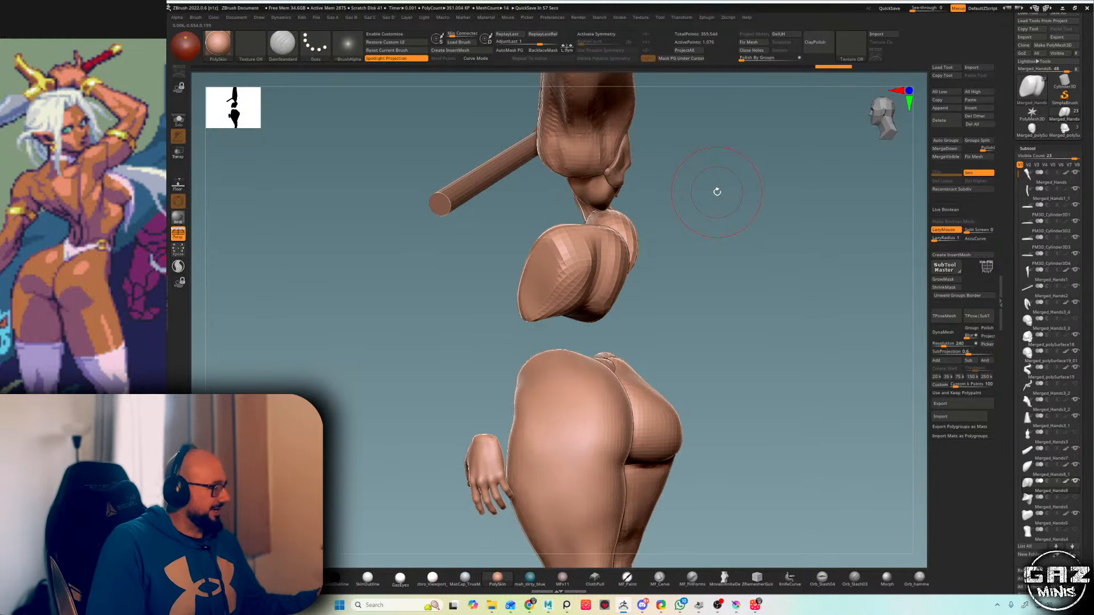
pyautogui.moveTo(716, 192); pyautogui.dragTo(850, 196, button='right')
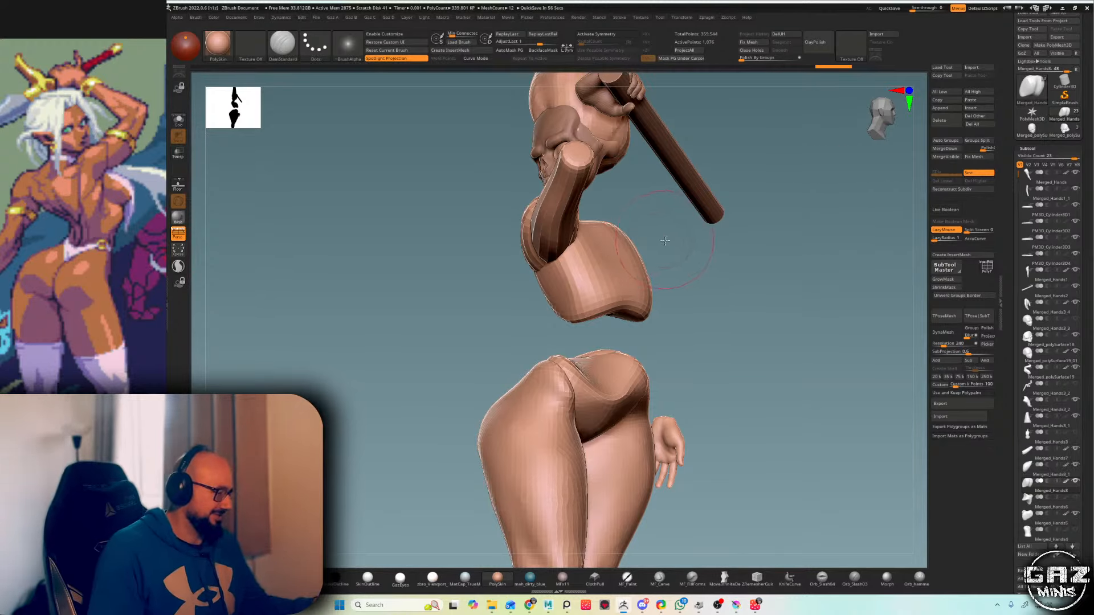
pyautogui.keyDown('alt'); pyautogui.moveTo(665, 241); pyautogui.dragTo(663, 250, button='right'); pyautogui.keyUp('alt')
pyautogui.hotkey('shift', 'f')
pyautogui.hotkey('shift', 'f')
pyautogui.hotkey('shift', 'f')
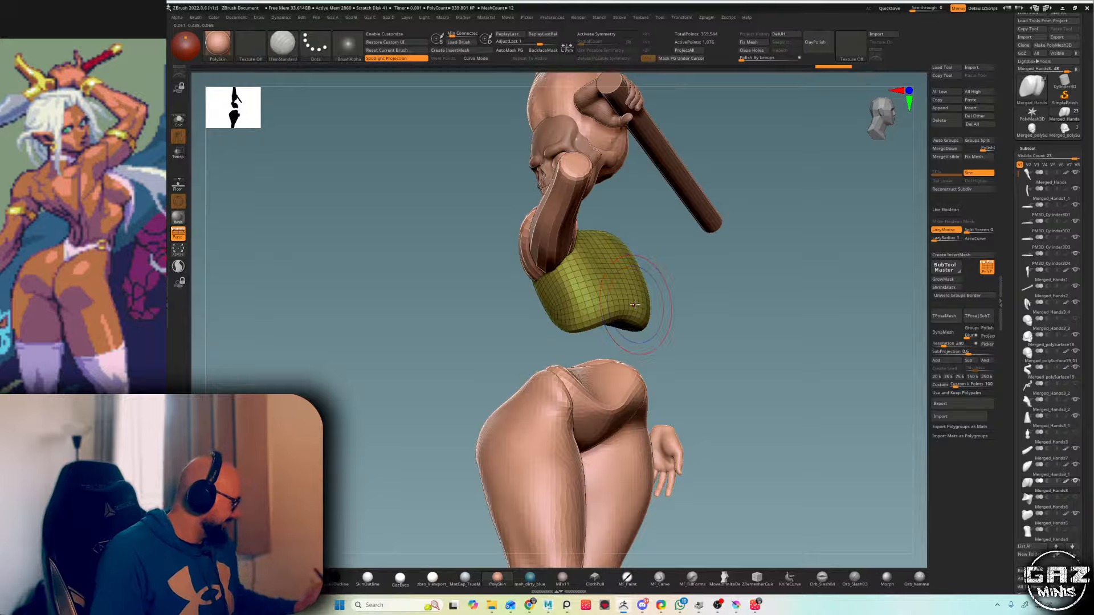
# - Unhide and select the neck piece, and move it into shape between the skull and the ribcage
pyautogui.click(1075, 529)
pyautogui.click(1060, 537)
pyautogui.moveTo(766, 150)
pyautogui.mouseDown(button='right')
pyautogui.moveTo(797, 138)
pyautogui.moveTo(813, 159)
pyautogui.moveTo(687, 216)
pyautogui.moveTo(824, 158)
pyautogui.mouseUp(button='right')
pyautogui.press('b')
pyautogui.press('m')
pyautogui.press('v')
pyautogui.moveTo(726, 186); pyautogui.dragTo(718, 246, button='right')
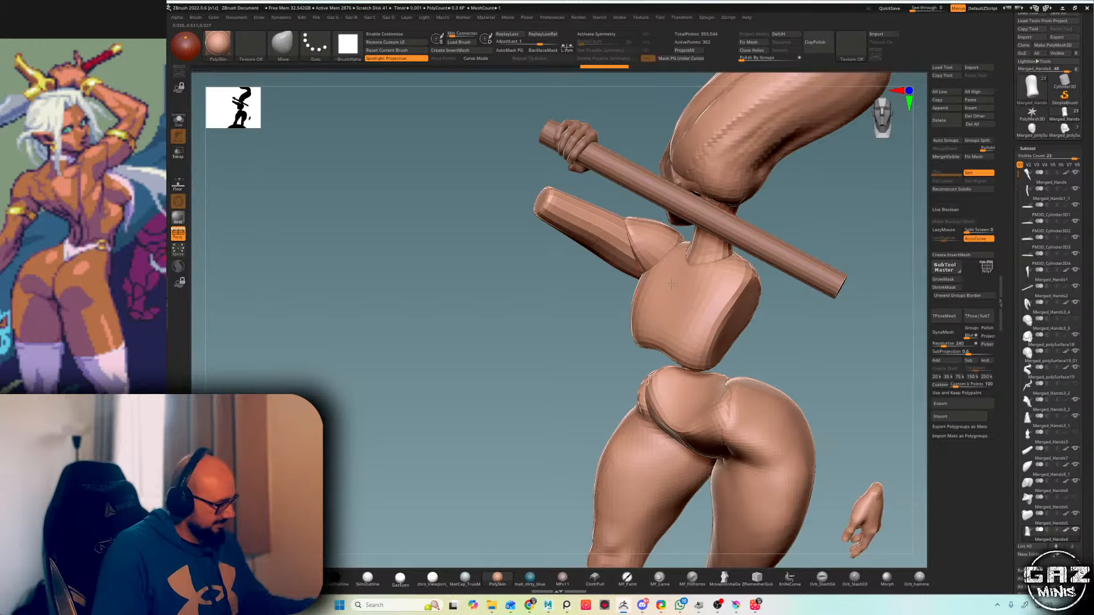
pyautogui.moveTo(671, 284); pyautogui.dragTo(740, 237, button='right')
pyautogui.moveTo(686, 269)
pyautogui.mouseDown(button='right')
pyautogui.moveTo(786, 188)
pyautogui.moveTo(855, 168)
pyautogui.moveTo(714, 197)
pyautogui.moveTo(709, 187)
pyautogui.moveTo(716, 192)
pyautogui.mouseUp(button='right')
# - Adjust the neck's thickness and flare with the Inflate and Move brushes where it meets the head and ribcage
pyautogui.press('b')
pyautogui.press('i')
pyautogui.press('n')
pyautogui.press('b')
pyautogui.press('m')
pyautogui.press('v')
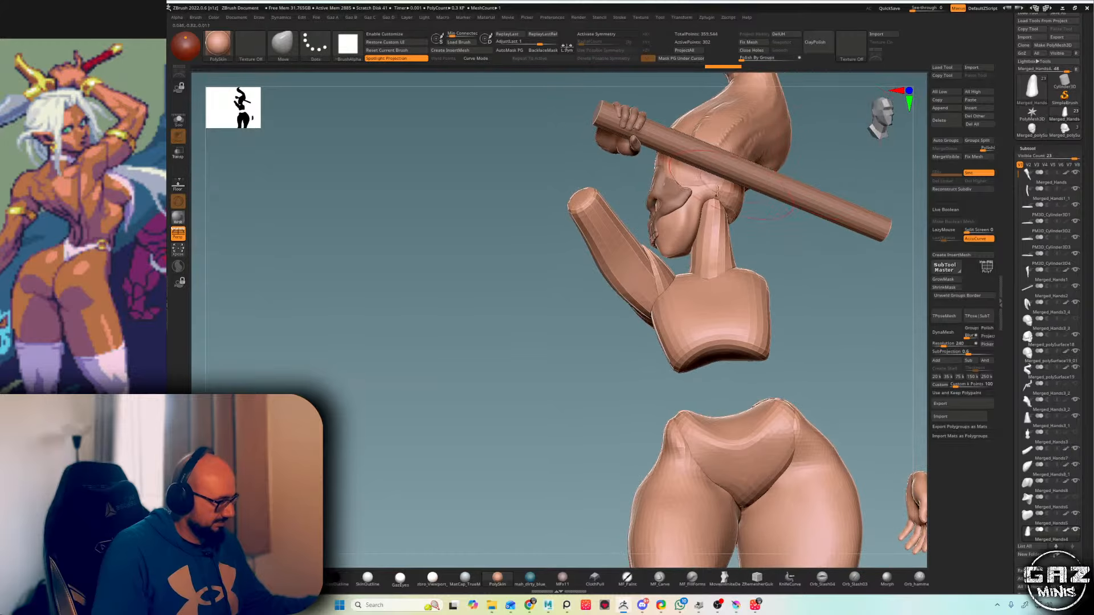
pyautogui.moveTo(824, 154)
pyautogui.mouseDown(button='right')
pyautogui.moveTo(850, 186)
pyautogui.moveTo(821, 158)
pyautogui.moveTo(753, 173)
pyautogui.moveTo(729, 250)
pyautogui.moveTo(708, 266)
pyautogui.moveTo(750, 249)
pyautogui.moveTo(731, 247)
pyautogui.mouseUp(button='right')
pyautogui.press('b')
pyautogui.press('m')
pyautogui.press('v')
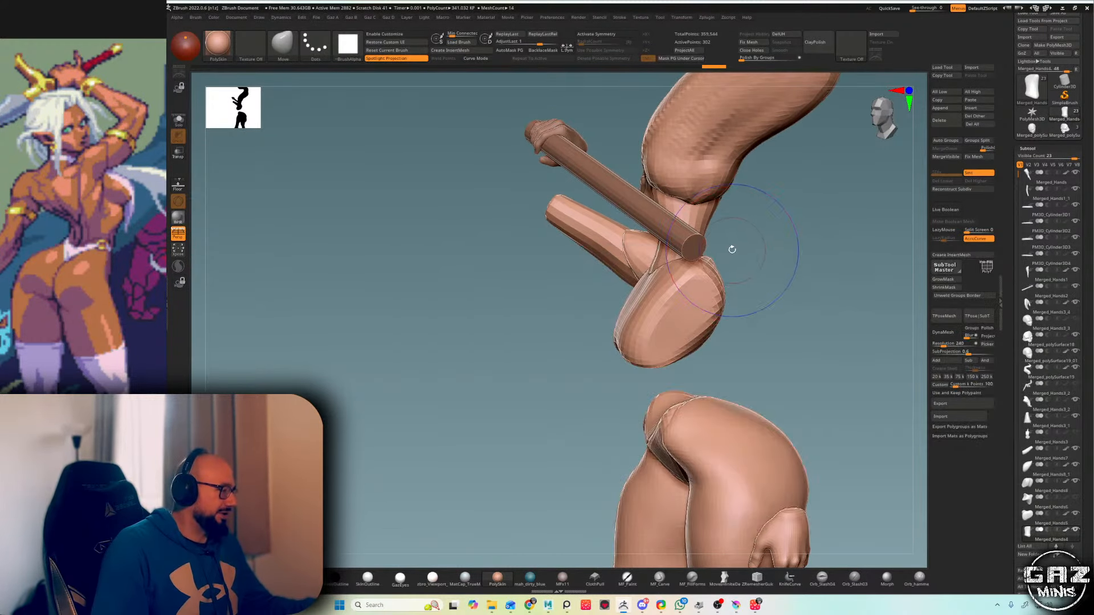
# - Isolate the neck and trim its side along a slanted line with ClipCurve
pyautogui.hotkey('shift', 's')
pyautogui.keyDown('ctrl'); pyautogui.keyDown('shift'); pyautogui.moveTo(731, 170); pyautogui.dragTo(706, 231); pyautogui.keyUp('shift'); pyautogui.keyUp('ctrl')
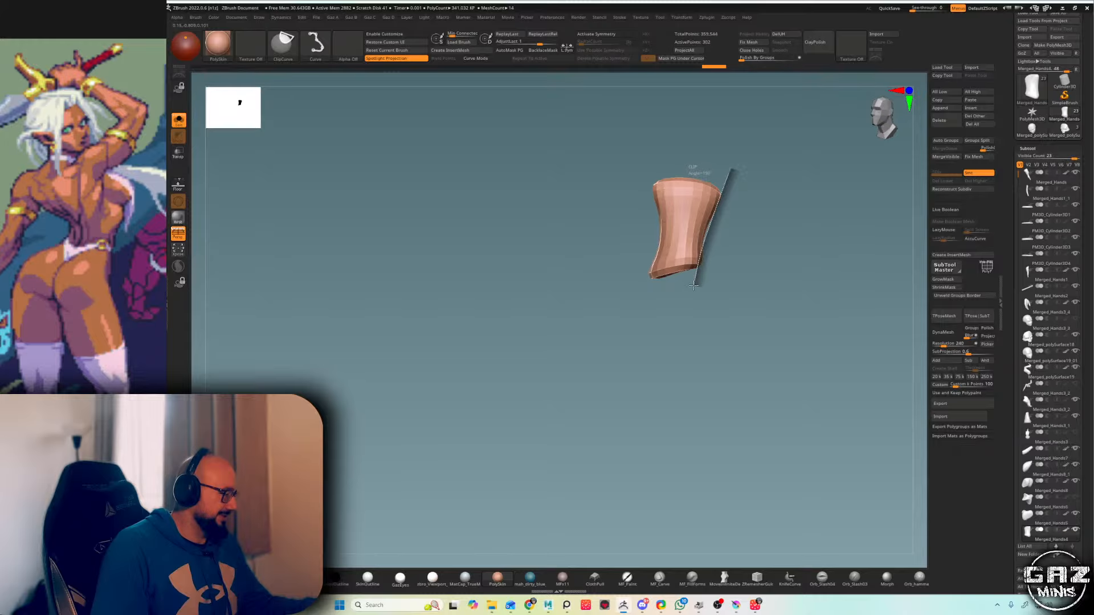
pyautogui.keyDown('ctrl'); pyautogui.keyDown('shift'); pyautogui.moveTo(693, 286); pyautogui.dragTo(693, 287); pyautogui.keyUp('shift'); pyautogui.keyUp('ctrl')
pyautogui.hotkey('shift', 's')
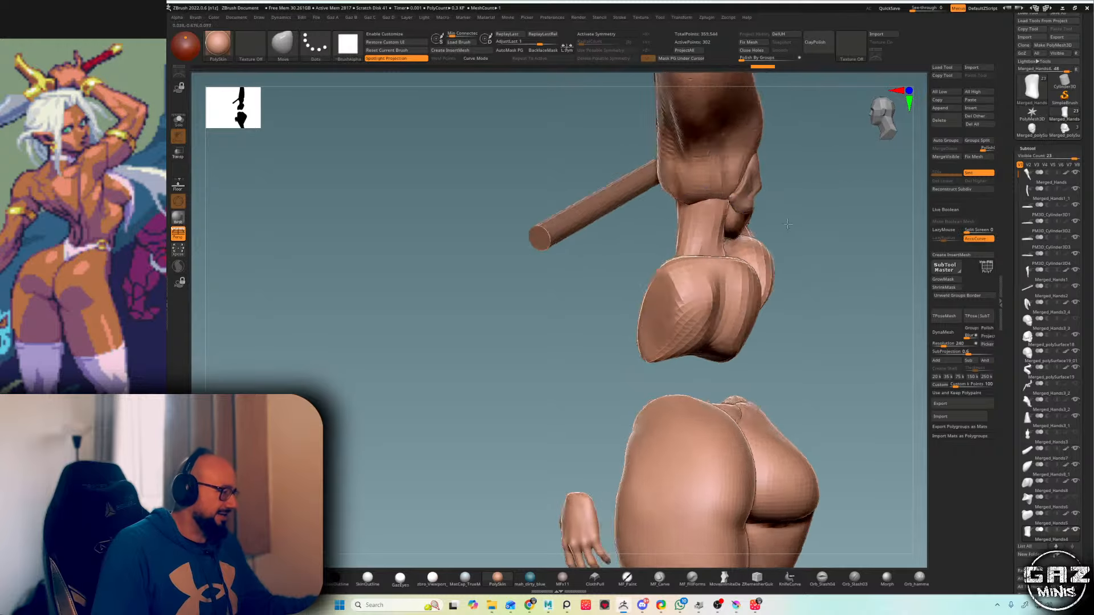
# - Select the ribcage again and reshape its back and lower edge with the Move brush
pyautogui.moveTo(733, 277); pyautogui.dragTo(715, 258, button='right')
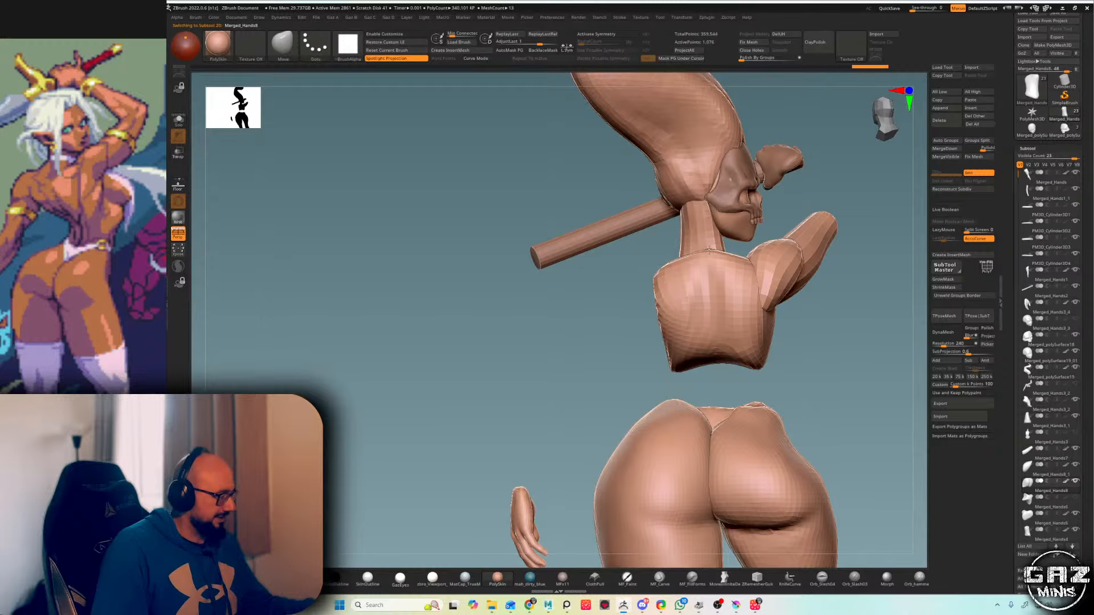
pyautogui.moveTo(708, 249)
pyautogui.mouseDown(button='right')
pyautogui.moveTo(735, 222)
pyautogui.moveTo(683, 310)
pyautogui.mouseUp(button='right')
pyautogui.press('1')
pyautogui.press('3')
pyautogui.moveTo(798, 237)
pyautogui.mouseDown(button='right')
pyautogui.moveTo(777, 253)
pyautogui.moveTo(757, 247)
pyautogui.moveTo(769, 305)
pyautogui.moveTo(719, 234)
pyautogui.moveTo(735, 263)
pyautogui.moveTo(689, 275)
pyautogui.moveTo(793, 254)
pyautogui.mouseUp(button='right')
pyautogui.press('1')
pyautogui.press('4')
pyautogui.moveTo(681, 281)
pyautogui.mouseDown(button='right')
pyautogui.moveTo(612, 275)
pyautogui.moveTo(698, 284)
pyautogui.moveTo(797, 272)
pyautogui.moveTo(706, 283)
pyautogui.mouseUp(button='right')
pyautogui.press('1')
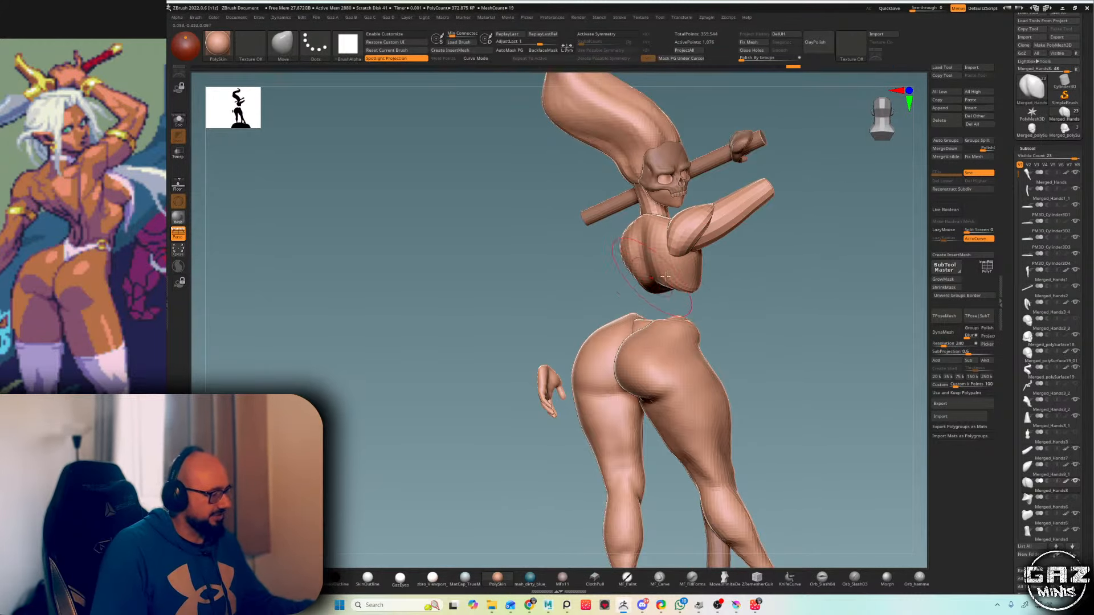
pyautogui.moveTo(666, 276); pyautogui.dragTo(676, 276)
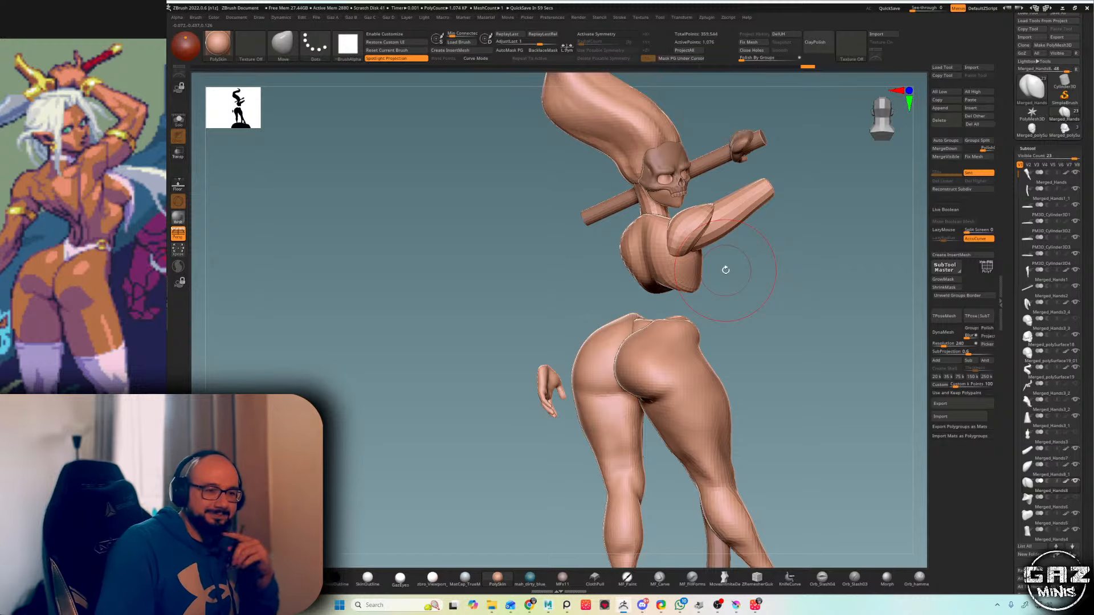
# - Inspect the meshes around the legs and base with their wireframes, and select the raised foot
pyautogui.keyDown('alt'); pyautogui.moveTo(791, 212); pyautogui.dragTo(752, 182, button='right'); pyautogui.keyUp('alt')
pyautogui.keyDown('ctrl'); pyautogui.moveTo(751, 183); pyautogui.dragTo(757, 292, button='right'); pyautogui.keyUp('ctrl')
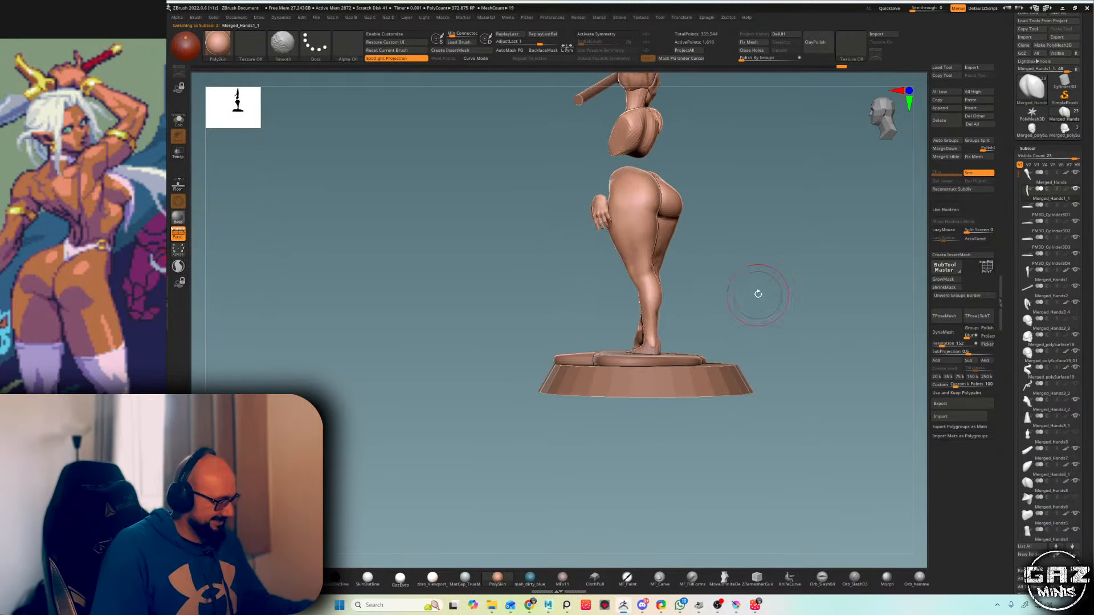
pyautogui.hotkey('shift', 'f')
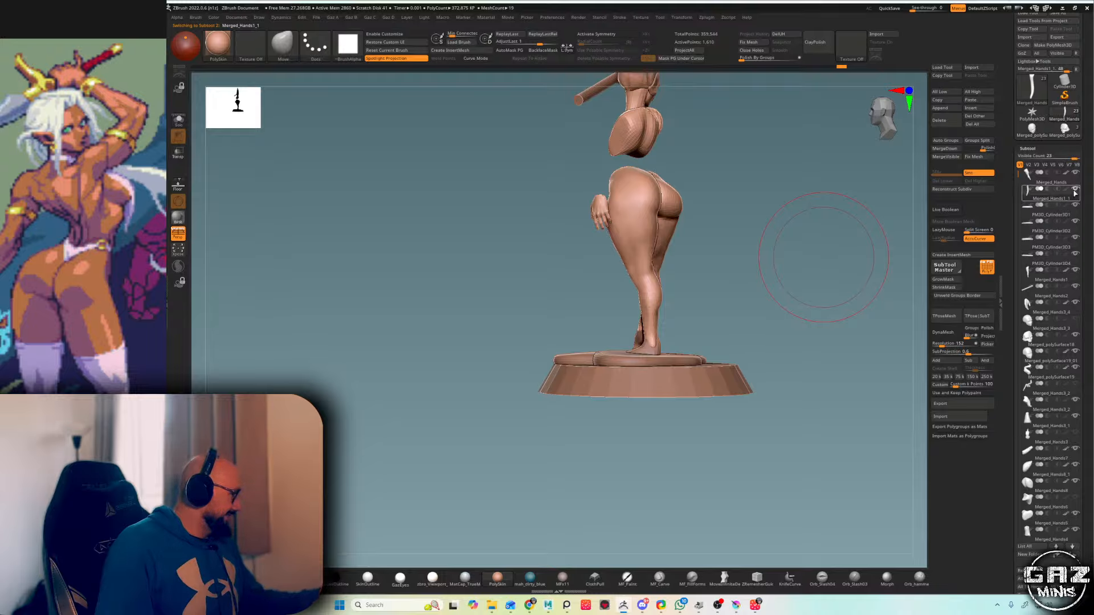
pyautogui.moveTo(858, 291); pyautogui.dragTo(792, 310, button='right')
pyautogui.hotkey('shift', 'f')
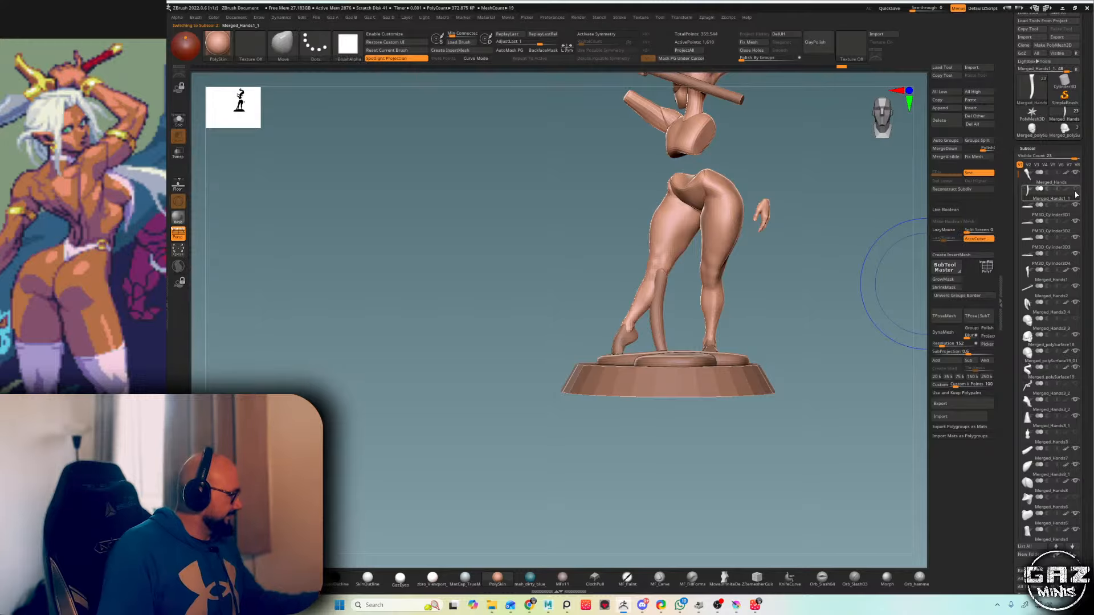
pyautogui.hotkey('shift', 'f')
pyautogui.keyDown('alt'); pyautogui.click(626, 341); pyautogui.keyUp('alt')
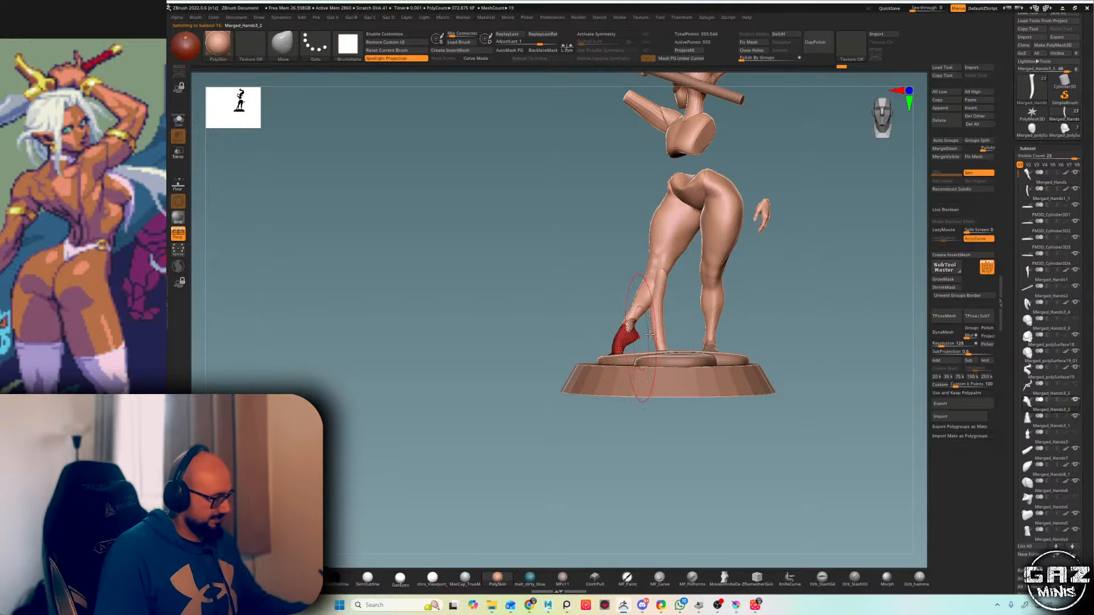
pyautogui.hotkey('shift', 'f')
pyautogui.moveTo(754, 280); pyautogui.dragTo(806, 344, button='right')
pyautogui.keyDown('alt'); pyautogui.click(689, 380); pyautogui.keyUp('alt')
pyautogui.keyDown('alt'); pyautogui.click(592, 335); pyautogui.keyUp('alt')
pyautogui.keyDown('alt'); pyautogui.click(585, 336); pyautogui.keyUp('alt')
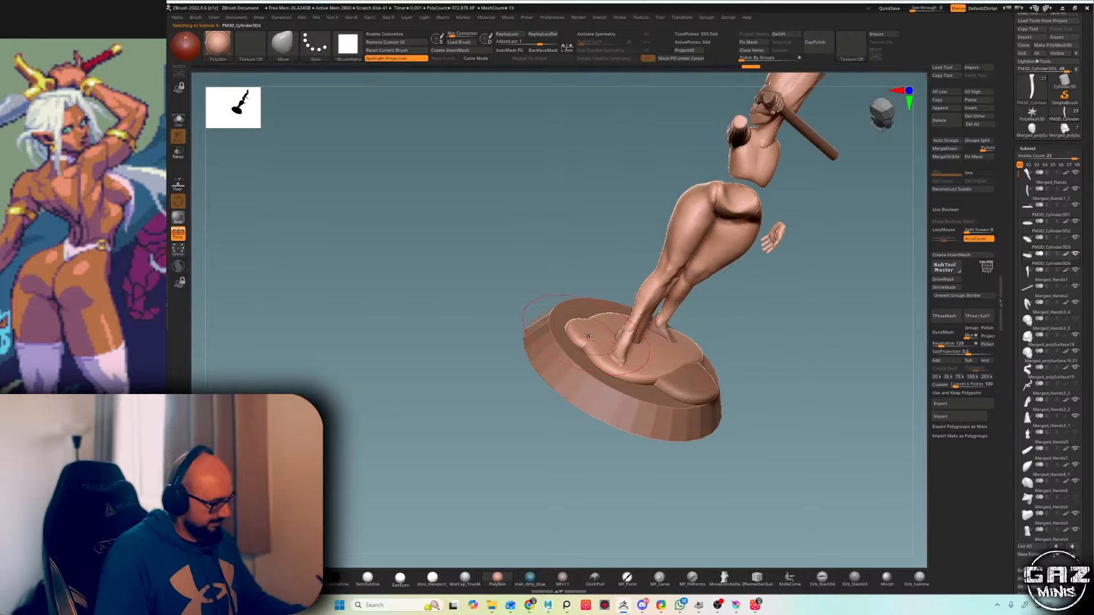
pyautogui.moveTo(586, 336); pyautogui.dragTo(676, 250, button='right')
# - Select the skull and fill it with a darker brown colour
pyautogui.keyDown('alt'); pyautogui.click(557, 254); pyautogui.keyUp('alt')
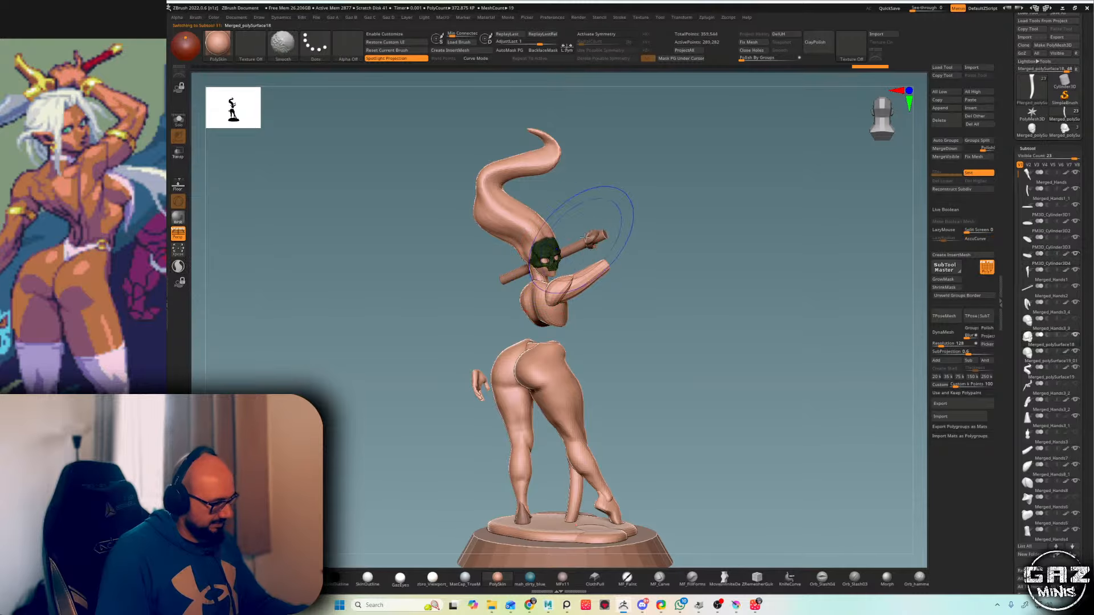
pyautogui.hotkey('shift', 'p')
pyautogui.hotkey('ctrl', 'c')
pyautogui.click(664, 251)
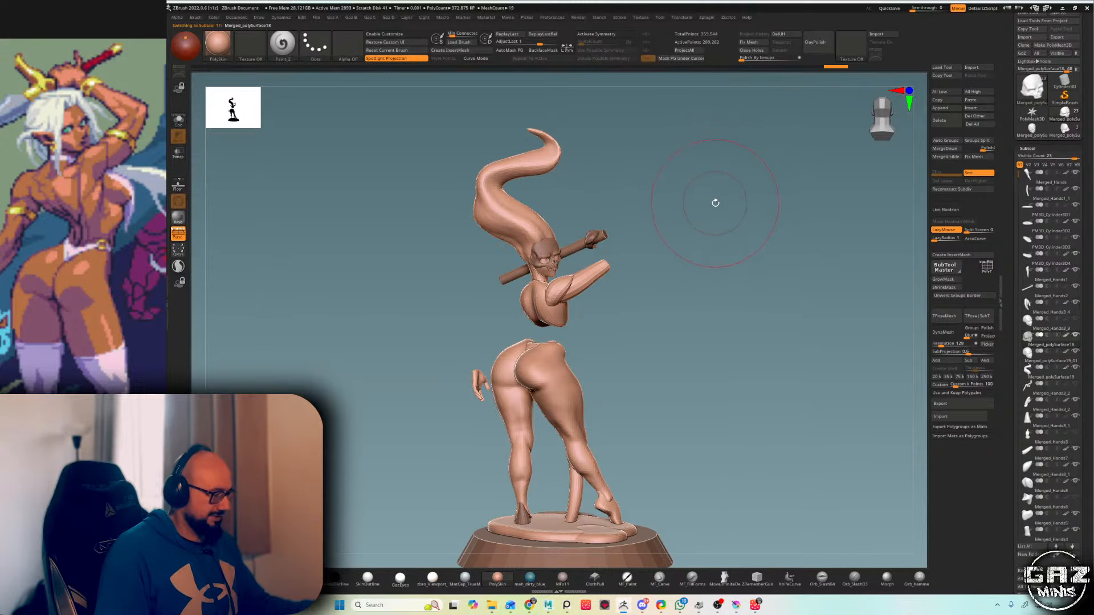
# - Select the tapered outer base and fill it with dark brown
pyautogui.keyDown('ctrl'); pyautogui.moveTo(715, 202); pyautogui.dragTo(719, 255, button='right'); pyautogui.keyUp('ctrl')
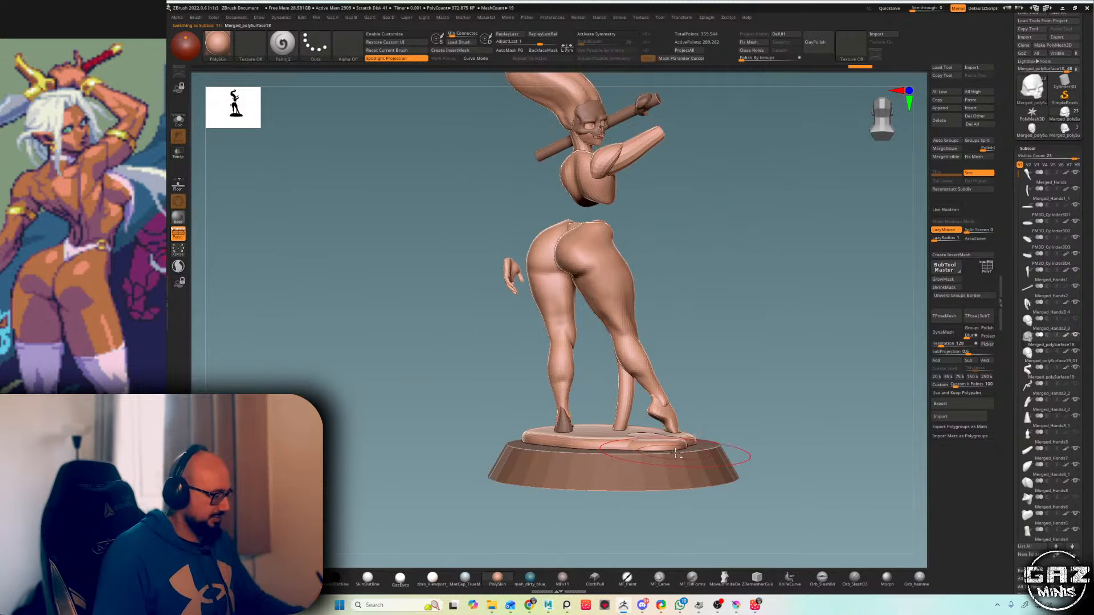
pyautogui.keyDown('alt'); pyautogui.click(710, 459); pyautogui.keyUp('alt')
pyautogui.hotkey('shift', 'f')
pyautogui.hotkey('ctrl', 'c')
pyautogui.click(739, 357)
pyautogui.hotkey('shift', 'f')
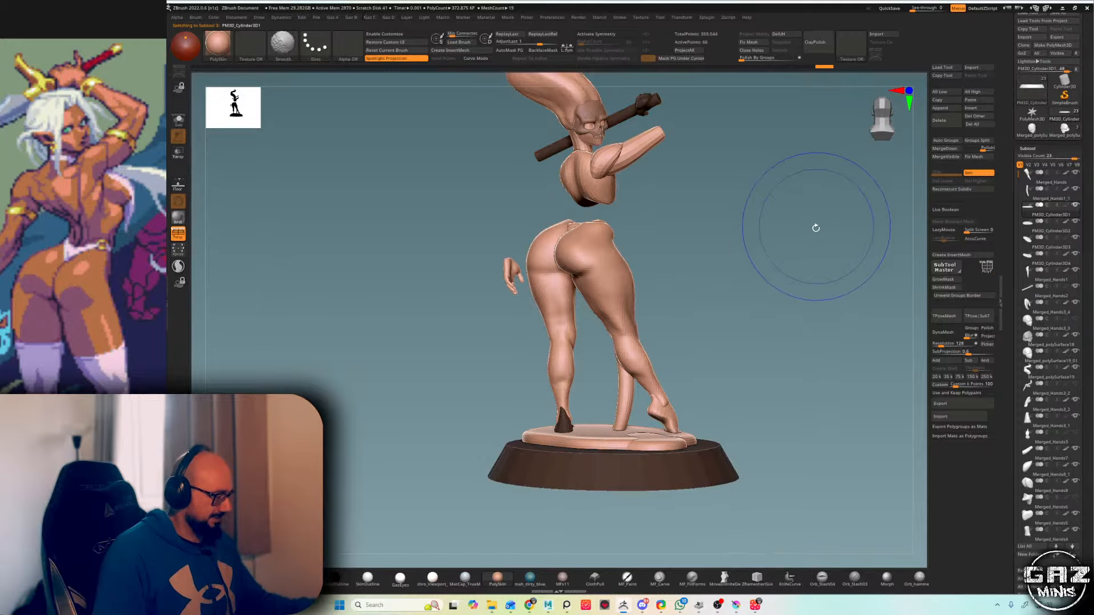
# - Adjust the shape of the standing lower leg with the Move and Inflate brushes
pyautogui.keyDown('ctrl'); pyautogui.moveTo(726, 275); pyautogui.dragTo(727, 305, button='right'); pyautogui.keyUp('ctrl')
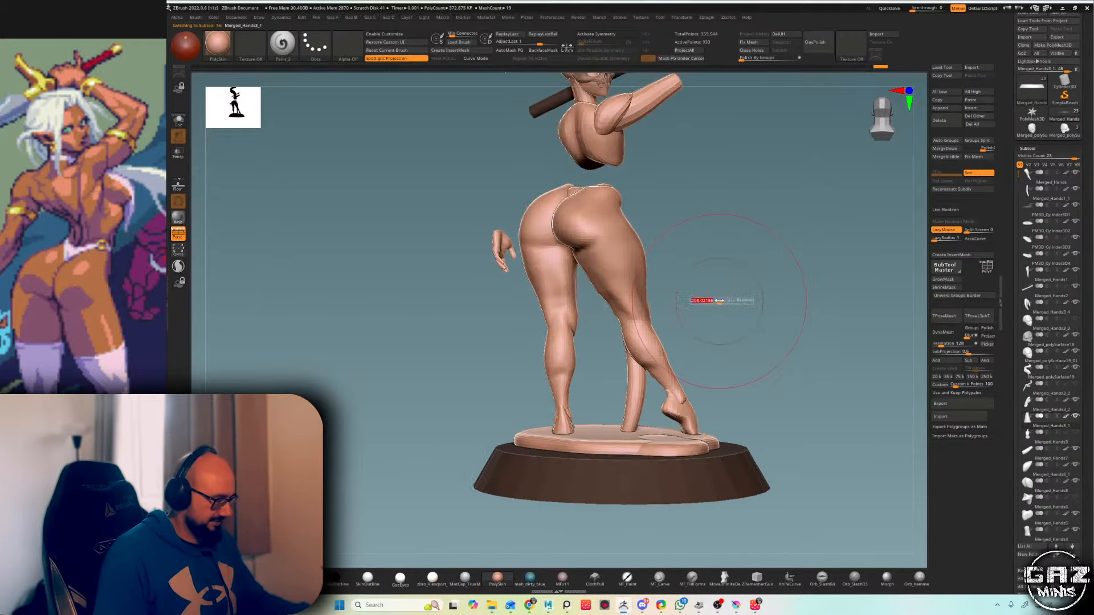
pyautogui.press('f')
pyautogui.press('f')
pyautogui.keyDown('alt'); pyautogui.moveTo(740, 247); pyautogui.dragTo(763, 191, button='right'); pyautogui.keyUp('alt')
pyautogui.press('b')
pyautogui.press('m')
pyautogui.press('v')
pyautogui.press('s')
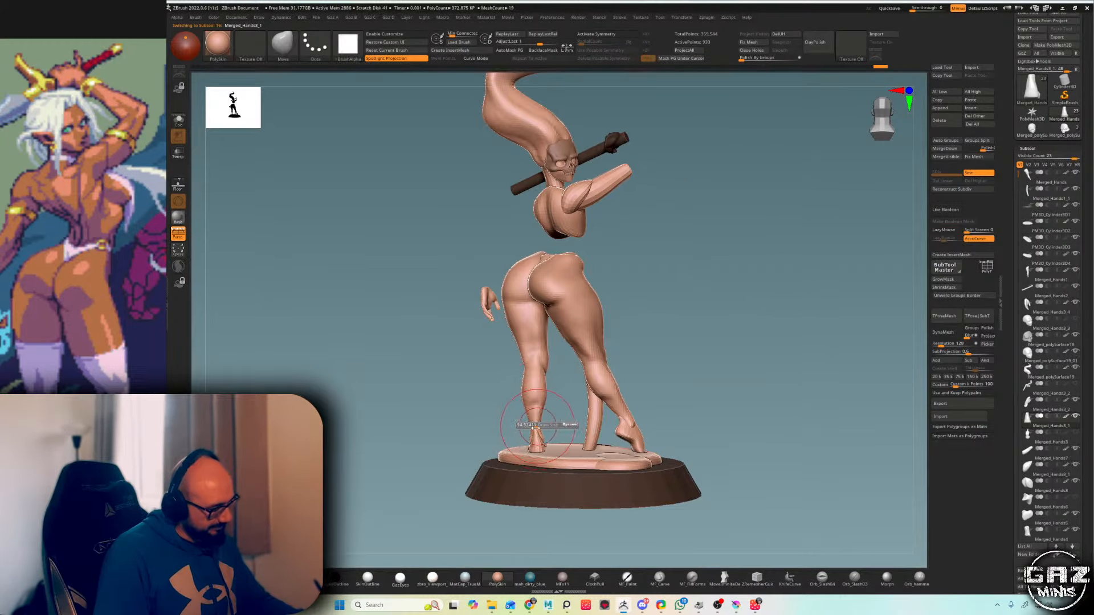
pyautogui.press('b')
pyautogui.press('i')
pyautogui.press('n')
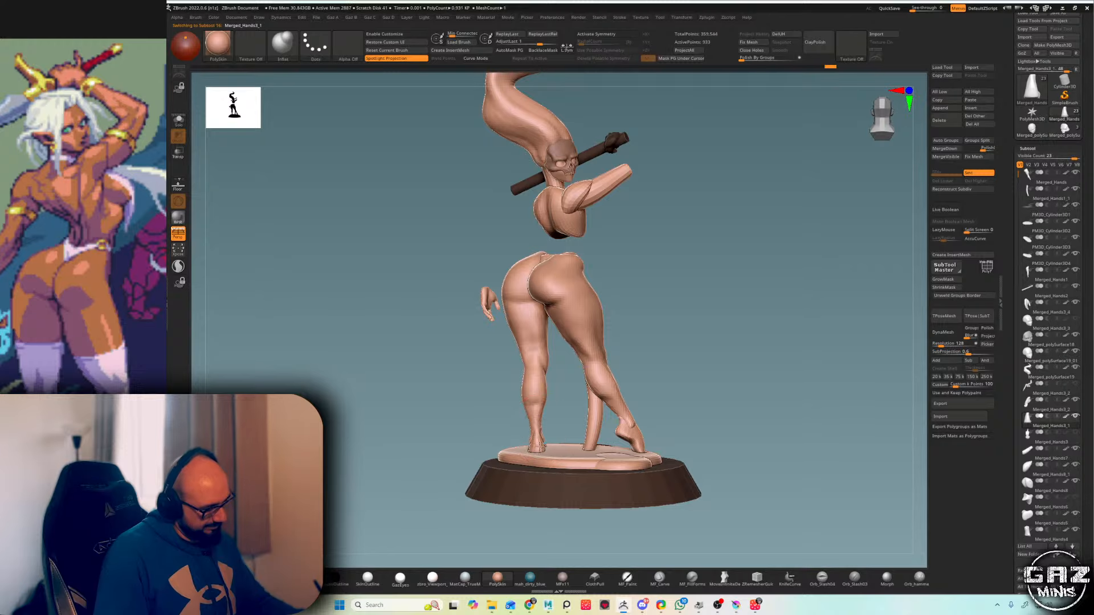
# - Select the shoulder piece of the raised arm and refine its outline with the Move brush
pyautogui.keyDown('ctrl'); pyautogui.moveTo(748, 221); pyautogui.dragTo(751, 256, button='right'); pyautogui.keyUp('ctrl')
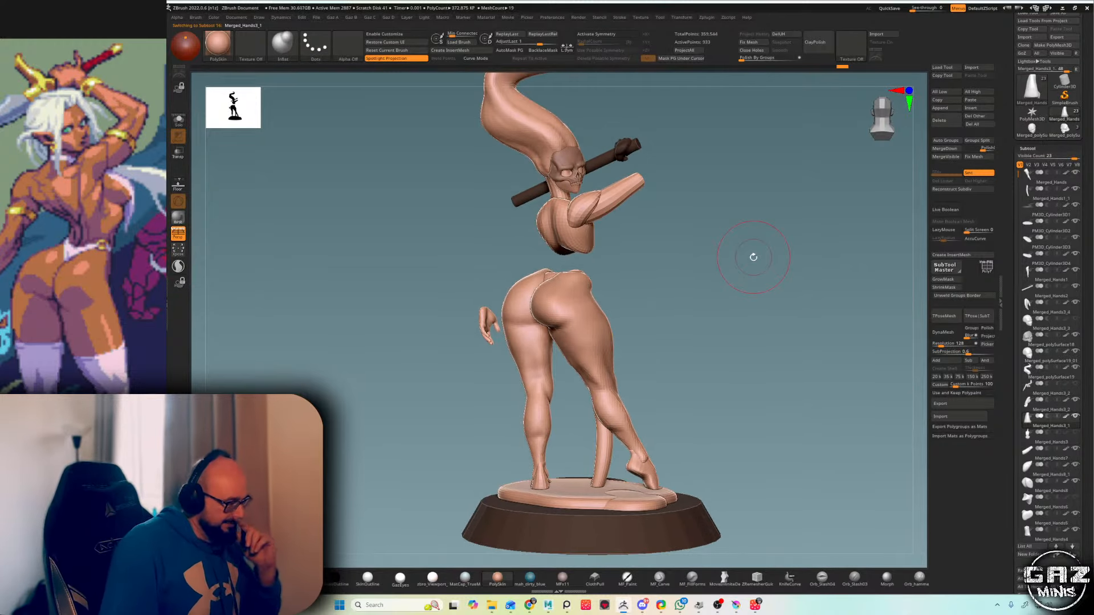
pyautogui.keyDown('alt'); pyautogui.click(625, 201); pyautogui.keyUp('alt')
pyautogui.hotkey('shift', 'f')
pyautogui.keyDown('ctrl'); pyautogui.moveTo(682, 191); pyautogui.dragTo(707, 222, button='right'); pyautogui.keyUp('ctrl')
pyautogui.keyDown('alt'); pyautogui.click(565, 276); pyautogui.keyUp('alt')
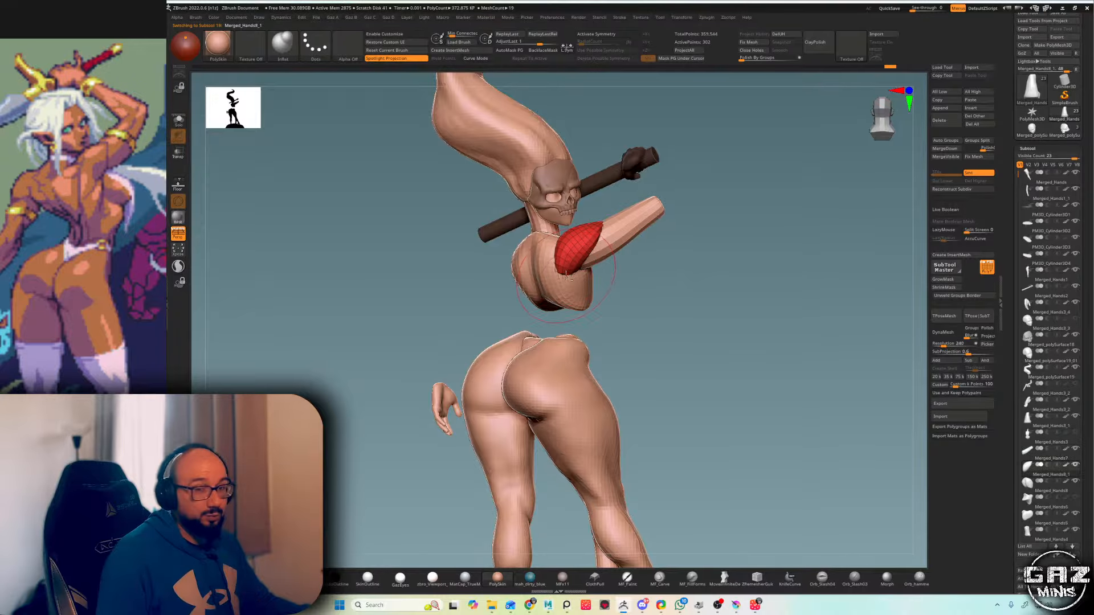
pyautogui.hotkey('shift', 'f')
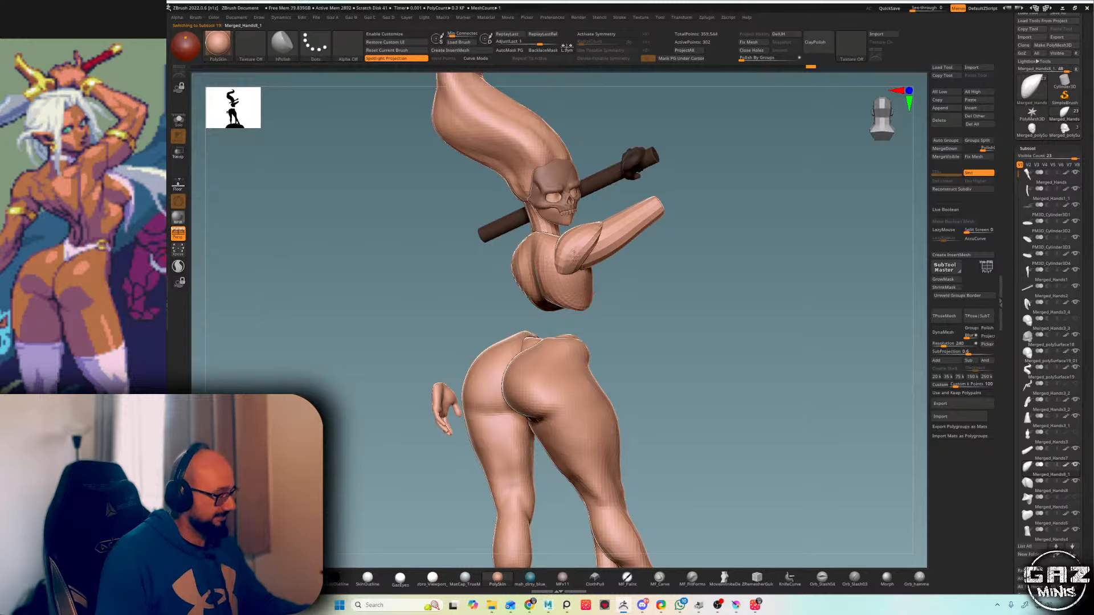
pyautogui.press('b')
pyautogui.press('m')
pyautogui.press('v')
pyautogui.moveTo(580, 283); pyautogui.dragTo(623, 239, button='right')
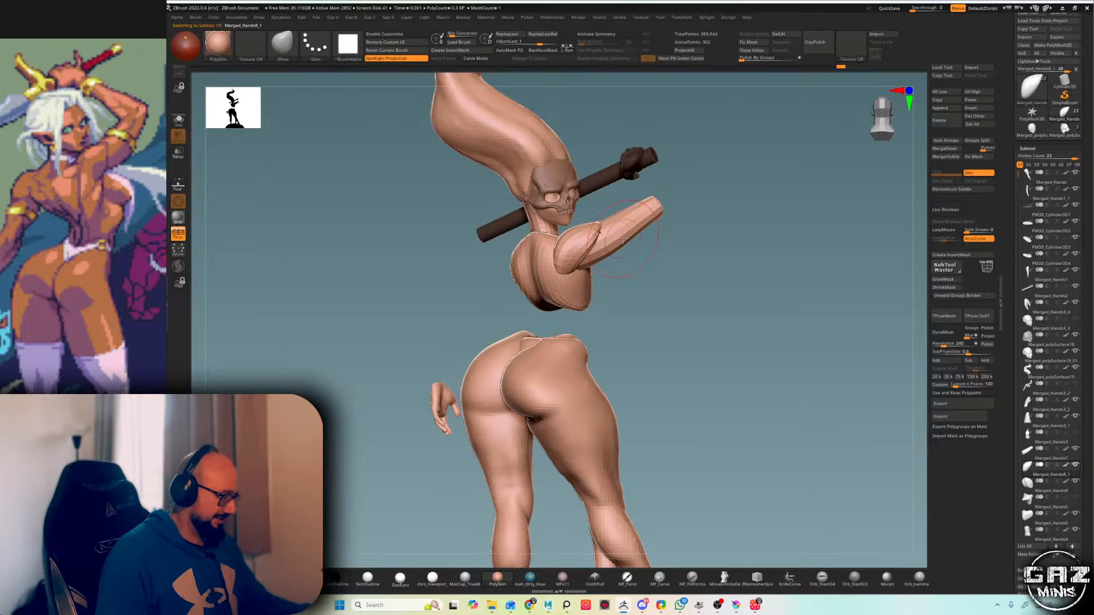
# - Move the fist and staff up away from the end of the raised upper arm, leaving space for a forearm
pyautogui.keyDown('alt'); pyautogui.click(624, 245); pyautogui.keyUp('alt')
pyautogui.hotkey('shift', 'f')
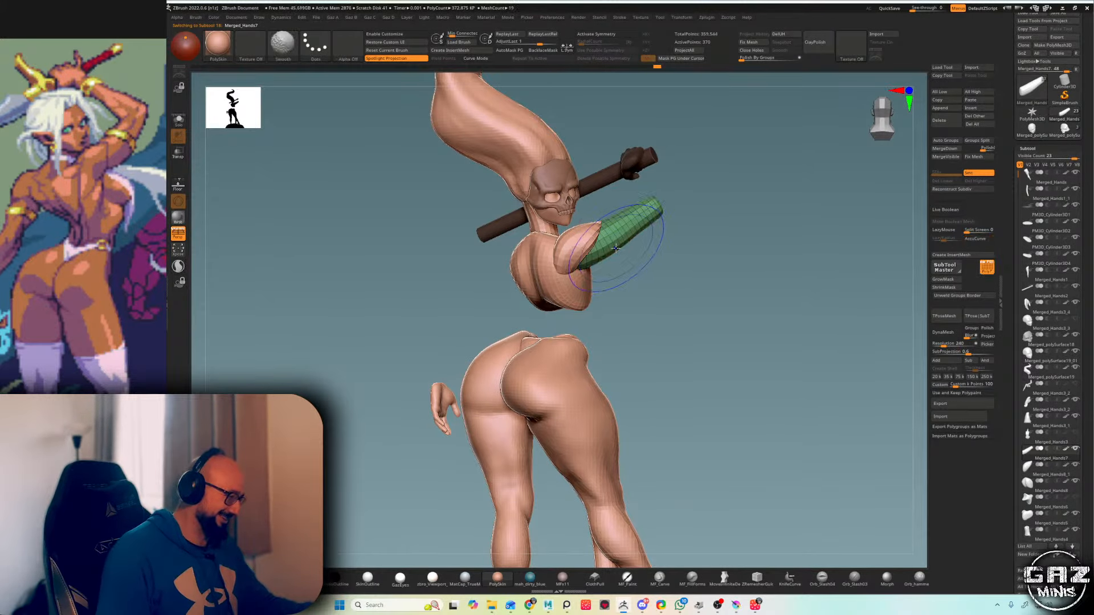
pyautogui.moveTo(747, 191); pyautogui.dragTo(691, 275)
pyautogui.hotkey('shift', 'f')
pyautogui.hotkey('shift', 'f')
pyautogui.press('w')
pyautogui.moveTo(667, 201); pyautogui.dragTo(675, 180)
pyautogui.moveTo(755, 199); pyautogui.dragTo(674, 193)
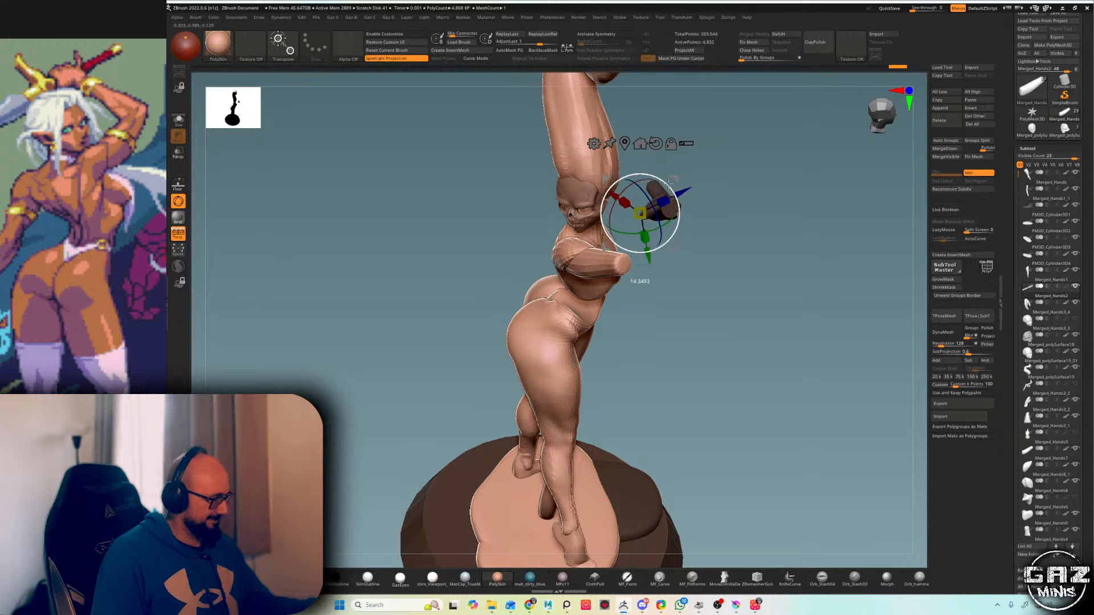
pyautogui.press('q')
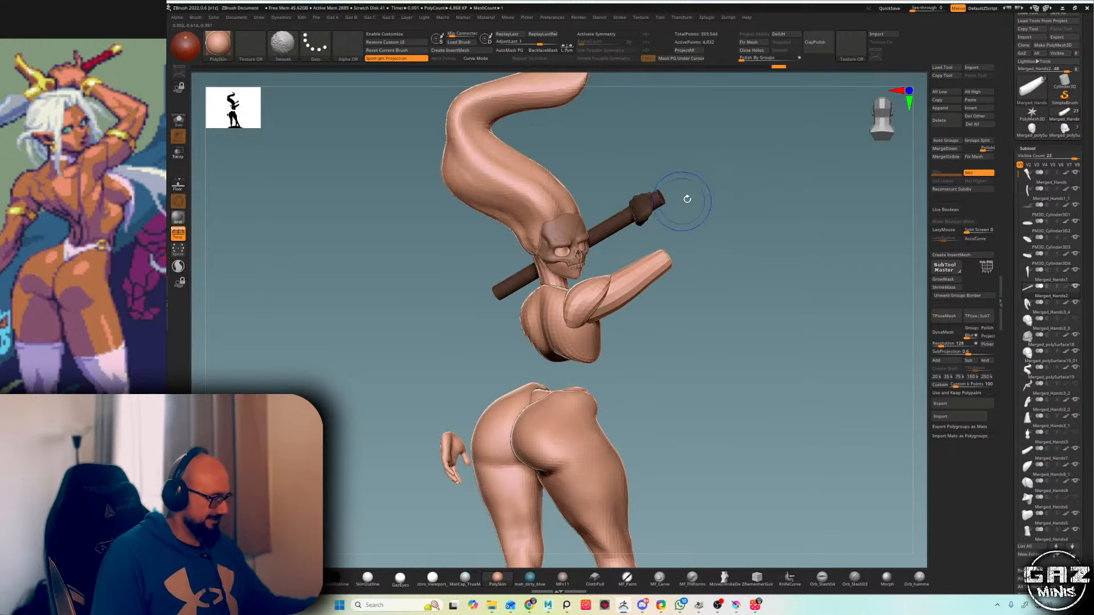
pyautogui.moveTo(704, 183); pyautogui.dragTo(703, 191)
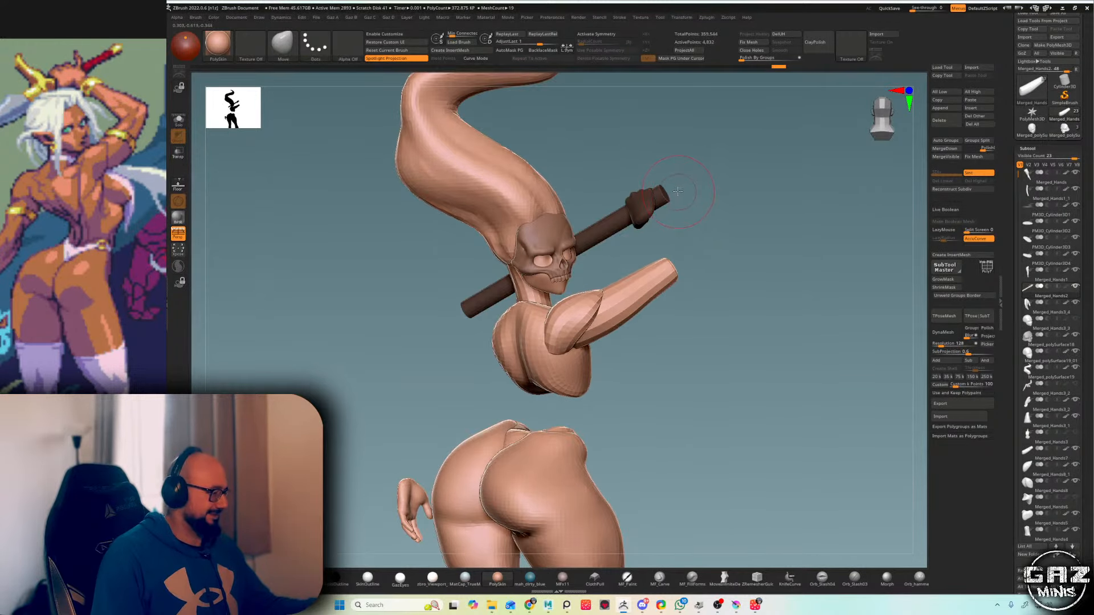
pyautogui.press('w')
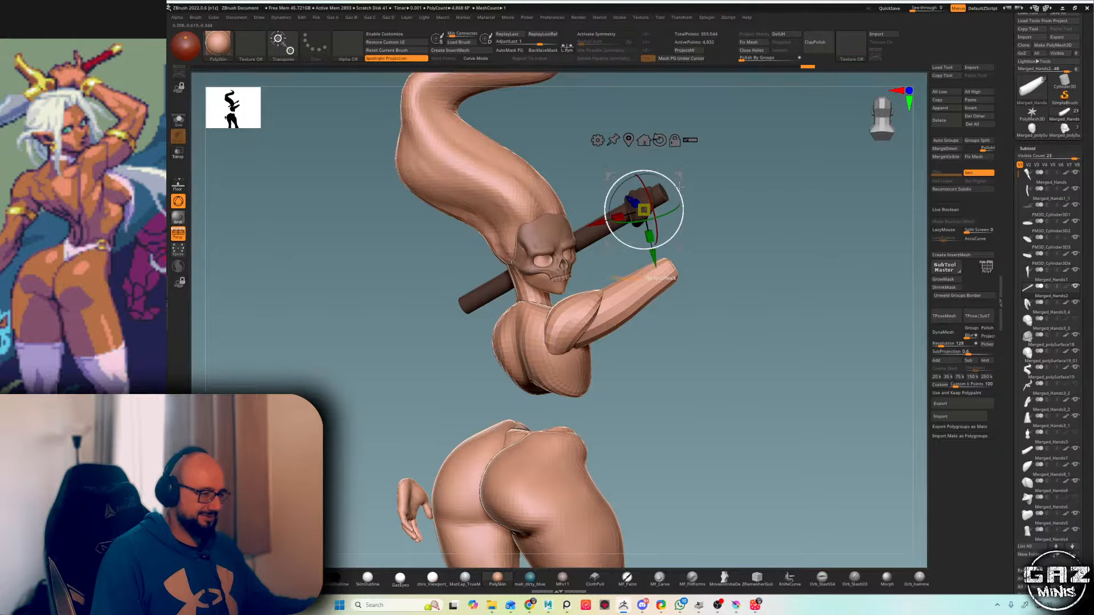
pyautogui.press('q')
pyautogui.moveTo(684, 176); pyautogui.dragTo(686, 191)
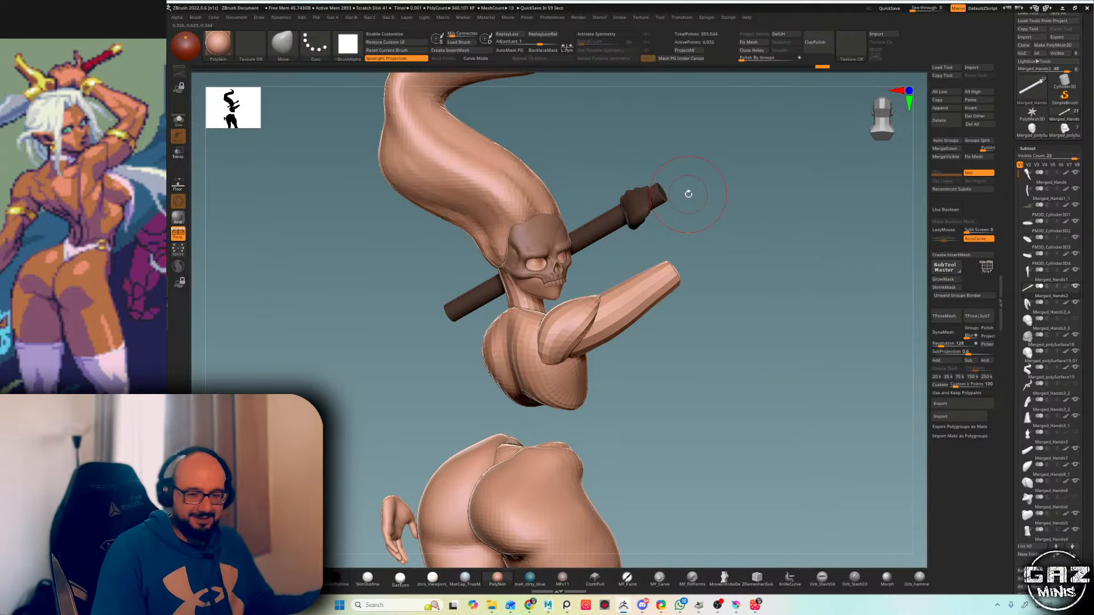
# - Insert a cylinder from the primitives insert-mesh brush at the wrist of the fist holding the staff
pyautogui.press('b')
pyautogui.press('i')
pyautogui.press('p')
pyautogui.press('m')
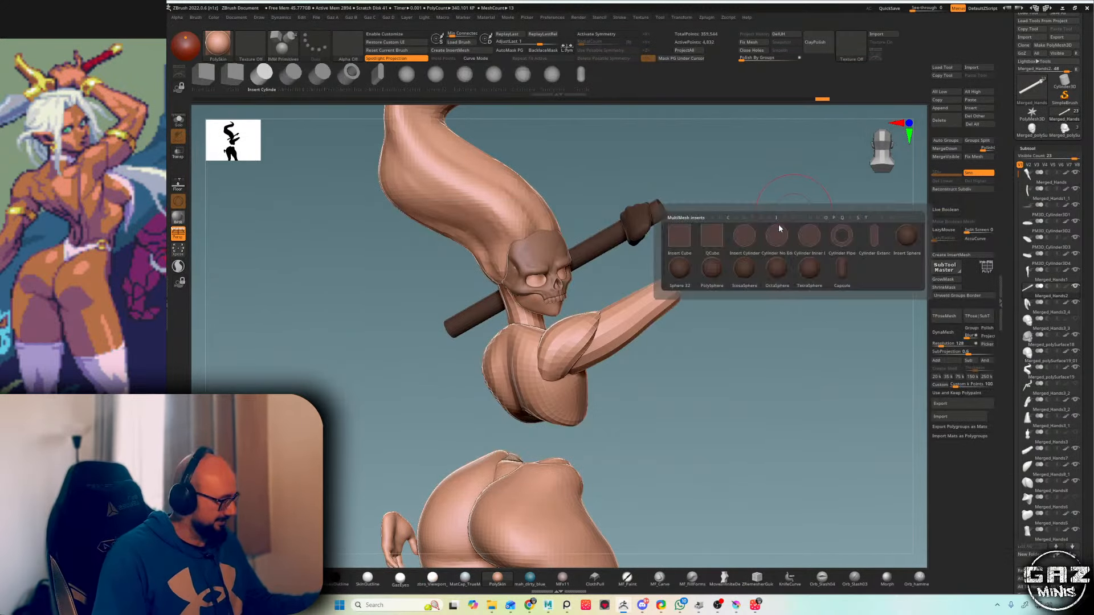
pyautogui.click(745, 247)
pyautogui.moveTo(643, 245); pyautogui.dragTo(644, 246)
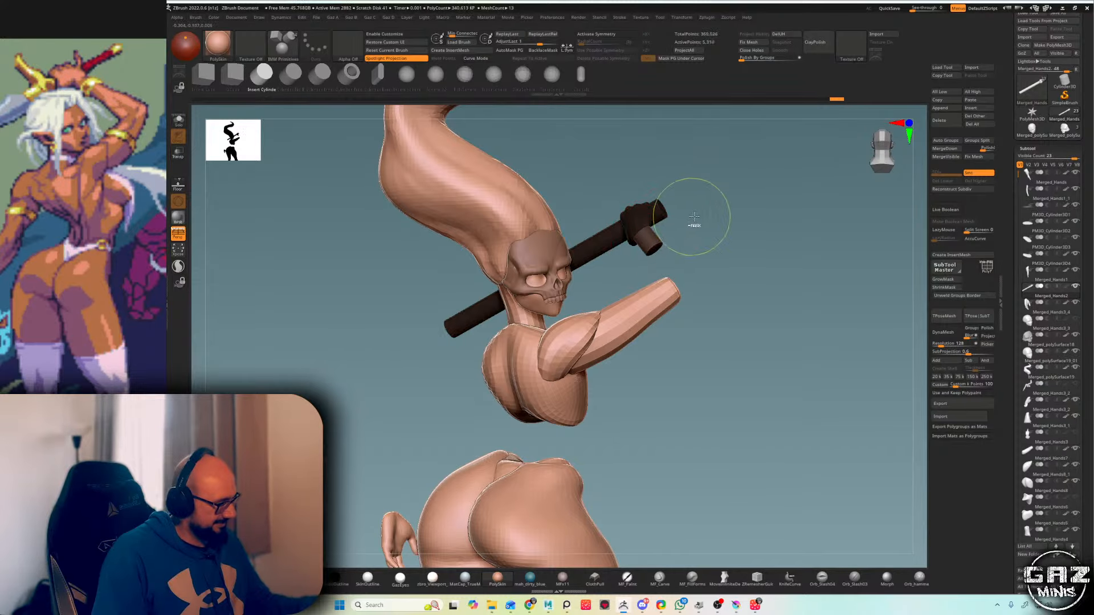
# - Split the inserted cylinder into its own subtool and position it as a forearm between the fist and the elbow
pyautogui.press('space')
pyautogui.click(694, 236)
pyautogui.moveTo(789, 202); pyautogui.dragTo(755, 225)
pyautogui.press('w')
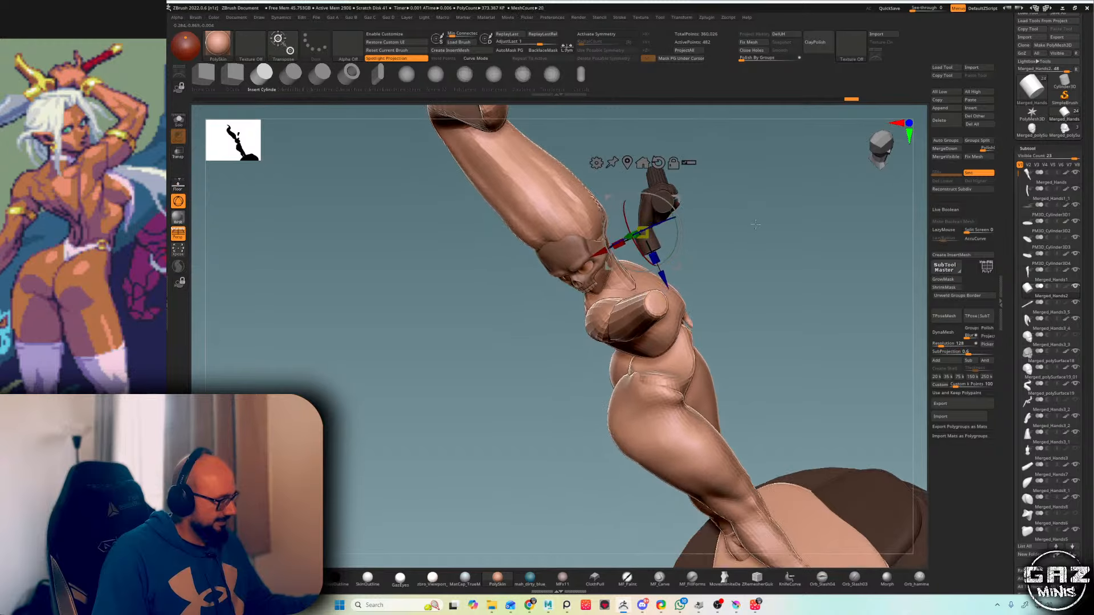
pyautogui.moveTo(678, 226); pyautogui.dragTo(674, 241)
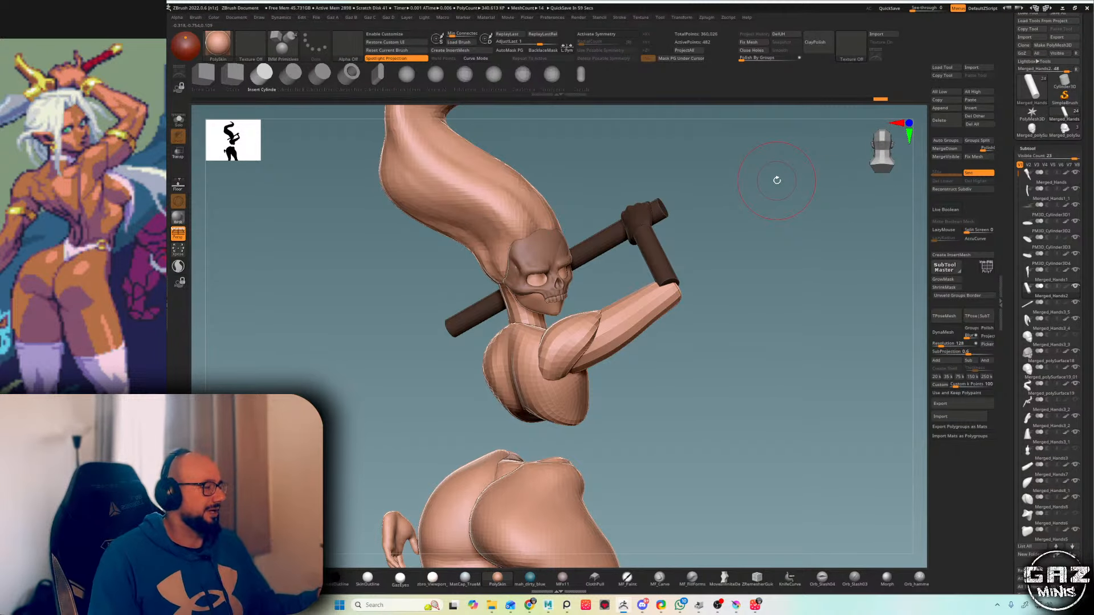
# - Thicken the forearm cylinder with the Inflate brush towards the elbow
pyautogui.moveTo(723, 179)
pyautogui.keyDown('alt'); pyautogui.mouseDown()
pyautogui.moveTo(703, 154)
pyautogui.moveTo(750, 176)
pyautogui.moveTo(702, 171)
pyautogui.moveTo(727, 175)
pyautogui.mouseUp(); pyautogui.keyUp('alt')
pyautogui.hotkey('shift', 'f')
pyautogui.press('b')
pyautogui.press('i')
pyautogui.press('n')
pyautogui.press('s')
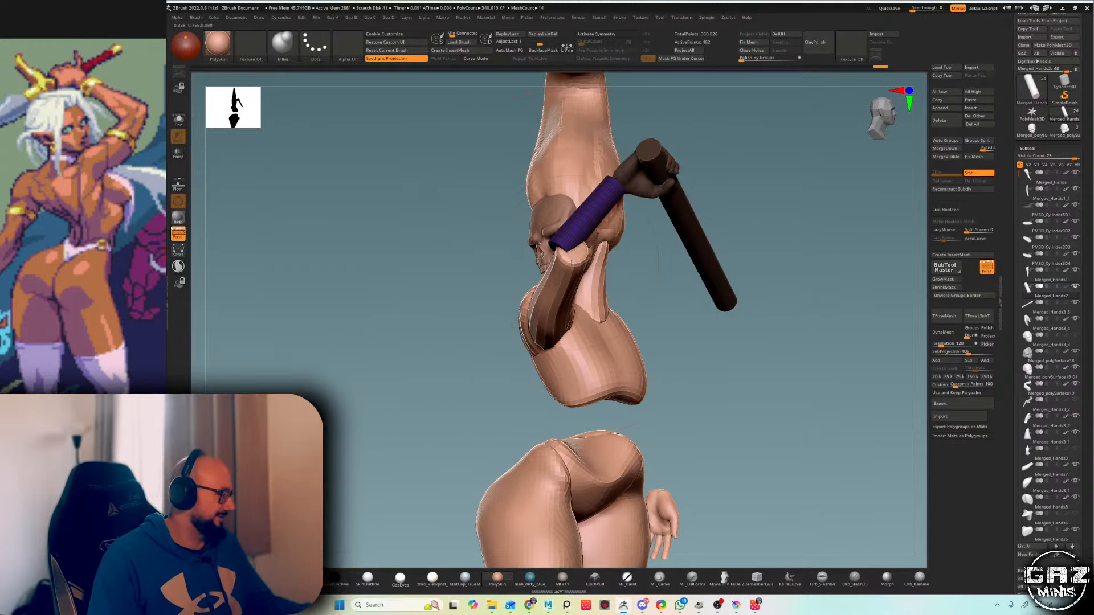
pyautogui.moveTo(573, 265); pyautogui.dragTo(585, 252)
pyautogui.hotkey('shift', 'f')
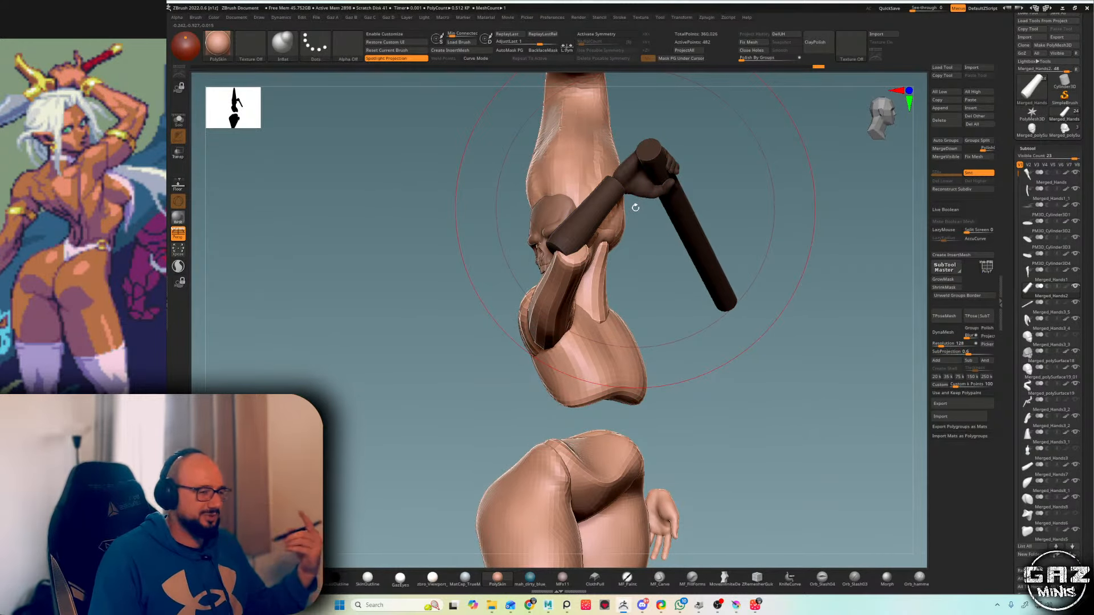
# - ZRemesh the forearm cylinder with the Half polygon count option
pyautogui.moveTo(635, 207); pyautogui.dragTo(724, 165)
pyautogui.hotkey('shift', 'f')
pyautogui.hotkey('ctrl', 'a')
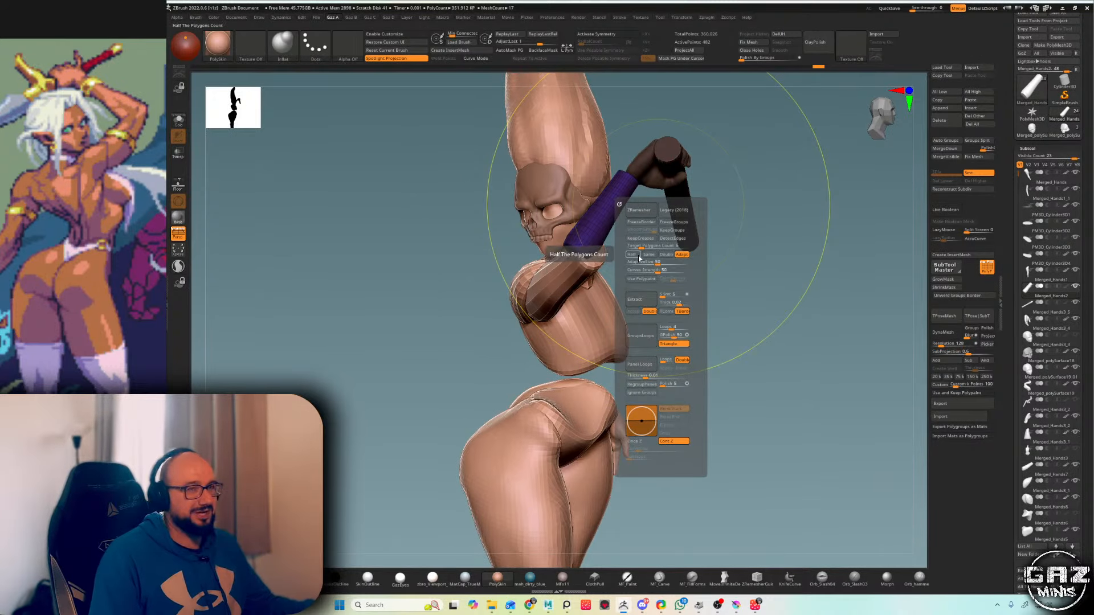
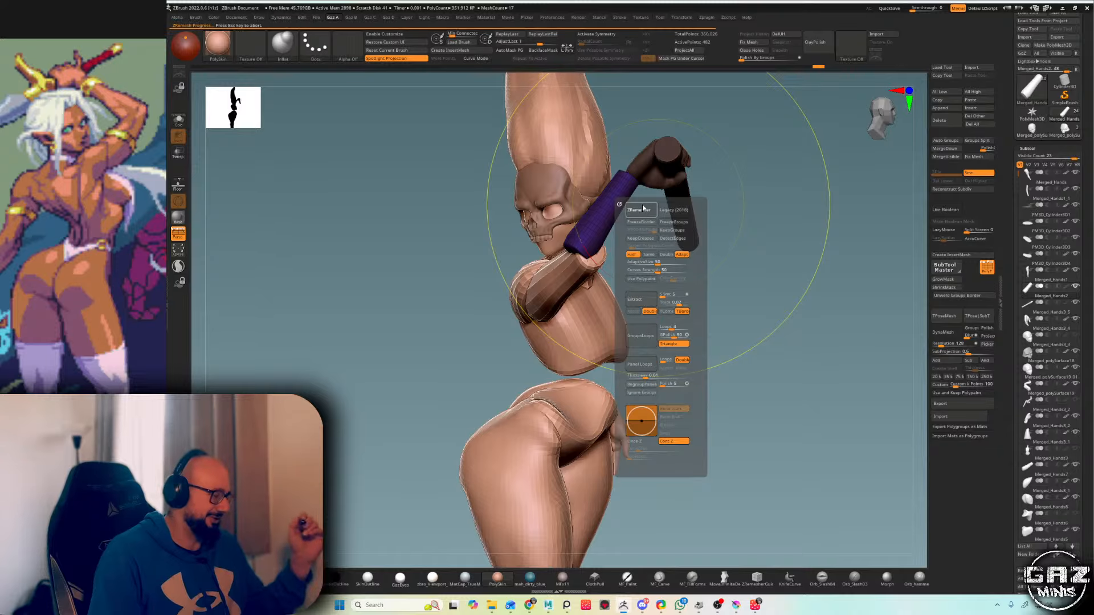
pyautogui.click(639, 211)
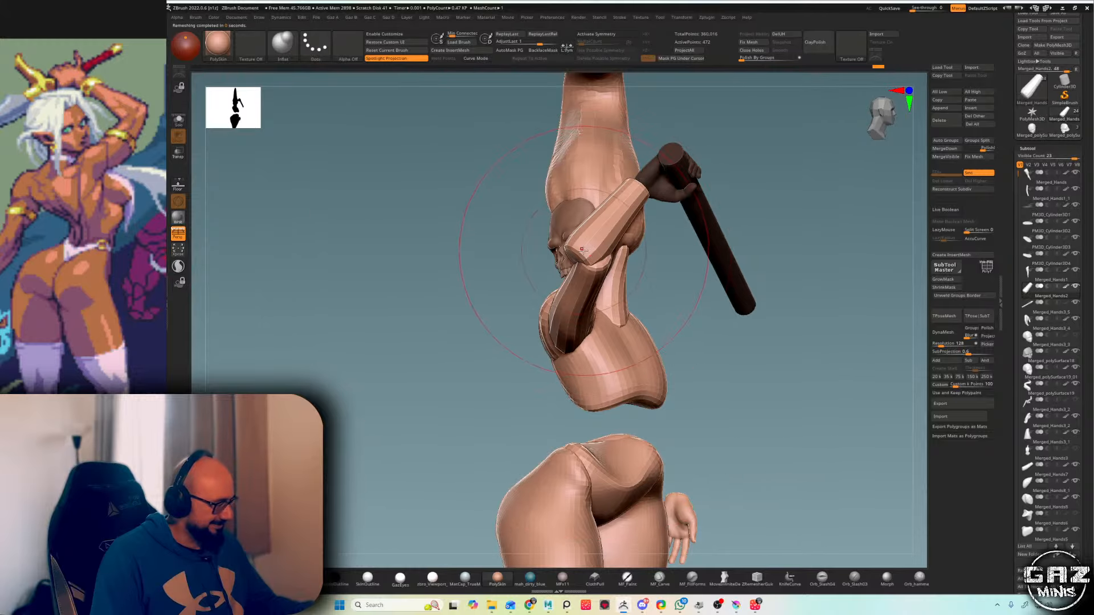
# - Undo the latest sculpting changes on the remeshed forearm
pyautogui.hotkey('ctrl', 'z')
pyautogui.hotkey('ctrl', 'z')
pyautogui.hotkey('ctrl', 'z')
pyautogui.hotkey('ctrl', 'z')
pyautogui.hotkey('ctrl', 'z')
pyautogui.hotkey('ctrl', 'z')
pyautogui.moveTo(485, 237)
pyautogui.keyDown('shift'); pyautogui.mouseDown()
pyautogui.moveTo(620, 233)
pyautogui.moveTo(570, 242)
pyautogui.mouseUp(); pyautogui.keyUp('shift')
pyautogui.moveTo(621, 212)
pyautogui.keyDown('shift'); pyautogui.mouseDown()
pyautogui.moveTo(633, 205)
pyautogui.moveTo(567, 200)
pyautogui.moveTo(633, 184)
pyautogui.mouseUp(); pyautogui.keyUp('shift')
# - Select the fist and staff and realign them with the wrist end of the forearm
pyautogui.moveTo(708, 144)
pyautogui.mouseDown()
pyautogui.moveTo(779, 141)
pyautogui.moveTo(754, 139)
pyautogui.moveTo(764, 162)
pyautogui.moveTo(798, 159)
pyautogui.moveTo(880, 132)
pyautogui.moveTo(872, 121)
pyautogui.moveTo(796, 137)
pyautogui.moveTo(781, 189)
pyautogui.moveTo(696, 182)
pyautogui.moveTo(754, 194)
pyautogui.mouseUp()
pyautogui.keyDown('alt'); pyautogui.click(648, 189); pyautogui.keyUp('alt')
pyautogui.hotkey('shift', 'f')
pyautogui.press('w')
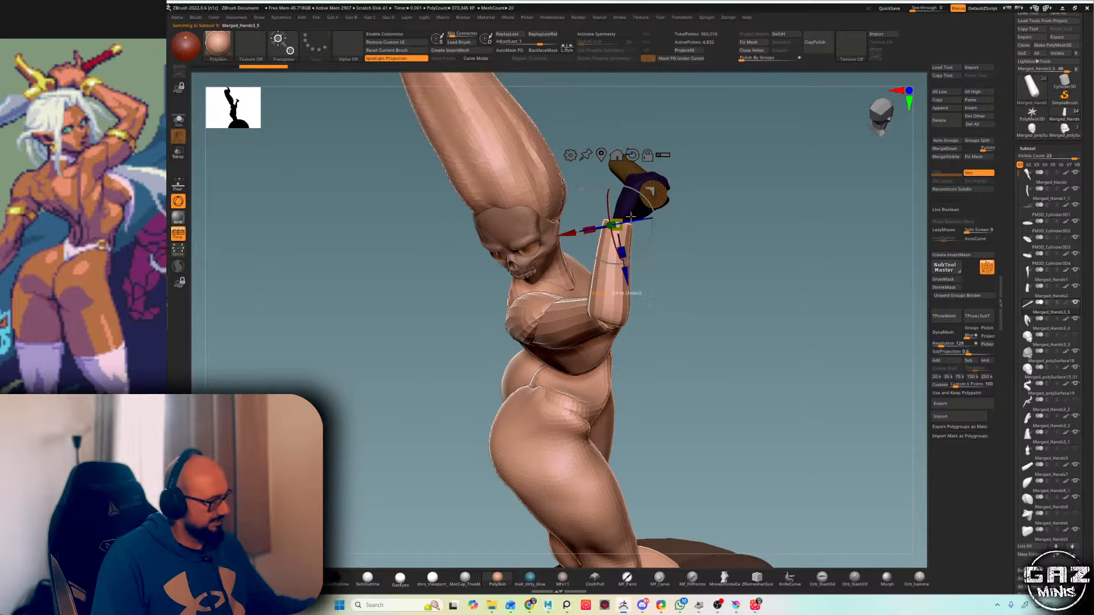
pyautogui.moveTo(649, 205); pyautogui.dragTo(630, 187)
pyautogui.press('q')
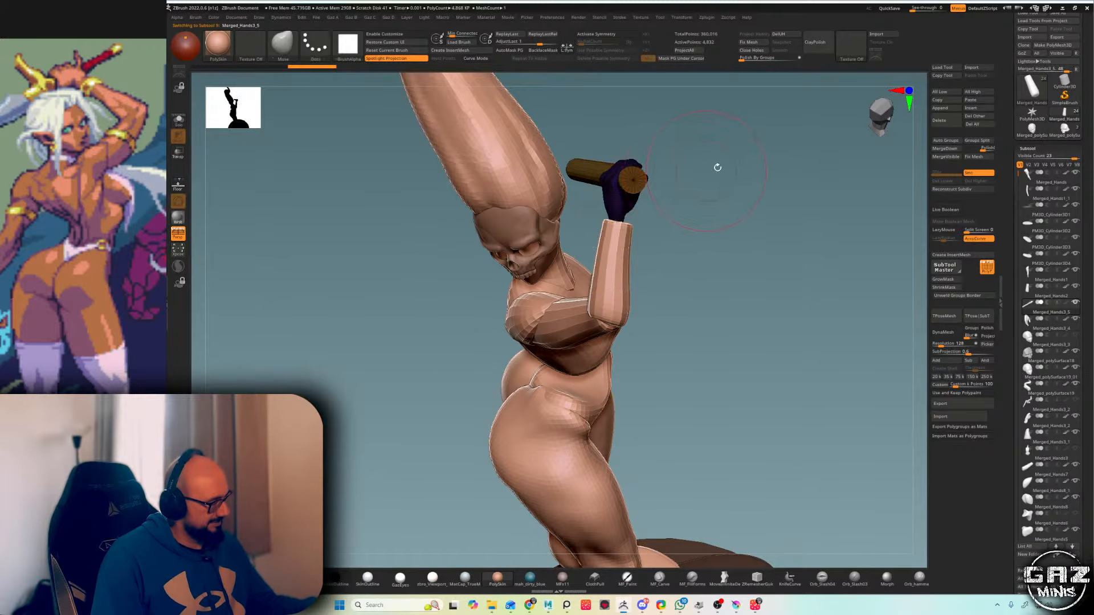
# - Select the forearm and shape it between the wrist and elbow with the Move brush
pyautogui.moveTo(715, 165)
pyautogui.keyDown('shift'); pyautogui.mouseDown()
pyautogui.moveTo(724, 173)
pyautogui.moveTo(649, 200)
pyautogui.moveTo(658, 244)
pyautogui.mouseUp(); pyautogui.keyUp('shift')
pyautogui.keyDown('alt'); pyautogui.click(618, 264); pyautogui.keyUp('alt')
pyautogui.press('b')
pyautogui.press('c')
pyautogui.press('c')
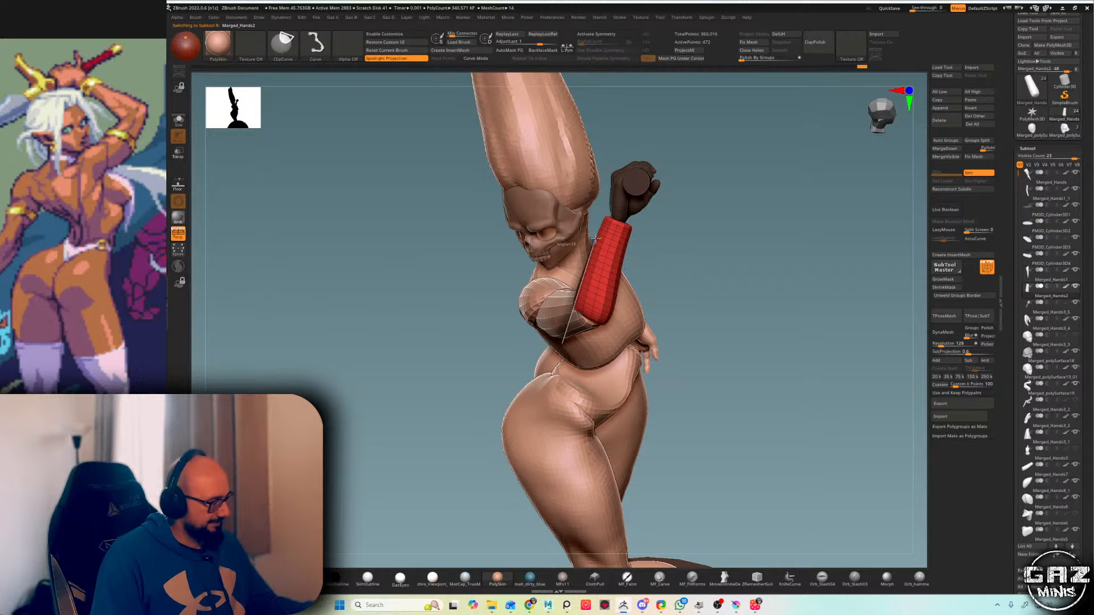
pyautogui.moveTo(688, 178); pyautogui.dragTo(738, 173)
pyautogui.hotkey('shift', 'f')
pyautogui.moveTo(594, 213); pyautogui.dragTo(597, 225, button='right')
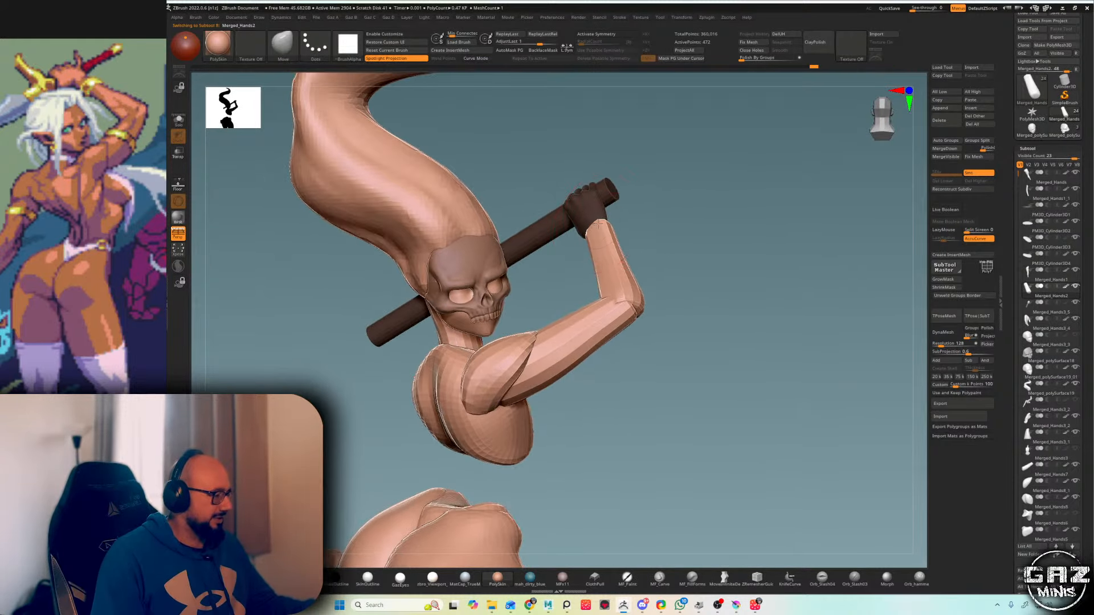
pyautogui.hotkey('shift', 'f')
pyautogui.moveTo(668, 195)
pyautogui.mouseDown(button='right')
pyautogui.moveTo(587, 240)
pyautogui.moveTo(649, 234)
pyautogui.mouseUp(button='right')
pyautogui.press('b')
pyautogui.press('d')
pyautogui.press('s')
pyautogui.hotkey('shift', 'f')
pyautogui.press('b')
pyautogui.press('h')
pyautogui.press('p')
# - Refine the forearm's thickness and side profile with the Inflate and Move brushes
pyautogui.press('b')
pyautogui.press('i')
pyautogui.press('n')
pyautogui.press('b')
pyautogui.press('m')
pyautogui.press('v')
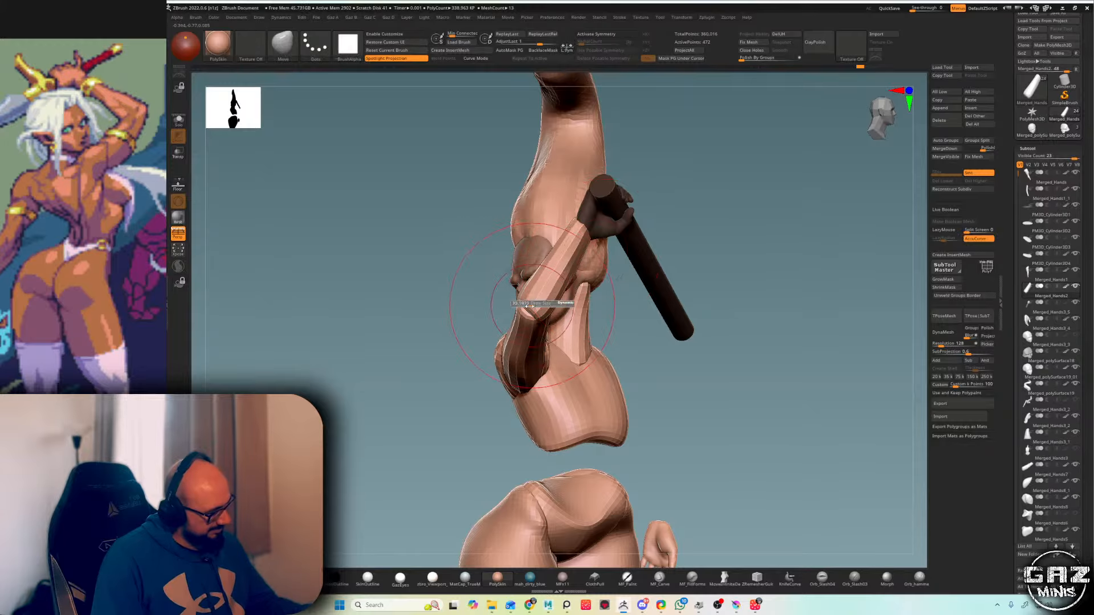
pyautogui.moveTo(654, 185); pyautogui.dragTo(572, 254, button='right')
pyautogui.press('s')
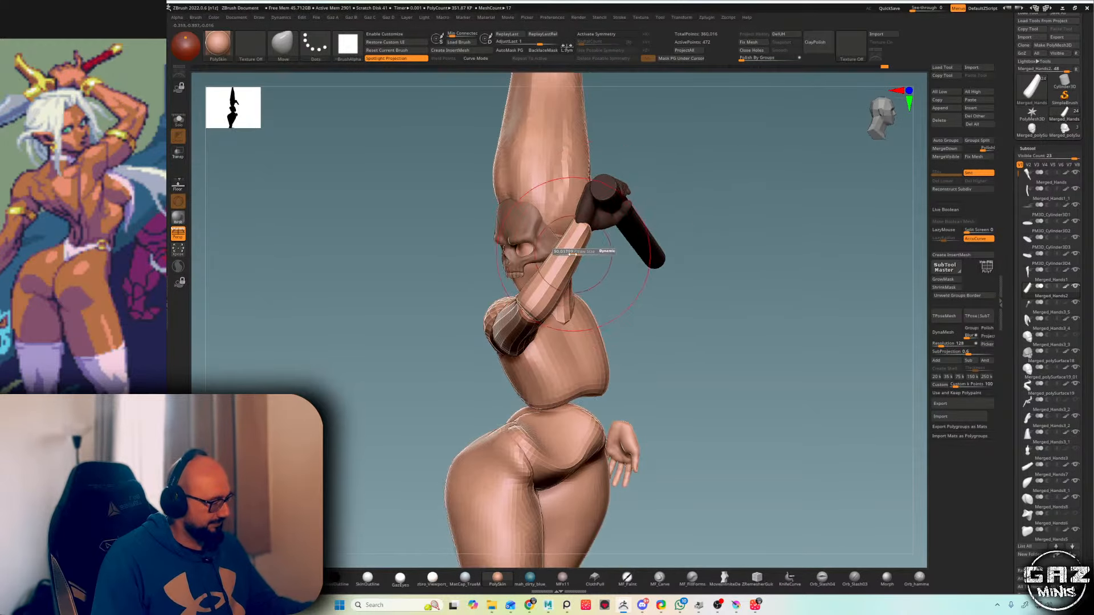
pyautogui.press('ctrl')
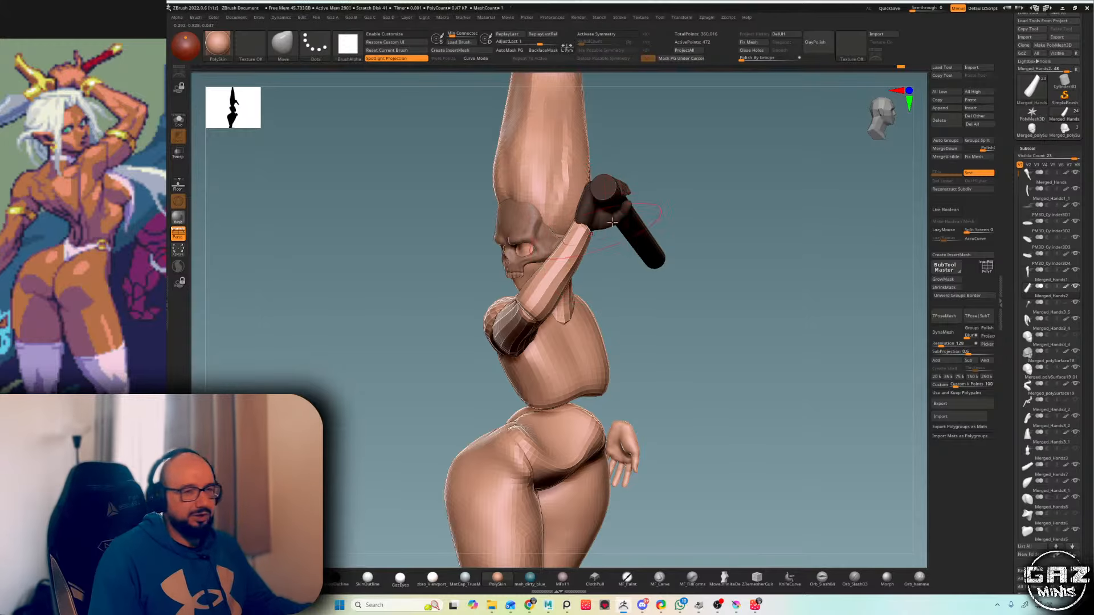
pyautogui.moveTo(579, 234)
pyautogui.mouseDown(button='right')
pyautogui.moveTo(695, 166)
pyautogui.moveTo(575, 233)
pyautogui.mouseUp(button='right')
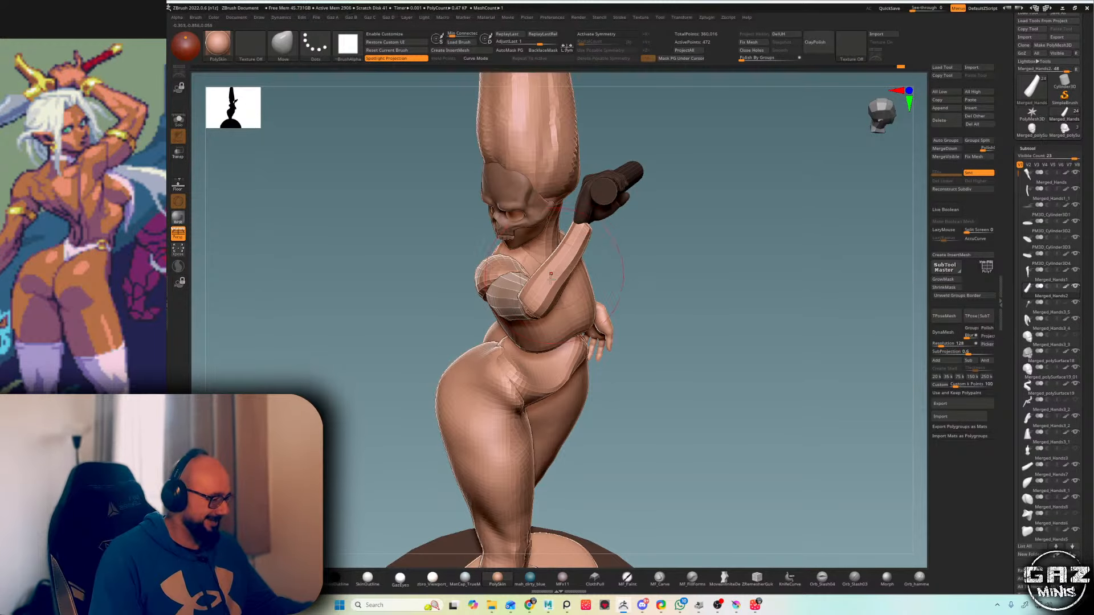
# - Refine the forearm's volume and its curve into the elbow with the Inflate and Move brushes
pyautogui.press('s')
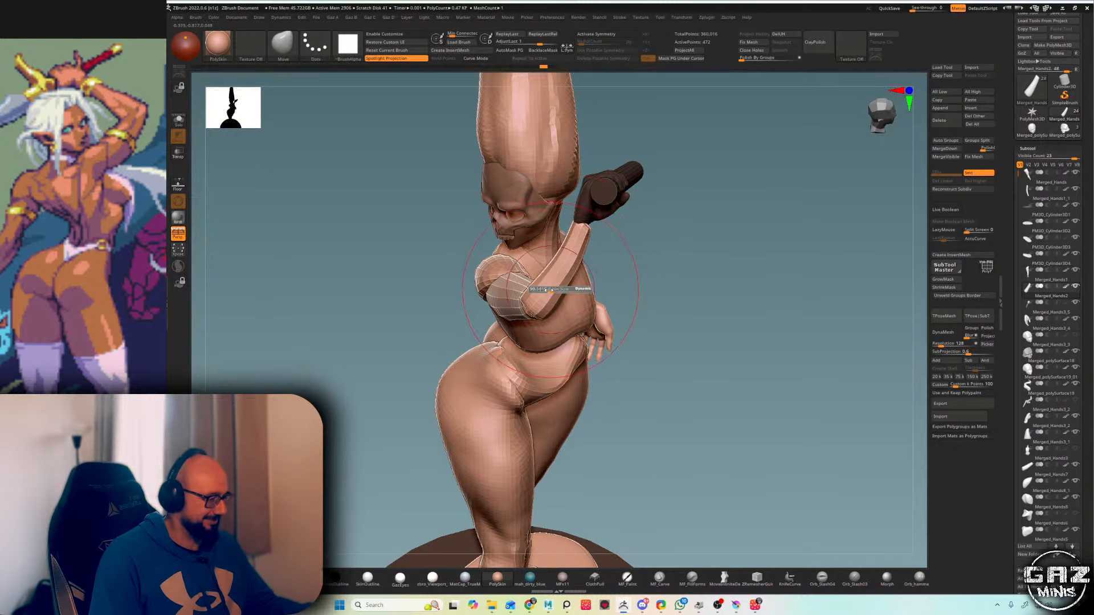
pyautogui.moveTo(535, 308); pyautogui.dragTo(654, 234, button='right')
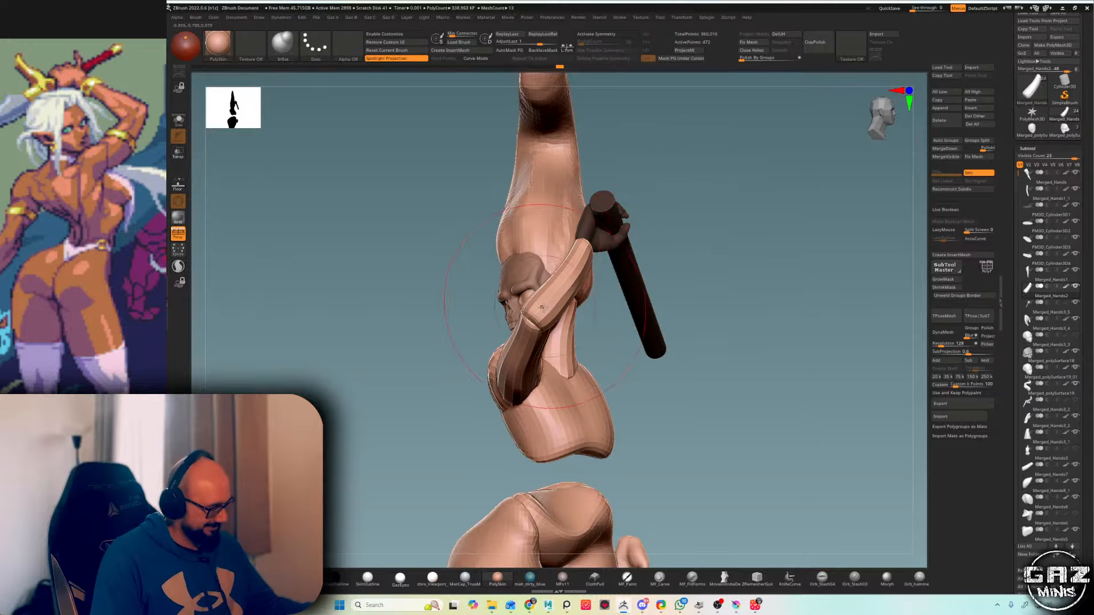
pyautogui.moveTo(541, 313); pyautogui.dragTo(578, 275, button='right')
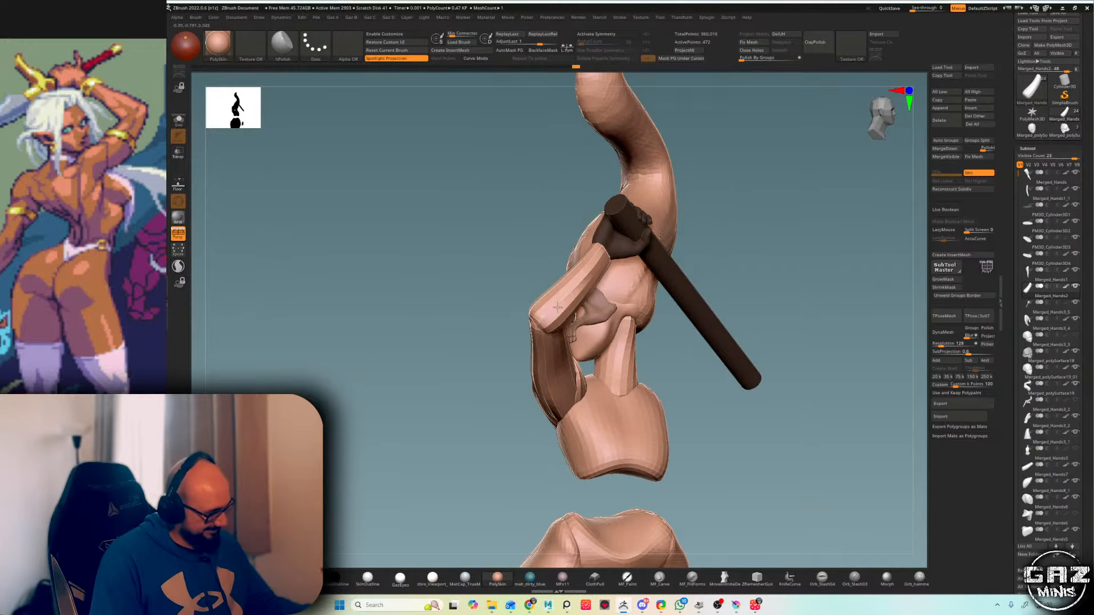
pyautogui.moveTo(735, 176); pyautogui.dragTo(528, 261, button='right')
pyautogui.moveTo(537, 322); pyautogui.dragTo(647, 240, button='right')
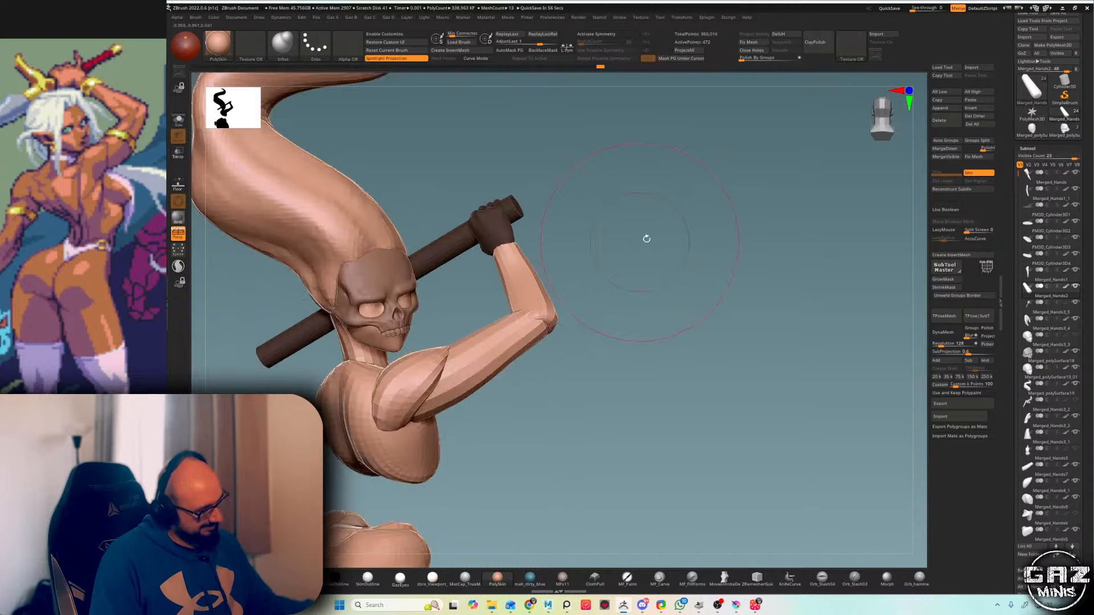
pyautogui.press('f')
pyautogui.press('f')
pyautogui.moveTo(745, 231)
pyautogui.keyDown('ctrl'); pyautogui.mouseDown(button='right')
pyautogui.moveTo(684, 245)
pyautogui.moveTo(658, 215)
pyautogui.mouseUp(button='right'); pyautogui.keyUp('ctrl')
# - Select the fist and staff and nudge them to sit on the forearm's wrist end
pyautogui.moveTo(613, 182); pyautogui.dragTo(664, 212, button='right')
pyautogui.keyDown('alt'); pyautogui.click(616, 197); pyautogui.keyUp('alt')
pyautogui.hotkey('shift', 'f')
pyautogui.press('w')
pyautogui.moveTo(653, 190); pyautogui.dragTo(647, 180)
pyautogui.press('q')
pyautogui.moveTo(650, 178)
pyautogui.mouseDown(button='right')
pyautogui.moveTo(782, 173)
pyautogui.moveTo(787, 138)
pyautogui.moveTo(800, 194)
pyautogui.moveTo(735, 168)
pyautogui.moveTo(643, 182)
pyautogui.mouseUp(button='right')
pyautogui.hotkey('shift', 'f')
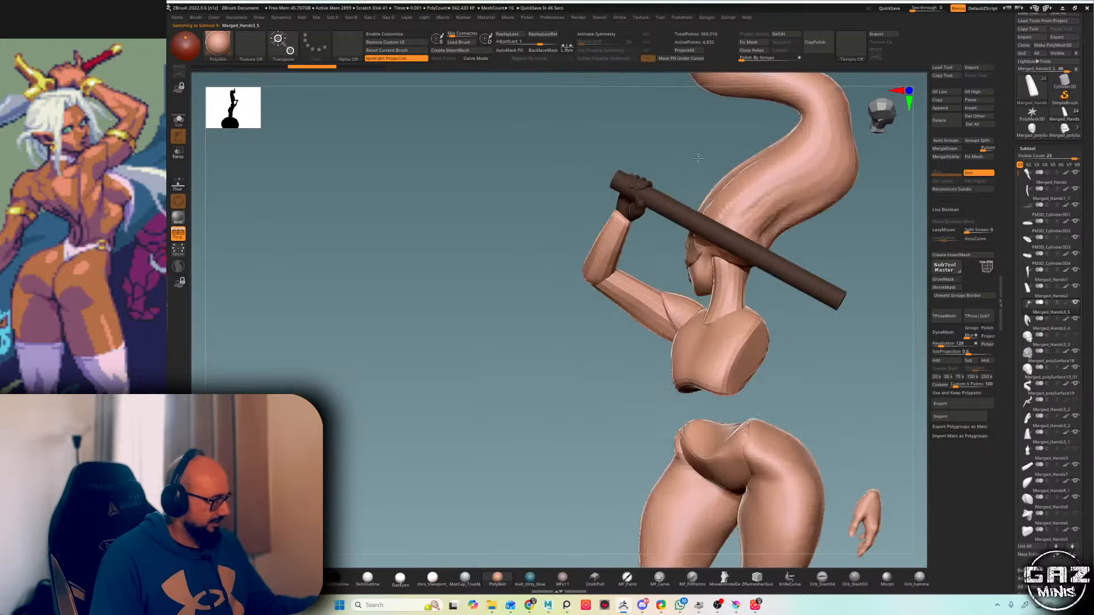
pyautogui.press('w')
pyautogui.moveTo(851, 211); pyautogui.dragTo(645, 206, button='right')
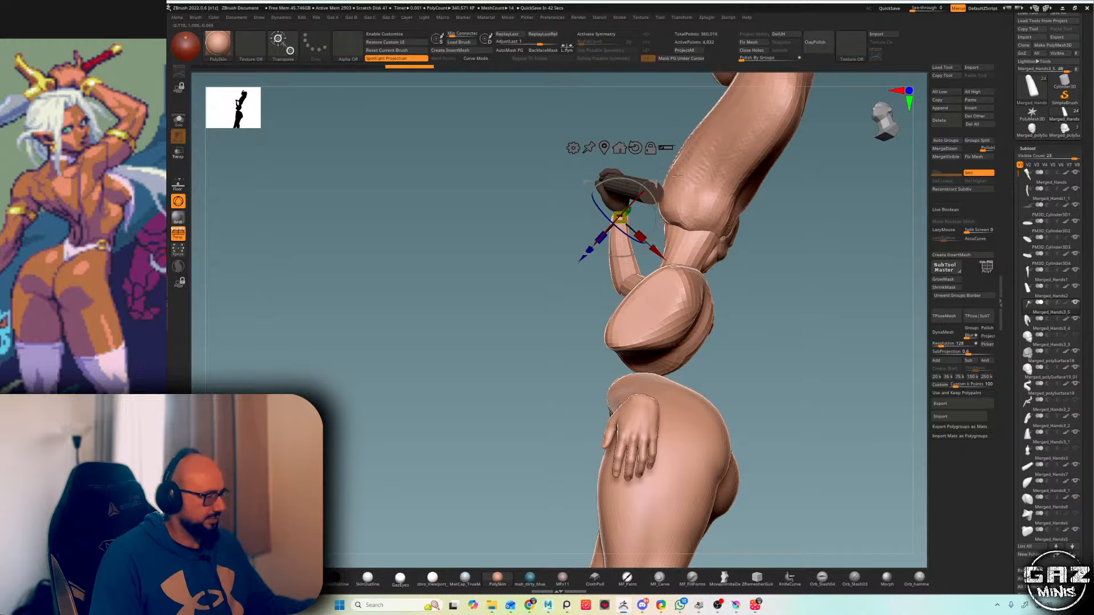
pyautogui.moveTo(678, 176)
pyautogui.mouseDown(button='right')
pyautogui.moveTo(829, 179)
pyautogui.moveTo(908, 206)
pyautogui.mouseUp(button='right')
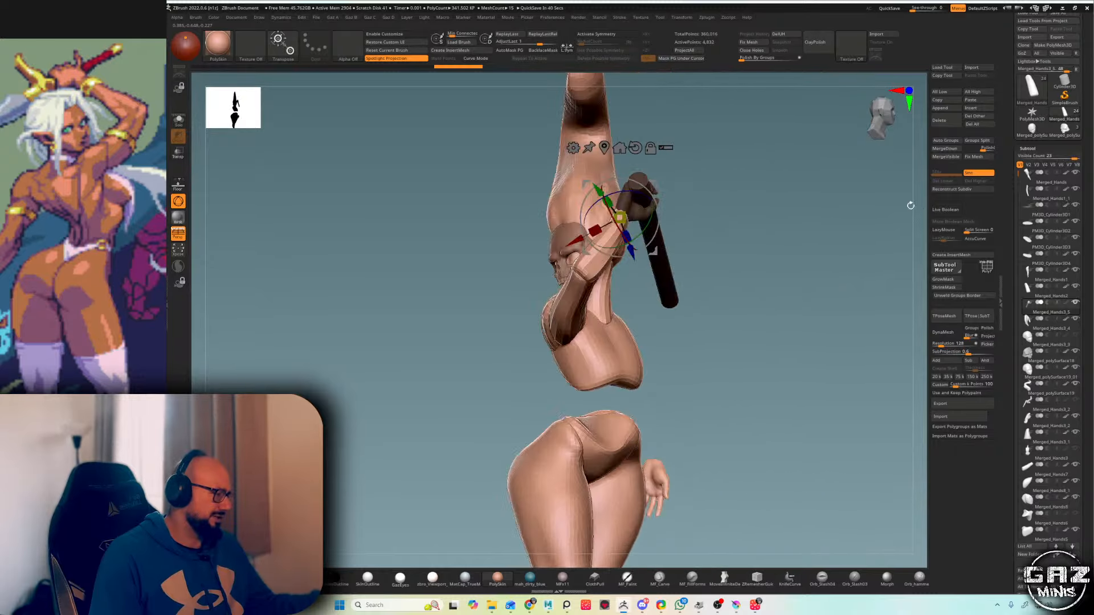
pyautogui.press('q')
# - Select the forearm and fit its wrist end to the fist with the Move brush
pyautogui.moveTo(758, 183); pyautogui.dragTo(744, 215, button='right')
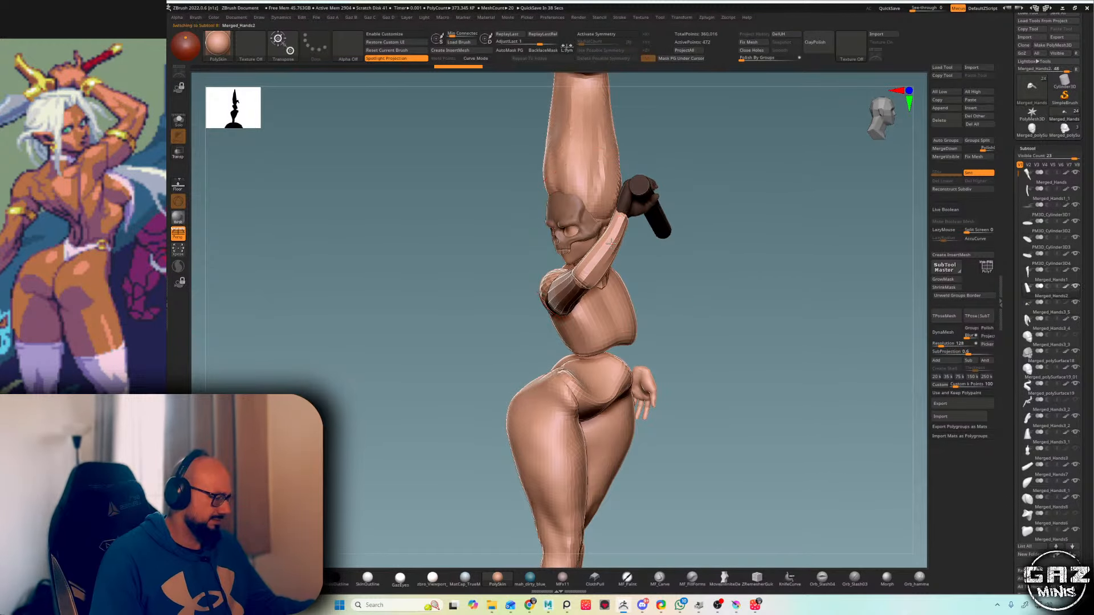
pyautogui.press('w')
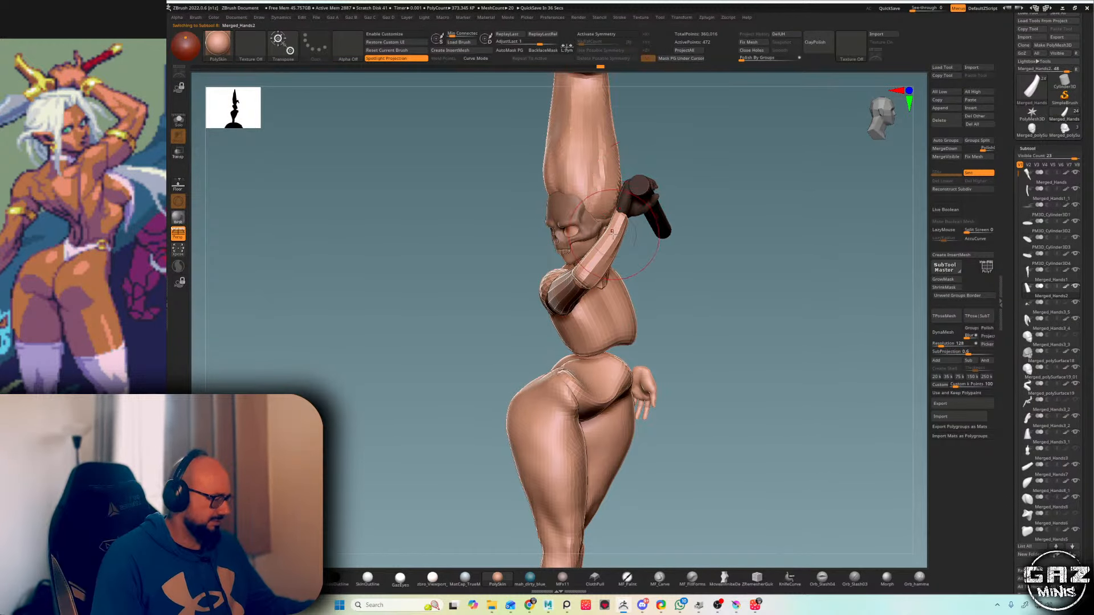
pyautogui.press('q')
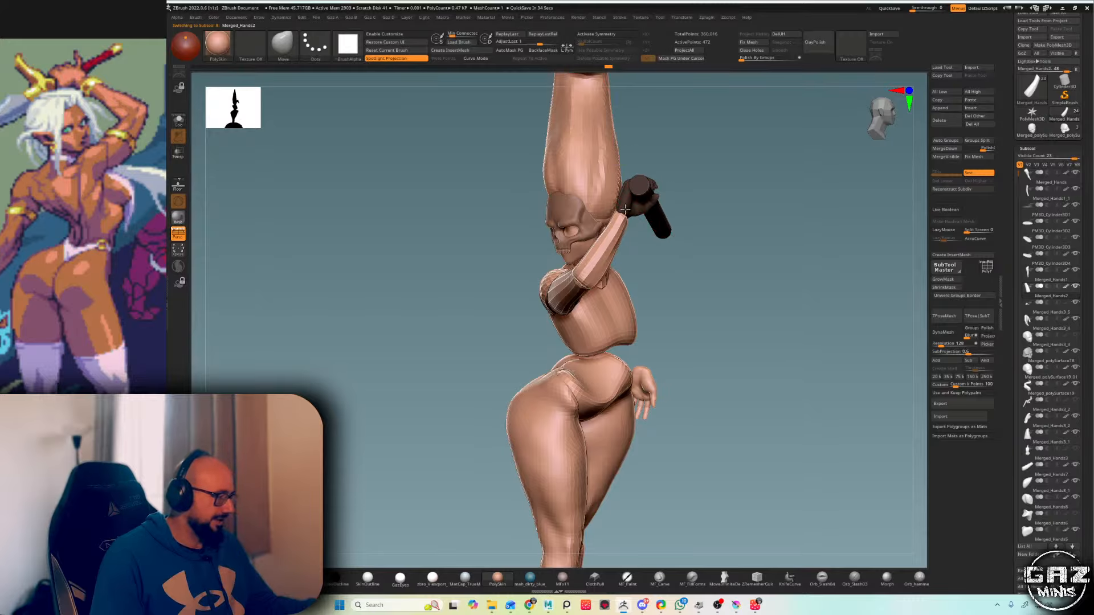
pyautogui.moveTo(643, 214); pyautogui.dragTo(669, 193, button='right')
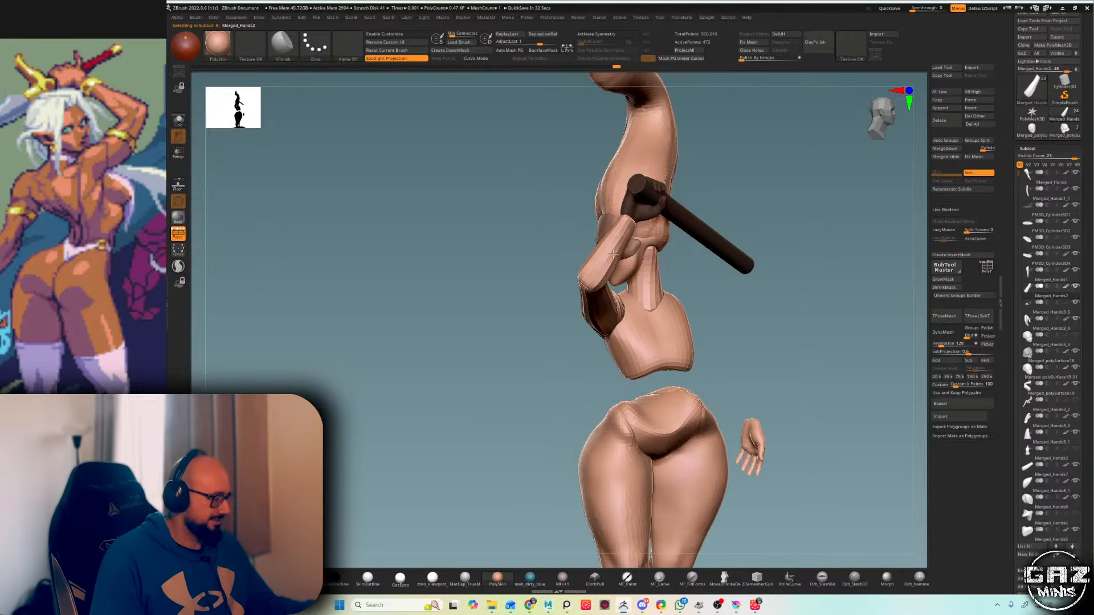
pyautogui.moveTo(614, 253); pyautogui.dragTo(648, 203, button='right')
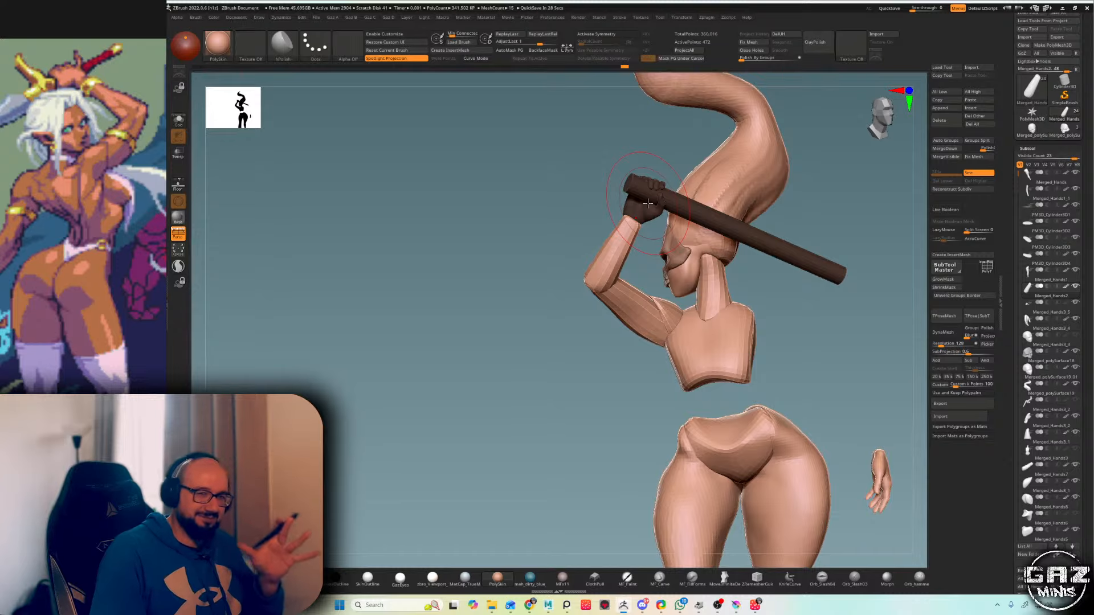
pyautogui.moveTo(648, 203)
pyautogui.mouseDown(button='right')
pyautogui.moveTo(660, 271)
pyautogui.moveTo(634, 216)
pyautogui.mouseUp(button='right')
# - Refine the forearm's silhouette between the fist and the elbow, adjusting the brush size to suit
pyautogui.press('b')
pyautogui.press('d')
pyautogui.press('s')
pyautogui.moveTo(734, 183); pyautogui.dragTo(765, 136, button='right')
pyautogui.moveTo(694, 189)
pyautogui.mouseDown(button='right')
pyautogui.moveTo(634, 230)
pyautogui.moveTo(727, 171)
pyautogui.moveTo(633, 194)
pyautogui.moveTo(585, 262)
pyautogui.moveTo(637, 215)
pyautogui.mouseUp(button='right')
pyautogui.press('s')
pyautogui.press('b')
pyautogui.press('m')
pyautogui.press('v')
pyautogui.moveTo(552, 238); pyautogui.dragTo(581, 241, button='right')
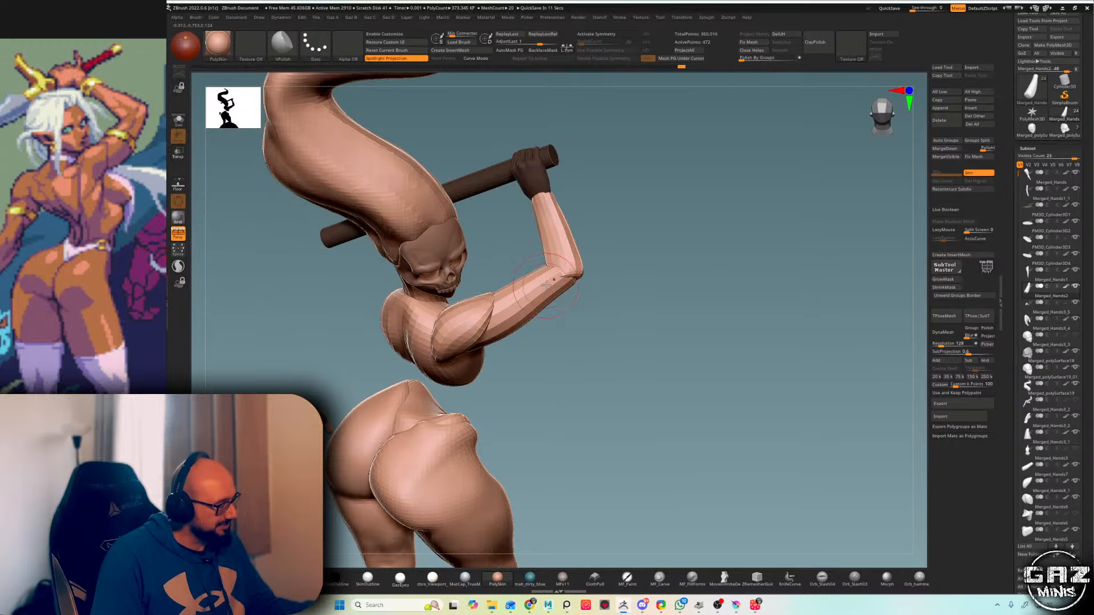
# - Select the upper arm and blend its elbow end into the forearm with the Smooth and Move brushes
pyautogui.hotkey('shift', 'f')
pyautogui.hotkey('shift', 'f')
pyautogui.press('b')
pyautogui.press('d')
pyautogui.press('s')
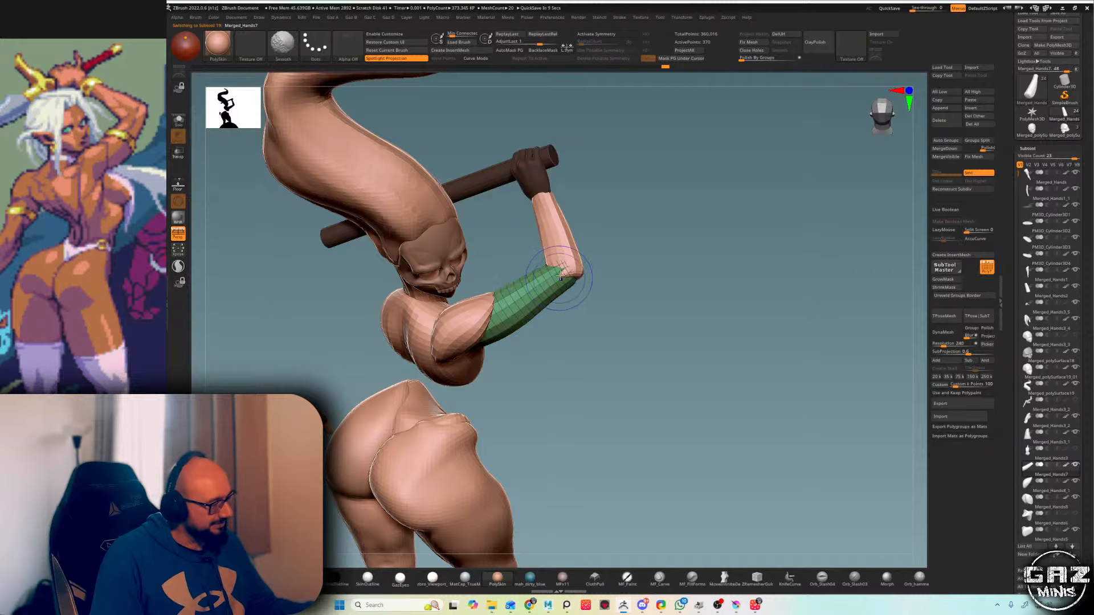
pyautogui.moveTo(610, 243)
pyautogui.mouseDown(button='right')
pyautogui.moveTo(625, 222)
pyautogui.moveTo(628, 251)
pyautogui.moveTo(584, 238)
pyautogui.moveTo(565, 246)
pyautogui.mouseUp(button='right')
pyautogui.press('b')
pyautogui.press('m')
pyautogui.press('v')
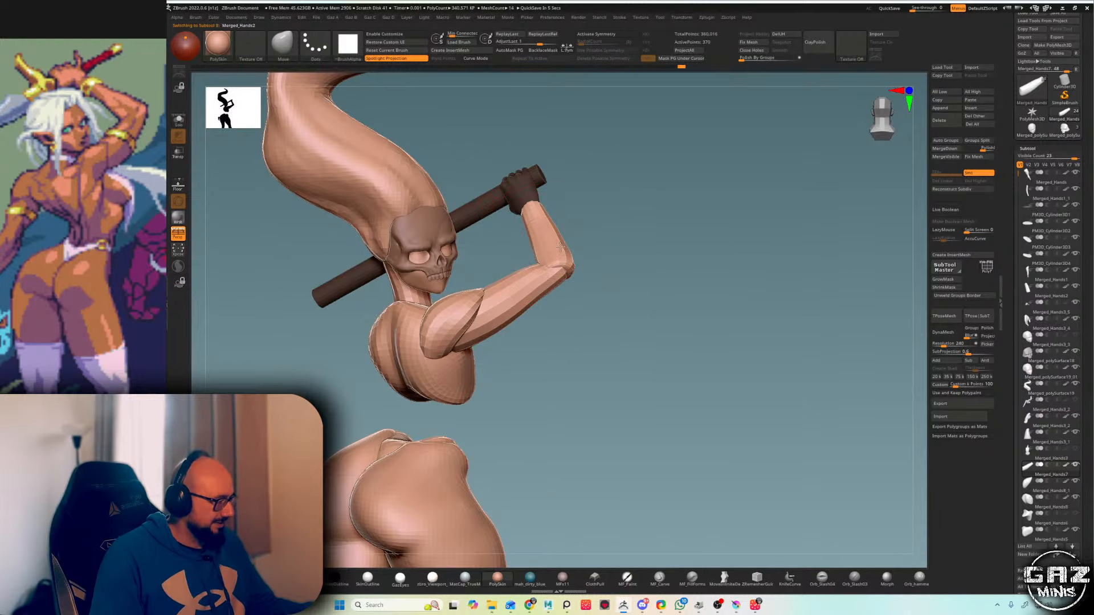
# - Select the forearm and adjust its thickness around the elbow with the Inflate brush
pyautogui.keyDown('alt'); pyautogui.click(561, 246); pyautogui.keyUp('alt')
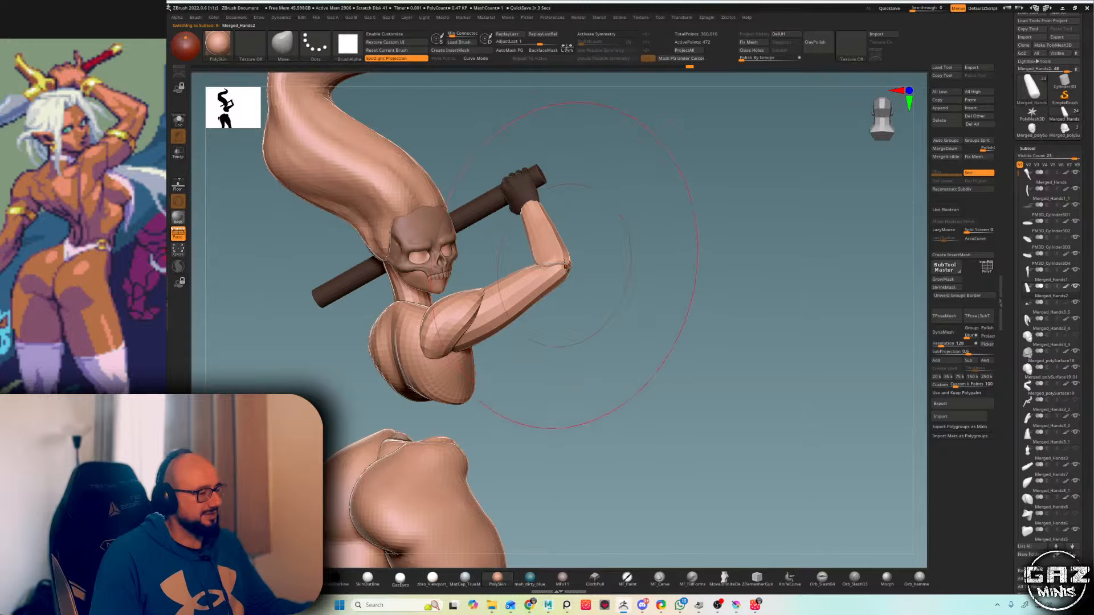
pyautogui.press('b')
pyautogui.press('i')
pyautogui.press('n')
pyautogui.moveTo(625, 287); pyautogui.dragTo(549, 244, button='right')
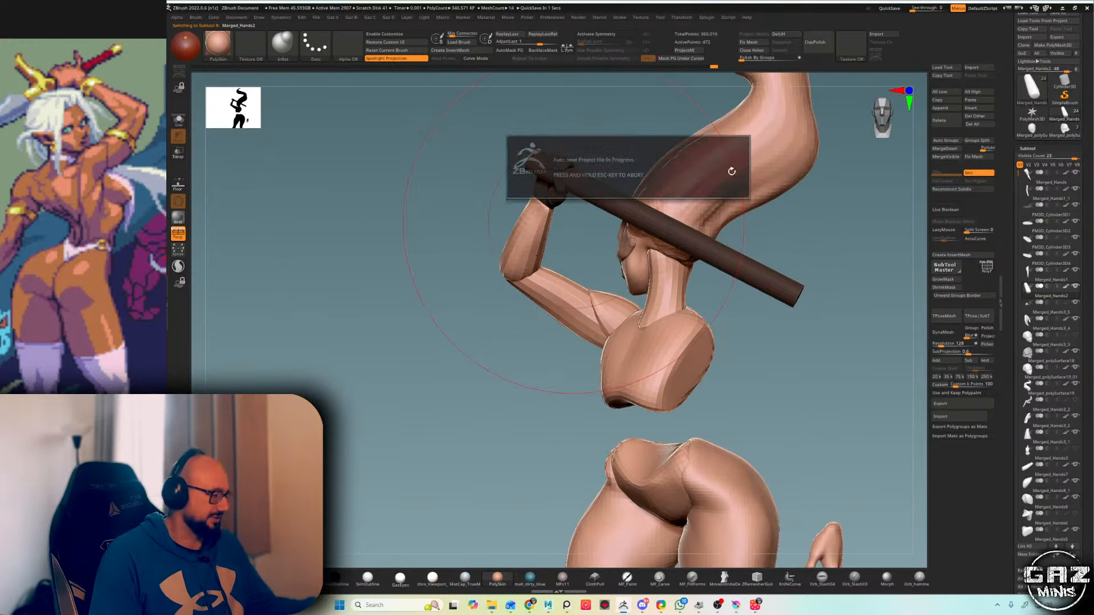
pyautogui.press('f')
pyautogui.press('f')
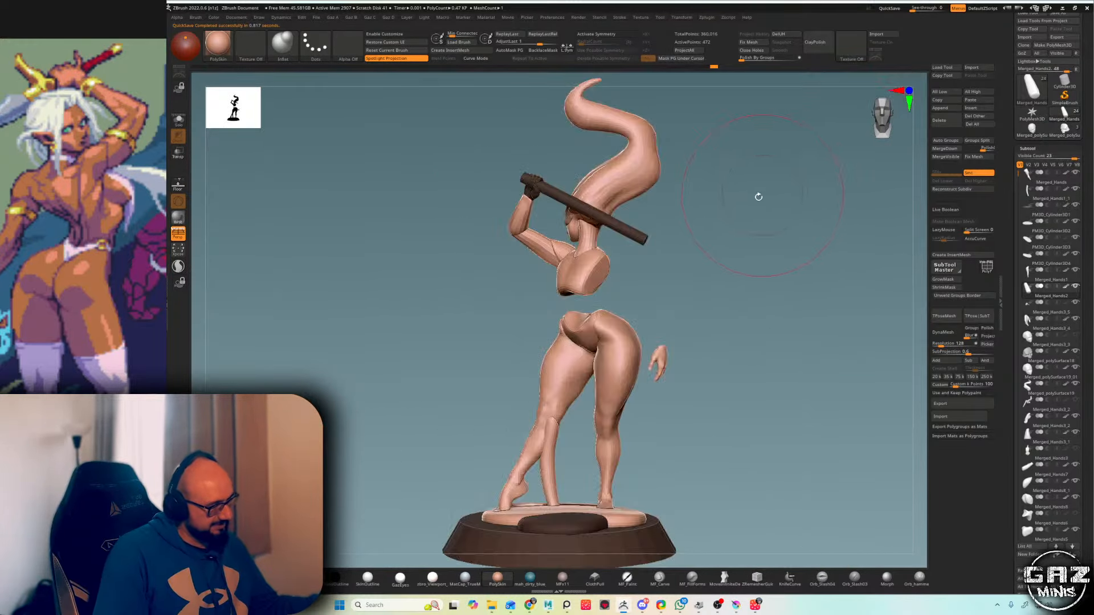
pyautogui.moveTo(757, 197)
pyautogui.mouseDown(button='right')
pyautogui.moveTo(688, 213)
pyautogui.moveTo(684, 193)
pyautogui.moveTo(668, 204)
pyautogui.mouseUp(button='right')
pyautogui.press('s')
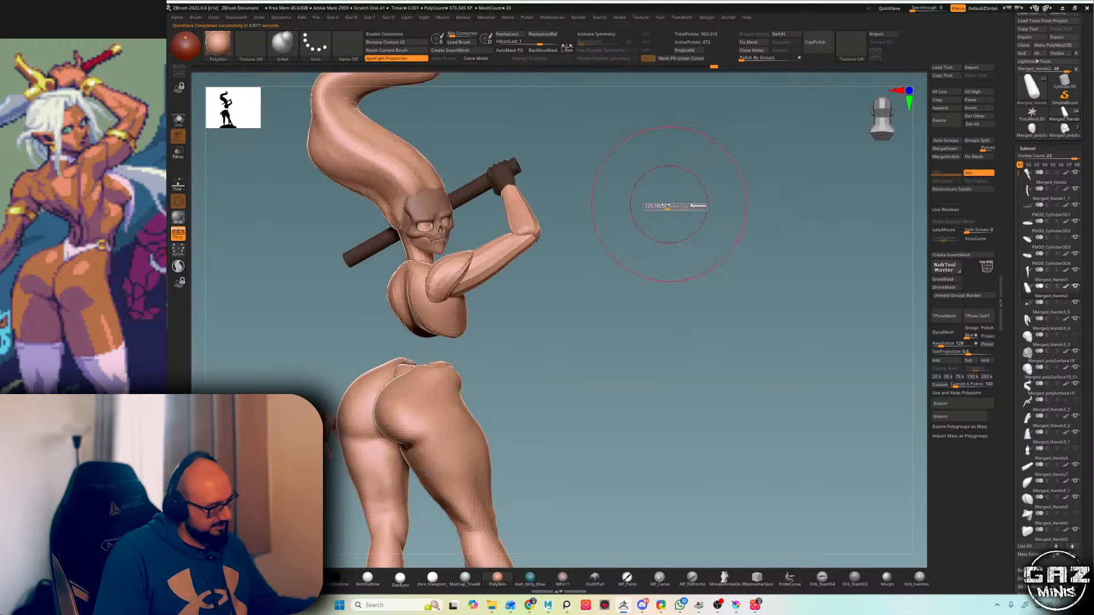
pyautogui.moveTo(528, 229); pyautogui.dragTo(533, 229)
# - Reshape the forearm's elbow end and outer contour with the Move brush
pyautogui.moveTo(533, 230)
pyautogui.keyDown('ctrl'); pyautogui.mouseDown(button='right')
pyautogui.moveTo(570, 221)
pyautogui.moveTo(512, 225)
pyautogui.moveTo(562, 226)
pyautogui.mouseUp(button='right'); pyautogui.keyUp('ctrl')
pyautogui.press('b')
pyautogui.press('m')
pyautogui.press('v')
pyautogui.moveTo(517, 226); pyautogui.dragTo(513, 228)
pyautogui.moveTo(596, 222); pyautogui.dragTo(544, 219, button='right')
pyautogui.moveTo(555, 220); pyautogui.dragTo(563, 217)
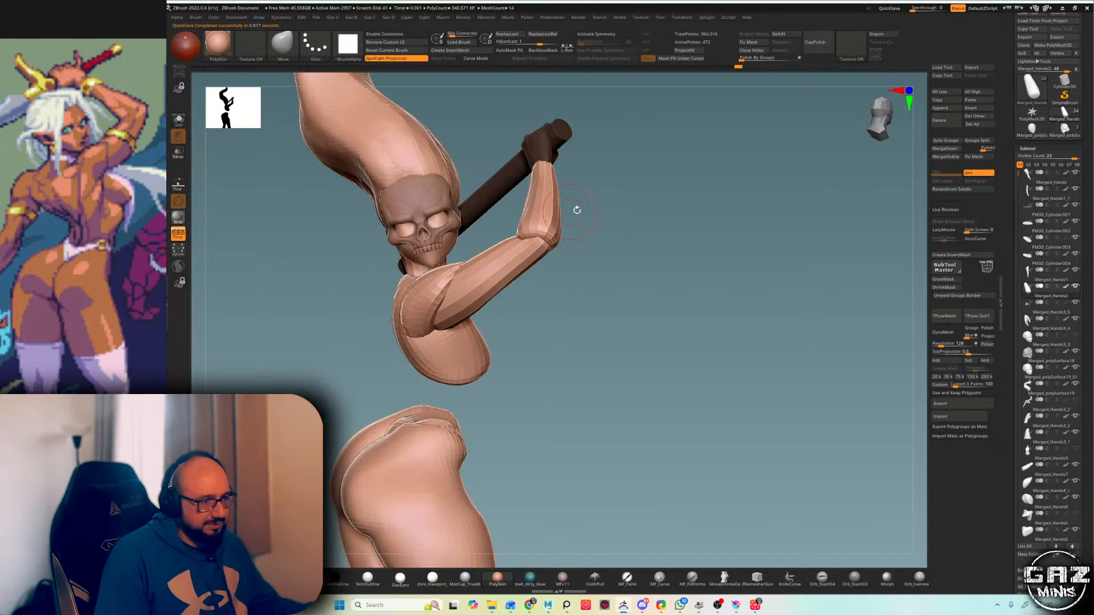
pyautogui.moveTo(576, 210)
pyautogui.mouseDown(button='right')
pyautogui.moveTo(525, 234)
pyautogui.moveTo(586, 216)
pyautogui.moveTo(547, 188)
pyautogui.moveTo(528, 208)
pyautogui.moveTo(530, 232)
pyautogui.moveTo(595, 196)
pyautogui.moveTo(642, 187)
pyautogui.mouseUp(button='right')
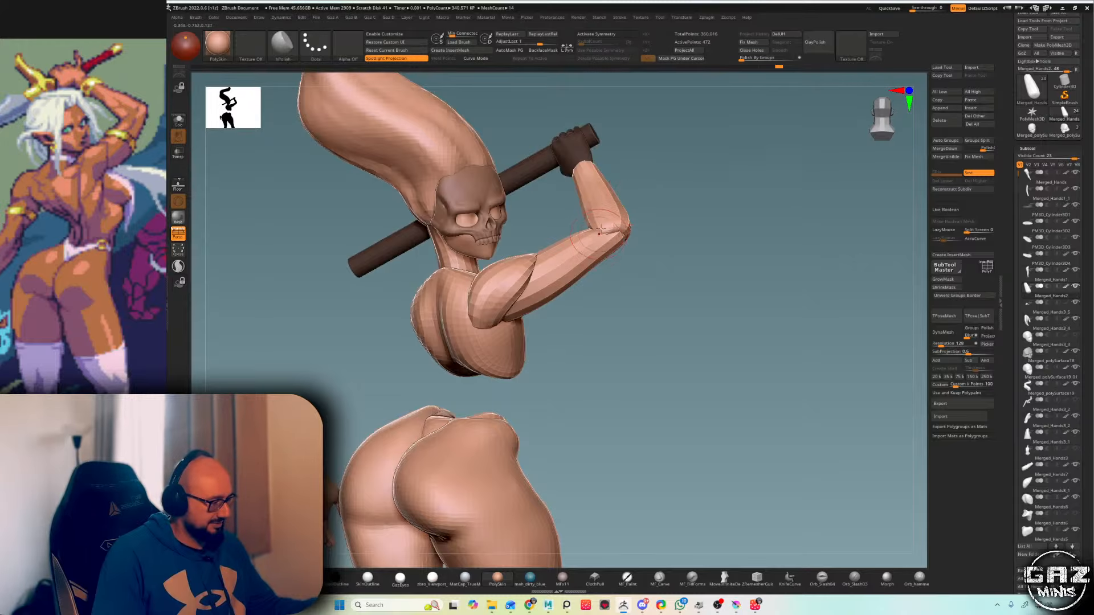
pyautogui.moveTo(620, 218); pyautogui.dragTo(624, 206)
pyautogui.moveTo(652, 184)
pyautogui.mouseDown(button='right')
pyautogui.moveTo(633, 188)
pyautogui.moveTo(651, 187)
pyautogui.mouseUp(button='right')
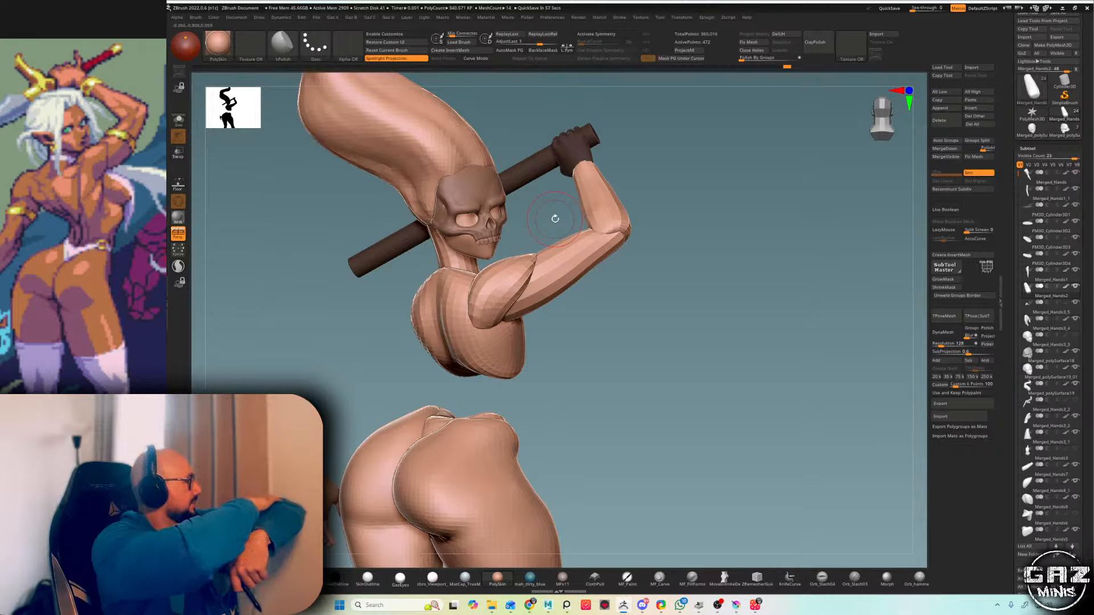
# - Even out the forearm's volume between elbow and wrist with the Smooth and Inflate brushes
pyautogui.press('b')
pyautogui.press('m')
pyautogui.press('v')
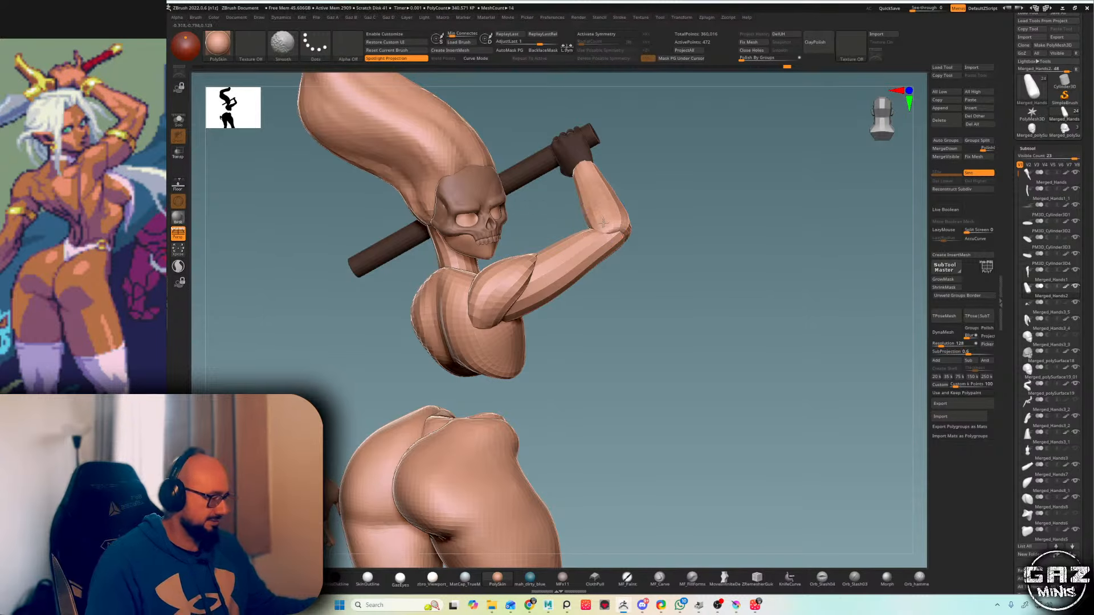
pyautogui.moveTo(554, 219)
pyautogui.mouseDown(button='right')
pyautogui.moveTo(644, 209)
pyautogui.moveTo(652, 231)
pyautogui.moveTo(659, 215)
pyautogui.mouseUp(button='right')
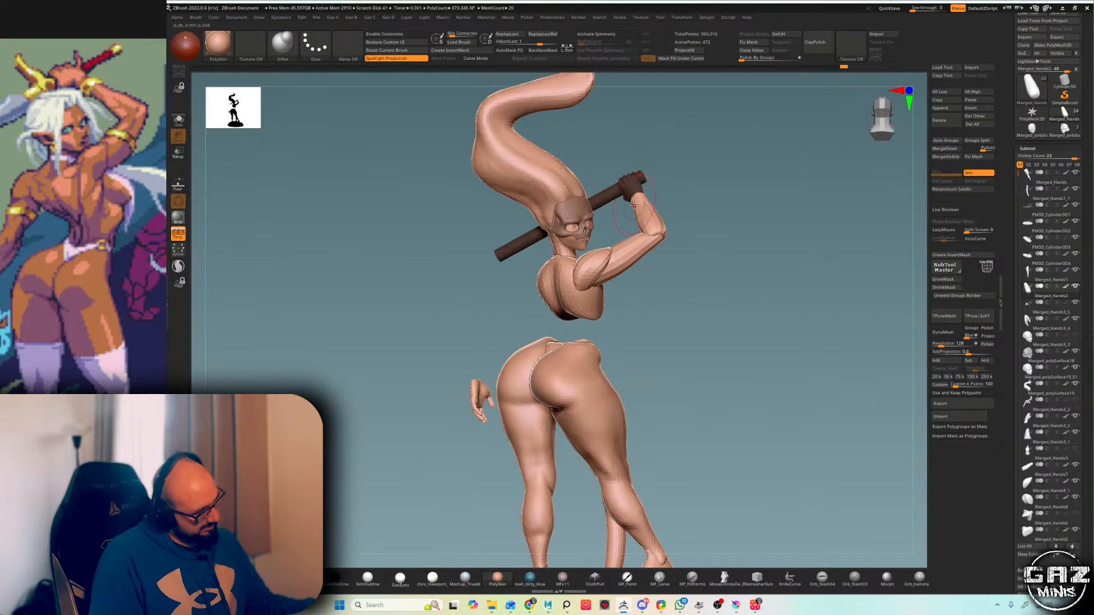
pyautogui.press('b')
pyautogui.press('m')
pyautogui.press('v')
# - Hide the fist and staff and reselect the forearm for sculpting
pyautogui.hotkey('shift', 'f')
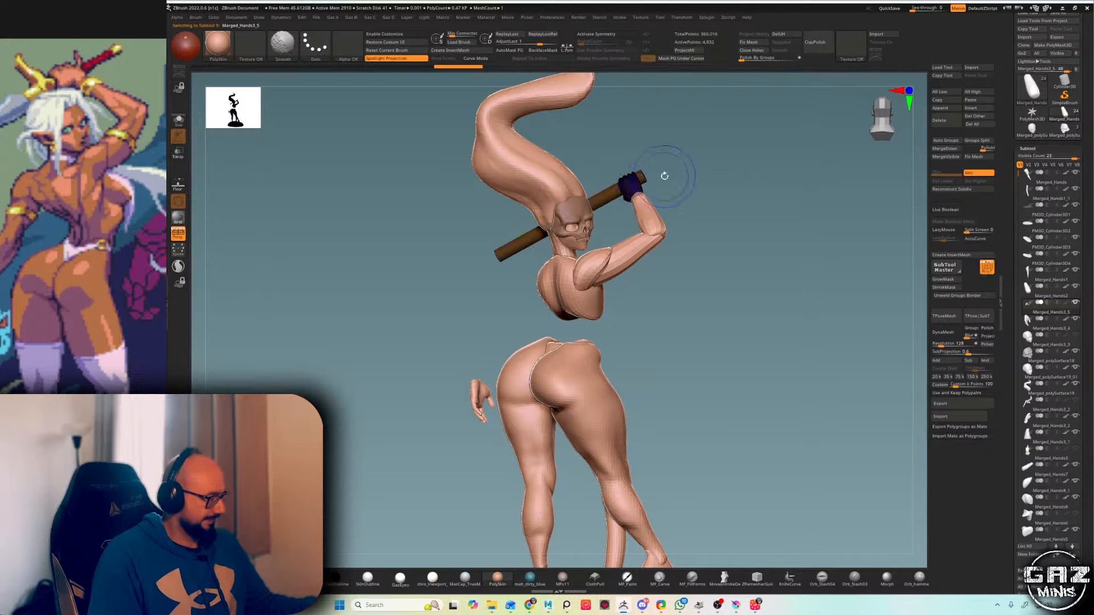
pyautogui.click(1075, 304)
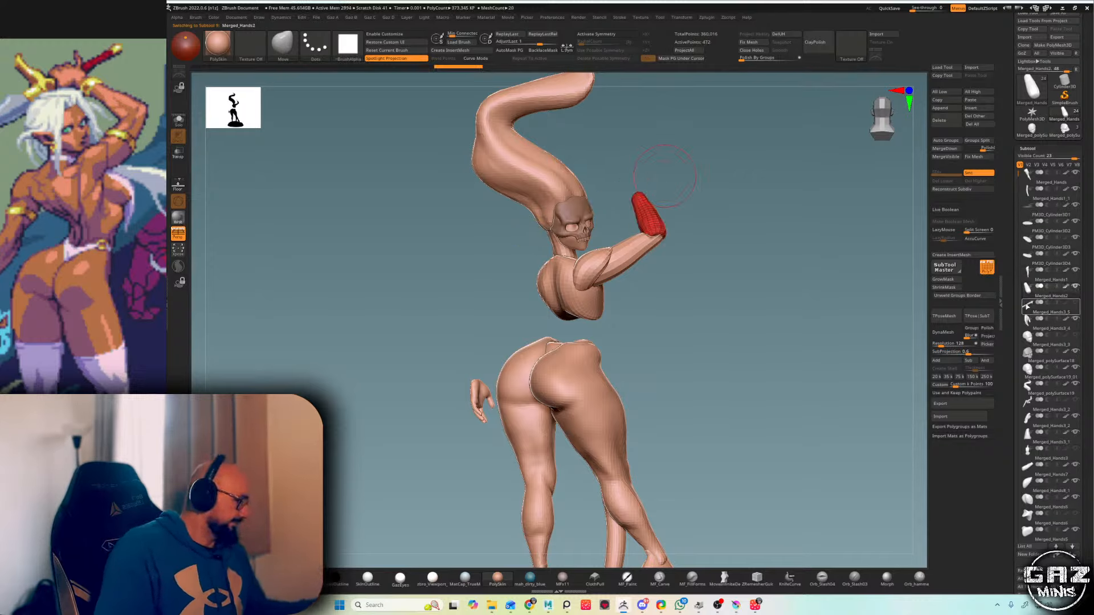
pyautogui.hotkey('shift', 'f')
pyautogui.moveTo(726, 211)
pyautogui.mouseDown(button='right')
pyautogui.moveTo(642, 226)
pyautogui.moveTo(643, 212)
pyautogui.mouseUp(button='right')
# - Flatten the exposed forearm's side planes with the hPolish brush
pyautogui.press('b')
pyautogui.press('h')
pyautogui.press('p')
pyautogui.moveTo(574, 312); pyautogui.dragTo(570, 317)
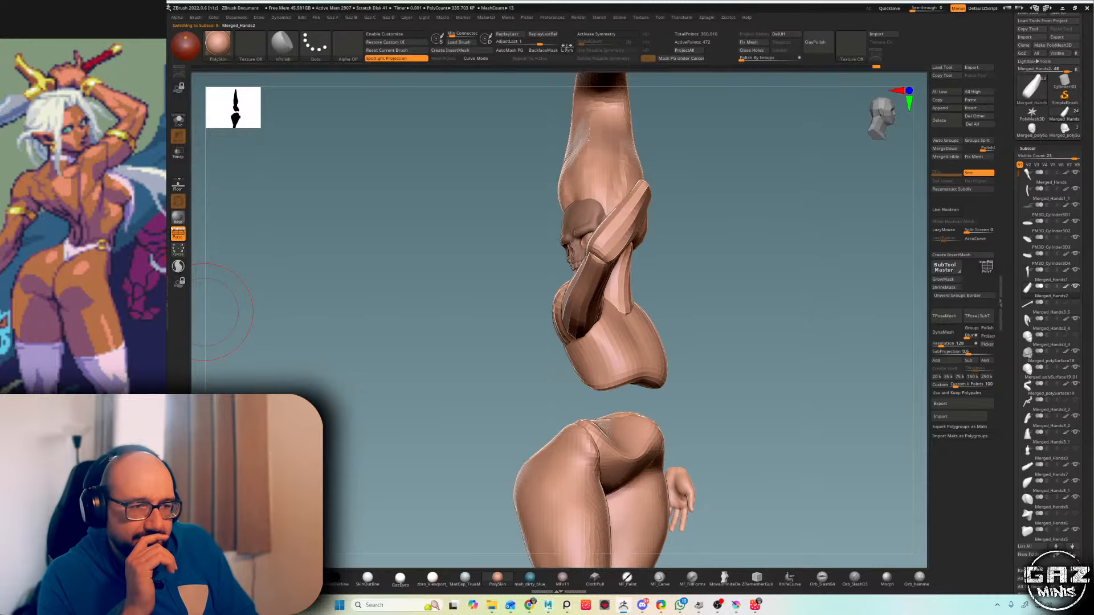
pyautogui.moveTo(708, 170)
pyautogui.mouseDown()
pyautogui.moveTo(780, 179)
pyautogui.moveTo(709, 188)
pyautogui.mouseUp()
pyautogui.press('b')
pyautogui.press('m')
pyautogui.press('v')
# - Polish the planes from the forearm's middle down to the elbow and correct its contour with the Move brush
pyautogui.press('b')
pyautogui.press('h')
pyautogui.press('p')
pyautogui.moveTo(623, 230); pyautogui.dragTo(591, 249, button='right')
pyautogui.moveTo(614, 250); pyautogui.dragTo(610, 244)
pyautogui.moveTo(588, 284); pyautogui.dragTo(604, 256)
pyautogui.press('b')
pyautogui.press('m')
pyautogui.press('v')
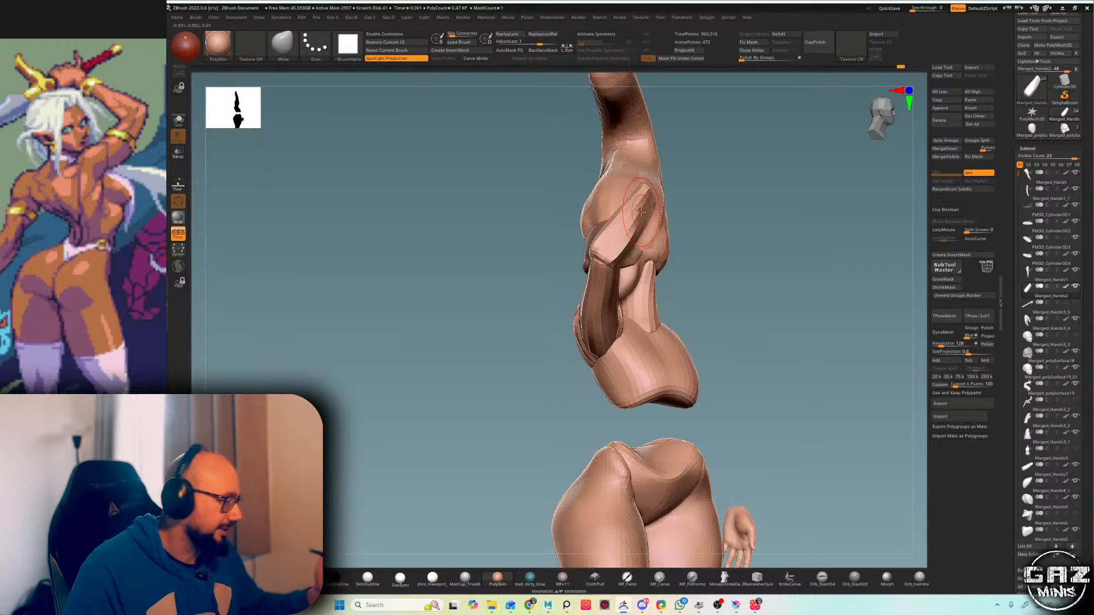
# - Polish the forearm's front plane near the elbow and adjust its shape from the figure's back view
pyautogui.moveTo(642, 211); pyautogui.dragTo(593, 246, button='right')
pyautogui.press('b')
pyautogui.press('h')
pyautogui.press('p')
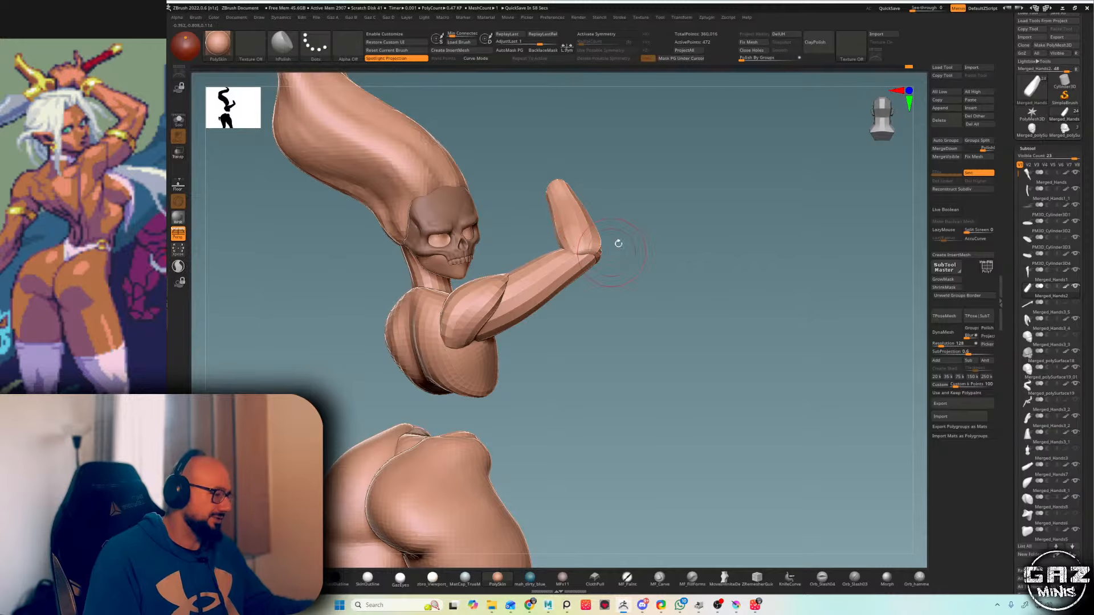
pyautogui.moveTo(654, 200)
pyautogui.mouseDown(button='right')
pyautogui.moveTo(669, 190)
pyautogui.moveTo(493, 301)
pyautogui.moveTo(613, 238)
pyautogui.mouseUp(button='right')
pyautogui.press('b')
pyautogui.press('m')
pyautogui.press('v')
# - Select the skull and adjust its placement over the neck with the transform gizmo from the front view
pyautogui.keyDown('alt'); pyautogui.click(492, 300); pyautogui.keyUp('alt')
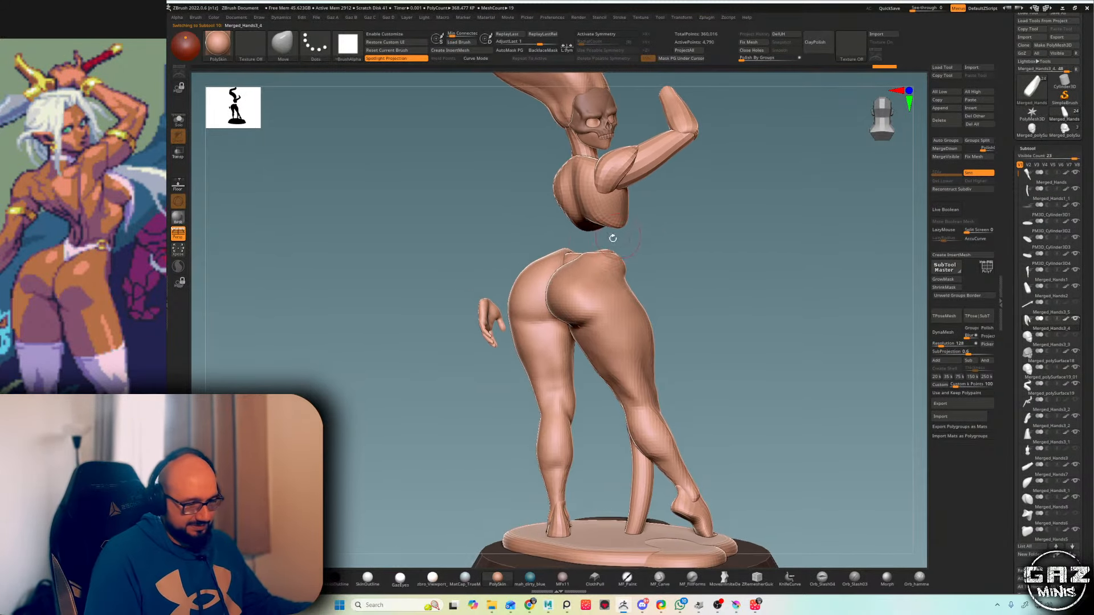
pyautogui.keyDown('alt'); pyautogui.click(547, 269); pyautogui.keyUp('alt')
pyautogui.moveTo(557, 251); pyautogui.dragTo(679, 250, button='right')
pyautogui.keyDown('alt'); pyautogui.click(622, 195); pyautogui.keyUp('alt')
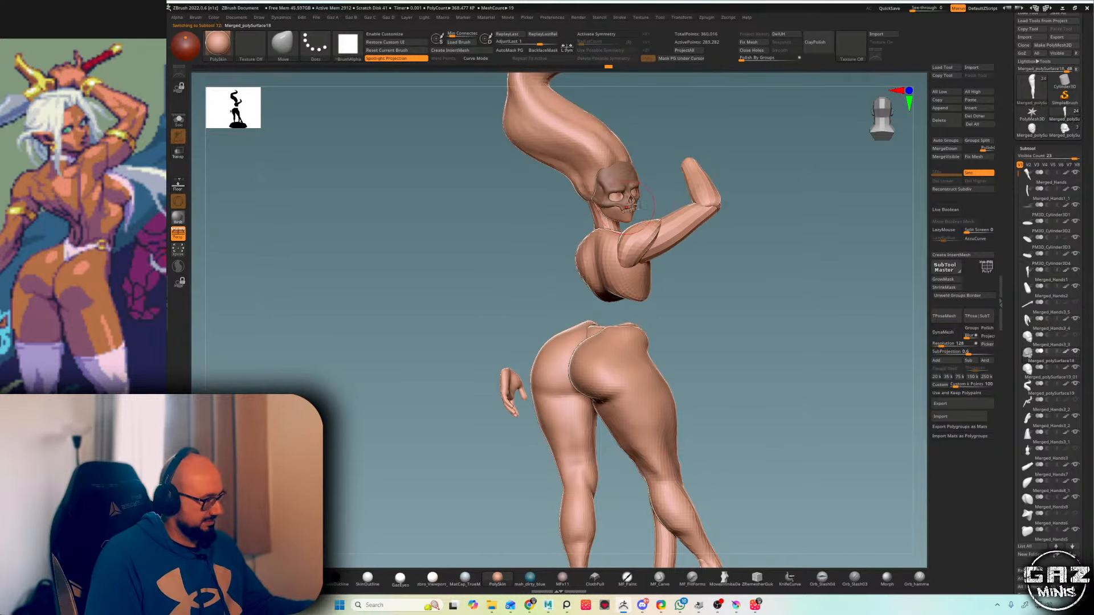
pyautogui.press('w')
pyautogui.moveTo(798, 183); pyautogui.dragTo(747, 158, button='right')
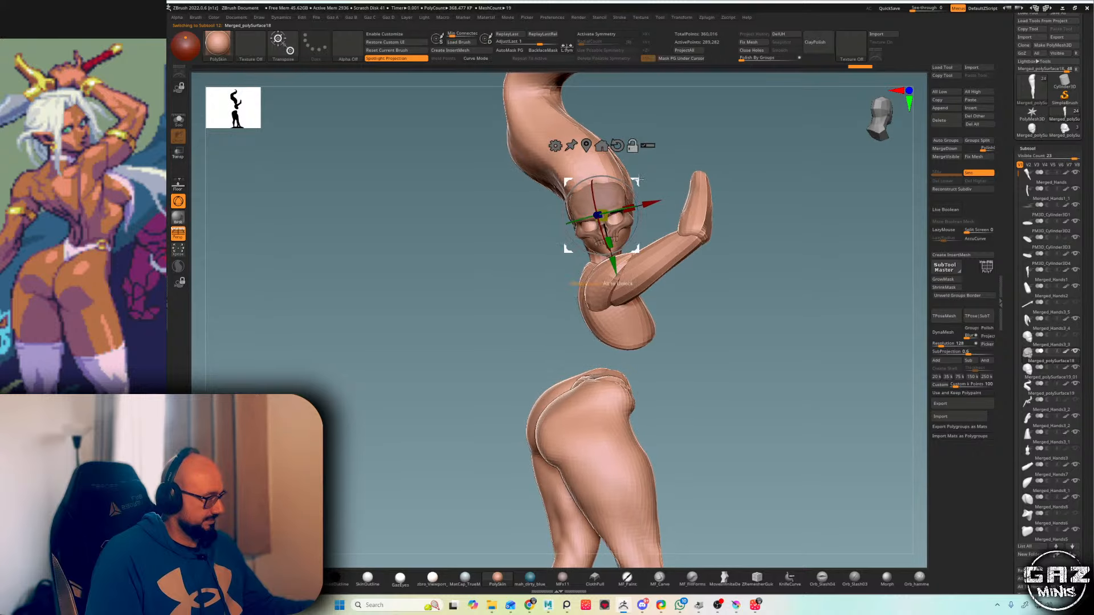
pyautogui.click(648, 156)
pyautogui.hotkey('ctrl', 'shift')
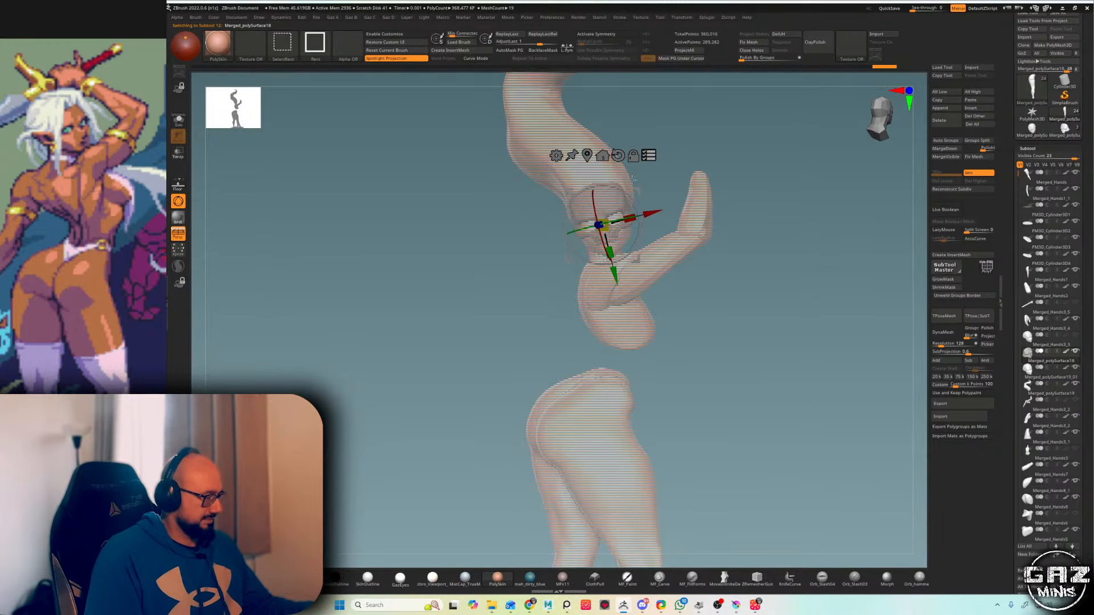
pyautogui.moveTo(632, 180)
pyautogui.keyDown('ctrl'); pyautogui.keyDown('shift'); pyautogui.mouseDown()
pyautogui.moveTo(596, 209)
pyautogui.moveTo(642, 205)
pyautogui.moveTo(634, 198)
pyautogui.mouseUp(); pyautogui.keyUp('shift'); pyautogui.keyUp('ctrl')
# - Scale the skull up slightly with the transform gizmo
pyautogui.press('q')
pyautogui.moveTo(734, 182)
pyautogui.keyDown('shift'); pyautogui.mouseDown()
pyautogui.moveTo(794, 173)
pyautogui.moveTo(752, 145)
pyautogui.moveTo(749, 188)
pyautogui.mouseUp(); pyautogui.keyUp('shift')
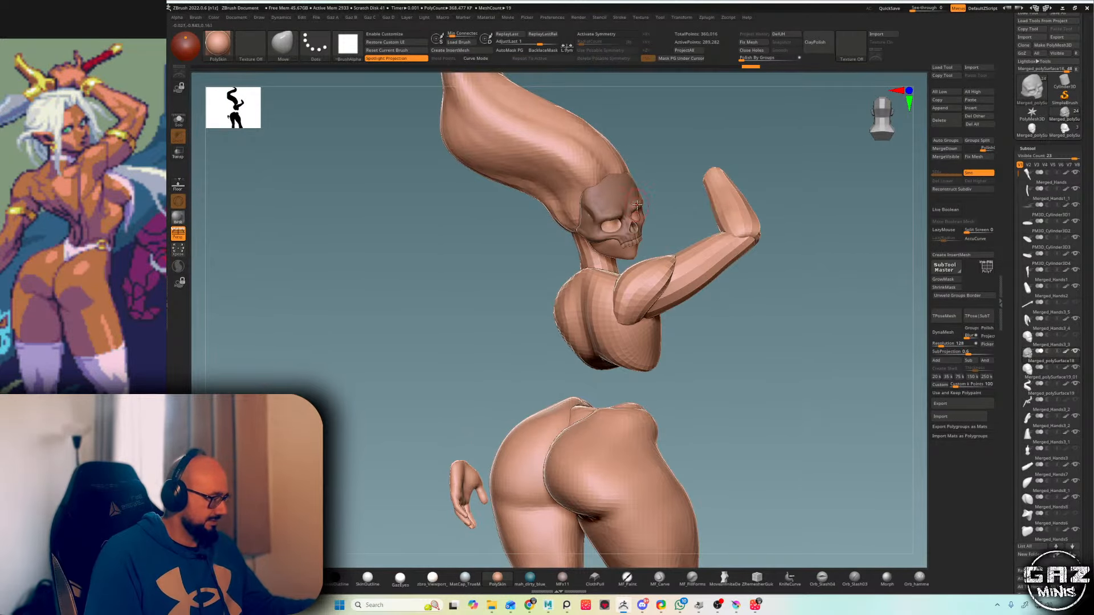
pyautogui.press('w')
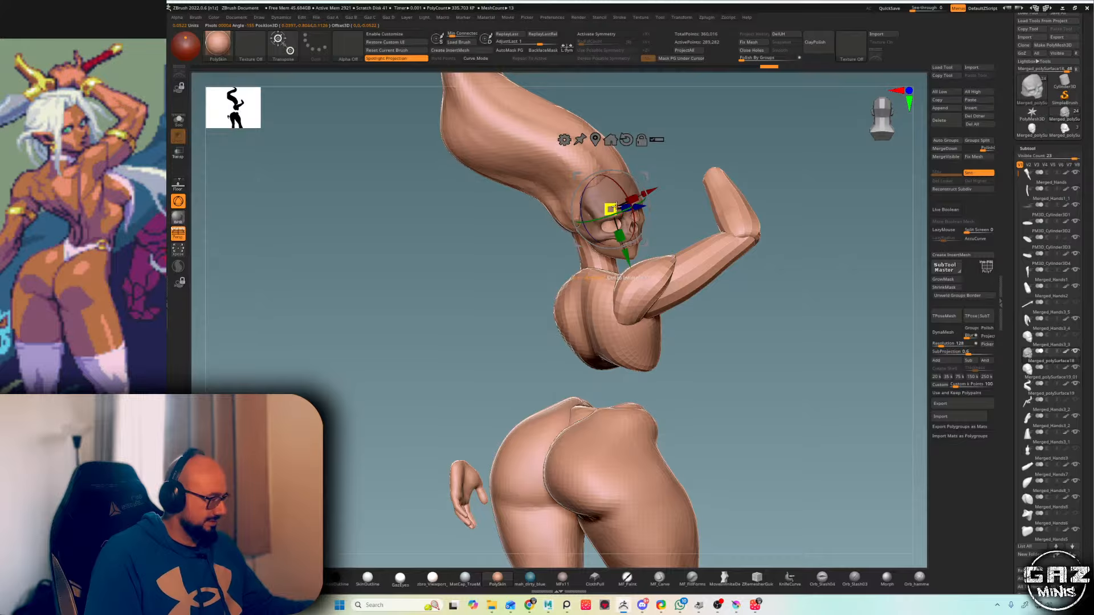
pyautogui.press('q')
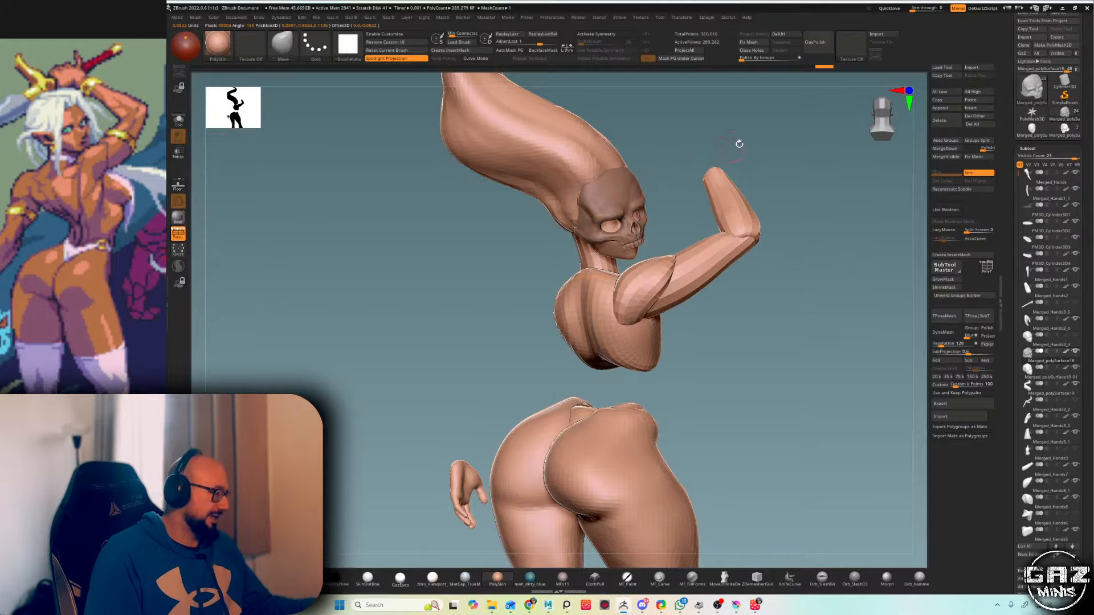
pyautogui.moveTo(740, 144)
pyautogui.mouseDown()
pyautogui.moveTo(769, 144)
pyautogui.moveTo(797, 122)
pyautogui.moveTo(752, 163)
pyautogui.moveTo(731, 151)
pyautogui.moveTo(741, 163)
pyautogui.mouseUp()
# - Select the hair mass and reposition its base around the back of the skull with the transform gizmo
pyautogui.keyDown('alt'); pyautogui.moveTo(698, 91); pyautogui.dragTo(709, 155); pyautogui.keyUp('alt')
pyautogui.hotkey('shift', 'f')
pyautogui.keyDown('alt'); pyautogui.click(612, 205); pyautogui.keyUp('alt')
pyautogui.keyDown('alt'); pyautogui.moveTo(651, 212); pyautogui.dragTo(640, 188); pyautogui.keyUp('alt')
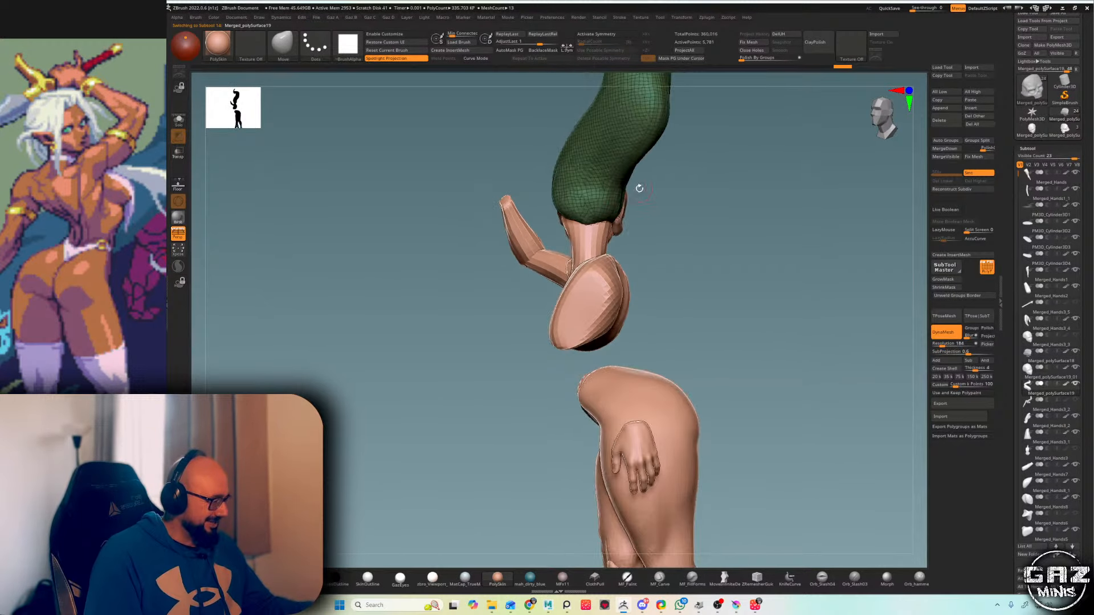
pyautogui.hotkey('shift', 'f')
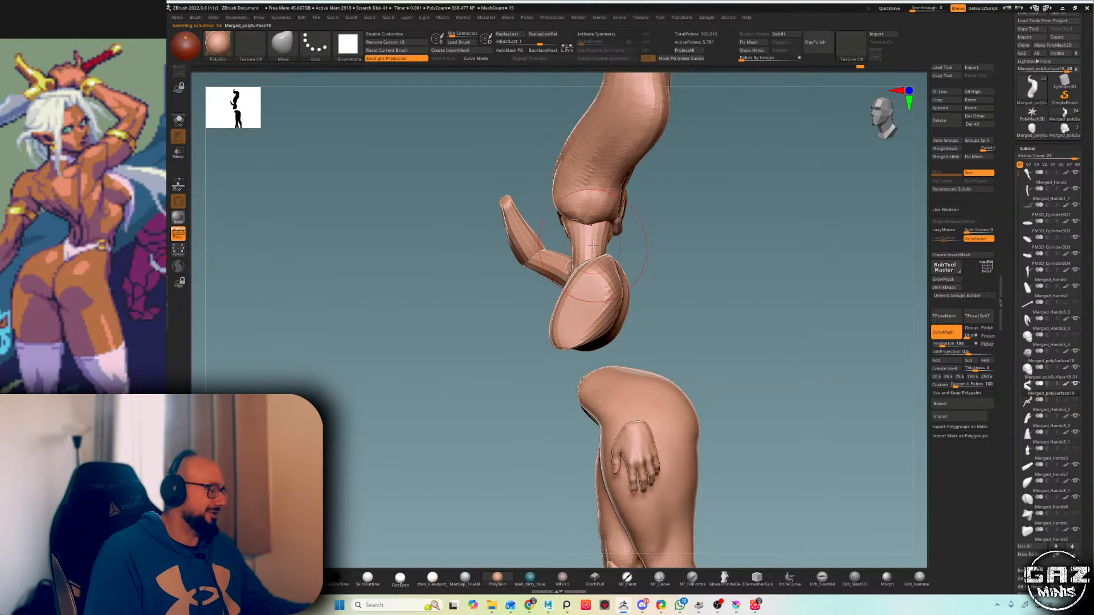
pyautogui.moveTo(642, 203)
pyautogui.mouseDown()
pyautogui.moveTo(729, 178)
pyautogui.moveTo(628, 178)
pyautogui.moveTo(659, 178)
pyautogui.moveTo(657, 191)
pyautogui.mouseUp()
pyautogui.press('w')
pyautogui.moveTo(628, 192)
pyautogui.mouseDown()
pyautogui.moveTo(630, 203)
pyautogui.moveTo(783, 176)
pyautogui.moveTo(695, 177)
pyautogui.moveTo(699, 132)
pyautogui.moveTo(677, 130)
pyautogui.mouseUp()
pyautogui.press('q')
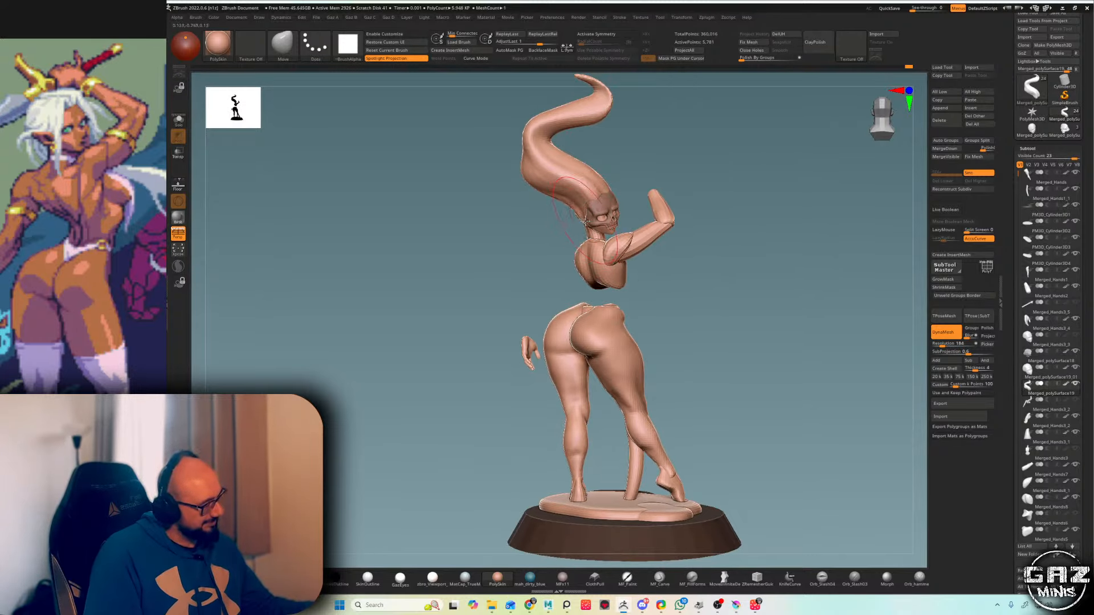
# - Add volume to the hair's upper bend with the Inflate brush
pyautogui.press('b')
pyautogui.press('i')
pyautogui.press('n')
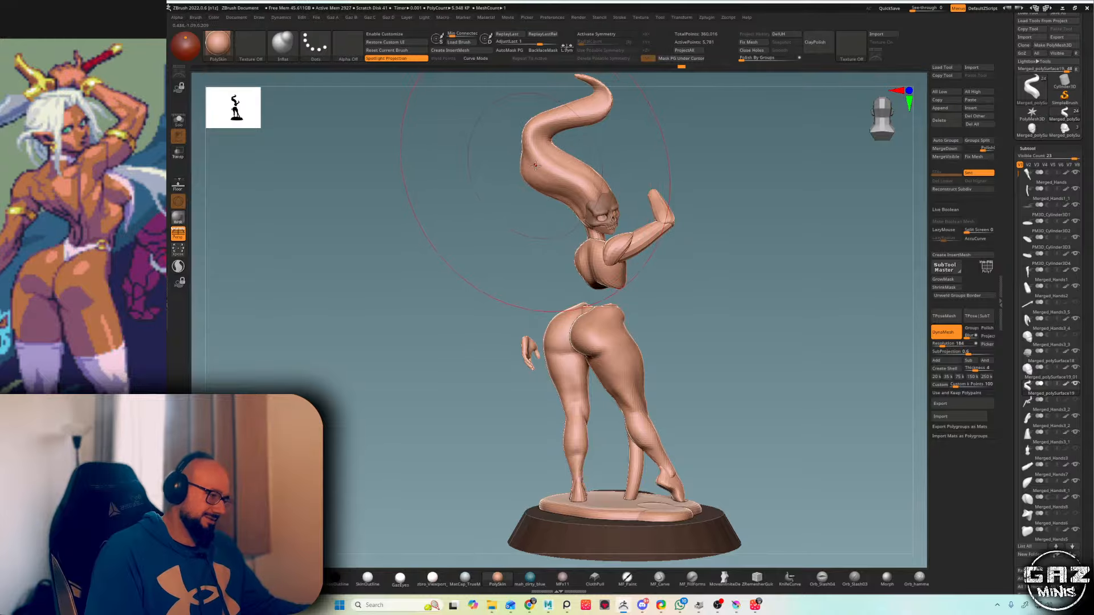
pyautogui.press('s')
pyautogui.moveTo(630, 139)
pyautogui.mouseDown()
pyautogui.moveTo(655, 132)
pyautogui.moveTo(655, 117)
pyautogui.moveTo(644, 140)
pyautogui.moveTo(607, 127)
pyautogui.moveTo(564, 157)
pyautogui.mouseUp()
# - Reshape the hair's S-curve from the back and side views with a resized Move brush
pyautogui.press('b')
pyautogui.press('m')
pyautogui.press('v')
pyautogui.press('s')
pyautogui.press('s')
pyautogui.press('s')
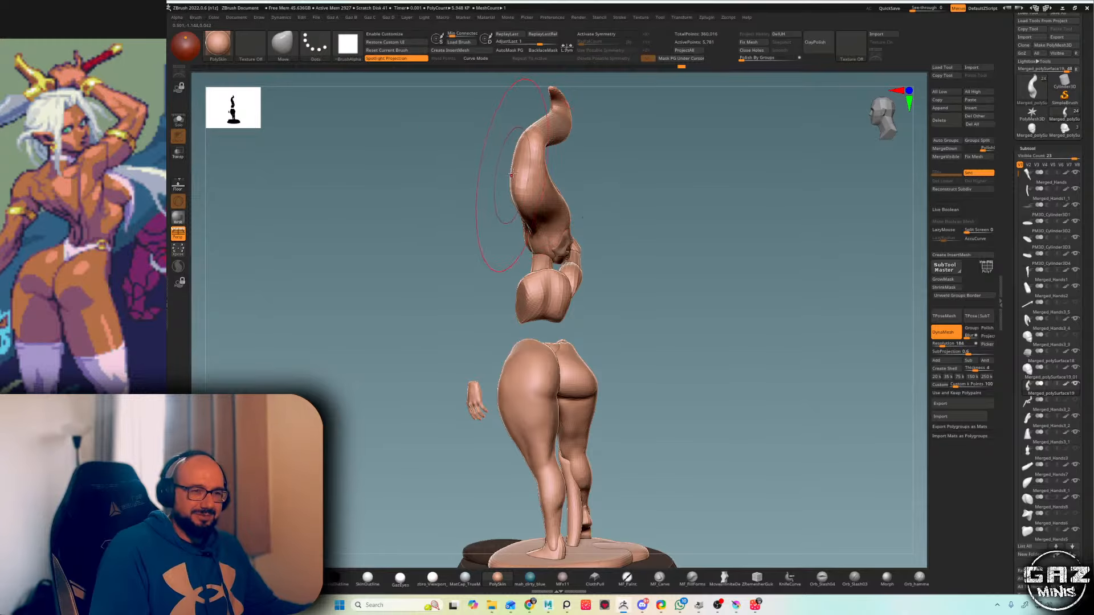
pyautogui.moveTo(509, 162); pyautogui.dragTo(492, 161)
pyautogui.moveTo(598, 110)
pyautogui.mouseDown()
pyautogui.moveTo(576, 120)
pyautogui.moveTo(593, 117)
pyautogui.mouseUp()
pyautogui.moveTo(613, 108)
pyautogui.mouseDown()
pyautogui.moveTo(647, 105)
pyautogui.moveTo(495, 112)
pyautogui.moveTo(580, 116)
pyautogui.mouseUp()
pyautogui.moveTo(639, 111)
pyautogui.mouseDown()
pyautogui.moveTo(696, 93)
pyautogui.moveTo(690, 106)
pyautogui.moveTo(649, 109)
pyautogui.moveTo(629, 134)
pyautogui.moveTo(657, 139)
pyautogui.moveTo(634, 133)
pyautogui.moveTo(651, 117)
pyautogui.moveTo(666, 139)
pyautogui.moveTo(639, 132)
pyautogui.mouseUp()
pyautogui.moveTo(674, 122)
pyautogui.mouseDown()
pyautogui.moveTo(662, 105)
pyautogui.moveTo(702, 150)
pyautogui.moveTo(774, 121)
pyautogui.moveTo(734, 97)
pyautogui.moveTo(736, 146)
pyautogui.moveTo(711, 135)
pyautogui.moveTo(639, 138)
pyautogui.mouseUp()
# - Continue correcting the hair's flow in side view with the Move brush
pyautogui.press('b')
pyautogui.press('c')
pyautogui.press('b')
pyautogui.press('b')
pyautogui.press('m')
pyautogui.press('v')
pyautogui.moveTo(677, 200); pyautogui.dragTo(672, 196)
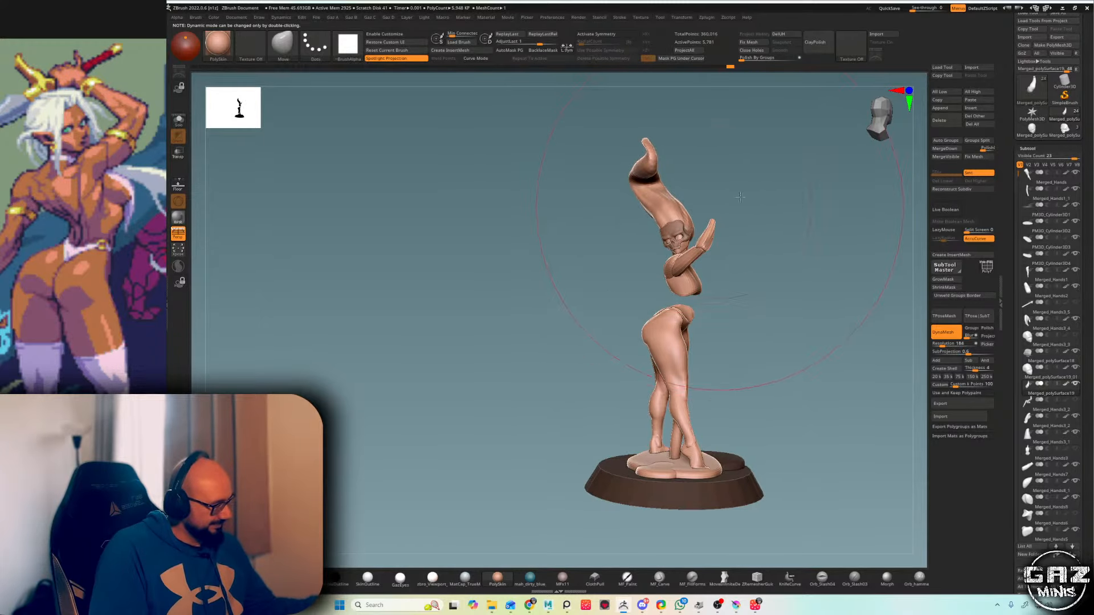
pyautogui.moveTo(735, 142); pyautogui.dragTo(792, 132)
pyautogui.moveTo(766, 186)
pyautogui.mouseDown()
pyautogui.moveTo(704, 209)
pyautogui.moveTo(741, 210)
pyautogui.moveTo(717, 215)
pyautogui.moveTo(786, 146)
pyautogui.moveTo(768, 130)
pyautogui.mouseUp()
pyautogui.hotkey('alt', 'Tab')
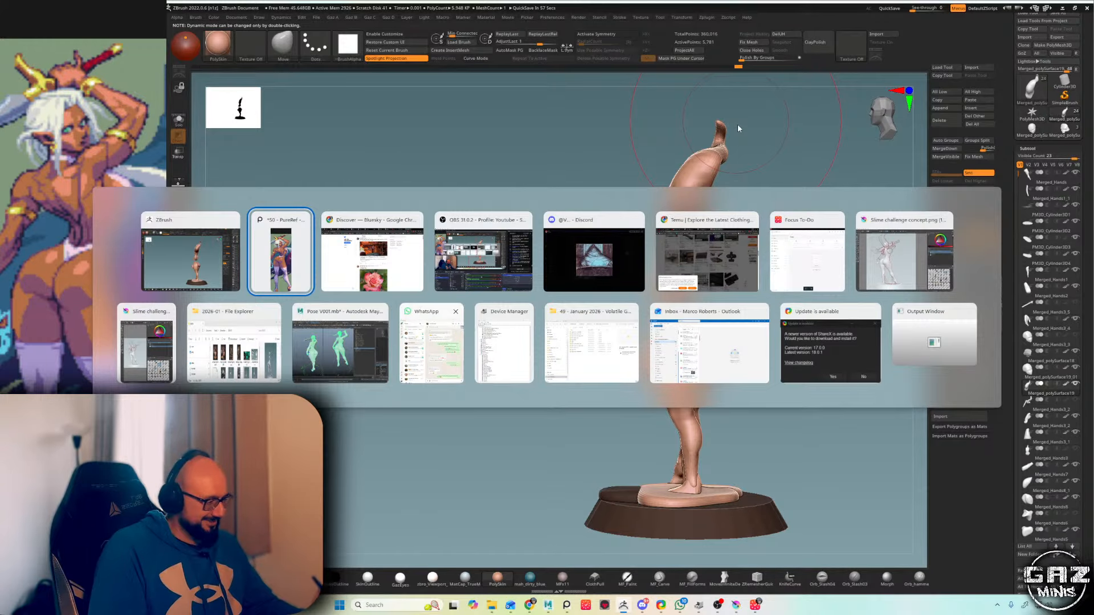
pyautogui.click(372, 259)
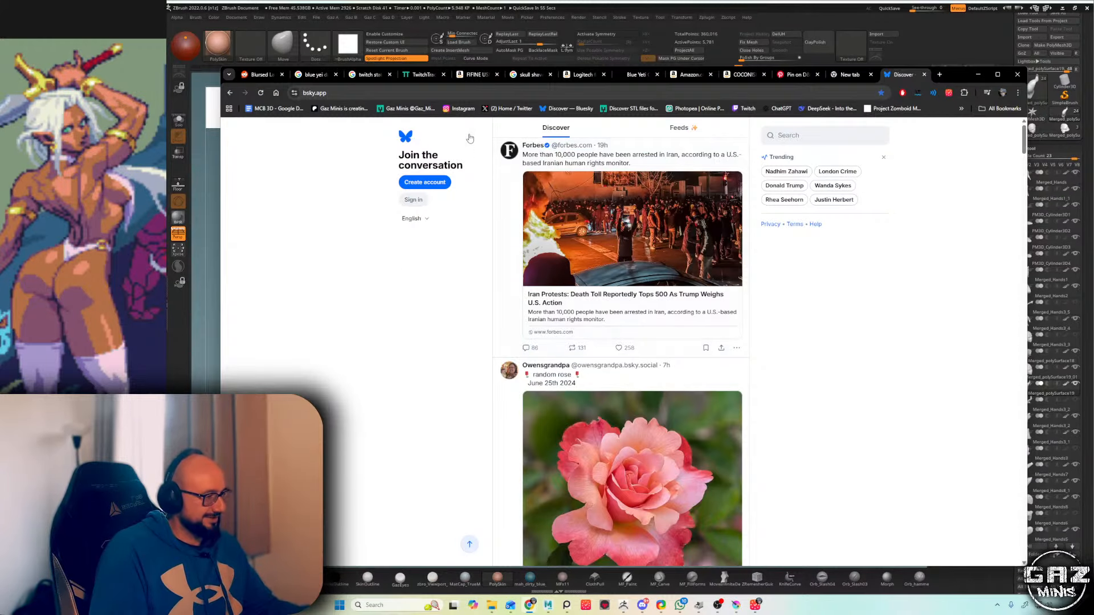
pyautogui.click(949, 48)
# - Refine the curl at the hair's tip with the Move brush from the front of the figure
pyautogui.moveTo(764, 173)
pyautogui.mouseDown()
pyautogui.moveTo(809, 208)
pyautogui.moveTo(738, 202)
pyautogui.moveTo(792, 199)
pyautogui.moveTo(769, 192)
pyautogui.moveTo(744, 205)
pyautogui.mouseUp()
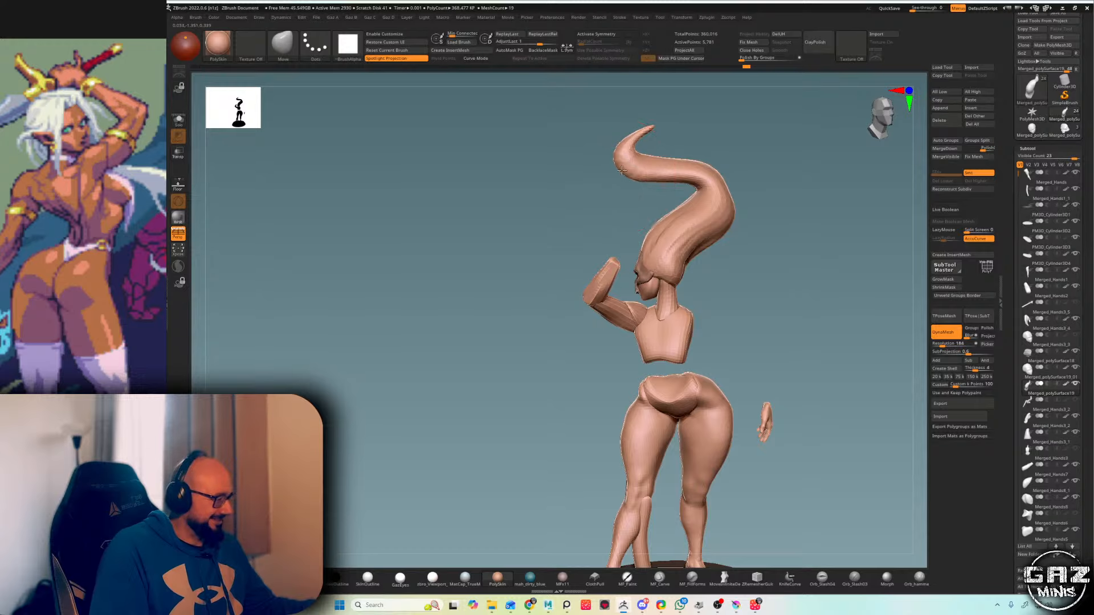
pyautogui.moveTo(621, 170); pyautogui.dragTo(626, 167)
pyautogui.moveTo(669, 135); pyautogui.dragTo(696, 125)
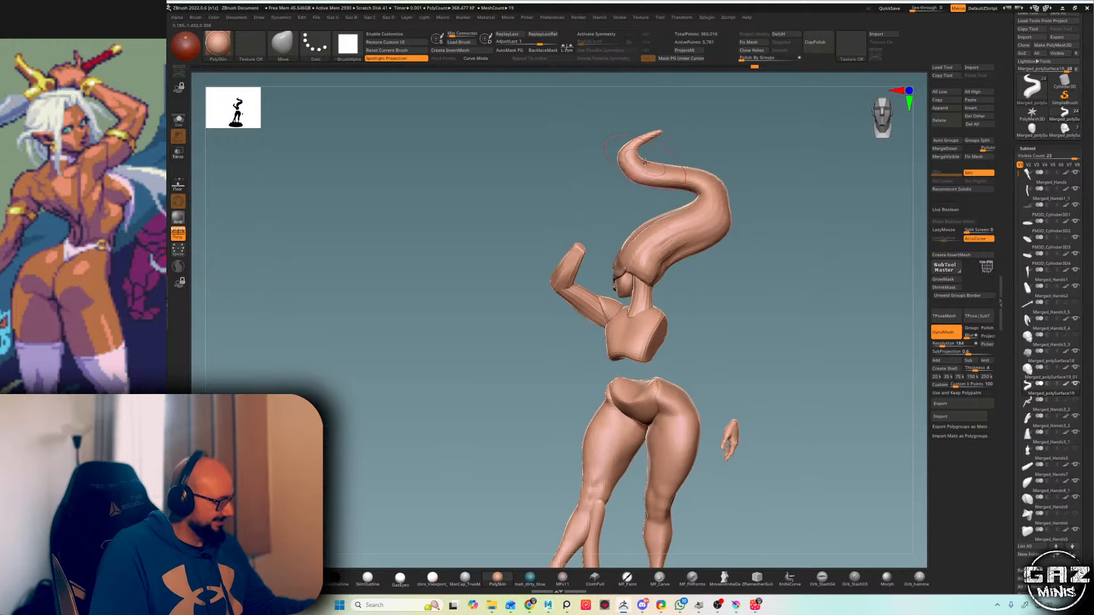
pyautogui.moveTo(688, 125)
pyautogui.mouseDown()
pyautogui.moveTo(709, 123)
pyautogui.moveTo(701, 134)
pyautogui.moveTo(711, 137)
pyautogui.moveTo(698, 128)
pyautogui.moveTo(673, 146)
pyautogui.moveTo(842, 134)
pyautogui.mouseUp()
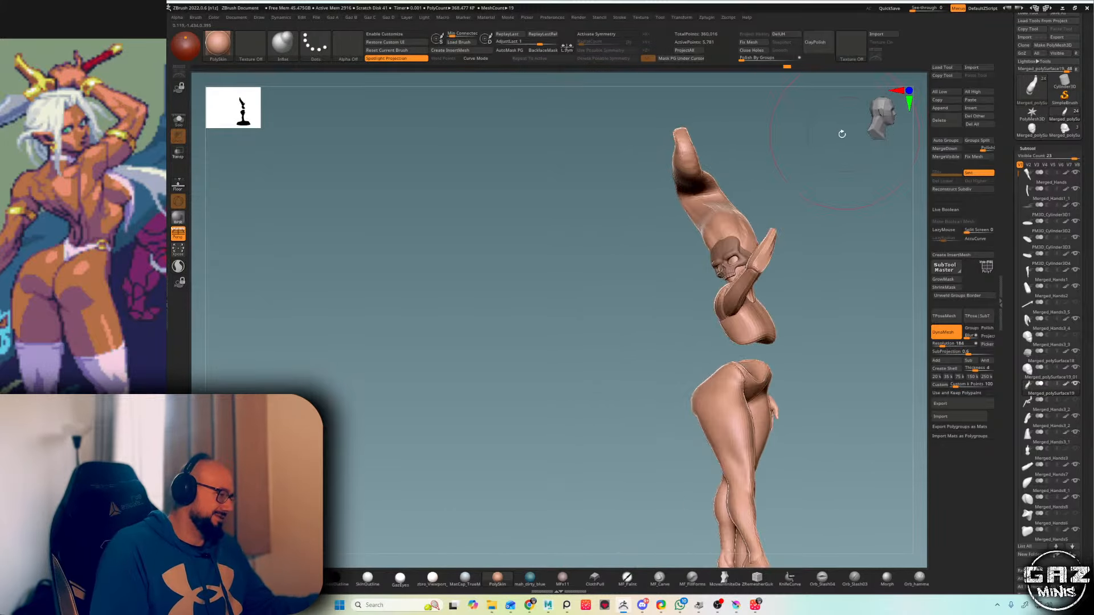
# - Remesh the hair with ZRemesher using the Same polygon-count option
pyautogui.hotkey('ctrl', 'a')
pyautogui.click(809, 241)
pyautogui.click(798, 196)
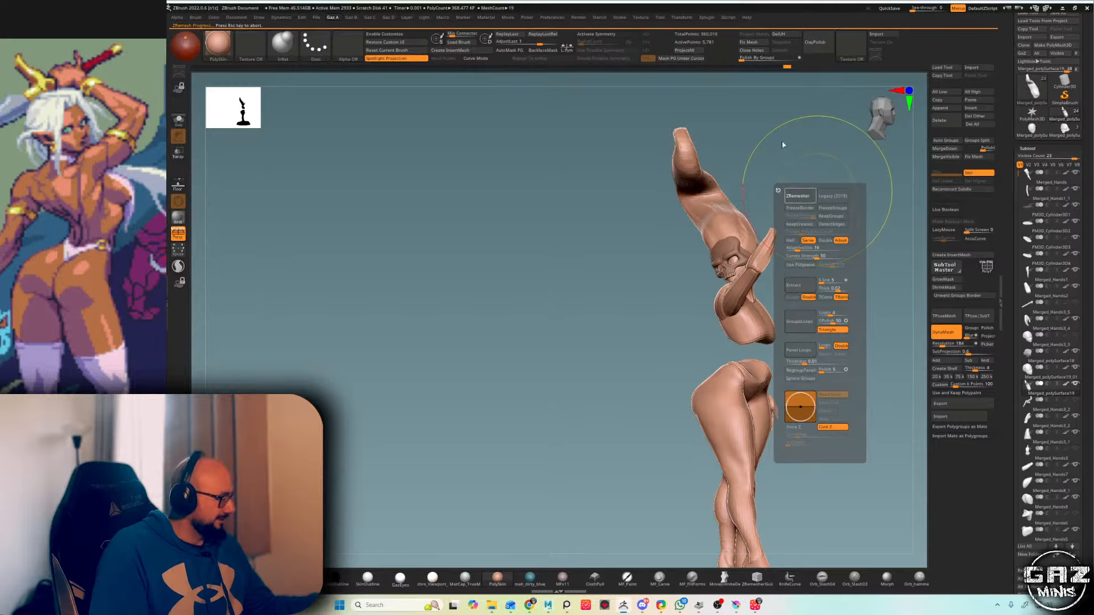
pyautogui.moveTo(773, 137)
pyautogui.mouseDown()
pyautogui.moveTo(769, 149)
pyautogui.moveTo(788, 146)
pyautogui.moveTo(724, 153)
pyautogui.moveTo(791, 167)
pyautogui.moveTo(820, 200)
pyautogui.moveTo(708, 185)
pyautogui.moveTo(749, 179)
pyautogui.moveTo(754, 205)
pyautogui.moveTo(739, 188)
pyautogui.mouseUp()
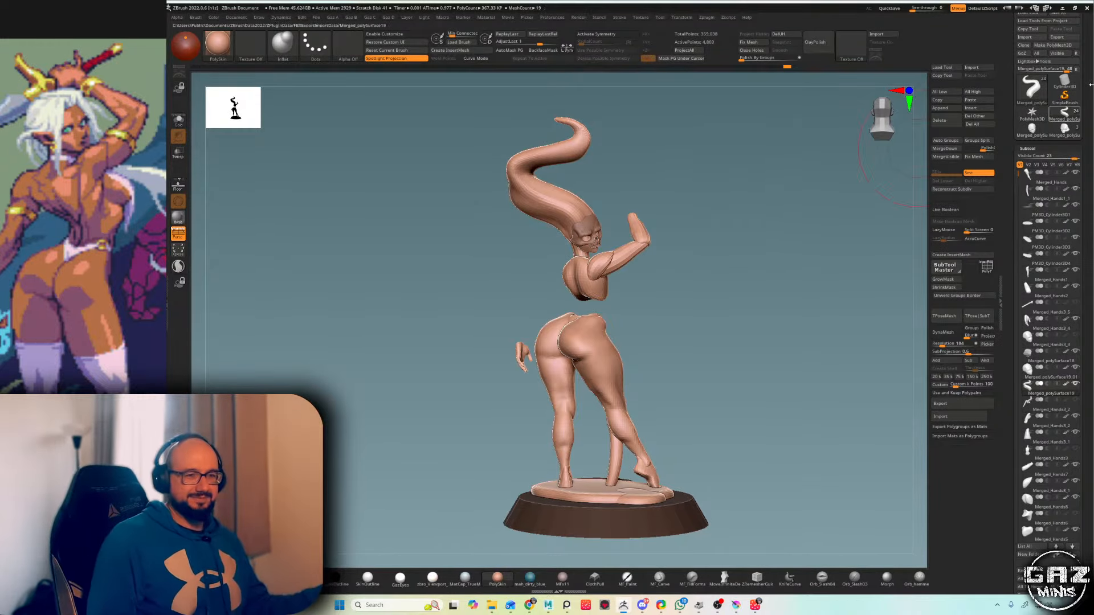
# - Reframe the pixel-art reference to examine the whole pose and the flow of the hair
pyautogui.moveTo(754, 165)
pyautogui.keyDown('alt'); pyautogui.mouseDown()
pyautogui.moveTo(651, 168)
pyautogui.moveTo(674, 182)
pyautogui.mouseUp(); pyautogui.keyUp('alt')
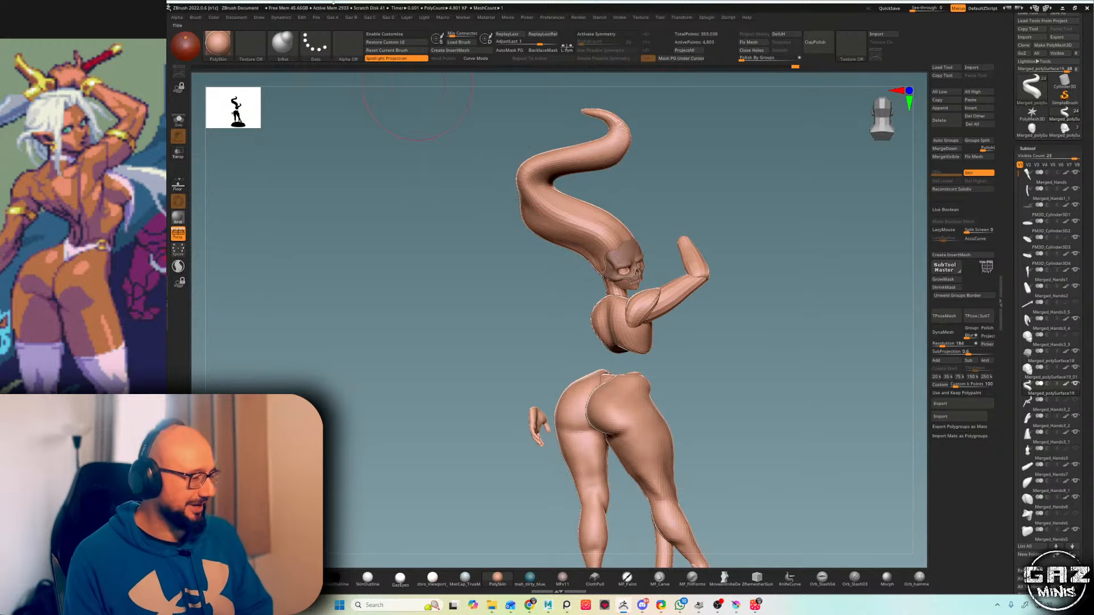
pyautogui.scroll(-5, 91, 228)
pyautogui.moveTo(63, 228); pyautogui.dragTo(46, 209, button='middle')
pyautogui.scroll(2, 131, 217)
pyautogui.scroll(3, 47, 210)
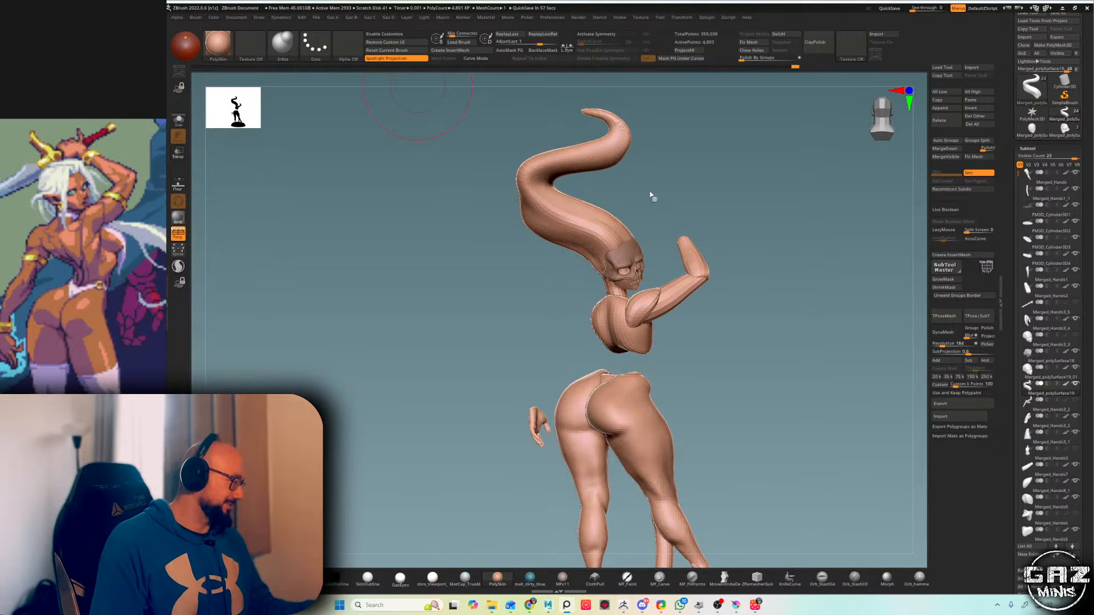
# - Adjust the hair's upper bend and tip from several angles with the Move brush
pyautogui.moveTo(634, 157); pyautogui.dragTo(642, 144)
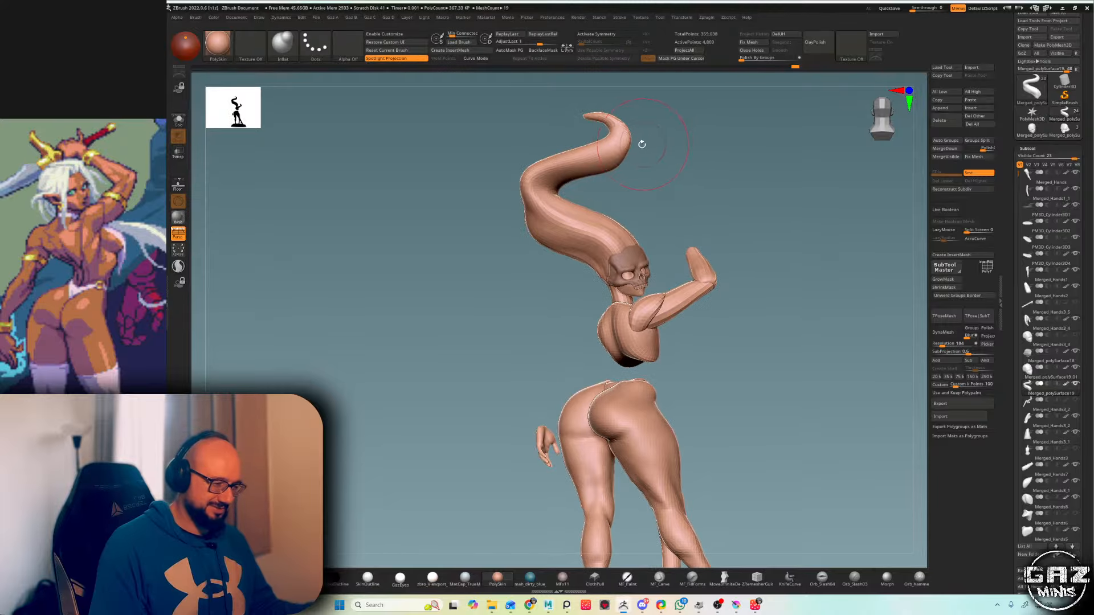
pyautogui.moveTo(593, 170); pyautogui.dragTo(603, 171, button='right')
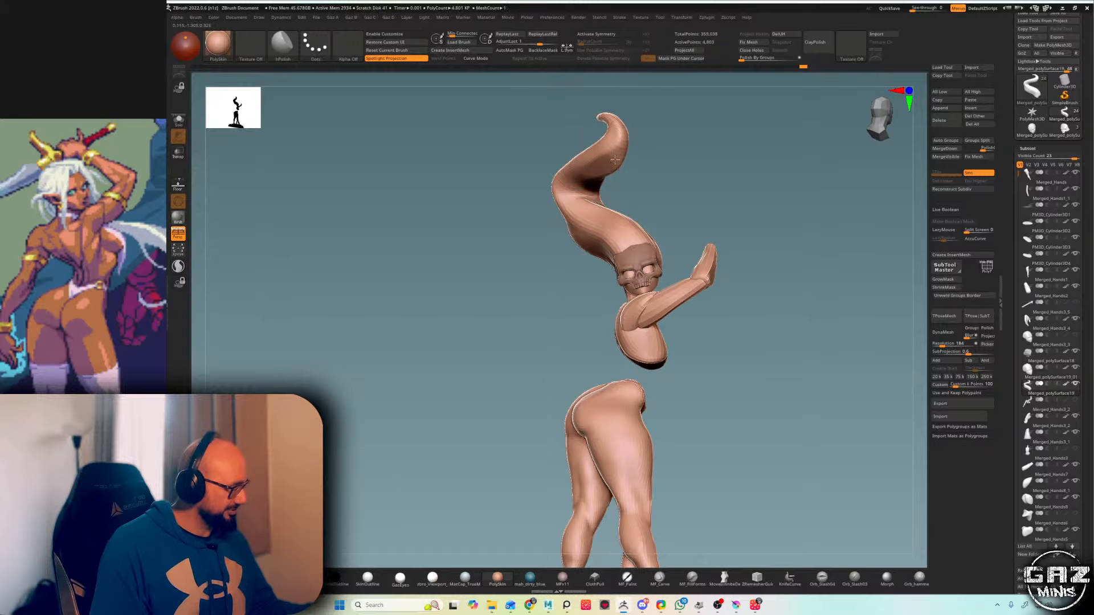
pyautogui.moveTo(659, 123); pyautogui.dragTo(623, 152, button='right')
pyautogui.moveTo(622, 111); pyautogui.dragTo(581, 147, button='right')
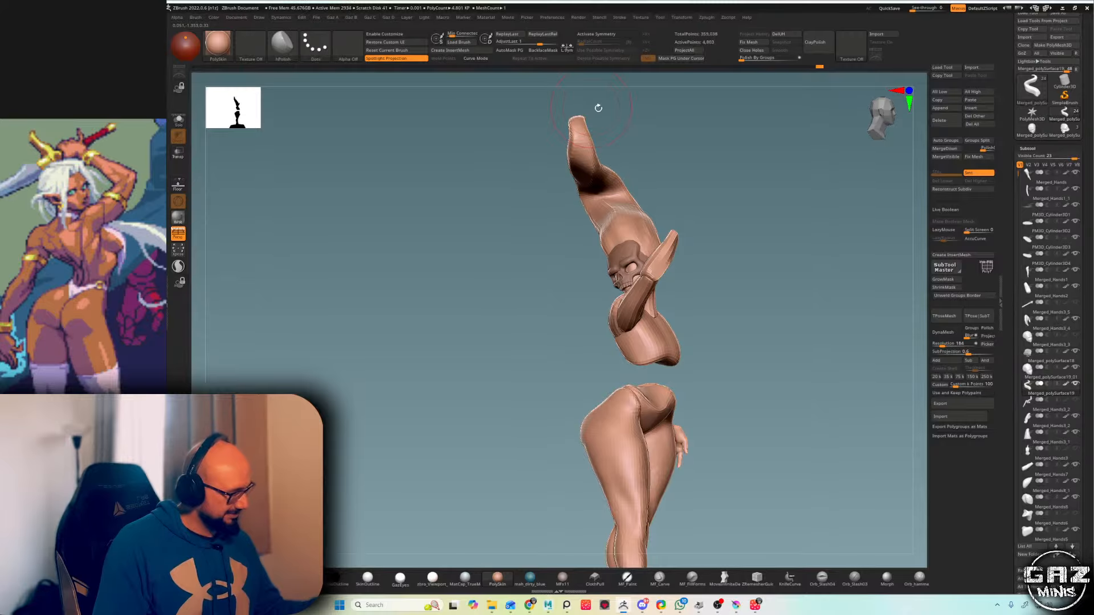
pyautogui.moveTo(598, 108); pyautogui.dragTo(599, 153, button='right')
pyautogui.keyDown('alt'); pyautogui.moveTo(641, 123); pyautogui.dragTo(679, 118, button='right'); pyautogui.keyUp('alt')
# - Carve a crease along the flow of the hair with the DamStandard brush
pyautogui.press('b')
pyautogui.press('d')
pyautogui.press('s')
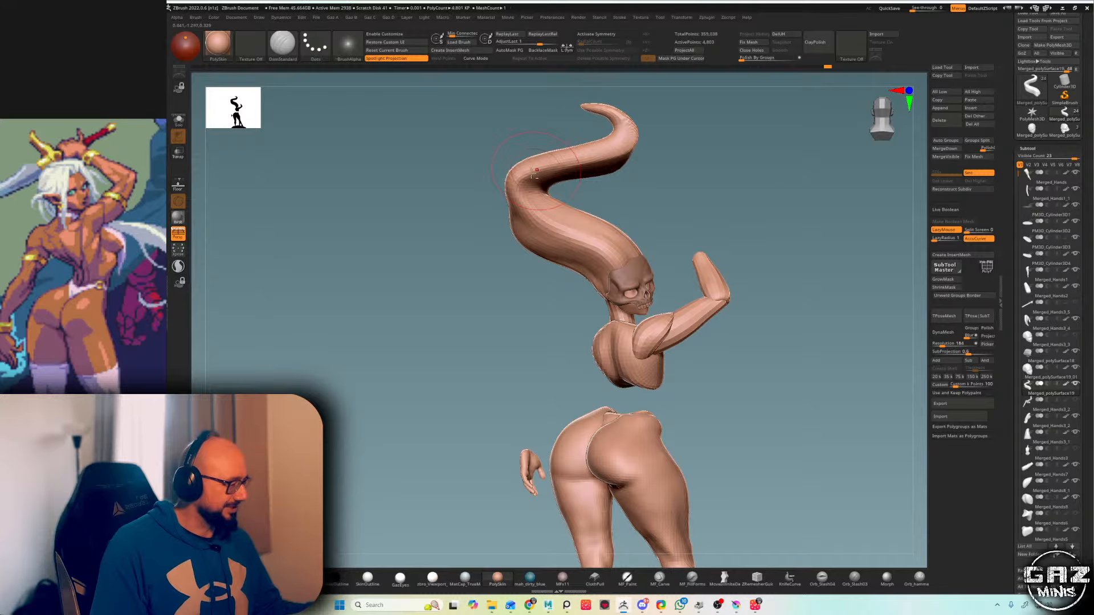
pyautogui.keyDown('alt'); pyautogui.moveTo(608, 151); pyautogui.dragTo(610, 139, button='right'); pyautogui.keyUp('alt')
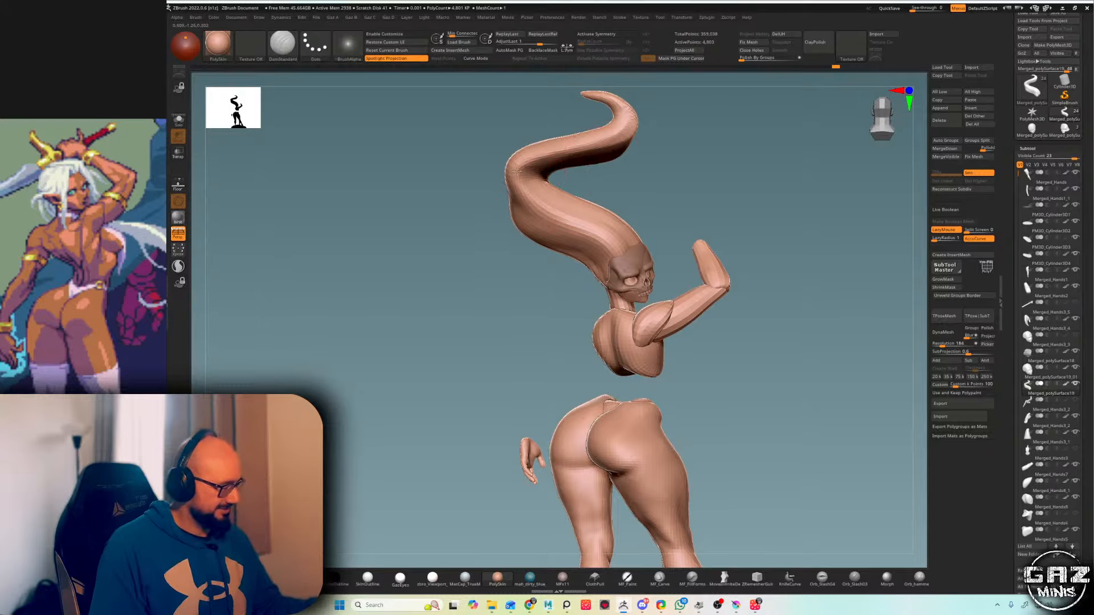
pyautogui.moveTo(576, 223); pyautogui.dragTo(638, 231)
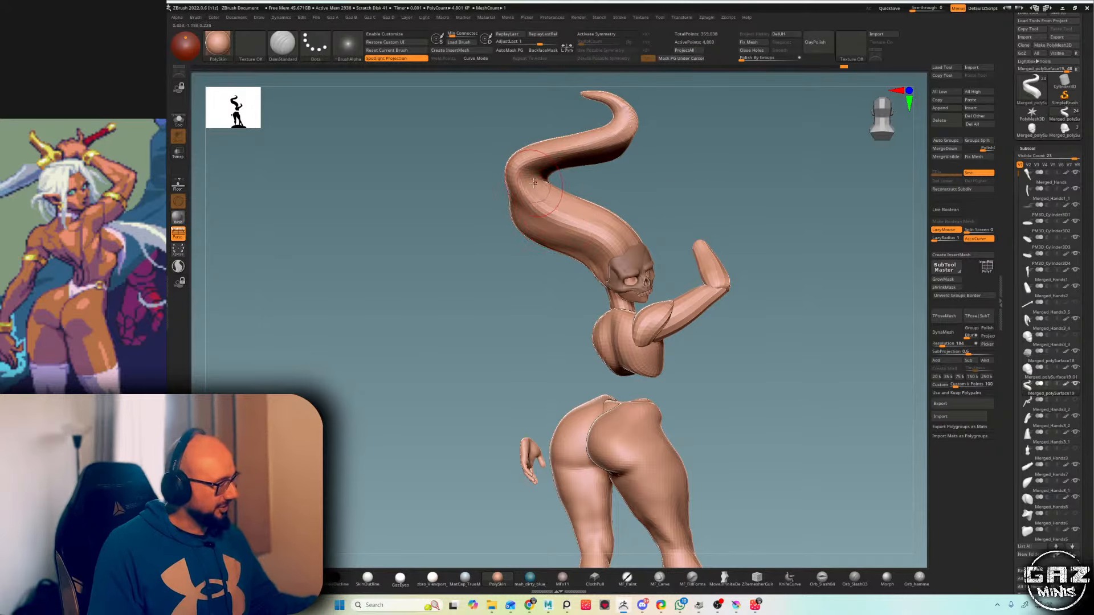
pyautogui.moveTo(615, 250)
pyautogui.mouseDown(button='right')
pyautogui.moveTo(656, 217)
pyautogui.moveTo(604, 224)
pyautogui.mouseUp(button='right')
pyautogui.moveTo(572, 154); pyautogui.dragTo(555, 263, button='right')
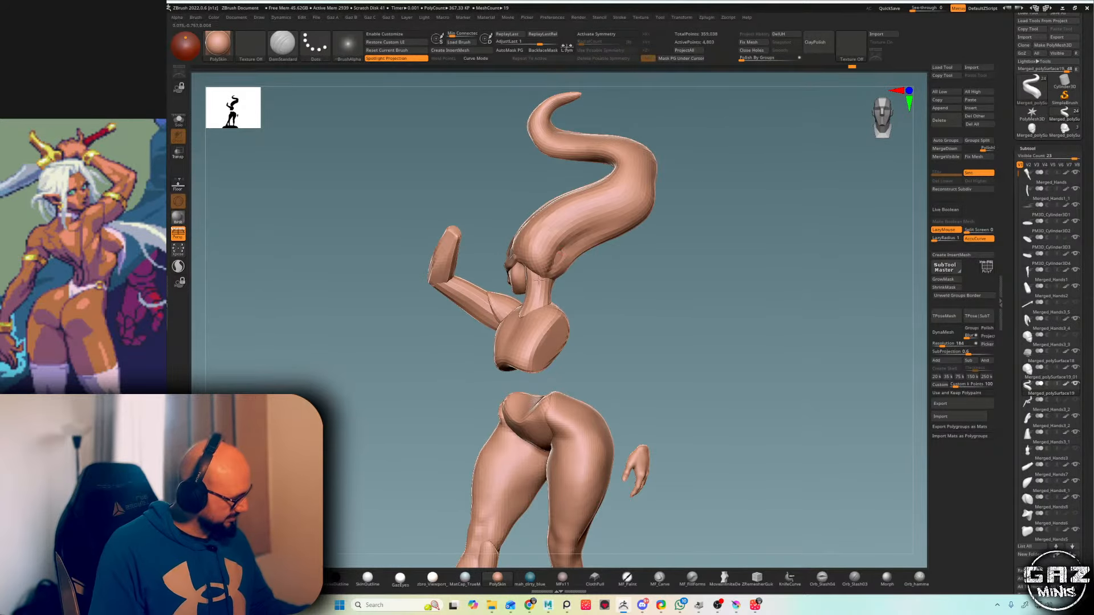
# - Shape the base of the hair around the nape of the neck with the Move brush
pyautogui.press('b')
pyautogui.press('m')
pyautogui.press('v')
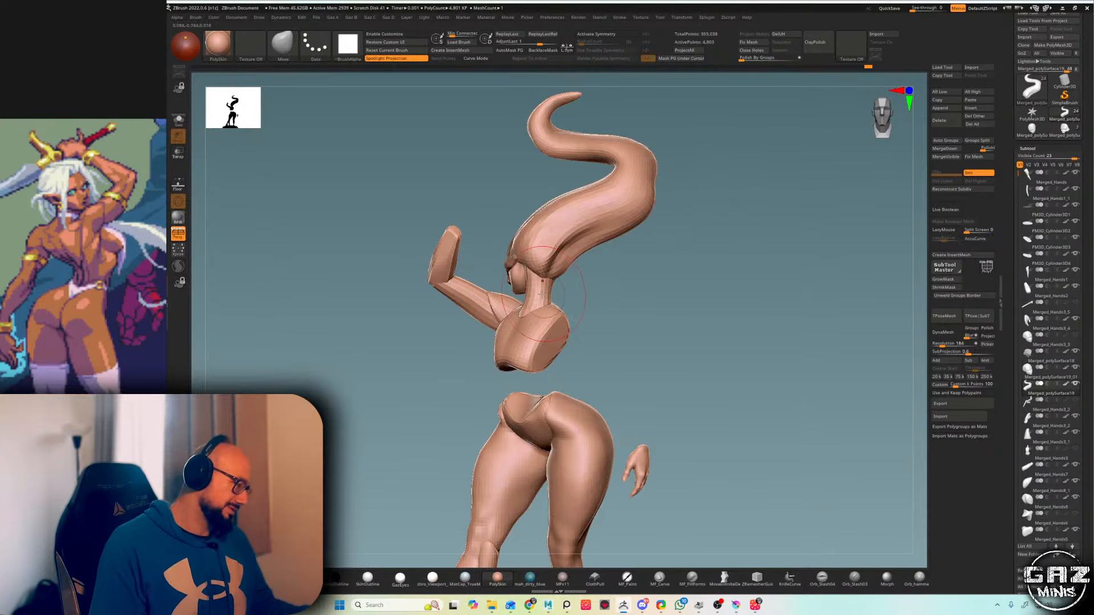
pyautogui.moveTo(539, 297); pyautogui.dragTo(544, 295, button='right')
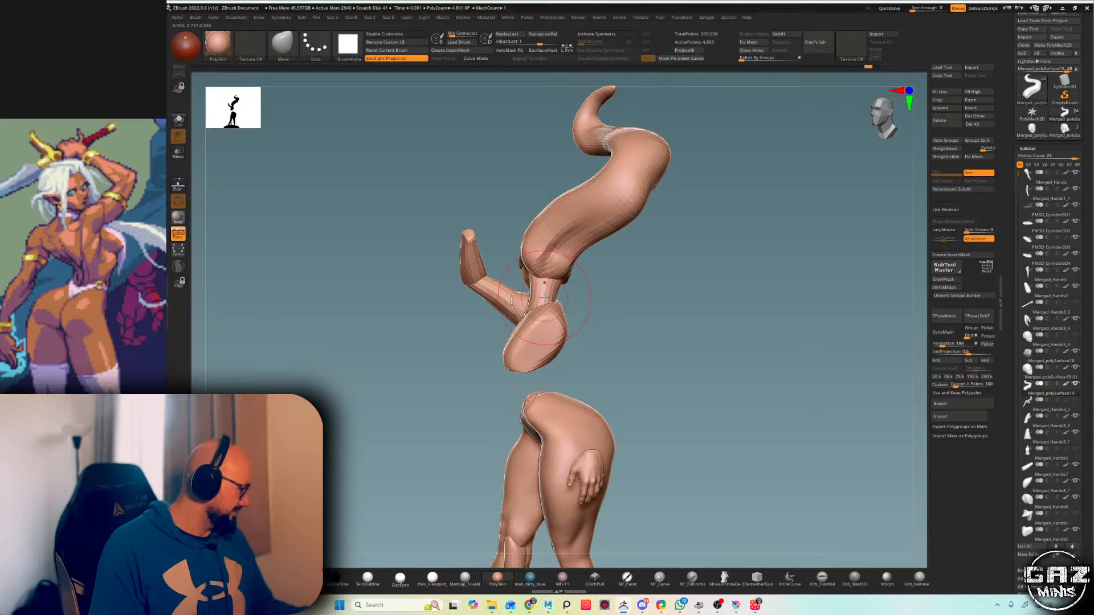
pyautogui.moveTo(592, 278); pyautogui.dragTo(544, 300, button='right')
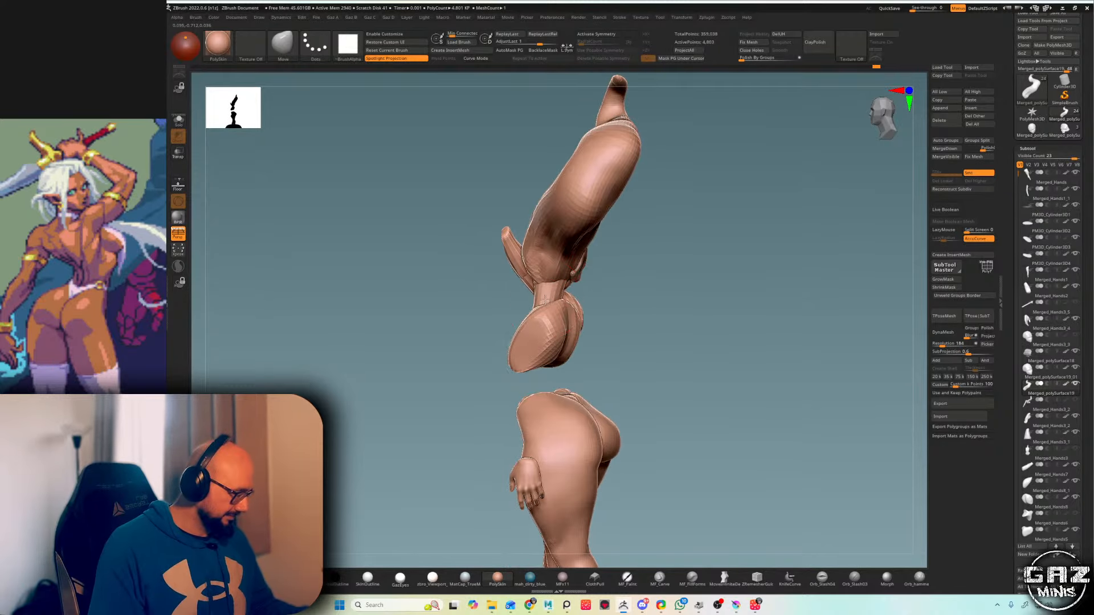
pyautogui.moveTo(550, 299); pyautogui.dragTo(543, 289)
pyautogui.moveTo(542, 305)
pyautogui.mouseDown(button='right')
pyautogui.moveTo(646, 254)
pyautogui.moveTo(712, 237)
pyautogui.mouseUp(button='right')
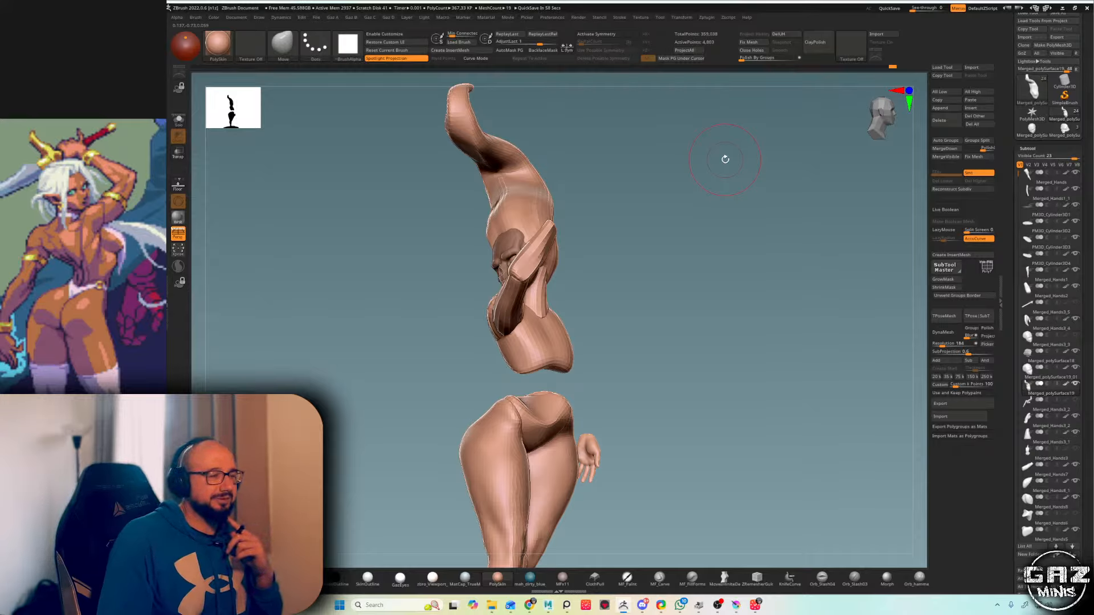
# - Build up volume in the flowing hair around the skull and along its bends with the ClayBuildup brush
pyautogui.moveTo(725, 158); pyautogui.dragTo(650, 166, button='right')
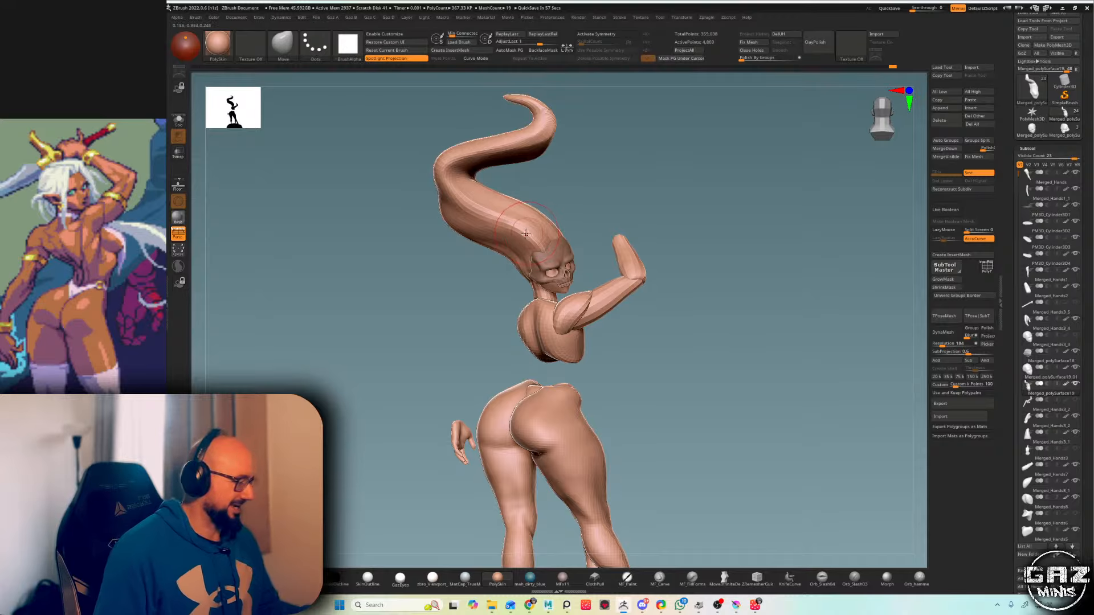
pyautogui.press('s')
pyautogui.moveTo(515, 244); pyautogui.dragTo(561, 204, button='right')
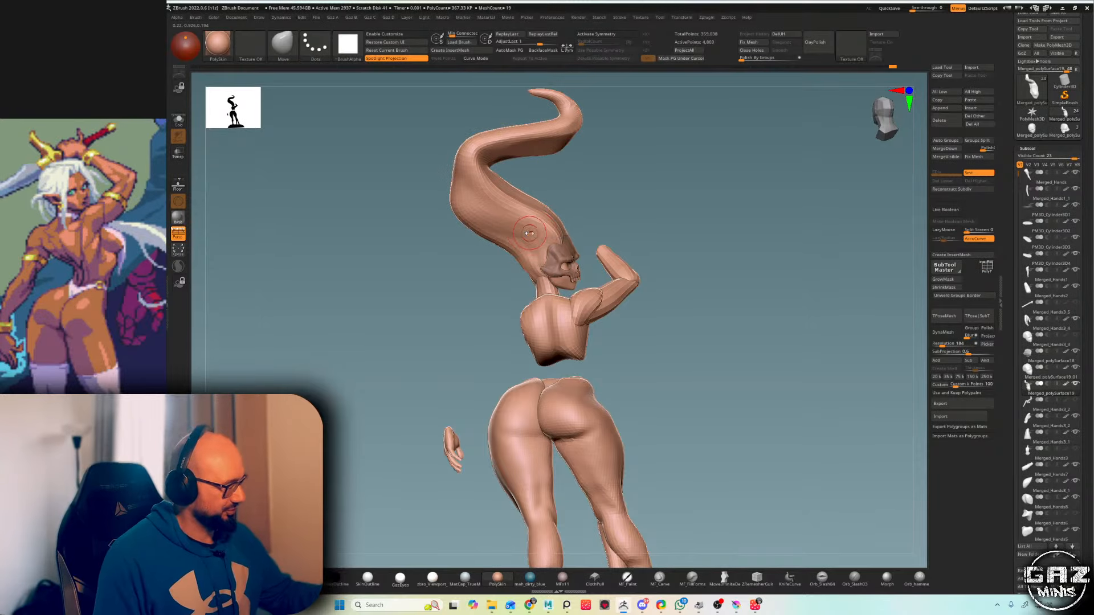
pyautogui.press('b')
pyautogui.press('c')
pyautogui.press('b')
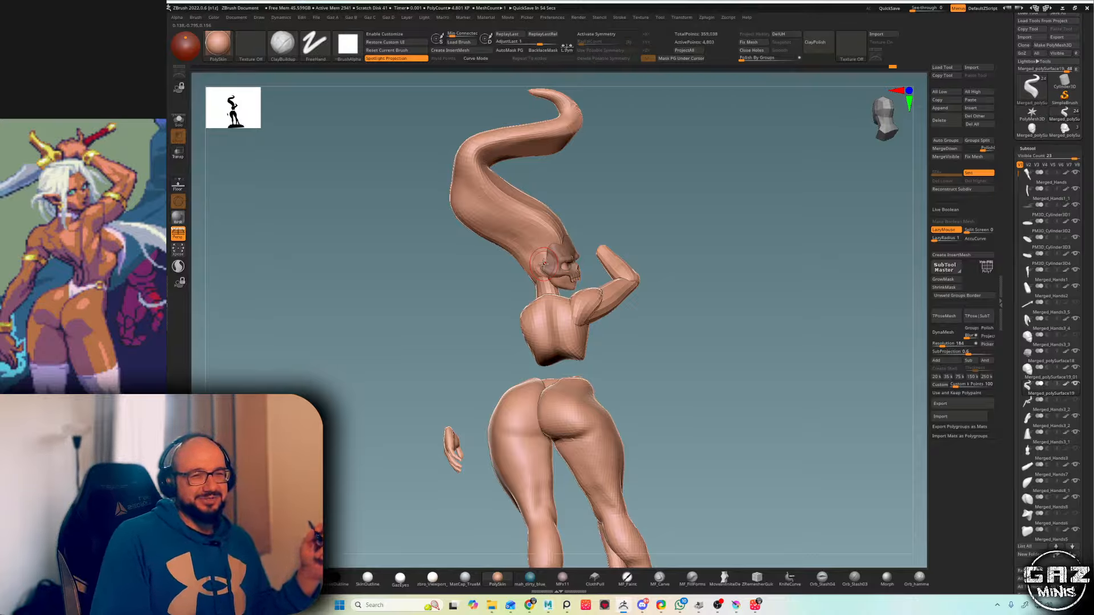
pyautogui.moveTo(661, 170); pyautogui.dragTo(535, 218)
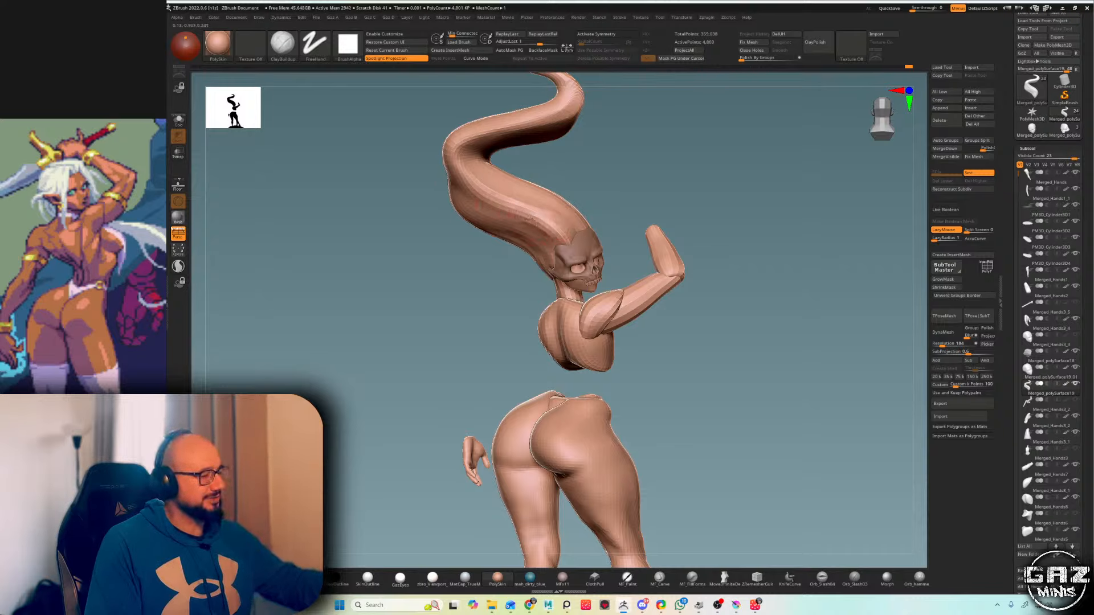
pyautogui.keyDown('alt'); pyautogui.moveTo(615, 134); pyautogui.dragTo(618, 177); pyautogui.keyUp('alt')
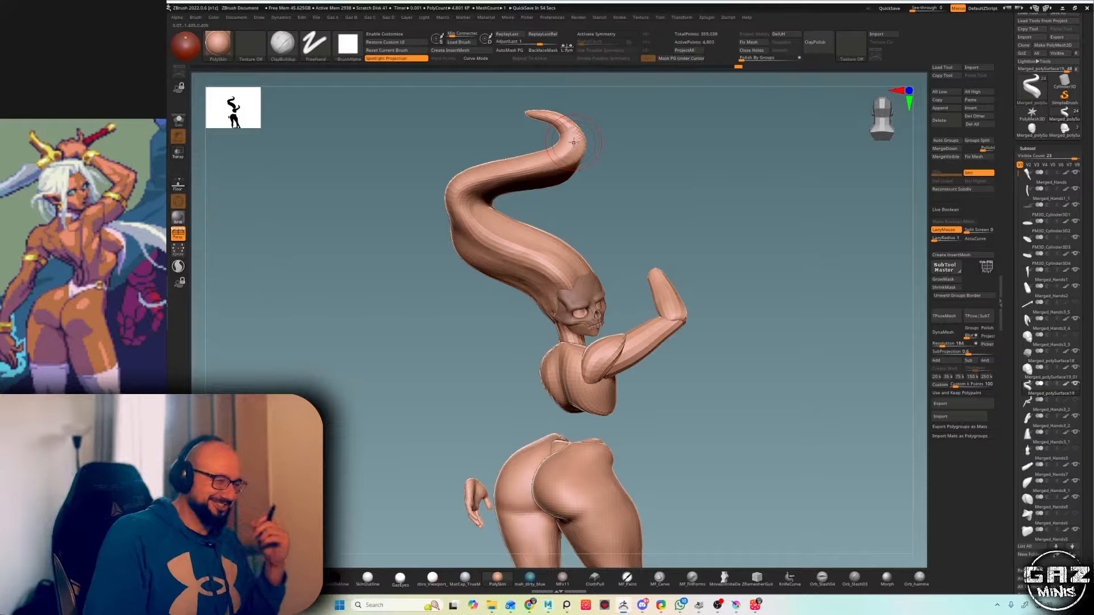
pyautogui.moveTo(598, 147); pyautogui.dragTo(627, 164)
pyautogui.moveTo(544, 157); pyautogui.dragTo(650, 133)
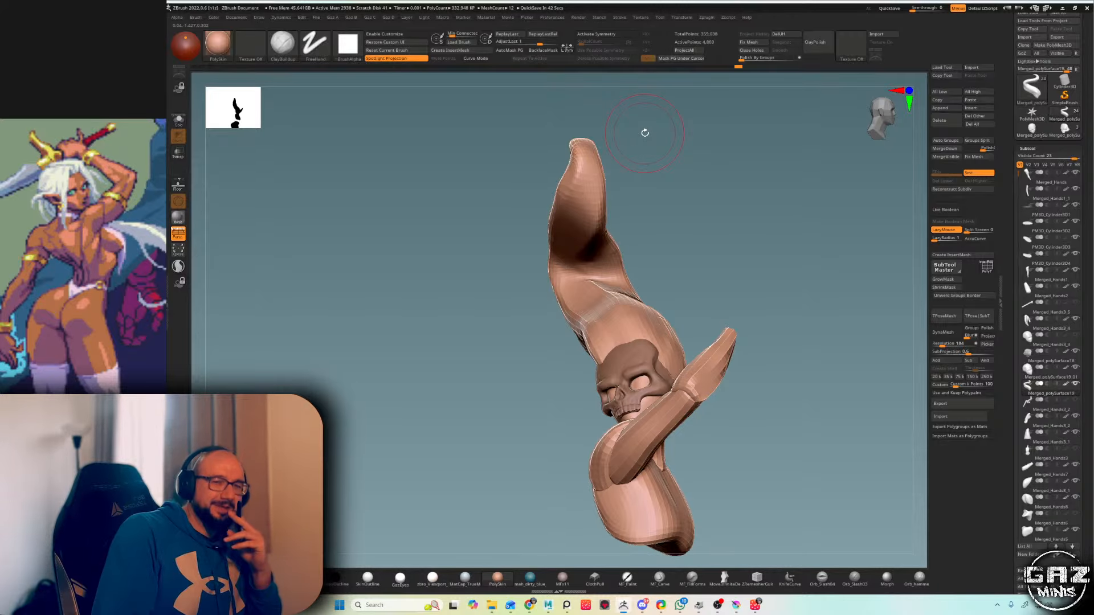
pyautogui.moveTo(645, 133); pyautogui.dragTo(722, 140)
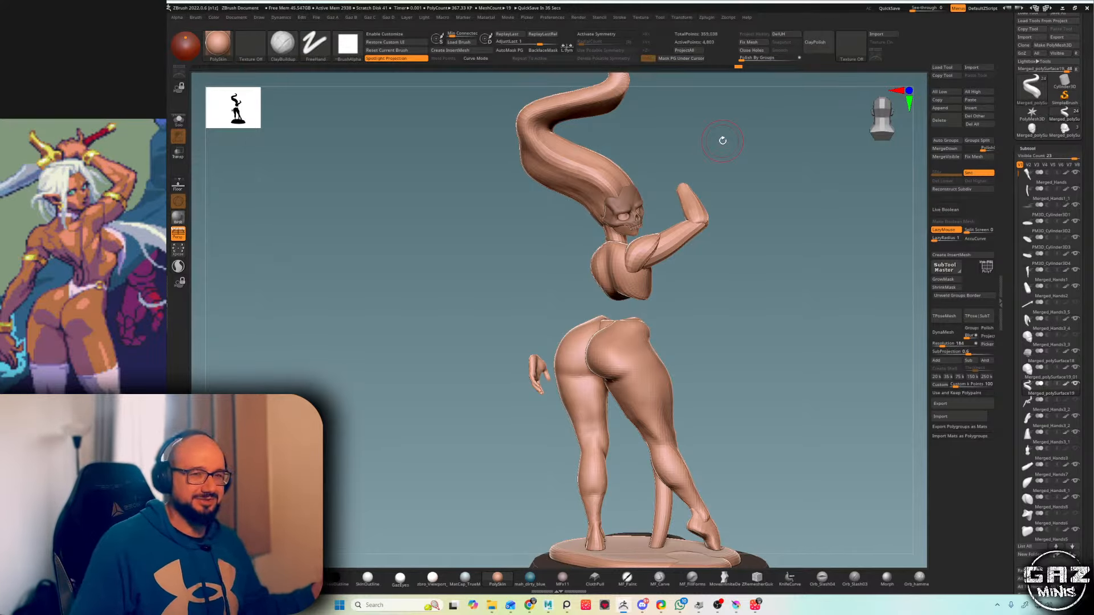
# - Select the support strut beneath the raised leg and reshape it with the Move brush
pyautogui.keyDown('alt'); pyautogui.moveTo(746, 324); pyautogui.dragTo(753, 217); pyautogui.keyUp('alt')
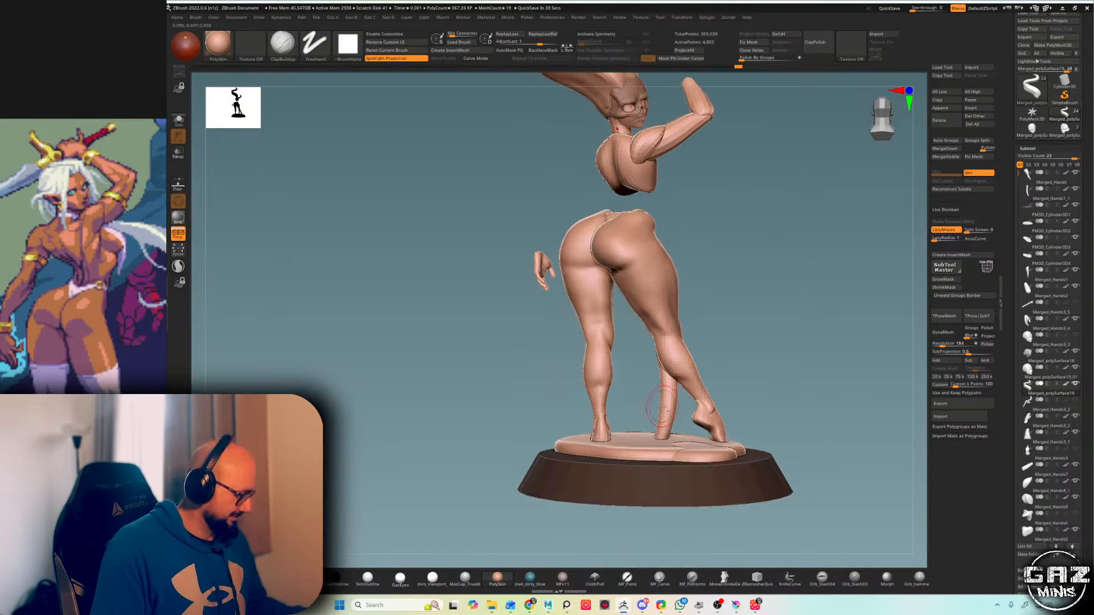
pyautogui.keyDown('alt'); pyautogui.click(662, 407); pyautogui.keyUp('alt')
pyautogui.moveTo(734, 370)
pyautogui.mouseDown()
pyautogui.moveTo(765, 349)
pyautogui.moveTo(793, 354)
pyautogui.mouseUp()
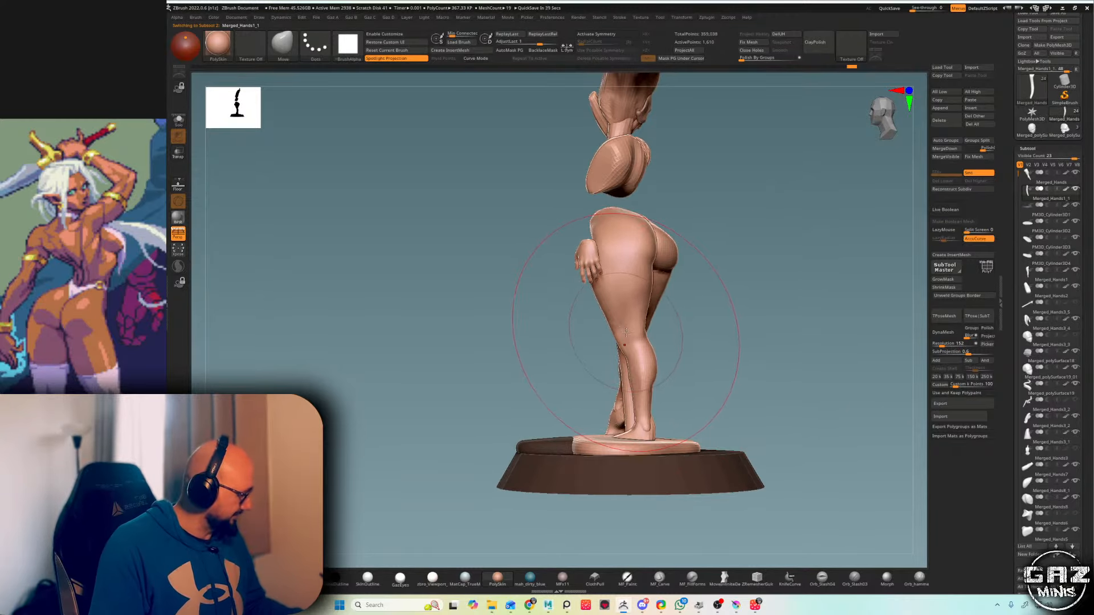
pyautogui.hotkey('alt', 's')
pyautogui.moveTo(625, 336)
pyautogui.mouseDown()
pyautogui.moveTo(672, 320)
pyautogui.moveTo(644, 322)
pyautogui.moveTo(627, 340)
pyautogui.moveTo(668, 335)
pyautogui.moveTo(678, 348)
pyautogui.moveTo(687, 314)
pyautogui.moveTo(696, 315)
pyautogui.mouseUp()
pyautogui.hotkey('alt', 's')
pyautogui.hotkey('shift', 'f')
pyautogui.hotkey('shift', 'f')
pyautogui.press('s')
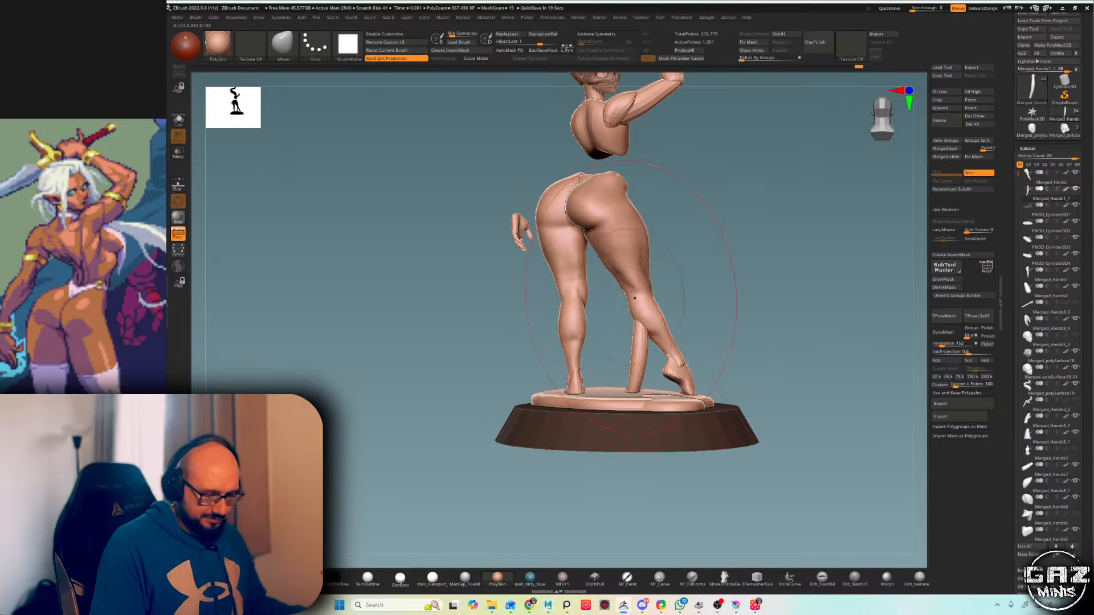
# - Examine the feet in the pixel-art reference, then find the green slime-and-bones artwork on the reference board
pyautogui.doubleClick(137, 360)
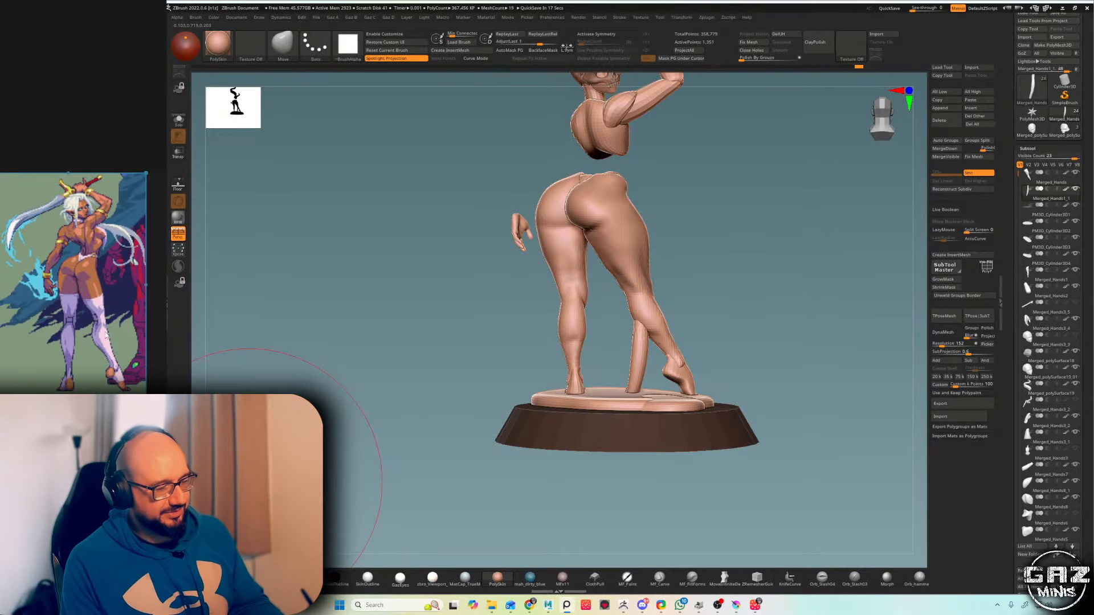
pyautogui.moveTo(137, 360); pyautogui.dragTo(137, 214, button='middle')
pyautogui.doubleClick(134, 324)
pyautogui.scroll(3, 134, 324)
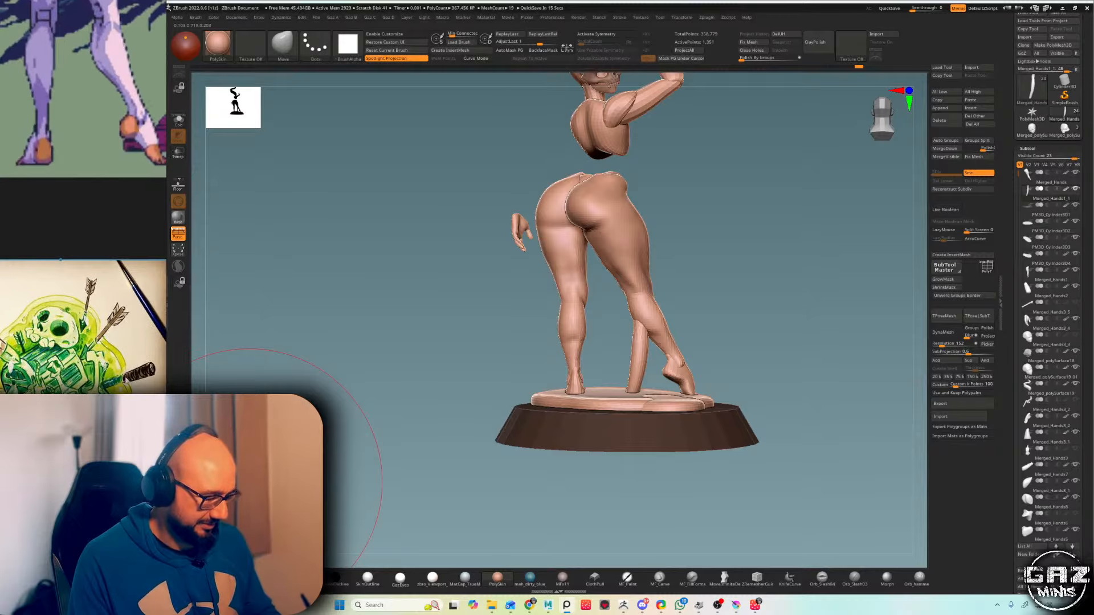
pyautogui.scroll(-2, 122, 336)
pyautogui.moveTo(123, 336); pyautogui.dragTo(131, 331, button='middle')
pyautogui.press('shift')
pyautogui.moveTo(711, 162)
pyautogui.keyDown('alt'); pyautogui.mouseDown()
pyautogui.moveTo(680, 280)
pyautogui.moveTo(694, 222)
pyautogui.moveTo(680, 152)
pyautogui.mouseUp(); pyautogui.keyUp('alt')
pyautogui.hotkey('shift', 'f')
pyautogui.hotkey('shift', 'f')
pyautogui.click(124, 444)
pyautogui.moveTo(125, 443); pyautogui.dragTo(96, 363, button='middle')
pyautogui.scroll(-2, 97, 363)
pyautogui.keyDown('alt'); pyautogui.moveTo(97, 364); pyautogui.dragTo(133, 376, button='right'); pyautogui.keyUp('alt')
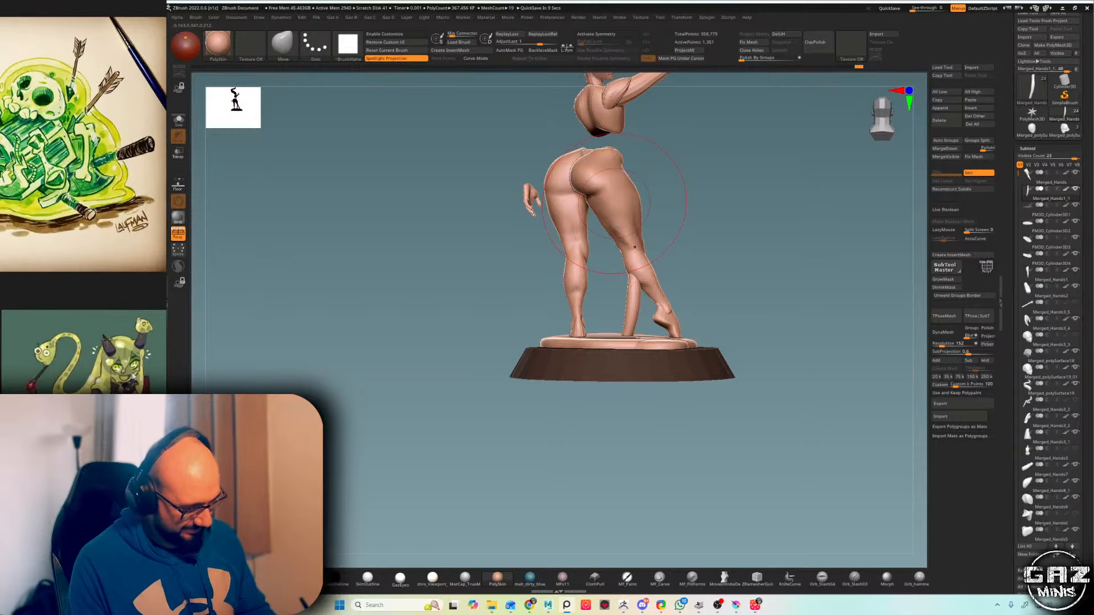
# - Isolate the larger front puddle piece on the base, seen from above, ready for the SnakeHook brush
pyautogui.moveTo(752, 272); pyautogui.dragTo(734, 306)
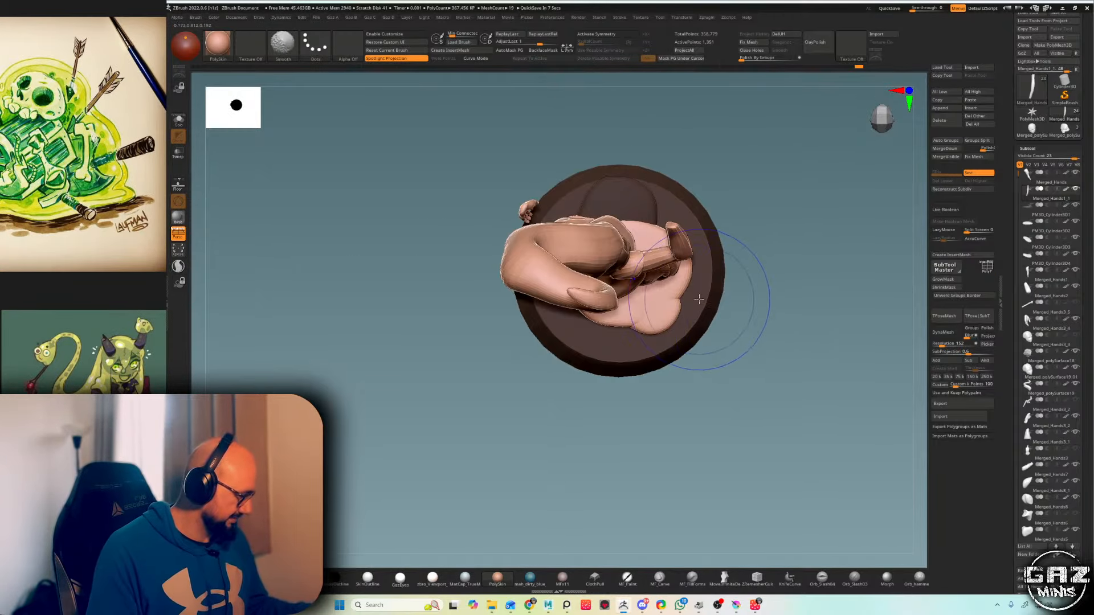
pyautogui.keyDown('alt'); pyautogui.click(654, 211); pyautogui.keyUp('alt')
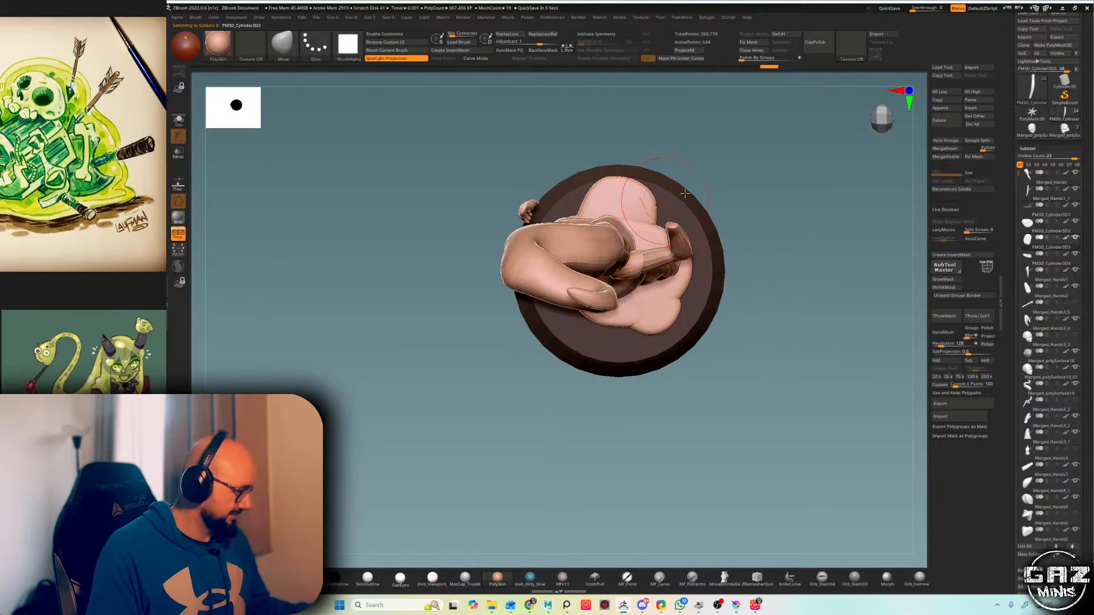
pyautogui.hotkey('shift', 's')
pyautogui.hotkey('shift', 's')
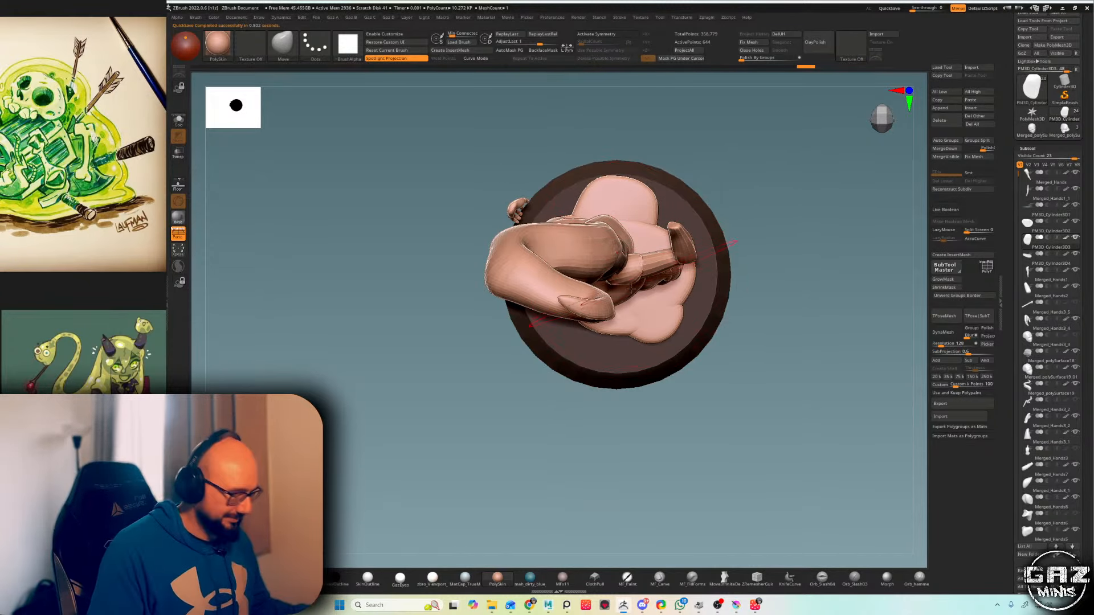
pyautogui.press('shift')
pyautogui.hotkey('shift', 's')
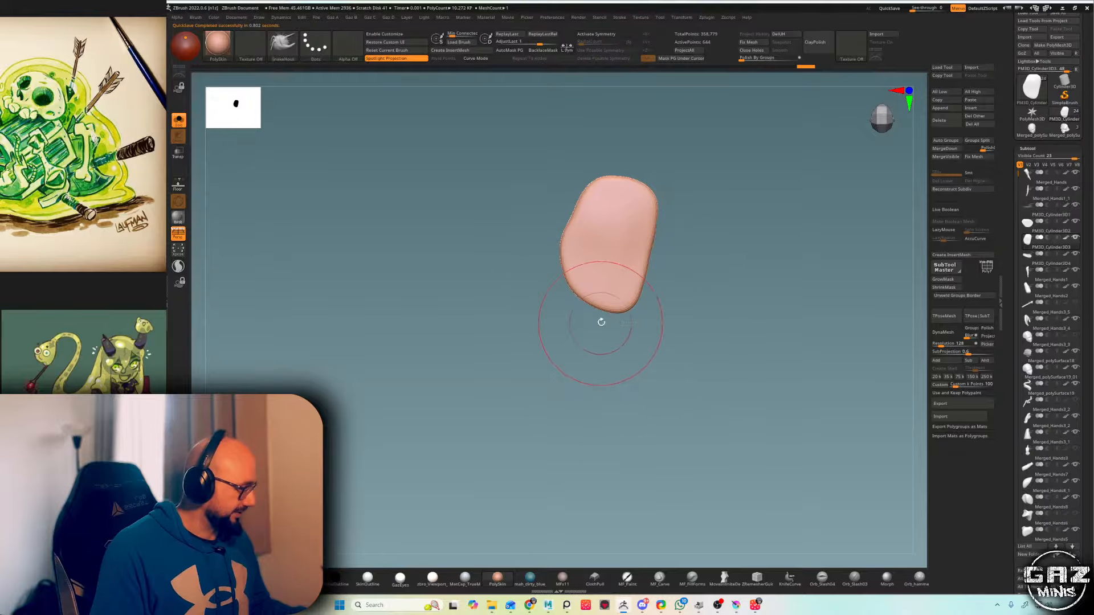
pyautogui.hotkey('shift', 's')
pyautogui.keyDown('alt'); pyautogui.click(611, 329); pyautogui.keyUp('alt')
pyautogui.hotkey('shift', 's')
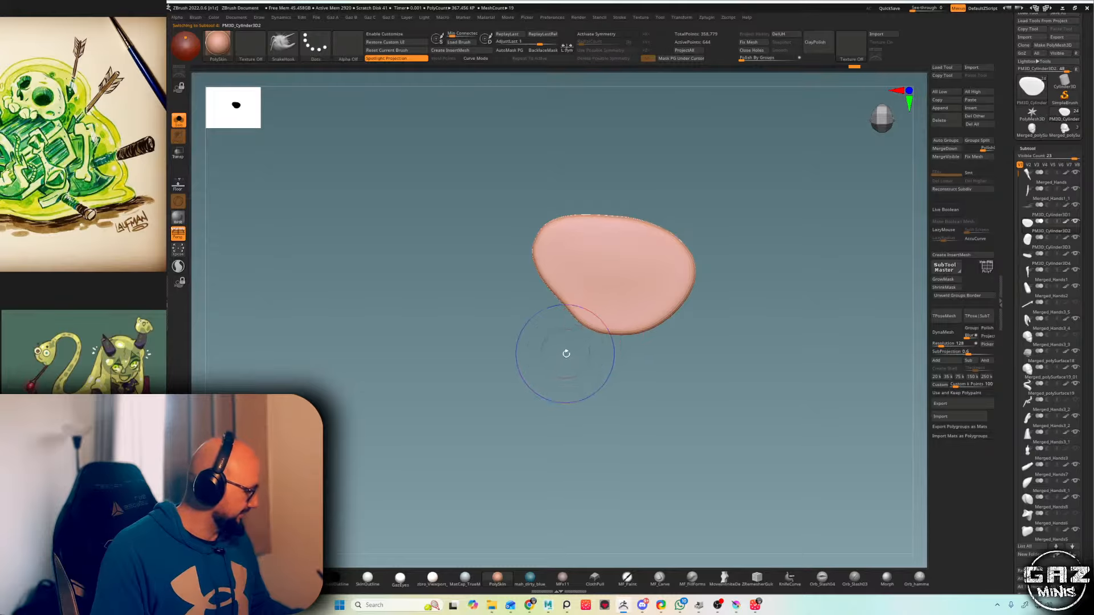
# - Subdivide the isolated puddle piece to level 3 with subdivision smoothing turned on
pyautogui.keyDown('ctrl'); pyautogui.moveTo(567, 349); pyautogui.dragTo(569, 354); pyautogui.keyUp('ctrl')
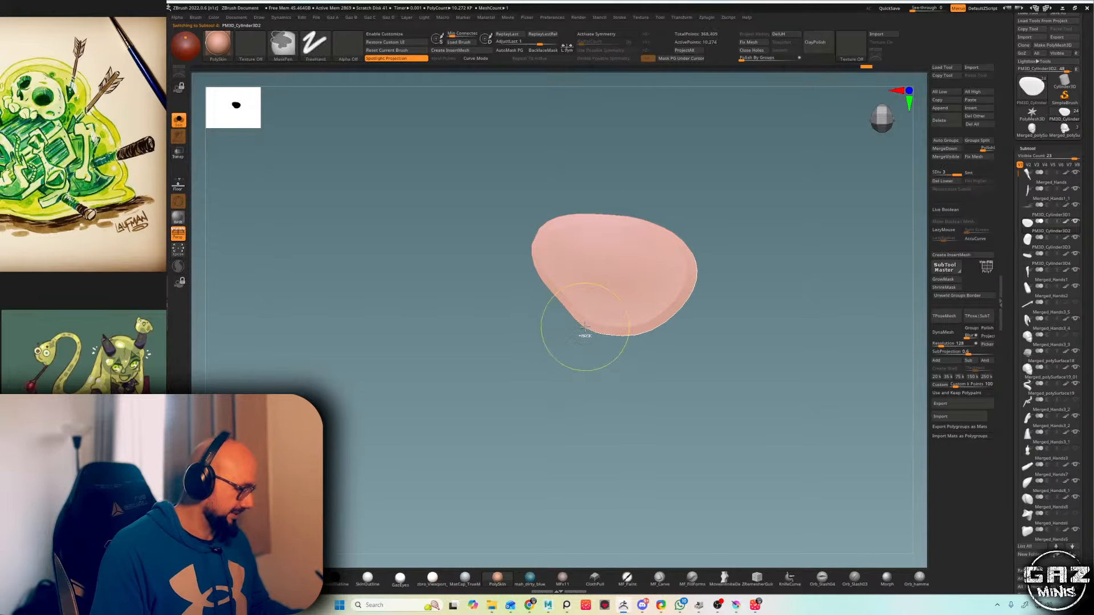
pyautogui.click(978, 175)
pyautogui.hotkey('ctrl', 'd')
pyautogui.hotkey('ctrl', 'd')
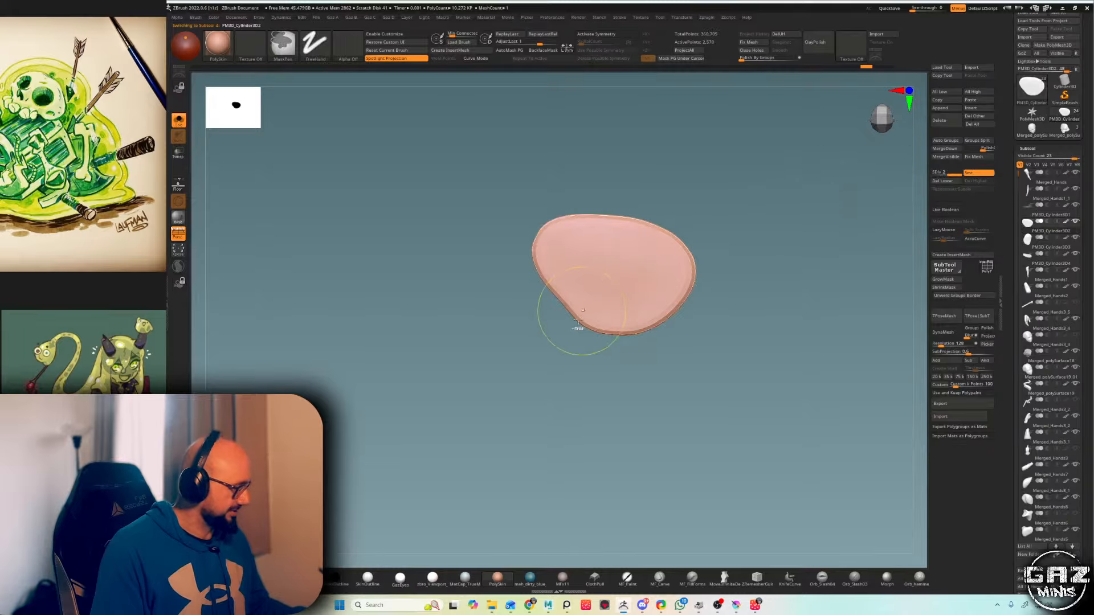
pyautogui.keyDown('ctrl'); pyautogui.click(581, 312); pyautogui.keyUp('ctrl')
pyautogui.hotkey('ctrl', 'z')
pyautogui.press('space')
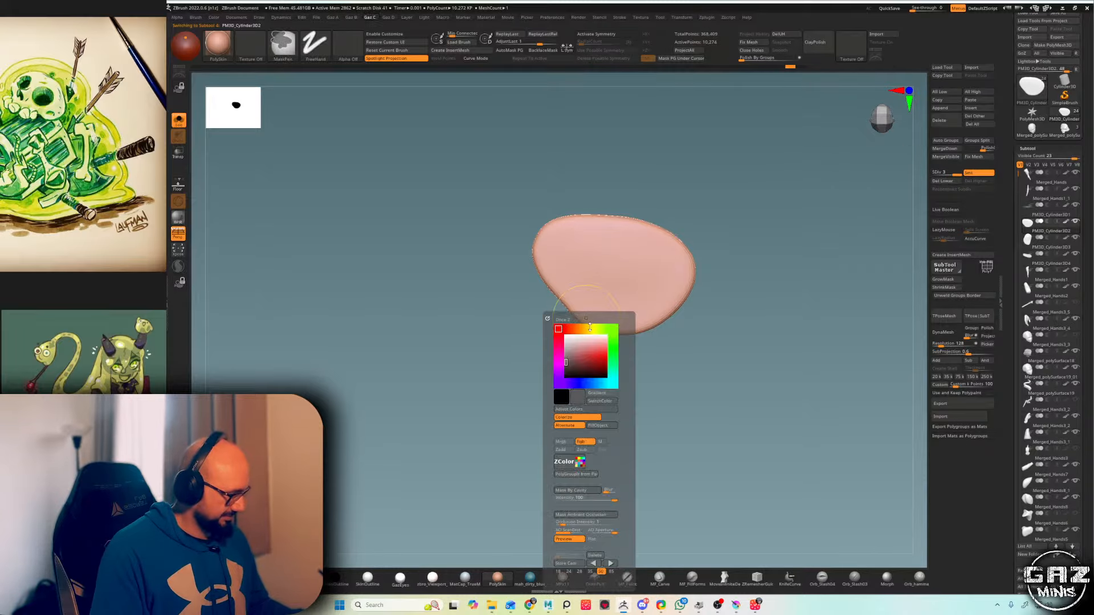
# - Pull rounded lobes out of the puddle's front edge with the SnakeHook brush and compare them with the full base
pyautogui.moveTo(575, 310)
pyautogui.mouseDown()
pyautogui.moveTo(567, 316)
pyautogui.moveTo(576, 327)
pyautogui.moveTo(556, 313)
pyautogui.moveTo(623, 339)
pyautogui.mouseUp()
pyautogui.hotkey('shift', 's')
pyautogui.hotkey('shift', 's')
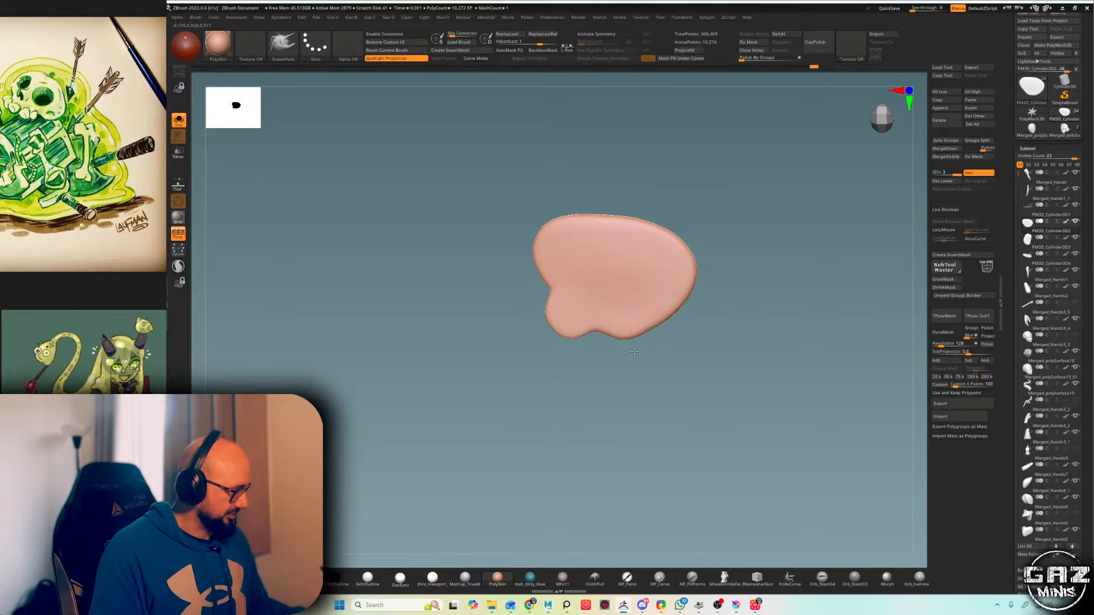
pyautogui.hotkey('shift', 's')
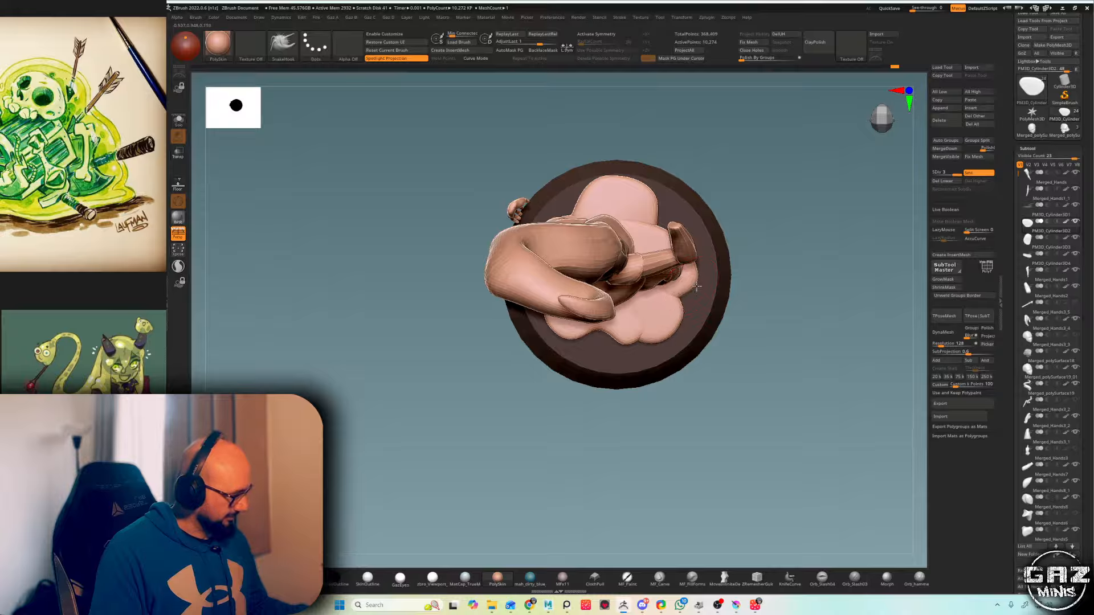
# - Mask part of the puddle's side and pull a rounded lobe out of its rear corner with SnakeHook
pyautogui.hotkey('shift', 's')
pyautogui.press('ctrl')
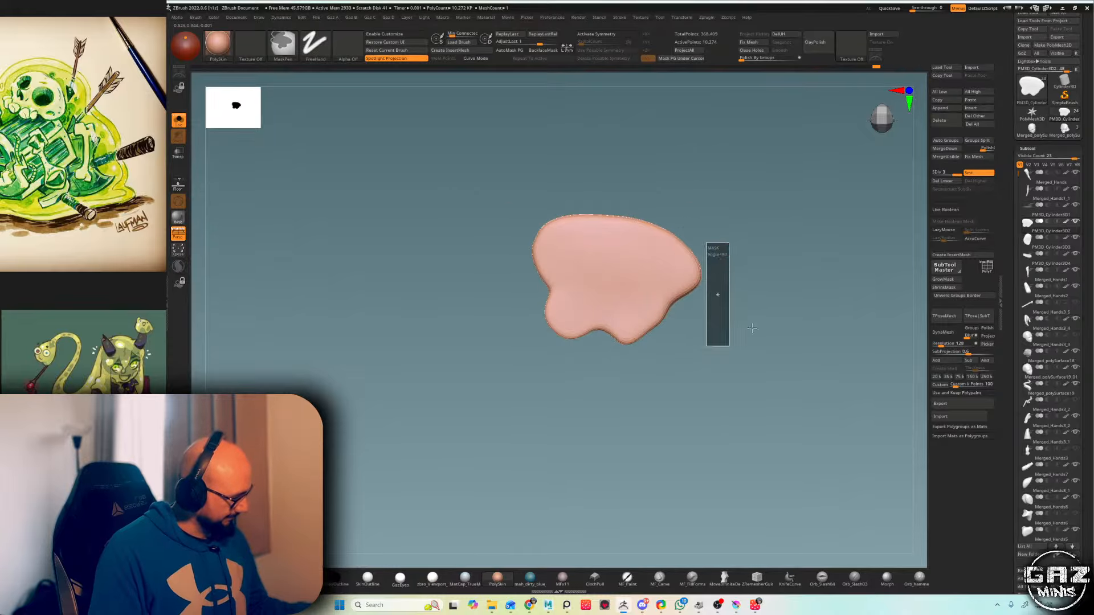
pyautogui.moveTo(698, 258)
pyautogui.keyDown('ctrl'); pyautogui.mouseDown()
pyautogui.moveTo(626, 393)
pyautogui.moveTo(695, 245)
pyautogui.mouseUp(); pyautogui.keyUp('ctrl')
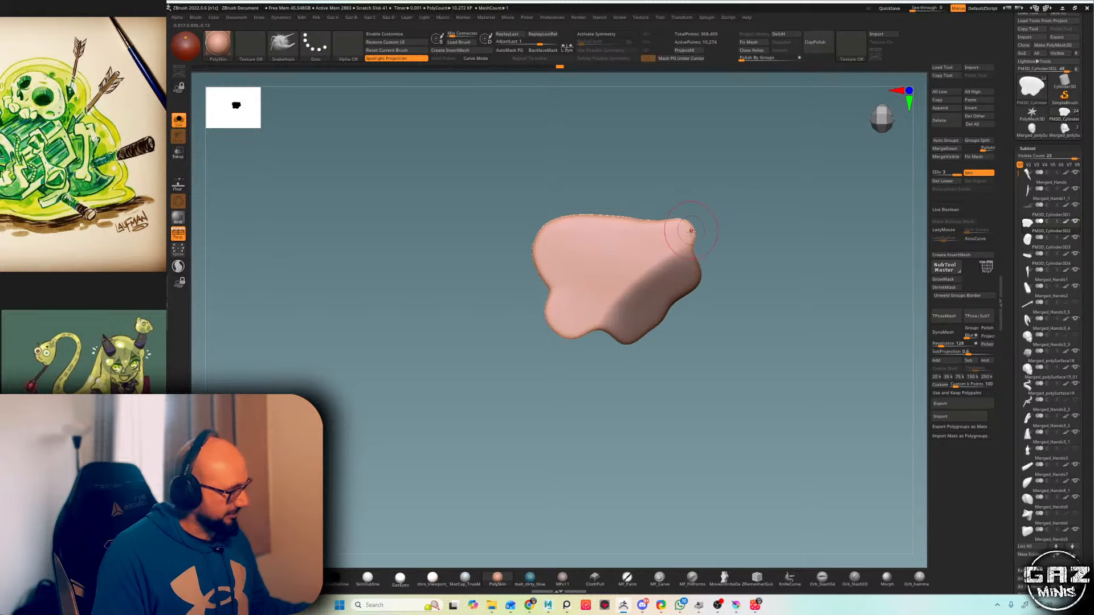
pyautogui.hotkey('shift', 's')
pyautogui.hotkey('shift', 's')
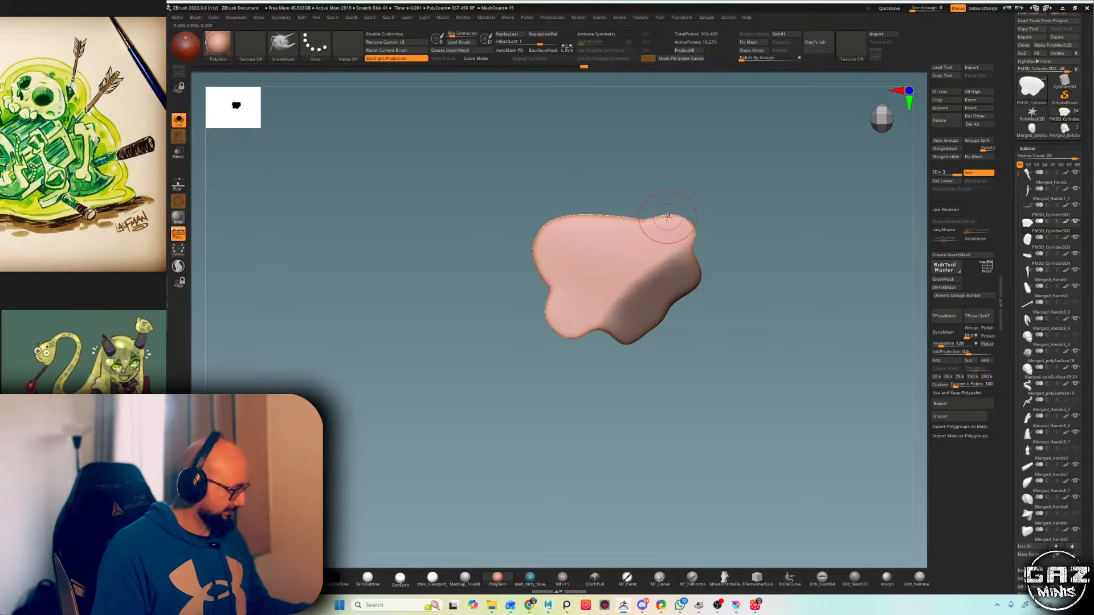
pyautogui.hotkey('shift', 's')
pyautogui.keyDown('ctrl'); pyautogui.moveTo(813, 176); pyautogui.dragTo(820, 186); pyautogui.keyUp('ctrl')
# - Mask the puddle's front area, adjust its opposite rear corner with SnakeHook, and show the full figure again
pyautogui.keyDown('alt'); pyautogui.moveTo(802, 188); pyautogui.dragTo(840, 222); pyautogui.keyUp('alt')
pyautogui.hotkey('shift', 's')
pyautogui.hotkey('shift', 's')
pyautogui.hotkey('shift', 's')
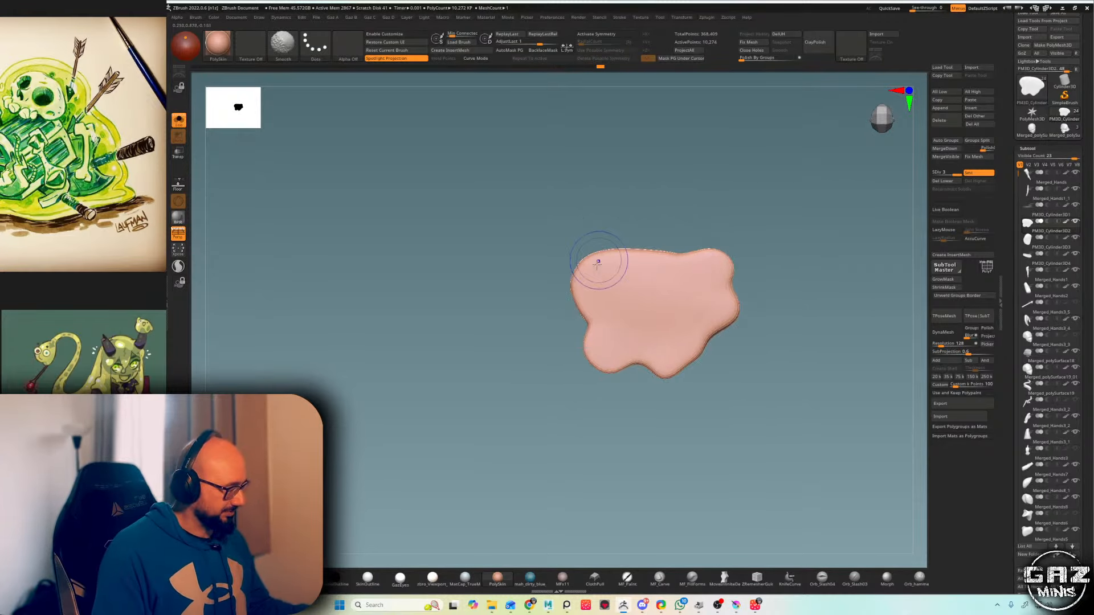
pyautogui.moveTo(566, 326)
pyautogui.keyDown('ctrl'); pyautogui.mouseDown()
pyautogui.moveTo(605, 291)
pyautogui.moveTo(563, 335)
pyautogui.mouseUp(); pyautogui.keyUp('ctrl')
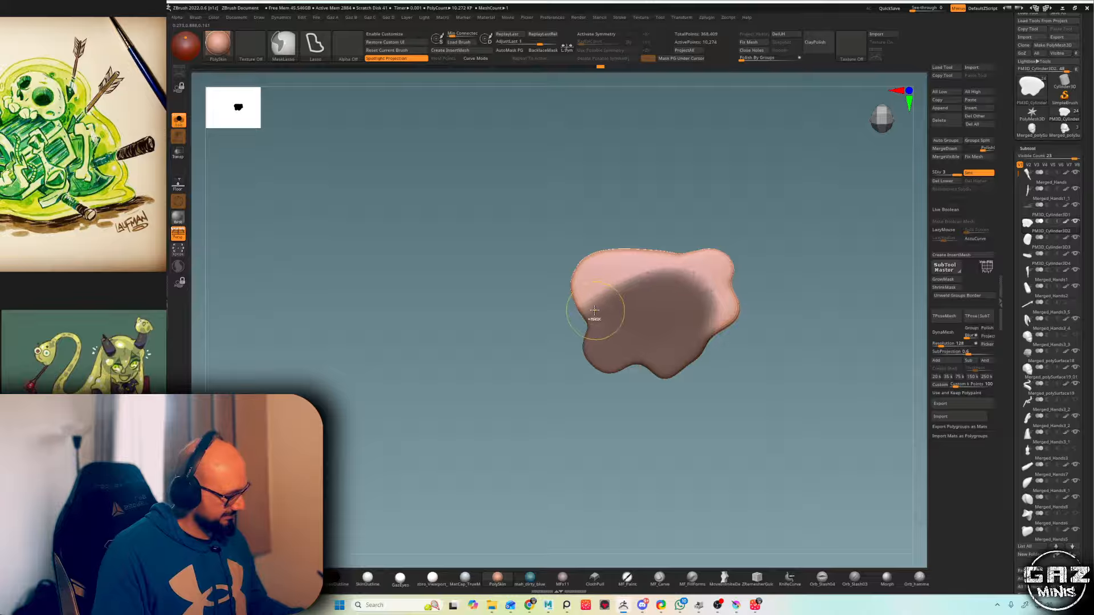
pyautogui.moveTo(575, 287); pyautogui.dragTo(576, 276)
pyautogui.keyDown('ctrl'); pyautogui.moveTo(797, 199); pyautogui.dragTo(774, 165); pyautogui.keyUp('ctrl')
pyautogui.hotkey('shift', 's')
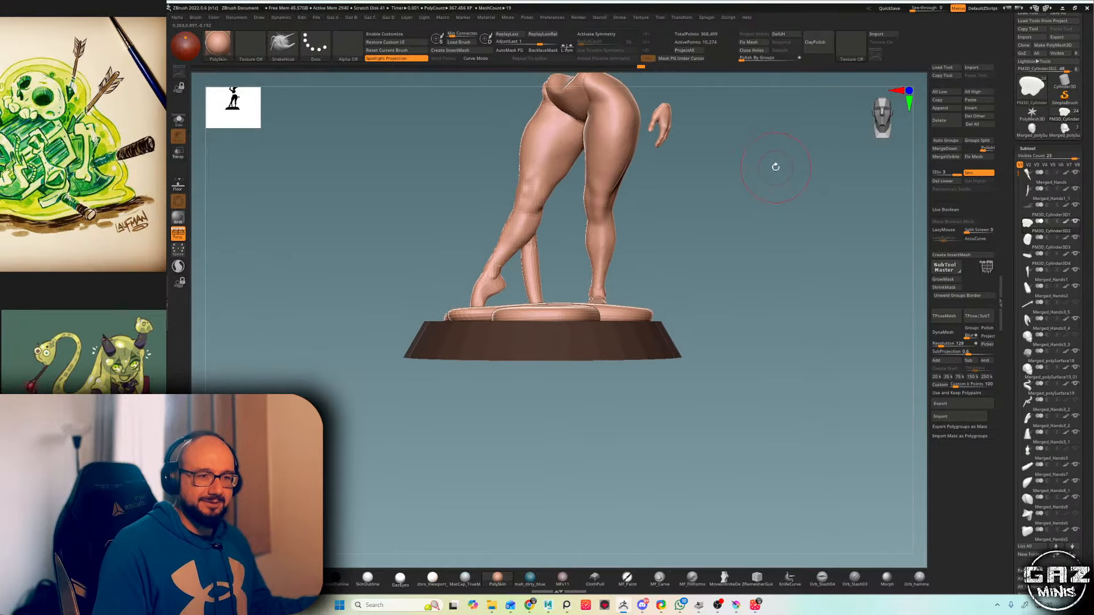
# - Switch to Discord and look through the shared renders of the green slime woman for puddle inspiration
pyautogui.hotkey('alt', 'Tab')
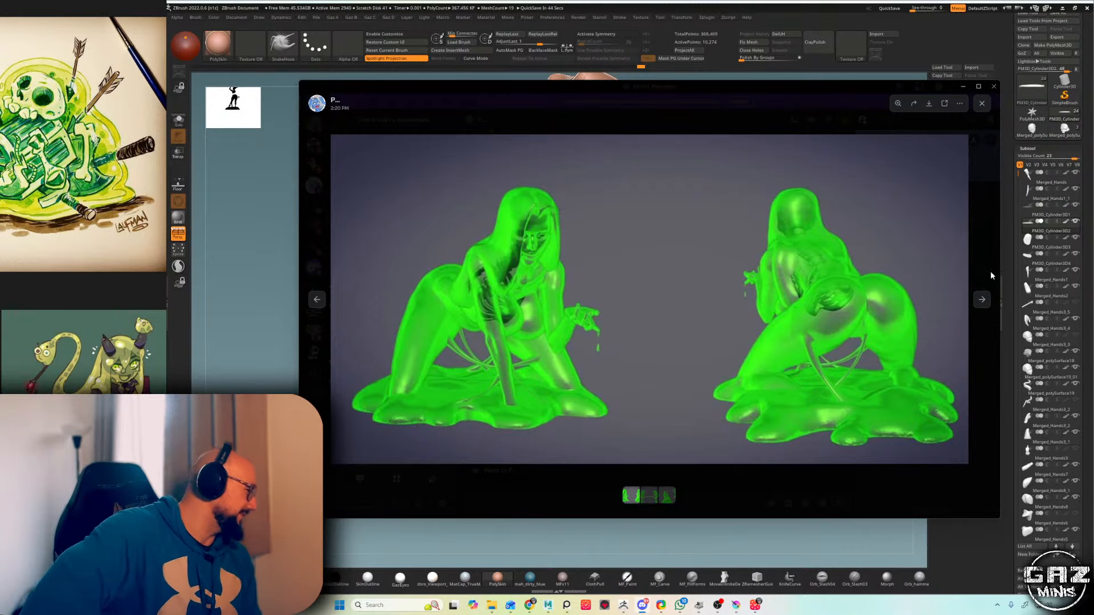
pyautogui.press('Escape')
pyautogui.click(722, 339)
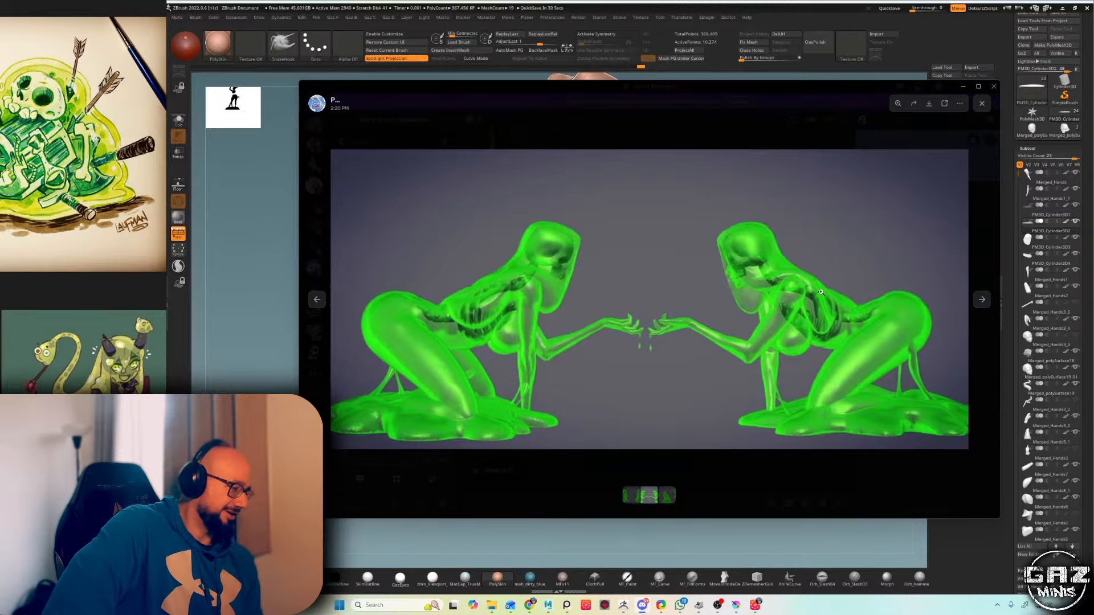
pyautogui.press('Escape')
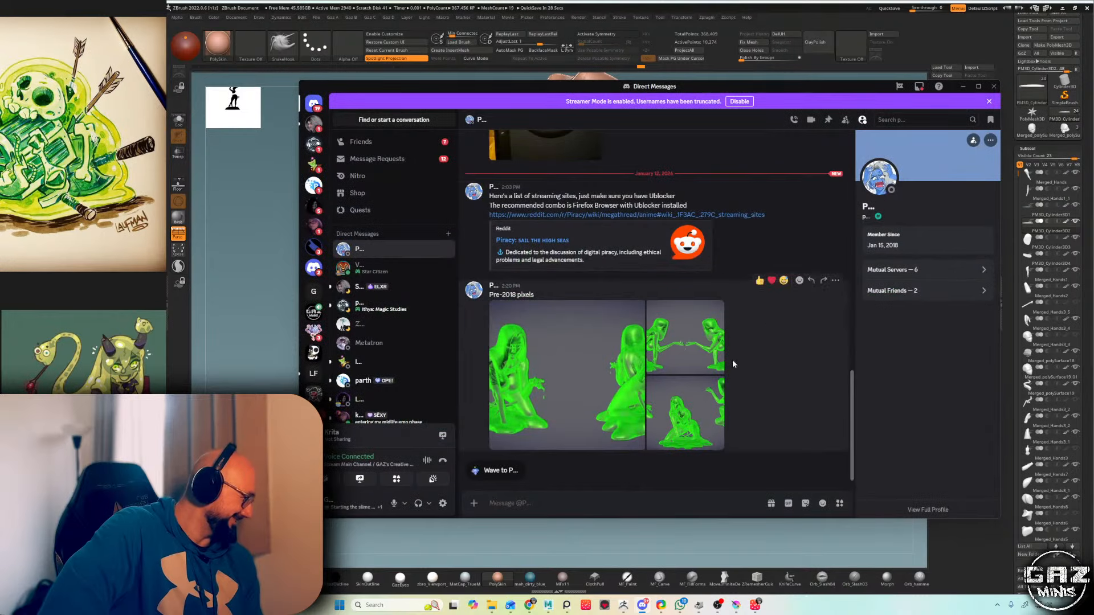
pyautogui.click(701, 414)
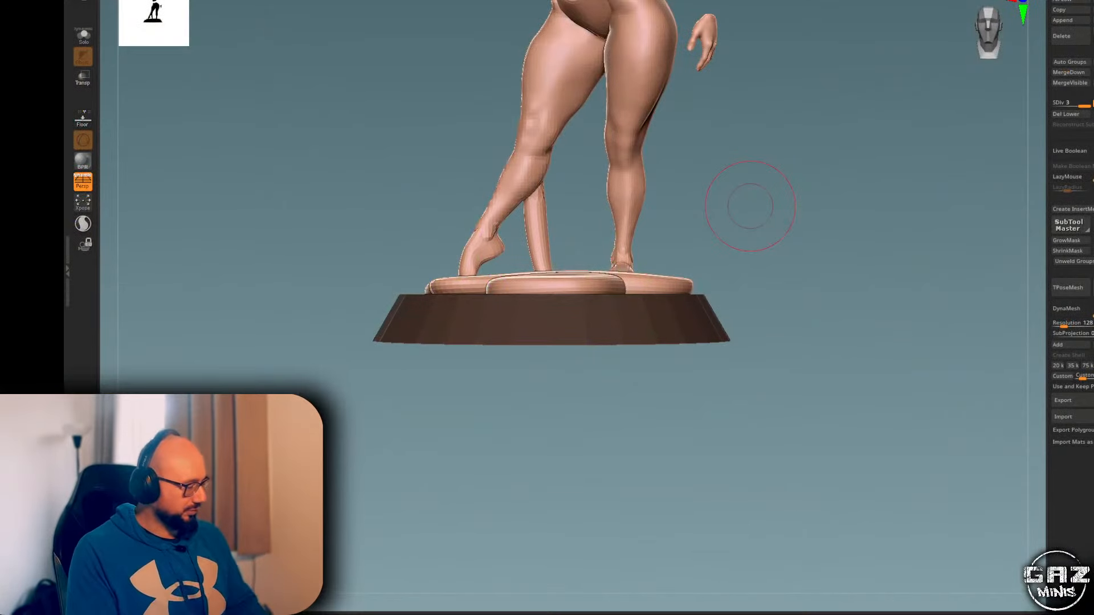
pyautogui.moveTo(795, 137); pyautogui.dragTo(879, 93)
pyautogui.moveTo(809, 105); pyautogui.dragTo(879, 167)
pyautogui.keyDown('alt'); pyautogui.moveTo(895, 80); pyautogui.dragTo(772, 128); pyautogui.keyUp('alt')
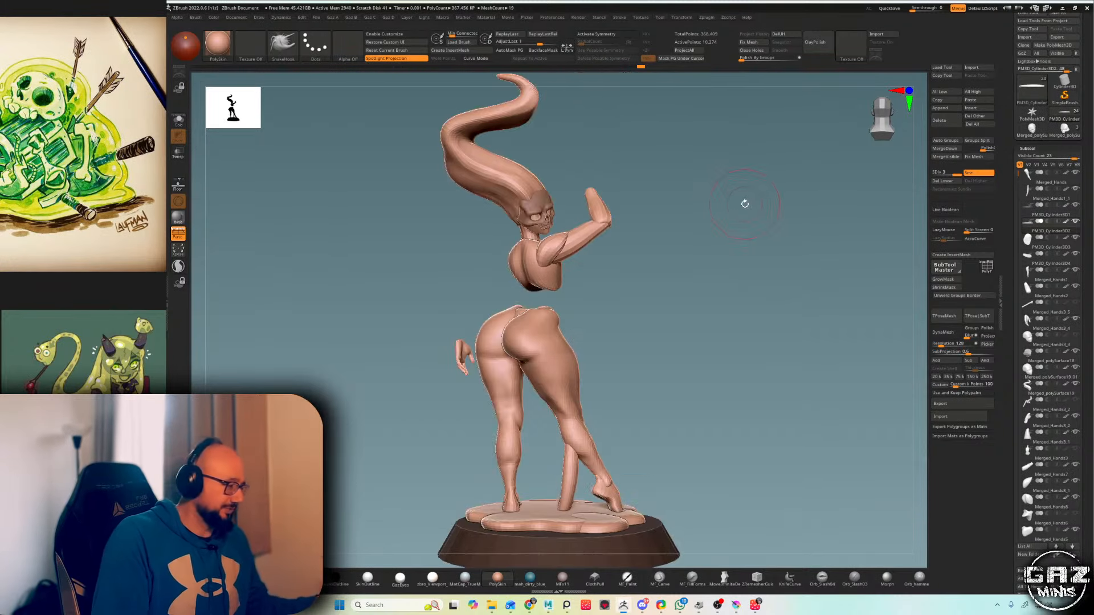
pyautogui.keyDown('alt'); pyautogui.moveTo(744, 202); pyautogui.dragTo(684, 217); pyautogui.keyUp('alt')
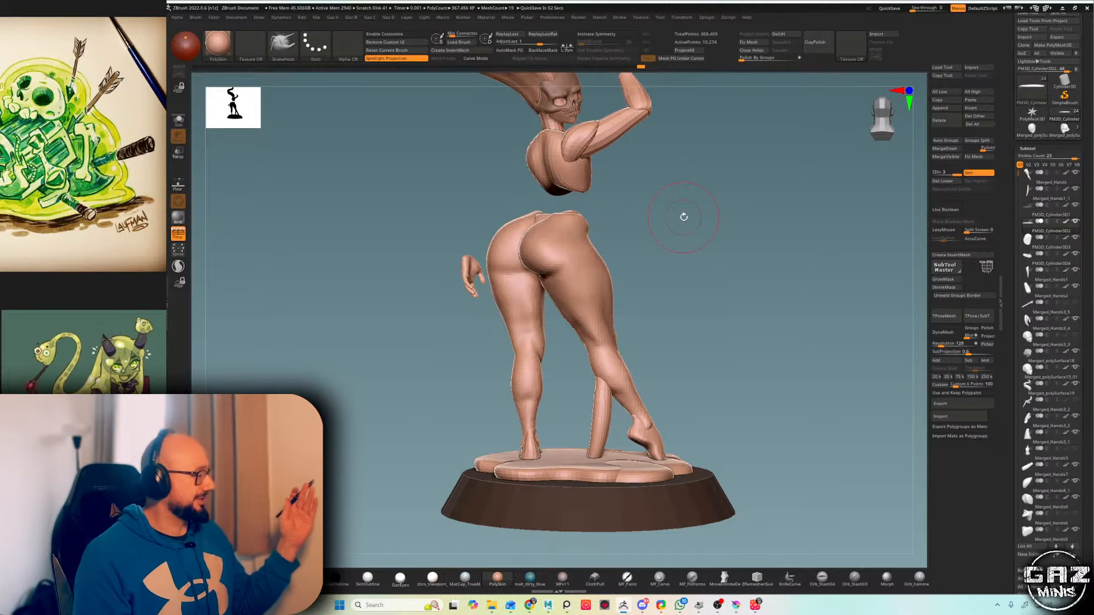
# - Hide the support strut behind the figure and select the outstretched leg to check the pose without it
pyautogui.moveTo(726, 188)
pyautogui.keyDown('alt'); pyautogui.mouseDown()
pyautogui.moveTo(676, 205)
pyautogui.moveTo(703, 183)
pyautogui.moveTo(706, 239)
pyautogui.moveTo(690, 233)
pyautogui.moveTo(697, 229)
pyautogui.mouseUp(); pyautogui.keyUp('alt')
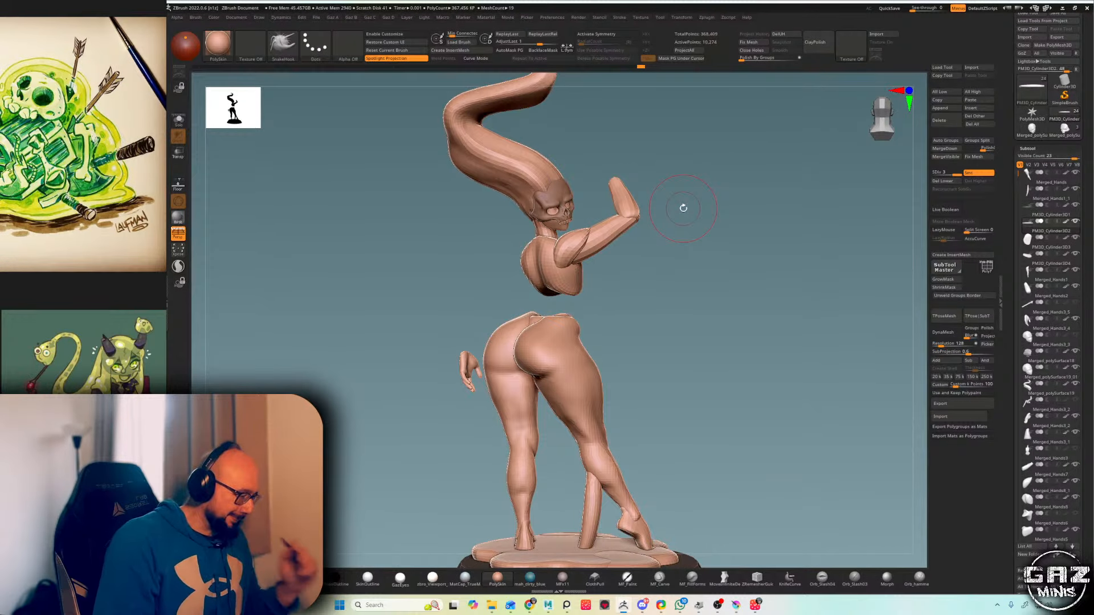
pyautogui.keyDown('alt'); pyautogui.moveTo(708, 291); pyautogui.dragTo(713, 174); pyautogui.keyUp('alt')
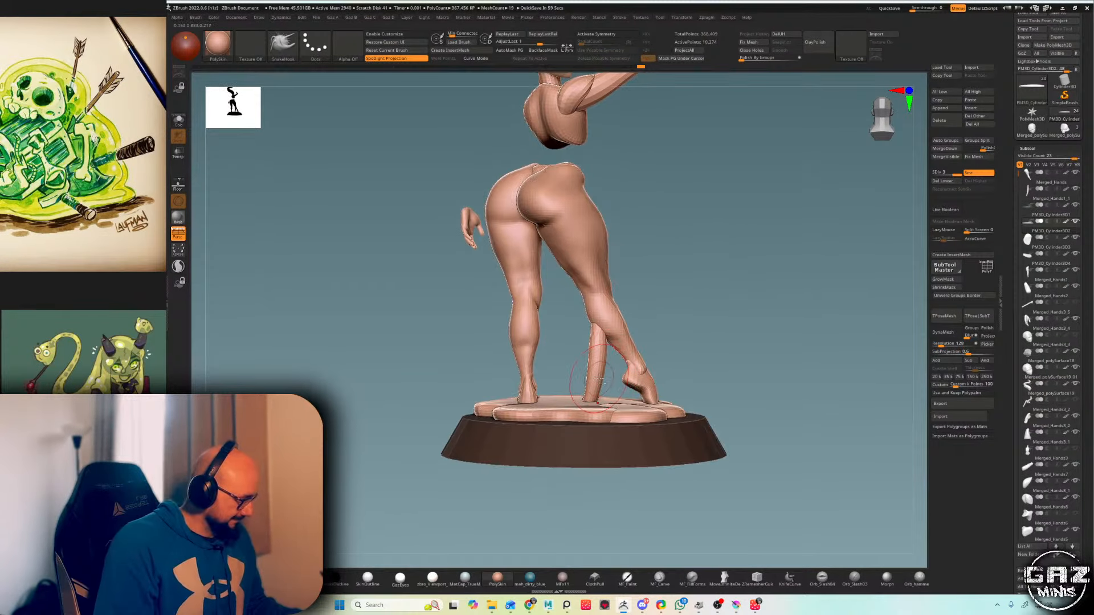
pyautogui.keyDown('alt'); pyautogui.click(598, 379); pyautogui.keyUp('alt')
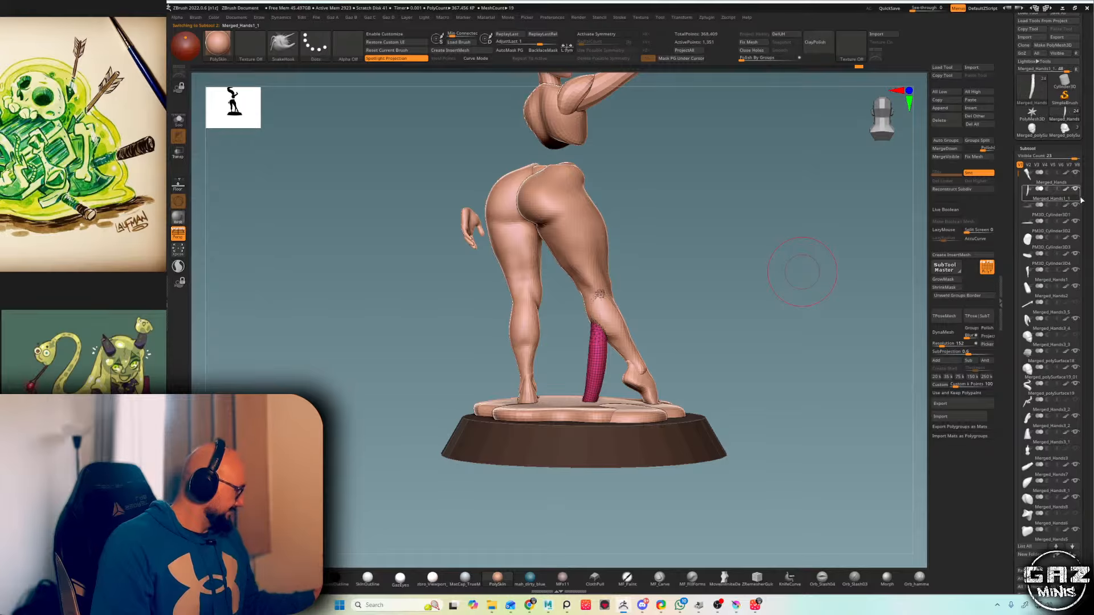
pyautogui.moveTo(1033, 178)
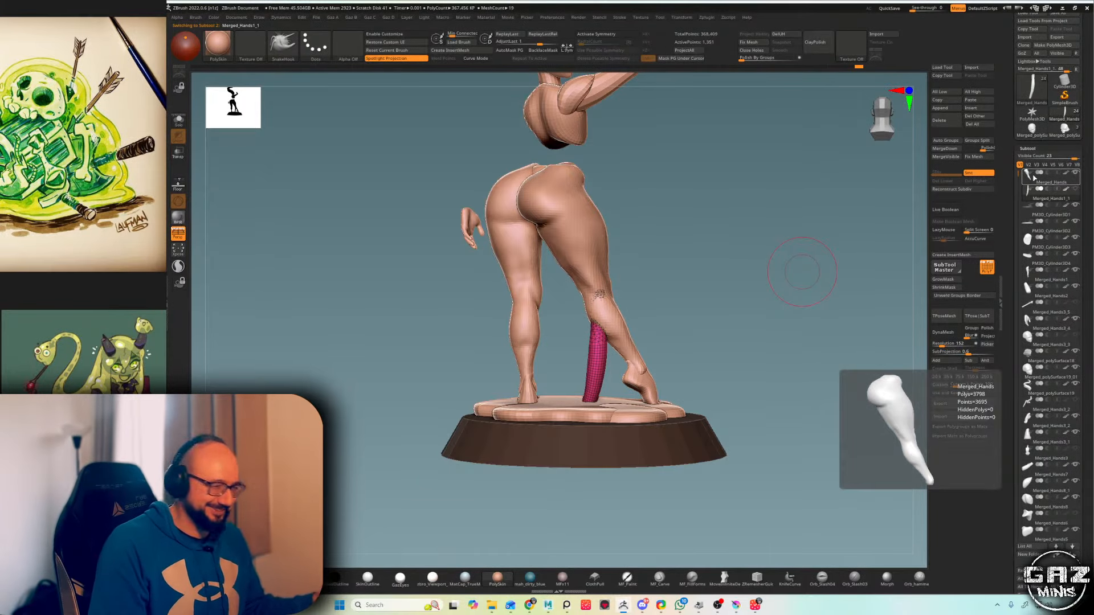
pyautogui.keyDown('alt'); pyautogui.moveTo(723, 239); pyautogui.dragTo(720, 279); pyautogui.keyUp('alt')
pyautogui.keyDown('alt'); pyautogui.click(601, 237); pyautogui.keyUp('alt')
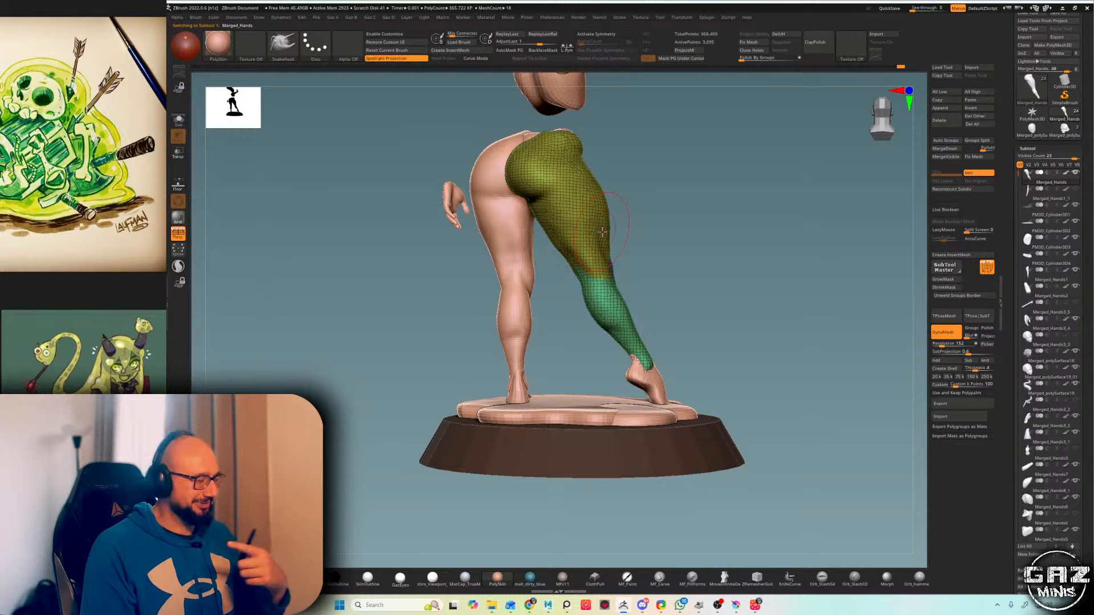
pyautogui.moveTo(732, 172); pyautogui.dragTo(761, 251)
pyautogui.hotkey('shift', 'f')
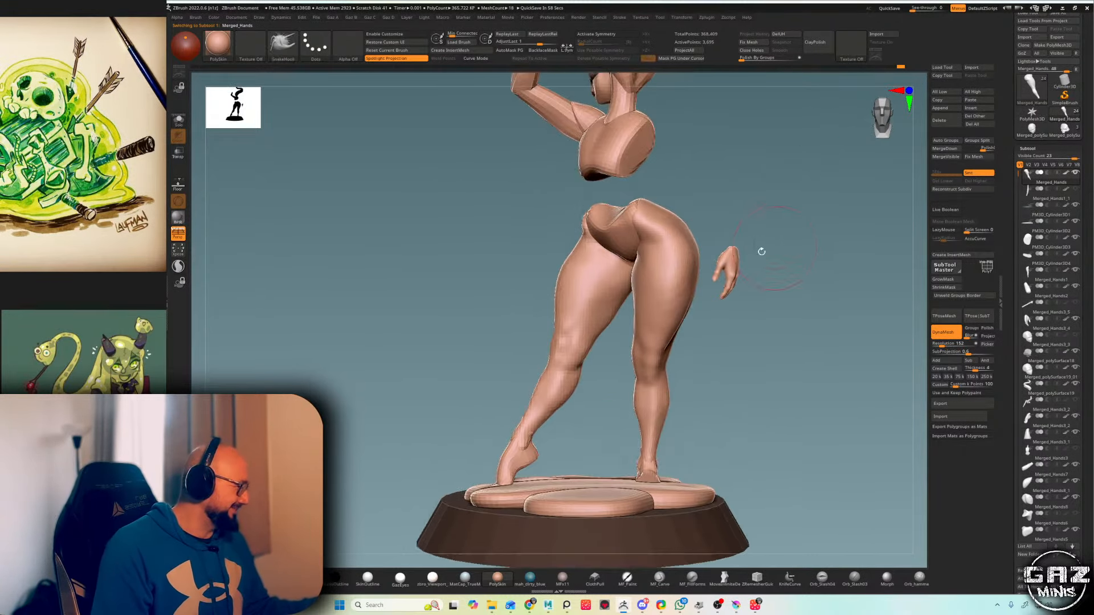
# - Bring the pixel-art woman's back-view pose into close view on the reference board for comparison
pyautogui.click(145, 254)
pyautogui.scroll(-5, 146, 303)
pyautogui.press('Delete')
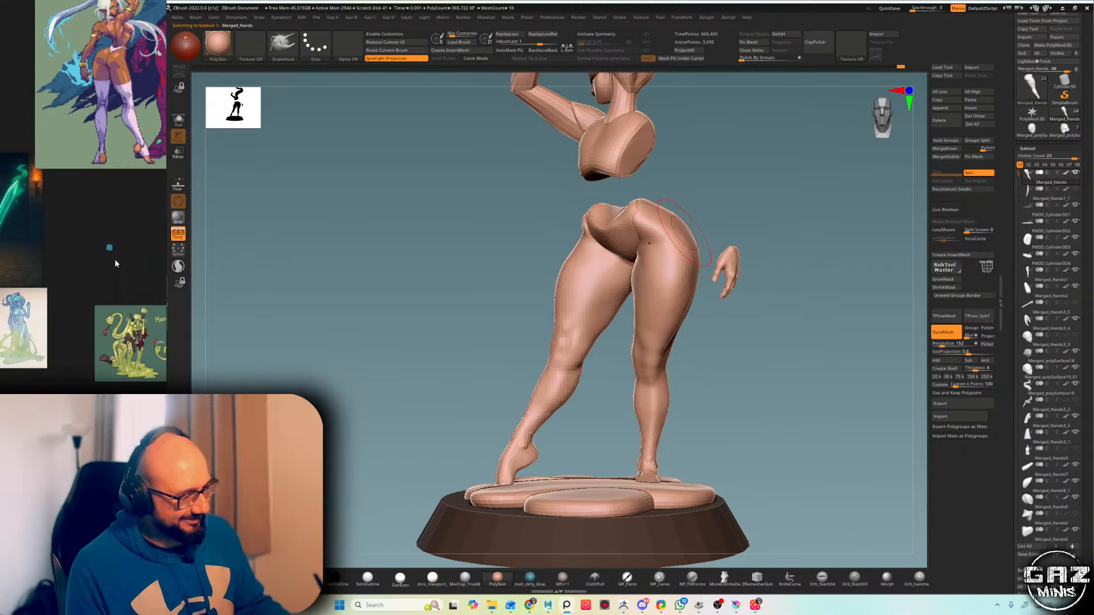
pyautogui.hotkey('ctrl', 'z')
pyautogui.moveTo(129, 171); pyautogui.dragTo(107, 317, button='middle')
pyautogui.scroll(3, 96, 167)
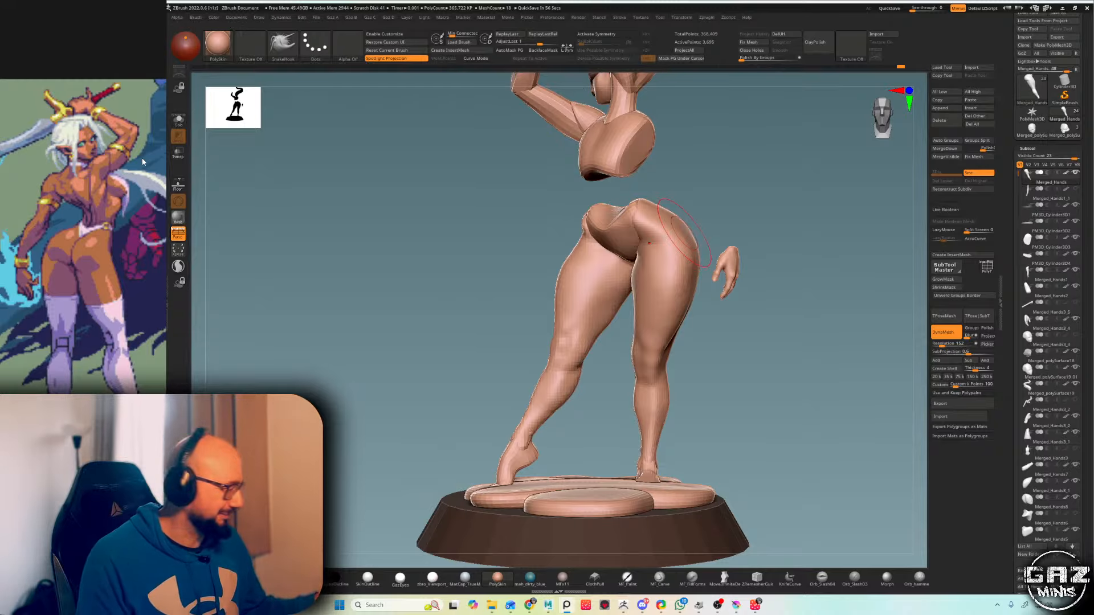
# - Frame the figure from behind in three-quarter view and select the shoulder piece of the raised arm
pyautogui.moveTo(728, 134); pyautogui.dragTo(586, 170)
pyautogui.keyDown('alt'); pyautogui.click(606, 159); pyautogui.keyUp('alt')
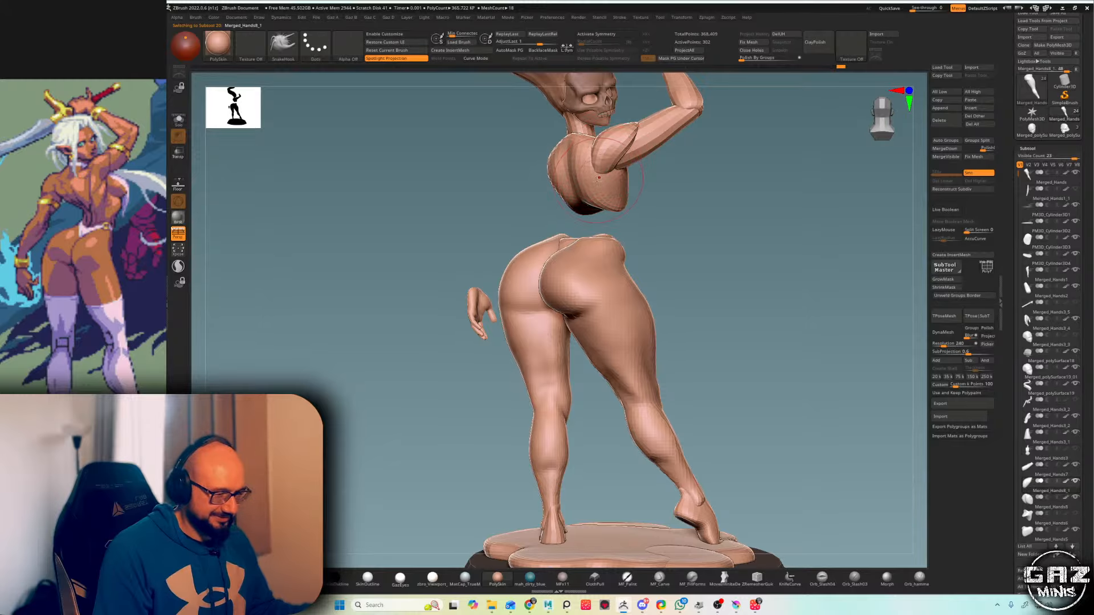
pyautogui.moveTo(682, 194)
pyautogui.keyDown('ctrl'); pyautogui.mouseDown(button='right')
pyautogui.moveTo(689, 186)
pyautogui.moveTo(692, 229)
pyautogui.mouseUp(button='right'); pyautogui.keyUp('ctrl')
pyautogui.hotkey('shift', 'f')
pyautogui.hotkey('shift', 'f')
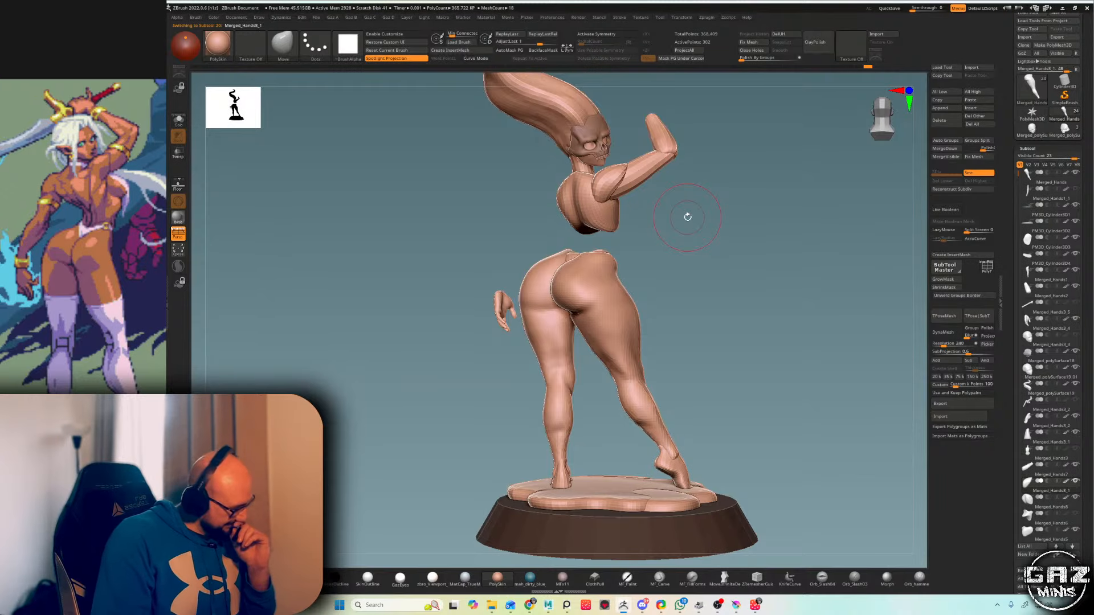
# - Launch Epic Pen over the framed figure, move its toolbar to the viewport's edge and pick the pen
pyautogui.moveTo(688, 216)
pyautogui.mouseDown()
pyautogui.moveTo(755, 168)
pyautogui.moveTo(712, 166)
pyautogui.mouseUp()
pyautogui.press('super')
pyautogui.write('e')
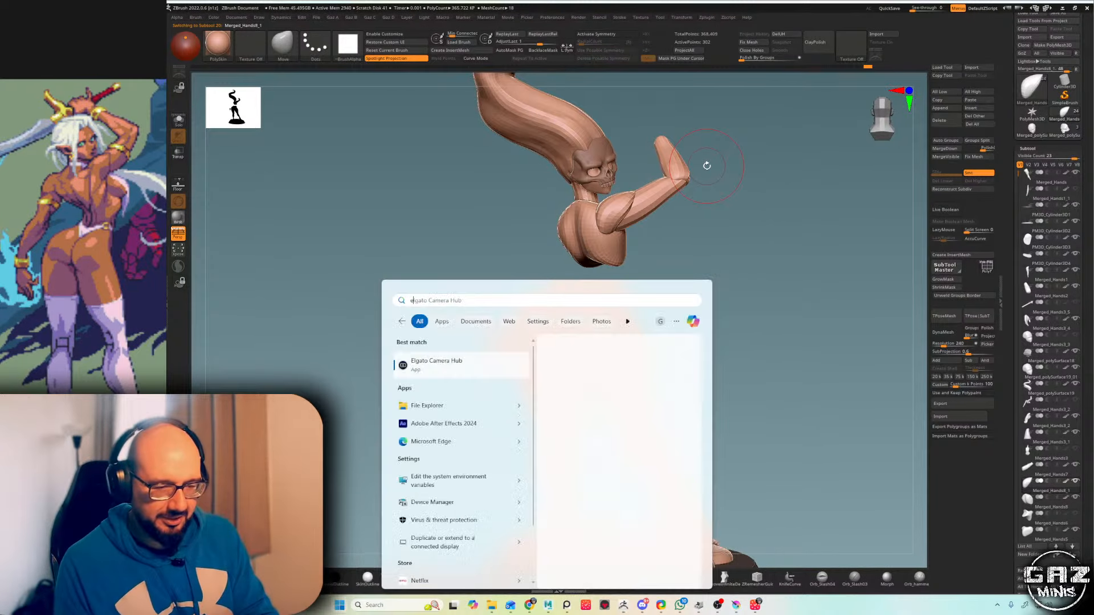
pyautogui.write('pic')
pyautogui.press('Return')
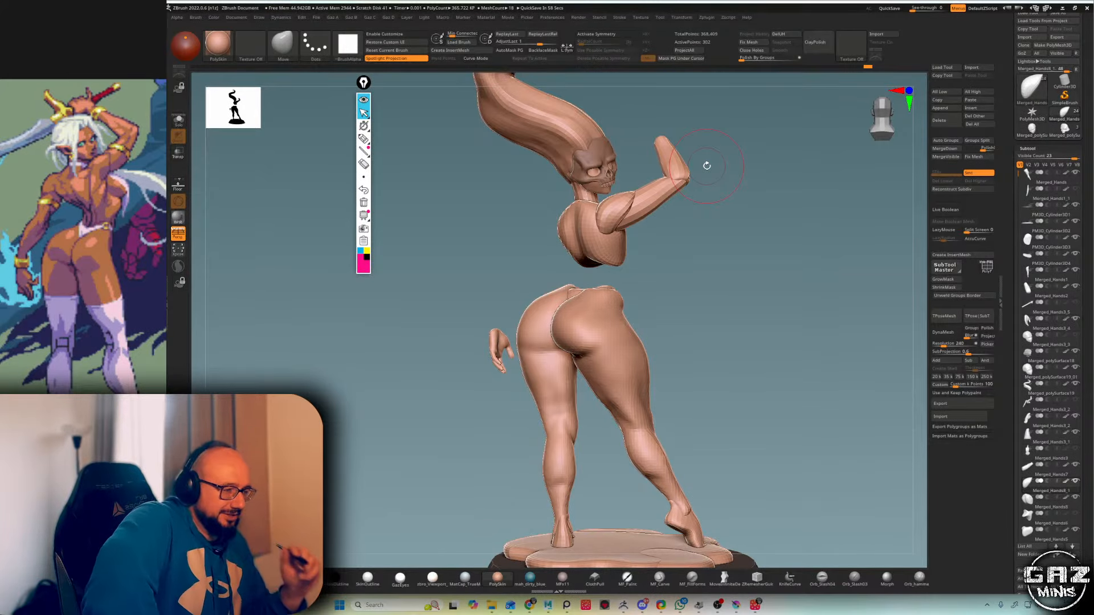
pyautogui.moveTo(363, 85); pyautogui.dragTo(892, 92)
pyautogui.click(892, 148)
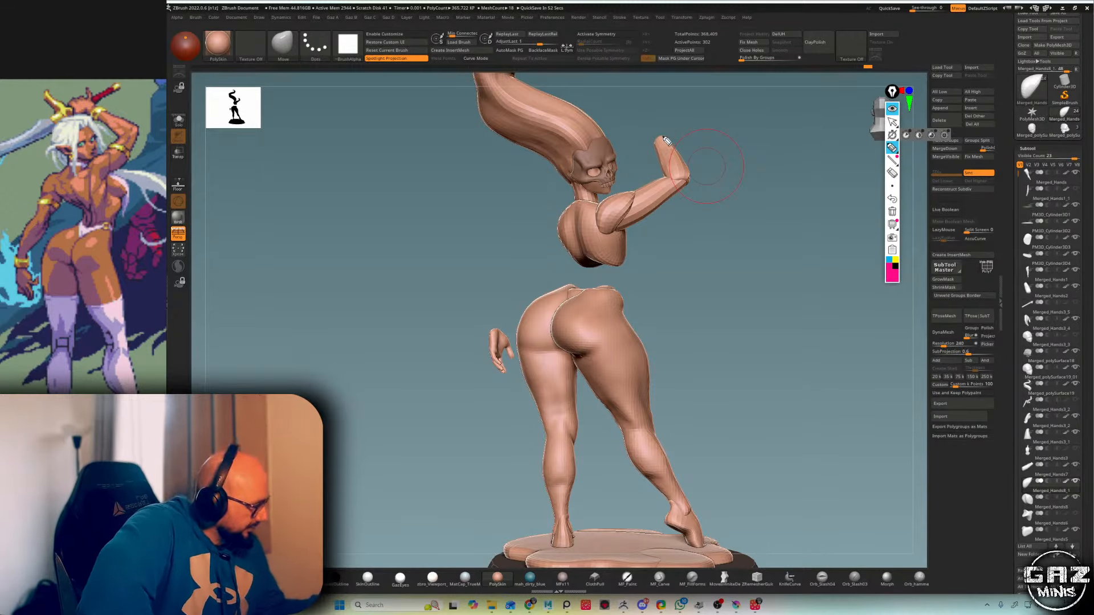
# - Sketch the raised hand, the hanging arm, rib strokes and an arc from chest to thigh in pink over the figure
pyautogui.moveTo(656, 124); pyautogui.dragTo(667, 138)
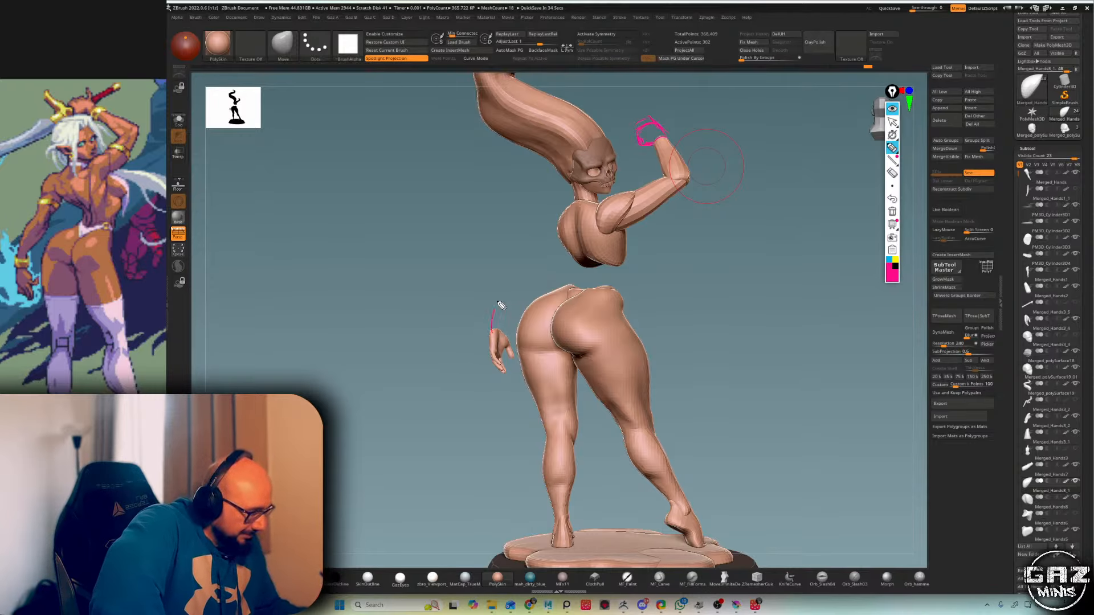
pyautogui.moveTo(493, 333); pyautogui.dragTo(514, 272)
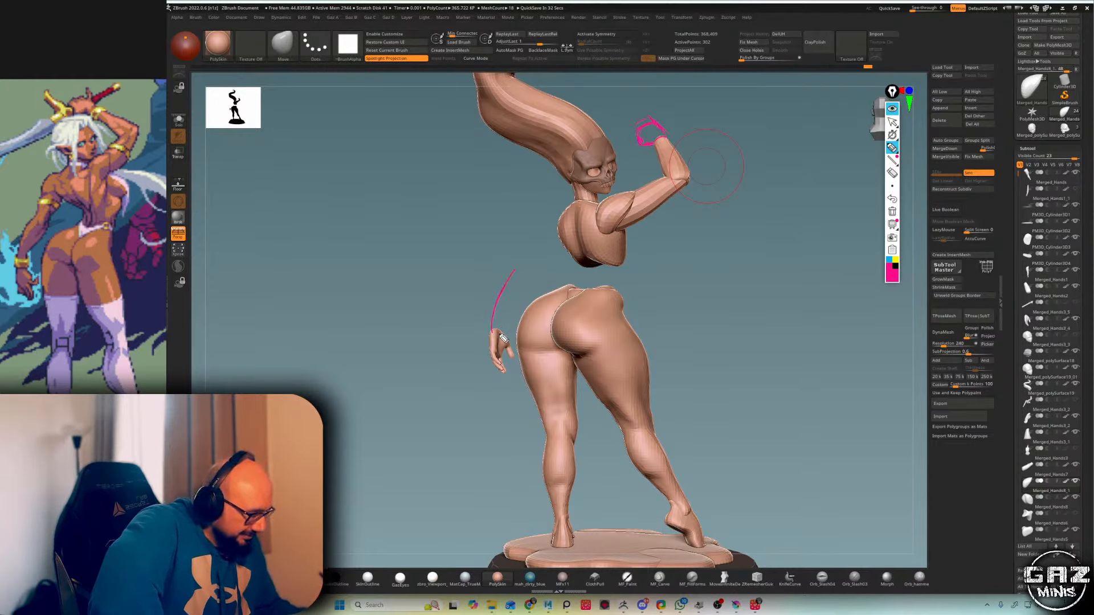
pyautogui.moveTo(503, 337); pyautogui.dragTo(566, 212)
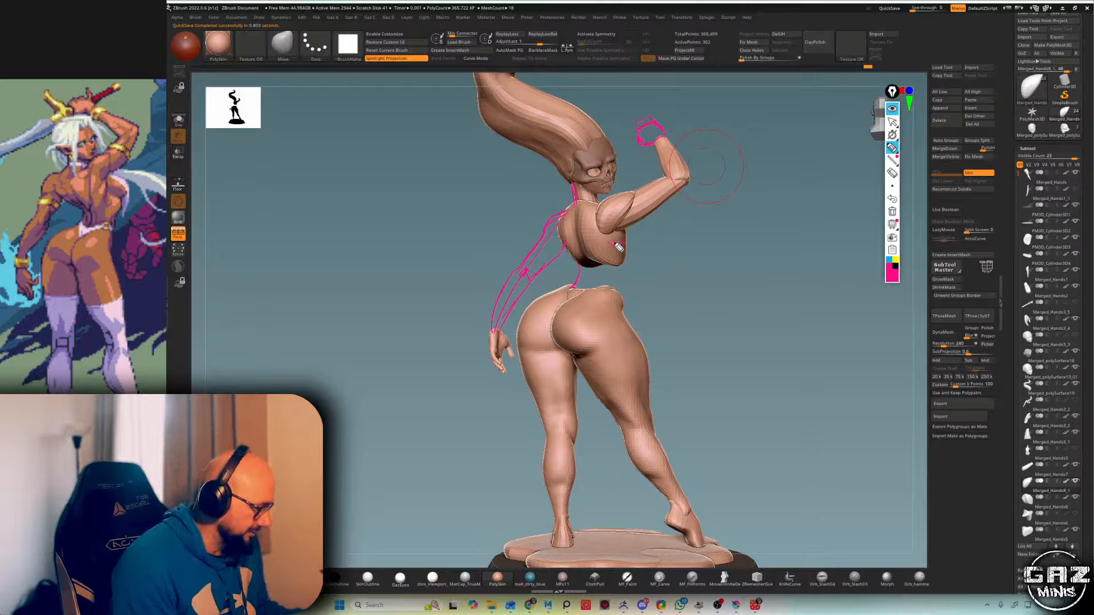
pyautogui.moveTo(619, 248); pyautogui.dragTo(626, 259)
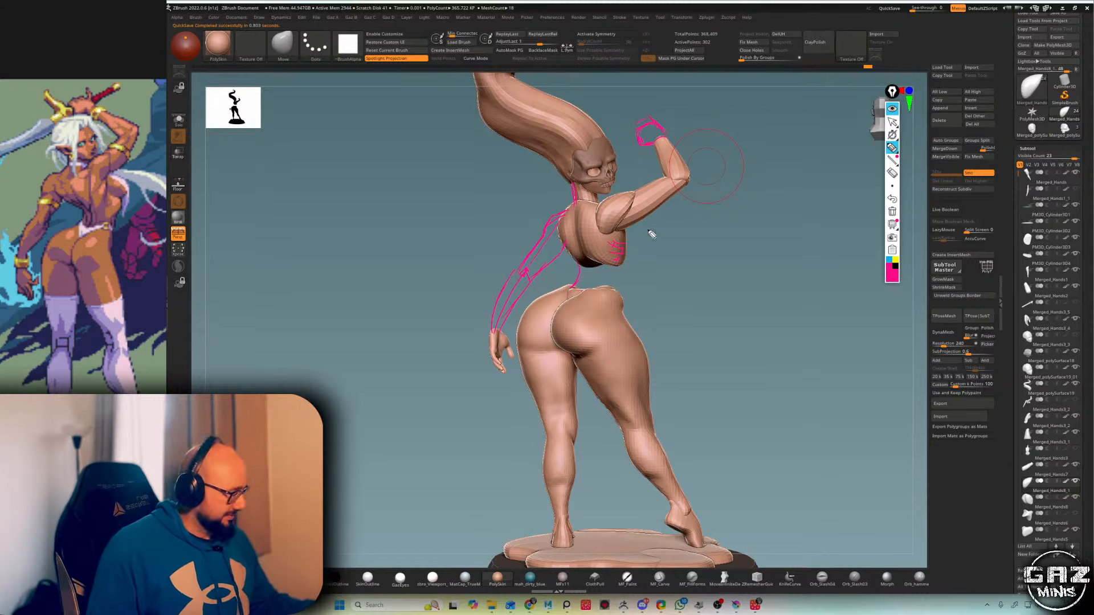
pyautogui.moveTo(613, 225)
pyautogui.mouseDown()
pyautogui.moveTo(656, 252)
pyautogui.moveTo(639, 362)
pyautogui.mouseUp()
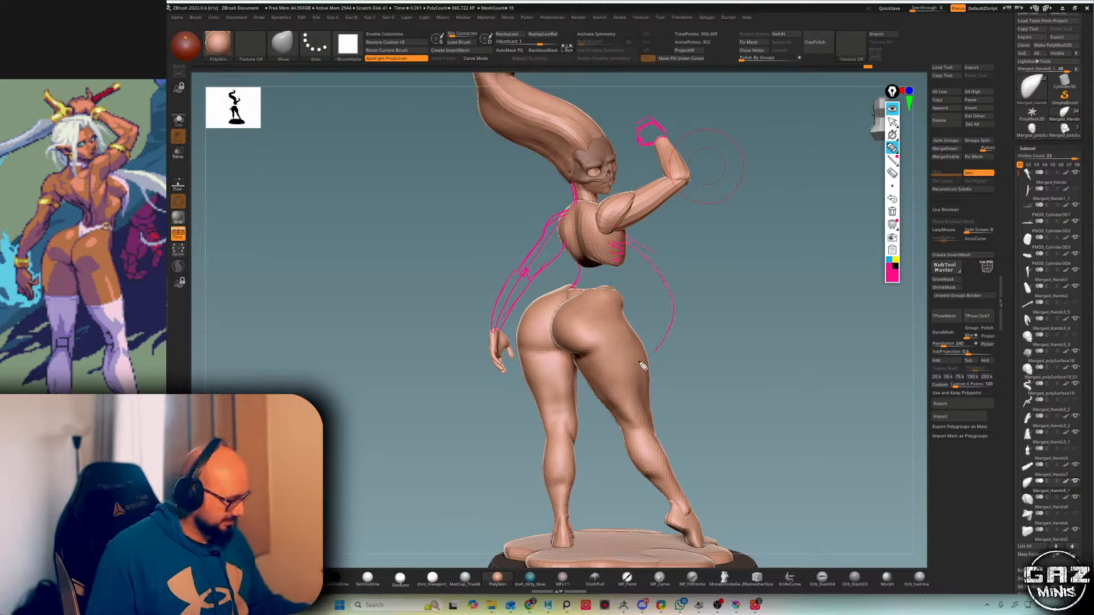
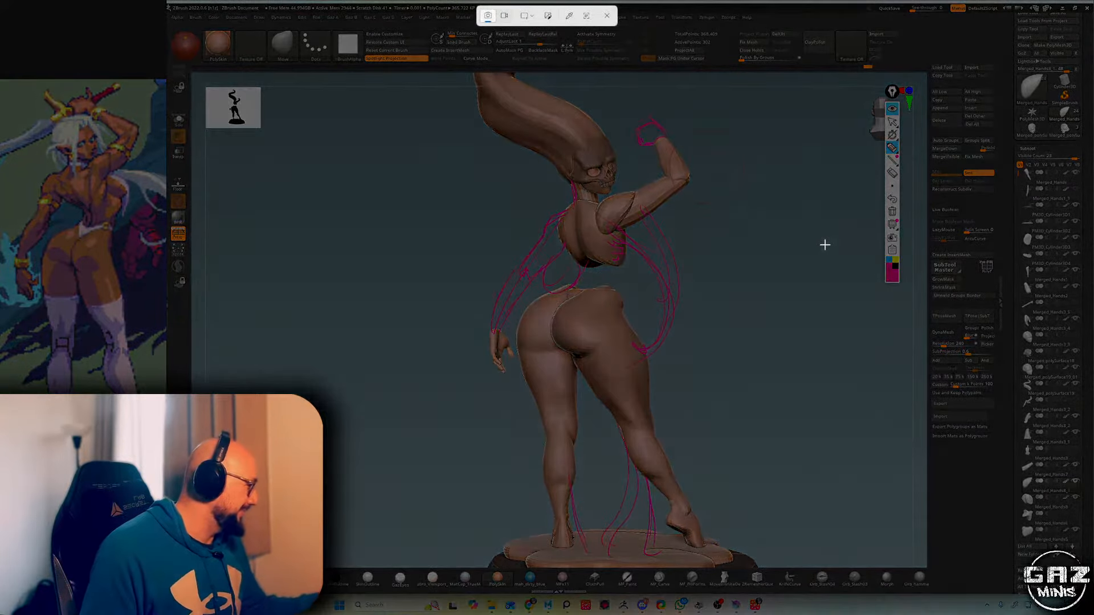
# - Snip the annotated figure, hide the pink ink, and paste the capture onto the reference board in a close view
pyautogui.moveTo(809, 94); pyautogui.dragTo(449, 562)
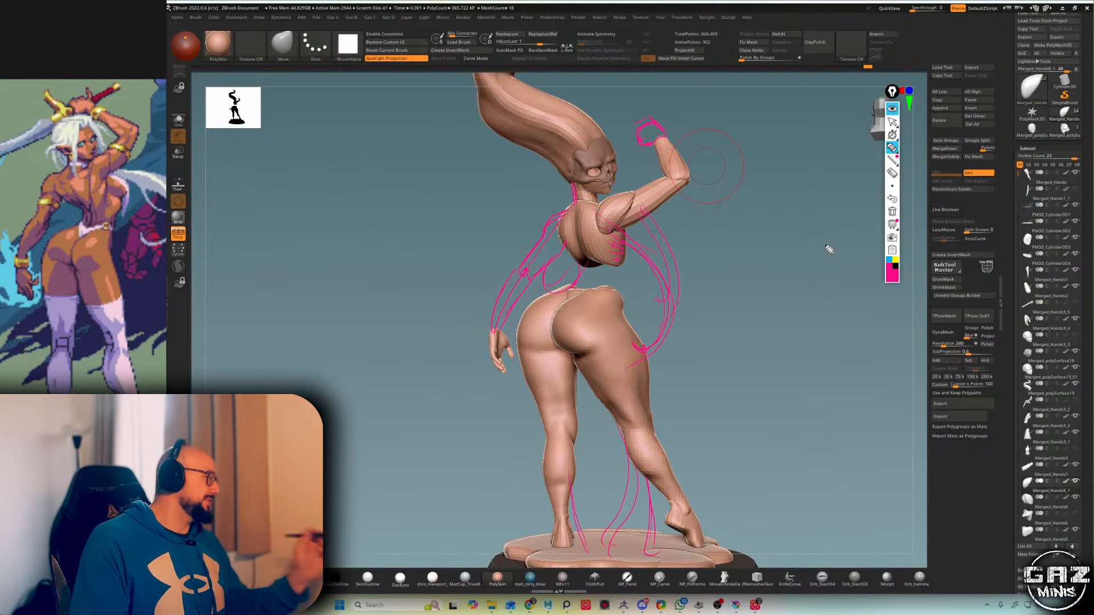
pyautogui.click(892, 109)
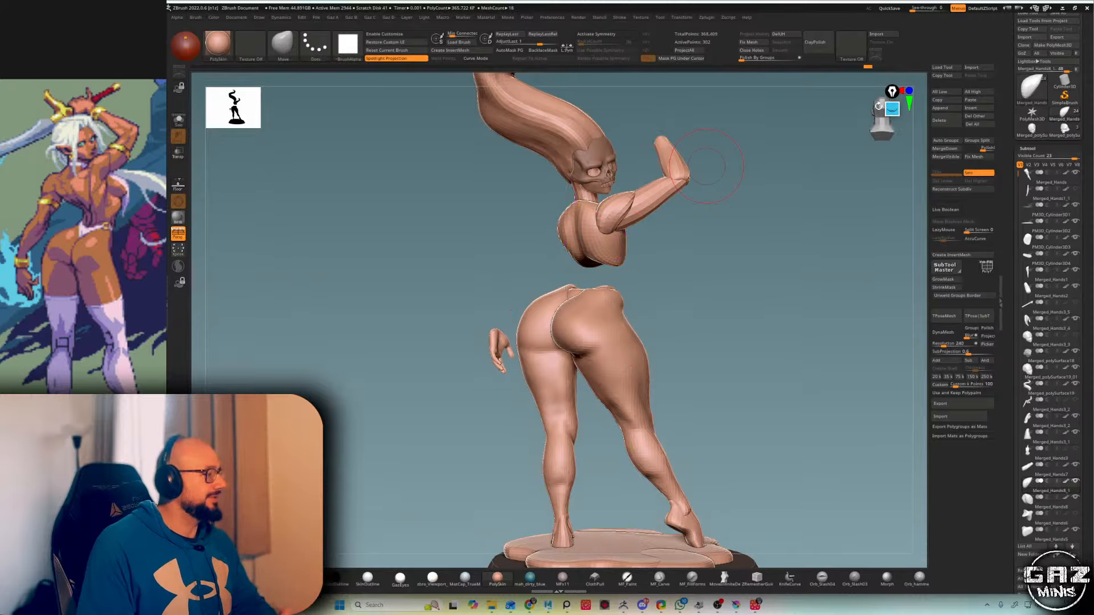
pyautogui.scroll(-7, 83, 171)
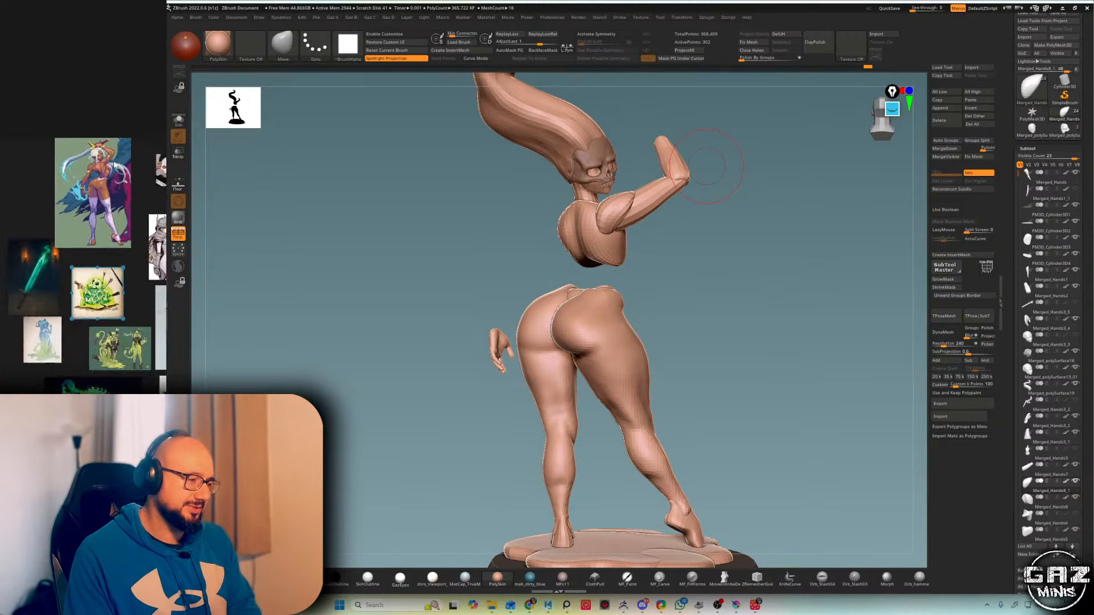
pyautogui.scroll(3, 46, 187)
pyautogui.moveTo(109, 169)
pyautogui.mouseDown(button='middle')
pyautogui.moveTo(46, 187)
pyautogui.moveTo(115, 162)
pyautogui.mouseUp(button='middle')
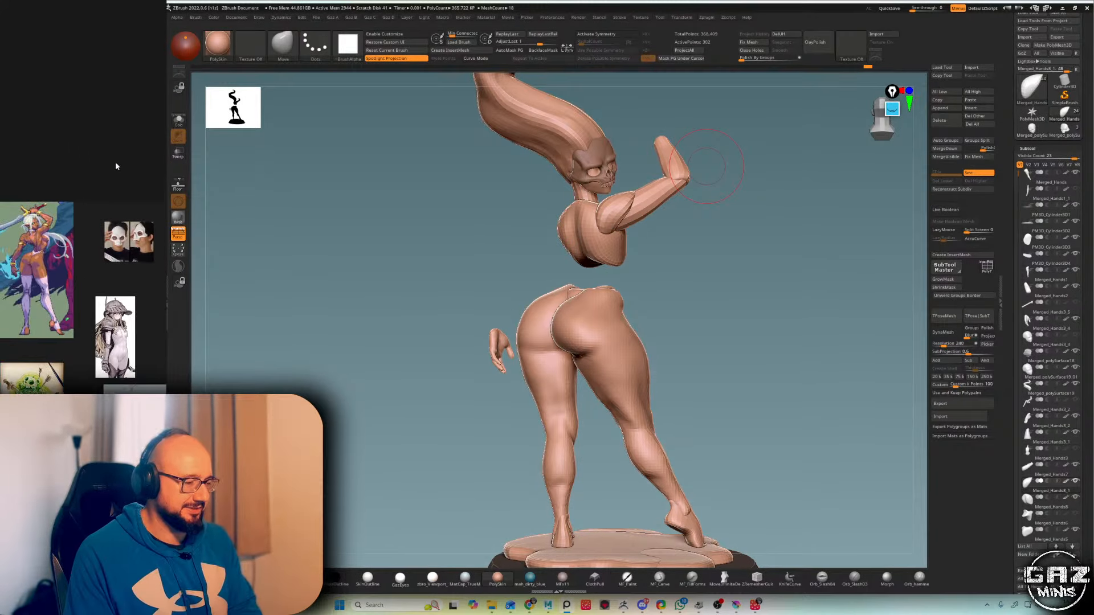
pyautogui.hotkey('ctrl', 'v')
pyautogui.scroll(5, 115, 142)
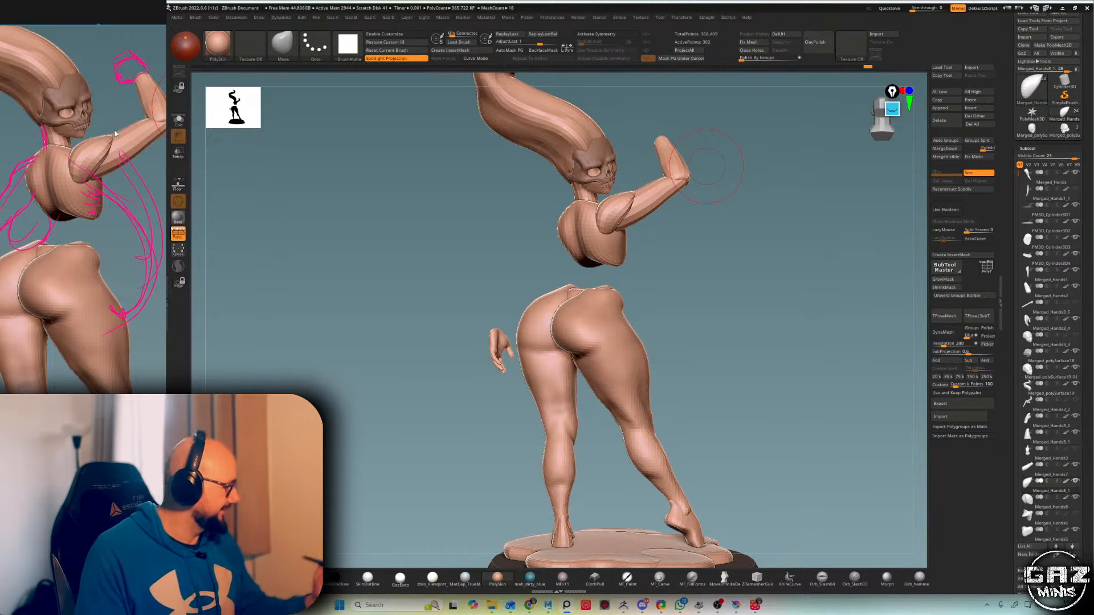
pyautogui.scroll(-2, 119, 276)
pyautogui.moveTo(105, 268); pyautogui.dragTo(117, 263, button='middle')
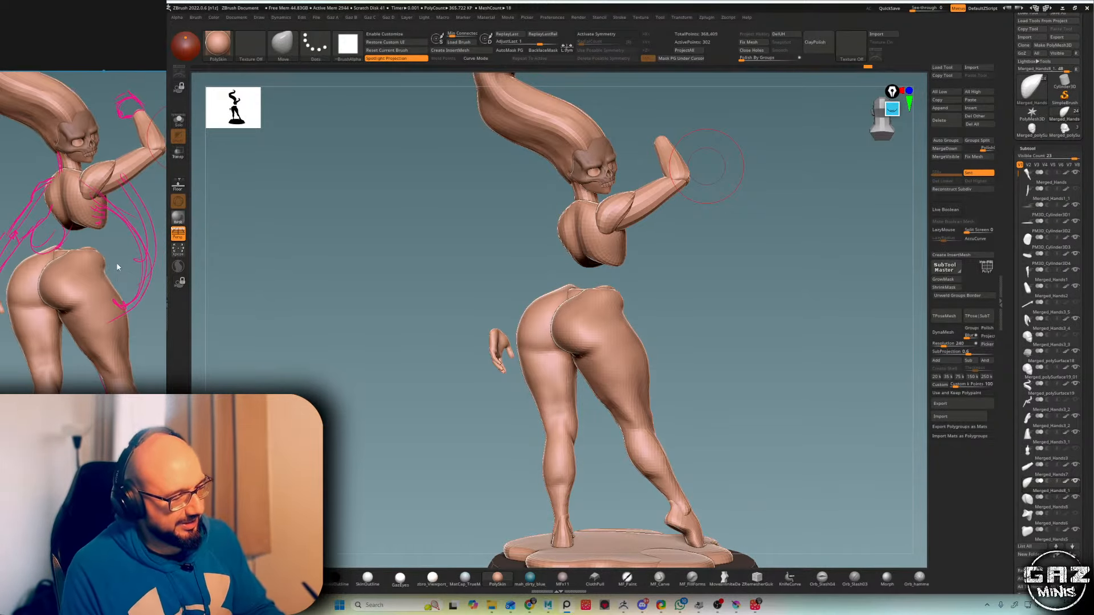
pyautogui.scroll(-3, 114, 263)
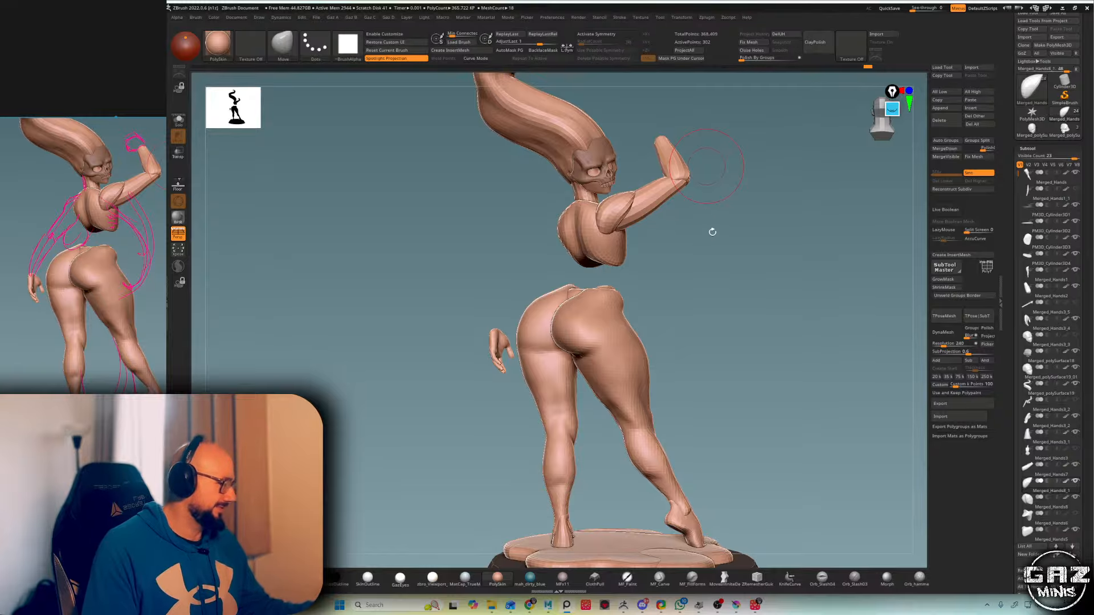
# - Select the torso piece and carve a crease across its back with the DamStandard brush
pyautogui.moveTo(714, 254); pyautogui.dragTo(564, 248)
pyautogui.moveTo(751, 176)
pyautogui.keyDown('alt'); pyautogui.mouseDown()
pyautogui.moveTo(757, 200)
pyautogui.moveTo(685, 172)
pyautogui.mouseUp(); pyautogui.keyUp('alt')
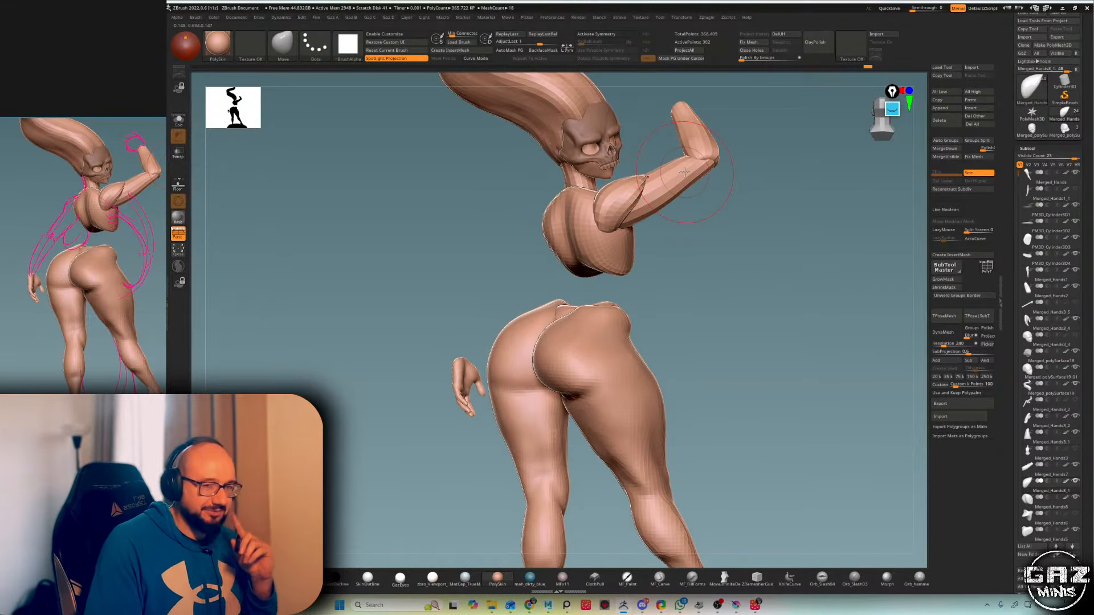
pyautogui.keyDown('alt'); pyautogui.click(581, 206); pyautogui.keyUp('alt')
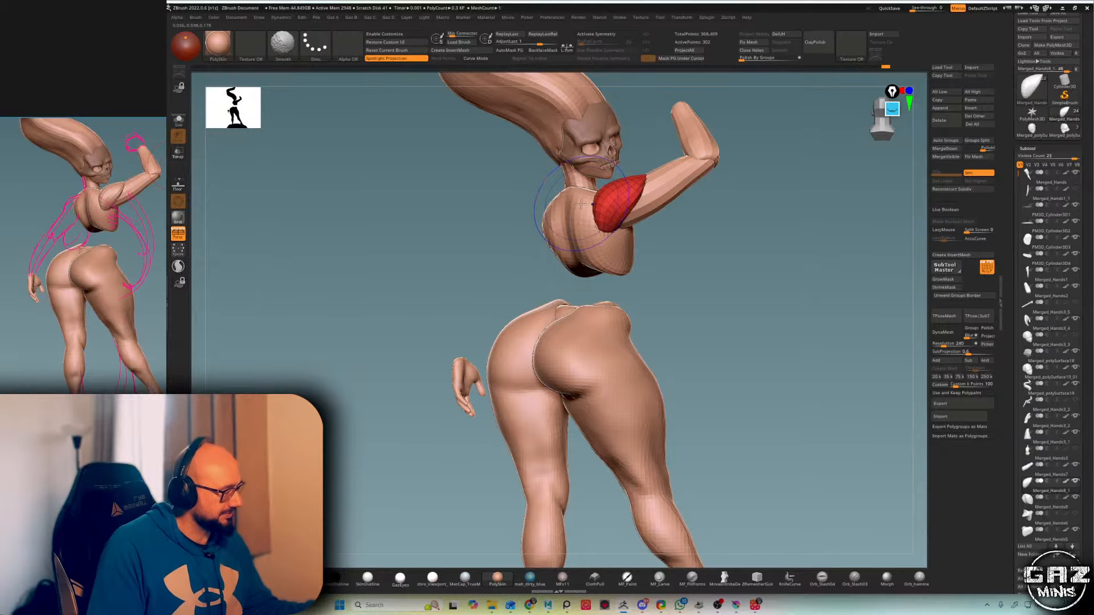
pyautogui.hotkey('shift', 'f')
pyautogui.hotkey('shift', 'f')
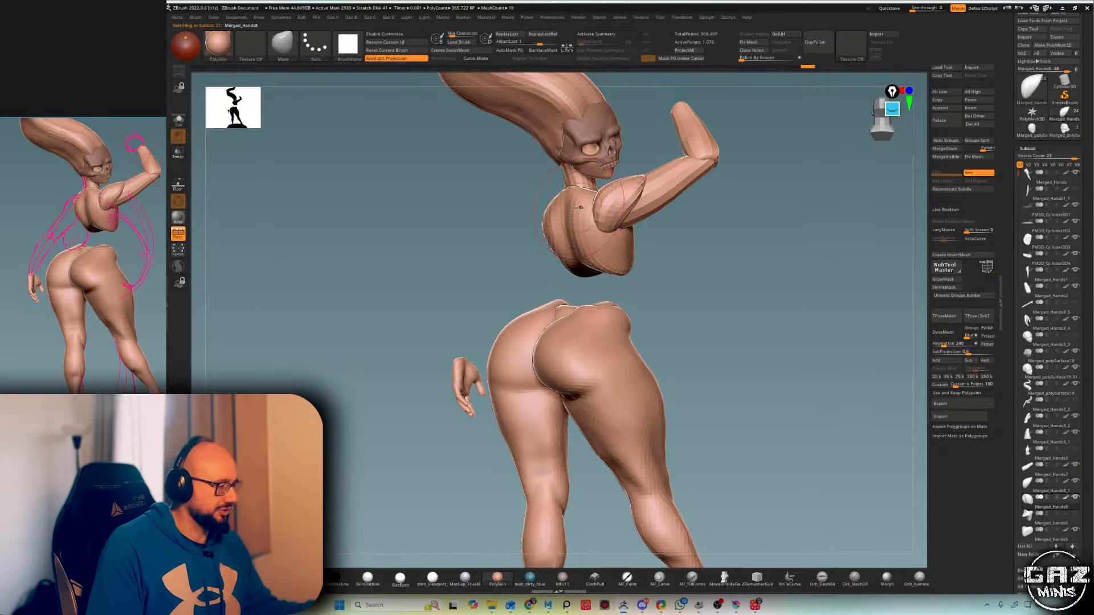
pyautogui.press('b')
pyautogui.press('d')
pyautogui.press('s')
pyautogui.moveTo(574, 210)
pyautogui.mouseDown(button='right')
pyautogui.moveTo(616, 210)
pyautogui.moveTo(581, 201)
pyautogui.mouseUp(button='right')
pyautogui.moveTo(608, 260); pyautogui.dragTo(565, 197, button='right')
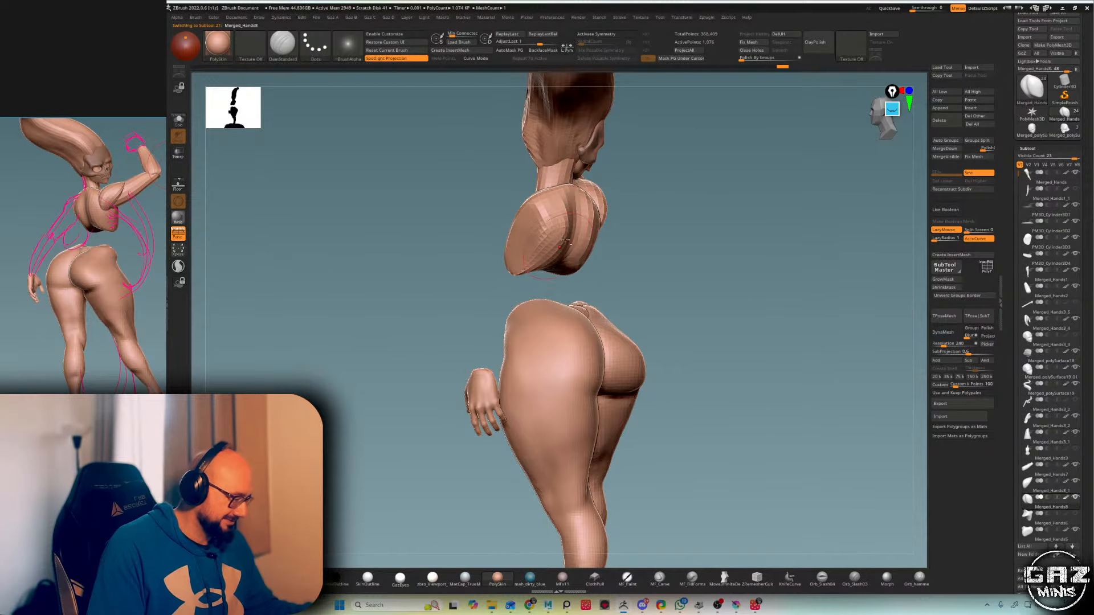
pyautogui.moveTo(564, 241); pyautogui.dragTo(545, 264)
pyautogui.moveTo(680, 219)
pyautogui.mouseDown(button='right')
pyautogui.moveTo(627, 220)
pyautogui.moveTo(708, 230)
pyautogui.moveTo(671, 243)
pyautogui.moveTo(599, 238)
pyautogui.mouseUp(button='right')
# - Select the neck piece from the figure's front side and switch to the Move brush
pyautogui.press('b')
pyautogui.press('h')
pyautogui.press('p')
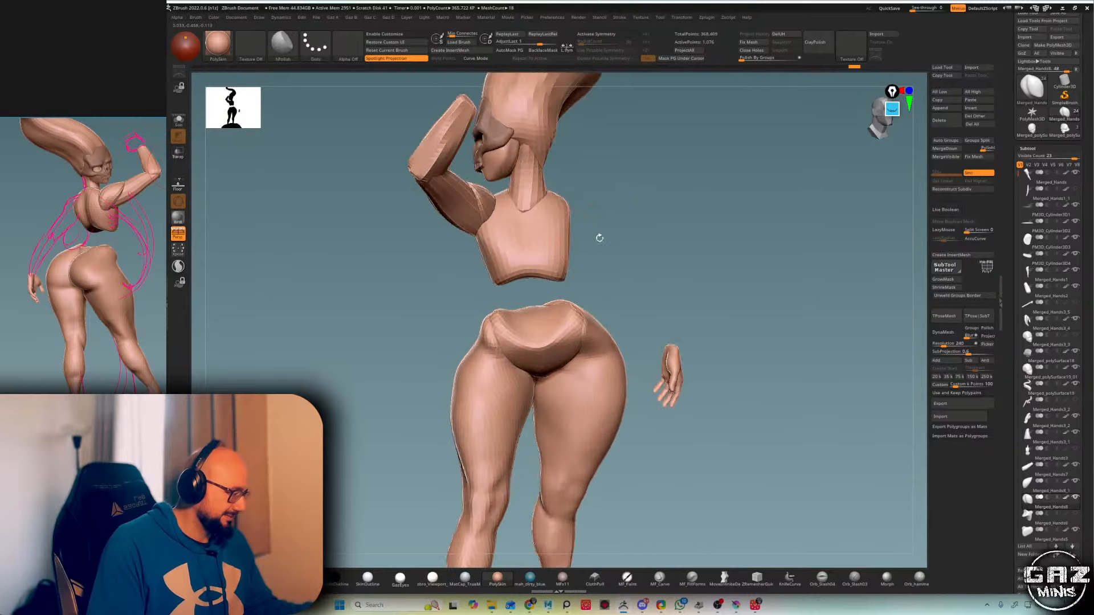
pyautogui.press('b')
pyautogui.press('d')
pyautogui.press('s')
pyautogui.moveTo(534, 286)
pyautogui.mouseDown(button='right')
pyautogui.moveTo(524, 199)
pyautogui.moveTo(571, 129)
pyautogui.mouseUp(button='right')
pyautogui.keyDown('alt'); pyautogui.click(533, 191); pyautogui.keyUp('alt')
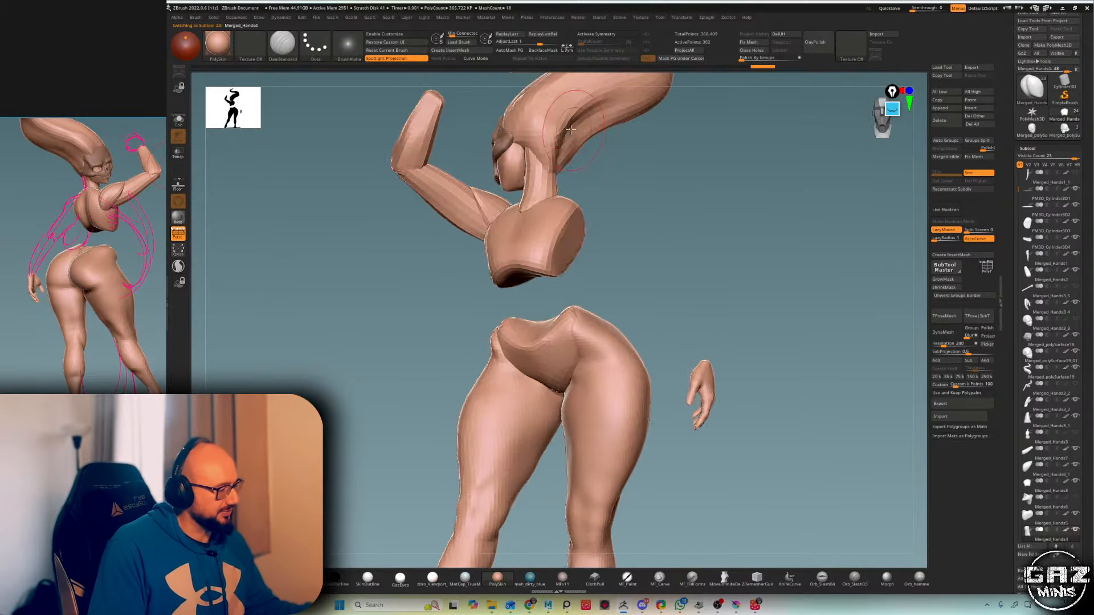
pyautogui.press('b')
pyautogui.press('m')
pyautogui.press('v')
# - Try to reconstruct the lower subdivision levels of the skull piece beside the neck
pyautogui.hotkey('shift', 'f')
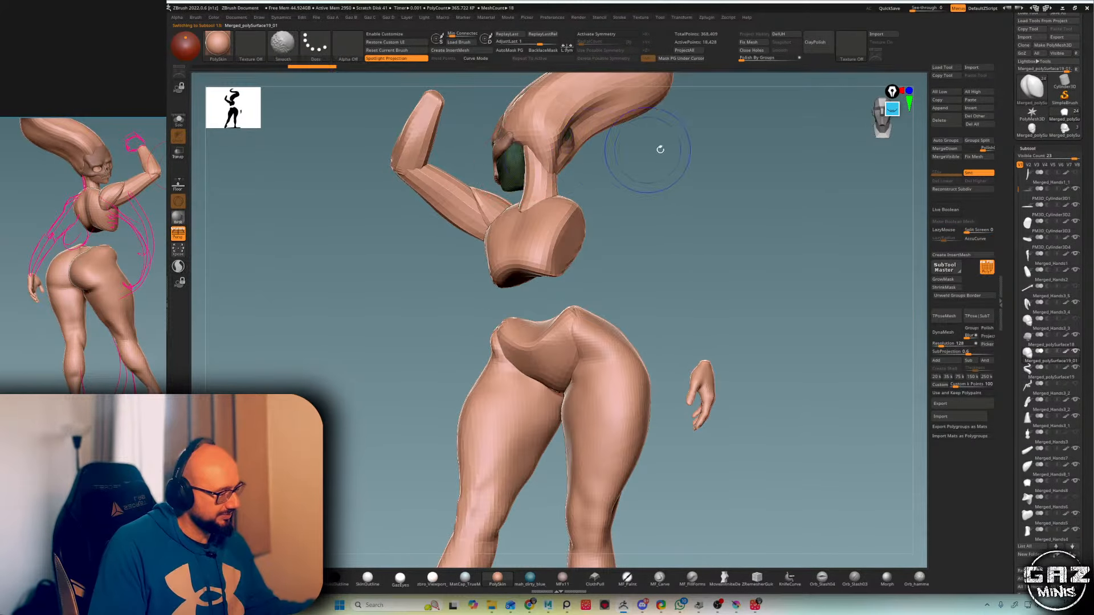
pyautogui.hotkey('shift', 'f')
pyautogui.hotkey('shift', 's')
pyautogui.moveTo(660, 149); pyautogui.dragTo(616, 189, button='right')
pyautogui.click(951, 188)
pyautogui.hotkey('shift', 'f')
pyautogui.press('1')
pyautogui.hotkey('shift', 'f')
pyautogui.hotkey('shift', 's')
pyautogui.moveTo(640, 154); pyautogui.dragTo(575, 149, button='right')
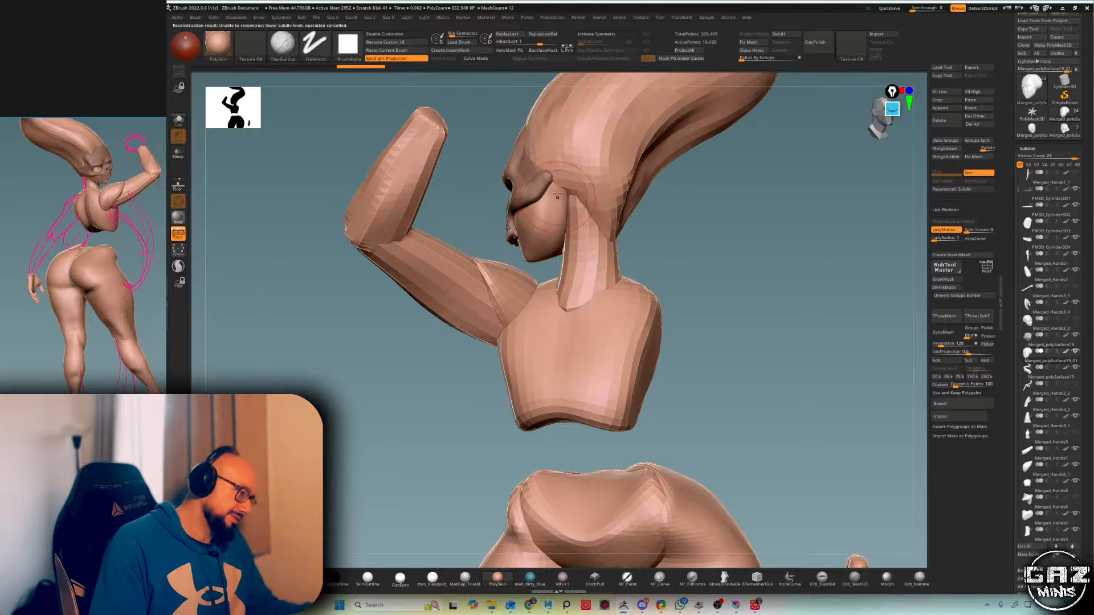
pyautogui.click(347, 45)
pyautogui.click(214, 95)
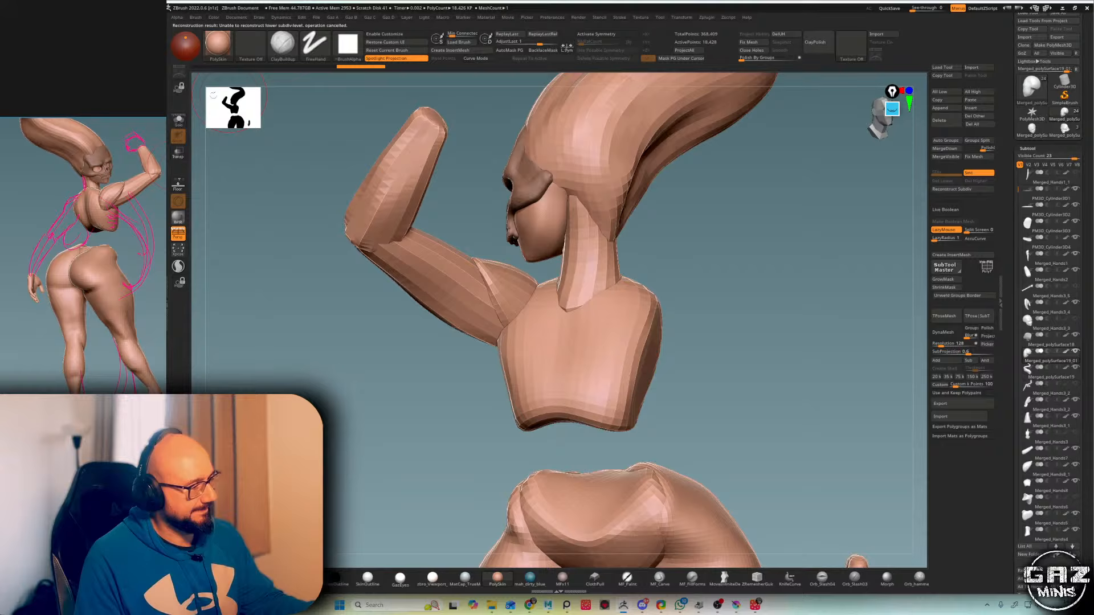
# - Smooth the head piece around the back of the jaw and pick the DamStandard brush
pyautogui.click(347, 46)
pyautogui.click(215, 95)
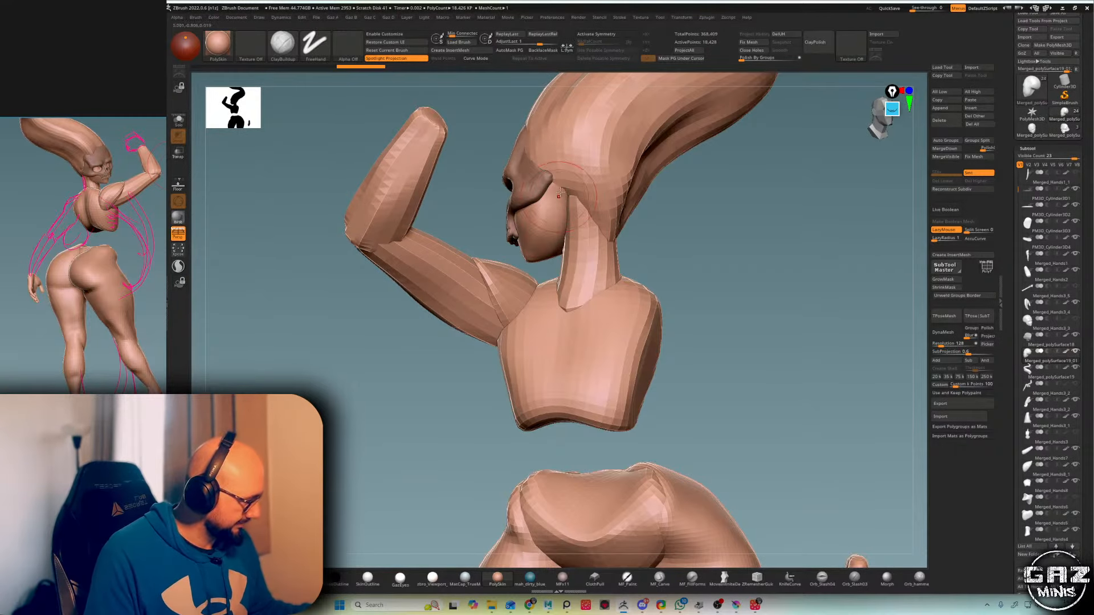
pyautogui.moveTo(544, 221); pyautogui.dragTo(647, 209, button='right')
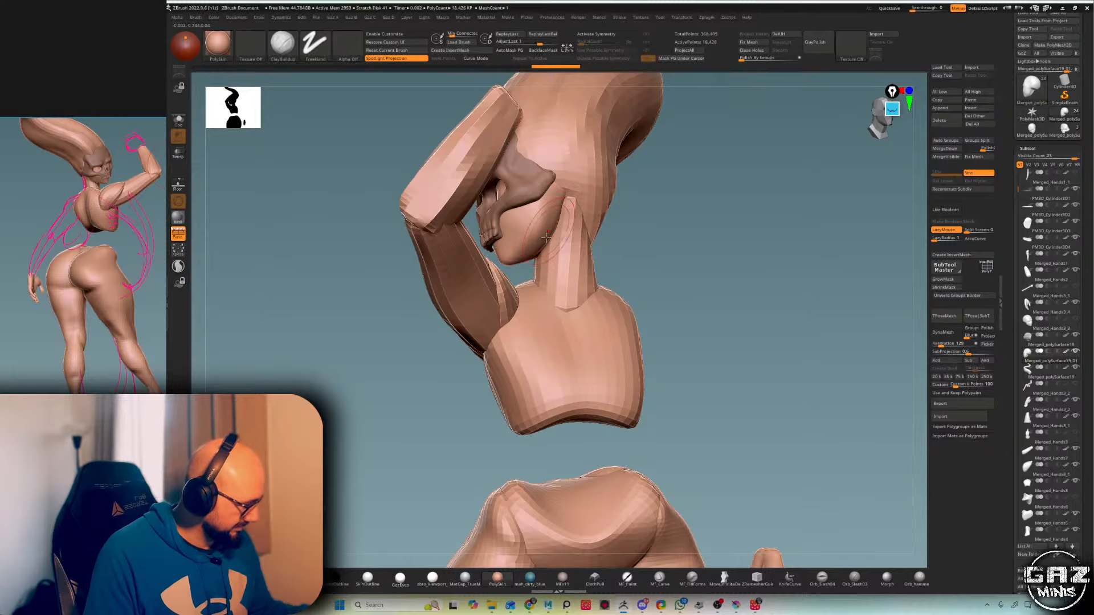
pyautogui.keyDown('shift'); pyautogui.moveTo(558, 214); pyautogui.dragTo(569, 228); pyautogui.keyUp('shift')
pyautogui.moveTo(632, 215)
pyautogui.mouseDown(button='right')
pyautogui.moveTo(568, 222)
pyautogui.moveTo(666, 209)
pyautogui.moveTo(672, 177)
pyautogui.moveTo(796, 168)
pyautogui.moveTo(786, 177)
pyautogui.moveTo(721, 160)
pyautogui.moveTo(702, 171)
pyautogui.mouseUp(button='right')
pyautogui.press('b')
pyautogui.press('d')
pyautogui.press('s')
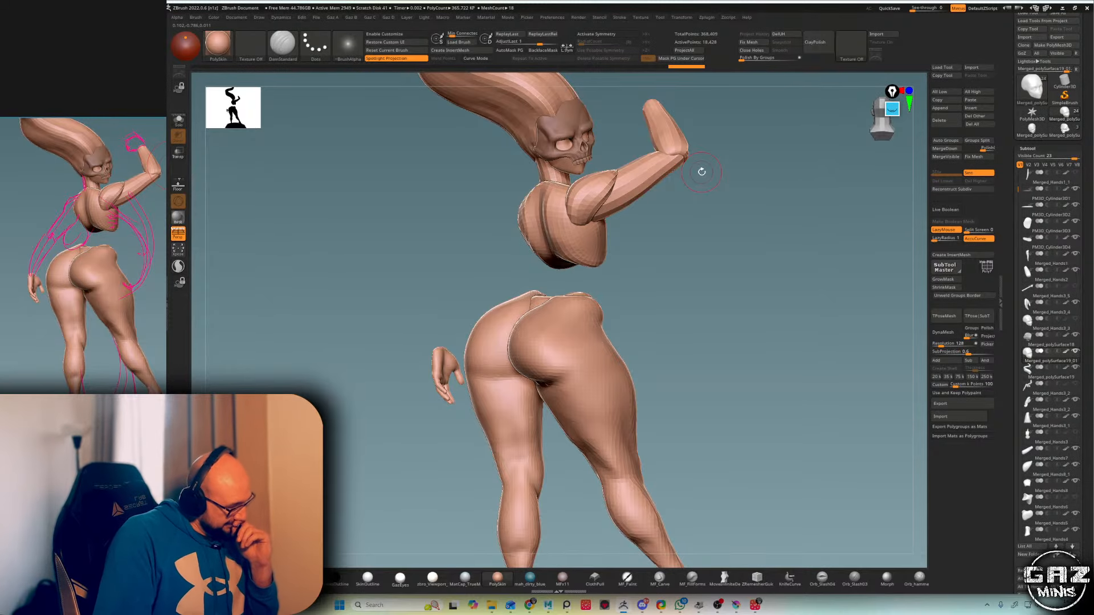
# - Duplicate the hidden hand-and-staff piece and delete the staff from the copy so only the raised hand remains
pyautogui.click(1064, 297)
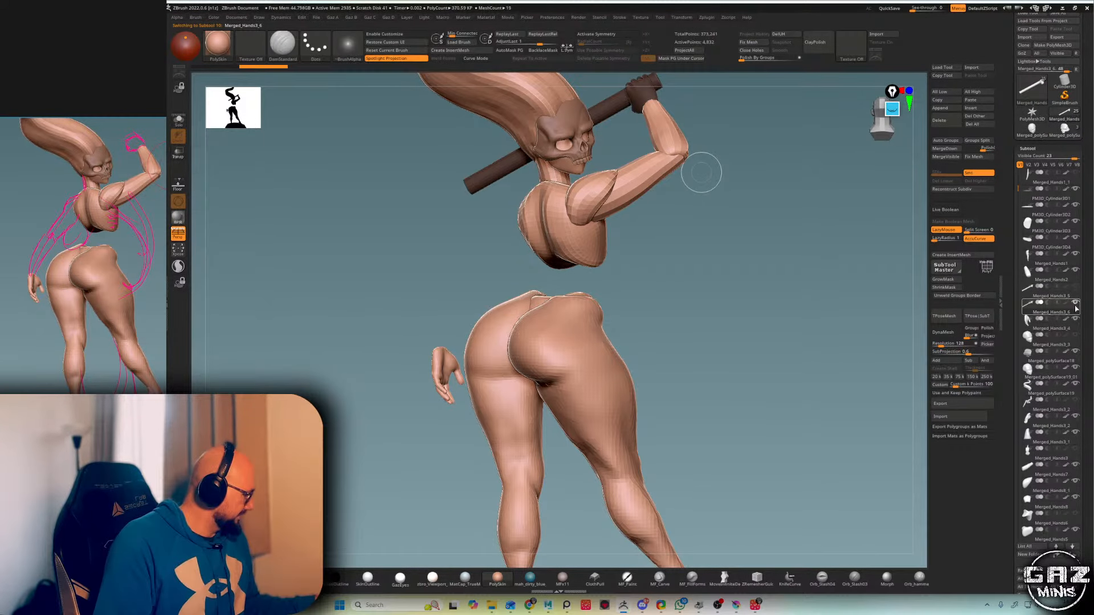
pyautogui.keyDown('alt'); pyautogui.moveTo(701, 172); pyautogui.dragTo(764, 293, button='right'); pyautogui.keyUp('alt')
pyautogui.keyDown('ctrl'); pyautogui.moveTo(723, 167); pyautogui.dragTo(719, 197, button='right'); pyautogui.keyUp('ctrl')
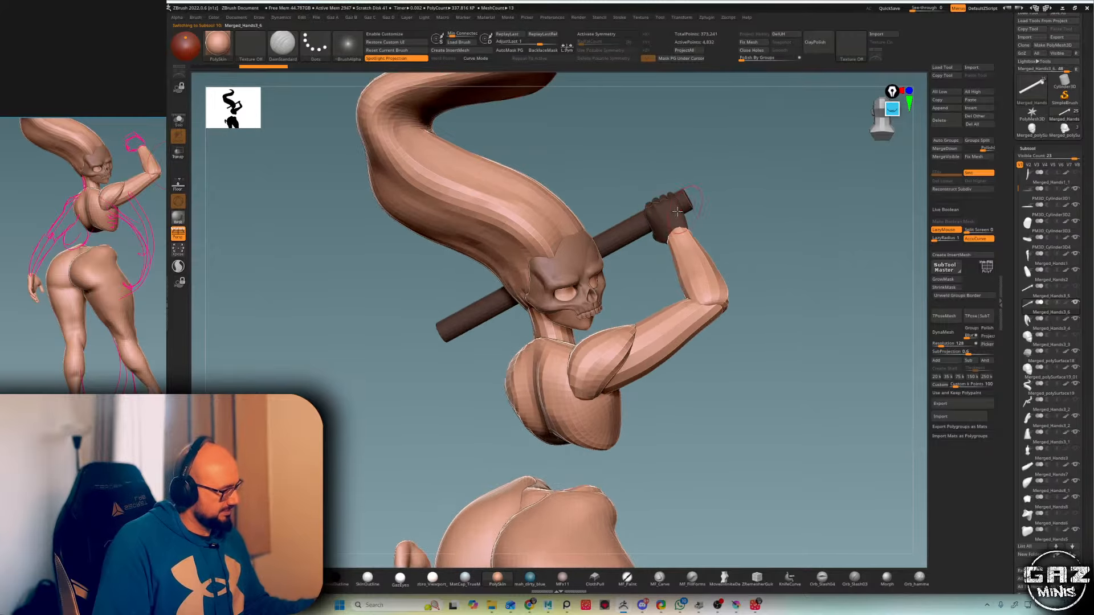
pyautogui.keyDown('ctrl'); pyautogui.keyDown('shift'); pyautogui.click(668, 218); pyautogui.keyUp('shift'); pyautogui.keyUp('ctrl')
pyautogui.hotkey('ctrl', '2')
pyautogui.click(727, 227)
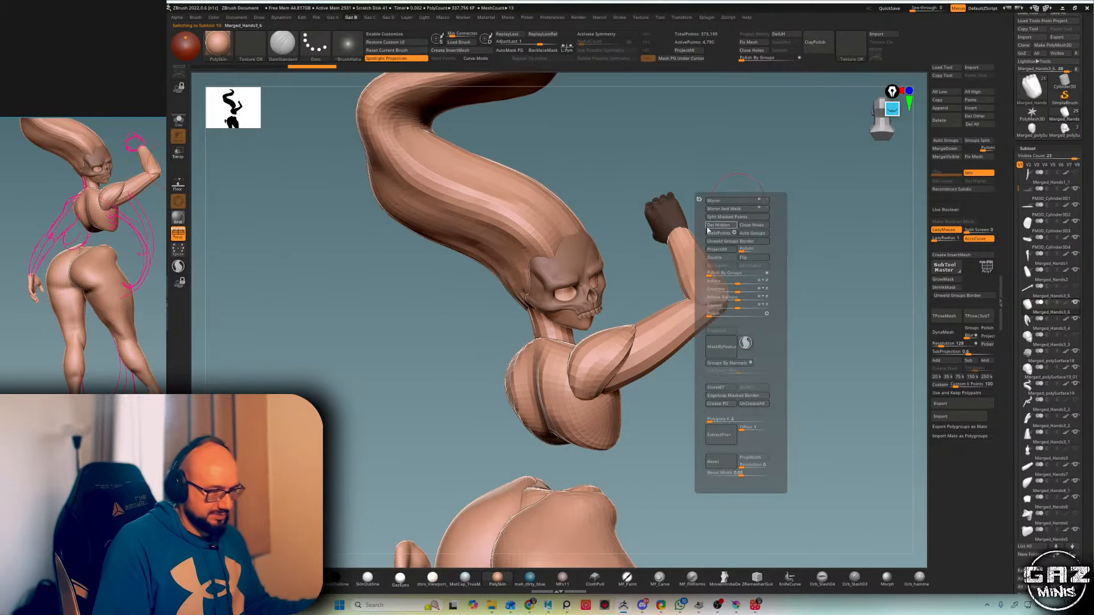
pyautogui.hotkey('shift', 'f')
# - Place the gizmo's pivot at the raised hand's wrist and rotate the hand on the forearm
pyautogui.press('w')
pyautogui.hotkey('shift', 'f')
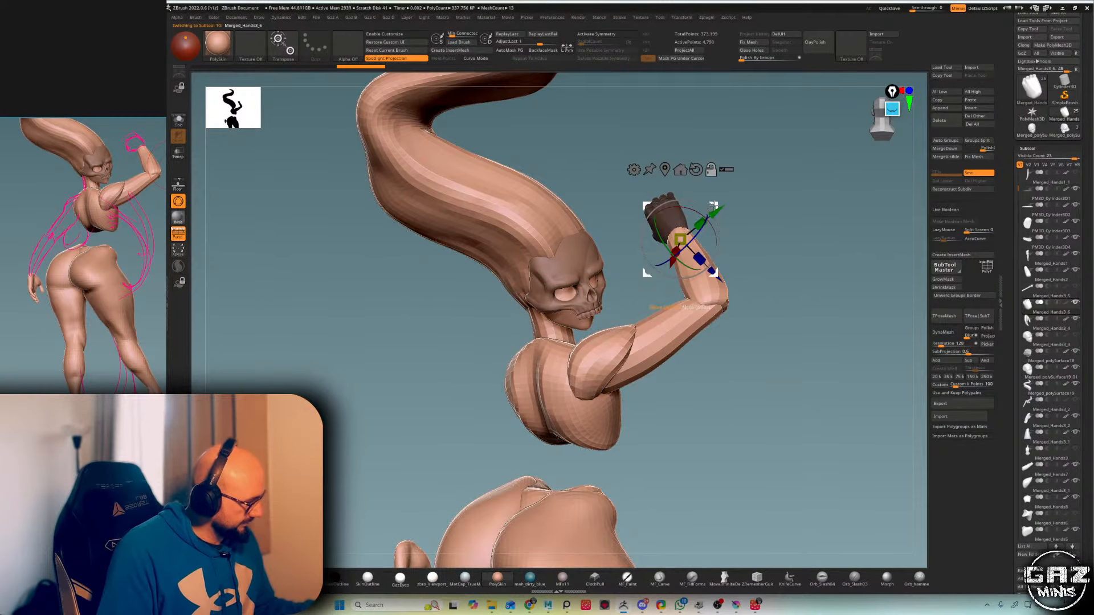
pyautogui.click(680, 169)
pyautogui.hotkey('alt', 's')
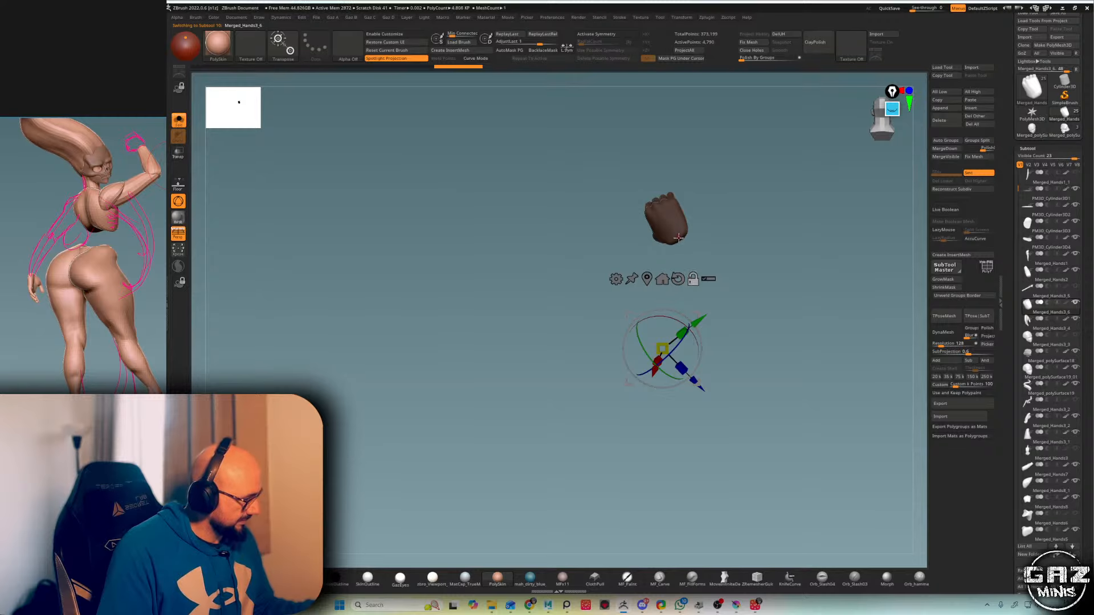
pyautogui.click(678, 238)
pyautogui.hotkey('alt', 's')
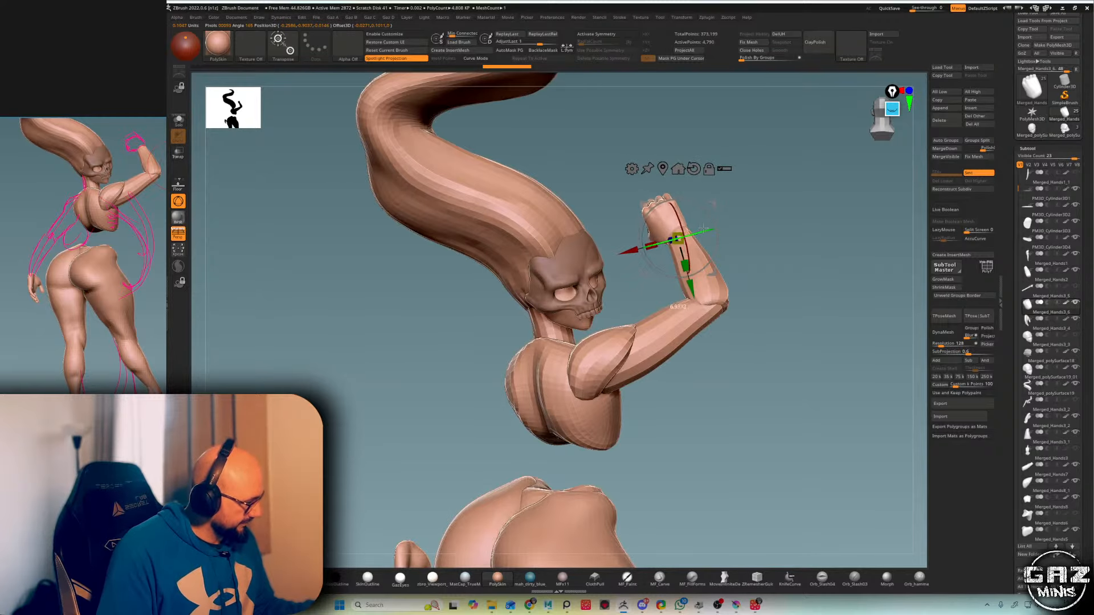
pyautogui.moveTo(703, 228)
pyautogui.mouseDown()
pyautogui.moveTo(684, 204)
pyautogui.moveTo(712, 203)
pyautogui.mouseUp()
pyautogui.press('q')
pyautogui.press('w')
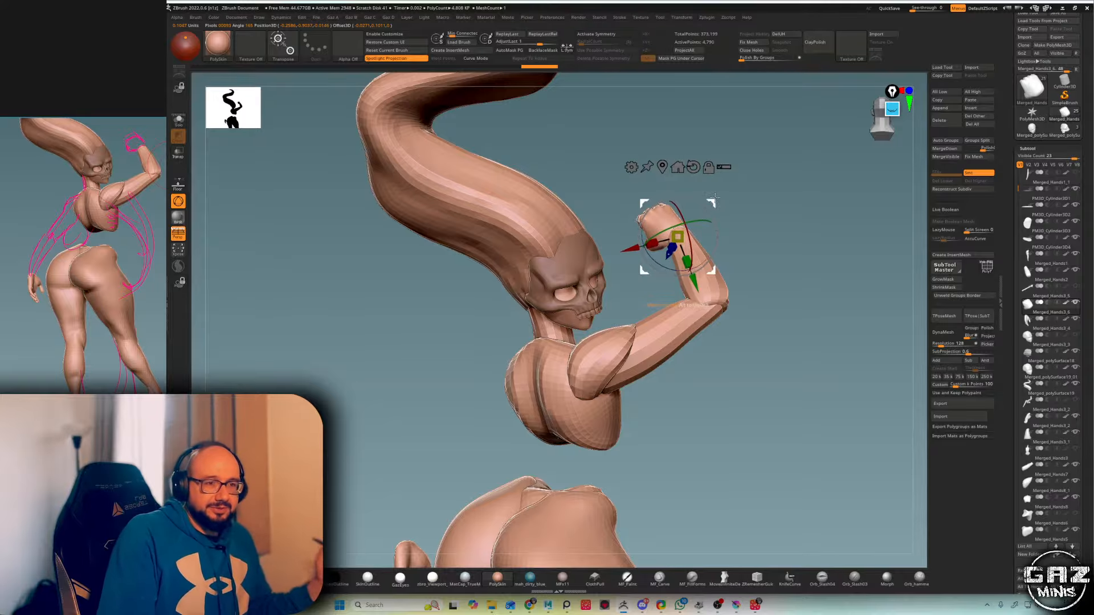
# - Fine-tune the raised hand's angle from the front, side and back so it follows the forearm
pyautogui.moveTo(789, 136); pyautogui.dragTo(785, 153)
pyautogui.moveTo(713, 202); pyautogui.dragTo(710, 197)
pyautogui.press('q')
pyautogui.moveTo(797, 171)
pyautogui.mouseDown()
pyautogui.moveTo(724, 186)
pyautogui.moveTo(720, 208)
pyautogui.moveTo(760, 145)
pyautogui.mouseUp()
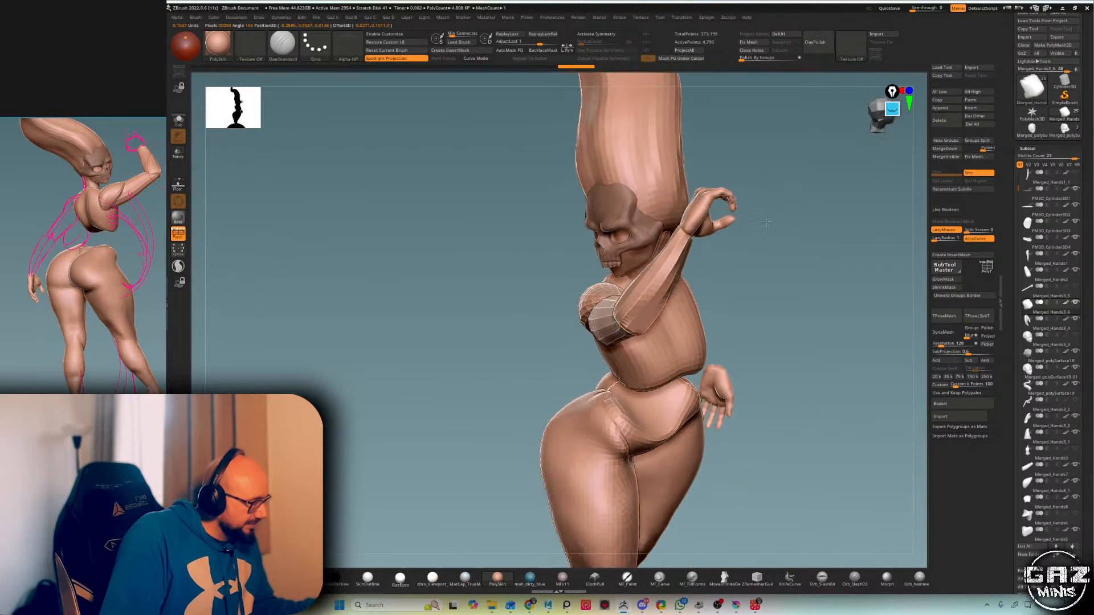
pyautogui.press('w')
pyautogui.moveTo(718, 226); pyautogui.dragTo(715, 221)
pyautogui.press('q')
pyautogui.moveTo(833, 165)
pyautogui.mouseDown()
pyautogui.moveTo(826, 181)
pyautogui.moveTo(786, 165)
pyautogui.moveTo(794, 154)
pyautogui.moveTo(735, 183)
pyautogui.moveTo(724, 210)
pyautogui.mouseUp()
pyautogui.press('w')
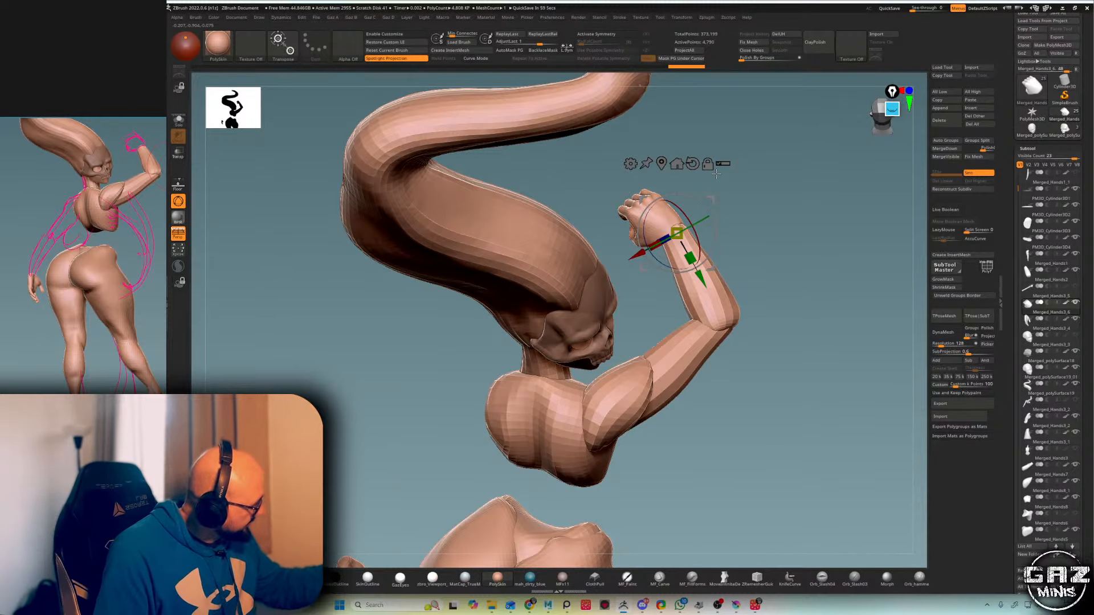
pyautogui.moveTo(766, 176)
pyautogui.mouseDown()
pyautogui.moveTo(747, 172)
pyautogui.moveTo(784, 175)
pyautogui.moveTo(728, 175)
pyautogui.moveTo(682, 256)
pyautogui.mouseUp()
pyautogui.press('q')
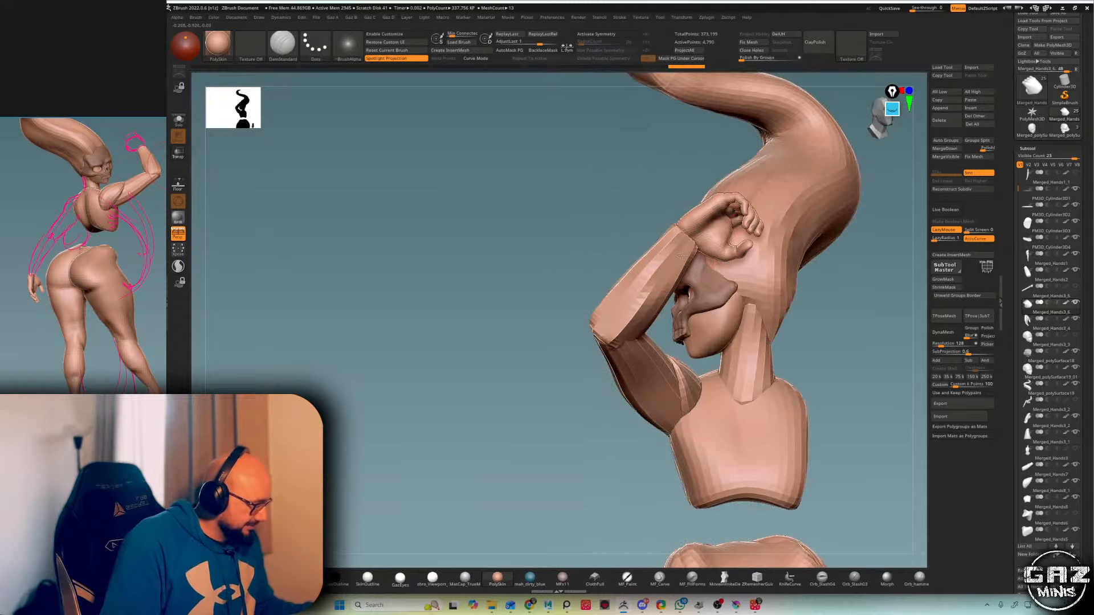
# - Select the raised forearm and flatten its outer edge with the ClipCurve brush
pyautogui.hotkey('shift', 'f')
pyautogui.moveTo(837, 247); pyautogui.dragTo(780, 197)
pyautogui.press('b')
pyautogui.press('m')
pyautogui.press('v')
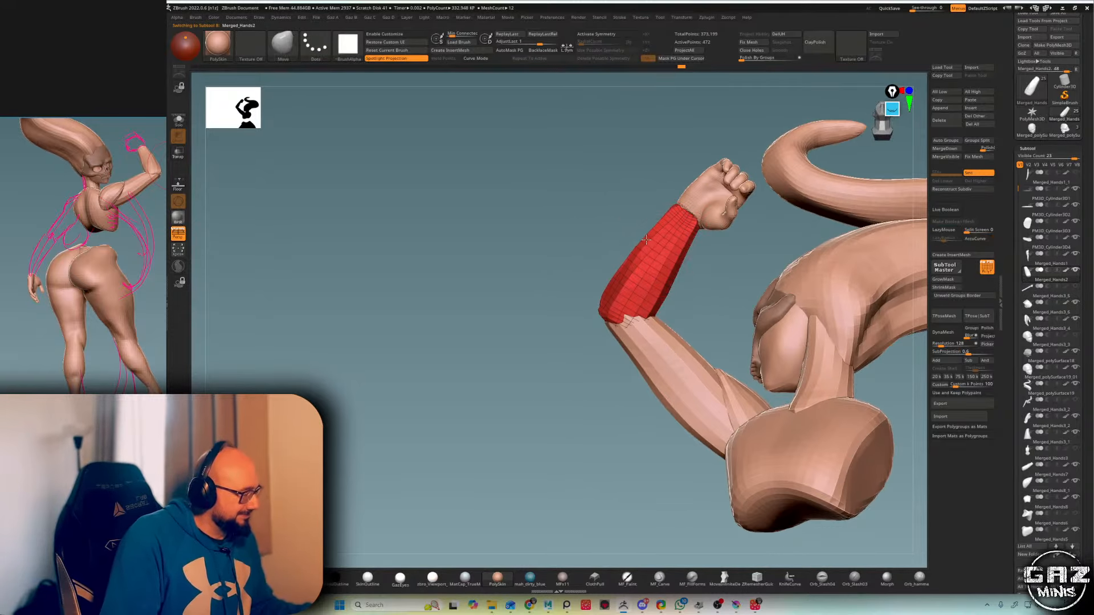
pyautogui.press('b')
pyautogui.press('c')
pyautogui.press('c')
pyautogui.keyDown('ctrl'); pyautogui.keyDown('shift'); pyautogui.moveTo(587, 312); pyautogui.dragTo(651, 227); pyautogui.keyUp('shift'); pyautogui.keyUp('ctrl')
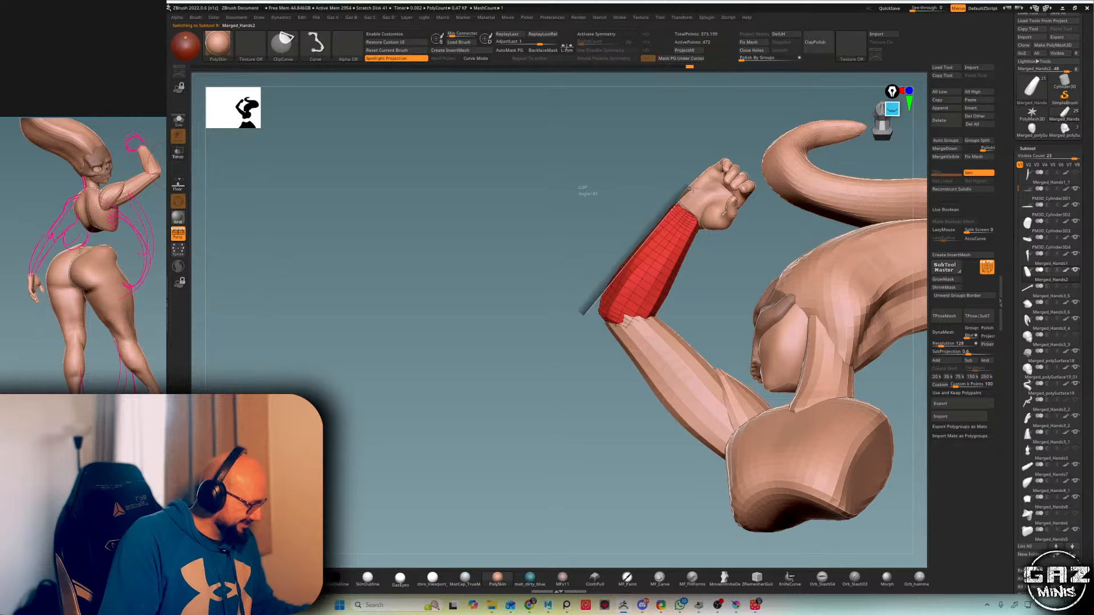
pyautogui.keyDown('ctrl'); pyautogui.keyDown('shift'); pyautogui.moveTo(693, 188); pyautogui.dragTo(693, 188); pyautogui.keyUp('shift'); pyautogui.keyUp('ctrl')
pyautogui.moveTo(604, 154)
pyautogui.mouseDown()
pyautogui.moveTo(725, 189)
pyautogui.moveTo(660, 169)
pyautogui.mouseUp()
pyautogui.hotkey('shift', 'f')
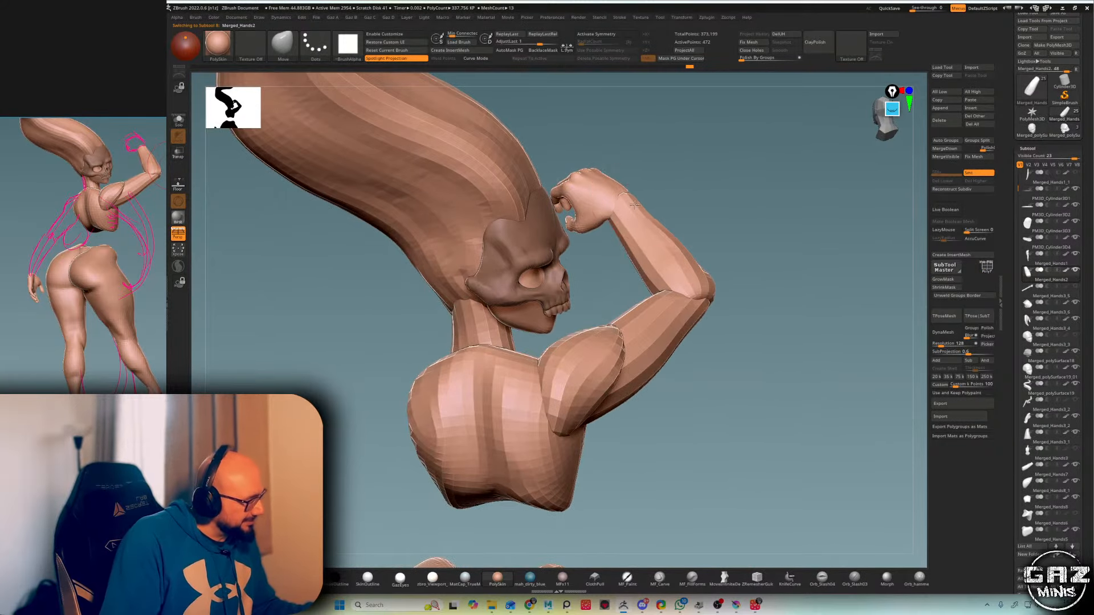
# - Reshape the raised forearm between wrist and elbow with the Move and Inflate brushes to meet the hand
pyautogui.moveTo(634, 204); pyautogui.dragTo(629, 194)
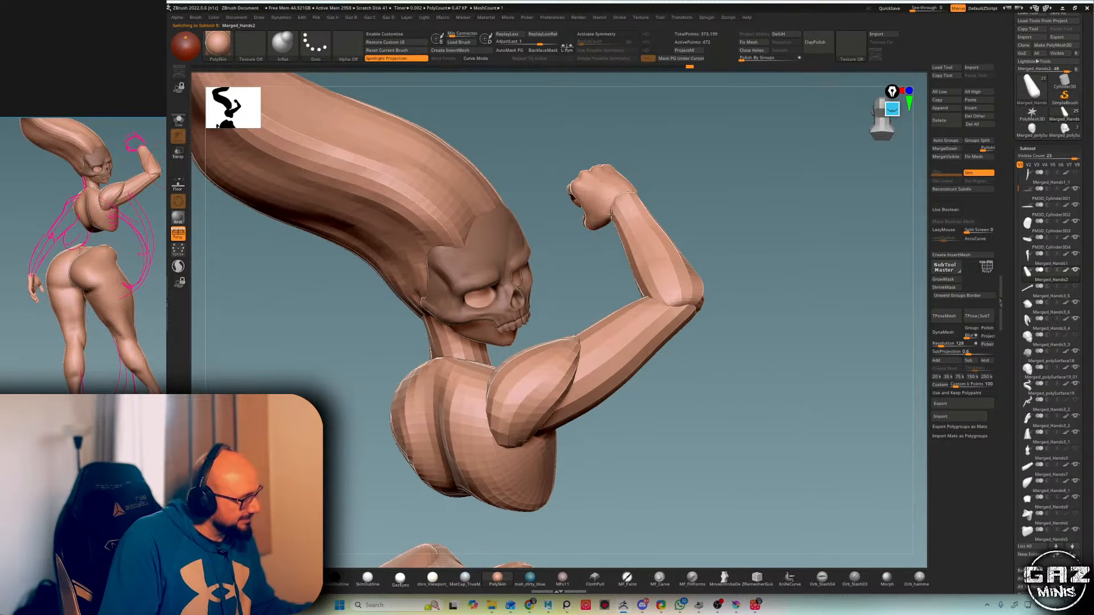
pyautogui.moveTo(611, 214)
pyautogui.mouseDown(button='right')
pyautogui.moveTo(602, 211)
pyautogui.moveTo(610, 185)
pyautogui.mouseUp(button='right')
pyautogui.press('b')
pyautogui.press('m')
pyautogui.press('v')
pyautogui.moveTo(735, 173); pyautogui.dragTo(686, 166, button='right')
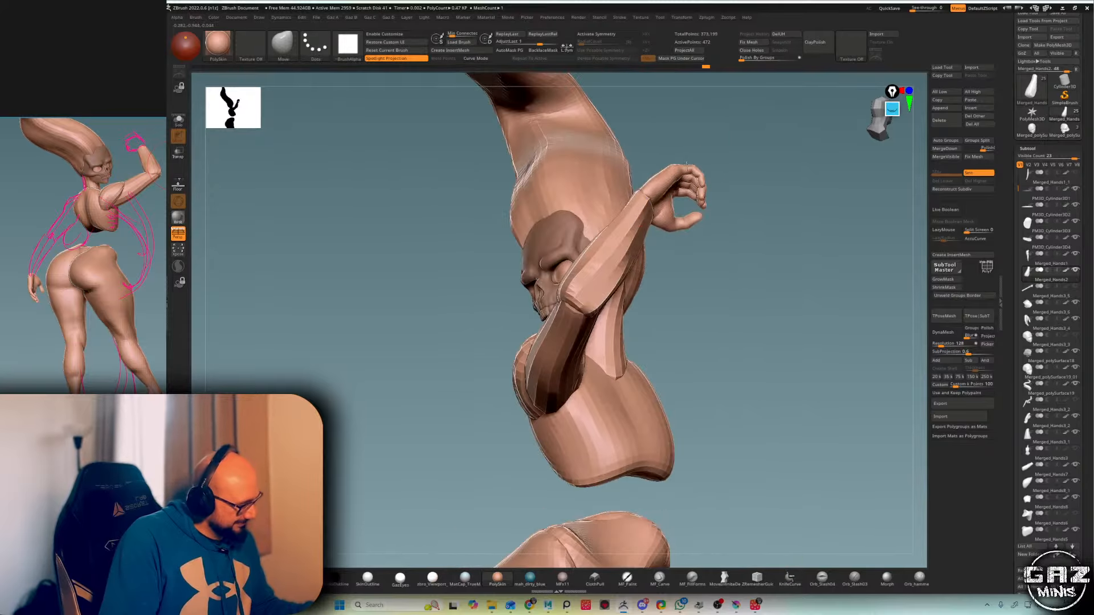
pyautogui.moveTo(643, 205); pyautogui.dragTo(648, 218, button='right')
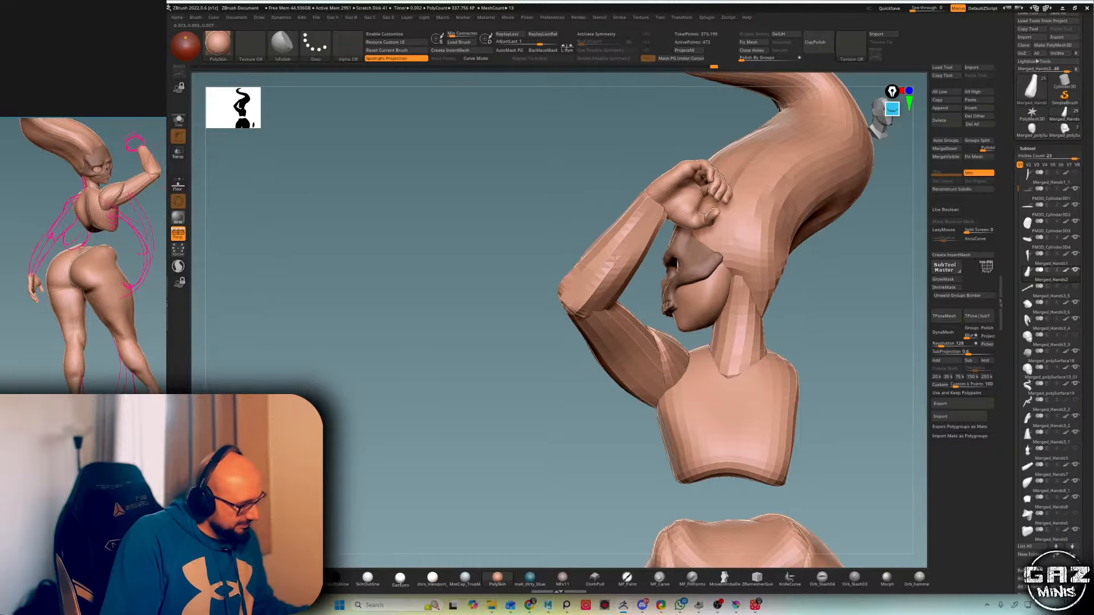
pyautogui.moveTo(614, 259); pyautogui.dragTo(706, 173, button='right')
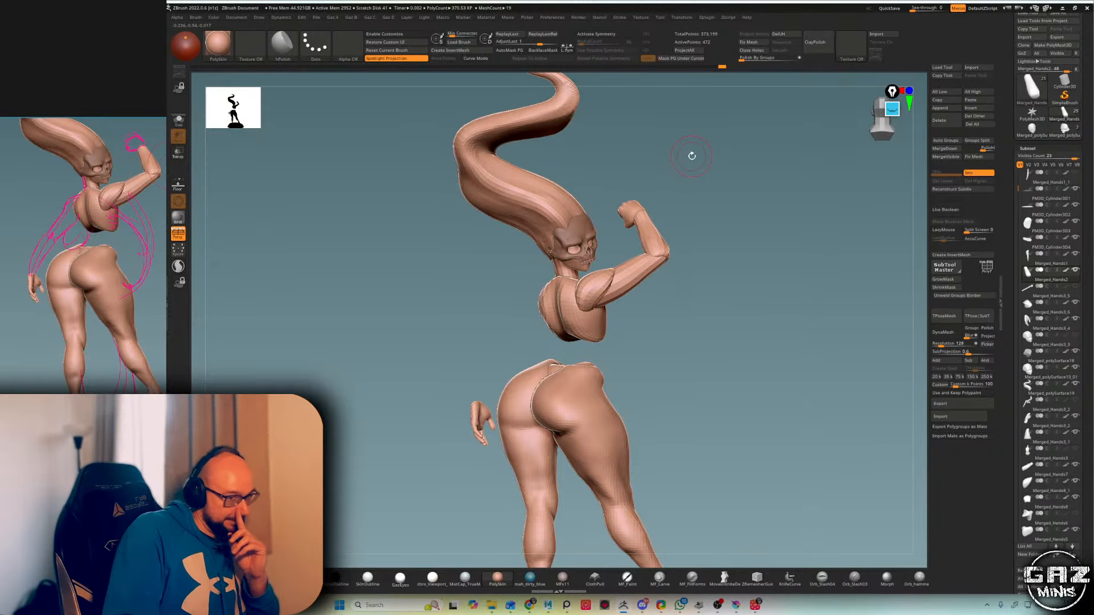
pyautogui.keyDown('ctrl'); pyautogui.moveTo(691, 156); pyautogui.dragTo(660, 225, button='right'); pyautogui.keyUp('ctrl')
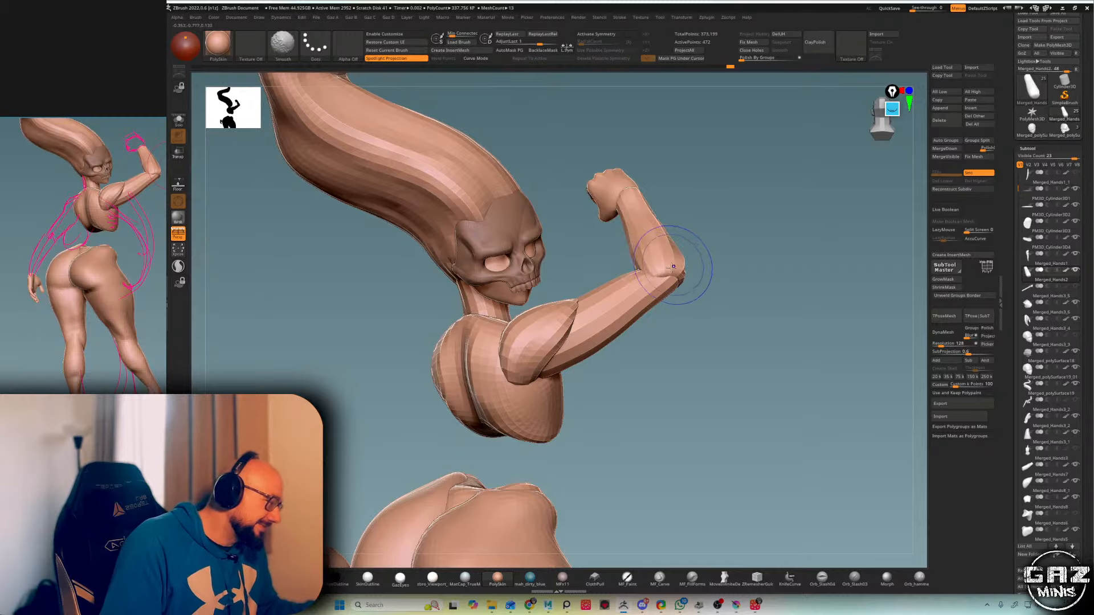
pyautogui.moveTo(678, 279); pyautogui.dragTo(684, 227, button='right')
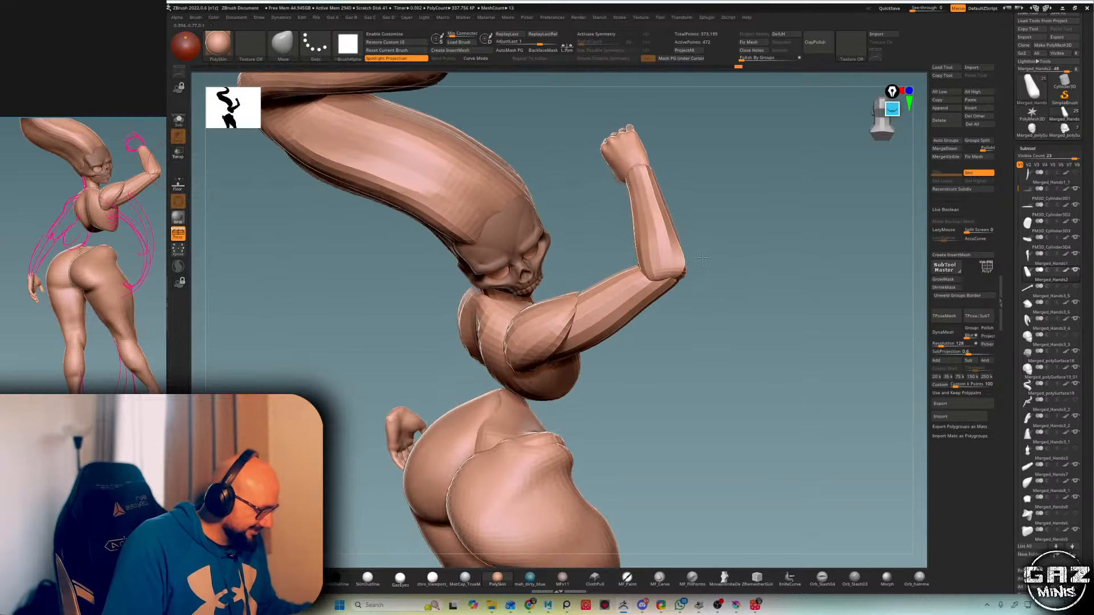
# - Remesh the raised forearm with ZRemesher at a reduced adaptive size
pyautogui.hotkey('shift', 'f')
pyautogui.moveTo(724, 148); pyautogui.dragTo(740, 212, button='right')
pyautogui.hotkey('ctrl', 'a')
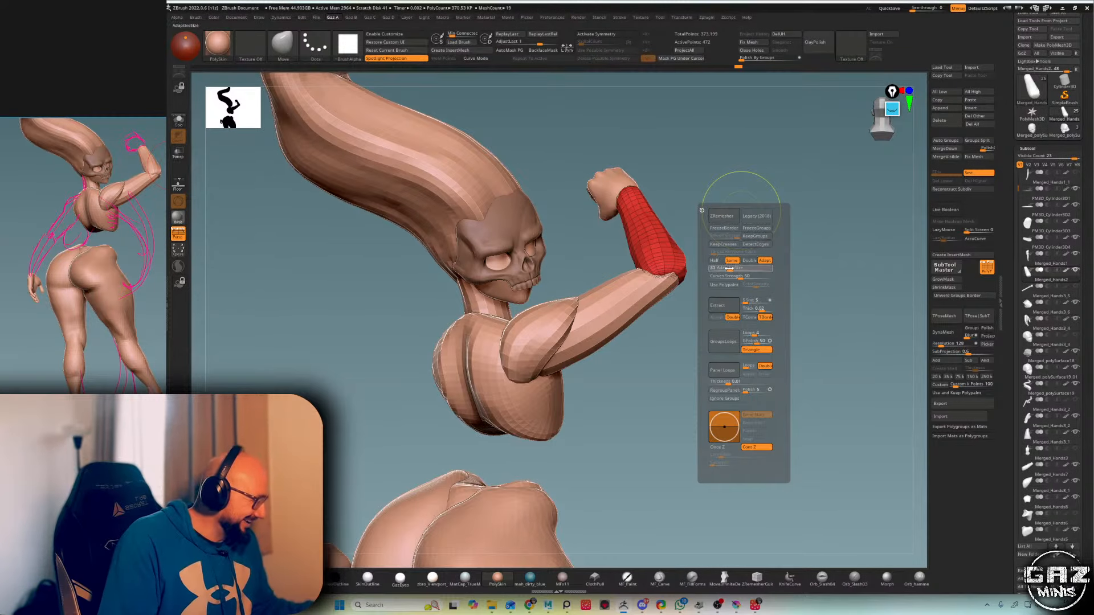
pyautogui.click(724, 215)
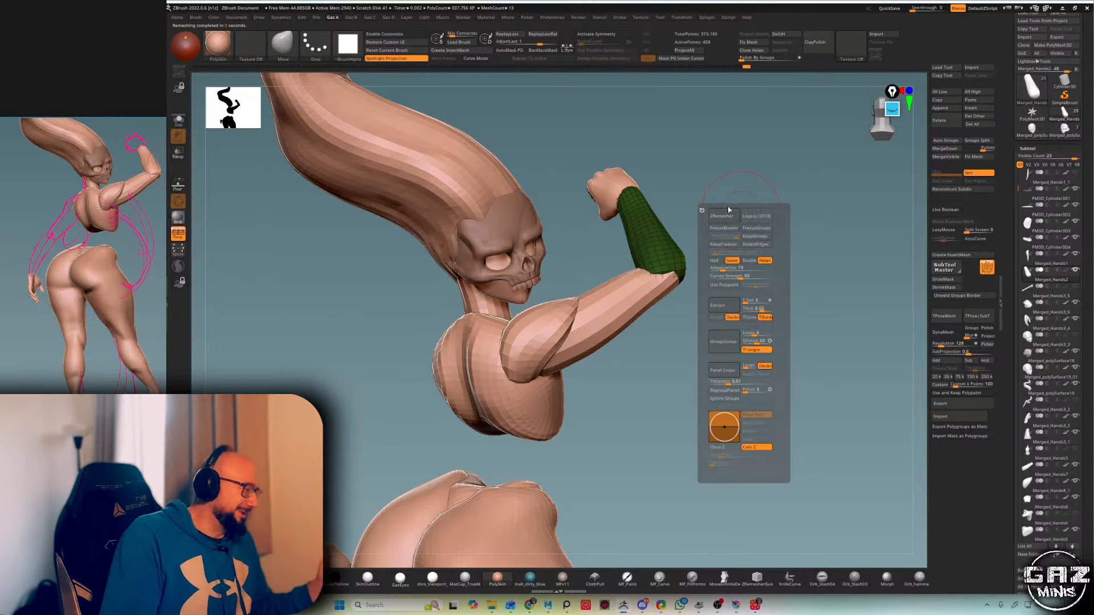
pyautogui.hotkey('shift', 'f')
# - Add volume to the raised forearm just below the wrist with the Inflate brush
pyautogui.moveTo(681, 176)
pyautogui.keyDown('ctrl'); pyautogui.mouseDown(button='right')
pyautogui.moveTo(655, 221)
pyautogui.moveTo(668, 219)
pyautogui.moveTo(651, 214)
pyautogui.moveTo(676, 163)
pyautogui.moveTo(720, 164)
pyautogui.mouseUp(button='right'); pyautogui.keyUp('ctrl')
pyautogui.press('b')
pyautogui.press('h')
pyautogui.press('p')
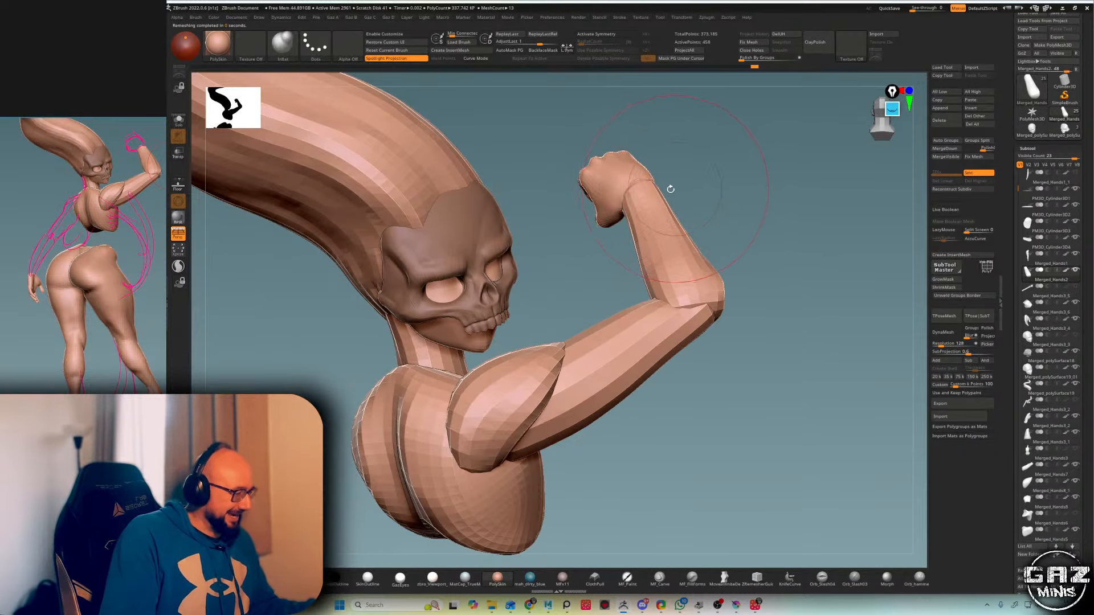
pyautogui.moveTo(661, 198); pyautogui.dragTo(663, 203)
pyautogui.moveTo(666, 201); pyautogui.dragTo(639, 199, button='right')
pyautogui.moveTo(641, 197); pyautogui.dragTo(642, 202)
pyautogui.moveTo(642, 198)
pyautogui.mouseDown(button='right')
pyautogui.moveTo(669, 187)
pyautogui.moveTo(701, 197)
pyautogui.moveTo(594, 353)
pyautogui.mouseUp(button='right')
# - Adjust the raised forearm's contour toward the elbow with the Move brush
pyautogui.press('b')
pyautogui.press('m')
pyautogui.press('v')
pyautogui.moveTo(704, 252)
pyautogui.mouseDown(button='right')
pyautogui.moveTo(631, 276)
pyautogui.moveTo(631, 297)
pyautogui.moveTo(617, 291)
pyautogui.moveTo(638, 283)
pyautogui.moveTo(669, 237)
pyautogui.moveTo(651, 273)
pyautogui.moveTo(633, 219)
pyautogui.moveTo(593, 271)
pyautogui.mouseUp(button='right')
pyautogui.press('b')
pyautogui.press('m')
pyautogui.press('v')
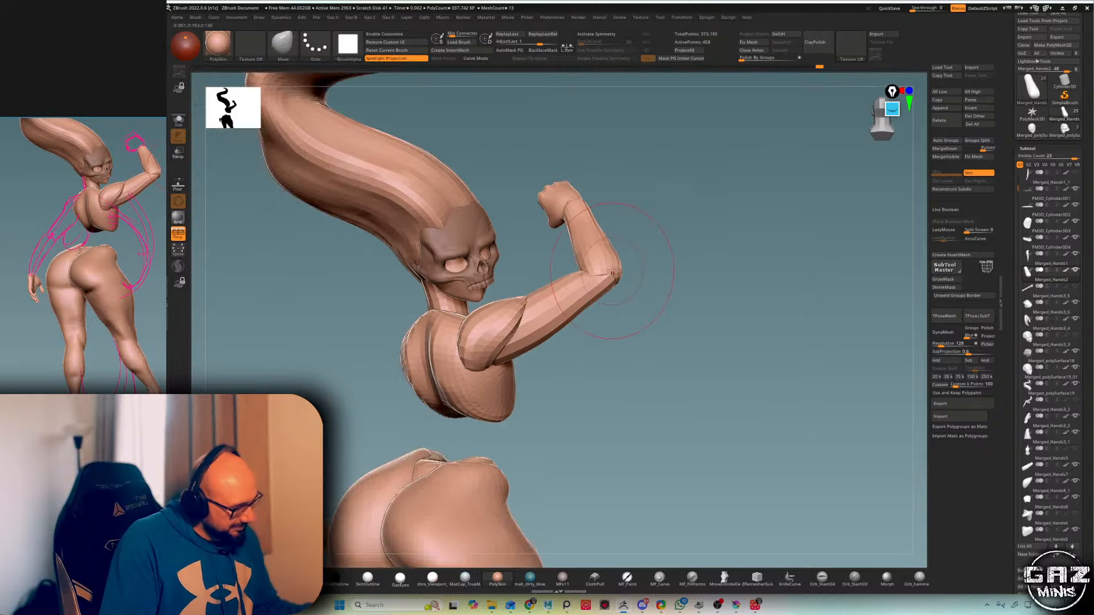
# - Touch up the raised forearm's thickness at the wrist with the Inflate brush
pyautogui.moveTo(664, 257)
pyautogui.keyDown('ctrl'); pyautogui.mouseDown(button='right')
pyautogui.moveTo(621, 293)
pyautogui.moveTo(700, 187)
pyautogui.moveTo(720, 181)
pyautogui.moveTo(678, 188)
pyautogui.moveTo(670, 158)
pyautogui.mouseUp(button='right'); pyautogui.keyUp('ctrl')
pyautogui.press('b')
pyautogui.press('i')
pyautogui.press('n')
pyautogui.moveTo(630, 163); pyautogui.dragTo(634, 164)
pyautogui.moveTo(640, 163)
pyautogui.mouseDown(button='right')
pyautogui.moveTo(773, 163)
pyautogui.moveTo(720, 153)
pyautogui.mouseUp(button='right')
# - Duplicate the original hand-and-staff piece and delete the hand from the copy so only the staff remains
pyautogui.keyDown('alt'); pyautogui.moveTo(720, 153); pyautogui.dragTo(758, 142, button='right'); pyautogui.keyUp('alt')
pyautogui.hotkey('shift', 'f')
pyautogui.click(1065, 296)
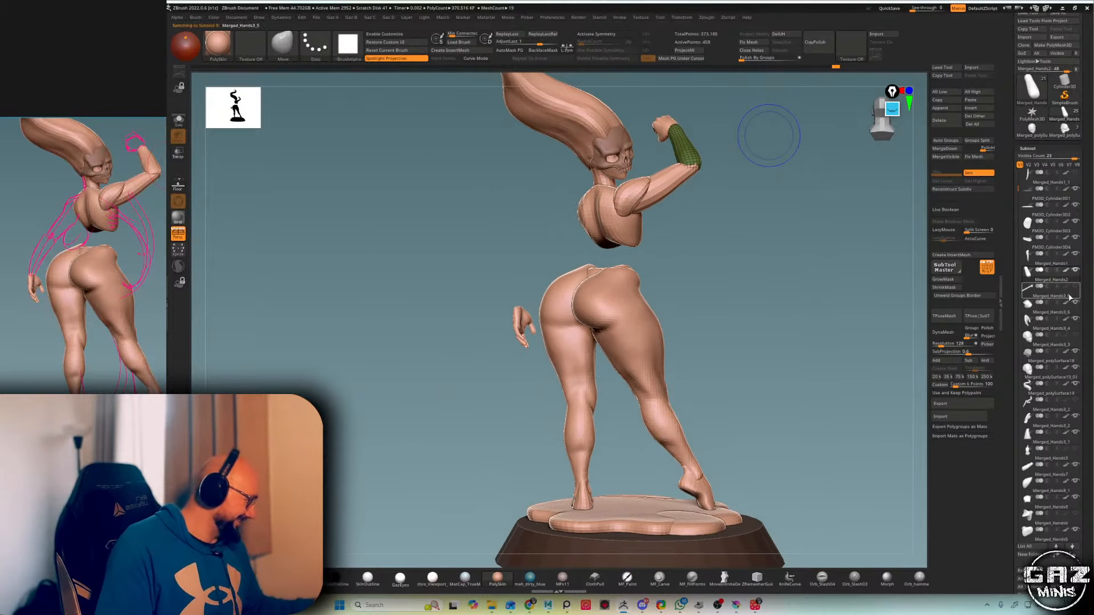
pyautogui.hotkey('alt', 's')
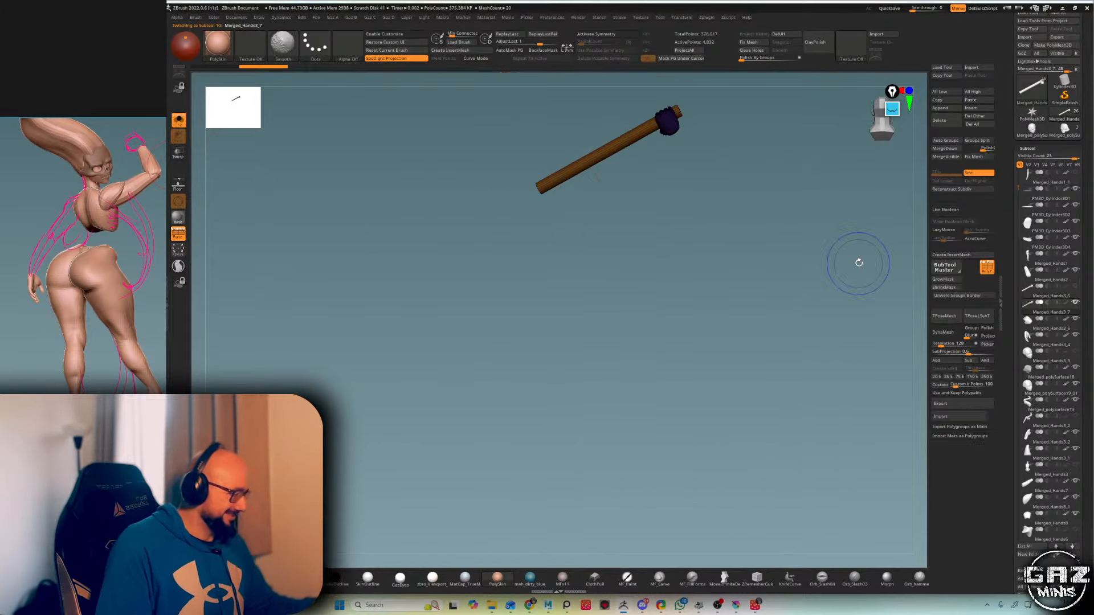
pyautogui.keyDown('ctrl'); pyautogui.keyDown('shift'); pyautogui.click(550, 183); pyautogui.keyUp('shift'); pyautogui.keyUp('ctrl')
pyautogui.hotkey('alt', 's')
pyautogui.press('2')
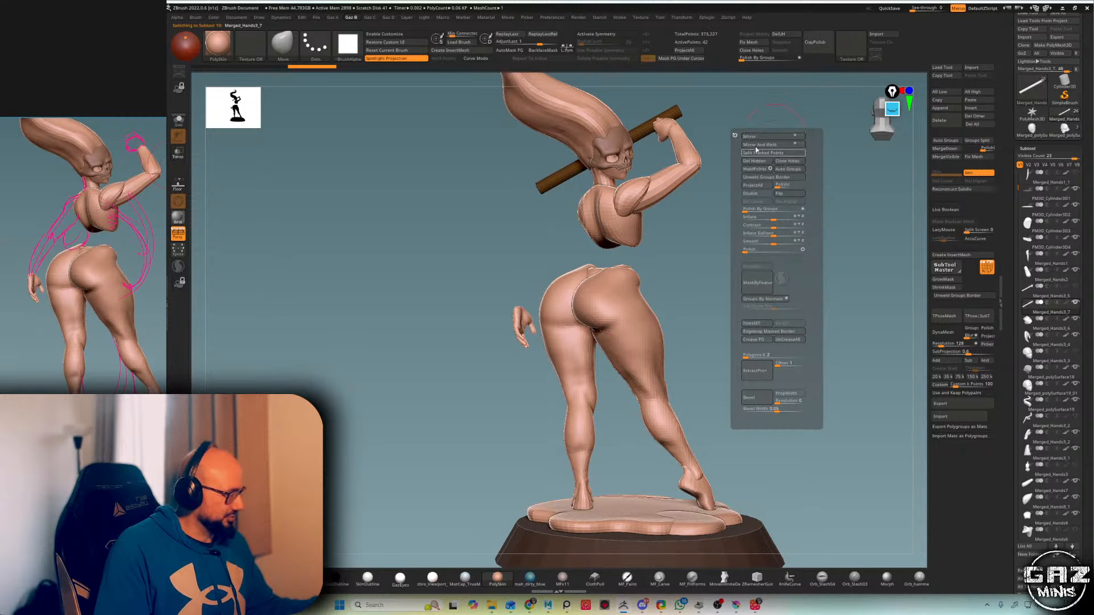
pyautogui.click(755, 161)
pyautogui.keyDown('alt'); pyautogui.moveTo(756, 106); pyautogui.dragTo(752, 142, button='right'); pyautogui.keyUp('alt')
pyautogui.hotkey('shift', 'f')
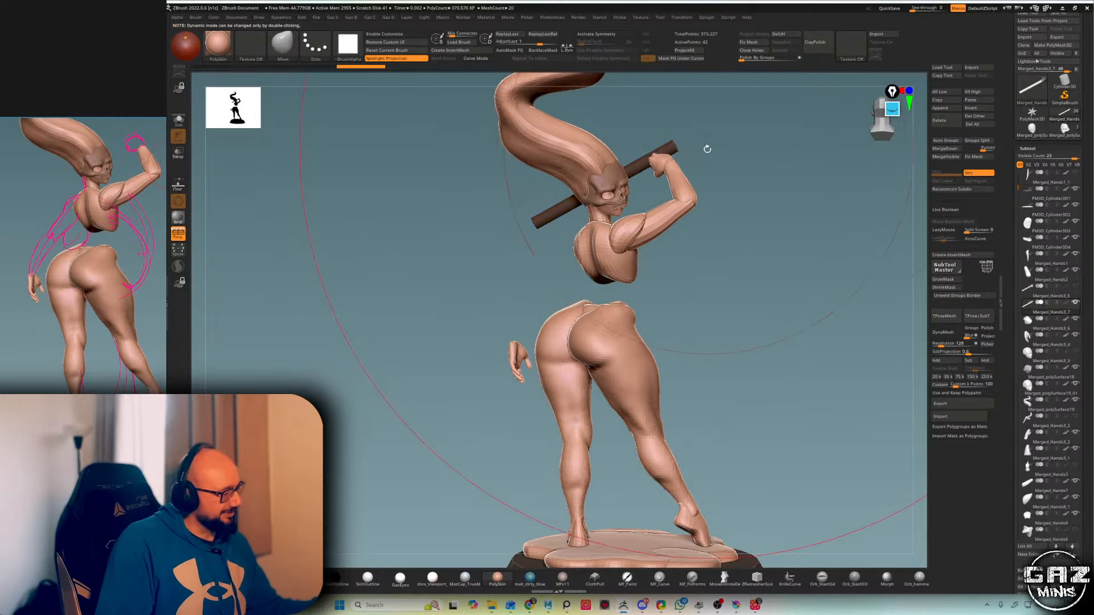
# - Lengthen the staff by pulling both ends outward with a large Move brush
pyautogui.moveTo(674, 150); pyautogui.dragTo(673, 160)
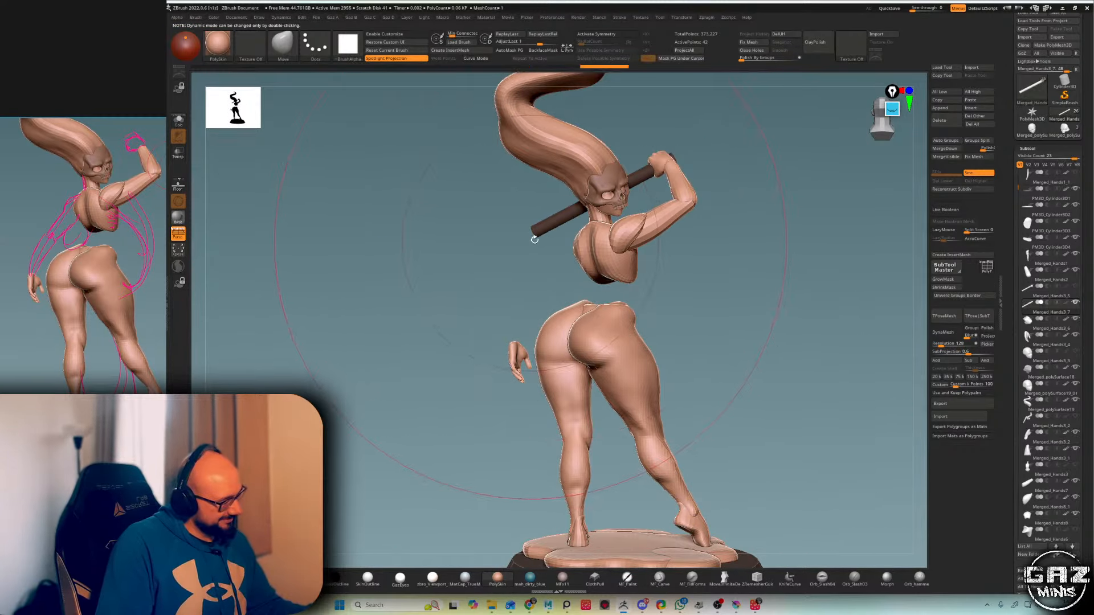
pyautogui.moveTo(534, 240); pyautogui.dragTo(517, 243)
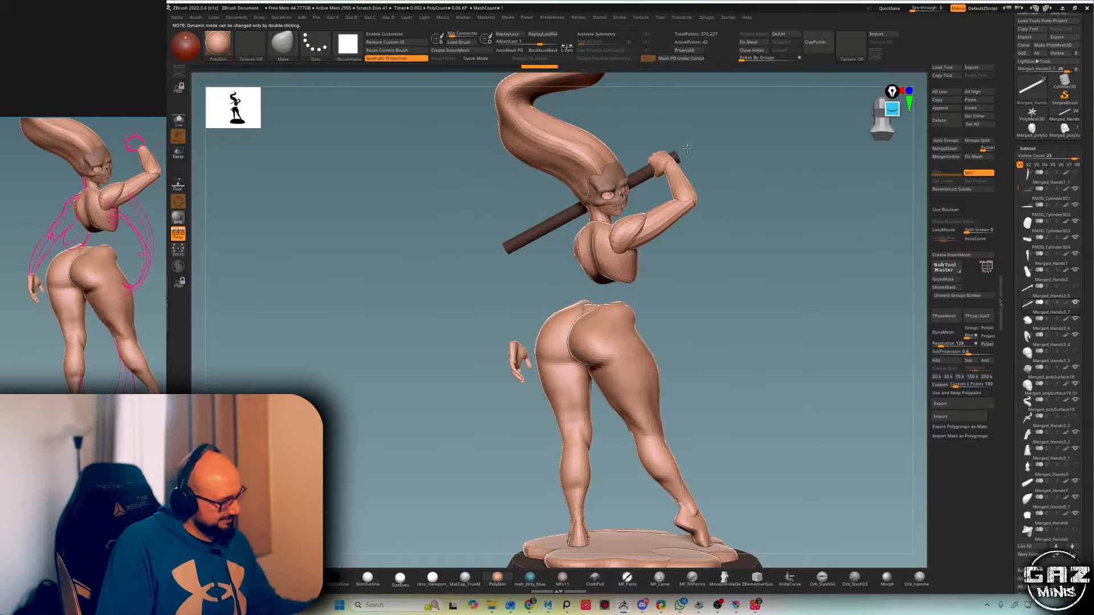
pyautogui.moveTo(688, 148); pyautogui.dragTo(690, 146)
pyautogui.hotkey('shift', 'f')
pyautogui.keyDown('ctrl'); pyautogui.moveTo(740, 104); pyautogui.dragTo(735, 140, button='right'); pyautogui.keyUp('ctrl')
pyautogui.moveTo(690, 144); pyautogui.dragTo(697, 147)
pyautogui.keyDown('ctrl'); pyautogui.moveTo(712, 177); pyautogui.dragTo(709, 156, button='right'); pyautogui.keyUp('ctrl')
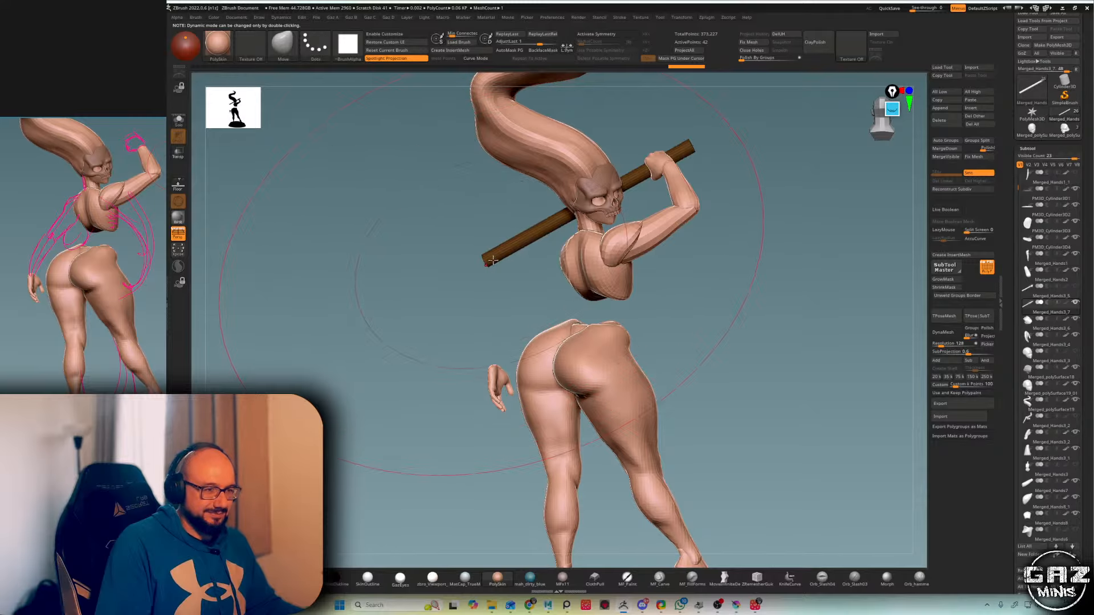
pyautogui.moveTo(648, 172); pyautogui.dragTo(849, 156, button='right')
pyautogui.moveTo(817, 231); pyautogui.dragTo(651, 140, button='right')
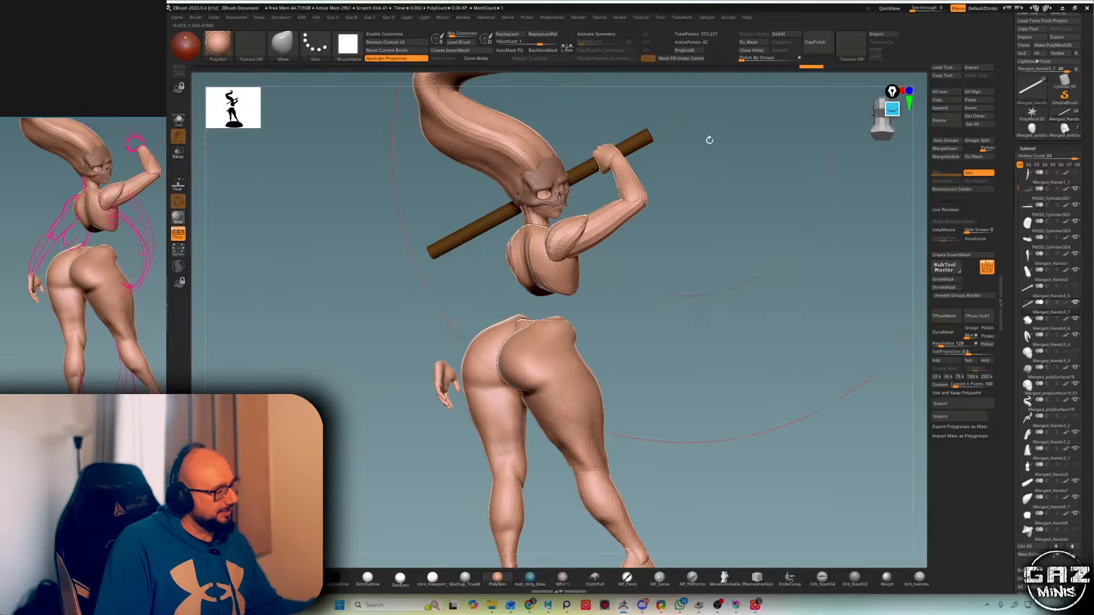
pyautogui.keyDown('alt'); pyautogui.moveTo(447, 246); pyautogui.dragTo(482, 222, button='right'); pyautogui.keyUp('alt')
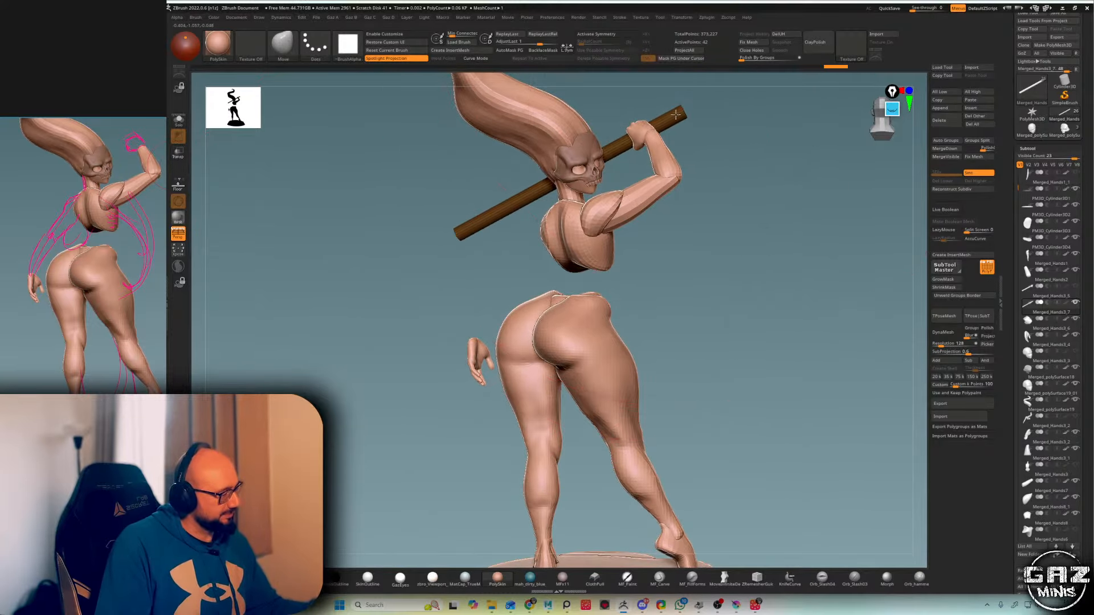
# - Choose the raised arm's pieces, hand and staff for a joint transform, excluding the remaining subtools, and shift them slightly with the gizmo
pyautogui.moveTo(676, 114); pyautogui.dragTo(821, 224, button='right')
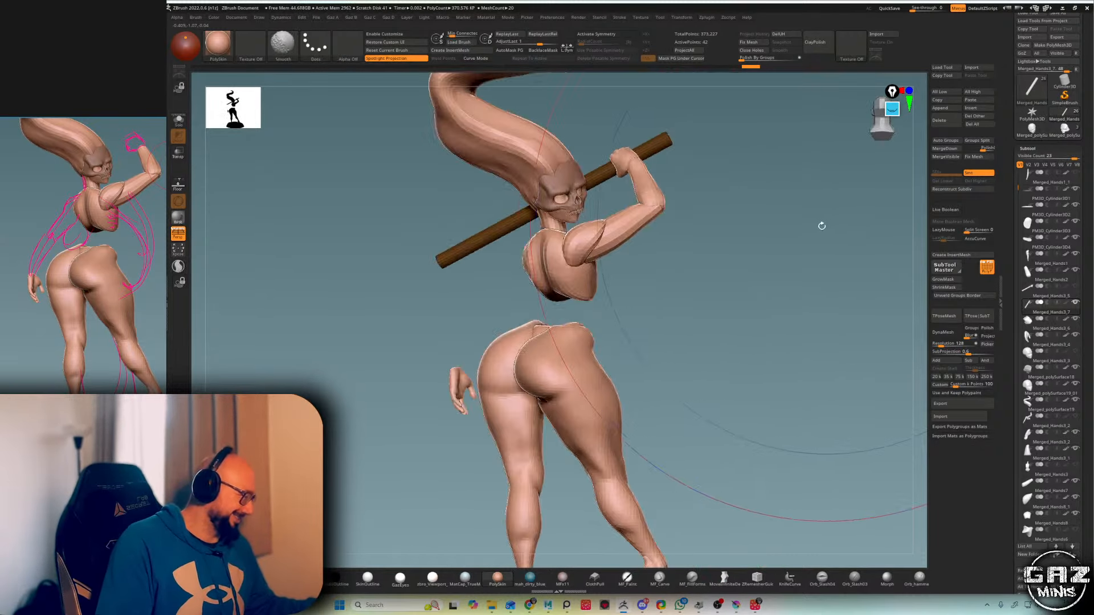
pyautogui.keyDown('alt'); pyautogui.moveTo(671, 265); pyautogui.dragTo(772, 229, button='right'); pyautogui.keyUp('alt')
pyautogui.keyDown('alt'); pyautogui.click(675, 248); pyautogui.keyUp('alt')
pyautogui.press('w')
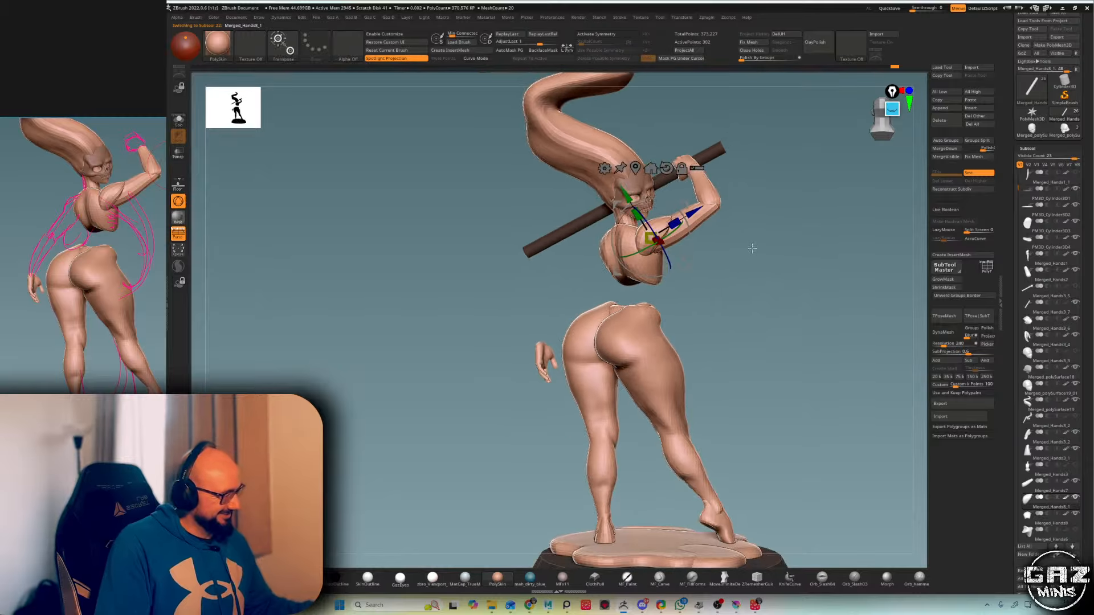
pyautogui.click(696, 168)
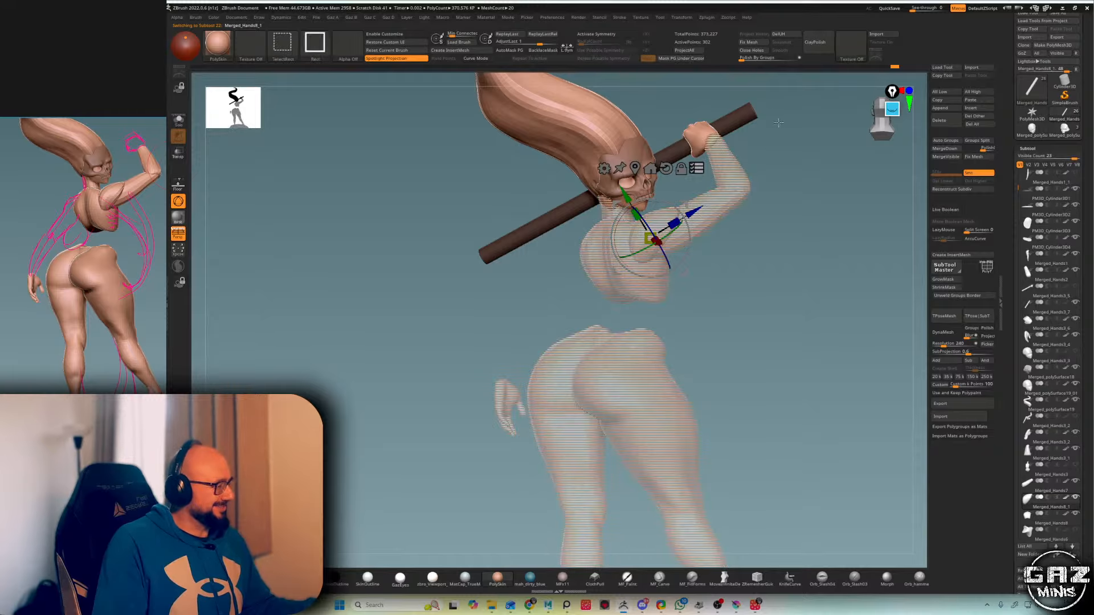
pyautogui.keyDown('ctrl'); pyautogui.keyDown('shift'); pyautogui.click(698, 187); pyautogui.keyUp('shift'); pyautogui.keyUp('ctrl')
pyautogui.keyDown('ctrl'); pyautogui.keyDown('shift'); pyautogui.click(727, 171); pyautogui.keyUp('shift'); pyautogui.keyUp('ctrl')
pyautogui.keyDown('ctrl'); pyautogui.keyDown('shift'); pyautogui.click(701, 139); pyautogui.keyUp('shift'); pyautogui.keyUp('ctrl')
pyautogui.keyDown('ctrl'); pyautogui.keyDown('shift'); pyautogui.click(676, 150); pyautogui.keyUp('shift'); pyautogui.keyUp('ctrl')
pyautogui.keyDown('ctrl'); pyautogui.keyDown('shift'); pyautogui.click(663, 216); pyautogui.keyUp('shift'); pyautogui.keyUp('ctrl')
pyautogui.keyDown('alt'); pyautogui.moveTo(663, 217); pyautogui.dragTo(672, 250, button='right'); pyautogui.keyUp('alt')
pyautogui.moveTo(686, 204); pyautogui.dragTo(686, 197)
pyautogui.moveTo(754, 166)
pyautogui.mouseDown(button='right')
pyautogui.moveTo(815, 170)
pyautogui.moveTo(757, 174)
pyautogui.mouseUp(button='right')
pyautogui.moveTo(684, 204); pyautogui.dragTo(685, 195)
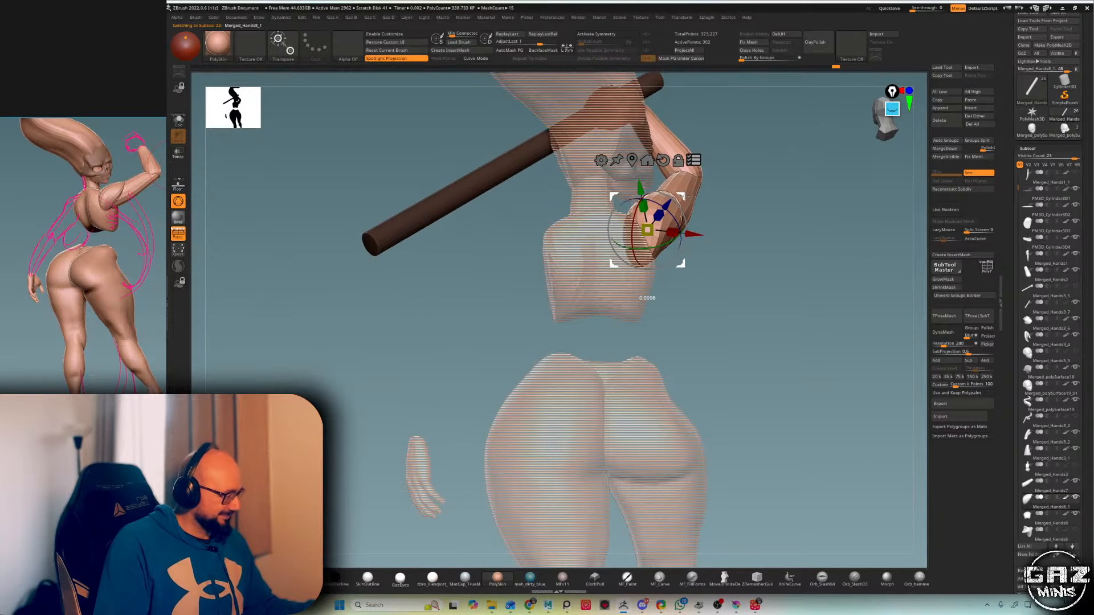
pyautogui.press('q')
pyautogui.moveTo(798, 177)
pyautogui.mouseDown(button='right')
pyautogui.moveTo(735, 181)
pyautogui.moveTo(770, 171)
pyautogui.mouseUp(button='right')
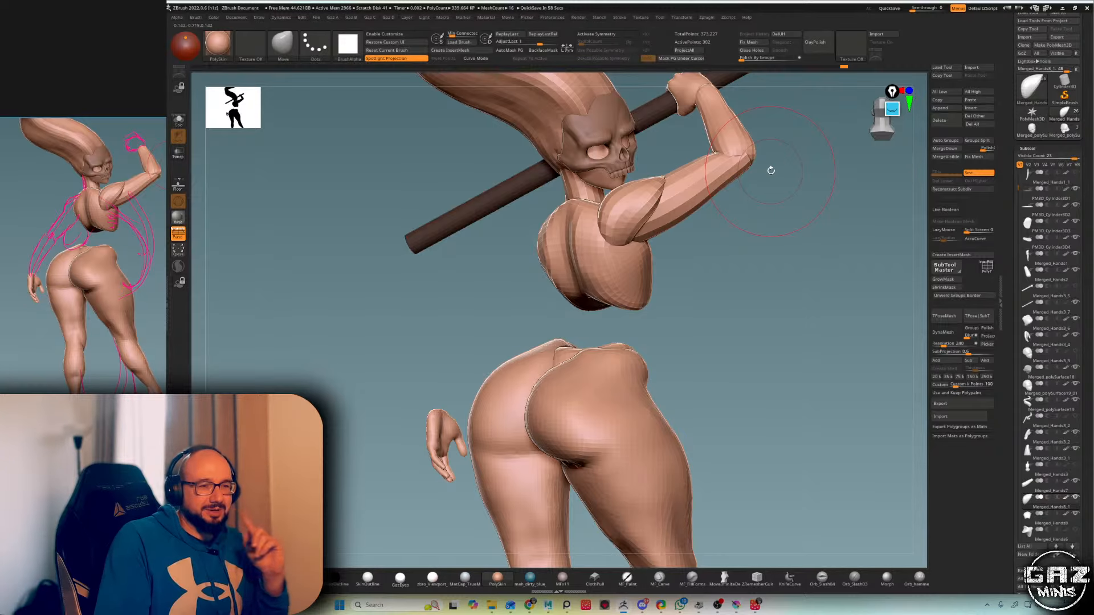
# - Touch up the calf contour of the trailing leg with the Move brush
pyautogui.moveTo(769, 166); pyautogui.dragTo(796, 205, button='right')
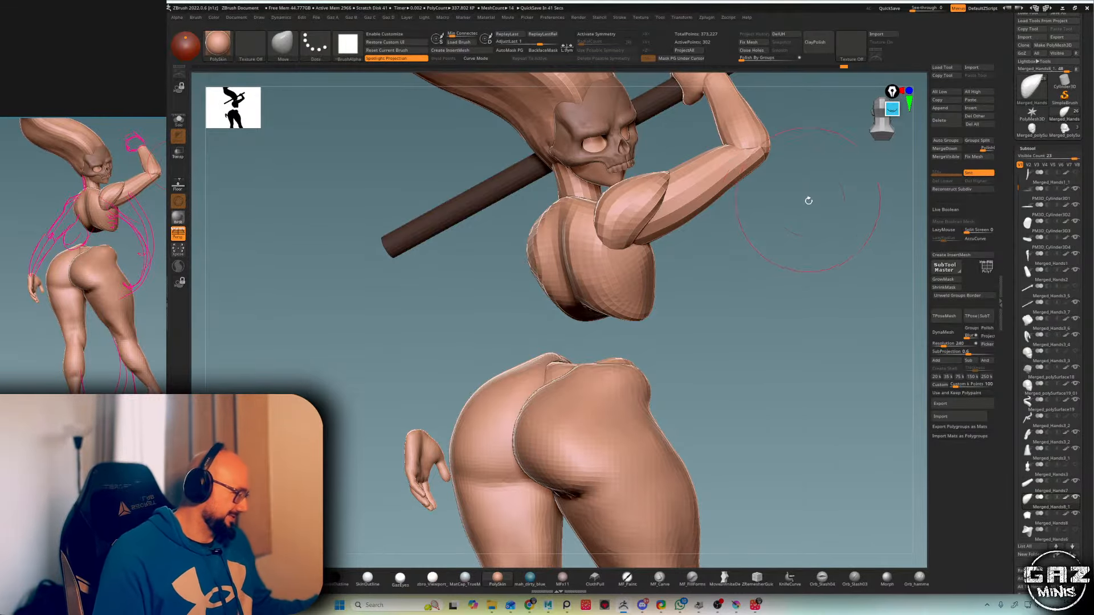
pyautogui.moveTo(720, 165); pyautogui.dragTo(735, 181, button='right')
pyautogui.keyDown('alt'); pyautogui.click(736, 181); pyautogui.keyUp('alt')
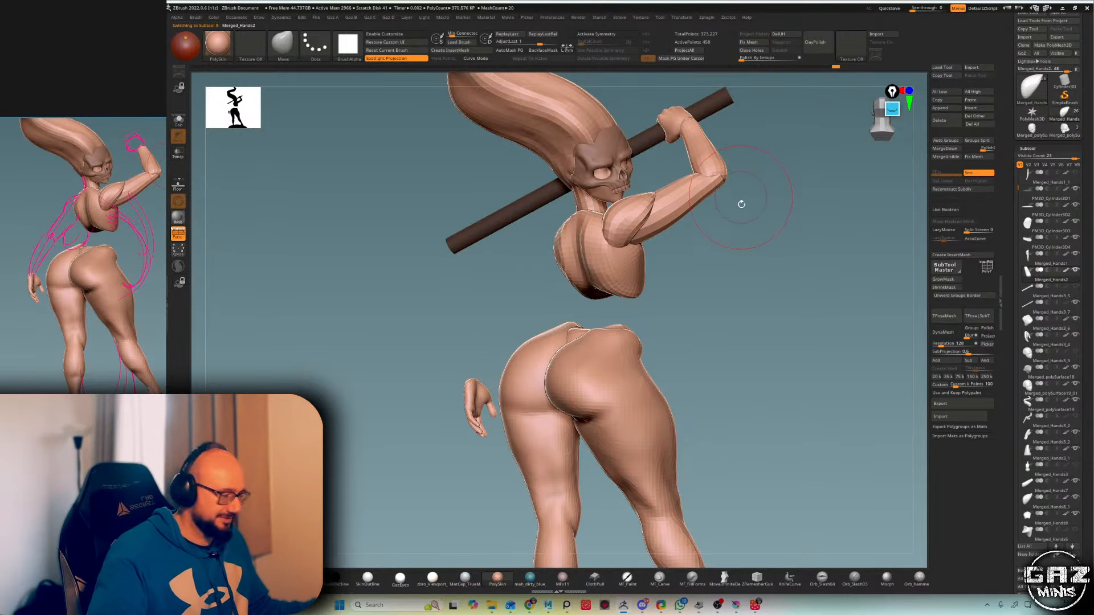
pyautogui.keyDown('ctrl'); pyautogui.moveTo(744, 166); pyautogui.dragTo(749, 233, button='right'); pyautogui.keyUp('ctrl')
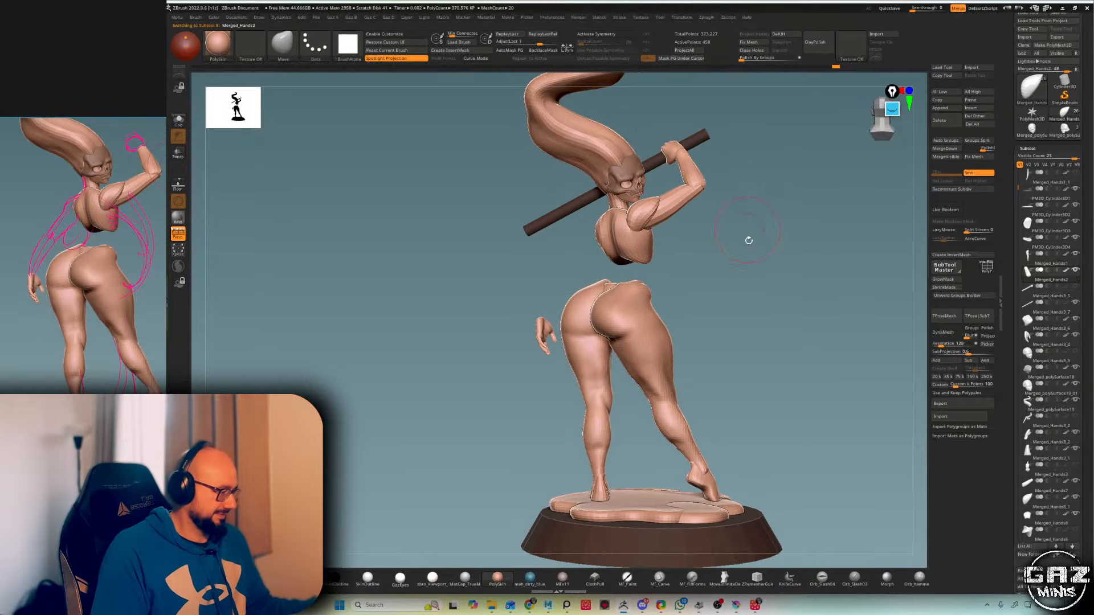
pyautogui.moveTo(740, 407); pyautogui.dragTo(759, 373)
pyautogui.moveTo(677, 409); pyautogui.dragTo(672, 399)
pyautogui.hotkey('alt', 'Tab')
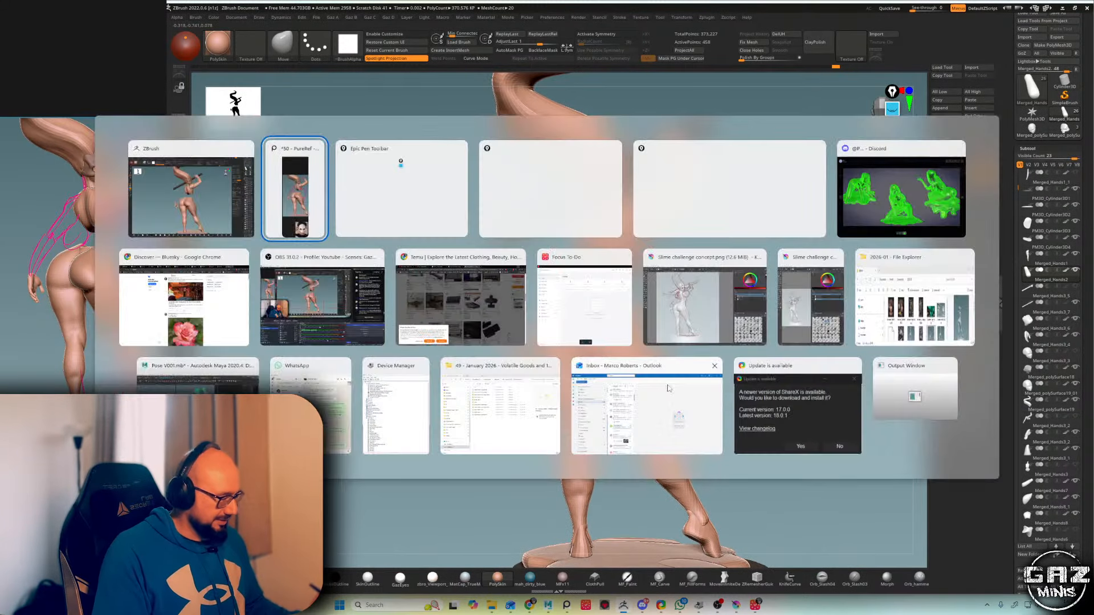
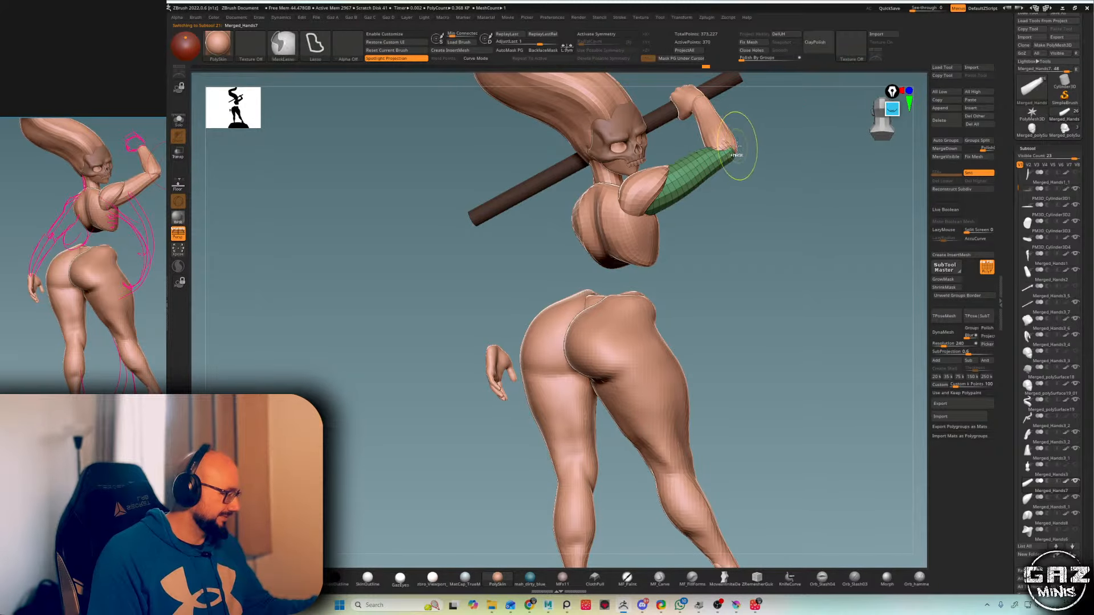
# - Adjust the contour of the raised upper arm between shoulder and elbow with the Move brush
pyautogui.press('s')
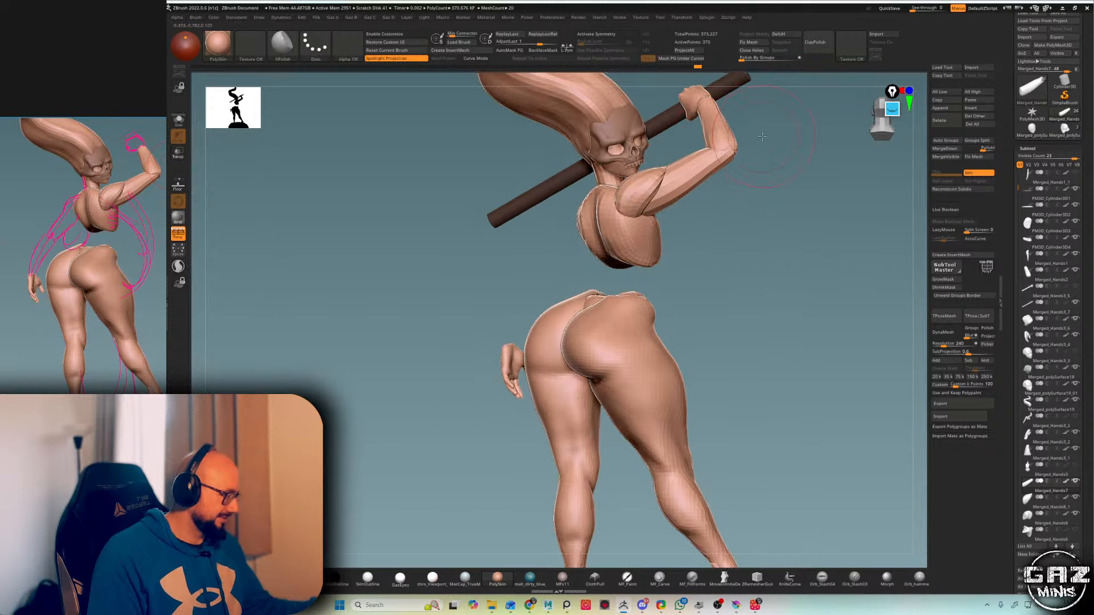
pyautogui.moveTo(762, 137)
pyautogui.mouseDown()
pyautogui.moveTo(782, 138)
pyautogui.moveTo(738, 152)
pyautogui.moveTo(720, 177)
pyautogui.moveTo(751, 193)
pyautogui.mouseUp()
pyautogui.press('b')
pyautogui.press('m')
pyautogui.press('v')
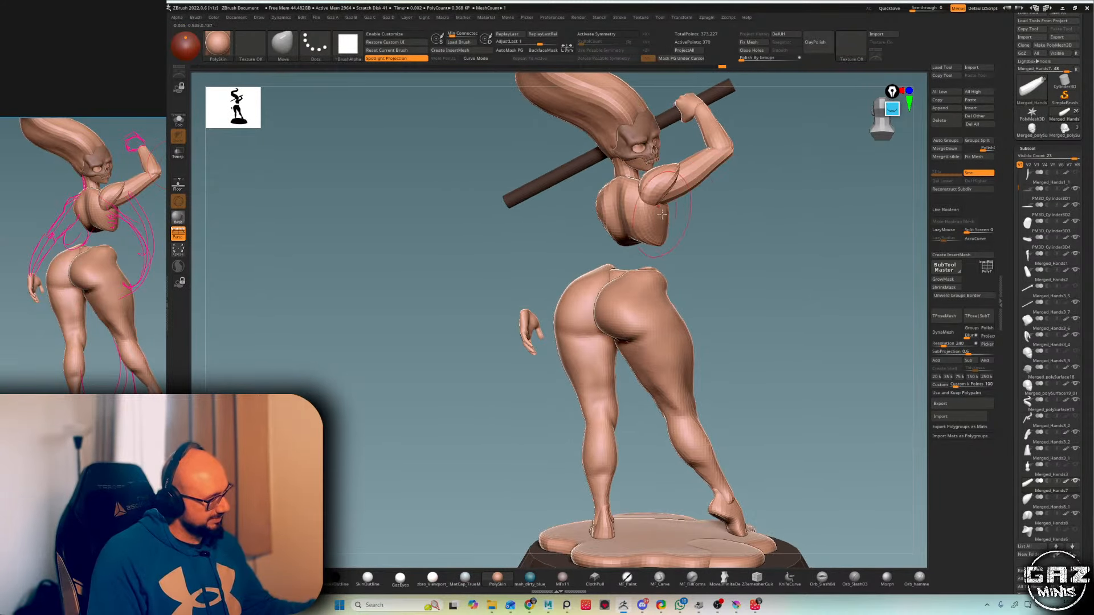
pyautogui.moveTo(678, 199)
pyautogui.mouseDown()
pyautogui.moveTo(720, 198)
pyautogui.moveTo(711, 188)
pyautogui.moveTo(703, 201)
pyautogui.mouseUp()
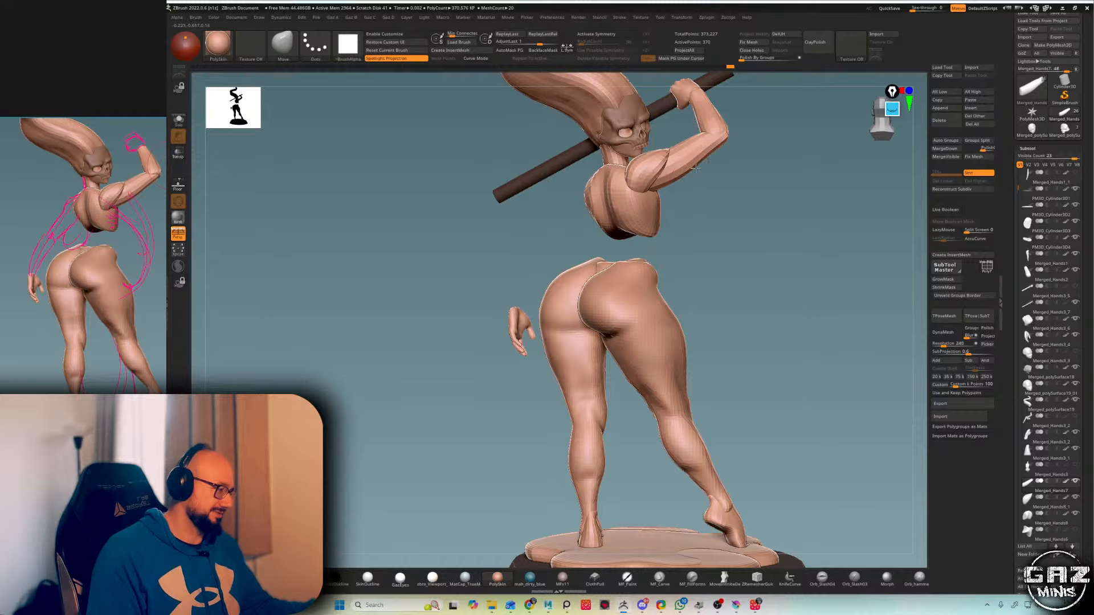
pyautogui.moveTo(671, 149)
pyautogui.mouseDown()
pyautogui.moveTo(711, 143)
pyautogui.moveTo(667, 156)
pyautogui.moveTo(655, 177)
pyautogui.moveTo(694, 196)
pyautogui.moveTo(673, 204)
pyautogui.moveTo(707, 202)
pyautogui.moveTo(666, 200)
pyautogui.moveTo(713, 178)
pyautogui.mouseUp()
# - Choose the ClayBuildup brush and smooth the surface of the upper torso beneath the raised arm
pyautogui.press('b')
pyautogui.press('c')
pyautogui.press('b')
pyautogui.moveTo(632, 211)
pyautogui.keyDown('shift'); pyautogui.mouseDown()
pyautogui.moveTo(644, 191)
pyautogui.moveTo(720, 208)
pyautogui.moveTo(657, 211)
pyautogui.mouseUp(); pyautogui.keyUp('shift')
pyautogui.moveTo(699, 178); pyautogui.dragTo(758, 166)
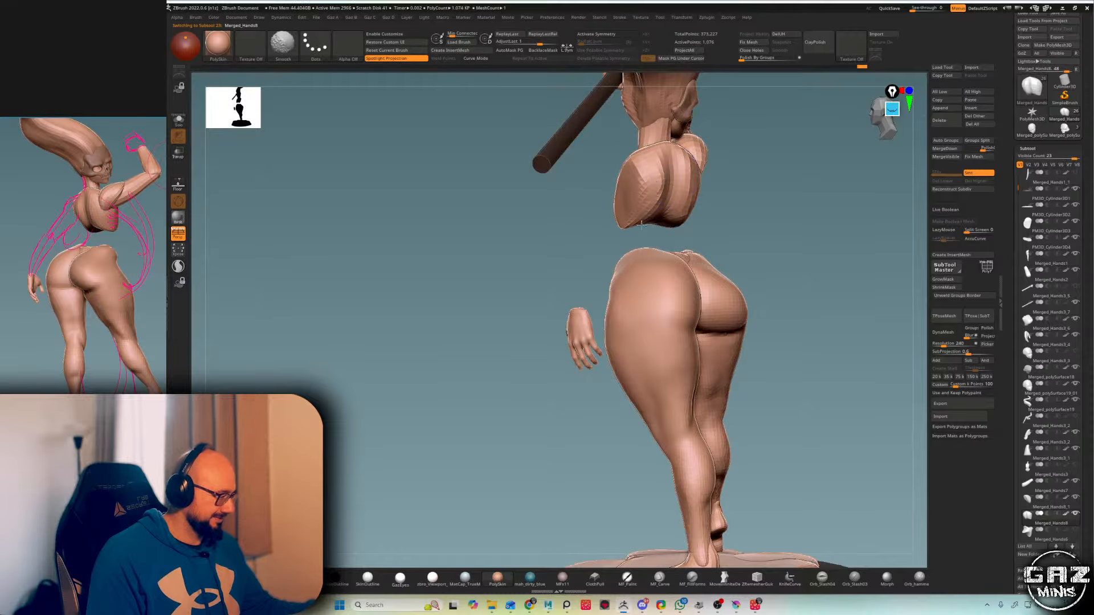
# - Examine the reworked torso and the full figure from behind and in the three-quarter view
pyautogui.hotkey('shift', 's')
pyautogui.moveTo(826, 159)
pyautogui.mouseDown()
pyautogui.moveTo(713, 195)
pyautogui.moveTo(684, 175)
pyautogui.moveTo(826, 168)
pyautogui.moveTo(719, 182)
pyautogui.moveTo(834, 178)
pyautogui.moveTo(770, 182)
pyautogui.moveTo(762, 195)
pyautogui.mouseUp()
pyautogui.hotkey('shift', 's')
pyautogui.press('b')
pyautogui.press('d')
pyautogui.press('s')
pyautogui.hotkey('shift', 'f')
pyautogui.hotkey('shift', 'f')
pyautogui.press('f')
pyautogui.press('f')
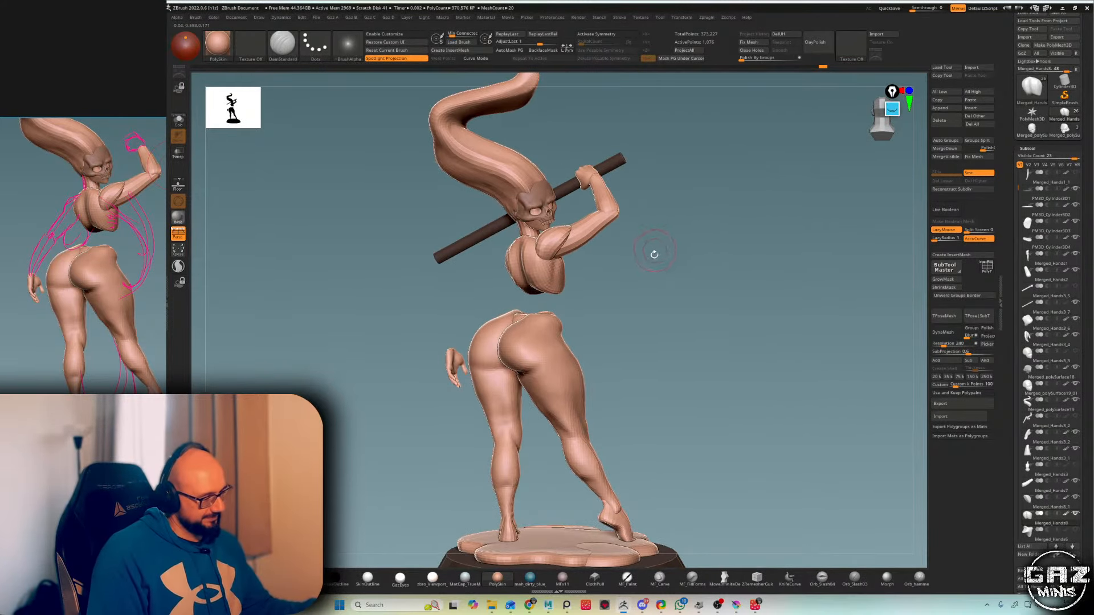
pyautogui.keyDown('alt'); pyautogui.moveTo(654, 254); pyautogui.dragTo(664, 212); pyautogui.keyUp('alt')
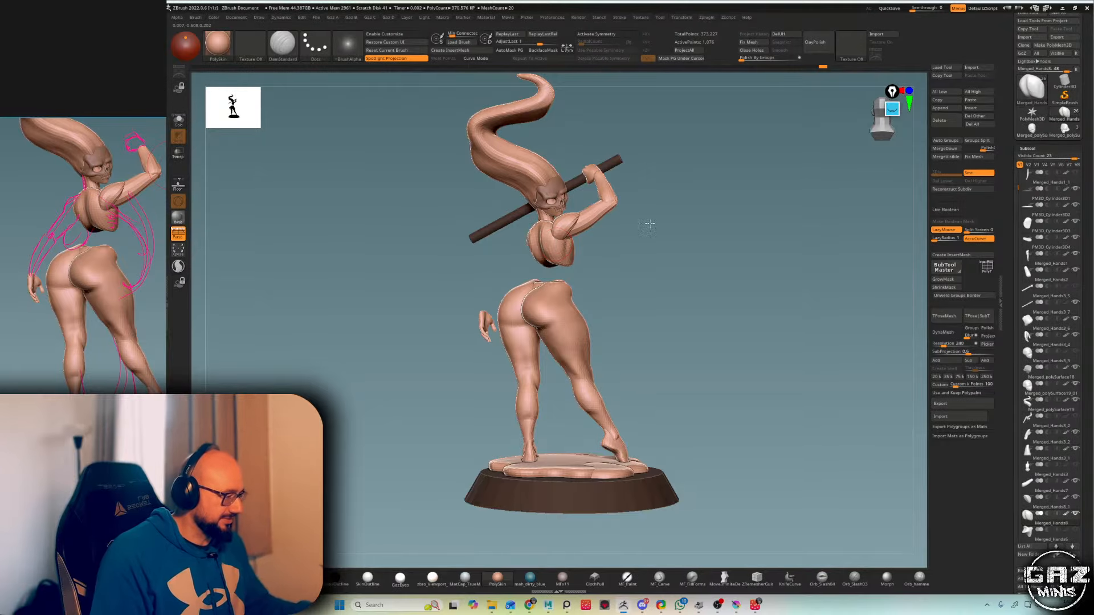
pyautogui.keyDown('alt'); pyautogui.moveTo(593, 262); pyautogui.dragTo(623, 252); pyautogui.keyUp('alt')
pyautogui.press('b')
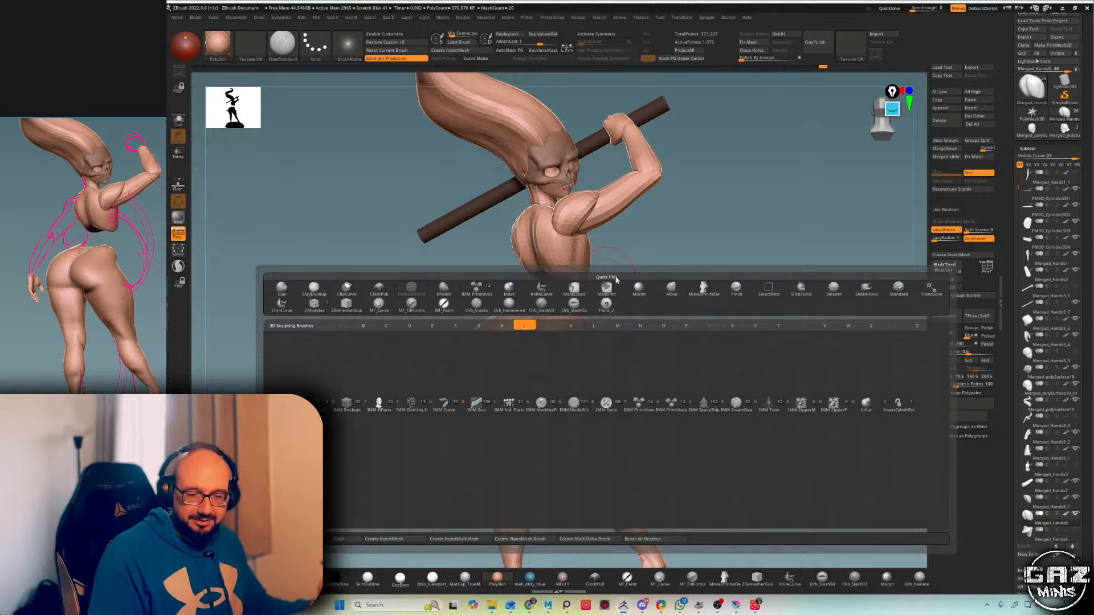
pyautogui.moveTo(715, 156); pyautogui.dragTo(693, 181)
pyautogui.press('b')
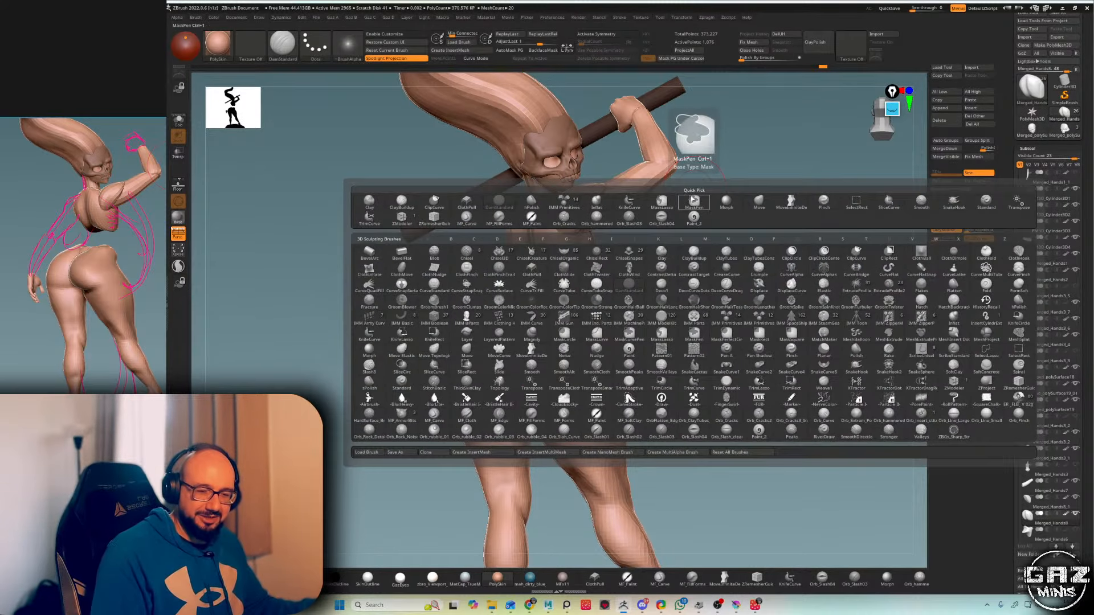
pyautogui.press('b')
pyautogui.press('i')
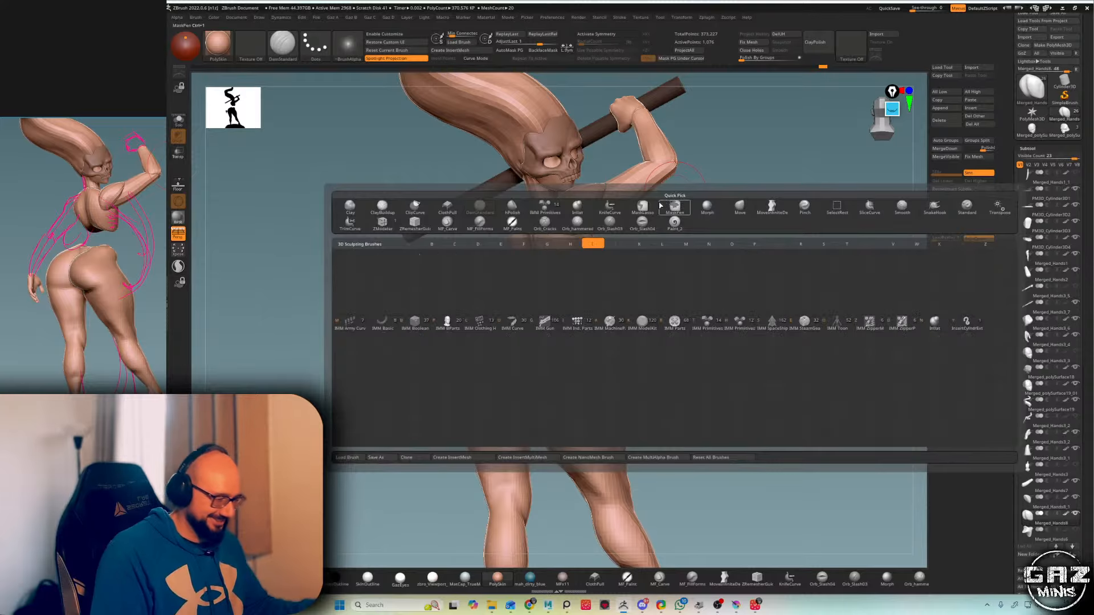
pyautogui.press('c')
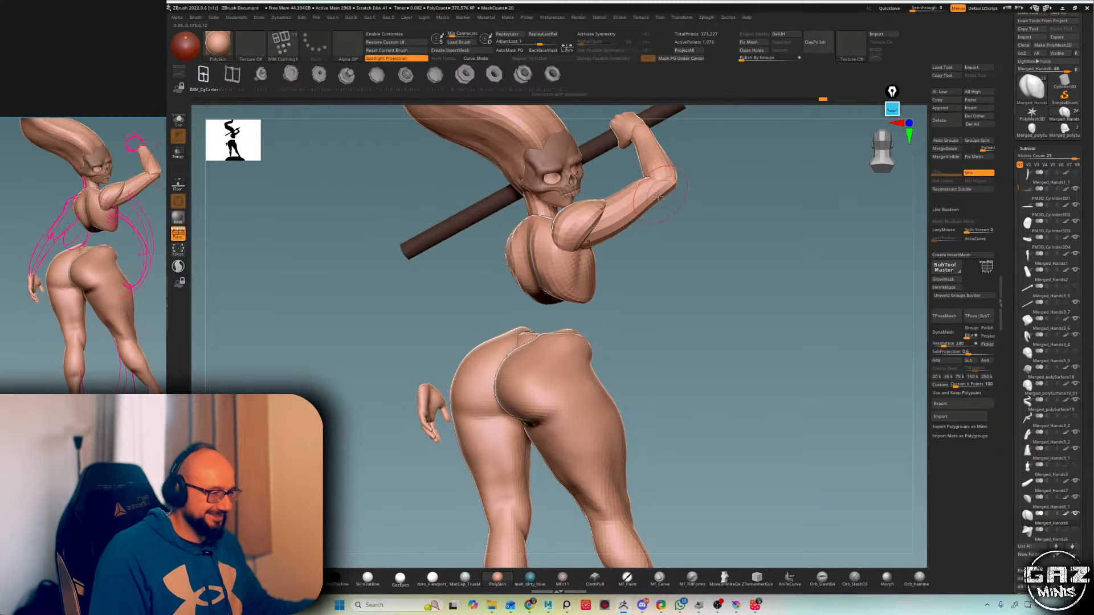
# - Choose the CurveMultiTube brush for drawing tube-shaped slime strands
pyautogui.press('b')
pyautogui.press('c')
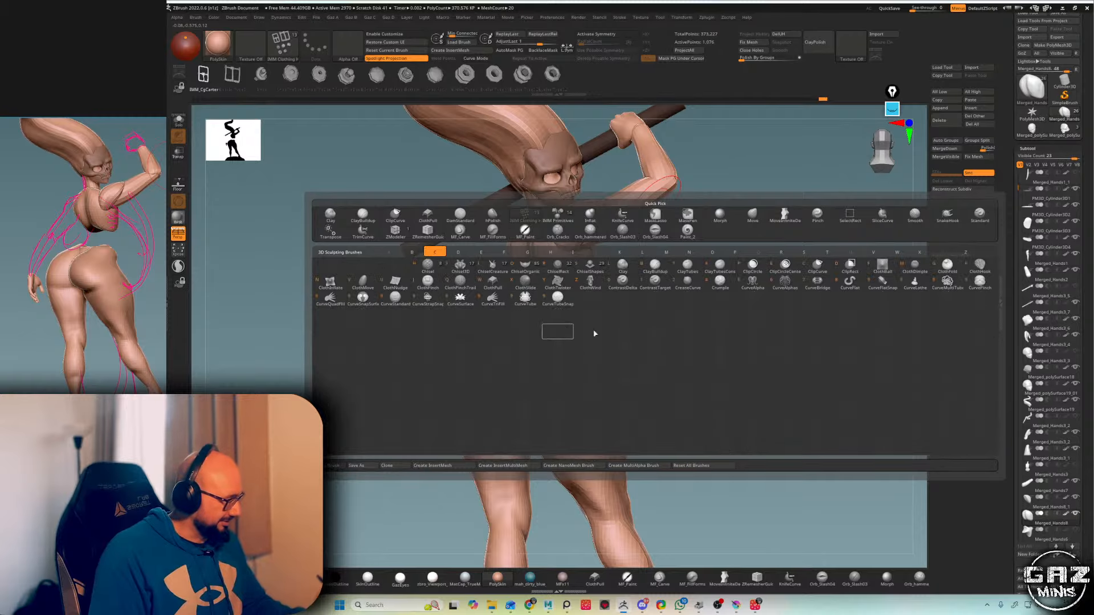
pyautogui.click(946, 283)
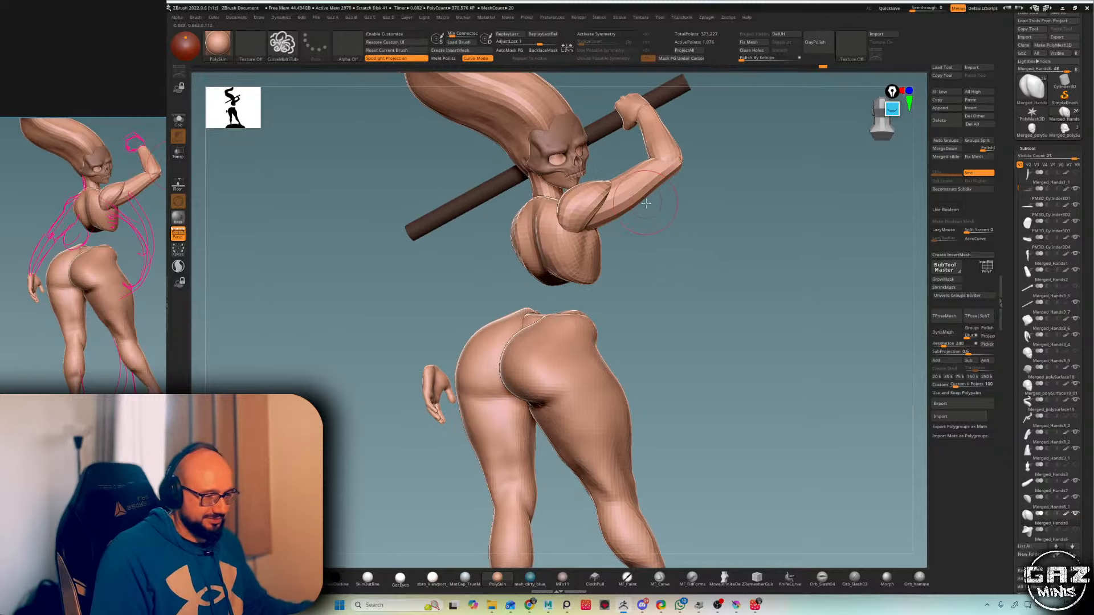
pyautogui.moveTo(608, 211); pyautogui.dragTo(603, 343)
pyautogui.hotkey('ctrl', 'z')
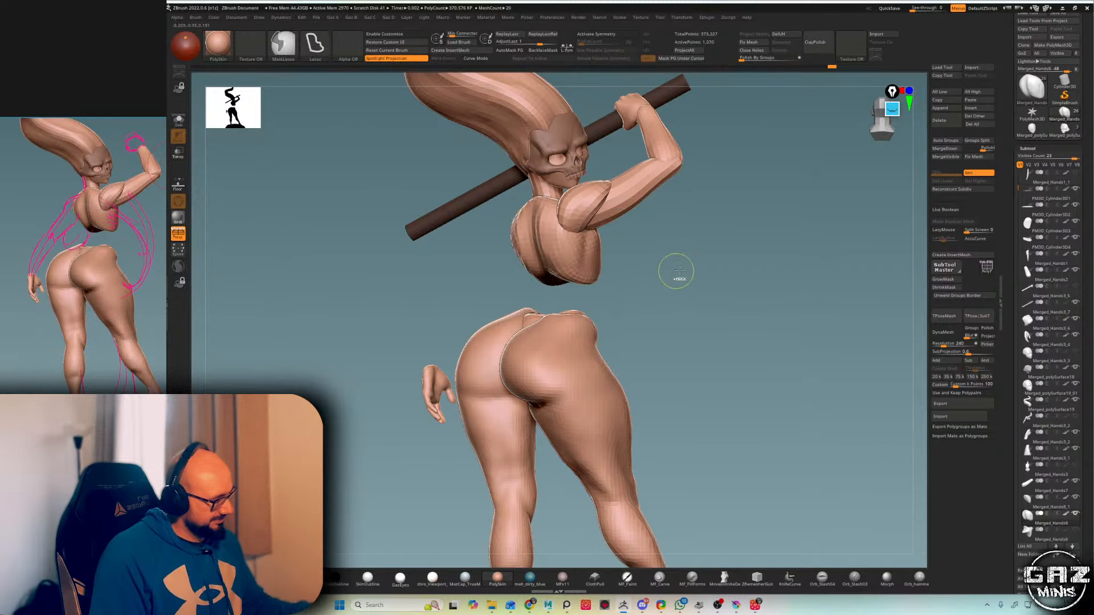
pyautogui.moveTo(676, 273)
pyautogui.mouseDown()
pyautogui.moveTo(635, 214)
pyautogui.moveTo(625, 216)
pyautogui.moveTo(623, 288)
pyautogui.moveTo(735, 254)
pyautogui.moveTo(695, 251)
pyautogui.moveTo(723, 226)
pyautogui.mouseUp()
pyautogui.hotkey('ctrl', 'z')
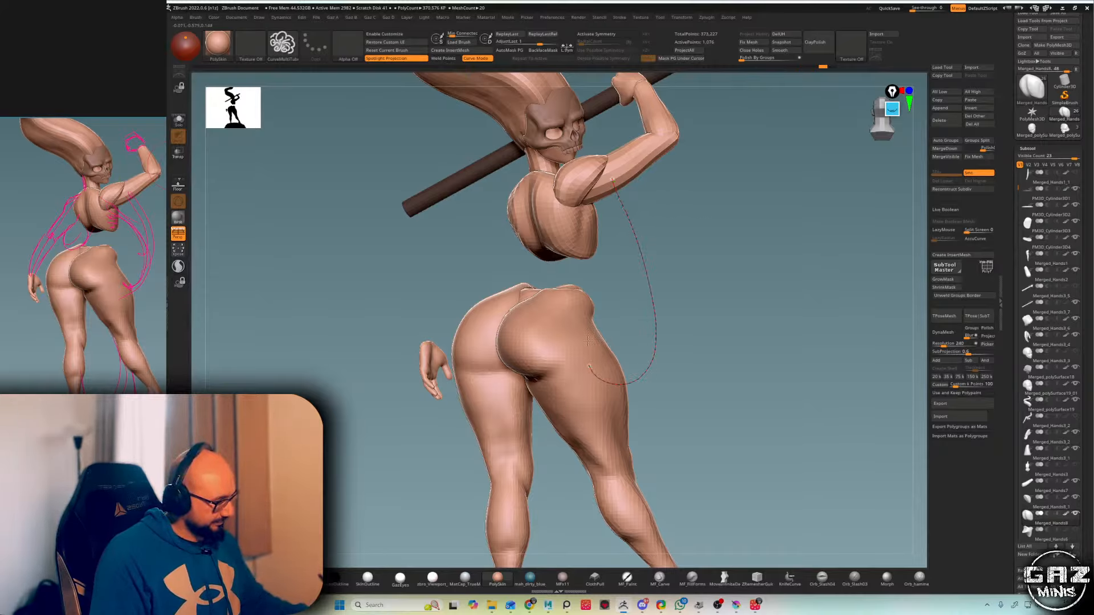
pyautogui.moveTo(587, 340); pyautogui.dragTo(588, 336)
pyautogui.hotkey('ctrl', 'z')
pyautogui.hotkey('ctrl', 'a')
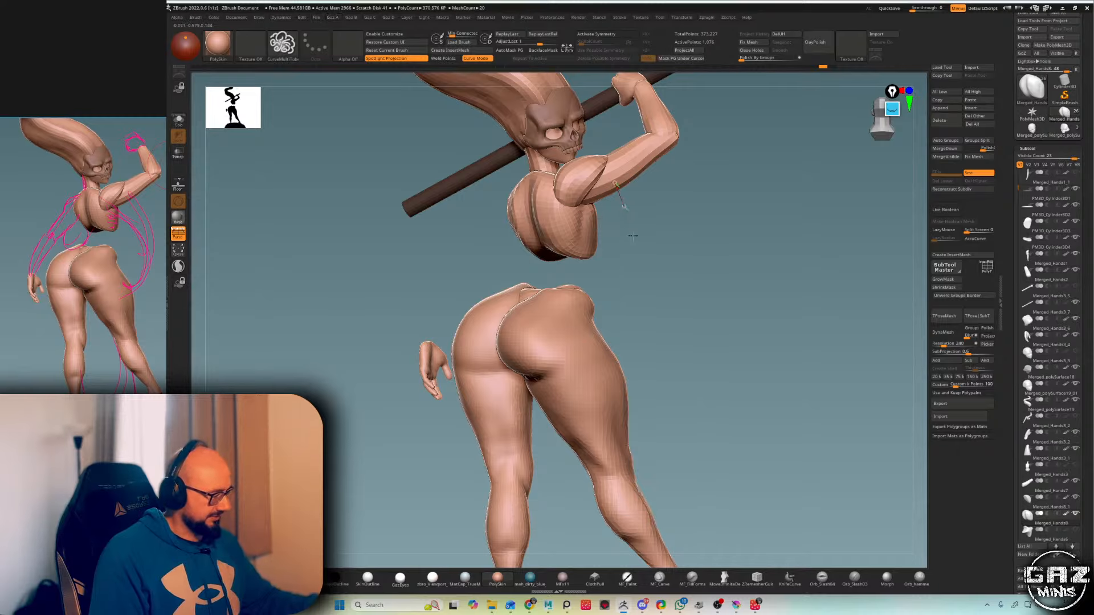
# - Draw a curved tube from the underside of the raised upper arm down to the trailing thigh
pyautogui.click(615, 184)
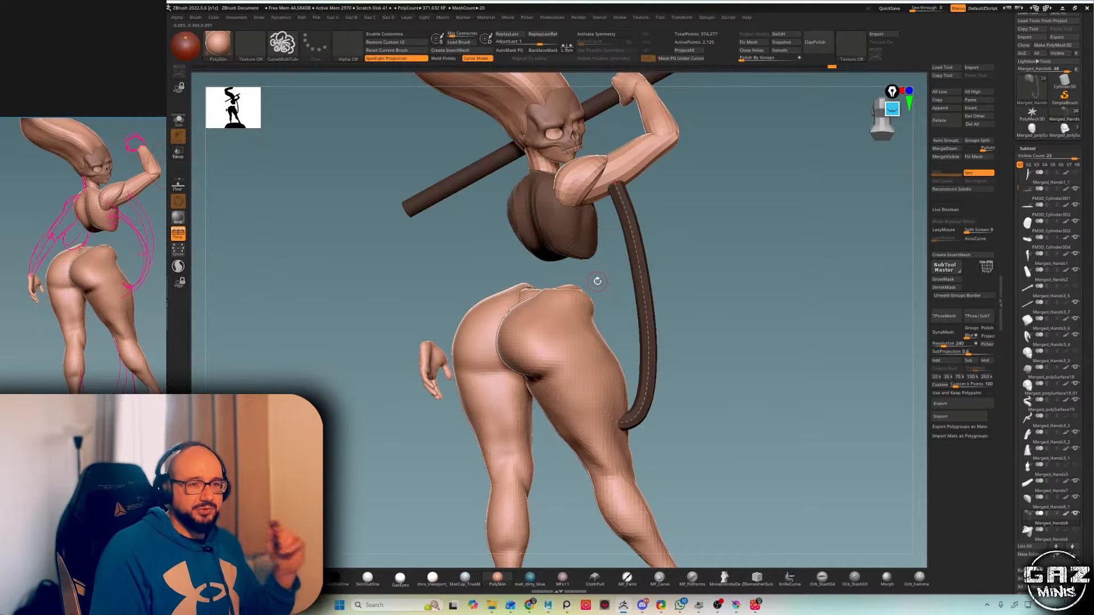
pyautogui.moveTo(745, 190); pyautogui.dragTo(710, 206)
pyautogui.hotkey('shift', 's')
pyautogui.hotkey('shift', 's')
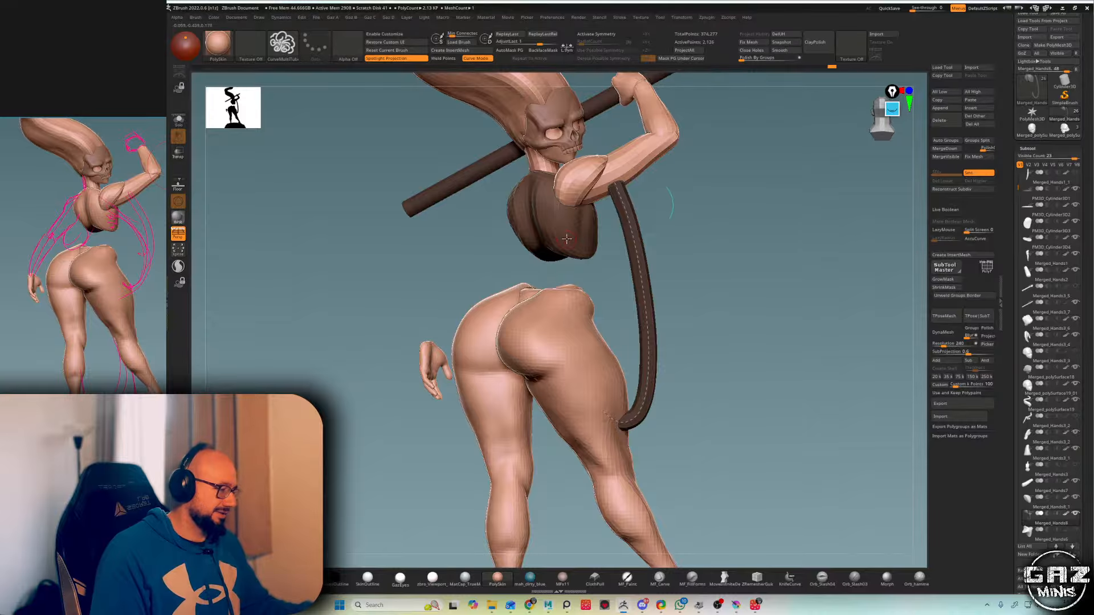
# - Isolate the torso with its new tube and split the masked points so the tube becomes a separate subtool
pyautogui.hotkey('shift', 's')
pyautogui.moveTo(701, 185); pyautogui.dragTo(718, 173)
pyautogui.hotkey('ctrl', '2')
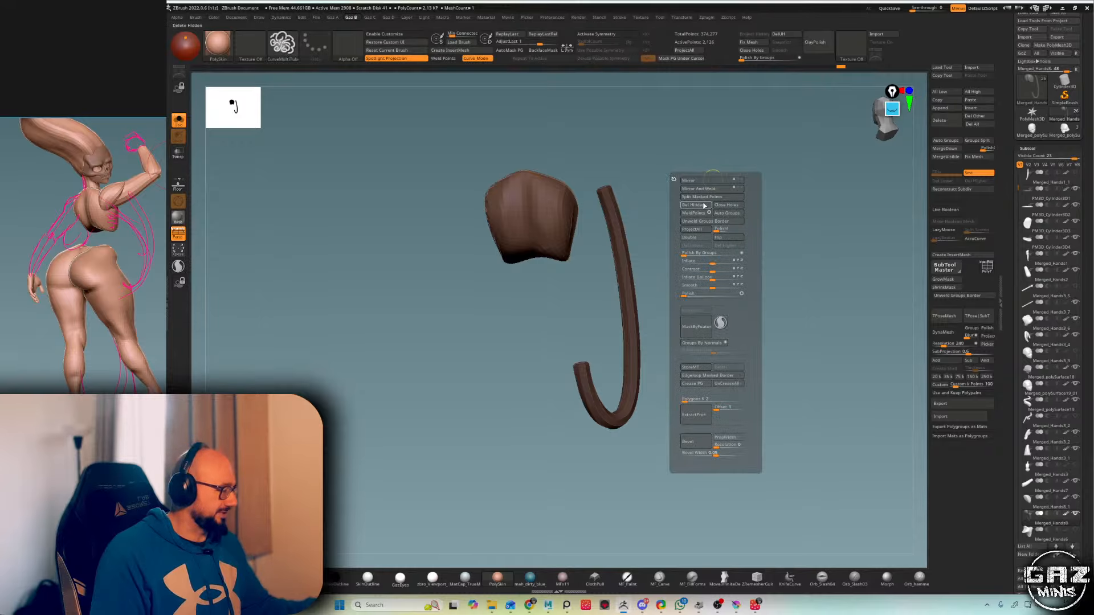
pyautogui.click(704, 198)
pyautogui.hotkey('shift', 's')
# - Select the hanging tube and turn off the gizmo's multiple-subtool mode so only the tube is affected
pyautogui.press('w')
pyautogui.keyDown('alt'); pyautogui.click(608, 193); pyautogui.keyUp('alt')
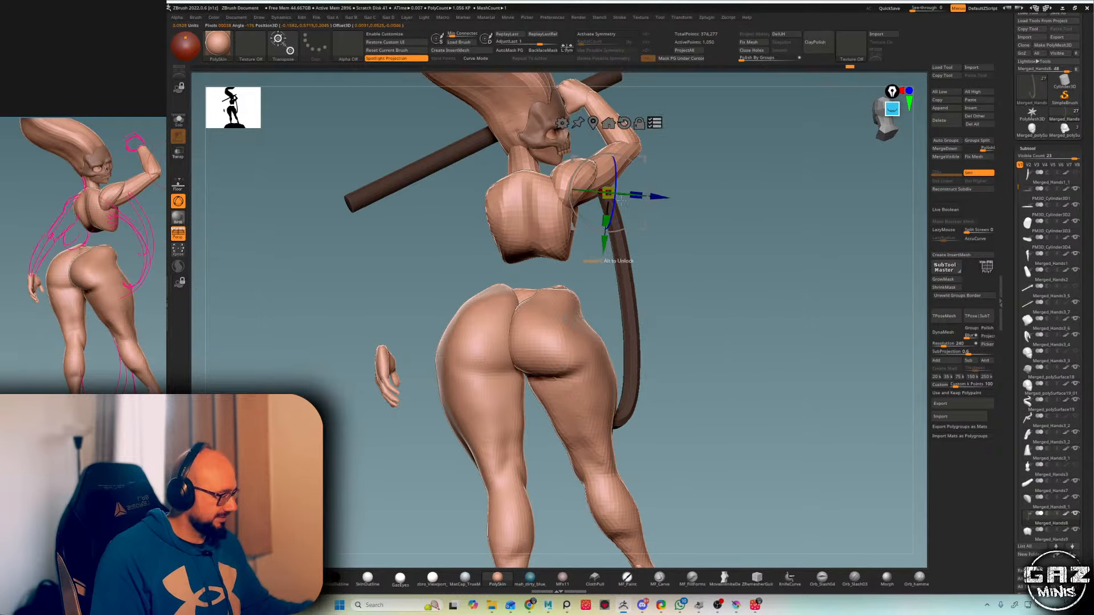
pyautogui.click(654, 124)
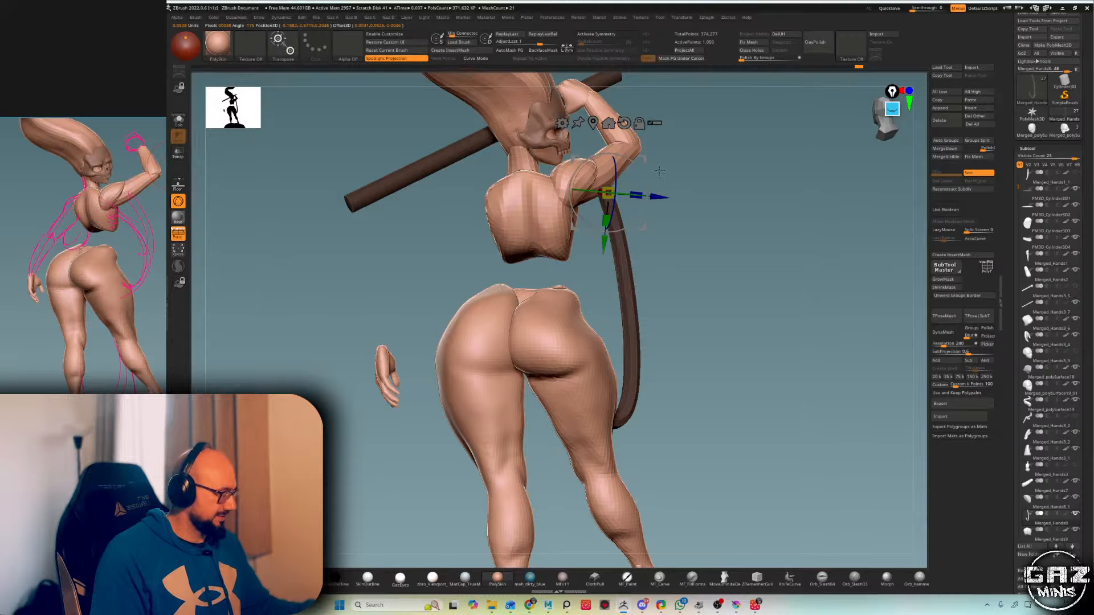
pyautogui.moveTo(660, 171)
pyautogui.mouseDown()
pyautogui.moveTo(716, 157)
pyautogui.moveTo(610, 215)
pyautogui.moveTo(571, 221)
pyautogui.moveTo(619, 223)
pyautogui.moveTo(629, 211)
pyautogui.mouseUp()
pyautogui.press('q')
pyautogui.press('f')
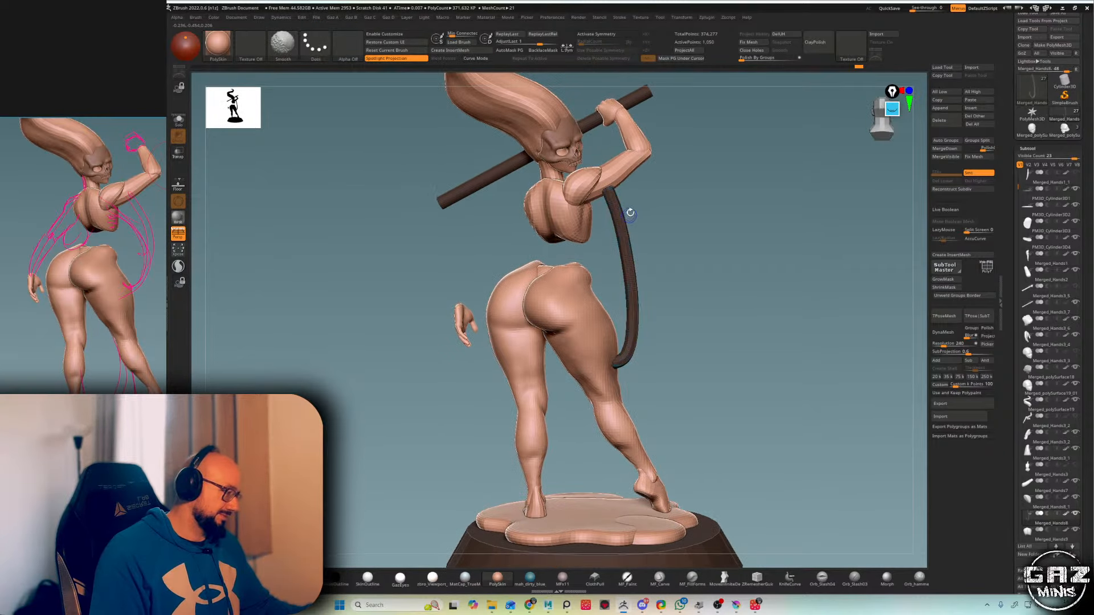
# - Push the lower bend of the hanging tube into shape beside the hip with the Move brush
pyautogui.moveTo(658, 173)
pyautogui.mouseDown()
pyautogui.moveTo(653, 219)
pyautogui.moveTo(751, 239)
pyautogui.moveTo(727, 256)
pyautogui.mouseUp()
pyautogui.press('s')
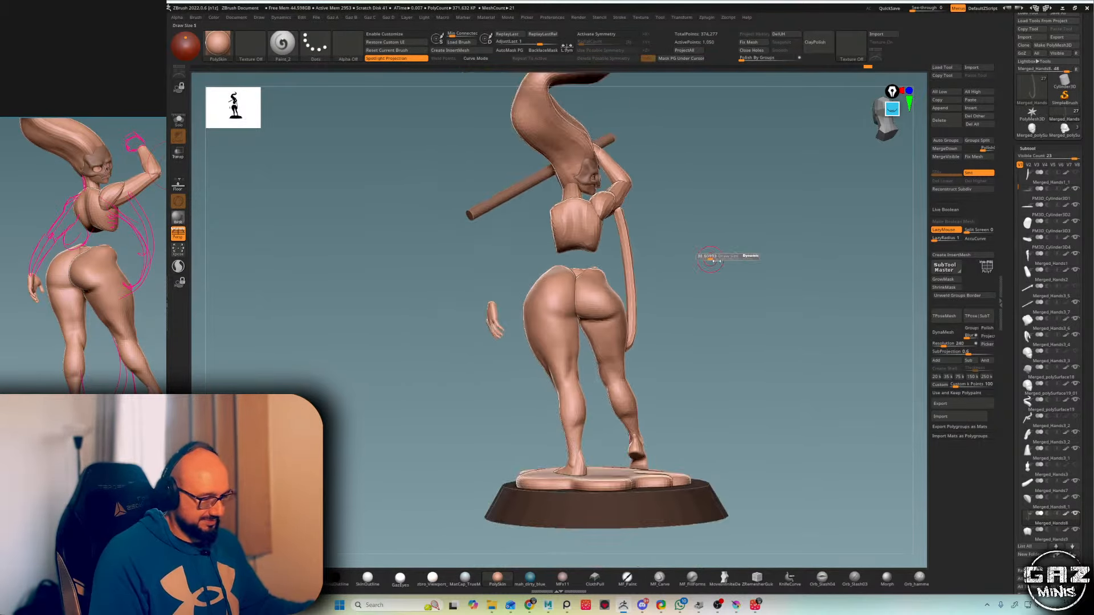
pyautogui.press('b')
pyautogui.press('m')
pyautogui.press('v')
pyautogui.moveTo(644, 316)
pyautogui.mouseDown()
pyautogui.moveTo(677, 322)
pyautogui.moveTo(644, 329)
pyautogui.mouseUp()
# - Thicken the hanging tube with the Inflate brush and smooth it along its length
pyautogui.press('b')
pyautogui.press('i')
pyautogui.press('n')
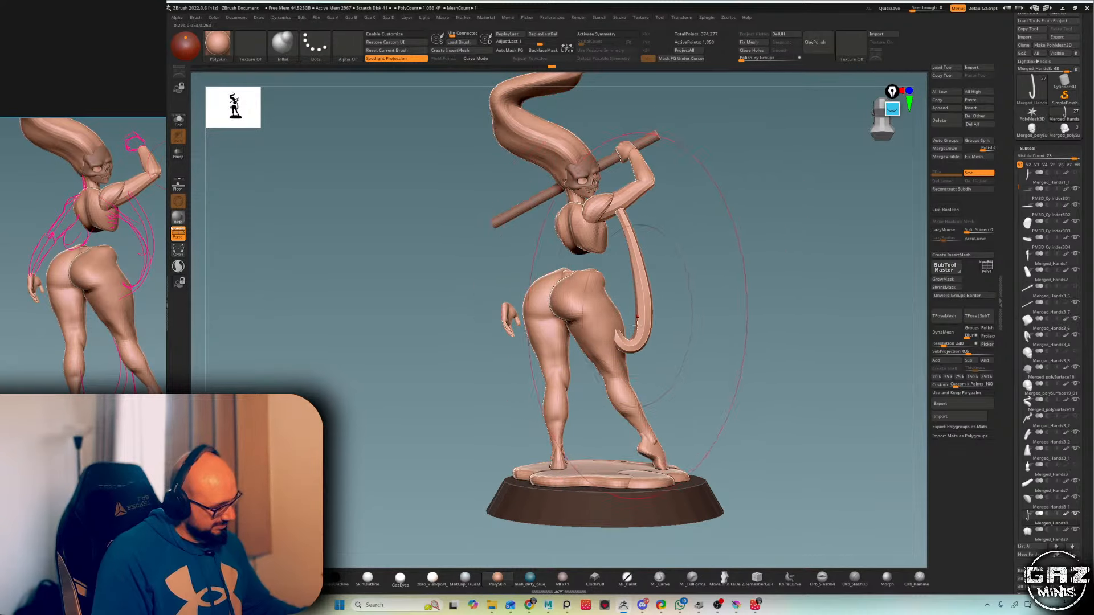
pyautogui.keyDown('shift'); pyautogui.moveTo(640, 298); pyautogui.dragTo(634, 251); pyautogui.keyUp('shift')
pyautogui.hotkey('shift', 'f')
pyautogui.hotkey('shift', 'f')
# - Isolate the hanging tube, place the gizmo pivot at its upper end and rotate the tube towards the hip
pyautogui.moveTo(701, 276)
pyautogui.keyDown('alt'); pyautogui.mouseDown()
pyautogui.moveTo(684, 259)
pyautogui.moveTo(679, 284)
pyautogui.moveTo(530, 294)
pyautogui.mouseUp(); pyautogui.keyUp('alt')
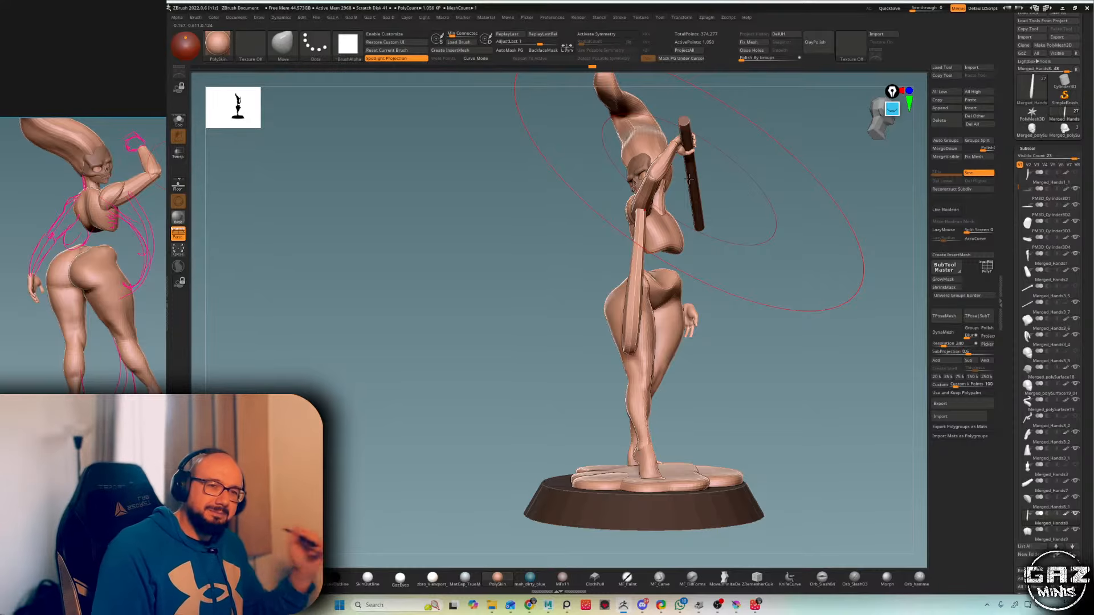
pyautogui.moveTo(718, 200)
pyautogui.mouseDown()
pyautogui.moveTo(791, 195)
pyautogui.moveTo(723, 261)
pyautogui.moveTo(751, 197)
pyautogui.moveTo(760, 217)
pyautogui.moveTo(730, 197)
pyautogui.mouseUp()
pyautogui.hotkey('alt', 's')
pyautogui.press('w')
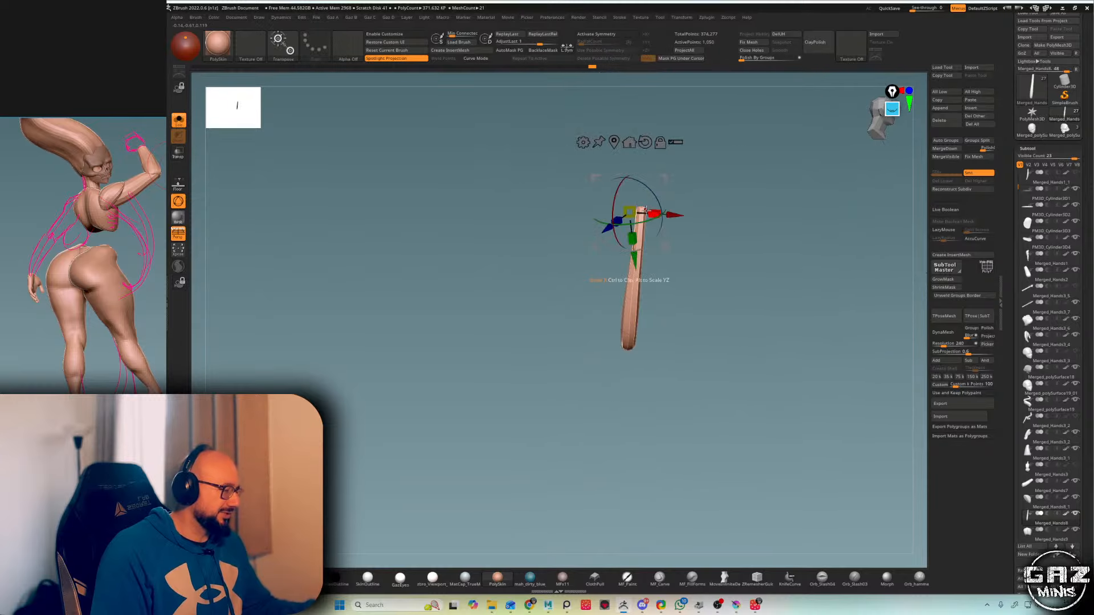
pyautogui.click(613, 142)
pyautogui.keyDown('alt'); pyautogui.click(642, 217); pyautogui.keyUp('alt')
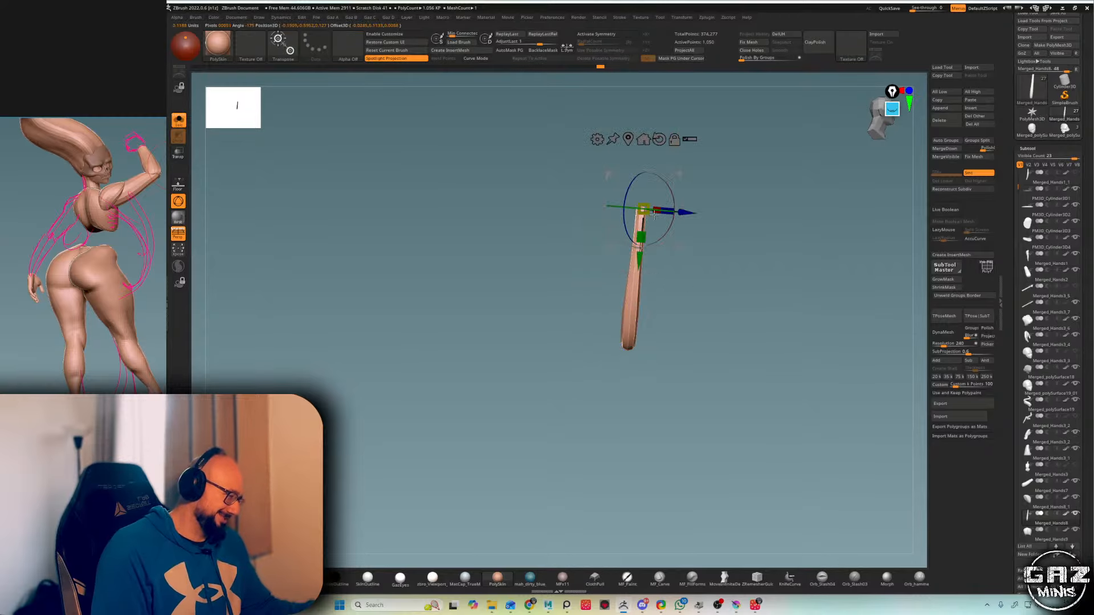
pyautogui.hotkey('alt', 's')
pyautogui.moveTo(648, 246); pyautogui.dragTo(626, 246)
pyautogui.press('q')
# - Remesh the hanging tube with ZRemesher using the Same polygon-count option
pyautogui.moveTo(769, 188)
pyautogui.mouseDown()
pyautogui.moveTo(831, 174)
pyautogui.moveTo(705, 283)
pyautogui.moveTo(744, 227)
pyautogui.moveTo(717, 250)
pyautogui.moveTo(702, 245)
pyautogui.mouseUp()
pyautogui.moveTo(780, 273)
pyautogui.mouseDown()
pyautogui.moveTo(740, 222)
pyautogui.moveTo(676, 224)
pyautogui.mouseUp()
pyautogui.press('s')
pyautogui.moveTo(751, 240); pyautogui.dragTo(741, 239)
pyautogui.hotkey('shift', 'f')
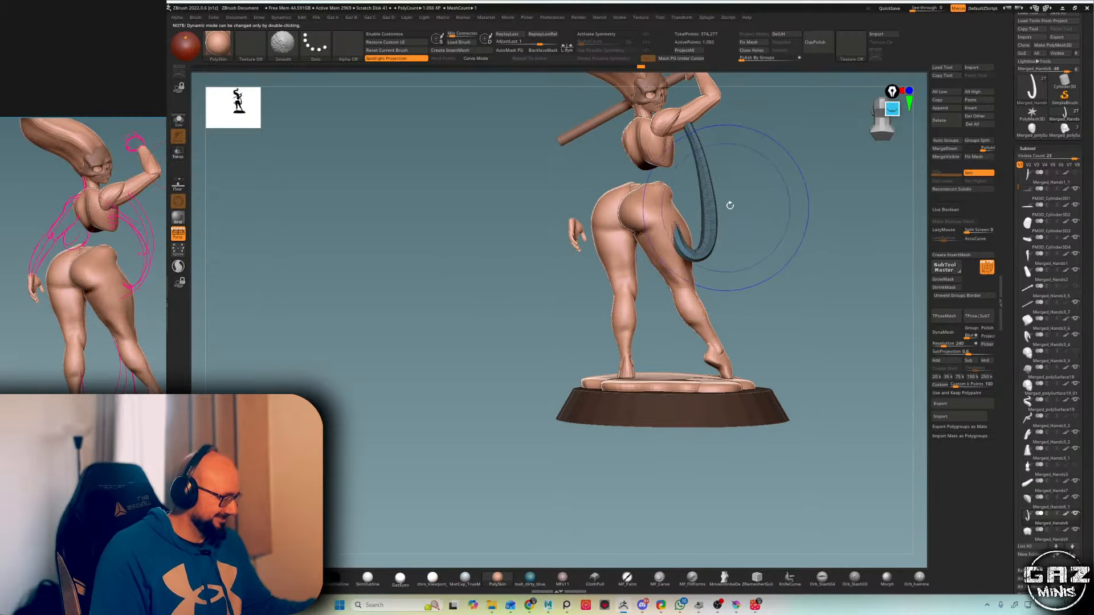
pyautogui.hotkey('shift', 'f')
pyautogui.hotkey('shift', 'f')
pyautogui.moveTo(698, 142); pyautogui.dragTo(699, 142)
pyautogui.press('b')
pyautogui.press('m')
pyautogui.press('v')
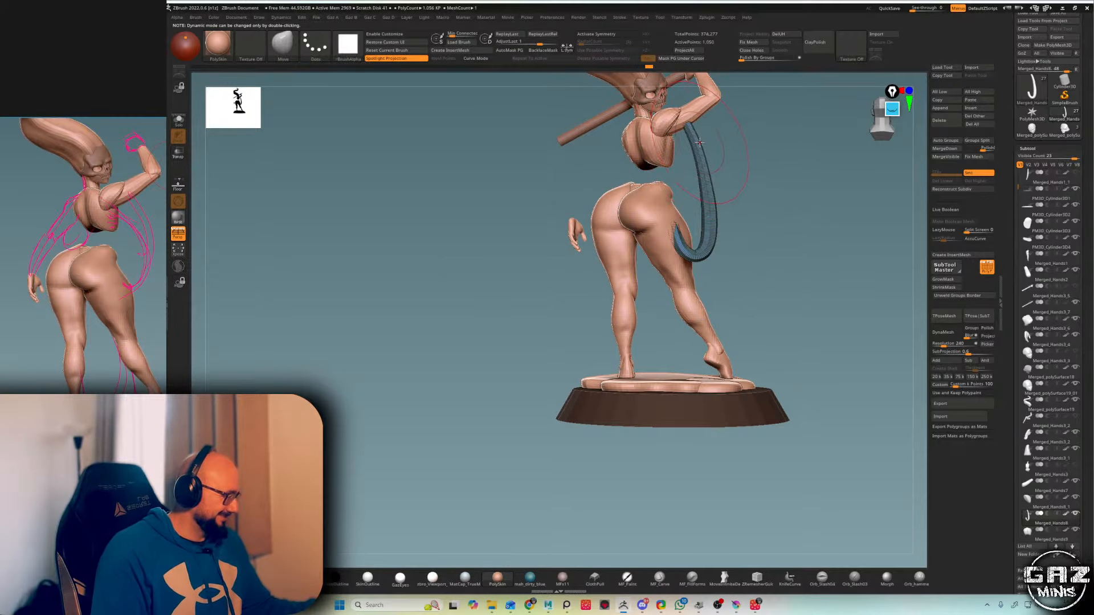
pyautogui.keyDown('ctrl'); pyautogui.moveTo(754, 145); pyautogui.dragTo(774, 144, button='right'); pyautogui.keyUp('ctrl')
pyautogui.rightClick(774, 144)
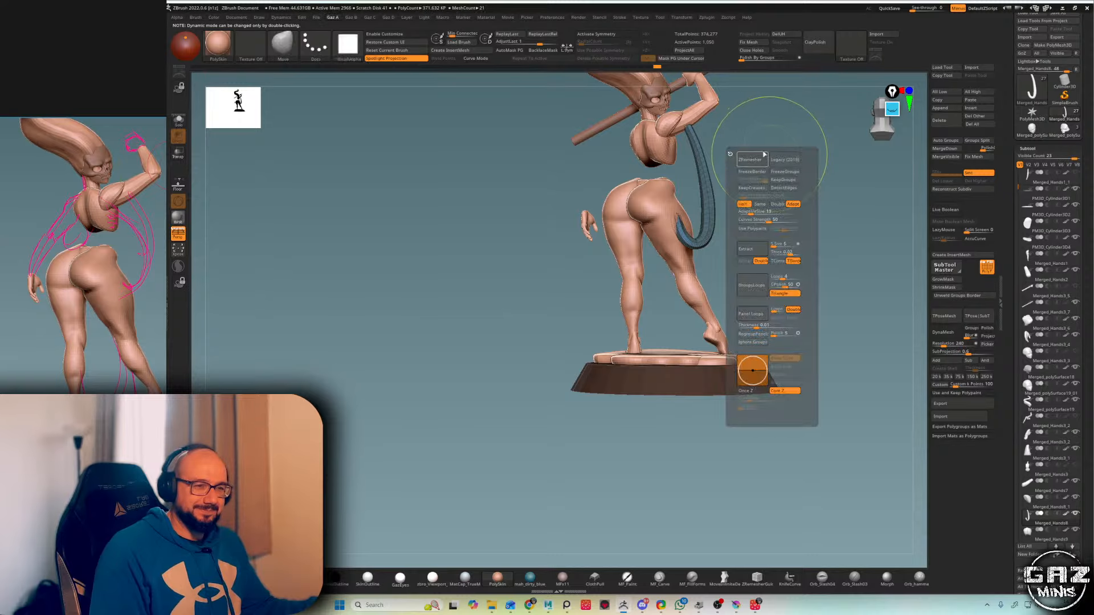
pyautogui.hotkey('ctrl', '1')
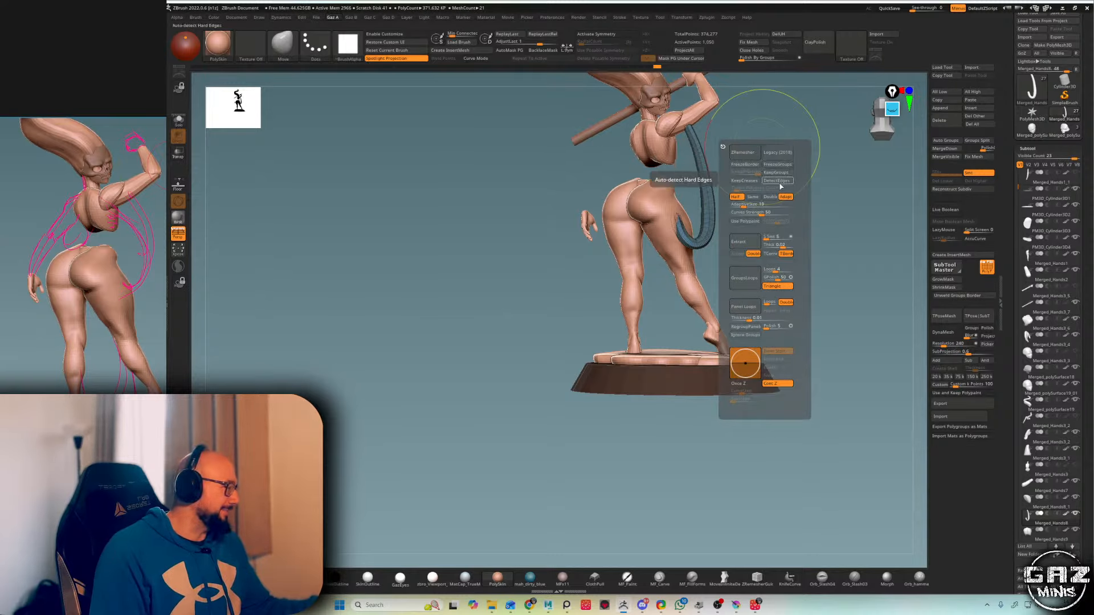
pyautogui.click(741, 153)
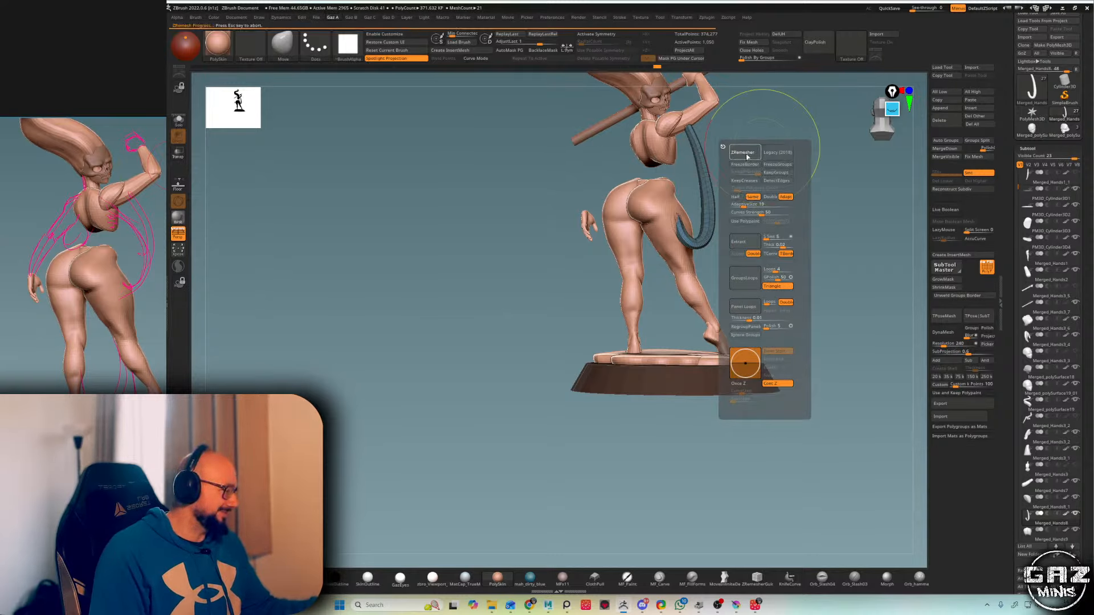
pyautogui.hotkey('shift', 'f')
# - Thicken the middle of the remeshed tube with the Inflate brush and smooth it up towards the arm
pyautogui.press('b')
pyautogui.press('i')
pyautogui.press('n')
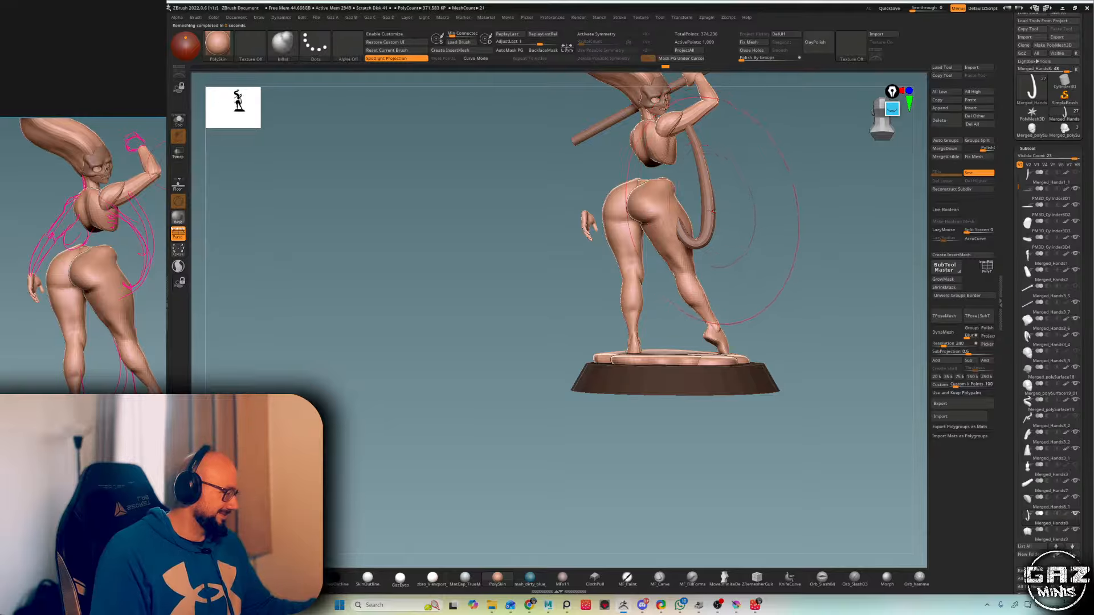
pyautogui.moveTo(710, 215); pyautogui.dragTo(728, 212)
pyautogui.hotkey('shift', 'f')
pyautogui.hotkey('shift', 'f')
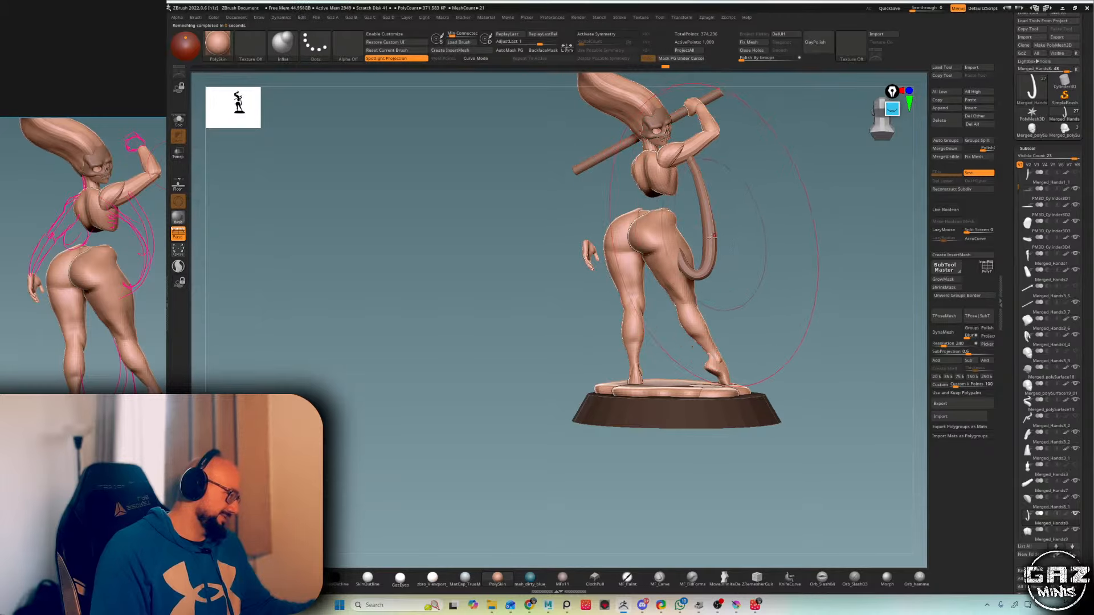
pyautogui.keyDown('shift'); pyautogui.moveTo(704, 197); pyautogui.dragTo(691, 156); pyautogui.keyUp('shift')
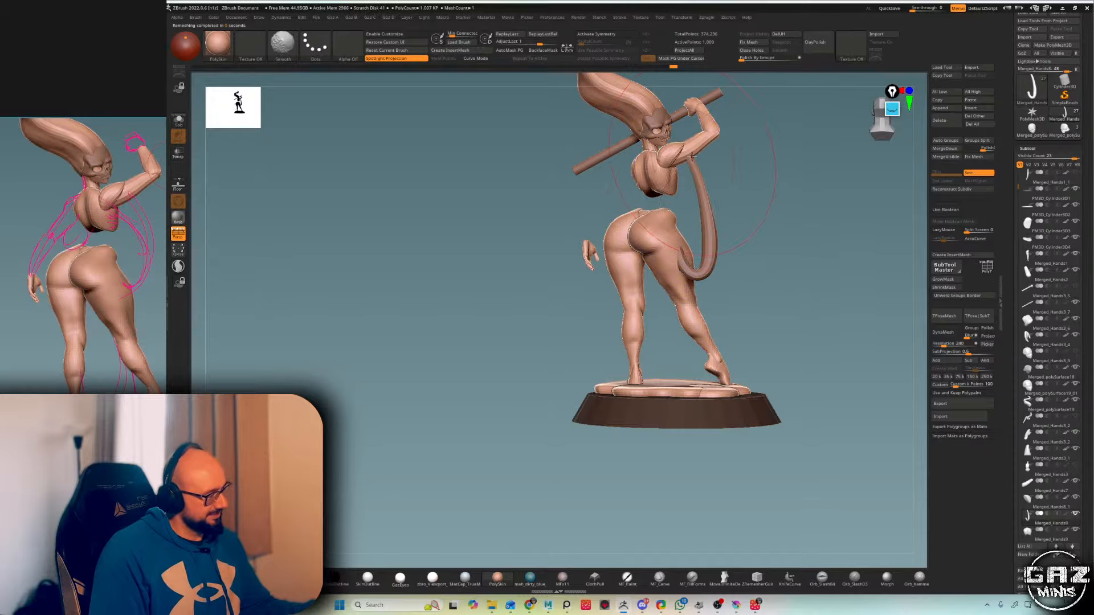
# - Examine the tube's wireframe and how it hangs between the raised arm and the hip
pyautogui.moveTo(733, 191)
pyautogui.keyDown('alt'); pyautogui.mouseDown()
pyautogui.moveTo(735, 149)
pyautogui.moveTo(744, 188)
pyautogui.moveTo(738, 157)
pyautogui.moveTo(740, 172)
pyautogui.mouseUp(); pyautogui.keyUp('alt')
pyautogui.moveTo(742, 220)
pyautogui.keyDown('alt'); pyautogui.mouseDown()
pyautogui.moveTo(741, 200)
pyautogui.moveTo(673, 179)
pyautogui.moveTo(686, 176)
pyautogui.mouseUp(); pyautogui.keyUp('alt')
pyautogui.hotkey('shift', 'f')
pyautogui.press('s')
pyautogui.keyDown('alt'); pyautogui.moveTo(681, 169); pyautogui.dragTo(683, 180); pyautogui.keyUp('alt')
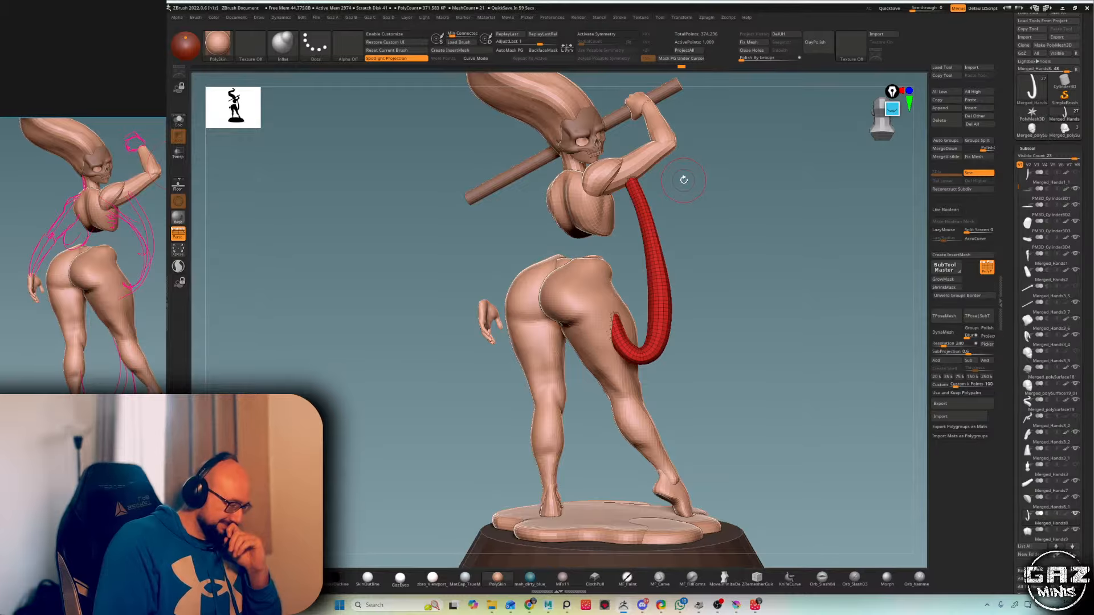
pyautogui.hotkey('shift', 'f')
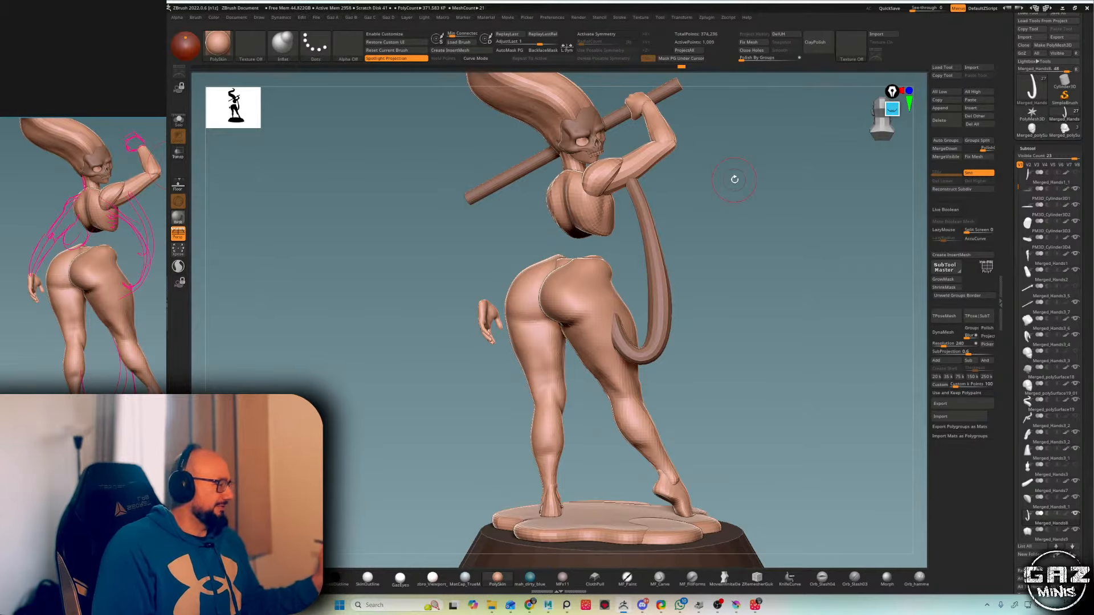
pyautogui.moveTo(743, 226); pyautogui.dragTo(659, 211)
pyautogui.hotkey('shift', 'f')
pyautogui.press('s')
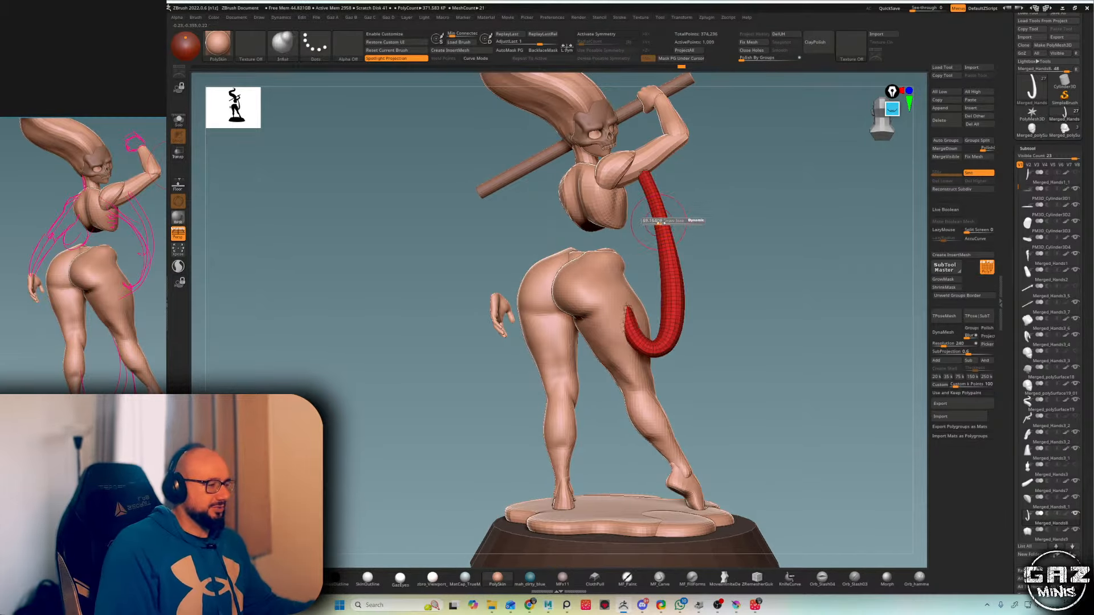
pyautogui.hotkey('shift', 'f')
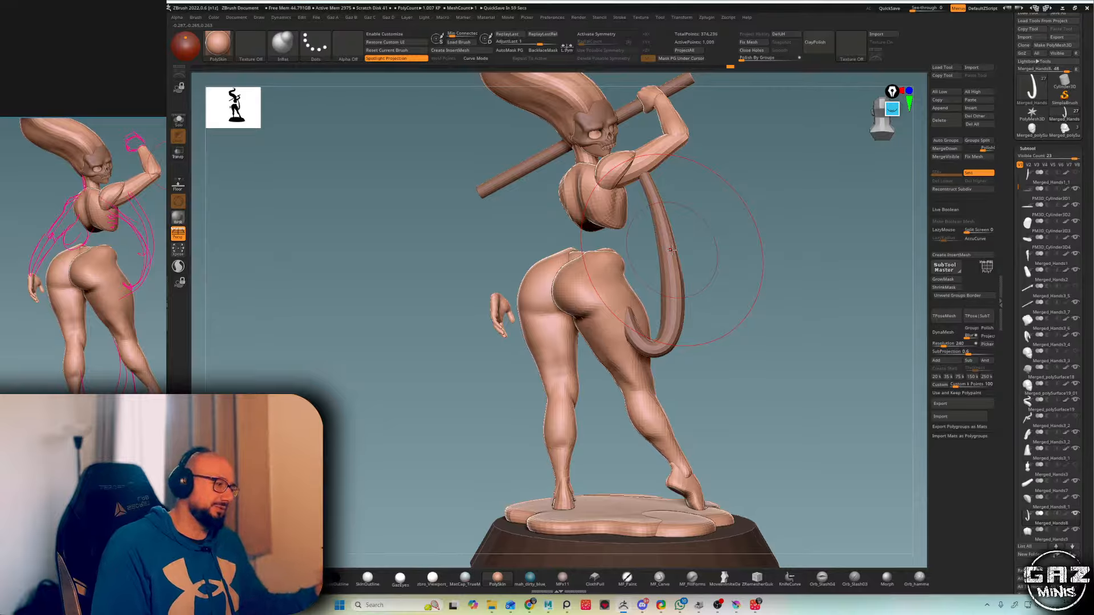
pyautogui.hotkey('shift', 'f')
pyautogui.moveTo(720, 235); pyautogui.dragTo(738, 207)
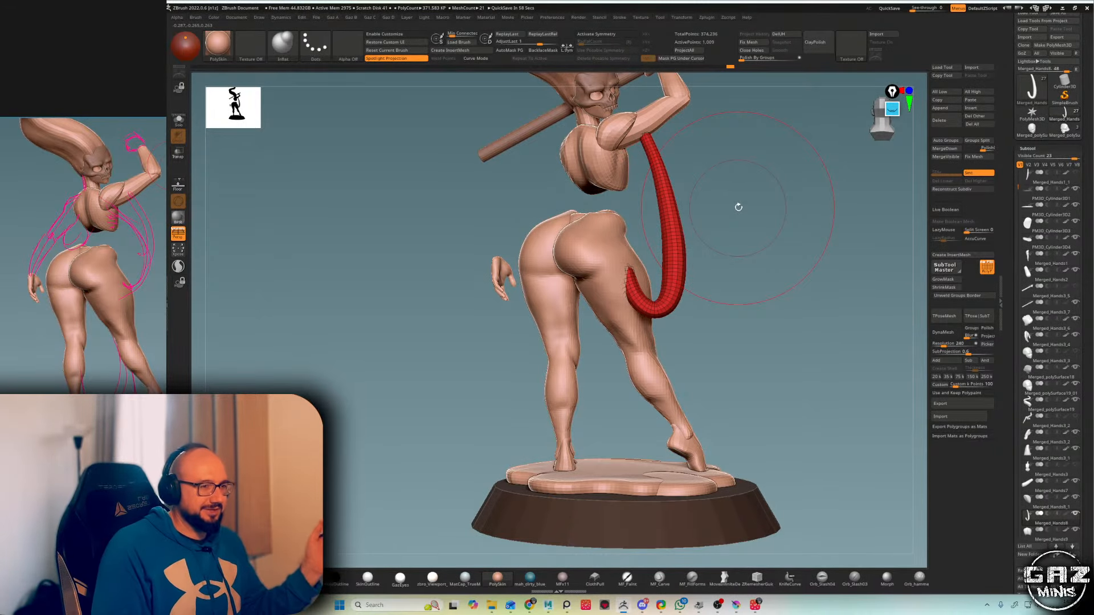
pyautogui.hotkey('shift', 'f')
pyautogui.moveTo(737, 208); pyautogui.dragTo(797, 185)
pyautogui.keyDown('alt'); pyautogui.moveTo(726, 149); pyautogui.dragTo(699, 194); pyautogui.keyUp('alt')
pyautogui.hotkey('shift', 'f')
pyautogui.hotkey('shift', 'f')
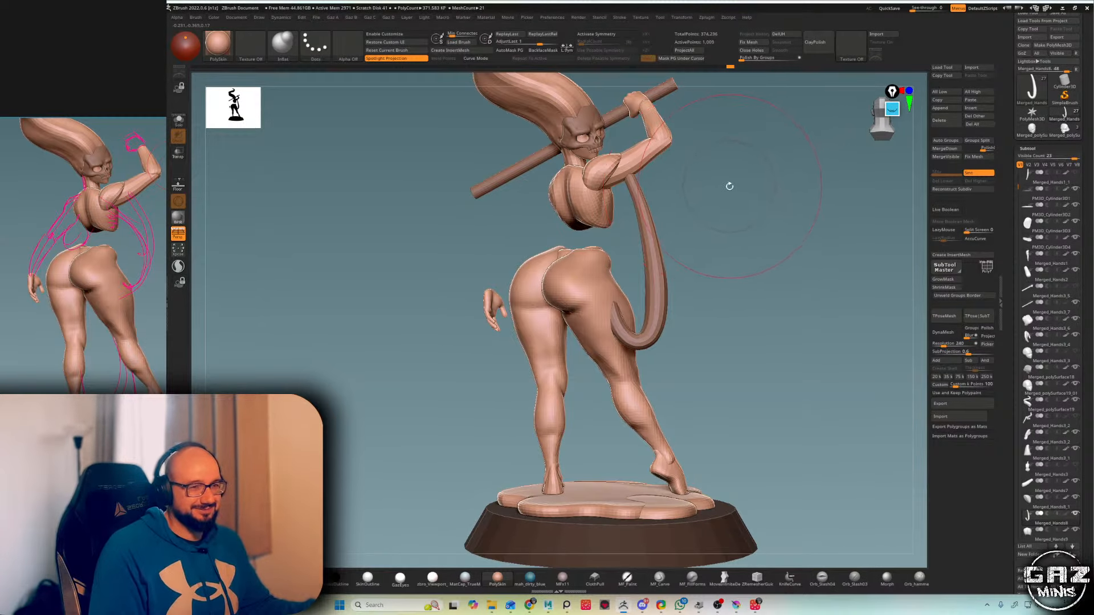
pyautogui.keyDown('alt'); pyautogui.moveTo(686, 215); pyautogui.dragTo(684, 205); pyautogui.keyUp('alt')
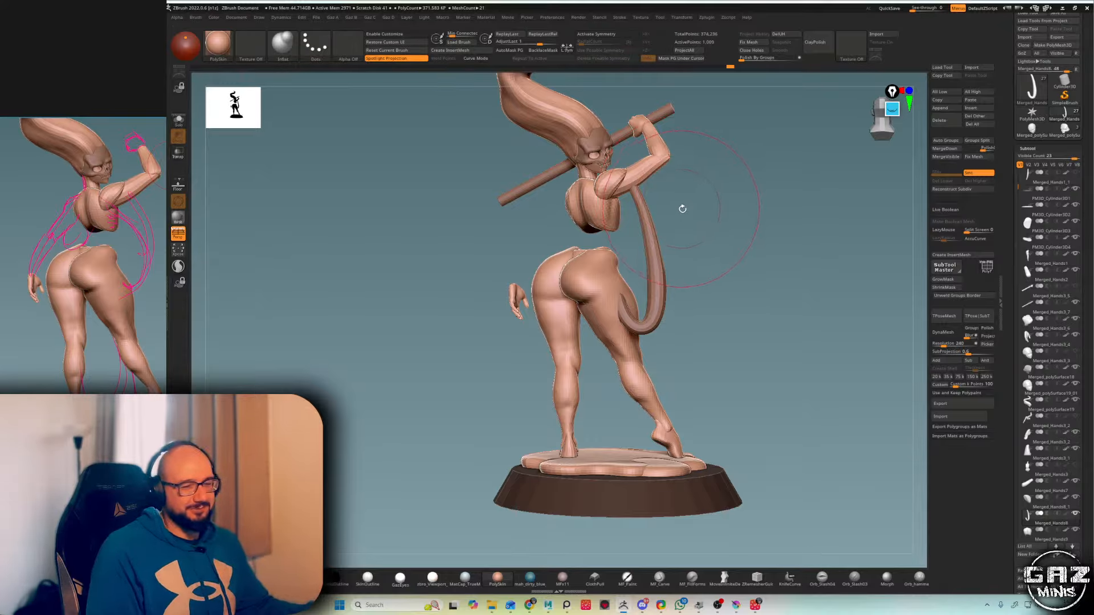
# - Duplicate the hanging tube, select the copy and mask its lower end beside the hip
pyautogui.hotkey('ctrl', 'shift')
pyautogui.keyDown('alt'); pyautogui.click(655, 213); pyautogui.keyUp('alt')
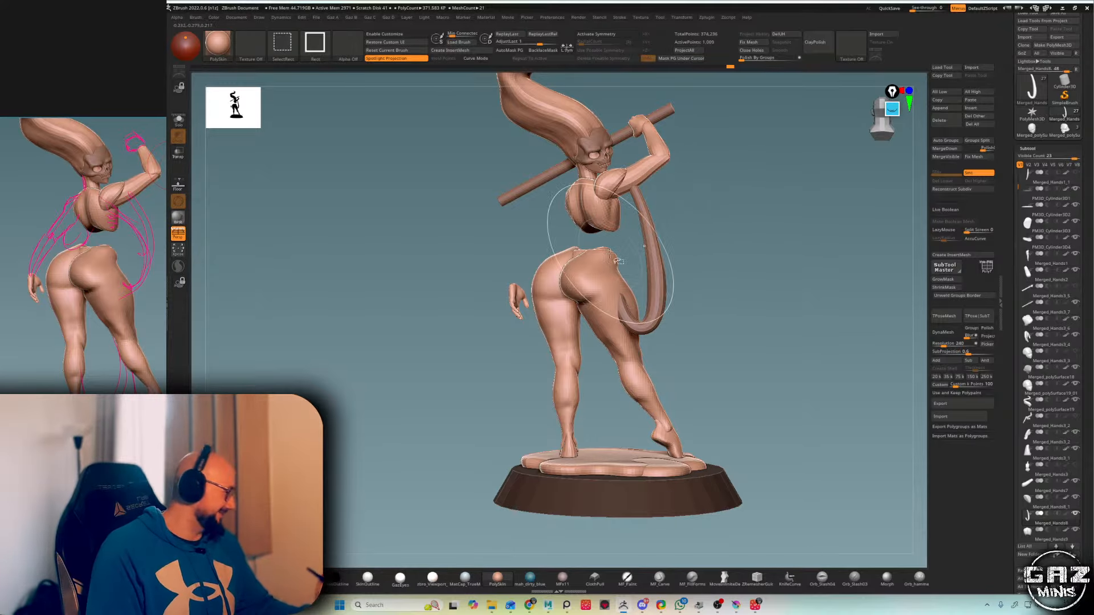
pyautogui.press('b')
pyautogui.press('m')
pyautogui.press('v')
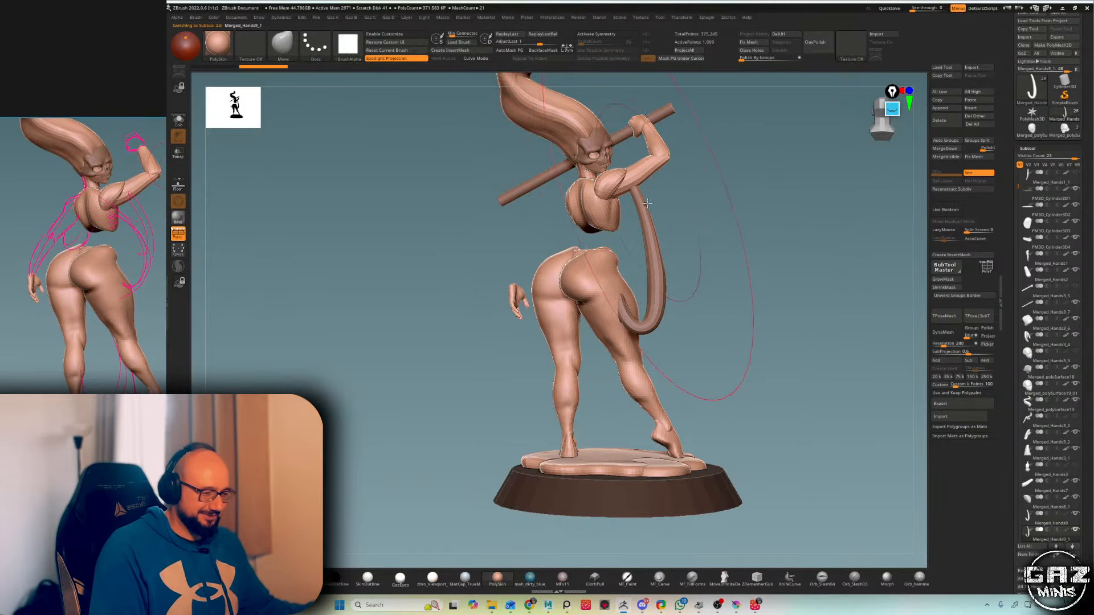
pyautogui.moveTo(651, 221); pyautogui.dragTo(671, 211)
pyautogui.moveTo(671, 215); pyautogui.dragTo(649, 223, button='right')
pyautogui.keyDown('ctrl'); pyautogui.moveTo(633, 277); pyautogui.dragTo(661, 302); pyautogui.keyUp('ctrl')
pyautogui.keyDown('ctrl'); pyautogui.click(662, 299); pyautogui.keyUp('ctrl')
pyautogui.moveTo(662, 302); pyautogui.dragTo(676, 258, button='right')
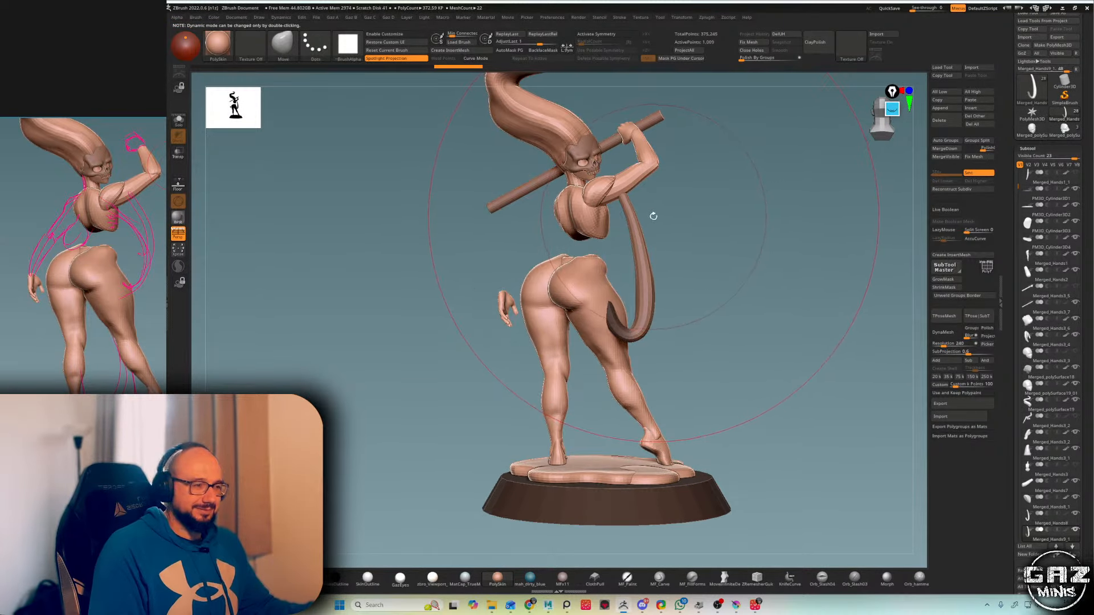
# - Pull the unmasked upper part of the copied tube outward along the raised arm with the Move brush
pyautogui.moveTo(641, 214); pyautogui.dragTo(660, 215)
pyautogui.moveTo(672, 228); pyautogui.dragTo(558, 228, button='right')
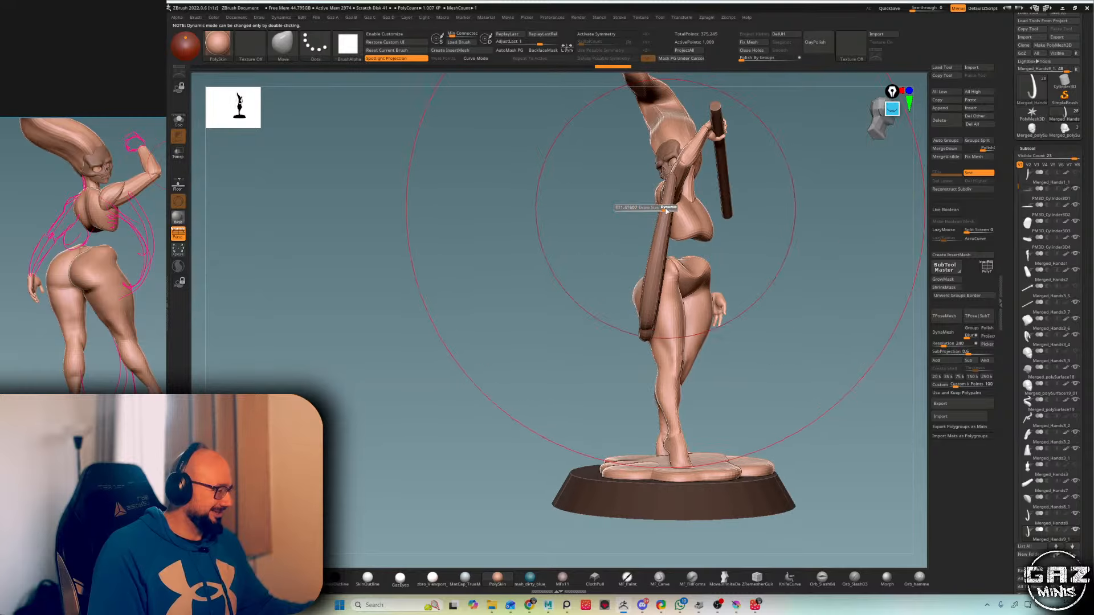
pyautogui.moveTo(667, 201); pyautogui.dragTo(673, 193)
pyautogui.moveTo(632, 285)
pyautogui.mouseDown(button='right')
pyautogui.moveTo(732, 288)
pyautogui.moveTo(723, 230)
pyautogui.mouseUp(button='right')
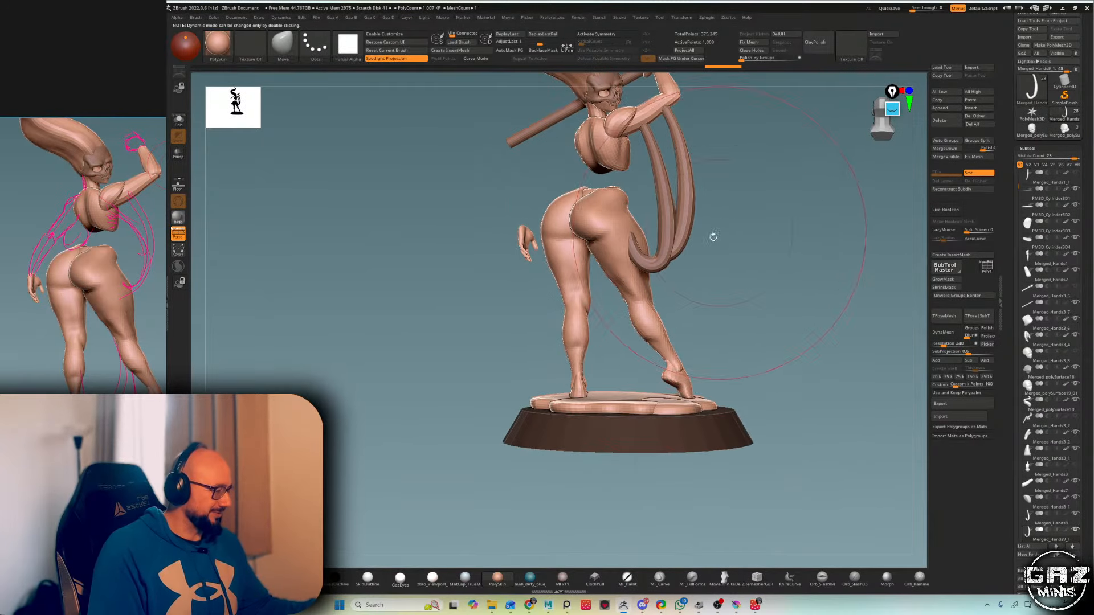
# - Move the copied tube's lower bend against the first tube beside the hip and smooth the bend
pyautogui.moveTo(653, 273); pyautogui.dragTo(657, 275)
pyautogui.moveTo(723, 285); pyautogui.dragTo(638, 285, button='right')
pyautogui.moveTo(652, 272); pyautogui.dragTo(656, 271)
pyautogui.moveTo(706, 279)
pyautogui.mouseDown(button='right')
pyautogui.moveTo(655, 278)
pyautogui.moveTo(745, 217)
pyautogui.mouseUp(button='right')
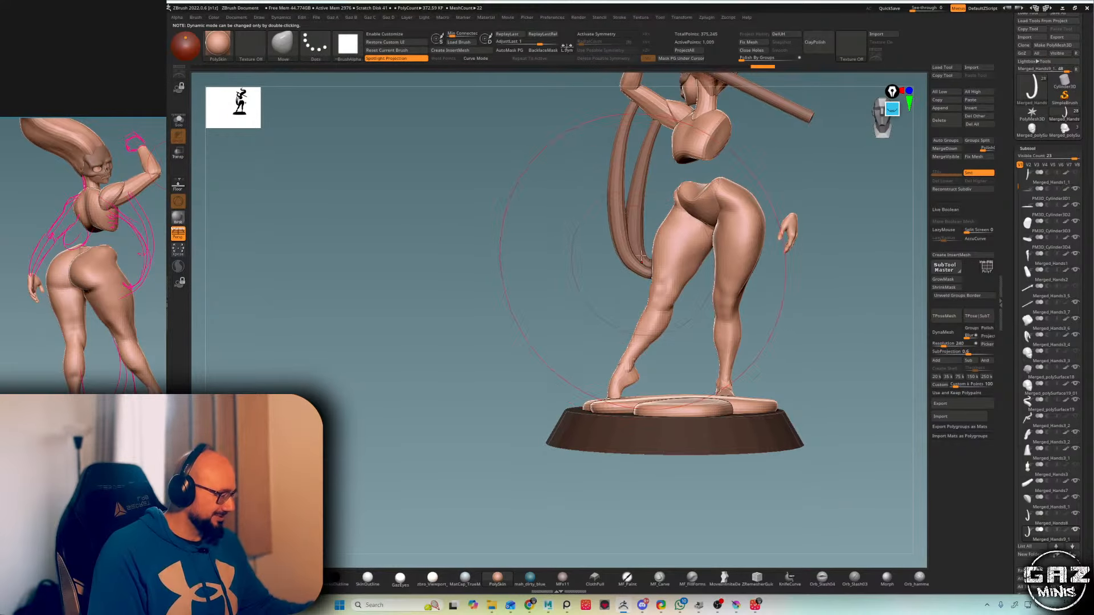
pyautogui.moveTo(365, 229); pyautogui.dragTo(654, 224)
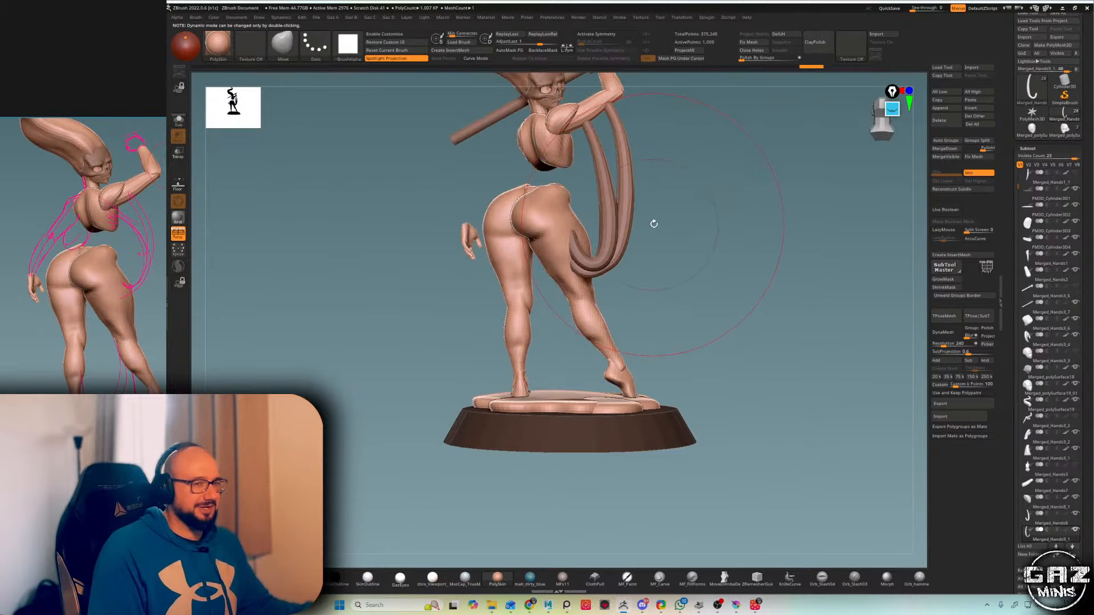
pyautogui.keyDown('shift'); pyautogui.moveTo(595, 257); pyautogui.dragTo(599, 263); pyautogui.keyUp('shift')
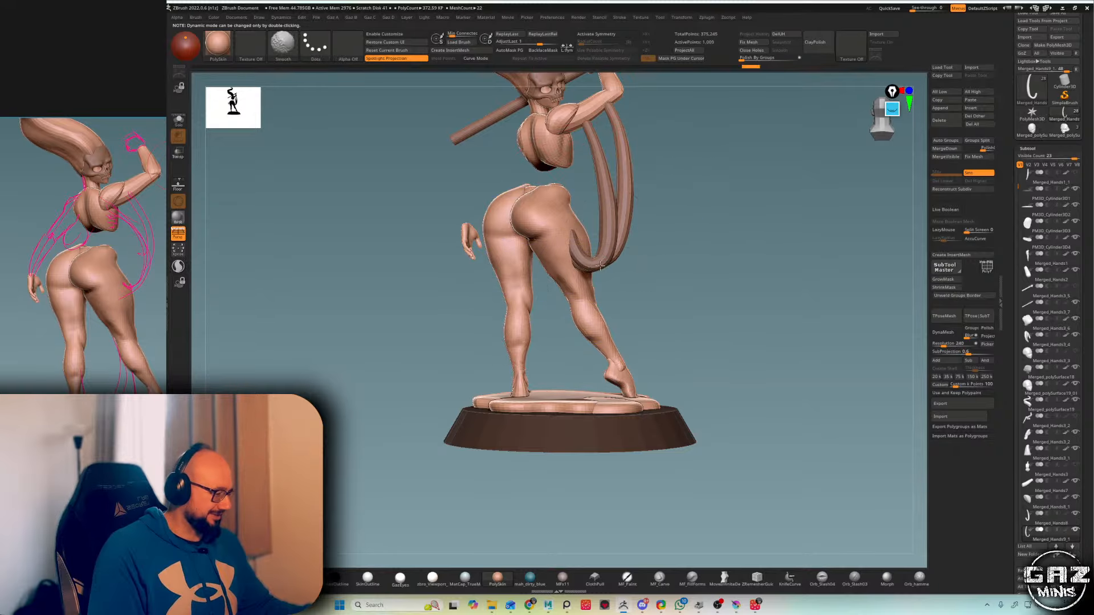
pyautogui.moveTo(665, 236)
pyautogui.mouseDown()
pyautogui.moveTo(612, 248)
pyautogui.moveTo(644, 222)
pyautogui.moveTo(575, 242)
pyautogui.mouseUp()
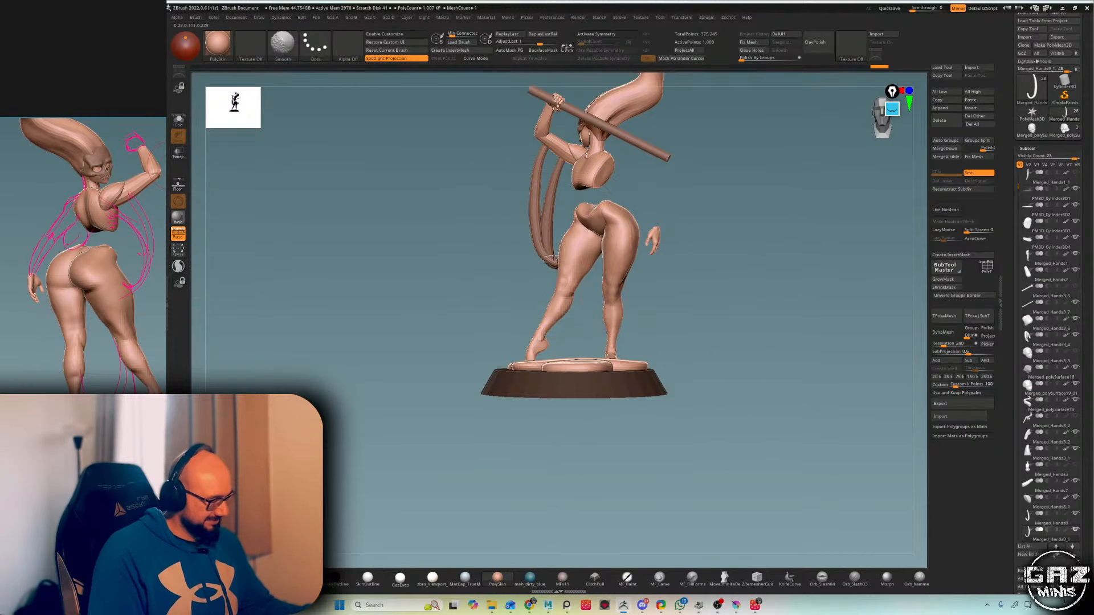
# - Push the outer tube's upper length into a rounder curve below the elbow with the Move brush
pyautogui.moveTo(678, 216); pyautogui.dragTo(709, 197)
pyautogui.keyDown('alt'); pyautogui.moveTo(709, 197); pyautogui.dragTo(719, 302); pyautogui.keyUp('alt')
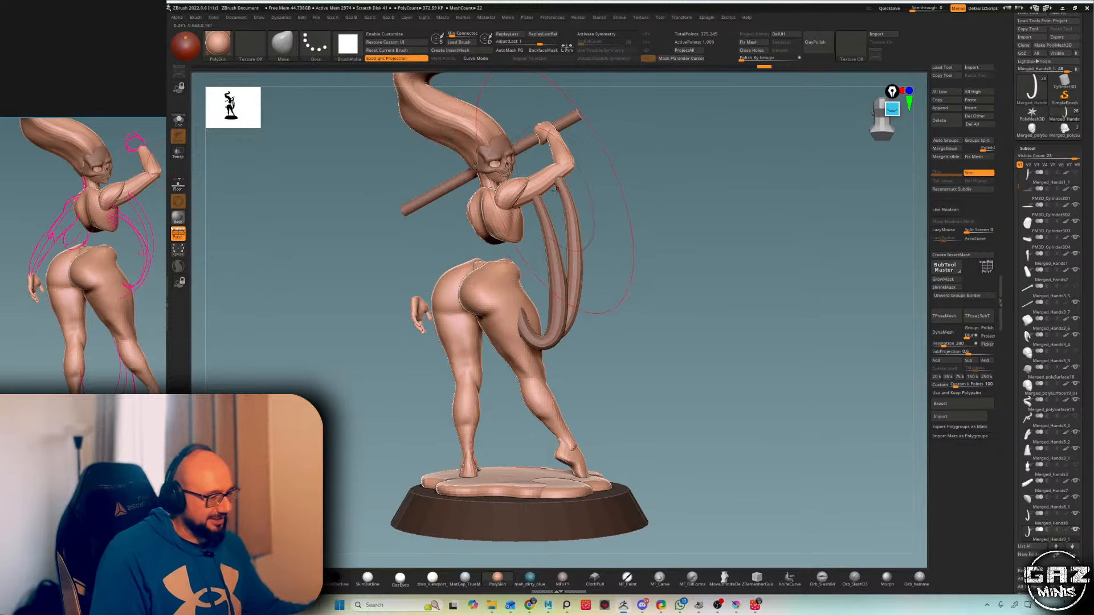
pyautogui.keyDown('alt'); pyautogui.moveTo(655, 210); pyautogui.dragTo(660, 174); pyautogui.keyUp('alt')
pyautogui.moveTo(561, 198)
pyautogui.mouseDown()
pyautogui.moveTo(574, 208)
pyautogui.moveTo(577, 244)
pyautogui.mouseUp()
pyautogui.moveTo(644, 239); pyautogui.dragTo(655, 230)
pyautogui.moveTo(573, 228); pyautogui.dragTo(575, 229)
pyautogui.moveTo(575, 243); pyautogui.dragTo(578, 291)
pyautogui.moveTo(651, 256)
pyautogui.mouseDown()
pyautogui.moveTo(649, 190)
pyautogui.moveTo(654, 230)
pyautogui.mouseUp()
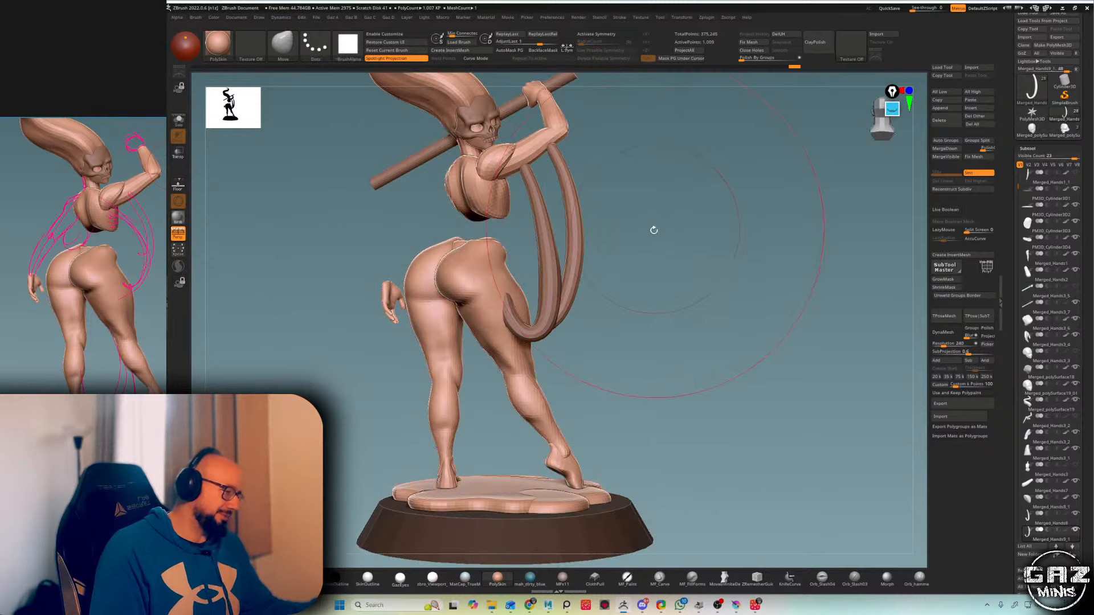
# - Thicken the lower half of the outer tube with the Inflate brush and smooth it near the bend
pyautogui.press('b')
pyautogui.press('i')
pyautogui.press('n')
pyautogui.moveTo(571, 279); pyautogui.dragTo(561, 325)
pyautogui.moveTo(670, 257); pyautogui.dragTo(561, 251)
pyautogui.keyDown('shift'); pyautogui.moveTo(583, 296); pyautogui.dragTo(583, 305); pyautogui.keyUp('shift')
pyautogui.moveTo(690, 226); pyautogui.dragTo(628, 230)
pyautogui.moveTo(692, 256); pyautogui.dragTo(655, 258)
pyautogui.moveTo(601, 320); pyautogui.dragTo(587, 319)
pyautogui.moveTo(683, 257)
pyautogui.mouseDown()
pyautogui.moveTo(792, 262)
pyautogui.moveTo(747, 237)
pyautogui.mouseUp()
pyautogui.hotkey('alt', 'Tab')
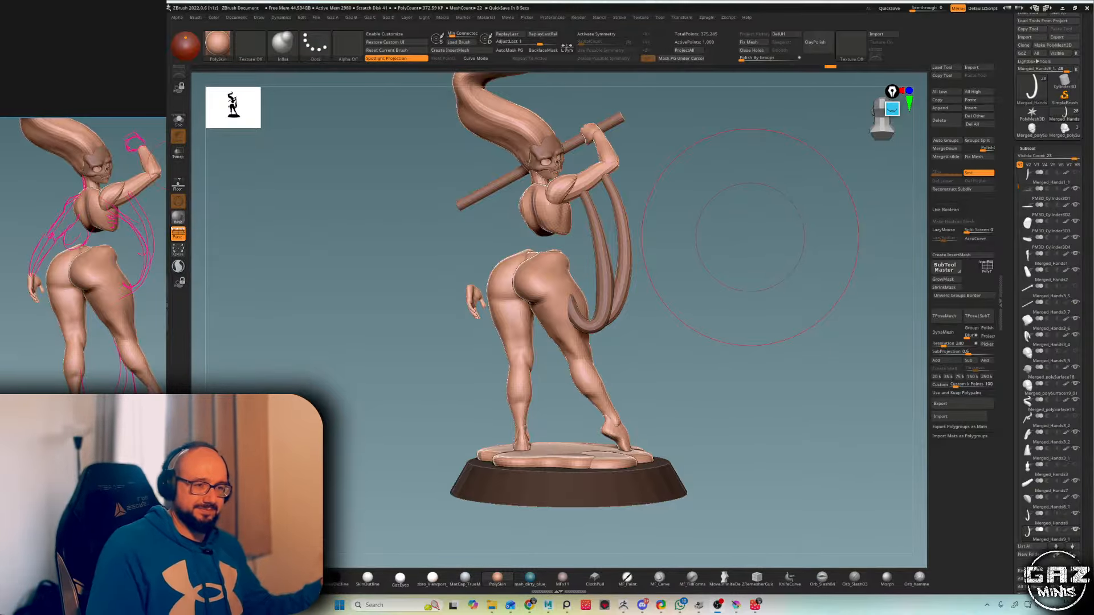
# - Check the outer tube's wireframe and make the torso the active subtool
pyautogui.moveTo(750, 237)
pyautogui.mouseDown()
pyautogui.moveTo(777, 178)
pyautogui.moveTo(814, 176)
pyautogui.moveTo(766, 171)
pyautogui.mouseUp()
pyautogui.keyDown('alt'); pyautogui.moveTo(766, 171); pyautogui.dragTo(740, 183); pyautogui.keyUp('alt')
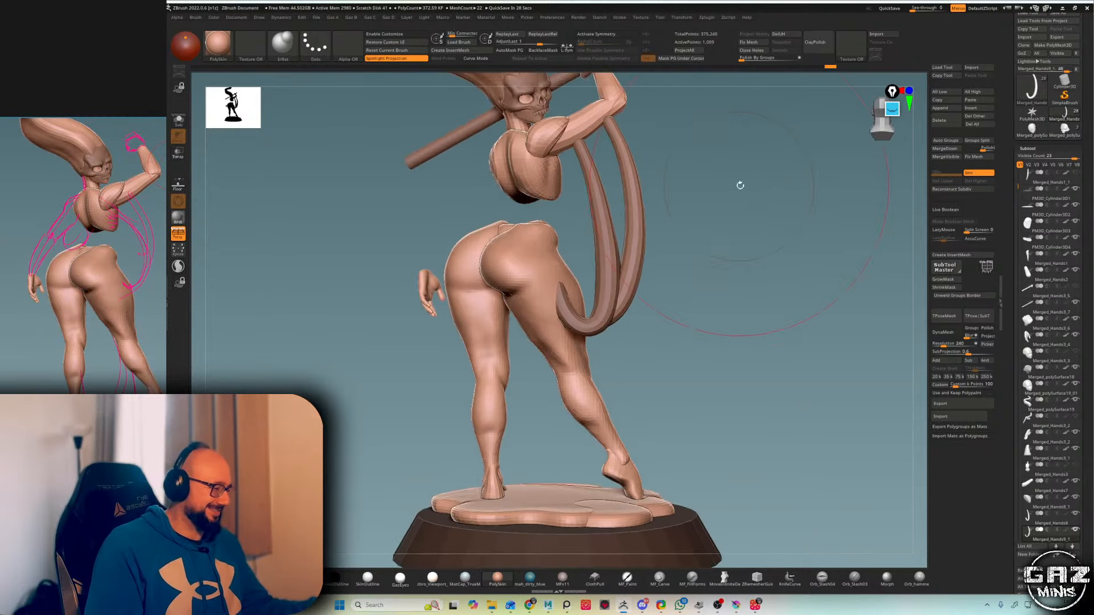
pyautogui.hotkey('shift', 'f')
pyautogui.moveTo(707, 131)
pyautogui.keyDown('alt'); pyautogui.mouseDown()
pyautogui.moveTo(729, 149)
pyautogui.moveTo(720, 163)
pyautogui.mouseUp(); pyautogui.keyUp('alt')
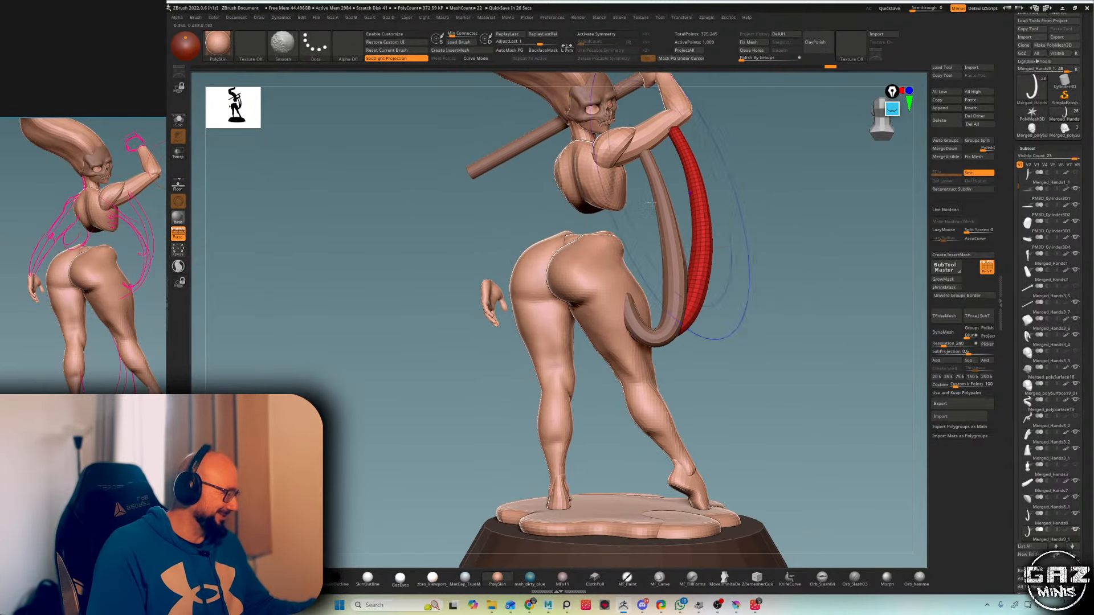
pyautogui.hotkey('shift', 'f')
pyautogui.press('n')
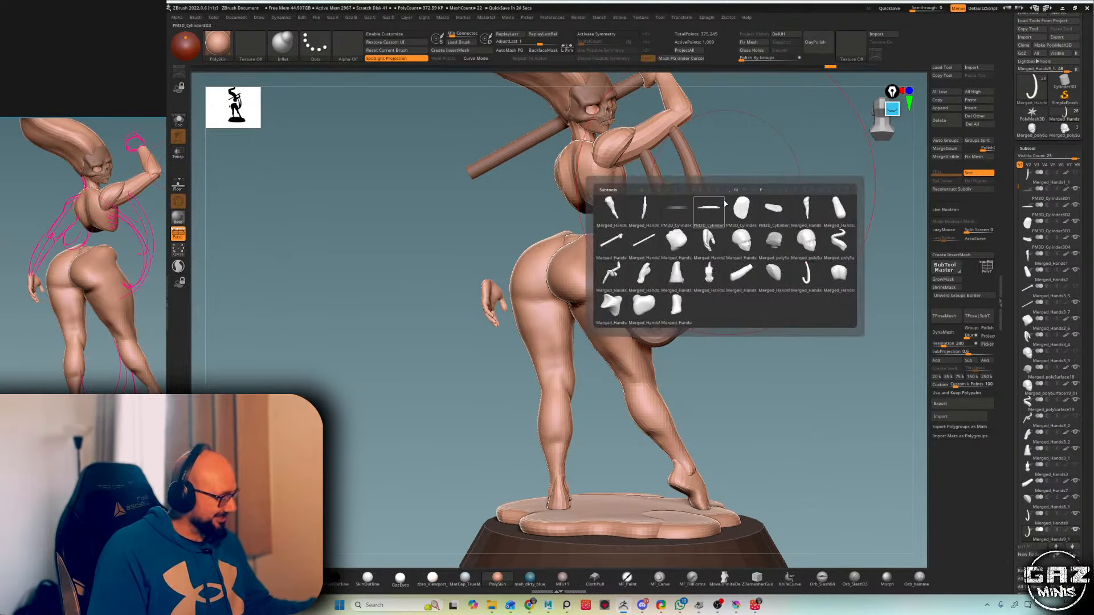
pyautogui.press('s')
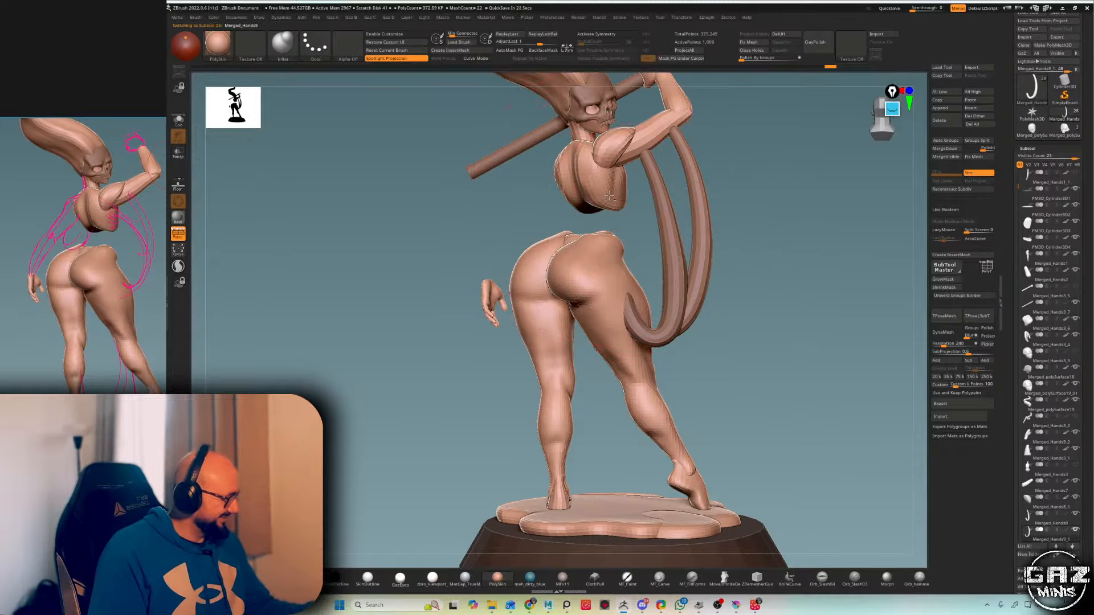
pyautogui.keyDown('alt'); pyautogui.click(598, 183); pyautogui.keyUp('alt')
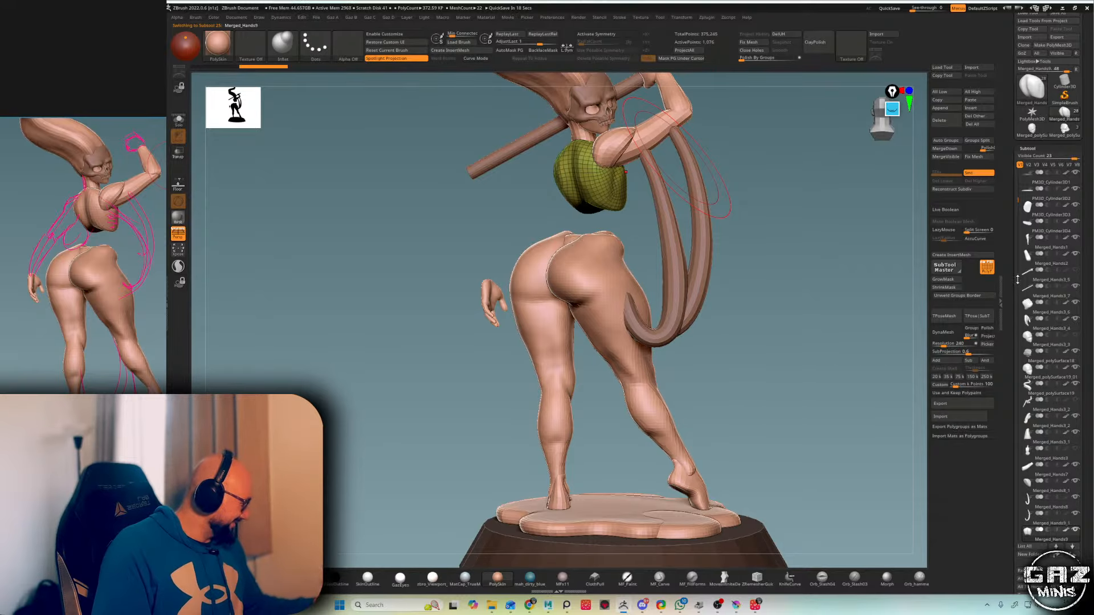
# - Show the waist piece between the ribcage and hips and make it the active subtool
pyautogui.scroll(-5, 1015, 204)
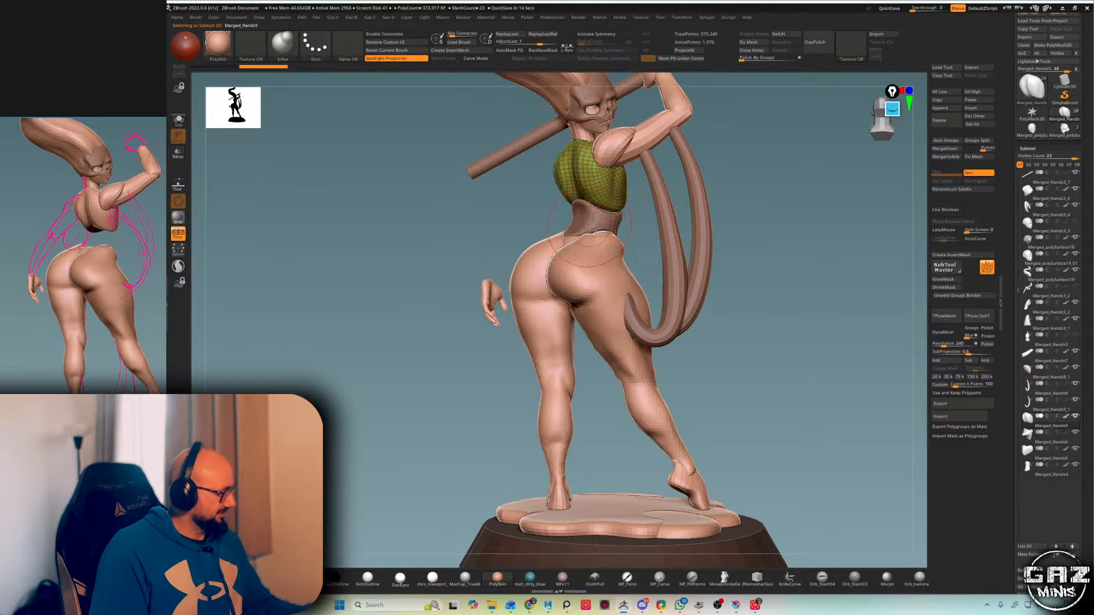
pyautogui.keyDown('alt'); pyautogui.click(591, 226); pyautogui.keyUp('alt')
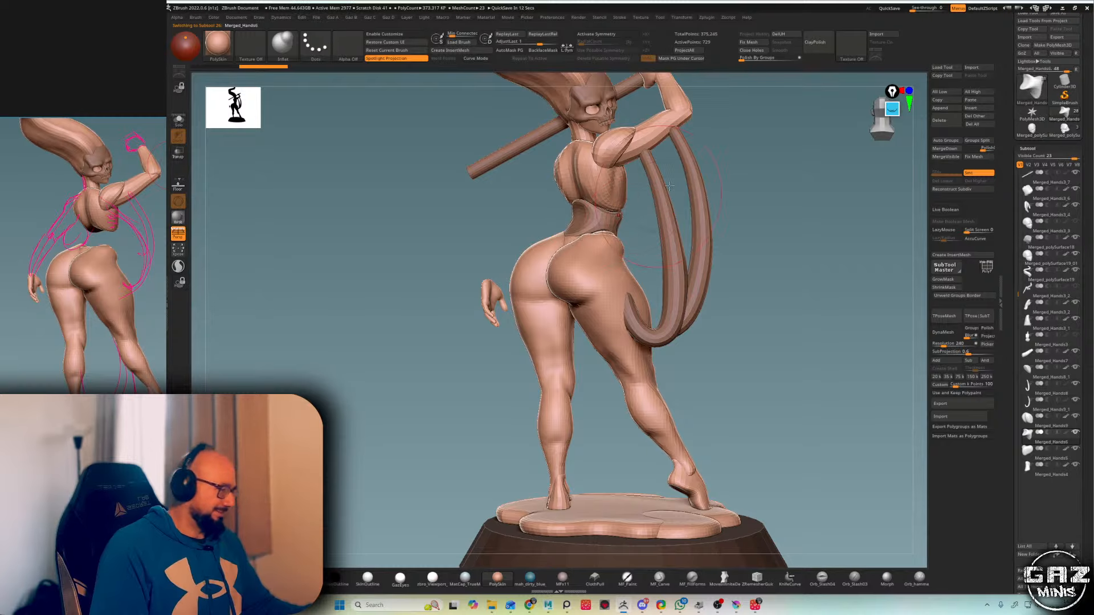
pyautogui.keyDown('ctrl'); pyautogui.moveTo(625, 218); pyautogui.dragTo(695, 195, button='right'); pyautogui.keyUp('ctrl')
pyautogui.keyDown('shift'); pyautogui.moveTo(607, 223); pyautogui.dragTo(577, 228); pyautogui.keyUp('shift')
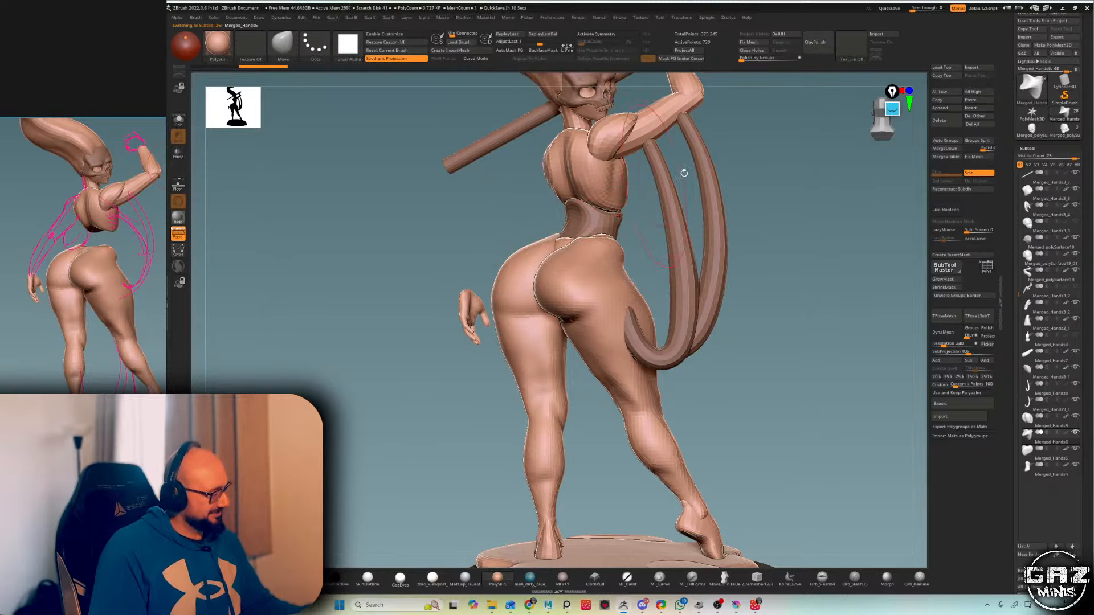
# - Shape the waist's sides and lower belly with the Move brush and smooth the front of the abdomen
pyautogui.moveTo(726, 179); pyautogui.dragTo(734, 207, button='right')
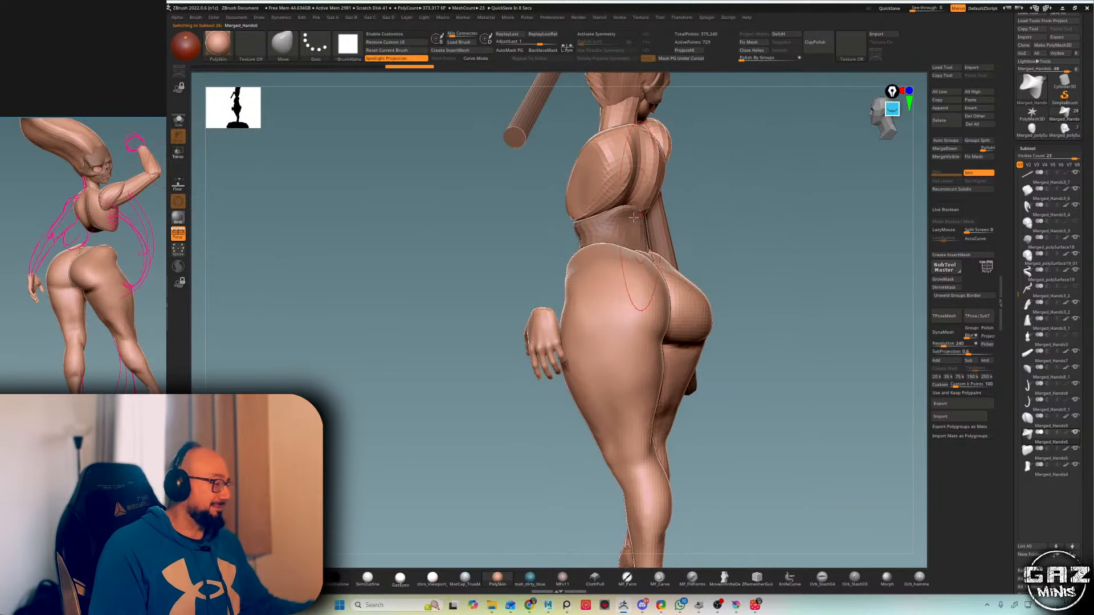
pyautogui.moveTo(727, 170); pyautogui.dragTo(798, 179, button='right')
pyautogui.moveTo(695, 200)
pyautogui.mouseDown(button='right')
pyautogui.moveTo(740, 207)
pyautogui.moveTo(589, 236)
pyautogui.moveTo(576, 255)
pyautogui.mouseUp(button='right')
pyautogui.press('s')
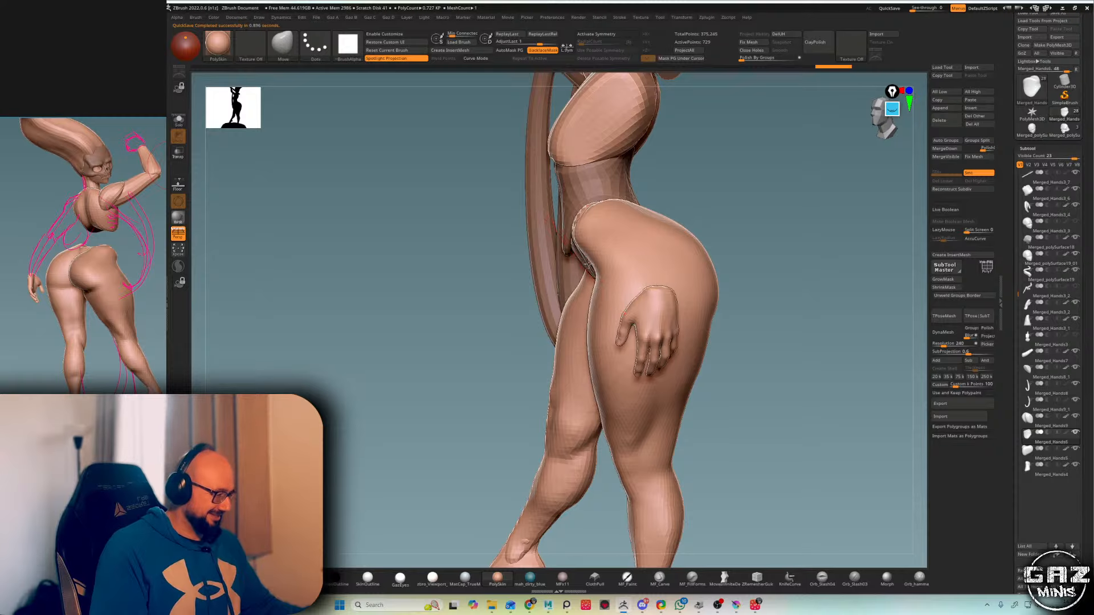
pyautogui.moveTo(662, 213); pyautogui.dragTo(734, 190, button='right')
pyautogui.press('s')
pyautogui.moveTo(739, 187); pyautogui.dragTo(761, 187)
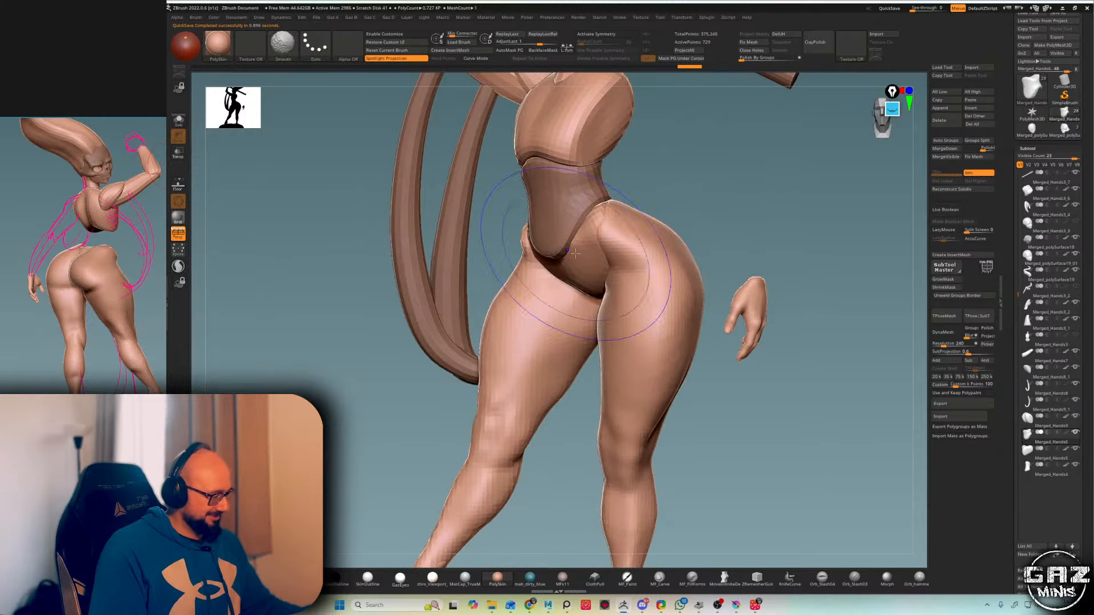
pyautogui.moveTo(621, 208); pyautogui.dragTo(649, 205, button='right')
# - Fill out the lower belly with the Inflate brush and fit it into the pelvis with the Move brush
pyautogui.press('b')
pyautogui.press('i')
pyautogui.press('n')
pyautogui.moveTo(537, 265)
pyautogui.mouseDown(button='right')
pyautogui.moveTo(593, 222)
pyautogui.moveTo(554, 288)
pyautogui.mouseUp(button='right')
pyautogui.press('b')
pyautogui.press('m')
pyautogui.press('v')
pyautogui.moveTo(627, 284); pyautogui.dragTo(552, 291, button='right')
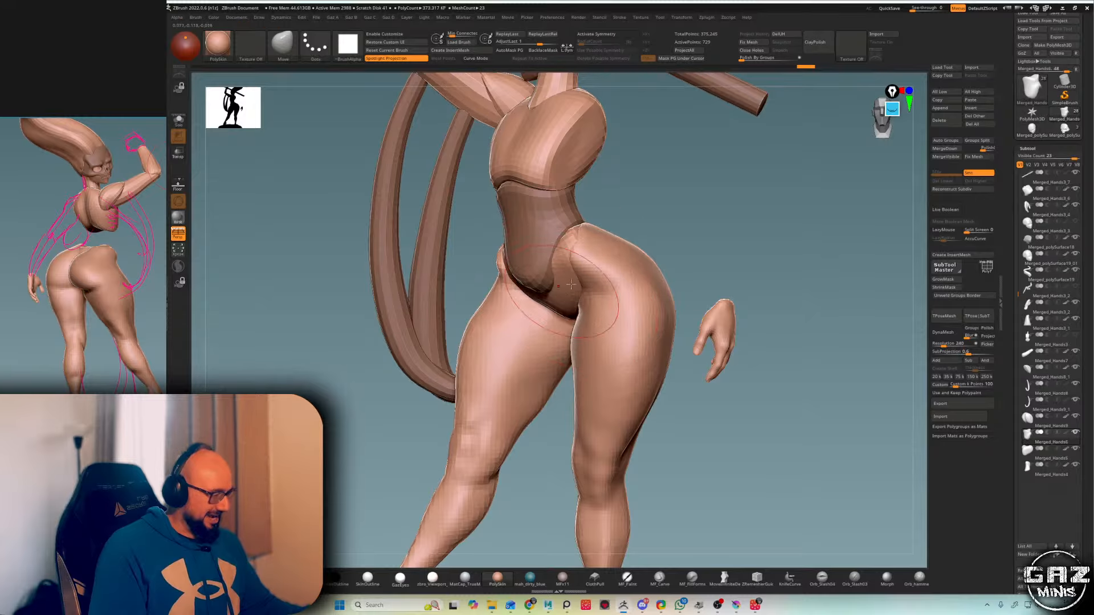
# - Fit the back of the waist between the ribcage and hips with the Move brush and check its wireframe
pyautogui.moveTo(694, 215)
pyautogui.mouseDown(button='right')
pyautogui.moveTo(531, 285)
pyautogui.moveTo(578, 223)
pyautogui.moveTo(563, 247)
pyautogui.mouseUp(button='right')
pyautogui.moveTo(584, 355)
pyautogui.mouseDown(button='right')
pyautogui.moveTo(665, 261)
pyautogui.moveTo(657, 214)
pyautogui.moveTo(701, 203)
pyautogui.moveTo(756, 213)
pyautogui.moveTo(606, 241)
pyautogui.mouseUp(button='right')
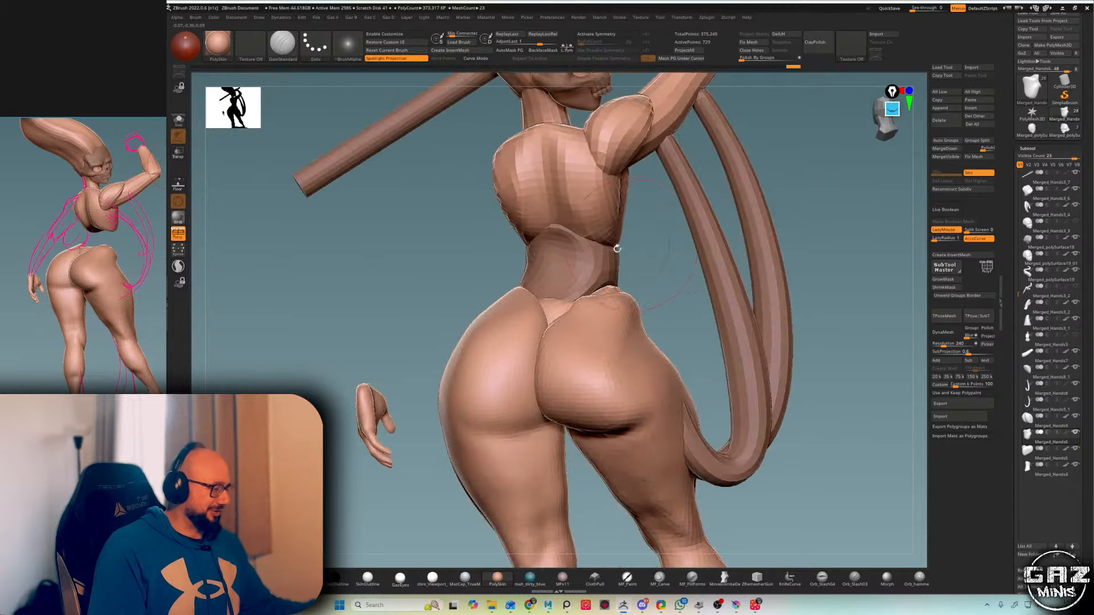
pyautogui.press('b')
pyautogui.press('m')
pyautogui.press('v')
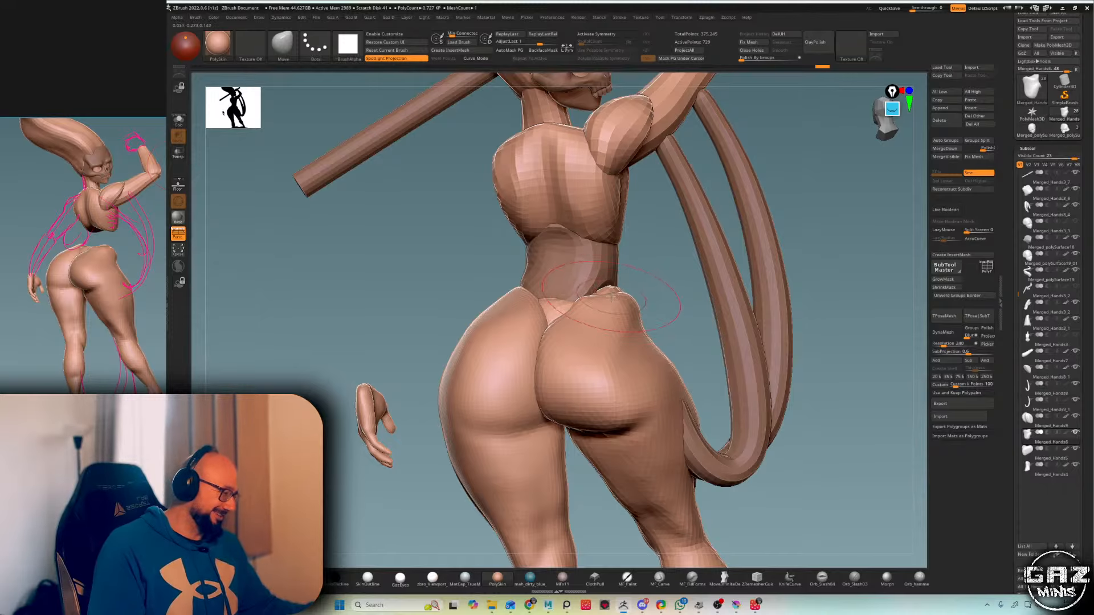
pyautogui.moveTo(608, 261); pyautogui.dragTo(577, 224, button='right')
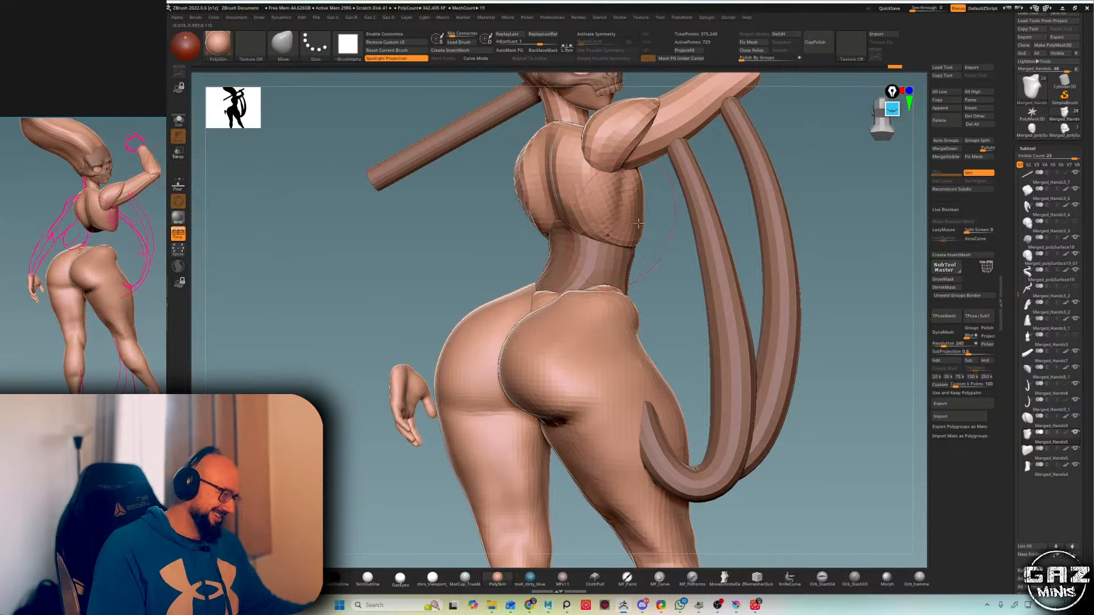
pyautogui.hotkey('shift', 'f')
pyautogui.moveTo(803, 184); pyautogui.dragTo(836, 189, button='right')
pyautogui.hotkey('shift', 'f')
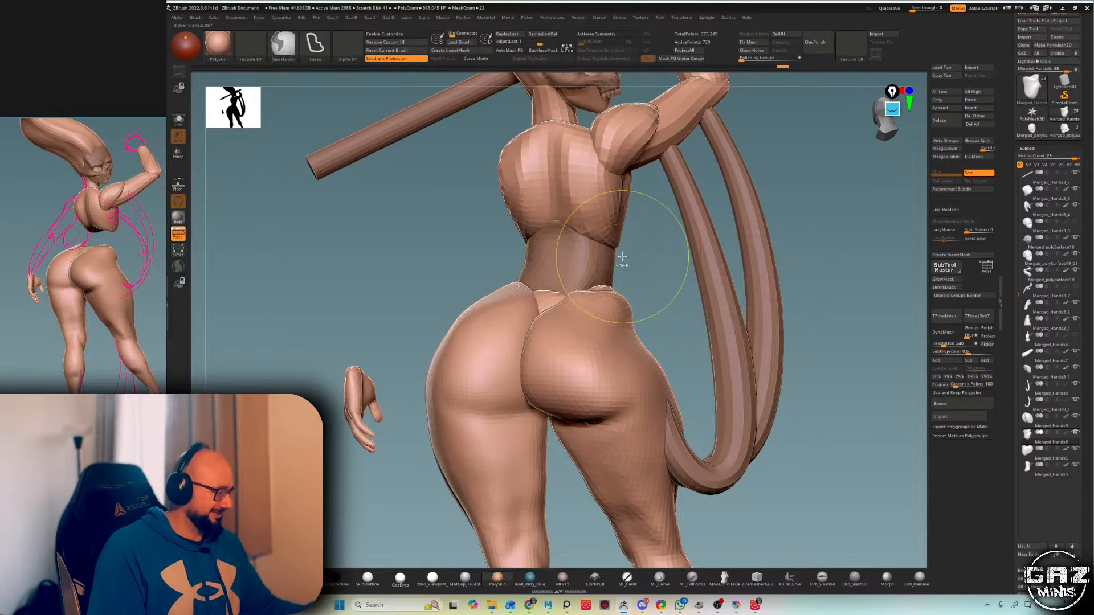
# - Subdivide the waist once and carve the spine groove down its back with the DamStandard brush
pyautogui.hotkey('ctrl', 'd')
pyautogui.moveTo(622, 256); pyautogui.dragTo(638, 254, button='right')
pyautogui.press('b')
pyautogui.press('d')
pyautogui.press('s')
pyautogui.moveTo(553, 317); pyautogui.dragTo(611, 256, button='right')
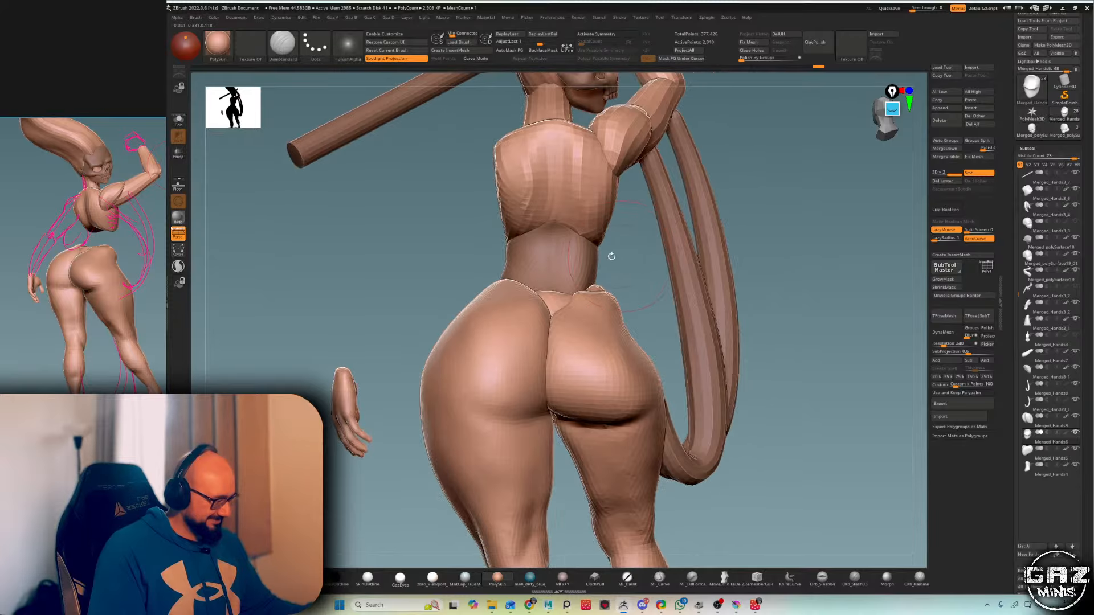
# - Reshape the lower back on both sides of the spine groove with the Move brush
pyautogui.moveTo(577, 301); pyautogui.dragTo(635, 252, button='right')
pyautogui.press('b')
pyautogui.press('m')
pyautogui.press('v')
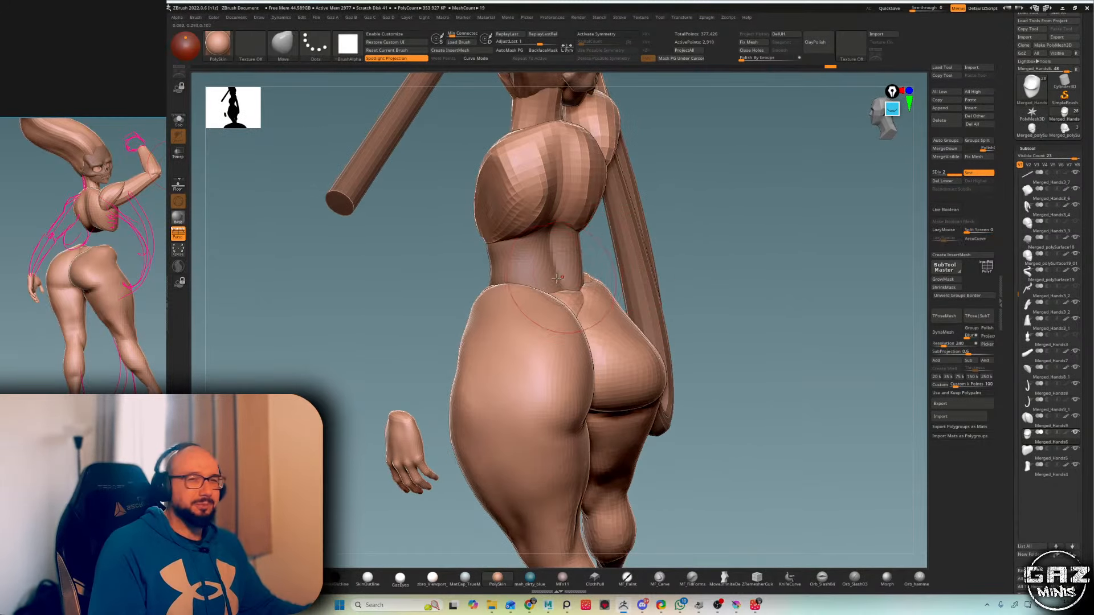
pyautogui.moveTo(556, 280)
pyautogui.mouseDown(button='right')
pyautogui.moveTo(642, 239)
pyautogui.moveTo(517, 244)
pyautogui.moveTo(678, 199)
pyautogui.moveTo(747, 163)
pyautogui.moveTo(613, 254)
pyautogui.moveTo(628, 258)
pyautogui.moveTo(611, 278)
pyautogui.moveTo(621, 235)
pyautogui.moveTo(659, 247)
pyautogui.moveTo(657, 268)
pyautogui.moveTo(667, 245)
pyautogui.mouseUp(button='right')
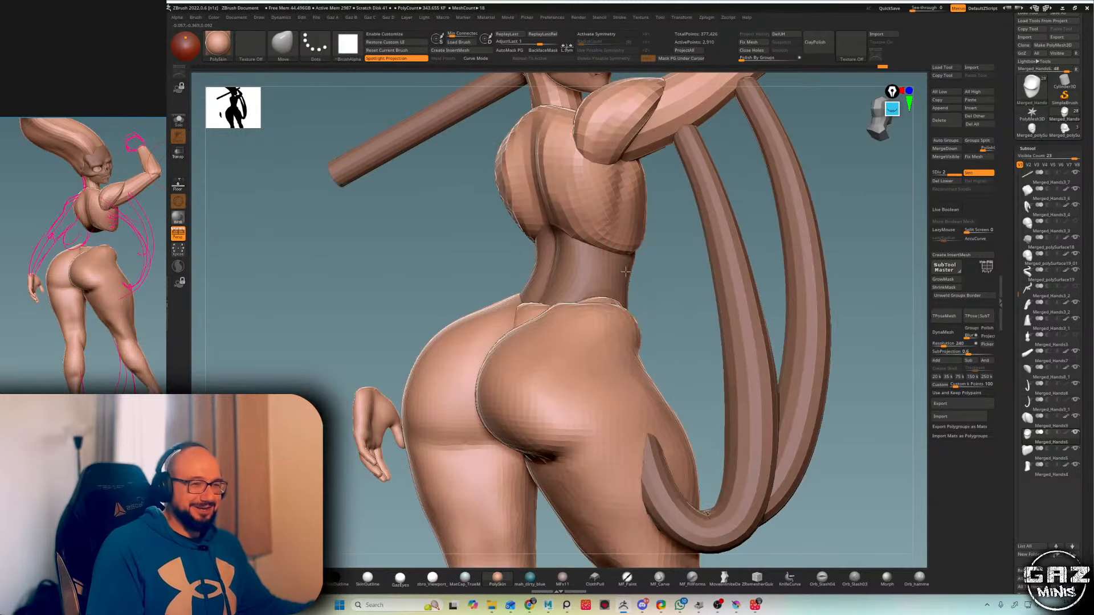
# - Deepen the spine groove with the DamStandard brush and adjust the waist under the ribcage with the Move brush
pyautogui.press('b')
pyautogui.press('d')
pyautogui.press('s')
pyautogui.moveTo(824, 219)
pyautogui.mouseDown(button='right')
pyautogui.moveTo(775, 240)
pyautogui.moveTo(644, 232)
pyautogui.moveTo(726, 256)
pyautogui.moveTo(665, 188)
pyautogui.mouseUp(button='right')
pyautogui.press('b')
pyautogui.press('m')
pyautogui.press('v')
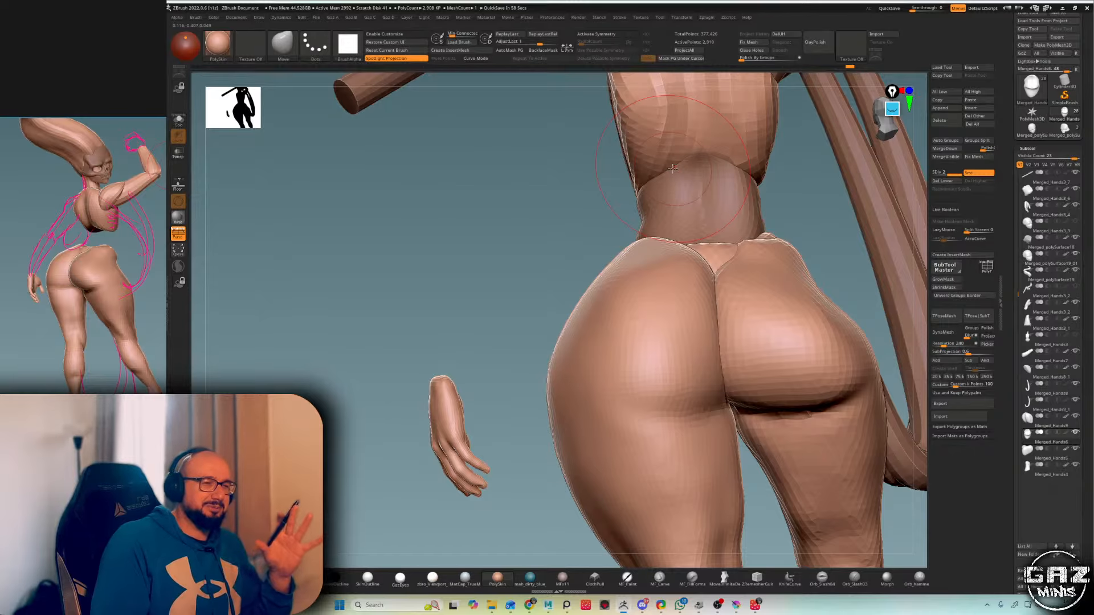
pyautogui.moveTo(673, 169)
pyautogui.mouseDown(button='right')
pyautogui.moveTo(758, 173)
pyautogui.moveTo(732, 178)
pyautogui.mouseUp(button='right')
# - Sharpen the crease of the lower back and pull the waist's far side in above the hip
pyautogui.press('b')
pyautogui.press('d')
pyautogui.press('s')
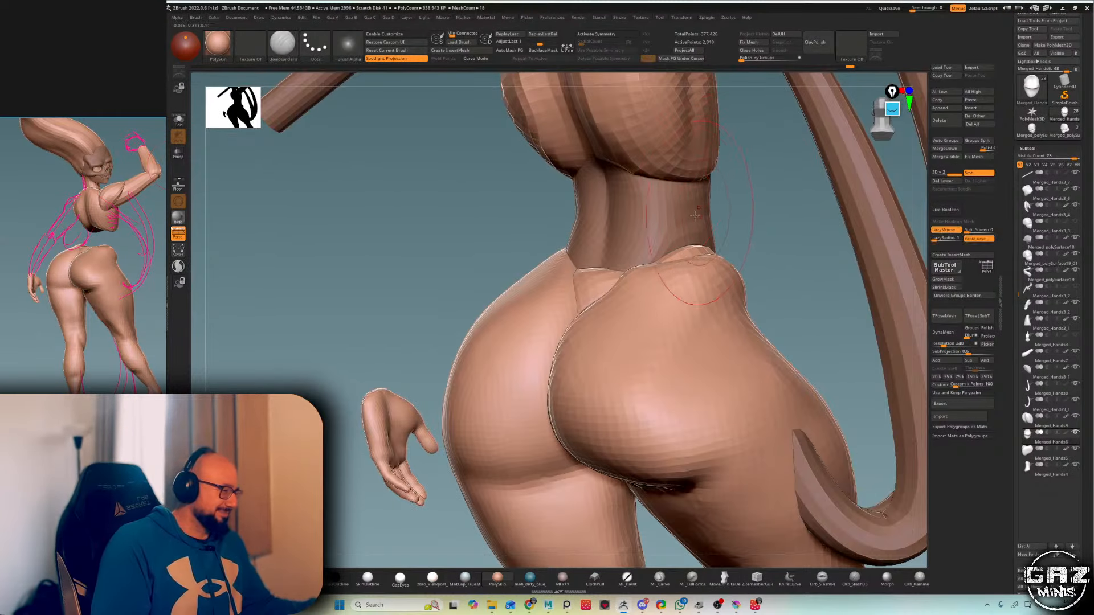
pyautogui.moveTo(694, 215)
pyautogui.mouseDown(button='right')
pyautogui.moveTo(766, 211)
pyautogui.moveTo(705, 186)
pyautogui.moveTo(730, 224)
pyautogui.moveTo(822, 194)
pyautogui.moveTo(701, 249)
pyautogui.moveTo(722, 258)
pyautogui.mouseUp(button='right')
pyautogui.press('b')
pyautogui.press('m')
pyautogui.press('v')
pyautogui.moveTo(723, 258); pyautogui.dragTo(716, 253)
# - Carve and smooth the lower back above the hip with the DamStandard brush, checking the waist from the front
pyautogui.moveTo(689, 251)
pyautogui.keyDown('shift'); pyautogui.mouseDown(button='right')
pyautogui.moveTo(732, 246)
pyautogui.moveTo(719, 274)
pyautogui.moveTo(712, 264)
pyautogui.mouseUp(button='right'); pyautogui.keyUp('shift')
pyautogui.press('b')
pyautogui.press('d')
pyautogui.press('s')
pyautogui.moveTo(663, 245); pyautogui.dragTo(706, 231)
pyautogui.moveTo(763, 241)
pyautogui.mouseDown(button='right')
pyautogui.moveTo(745, 208)
pyautogui.moveTo(784, 207)
pyautogui.moveTo(805, 181)
pyautogui.moveTo(690, 252)
pyautogui.mouseUp(button='right')
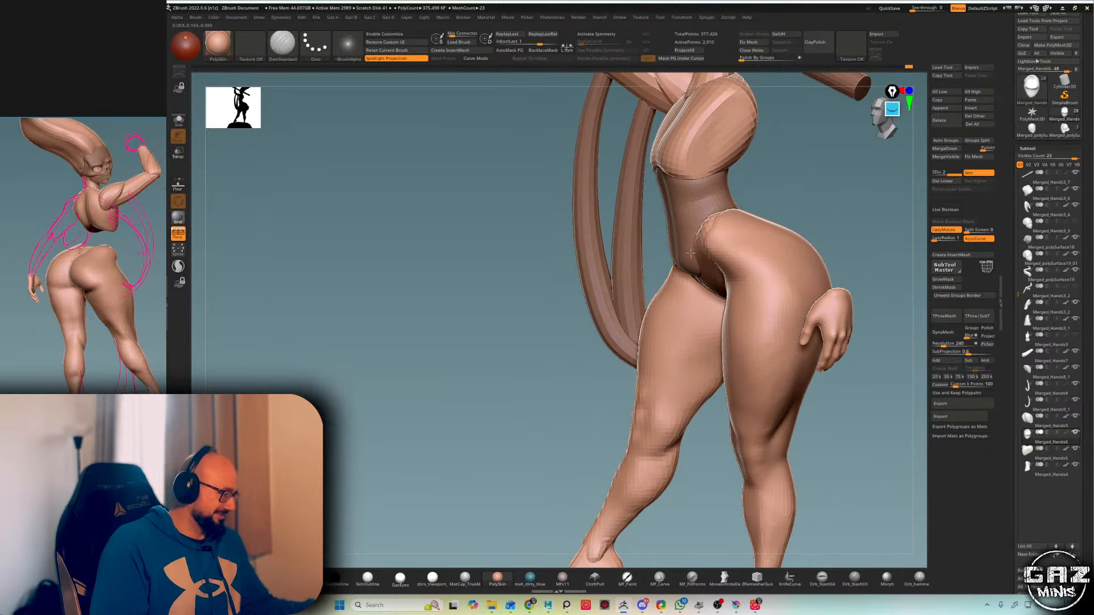
pyautogui.moveTo(725, 206)
pyautogui.mouseDown(button='right')
pyautogui.moveTo(754, 210)
pyautogui.moveTo(774, 195)
pyautogui.moveTo(695, 242)
pyautogui.moveTo(725, 230)
pyautogui.moveTo(733, 195)
pyautogui.moveTo(635, 169)
pyautogui.moveTo(706, 171)
pyautogui.moveTo(609, 185)
pyautogui.mouseUp(button='right')
# - Subdivide the waist again and start carving the abdomen's front contours with the DamStandard brush
pyautogui.press('shift')
pyautogui.hotkey('ctrl', 'd')
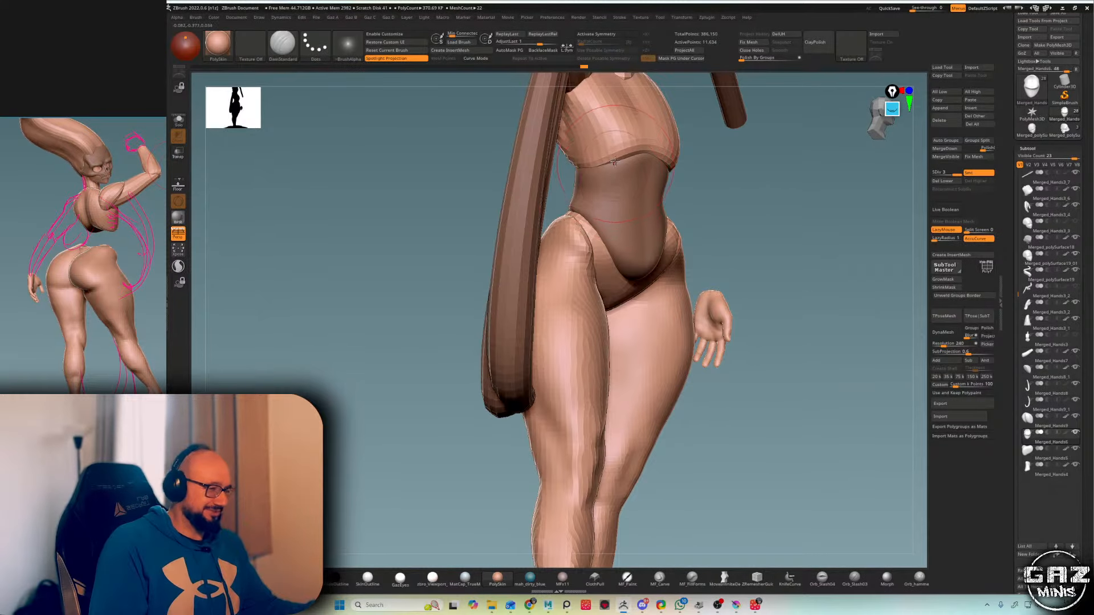
pyautogui.moveTo(604, 111); pyautogui.dragTo(602, 159, button='right')
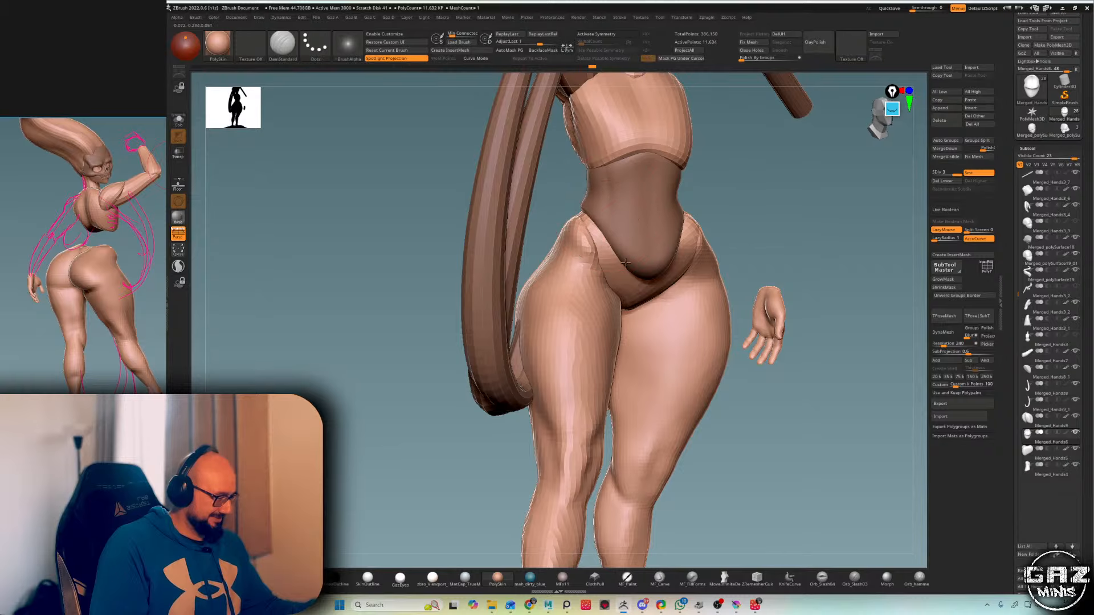
pyautogui.moveTo(625, 262); pyautogui.dragTo(674, 174, button='right')
pyautogui.moveTo(748, 198)
pyautogui.mouseDown(button='right')
pyautogui.moveTo(692, 207)
pyautogui.moveTo(701, 217)
pyautogui.moveTo(734, 183)
pyautogui.mouseUp(button='right')
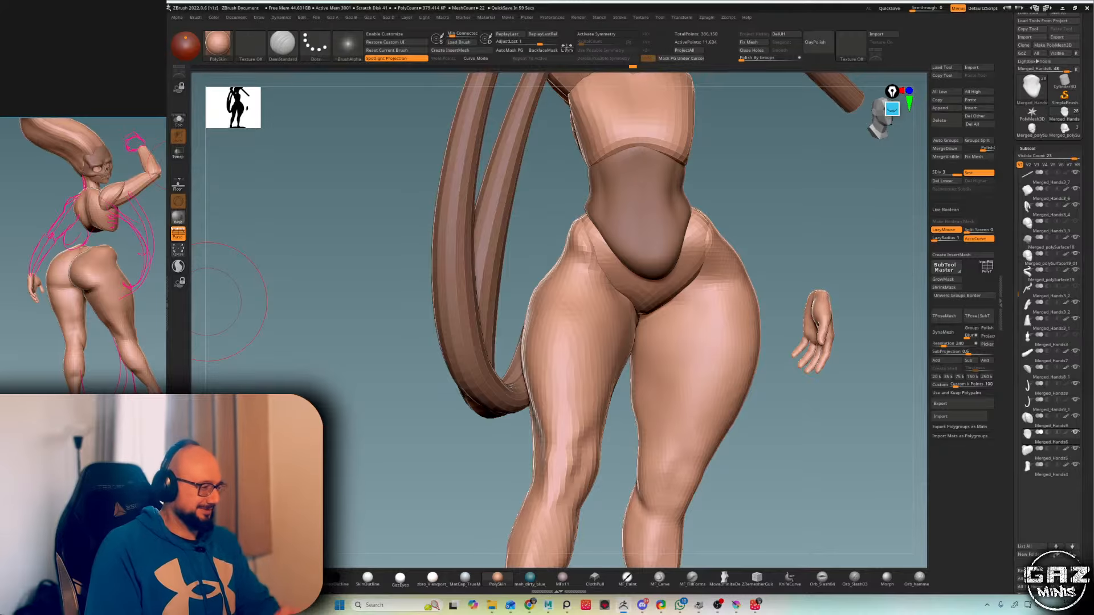
pyautogui.moveTo(604, 242)
pyautogui.mouseDown(button='right')
pyautogui.moveTo(678, 239)
pyautogui.moveTo(750, 202)
pyautogui.moveTo(686, 231)
pyautogui.moveTo(667, 220)
pyautogui.moveTo(727, 194)
pyautogui.mouseUp(button='right')
# - Carve a vertical groove down the abdomen, smooth it and check the torso within the whole figure
pyautogui.press('b')
pyautogui.press('d')
pyautogui.press('s')
pyautogui.press('s')
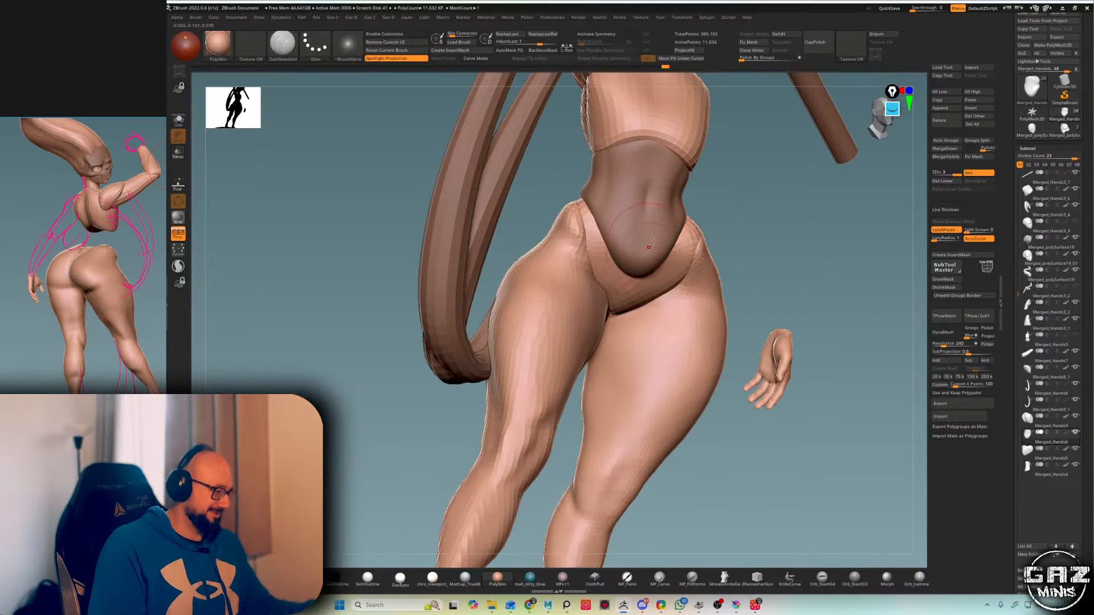
pyautogui.moveTo(652, 240); pyautogui.dragTo(703, 196, button='right')
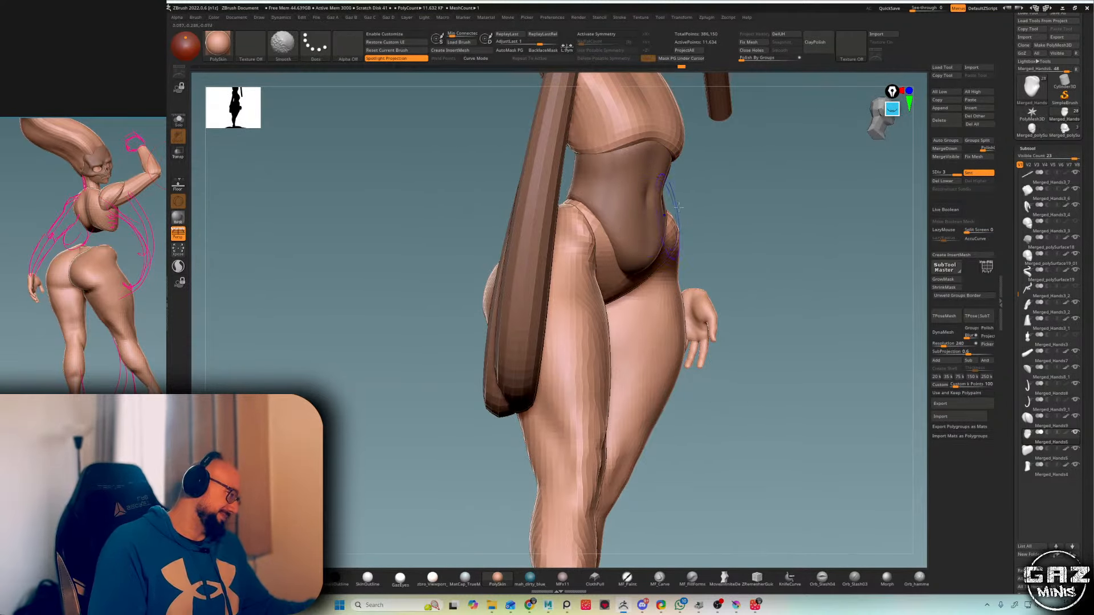
pyautogui.moveTo(679, 207); pyautogui.dragTo(581, 200)
pyautogui.moveTo(766, 171)
pyautogui.mouseDown()
pyautogui.moveTo(739, 168)
pyautogui.moveTo(805, 160)
pyautogui.moveTo(766, 247)
pyautogui.mouseUp()
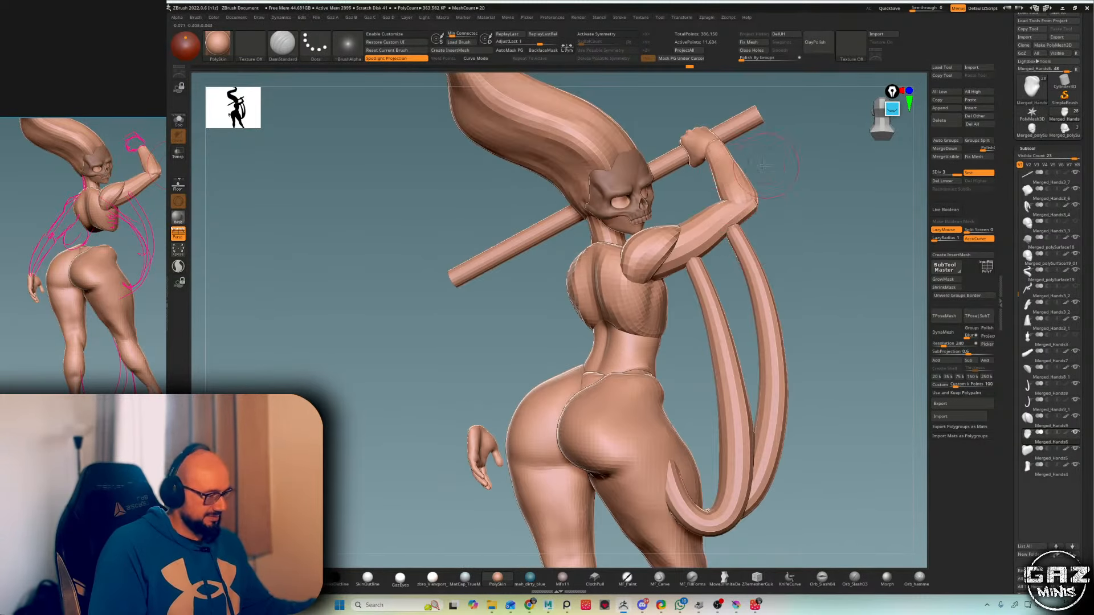
pyautogui.moveTo(763, 165); pyautogui.dragTo(772, 169)
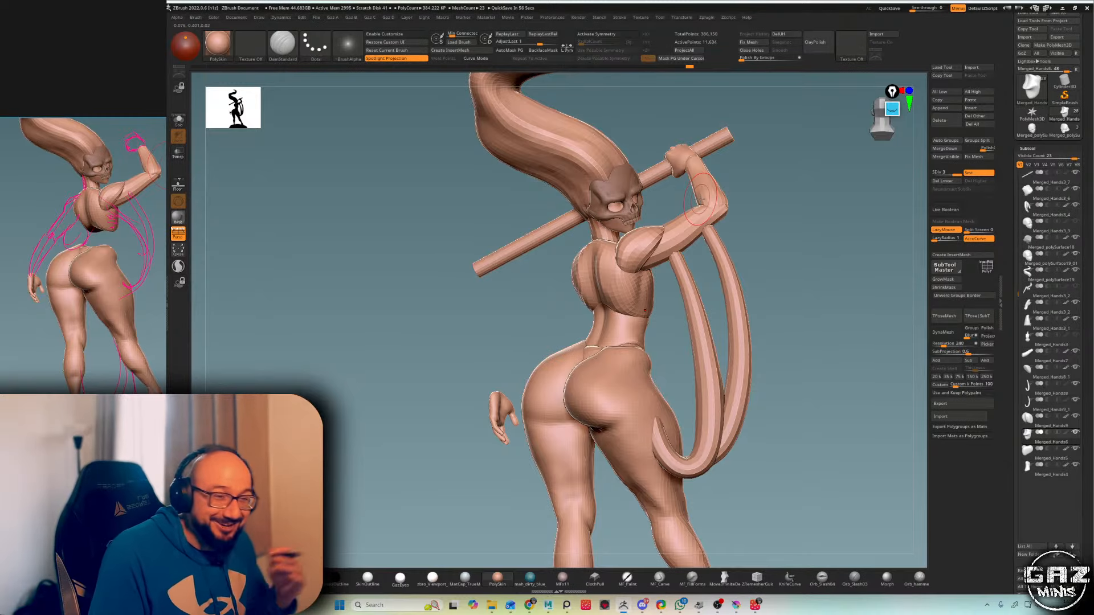
# - Make the flowing hair the active subtool and reshape it above the skull with the Move brush
pyautogui.moveTo(700, 200); pyautogui.dragTo(676, 181, button='right')
pyautogui.keyDown('alt'); pyautogui.click(614, 192); pyautogui.keyUp('alt')
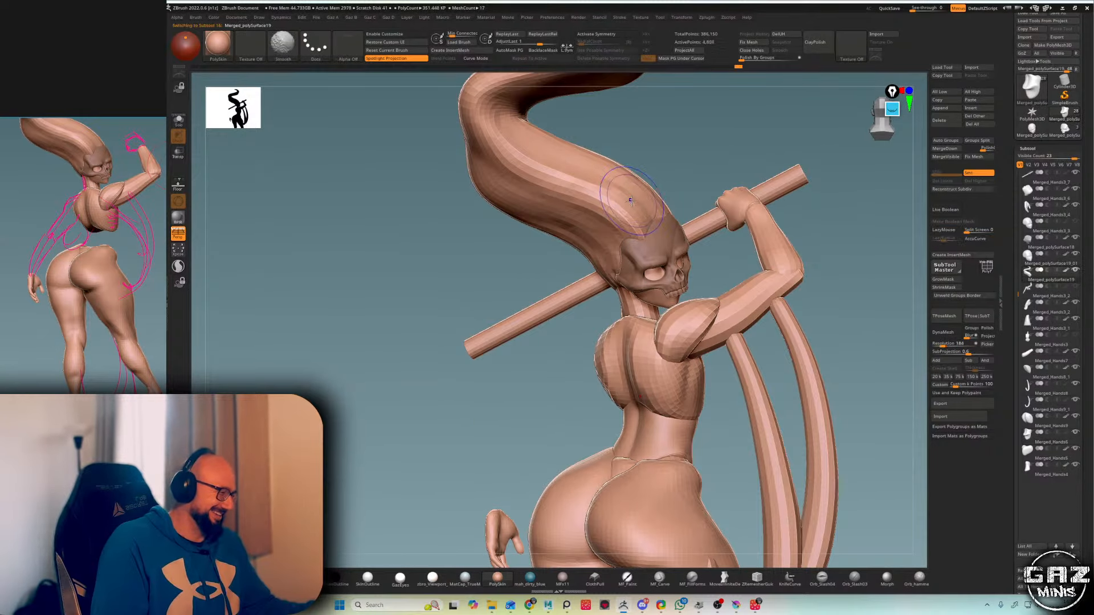
pyautogui.moveTo(615, 197)
pyautogui.mouseDown(button='right')
pyautogui.moveTo(661, 243)
pyautogui.moveTo(673, 218)
pyautogui.moveTo(664, 225)
pyautogui.mouseUp(button='right')
pyautogui.press('b')
pyautogui.press('m')
pyautogui.press('v')
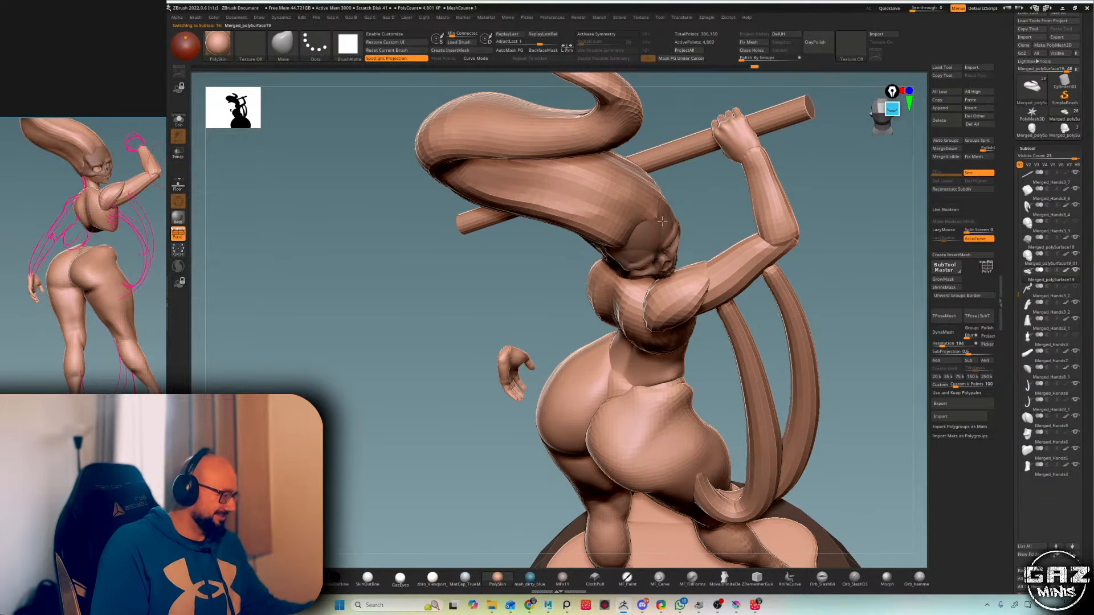
pyautogui.moveTo(662, 221)
pyautogui.mouseDown(button='right')
pyautogui.moveTo(690, 201)
pyautogui.moveTo(662, 209)
pyautogui.moveTo(700, 145)
pyautogui.moveTo(722, 169)
pyautogui.moveTo(666, 152)
pyautogui.moveTo(676, 167)
pyautogui.mouseUp(button='right')
# - Add volume to the hair behind the skull with the Inflate brush and refine its folds with DamStandard
pyautogui.press('b')
pyautogui.press('i')
pyautogui.press('n')
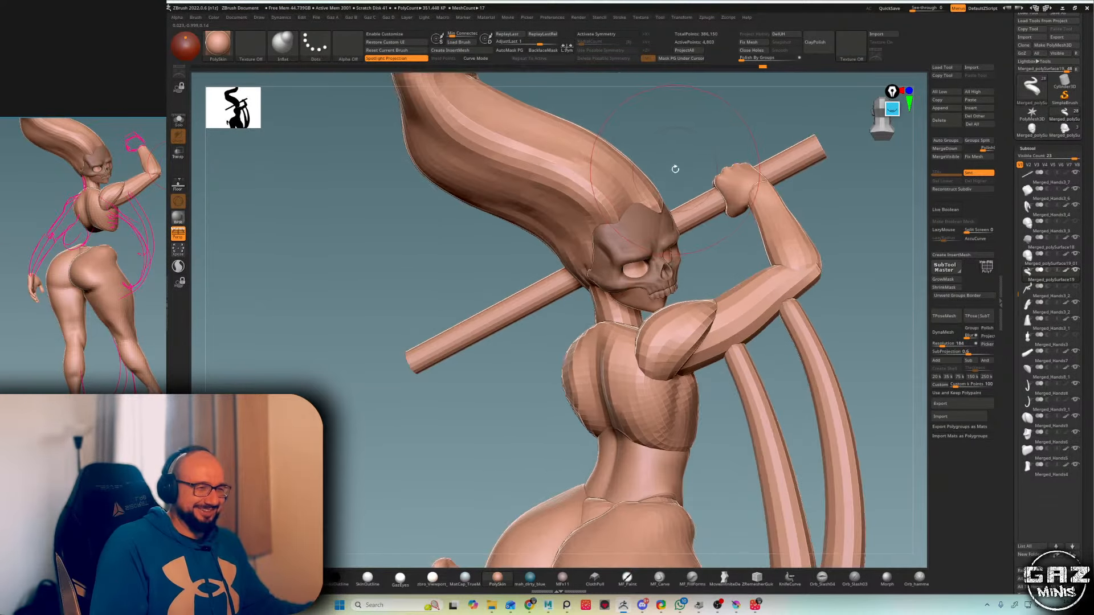
pyautogui.press('b')
pyautogui.press('d')
pyautogui.press('s')
pyautogui.moveTo(700, 203)
pyautogui.mouseDown(button='right')
pyautogui.moveTo(788, 145)
pyautogui.moveTo(724, 150)
pyautogui.moveTo(706, 188)
pyautogui.mouseUp(button='right')
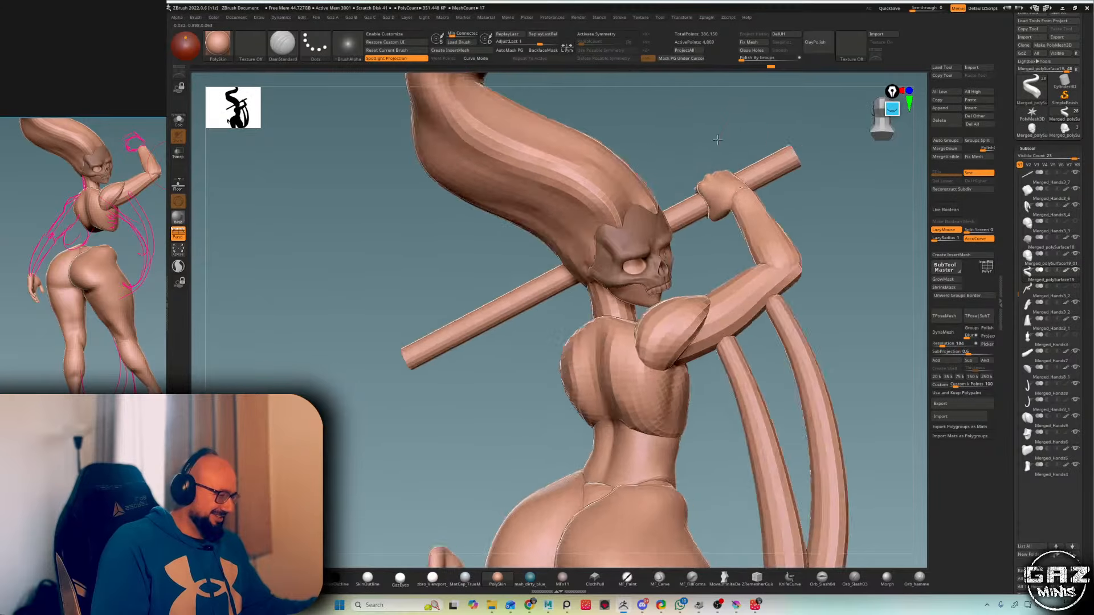
# - Flatten the underside of the hair at the nape with the hPolish brush and adjust it with Move
pyautogui.moveTo(581, 211); pyautogui.dragTo(609, 228, button='right')
pyautogui.press('b')
pyautogui.press('h')
pyautogui.press('p')
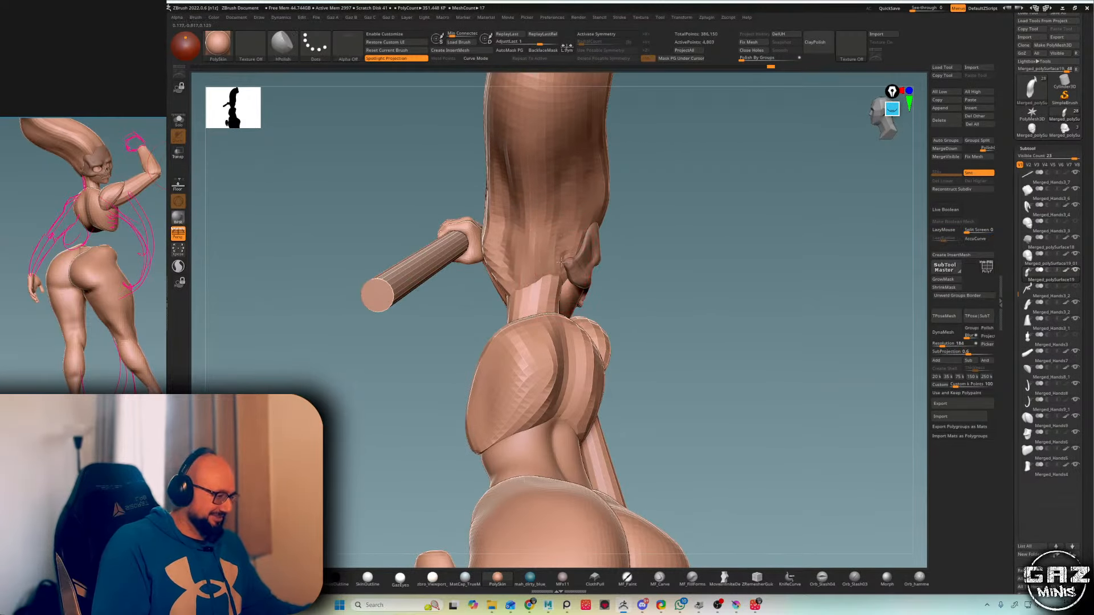
pyautogui.moveTo(562, 292); pyautogui.dragTo(651, 149, button='right')
pyautogui.press('b')
pyautogui.press('m')
pyautogui.press('v')
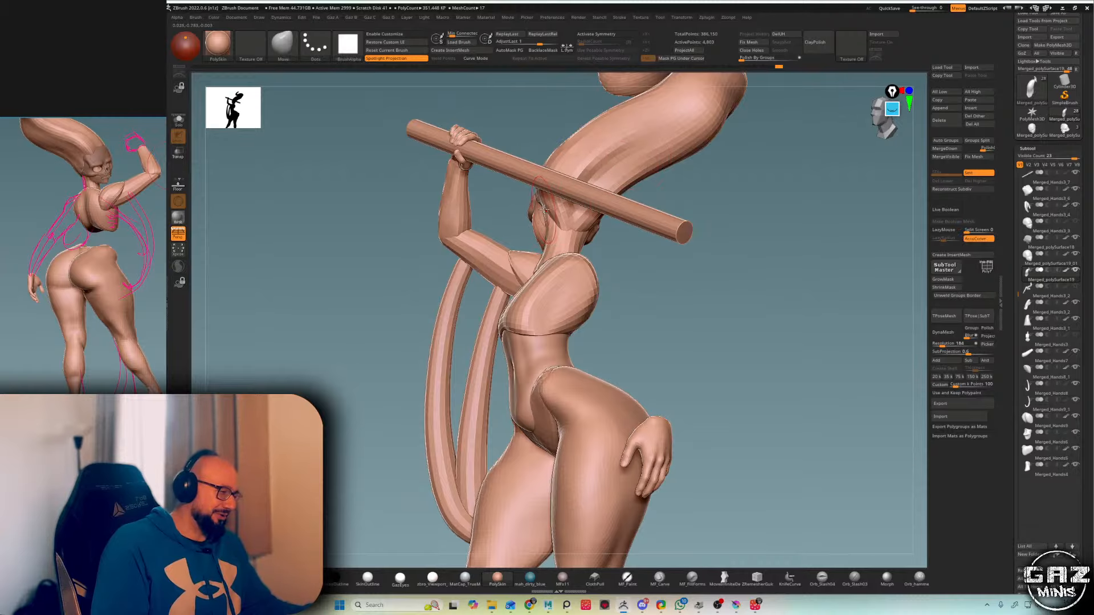
# - Make the neck the active subtool, check its wireframe and fit it between the skull and ribcage
pyautogui.keyDown('alt'); pyautogui.click(549, 229); pyautogui.keyUp('alt')
pyautogui.hotkey('shift', 'f')
pyautogui.moveTo(632, 246); pyautogui.dragTo(547, 210, button='right')
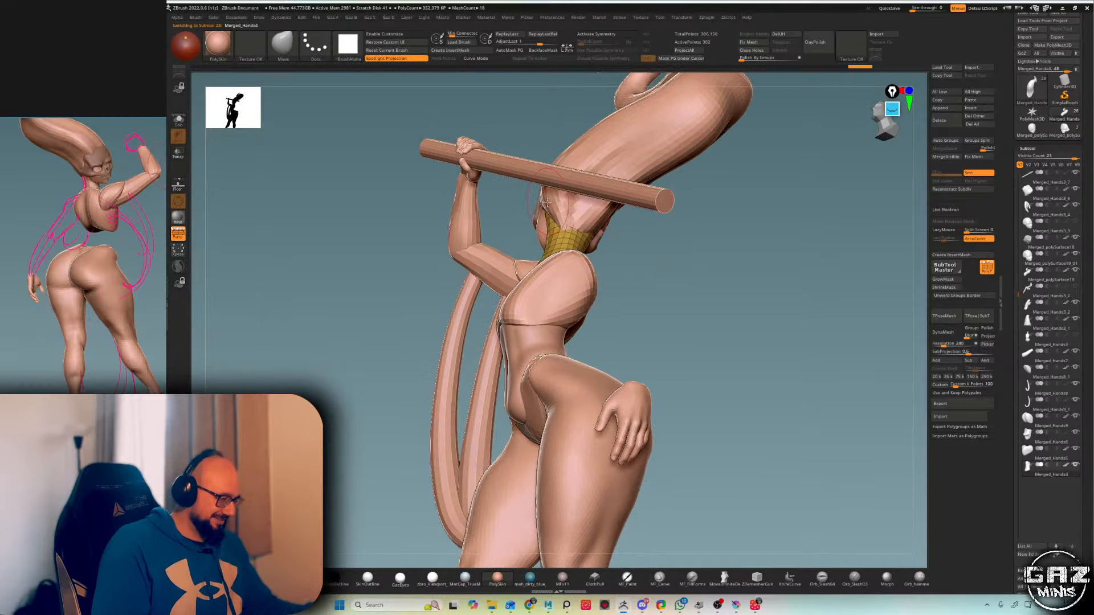
pyautogui.moveTo(706, 147); pyautogui.dragTo(714, 186, button='right')
pyautogui.hotkey('shift', 'f')
pyautogui.hotkey('shift', 'f')
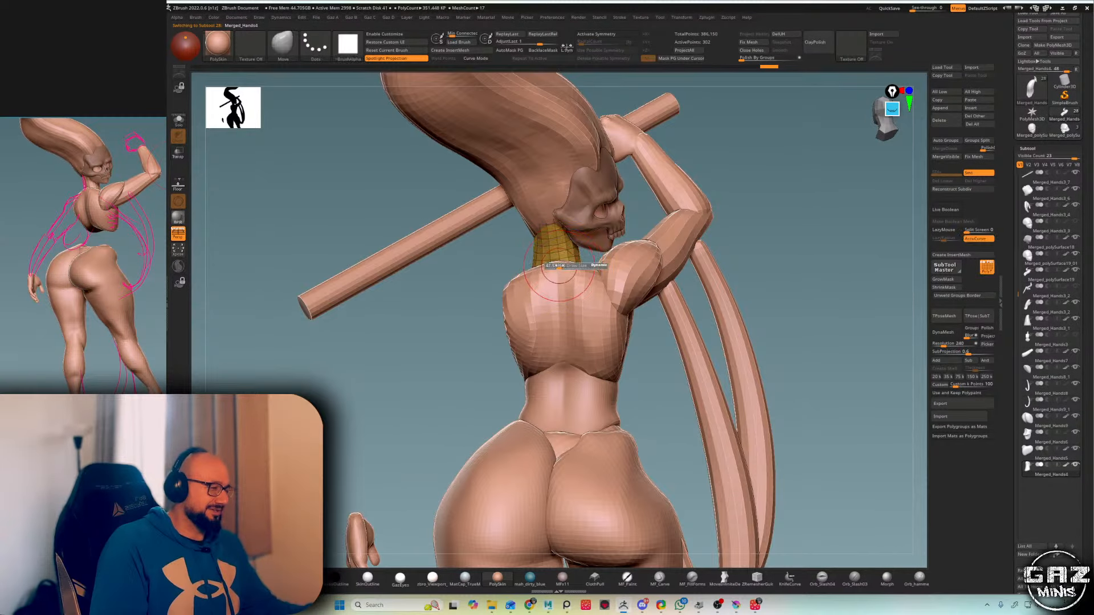
pyautogui.hotkey('shift', 'f')
pyautogui.moveTo(767, 155)
pyautogui.mouseDown(button='right')
pyautogui.moveTo(801, 154)
pyautogui.moveTo(552, 292)
pyautogui.mouseUp(button='right')
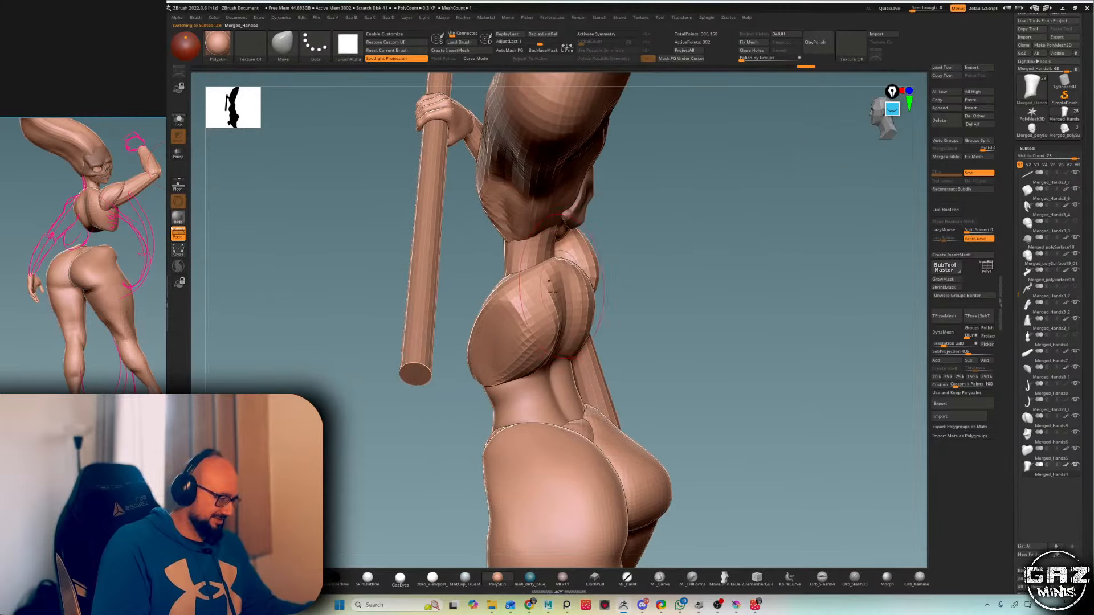
# - Adjust the neck behind the jaw with the Move brush and make the raised upper arm the active subtool
pyautogui.moveTo(600, 266); pyautogui.dragTo(679, 168, button='right')
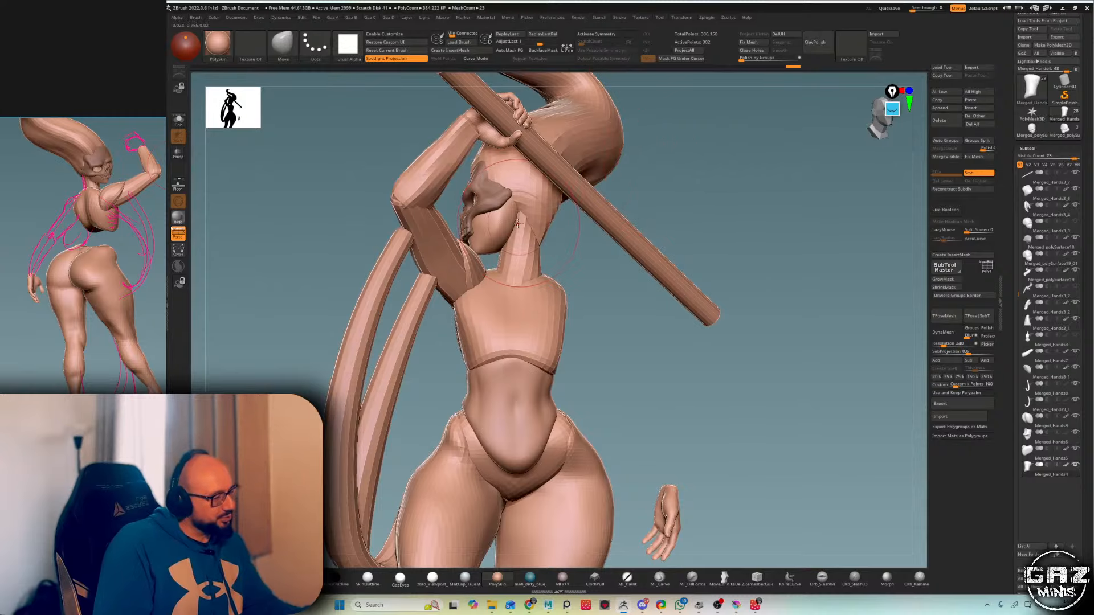
pyautogui.moveTo(517, 224); pyautogui.dragTo(565, 238, button='right')
pyautogui.keyDown('alt'); pyautogui.click(565, 238); pyautogui.keyUp('alt')
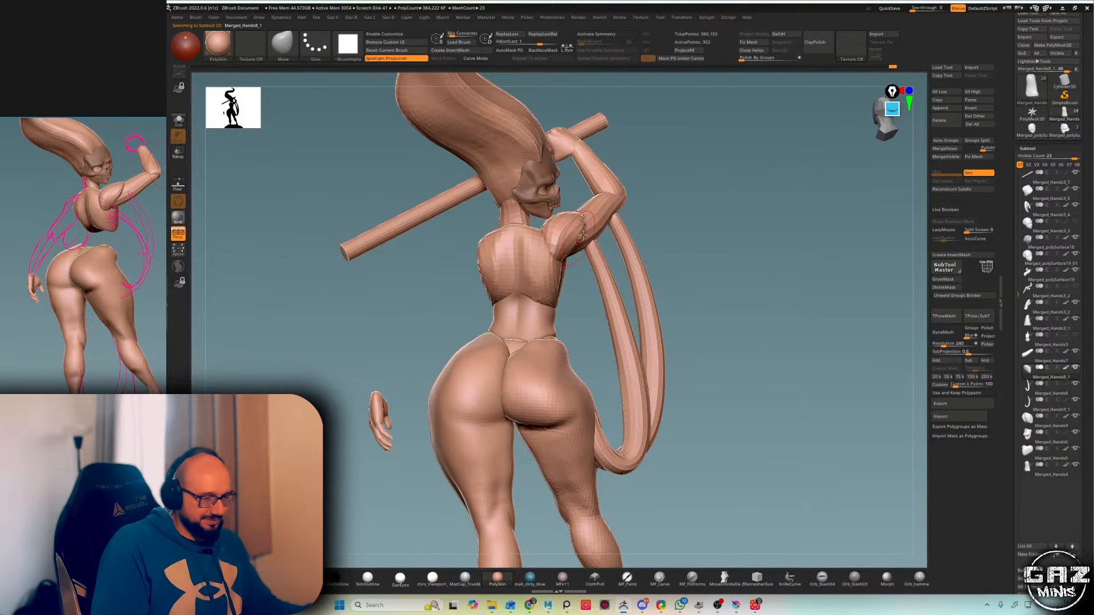
# - Smooth the shoulder end of the raised upper arm and reshape it with the Move brush
pyautogui.press('b')
pyautogui.press('c')
pyautogui.press('b')
pyautogui.keyDown('shift'); pyautogui.moveTo(563, 262); pyautogui.dragTo(570, 239); pyautogui.keyUp('shift')
pyautogui.moveTo(676, 188)
pyautogui.mouseDown(button='right')
pyautogui.moveTo(604, 187)
pyautogui.moveTo(676, 220)
pyautogui.mouseUp(button='right')
pyautogui.press('b')
pyautogui.press('m')
pyautogui.press('v')
pyautogui.moveTo(656, 178); pyautogui.dragTo(666, 245, button='right')
pyautogui.moveTo(577, 212); pyautogui.dragTo(582, 204)
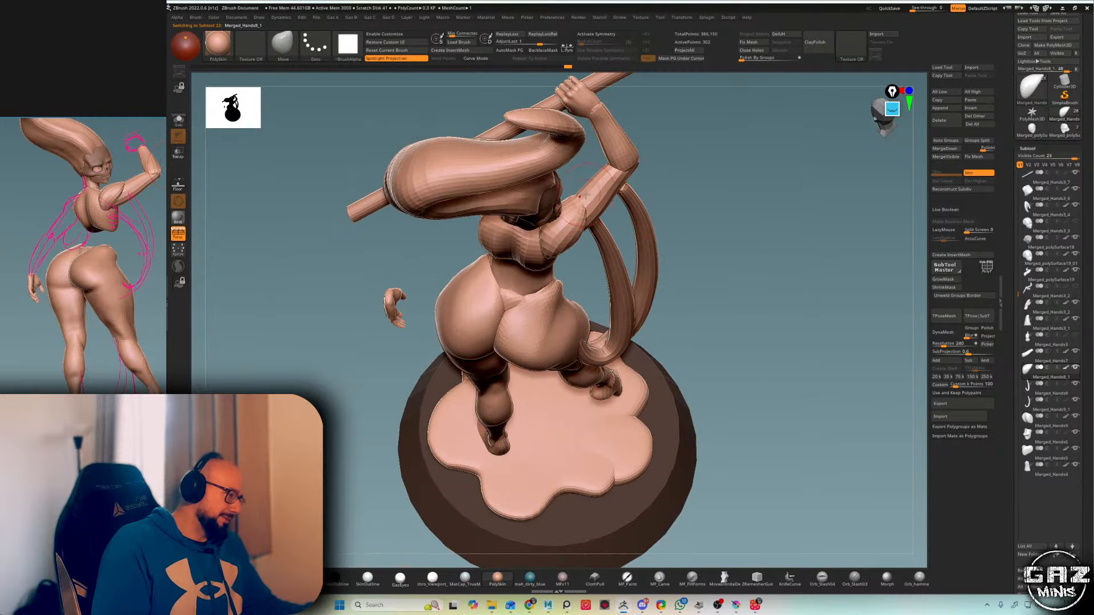
pyautogui.moveTo(677, 228)
pyautogui.mouseDown(button='right')
pyautogui.moveTo(655, 194)
pyautogui.moveTo(672, 211)
pyautogui.mouseUp(button='right')
pyautogui.moveTo(581, 218); pyautogui.dragTo(587, 209)
# - Try to pull out the lower end of the isolated upper arm, undo it and show the whole figure again
pyautogui.hotkey('alt', 's')
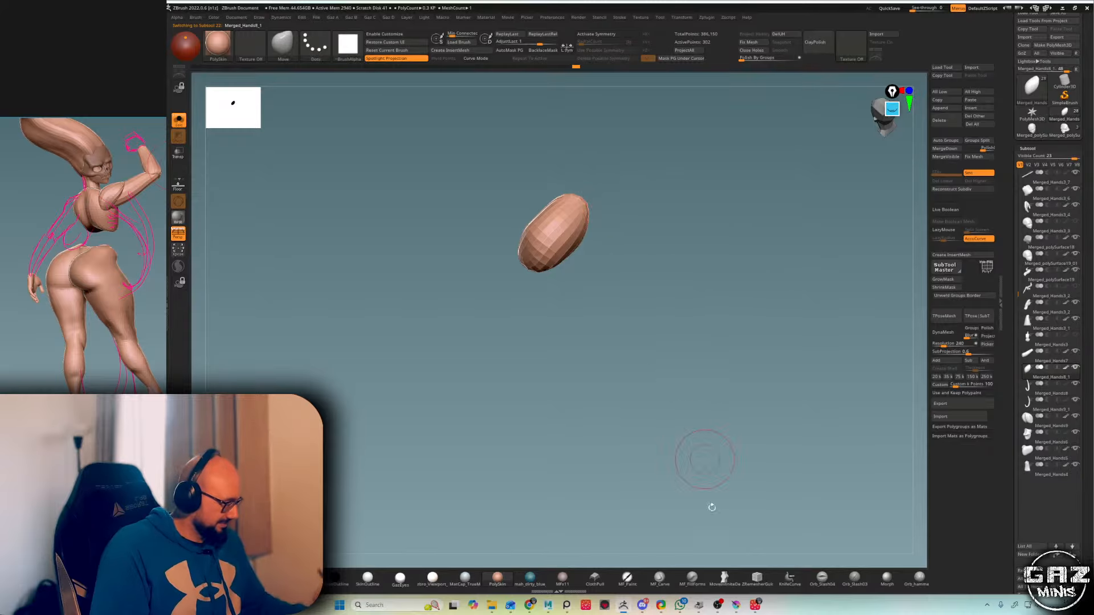
pyautogui.moveTo(598, 109); pyautogui.dragTo(619, 158, button='right')
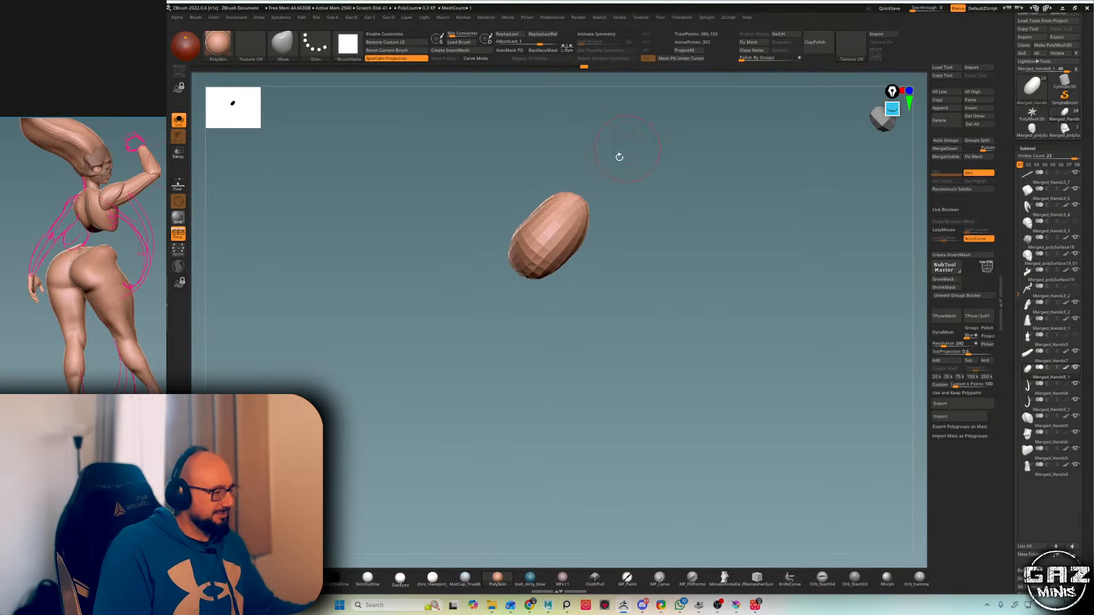
pyautogui.moveTo(514, 252)
pyautogui.mouseDown()
pyautogui.moveTo(501, 244)
pyautogui.moveTo(483, 275)
pyautogui.moveTo(414, 281)
pyautogui.mouseUp()
pyautogui.hotkey('ctrl', 'z')
pyautogui.hotkey('shift', 's')
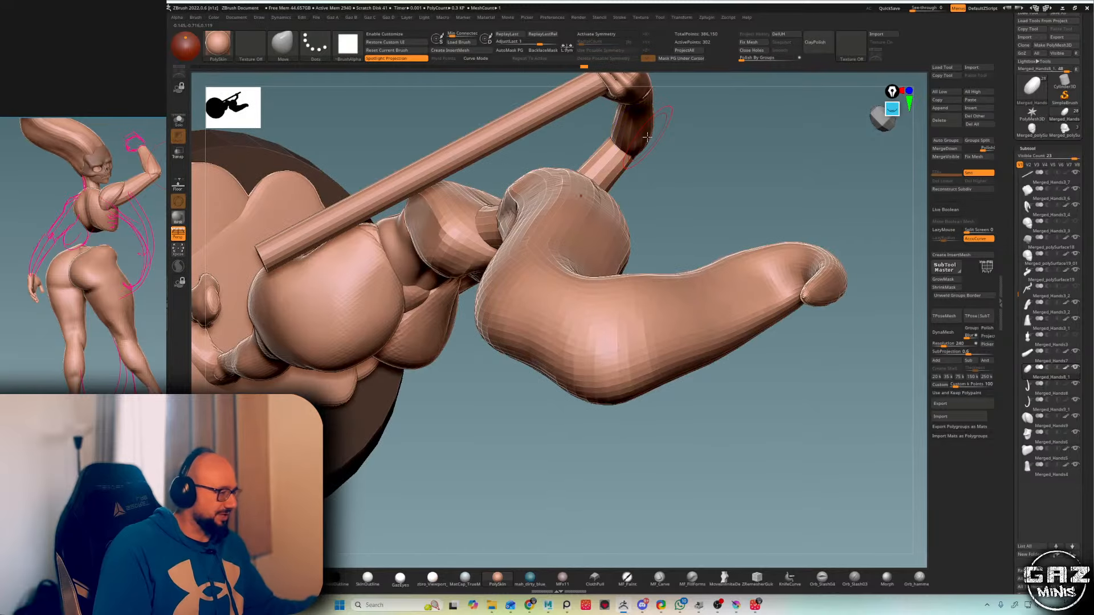
pyautogui.moveTo(642, 147); pyautogui.dragTo(741, 285, button='right')
pyautogui.hotkey('shift', 's')
pyautogui.hotkey('shift', 's')
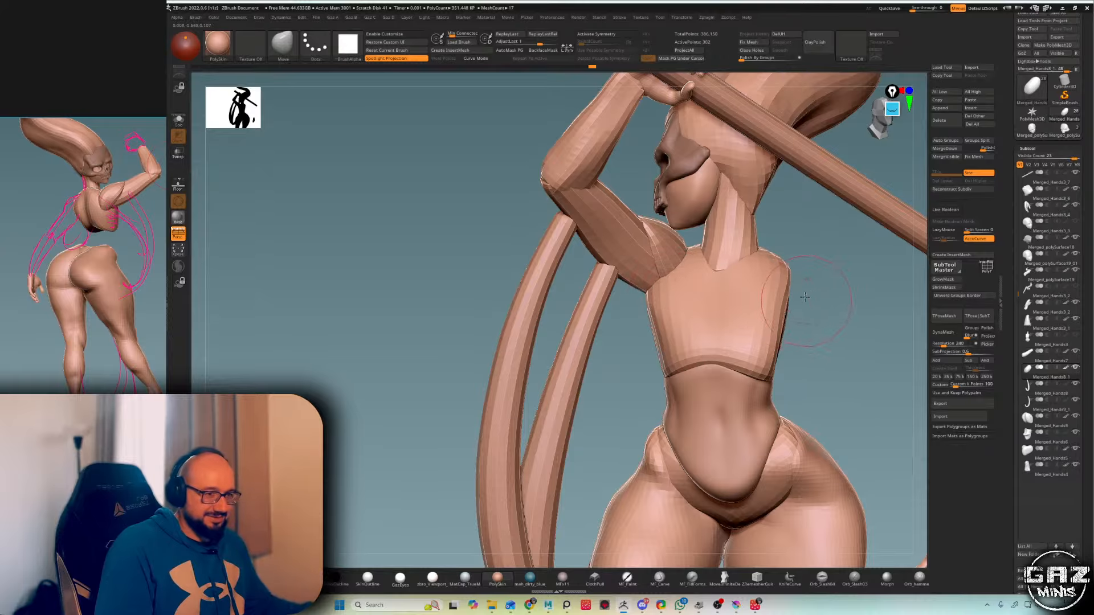
# - Fit the shoulder end of the raised upper arm against the front of the chest with the Move brush
pyautogui.moveTo(804, 297); pyautogui.dragTo(738, 317, button='right')
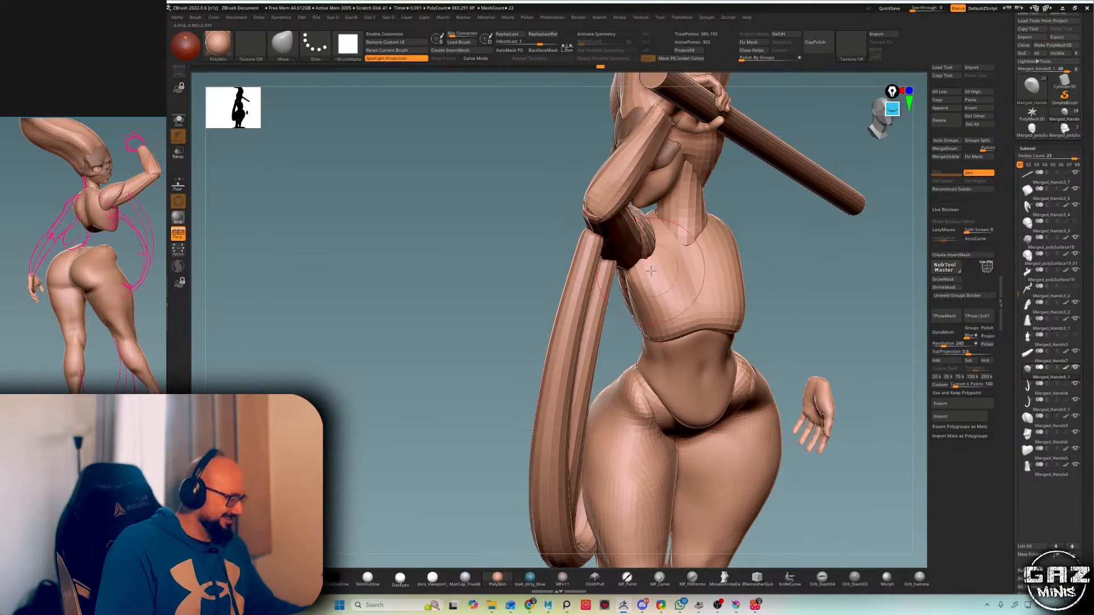
pyautogui.moveTo(650, 270); pyautogui.dragTo(598, 251, button='right')
pyautogui.moveTo(643, 227); pyautogui.dragTo(663, 247)
pyautogui.press('2')
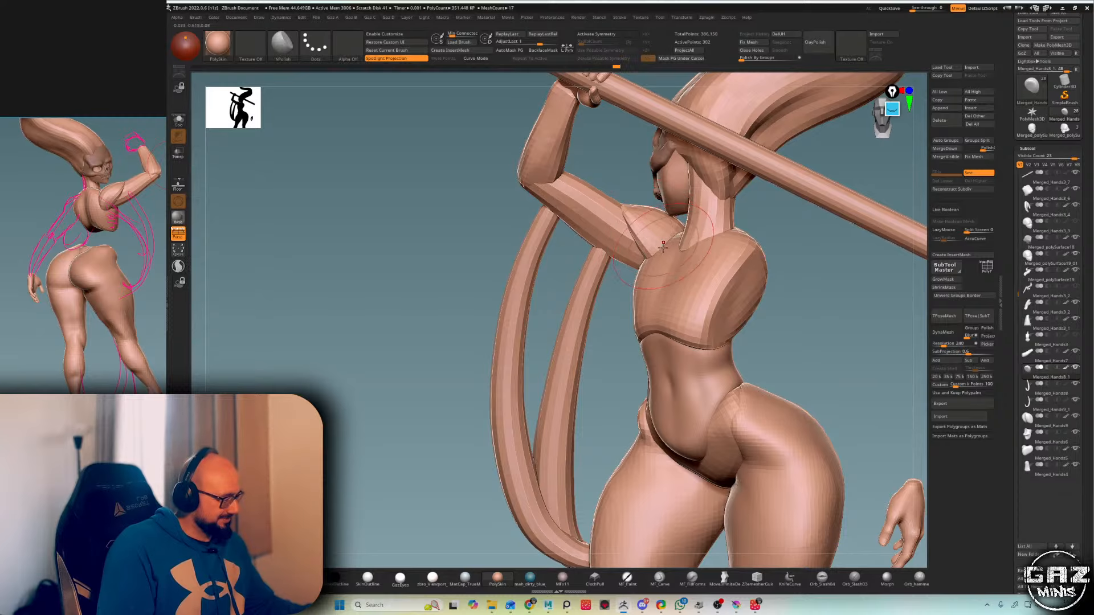
pyautogui.press('1')
pyautogui.moveTo(657, 251); pyautogui.dragTo(599, 317, button='right')
pyautogui.moveTo(655, 259); pyautogui.dragTo(756, 193, button='right')
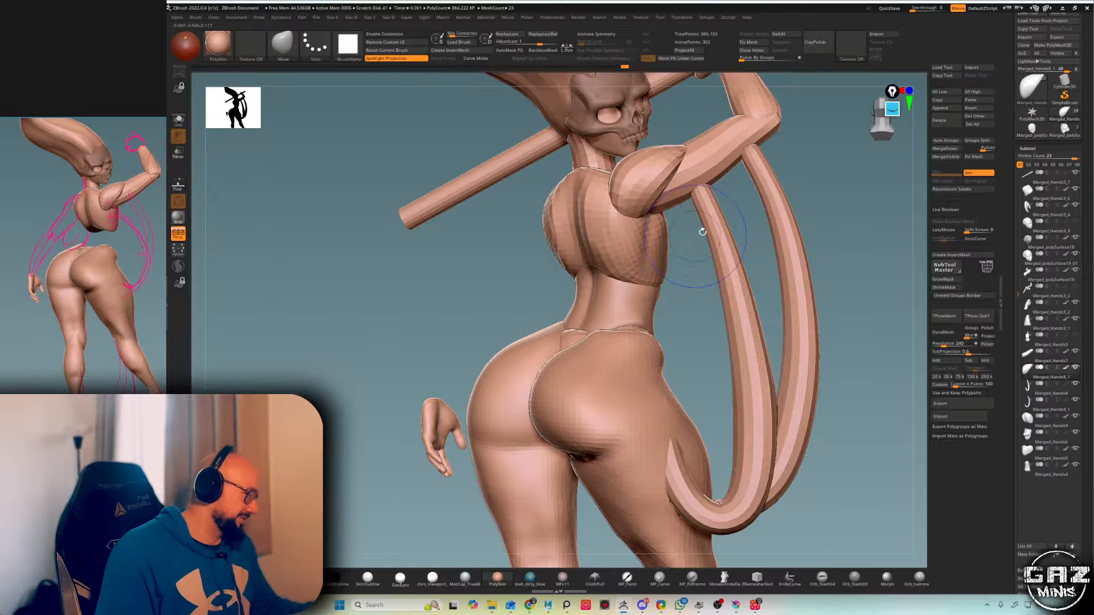
# - Make the ribcage the active subtool and examine its surface close up where it meets the raised arm
pyautogui.moveTo(702, 232); pyautogui.dragTo(651, 250, button='right')
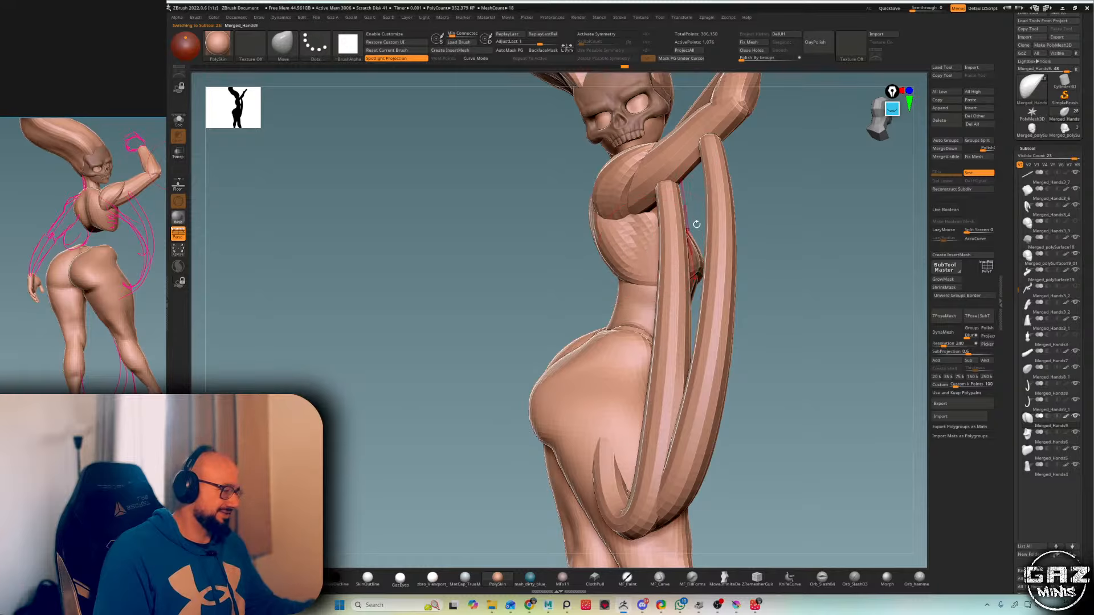
pyautogui.moveTo(795, 163); pyautogui.dragTo(812, 213, button='right')
pyautogui.press('g')
pyautogui.press('Escape')
pyautogui.hotkey('shift', 'f')
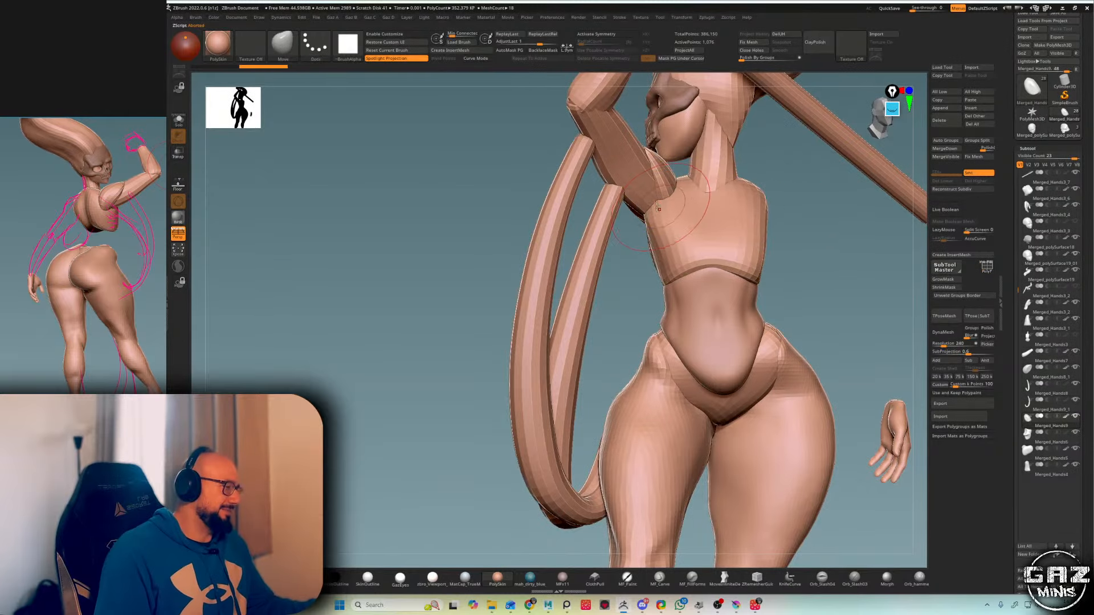
pyautogui.moveTo(719, 218); pyautogui.dragTo(789, 196, button='right')
pyautogui.press('f')
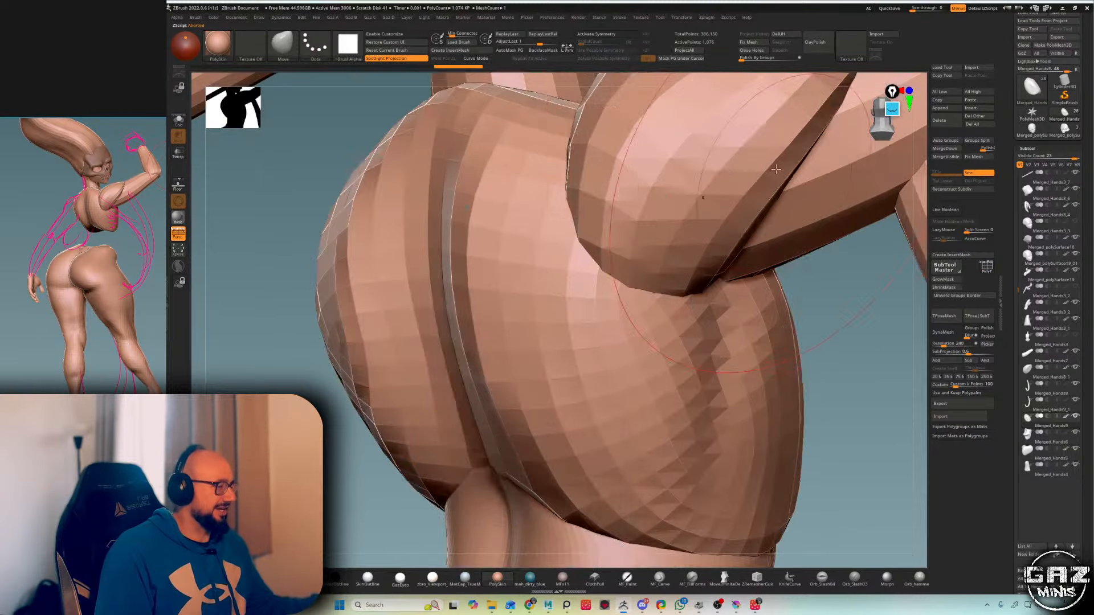
pyautogui.press('f')
pyautogui.keyDown('ctrl'); pyautogui.moveTo(776, 131); pyautogui.dragTo(655, 227, button='right'); pyautogui.keyUp('ctrl')
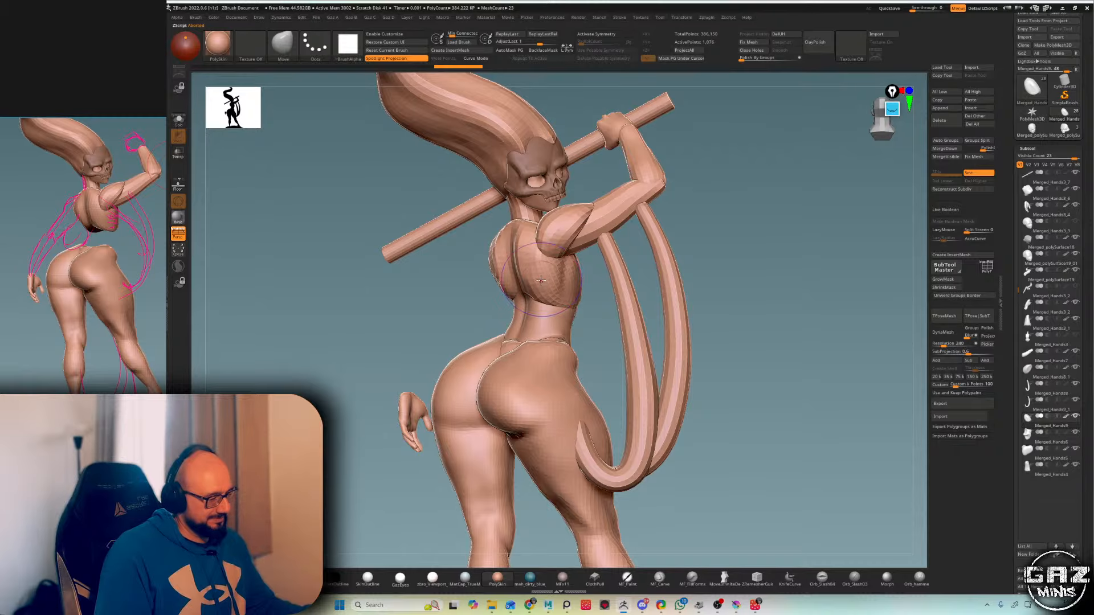
# - Smooth the back of the ribcage and flatten its planes with the hPolish brush
pyautogui.keyDown('shift'); pyautogui.moveTo(541, 281); pyautogui.dragTo(530, 267); pyautogui.keyUp('shift')
pyautogui.moveTo(509, 283); pyautogui.dragTo(532, 251, button='right')
pyautogui.press('b')
pyautogui.press('h')
pyautogui.press('p')
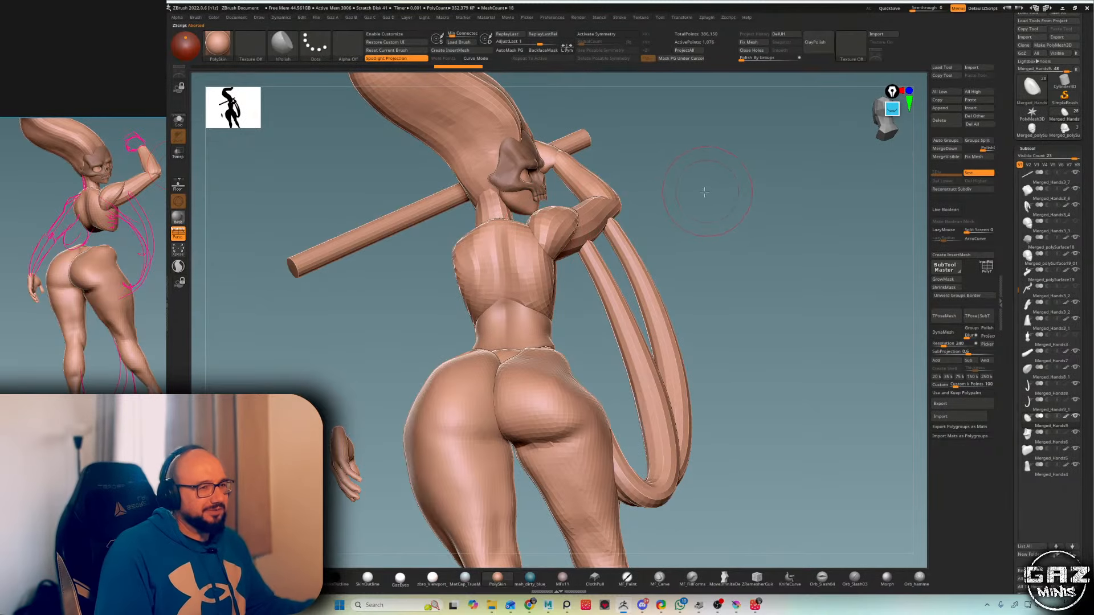
pyautogui.moveTo(704, 192); pyautogui.dragTo(540, 280, button='right')
pyautogui.moveTo(724, 189); pyautogui.dragTo(732, 203, button='right')
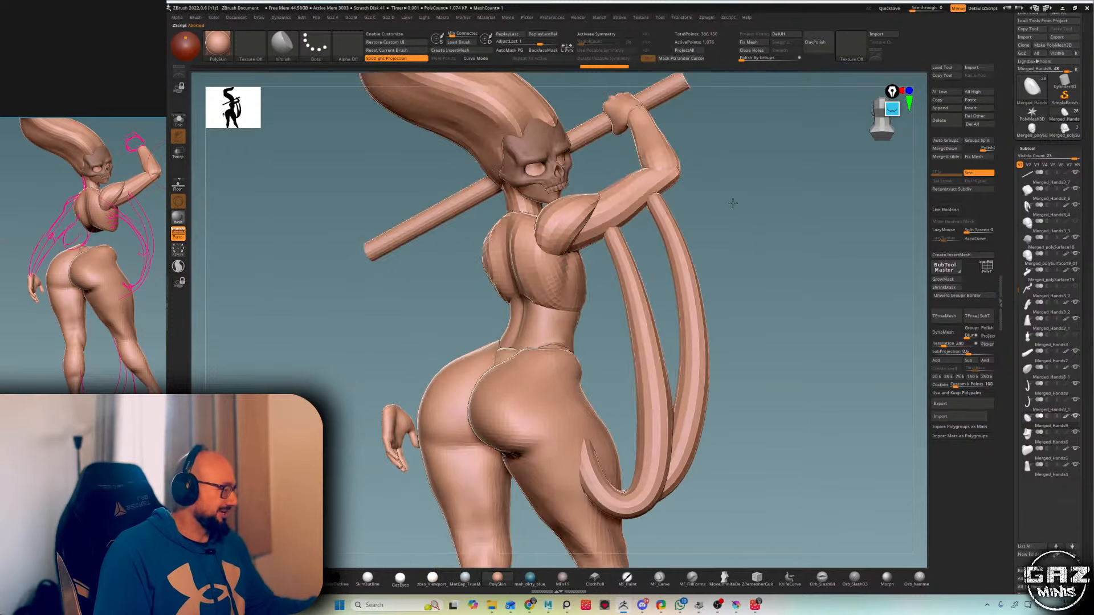
# - Adjust the ribcage's back contour with the Move brush
pyautogui.press('b')
pyautogui.press('m')
pyautogui.press('v')
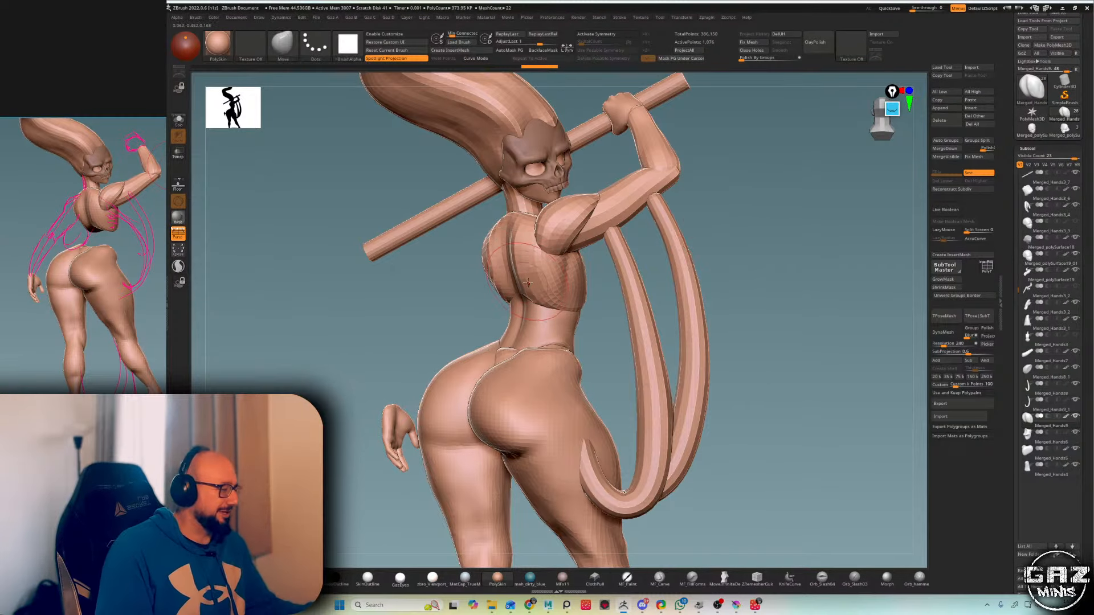
pyautogui.moveTo(524, 291); pyautogui.dragTo(565, 271, button='right')
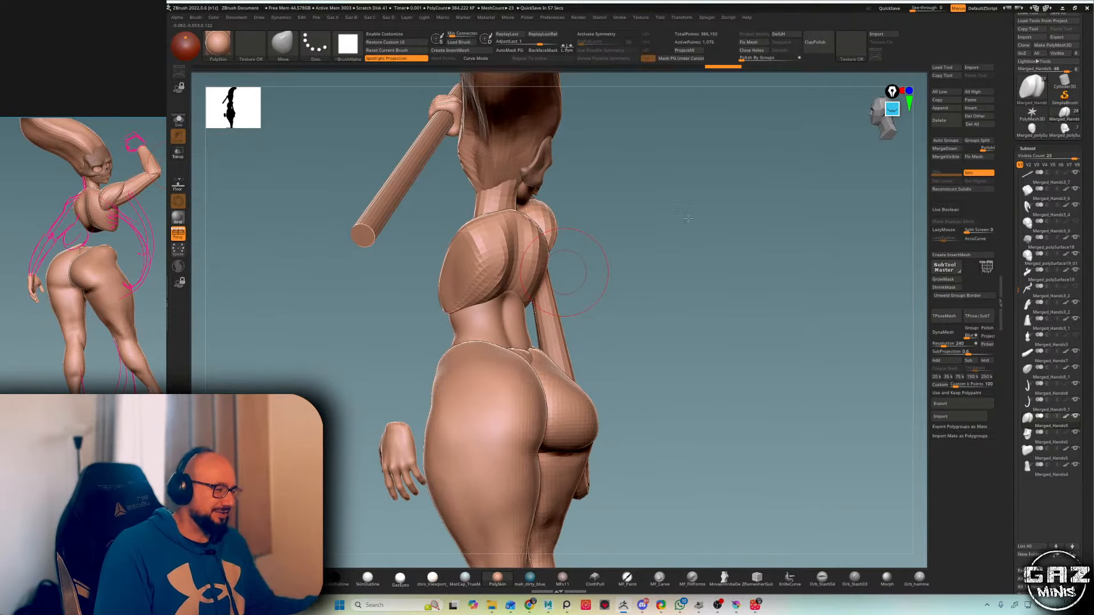
# - Make the waist the active subtool, check its wireframe and refine its lower back with DamStandard
pyautogui.moveTo(688, 218); pyautogui.dragTo(641, 248, button='right')
pyautogui.hotkey('shift', 'f')
pyautogui.keyDown('alt'); pyautogui.click(587, 244); pyautogui.keyUp('alt')
pyautogui.hotkey('shift', 'f')
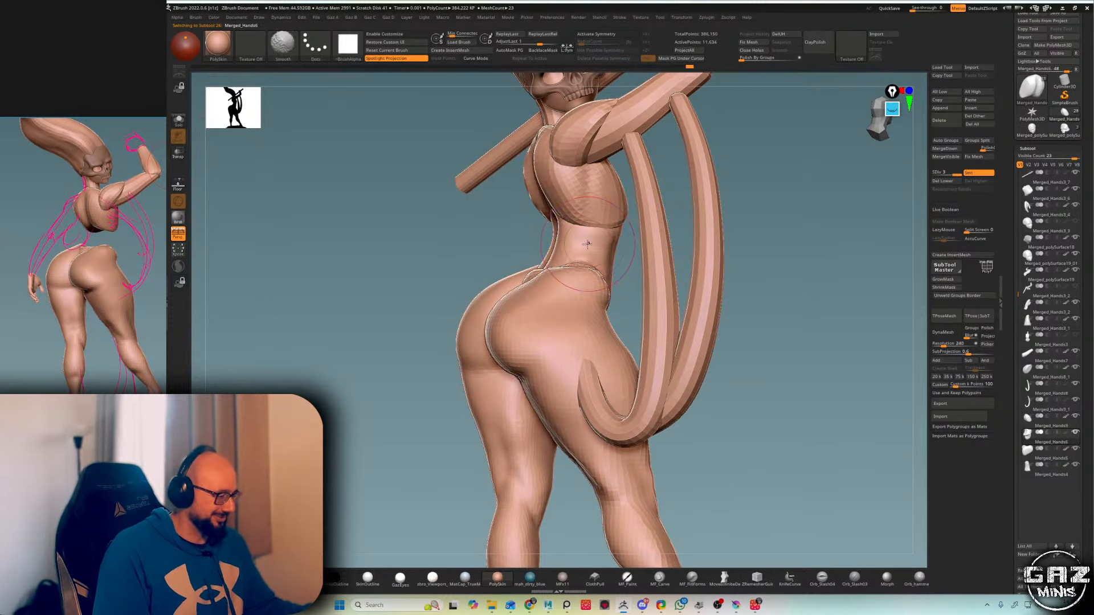
pyautogui.moveTo(758, 185); pyautogui.dragTo(678, 193, button='right')
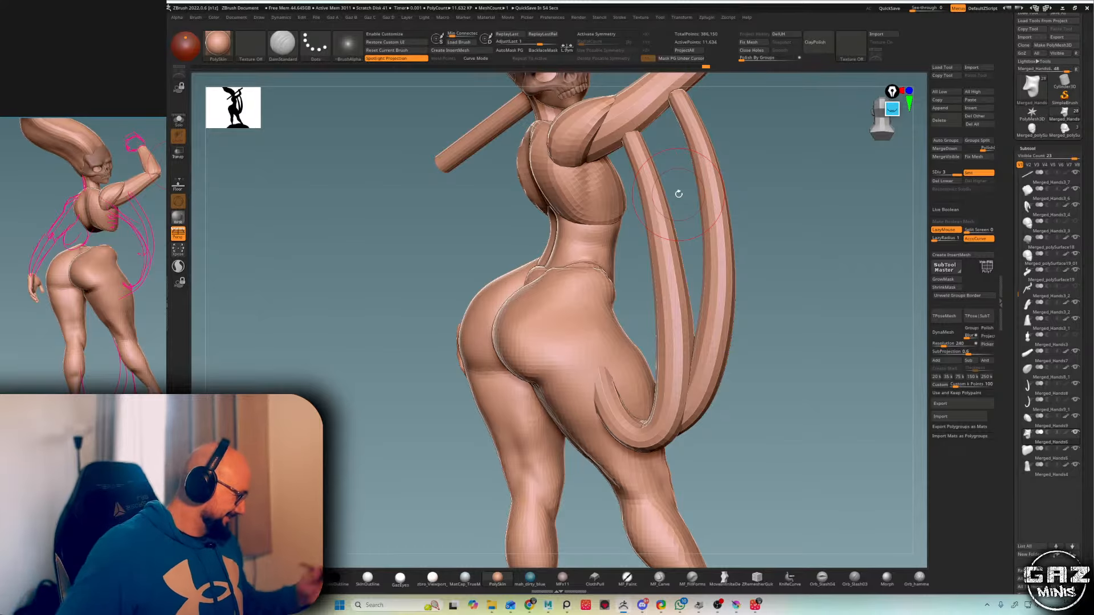
# - Make the pelvis piece between the hips the active subtool and flatten it with the hPolish brush
pyautogui.moveTo(796, 213)
pyautogui.mouseDown(button='right')
pyautogui.moveTo(612, 241)
pyautogui.moveTo(600, 254)
pyautogui.mouseUp(button='right')
pyautogui.keyDown('alt'); pyautogui.click(535, 272); pyautogui.keyUp('alt')
pyautogui.press('b')
pyautogui.press('h')
pyautogui.press('p')
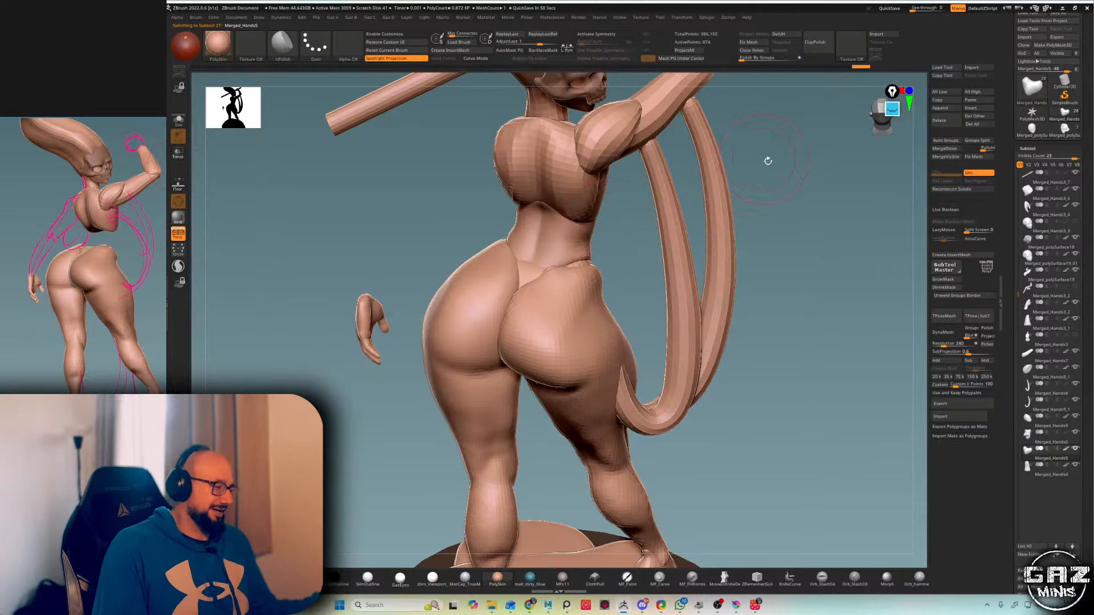
pyautogui.moveTo(768, 162); pyautogui.dragTo(665, 192, button='right')
# - Make the waist the active subtool again and adjust its sides above the hips with the Move brush
pyautogui.keyDown('alt'); pyautogui.click(581, 238); pyautogui.keyUp('alt')
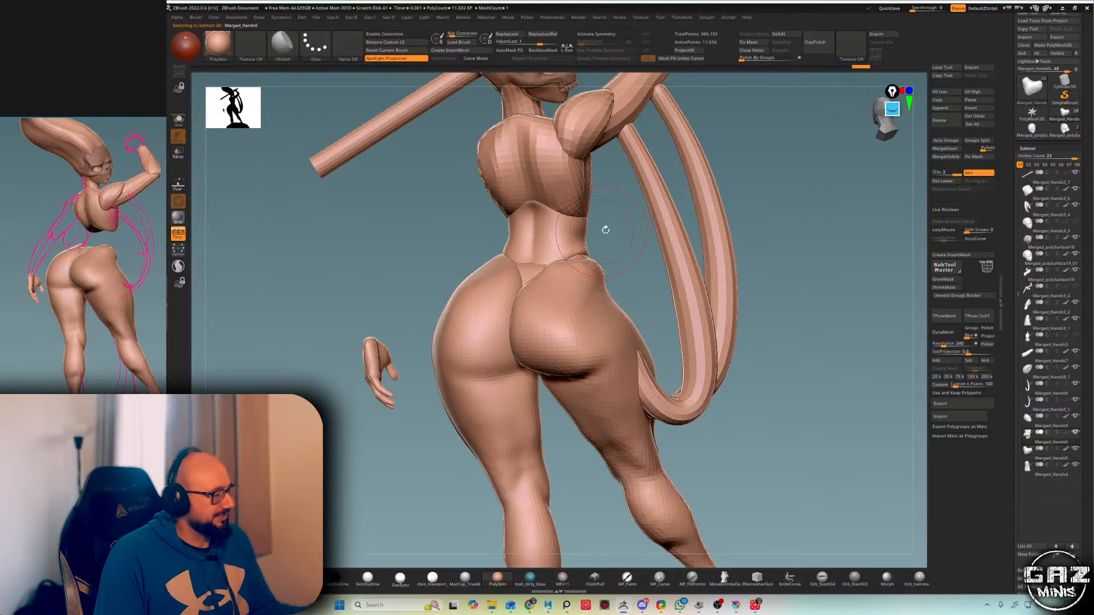
pyautogui.moveTo(606, 229)
pyautogui.mouseDown(button='right')
pyautogui.moveTo(611, 244)
pyautogui.moveTo(585, 271)
pyautogui.mouseUp(button='right')
pyautogui.press('b')
pyautogui.press('m')
pyautogui.press('v')
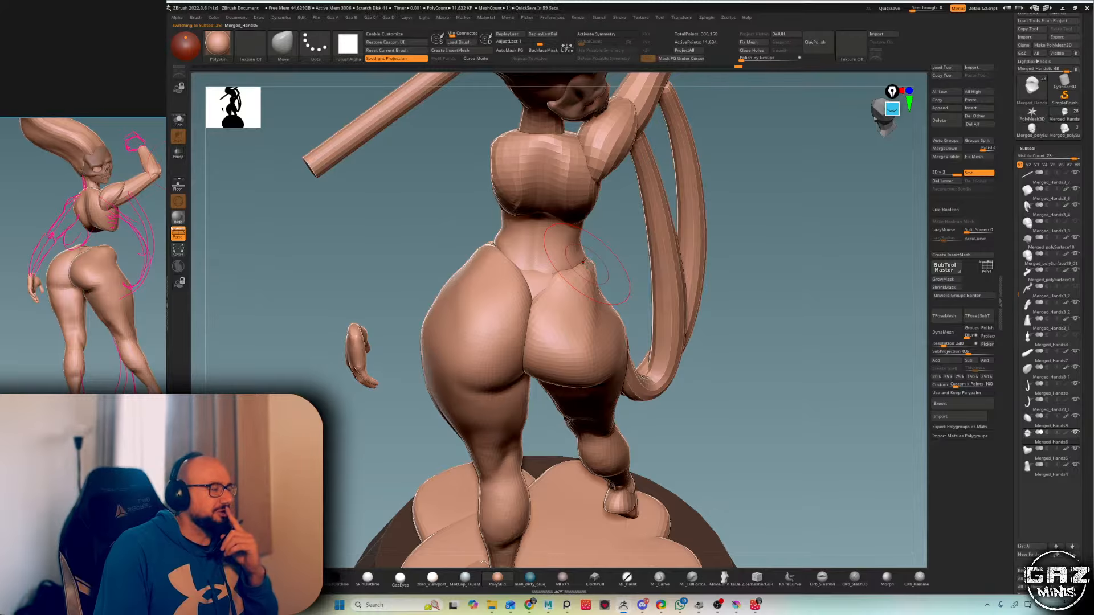
pyautogui.moveTo(606, 235); pyautogui.dragTo(503, 245, button='right')
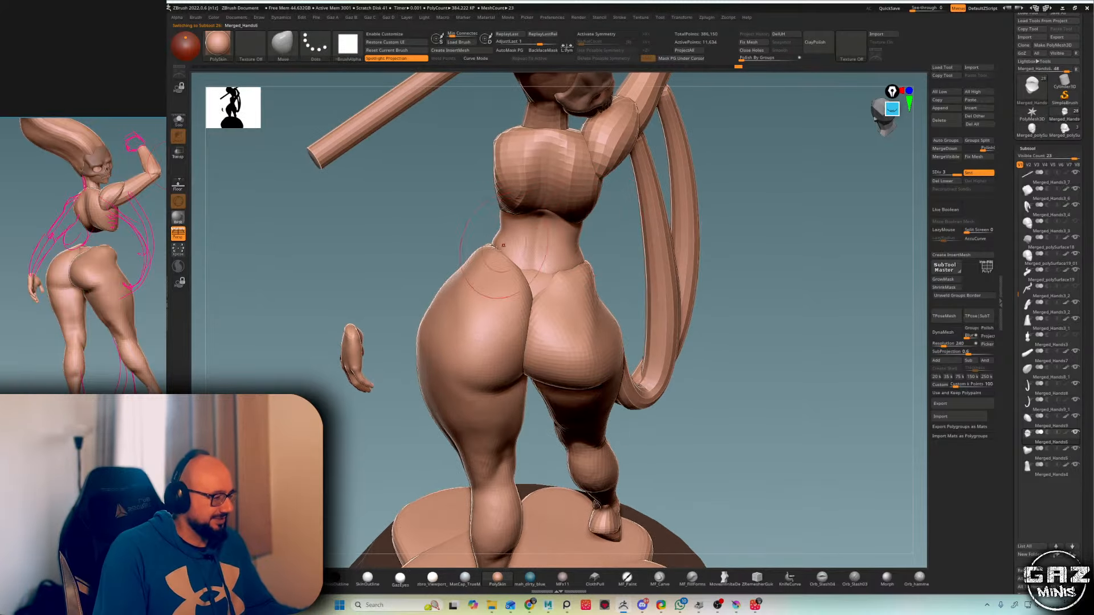
# - Define the spine groove and lower back of the waist with the DamStandard brush
pyautogui.moveTo(576, 229)
pyautogui.mouseDown(button='right')
pyautogui.moveTo(583, 244)
pyautogui.moveTo(574, 212)
pyautogui.mouseUp(button='right')
pyautogui.press('b')
pyautogui.press('d')
pyautogui.press('s')
pyautogui.moveTo(501, 200); pyautogui.dragTo(530, 191, button='right')
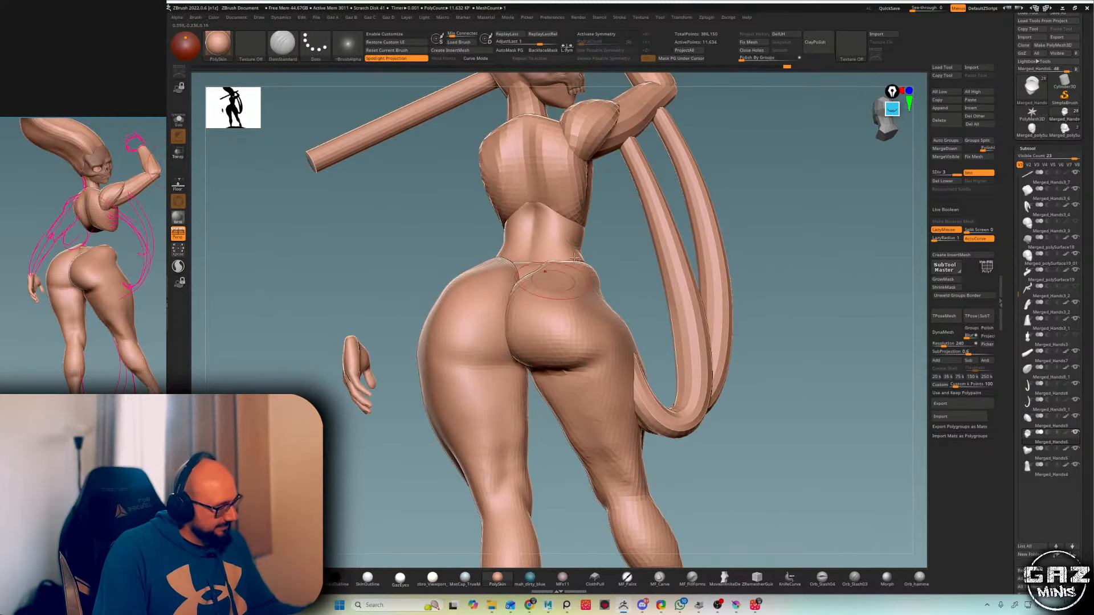
# - Adjust the front and side of the waist between the ribcage and pelvis with the Move brush
pyautogui.moveTo(576, 259)
pyautogui.mouseDown(button='right')
pyautogui.moveTo(793, 151)
pyautogui.moveTo(627, 232)
pyautogui.moveTo(552, 305)
pyautogui.mouseUp(button='right')
pyautogui.press('b')
pyautogui.press('m')
pyautogui.press('v')
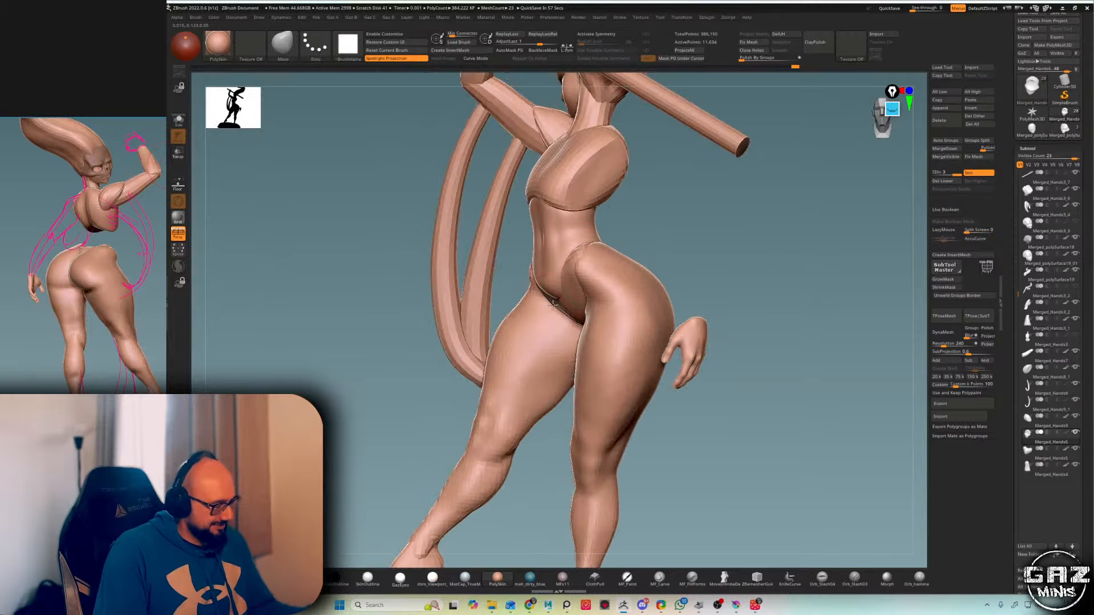
pyautogui.moveTo(649, 230)
pyautogui.mouseDown(button='right')
pyautogui.moveTo(737, 232)
pyautogui.moveTo(691, 223)
pyautogui.moveTo(555, 249)
pyautogui.moveTo(644, 232)
pyautogui.moveTo(572, 236)
pyautogui.mouseUp(button='right')
# - Make the ribcage the active subtool, smooth its front lower edge and refine its forms with DamStandard
pyautogui.keyDown('alt'); pyautogui.click(581, 228); pyautogui.keyUp('alt')
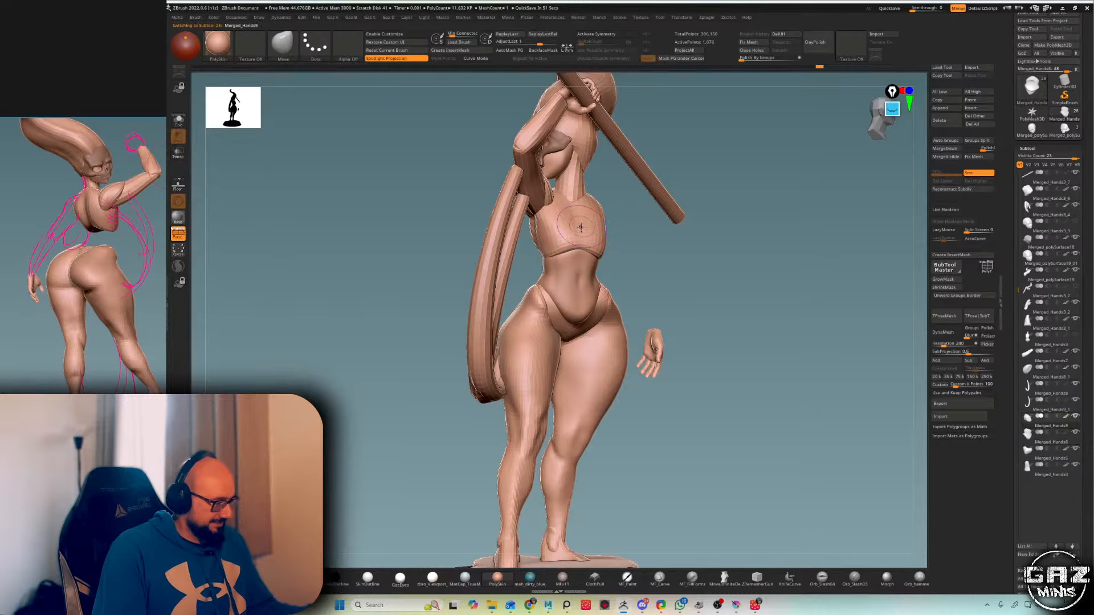
pyautogui.press('s')
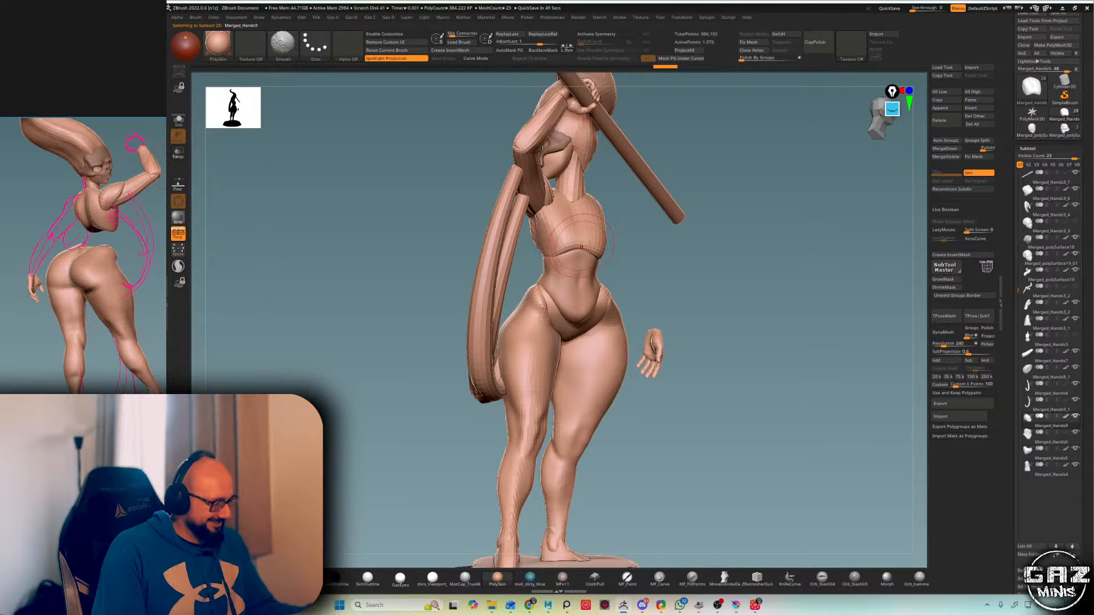
pyautogui.keyDown('shift'); pyautogui.moveTo(543, 237); pyautogui.dragTo(666, 227, button='right'); pyautogui.keyUp('shift')
pyautogui.press('b')
pyautogui.press('d')
pyautogui.press('s')
pyautogui.moveTo(604, 214)
pyautogui.mouseDown(button='right')
pyautogui.moveTo(684, 194)
pyautogui.moveTo(643, 181)
pyautogui.moveTo(687, 141)
pyautogui.moveTo(515, 219)
pyautogui.mouseUp(button='right')
# - Adjust the ribcage with the Move brush and add volume to its back with ClayBuildup
pyautogui.press('b')
pyautogui.press('m')
pyautogui.press('v')
pyautogui.moveTo(633, 157)
pyautogui.mouseDown(button='right')
pyautogui.moveTo(708, 125)
pyautogui.moveTo(535, 188)
pyautogui.mouseUp(button='right')
pyautogui.press('b')
pyautogui.press('c')
pyautogui.press('b')
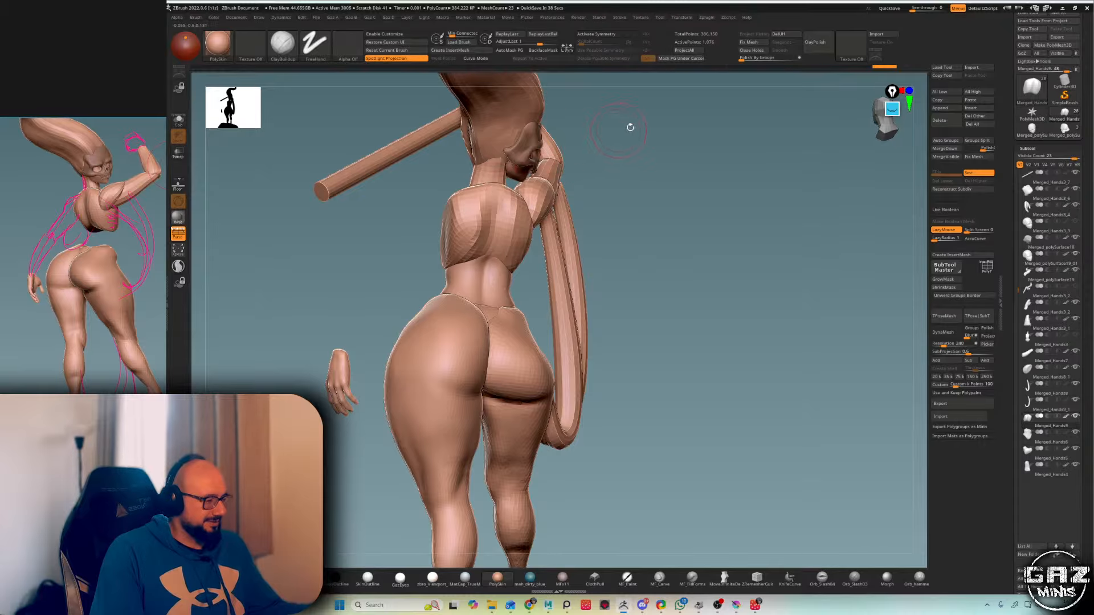
pyautogui.moveTo(630, 127)
pyautogui.mouseDown(button='right')
pyautogui.moveTo(692, 104)
pyautogui.moveTo(644, 122)
pyautogui.mouseUp(button='right')
# - Reshape the top of the ribcage beside the raised shoulder with the Move brush
pyautogui.press('b')
pyautogui.press('m')
pyautogui.press('v')
pyautogui.moveTo(529, 185); pyautogui.dragTo(501, 185)
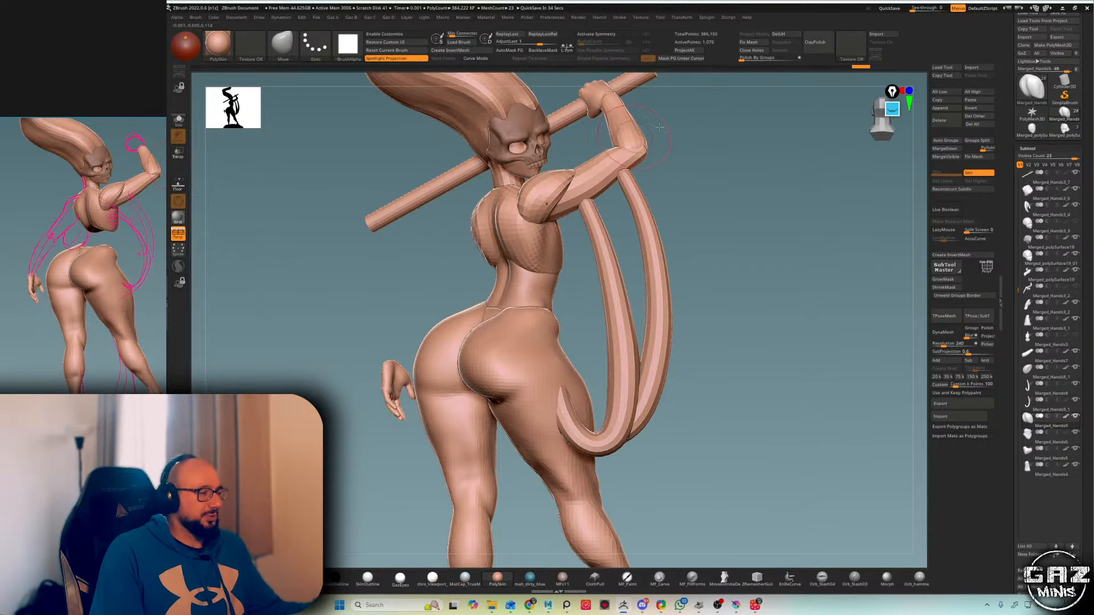
# - Examine the reshaped ribcage close up and the whole figure's proportions, checking the wireframe
pyautogui.keyDown('ctrl'); pyautogui.moveTo(659, 127); pyautogui.dragTo(661, 108, button='right'); pyautogui.keyUp('ctrl')
pyautogui.moveTo(661, 109); pyautogui.dragTo(642, 141, button='right')
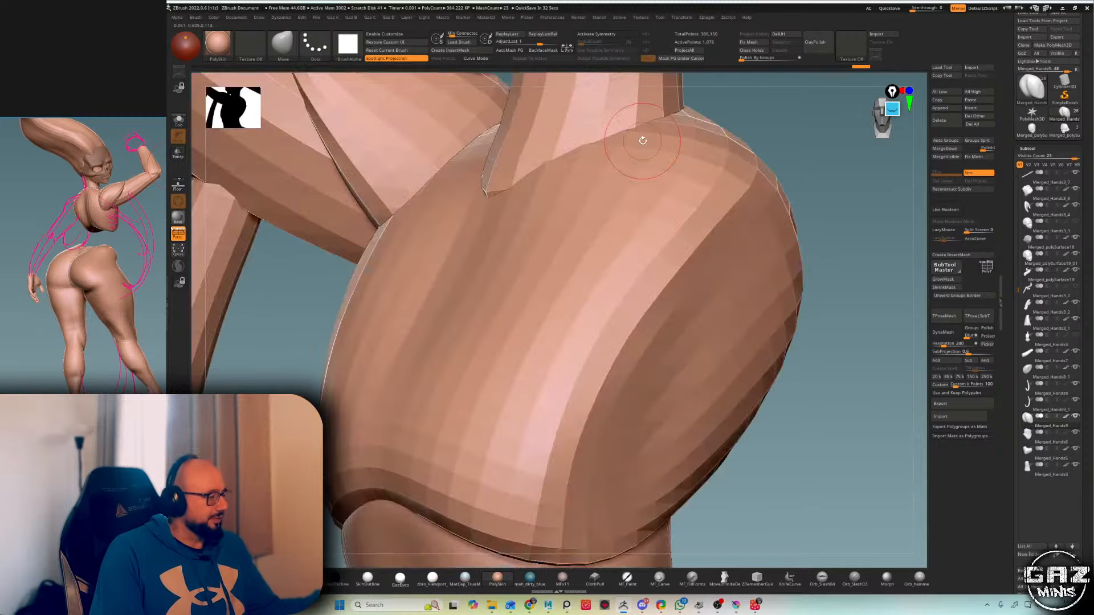
pyautogui.press('f')
pyautogui.moveTo(722, 129); pyautogui.dragTo(757, 101, button='right')
pyautogui.keyDown('ctrl'); pyautogui.moveTo(757, 102); pyautogui.dragTo(736, 165, button='right'); pyautogui.keyUp('ctrl')
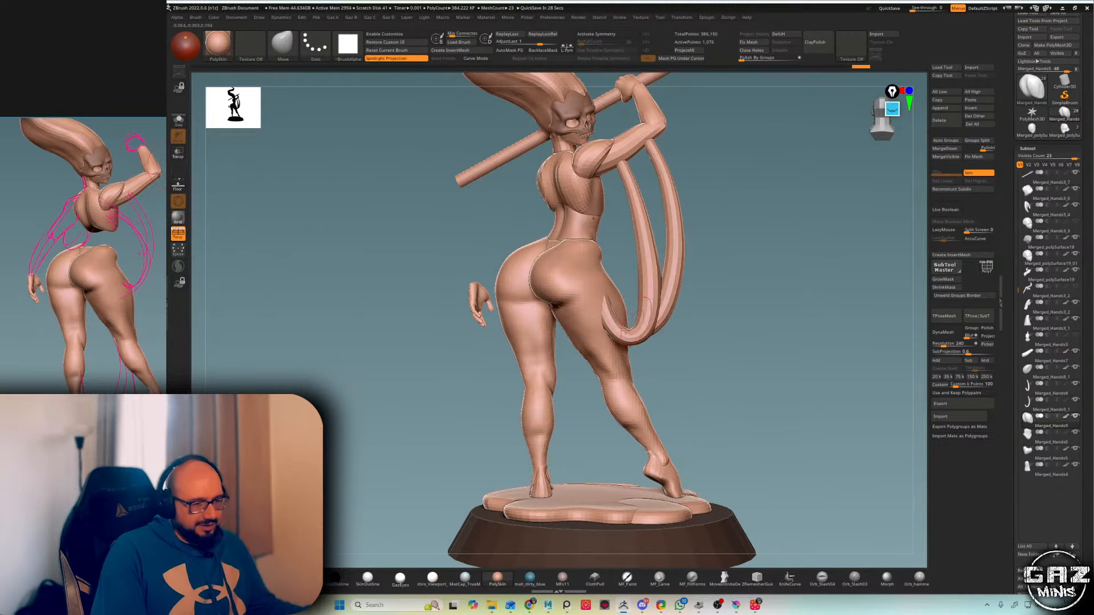
pyautogui.hotkey('shift', 'f')
pyautogui.hotkey('shift', 'f')
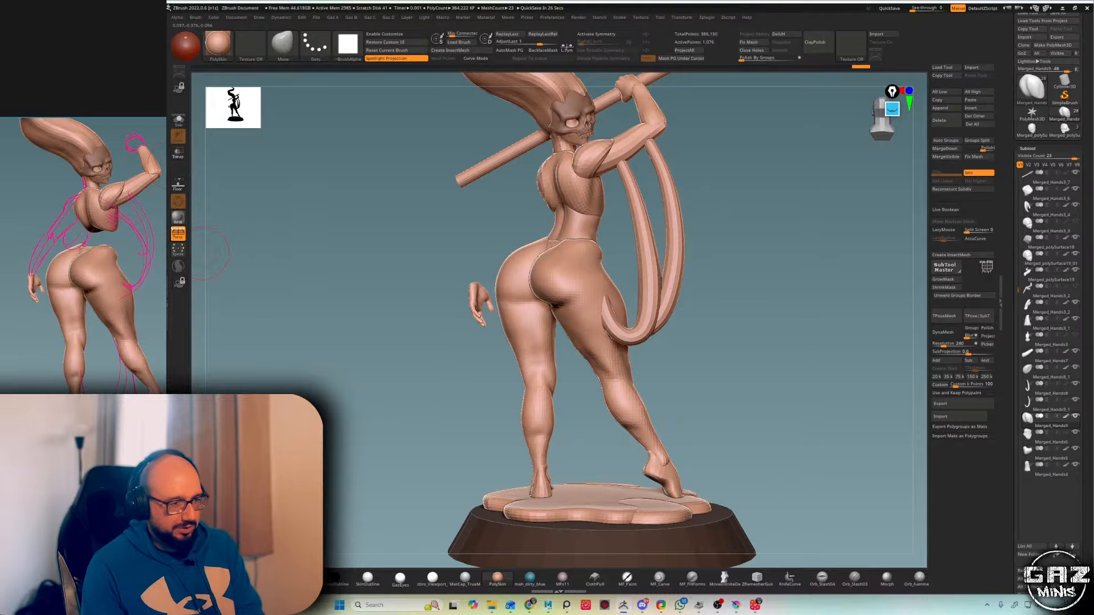
# - Examine the reference board's slime character drawings and the posed figure sketches
pyautogui.scroll(-7, 112, 271)
pyautogui.moveTo(111, 271); pyautogui.dragTo(143, 249, button='middle')
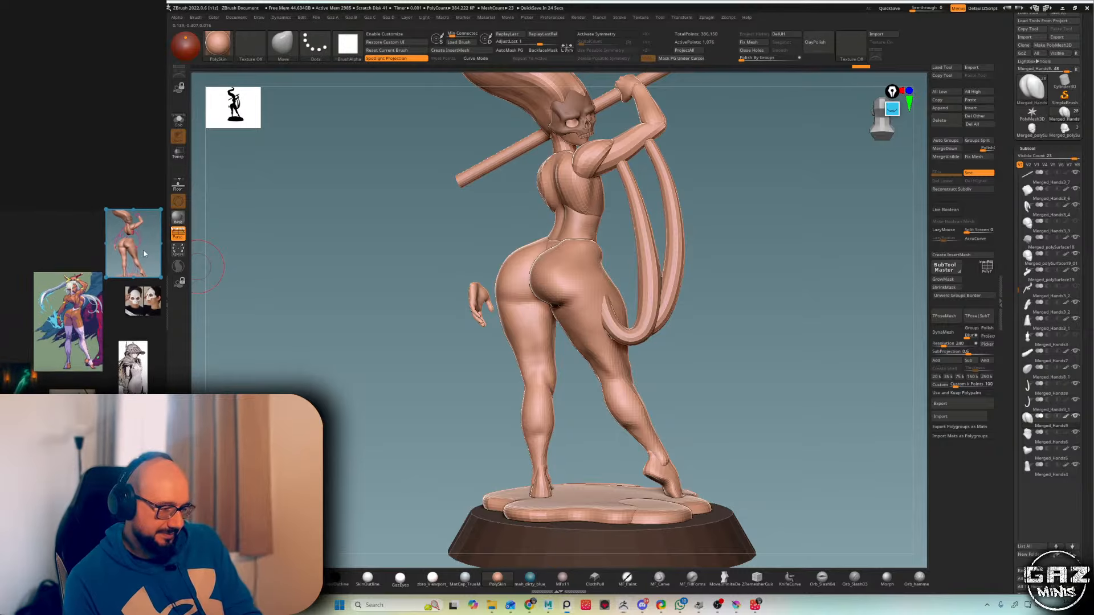
pyautogui.scroll(4, 47, 536)
pyautogui.scroll(7, 101, 408)
pyautogui.moveTo(101, 404); pyautogui.dragTo(48, 285, button='middle')
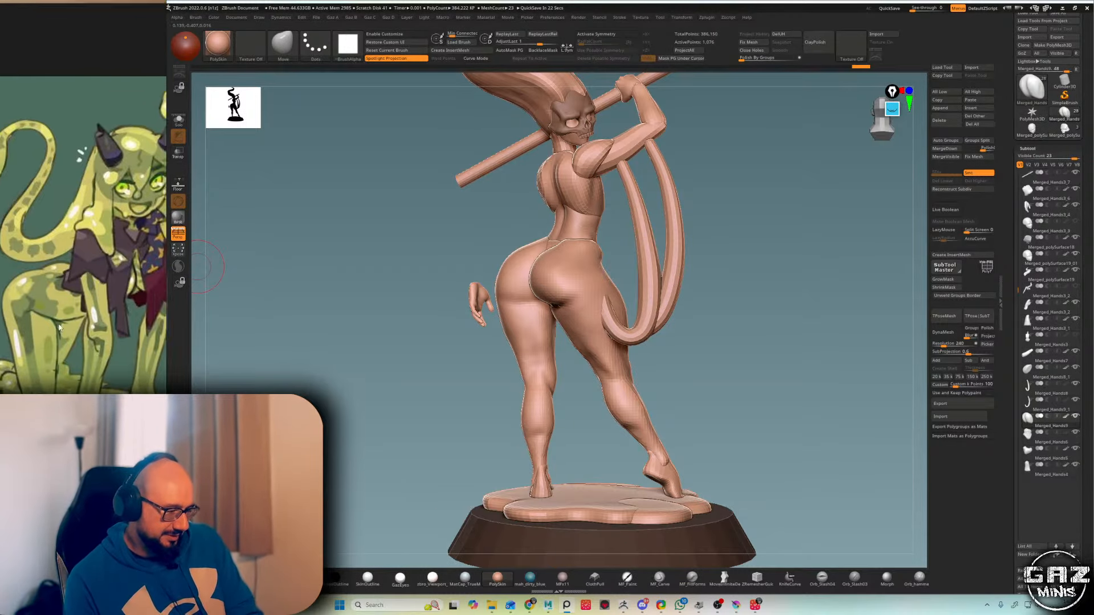
pyautogui.scroll(-3, 60, 330)
pyautogui.scroll(-2, 97, 342)
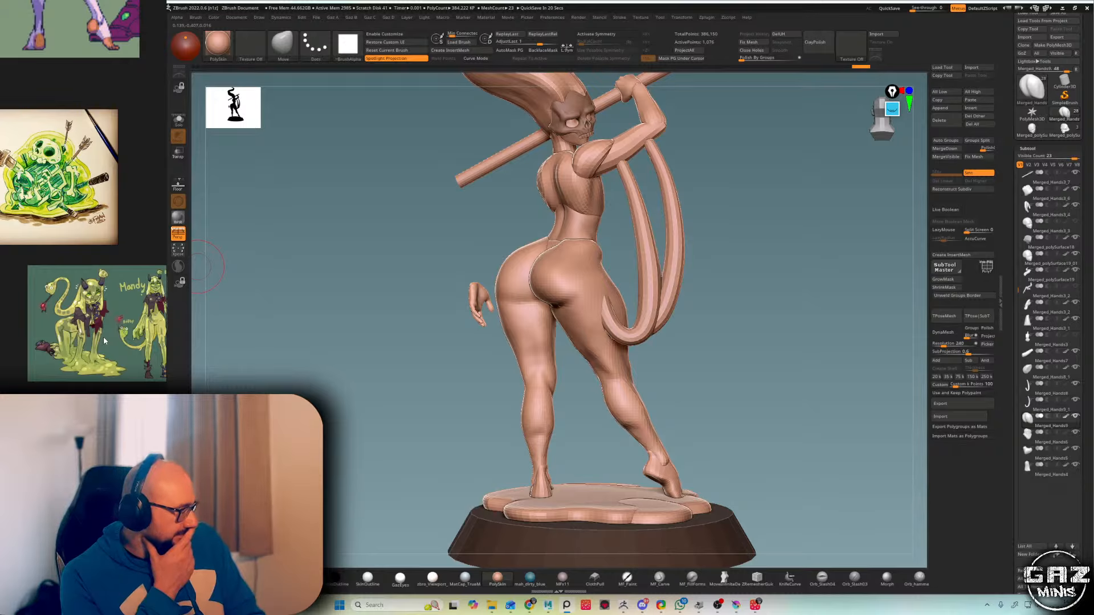
pyautogui.scroll(-2, 106, 341)
pyautogui.moveTo(122, 338)
pyautogui.mouseDown(button='middle')
pyautogui.moveTo(42, 299)
pyautogui.moveTo(3, 300)
pyautogui.mouseUp(button='middle')
pyautogui.scroll(2, 5, 299)
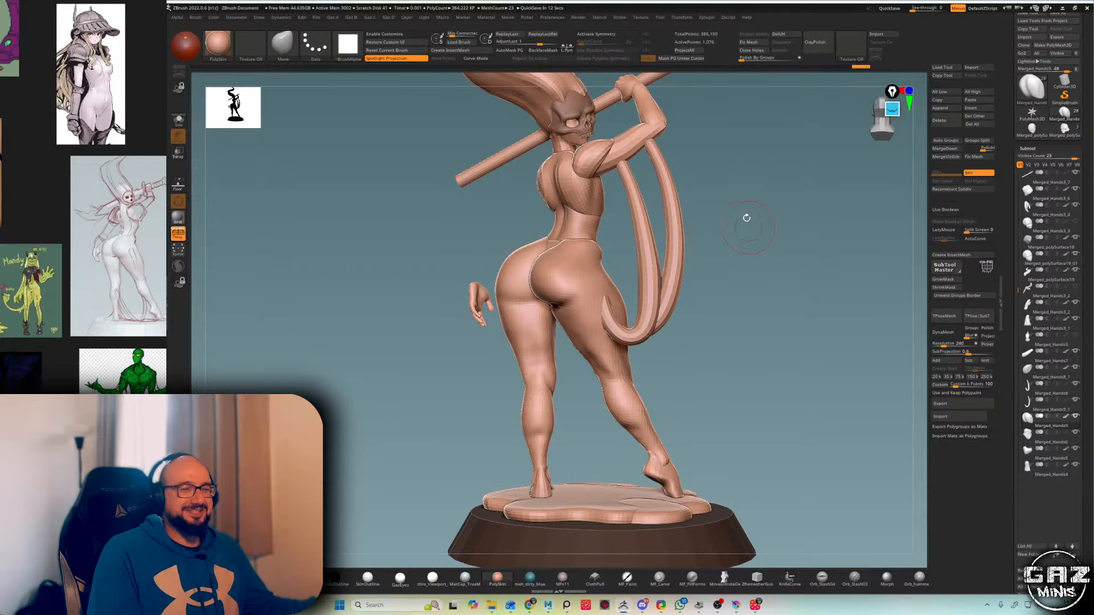
# - Select the inner strand hanging from the raised arm and subdivide it to level 3
pyautogui.keyDown('alt'); pyautogui.moveTo(772, 239); pyautogui.dragTo(775, 260); pyautogui.keyUp('alt')
pyautogui.keyDown('alt'); pyautogui.moveTo(781, 312); pyautogui.dragTo(769, 267); pyautogui.keyUp('alt')
pyautogui.keyDown('alt'); pyautogui.click(652, 318); pyautogui.keyUp('alt')
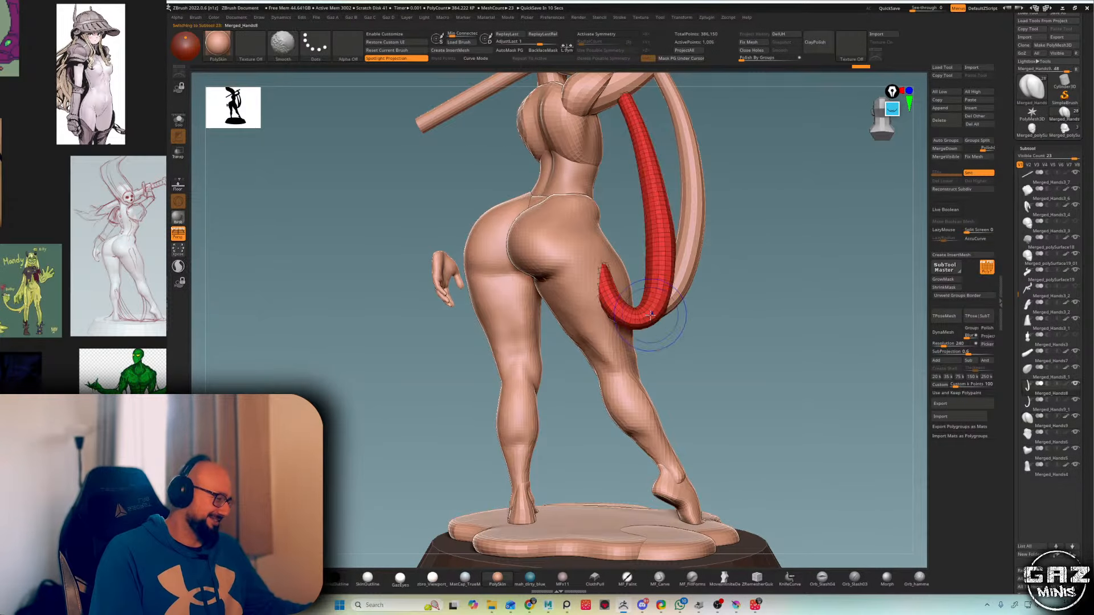
pyautogui.press('ctrl')
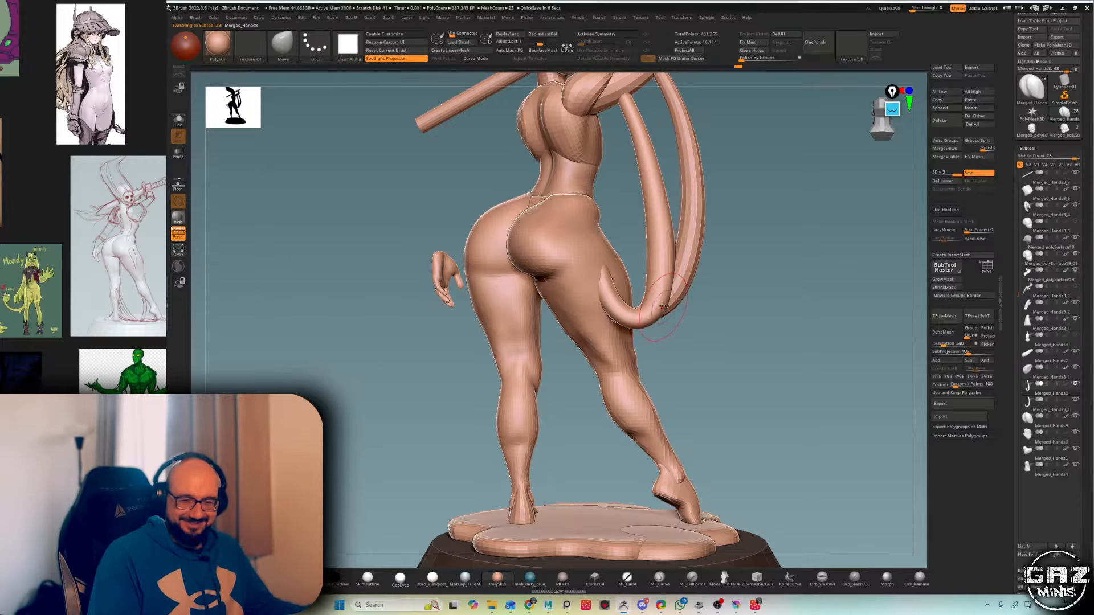
# - Swell the lower part of the inner strand above its bend with the Inflate brush
pyautogui.press('b')
pyautogui.press('i')
pyautogui.press('n')
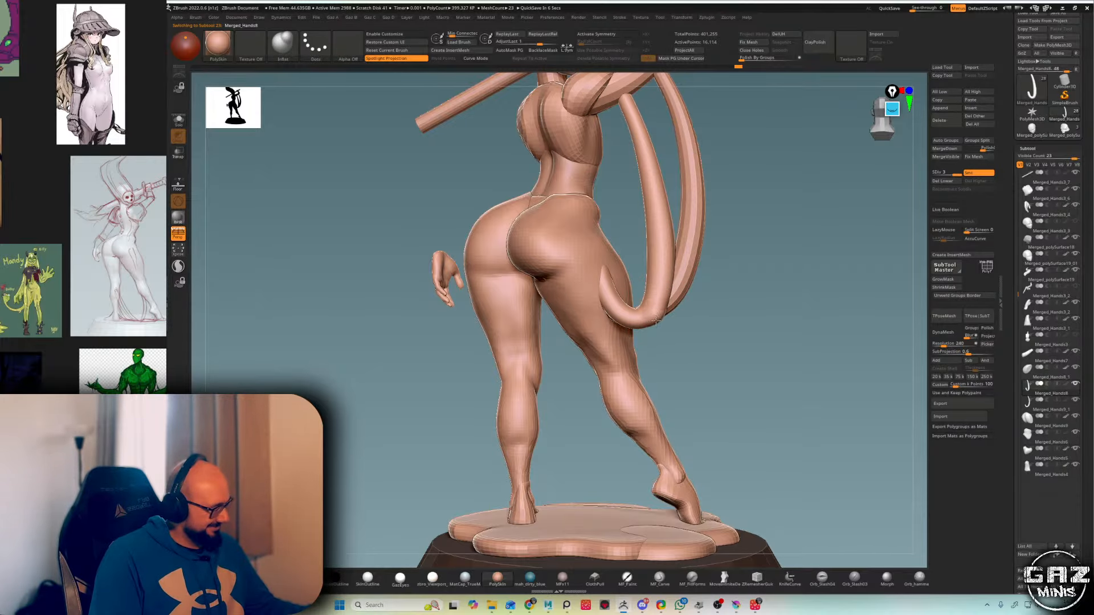
pyautogui.moveTo(670, 319); pyautogui.dragTo(733, 289, button='right')
pyautogui.hotkey('ctrl', 'z')
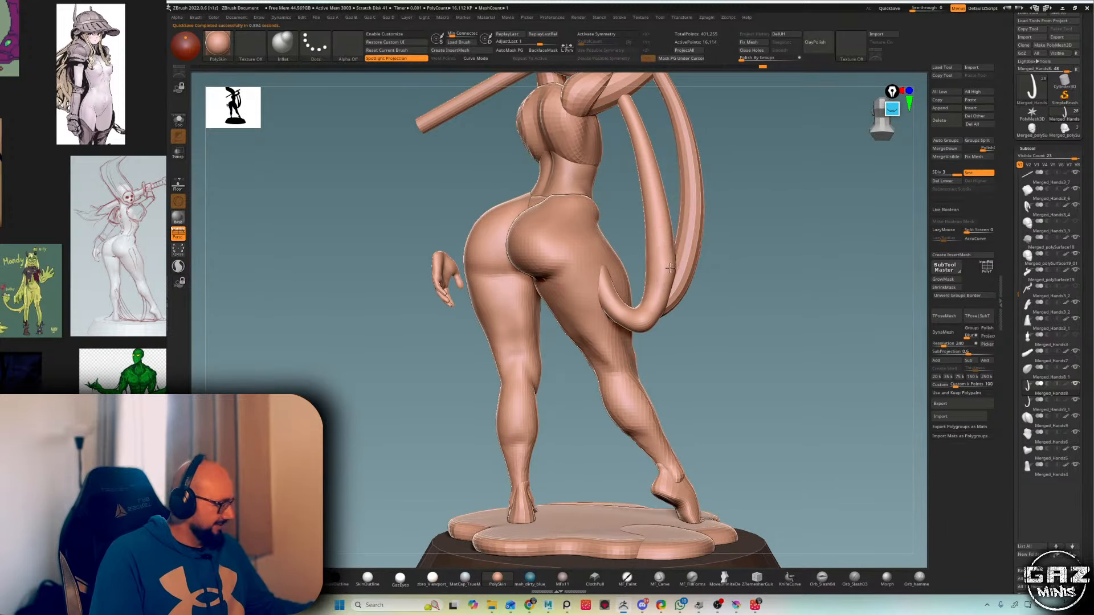
pyautogui.keyDown('alt'); pyautogui.moveTo(706, 254); pyautogui.dragTo(695, 306, button='right'); pyautogui.keyUp('alt')
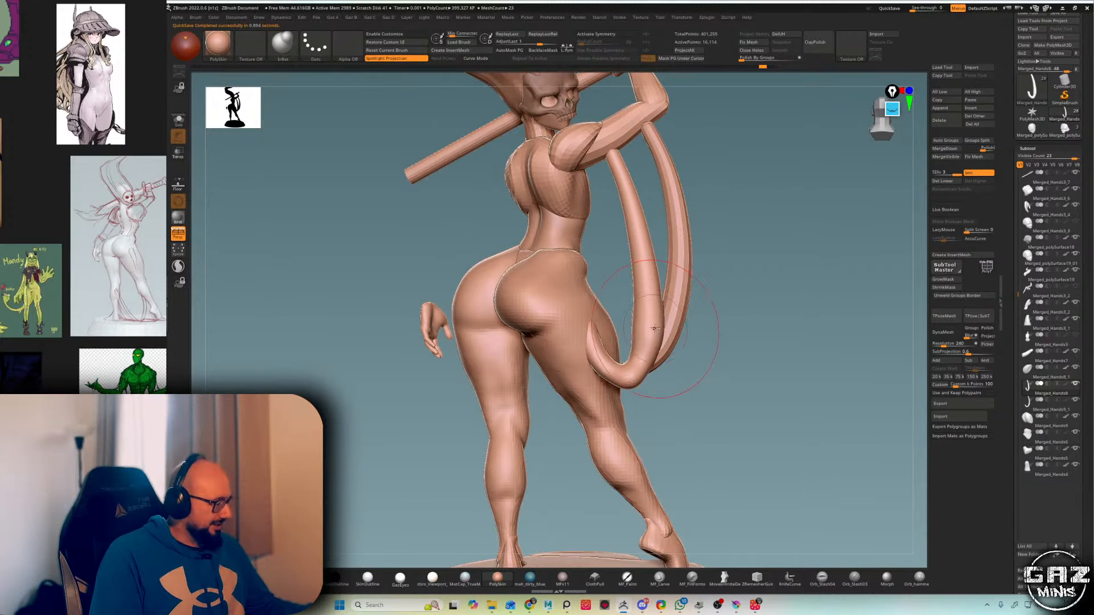
pyautogui.moveTo(655, 328); pyautogui.dragTo(644, 291)
# - Subdivide the outer hanging strand twice and swell its lower curve with the Inflate brush
pyautogui.moveTo(705, 272)
pyautogui.keyDown('alt'); pyautogui.mouseDown(button='right')
pyautogui.moveTo(706, 237)
pyautogui.moveTo(547, 257)
pyautogui.mouseUp(button='right'); pyautogui.keyUp('alt')
pyautogui.keyDown('alt'); pyautogui.click(682, 236); pyautogui.keyUp('alt')
pyautogui.hotkey('ctrl', 'd')
pyautogui.hotkey('ctrl', 'd')
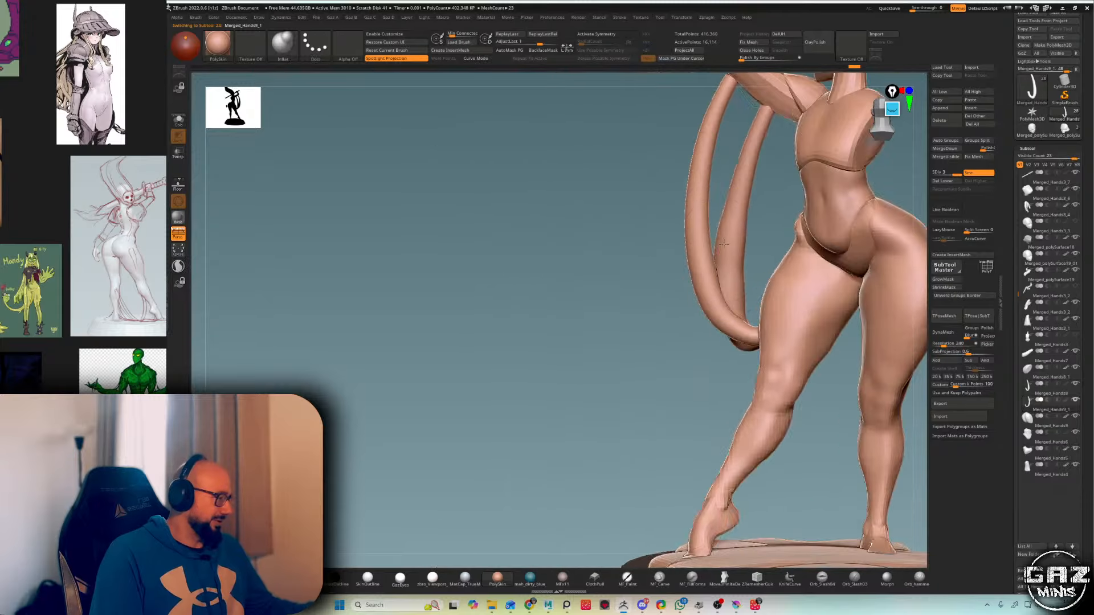
pyautogui.moveTo(735, 335)
pyautogui.mouseDown()
pyautogui.moveTo(742, 345)
pyautogui.moveTo(707, 282)
pyautogui.mouseUp()
pyautogui.moveTo(722, 319); pyautogui.dragTo(729, 332)
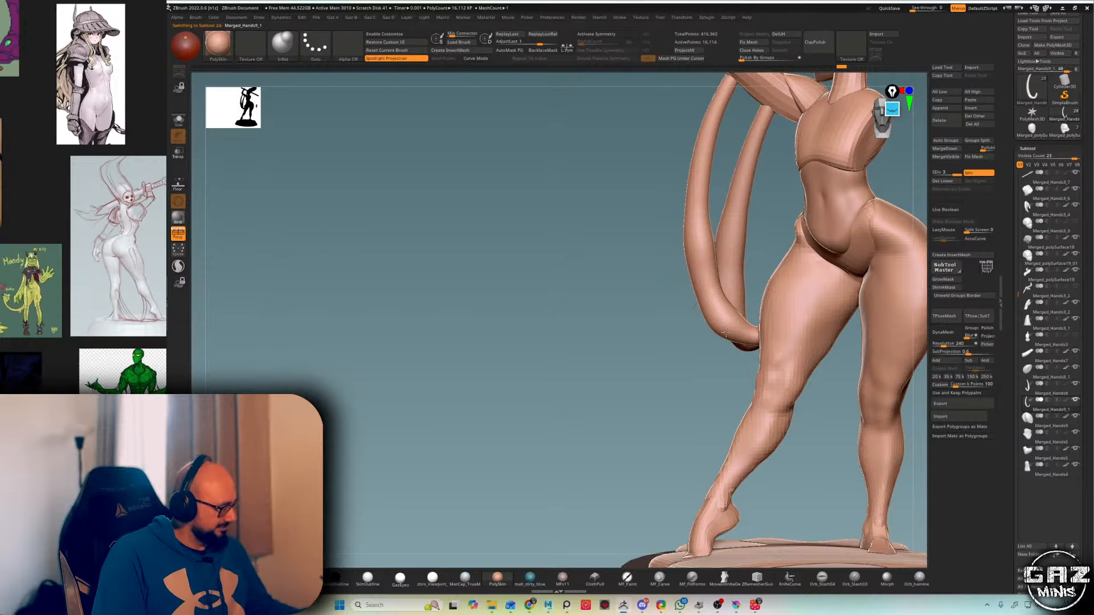
pyautogui.moveTo(547, 319)
pyautogui.mouseDown(button='right')
pyautogui.moveTo(740, 320)
pyautogui.moveTo(808, 269)
pyautogui.moveTo(748, 317)
pyautogui.mouseUp(button='right')
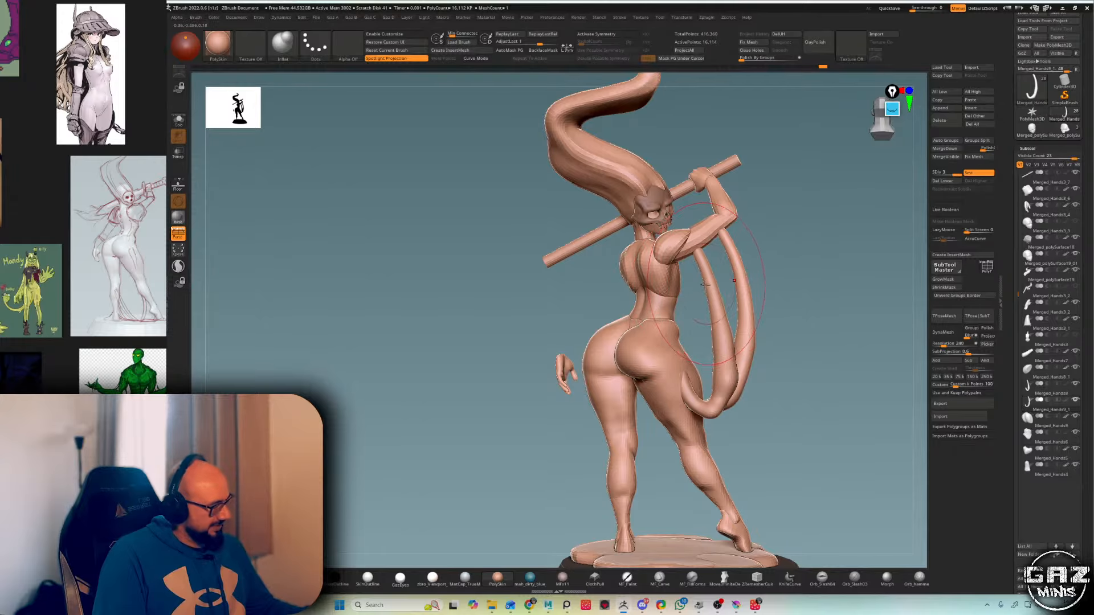
pyautogui.hotkey('alt', 'Tab')
pyautogui.hotkey('alt', 'Tab')
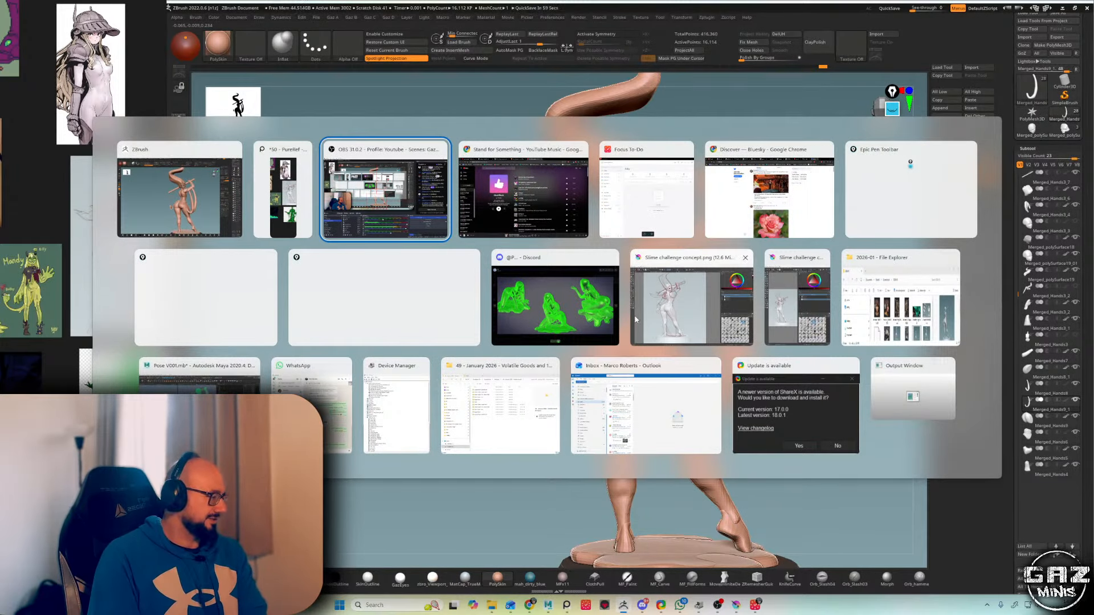
pyautogui.click(693, 75)
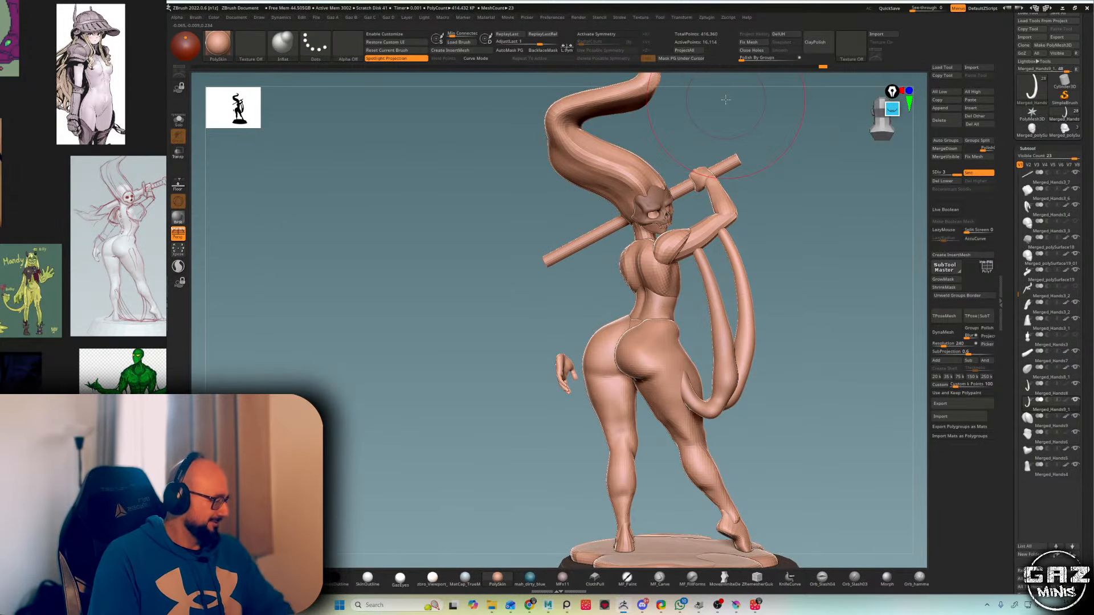
# - Thicken the inner strand further just above its bend with a larger Inflate brush
pyautogui.keyDown('alt'); pyautogui.moveTo(795, 134); pyautogui.dragTo(781, 206); pyautogui.keyUp('alt')
pyautogui.moveTo(745, 337); pyautogui.dragTo(756, 297, button='right')
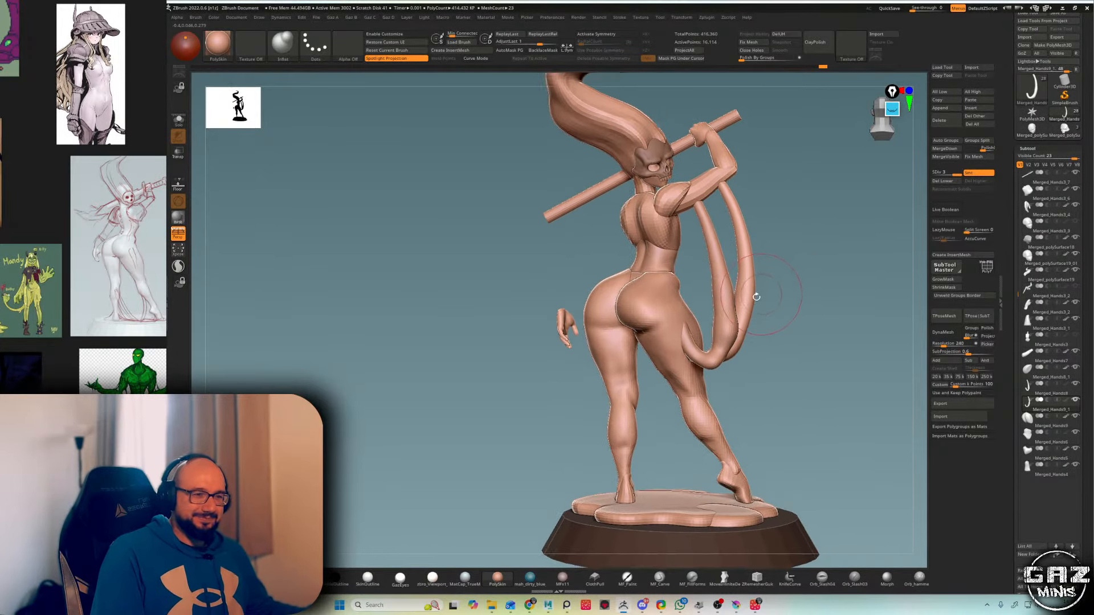
pyautogui.keyDown('alt'); pyautogui.click(723, 314); pyautogui.keyUp('alt')
pyautogui.press('s')
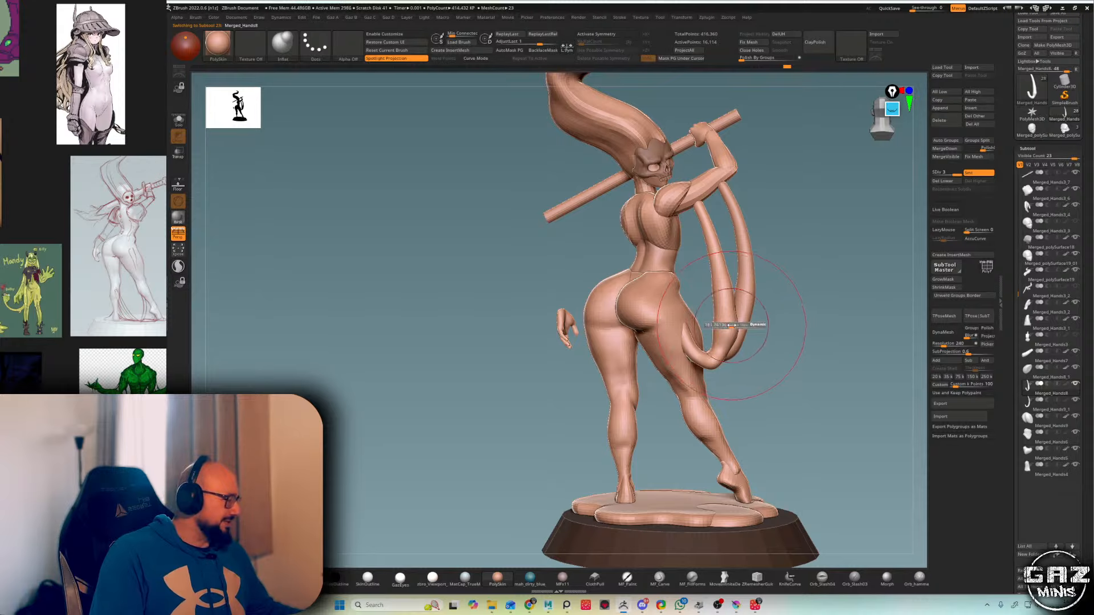
pyautogui.moveTo(731, 329)
pyautogui.mouseDown()
pyautogui.moveTo(728, 346)
pyautogui.moveTo(733, 316)
pyautogui.moveTo(734, 346)
pyautogui.mouseUp()
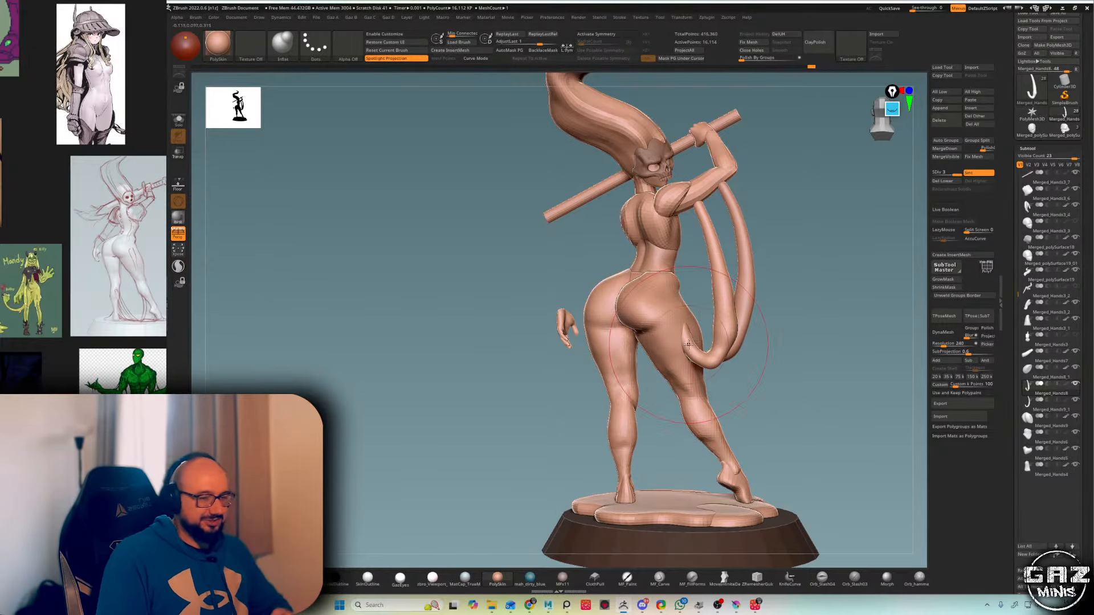
# - Switch to Google Chrome and search Google for "dwayne the rock johnson physique"
pyautogui.hotkey('alt', 'Tab')
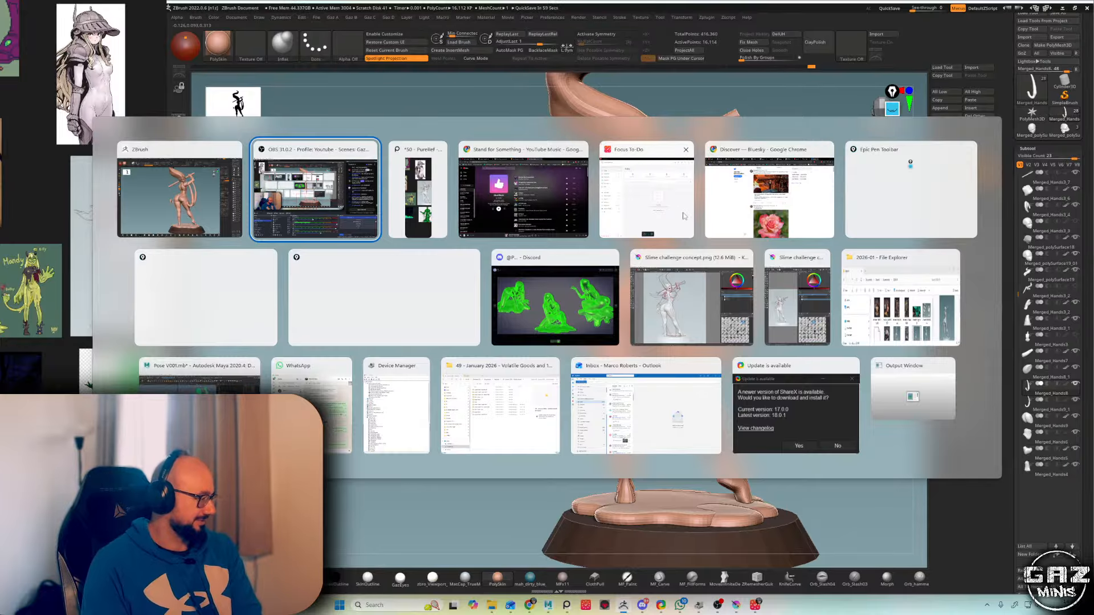
pyautogui.click(817, 200)
pyautogui.click(627, 75)
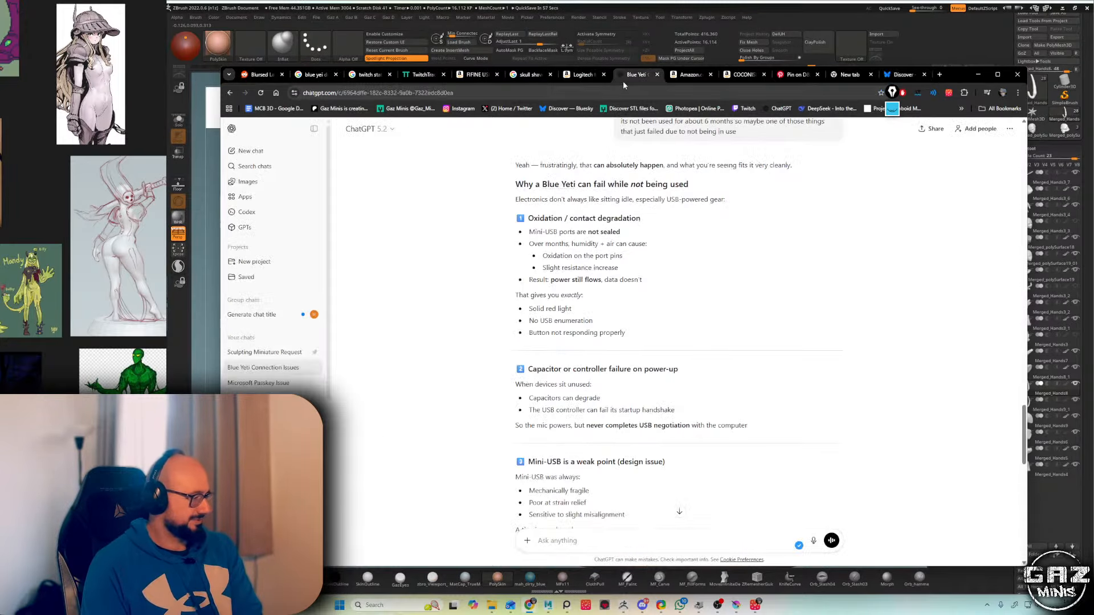
pyautogui.click(903, 74)
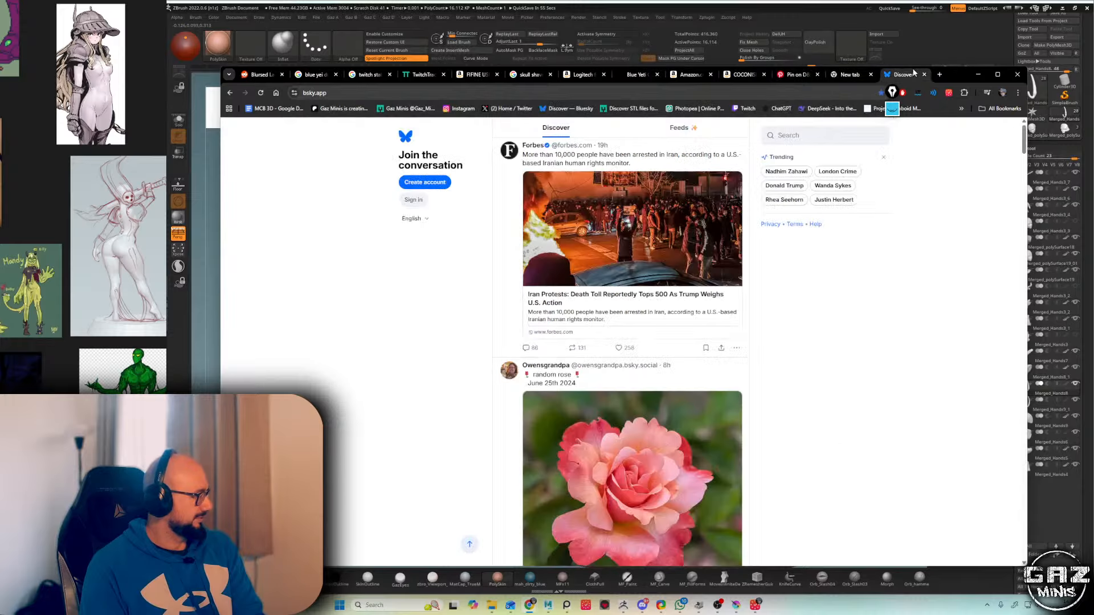
pyautogui.click(772, 92)
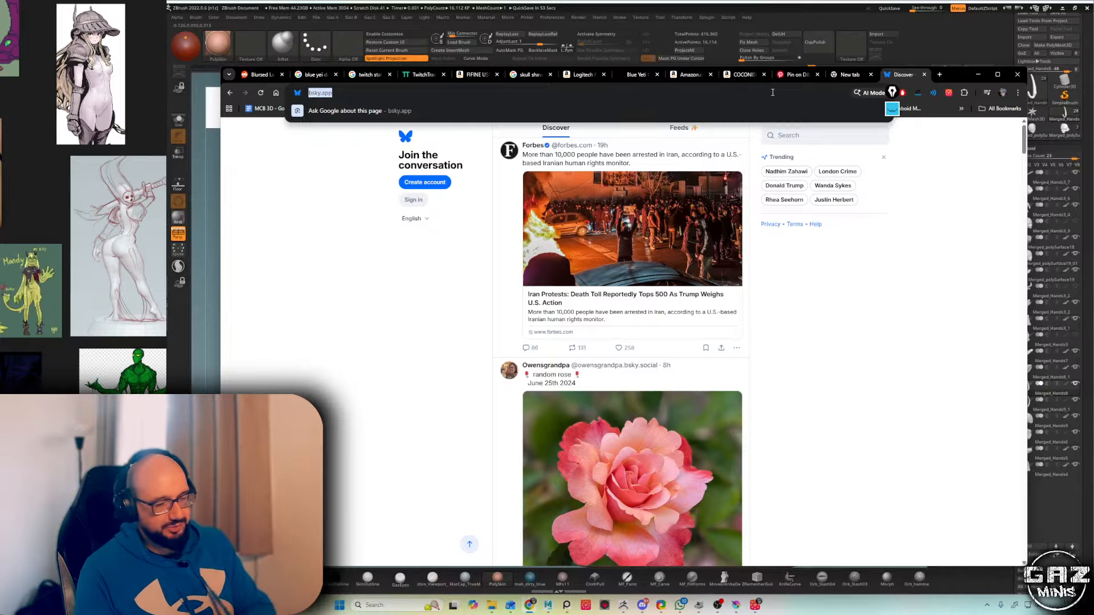
pyautogui.write('dwayne')
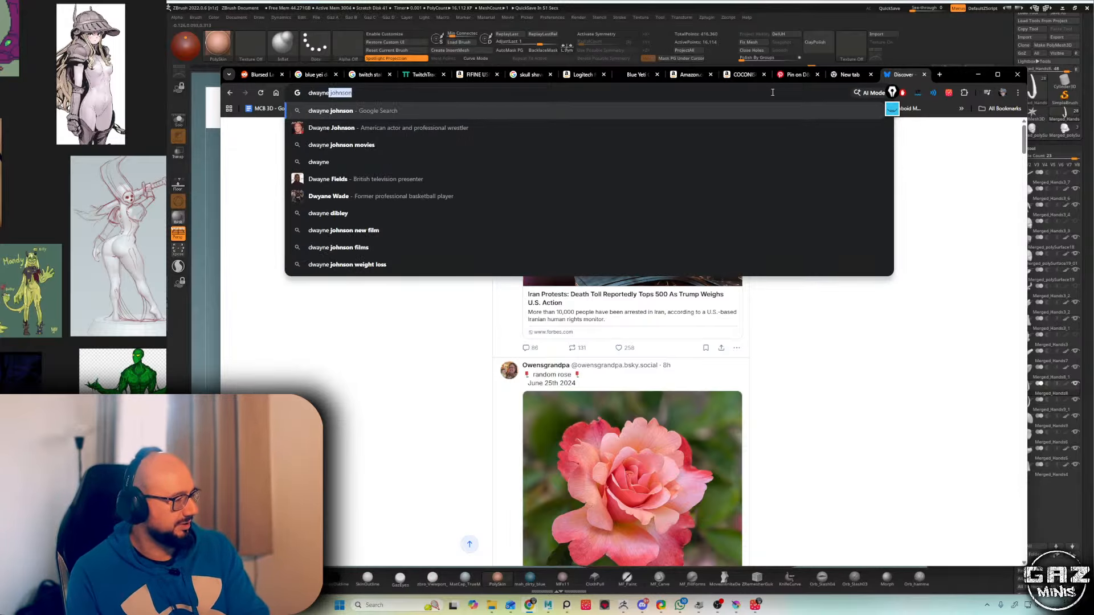
pyautogui.write(' the rock john')
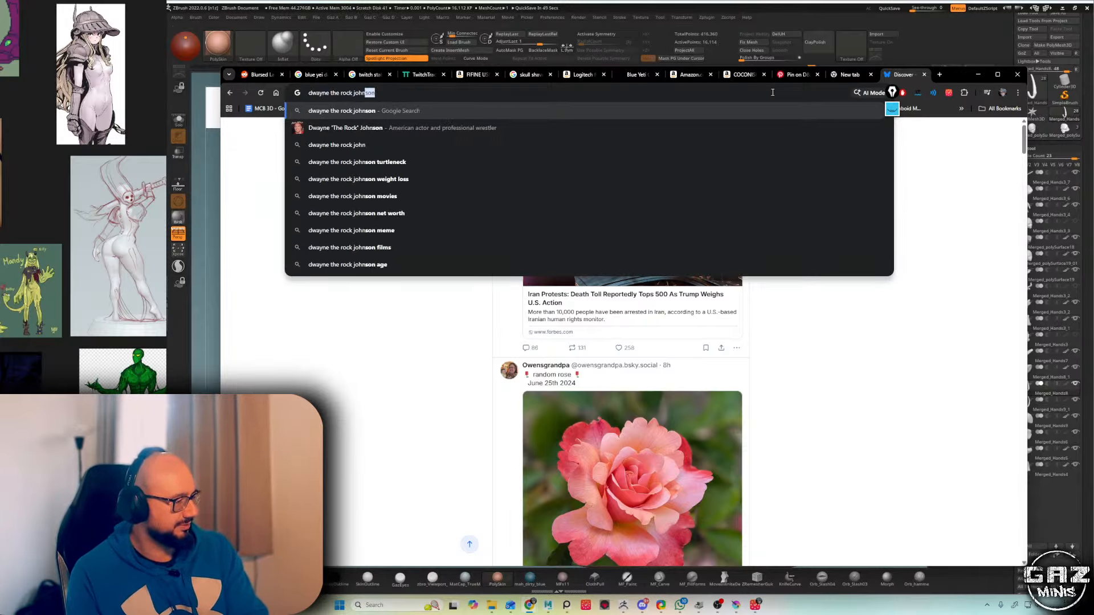
pyautogui.write('son phy')
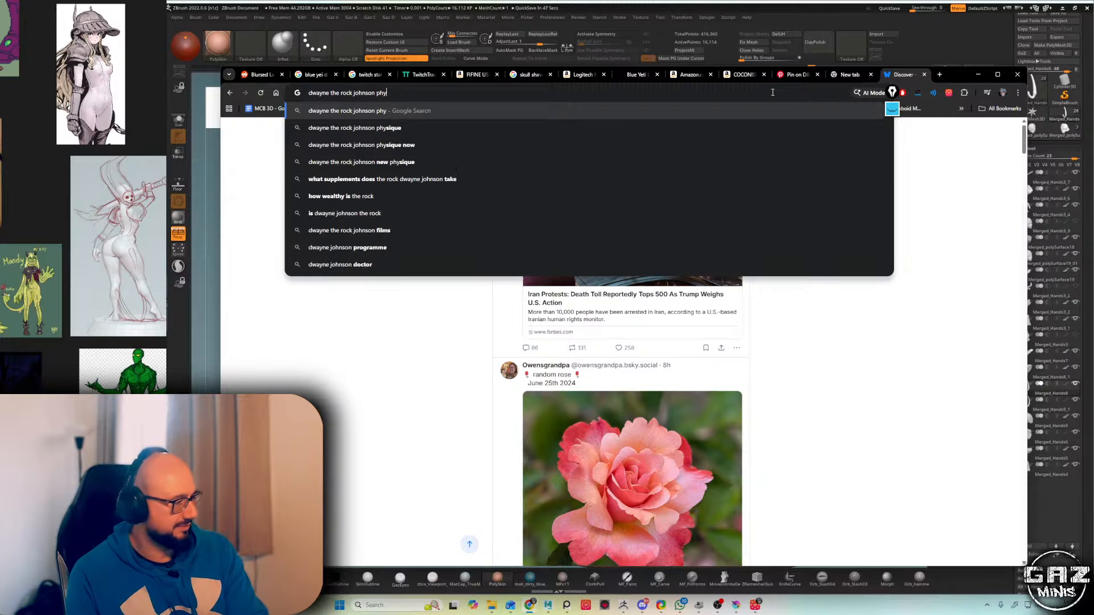
pyautogui.write('si')
pyautogui.press('Down')
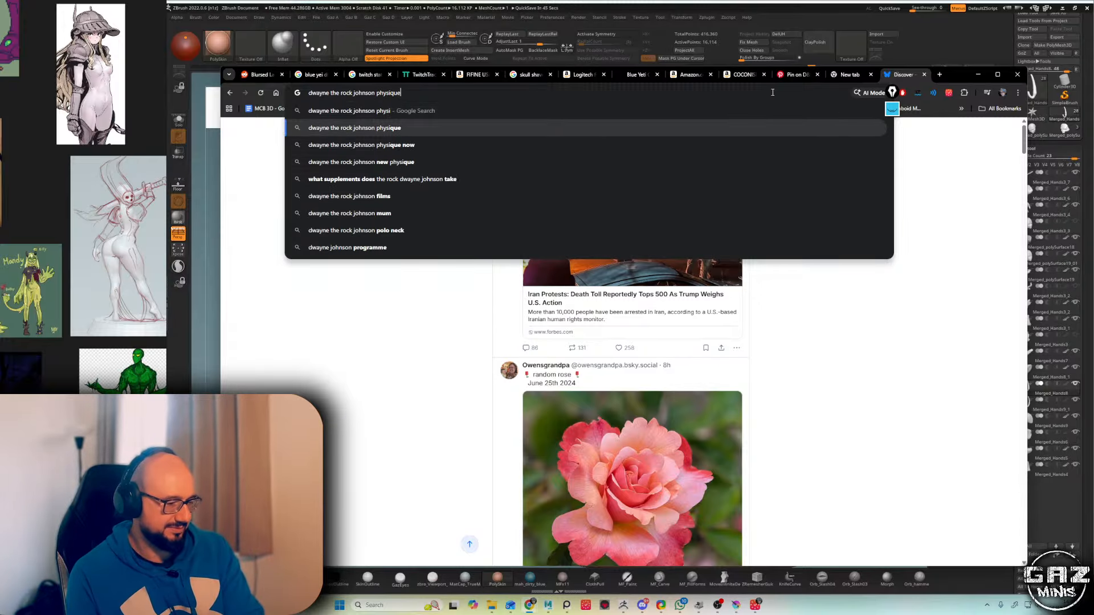
pyautogui.press('Return')
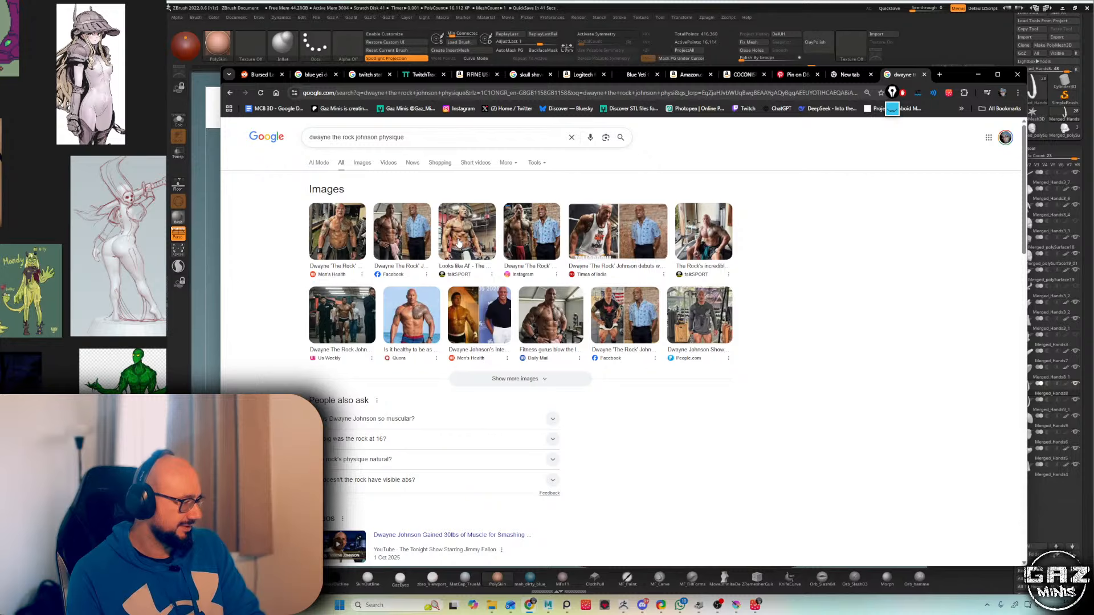
# - Refine the search to "dwayne the rock johnson physique 2025" and show the image results
pyautogui.scroll(-1, 450, 227)
pyautogui.scroll(1, 430, 182)
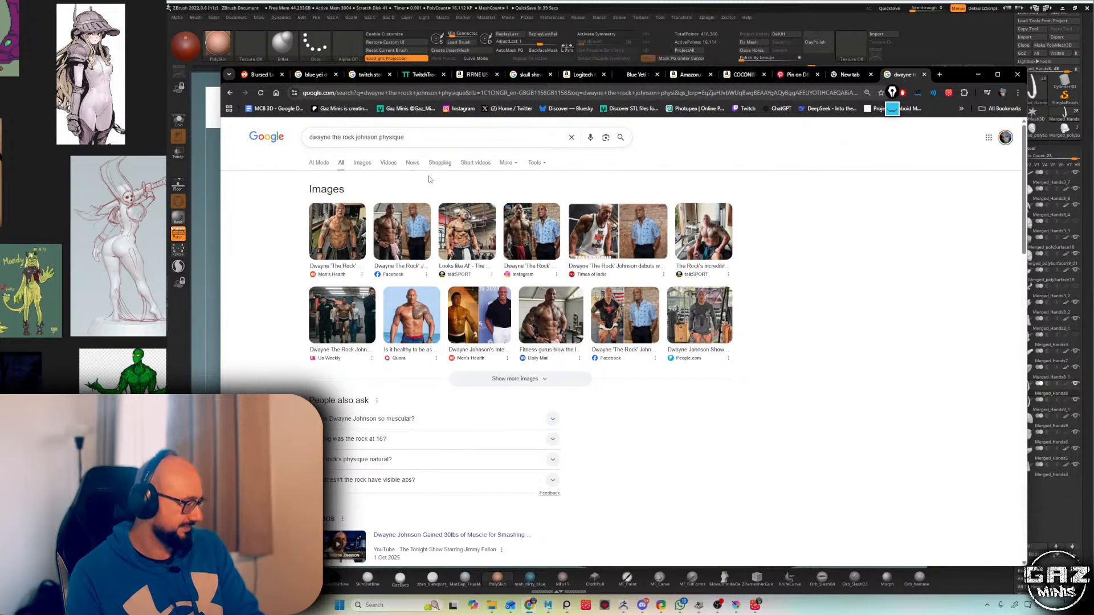
pyautogui.click(423, 134)
pyautogui.write('20255')
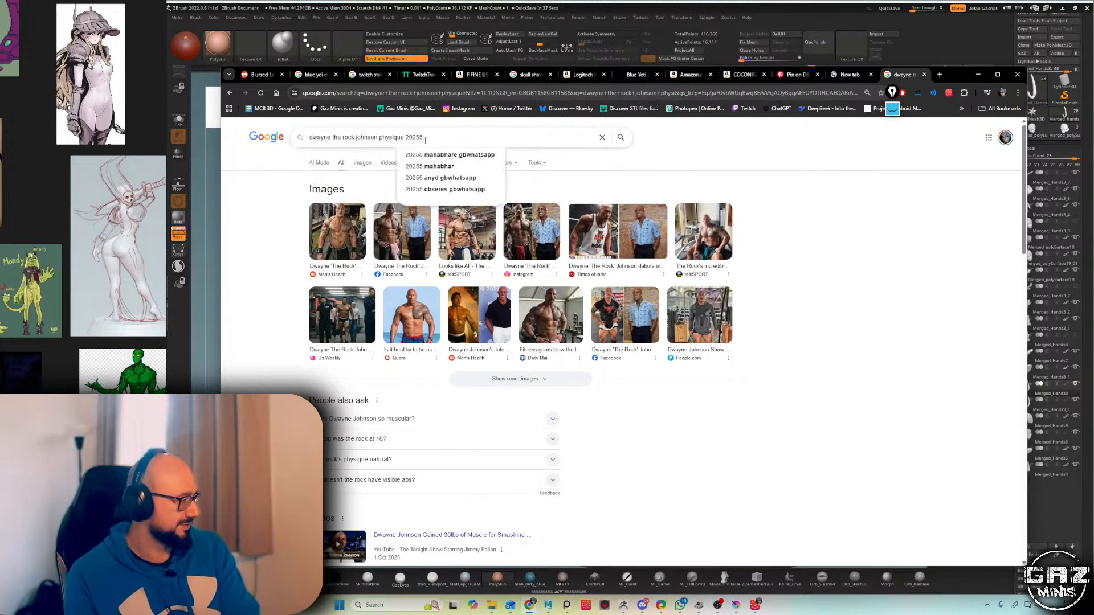
pyautogui.press('Return')
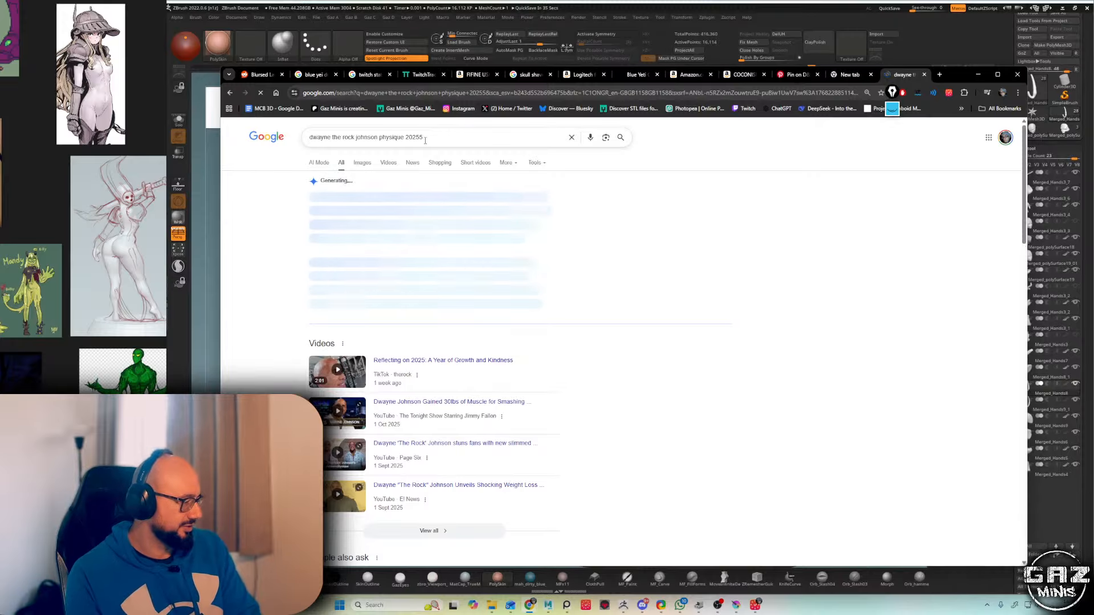
pyautogui.press('BackSpace')
pyautogui.press('Return')
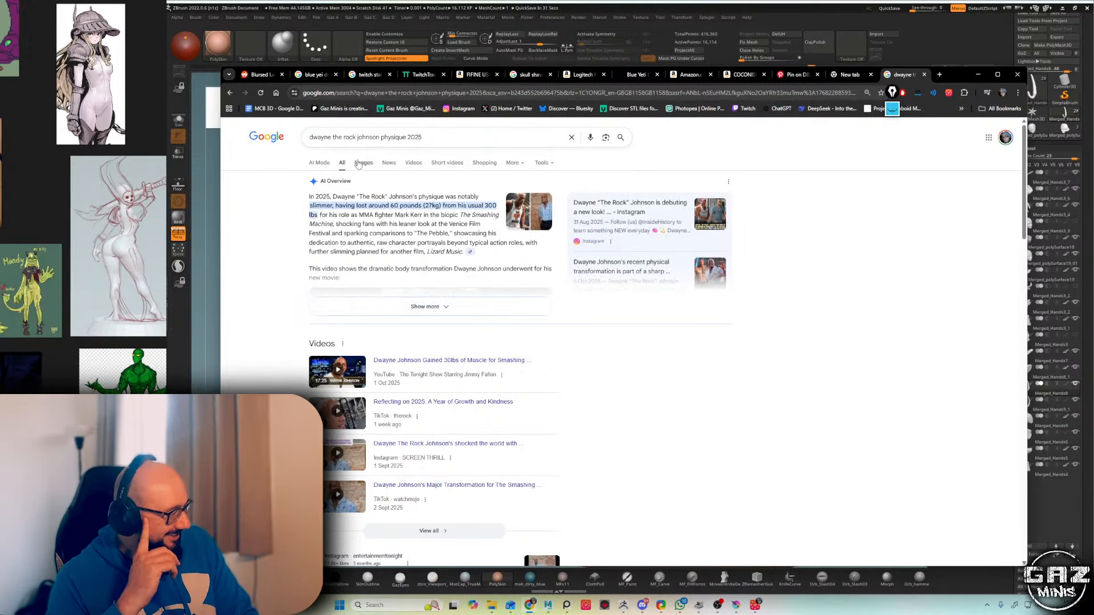
pyautogui.click(364, 164)
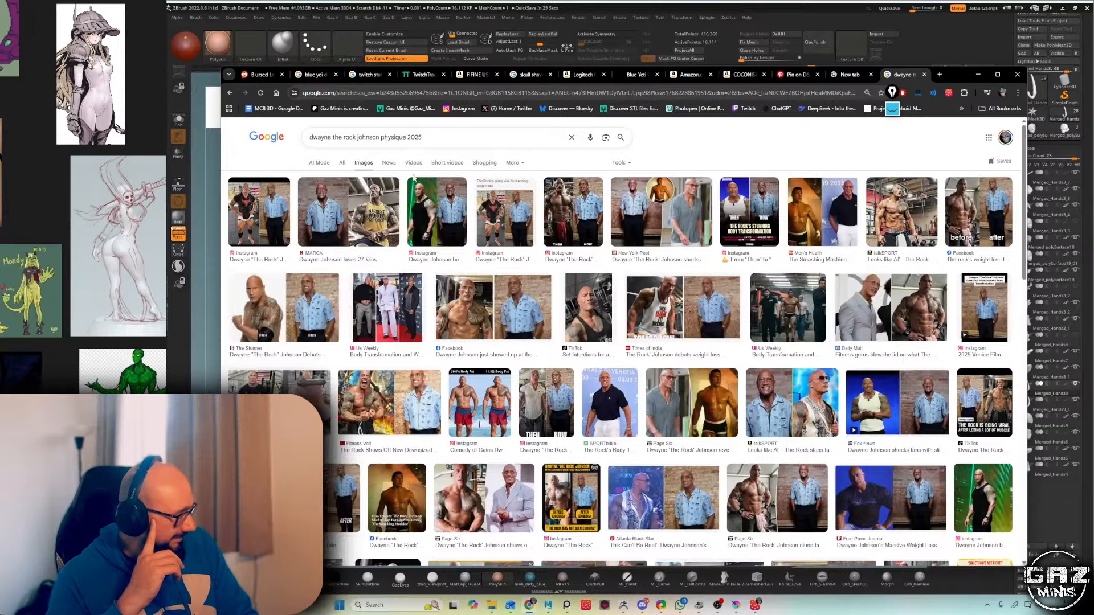
# - Preview the MARCA comparison photo with the yellow tank top and open the image in a new tab
pyautogui.click(336, 225)
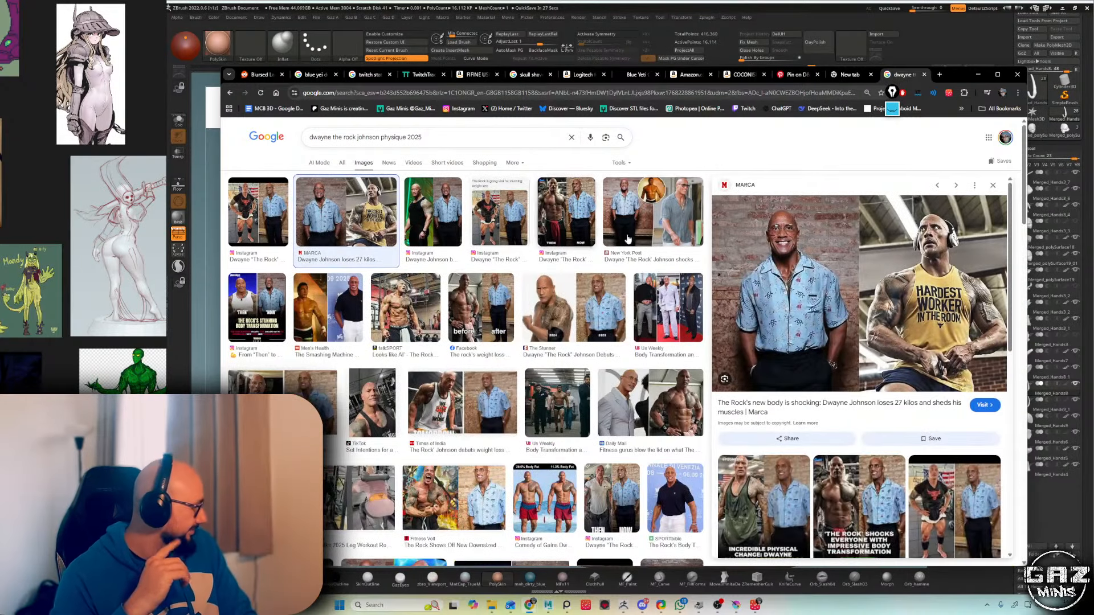
pyautogui.rightClick(809, 280)
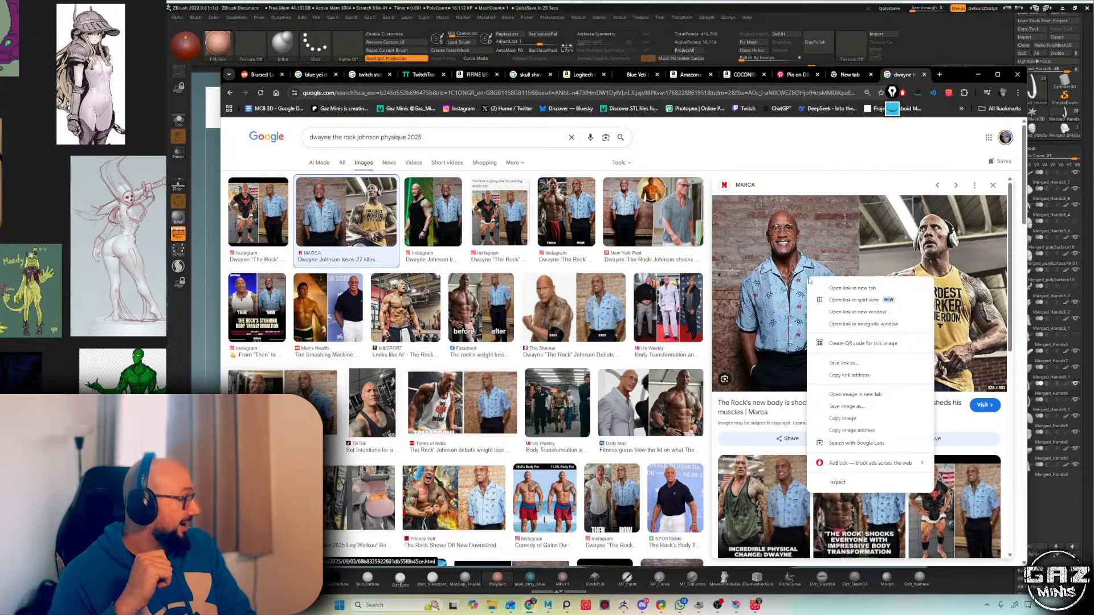
pyautogui.click(867, 400)
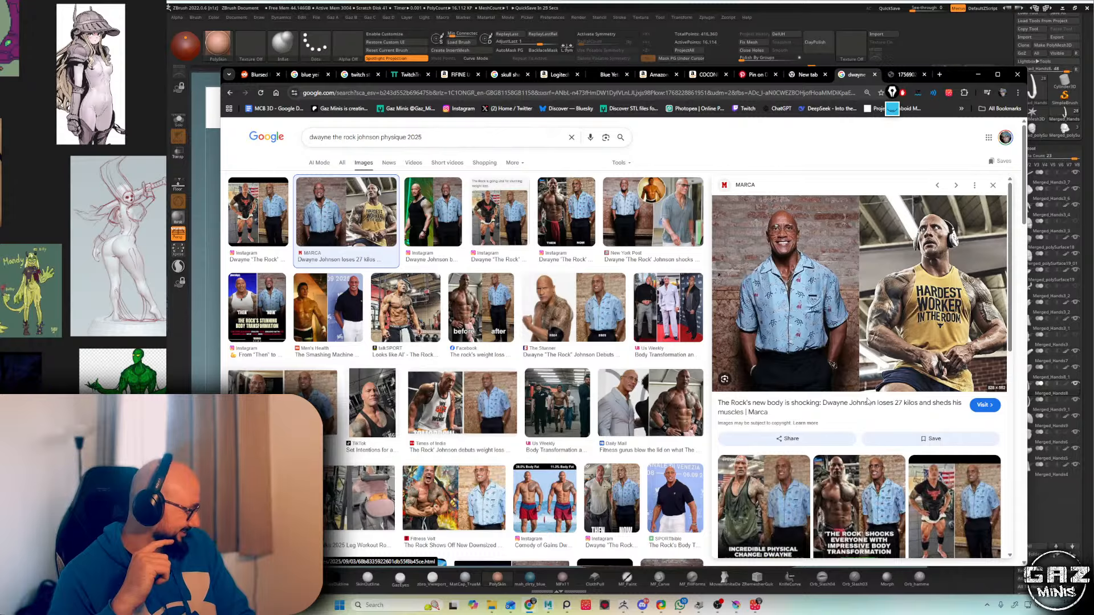
# - Open the related Instagram comparison photo with the black T-shirt as a separate image and view it
pyautogui.click(987, 505)
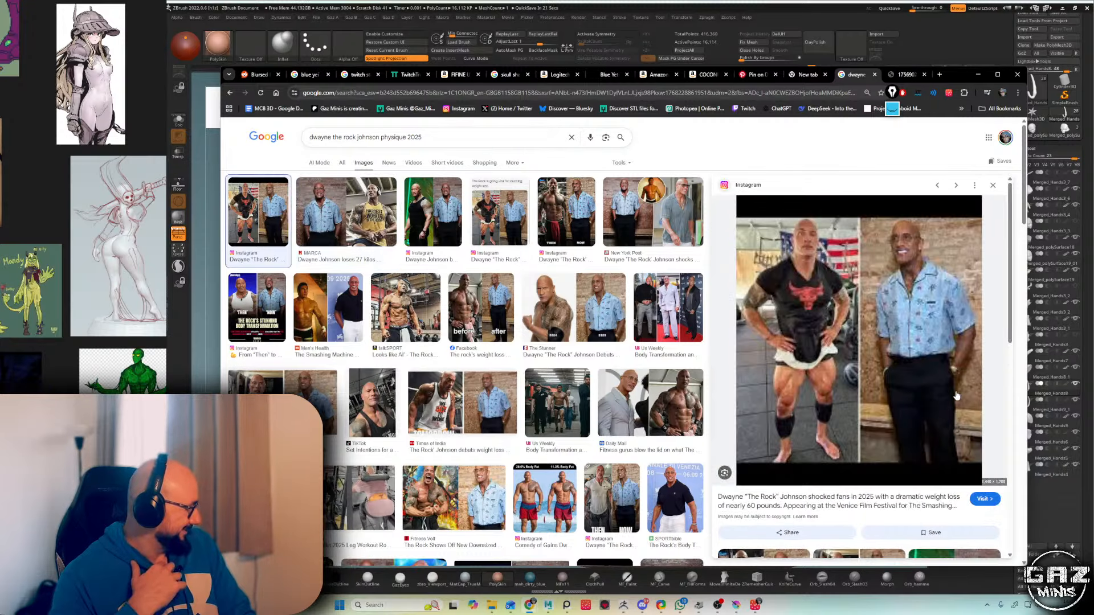
pyautogui.rightClick(952, 338)
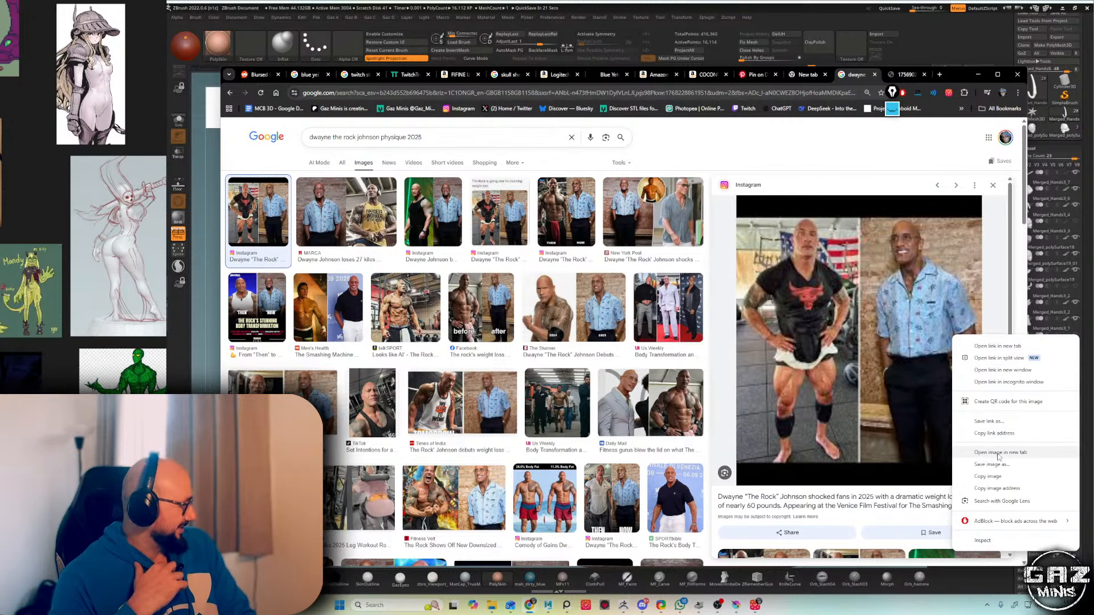
pyautogui.click(992, 452)
pyautogui.click(905, 75)
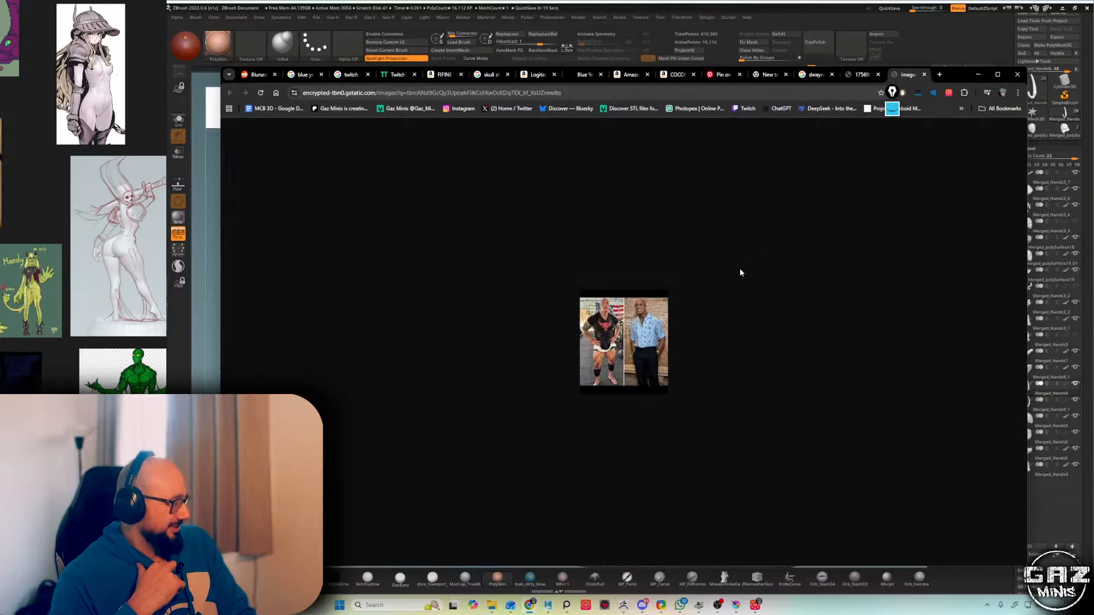
# - Browse the open Dwayne Johnson 2025 physique pictures and preview the then-and-now body transformation image
pyautogui.click(855, 74)
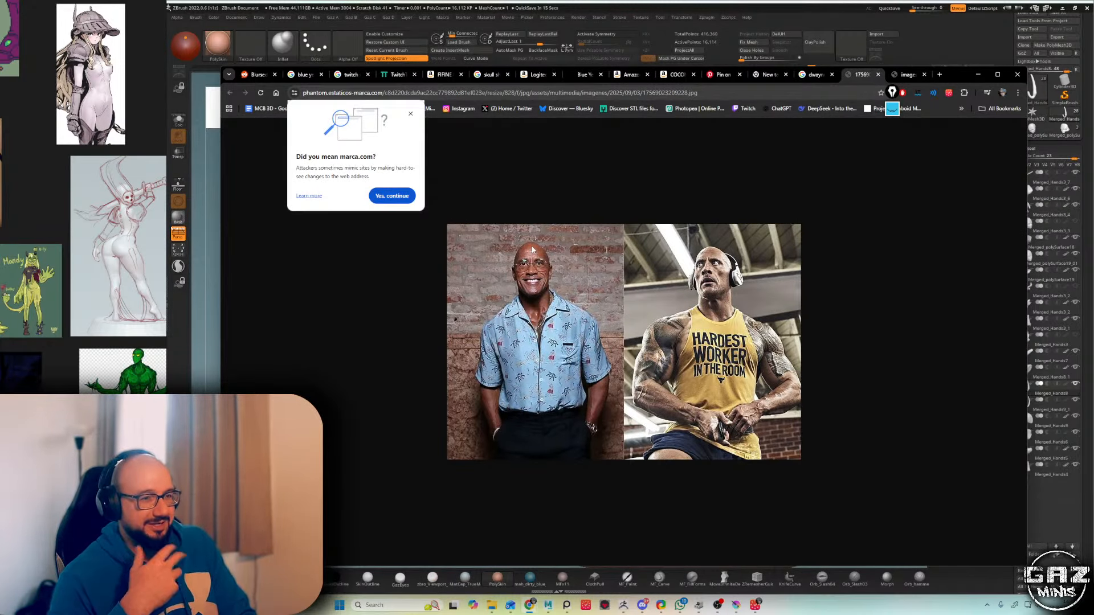
pyautogui.click(815, 74)
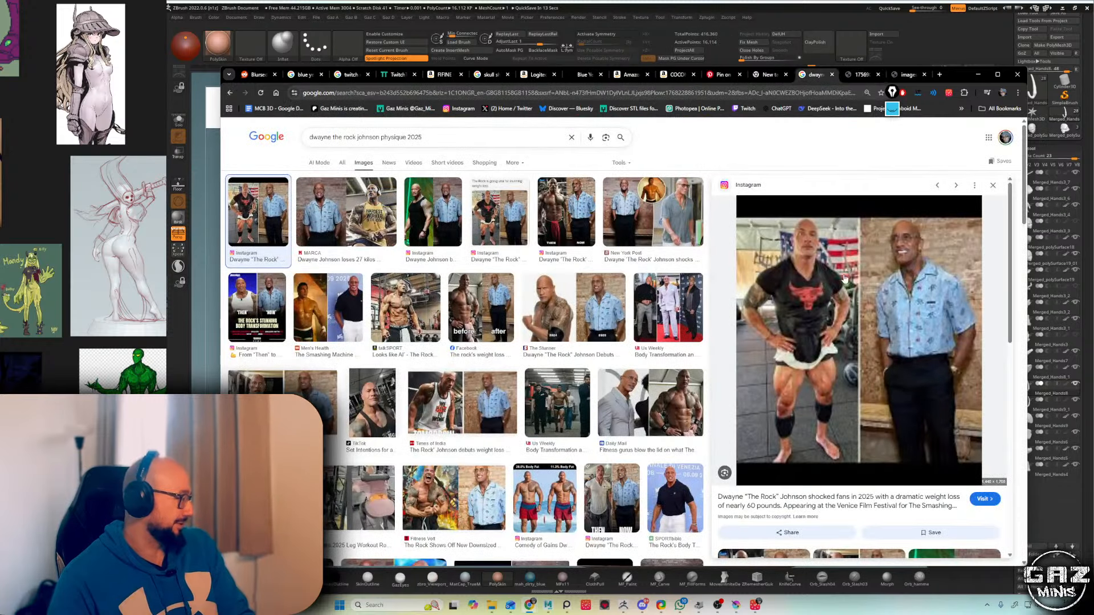
pyautogui.scroll(-1, 825, 311)
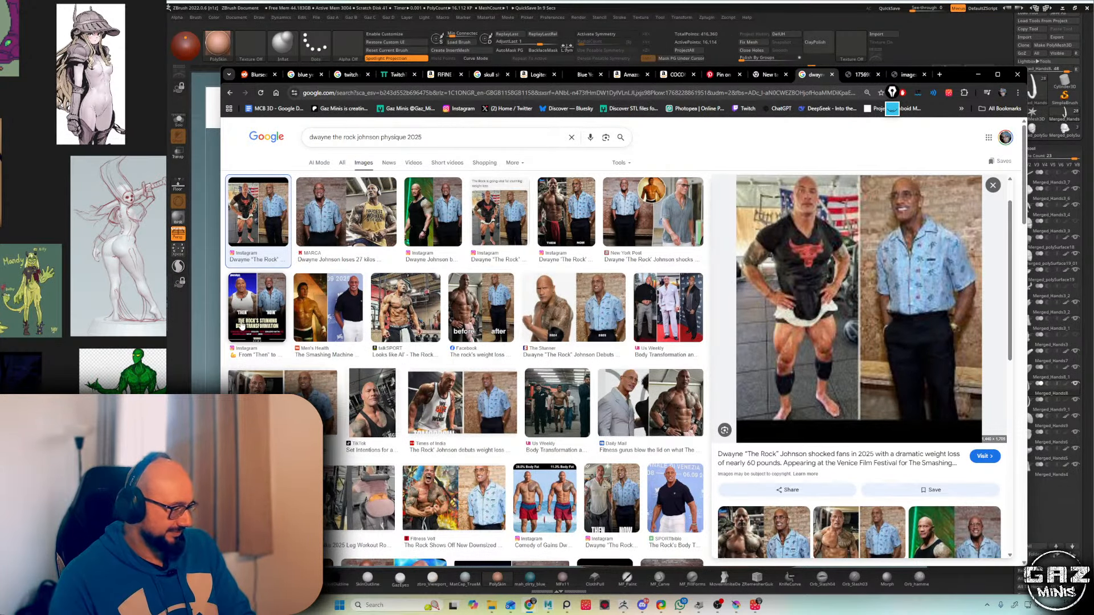
pyautogui.click(257, 308)
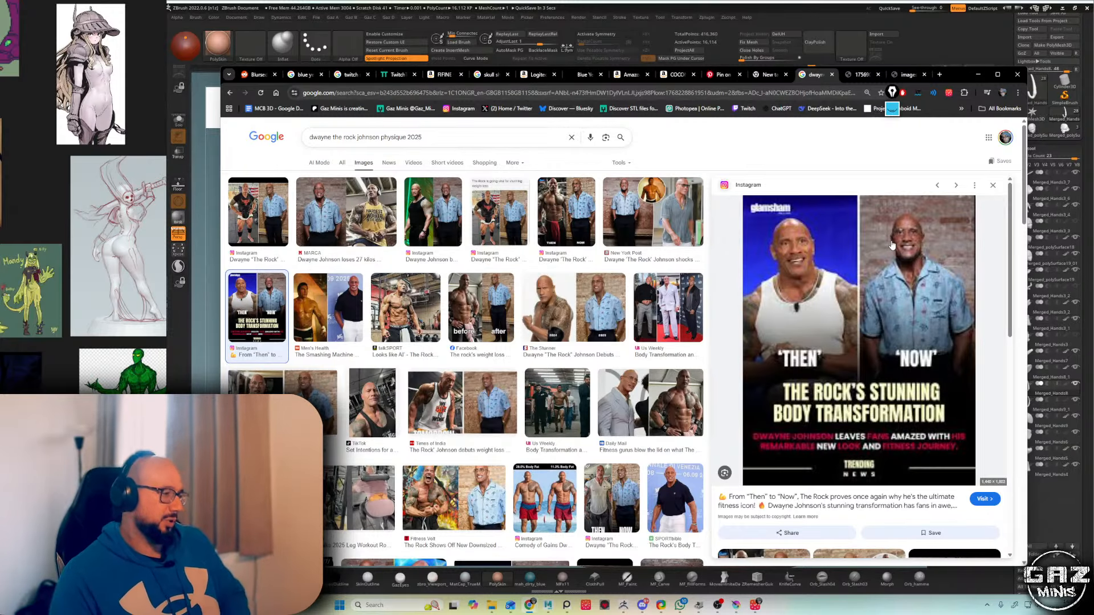
# - Switch to ZBrush, select the figure's raised arm and activate the Move brush
pyautogui.click(808, 20)
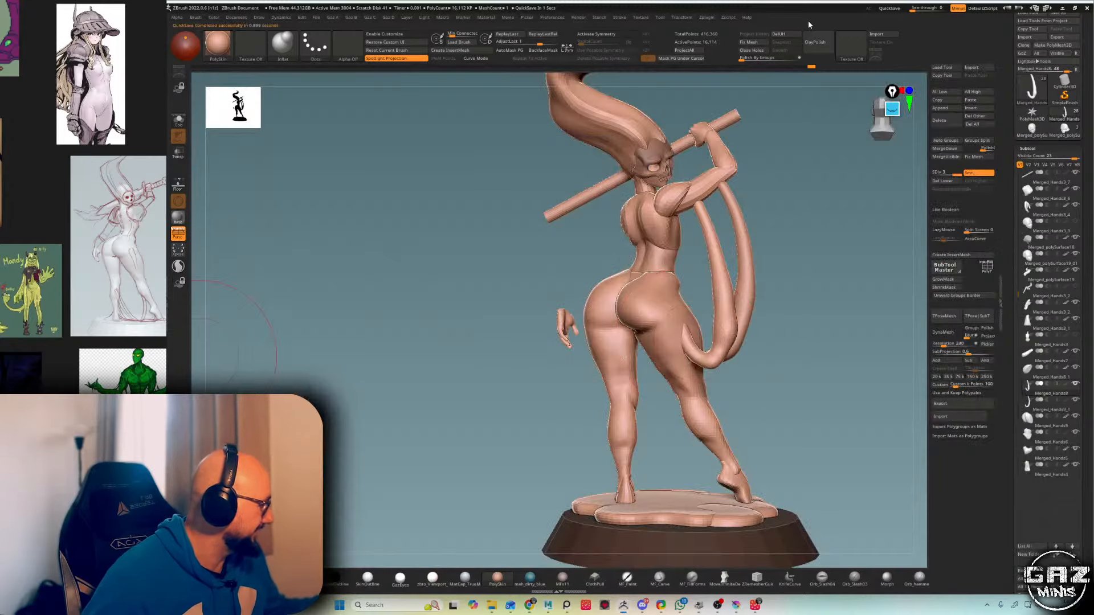
pyautogui.moveTo(805, 136)
pyautogui.mouseDown()
pyautogui.moveTo(849, 137)
pyautogui.moveTo(707, 137)
pyautogui.moveTo(805, 137)
pyautogui.mouseUp()
pyautogui.moveTo(809, 239)
pyautogui.mouseDown()
pyautogui.moveTo(749, 239)
pyautogui.moveTo(764, 278)
pyautogui.mouseUp()
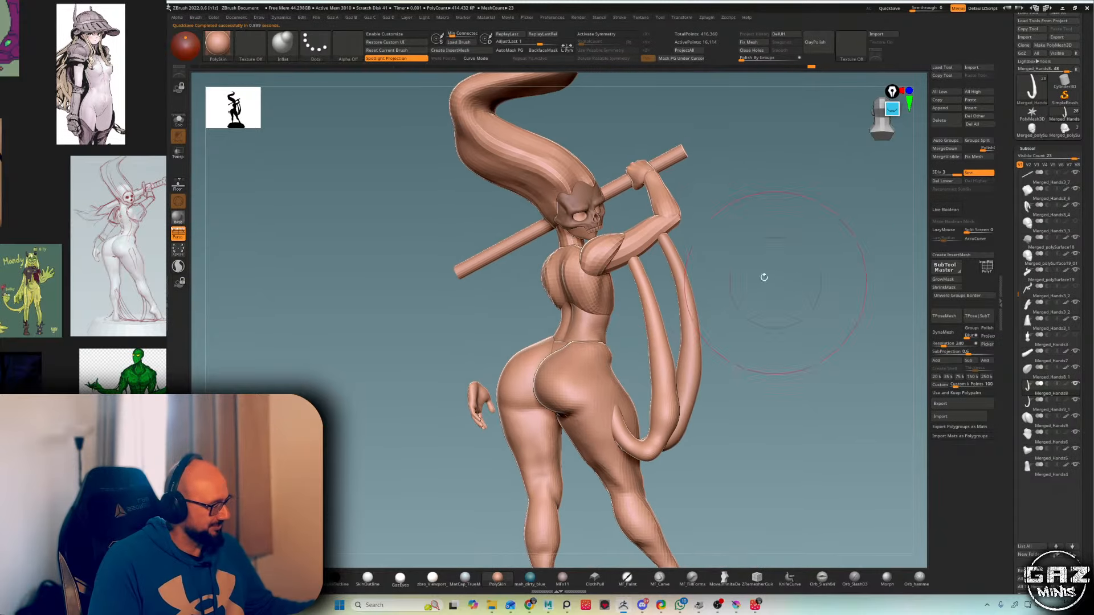
pyautogui.keyDown('alt'); pyautogui.click(664, 232); pyautogui.keyUp('alt')
pyautogui.moveTo(718, 214)
pyautogui.keyDown('alt'); pyautogui.mouseDown()
pyautogui.moveTo(728, 224)
pyautogui.moveTo(688, 240)
pyautogui.mouseUp(); pyautogui.keyUp('alt')
pyautogui.press('b')
pyautogui.press('m')
pyautogui.press('v')
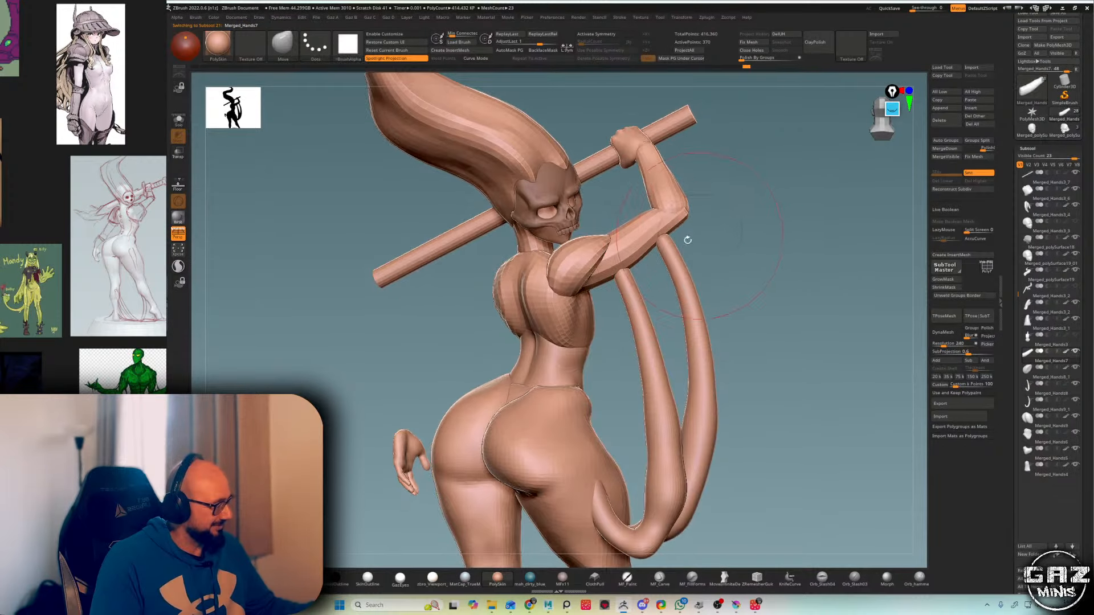
# - Select the outer strand hanging below the elbow, check its wireframe and nudge its upper end against the arm
pyautogui.moveTo(665, 244); pyautogui.dragTo(668, 250, button='right')
pyautogui.keyDown('alt'); pyautogui.click(669, 249); pyautogui.keyUp('alt')
pyautogui.hotkey('shift', 'f')
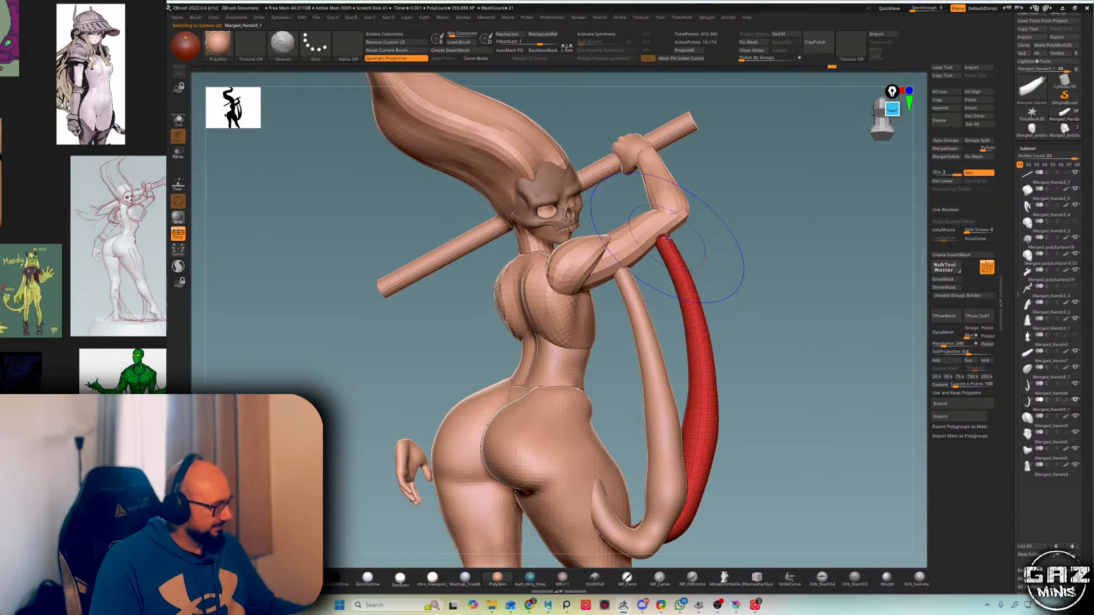
pyautogui.hotkey('shift', 'f')
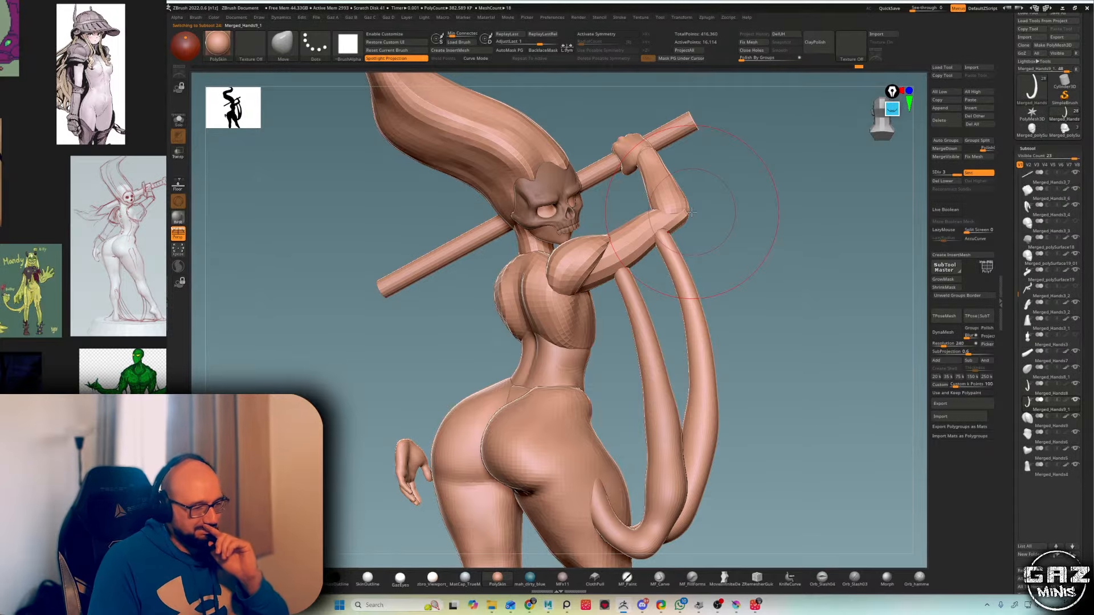
pyautogui.moveTo(691, 212); pyautogui.dragTo(729, 185, button='right')
pyautogui.press('s')
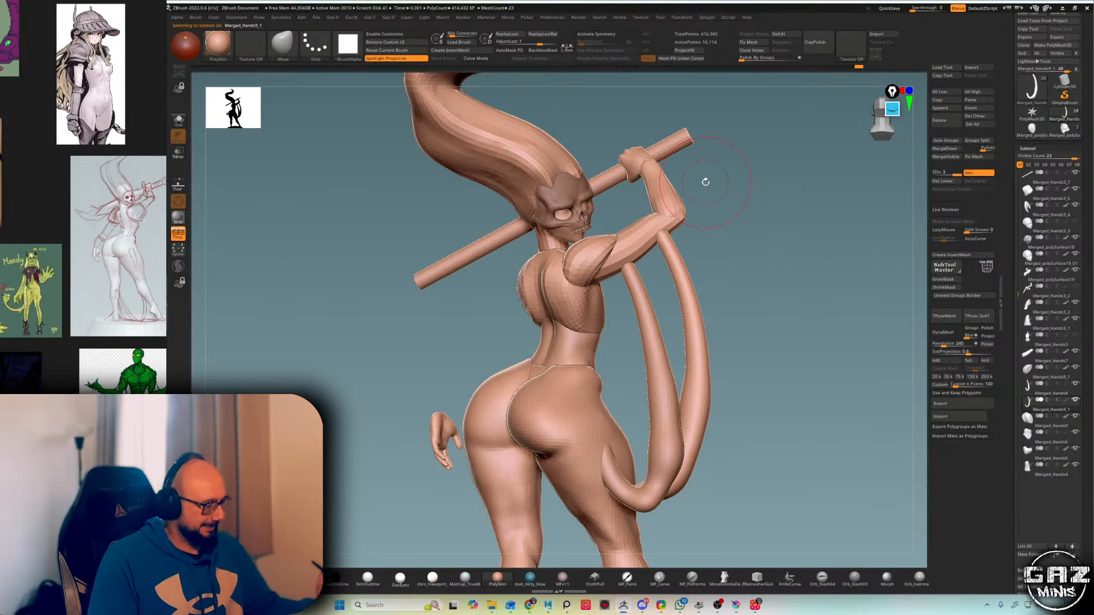
# - Examine how the raised arm, the staff and the lower torso fit together, selecting each subtool in turn
pyautogui.hotkey('shift', 'f')
pyautogui.moveTo(720, 202)
pyautogui.keyDown('alt'); pyautogui.mouseDown(button='right')
pyautogui.moveTo(720, 213)
pyautogui.moveTo(712, 196)
pyautogui.mouseUp(button='right'); pyautogui.keyUp('alt')
pyautogui.keyDown('alt'); pyautogui.click(679, 228); pyautogui.keyUp('alt')
pyautogui.hotkey('shift', 'f')
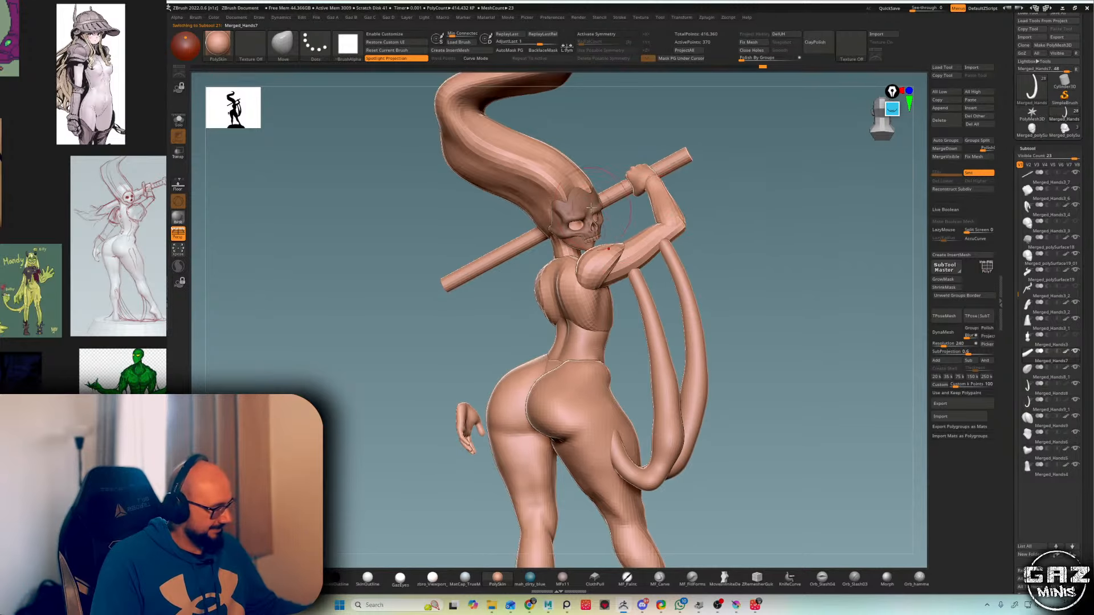
pyautogui.keyDown('alt'); pyautogui.click(683, 160); pyautogui.keyUp('alt')
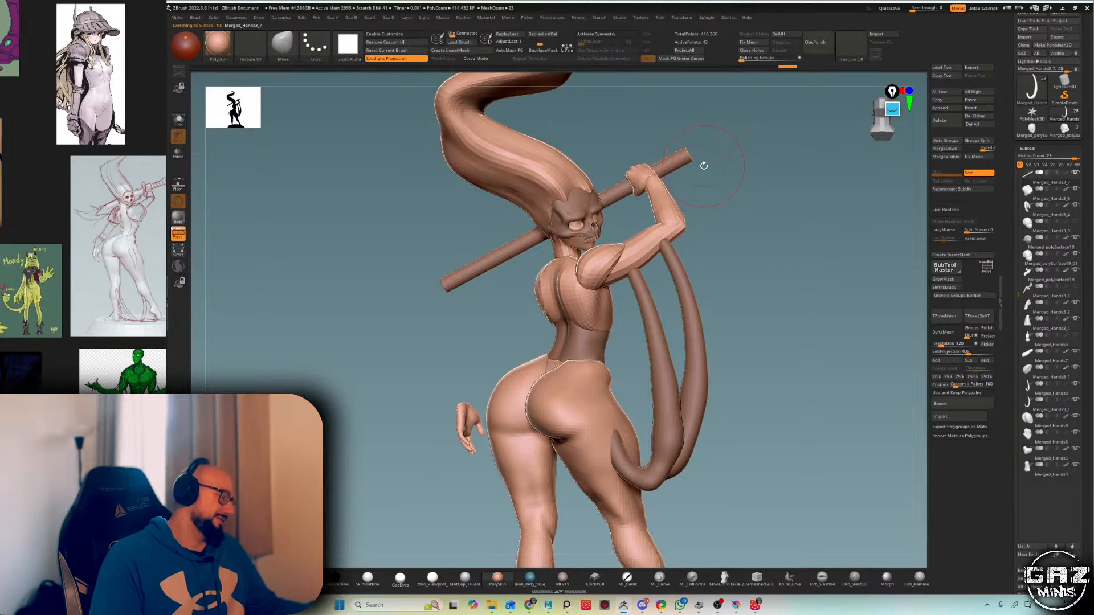
pyautogui.press('2')
pyautogui.keyDown('alt'); pyautogui.moveTo(703, 203); pyautogui.dragTo(717, 202, button='right'); pyautogui.keyUp('alt')
pyautogui.press('c')
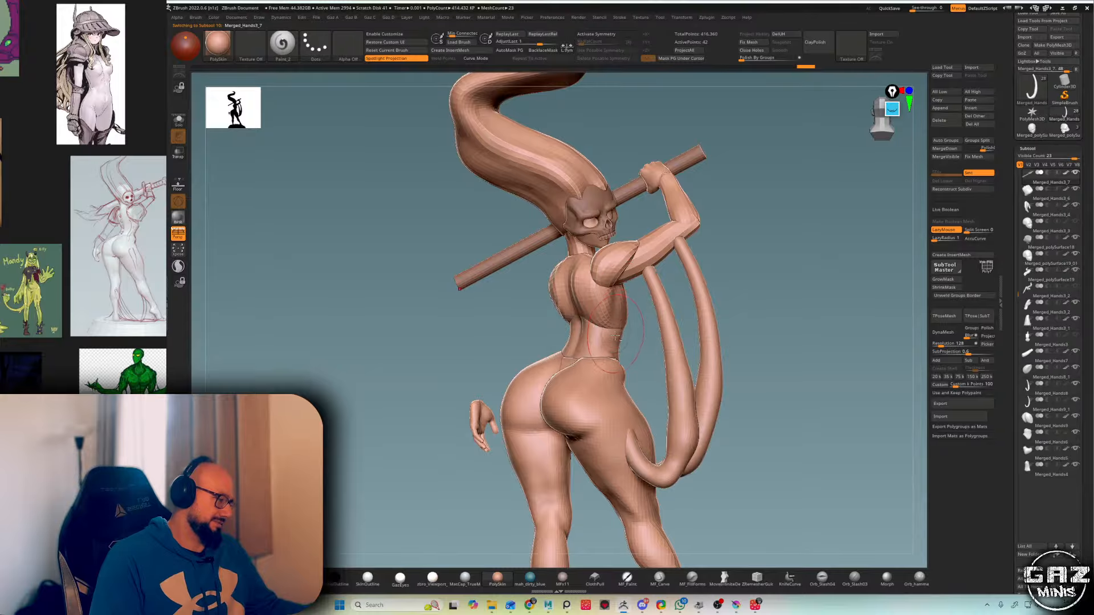
pyautogui.keyDown('alt'); pyautogui.click(596, 344); pyautogui.keyUp('alt')
pyautogui.keyDown('alt'); pyautogui.moveTo(744, 276); pyautogui.dragTo(745, 236, button='right'); pyautogui.keyUp('alt')
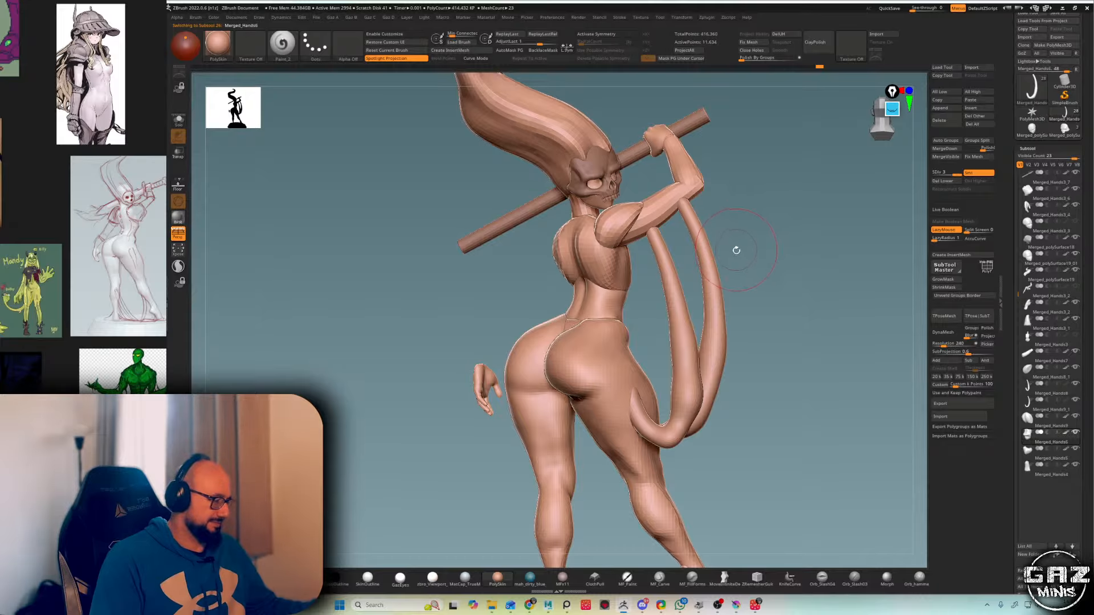
pyautogui.moveTo(683, 276)
pyautogui.mouseDown(button='right')
pyautogui.moveTo(628, 333)
pyautogui.moveTo(592, 343)
pyautogui.moveTo(684, 315)
pyautogui.moveTo(604, 336)
pyautogui.mouseUp(button='right')
# - Adjust the brush size, select the inner hanging strand and smooth its lower half upward
pyautogui.press('1')
pyautogui.press('s')
pyautogui.press('2')
pyautogui.hotkey('shift', 's')
pyautogui.hotkey('shift', 's')
pyautogui.press('s')
pyautogui.keyDown('ctrl'); pyautogui.moveTo(707, 353); pyautogui.dragTo(746, 256, button='right'); pyautogui.keyUp('ctrl')
pyautogui.moveTo(746, 256)
pyautogui.keyDown('ctrl'); pyautogui.mouseDown(button='right')
pyautogui.moveTo(744, 279)
pyautogui.moveTo(748, 237)
pyautogui.mouseUp(button='right'); pyautogui.keyUp('ctrl')
pyautogui.keyDown('alt'); pyautogui.click(627, 316); pyautogui.keyUp('alt')
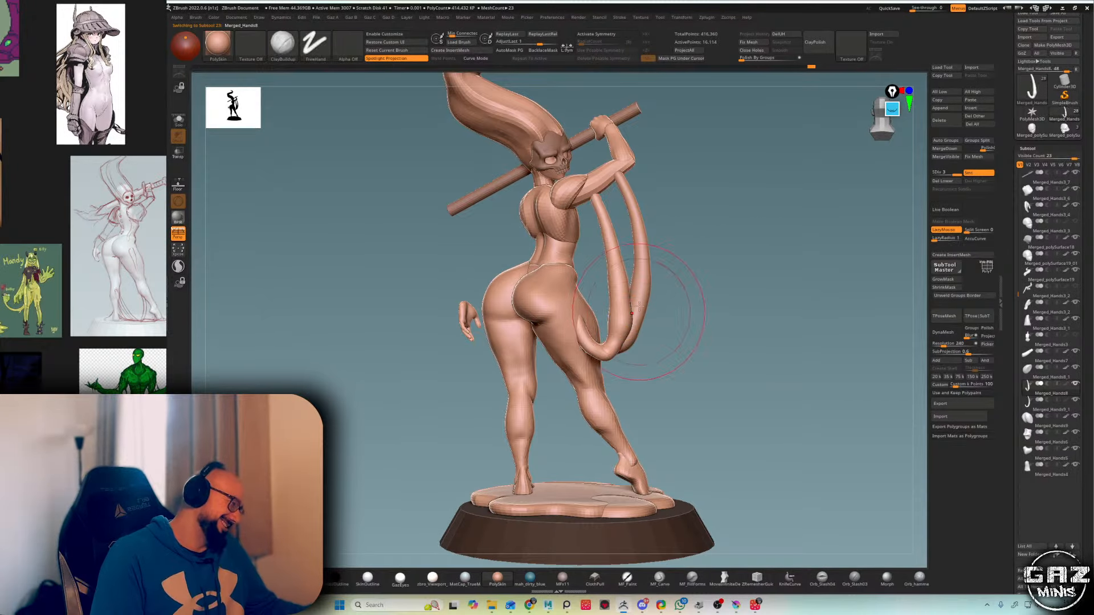
pyautogui.keyDown('shift'); pyautogui.moveTo(626, 297); pyautogui.dragTo(617, 263); pyautogui.keyUp('shift')
pyautogui.keyDown('shift'); pyautogui.moveTo(721, 274); pyautogui.dragTo(749, 240, button='right'); pyautogui.keyUp('shift')
# - Check the inner strand's wireframe and smooth the section above its lower bend again
pyautogui.hotkey('shift', 'f')
pyautogui.moveTo(684, 257)
pyautogui.keyDown('alt'); pyautogui.mouseDown(button='right')
pyautogui.moveTo(648, 247)
pyautogui.moveTo(654, 213)
pyautogui.mouseUp(button='right'); pyautogui.keyUp('alt')
pyautogui.hotkey('shift', 'f')
pyautogui.hotkey('shift', 'f')
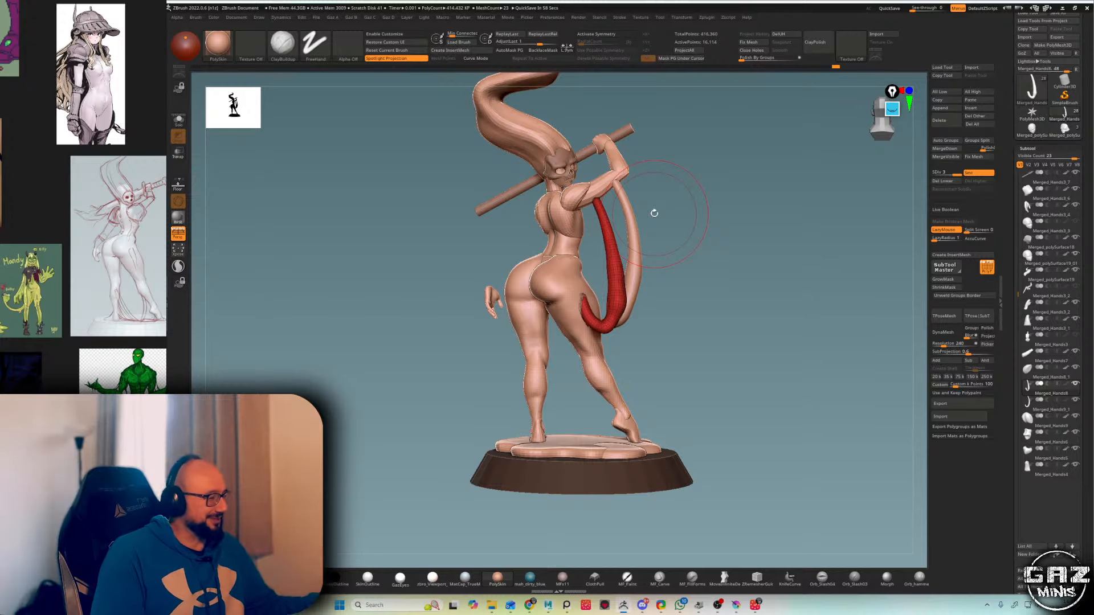
pyautogui.moveTo(653, 212)
pyautogui.keyDown('ctrl'); pyautogui.mouseDown(button='right')
pyautogui.moveTo(660, 247)
pyautogui.moveTo(675, 237)
pyautogui.mouseUp(button='right'); pyautogui.keyUp('ctrl')
pyautogui.hotkey('shift', 'f')
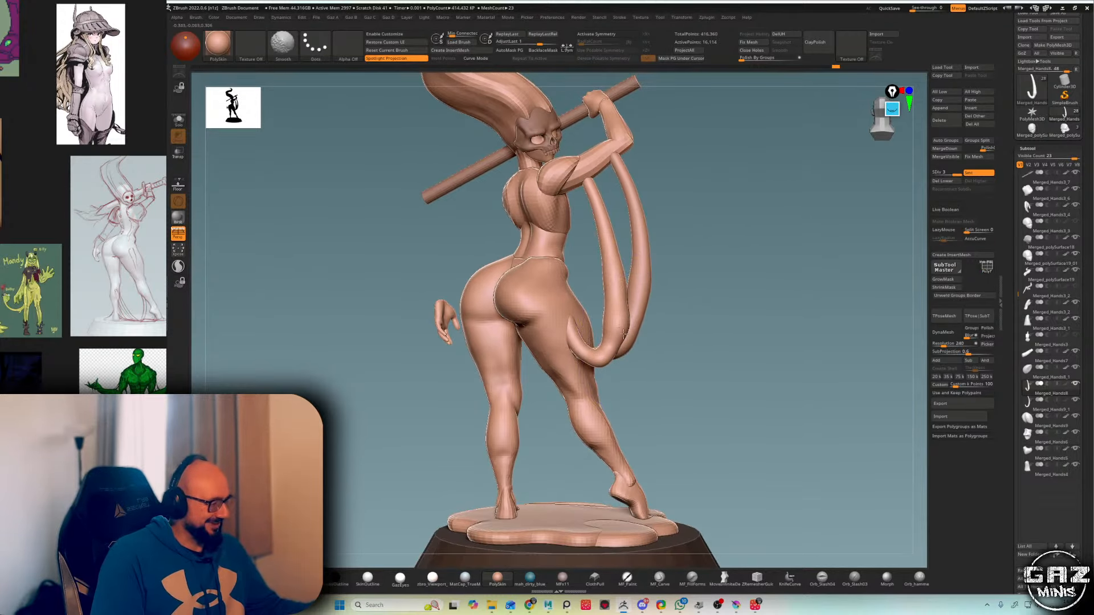
pyautogui.moveTo(626, 304)
pyautogui.keyDown('shift'); pyautogui.mouseDown()
pyautogui.moveTo(628, 274)
pyautogui.moveTo(621, 290)
pyautogui.mouseUp(); pyautogui.keyUp('shift')
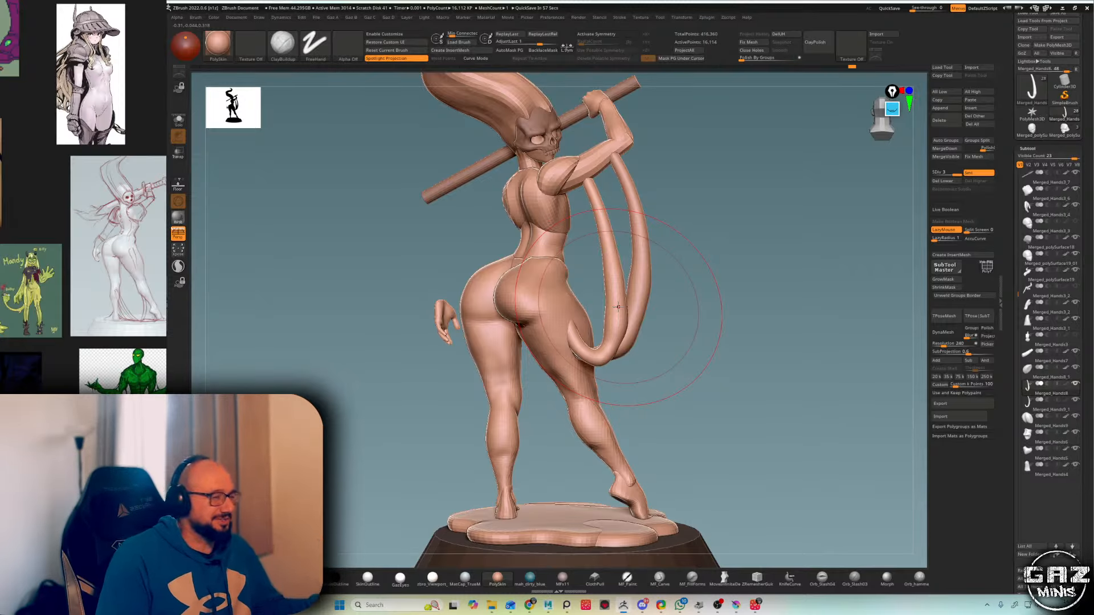
# - Select the outer strand and smooth it down to its lower bend, from both the back and the front
pyautogui.keyDown('alt'); pyautogui.click(640, 212); pyautogui.keyUp('alt')
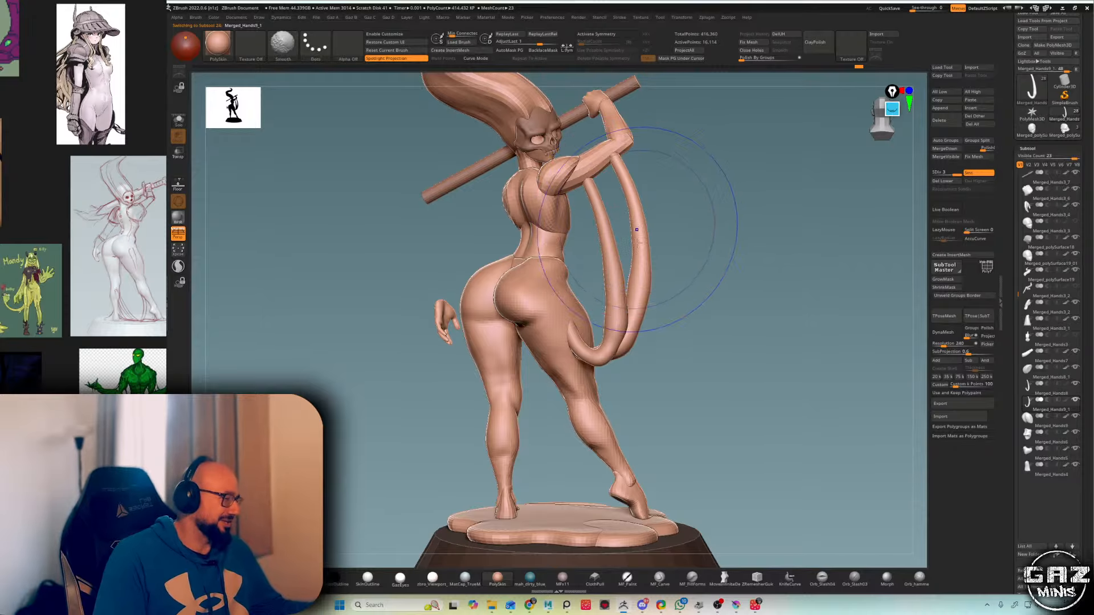
pyautogui.keyDown('shift'); pyautogui.moveTo(639, 231); pyautogui.dragTo(628, 320); pyautogui.keyUp('shift')
pyautogui.moveTo(672, 245)
pyautogui.mouseDown()
pyautogui.moveTo(684, 285)
pyautogui.moveTo(691, 215)
pyautogui.mouseUp()
pyautogui.moveTo(766, 303); pyautogui.dragTo(651, 223)
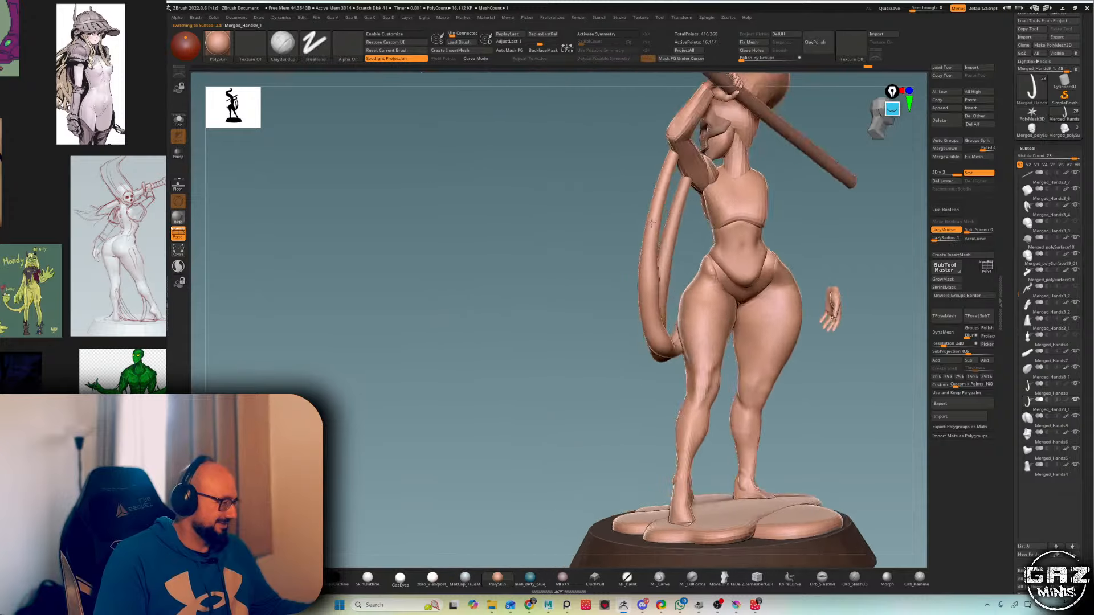
pyautogui.moveTo(651, 222); pyautogui.dragTo(592, 236, button='right')
pyautogui.keyDown('shift'); pyautogui.moveTo(653, 286); pyautogui.dragTo(657, 336); pyautogui.keyUp('shift')
pyautogui.moveTo(655, 325); pyautogui.dragTo(769, 308, button='right')
# - Smooth the outer strand's lower bend further where it curves toward the hip, checking the wireframe
pyautogui.hotkey('shift', 'f')
pyautogui.keyDown('shift'); pyautogui.moveTo(662, 296); pyautogui.dragTo(677, 342); pyautogui.keyUp('shift')
pyautogui.moveTo(676, 376); pyautogui.dragTo(501, 358, button='right')
pyautogui.hotkey('shift', 'f')
pyautogui.keyDown('shift'); pyautogui.moveTo(650, 331); pyautogui.dragTo(644, 352); pyautogui.keyUp('shift')
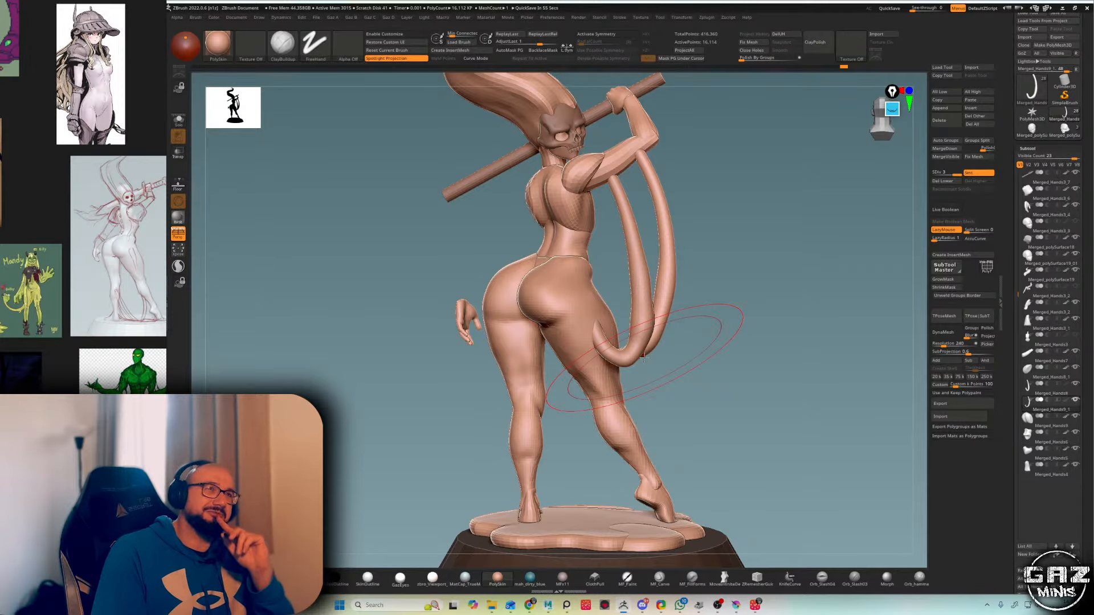
# - Reshape the outer strand's lower curve with the Move brush, undoing one stroke, and check it from the front
pyautogui.moveTo(708, 317)
pyautogui.mouseDown(button='right')
pyautogui.moveTo(712, 227)
pyautogui.moveTo(700, 231)
pyautogui.mouseUp(button='right')
pyautogui.keyDown('alt'); pyautogui.click(642, 208); pyautogui.keyUp('alt')
pyautogui.keyDown('ctrl'); pyautogui.moveTo(722, 139); pyautogui.dragTo(752, 176, button='right'); pyautogui.keyUp('ctrl')
pyautogui.keyDown('alt'); pyautogui.click(707, 243); pyautogui.keyUp('alt')
pyautogui.keyDown('ctrl'); pyautogui.moveTo(719, 240); pyautogui.dragTo(744, 235, button='right'); pyautogui.keyUp('ctrl')
pyautogui.press('b')
pyautogui.press('m')
pyautogui.press('v')
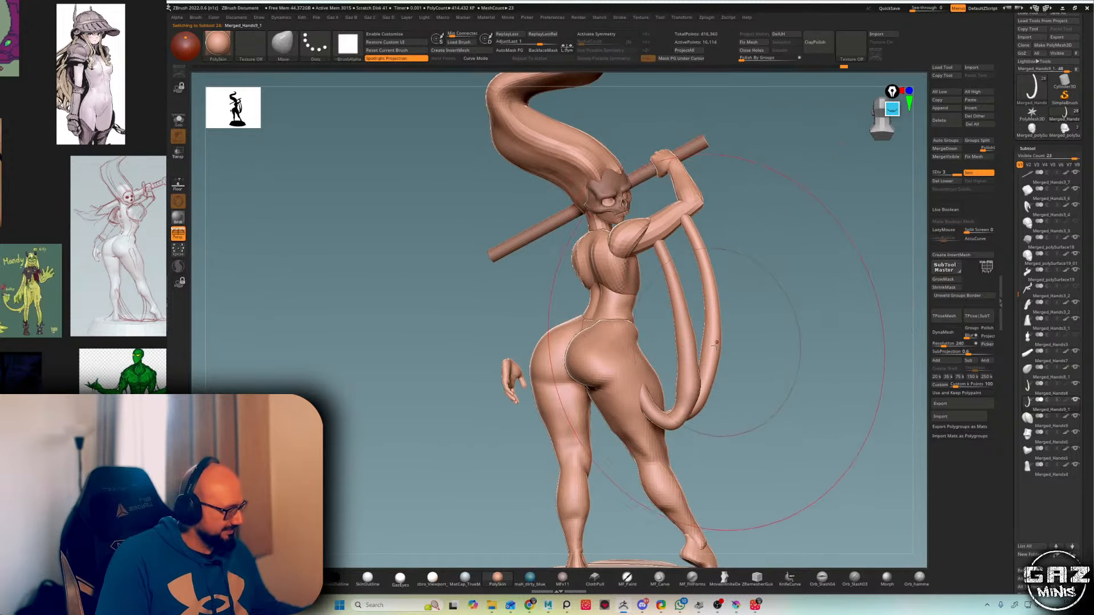
pyautogui.hotkey('ctrl', 'z')
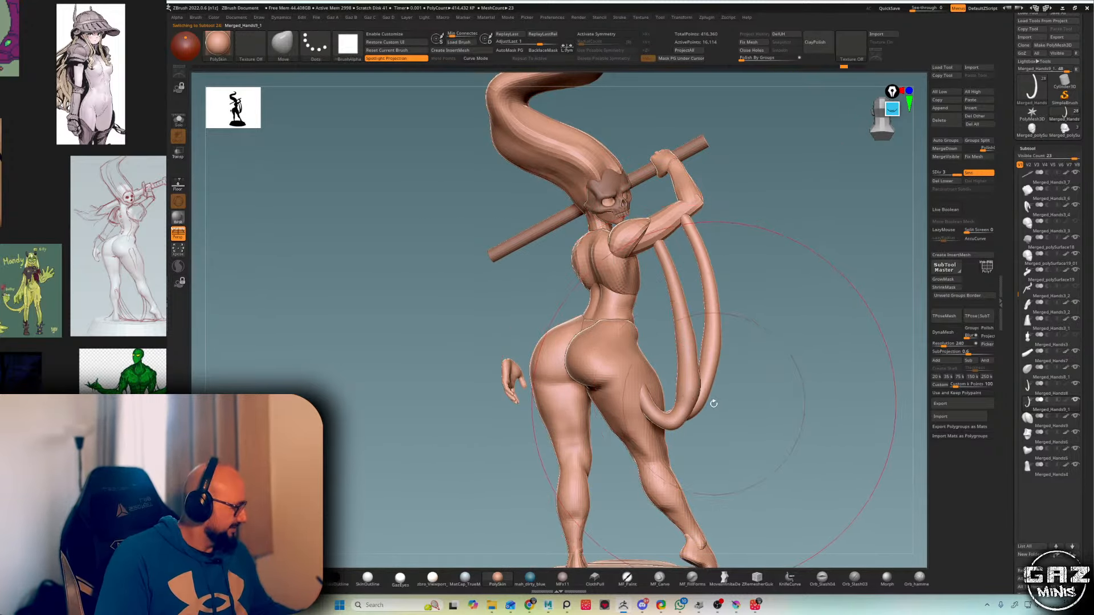
pyautogui.moveTo(709, 388)
pyautogui.mouseDown()
pyautogui.moveTo(692, 433)
pyautogui.moveTo(678, 420)
pyautogui.mouseUp()
pyautogui.moveTo(643, 401); pyautogui.dragTo(746, 375, button='right')
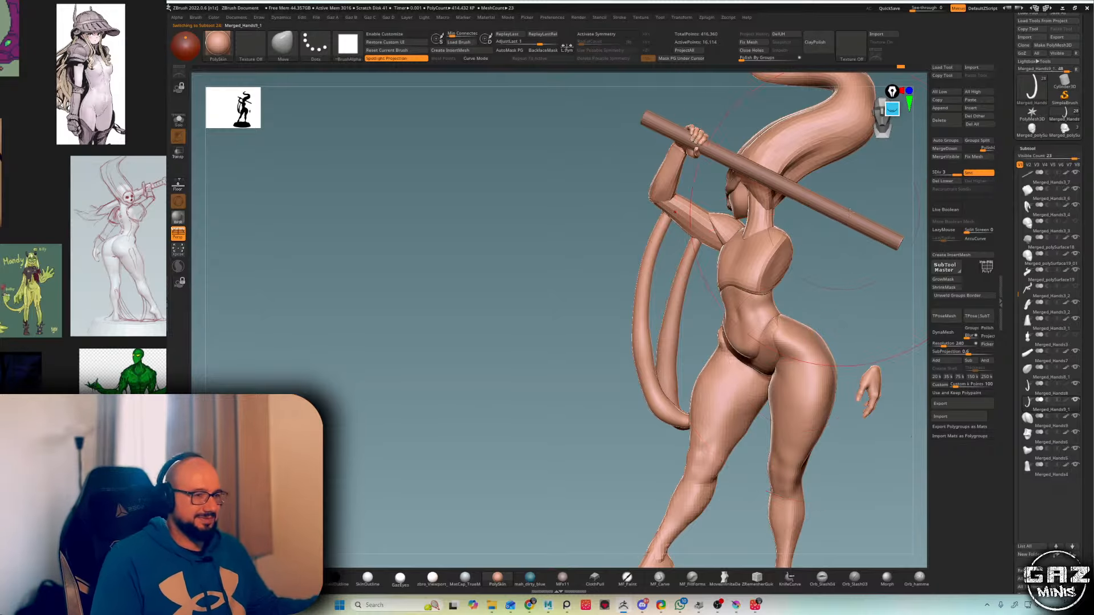
pyautogui.moveTo(872, 213); pyautogui.dragTo(791, 253, button='right')
# - Switch to the web browser and search Google Images for "tripple H 2025"
pyautogui.hotkey('alt', 'Tab')
pyautogui.hotkey('alt', 'Tab')
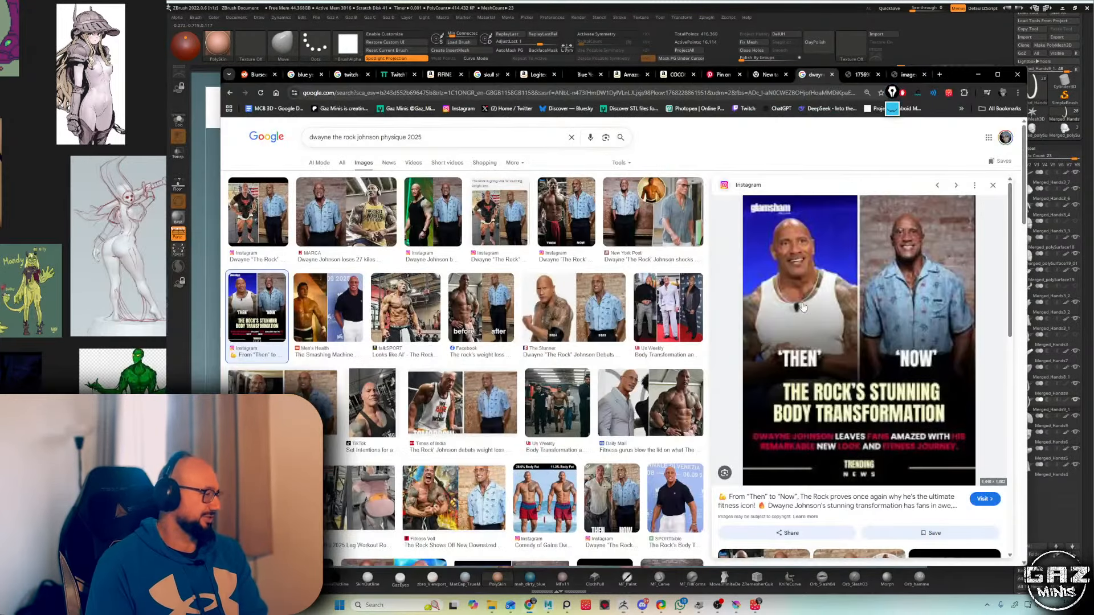
pyautogui.tripleClick(476, 132)
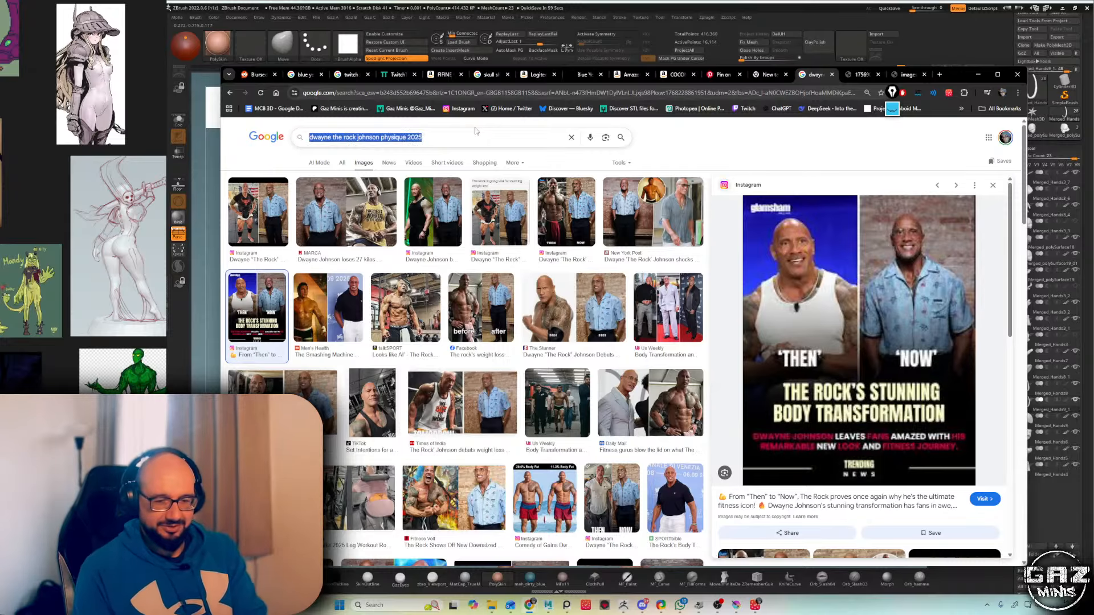
pyautogui.write('tripple H')
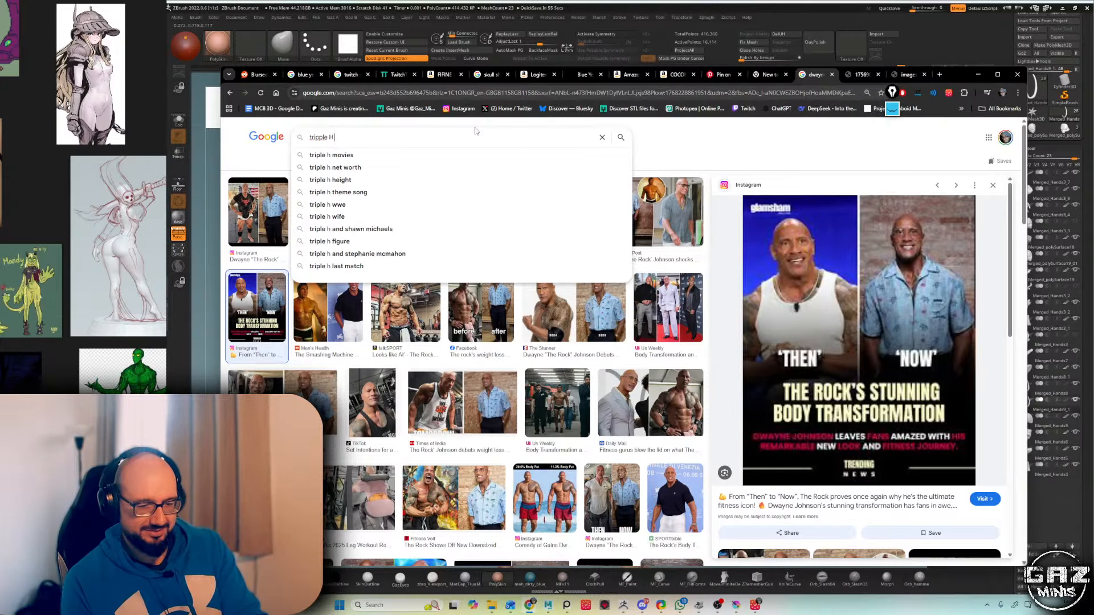
pyautogui.write(' 2025')
pyautogui.press('Return')
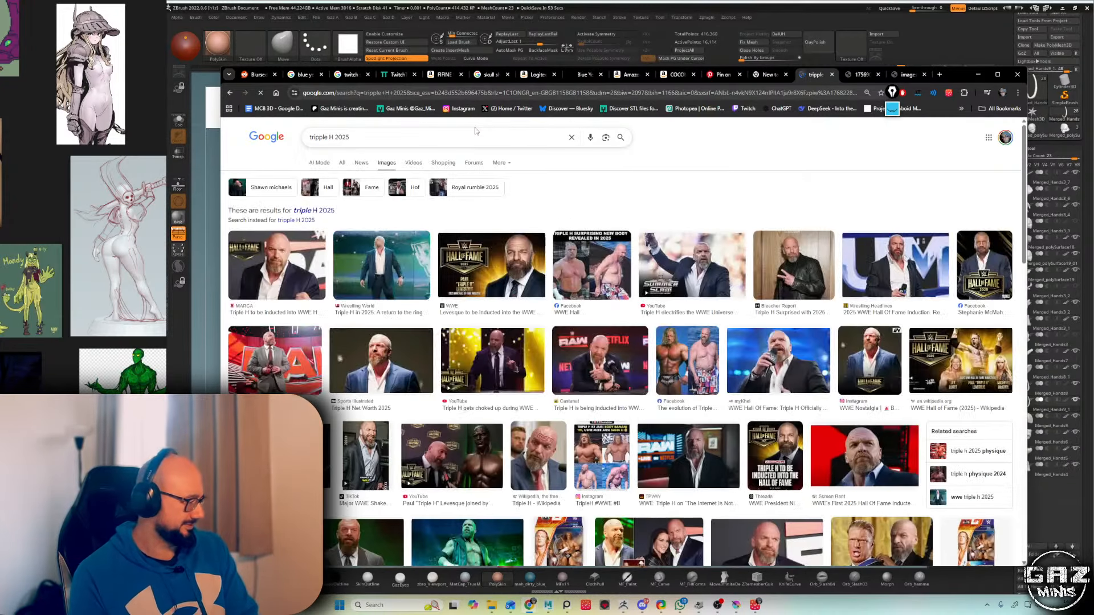
# - Preview several Triple H 2025 physique pictures, including the WWFOldSchool.com one, and switch back to ZBrush
pyautogui.click(591, 265)
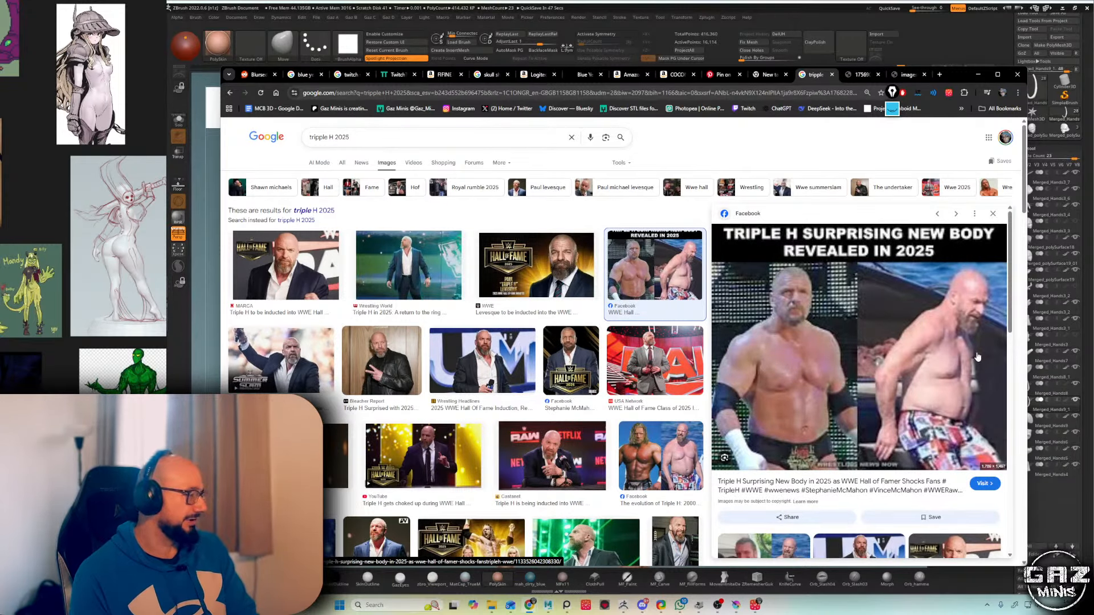
pyautogui.scroll(-1, 932, 313)
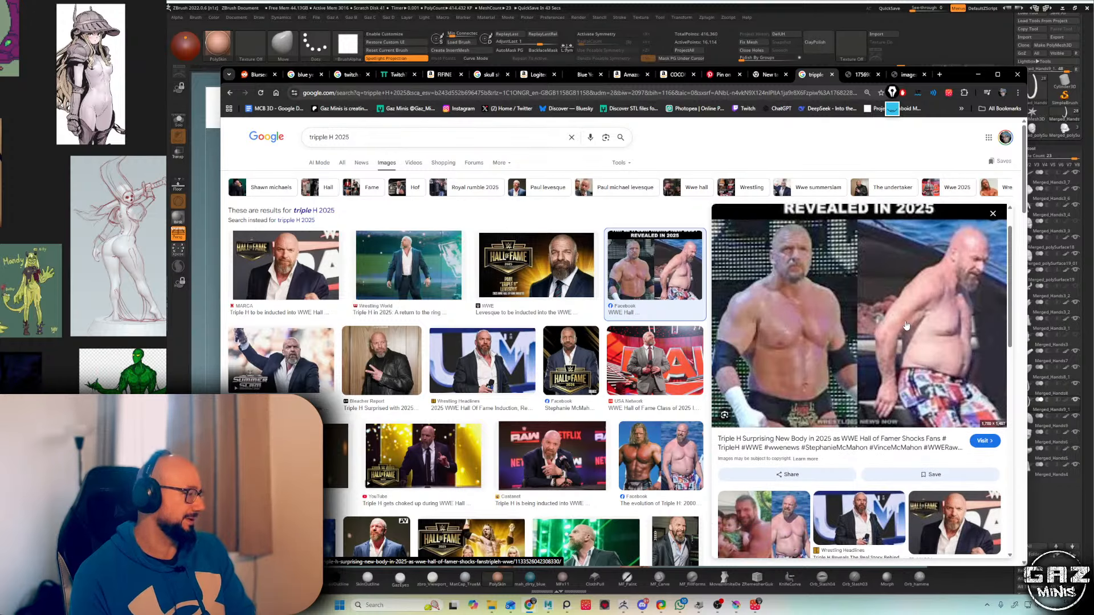
pyautogui.scroll(-2, 892, 302)
pyautogui.click(807, 434)
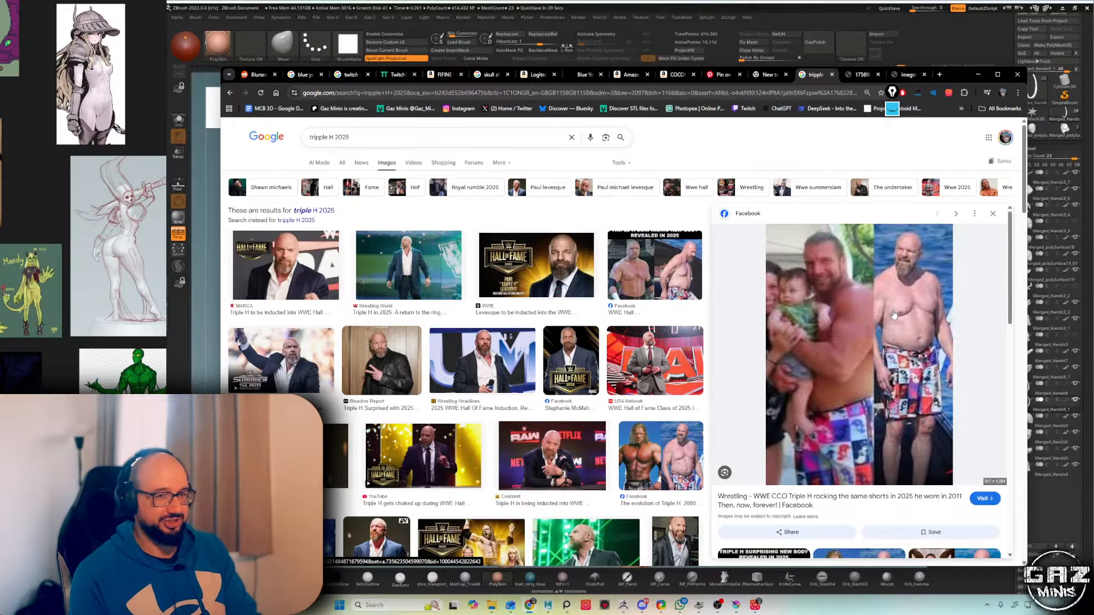
pyautogui.scroll(-8, 893, 315)
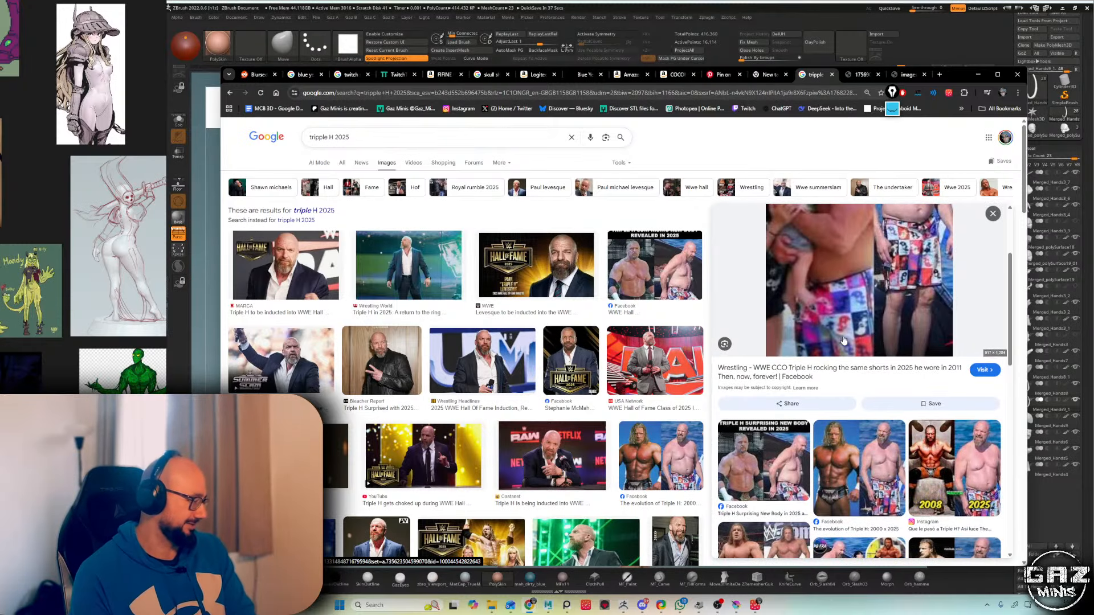
pyautogui.scroll(-2, 836, 329)
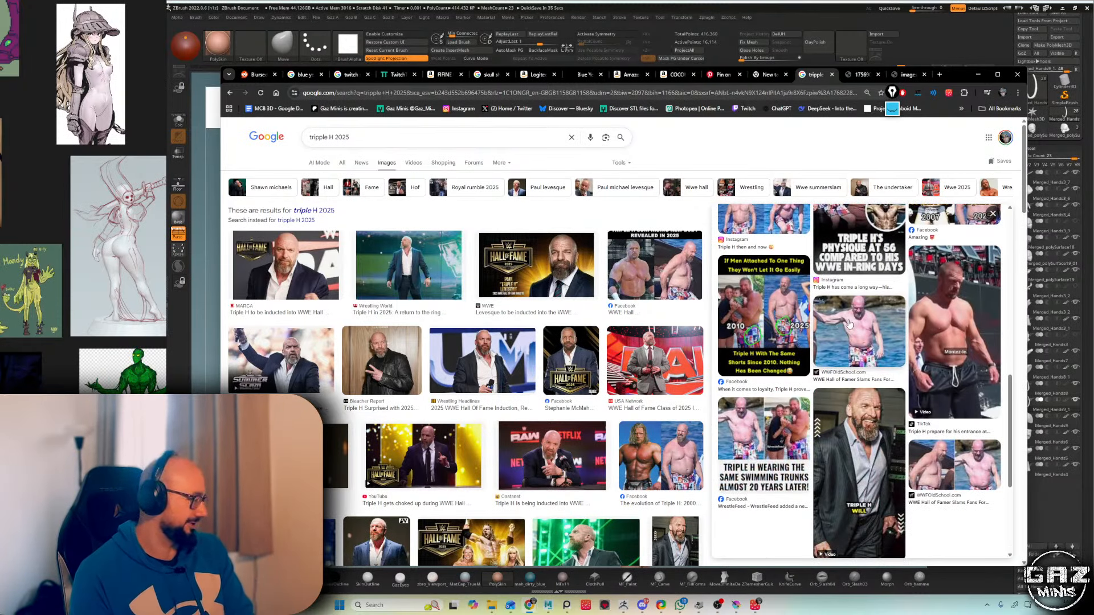
pyautogui.click(849, 324)
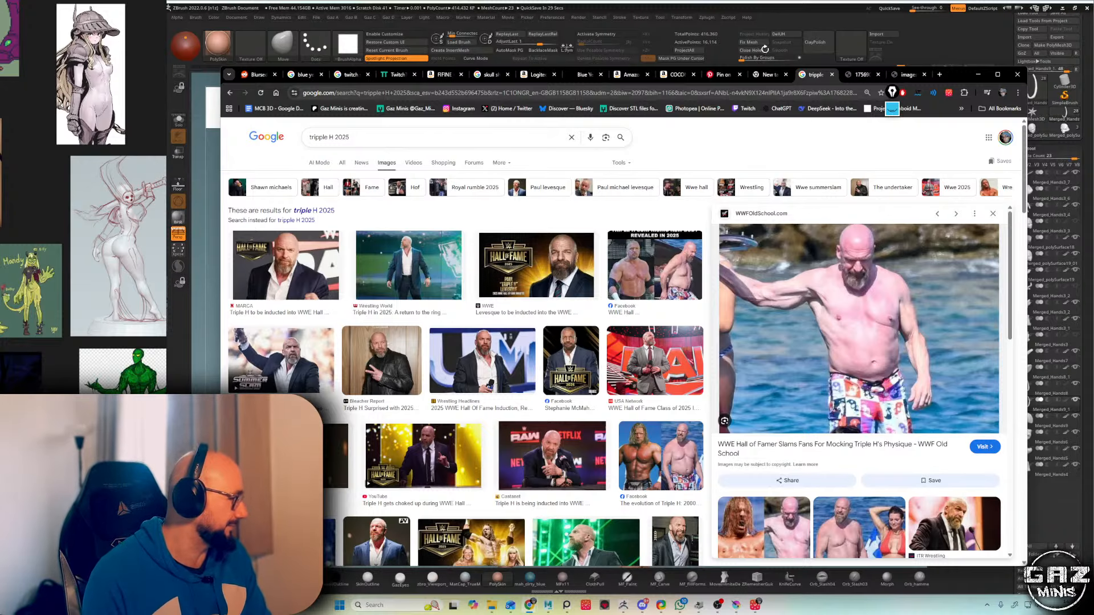
pyautogui.click(781, 15)
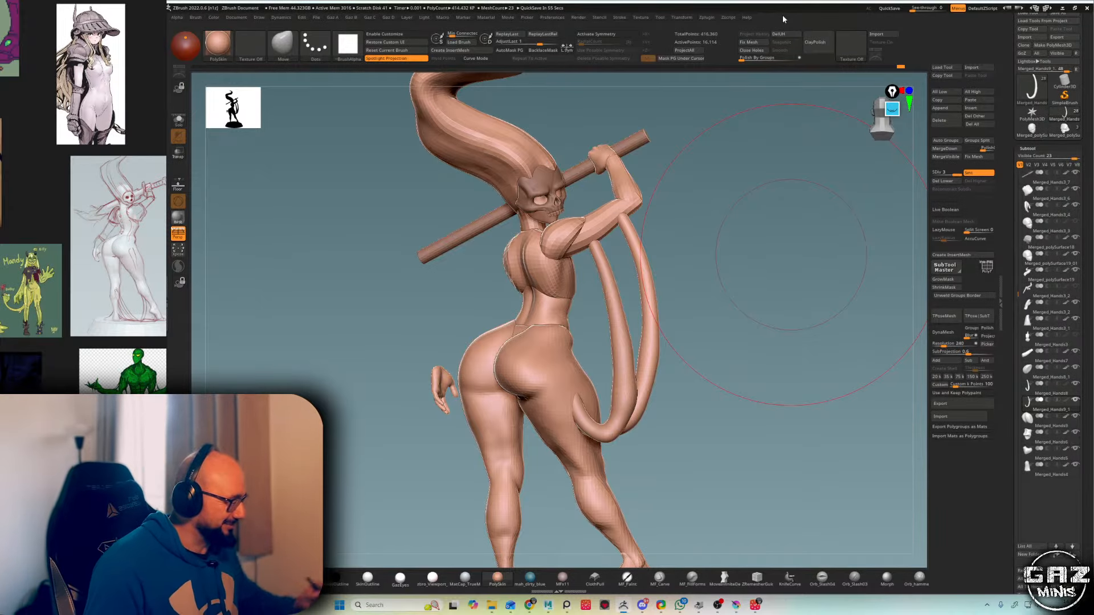
# - Select the outer of the two strands hanging beneath the raised arm and hide its subtool
pyautogui.moveTo(690, 149); pyautogui.dragTo(645, 230)
pyautogui.keyDown('alt'); pyautogui.click(630, 230); pyautogui.keyUp('alt')
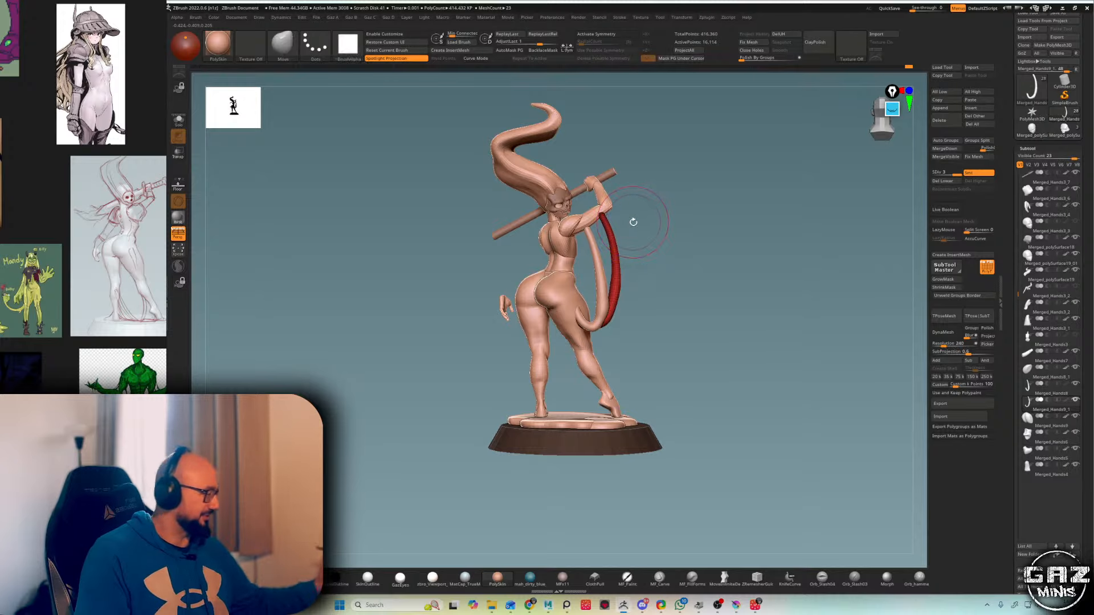
pyautogui.click(1075, 400)
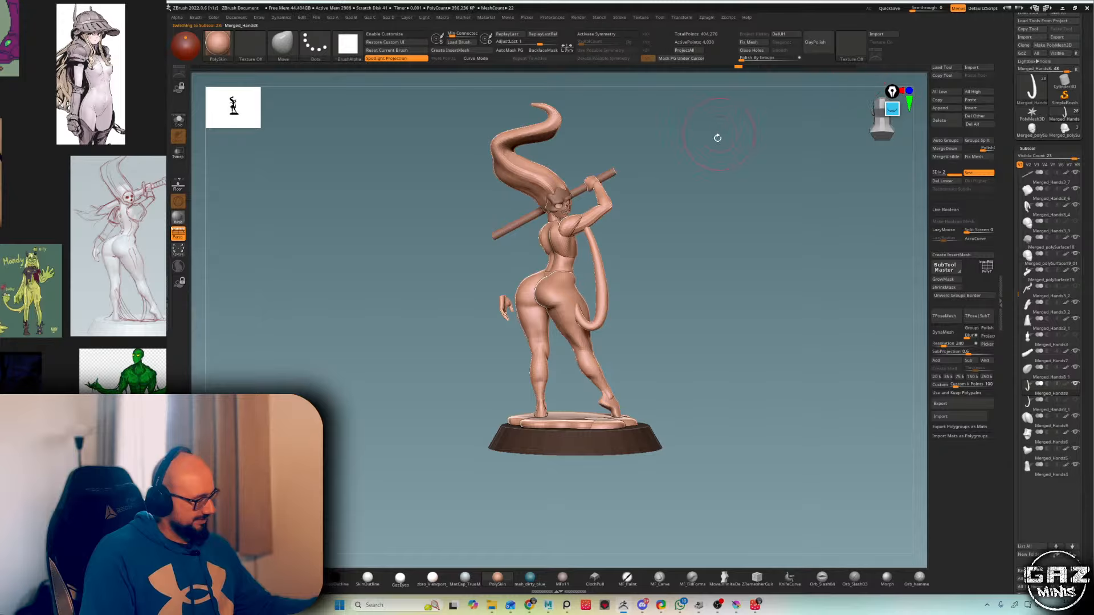
# - Draw a slim curve-brush strand on the bent leg's subtool, running from between the thighs to the base, undoing the oversized attempts first
pyautogui.keyDown('ctrl'); pyautogui.moveTo(717, 138); pyautogui.dragTo(711, 188, button='right'); pyautogui.keyUp('ctrl')
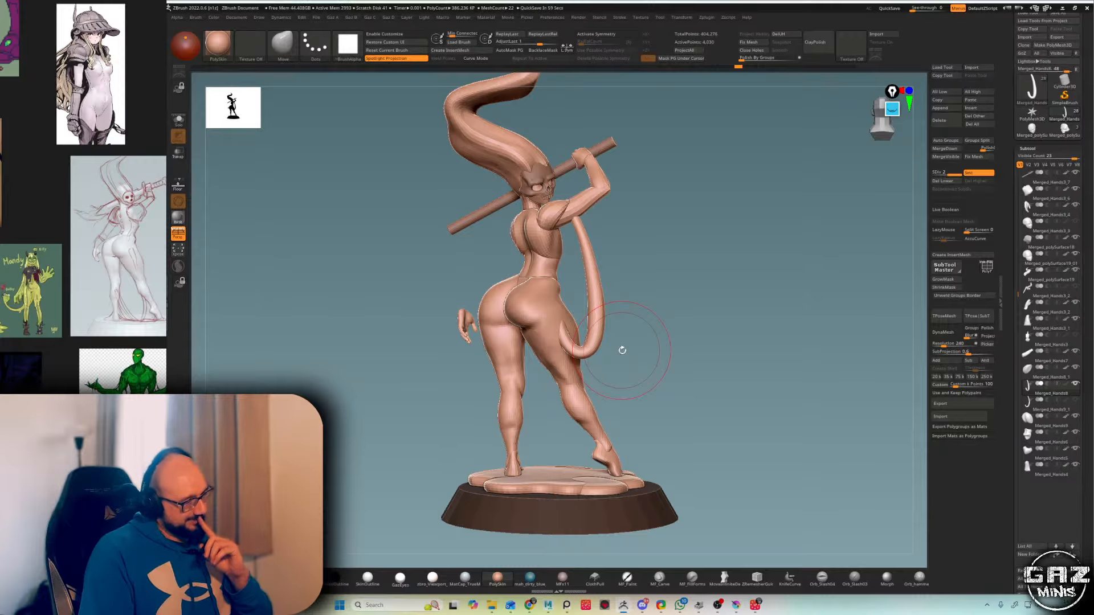
pyautogui.keyDown('alt'); pyautogui.moveTo(622, 350); pyautogui.dragTo(629, 342, button='right'); pyautogui.keyUp('alt')
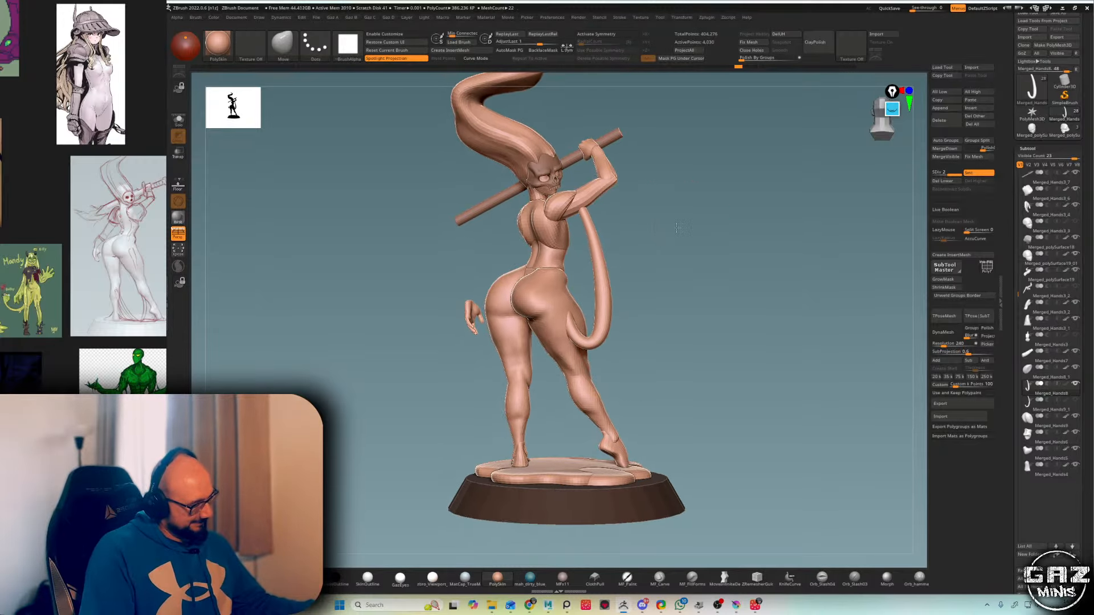
pyautogui.keyDown('ctrl'); pyautogui.moveTo(673, 225); pyautogui.dragTo(674, 251, button='right'); pyautogui.keyUp('ctrl')
pyautogui.keyDown('alt'); pyautogui.moveTo(650, 315); pyautogui.dragTo(681, 272, button='right'); pyautogui.keyUp('alt')
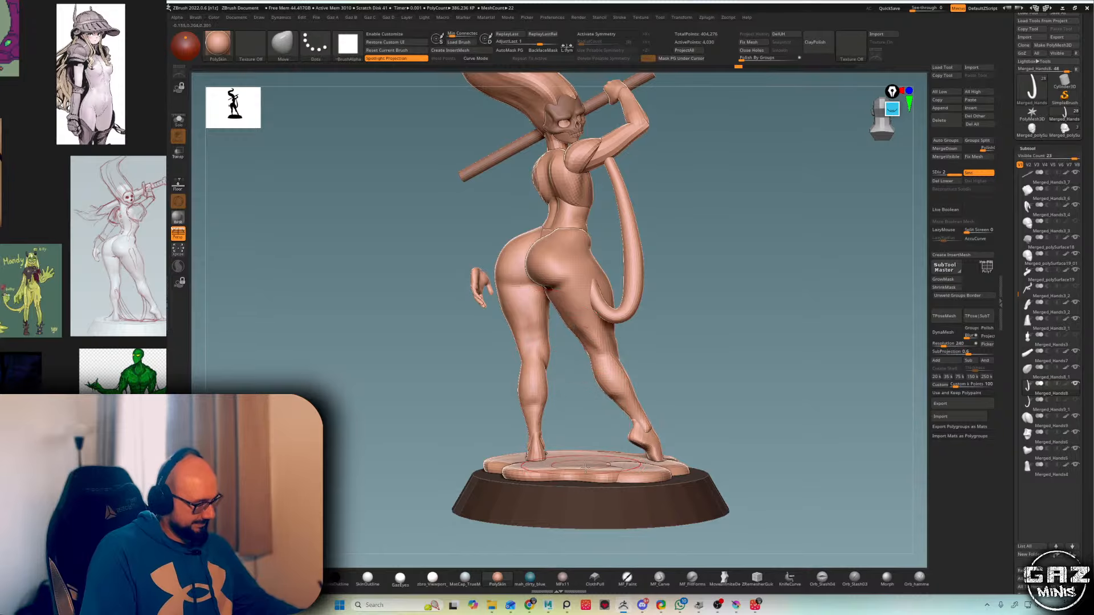
pyautogui.moveTo(661, 339)
pyautogui.keyDown('alt'); pyautogui.mouseDown(button='right')
pyautogui.moveTo(671, 329)
pyautogui.moveTo(695, 345)
pyautogui.mouseUp(button='right'); pyautogui.keyUp('alt')
pyautogui.keyDown('alt'); pyautogui.click(624, 358); pyautogui.keyUp('alt')
pyautogui.press('b')
pyautogui.click(501, 325)
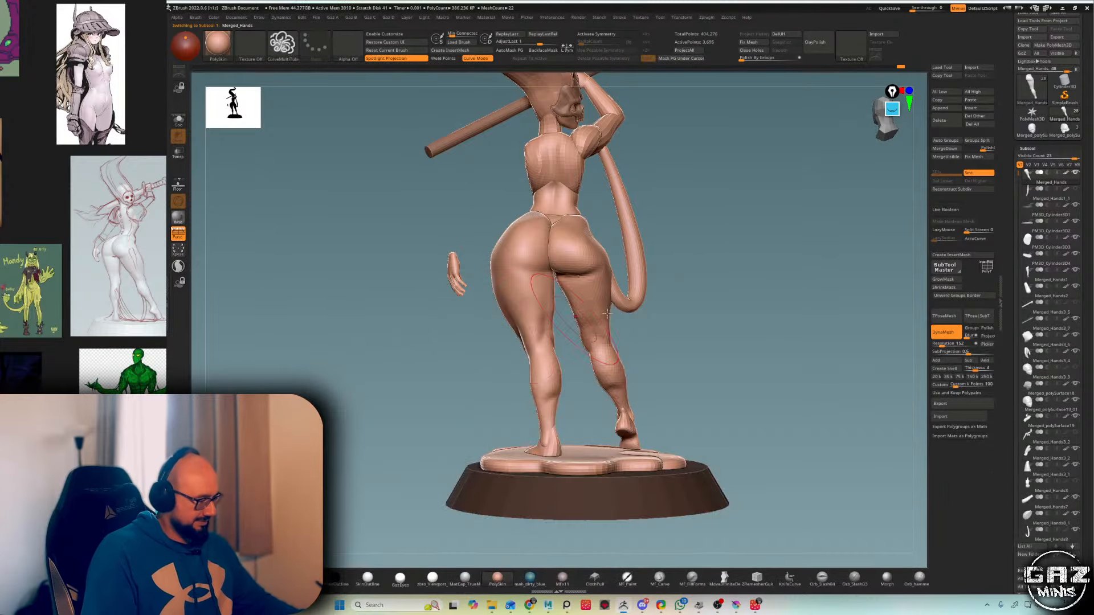
pyautogui.moveTo(504, 325); pyautogui.dragTo(689, 303, button='right')
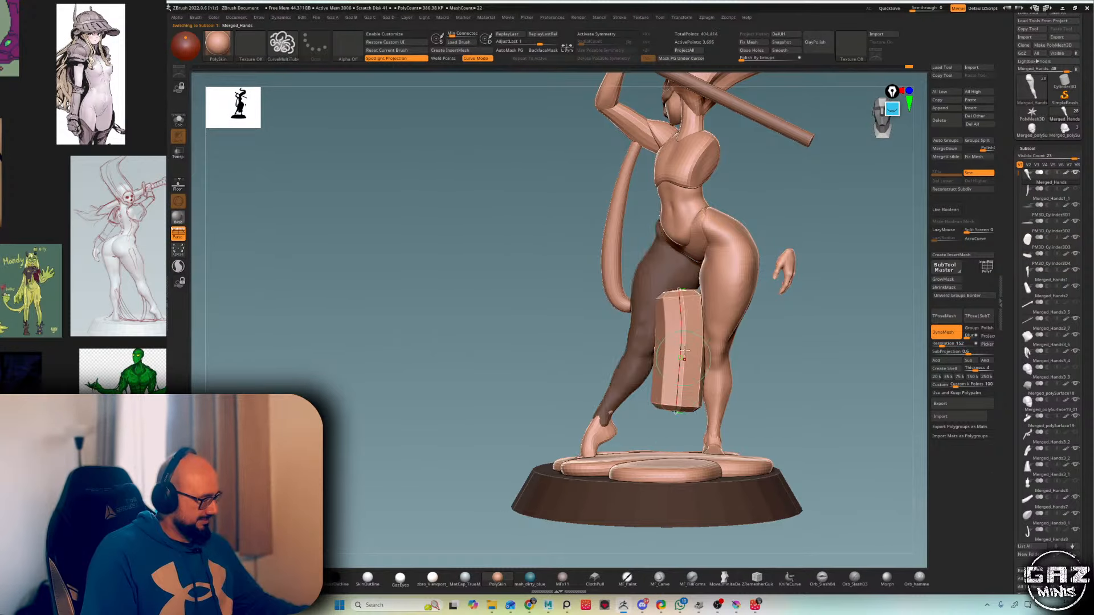
pyautogui.press('s')
pyautogui.moveTo(680, 287); pyautogui.dragTo(676, 447)
pyautogui.hotkey('ctrl', 'z')
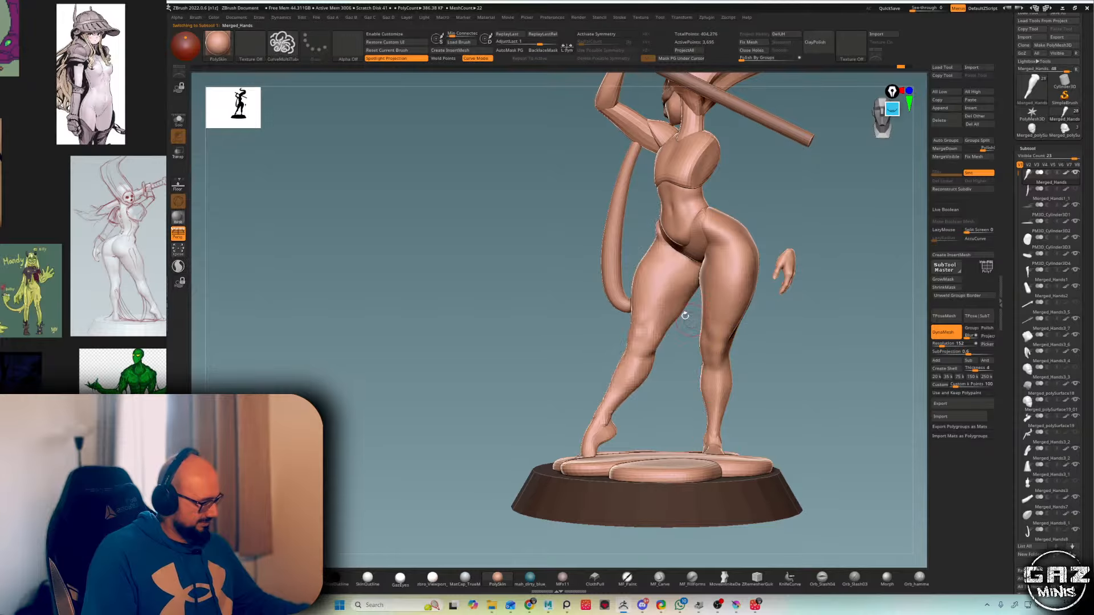
pyautogui.moveTo(679, 284); pyautogui.dragTo(678, 441)
pyautogui.moveTo(889, 348); pyautogui.dragTo(742, 337, button='right')
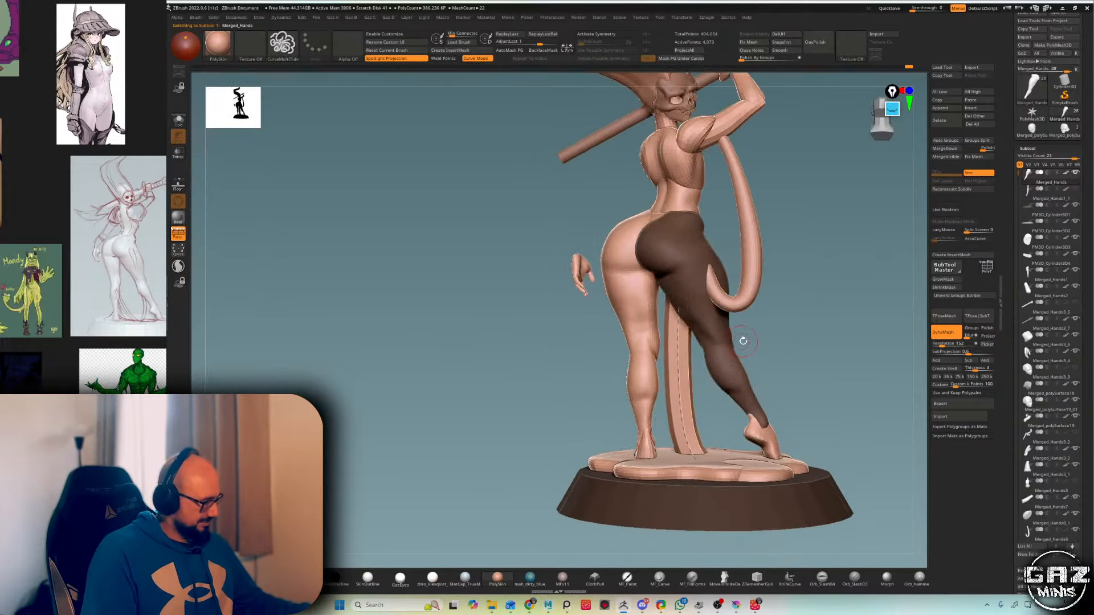
# - Split the masked leg from the new strand into separate subtools and smooth the strand's lower part
pyautogui.hotkey('shift', 's')
pyautogui.press('2')
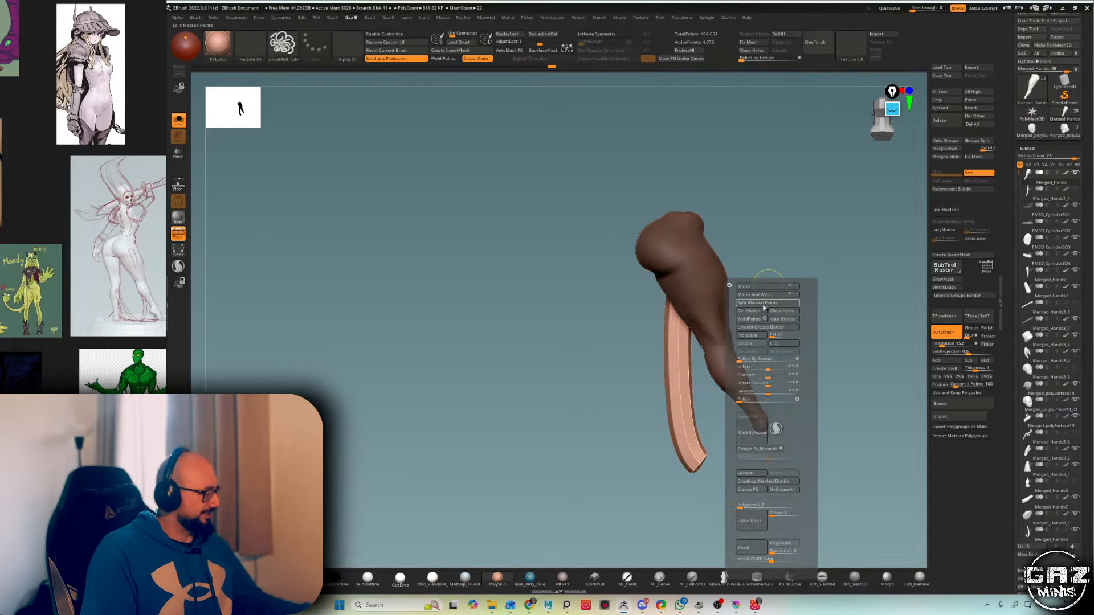
pyautogui.click(757, 303)
pyautogui.hotkey('shift', 's')
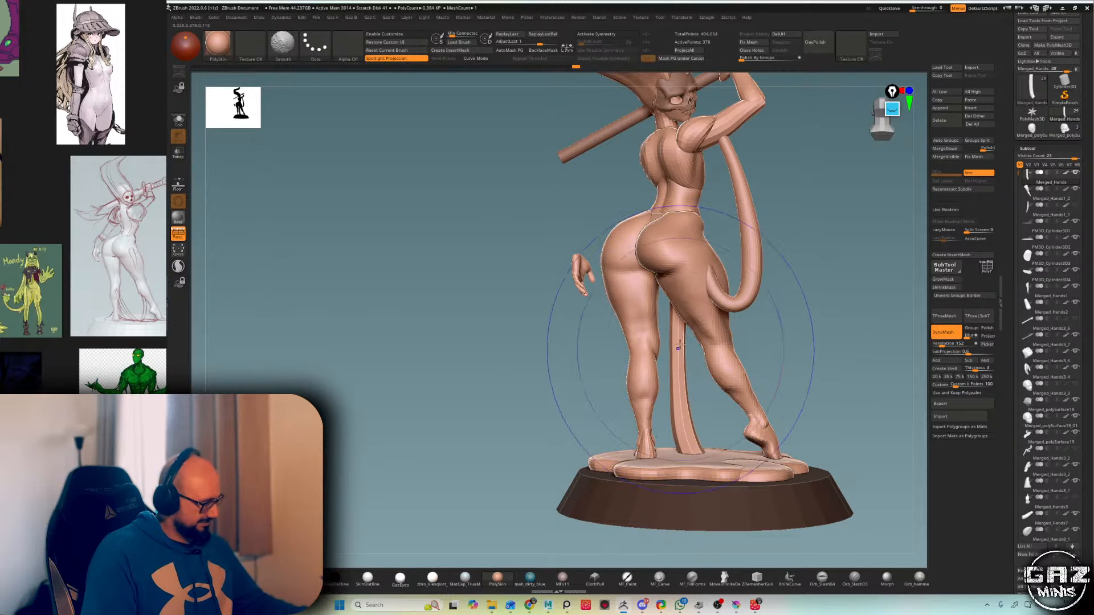
pyautogui.press('ctrl')
pyautogui.moveTo(684, 402)
pyautogui.keyDown('shift'); pyautogui.mouseDown()
pyautogui.moveTo(679, 341)
pyautogui.moveTo(687, 393)
pyautogui.mouseUp(); pyautogui.keyUp('shift')
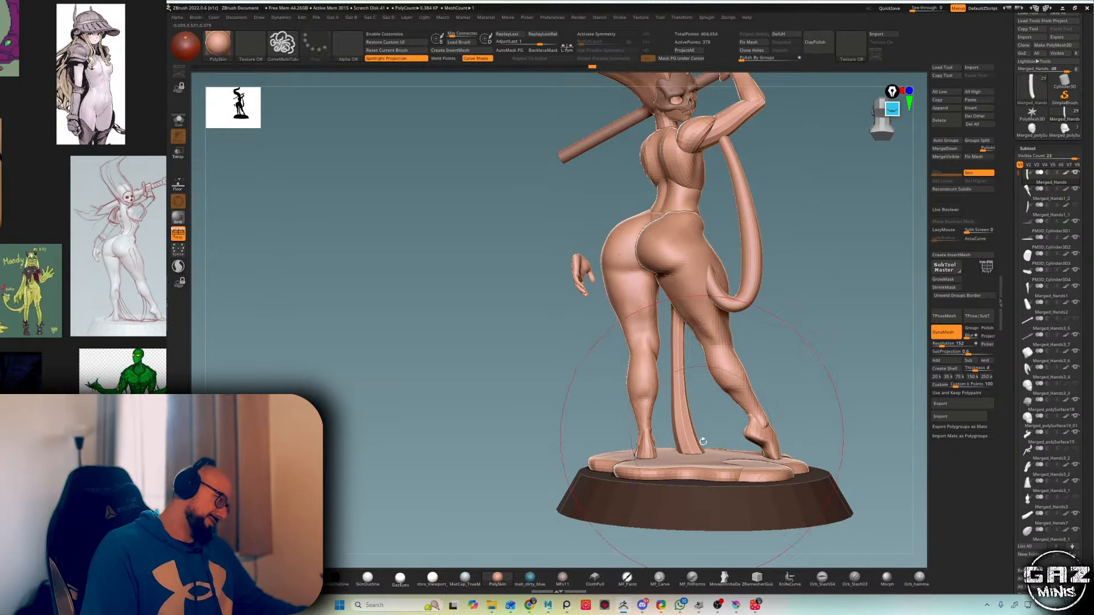
# - Merge the rounded ground slabs on top of the plinth into a single subtool
pyautogui.moveTo(716, 444); pyautogui.dragTo(726, 542, button='right')
pyautogui.moveTo(741, 410); pyautogui.dragTo(721, 418, button='right')
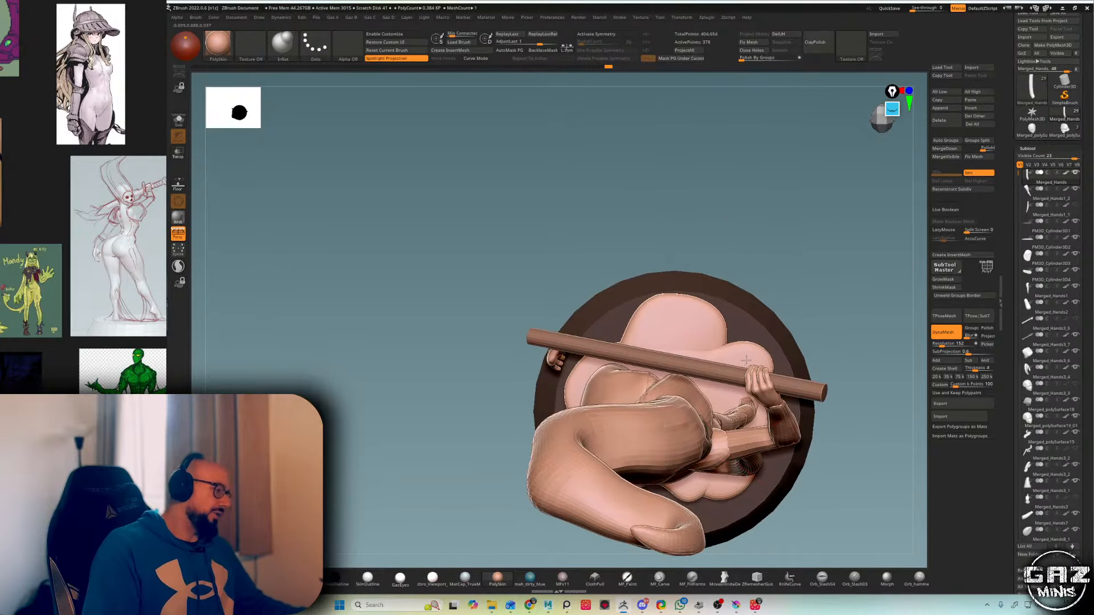
pyautogui.keyDown('alt'); pyautogui.click(747, 360); pyautogui.keyUp('alt')
pyautogui.hotkey('shift', 'f')
pyautogui.moveTo(747, 359); pyautogui.dragTo(798, 309, button='right')
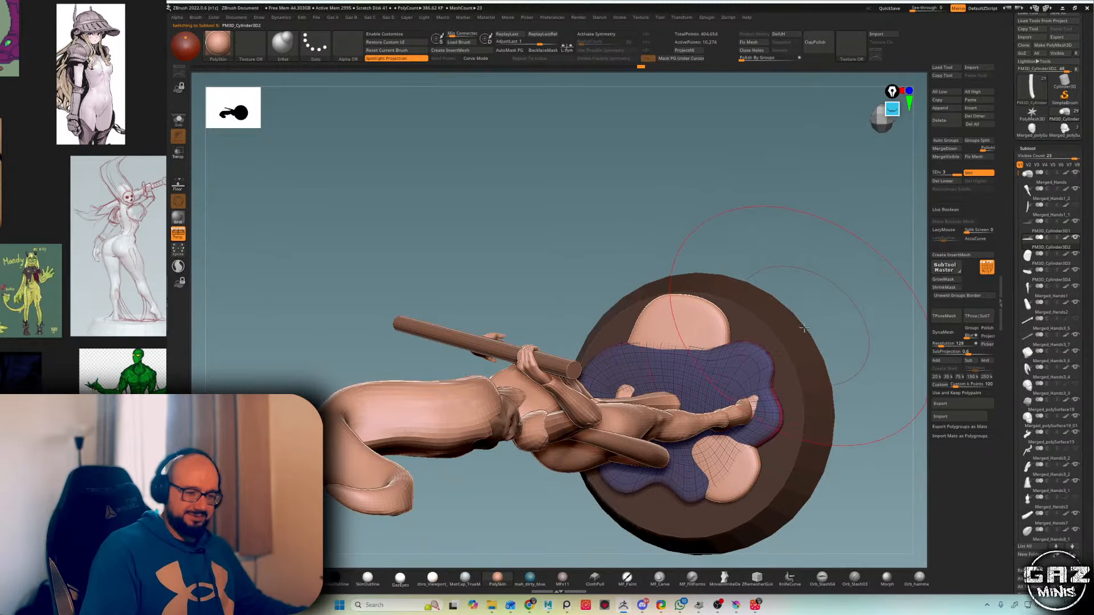
pyautogui.press('Up')
pyautogui.press('Down')
pyautogui.press('Down')
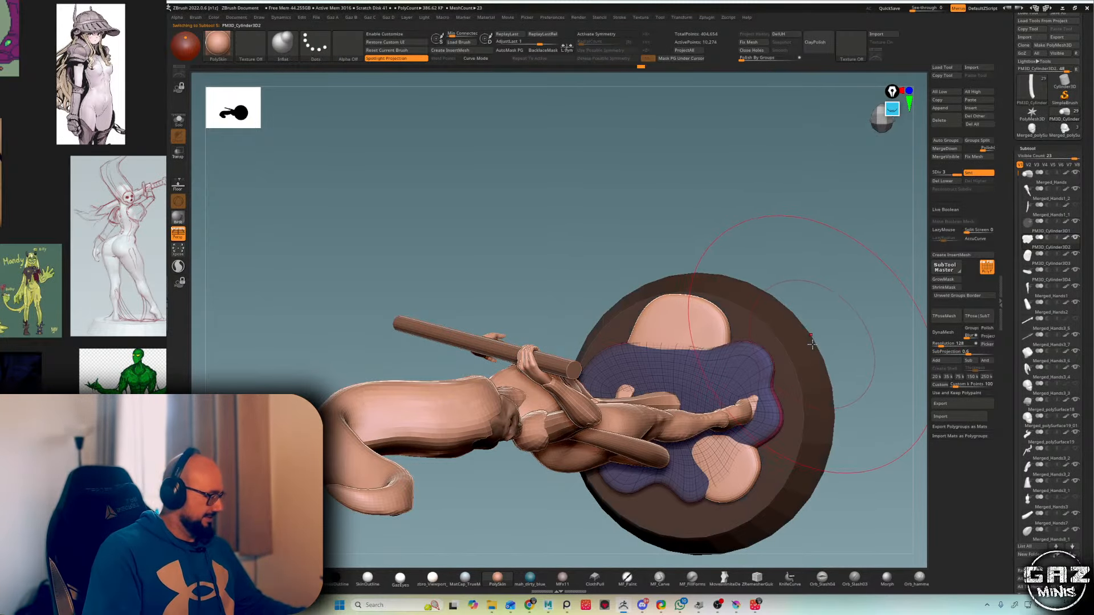
pyautogui.press('Down')
pyautogui.press('Up')
pyautogui.press('Up')
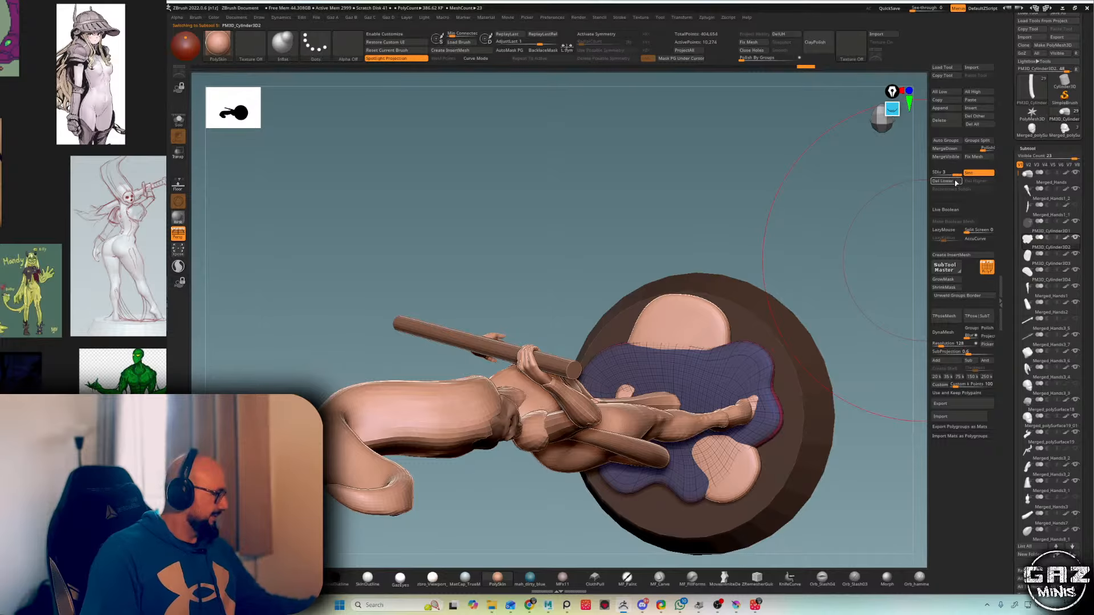
pyautogui.click(944, 149)
pyautogui.click(946, 149)
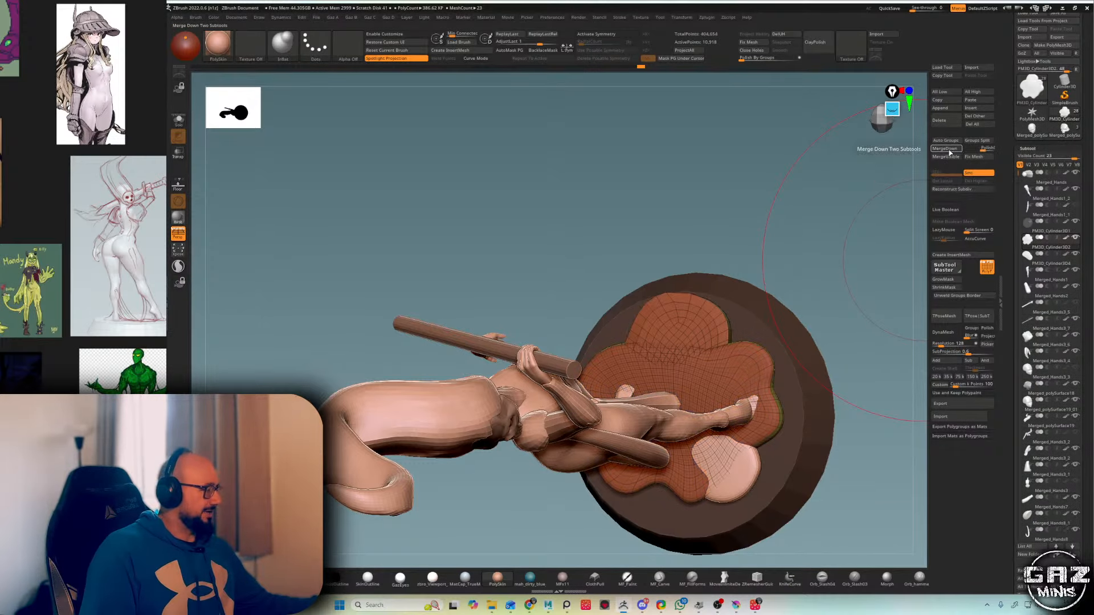
pyautogui.click(949, 153)
pyautogui.click(930, 165)
pyautogui.hotkey('shift', 'f')
# - Give each piece of the merged ground slabs its own polygroup with Auto Groups
pyautogui.moveTo(808, 278); pyautogui.dragTo(733, 342)
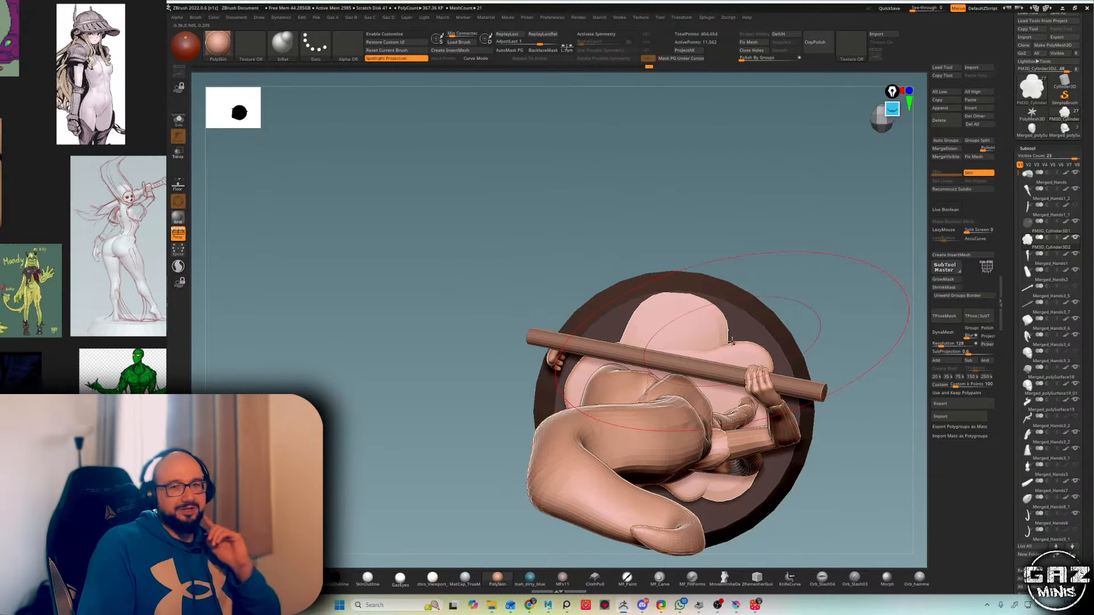
pyautogui.hotkey('ctrl', 'g')
pyautogui.hotkey('shift', 'f')
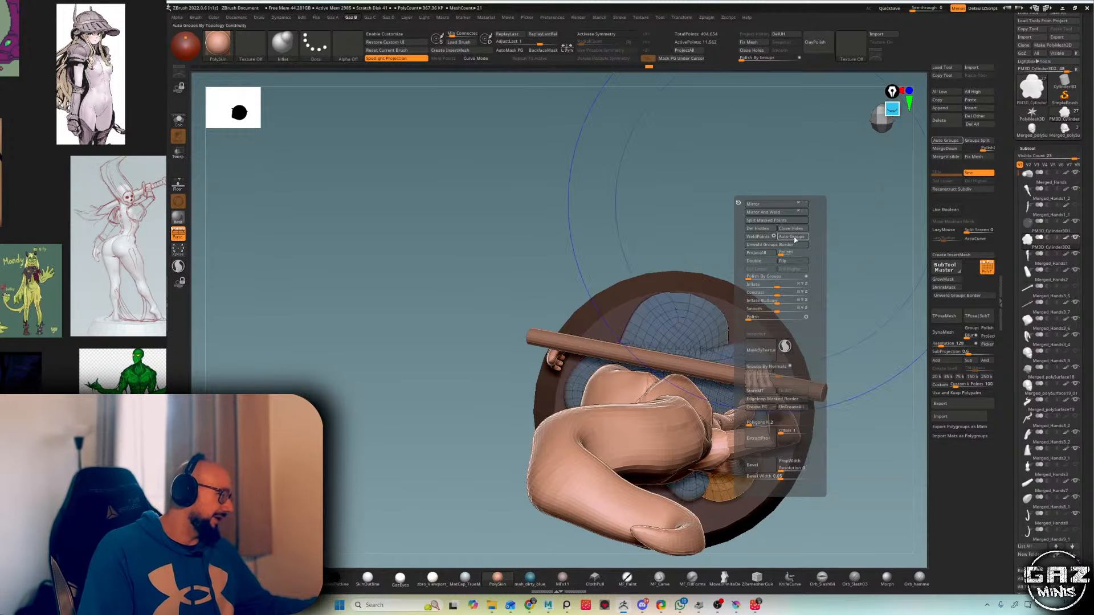
pyautogui.click(793, 239)
pyautogui.hotkey('shift', 'f')
# - Shift the back ground slab's shape from above with the Move brush, undoing the first stroke
pyautogui.moveTo(857, 225)
pyautogui.keyDown('shift'); pyautogui.mouseDown()
pyautogui.moveTo(835, 237)
pyautogui.moveTo(791, 315)
pyautogui.mouseUp(); pyautogui.keyUp('shift')
pyautogui.moveTo(704, 319); pyautogui.dragTo(733, 252)
pyautogui.hotkey('ctrl', 'z')
pyautogui.moveTo(738, 303); pyautogui.dragTo(641, 336)
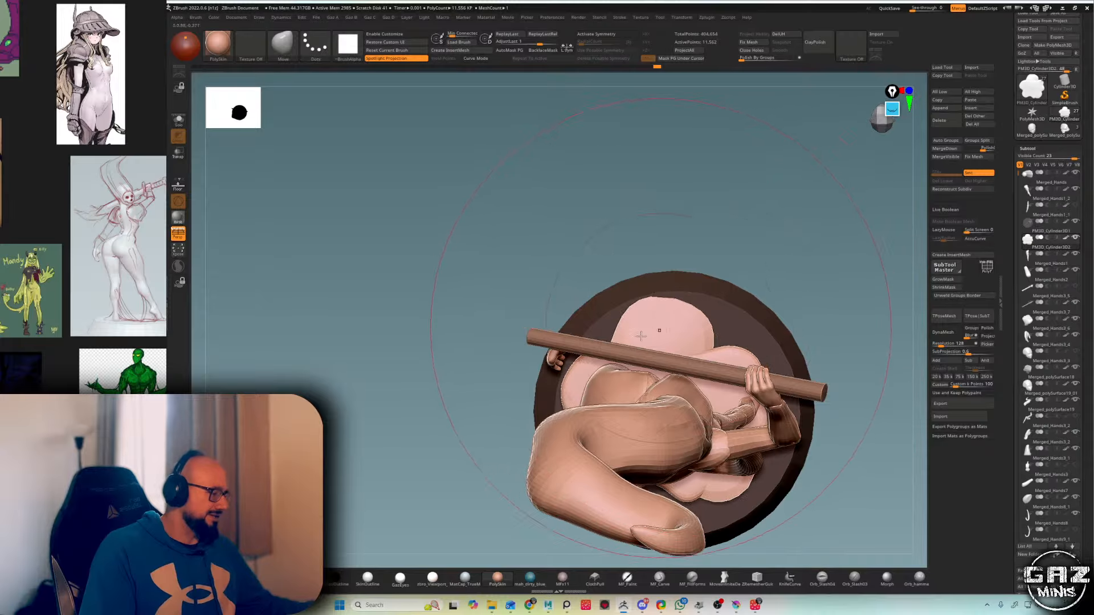
pyautogui.moveTo(826, 302); pyautogui.dragTo(817, 188)
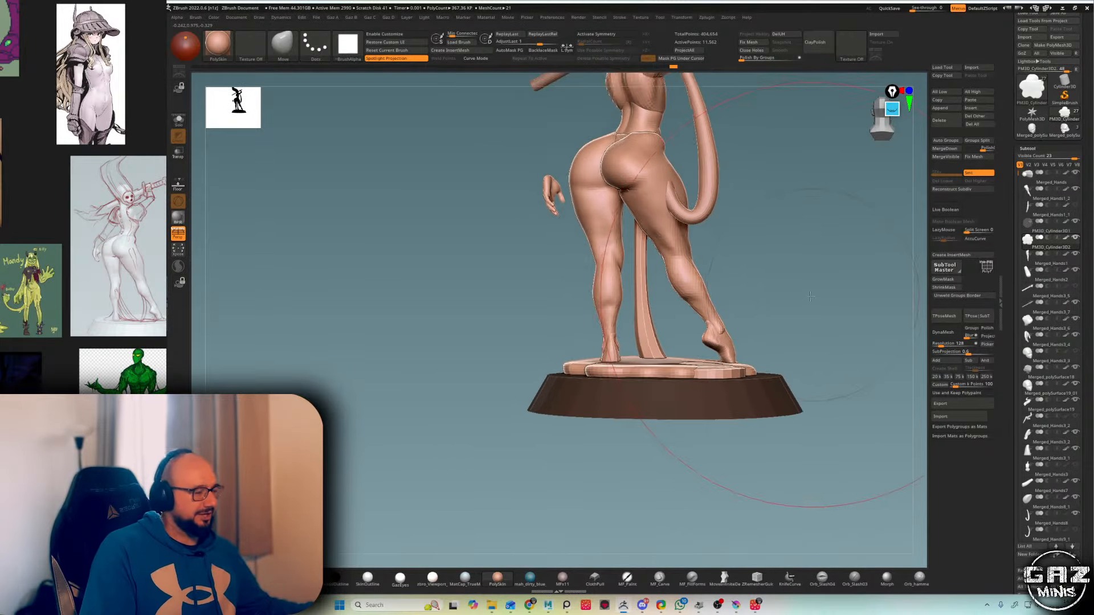
# - Adjust the outline of the smaller ground slab from above, checking the base from several angles
pyautogui.moveTo(837, 276); pyautogui.dragTo(769, 336)
pyautogui.moveTo(712, 365); pyautogui.dragTo(680, 421)
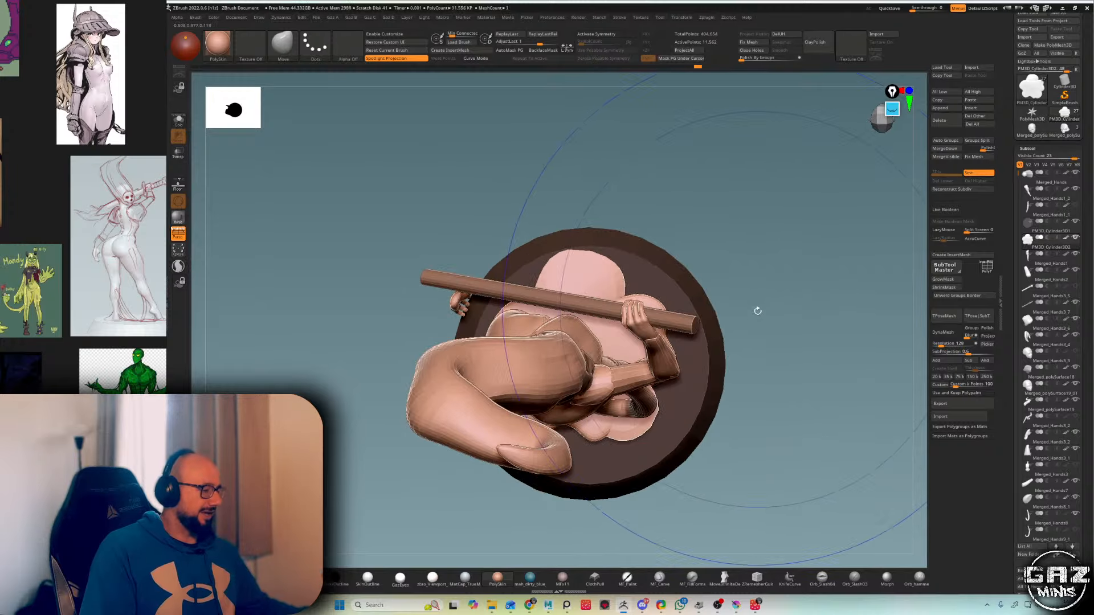
pyautogui.moveTo(728, 293); pyautogui.dragTo(764, 306)
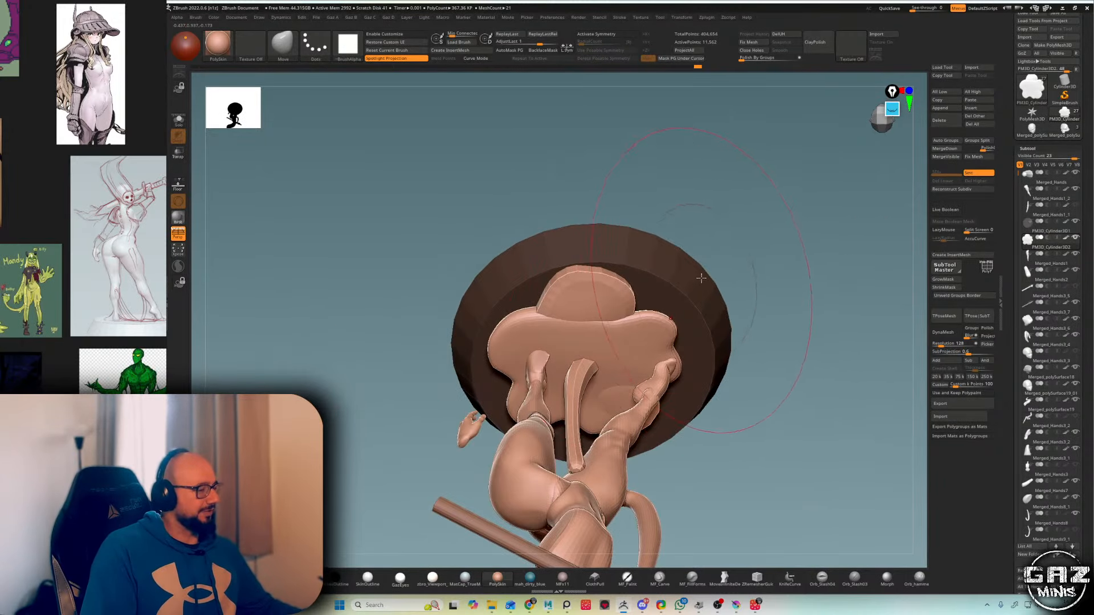
pyautogui.moveTo(731, 274)
pyautogui.mouseDown()
pyautogui.moveTo(752, 367)
pyautogui.moveTo(682, 378)
pyautogui.moveTo(750, 343)
pyautogui.moveTo(713, 420)
pyautogui.mouseUp()
pyautogui.keyDown('shift'); pyautogui.moveTo(763, 377); pyautogui.dragTo(762, 374); pyautogui.keyUp('shift')
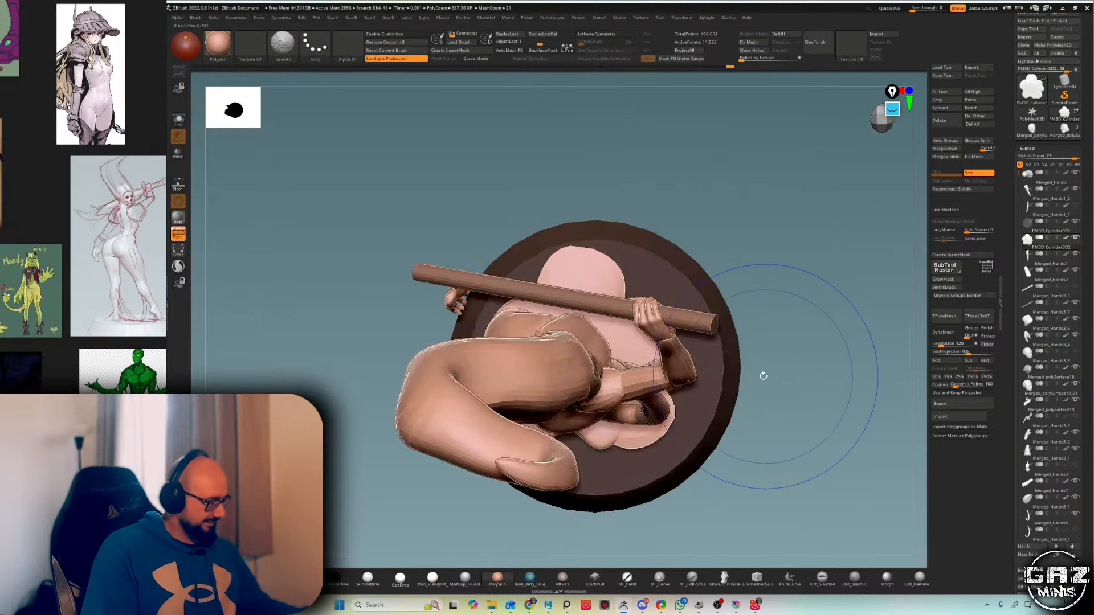
# - Isolate the ground slabs, push out the broad slab's outer lobe with a resized Move brush, and show the whole model again
pyautogui.hotkey('alt', 's')
pyautogui.press('s')
pyautogui.moveTo(548, 390); pyautogui.dragTo(506, 364)
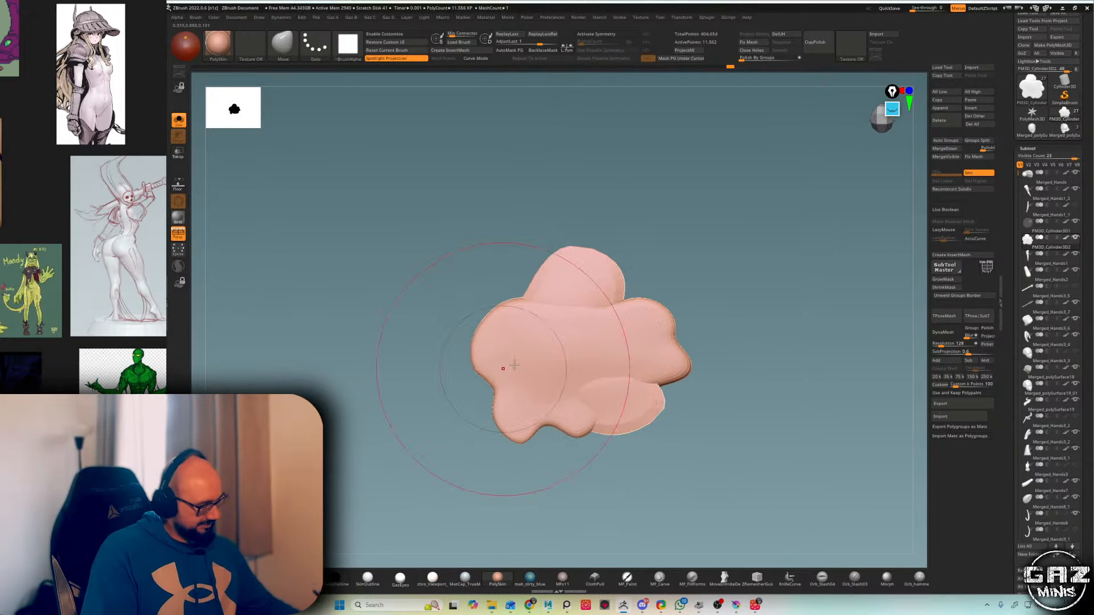
pyautogui.hotkey('alt', 's')
pyautogui.moveTo(734, 376)
pyautogui.mouseDown()
pyautogui.moveTo(738, 273)
pyautogui.moveTo(732, 319)
pyautogui.moveTo(708, 343)
pyautogui.mouseUp()
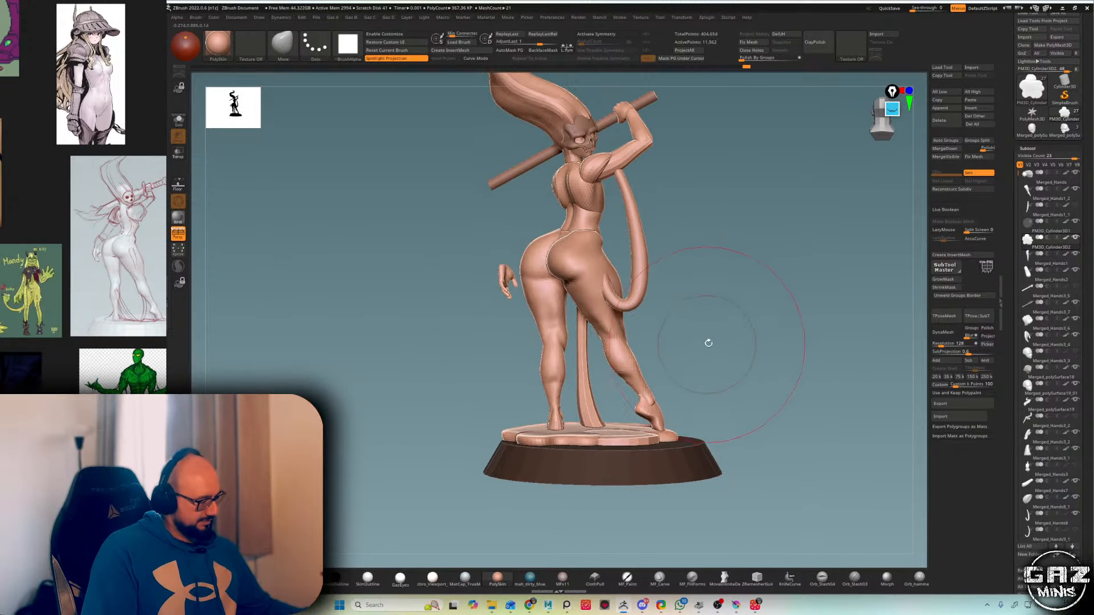
# - Refine the ground slabs' edges where they sit on the plinth in side view, and return to the Move brush
pyautogui.keyDown('alt'); pyautogui.click(561, 426); pyautogui.keyUp('alt')
pyautogui.moveTo(569, 418); pyautogui.dragTo(574, 417)
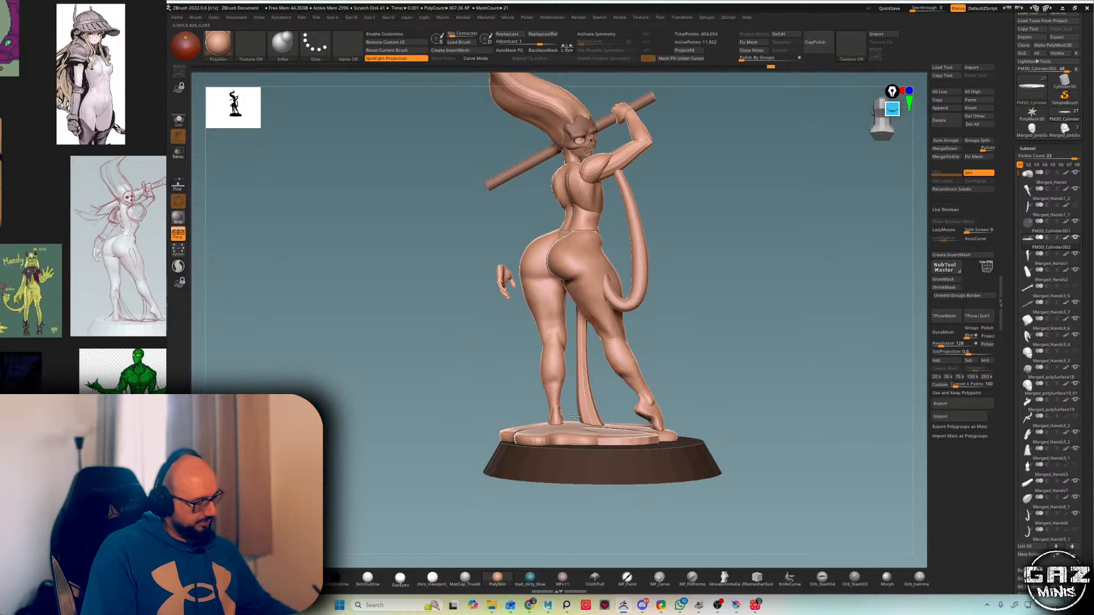
pyautogui.moveTo(653, 353)
pyautogui.mouseDown()
pyautogui.moveTo(633, 387)
pyautogui.moveTo(672, 385)
pyautogui.mouseUp()
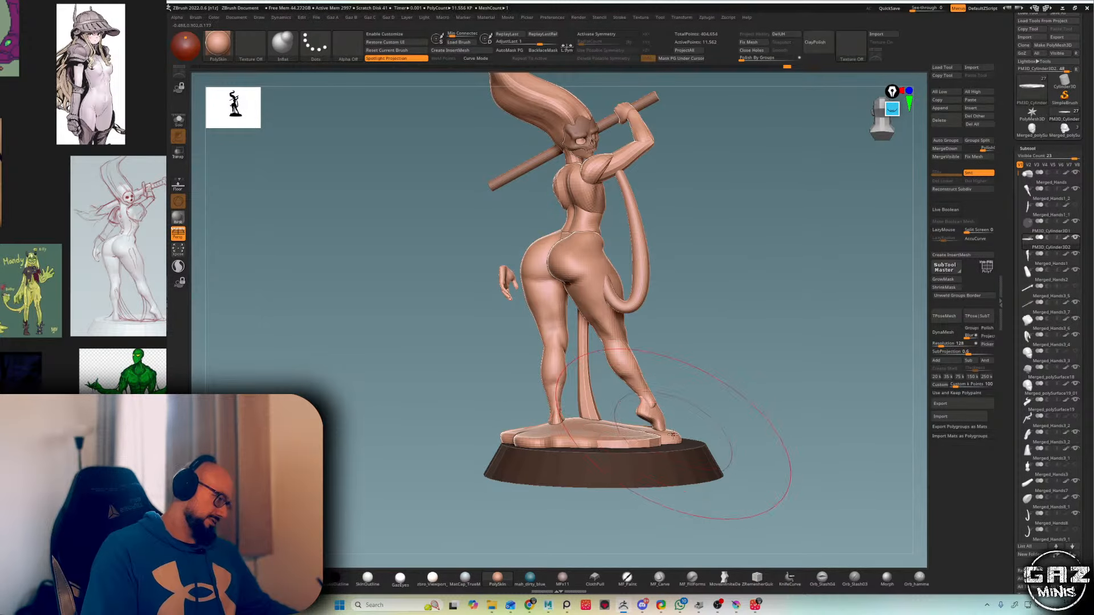
pyautogui.moveTo(672, 435); pyautogui.dragTo(667, 439)
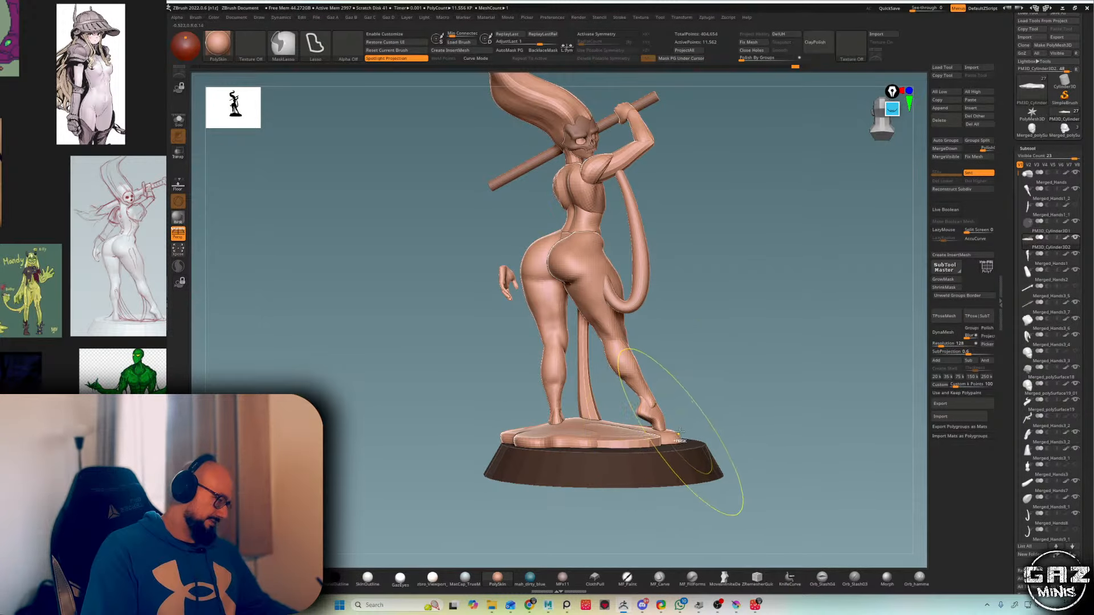
pyautogui.press('b')
pyautogui.press('m')
pyautogui.press('v')
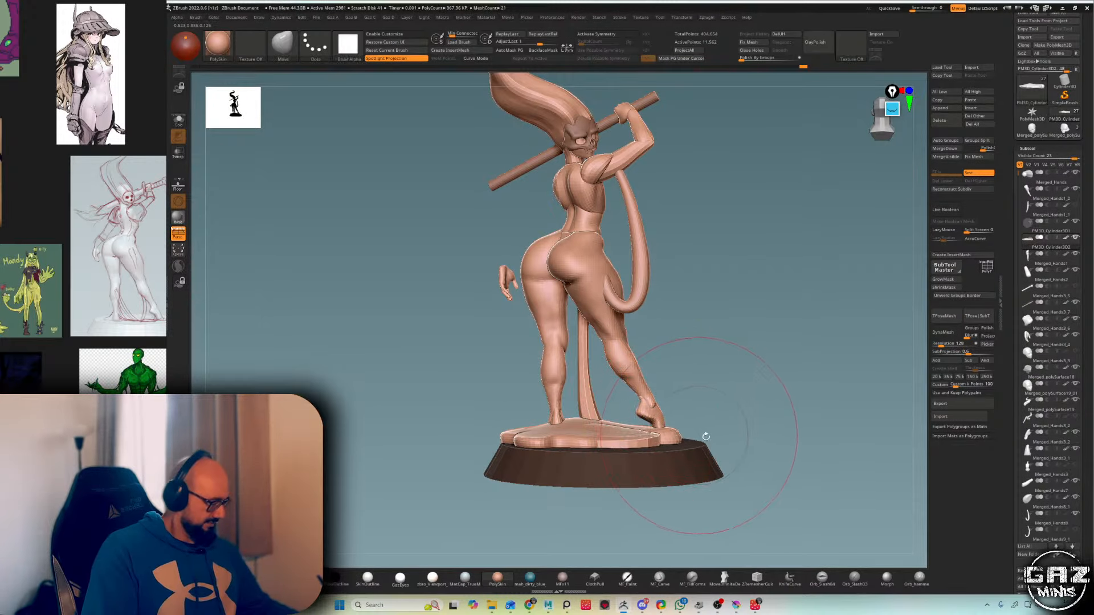
# - Select the dark plinth and shift it slightly sideways beneath the ground slabs with the move gizmo
pyautogui.keyDown('alt'); pyautogui.click(691, 478); pyautogui.keyUp('alt')
pyautogui.hotkey('shift', 'f')
pyautogui.moveTo(731, 450); pyautogui.dragTo(754, 411)
pyautogui.press('w')
pyautogui.moveTo(622, 516); pyautogui.dragTo(609, 518)
pyautogui.press('q')
pyautogui.moveTo(703, 410)
pyautogui.mouseDown()
pyautogui.moveTo(814, 318)
pyautogui.moveTo(786, 329)
pyautogui.mouseUp()
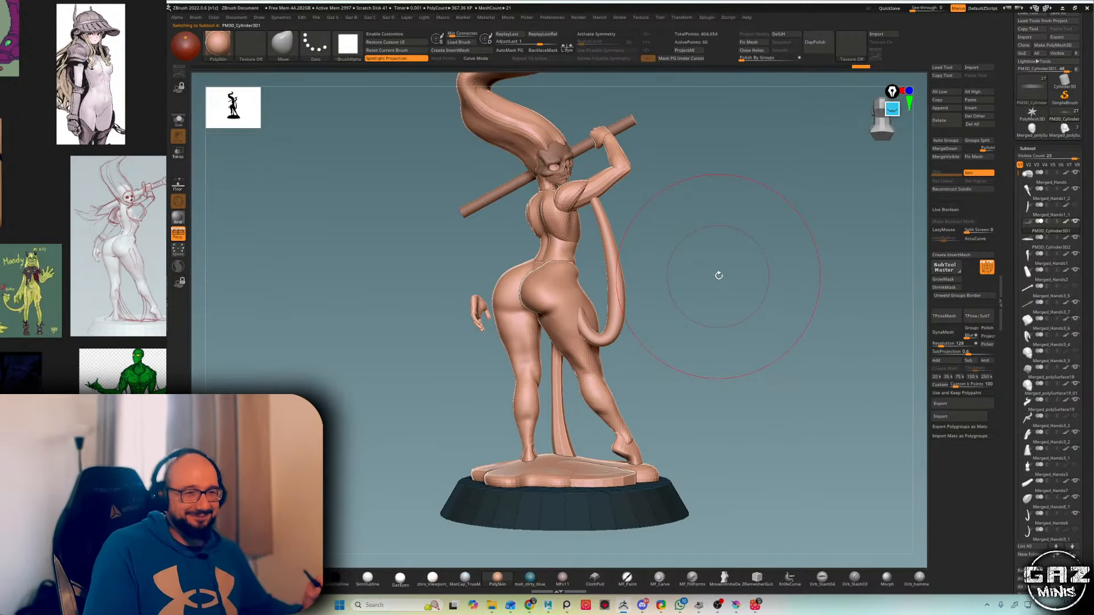
# - Select the strand between the legs, smooth it, and thicken its lower end with the Inflate brush
pyautogui.keyDown('alt'); pyautogui.click(561, 436); pyautogui.keyUp('alt')
pyautogui.hotkey('shift', 'f')
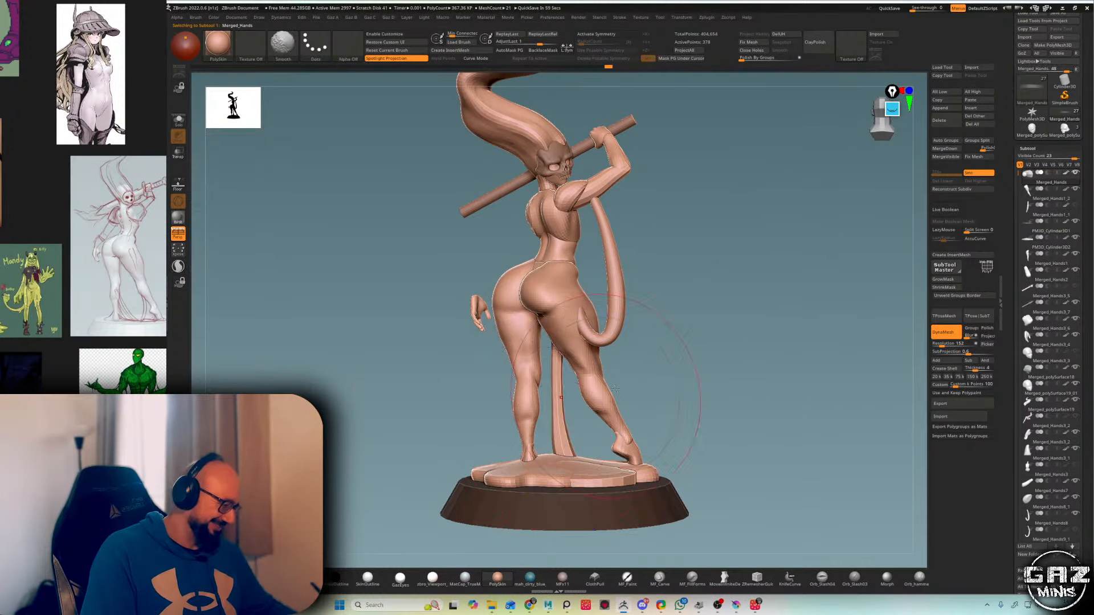
pyautogui.moveTo(646, 388)
pyautogui.mouseDown()
pyautogui.moveTo(701, 360)
pyautogui.moveTo(623, 348)
pyautogui.moveTo(624, 370)
pyautogui.mouseUp()
pyautogui.hotkey('shift', 'f')
pyautogui.hotkey('shift', 'f')
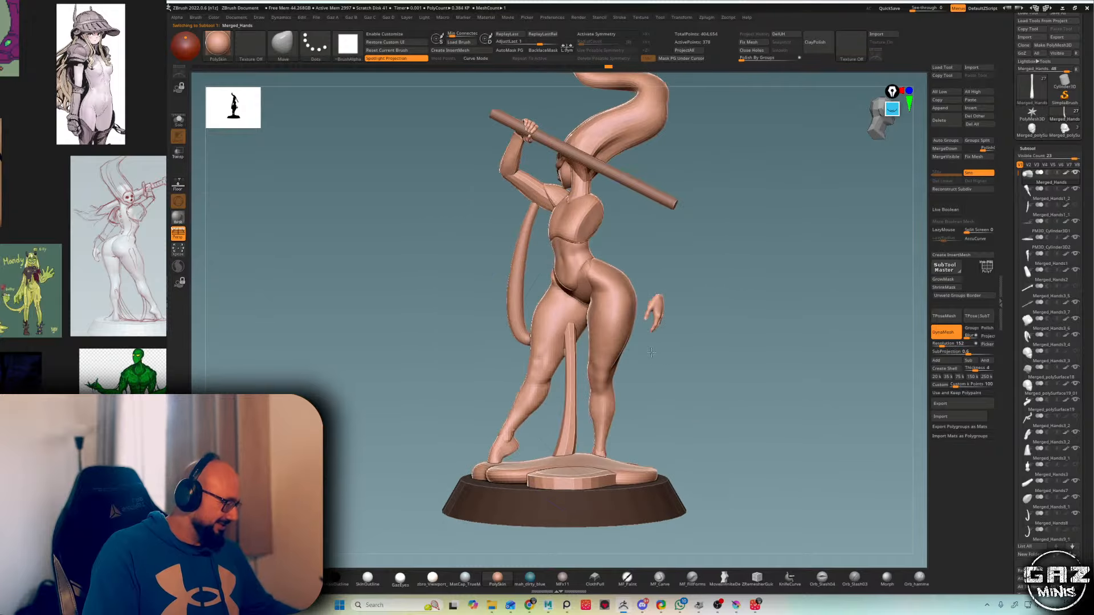
pyautogui.press('b')
pyautogui.press('i')
pyautogui.press('n')
pyautogui.moveTo(672, 423); pyautogui.dragTo(794, 419)
pyautogui.moveTo(591, 419); pyautogui.dragTo(591, 426)
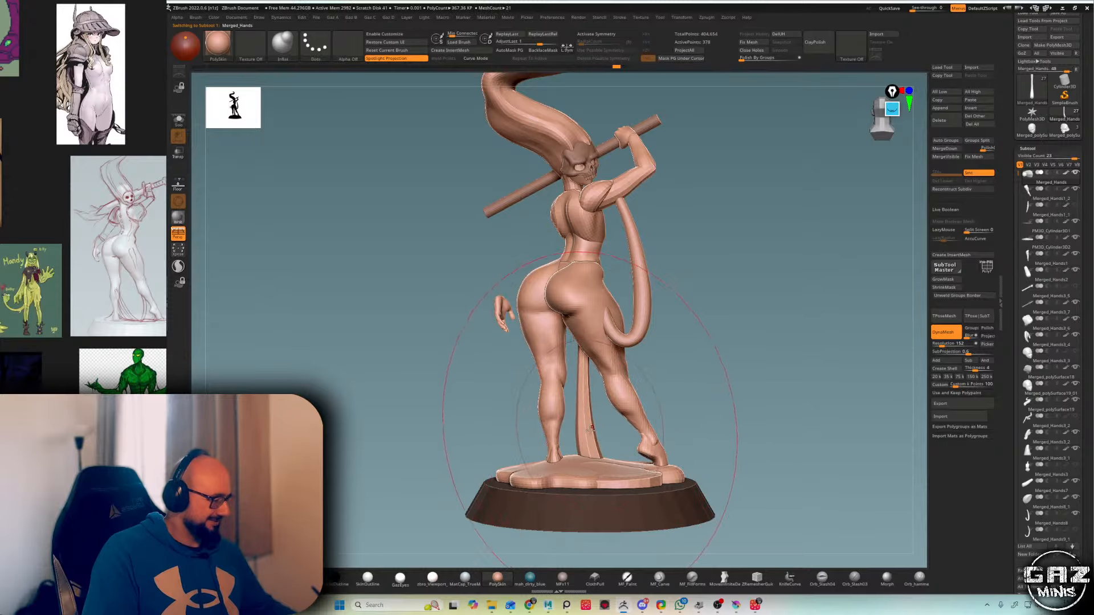
pyautogui.moveTo(691, 371)
pyautogui.mouseDown()
pyautogui.moveTo(719, 361)
pyautogui.moveTo(706, 361)
pyautogui.mouseUp()
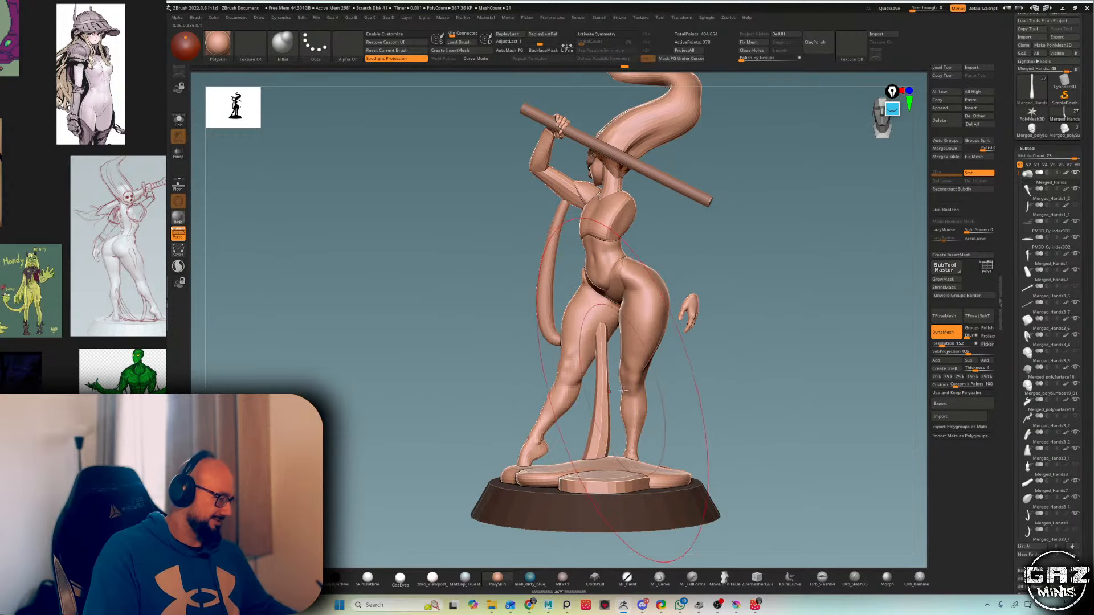
# - Add a subdivision level to the strand between the legs and another to the ground slabs
pyautogui.moveTo(625, 391); pyautogui.dragTo(711, 350)
pyautogui.hotkey('ctrl', 'd')
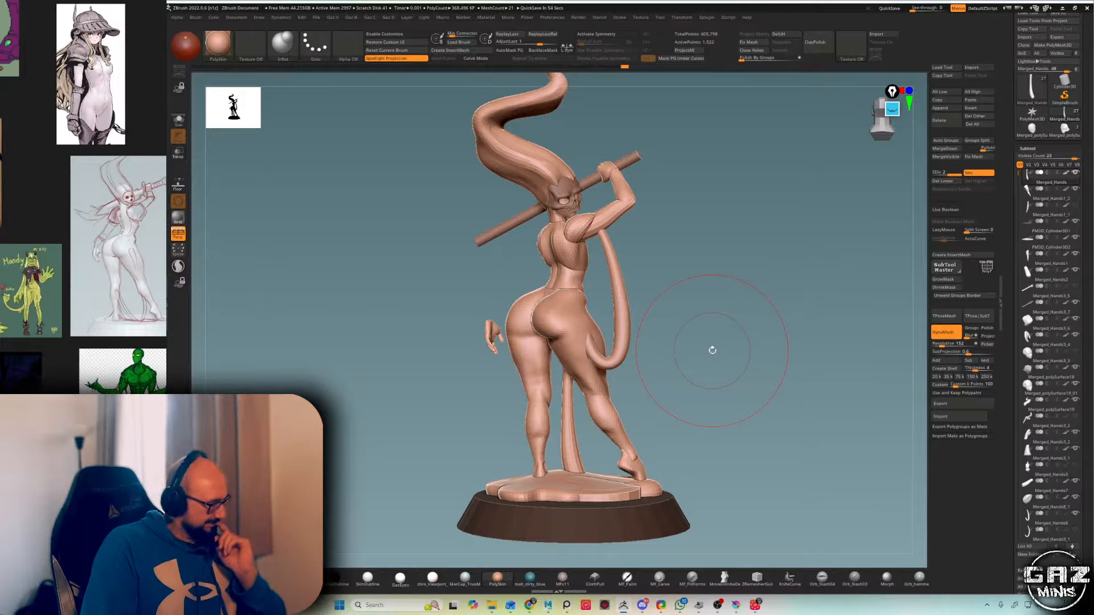
pyautogui.keyDown('alt'); pyautogui.click(625, 489); pyautogui.keyUp('alt')
pyautogui.hotkey('shift', 'f')
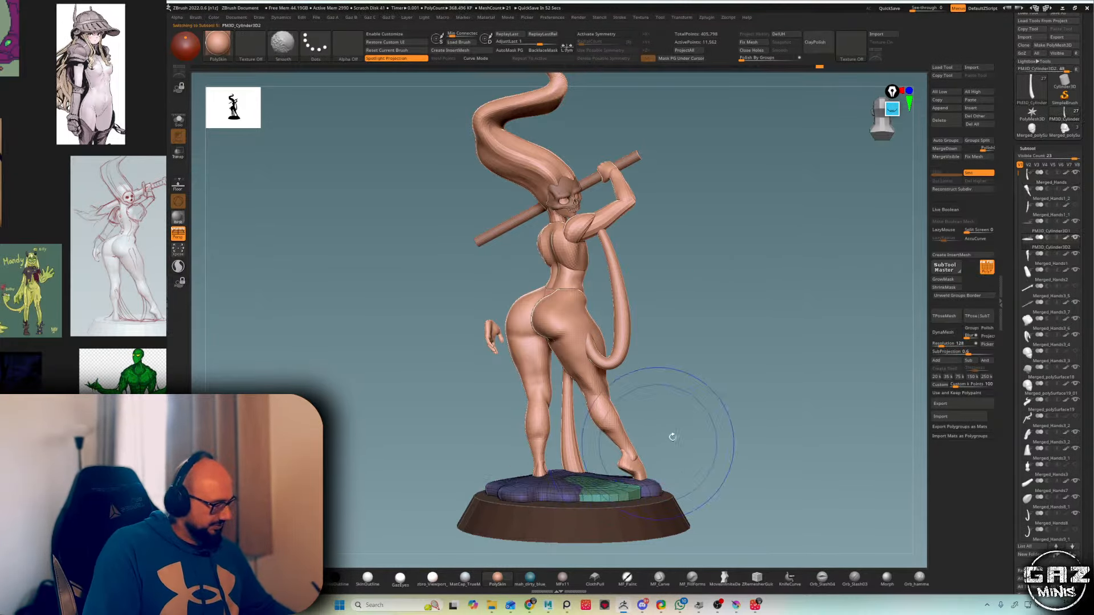
pyautogui.moveTo(698, 398); pyautogui.dragTo(687, 434)
pyautogui.hotkey('shift', 'f')
pyautogui.hotkey('ctrl', 'd')
pyautogui.moveTo(669, 347); pyautogui.dragTo(665, 373)
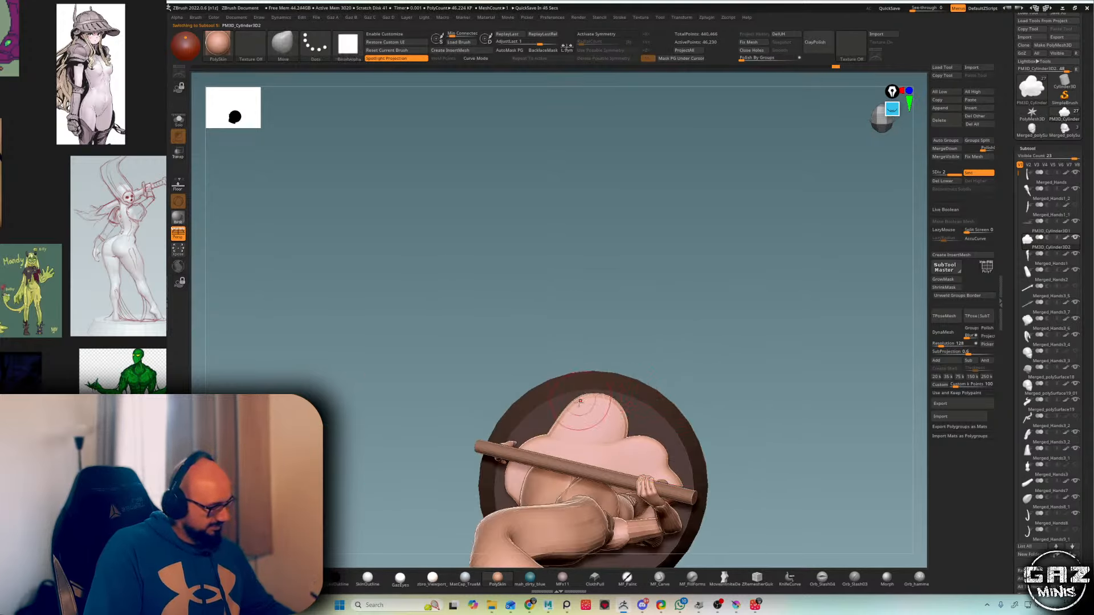
# - Mask the outer lobe's edge on the ground slab with a lasso, invert the mask, adjust the exposed edge, and clear the mask
pyautogui.keyDown('alt'); pyautogui.moveTo(554, 427); pyautogui.dragTo(598, 411, button='right'); pyautogui.keyUp('alt')
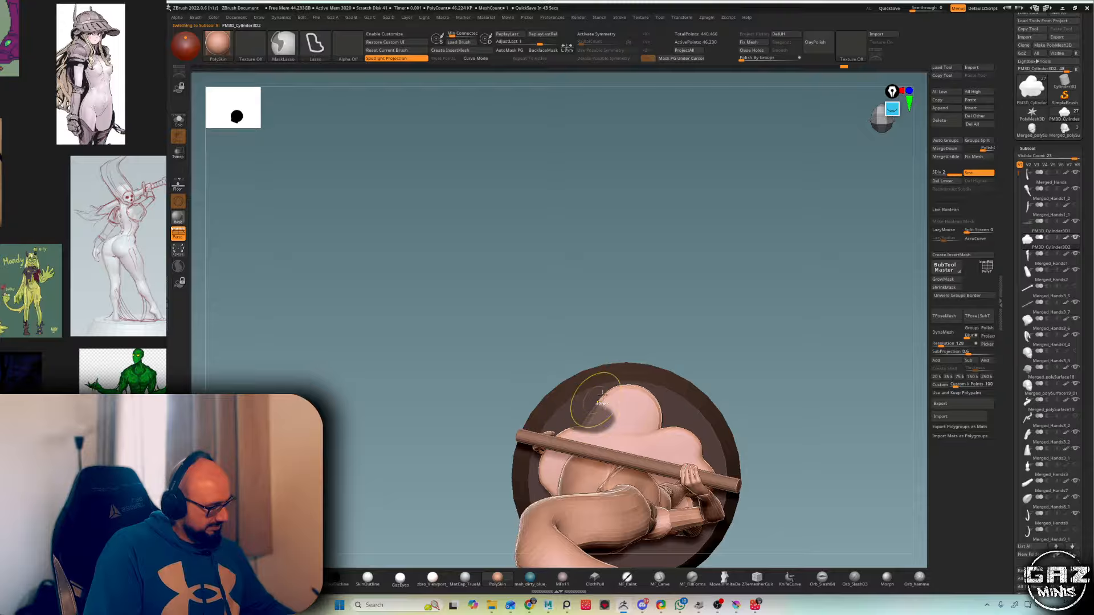
pyautogui.keyDown('ctrl'); pyautogui.moveTo(633, 349); pyautogui.dragTo(636, 336); pyautogui.keyUp('ctrl')
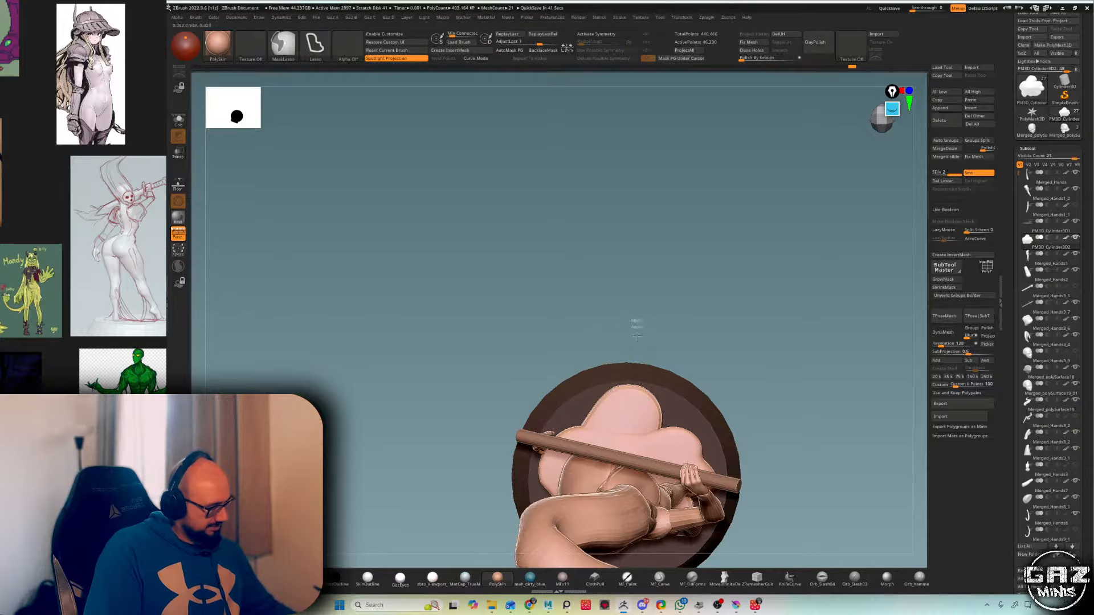
pyautogui.keyDown('ctrl'); pyautogui.click(626, 354); pyautogui.keyUp('ctrl')
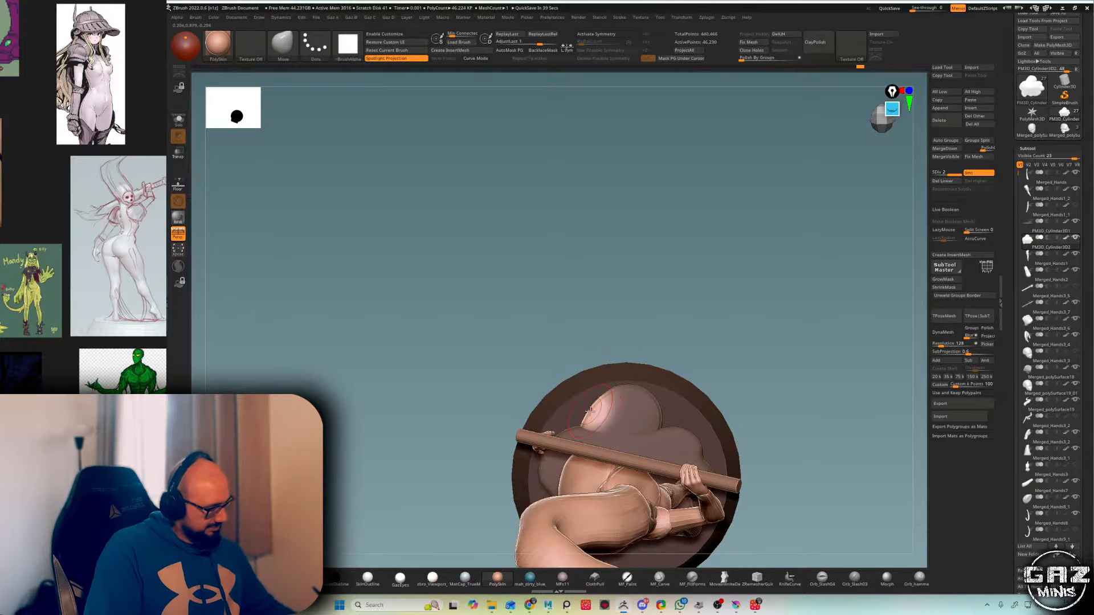
pyautogui.keyDown('ctrl'); pyautogui.click(632, 344); pyautogui.keyUp('ctrl')
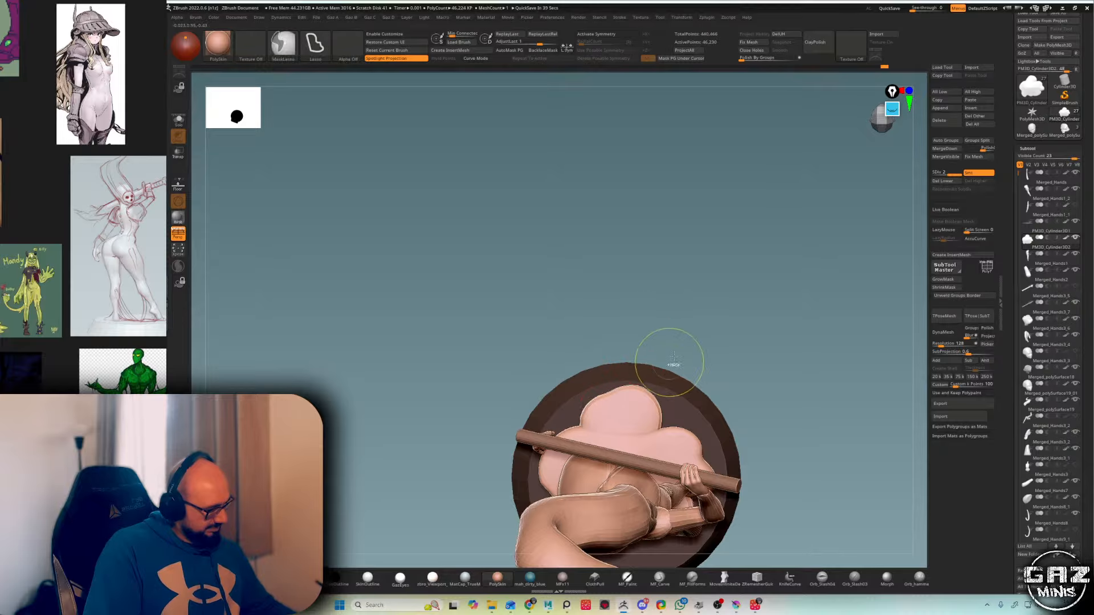
pyautogui.moveTo(664, 361)
pyautogui.keyDown('shift'); pyautogui.mouseDown()
pyautogui.moveTo(745, 285)
pyautogui.moveTo(736, 321)
pyautogui.mouseUp(); pyautogui.keyUp('shift')
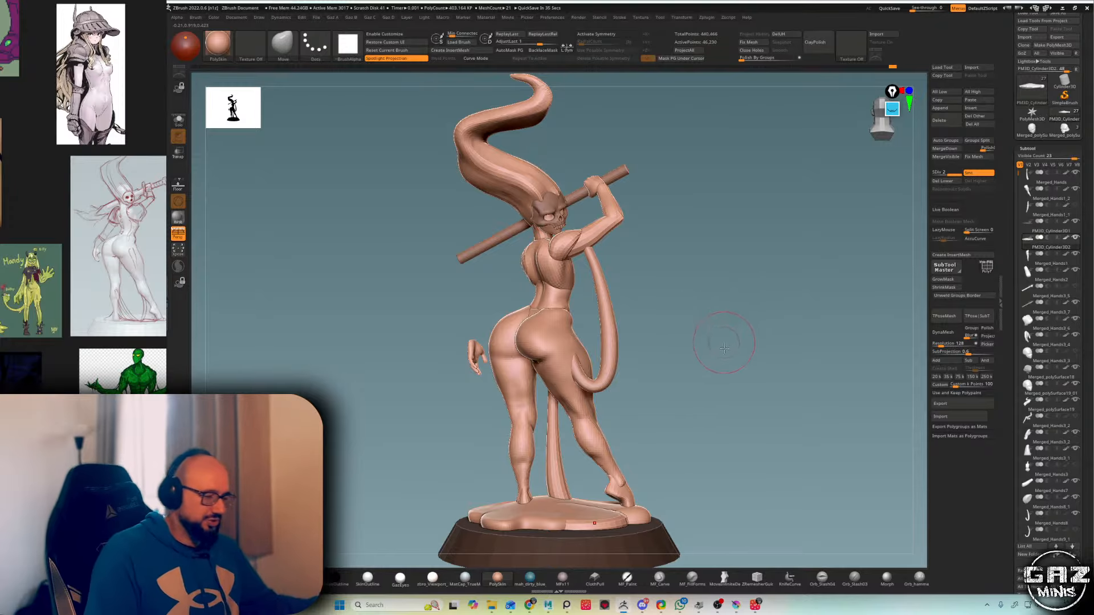
# - Enlarge the green slime reference, then subdivide the strand between the legs and refine its slender shaft
pyautogui.keyDown('alt'); pyautogui.moveTo(727, 339); pyautogui.dragTo(720, 267); pyautogui.keyUp('alt')
pyautogui.doubleClick(129, 380)
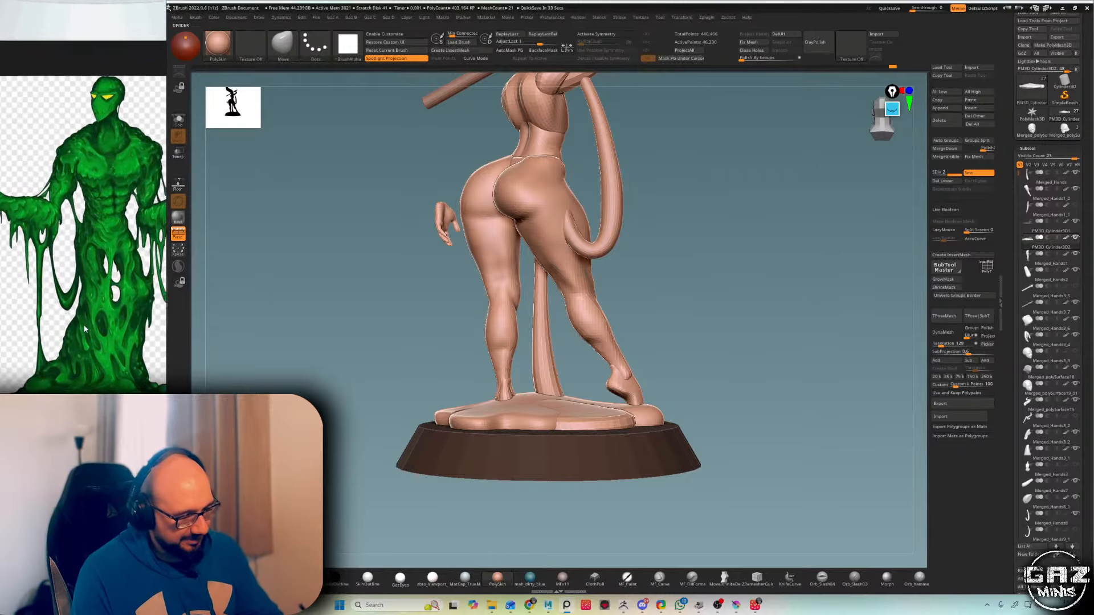
pyautogui.keyDown('alt'); pyautogui.click(548, 349); pyautogui.keyUp('alt')
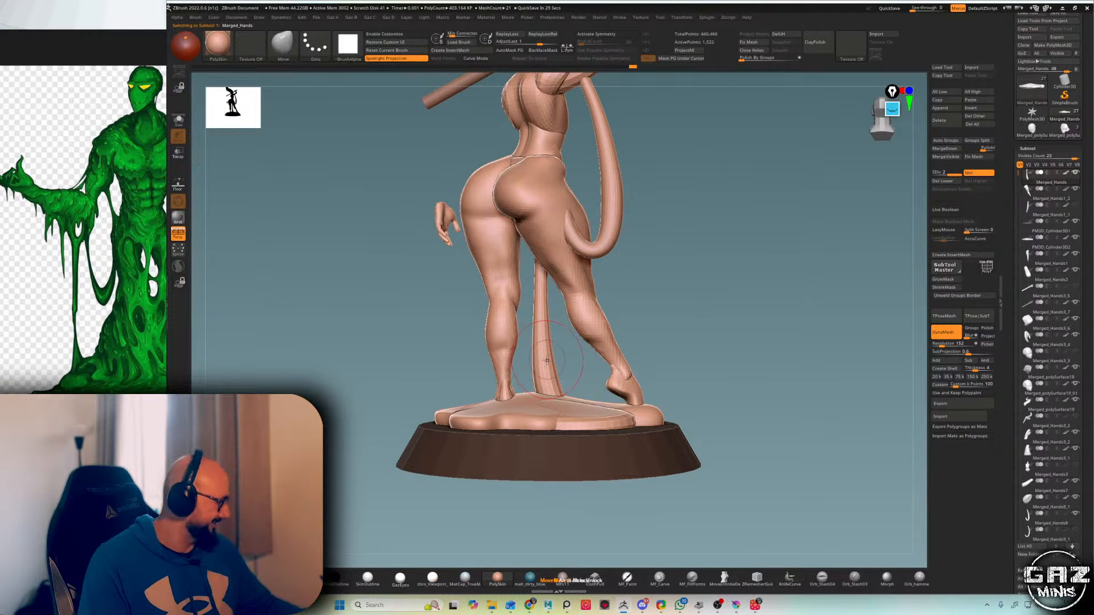
pyautogui.press('ctrl')
pyautogui.hotkey('ctrl', 'd')
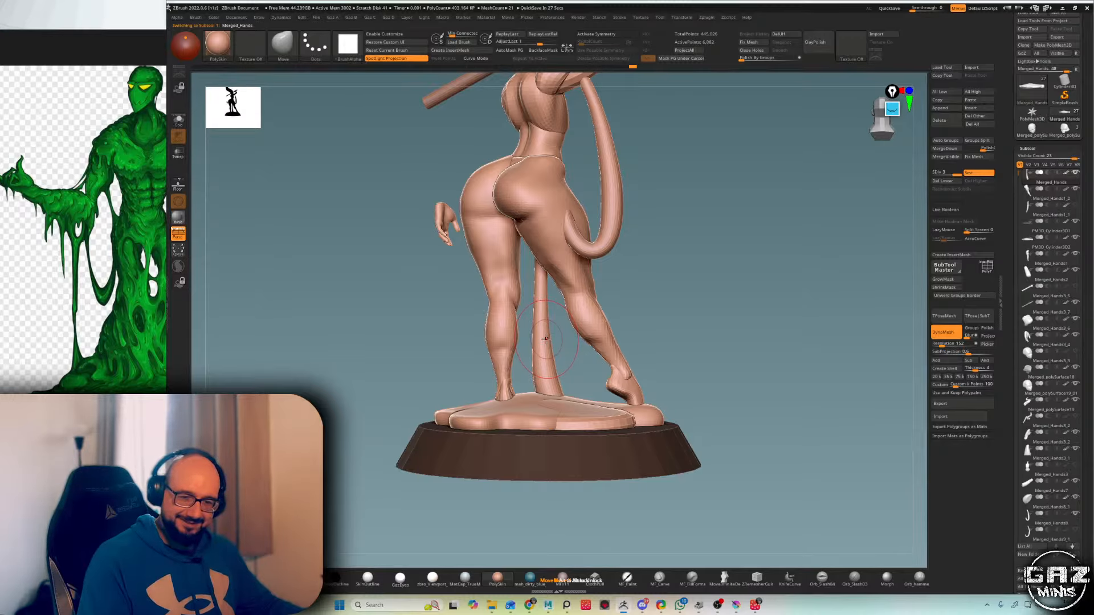
pyautogui.keyDown('shift'); pyautogui.moveTo(545, 332); pyautogui.dragTo(547, 326); pyautogui.keyUp('shift')
pyautogui.hotkey('ctrl', 'z')
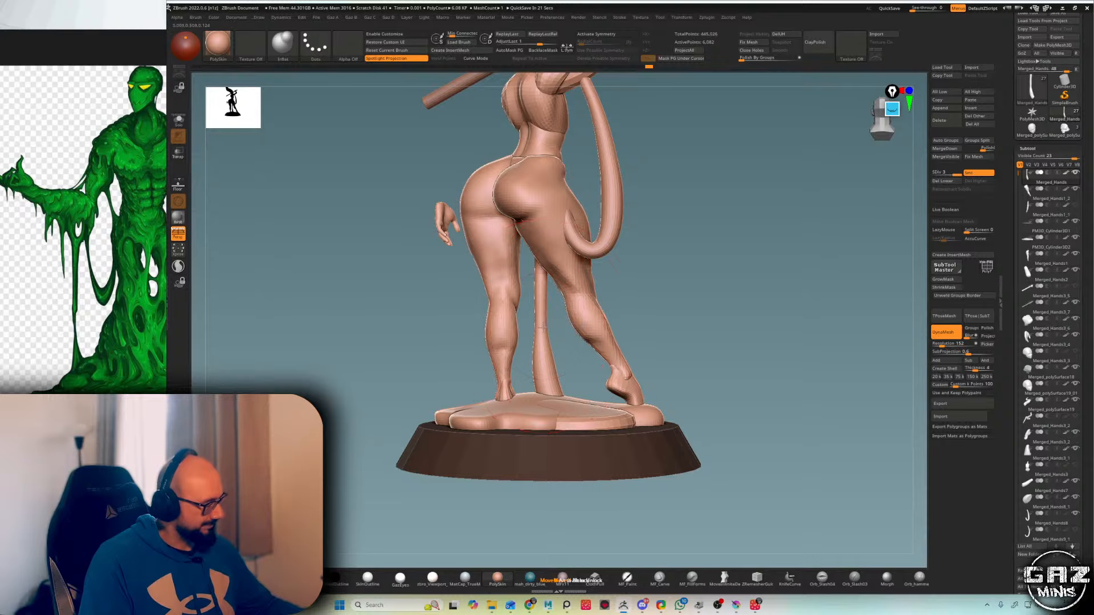
pyautogui.moveTo(545, 318); pyautogui.dragTo(557, 243, button='right')
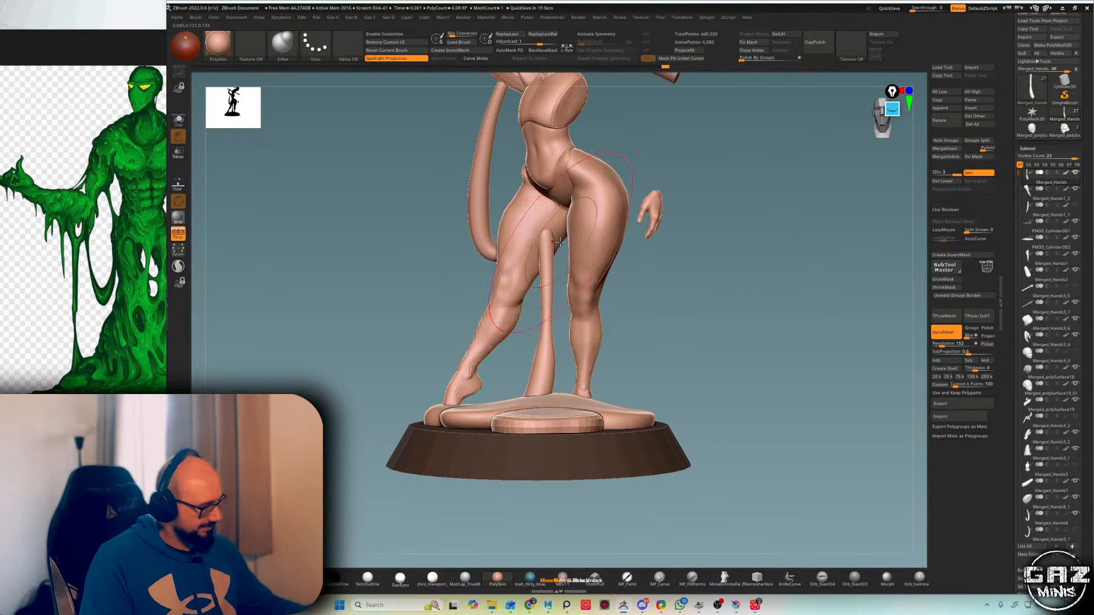
pyautogui.keyDown('shift'); pyautogui.moveTo(701, 253); pyautogui.dragTo(755, 248, button='right'); pyautogui.keyUp('shift')
pyautogui.moveTo(793, 242); pyautogui.dragTo(719, 291)
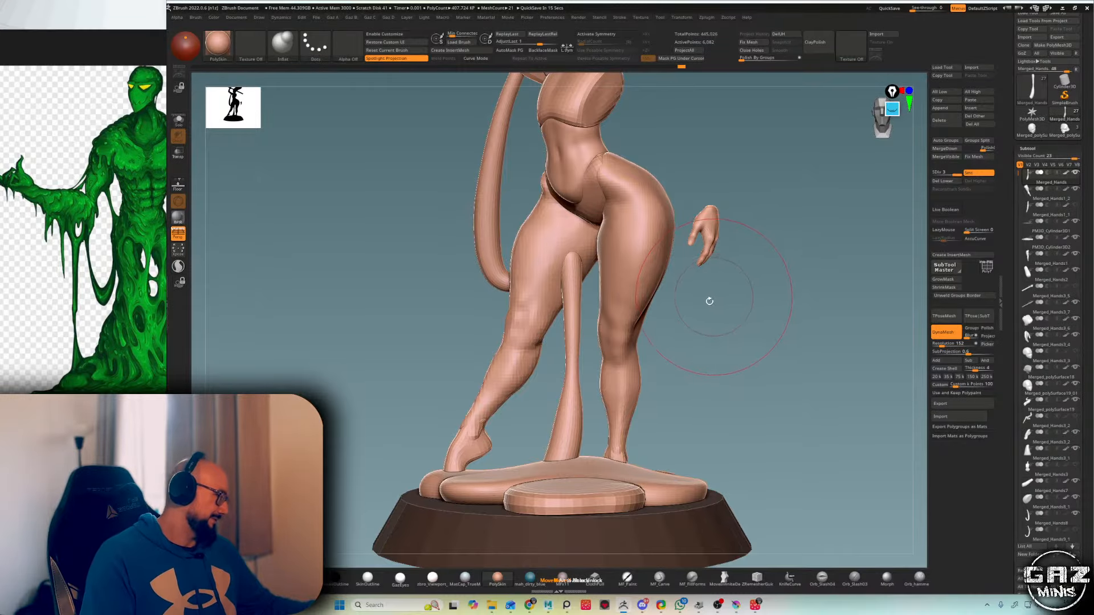
# - Delete the strand's lower subdivision levels and choose the CurveMultiTube brush
pyautogui.click(946, 181)
pyautogui.press('b')
pyautogui.click(604, 279)
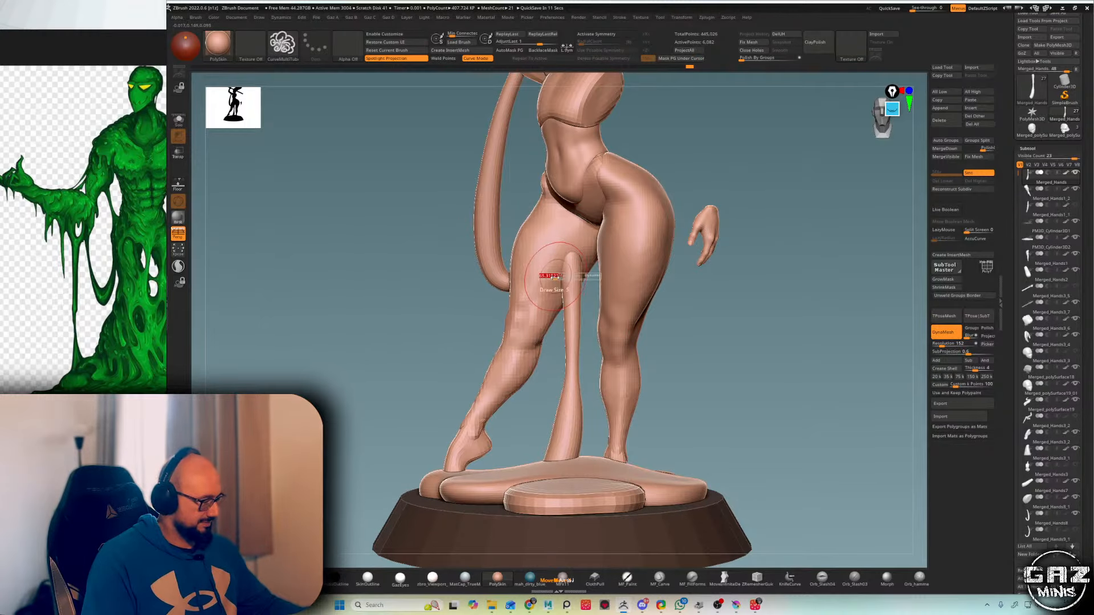
# - Try to draw a curved tube beside the strand from the rear view
pyautogui.keyDown('alt'); pyautogui.moveTo(677, 302); pyautogui.dragTo(669, 256); pyautogui.keyUp('alt')
pyautogui.moveTo(670, 256); pyautogui.dragTo(727, 232)
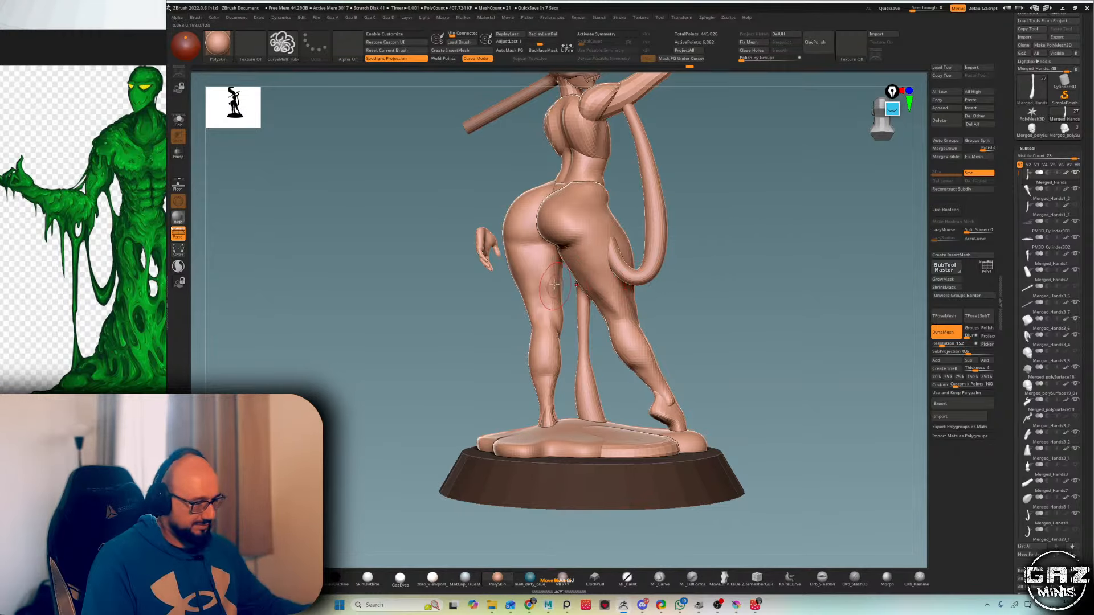
pyautogui.moveTo(606, 308); pyautogui.dragTo(614, 283)
pyautogui.hotkey('ctrl', 'z')
pyautogui.moveTo(769, 287); pyautogui.dragTo(695, 283)
pyautogui.press('s')
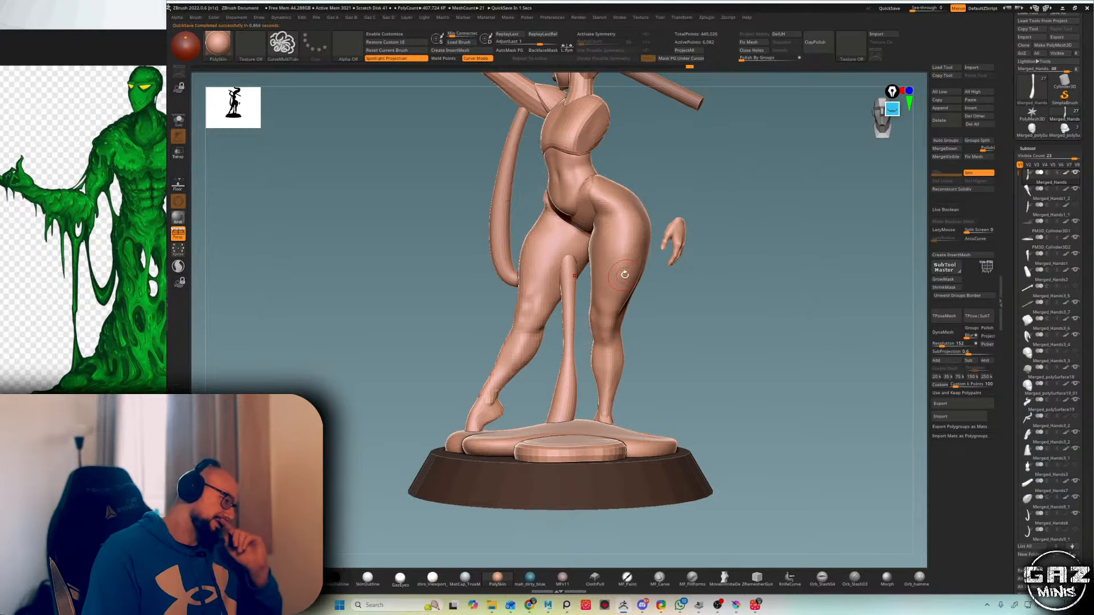
# - Try a hooked tube hanging from the outer thigh of the standing leg down to its calf
pyautogui.moveTo(624, 275)
pyautogui.mouseDown(button='right')
pyautogui.moveTo(703, 300)
pyautogui.moveTo(621, 291)
pyautogui.mouseUp(button='right')
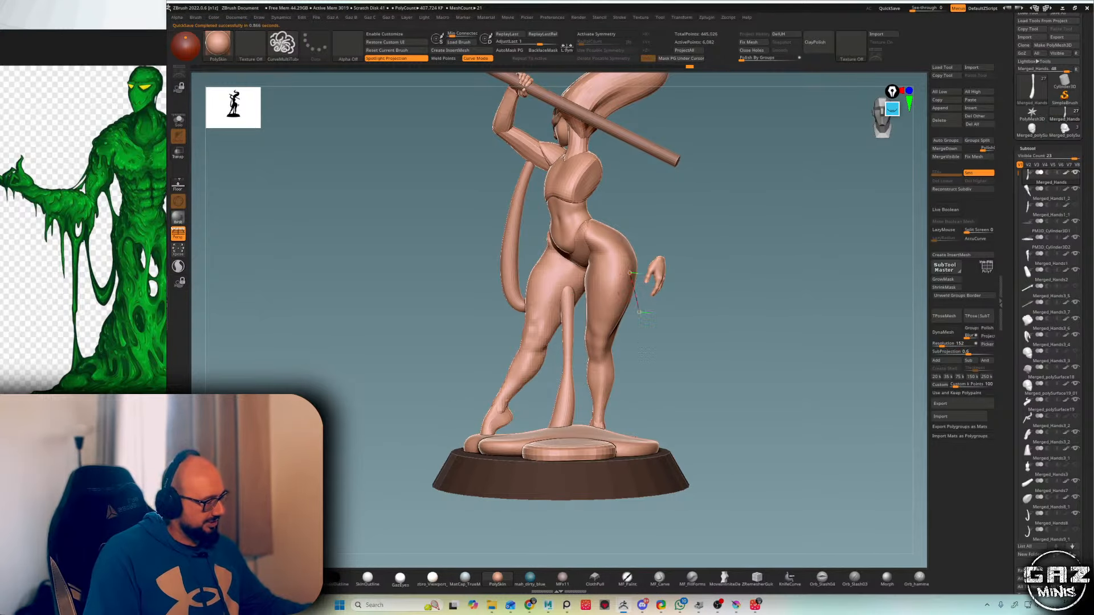
pyautogui.moveTo(645, 352)
pyautogui.mouseDown()
pyautogui.moveTo(641, 377)
pyautogui.moveTo(609, 345)
pyautogui.mouseUp()
pyautogui.hotkey('ctrl', 'z')
pyautogui.press('s')
pyautogui.hotkey('ctrl', 'z')
pyautogui.press('s')
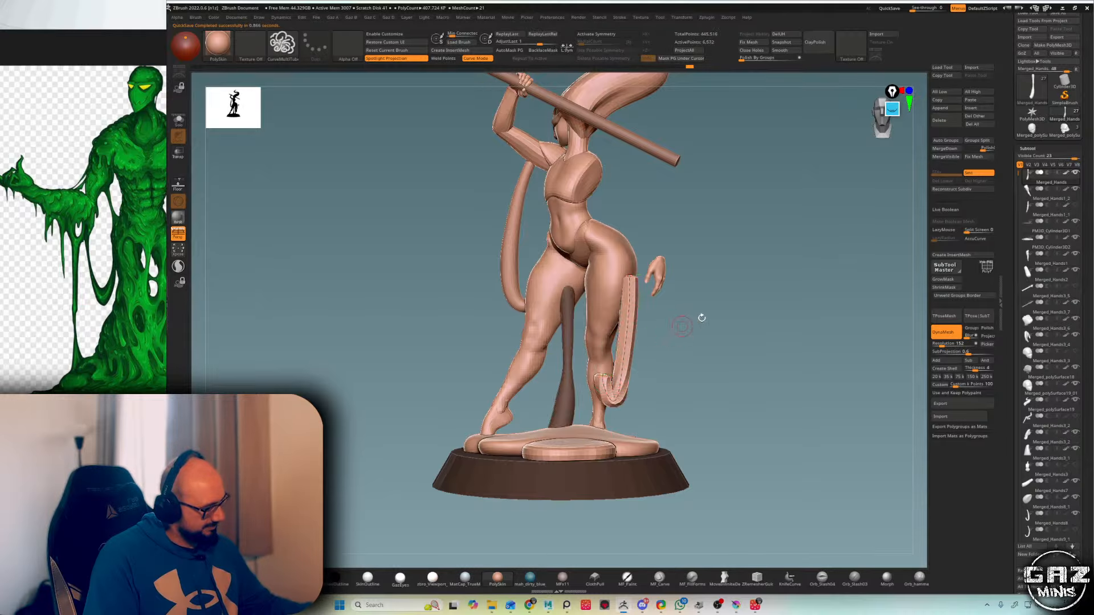
pyautogui.moveTo(700, 315); pyautogui.dragTo(647, 312, button='right')
pyautogui.moveTo(694, 285); pyautogui.dragTo(755, 288, button='right')
pyautogui.hotkey('ctrl', 'z')
# - Try another tube from the strand's upper end, drawn from behind the figure
pyautogui.moveTo(667, 305); pyautogui.dragTo(531, 290, button='right')
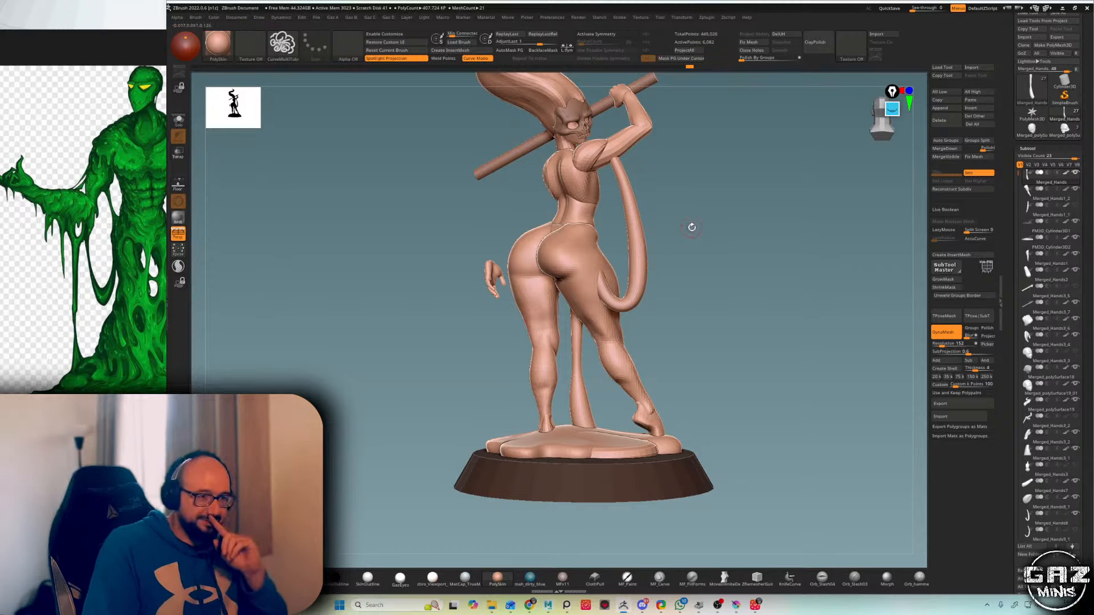
pyautogui.moveTo(709, 313)
pyautogui.keyDown('alt'); pyautogui.mouseDown(button='right')
pyautogui.moveTo(710, 289)
pyautogui.moveTo(712, 330)
pyautogui.mouseUp(button='right'); pyautogui.keyUp('alt')
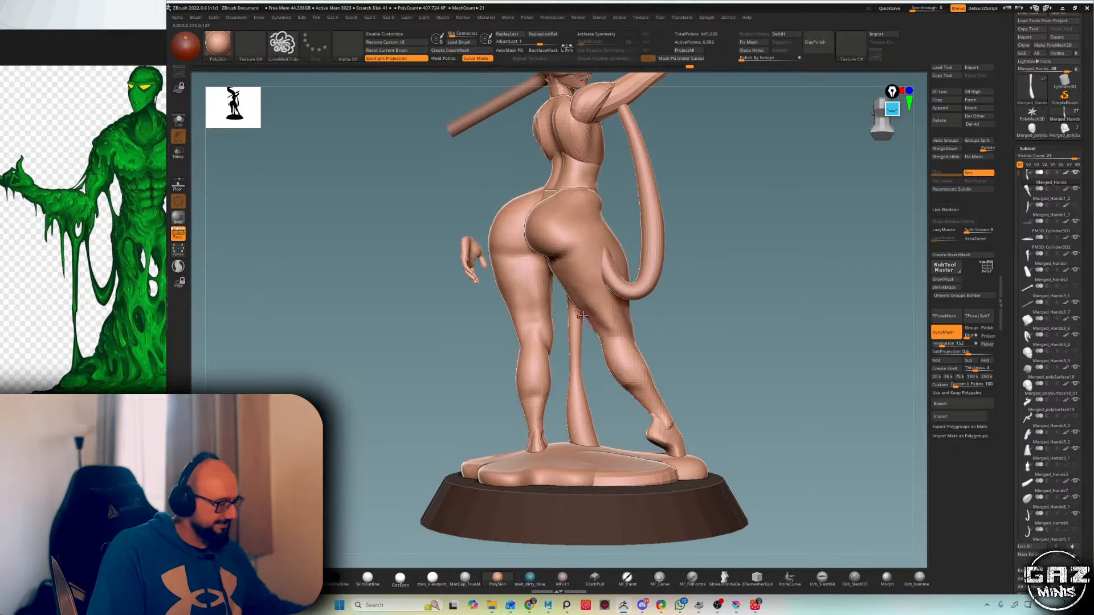
pyautogui.moveTo(578, 298); pyautogui.dragTo(633, 336)
pyautogui.hotkey('ctrl', 'z')
pyautogui.moveTo(684, 317); pyautogui.dragTo(843, 311, button='right')
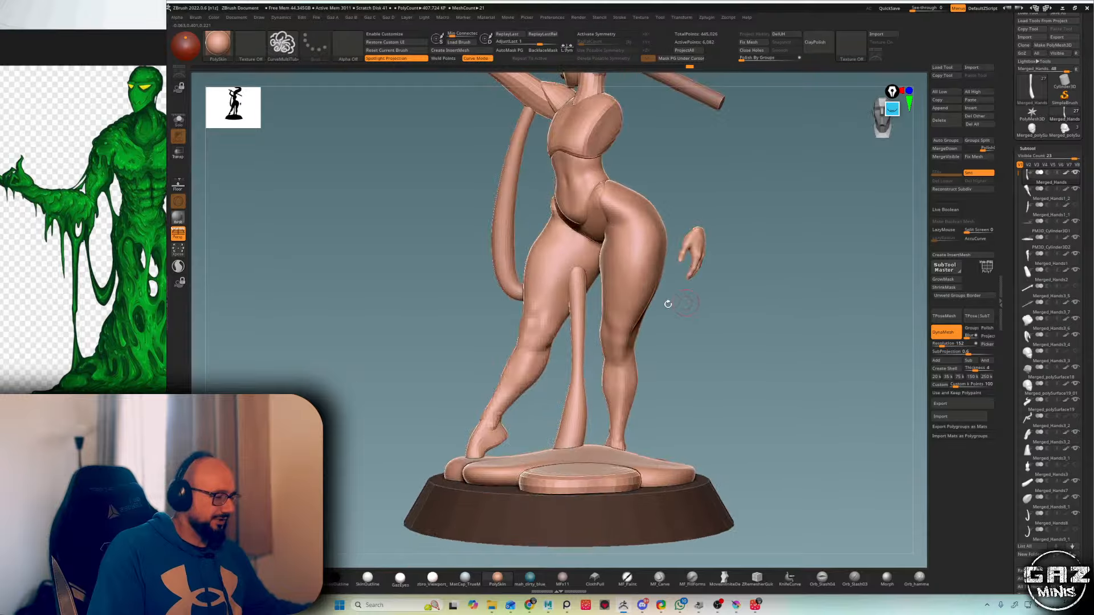
# - Draw a thin J-shaped tube beside the strand, curving from the tiptoe leg's inner thigh to its calf
pyautogui.press('s')
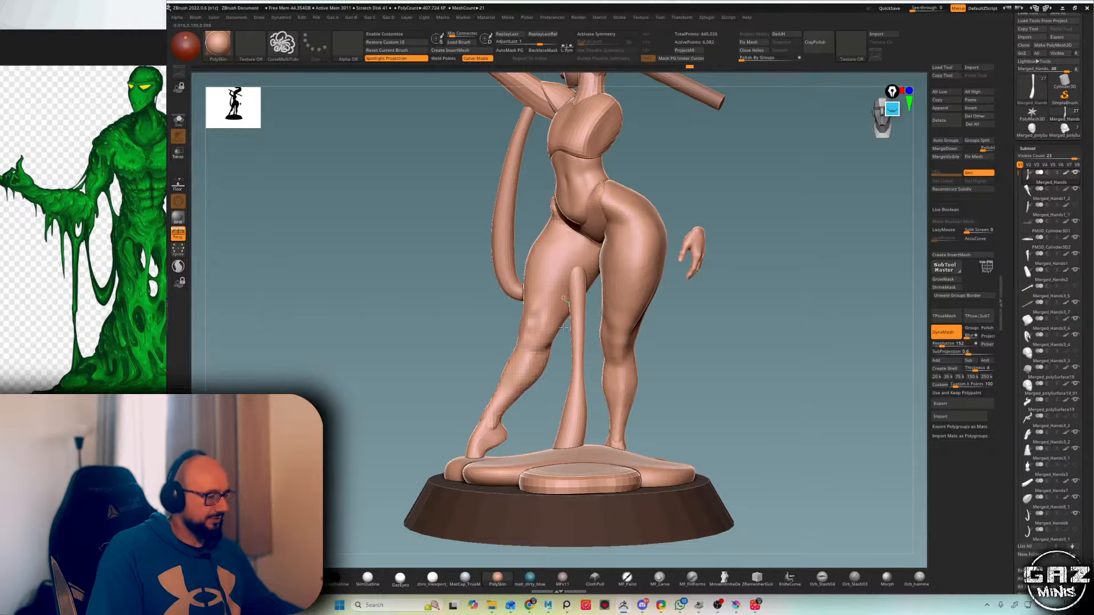
pyautogui.moveTo(563, 328); pyautogui.dragTo(532, 336)
pyautogui.hotkey('ctrl', 'z')
pyautogui.moveTo(545, 419); pyautogui.dragTo(538, 371)
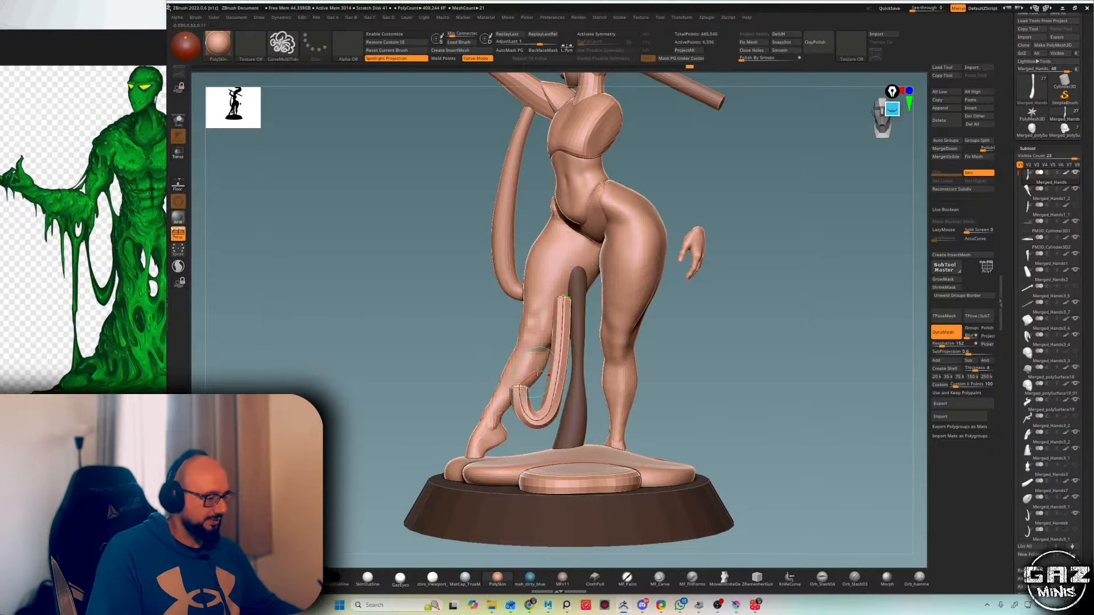
pyautogui.moveTo(646, 271); pyautogui.dragTo(792, 260, button='right')
# - Isolate the strand and its new tube, split the tube into its own subtool, and show the whole model again
pyautogui.hotkey('alt', 's')
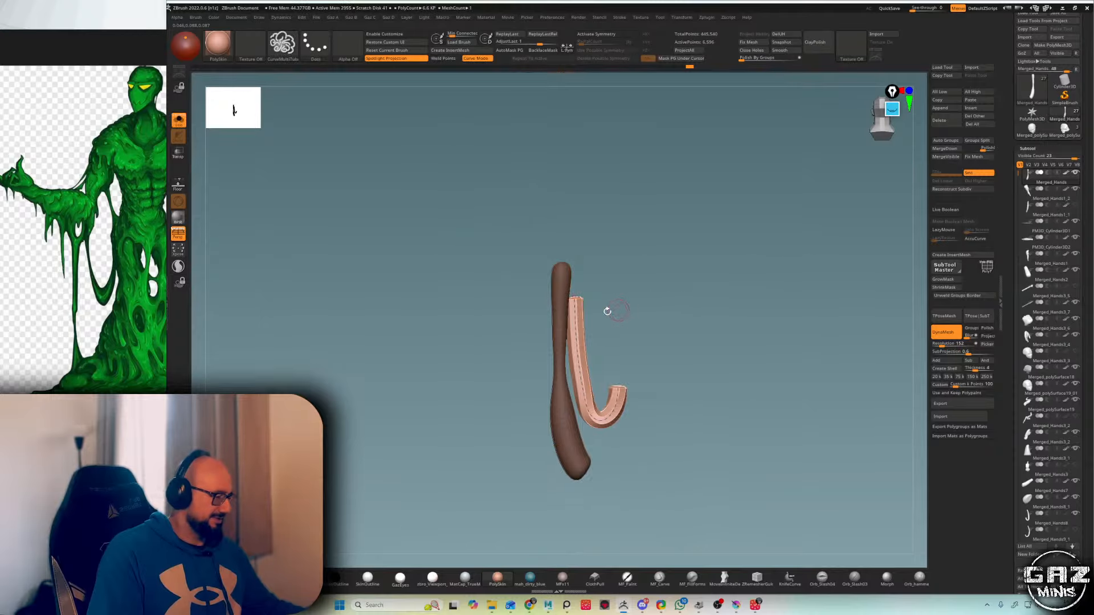
pyautogui.click(562, 266)
pyautogui.hotkey('ctrl', 'shift', 's')
pyautogui.click(695, 262)
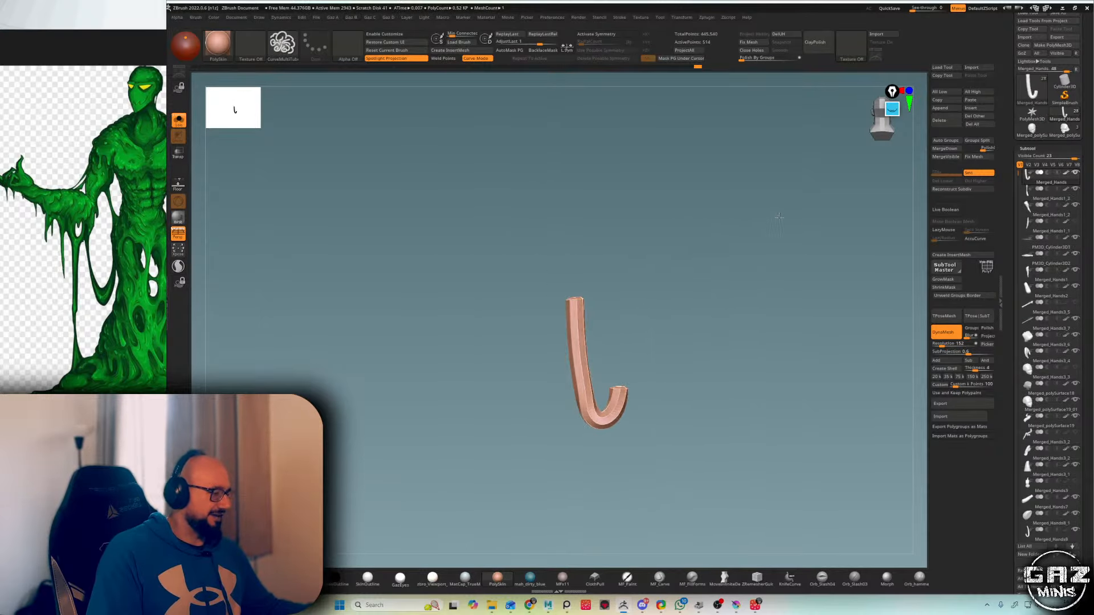
pyautogui.moveTo(776, 228); pyautogui.dragTo(700, 238, button='right')
pyautogui.hotkey('alt', 's')
# - Smooth the J-shaped tube along its length and around its lower bend
pyautogui.press('s')
pyautogui.moveTo(587, 337); pyautogui.dragTo(624, 337)
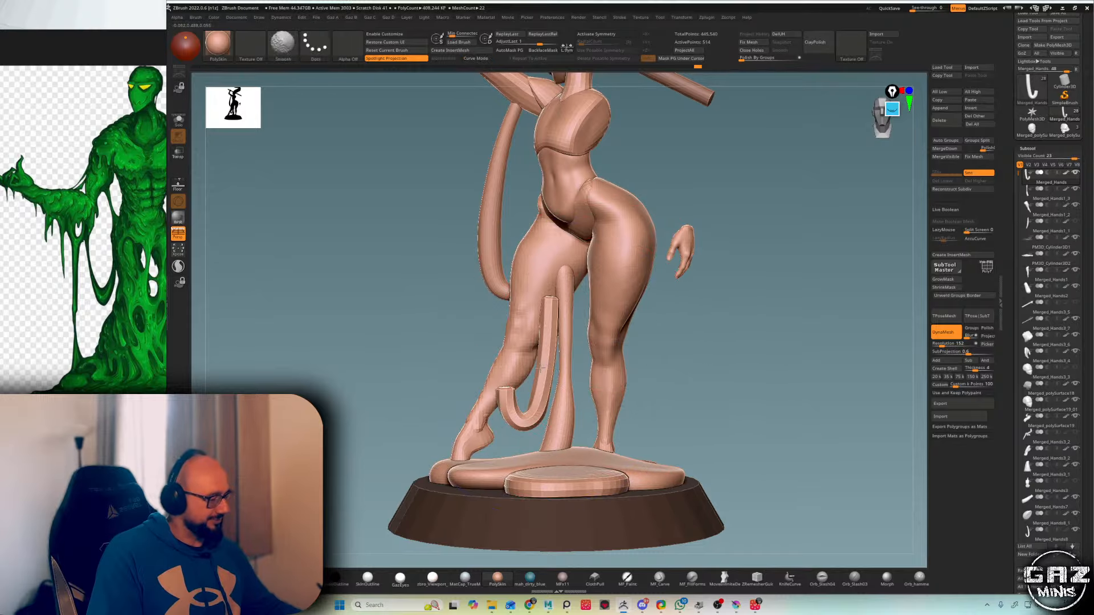
pyautogui.moveTo(530, 405)
pyautogui.keyDown('shift'); pyautogui.mouseDown()
pyautogui.moveTo(541, 370)
pyautogui.moveTo(521, 414)
pyautogui.mouseUp(); pyautogui.keyUp('shift')
pyautogui.moveTo(643, 293); pyautogui.dragTo(778, 281, button='right')
pyautogui.press('s')
pyautogui.moveTo(778, 280)
pyautogui.mouseDown()
pyautogui.moveTo(756, 284)
pyautogui.moveTo(818, 282)
pyautogui.mouseUp()
pyautogui.moveTo(820, 283); pyautogui.dragTo(789, 277, button='right')
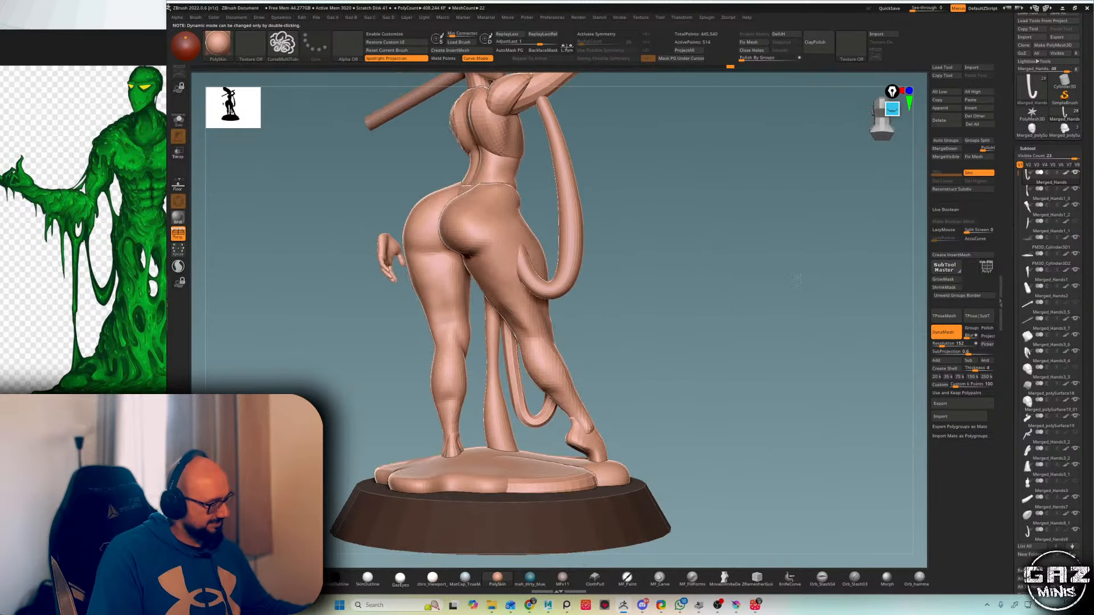
# - Reshape the J-shaped tube with the Move brush so its ends meet the tiptoe leg
pyautogui.press('b')
pyautogui.press('m')
pyautogui.press('v')
pyautogui.moveTo(555, 395)
pyautogui.mouseDown()
pyautogui.moveTo(568, 414)
pyautogui.moveTo(556, 417)
pyautogui.mouseUp()
pyautogui.moveTo(659, 349); pyautogui.dragTo(555, 358, button='right')
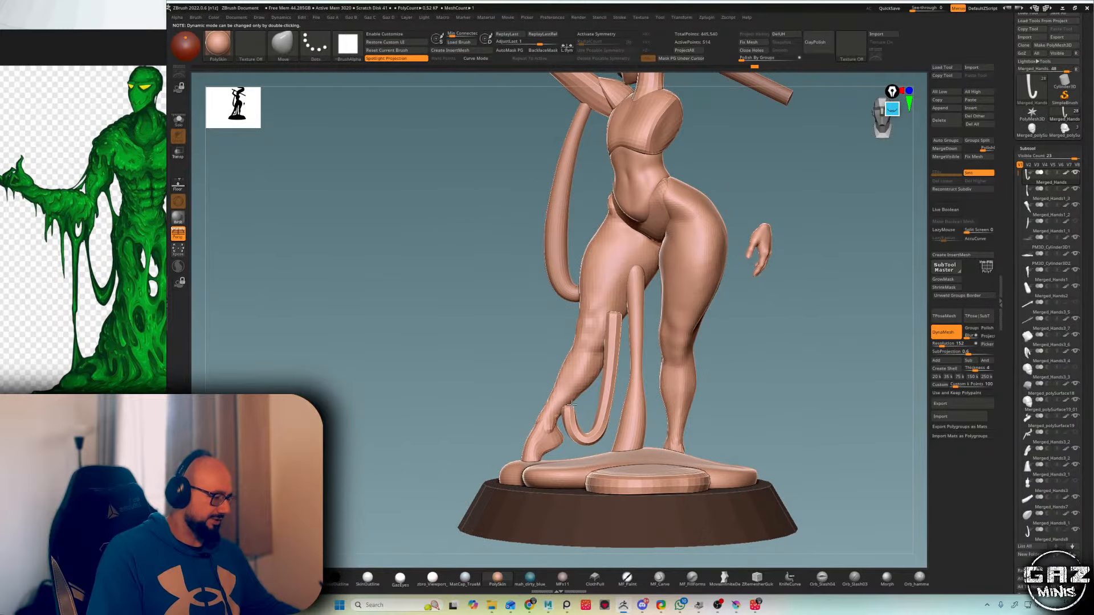
# - Smooth the lower bend of the J-shaped tube and add a subdivision level to it
pyautogui.moveTo(578, 403)
pyautogui.mouseDown(button='right')
pyautogui.moveTo(550, 406)
pyautogui.moveTo(665, 356)
pyautogui.mouseUp(button='right')
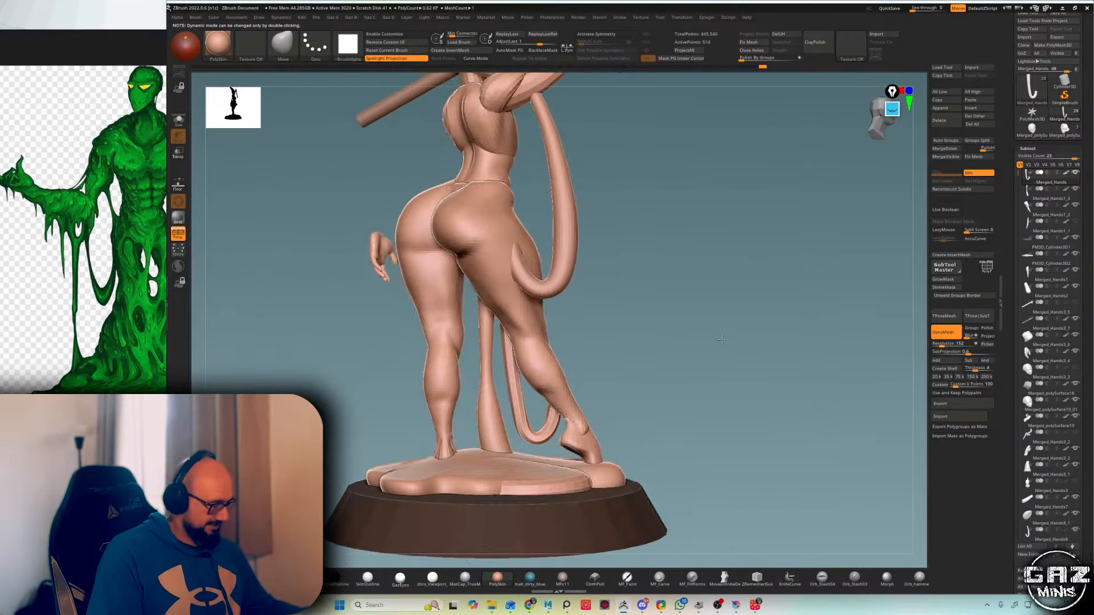
pyautogui.keyDown('shift'); pyautogui.moveTo(542, 398); pyautogui.dragTo(532, 419); pyautogui.keyUp('shift')
pyautogui.hotkey('ctrl', 'd')
pyautogui.press('b')
pyautogui.press('i')
pyautogui.press('n')
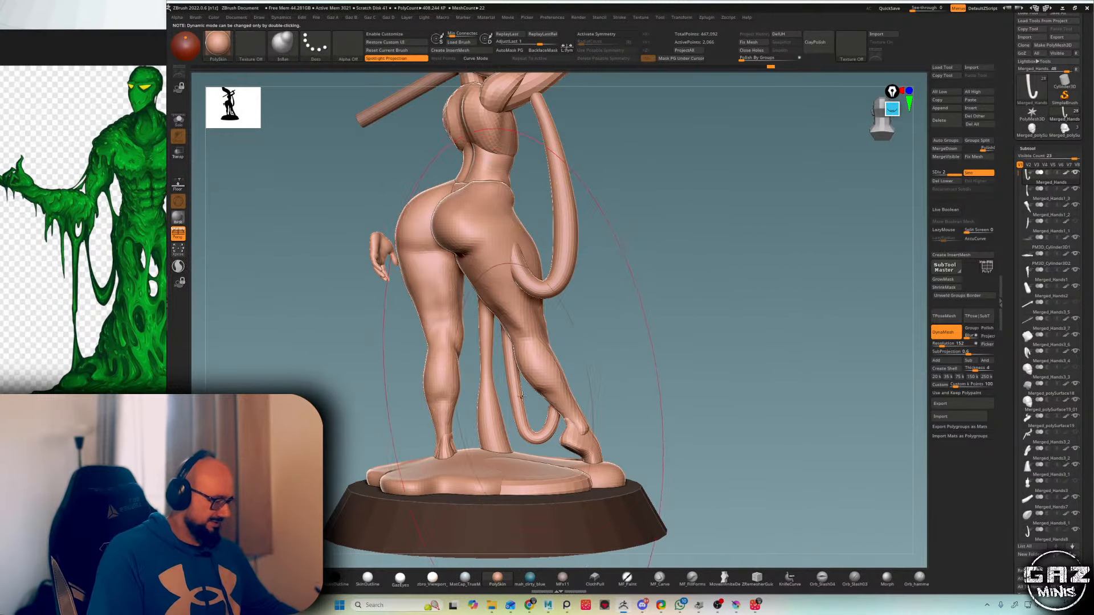
pyautogui.keyDown('alt'); pyautogui.moveTo(520, 390); pyautogui.dragTo(544, 323, button='right'); pyautogui.keyUp('alt')
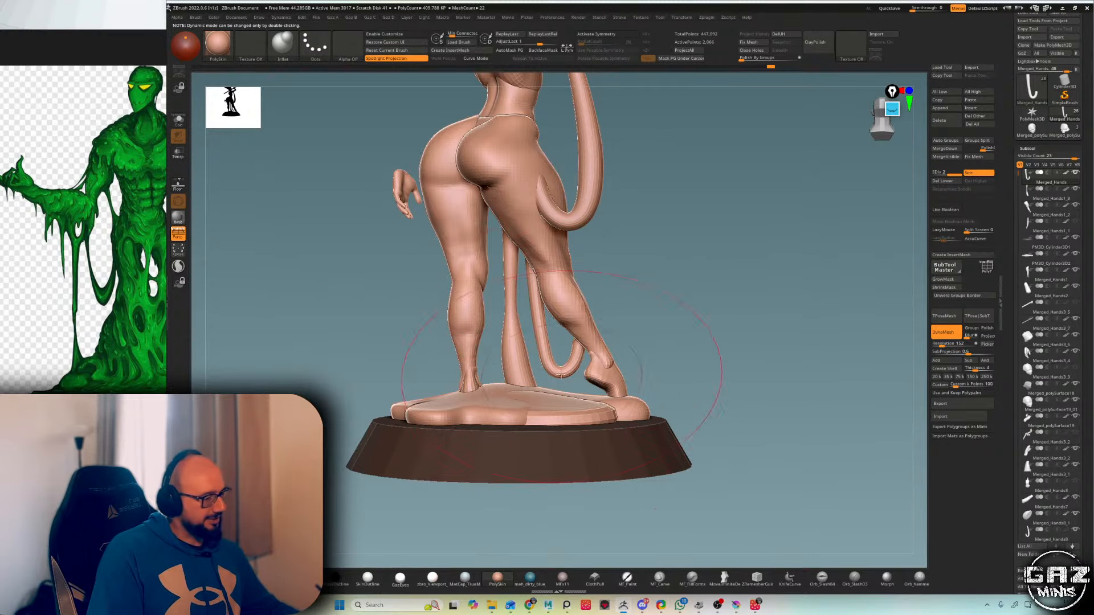
# - Adjust the drooping curve of the J-shaped tube behind the leg with the Move brush
pyautogui.press('b')
pyautogui.press('m')
pyautogui.press('v')
pyautogui.hotkey('ctrl', 'b')
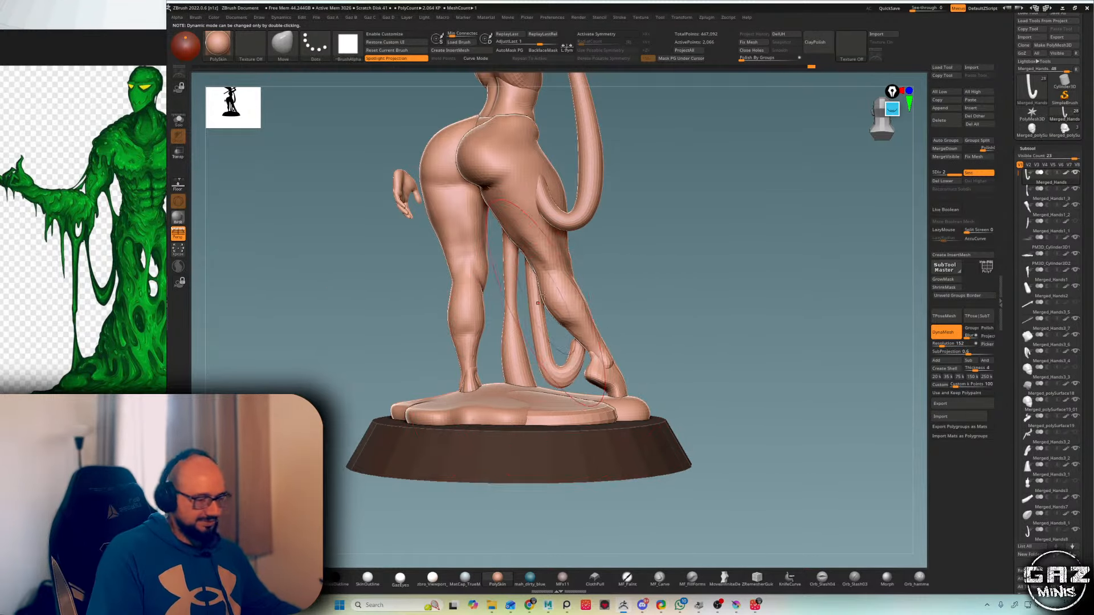
# - Thicken the J-shaped tube with the Inflate brush and refine its placement against the leg with the Move brush
pyautogui.press('b')
pyautogui.press('i')
pyautogui.press('n')
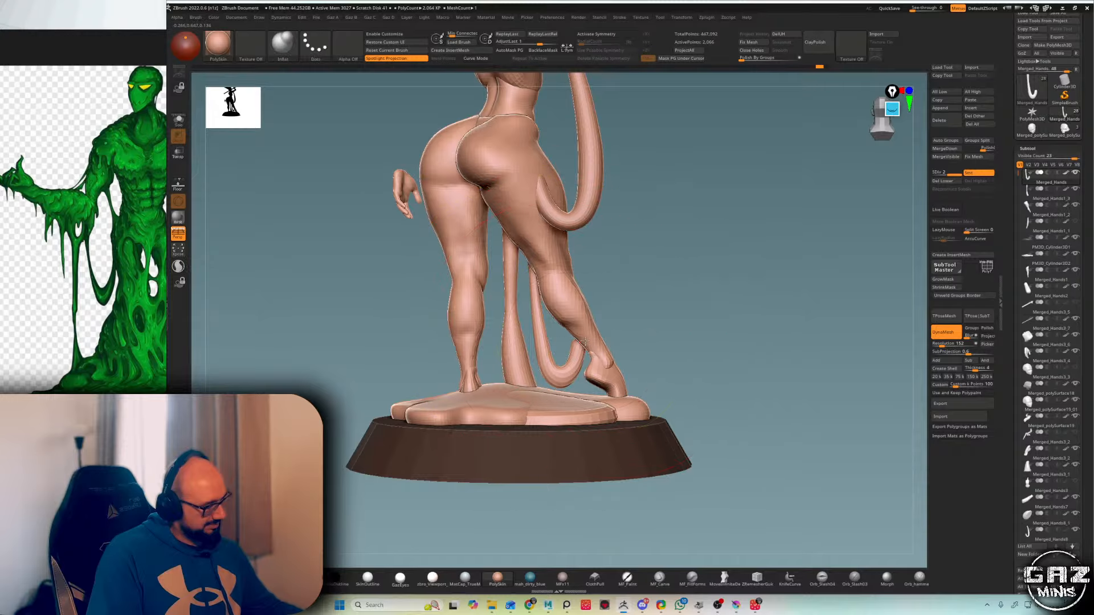
pyautogui.moveTo(590, 341); pyautogui.dragTo(650, 334, button='right')
pyautogui.press('b')
pyautogui.press('m')
pyautogui.press('v')
pyautogui.moveTo(797, 326)
pyautogui.mouseDown(button='right')
pyautogui.moveTo(633, 327)
pyautogui.moveTo(627, 308)
pyautogui.moveTo(684, 408)
pyautogui.moveTo(519, 333)
pyautogui.mouseUp(button='right')
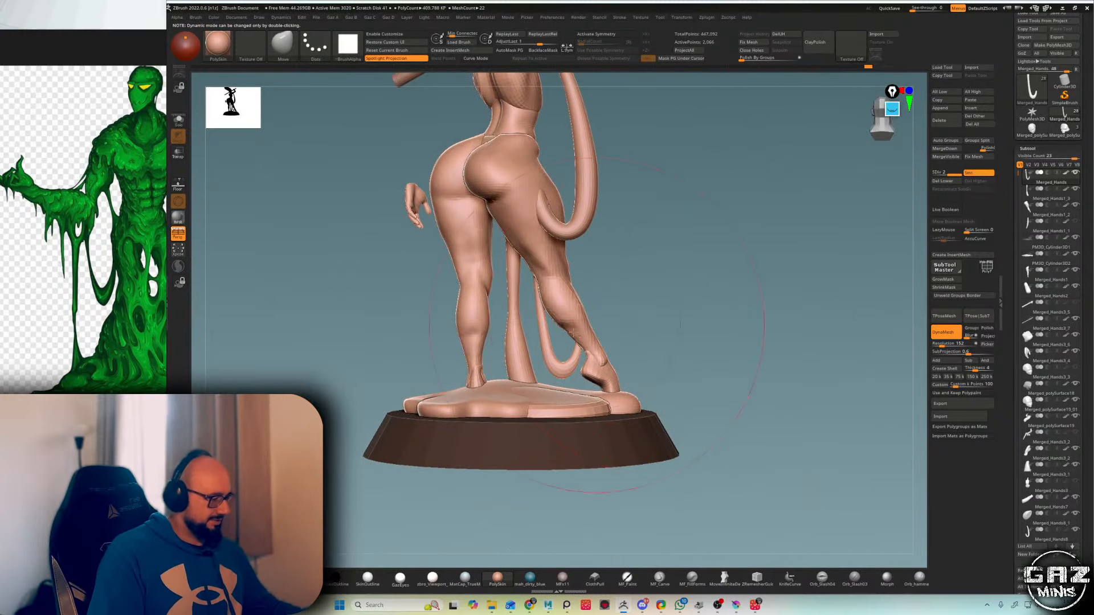
# - Isolate the vertical strand between the legs and compare its polygon mesh with the neighbouring J-shaped tube
pyautogui.keyDown('alt'); pyautogui.click(515, 331); pyautogui.keyUp('alt')
pyautogui.moveTo(738, 80); pyautogui.dragTo(855, 74, button='right')
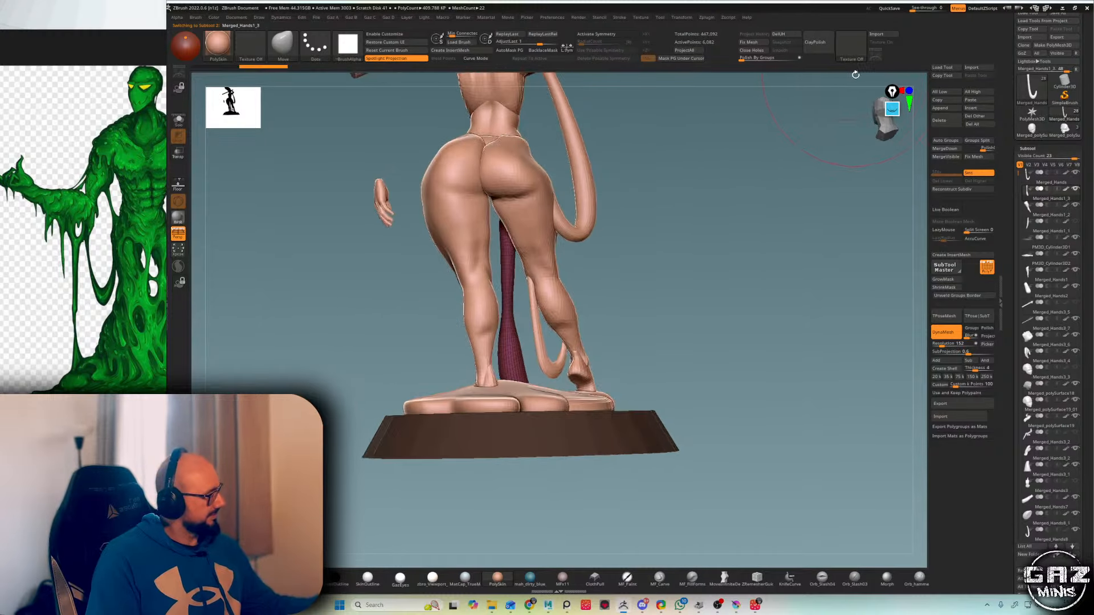
pyautogui.hotkey('shift', 'f')
pyautogui.keyDown('shift'); pyautogui.moveTo(530, 149); pyautogui.dragTo(621, 191, button='right'); pyautogui.keyUp('shift')
pyautogui.hotkey('shift', 'f')
pyautogui.hotkey('shift', 's')
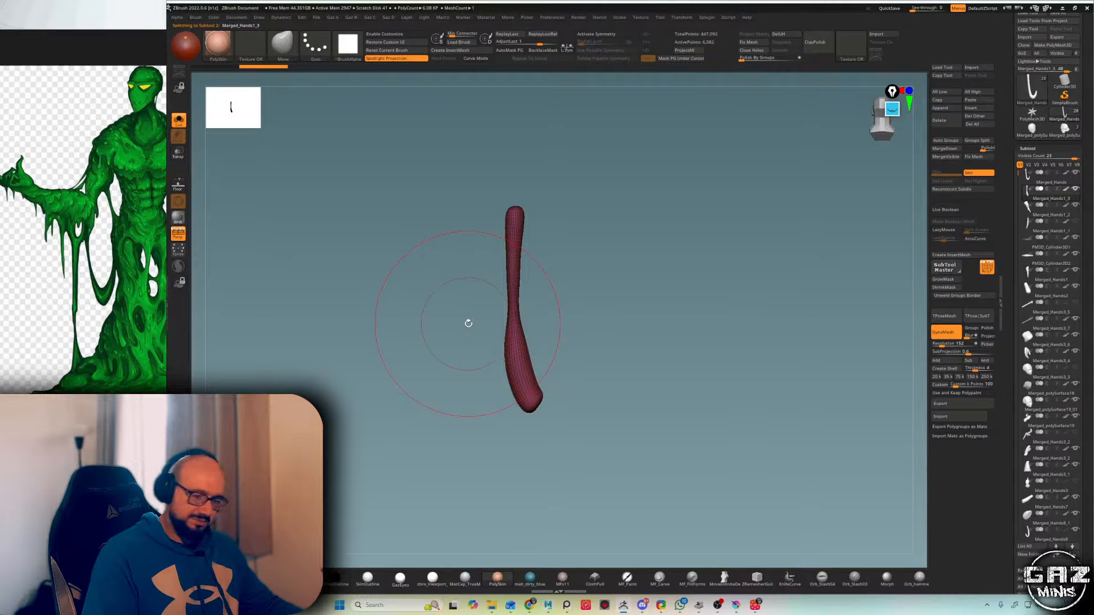
pyautogui.press('Up')
pyautogui.press('Down')
pyautogui.press('Down')
pyautogui.press('Up')
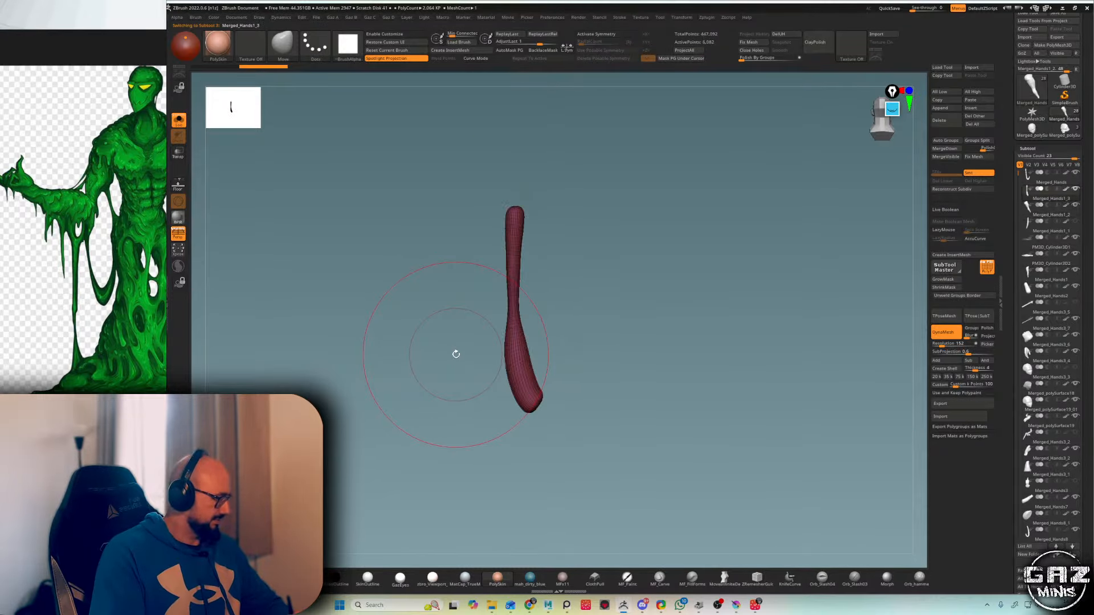
pyautogui.press('Up')
pyautogui.press('Down')
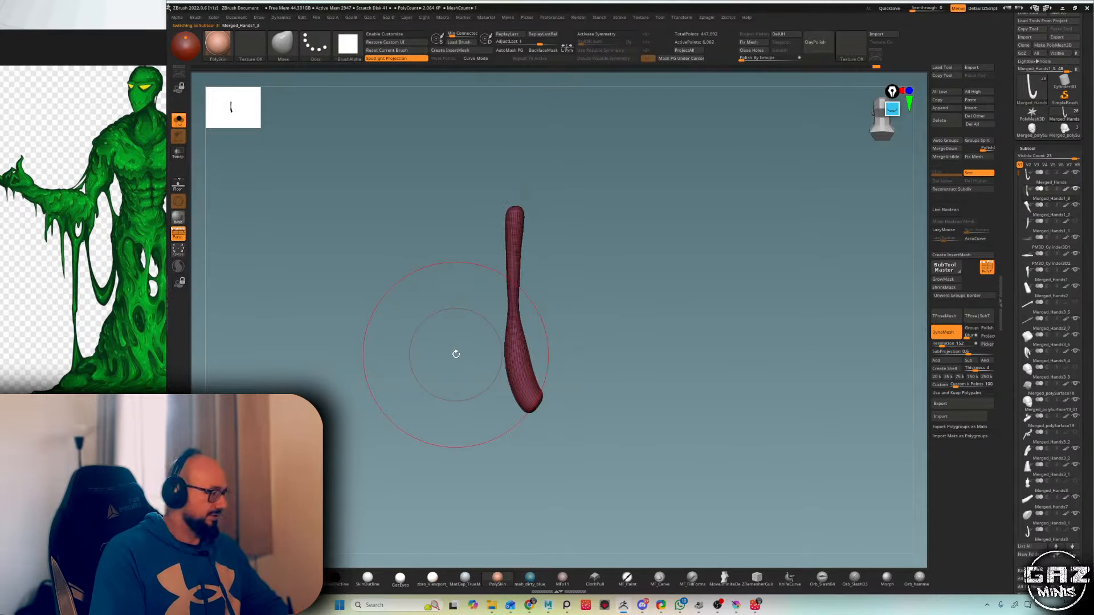
# - Show the full figure again and reconstruct the lower subdivision levels of the vertical strand
pyautogui.hotkey('alt', 's')
pyautogui.click(967, 190)
pyautogui.click(966, 190)
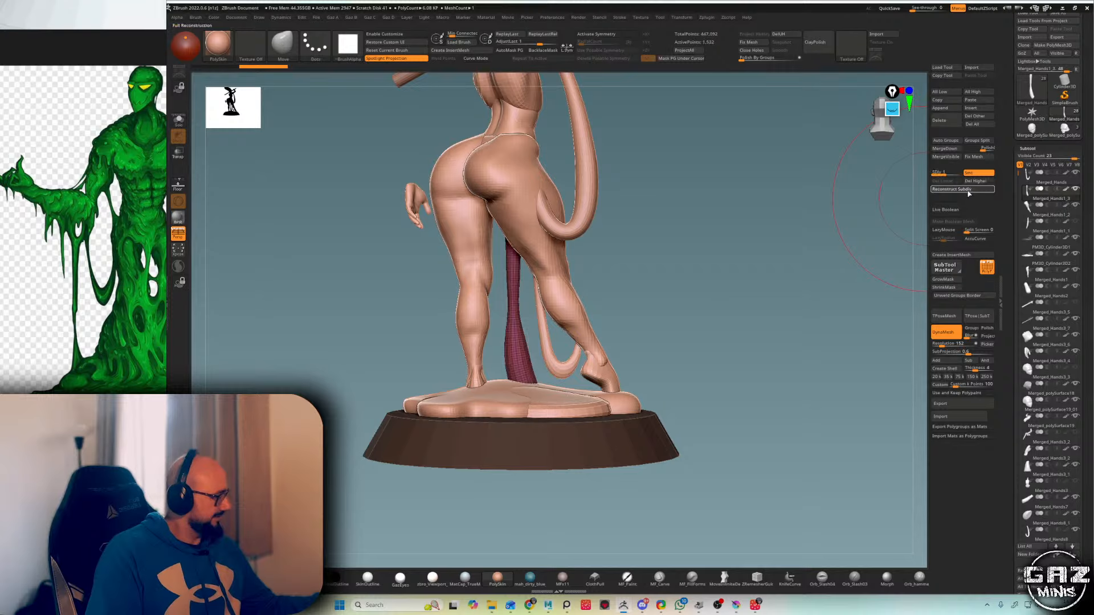
pyautogui.click(967, 190)
pyautogui.hotkey('shift', 'f')
# - Smooth the middle of the vertical strand with the Smooth brush and a smoothing deformation
pyautogui.moveTo(514, 300)
pyautogui.keyDown('shift'); pyautogui.mouseDown()
pyautogui.moveTo(517, 284)
pyautogui.moveTo(517, 309)
pyautogui.mouseUp(); pyautogui.keyUp('shift')
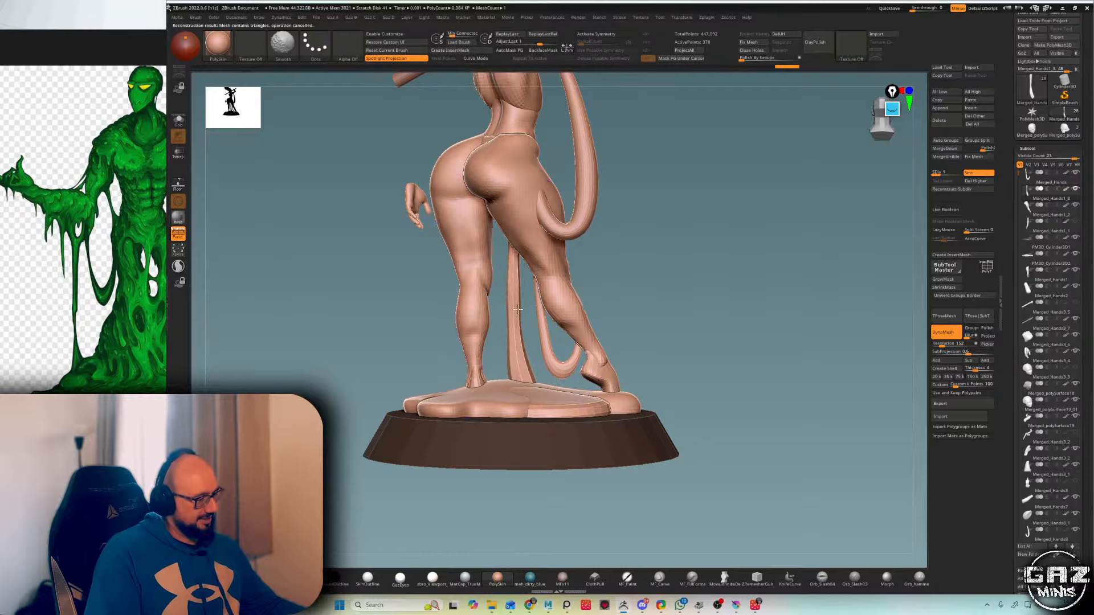
pyautogui.keyDown('ctrl'); pyautogui.moveTo(599, 275); pyautogui.dragTo(624, 264, button='right'); pyautogui.keyUp('ctrl')
pyautogui.hotkey('ctrl', '2')
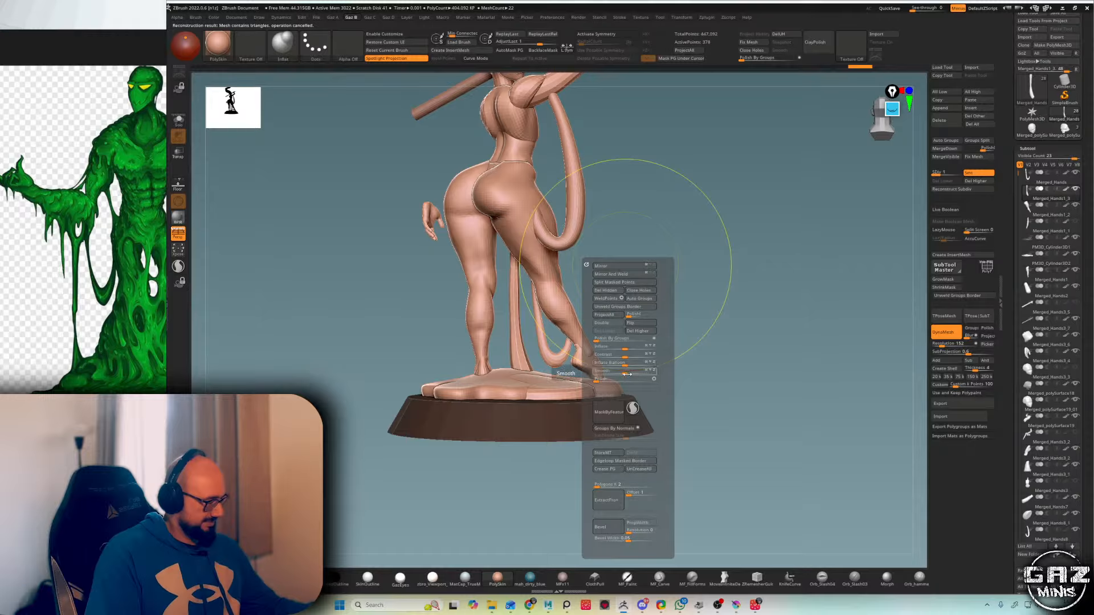
pyautogui.click(626, 379)
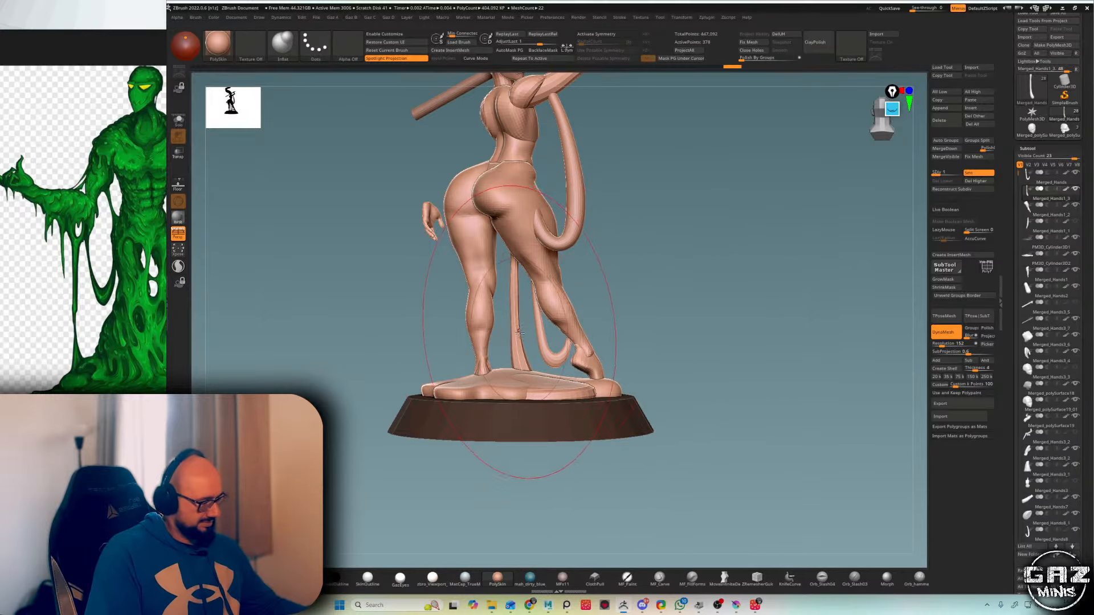
pyautogui.moveTo(544, 365); pyautogui.dragTo(689, 302, button='right')
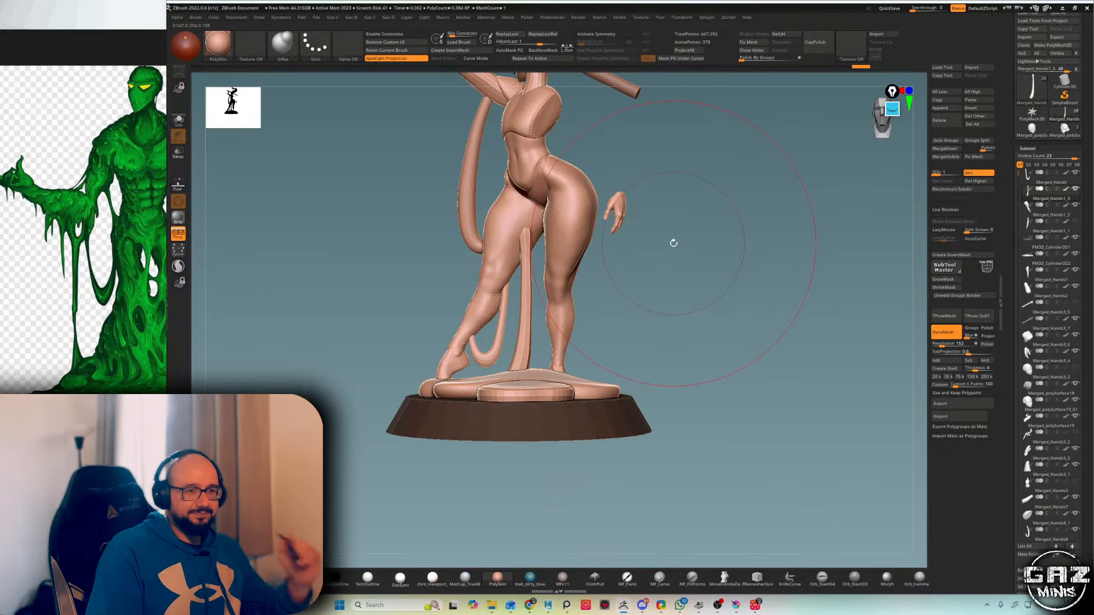
pyautogui.moveTo(673, 243); pyautogui.dragTo(738, 222)
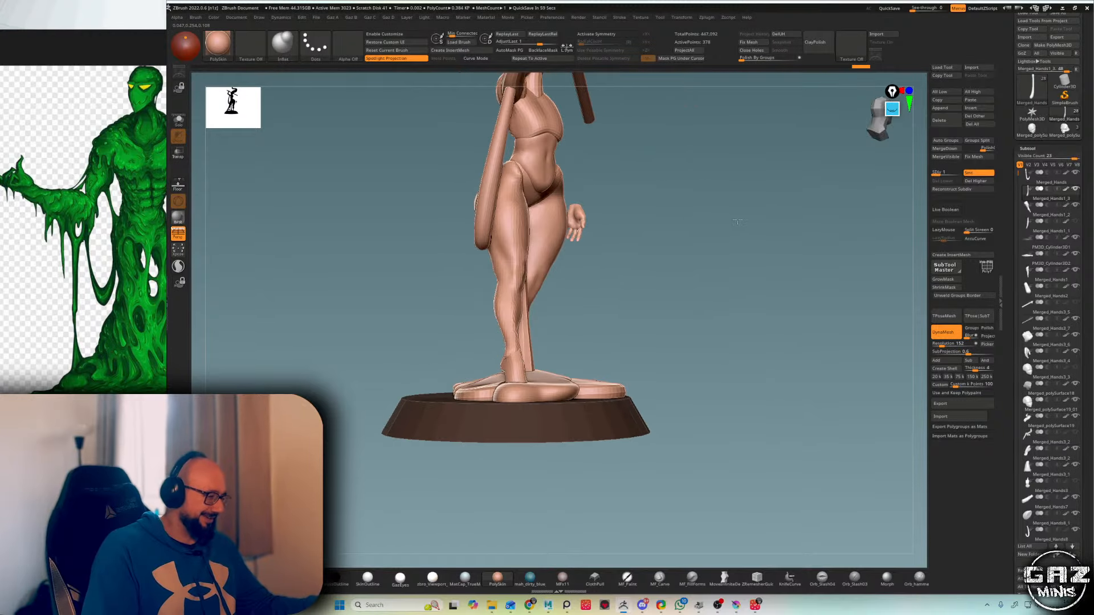
# - Reshape the vertical strand between the legs with the Move brush
pyautogui.press('b')
pyautogui.press('m')
pyautogui.press('v')
pyautogui.moveTo(522, 237); pyautogui.dragTo(499, 319, button='right')
pyautogui.moveTo(542, 323); pyautogui.dragTo(570, 320)
pyautogui.moveTo(632, 342)
pyautogui.mouseDown(button='right')
pyautogui.moveTo(734, 251)
pyautogui.moveTo(724, 259)
pyautogui.mouseUp(button='right')
pyautogui.moveTo(562, 336); pyautogui.dragTo(626, 293, button='right')
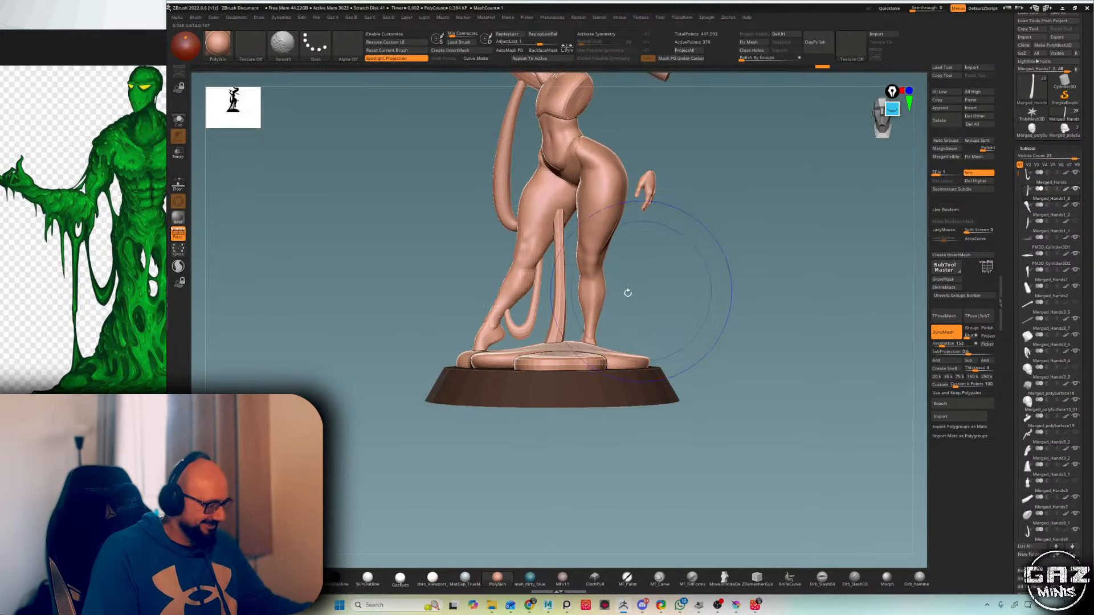
# - Nudge the lower bend of the J-shaped tube with the Move brush and touch it up with the Inflate brush
pyautogui.keyDown('alt'); pyautogui.click(531, 325); pyautogui.keyUp('alt')
pyautogui.moveTo(528, 327); pyautogui.dragTo(533, 318)
pyautogui.moveTo(542, 300); pyautogui.dragTo(715, 237, button='right')
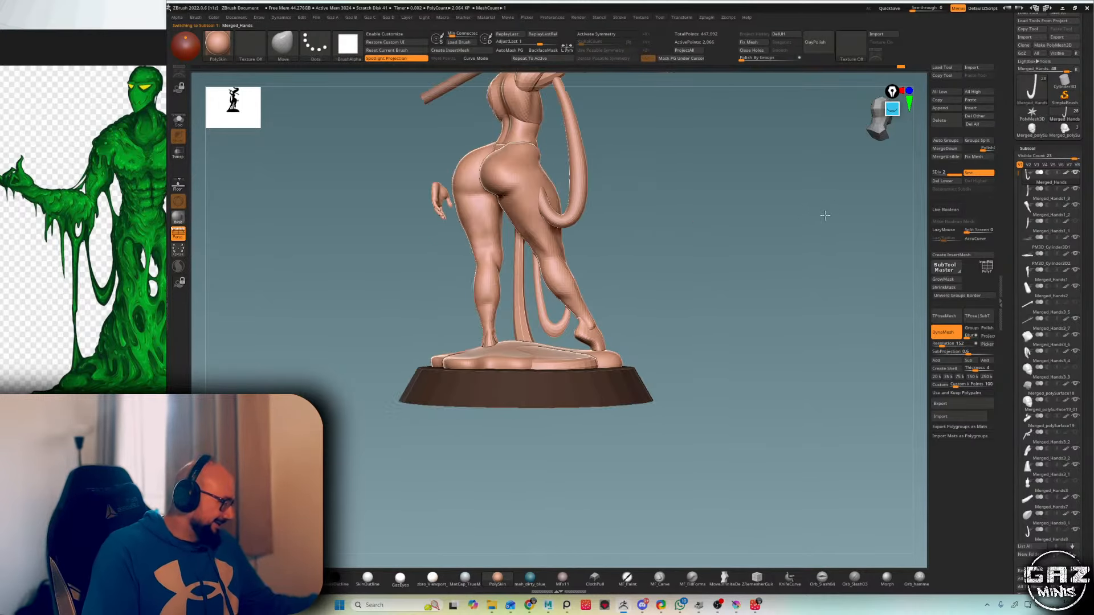
pyautogui.press('b')
pyautogui.press('i')
pyautogui.press('n')
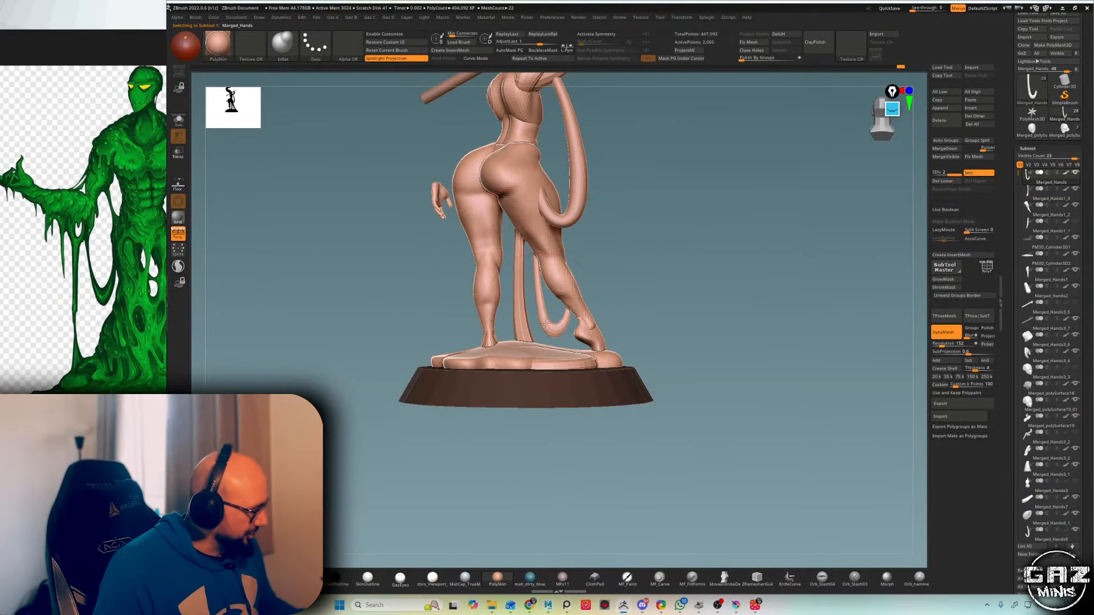
pyautogui.hotkey('shift', 'f')
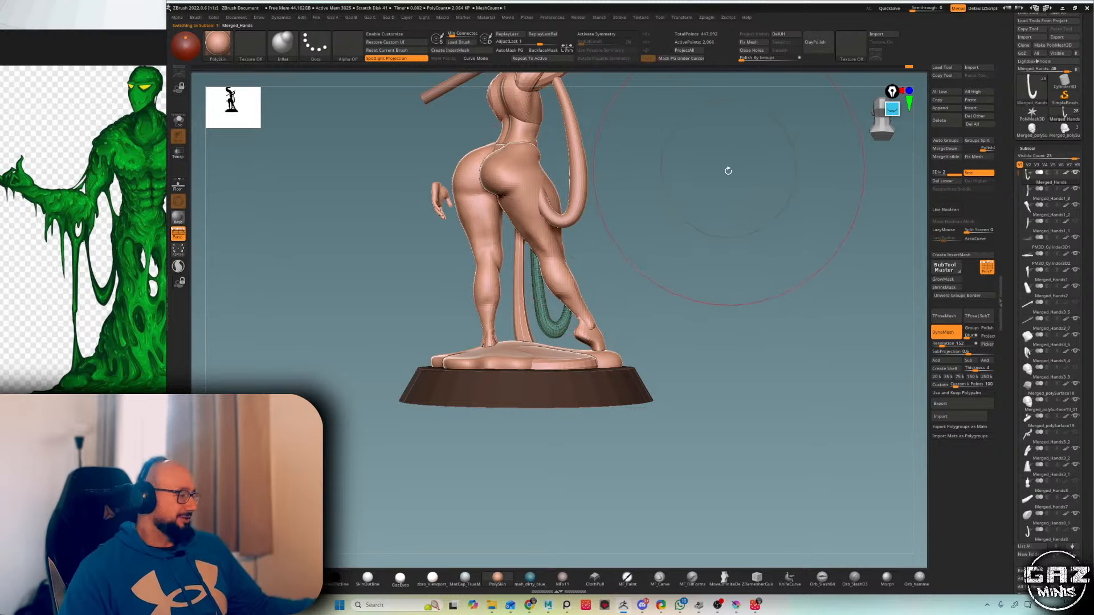
# - Select the long strand hanging from the raised arm to the hip and examine its mesh and shape up close
pyautogui.keyDown('alt'); pyautogui.moveTo(728, 171); pyautogui.dragTo(726, 236, button='right'); pyautogui.keyUp('alt')
pyautogui.press('s')
pyautogui.moveTo(652, 220); pyautogui.dragTo(639, 220)
pyautogui.moveTo(605, 219); pyautogui.dragTo(604, 229, button='right')
pyautogui.keyDown('alt'); pyautogui.click(586, 232); pyautogui.keyUp('alt')
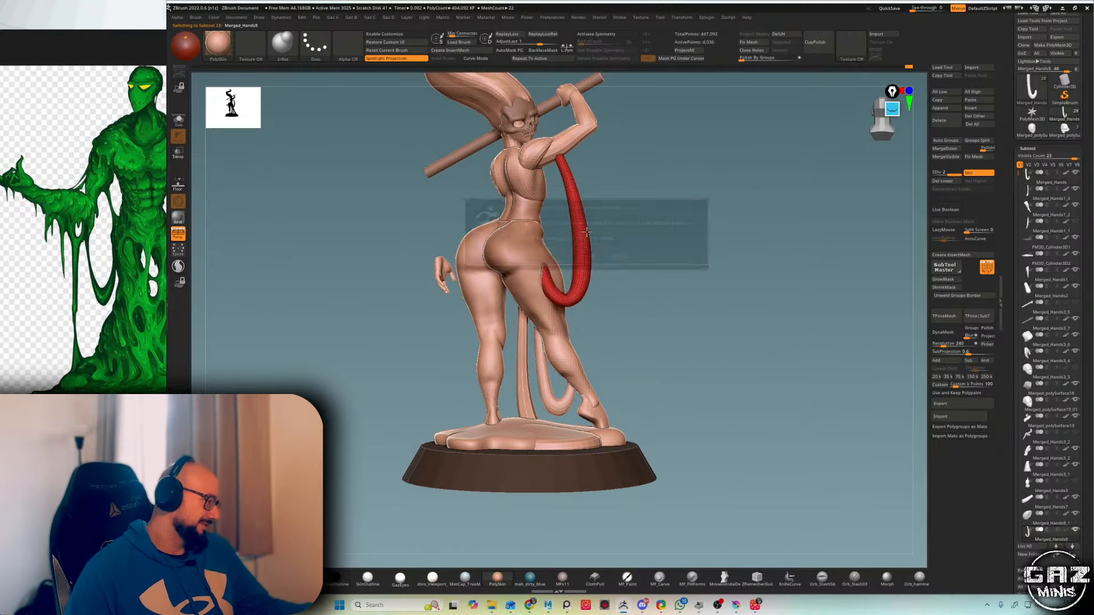
pyautogui.click(617, 256)
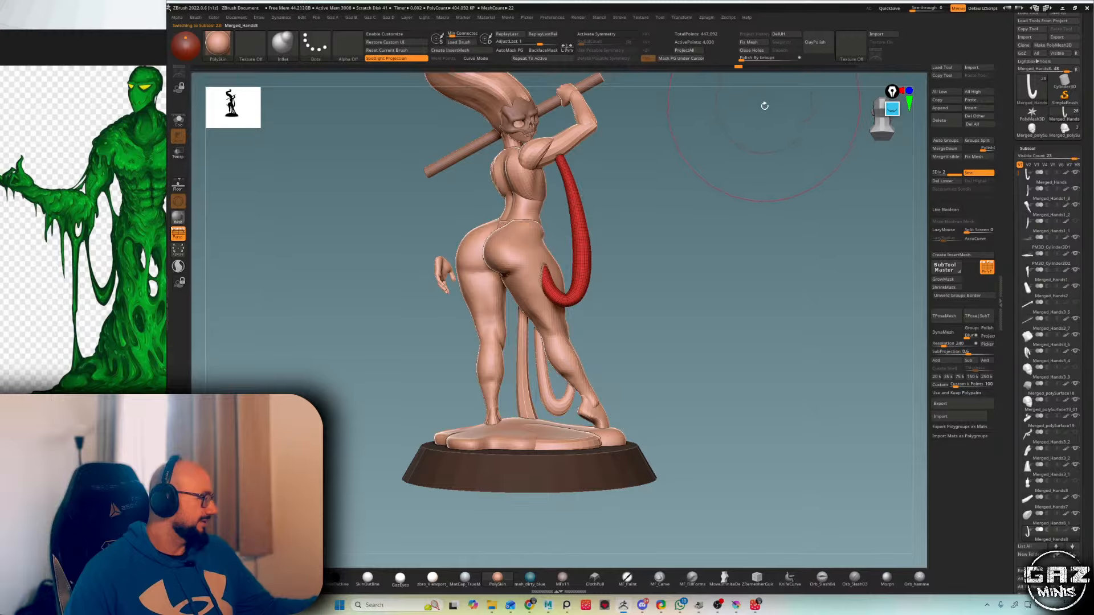
pyautogui.keyDown('shift'); pyautogui.moveTo(583, 223); pyautogui.dragTo(608, 256); pyautogui.keyUp('shift')
pyautogui.click(593, 302)
pyautogui.press('f')
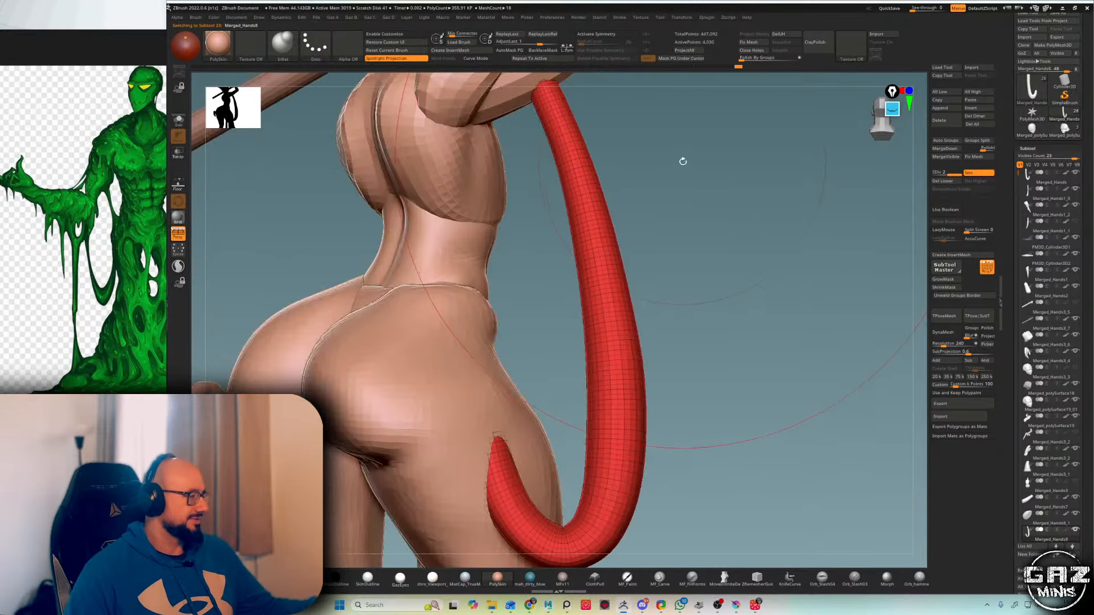
pyautogui.moveTo(681, 162)
pyautogui.mouseDown()
pyautogui.moveTo(811, 154)
pyautogui.moveTo(826, 164)
pyautogui.mouseUp()
pyautogui.hotkey('shift', 'f')
pyautogui.press('f')
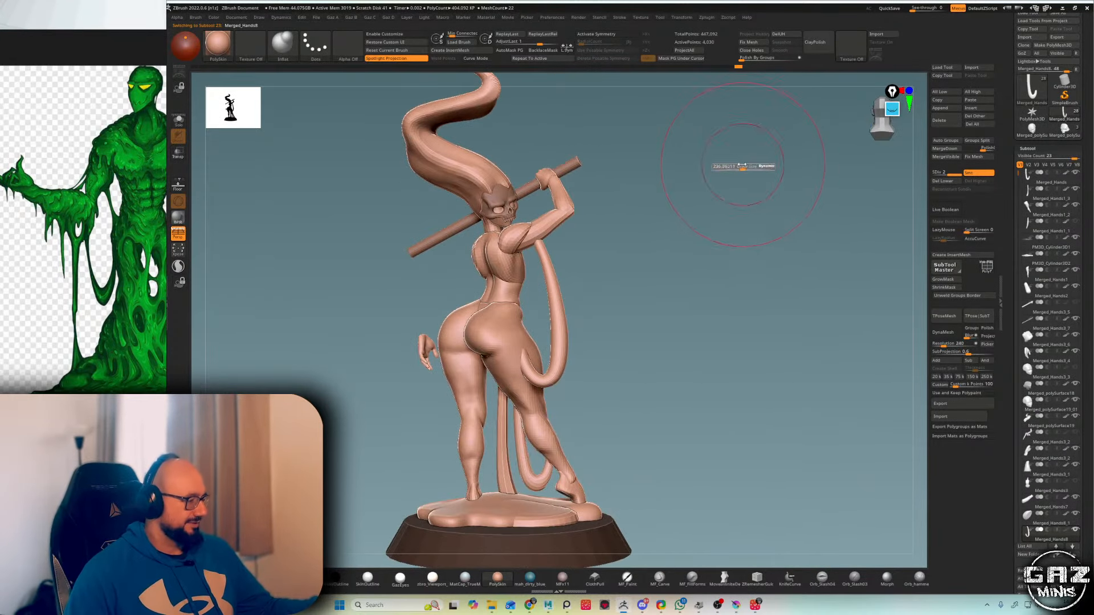
# - Select the abdomen piece and smooth its surface around the waist
pyautogui.moveTo(593, 170)
pyautogui.mouseDown()
pyautogui.moveTo(667, 179)
pyautogui.moveTo(800, 167)
pyautogui.moveTo(706, 198)
pyautogui.moveTo(773, 190)
pyautogui.moveTo(794, 171)
pyautogui.mouseUp()
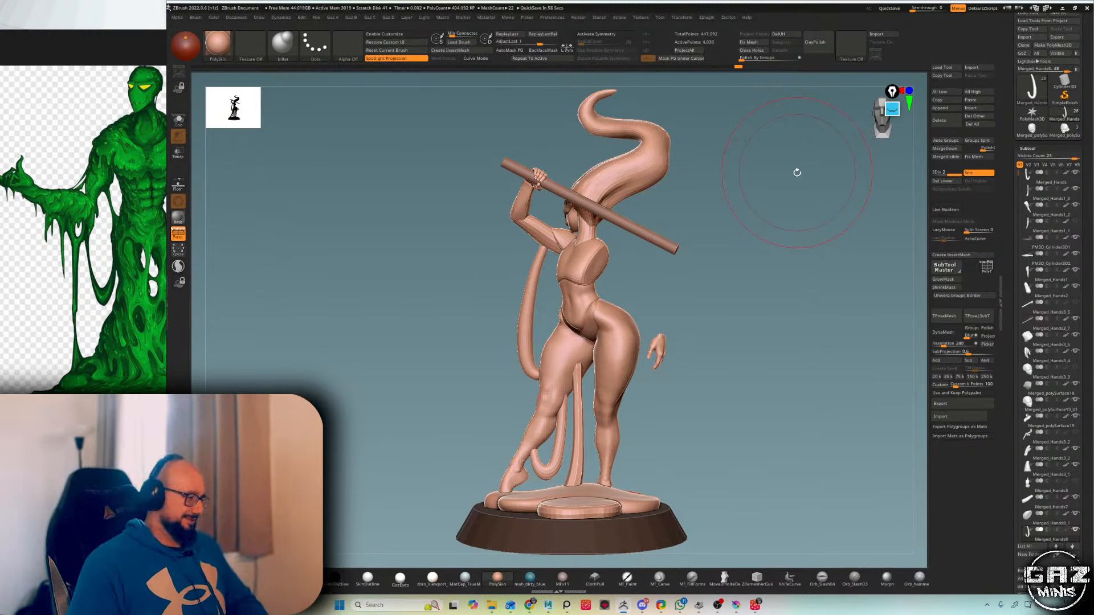
pyautogui.moveTo(797, 173)
pyautogui.mouseDown()
pyautogui.moveTo(872, 180)
pyautogui.moveTo(797, 176)
pyautogui.mouseUp()
pyautogui.keyDown('alt'); pyautogui.moveTo(659, 288); pyautogui.dragTo(686, 305); pyautogui.keyUp('alt')
pyautogui.keyDown('alt'); pyautogui.click(603, 283); pyautogui.keyUp('alt')
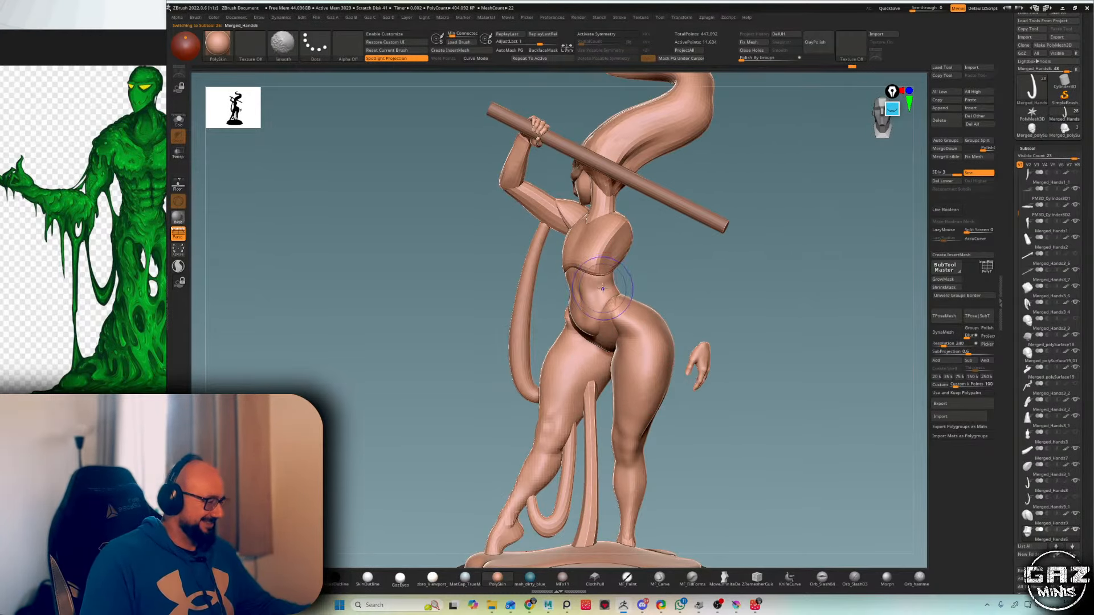
pyautogui.keyDown('alt'); pyautogui.moveTo(655, 255); pyautogui.dragTo(633, 280); pyautogui.keyUp('alt')
pyautogui.press('s')
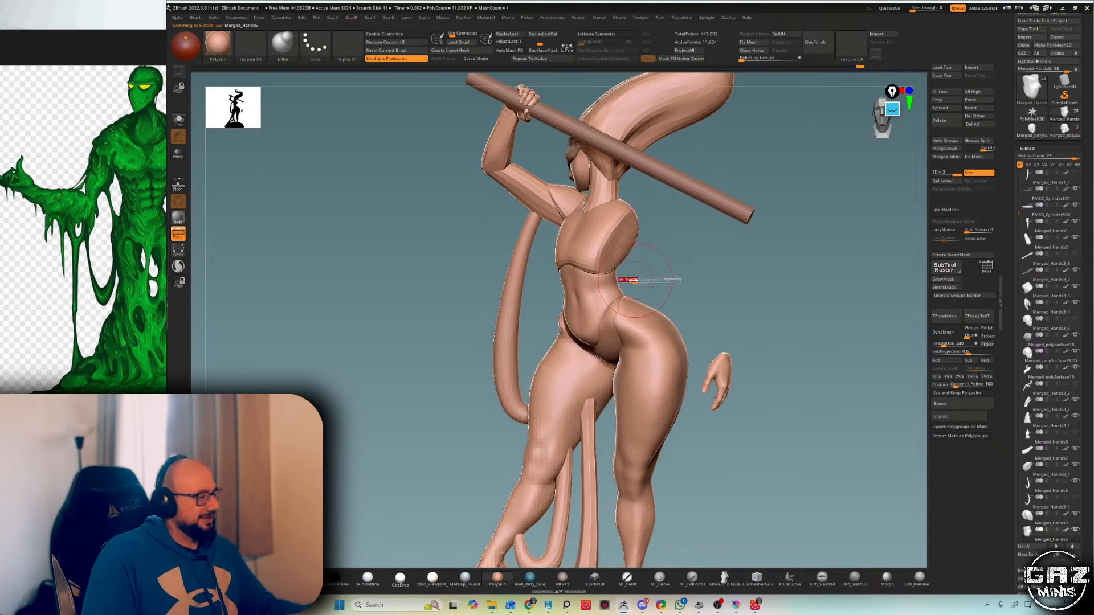
# - Carve the muscle lines of the abdomen with the DamStandard brush and soften them with smoothing
pyautogui.press('b')
pyautogui.press('d')
pyautogui.press('s')
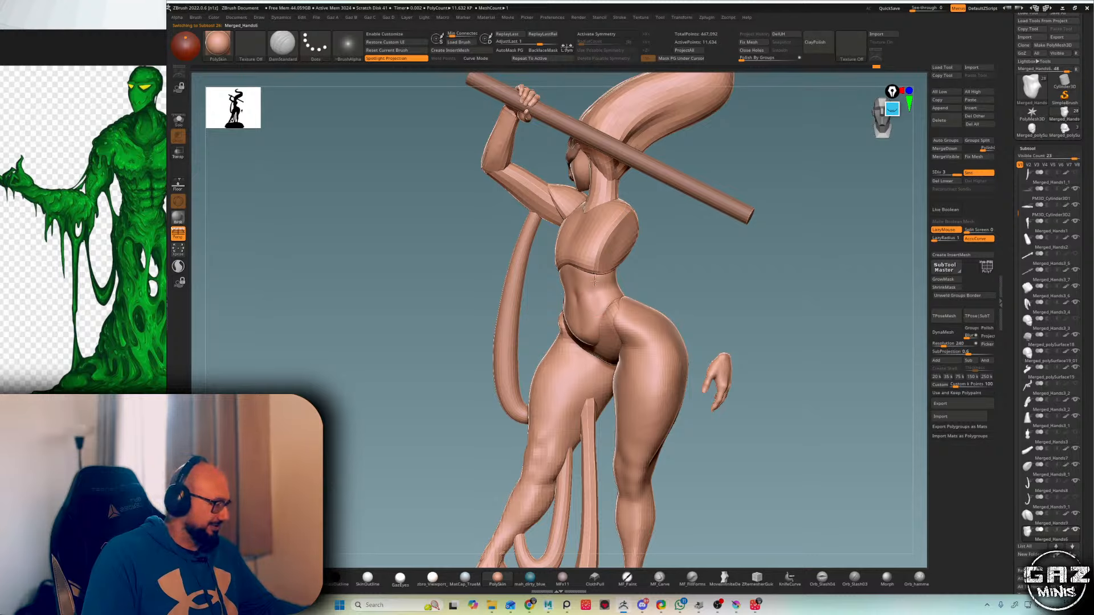
pyautogui.moveTo(670, 279); pyautogui.dragTo(598, 304)
pyautogui.press('shift')
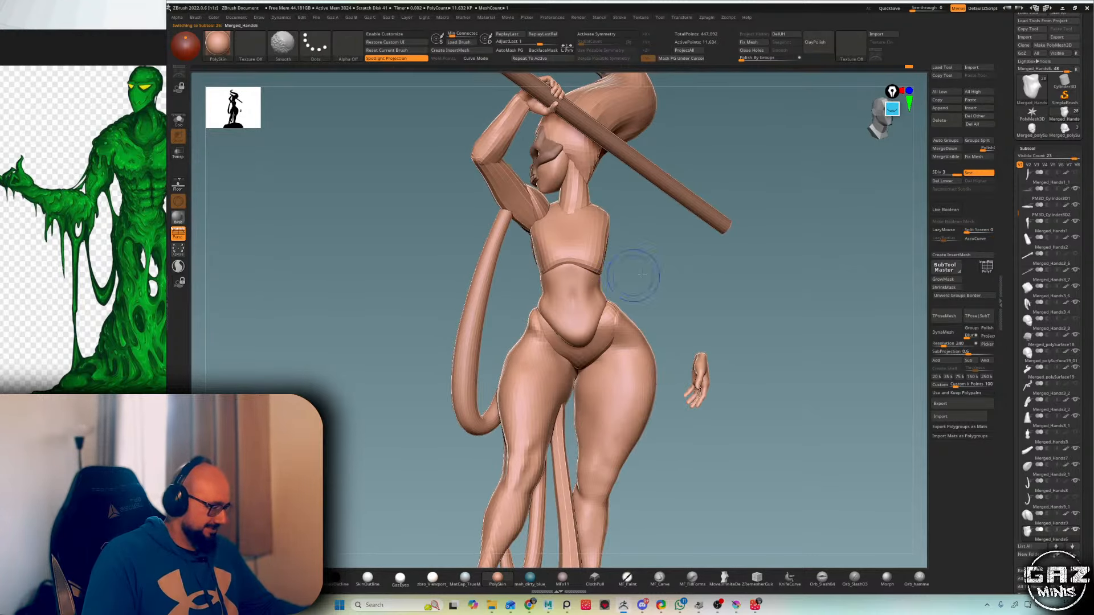
pyautogui.moveTo(642, 274); pyautogui.dragTo(550, 277)
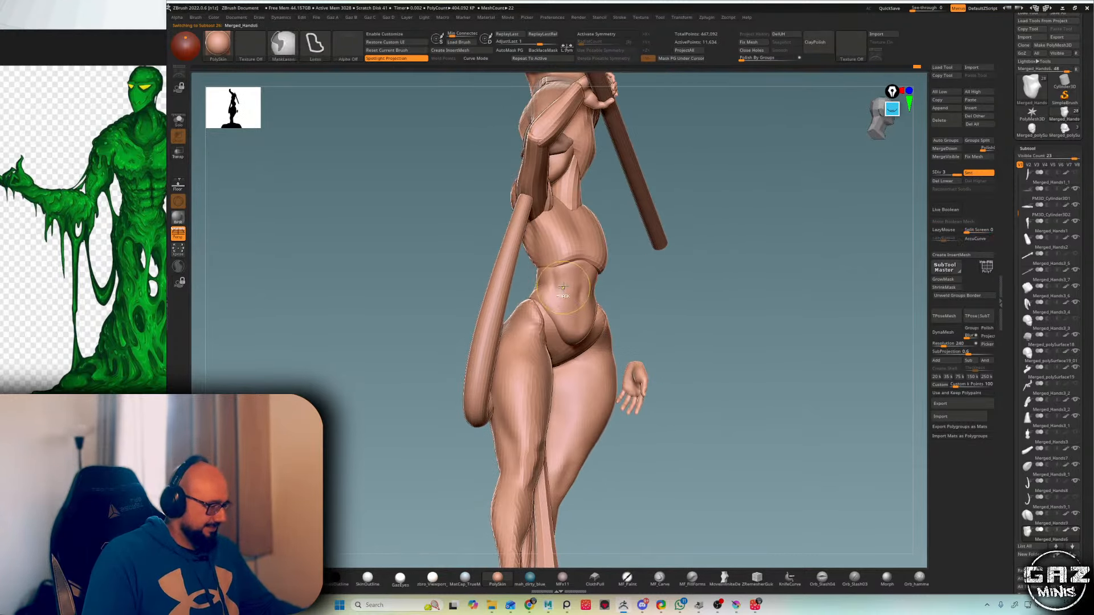
pyautogui.moveTo(655, 270); pyautogui.dragTo(576, 274)
pyautogui.press('shift')
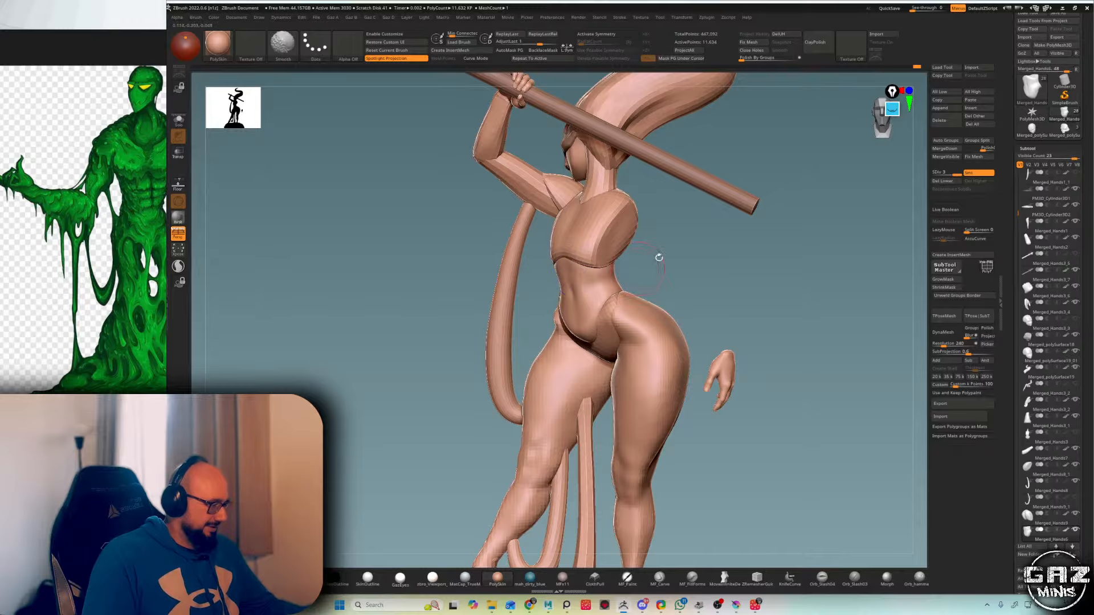
# - Undo the last carving stroke on the abdomen and smooth the belly surface
pyautogui.moveTo(658, 257)
pyautogui.mouseDown()
pyautogui.moveTo(666, 249)
pyautogui.moveTo(602, 253)
pyautogui.moveTo(569, 285)
pyautogui.mouseUp()
pyautogui.press('ctrl')
pyautogui.moveTo(615, 280)
pyautogui.mouseDown()
pyautogui.moveTo(635, 255)
pyautogui.moveTo(587, 265)
pyautogui.mouseUp()
pyautogui.hotkey('ctrl', 'z')
pyautogui.press('shift')
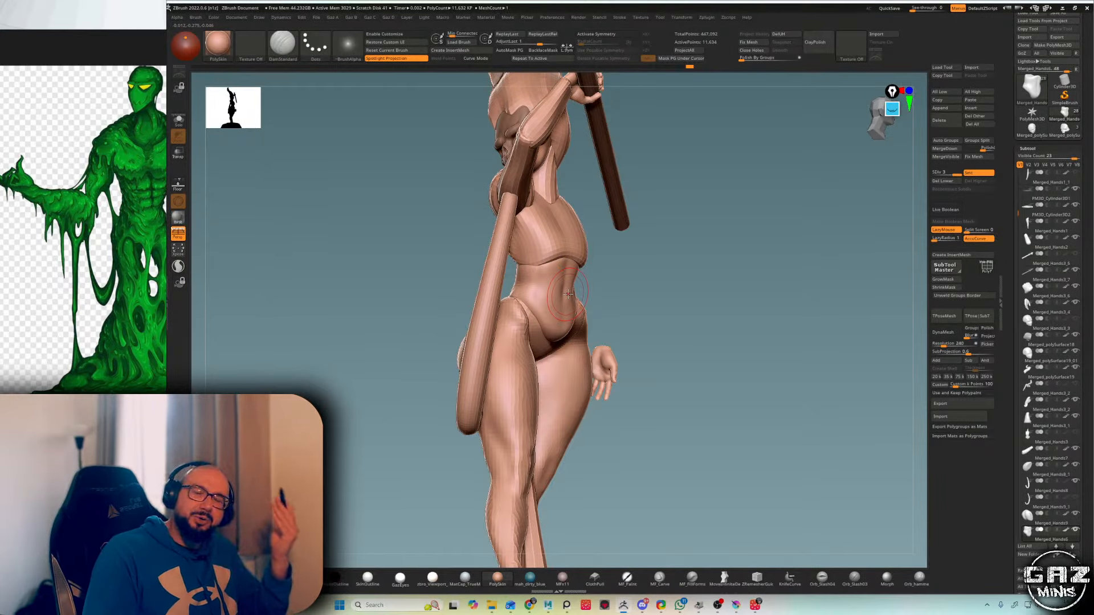
pyautogui.press('shift')
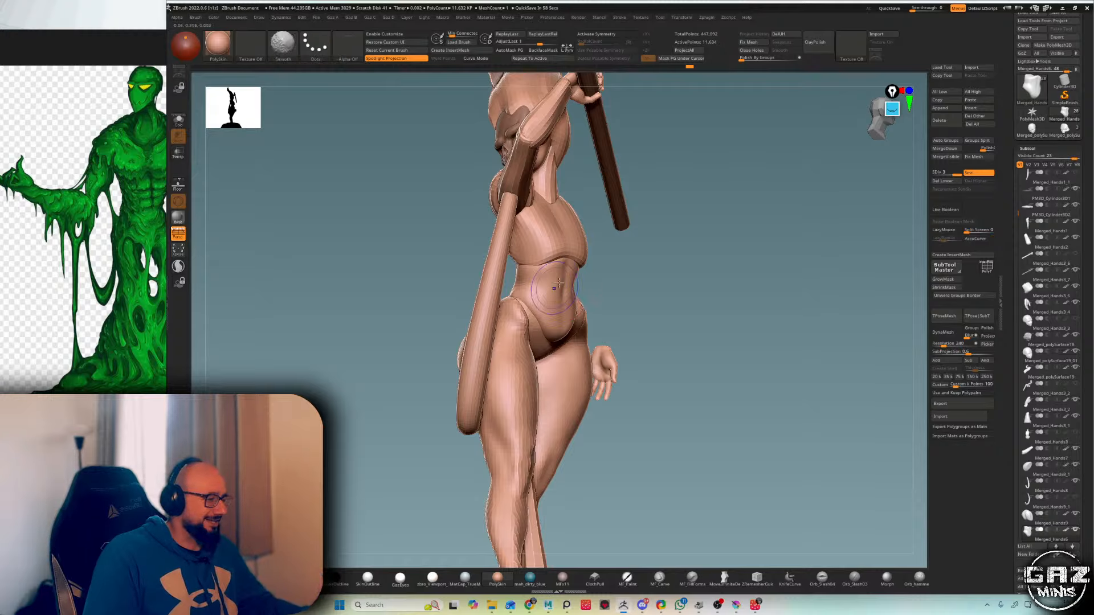
# - Adjust the waist contour of the abdomen piece from behind with the Move brush
pyautogui.moveTo(590, 298)
pyautogui.mouseDown()
pyautogui.moveTo(593, 259)
pyautogui.moveTo(601, 279)
pyautogui.moveTo(719, 256)
pyautogui.moveTo(712, 183)
pyautogui.mouseUp()
pyautogui.press('b')
pyautogui.press('m')
pyautogui.press('v')
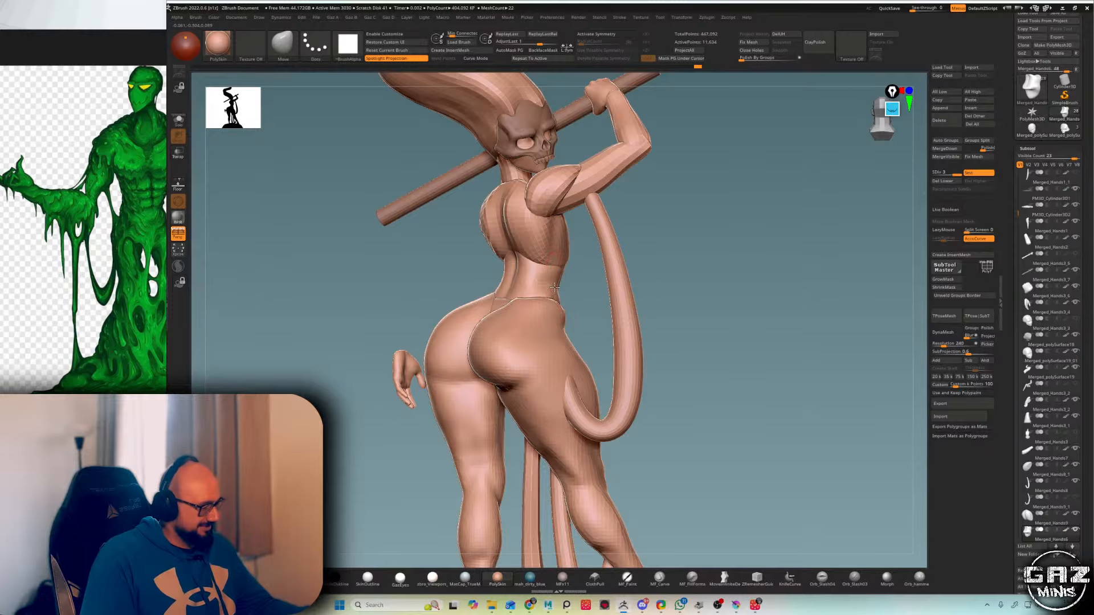
pyautogui.moveTo(554, 287); pyautogui.dragTo(557, 280)
pyautogui.moveTo(623, 228)
pyautogui.keyDown('alt'); pyautogui.mouseDown()
pyautogui.moveTo(632, 205)
pyautogui.moveTo(653, 230)
pyautogui.mouseUp(); pyautogui.keyUp('alt')
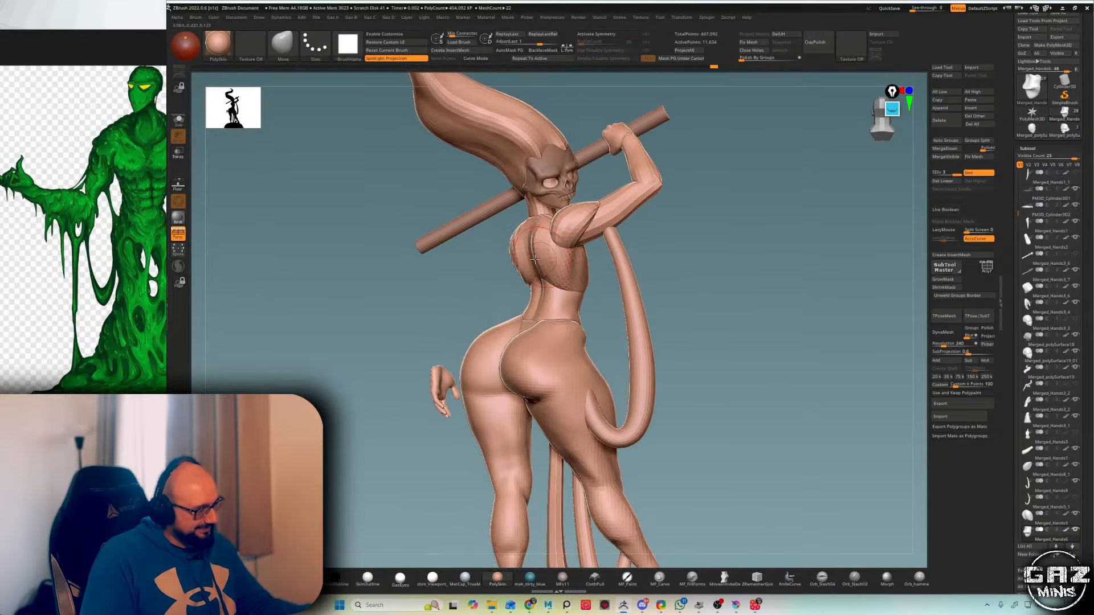
# - Select the ribcage piece and adjust its lower edge above the waist with the Move brush
pyautogui.keyDown('alt'); pyautogui.click(531, 264); pyautogui.keyUp('alt')
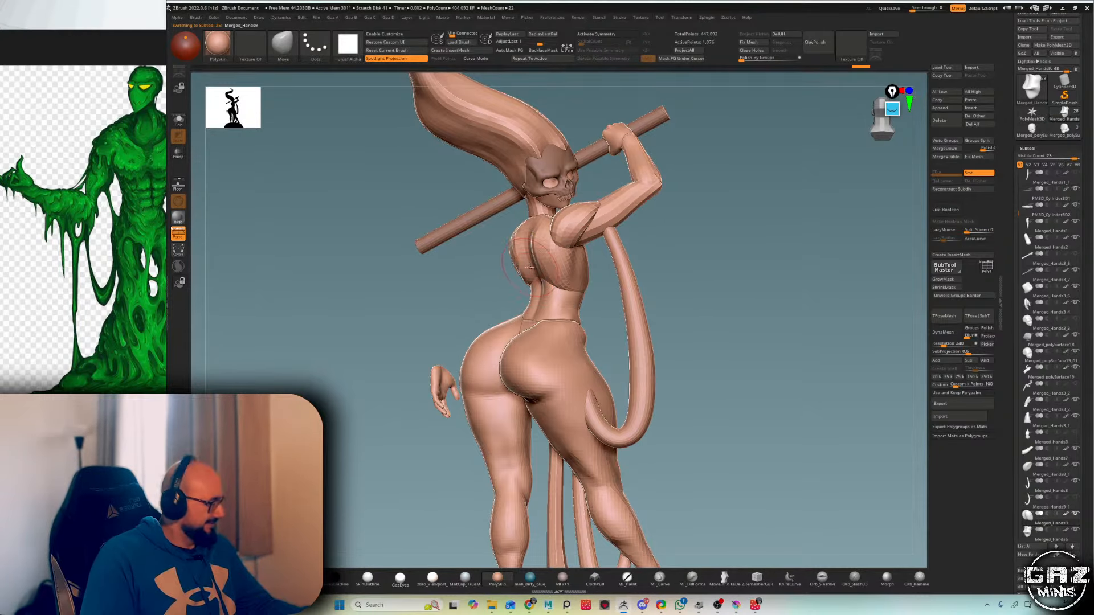
pyautogui.moveTo(523, 280); pyautogui.dragTo(524, 277)
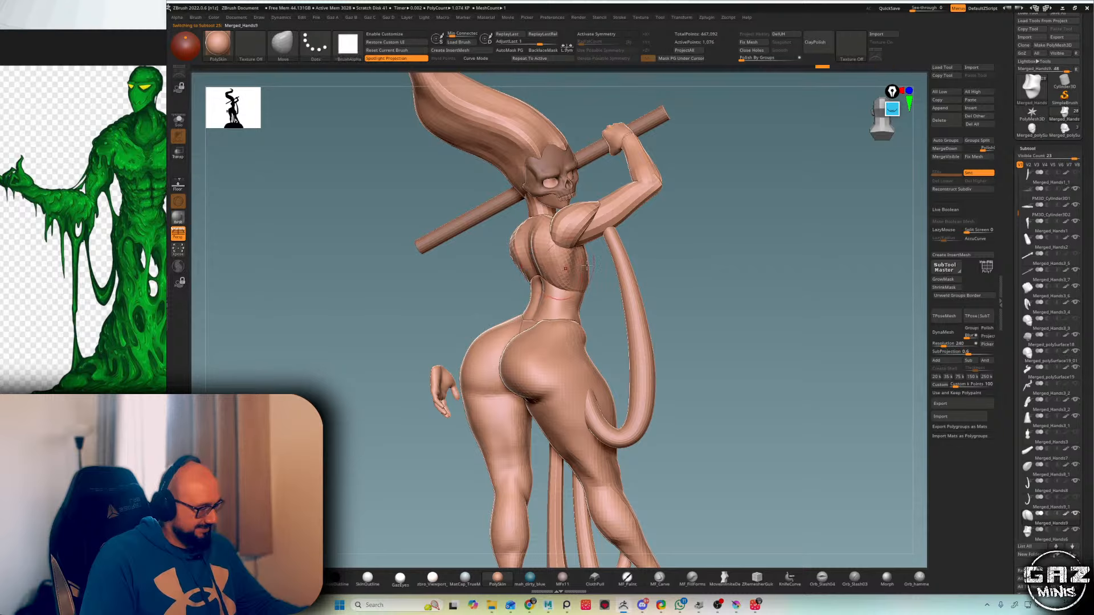
pyautogui.moveTo(737, 213); pyautogui.dragTo(700, 183)
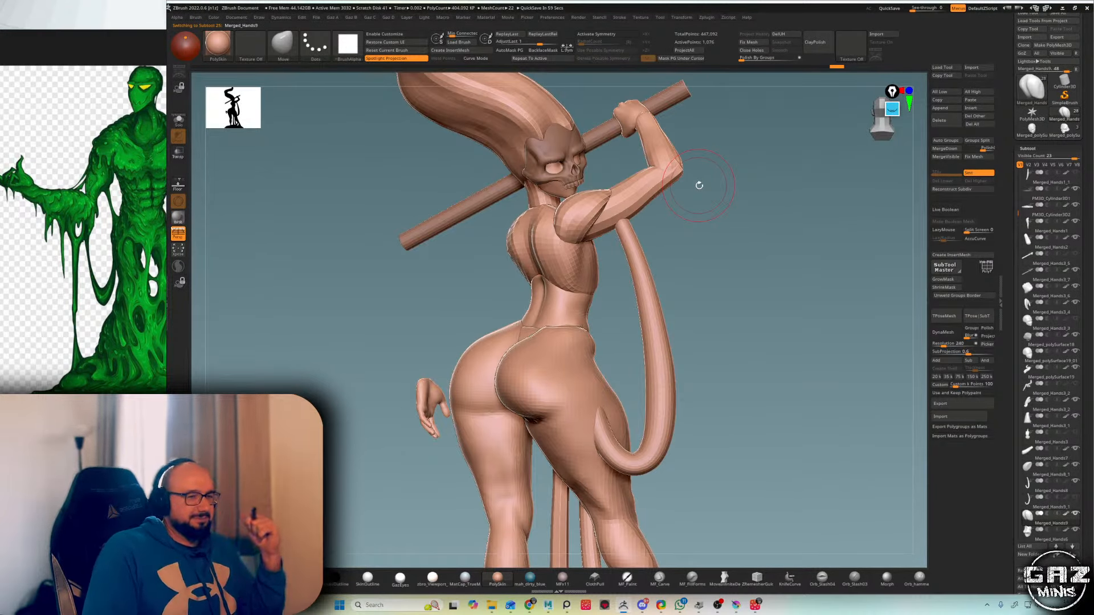
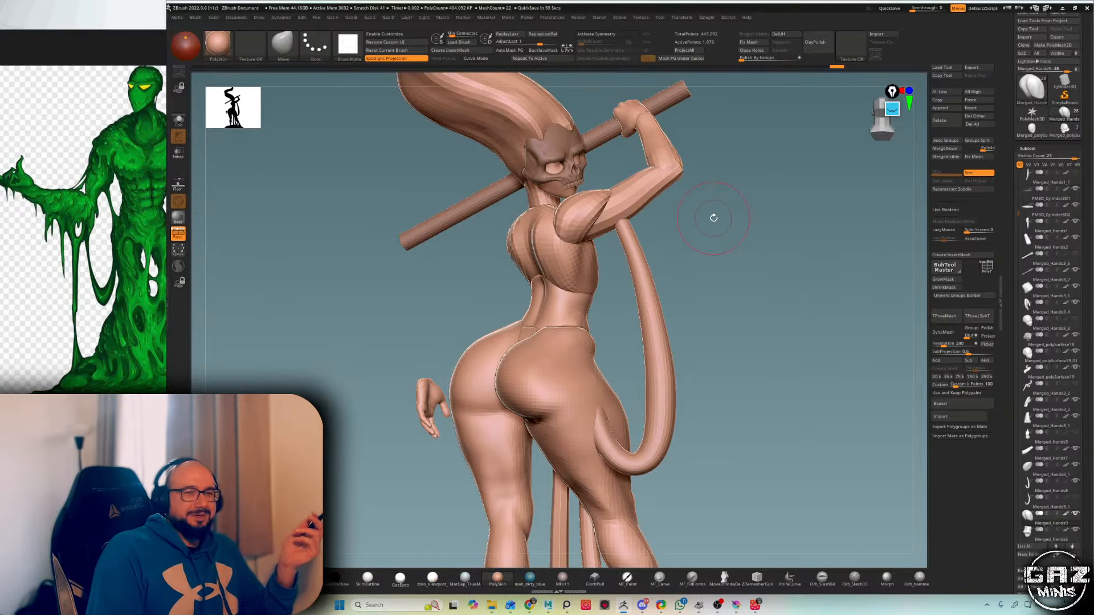
pyautogui.moveTo(695, 238); pyautogui.dragTo(564, 280)
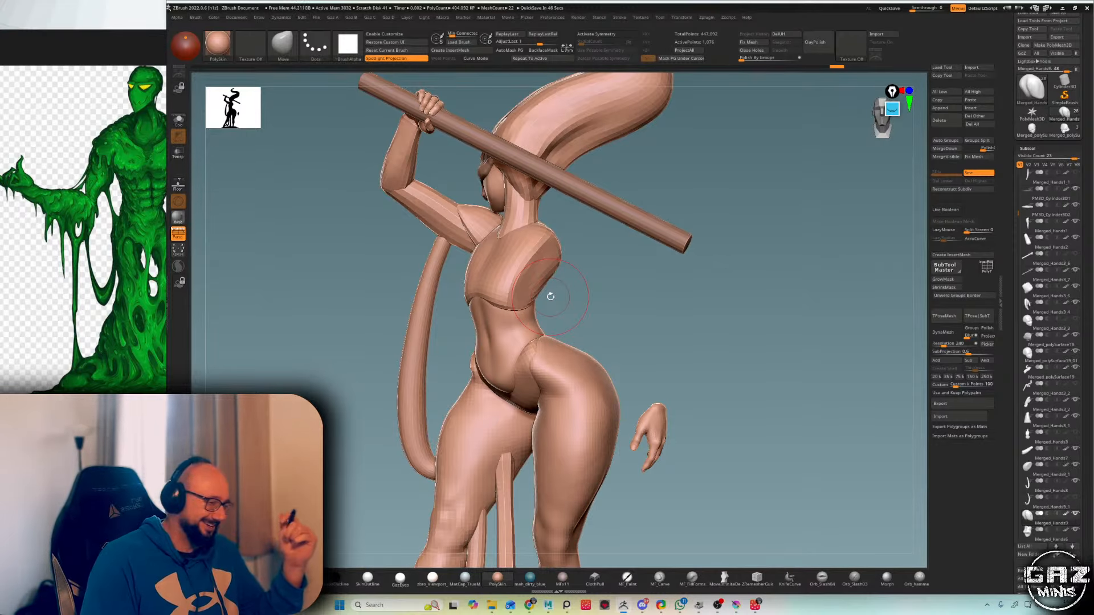
pyautogui.moveTo(550, 296); pyautogui.dragTo(810, 116, button='right')
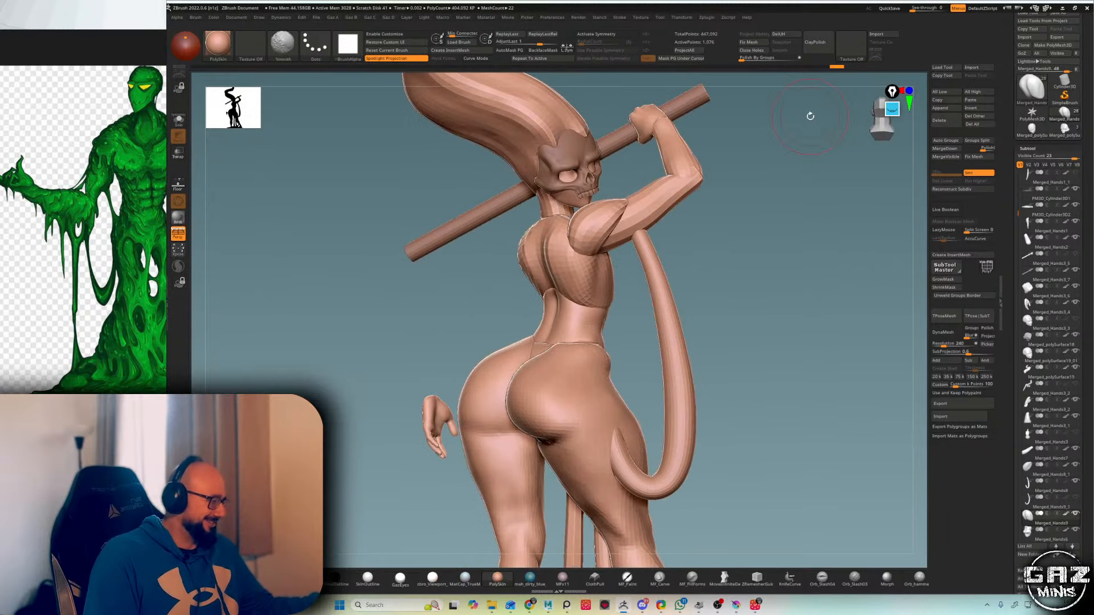
# - Select the strand hanging behind the raised arm, swell it with the Inflate brush and smooth its surface
pyautogui.moveTo(764, 221); pyautogui.dragTo(758, 224, button='right')
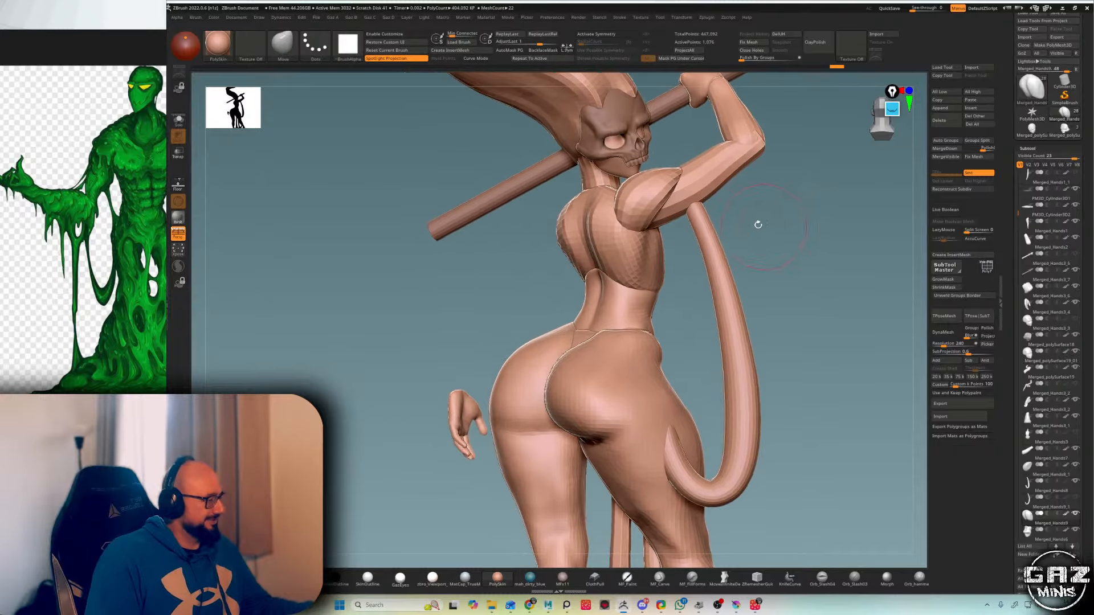
pyautogui.keyDown('alt'); pyautogui.click(709, 241); pyautogui.keyUp('alt')
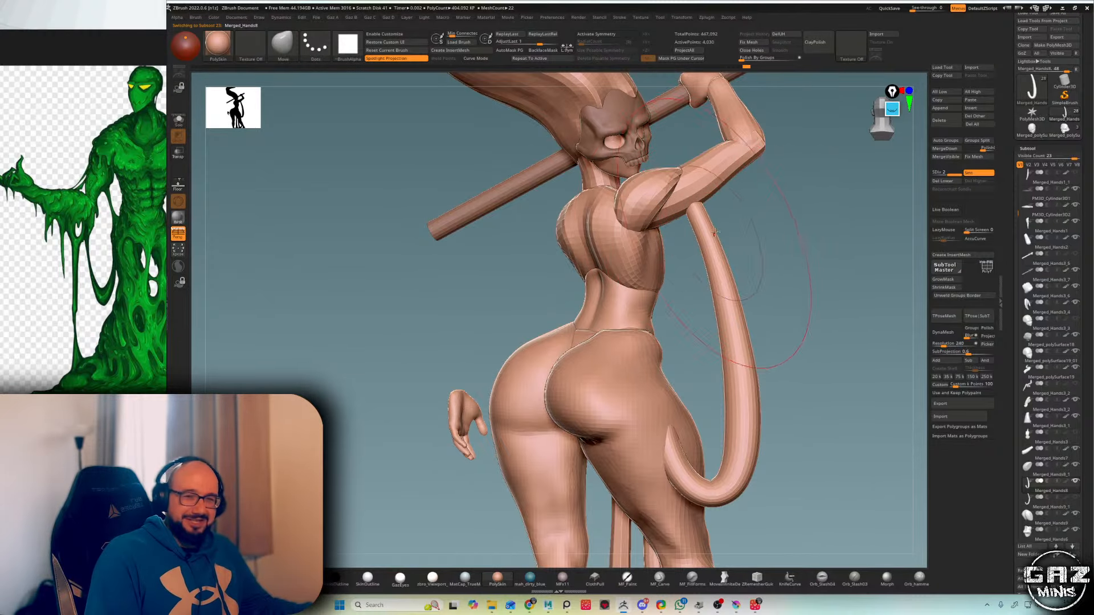
pyautogui.press('b')
pyautogui.press('i')
pyautogui.press('n')
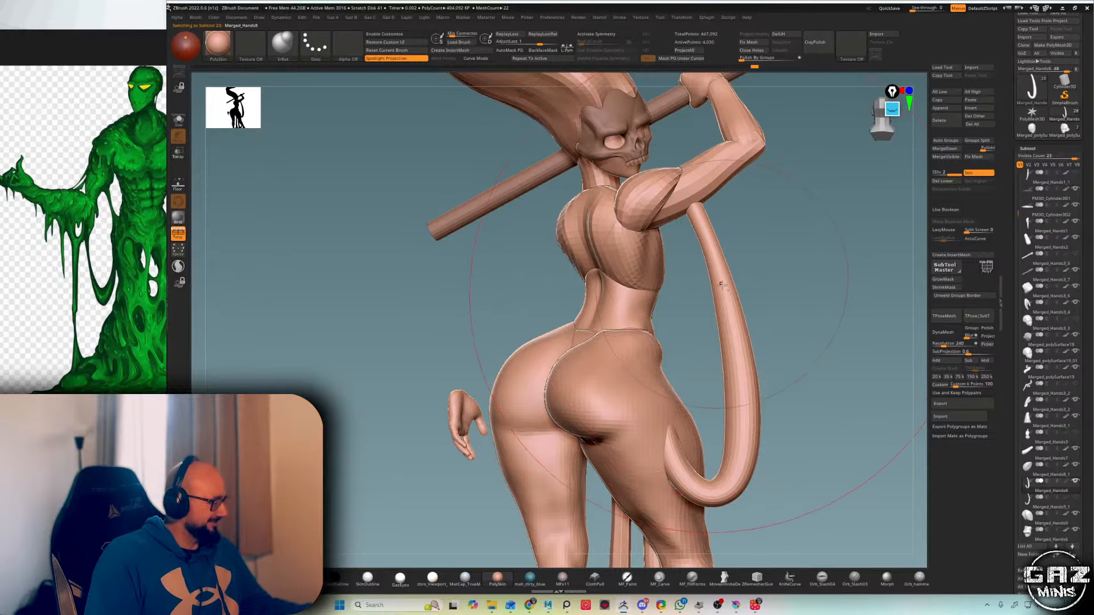
pyautogui.moveTo(762, 295); pyautogui.dragTo(735, 279)
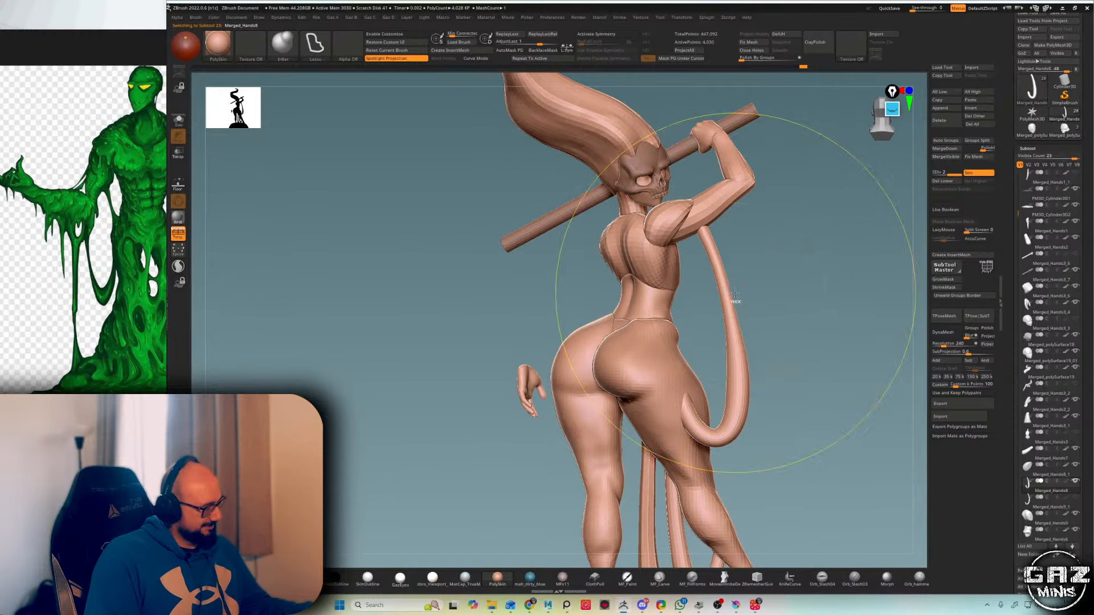
pyautogui.keyDown('shift'); pyautogui.moveTo(732, 316); pyautogui.dragTo(735, 336); pyautogui.keyUp('shift')
pyautogui.moveTo(815, 319)
pyautogui.keyDown('alt'); pyautogui.mouseDown()
pyautogui.moveTo(784, 271)
pyautogui.moveTo(723, 260)
pyautogui.moveTo(719, 294)
pyautogui.mouseUp(); pyautogui.keyUp('alt')
pyautogui.press('b')
pyautogui.press('m')
pyautogui.press('v')
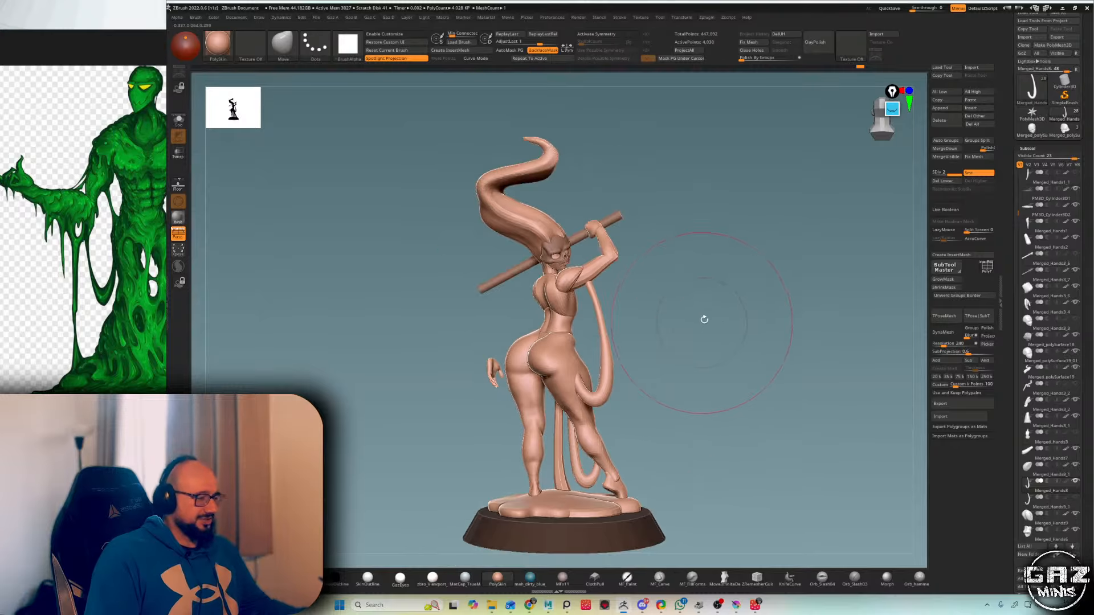
# - Select the raised upper arm piece and refine its volume with the Inflate and Smooth brushes
pyautogui.moveTo(703, 317); pyautogui.dragTo(776, 171)
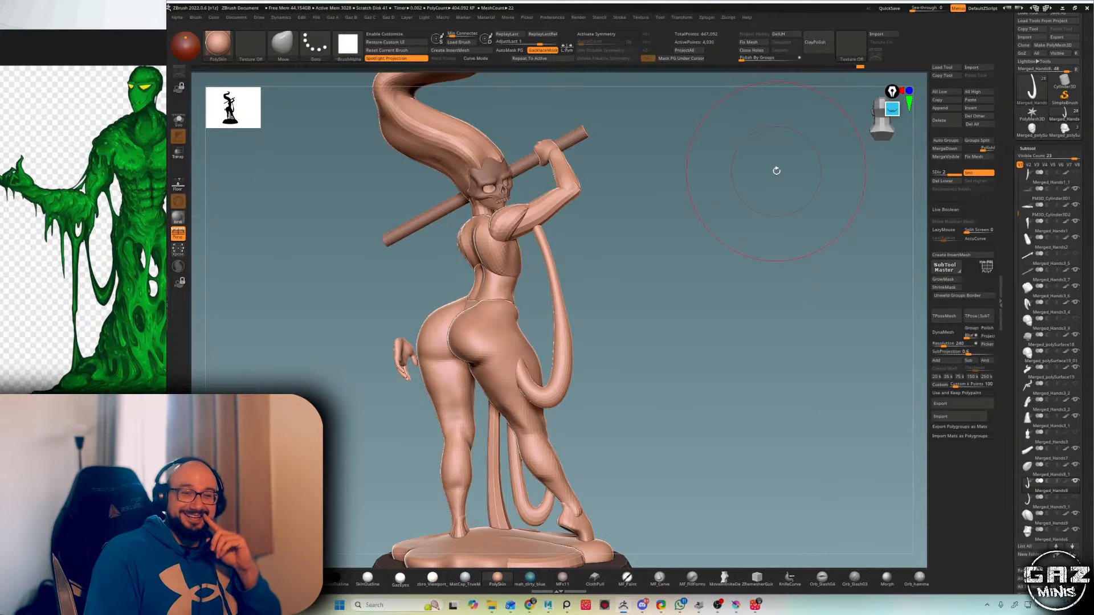
pyautogui.moveTo(774, 169); pyautogui.dragTo(670, 204)
pyautogui.keyDown('alt'); pyautogui.click(631, 181); pyautogui.keyUp('alt')
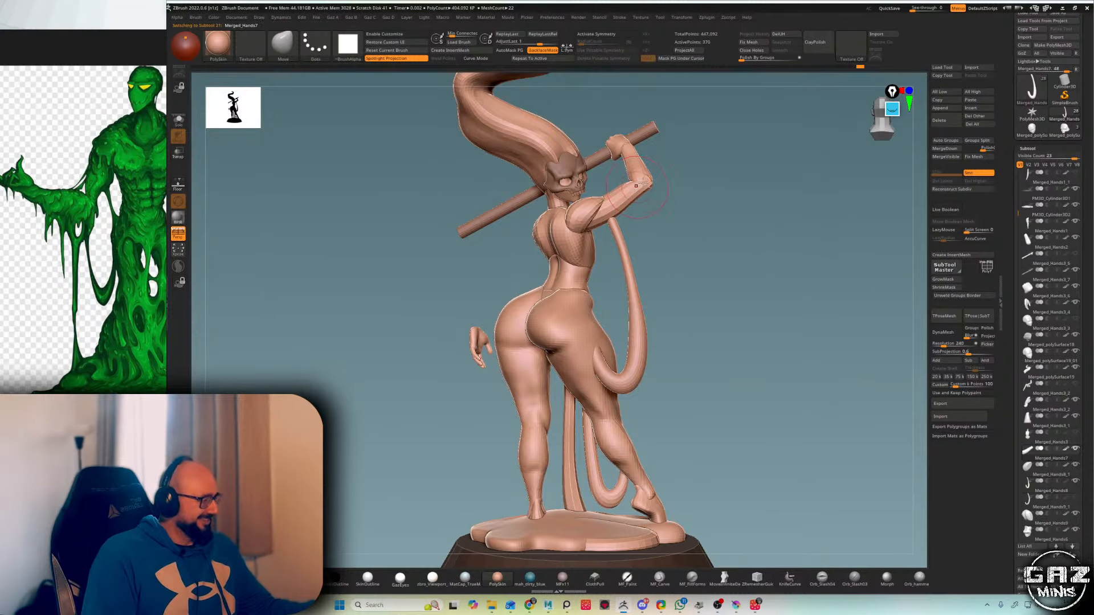
pyautogui.moveTo(696, 139)
pyautogui.keyDown('alt'); pyautogui.mouseDown()
pyautogui.moveTo(712, 173)
pyautogui.moveTo(691, 145)
pyautogui.mouseUp(); pyautogui.keyUp('alt')
pyautogui.press('b')
pyautogui.press('Escape')
pyautogui.press('b')
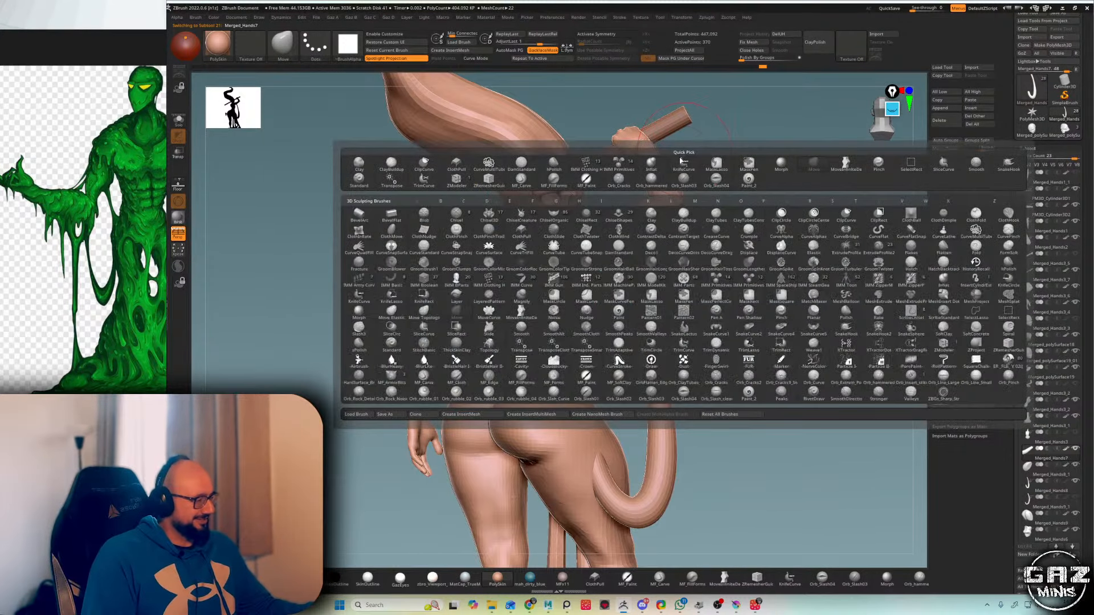
pyautogui.press('m')
pyautogui.press('l')
pyautogui.keyDown('ctrl'); pyautogui.keyDown('shift'); pyautogui.moveTo(583, 228); pyautogui.dragTo(689, 186); pyautogui.keyUp('shift'); pyautogui.keyUp('ctrl')
pyautogui.hotkey('ctrl', 'shift')
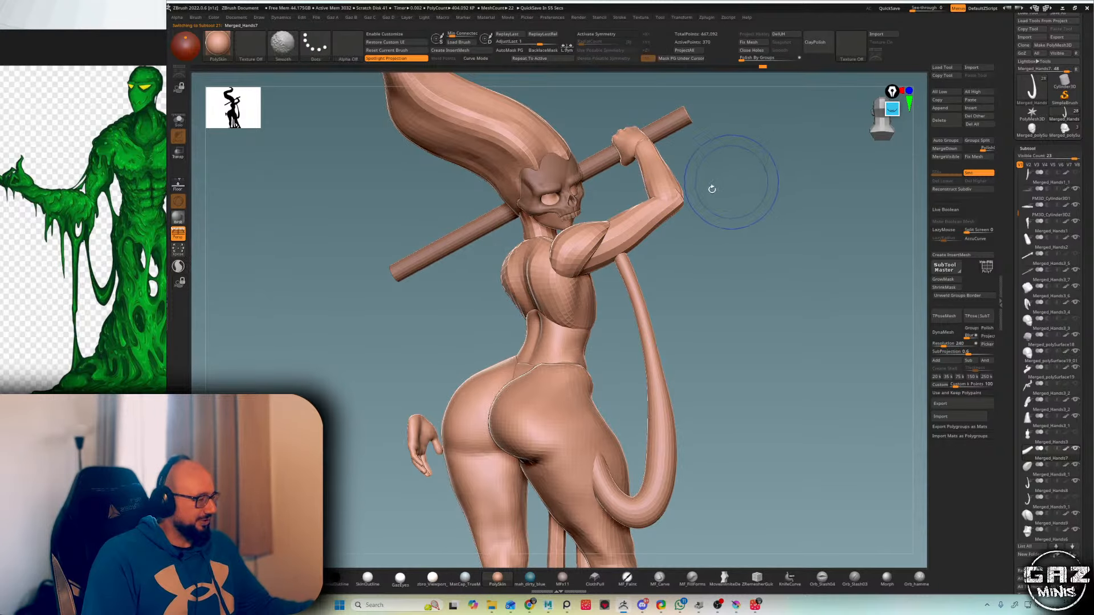
pyautogui.moveTo(740, 183)
pyautogui.mouseDown()
pyautogui.moveTo(716, 194)
pyautogui.moveTo(774, 181)
pyautogui.moveTo(723, 159)
pyautogui.moveTo(660, 173)
pyautogui.moveTo(682, 183)
pyautogui.moveTo(688, 205)
pyautogui.moveTo(642, 194)
pyautogui.moveTo(696, 176)
pyautogui.moveTo(669, 186)
pyautogui.mouseUp()
pyautogui.press('b')
pyautogui.press('i')
pyautogui.press('n')
pyautogui.press('f')
pyautogui.press('f')
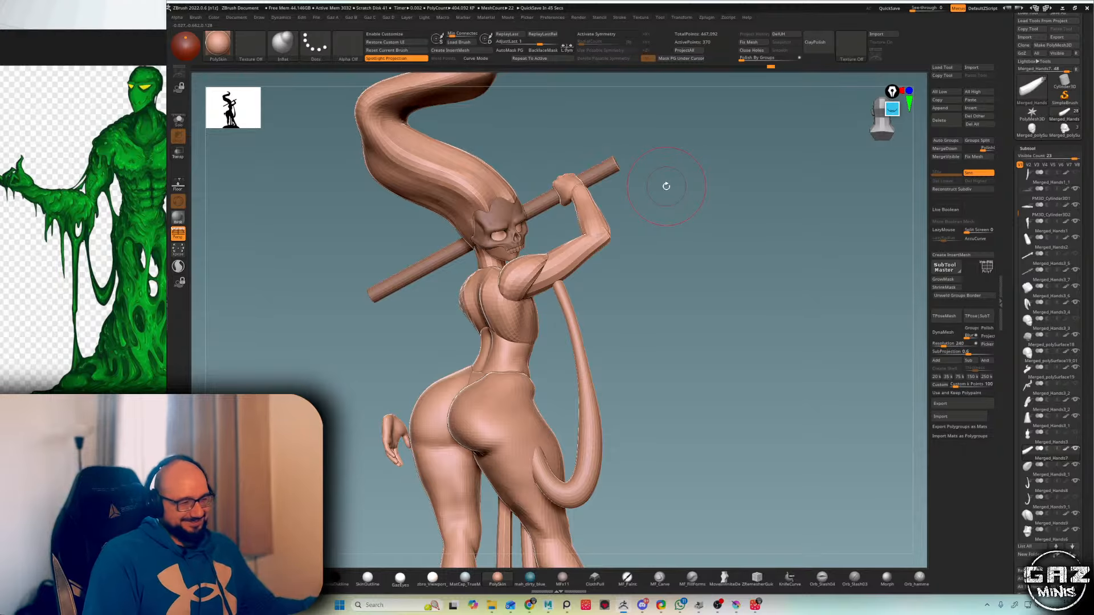
pyautogui.moveTo(664, 183); pyautogui.dragTo(713, 173)
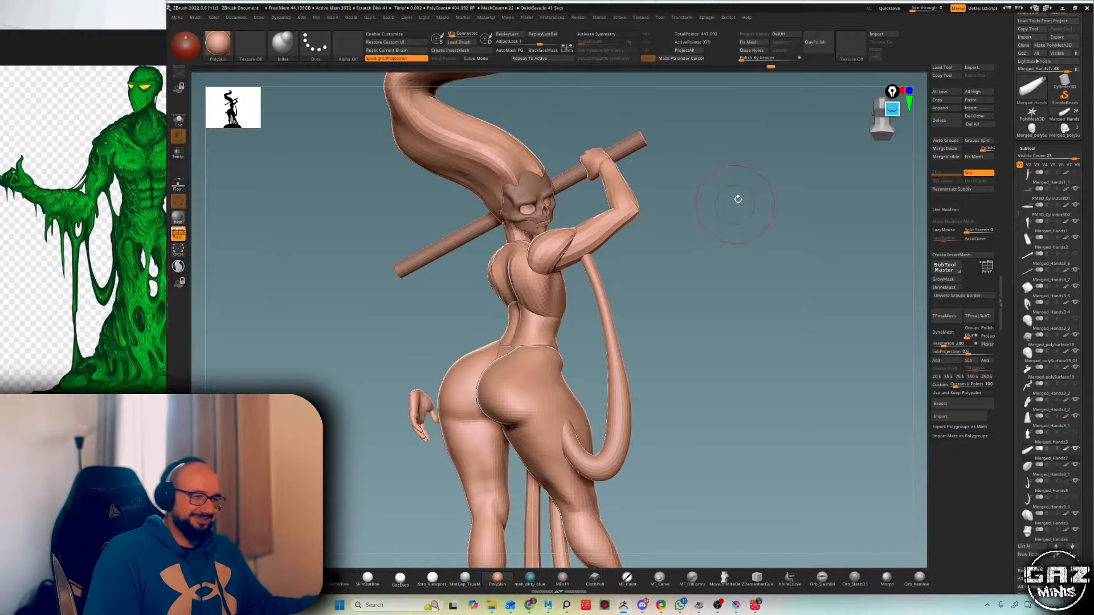
pyautogui.moveTo(722, 205); pyautogui.dragTo(732, 229)
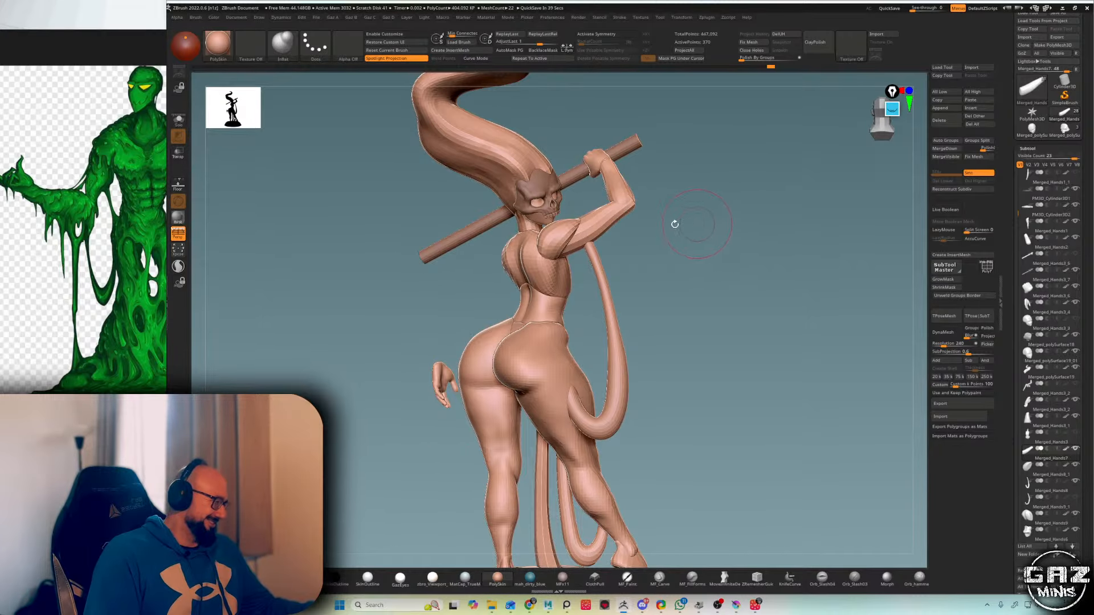
# - Select the raised arm pieces, hand and staff for a joint transform and mask the upper arm up to the elbow
pyautogui.moveTo(652, 199)
pyautogui.keyDown('alt'); pyautogui.mouseDown()
pyautogui.moveTo(677, 242)
pyautogui.moveTo(658, 208)
pyautogui.mouseUp(); pyautogui.keyUp('alt')
pyautogui.hotkey('shift', 'f')
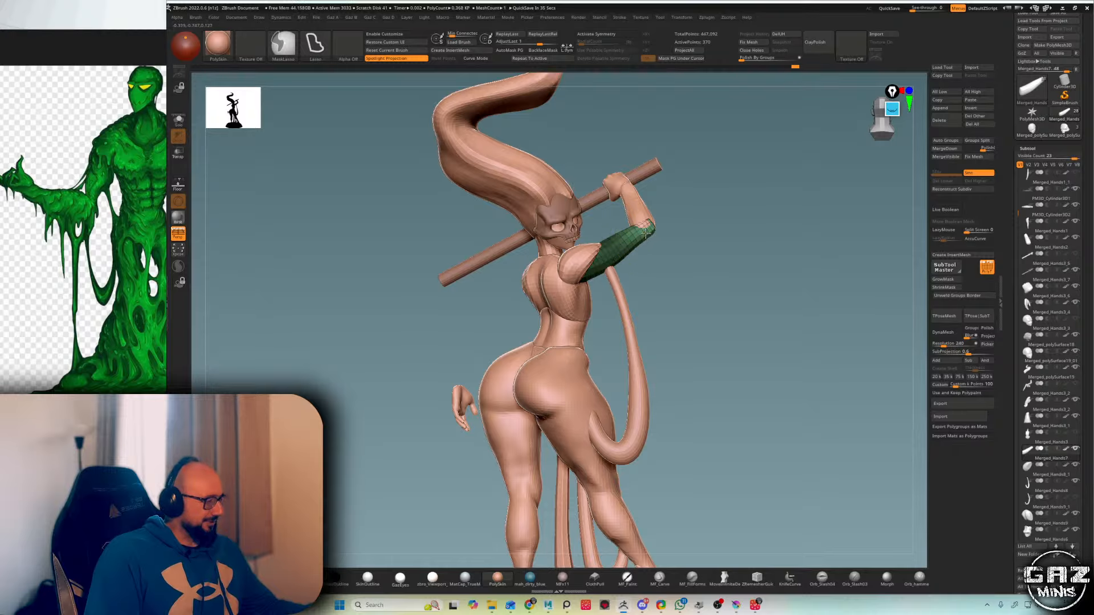
pyautogui.press('w')
pyautogui.click(697, 156)
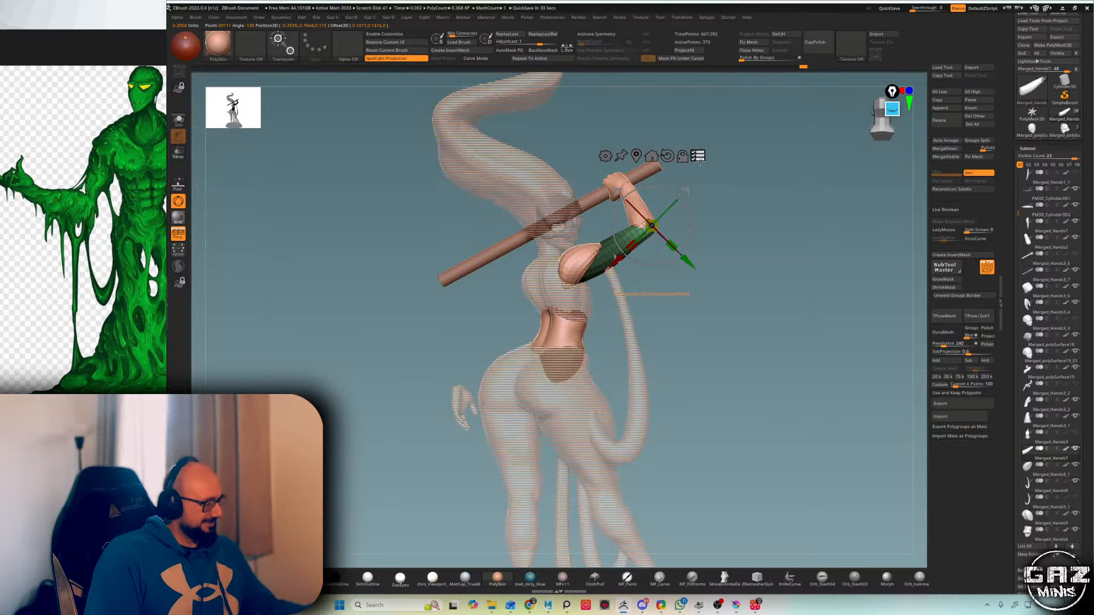
pyautogui.keyDown('ctrl'); pyautogui.keyDown('shift'); pyautogui.click(686, 192); pyautogui.keyUp('shift'); pyautogui.keyUp('ctrl')
pyautogui.keyDown('ctrl'); pyautogui.keyDown('shift'); pyautogui.moveTo(616, 170); pyautogui.dragTo(677, 253); pyautogui.keyUp('shift'); pyautogui.keyUp('ctrl')
pyautogui.keyDown('ctrl'); pyautogui.keyDown('shift'); pyautogui.click(706, 214); pyautogui.keyUp('shift'); pyautogui.keyUp('ctrl')
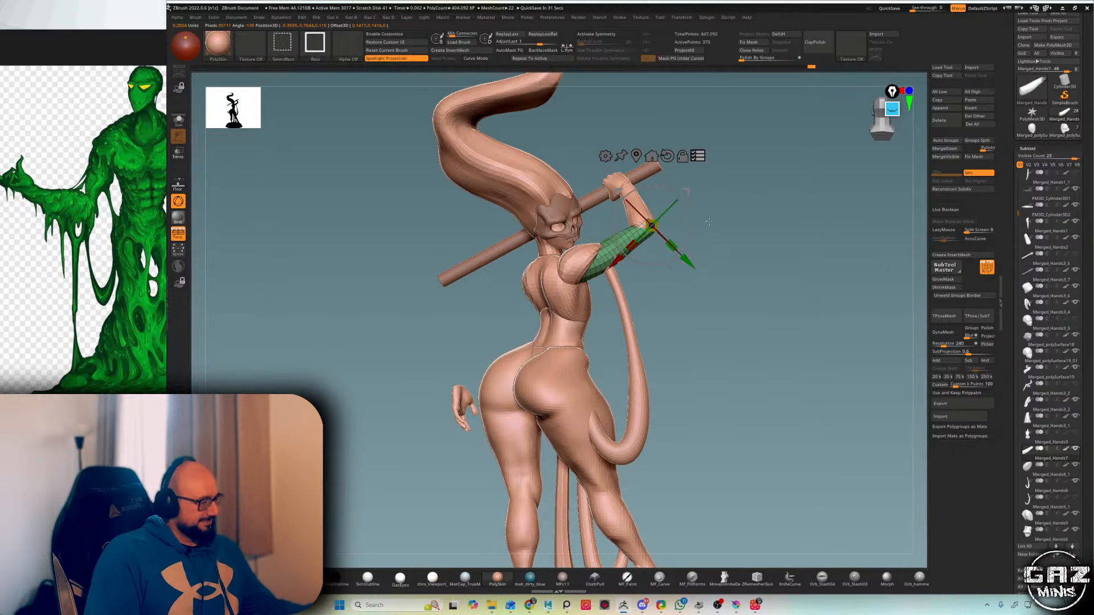
pyautogui.keyDown('ctrl'); pyautogui.keyDown('shift'); pyautogui.click(707, 214); pyautogui.keyUp('shift'); pyautogui.keyUp('ctrl')
pyautogui.keyDown('ctrl'); pyautogui.keyDown('shift'); pyautogui.moveTo(622, 160); pyautogui.dragTo(669, 252); pyautogui.keyUp('shift'); pyautogui.keyUp('ctrl')
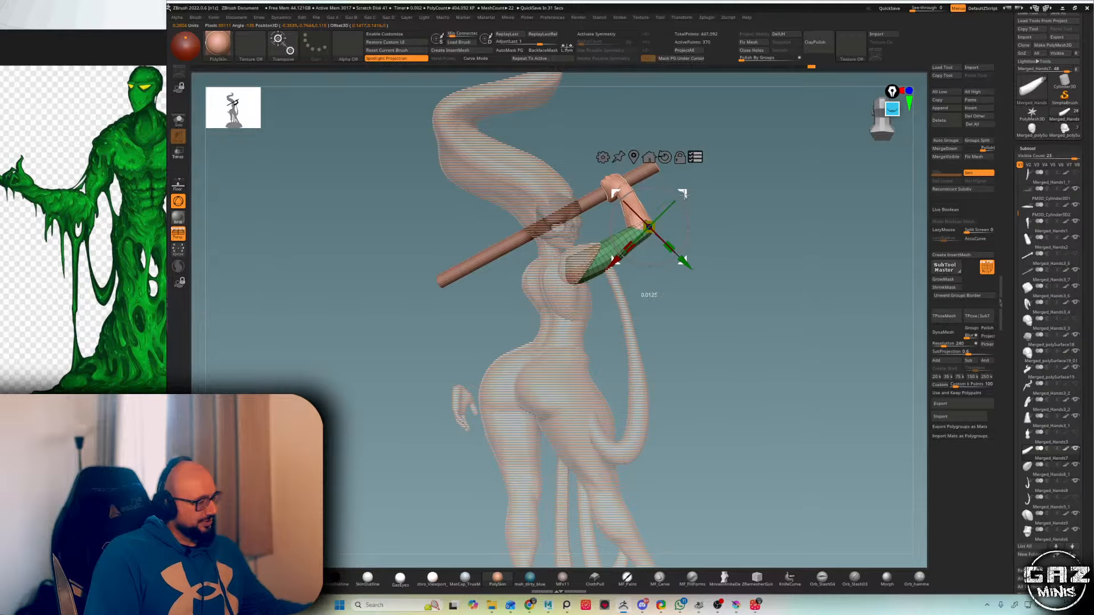
pyautogui.press('q')
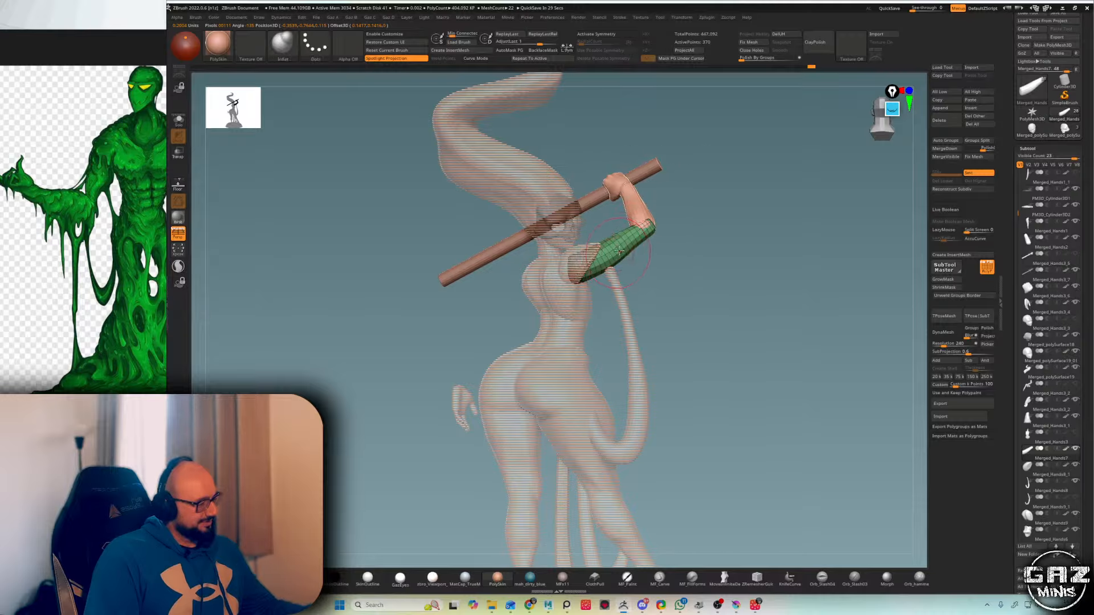
pyautogui.keyDown('ctrl'); pyautogui.moveTo(620, 251); pyautogui.dragTo(678, 220); pyautogui.keyUp('ctrl')
pyautogui.keyDown('ctrl'); pyautogui.click(643, 231); pyautogui.keyUp('ctrl')
pyautogui.press('w')
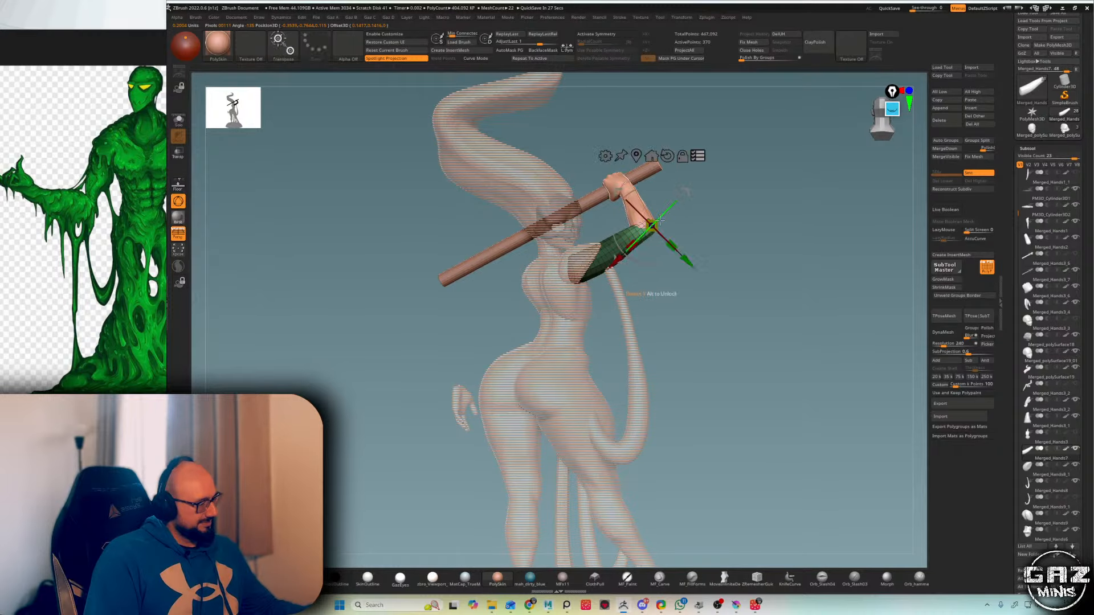
# - Examine the raised arm, staff and overall pose of the figure from behind
pyautogui.moveTo(681, 168)
pyautogui.keyDown('ctrl'); pyautogui.mouseDown(button='right')
pyautogui.moveTo(692, 200)
pyautogui.moveTo(792, 222)
pyautogui.moveTo(761, 274)
pyautogui.moveTo(793, 202)
pyautogui.moveTo(696, 223)
pyautogui.moveTo(707, 223)
pyautogui.moveTo(686, 223)
pyautogui.moveTo(681, 176)
pyautogui.moveTo(708, 173)
pyautogui.moveTo(604, 193)
pyautogui.moveTo(741, 178)
pyautogui.moveTo(784, 159)
pyautogui.moveTo(758, 182)
pyautogui.mouseUp(button='right'); pyautogui.keyUp('ctrl')
pyautogui.press('q')
pyautogui.press('f')
pyautogui.press('f')
pyautogui.hotkey('shift', 'f')
pyautogui.press('f')
pyautogui.press('f')
pyautogui.press('f')
pyautogui.press('f')
pyautogui.moveTo(743, 223); pyautogui.dragTo(754, 230, button='right')
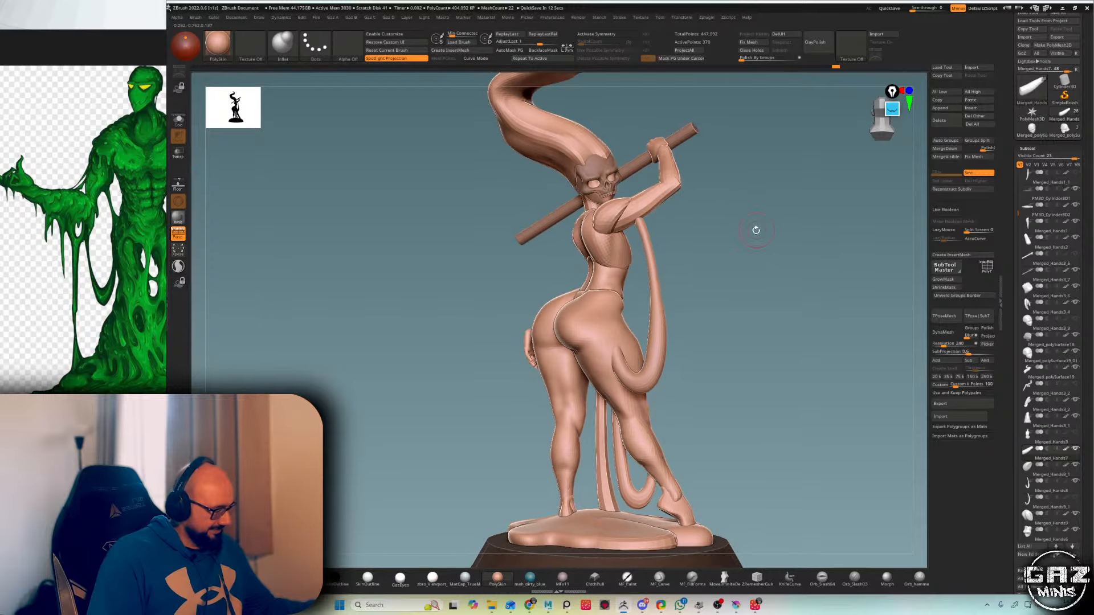
pyautogui.hotkey('shift', 'z')
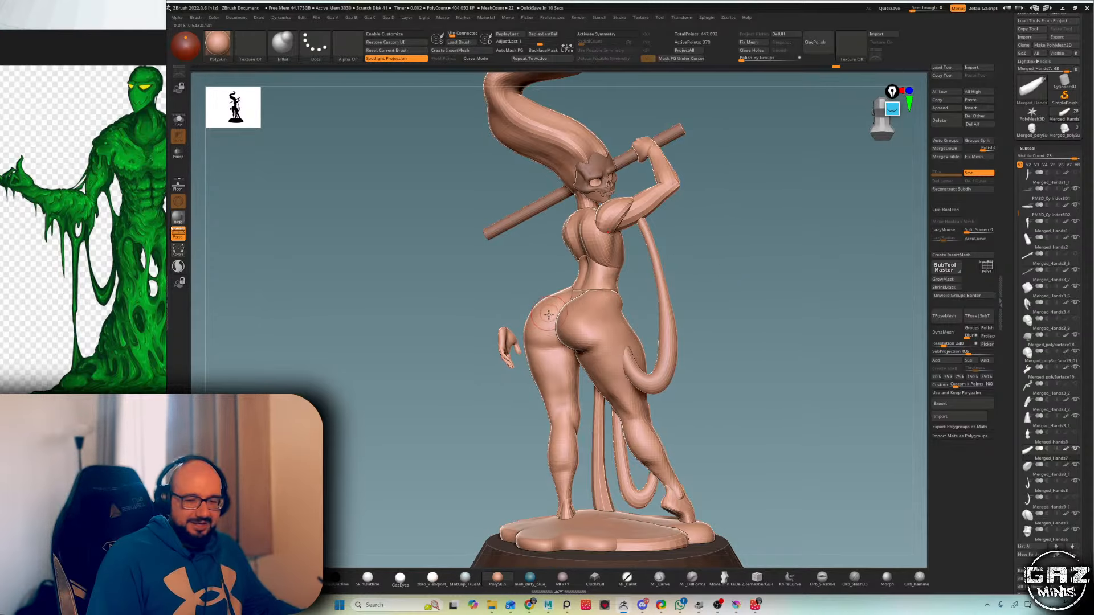
# - Insert a cylinder primitive at the hip with the IMM Primitives brush and isolate the active subtool in wireframe
pyautogui.press('b')
pyautogui.press('i')
pyautogui.press('p')
pyautogui.press('m')
pyautogui.click(508, 347)
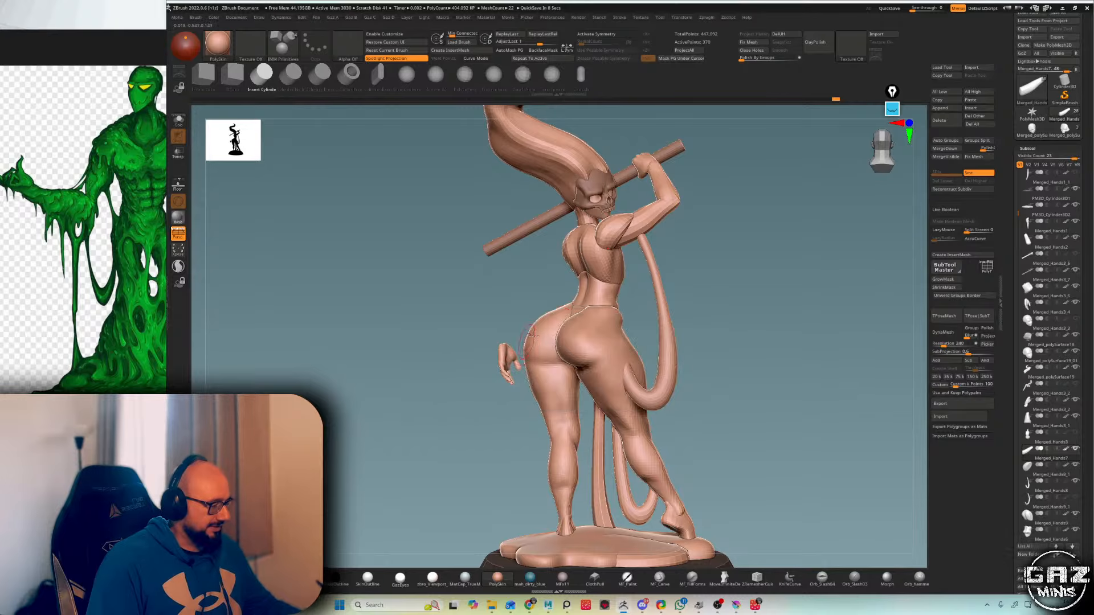
pyautogui.click(540, 326)
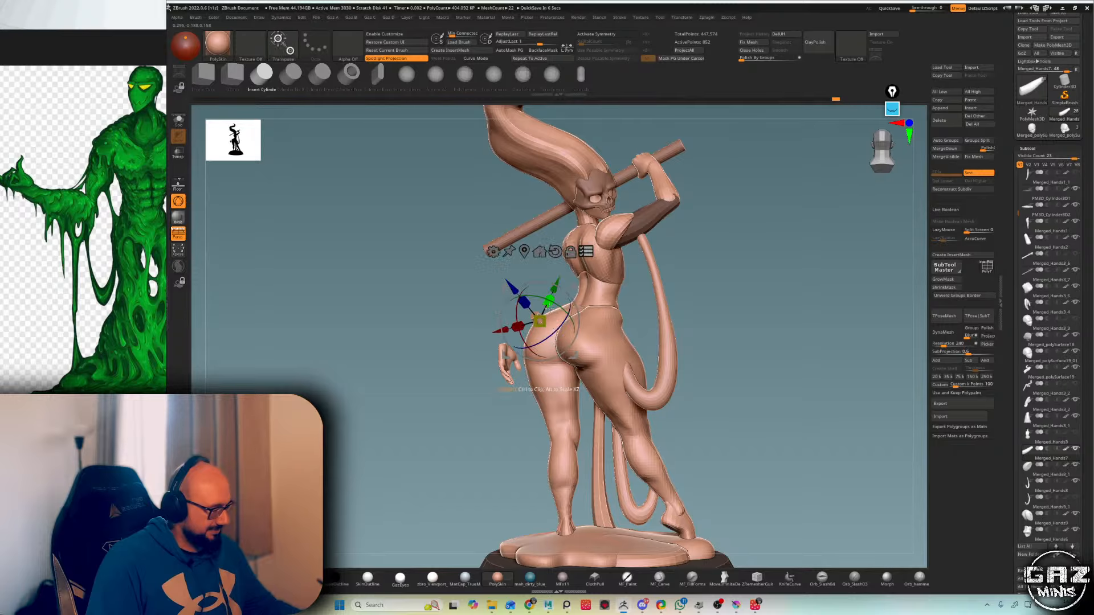
pyautogui.click(585, 251)
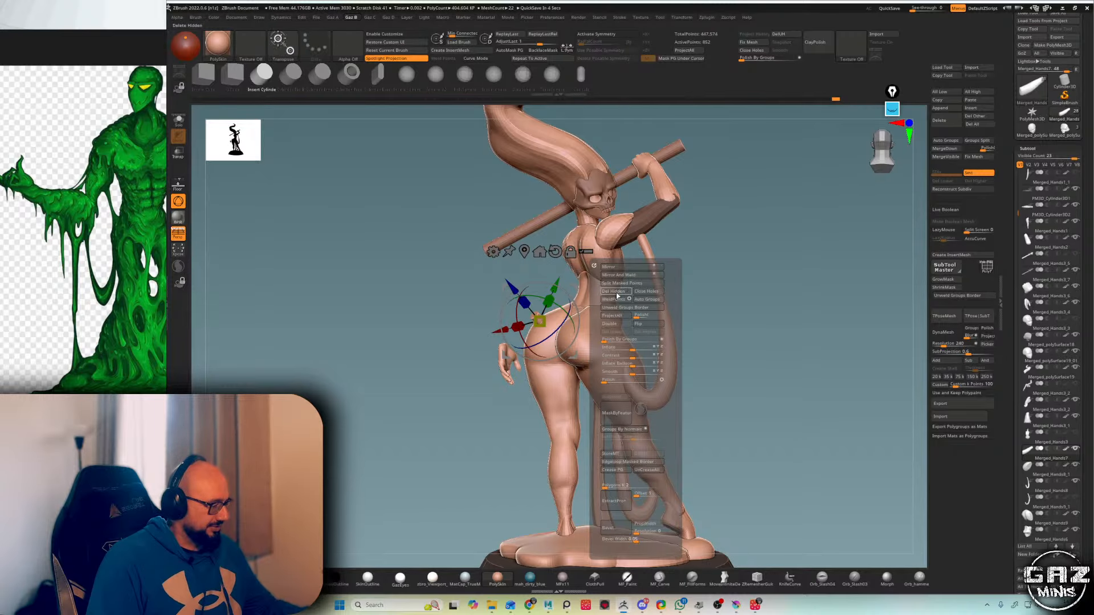
pyautogui.click(585, 304)
pyautogui.hotkey('shift', 'f')
pyautogui.hotkey('alt', 's')
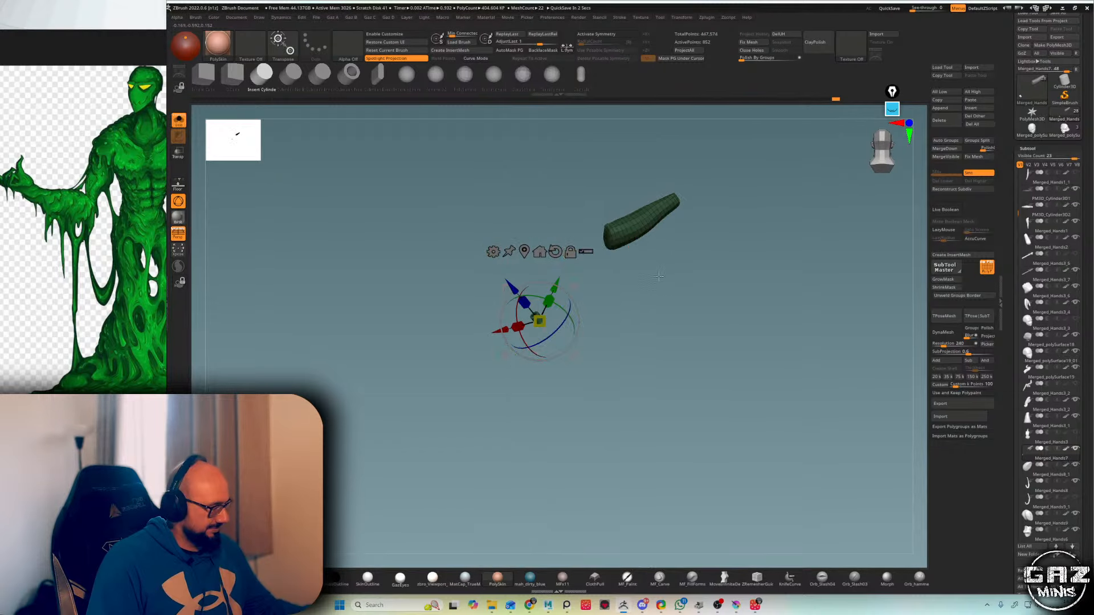
# - Mask the inserted cylinder and split it from the upper arm into its own subtool
pyautogui.press('q')
pyautogui.rightClick(660, 268)
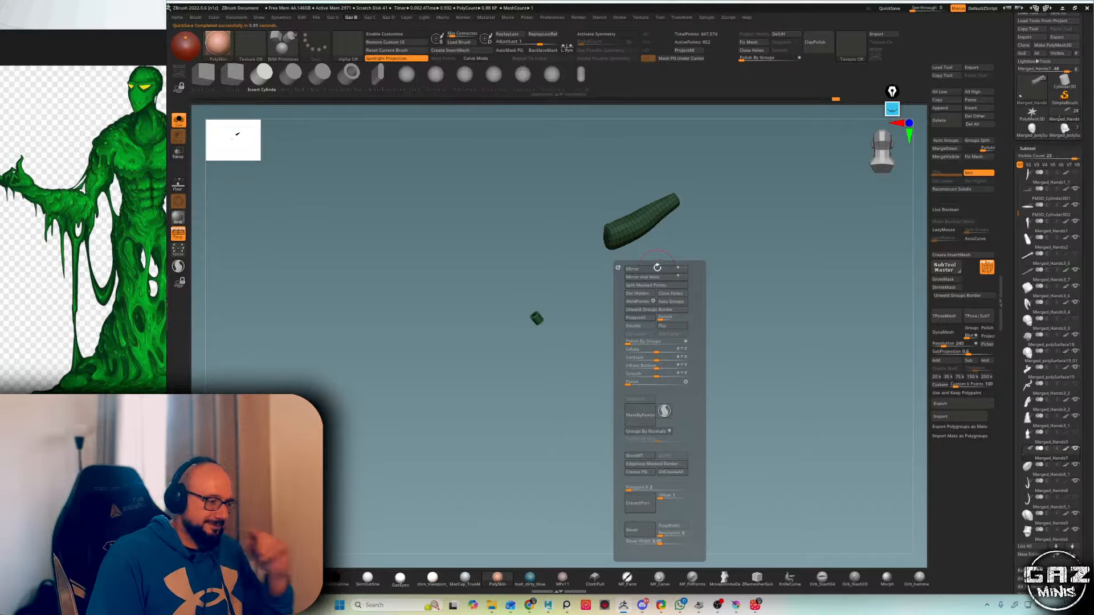
pyautogui.keyDown('ctrl'); pyautogui.moveTo(664, 279); pyautogui.dragTo(630, 294); pyautogui.keyUp('ctrl')
pyautogui.keyDown('ctrl'); pyautogui.moveTo(554, 278); pyautogui.dragTo(477, 276); pyautogui.keyUp('ctrl')
pyautogui.rightClick(729, 221)
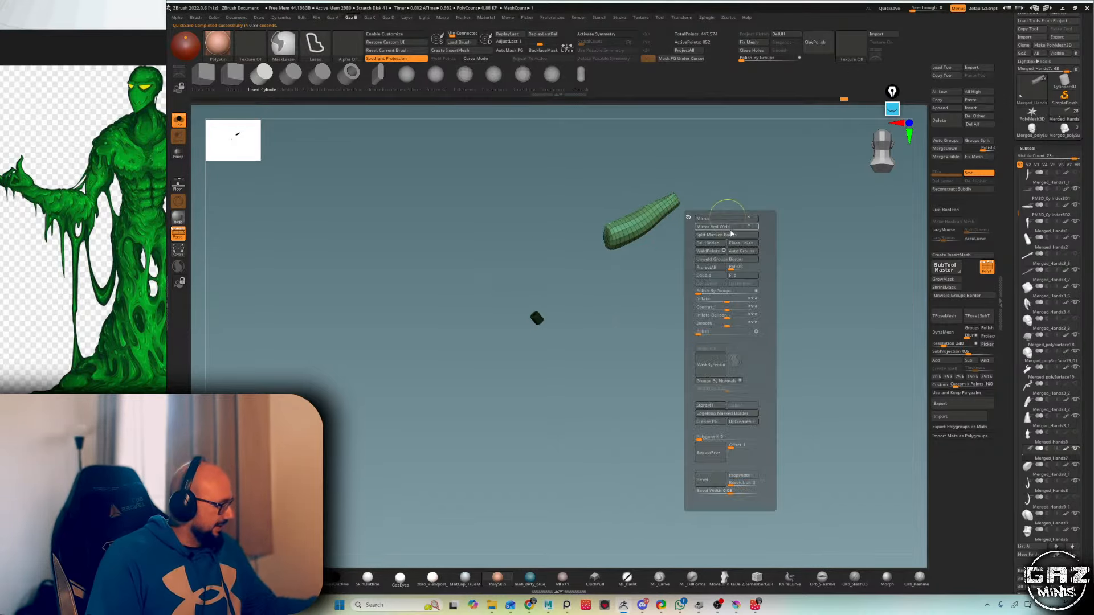
pyautogui.click(728, 240)
pyautogui.press('w')
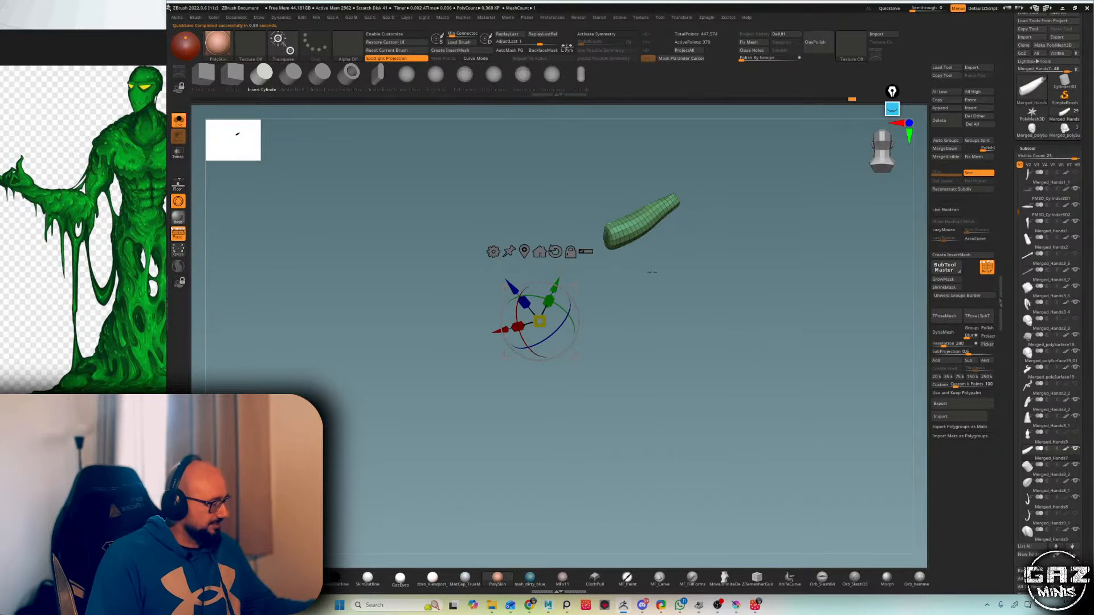
# - Select the split cylinder, stretch it into a thin rod and bring the rest of the figure back into view
pyautogui.press('Down')
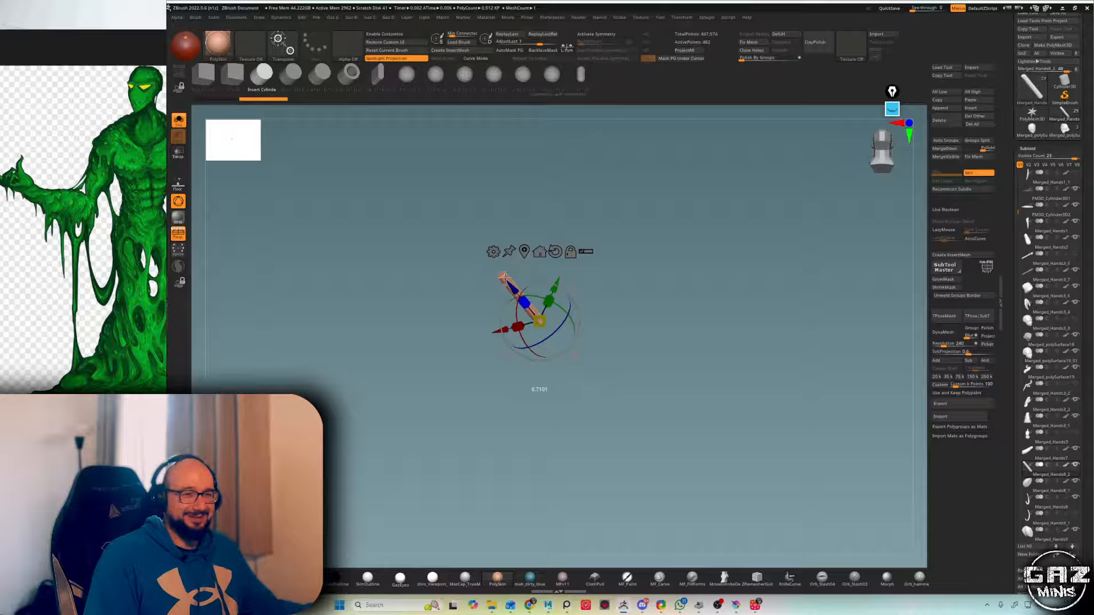
pyautogui.hotkey('shift', 'f')
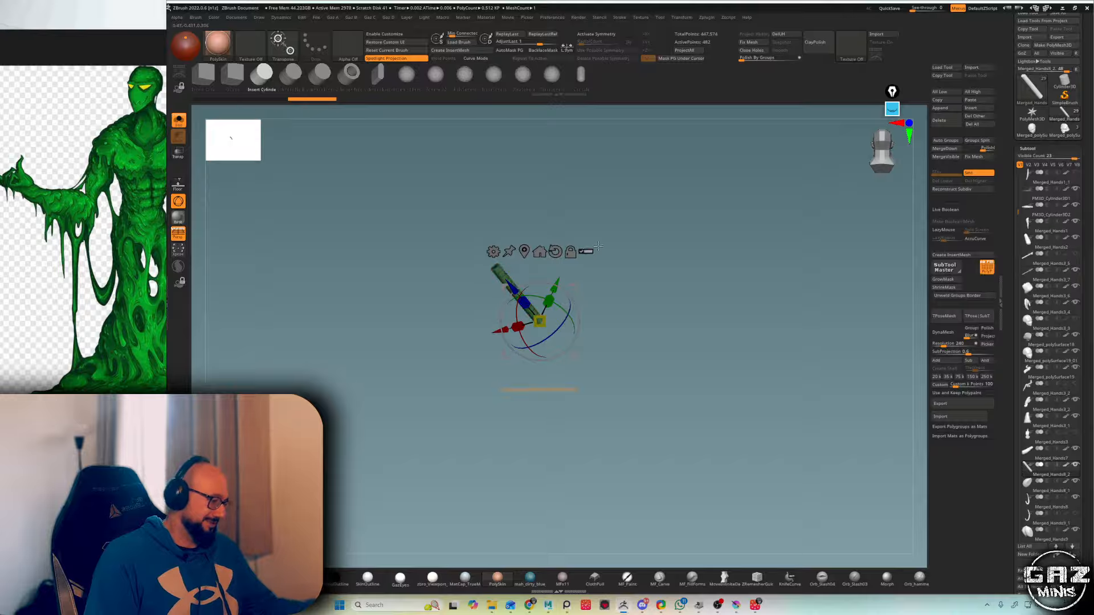
pyautogui.hotkey('alt', 's')
pyautogui.press('q')
pyautogui.keyDown('alt'); pyautogui.moveTo(700, 210); pyautogui.dragTo(672, 256); pyautogui.keyUp('alt')
pyautogui.hotkey('shift', 'f')
# - Adjust the rod's angle and scale with the gizmo so it sticks out from the upper hip
pyautogui.press('w')
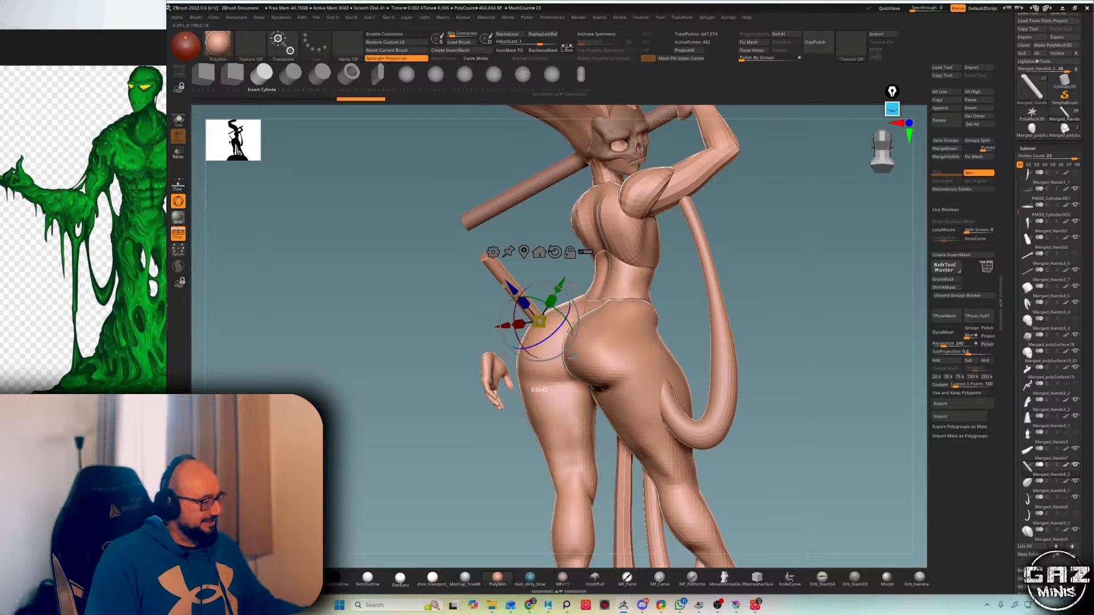
pyautogui.moveTo(558, 311); pyautogui.dragTo(561, 313)
pyautogui.moveTo(574, 304); pyautogui.dragTo(575, 305)
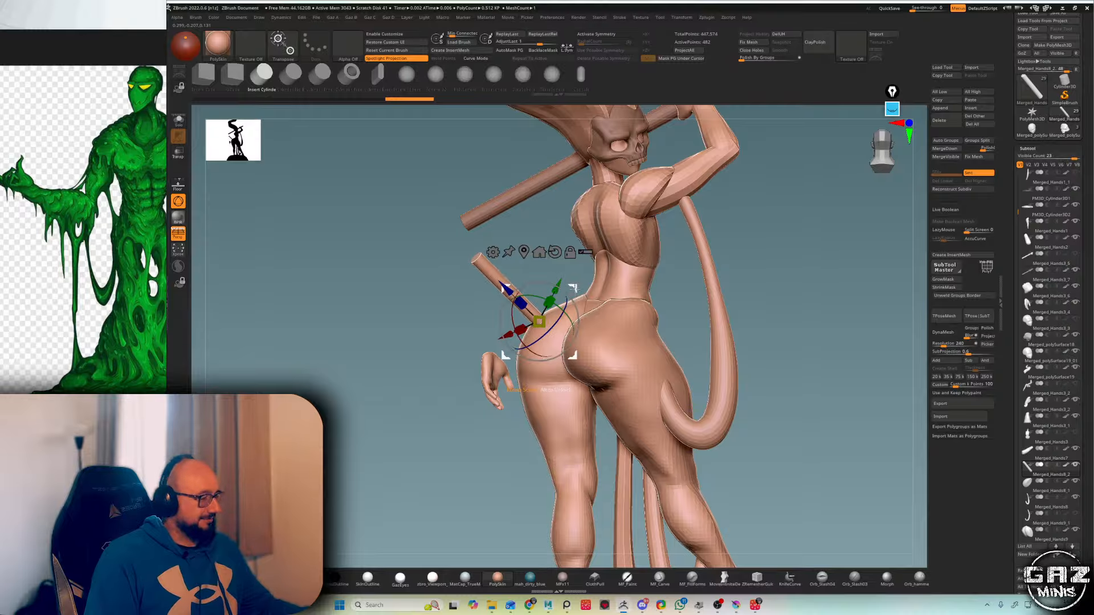
pyautogui.moveTo(572, 356); pyautogui.dragTo(590, 347)
pyautogui.moveTo(591, 292); pyautogui.dragTo(587, 283)
# - Duplicate the rod within its subtool and tilt the copy outwards beside the first at the hip
pyautogui.press('q')
pyautogui.moveTo(757, 228)
pyautogui.mouseDown()
pyautogui.moveTo(640, 257)
pyautogui.moveTo(594, 287)
pyautogui.mouseUp()
pyautogui.press('w')
pyautogui.press('q')
pyautogui.moveTo(688, 254); pyautogui.dragTo(572, 301)
pyautogui.press('w')
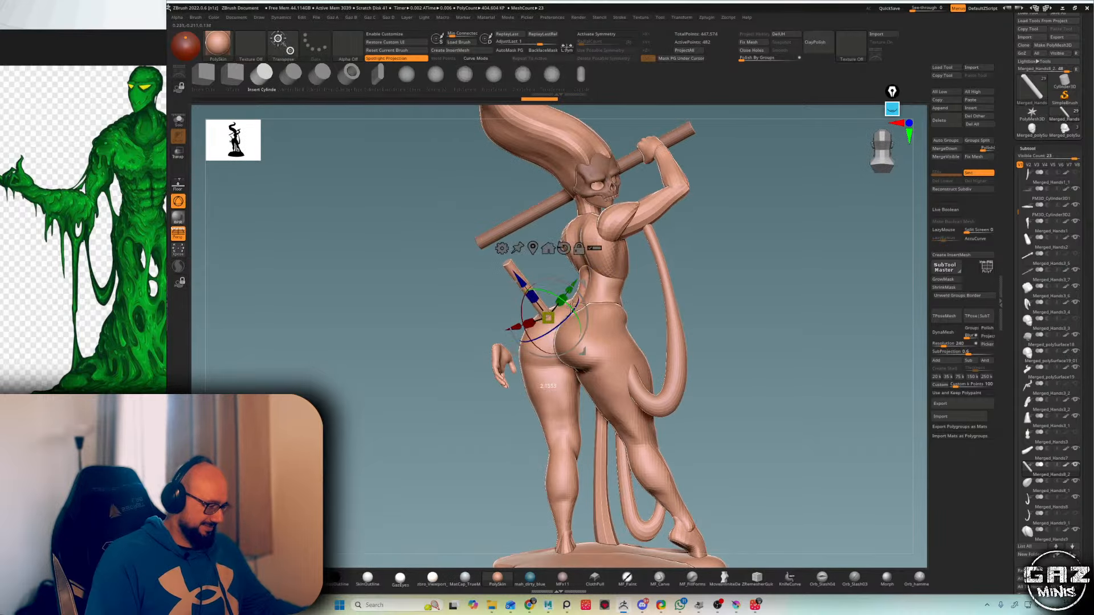
pyautogui.moveTo(688, 232); pyautogui.dragTo(680, 249)
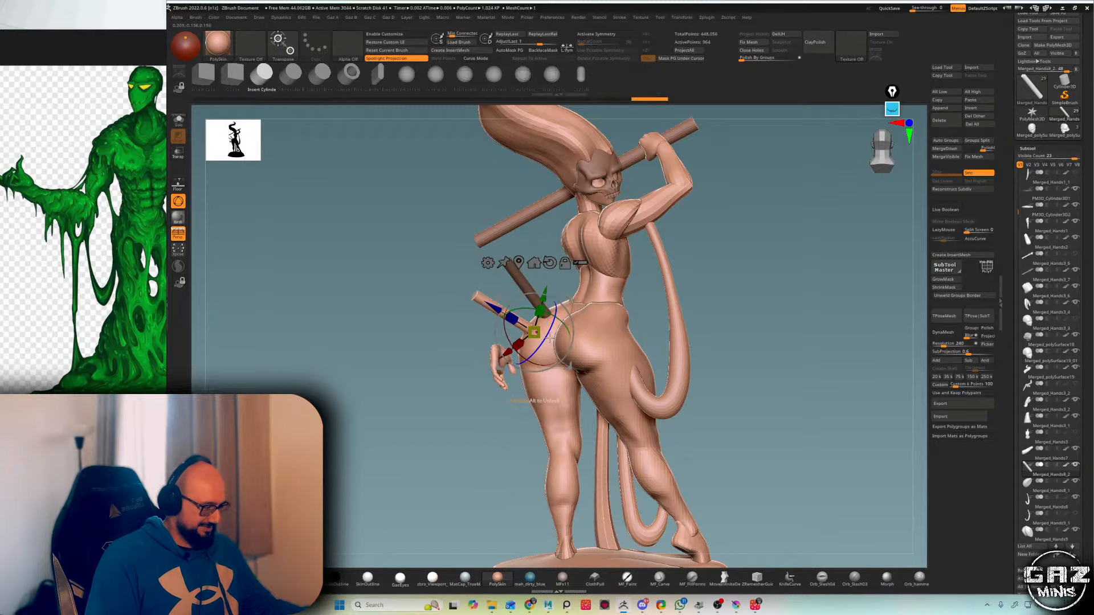
# - Shift the duplicated rods at the hip with the Move brush so their ends sit against the upper hip
pyautogui.press('q')
pyautogui.moveTo(738, 249)
pyautogui.mouseDown()
pyautogui.moveTo(754, 240)
pyautogui.moveTo(701, 252)
pyautogui.moveTo(673, 334)
pyautogui.moveTo(662, 310)
pyautogui.mouseUp()
pyautogui.press('w')
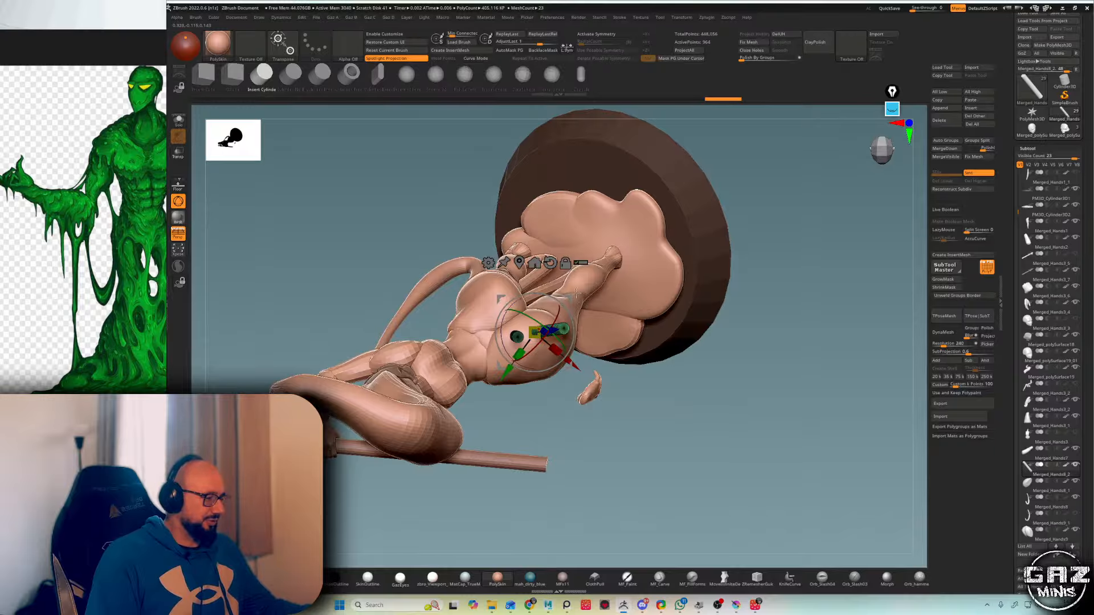
pyautogui.press('q')
pyautogui.moveTo(672, 353)
pyautogui.mouseDown()
pyautogui.moveTo(712, 319)
pyautogui.moveTo(803, 342)
pyautogui.moveTo(665, 274)
pyautogui.moveTo(622, 286)
pyautogui.mouseUp()
pyautogui.hotkey('shift', 'f')
pyautogui.press('b')
pyautogui.press('m')
pyautogui.press('v')
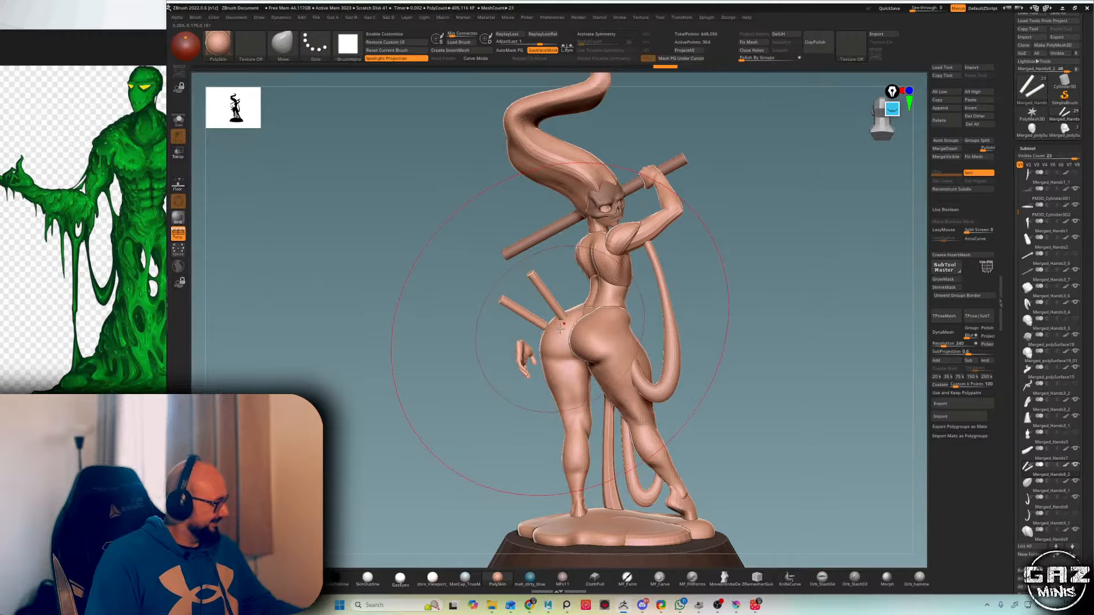
pyautogui.hotkey('ctrl', 'z')
pyautogui.moveTo(532, 318); pyautogui.dragTo(546, 328)
pyautogui.moveTo(720, 252)
pyautogui.mouseDown()
pyautogui.moveTo(704, 256)
pyautogui.moveTo(798, 245)
pyautogui.moveTo(842, 196)
pyautogui.moveTo(805, 256)
pyautogui.moveTo(768, 233)
pyautogui.moveTo(745, 245)
pyautogui.moveTo(832, 234)
pyautogui.moveTo(820, 225)
pyautogui.moveTo(808, 242)
pyautogui.moveTo(803, 214)
pyautogui.moveTo(808, 244)
pyautogui.moveTo(737, 264)
pyautogui.mouseUp()
pyautogui.press('f')
pyautogui.press('f')
pyautogui.hotkey('shift', 'f')
pyautogui.hotkey('shift', 'f')
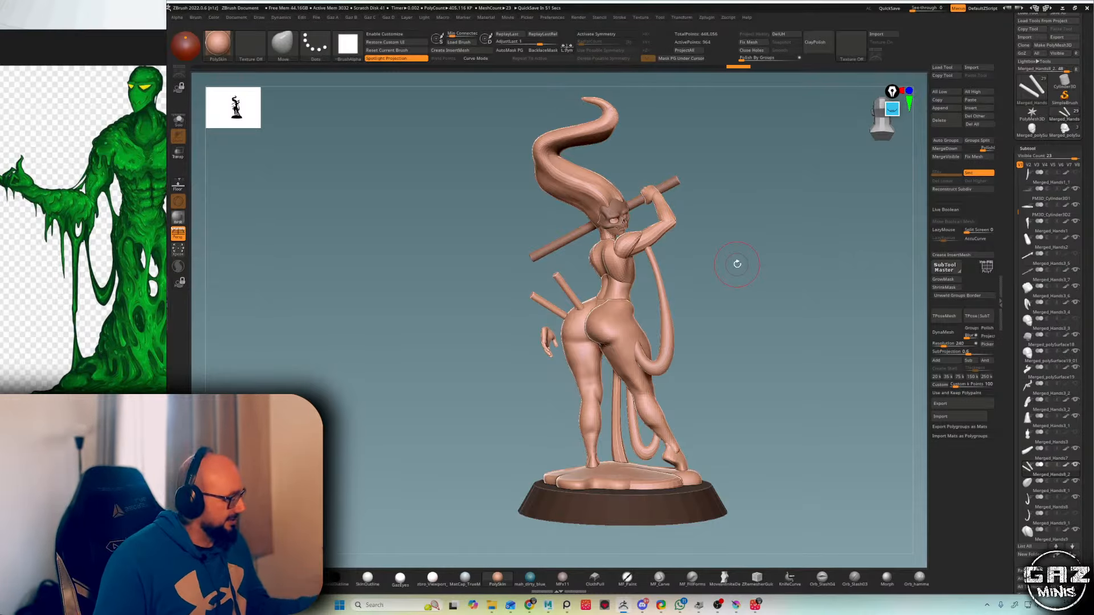
# - Select the vertical strand between the legs and reshape its lower end where it meets the puddle
pyautogui.keyDown('alt'); pyautogui.moveTo(739, 138); pyautogui.dragTo(755, 166); pyautogui.keyUp('alt')
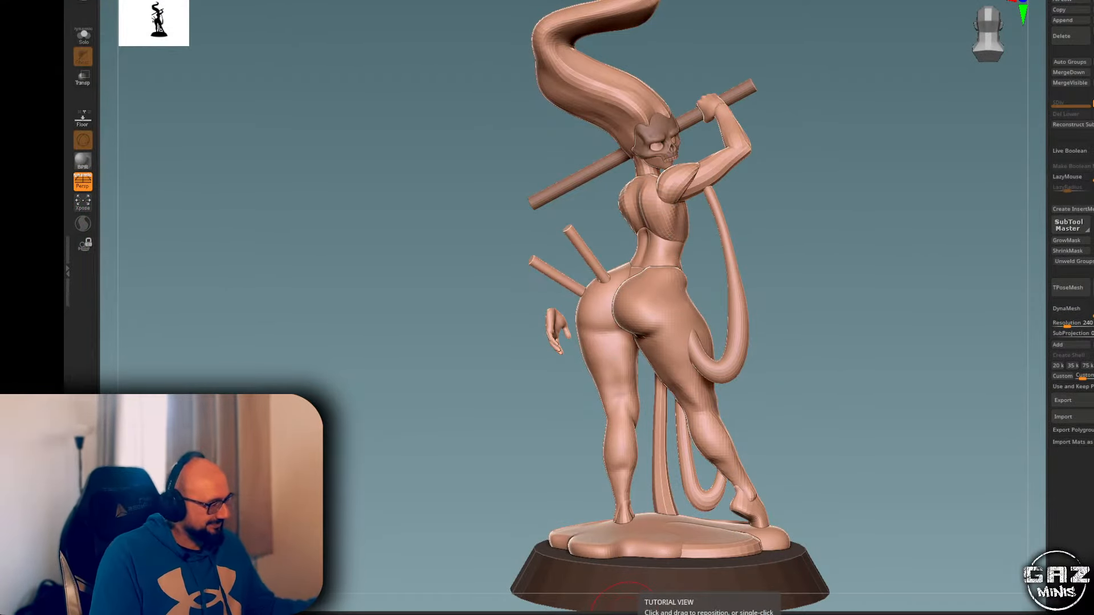
pyautogui.moveTo(847, 98); pyautogui.dragTo(889, 84)
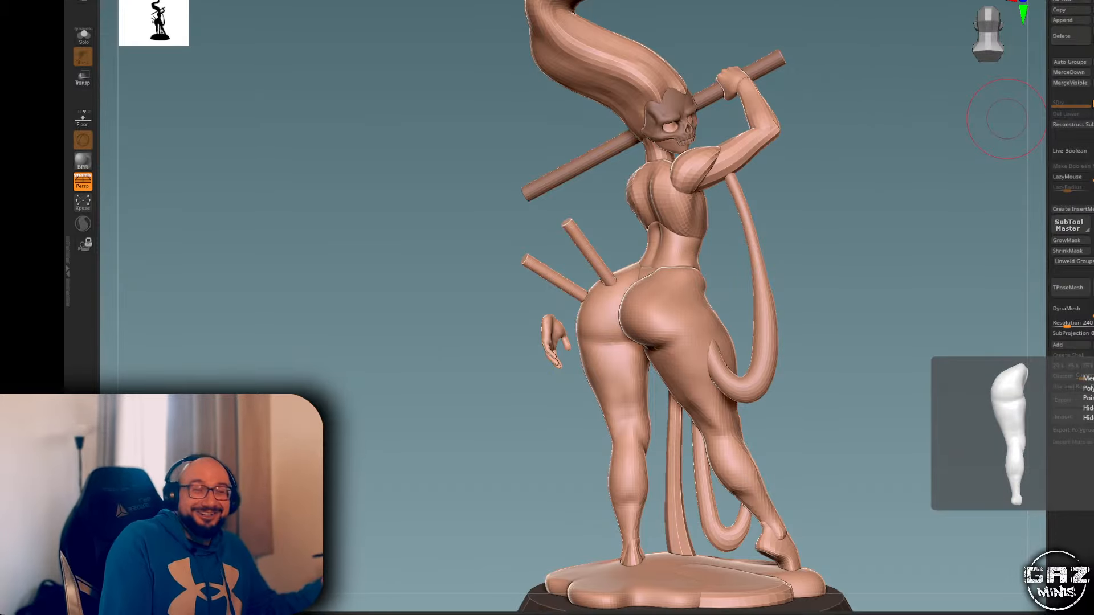
pyautogui.moveTo(829, 228); pyautogui.dragTo(724, 308)
pyautogui.keyDown('alt'); pyautogui.click(594, 427); pyautogui.keyUp('alt')
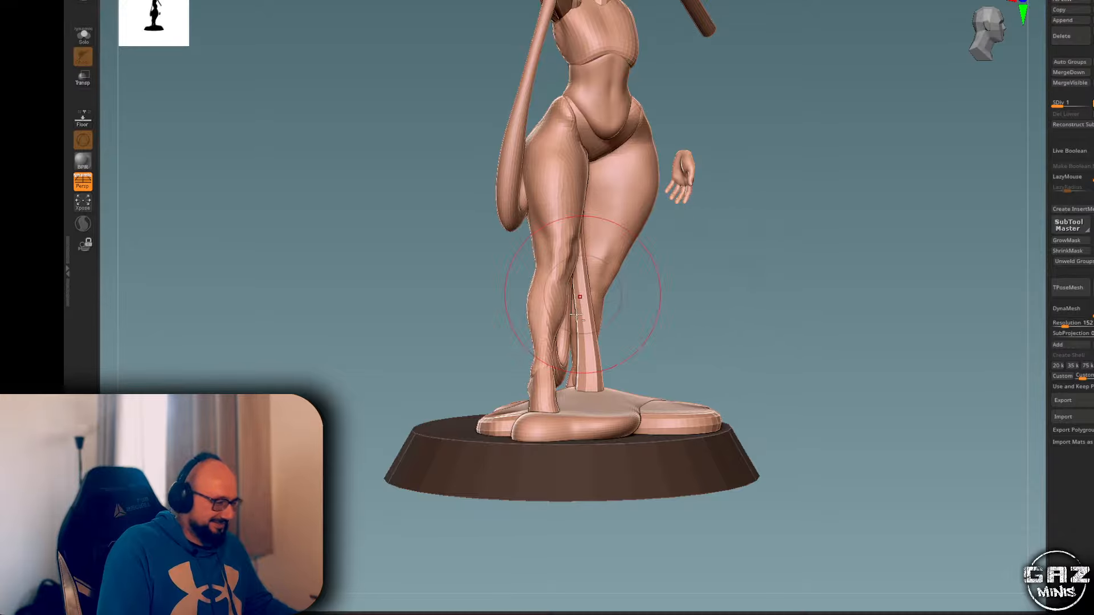
pyautogui.moveTo(602, 404); pyautogui.dragTo(627, 411)
pyautogui.moveTo(757, 342)
pyautogui.mouseDown()
pyautogui.moveTo(678, 342)
pyautogui.moveTo(646, 355)
pyautogui.mouseUp()
pyautogui.click(776, 298)
pyautogui.press('s')
pyautogui.moveTo(776, 297)
pyautogui.mouseDown()
pyautogui.moveTo(767, 295)
pyautogui.moveTo(765, 327)
pyautogui.mouseUp()
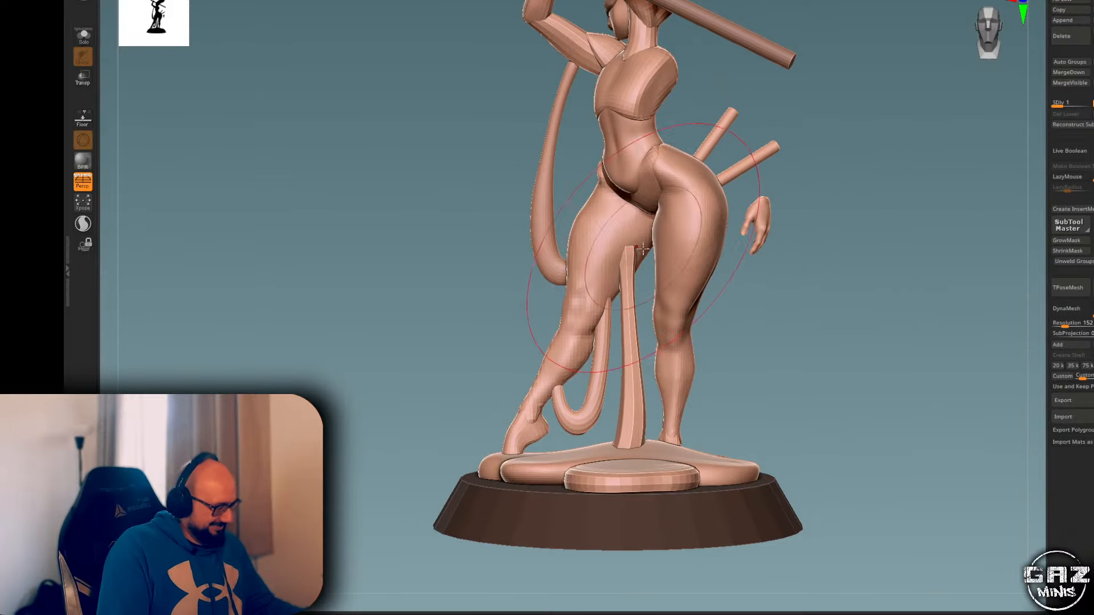
# - Select the looped strand hanging behind the bent leg and duplicate it as a separate subtool
pyautogui.moveTo(826, 246); pyautogui.dragTo(941, 169)
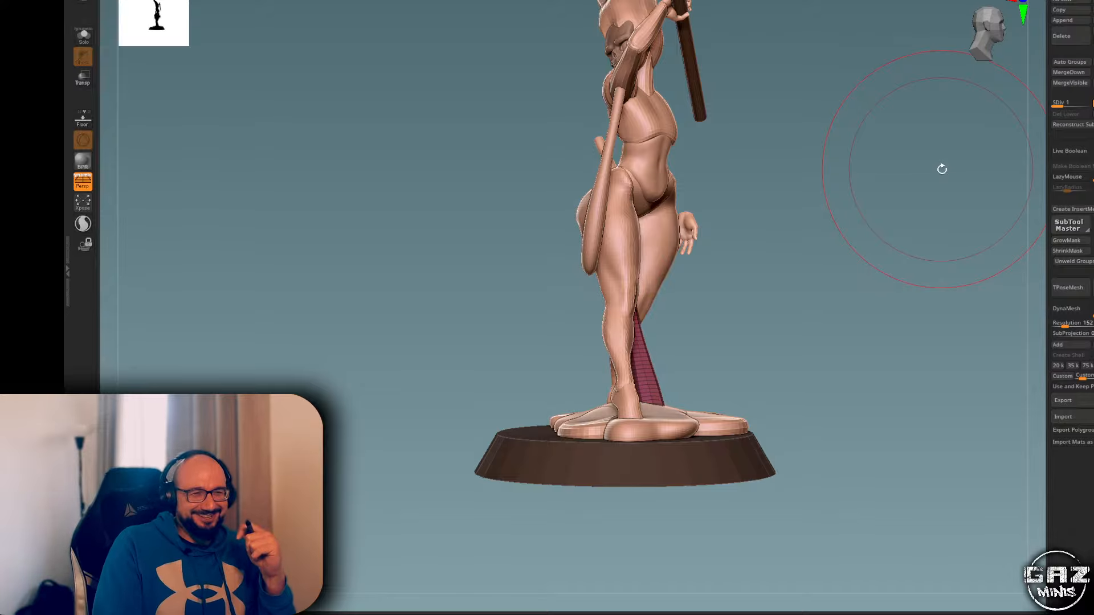
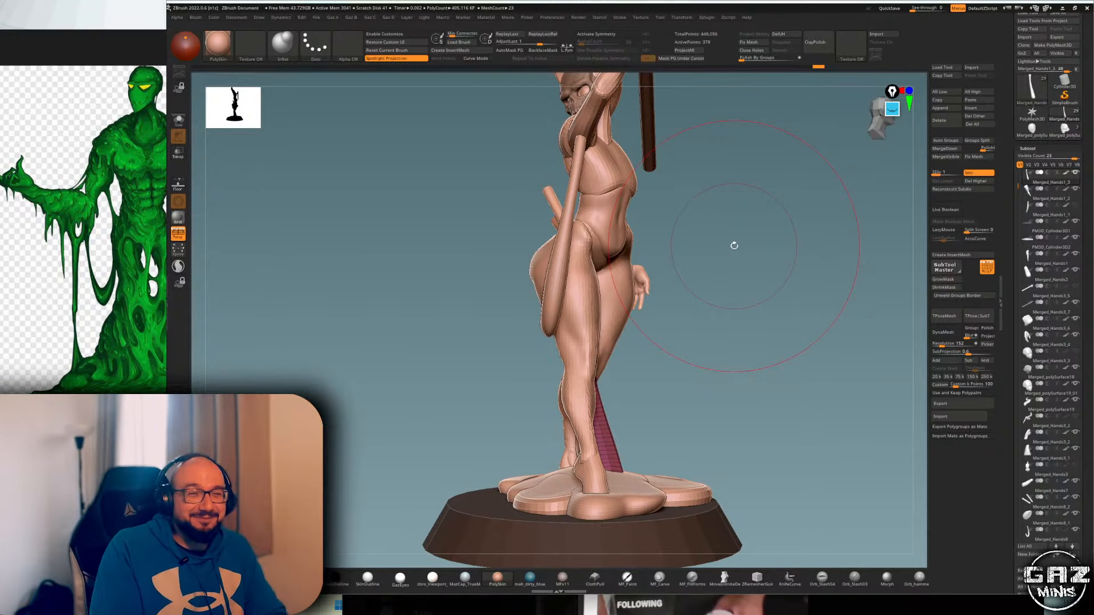
pyautogui.moveTo(733, 245); pyautogui.dragTo(809, 212)
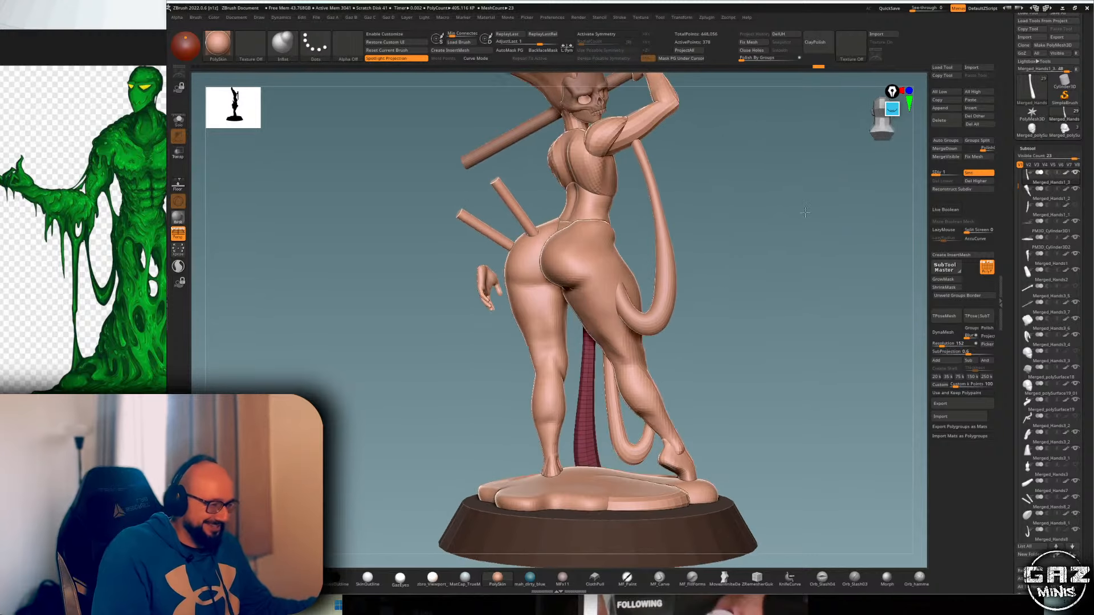
pyautogui.keyDown('alt'); pyautogui.moveTo(747, 180); pyautogui.dragTo(705, 207); pyautogui.keyUp('alt')
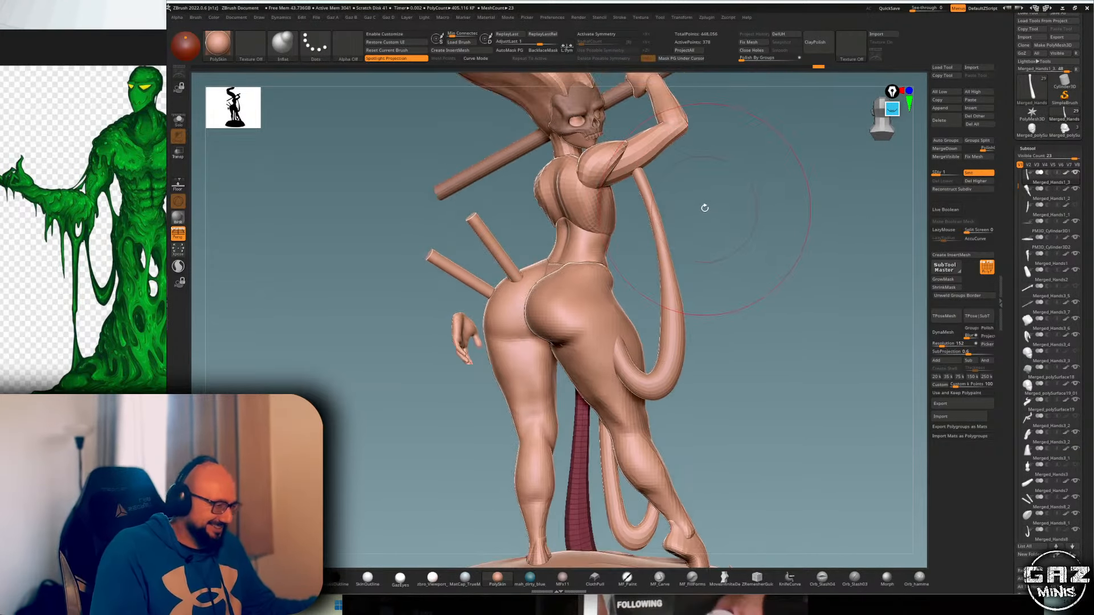
pyautogui.moveTo(725, 246); pyautogui.dragTo(719, 161)
pyautogui.keyDown('alt'); pyautogui.moveTo(716, 205); pyautogui.dragTo(708, 121); pyautogui.keyUp('alt')
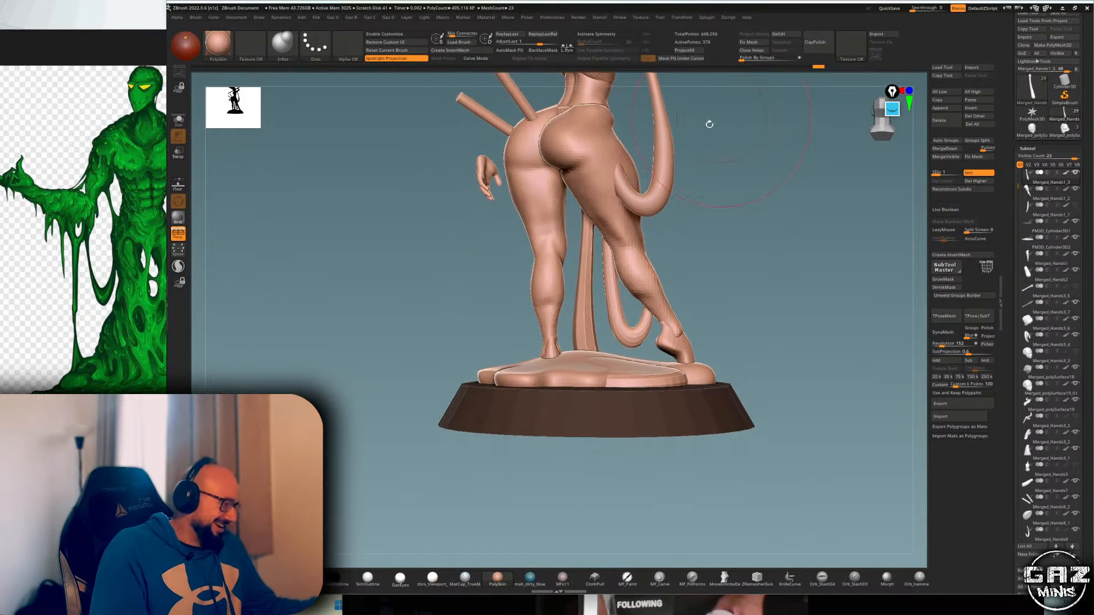
pyautogui.moveTo(709, 253); pyautogui.dragTo(675, 227)
pyautogui.keyDown('alt'); pyautogui.click(636, 326); pyautogui.keyUp('alt')
pyautogui.hotkey('shift', 'f')
pyautogui.keyDown('alt'); pyautogui.moveTo(678, 226); pyautogui.dragTo(676, 287); pyautogui.keyUp('alt')
pyautogui.hotkey('shift', 'f')
pyautogui.hotkey('shift', 'f')
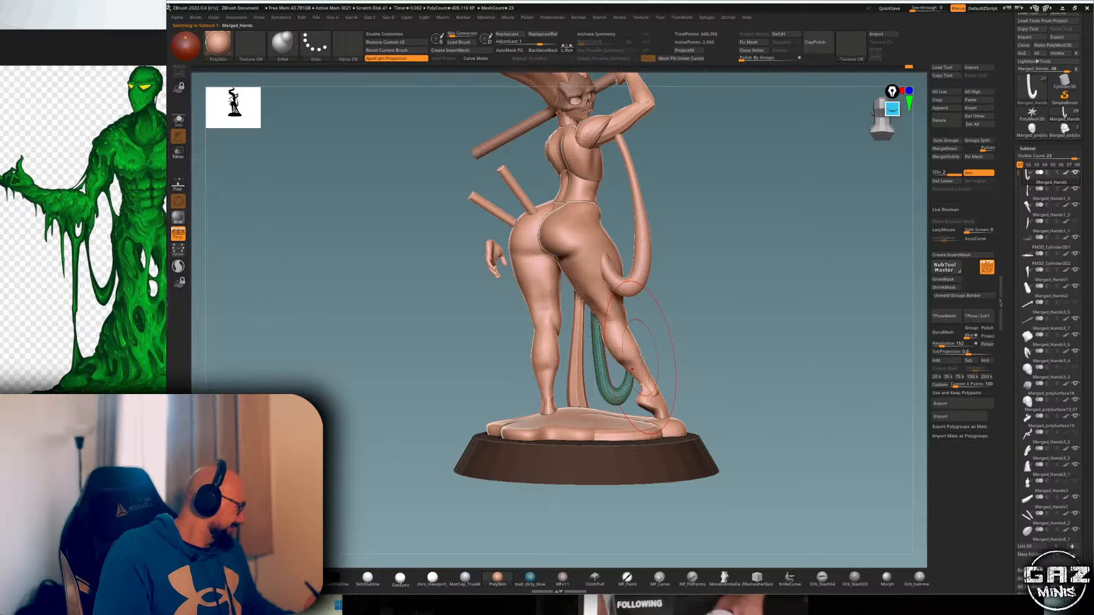
pyautogui.hotkey('ctrl', 'shift', 'd')
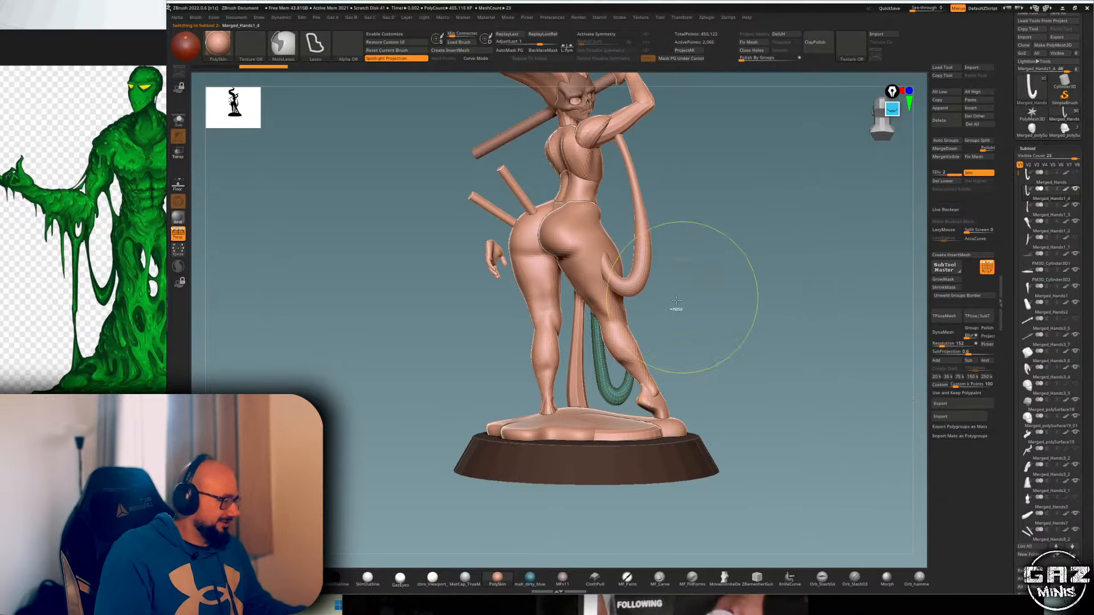
# - Delete the looped copy's lower subdivision levels and mirror it so it curls towards the standing leg
pyautogui.press('space')
pyautogui.click(671, 310)
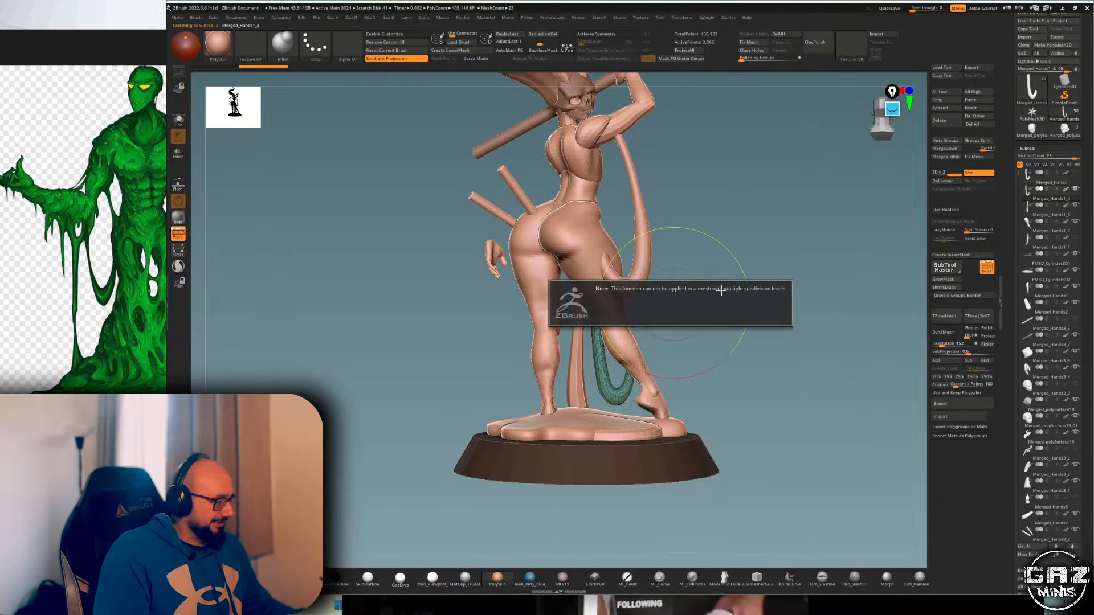
pyautogui.click(943, 182)
pyautogui.hotkey('ctrl', 'space')
pyautogui.click(696, 295)
pyautogui.press('w')
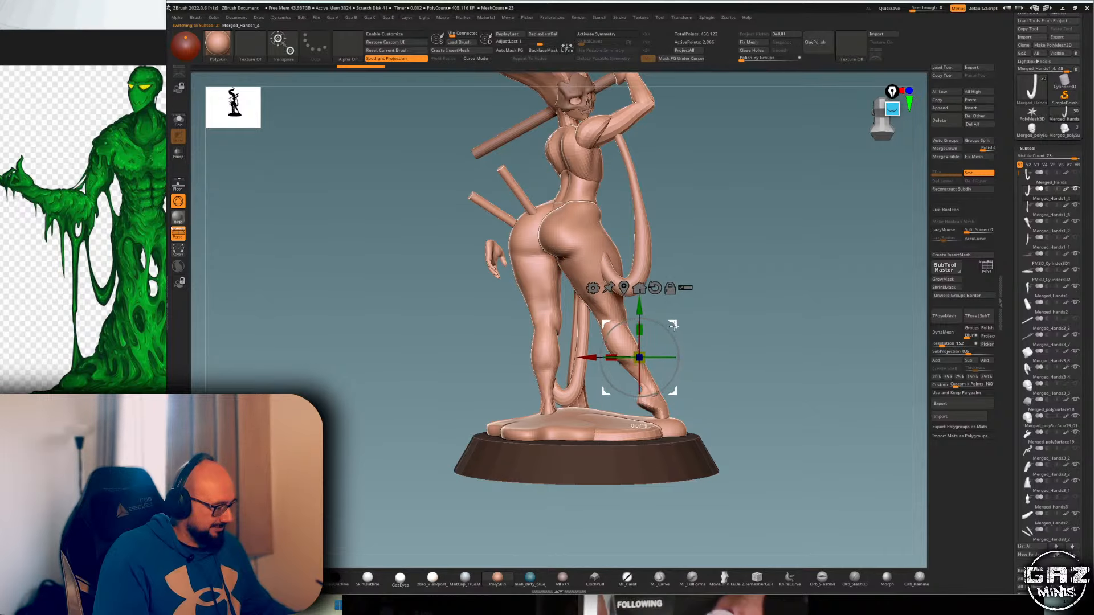
pyautogui.press('q')
pyautogui.press('f')
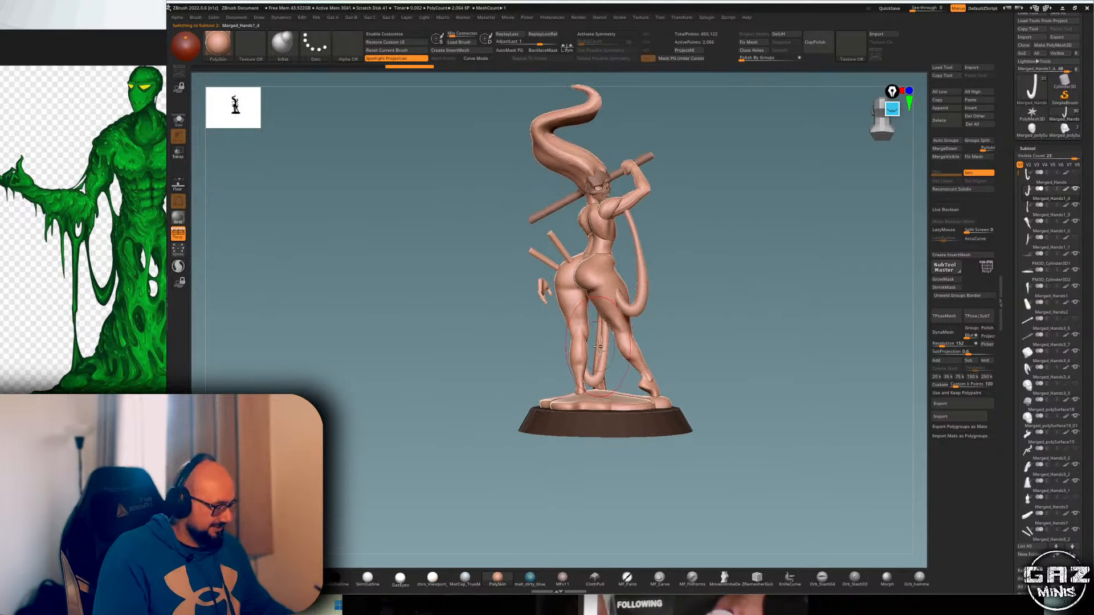
# - Duplicate the vertical strand between the legs, make the copy active and hide the original
pyautogui.keyDown('alt'); pyautogui.click(598, 359); pyautogui.keyUp('alt')
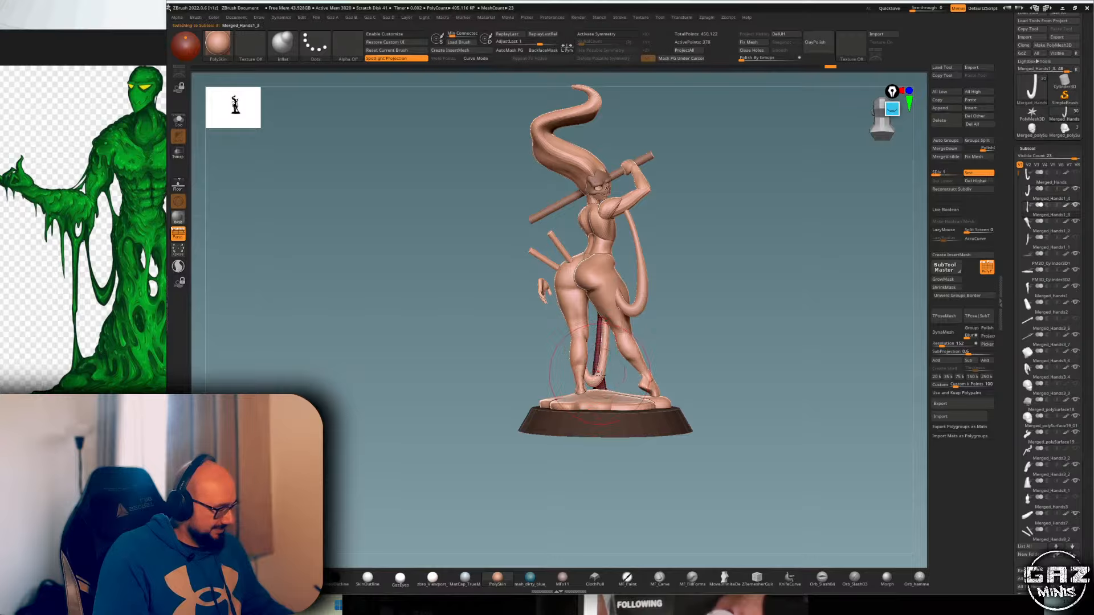
pyautogui.hotkey('ctrl', 'shift', 'd')
pyautogui.click(1054, 224)
pyautogui.click(1075, 205)
pyautogui.hotkey('shift', 'f')
pyautogui.press('s')
pyautogui.moveTo(664, 363); pyautogui.dragTo(672, 363)
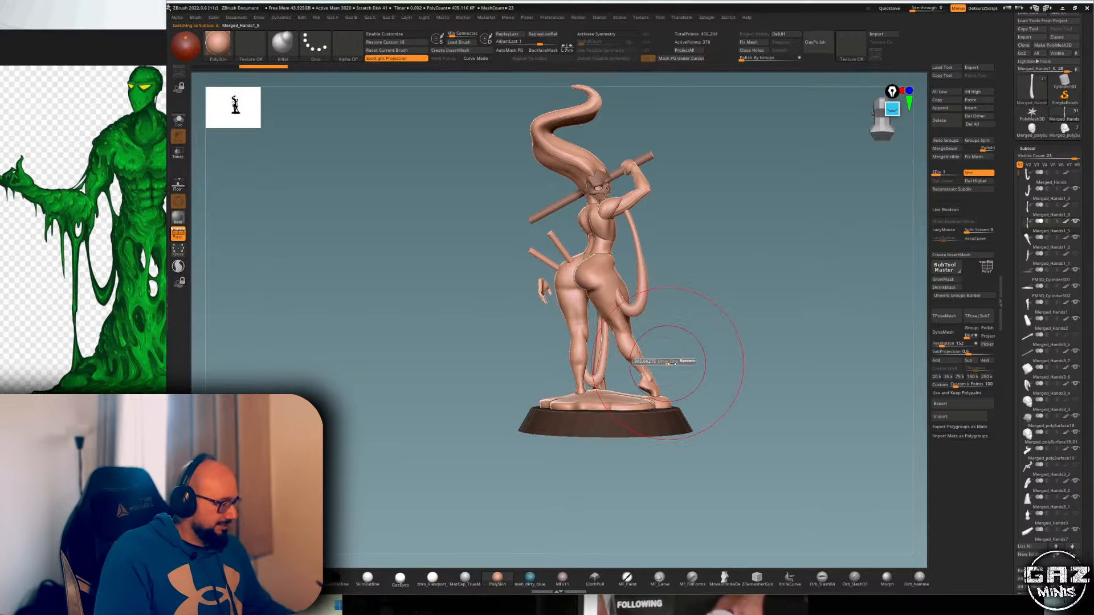
# - Pull the lower end of the copied vertical strand towards the bent leg's foot with the Move brush
pyautogui.press('b')
pyautogui.press('m')
pyautogui.press('v')
pyautogui.moveTo(643, 388); pyautogui.dragTo(608, 387, button='right')
pyautogui.moveTo(722, 308)
pyautogui.mouseDown(button='right')
pyautogui.moveTo(754, 310)
pyautogui.moveTo(728, 320)
pyautogui.mouseUp(button='right')
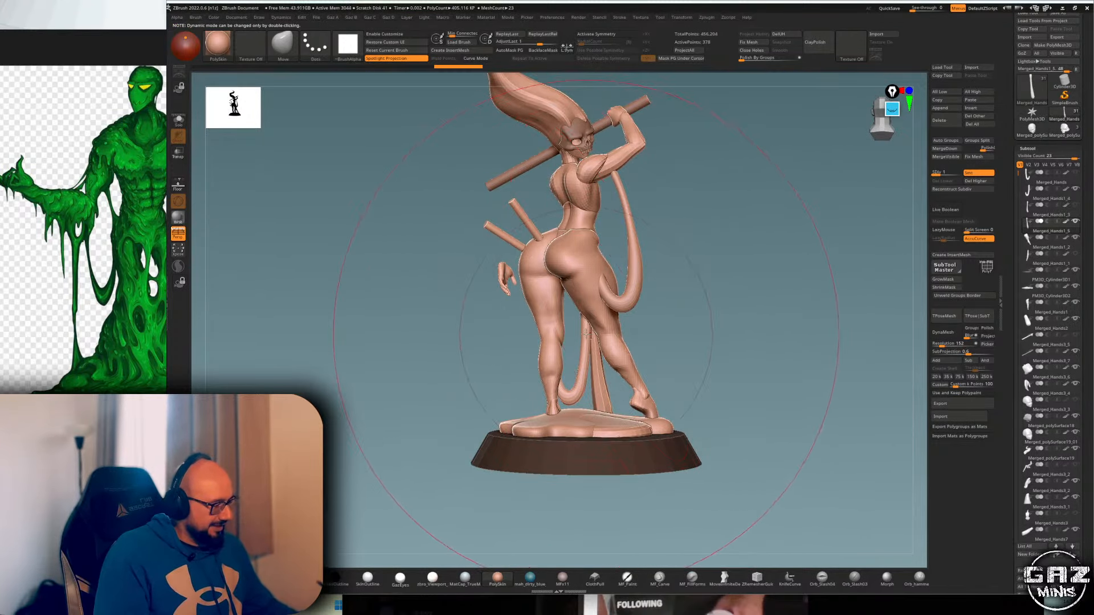
# - Select the puddle on the base and reshape its surface around the feet with the Move brush and smoothing
pyautogui.keyDown('alt'); pyautogui.click(590, 358); pyautogui.keyUp('alt')
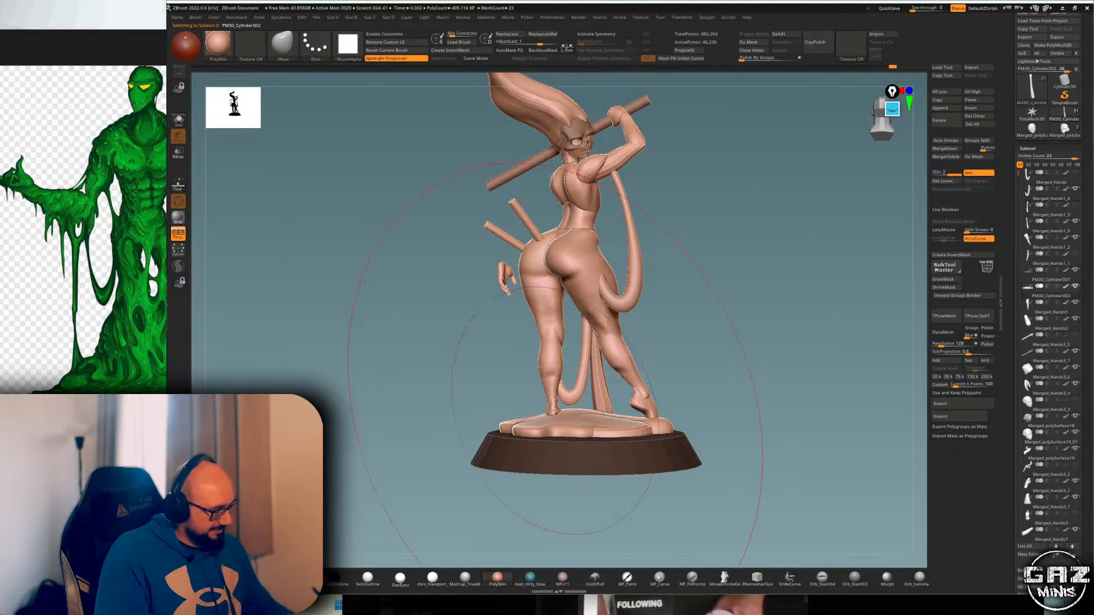
pyautogui.moveTo(554, 415); pyautogui.dragTo(575, 417)
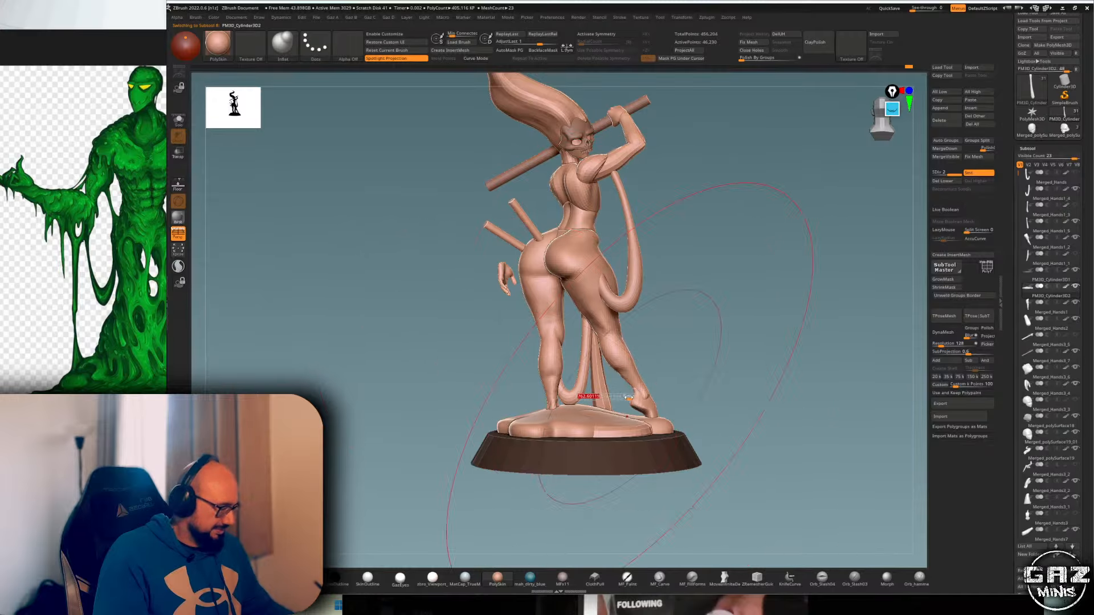
pyautogui.press('b')
pyautogui.press('m')
pyautogui.press('v')
pyautogui.press('s')
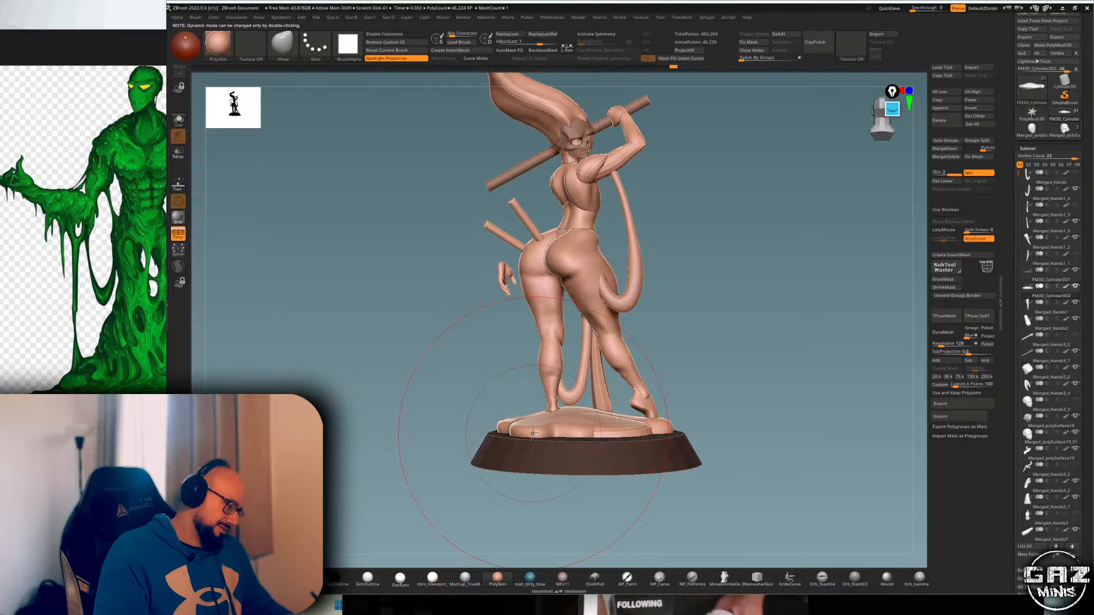
pyautogui.keyDown('shift'); pyautogui.moveTo(533, 434); pyautogui.dragTo(564, 409); pyautogui.keyUp('shift')
pyautogui.moveTo(683, 331)
pyautogui.keyDown('alt'); pyautogui.mouseDown()
pyautogui.moveTo(681, 359)
pyautogui.moveTo(709, 235)
pyautogui.mouseUp(); pyautogui.keyUp('alt')
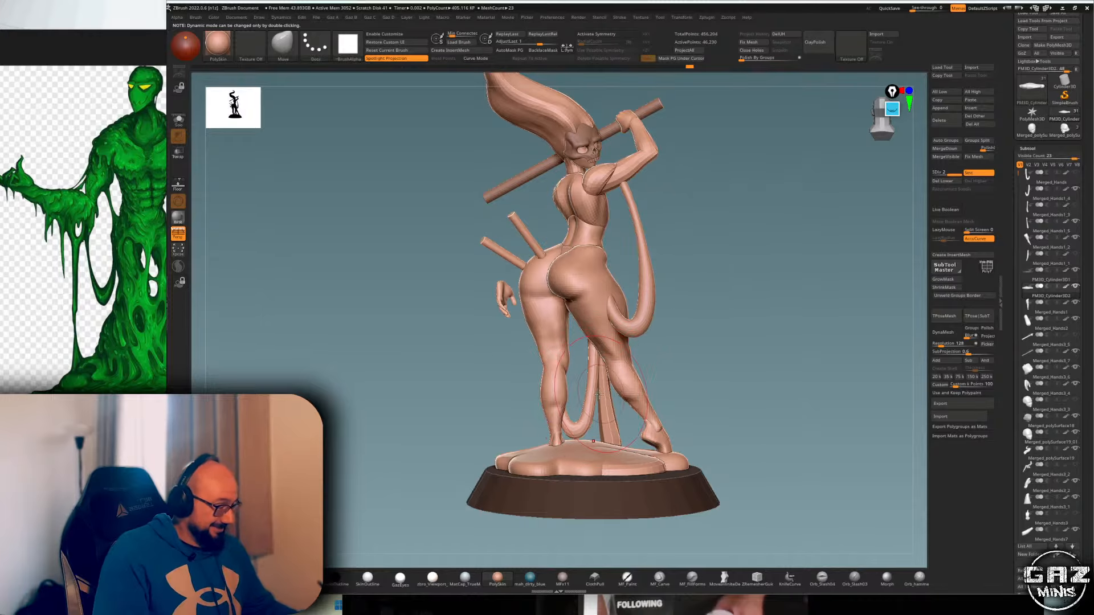
# - Select the mirrored looped strand, reconstruct its lower subdivision levels and smooth its shape
pyautogui.keyDown('alt'); pyautogui.click(598, 394); pyautogui.keyUp('alt')
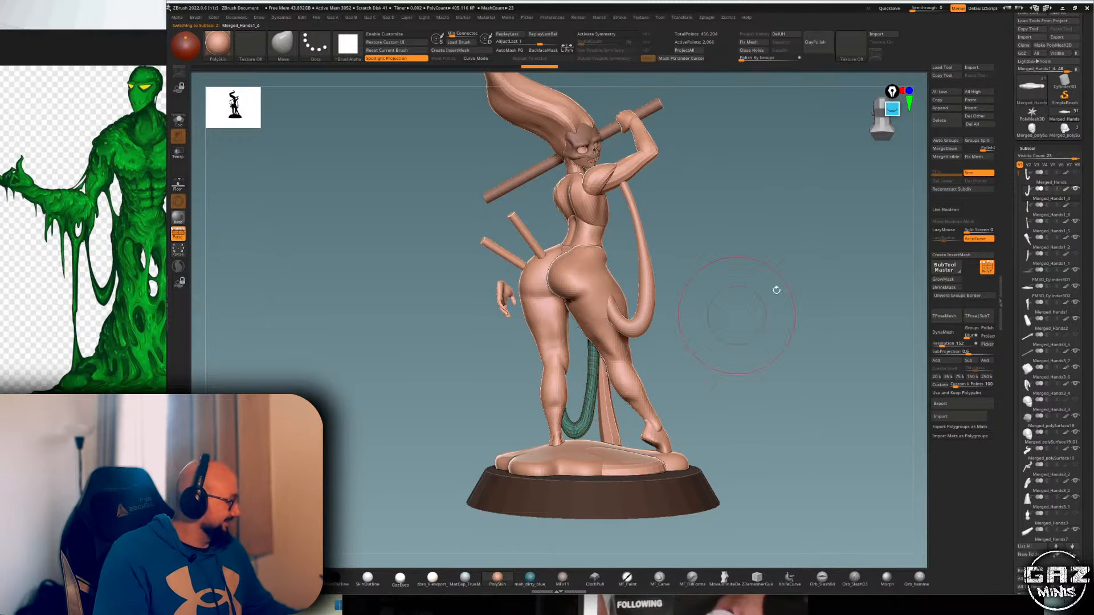
pyautogui.hotkey('shift', 'f')
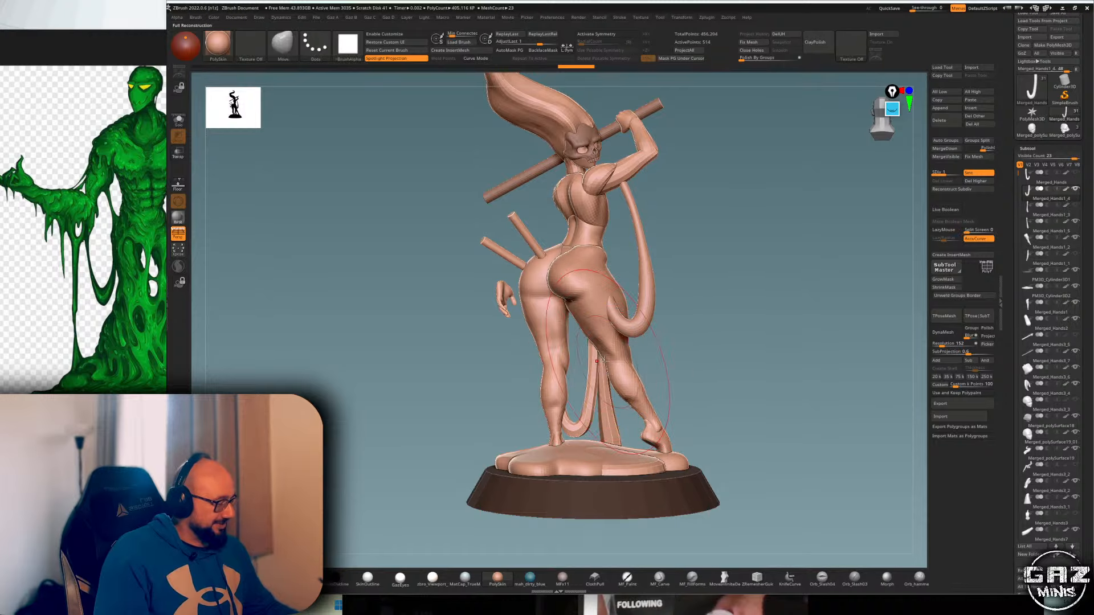
pyautogui.hotkey('shift', 's')
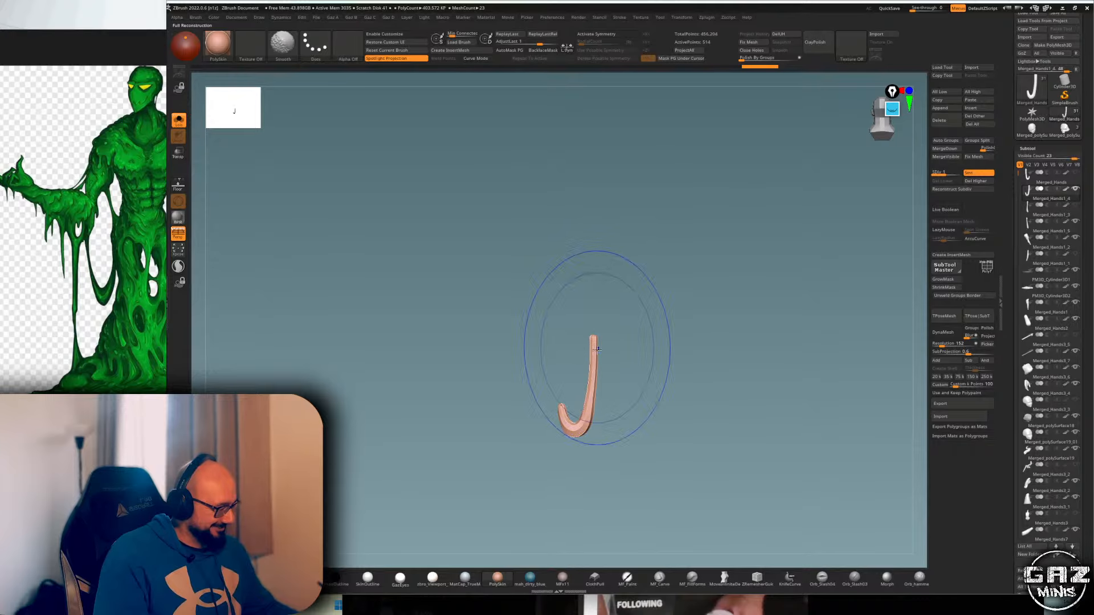
pyautogui.hotkey('shift', 's')
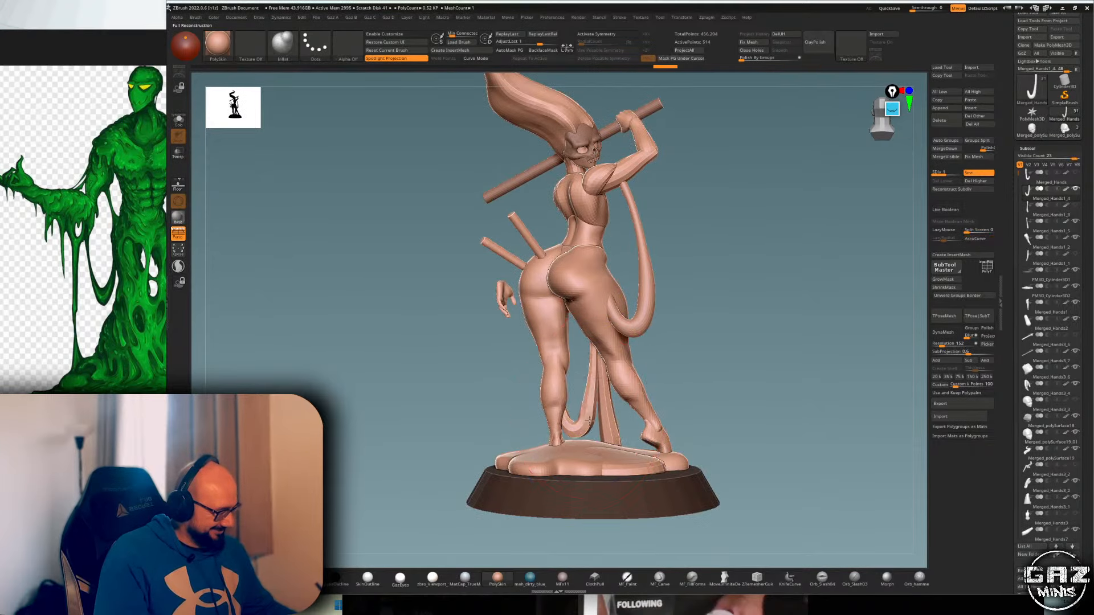
pyautogui.press('shift')
pyautogui.hotkey('shift', 'f')
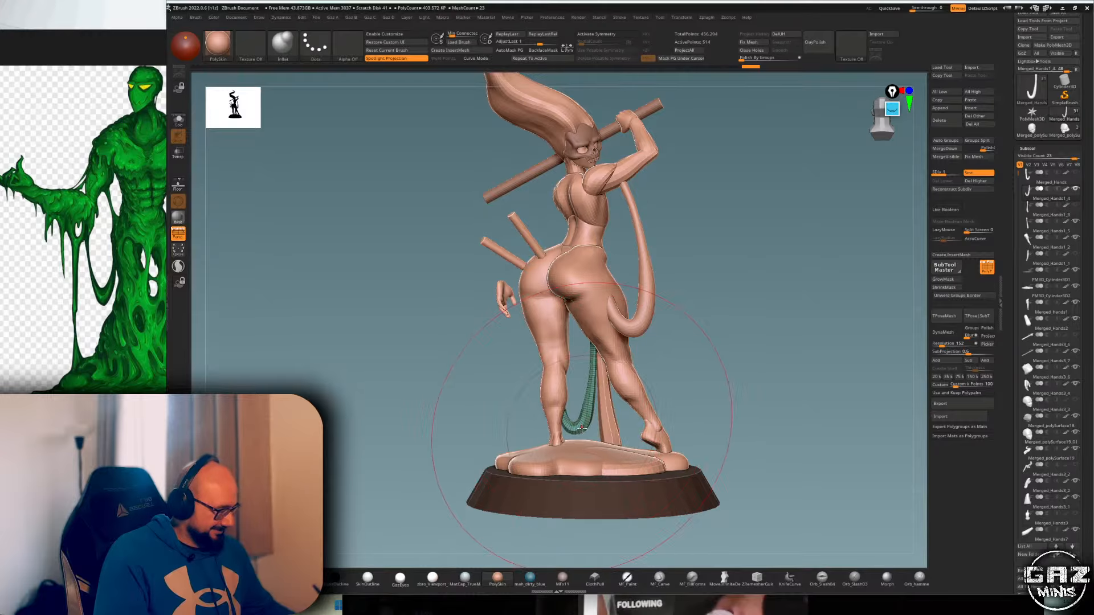
pyautogui.hotkey('shift', 'f')
# - Adjust the lower curve of the looped strand beside the standing leg with the Move brush
pyautogui.press('s')
pyautogui.moveTo(399, 393); pyautogui.dragTo(580, 374)
pyautogui.press('shift')
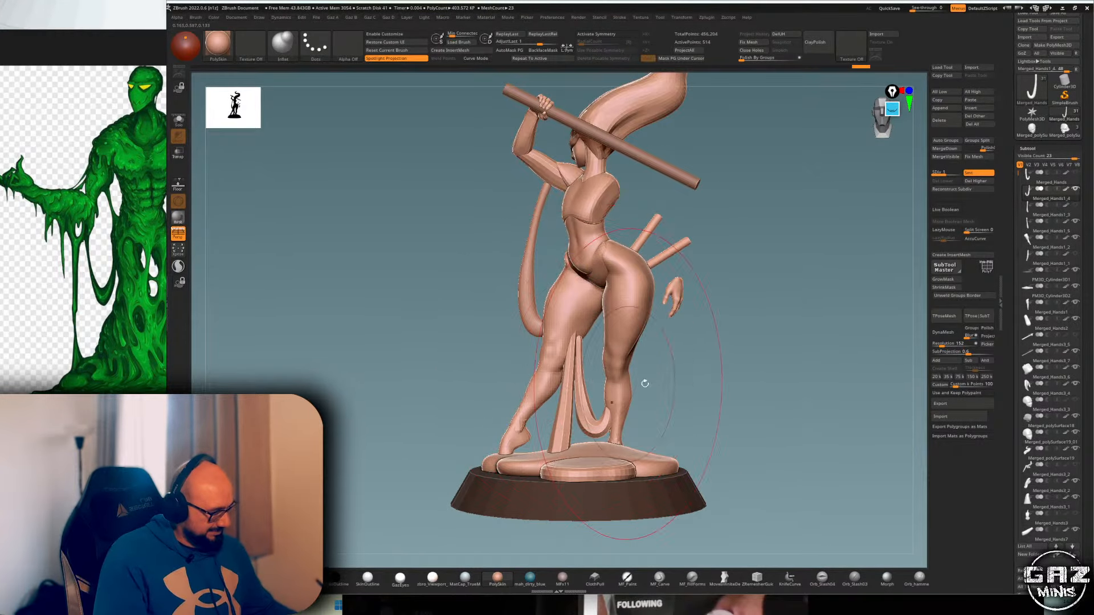
pyautogui.moveTo(644, 383); pyautogui.dragTo(705, 283)
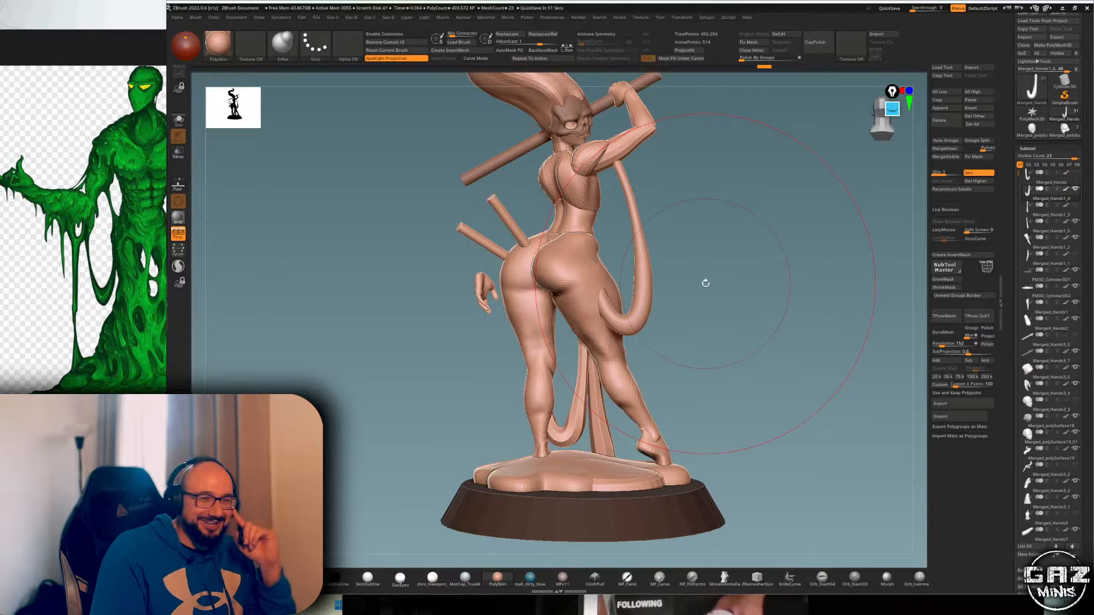
pyautogui.moveTo(705, 283); pyautogui.dragTo(843, 314)
pyautogui.hotkey('shift', 'f')
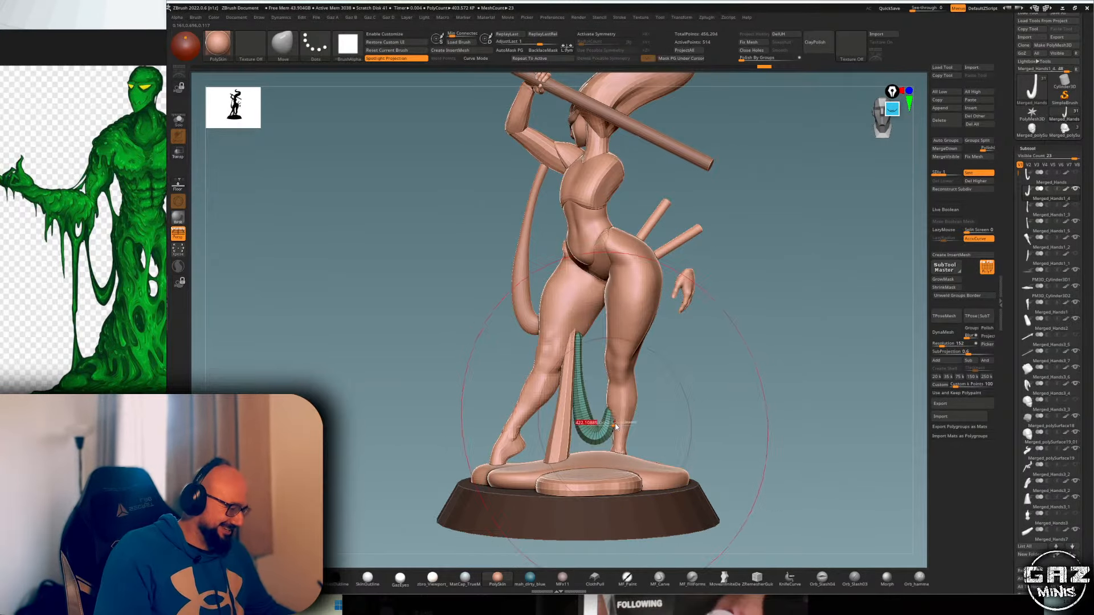
pyautogui.moveTo(595, 434)
pyautogui.mouseDown()
pyautogui.moveTo(605, 429)
pyautogui.moveTo(579, 423)
pyautogui.mouseUp()
pyautogui.hotkey('shift', 'f')
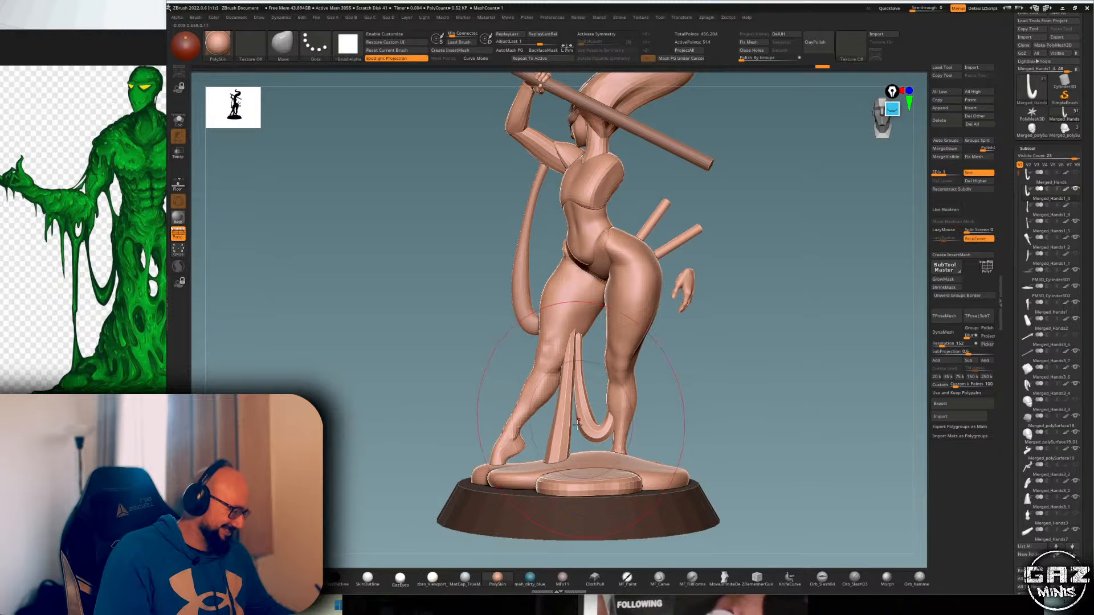
# - Select the slim vertical strand between the legs and adjust its position and shape with the Move brush from several sides
pyautogui.hotkey('shift', 'f')
pyautogui.hotkey('shift', 'f')
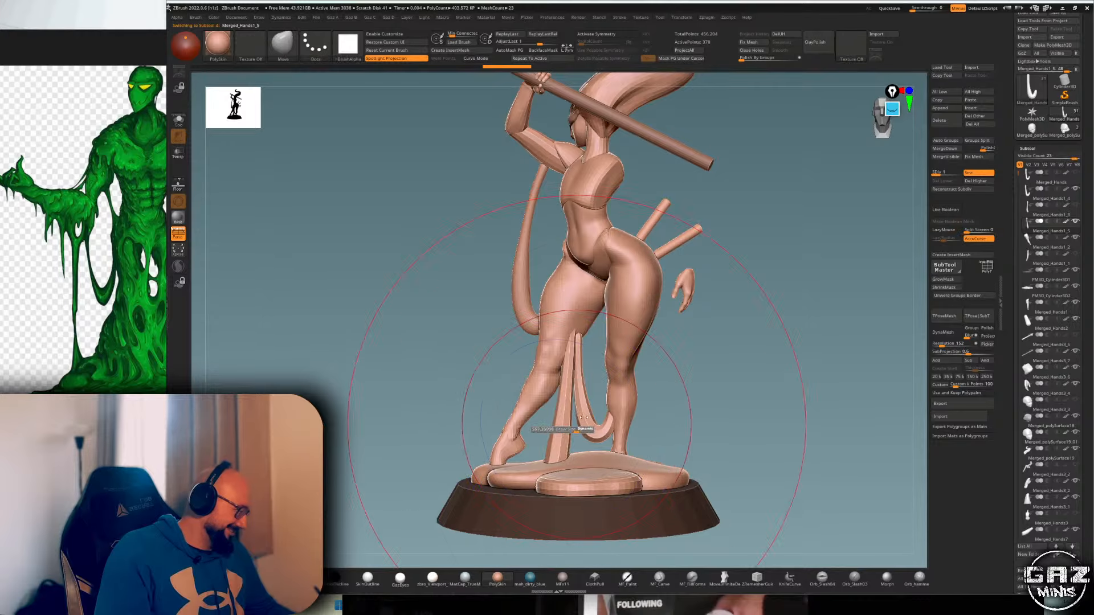
pyautogui.moveTo(565, 402); pyautogui.dragTo(583, 419, button='right')
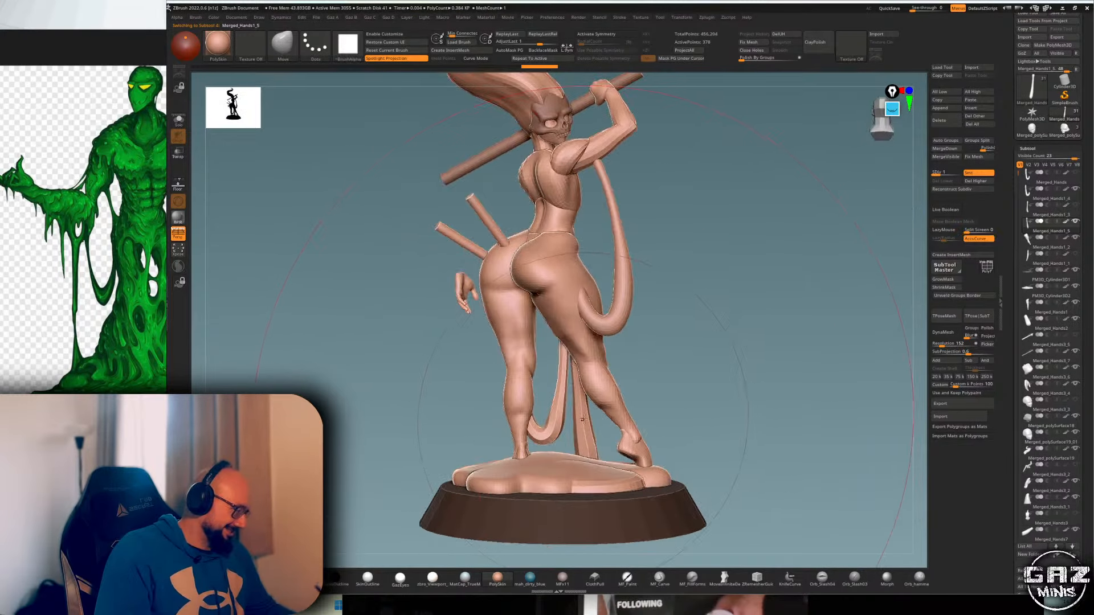
pyautogui.moveTo(586, 418); pyautogui.dragTo(586, 399)
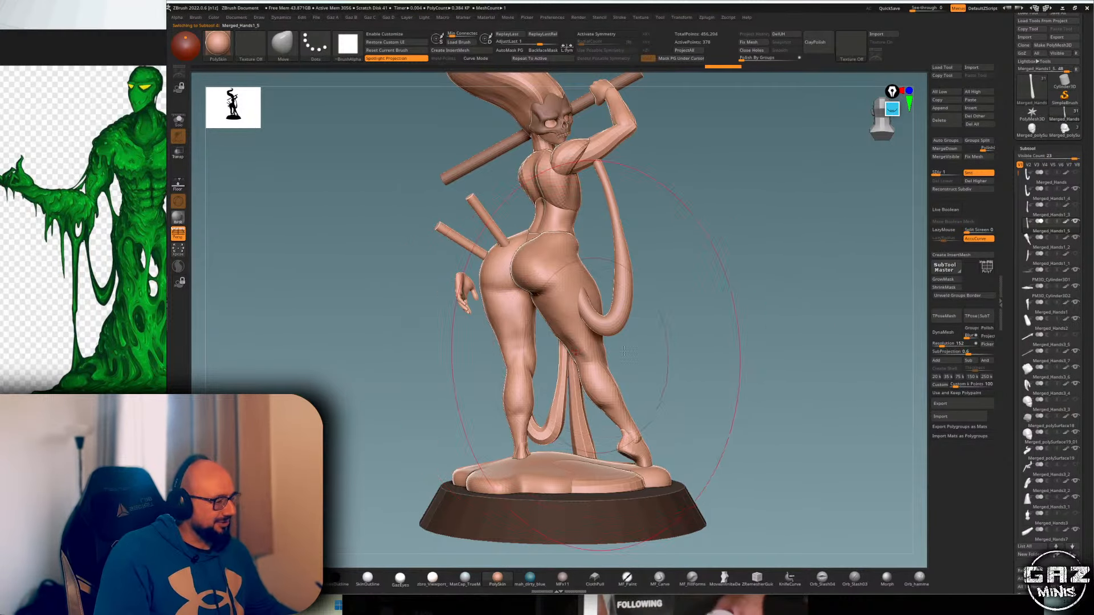
pyautogui.moveTo(593, 393); pyautogui.dragTo(649, 341, button='right')
pyautogui.moveTo(587, 347); pyautogui.dragTo(582, 359)
pyautogui.moveTo(649, 356); pyautogui.dragTo(581, 365, button='right')
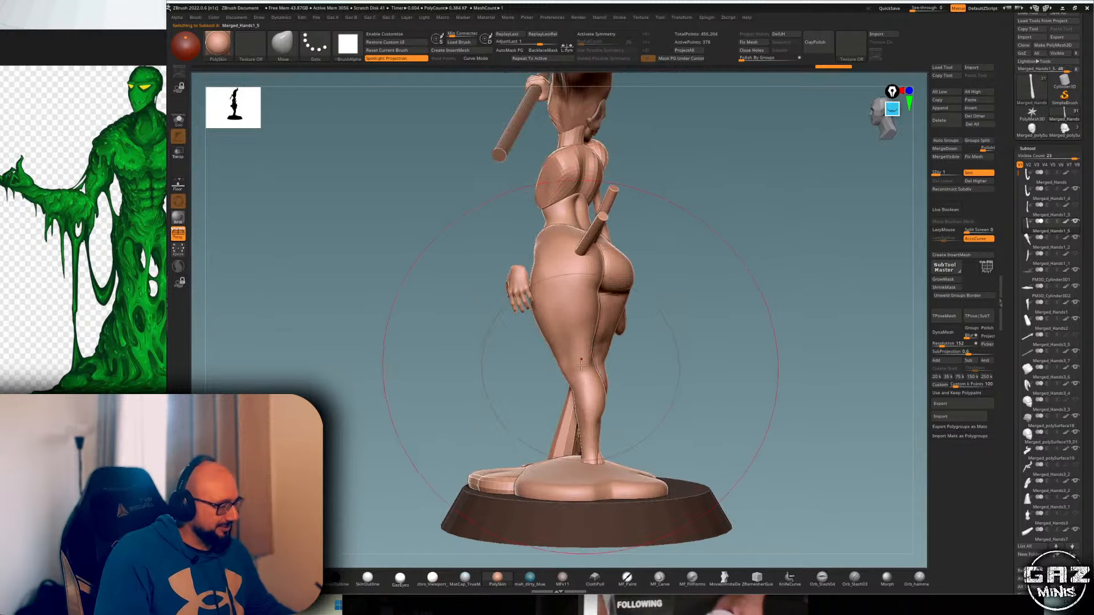
pyautogui.moveTo(660, 342); pyautogui.dragTo(654, 379, button='right')
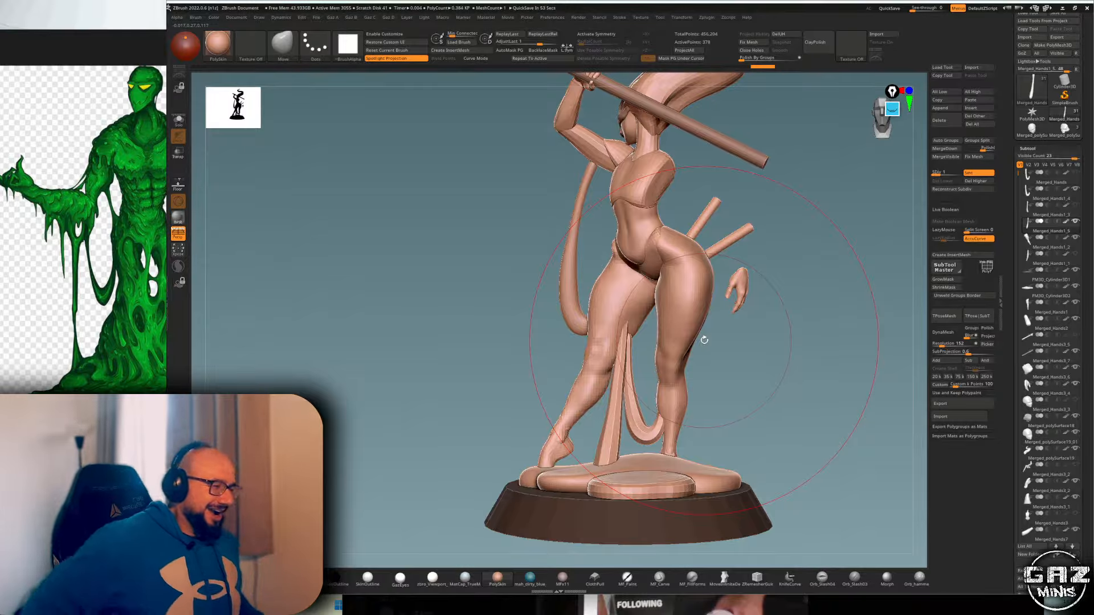
pyautogui.moveTo(794, 178); pyautogui.dragTo(667, 211)
pyautogui.keyDown('alt'); pyautogui.click(551, 259); pyautogui.keyUp('alt')
pyautogui.hotkey('shift', 'f')
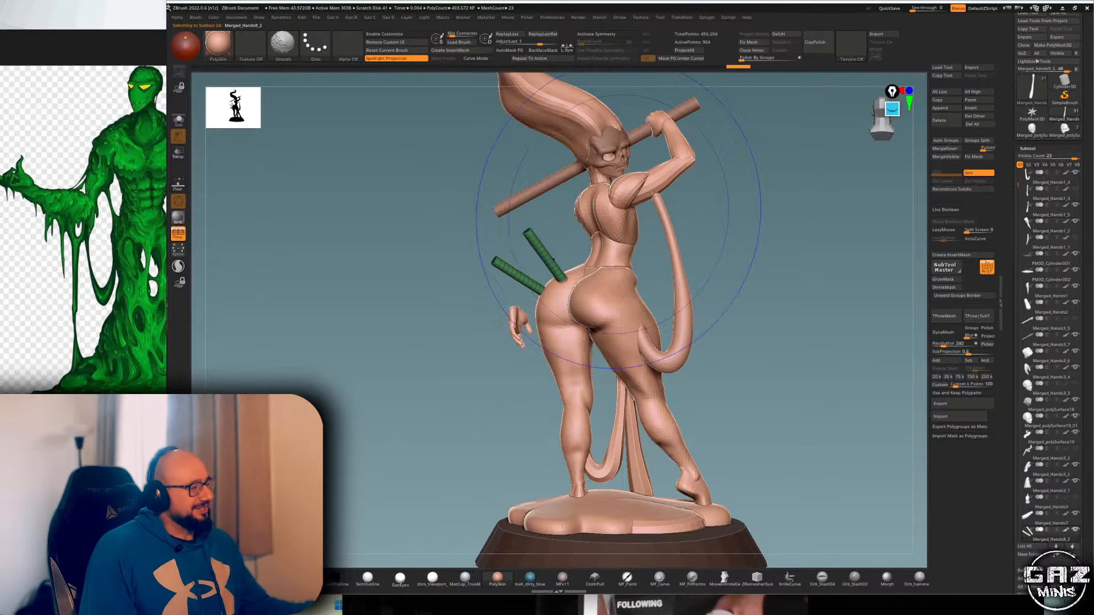
pyautogui.keyDown('ctrl'); pyautogui.moveTo(604, 209); pyautogui.dragTo(669, 211, button='right'); pyautogui.keyUp('ctrl')
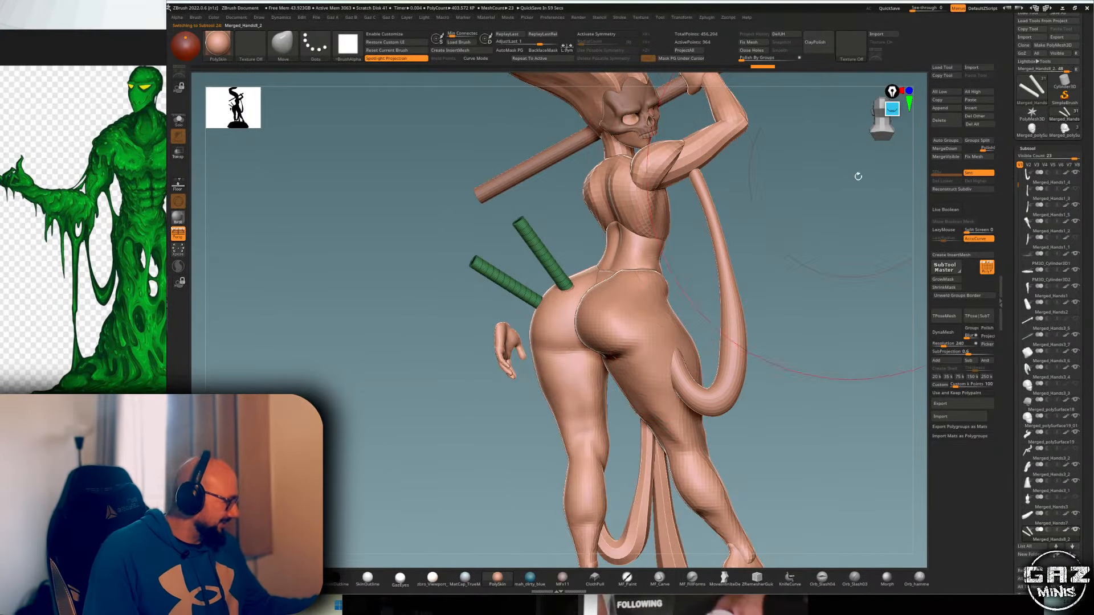
pyautogui.moveTo(858, 177); pyautogui.dragTo(669, 174)
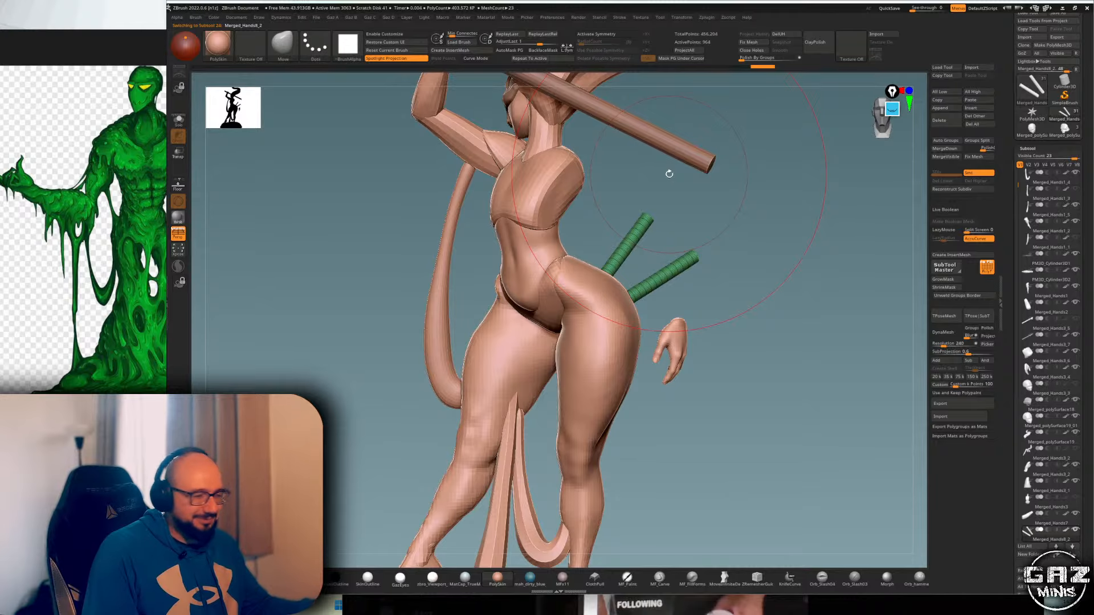
pyautogui.hotkey('shift', 'f')
# - Gather the raised arm's shoulder, upper arm and forearm pieces in a multi-subtool selection and group them in a folder with the default name
pyautogui.keyDown('alt'); pyautogui.moveTo(512, 149); pyautogui.dragTo(537, 235, button='right'); pyautogui.keyUp('alt')
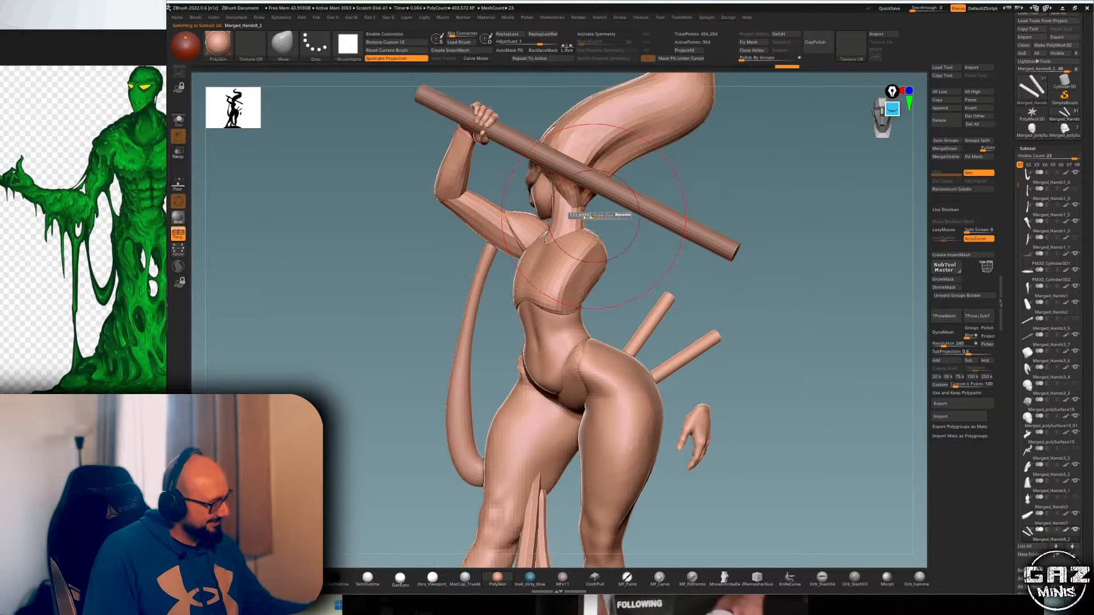
pyautogui.keyDown('alt'); pyautogui.click(519, 231); pyautogui.keyUp('alt')
pyautogui.press('w')
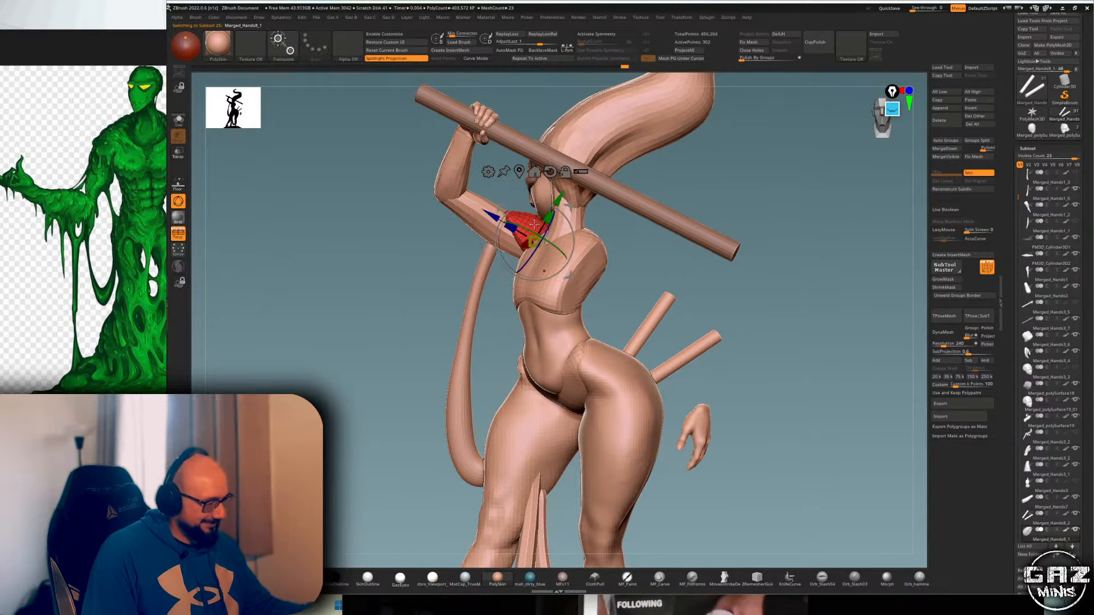
pyautogui.click(583, 170)
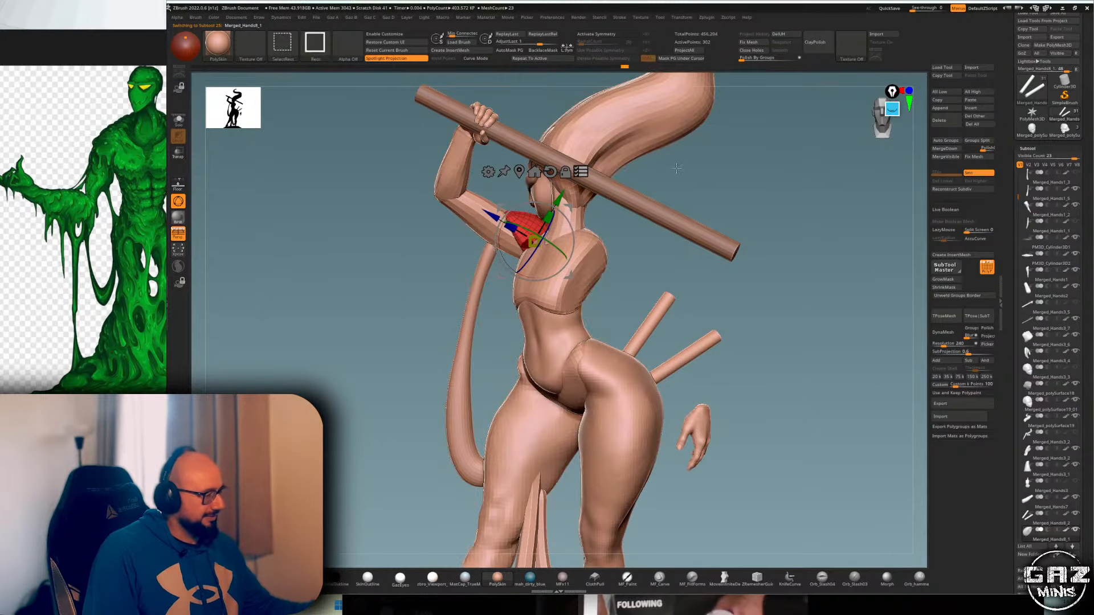
pyautogui.keyDown('ctrl'); pyautogui.keyDown('shift'); pyautogui.click(678, 168); pyautogui.keyUp('shift'); pyautogui.keyUp('ctrl')
pyautogui.keyDown('ctrl'); pyautogui.keyDown('shift'); pyautogui.click(523, 225); pyautogui.keyUp('shift'); pyautogui.keyUp('ctrl')
pyautogui.keyDown('ctrl'); pyautogui.keyDown('shift'); pyautogui.click(480, 214); pyautogui.keyUp('shift'); pyautogui.keyUp('ctrl')
pyautogui.keyDown('ctrl'); pyautogui.keyDown('shift'); pyautogui.click(458, 165); pyautogui.keyUp('shift'); pyautogui.keyUp('ctrl')
pyautogui.hotkey('ctrl', 'f')
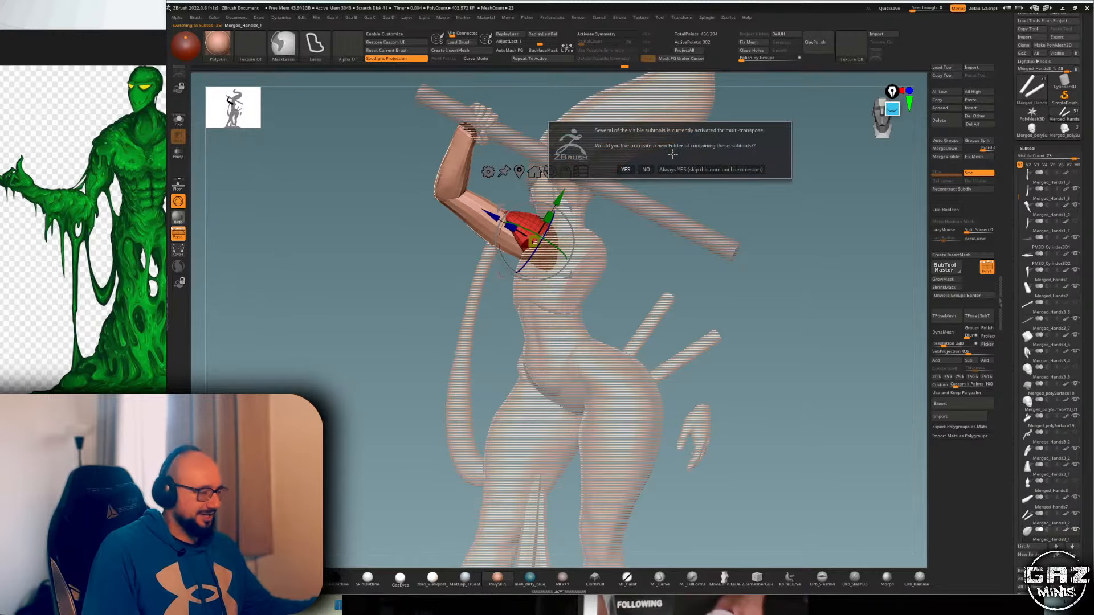
pyautogui.click(627, 170)
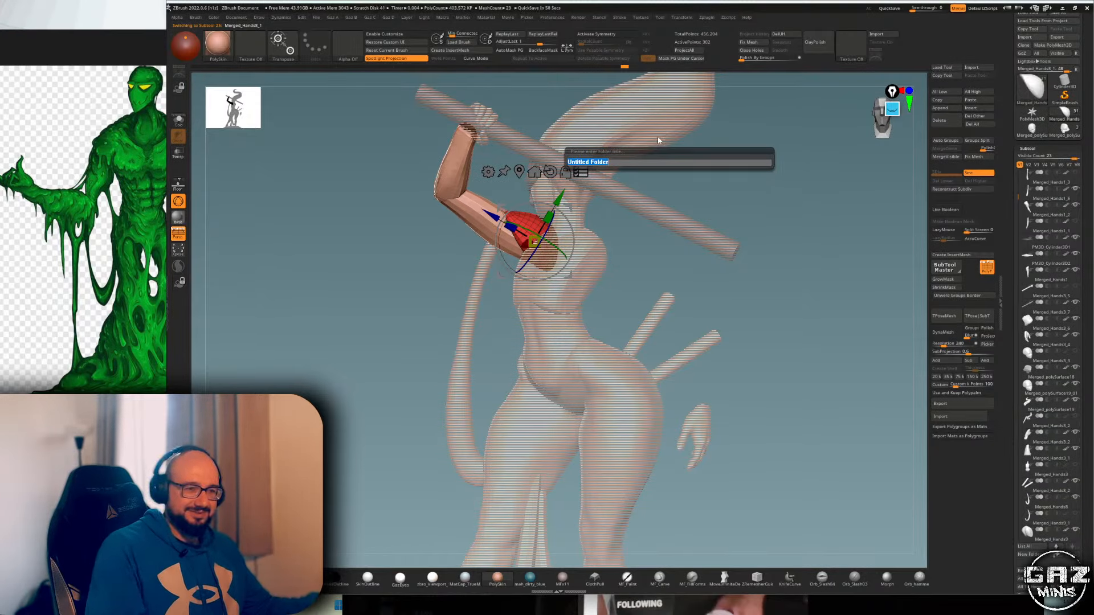
pyautogui.press('Return')
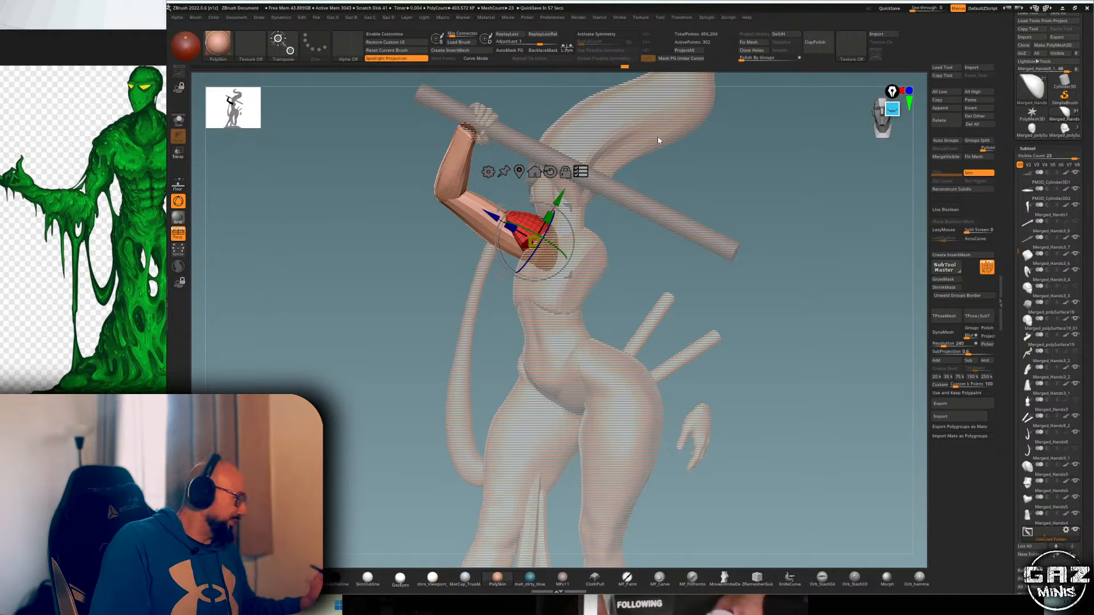
# - Merge the new arm folder into a single subtool
pyautogui.moveTo(1019, 477); pyautogui.dragTo(1016, 450)
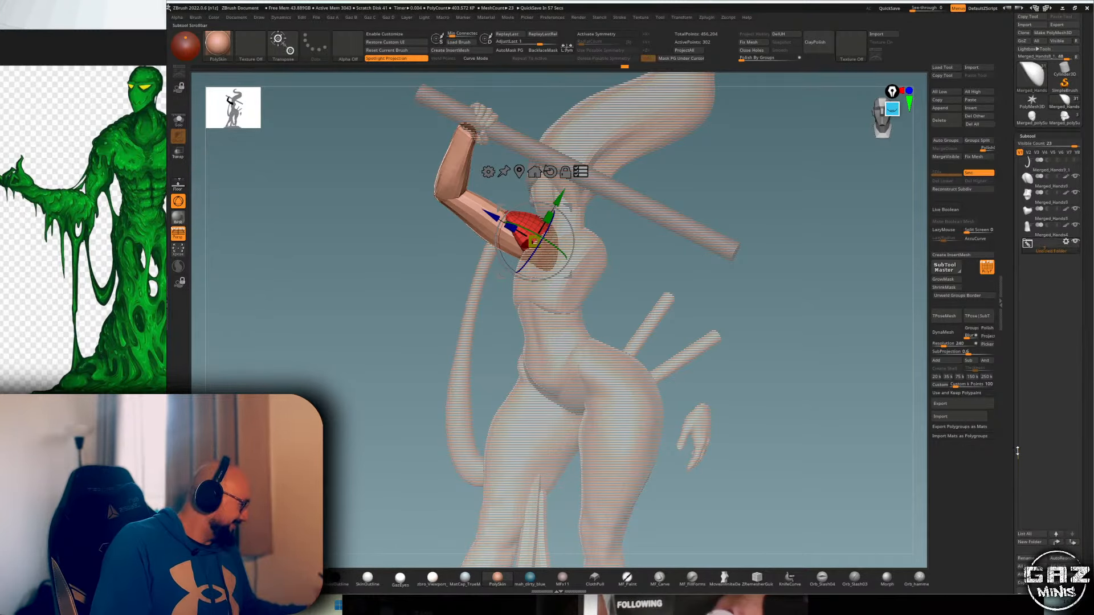
pyautogui.click(1066, 308)
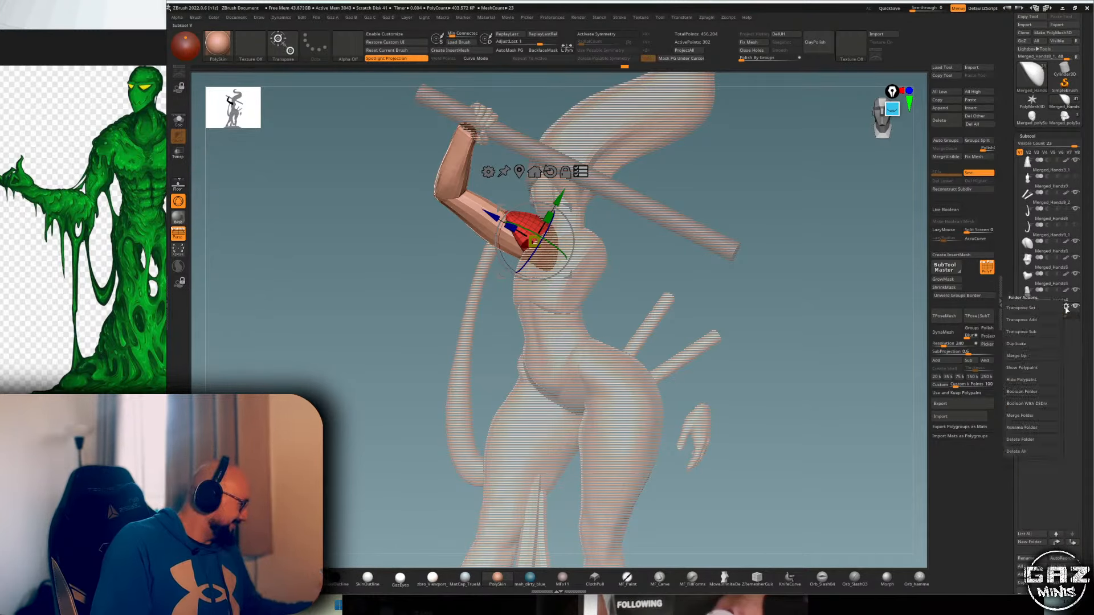
pyautogui.click(1031, 416)
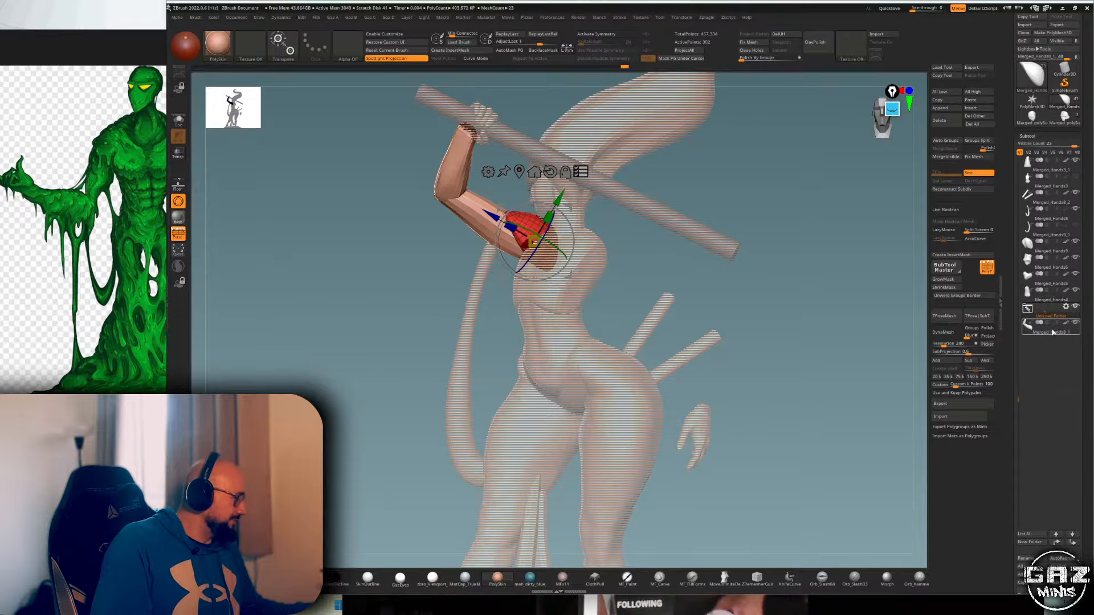
# - Select the merged arm, mirror it to the other side of the body and isolate it
pyautogui.click(1053, 332)
pyautogui.moveTo(740, 193); pyautogui.dragTo(693, 206)
pyautogui.hotkey('shift', 'f')
pyautogui.press('2')
pyautogui.click(697, 211)
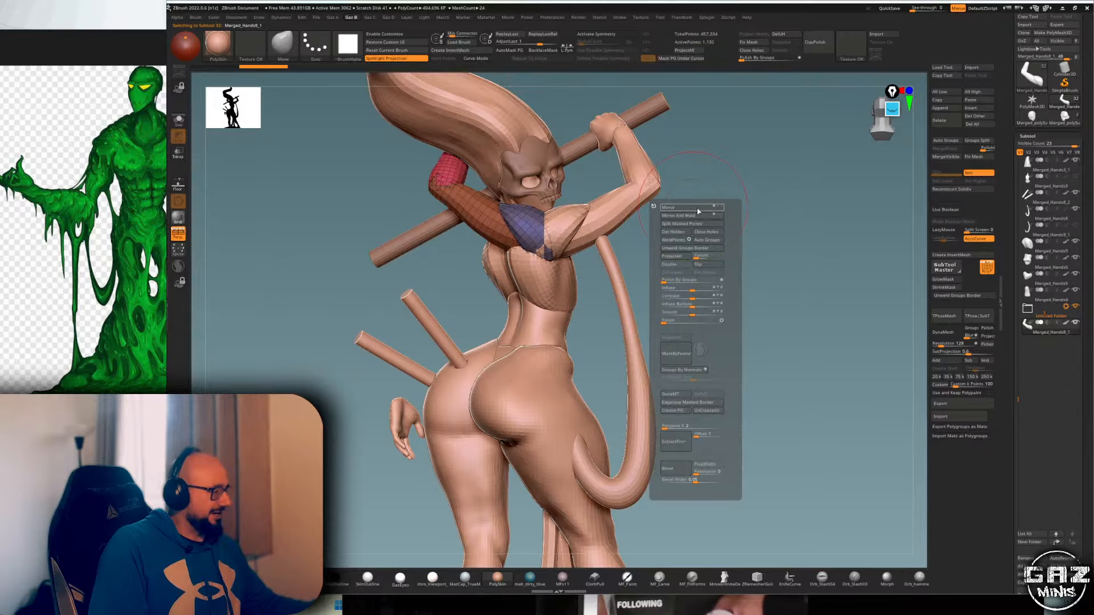
pyautogui.moveTo(710, 144); pyautogui.dragTo(704, 209)
pyautogui.hotkey('alt', 's')
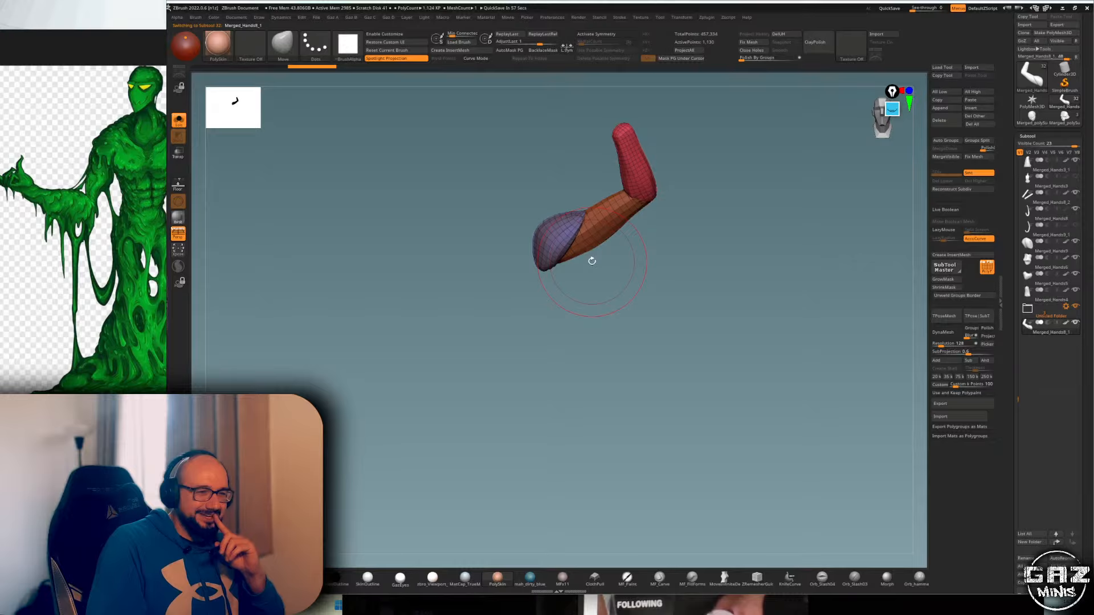
# - Place the gizmo at the mirrored arm's shoulder and turn the arm around that point
pyautogui.press('w')
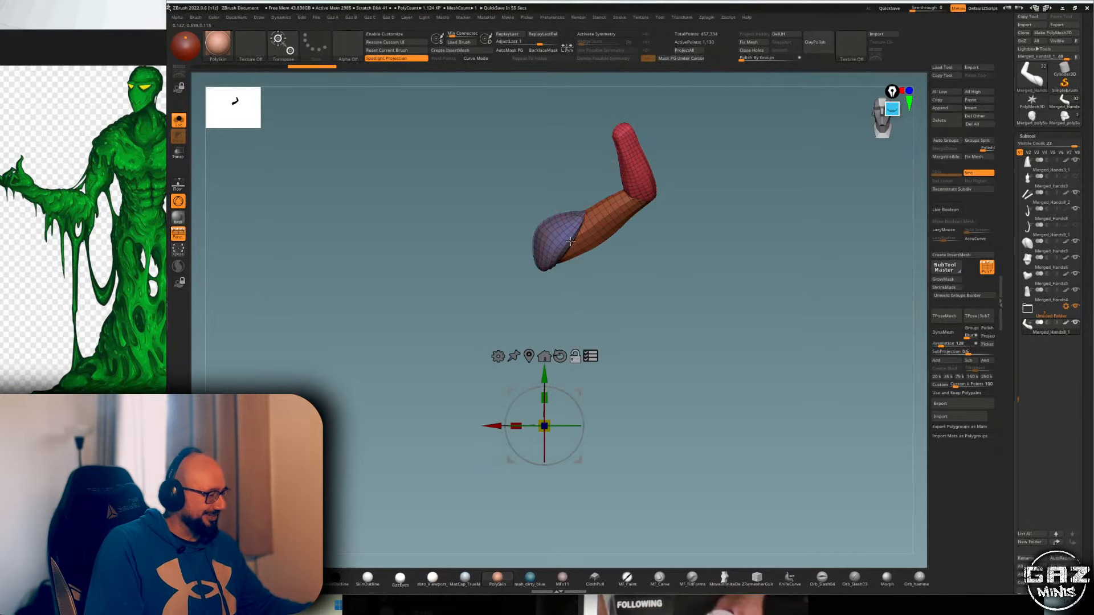
pyautogui.click(570, 239)
pyautogui.hotkey('alt', 's')
pyautogui.moveTo(743, 153); pyautogui.dragTo(632, 187)
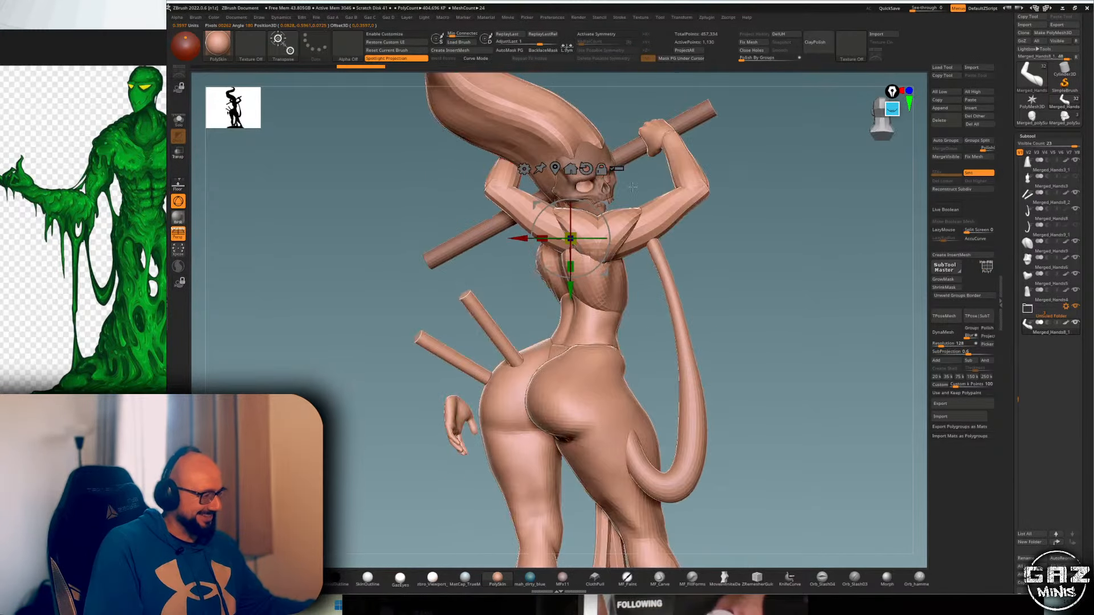
pyautogui.keyDown('alt'); pyautogui.click(557, 244); pyautogui.keyUp('alt')
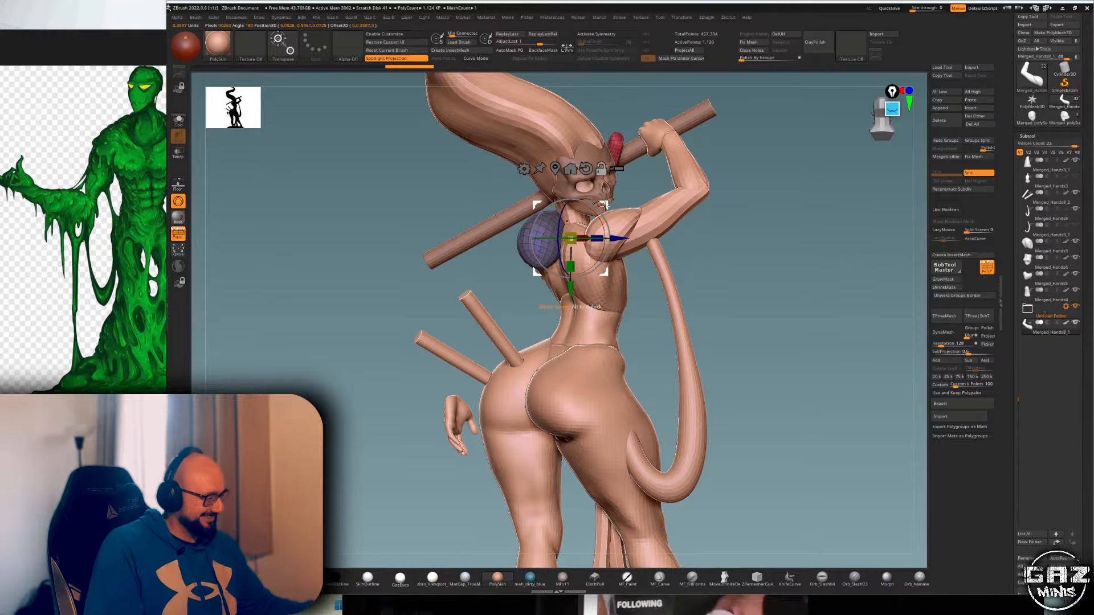
pyautogui.hotkey('alt', 's')
pyautogui.click(557, 243)
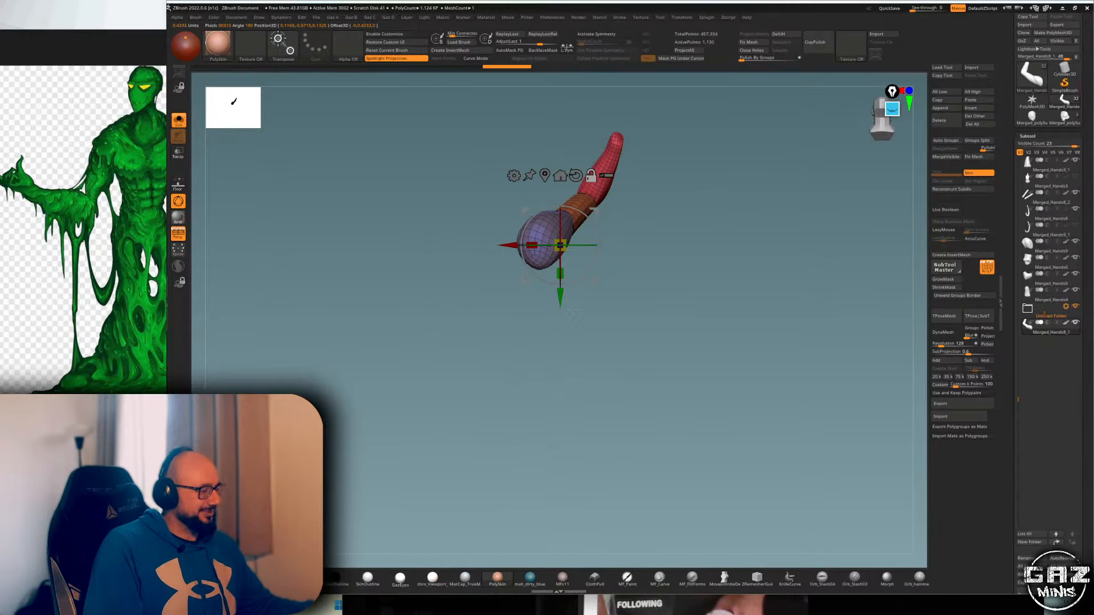
pyautogui.hotkey('alt', 's')
# - Move and rotate the mirrored arm towards the figure's bare shoulder
pyautogui.moveTo(595, 227); pyautogui.dragTo(596, 265)
pyautogui.moveTo(398, 256); pyautogui.dragTo(732, 244)
pyautogui.moveTo(595, 212); pyautogui.dragTo(639, 229)
pyautogui.moveTo(817, 165); pyautogui.dragTo(734, 200)
pyautogui.keyDown('ctrl'); pyautogui.moveTo(608, 259); pyautogui.dragTo(617, 375); pyautogui.keyUp('ctrl')
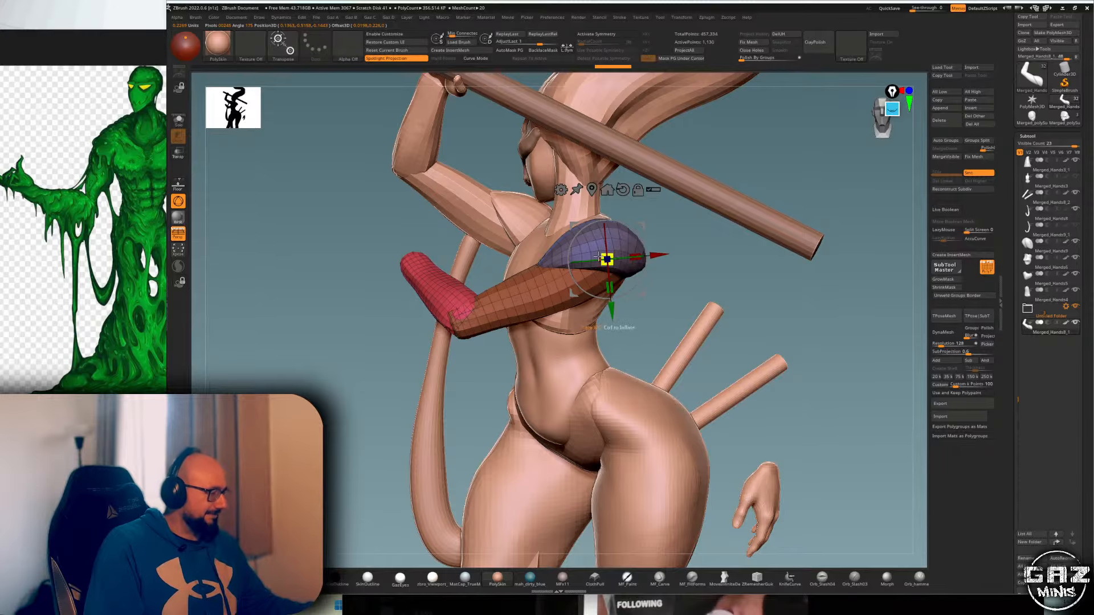
pyautogui.moveTo(596, 261); pyautogui.dragTo(655, 254)
pyautogui.moveTo(821, 174); pyautogui.dragTo(697, 183)
# - Split the mirrored arm at the elbow so the forearm and the upper arm with shoulder are separate subtools
pyautogui.press('q')
pyautogui.hotkey('shift', 'f')
pyautogui.moveTo(840, 188); pyautogui.dragTo(477, 330)
pyautogui.hotkey('shift', 'f')
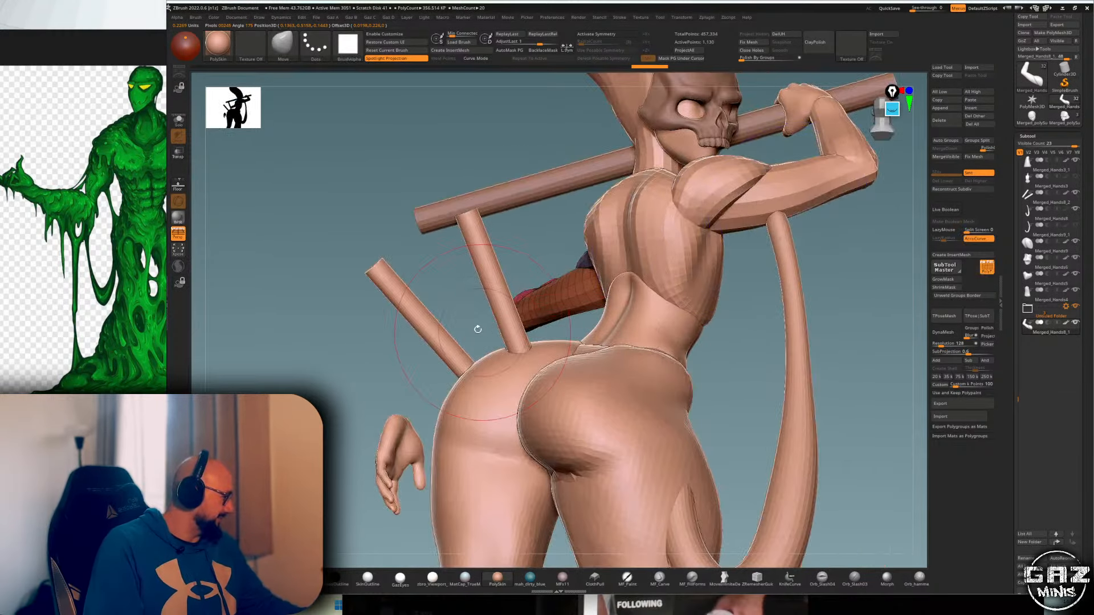
pyautogui.moveTo(858, 283); pyautogui.dragTo(885, 252)
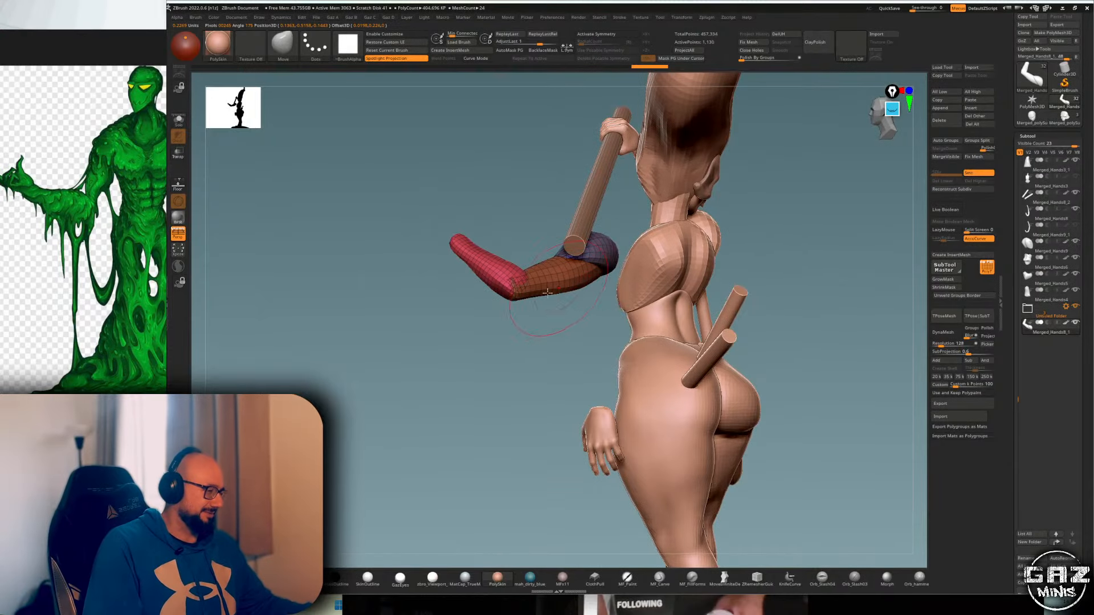
pyautogui.keyDown('ctrl'); pyautogui.keyDown('shift'); pyautogui.click(481, 259); pyautogui.keyUp('shift'); pyautogui.keyUp('ctrl')
pyautogui.keyDown('ctrl'); pyautogui.keyDown('shift'); pyautogui.moveTo(500, 325); pyautogui.dragTo(529, 382); pyautogui.keyUp('shift'); pyautogui.keyUp('ctrl')
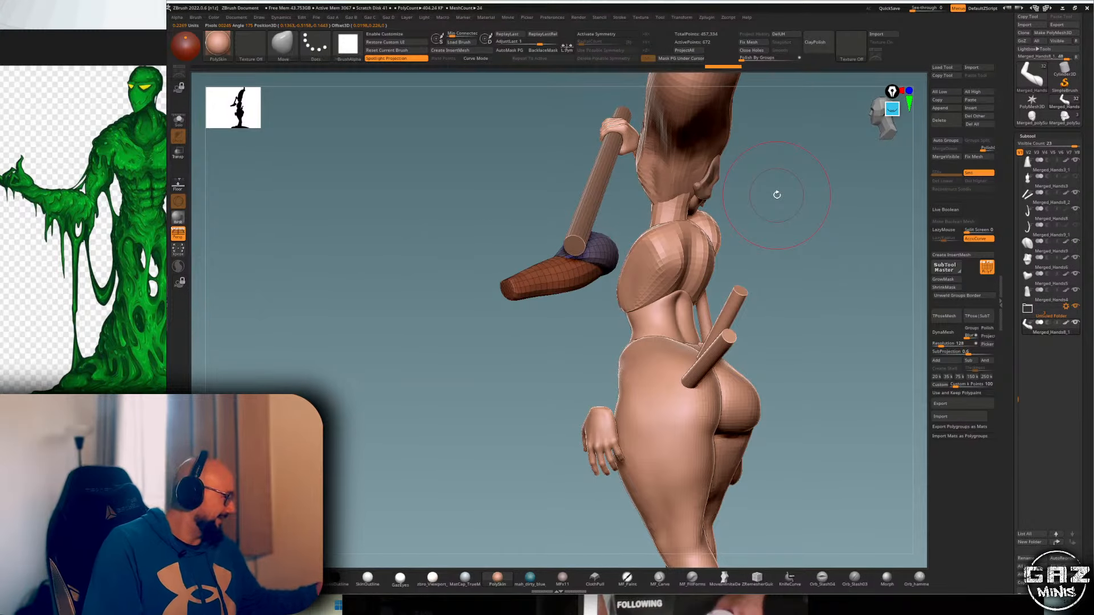
pyautogui.keyDown('ctrl'); pyautogui.click(830, 359); pyautogui.keyUp('ctrl')
pyautogui.keyDown('ctrl'); pyautogui.keyDown('shift'); pyautogui.click(832, 359); pyautogui.keyUp('shift'); pyautogui.keyUp('ctrl')
pyautogui.hotkey('ctrl', '2')
pyautogui.click(849, 324)
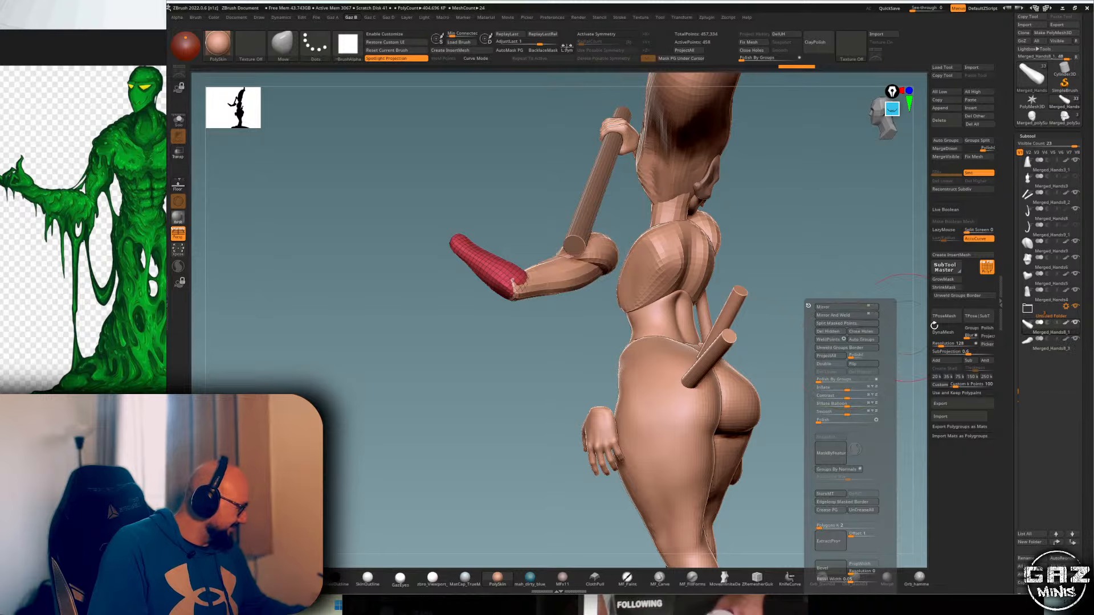
# - Hide the split forearm, select the upper arm piece and reposition its gizmo inside the shoulder
pyautogui.hotkey('shift', 'f')
pyautogui.click(1076, 325)
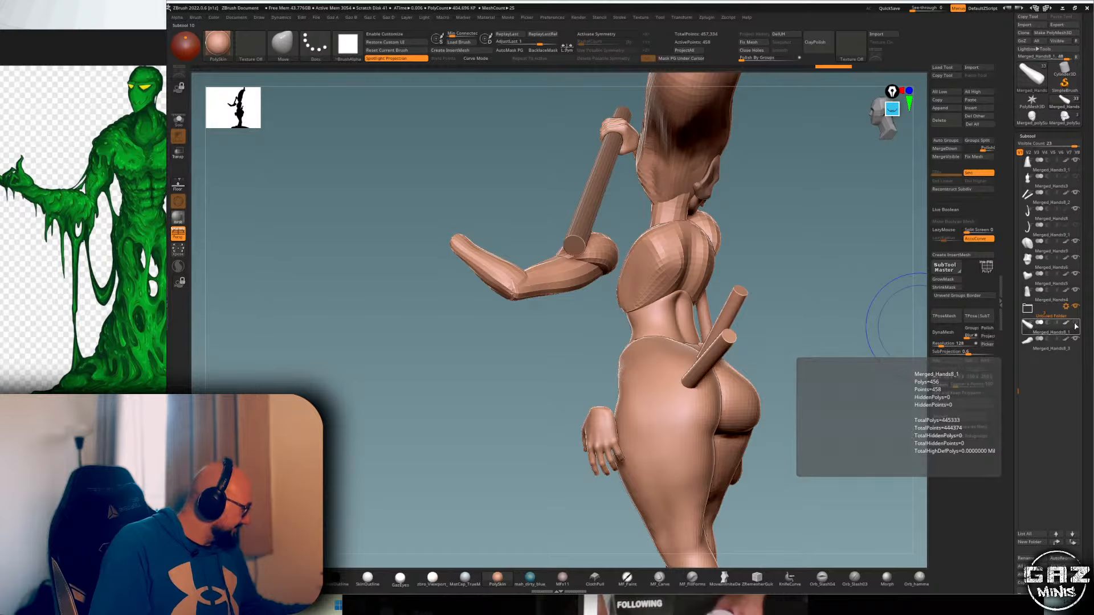
pyautogui.click(1048, 341)
pyautogui.press('w')
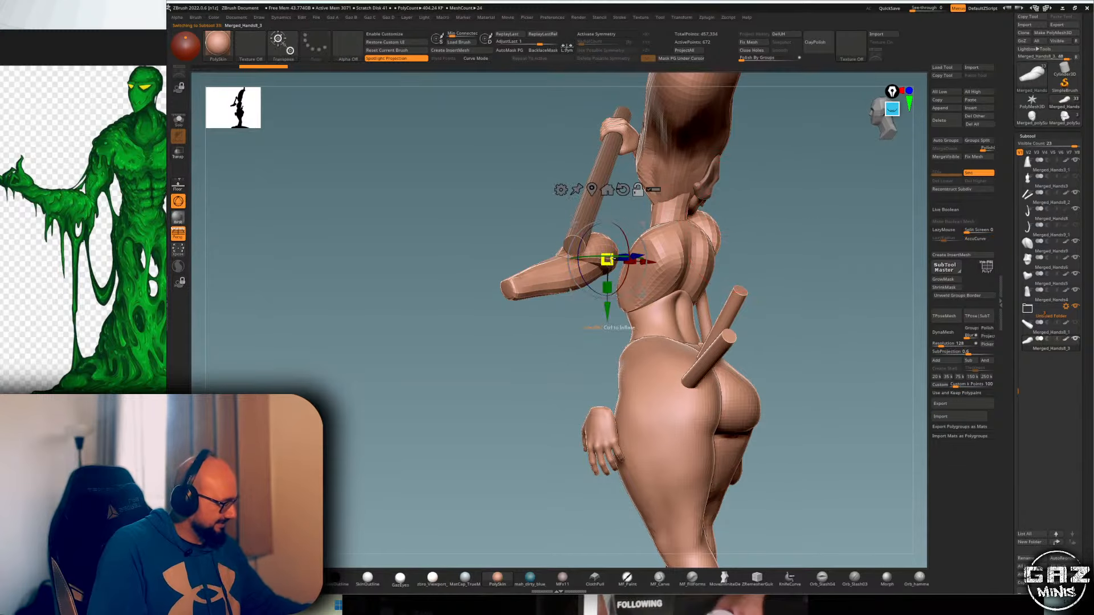
pyautogui.keyDown('alt'); pyautogui.click(607, 190); pyautogui.keyUp('alt')
pyautogui.keyDown('alt'); pyautogui.click(563, 318); pyautogui.keyUp('alt')
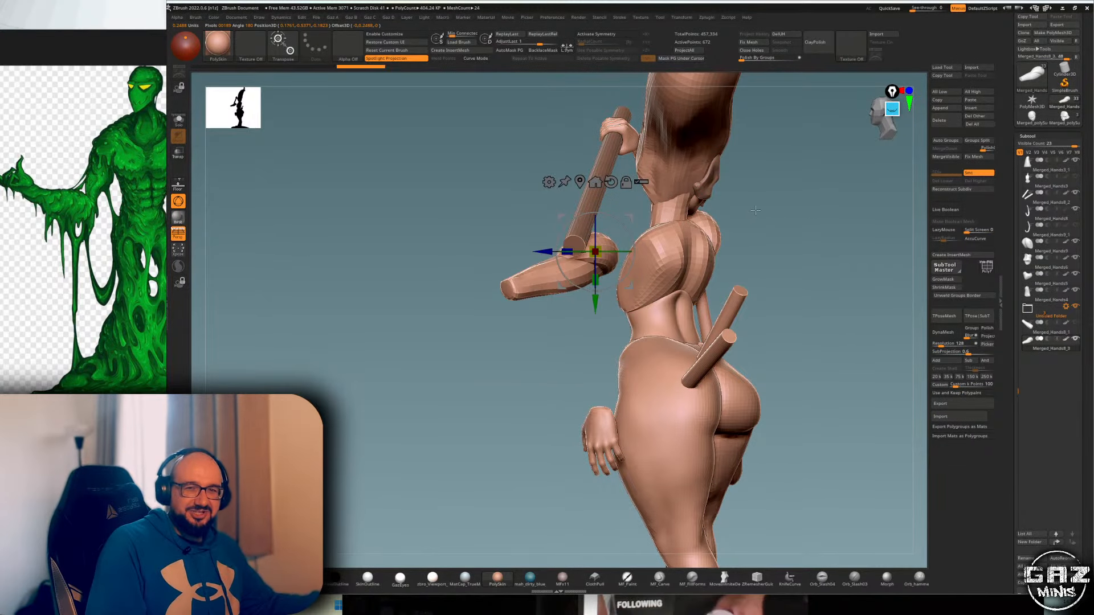
# - Move the upper arm piece against the torso at the bare shoulder, aligning it from the back and from above
pyautogui.moveTo(834, 205); pyautogui.dragTo(761, 210)
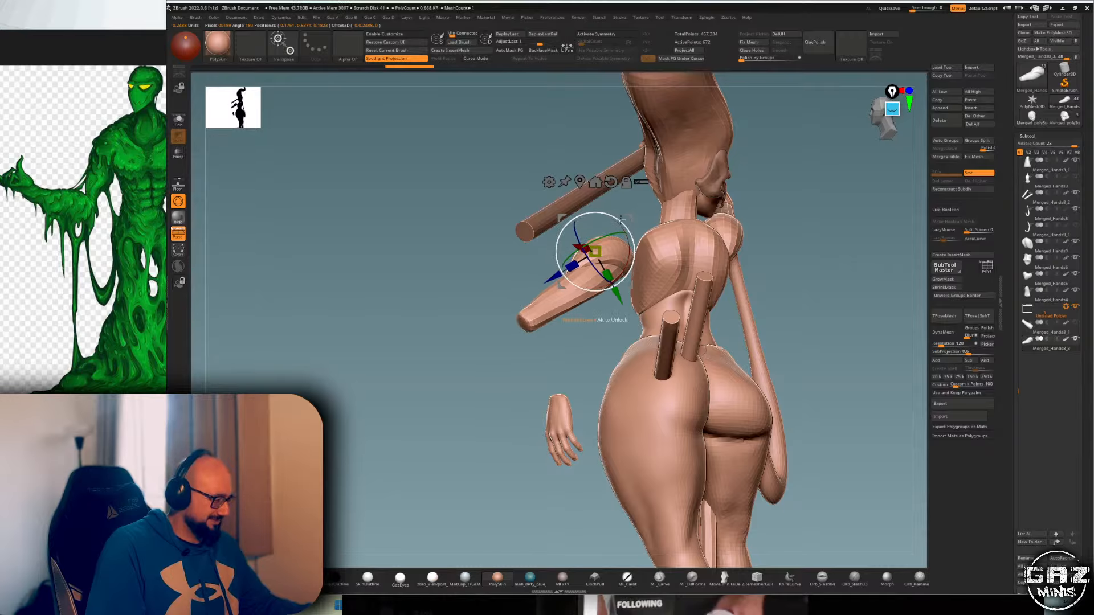
pyautogui.moveTo(620, 219); pyautogui.dragTo(633, 233)
pyautogui.moveTo(633, 233); pyautogui.dragTo(593, 232, button='right')
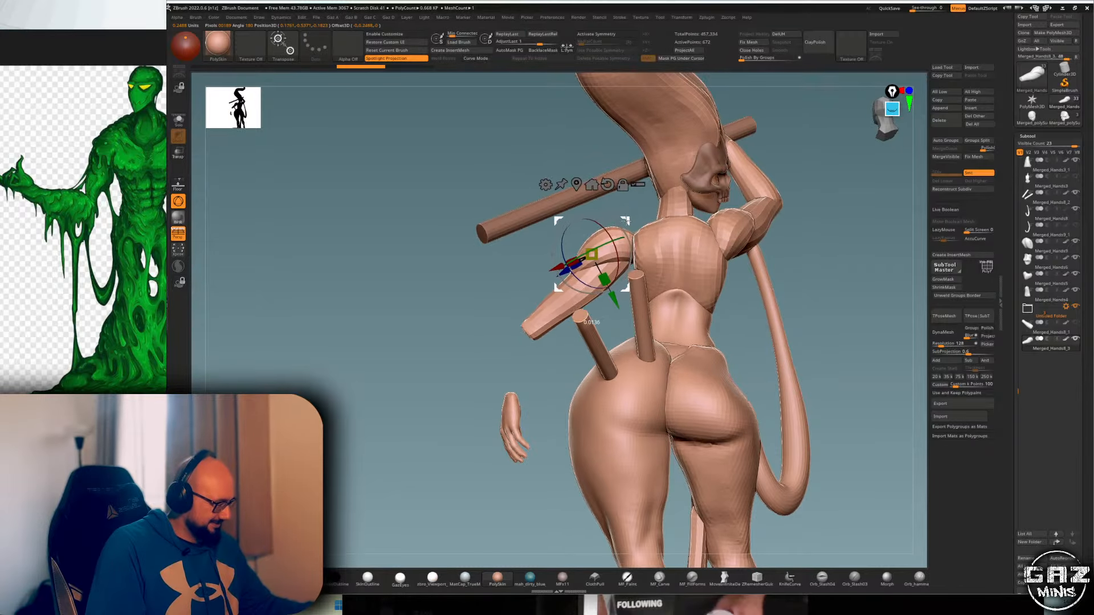
pyautogui.moveTo(626, 221); pyautogui.dragTo(624, 223)
pyautogui.moveTo(624, 224); pyautogui.dragTo(710, 276, button='right')
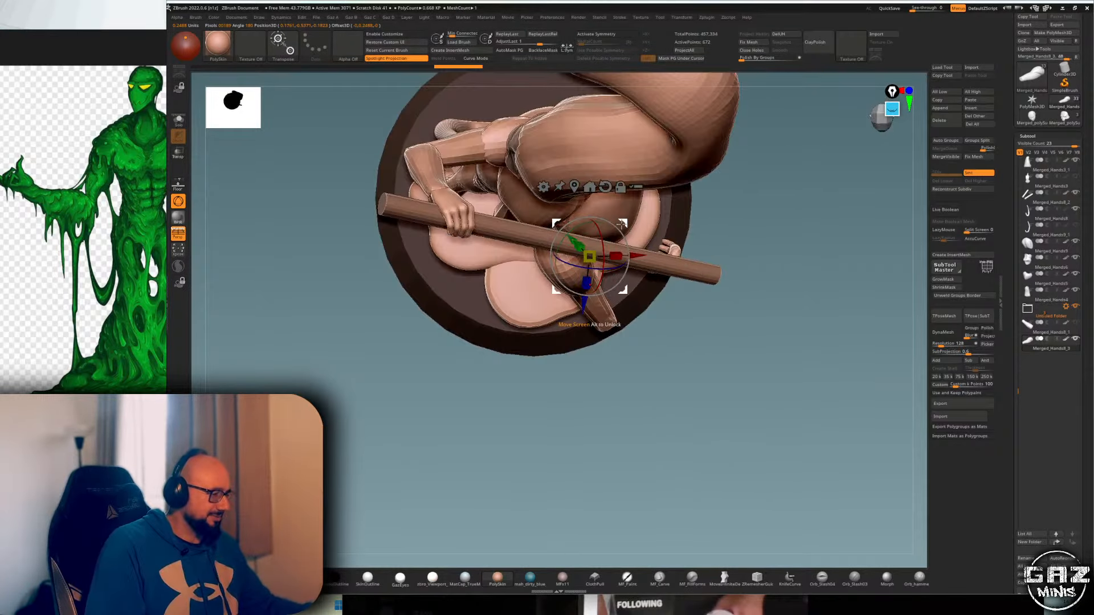
pyautogui.moveTo(620, 224); pyautogui.dragTo(645, 161)
pyautogui.press('q')
pyautogui.moveTo(789, 165)
pyautogui.mouseDown(button='right')
pyautogui.moveTo(786, 116)
pyautogui.moveTo(800, 149)
pyautogui.moveTo(655, 183)
pyautogui.moveTo(656, 173)
pyautogui.mouseUp(button='right')
pyautogui.press('w')
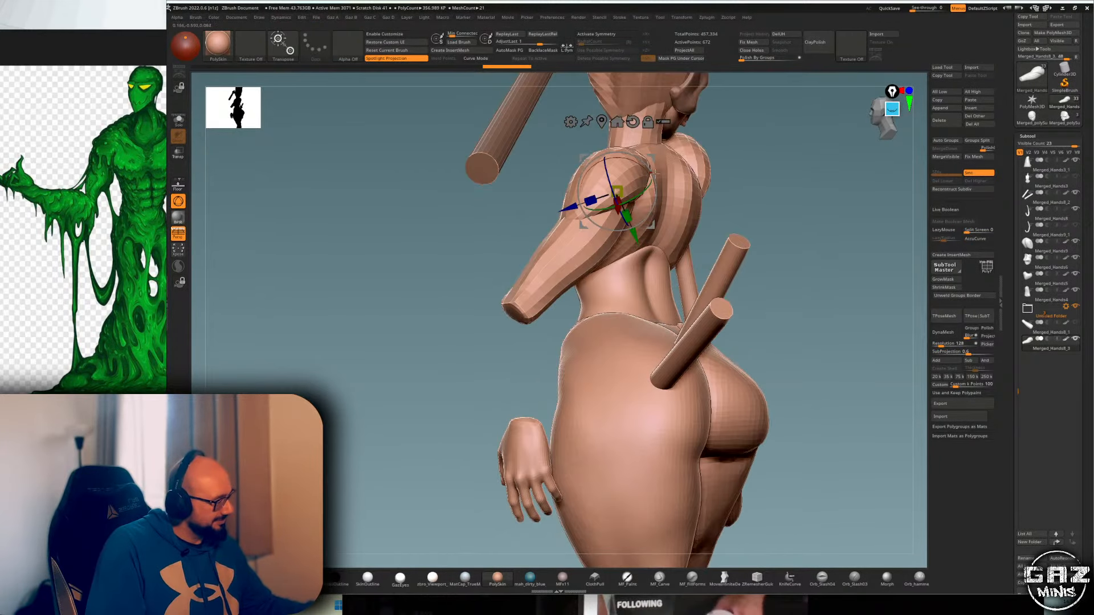
# - Lower the upper arm piece slightly at the shoulder and nudge its elbow end with the Move brush
pyautogui.keyDown('ctrl'); pyautogui.moveTo(611, 183); pyautogui.dragTo(611, 283); pyautogui.keyUp('ctrl')
pyautogui.moveTo(614, 294); pyautogui.dragTo(772, 165, button='right')
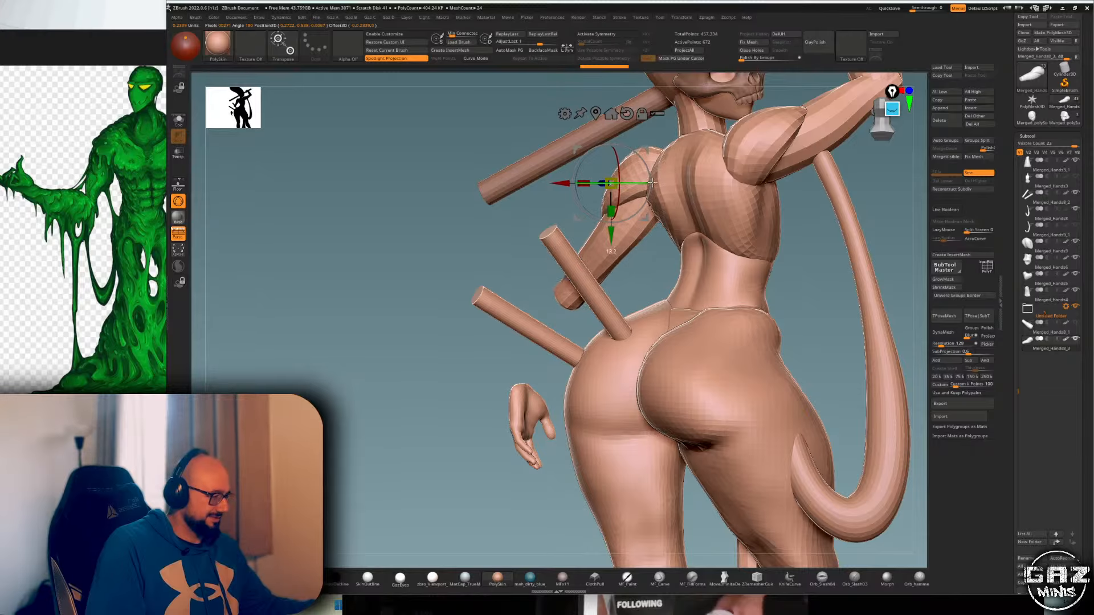
pyautogui.press('q')
pyautogui.moveTo(864, 210)
pyautogui.mouseDown(button='right')
pyautogui.moveTo(915, 212)
pyautogui.moveTo(814, 177)
pyautogui.moveTo(751, 224)
pyautogui.mouseUp(button='right')
pyautogui.press('s')
pyautogui.moveTo(786, 185); pyautogui.dragTo(777, 190, button='right')
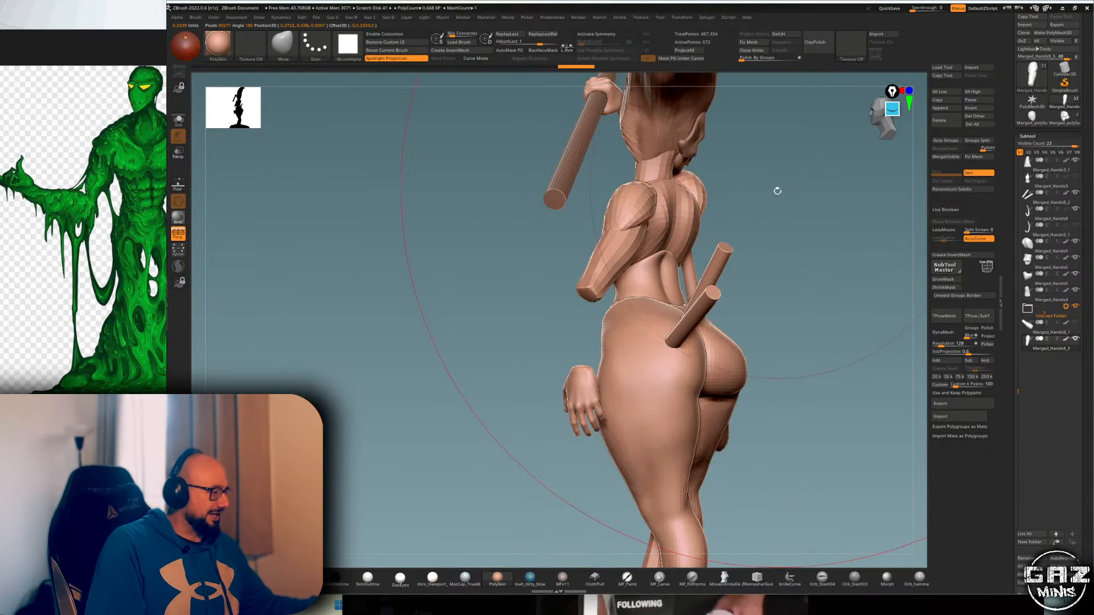
pyautogui.moveTo(600, 292); pyautogui.dragTo(606, 290)
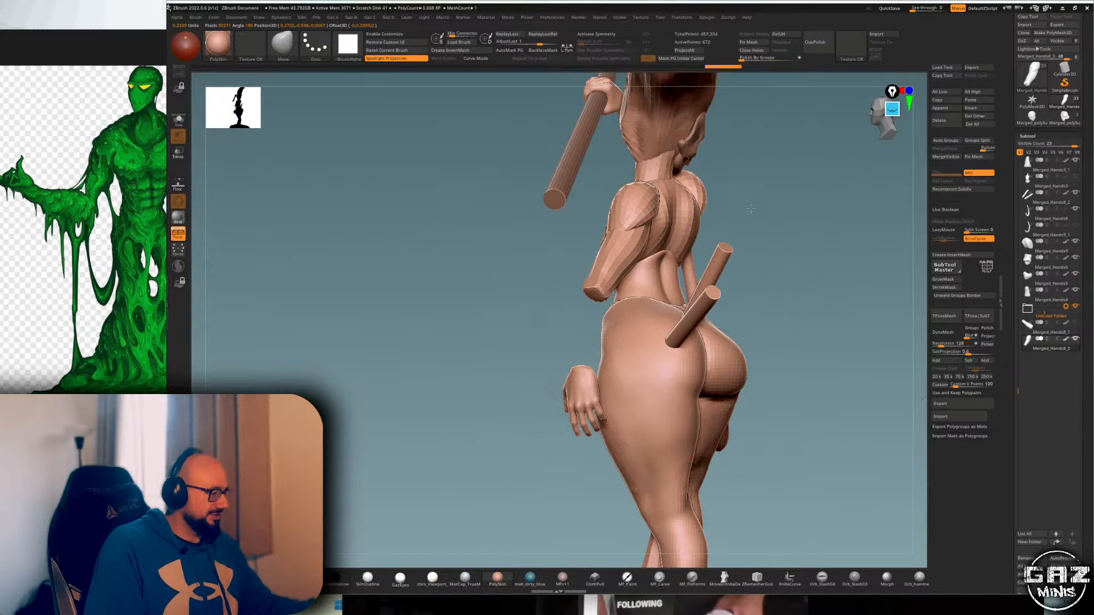
# - Examine how the upper arm piece sits against the torso from the side and back, comparing the torso's and arm's polygroups
pyautogui.moveTo(750, 208); pyautogui.dragTo(736, 204, button='right')
pyautogui.moveTo(735, 203)
pyautogui.mouseDown(button='right')
pyautogui.moveTo(773, 169)
pyautogui.moveTo(751, 198)
pyautogui.mouseUp(button='right')
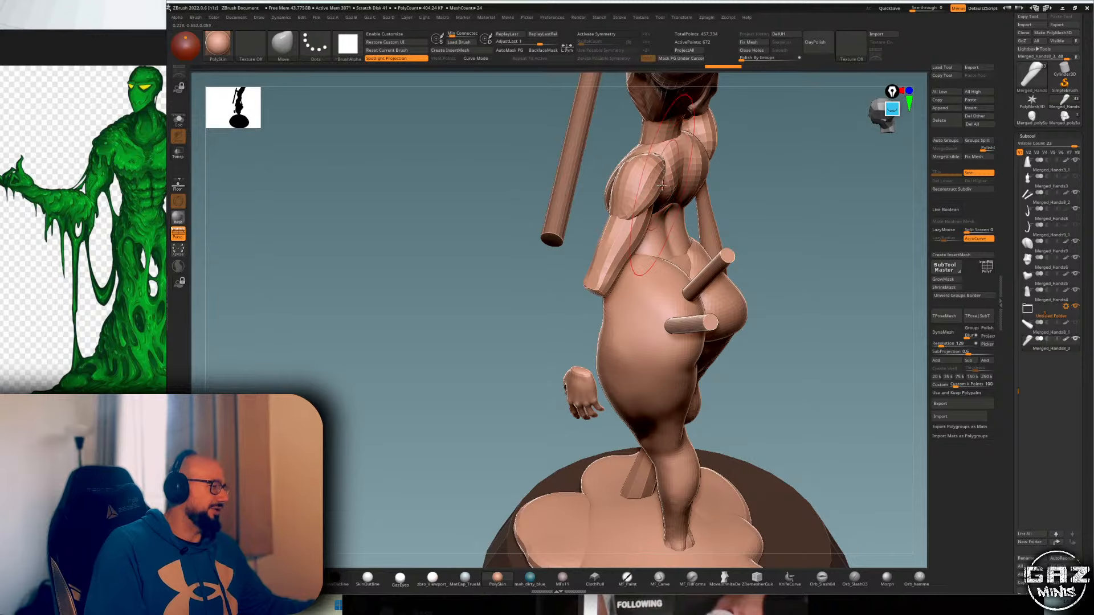
pyautogui.moveTo(664, 185); pyautogui.dragTo(745, 111, button='right')
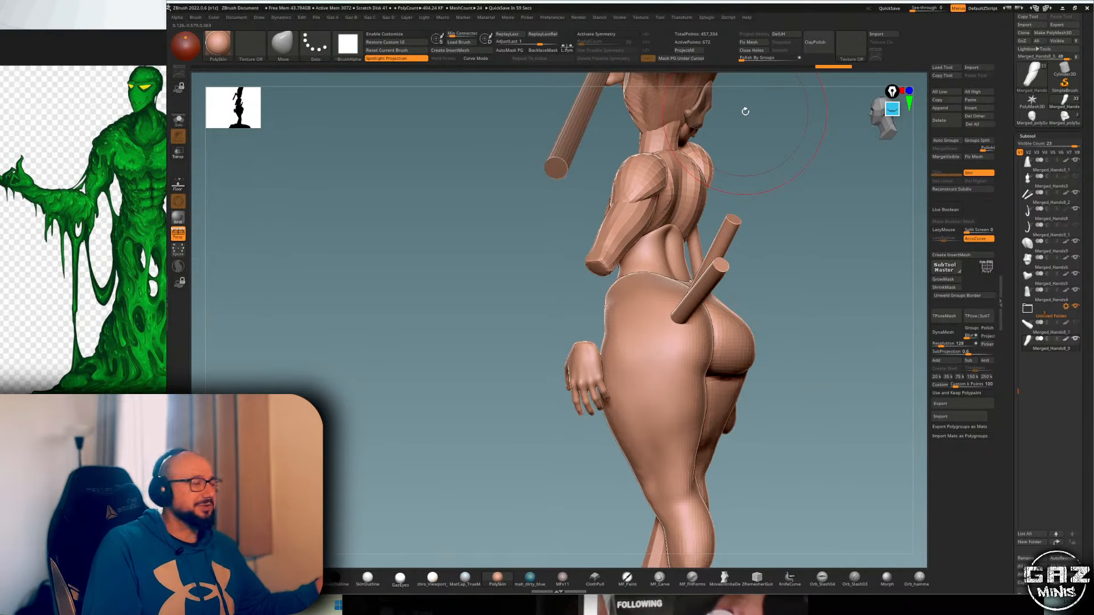
pyautogui.moveTo(745, 111); pyautogui.dragTo(708, 132, button='right')
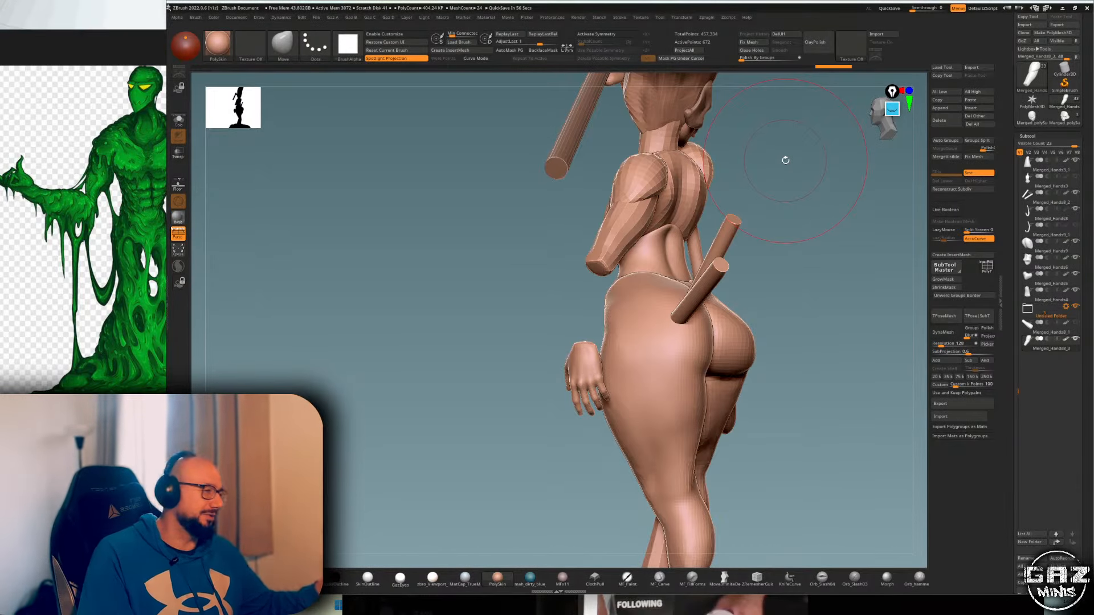
pyautogui.moveTo(784, 161); pyautogui.dragTo(755, 160, button='right')
pyautogui.moveTo(872, 161); pyautogui.dragTo(886, 112, button='right')
pyautogui.keyDown('alt'); pyautogui.click(675, 219); pyautogui.keyUp('alt')
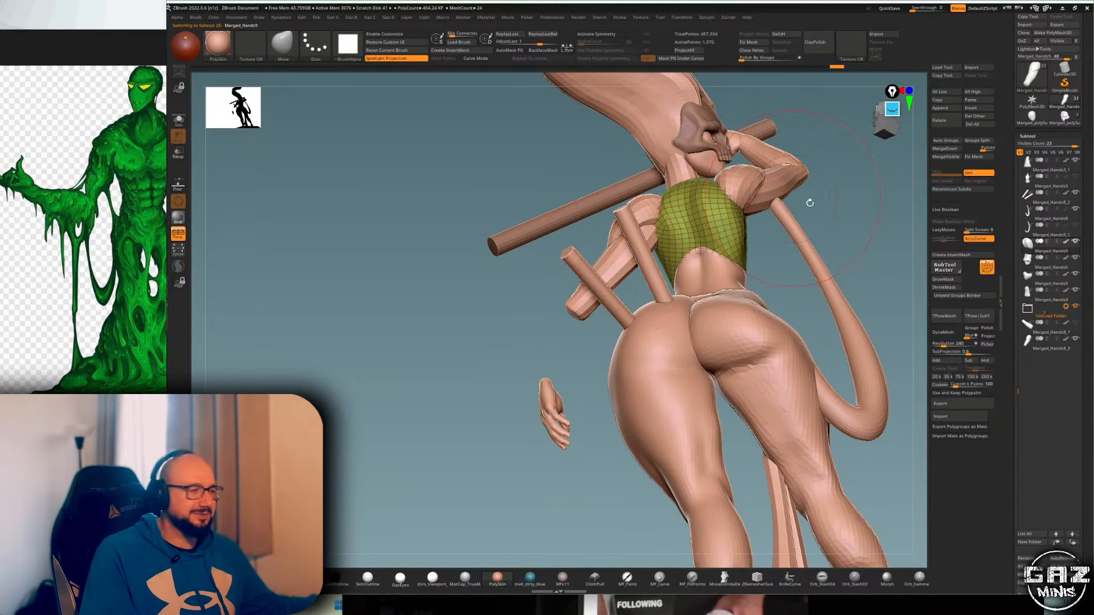
pyautogui.moveTo(808, 200)
pyautogui.mouseDown(button='right')
pyautogui.moveTo(837, 207)
pyautogui.moveTo(868, 176)
pyautogui.moveTo(681, 214)
pyautogui.mouseUp(button='right')
pyautogui.hotkey('shift', 'f')
pyautogui.keyDown('alt'); pyautogui.click(648, 218); pyautogui.keyUp('alt')
pyautogui.moveTo(798, 219); pyautogui.dragTo(792, 182, button='right')
pyautogui.hotkey('shift', 'f')
pyautogui.hotkey('shift', 'f')
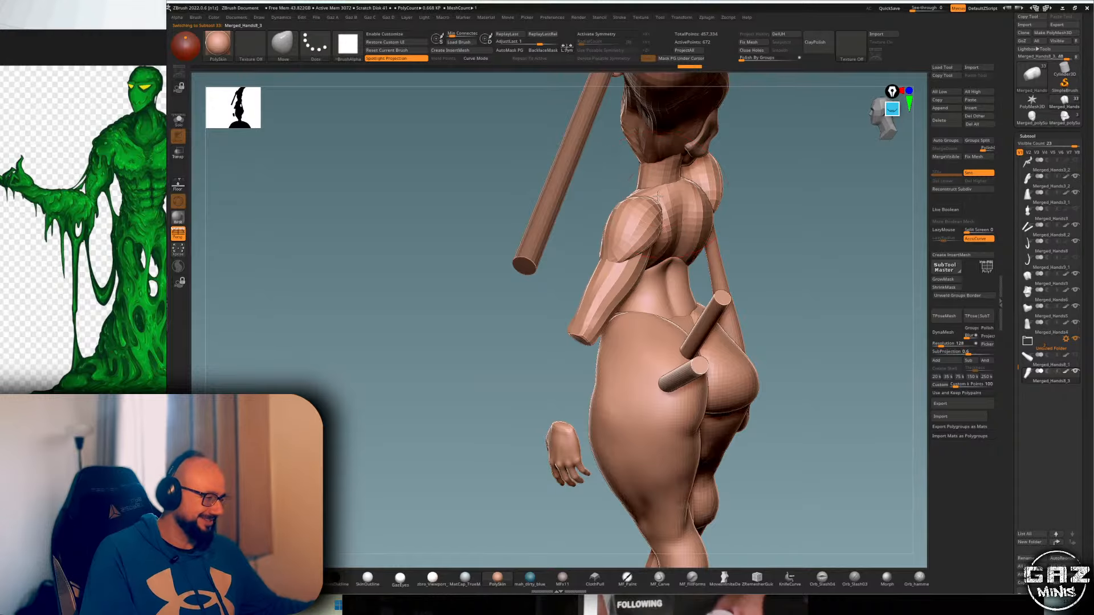
# - Mask the shoulder cap of the upper arm piece, leaving the rest of the arm free
pyautogui.moveTo(658, 196)
pyautogui.mouseDown(button='right')
pyautogui.moveTo(710, 205)
pyautogui.moveTo(740, 171)
pyautogui.moveTo(796, 163)
pyautogui.moveTo(776, 216)
pyautogui.moveTo(710, 239)
pyautogui.moveTo(745, 230)
pyautogui.moveTo(709, 220)
pyautogui.moveTo(683, 245)
pyautogui.moveTo(733, 230)
pyautogui.mouseUp(button='right')
pyautogui.keyDown('ctrl'); pyautogui.click(713, 252); pyautogui.keyUp('ctrl')
pyautogui.keyDown('ctrl'); pyautogui.click(743, 227); pyautogui.keyUp('ctrl')
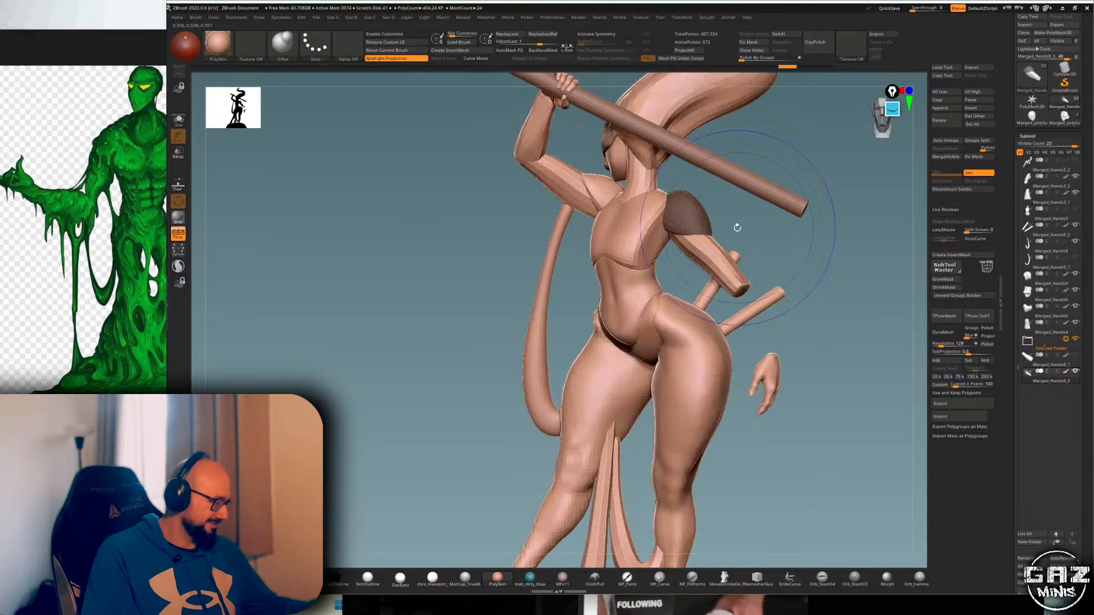
pyautogui.moveTo(805, 211); pyautogui.dragTo(845, 230, button='right')
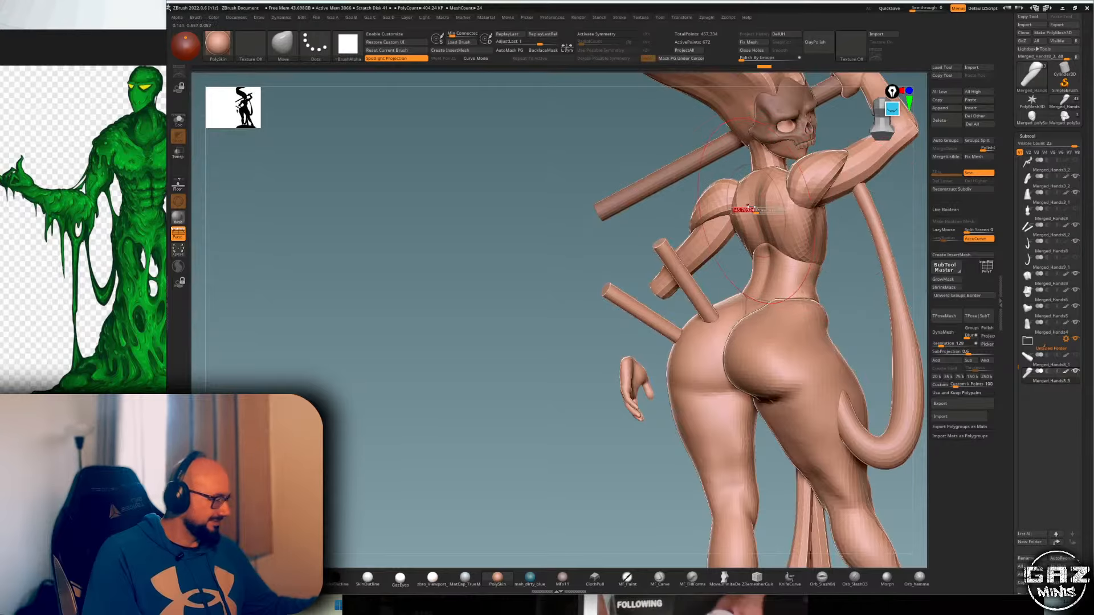
pyautogui.moveTo(751, 209); pyautogui.dragTo(684, 221, button='right')
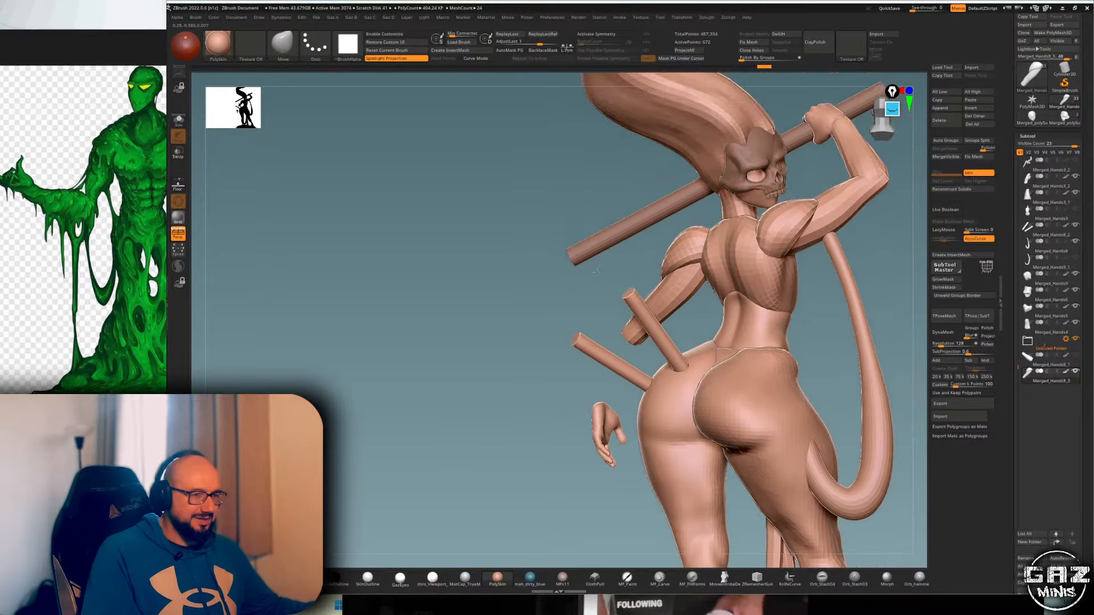
# - Mask the lower part of the upper arm piece, clip and smooth the shoulder where it meets the back, and clear the mask
pyautogui.keyDown('ctrl'); pyautogui.click(696, 215); pyautogui.keyUp('ctrl')
pyautogui.press('b')
pyautogui.press('c')
pyautogui.press('v')
pyautogui.keyDown('ctrl'); pyautogui.keyDown('shift'); pyautogui.moveTo(650, 315); pyautogui.dragTo(662, 273); pyautogui.keyUp('shift'); pyautogui.keyUp('ctrl')
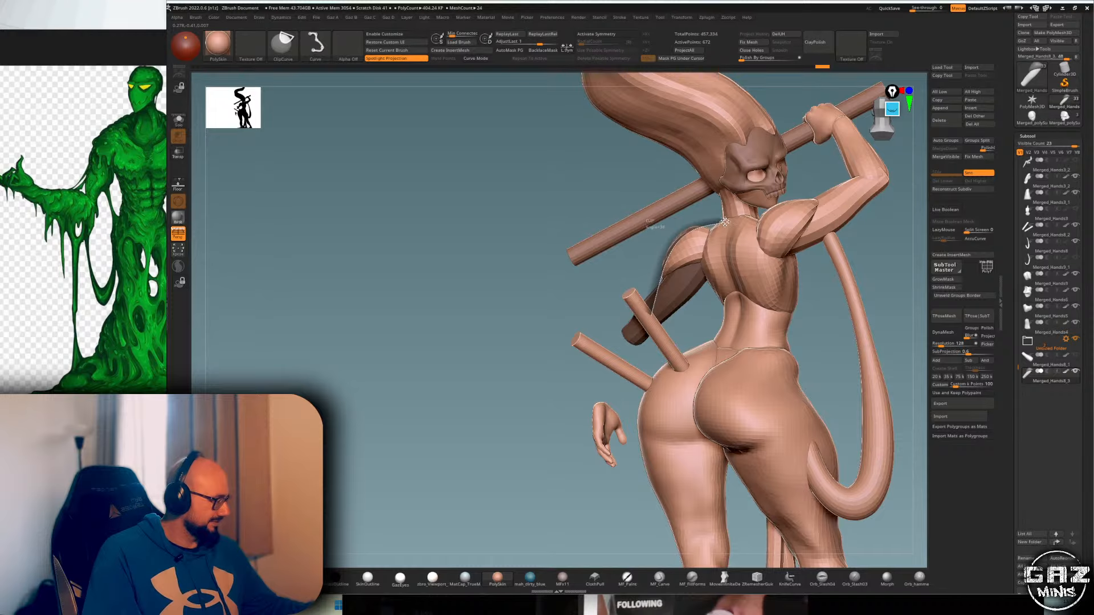
pyautogui.keyDown('ctrl'); pyautogui.keyDown('shift'); pyautogui.moveTo(724, 222); pyautogui.dragTo(725, 221); pyautogui.keyUp('shift'); pyautogui.keyUp('ctrl')
pyautogui.moveTo(693, 225); pyautogui.dragTo(714, 233, button='right')
pyautogui.moveTo(696, 236)
pyautogui.keyDown('shift'); pyautogui.mouseDown()
pyautogui.moveTo(677, 239)
pyautogui.moveTo(693, 238)
pyautogui.mouseUp(); pyautogui.keyUp('shift')
pyautogui.moveTo(708, 217); pyautogui.dragTo(807, 154, button='right')
pyautogui.keyDown('ctrl'); pyautogui.moveTo(807, 157); pyautogui.dragTo(789, 219); pyautogui.keyUp('ctrl')
pyautogui.keyDown('alt'); pyautogui.moveTo(786, 224); pyautogui.dragTo(799, 201, button='right'); pyautogui.keyUp('alt')
pyautogui.moveTo(798, 200); pyautogui.dragTo(745, 204, button='right')
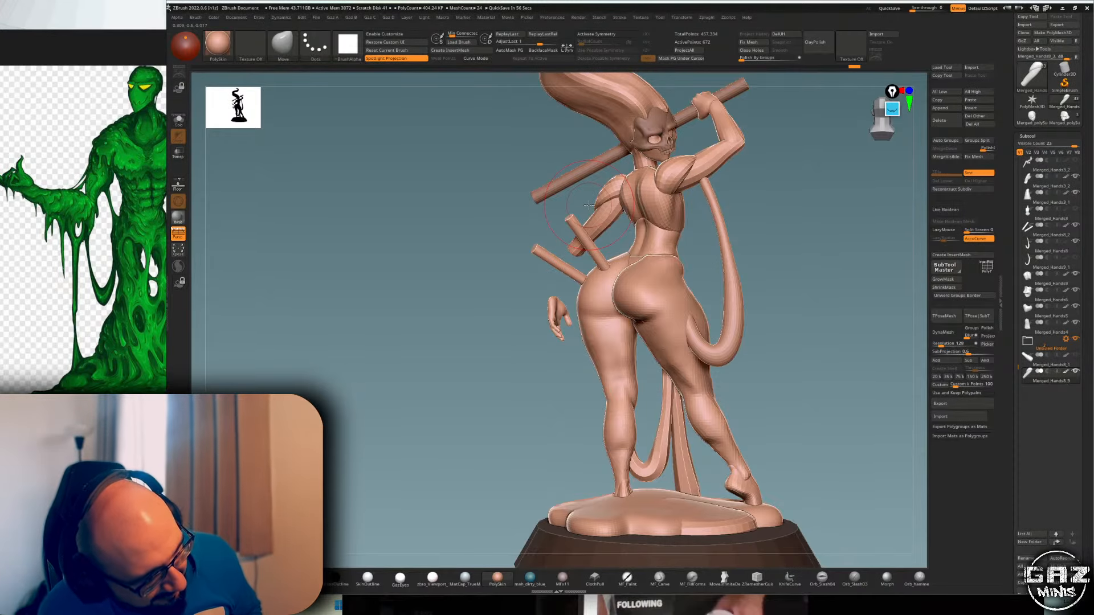
pyautogui.press('super')
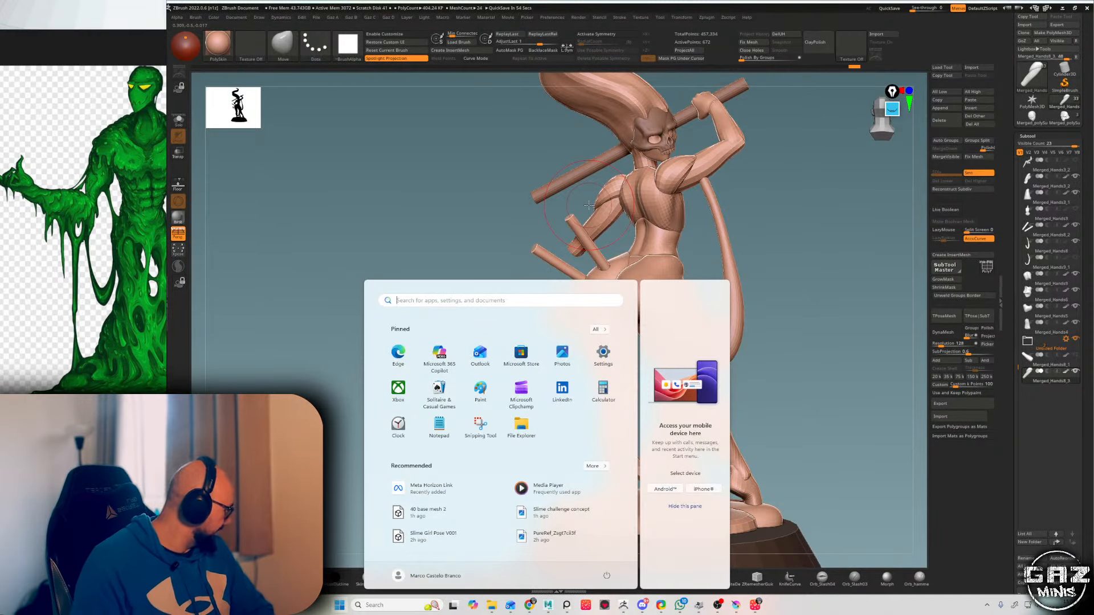
pyautogui.click(795, 211)
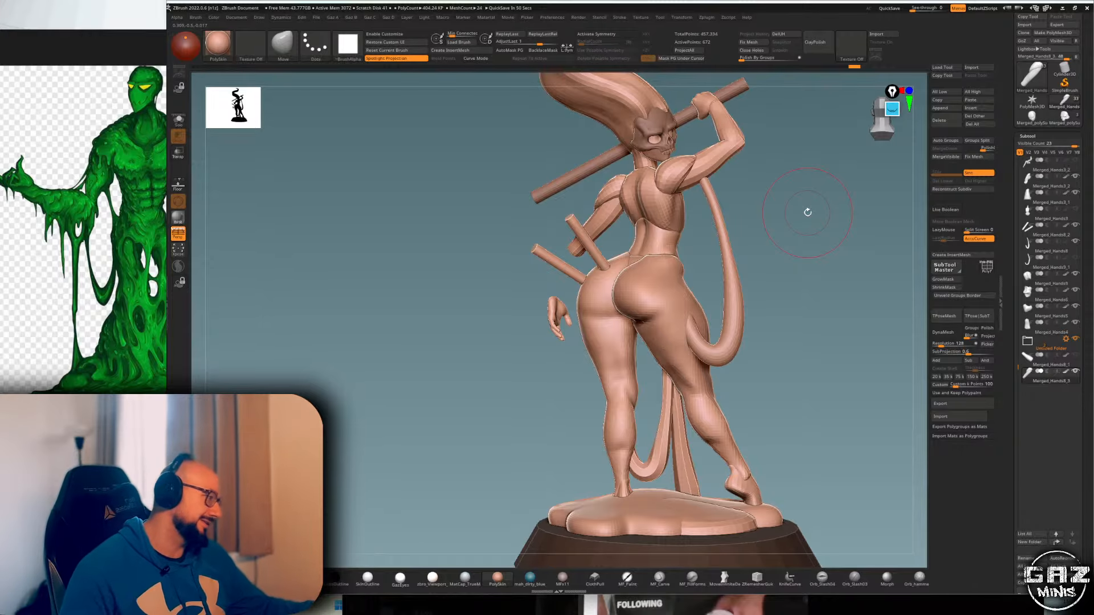
pyautogui.moveTo(806, 210)
pyautogui.mouseDown()
pyautogui.moveTo(788, 163)
pyautogui.moveTo(694, 204)
pyautogui.moveTo(701, 229)
pyautogui.moveTo(659, 230)
pyautogui.mouseUp()
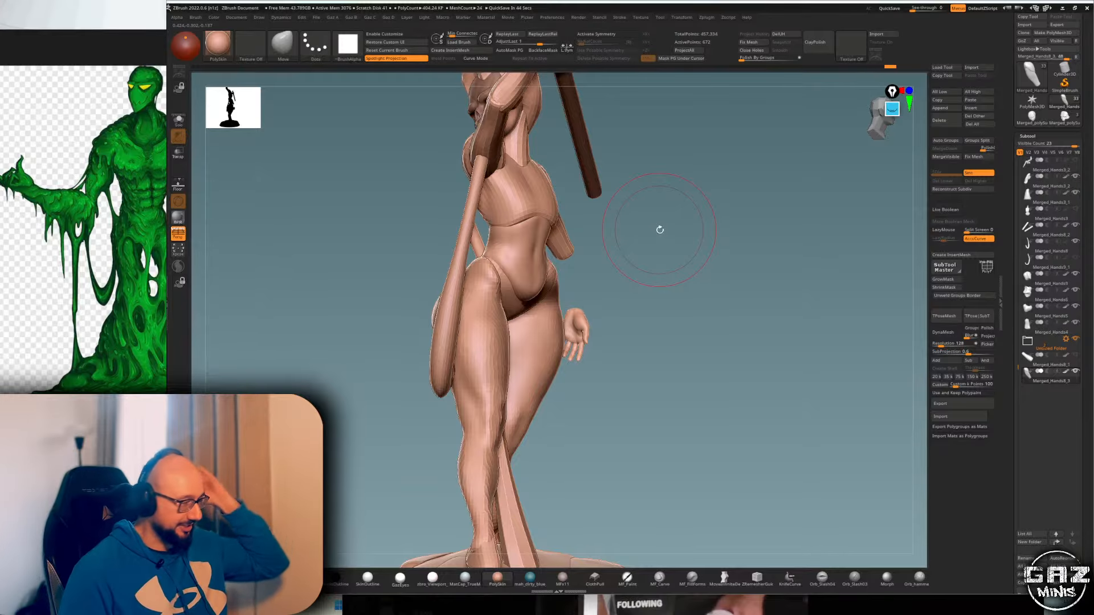
pyautogui.moveTo(767, 147); pyautogui.dragTo(712, 133)
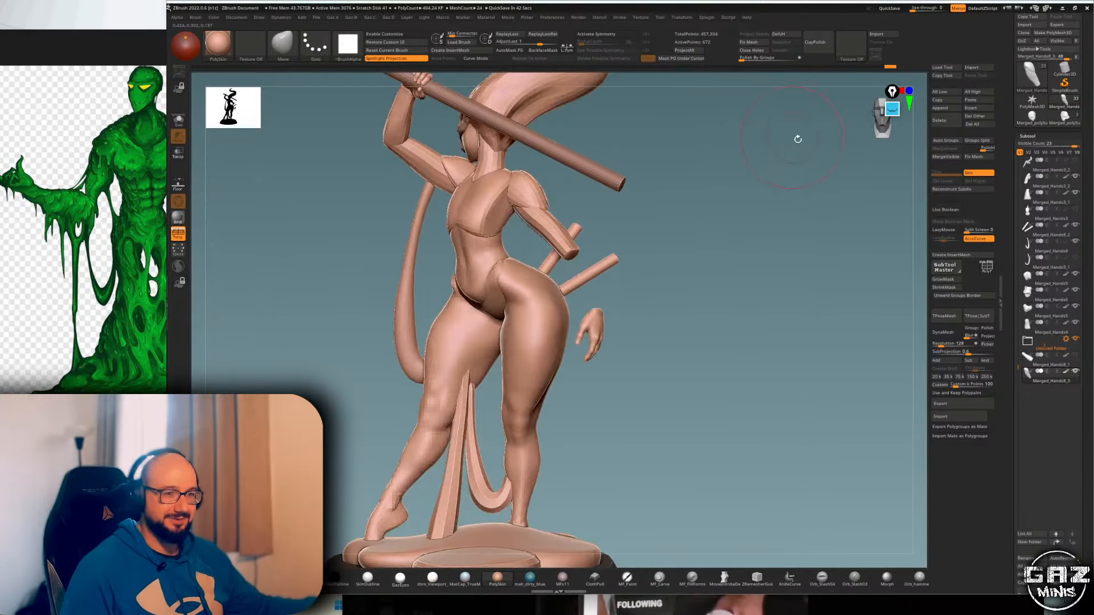
pyautogui.moveTo(798, 139); pyautogui.dragTo(690, 233)
# - Show the hidden forearm with polygroups displayed and select it for moving
pyautogui.hotkey('shift', 'f')
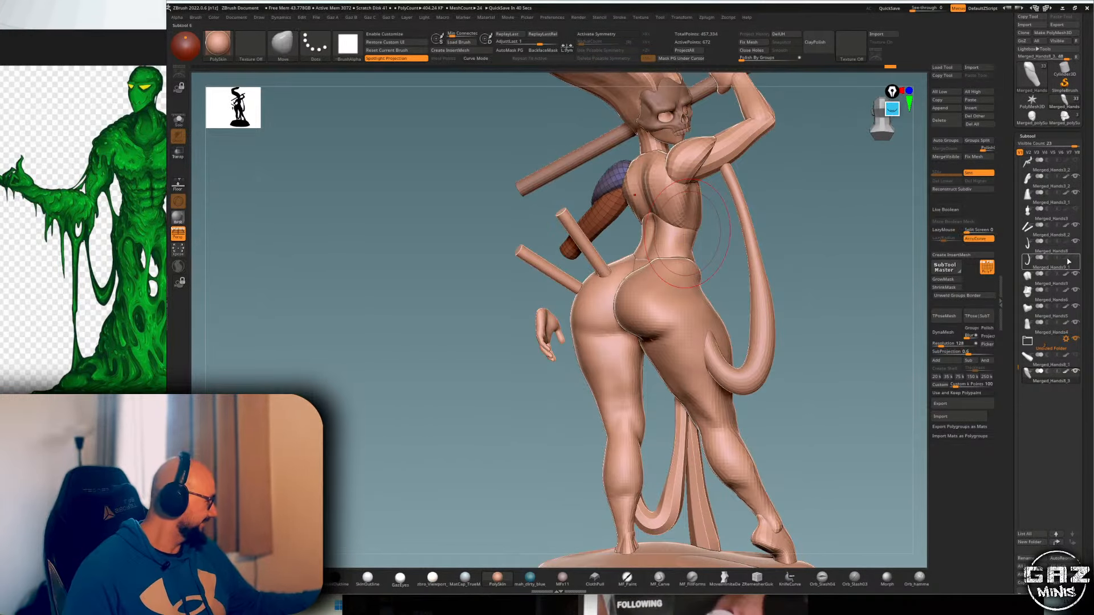
pyautogui.click(1075, 356)
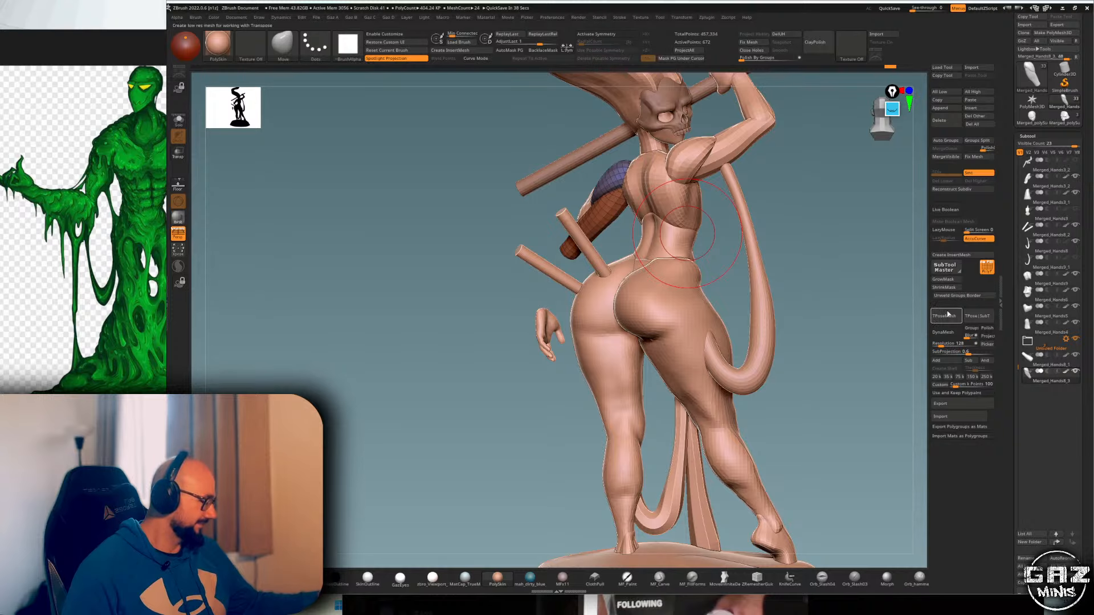
pyautogui.moveTo(855, 309); pyautogui.dragTo(821, 262)
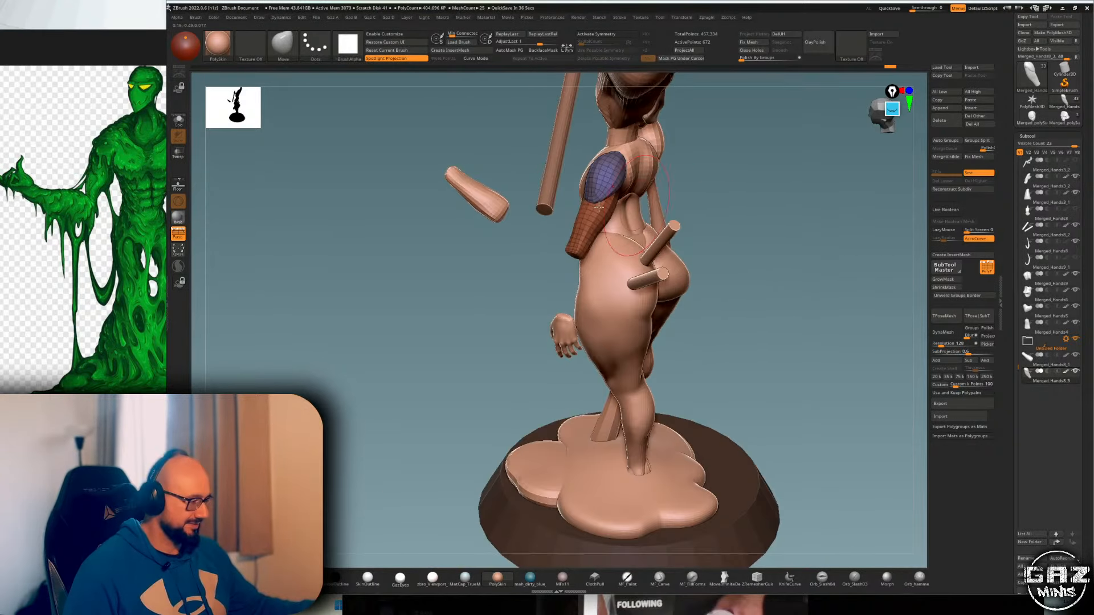
pyautogui.keyDown('alt'); pyautogui.click(501, 210); pyautogui.keyUp('alt')
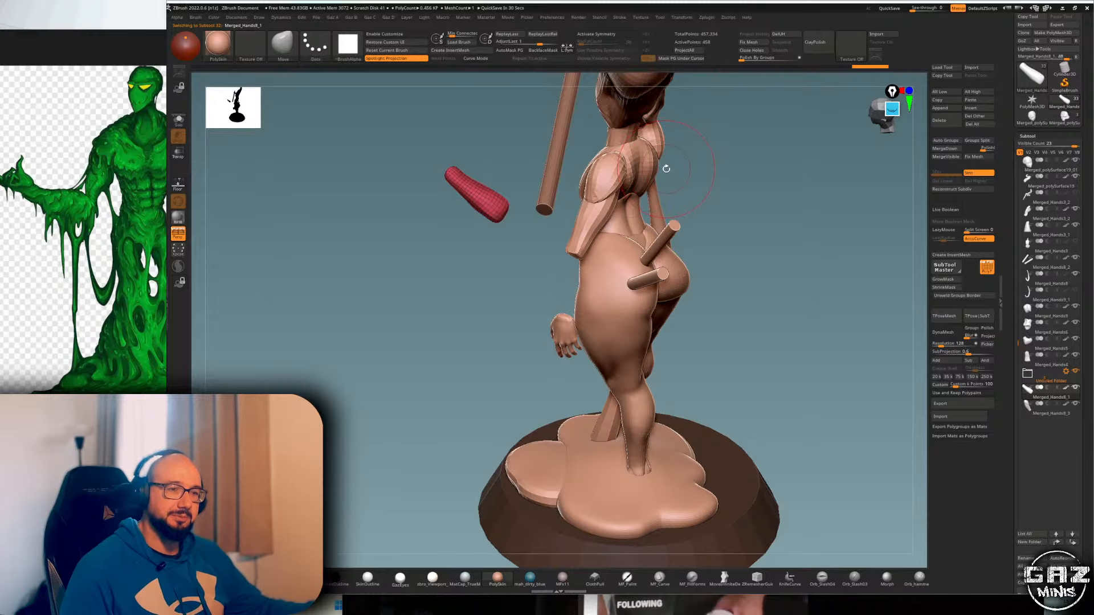
pyautogui.moveTo(686, 165)
pyautogui.mouseDown()
pyautogui.moveTo(696, 160)
pyautogui.moveTo(678, 163)
pyautogui.mouseUp()
pyautogui.press('w')
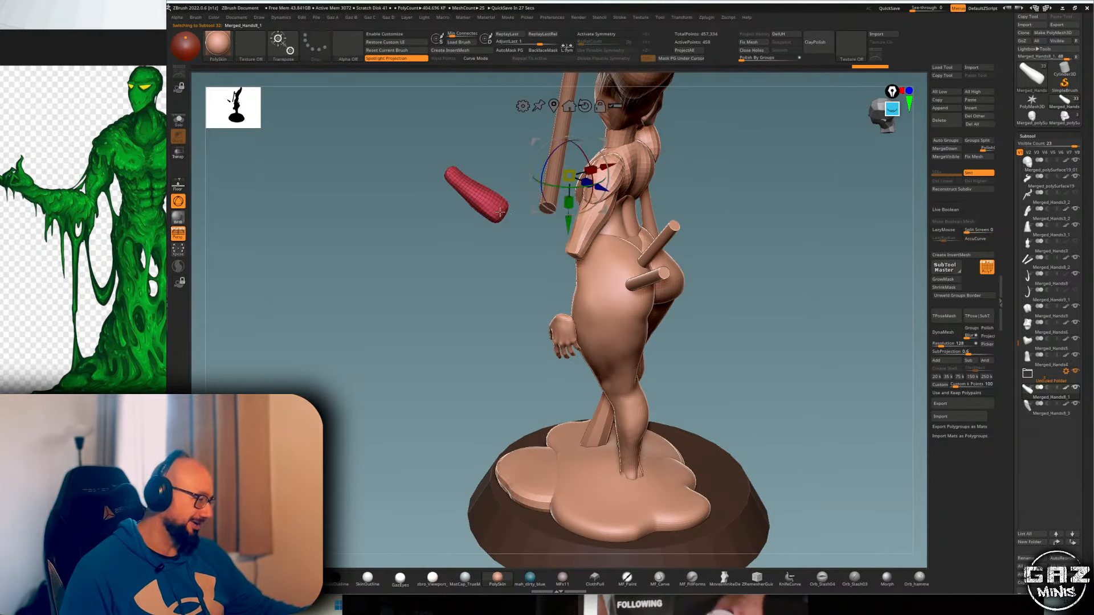
# - Set the forearm's gizmo at its elbow end and move the forearm onto the end of the upper arm
pyautogui.keyDown('alt'); pyautogui.click(502, 217); pyautogui.keyUp('alt')
pyautogui.keyDown('alt'); pyautogui.moveTo(537, 192); pyautogui.dragTo(513, 302); pyautogui.keyUp('alt')
pyautogui.keyDown('alt'); pyautogui.click(499, 208); pyautogui.keyUp('alt')
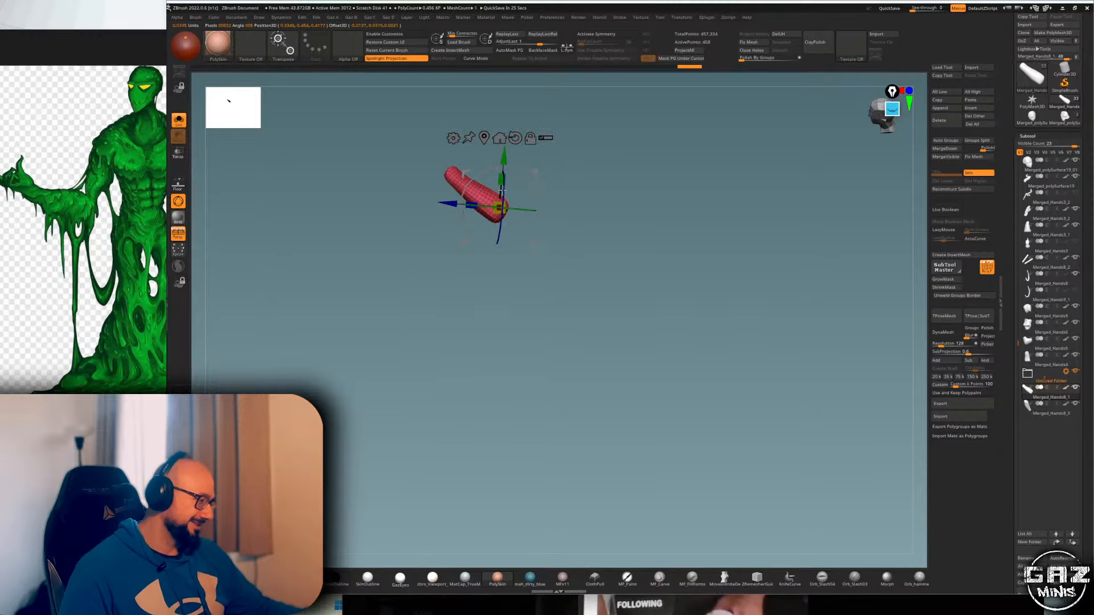
pyautogui.moveTo(536, 194)
pyautogui.mouseDown()
pyautogui.moveTo(487, 170)
pyautogui.moveTo(466, 188)
pyautogui.moveTo(547, 205)
pyautogui.mouseUp()
pyautogui.moveTo(719, 153)
pyautogui.mouseDown()
pyautogui.moveTo(778, 144)
pyautogui.moveTo(730, 145)
pyautogui.mouseUp()
pyautogui.keyDown('alt'); pyautogui.moveTo(456, 274); pyautogui.dragTo(511, 353); pyautogui.keyUp('alt')
pyautogui.moveTo(601, 210); pyautogui.dragTo(594, 280)
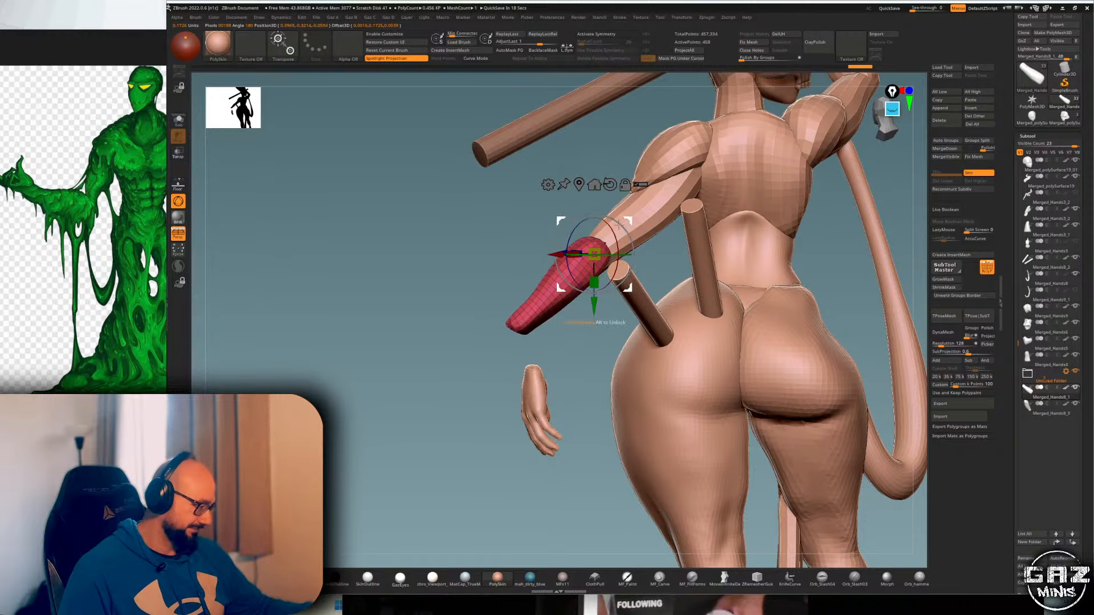
# - Isolate the forearm to recentre its pivot at the elbow, and align it with the upper arm from above
pyautogui.moveTo(502, 211); pyautogui.dragTo(706, 188)
pyautogui.moveTo(709, 131); pyautogui.dragTo(678, 220)
pyautogui.keyDown('alt'); pyautogui.moveTo(594, 251); pyautogui.dragTo(559, 379); pyautogui.keyUp('alt')
pyautogui.hotkey('alt', 's')
pyautogui.keyDown('alt'); pyautogui.moveTo(589, 276); pyautogui.dragTo(593, 236); pyautogui.keyUp('alt')
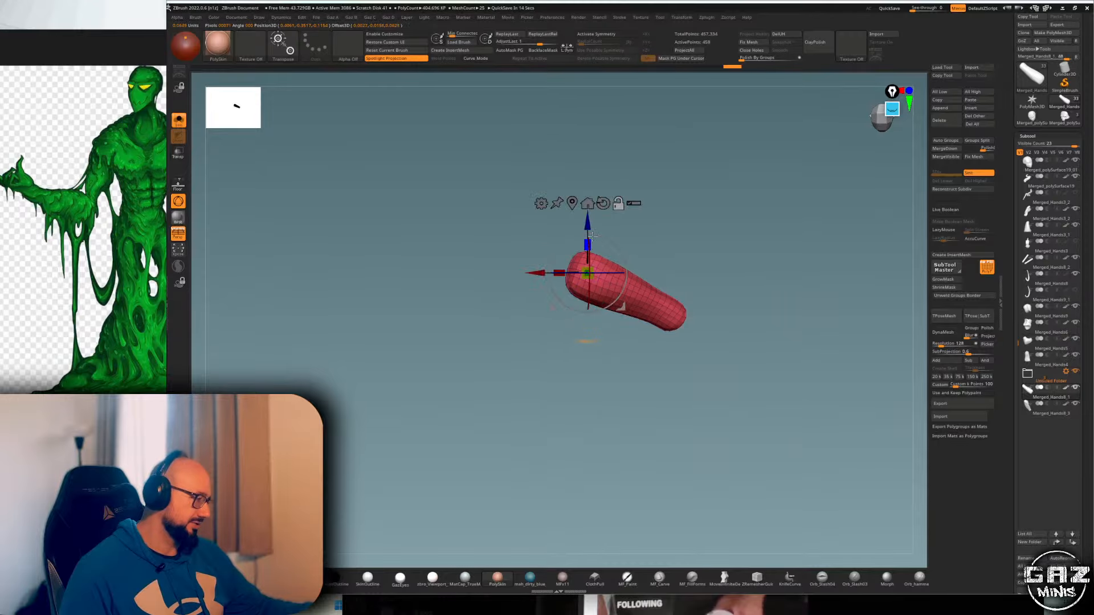
pyautogui.hotkey('alt', 's')
pyautogui.press('q')
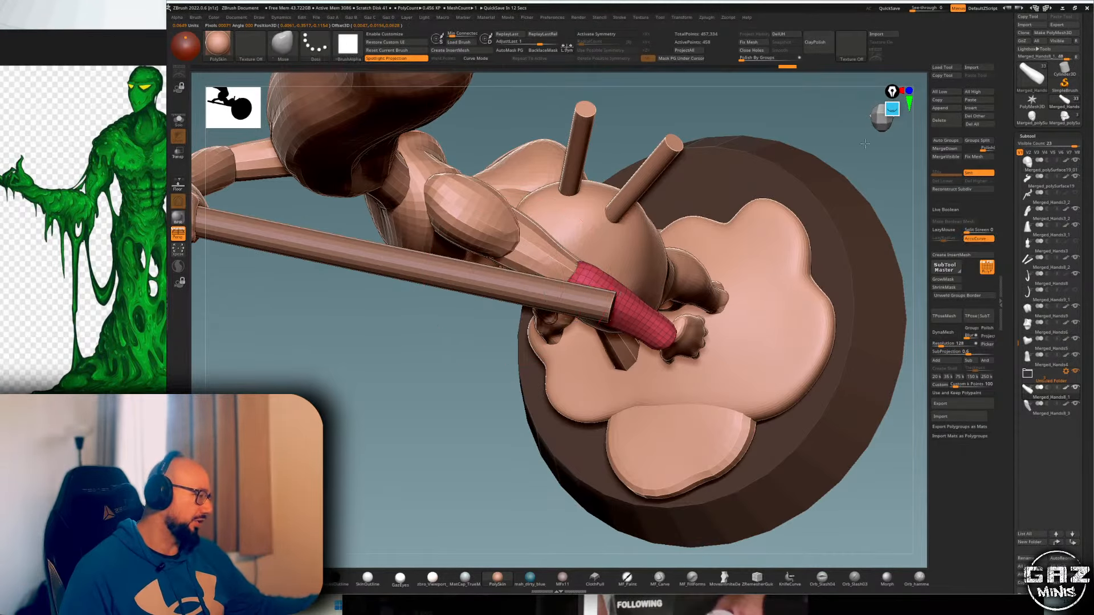
pyautogui.moveTo(848, 157); pyautogui.dragTo(739, 180)
pyautogui.moveTo(706, 223); pyautogui.dragTo(780, 228)
pyautogui.keyDown('alt'); pyautogui.moveTo(712, 217); pyautogui.dragTo(699, 255); pyautogui.keyUp('alt')
pyautogui.hotkey('shift', 'f')
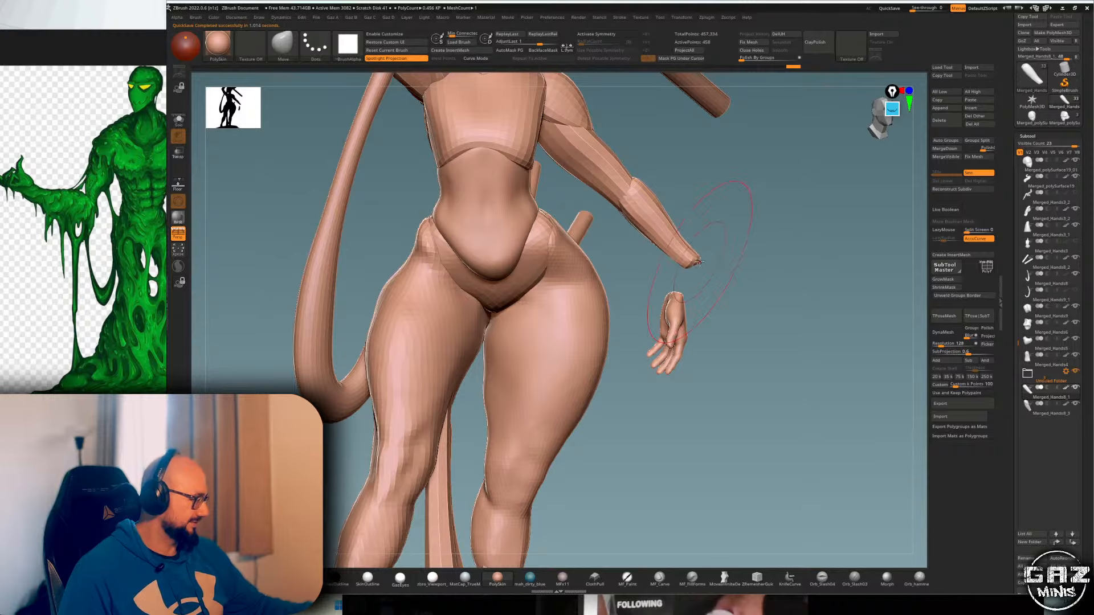
# - Try to reshape the forearm near the elbow and undo the last four changes
pyautogui.moveTo(680, 178); pyautogui.dragTo(626, 227)
pyautogui.press('b')
pyautogui.press('d')
pyautogui.press('s')
pyautogui.moveTo(637, 223); pyautogui.dragTo(578, 221, button='right')
pyautogui.hotkey('ctrl', 'z')
pyautogui.hotkey('ctrl', 'z')
pyautogui.hotkey('ctrl', 'z')
pyautogui.hotkey('ctrl', 'z')
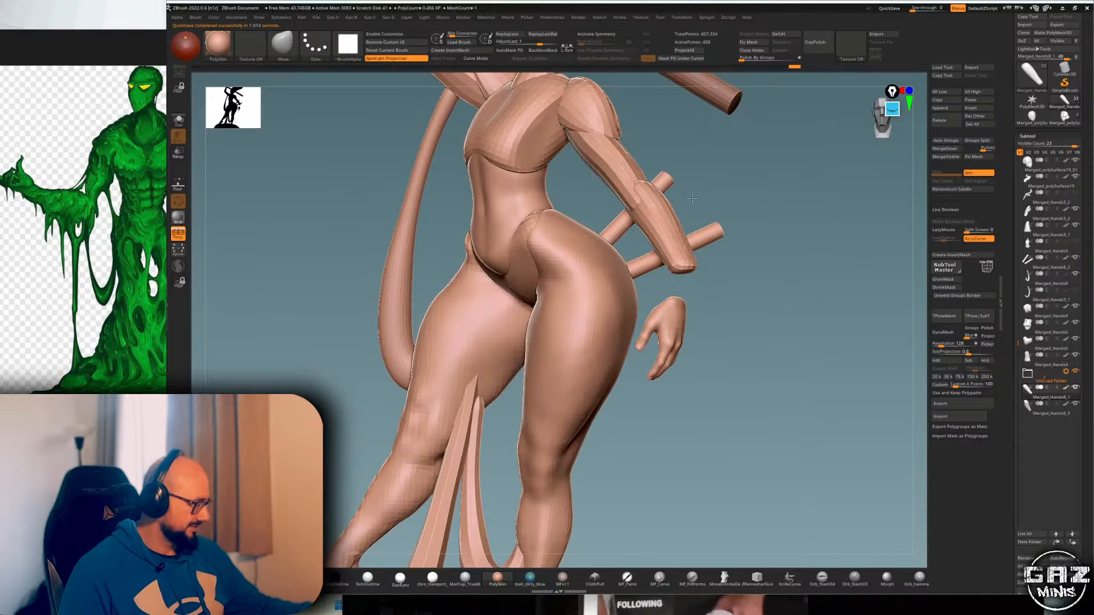
# - Check the second arm from the side and back, and compare it with the back-view pose sketch on the reference board
pyautogui.moveTo(740, 228)
pyautogui.mouseDown(button='right')
pyautogui.moveTo(703, 198)
pyautogui.moveTo(660, 233)
pyautogui.mouseUp(button='right')
pyautogui.press('b')
pyautogui.press('m')
pyautogui.press('v')
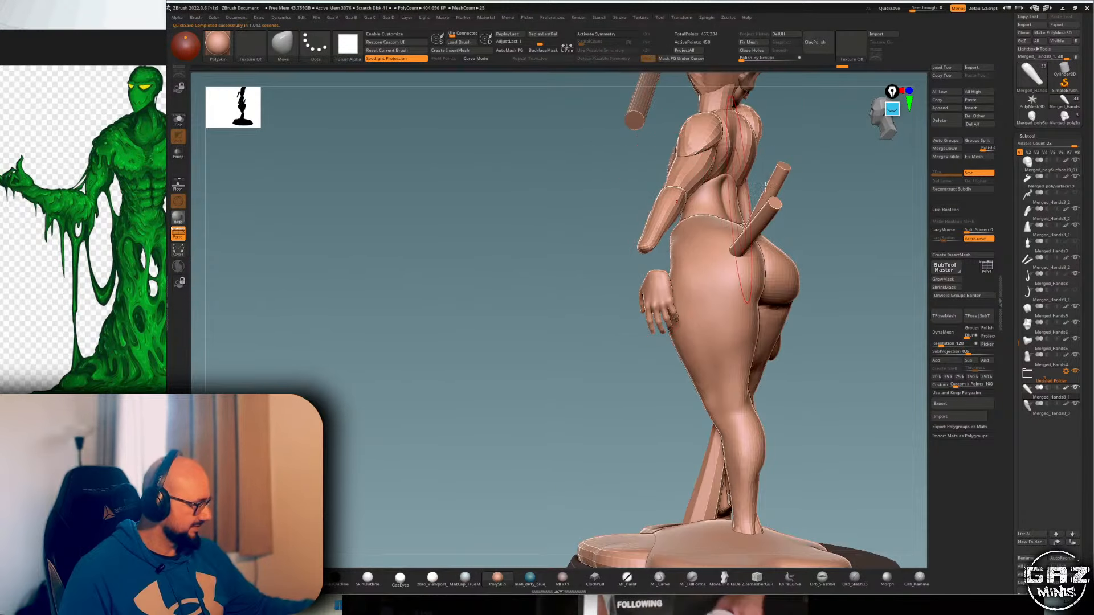
pyautogui.moveTo(765, 187); pyautogui.dragTo(633, 228, button='right')
pyautogui.moveTo(706, 125)
pyautogui.keyDown('alt'); pyautogui.mouseDown(button='right')
pyautogui.moveTo(536, 293)
pyautogui.moveTo(796, 167)
pyautogui.moveTo(832, 178)
pyautogui.moveTo(759, 220)
pyautogui.moveTo(752, 210)
pyautogui.moveTo(708, 225)
pyautogui.moveTo(708, 188)
pyautogui.moveTo(610, 230)
pyautogui.moveTo(577, 251)
pyautogui.moveTo(547, 348)
pyautogui.mouseUp(button='right'); pyautogui.keyUp('alt')
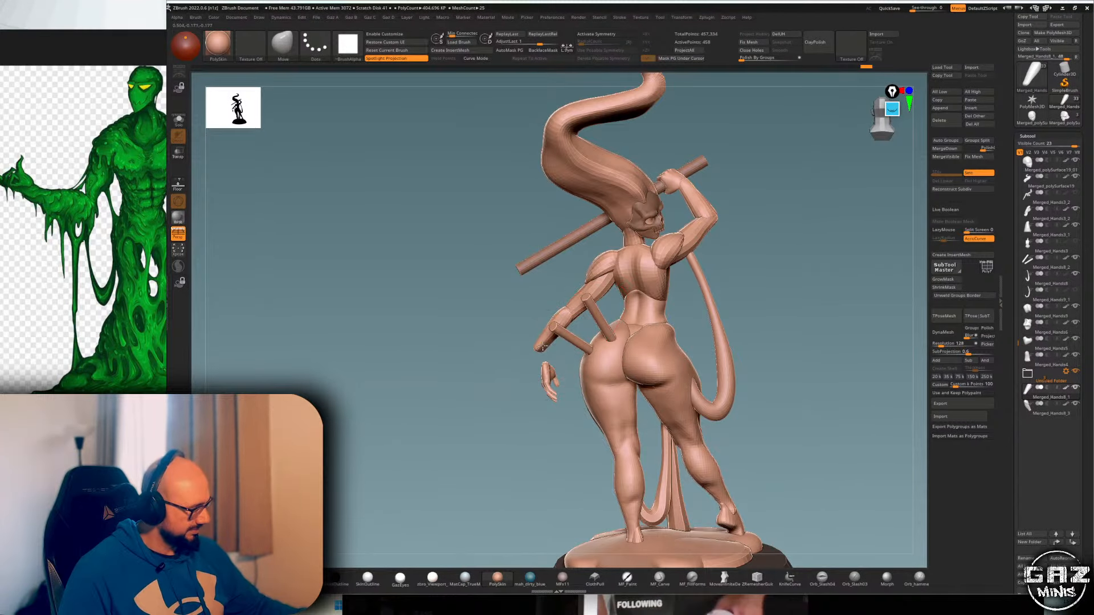
pyautogui.moveTo(571, 309)
pyautogui.mouseDown(button='right')
pyautogui.moveTo(813, 208)
pyautogui.moveTo(744, 237)
pyautogui.moveTo(780, 231)
pyautogui.moveTo(698, 225)
pyautogui.moveTo(713, 235)
pyautogui.mouseUp(button='right')
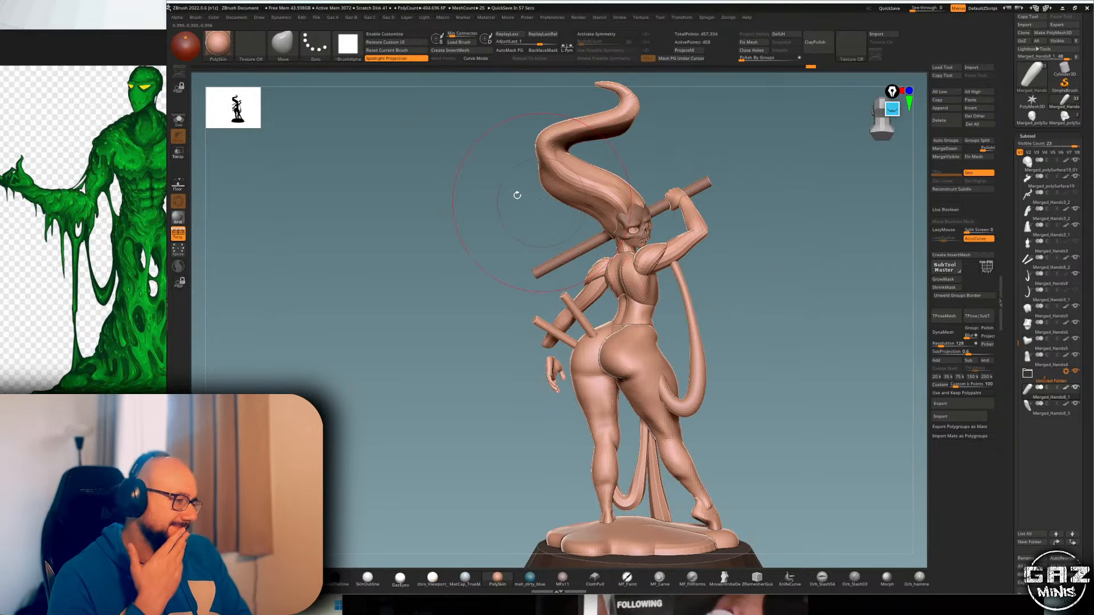
pyautogui.scroll(-8, 72, 259)
pyautogui.moveTo(85, 209)
pyautogui.mouseDown(button='middle')
pyautogui.moveTo(121, 255)
pyautogui.moveTo(122, 235)
pyautogui.mouseUp(button='middle')
pyautogui.scroll(7, 113, 235)
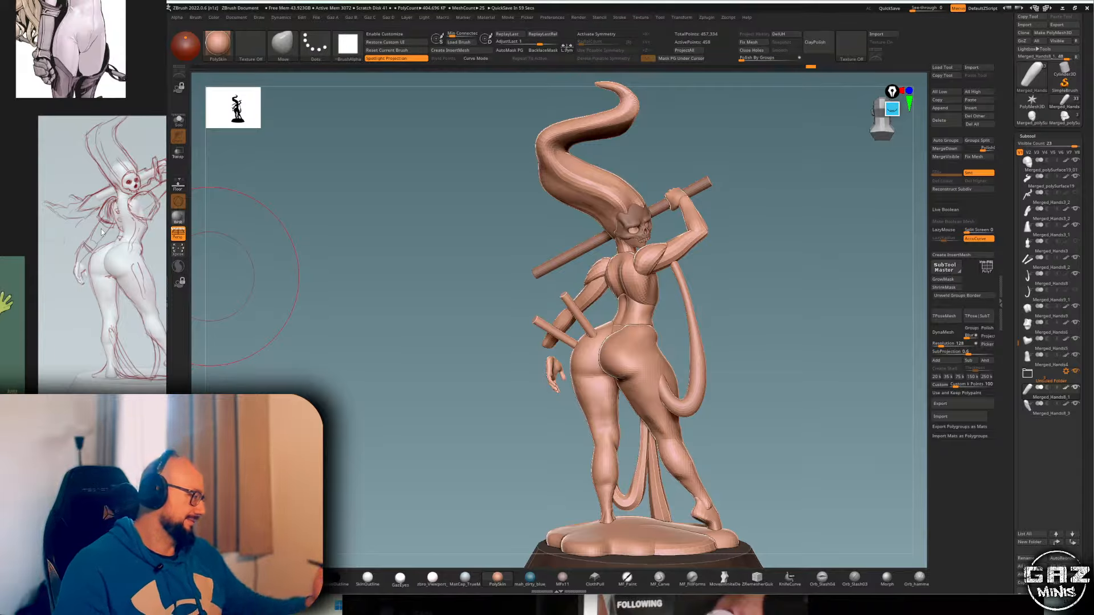
# - Select the upper arm and forearm together for a transform across multiple subtools
pyautogui.moveTo(757, 271); pyautogui.dragTo(650, 229)
pyautogui.press('w')
pyautogui.hotkey('shift', 'f')
pyautogui.keyDown('alt'); pyautogui.click(618, 257); pyautogui.keyUp('alt')
pyautogui.click(659, 192)
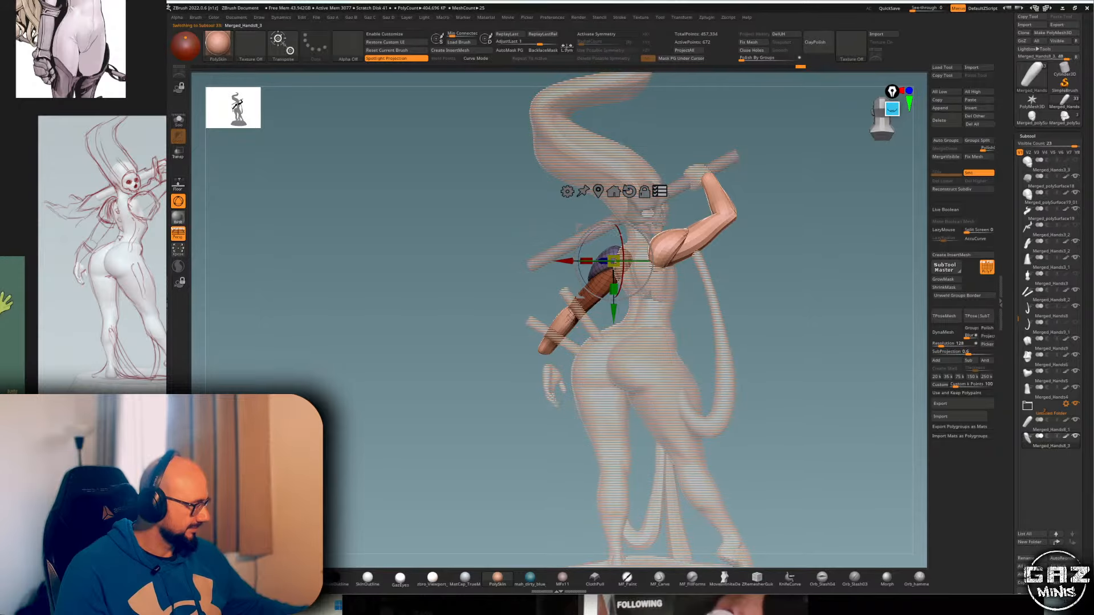
pyautogui.keyDown('ctrl'); pyautogui.keyDown('shift'); pyautogui.click(530, 294); pyautogui.keyUp('shift'); pyautogui.keyUp('ctrl')
pyautogui.keyDown('ctrl'); pyautogui.keyDown('shift'); pyautogui.click(529, 294); pyautogui.keyUp('shift'); pyautogui.keyUp('ctrl')
pyautogui.keyDown('ctrl'); pyautogui.keyDown('shift'); pyautogui.click(561, 327); pyautogui.keyUp('shift'); pyautogui.keyUp('ctrl')
pyautogui.keyDown('ctrl'); pyautogui.keyDown('shift'); pyautogui.click(595, 287); pyautogui.keyUp('shift'); pyautogui.keyUp('ctrl')
# - Rotate the selected upper arm and forearm slightly about the shoulder and check the pose from the side and back
pyautogui.moveTo(649, 237); pyautogui.dragTo(646, 232)
pyautogui.press('q')
pyautogui.hotkey('shift', 'f')
pyautogui.moveTo(817, 217)
pyautogui.mouseDown()
pyautogui.moveTo(399, 222)
pyautogui.moveTo(827, 214)
pyautogui.moveTo(798, 229)
pyautogui.mouseUp()
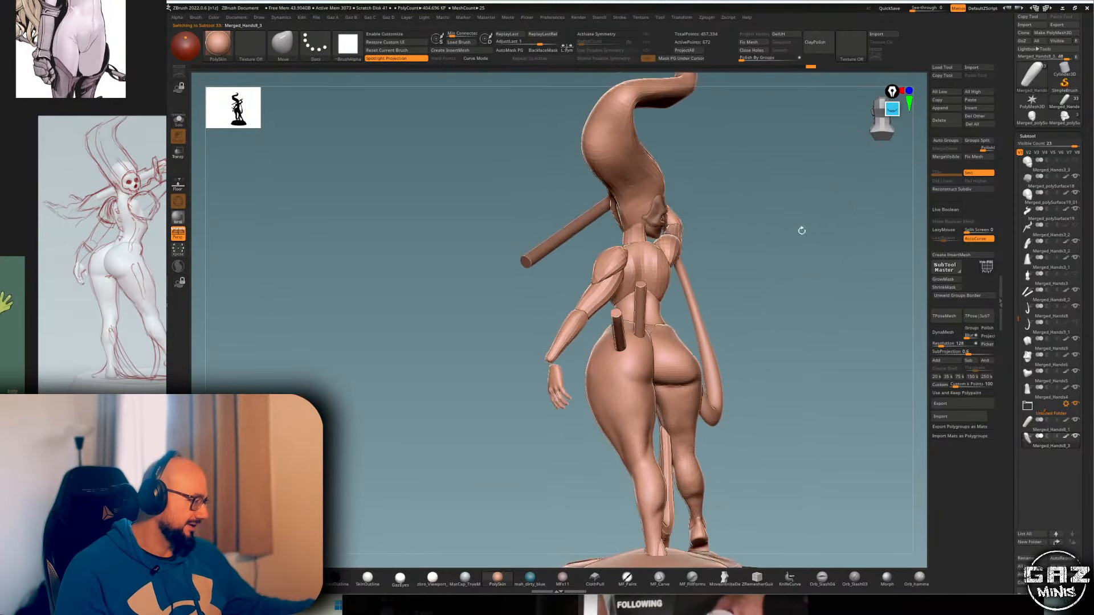
pyautogui.moveTo(620, 263); pyautogui.dragTo(655, 270, button='right')
pyautogui.hotkey('shift', 'f')
pyautogui.hotkey('shift', 'f')
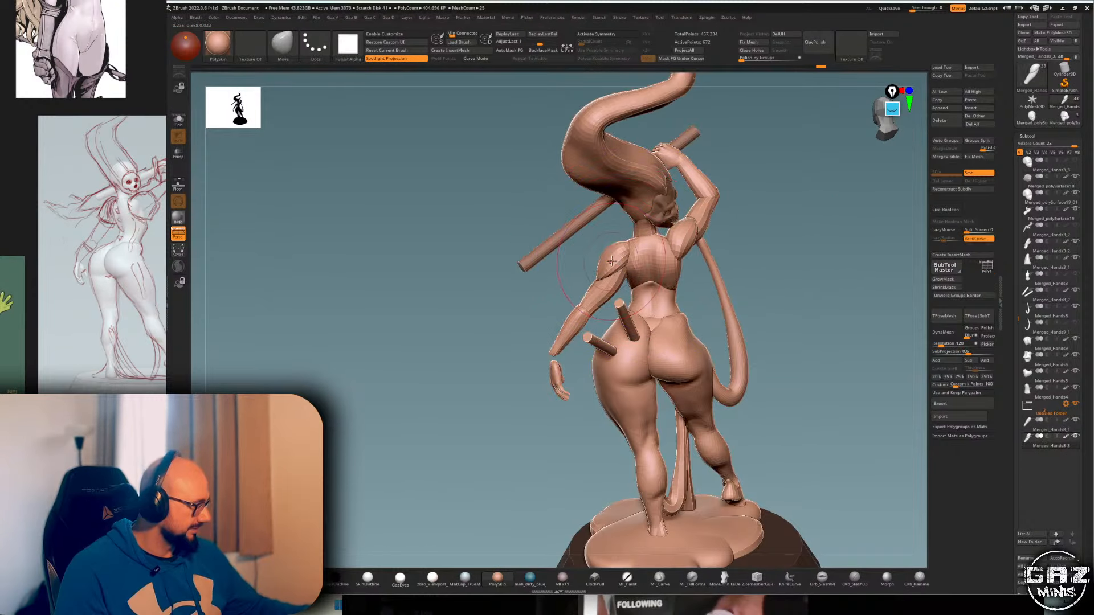
# - Clear the arm mask and check the reposed arm from the three-quarter back view
pyautogui.press('m')
pyautogui.keyDown('ctrl'); pyautogui.click(735, 229); pyautogui.keyUp('ctrl')
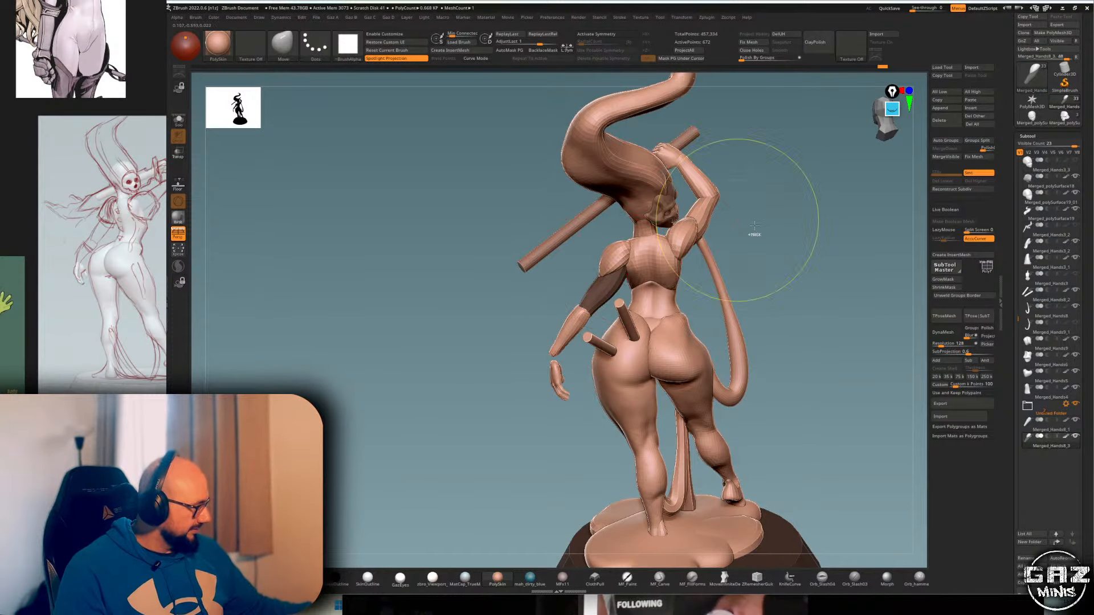
pyautogui.moveTo(754, 234)
pyautogui.mouseDown()
pyautogui.moveTo(791, 222)
pyautogui.moveTo(693, 196)
pyautogui.moveTo(725, 188)
pyautogui.moveTo(708, 203)
pyautogui.moveTo(703, 193)
pyautogui.mouseUp()
pyautogui.press('f')
pyautogui.press('f')
pyautogui.press('s')
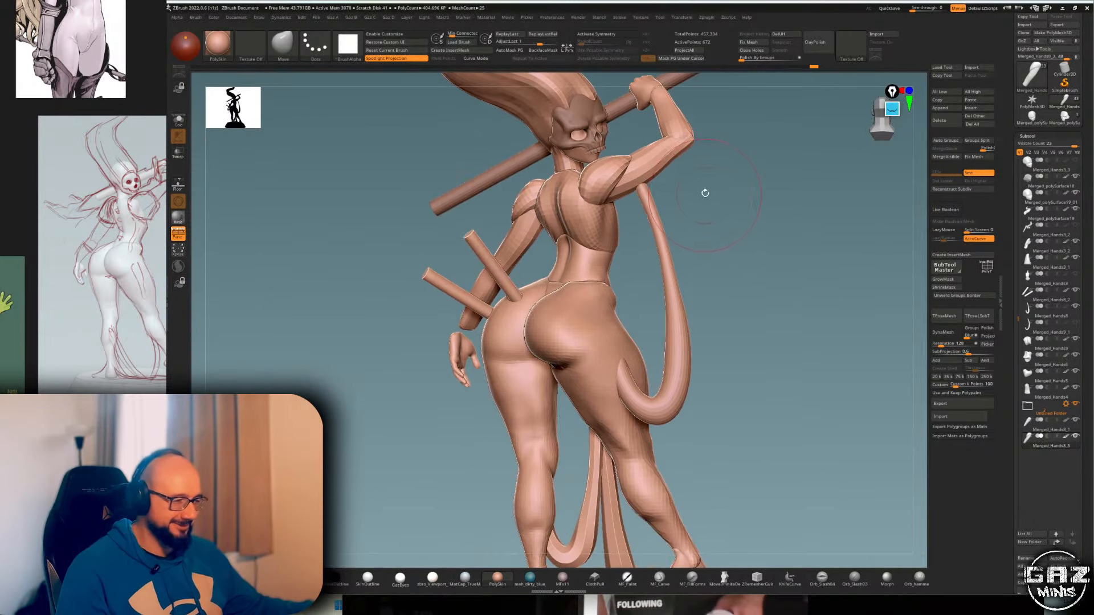
# - Insert a cylinder primitive high on the upper back between the shoulder blades and split it off as its own subtool
pyautogui.press('b')
pyautogui.press('i')
pyautogui.press('p')
pyautogui.press('m')
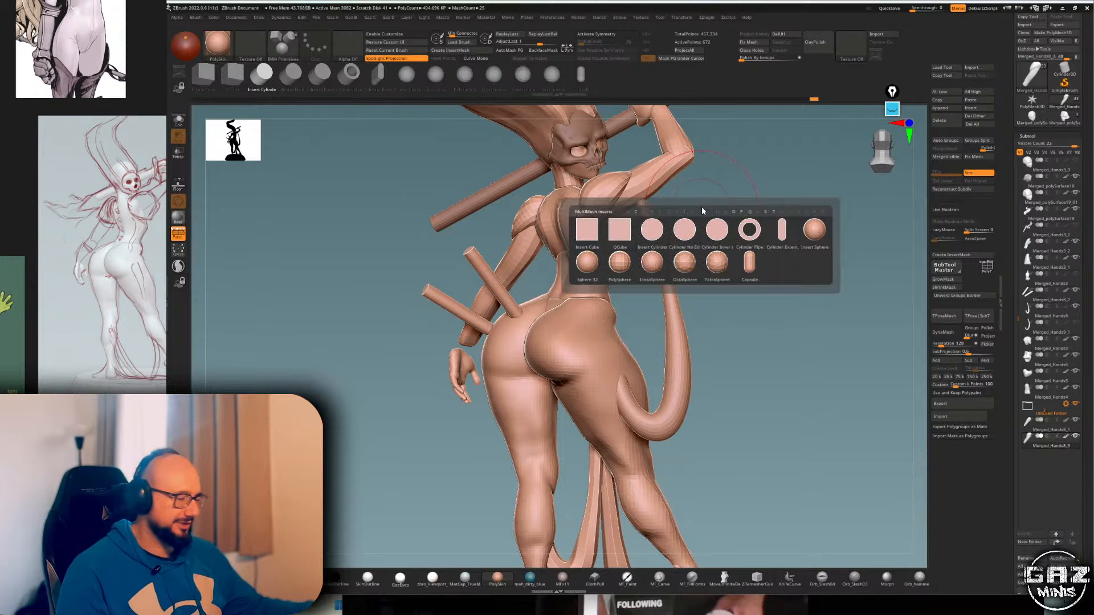
pyautogui.click(661, 236)
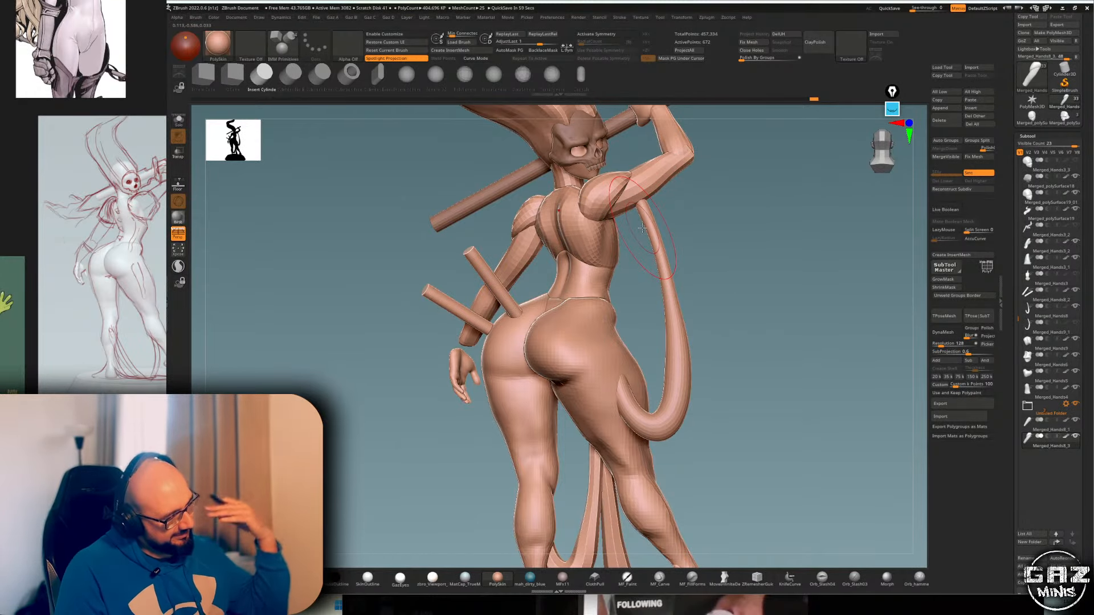
pyautogui.moveTo(642, 228); pyautogui.dragTo(588, 196)
pyautogui.press('s')
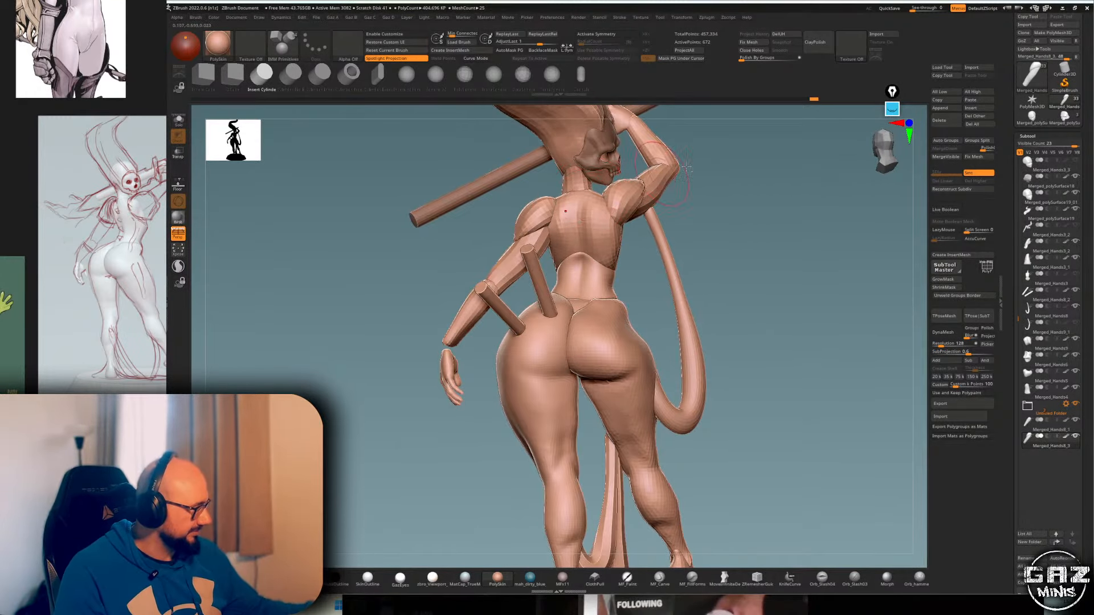
pyautogui.moveTo(686, 168); pyautogui.dragTo(725, 220)
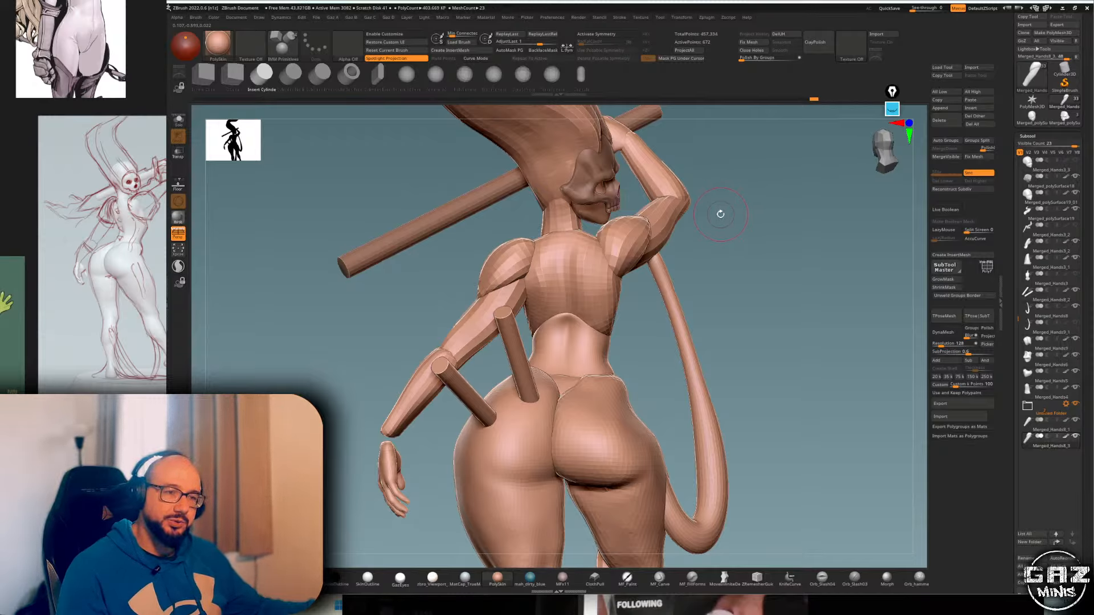
pyautogui.moveTo(720, 210); pyautogui.dragTo(569, 263)
pyautogui.moveTo(760, 219); pyautogui.dragTo(688, 228)
pyautogui.press('2')
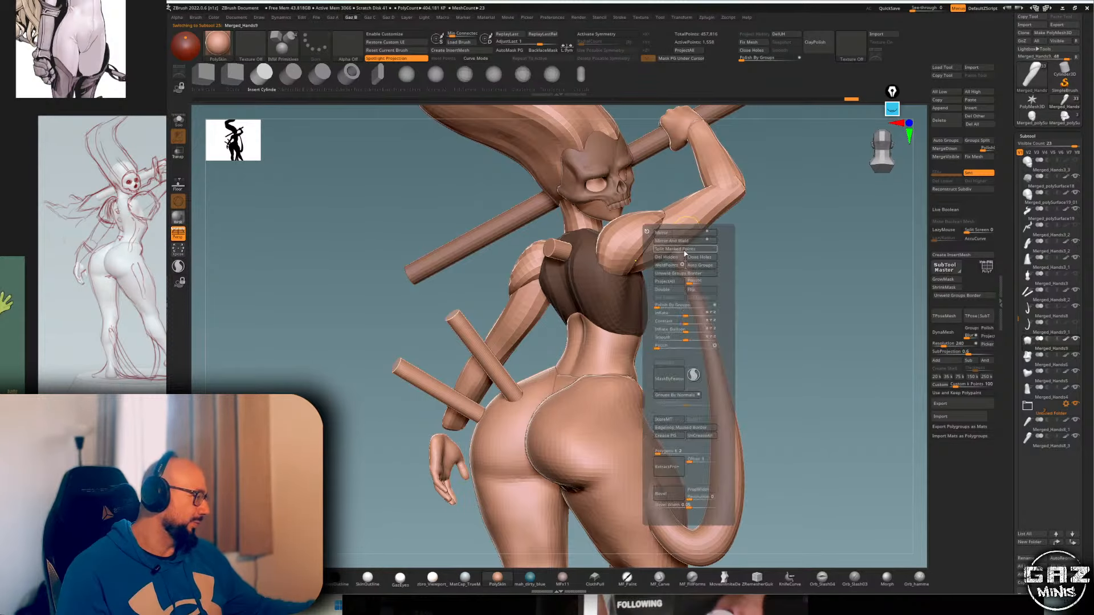
pyautogui.click(677, 249)
# - Move the cylinder slightly so that it sits partly embedded in the upper back
pyautogui.moveTo(767, 205); pyautogui.dragTo(684, 210)
pyautogui.press('w')
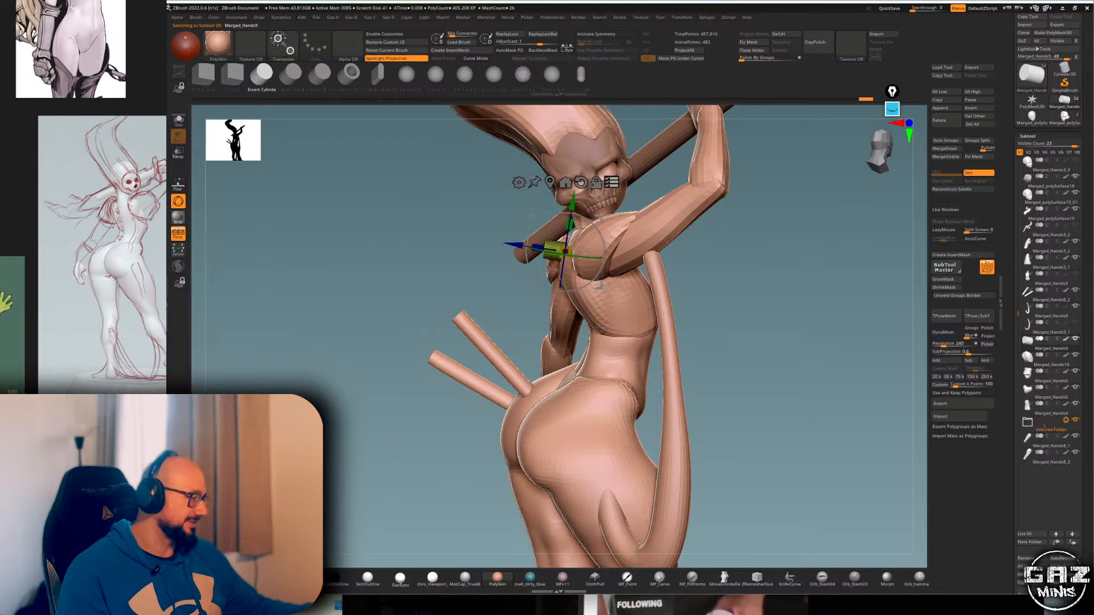
pyautogui.moveTo(599, 232); pyautogui.dragTo(607, 235)
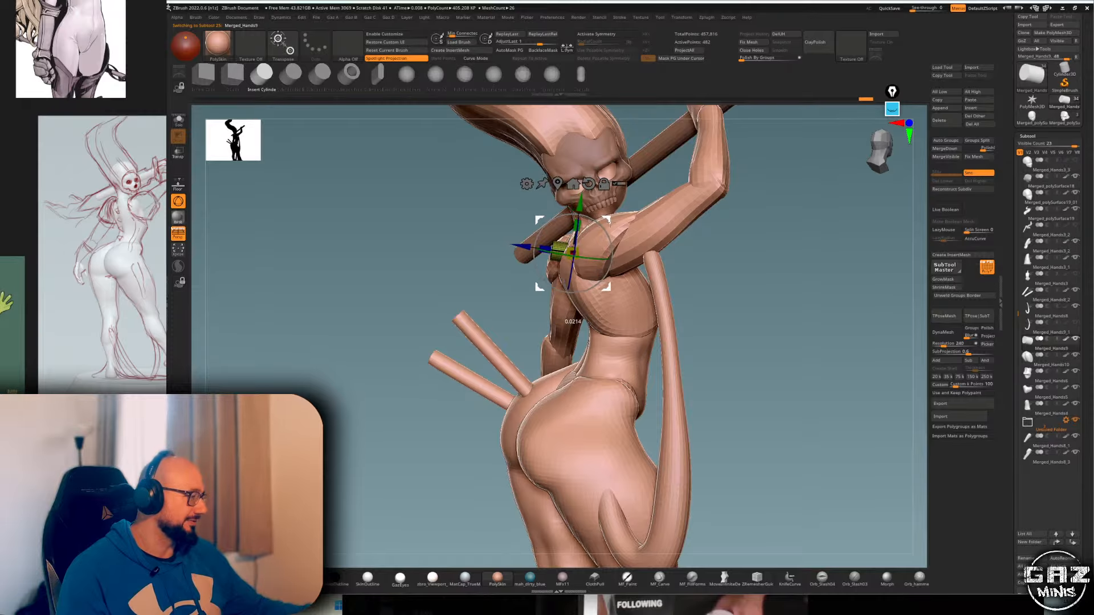
pyautogui.press('q')
pyautogui.moveTo(709, 231)
pyautogui.mouseDown()
pyautogui.moveTo(803, 237)
pyautogui.moveTo(739, 230)
pyautogui.moveTo(706, 265)
pyautogui.mouseUp()
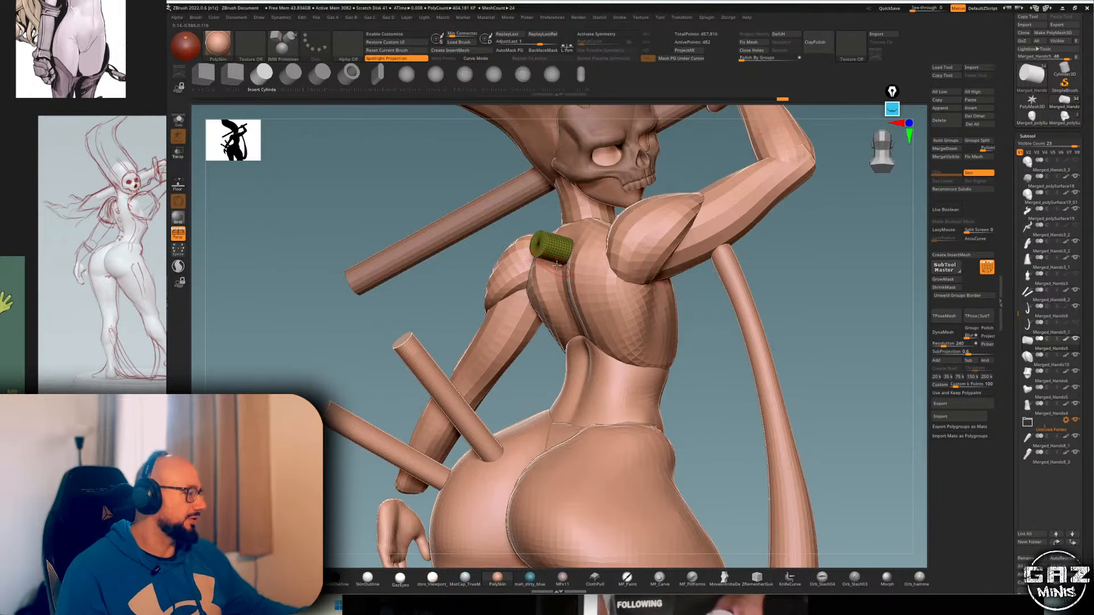
# - Duplicate the cylinder twice down the spine, angling the copies to follow the curve of the back
pyautogui.press('w')
pyautogui.moveTo(595, 229); pyautogui.dragTo(682, 227)
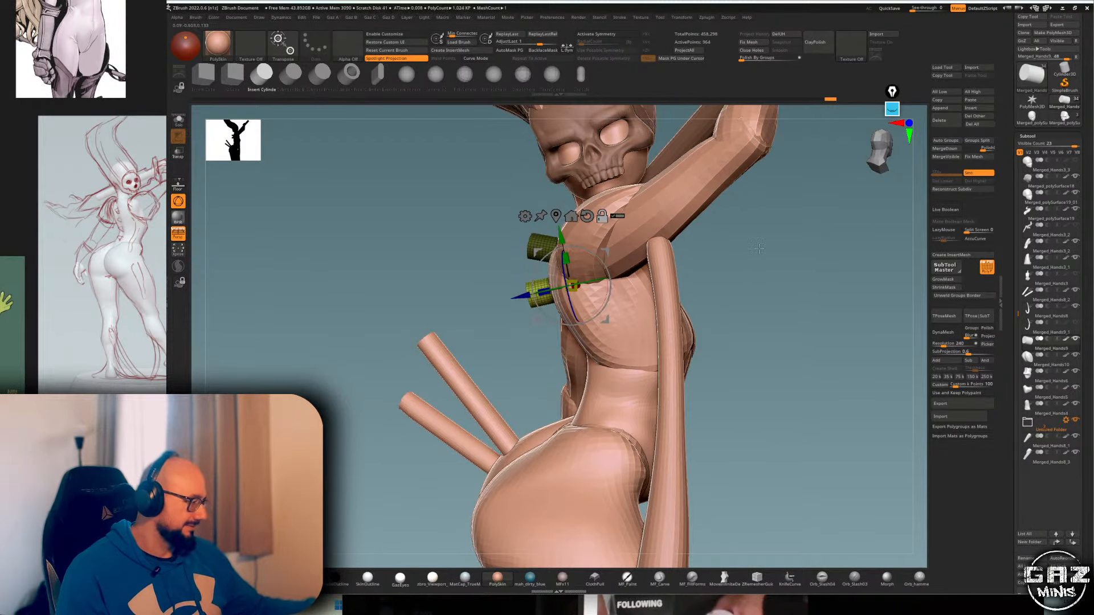
pyautogui.keyDown('alt'); pyautogui.moveTo(758, 248); pyautogui.dragTo(715, 233); pyautogui.keyUp('alt')
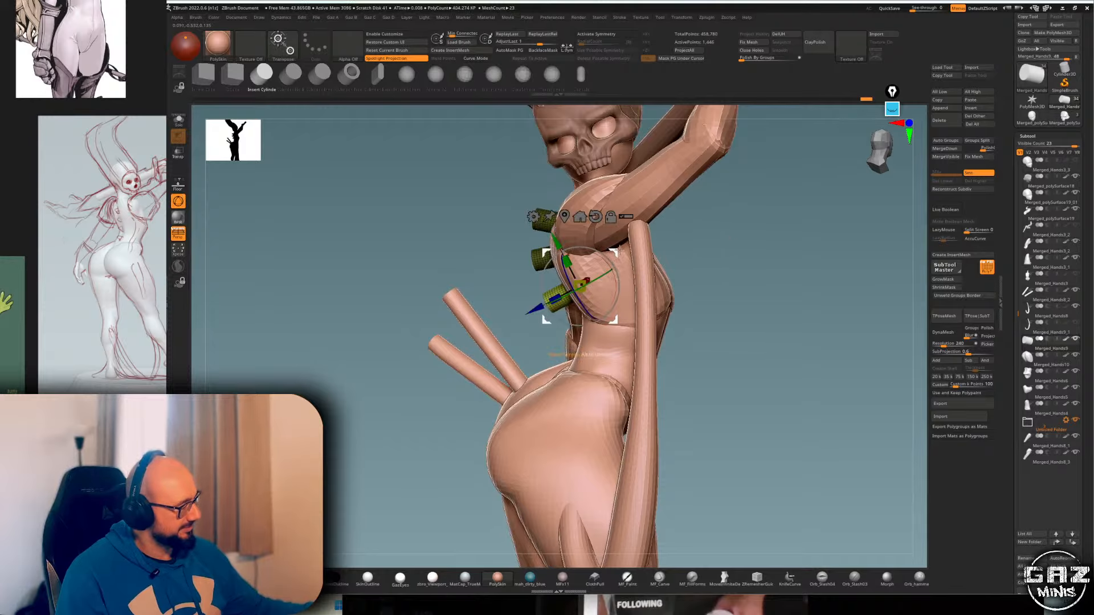
pyautogui.moveTo(634, 243)
pyautogui.mouseDown()
pyautogui.moveTo(747, 225)
pyautogui.moveTo(745, 245)
pyautogui.moveTo(781, 176)
pyautogui.moveTo(748, 230)
pyautogui.moveTo(713, 211)
pyautogui.moveTo(755, 231)
pyautogui.moveTo(769, 220)
pyautogui.moveTo(728, 204)
pyautogui.moveTo(737, 233)
pyautogui.mouseUp()
pyautogui.press('q')
pyautogui.hotkey('shift', 'f')
pyautogui.hotkey('shift', 'f')
pyautogui.press('s')
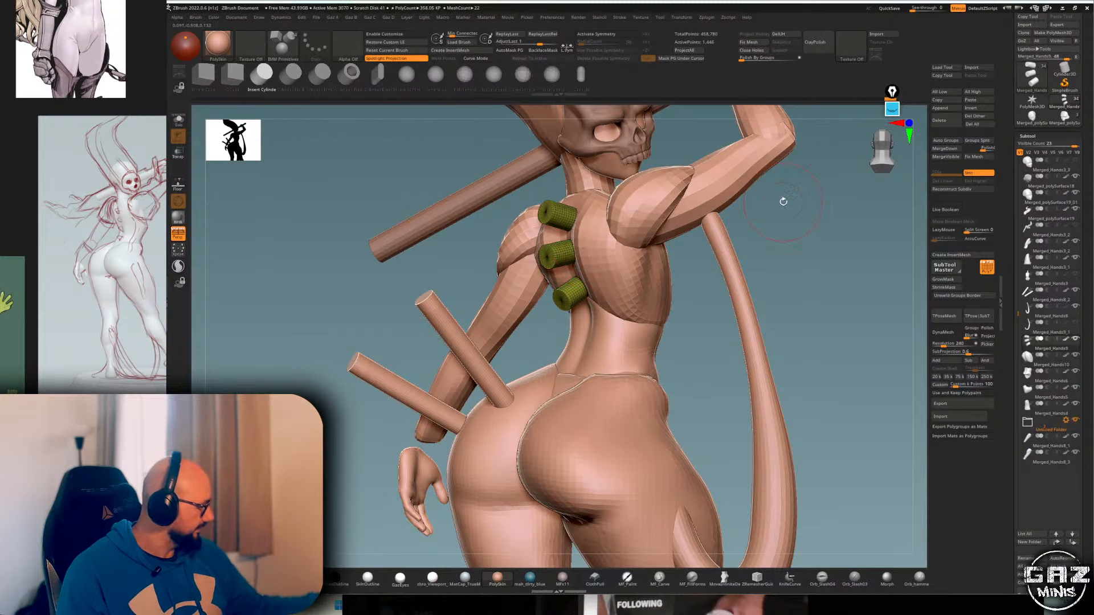
# - Remesh the three spine cylinders with DynaMesh and shape them into tapered pegs, isolating them to reach their ends
pyautogui.click(943, 332)
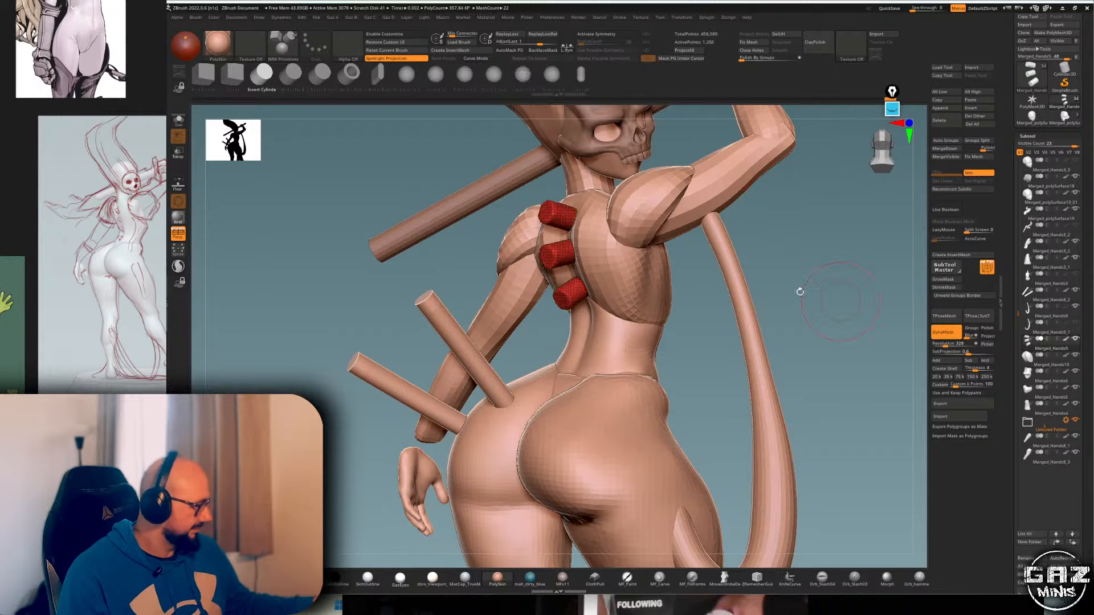
pyautogui.press('b')
pyautogui.press('c')
pyautogui.press('b')
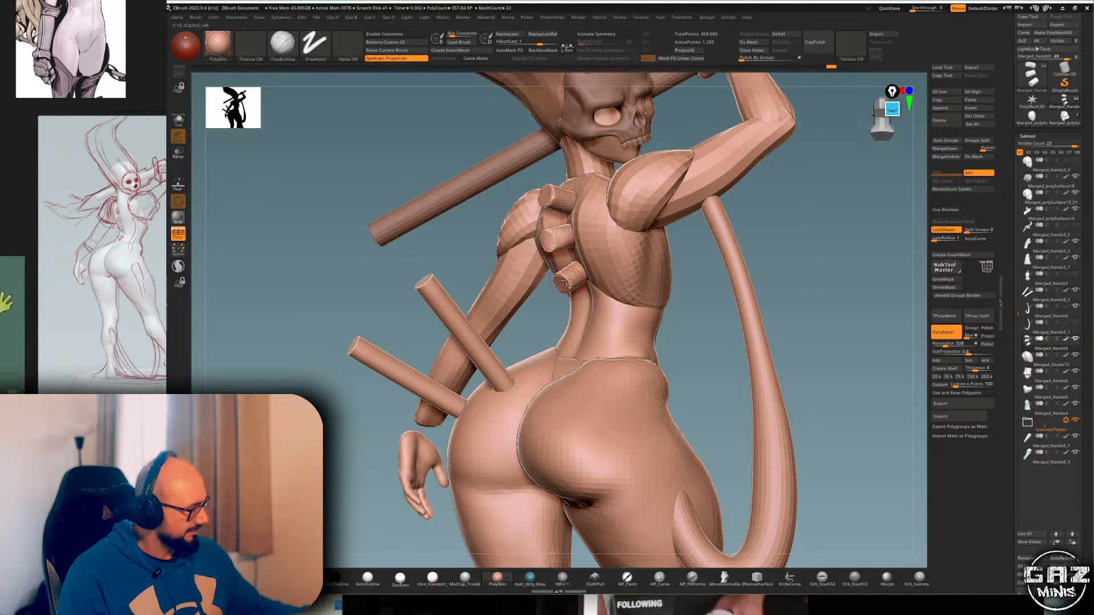
pyautogui.moveTo(467, 233); pyautogui.dragTo(566, 228)
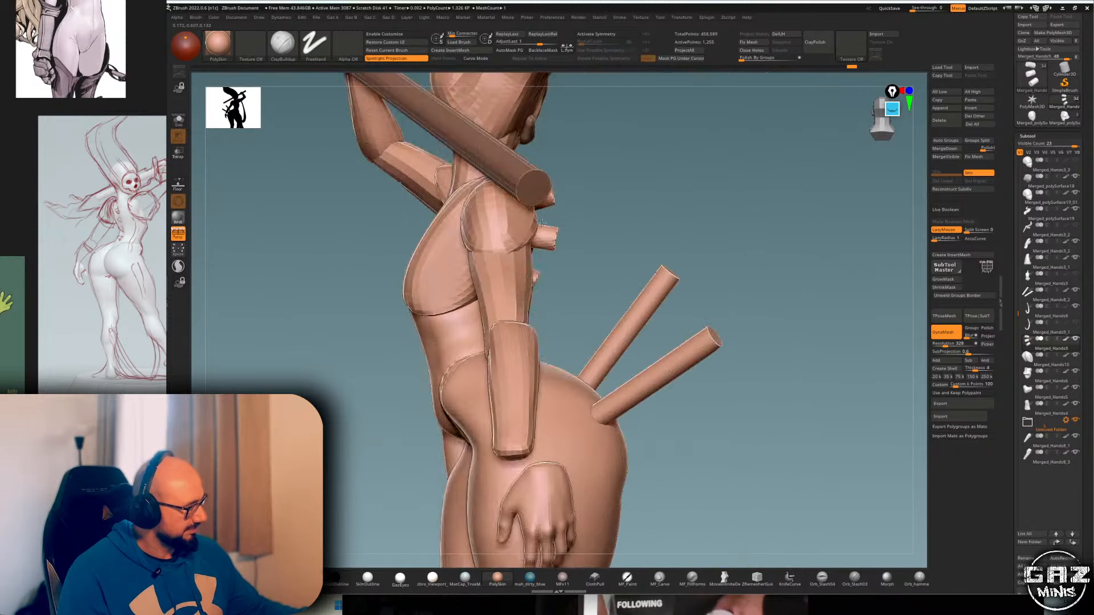
pyautogui.moveTo(568, 188); pyautogui.dragTo(544, 195)
pyautogui.hotkey('alt', 's')
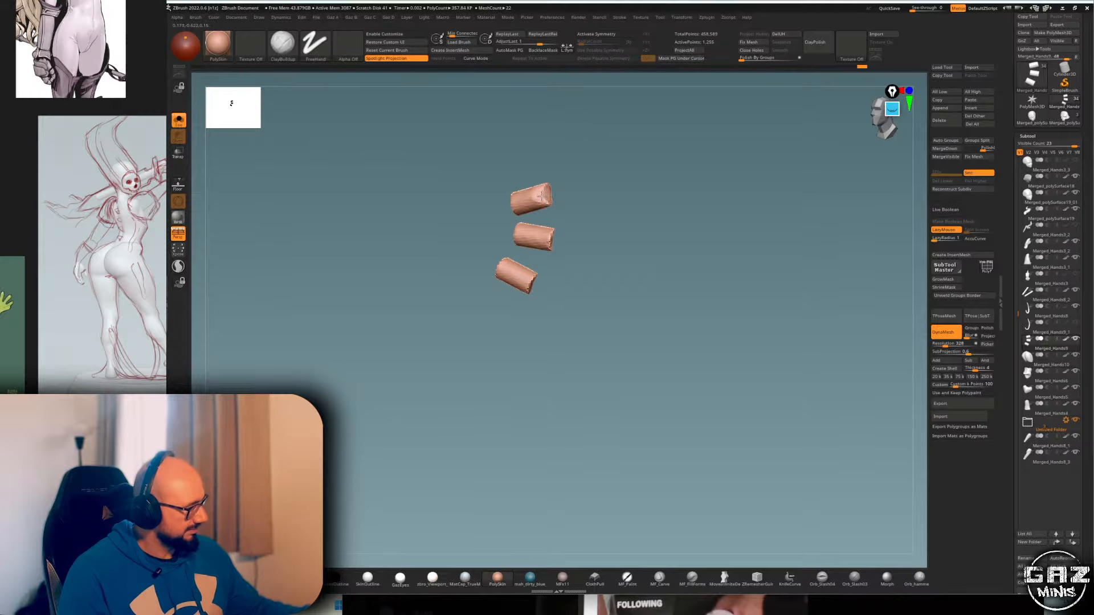
pyautogui.moveTo(559, 245); pyautogui.dragTo(559, 256)
pyautogui.hotkey('alt', 's')
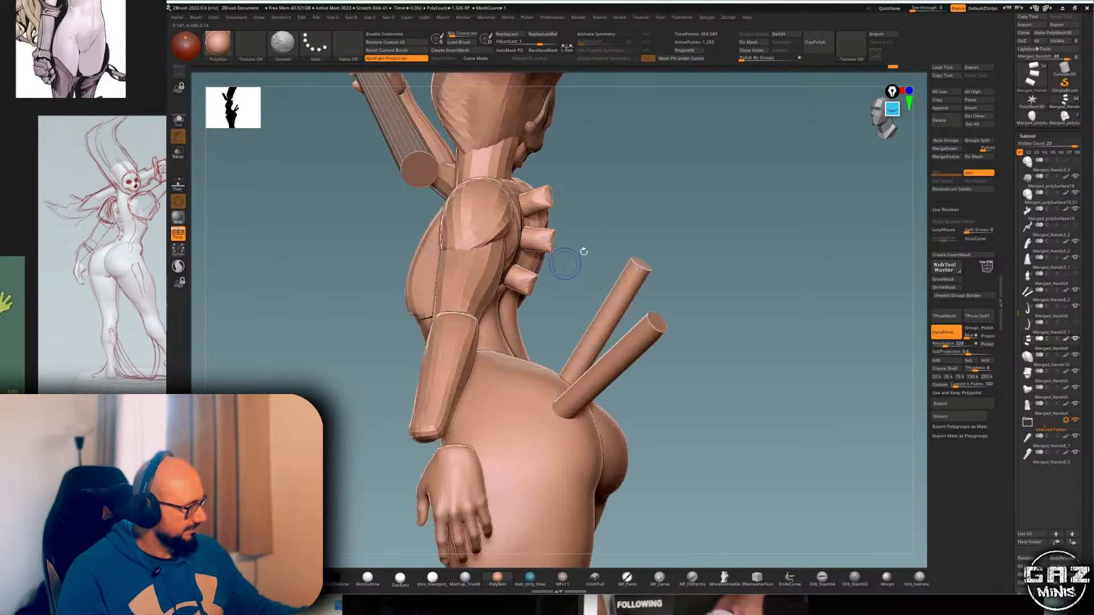
# - Reshape the front of the hair mass around the skull mask's forehead with the Move brush
pyautogui.moveTo(695, 225)
pyautogui.mouseDown()
pyautogui.moveTo(743, 206)
pyautogui.moveTo(723, 197)
pyautogui.moveTo(777, 230)
pyautogui.moveTo(695, 196)
pyautogui.moveTo(586, 209)
pyautogui.moveTo(618, 162)
pyautogui.moveTo(581, 256)
pyautogui.mouseUp()
pyautogui.press('b')
pyautogui.press('m')
pyautogui.press('v')
pyautogui.keyDown('alt'); pyautogui.click(571, 210); pyautogui.keyUp('alt')
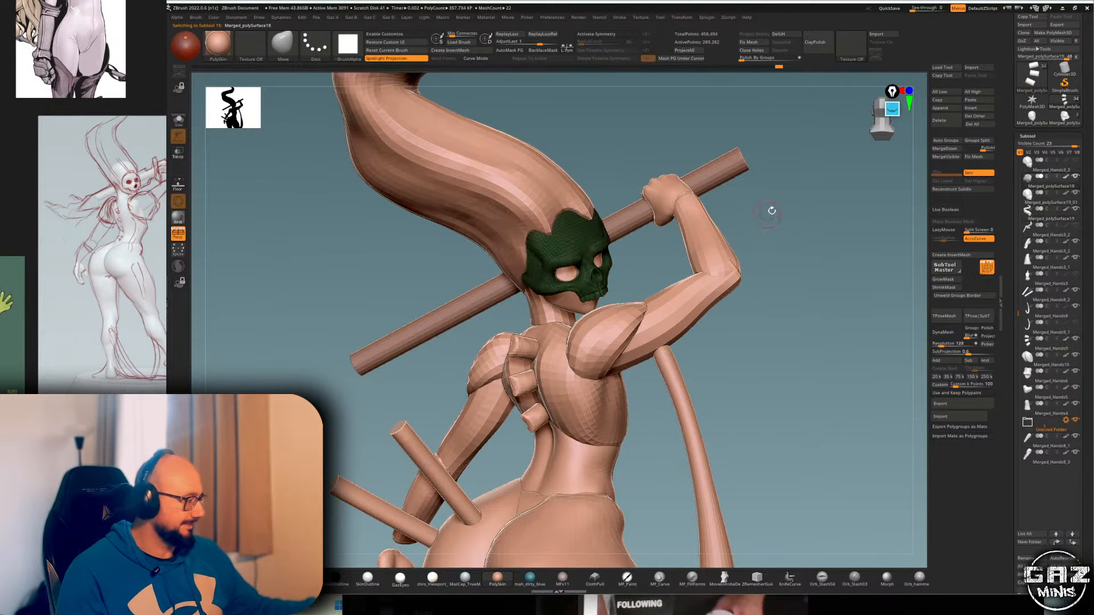
pyautogui.moveTo(771, 211); pyautogui.dragTo(840, 174)
pyautogui.keyDown('alt'); pyautogui.click(548, 196); pyautogui.keyUp('alt')
pyautogui.keyDown('alt'); pyautogui.moveTo(595, 181); pyautogui.dragTo(635, 194); pyautogui.keyUp('alt')
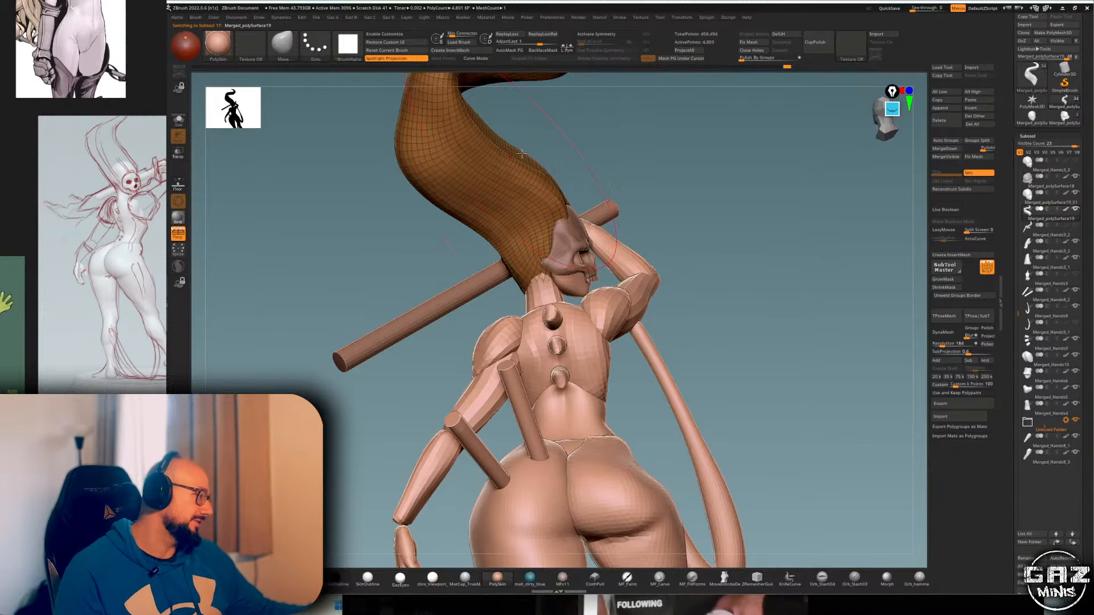
pyautogui.moveTo(576, 140)
pyautogui.mouseDown()
pyautogui.moveTo(538, 143)
pyautogui.moveTo(574, 135)
pyautogui.mouseUp()
pyautogui.moveTo(497, 159); pyautogui.dragTo(481, 162)
pyautogui.moveTo(537, 168)
pyautogui.keyDown('alt'); pyautogui.mouseDown()
pyautogui.moveTo(534, 144)
pyautogui.moveTo(561, 147)
pyautogui.moveTo(525, 150)
pyautogui.mouseUp(); pyautogui.keyUp('alt')
# - Make the skull mask active and reconstruct its lower subdivision levels
pyautogui.hotkey('shift', 'f')
pyautogui.press('b')
pyautogui.press('d')
pyautogui.press('s')
pyautogui.moveTo(586, 132)
pyautogui.mouseDown()
pyautogui.moveTo(561, 135)
pyautogui.moveTo(591, 134)
pyautogui.moveTo(592, 152)
pyautogui.mouseUp()
pyautogui.press('s')
pyautogui.moveTo(592, 152)
pyautogui.mouseDown()
pyautogui.moveTo(586, 125)
pyautogui.moveTo(613, 134)
pyautogui.mouseUp()
pyautogui.hotkey('shift', 'f')
pyautogui.press('l')
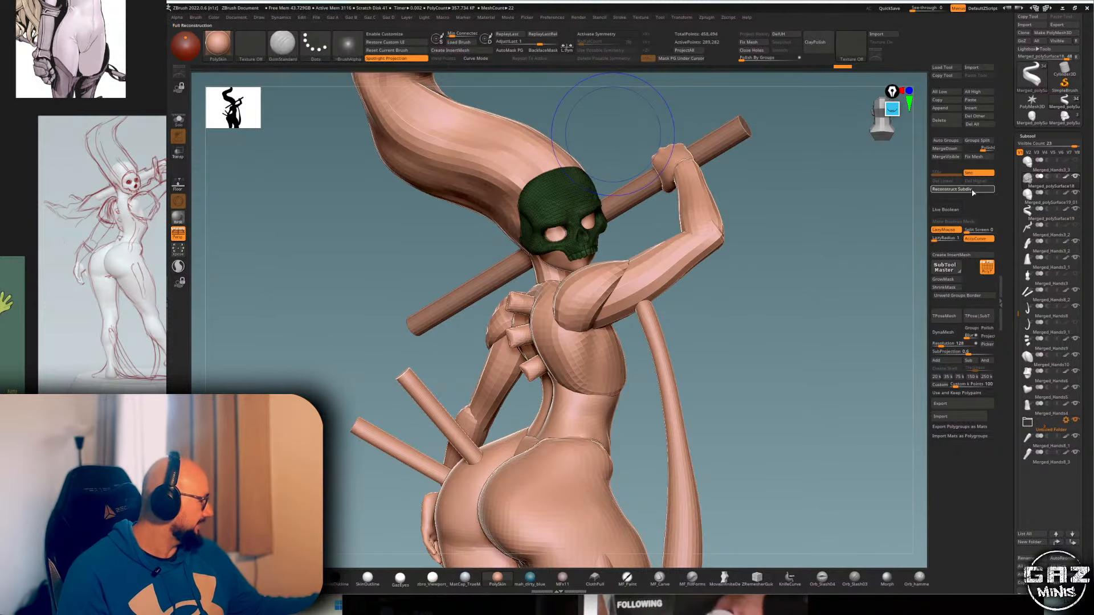
pyautogui.moveTo(737, 150); pyautogui.dragTo(594, 186)
pyautogui.press('x')
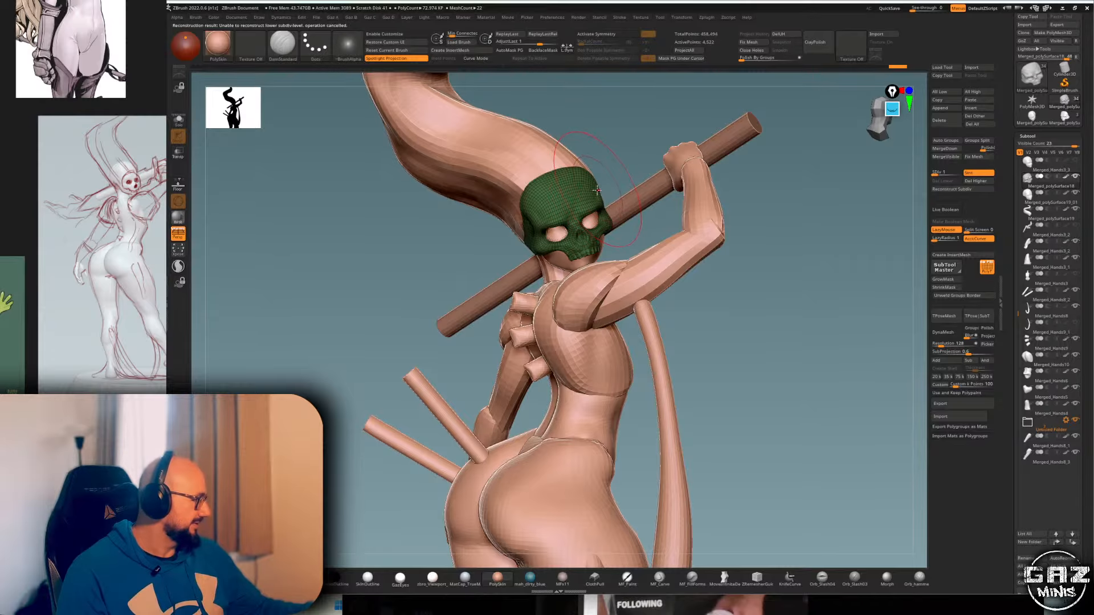
# - Enable posable symmetry on the skull mask and lower it by one subdivision level
pyautogui.moveTo(637, 139)
pyautogui.mouseDown()
pyautogui.moveTo(601, 178)
pyautogui.moveTo(585, 134)
pyautogui.moveTo(581, 186)
pyautogui.mouseUp()
pyautogui.press('x')
pyautogui.click(621, 51)
pyautogui.hotkey('shift', 'd')
pyautogui.press('b')
pyautogui.press('m')
pyautogui.press('v')
pyautogui.hotkey('shift', 'f')
pyautogui.moveTo(646, 107)
pyautogui.mouseDown()
pyautogui.moveTo(598, 118)
pyautogui.moveTo(582, 169)
pyautogui.moveTo(564, 177)
pyautogui.moveTo(635, 120)
pyautogui.moveTo(757, 114)
pyautogui.moveTo(753, 149)
pyautogui.moveTo(743, 143)
pyautogui.moveTo(820, 137)
pyautogui.moveTo(811, 128)
pyautogui.moveTo(746, 132)
pyautogui.moveTo(790, 160)
pyautogui.mouseUp()
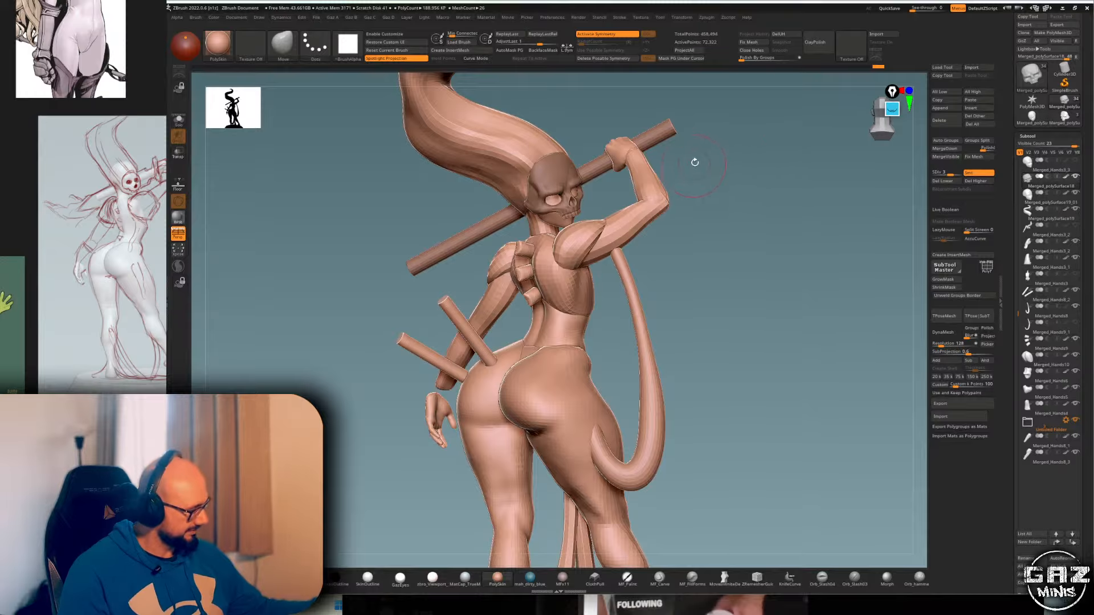
# - Choose the CurveMultiTube brush and try to draw a tube curve beside the lower leg
pyautogui.keyDown('alt'); pyautogui.moveTo(715, 204); pyautogui.dragTo(683, 158); pyautogui.keyUp('alt')
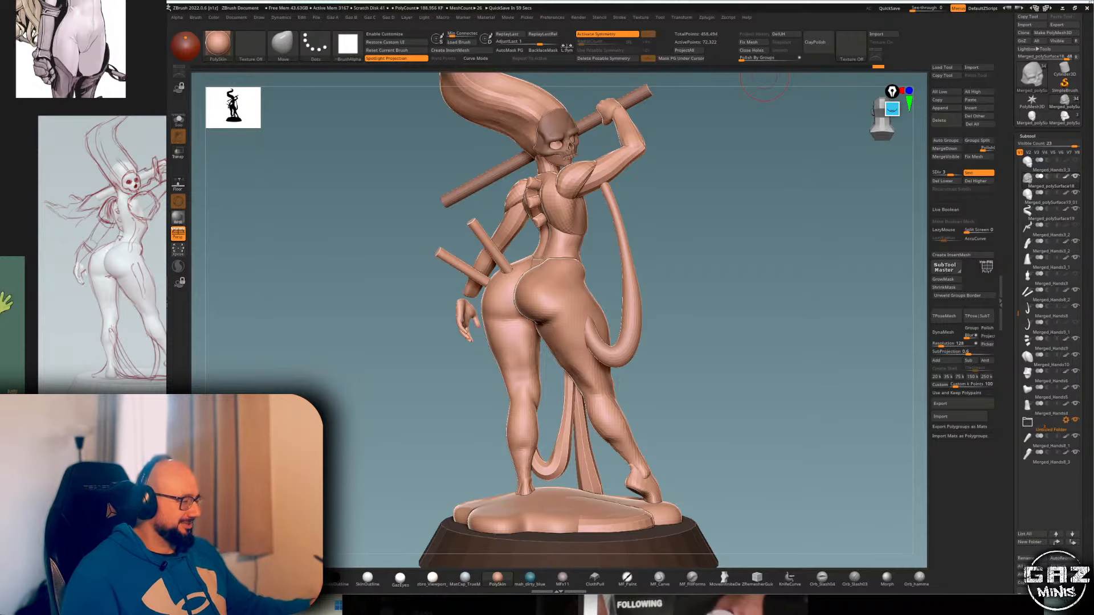
pyautogui.moveTo(764, 78)
pyautogui.keyDown('alt'); pyautogui.mouseDown()
pyautogui.moveTo(710, 229)
pyautogui.moveTo(700, 220)
pyautogui.moveTo(687, 289)
pyautogui.moveTo(679, 247)
pyautogui.mouseUp(); pyautogui.keyUp('alt')
pyautogui.press('s')
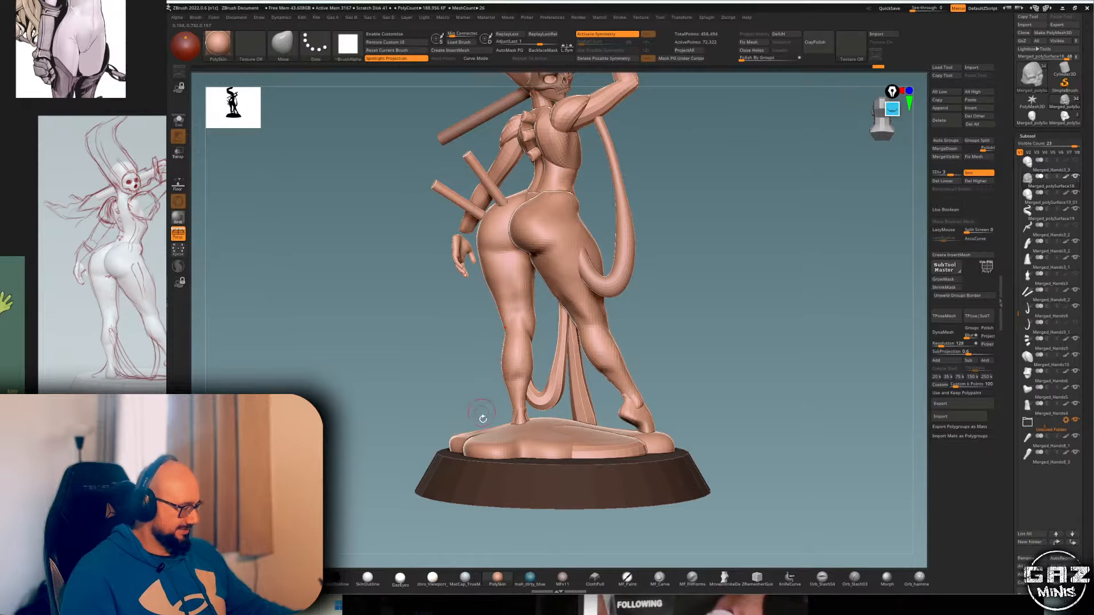
pyautogui.keyDown('alt'); pyautogui.moveTo(573, 316); pyautogui.dragTo(562, 341); pyautogui.keyUp('alt')
pyautogui.press('b')
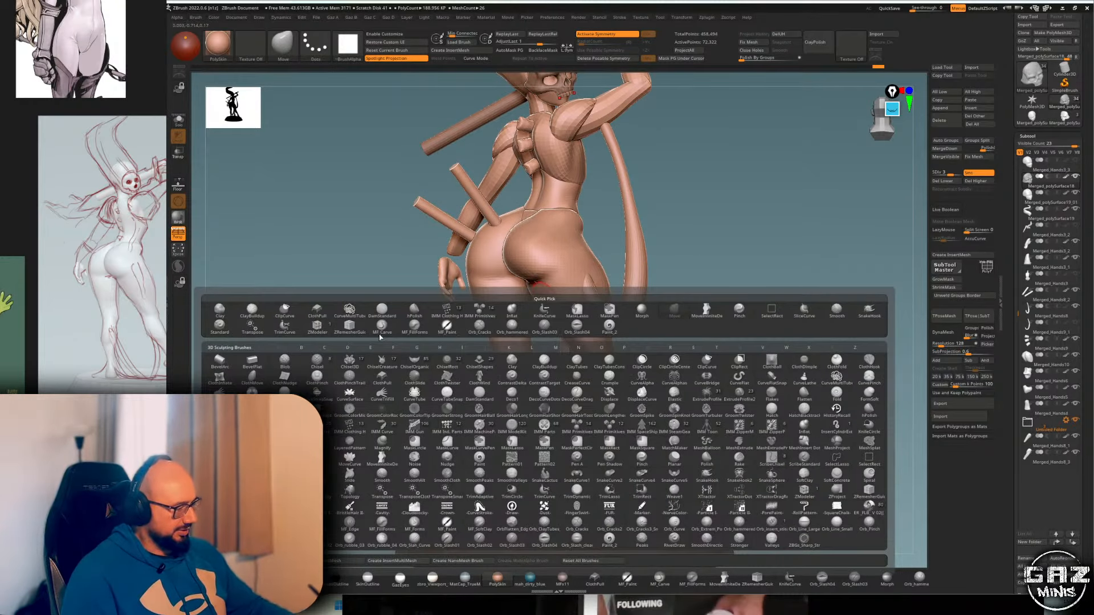
pyautogui.click(356, 317)
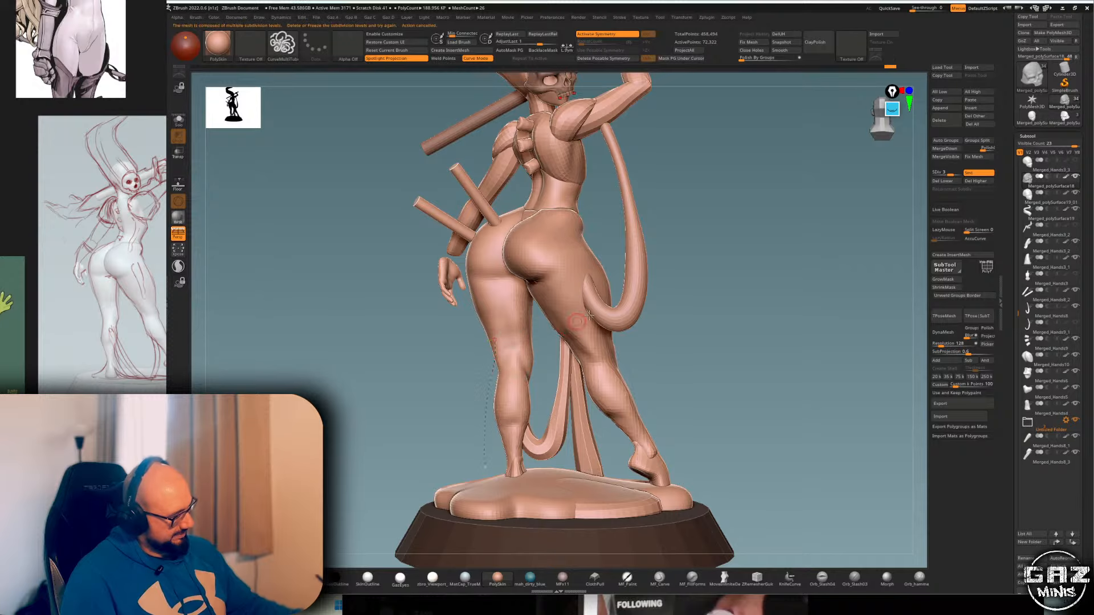
pyautogui.hotkey('shift', 'f')
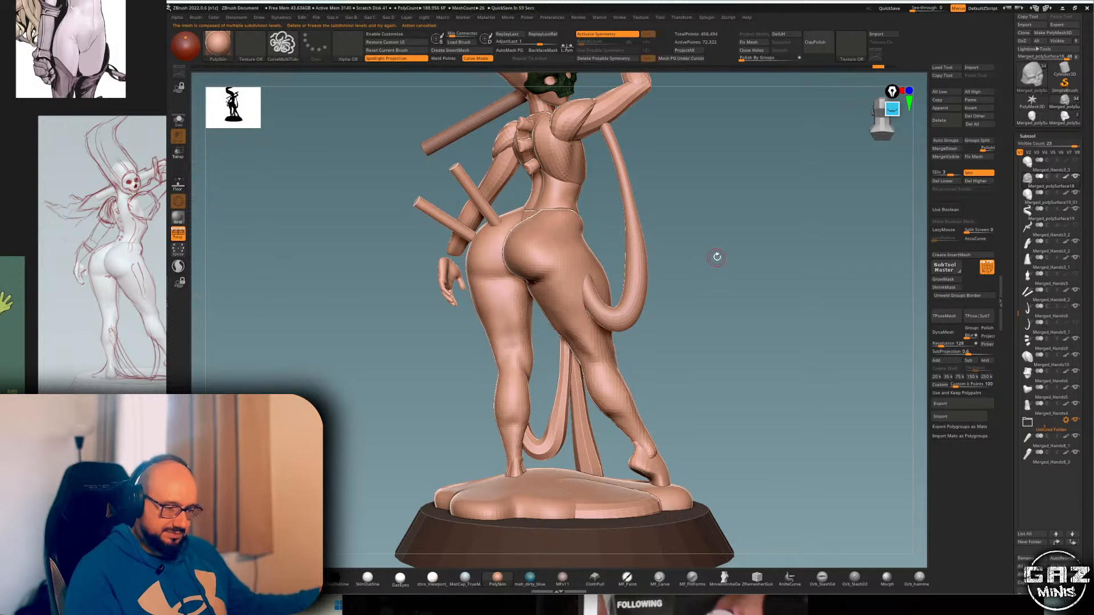
# - Make the head subtool beneath the skull mask active for drawing curves
pyautogui.press('Down')
pyautogui.press('Down')
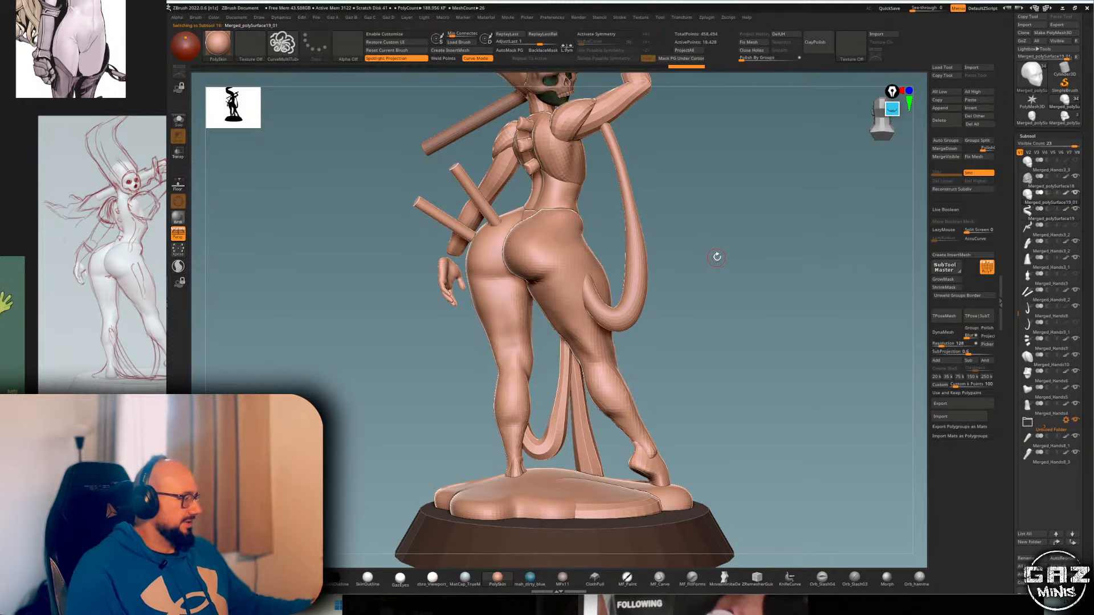
pyautogui.keyDown('alt'); pyautogui.moveTo(710, 234); pyautogui.dragTo(711, 211); pyautogui.keyUp('alt')
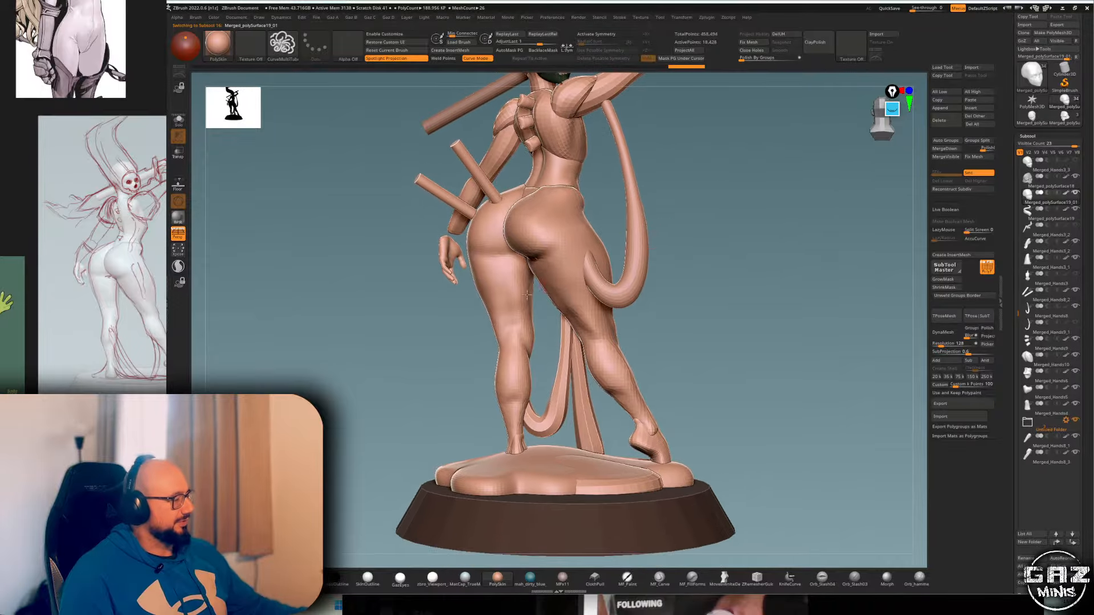
# - Try short tube curves down the outer side of the calf and undo them
pyautogui.moveTo(494, 334); pyautogui.dragTo(484, 403)
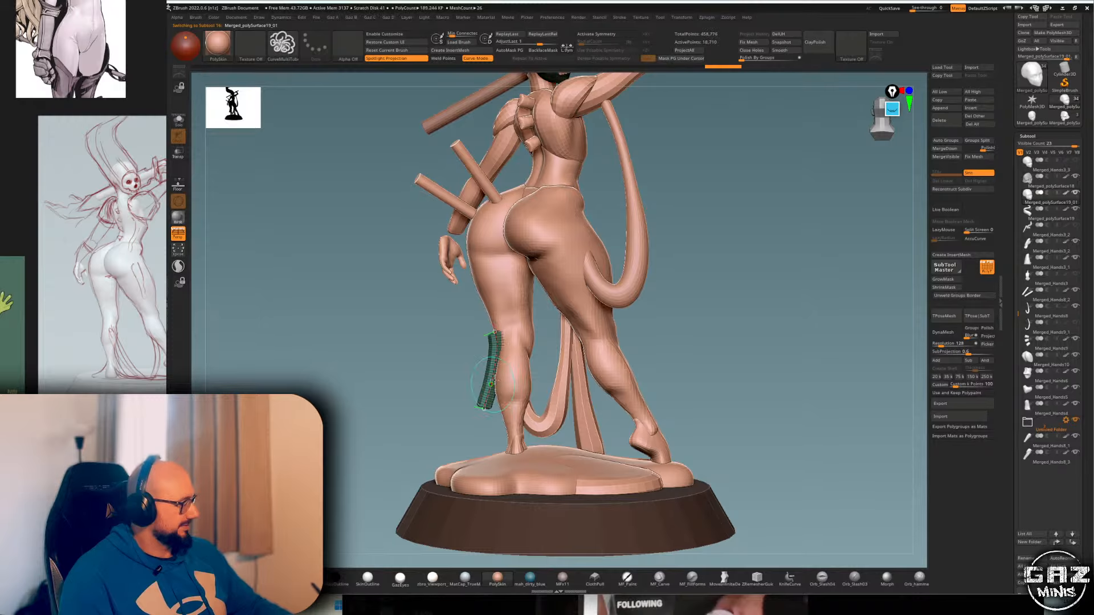
pyautogui.hotkey('ctrl', 'z')
pyautogui.moveTo(477, 444); pyautogui.dragTo(477, 459)
pyautogui.hotkey('ctrl', 'z')
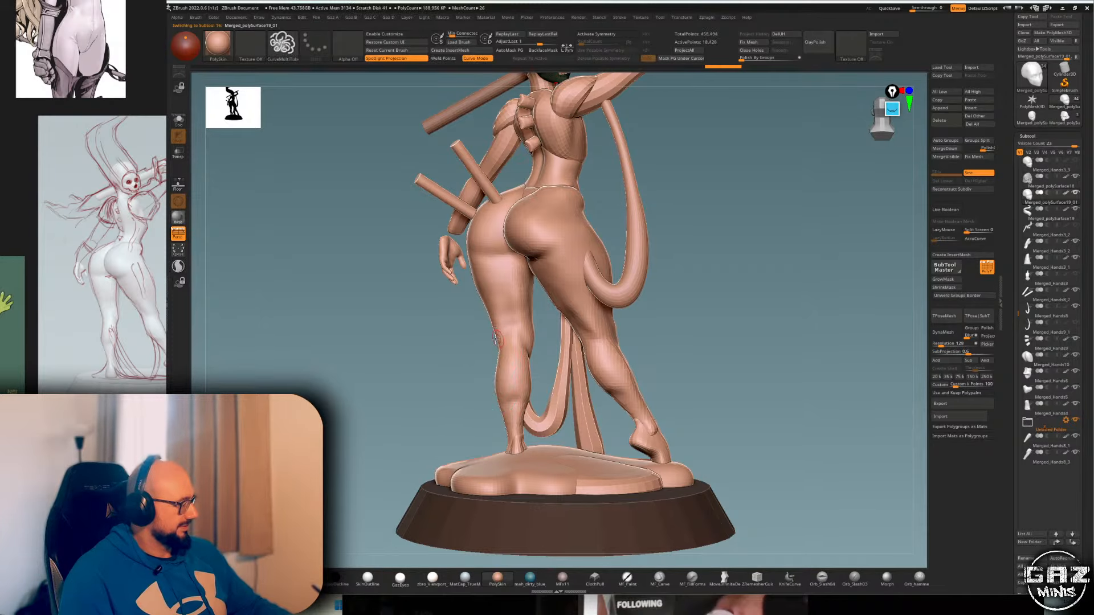
# - Try several tube curves starting behind the standing leg's knee and undo them
pyautogui.moveTo(420, 381); pyautogui.dragTo(515, 373)
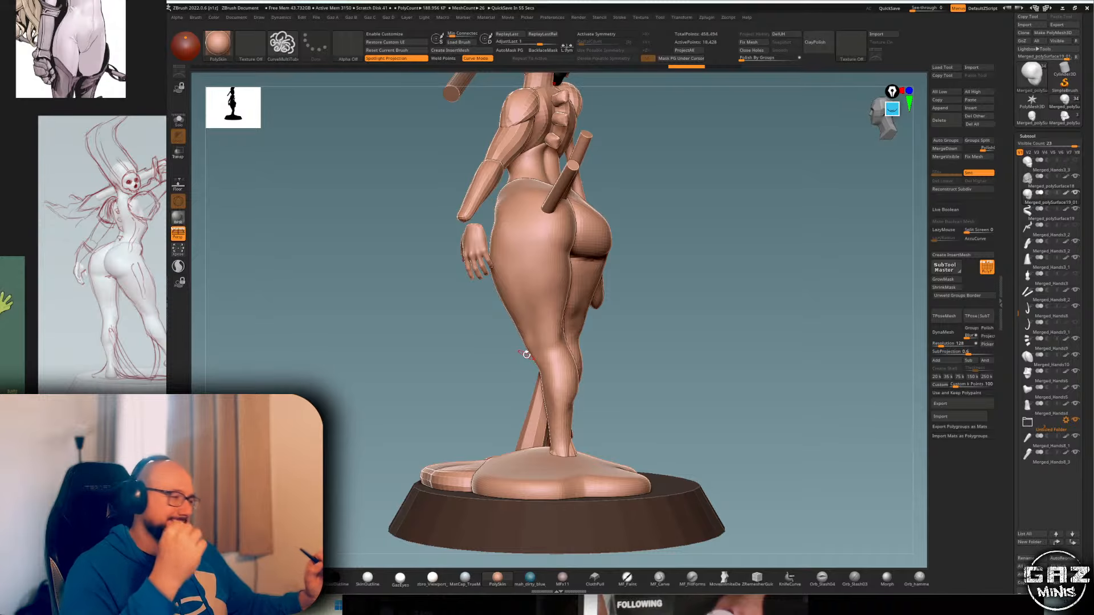
pyautogui.moveTo(526, 354); pyautogui.dragTo(670, 283)
pyautogui.moveTo(602, 295); pyautogui.dragTo(621, 430)
pyautogui.hotkey('ctrl', 'z')
pyautogui.moveTo(676, 340)
pyautogui.mouseDown()
pyautogui.moveTo(490, 336)
pyautogui.moveTo(611, 277)
pyautogui.mouseUp()
pyautogui.hotkey('ctrl', 'z')
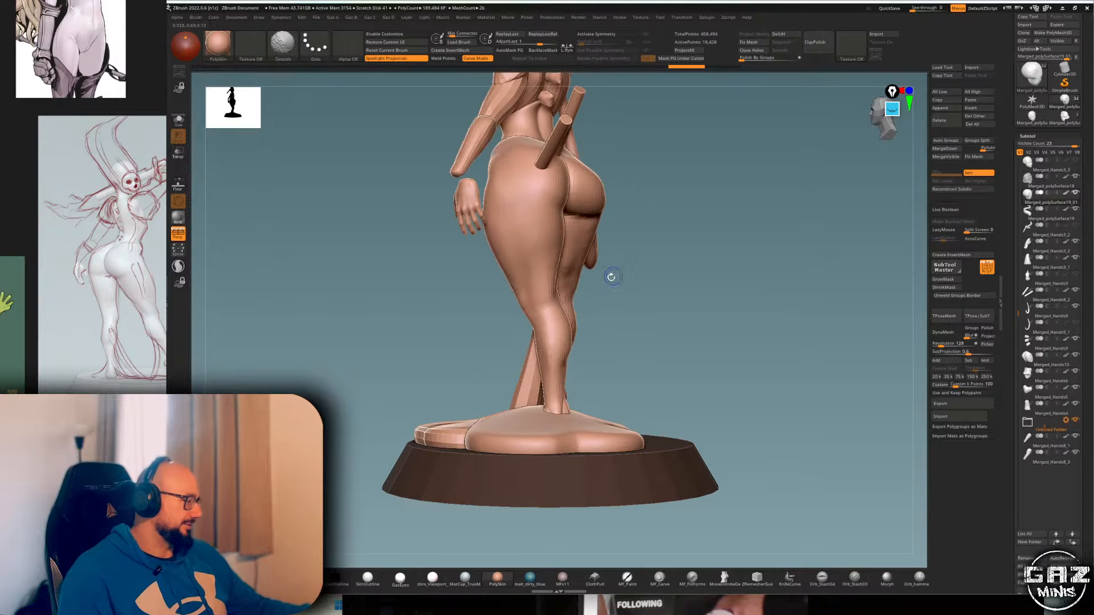
pyautogui.moveTo(526, 294); pyautogui.dragTo(585, 308)
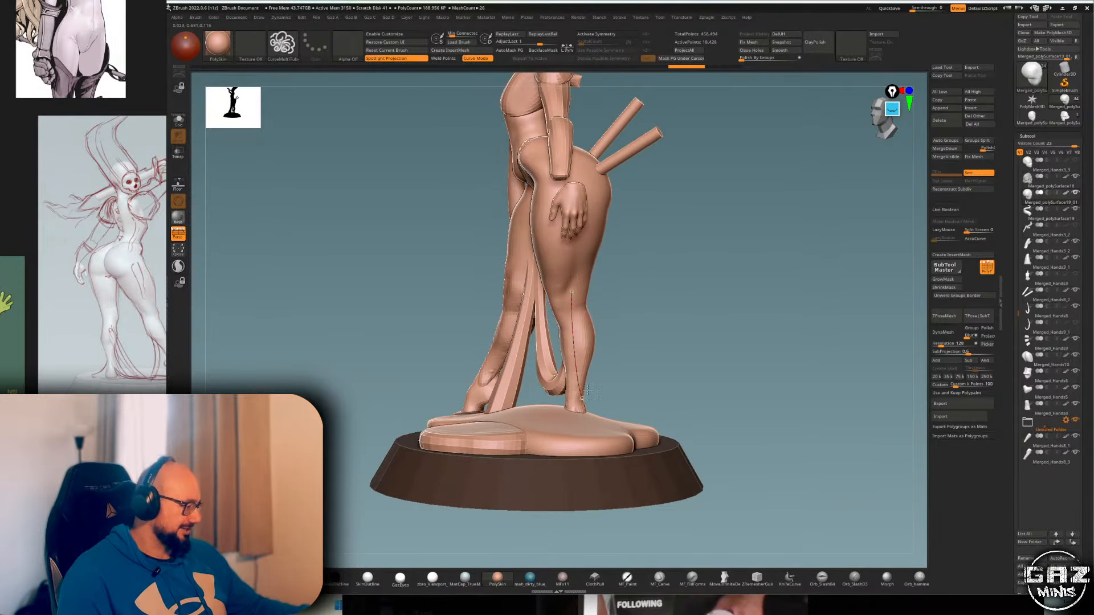
pyautogui.moveTo(587, 391); pyautogui.dragTo(587, 393)
pyautogui.moveTo(614, 330); pyautogui.dragTo(654, 310)
pyautogui.hotkey('ctrl', 'z')
pyautogui.moveTo(629, 396); pyautogui.dragTo(630, 399)
pyautogui.hotkey('ctrl', 'z')
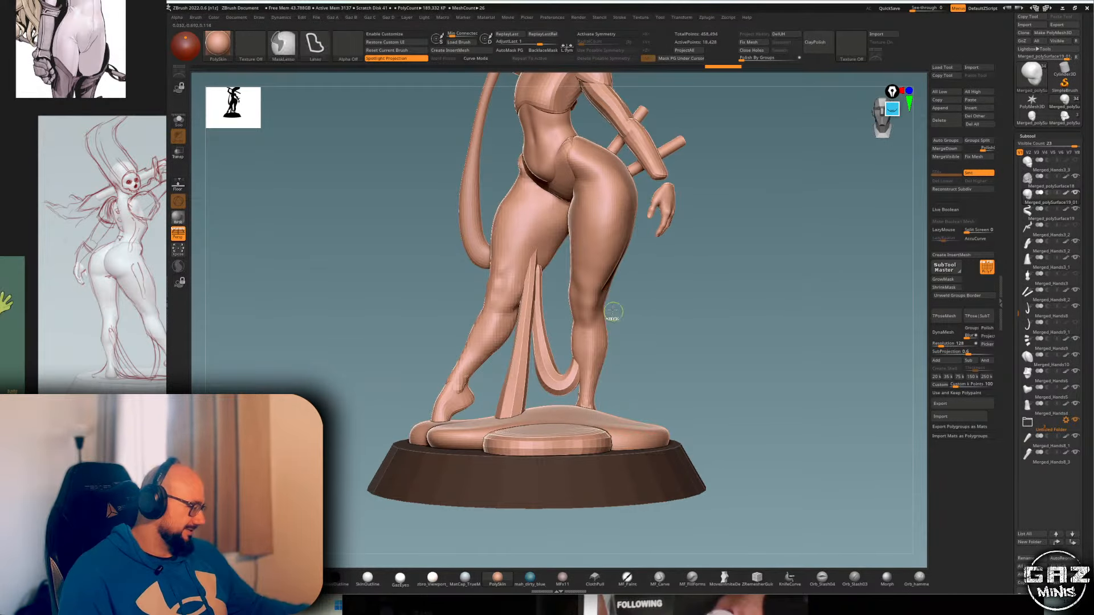
# - Try a longer tube curve down the outer side of the standing calf to the base and undo it
pyautogui.moveTo(604, 292); pyautogui.dragTo(621, 422)
pyautogui.moveTo(677, 322)
pyautogui.mouseDown()
pyautogui.moveTo(522, 316)
pyautogui.moveTo(493, 421)
pyautogui.mouseUp()
pyautogui.hotkey('ctrl', 'z')
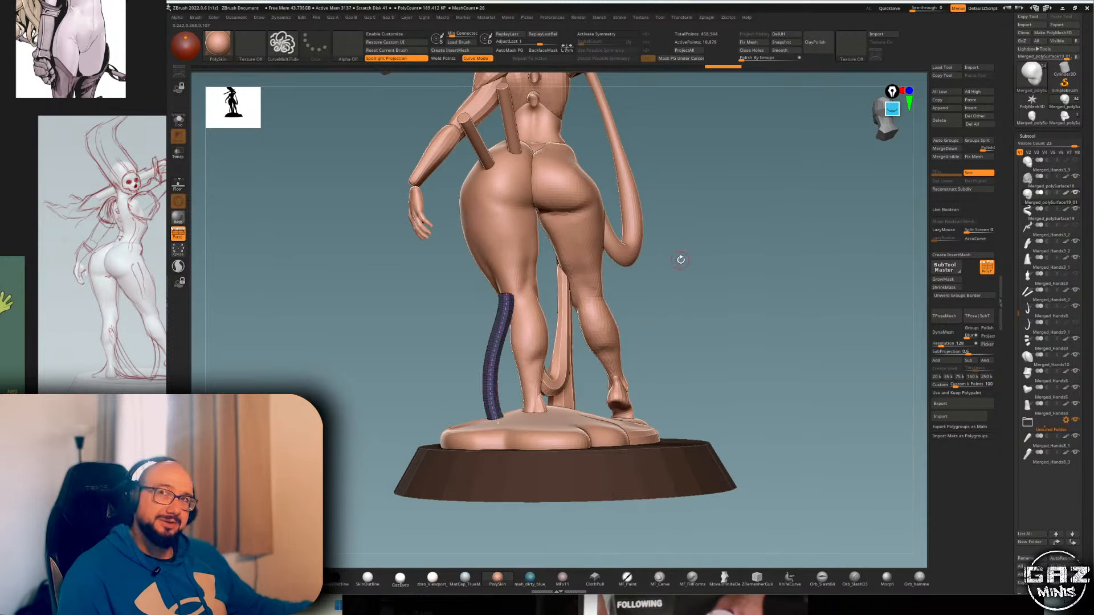
pyautogui.hotkey('ctrl', 'z')
pyautogui.moveTo(459, 339); pyautogui.dragTo(445, 364)
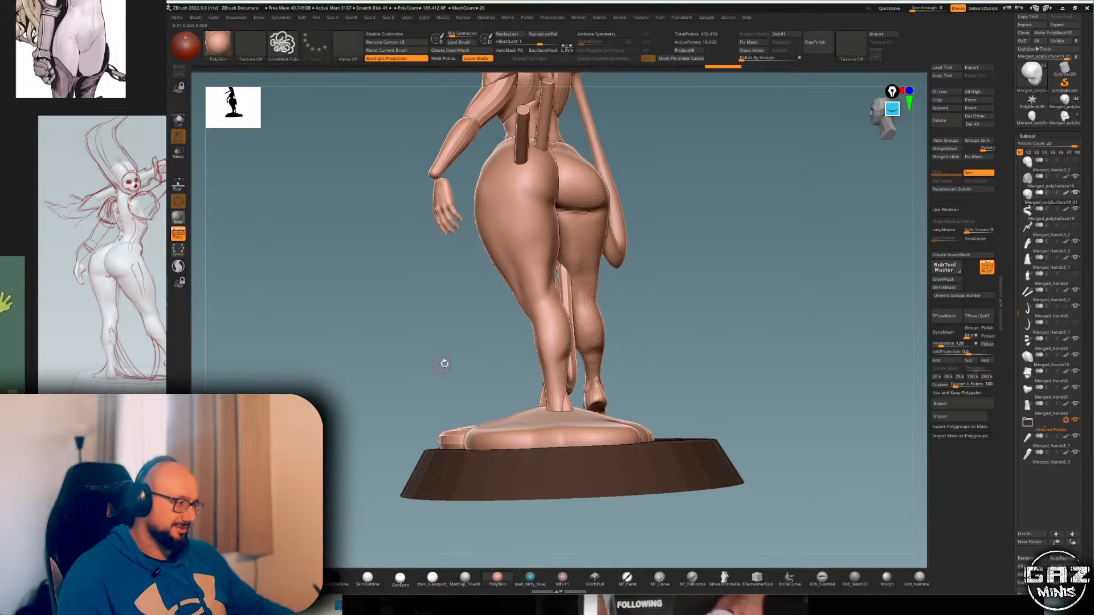
pyautogui.moveTo(527, 288)
pyautogui.mouseDown()
pyautogui.moveTo(526, 383)
pyautogui.moveTo(509, 306)
pyautogui.mouseUp()
pyautogui.hotkey('ctrl', 'z')
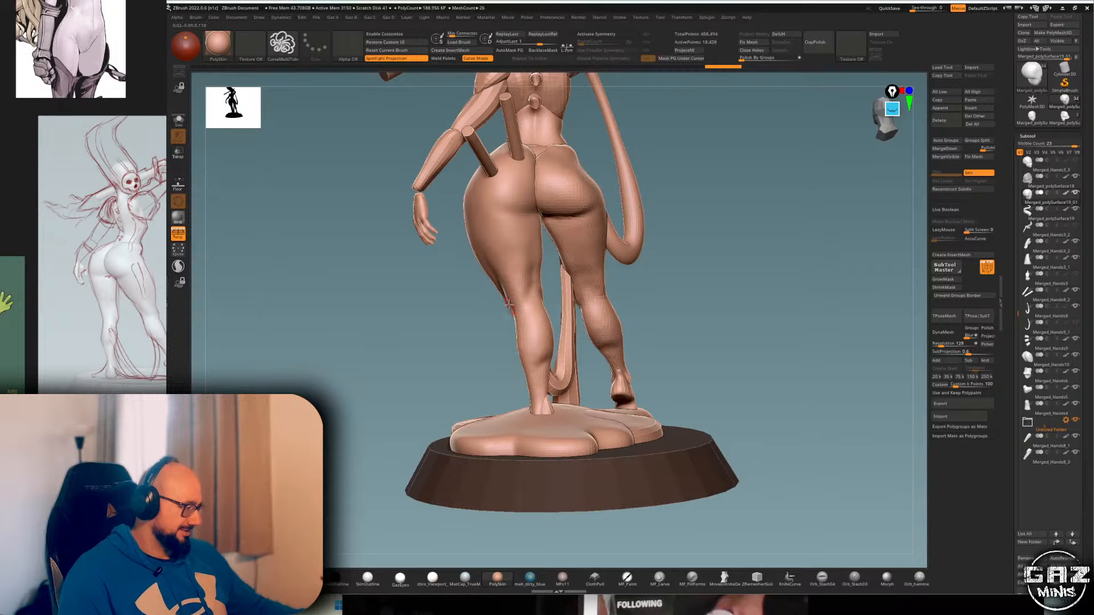
# - Draw a tube curve from the standing leg's outer knee to the base, switching subtools and back to finish the curve
pyautogui.moveTo(519, 420); pyautogui.dragTo(516, 422)
pyautogui.moveTo(734, 251); pyautogui.dragTo(728, 267)
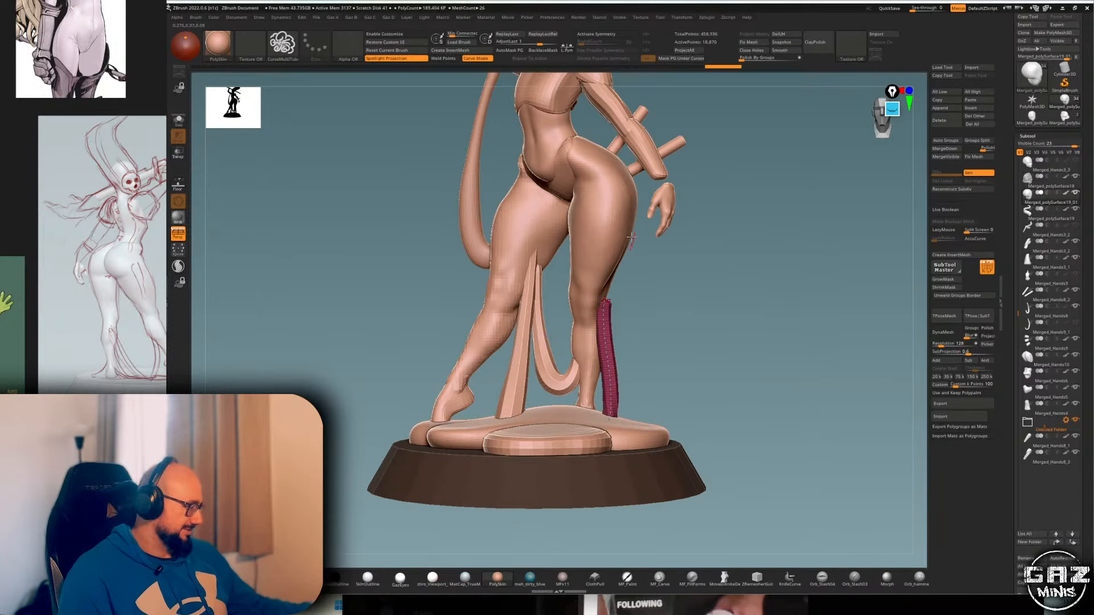
pyautogui.moveTo(631, 237); pyautogui.dragTo(640, 233)
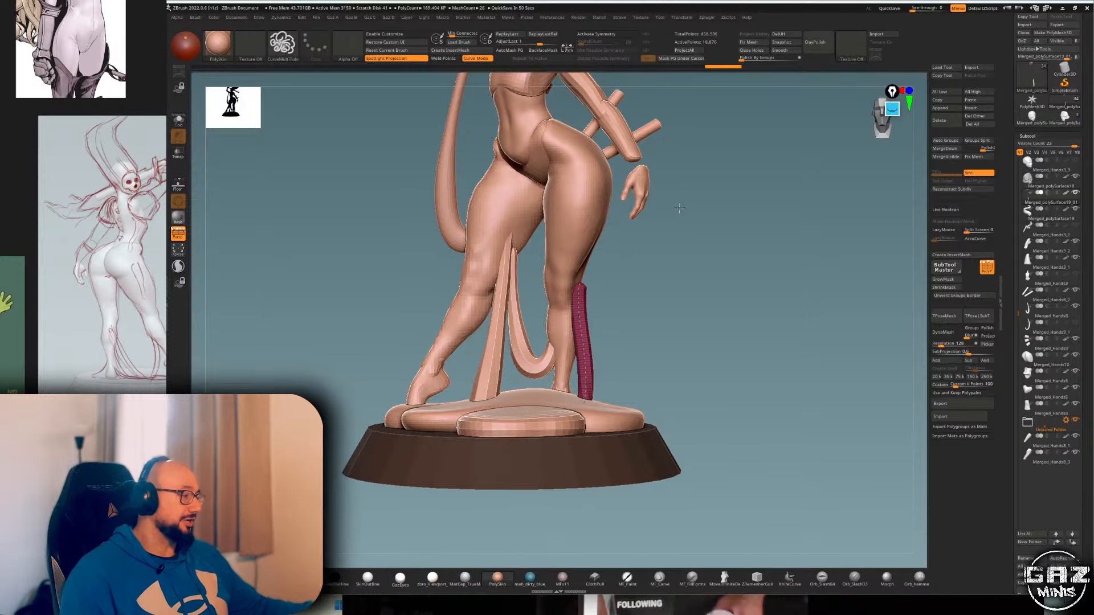
pyautogui.keyDown('alt'); pyautogui.moveTo(679, 208); pyautogui.dragTo(680, 258); pyautogui.keyUp('alt')
pyautogui.keyDown('alt'); pyautogui.click(605, 278); pyautogui.keyUp('alt')
pyautogui.keyDown('alt'); pyautogui.moveTo(611, 416); pyautogui.dragTo(595, 354); pyautogui.keyUp('alt')
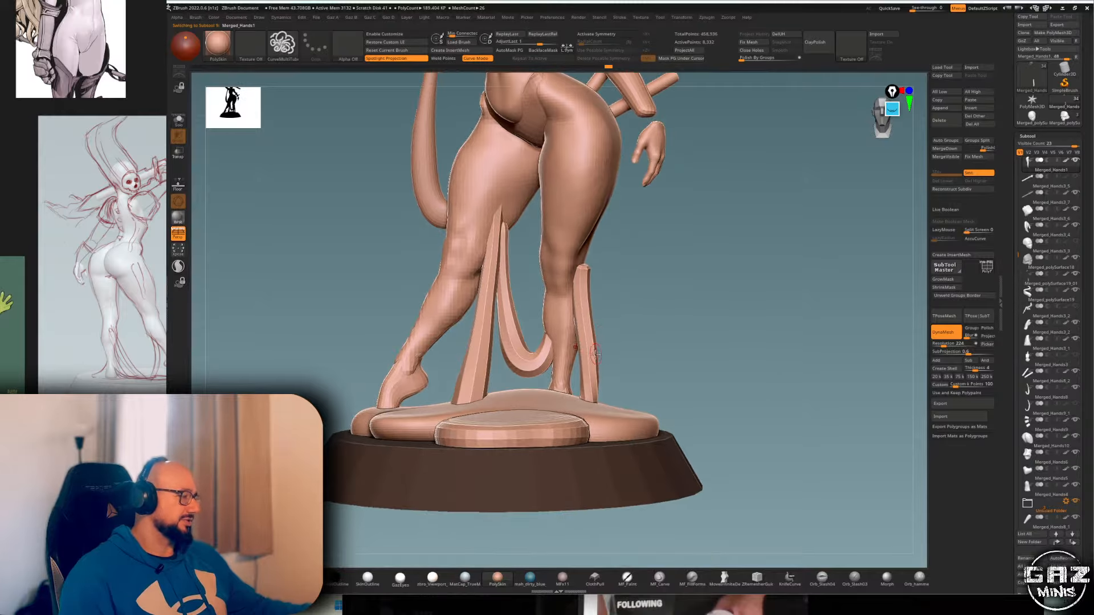
pyautogui.keyDown('alt'); pyautogui.click(595, 354); pyautogui.keyUp('alt')
# - Remesh the subtool containing the new tube with ZRemesher and choose the Inflat brush
pyautogui.moveTo(668, 288); pyautogui.dragTo(598, 278)
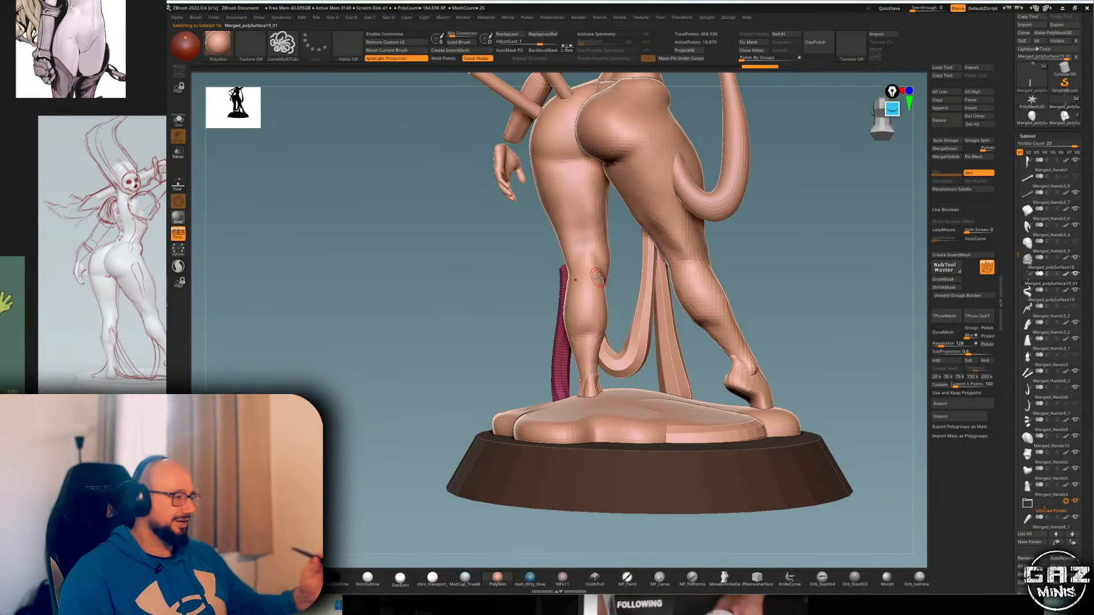
pyautogui.keyDown('alt'); pyautogui.moveTo(732, 283); pyautogui.dragTo(622, 320); pyautogui.keyUp('alt')
pyautogui.hotkey('shift', 'f')
pyautogui.hotkey('shift', 'f')
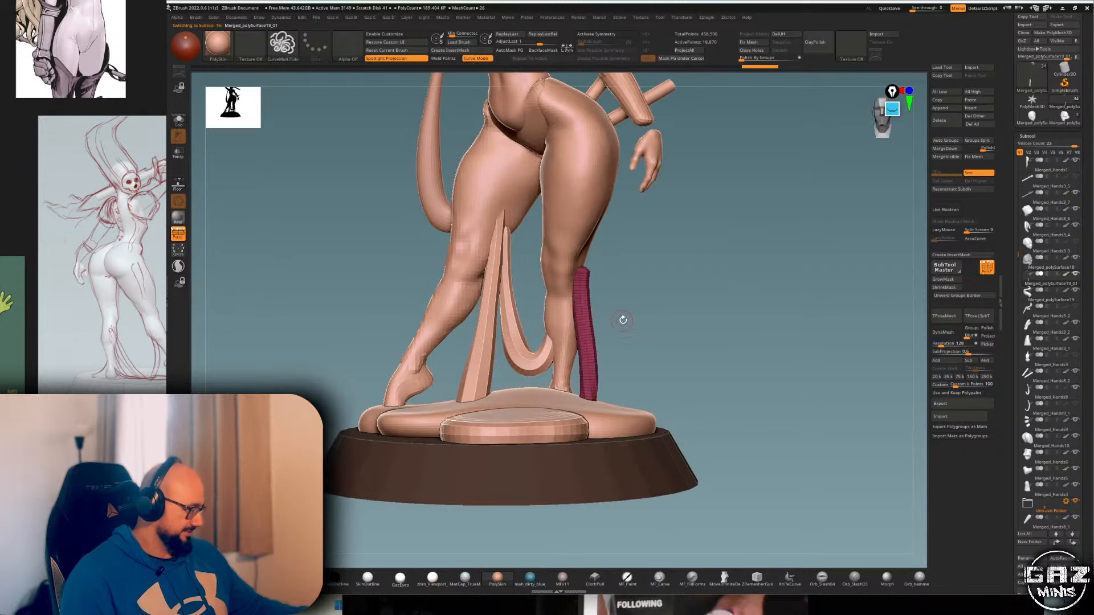
pyautogui.press('1')
pyautogui.click(624, 367)
pyautogui.click(619, 376)
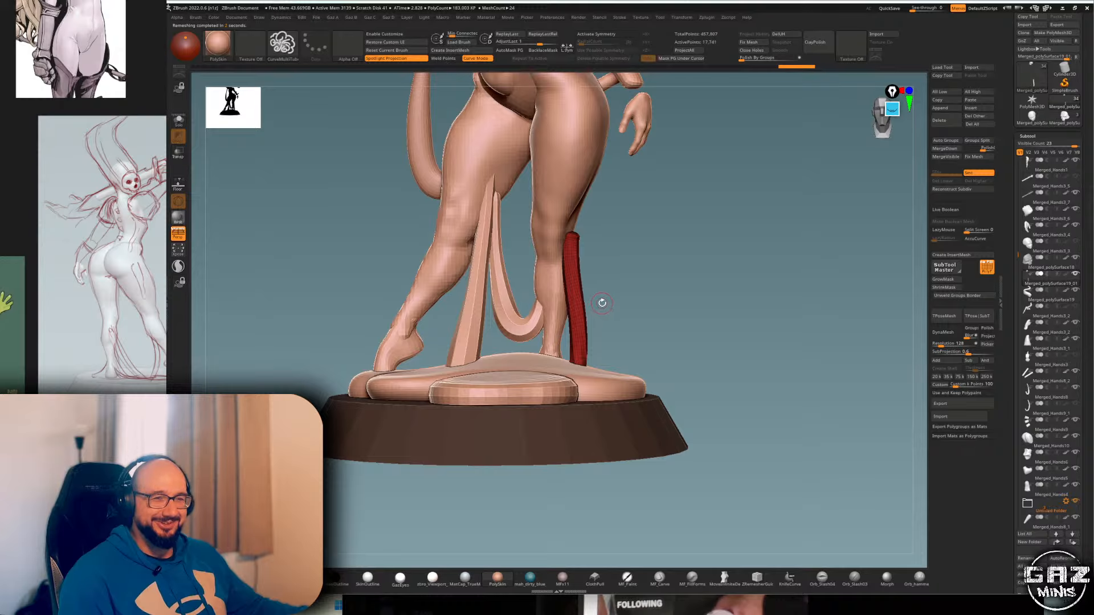
pyautogui.press('b')
pyautogui.press('i')
pyautogui.press('n')
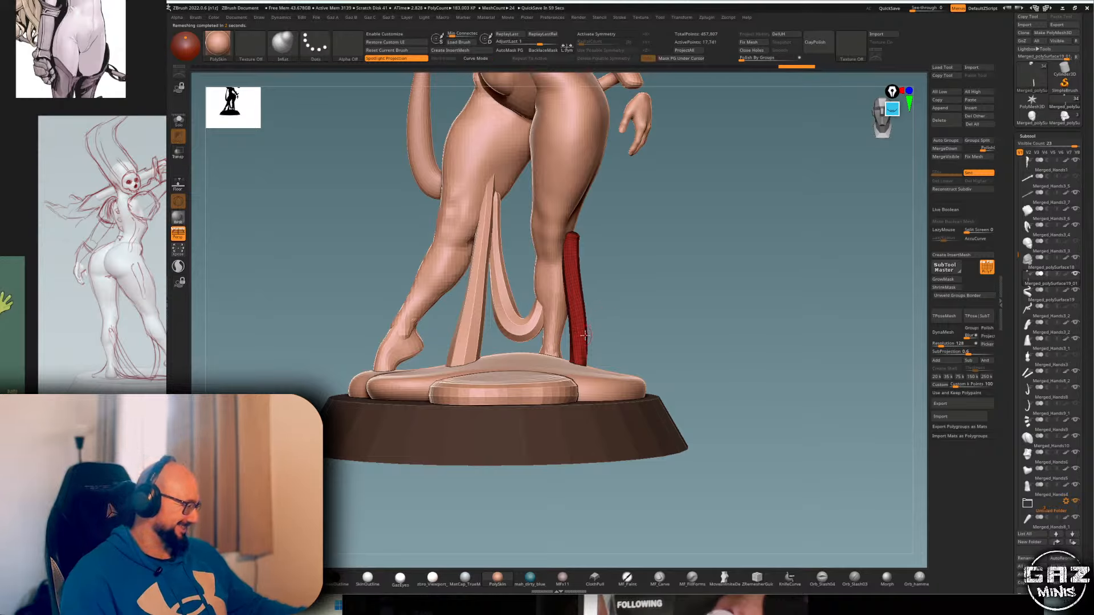
# - Remesh the subtool containing the tube two more times with ZRemesher set to Half
pyautogui.hotkey('shift', 'f')
pyautogui.hotkey('shift', 'f')
pyautogui.press('1')
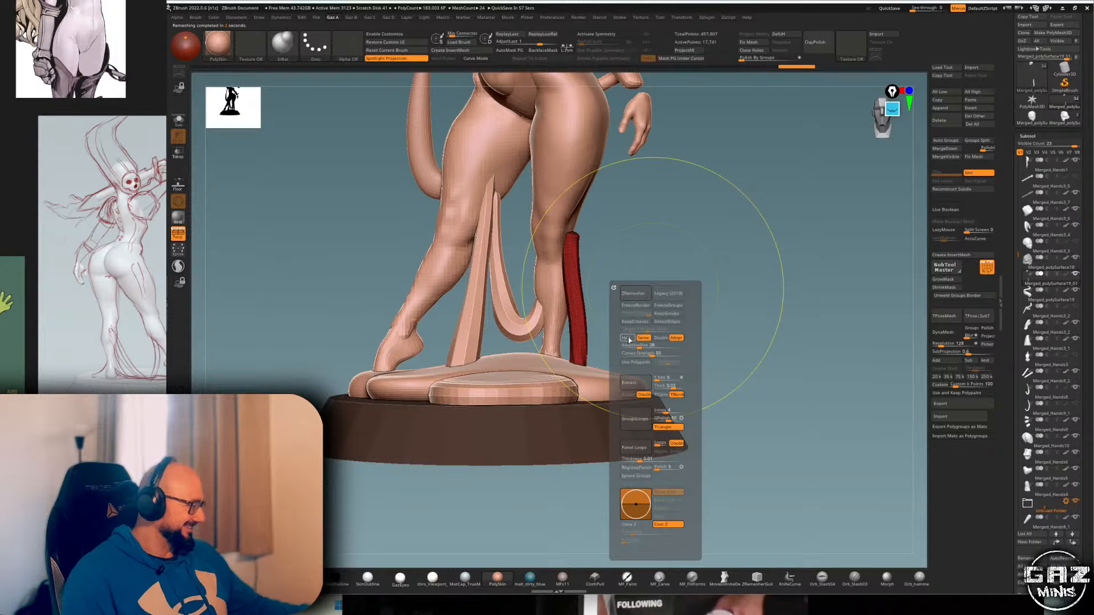
pyautogui.click(627, 338)
pyautogui.click(638, 294)
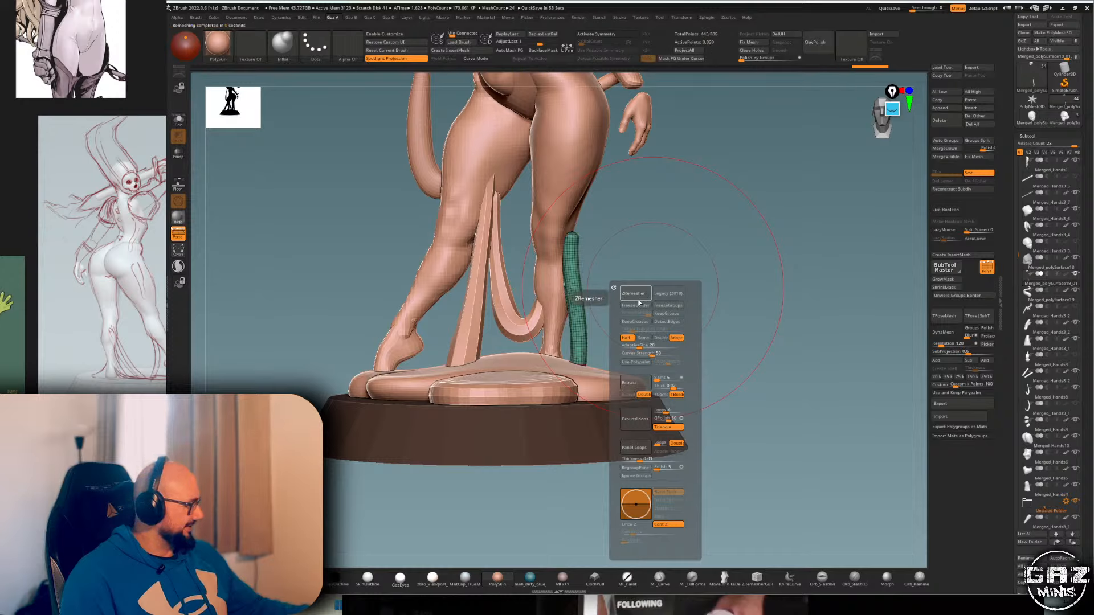
pyautogui.click(638, 299)
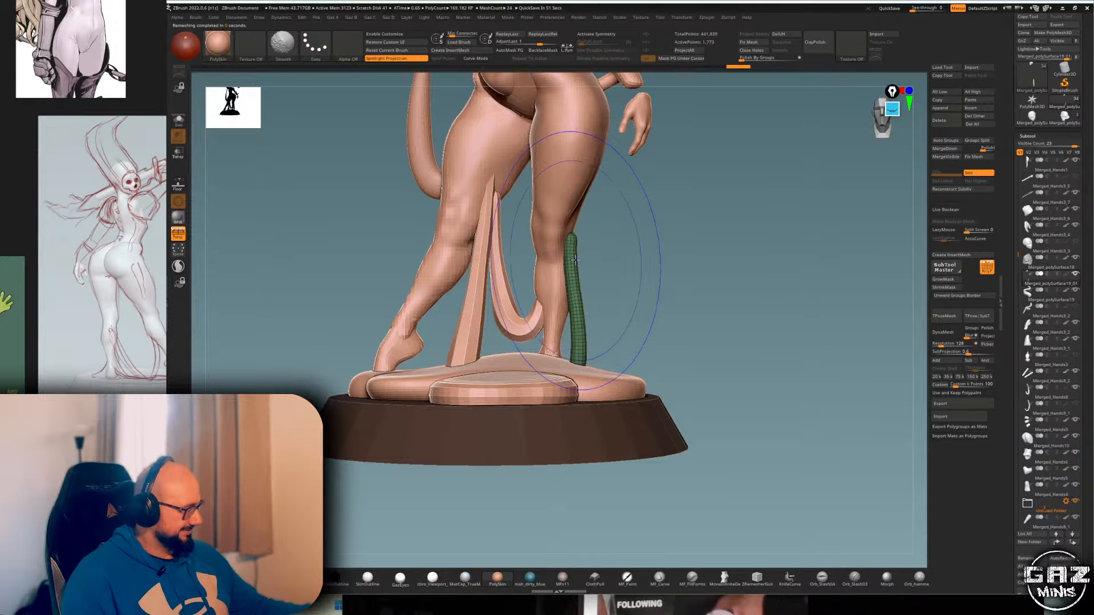
# - Inflate the lower end of the tube so it flares toward the base, undoing the last stroke
pyautogui.hotkey('shift', 'f')
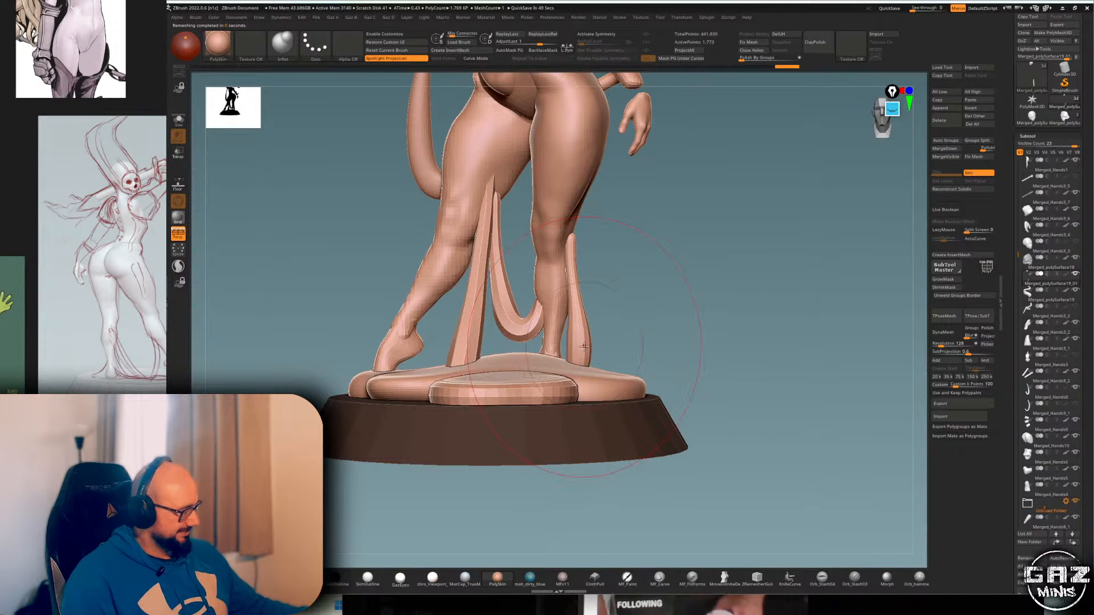
pyautogui.moveTo(746, 284); pyautogui.dragTo(569, 297)
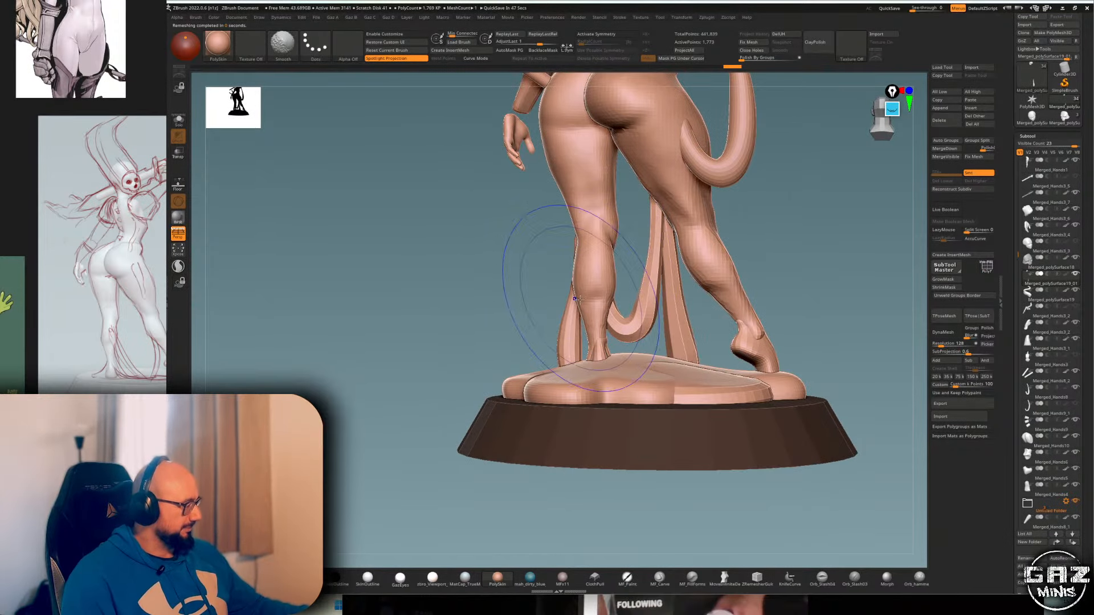
pyautogui.moveTo(796, 222); pyautogui.dragTo(702, 280)
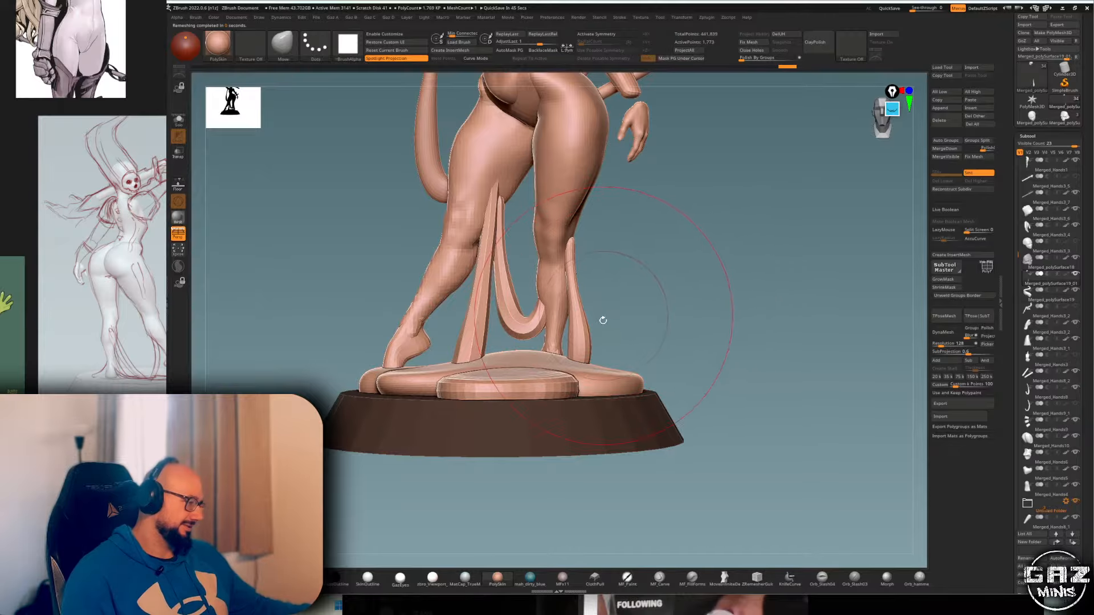
pyautogui.moveTo(602, 320)
pyautogui.mouseDown()
pyautogui.moveTo(648, 277)
pyautogui.moveTo(604, 299)
pyautogui.moveTo(592, 330)
pyautogui.moveTo(516, 319)
pyautogui.moveTo(561, 348)
pyautogui.mouseUp()
pyautogui.hotkey('alt', 's')
pyautogui.hotkey('alt', 's')
pyautogui.press('i')
pyautogui.moveTo(594, 282)
pyautogui.mouseDown()
pyautogui.moveTo(591, 272)
pyautogui.moveTo(493, 280)
pyautogui.mouseUp()
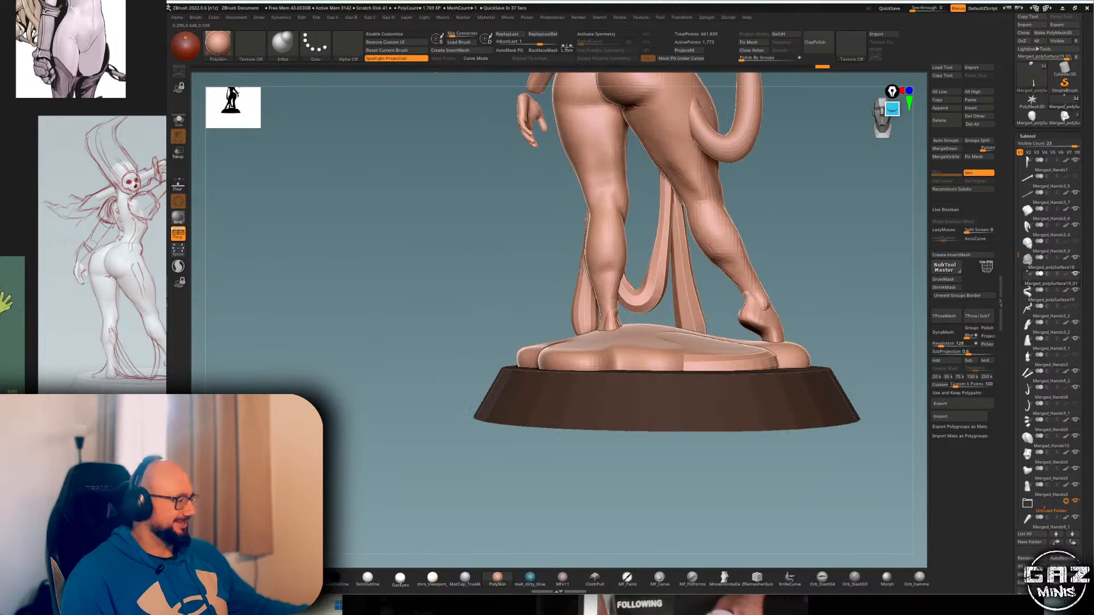
pyautogui.moveTo(545, 315); pyautogui.dragTo(577, 312)
pyautogui.hotkey('ctrl', 'z')
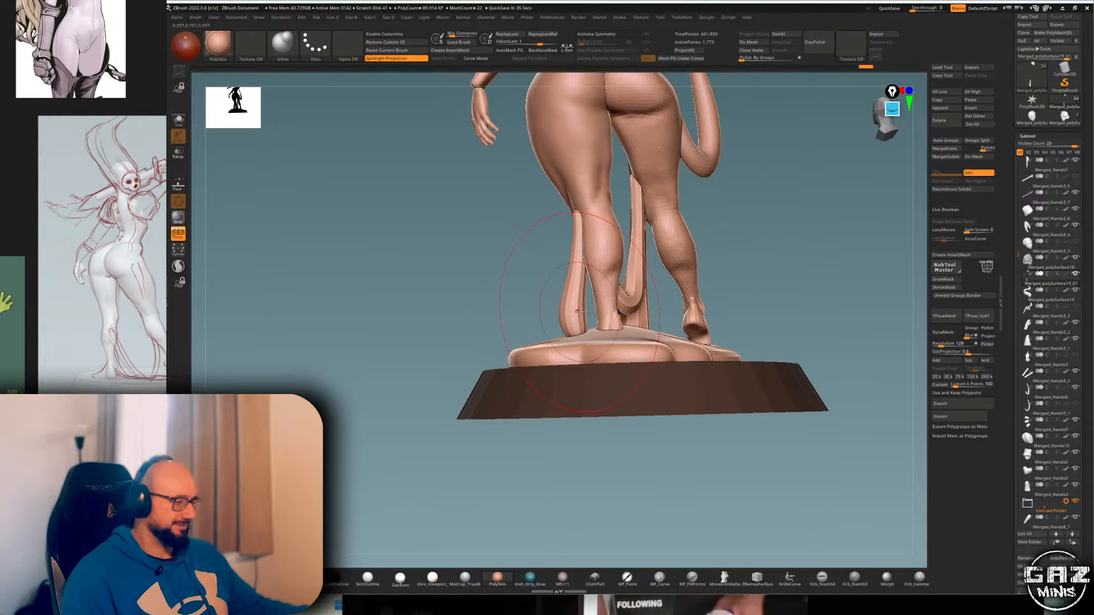
# - Adjust the tube beside the standing calf with the Move brush and check its placement from above
pyautogui.press('m')
pyautogui.moveTo(752, 185)
pyautogui.mouseDown()
pyautogui.moveTo(769, 216)
pyautogui.moveTo(676, 271)
pyautogui.moveTo(598, 245)
pyautogui.moveTo(538, 251)
pyautogui.mouseUp()
pyautogui.moveTo(621, 285)
pyautogui.keyDown('alt'); pyautogui.mouseDown()
pyautogui.moveTo(604, 243)
pyautogui.moveTo(595, 264)
pyautogui.moveTo(604, 264)
pyautogui.mouseUp(); pyautogui.keyUp('alt')
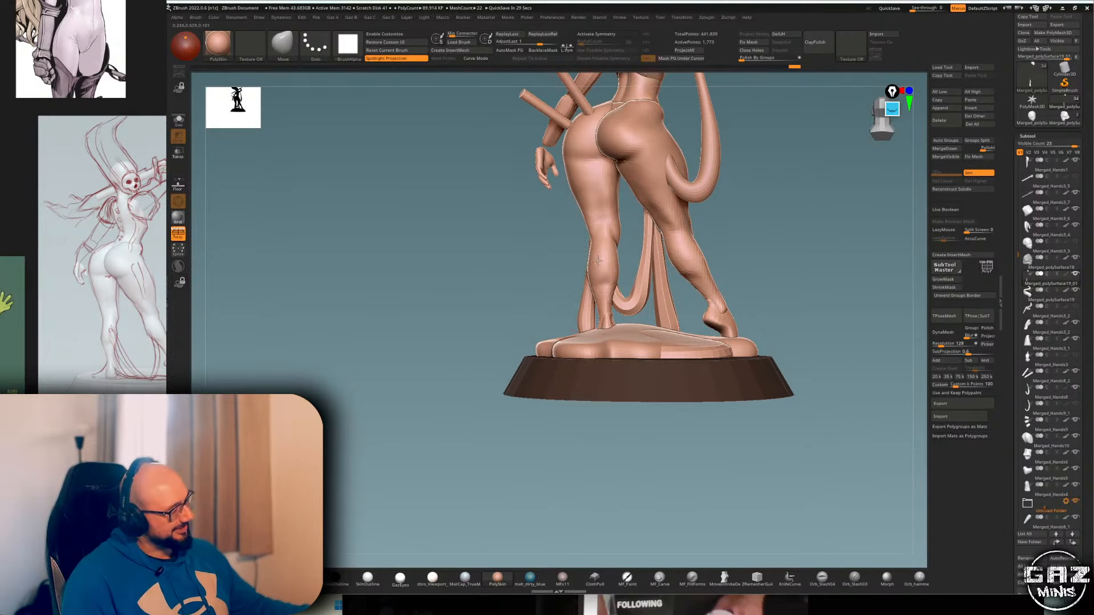
pyautogui.keyDown('alt'); pyautogui.moveTo(724, 214); pyautogui.dragTo(780, 342); pyautogui.keyUp('alt')
pyautogui.press('w')
pyautogui.hotkey('alt', 's')
pyautogui.keyDown('alt'); pyautogui.moveTo(580, 242); pyautogui.dragTo(579, 406); pyautogui.keyUp('alt')
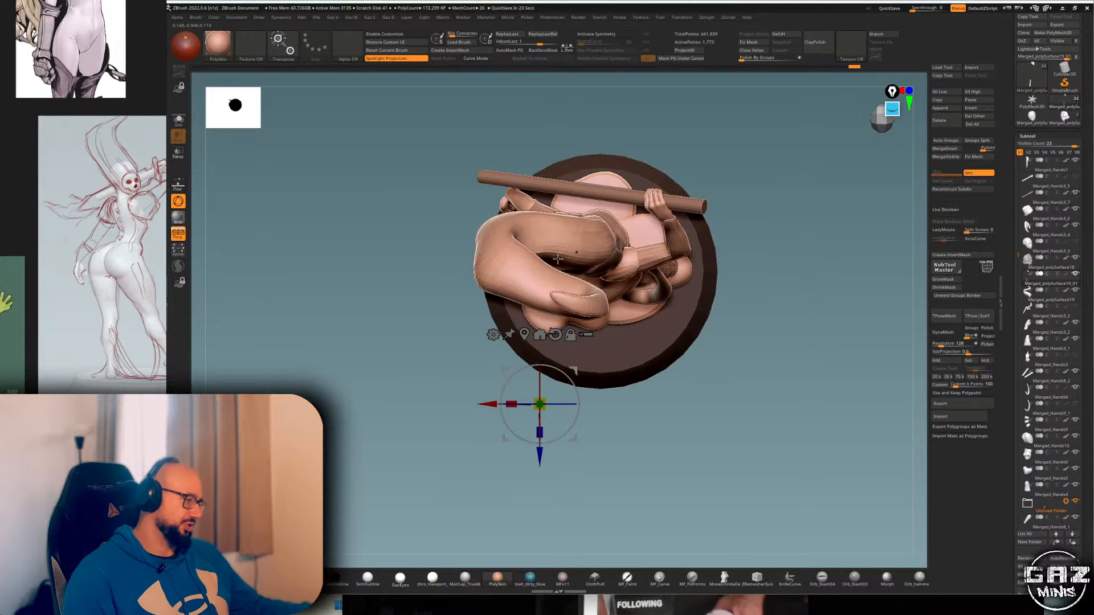
pyautogui.hotkey('alt', 's')
pyautogui.press('q')
# - Isolate the subtool and split the masked tube off into its own subtool with Split Masked Points
pyautogui.moveTo(656, 348)
pyautogui.mouseDown()
pyautogui.moveTo(664, 196)
pyautogui.moveTo(624, 254)
pyautogui.moveTo(645, 383)
pyautogui.moveTo(643, 364)
pyautogui.mouseUp()
pyautogui.hotkey('shift', 'f')
pyautogui.moveTo(646, 228); pyautogui.dragTo(641, 261)
pyautogui.hotkey('shift', 'f')
pyautogui.press('a')
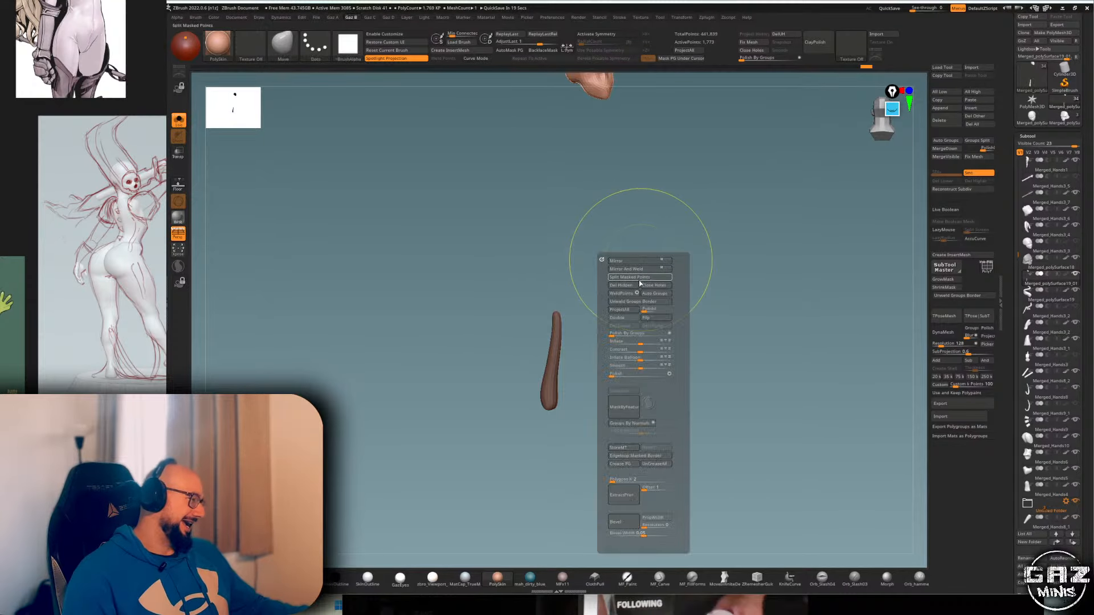
pyautogui.click(642, 279)
pyautogui.hotkey('alt', 's')
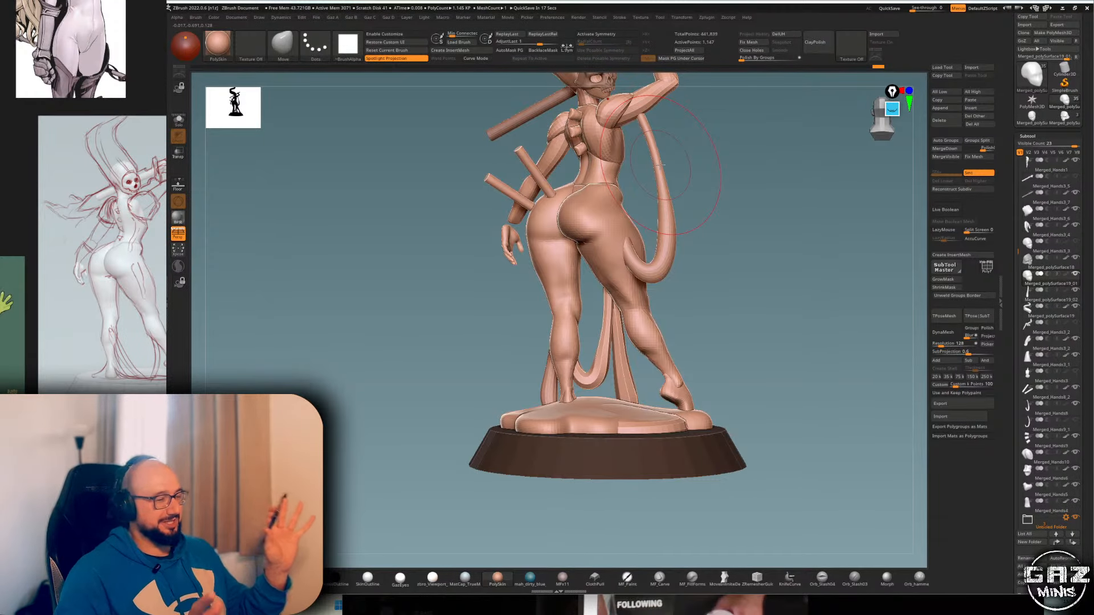
# - Make the split-off tube active and move it with the gizmo to the leg with the raised heel
pyautogui.press('shift')
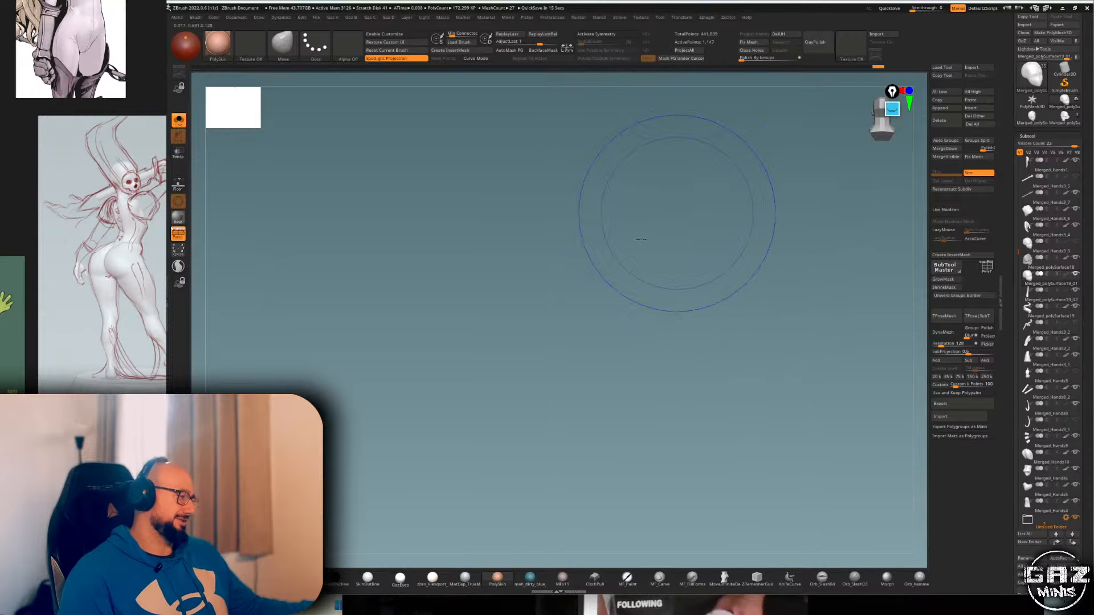
pyautogui.hotkey('shift', 's')
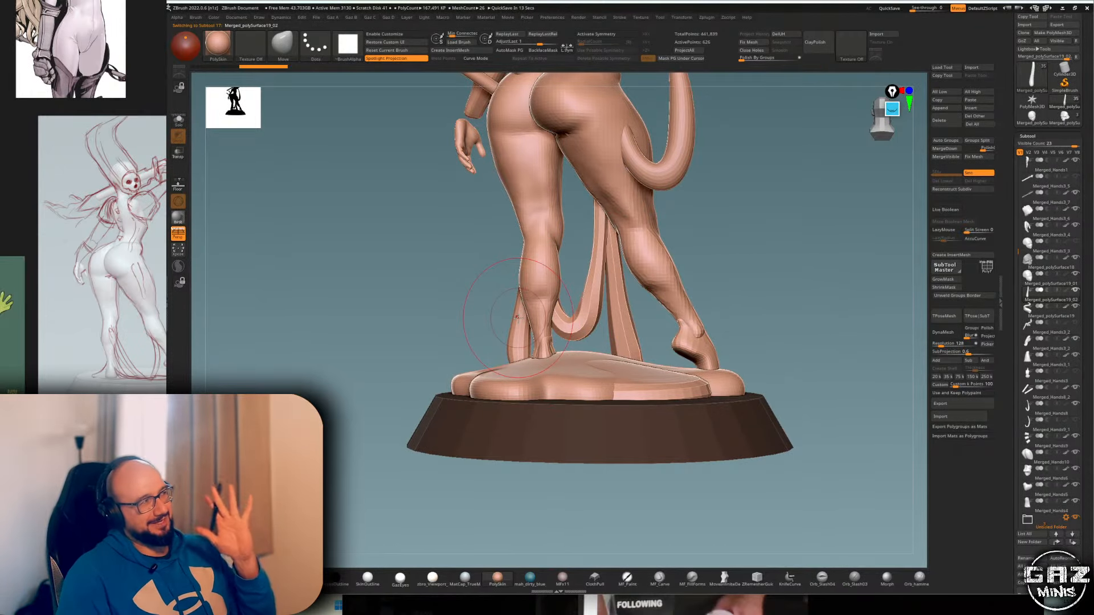
pyautogui.keyDown('alt'); pyautogui.moveTo(718, 230); pyautogui.dragTo(690, 200); pyautogui.keyUp('alt')
pyautogui.press('w')
pyautogui.hotkey('shift', 's')
pyautogui.hotkey('shift', 's')
pyautogui.hotkey('shift', 's')
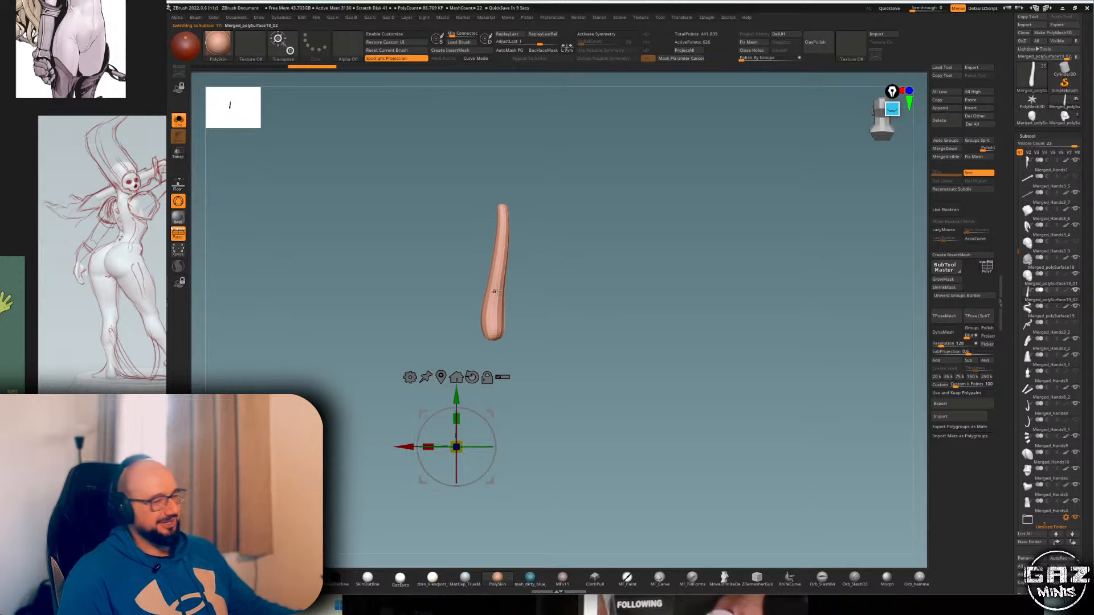
pyautogui.moveTo(493, 369)
pyautogui.mouseDown()
pyautogui.moveTo(530, 276)
pyautogui.moveTo(664, 277)
pyautogui.mouseUp()
pyautogui.hotkey('shift', 's')
pyautogui.press('q')
pyautogui.keyDown('shift'); pyautogui.moveTo(793, 220); pyautogui.dragTo(728, 210); pyautogui.keyUp('shift')
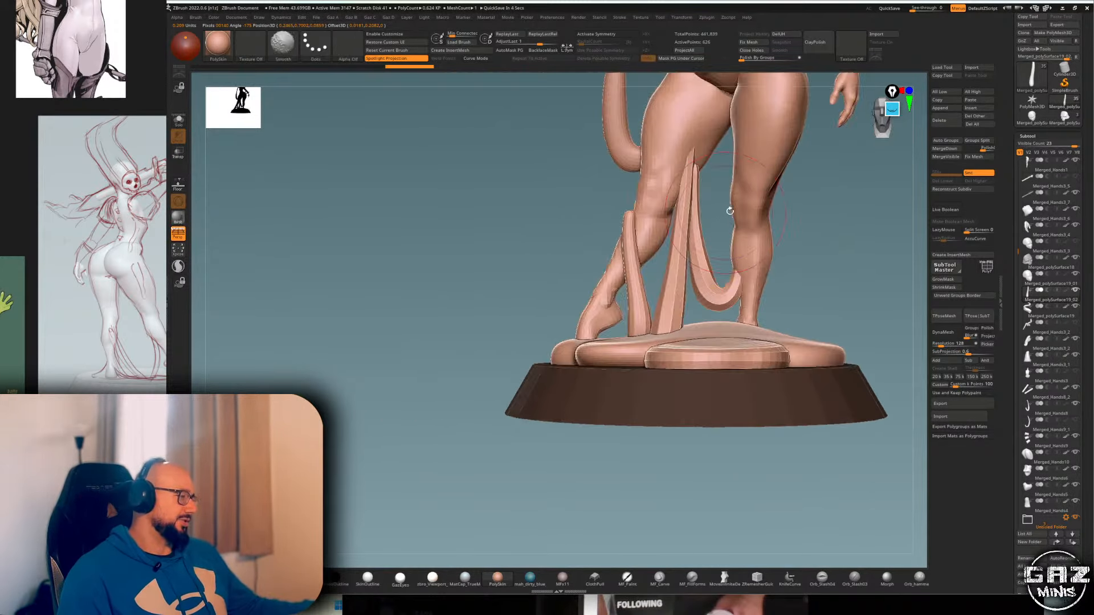
pyautogui.moveTo(840, 203); pyautogui.dragTo(772, 199)
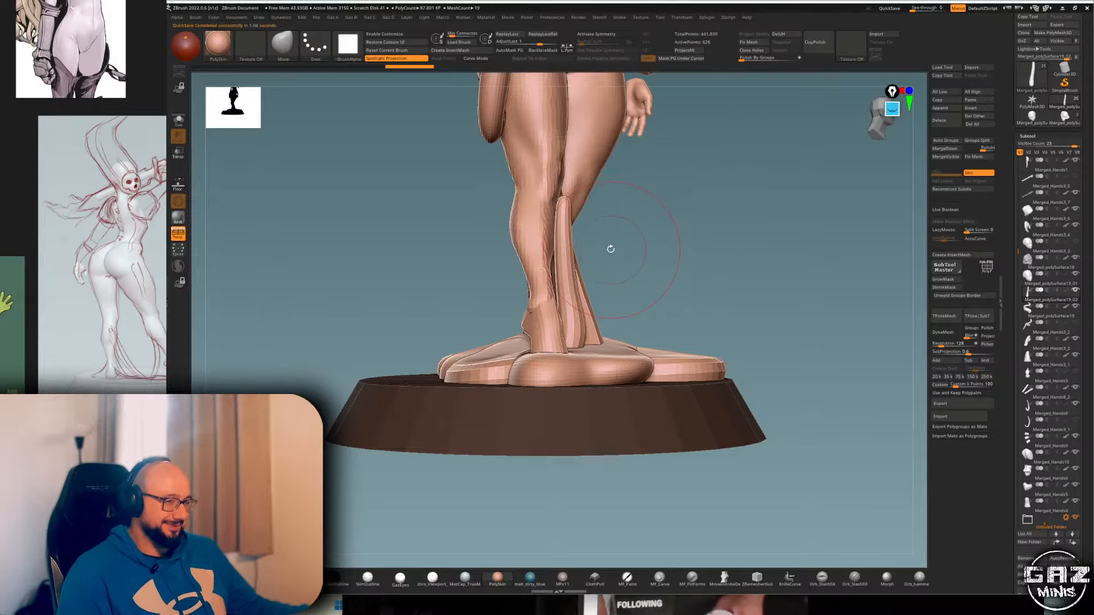
# - Refine the tube's position and tilt with the gizmo so it stands beside the raised-heel ankle
pyautogui.press('w')
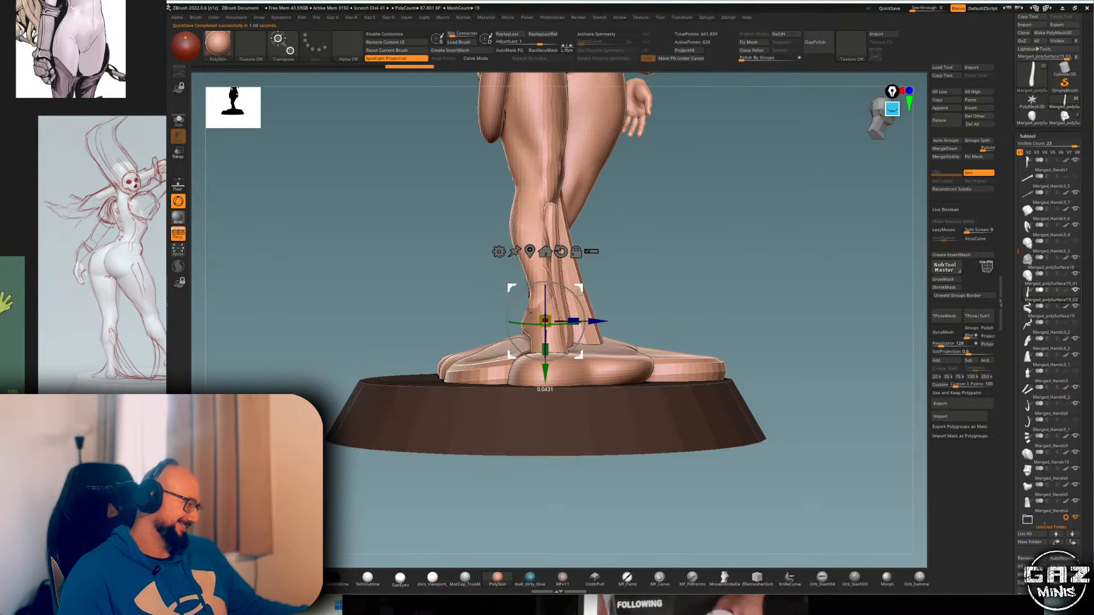
pyautogui.press('q')
pyautogui.moveTo(661, 251)
pyautogui.mouseDown()
pyautogui.moveTo(764, 215)
pyautogui.moveTo(747, 228)
pyautogui.mouseUp()
pyautogui.moveTo(625, 243)
pyautogui.keyDown('alt'); pyautogui.mouseDown()
pyautogui.moveTo(583, 213)
pyautogui.moveTo(621, 265)
pyautogui.moveTo(579, 257)
pyautogui.moveTo(593, 190)
pyautogui.moveTo(754, 193)
pyautogui.moveTo(653, 228)
pyautogui.mouseUp(); pyautogui.keyUp('alt')
pyautogui.hotkey('shift', 'f')
pyautogui.press('w')
pyautogui.press('q')
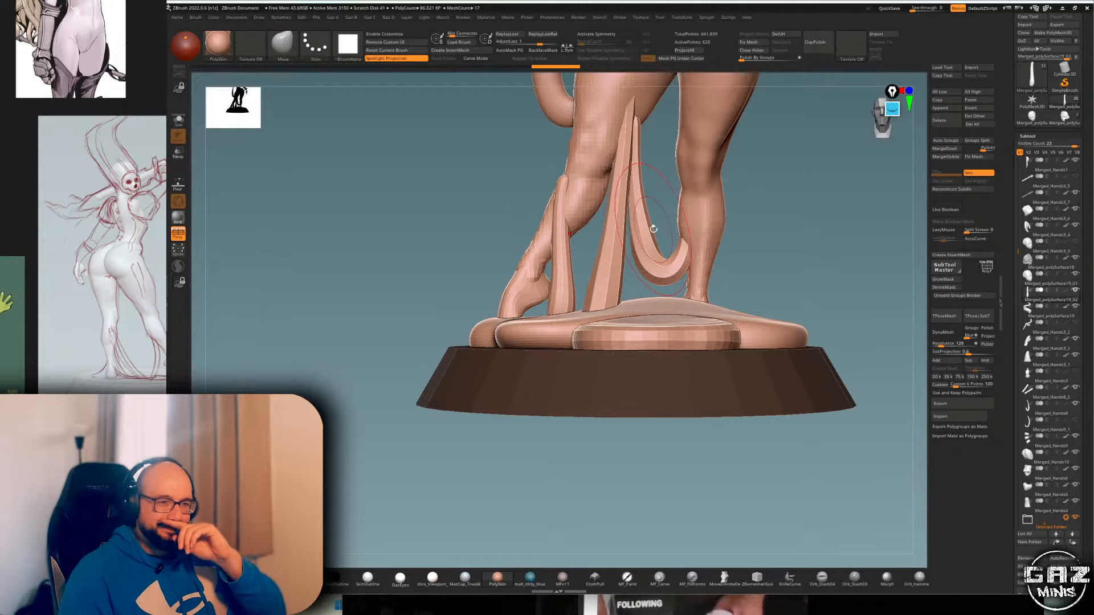
pyautogui.moveTo(807, 207); pyautogui.dragTo(777, 209)
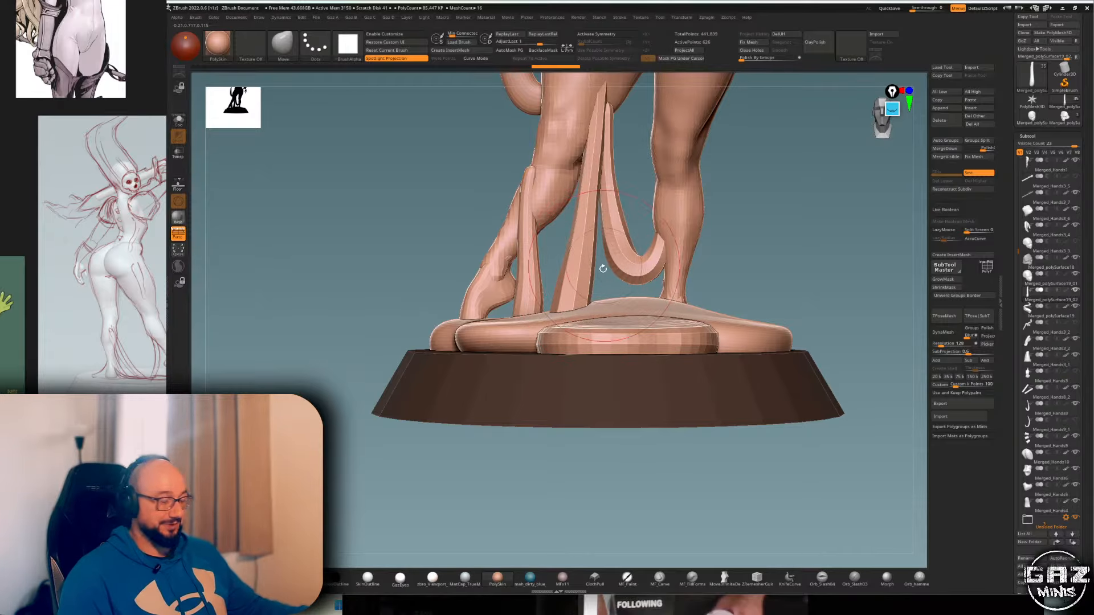
# - Try to thicken the tube beside the raised-heel leg with the Inflate brush, and undo the changes
pyautogui.press('b')
pyautogui.press('i')
pyautogui.press('n')
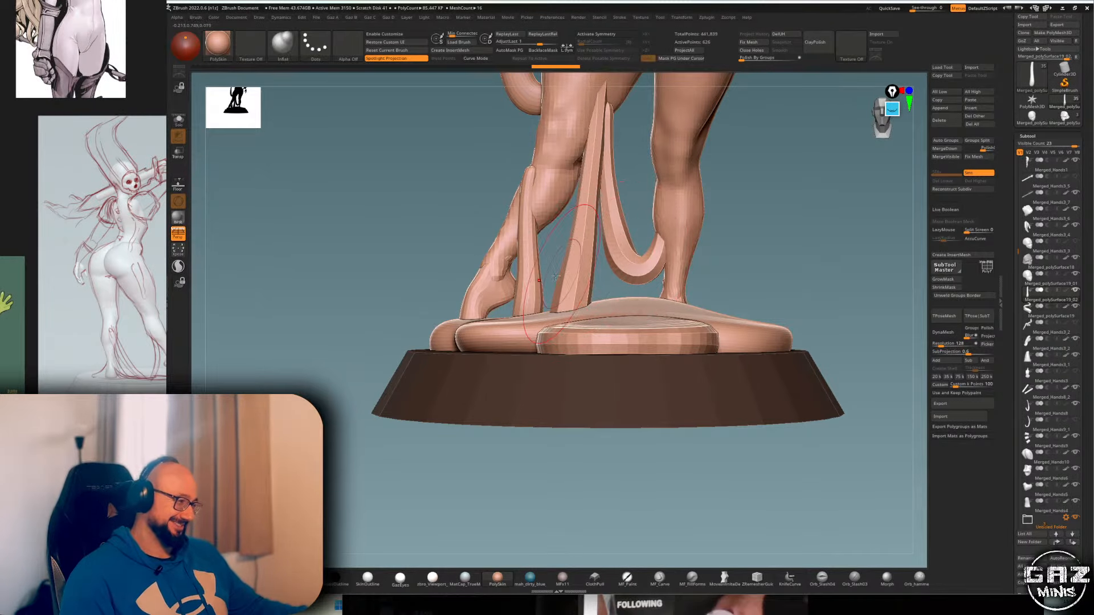
pyautogui.moveTo(544, 221); pyautogui.dragTo(543, 231, button='right')
pyautogui.hotkey('ctrl', 'z')
pyautogui.hotkey('ctrl', 'z')
pyautogui.hotkey('ctrl', 'z')
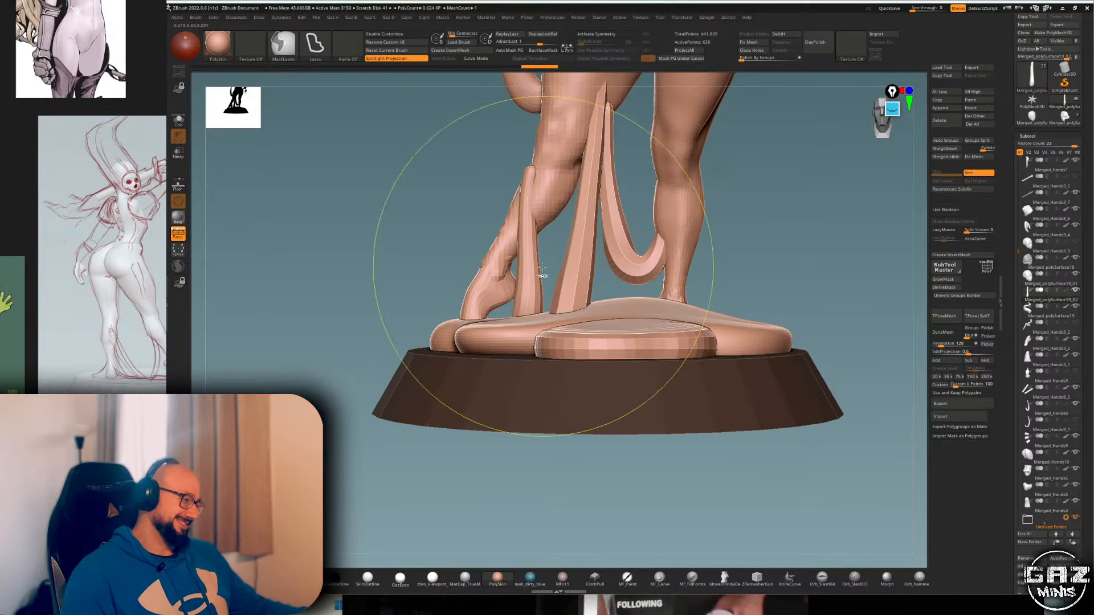
# - Adjust the tube beside the raised-heel ankle with the gizmo and the Move brush, working from behind the figure
pyautogui.press('w')
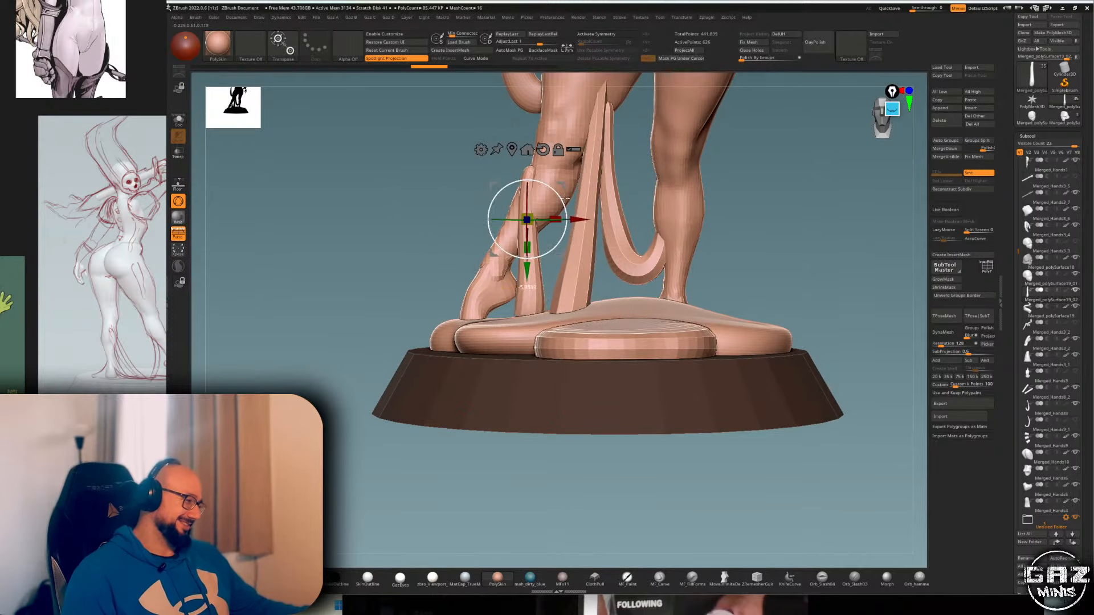
pyautogui.press('q')
pyautogui.moveTo(567, 197)
pyautogui.mouseDown(button='right')
pyautogui.moveTo(826, 154)
pyautogui.moveTo(632, 242)
pyautogui.mouseUp(button='right')
pyautogui.press('b')
pyautogui.press('m')
pyautogui.press('v')
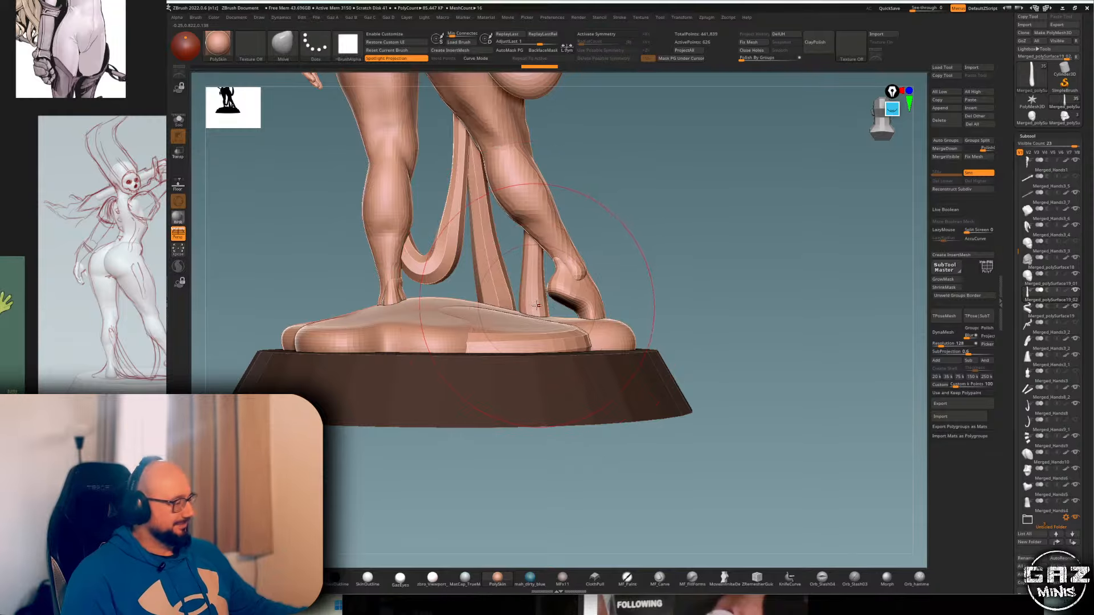
# - Widen the lower end of the tube beside the raised heel with the Inflate brush where it meets the base
pyautogui.press('b')
pyautogui.press('i')
pyautogui.press('n')
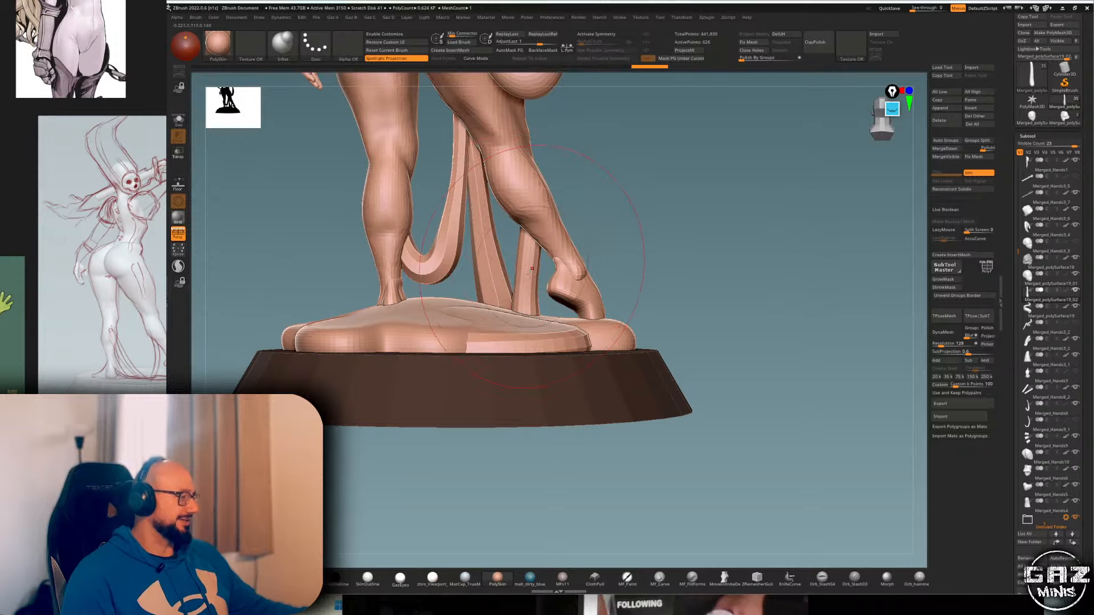
pyautogui.press('s')
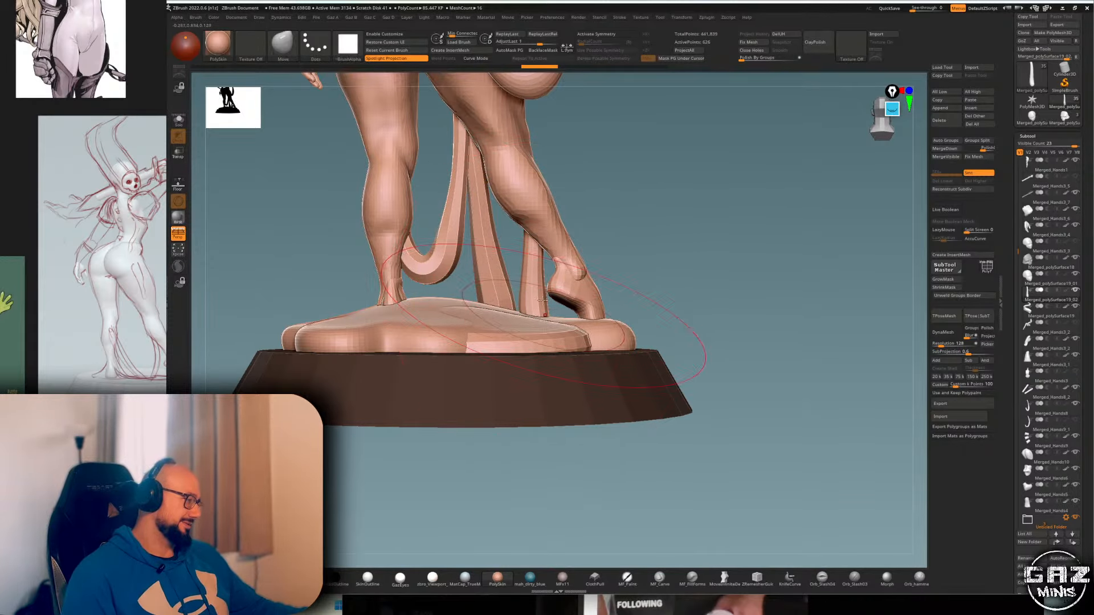
pyautogui.press('w')
pyautogui.press('q')
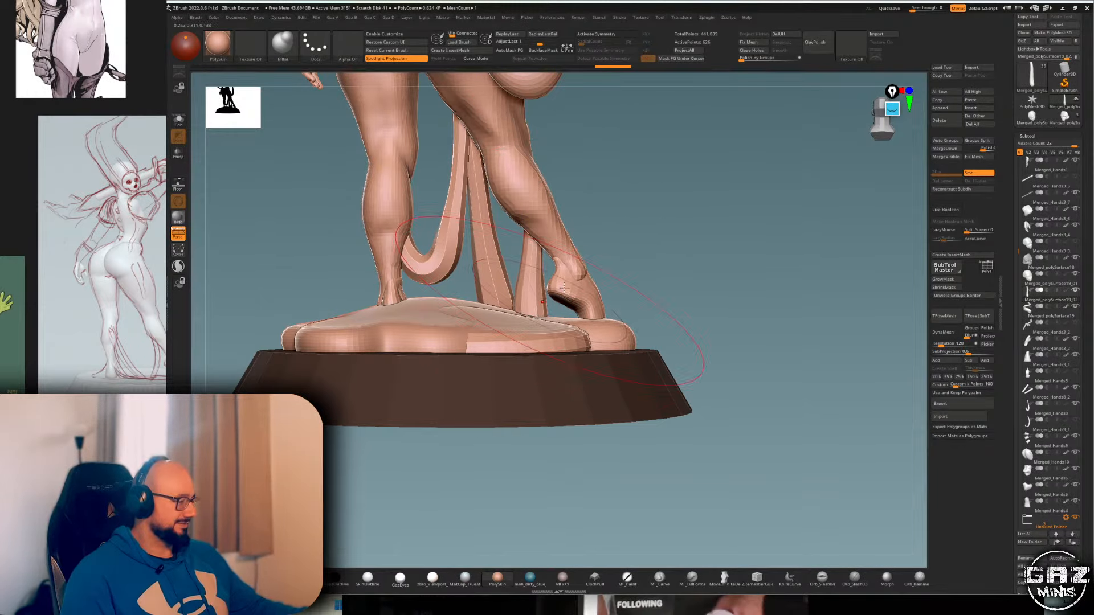
# - Examine the hanging strands between the legs from behind and from the side, and in proportion to the whole figure
pyautogui.moveTo(564, 288); pyautogui.dragTo(733, 219, button='right')
pyautogui.moveTo(681, 273)
pyautogui.keyDown('ctrl'); pyautogui.mouseDown(button='right')
pyautogui.moveTo(681, 224)
pyautogui.moveTo(699, 225)
pyautogui.moveTo(716, 268)
pyautogui.mouseUp(button='right'); pyautogui.keyUp('ctrl')
pyautogui.press('b')
pyautogui.press('m')
pyautogui.press('v')
pyautogui.moveTo(716, 268)
pyautogui.keyDown('ctrl'); pyautogui.mouseDown(button='right')
pyautogui.moveTo(664, 227)
pyautogui.moveTo(603, 246)
pyautogui.mouseUp(button='right'); pyautogui.keyUp('ctrl')
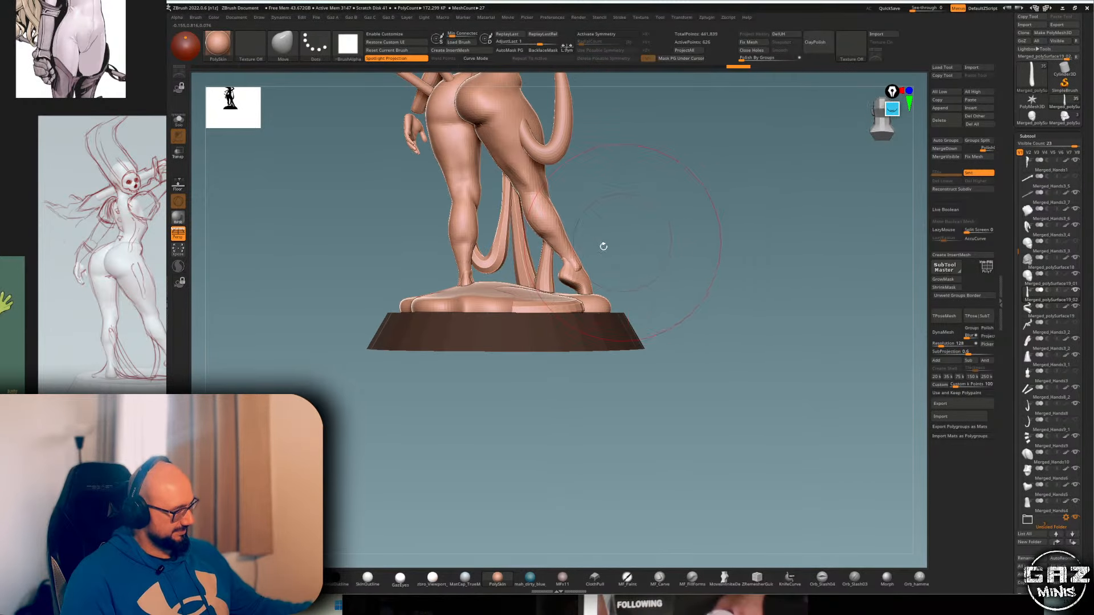
pyautogui.keyDown('alt'); pyautogui.click(528, 278); pyautogui.keyUp('alt')
pyautogui.moveTo(528, 278); pyautogui.dragTo(556, 263, button='right')
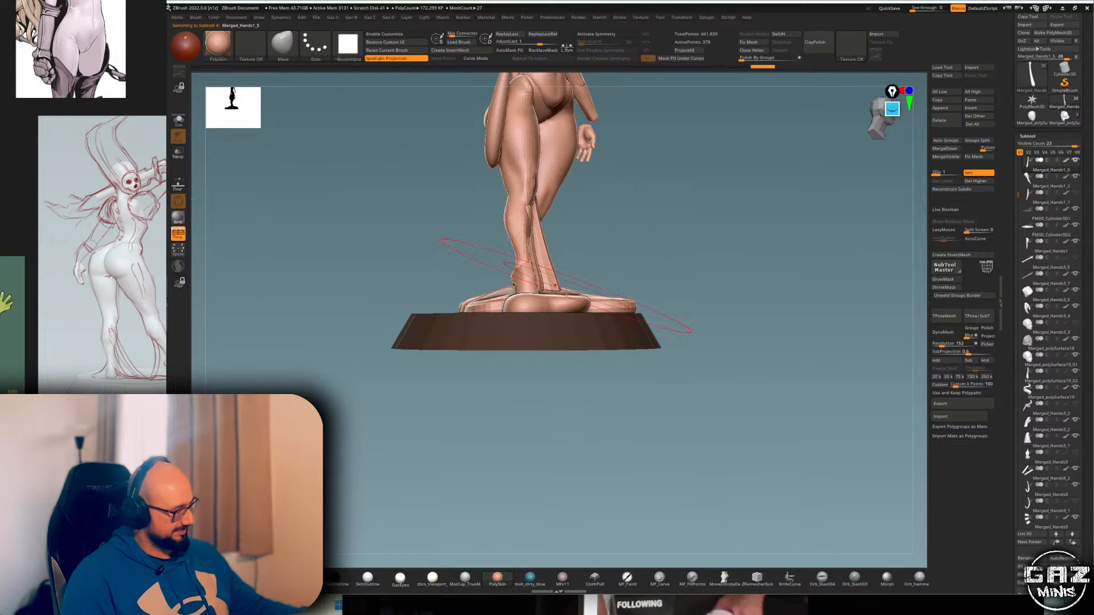
pyautogui.moveTo(641, 249); pyautogui.dragTo(673, 246, button='right')
pyautogui.press('f')
pyautogui.press('f')
pyautogui.press('f')
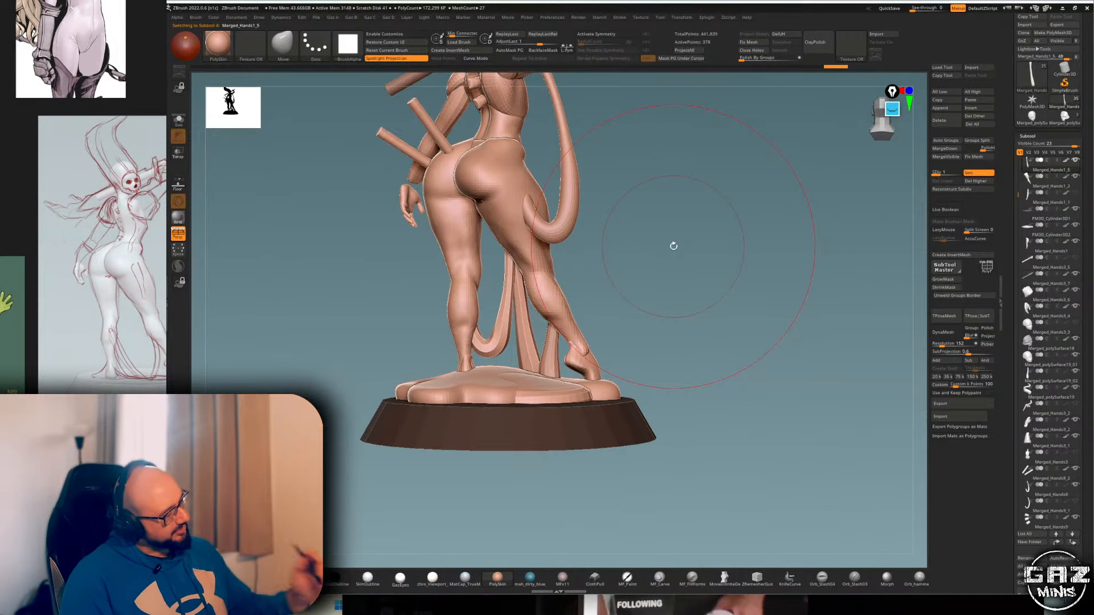
pyautogui.keyDown('ctrl'); pyautogui.moveTo(524, 311); pyautogui.dragTo(533, 276, button='right'); pyautogui.keyUp('ctrl')
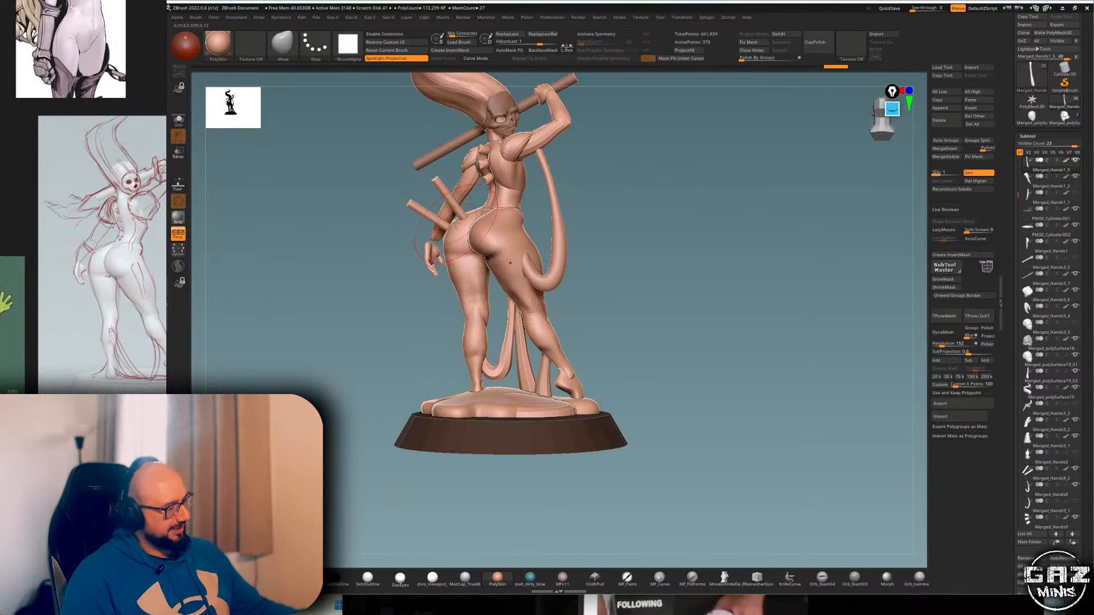
# - Make the lowered hand active and reposition and rotate it at the wrist with the gizmo
pyautogui.keyDown('ctrl'); pyautogui.moveTo(456, 225); pyautogui.dragTo(507, 234, button='right'); pyautogui.keyUp('ctrl')
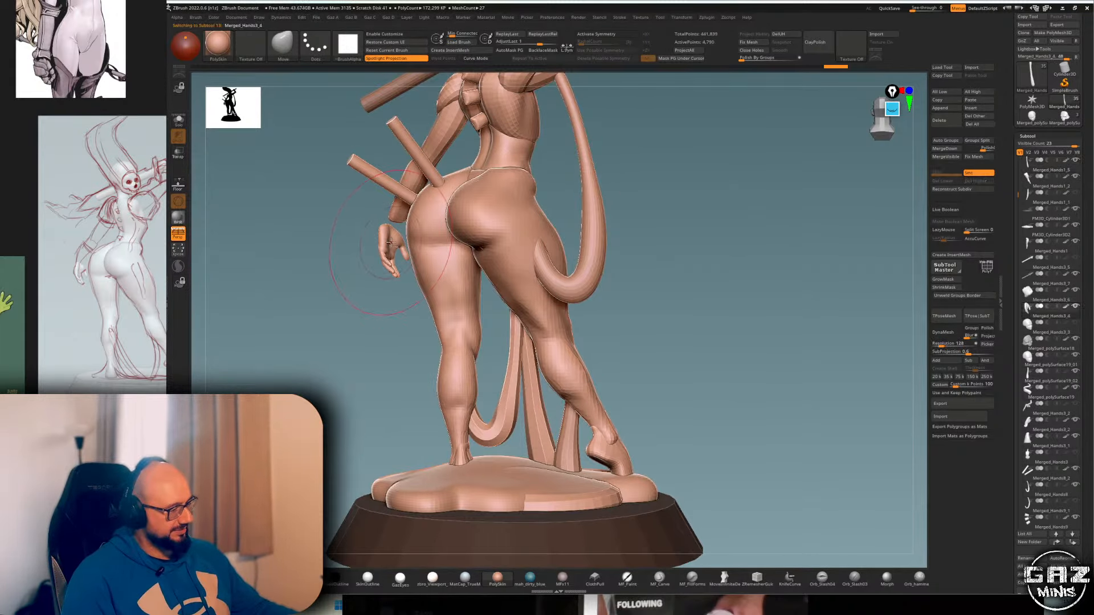
pyautogui.press('w')
pyautogui.moveTo(417, 208); pyautogui.dragTo(420, 232)
pyautogui.moveTo(412, 188); pyautogui.dragTo(425, 184)
pyautogui.press('q')
pyautogui.moveTo(547, 166)
pyautogui.mouseDown(button='right')
pyautogui.moveTo(686, 130)
pyautogui.moveTo(551, 173)
pyautogui.mouseUp(button='right')
pyautogui.hotkey('shift', 'f')
pyautogui.press('w')
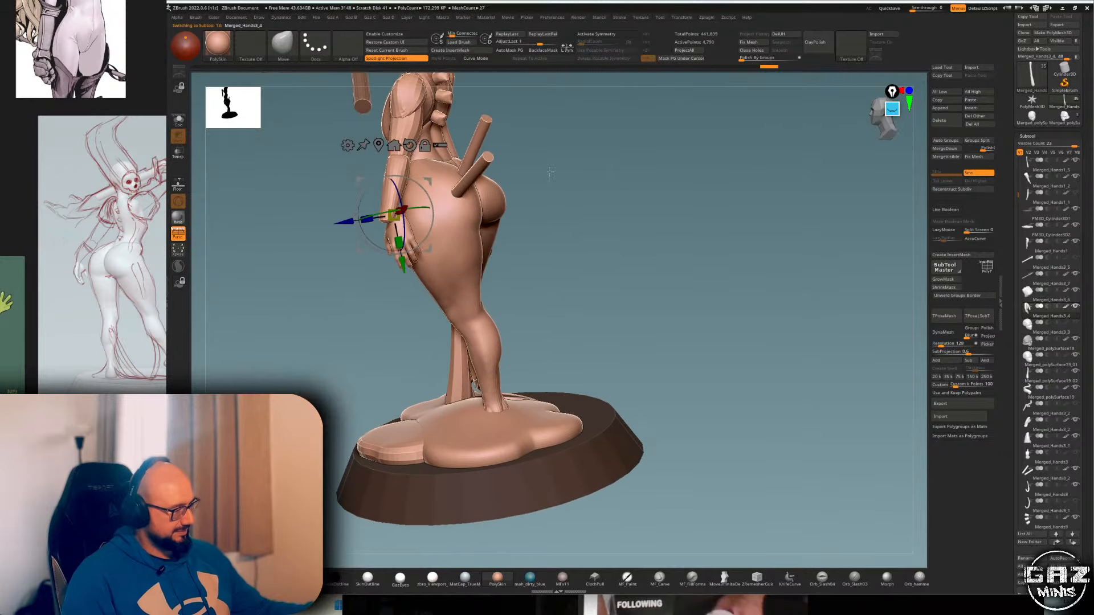
pyautogui.moveTo(426, 184); pyautogui.dragTo(416, 184)
pyautogui.press('q')
pyautogui.moveTo(493, 154); pyautogui.dragTo(632, 116, button='right')
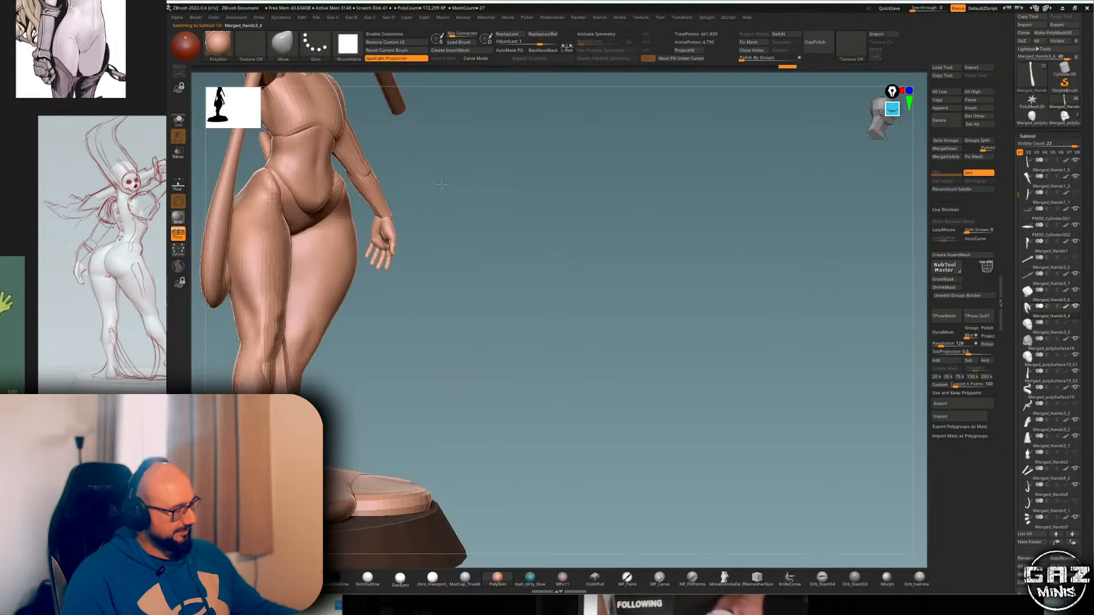
# - Nudge the lowered hand into line with the forearm from the front view using the gizmo
pyautogui.moveTo(442, 185); pyautogui.dragTo(457, 182, button='right')
pyautogui.press('w')
pyautogui.moveTo(420, 180); pyautogui.dragTo(425, 180)
pyautogui.press('q')
pyautogui.moveTo(527, 158)
pyautogui.mouseDown(button='right')
pyautogui.moveTo(401, 187)
pyautogui.moveTo(569, 155)
pyautogui.mouseUp(button='right')
pyautogui.keyDown('ctrl'); pyautogui.moveTo(570, 155); pyautogui.dragTo(598, 108, button='right'); pyautogui.keyUp('ctrl')
pyautogui.keyDown('alt'); pyautogui.moveTo(599, 108); pyautogui.dragTo(593, 192, button='right'); pyautogui.keyUp('alt')
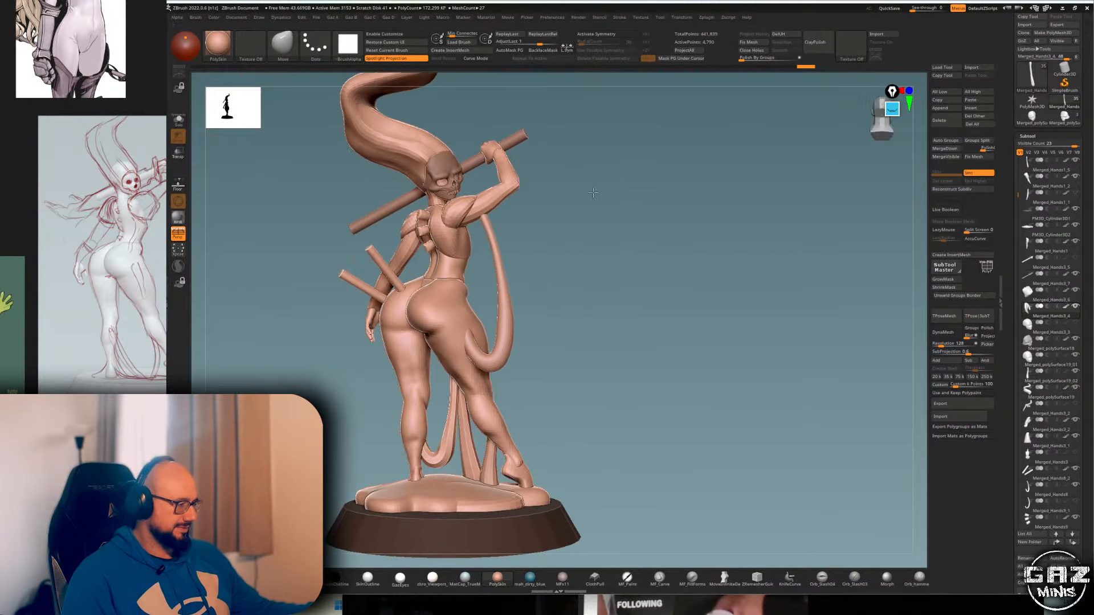
# - Refine the lowered hand's position and tilt with the gizmo from the back view
pyautogui.press('w')
pyautogui.moveTo(410, 292); pyautogui.dragTo(395, 347)
pyautogui.moveTo(402, 310); pyautogui.dragTo(415, 285)
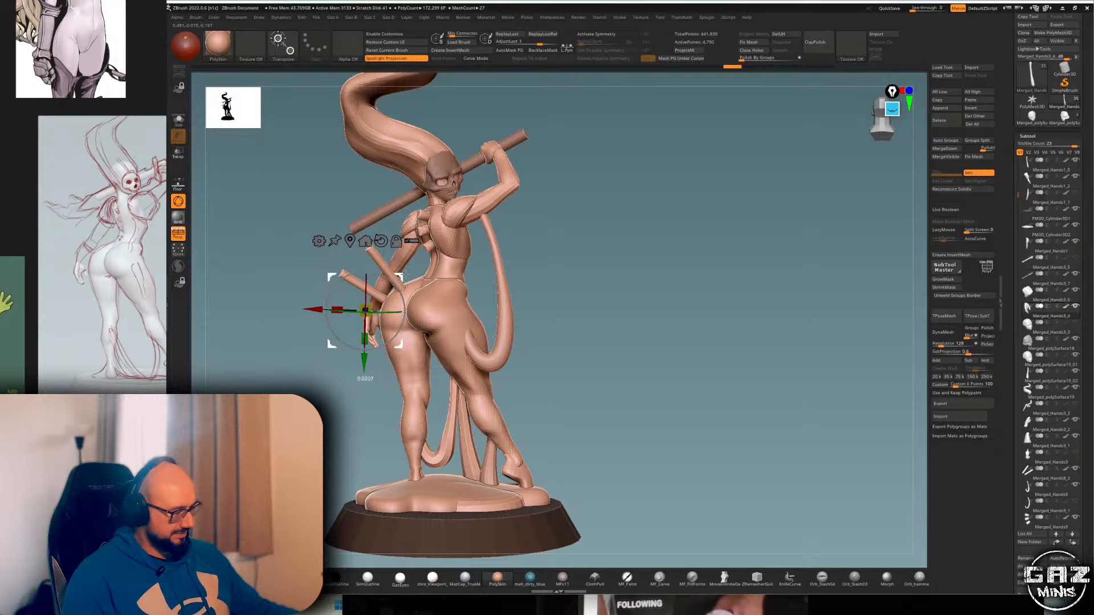
pyautogui.press('q')
pyautogui.moveTo(546, 212)
pyautogui.mouseDown()
pyautogui.moveTo(603, 213)
pyautogui.moveTo(575, 227)
pyautogui.moveTo(545, 212)
pyautogui.mouseUp()
pyautogui.hotkey('ctrl', 'z')
pyautogui.press('w')
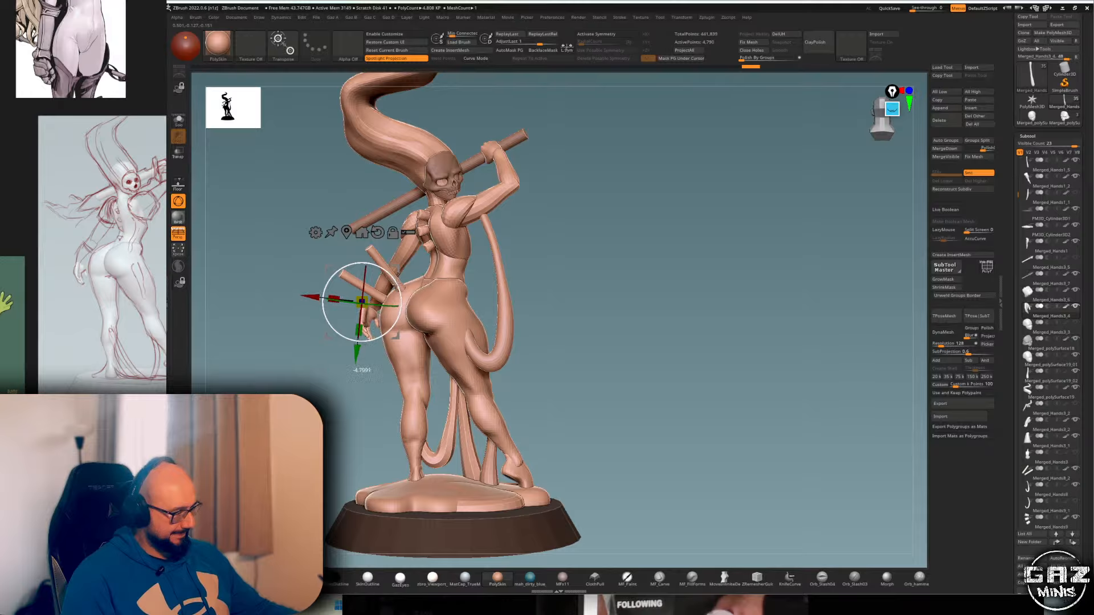
# - Merge the lowered arm's forearm with the subtool below it using MergeDown, and check the joined arm from both sides
pyautogui.press('q')
pyautogui.keyDown('alt'); pyautogui.click(406, 254); pyautogui.keyUp('alt')
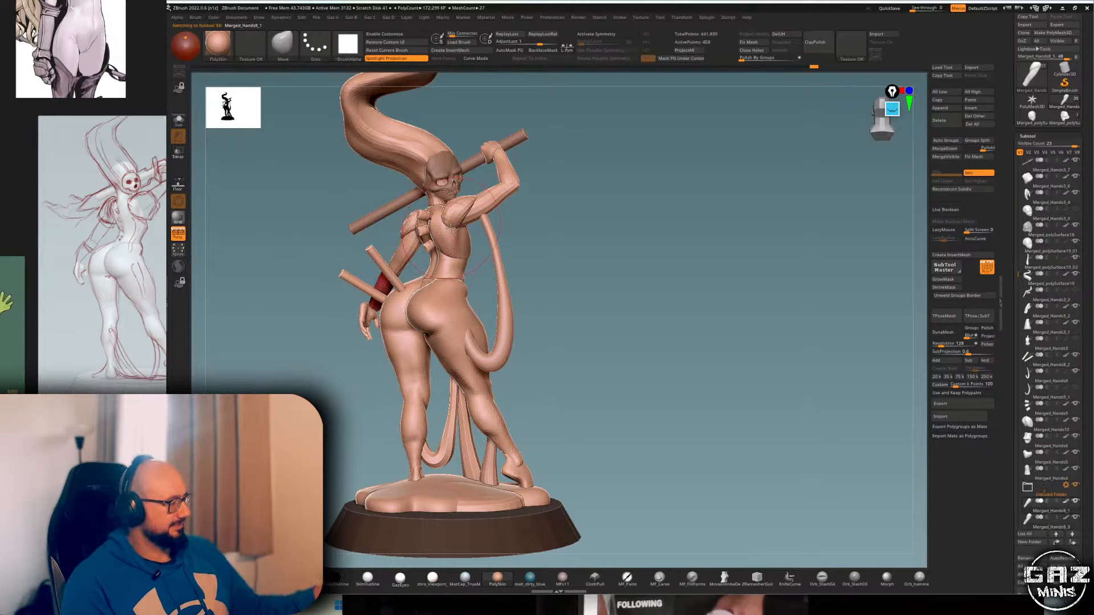
pyautogui.click(954, 149)
pyautogui.click(934, 165)
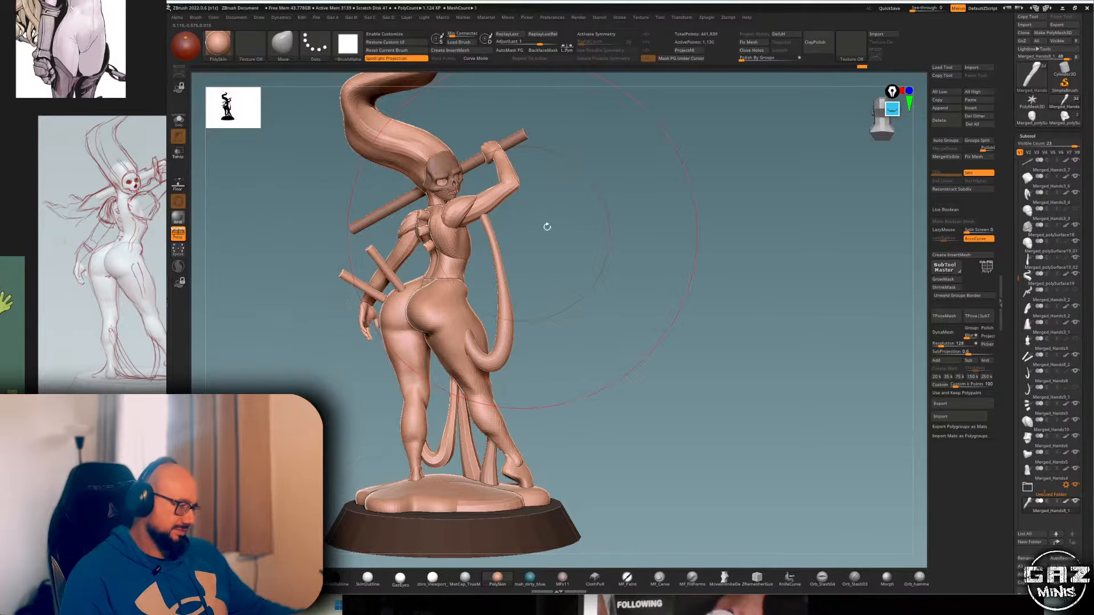
pyautogui.moveTo(547, 227); pyautogui.dragTo(600, 222)
pyautogui.moveTo(476, 297)
pyautogui.mouseDown()
pyautogui.moveTo(404, 314)
pyautogui.moveTo(422, 294)
pyautogui.moveTo(394, 303)
pyautogui.moveTo(407, 256)
pyautogui.moveTo(452, 249)
pyautogui.moveTo(469, 280)
pyautogui.mouseUp()
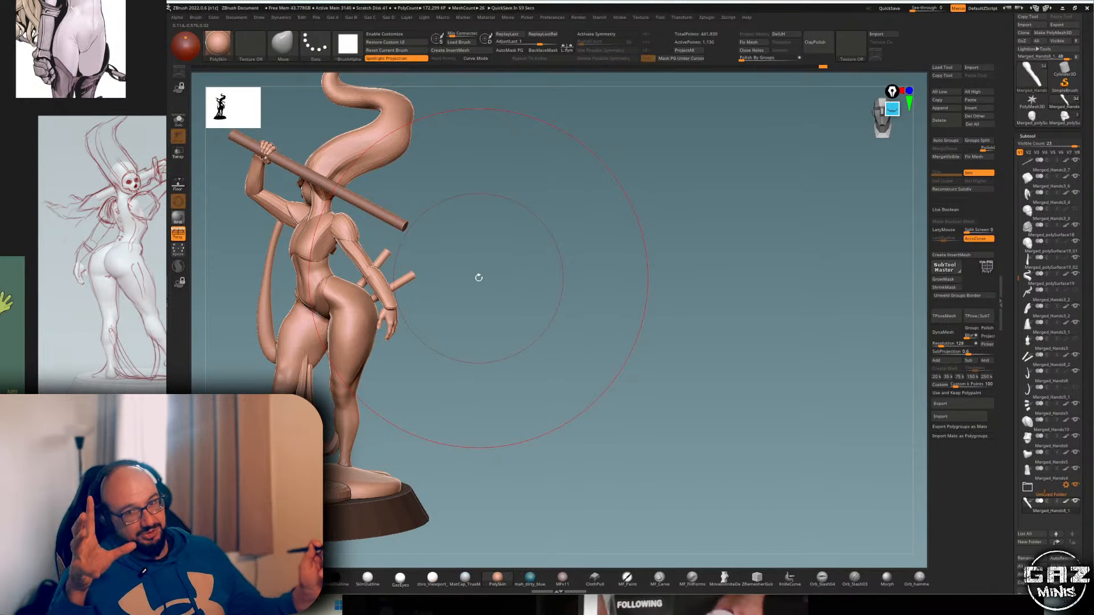
pyautogui.keyDown('alt'); pyautogui.moveTo(495, 259); pyautogui.dragTo(631, 254); pyautogui.keyUp('alt')
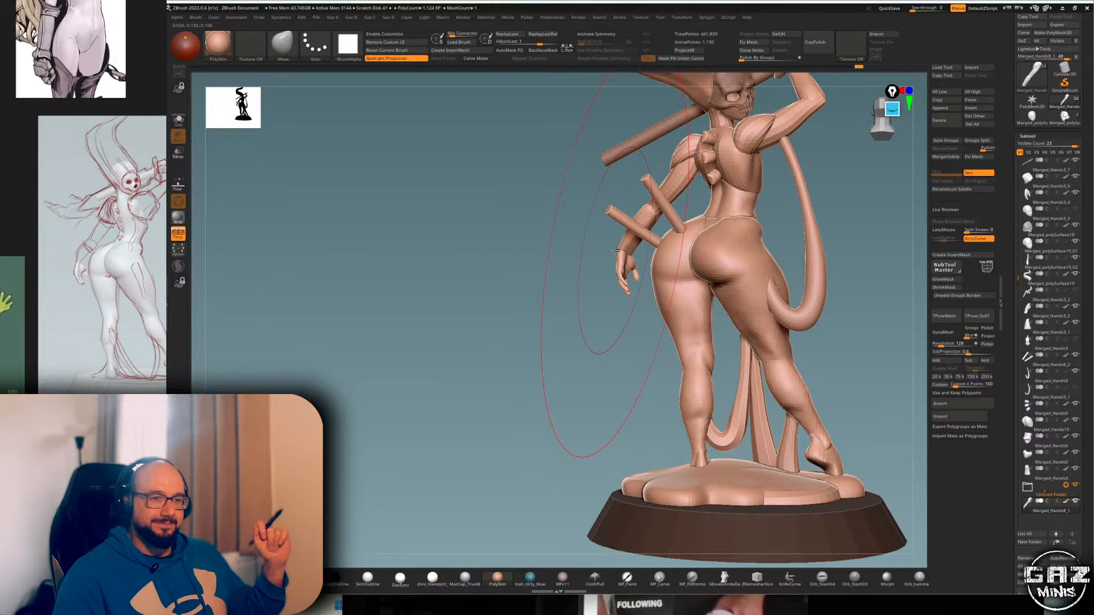
# - Isolate the merged arm, mask its shoulder and forearm around the upper arm, and clear the mask
pyautogui.moveTo(614, 250); pyautogui.dragTo(717, 197)
pyautogui.hotkey('alt', 's')
pyautogui.hotkey('shift', 'f')
pyautogui.hotkey('shift', 'f')
pyautogui.hotkey('ctrl', 'm')
pyautogui.keyDown('ctrl'); pyautogui.click(664, 258); pyautogui.keyUp('ctrl')
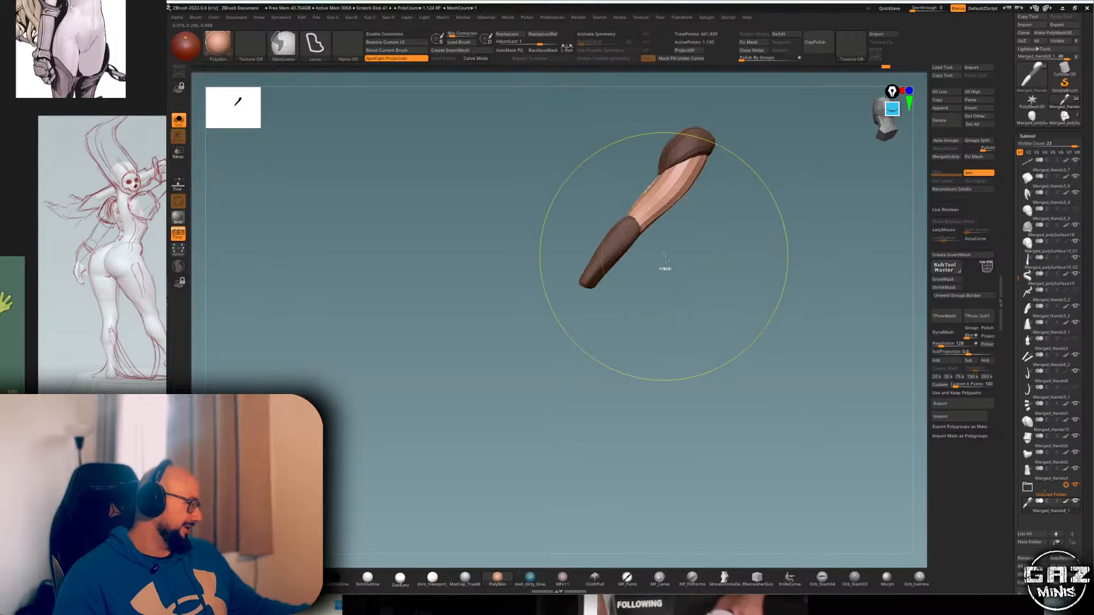
pyautogui.keyDown('ctrl'); pyautogui.moveTo(665, 260); pyautogui.dragTo(652, 254); pyautogui.keyUp('ctrl')
pyautogui.hotkey('shift', 'f')
pyautogui.press('2')
pyautogui.click(734, 254)
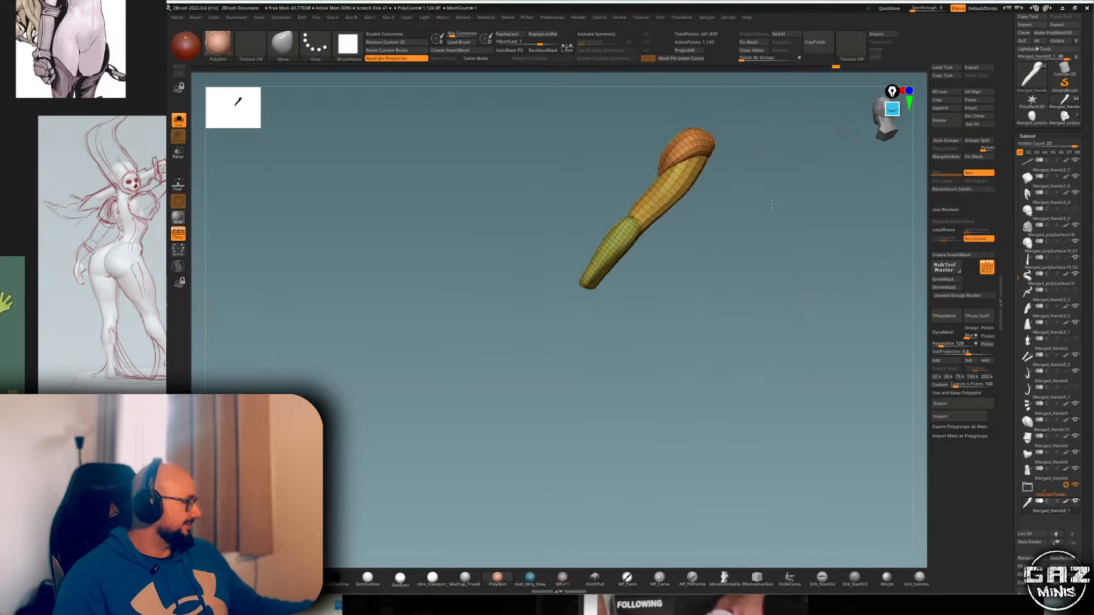
# - Mask the isolated arm's shoulder and upper arm, leaving only the forearm unmasked
pyautogui.moveTo(771, 200); pyautogui.dragTo(746, 203)
pyautogui.hotkey('shift', 'f')
pyautogui.hotkey('ctrl', 'm')
pyautogui.keyDown('ctrl'); pyautogui.click(676, 264); pyautogui.keyUp('ctrl')
pyautogui.moveTo(676, 263)
pyautogui.mouseDown()
pyautogui.moveTo(656, 238)
pyautogui.moveTo(699, 234)
pyautogui.moveTo(704, 214)
pyautogui.moveTo(678, 225)
pyautogui.mouseUp()
pyautogui.hotkey('shift', 'f')
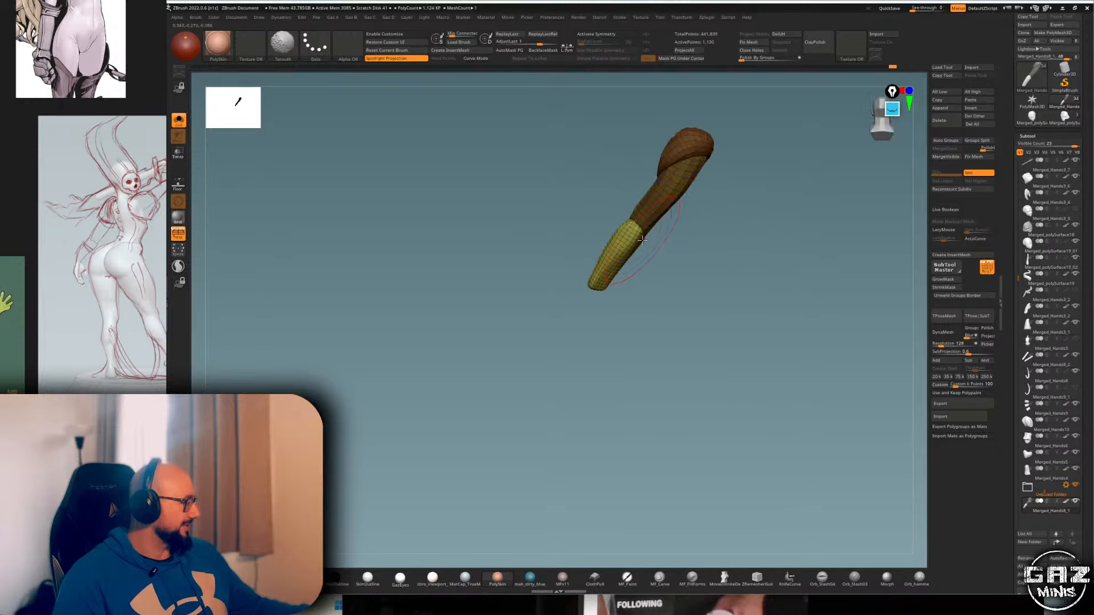
pyautogui.hotkey('shift', 'f')
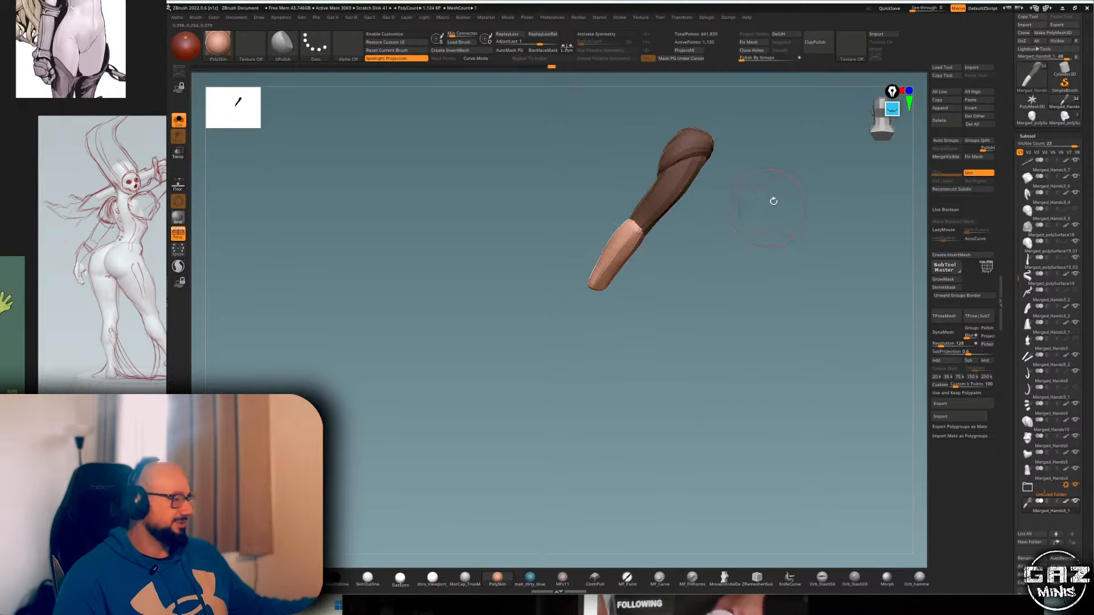
# - Clear the arm's mask, bring back the whole figure and check the lowered arm from the front, back and side
pyautogui.moveTo(771, 200)
pyautogui.keyDown('ctrl'); pyautogui.mouseDown()
pyautogui.moveTo(789, 220)
pyautogui.moveTo(746, 239)
pyautogui.moveTo(744, 200)
pyautogui.moveTo(781, 228)
pyautogui.moveTo(784, 273)
pyautogui.moveTo(776, 171)
pyautogui.mouseUp(); pyautogui.keyUp('ctrl')
pyautogui.hotkey('shift', 'f')
pyautogui.hotkey('shift', 'f')
pyautogui.hotkey('shift', 'd')
pyautogui.hotkey('shift', 's')
pyautogui.hotkey('shift', 's')
pyautogui.hotkey('shift', 's')
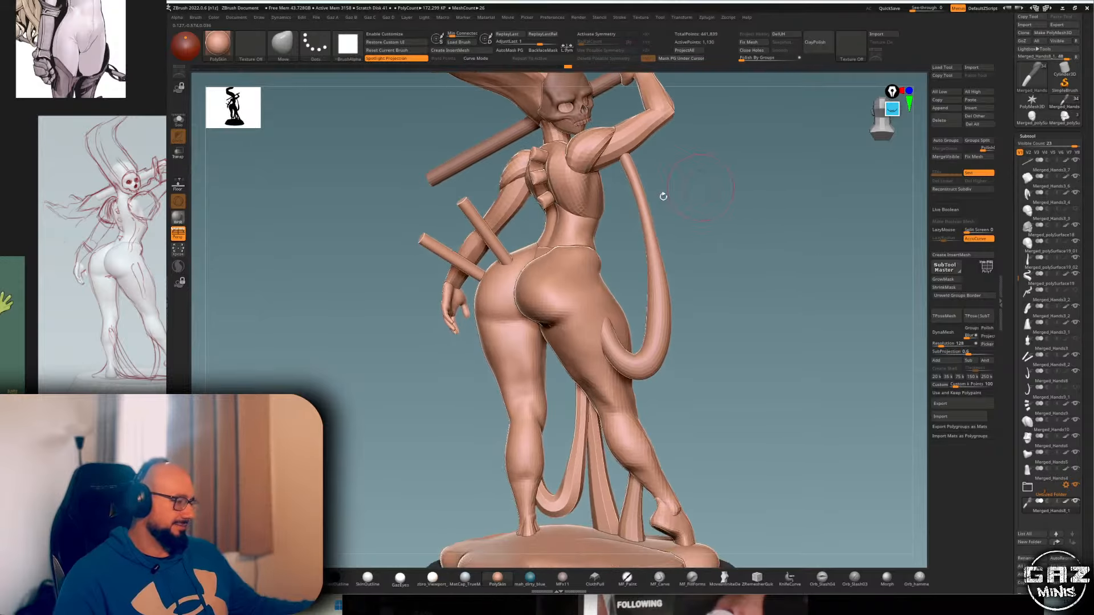
pyautogui.keyDown('alt'); pyautogui.moveTo(467, 279); pyautogui.dragTo(465, 234); pyautogui.keyUp('alt')
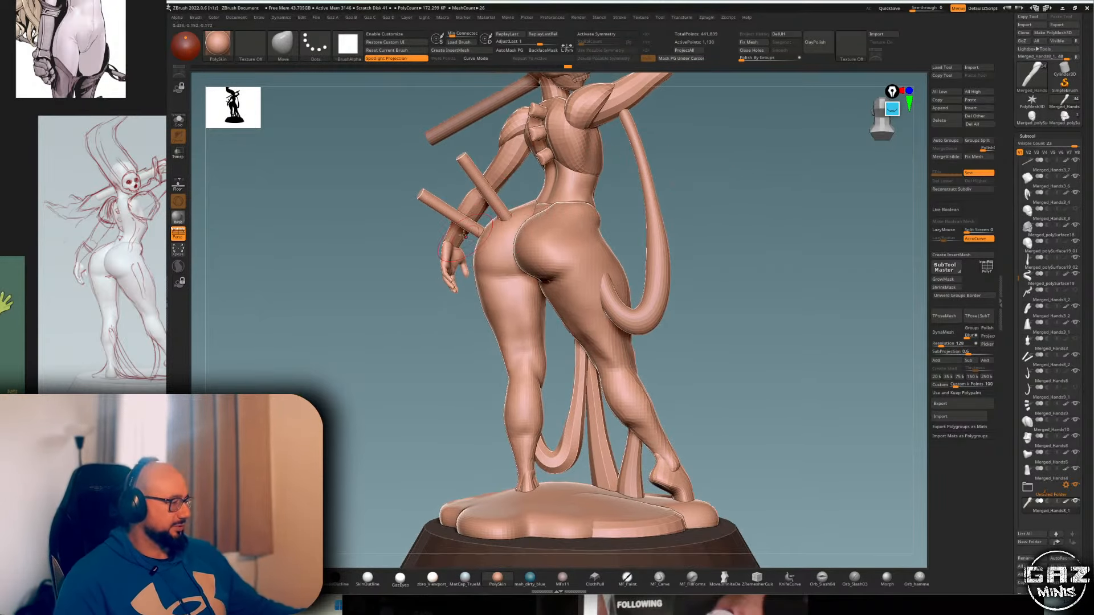
pyautogui.moveTo(472, 213); pyautogui.dragTo(664, 171, button='right')
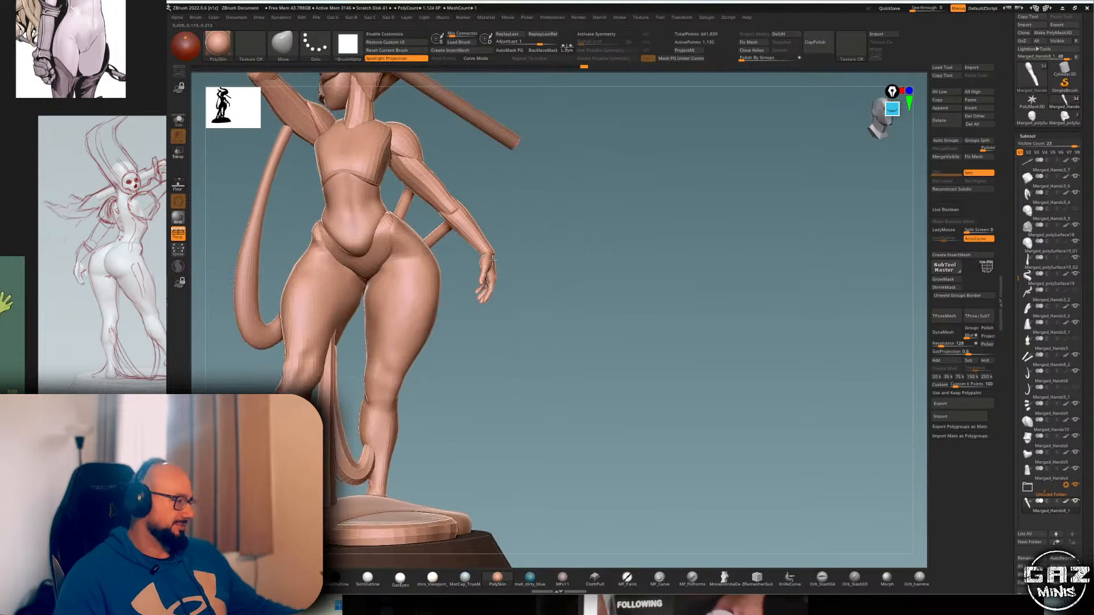
pyautogui.moveTo(520, 238); pyautogui.dragTo(738, 184, button='right')
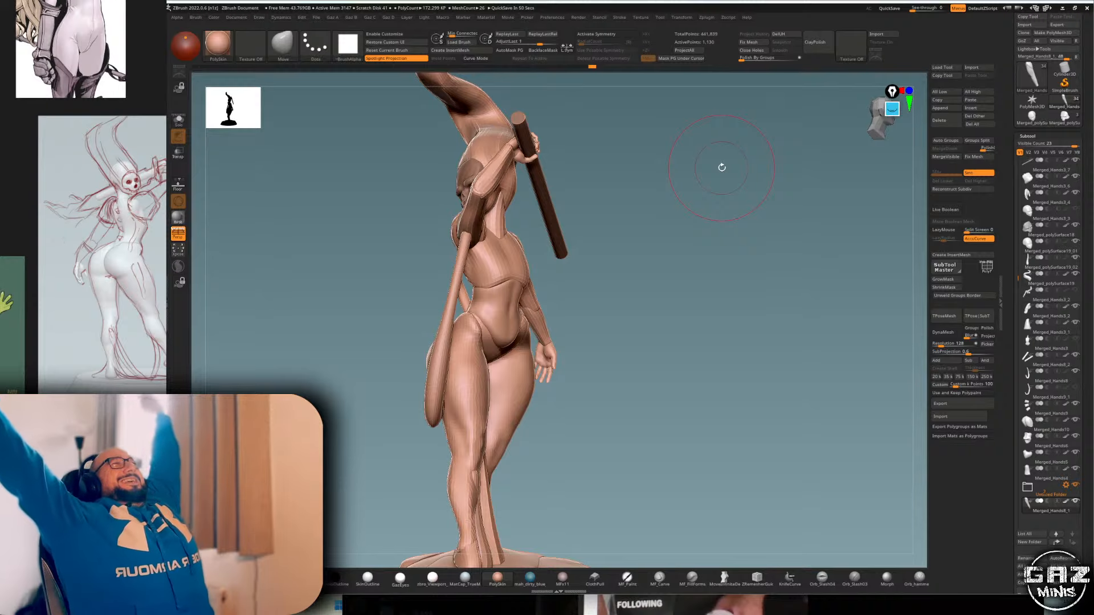
pyautogui.moveTo(838, 154); pyautogui.dragTo(923, 134)
# - Switch between the full figure and the separate skull tools, ending on the skull tool with several subtools
pyautogui.click(1031, 120)
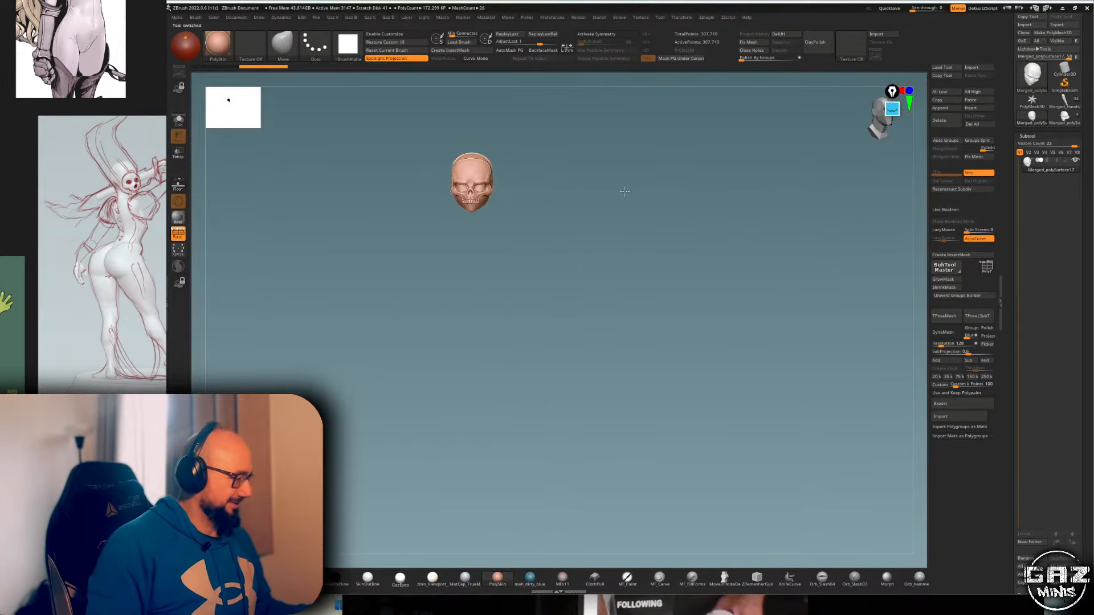
pyautogui.click(1062, 108)
pyautogui.press('f')
pyautogui.press('f')
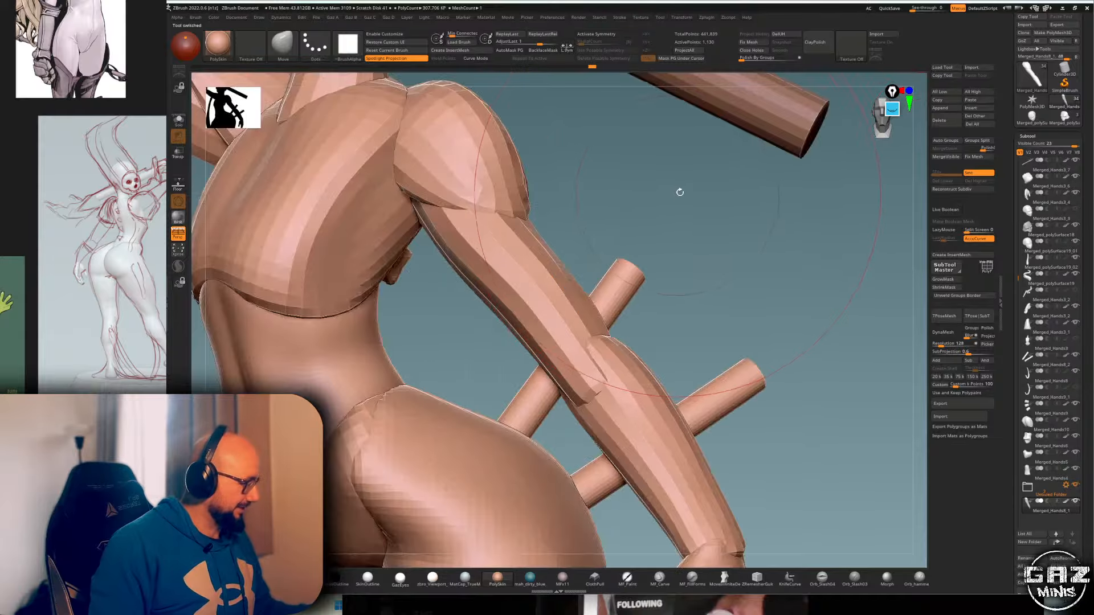
pyautogui.click(1067, 121)
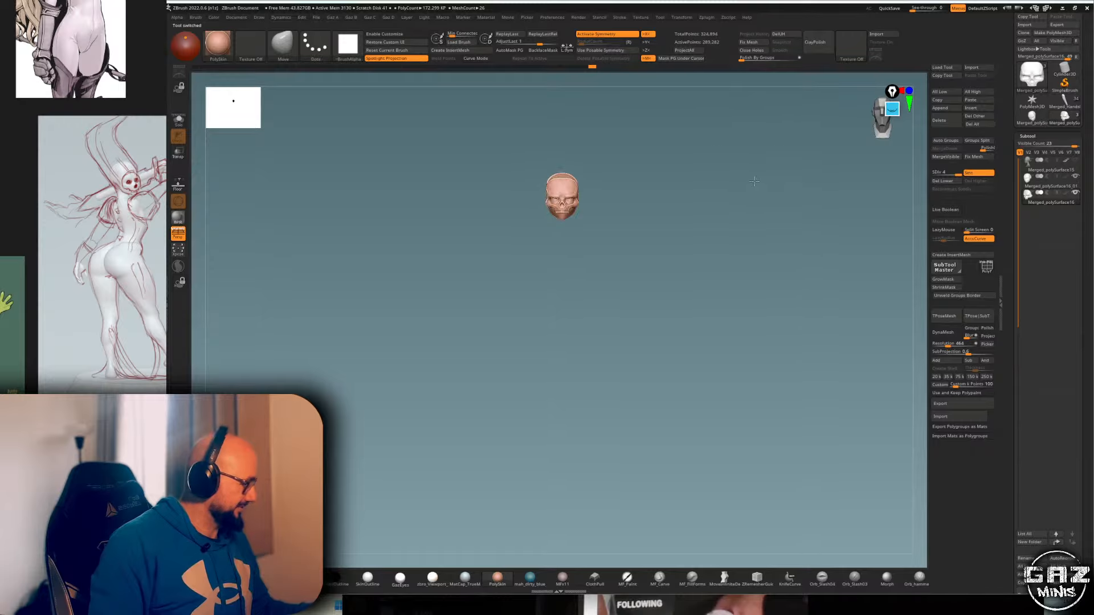
# - Select the body subtool and unhide its entire mesh with the polygroup wireframe shown
pyautogui.keyDown('alt'); pyautogui.moveTo(839, 182); pyautogui.dragTo(898, 163); pyautogui.keyUp('alt')
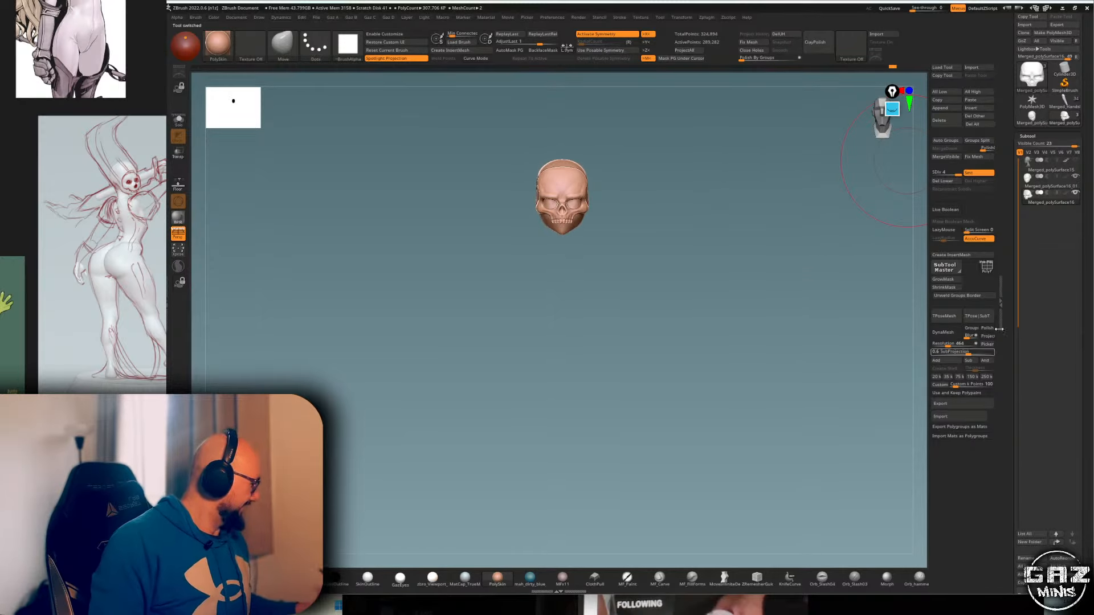
pyautogui.click(1060, 175)
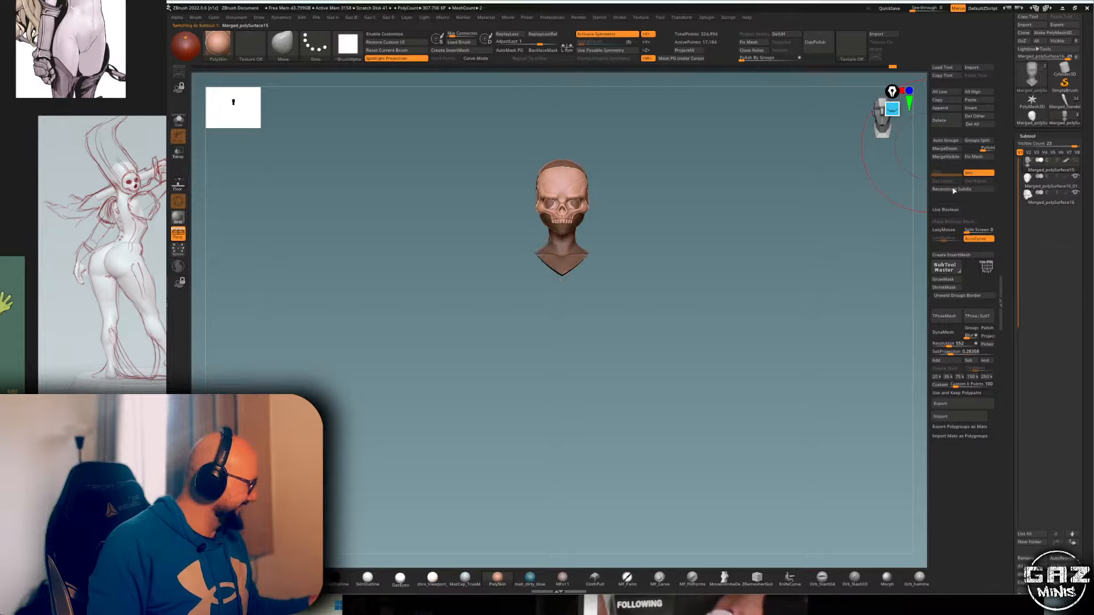
pyautogui.moveTo(755, 78)
pyautogui.mouseDown()
pyautogui.moveTo(318, 179)
pyautogui.moveTo(152, 240)
pyautogui.mouseUp()
pyautogui.hotkey('shift', 'f')
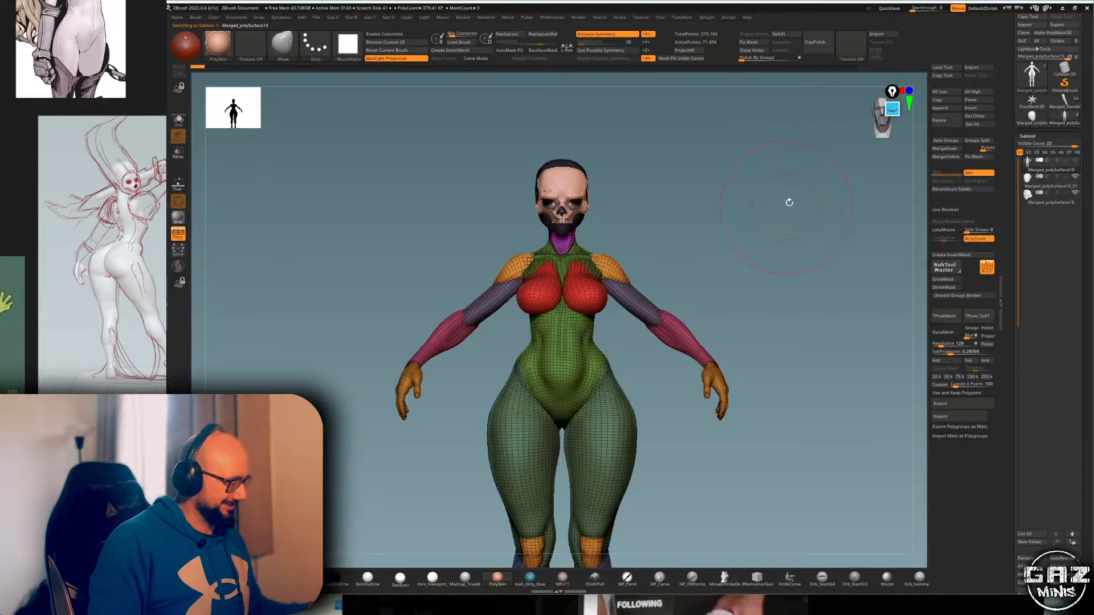
# - Duplicate the body subtool and hide the other subtools so only the copy stays visible
pyautogui.keyDown('alt'); pyautogui.moveTo(788, 203); pyautogui.dragTo(784, 222); pyautogui.keyUp('alt')
pyautogui.hotkey('shift', 'f')
pyautogui.hotkey('shift', 'f')
pyautogui.keyDown('alt'); pyautogui.moveTo(735, 267); pyautogui.dragTo(754, 217); pyautogui.keyUp('alt')
pyautogui.hotkey('ctrl', 'shift')
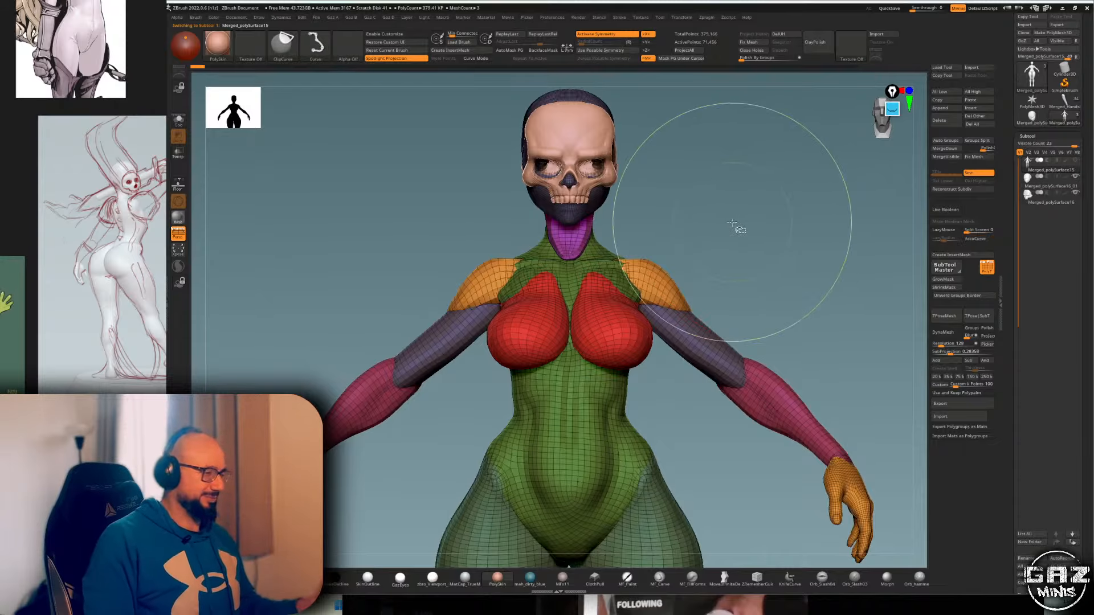
pyautogui.hotkey('ctrl', 'shift', 'd')
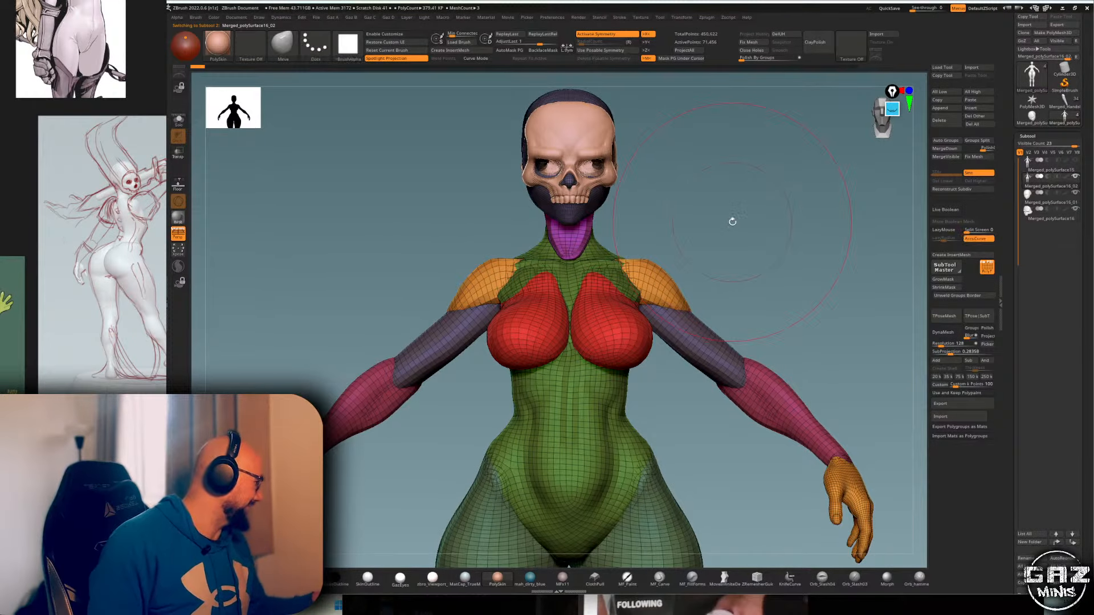
pyautogui.moveTo(733, 222)
pyautogui.mouseDown()
pyautogui.moveTo(638, 219)
pyautogui.moveTo(706, 196)
pyautogui.moveTo(758, 199)
pyautogui.mouseUp()
pyautogui.click(1074, 194)
pyautogui.click(1074, 210)
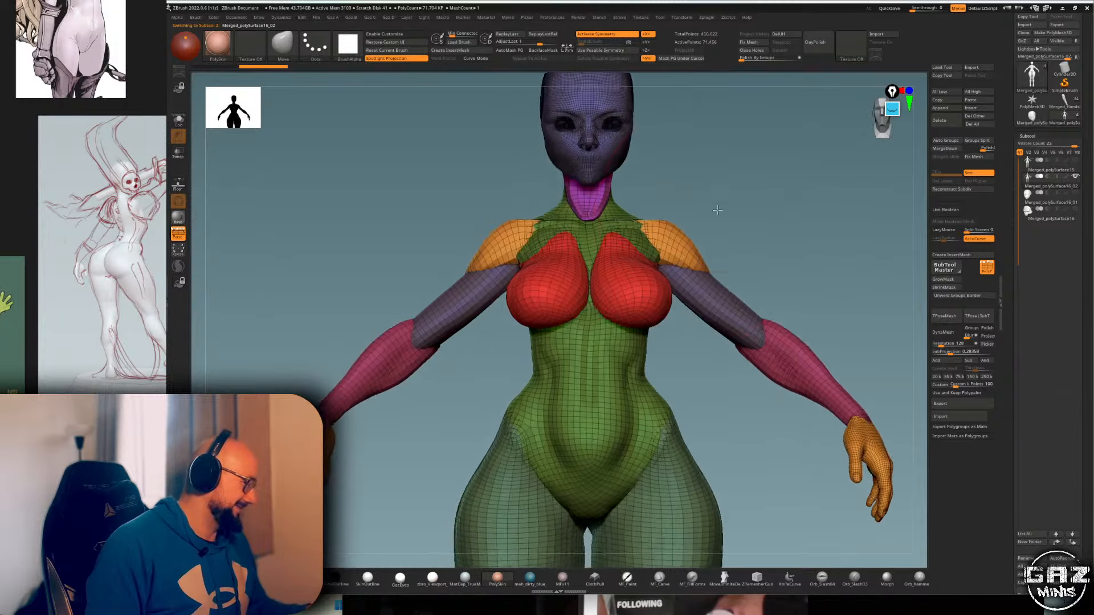
# - Remove the two red breast polygroups from the duplicated body mesh
pyautogui.keyDown('alt'); pyautogui.moveTo(721, 245); pyautogui.dragTo(678, 228); pyautogui.keyUp('alt')
pyautogui.hotkey('shift', 'f')
pyautogui.hotkey('shift', 'f')
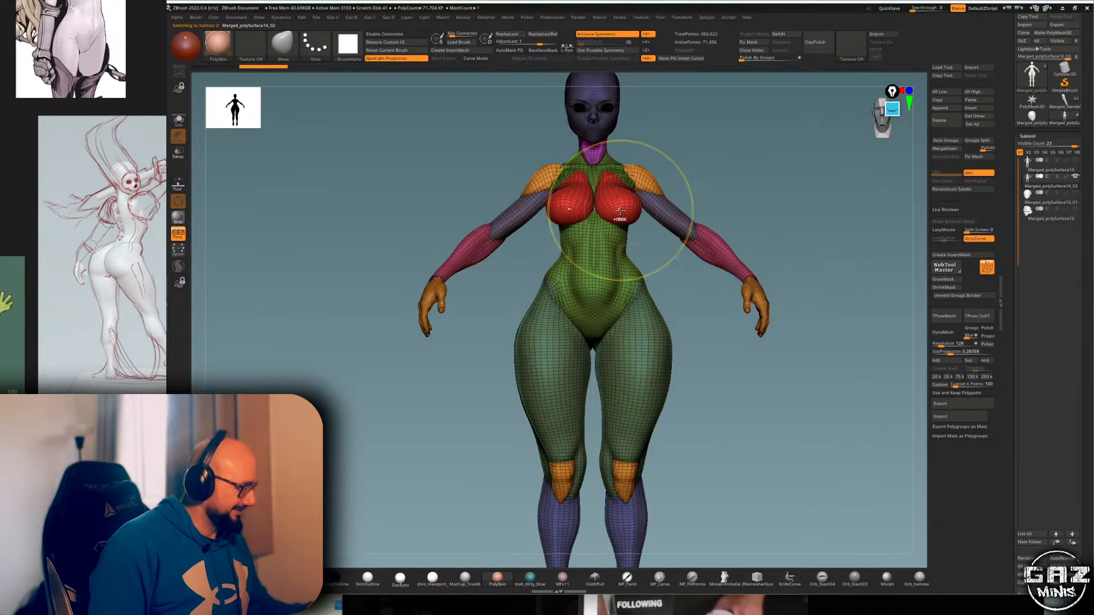
pyautogui.keyDown('ctrl'); pyautogui.keyDown('shift'); pyautogui.click(622, 210); pyautogui.keyUp('shift'); pyautogui.keyUp('ctrl')
pyautogui.keyDown('ctrl'); pyautogui.keyDown('shift'); pyautogui.click(622, 210); pyautogui.keyUp('shift'); pyautogui.keyUp('ctrl')
pyautogui.keyDown('alt'); pyautogui.moveTo(696, 162); pyautogui.dragTo(644, 162); pyautogui.keyUp('alt')
pyautogui.keyDown('alt'); pyautogui.moveTo(724, 147); pyautogui.dragTo(705, 165); pyautogui.keyUp('alt')
pyautogui.moveTo(644, 162); pyautogui.dragTo(713, 163)
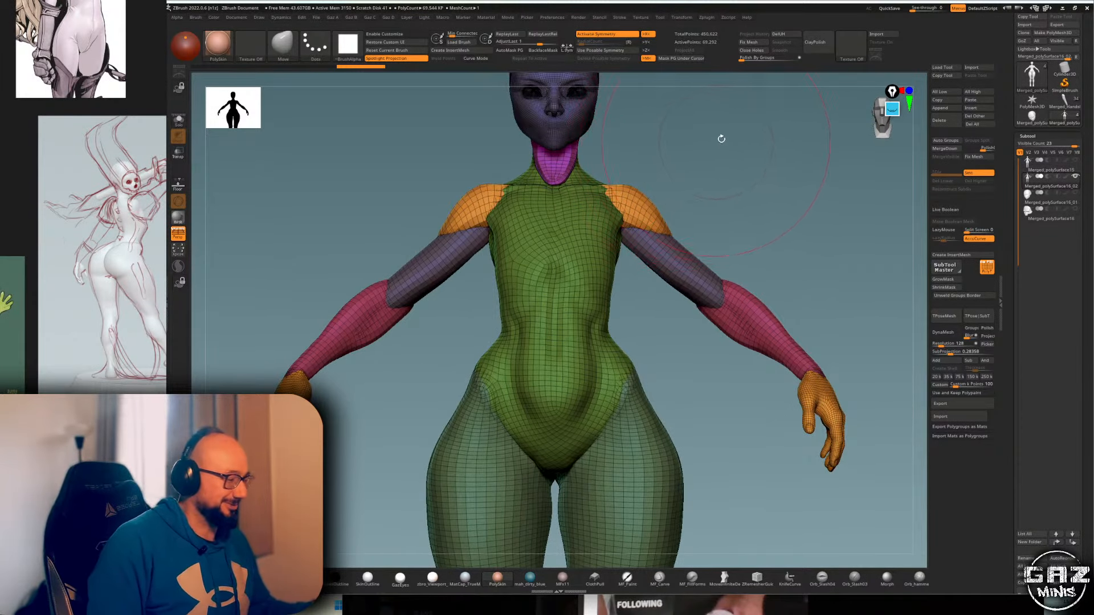
pyautogui.press('2')
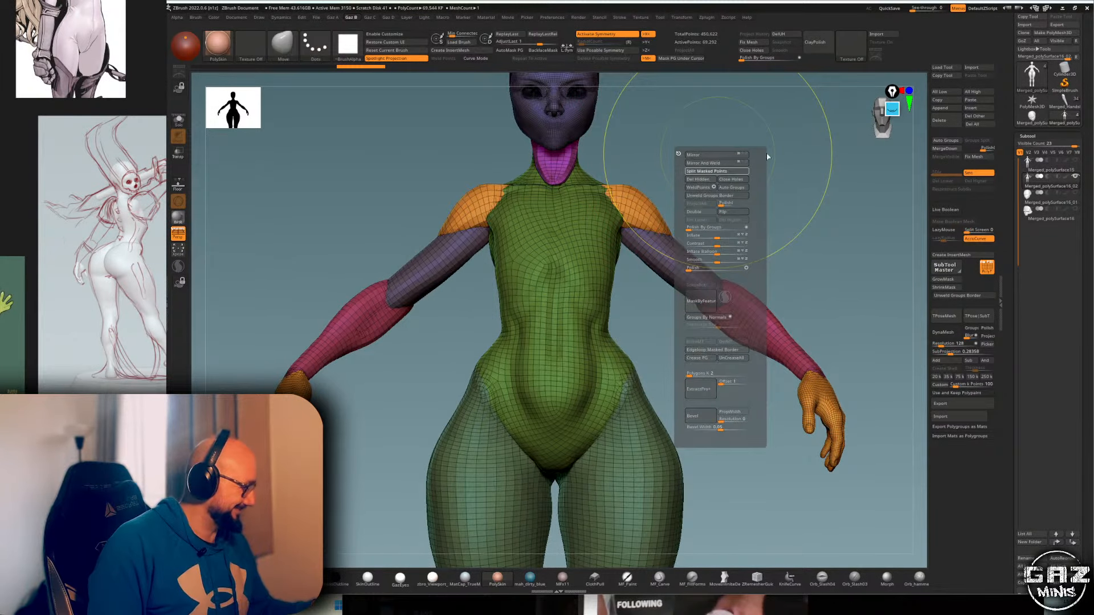
pyautogui.moveTo(777, 146); pyautogui.dragTo(758, 134)
pyautogui.press('2')
pyautogui.click(760, 186)
# - Isolate the torso, neck and upper arms of the duplicate and delete its hidden remaining polygroups
pyautogui.hotkey('shift', 'f')
pyautogui.keyDown('ctrl'); pyautogui.keyDown('shift'); pyautogui.click(605, 219); pyautogui.keyUp('shift'); pyautogui.keyUp('ctrl')
pyautogui.keyDown('ctrl'); pyautogui.keyDown('shift'); pyautogui.moveTo(655, 208); pyautogui.dragTo(665, 177); pyautogui.keyUp('shift'); pyautogui.keyUp('ctrl')
pyautogui.keyDown('ctrl'); pyautogui.keyDown('shift'); pyautogui.click(654, 253); pyautogui.keyUp('shift'); pyautogui.keyUp('ctrl')
pyautogui.keyDown('ctrl'); pyautogui.keyDown('shift'); pyautogui.click(584, 243); pyautogui.keyUp('shift'); pyautogui.keyUp('ctrl')
pyautogui.keyDown('ctrl'); pyautogui.keyDown('shift'); pyautogui.click(578, 195); pyautogui.keyUp('shift'); pyautogui.keyUp('ctrl')
pyautogui.keyDown('ctrl'); pyautogui.keyDown('shift'); pyautogui.moveTo(722, 138); pyautogui.dragTo(704, 168); pyautogui.keyUp('shift'); pyautogui.keyUp('ctrl')
pyautogui.hotkey('ctrl', '2')
pyautogui.click(689, 192)
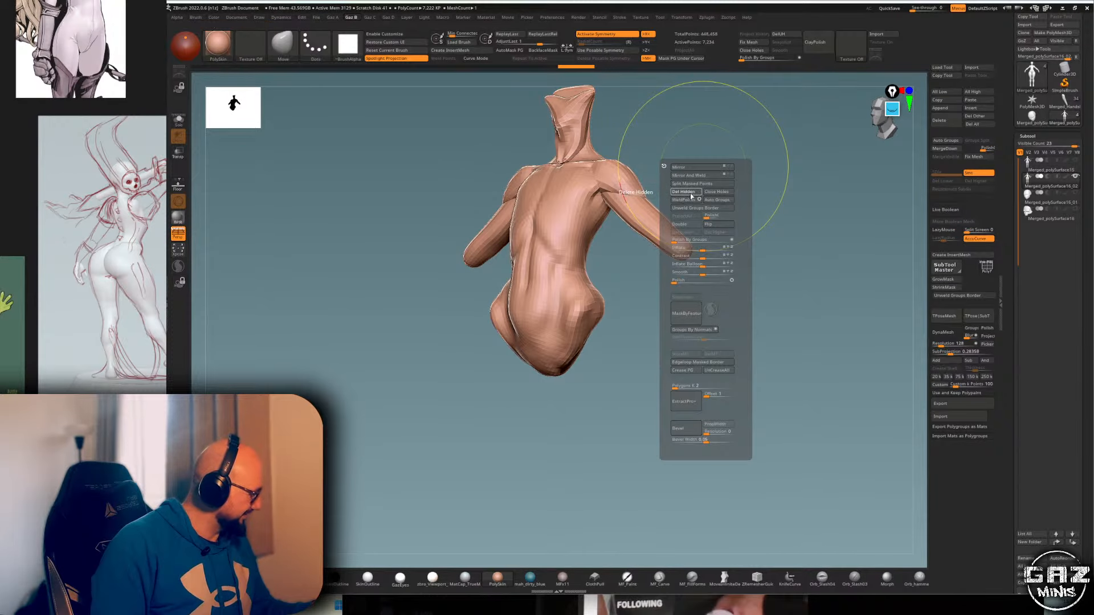
pyautogui.keyDown('shift'); pyautogui.moveTo(765, 139); pyautogui.dragTo(766, 128); pyautogui.keyUp('shift')
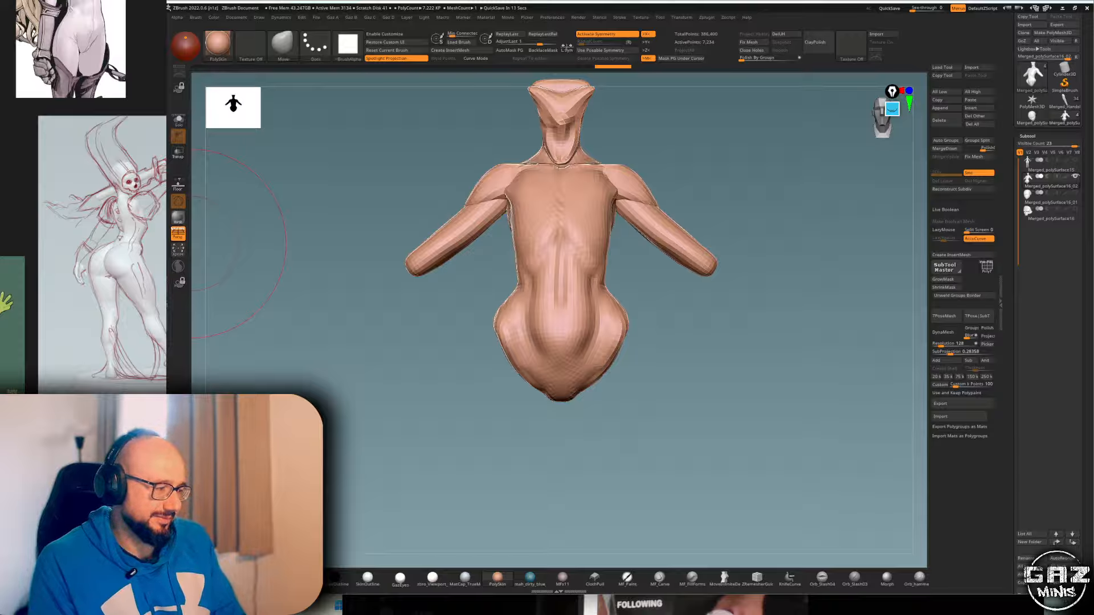
# - Paste a skeletal rib cage image onto the reference board and position it beside the other references
pyautogui.scroll(-5, 152, 252)
pyautogui.moveTo(149, 251); pyautogui.dragTo(45, 315, button='middle')
pyautogui.hotkey('ctrl', 'v')
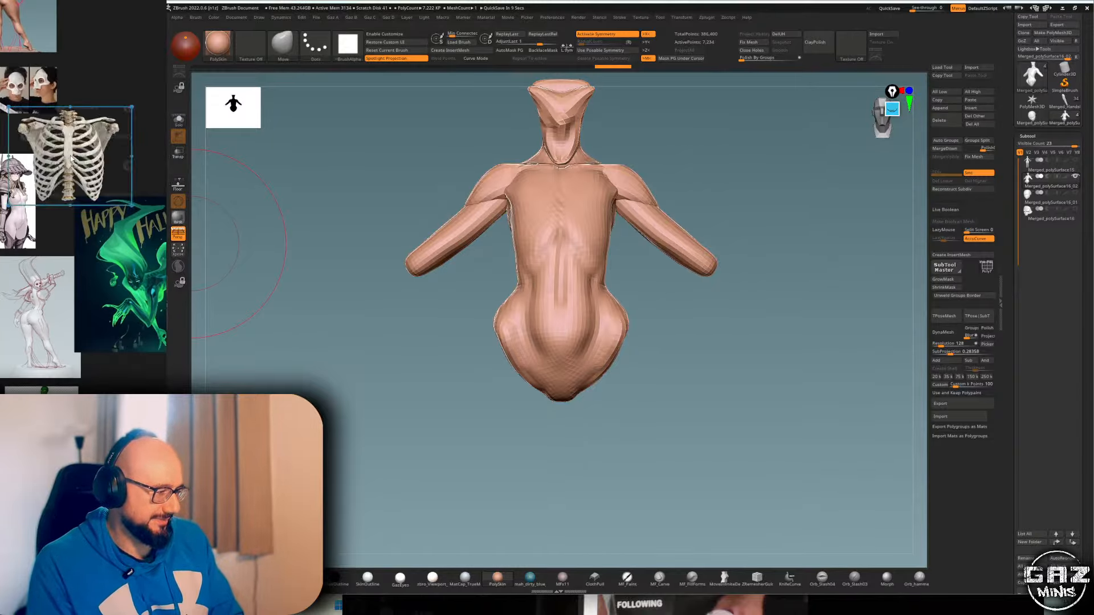
pyautogui.moveTo(73, 160); pyautogui.dragTo(121, 145)
pyautogui.scroll(2, 120, 145)
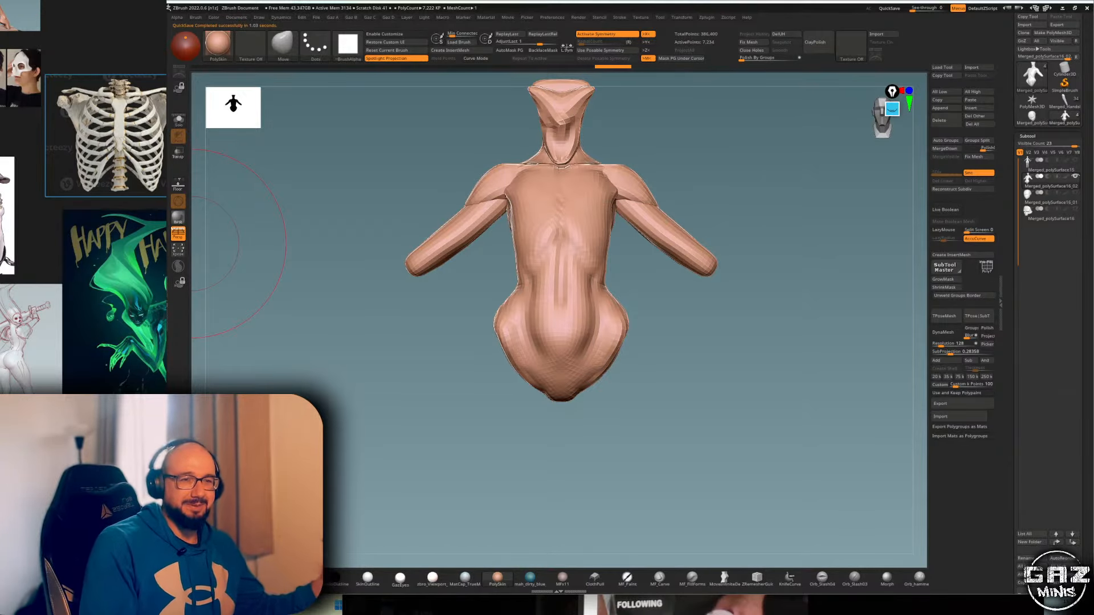
# - Remesh the torso piece with DynaMesh at a resolution of 264
pyautogui.hotkey('shift', 'f')
pyautogui.keyDown('alt'); pyautogui.moveTo(800, 149); pyautogui.dragTo(737, 154); pyautogui.keyUp('alt')
pyautogui.hotkey('shift', 'f')
pyautogui.hotkey('shift', 'f')
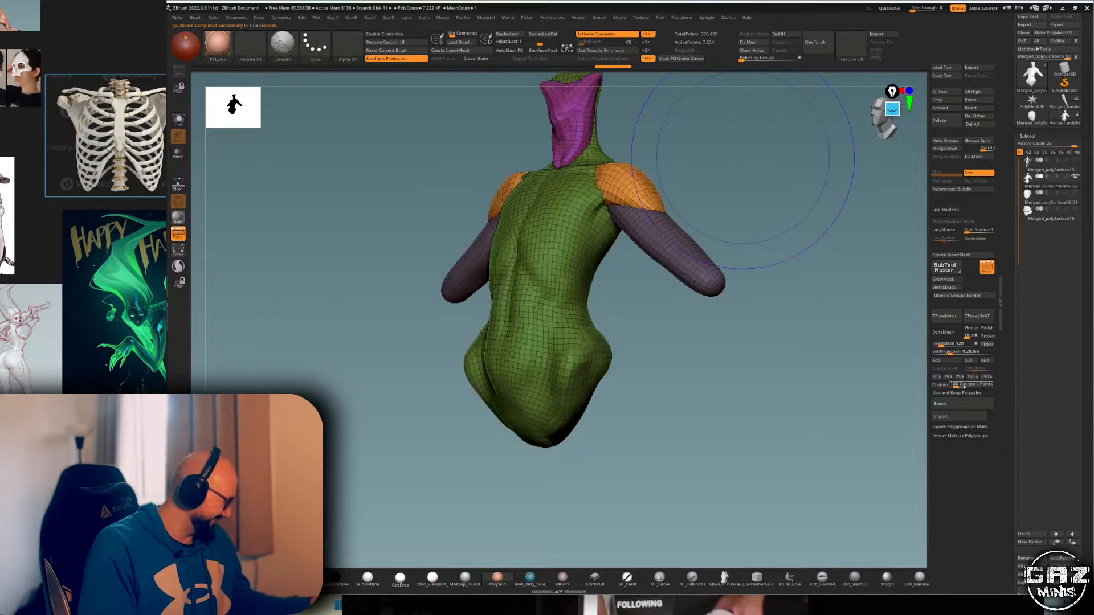
pyautogui.moveTo(941, 345); pyautogui.dragTo(945, 345)
pyautogui.click(945, 334)
pyautogui.hotkey('shift', 'f')
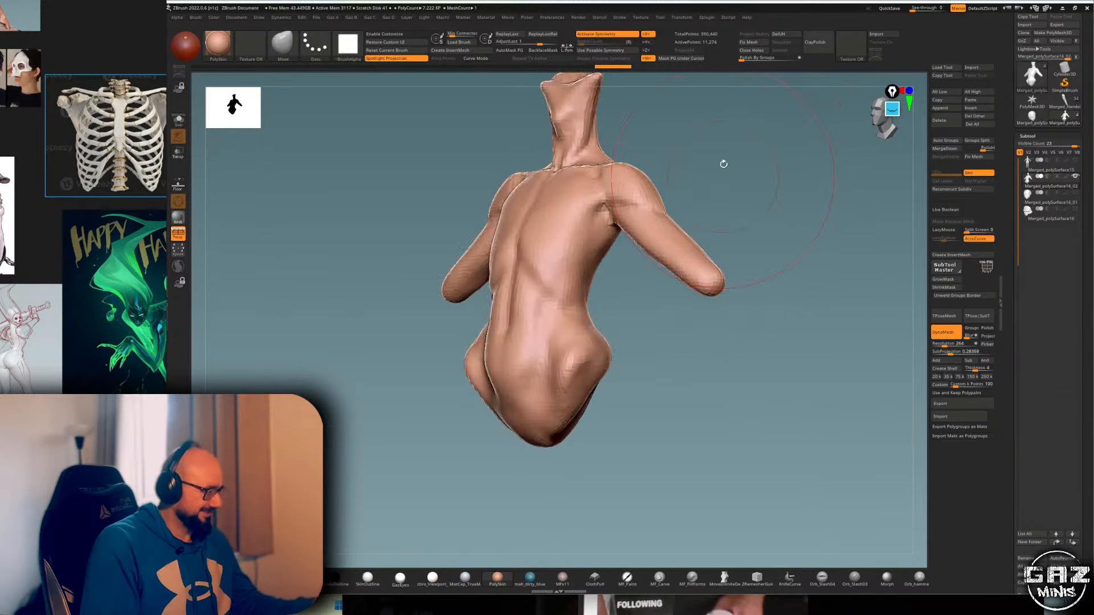
# - Run ZRemesher on the torso with the Same polygon count option and an adaptivity of 20
pyautogui.keyDown('shift'); pyautogui.moveTo(723, 163); pyautogui.dragTo(696, 180); pyautogui.keyUp('shift')
pyautogui.press('x')
pyautogui.press('x')
pyautogui.hotkey('ctrl', '1')
pyautogui.hotkey('ctrl', '2')
pyautogui.click(708, 210)
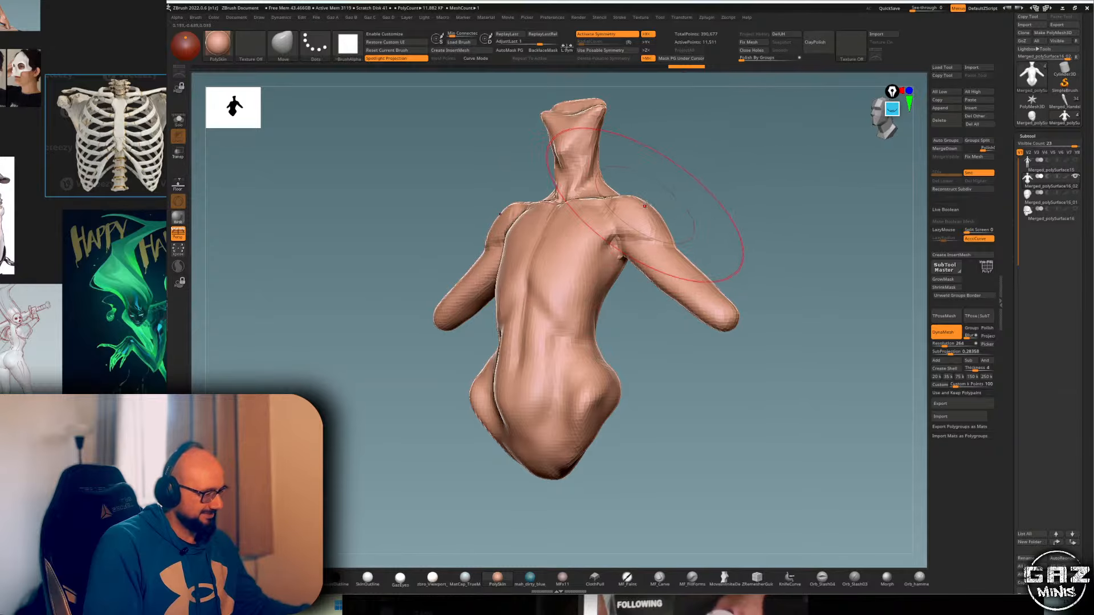
pyautogui.keyDown('alt'); pyautogui.moveTo(671, 219); pyautogui.dragTo(664, 191); pyautogui.keyUp('alt')
pyautogui.hotkey('ctrl', '1')
pyautogui.click(655, 242)
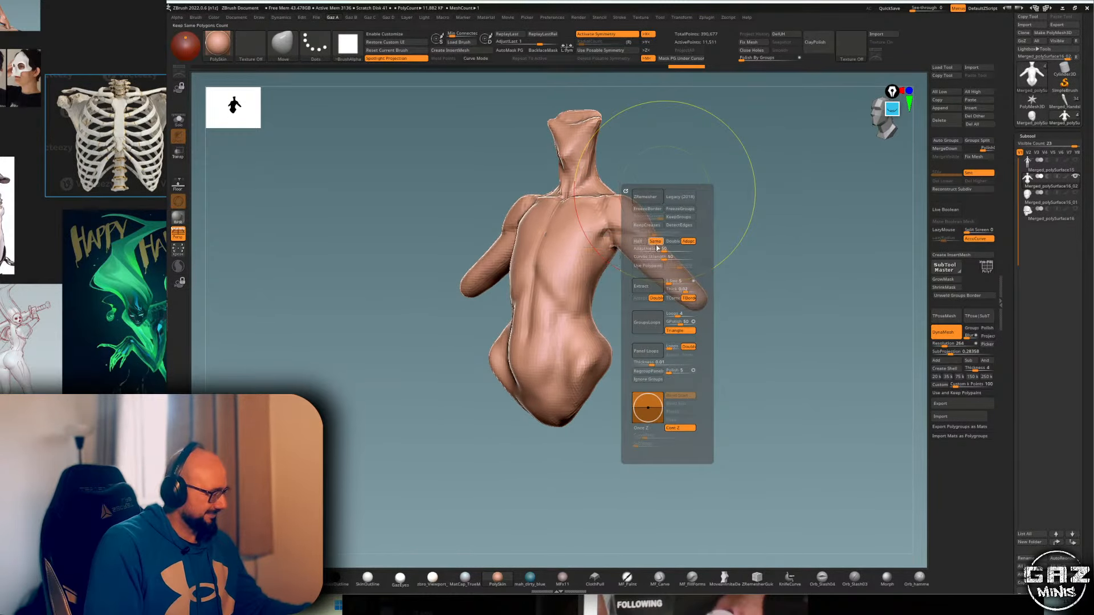
pyautogui.click(647, 249)
pyautogui.write('20')
pyautogui.click(648, 197)
pyautogui.press('f')
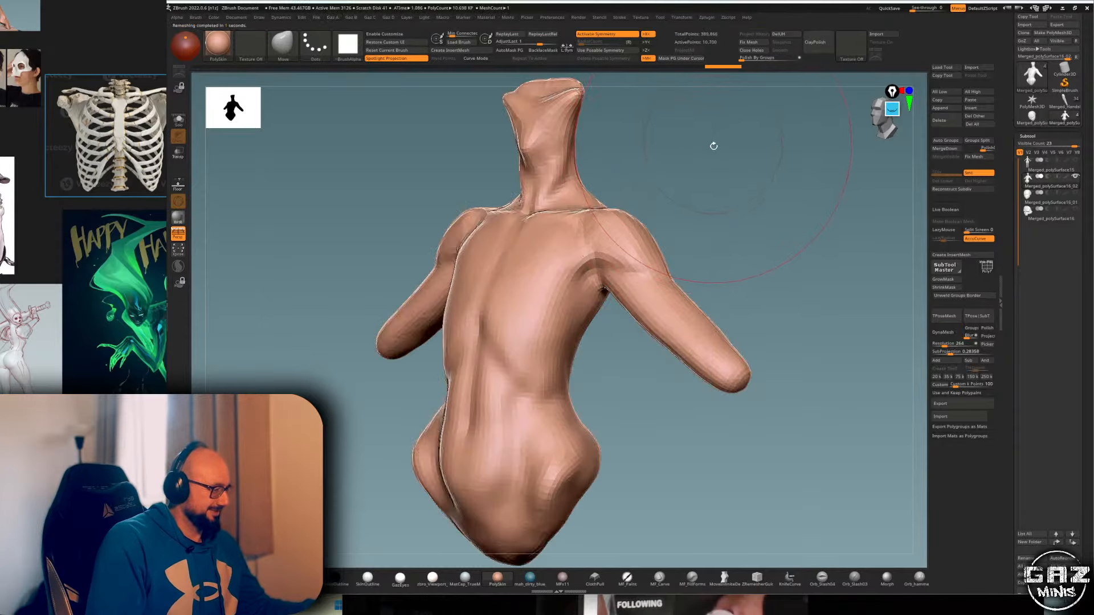
# - Examine the remeshed torso's surface and wireframe topology up close and as a whole
pyautogui.hotkey('shift', 'f')
pyautogui.press('f')
pyautogui.hotkey('shift', 'f')
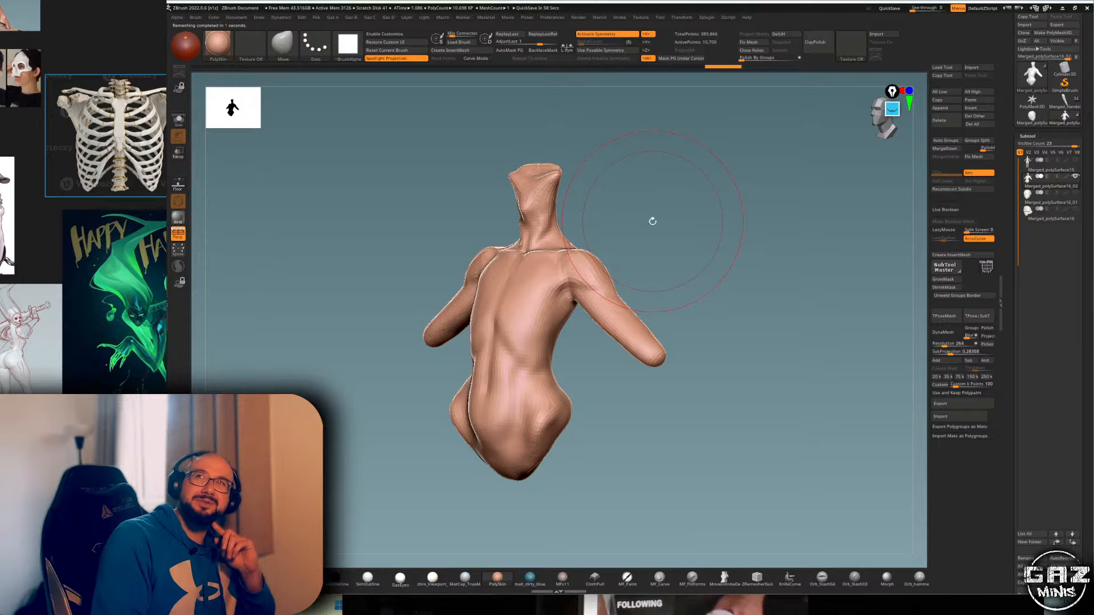
pyautogui.moveTo(652, 221)
pyautogui.mouseDown()
pyautogui.moveTo(705, 175)
pyautogui.moveTo(710, 156)
pyautogui.moveTo(681, 125)
pyautogui.moveTo(716, 144)
pyautogui.mouseUp()
pyautogui.press('f')
pyautogui.hotkey('shift', 'f')
pyautogui.hotkey('shift', 'f')
pyautogui.press('f')
pyautogui.hotkey('shift', 'f')
pyautogui.hotkey('shift', 'f')
pyautogui.hotkey('shift', 'f')
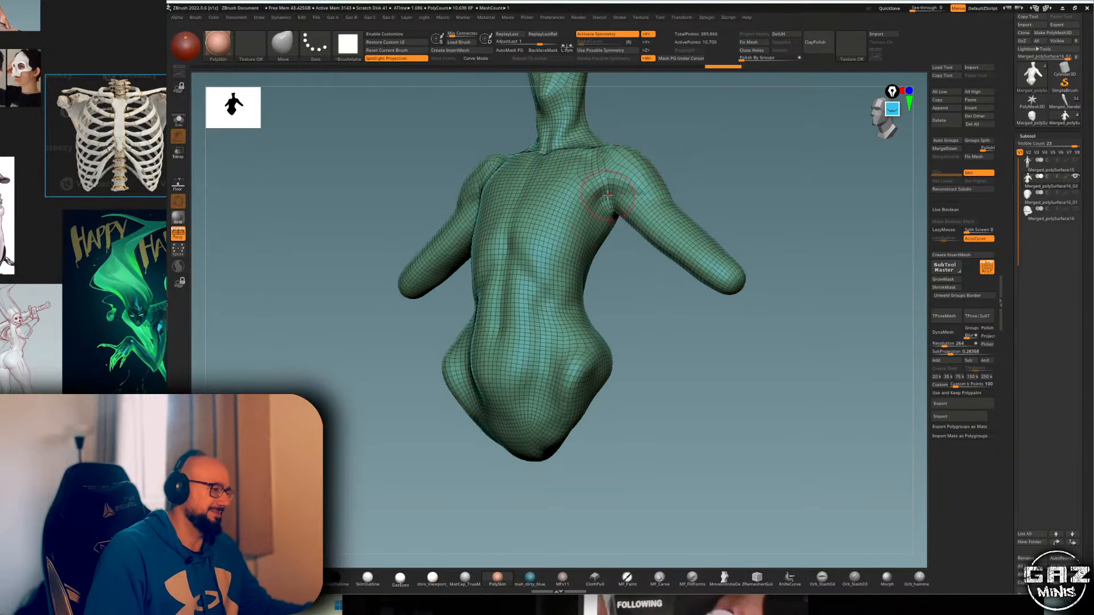
# - Choose the CurveMultiTube brush for building the ribs
pyautogui.press('b')
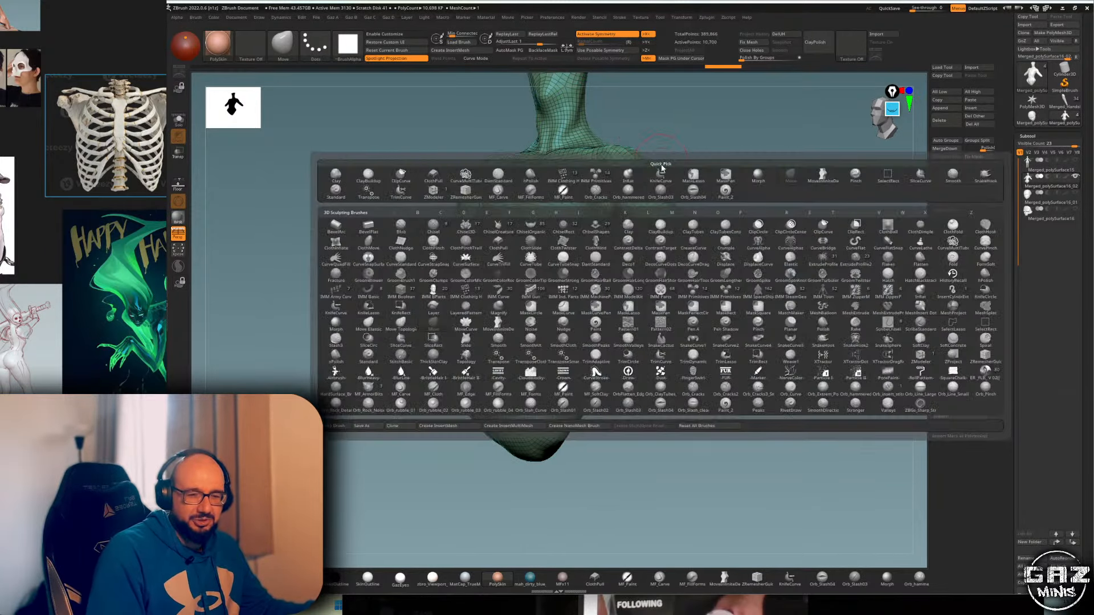
pyautogui.press('c')
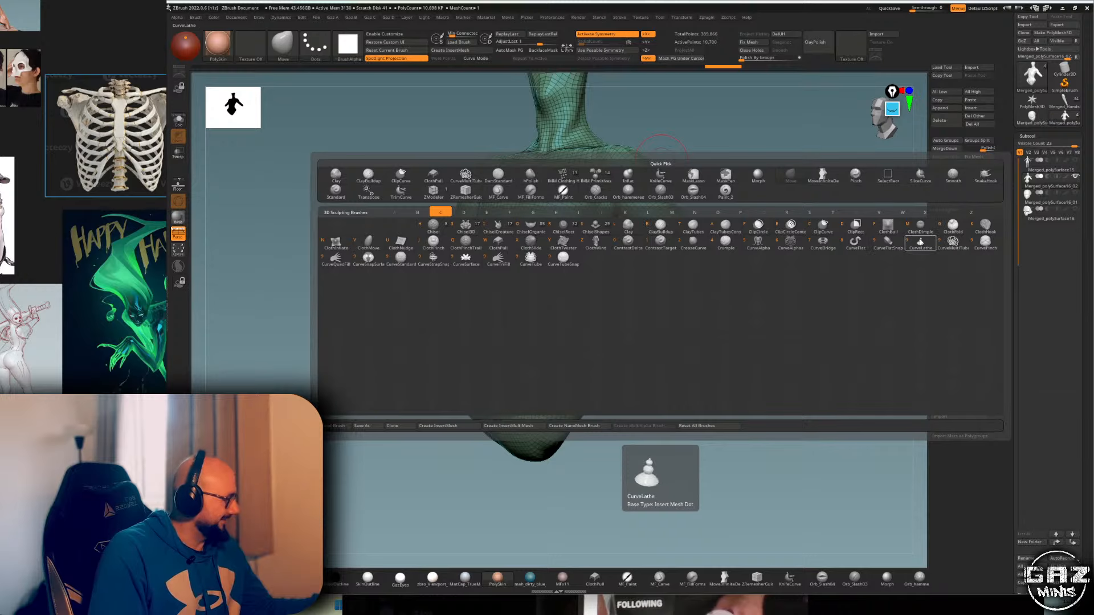
pyautogui.click(953, 241)
pyautogui.moveTo(717, 173); pyautogui.dragTo(709, 176)
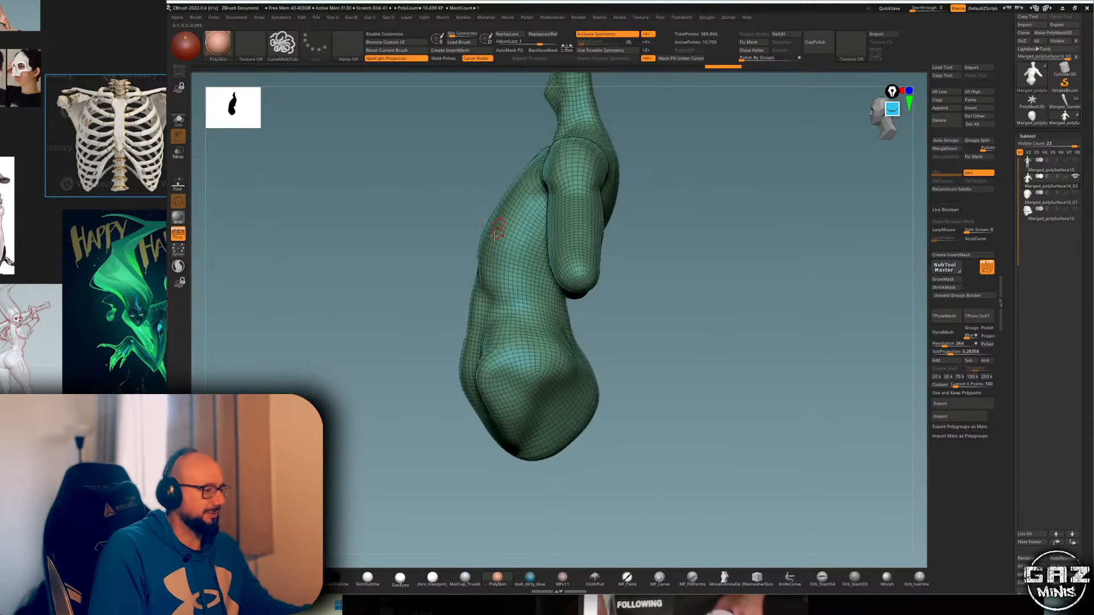
pyautogui.moveTo(482, 241); pyautogui.dragTo(593, 276)
pyautogui.moveTo(704, 170); pyautogui.dragTo(682, 174)
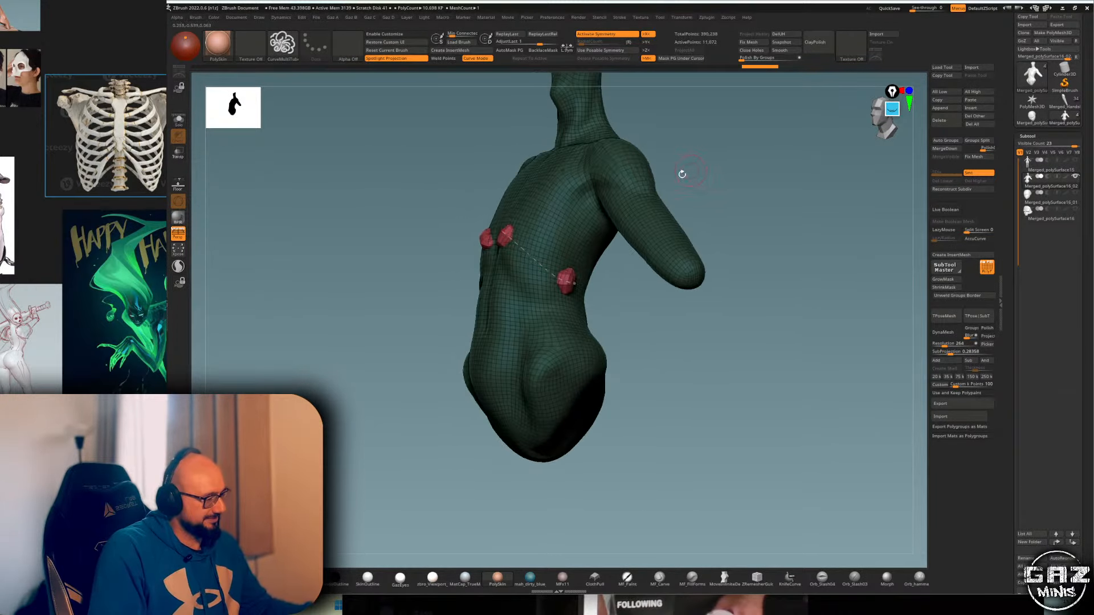
pyautogui.hotkey('ctrl', 'z')
# - Adjust the CurveMultiTube brush's curve options, including enabling Bend End
pyautogui.press('a')
pyautogui.click(618, 470)
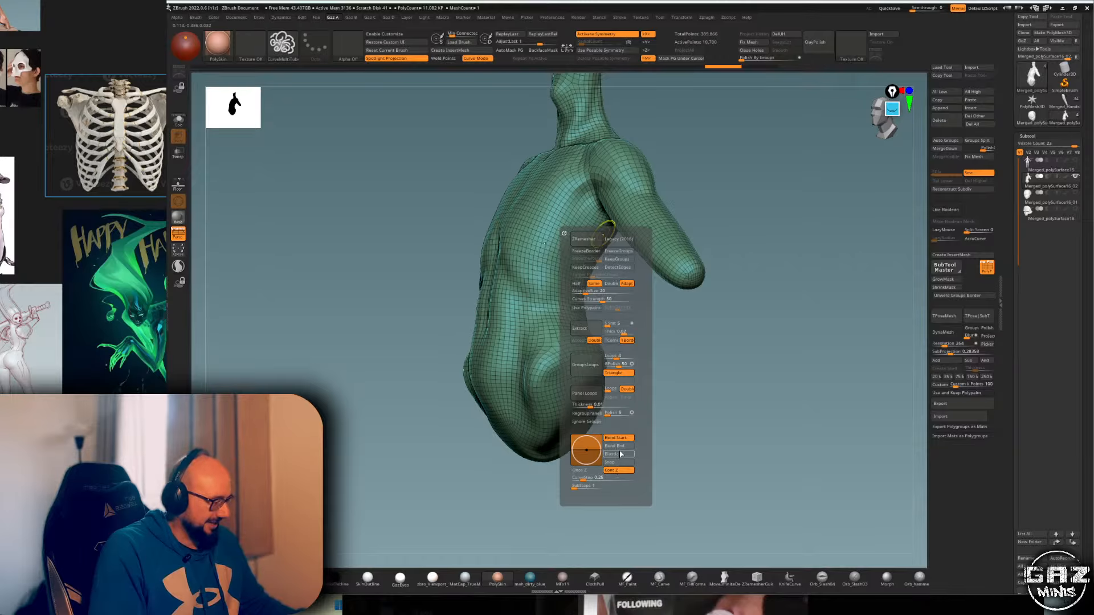
pyautogui.click(619, 446)
pyautogui.click(620, 455)
pyautogui.moveTo(518, 218)
pyautogui.mouseDown()
pyautogui.moveTo(571, 268)
pyautogui.moveTo(576, 258)
pyautogui.mouseUp()
pyautogui.hotkey('ctrl', 'z')
pyautogui.press('s')
pyautogui.moveTo(625, 306); pyautogui.dragTo(616, 286)
pyautogui.hotkey('ctrl', 'z')
pyautogui.moveTo(732, 159)
pyautogui.mouseDown()
pyautogui.moveTo(764, 169)
pyautogui.moveTo(704, 171)
pyautogui.moveTo(770, 176)
pyautogui.mouseUp()
pyautogui.moveTo(512, 220); pyautogui.dragTo(577, 273)
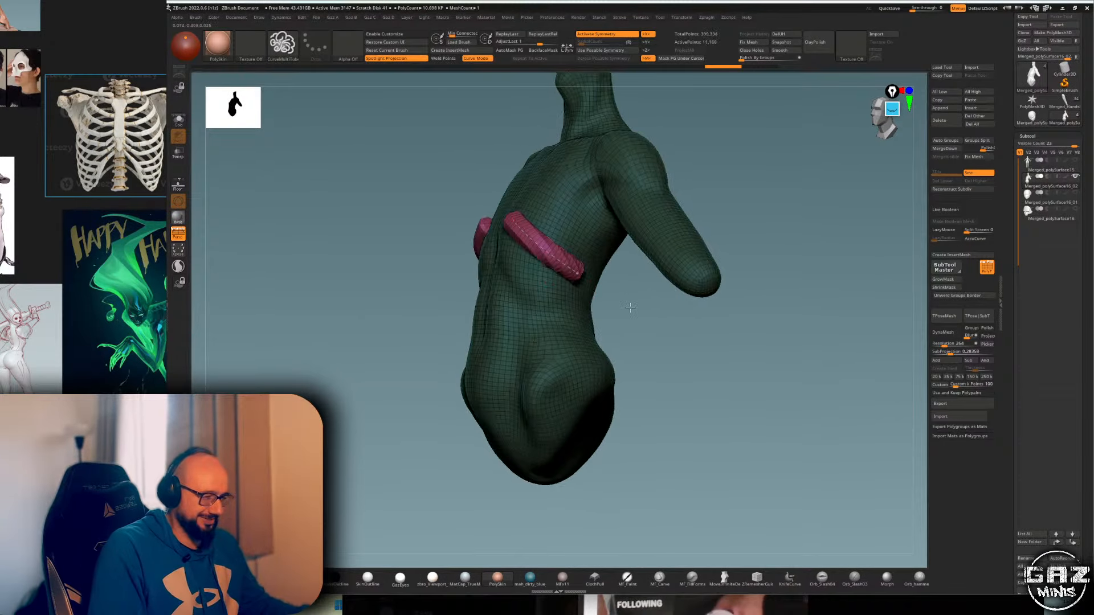
pyautogui.moveTo(630, 307); pyautogui.dragTo(664, 302)
pyautogui.hotkey('ctrl', 'z')
pyautogui.moveTo(608, 276); pyautogui.dragTo(602, 270)
pyautogui.moveTo(508, 227)
pyautogui.mouseDown()
pyautogui.moveTo(541, 271)
pyautogui.moveTo(590, 292)
pyautogui.mouseUp()
pyautogui.hotkey('ctrl', 'z')
pyautogui.hotkey('ctrl', 'z')
# - Draw a symmetrical curved tube along the lower front rib line, wrapping around the torso's sides
pyautogui.moveTo(683, 319)
pyautogui.mouseDown()
pyautogui.moveTo(547, 302)
pyautogui.moveTo(552, 281)
pyautogui.mouseUp()
pyautogui.hotkey('shift', 'f')
pyautogui.moveTo(654, 297); pyautogui.dragTo(462, 291)
pyautogui.keyDown('alt'); pyautogui.moveTo(694, 228); pyautogui.dragTo(715, 299); pyautogui.keyUp('alt')
pyautogui.click(571, 248)
pyautogui.moveTo(668, 210); pyautogui.dragTo(621, 213)
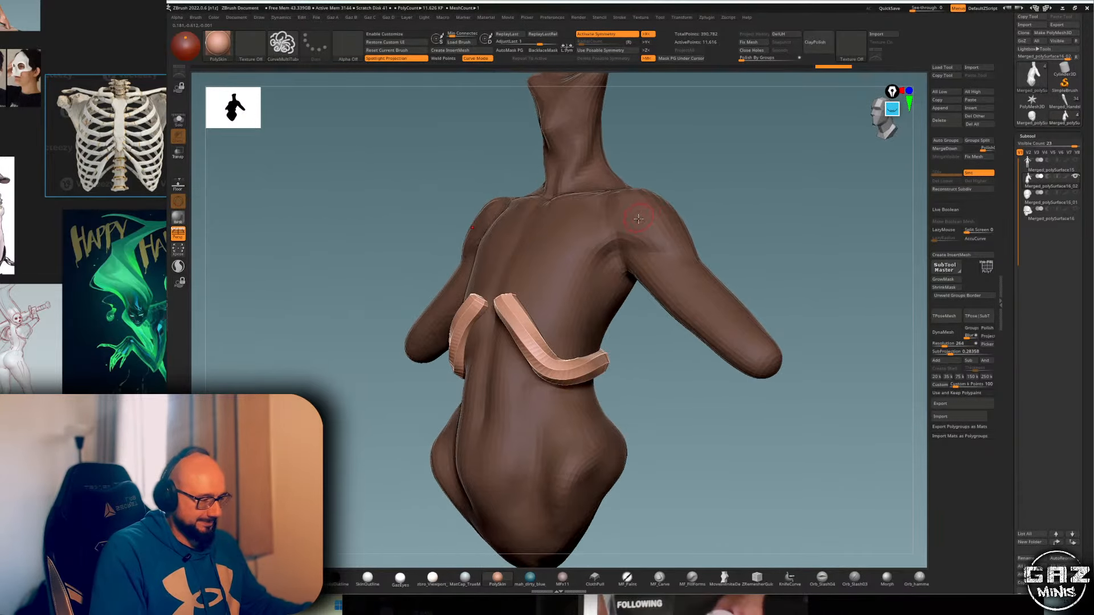
# - Split the rib tubes from the masked torso into their own subtool and remesh them with ZRemesher
pyautogui.hotkey('ctrl', '2')
pyautogui.click(694, 244)
pyautogui.moveTo(723, 196)
pyautogui.mouseDown()
pyautogui.moveTo(737, 196)
pyautogui.moveTo(728, 200)
pyautogui.mouseUp()
pyautogui.hotkey('ctrl', '1')
pyautogui.click(658, 250)
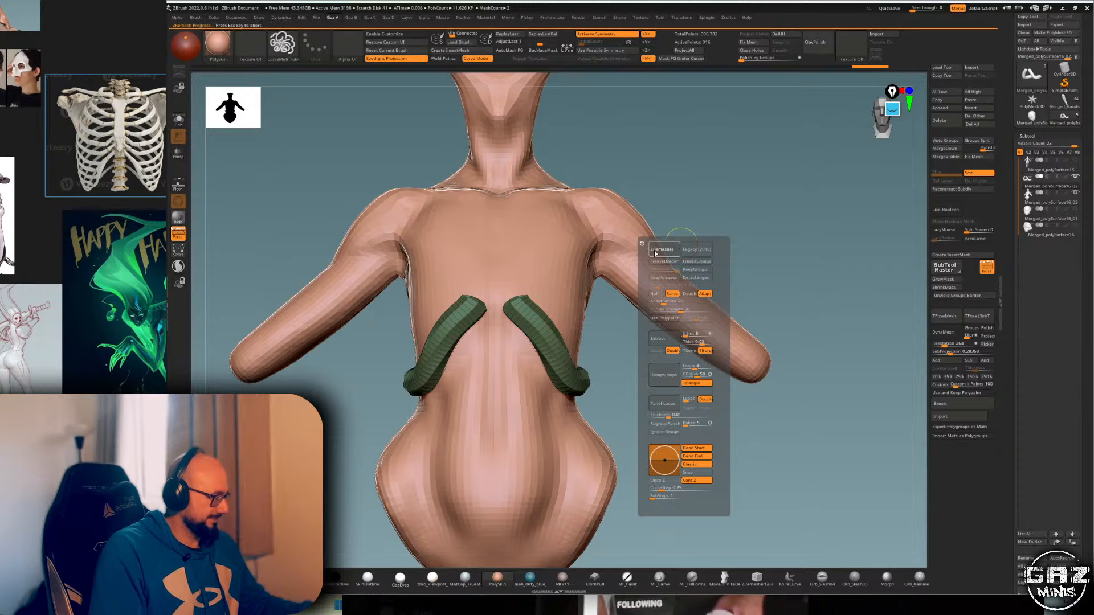
pyautogui.moveTo(730, 188); pyautogui.dragTo(540, 312)
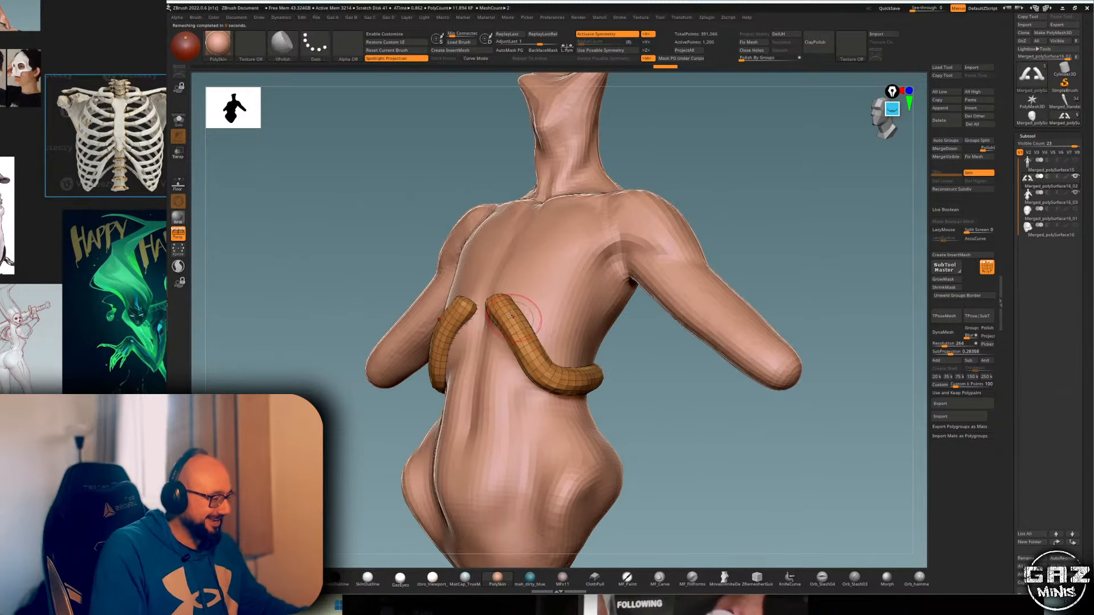
pyautogui.hotkey('shift', 'f')
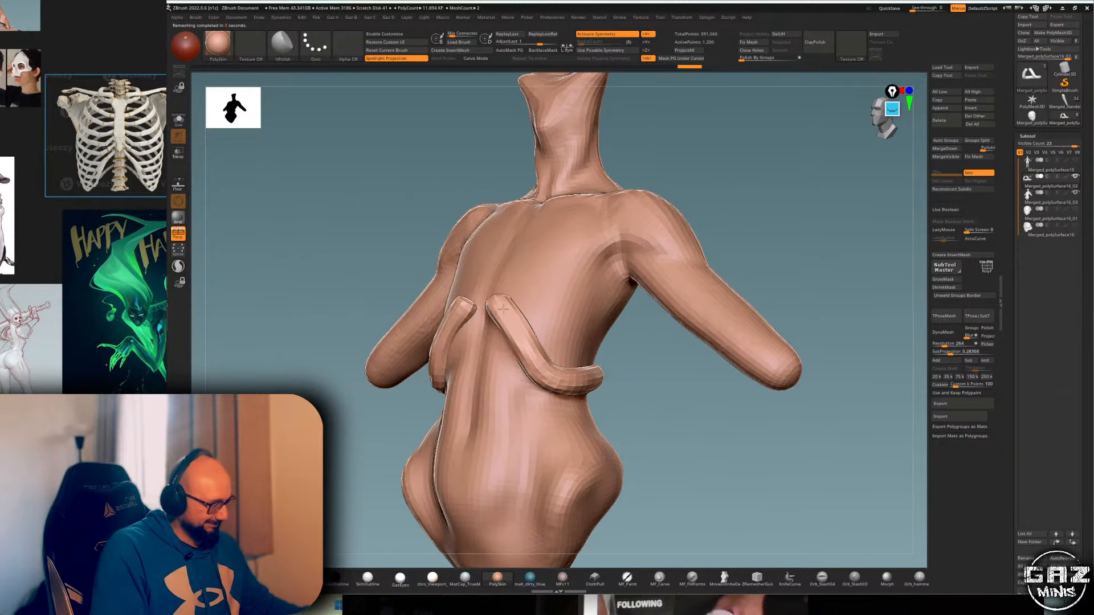
# - Flatten the front and side faces of the rib tubes with the hPolish brush
pyautogui.moveTo(540, 370); pyautogui.dragTo(587, 376)
pyautogui.moveTo(598, 367); pyautogui.dragTo(546, 364, button='right')
pyautogui.moveTo(545, 364); pyautogui.dragTo(592, 377)
pyautogui.moveTo(692, 371); pyautogui.dragTo(633, 371, button='right')
pyautogui.moveTo(581, 381); pyautogui.dragTo(642, 371)
pyautogui.hotkey('shift', 's')
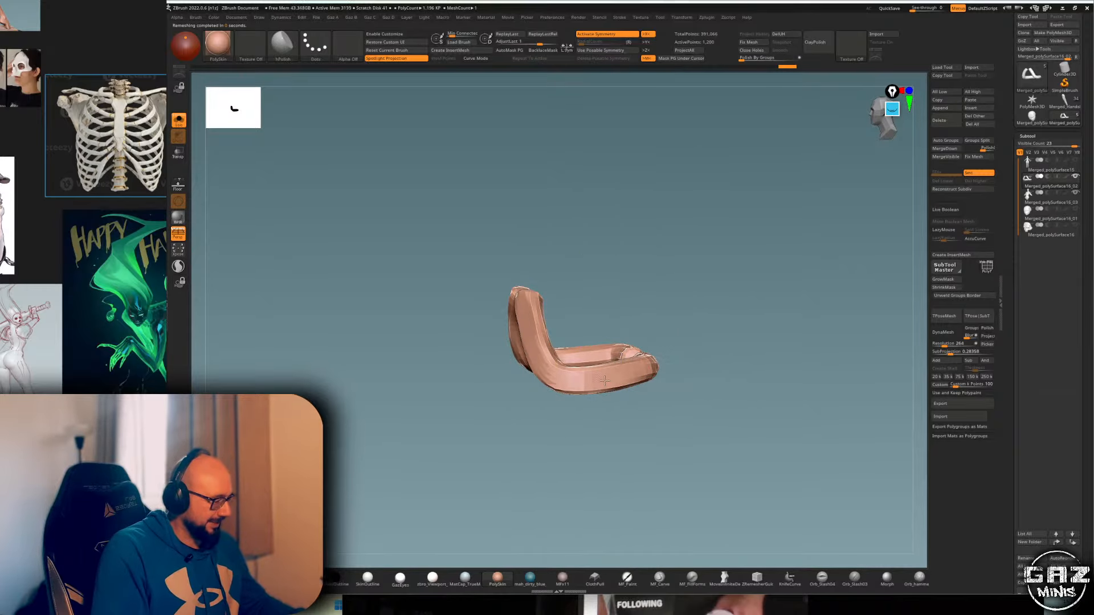
pyautogui.moveTo(575, 341); pyautogui.dragTo(520, 323, button='right')
pyautogui.hotkey('shift', 's')
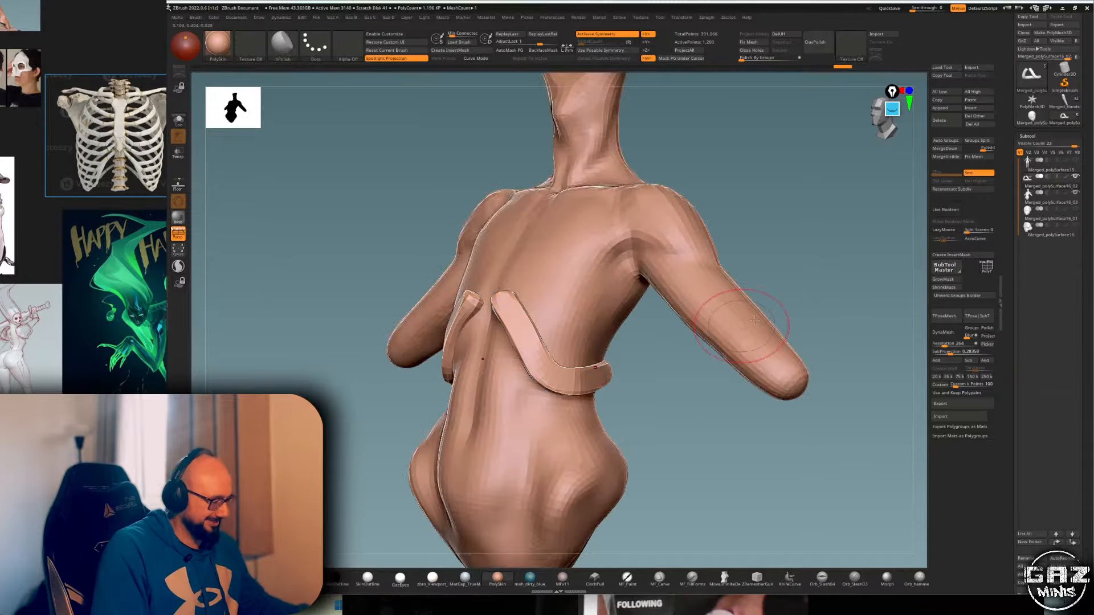
# - Flatten the ends of the rib tubes across the back of the torso with the hPolish brush
pyautogui.moveTo(538, 361); pyautogui.dragTo(678, 374, button='right')
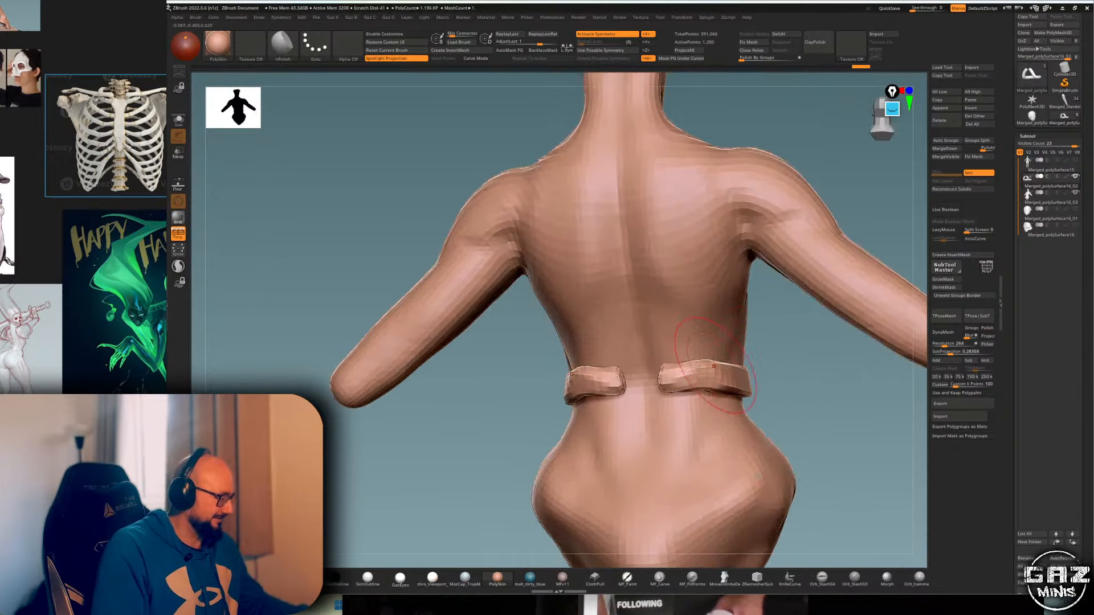
pyautogui.hotkey('ctrl', 'z')
pyautogui.moveTo(678, 376); pyautogui.dragTo(710, 375)
pyautogui.moveTo(785, 369); pyautogui.dragTo(738, 376, button='right')
pyautogui.moveTo(690, 376); pyautogui.dragTo(754, 373)
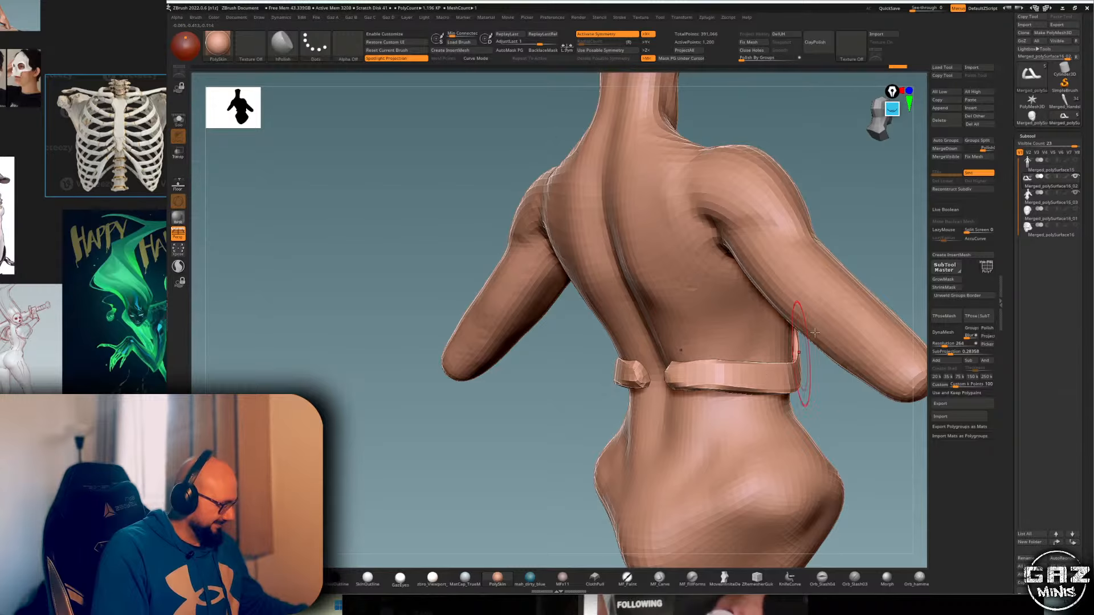
# - Flatten the front ends of the mirrored rib pieces with the hPolish brush
pyautogui.moveTo(894, 311)
pyautogui.mouseDown(button='right')
pyautogui.moveTo(861, 278)
pyautogui.moveTo(827, 271)
pyautogui.moveTo(793, 232)
pyautogui.moveTo(766, 245)
pyautogui.mouseUp(button='right')
pyautogui.press('b')
pyautogui.press('m')
pyautogui.press('v')
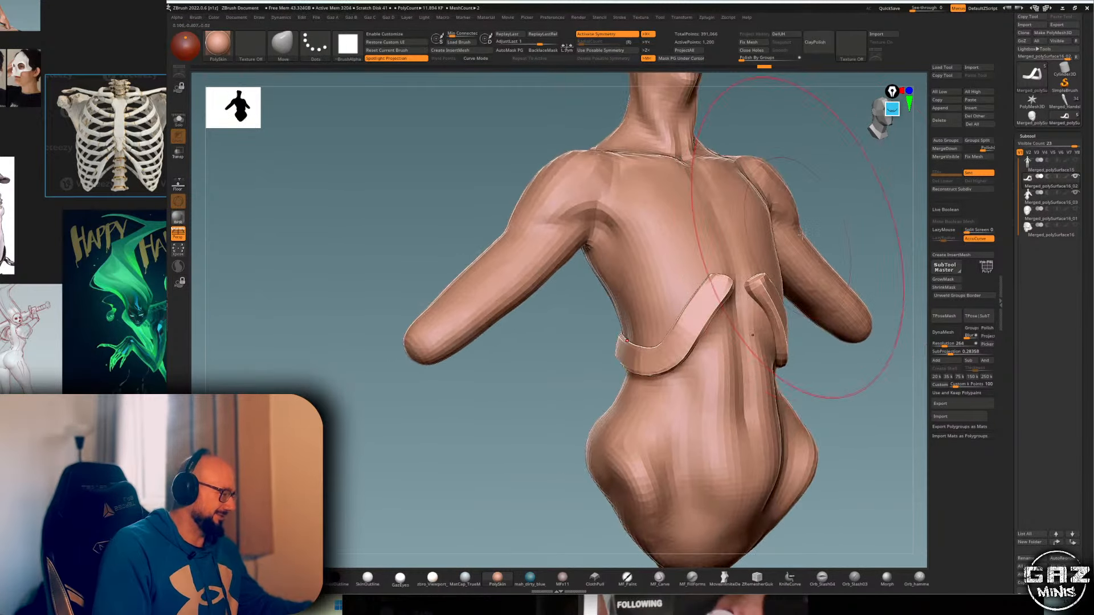
pyautogui.keyDown('shift'); pyautogui.moveTo(866, 245); pyautogui.dragTo(848, 228, button='right'); pyautogui.keyUp('shift')
pyautogui.press('b')
pyautogui.press('h')
pyautogui.press('p')
pyautogui.moveTo(714, 269)
pyautogui.mouseDown()
pyautogui.moveTo(705, 266)
pyautogui.moveTo(707, 279)
pyautogui.mouseUp()
pyautogui.keyDown('alt'); pyautogui.moveTo(826, 199); pyautogui.dragTo(780, 230, button='right'); pyautogui.keyUp('alt')
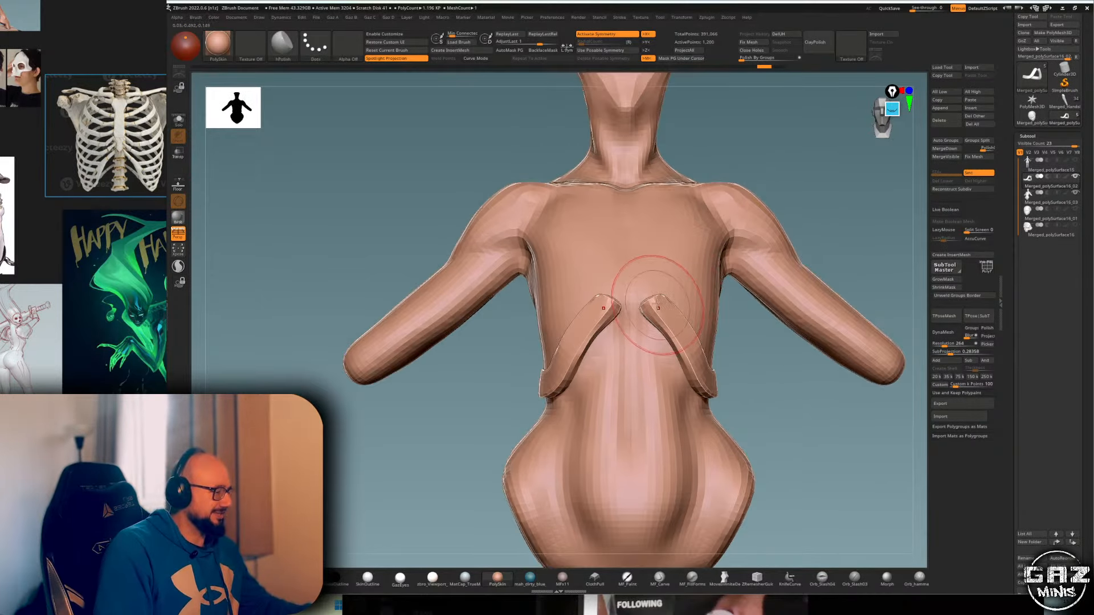
pyautogui.moveTo(658, 307); pyautogui.dragTo(665, 303)
pyautogui.moveTo(798, 296); pyautogui.dragTo(692, 291, button='right')
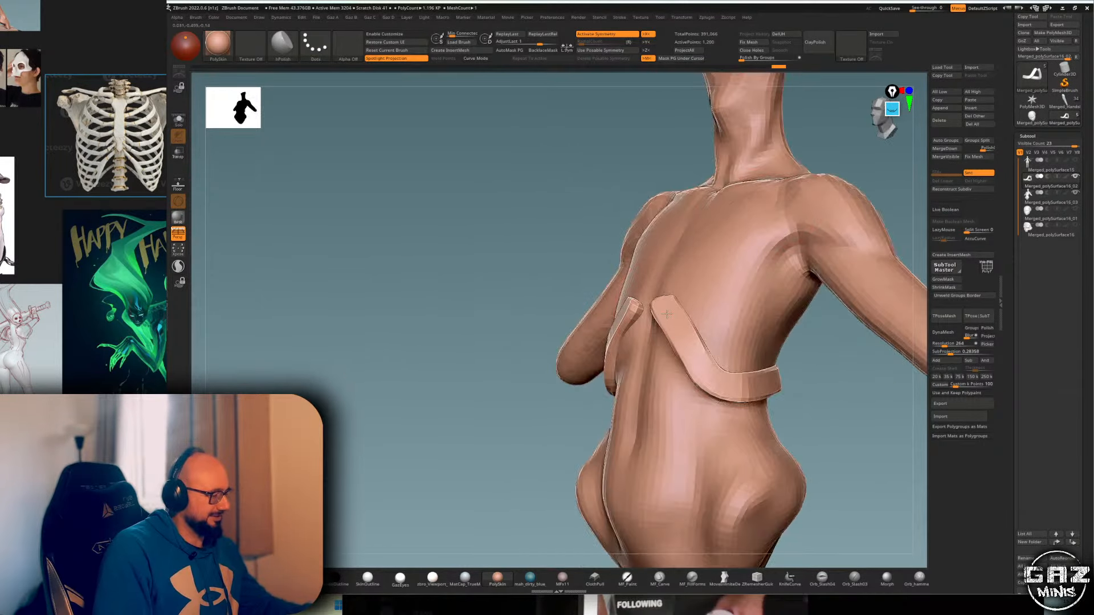
pyautogui.moveTo(664, 310); pyautogui.dragTo(672, 322)
pyautogui.moveTo(871, 341)
pyautogui.mouseDown(button='right')
pyautogui.moveTo(793, 348)
pyautogui.moveTo(854, 276)
pyautogui.mouseUp(button='right')
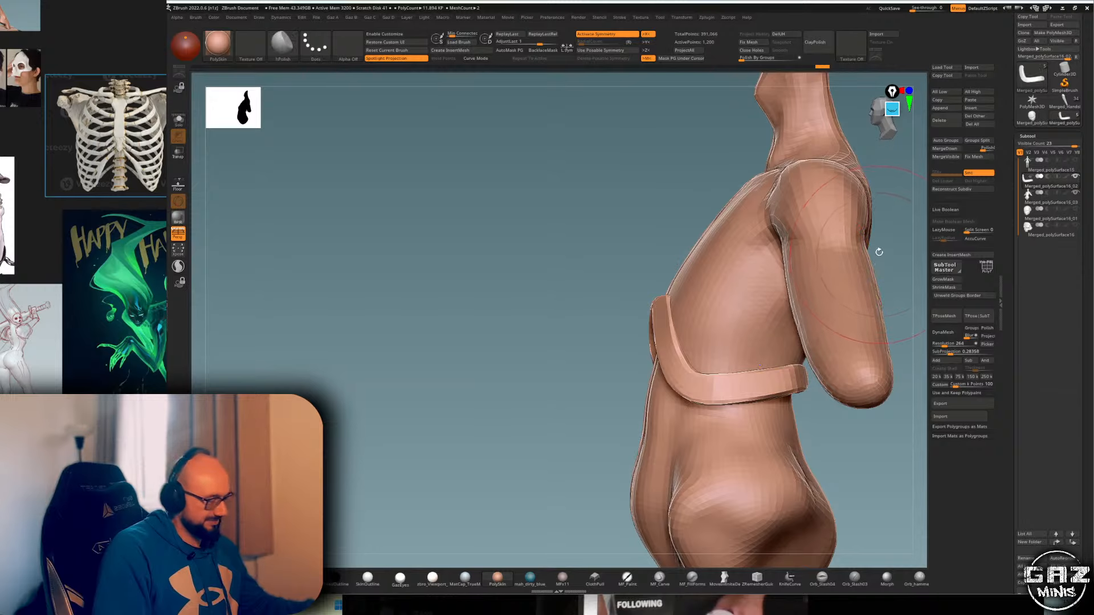
pyautogui.keyDown('ctrl'); pyautogui.moveTo(889, 241); pyautogui.dragTo(836, 215, button='right'); pyautogui.keyUp('ctrl')
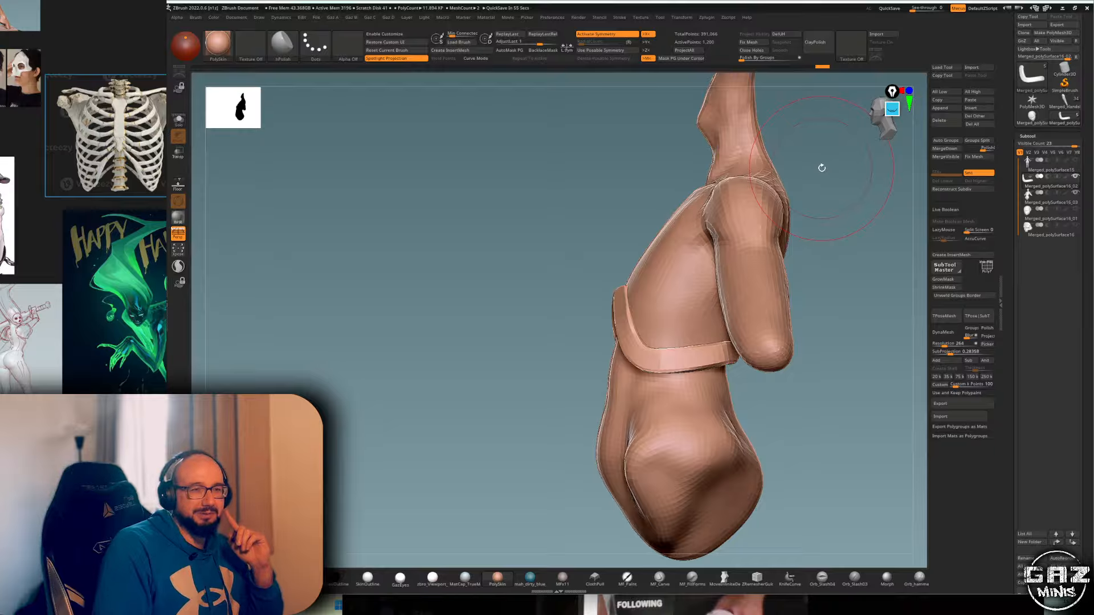
pyautogui.moveTo(629, 300); pyautogui.dragTo(642, 283)
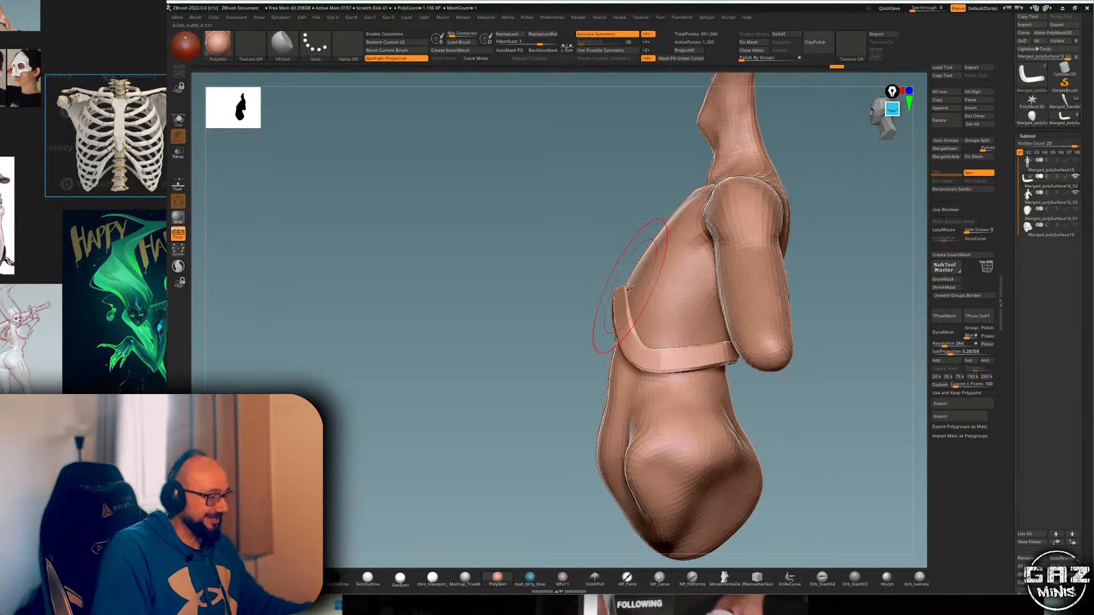
# - Adjust the rib's upper front end against the chest in profile with the Move brush
pyautogui.press('b')
pyautogui.press('m')
pyautogui.press('v')
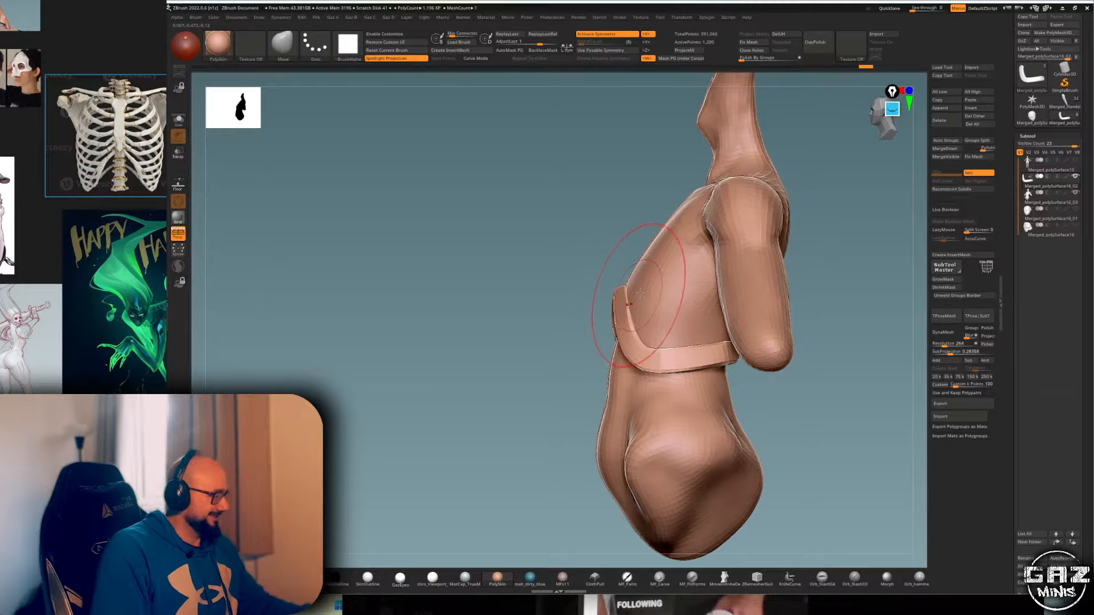
pyautogui.moveTo(633, 287); pyautogui.dragTo(627, 283)
pyautogui.moveTo(548, 290)
pyautogui.mouseDown()
pyautogui.moveTo(593, 281)
pyautogui.moveTo(628, 294)
pyautogui.mouseUp()
pyautogui.press('b')
pyautogui.press('h')
pyautogui.press('p')
pyautogui.press('b')
pyautogui.press('i')
pyautogui.press('n')
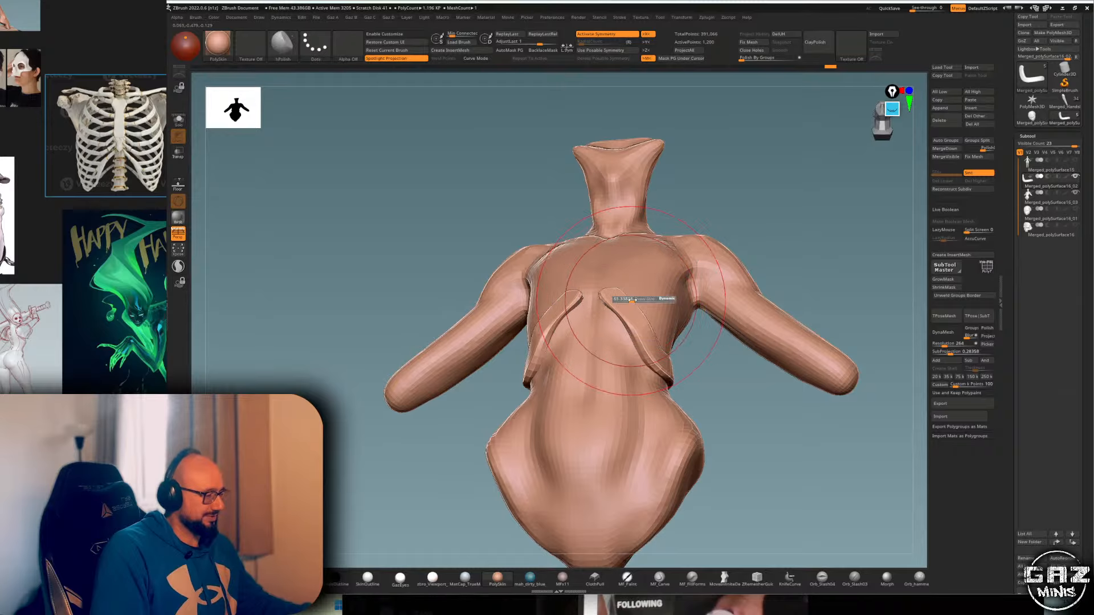
# - Reshape the diagonal front sections of the ribs and their outer bends with the Move brush
pyautogui.keyDown('shift'); pyautogui.moveTo(757, 245); pyautogui.dragTo(789, 230); pyautogui.keyUp('shift')
pyautogui.press('b')
pyautogui.press('m')
pyautogui.press('v')
pyautogui.moveTo(618, 299); pyautogui.dragTo(639, 288)
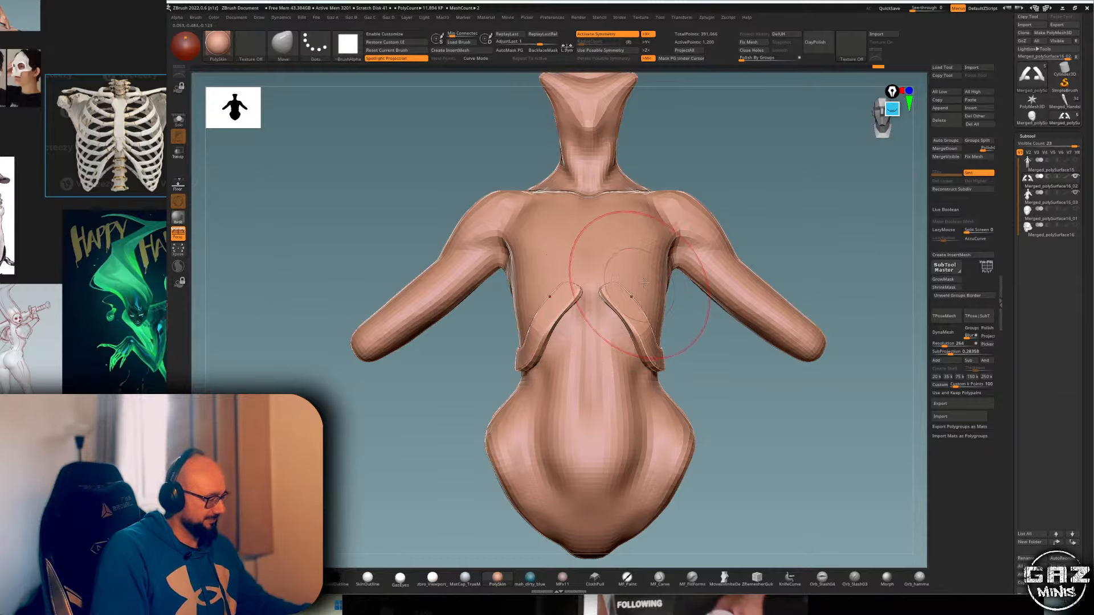
pyautogui.moveTo(645, 333); pyautogui.dragTo(652, 343)
pyautogui.moveTo(789, 233); pyautogui.dragTo(749, 236)
pyautogui.moveTo(669, 324); pyautogui.dragTo(665, 304)
pyautogui.moveTo(769, 228)
pyautogui.keyDown('shift'); pyautogui.mouseDown()
pyautogui.moveTo(798, 214)
pyautogui.moveTo(784, 199)
pyautogui.moveTo(789, 248)
pyautogui.mouseUp(); pyautogui.keyUp('shift')
pyautogui.moveTo(671, 342); pyautogui.dragTo(665, 333)
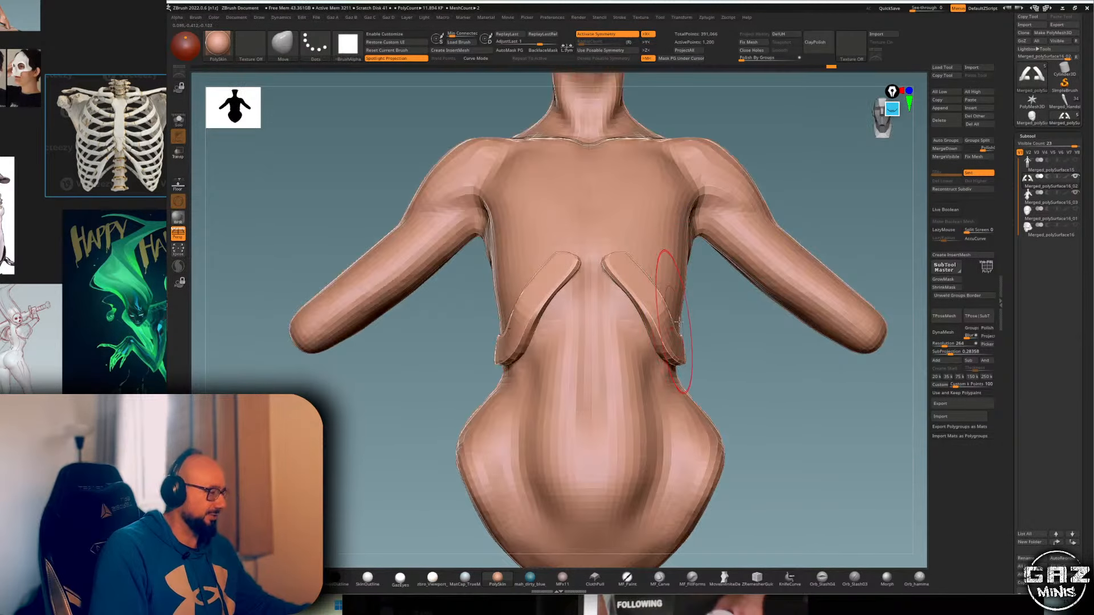
# - Flatten the ribs' outer surface around the bend from the front to the sides with the hPolish brush
pyautogui.moveTo(789, 244); pyautogui.dragTo(749, 242)
pyautogui.press('b')
pyautogui.press('h')
pyautogui.press('p')
pyautogui.moveTo(665, 330); pyautogui.dragTo(692, 344)
pyautogui.moveTo(786, 257); pyautogui.dragTo(752, 255)
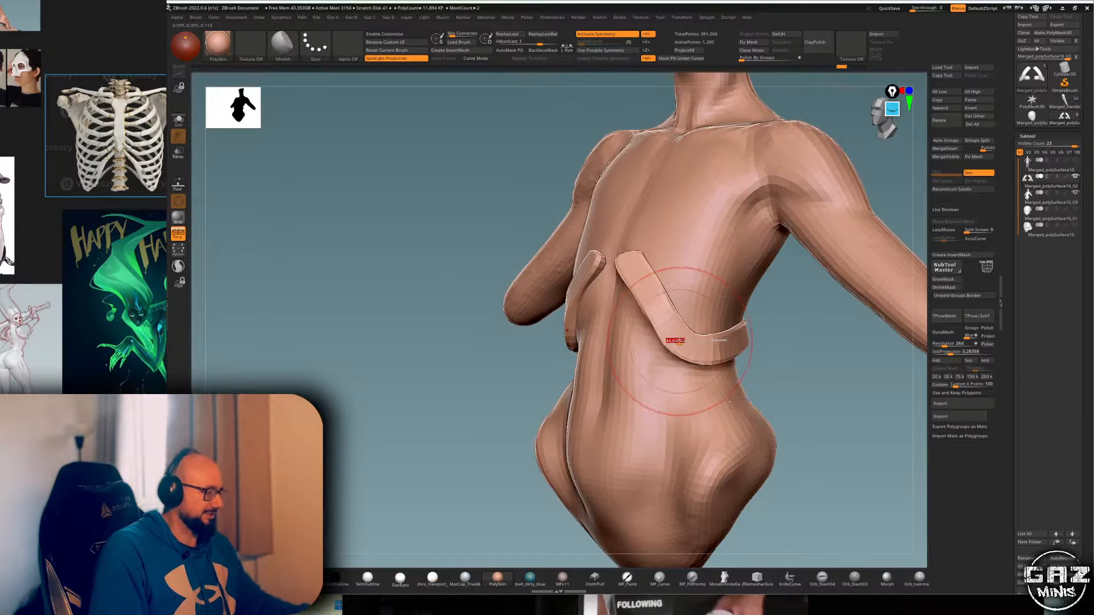
pyautogui.moveTo(677, 339); pyautogui.dragTo(727, 349)
pyautogui.moveTo(797, 342)
pyautogui.mouseDown()
pyautogui.moveTo(749, 342)
pyautogui.moveTo(783, 347)
pyautogui.moveTo(815, 334)
pyautogui.moveTo(763, 330)
pyautogui.mouseUp()
# - Clean up the shape of the ribs' back ends on both sides of the spine
pyautogui.moveTo(889, 228)
pyautogui.keyDown('alt'); pyautogui.mouseDown()
pyautogui.moveTo(801, 207)
pyautogui.moveTo(826, 225)
pyautogui.mouseUp(); pyautogui.keyUp('alt')
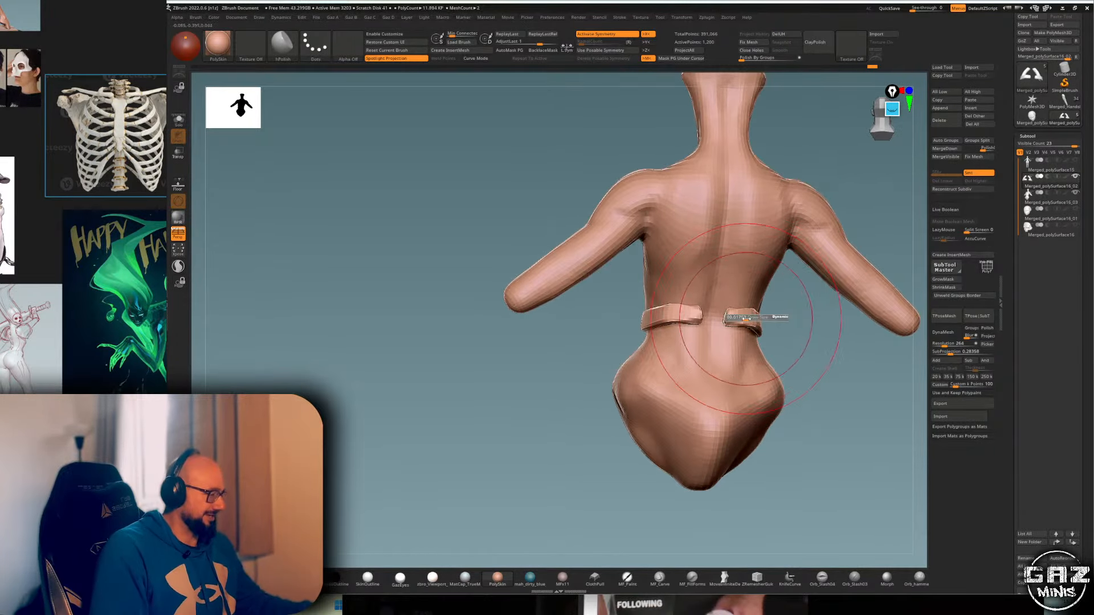
pyautogui.press('b')
pyautogui.press('m')
pyautogui.press('v')
pyautogui.moveTo(798, 323)
pyautogui.keyDown('shift'); pyautogui.mouseDown()
pyautogui.moveTo(812, 323)
pyautogui.moveTo(759, 320)
pyautogui.moveTo(805, 319)
pyautogui.mouseUp(); pyautogui.keyUp('shift')
pyautogui.press('b')
pyautogui.press('h')
pyautogui.press('p')
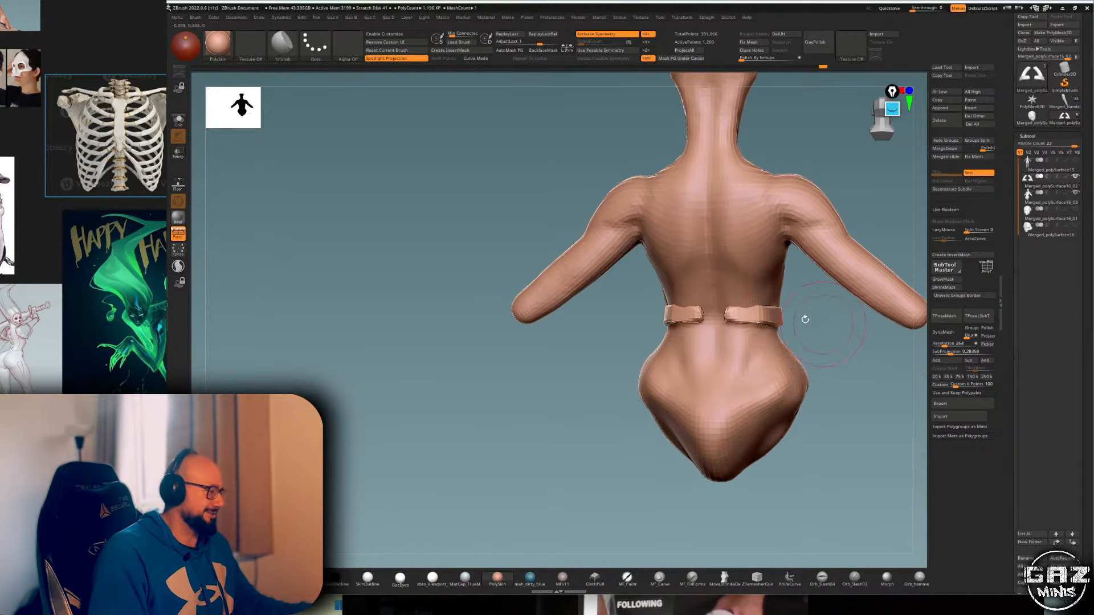
pyautogui.press('w')
pyautogui.press('q')
pyautogui.moveTo(742, 314); pyautogui.dragTo(735, 314)
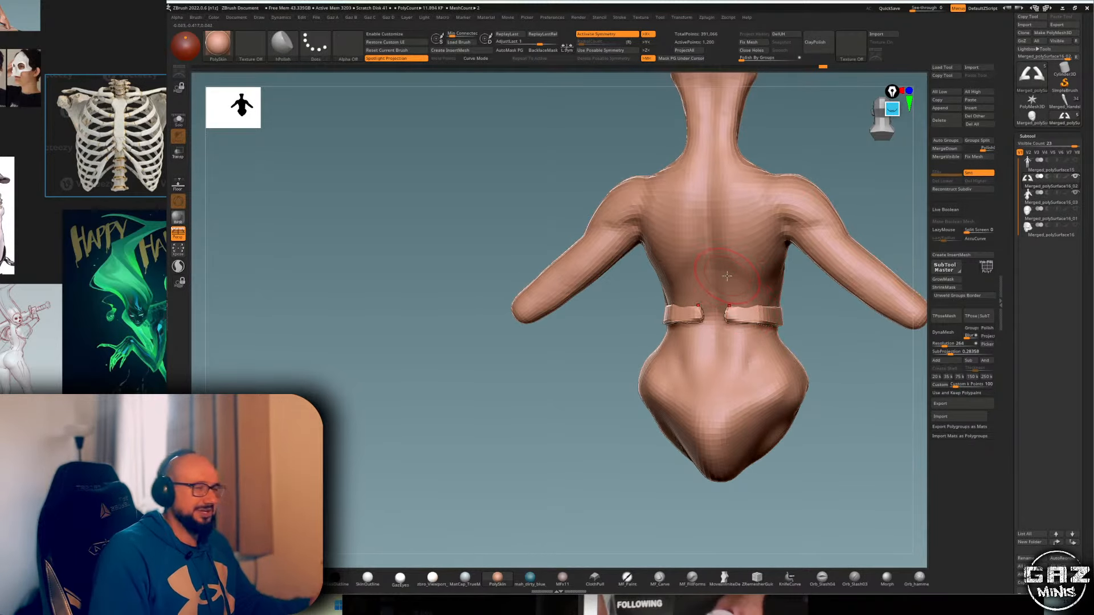
pyautogui.moveTo(727, 276); pyautogui.dragTo(757, 311, button='right')
pyautogui.moveTo(736, 318); pyautogui.dragTo(747, 317)
pyautogui.moveTo(750, 315); pyautogui.dragTo(678, 314, button='right')
pyautogui.hotkey('shift', 'f')
pyautogui.keyDown('alt'); pyautogui.moveTo(863, 272); pyautogui.dragTo(815, 204, button='right'); pyautogui.keyUp('alt')
pyautogui.hotkey('shift', 'f')
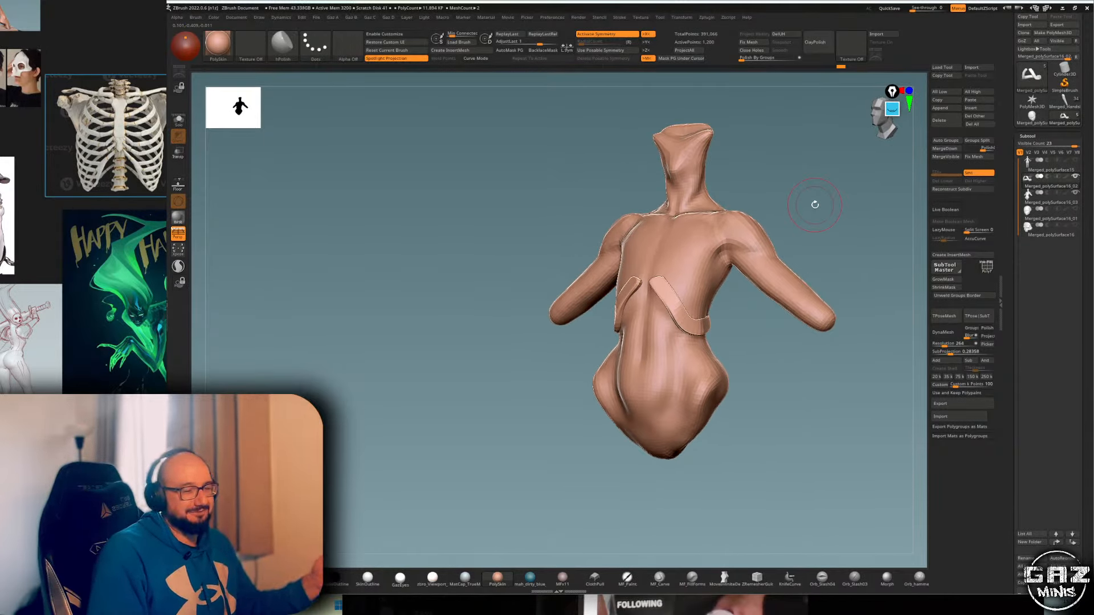
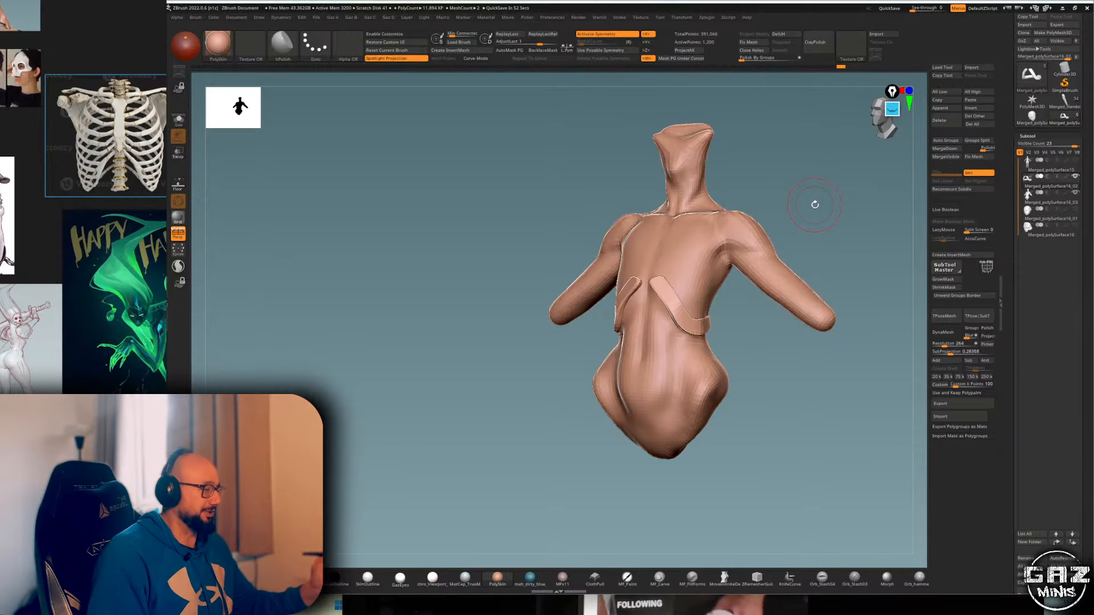
pyautogui.keyDown('shift'); pyautogui.moveTo(815, 205); pyautogui.dragTo(750, 237); pyautogui.keyUp('shift')
pyautogui.hotkey('shift', 'f')
pyautogui.hotkey('shift', 'f')
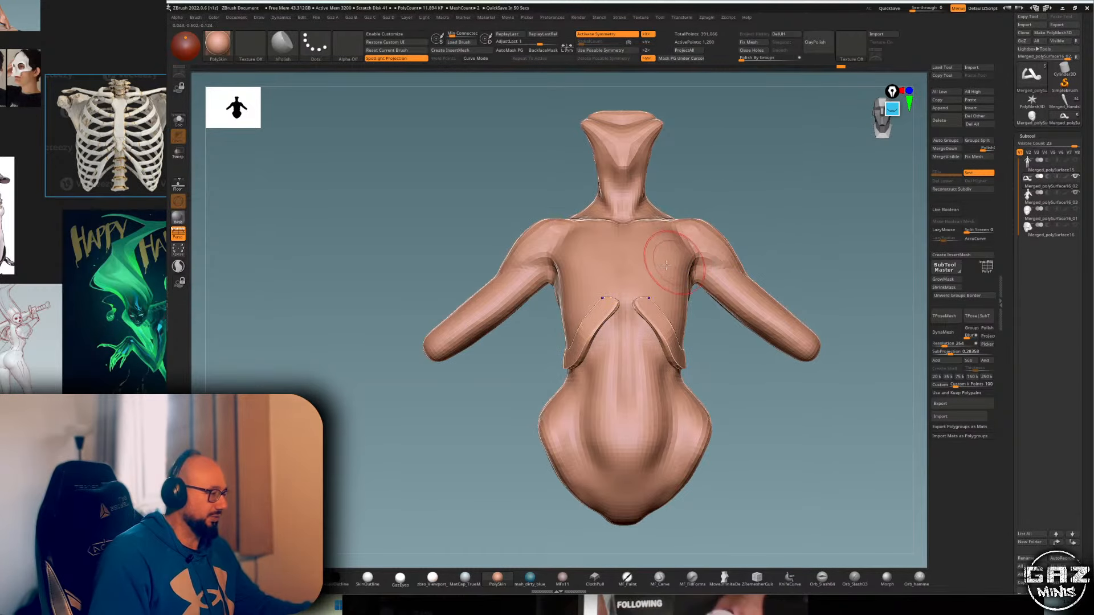
# - Draw a sternum tube down the torso's midline from the collar to the rib ends with symmetry off, and split it into its own subtool
pyautogui.keyDown('alt'); pyautogui.click(641, 258); pyautogui.keyUp('alt')
pyautogui.hotkey('shift', 'f')
pyautogui.moveTo(729, 190)
pyautogui.keyDown('alt'); pyautogui.mouseDown()
pyautogui.moveTo(694, 217)
pyautogui.moveTo(719, 218)
pyautogui.moveTo(722, 205)
pyautogui.moveTo(692, 220)
pyautogui.mouseUp(); pyautogui.keyUp('alt')
pyautogui.press('b')
pyautogui.click(510, 239)
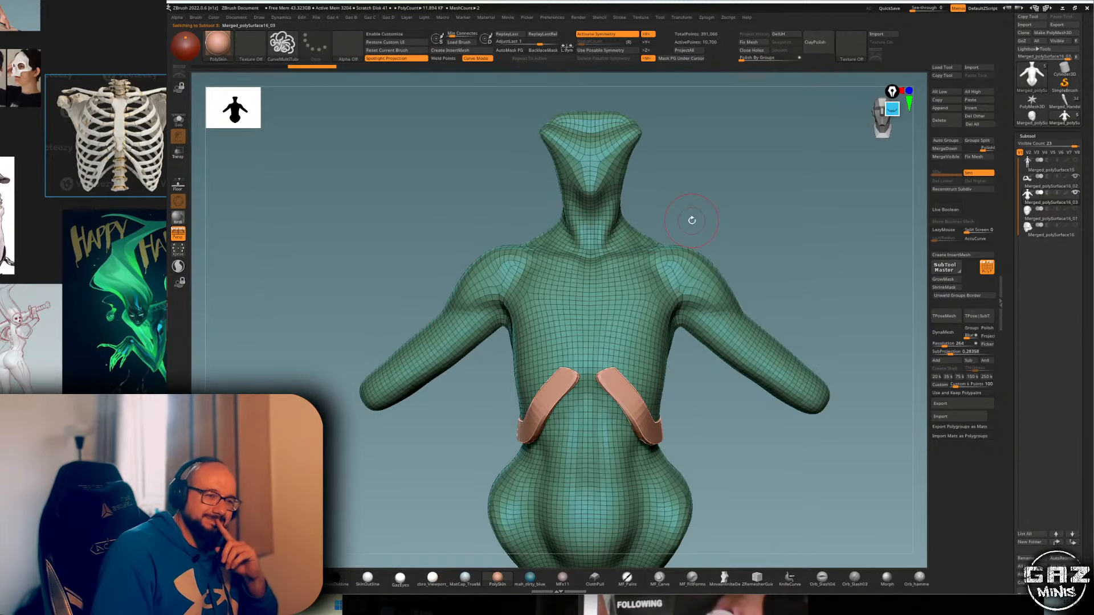
pyautogui.moveTo(691, 220); pyautogui.dragTo(767, 197)
pyautogui.hotkey('shift', 'f')
pyautogui.hotkey('shift', 'f')
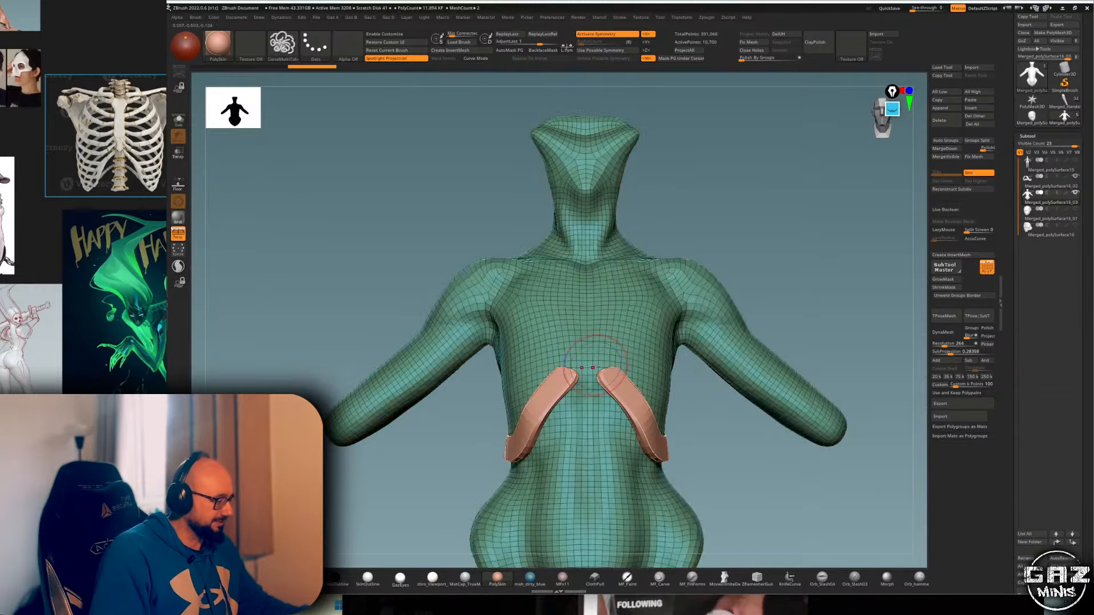
pyautogui.keyDown('alt'); pyautogui.click(586, 365); pyautogui.keyUp('alt')
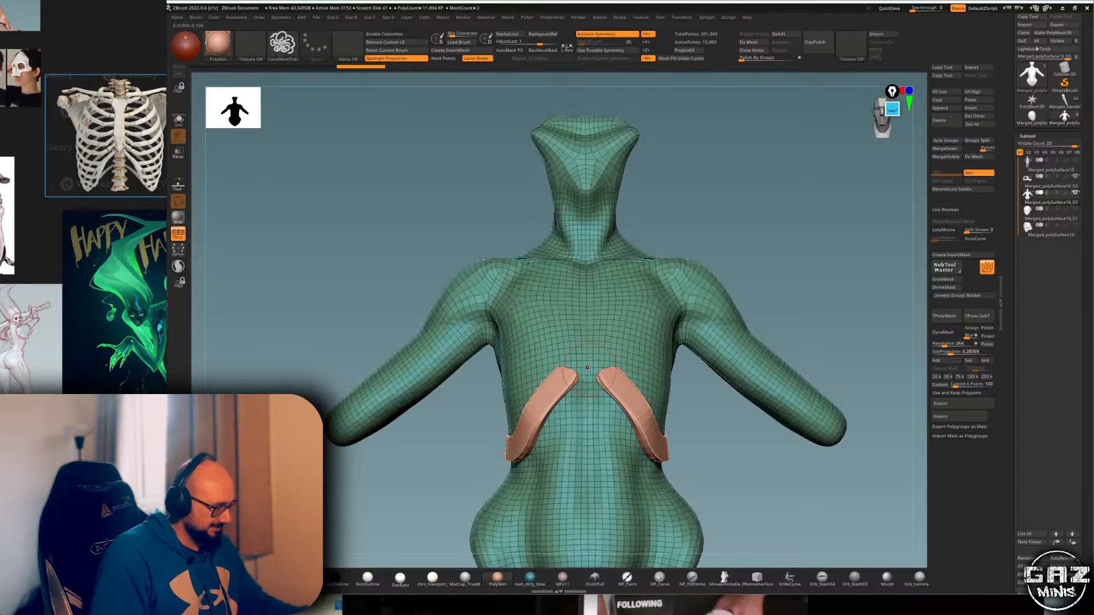
pyautogui.press('x')
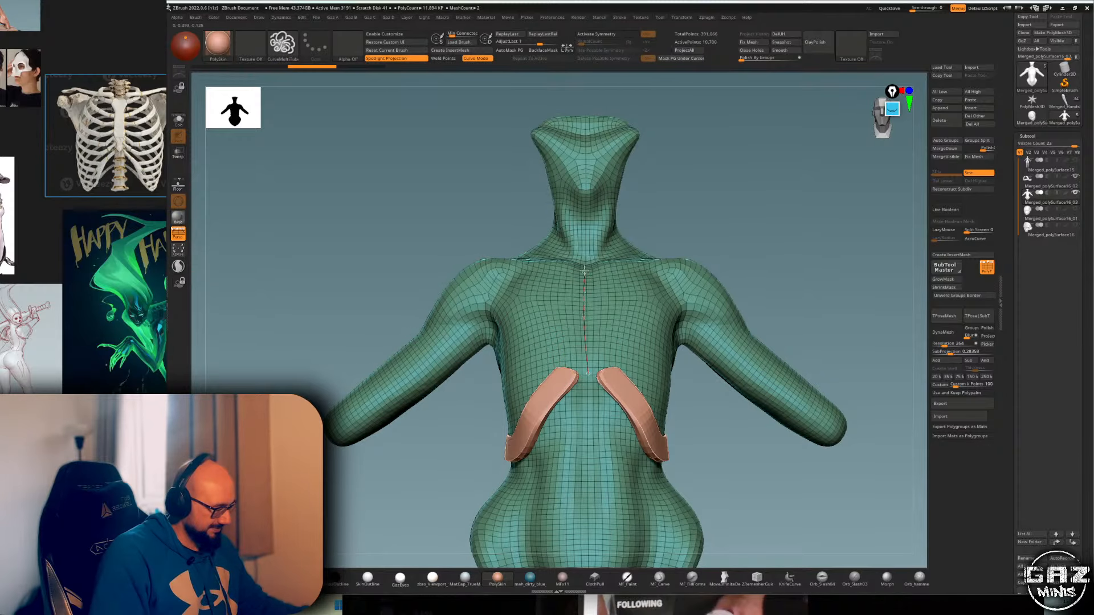
pyautogui.moveTo(584, 271); pyautogui.dragTo(584, 268)
pyautogui.press('2')
pyautogui.click(725, 237)
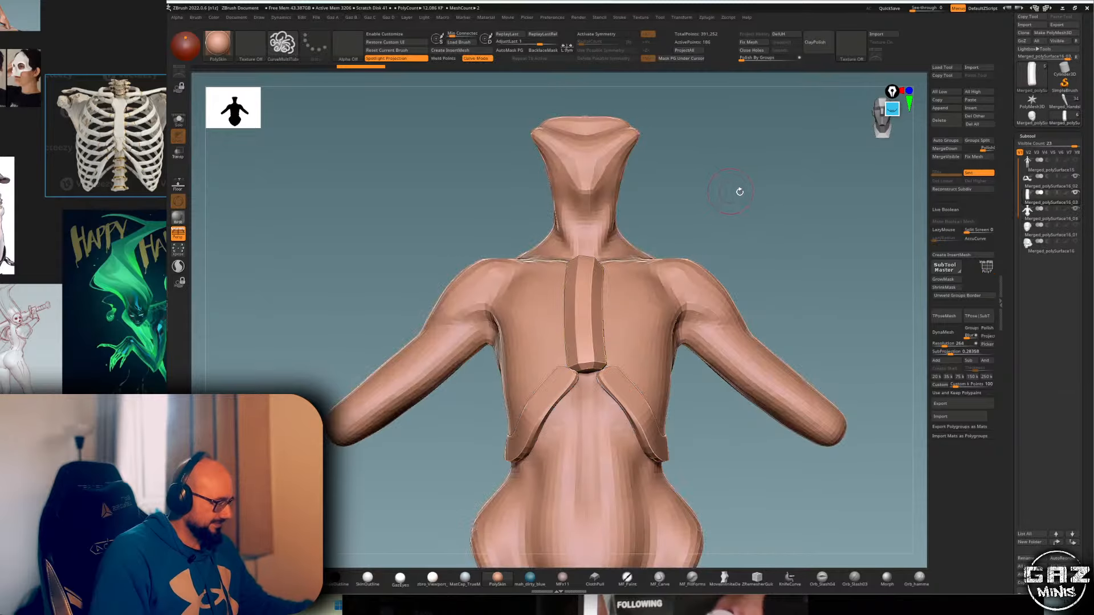
# - Clip the front of the sternum tube in profile along its length with the ClipCurve brush
pyautogui.moveTo(740, 190); pyautogui.dragTo(632, 197)
pyautogui.press('b')
pyautogui.press('m')
pyautogui.press('v')
pyautogui.keyDown('ctrl'); pyautogui.keyDown('shift'); pyautogui.moveTo(564, 409); pyautogui.dragTo(594, 335); pyautogui.keyUp('shift'); pyautogui.keyUp('ctrl')
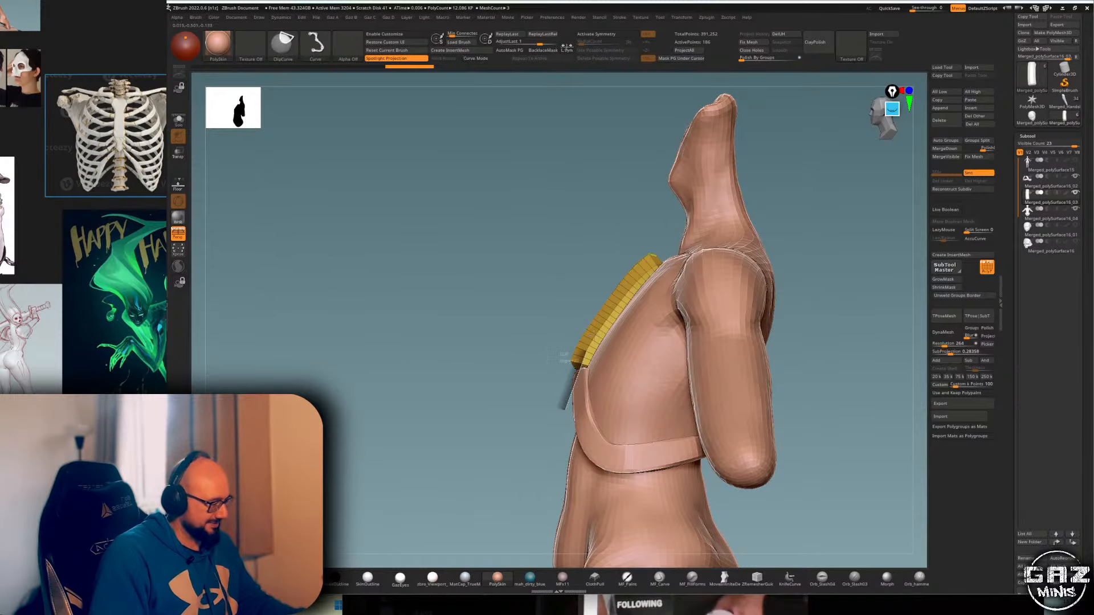
pyautogui.keyDown('ctrl'); pyautogui.keyDown('shift'); pyautogui.moveTo(630, 277); pyautogui.dragTo(645, 258); pyautogui.keyUp('shift'); pyautogui.keyUp('ctrl')
pyautogui.keyDown('shift'); pyautogui.moveTo(781, 191); pyautogui.dragTo(839, 194); pyautogui.keyUp('shift')
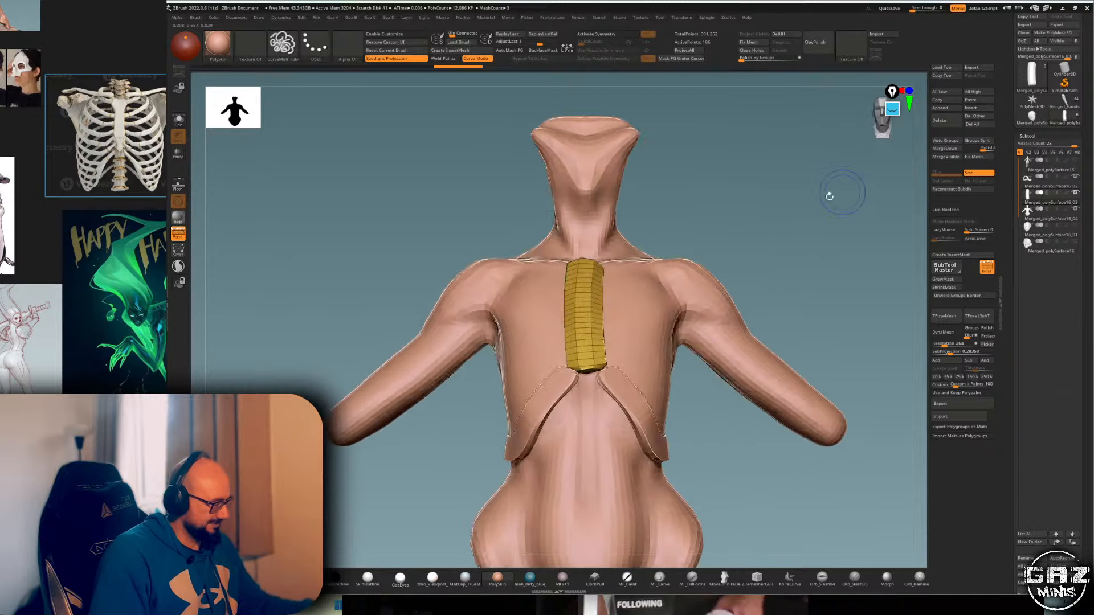
# - Mirror the sternum piece across the torso's centre line and turn symmetry back on
pyautogui.hotkey('shift', 'f')
pyautogui.hotkey('ctrl', '2')
pyautogui.hotkey('shift', 'f')
pyautogui.click(657, 293)
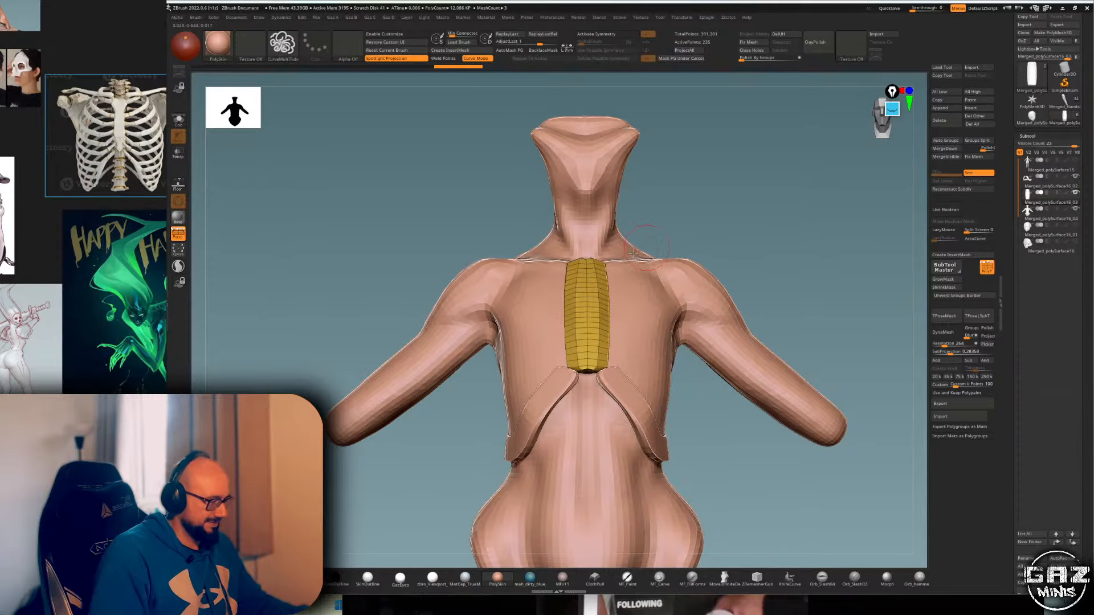
pyautogui.press('x')
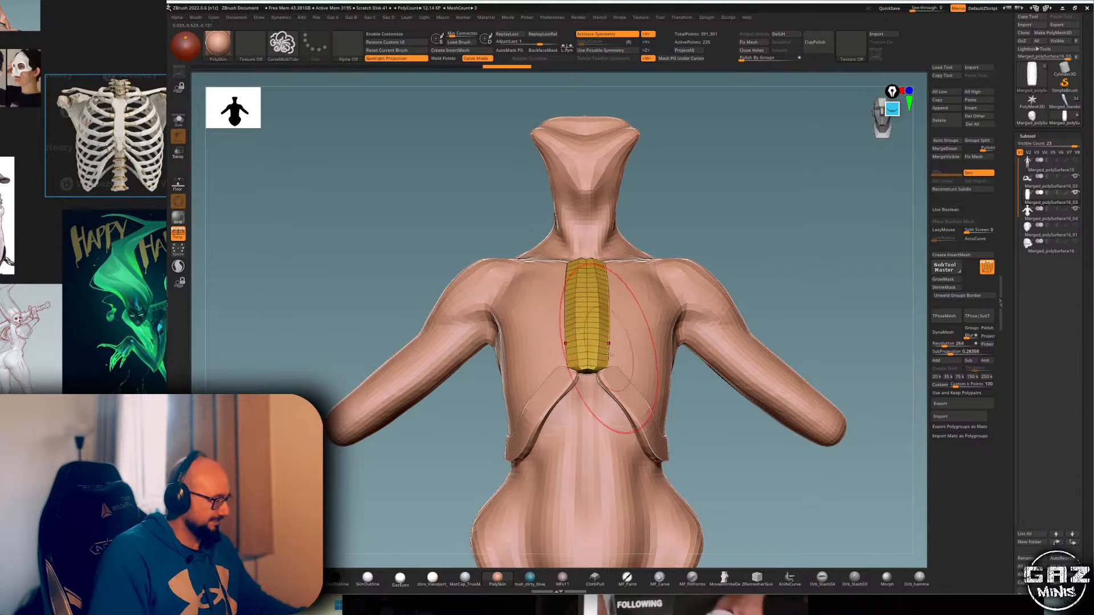
# - Shape the sternum's lower sides and upper end symmetrically with the Move brush
pyautogui.press('b')
pyautogui.press('m')
pyautogui.press('v')
pyautogui.moveTo(607, 352); pyautogui.dragTo(613, 364)
pyautogui.moveTo(617, 399)
pyautogui.mouseDown(button='right')
pyautogui.moveTo(622, 358)
pyautogui.moveTo(737, 210)
pyautogui.moveTo(690, 262)
pyautogui.mouseUp(button='right')
pyautogui.hotkey('shift', 'f')
pyautogui.moveTo(630, 272); pyautogui.dragTo(635, 271)
# - Subdivide the sternum to level 2 and fit its side against the chest with the Move brush
pyautogui.moveTo(698, 262)
pyautogui.mouseDown(button='right')
pyautogui.moveTo(708, 220)
pyautogui.moveTo(732, 239)
pyautogui.moveTo(622, 325)
pyautogui.mouseUp(button='right')
pyautogui.hotkey('shift', 'f')
pyautogui.hotkey('shift', 'f')
pyautogui.hotkey('shift', 'f')
pyautogui.hotkey('ctrl', 'd')
pyautogui.hotkey('shift', 'f')
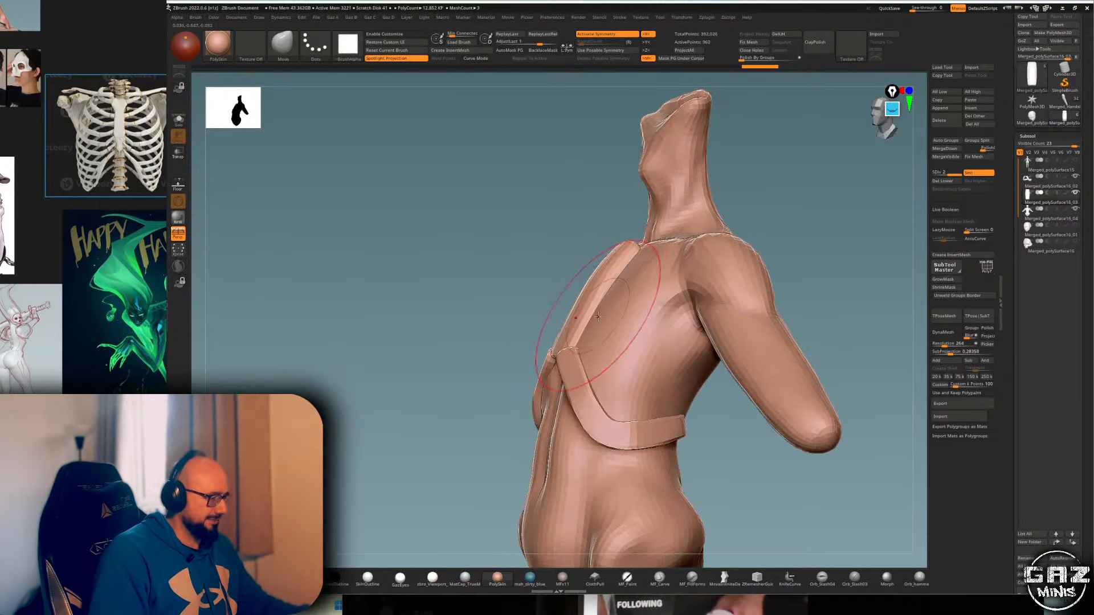
pyautogui.moveTo(623, 325); pyautogui.dragTo(613, 343)
pyautogui.moveTo(432, 337); pyautogui.dragTo(562, 372, button='right')
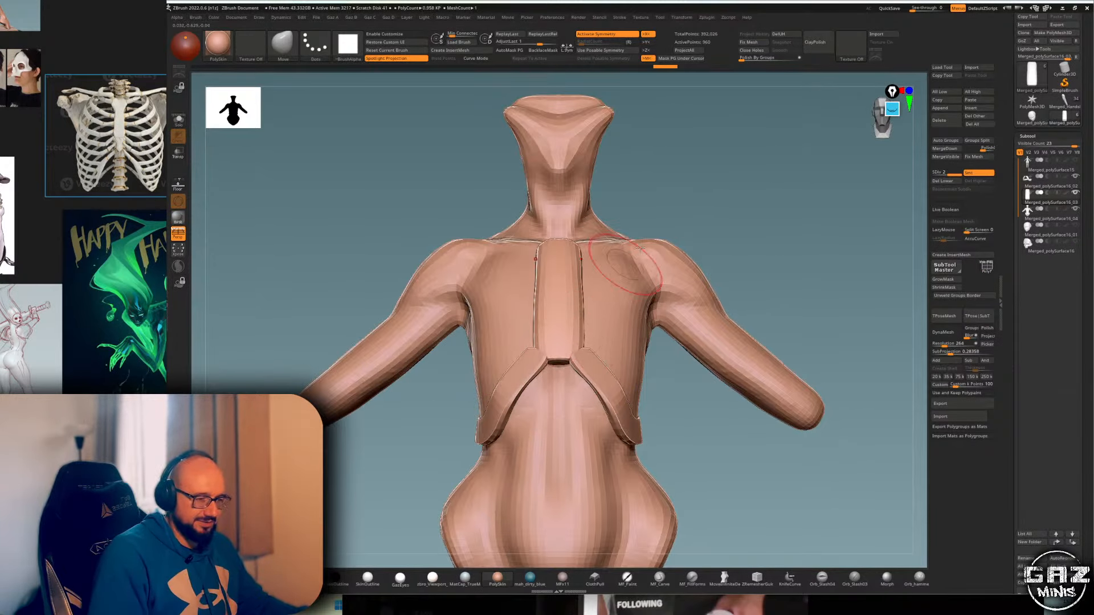
pyautogui.moveTo(640, 247); pyautogui.dragTo(583, 356, button='right')
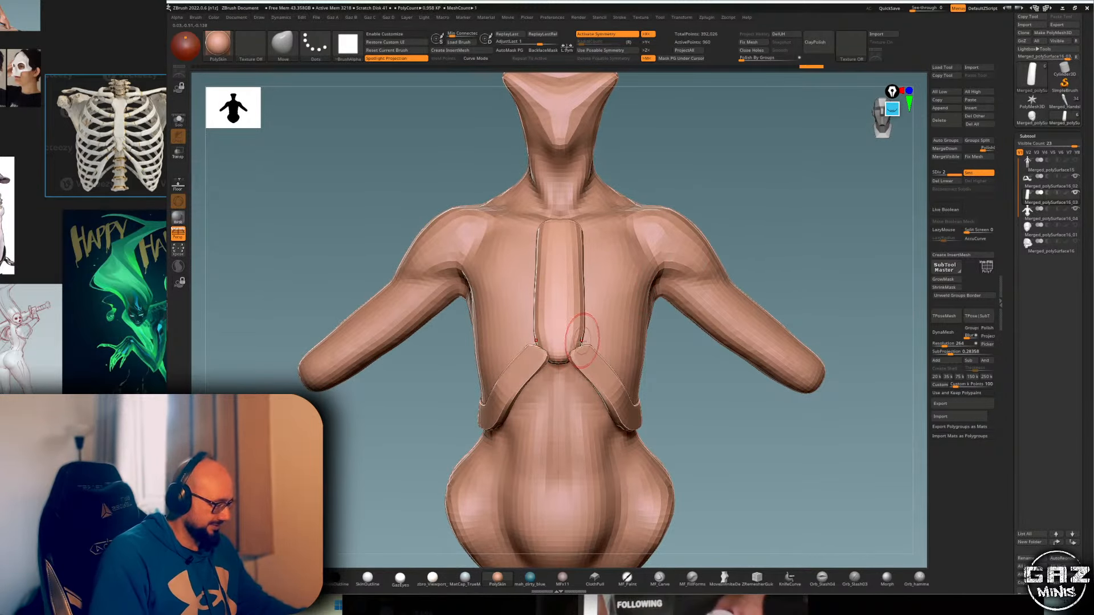
# - Subdivide the sternum to level 3 and adjust its lower half where it meets the ribs
pyautogui.hotkey('ctrl', 'd')
pyautogui.press('b')
pyautogui.press('d')
pyautogui.press('s')
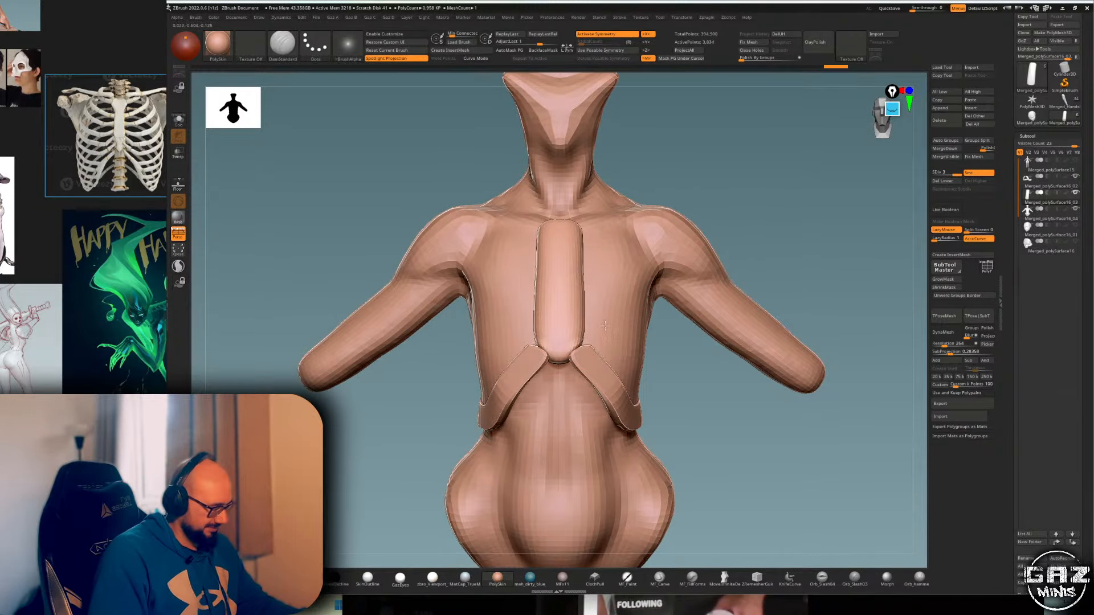
pyautogui.press('b')
pyautogui.press('m')
pyautogui.press('v')
pyautogui.moveTo(735, 239)
pyautogui.mouseDown(button='right')
pyautogui.moveTo(745, 205)
pyautogui.moveTo(678, 208)
pyautogui.mouseUp(button='right')
pyautogui.keyDown('shift'); pyautogui.moveTo(615, 296); pyautogui.dragTo(593, 324); pyautogui.keyUp('shift')
pyautogui.moveTo(675, 228); pyautogui.dragTo(749, 198, button='right')
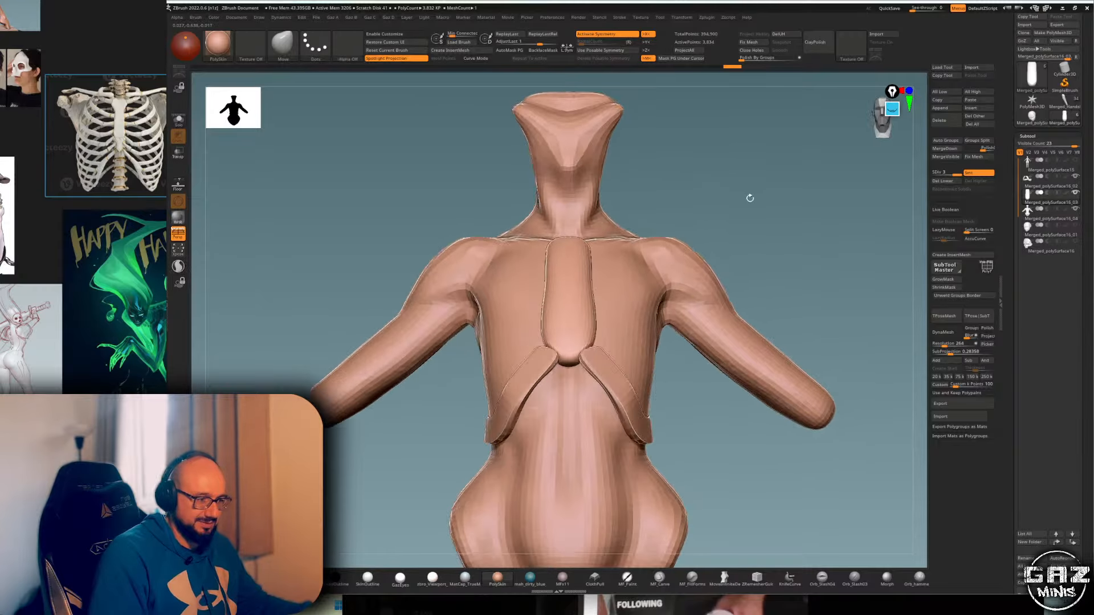
# - Refine the sternum's side edges and overall outline with the Move brush
pyautogui.press('b')
pyautogui.press('d')
pyautogui.press('s')
pyautogui.moveTo(661, 333); pyautogui.dragTo(592, 340, button='right')
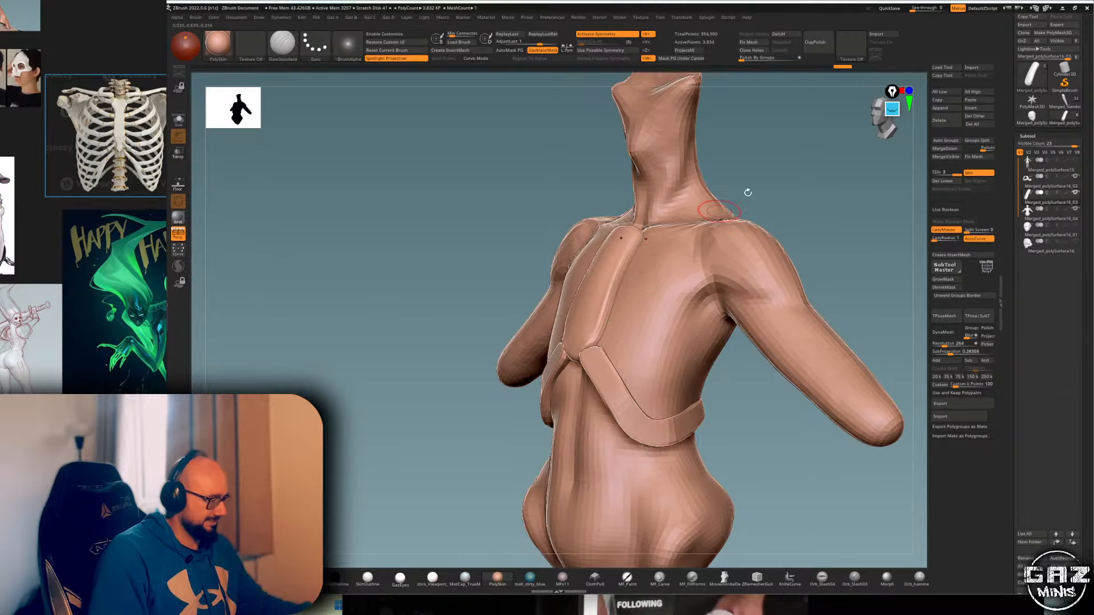
pyautogui.moveTo(744, 190)
pyautogui.mouseDown(button='right')
pyautogui.moveTo(763, 201)
pyautogui.moveTo(672, 200)
pyautogui.mouseUp(button='right')
pyautogui.press('s')
pyautogui.press('b')
pyautogui.press('m')
pyautogui.press('v')
pyautogui.moveTo(605, 274); pyautogui.dragTo(598, 277)
pyautogui.moveTo(719, 188); pyautogui.dragTo(760, 192, button='right')
pyautogui.press('b')
pyautogui.press('h')
pyautogui.press('p')
pyautogui.moveTo(595, 329)
pyautogui.mouseDown(button='right')
pyautogui.moveTo(761, 207)
pyautogui.moveTo(651, 335)
pyautogui.mouseUp(button='right')
pyautogui.press('b')
pyautogui.press('m')
pyautogui.press('v')
pyautogui.press('s')
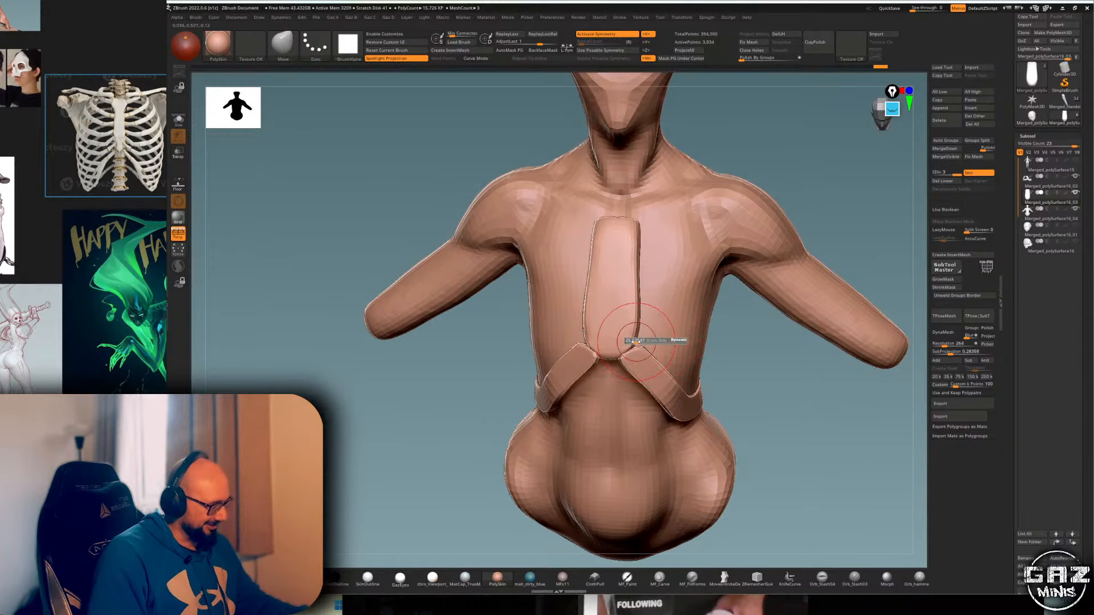
# - Select the lower rib pair and examine its fit on the torso from the front, side and three-quarter views
pyautogui.keyDown('alt'); pyautogui.click(641, 359); pyautogui.keyUp('alt')
pyautogui.keyDown('shift'); pyautogui.moveTo(707, 362); pyautogui.dragTo(722, 340, button='right'); pyautogui.keyUp('shift')
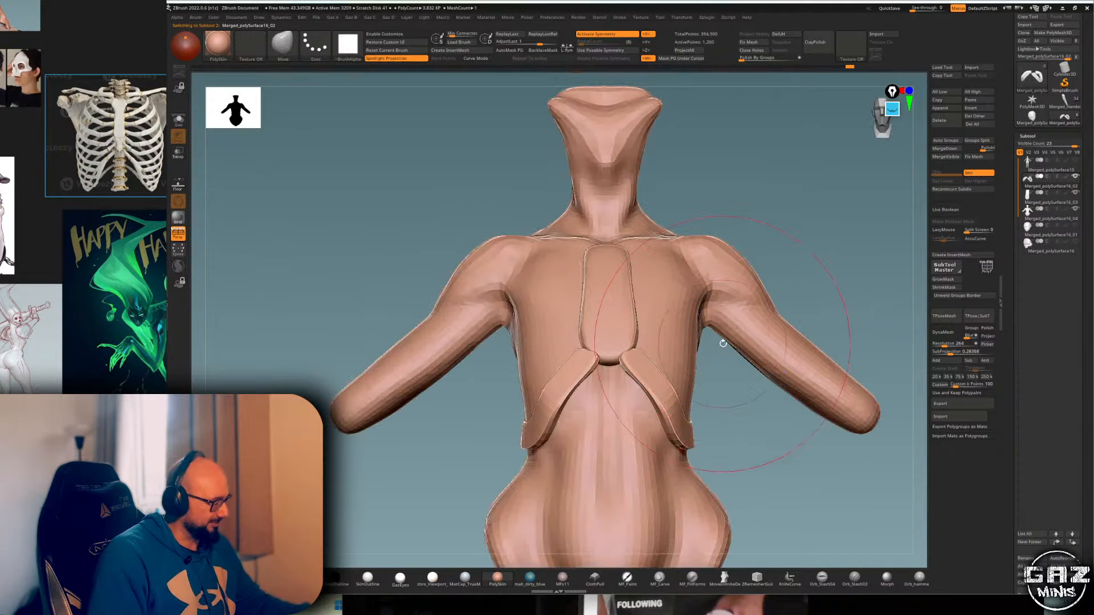
pyautogui.hotkey('shift', 'f')
pyautogui.keyDown('ctrl'); pyautogui.moveTo(818, 246); pyautogui.dragTo(726, 245, button='right'); pyautogui.keyUp('ctrl')
pyautogui.hotkey('shift', 'f')
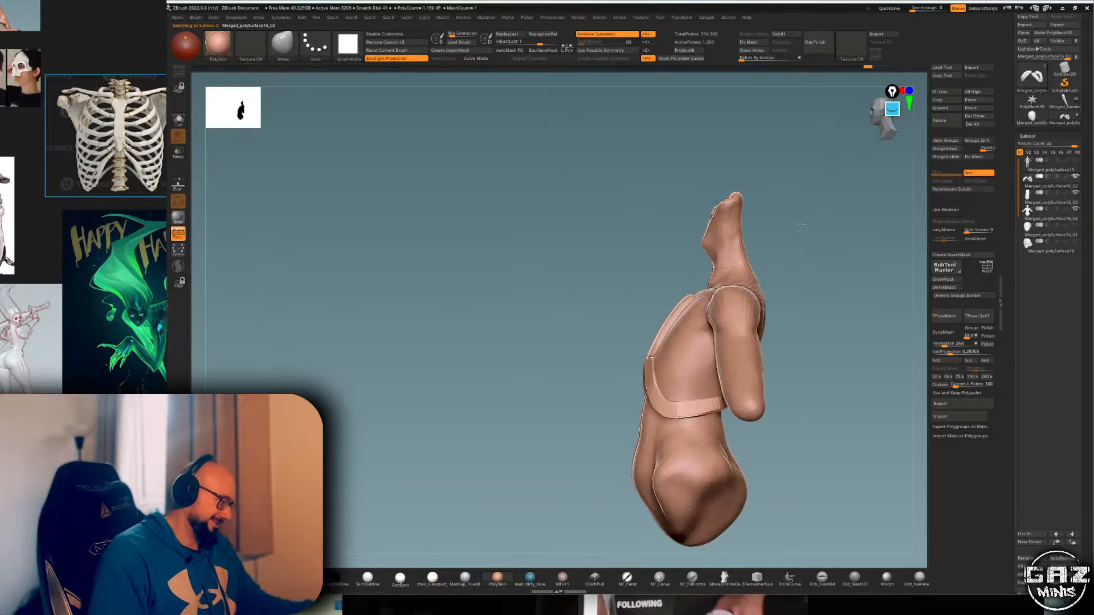
pyautogui.keyDown('ctrl'); pyautogui.moveTo(800, 223); pyautogui.dragTo(903, 197, button='right'); pyautogui.keyUp('ctrl')
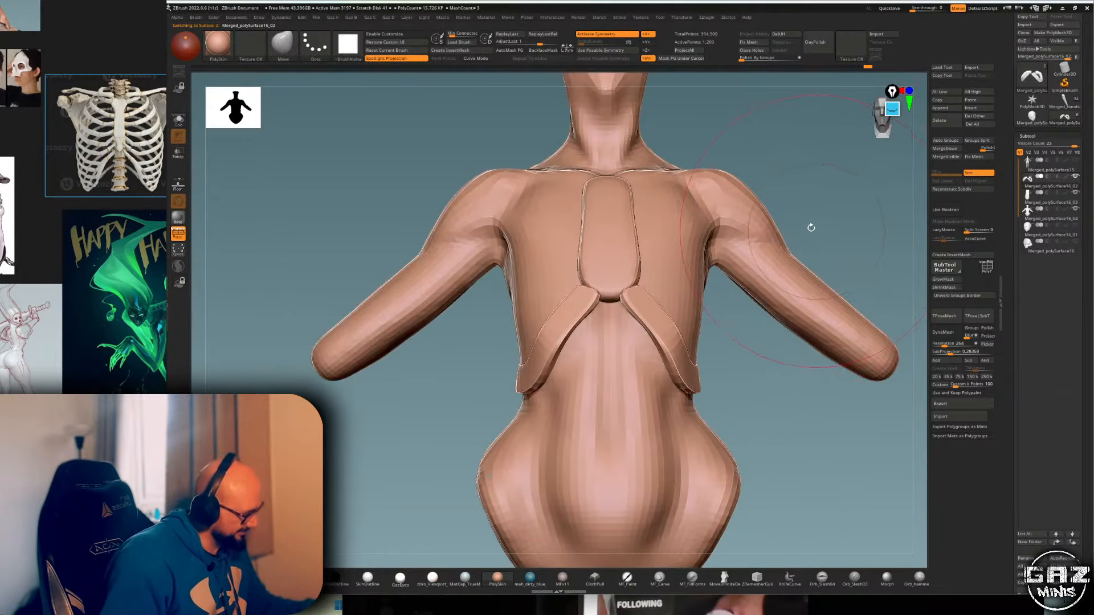
pyautogui.press('f')
pyautogui.press('f')
pyautogui.press('f')
pyautogui.keyDown('ctrl'); pyautogui.moveTo(784, 228); pyautogui.dragTo(614, 377, button='right'); pyautogui.keyUp('ctrl')
pyautogui.hotkey('shift', 'f')
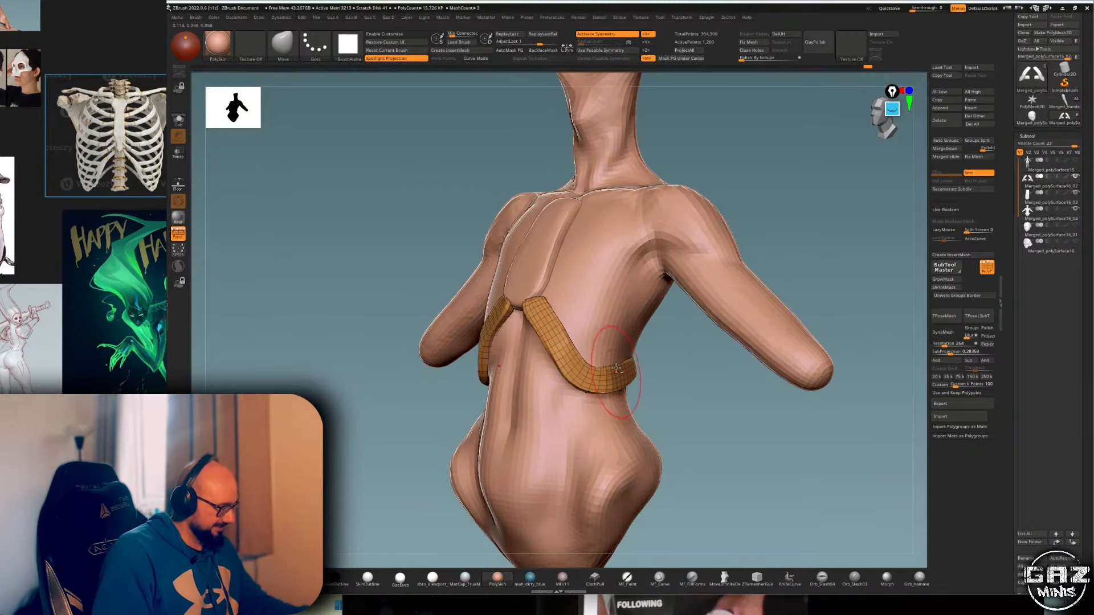
# - Duplicate the lower rib pair and move the copy up the chest, above the original ribs
pyautogui.keyDown('alt'); pyautogui.click(632, 356); pyautogui.keyUp('alt')
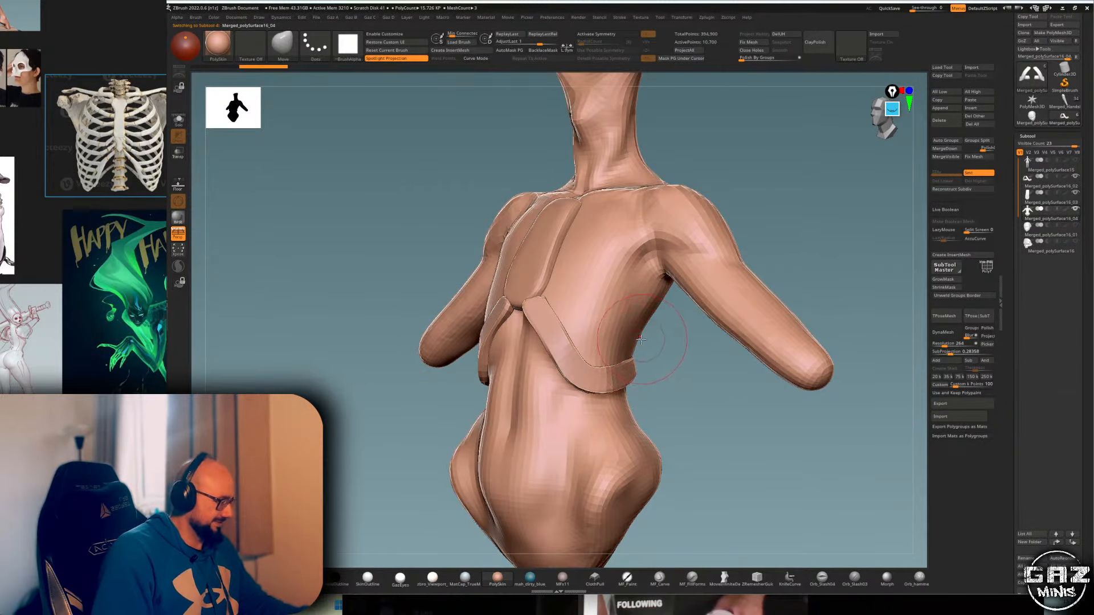
pyautogui.keyDown('alt'); pyautogui.click(609, 385); pyautogui.keyUp('alt')
pyautogui.hotkey('ctrl', 'shift', 'd')
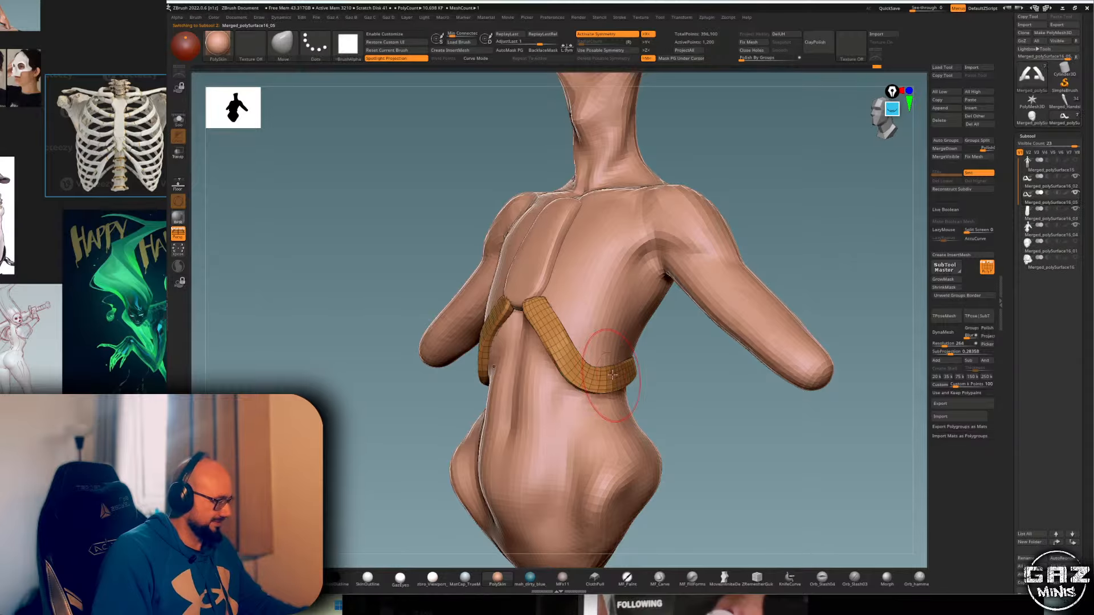
pyautogui.keyDown('ctrl'); pyautogui.moveTo(621, 387); pyautogui.dragTo(635, 359, button='right'); pyautogui.keyUp('ctrl')
pyautogui.press('s')
pyautogui.moveTo(636, 359); pyautogui.dragTo(654, 359)
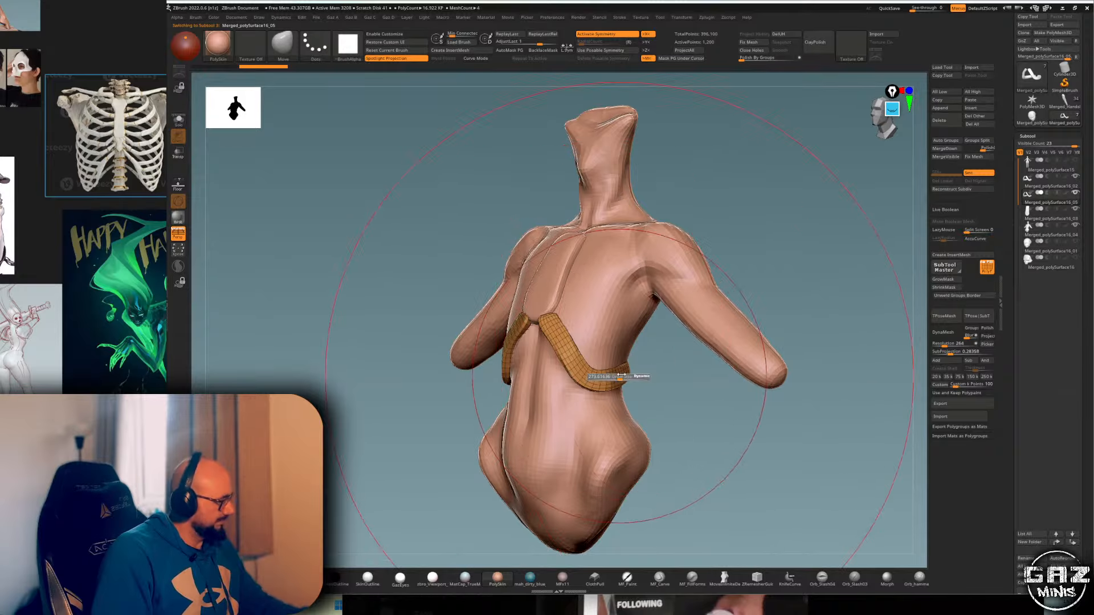
pyautogui.moveTo(616, 391); pyautogui.dragTo(640, 360)
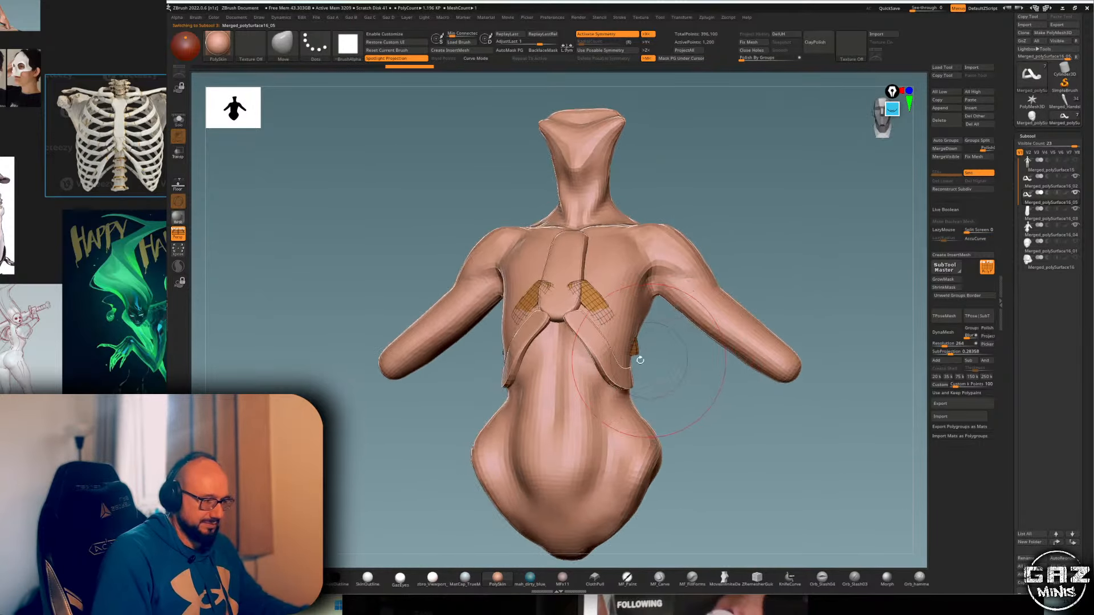
# - Fit the duplicated upper ribs around the side of the chest with the Move brush
pyautogui.moveTo(729, 263); pyautogui.dragTo(618, 303)
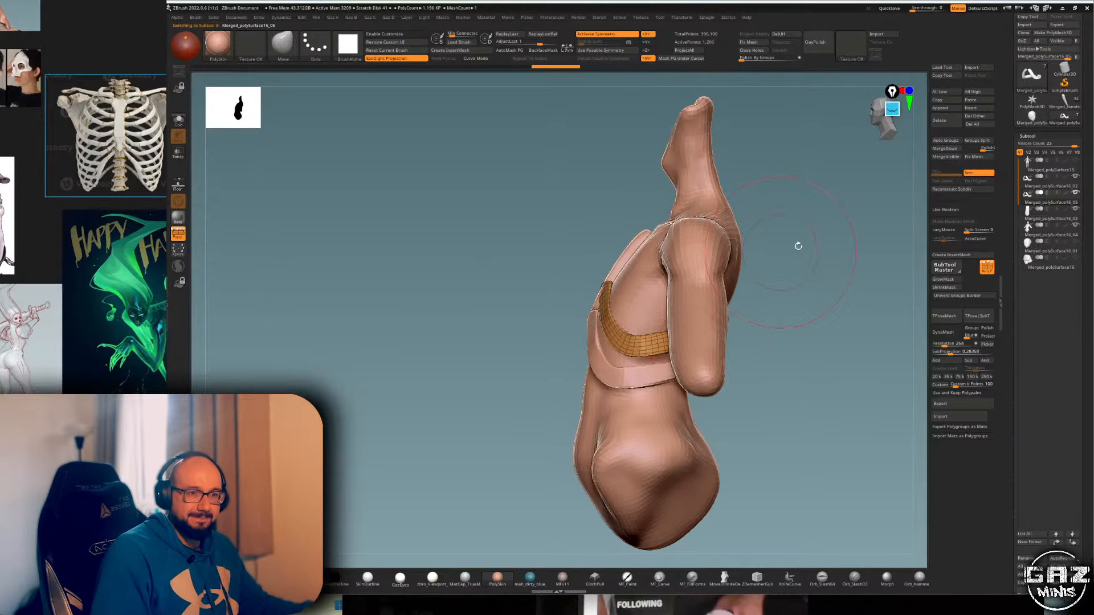
pyautogui.moveTo(798, 246)
pyautogui.mouseDown()
pyautogui.moveTo(778, 223)
pyautogui.moveTo(805, 207)
pyautogui.moveTo(815, 102)
pyautogui.moveTo(781, 200)
pyautogui.moveTo(767, 205)
pyautogui.mouseUp()
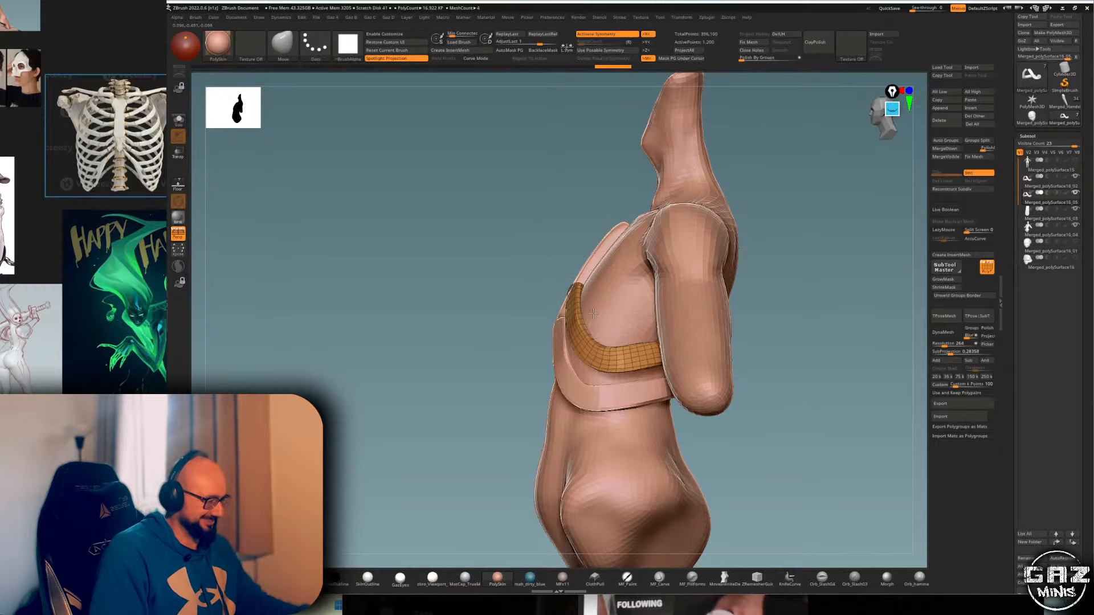
pyautogui.moveTo(766, 356)
pyautogui.mouseDown()
pyautogui.moveTo(826, 355)
pyautogui.moveTo(840, 328)
pyautogui.moveTo(836, 336)
pyautogui.mouseUp()
pyautogui.press('s')
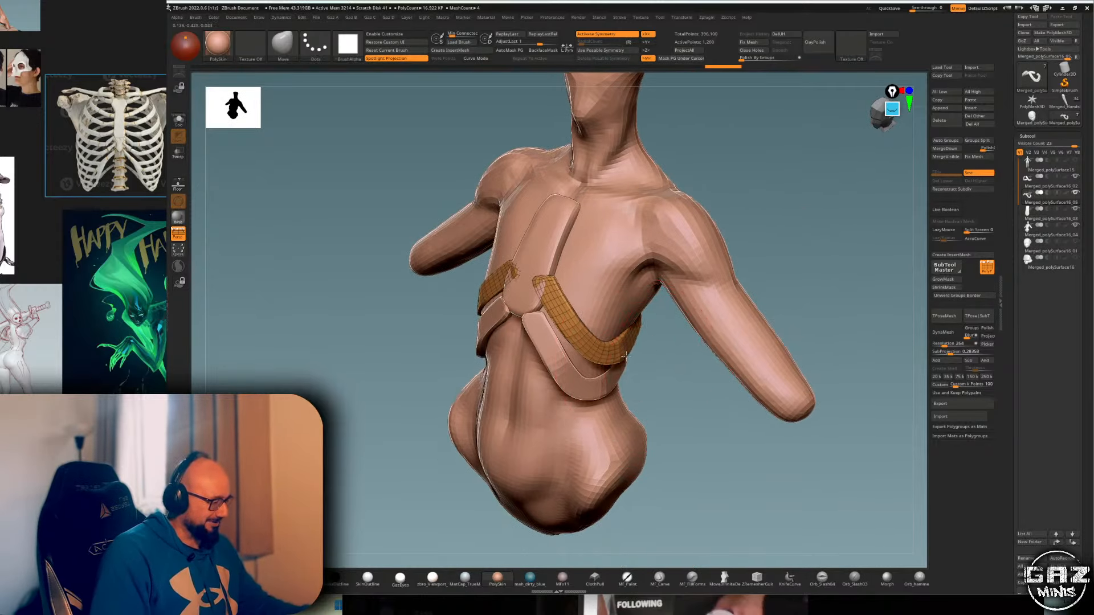
pyautogui.moveTo(638, 352)
pyautogui.mouseDown()
pyautogui.moveTo(652, 350)
pyautogui.moveTo(635, 352)
pyautogui.moveTo(607, 302)
pyautogui.mouseUp()
# - Shape the upper ribs' inner ends against the sternum and smooth them
pyautogui.hotkey('shift', 'f')
pyautogui.press('s')
pyautogui.moveTo(600, 237)
pyautogui.mouseDown()
pyautogui.moveTo(618, 242)
pyautogui.moveTo(590, 279)
pyautogui.moveTo(817, 176)
pyautogui.moveTo(674, 246)
pyautogui.mouseUp()
pyautogui.press('s')
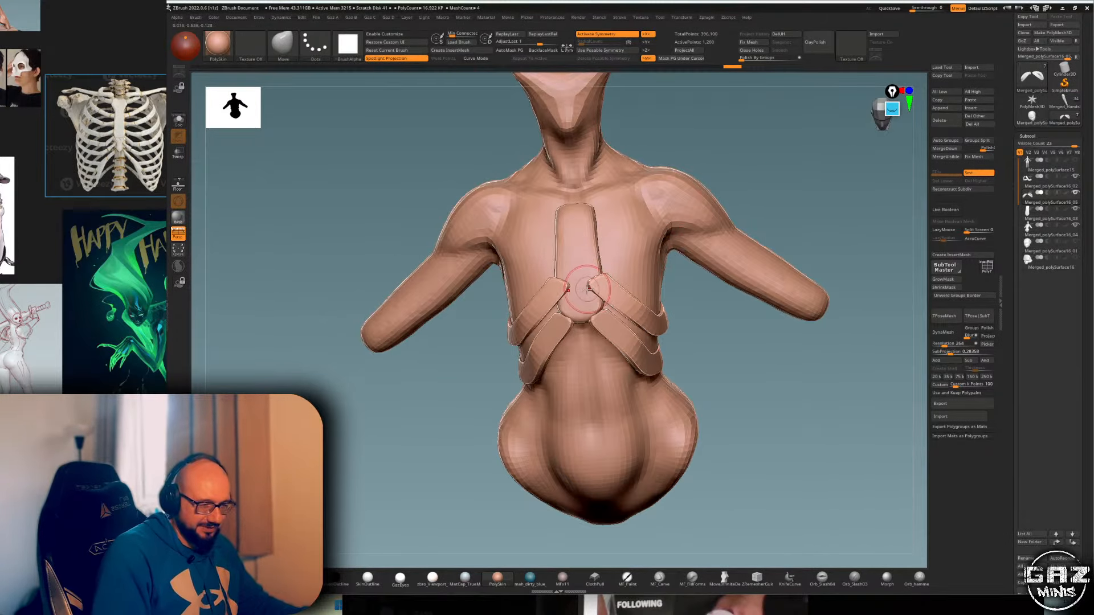
pyautogui.keyDown('shift'); pyautogui.moveTo(747, 149); pyautogui.dragTo(750, 169); pyautogui.keyUp('shift')
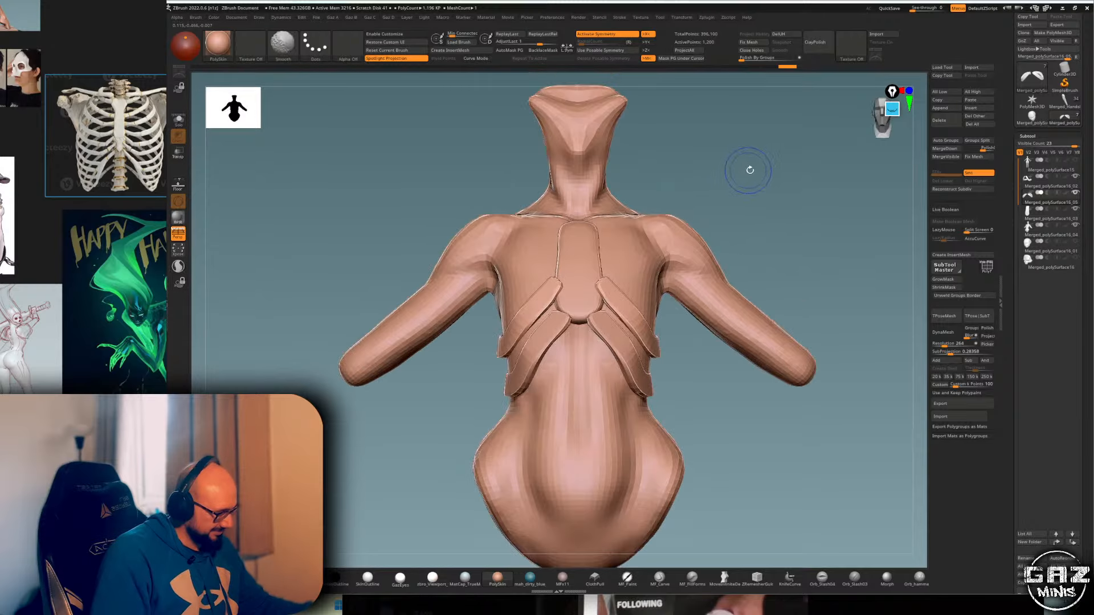
pyautogui.keyDown('shift'); pyautogui.moveTo(597, 281); pyautogui.dragTo(603, 298); pyautogui.keyUp('shift')
pyautogui.moveTo(731, 239); pyautogui.dragTo(685, 269)
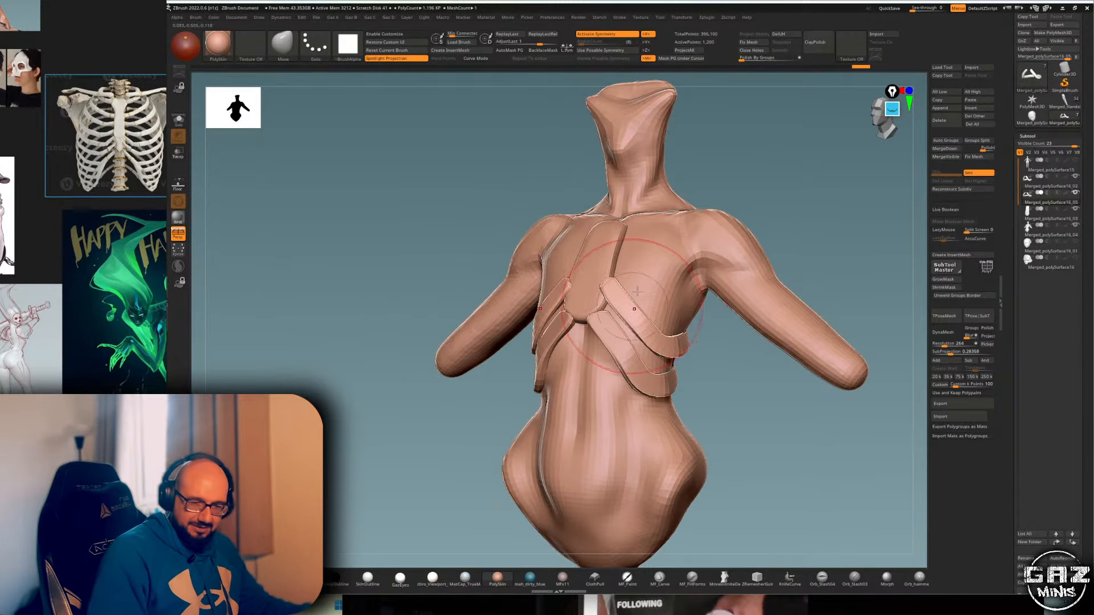
# - Sharpen the upper ribs near their inner ends with the Pinch brush
pyautogui.press('b')
pyautogui.press('p')
pyautogui.press('i')
pyautogui.moveTo(615, 296); pyautogui.dragTo(639, 310)
pyautogui.moveTo(770, 181); pyautogui.dragTo(725, 195)
# - Refine the upper ribs' curve and spacing above the lower pair with the Move brush
pyautogui.press('b')
pyautogui.press('m')
pyautogui.press('v')
pyautogui.moveTo(611, 303); pyautogui.dragTo(689, 225)
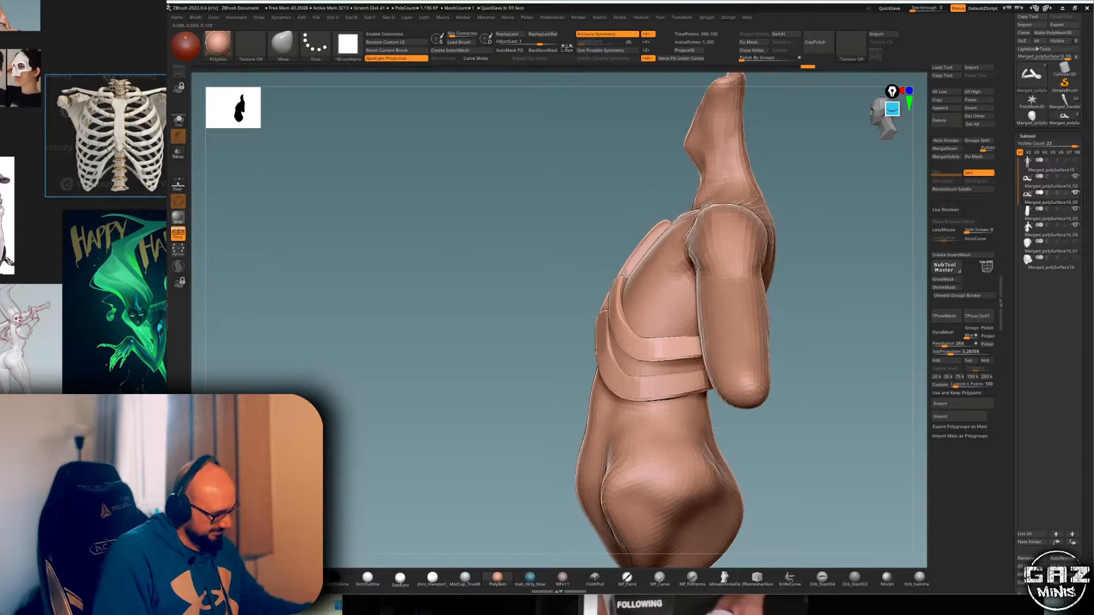
pyautogui.moveTo(830, 205); pyautogui.dragTo(820, 143)
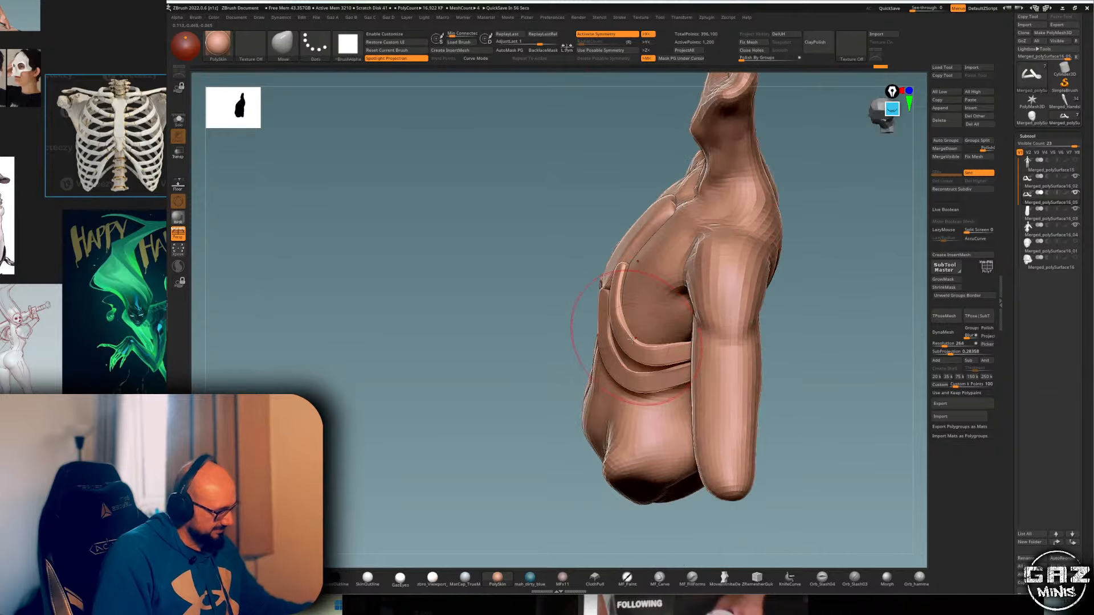
pyautogui.moveTo(778, 257)
pyautogui.mouseDown()
pyautogui.moveTo(777, 293)
pyautogui.moveTo(813, 244)
pyautogui.mouseUp()
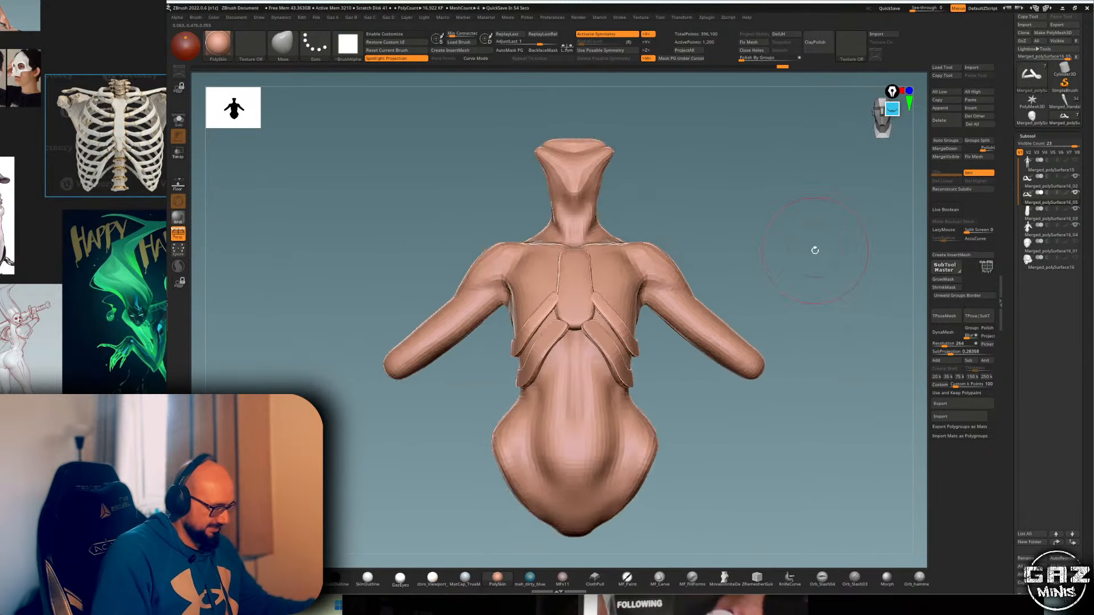
pyautogui.moveTo(684, 387); pyautogui.dragTo(705, 400)
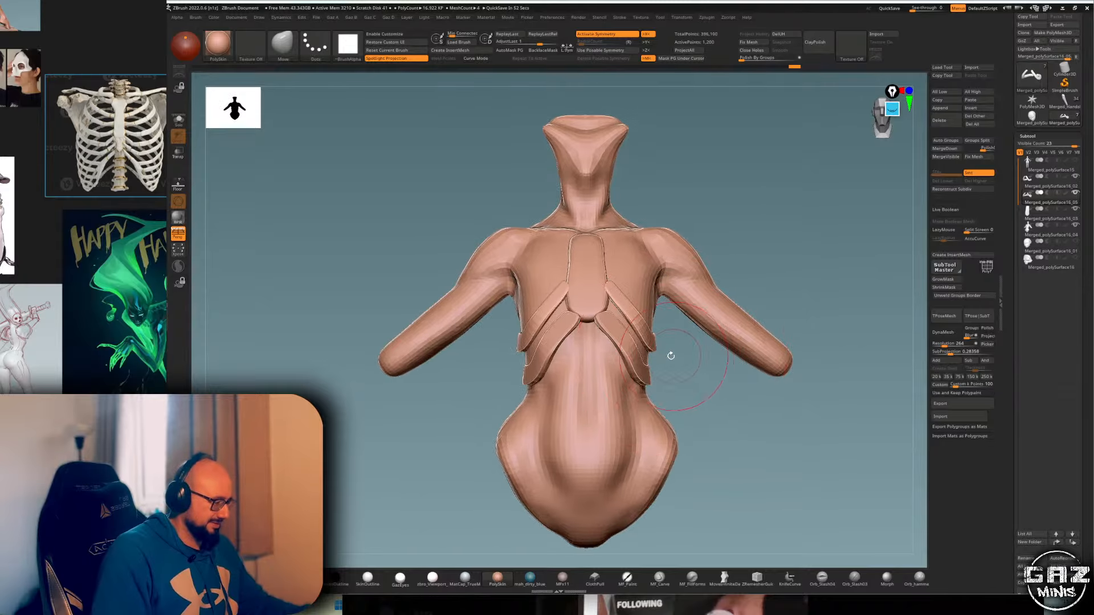
# - Select the lower rib pair and reshape its inner ends below the sternum with the Move and Smooth brushes
pyautogui.keyDown('alt'); pyautogui.click(622, 360); pyautogui.keyUp('alt')
pyautogui.hotkey('shift', 'f')
pyautogui.moveTo(692, 333); pyautogui.dragTo(644, 339)
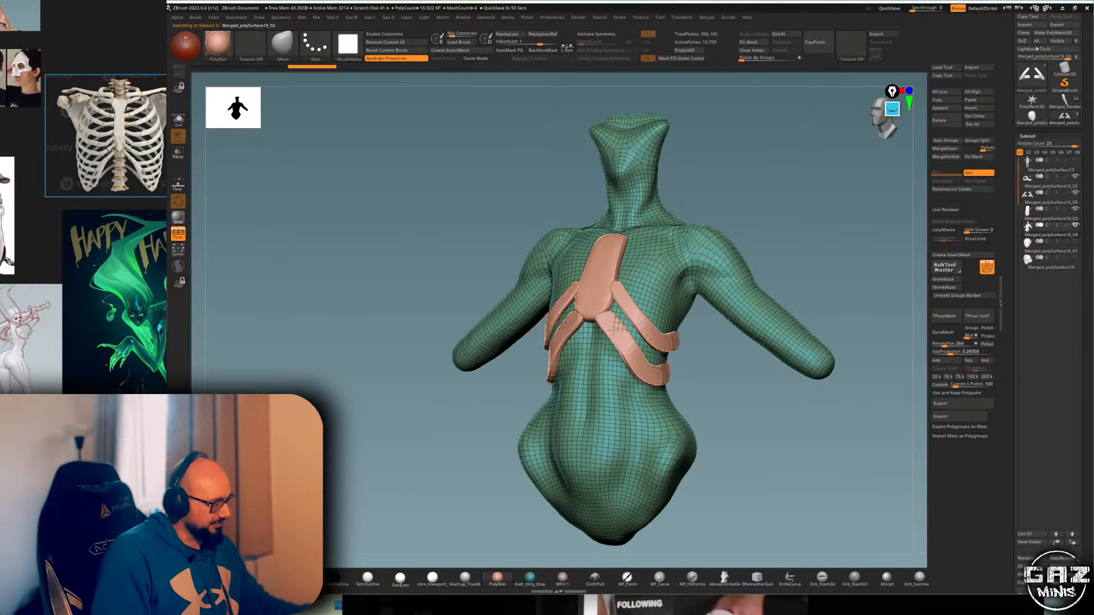
pyautogui.keyDown('alt'); pyautogui.click(612, 329); pyautogui.keyUp('alt')
pyautogui.press('x')
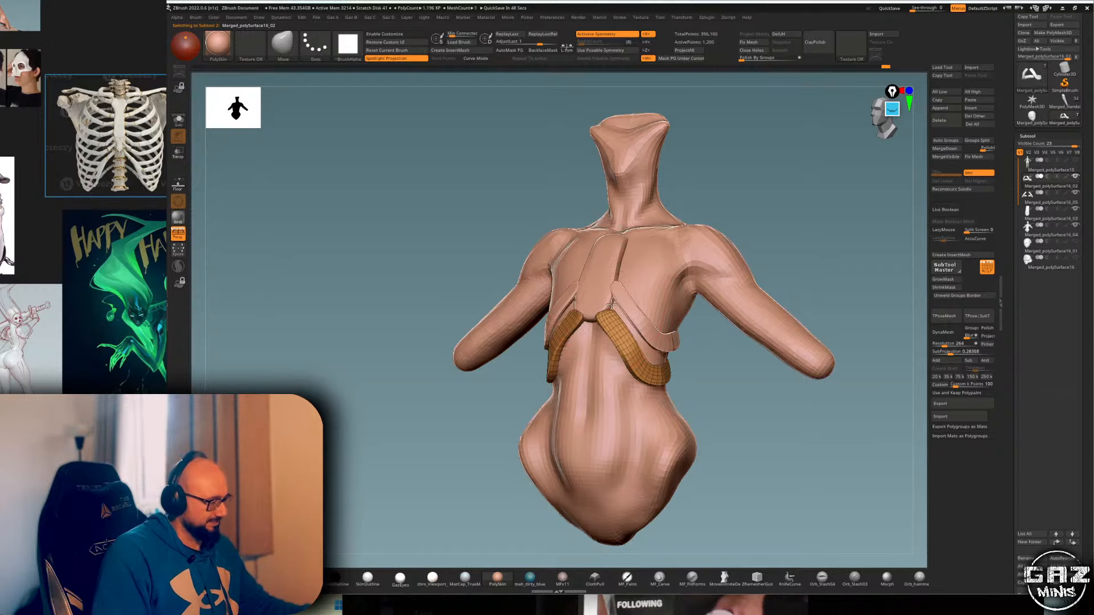
pyautogui.moveTo(625, 289); pyautogui.dragTo(621, 286, button='right')
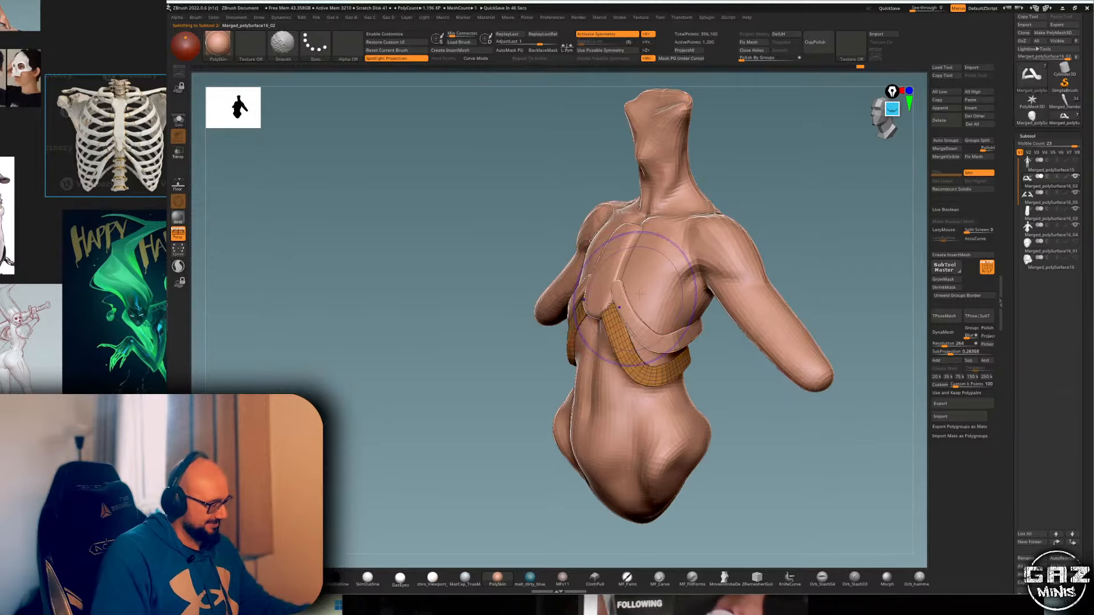
pyautogui.moveTo(826, 197)
pyautogui.mouseDown()
pyautogui.moveTo(772, 206)
pyautogui.moveTo(757, 247)
pyautogui.moveTo(728, 249)
pyautogui.mouseUp()
pyautogui.hotkey('shift', 'f')
pyautogui.hotkey('alt', 'Tab')
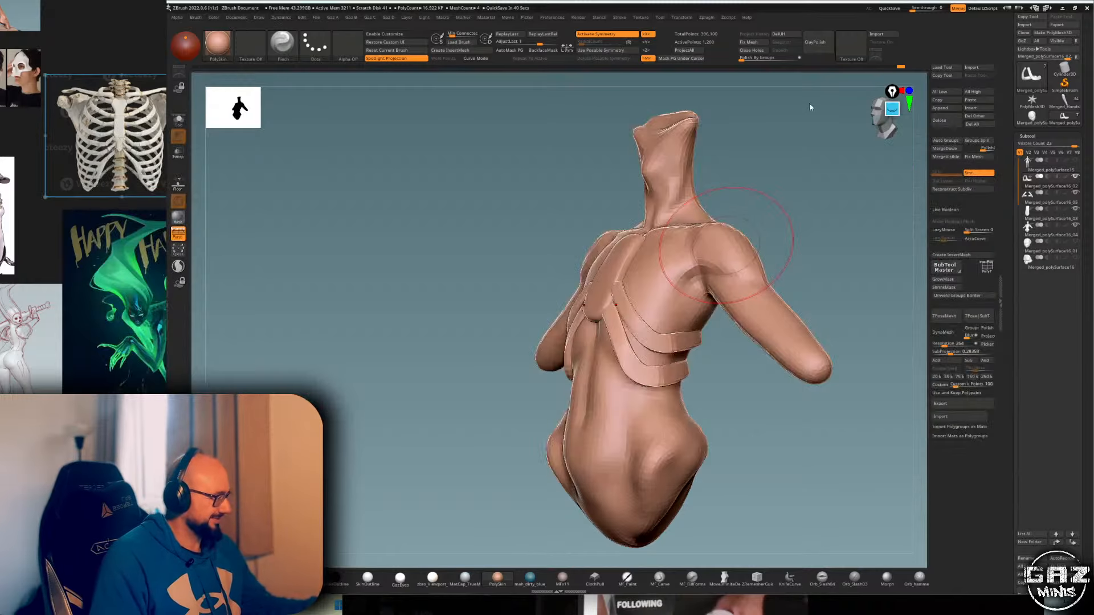
pyautogui.moveTo(779, 161)
pyautogui.mouseDown()
pyautogui.moveTo(724, 166)
pyautogui.moveTo(789, 166)
pyautogui.mouseUp()
pyautogui.press('b')
pyautogui.press('m')
pyautogui.press('v')
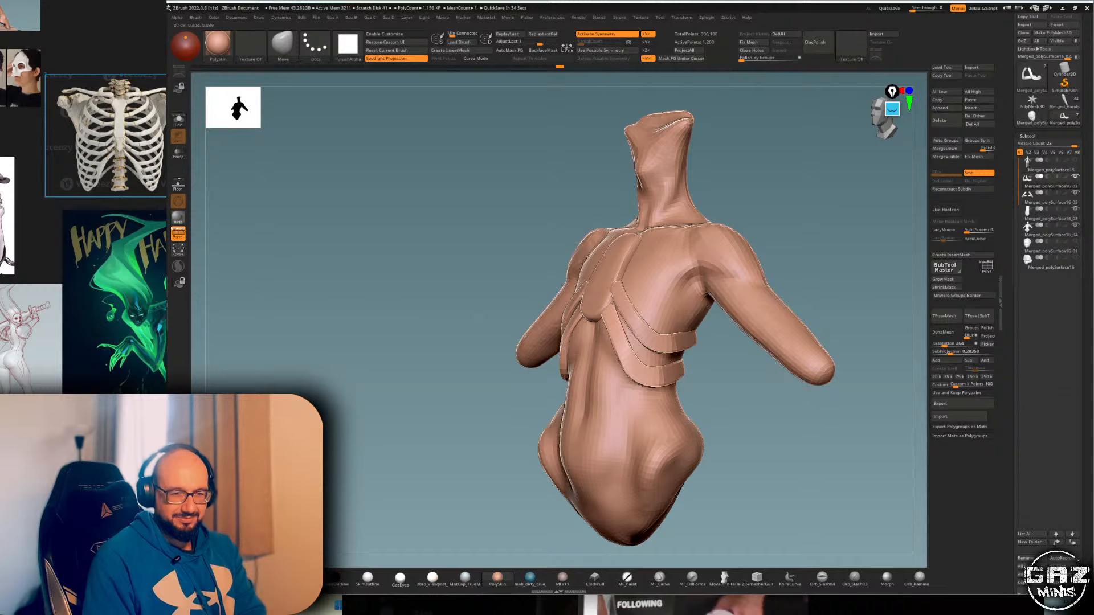
# - Switch to Discord, close the enlarged image, view the gaz-livestreams channel and return to ZBrush
pyautogui.hotkey('alt', 'Tab')
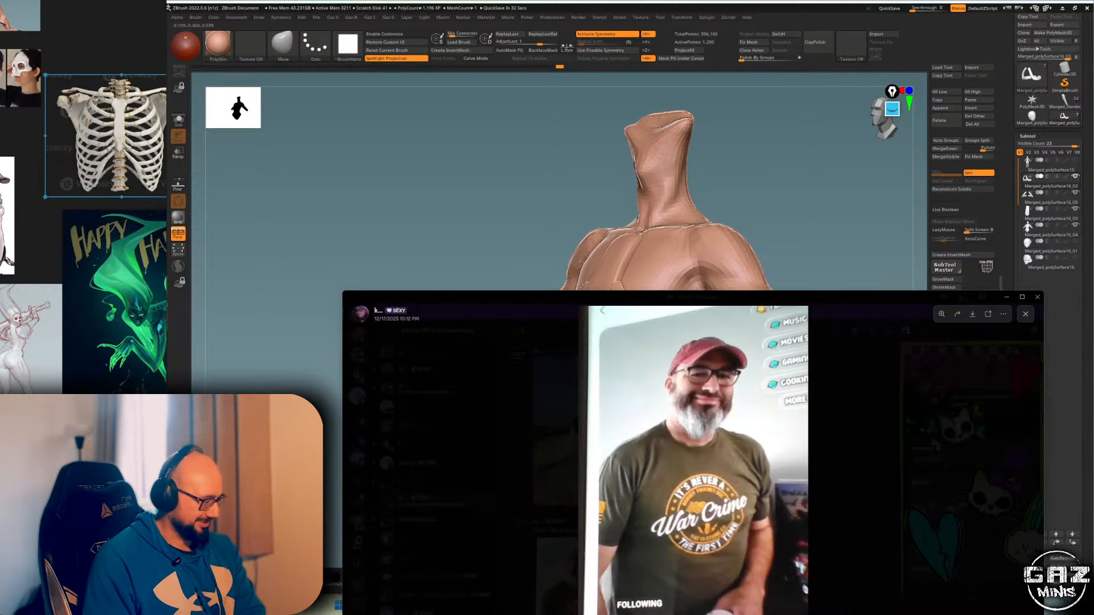
pyautogui.moveTo(522, 297); pyautogui.dragTo(450, 158)
pyautogui.click(384, 311)
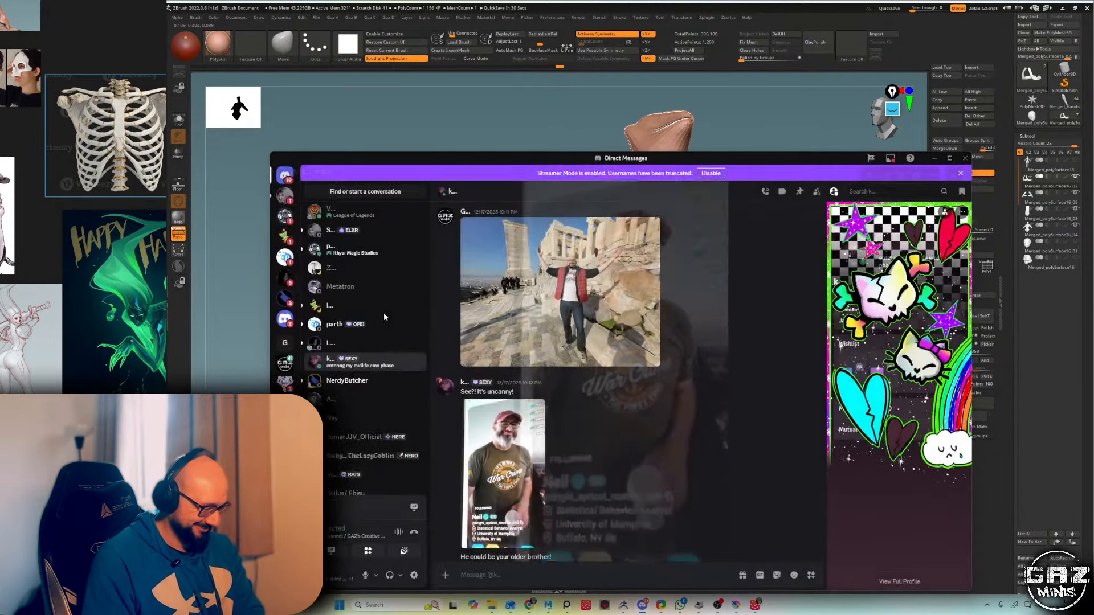
pyautogui.click(285, 362)
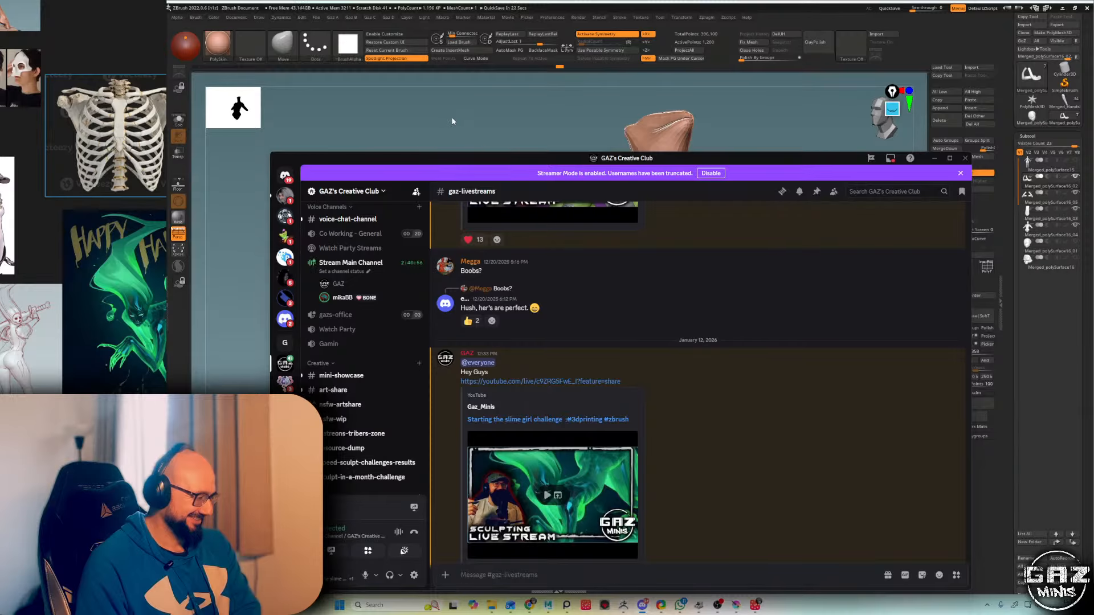
pyautogui.click(485, 102)
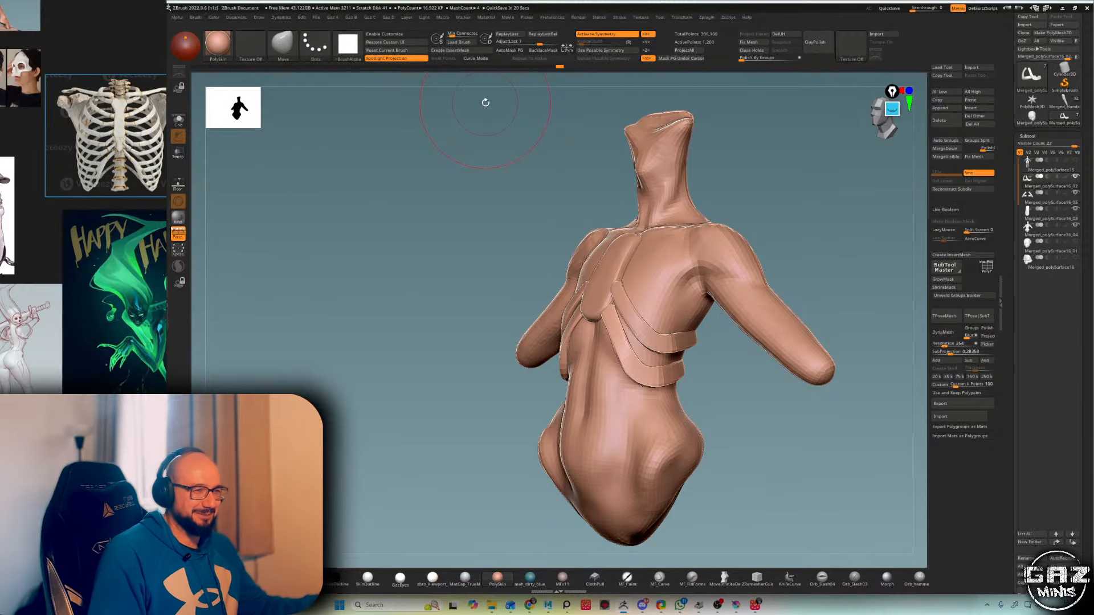
# - Select the sternum and narrow its lower sides symmetrically with the Move brush
pyautogui.moveTo(486, 102)
pyautogui.mouseDown()
pyautogui.moveTo(798, 181)
pyautogui.moveTo(710, 171)
pyautogui.mouseUp()
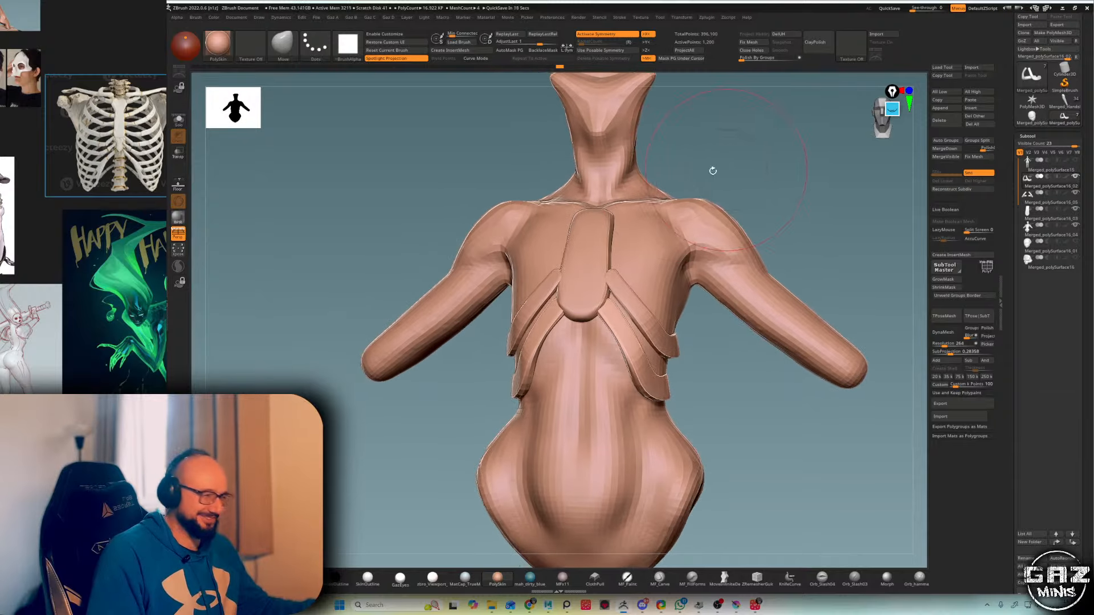
pyautogui.keyDown('alt'); pyautogui.click(636, 269); pyautogui.keyUp('alt')
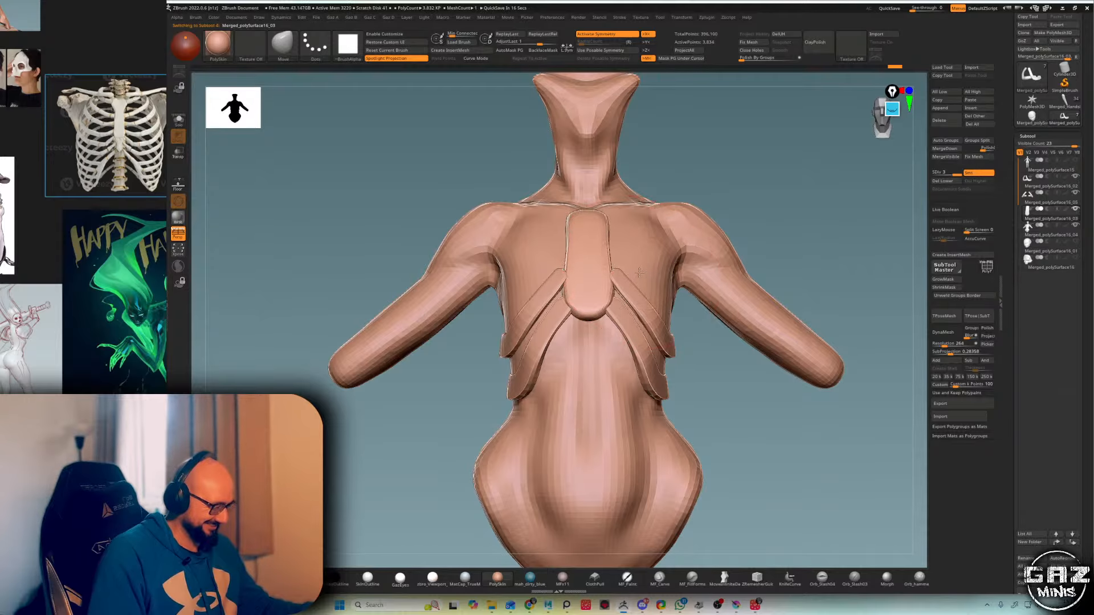
pyautogui.press('s')
pyautogui.moveTo(636, 269); pyautogui.dragTo(611, 271)
pyautogui.moveTo(722, 192)
pyautogui.mouseDown()
pyautogui.moveTo(739, 197)
pyautogui.moveTo(629, 303)
pyautogui.mouseUp()
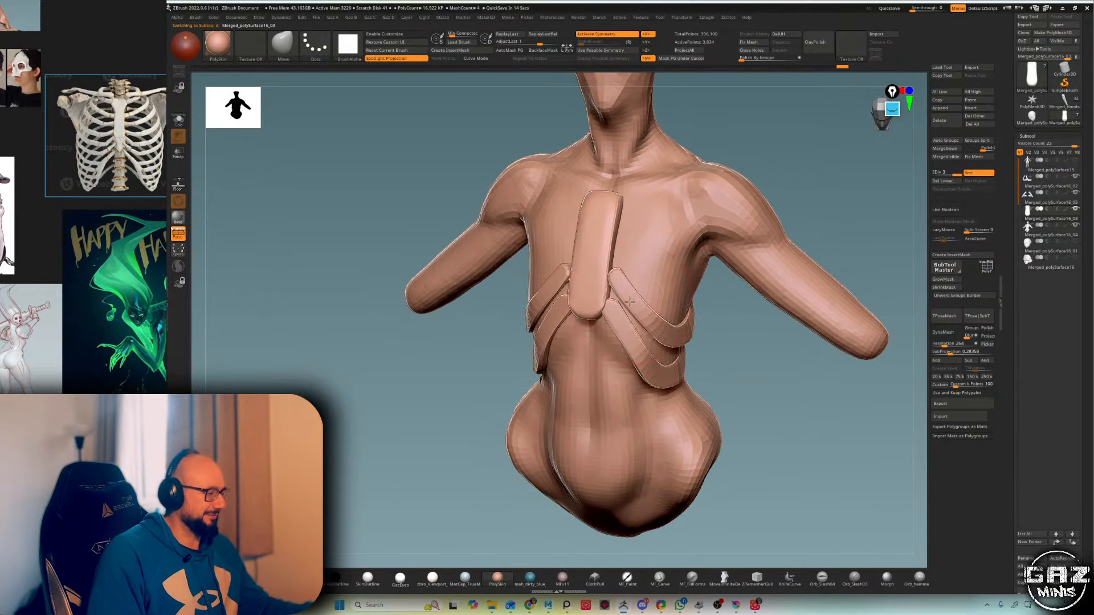
pyautogui.keyDown('shift'); pyautogui.moveTo(803, 140); pyautogui.dragTo(723, 185); pyautogui.keyUp('shift')
# - Polish the sternum with the hPolish brush, checking it in isolation, and smooth its sides
pyautogui.press('b')
pyautogui.press('h')
pyautogui.press('p')
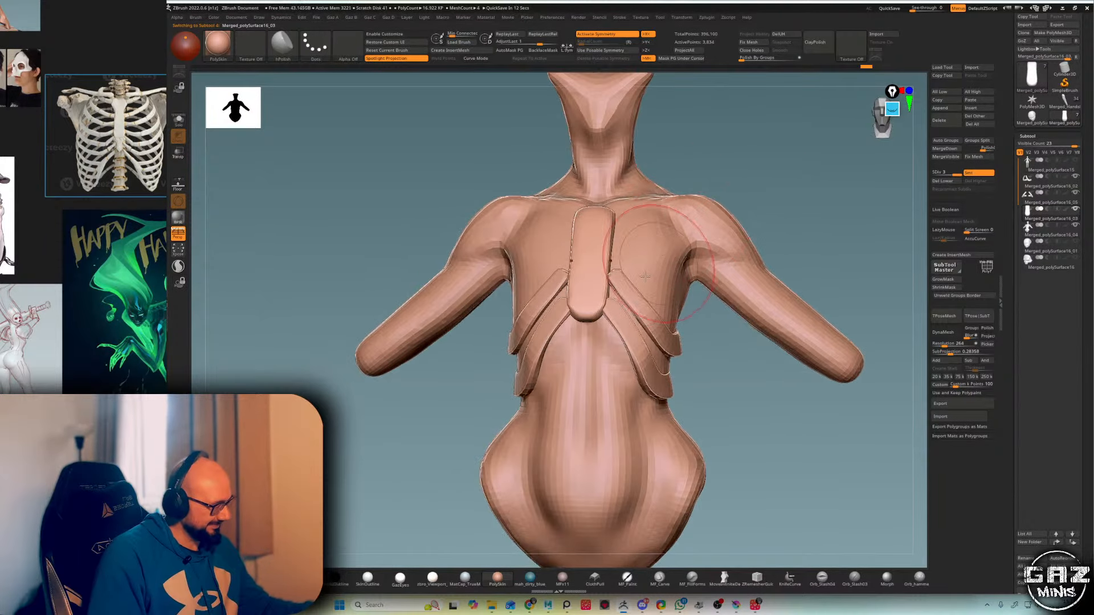
pyautogui.moveTo(792, 165); pyautogui.dragTo(703, 179)
pyautogui.hotkey('alt', 's')
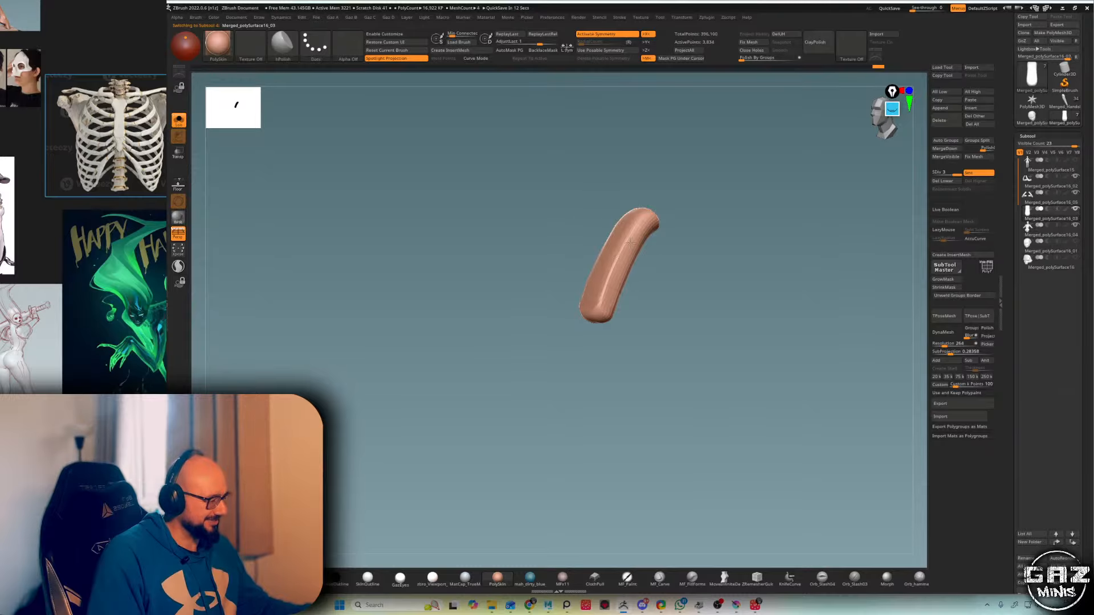
pyautogui.hotkey('alt', 's')
pyautogui.keyDown('shift'); pyautogui.moveTo(752, 189); pyautogui.dragTo(618, 292); pyautogui.keyUp('shift')
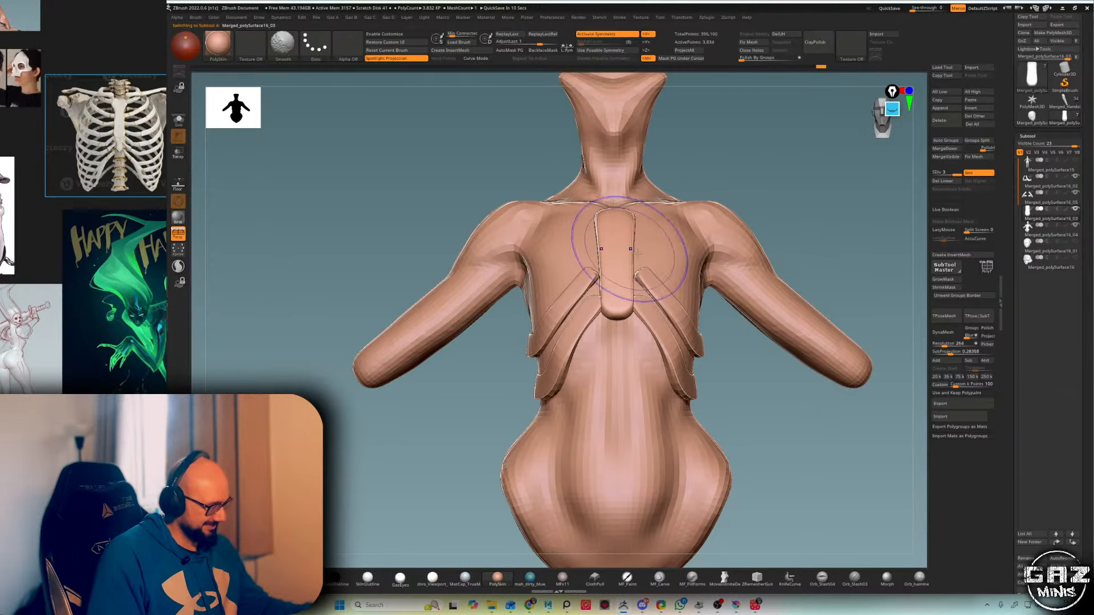
# - Pull in the sternum's lower tip with the Move brush
pyautogui.press('b')
pyautogui.press('m')
pyautogui.press('v')
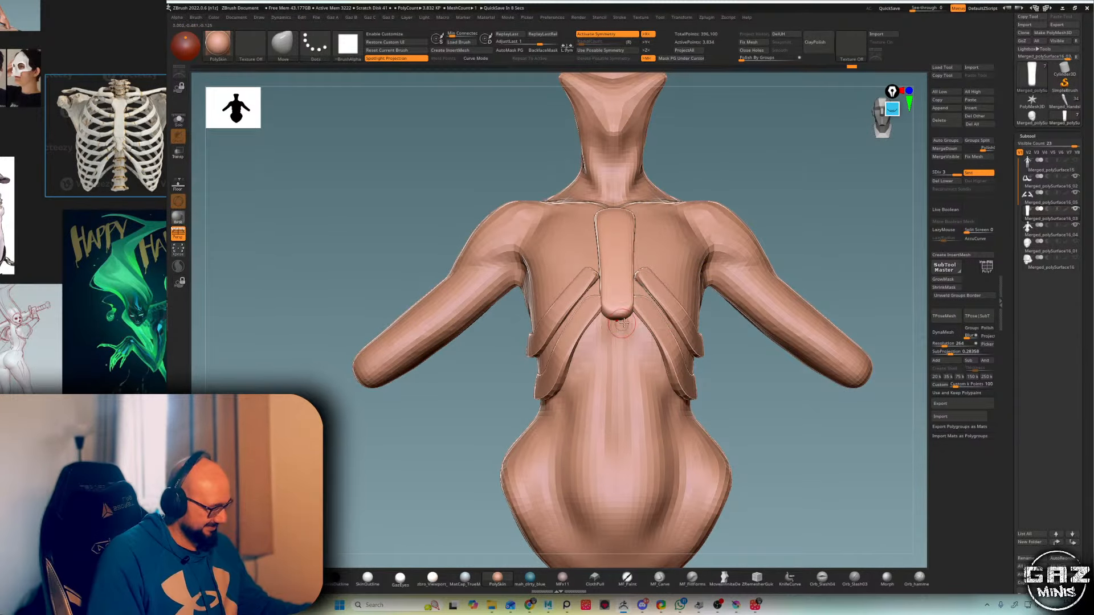
# - Isolate the sternum and flatten its lower end with the hPolish brush, and show the other parts again
pyautogui.hotkey('alt', 's')
pyautogui.press('b')
pyautogui.press('h')
pyautogui.press('p')
pyautogui.moveTo(667, 317); pyautogui.dragTo(600, 315)
pyautogui.hotkey('alt', 's')
# - Taper the sternum's outline toward its lower end between the ribs with the Move brush
pyautogui.moveTo(684, 244)
pyautogui.keyDown('shift'); pyautogui.mouseDown()
pyautogui.moveTo(788, 171)
pyautogui.moveTo(737, 188)
pyautogui.mouseUp(); pyautogui.keyUp('shift')
pyautogui.press('b')
pyautogui.press('m')
pyautogui.press('v')
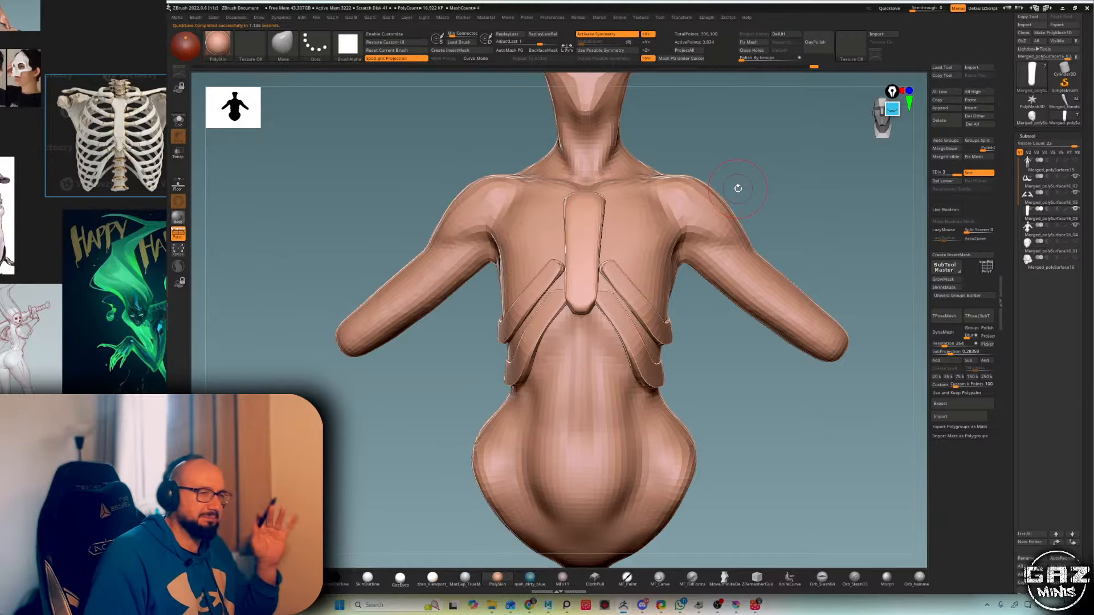
# - Select the upper rib pair and define a crease across each rib near its bend with the DamStandard brush
pyautogui.moveTo(735, 184); pyautogui.dragTo(695, 193)
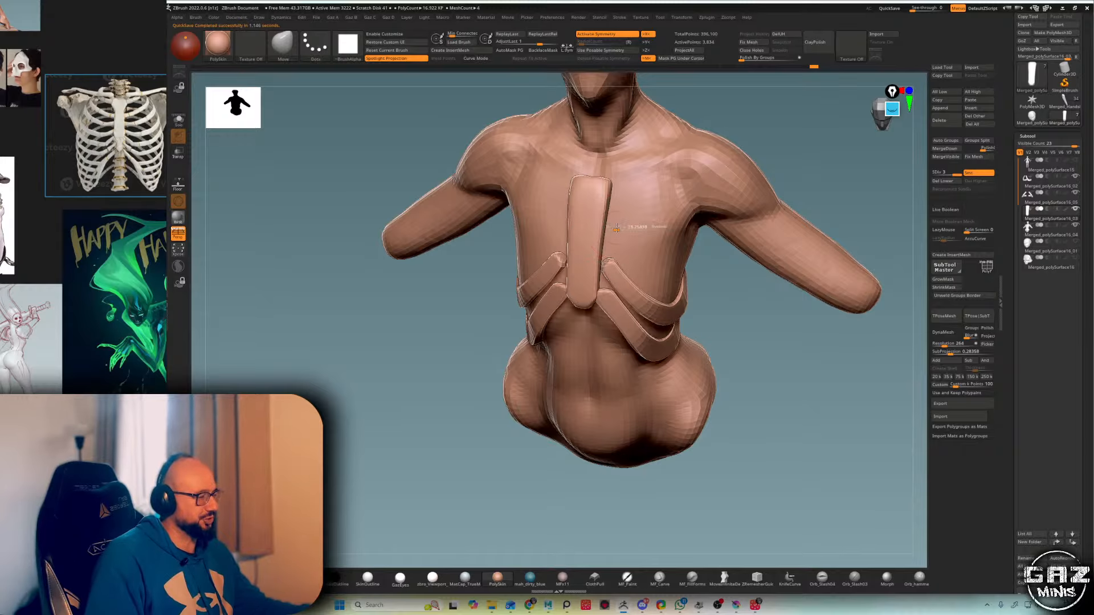
pyautogui.press('ctrl')
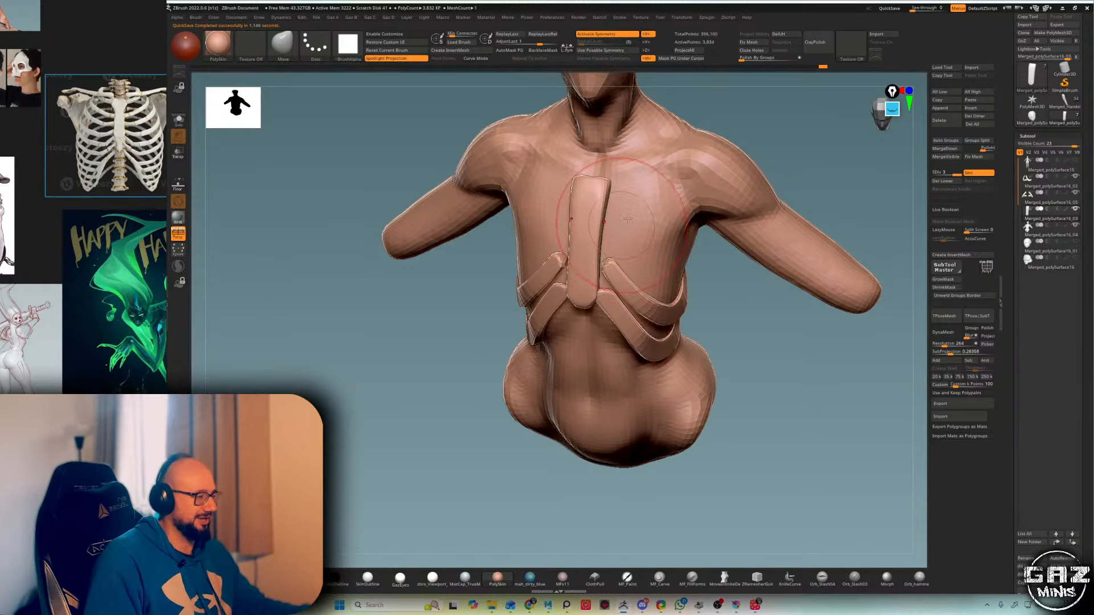
pyautogui.moveTo(627, 218); pyautogui.dragTo(762, 152)
pyautogui.keyDown('alt'); pyautogui.click(634, 283); pyautogui.keyUp('alt')
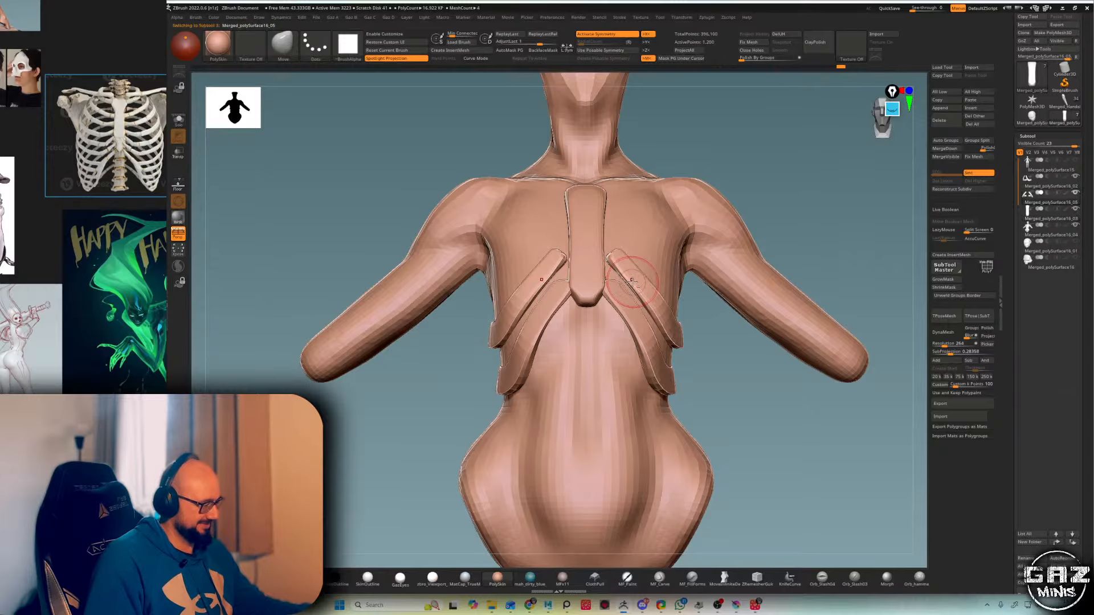
pyautogui.press('f')
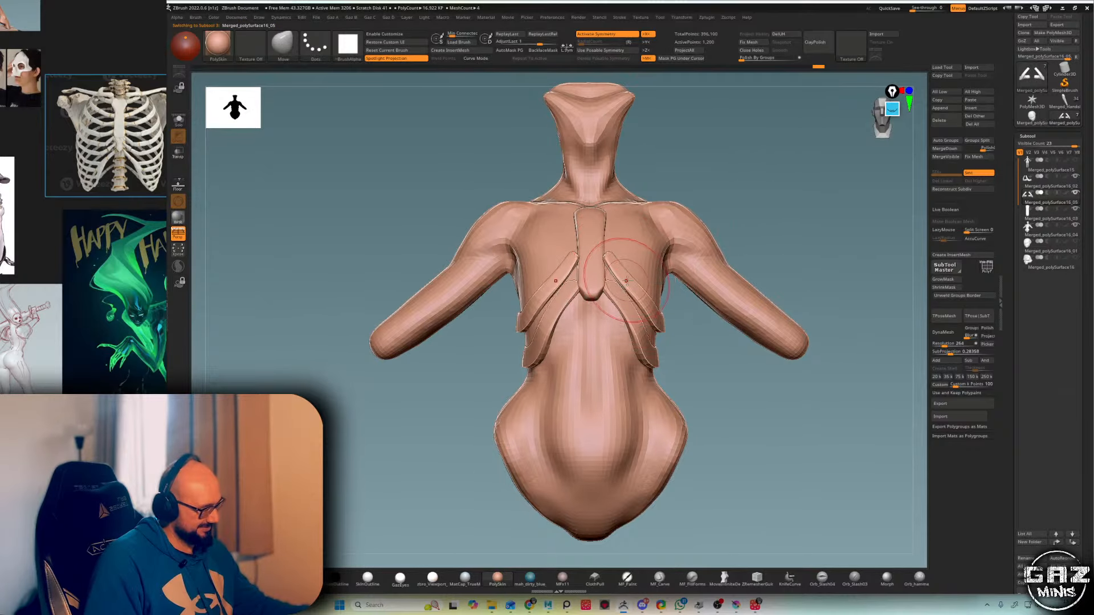
pyautogui.moveTo(707, 191); pyautogui.dragTo(726, 134)
pyautogui.moveTo(693, 193); pyautogui.dragTo(680, 238)
pyautogui.press('b')
pyautogui.press('d')
pyautogui.press('s')
pyautogui.moveTo(711, 228); pyautogui.dragTo(655, 283, button='right')
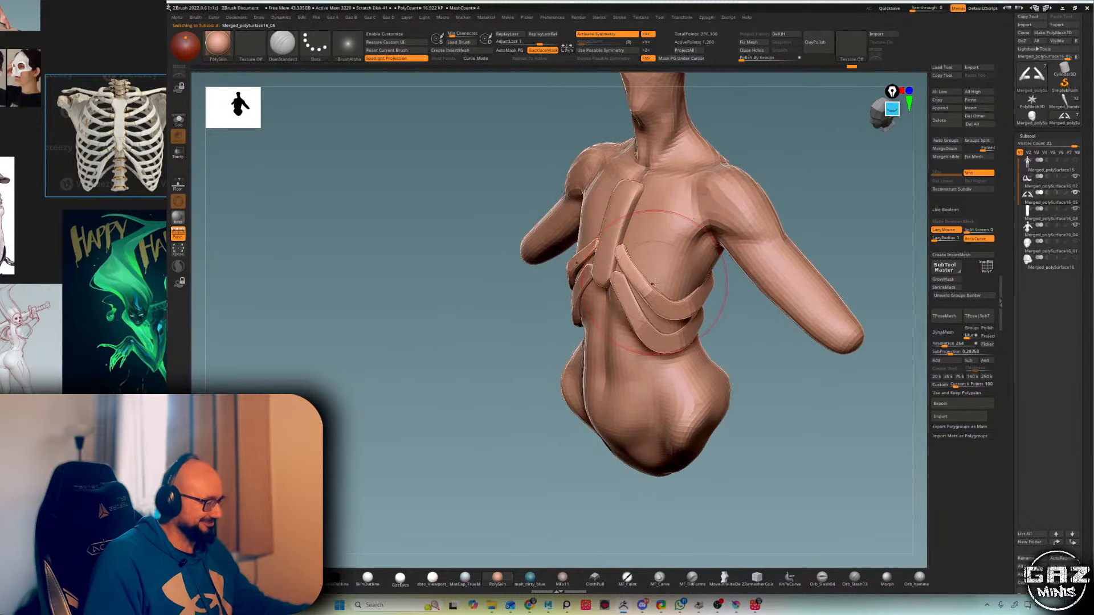
pyautogui.moveTo(753, 190); pyautogui.dragTo(637, 229, button='right')
# - Bend the upper rib pair around the chest with the Move brush
pyautogui.press('b')
pyautogui.press('m')
pyautogui.press('v')
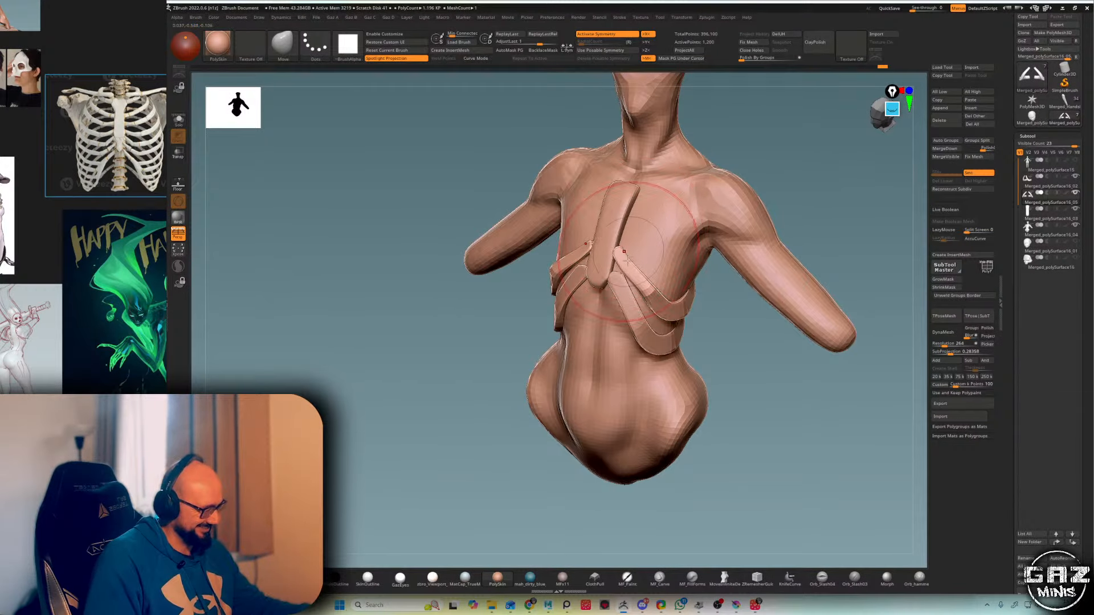
pyautogui.keyDown('shift'); pyautogui.moveTo(696, 190); pyautogui.dragTo(626, 240, button='right'); pyautogui.keyUp('shift')
pyautogui.moveTo(655, 220)
pyautogui.mouseDown(button='right')
pyautogui.moveTo(708, 213)
pyautogui.moveTo(709, 175)
pyautogui.moveTo(756, 166)
pyautogui.moveTo(720, 189)
pyautogui.mouseUp(button='right')
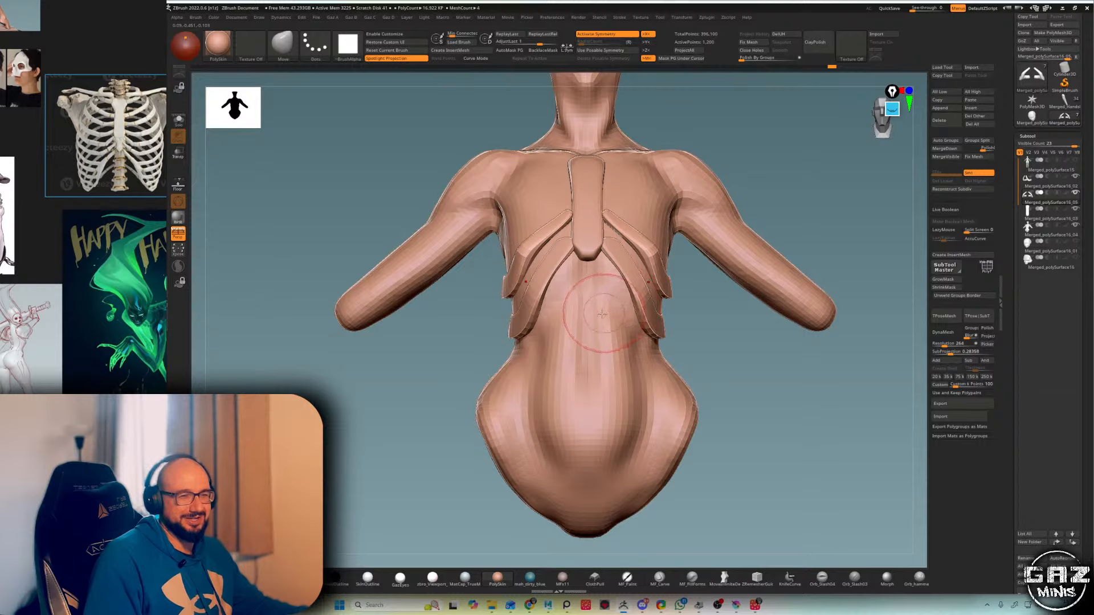
# - Select the lower rib pair, check its wireframe, and define a crease across each rib with the DamStandard brush
pyautogui.keyDown('alt'); pyautogui.click(633, 278); pyautogui.keyUp('alt')
pyautogui.hotkey('shift', 'f')
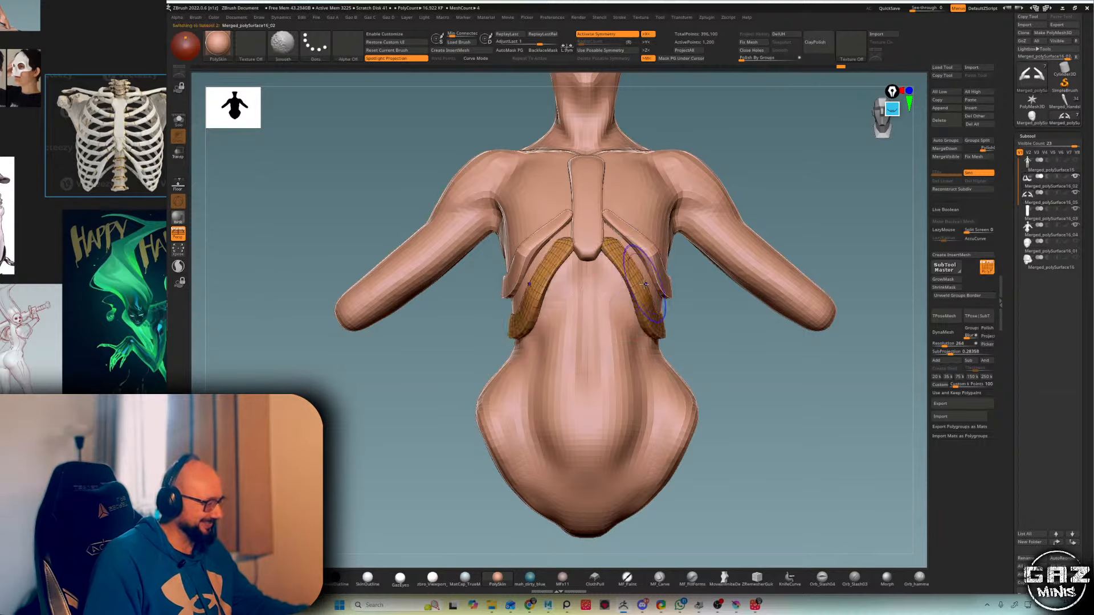
pyautogui.hotkey('shift', 'f')
pyautogui.press('b')
pyautogui.press('d')
pyautogui.press('s')
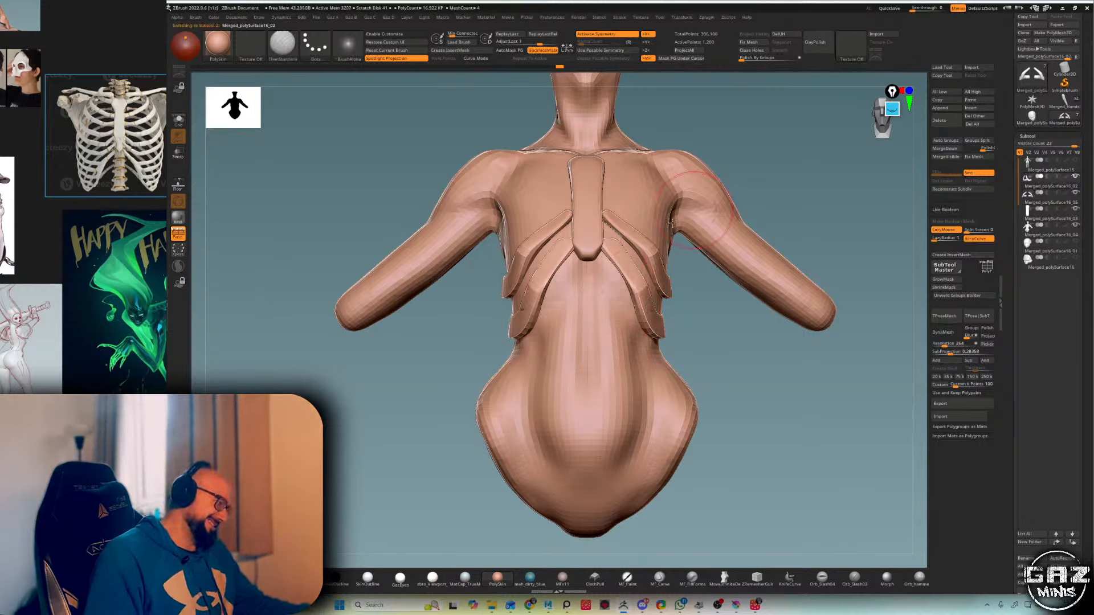
# - Reshape the lower rib pair with the Move brush so its bend follows the side of the torso
pyautogui.press('b')
pyautogui.press('m')
pyautogui.press('v')
pyautogui.moveTo(719, 153); pyautogui.dragTo(648, 221, button='right')
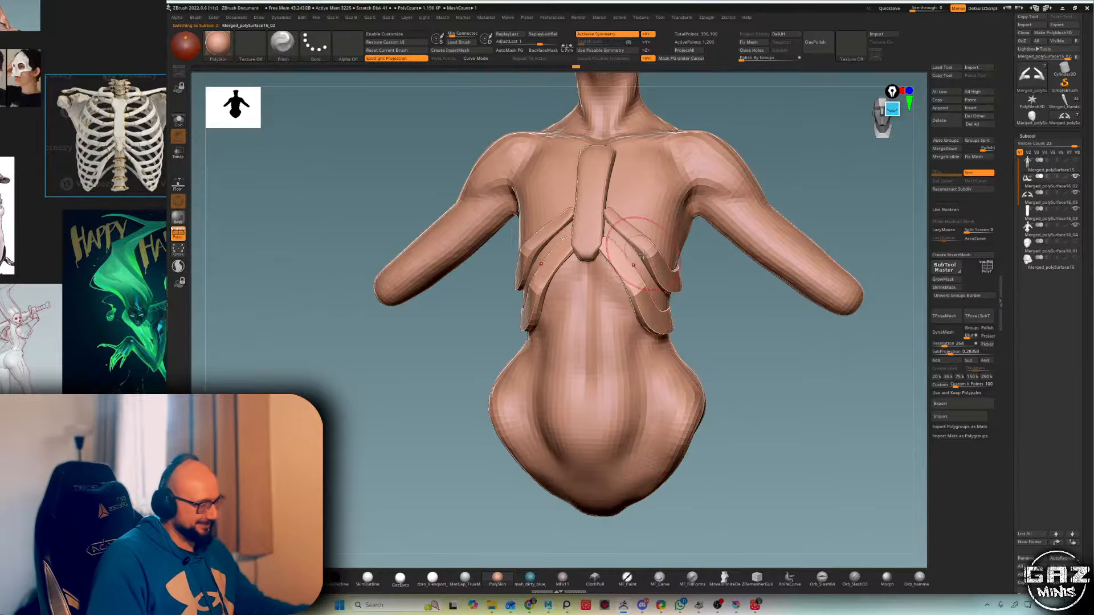
pyautogui.press('b')
pyautogui.press('m')
pyautogui.press('v')
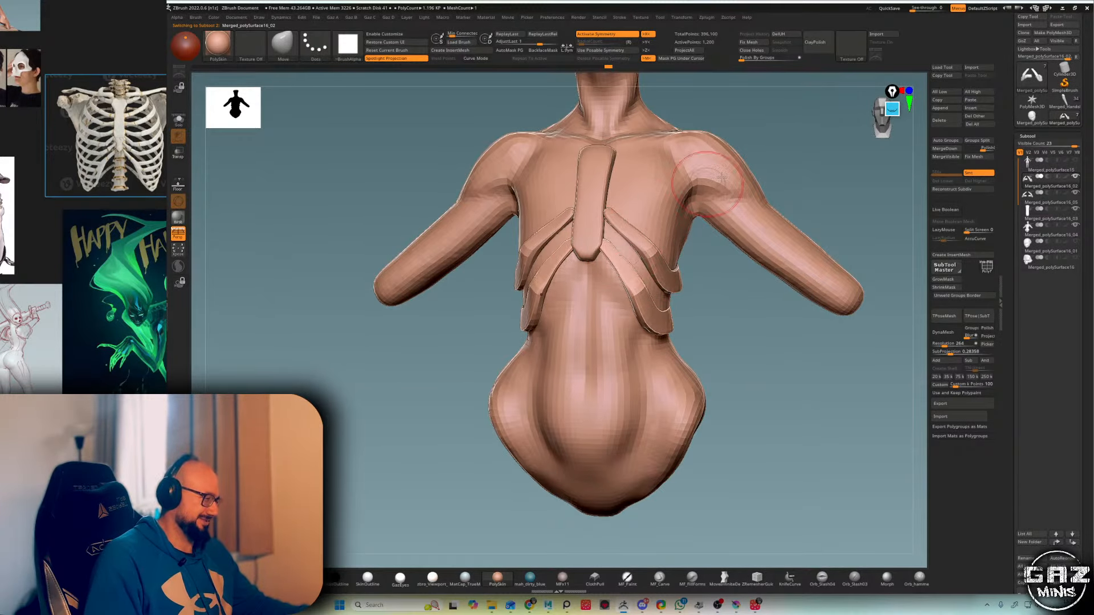
pyautogui.moveTo(752, 188)
pyautogui.mouseDown(button='right')
pyautogui.moveTo(796, 165)
pyautogui.moveTo(793, 181)
pyautogui.mouseUp(button='right')
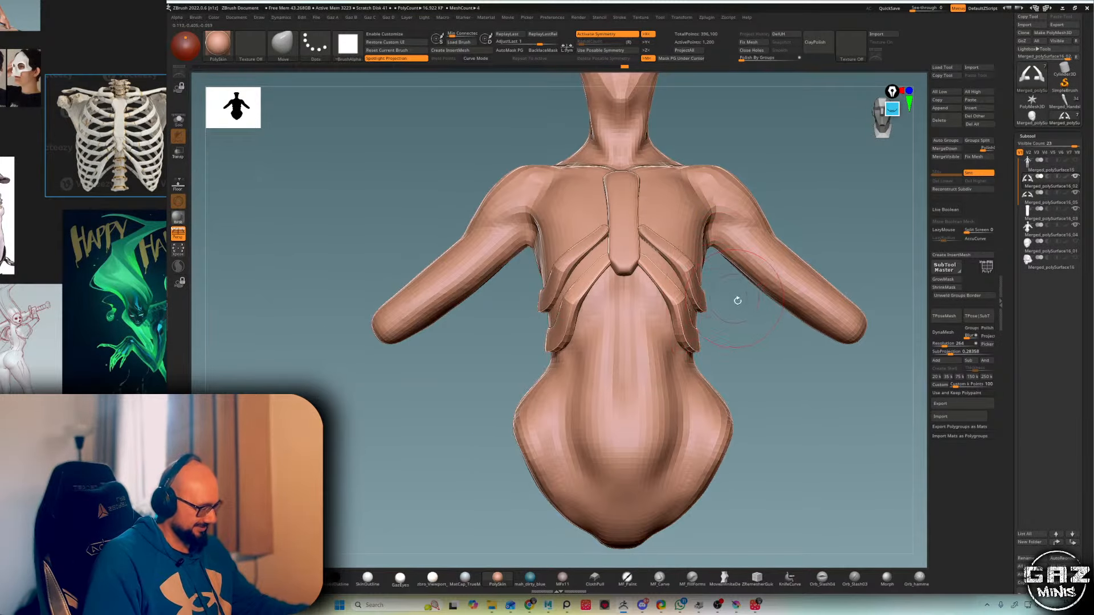
pyautogui.moveTo(738, 300)
pyautogui.mouseDown(button='right')
pyautogui.moveTo(690, 365)
pyautogui.moveTo(830, 214)
pyautogui.moveTo(817, 244)
pyautogui.moveTo(735, 228)
pyautogui.mouseUp(button='right')
# - Select the upper rib pair, check its wireframe, and refine its curve beside the sternum with the Move brush
pyautogui.keyDown('alt'); pyautogui.click(691, 371); pyautogui.keyUp('alt')
pyautogui.hotkey('shift', 'f')
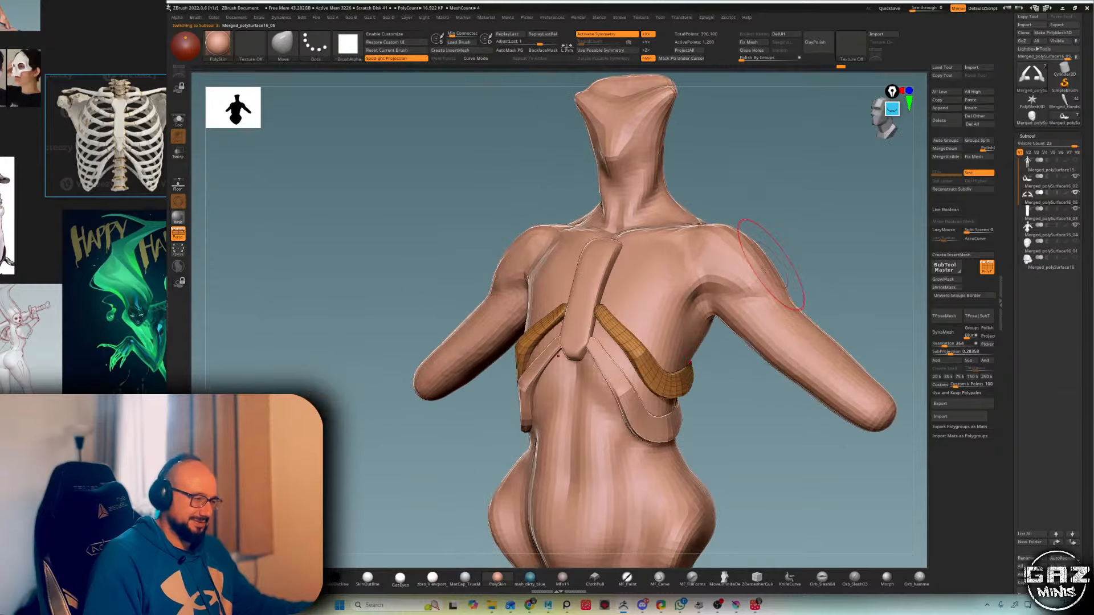
pyautogui.press('b')
pyautogui.moveTo(796, 212); pyautogui.dragTo(818, 220, button='right')
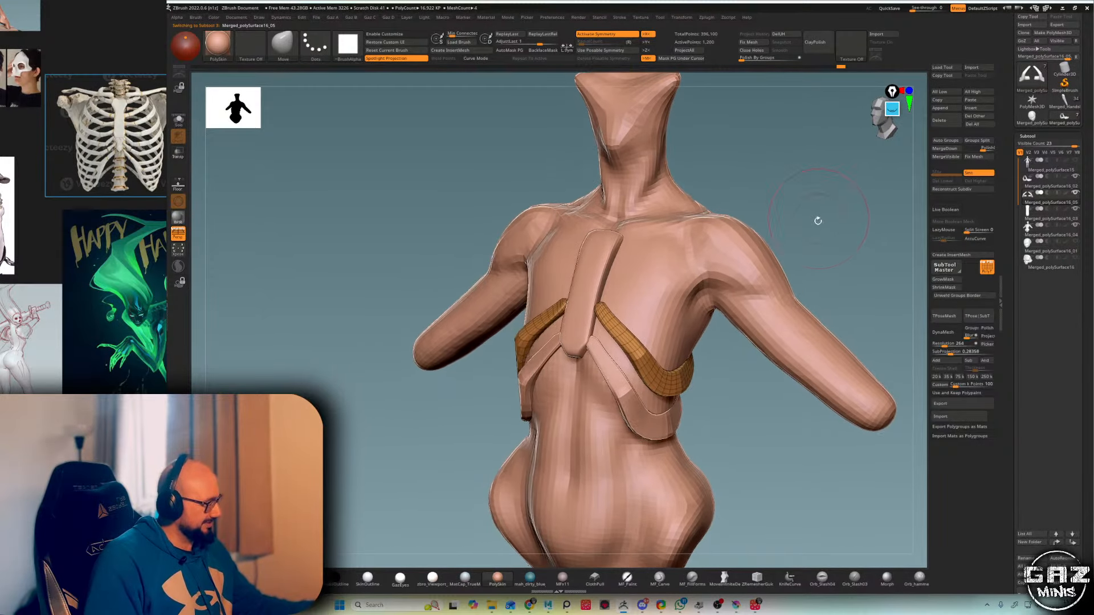
pyautogui.press('s')
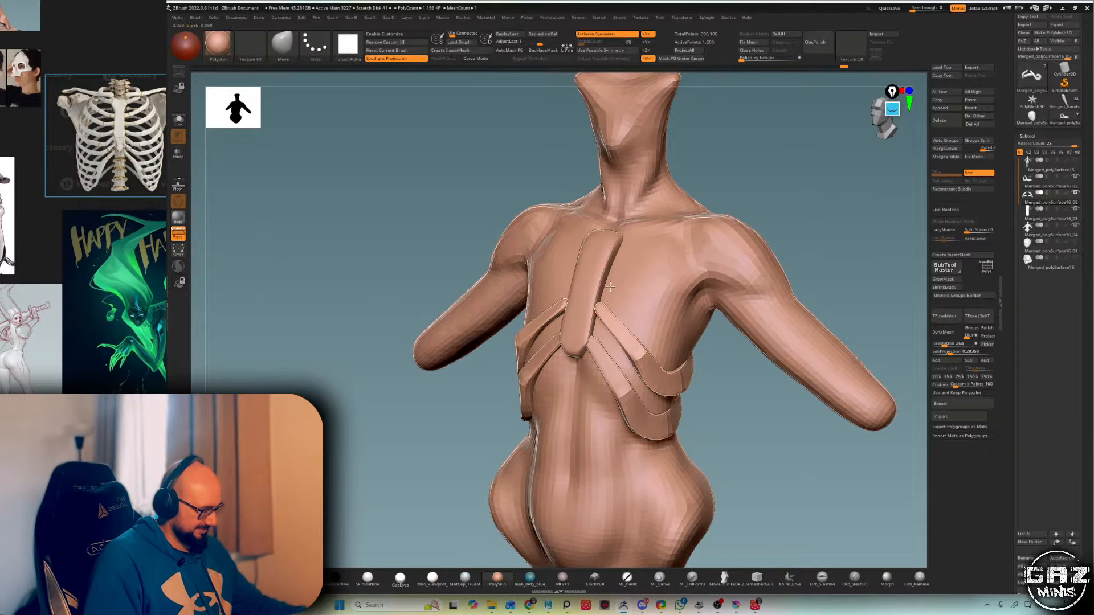
pyautogui.keyDown('shift'); pyautogui.moveTo(778, 214); pyautogui.dragTo(812, 256, button='right'); pyautogui.keyUp('shift')
# - Duplicate the upper rib pair and move the copy up the chest as a third pair
pyautogui.hotkey('ctrl', 'shift', 'd')
pyautogui.press('w')
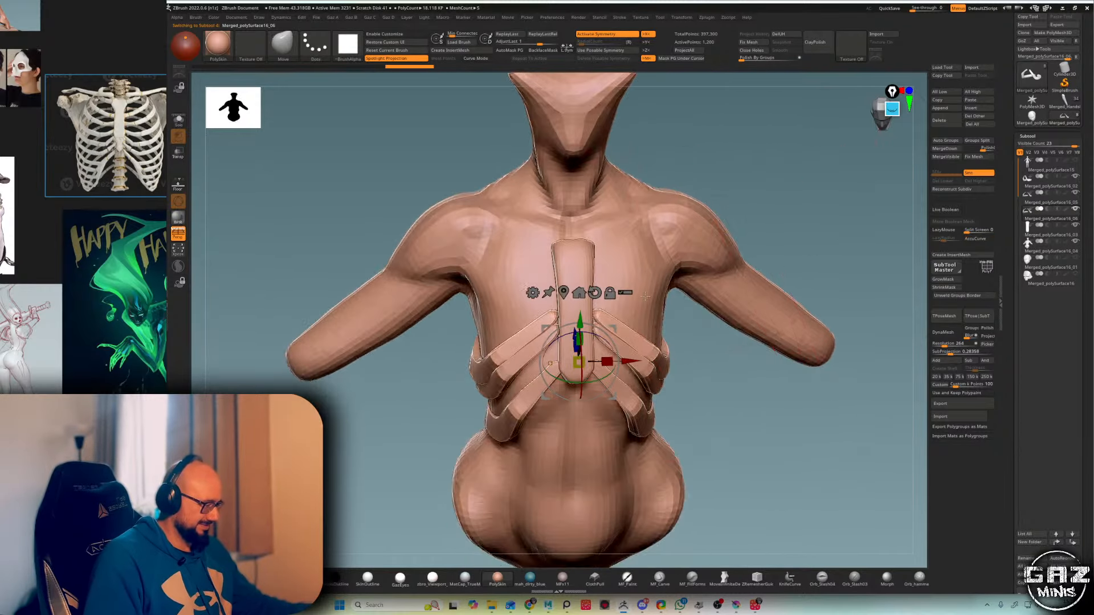
pyautogui.moveTo(572, 439); pyautogui.dragTo(596, 312)
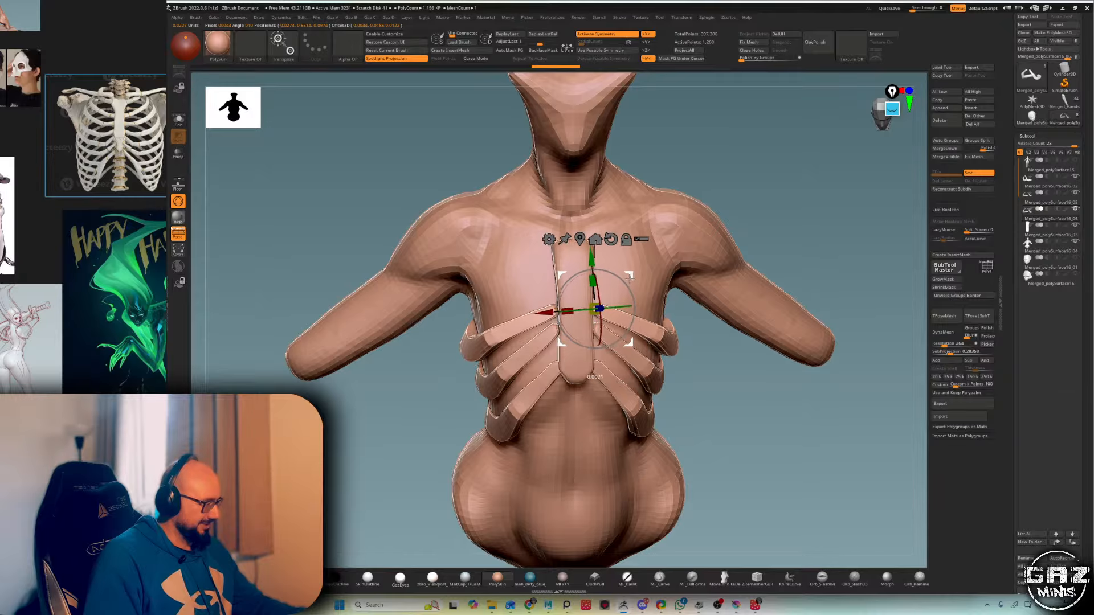
pyautogui.moveTo(629, 276); pyautogui.dragTo(627, 279)
pyautogui.press('q')
pyautogui.moveTo(706, 268)
pyautogui.mouseDown(button='right')
pyautogui.moveTo(695, 331)
pyautogui.moveTo(692, 279)
pyautogui.moveTo(699, 302)
pyautogui.moveTo(663, 346)
pyautogui.moveTo(732, 262)
pyautogui.moveTo(679, 336)
pyautogui.moveTo(767, 268)
pyautogui.mouseUp(button='right')
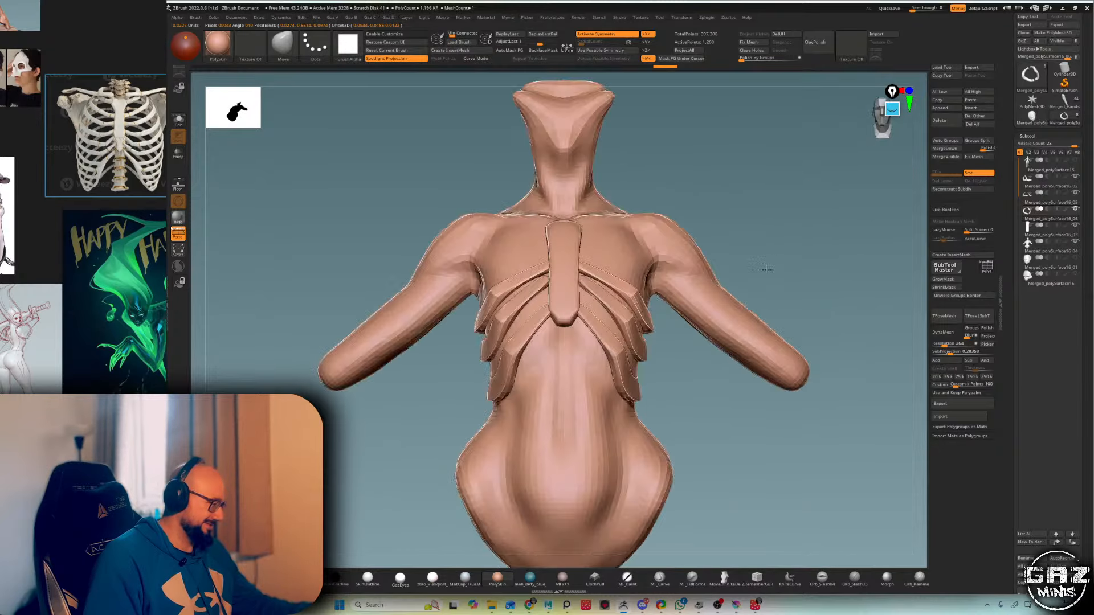
# - Fit the new top rib pair around the chest and back with the Move brush, and select the sternum
pyautogui.moveTo(647, 309); pyautogui.dragTo(698, 250, button='right')
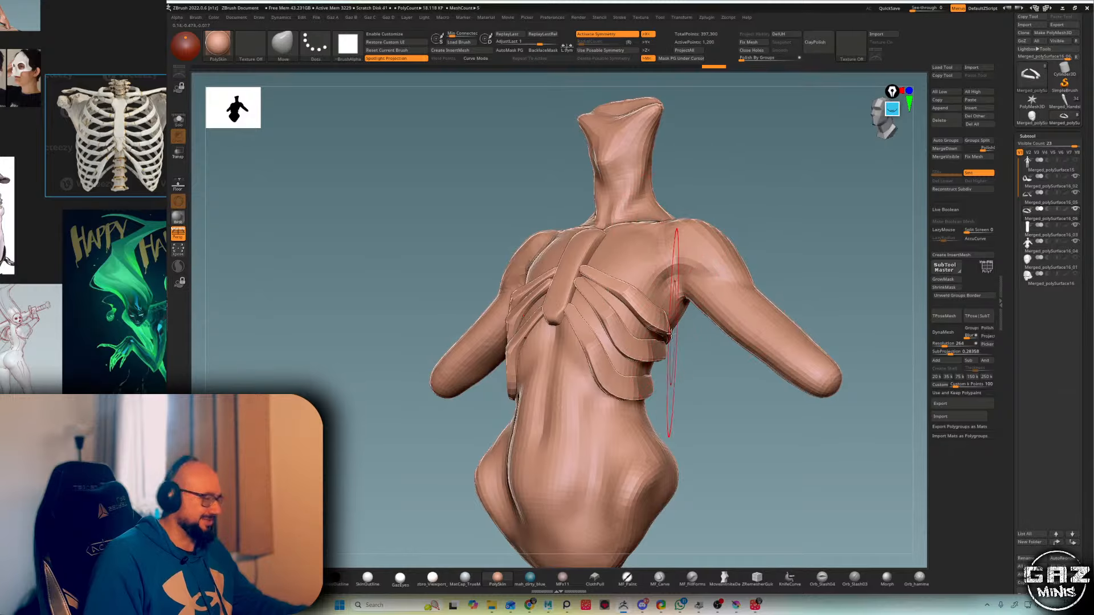
pyautogui.moveTo(671, 335)
pyautogui.keyDown('shift'); pyautogui.mouseDown(button='right')
pyautogui.moveTo(632, 336)
pyautogui.moveTo(712, 253)
pyautogui.moveTo(771, 239)
pyautogui.moveTo(695, 250)
pyautogui.moveTo(768, 231)
pyautogui.mouseUp(button='right'); pyautogui.keyUp('shift')
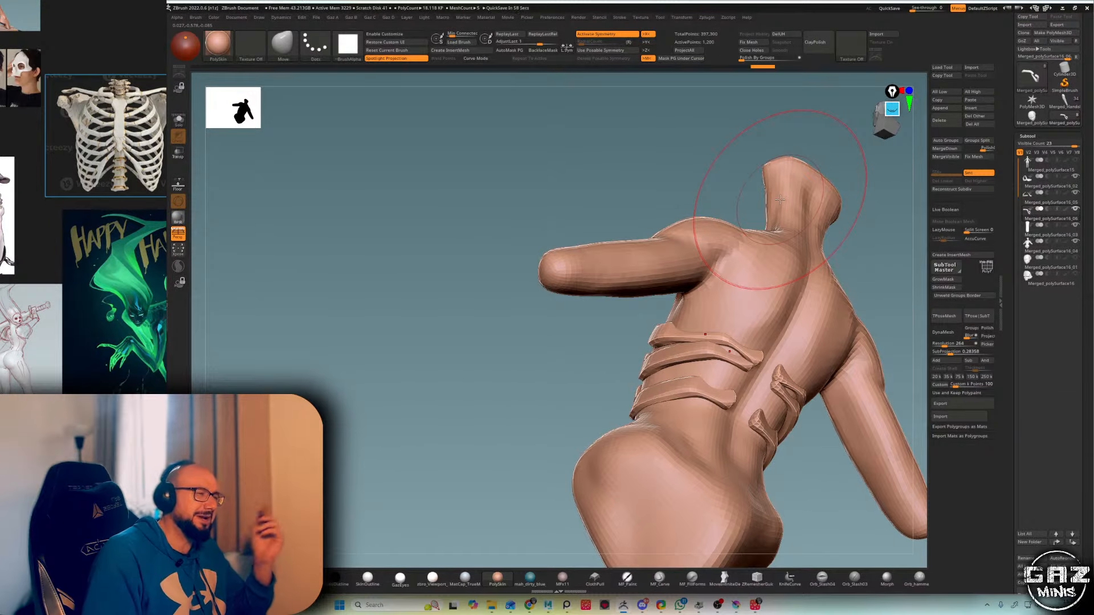
pyautogui.moveTo(780, 199)
pyautogui.mouseDown(button='right')
pyautogui.moveTo(820, 216)
pyautogui.moveTo(830, 244)
pyautogui.moveTo(780, 224)
pyautogui.moveTo(835, 239)
pyautogui.moveTo(786, 250)
pyautogui.moveTo(669, 315)
pyautogui.moveTo(758, 279)
pyautogui.moveTo(843, 218)
pyautogui.moveTo(830, 196)
pyautogui.moveTo(778, 241)
pyautogui.mouseUp(button='right')
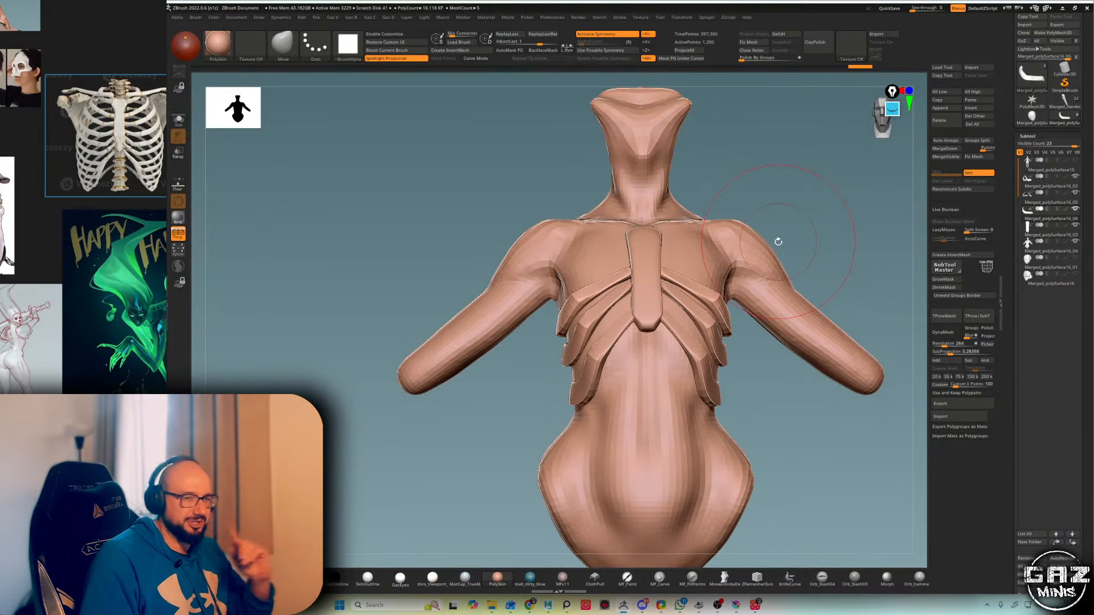
pyautogui.keyDown('ctrl'); pyautogui.moveTo(648, 257); pyautogui.dragTo(683, 246, button='right'); pyautogui.keyUp('ctrl')
pyautogui.keyDown('alt'); pyautogui.click(657, 260); pyautogui.keyUp('alt')
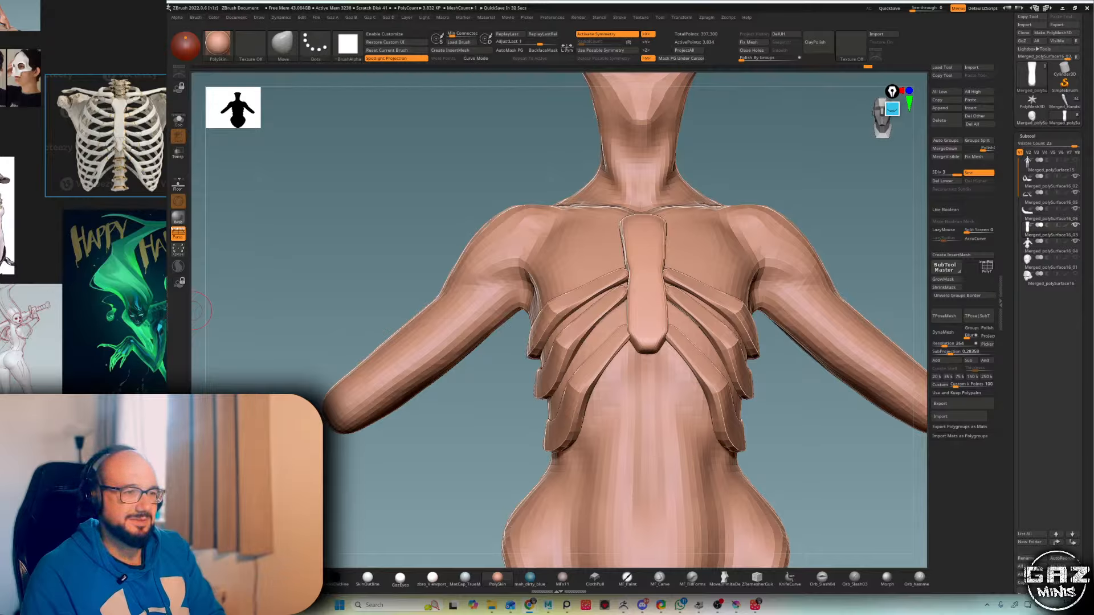
# - Switch to the reference board and paste the skeleton miniatures image above the rib cage picture
pyautogui.scroll(-2, 91, 128)
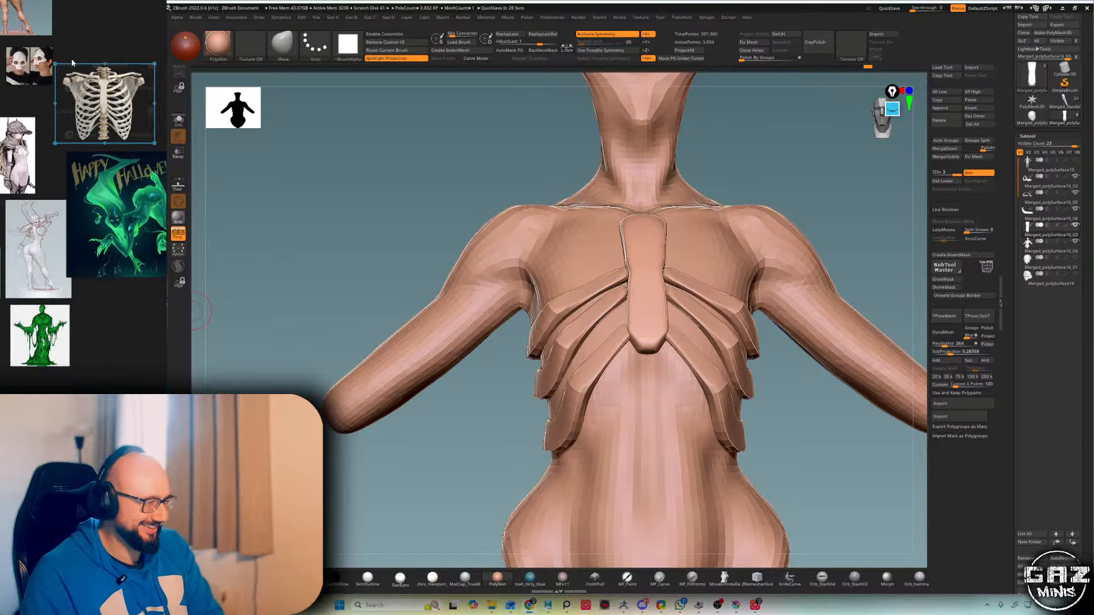
pyautogui.hotkey('ctrl', 'v')
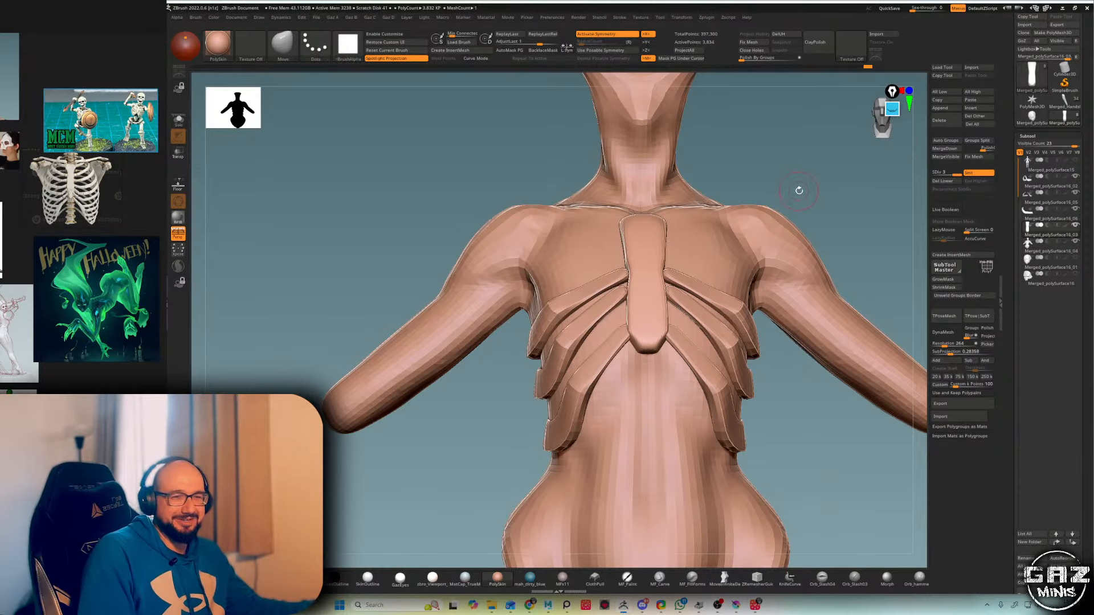
# - Refine the sternum's sides and lower end with the Move brush
pyautogui.moveTo(783, 227)
pyautogui.mouseDown()
pyautogui.moveTo(818, 220)
pyautogui.moveTo(791, 186)
pyautogui.mouseUp()
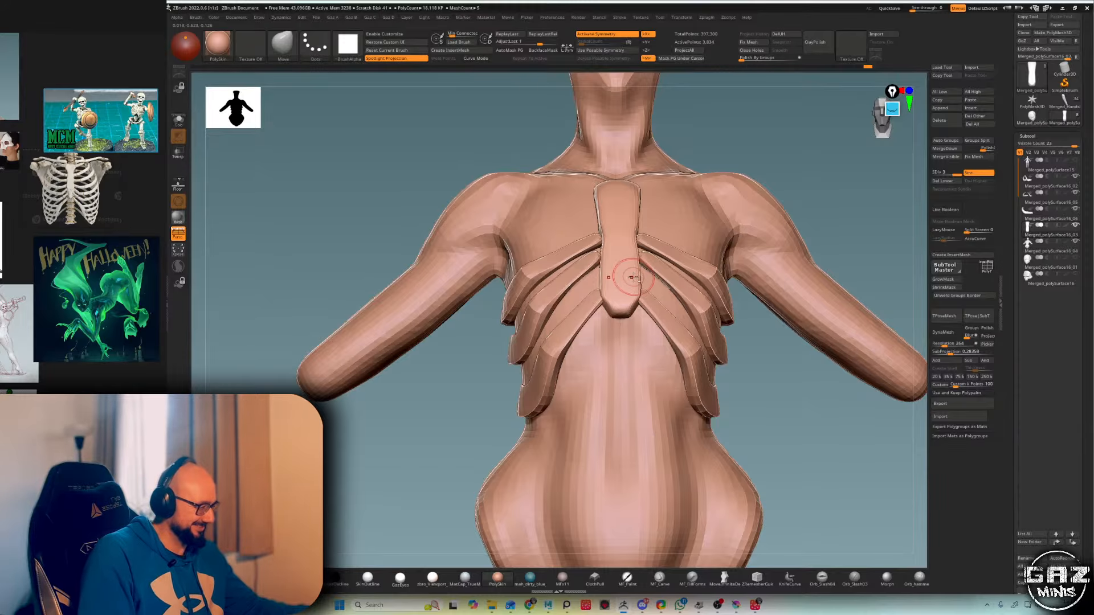
pyautogui.press('shift')
pyautogui.moveTo(630, 318)
pyautogui.mouseDown()
pyautogui.moveTo(631, 308)
pyautogui.moveTo(635, 330)
pyautogui.moveTo(634, 317)
pyautogui.mouseUp()
pyautogui.press('s')
pyautogui.moveTo(789, 184); pyautogui.dragTo(735, 190)
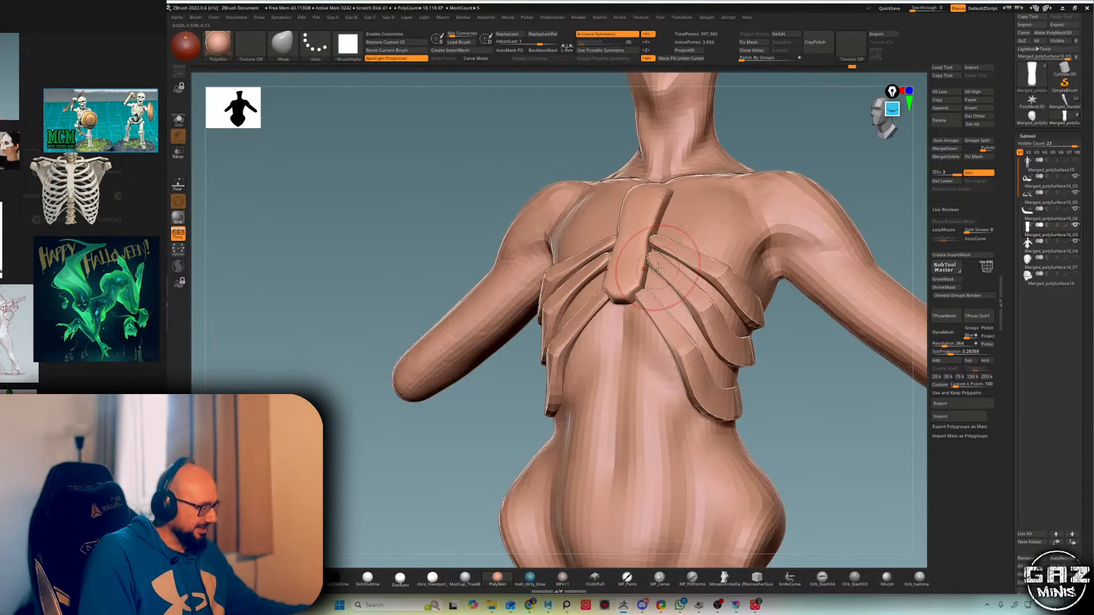
pyautogui.moveTo(658, 268); pyautogui.dragTo(651, 266)
# - Select the middle rib pair and adjust its curve against the chest with a large Move brush
pyautogui.keyDown('alt'); pyautogui.moveTo(813, 178); pyautogui.dragTo(795, 166); pyautogui.keyUp('alt')
pyautogui.keyDown('alt'); pyautogui.click(692, 279); pyautogui.keyUp('alt')
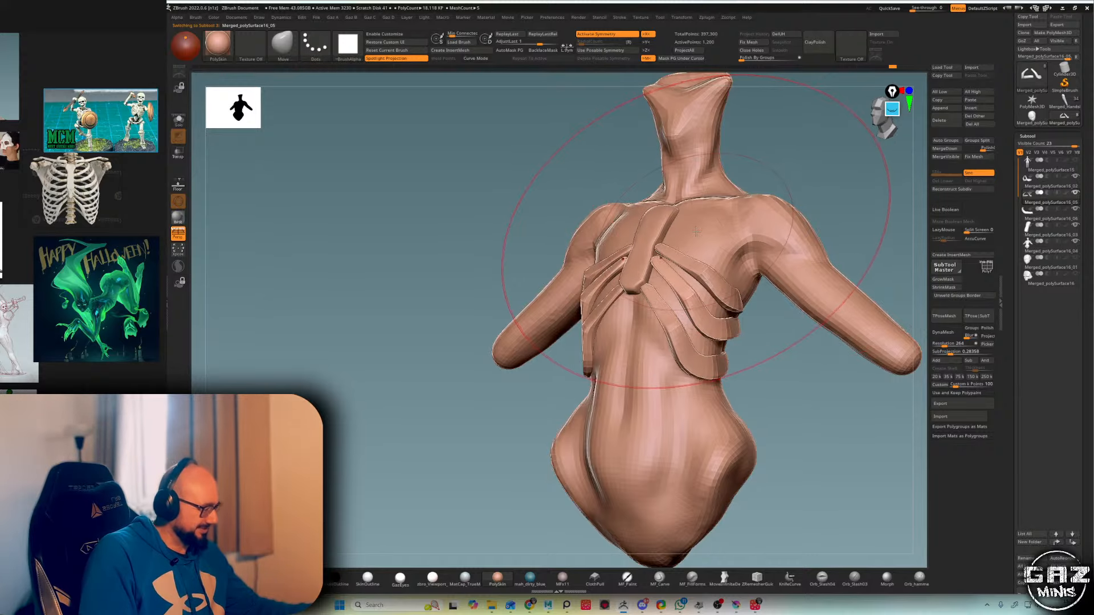
pyautogui.press('s')
pyautogui.moveTo(692, 239); pyautogui.dragTo(684, 240)
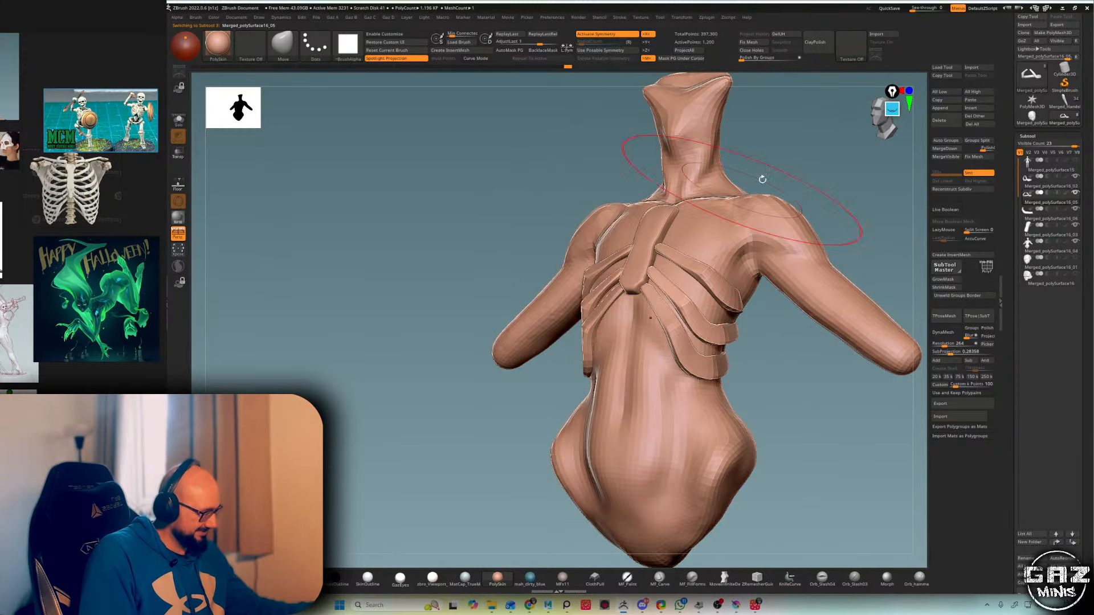
pyautogui.moveTo(763, 176)
pyautogui.keyDown('shift'); pyautogui.mouseDown()
pyautogui.moveTo(789, 175)
pyautogui.moveTo(794, 199)
pyautogui.moveTo(809, 192)
pyautogui.moveTo(767, 122)
pyautogui.mouseUp(); pyautogui.keyUp('shift')
# - Select the top rib pair, check its wireframe, and reshape it with the Move brush to meet the sternum
pyautogui.keyDown('alt'); pyautogui.click(703, 273); pyautogui.keyUp('alt')
pyautogui.hotkey('shift', 'f')
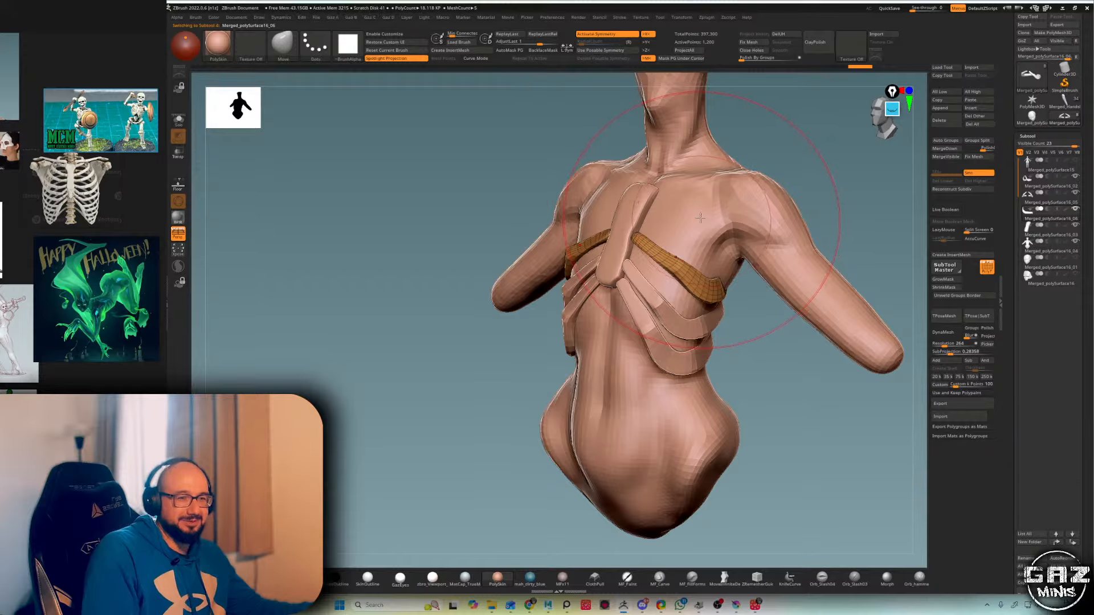
pyautogui.hotkey('shift', 'f')
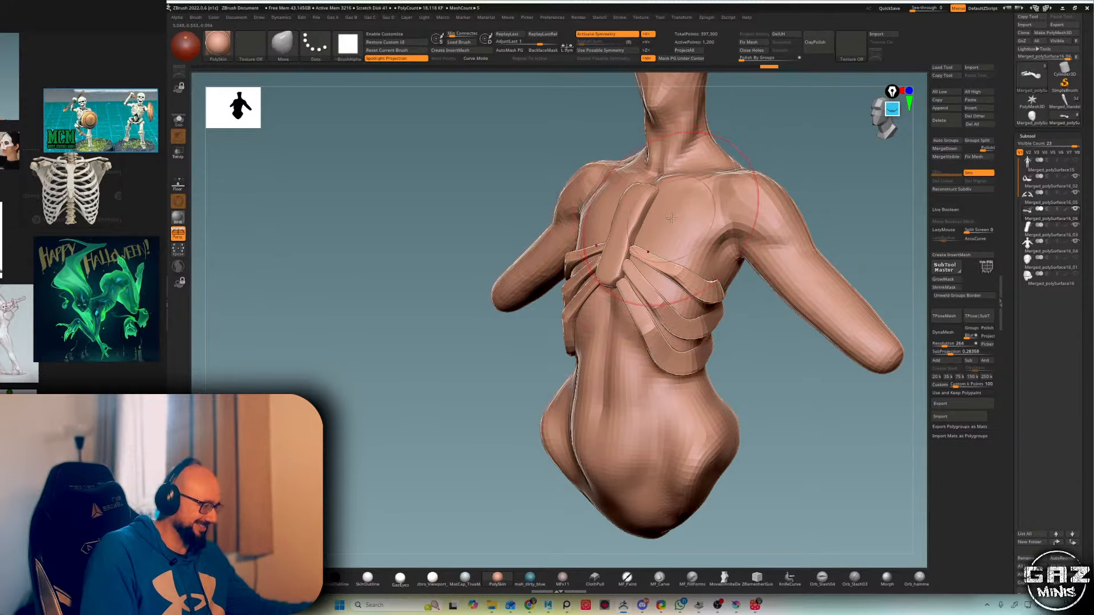
pyautogui.moveTo(778, 164)
pyautogui.mouseDown()
pyautogui.moveTo(701, 171)
pyautogui.moveTo(660, 249)
pyautogui.moveTo(847, 187)
pyautogui.moveTo(892, 188)
pyautogui.mouseUp()
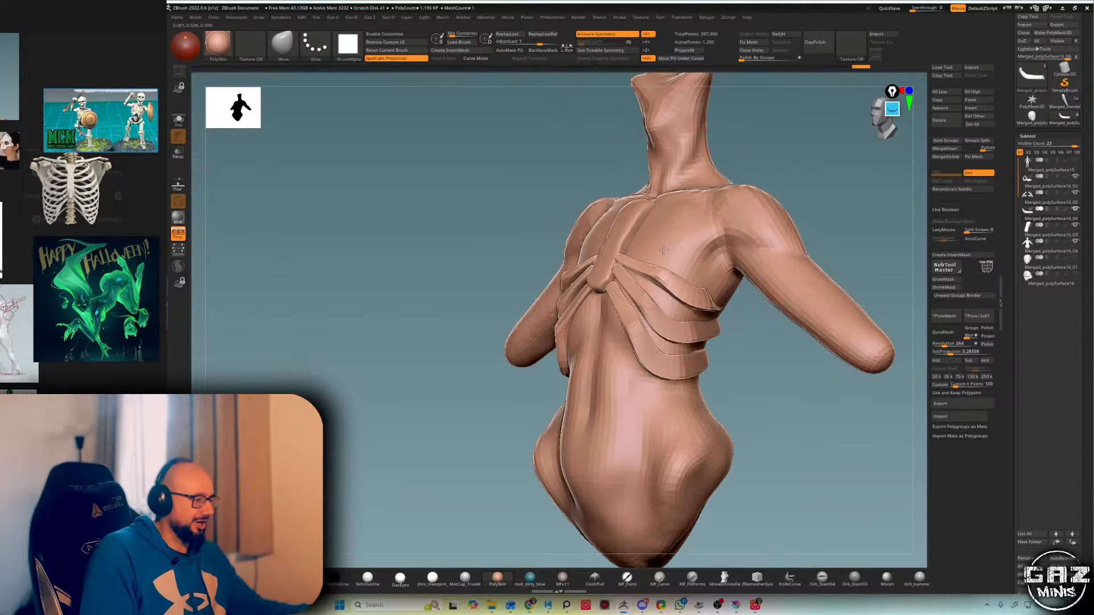
pyautogui.moveTo(755, 195); pyautogui.dragTo(795, 189)
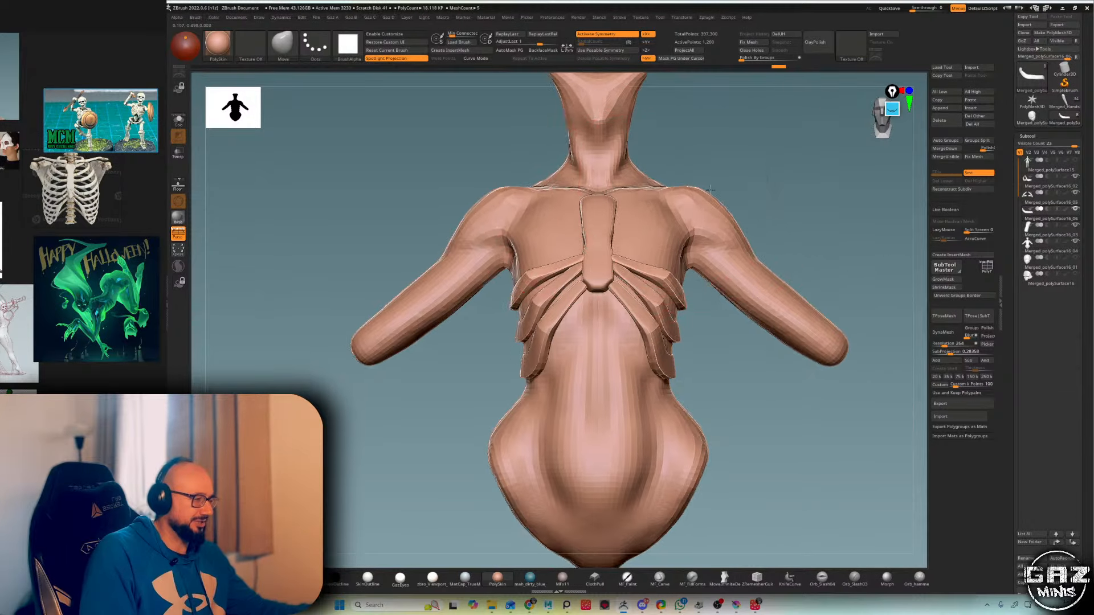
pyautogui.moveTo(668, 206); pyautogui.dragTo(631, 253)
pyautogui.keyDown('shift'); pyautogui.moveTo(720, 188); pyautogui.dragTo(794, 169); pyautogui.keyUp('shift')
pyautogui.press('s')
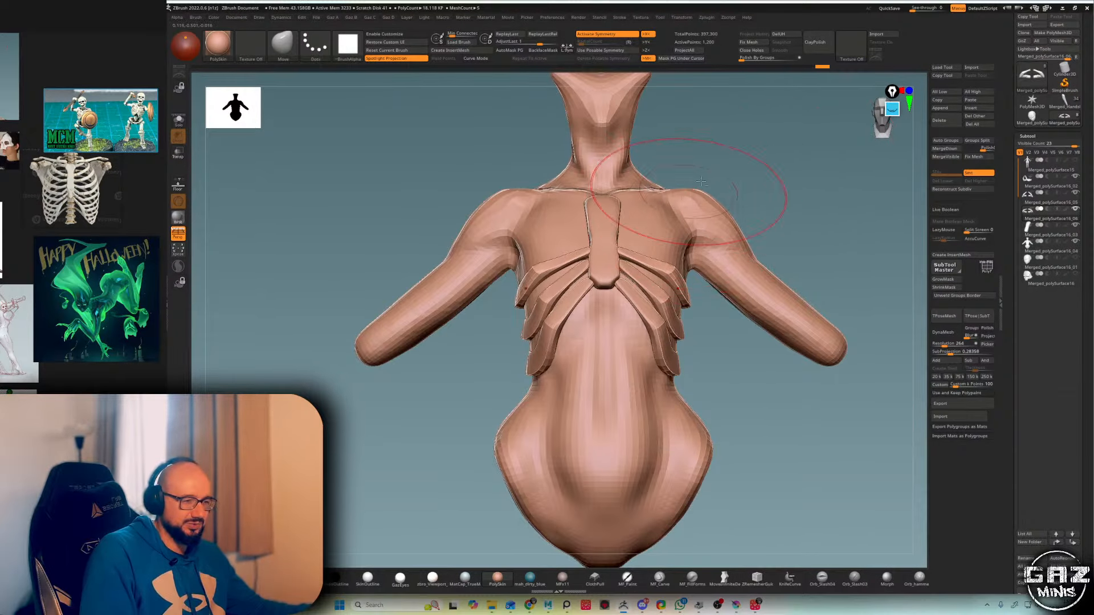
# - Select the sternum and refine its shape, rounding and smoothing its surface against the chest
pyautogui.keyDown('alt'); pyautogui.moveTo(700, 181); pyautogui.dragTo(704, 200); pyautogui.keyUp('alt')
pyautogui.keyDown('alt'); pyautogui.click(609, 272); pyautogui.keyUp('alt')
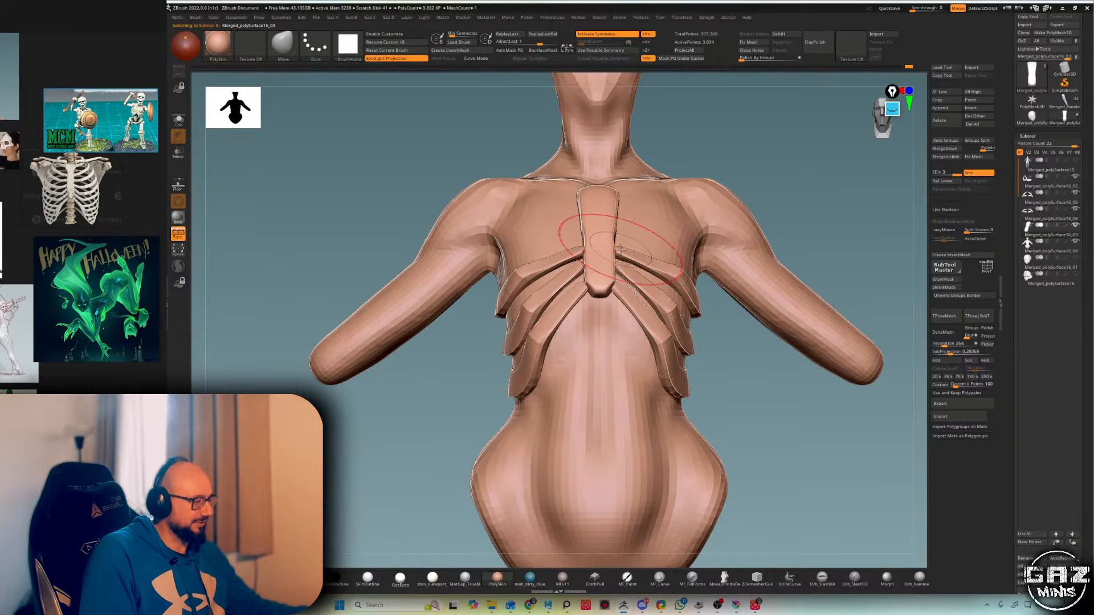
pyautogui.moveTo(701, 176); pyautogui.dragTo(723, 162)
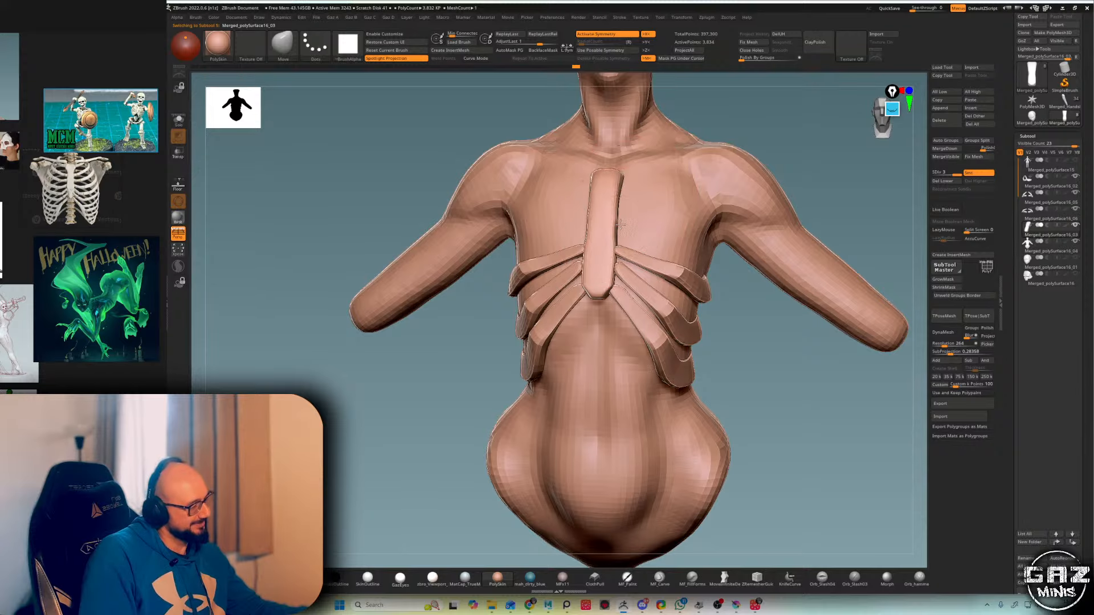
pyautogui.moveTo(621, 224); pyautogui.dragTo(620, 223)
pyautogui.keyDown('shift'); pyautogui.moveTo(734, 131); pyautogui.dragTo(742, 119); pyautogui.keyUp('shift')
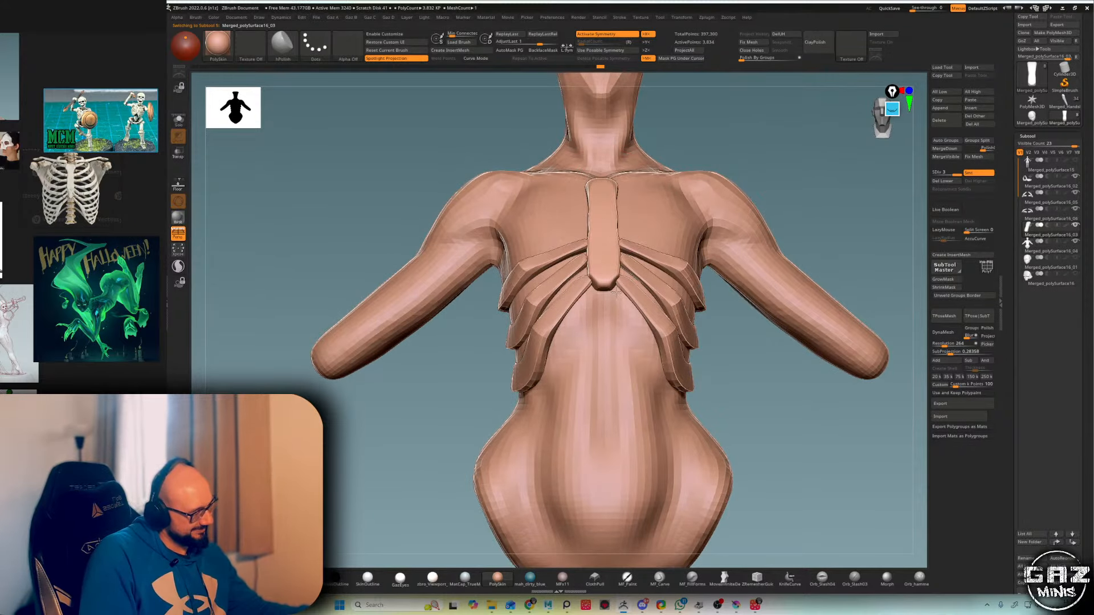
pyautogui.moveTo(616, 292); pyautogui.dragTo(615, 291)
pyautogui.moveTo(746, 142); pyautogui.dragTo(687, 137)
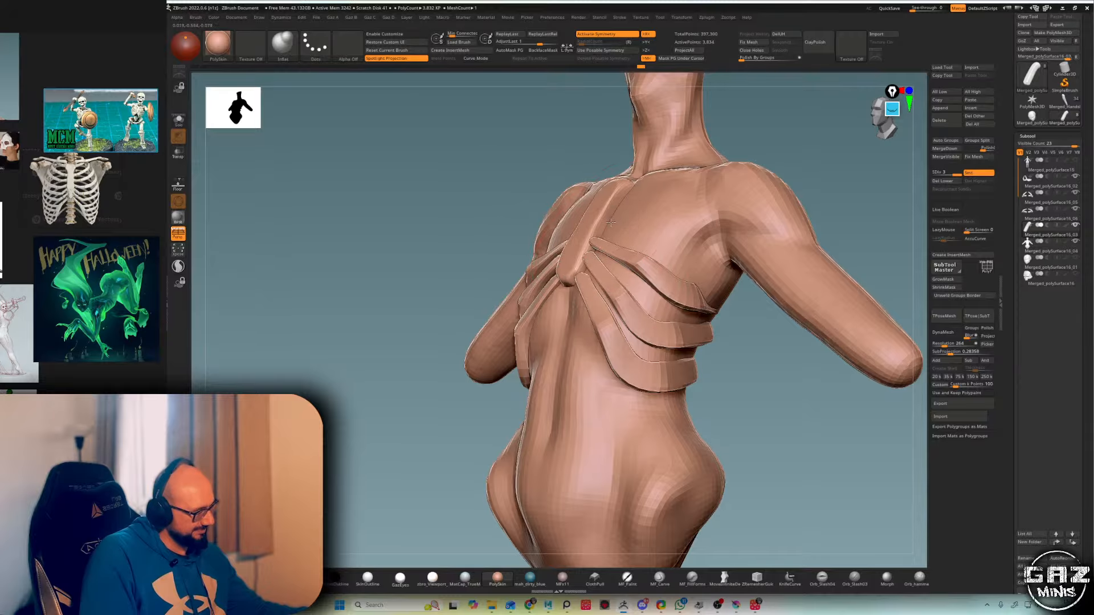
pyautogui.moveTo(754, 139); pyautogui.dragTo(758, 190)
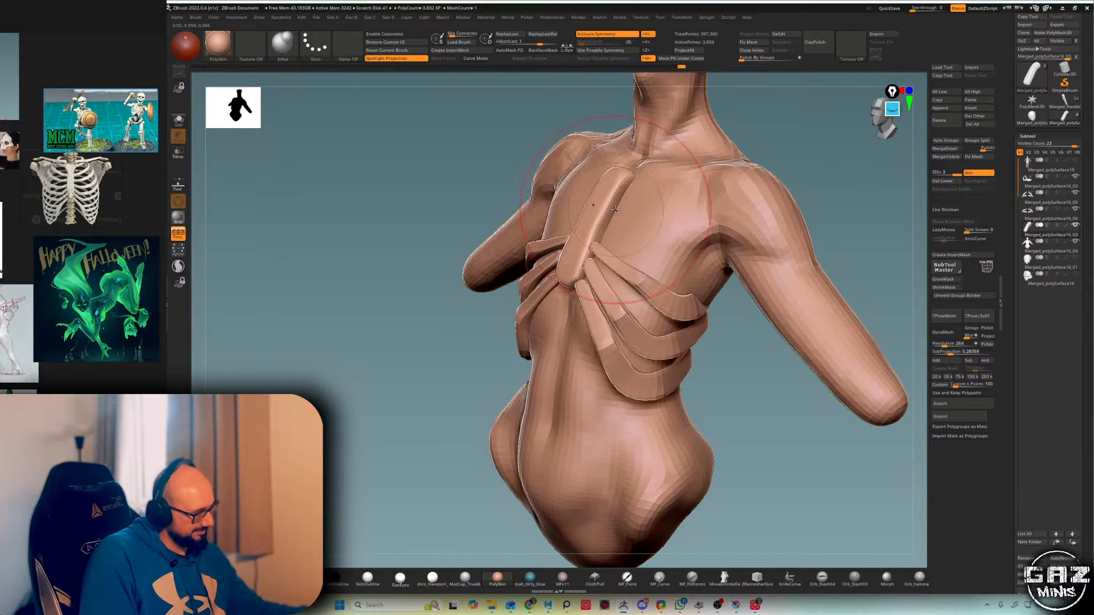
pyautogui.keyDown('shift'); pyautogui.moveTo(780, 115); pyautogui.dragTo(633, 214); pyautogui.keyUp('shift')
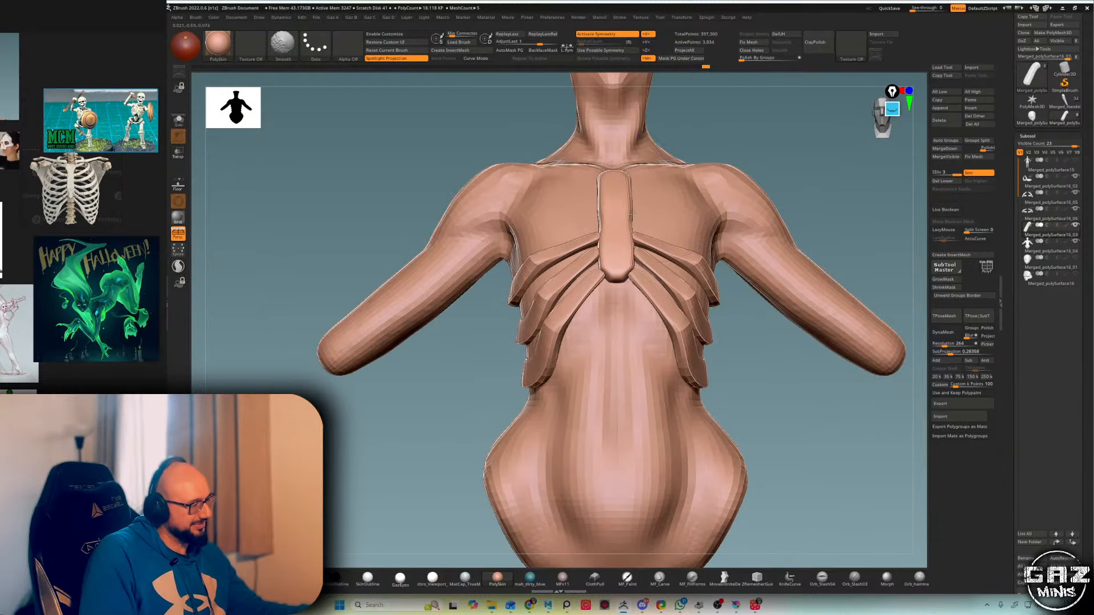
# - Isolate the sternum, smooth its surface and switch to the hPolish brush
pyautogui.moveTo(651, 203); pyautogui.dragTo(720, 141, button='right')
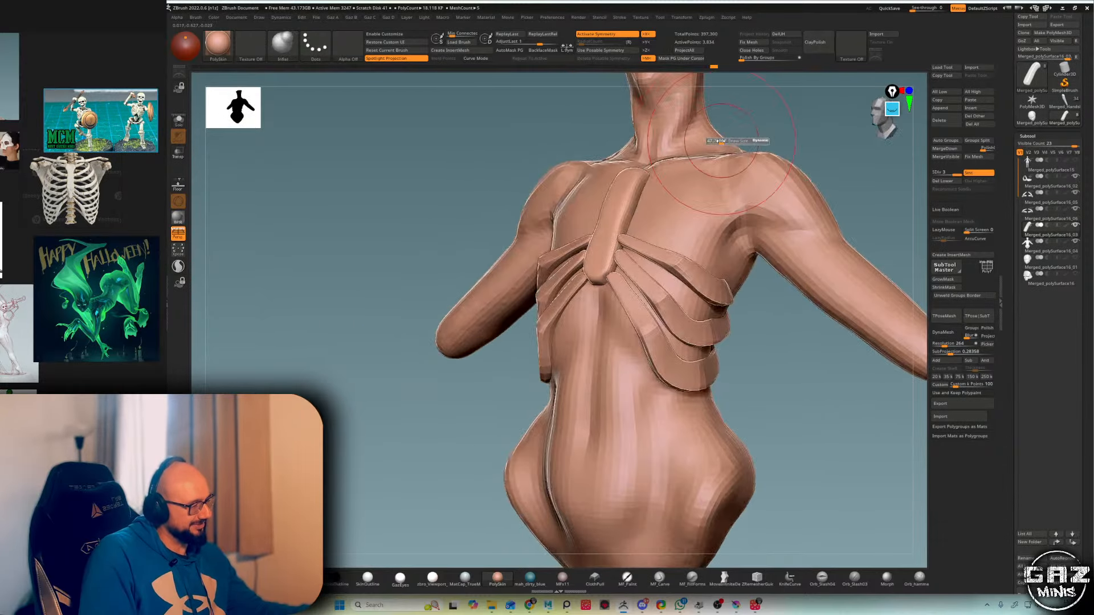
pyautogui.keyDown('ctrl'); pyautogui.keyDown('shift'); pyautogui.click(631, 215); pyautogui.keyUp('shift'); pyautogui.keyUp('ctrl')
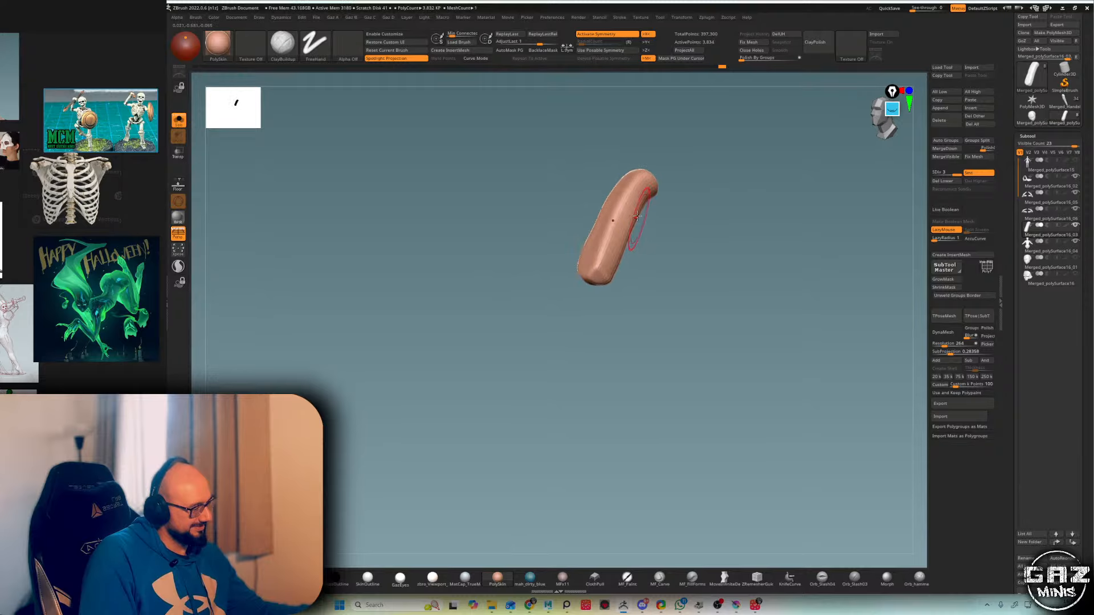
pyautogui.keyDown('shift'); pyautogui.moveTo(607, 261); pyautogui.dragTo(613, 246); pyautogui.keyUp('shift')
pyautogui.moveTo(815, 116)
pyautogui.keyDown('shift'); pyautogui.mouseDown(button='right')
pyautogui.moveTo(795, 112)
pyautogui.moveTo(777, 172)
pyautogui.moveTo(764, 147)
pyautogui.moveTo(795, 142)
pyautogui.moveTo(740, 160)
pyautogui.moveTo(662, 255)
pyautogui.mouseUp(button='right'); pyautogui.keyUp('shift')
pyautogui.press('b')
pyautogui.press('h')
pyautogui.press('p')
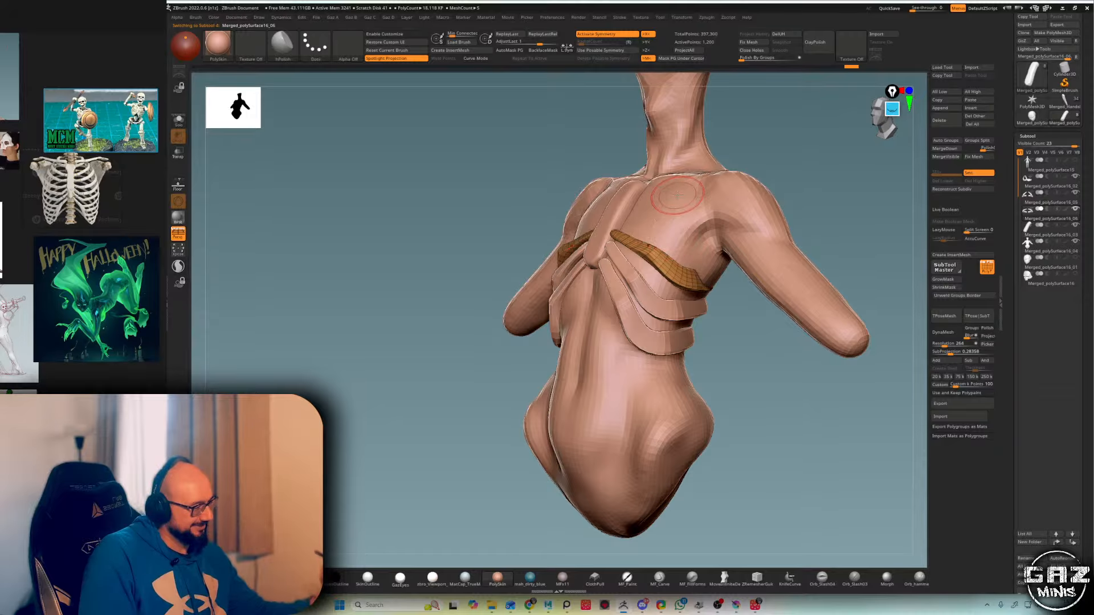
# - Duplicate the top rib pair and move the copy up the chest, with the gizmo reset at the rib's front end
pyautogui.hotkey('ctrl', 'shift', 'd')
pyautogui.moveTo(714, 189); pyautogui.dragTo(683, 218, button='right')
pyautogui.hotkey('alt', 's')
pyautogui.press('w')
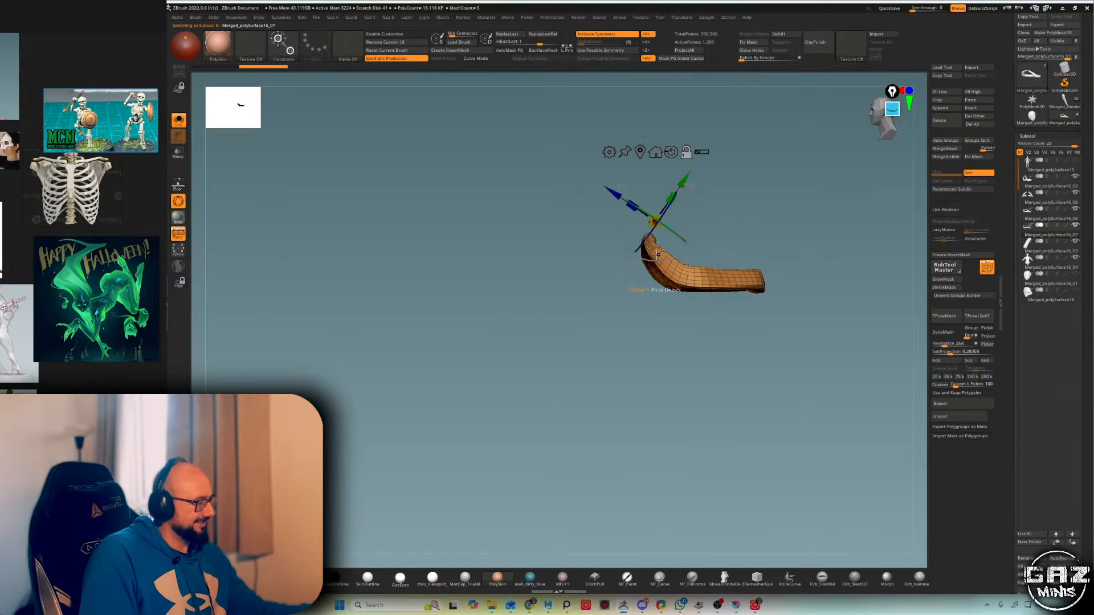
pyautogui.hotkey('alt', 's')
pyautogui.moveTo(684, 179); pyautogui.dragTo(652, 263)
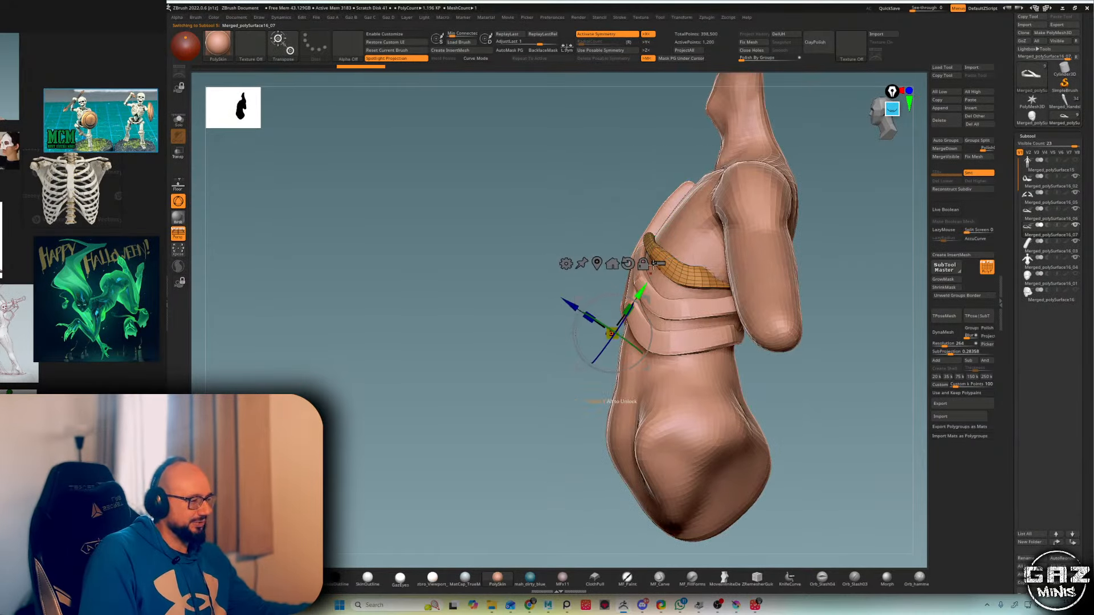
pyautogui.keyDown('alt'); pyautogui.click(649, 232); pyautogui.keyUp('alt')
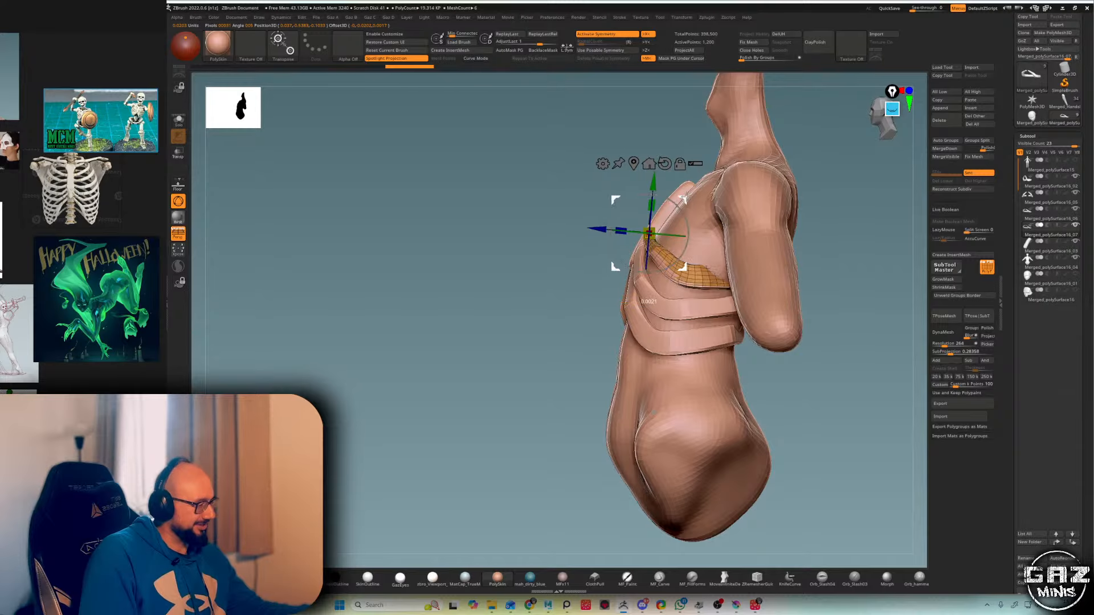
pyautogui.moveTo(695, 187); pyautogui.dragTo(695, 186)
pyautogui.moveTo(696, 191)
pyautogui.mouseDown(button='right')
pyautogui.moveTo(792, 198)
pyautogui.moveTo(798, 180)
pyautogui.mouseUp(button='right')
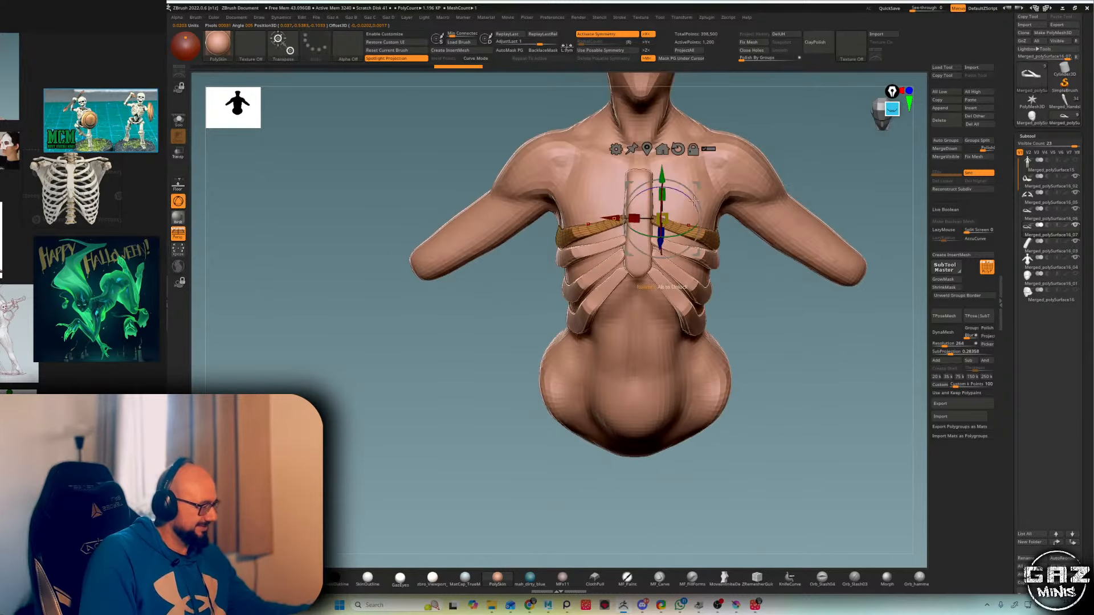
# - Put the new top rib pair into a single polygroup, hide the wireframe and check its fit with the Move brush active
pyautogui.press('q')
pyautogui.moveTo(701, 179)
pyautogui.mouseDown(button='right')
pyautogui.moveTo(707, 212)
pyautogui.moveTo(596, 228)
pyautogui.mouseUp(button='right')
pyautogui.hotkey('ctrl', 'w')
pyautogui.hotkey('shift', 'f')
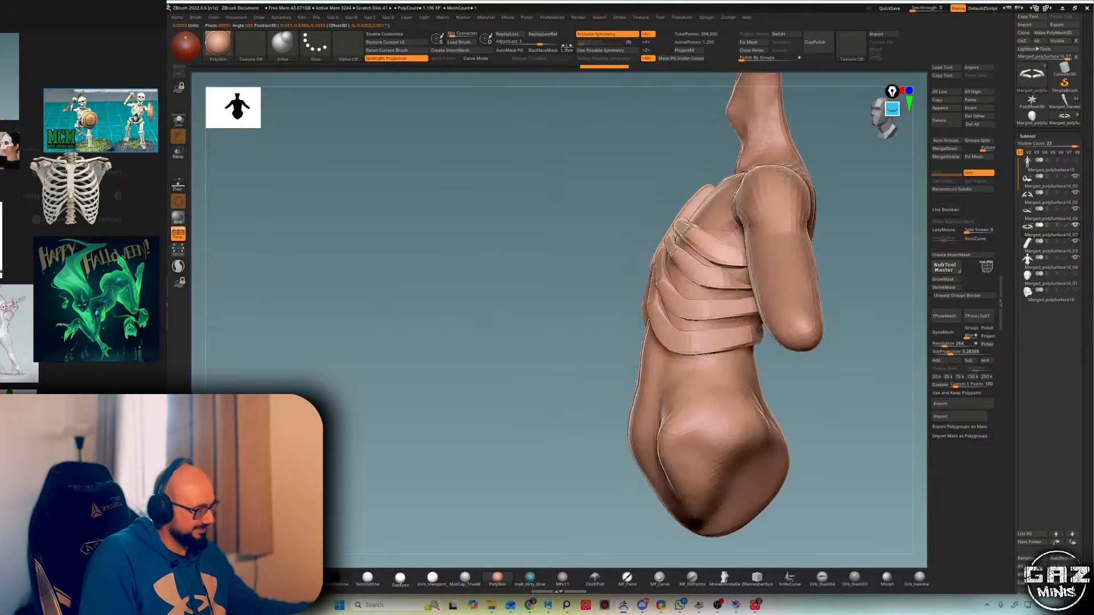
pyautogui.press('b')
pyautogui.press('m')
pyautogui.press('v')
pyautogui.moveTo(835, 176); pyautogui.dragTo(836, 177)
pyautogui.moveTo(843, 174)
pyautogui.mouseDown(button='right')
pyautogui.moveTo(908, 156)
pyautogui.moveTo(905, 165)
pyautogui.mouseUp(button='right')
pyautogui.keyDown('ctrl'); pyautogui.moveTo(905, 166); pyautogui.dragTo(906, 137, button='right'); pyautogui.keyUp('ctrl')
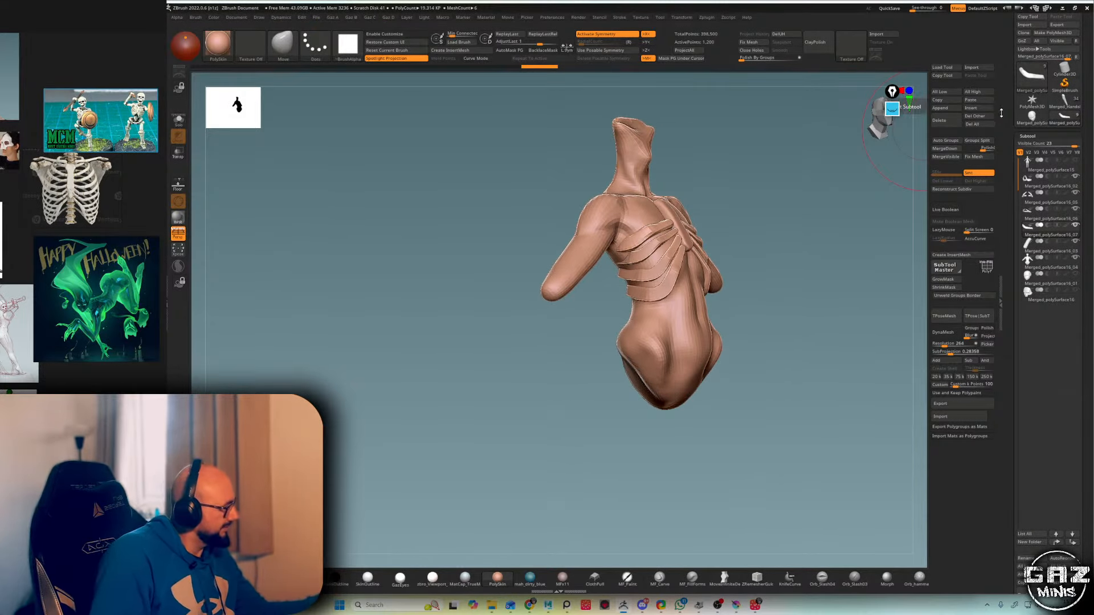
# - Merge the visible torso and rib parts into one tool and append it to the full demon figure
pyautogui.click(956, 157)
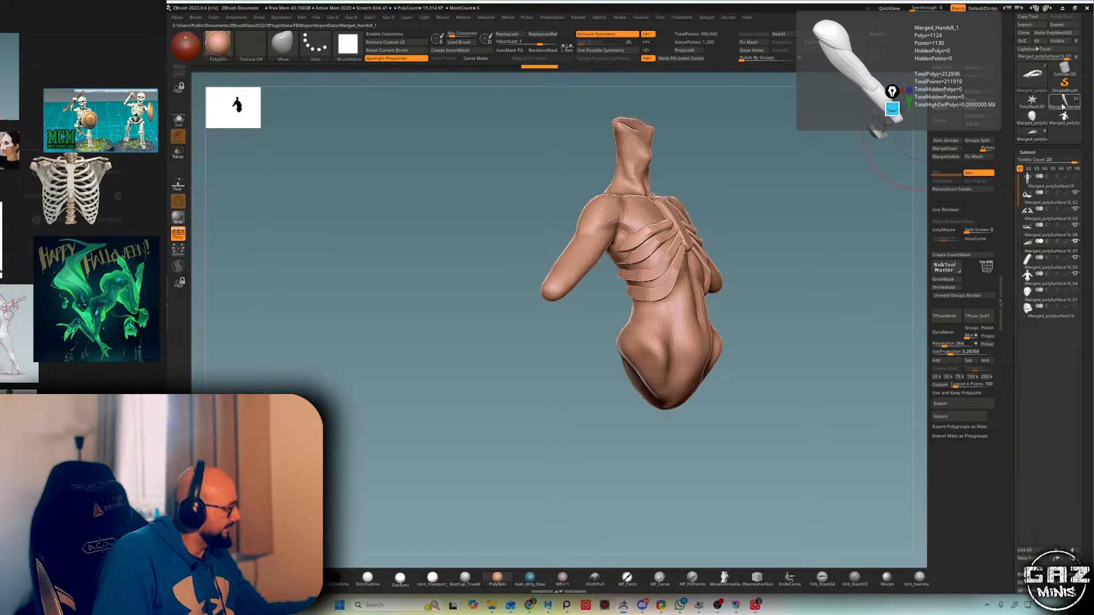
pyautogui.click(1063, 118)
pyautogui.moveTo(895, 182); pyautogui.dragTo(875, 186)
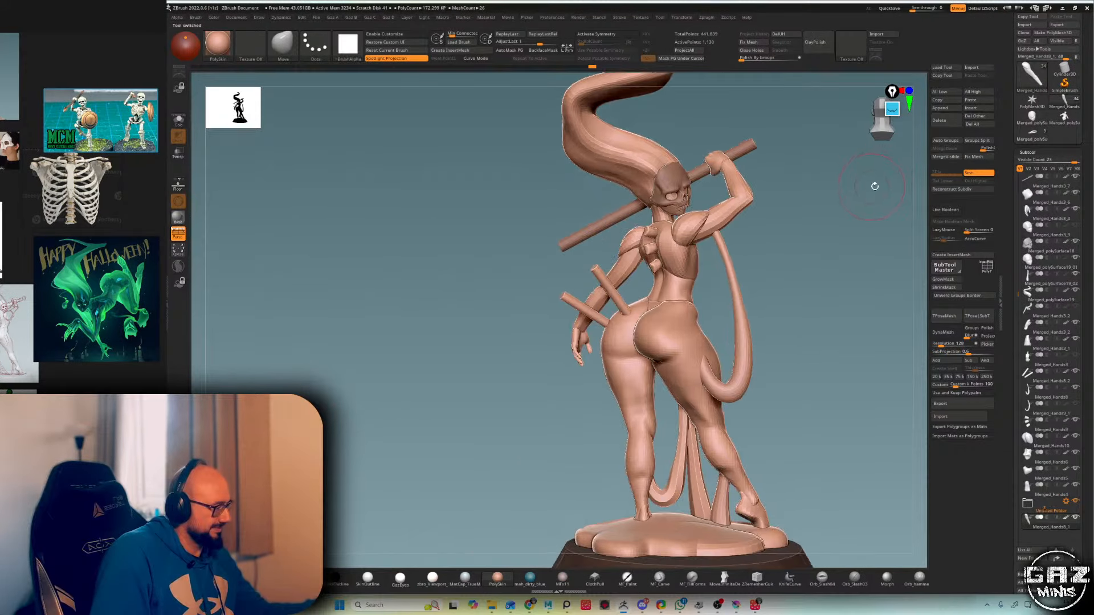
pyautogui.click(972, 109)
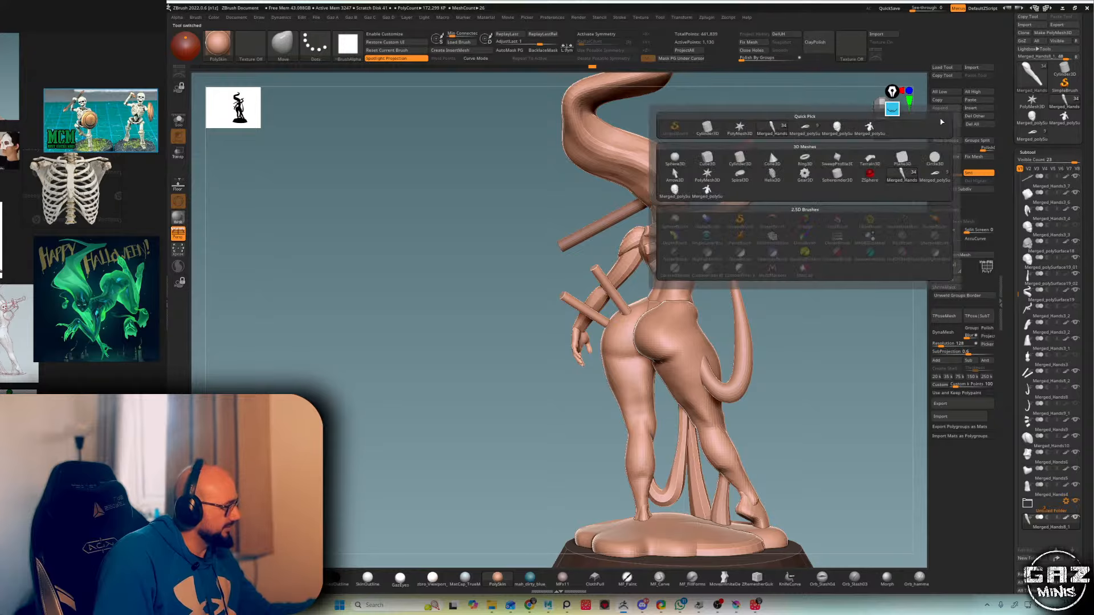
pyautogui.click(869, 135)
# - Isolate the appended torso to set its gizmo, and bring it in front of the full figure's chest
pyautogui.hotkey('ctrl', 'shift', 's')
pyautogui.moveTo(830, 203); pyautogui.dragTo(734, 199)
pyautogui.keyDown('ctrl'); pyautogui.moveTo(735, 199); pyautogui.dragTo(732, 237, button='right'); pyautogui.keyUp('ctrl')
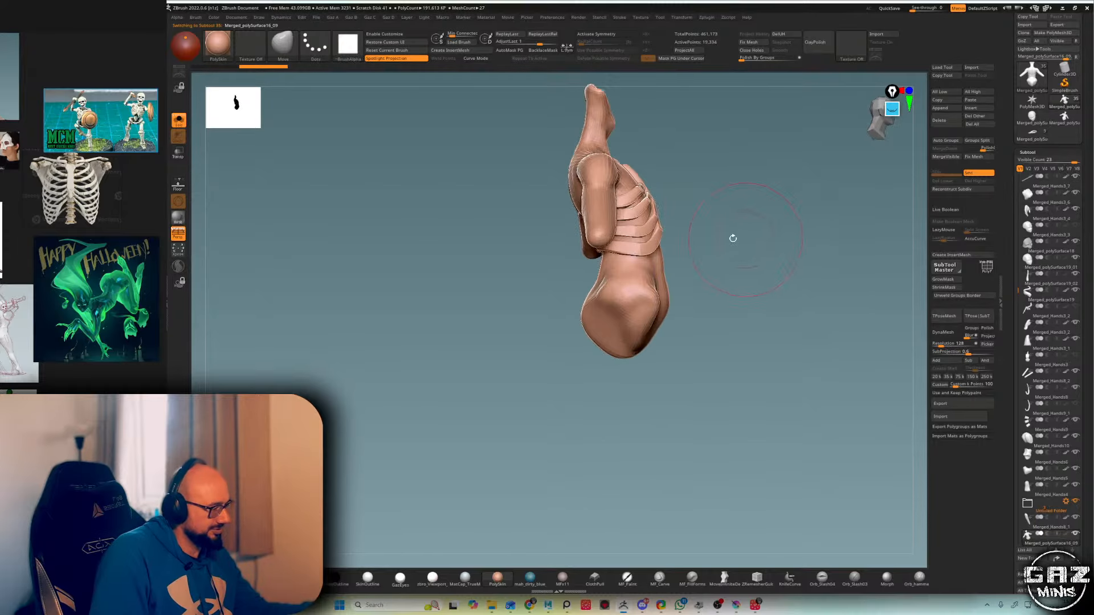
pyautogui.press('w')
pyautogui.click(644, 237)
pyautogui.hotkey('ctrl', 'shift', 's')
pyautogui.moveTo(675, 213)
pyautogui.mouseDown()
pyautogui.moveTo(676, 225)
pyautogui.moveTo(634, 246)
pyautogui.mouseUp()
pyautogui.press('q')
pyautogui.moveTo(760, 200)
pyautogui.mouseDown()
pyautogui.moveTo(712, 196)
pyautogui.moveTo(700, 219)
pyautogui.moveTo(696, 202)
pyautogui.mouseUp()
pyautogui.press('w')
pyautogui.moveTo(778, 162)
pyautogui.mouseDown()
pyautogui.moveTo(765, 178)
pyautogui.moveTo(775, 164)
pyautogui.mouseUp()
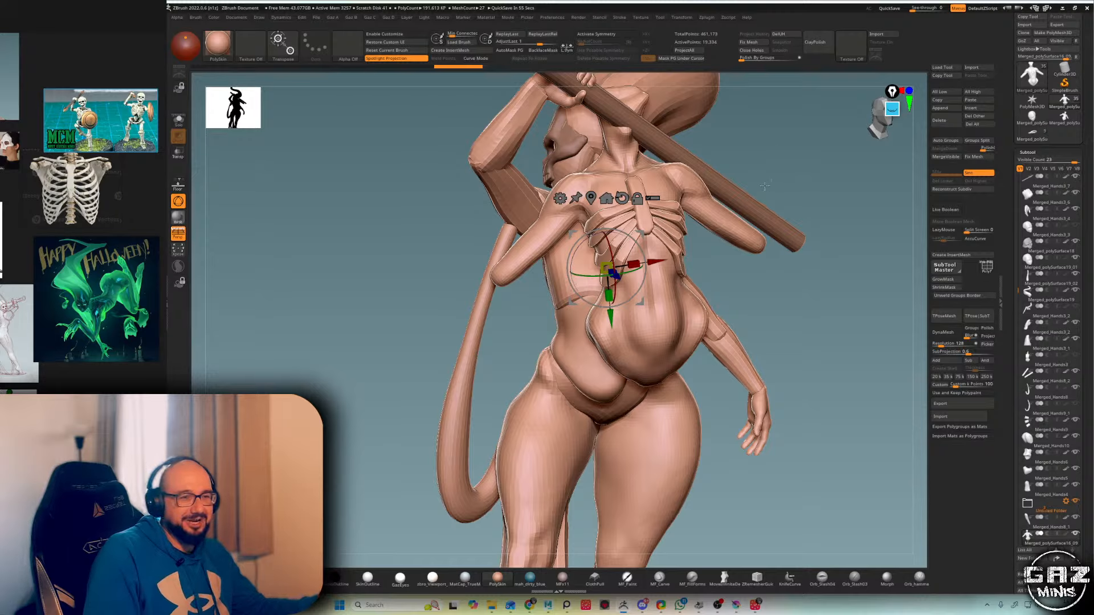
# - Centre the gizmo on the appended torso's sternum and move the torso back into the figure's chest
pyautogui.keyDown('alt'); pyautogui.click(644, 226); pyautogui.keyUp('alt')
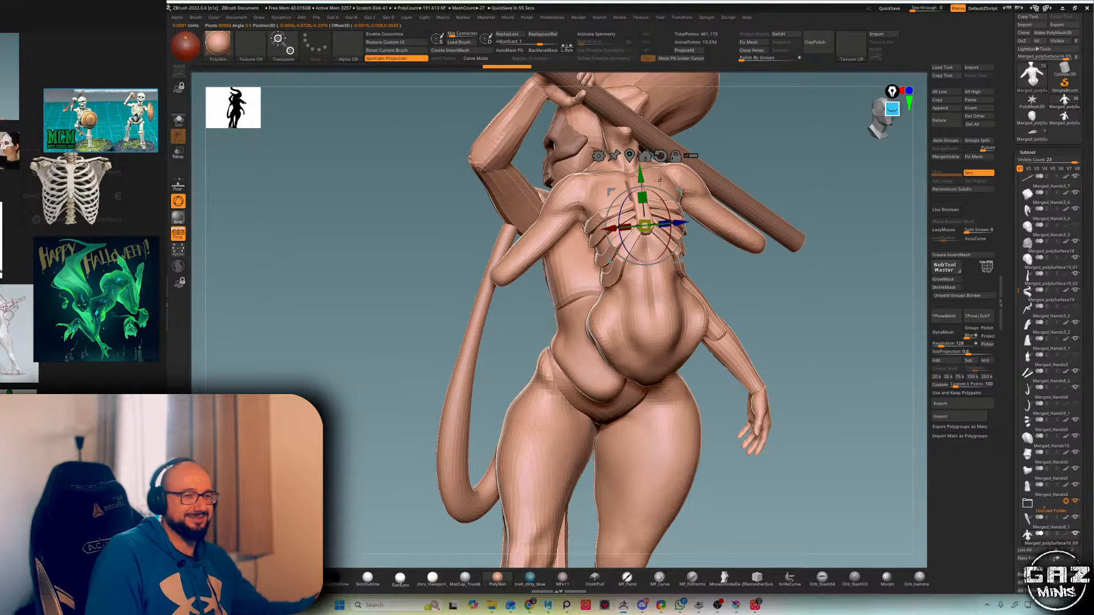
pyautogui.moveTo(659, 180); pyautogui.dragTo(753, 155)
pyautogui.moveTo(643, 243)
pyautogui.mouseDown()
pyautogui.moveTo(642, 255)
pyautogui.moveTo(607, 247)
pyautogui.moveTo(640, 216)
pyautogui.mouseUp()
pyautogui.press('q')
pyautogui.moveTo(678, 174)
pyautogui.mouseDown()
pyautogui.moveTo(764, 154)
pyautogui.moveTo(737, 159)
pyautogui.moveTo(715, 180)
pyautogui.mouseUp()
pyautogui.press('w')
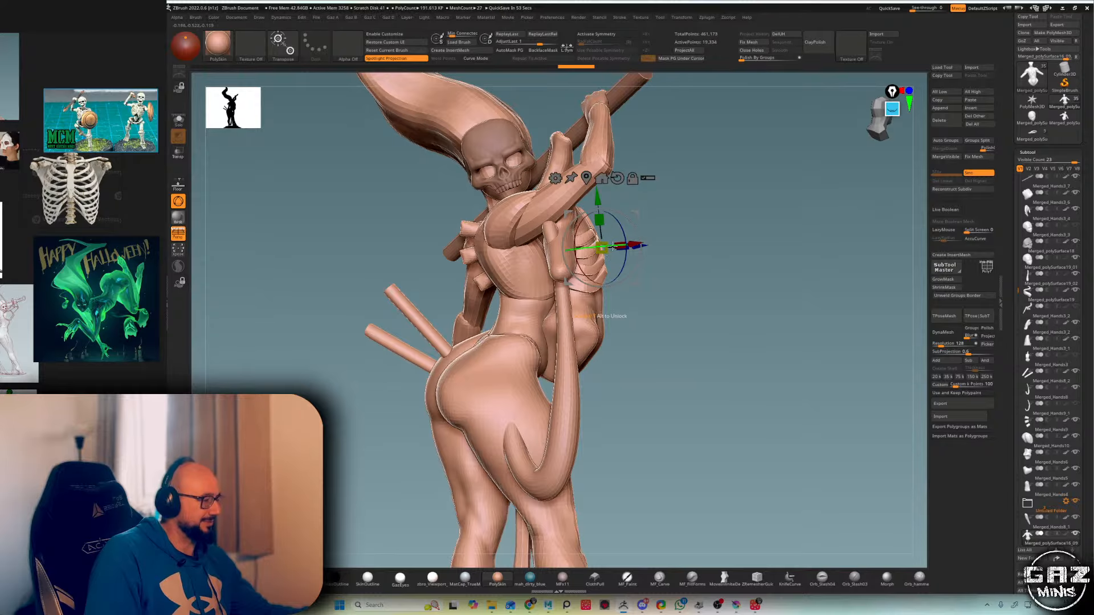
pyautogui.moveTo(612, 246); pyautogui.dragTo(588, 223)
pyautogui.press('q')
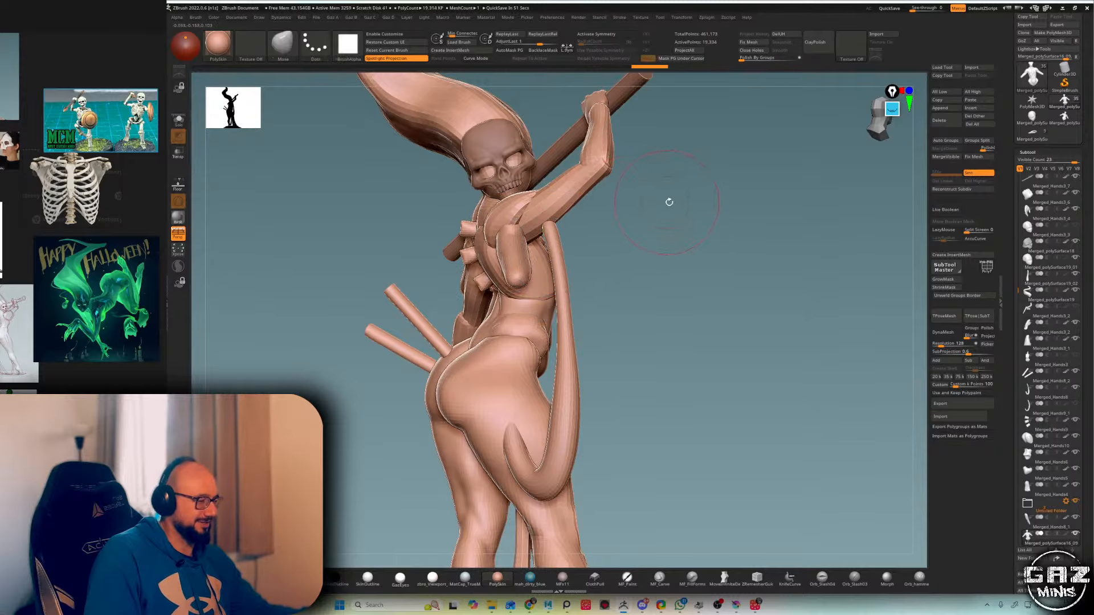
# - Reset the gizmo at the lower sternum and rotate and shift the torso to line up with the figure's chest
pyautogui.moveTo(668, 202)
pyautogui.mouseDown()
pyautogui.moveTo(659, 182)
pyautogui.moveTo(655, 219)
pyautogui.mouseUp()
pyautogui.press('w')
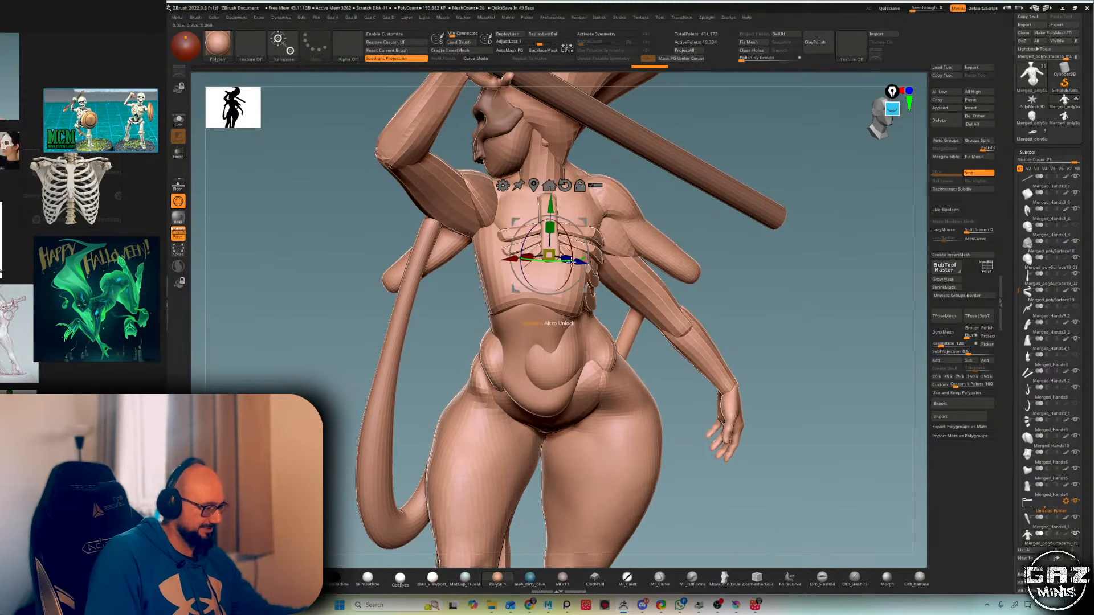
pyautogui.keyDown('alt'); pyautogui.click(538, 385); pyautogui.keyUp('alt')
pyautogui.hotkey('shift', 's')
pyautogui.keyDown('alt'); pyautogui.click(553, 251); pyautogui.keyUp('alt')
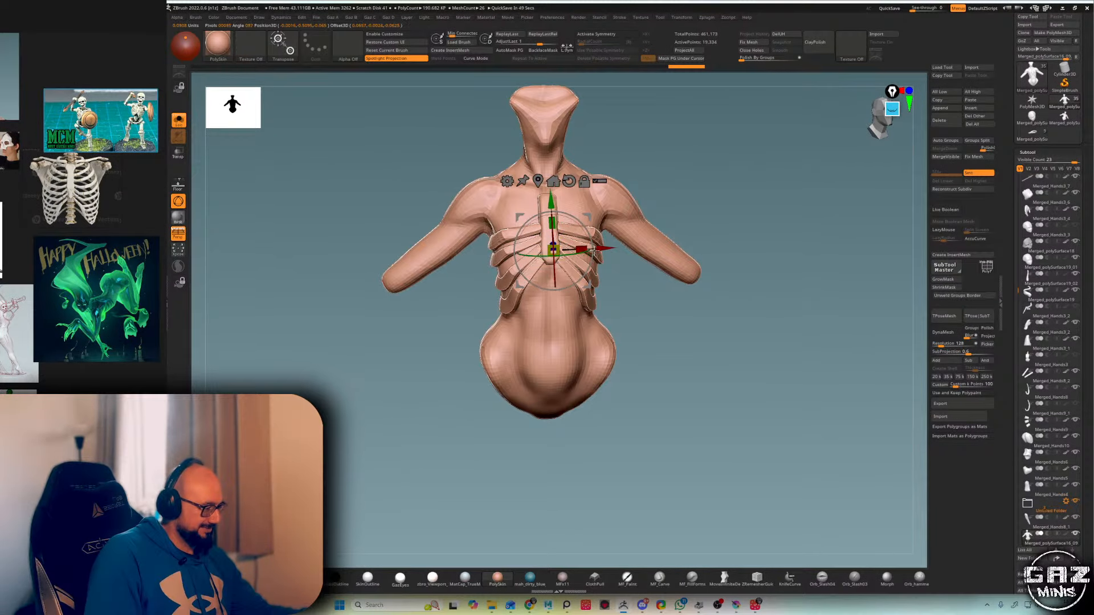
pyautogui.hotkey('shift', 's')
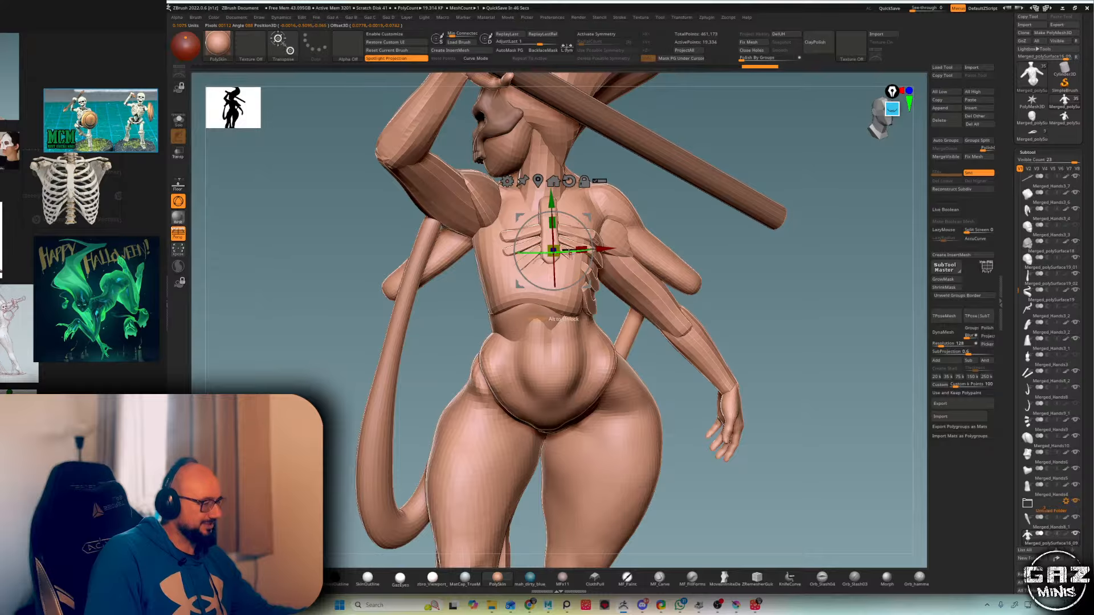
pyautogui.moveTo(538, 254); pyautogui.dragTo(577, 231)
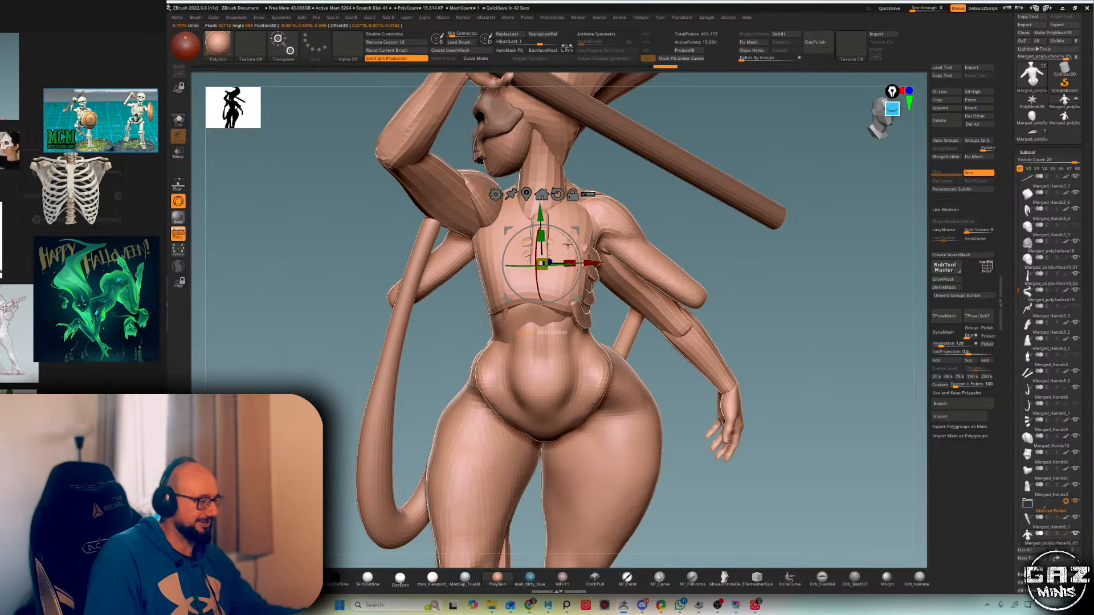
# - Check the appended torso from behind and nudge its position within the figure's upper body
pyautogui.press('q')
pyautogui.moveTo(716, 158); pyautogui.dragTo(697, 219)
pyautogui.hotkey('alt', 's')
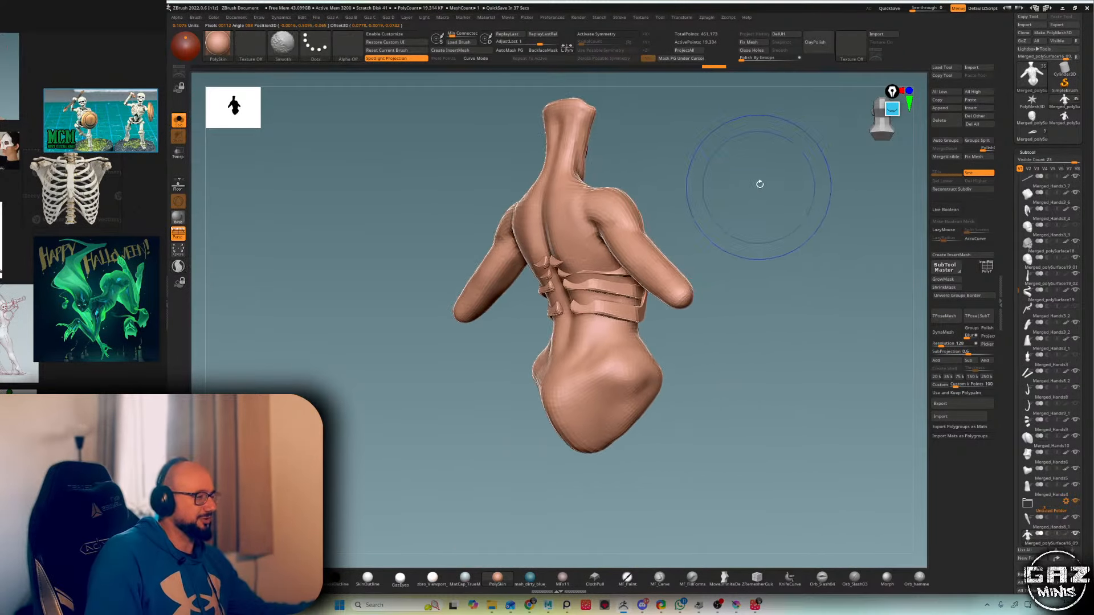
pyautogui.hotkey('alt', 's')
pyautogui.keyDown('alt'); pyautogui.moveTo(760, 183); pyautogui.dragTo(692, 235); pyautogui.keyUp('alt')
pyautogui.hotkey('alt', 's')
pyautogui.press('w')
pyautogui.hotkey('alt', 's')
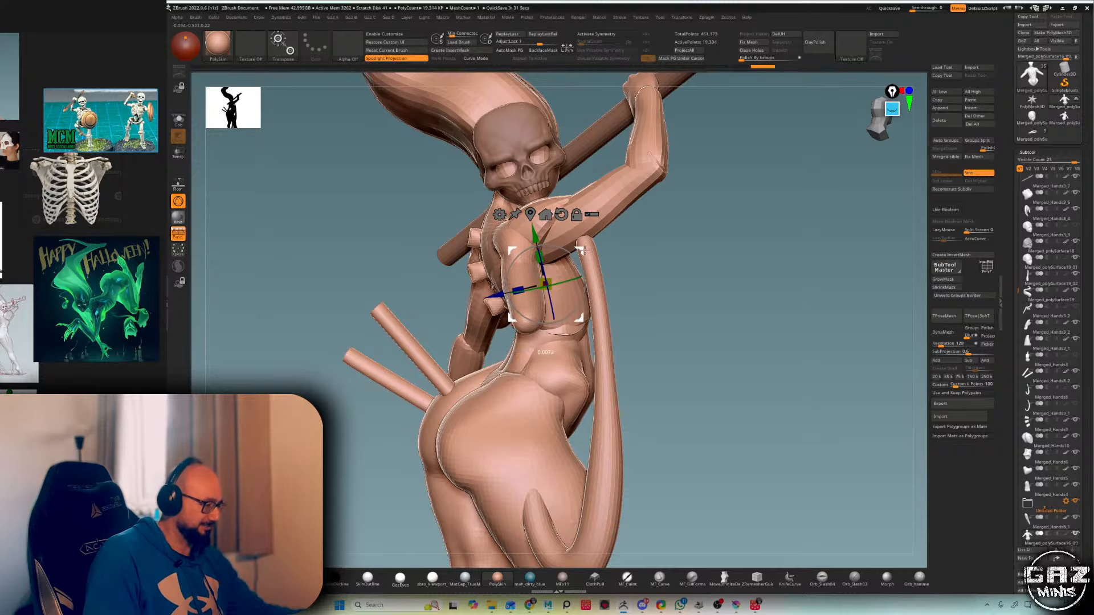
# - Show the torso's polygroups and hide the body group, leaving only the rib cage and sternum on the figure
pyautogui.press('q')
pyautogui.moveTo(690, 220)
pyautogui.mouseDown()
pyautogui.moveTo(734, 220)
pyautogui.moveTo(685, 229)
pyautogui.mouseUp()
pyautogui.hotkey('shift', 'f')
pyautogui.hotkey('alt', 's')
pyautogui.hotkey('alt', 's')
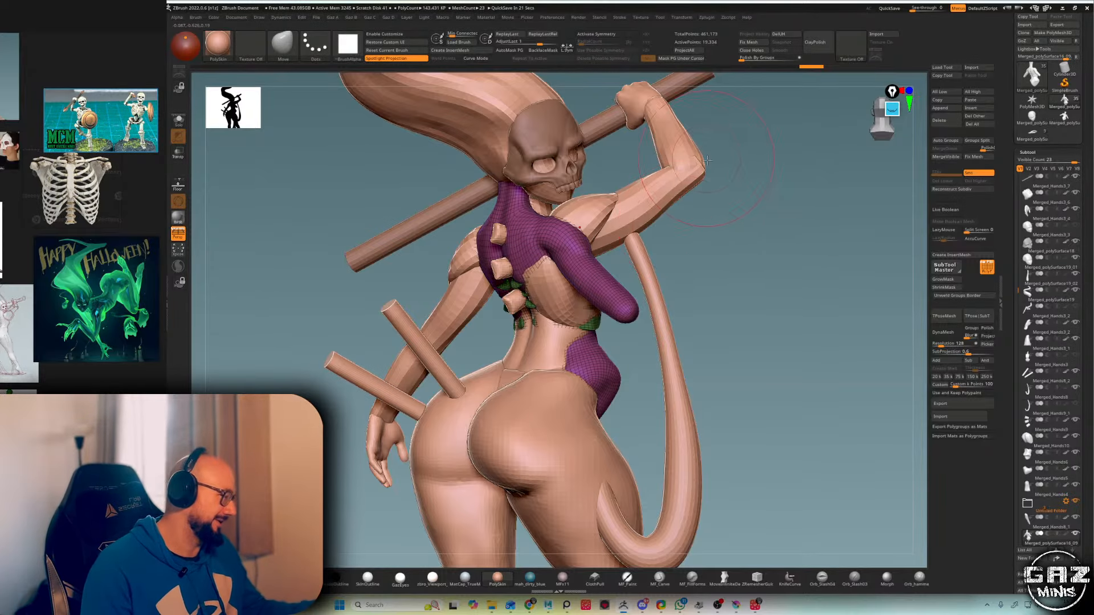
pyautogui.moveTo(737, 188)
pyautogui.mouseDown()
pyautogui.moveTo(826, 188)
pyautogui.moveTo(711, 152)
pyautogui.moveTo(759, 171)
pyautogui.mouseUp()
pyautogui.hotkey('shift', 's')
pyautogui.hotkey('ctrl', 'shift')
pyautogui.keyDown('ctrl'); pyautogui.keyDown('shift'); pyautogui.click(614, 229); pyautogui.keyUp('shift'); pyautogui.keyUp('ctrl')
pyautogui.keyDown('ctrl'); pyautogui.keyDown('shift'); pyautogui.click(614, 228); pyautogui.keyUp('shift'); pyautogui.keyUp('ctrl')
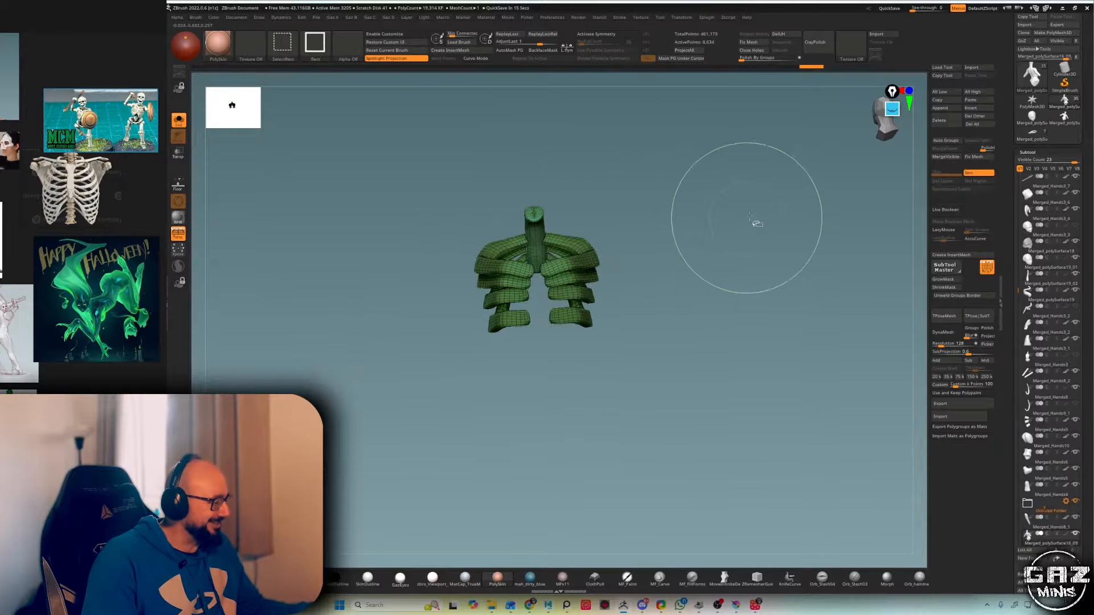
pyautogui.moveTo(757, 222); pyautogui.dragTo(725, 202)
pyautogui.hotkey('ctrl', '2')
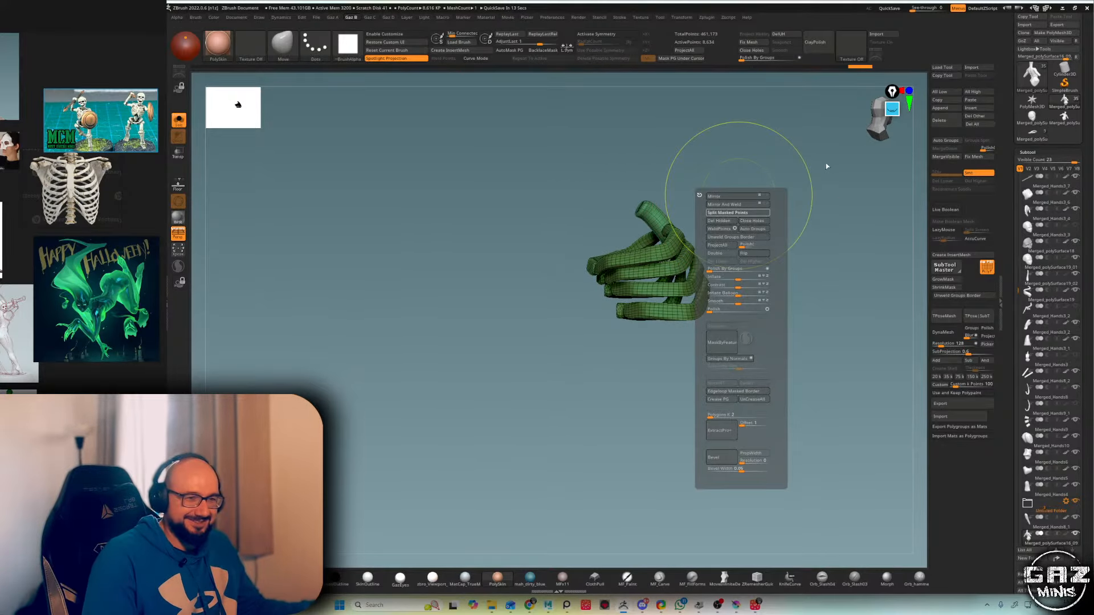
pyautogui.keyDown('ctrl'); pyautogui.keyDown('shift'); pyautogui.click(839, 197); pyautogui.keyUp('shift'); pyautogui.keyUp('ctrl')
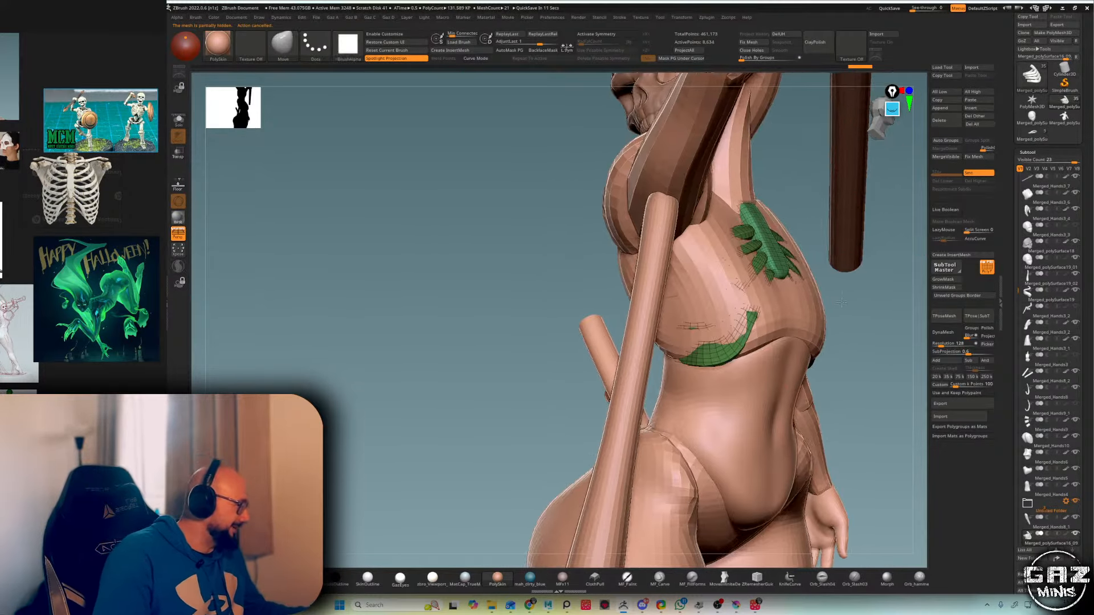
# - Centre the gizmo on the lower sternum and rotate the rib cage to follow the tilt of the figure's chest
pyautogui.moveTo(841, 302); pyautogui.dragTo(678, 306)
pyautogui.press('w')
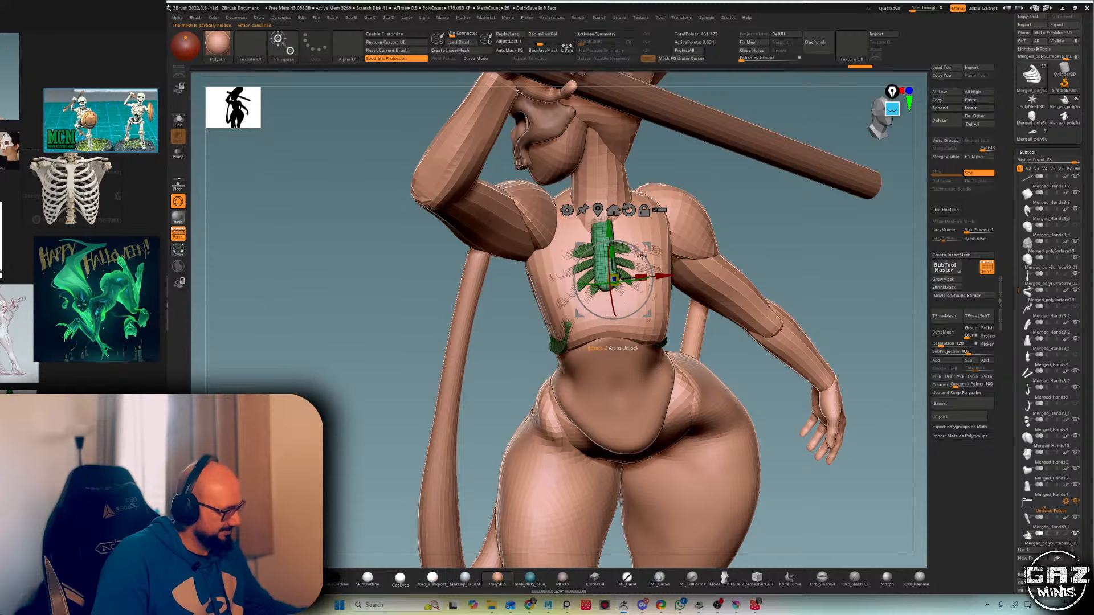
pyautogui.keyDown('alt'); pyautogui.click(614, 278); pyautogui.keyUp('alt')
pyautogui.hotkey('alt', 's')
pyautogui.keyDown('alt'); pyautogui.click(607, 278); pyautogui.keyUp('alt')
pyautogui.hotkey('alt', 's')
pyautogui.moveTo(611, 304); pyautogui.dragTo(613, 314)
pyautogui.moveTo(633, 273); pyautogui.dragTo(621, 283)
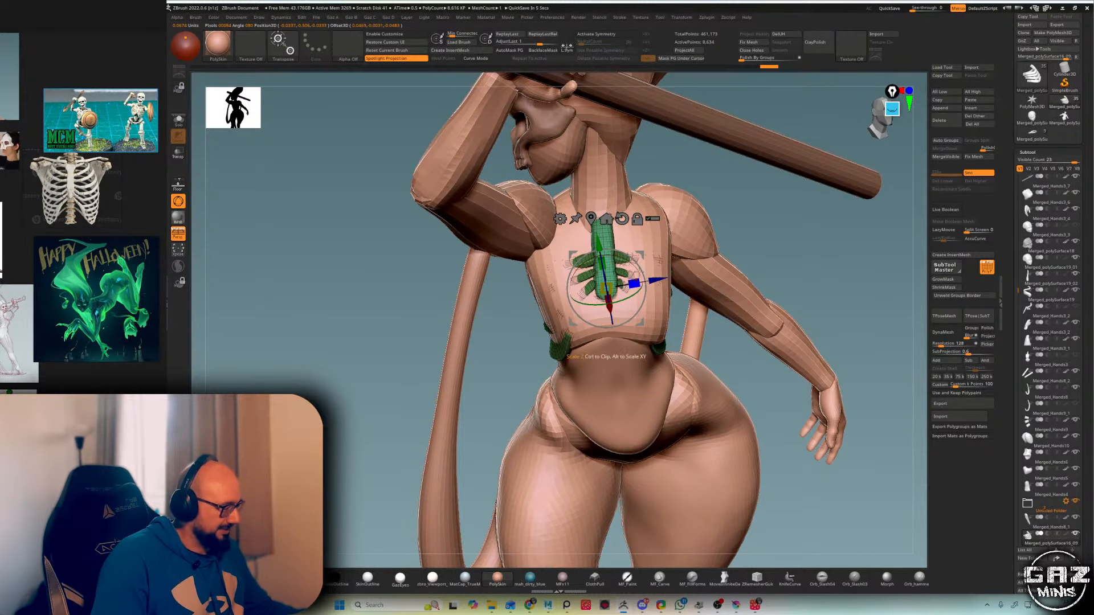
# - Re-centre the gizmo on the sternum and check the rib cage in isolation before showing the whole figure again
pyautogui.keyDown('alt'); pyautogui.click(614, 280); pyautogui.keyUp('alt')
pyautogui.keyDown('alt'); pyautogui.click(609, 282); pyautogui.keyUp('alt')
pyautogui.hotkey('alt', 's')
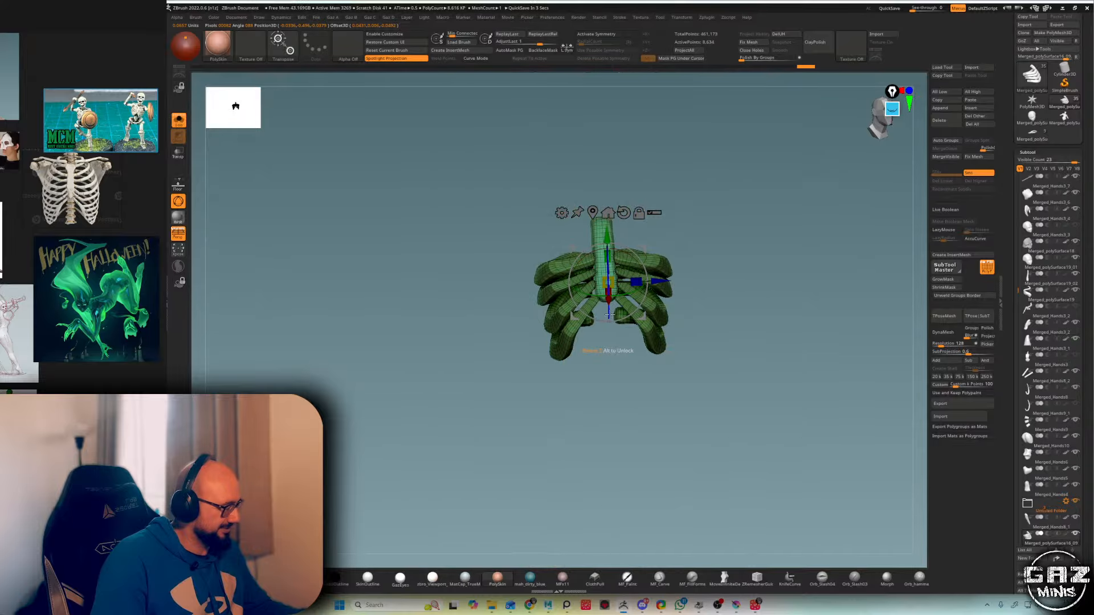
pyautogui.hotkey('alt', 's')
pyautogui.press('q')
# - Undo the last rib cage change and check the fit on the figure from the back, side and front
pyautogui.moveTo(837, 288)
pyautogui.mouseDown()
pyautogui.moveTo(889, 285)
pyautogui.moveTo(851, 279)
pyautogui.mouseUp()
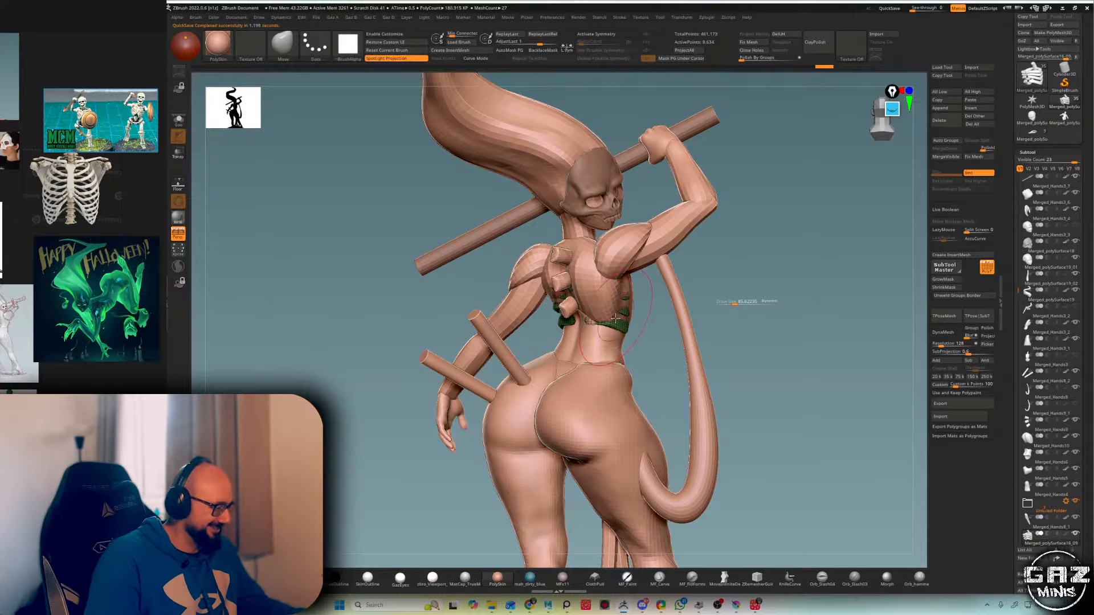
pyautogui.press('ctrl')
pyautogui.hotkey('ctrl', 'z')
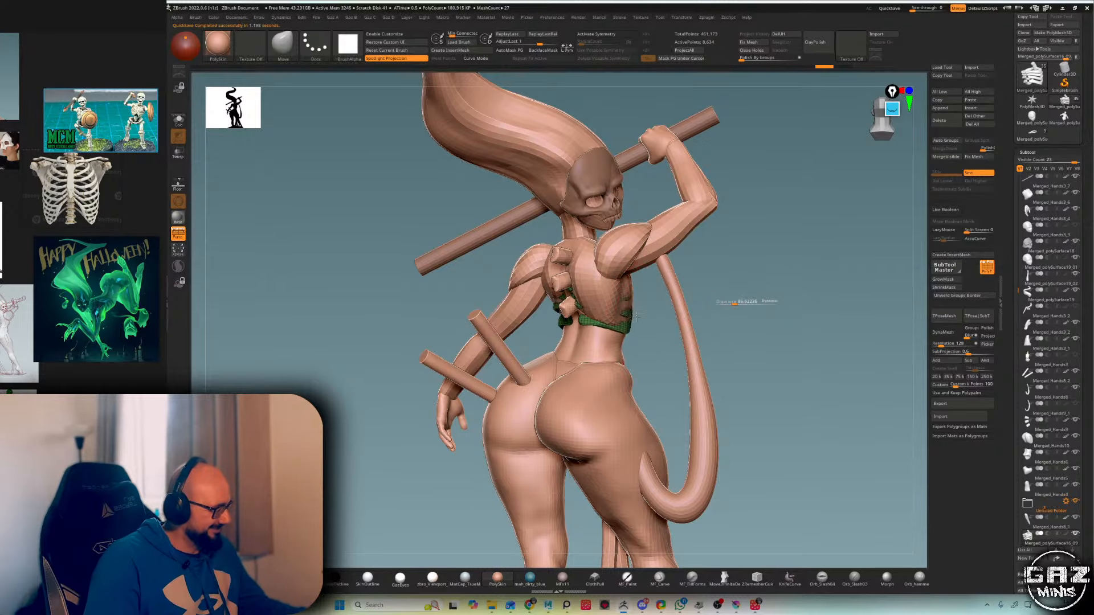
pyautogui.moveTo(740, 298); pyautogui.dragTo(689, 310)
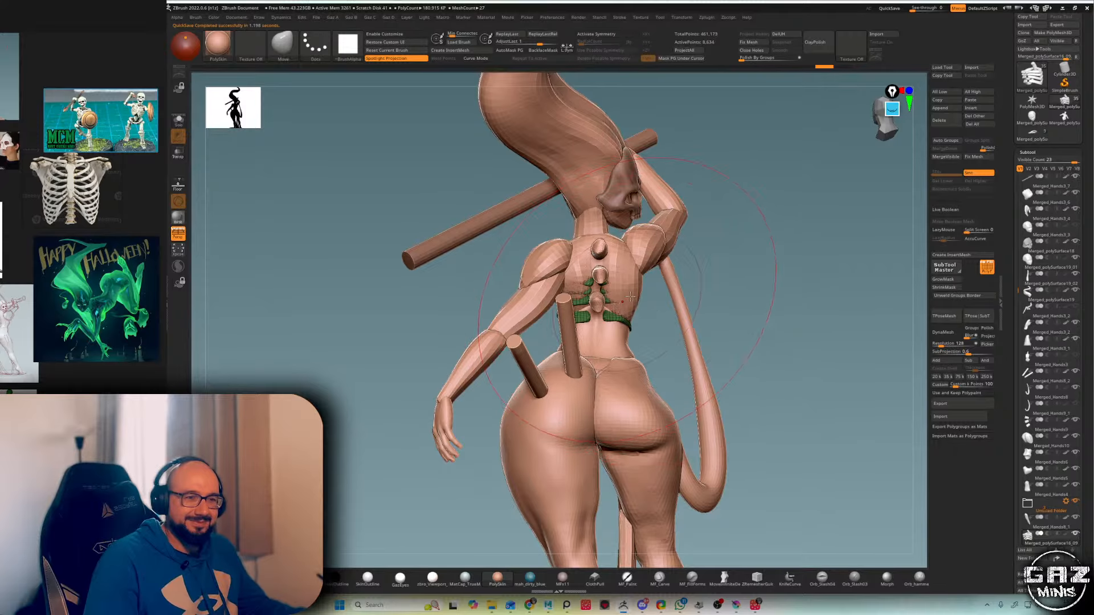
pyautogui.moveTo(730, 254); pyautogui.dragTo(614, 323)
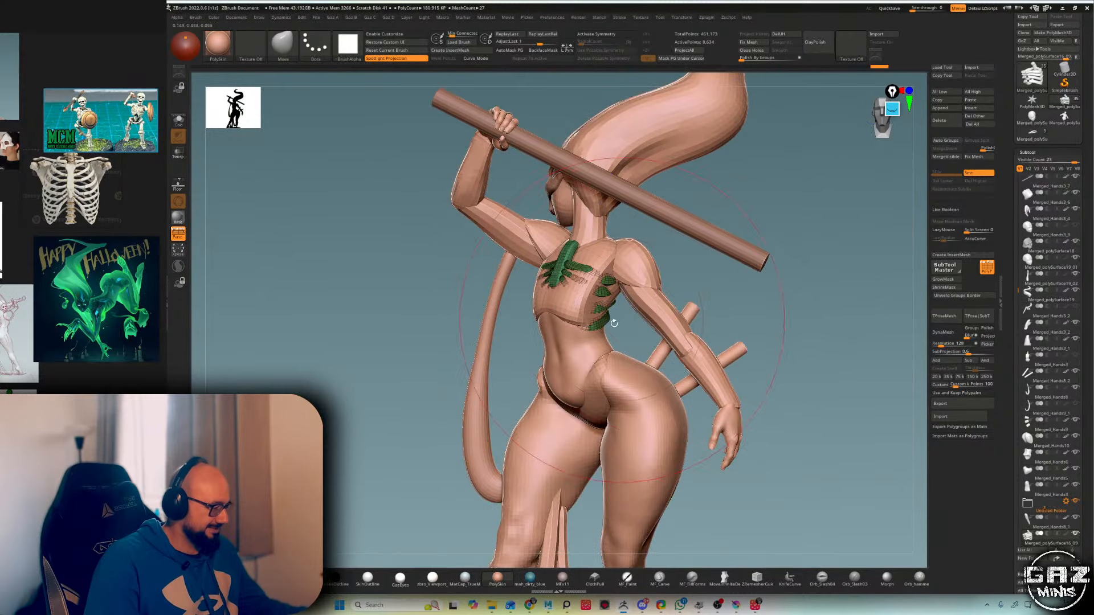
pyautogui.moveTo(761, 232); pyautogui.dragTo(576, 322)
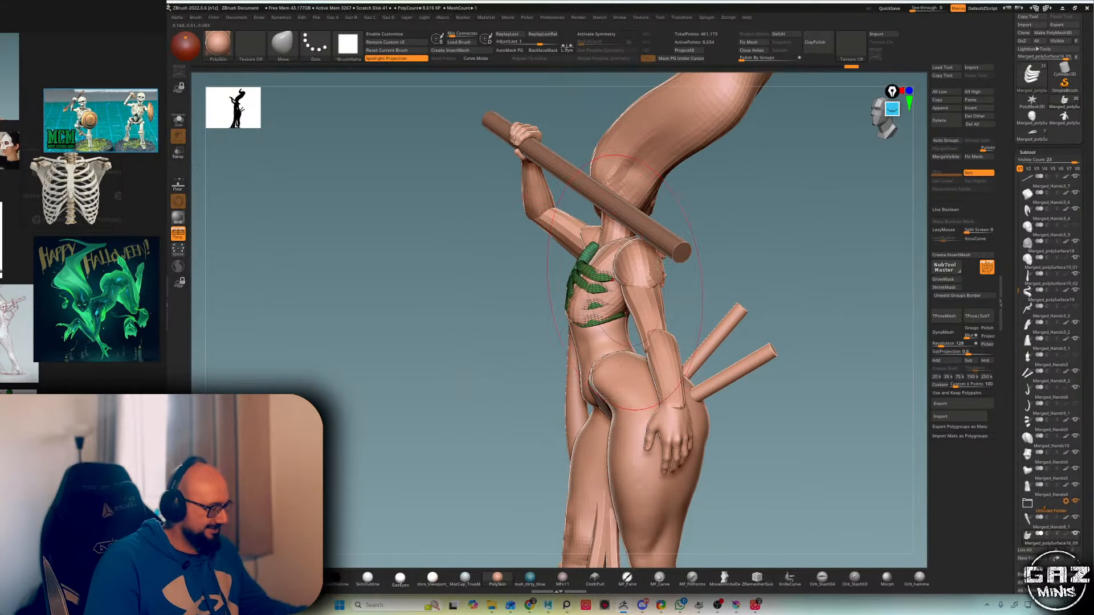
pyautogui.moveTo(712, 244); pyautogui.dragTo(598, 285)
pyautogui.moveTo(520, 304); pyautogui.dragTo(516, 308)
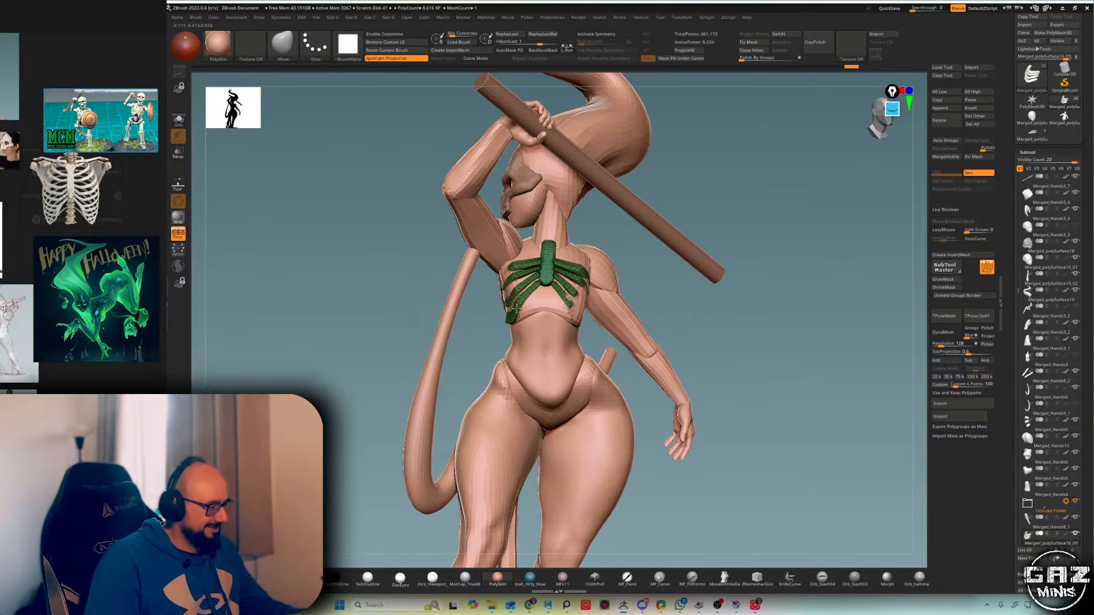
pyautogui.moveTo(719, 230); pyautogui.dragTo(792, 181)
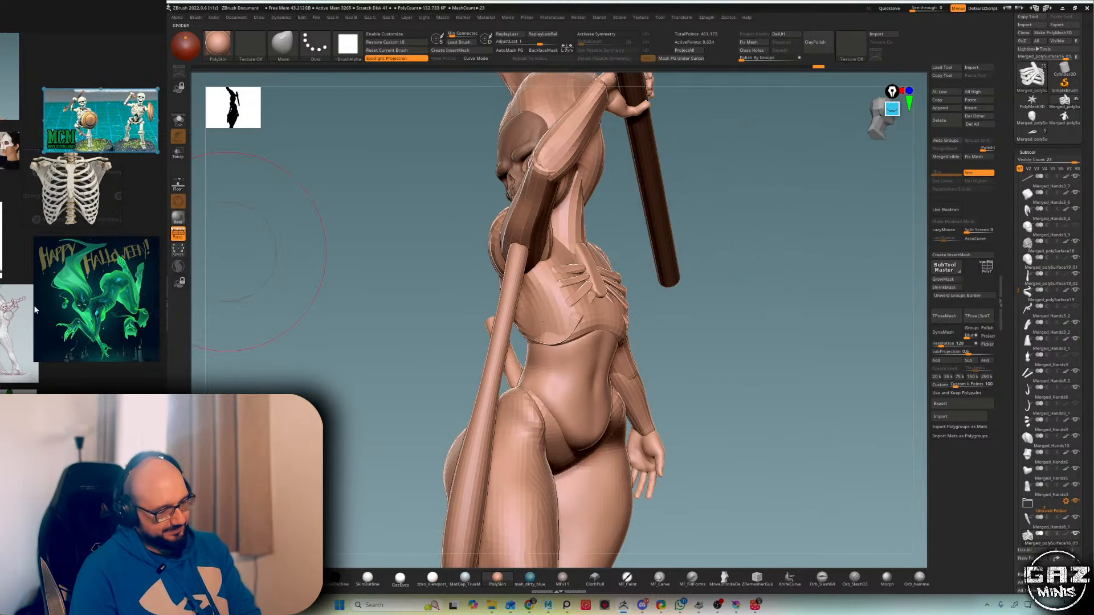
# - Enlarge the PureRef reference board, frame the green Happy Halloween artwork and capture a screenshot of that area
pyautogui.moveTo(164, 342); pyautogui.dragTo(215, 334, button='right')
pyautogui.moveTo(220, 338); pyautogui.dragTo(322, 340)
pyautogui.moveTo(217, 364); pyautogui.dragTo(393, 364)
pyautogui.scroll(5, 313, 360)
pyautogui.moveTo(300, 327); pyautogui.dragTo(325, 325, button='middle')
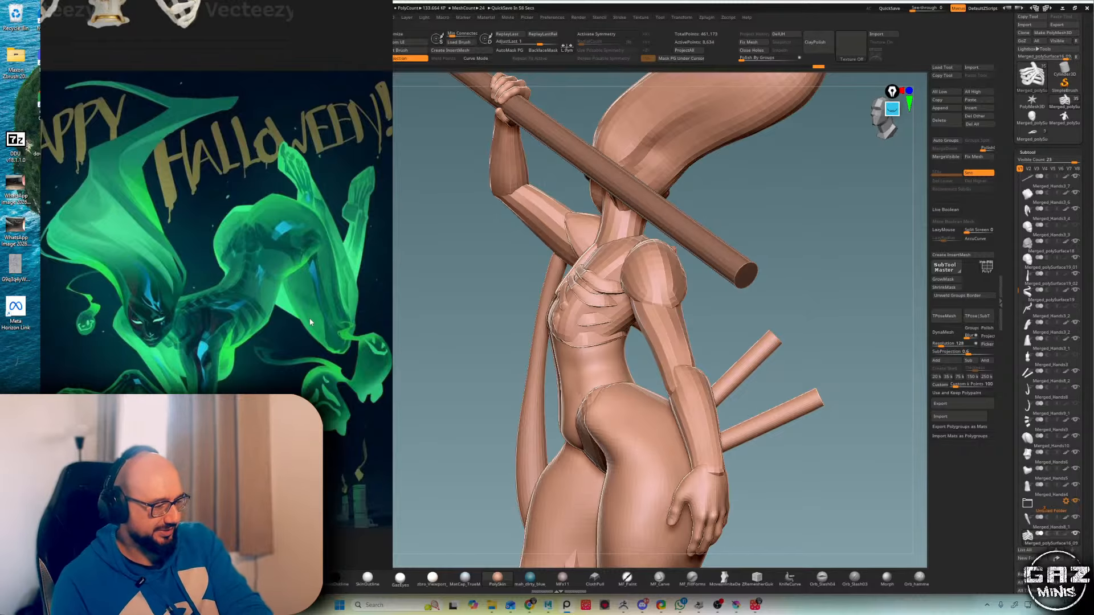
pyautogui.press('ctrl+Print')
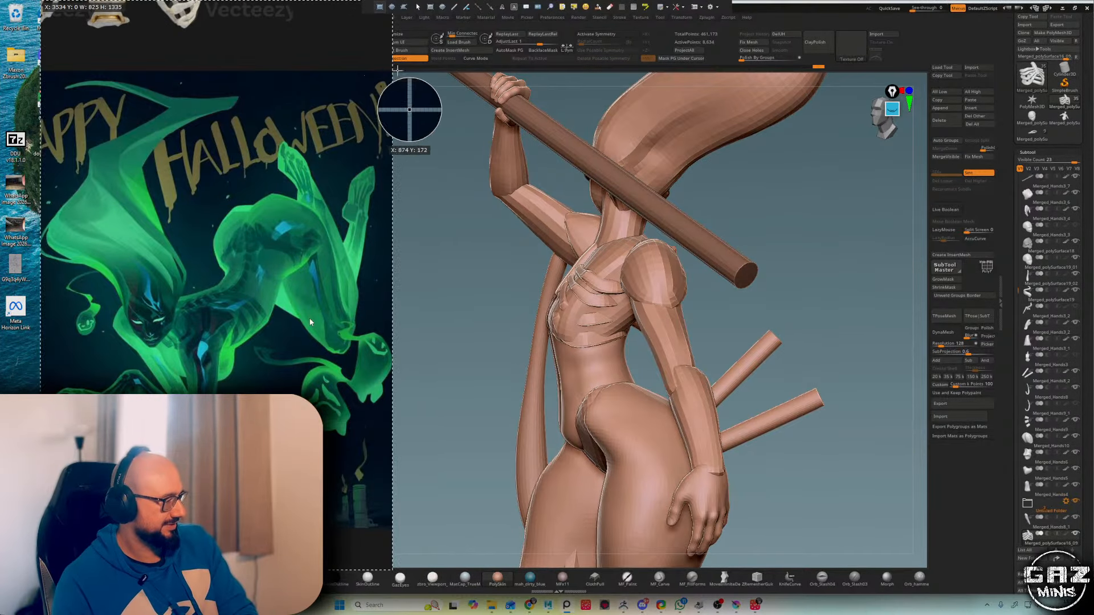
pyautogui.moveTo(391, 71)
pyautogui.mouseDown()
pyautogui.moveTo(63, 512)
pyautogui.moveTo(38, 527)
pyautogui.mouseUp()
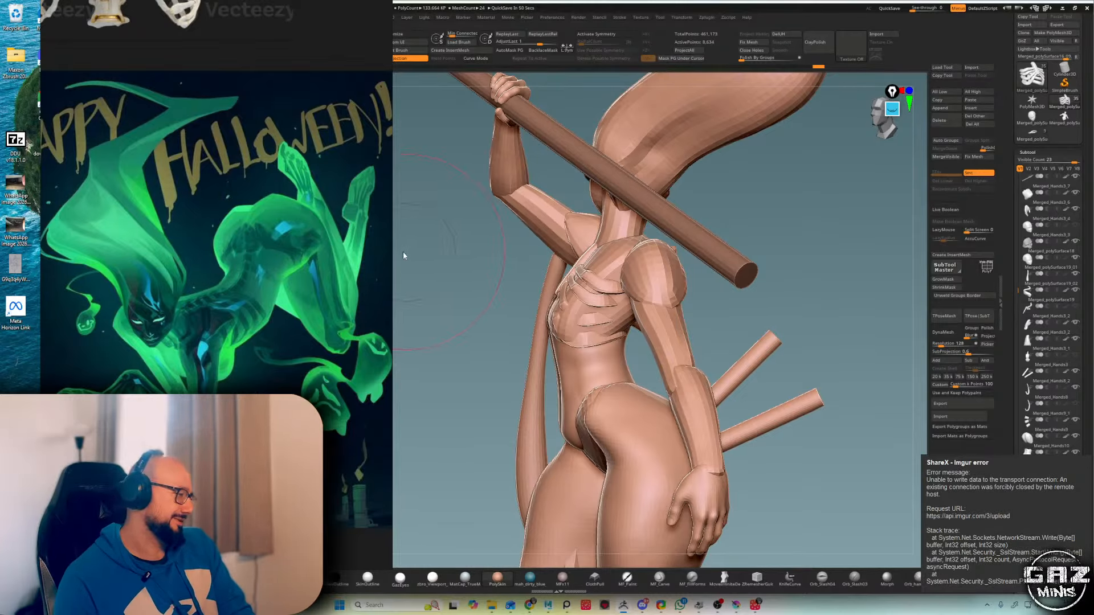
# - Narrow the reference board again so the full ZBrush viewport shows, and recentre the Halloween artwork in it
pyautogui.moveTo(391, 252); pyautogui.dragTo(224, 257)
pyautogui.moveTo(169, 269); pyautogui.dragTo(128, 286, button='right')
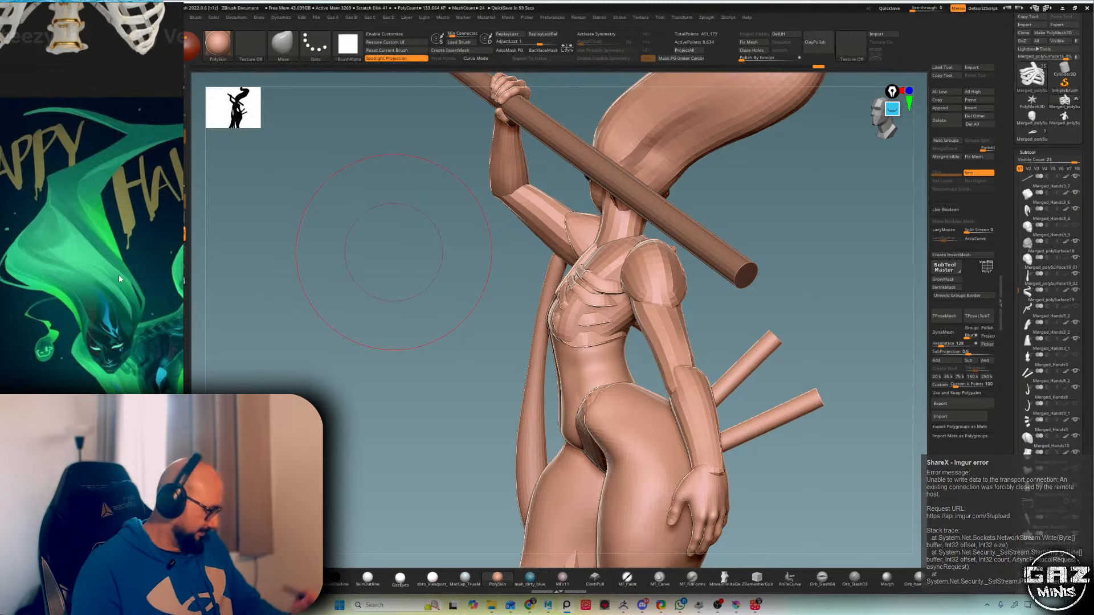
pyautogui.moveTo(842, 212); pyautogui.dragTo(854, 209)
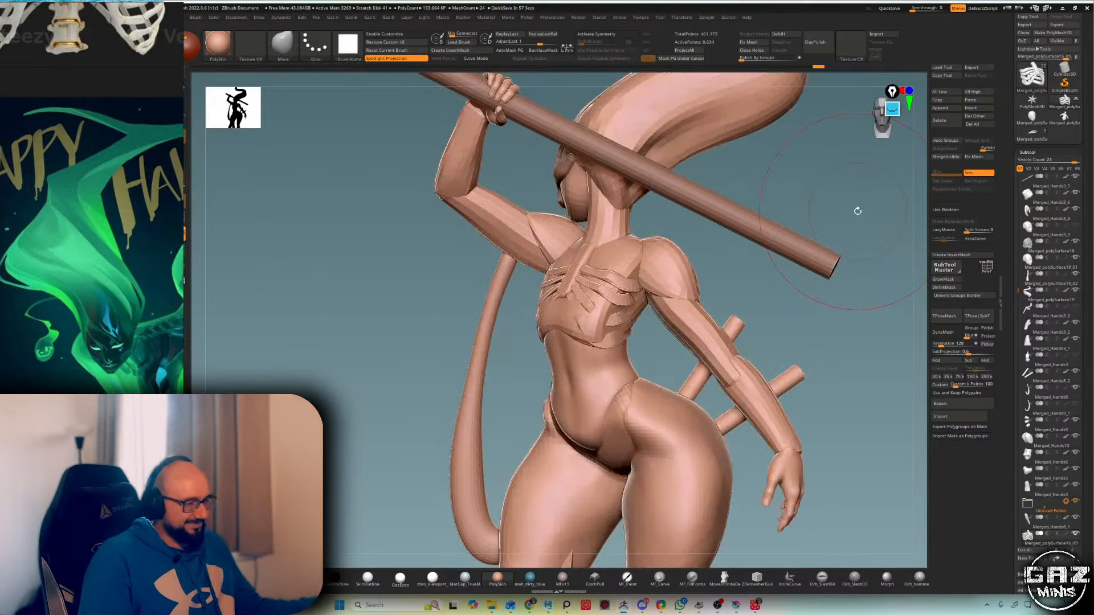
# - Bring up the browser window with the Halloween artwork's Instagram post and copy the post's link
pyautogui.hotkey('alt', 'Tab')
pyautogui.hotkey('alt', 'Tab')
pyautogui.hotkey('alt', 'Tab')
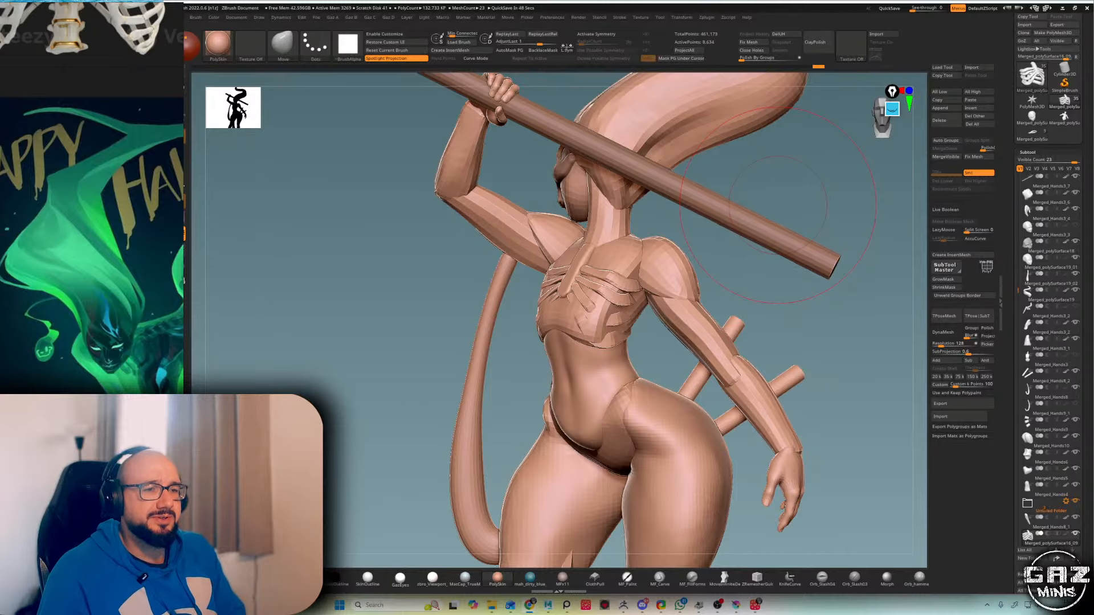
pyautogui.moveTo(0, 123); pyautogui.dragTo(864, 70)
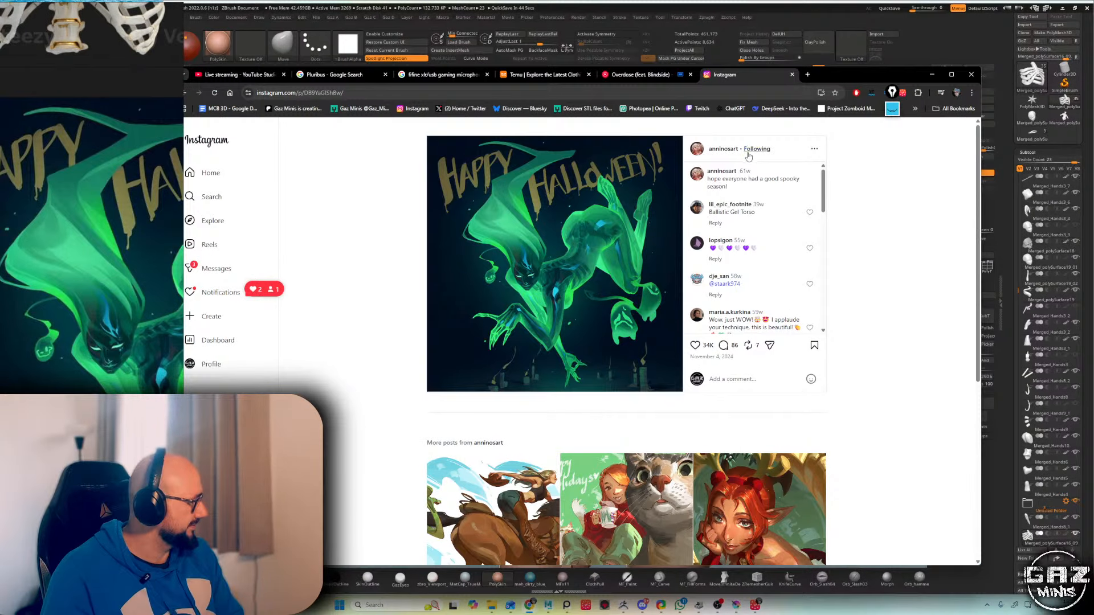
pyautogui.hotkey('ctrl', 'l')
pyautogui.hotkey('ctrl', 'c')
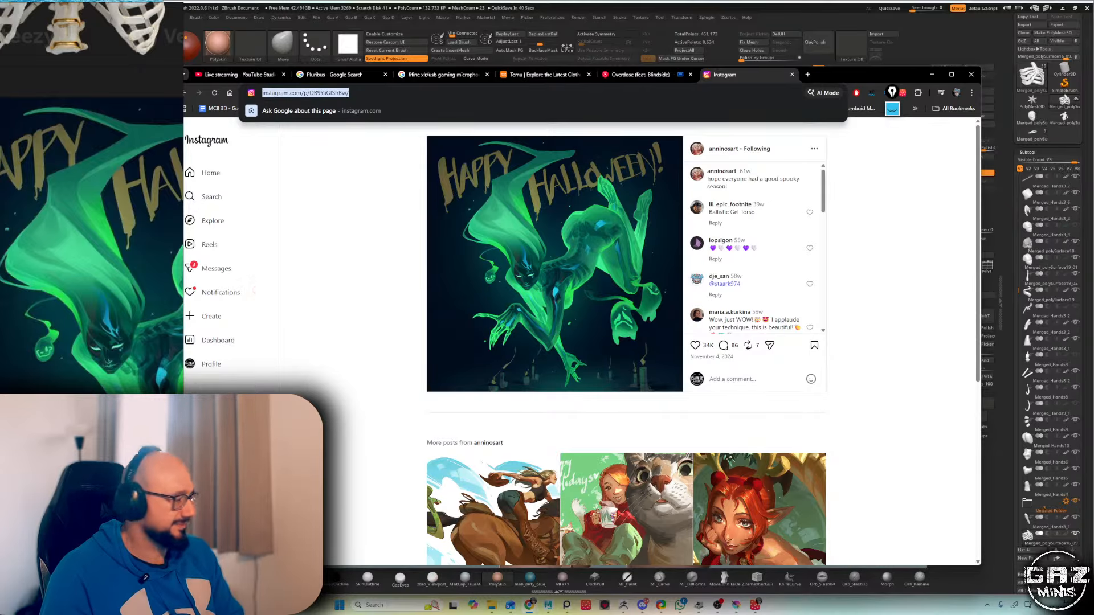
# - Return to ZBrush and turn the figure to view it from behind
pyautogui.hotkey('alt', 'Tab')
pyautogui.press('Escape')
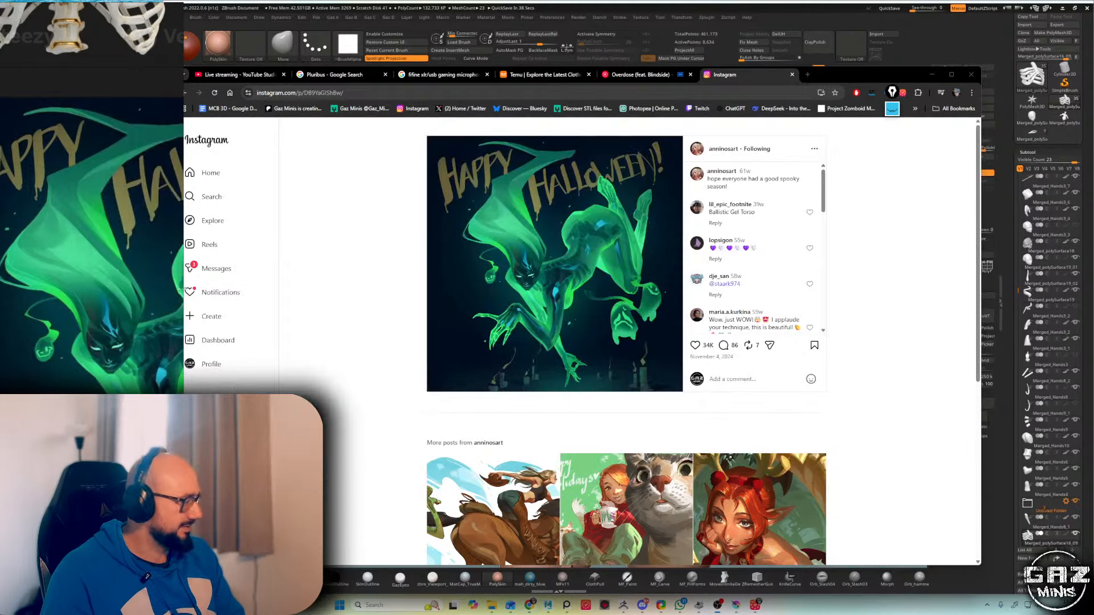
pyautogui.hotkey('alt', 'Tab')
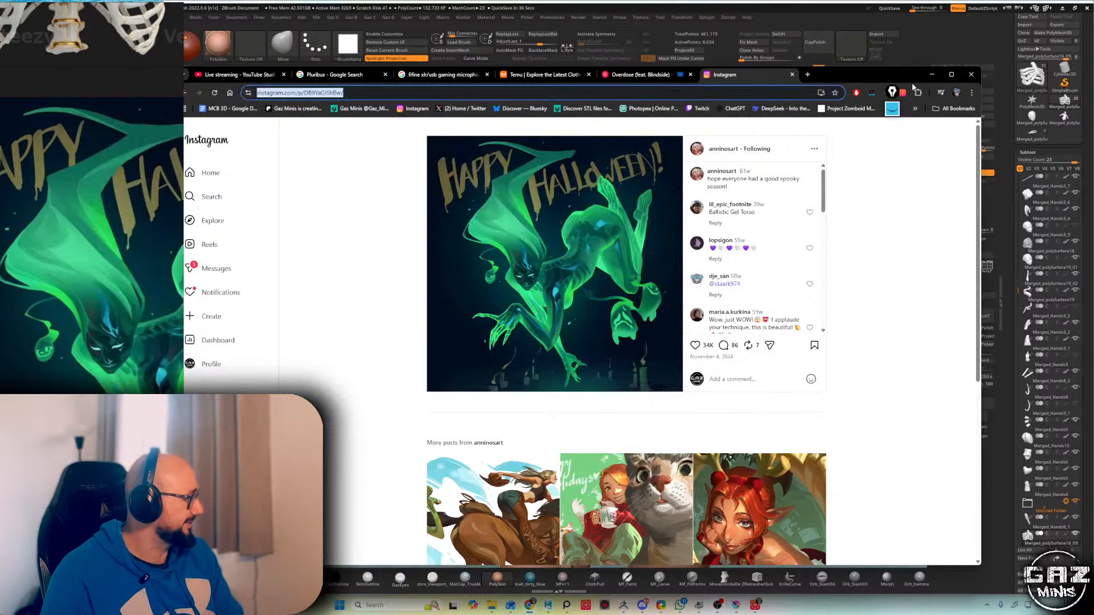
pyautogui.hotkey('alt', 'Tab')
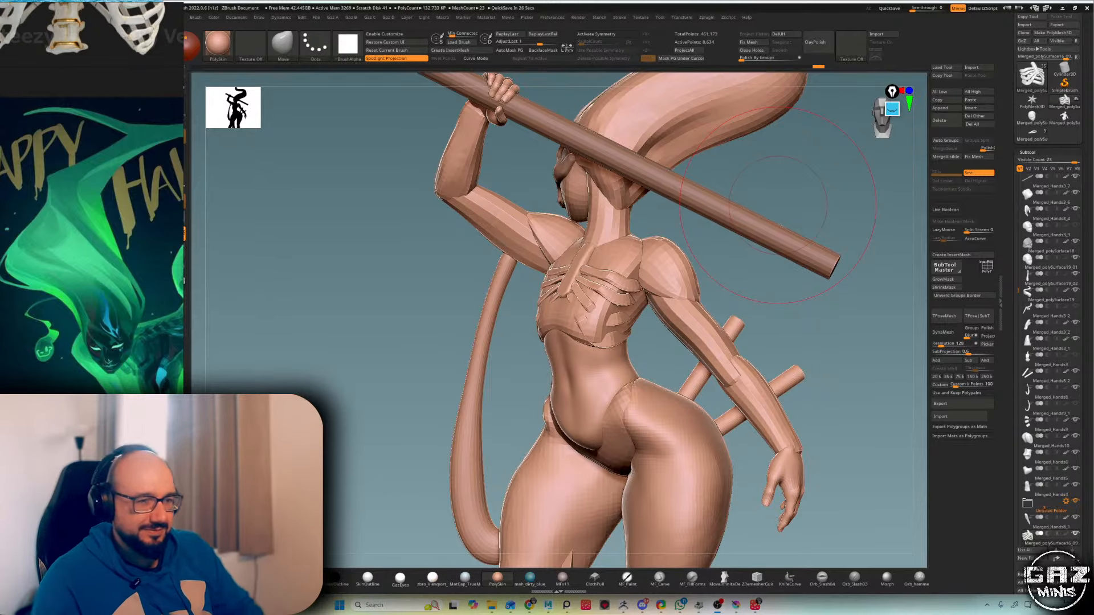
pyautogui.moveTo(777, 205)
pyautogui.mouseDown()
pyautogui.moveTo(785, 224)
pyautogui.moveTo(795, 186)
pyautogui.moveTo(740, 171)
pyautogui.moveTo(798, 254)
pyautogui.moveTo(760, 284)
pyautogui.mouseUp()
pyautogui.moveTo(684, 361); pyautogui.dragTo(683, 319)
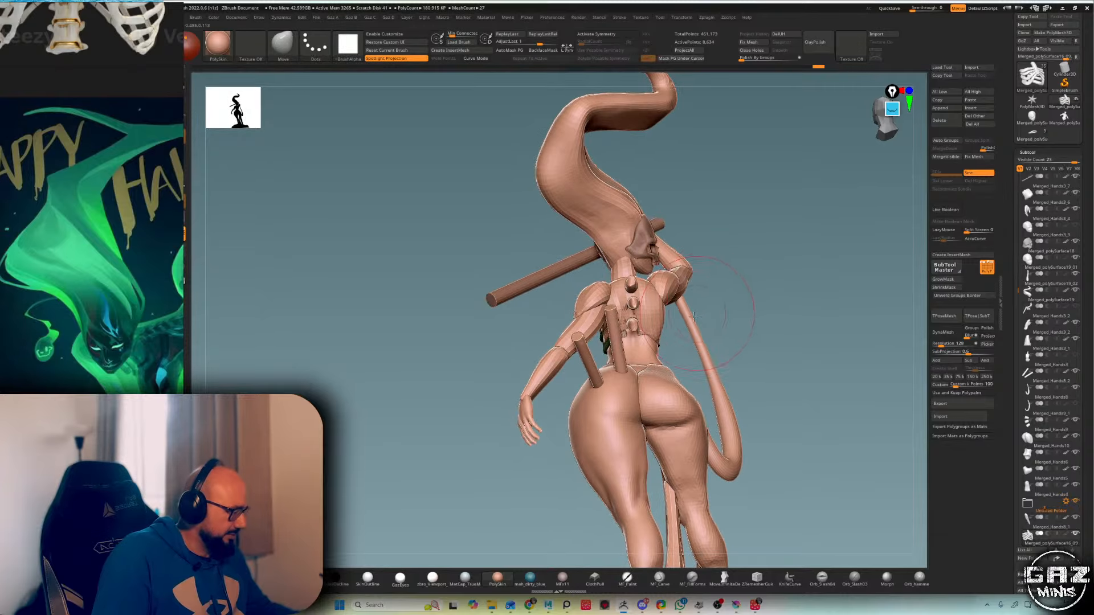
# - Switch to the browser window with the image search results and load the copied Instagram post link there
pyautogui.hotkey('alt', 'Tab')
pyautogui.press('Tab')
pyautogui.press('Tab')
pyautogui.press('Tab')
pyautogui.press('Tab')
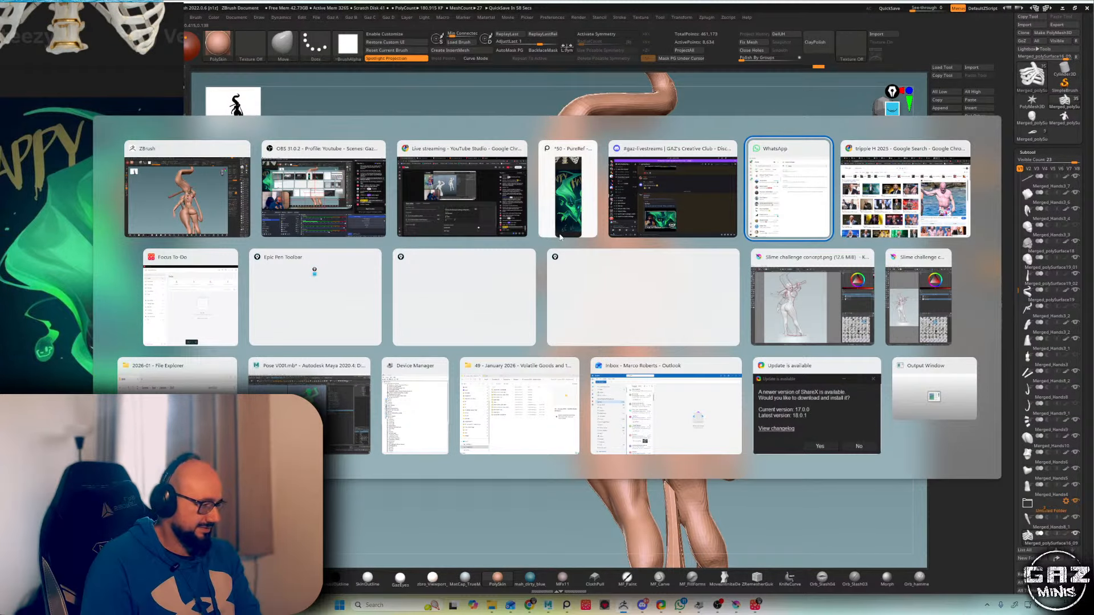
pyautogui.press('Tab')
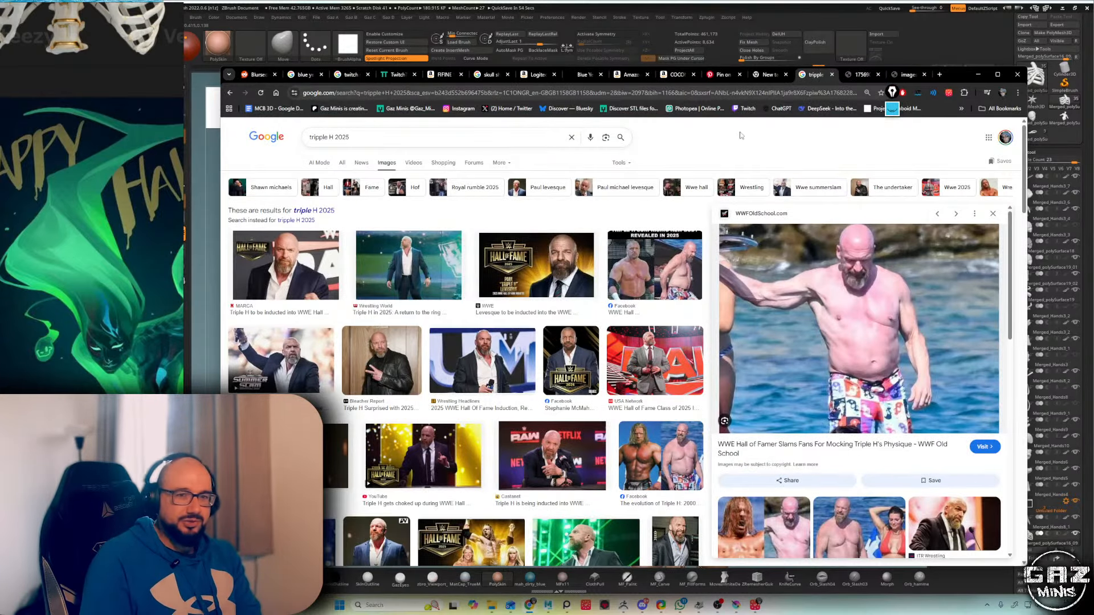
pyautogui.click(656, 90)
pyautogui.hotkey('ctrl', 'v')
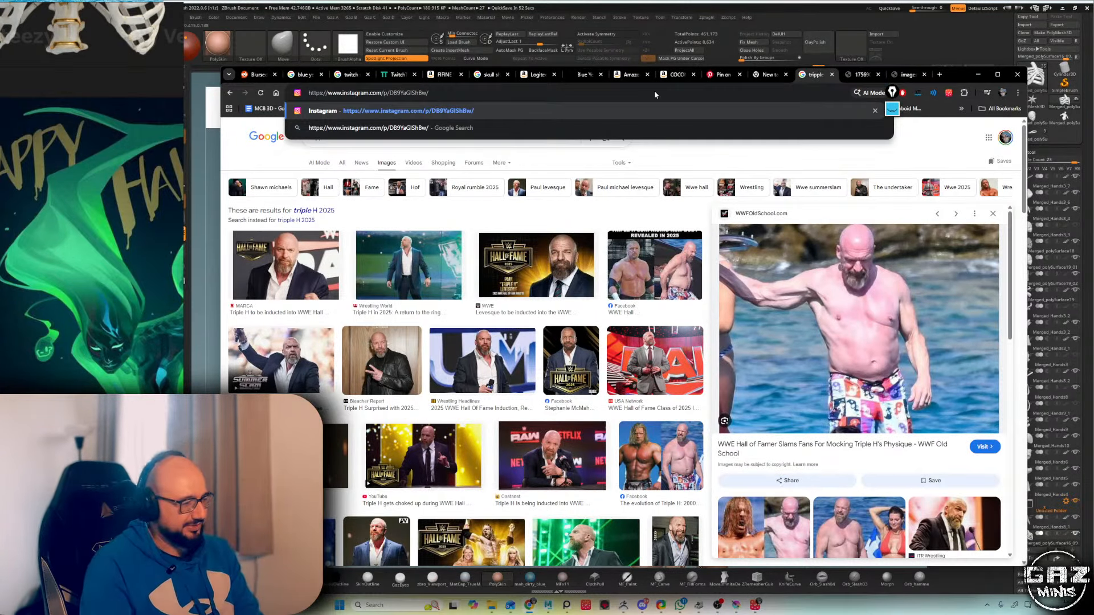
pyautogui.press('Return')
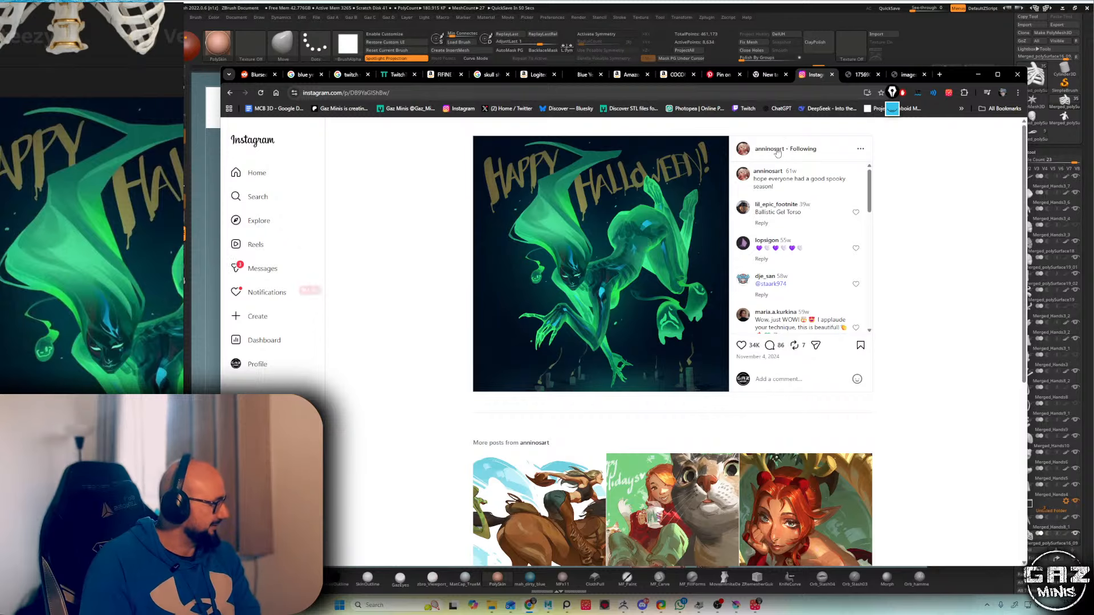
# - Open the artist's Instagram profile and browse the gallery, viewing the horse rider and Medusa artworks enlarged
pyautogui.click(776, 151)
pyautogui.scroll(-2, 624, 335)
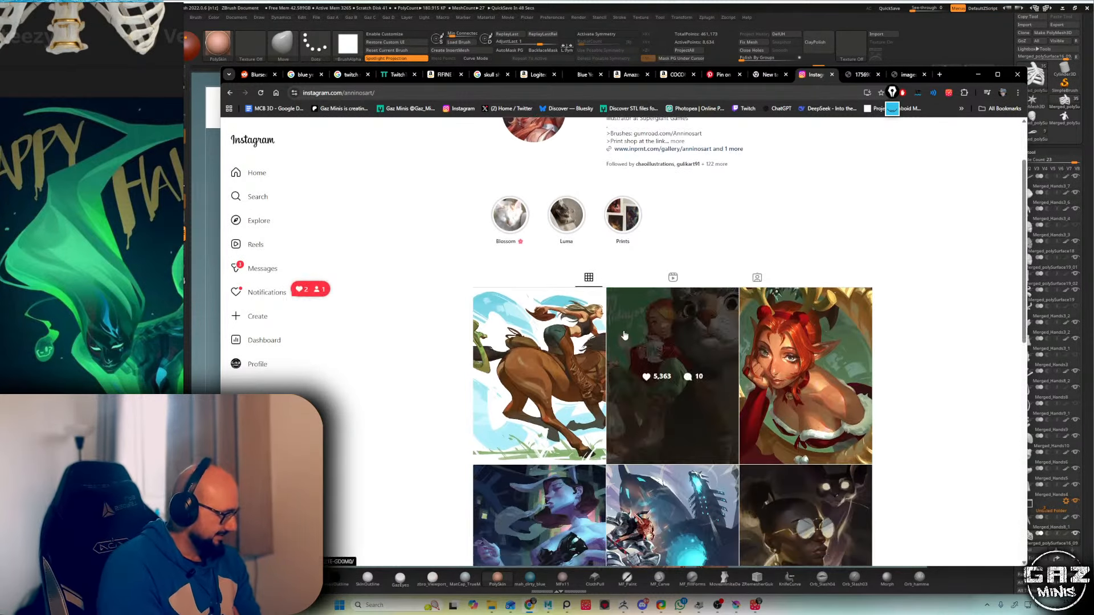
pyautogui.click(593, 341)
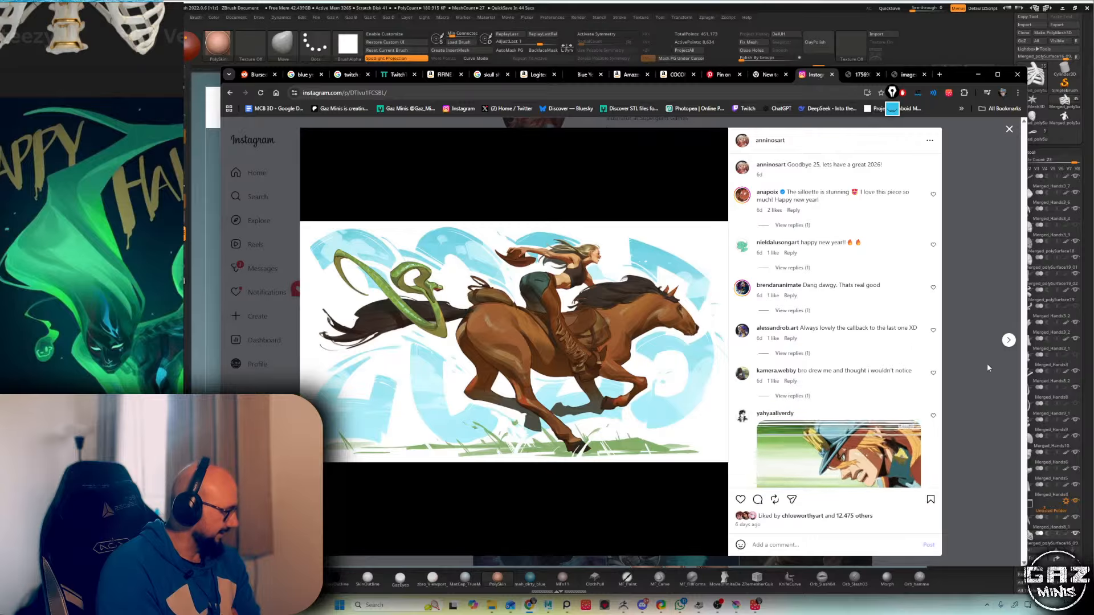
pyautogui.press('Escape')
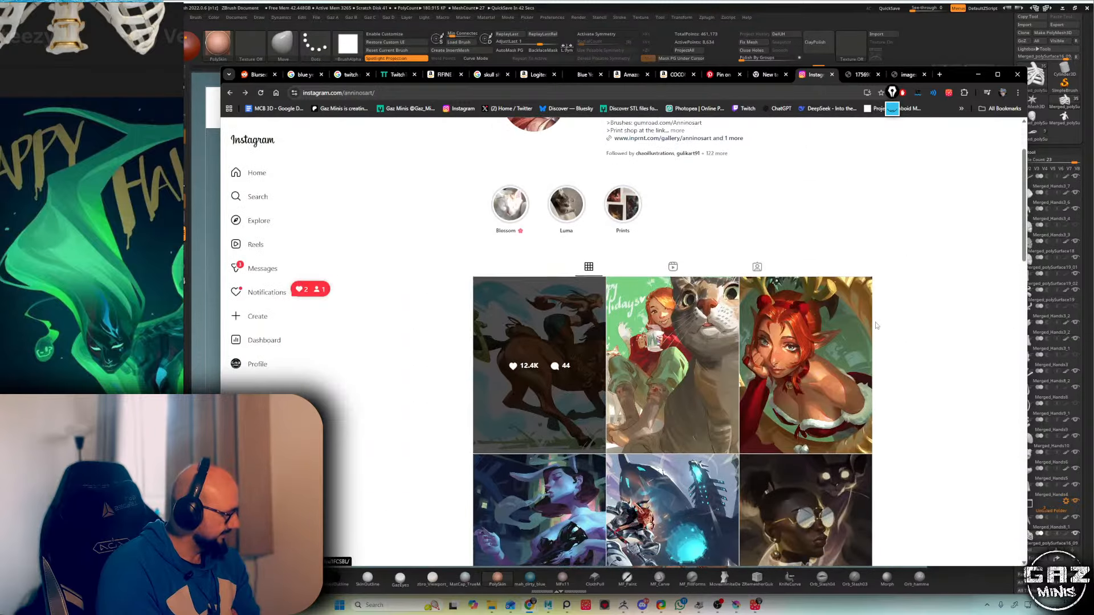
pyautogui.scroll(-4, 875, 326)
pyautogui.scroll(-4, 875, 326)
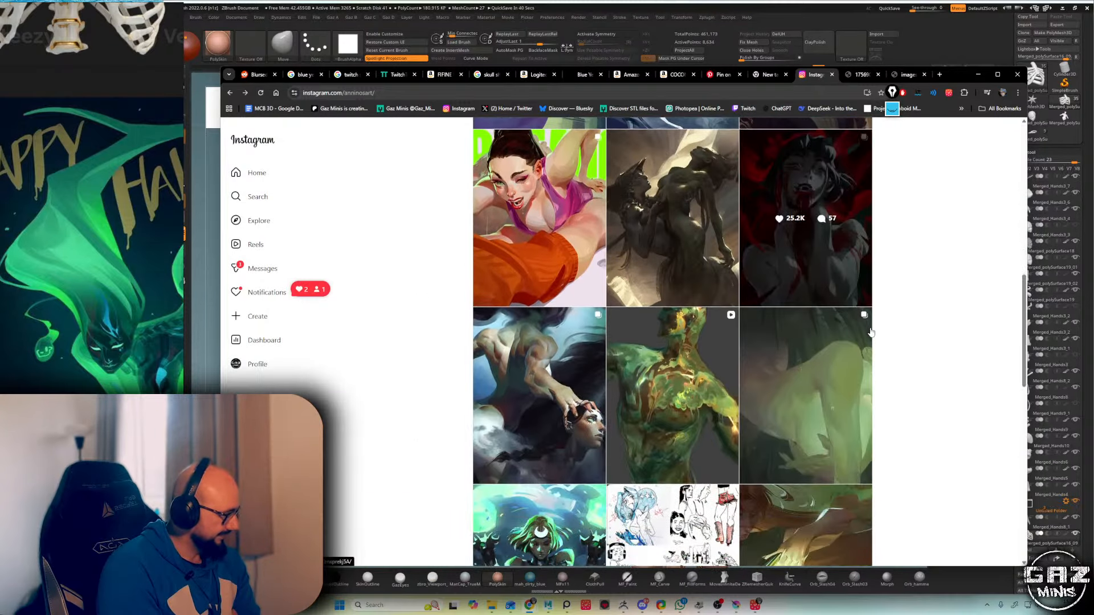
pyautogui.click(700, 268)
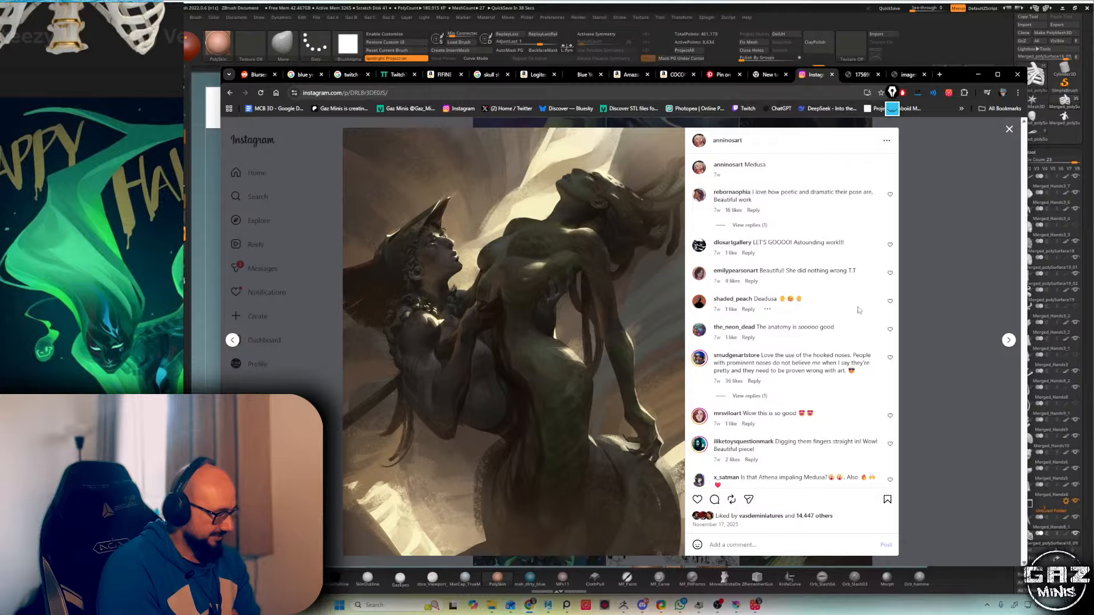
pyautogui.click(922, 319)
pyautogui.scroll(-6, 758, 323)
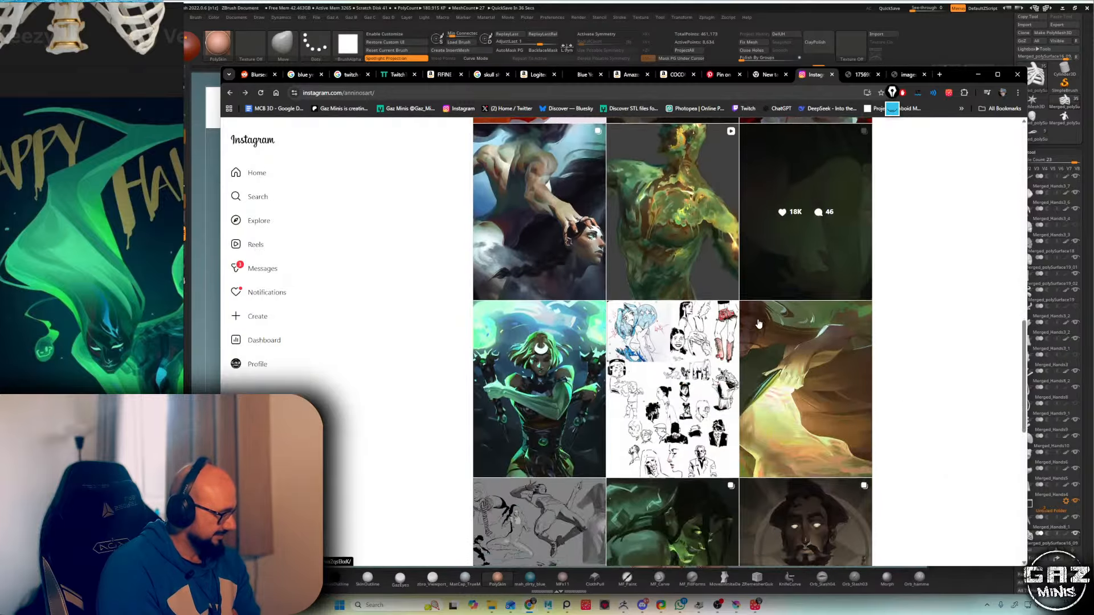
pyautogui.scroll(-5, 758, 323)
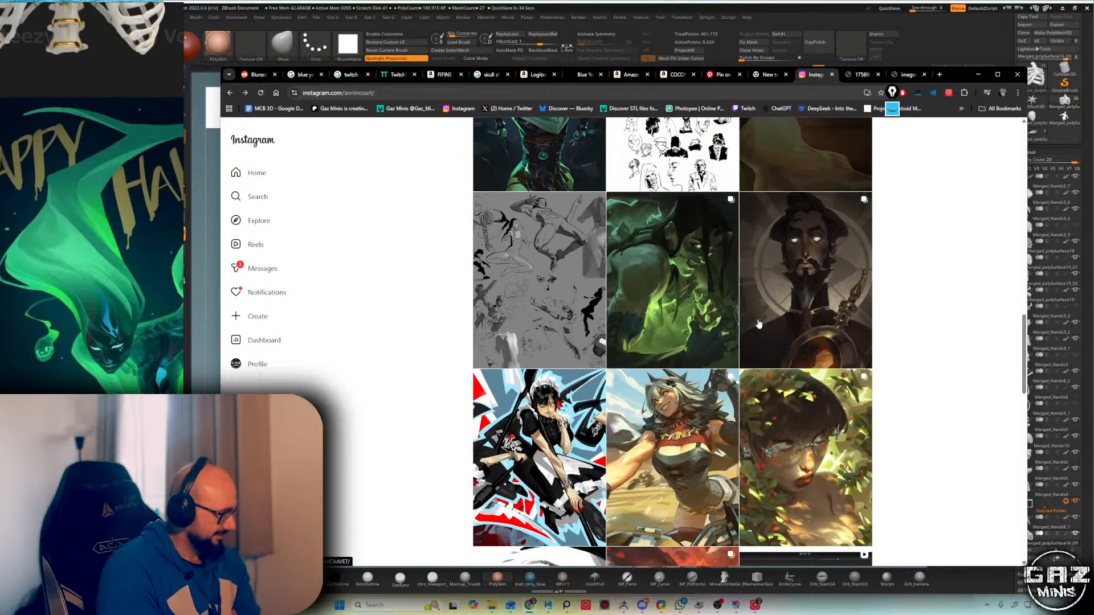
pyautogui.scroll(-10, 758, 323)
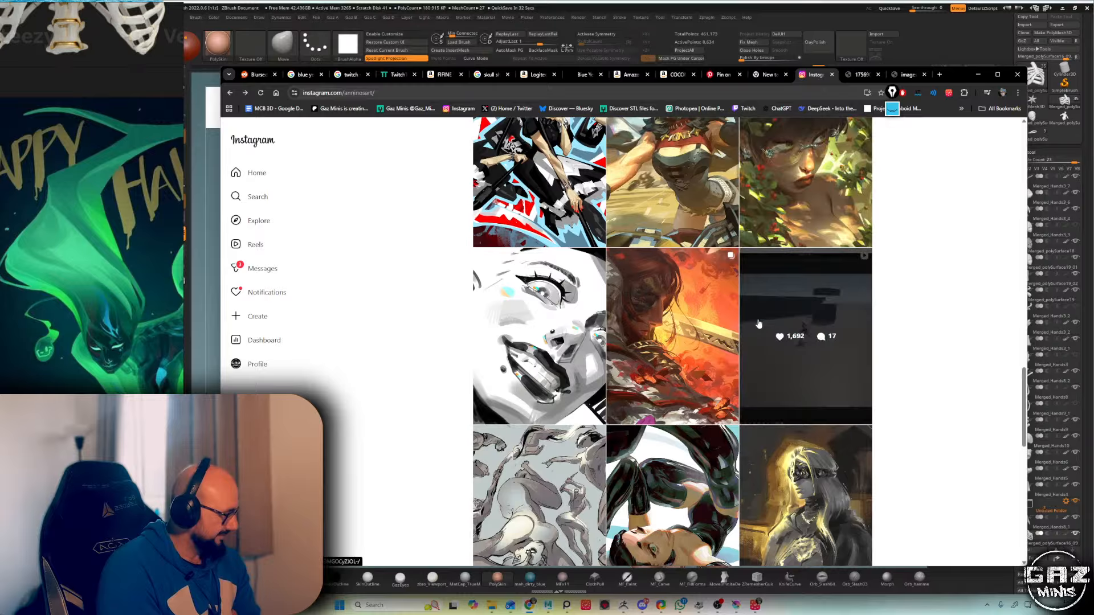
pyautogui.scroll(-10, 758, 324)
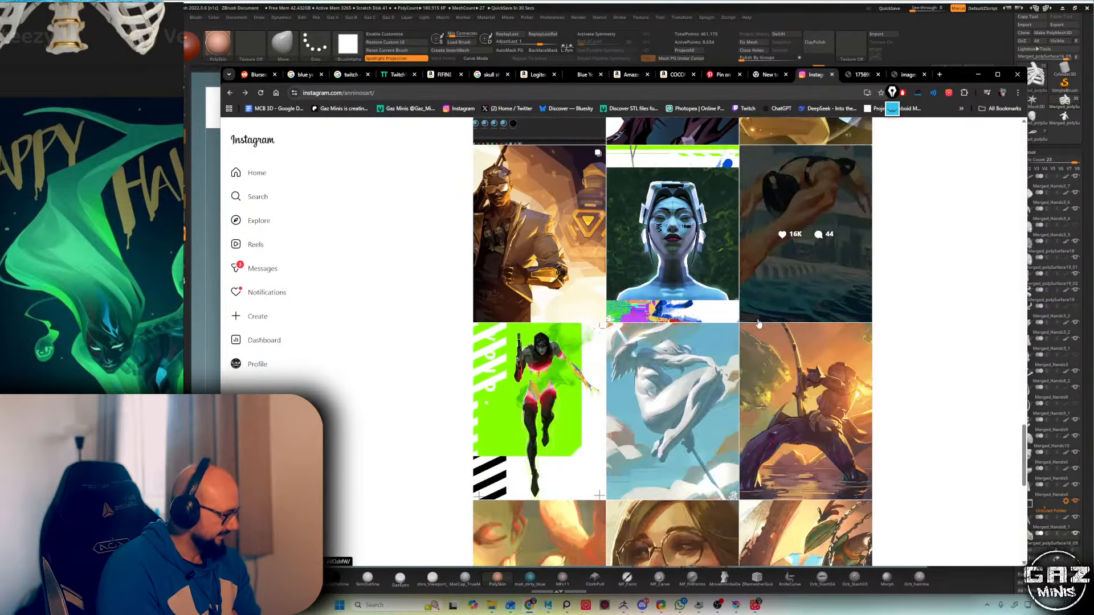
# - Return to ZBrush and examine the rib cage and torso on the full figure from behind, the side and the front
pyautogui.click(691, 291)
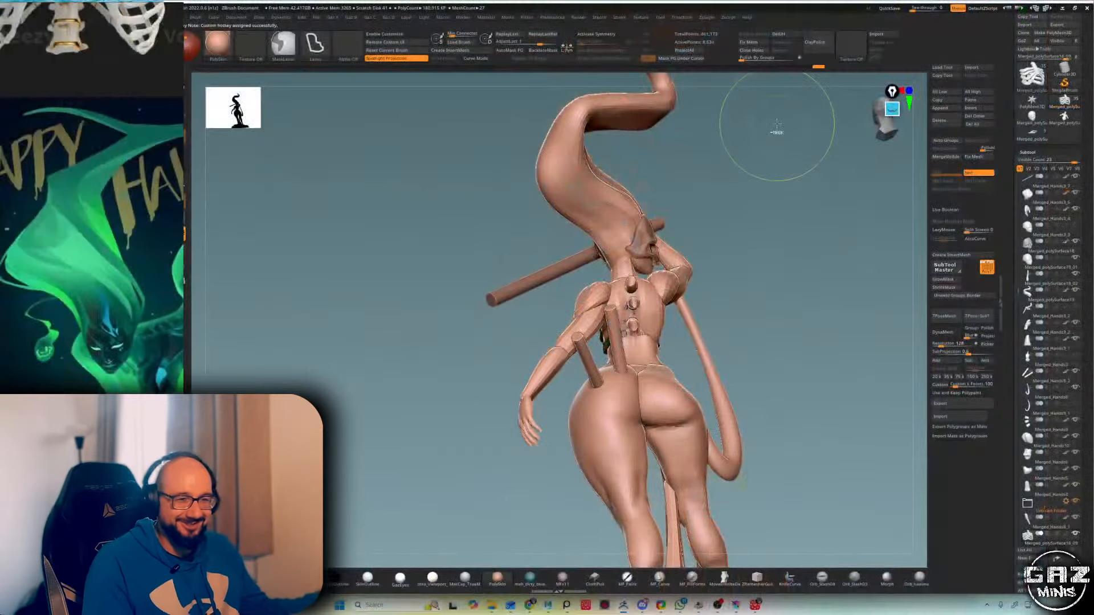
pyautogui.moveTo(777, 123)
pyautogui.mouseDown()
pyautogui.moveTo(809, 130)
pyautogui.moveTo(771, 131)
pyautogui.moveTo(846, 137)
pyautogui.mouseUp()
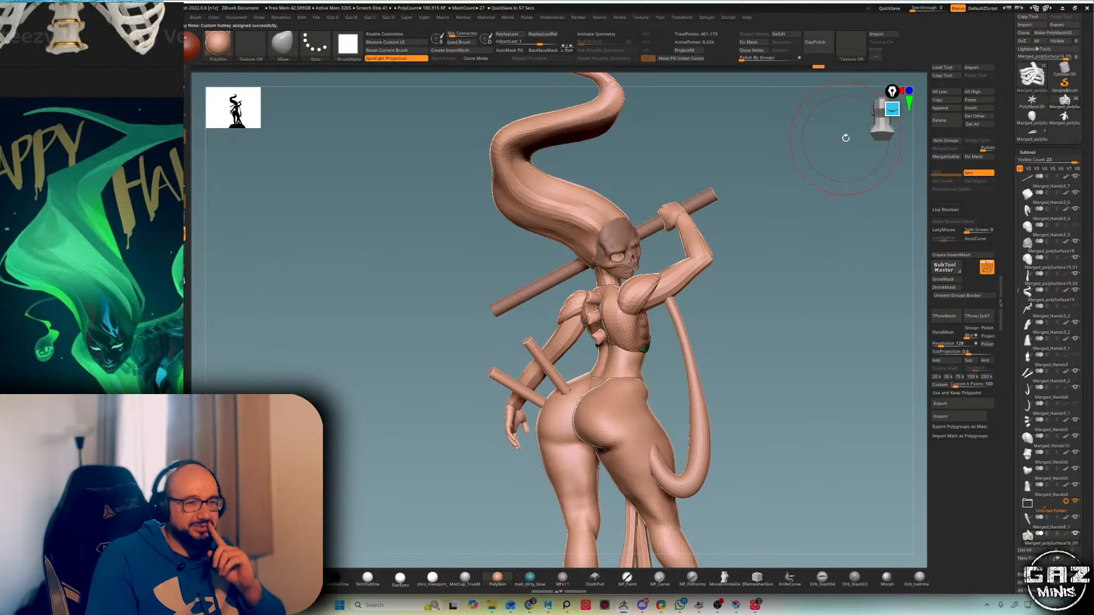
pyautogui.moveTo(846, 138); pyautogui.dragTo(917, 150)
pyautogui.keyDown('alt'); pyautogui.moveTo(845, 182); pyautogui.dragTo(643, 345); pyautogui.keyUp('alt')
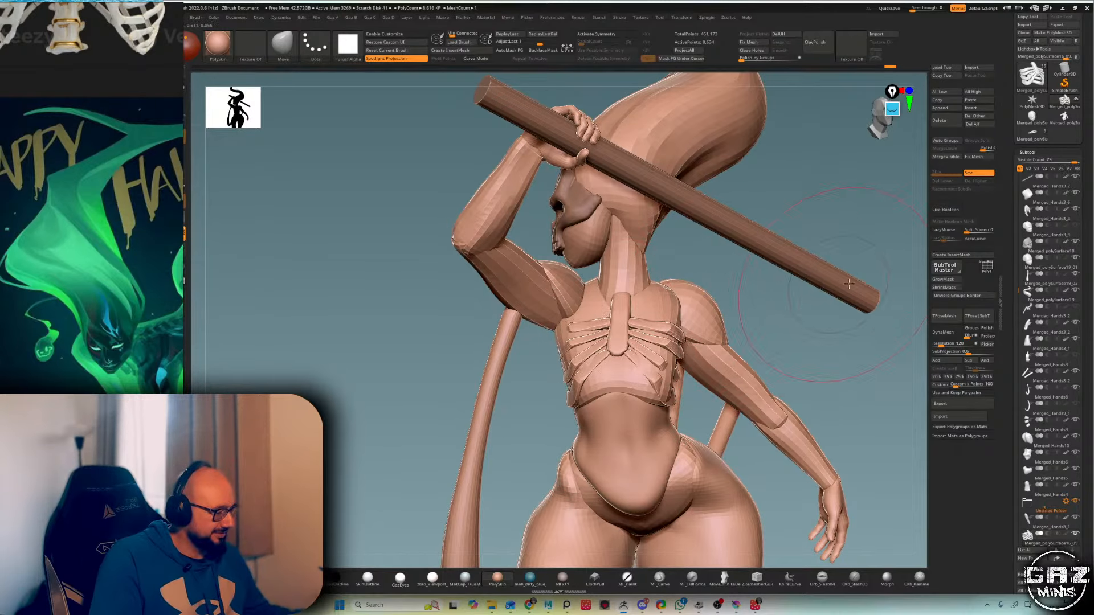
pyautogui.moveTo(848, 283); pyautogui.dragTo(618, 338)
pyautogui.moveTo(722, 285); pyautogui.dragTo(653, 315)
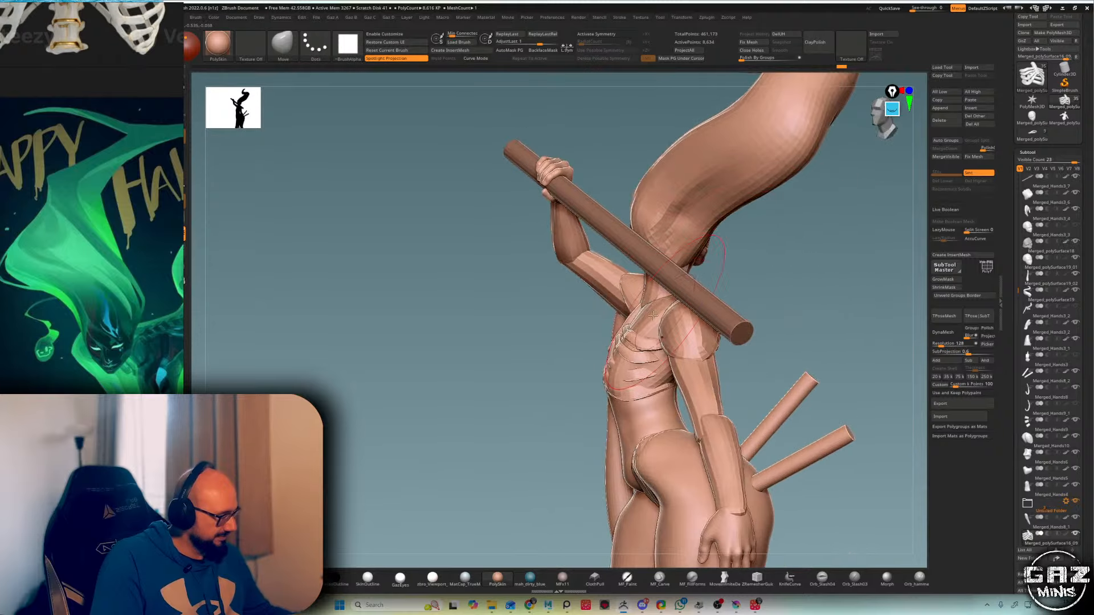
pyautogui.moveTo(625, 378); pyautogui.dragTo(642, 349)
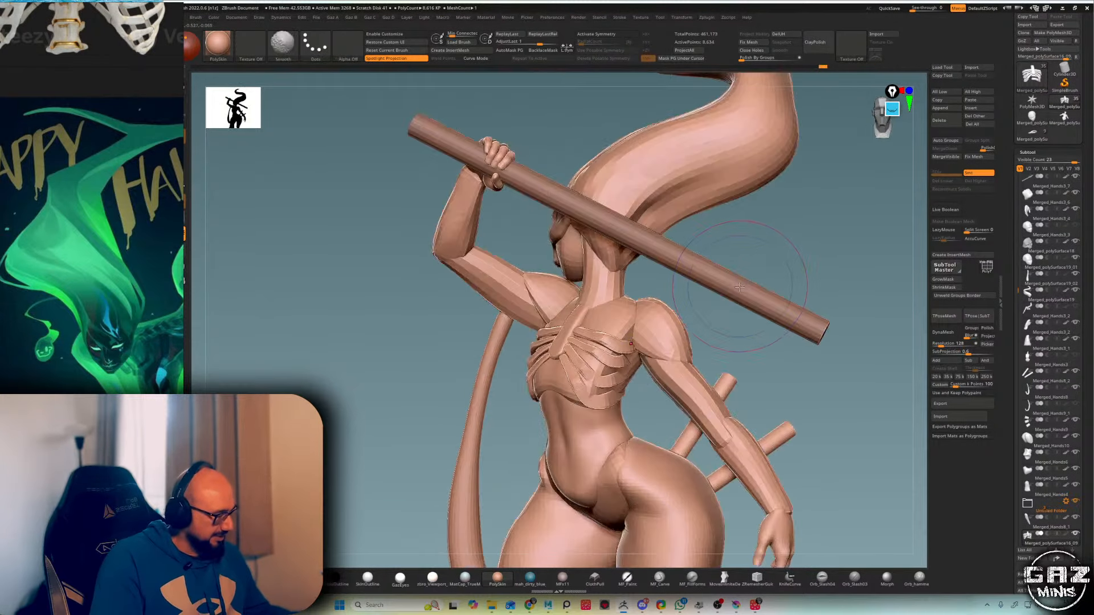
pyautogui.moveTo(743, 340); pyautogui.dragTo(631, 373)
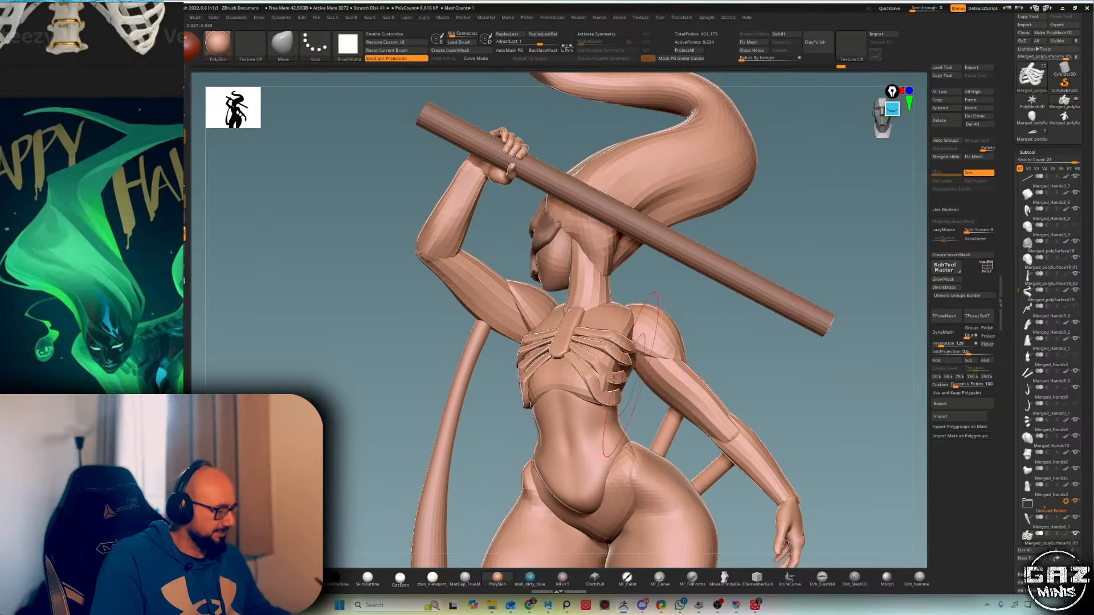
# - Step back through the rib cage's undo history and redo up to the stage where only the sternum is visible
pyautogui.hotkey('ctrl', 'z')
pyautogui.hotkey('ctrl', 'z')
pyautogui.hotkey('ctrl', 'z')
pyautogui.hotkey('ctrl', 'z')
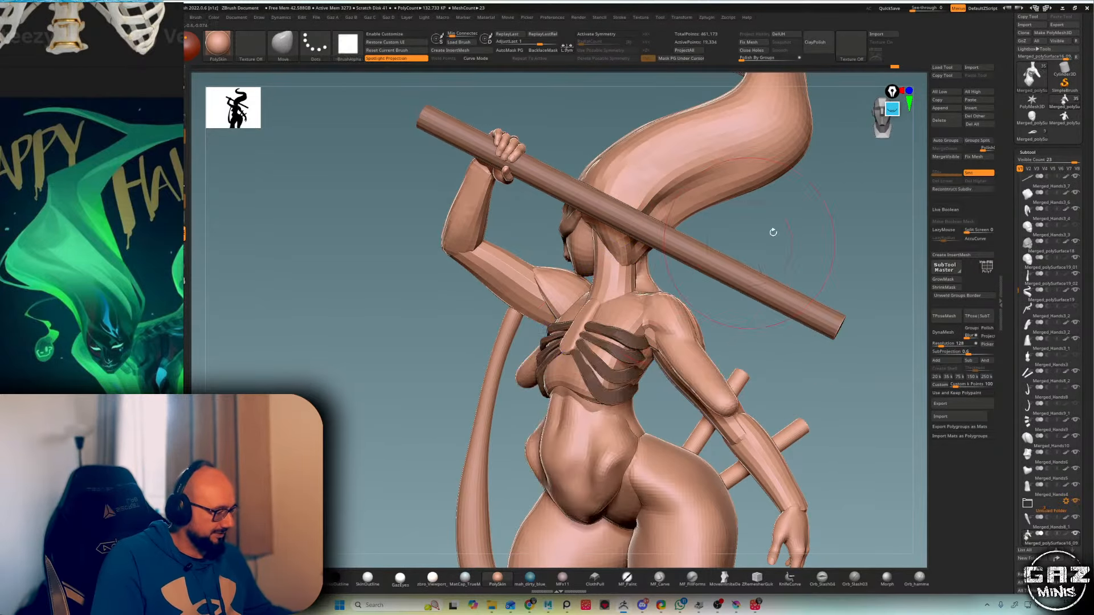
pyautogui.hotkey('ctrl', 'z')
pyautogui.hotkey('ctrl', 'z')
pyautogui.hotkey('ctrl', 'z')
pyautogui.hotkey('ctrl', 'z')
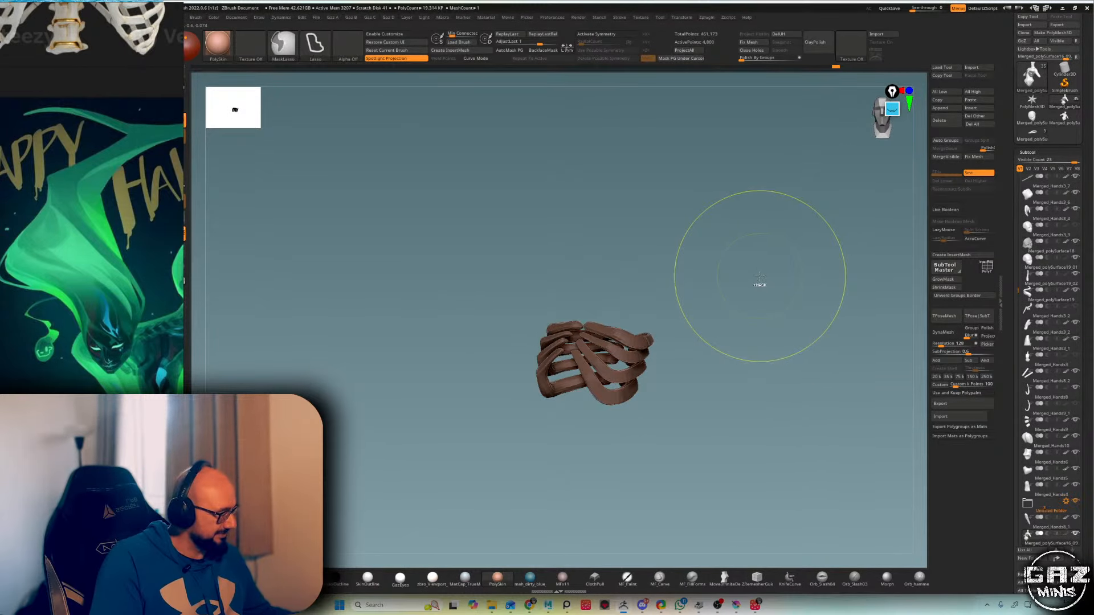
pyautogui.hotkey('ctrl', 'shift', 'z')
pyautogui.hotkey('ctrl', 'shift', 'z')
pyautogui.hotkey('ctrl', 'shift', 'z')
pyautogui.hotkey('ctrl', 'shift', 'z')
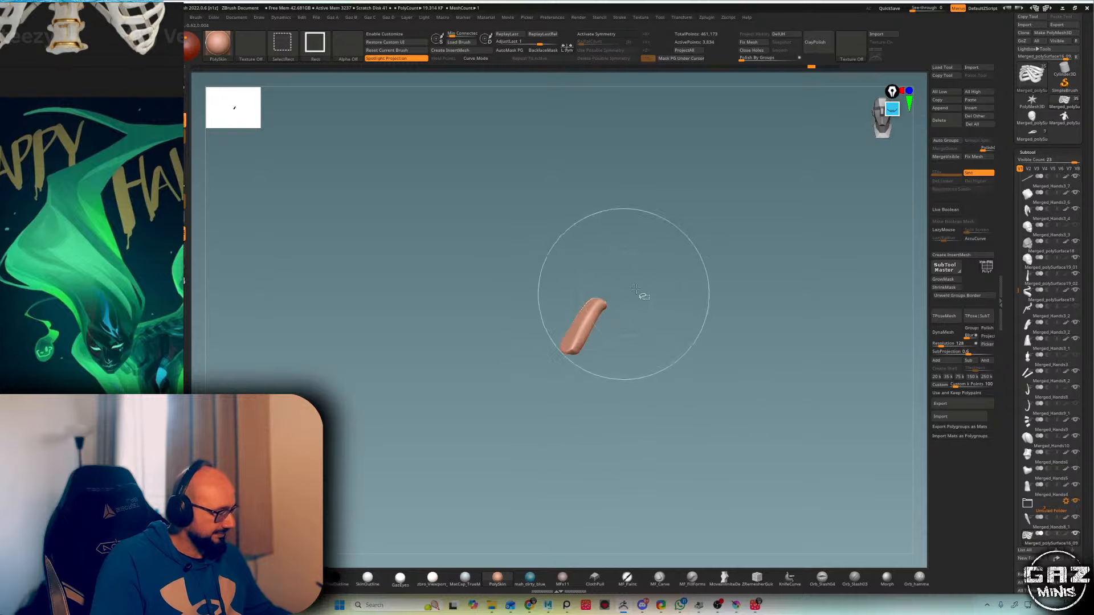
# - Delete the hidden geometry of the rib cage and sternum, show the full figure again and clear the mask
pyautogui.keyDown('ctrl'); pyautogui.keyDown('shift'); pyautogui.moveTo(742, 276); pyautogui.dragTo(753, 287); pyautogui.keyUp('shift'); pyautogui.keyUp('ctrl')
pyautogui.hotkey('ctrl', 'd')
pyautogui.click(743, 319)
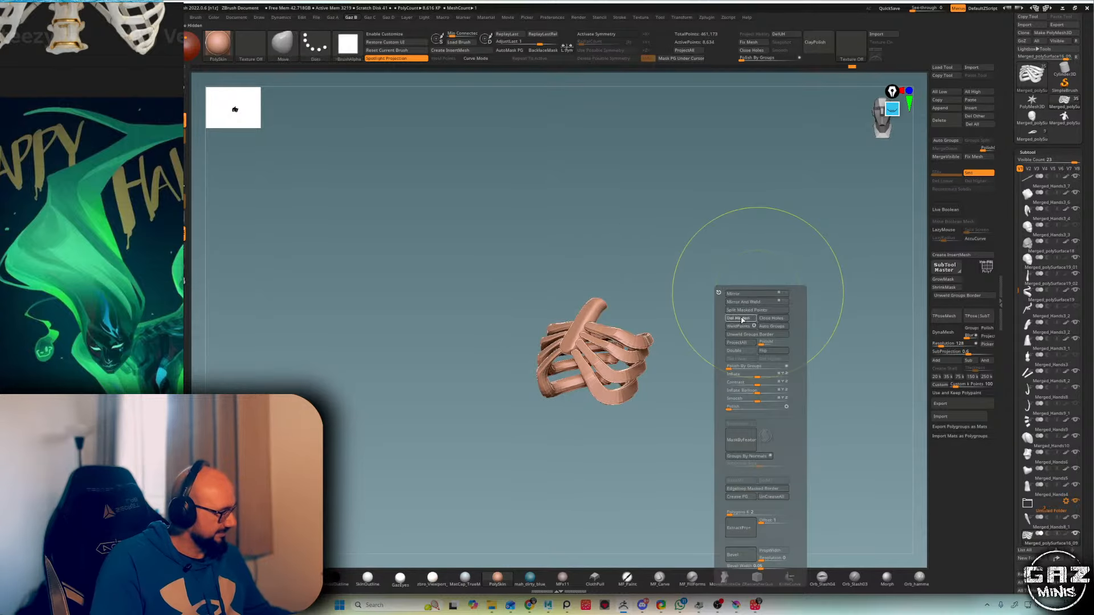
pyautogui.hotkey('shift', 's')
pyautogui.moveTo(753, 226); pyautogui.dragTo(777, 218)
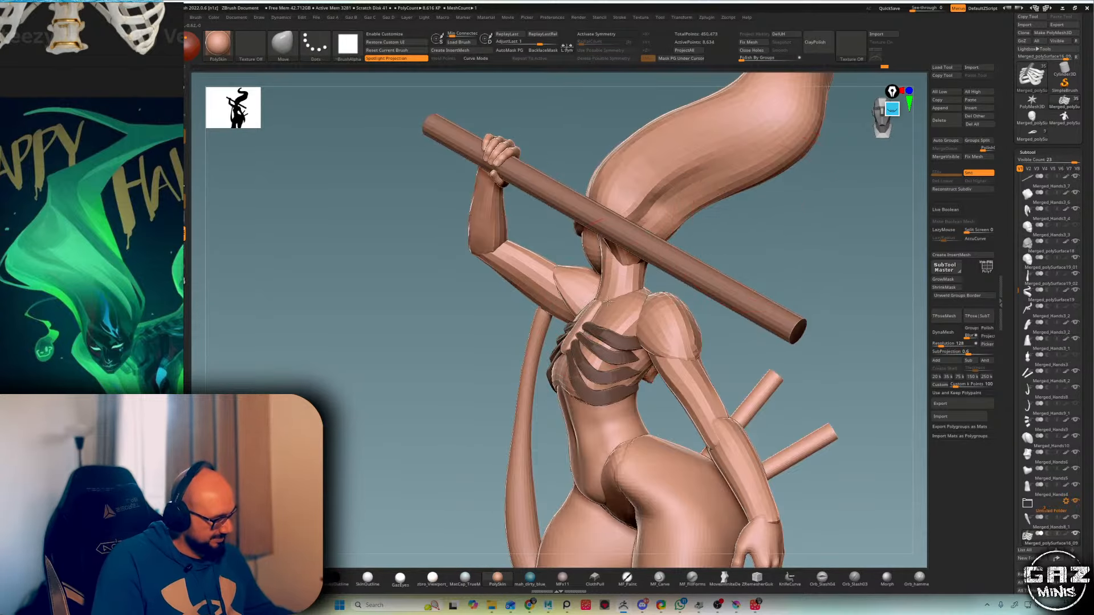
pyautogui.moveTo(603, 309); pyautogui.dragTo(605, 307)
pyautogui.keyDown('ctrl'); pyautogui.moveTo(841, 238); pyautogui.dragTo(874, 245); pyautogui.keyUp('ctrl')
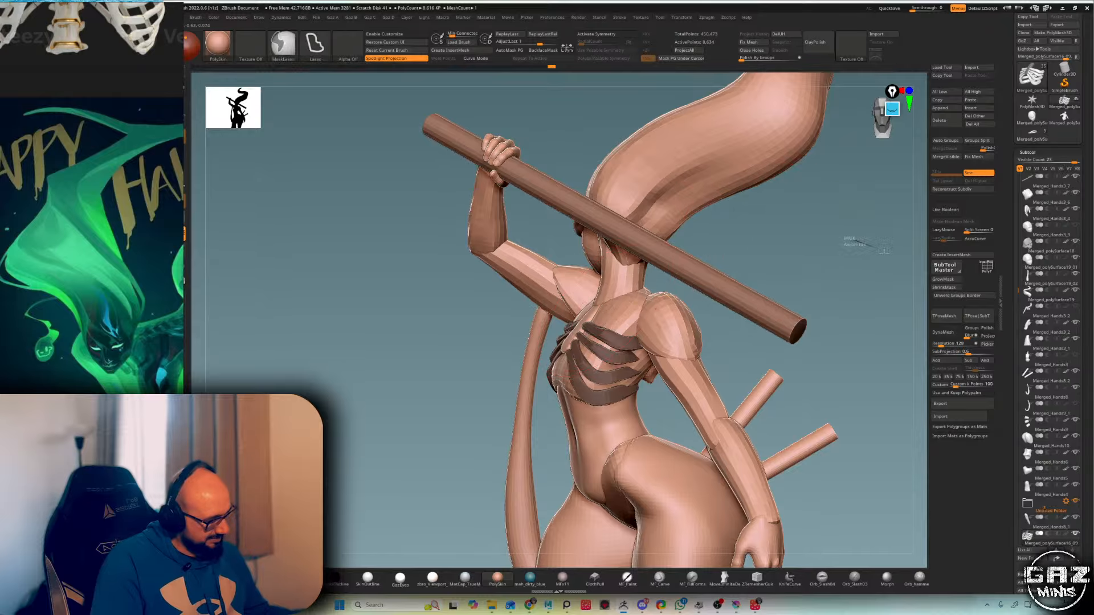
pyautogui.moveTo(740, 250)
pyautogui.mouseDown()
pyautogui.moveTo(795, 253)
pyautogui.moveTo(828, 274)
pyautogui.moveTo(758, 292)
pyautogui.mouseUp()
pyautogui.press('f')
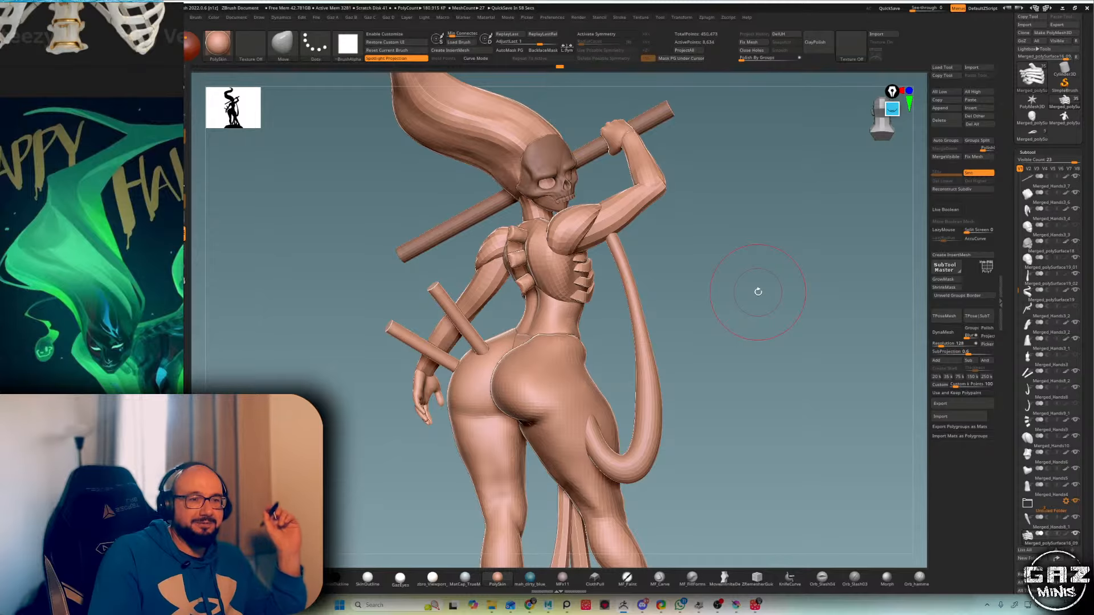
# - Check the ribs and chest in wireframe, select the abdomen piece and lower it to subdivision level 1
pyautogui.moveTo(756, 291)
pyautogui.mouseDown()
pyautogui.moveTo(721, 236)
pyautogui.moveTo(704, 268)
pyautogui.mouseUp()
pyautogui.hotkey('shift', 'f')
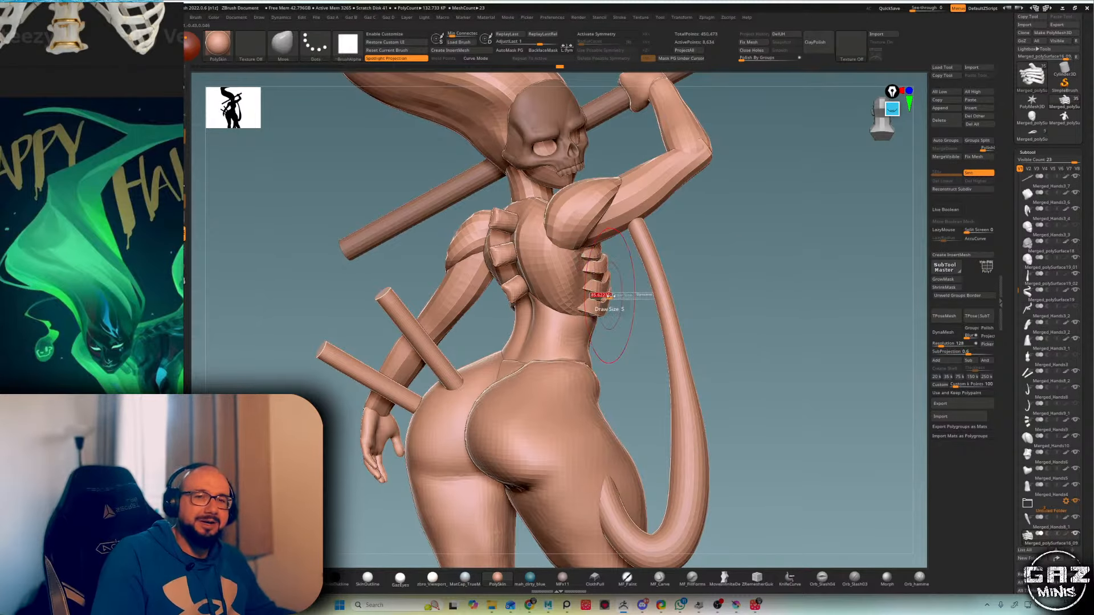
pyautogui.hotkey('shift', 'f')
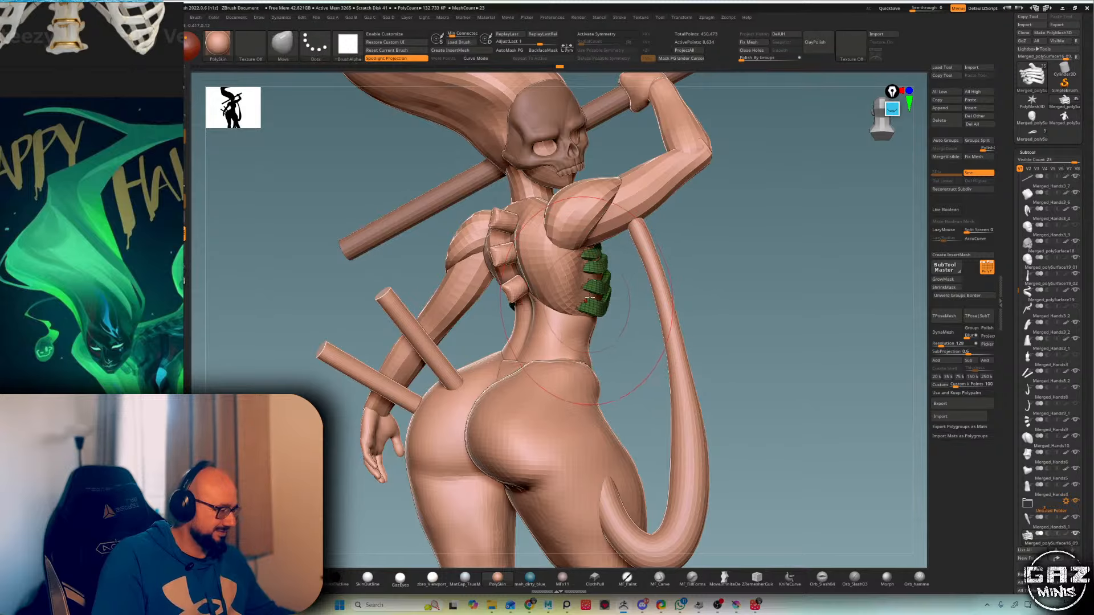
pyautogui.moveTo(735, 230)
pyautogui.mouseDown()
pyautogui.moveTo(652, 227)
pyautogui.moveTo(617, 268)
pyautogui.moveTo(693, 243)
pyautogui.moveTo(598, 309)
pyautogui.mouseUp()
pyautogui.hotkey('shift', 'f')
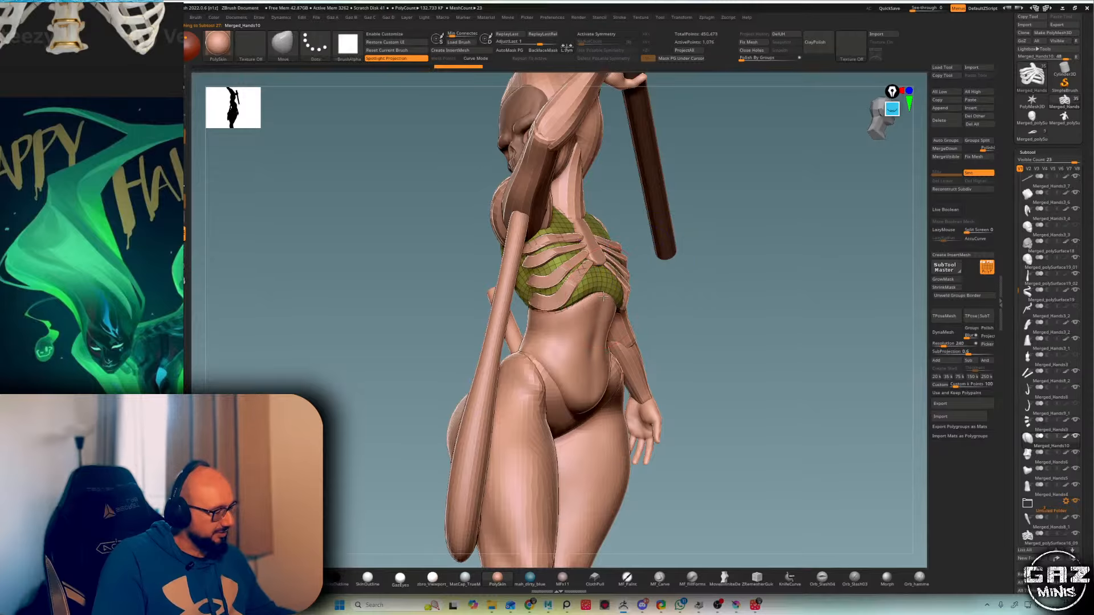
pyautogui.keyDown('alt'); pyautogui.click(598, 310); pyautogui.keyUp('alt')
pyautogui.hotkey('shift', 'f')
pyautogui.keyDown('alt'); pyautogui.moveTo(680, 262); pyautogui.dragTo(684, 320); pyautogui.keyUp('alt')
pyautogui.hotkey('shift', 'd')
pyautogui.hotkey('shift', 'd')
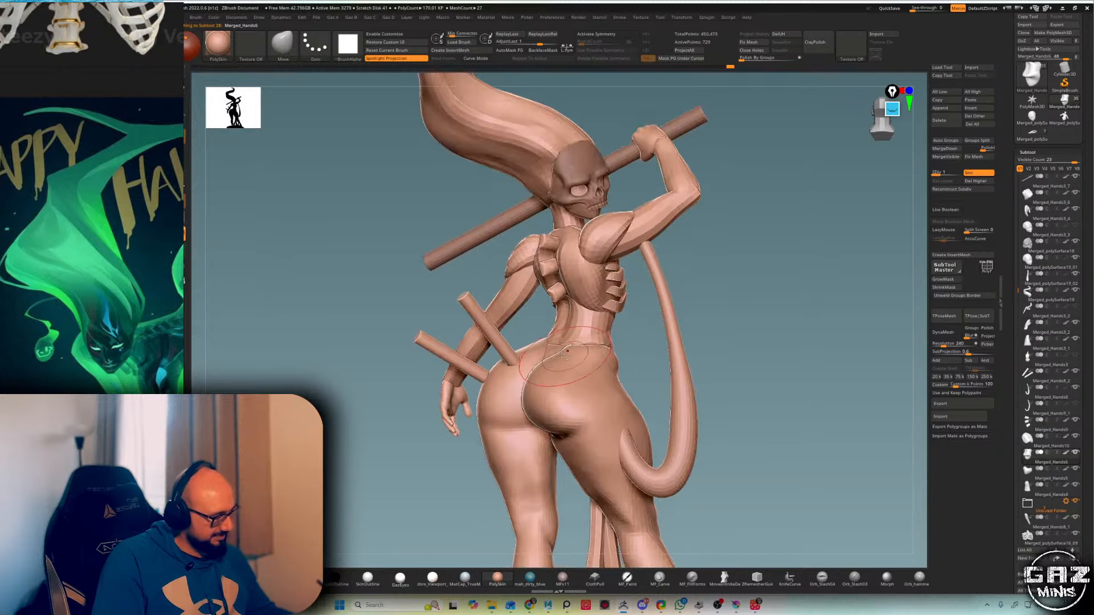
# - Select the lower back piece and flatten and smooth its surface with the hPolish brush
pyautogui.keyDown('alt'); pyautogui.click(553, 350); pyautogui.keyUp('alt')
pyautogui.hotkey('shift', 'f')
pyautogui.hotkey('shift', 's')
pyautogui.hotkey('shift', 's')
pyautogui.press('b')
pyautogui.press('h')
pyautogui.press('p')
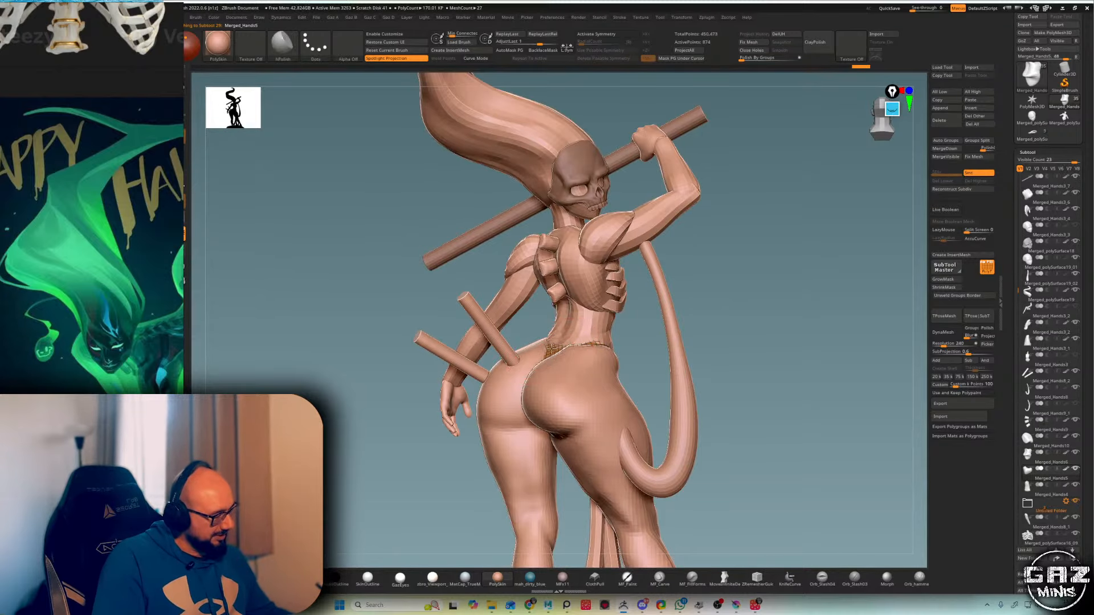
pyautogui.press('shift')
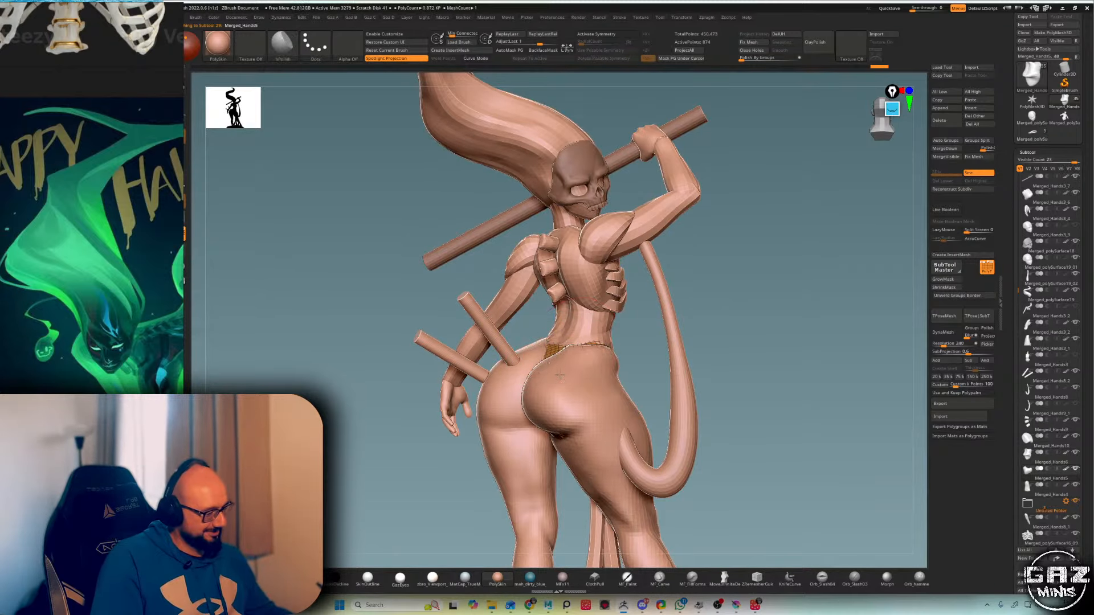
# - Turn off the wireframe, select the piece beside the thigh and switch to the Move brush
pyautogui.hotkey('shift', 'f')
pyautogui.moveTo(735, 334)
pyautogui.keyDown('alt'); pyautogui.mouseDown()
pyautogui.moveTo(740, 256)
pyautogui.moveTo(754, 285)
pyautogui.moveTo(728, 338)
pyautogui.mouseUp(); pyautogui.keyUp('alt')
pyautogui.keyDown('alt'); pyautogui.click(629, 405); pyautogui.keyUp('alt')
pyautogui.keyDown('alt'); pyautogui.moveTo(718, 399); pyautogui.dragTo(699, 349); pyautogui.keyUp('alt')
pyautogui.press('s')
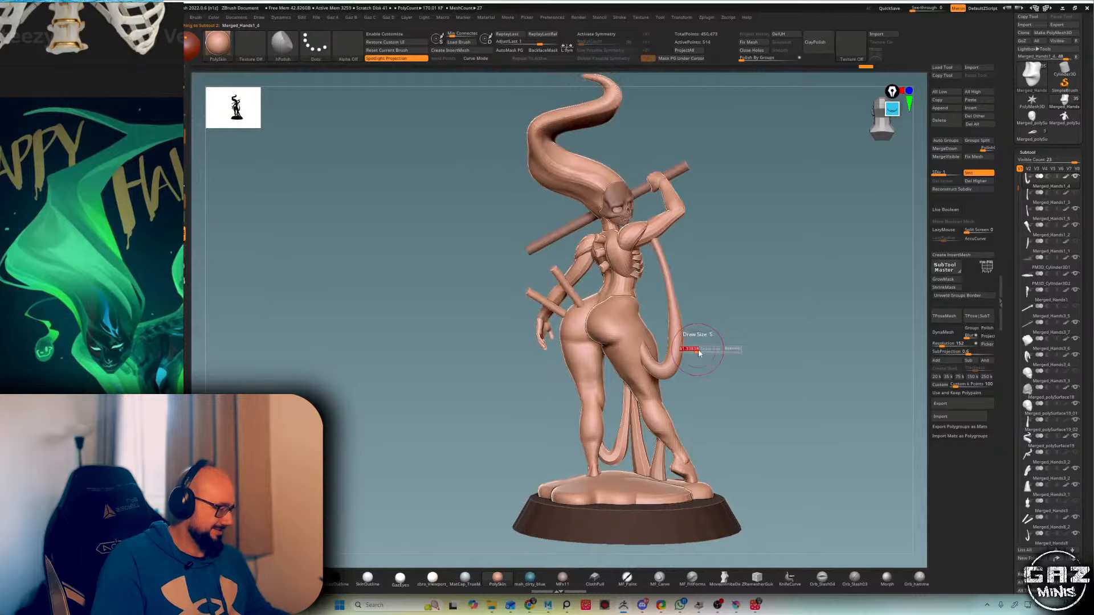
pyautogui.press('b')
pyautogui.press('m')
pyautogui.press('v')
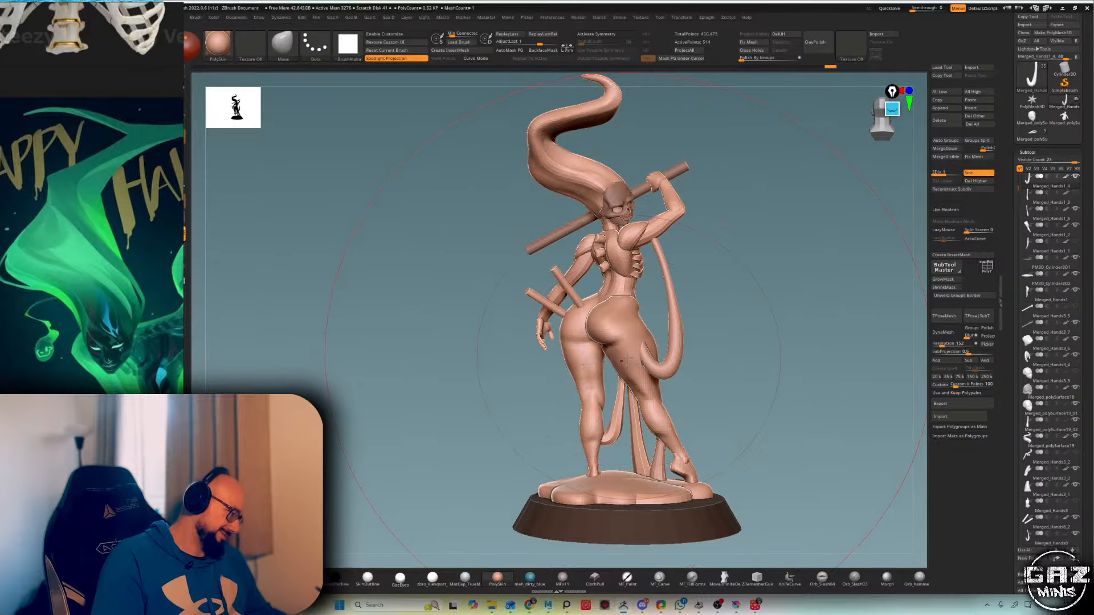
# - Review the whole figure from behind, select the chest volume beneath the ribs and display its wireframe
pyautogui.moveTo(617, 436); pyautogui.dragTo(789, 336, button='right')
pyautogui.keyDown('ctrl'); pyautogui.moveTo(789, 336); pyautogui.dragTo(761, 346, button='right'); pyautogui.keyUp('ctrl')
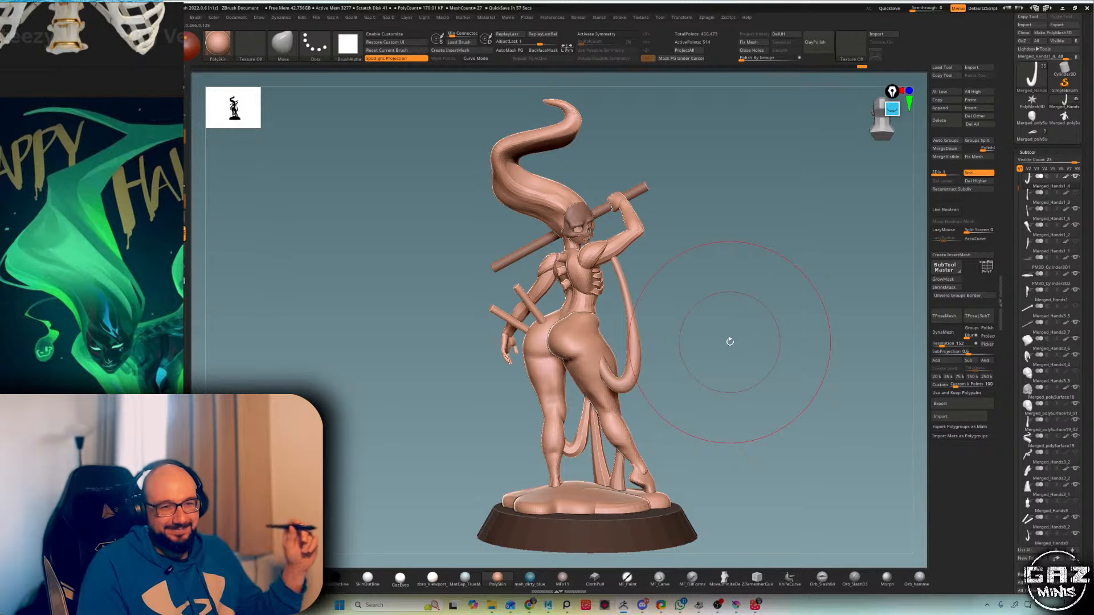
pyautogui.keyDown('ctrl'); pyautogui.moveTo(663, 203); pyautogui.dragTo(718, 246, button='right'); pyautogui.keyUp('ctrl')
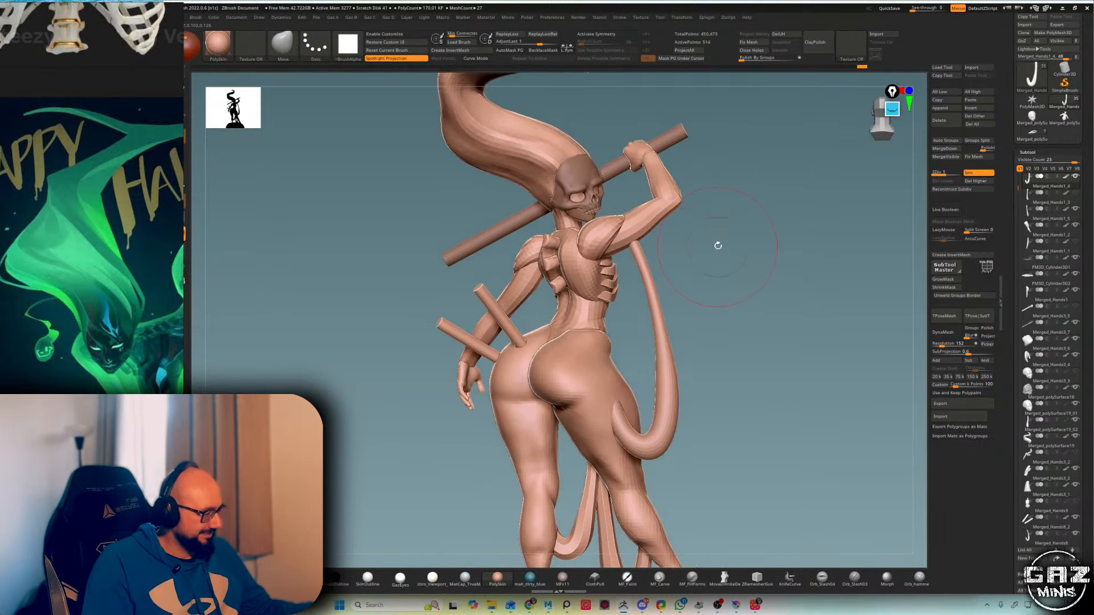
pyautogui.keyDown('alt'); pyautogui.click(588, 278); pyautogui.keyUp('alt')
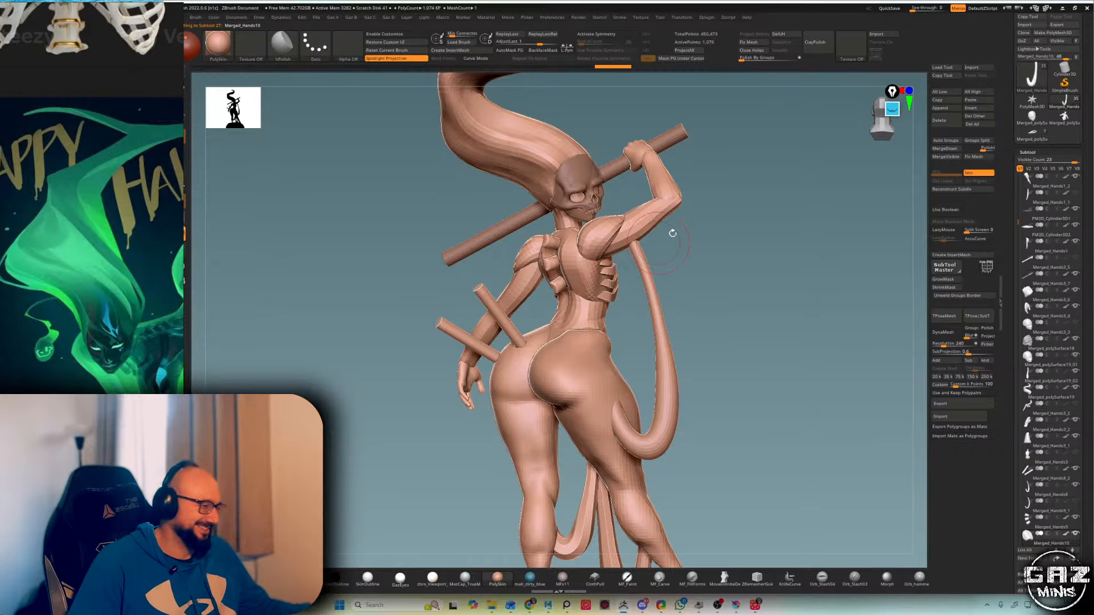
pyautogui.moveTo(672, 233); pyautogui.dragTo(859, 188, button='right')
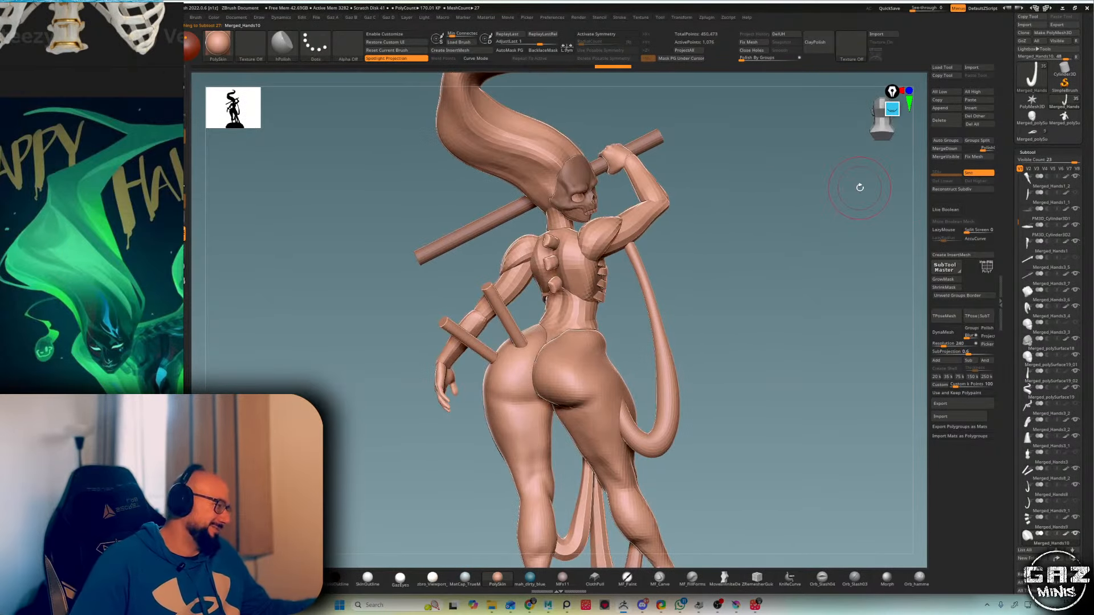
pyautogui.moveTo(693, 215); pyautogui.dragTo(636, 229, button='right')
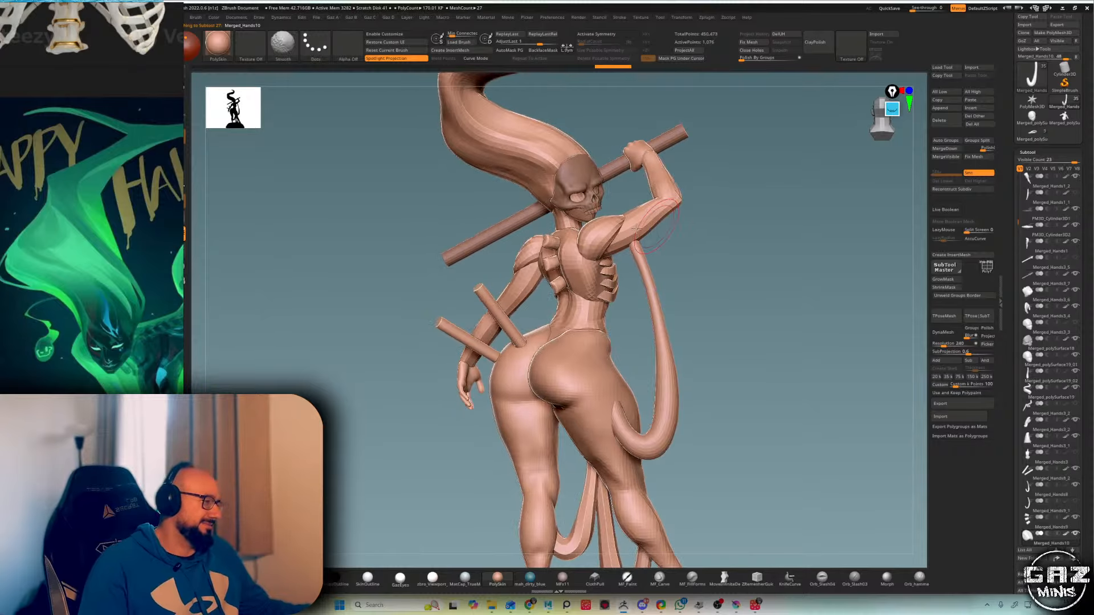
pyautogui.keyDown('ctrl'); pyautogui.moveTo(740, 171); pyautogui.dragTo(798, 166, button='right'); pyautogui.keyUp('ctrl')
pyautogui.hotkey('shift', 'f')
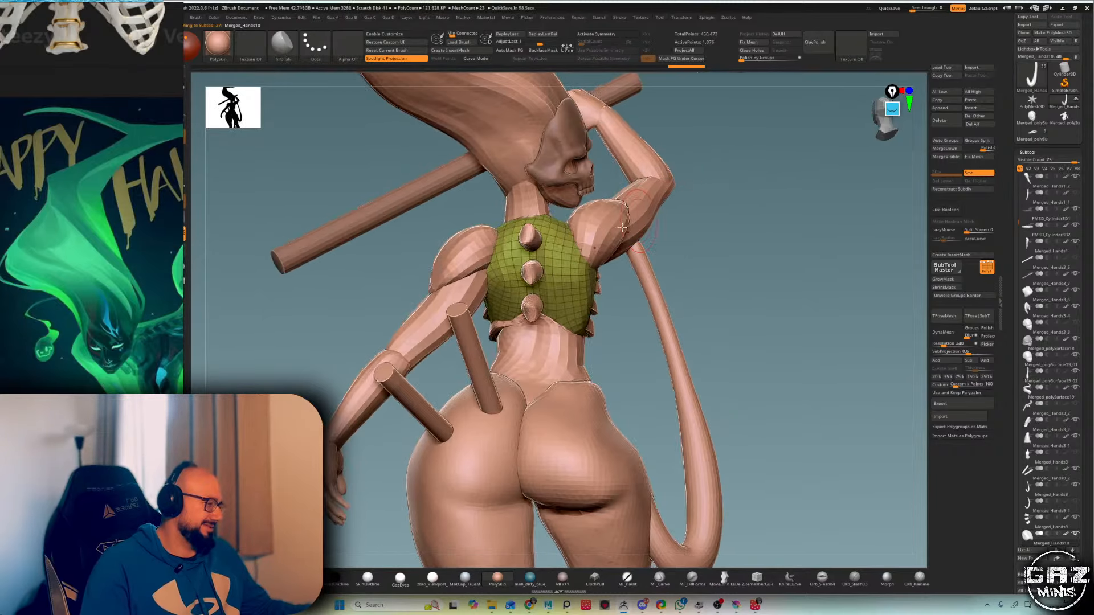
# - Select the raised arm's shoulder piece and reshape it where it meets the upper back with the Move brush
pyautogui.keyDown('alt'); pyautogui.click(611, 232); pyautogui.keyUp('alt')
pyautogui.moveTo(714, 180)
pyautogui.keyDown('alt'); pyautogui.mouseDown(button='right')
pyautogui.moveTo(729, 209)
pyautogui.moveTo(675, 213)
pyautogui.mouseUp(button='right'); pyautogui.keyUp('alt')
pyautogui.press('b')
pyautogui.press('m')
pyautogui.press('v')
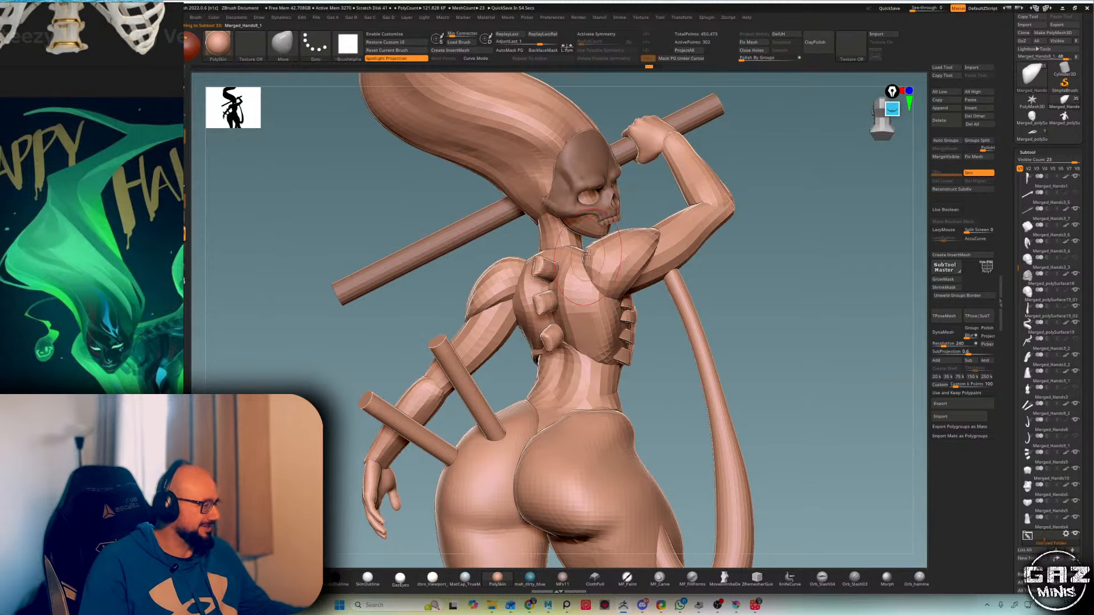
pyautogui.moveTo(788, 188); pyautogui.dragTo(590, 259)
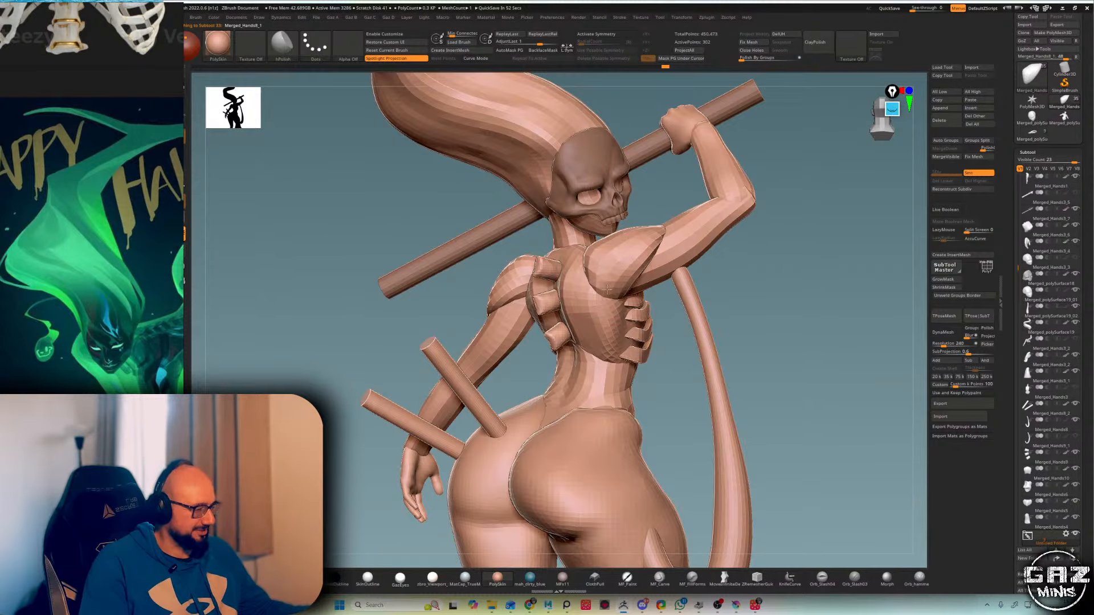
pyautogui.moveTo(779, 195); pyautogui.dragTo(623, 267)
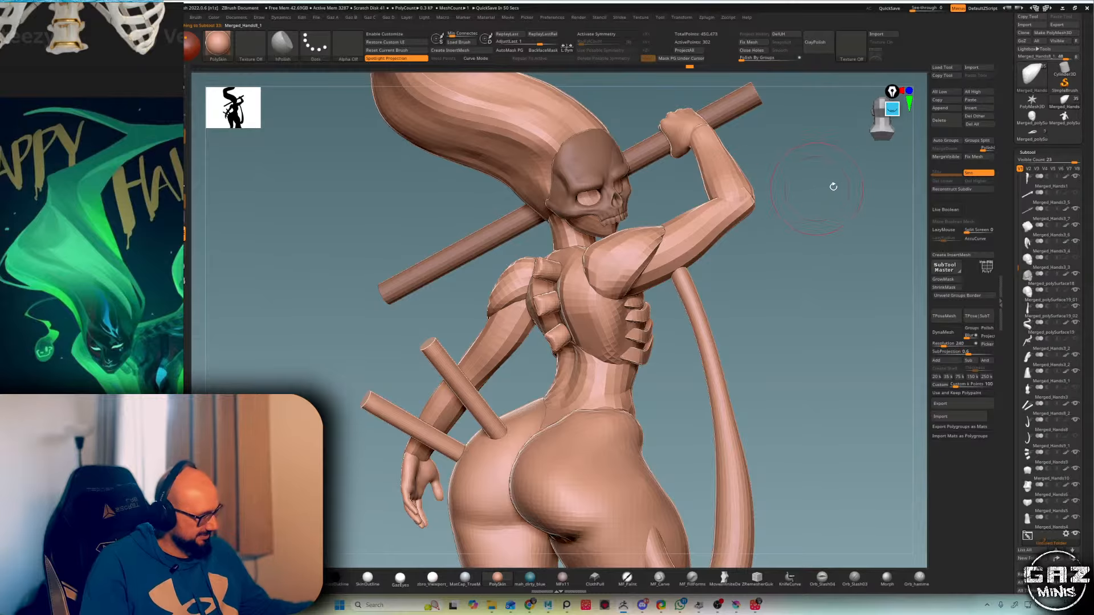
pyautogui.moveTo(833, 187); pyautogui.dragTo(776, 220)
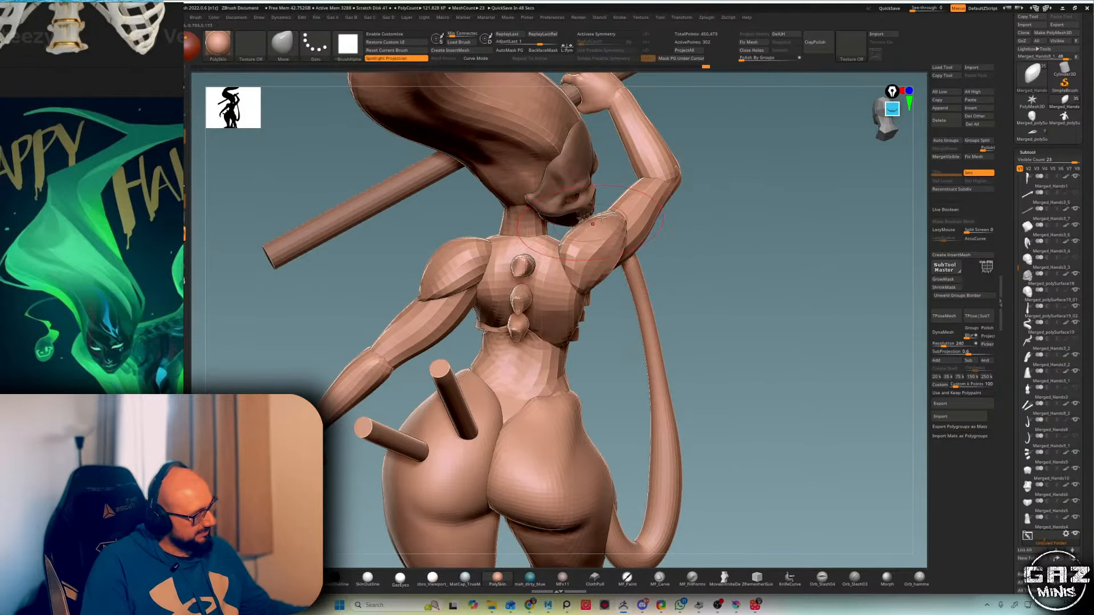
pyautogui.moveTo(809, 171); pyautogui.dragTo(756, 205)
# - Select the long curved tail and thicken it with the Inflat brush
pyautogui.press('f')
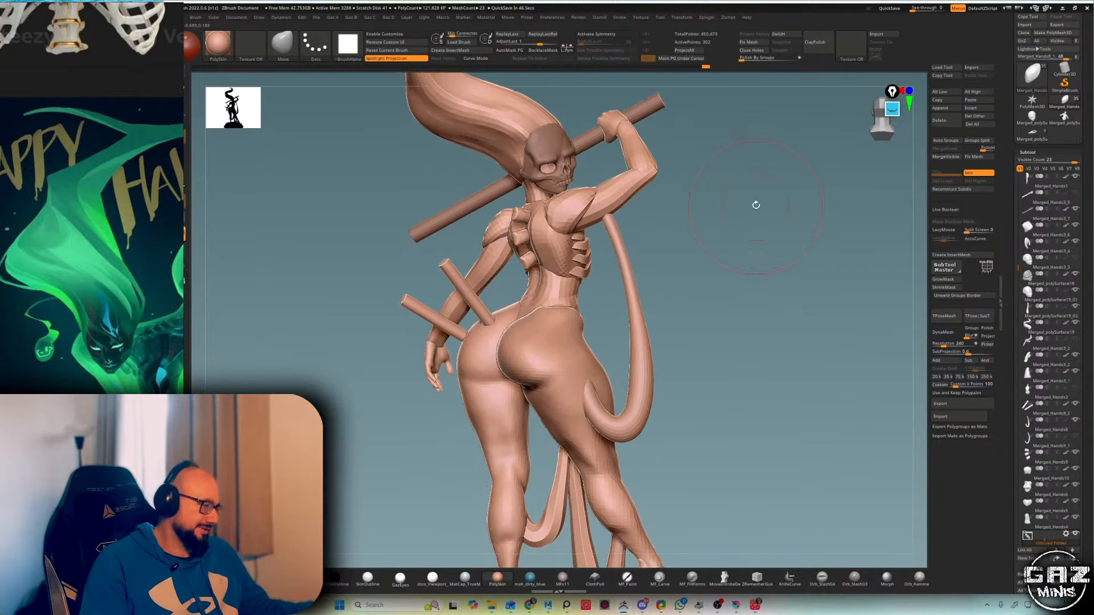
pyautogui.press('f')
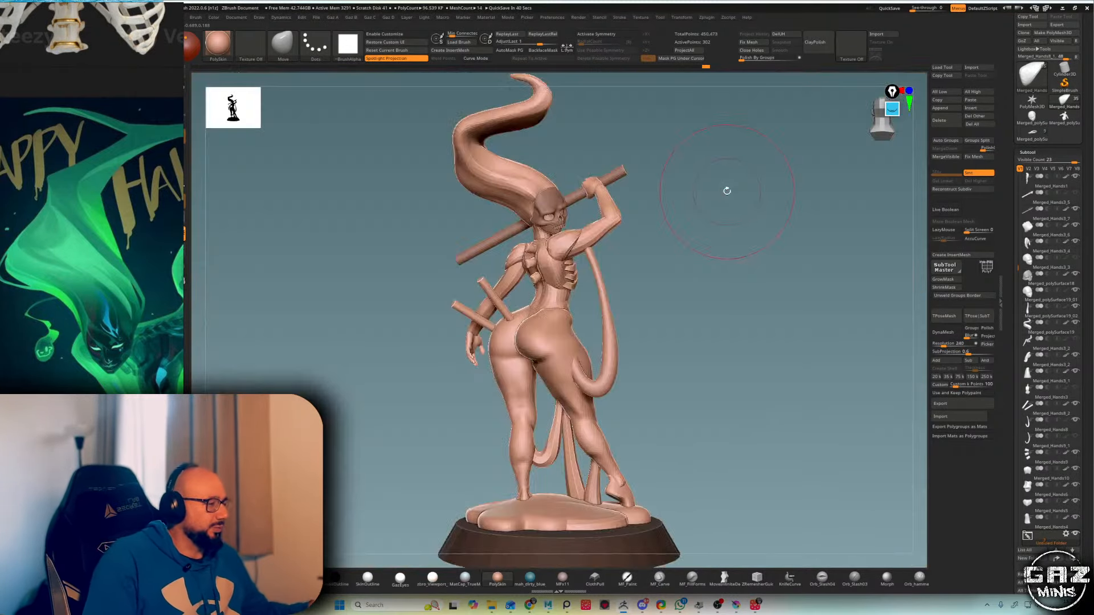
pyautogui.moveTo(726, 188); pyautogui.dragTo(809, 274)
pyautogui.moveTo(734, 279)
pyautogui.keyDown('alt'); pyautogui.mouseDown()
pyautogui.moveTo(698, 343)
pyautogui.moveTo(668, 341)
pyautogui.mouseUp(); pyautogui.keyUp('alt')
pyautogui.keyDown('alt'); pyautogui.click(642, 330); pyautogui.keyUp('alt')
pyautogui.press('b')
pyautogui.press('i')
pyautogui.press('n')
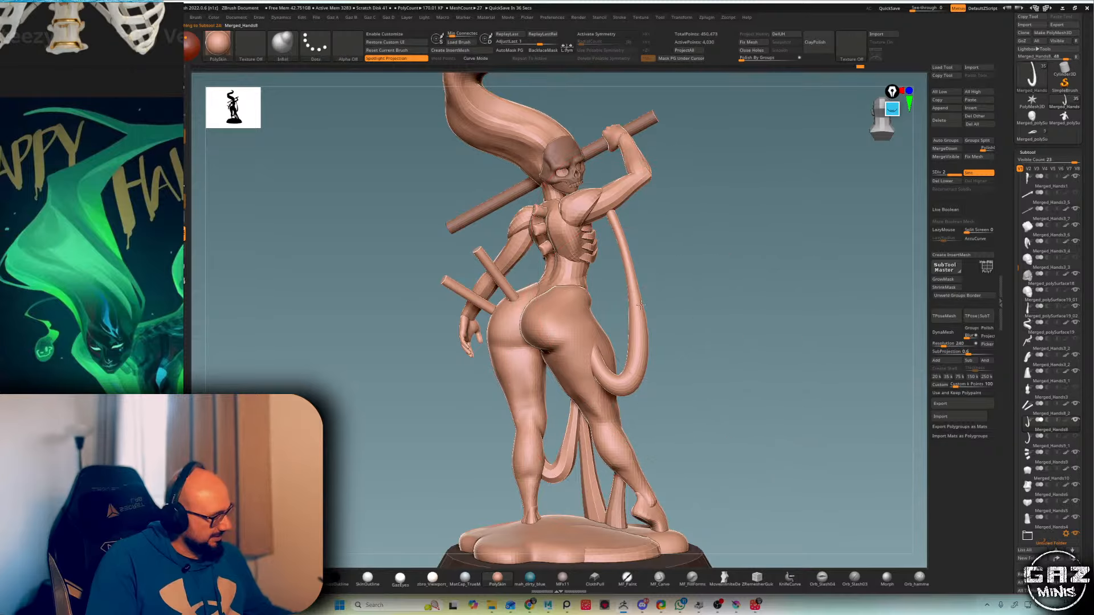
pyautogui.moveTo(650, 296); pyautogui.dragTo(721, 295)
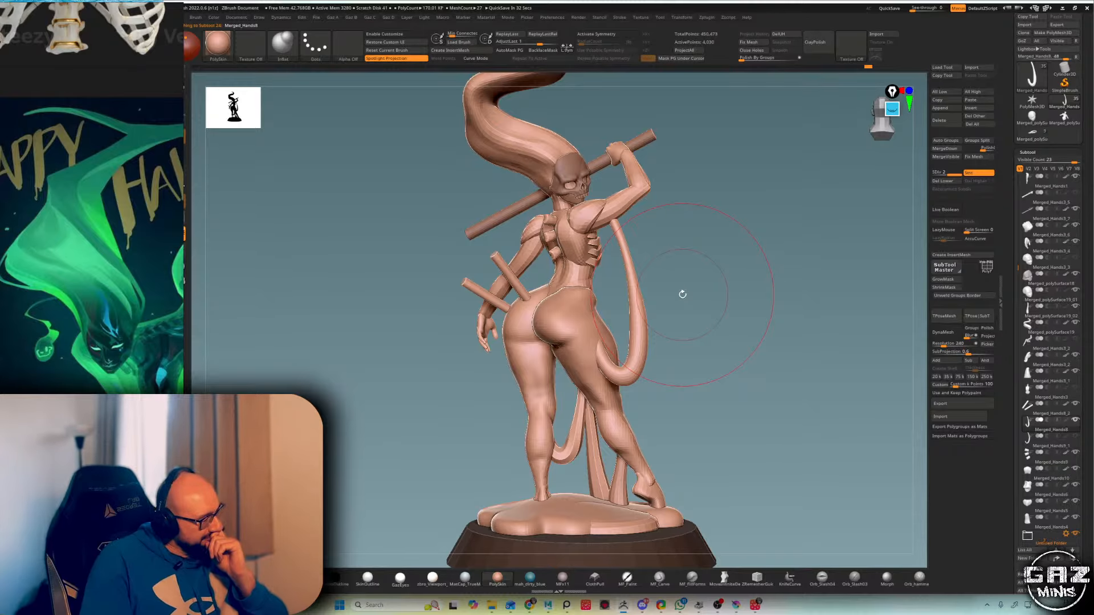
# - Select the two rods behind the hip, insert a cube on the upper rod's end and split it off as a separate subtool
pyautogui.moveTo(682, 294); pyautogui.dragTo(640, 268)
pyautogui.keyDown('alt'); pyautogui.click(504, 273); pyautogui.keyUp('alt')
pyautogui.keyDown('alt'); pyautogui.moveTo(719, 153); pyautogui.dragTo(737, 200); pyautogui.keyUp('alt')
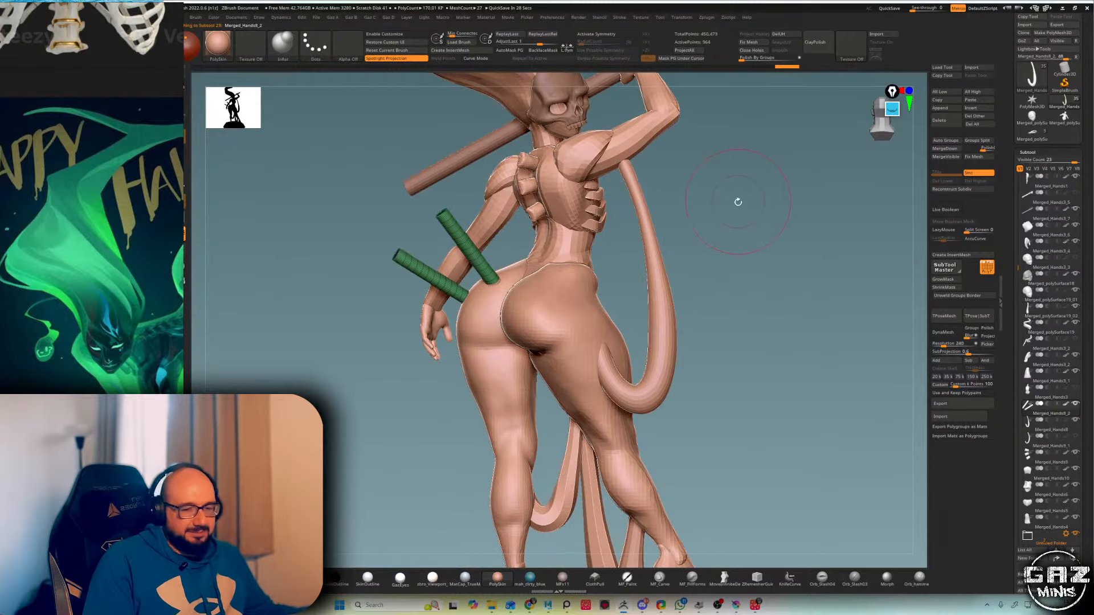
pyautogui.press('b')
pyautogui.press('i')
pyautogui.press('h')
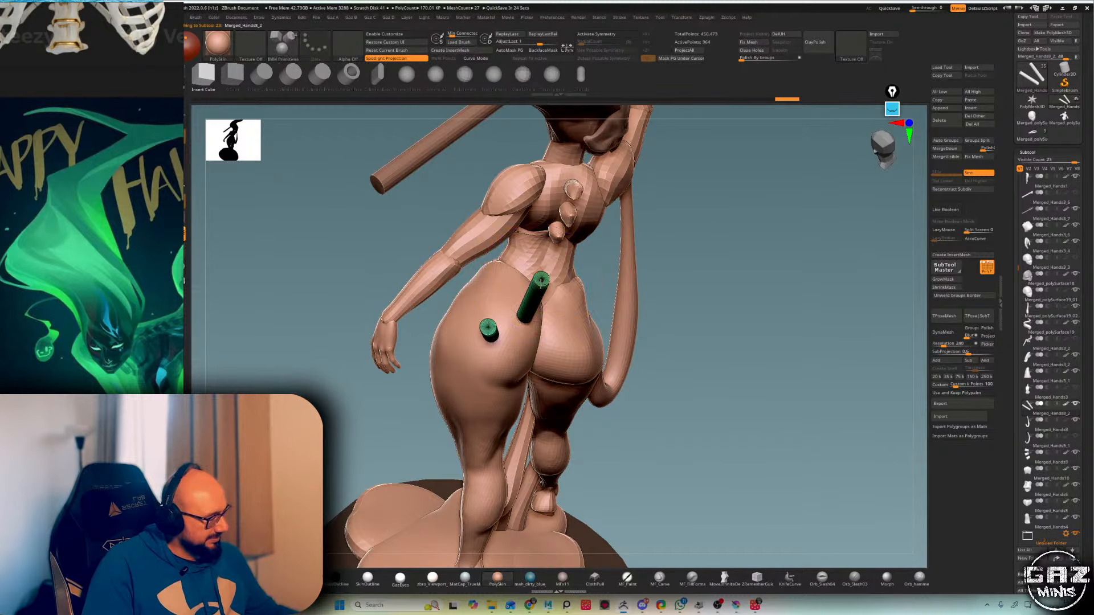
pyautogui.moveTo(535, 289); pyautogui.dragTo(533, 291)
pyautogui.moveTo(684, 239); pyautogui.dragTo(671, 222)
pyautogui.press('2')
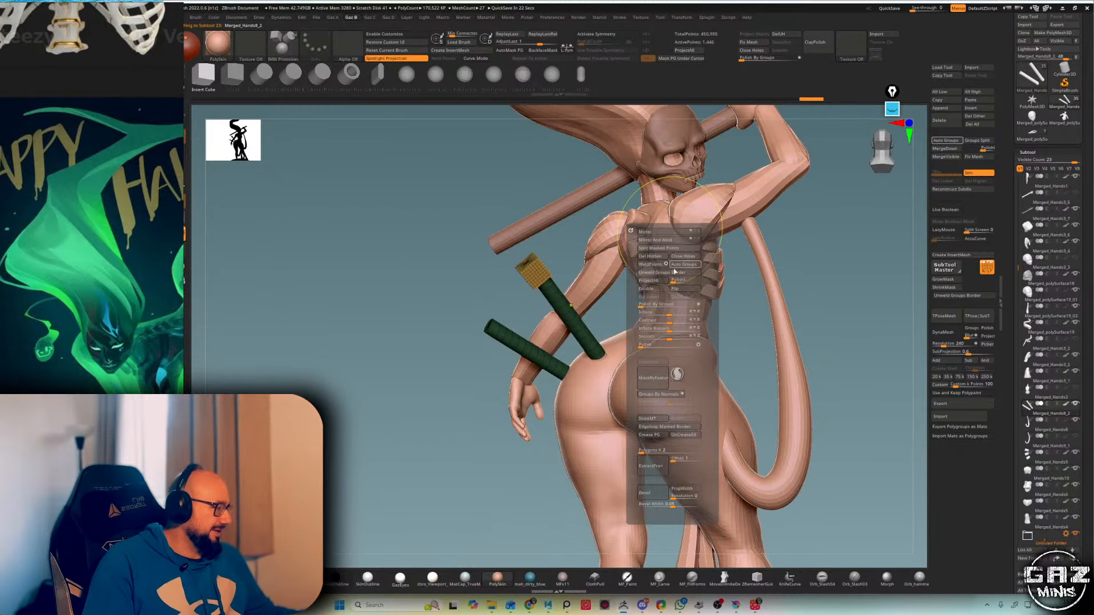
pyautogui.click(668, 249)
# - Shift the inserted cube down along the upper rod so it sits over the rod's end
pyautogui.press('w')
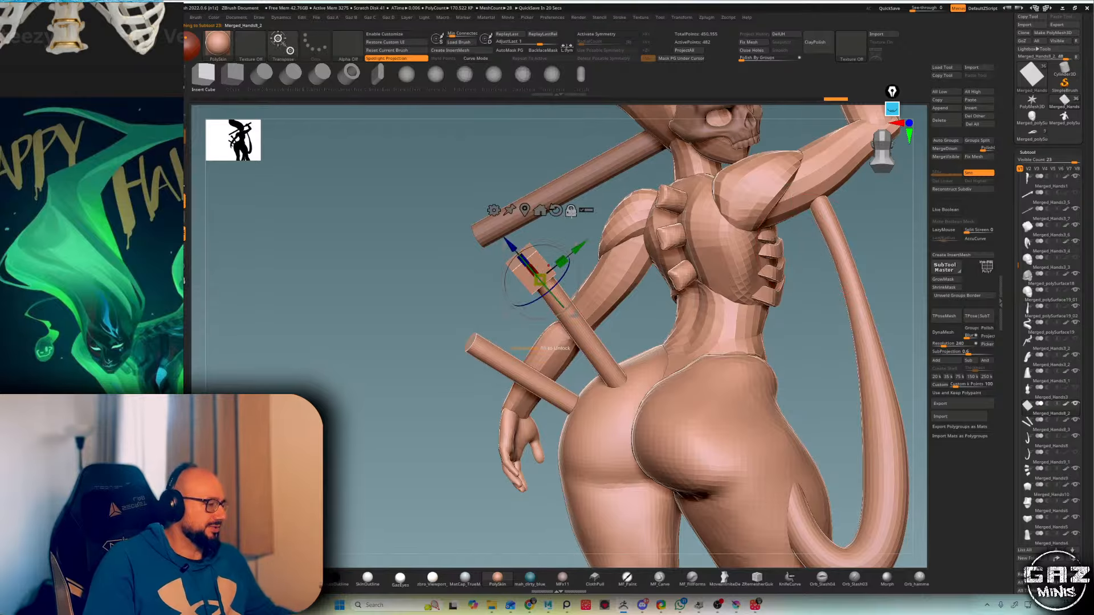
pyautogui.moveTo(510, 245); pyautogui.dragTo(531, 267)
pyautogui.press('q')
pyautogui.moveTo(843, 305)
pyautogui.keyDown('alt'); pyautogui.mouseDown()
pyautogui.moveTo(847, 258)
pyautogui.moveTo(564, 254)
pyautogui.mouseUp(); pyautogui.keyUp('alt')
pyautogui.keyDown('shift'); pyautogui.moveTo(761, 247); pyautogui.dragTo(716, 260); pyautogui.keyUp('shift')
pyautogui.hotkey('shift', 'f')
pyautogui.hotkey('shift', 'f')
pyautogui.hotkey('shift', 'f')
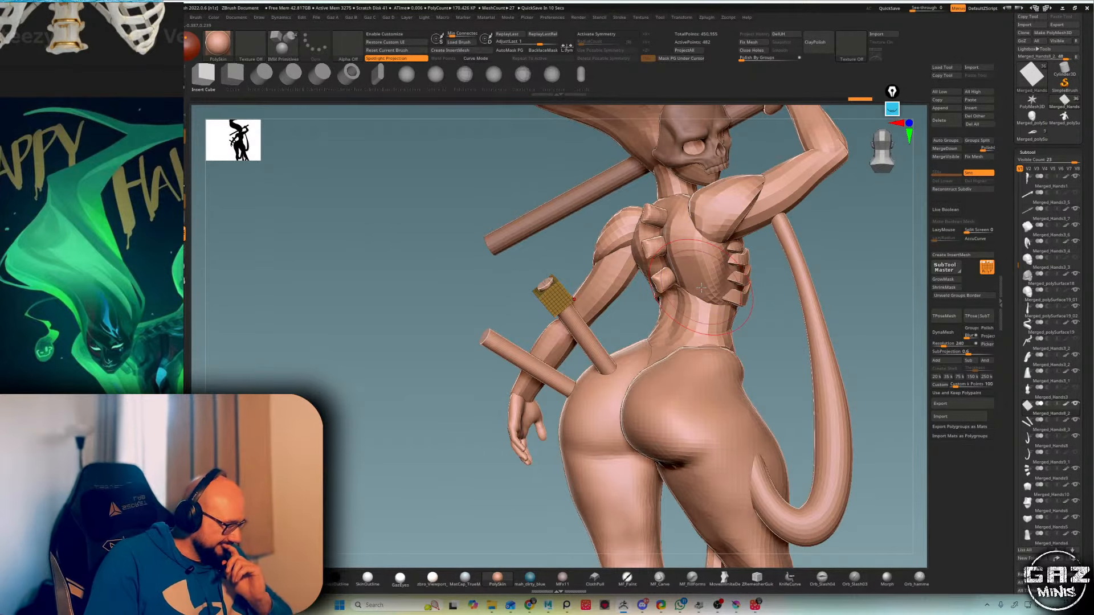
pyautogui.moveTo(701, 287); pyautogui.dragTo(652, 391)
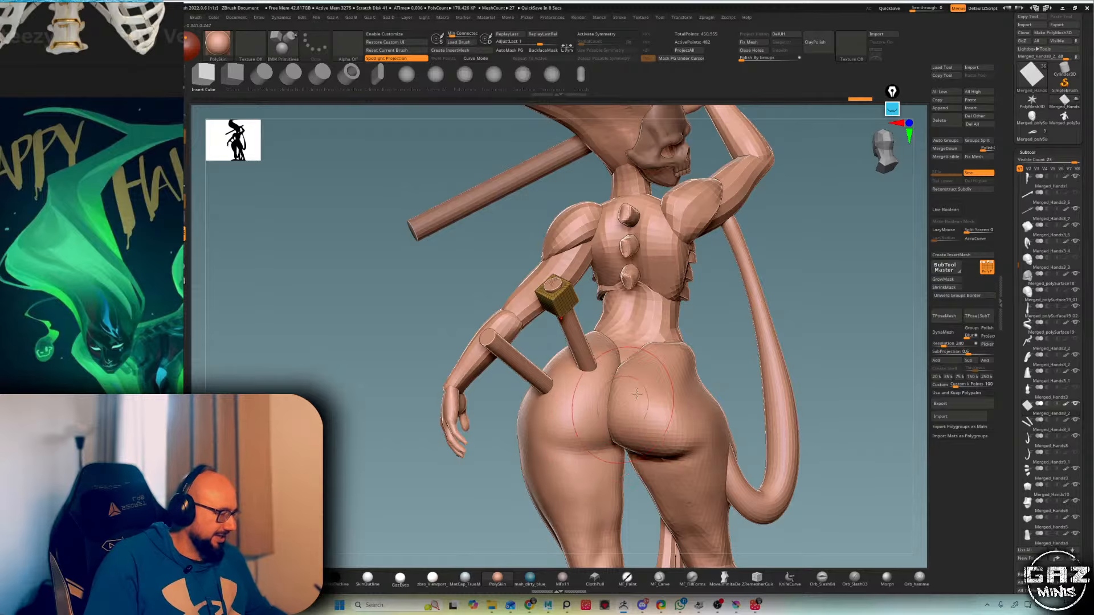
pyautogui.moveTo(637, 394); pyautogui.dragTo(589, 321, button='right')
pyautogui.keyDown('ctrl'); pyautogui.moveTo(675, 393); pyautogui.dragTo(678, 353, button='right'); pyautogui.keyUp('ctrl')
pyautogui.hotkey('shift', 'f')
# - Select the buttock-and-leg piece nearest the tail, give it a single polygroup and ZRemesh it with an adaptive size of 10
pyautogui.keyDown('alt'); pyautogui.click(682, 355); pyautogui.keyUp('alt')
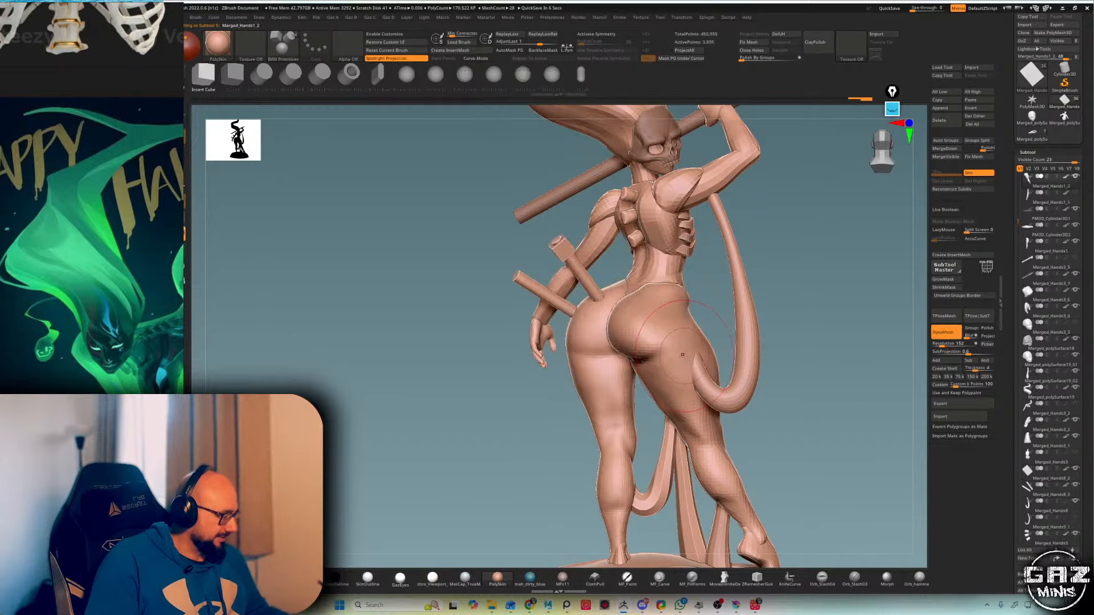
pyautogui.hotkey('shift', 'f')
pyautogui.hotkey('ctrl', 'q')
pyautogui.hotkey('ctrl', 'w')
pyautogui.hotkey('ctrl', 'q')
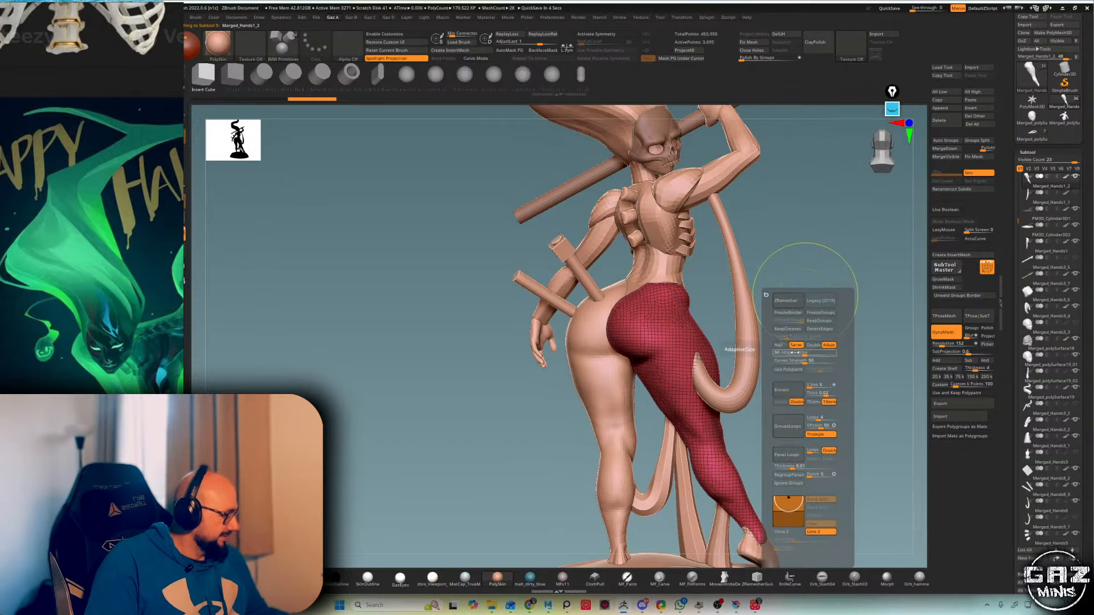
pyautogui.write('10')
pyautogui.press('Return')
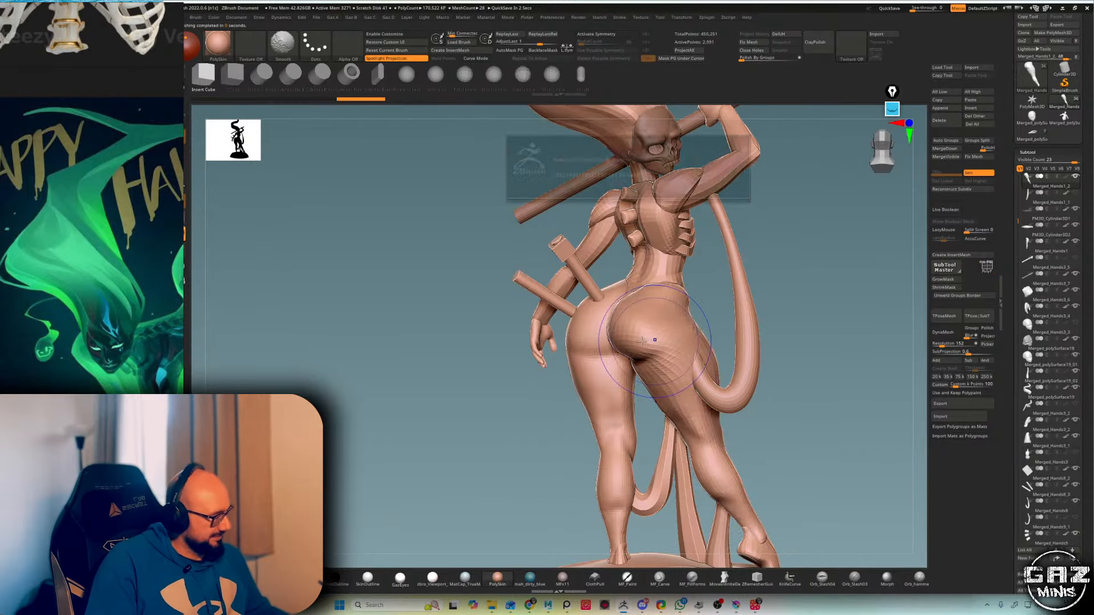
# - Undo a trial smoothing stroke on the buttock, switch to the Move brush and adjust its size
pyautogui.moveTo(638, 336); pyautogui.dragTo(615, 337)
pyautogui.hotkey('ctrl', 'z')
pyautogui.press('b')
pyautogui.press('m')
pyautogui.press('v')
pyautogui.press('s')
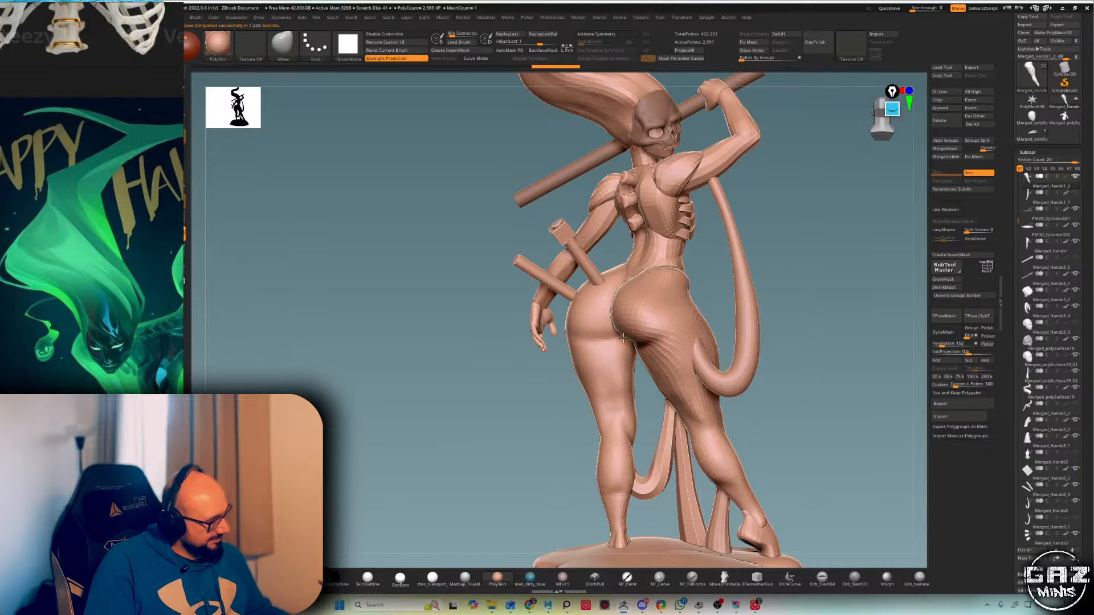
pyautogui.keyDown('ctrl'); pyautogui.moveTo(707, 250); pyautogui.dragTo(706, 290, button='right'); pyautogui.keyUp('ctrl')
pyautogui.press('s')
pyautogui.press('shift')
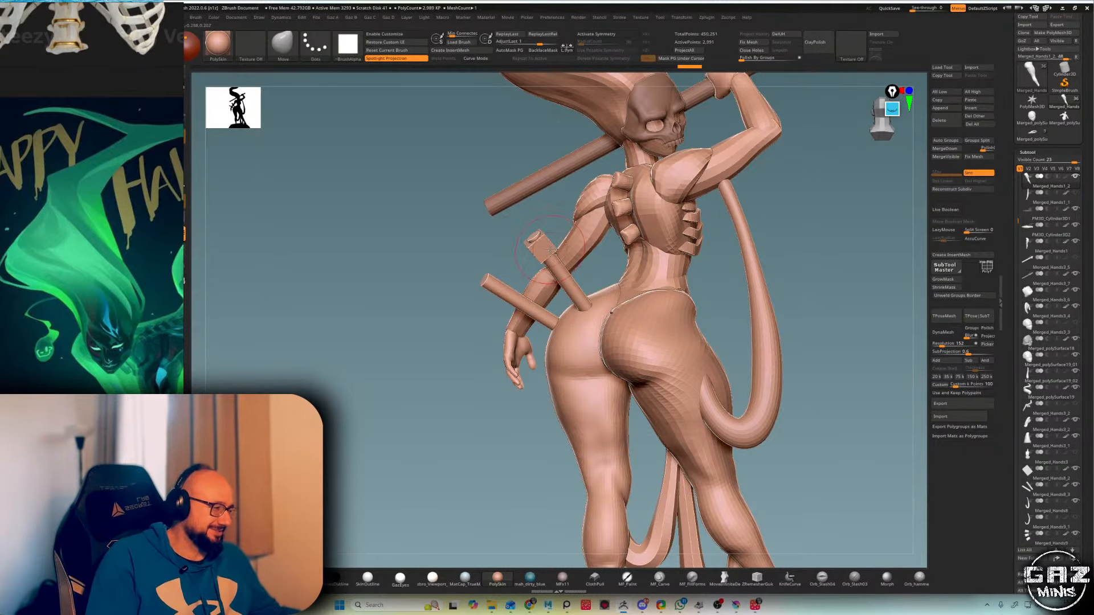
# - Select the cube on the upper rod, isolate it to clear its mask and show the whole figure again
pyautogui.keyDown('alt'); pyautogui.click(550, 250); pyautogui.keyUp('alt')
pyautogui.hotkey('shift', 'f')
pyautogui.keyDown('ctrl'); pyautogui.moveTo(550, 251); pyautogui.dragTo(669, 242, button='right'); pyautogui.keyUp('ctrl')
pyautogui.moveTo(753, 209); pyautogui.dragTo(681, 286, button='right')
pyautogui.press('w')
pyautogui.hotkey('shift', 'f')
pyautogui.hotkey('shift', 's')
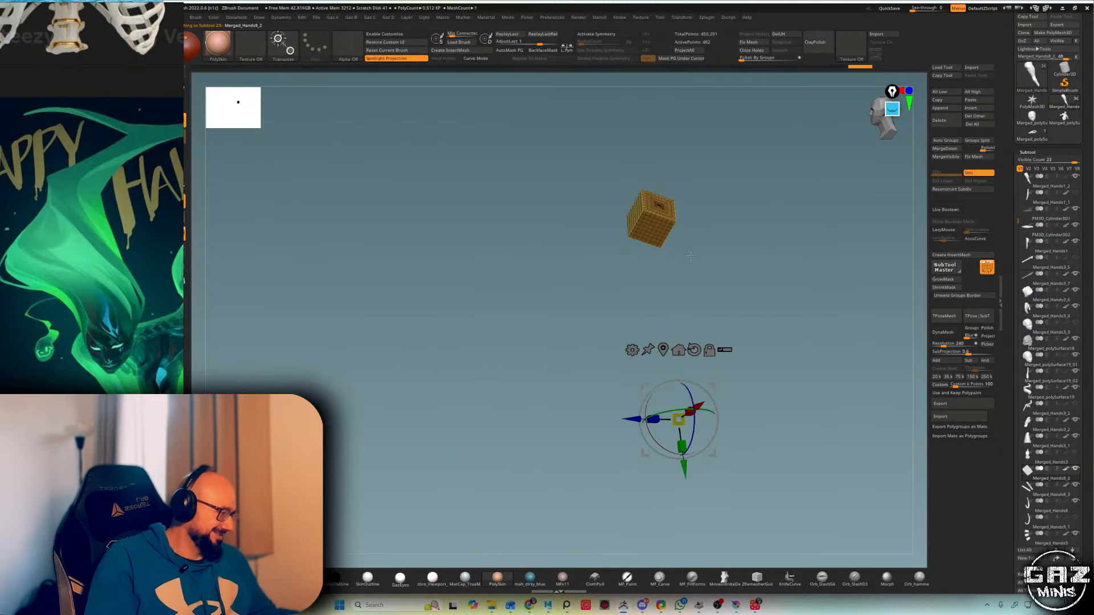
pyautogui.keyDown('ctrl'); pyautogui.moveTo(690, 256); pyautogui.dragTo(697, 252); pyautogui.keyUp('ctrl')
pyautogui.moveTo(697, 252); pyautogui.dragTo(818, 352, button='right')
pyautogui.hotkey('shift', 's')
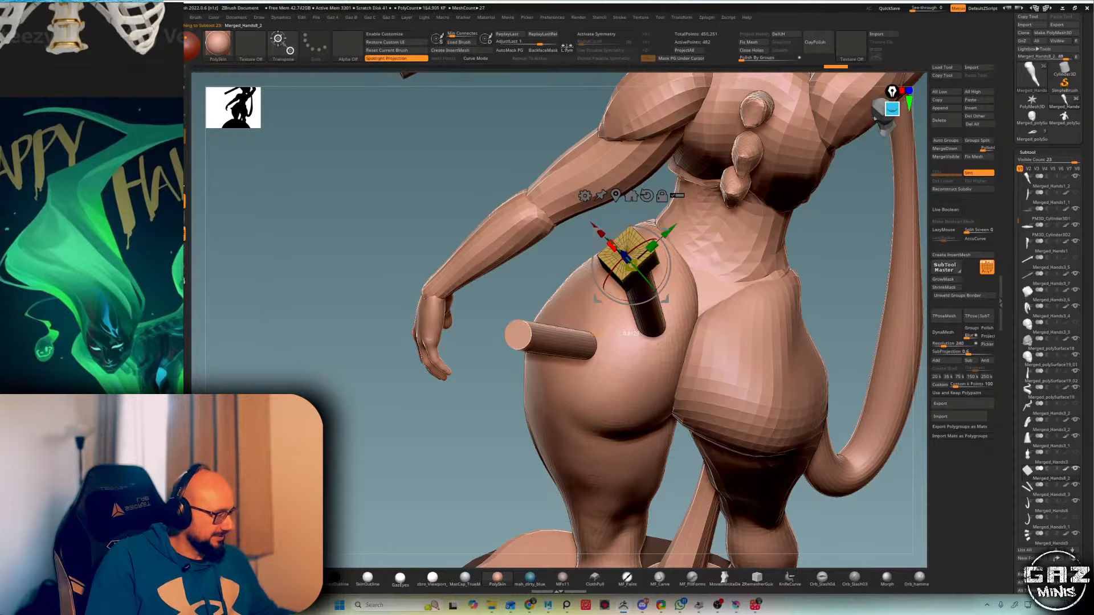
# - Stretch the cube into a longer block along the upper rod and reposition it with the gizmo
pyautogui.moveTo(668, 285); pyautogui.dragTo(586, 251, button='right')
pyautogui.moveTo(606, 223)
pyautogui.mouseDown()
pyautogui.moveTo(627, 258)
pyautogui.moveTo(616, 234)
pyautogui.mouseUp()
pyautogui.moveTo(691, 274); pyautogui.dragTo(655, 260, button='right')
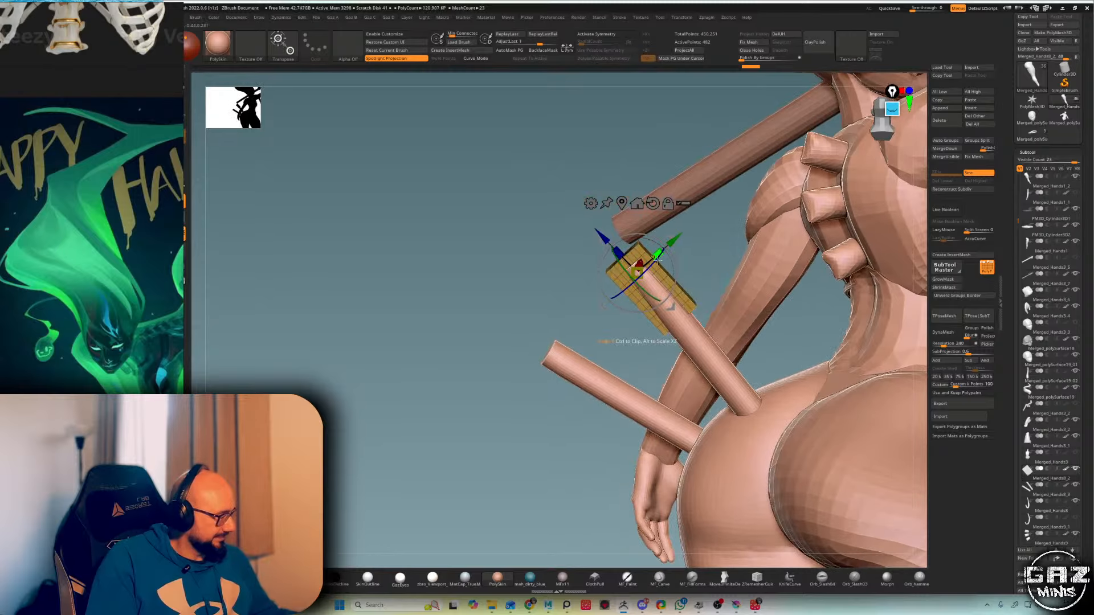
pyautogui.moveTo(669, 237); pyautogui.dragTo(677, 245)
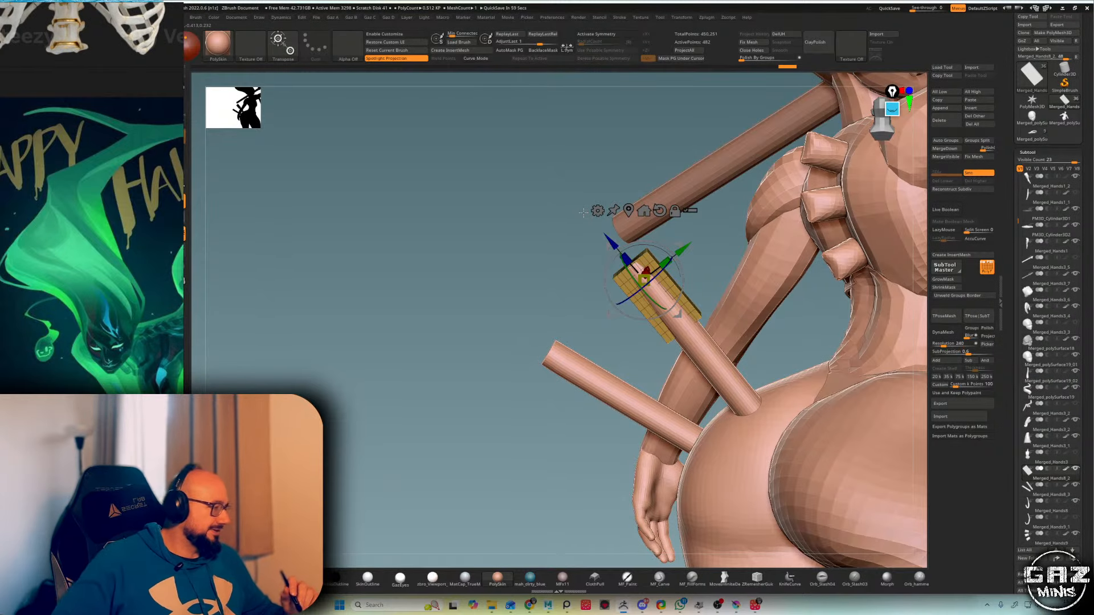
# - Apply the Deformer to the block on the upper rod and taper it so it flares wider towards its outer end
pyautogui.click(597, 210)
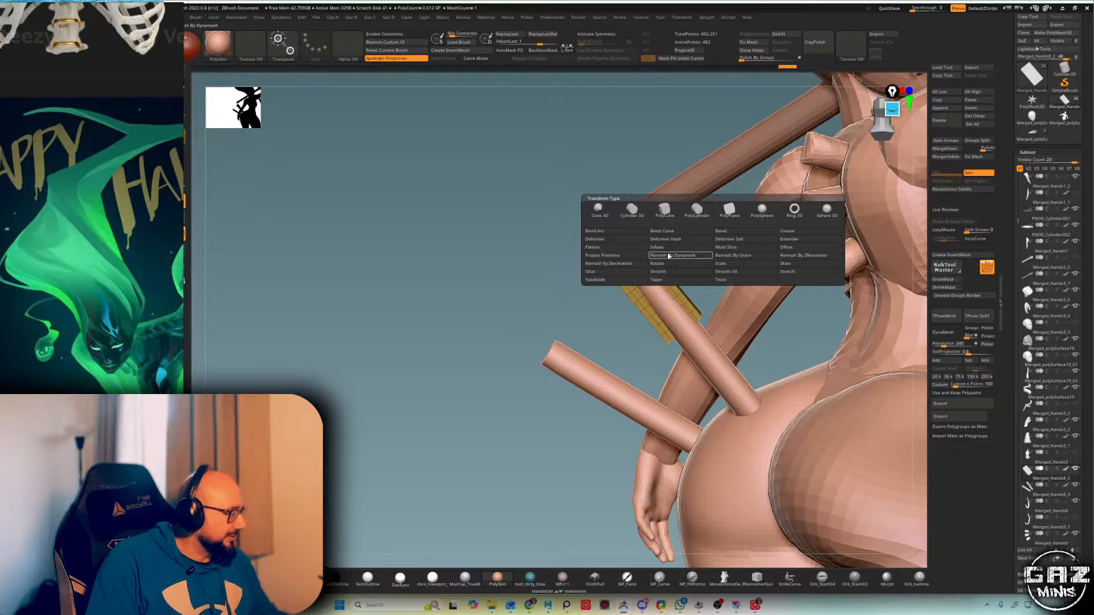
pyautogui.click(621, 243)
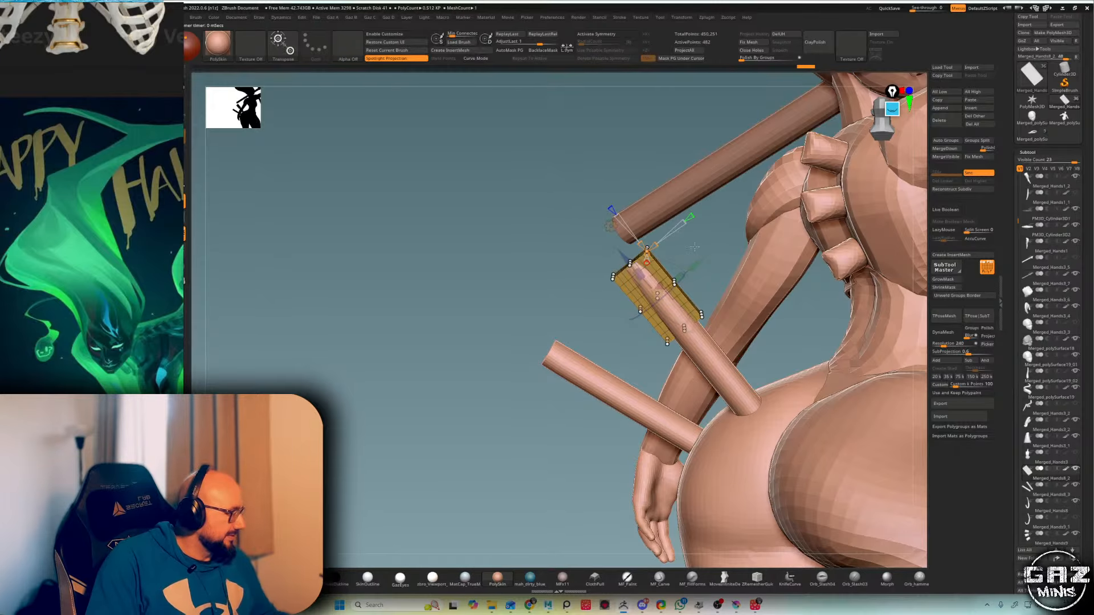
pyautogui.moveTo(699, 241); pyautogui.dragTo(640, 231)
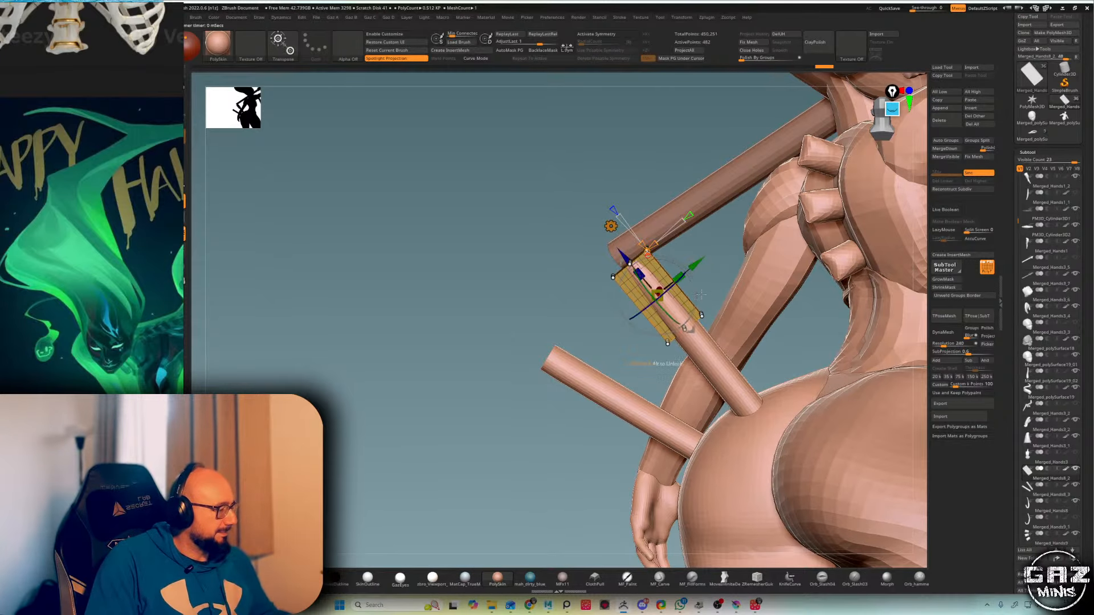
pyautogui.keyDown('ctrl'); pyautogui.moveTo(548, 238); pyautogui.dragTo(655, 246); pyautogui.keyUp('ctrl')
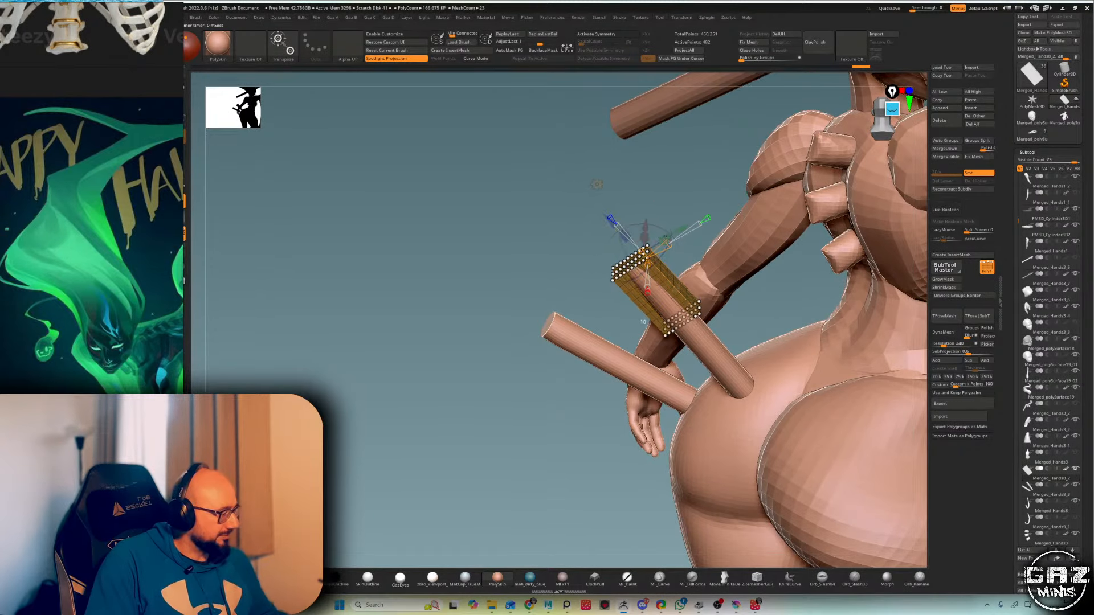
pyautogui.moveTo(655, 246); pyautogui.dragTo(684, 228)
pyautogui.press('q')
pyautogui.moveTo(760, 287)
pyautogui.mouseDown()
pyautogui.moveTo(783, 265)
pyautogui.moveTo(773, 211)
pyautogui.mouseUp()
pyautogui.hotkey('shift', 'f')
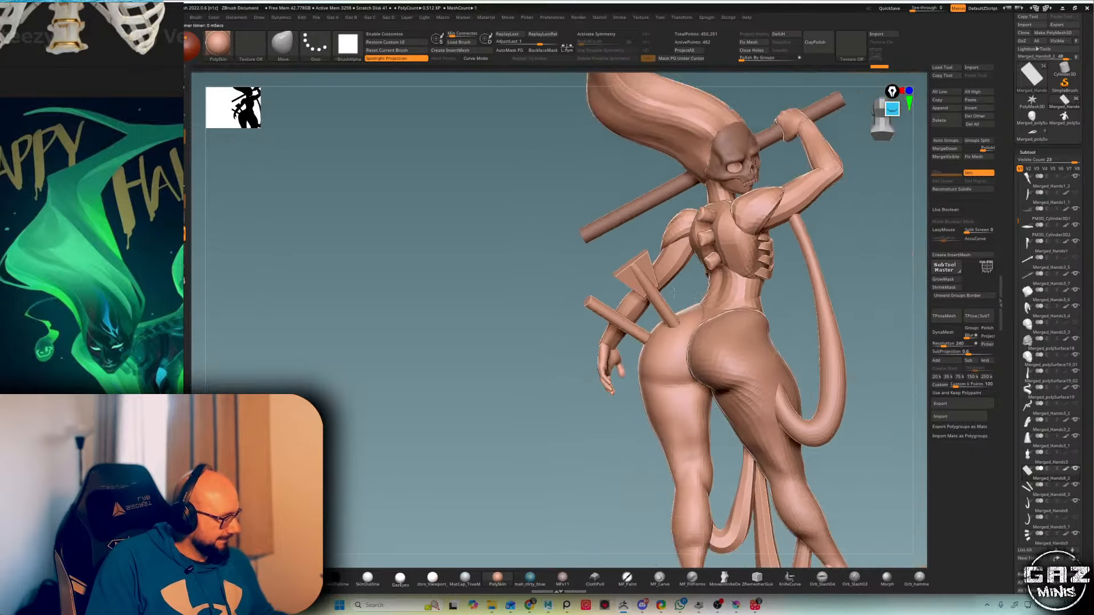
# - Scale the flared block down on the upper rod and check its fit from behind and the side
pyautogui.press('w')
pyautogui.keyDown('alt'); pyautogui.moveTo(766, 251); pyautogui.dragTo(763, 301); pyautogui.keyUp('alt')
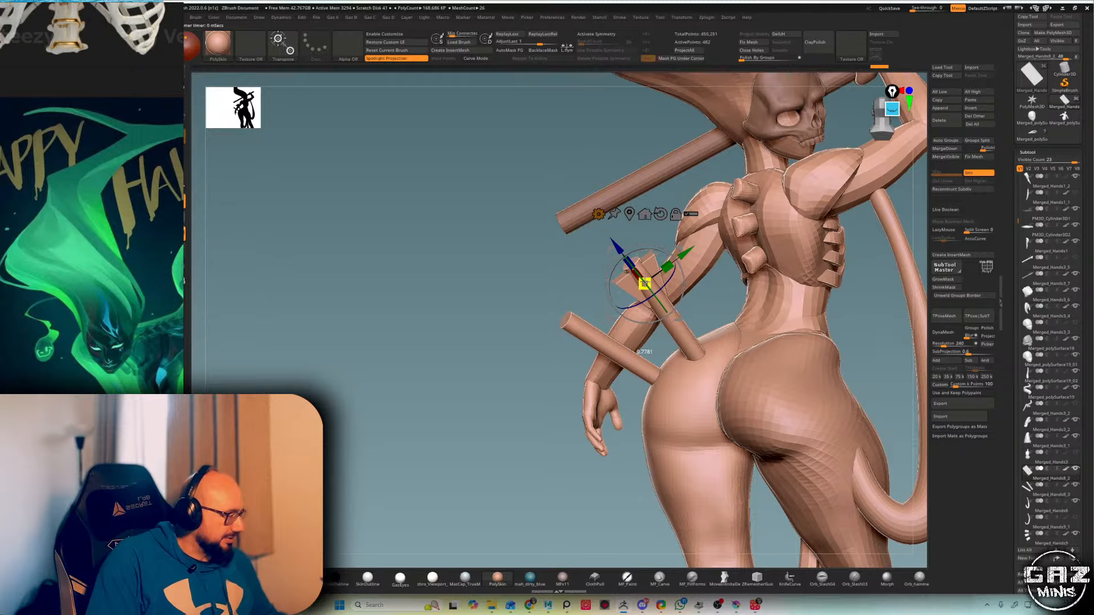
pyautogui.moveTo(555, 278); pyautogui.dragTo(638, 276)
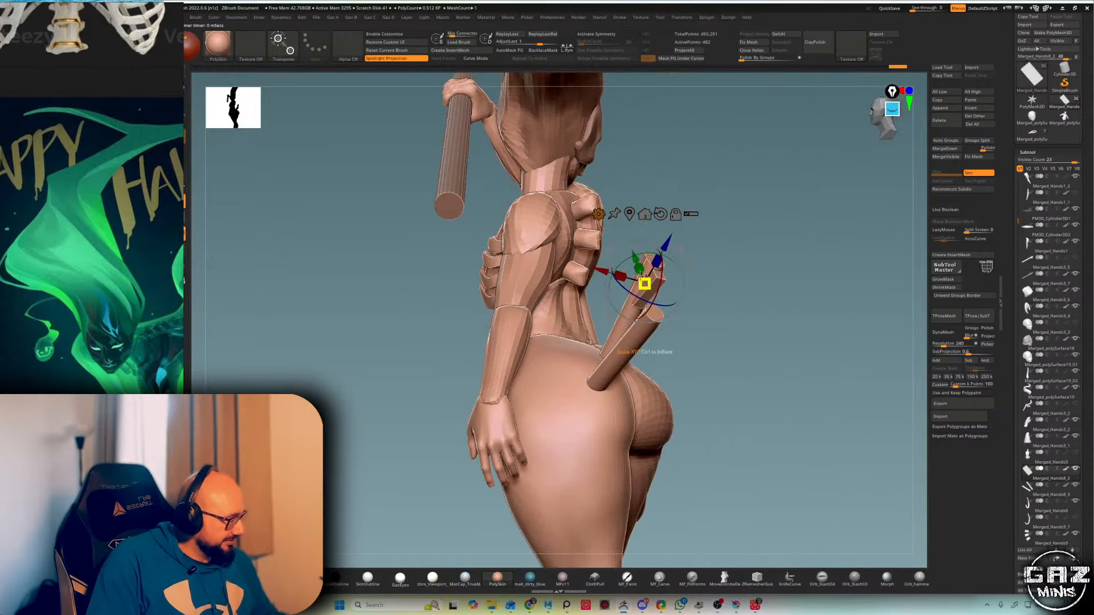
pyautogui.moveTo(713, 261); pyautogui.dragTo(675, 266)
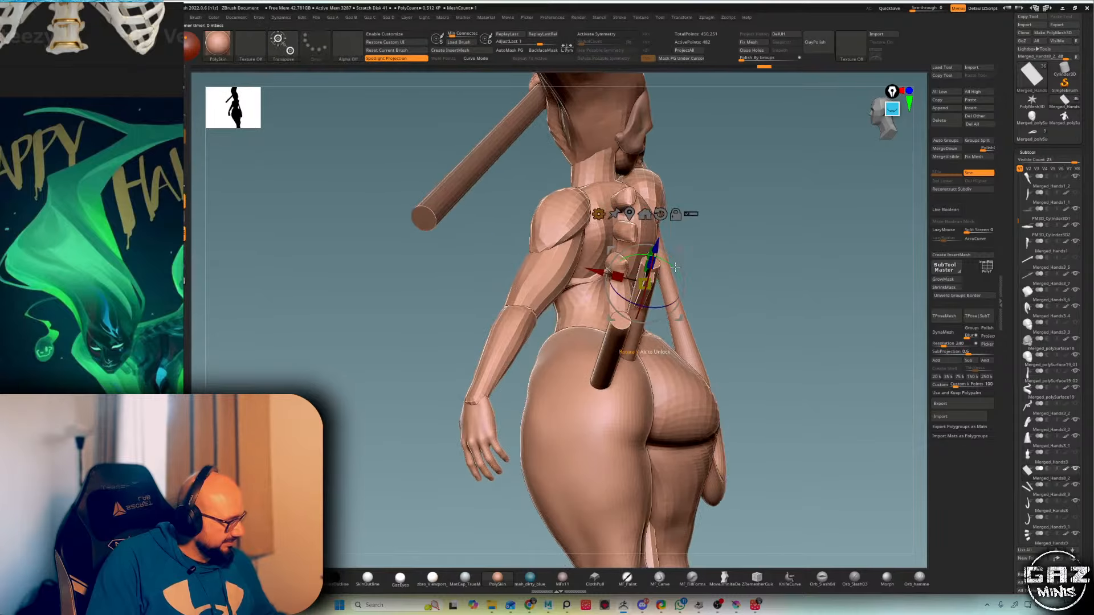
pyautogui.moveTo(746, 264); pyautogui.dragTo(704, 265)
pyautogui.press('f')
pyautogui.press('f')
pyautogui.keyDown('alt'); pyautogui.moveTo(797, 236); pyautogui.dragTo(797, 271); pyautogui.keyUp('alt')
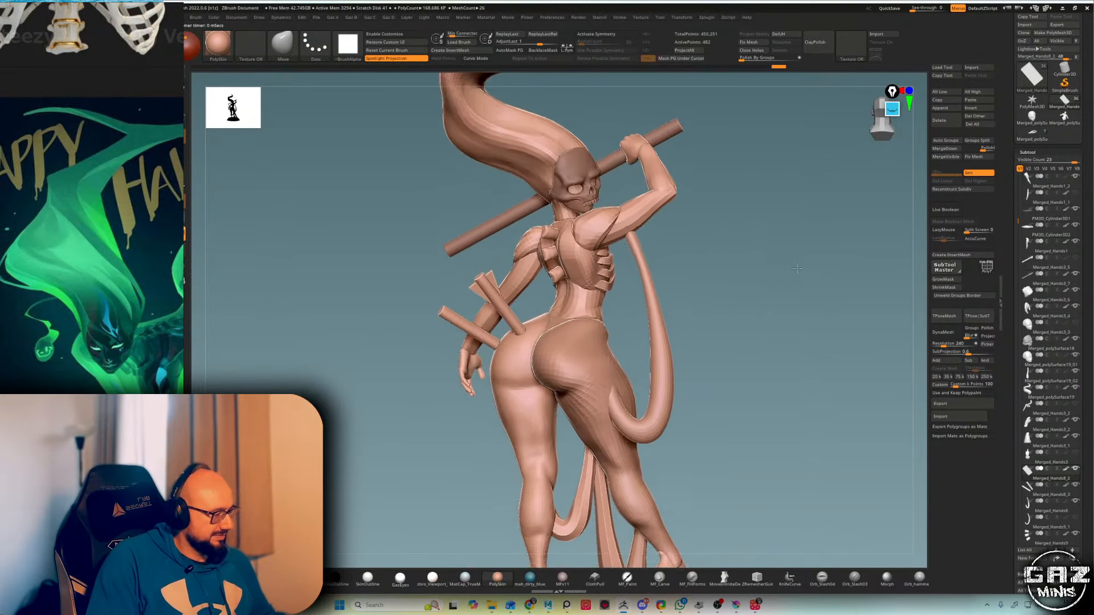
# - Nudge the flared block slightly along the rod with the gizmo
pyautogui.moveTo(459, 251); pyautogui.dragTo(456, 247)
pyautogui.press('q')
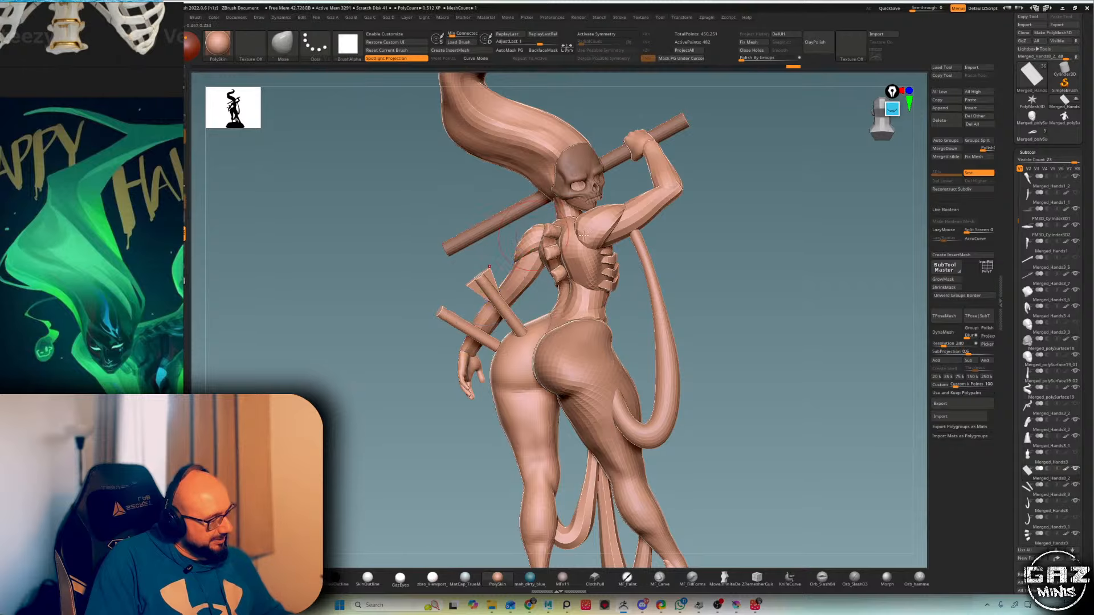
pyautogui.moveTo(741, 242)
pyautogui.keyDown('alt'); pyautogui.mouseDown()
pyautogui.moveTo(740, 208)
pyautogui.moveTo(739, 239)
pyautogui.mouseUp(); pyautogui.keyUp('alt')
pyautogui.press('w')
pyautogui.moveTo(460, 247); pyautogui.dragTo(462, 250)
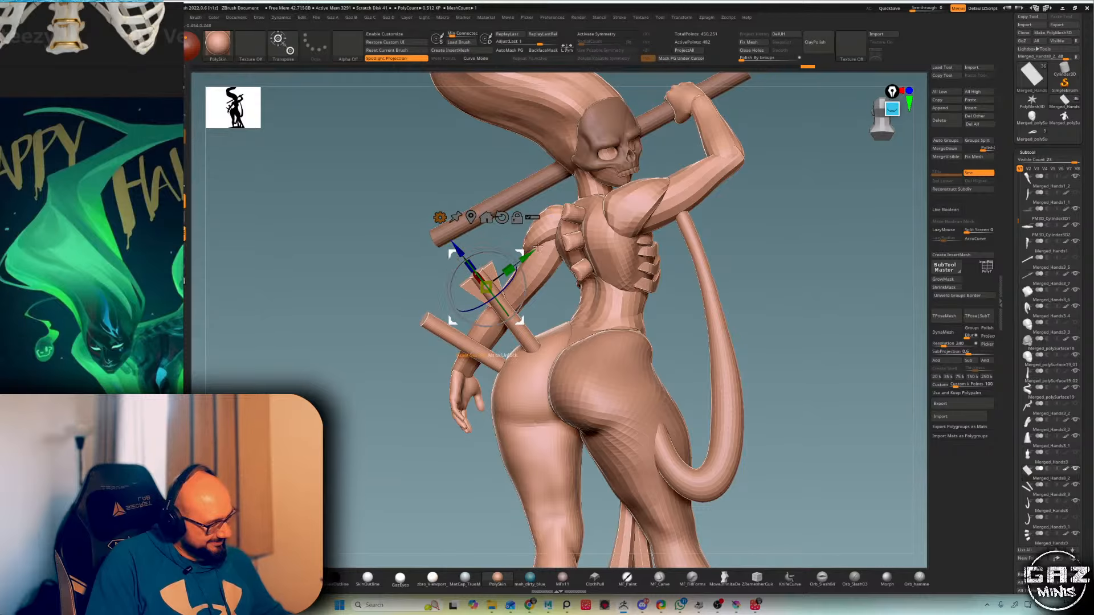
pyautogui.press('q')
pyautogui.moveTo(721, 270)
pyautogui.keyDown('alt'); pyautogui.mouseDown()
pyautogui.moveTo(720, 237)
pyautogui.moveTo(720, 270)
pyautogui.mouseUp(); pyautogui.keyUp('alt')
# - Select the two rods, isolate them with their wireframe displayed and switch to the ZModeler brush
pyautogui.keyDown('alt'); pyautogui.click(529, 332); pyautogui.keyUp('alt')
pyautogui.hotkey('shift', 'f')
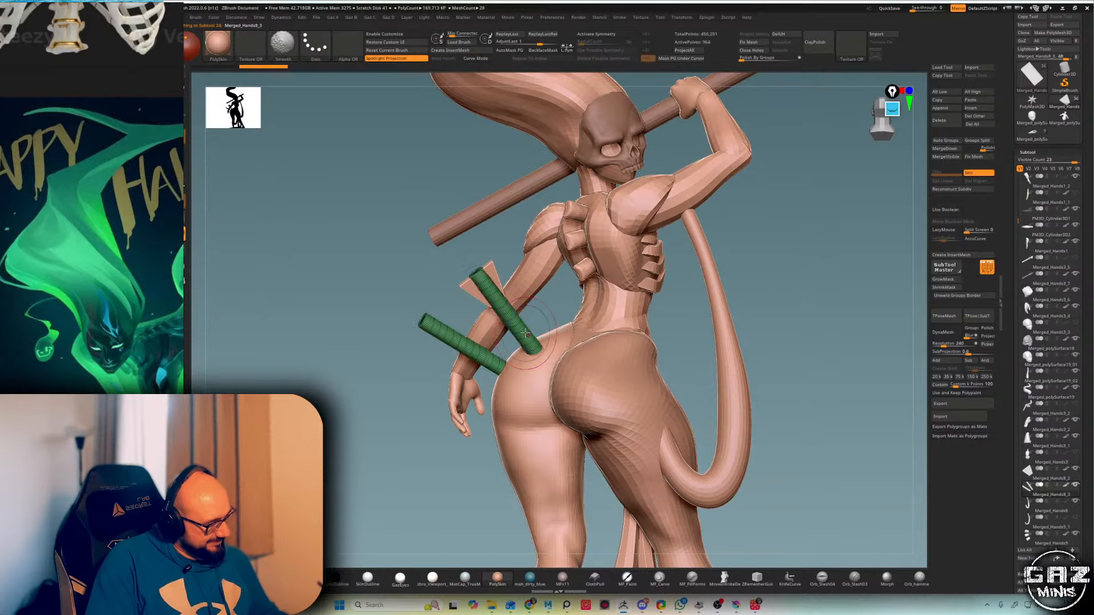
pyautogui.hotkey('shift', 's')
pyautogui.keyDown('alt'); pyautogui.moveTo(572, 320); pyautogui.dragTo(573, 357); pyautogui.keyUp('alt')
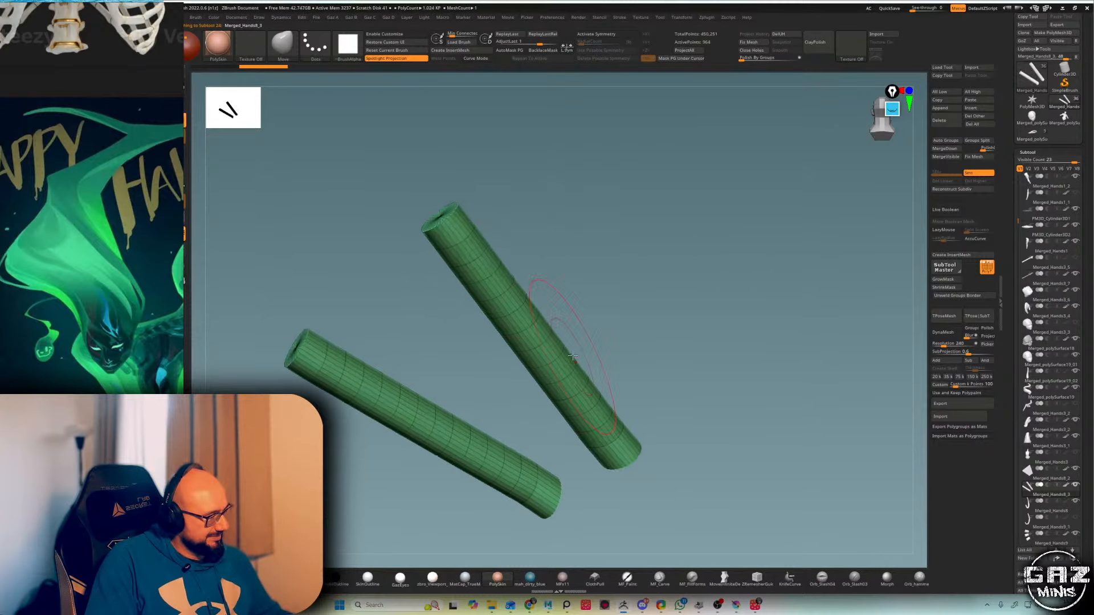
pyautogui.click(460, 230)
pyautogui.click(478, 251)
pyautogui.press('f')
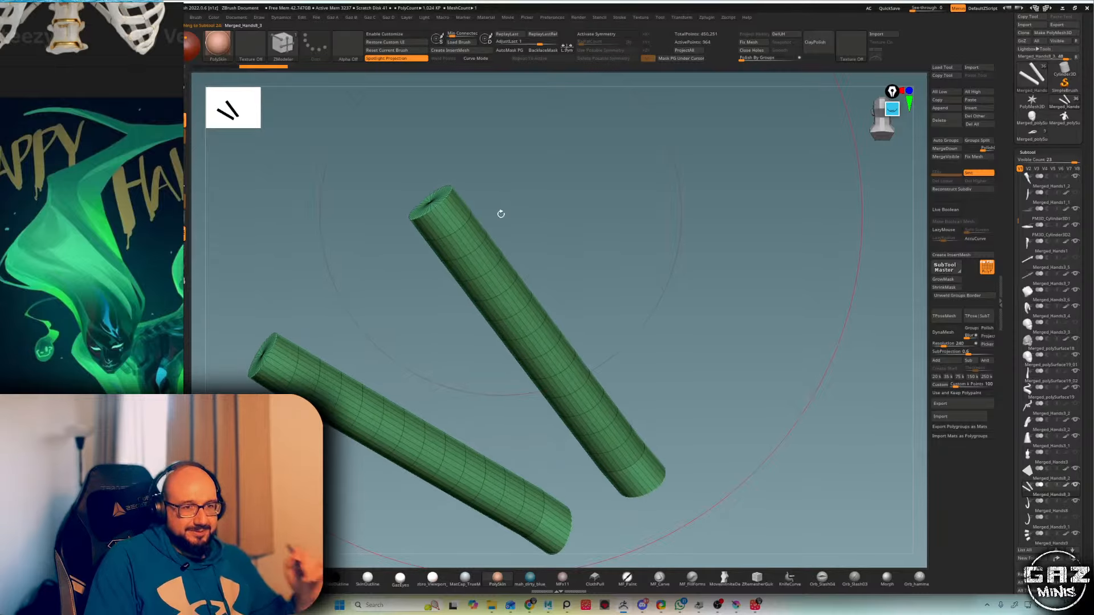
pyautogui.keyDown('alt'); pyautogui.moveTo(561, 134); pyautogui.dragTo(555, 171); pyautogui.keyUp('alt')
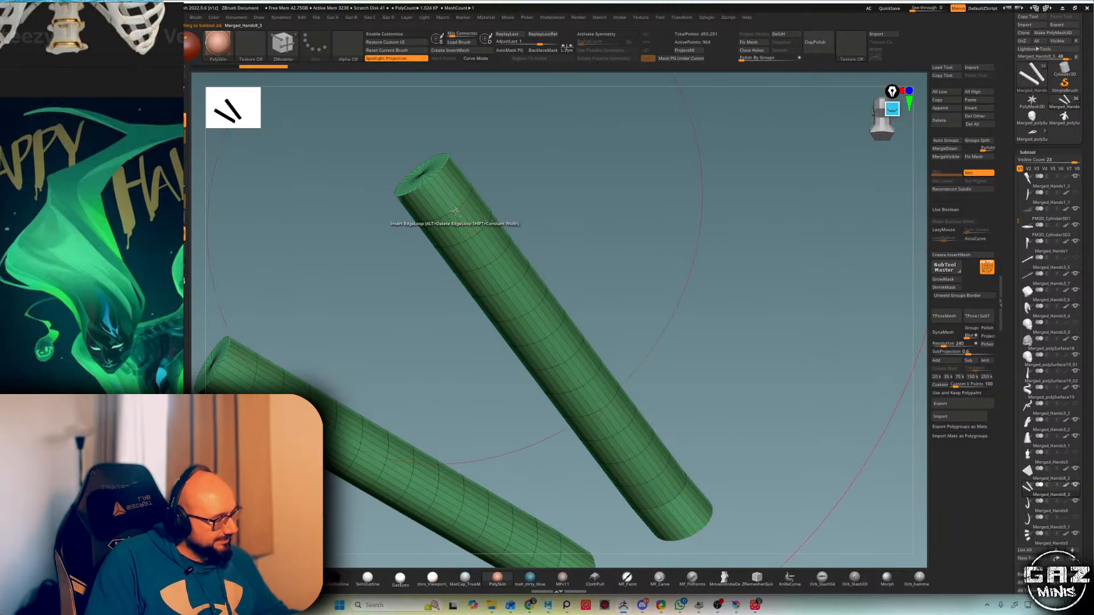
# - Delete the crosswise edge loops along the whole length of the upper rod, leaving only its lengthwise edges
pyautogui.keyDown('alt'); pyautogui.click(459, 213); pyautogui.keyUp('alt')
pyautogui.keyDown('alt'); pyautogui.click(480, 239); pyautogui.keyUp('alt')
pyautogui.keyDown('alt'); pyautogui.click(493, 261); pyautogui.keyUp('alt')
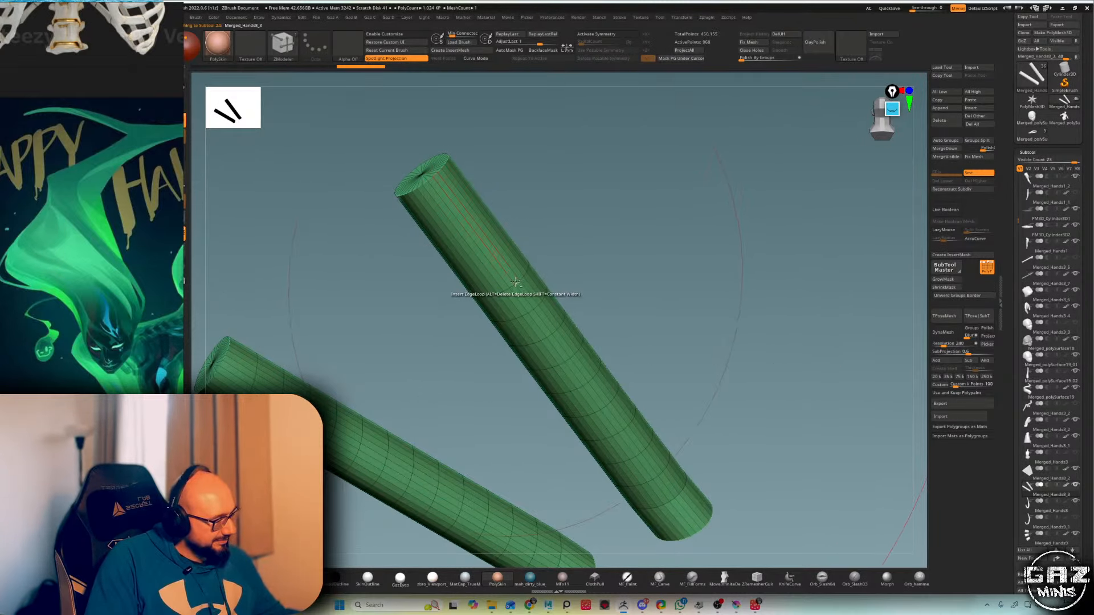
pyautogui.keyDown('alt'); pyautogui.click(520, 294); pyautogui.keyUp('alt')
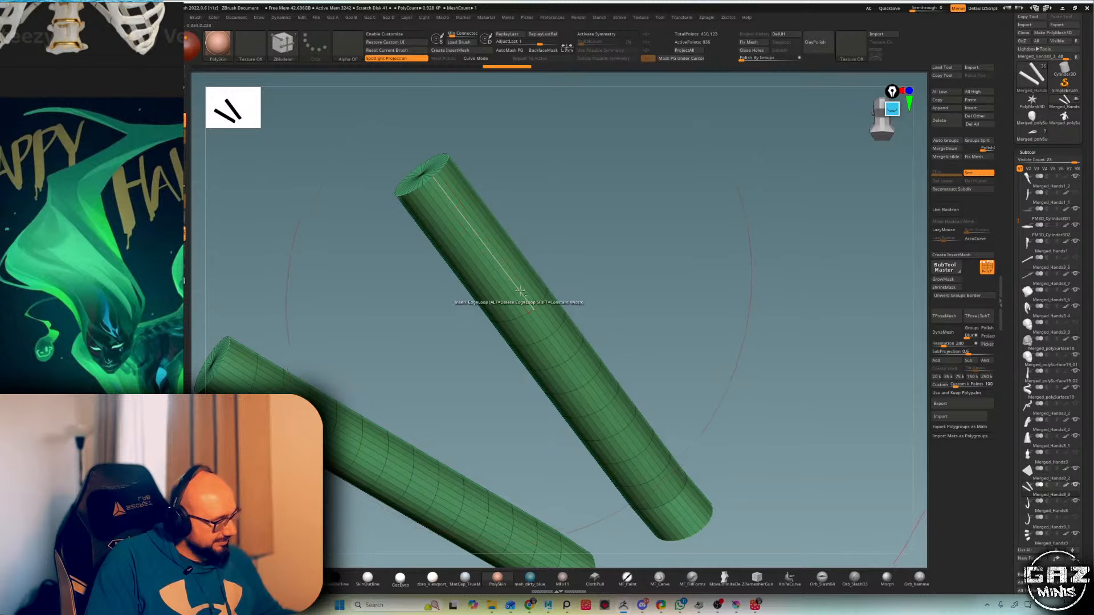
pyautogui.keyDown('alt'); pyautogui.click(533, 311); pyautogui.keyUp('alt')
pyautogui.keyDown('alt'); pyautogui.click(549, 337); pyautogui.keyUp('alt')
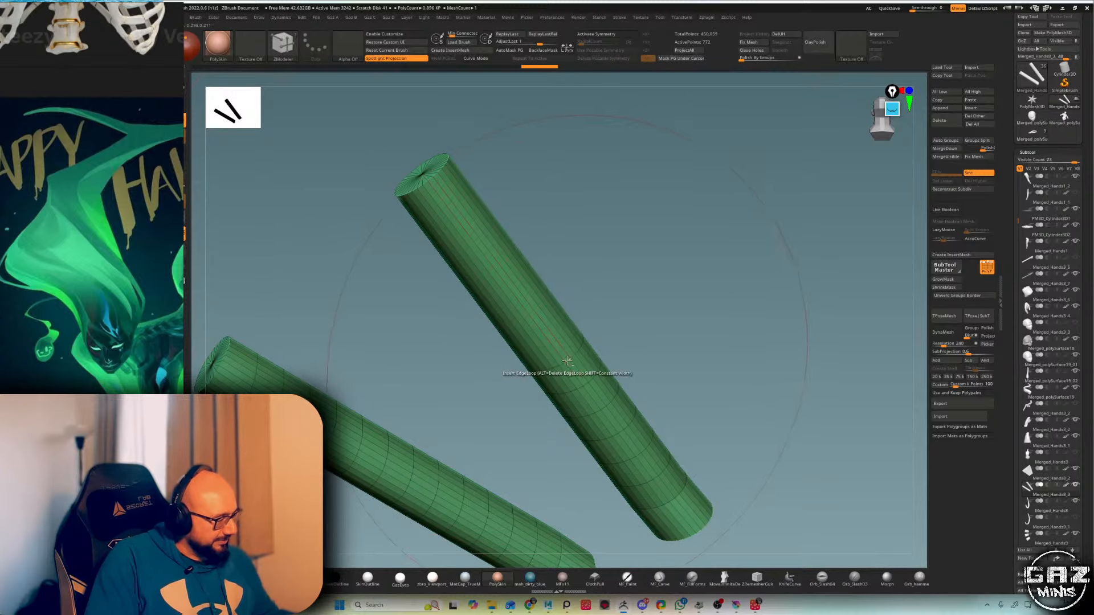
pyautogui.keyDown('alt'); pyautogui.moveTo(630, 364); pyautogui.dragTo(631, 306); pyautogui.keyUp('alt')
pyautogui.keyDown('alt'); pyautogui.click(588, 338); pyautogui.keyUp('alt')
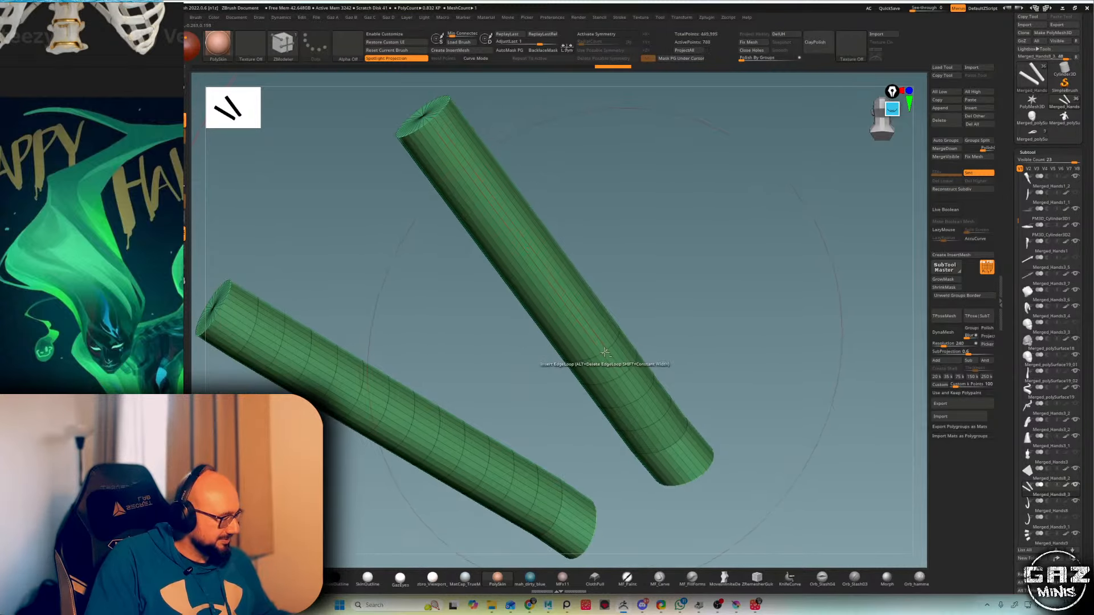
pyautogui.keyDown('alt'); pyautogui.click(633, 397); pyautogui.keyUp('alt')
pyautogui.keyDown('alt'); pyautogui.click(649, 416); pyautogui.keyUp('alt')
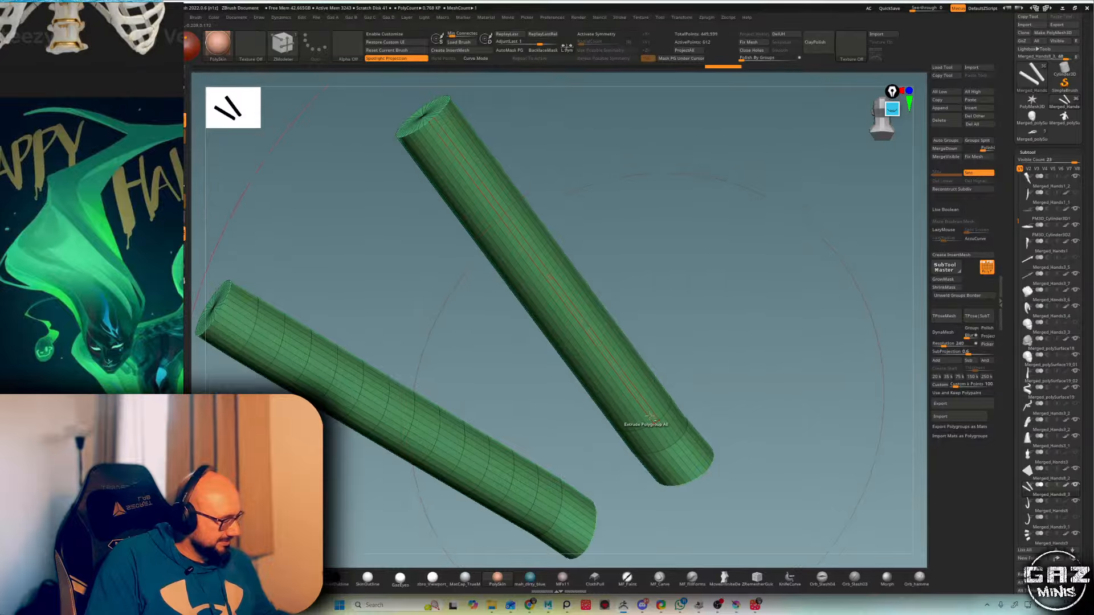
pyautogui.keyDown('alt'); pyautogui.moveTo(687, 445); pyautogui.dragTo(700, 410, button='right'); pyautogui.keyUp('alt')
pyautogui.keyDown('alt'); pyautogui.click(686, 410); pyautogui.keyUp('alt')
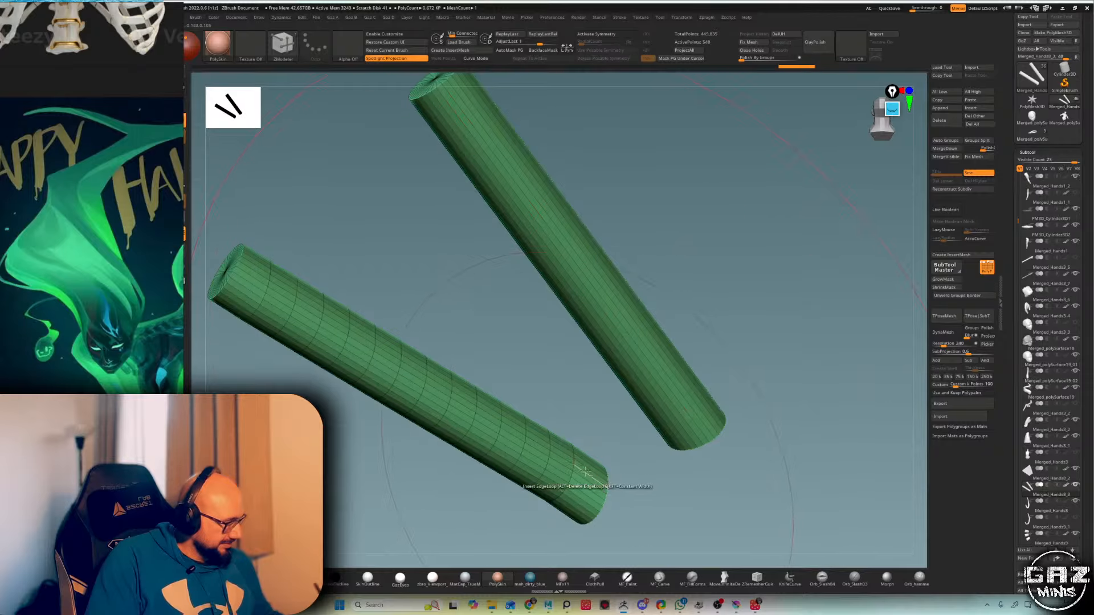
# - Delete the crosswise edge loops along the lower rod, then bring the rest of the figure back into view
pyautogui.keyDown('alt'); pyautogui.click(572, 470); pyautogui.keyUp('alt')
pyautogui.keyDown('alt'); pyautogui.click(548, 463); pyautogui.keyUp('alt')
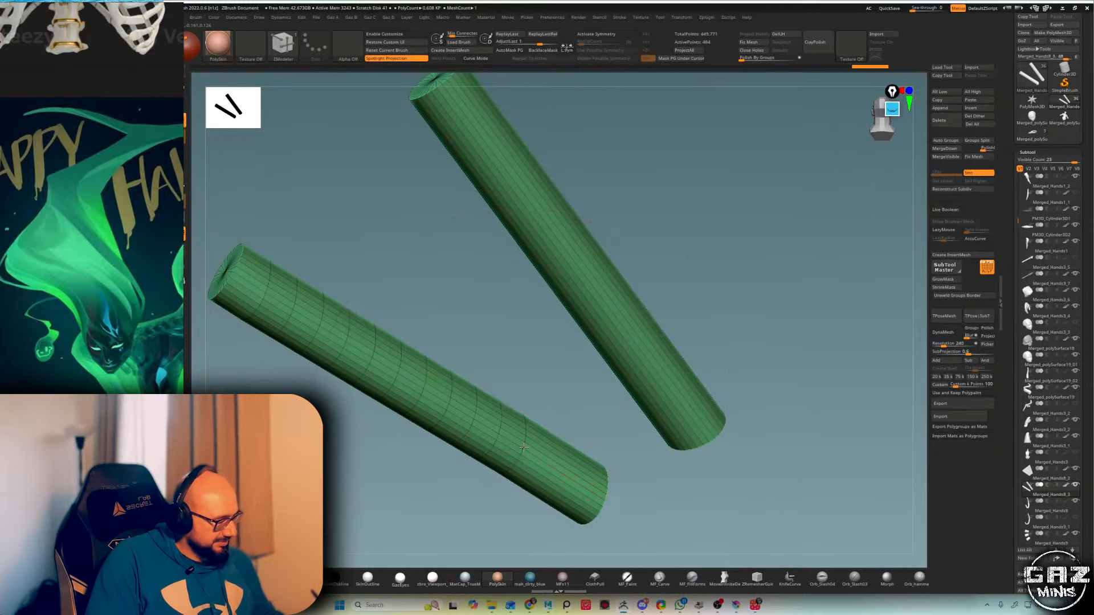
pyautogui.keyDown('alt'); pyautogui.click(524, 448); pyautogui.keyUp('alt')
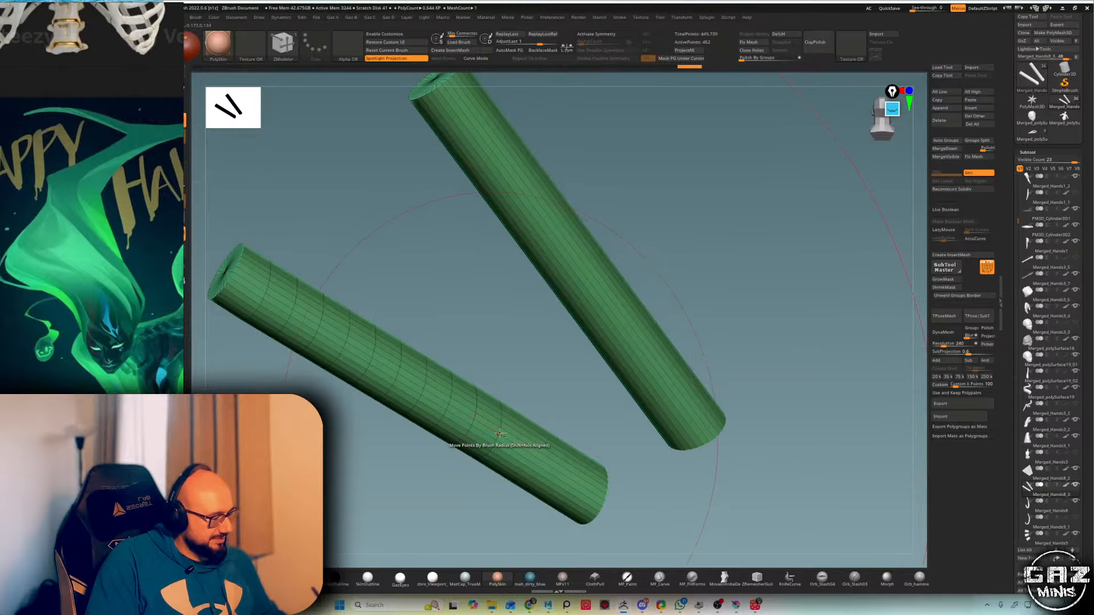
pyautogui.keyDown('alt'); pyautogui.click(450, 398); pyautogui.keyUp('alt')
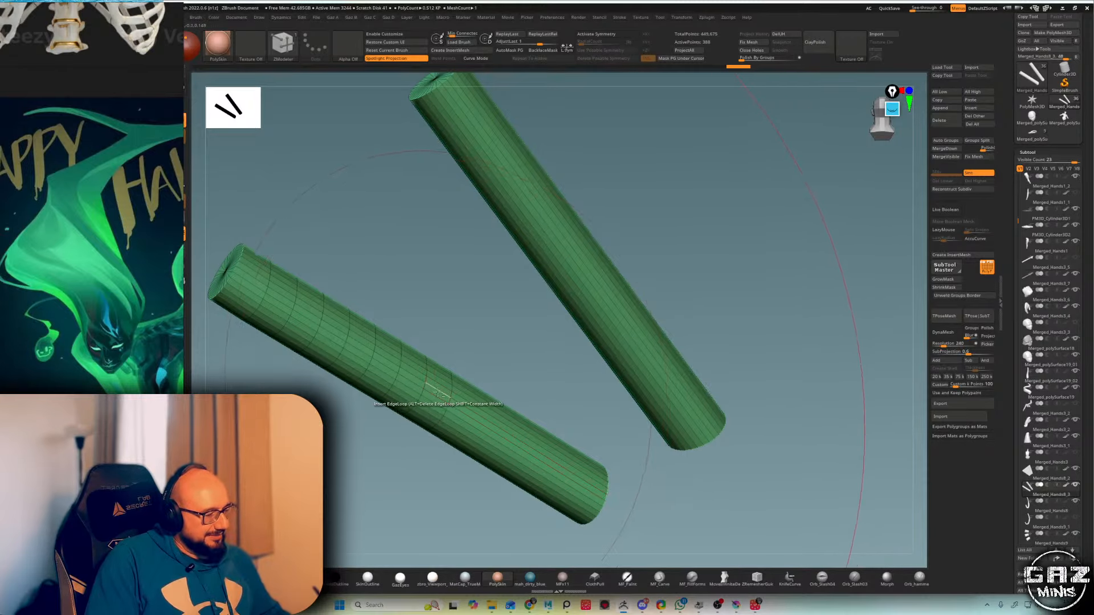
pyautogui.keyDown('alt'); pyautogui.click(451, 398); pyautogui.keyUp('alt')
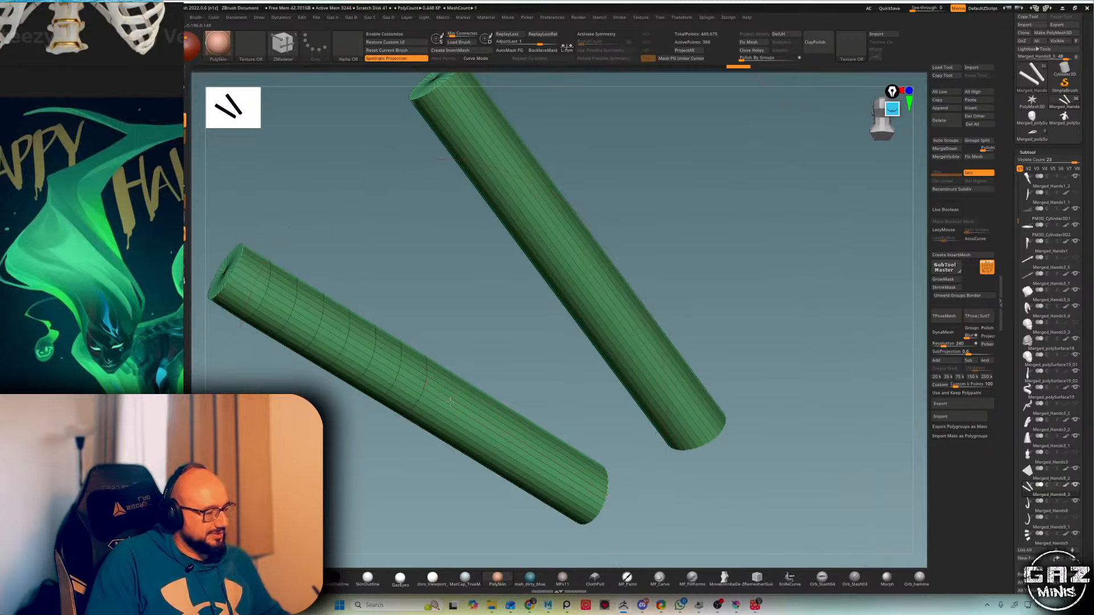
pyautogui.keyDown('alt'); pyautogui.click(424, 384); pyautogui.keyUp('alt')
pyautogui.keyDown('alt'); pyautogui.click(401, 371); pyautogui.keyUp('alt')
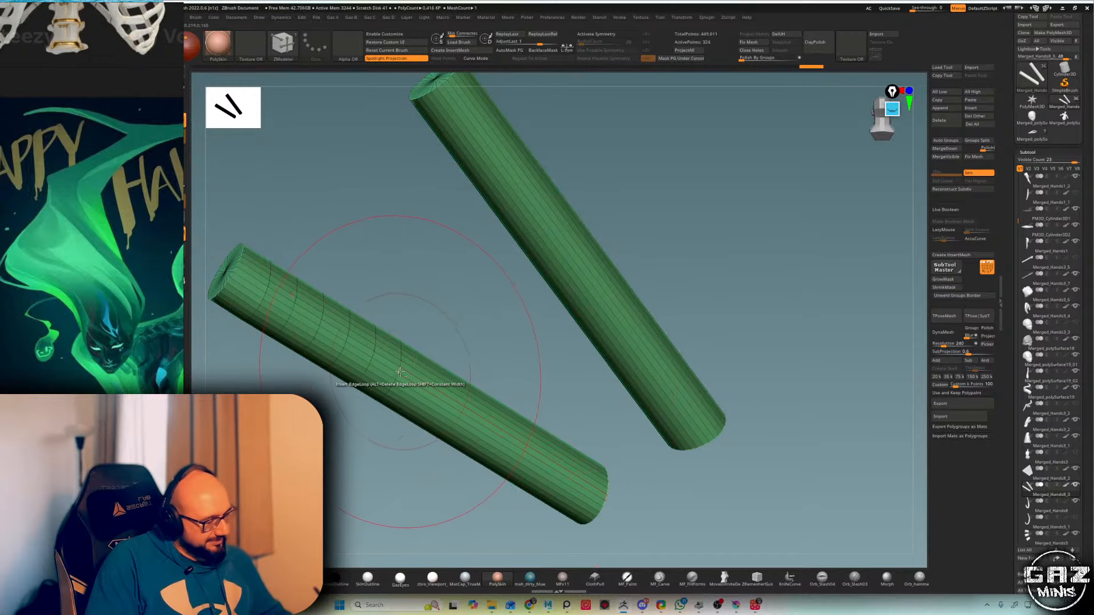
pyautogui.keyDown('alt'); pyautogui.click(373, 357); pyautogui.keyUp('alt')
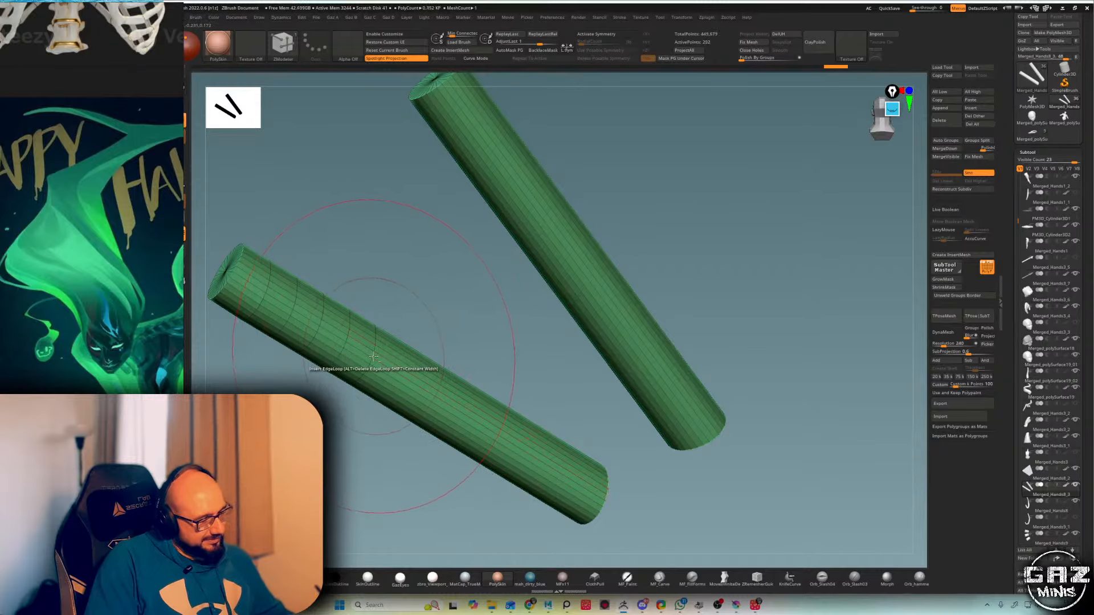
pyautogui.keyDown('alt'); pyautogui.click(346, 338); pyautogui.keyUp('alt')
pyautogui.keyDown('alt'); pyautogui.click(374, 353); pyautogui.keyUp('alt')
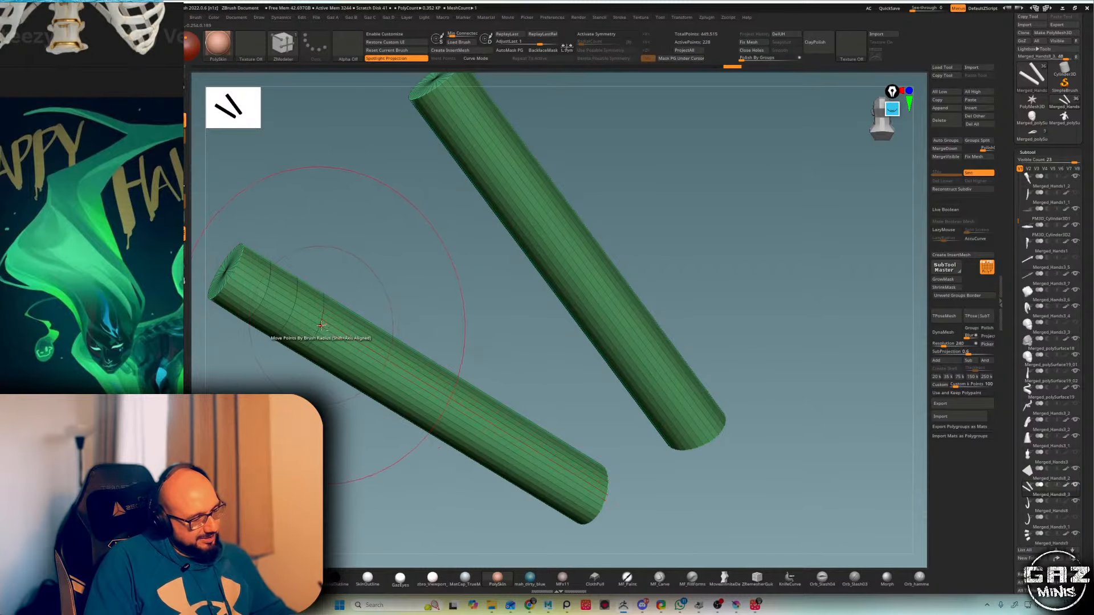
pyautogui.keyDown('alt'); pyautogui.click(302, 311); pyautogui.keyUp('alt')
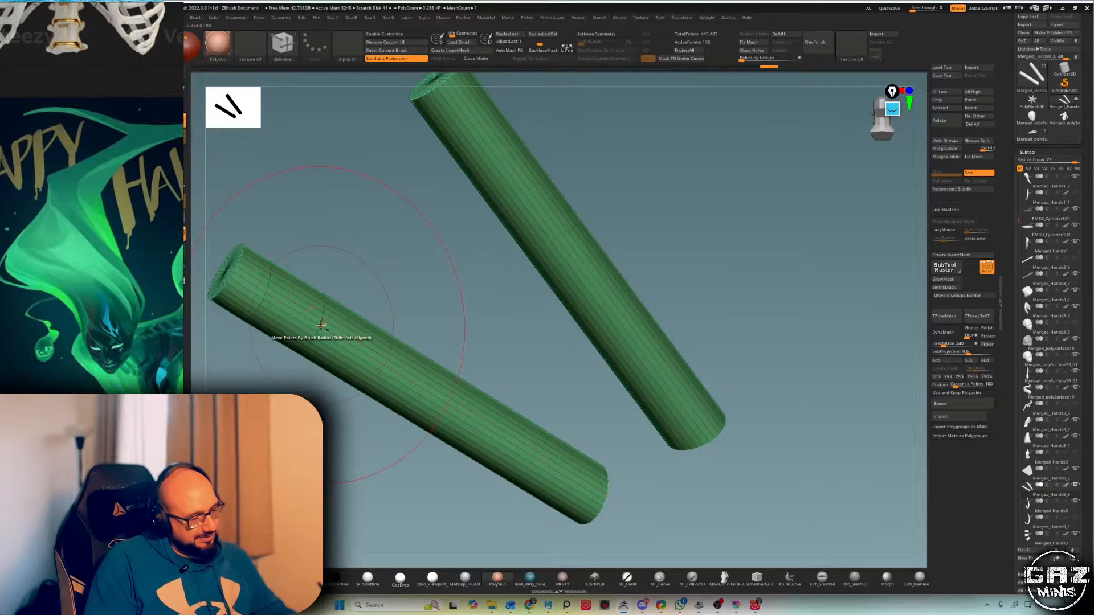
pyautogui.keyDown('alt'); pyautogui.click(268, 289); pyautogui.keyUp('alt')
pyautogui.hotkey('alt', 'shift', 's')
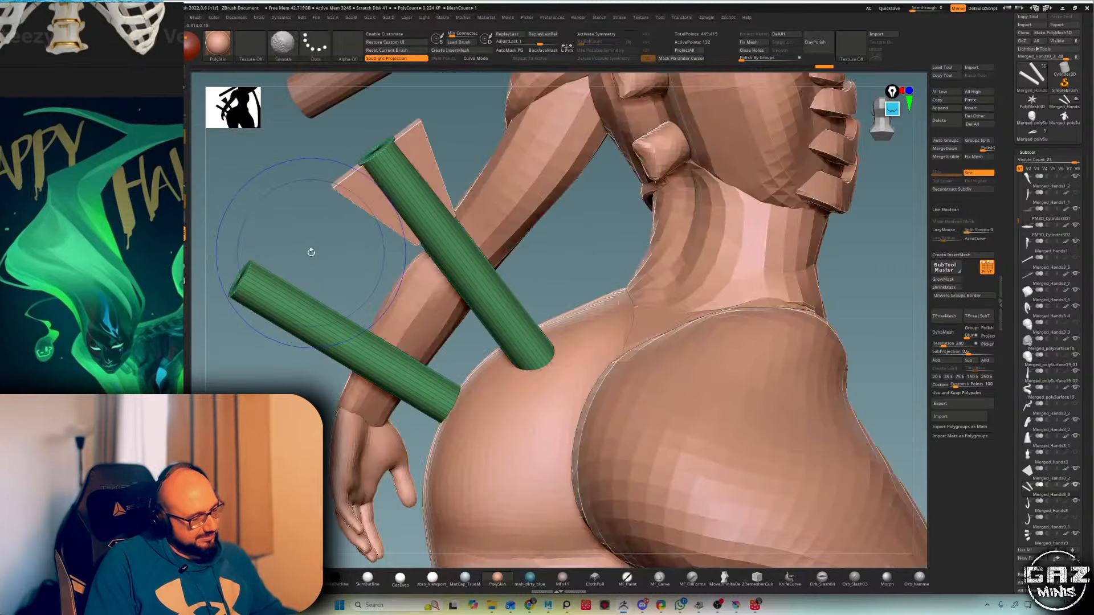
# - Hide the wireframe and adjust the inner ends of both rods where they meet the hip using the Move brush
pyautogui.press('f')
pyautogui.press('f')
pyautogui.keyDown('alt'); pyautogui.moveTo(781, 223); pyautogui.dragTo(789, 273); pyautogui.keyUp('alt')
pyautogui.hotkey('shift', 'f')
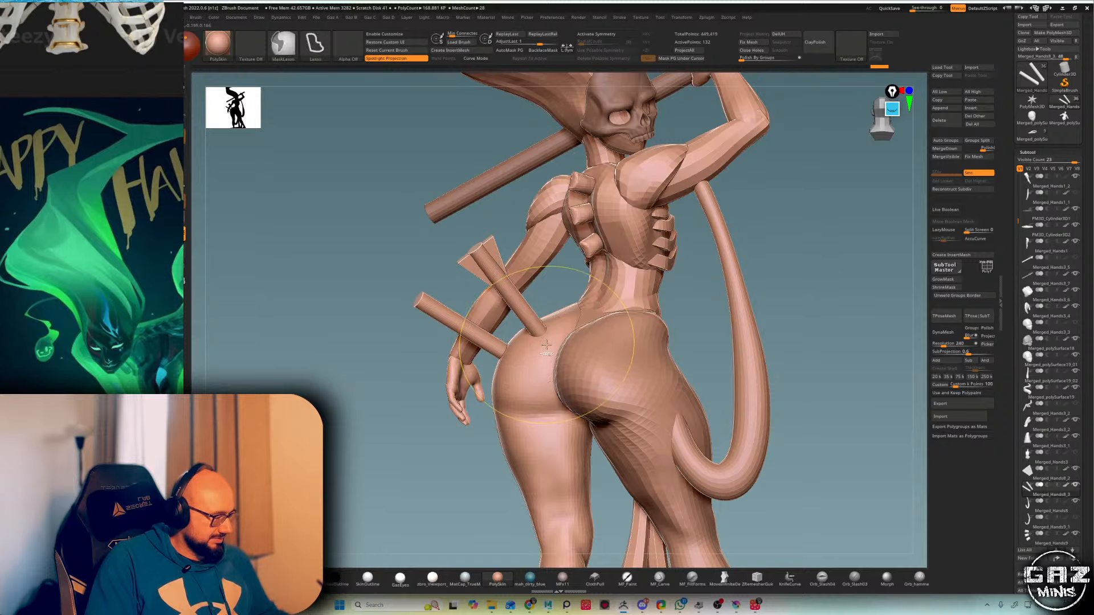
pyautogui.keyDown('shift'); pyautogui.moveTo(547, 337); pyautogui.dragTo(548, 343); pyautogui.keyUp('shift')
pyautogui.keyDown('shift'); pyautogui.click(549, 343); pyautogui.keyUp('shift')
pyautogui.keyDown('shift'); pyautogui.click(546, 342); pyautogui.keyUp('shift')
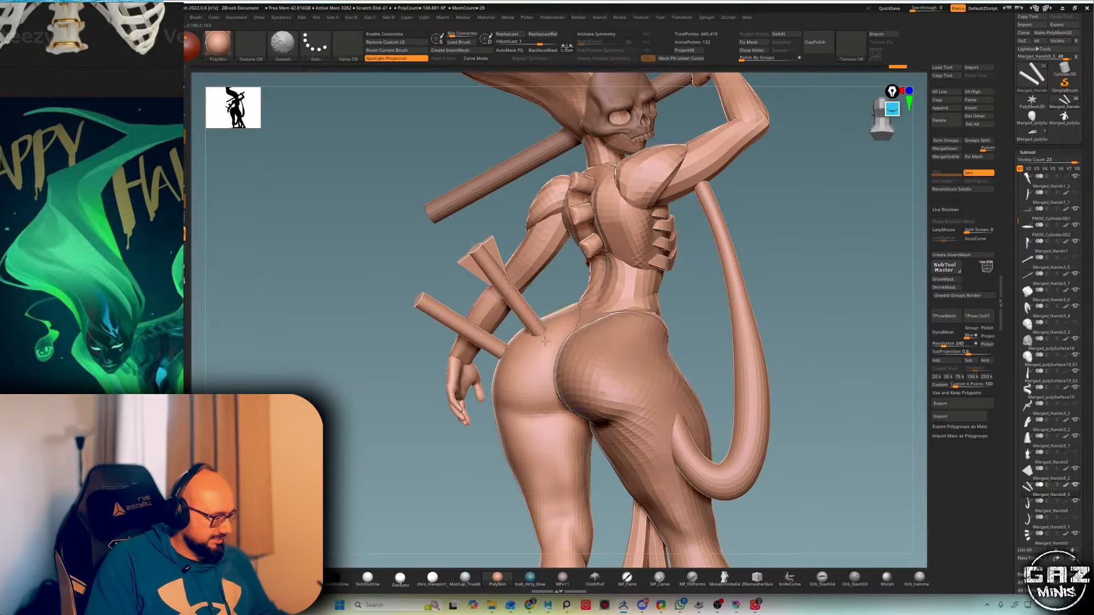
pyautogui.keyDown('shift'); pyautogui.click(504, 354); pyautogui.keyUp('shift')
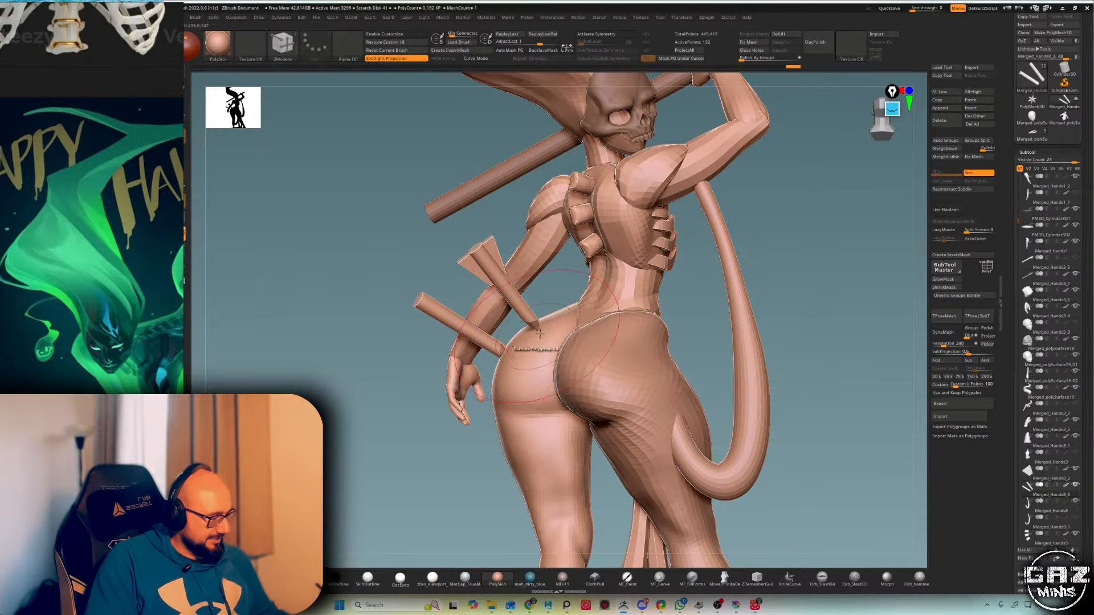
pyautogui.moveTo(561, 336); pyautogui.dragTo(533, 319, button='right')
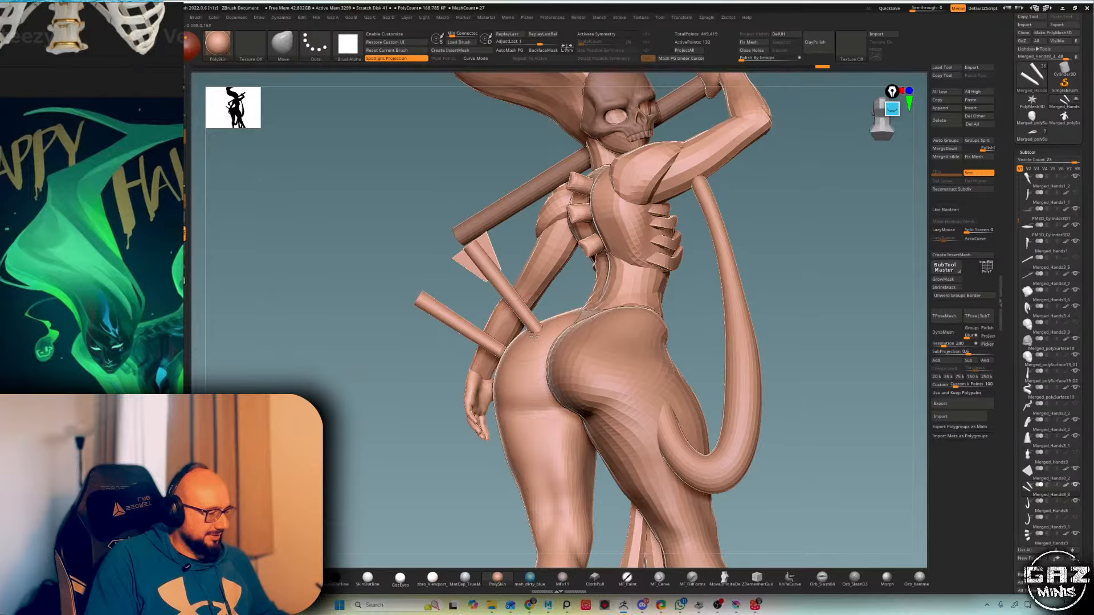
pyautogui.moveTo(534, 335); pyautogui.dragTo(531, 337)
pyautogui.moveTo(527, 337)
pyautogui.mouseDown(button='right')
pyautogui.moveTo(548, 339)
pyautogui.moveTo(544, 352)
pyautogui.mouseUp(button='right')
pyautogui.moveTo(504, 362); pyautogui.dragTo(504, 358)
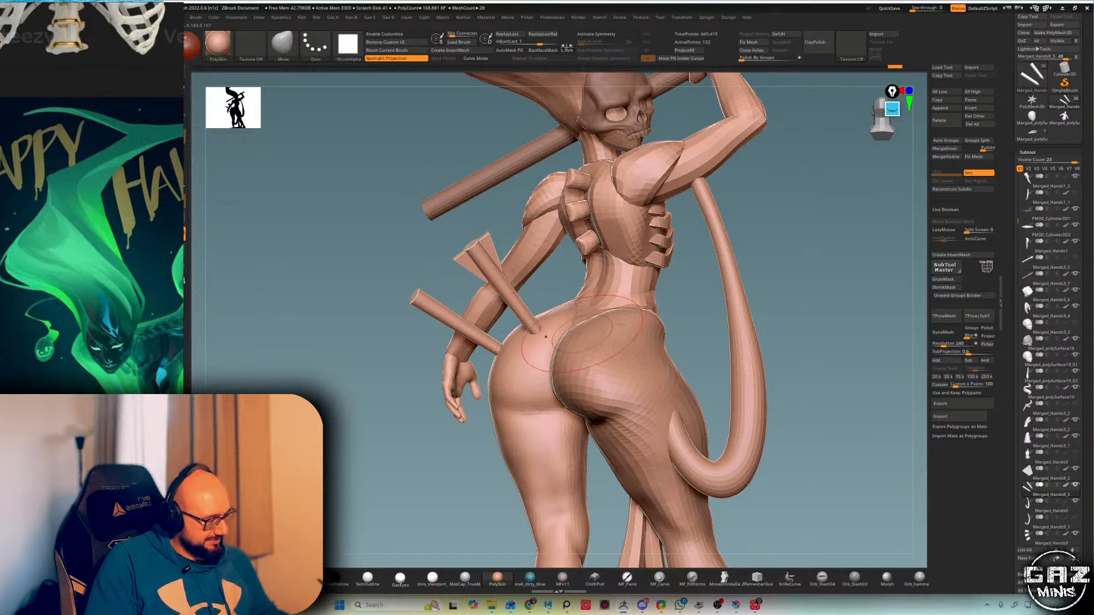
# - Select the flared block on the upper rod and duplicate it onto the lower rod with the gizmo
pyautogui.moveTo(720, 290)
pyautogui.keyDown('ctrl'); pyautogui.mouseDown(button='right')
pyautogui.moveTo(728, 259)
pyautogui.moveTo(715, 276)
pyautogui.mouseUp(button='right'); pyautogui.keyUp('ctrl')
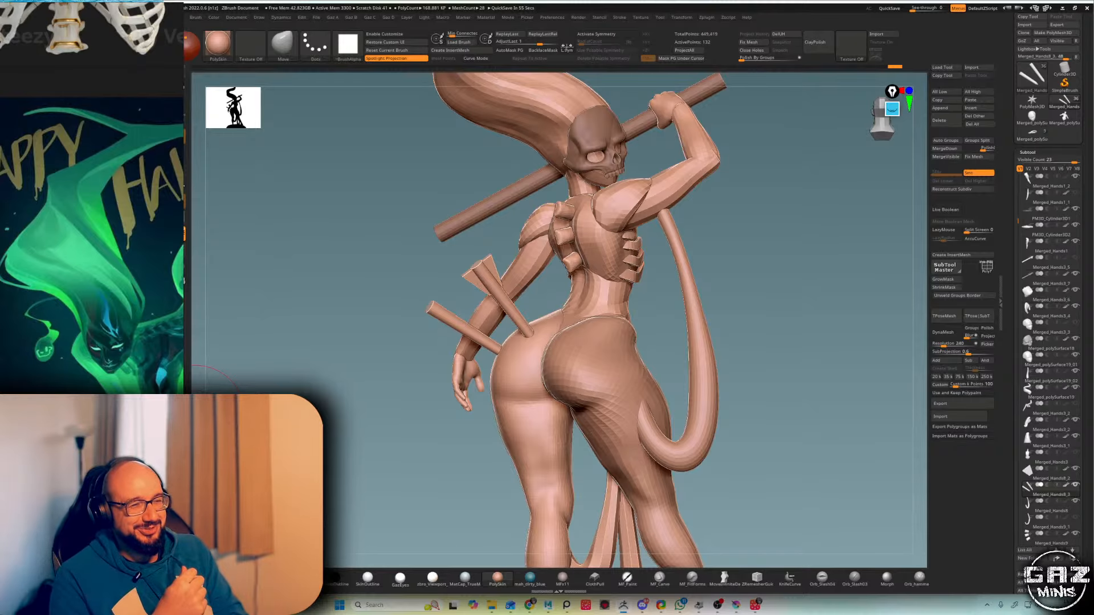
pyautogui.moveTo(756, 254); pyautogui.dragTo(674, 279)
pyautogui.keyDown('alt'); pyautogui.click(556, 245); pyautogui.keyUp('alt')
pyautogui.hotkey('shift', 'f')
pyautogui.moveTo(683, 186)
pyautogui.mouseDown()
pyautogui.moveTo(665, 235)
pyautogui.moveTo(651, 226)
pyautogui.moveTo(598, 268)
pyautogui.moveTo(561, 282)
pyautogui.moveTo(558, 272)
pyautogui.mouseUp()
pyautogui.press('w')
pyautogui.press('q')
pyautogui.moveTo(678, 247); pyautogui.dragTo(628, 302)
pyautogui.hotkey('shift', 'f')
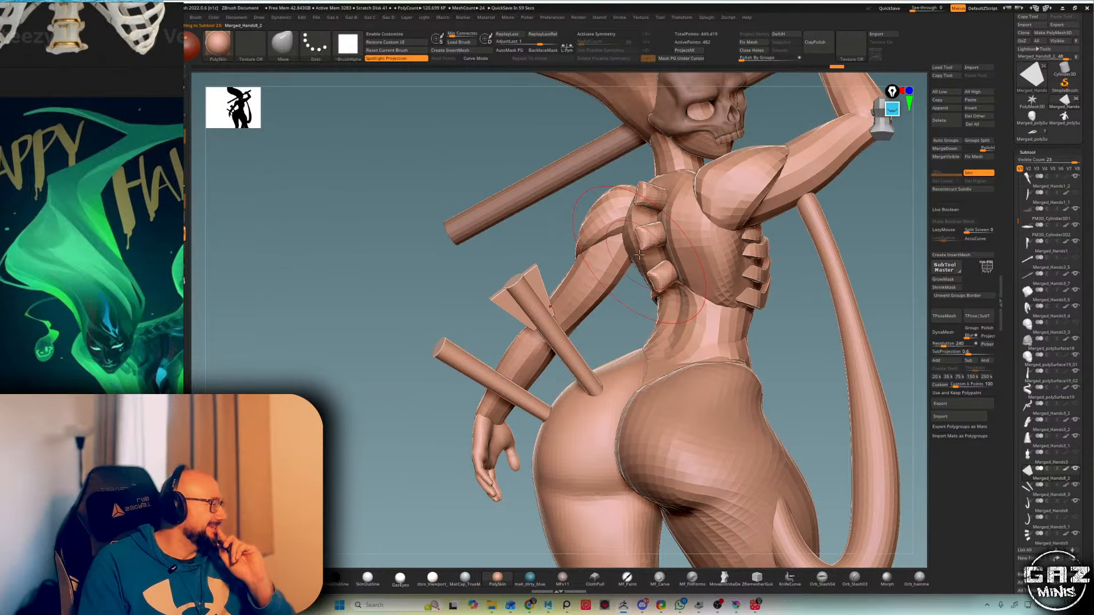
pyautogui.moveTo(639, 255); pyautogui.dragTo(571, 402)
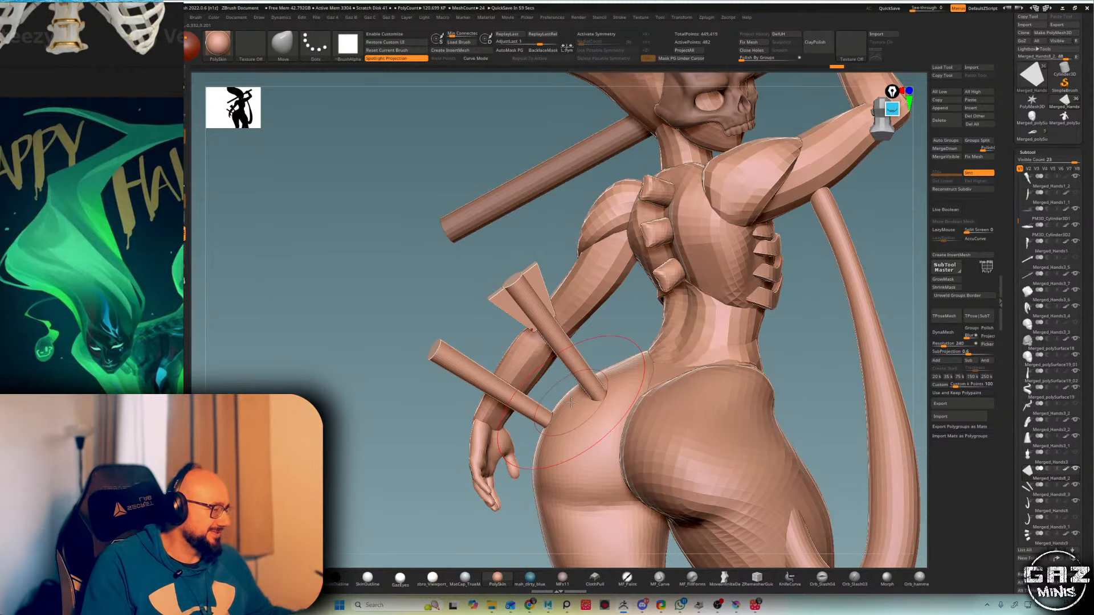
pyautogui.moveTo(571, 402); pyautogui.dragTo(617, 320)
pyautogui.press('w')
pyautogui.keyDown('ctrl'); pyautogui.moveTo(563, 269); pyautogui.dragTo(472, 330); pyautogui.keyUp('ctrl')
# - Rotate and reposition the copied flared block so it lines up with the lower rod's outer end
pyautogui.moveTo(398, 310); pyautogui.dragTo(546, 366)
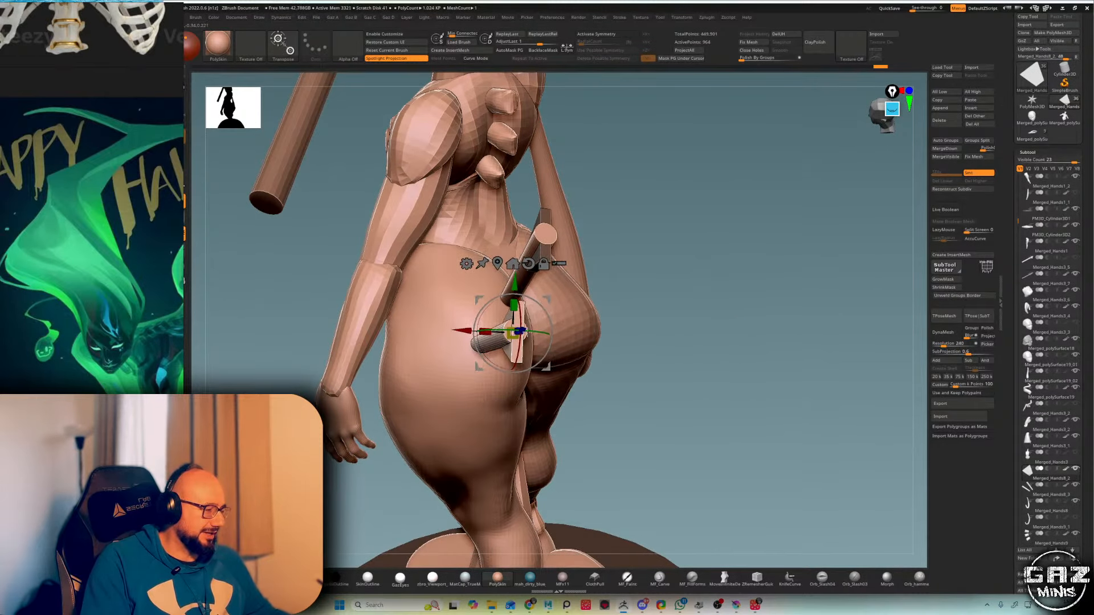
pyautogui.moveTo(534, 328); pyautogui.dragTo(578, 302)
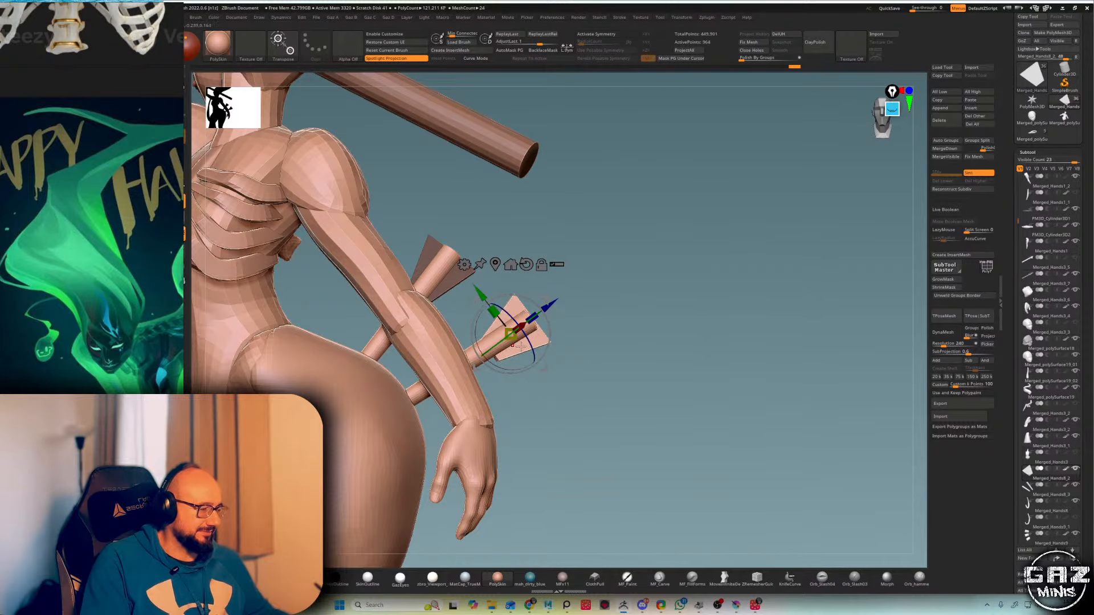
pyautogui.moveTo(546, 303)
pyautogui.mouseDown()
pyautogui.moveTo(598, 271)
pyautogui.moveTo(561, 310)
pyautogui.moveTo(516, 325)
pyautogui.mouseUp()
pyautogui.press('q')
pyautogui.press('f')
pyautogui.press('f')
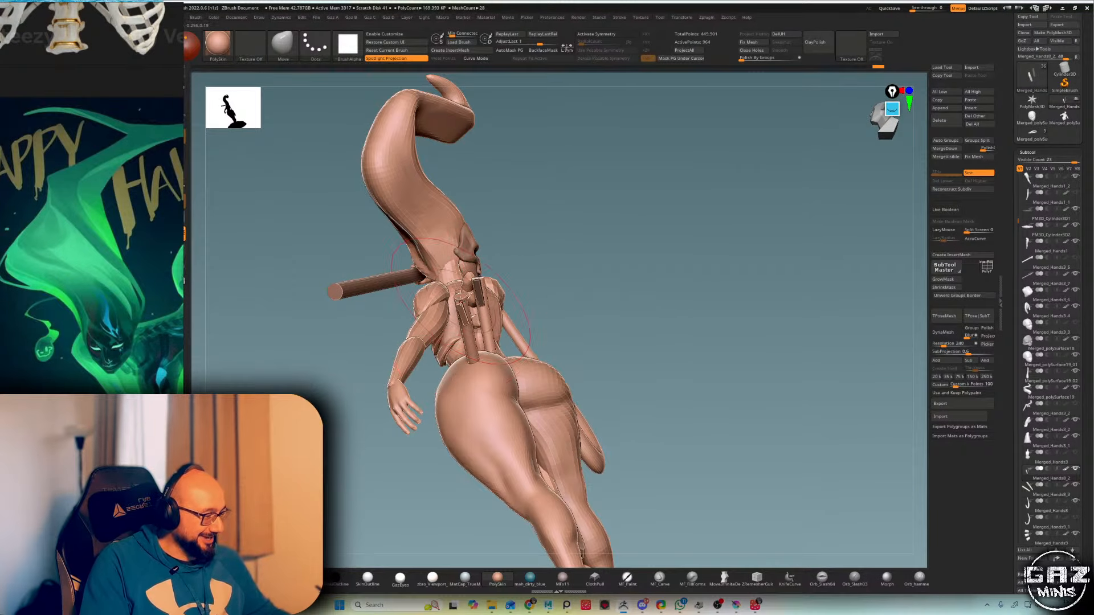
pyautogui.moveTo(615, 228)
pyautogui.keyDown('alt'); pyautogui.mouseDown()
pyautogui.moveTo(617, 254)
pyautogui.moveTo(611, 217)
pyautogui.mouseUp(); pyautogui.keyUp('alt')
pyautogui.press('w')
pyautogui.moveTo(494, 301); pyautogui.dragTo(496, 306)
pyautogui.press('q')
pyautogui.moveTo(538, 321); pyautogui.dragTo(576, 298)
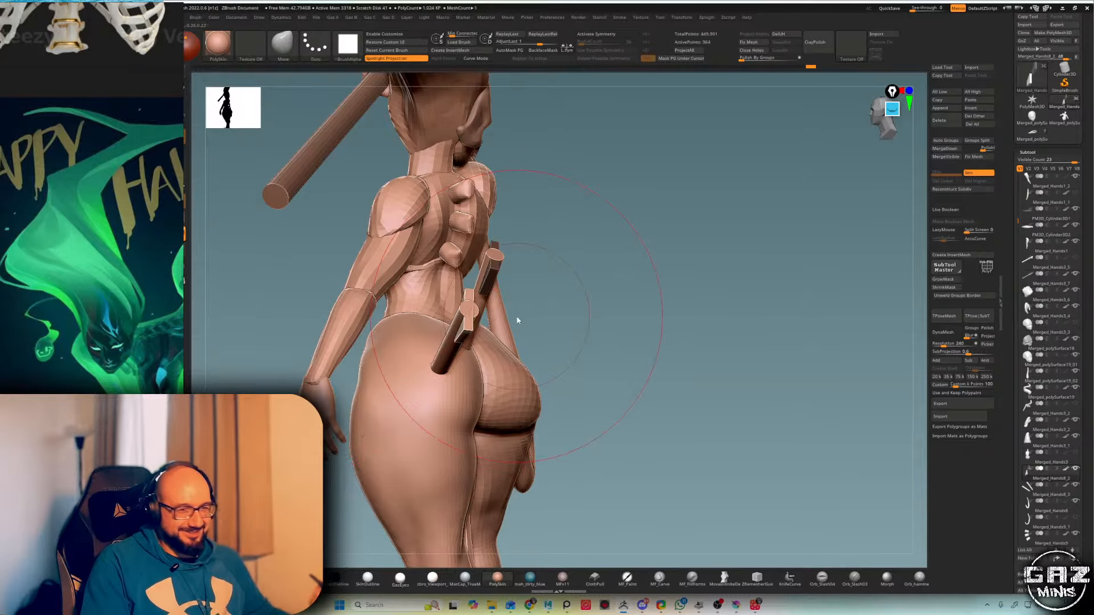
pyautogui.hotkey('alt', 'Tab')
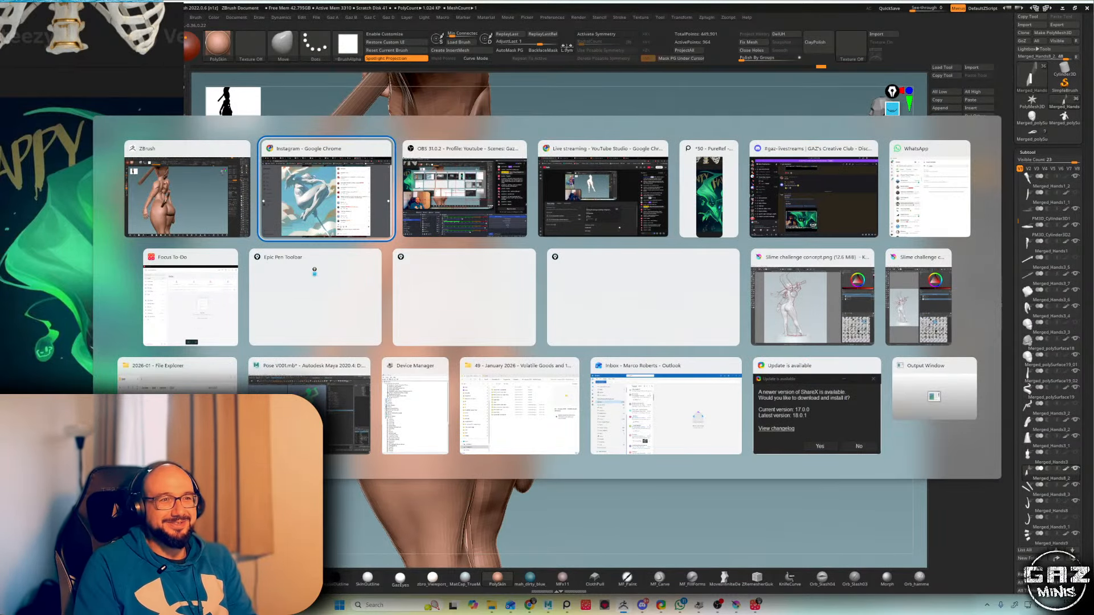
pyautogui.press('Escape')
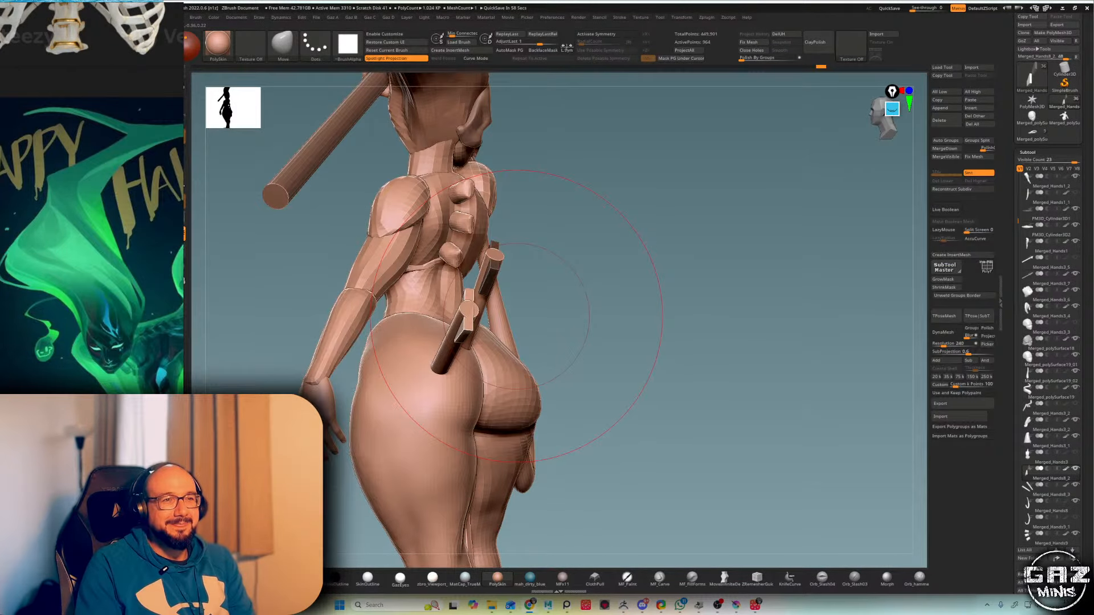
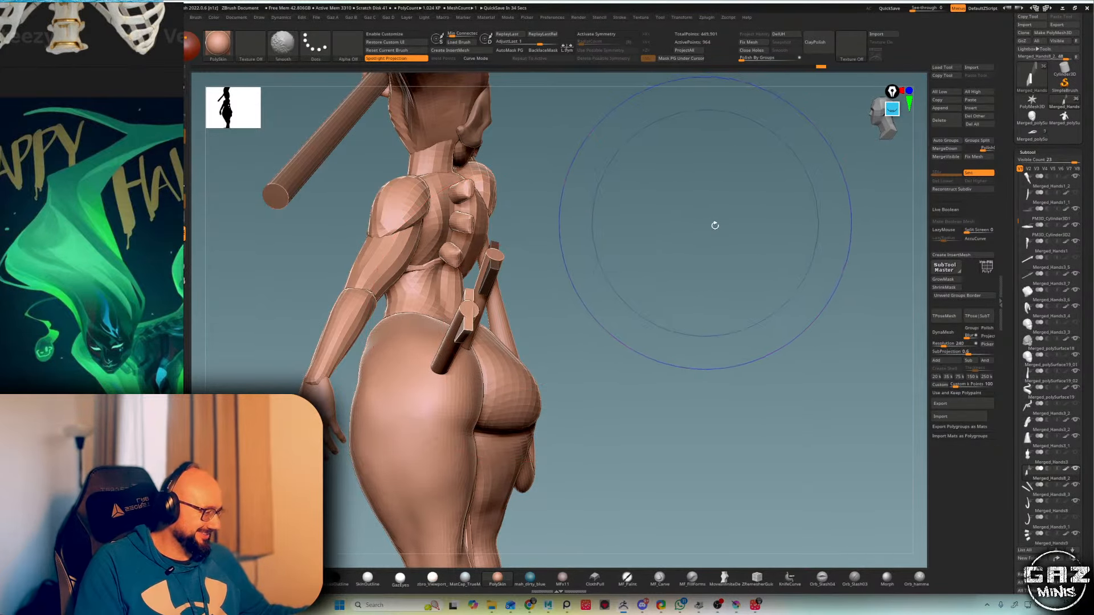
# - Examine the two flared blocks and rods against the whole figure, with and without the wireframe
pyautogui.moveTo(712, 224)
pyautogui.mouseDown()
pyautogui.moveTo(798, 243)
pyautogui.moveTo(649, 240)
pyautogui.mouseUp()
pyautogui.hotkey('shift', 'f')
pyautogui.hotkey('shift', 'f')
pyautogui.press('f')
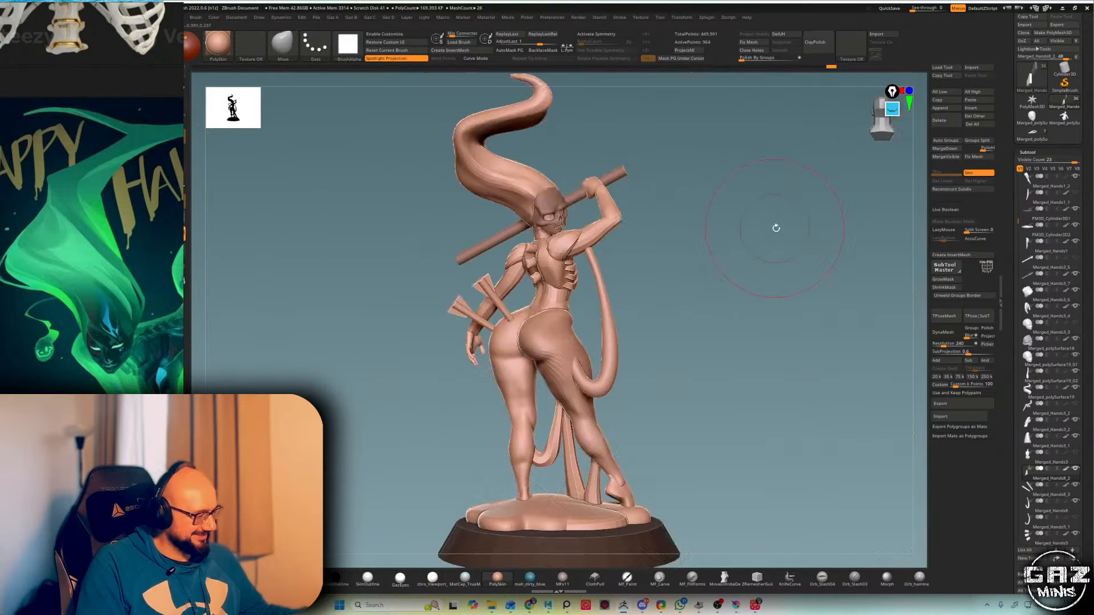
pyautogui.keyDown('alt'); pyautogui.moveTo(777, 229); pyautogui.dragTo(621, 309); pyautogui.keyUp('alt')
pyautogui.hotkey('shift', 'f')
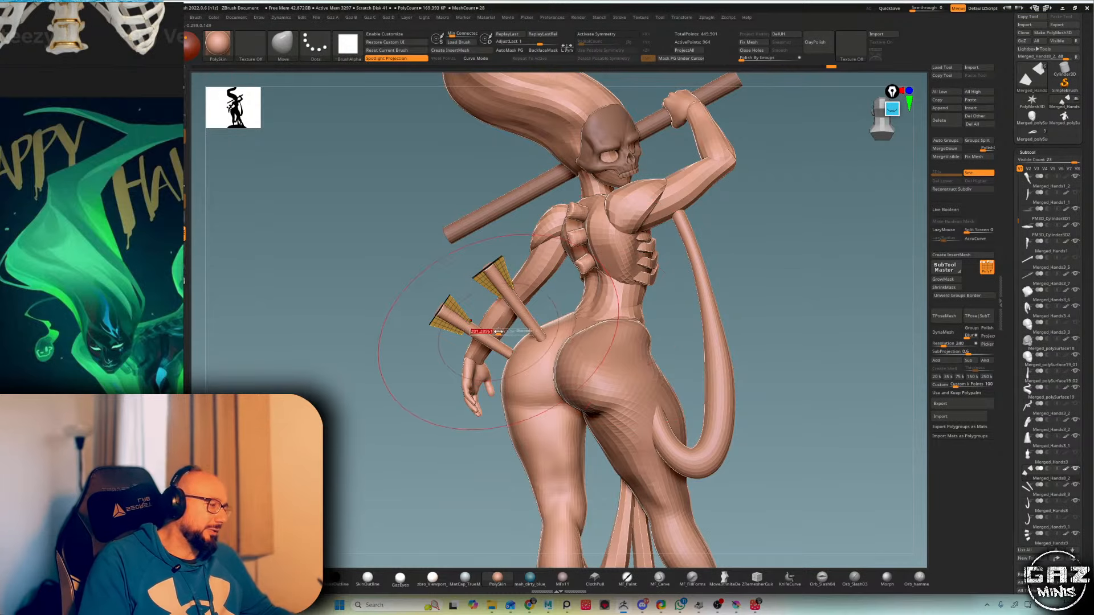
pyautogui.hotkey('shift', 'f')
pyautogui.hotkey('shift', 'f')
pyautogui.keyDown('alt'); pyautogui.moveTo(778, 255); pyautogui.dragTo(688, 299); pyautogui.keyUp('alt')
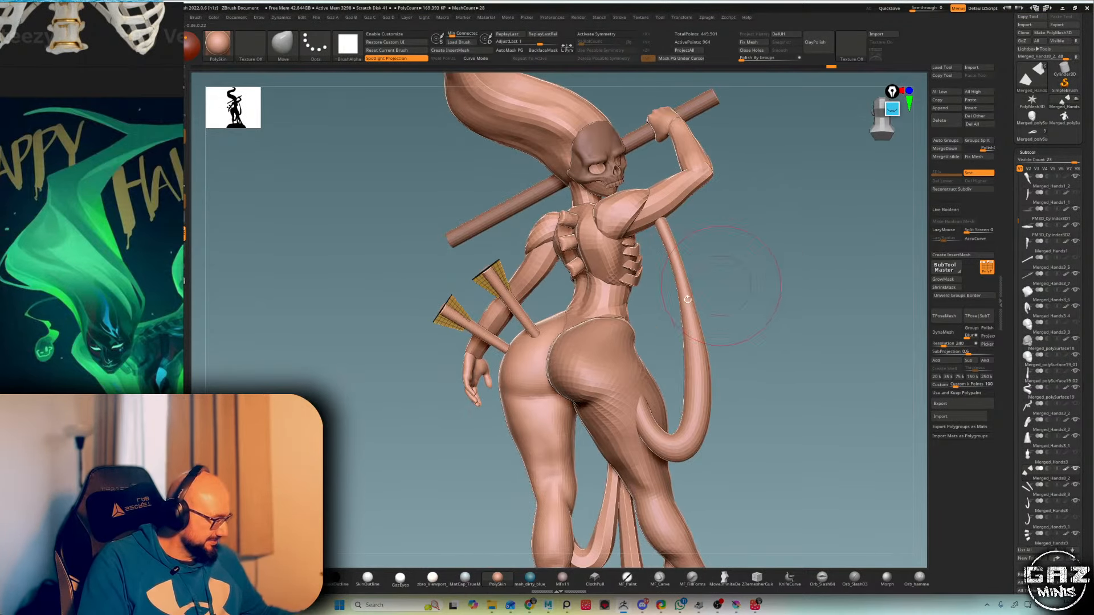
# - Merge the flared blocks down into the subtool containing the two rods
pyautogui.press('Down')
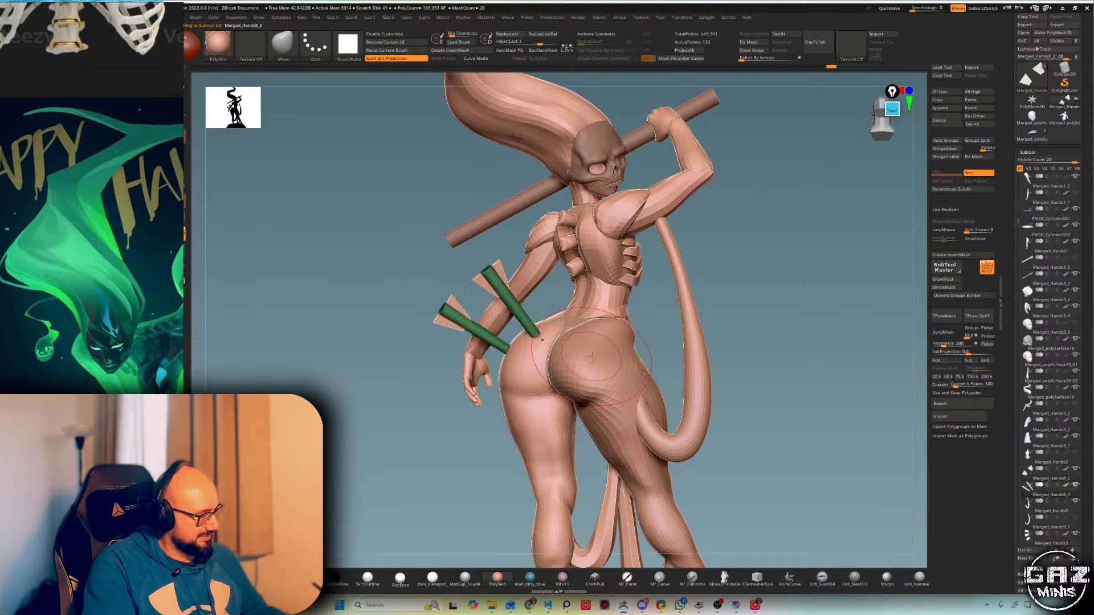
pyautogui.press('Up')
pyautogui.click(945, 149)
pyautogui.click(936, 168)
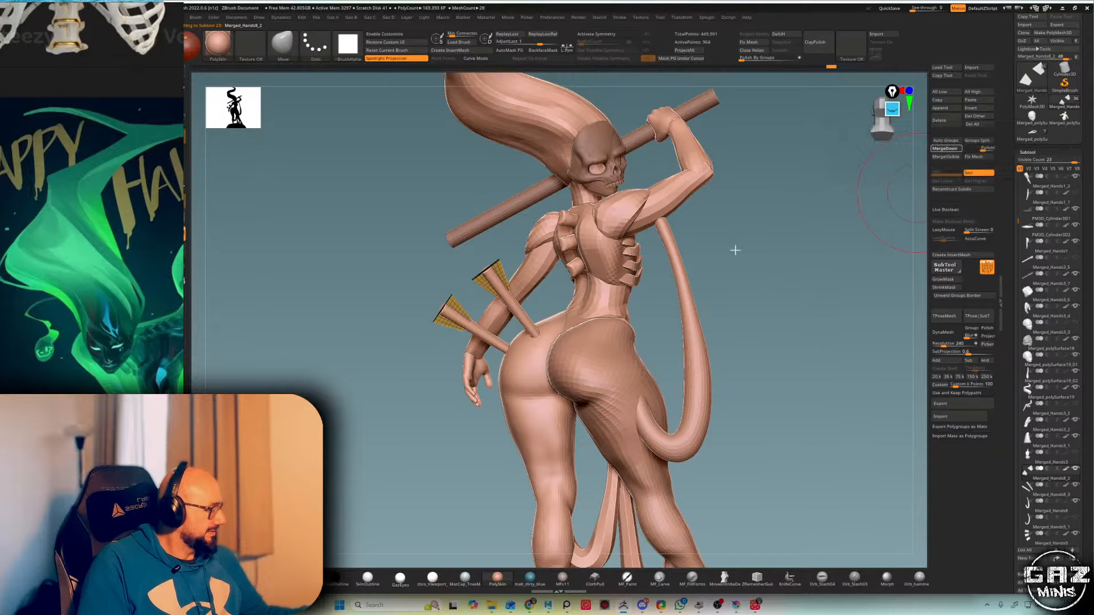
# - Isolate one of the rods with its flared block and split the pair behind the hip into two separate subtools
pyautogui.hotkey('ctrl', 'b')
pyautogui.click(666, 319)
pyautogui.keyDown('ctrl'); pyautogui.keyDown('shift'); pyautogui.click(494, 271); pyautogui.keyUp('shift'); pyautogui.keyUp('ctrl')
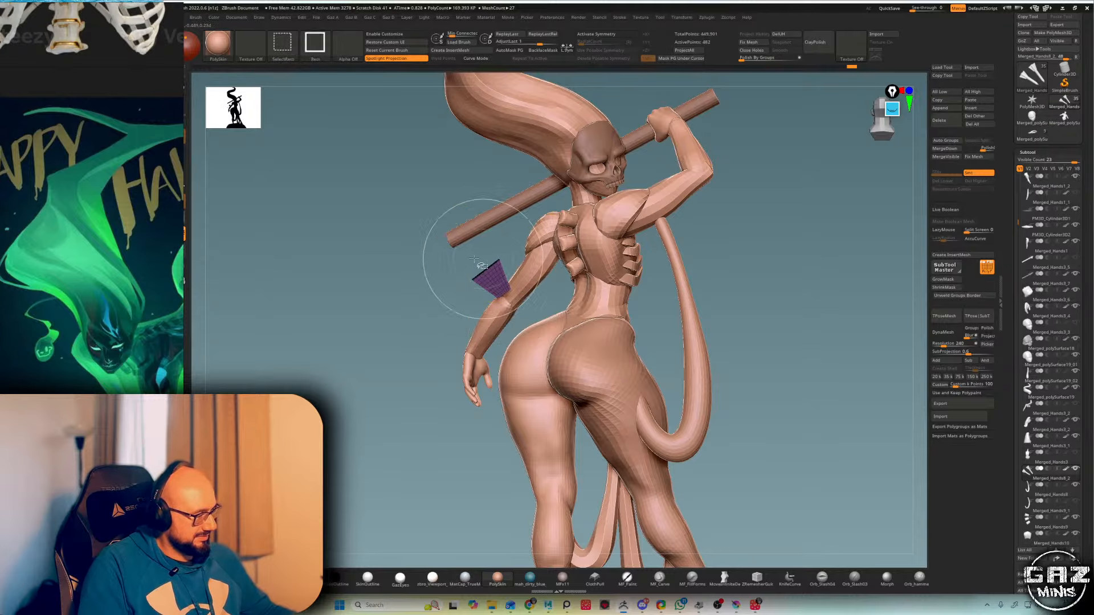
pyautogui.keyDown('ctrl'); pyautogui.keyDown('shift'); pyautogui.moveTo(480, 259); pyautogui.dragTo(461, 278); pyautogui.keyUp('shift'); pyautogui.keyUp('ctrl')
pyautogui.keyDown('ctrl'); pyautogui.keyDown('shift'); pyautogui.click(505, 291); pyautogui.keyUp('shift'); pyautogui.keyUp('ctrl')
pyautogui.hotkey('shift', 'f')
pyautogui.moveTo(710, 249)
pyautogui.keyDown('ctrl'); pyautogui.keyDown('shift'); pyautogui.mouseDown()
pyautogui.moveTo(741, 268)
pyautogui.moveTo(774, 239)
pyautogui.moveTo(777, 265)
pyautogui.moveTo(732, 241)
pyautogui.moveTo(735, 254)
pyautogui.mouseUp(); pyautogui.keyUp('shift'); pyautogui.keyUp('ctrl')
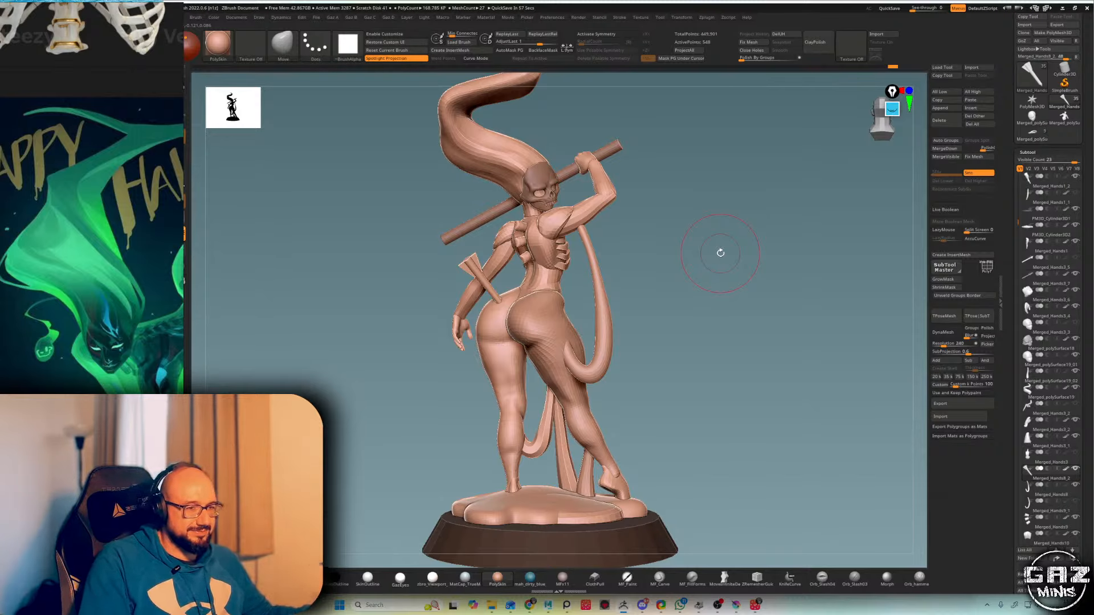
pyautogui.hotkey('ctrl', 'shift', 'z')
pyautogui.hotkey('ctrl', 'shift', 'z')
pyautogui.press('2')
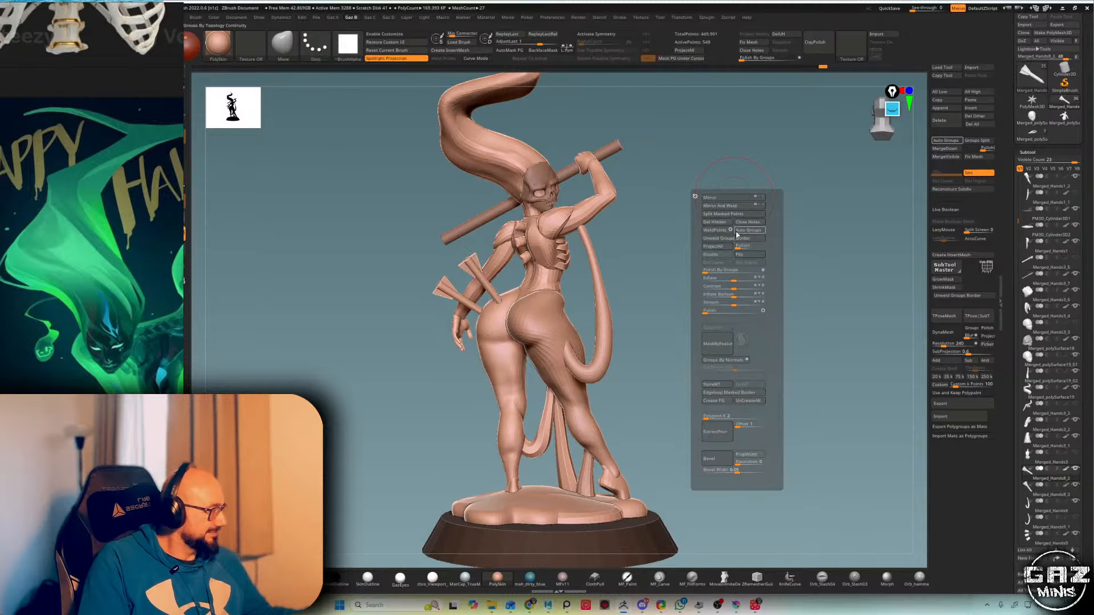
pyautogui.click(738, 222)
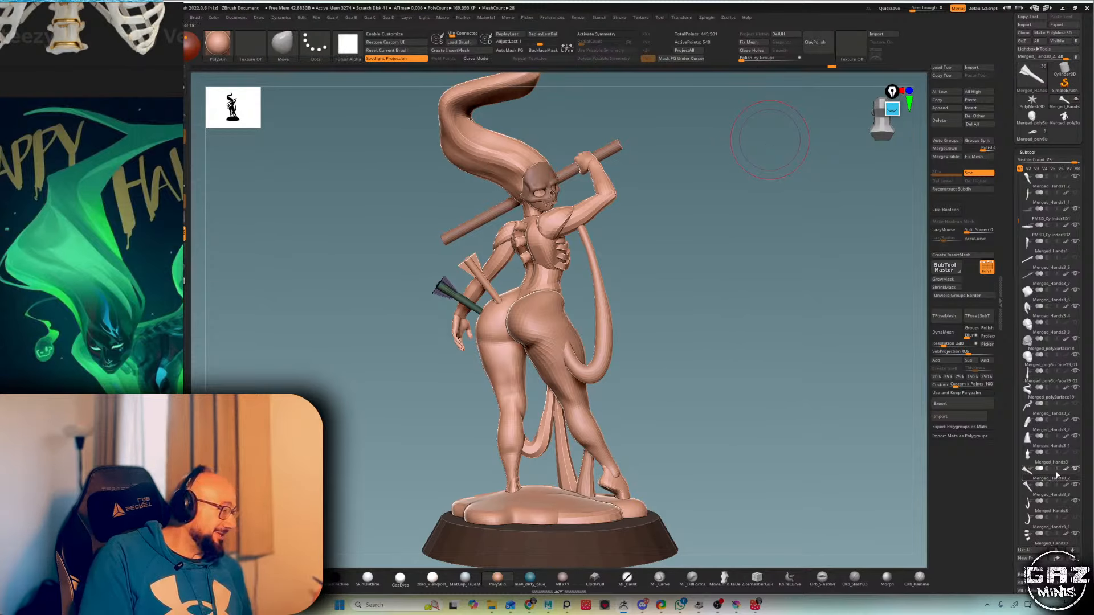
# - Toggle the visibility of the split rod subtools and hide the lower rod with its flared block
pyautogui.click(1076, 485)
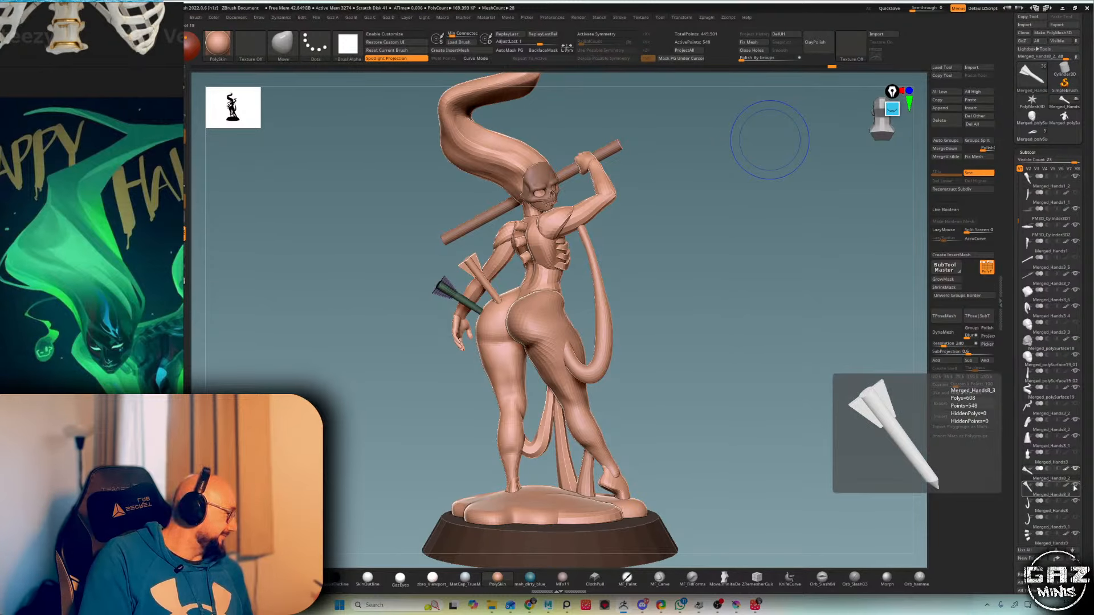
pyautogui.click(1075, 485)
pyautogui.moveTo(658, 341)
pyautogui.keyDown('alt'); pyautogui.mouseDown()
pyautogui.moveTo(696, 227)
pyautogui.moveTo(806, 283)
pyautogui.mouseUp(); pyautogui.keyUp('alt')
pyautogui.click(1076, 485)
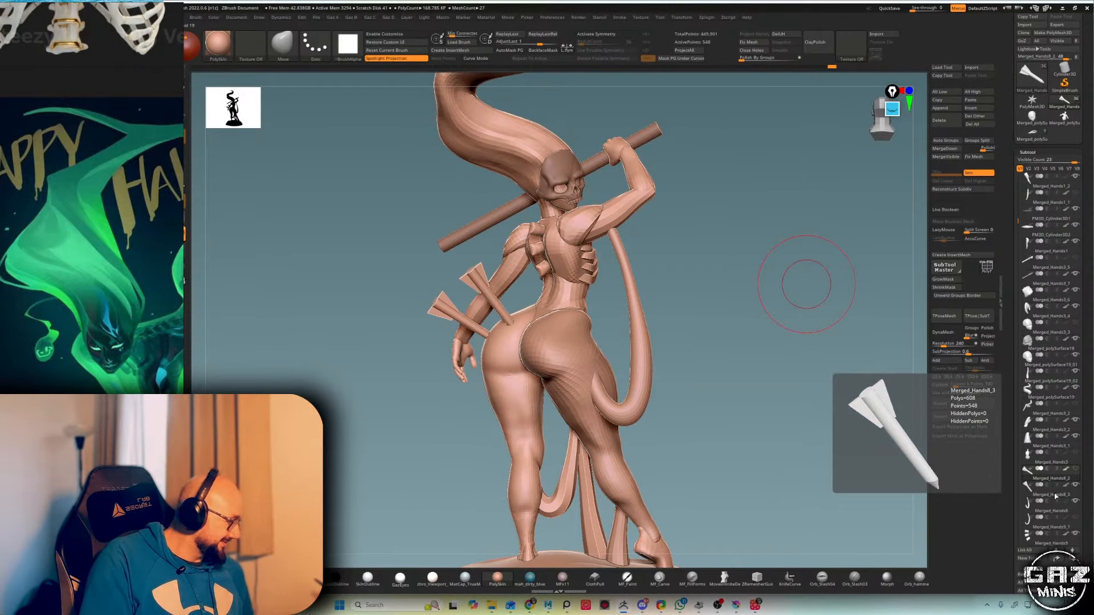
pyautogui.click(1051, 490)
pyautogui.keyDown('alt'); pyautogui.moveTo(648, 202); pyautogui.dragTo(670, 296); pyautogui.keyUp('alt')
# - Select the ribcage subtool beneath the back spikes
pyautogui.keyDown('alt'); pyautogui.click(561, 330); pyautogui.keyUp('alt')
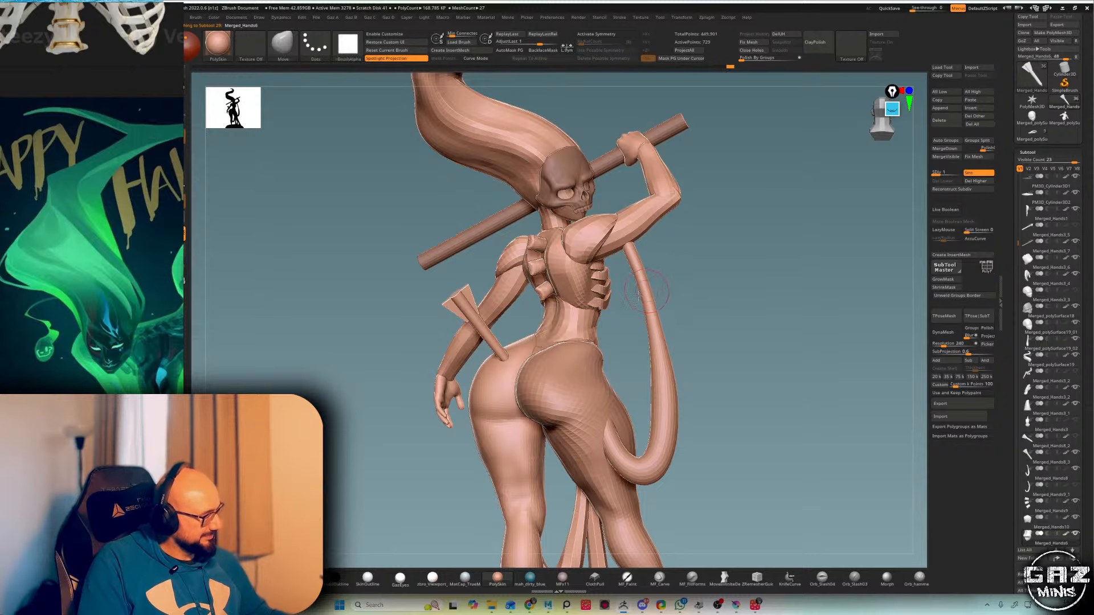
pyautogui.keyDown('alt'); pyautogui.click(550, 288); pyautogui.keyUp('alt')
pyautogui.keyDown('alt'); pyautogui.click(545, 289); pyautogui.keyUp('alt')
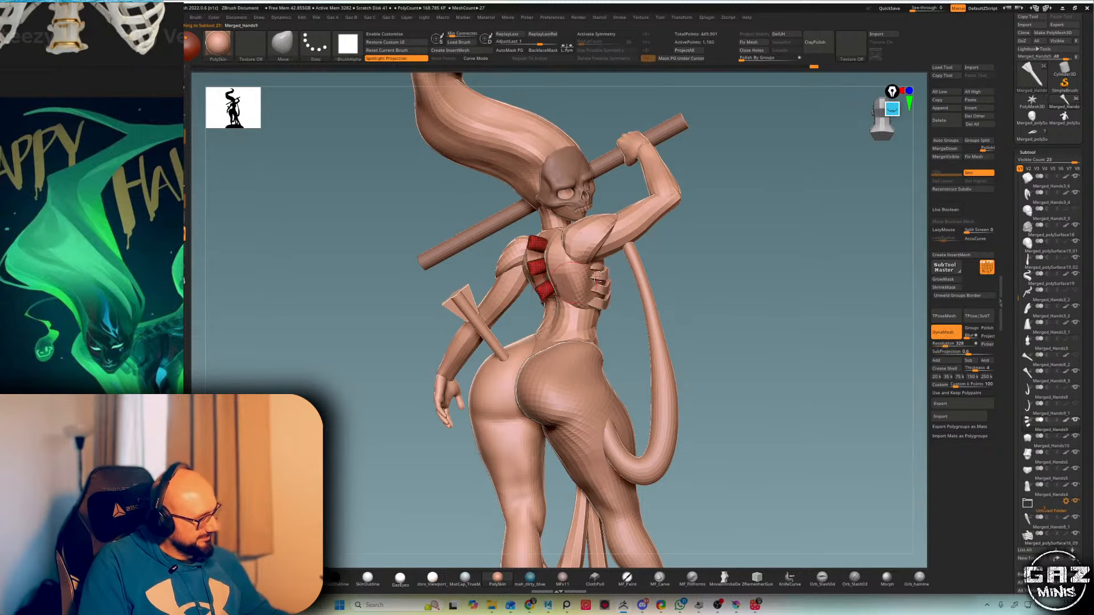
pyautogui.keyDown('alt'); pyautogui.moveTo(722, 225); pyautogui.dragTo(726, 260); pyautogui.keyUp('alt')
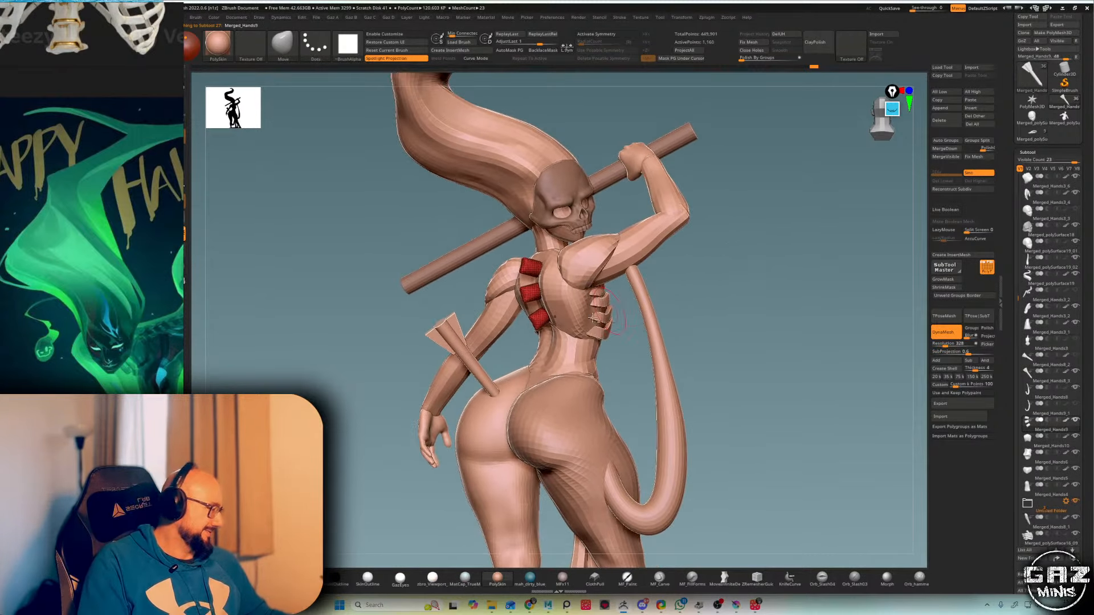
pyautogui.keyDown('alt'); pyautogui.click(572, 299); pyautogui.keyUp('alt')
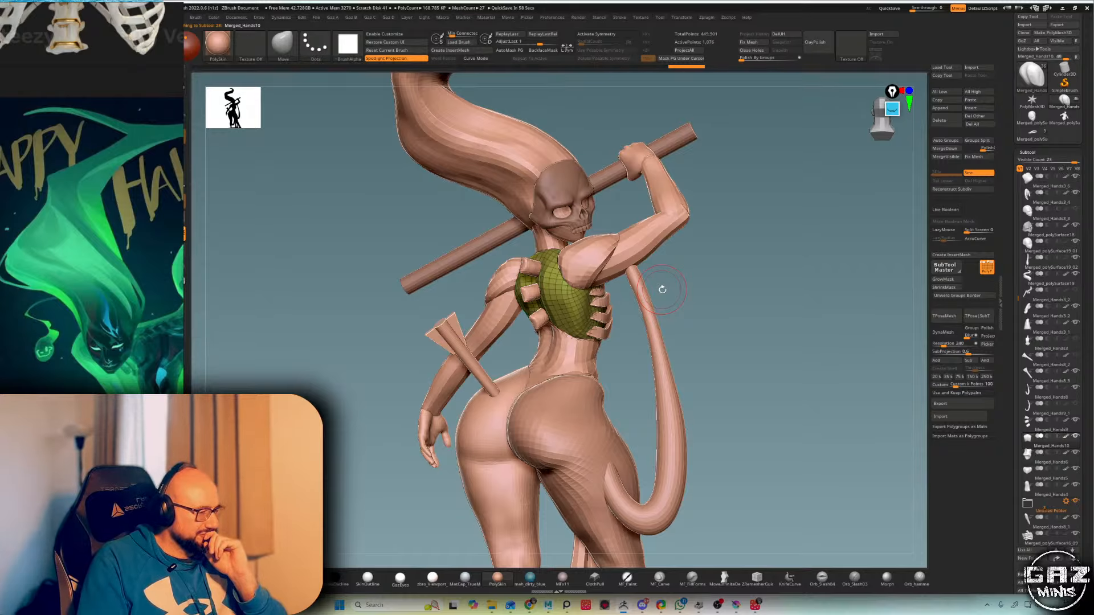
# - Examine the whole figure and its silhouette with and without the wireframe
pyautogui.hotkey('shift', 'f')
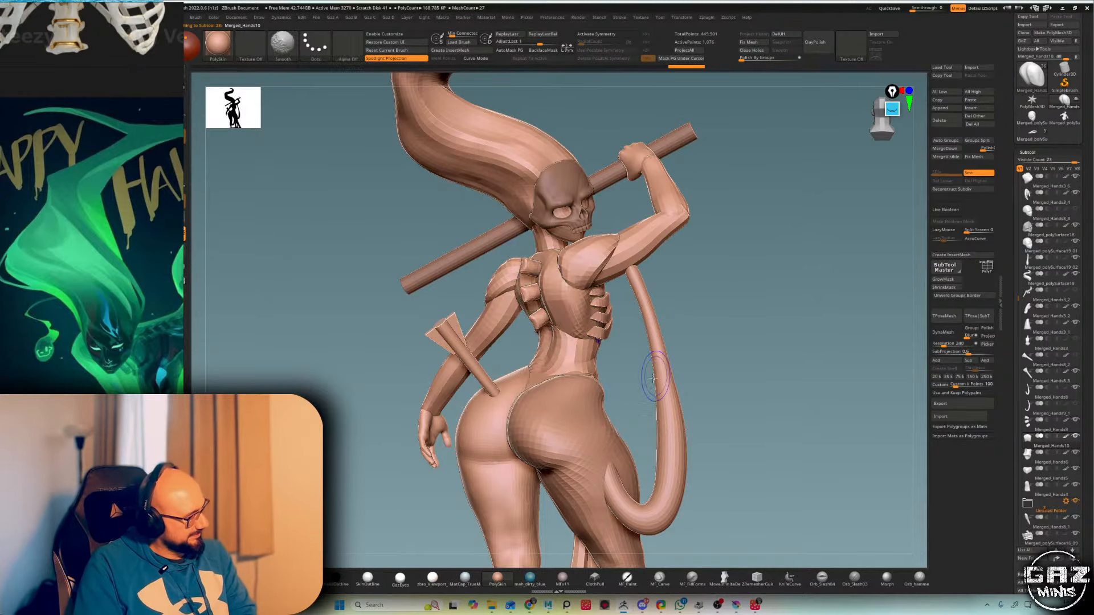
pyautogui.press('f')
pyautogui.press('f')
pyautogui.moveTo(718, 325)
pyautogui.mouseDown()
pyautogui.moveTo(483, 317)
pyautogui.moveTo(806, 278)
pyautogui.mouseUp()
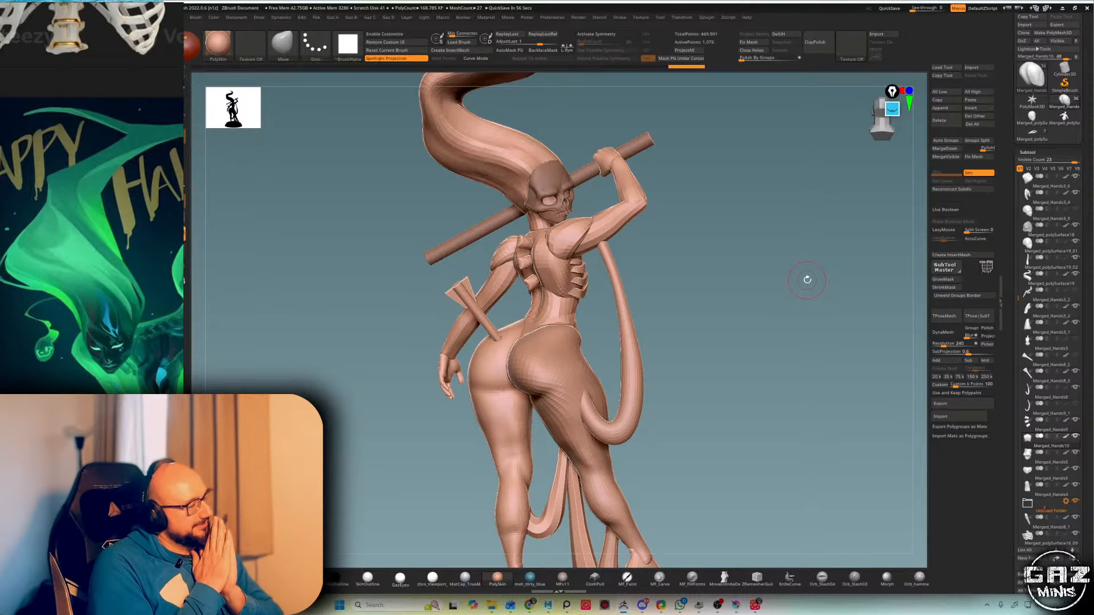
pyautogui.press('f')
pyautogui.press('f')
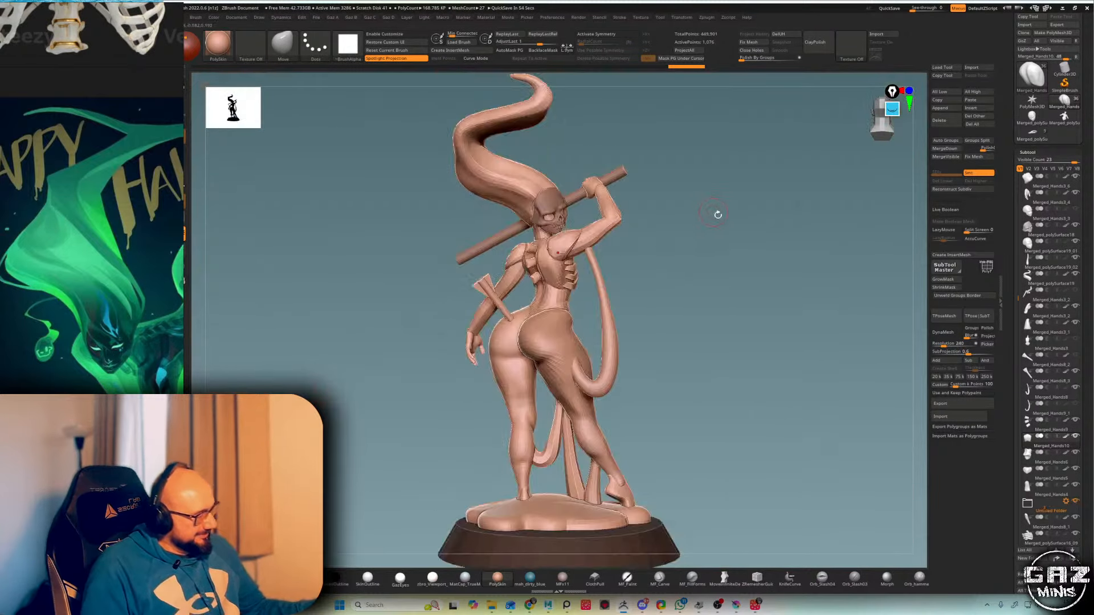
pyautogui.keyDown('alt'); pyautogui.moveTo(715, 215); pyautogui.dragTo(569, 220); pyautogui.keyUp('alt')
pyautogui.hotkey('shift', 'f')
pyautogui.keyDown('alt'); pyautogui.moveTo(764, 256); pyautogui.dragTo(651, 257); pyautogui.keyUp('alt')
pyautogui.hotkey('shift', 'f')
# - Switch to the CurveMultiTube brush for drawing on the front of the hips
pyautogui.press('b')
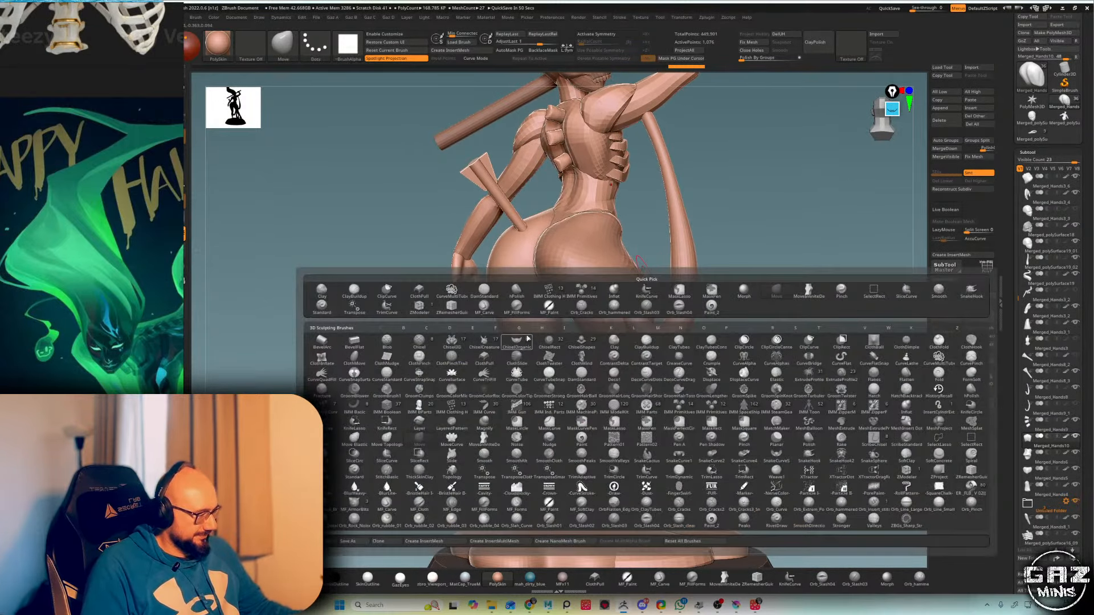
pyautogui.click(452, 290)
pyautogui.moveTo(781, 222)
pyautogui.mouseDown()
pyautogui.moveTo(729, 225)
pyautogui.moveTo(604, 268)
pyautogui.mouseUp()
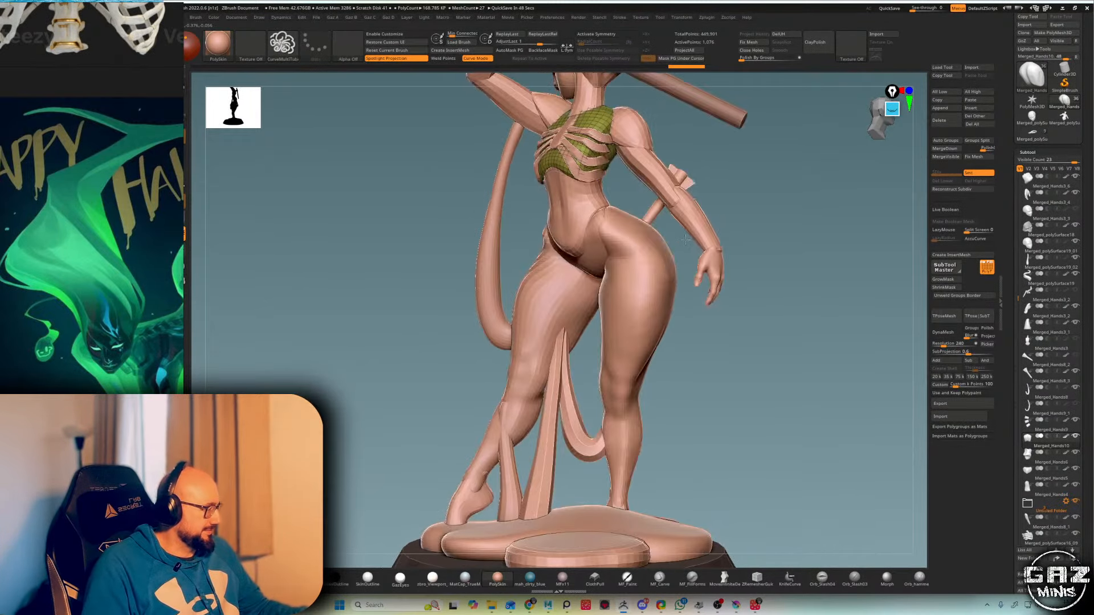
pyautogui.moveTo(763, 207); pyautogui.dragTo(784, 209)
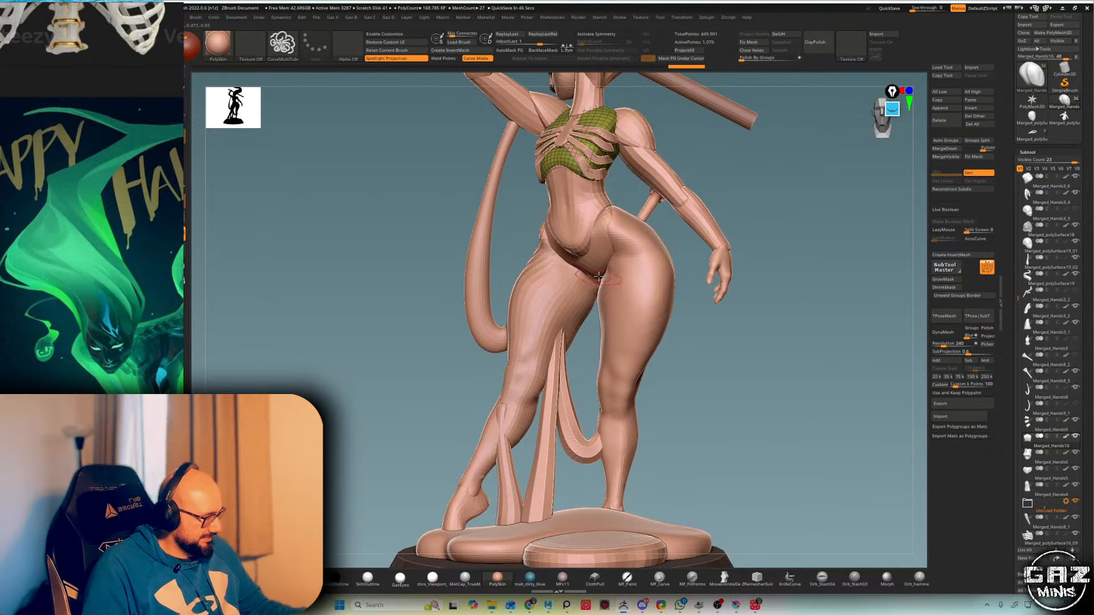
pyautogui.moveTo(598, 269); pyautogui.dragTo(595, 340)
pyautogui.hotkey('ctrl', 'z')
pyautogui.moveTo(769, 174); pyautogui.dragTo(803, 170)
pyautogui.moveTo(596, 262); pyautogui.dragTo(589, 365)
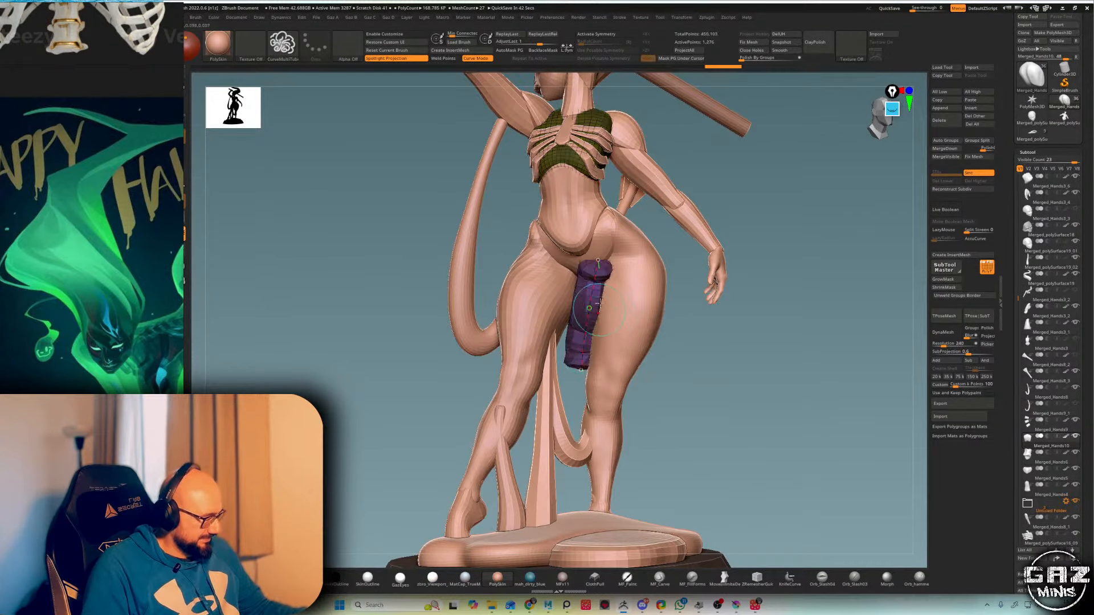
pyautogui.hotkey('ctrl', 'z')
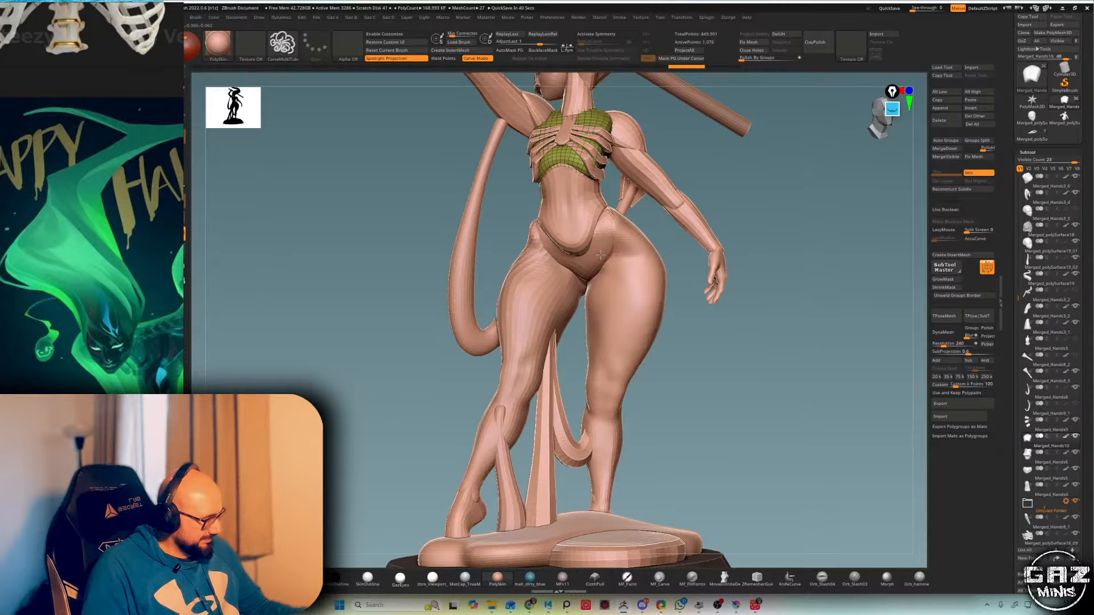
# - Draw a curve tube hanging between the thighs and extend it up to the buttocks as a U-shaped loop
pyautogui.moveTo(758, 207); pyautogui.dragTo(661, 278)
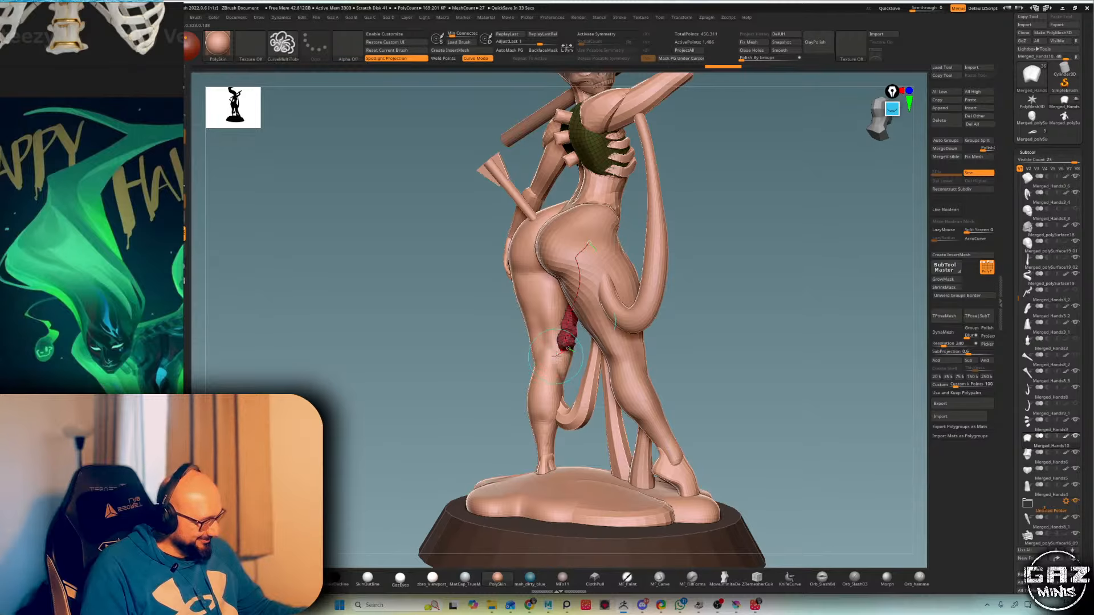
pyautogui.moveTo(568, 349); pyautogui.dragTo(535, 259)
pyautogui.moveTo(762, 186); pyautogui.dragTo(800, 187)
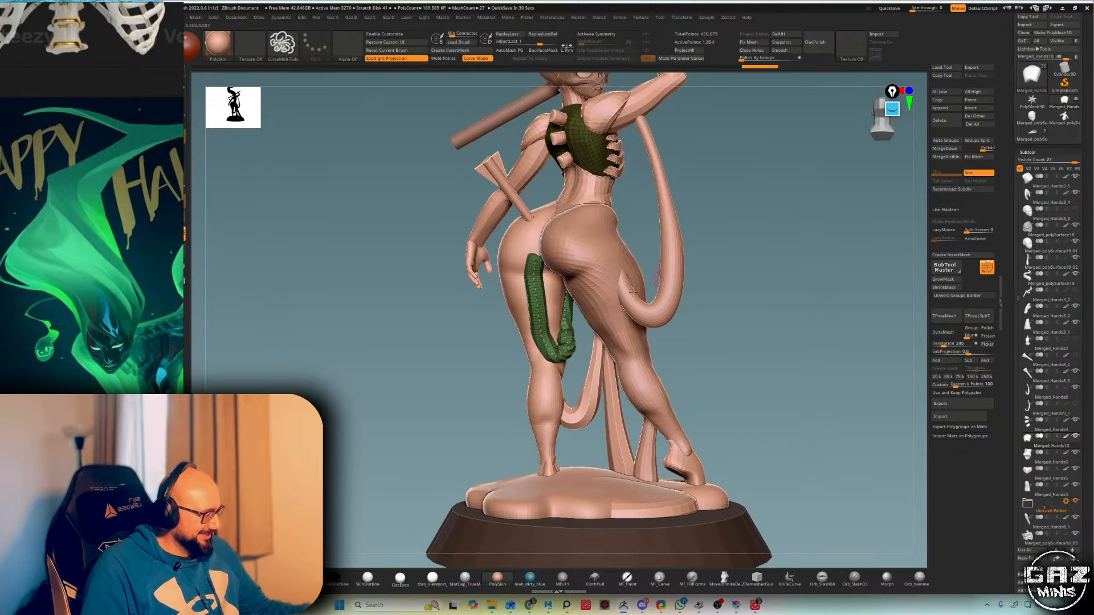
pyautogui.click(568, 343)
pyautogui.moveTo(568, 342); pyautogui.dragTo(561, 330)
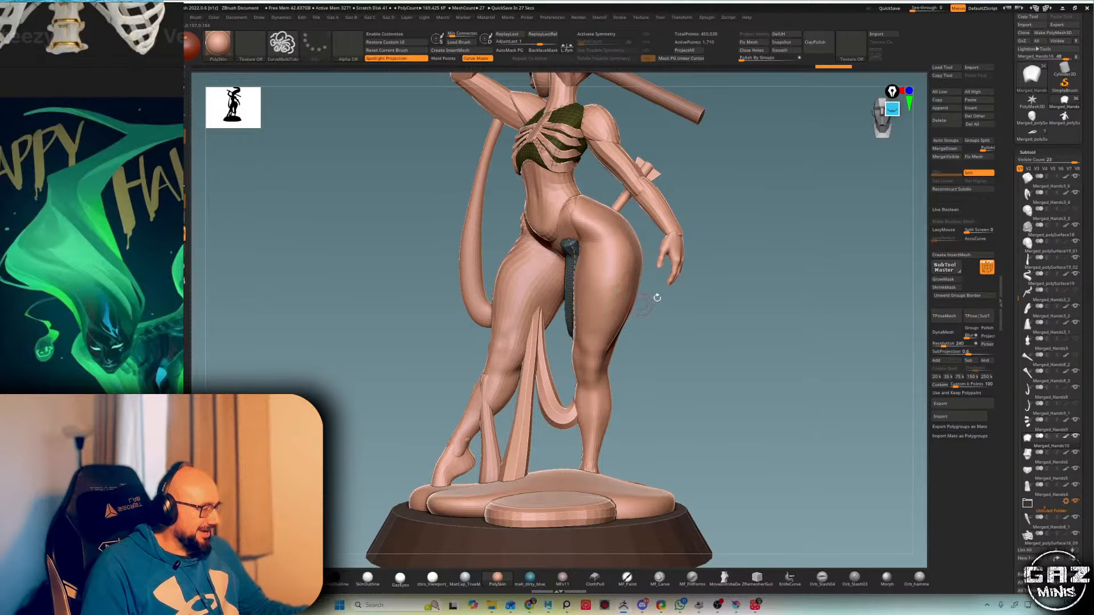
# - Split the U-shaped tube off from the ribcage into its own subtool with Split Masked Points
pyautogui.hotkey('alt', 's')
pyautogui.hotkey('ctrl', 'q')
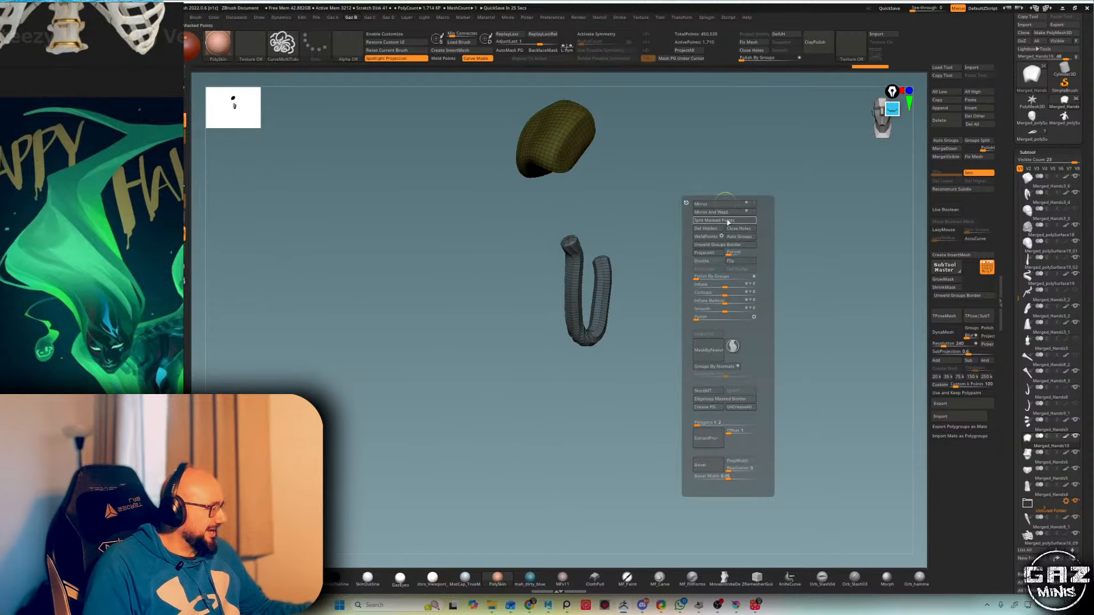
pyautogui.click(727, 220)
pyautogui.hotkey('alt', 's')
# - Remesh the U-shaped tube between the thighs with ZRemesher
pyautogui.press('b')
pyautogui.press('m')
pyautogui.press('v')
pyautogui.moveTo(591, 335); pyautogui.dragTo(743, 313, button='right')
pyautogui.hotkey('shift', 'f')
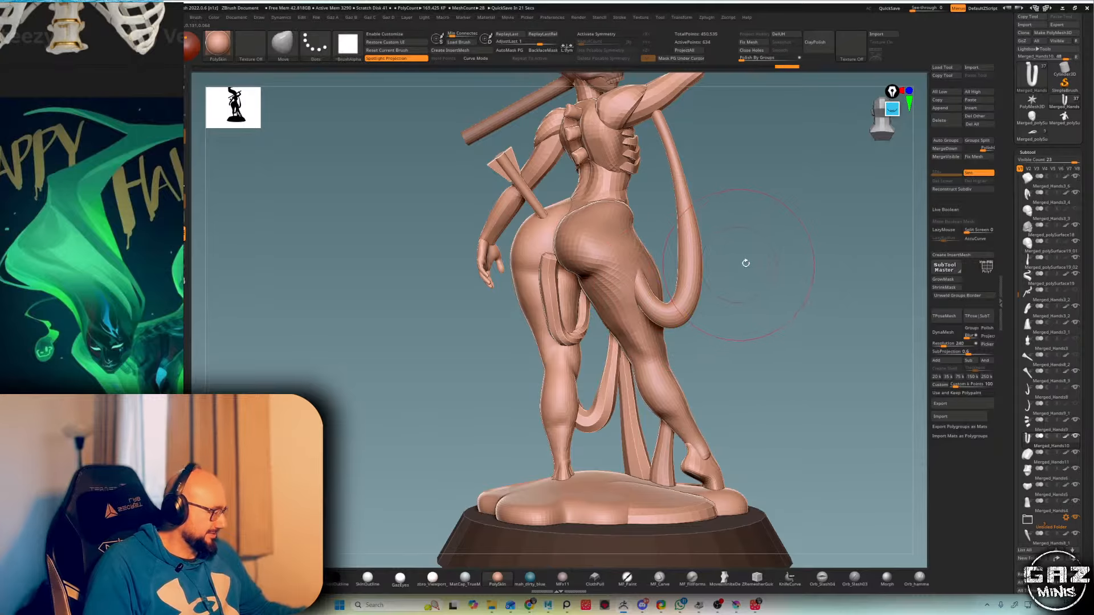
pyautogui.hotkey('ctrl', 'q')
pyautogui.click(745, 322)
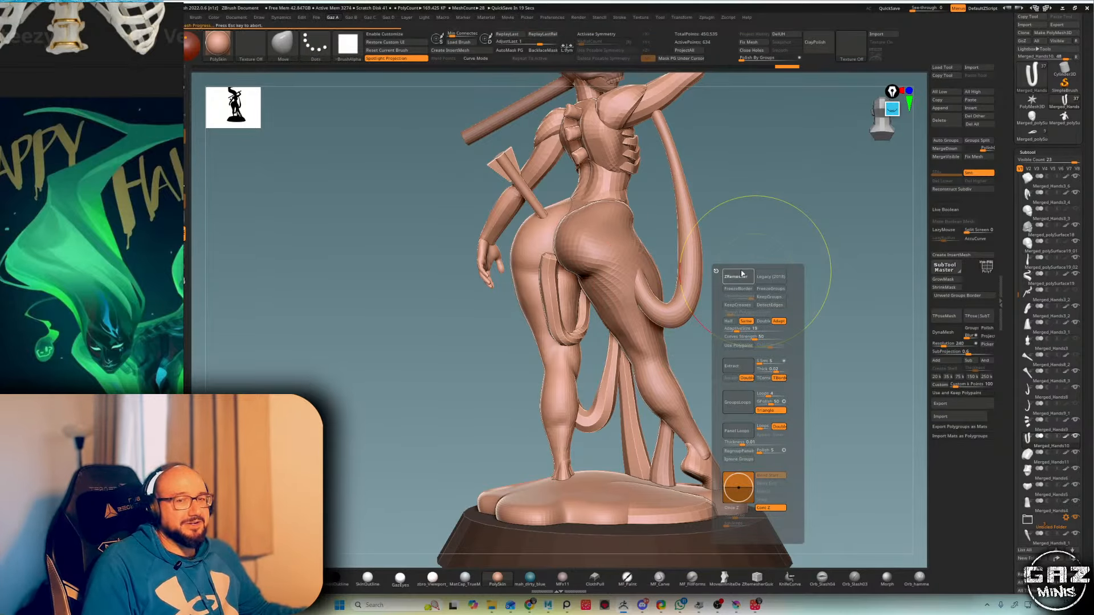
# - Thicken the hanging tube with the Inflate brush
pyautogui.press('b')
pyautogui.press('i')
pyautogui.press('n')
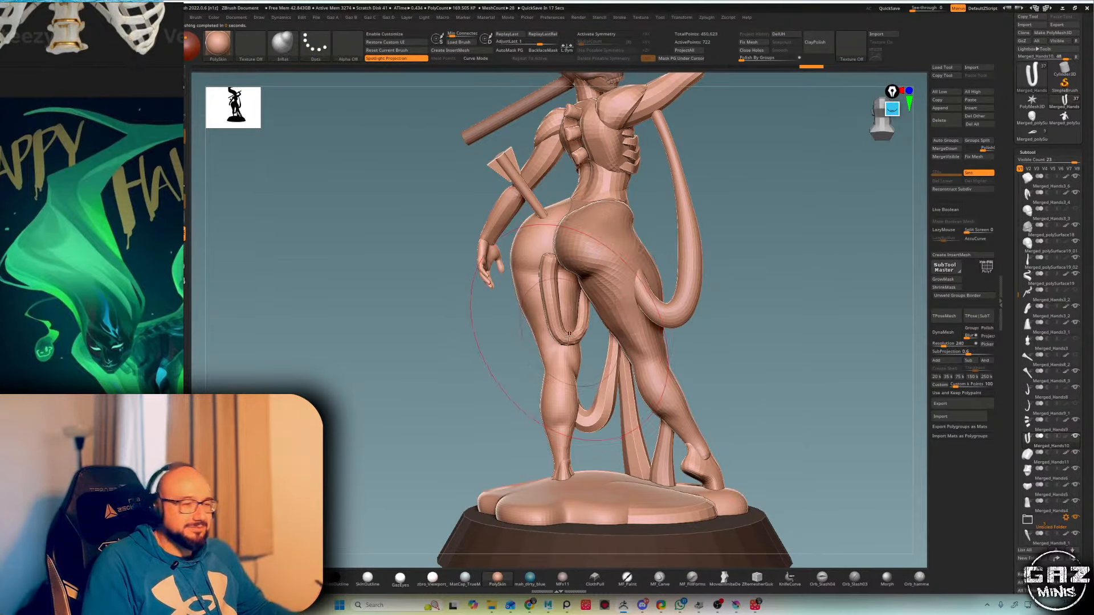
# - Pull the tube's lower bend down and outward with the Move brush and smooth the tube along its length
pyautogui.press('b')
pyautogui.press('m')
pyautogui.press('v')
pyautogui.moveTo(575, 339); pyautogui.dragTo(585, 350)
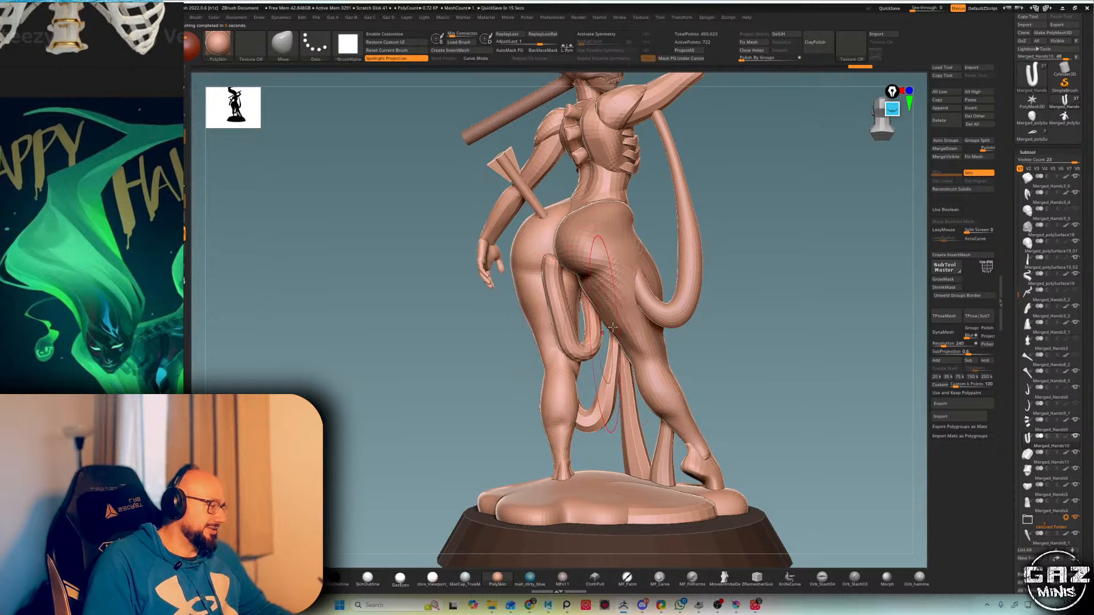
pyautogui.keyDown('shift'); pyautogui.moveTo(561, 265); pyautogui.dragTo(589, 346); pyautogui.keyUp('shift')
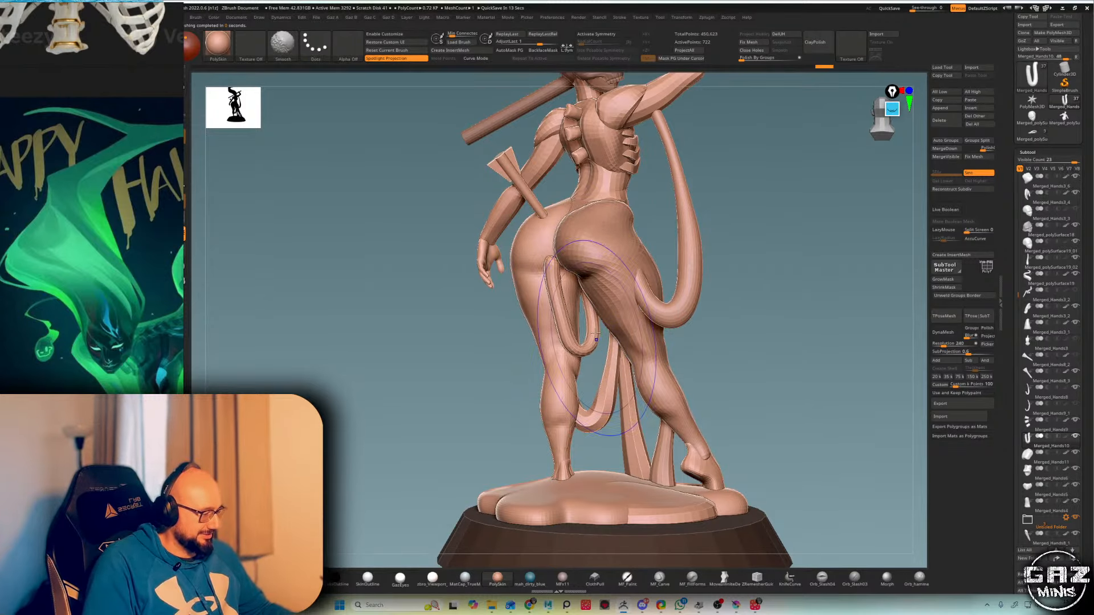
pyautogui.moveTo(598, 349)
pyautogui.mouseDown(button='right')
pyautogui.moveTo(575, 341)
pyautogui.moveTo(586, 285)
pyautogui.mouseUp(button='right')
pyautogui.moveTo(587, 284)
pyautogui.mouseDown(button='right')
pyautogui.moveTo(764, 263)
pyautogui.moveTo(615, 257)
pyautogui.mouseUp(button='right')
# - Reshape the rear upper end of the tube where it meets the buttocks using the Move brush
pyautogui.press('s')
pyautogui.moveTo(726, 207); pyautogui.dragTo(758, 270, button='right')
pyautogui.moveTo(705, 215); pyautogui.dragTo(612, 341, button='right')
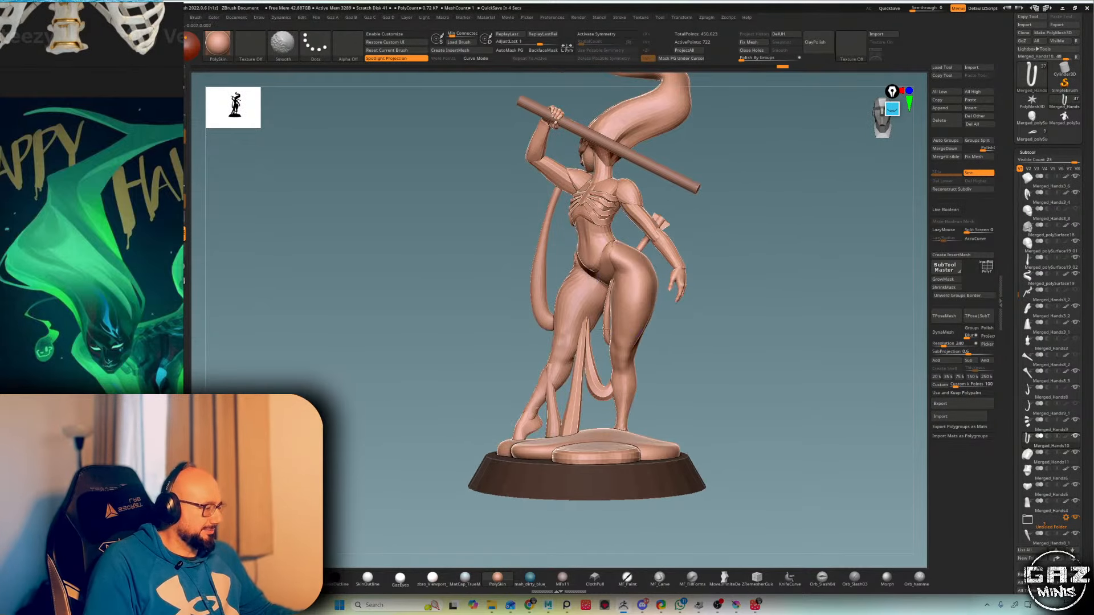
pyautogui.moveTo(706, 343); pyautogui.dragTo(578, 354, button='right')
pyautogui.press('b')
pyautogui.press('m')
pyautogui.press('v')
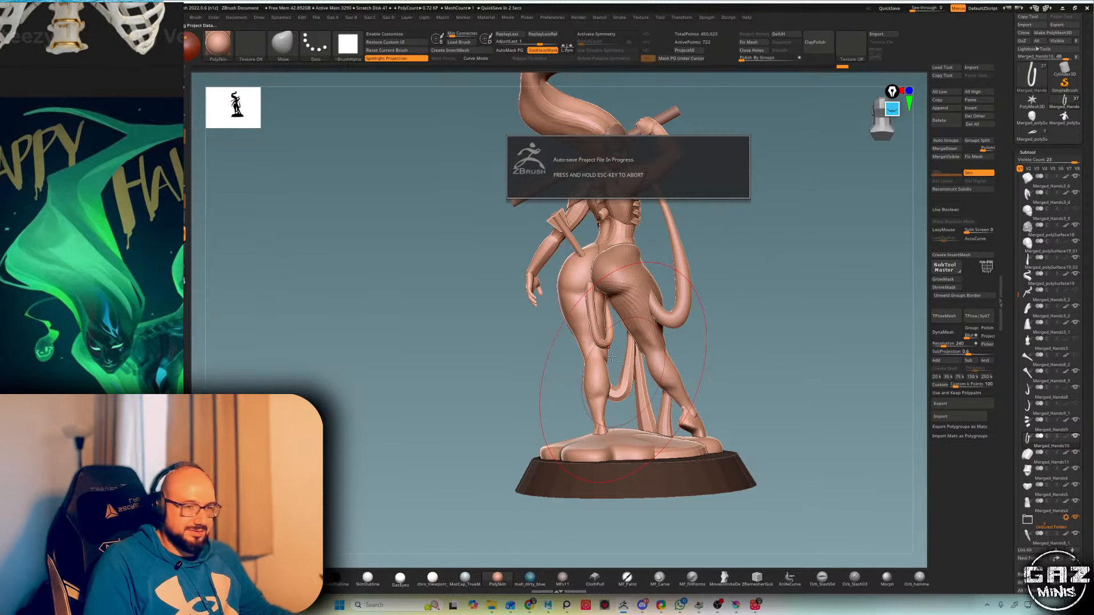
pyautogui.moveTo(766, 255); pyautogui.dragTo(760, 297, button='right')
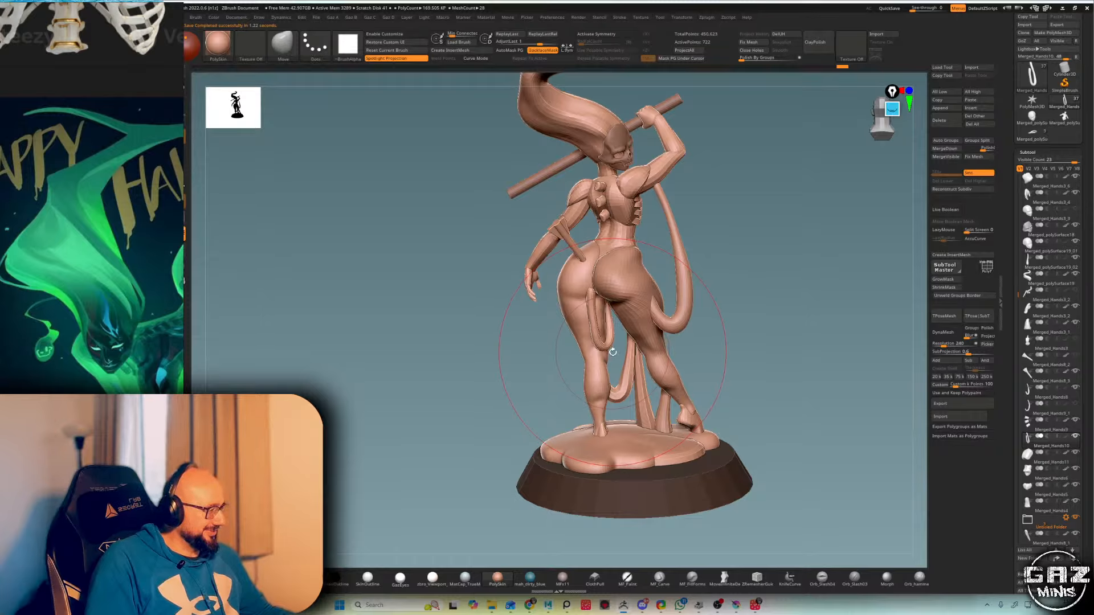
pyautogui.moveTo(609, 348); pyautogui.dragTo(595, 283, button='right')
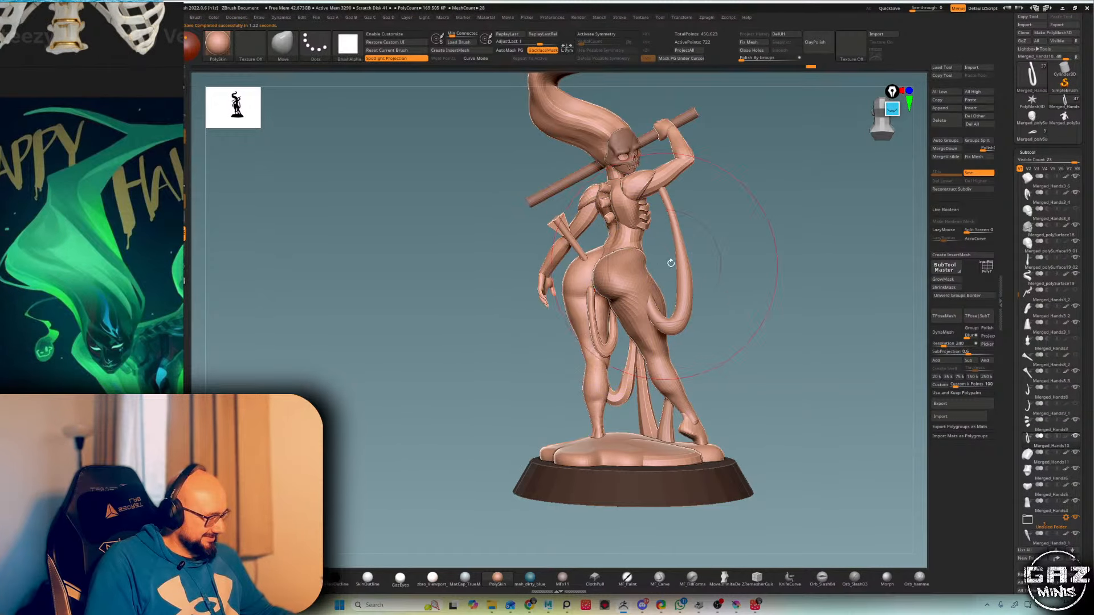
pyautogui.hotkey('ctrl', 'z')
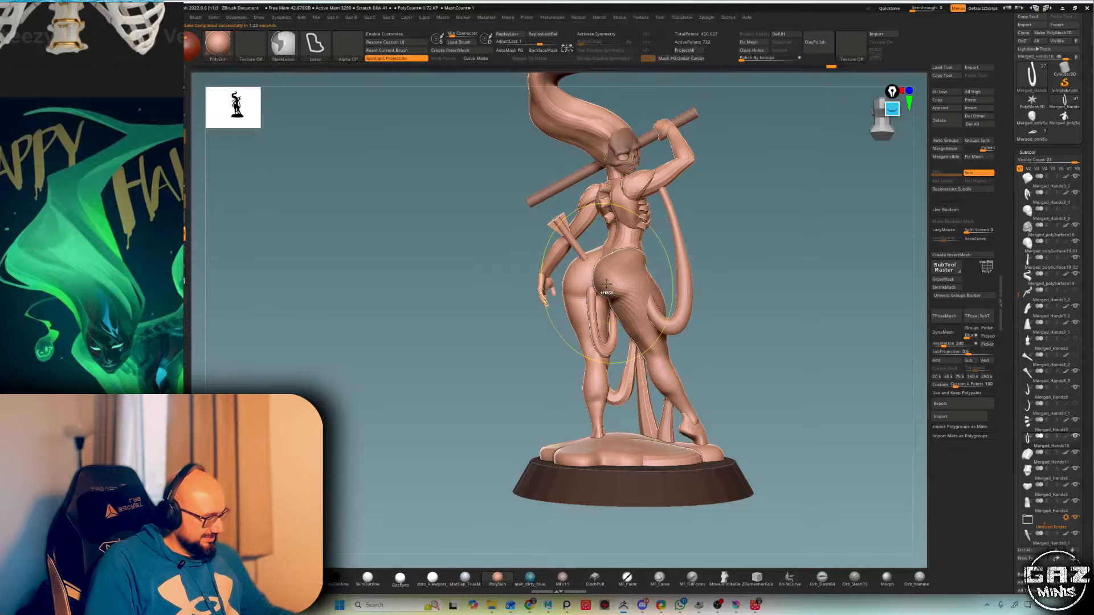
pyautogui.moveTo(593, 286)
pyautogui.mouseDown(button='right')
pyautogui.moveTo(679, 226)
pyautogui.moveTo(595, 285)
pyautogui.mouseUp(button='right')
pyautogui.moveTo(594, 290); pyautogui.dragTo(603, 307)
# - Inflate the tube's rear upper stretch and shift its lower bend beside the inner thigh
pyautogui.moveTo(843, 228)
pyautogui.mouseDown(button='right')
pyautogui.moveTo(826, 219)
pyautogui.moveTo(767, 234)
pyautogui.moveTo(845, 226)
pyautogui.moveTo(743, 273)
pyautogui.mouseUp(button='right')
pyautogui.press('i')
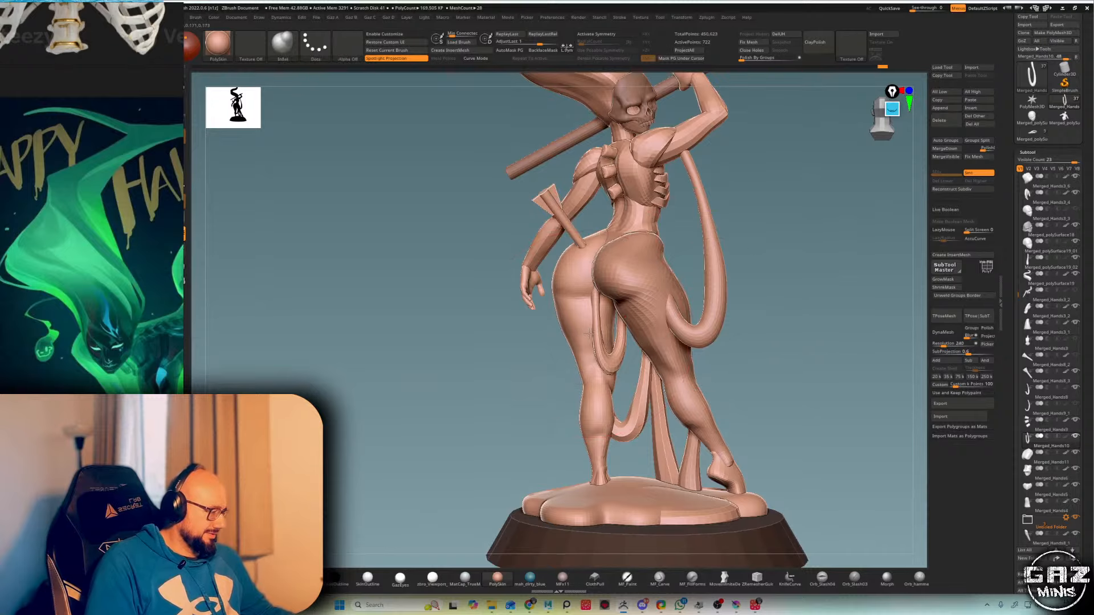
pyautogui.moveTo(604, 302); pyautogui.dragTo(607, 314)
pyautogui.moveTo(746, 259); pyautogui.dragTo(677, 273, button='right')
pyautogui.press('s')
pyautogui.press('m')
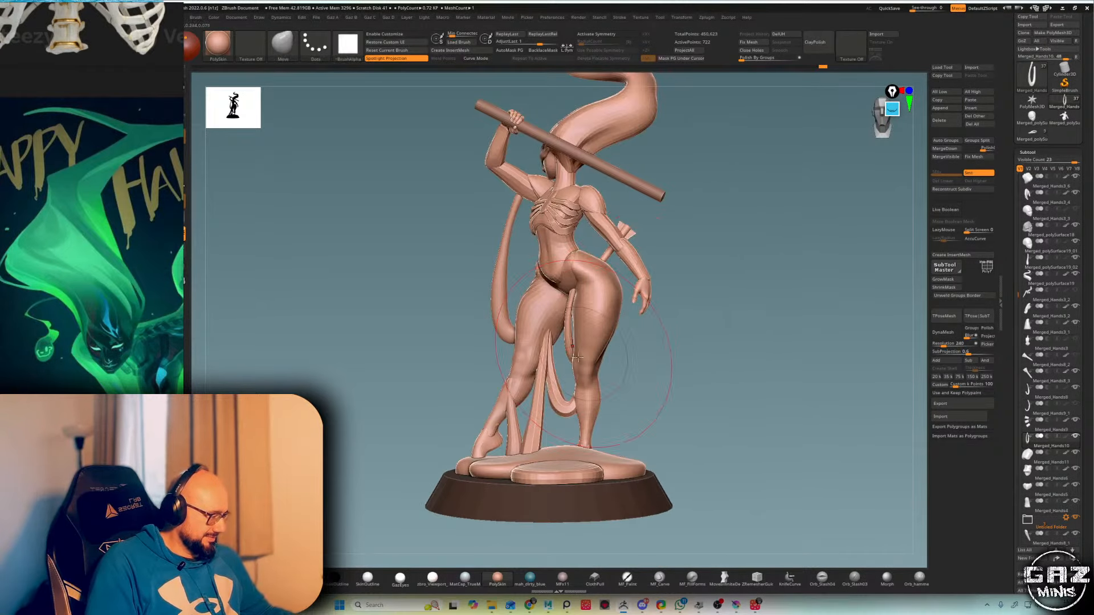
pyautogui.moveTo(561, 364); pyautogui.dragTo(570, 371)
pyautogui.press('s')
pyautogui.moveTo(698, 322)
pyautogui.mouseDown(button='right')
pyautogui.moveTo(756, 317)
pyautogui.moveTo(721, 302)
pyautogui.moveTo(772, 277)
pyautogui.moveTo(732, 251)
pyautogui.moveTo(686, 279)
pyautogui.moveTo(669, 261)
pyautogui.moveTo(649, 292)
pyautogui.mouseUp(button='right')
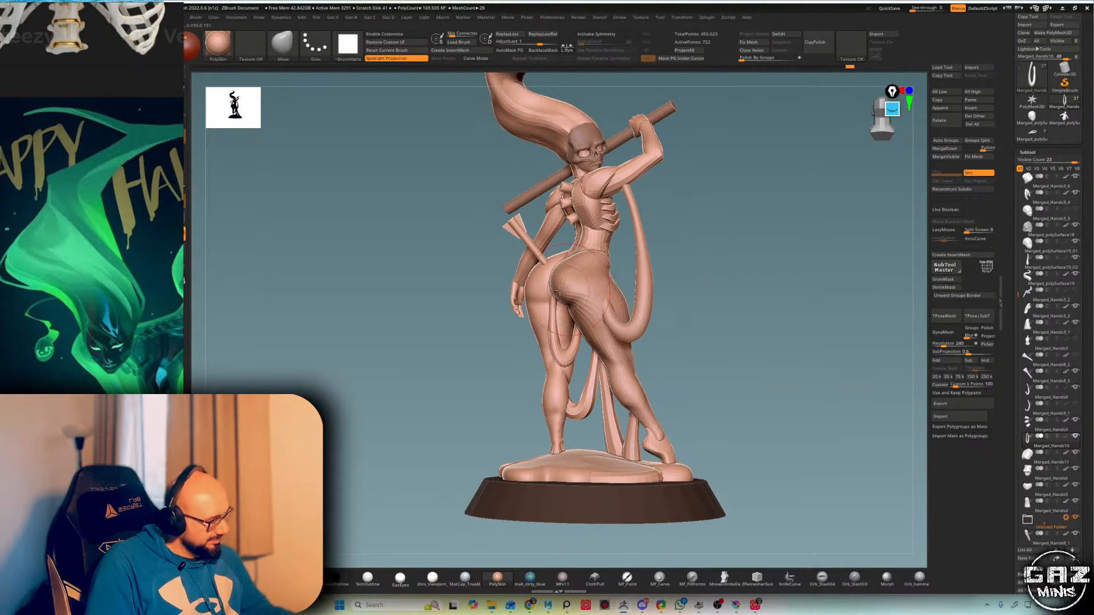
# - Adjust the hanging tube's rear end between the buttocks, checking its shape from behind and from the front
pyautogui.moveTo(532, 303); pyautogui.dragTo(547, 313, button='right')
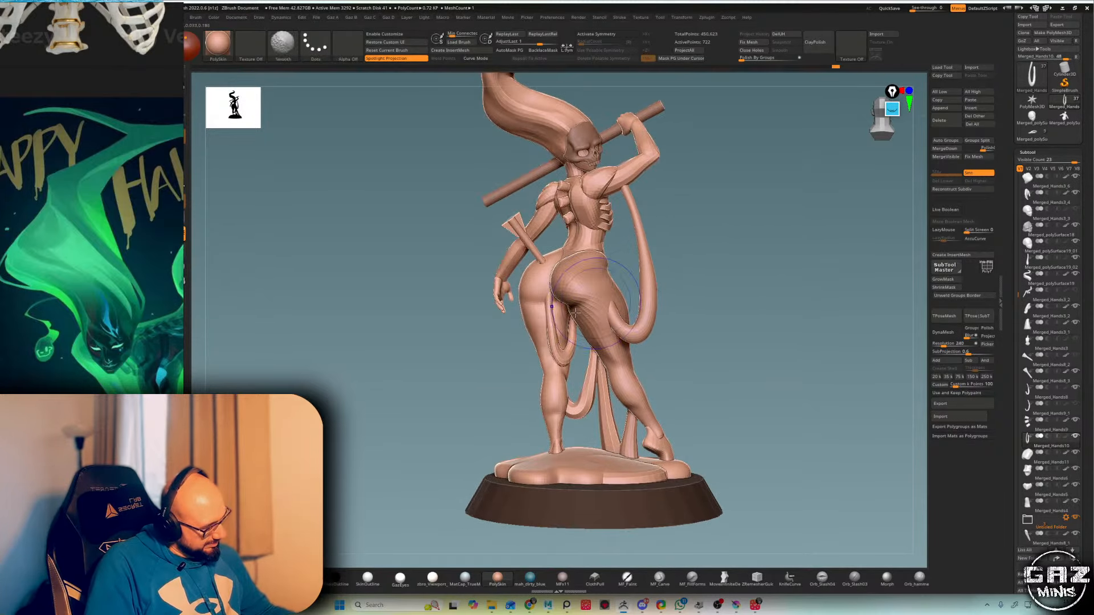
pyautogui.press('b')
pyautogui.press('d')
pyautogui.press('s')
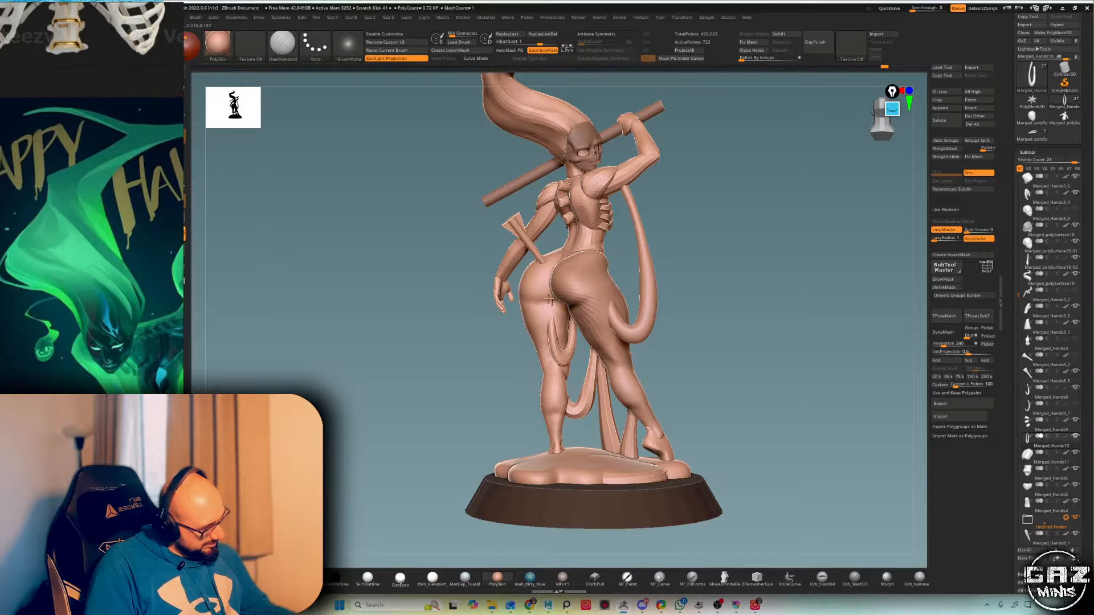
pyautogui.press('b')
pyautogui.press('c')
pyautogui.press('b')
pyautogui.moveTo(552, 301); pyautogui.dragTo(604, 302, button='right')
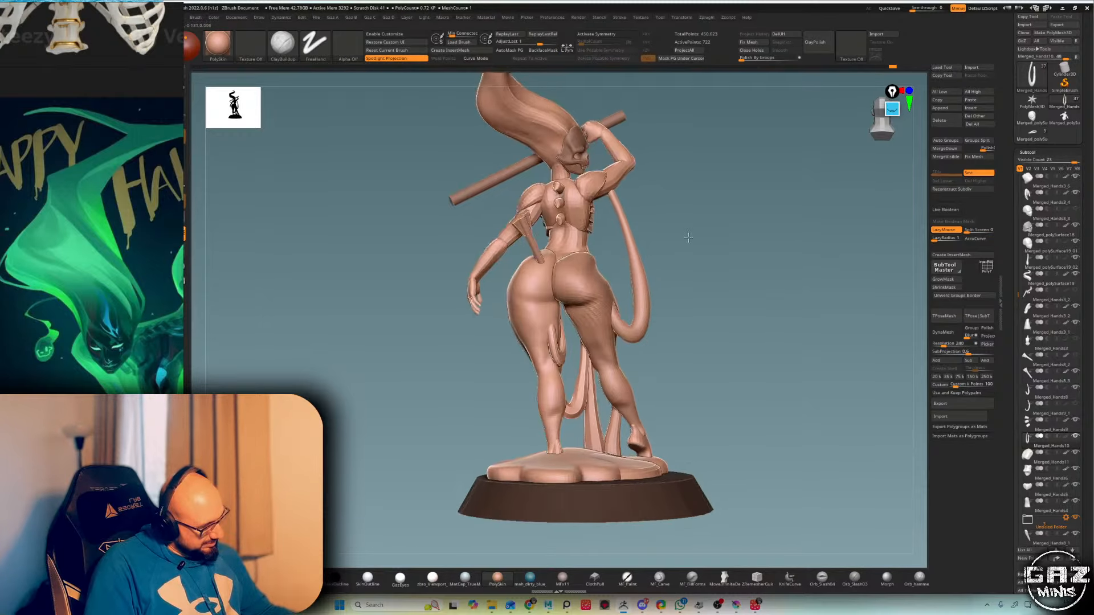
pyautogui.moveTo(618, 393); pyautogui.dragTo(624, 413)
pyautogui.moveTo(701, 279)
pyautogui.mouseDown(button='right')
pyautogui.moveTo(576, 277)
pyautogui.moveTo(658, 276)
pyautogui.moveTo(593, 274)
pyautogui.moveTo(679, 227)
pyautogui.mouseUp(button='right')
pyautogui.press('b')
pyautogui.press('m')
pyautogui.press('v')
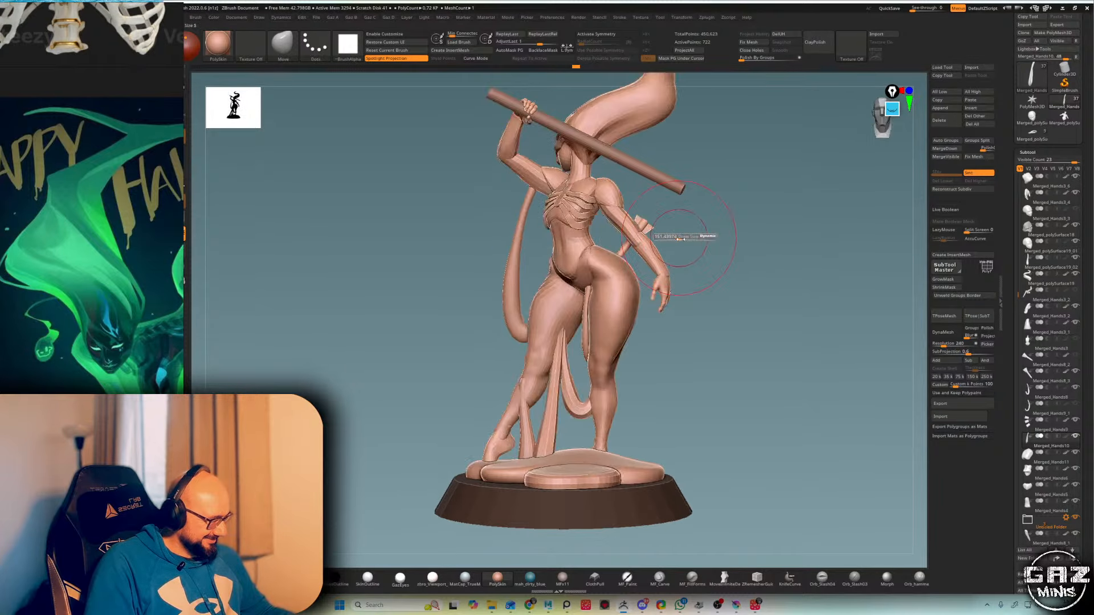
# - Isolate the hanging tube, mask everything except its front upper end, and thicken that end with the Inflate brush
pyautogui.press('b')
pyautogui.press('i')
pyautogui.press('n')
pyautogui.hotkey('shift', 's')
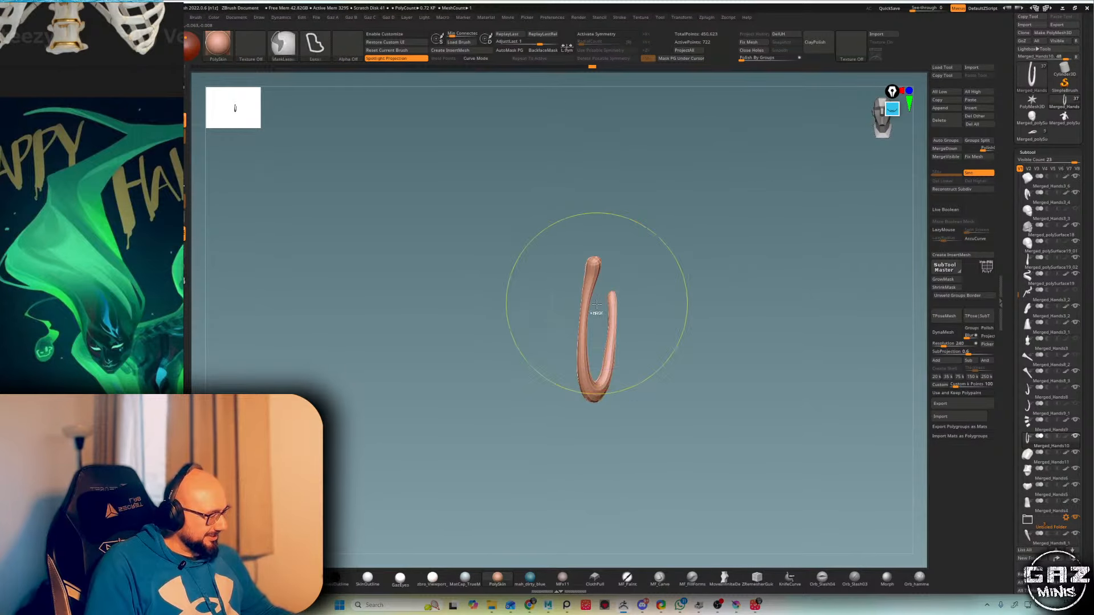
pyautogui.moveTo(596, 306)
pyautogui.keyDown('ctrl'); pyautogui.mouseDown()
pyautogui.moveTo(598, 207)
pyautogui.moveTo(606, 269)
pyautogui.moveTo(590, 298)
pyautogui.mouseUp(); pyautogui.keyUp('ctrl')
pyautogui.keyDown('ctrl'); pyautogui.click(634, 271); pyautogui.keyUp('ctrl')
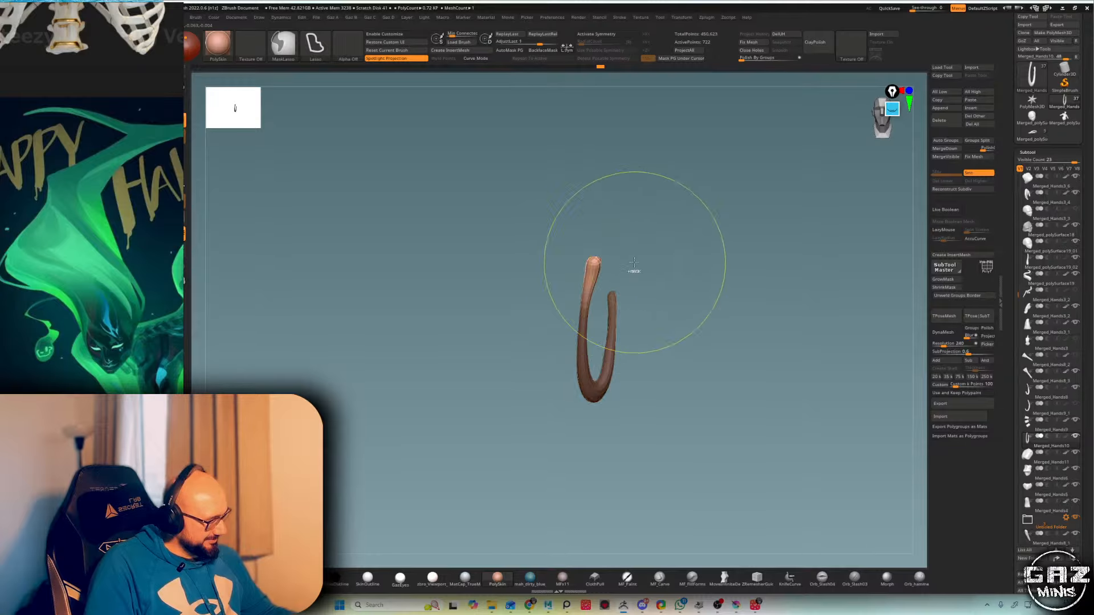
pyautogui.hotkey('shift', 's')
pyautogui.press('s')
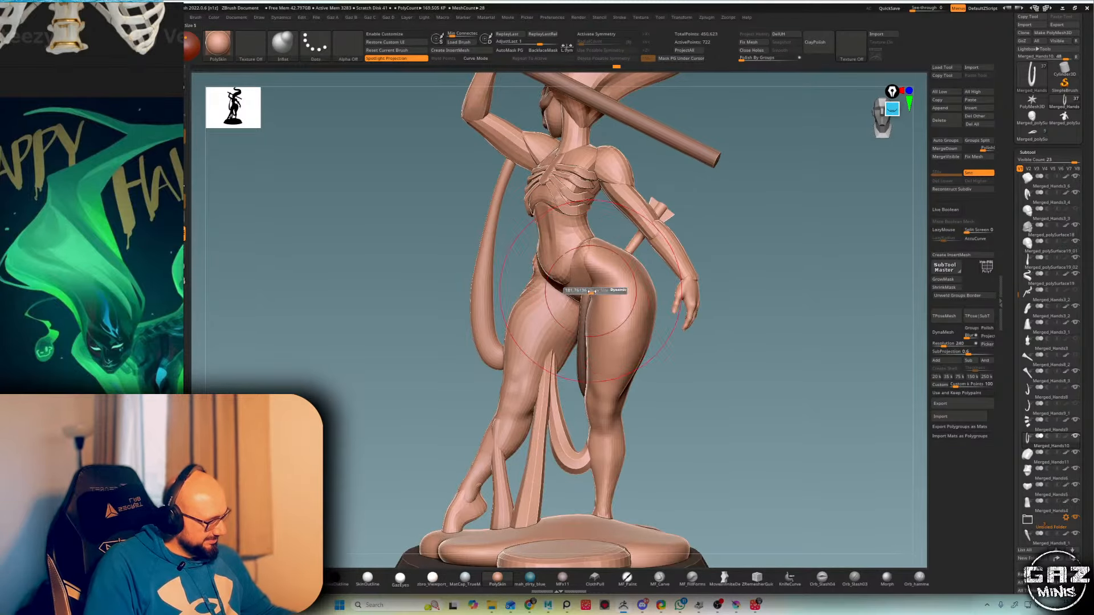
pyautogui.moveTo(590, 291); pyautogui.dragTo(598, 292)
# - Reposition the hanging tube's front upper end below the crotch with the Move brush and refine its thickness with Inflate
pyautogui.press('b')
pyautogui.press('m')
pyautogui.press('v')
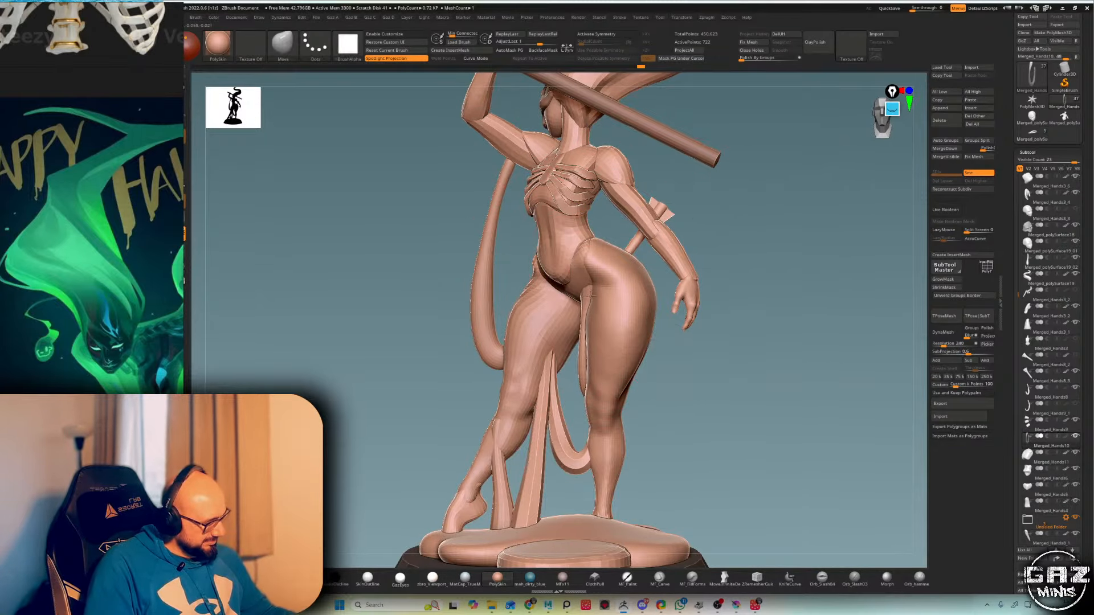
pyautogui.moveTo(724, 222)
pyautogui.mouseDown()
pyautogui.moveTo(786, 251)
pyautogui.moveTo(819, 236)
pyautogui.moveTo(795, 210)
pyautogui.moveTo(644, 274)
pyautogui.moveTo(615, 306)
pyautogui.mouseUp()
pyautogui.press('b')
pyautogui.press('i')
pyautogui.press('n')
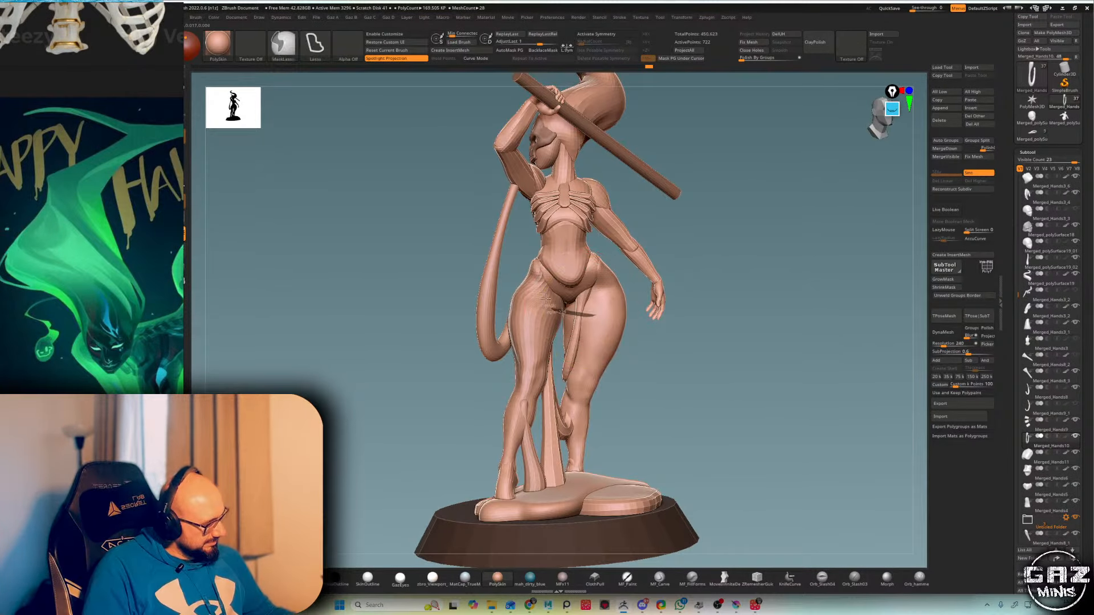
pyautogui.moveTo(726, 263)
pyautogui.mouseDown()
pyautogui.moveTo(777, 283)
pyautogui.moveTo(746, 247)
pyautogui.moveTo(757, 246)
pyautogui.moveTo(741, 274)
pyautogui.mouseUp()
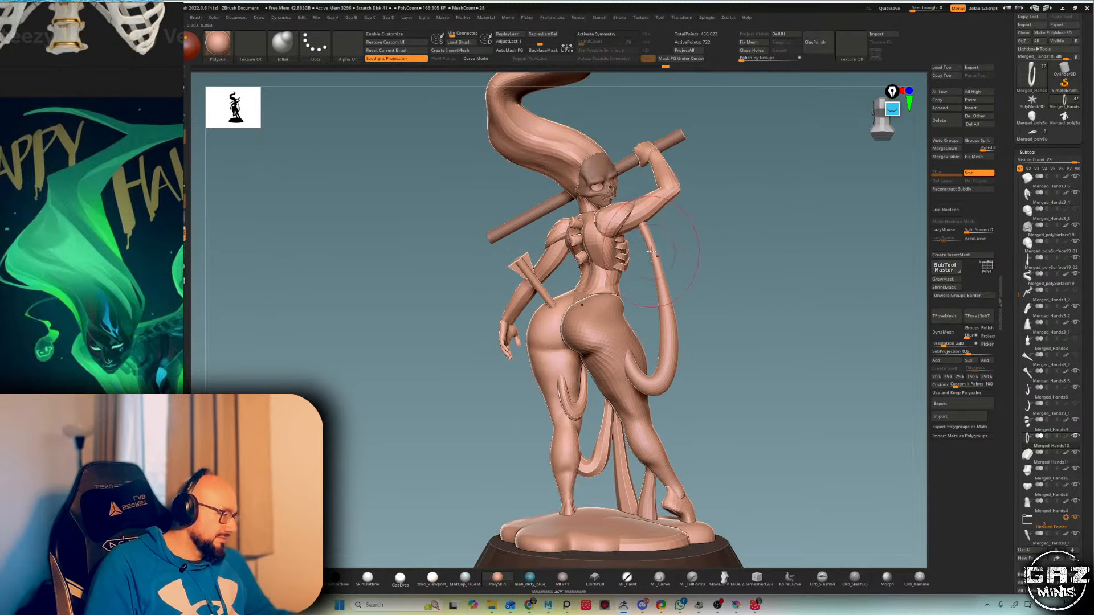
# - Mask the long side tube except its upper end under the raised arm, inflate that end, and clear the mask
pyautogui.keyDown('alt'); pyautogui.click(656, 275); pyautogui.keyUp('alt')
pyautogui.moveTo(618, 237)
pyautogui.keyDown('ctrl'); pyautogui.mouseDown()
pyautogui.moveTo(565, 209)
pyautogui.moveTo(572, 223)
pyautogui.mouseUp(); pyautogui.keyUp('ctrl')
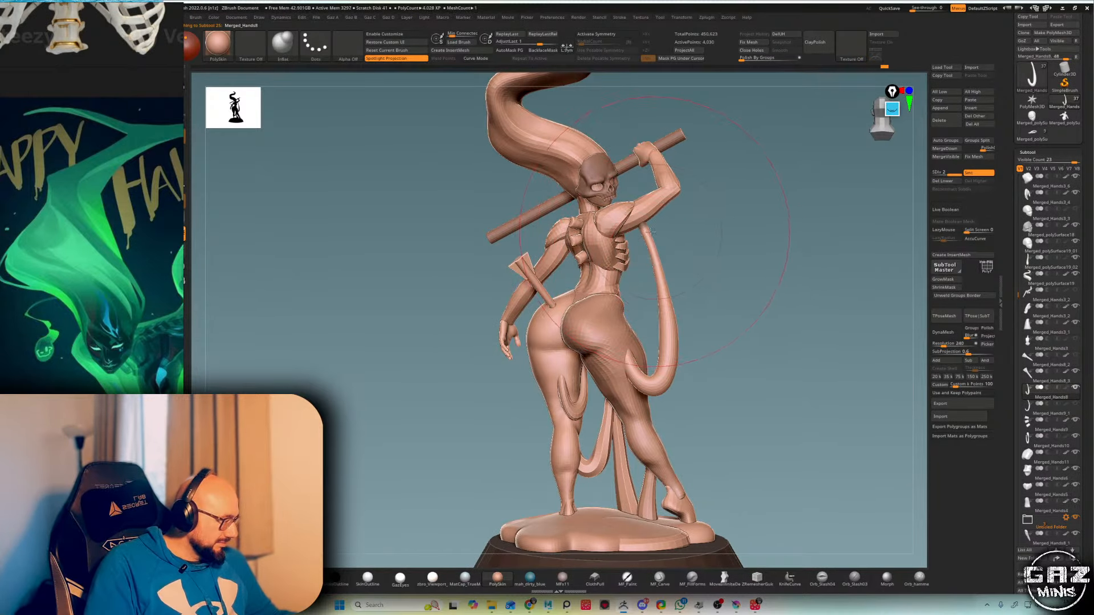
pyautogui.keyDown('ctrl'); pyautogui.click(693, 214); pyautogui.keyUp('ctrl')
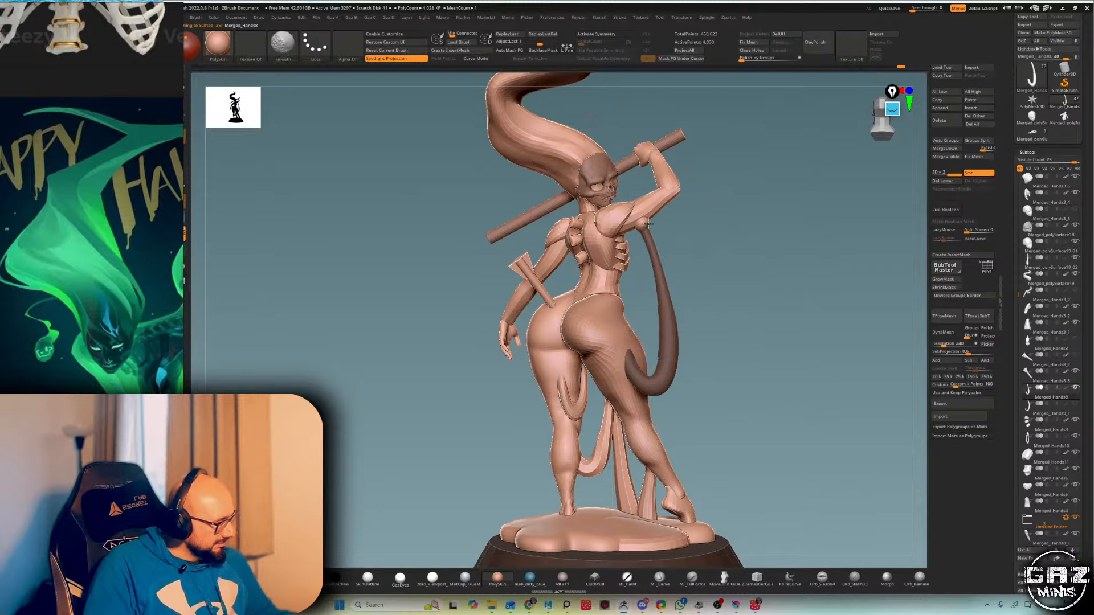
pyautogui.moveTo(735, 219)
pyautogui.keyDown('ctrl'); pyautogui.mouseDown()
pyautogui.moveTo(751, 241)
pyautogui.moveTo(704, 218)
pyautogui.mouseUp(); pyautogui.keyUp('ctrl')
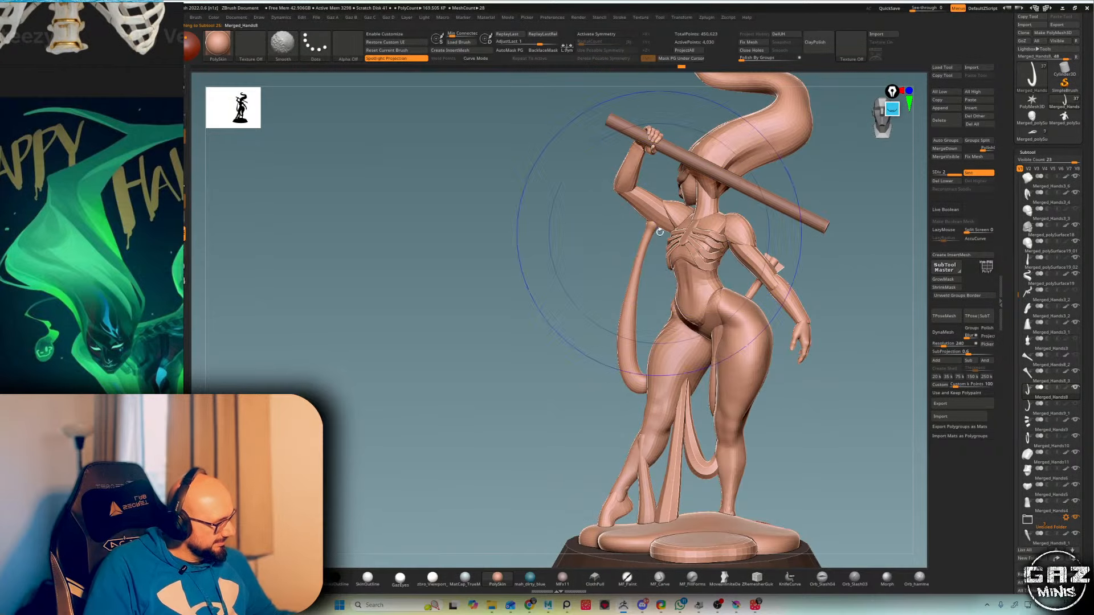
pyautogui.moveTo(581, 196)
pyautogui.mouseDown()
pyautogui.moveTo(901, 176)
pyautogui.moveTo(888, 181)
pyautogui.mouseUp()
pyautogui.press('f')
pyautogui.press('f')
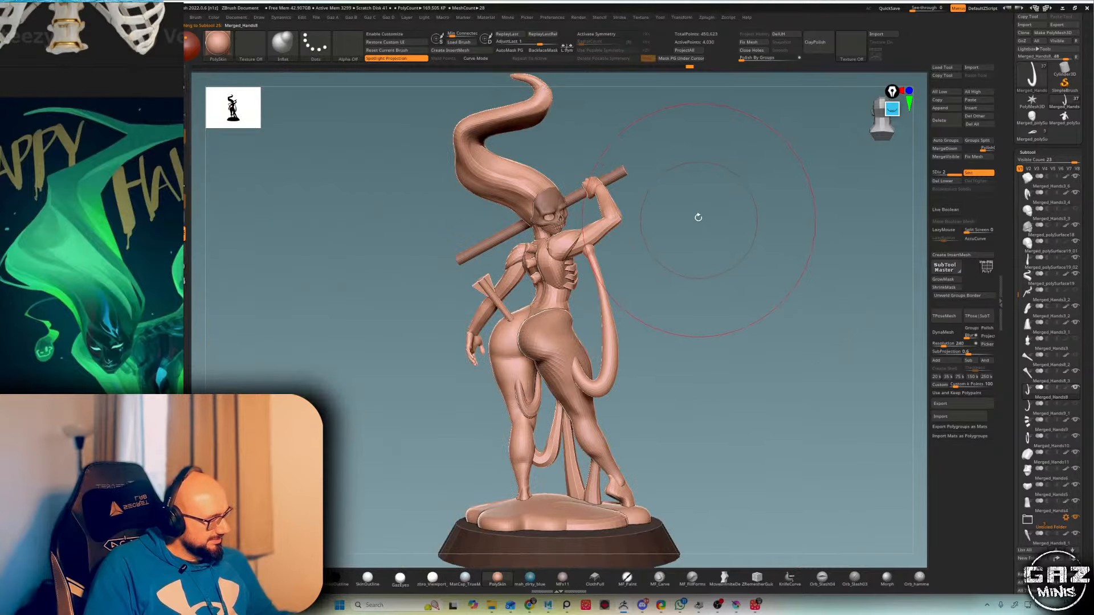
# - Isolate the long side tube, mask all but its hooked lower end, inflate that end against the thigh, and clear the mask
pyautogui.moveTo(698, 215)
pyautogui.keyDown('alt'); pyautogui.mouseDown()
pyautogui.moveTo(681, 273)
pyautogui.moveTo(710, 227)
pyautogui.mouseUp(); pyautogui.keyUp('alt')
pyautogui.hotkey('alt', 's')
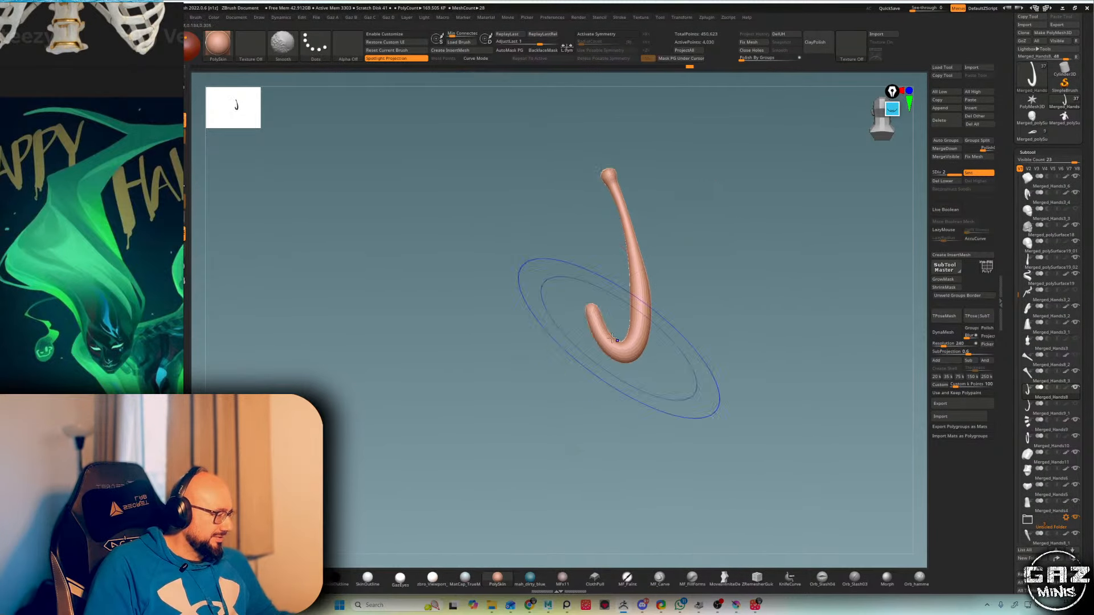
pyautogui.moveTo(587, 362)
pyautogui.keyDown('ctrl'); pyautogui.mouseDown()
pyautogui.moveTo(581, 303)
pyautogui.moveTo(585, 341)
pyautogui.mouseUp(); pyautogui.keyUp('ctrl')
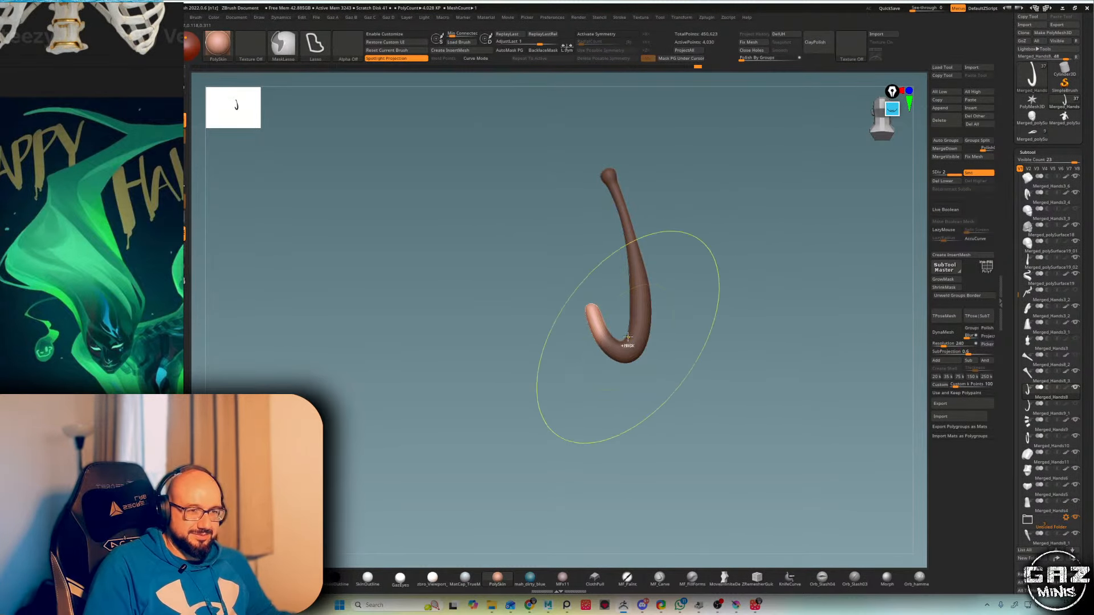
pyautogui.hotkey('alt', 's')
pyautogui.moveTo(601, 344); pyautogui.dragTo(599, 333)
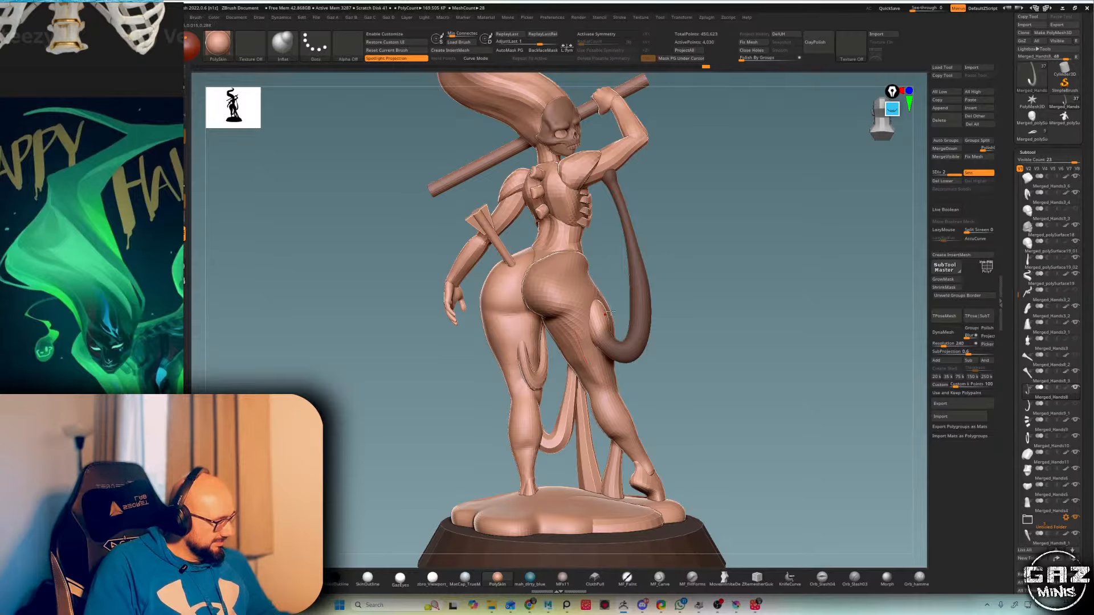
pyautogui.keyDown('ctrl'); pyautogui.moveTo(697, 285); pyautogui.dragTo(709, 308); pyautogui.keyUp('ctrl')
pyautogui.moveTo(706, 309); pyautogui.dragTo(637, 300)
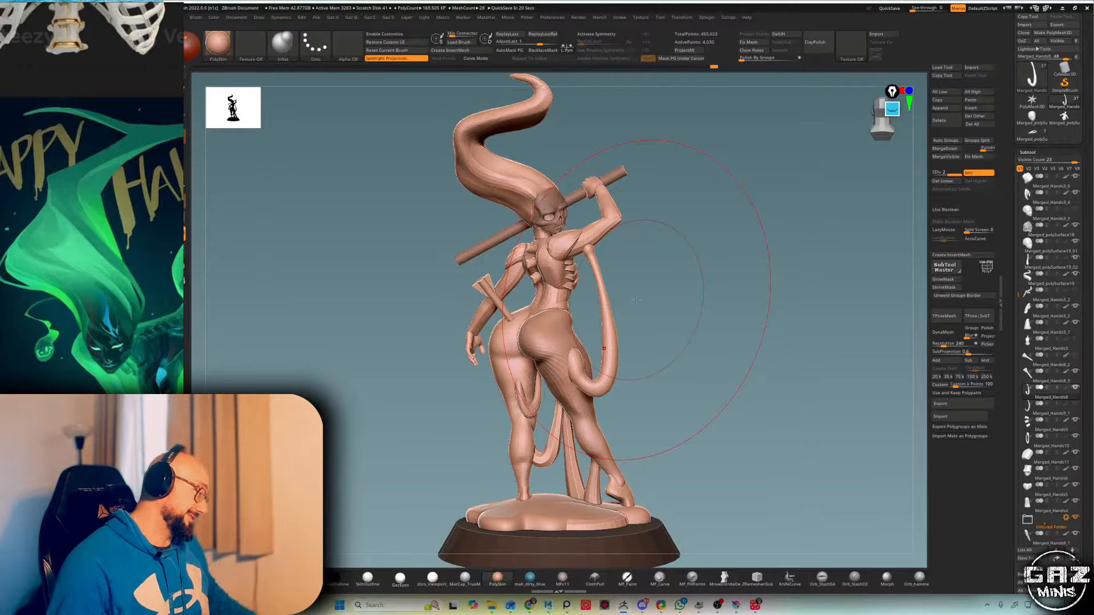
# - Reshape the lower bend of the curled tube behind the calves with the Move brush
pyautogui.moveTo(636, 299)
pyautogui.mouseDown()
pyautogui.moveTo(786, 215)
pyautogui.moveTo(851, 217)
pyautogui.moveTo(768, 200)
pyautogui.mouseUp()
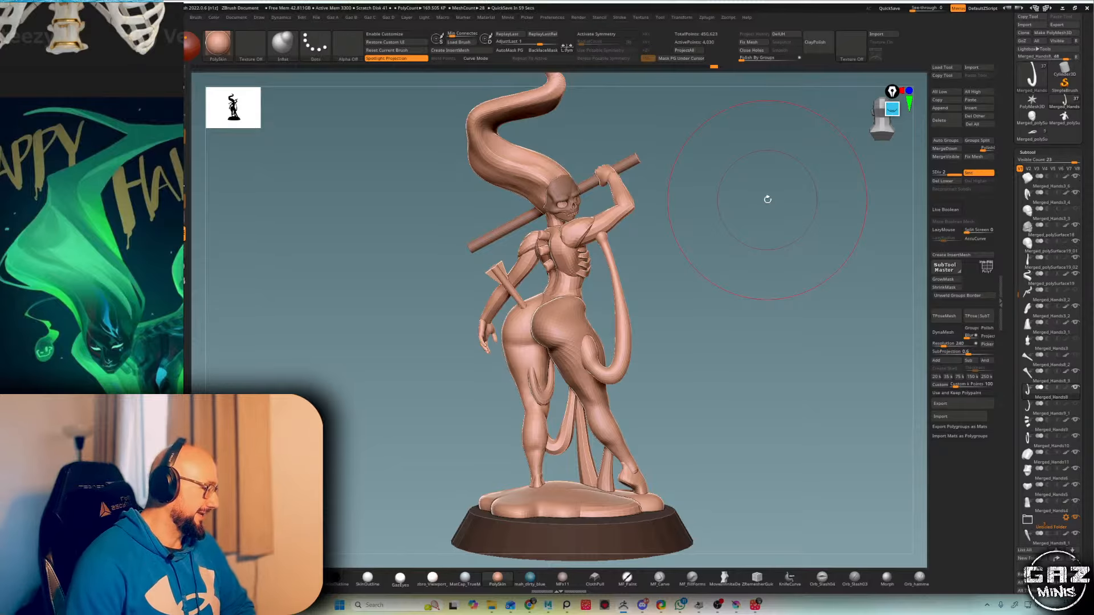
pyautogui.keyDown('alt'); pyautogui.moveTo(645, 356); pyautogui.dragTo(648, 271); pyautogui.keyUp('alt')
pyautogui.keyDown('alt'); pyautogui.click(575, 346); pyautogui.keyUp('alt')
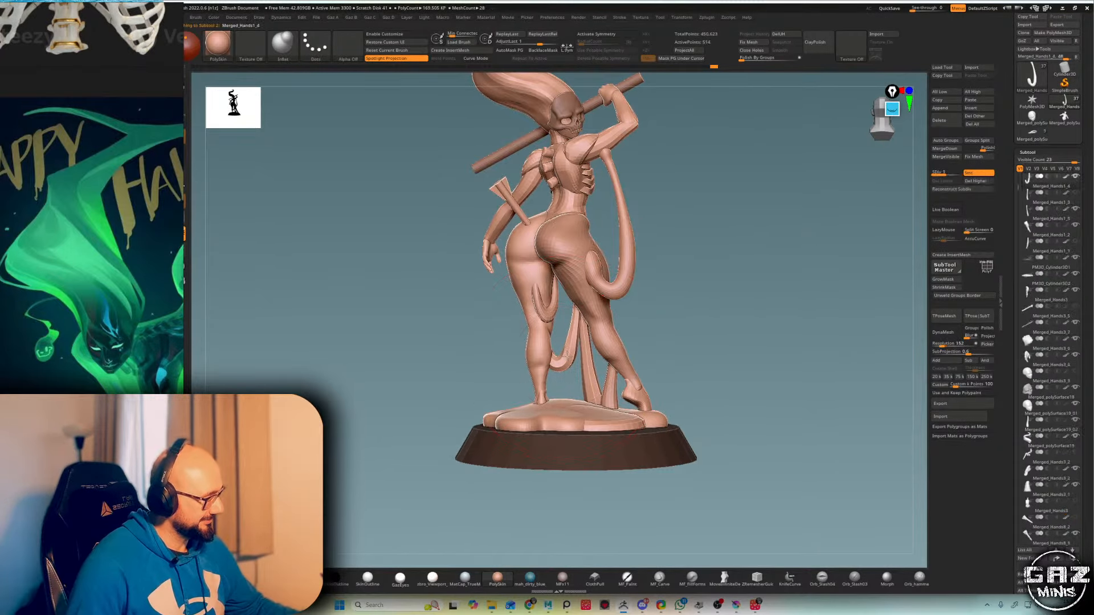
pyautogui.press('b')
pyautogui.press('m')
pyautogui.press('v')
pyautogui.moveTo(427, 346); pyautogui.dragTo(595, 345)
pyautogui.keyDown('alt'); pyautogui.moveTo(678, 349); pyautogui.dragTo(716, 316); pyautogui.keyUp('alt')
pyautogui.moveTo(577, 375); pyautogui.dragTo(573, 375)
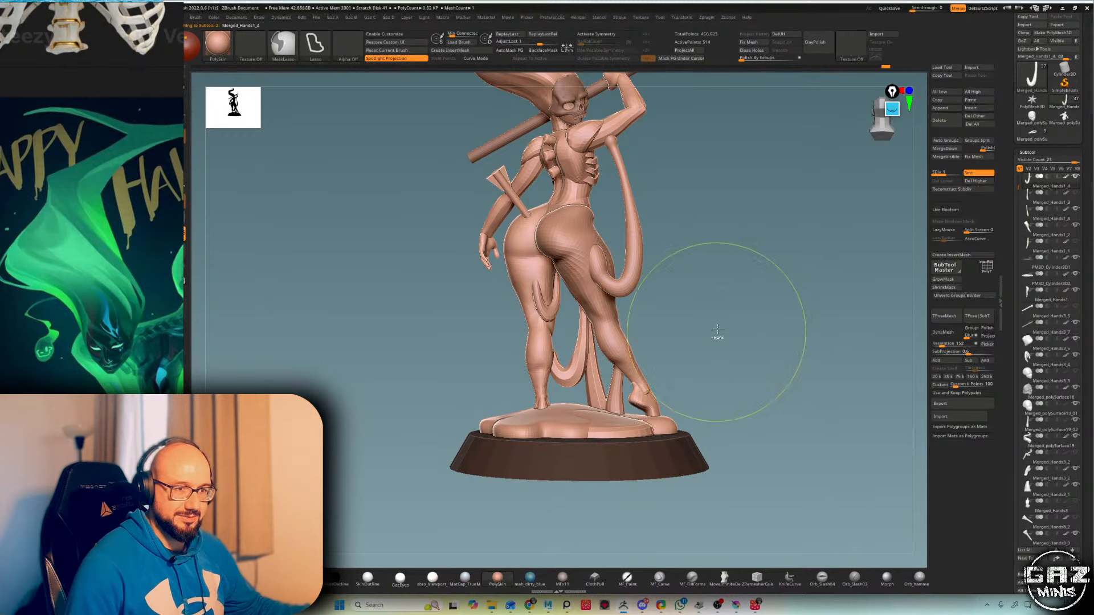
# - Refine and smooth the long side tube's hooked end where it meets the outer thigh
pyautogui.moveTo(708, 342)
pyautogui.mouseDown()
pyautogui.moveTo(791, 222)
pyautogui.moveTo(747, 252)
pyautogui.moveTo(797, 250)
pyautogui.moveTo(749, 249)
pyautogui.moveTo(749, 270)
pyautogui.mouseUp()
pyautogui.press('s')
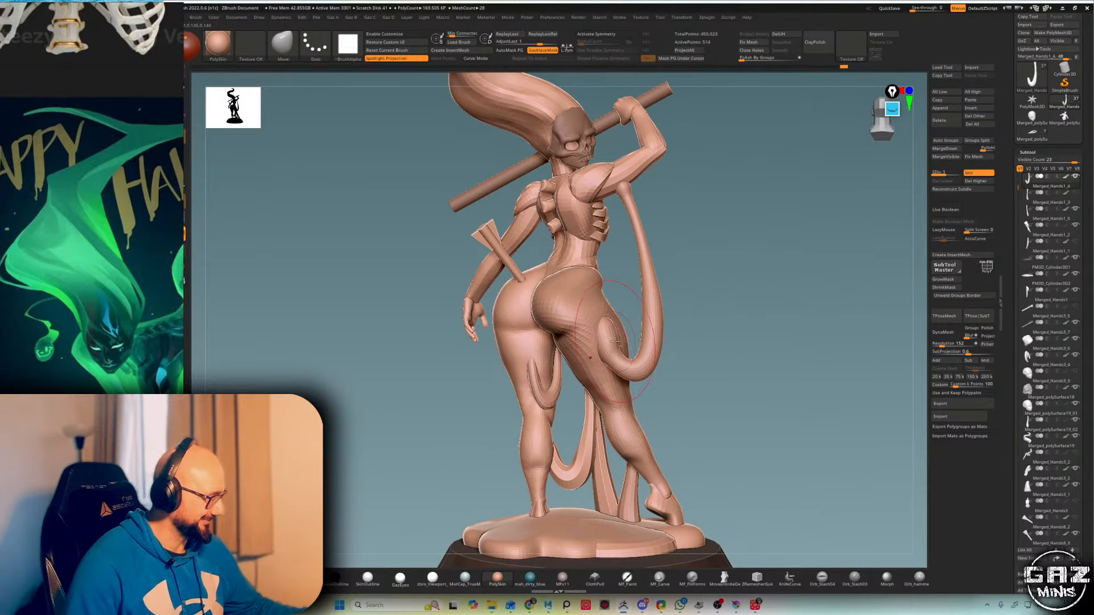
pyautogui.keyDown('alt'); pyautogui.click(613, 340); pyautogui.keyUp('alt')
pyautogui.keyDown('shift'); pyautogui.moveTo(616, 330); pyautogui.dragTo(627, 356); pyautogui.keyUp('shift')
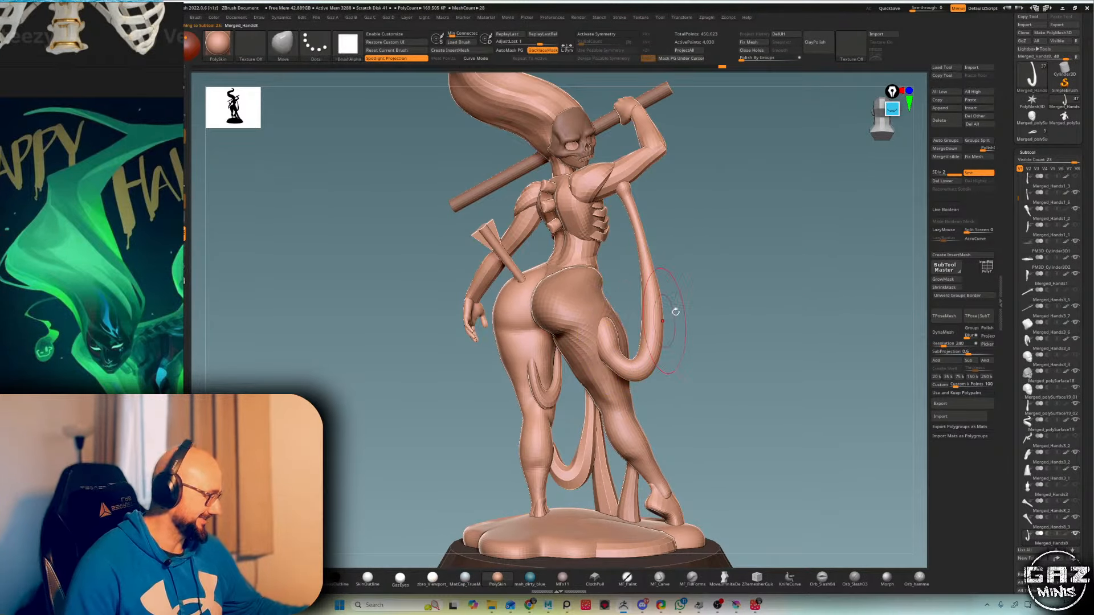
pyautogui.keyDown('alt'); pyautogui.moveTo(677, 310); pyautogui.dragTo(672, 237); pyautogui.keyUp('alt')
pyautogui.keyDown('alt'); pyautogui.moveTo(727, 201); pyautogui.dragTo(763, 221); pyautogui.keyUp('alt')
pyautogui.keyDown('alt'); pyautogui.moveTo(804, 190); pyautogui.dragTo(789, 147); pyautogui.keyUp('alt')
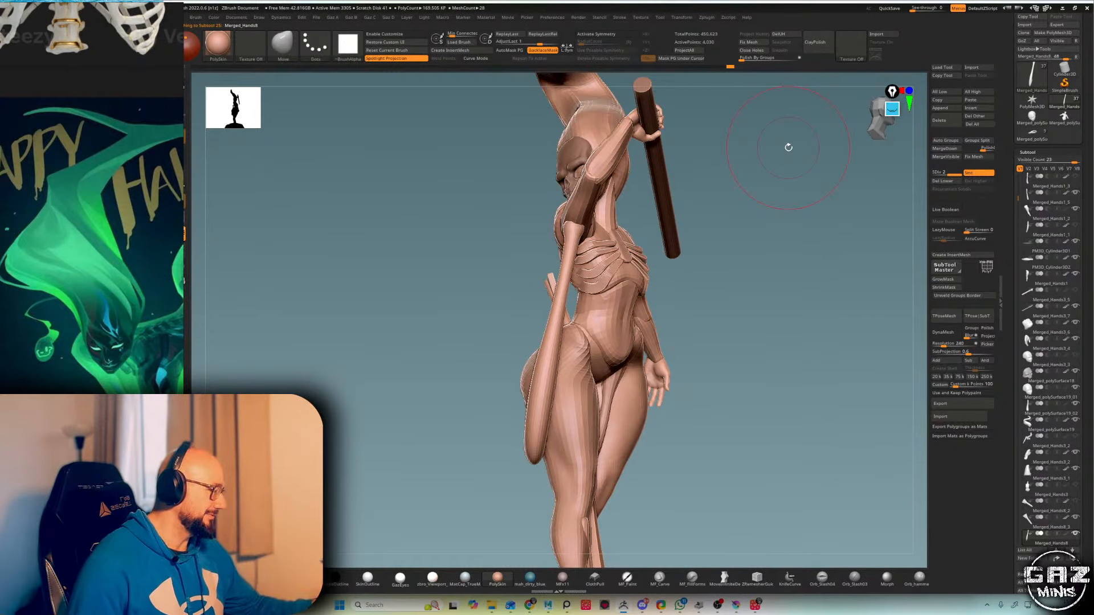
# - Reshape and smooth the lower end of the sternum on the rib cage
pyautogui.hotkey('shift', 'f')
pyautogui.hotkey('shift', 'f')
pyautogui.keyDown('alt'); pyautogui.moveTo(757, 187); pyautogui.dragTo(717, 221); pyautogui.keyUp('alt')
pyautogui.keyDown('alt'); pyautogui.click(680, 223); pyautogui.keyUp('alt')
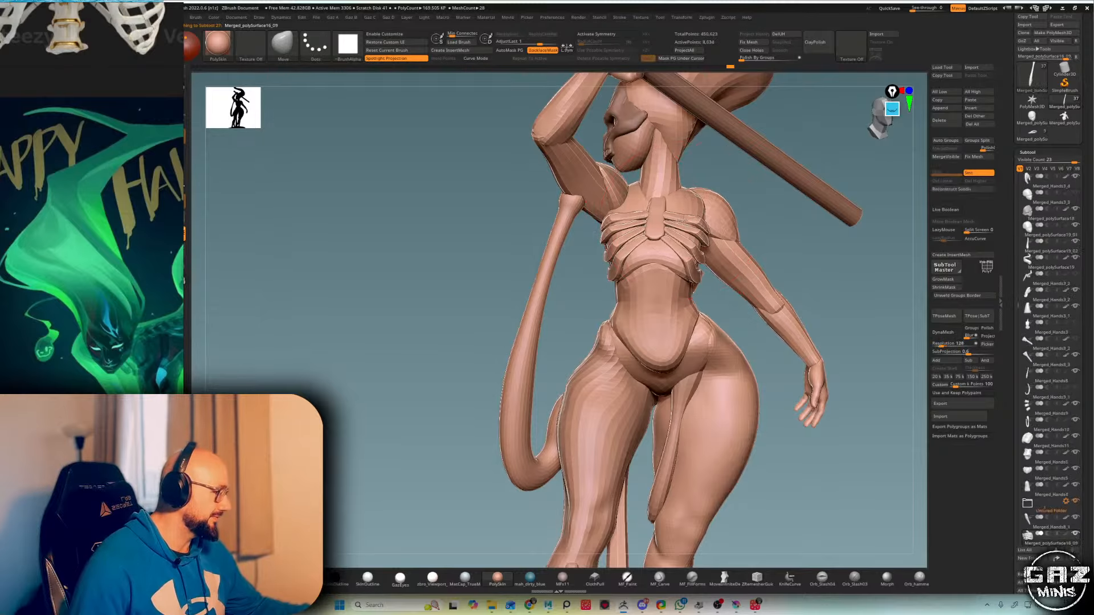
pyautogui.hotkey('shift', 'f')
pyautogui.moveTo(740, 183); pyautogui.dragTo(743, 210)
pyautogui.hotkey('shift', 'f')
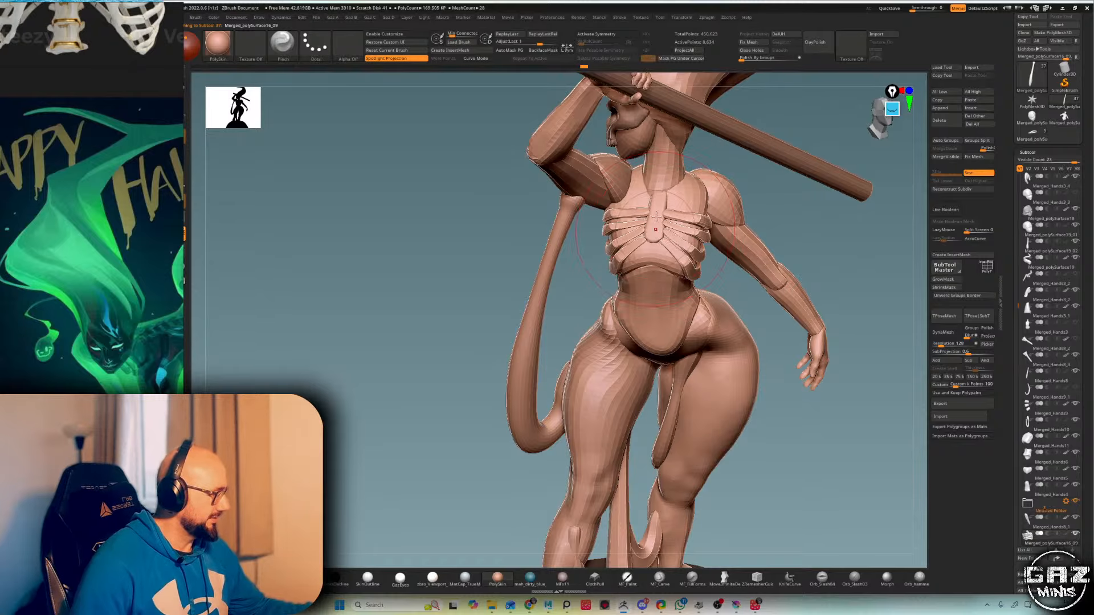
pyautogui.moveTo(666, 267); pyautogui.dragTo(660, 262)
pyautogui.click(655, 285)
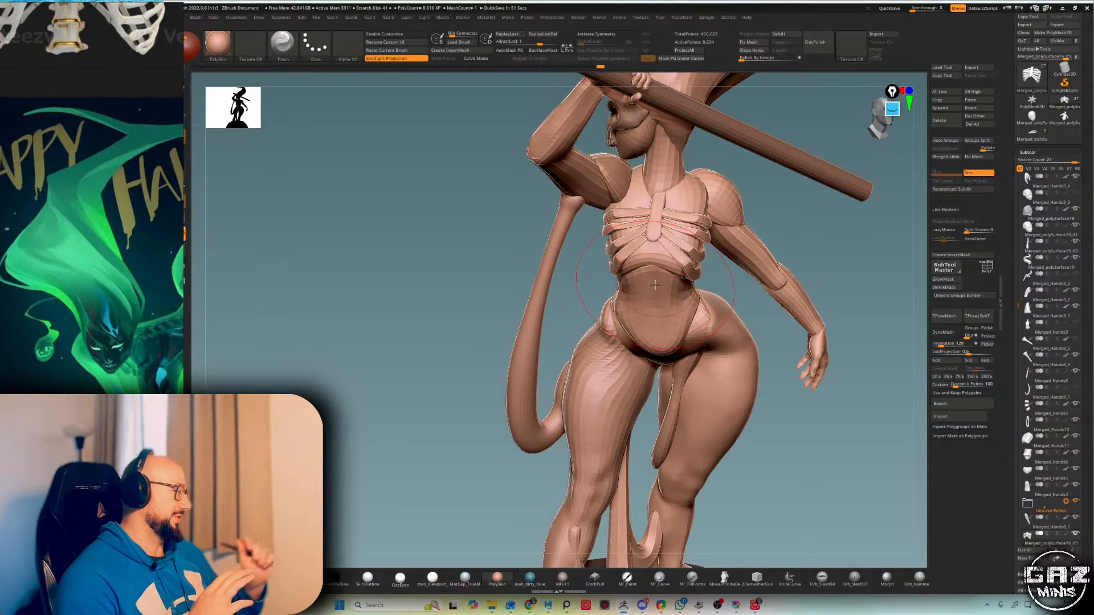
pyautogui.moveTo(835, 245)
pyautogui.mouseDown()
pyautogui.moveTo(872, 250)
pyautogui.moveTo(830, 290)
pyautogui.moveTo(826, 257)
pyautogui.mouseUp()
pyautogui.press('s')
# - Shift the front hip bone bulge of the hip and leg mesh using the Move brush
pyautogui.moveTo(826, 256); pyautogui.dragTo(789, 241)
pyautogui.keyDown('alt'); pyautogui.click(707, 286); pyautogui.keyUp('alt')
pyautogui.hotkey('shift', 'f')
pyautogui.hotkey('shift', 'f')
pyautogui.press('b')
pyautogui.press('m')
pyautogui.press('v')
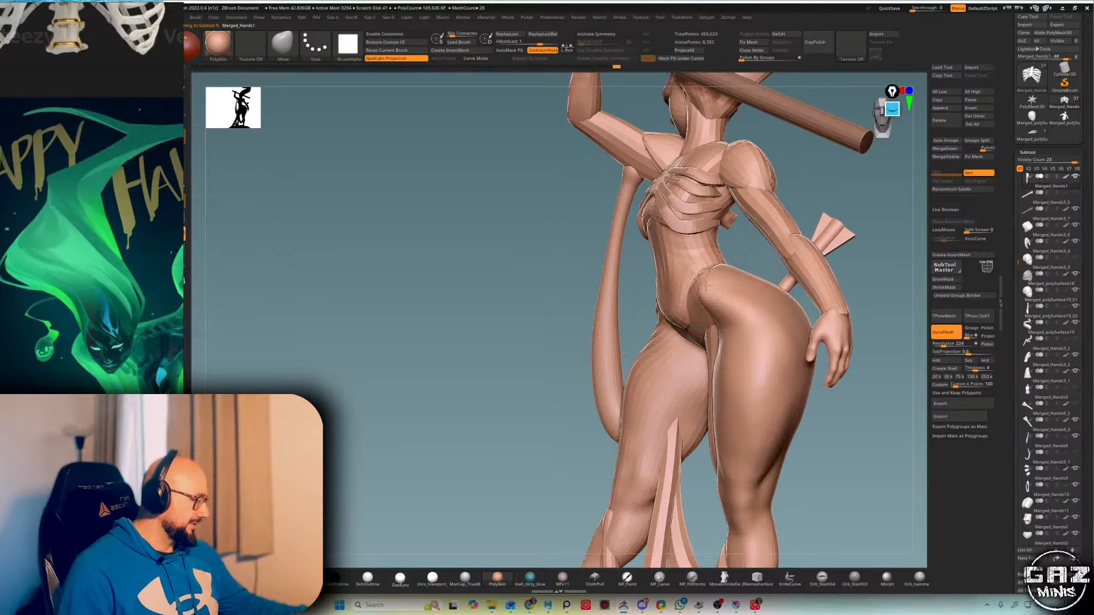
pyautogui.moveTo(709, 274); pyautogui.dragTo(704, 266)
pyautogui.moveTo(896, 193)
pyautogui.mouseDown()
pyautogui.moveTo(949, 202)
pyautogui.moveTo(954, 228)
pyautogui.mouseUp()
# - Build up the front hip bone beside the abdomen with the ClayBuildup brush
pyautogui.press('b')
pyautogui.press('c')
pyautogui.press('b')
pyautogui.moveTo(826, 245)
pyautogui.mouseDown()
pyautogui.moveTo(826, 285)
pyautogui.moveTo(829, 211)
pyautogui.mouseUp()
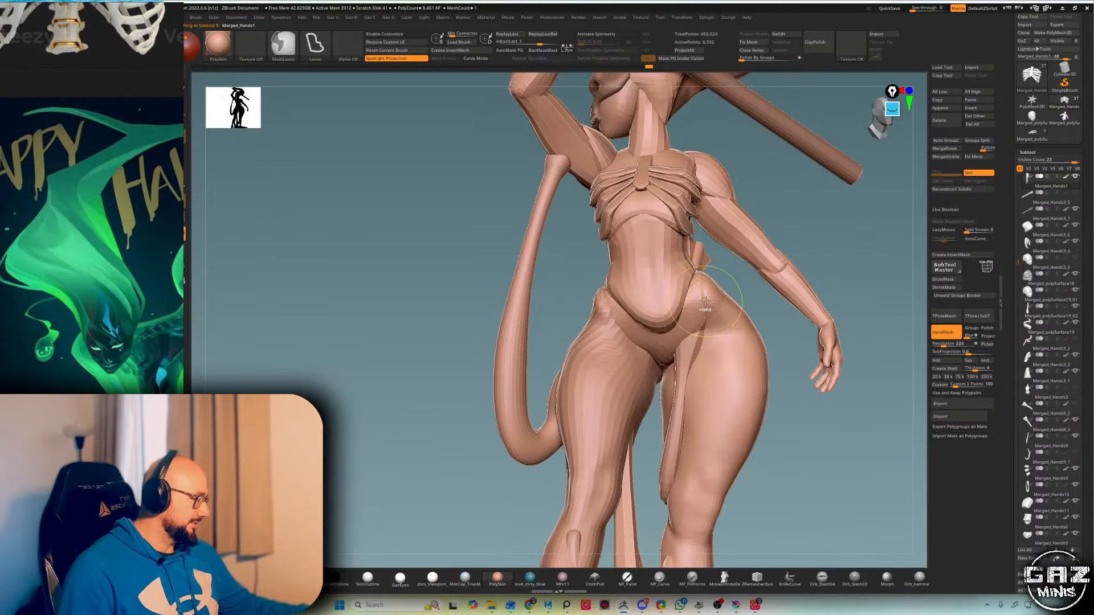
pyautogui.moveTo(707, 309); pyautogui.dragTo(699, 296)
pyautogui.moveTo(837, 233)
pyautogui.mouseDown()
pyautogui.moveTo(789, 242)
pyautogui.moveTo(829, 221)
pyautogui.mouseUp()
# - Adjust the front hip bone's outline with the Move brush and flatten its surface with hPolish
pyautogui.press('b')
pyautogui.press('m')
pyautogui.press('v')
pyautogui.moveTo(703, 295); pyautogui.dragTo(702, 293)
pyautogui.moveTo(838, 234); pyautogui.dragTo(792, 239)
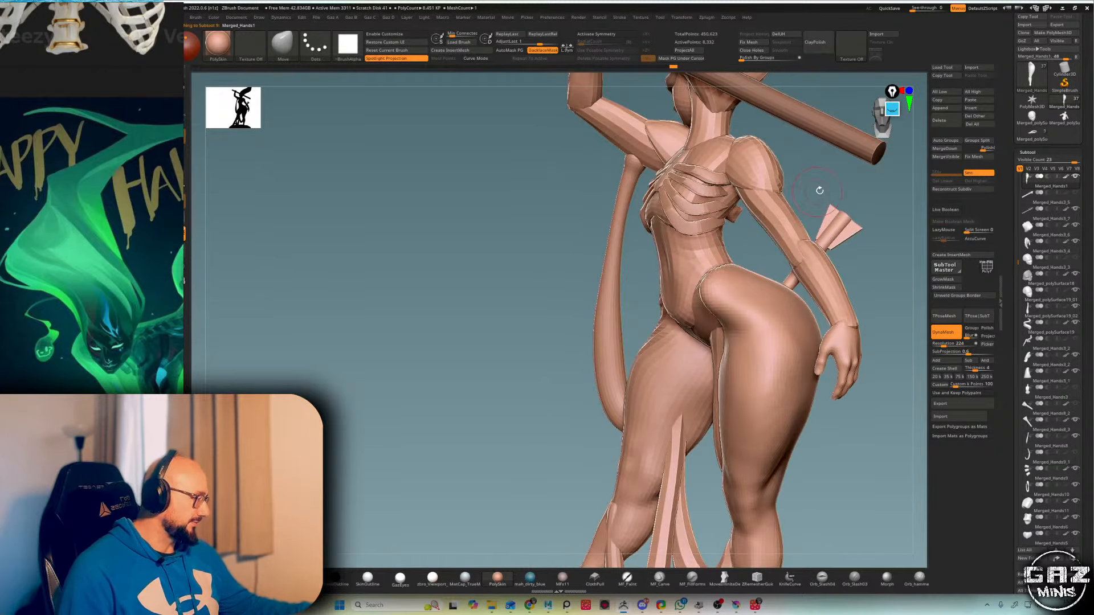
pyautogui.moveTo(824, 196); pyautogui.dragTo(800, 205)
pyautogui.press('b')
pyautogui.press('h')
pyautogui.press('p')
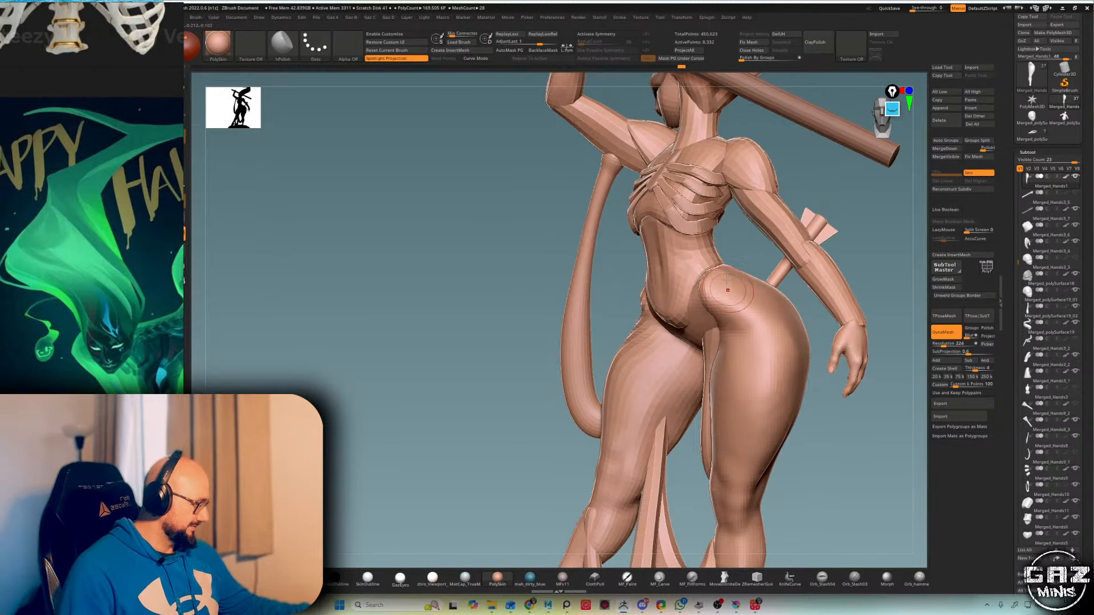
pyautogui.moveTo(820, 265)
pyautogui.mouseDown()
pyautogui.moveTo(797, 251)
pyautogui.moveTo(754, 279)
pyautogui.moveTo(832, 268)
pyautogui.moveTo(806, 262)
pyautogui.mouseUp()
# - Reshape the pelvis piece below the abdomen with the Move brush
pyautogui.keyDown('alt'); pyautogui.click(661, 336); pyautogui.keyUp('alt')
pyautogui.press('b')
pyautogui.press('m')
pyautogui.press('v')
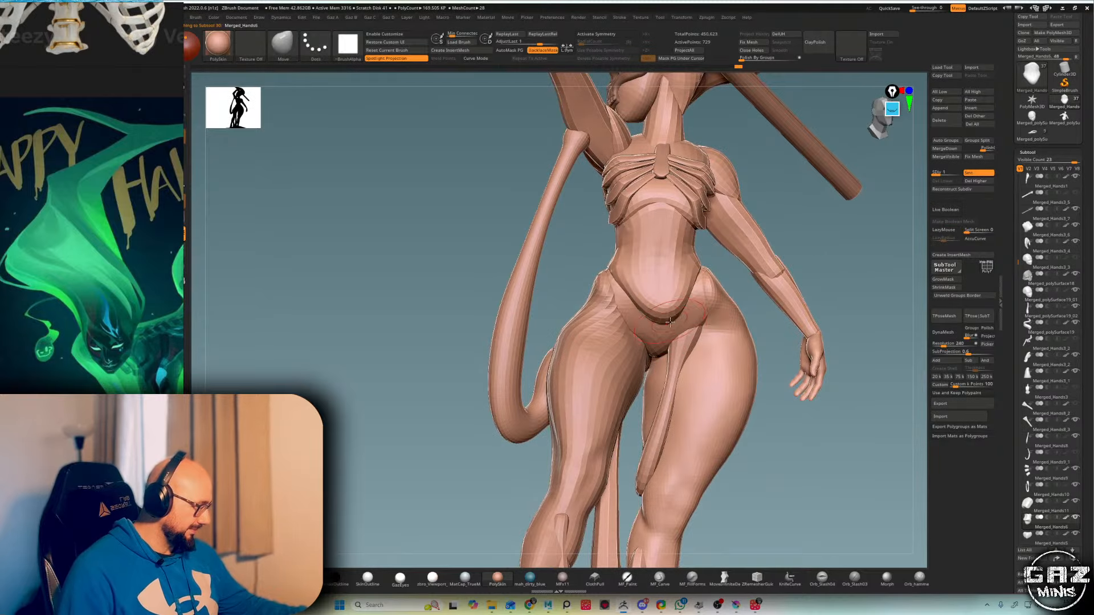
pyautogui.moveTo(664, 331)
pyautogui.mouseDown()
pyautogui.moveTo(644, 313)
pyautogui.moveTo(642, 293)
pyautogui.moveTo(630, 314)
pyautogui.mouseUp()
pyautogui.hotkey('shift', 'f')
pyautogui.hotkey('shift', 'f')
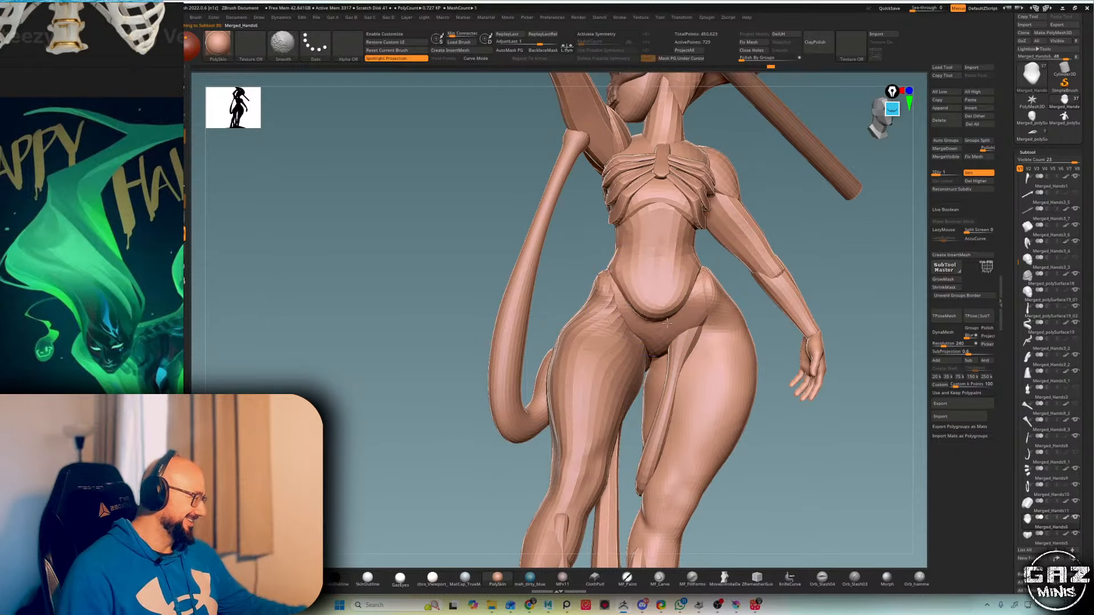
pyautogui.moveTo(843, 228)
pyautogui.mouseDown()
pyautogui.moveTo(801, 233)
pyautogui.moveTo(844, 224)
pyautogui.moveTo(886, 244)
pyautogui.moveTo(737, 239)
pyautogui.moveTo(733, 262)
pyautogui.mouseUp()
pyautogui.keyDown('ctrl'); pyautogui.click(665, 286); pyautogui.keyUp('ctrl')
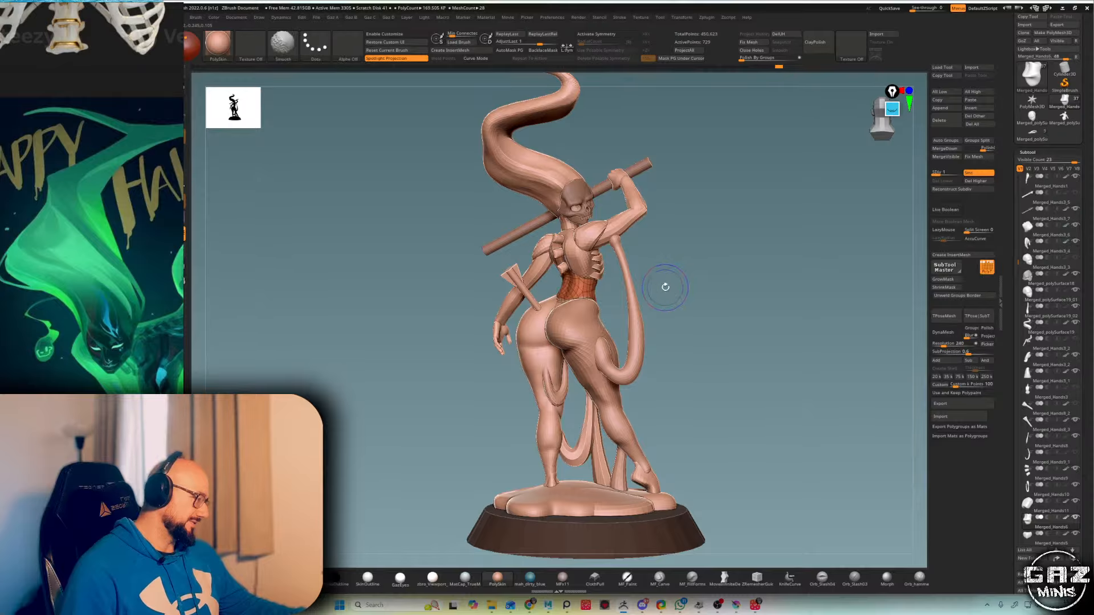
pyautogui.keyDown('ctrl'); pyautogui.click(665, 285); pyautogui.keyUp('ctrl')
pyautogui.moveTo(665, 286)
pyautogui.keyDown('alt'); pyautogui.mouseDown()
pyautogui.moveTo(669, 303)
pyautogui.moveTo(675, 278)
pyautogui.mouseUp(); pyautogui.keyUp('alt')
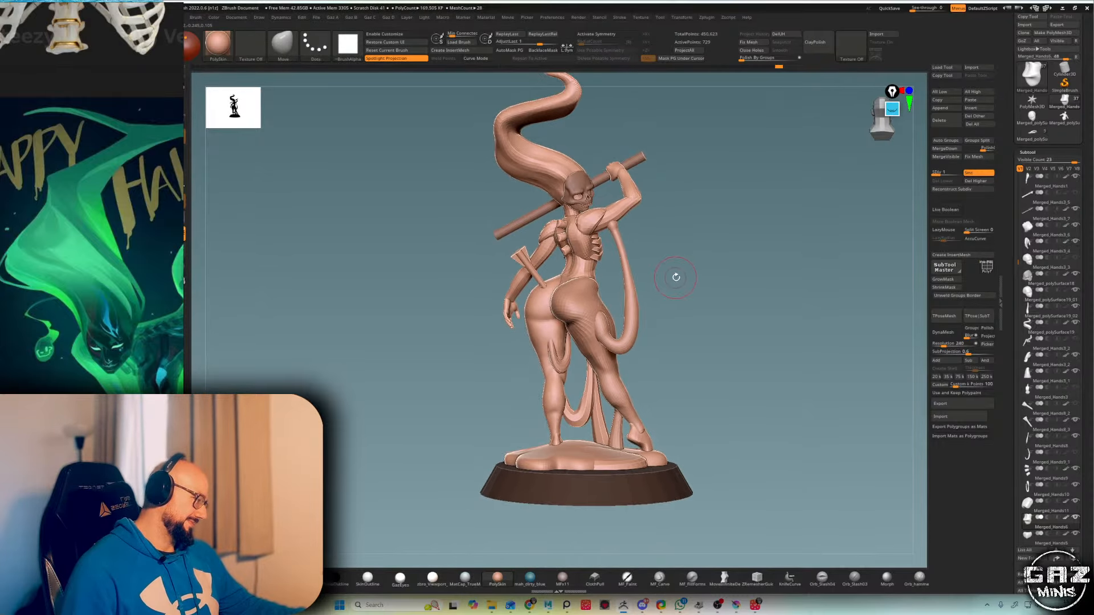